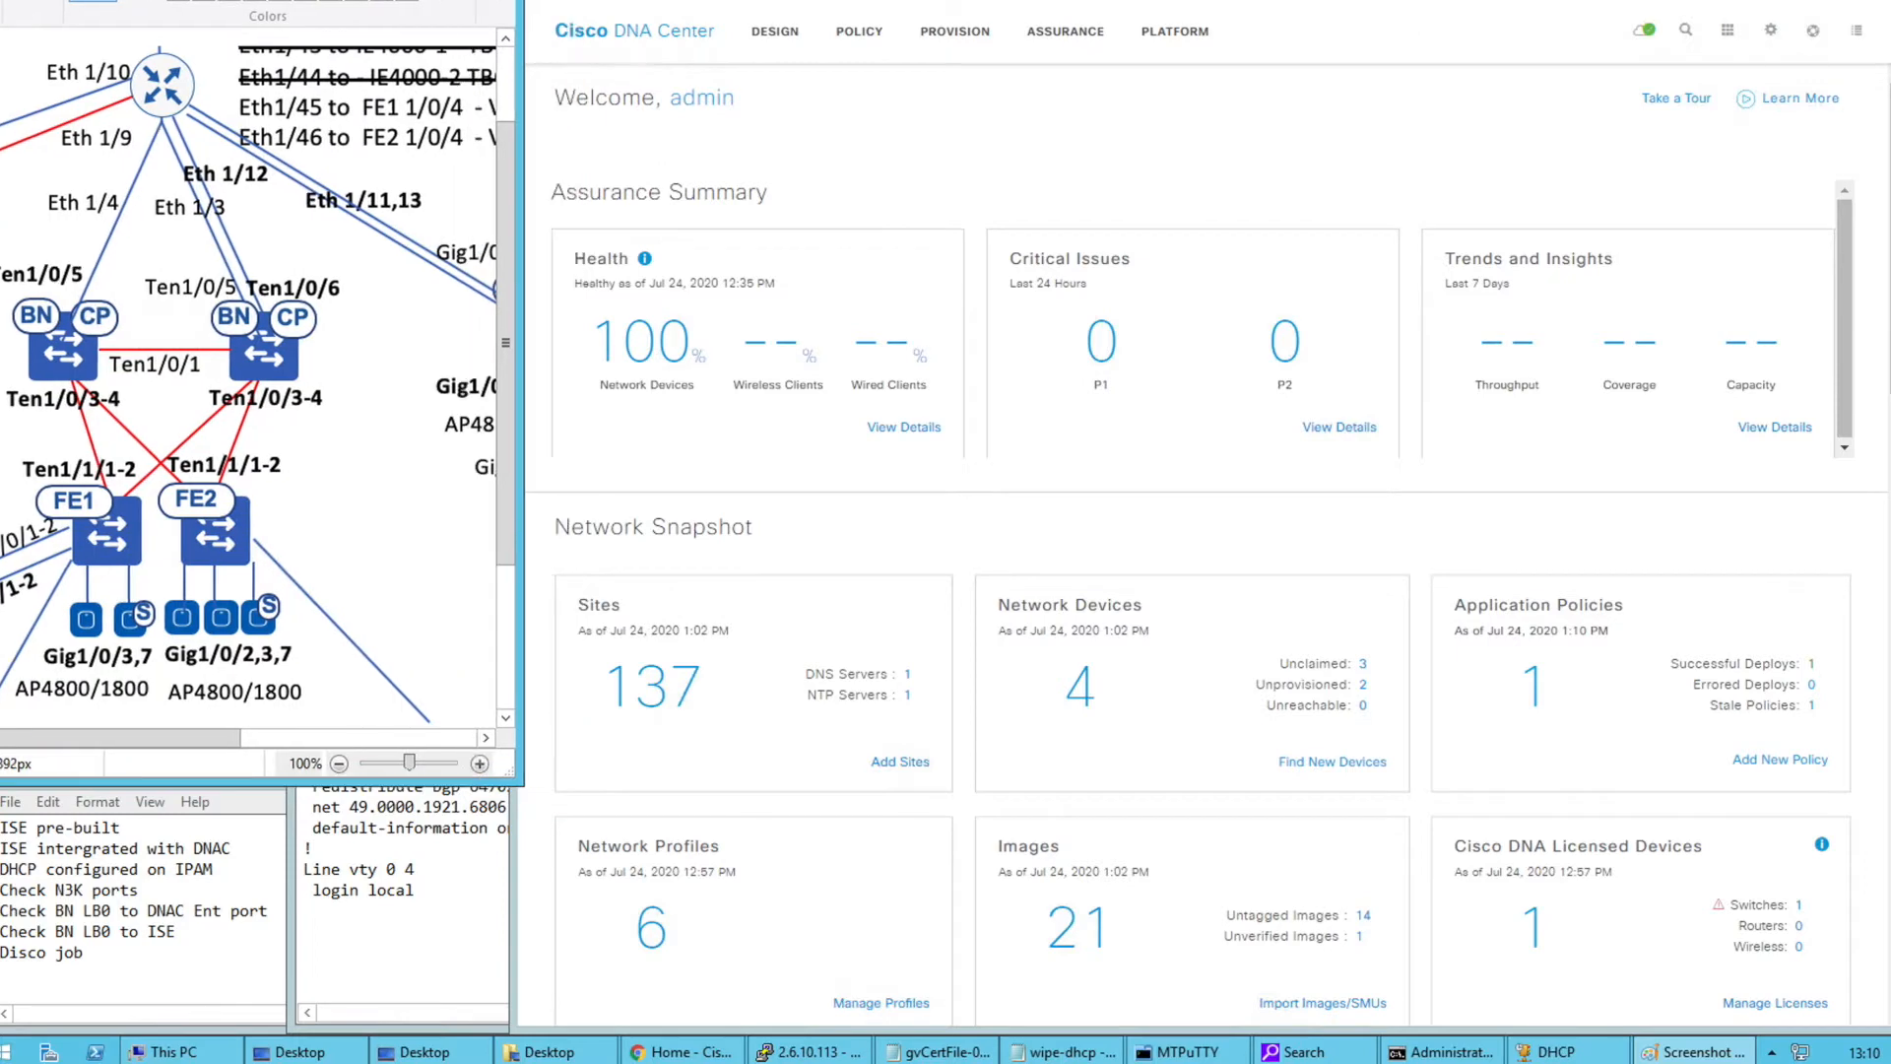
Bring the Cisco DNA Center browser forward and switch to the Identity Services Engine tab
{"action": "left_click", "coordinate": [954, 120]}
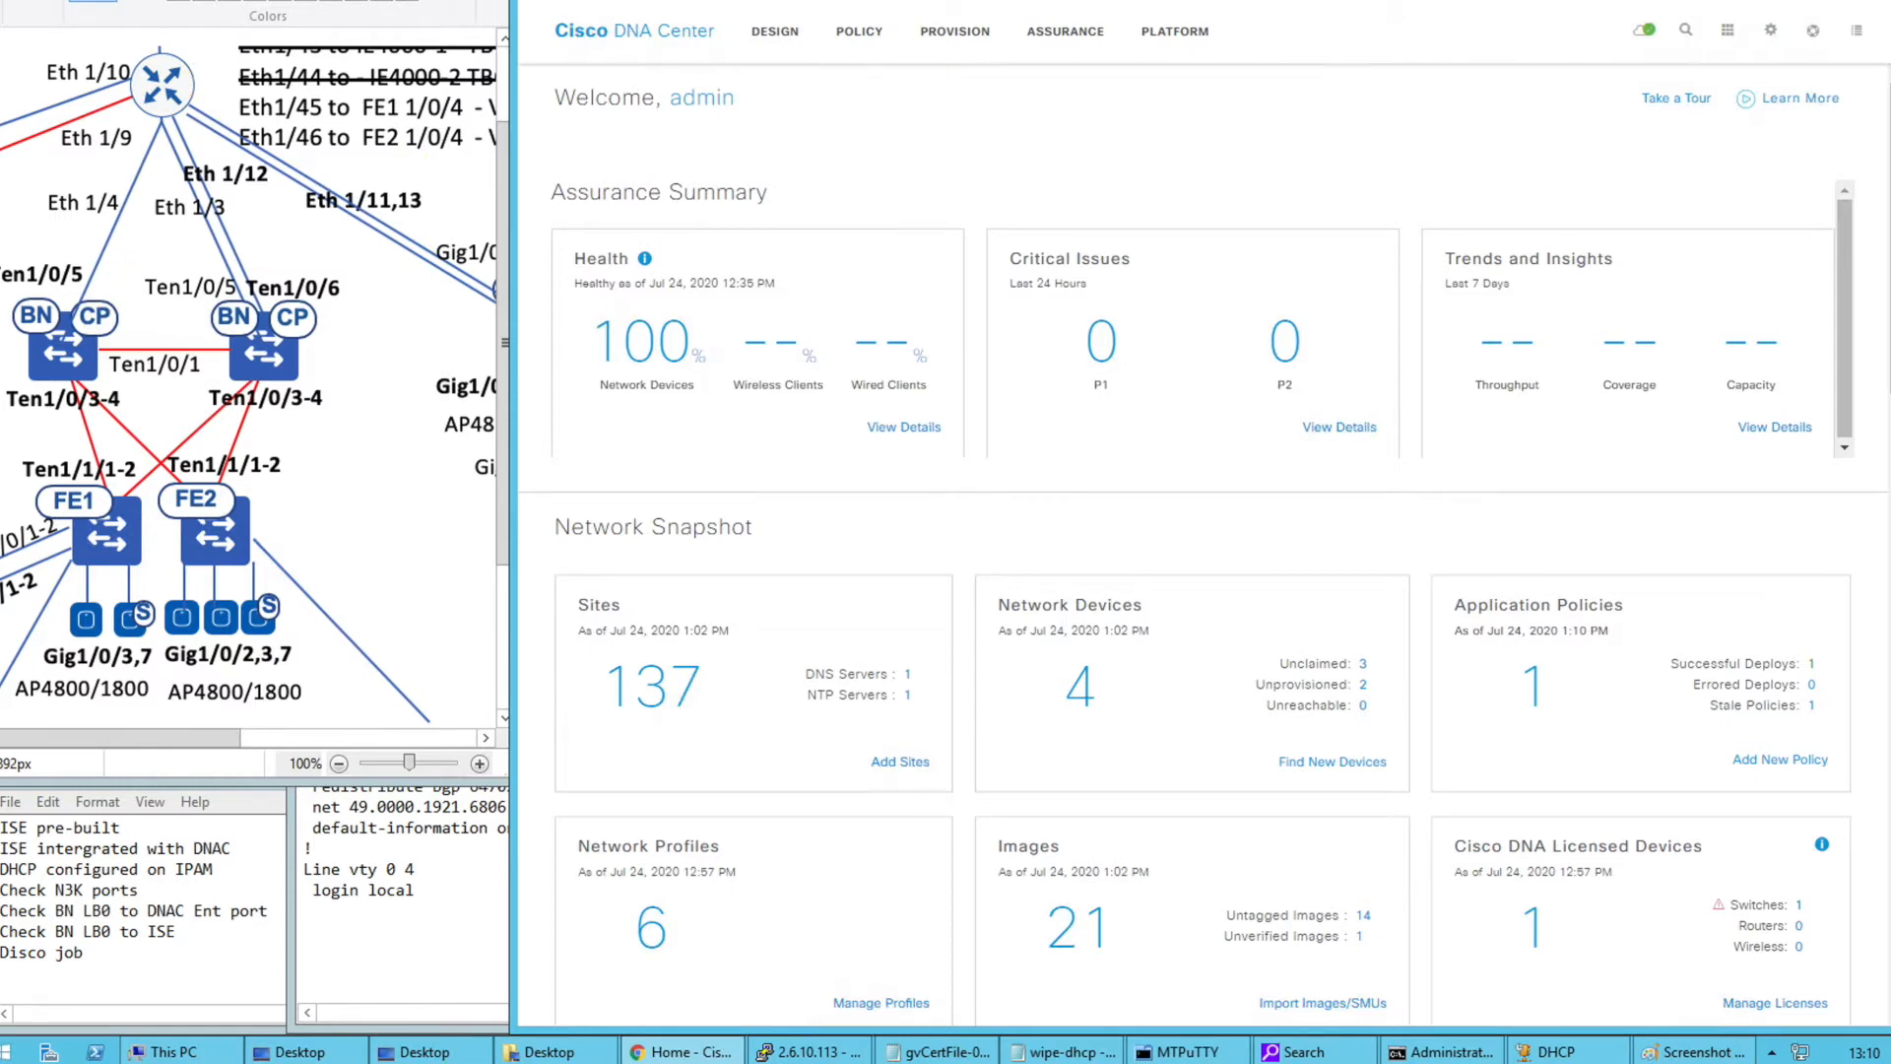
{"action": "key", "text": "ctrl+Tab"}
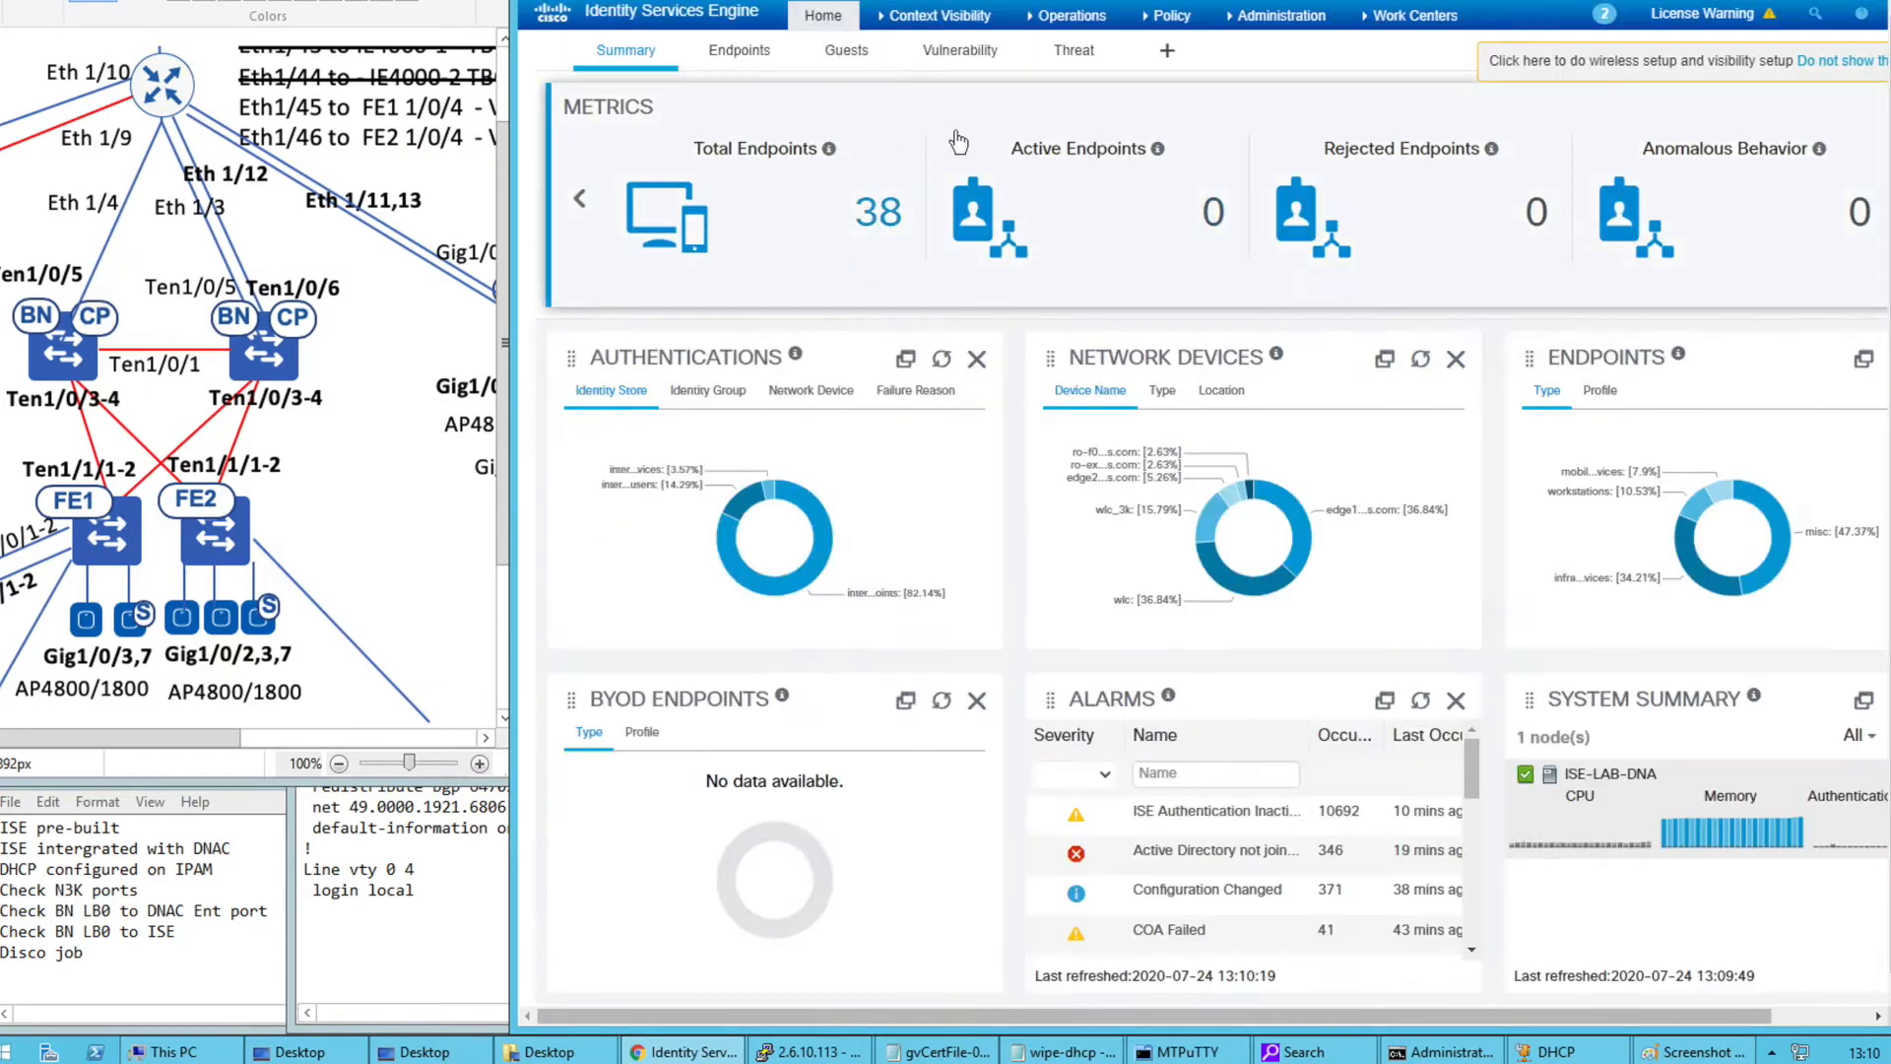
Review ISE's Device Administration network devices with the Name column widened, then open DNA Center Design
{"action": "left_click", "coordinate": [1310, 24]}
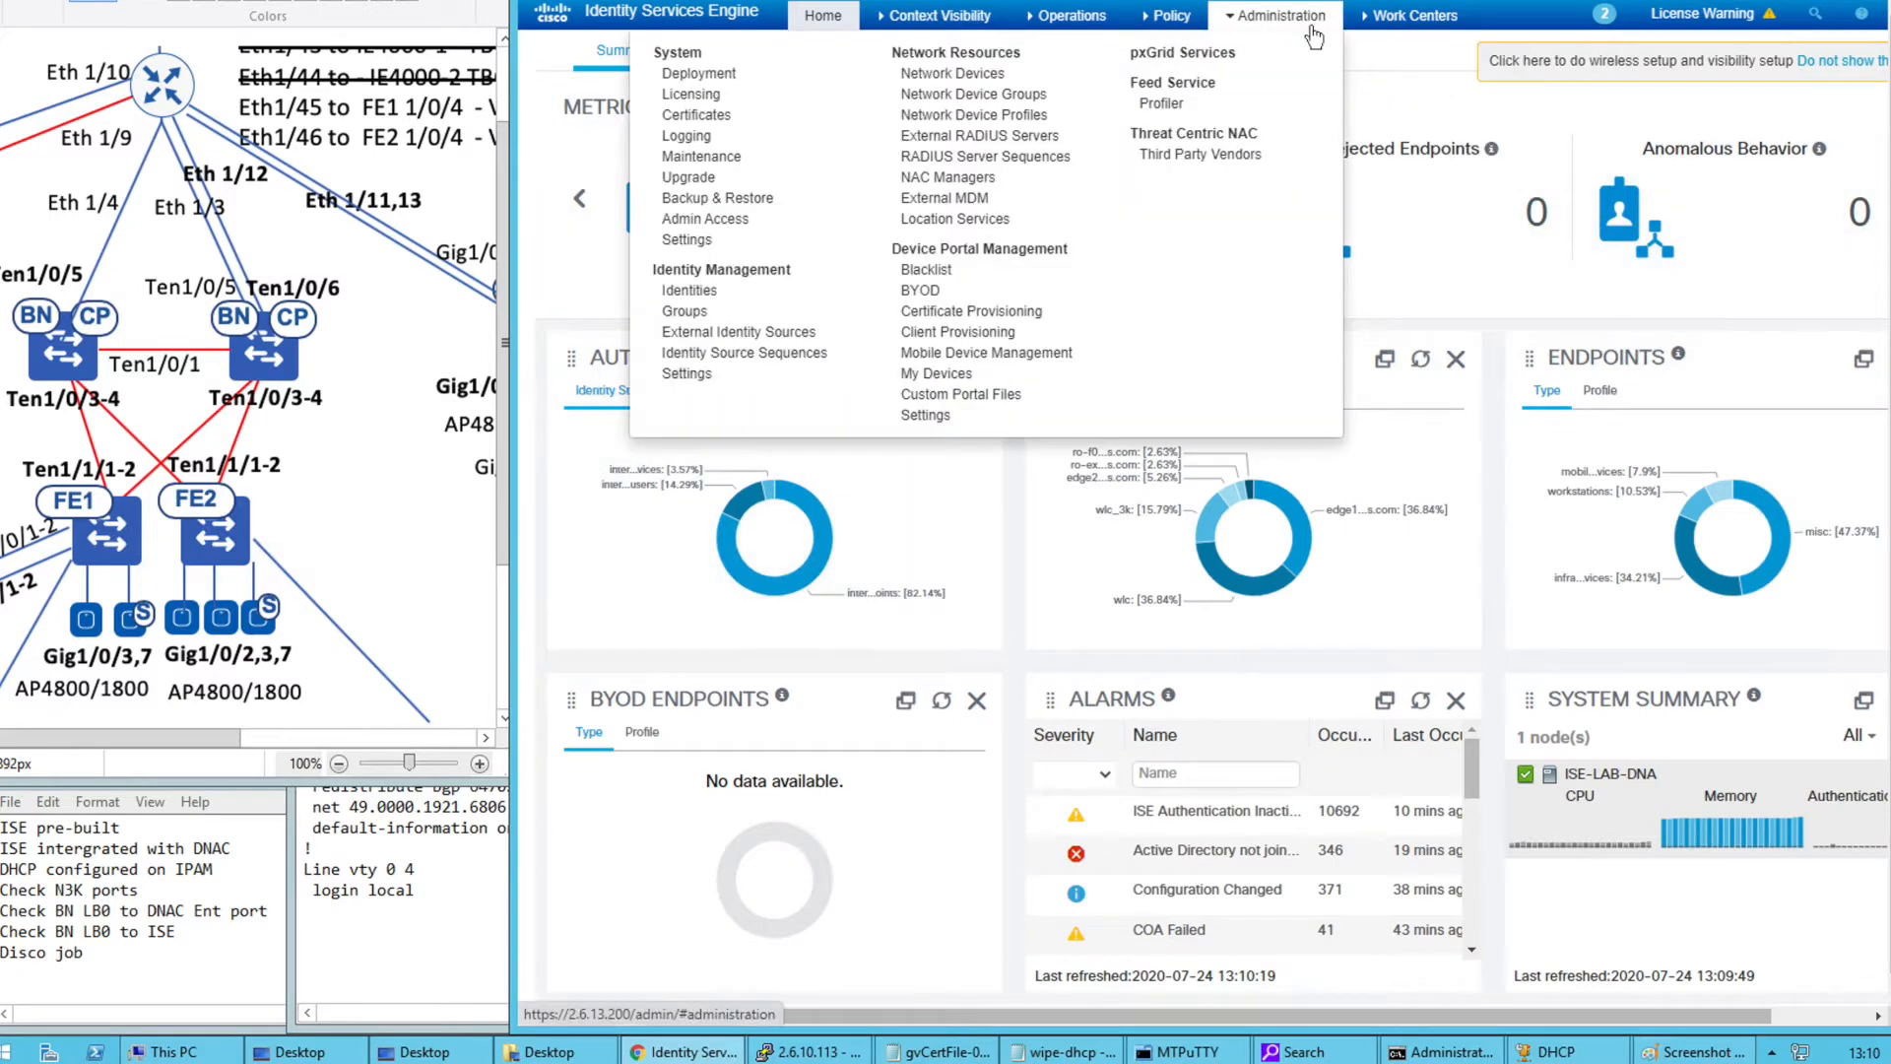
{"action": "left_click", "coordinate": [1402, 23]}
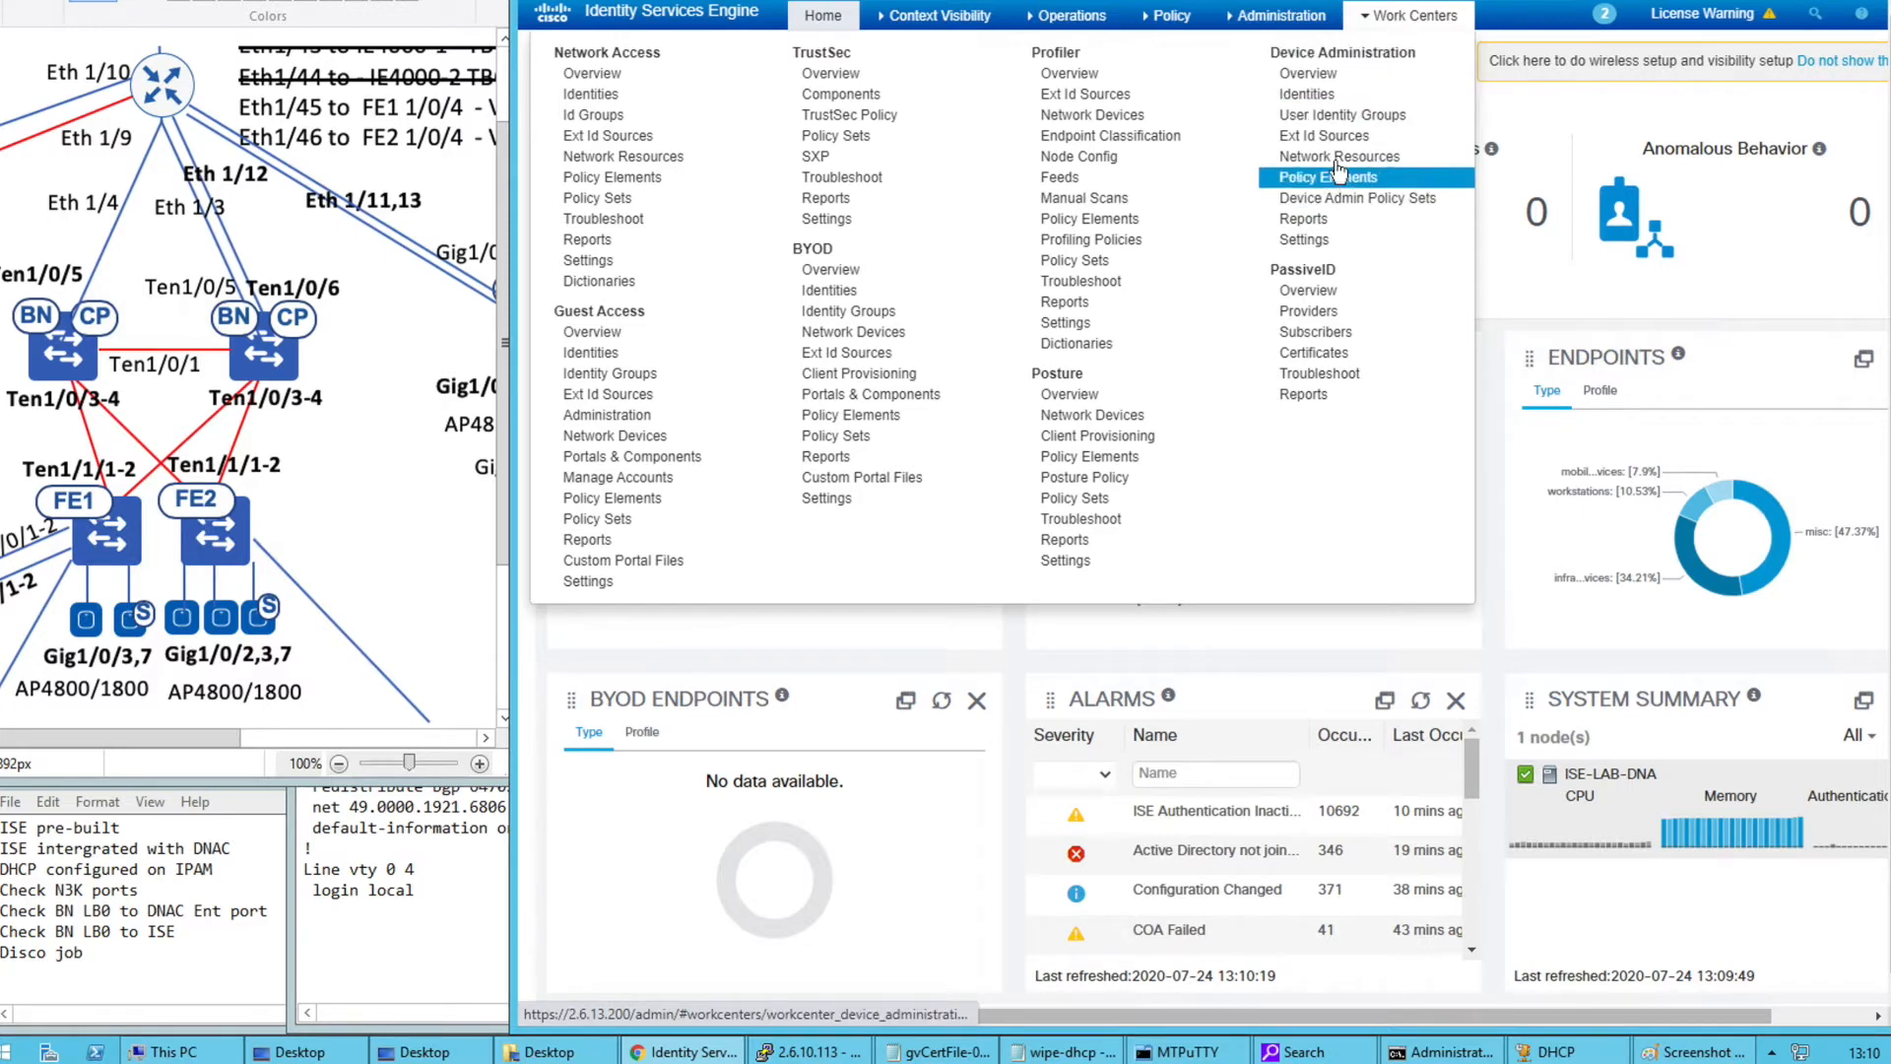
{"action": "left_click", "coordinate": [1333, 156]}
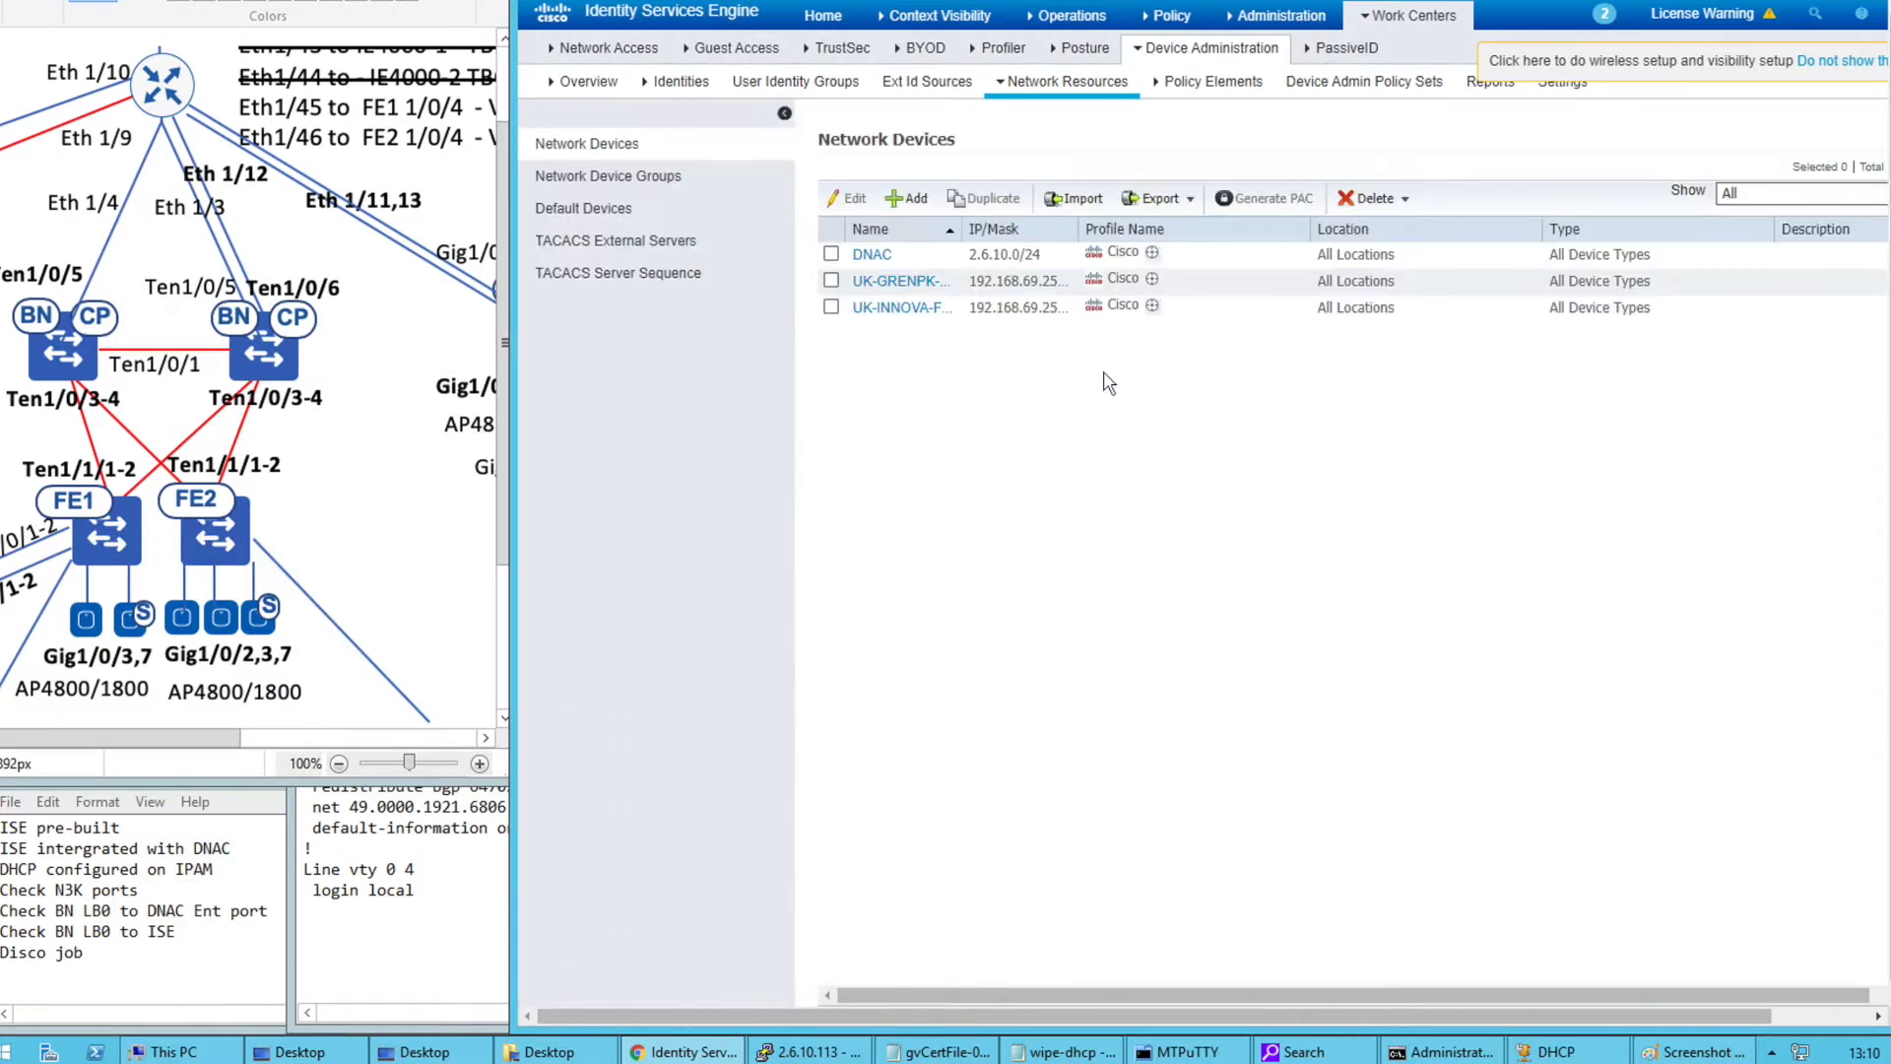
{"action": "double_click", "coordinate": [963, 229]}
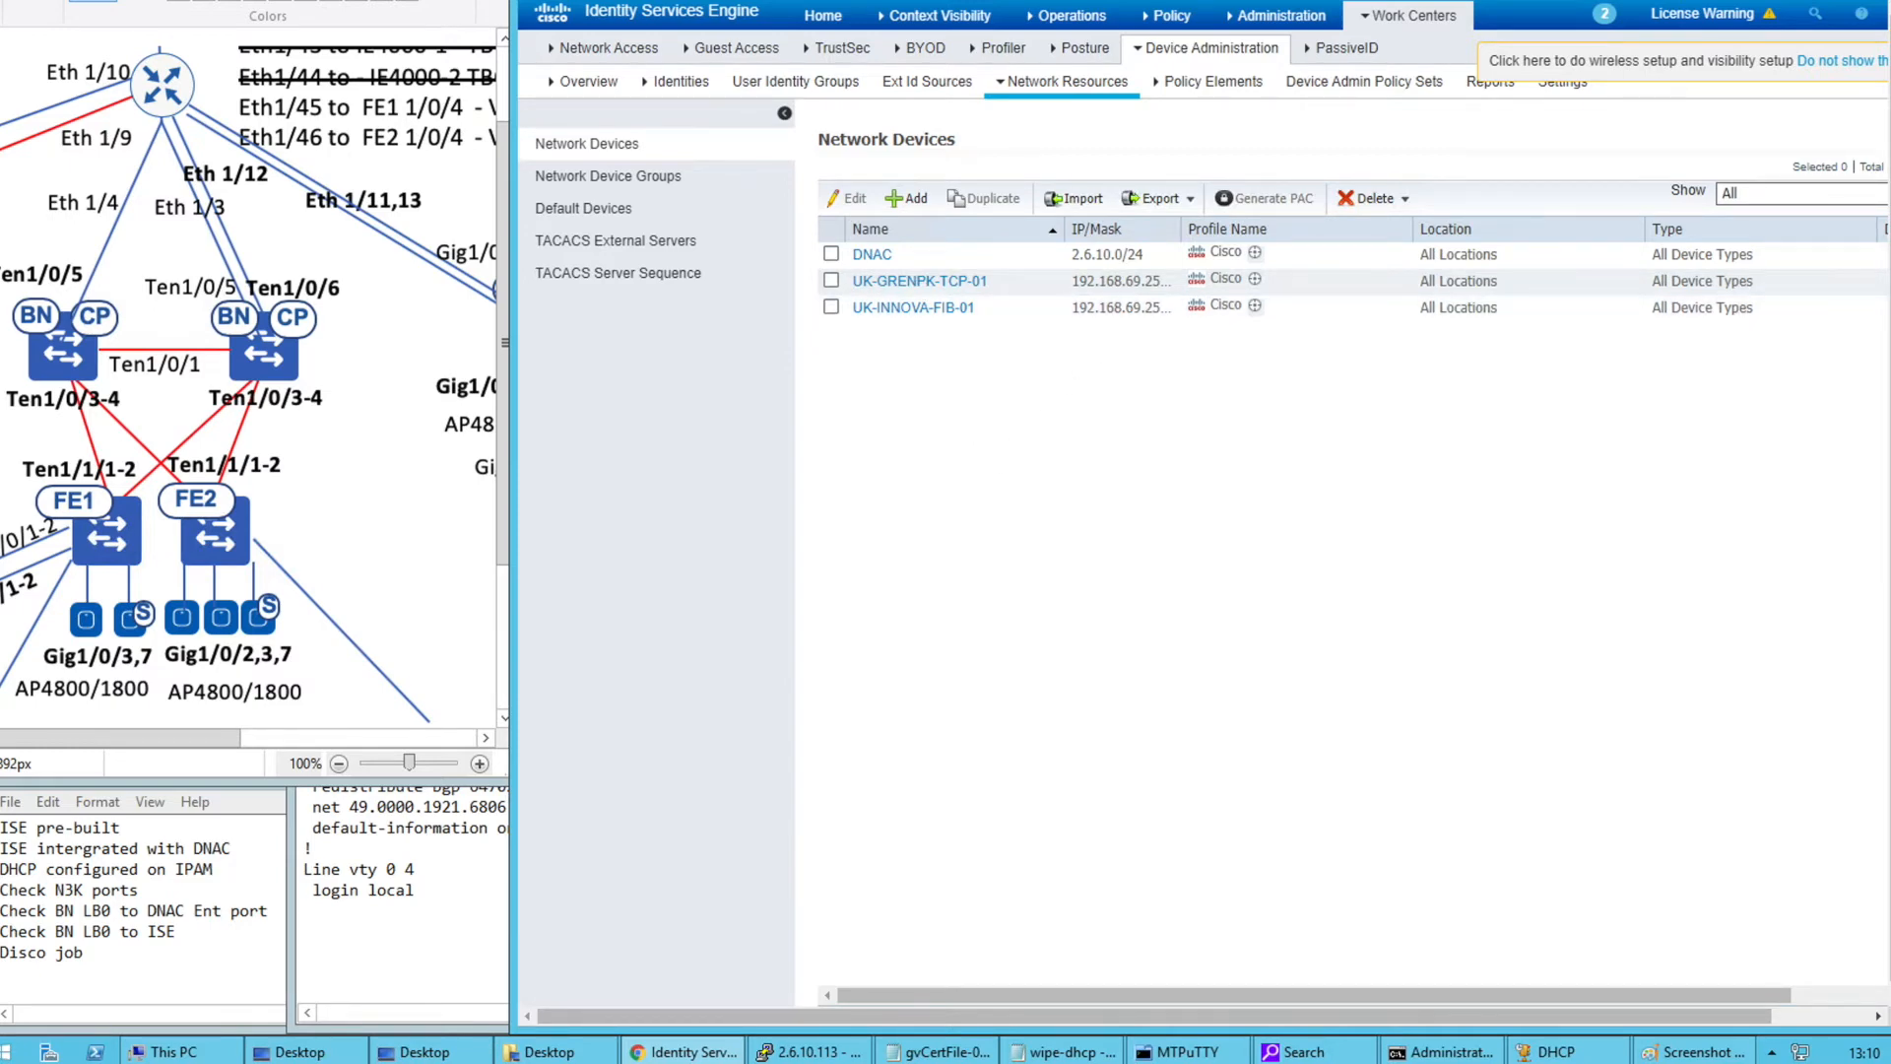
{"action": "key", "text": "ctrl+Tab"}
{"action": "left_click", "coordinate": [768, 37]}
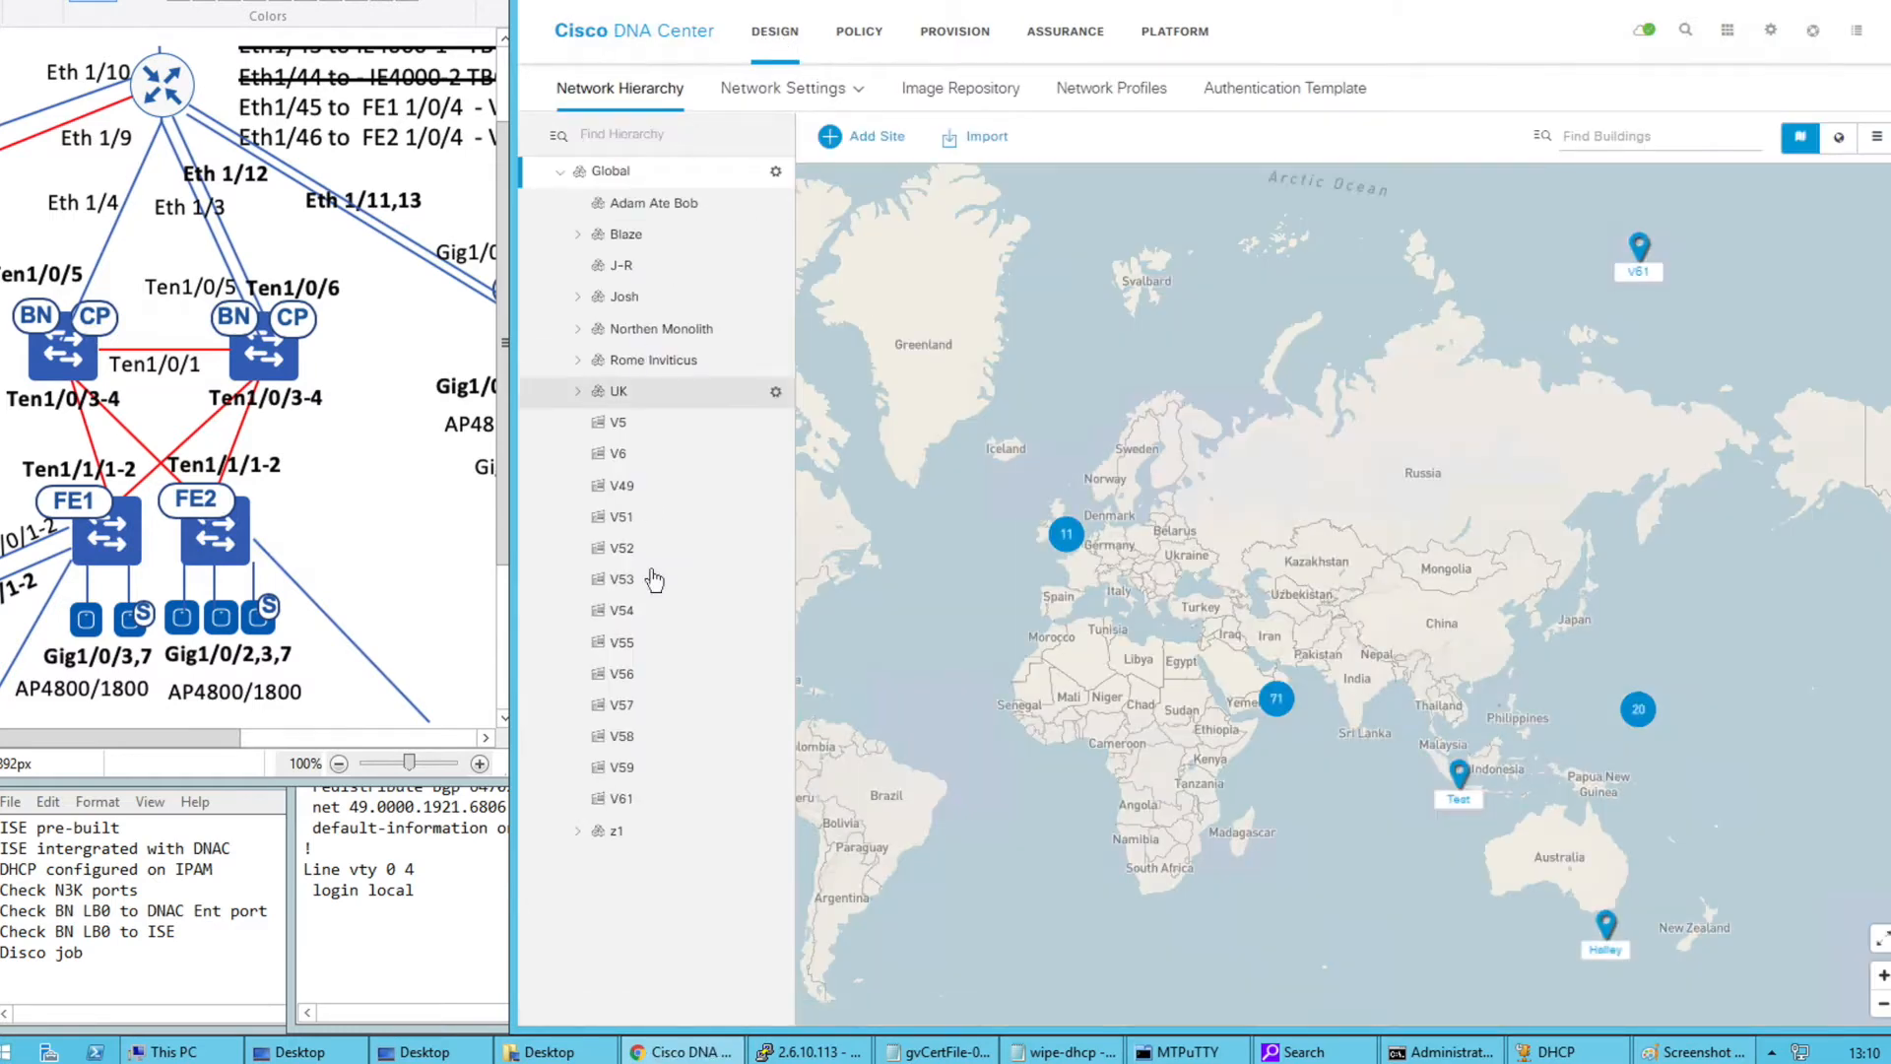
Expand the UK site hierarchy (GPK, Innovation_Center) and focus the map on the Transit site
{"action": "left_click", "coordinate": [578, 391]}
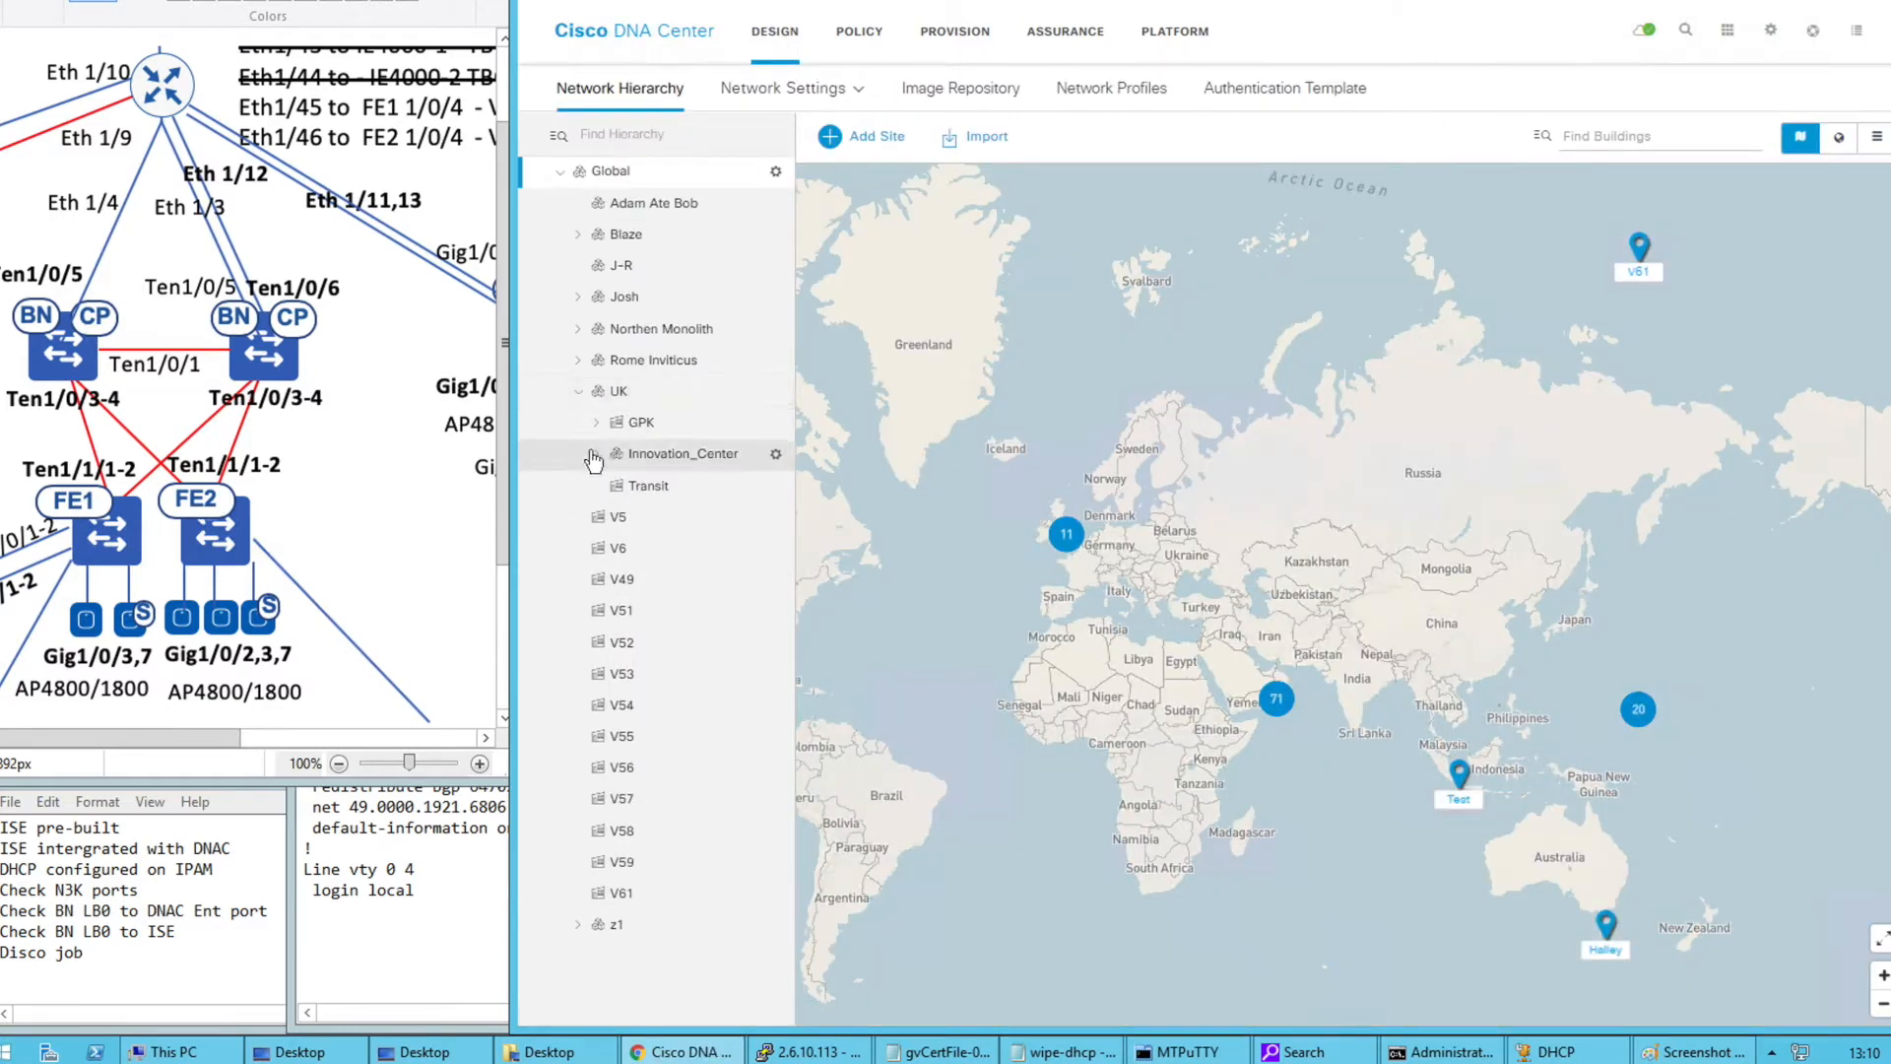
{"action": "left_click", "coordinate": [596, 423]}
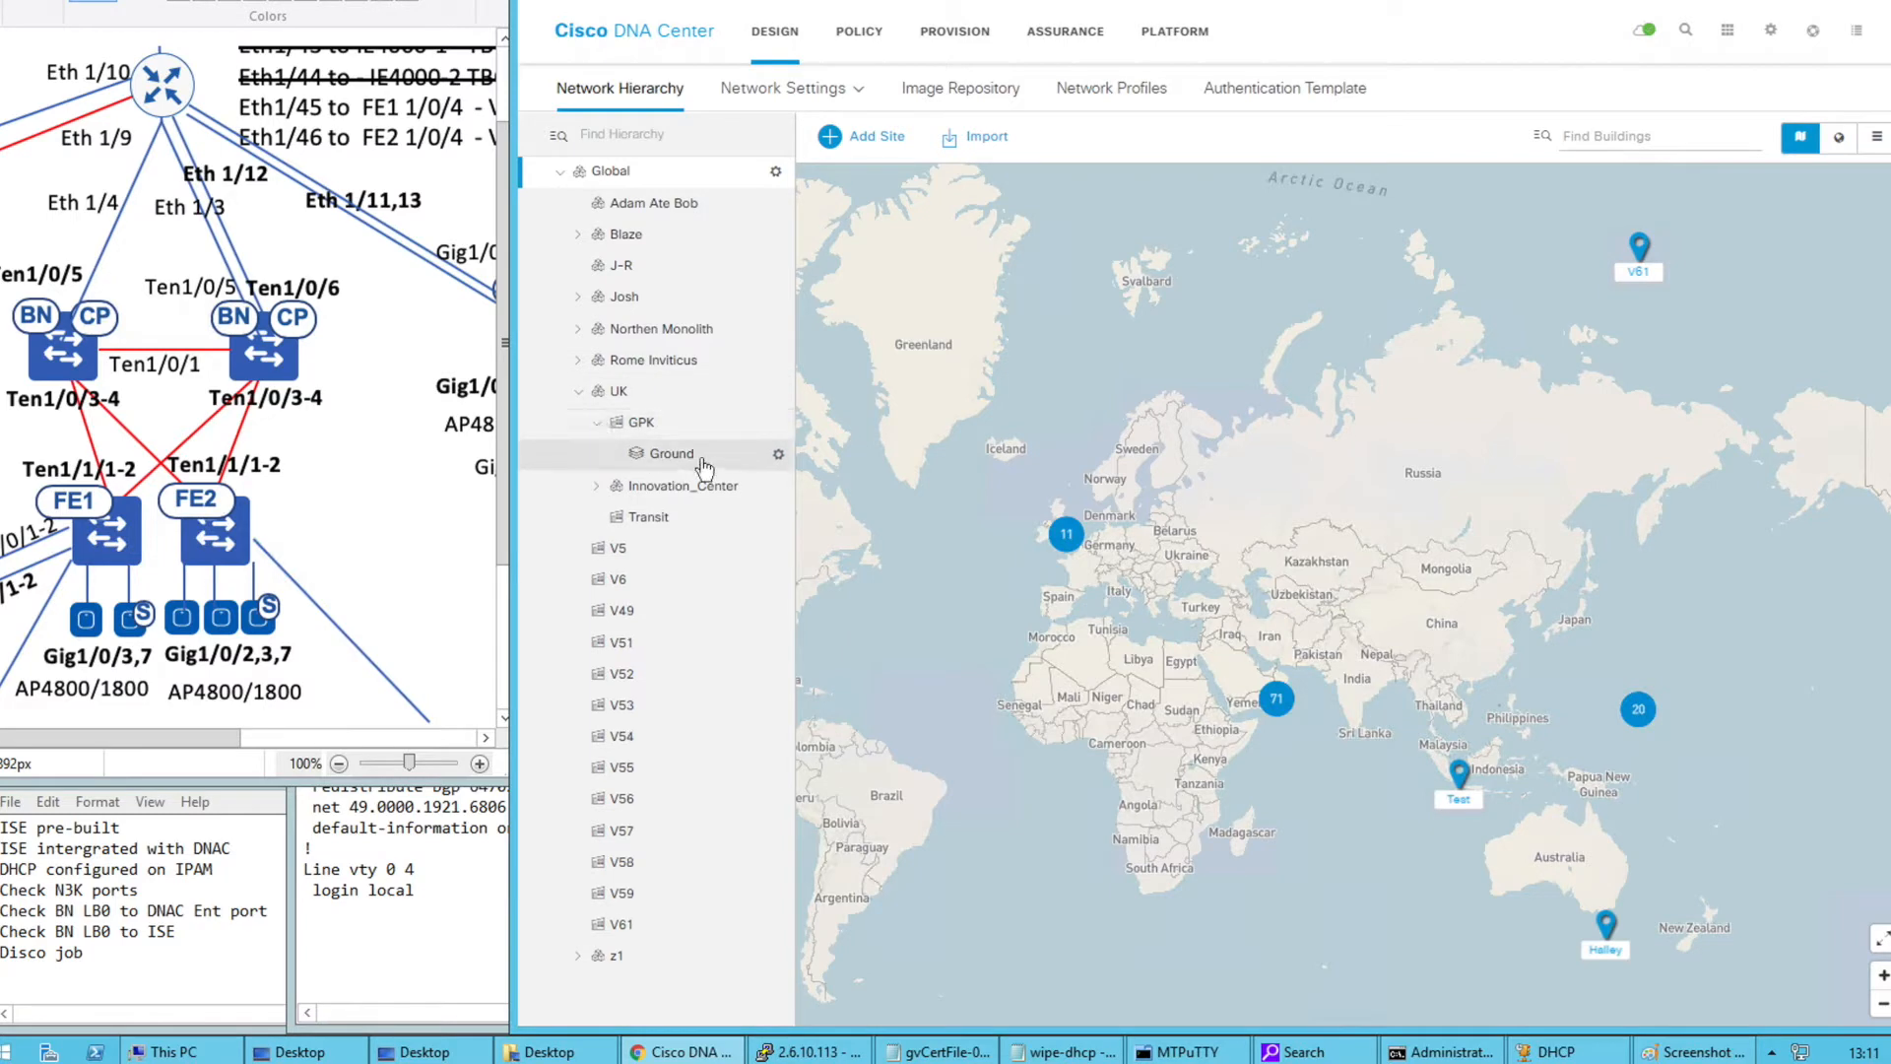
{"action": "left_click", "coordinate": [629, 522]}
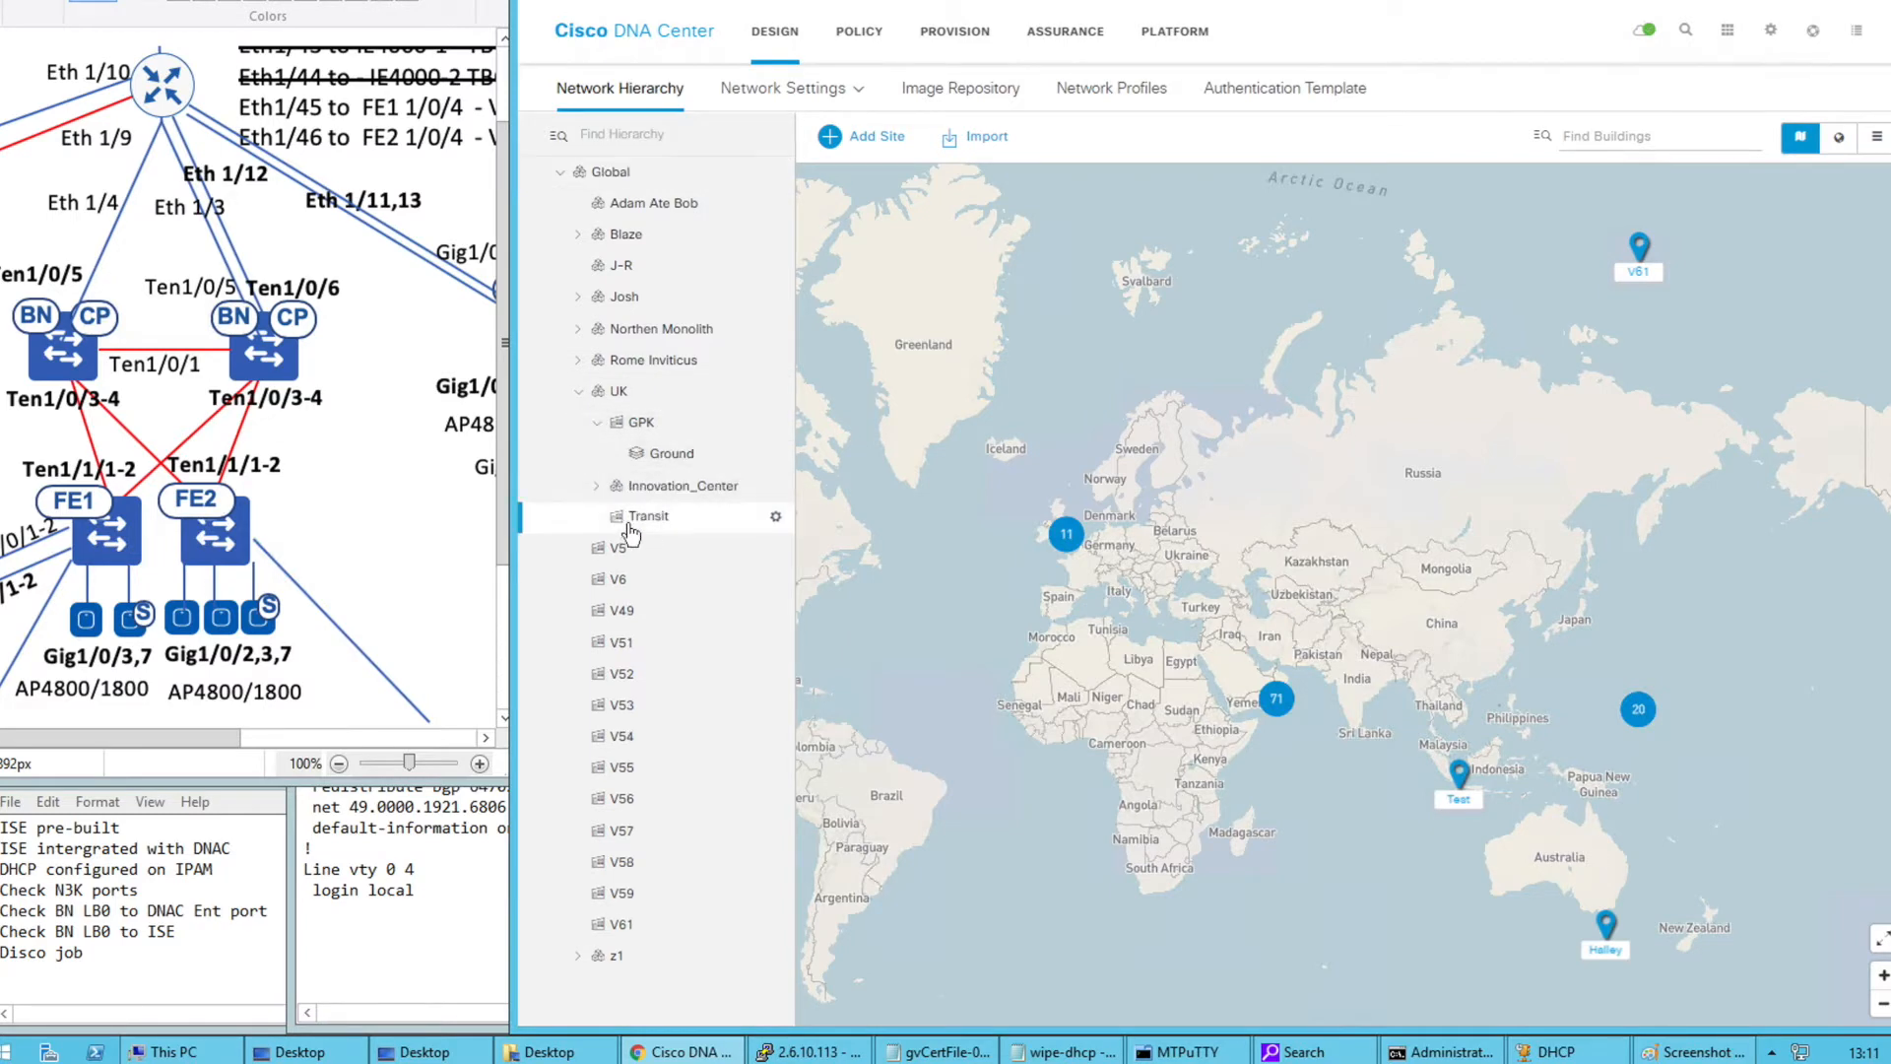
{"action": "left_click", "coordinate": [596, 485]}
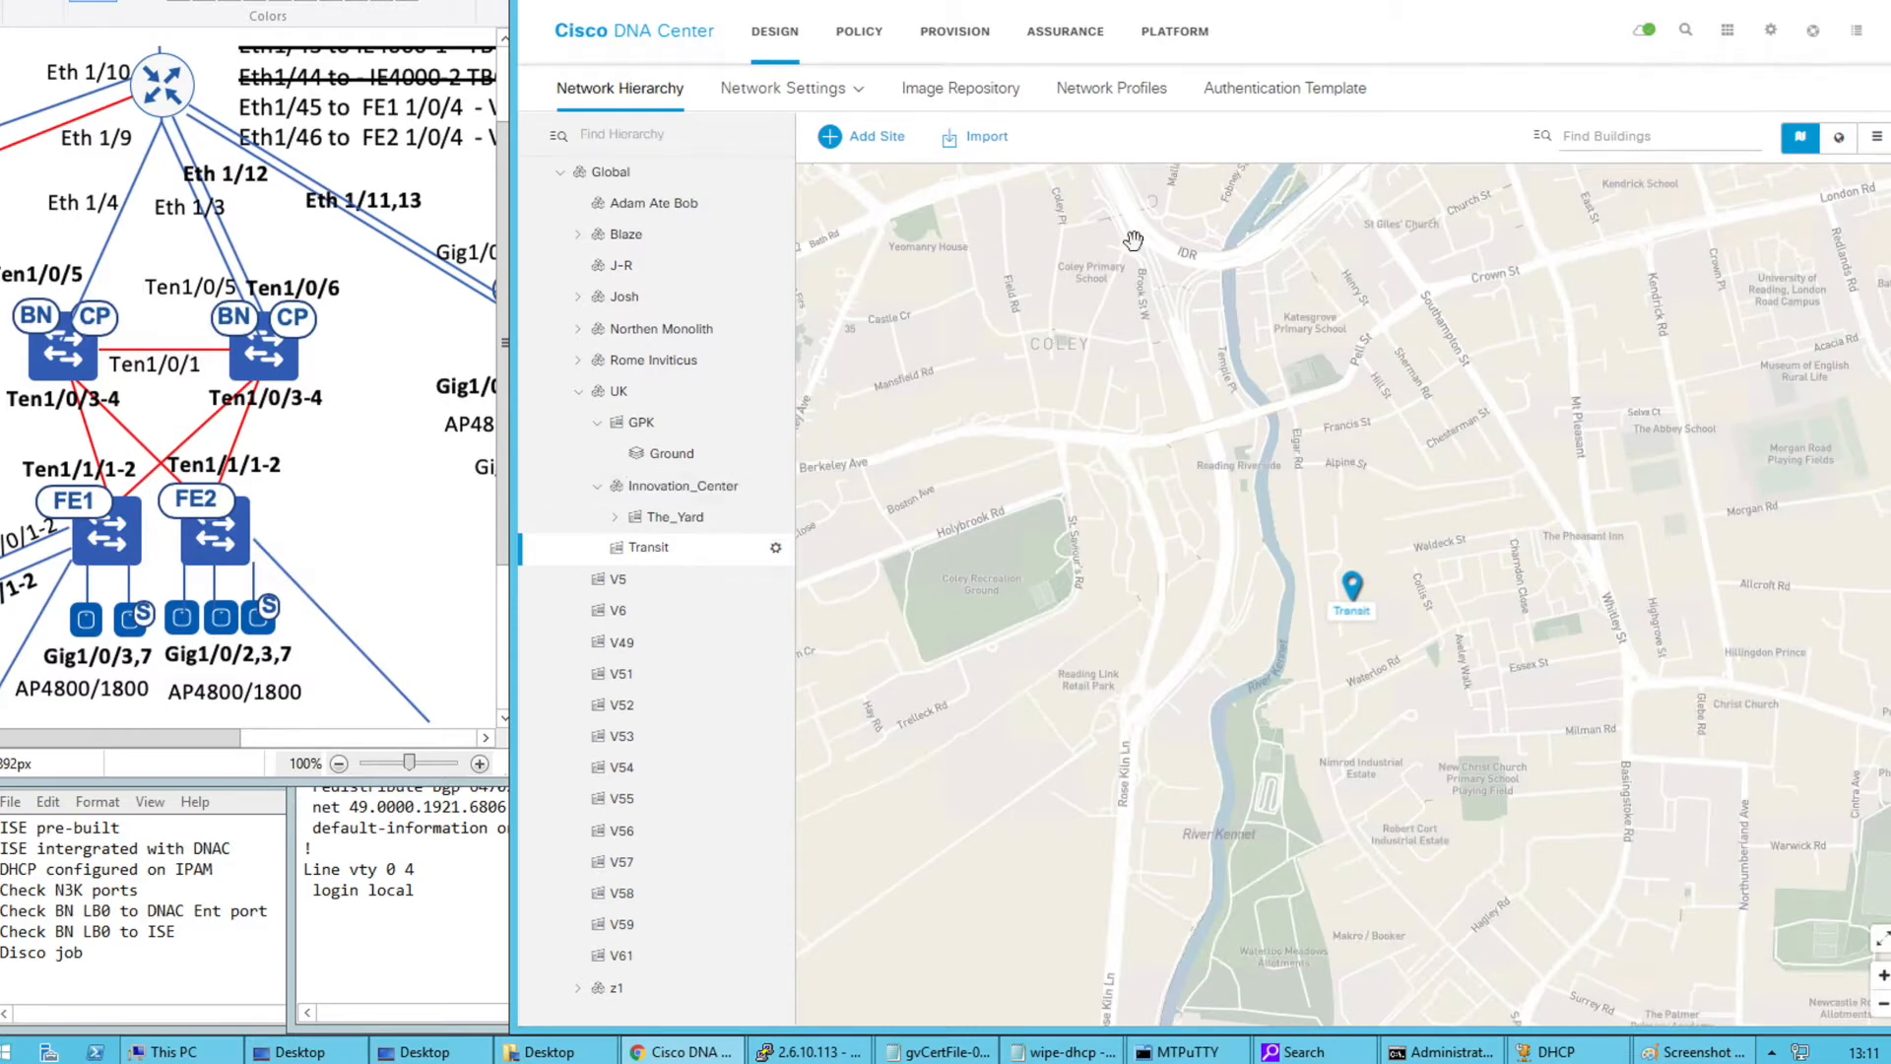
Check the network server settings and the group-based access control policy matrix
{"action": "mouse_move", "coordinate": [835, 95]}
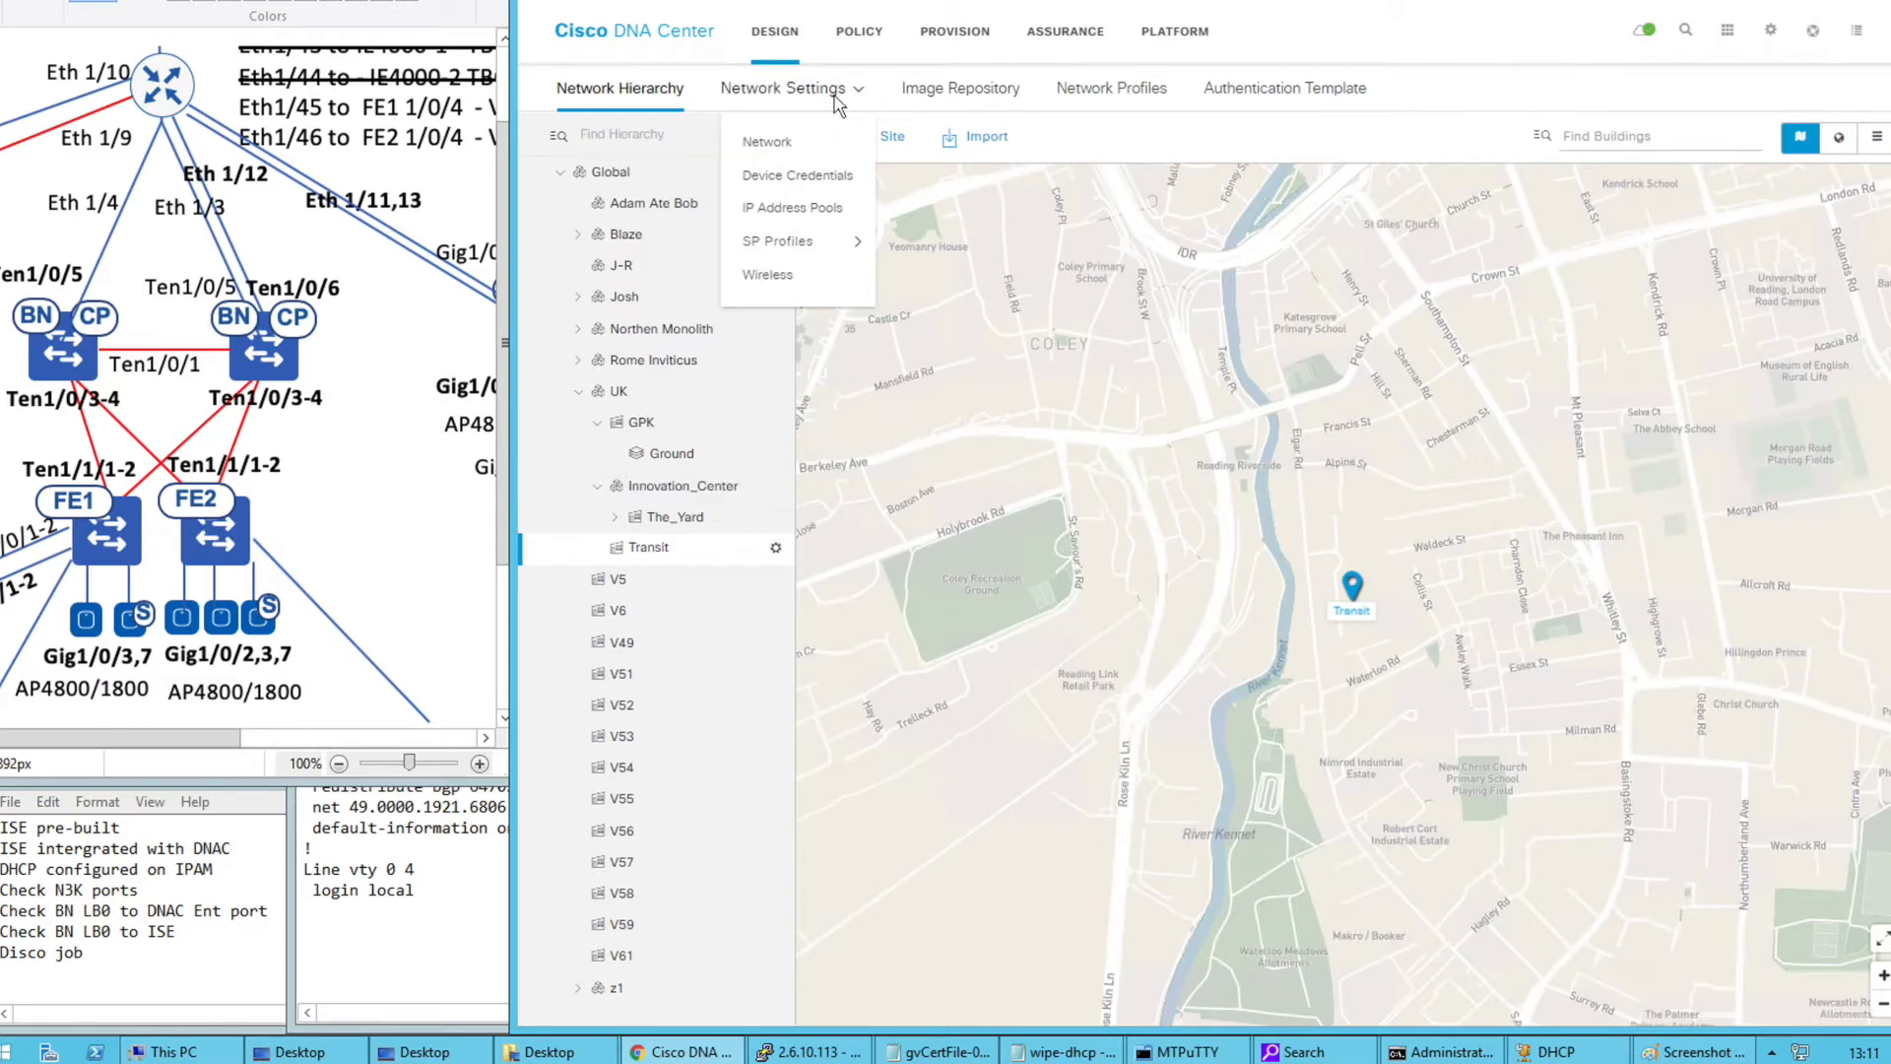
{"action": "left_click", "coordinate": [787, 150]}
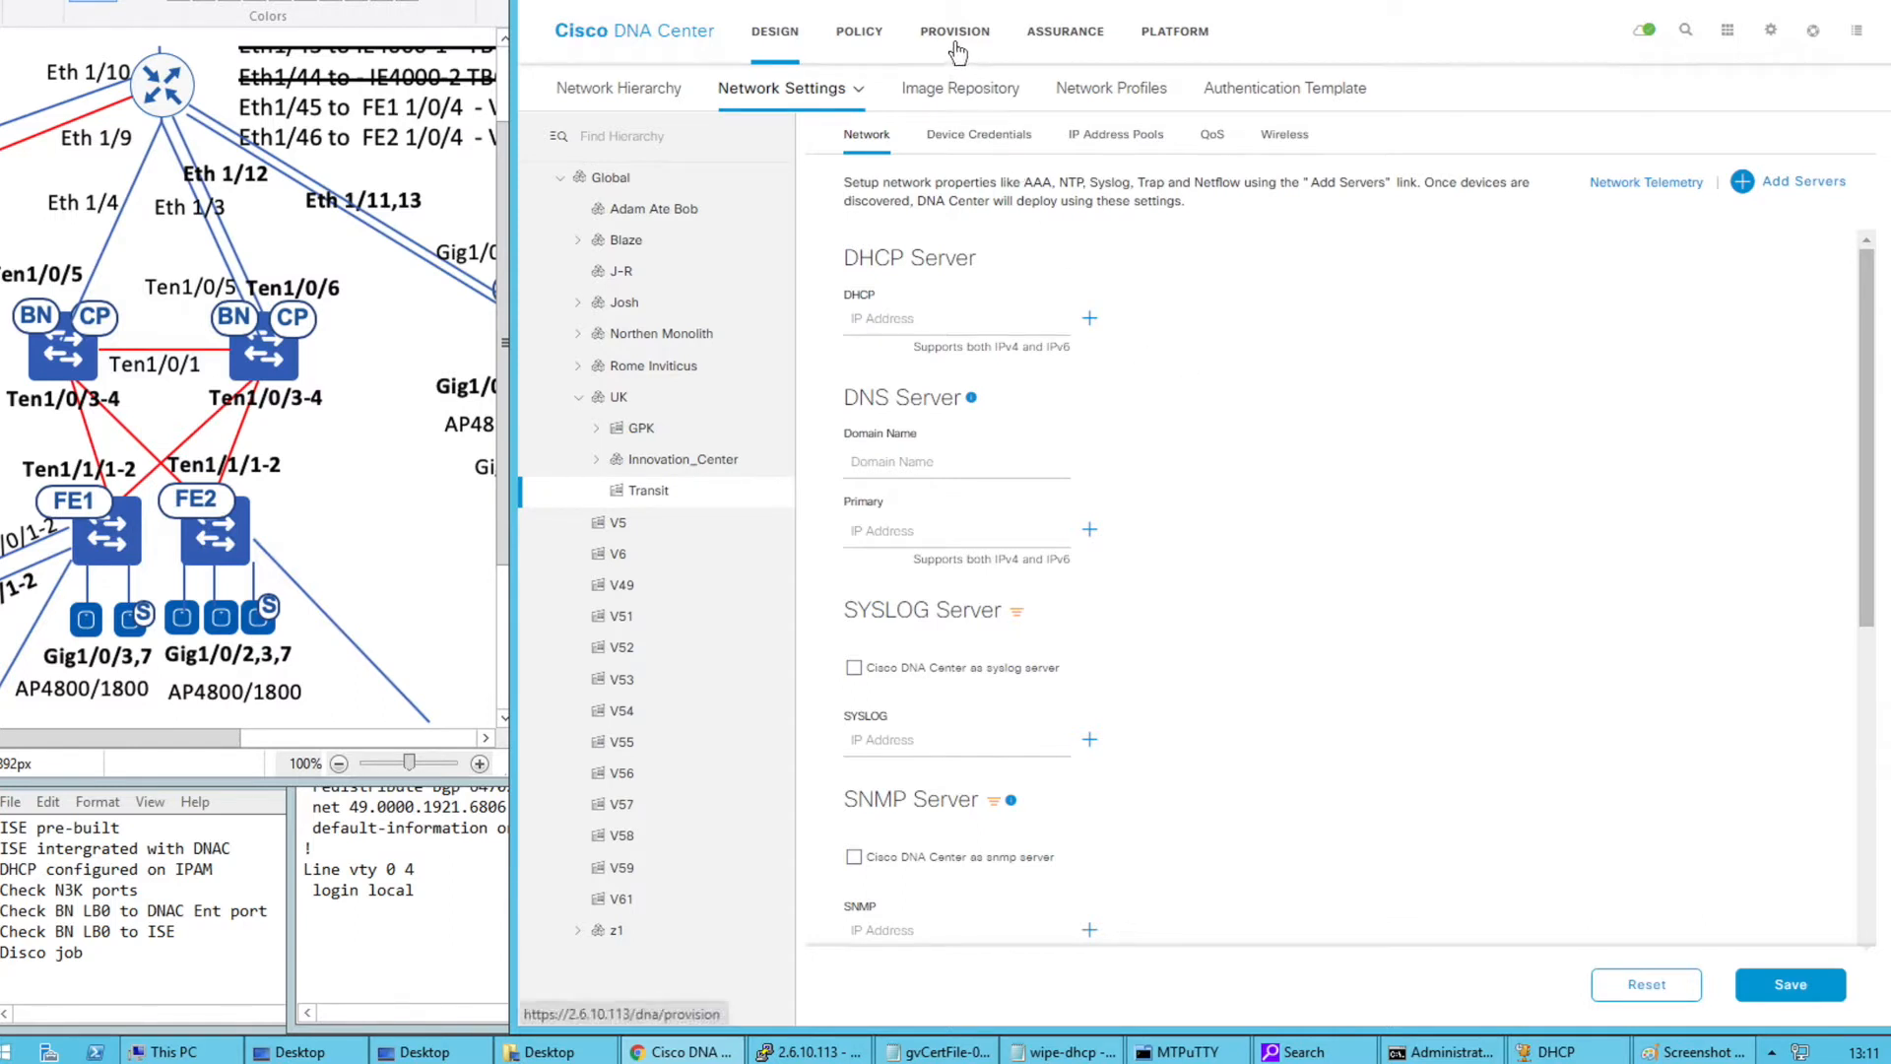
{"action": "left_click", "coordinate": [876, 44]}
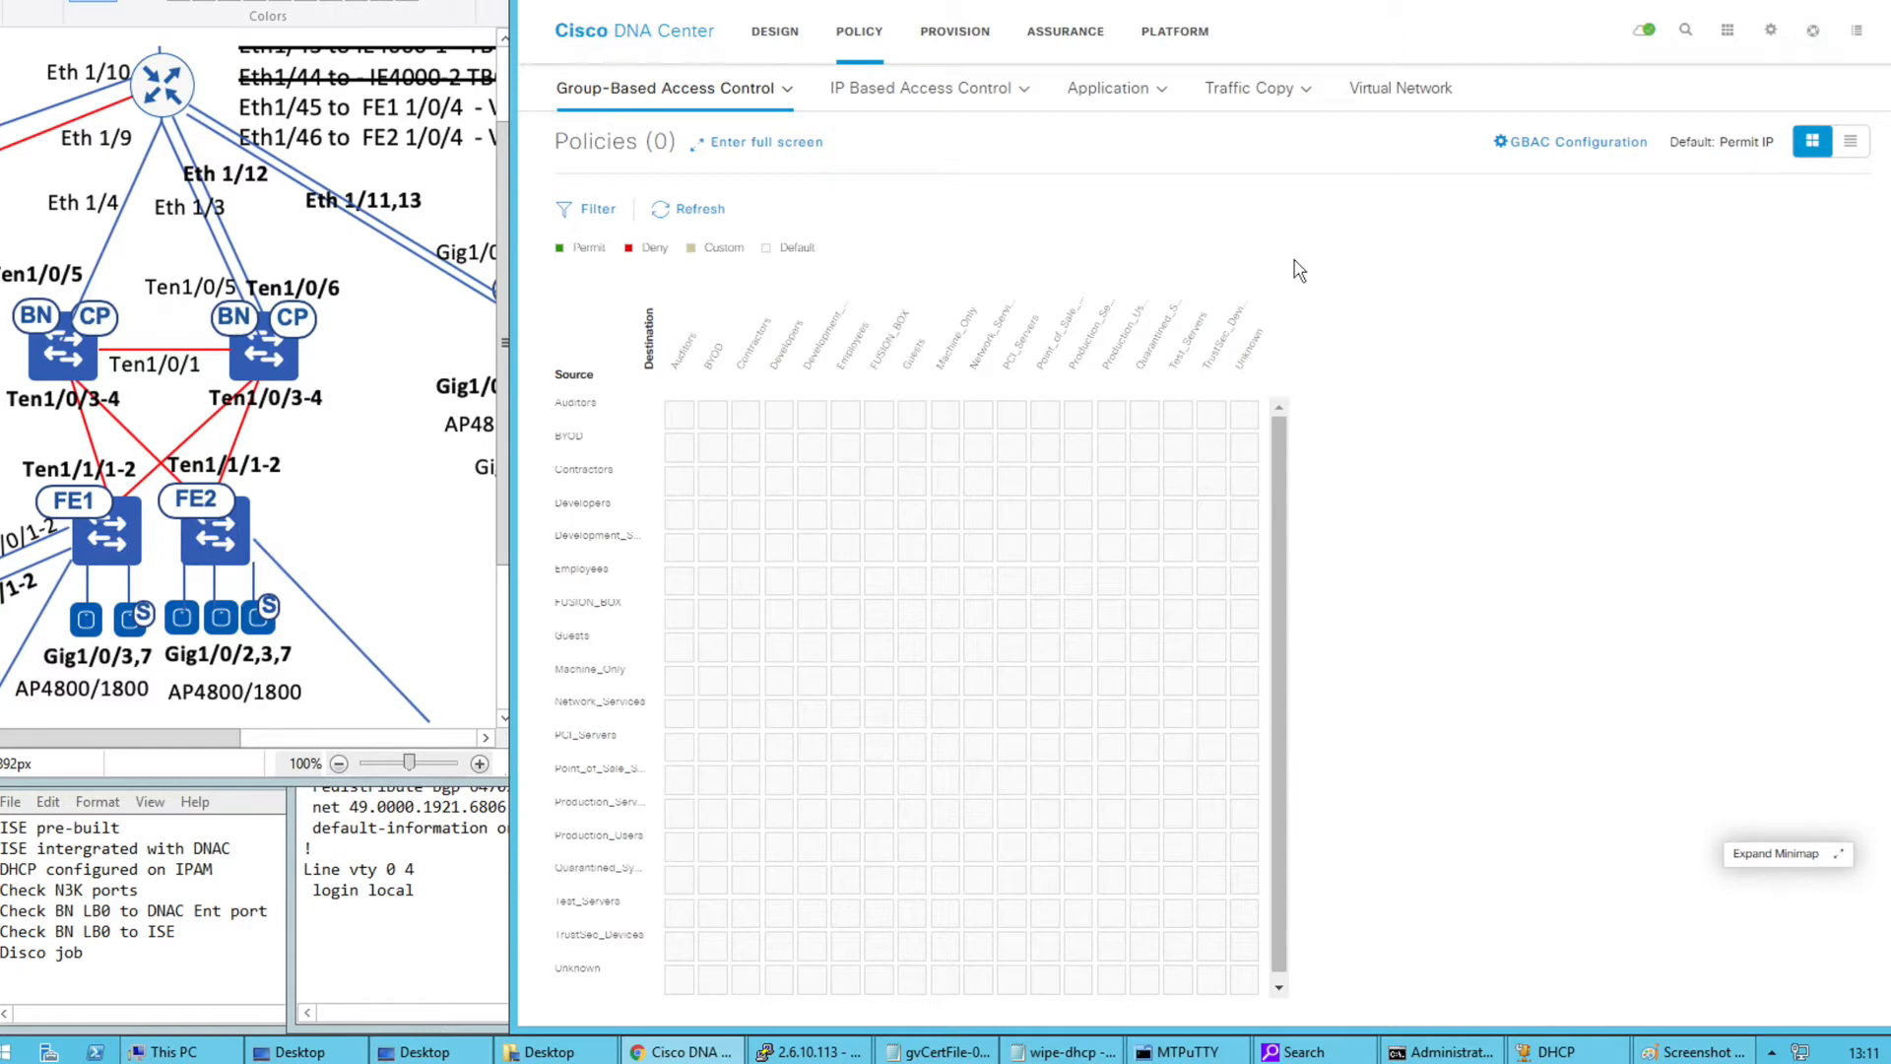
List all Global-site devices in the Provision inventory, noting the first device's Unsupported status
{"action": "left_click", "coordinate": [954, 39]}
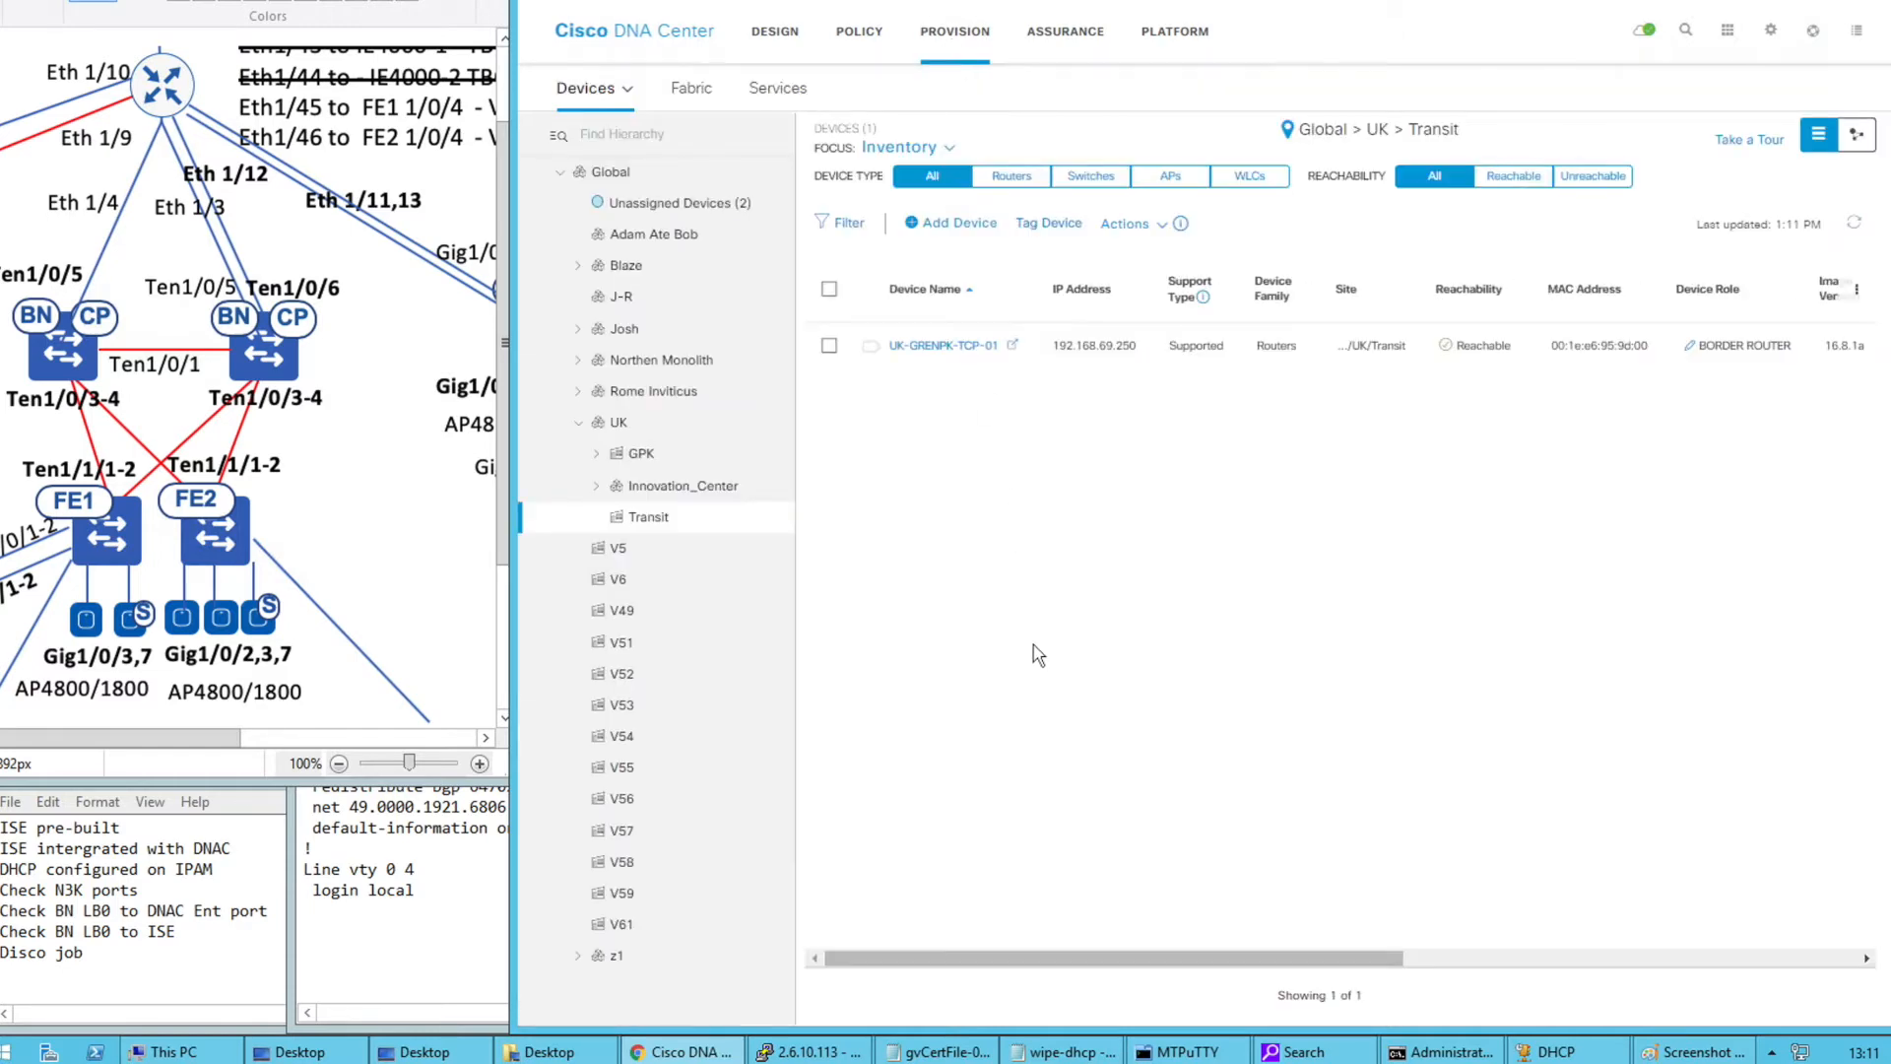
{"action": "left_click", "coordinate": [624, 183]}
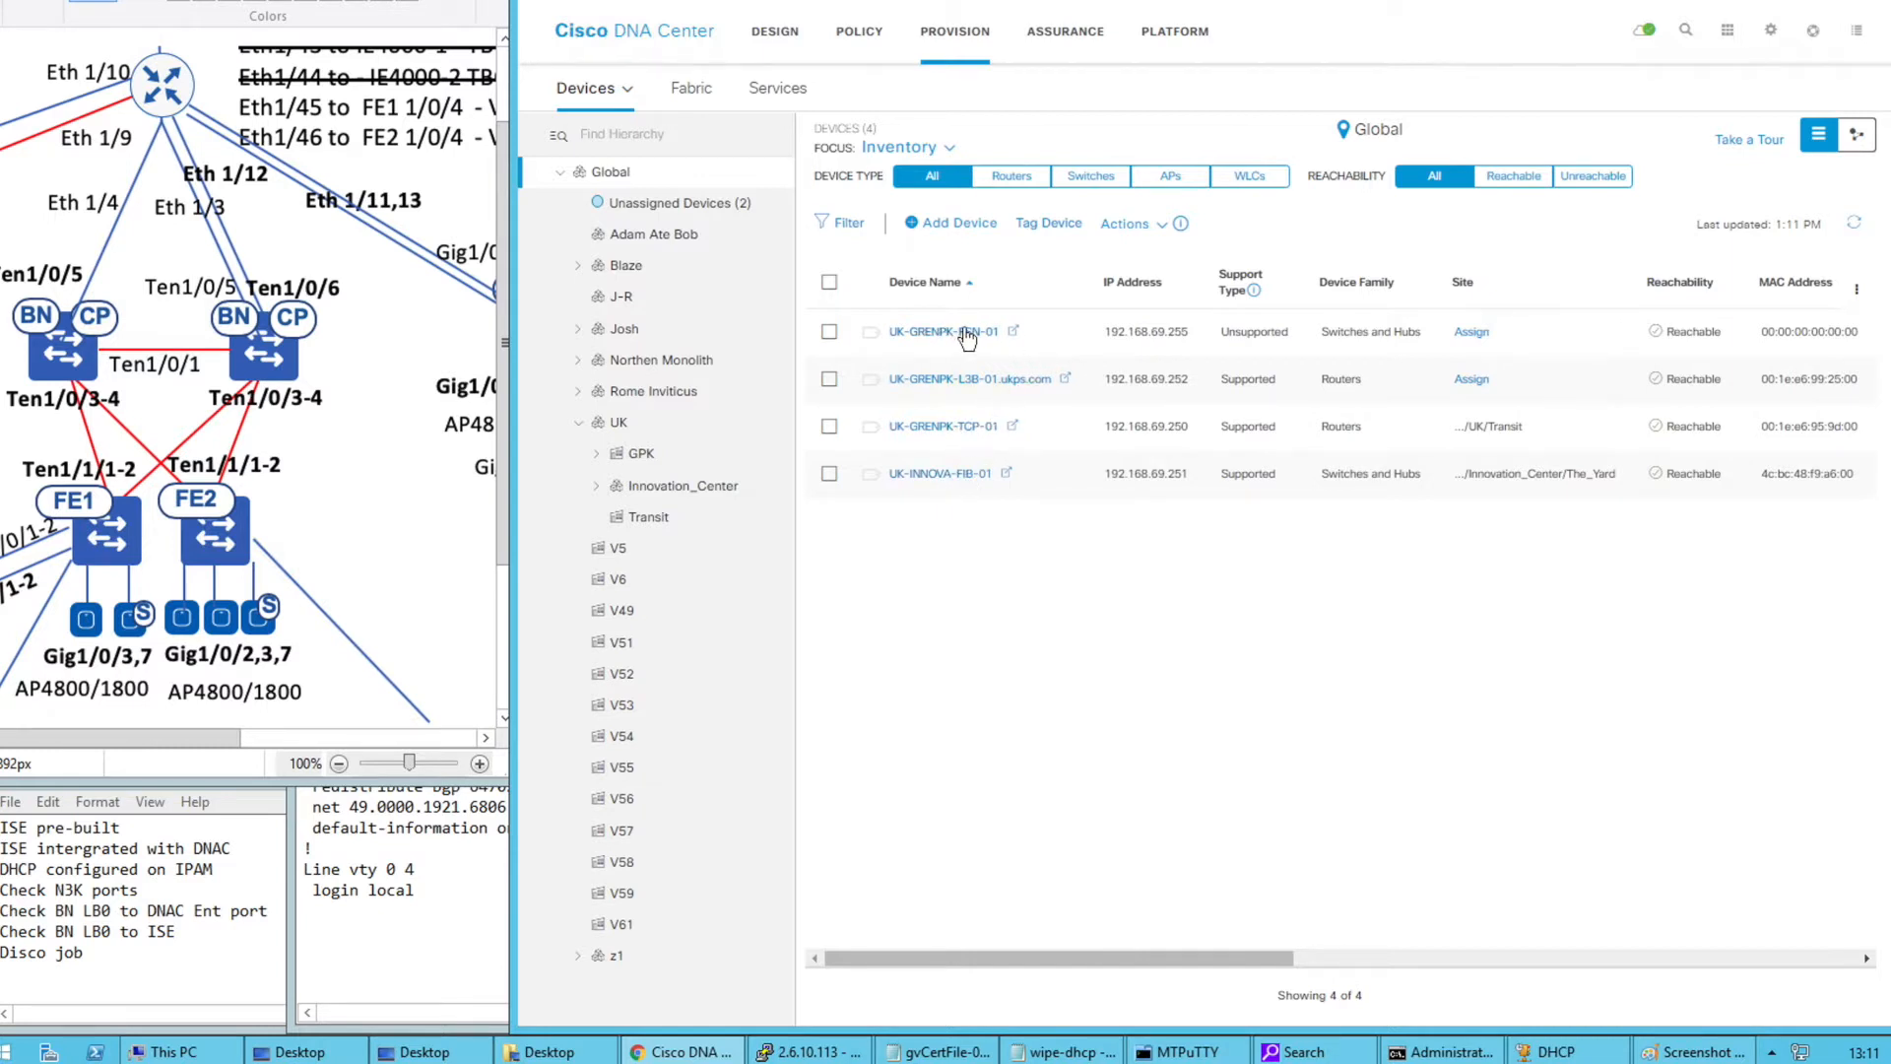
{"action": "double_click", "coordinate": [1226, 338]}
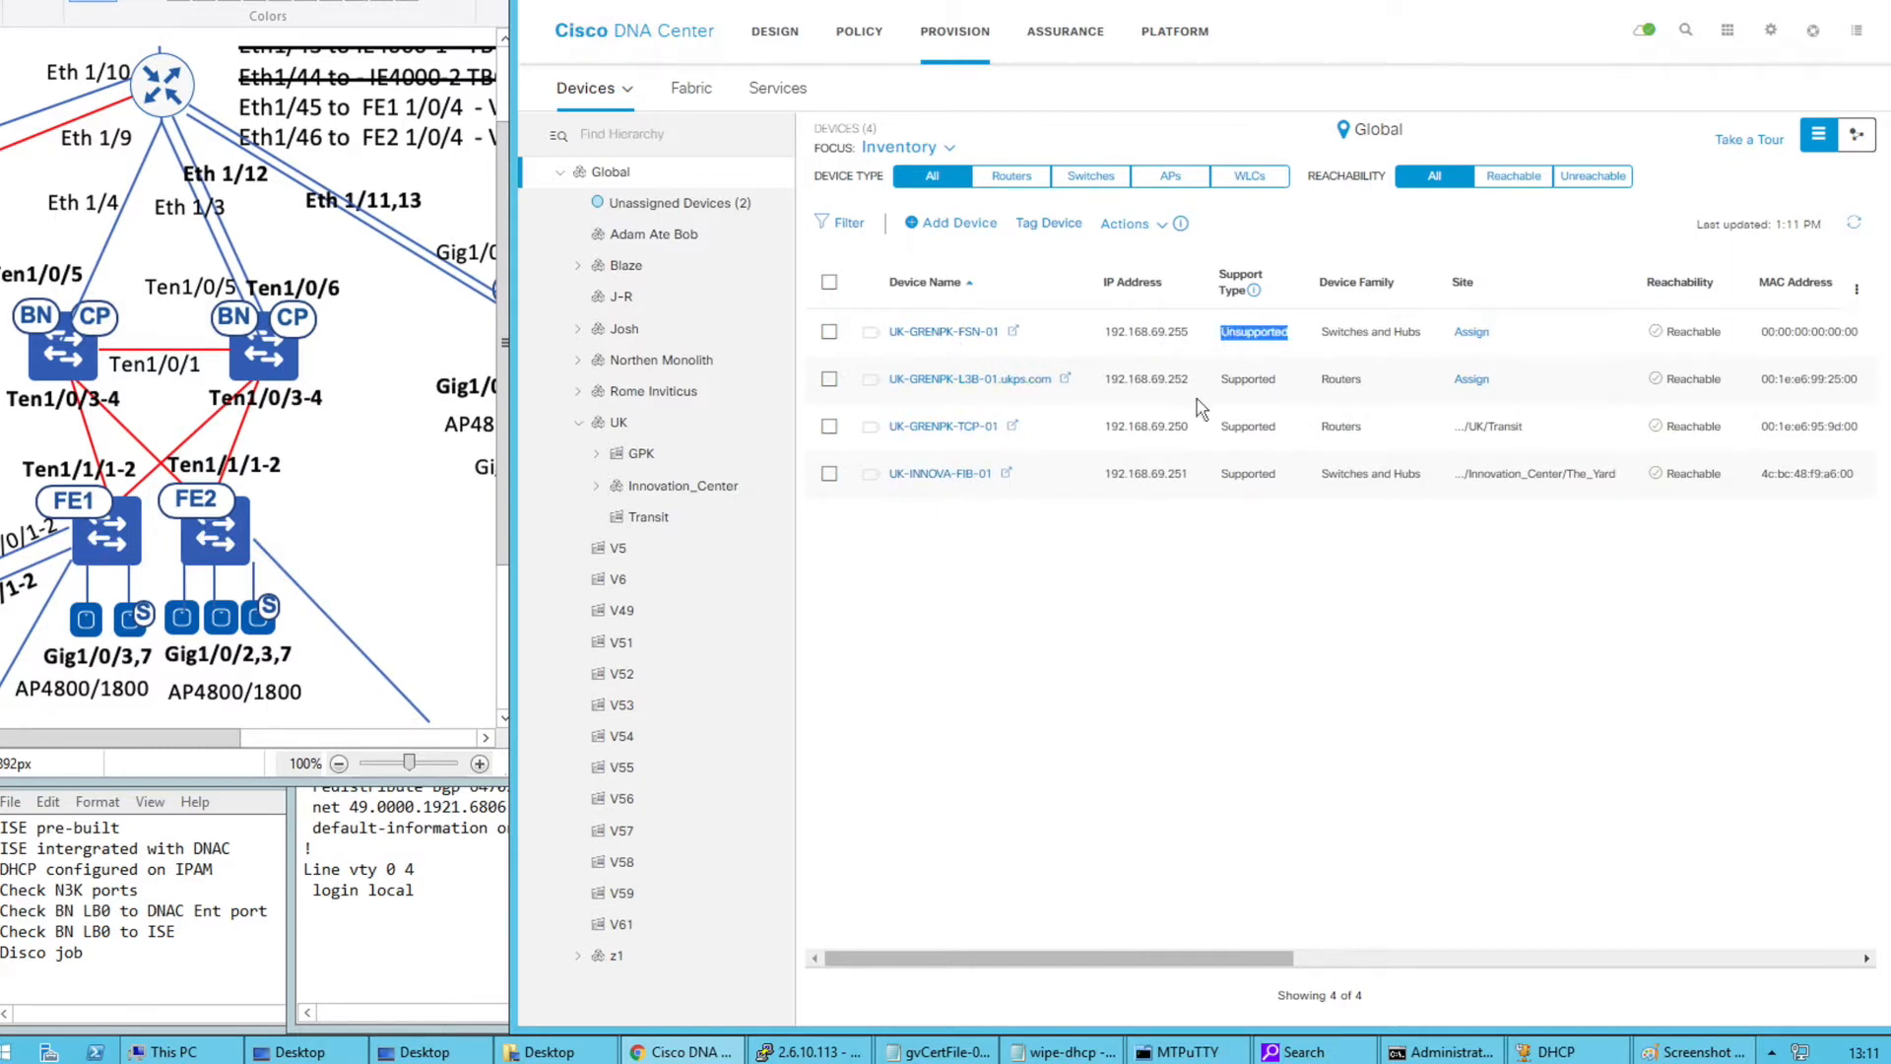
{"action": "left_click", "coordinate": [1104, 606]}
Log in to the 10.52.3.71 switch session in MTPuTTY with the admin username and password
{"action": "left_click", "coordinate": [1163, 1053]}
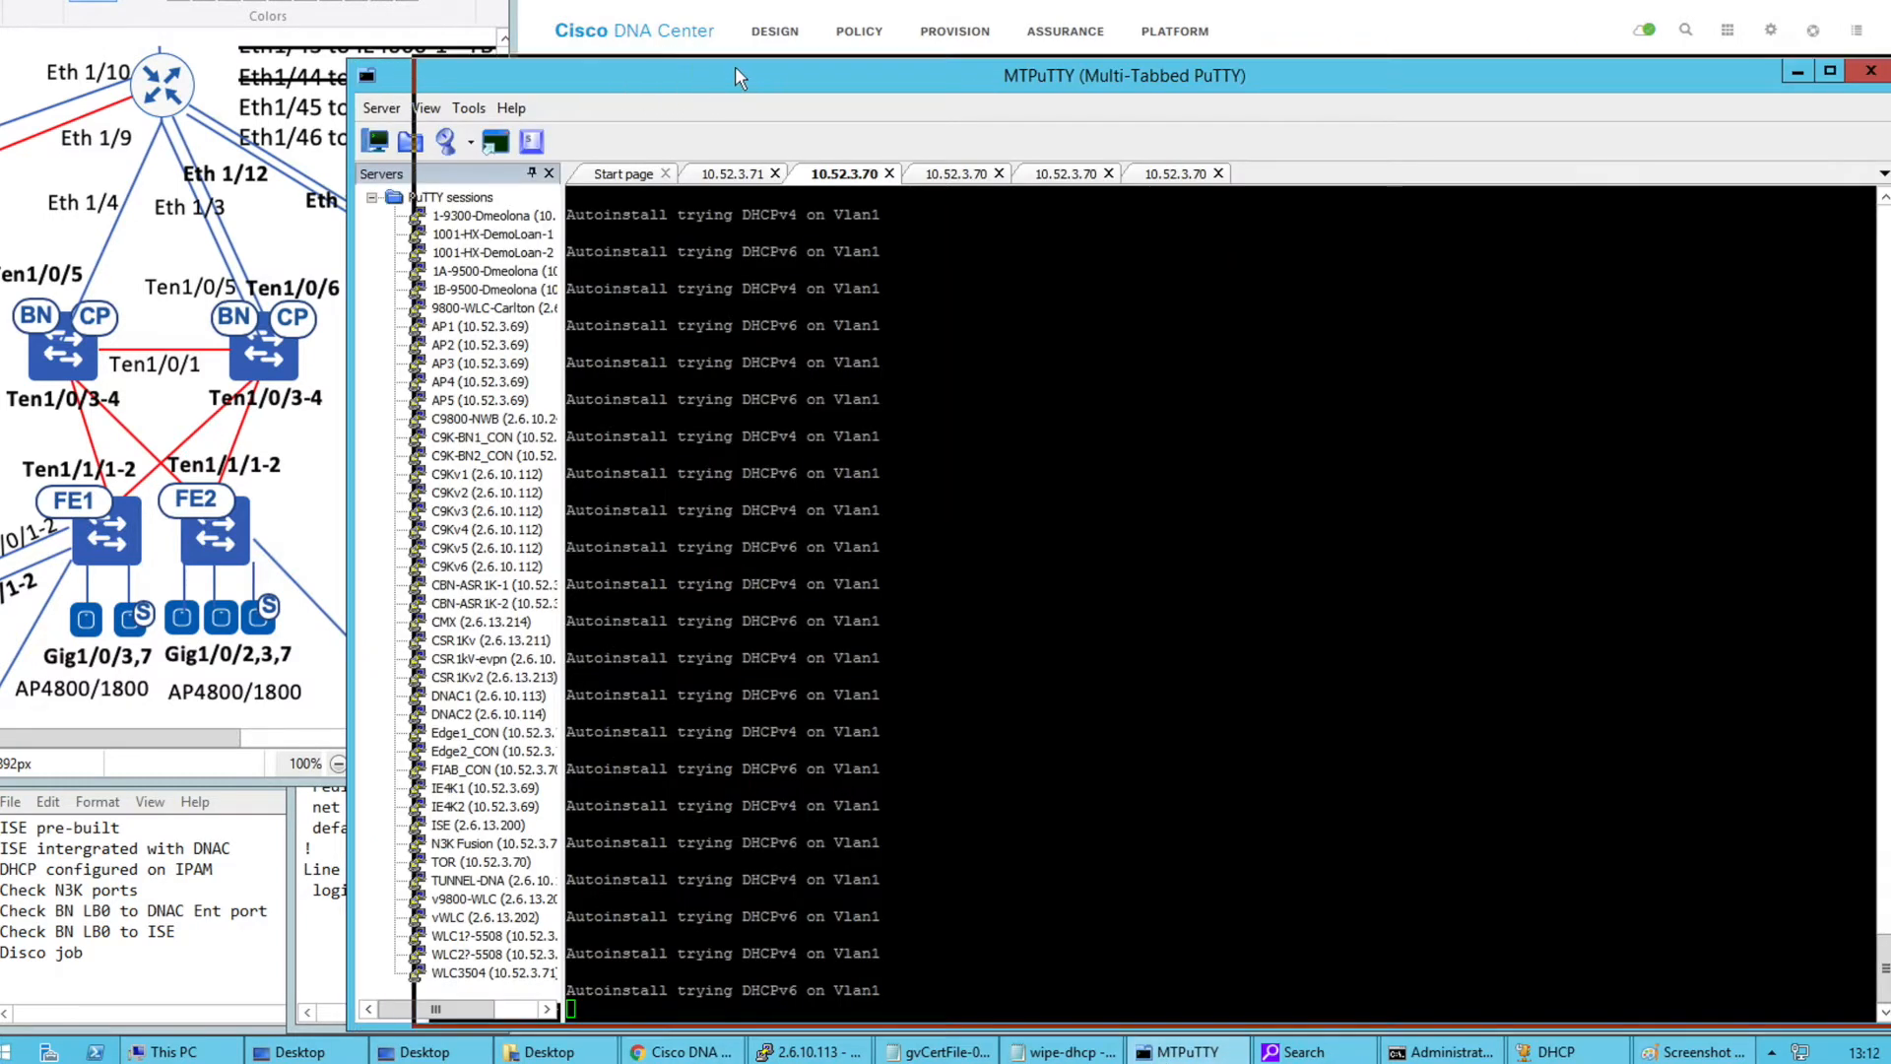
{"action": "left_click_drag", "start_coordinate": [735, 67], "coordinate": [829, 51]}
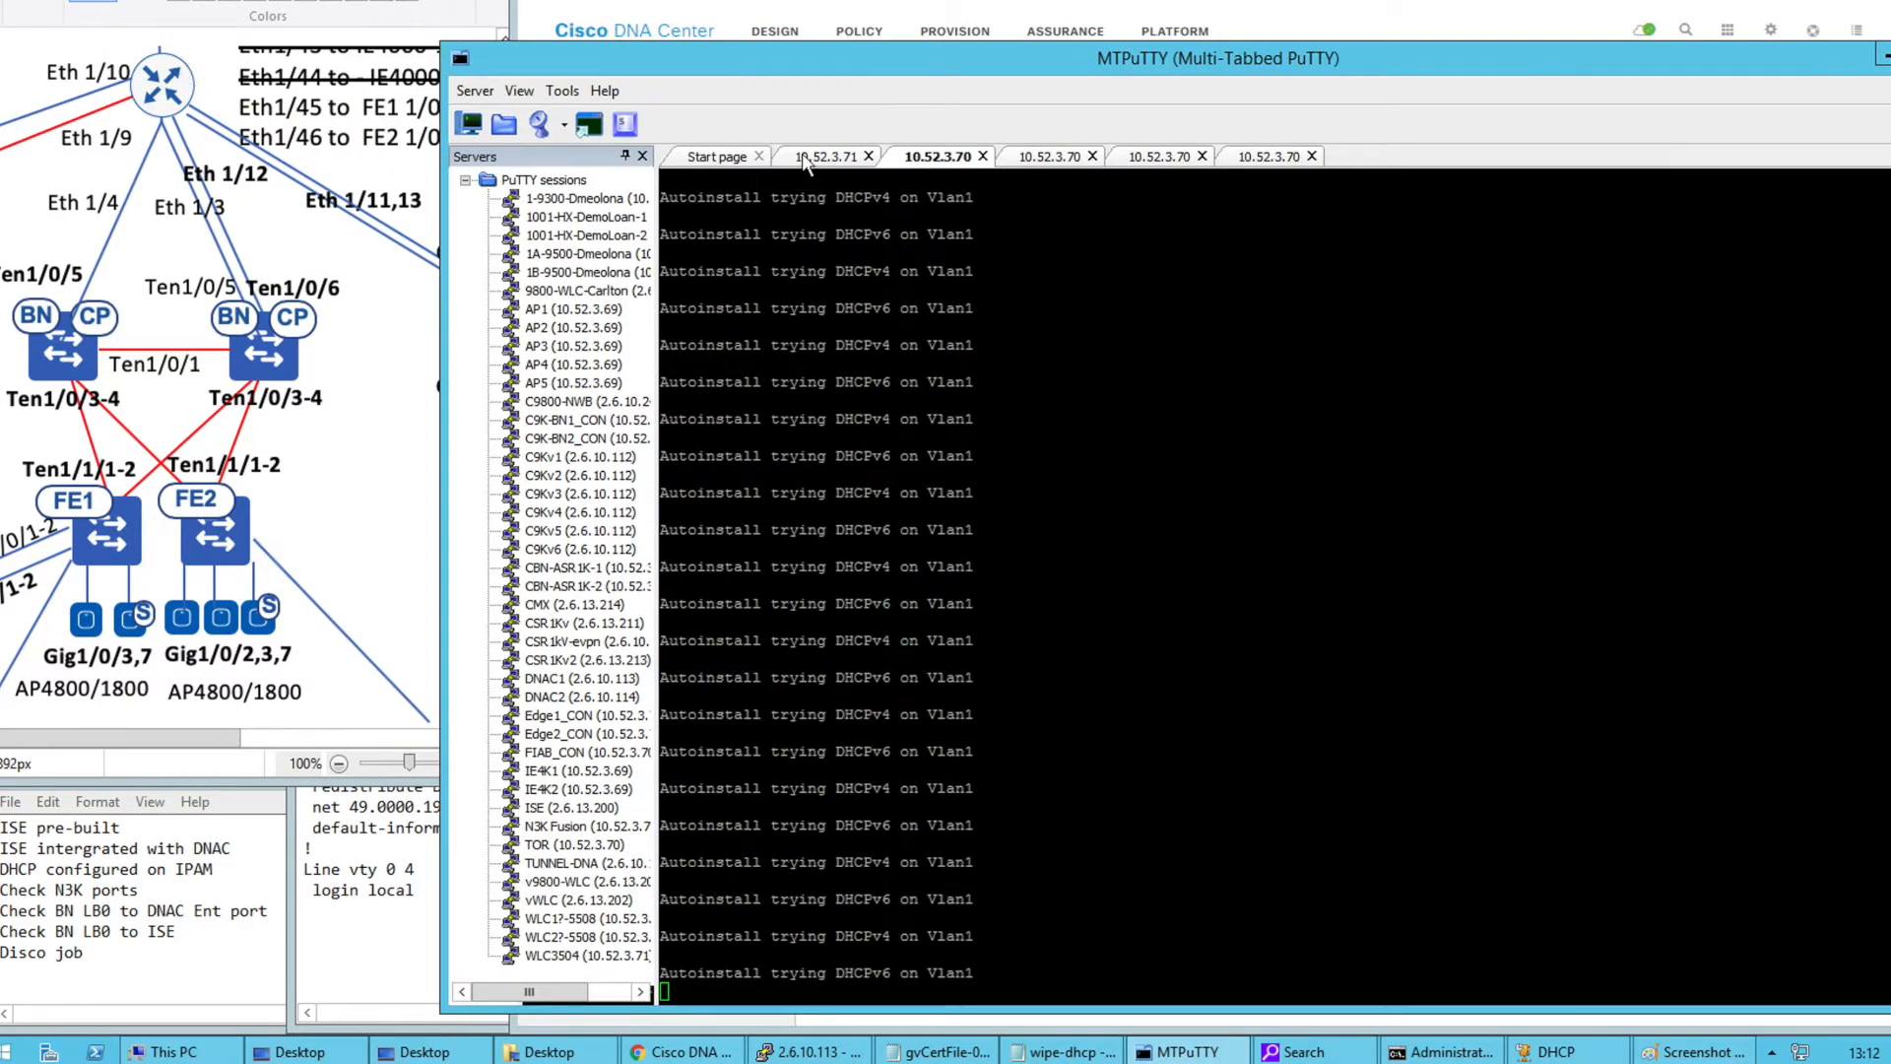
{"action": "left_click", "coordinate": [826, 155]}
{"action": "double_click", "coordinate": [883, 308]}
{"action": "type", "text": "sdaadmin"}
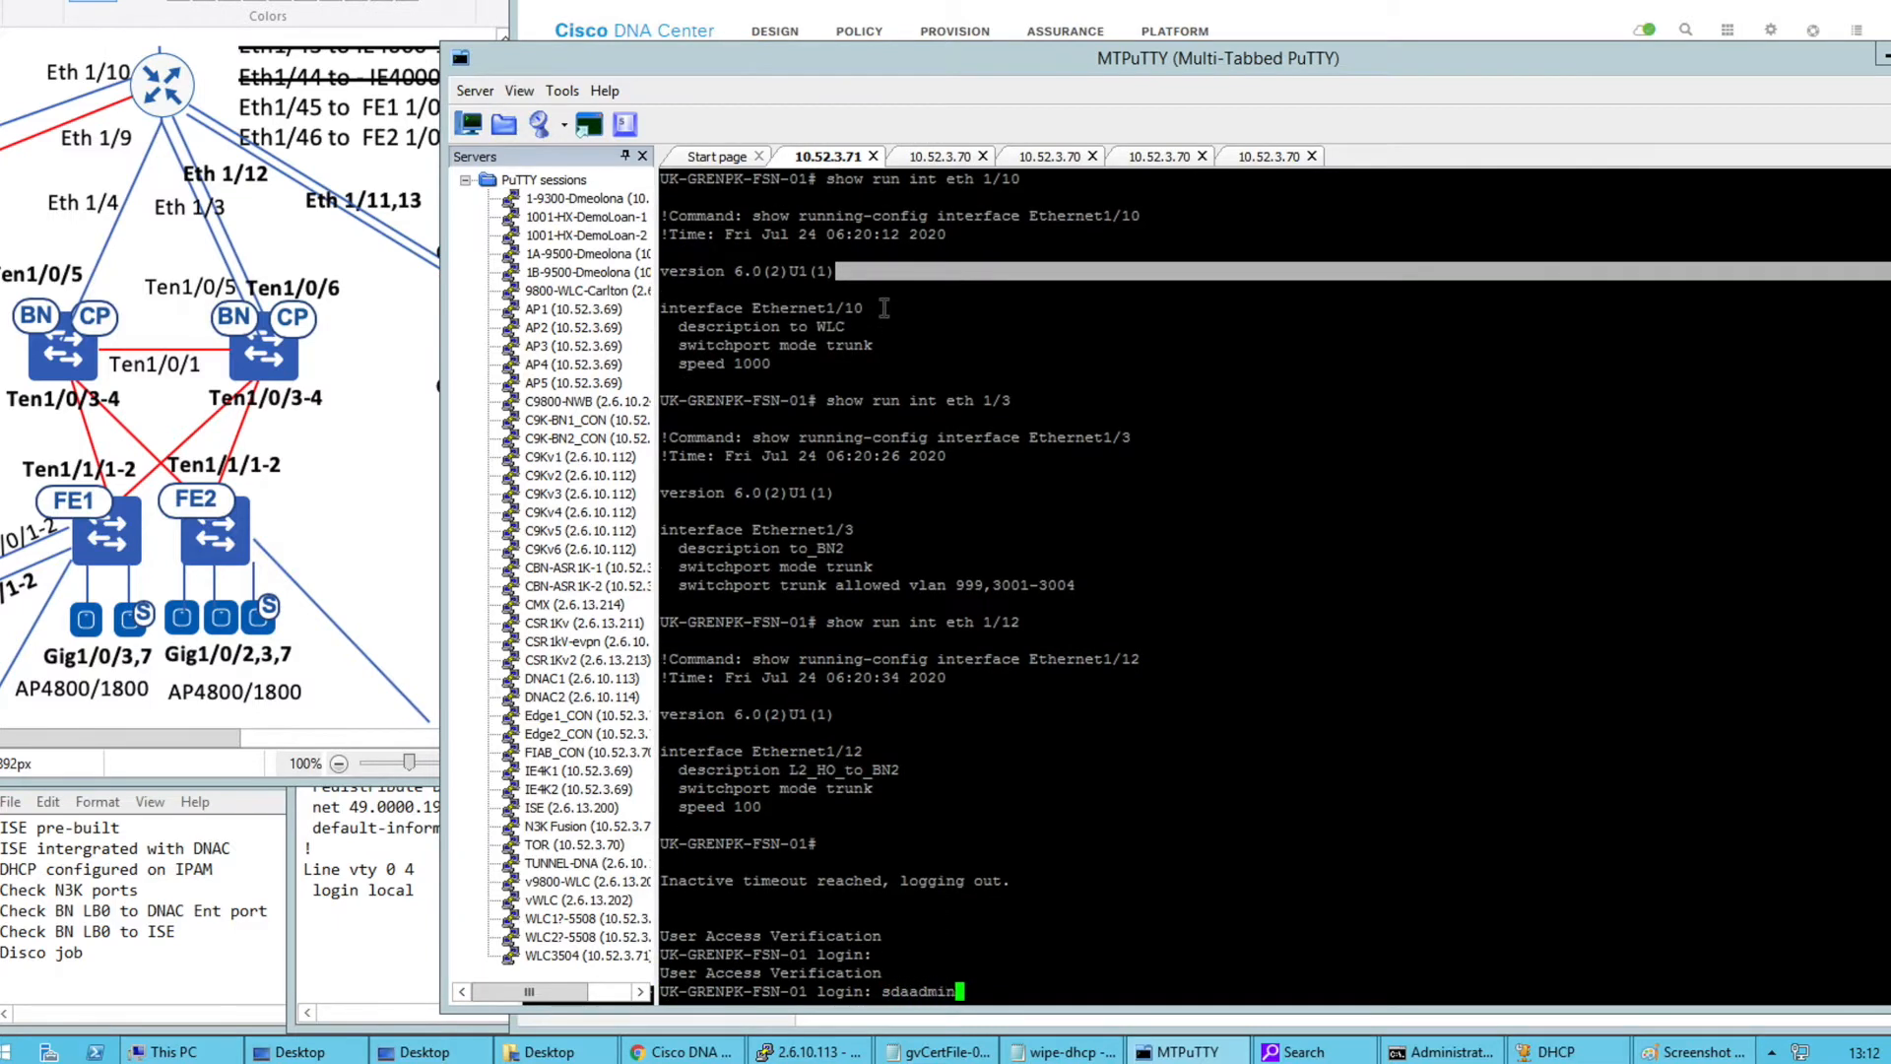
{"action": "key", "text": "Return"}
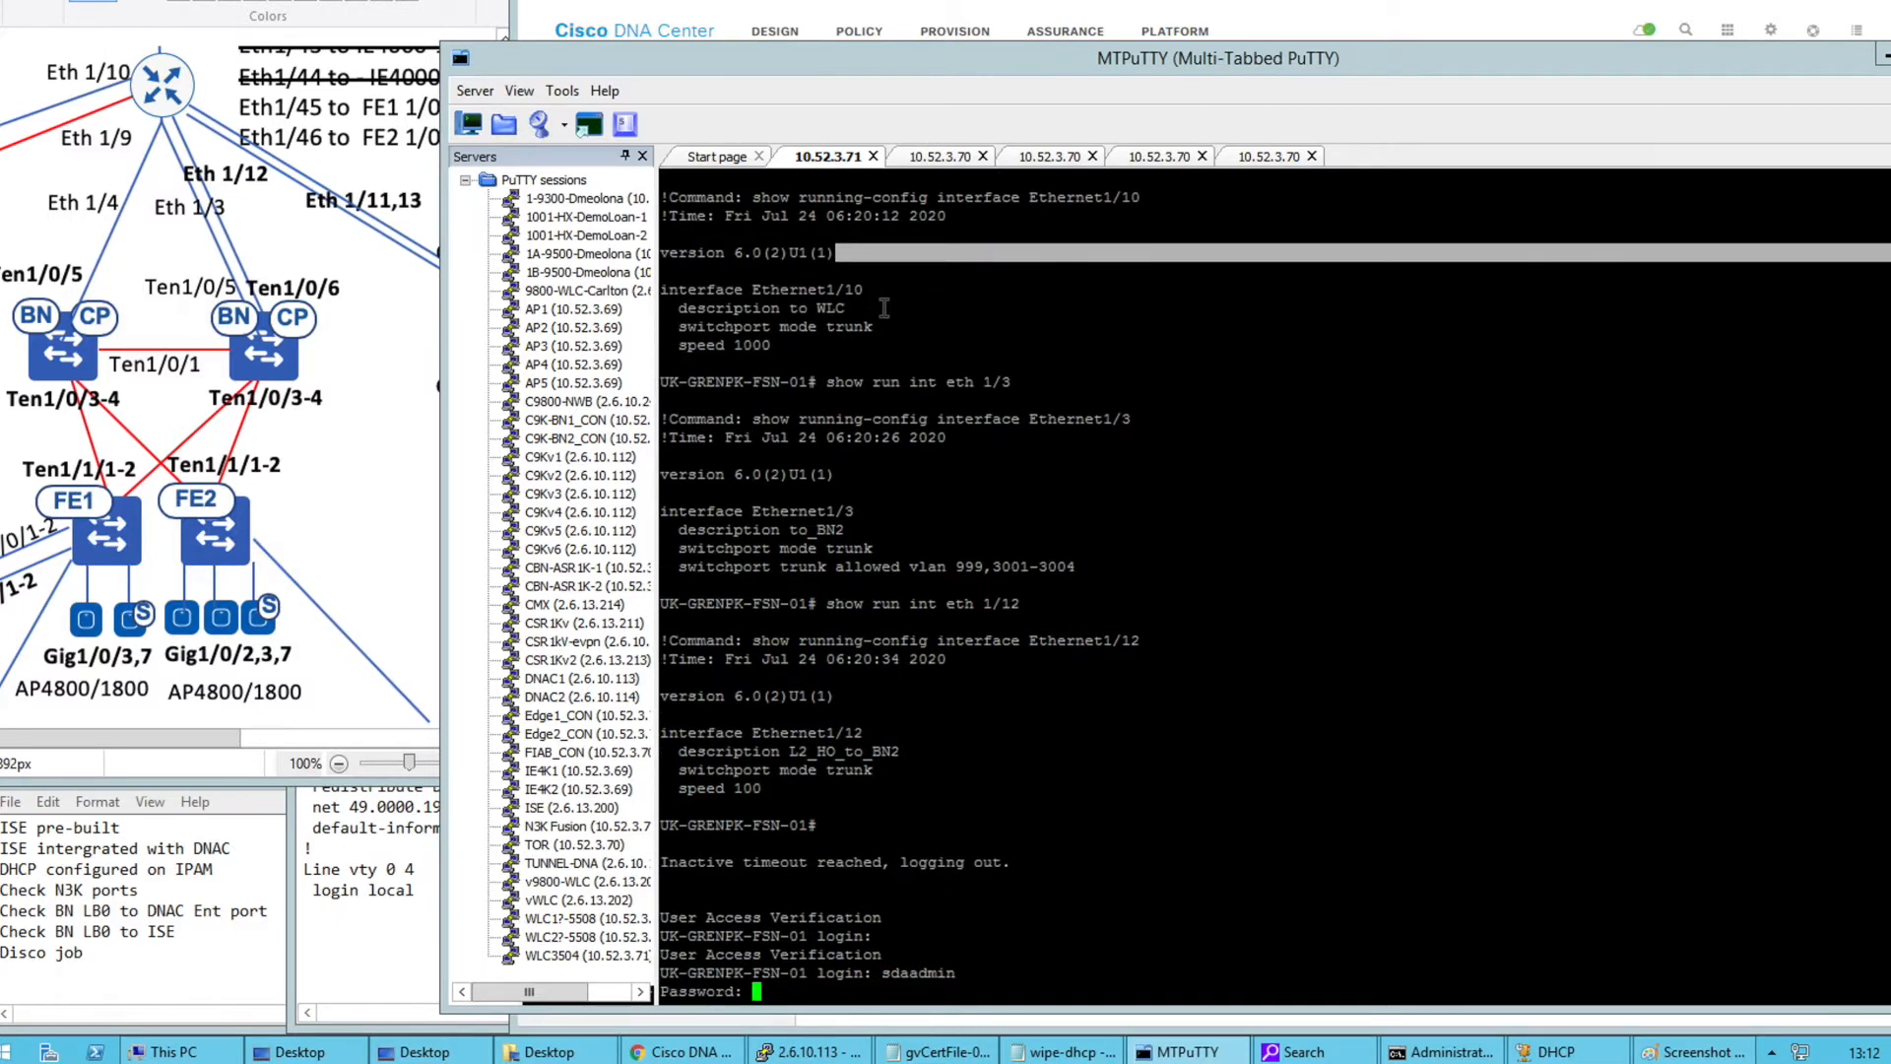
{"action": "key", "text": "Return"}
Show the running config of interfaces Vlan99 and Vlan999
{"action": "type", "text": "show run int vlan 99"}
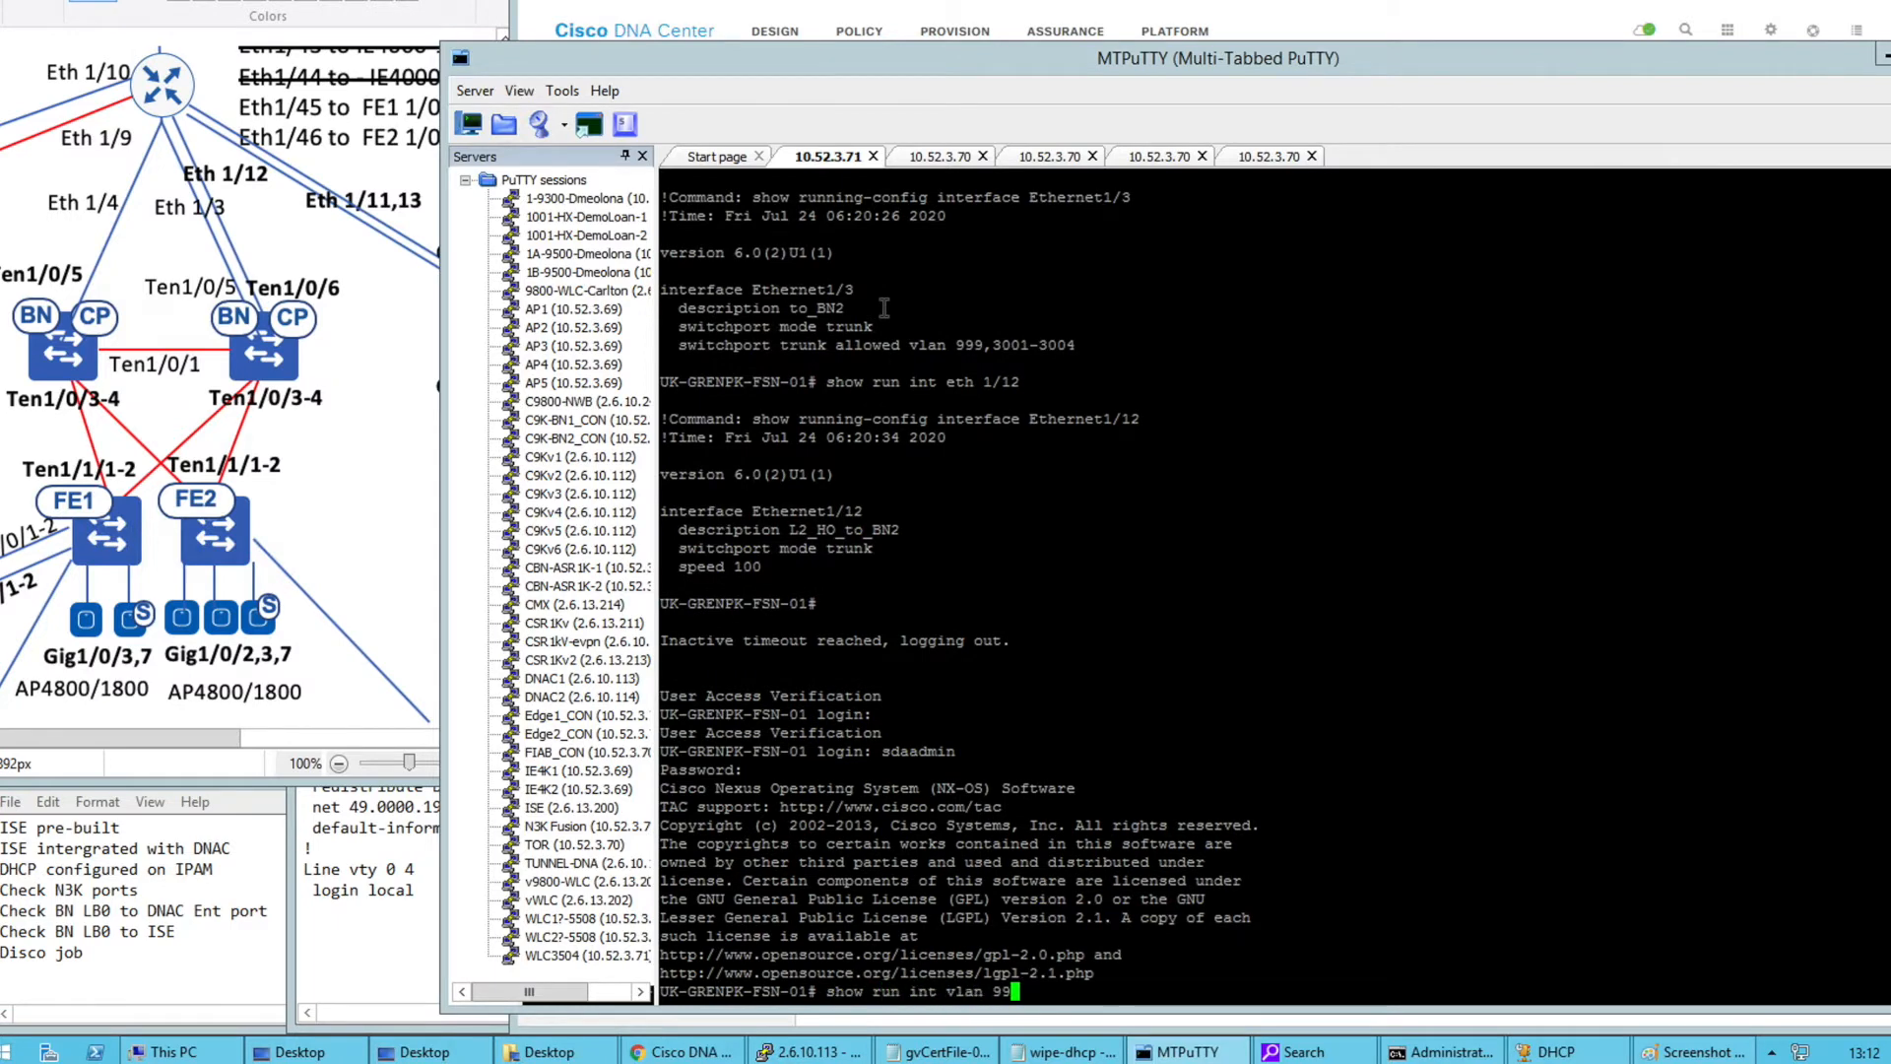
{"action": "key", "text": "Return"}
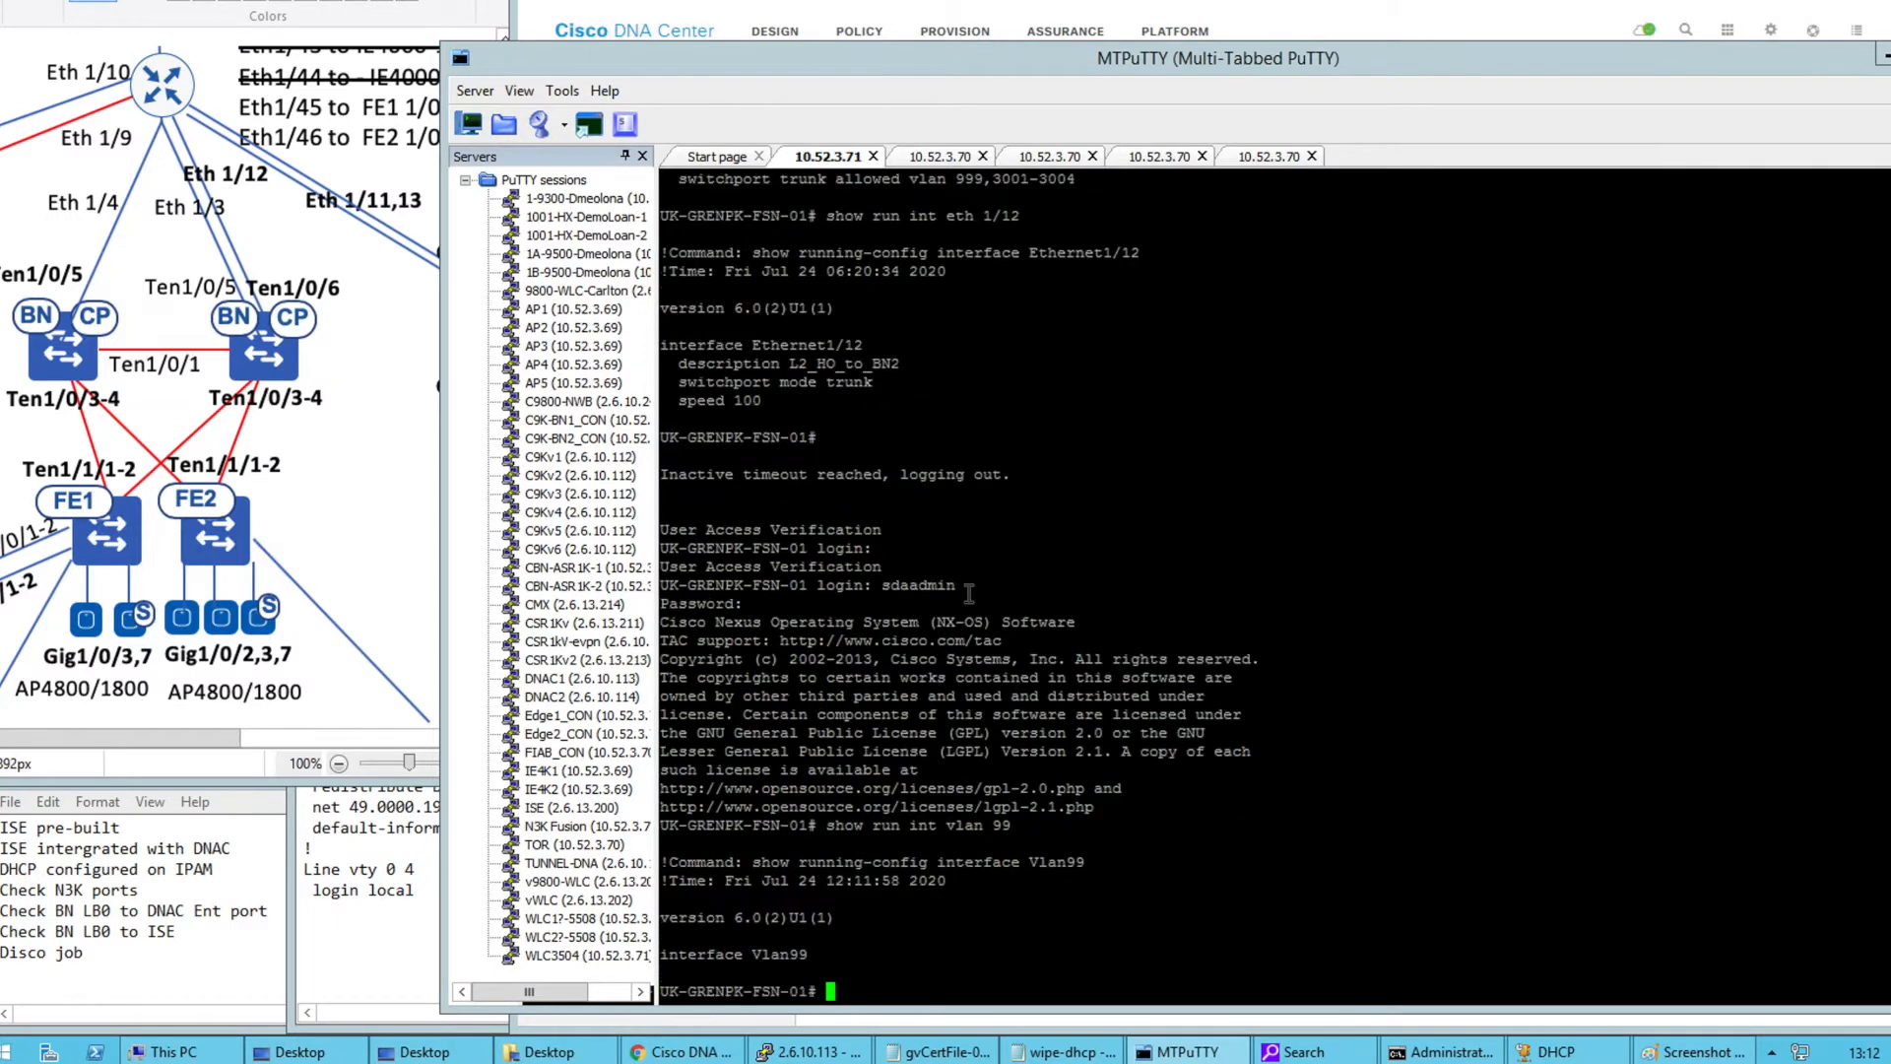
{"action": "key", "text": "Up"}
{"action": "type", "text": "9"}
{"action": "key", "text": "Return"}
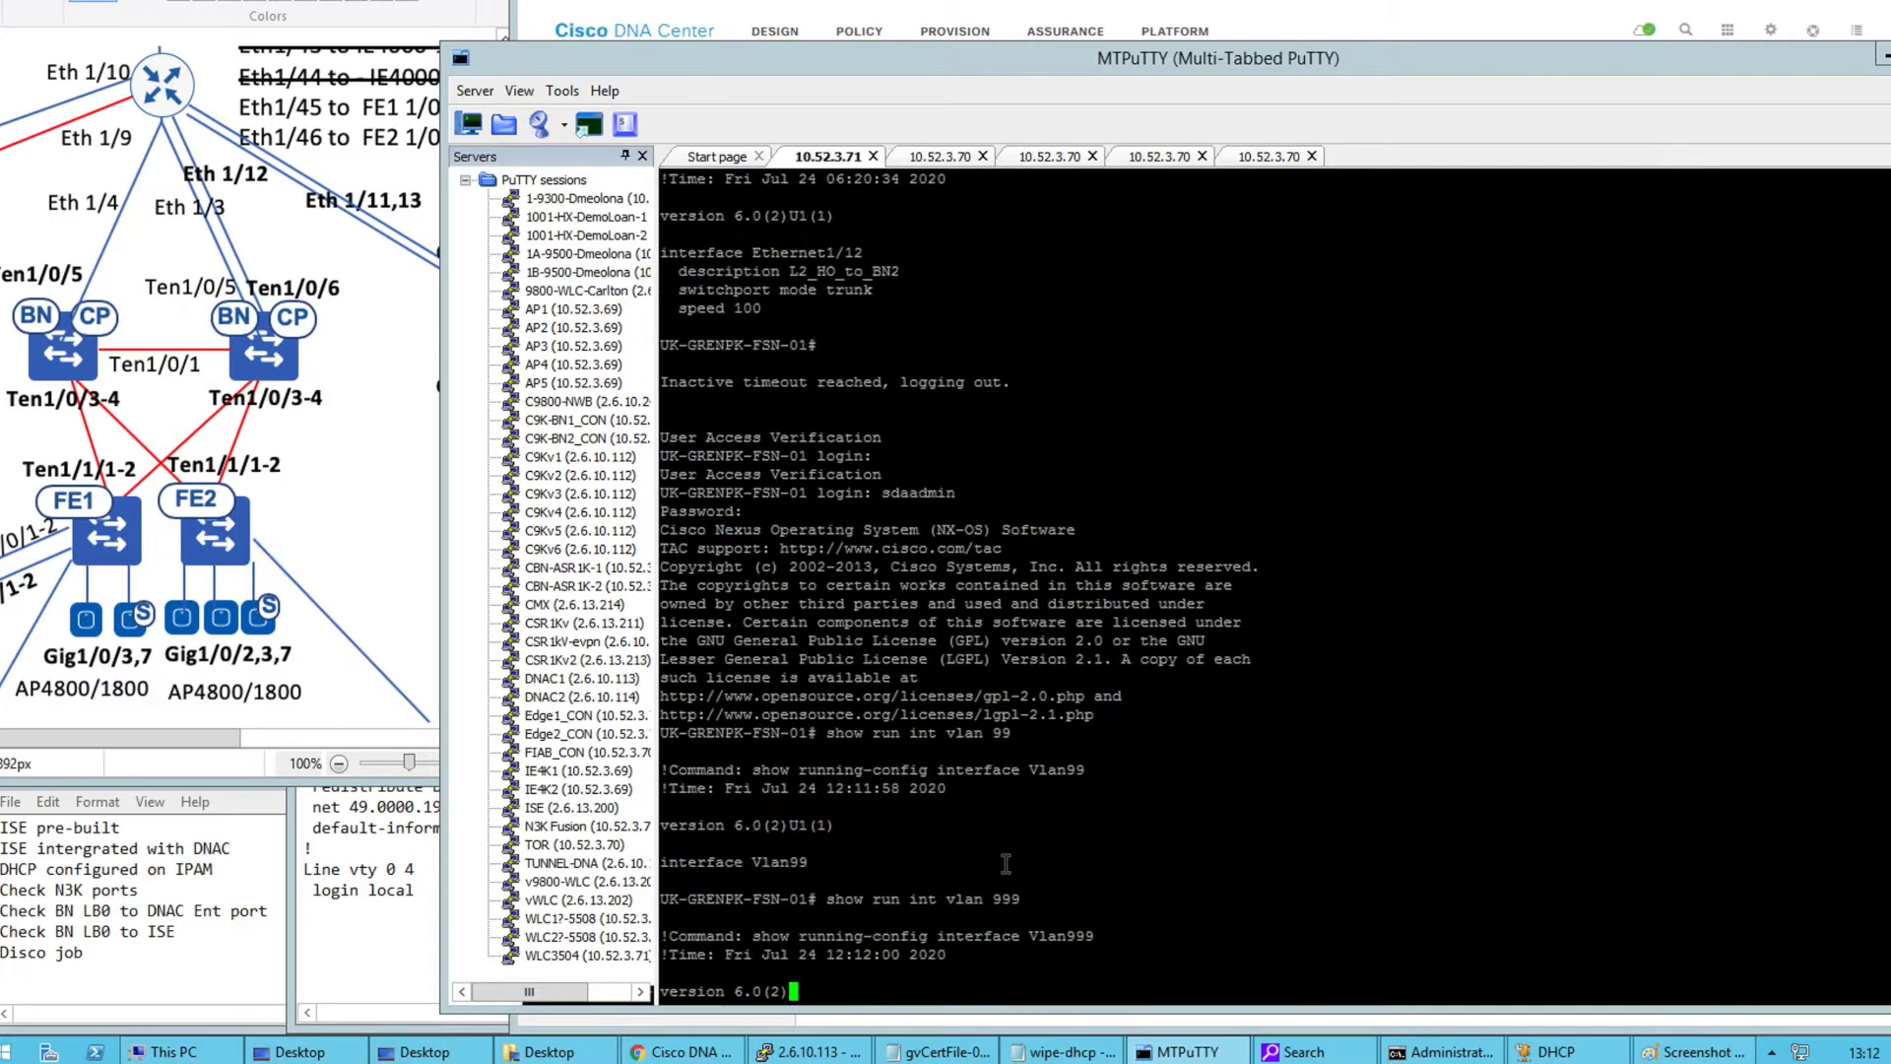
Highlight Vlan999's 192.168.63.1/24 address and mark the Eth 1/12 link on the diagram
{"action": "left_click_drag", "start_coordinate": [968, 952], "coordinate": [683, 898]}
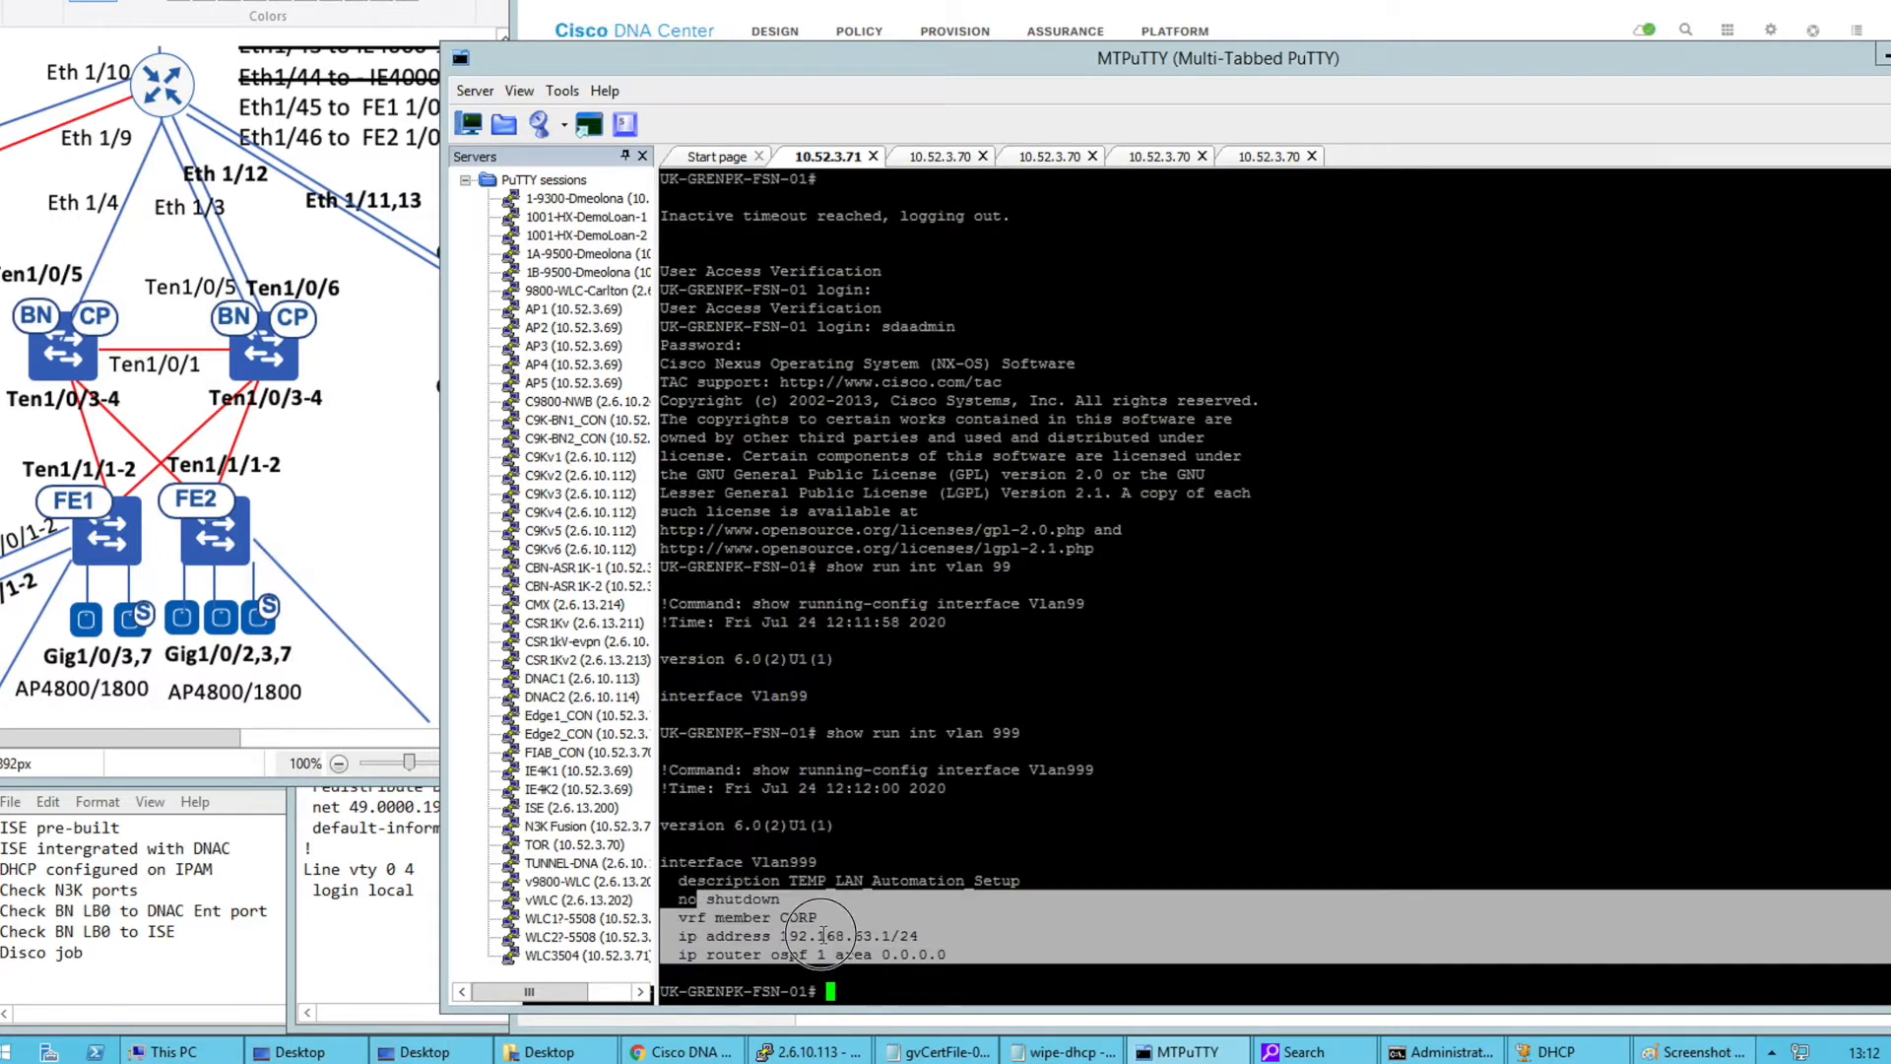
{"action": "left_click", "coordinate": [836, 934]}
{"action": "left_click_drag", "start_coordinate": [907, 935], "coordinate": [973, 953]}
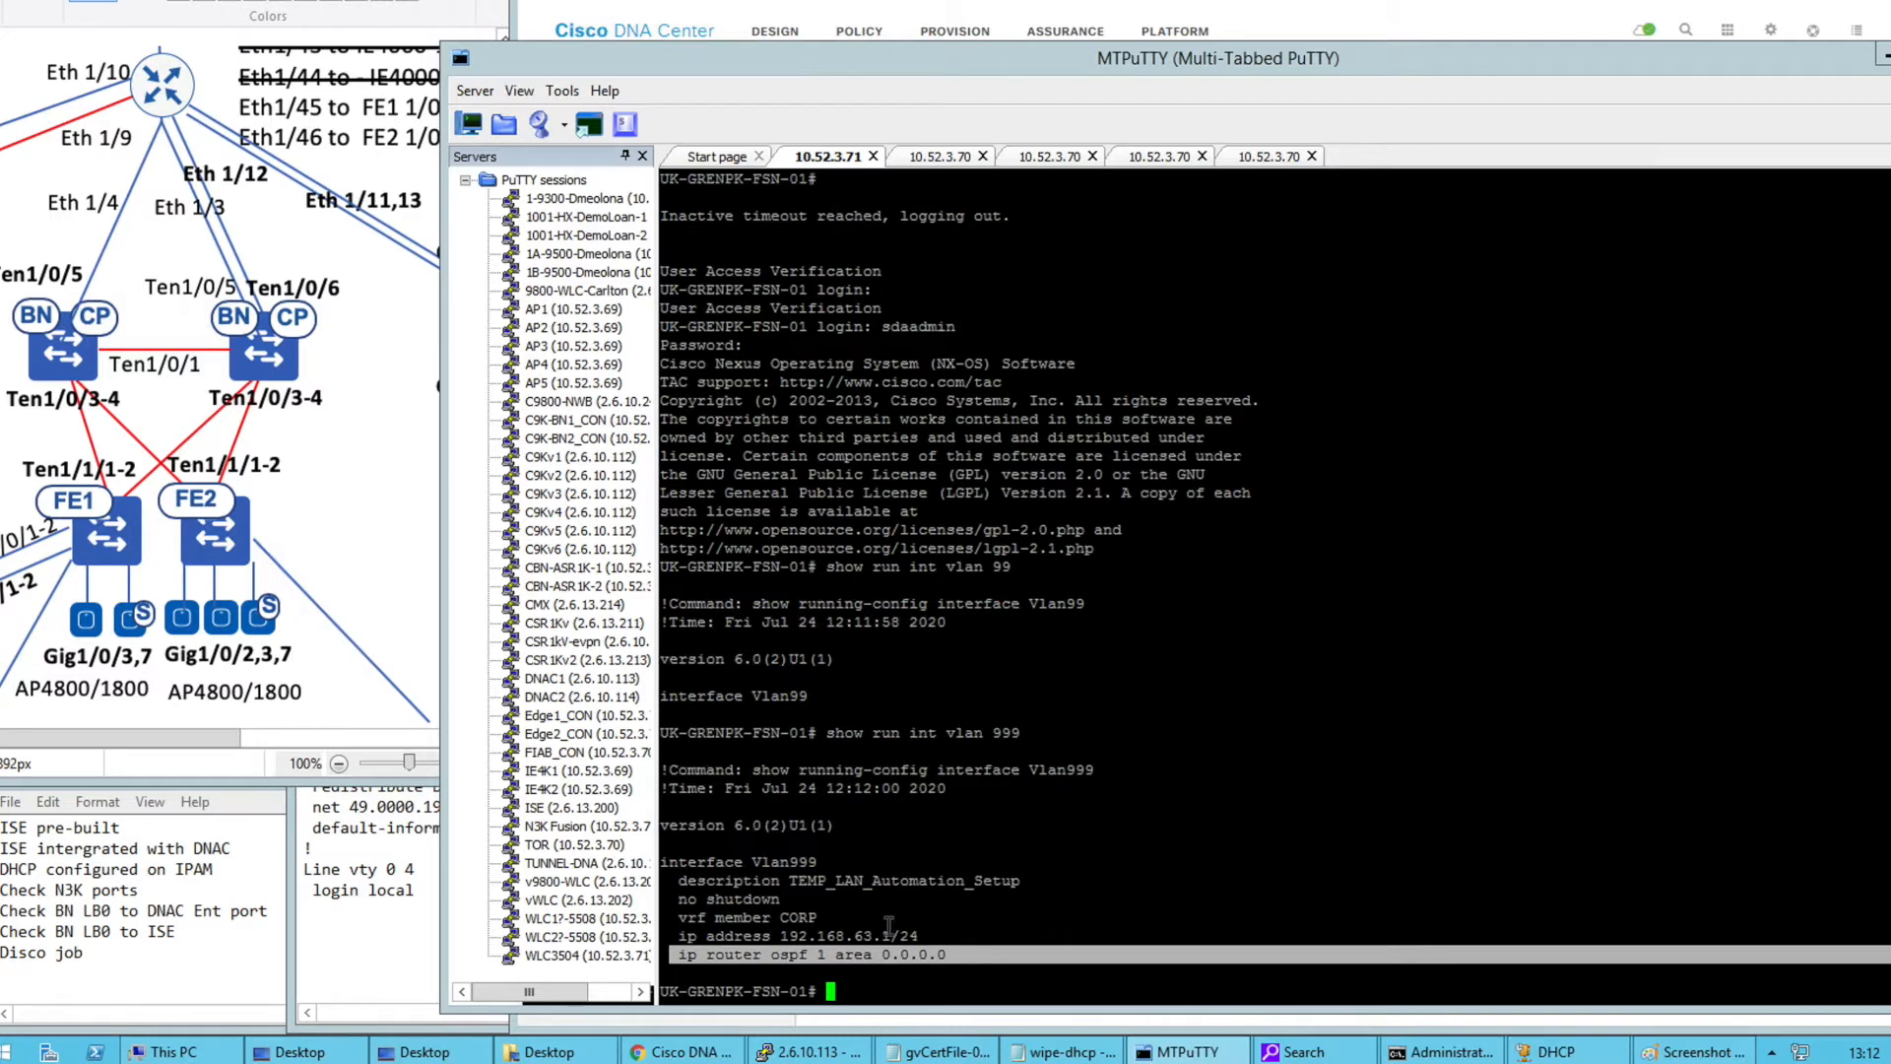
{"action": "left_click_drag", "start_coordinate": [919, 935], "coordinate": [798, 935]}
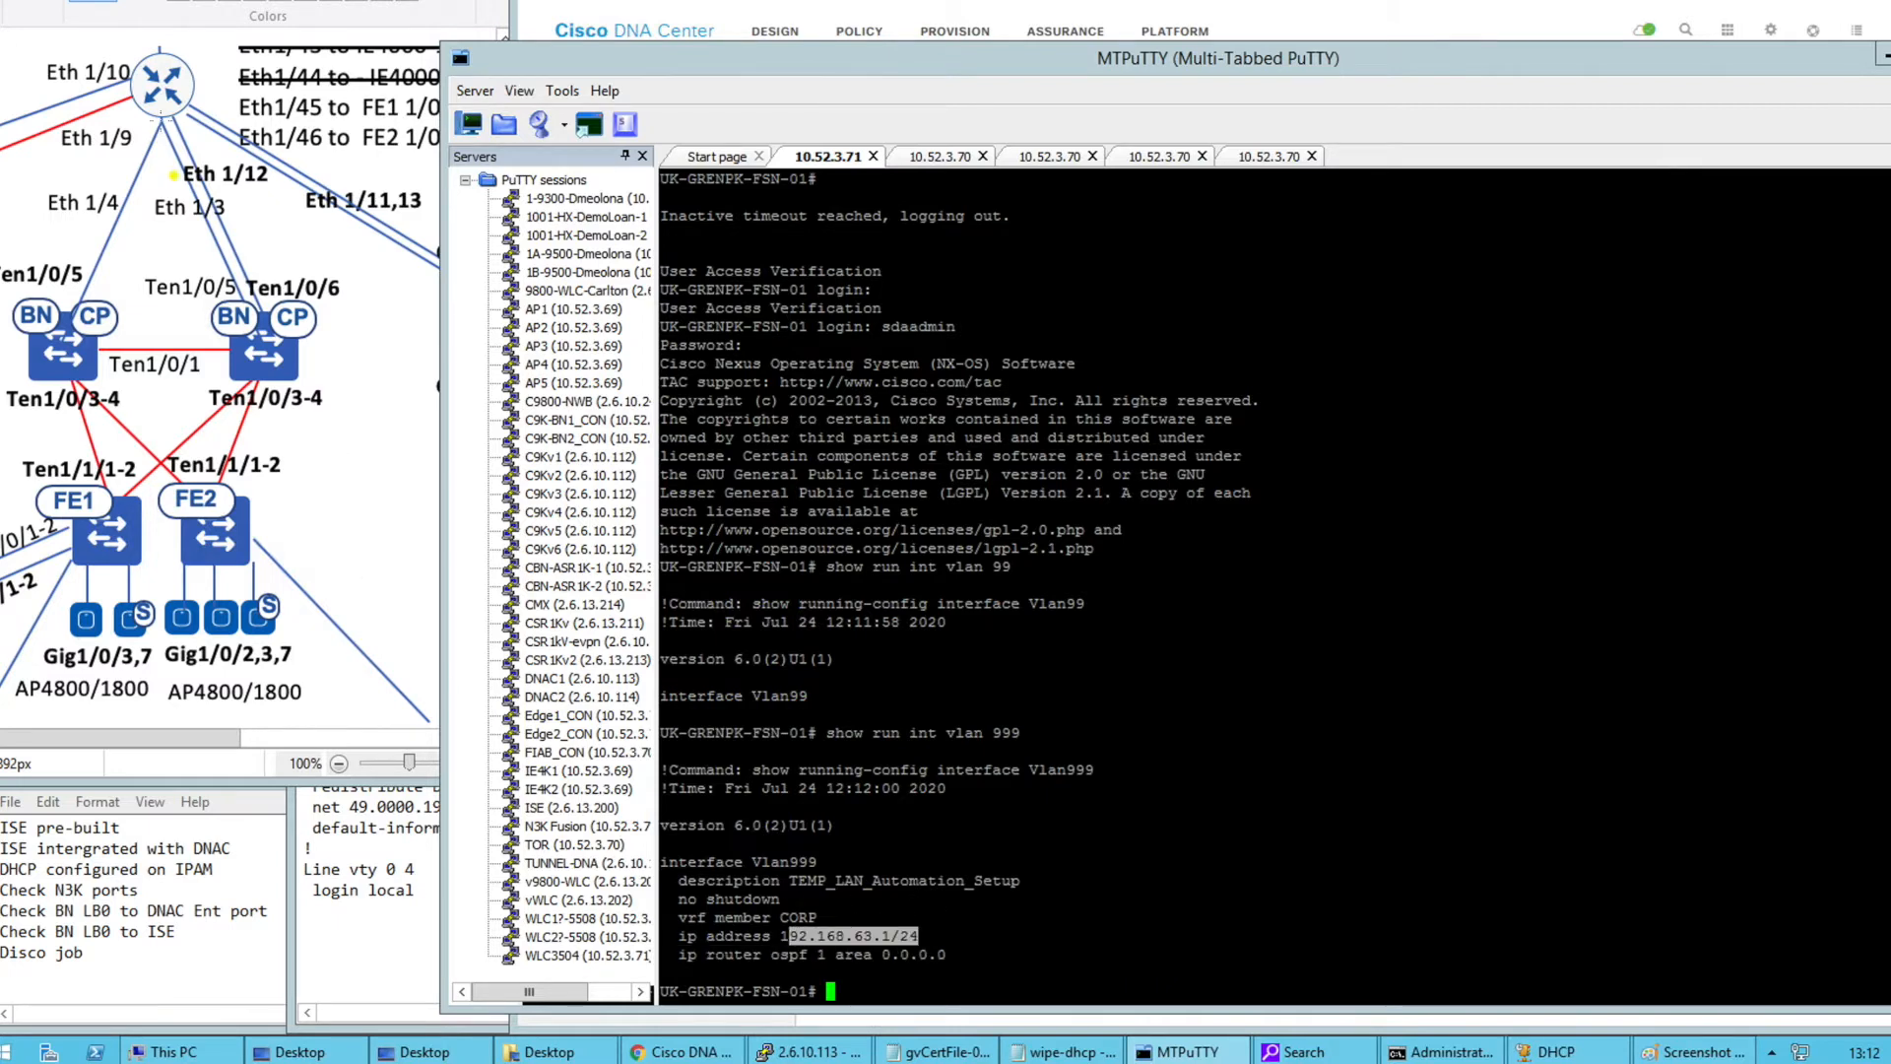
{"action": "left_click", "coordinate": [159, 119]}
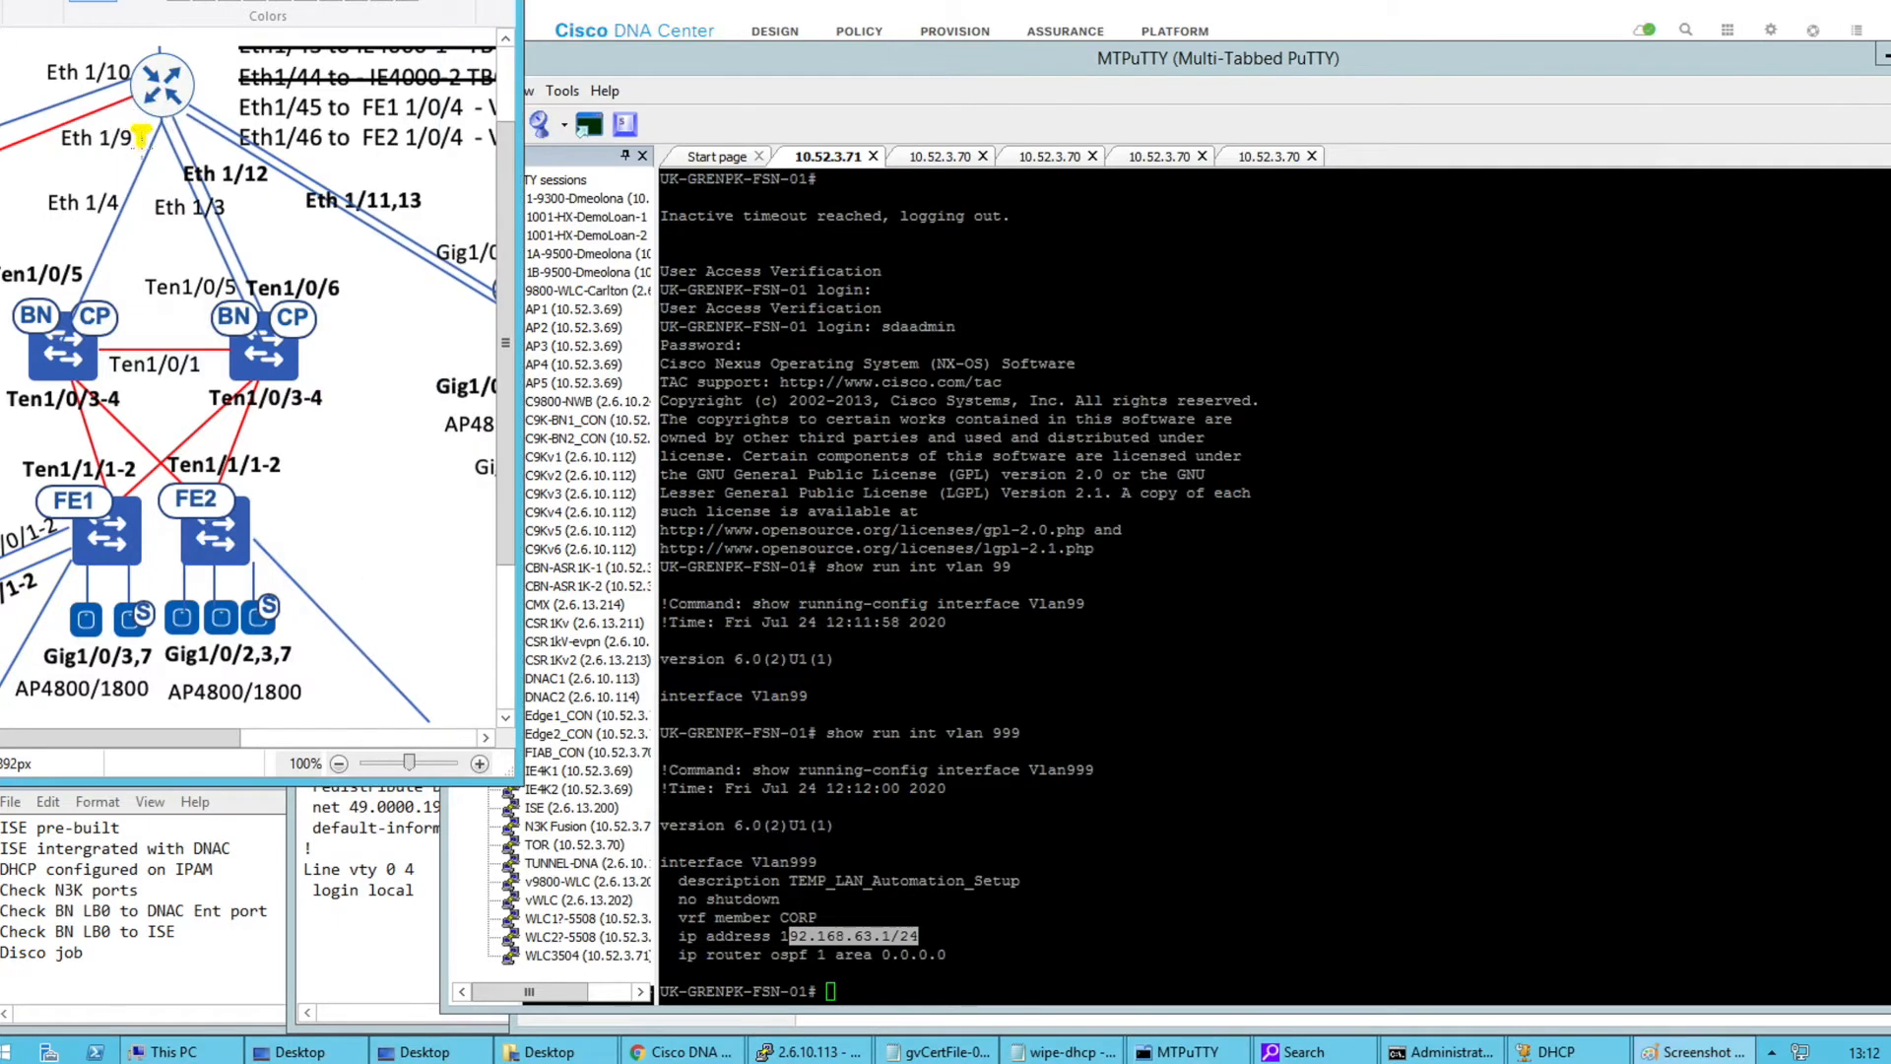
{"action": "left_click_drag", "start_coordinate": [163, 134], "coordinate": [175, 151]}
{"action": "left_click", "coordinate": [854, 636]}
Run 'show run bgp' after correcting the rejected 'show run router bgp' command, and page through it
{"action": "type", "text": "show run "}
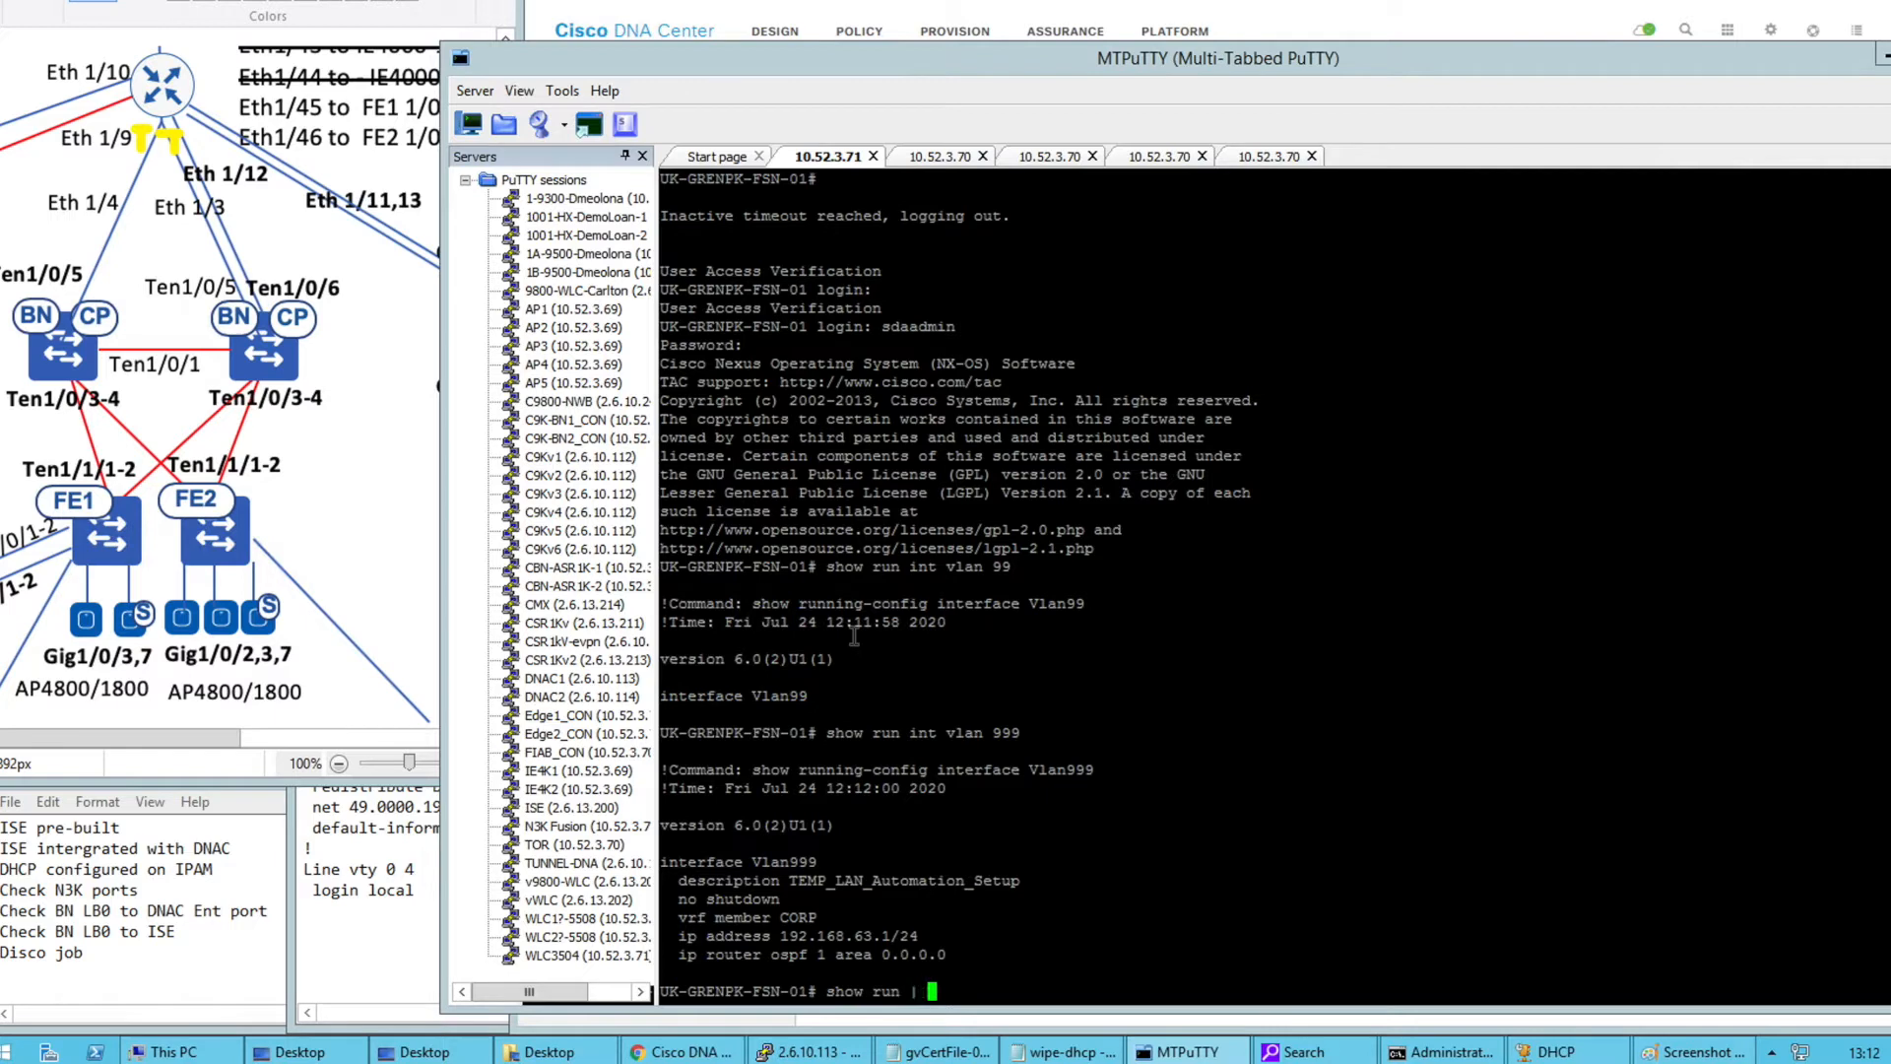
{"action": "type", "text": "router bgpo"}
{"action": "key", "text": "BackSpace"}
{"action": "key", "text": "Return"}
{"action": "key", "text": "Up"}
{"action": "key", "text": "Left"}
{"action": "key", "text": "Left"}
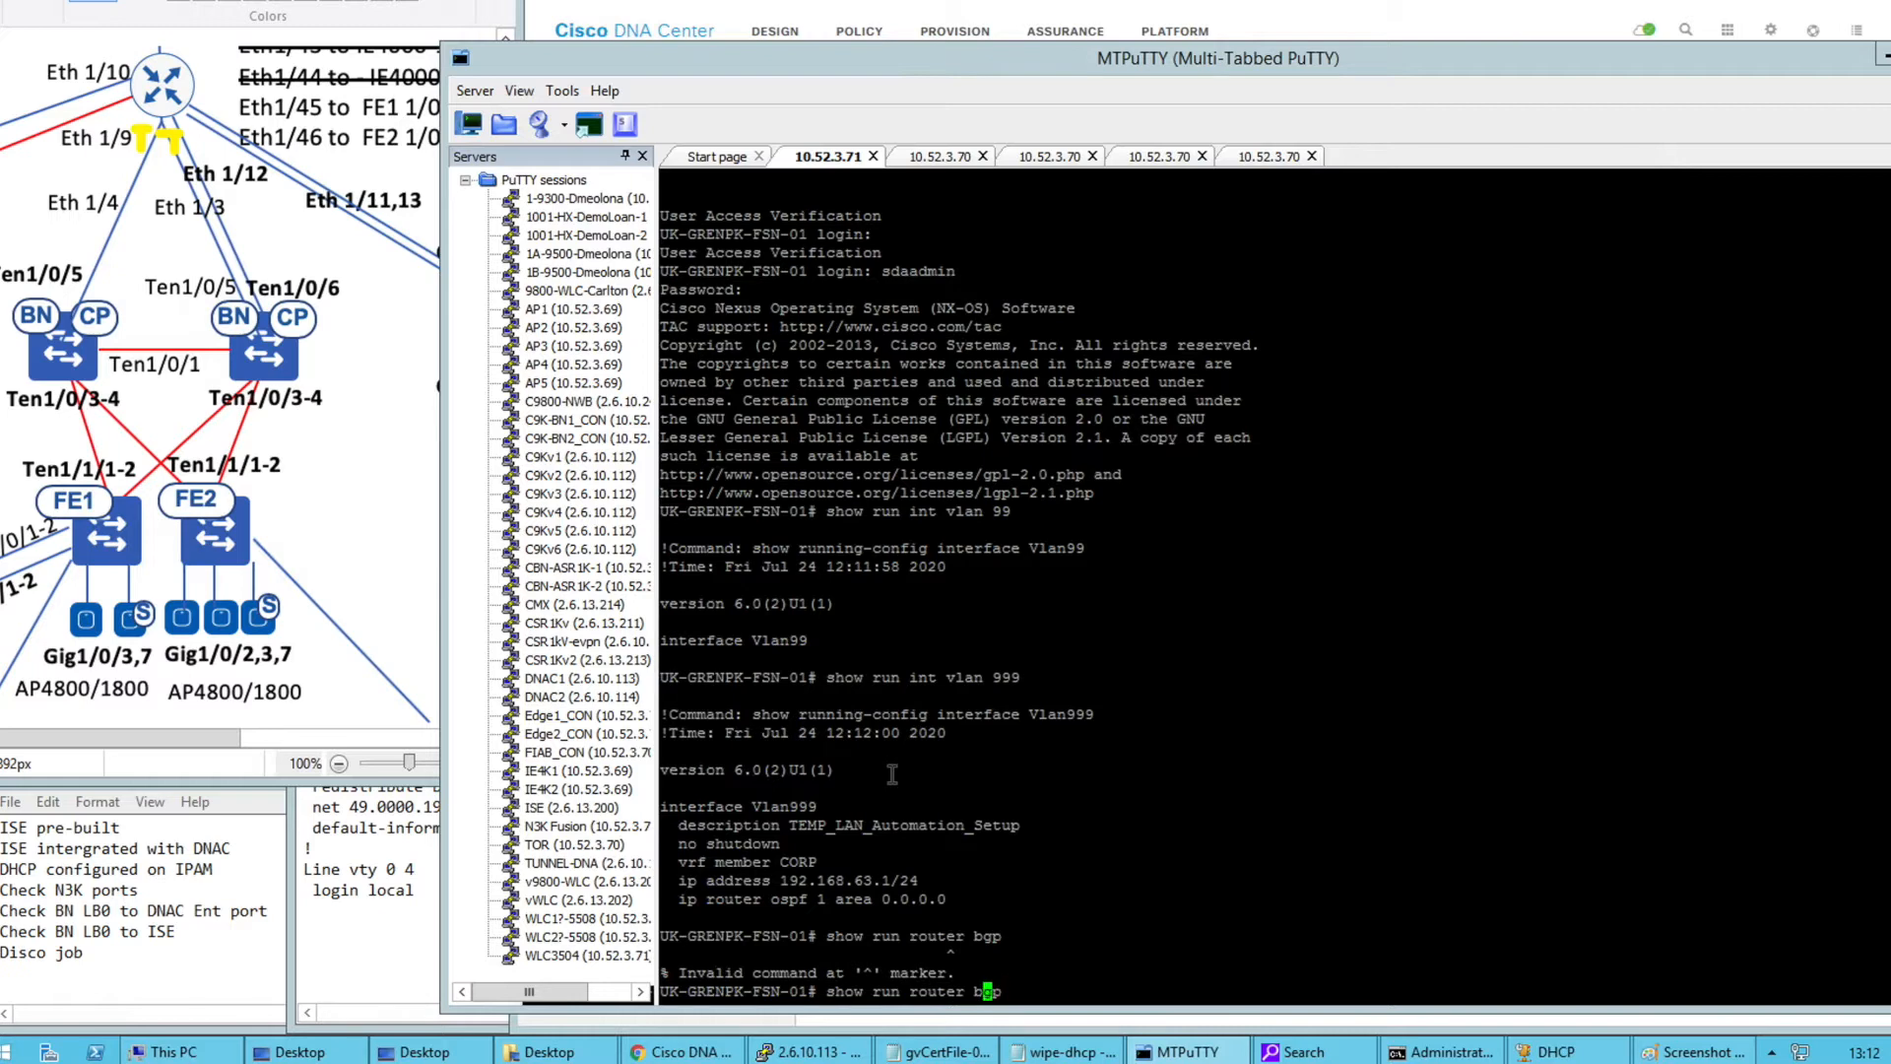
{"action": "key", "text": "Left"}
{"action": "key", "text": "BackSpace"}
{"action": "key", "text": "BackSpace"}
{"action": "key", "text": "BackSpace"}
{"action": "key", "text": "BackSpace"}
{"action": "key", "text": "BackSpace"}
{"action": "key", "text": "BackSpace"}
{"action": "key", "text": "BackSpace"}
{"action": "key", "text": "Return"}
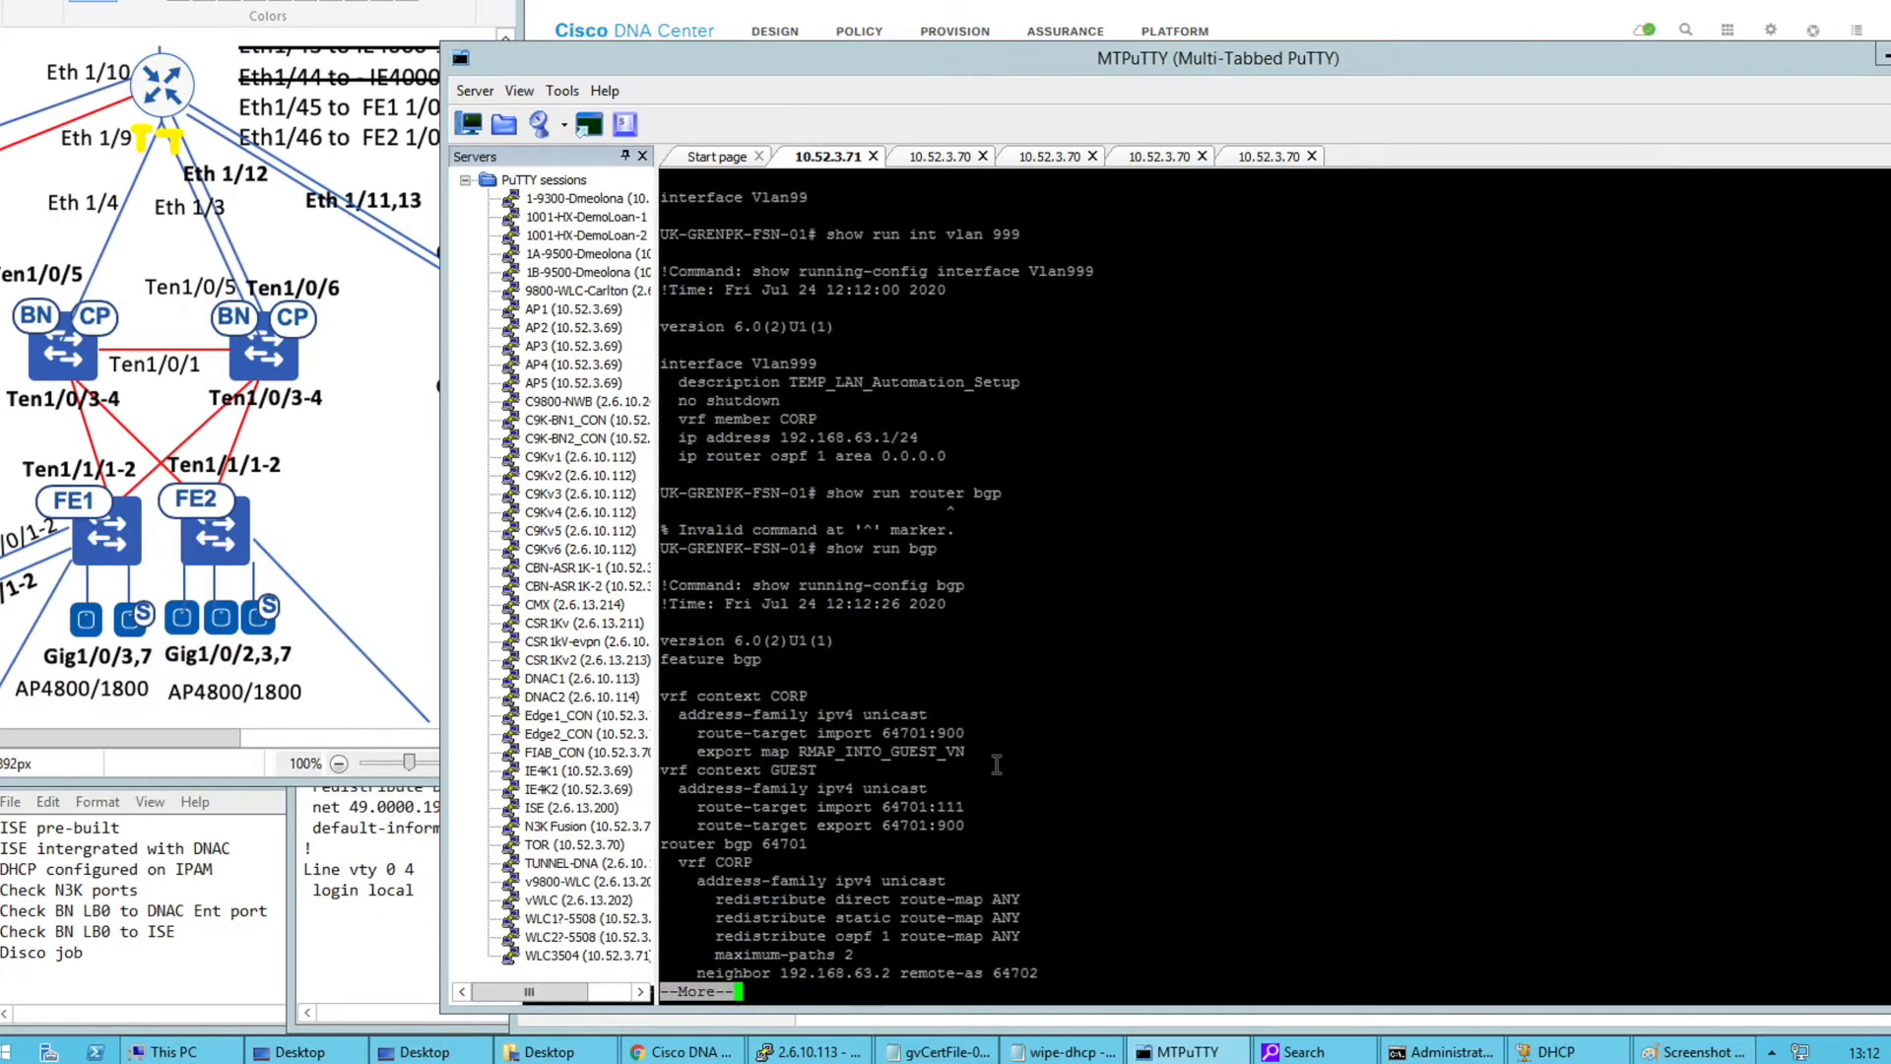
{"action": "key", "text": "space"}
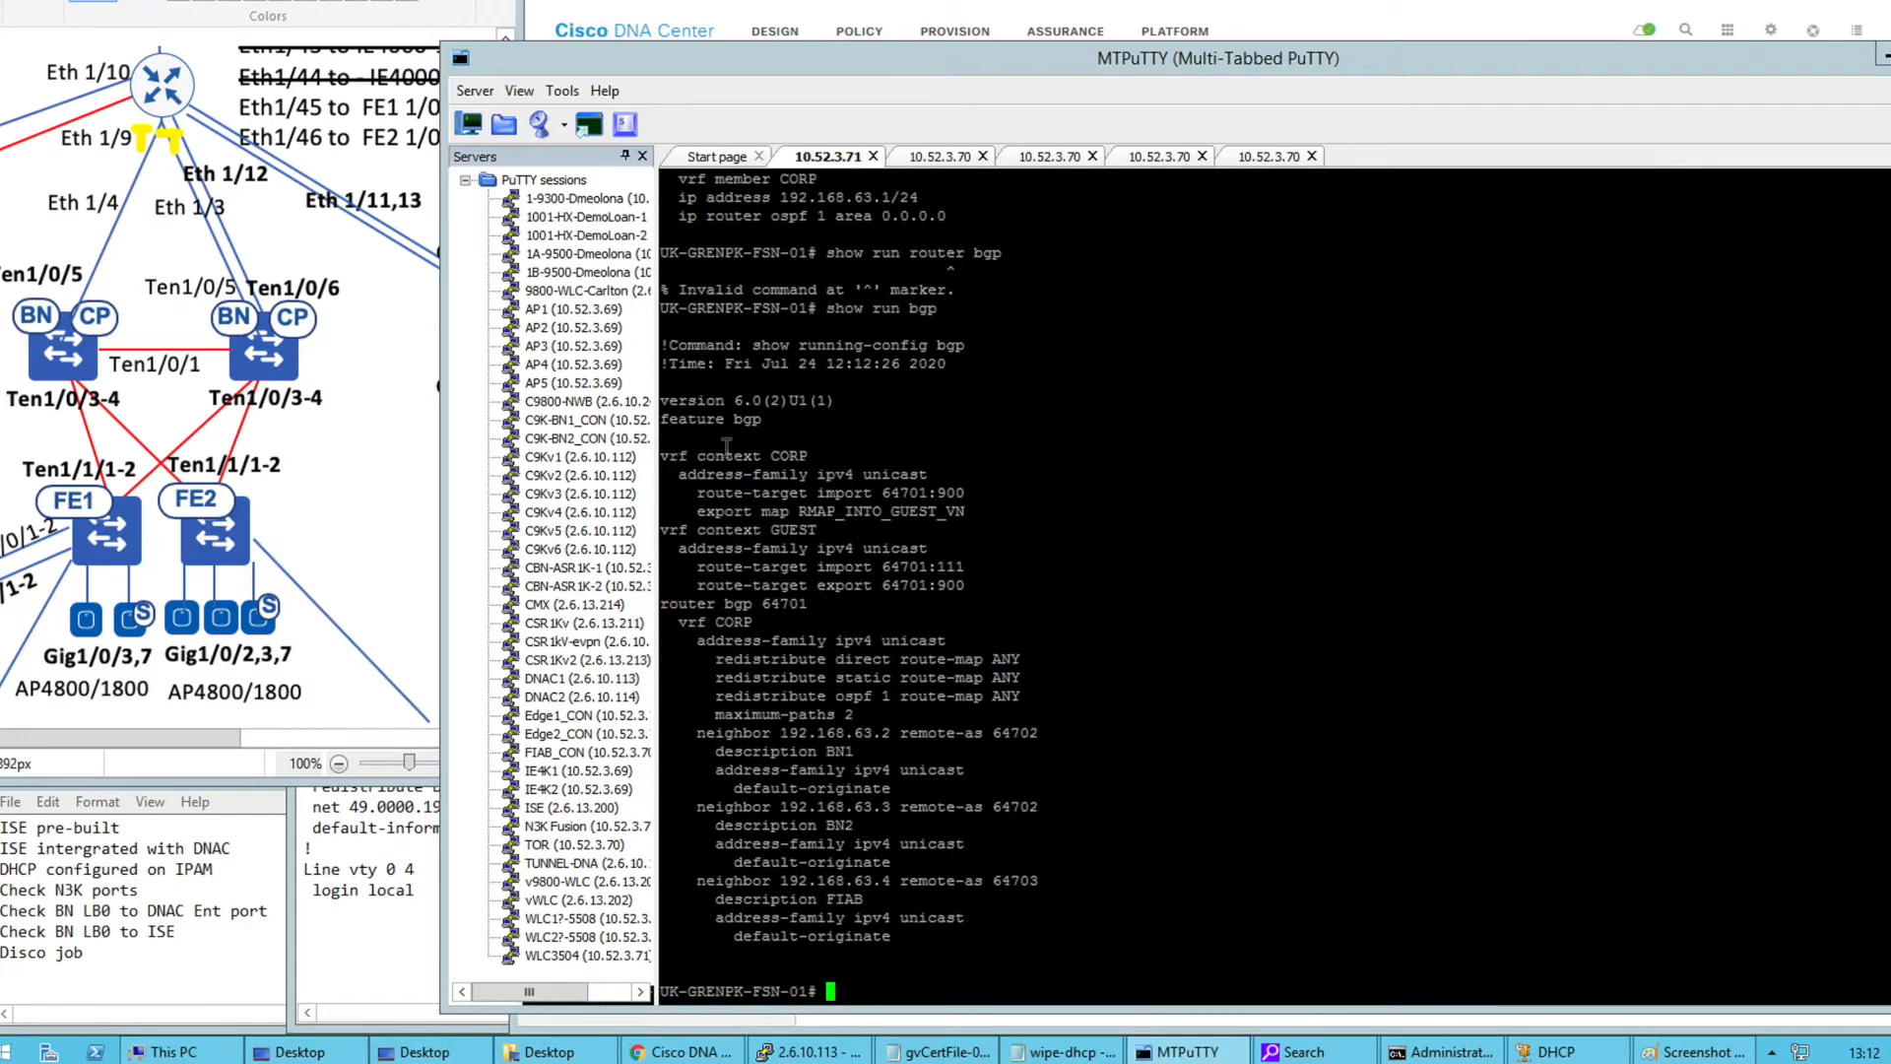
Highlight the vrf context CORP line, both neighbor addresses and remote AS 64702
{"action": "left_click_drag", "start_coordinate": [764, 456], "coordinate": [818, 454]}
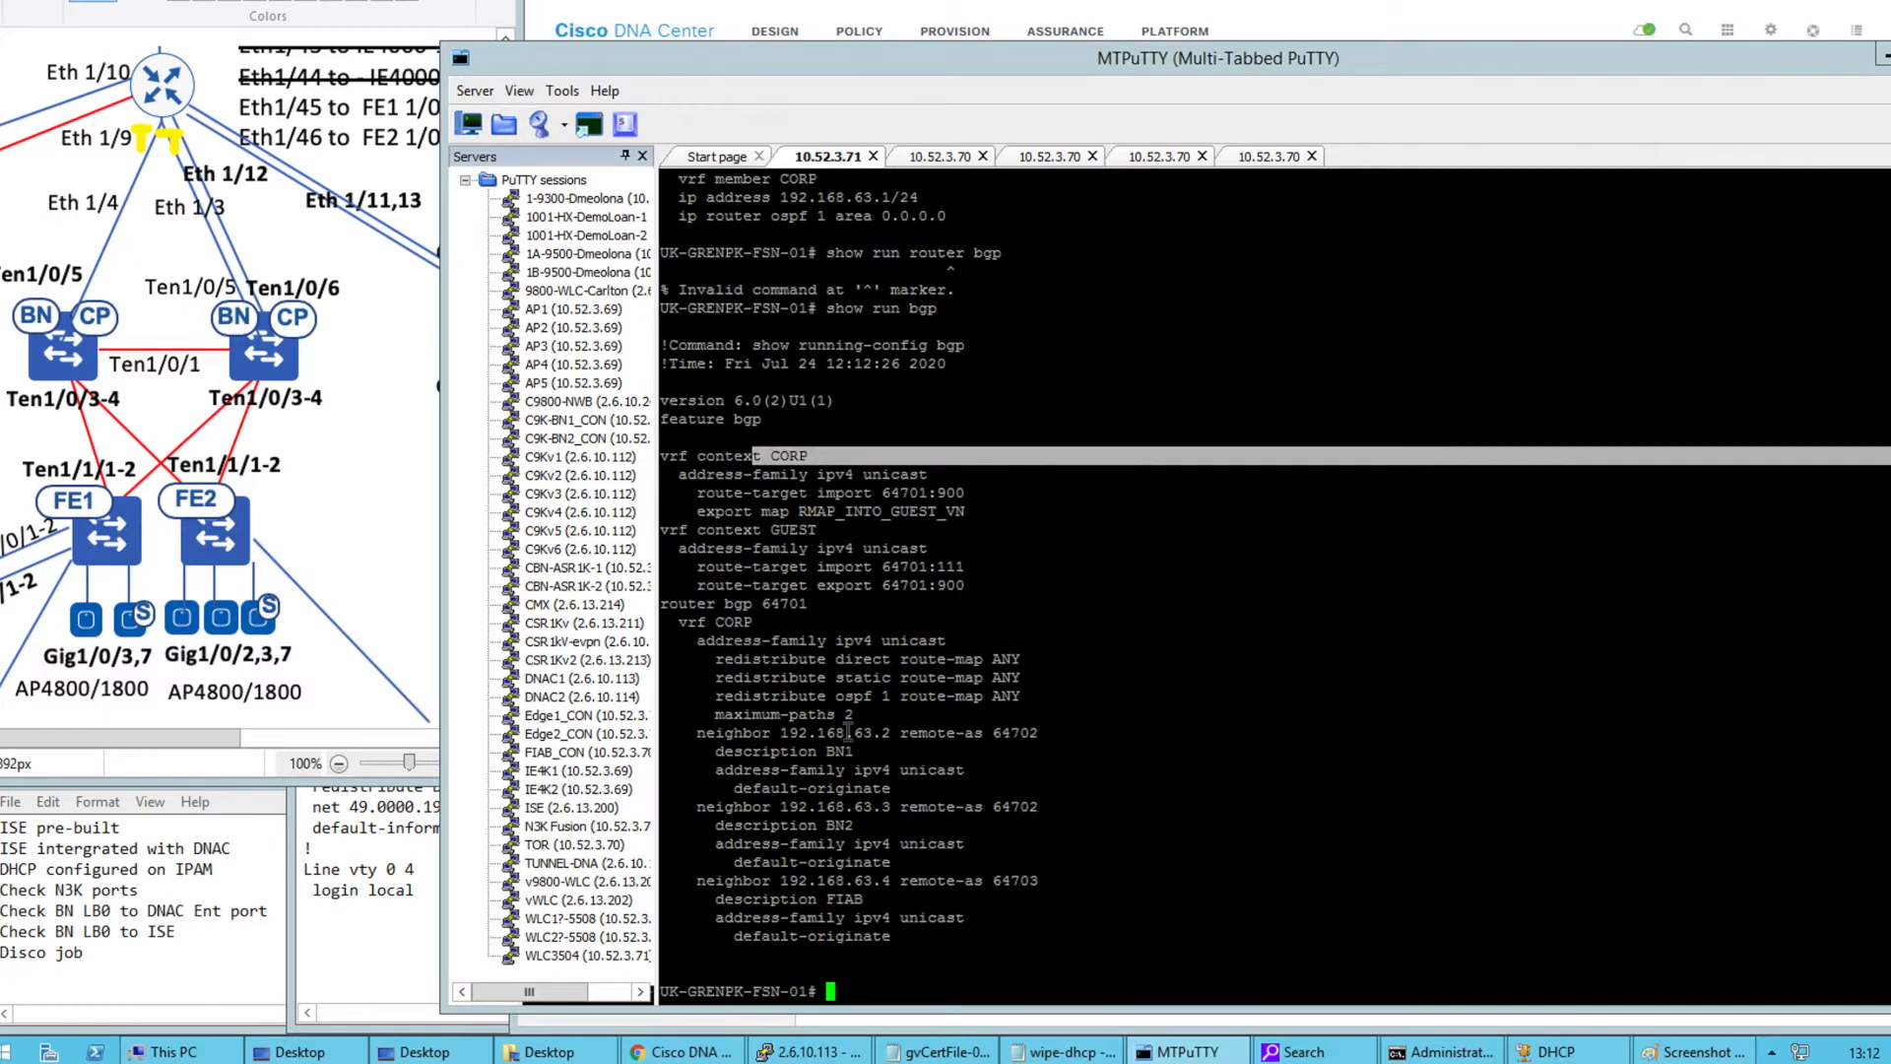
{"action": "left_click_drag", "start_coordinate": [890, 732], "coordinate": [799, 733]}
{"action": "left_click_drag", "start_coordinate": [898, 807], "coordinate": [821, 807]}
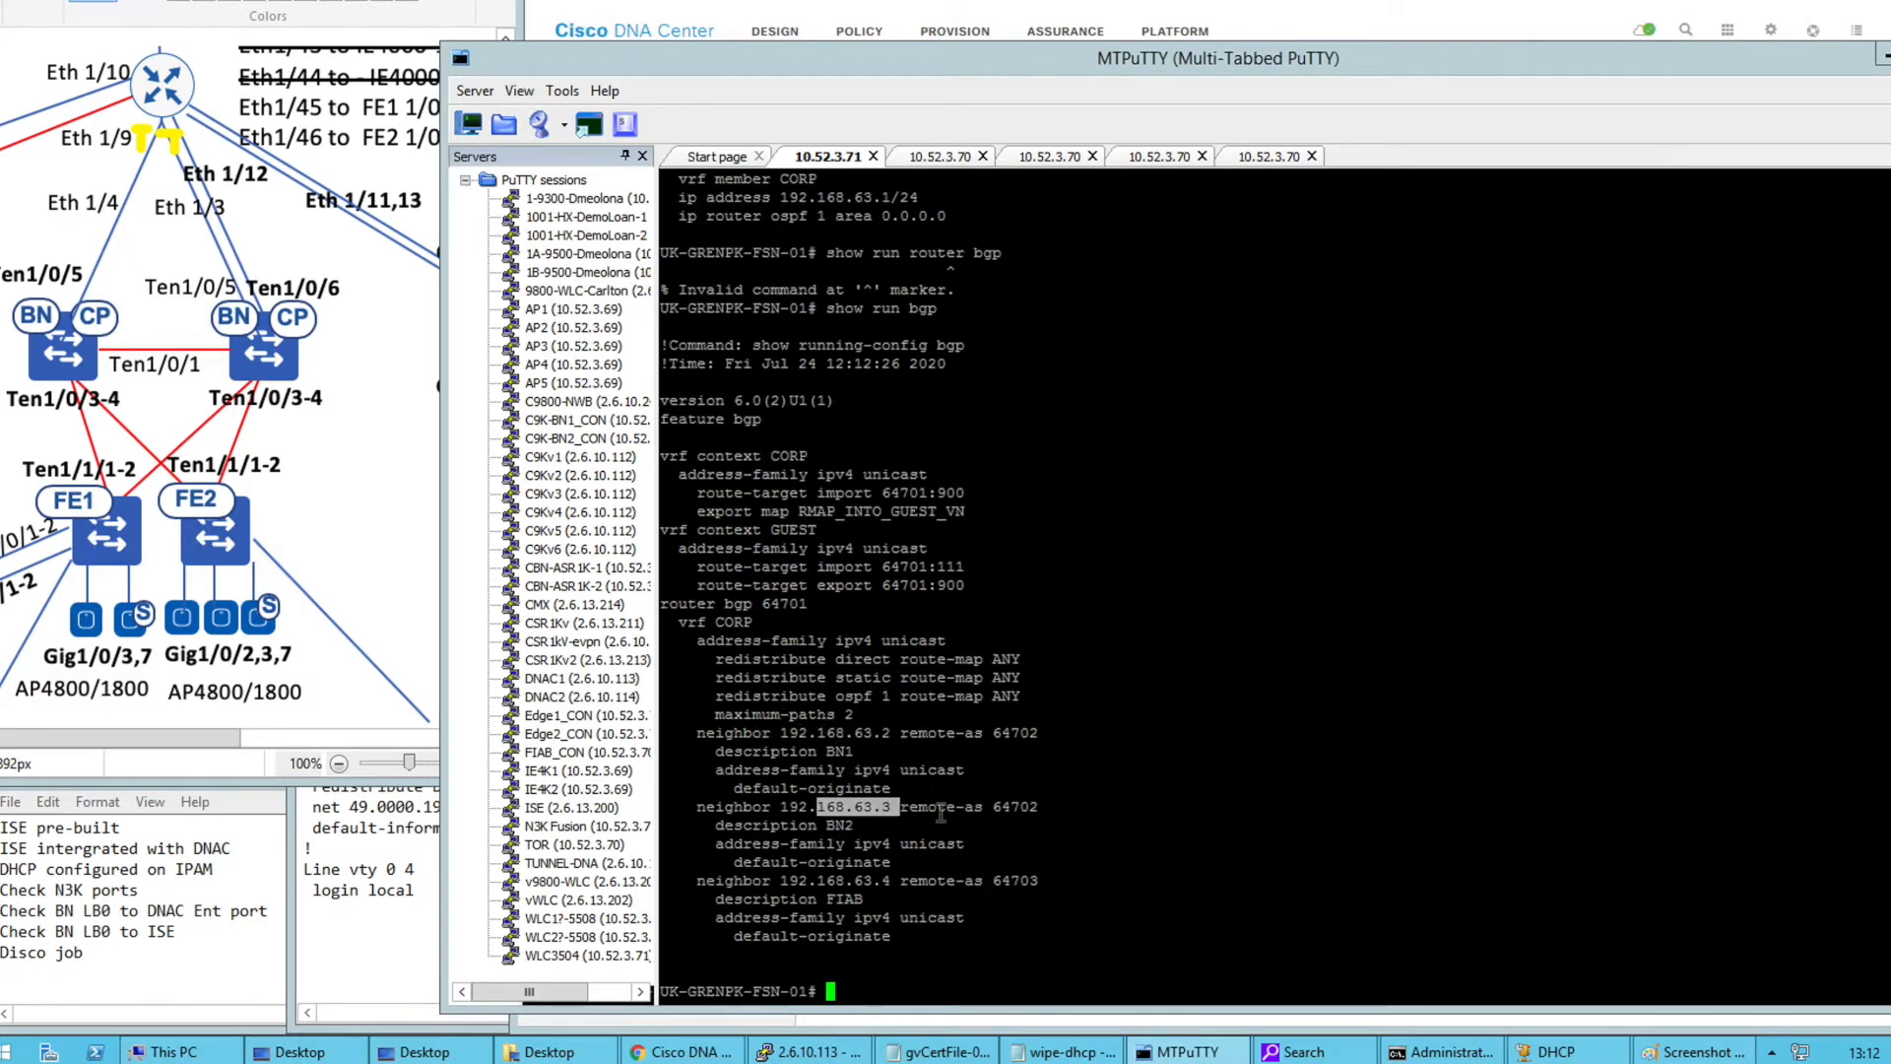
{"action": "double_click", "coordinate": [1013, 732]}
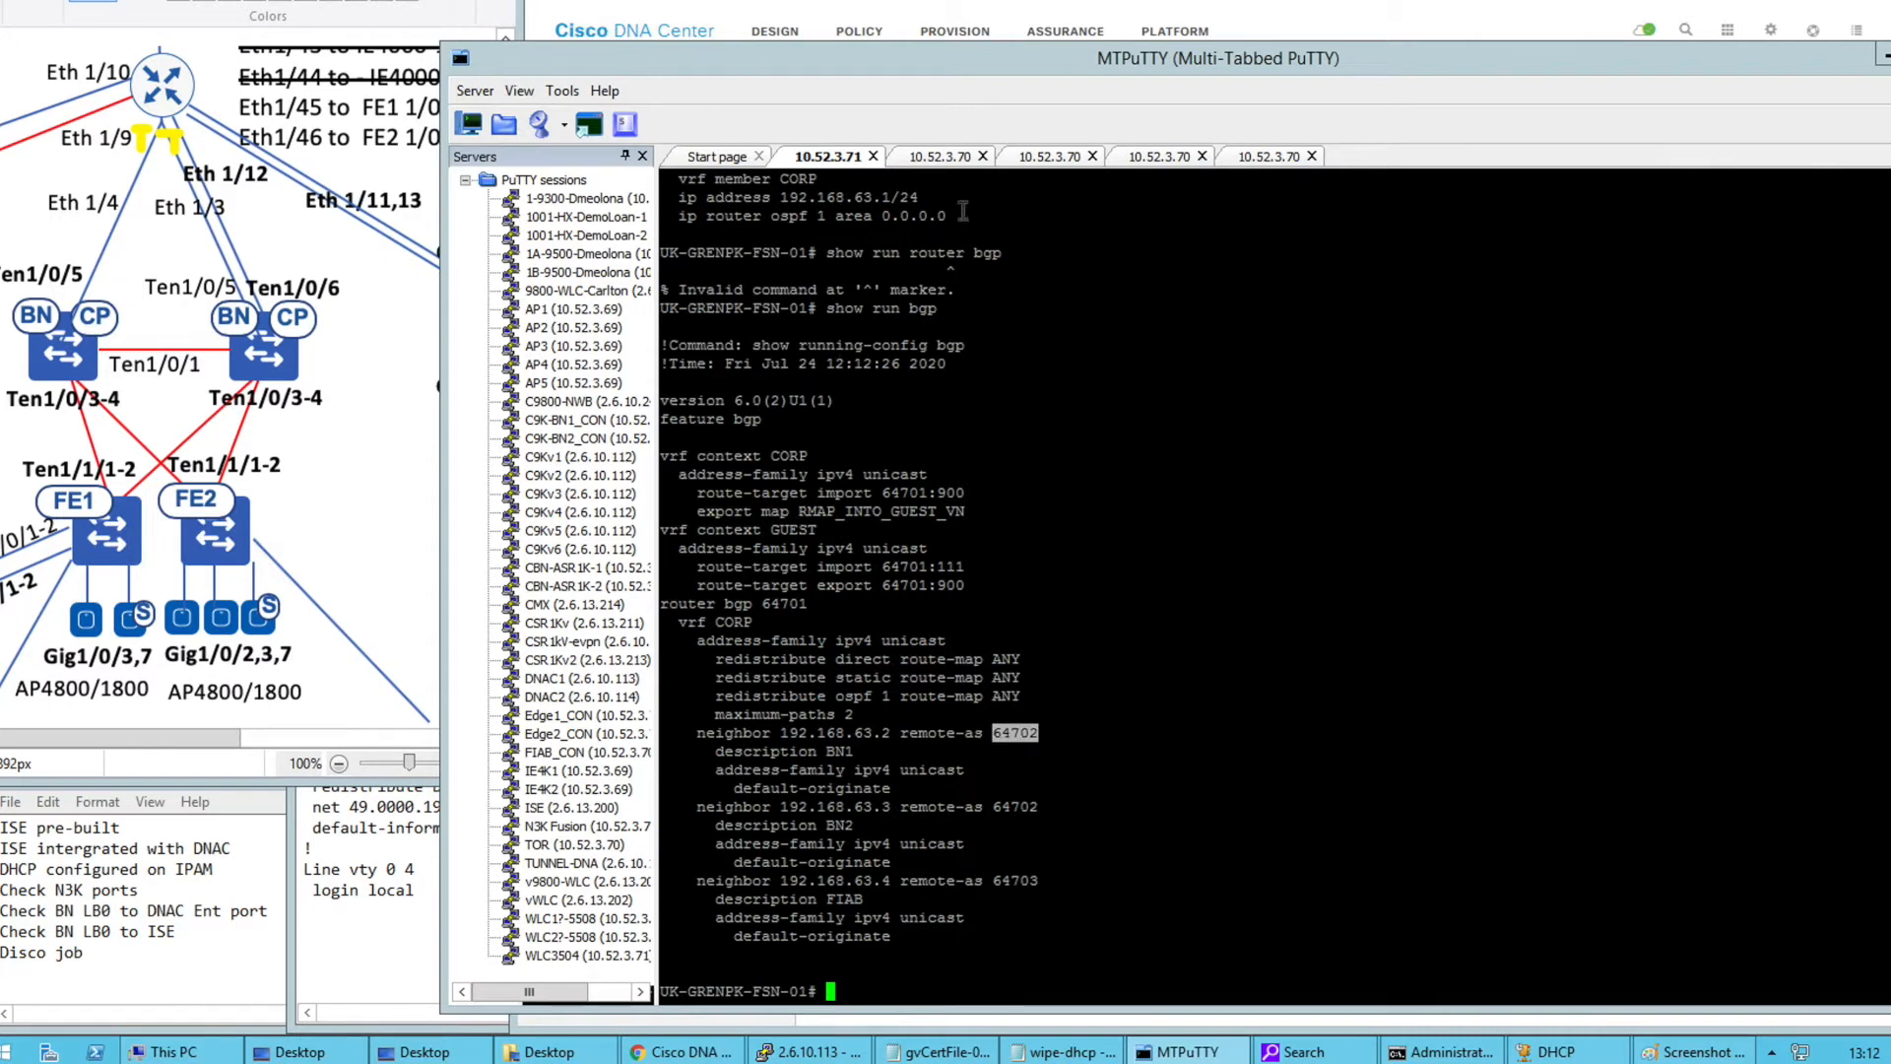
{"action": "left_click", "coordinate": [938, 157]}
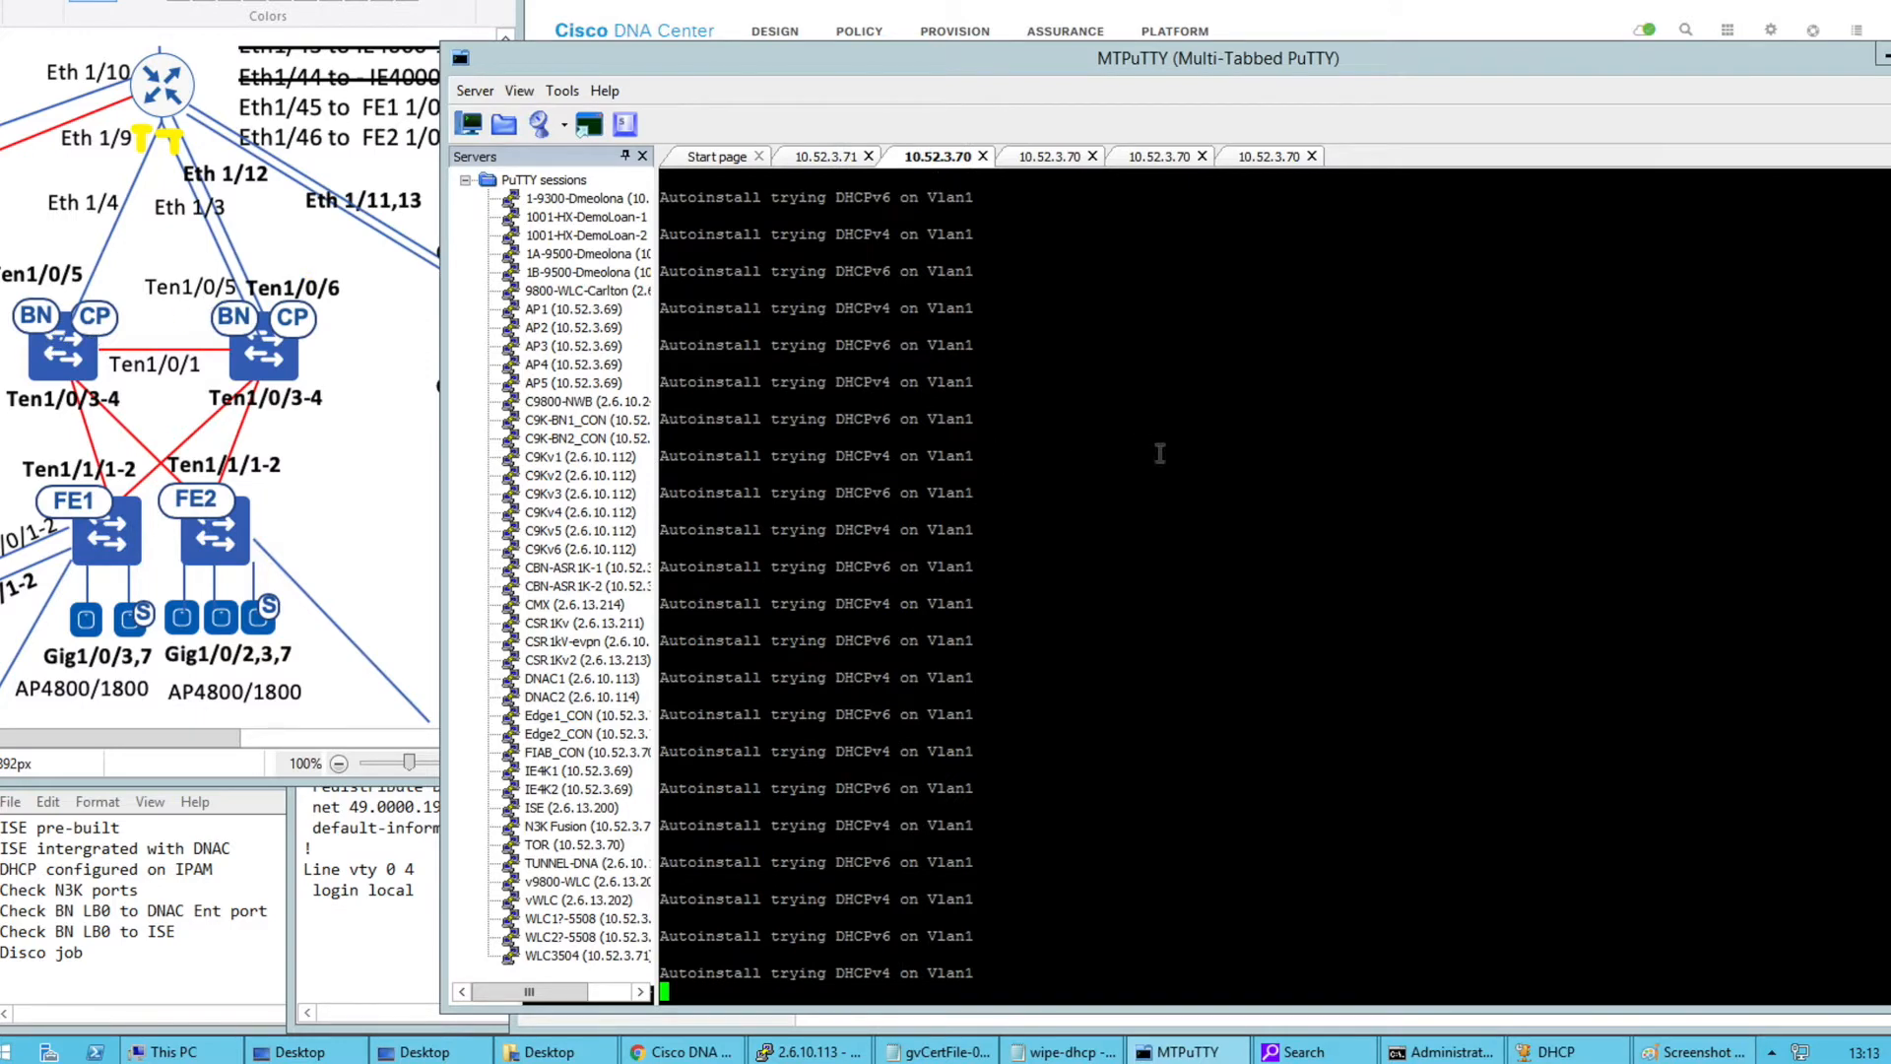
On the third 10.52.3.70 console, decline the initial configuration dialog and terminate autoinstall
{"action": "left_click", "coordinate": [1165, 163]}
{"action": "left_click", "coordinate": [1268, 162]}
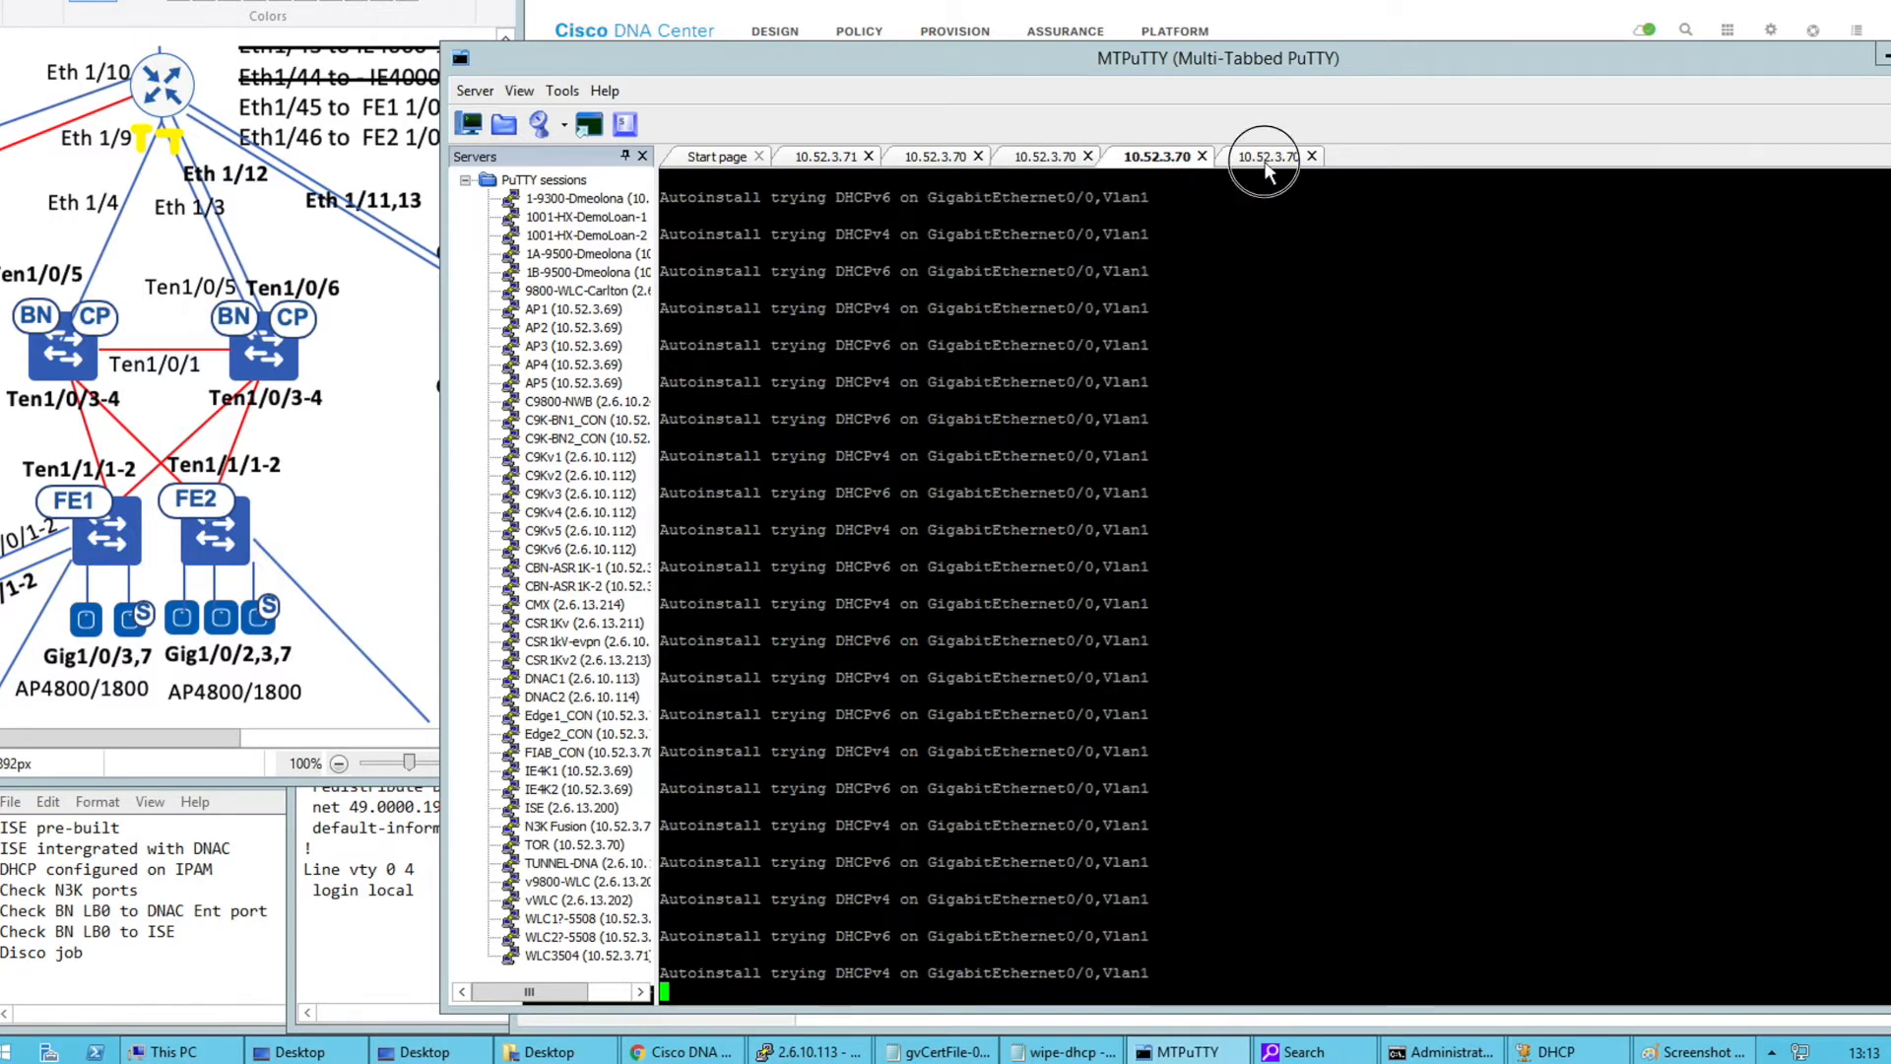
{"action": "left_click", "coordinate": [921, 162]}
{"action": "key", "text": "Return"}
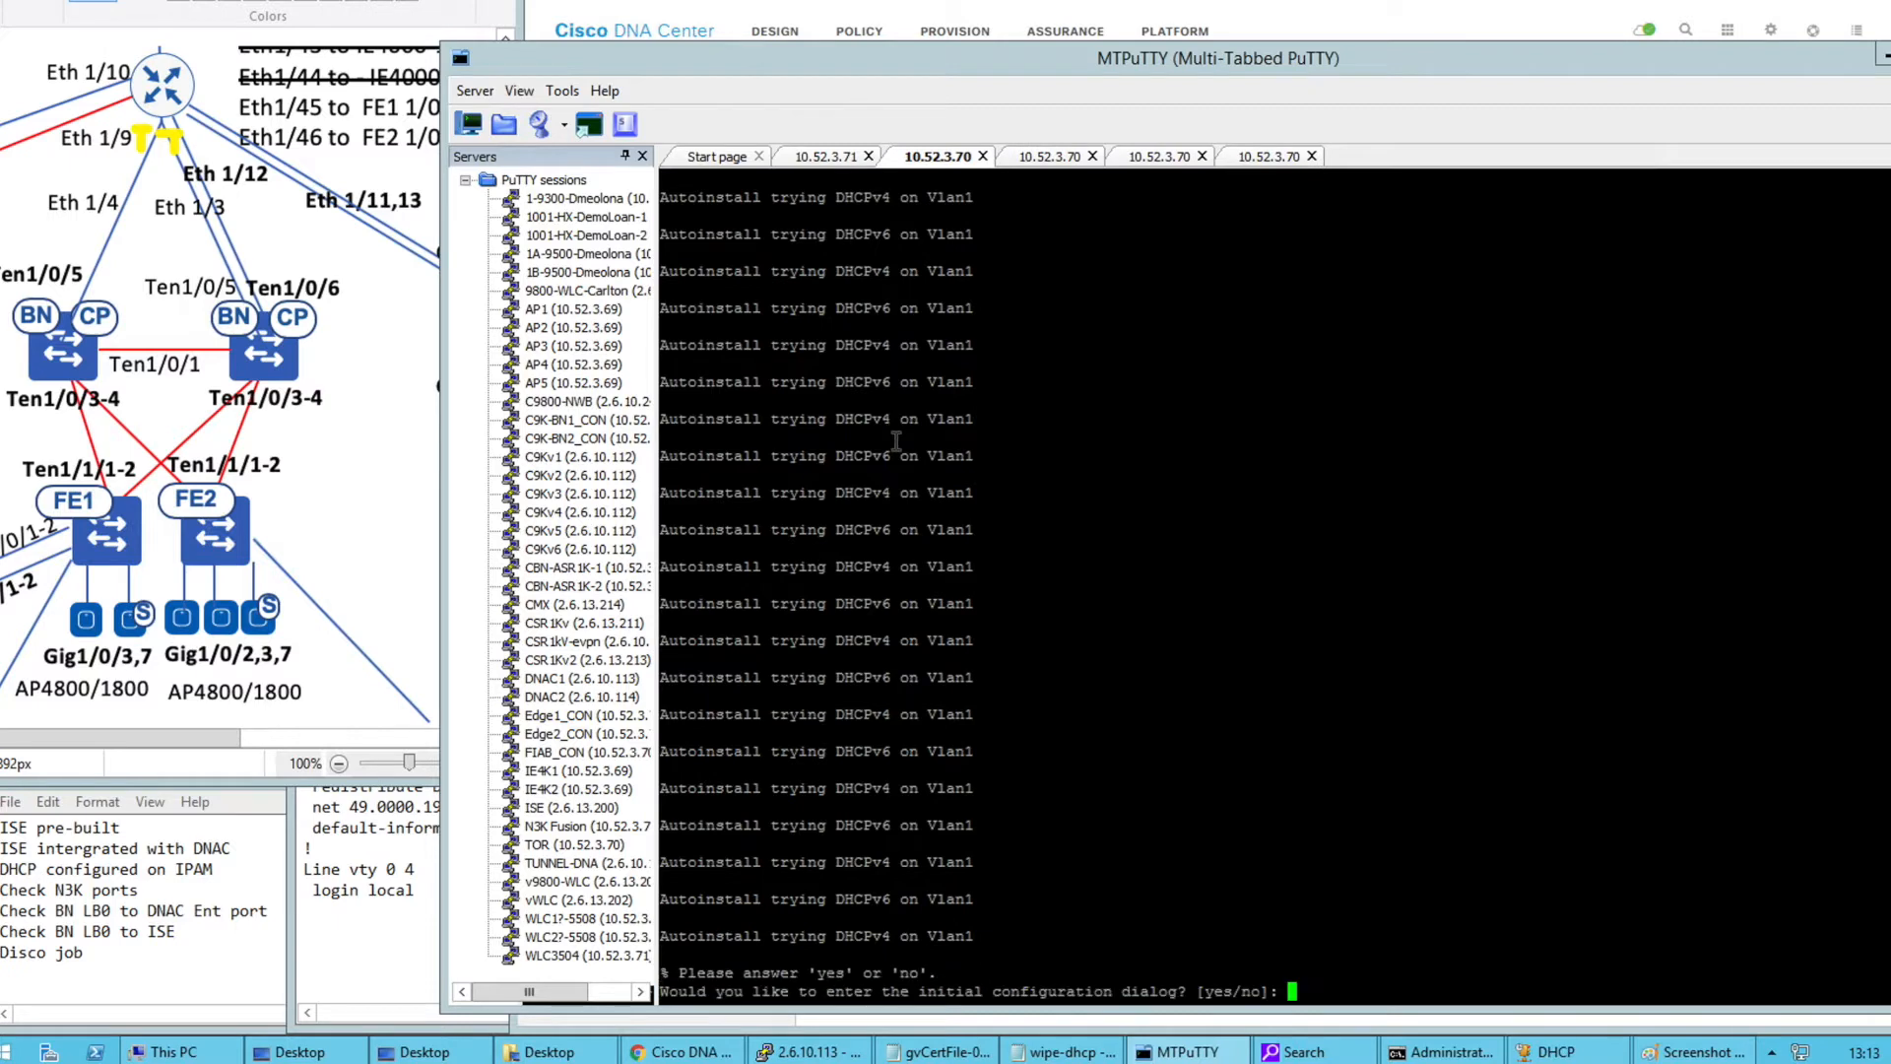
{"action": "type", "text": "no"}
{"action": "key", "text": "Return"}
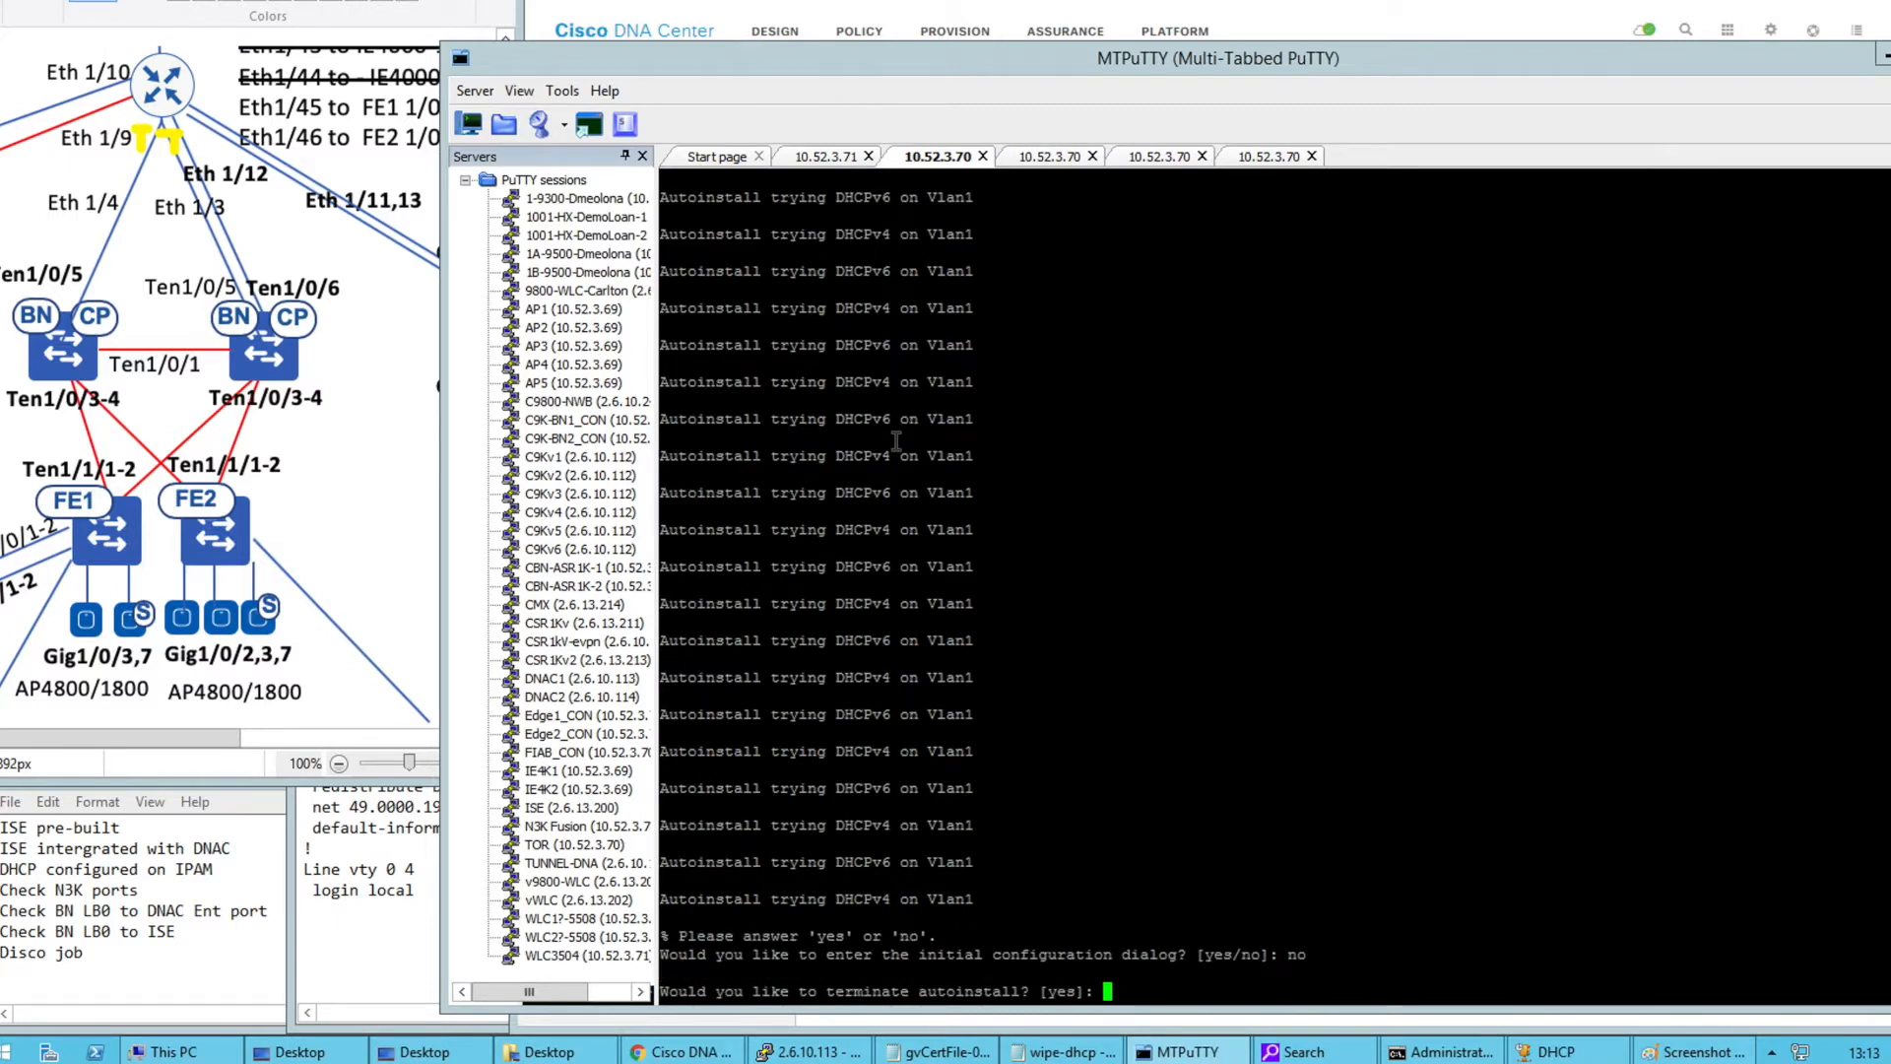
{"action": "key", "text": "Return"}
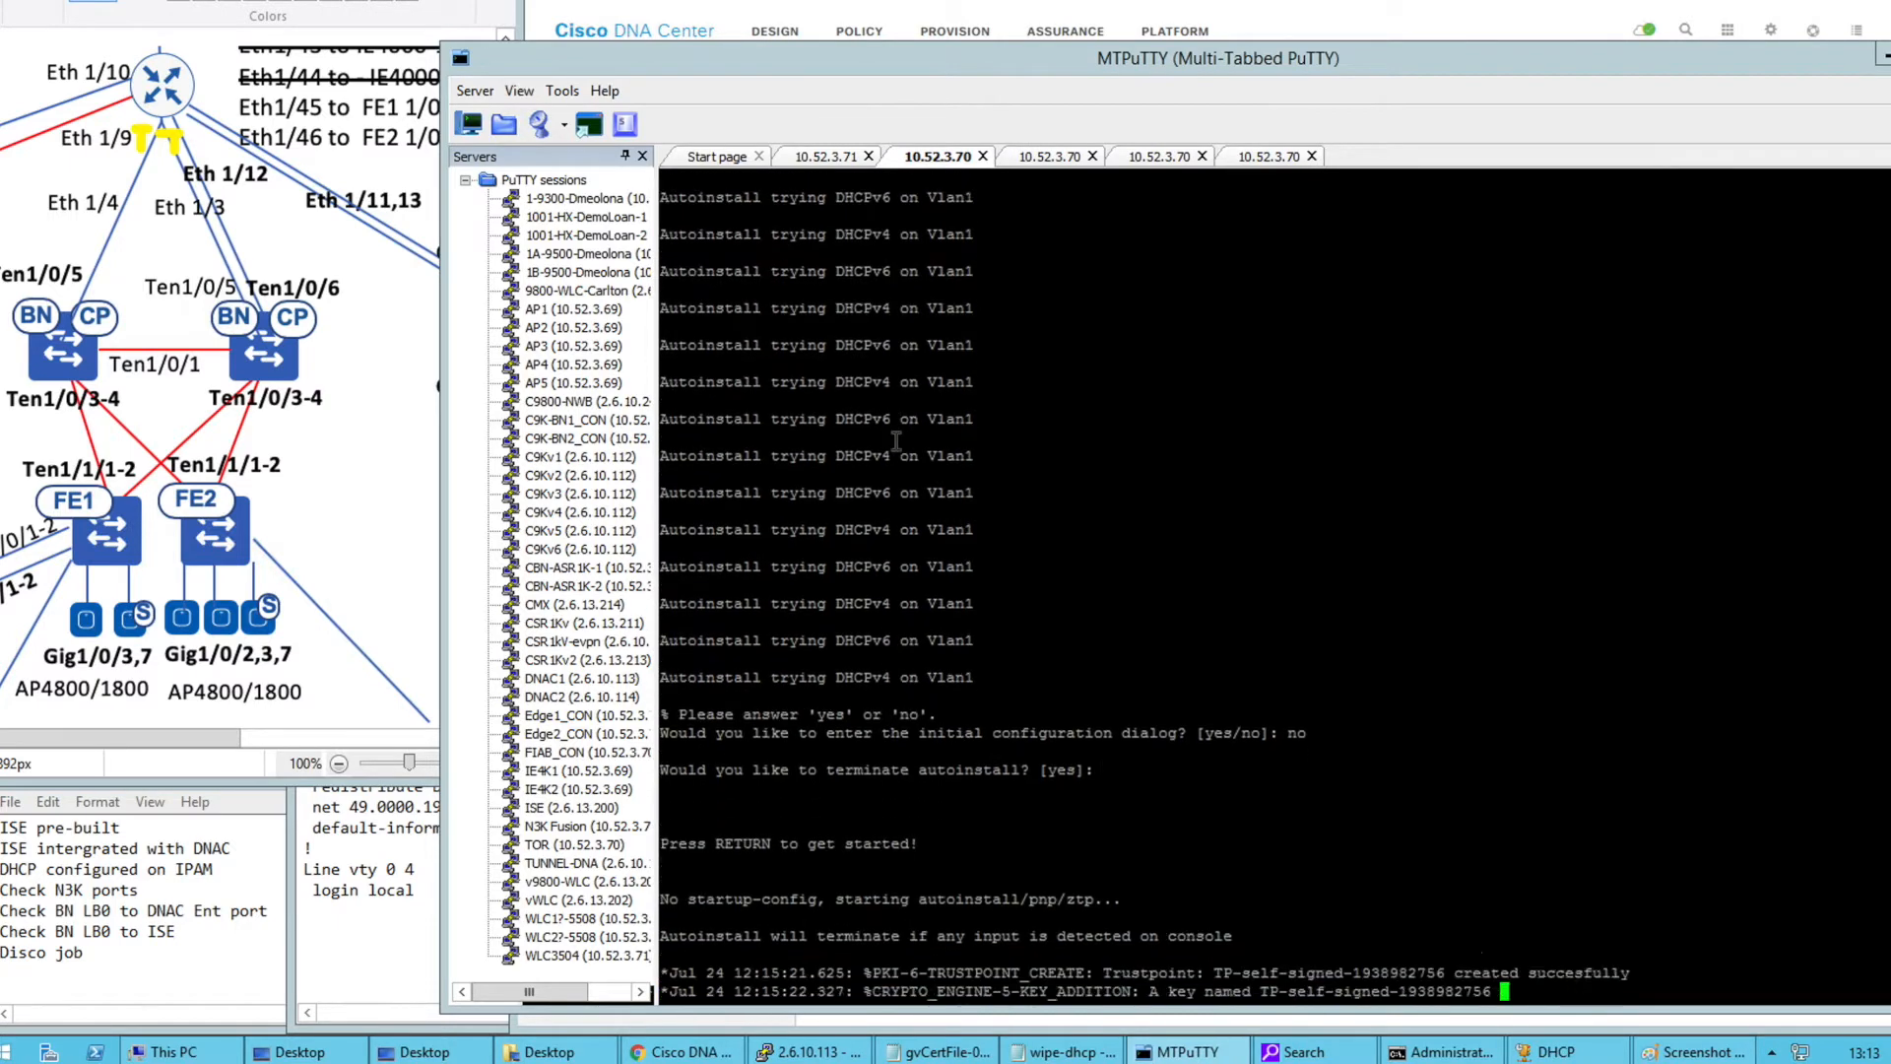
Enter privileged mode with 'en' to reach the Switch# prompt
{"action": "key", "text": "Return"}
{"action": "key", "text": "Return"}
{"action": "key", "text": "Return"}
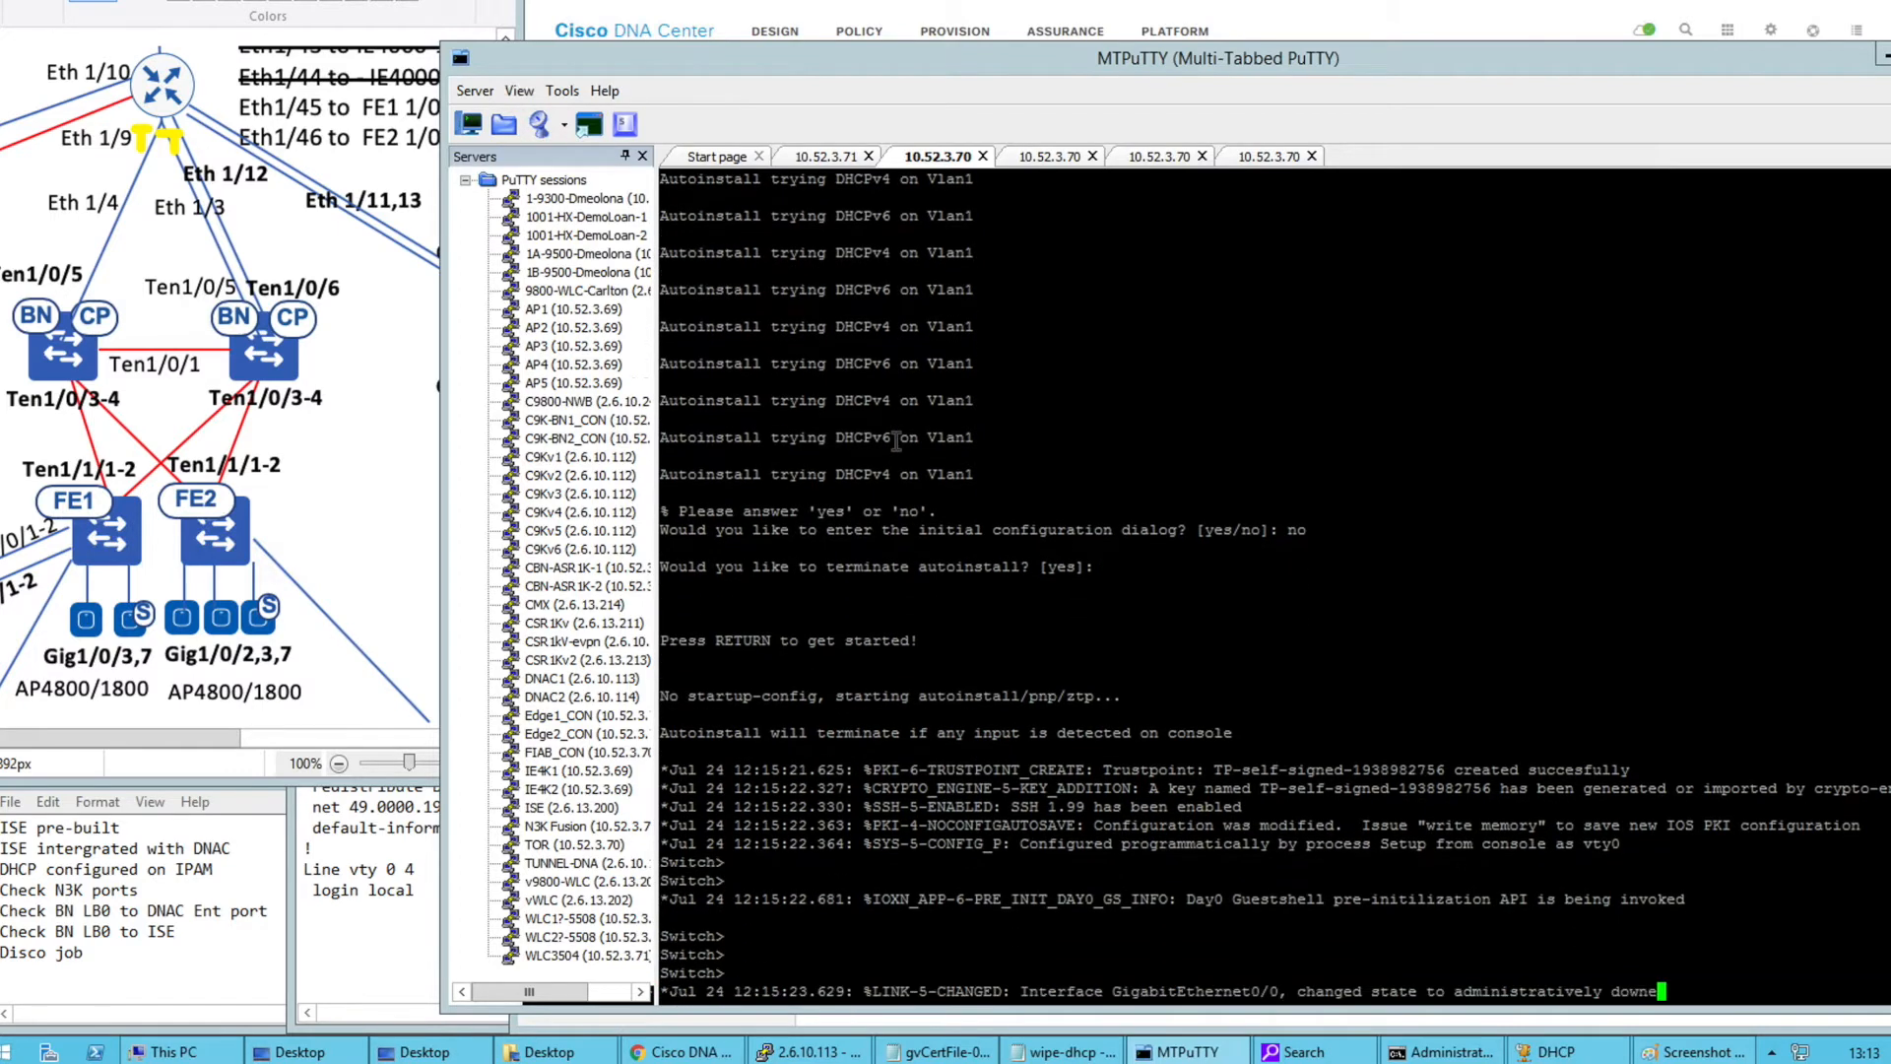
{"action": "type", "text": "en"}
{"action": "key", "text": "Return"}
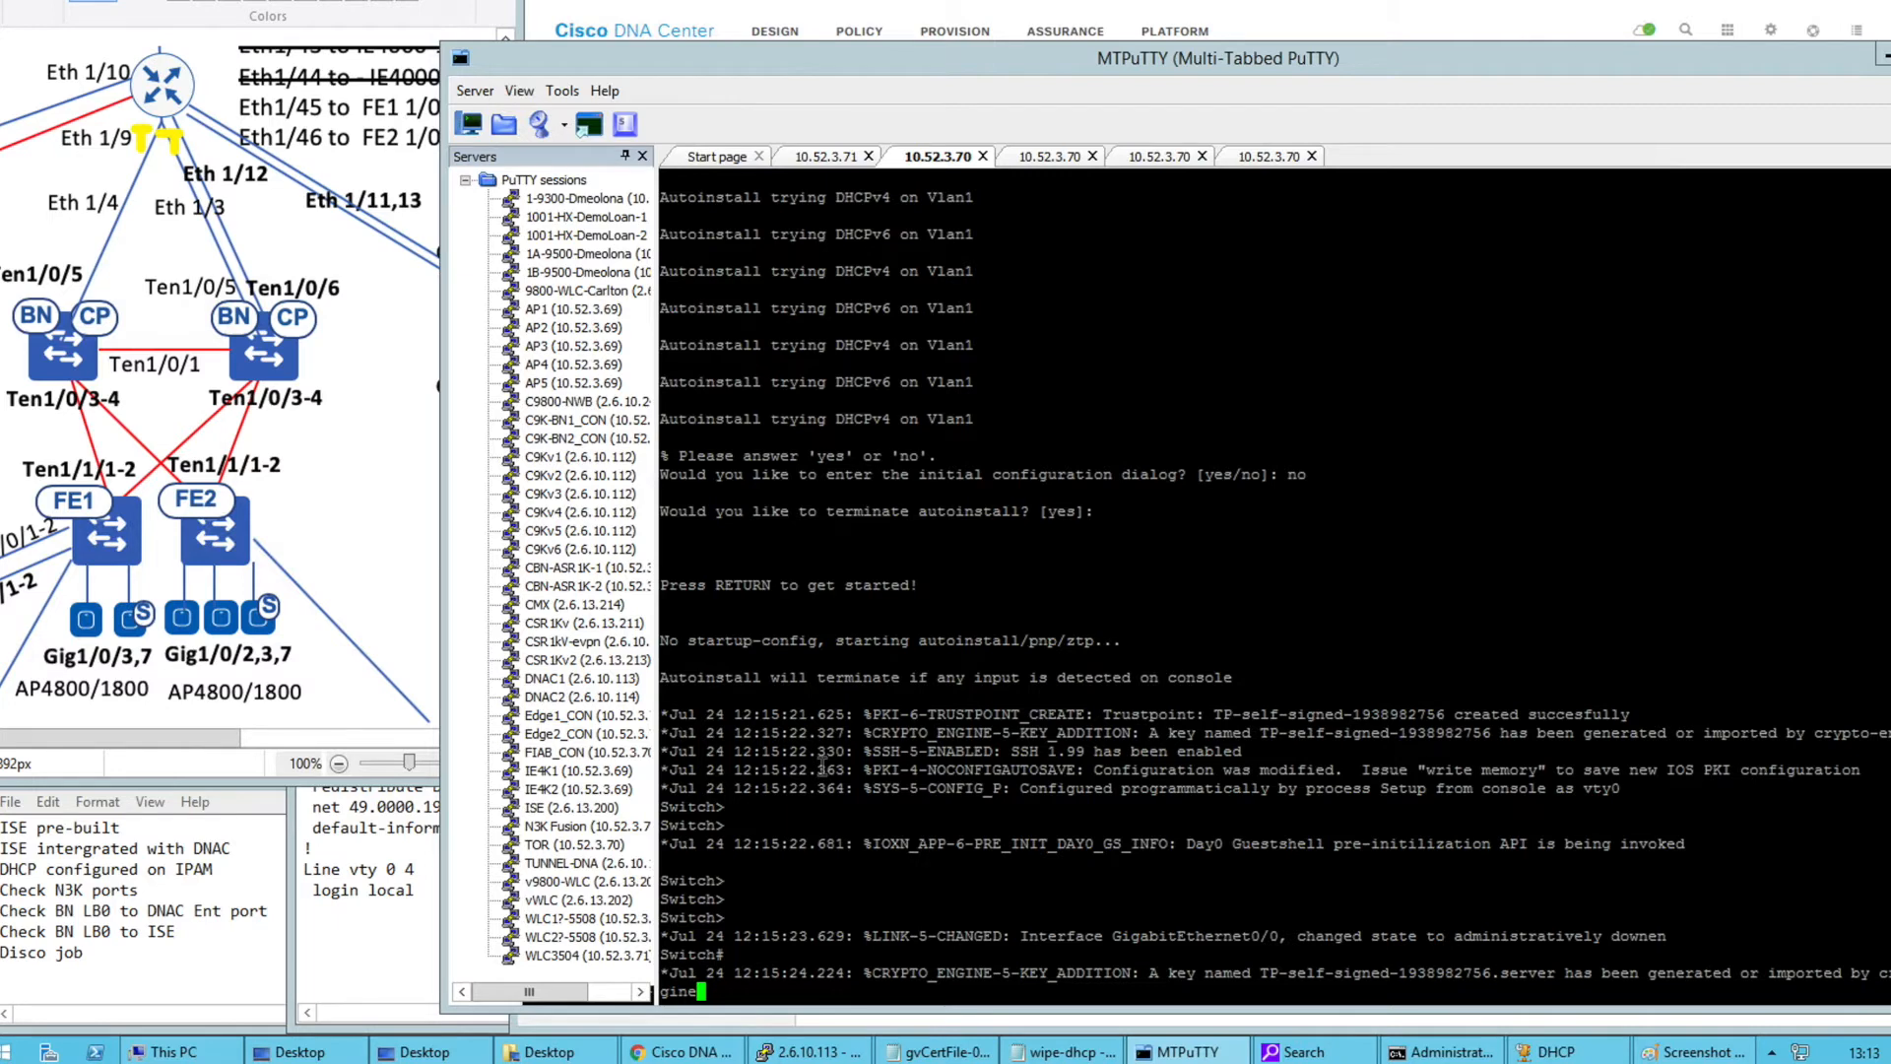
{"action": "key", "text": "Return"}
{"action": "key", "text": "Return"}
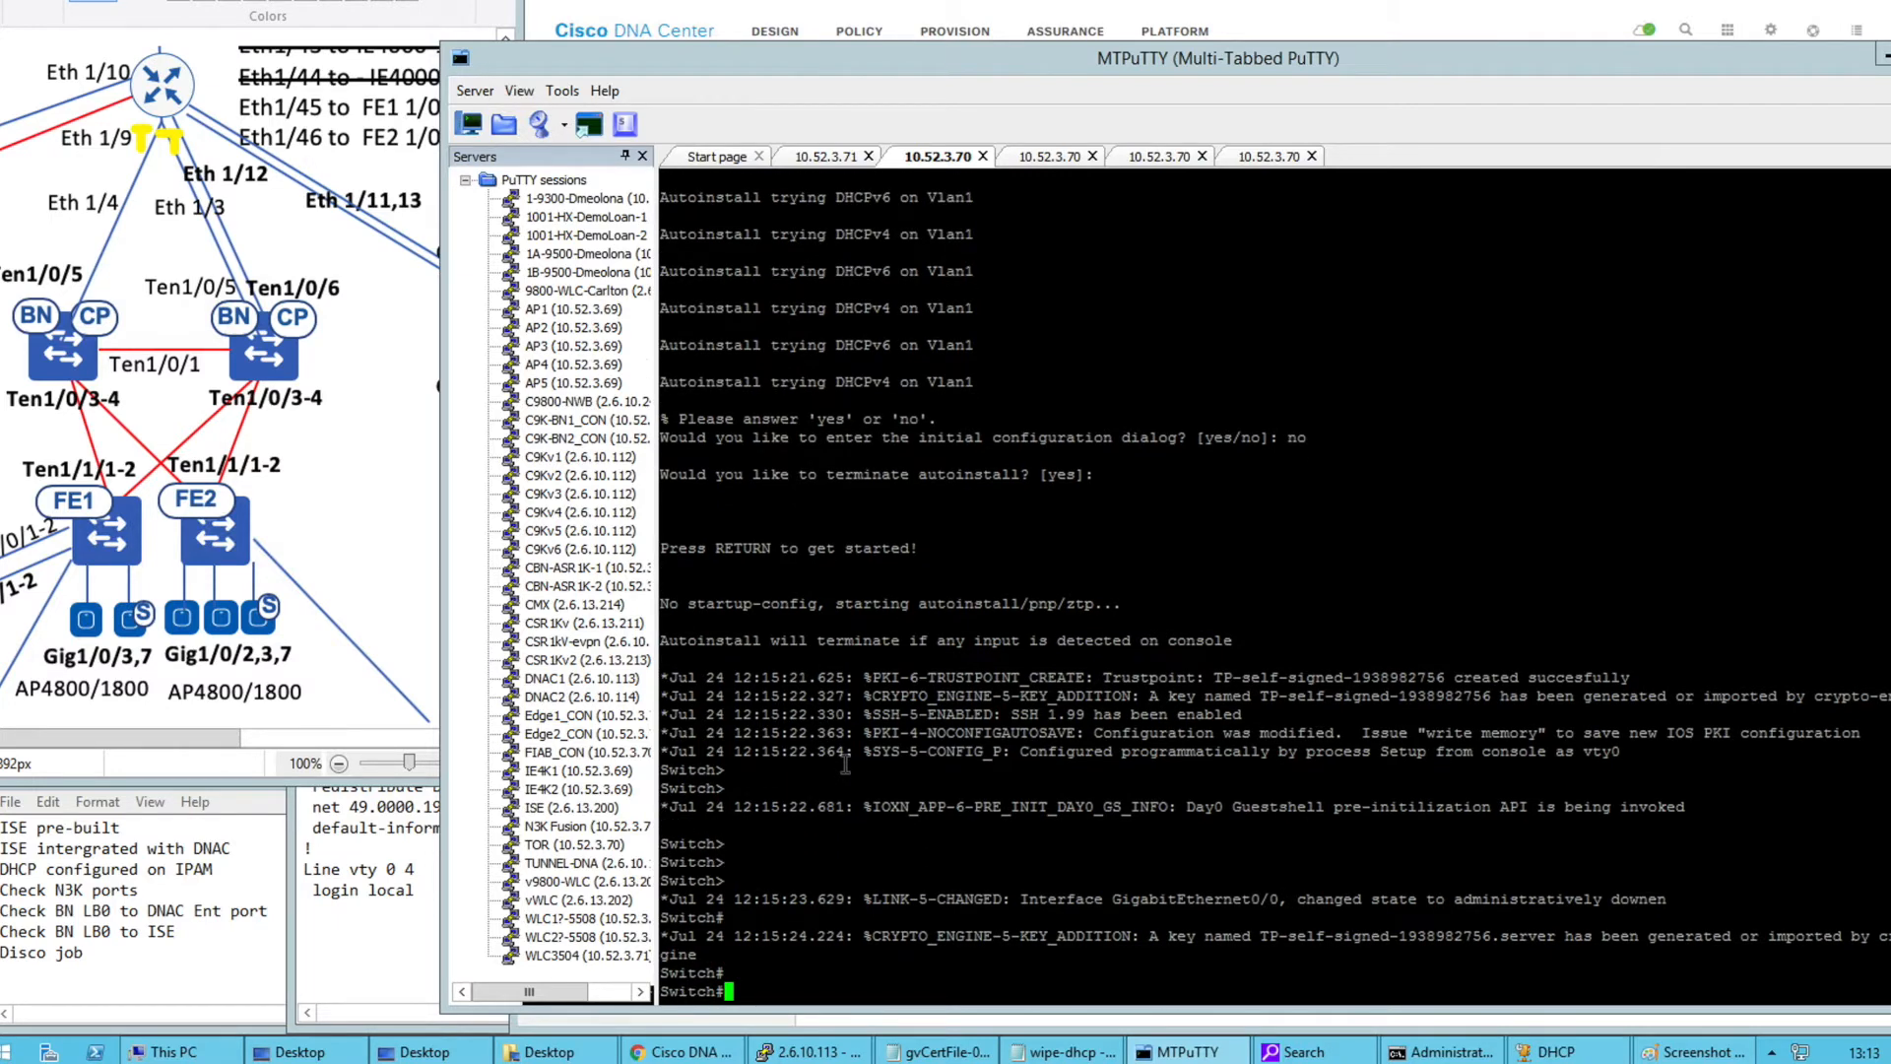
{"action": "left_click", "coordinate": [364, 869]}
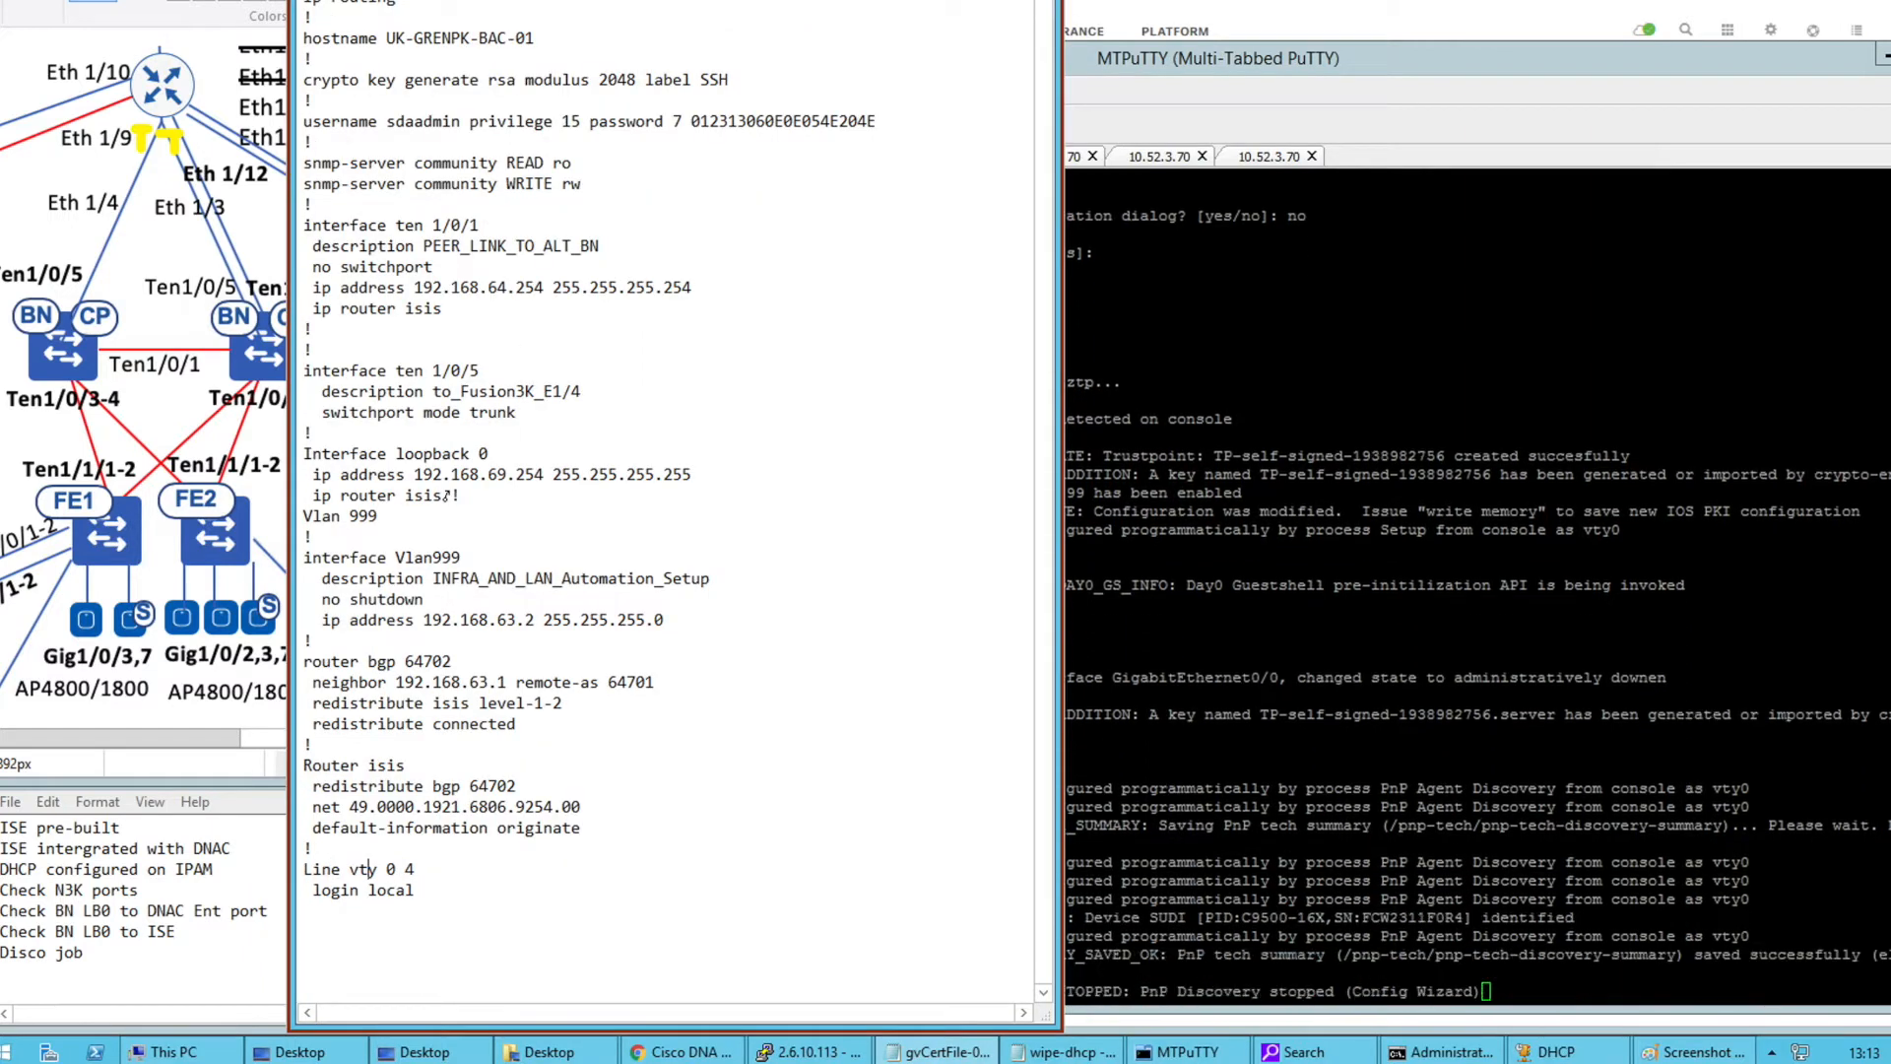
Review the config's ip routing, local user, SNMP community, vty and Ten 1/0/1 sections
{"action": "scroll", "coordinate": [394, 8], "scroll_direction": "up", "scroll_amount": 1}
{"action": "left_click_drag", "start_coordinate": [304, 61], "coordinate": [422, 60]}
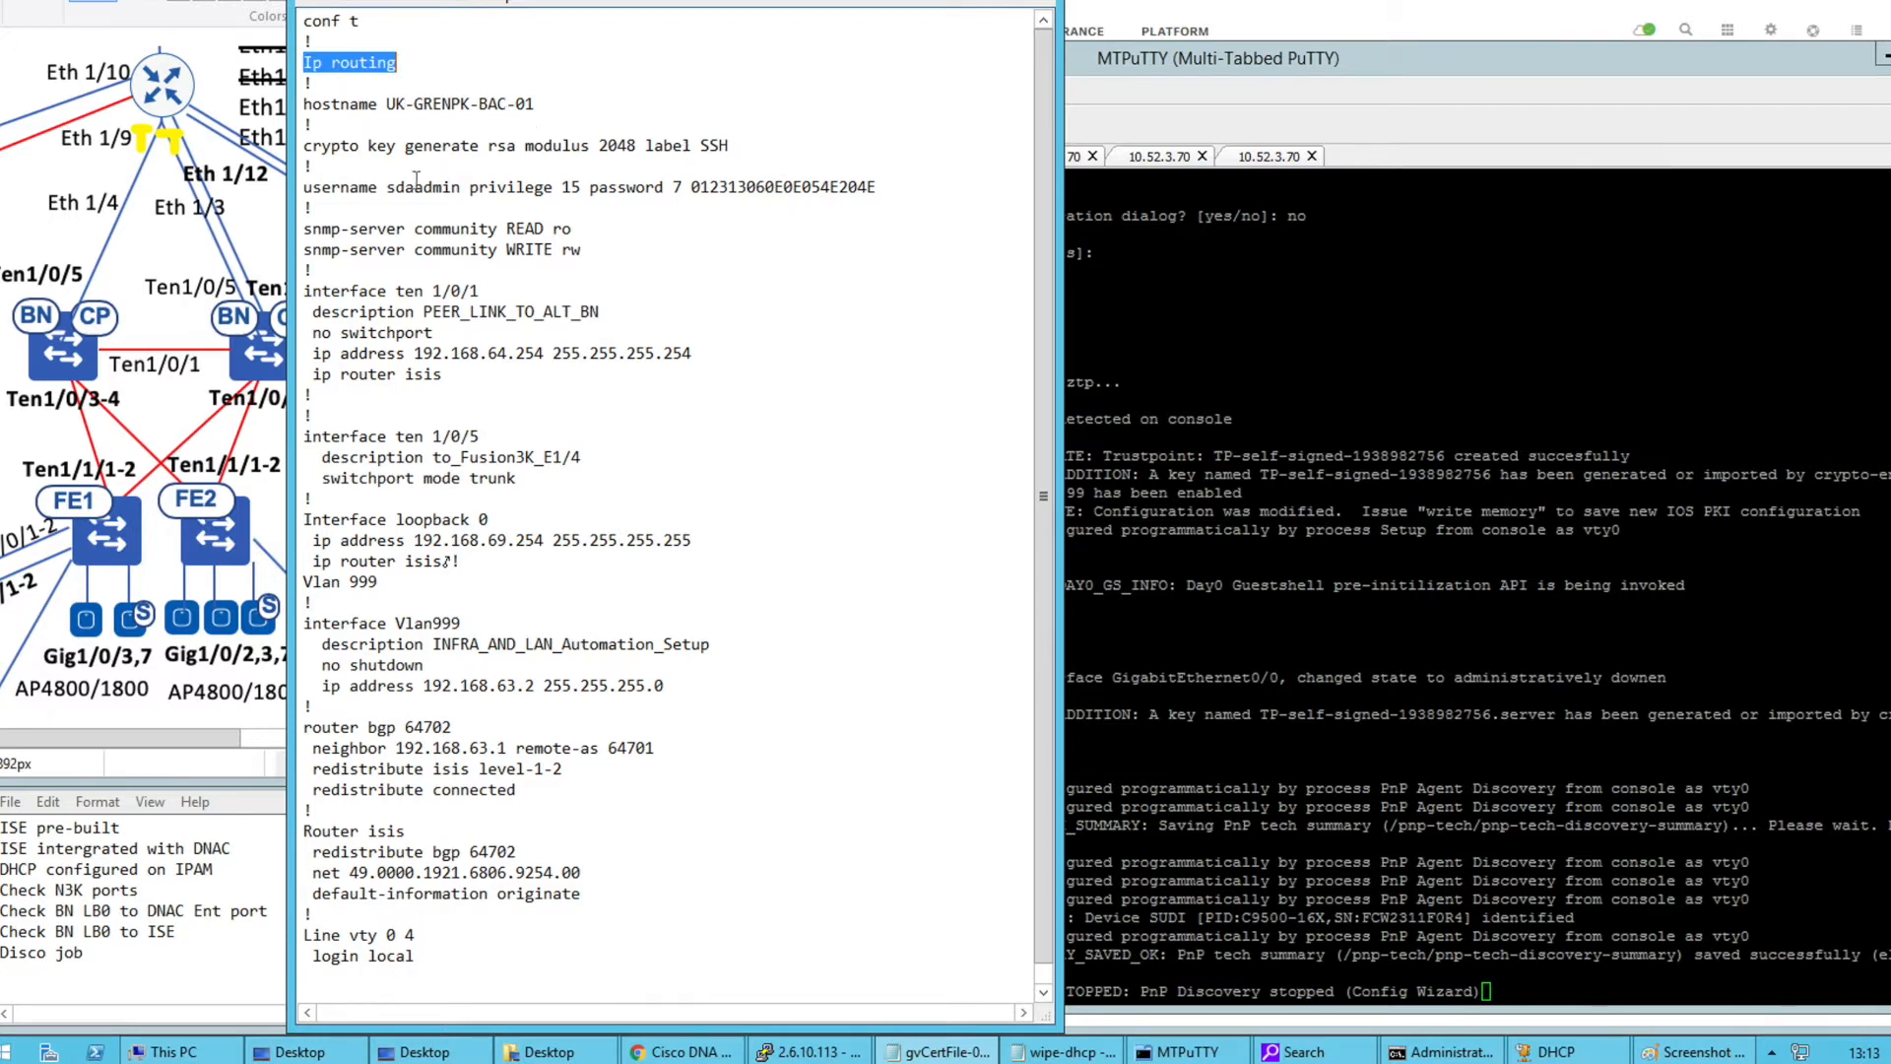
{"action": "left_click_drag", "start_coordinate": [405, 186], "coordinate": [877, 186]}
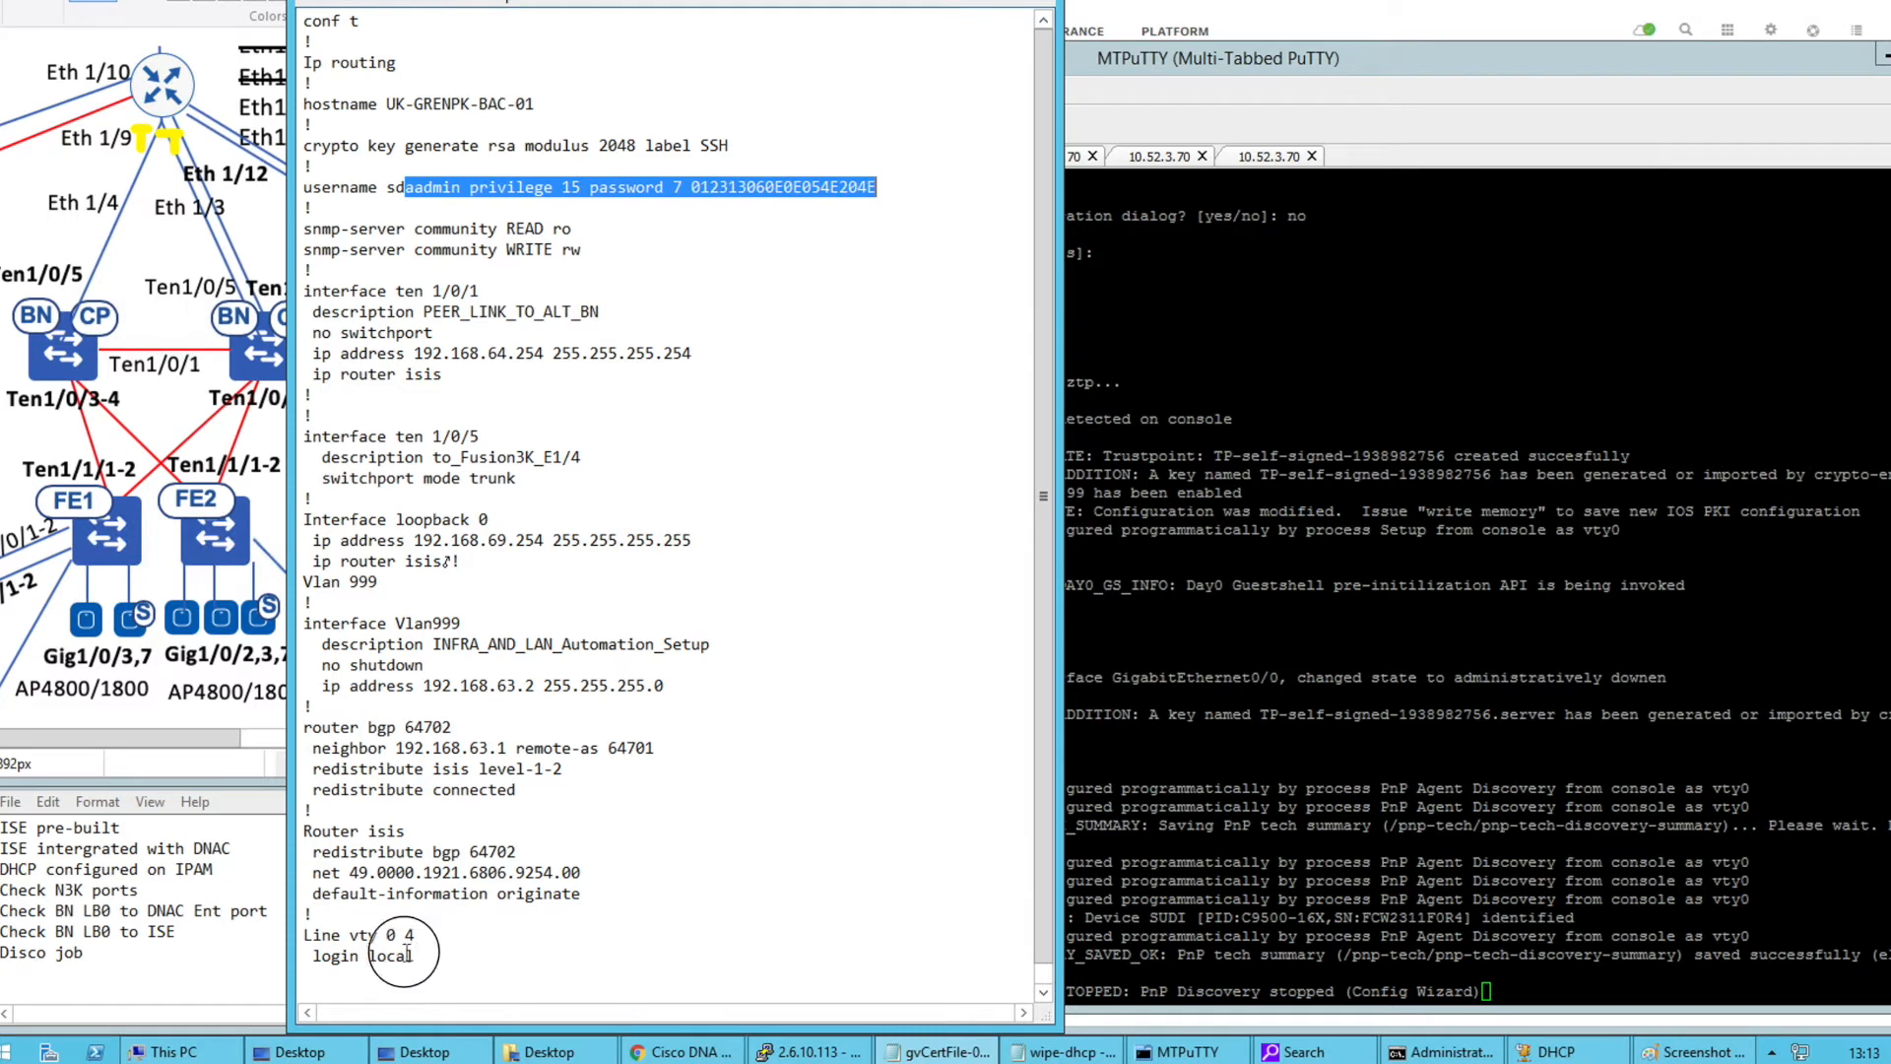
{"action": "left_click_drag", "start_coordinate": [406, 954], "coordinate": [305, 929]}
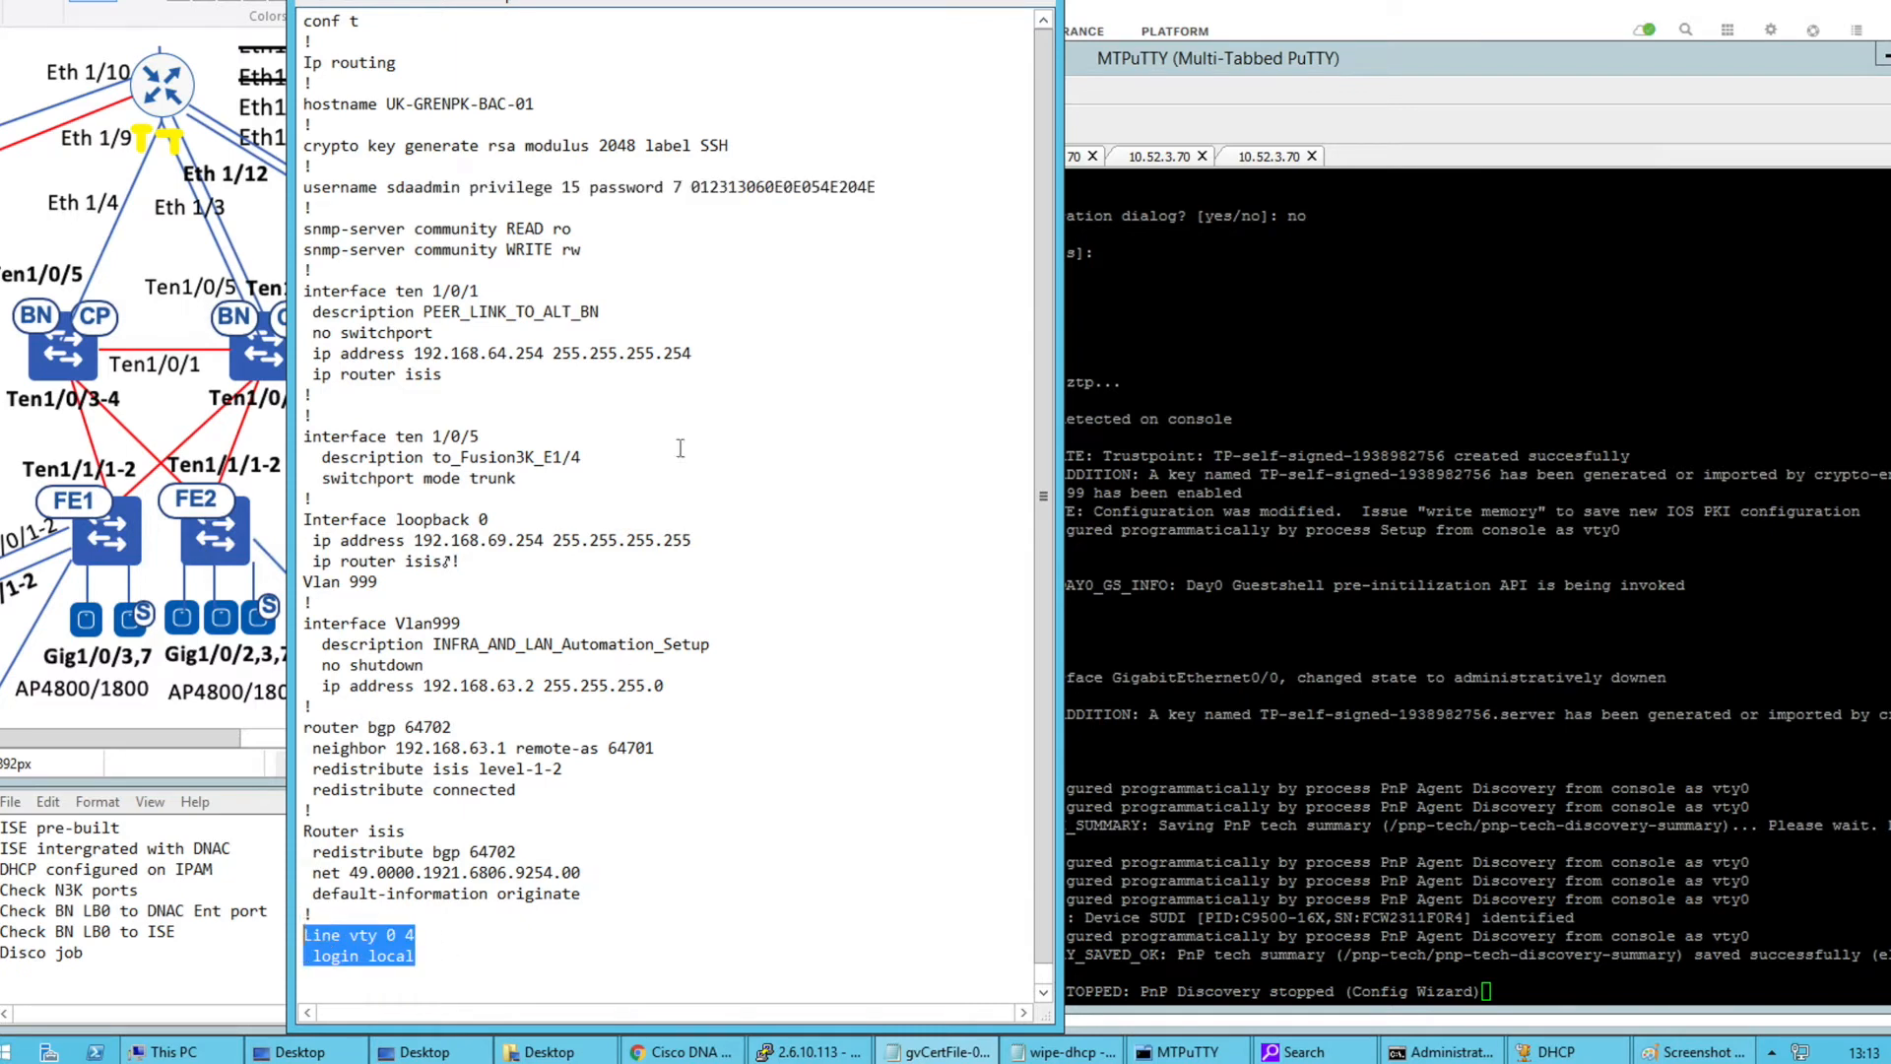
{"action": "left_click_drag", "start_coordinate": [304, 228], "coordinate": [613, 258]}
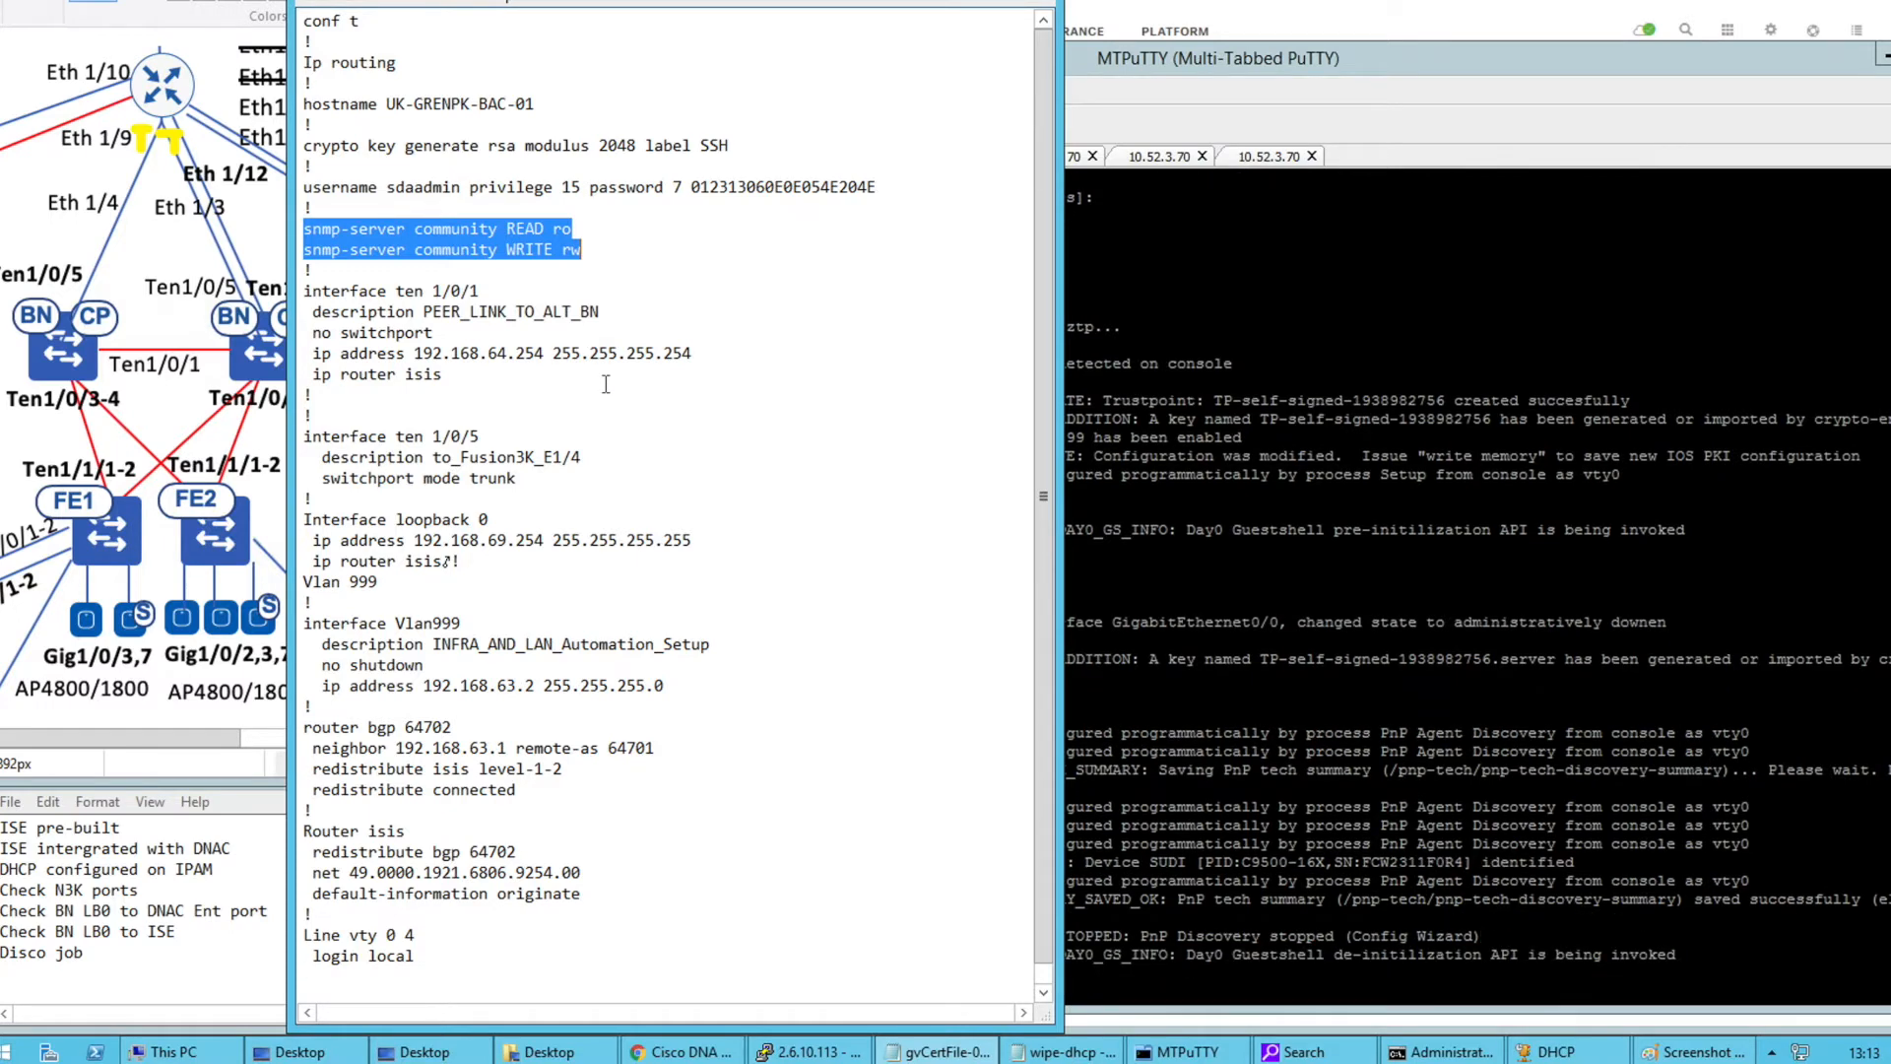
{"action": "left_click_drag", "start_coordinate": [892, 185], "coordinate": [369, 187]}
{"action": "left_click_drag", "start_coordinate": [305, 286], "coordinate": [409, 386]}
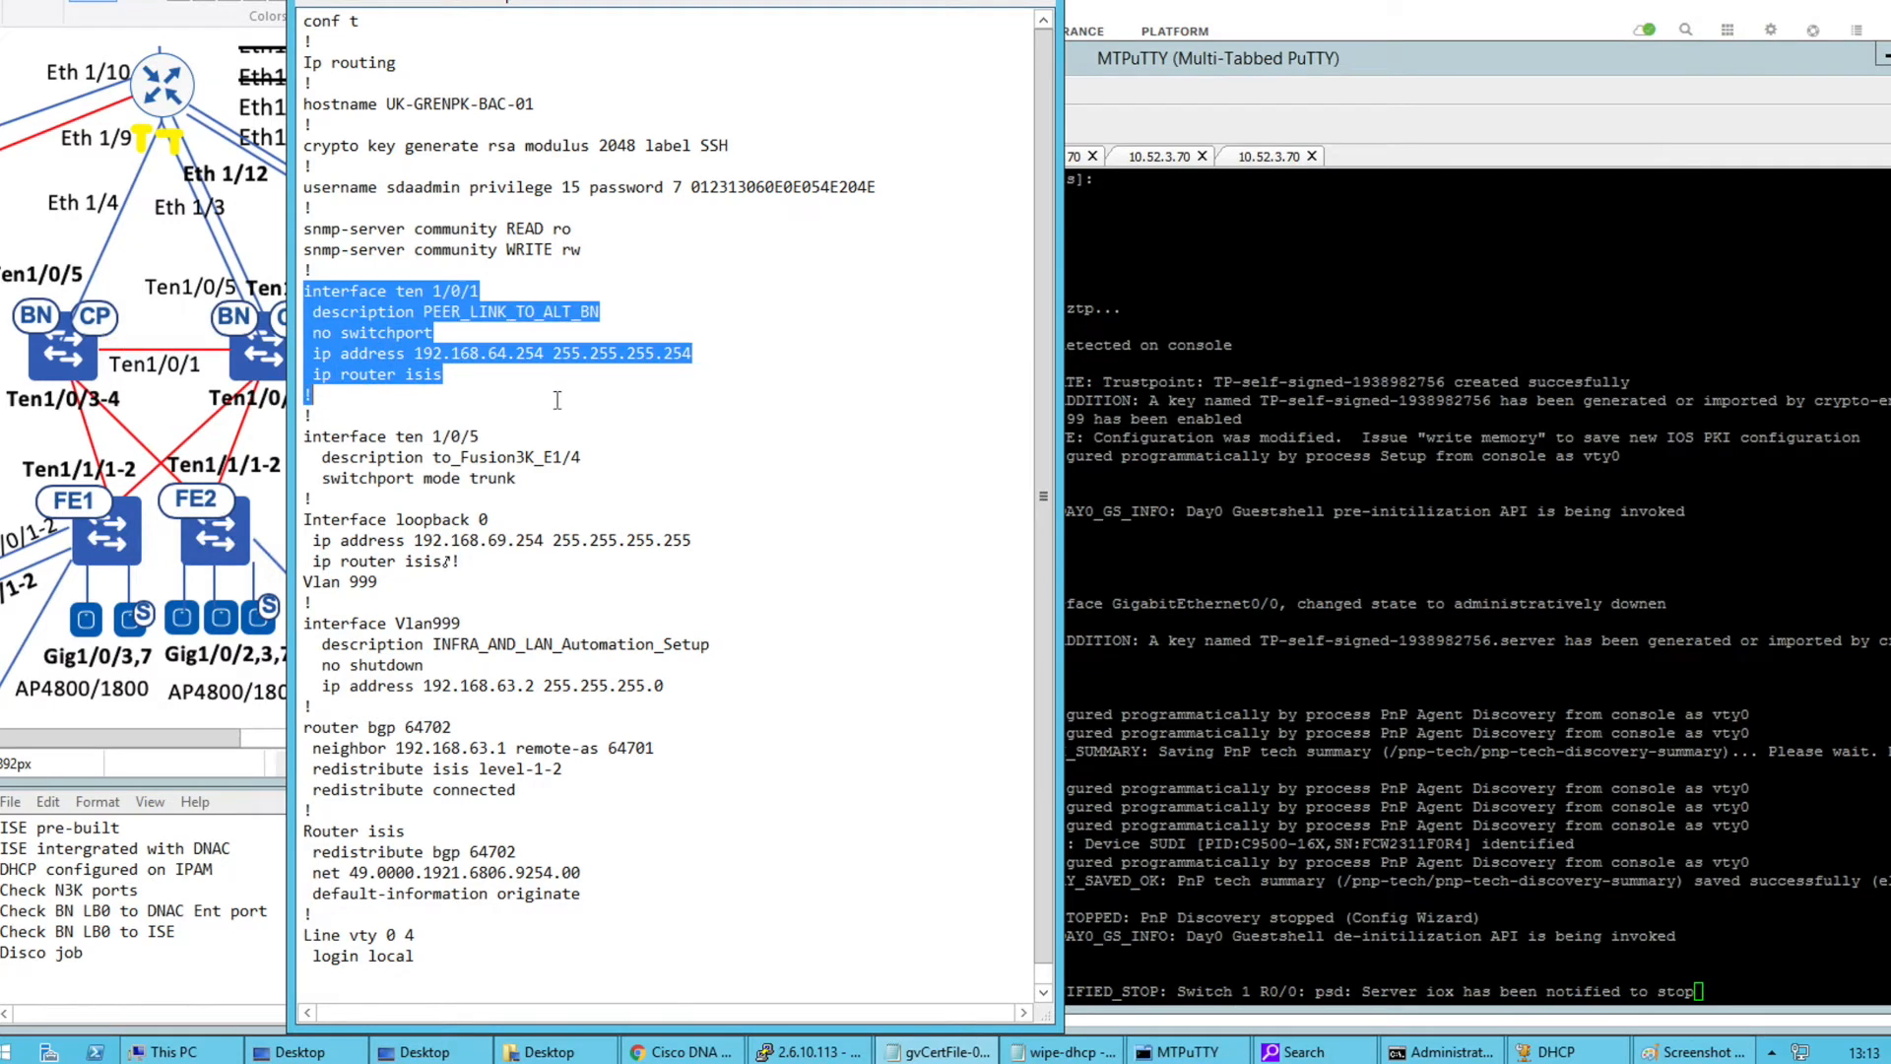
Move the loopback block's stray ! onto its own line, then review Vlan999, Ten 1/0/5 and router bgp 64702
{"action": "left_click", "coordinate": [469, 561]}
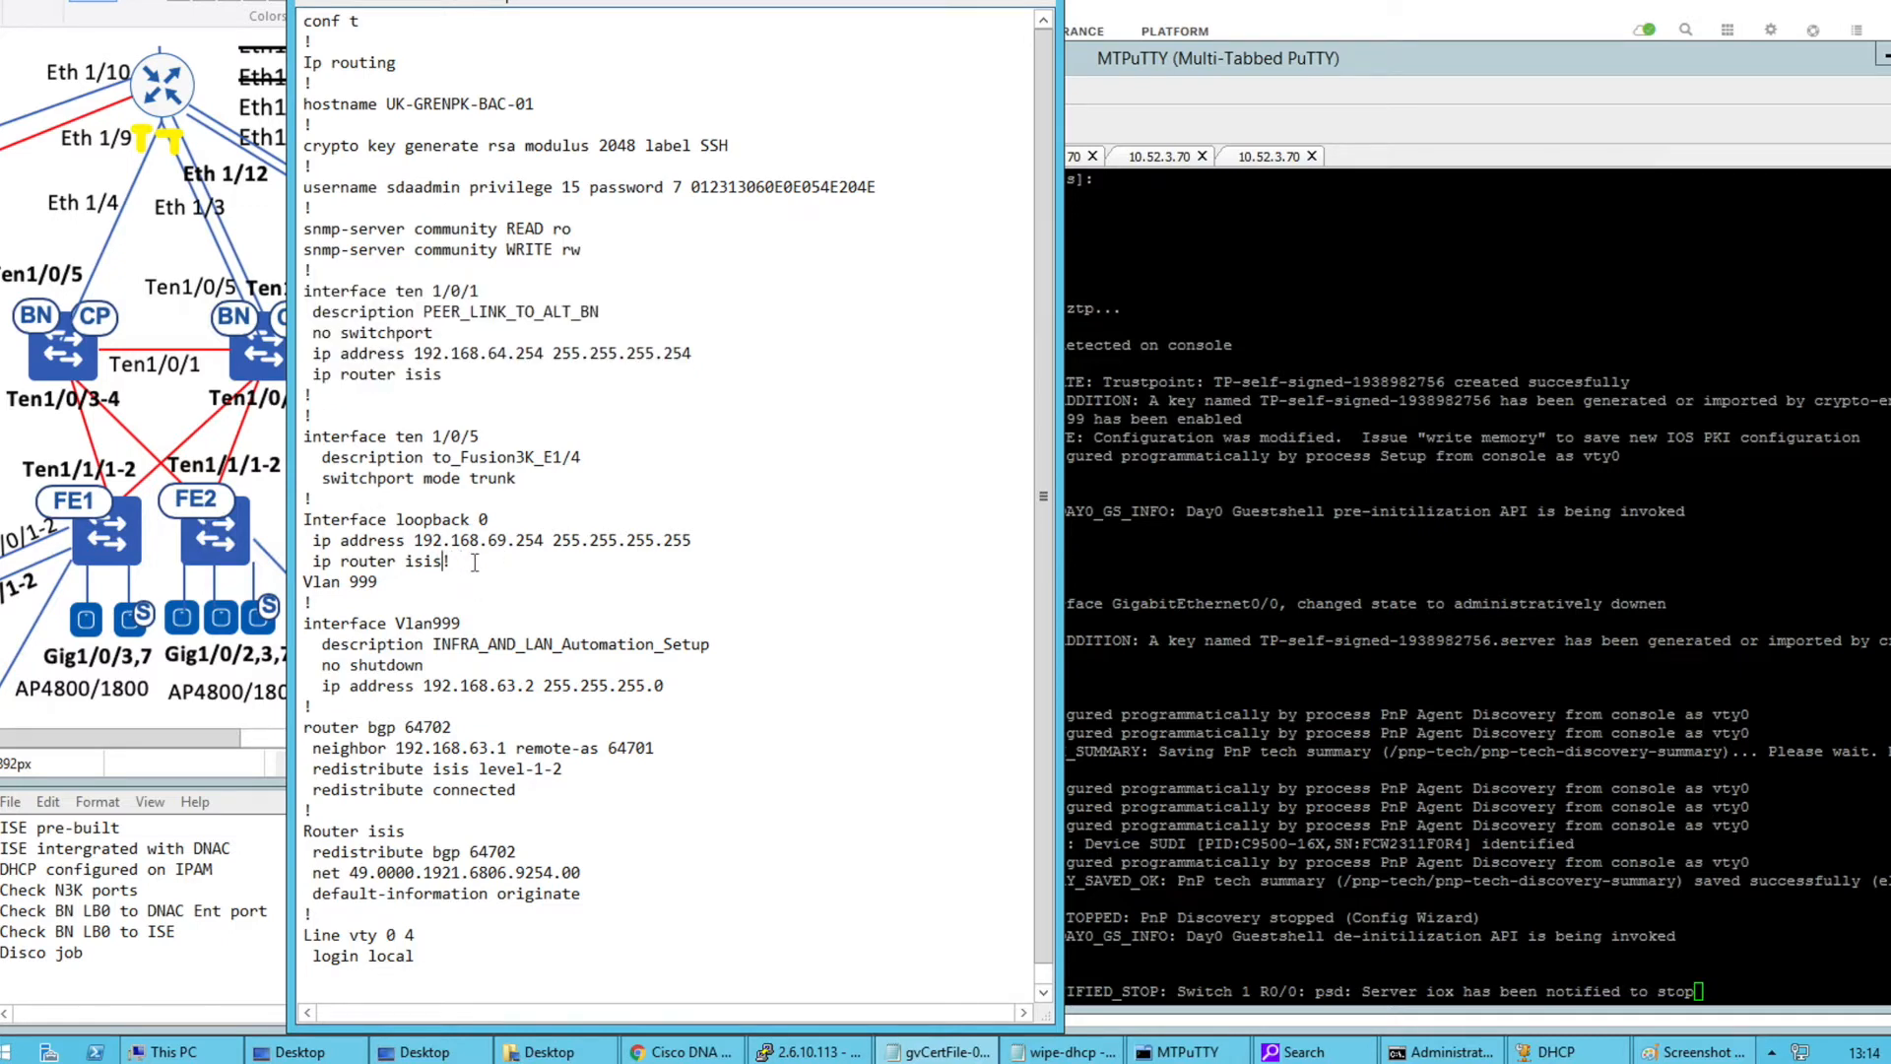
{"action": "key", "text": "Return"}
{"action": "left_click_drag", "start_coordinate": [462, 564], "coordinate": [322, 519]}
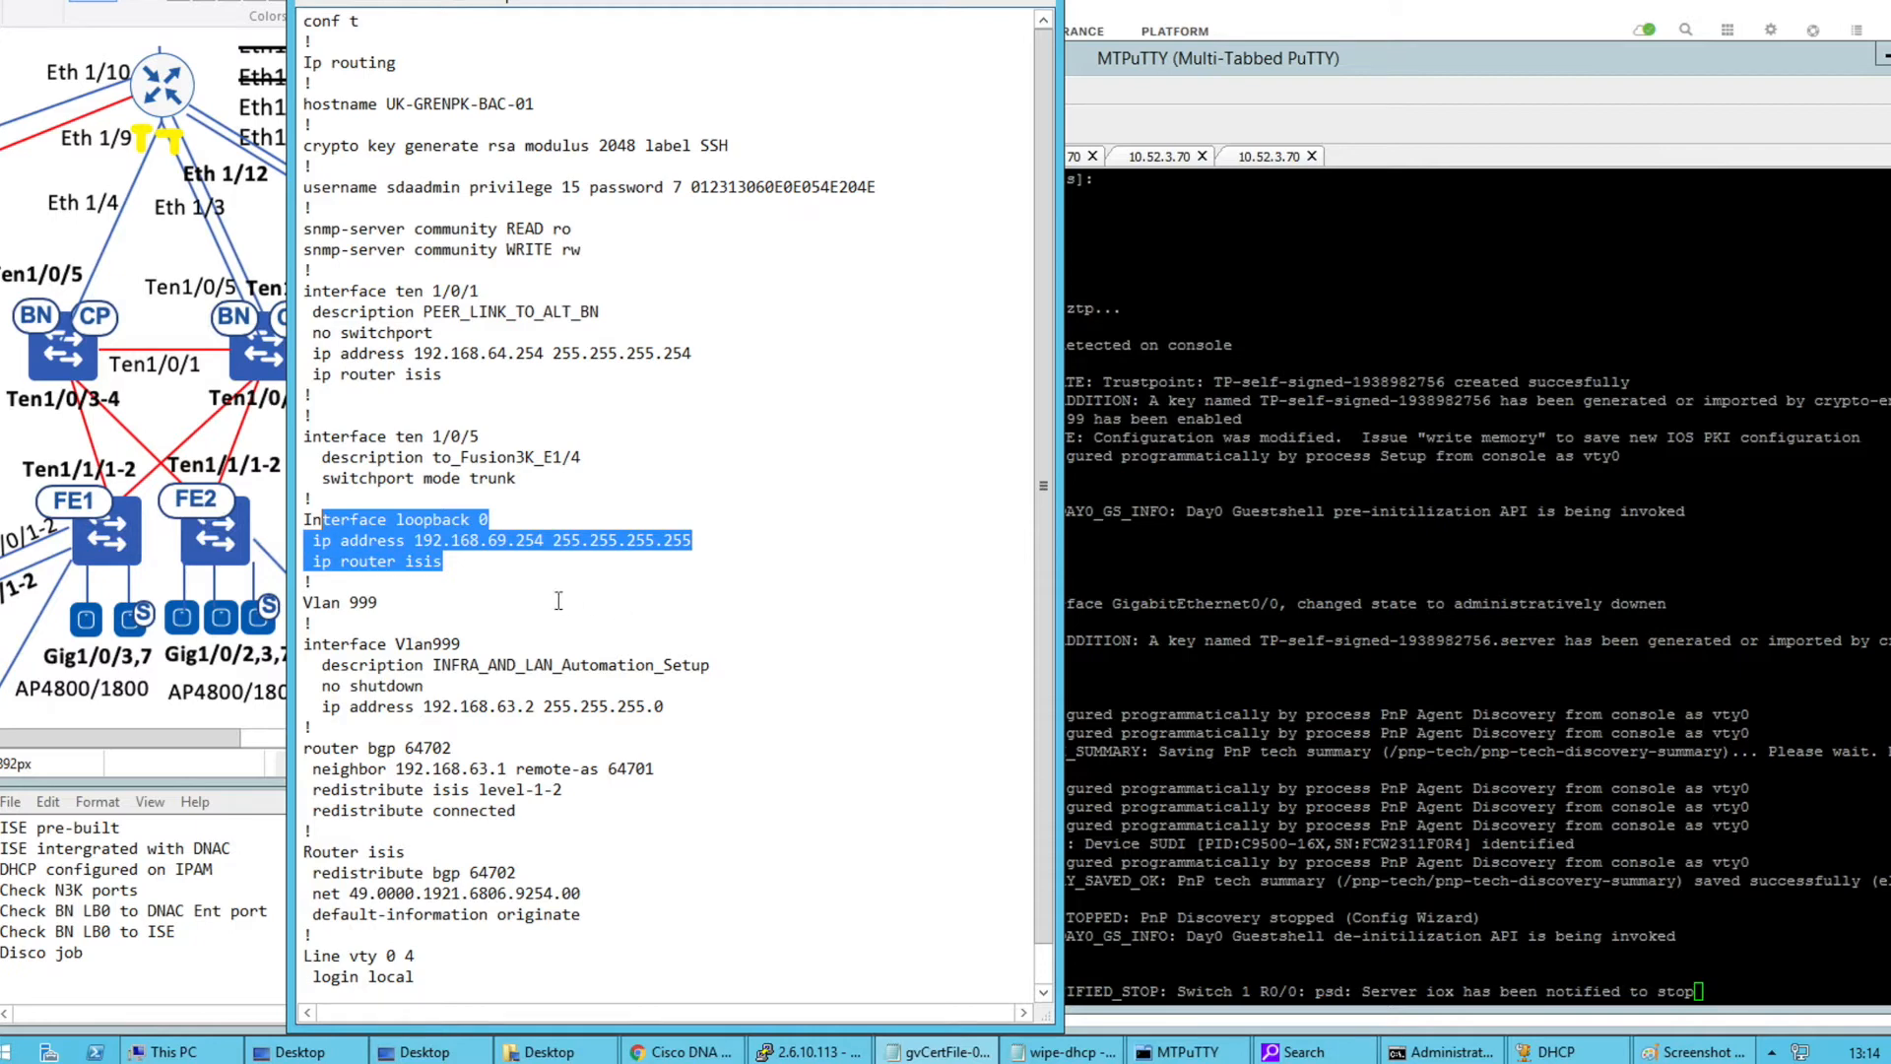
{"action": "left_click", "coordinate": [463, 572]}
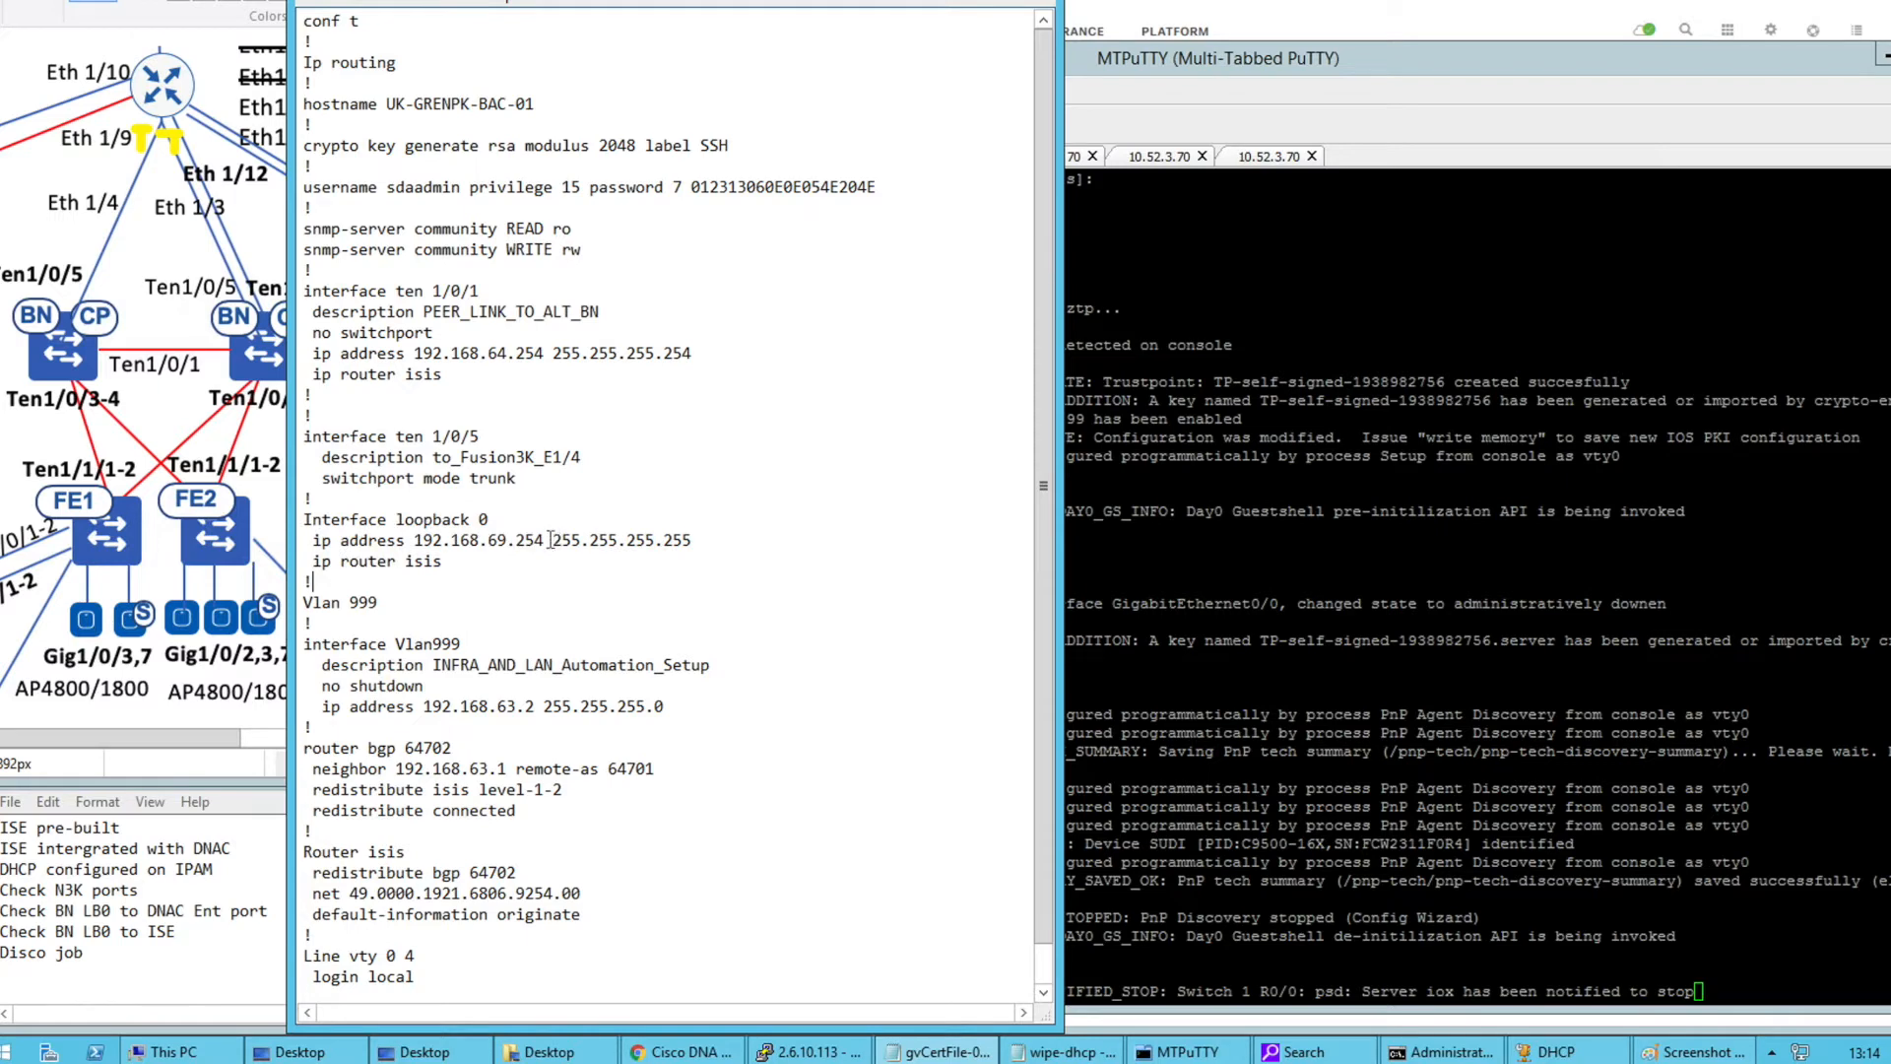
{"action": "left_click_drag", "start_coordinate": [305, 642], "coordinate": [656, 722]}
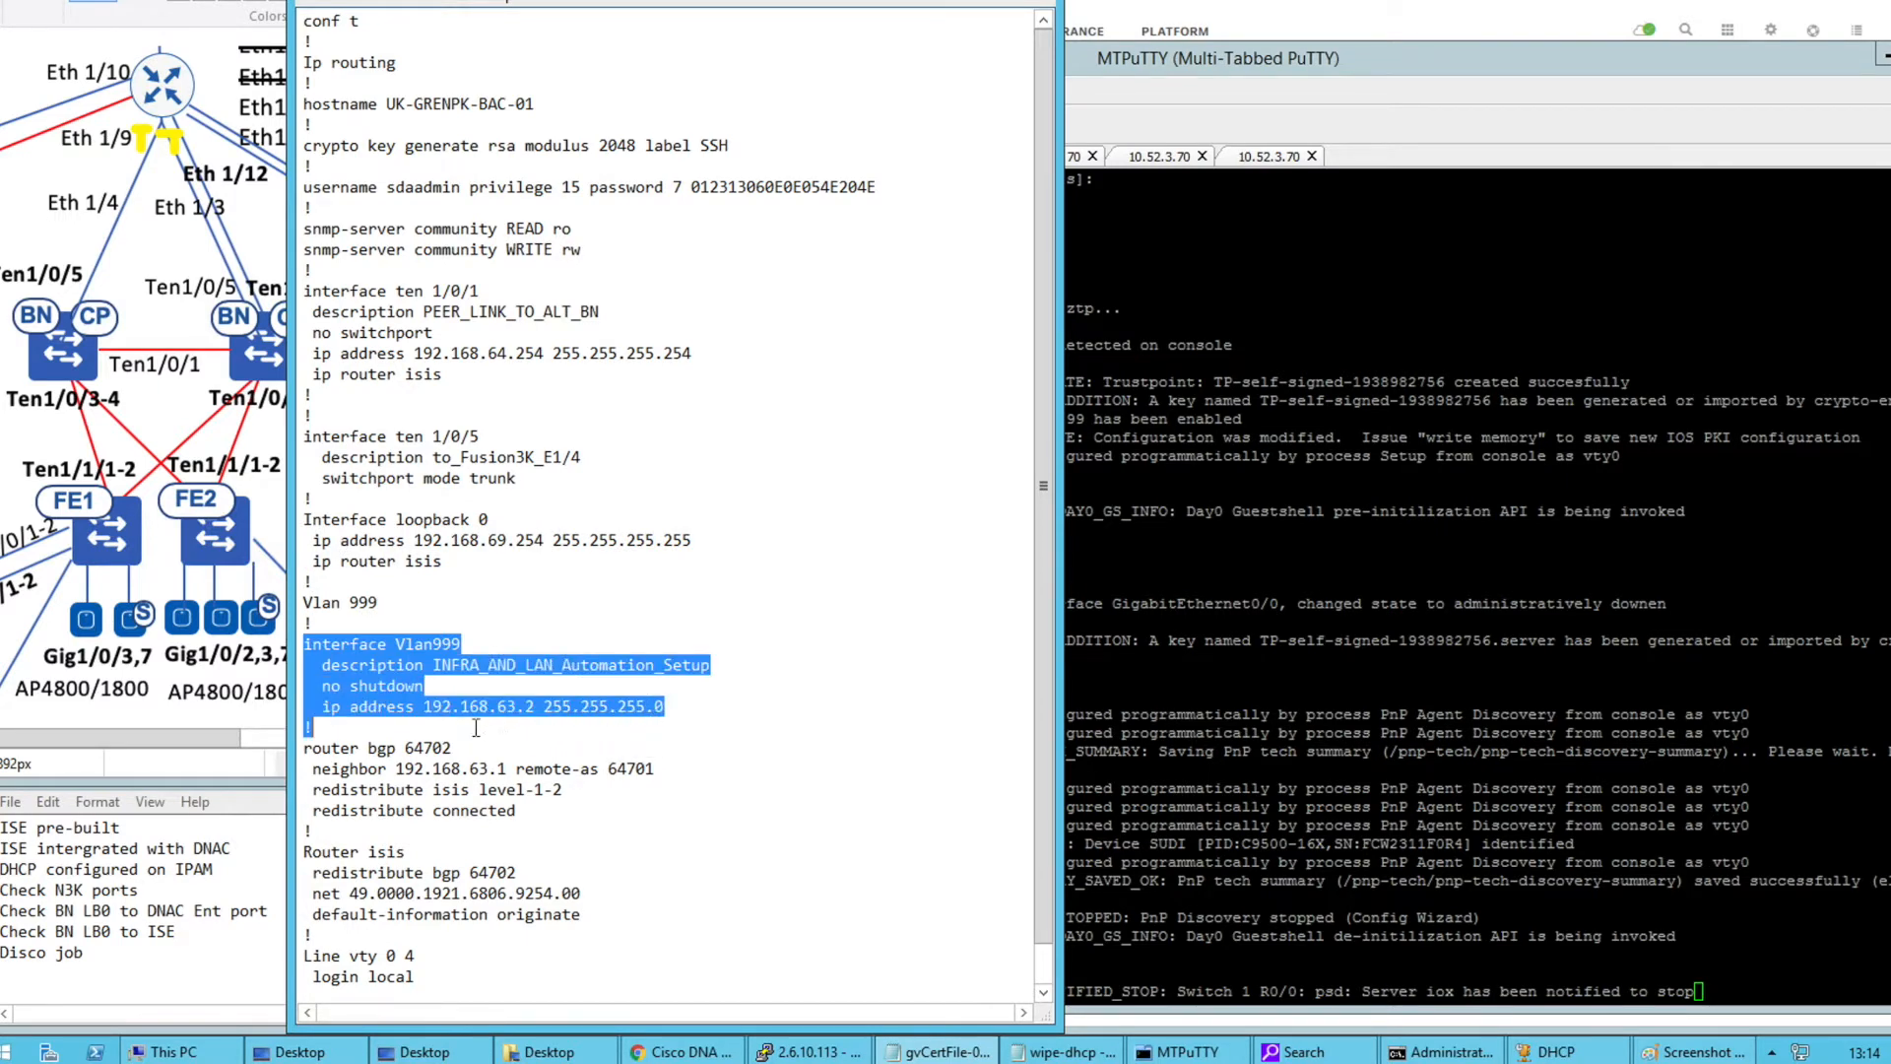
{"action": "left_click_drag", "start_coordinate": [400, 412], "coordinate": [541, 490]}
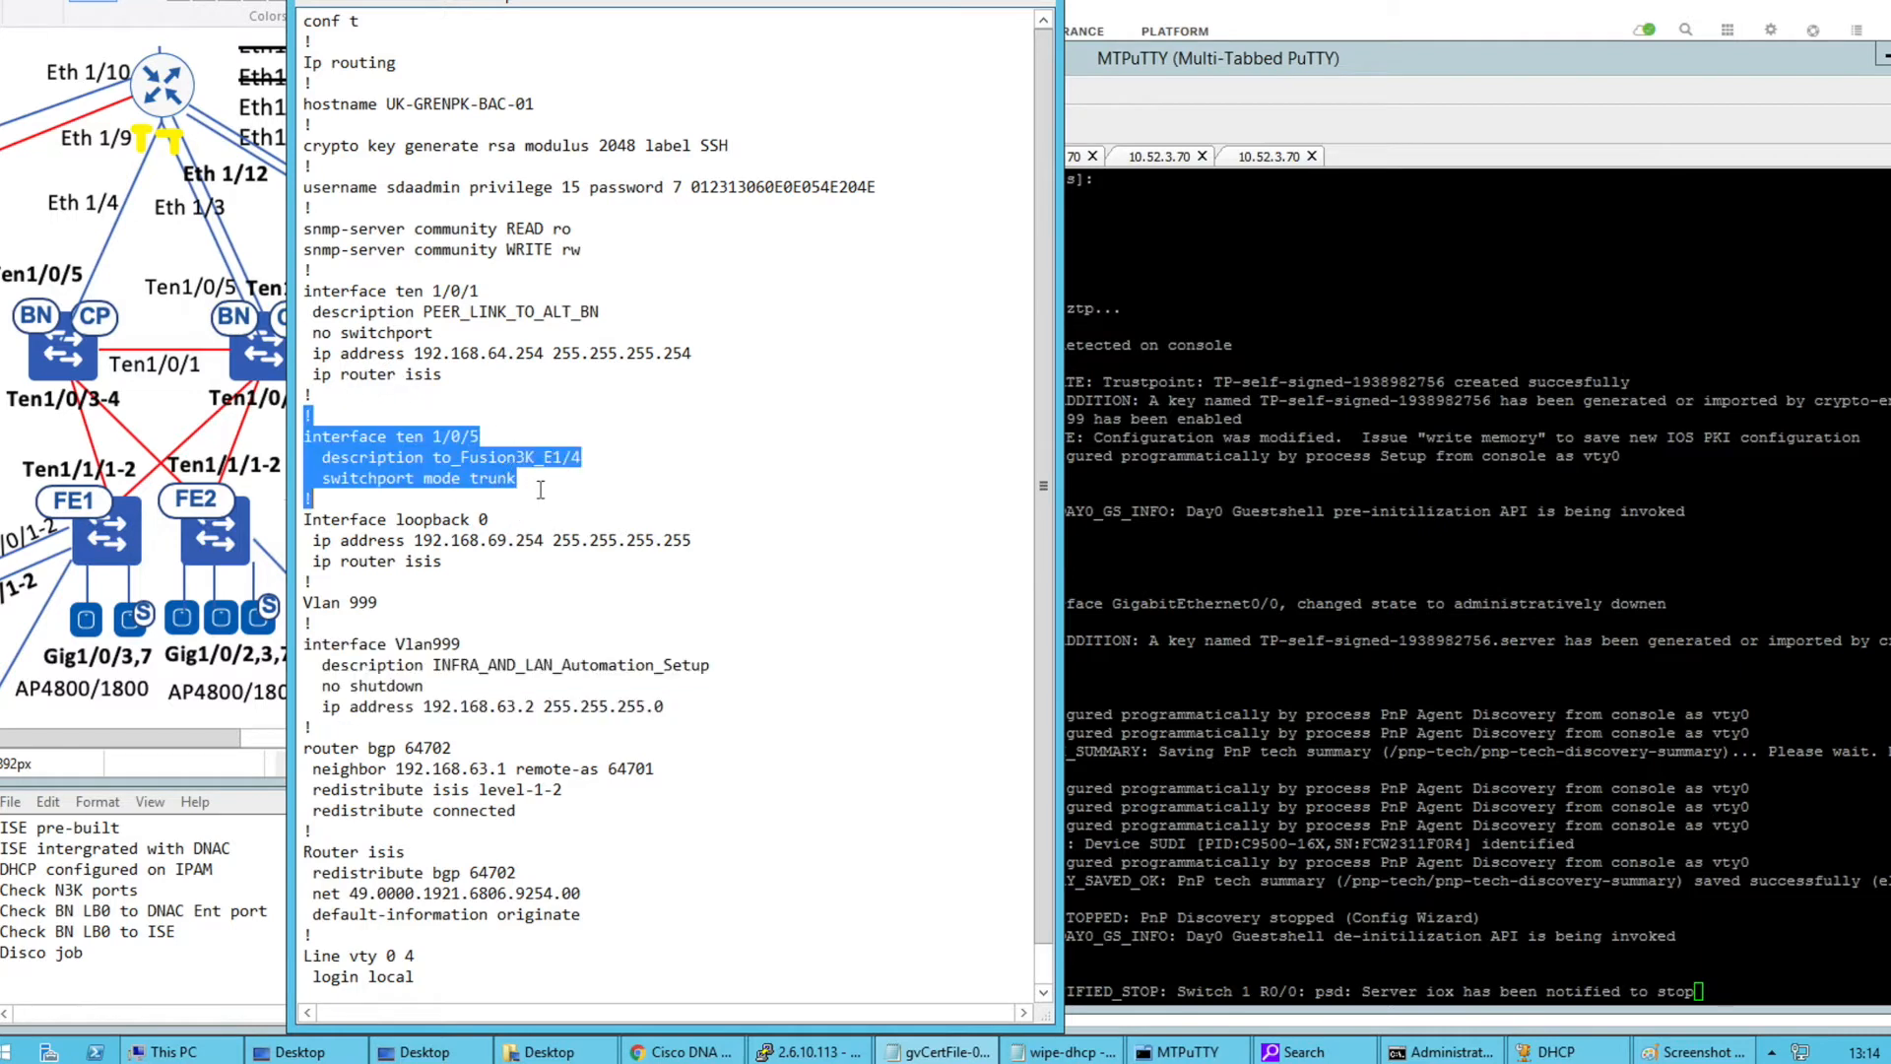
{"action": "left_click_drag", "start_coordinate": [355, 729], "coordinate": [565, 827]}
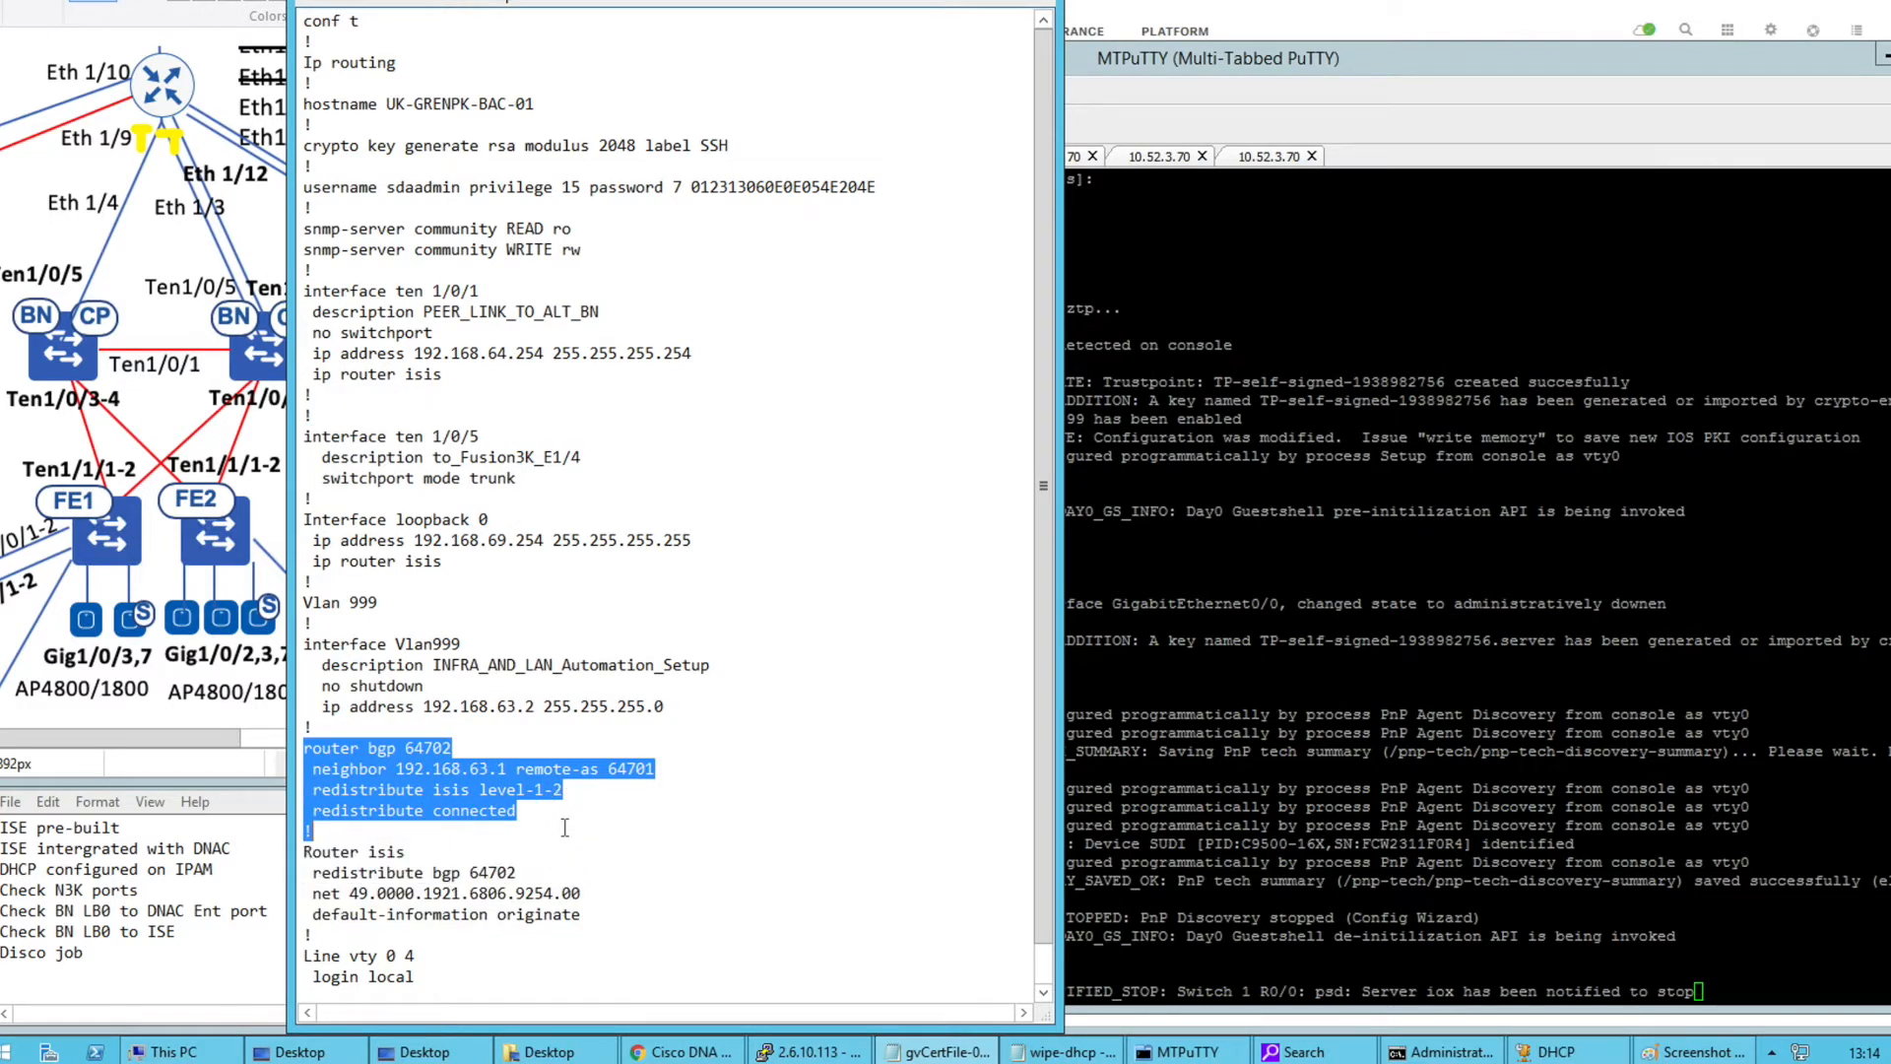
{"action": "left_click", "coordinate": [318, 798]}
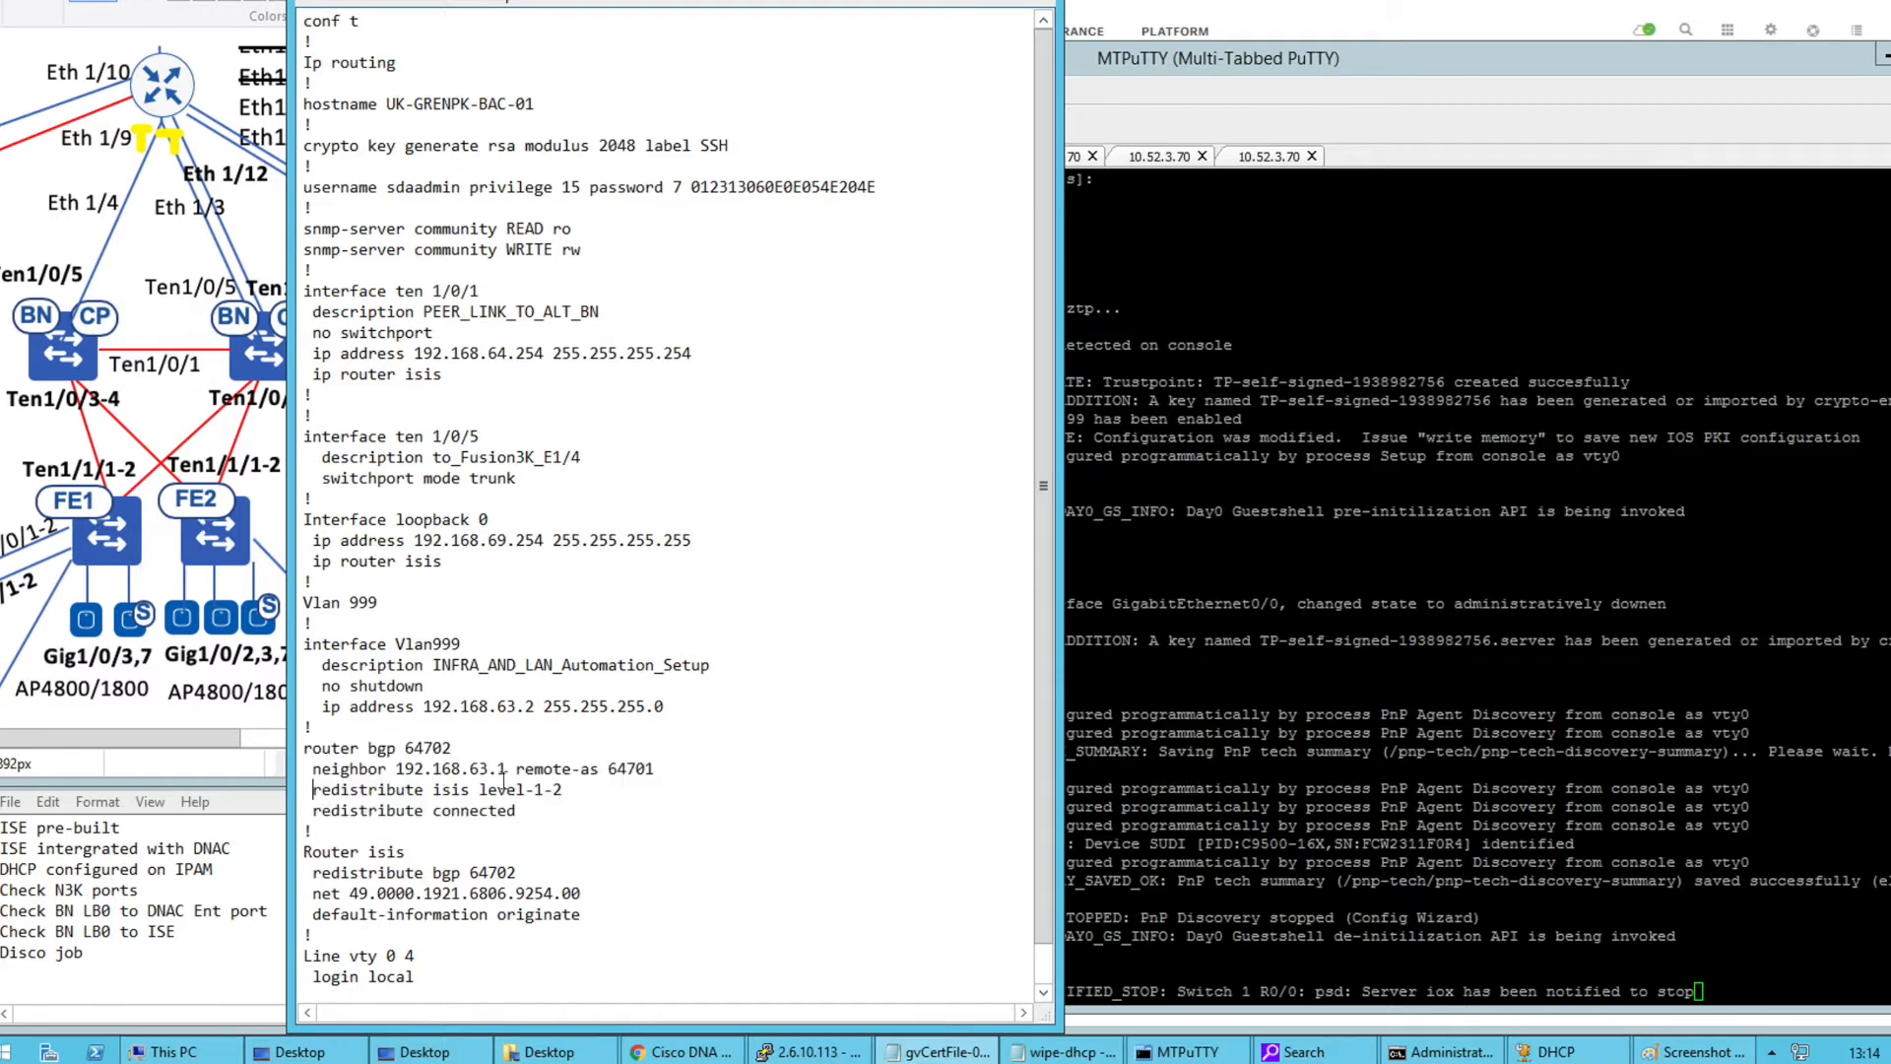
{"action": "left_click_drag", "start_coordinate": [563, 789], "coordinate": [311, 789]}
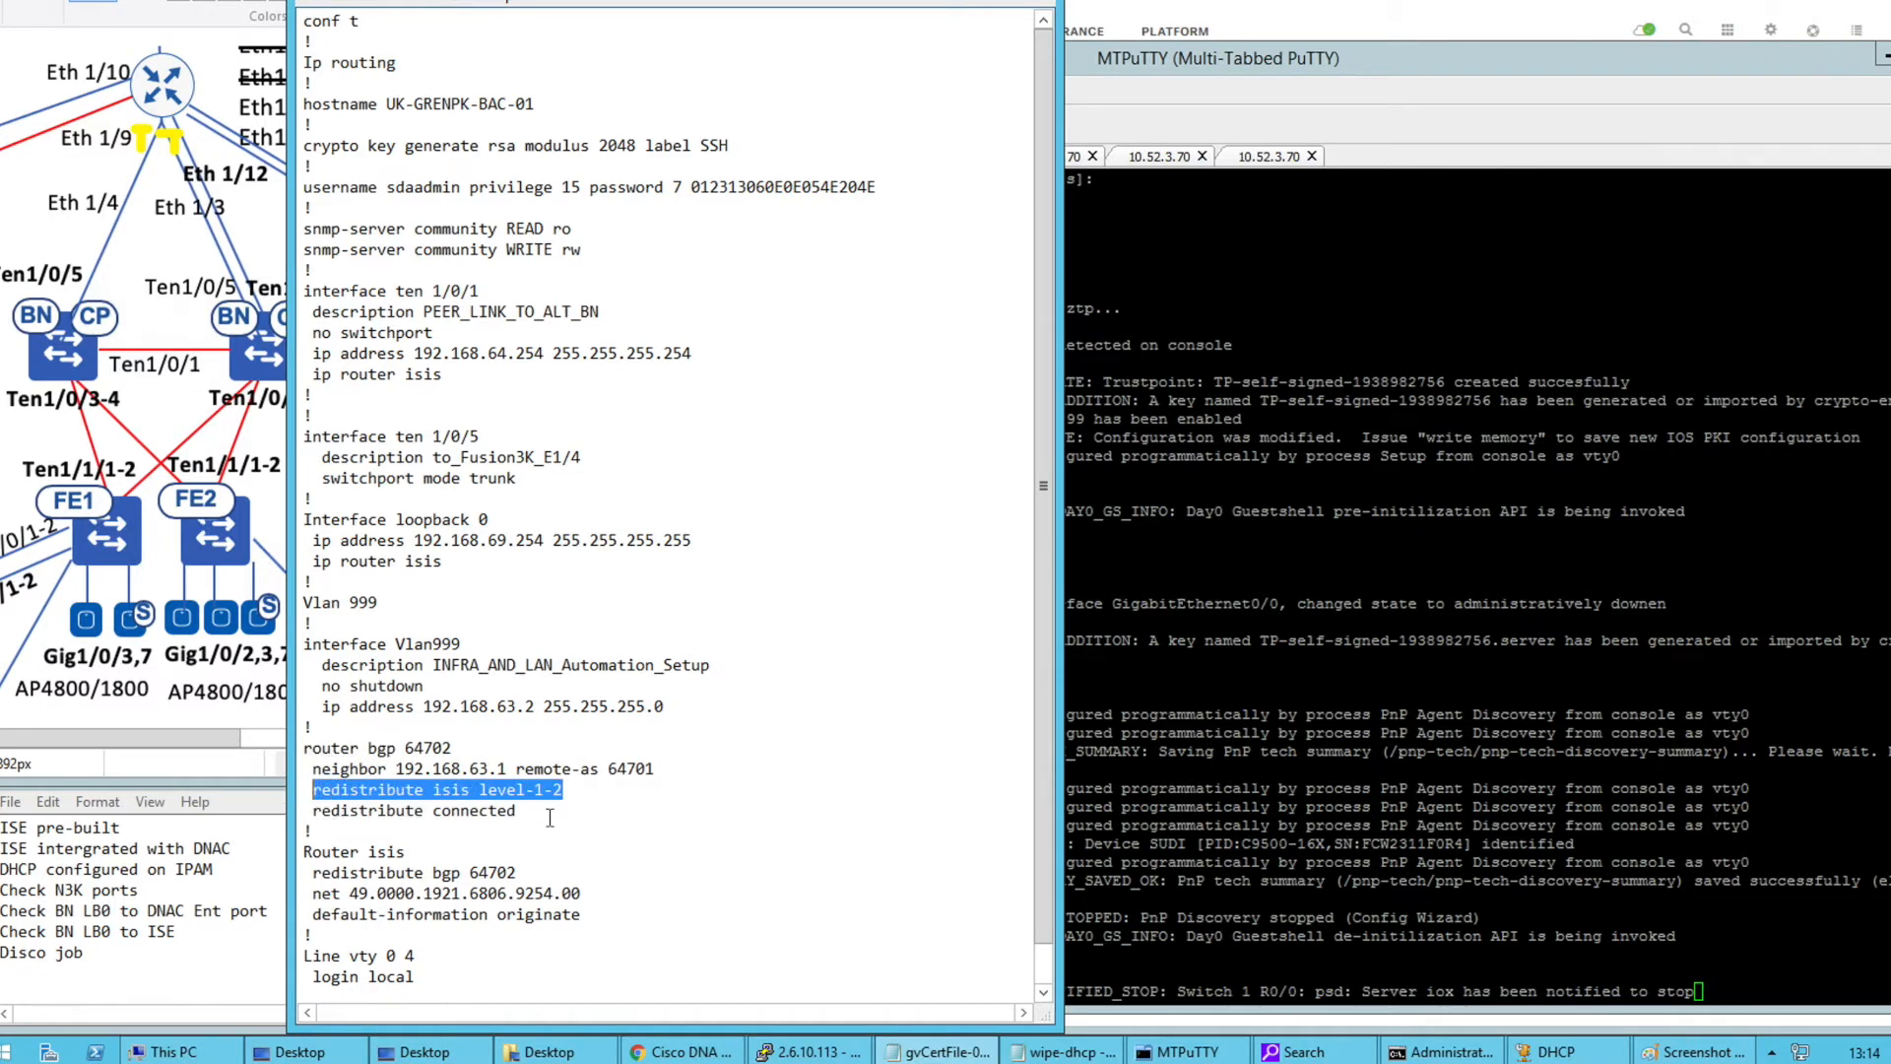
Copy the IS-IS net value and paste it on a new line below the net line
{"action": "mouse_move", "coordinate": [349, 893]}
{"action": "left_mouse_down"}
{"action": "mouse_move", "coordinate": [602, 893]}
{"action": "mouse_move", "coordinate": [350, 893]}
{"action": "left_mouse_up"}
{"action": "key", "text": "ctrl+c"}
{"action": "left_click", "coordinate": [604, 893]}
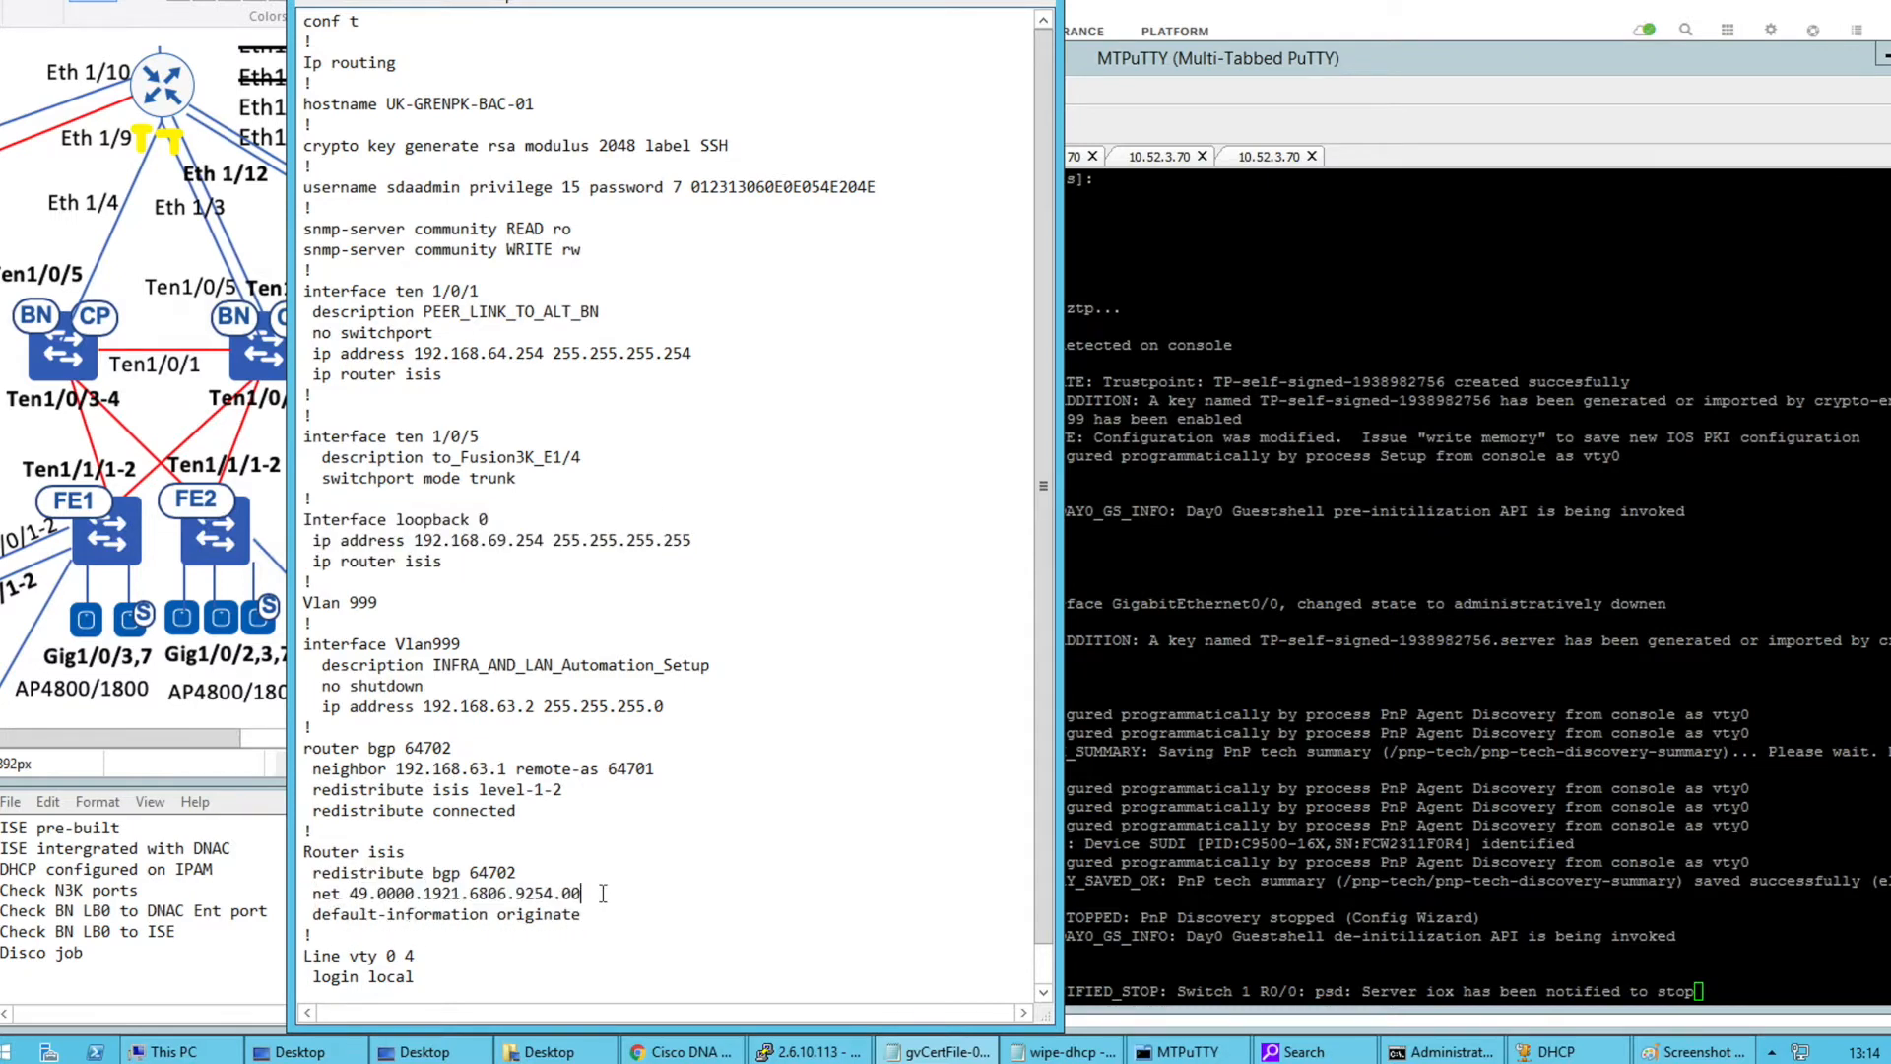
{"action": "key", "text": "Return"}
{"action": "key", "text": "ctrl+v"}
{"action": "left_click", "coordinate": [305, 913]}
{"action": "key", "text": "Return"}
{"action": "key", "text": "Return"}
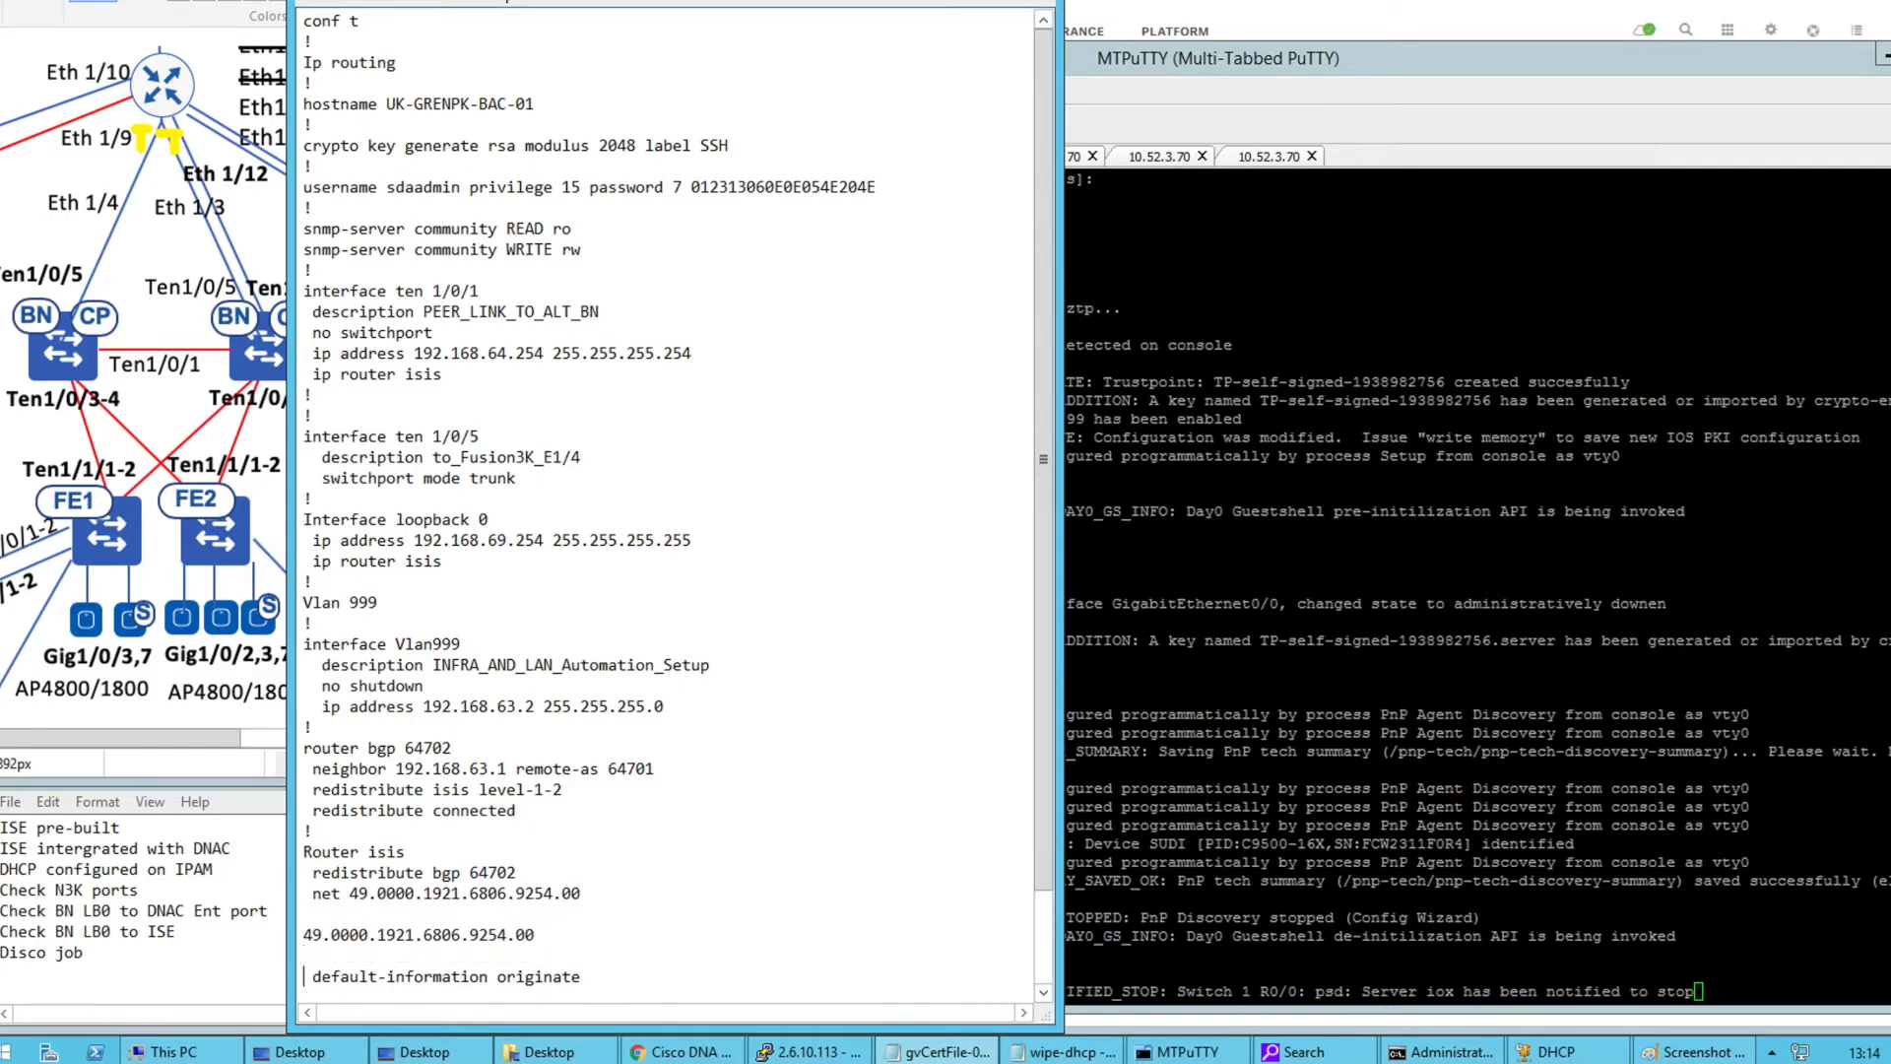
Delete the duplicate 49.0000.1921.6806.9254.00 line and blank lines, then select all the config text
{"action": "left_click_drag", "start_coordinate": [382, 936], "coordinate": [498, 936]}
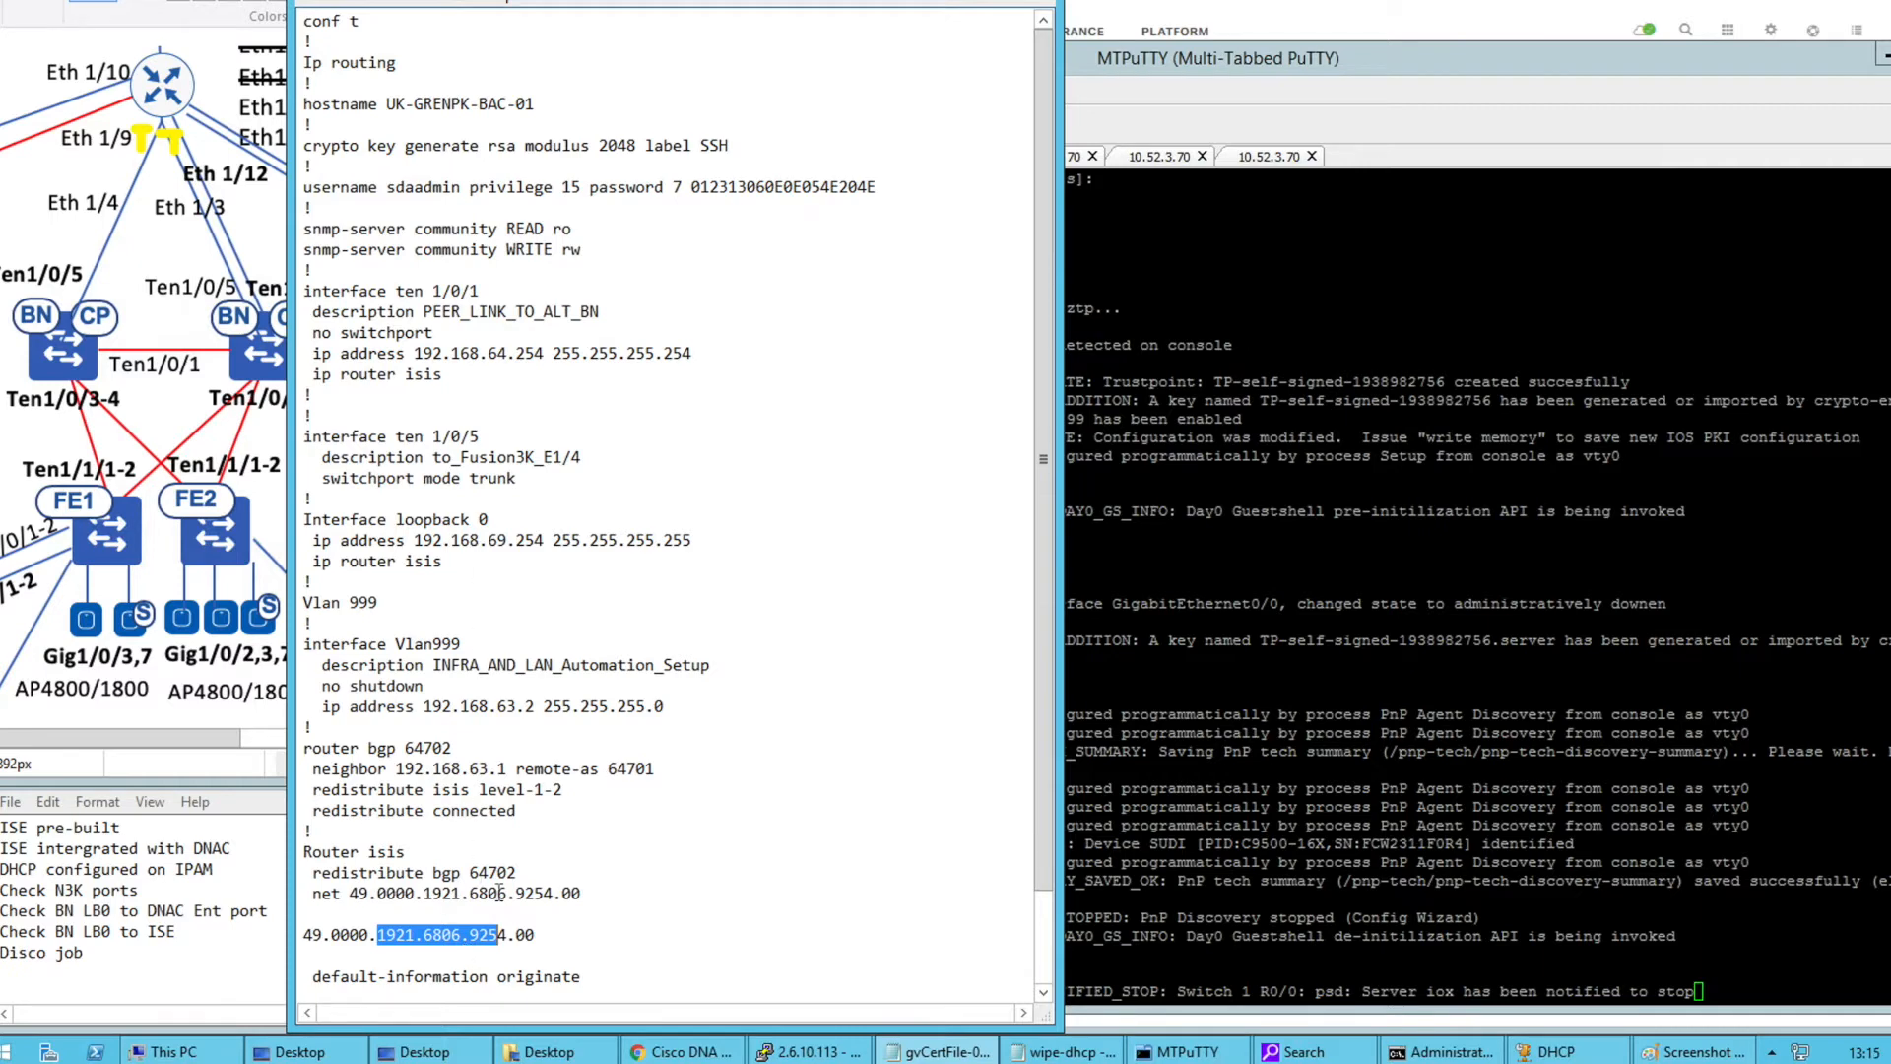
{"action": "left_click_drag", "start_coordinate": [539, 936], "coordinate": [295, 935]}
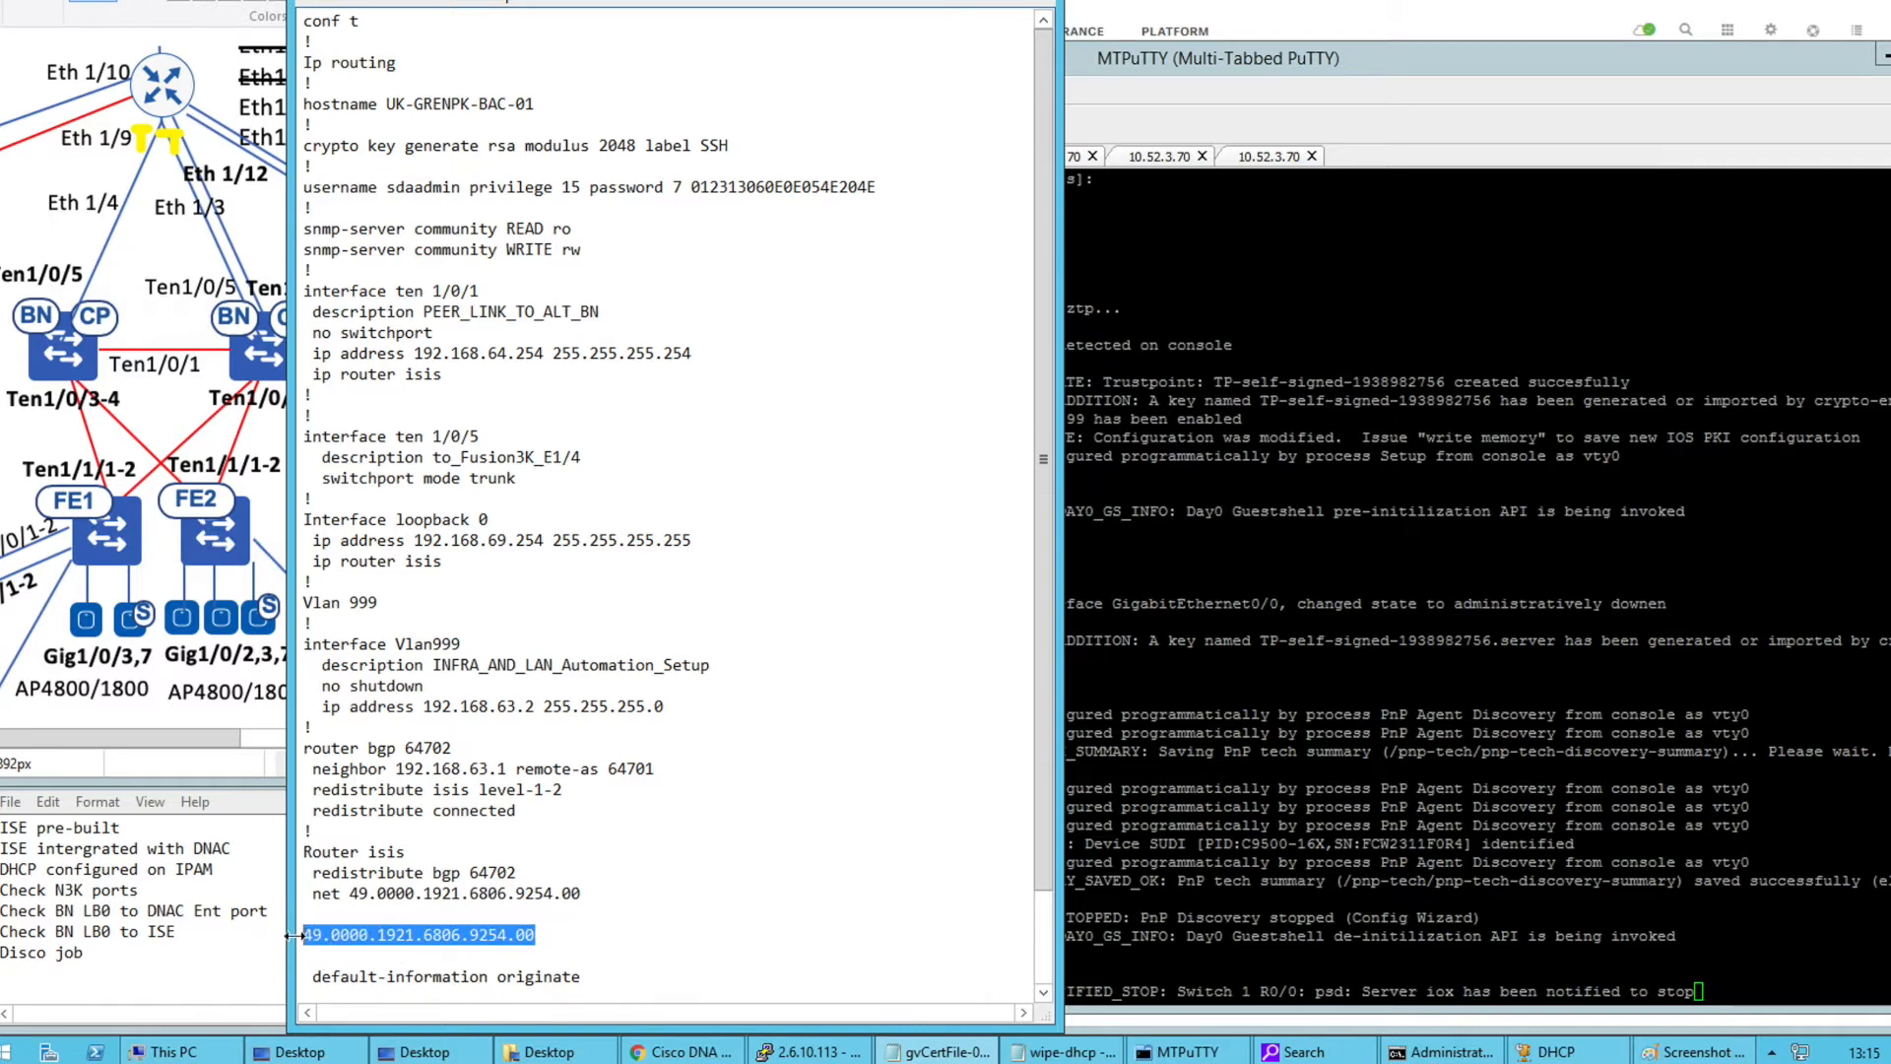
{"action": "key", "text": "Delete"}
{"action": "key", "text": "BackSpace"}
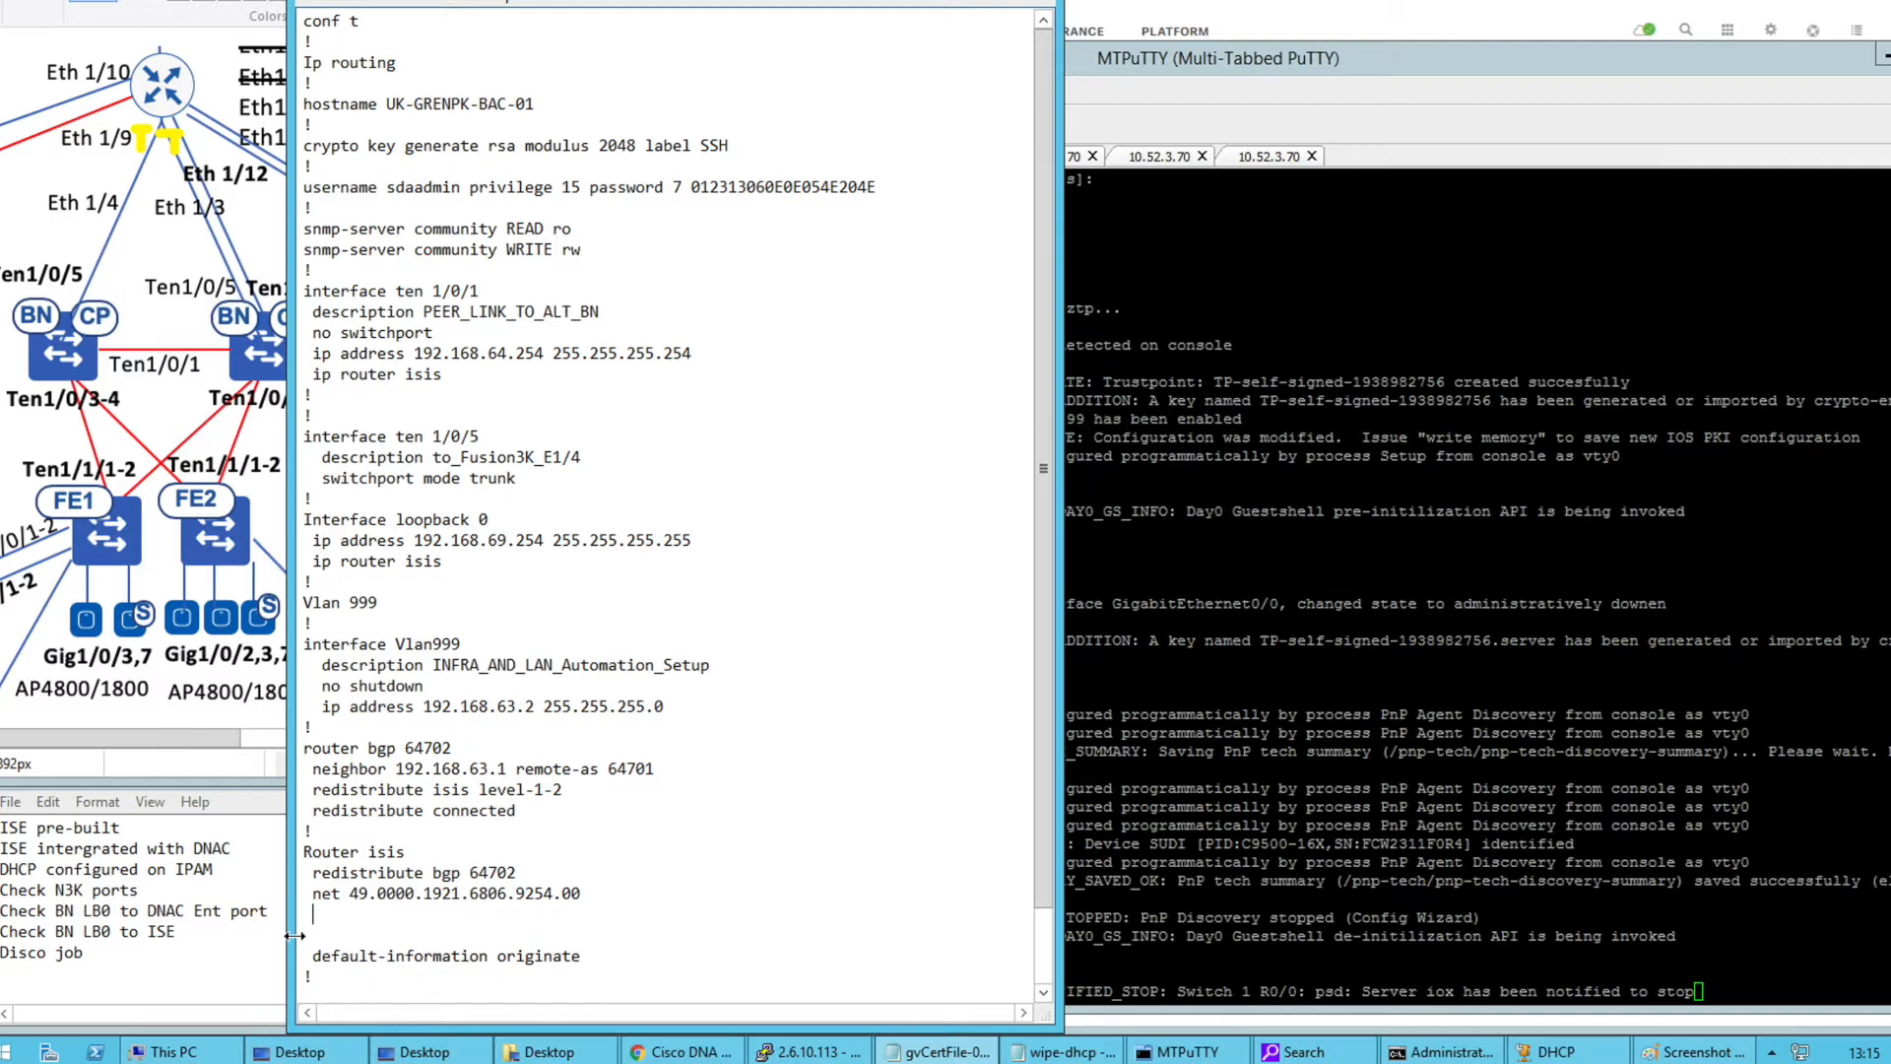
{"action": "key", "text": "BackSpace"}
{"action": "key", "text": "BackSpace"}
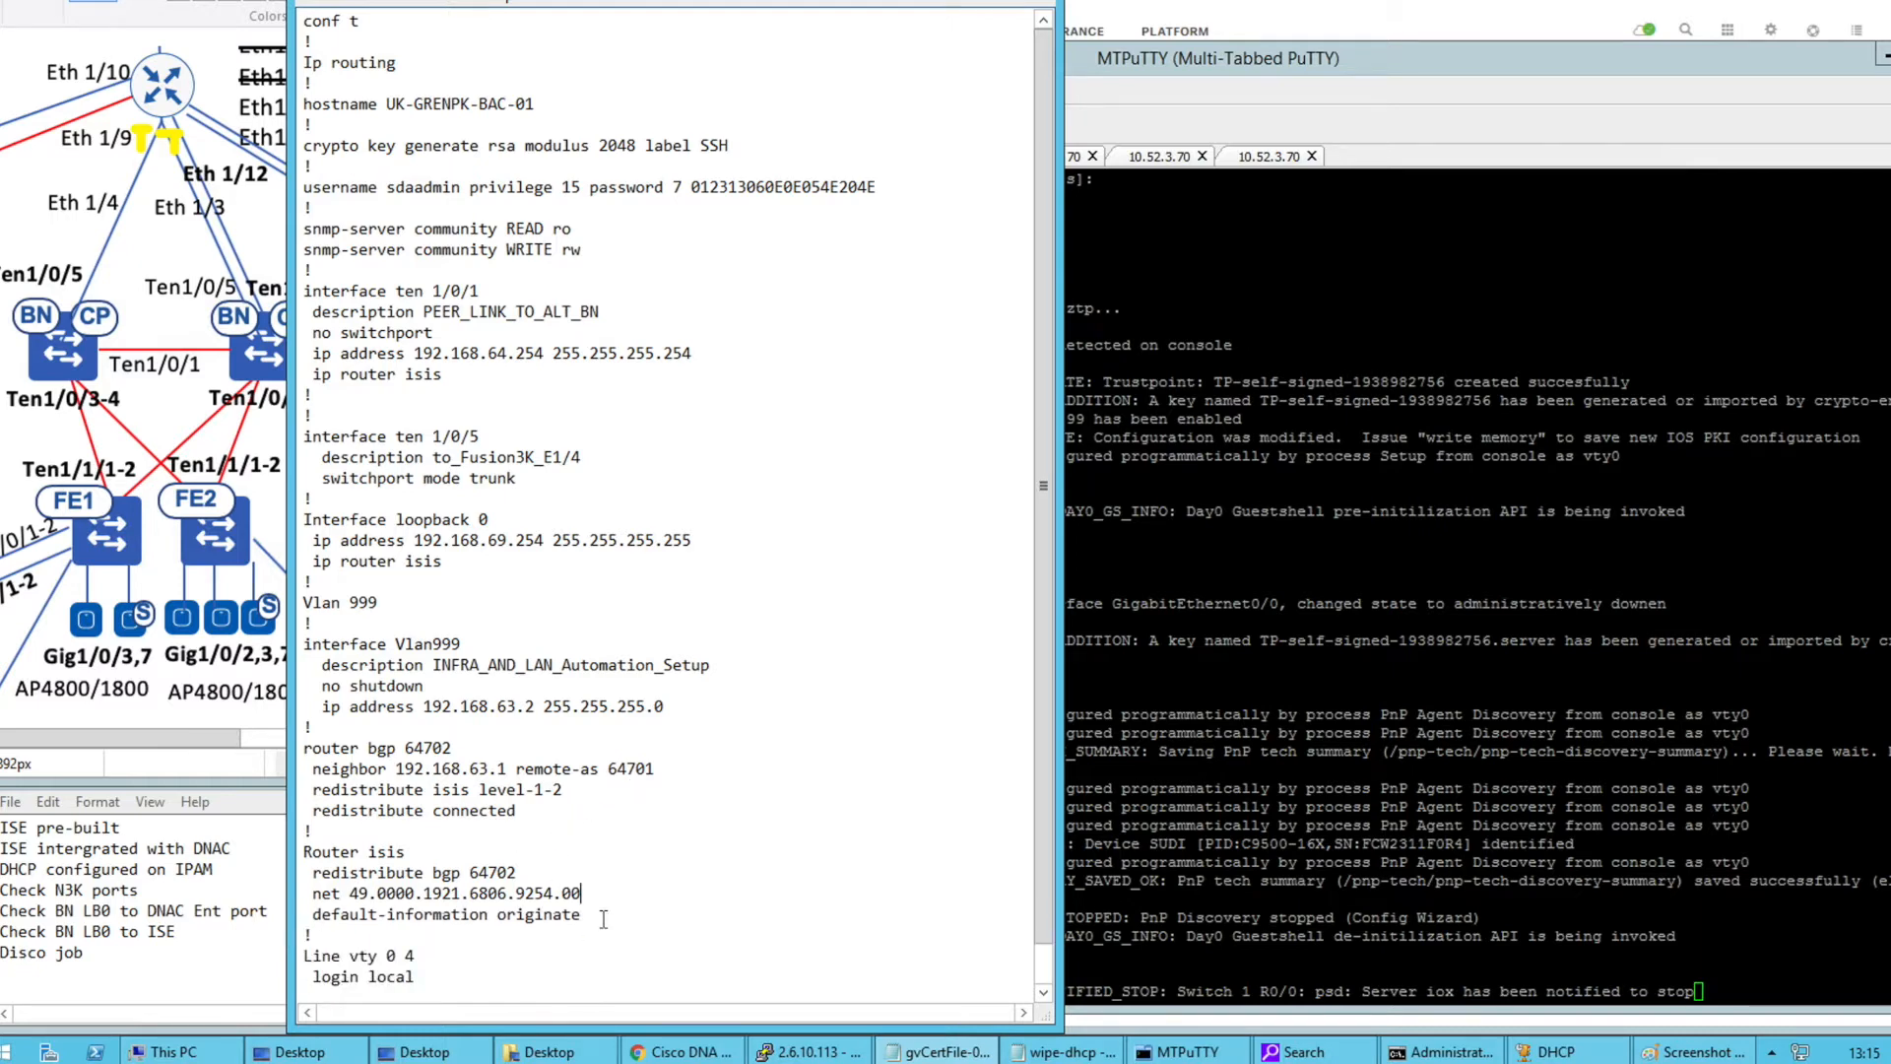
{"action": "left_click_drag", "start_coordinate": [312, 914], "coordinate": [582, 914]}
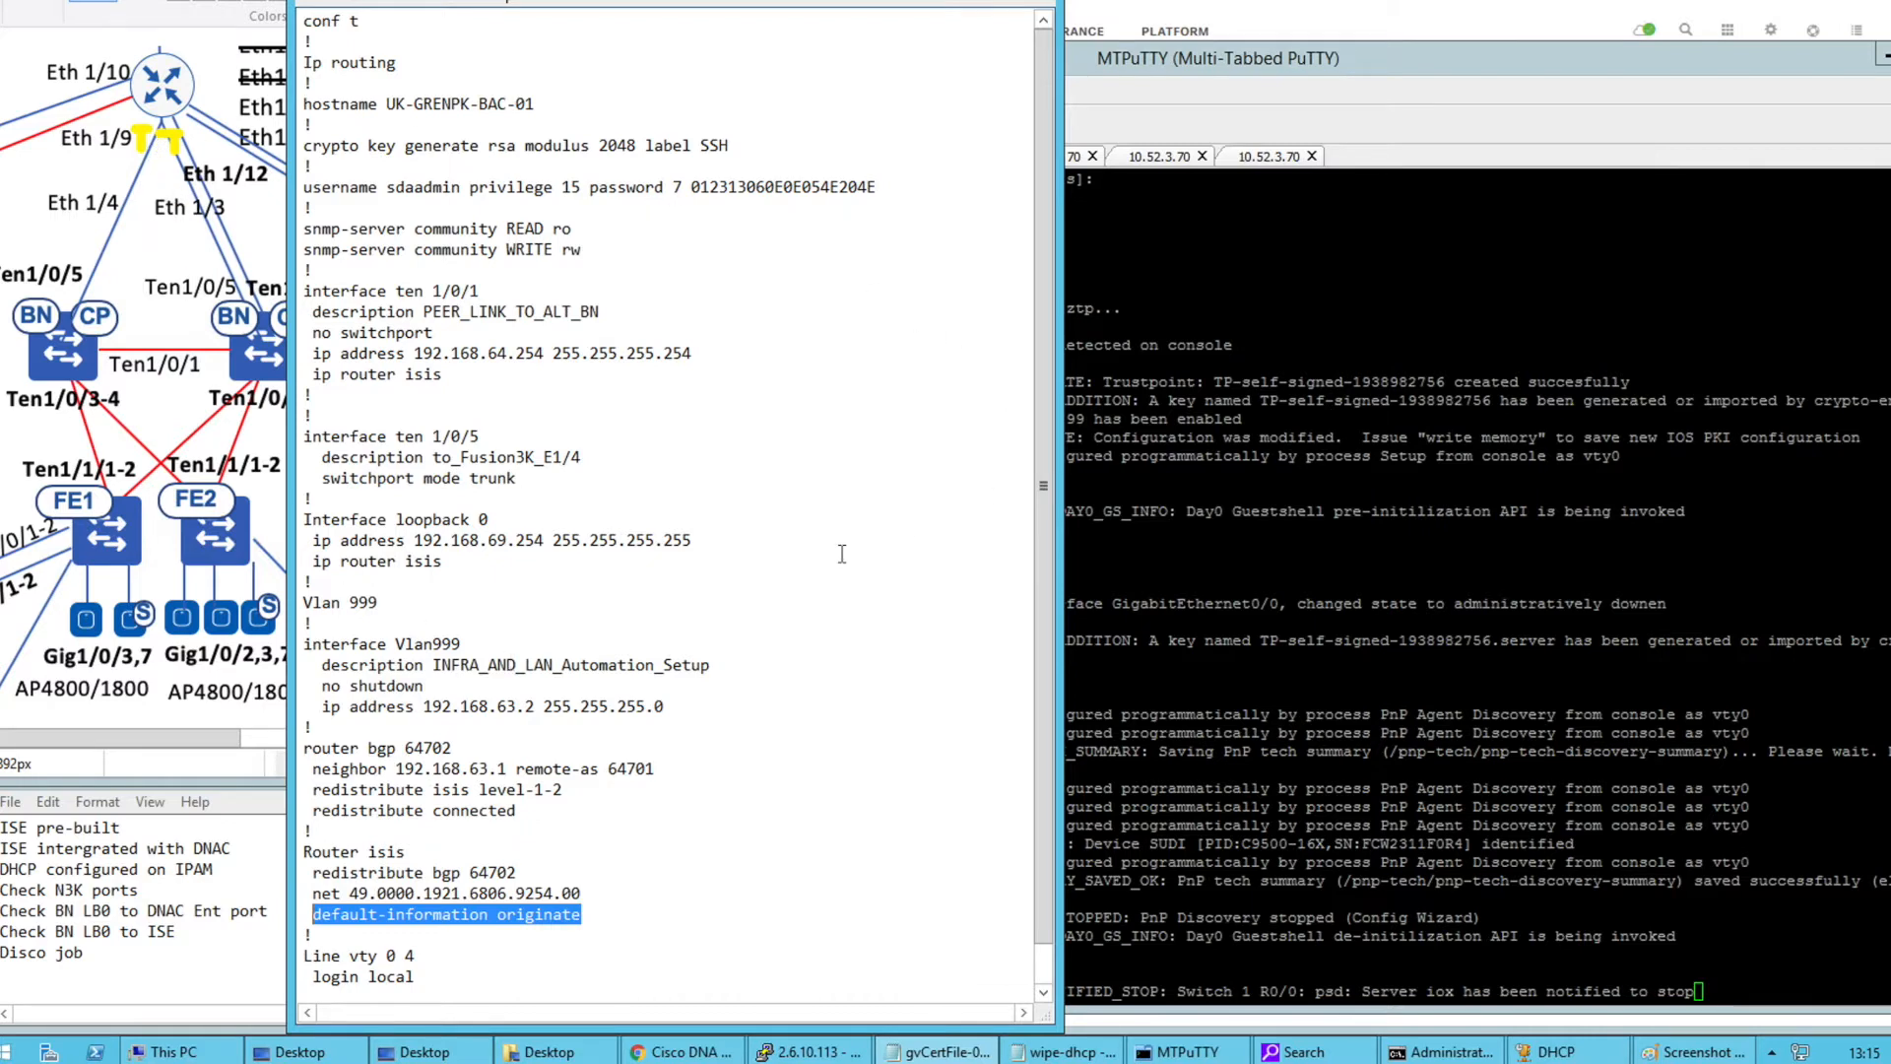
{"action": "left_click", "coordinate": [788, 595]}
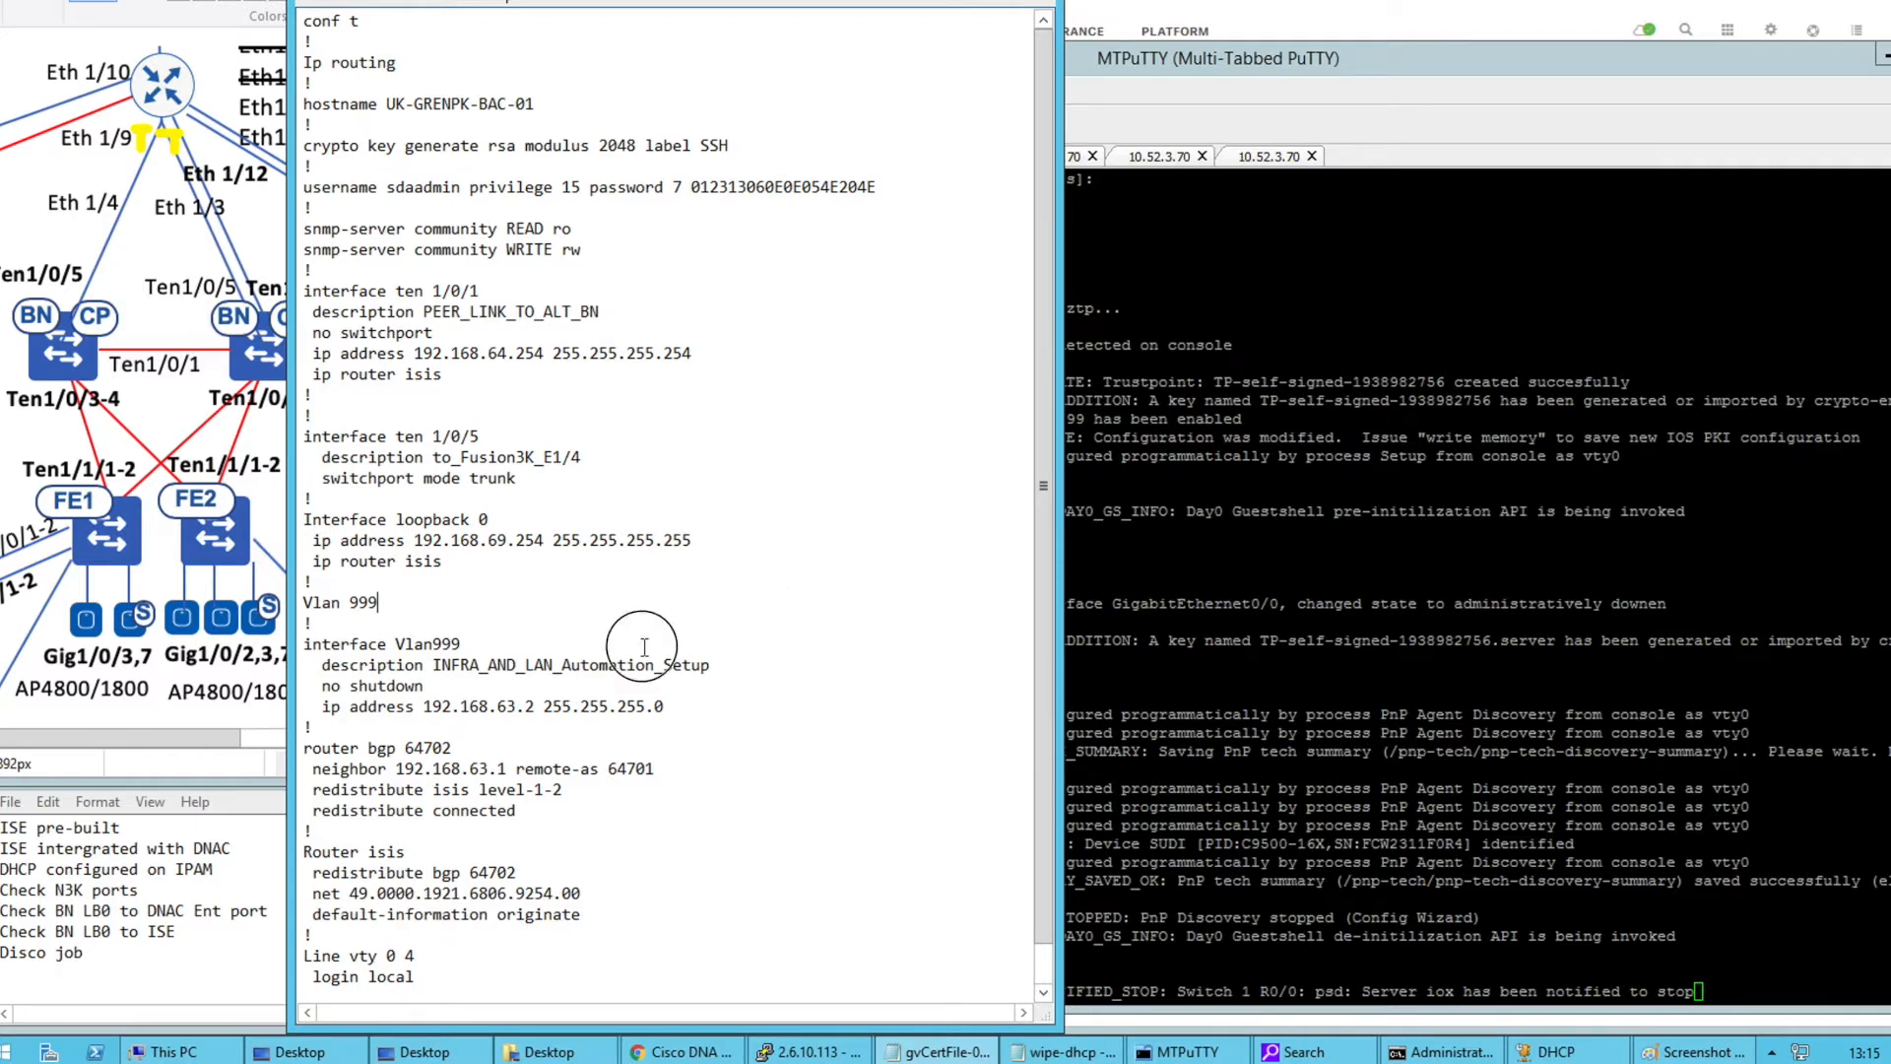
{"action": "key", "text": "ctrl+a"}
Paste the UK-GRENPK-BAC-01 configuration into the 10.52.3.70 switch console
{"action": "left_click", "coordinate": [1186, 598]}
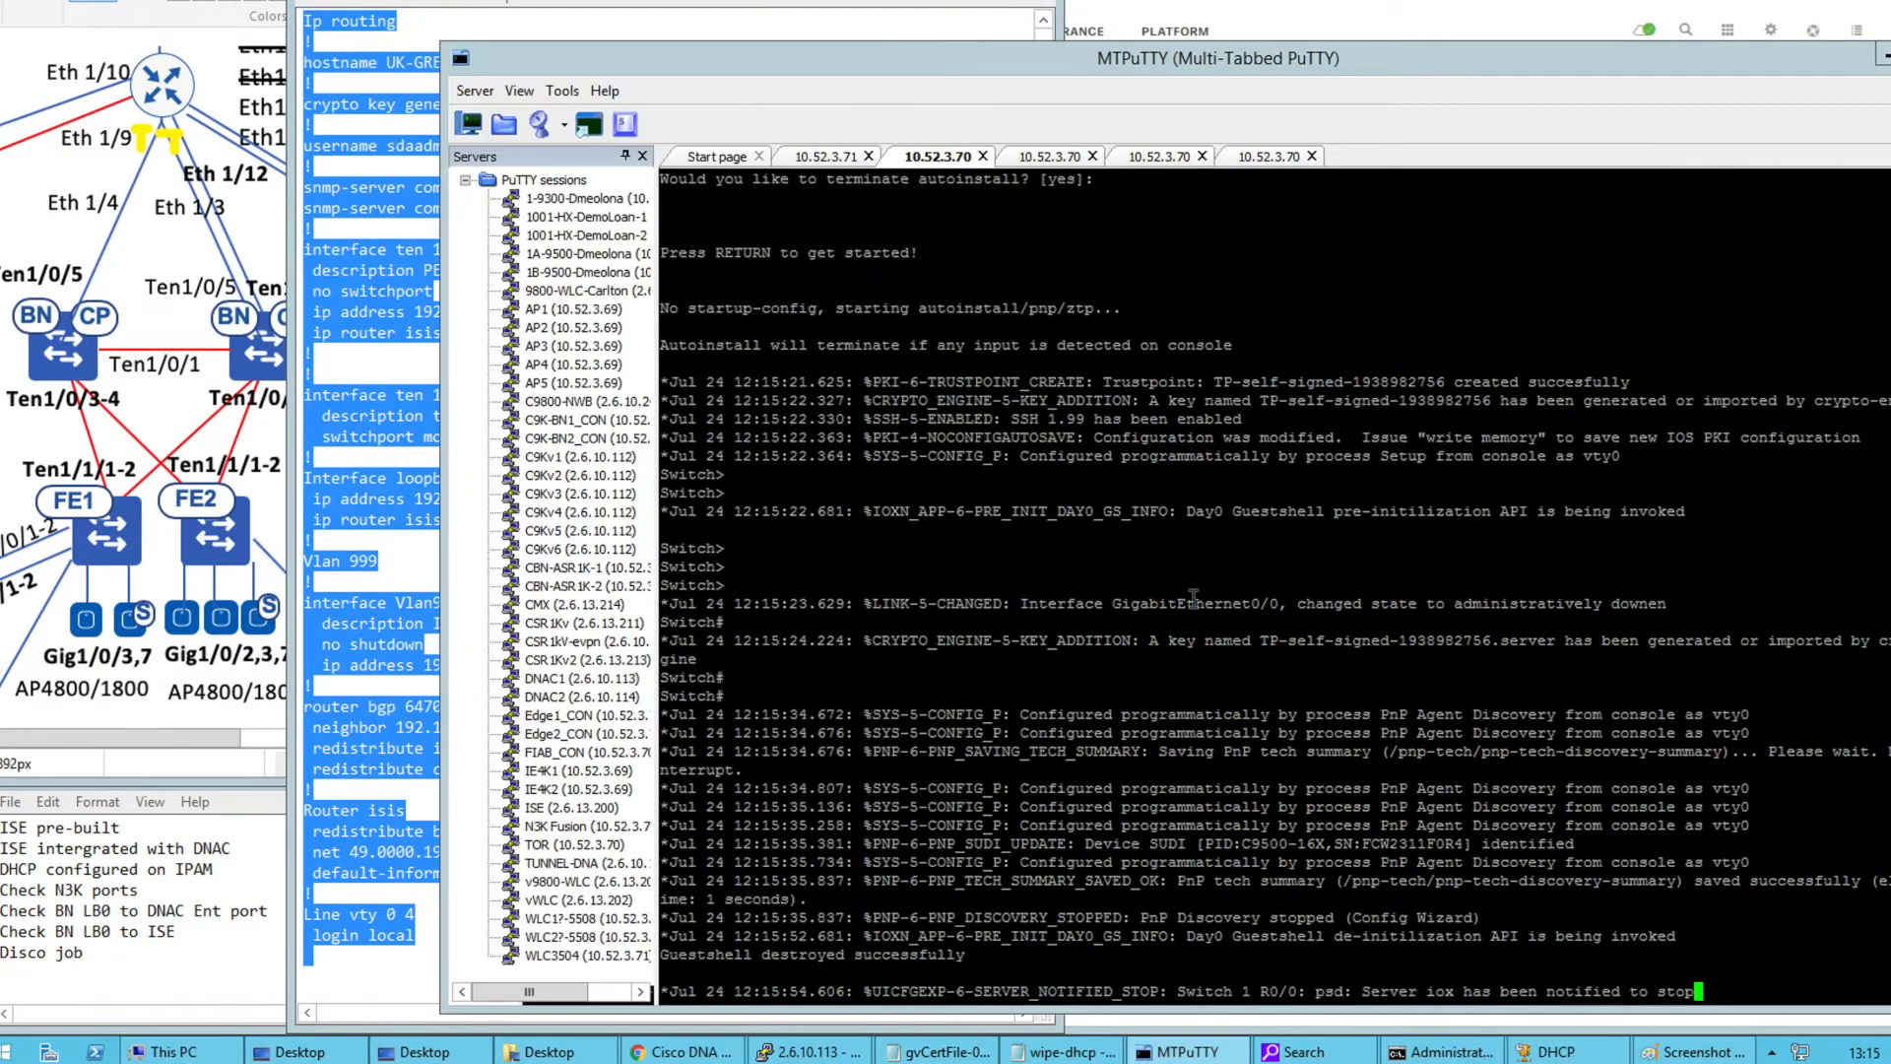
{"action": "key", "text": "Return"}
{"action": "key", "text": "Return"}
{"action": "key", "text": "Return"}
{"action": "key", "text": "Return"}
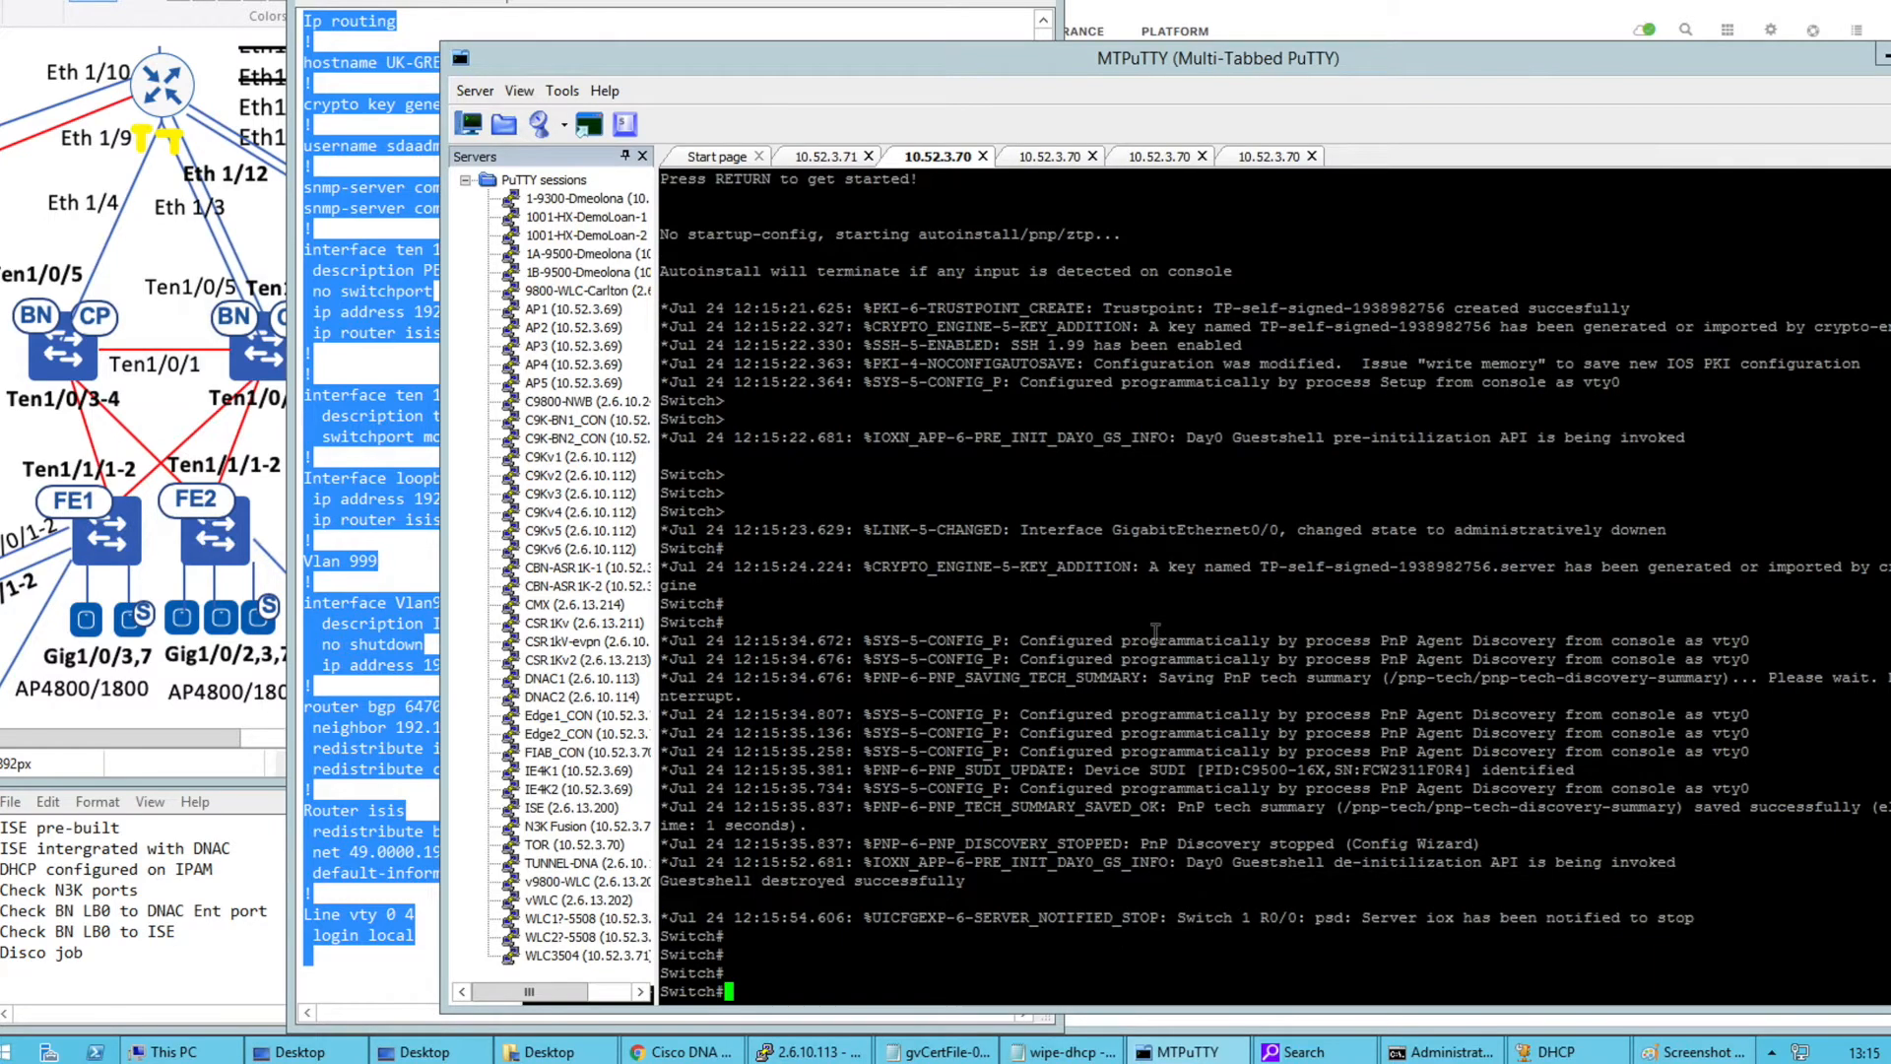
{"action": "right_click", "coordinate": [1155, 630]}
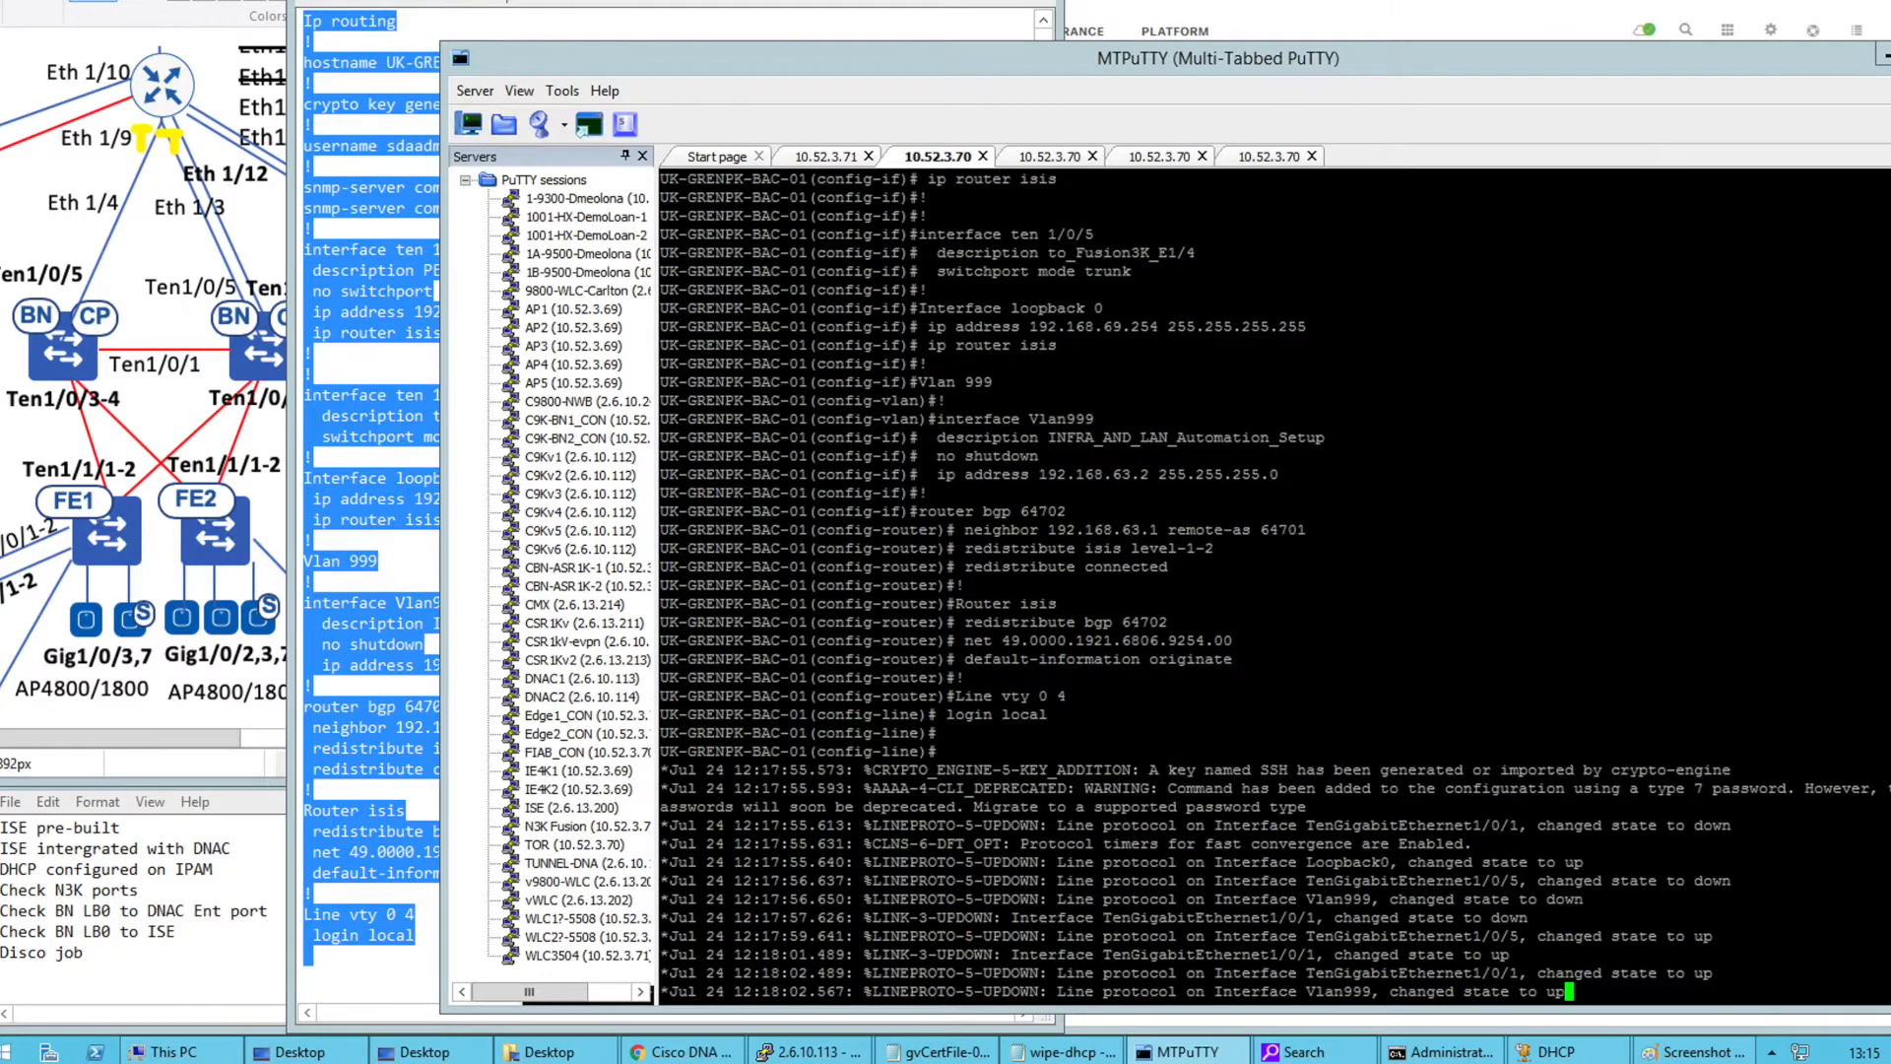
Replace the Notepad text with the BAC-02 config and check its loopback and Vlan999 addresses
{"action": "left_click", "coordinate": [424, 498]}
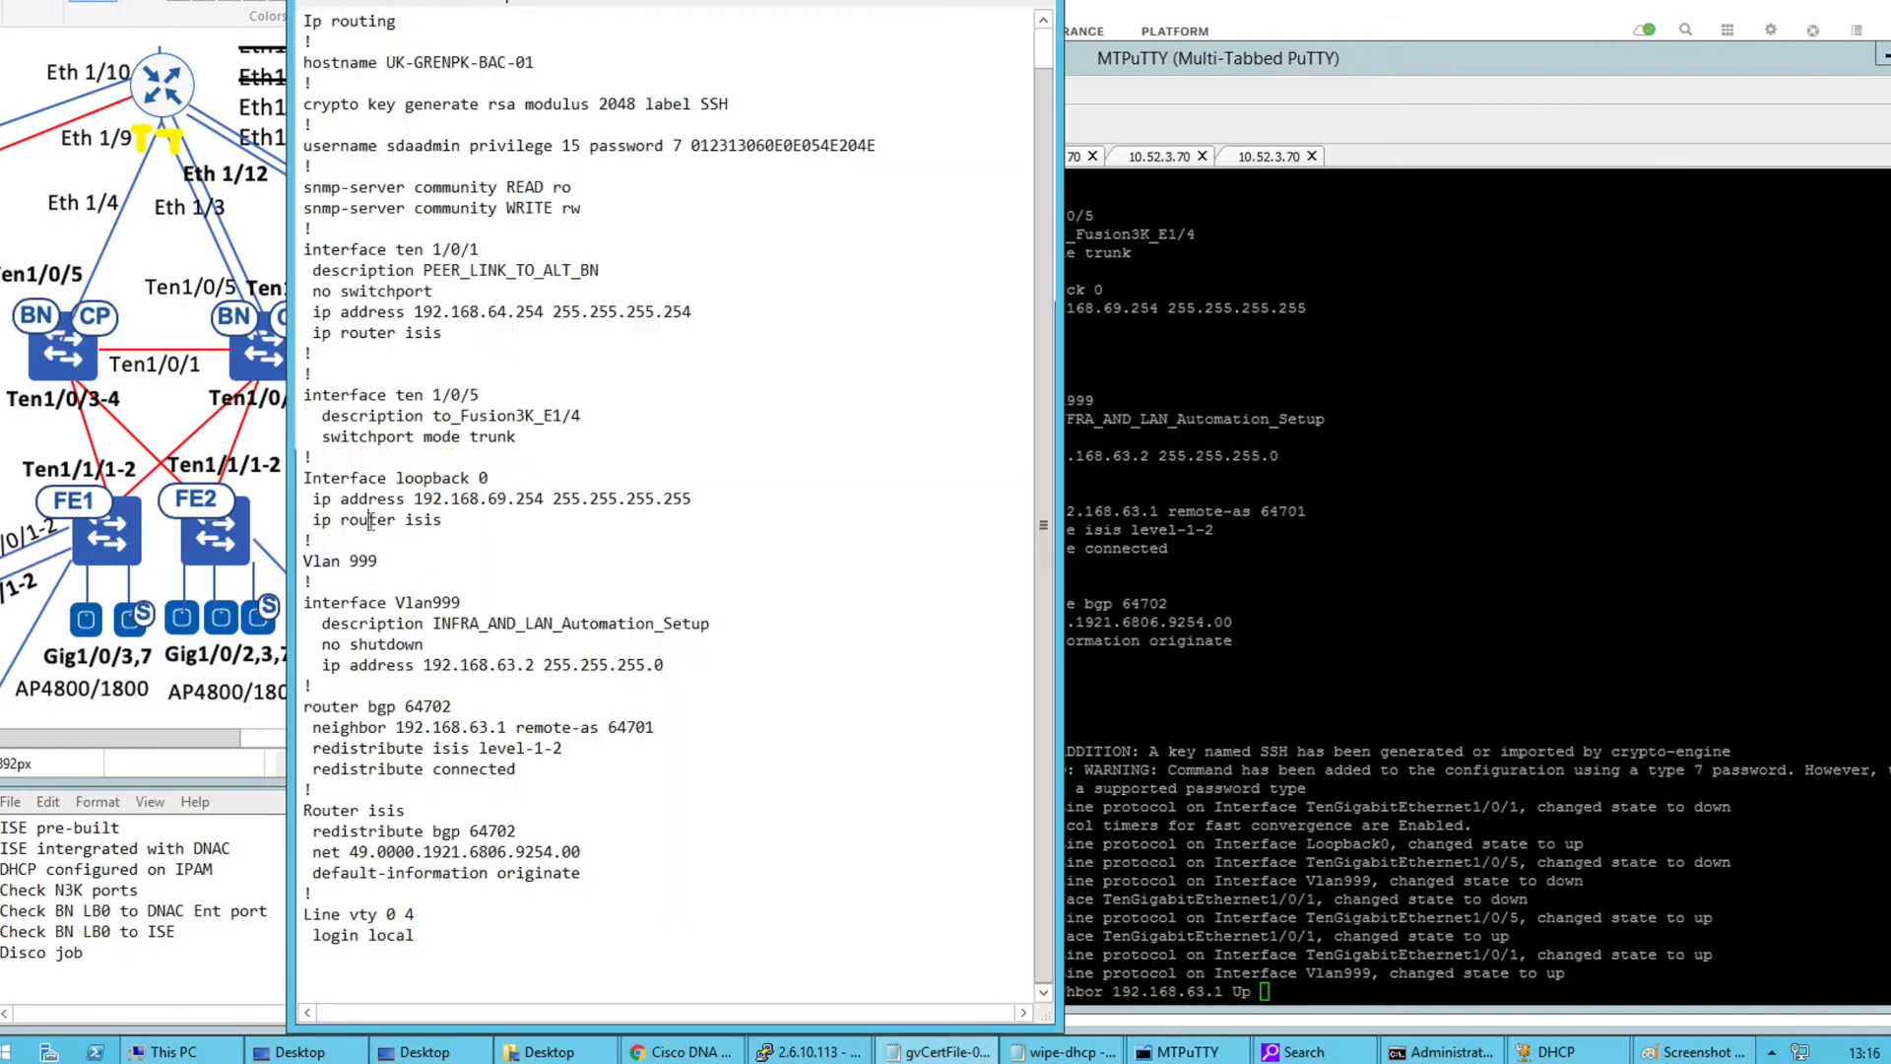
{"action": "key", "text": "ctrl+a"}
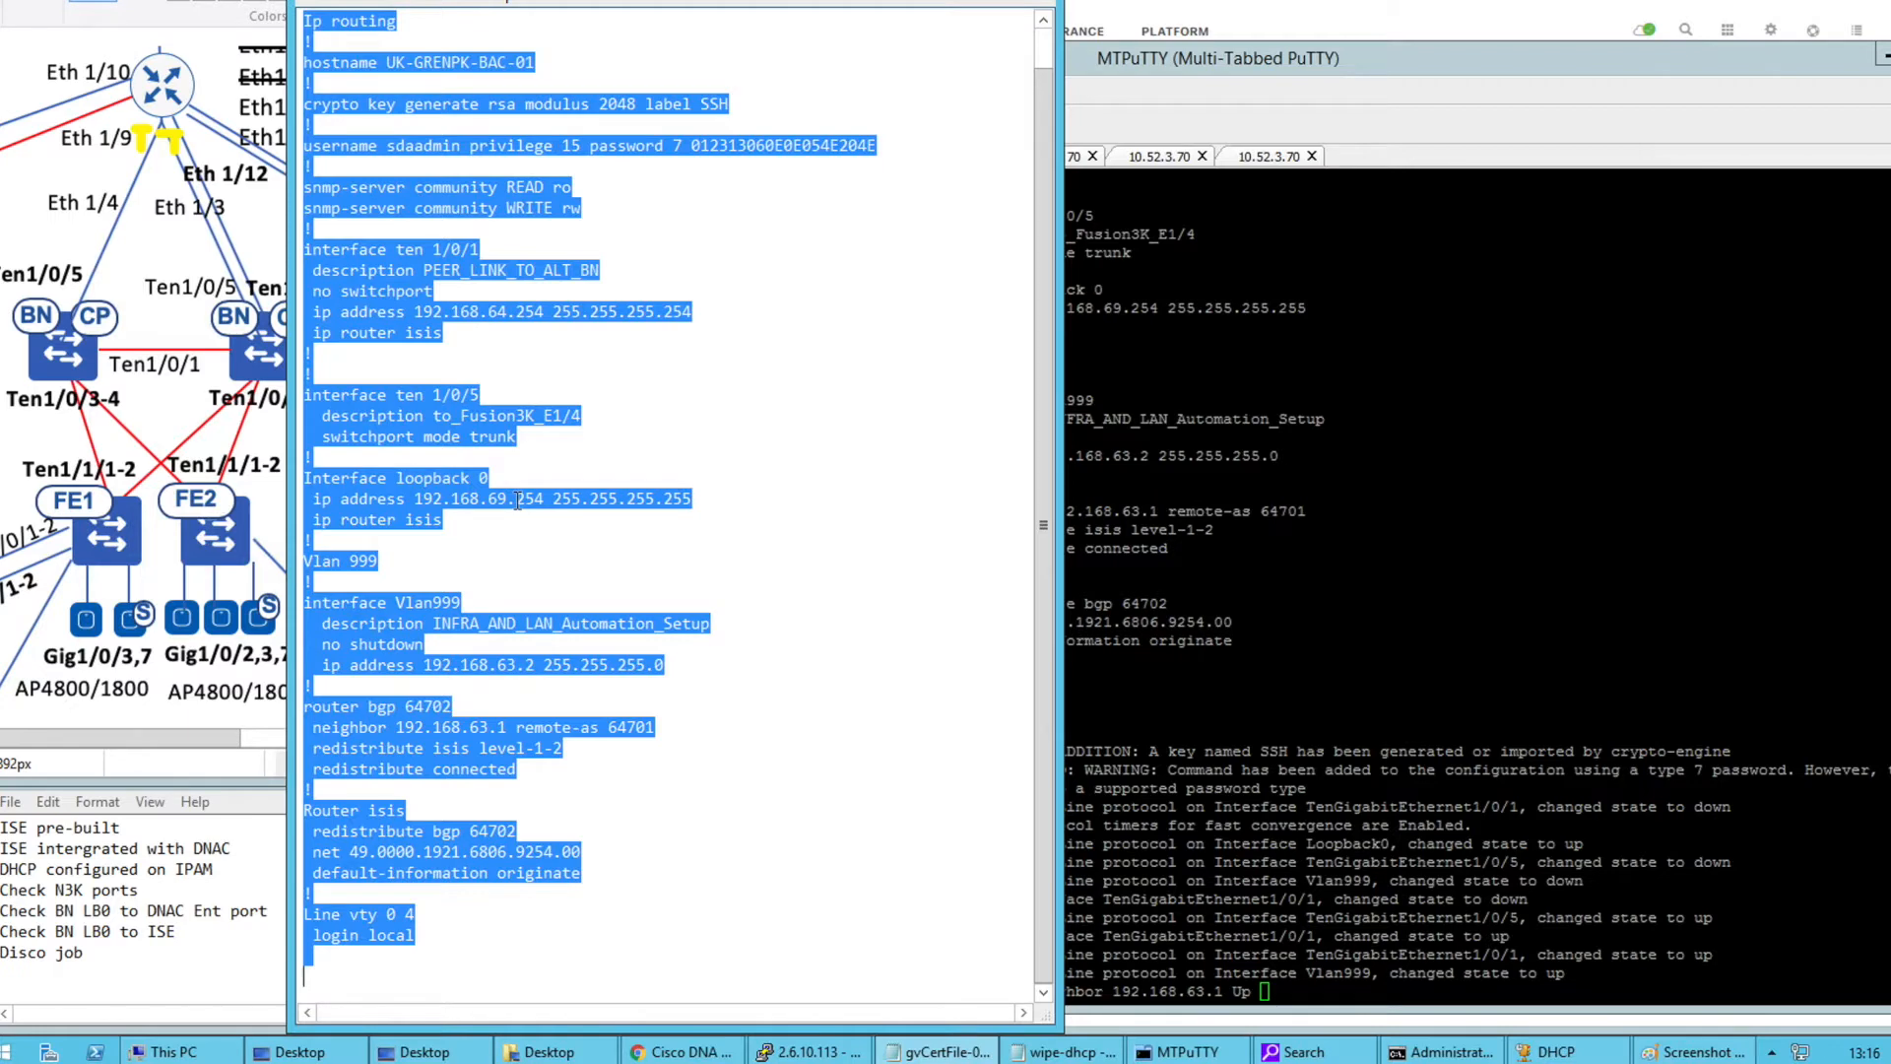
{"action": "key", "text": "ctrl+v"}
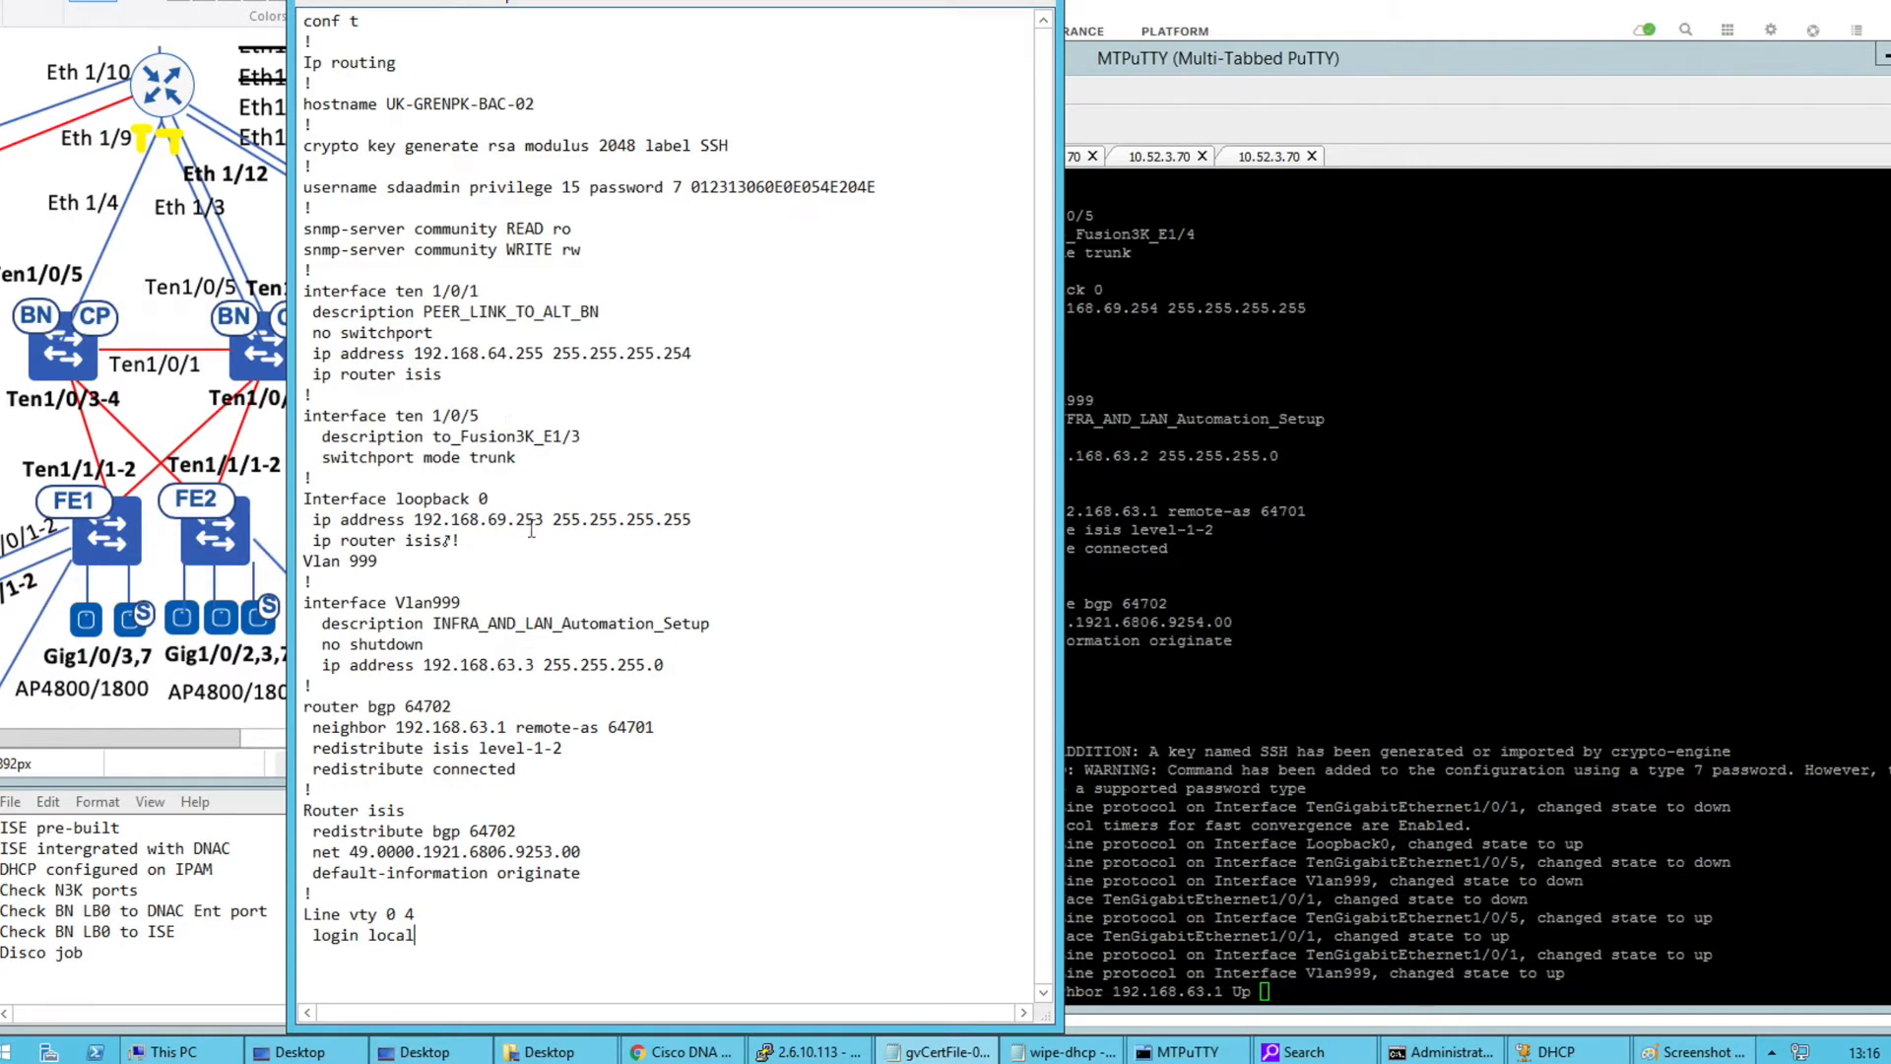
{"action": "left_click_drag", "start_coordinate": [443, 517], "coordinate": [527, 519]}
{"action": "left_click", "coordinate": [536, 517]}
{"action": "double_click", "coordinate": [538, 517]}
{"action": "left_click", "coordinate": [538, 517]}
{"action": "left_click_drag", "start_coordinate": [535, 665], "coordinate": [525, 665]}
{"action": "key", "text": "ctrl+a"}
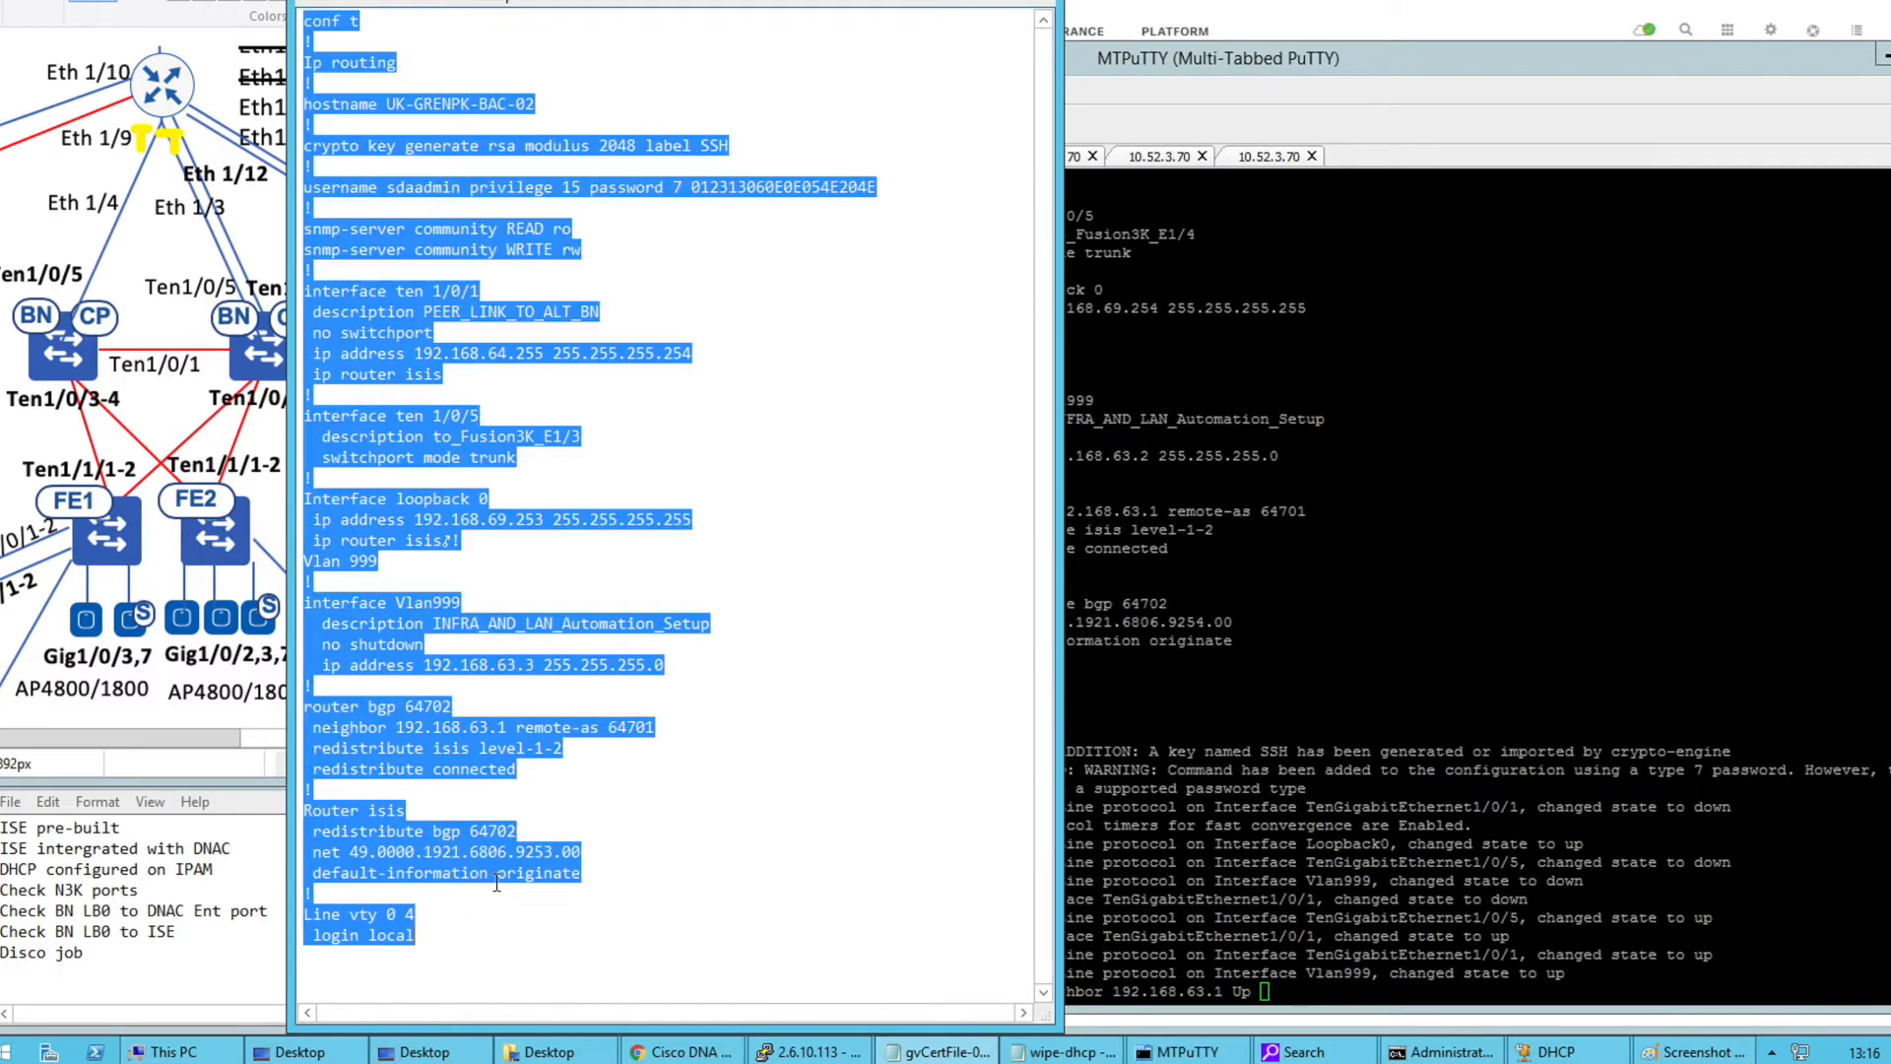
Delete the stray character after 'ip router isis' so the ! stands alone, and select all
{"action": "left_click", "coordinate": [449, 545]}
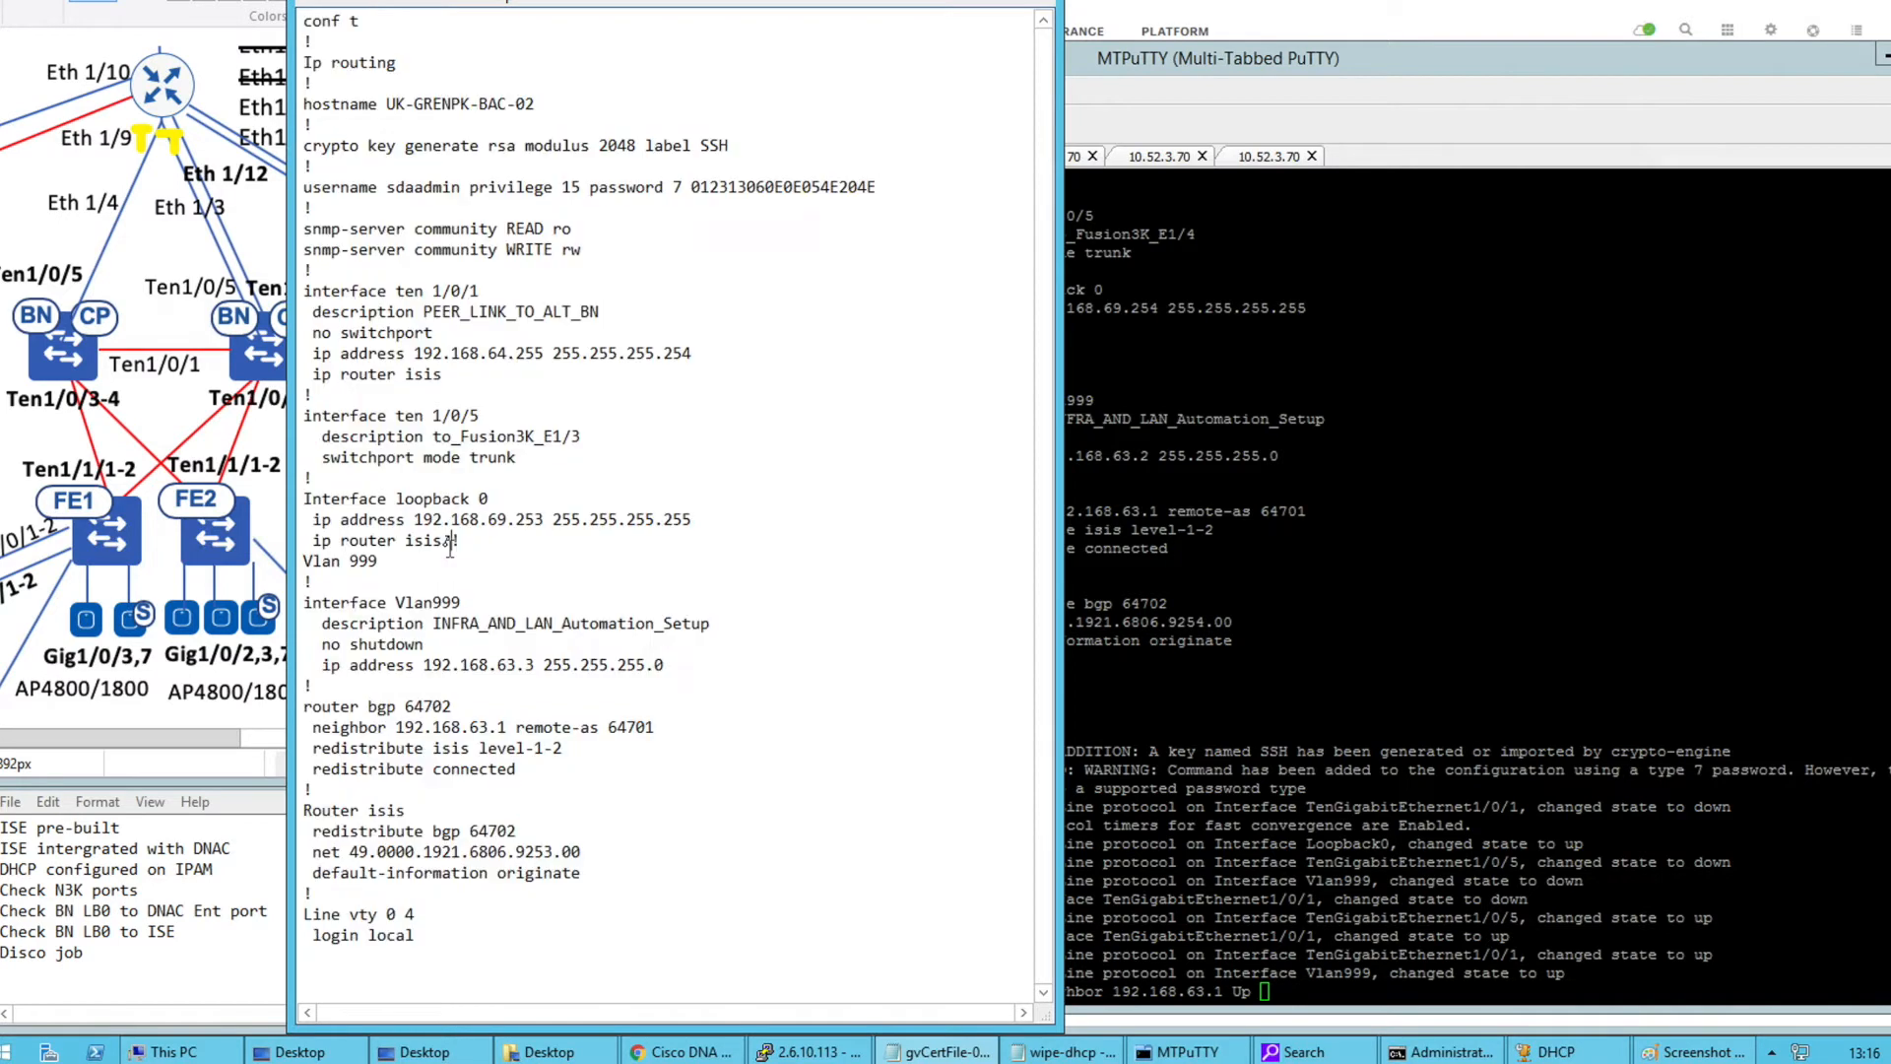
{"action": "double_click", "coordinate": [448, 542]}
{"action": "key", "text": "BackSpace"}
{"action": "key", "text": "Return"}
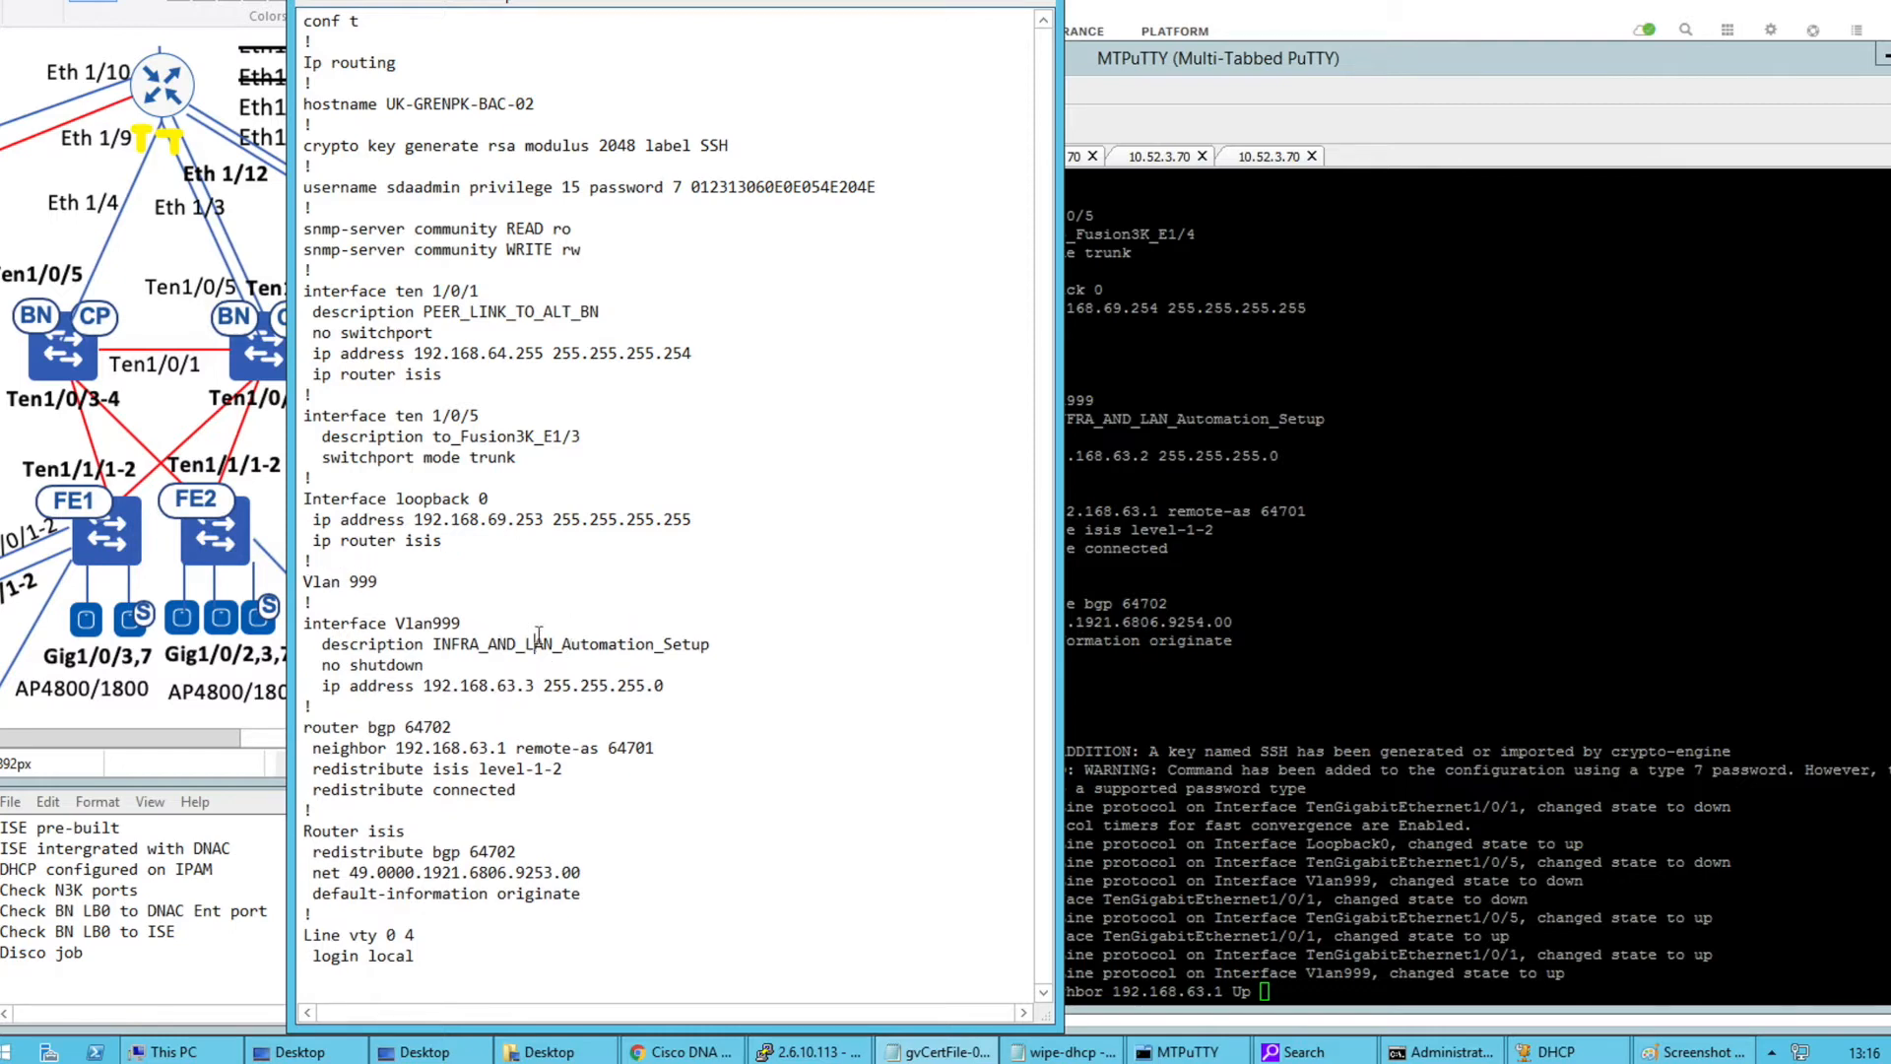
{"action": "key", "text": "ctrl+a"}
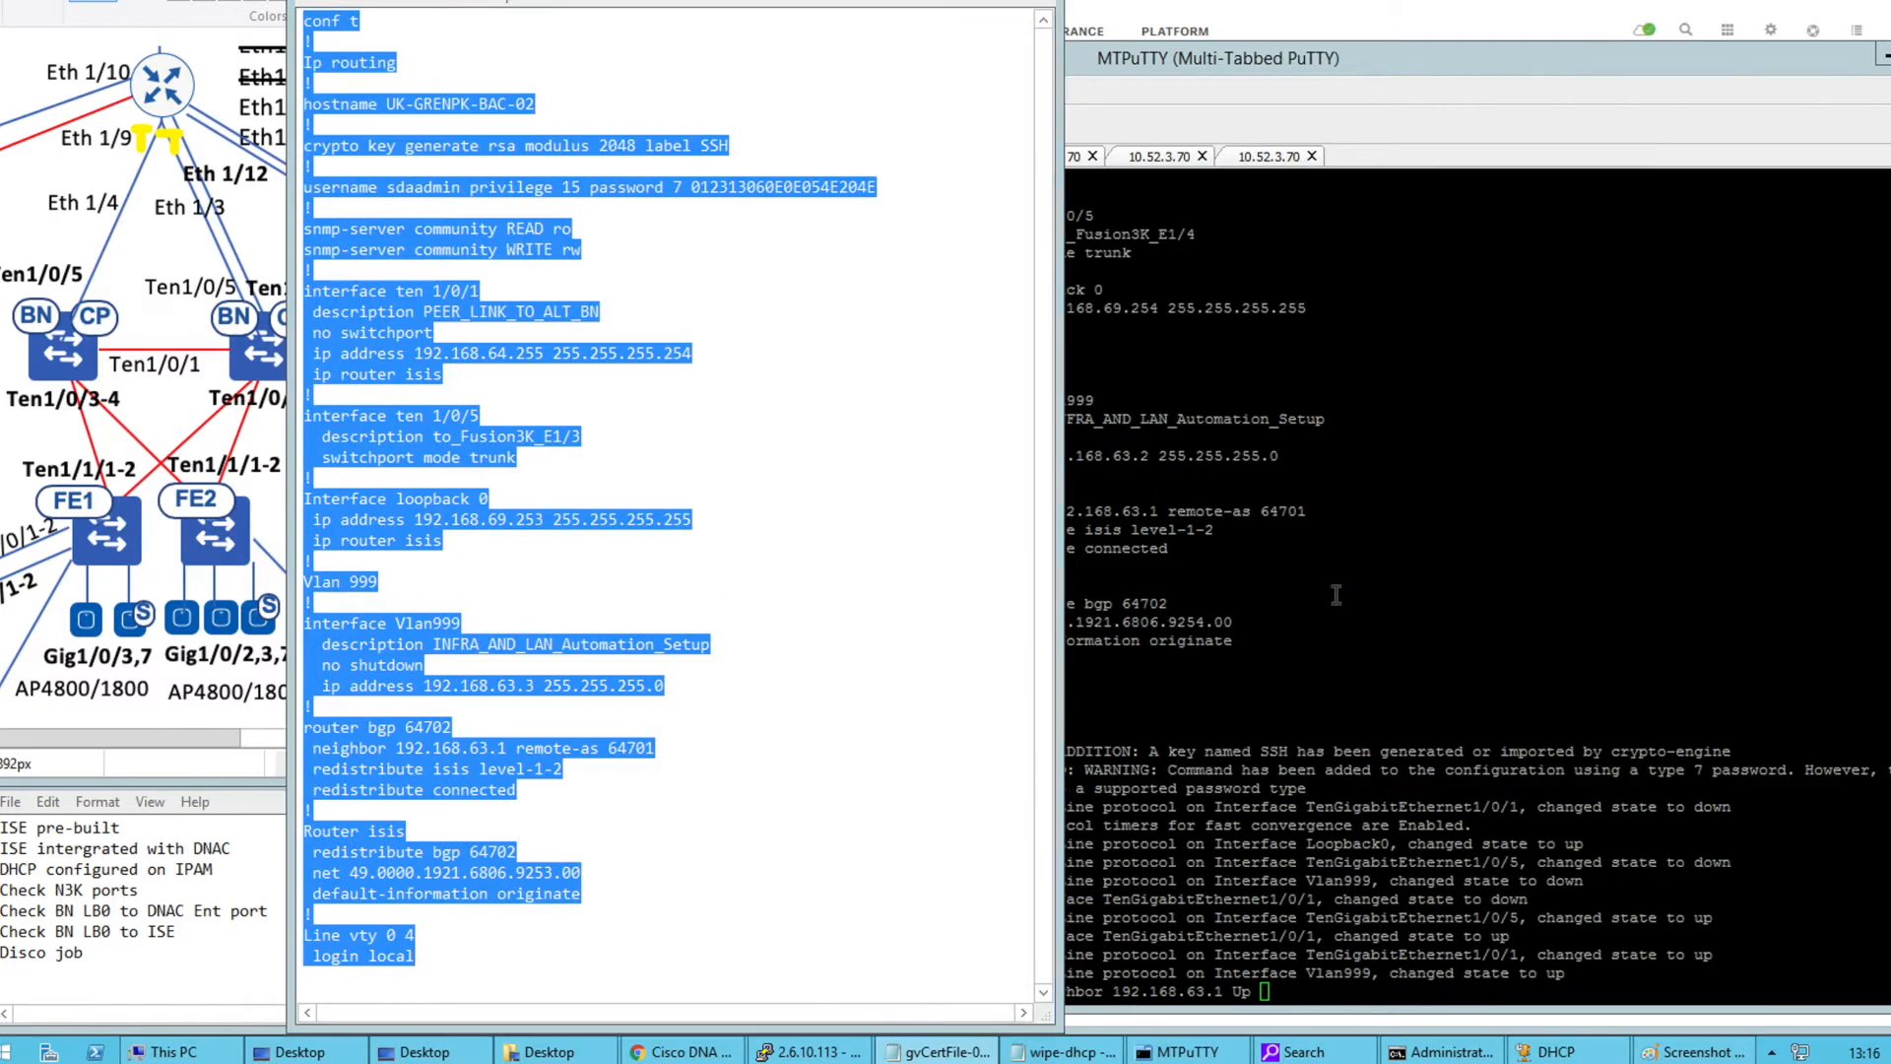
{"action": "left_click", "coordinate": [1335, 594]}
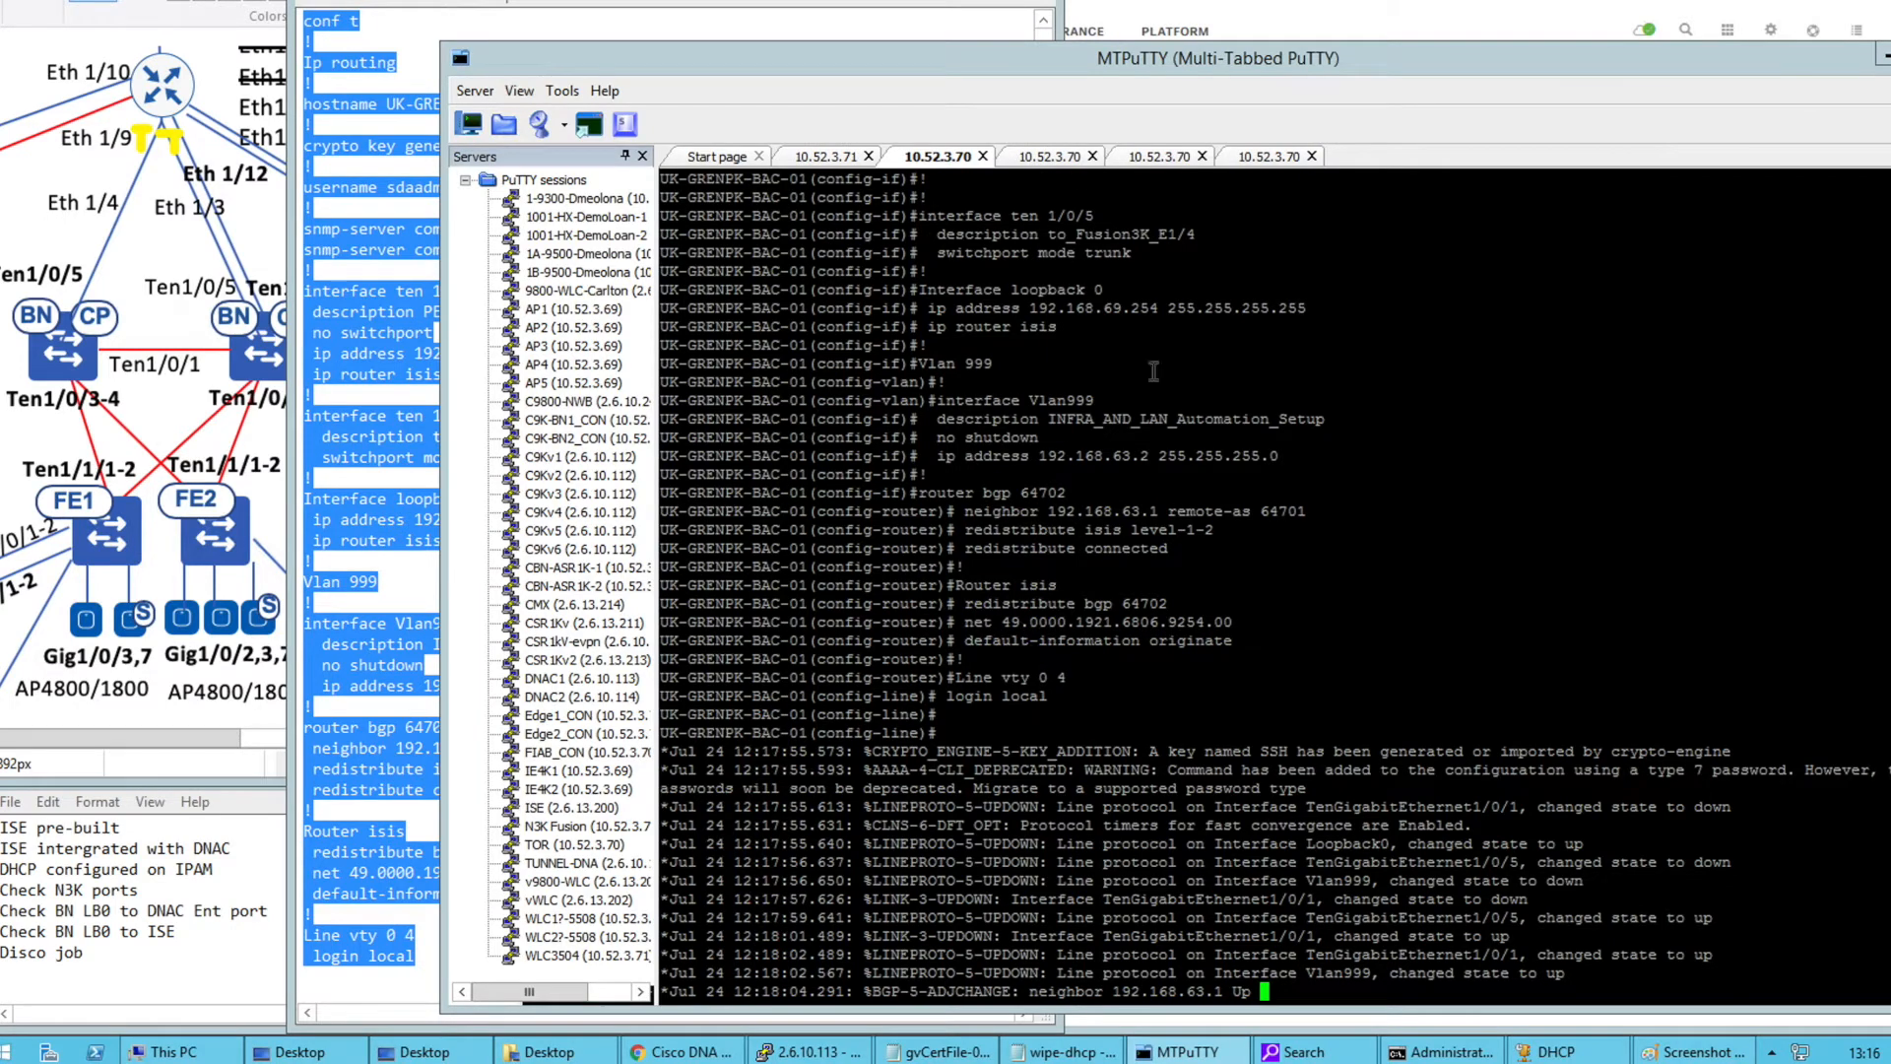
On the second switch, answer the setup dialog, decline management interface setup, and enter privileged mode
{"action": "key", "text": "ctrl+Tab"}
{"action": "type", "text": "yes"}
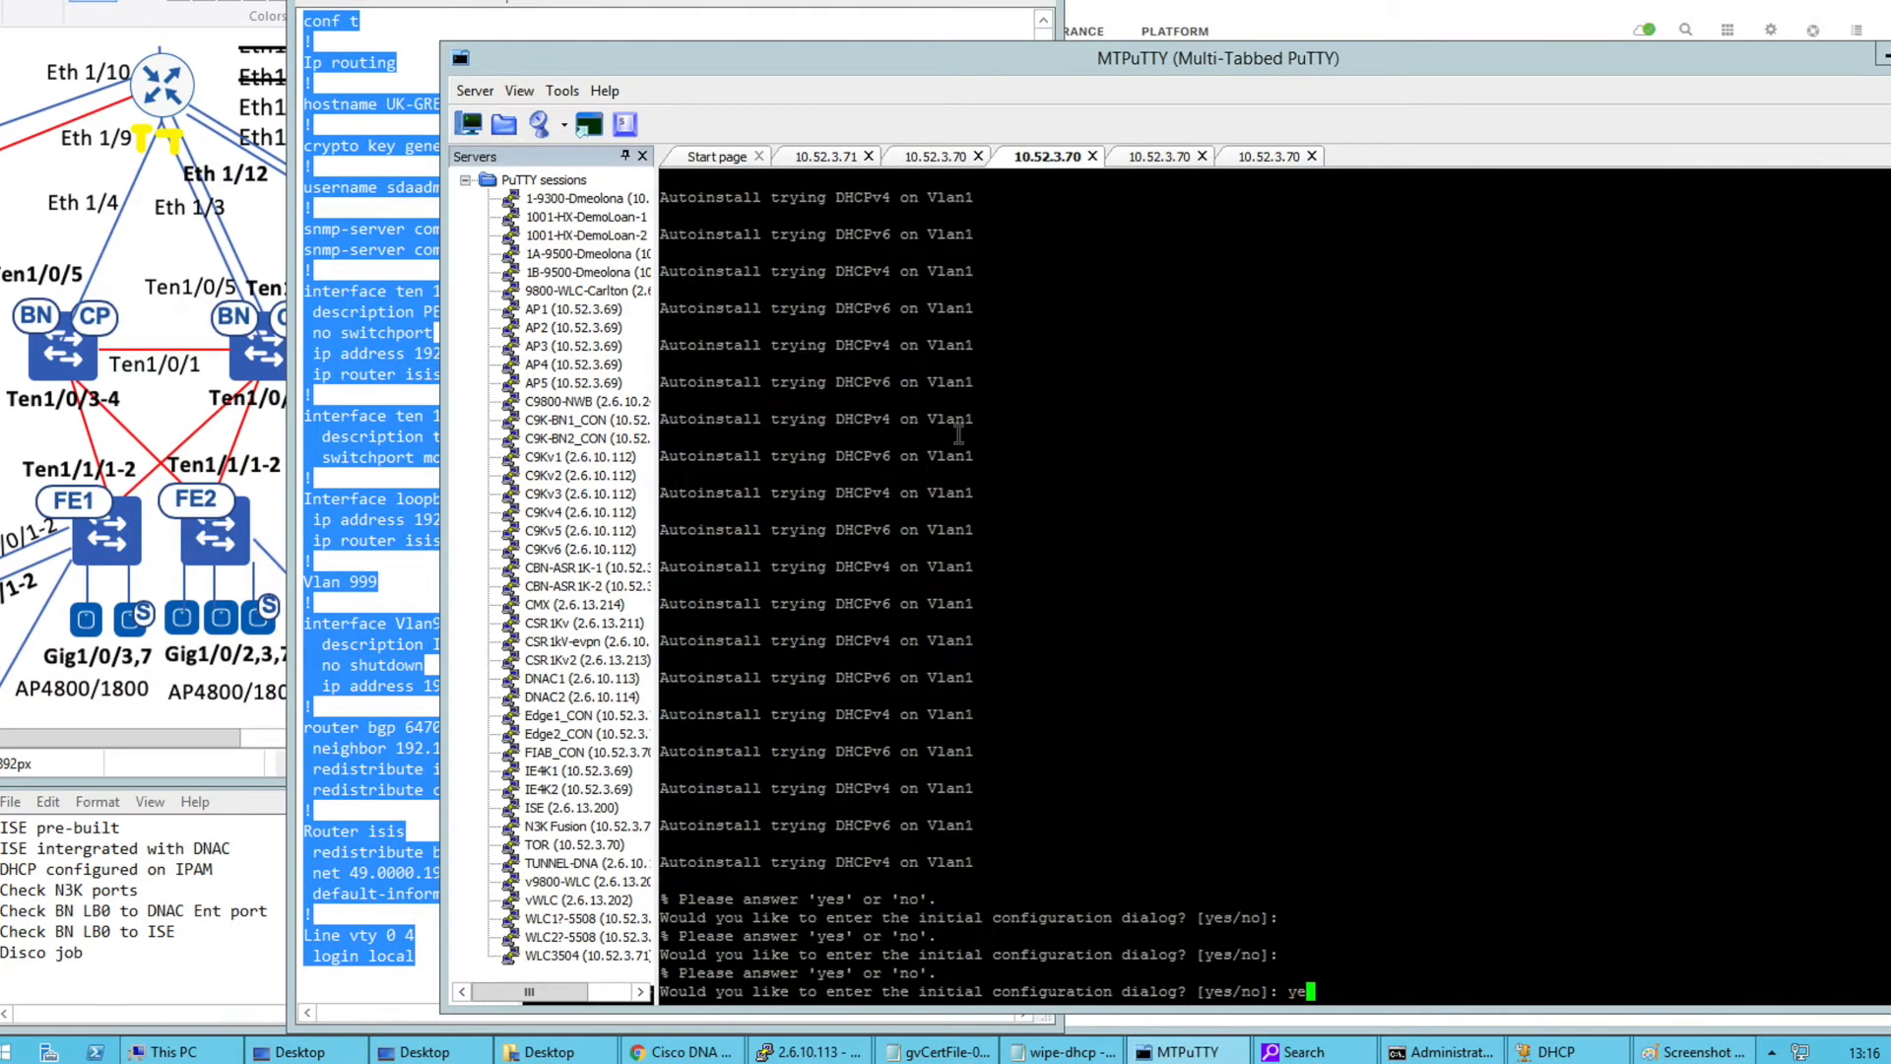
{"action": "key", "text": "Return"}
{"action": "type", "text": "no"}
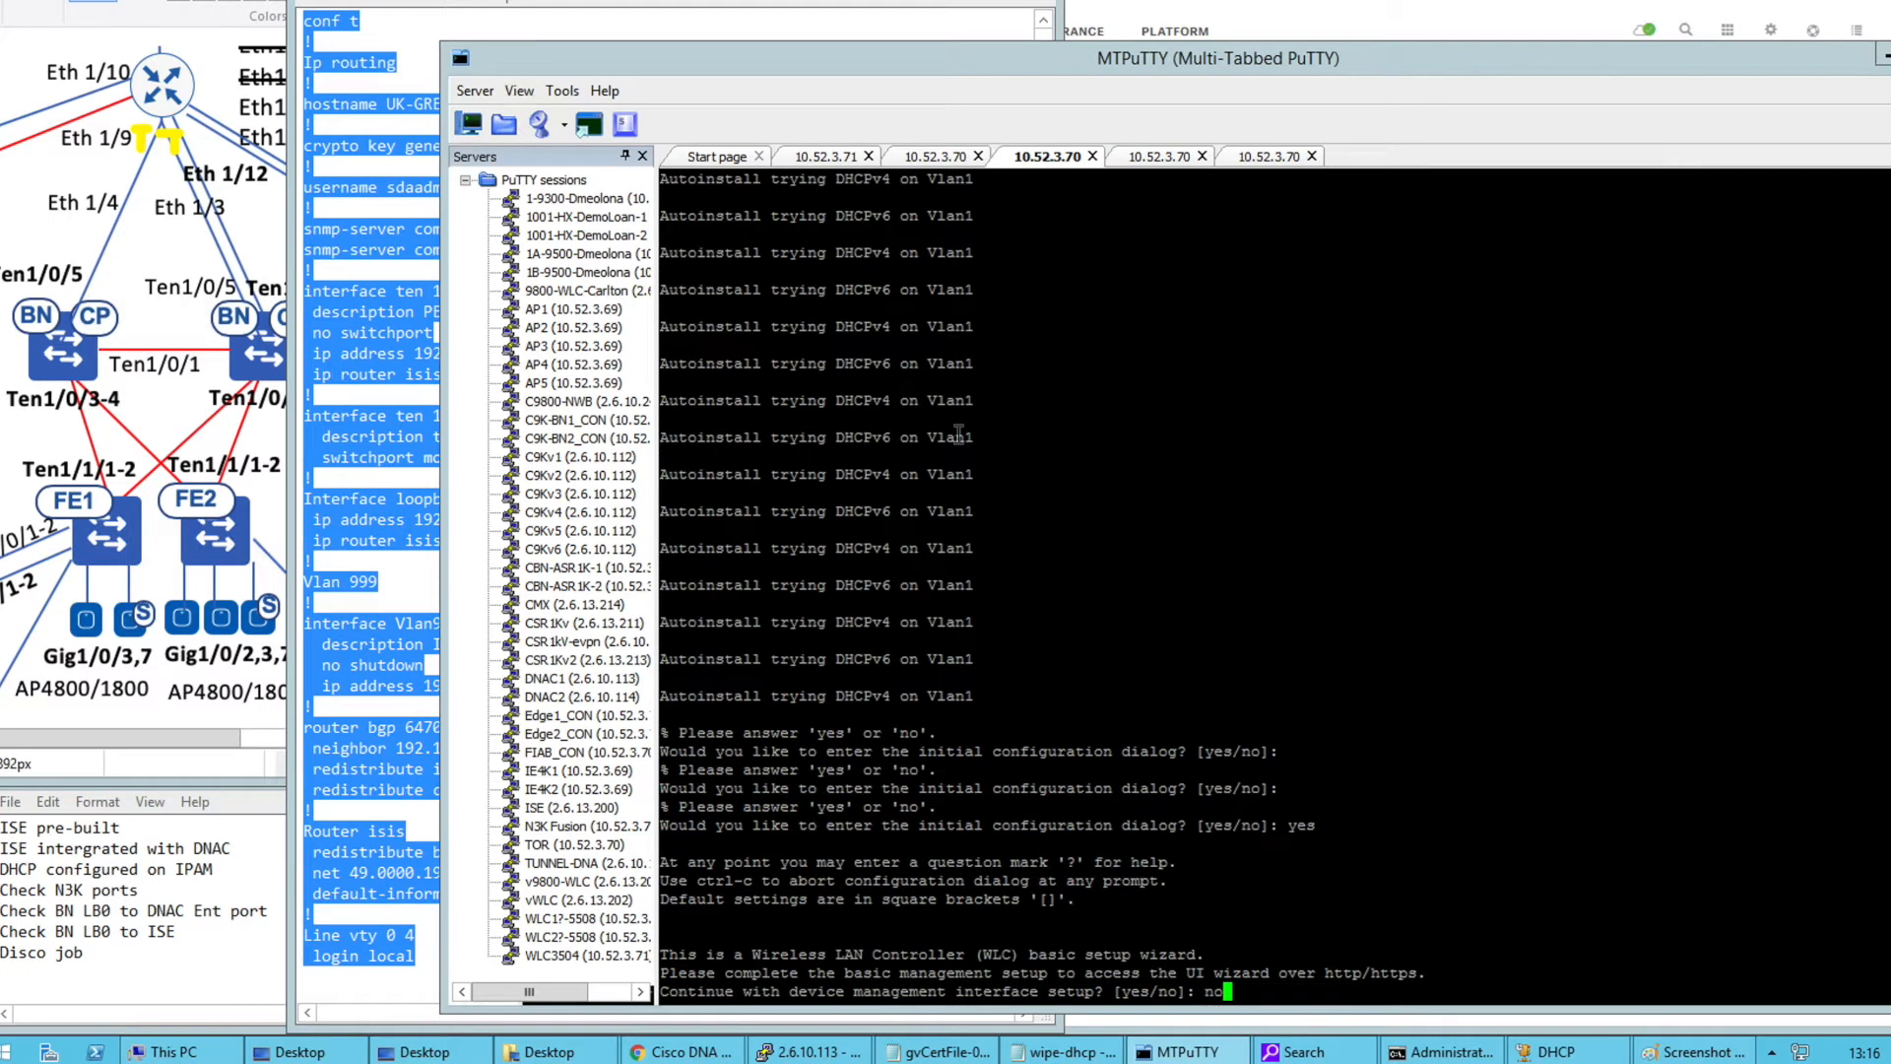
{"action": "key", "text": "BackSpace"}
{"action": "key", "text": "BackSpace"}
{"action": "type", "text": "no"}
{"action": "key", "text": "Return"}
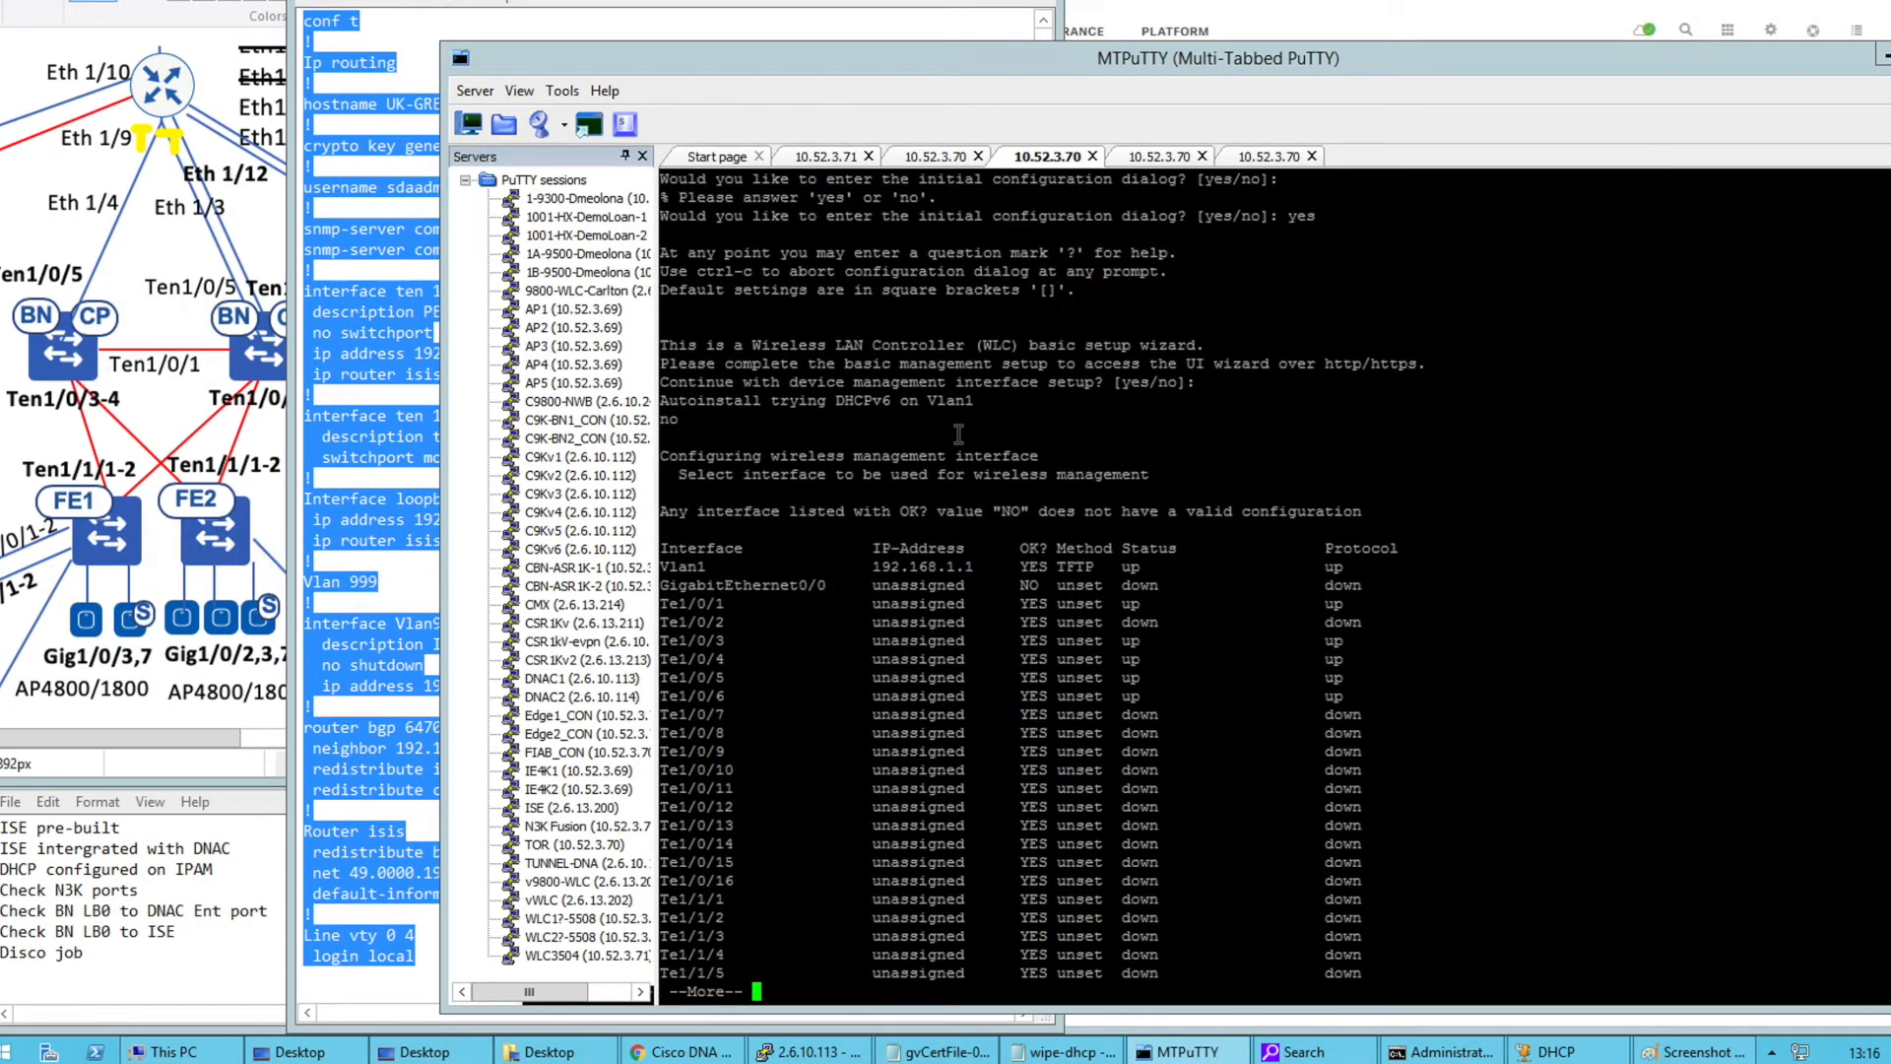
{"action": "key", "text": "Return"}
{"action": "key", "text": "Return"}
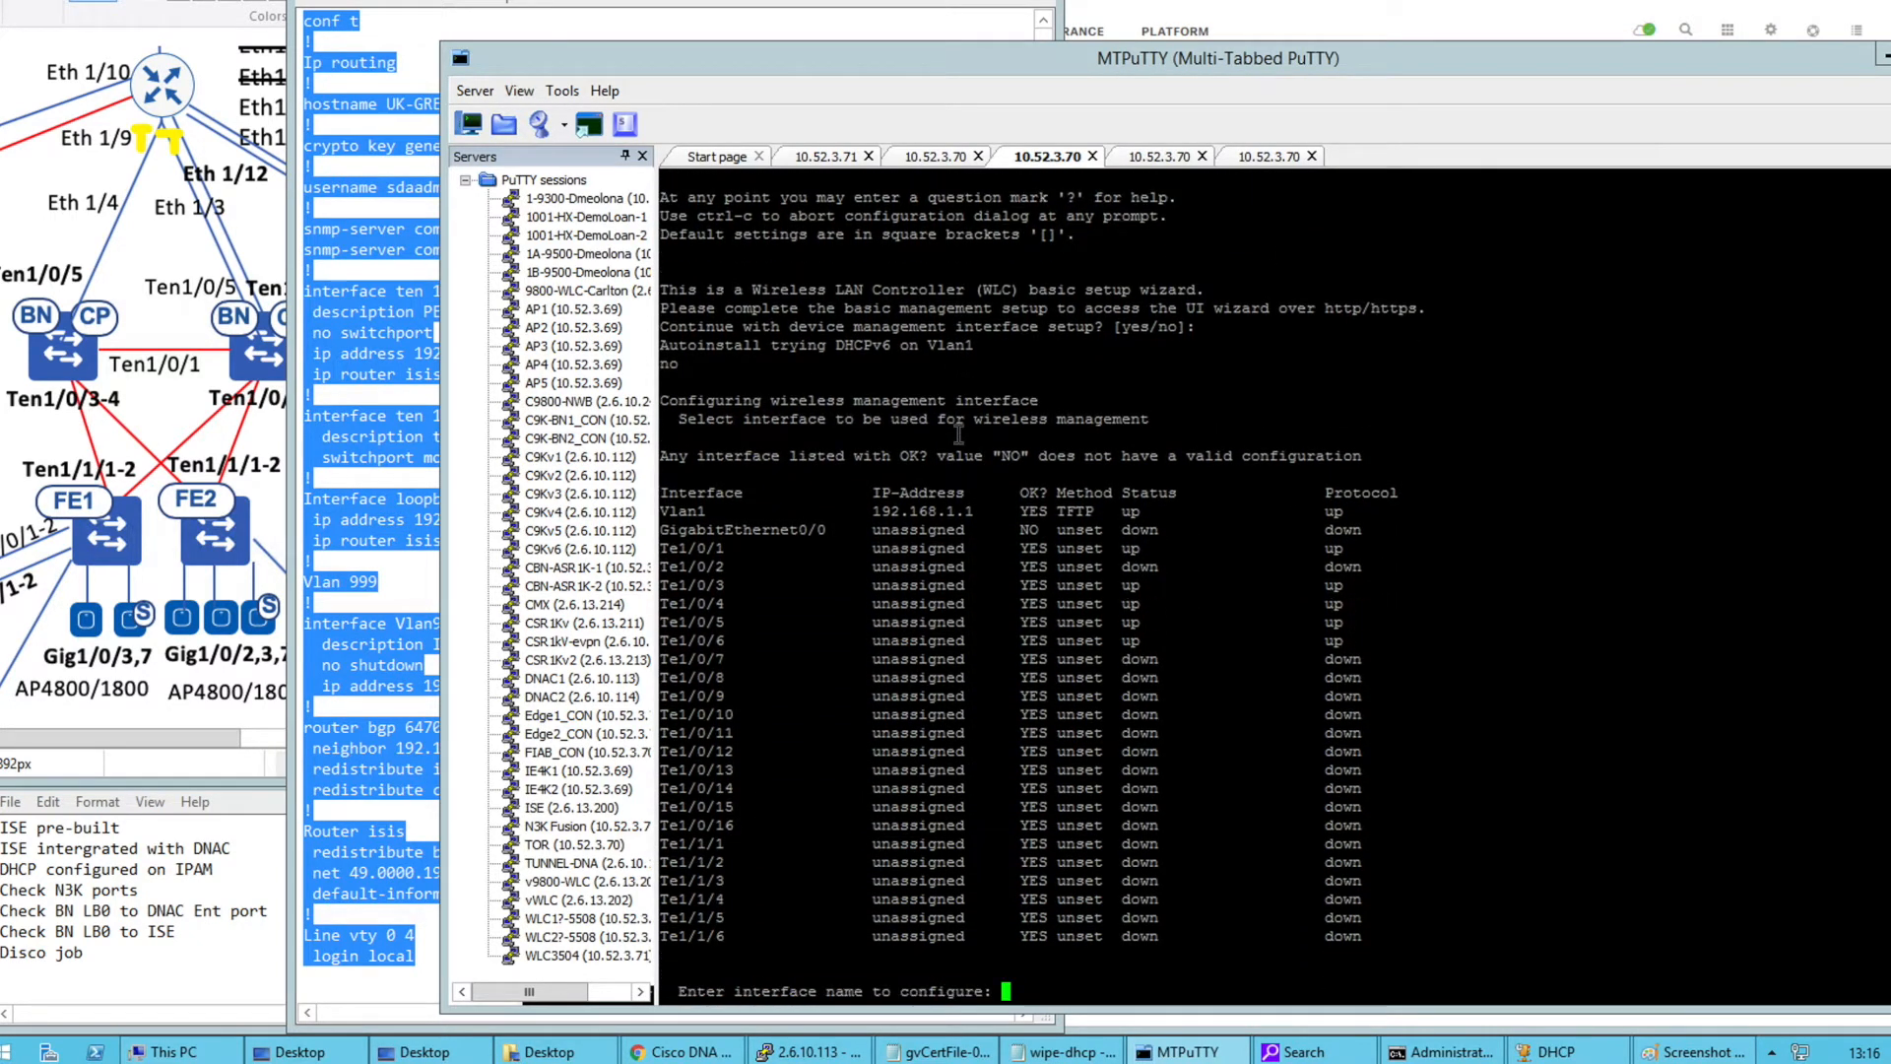
{"action": "key", "text": "Return"}
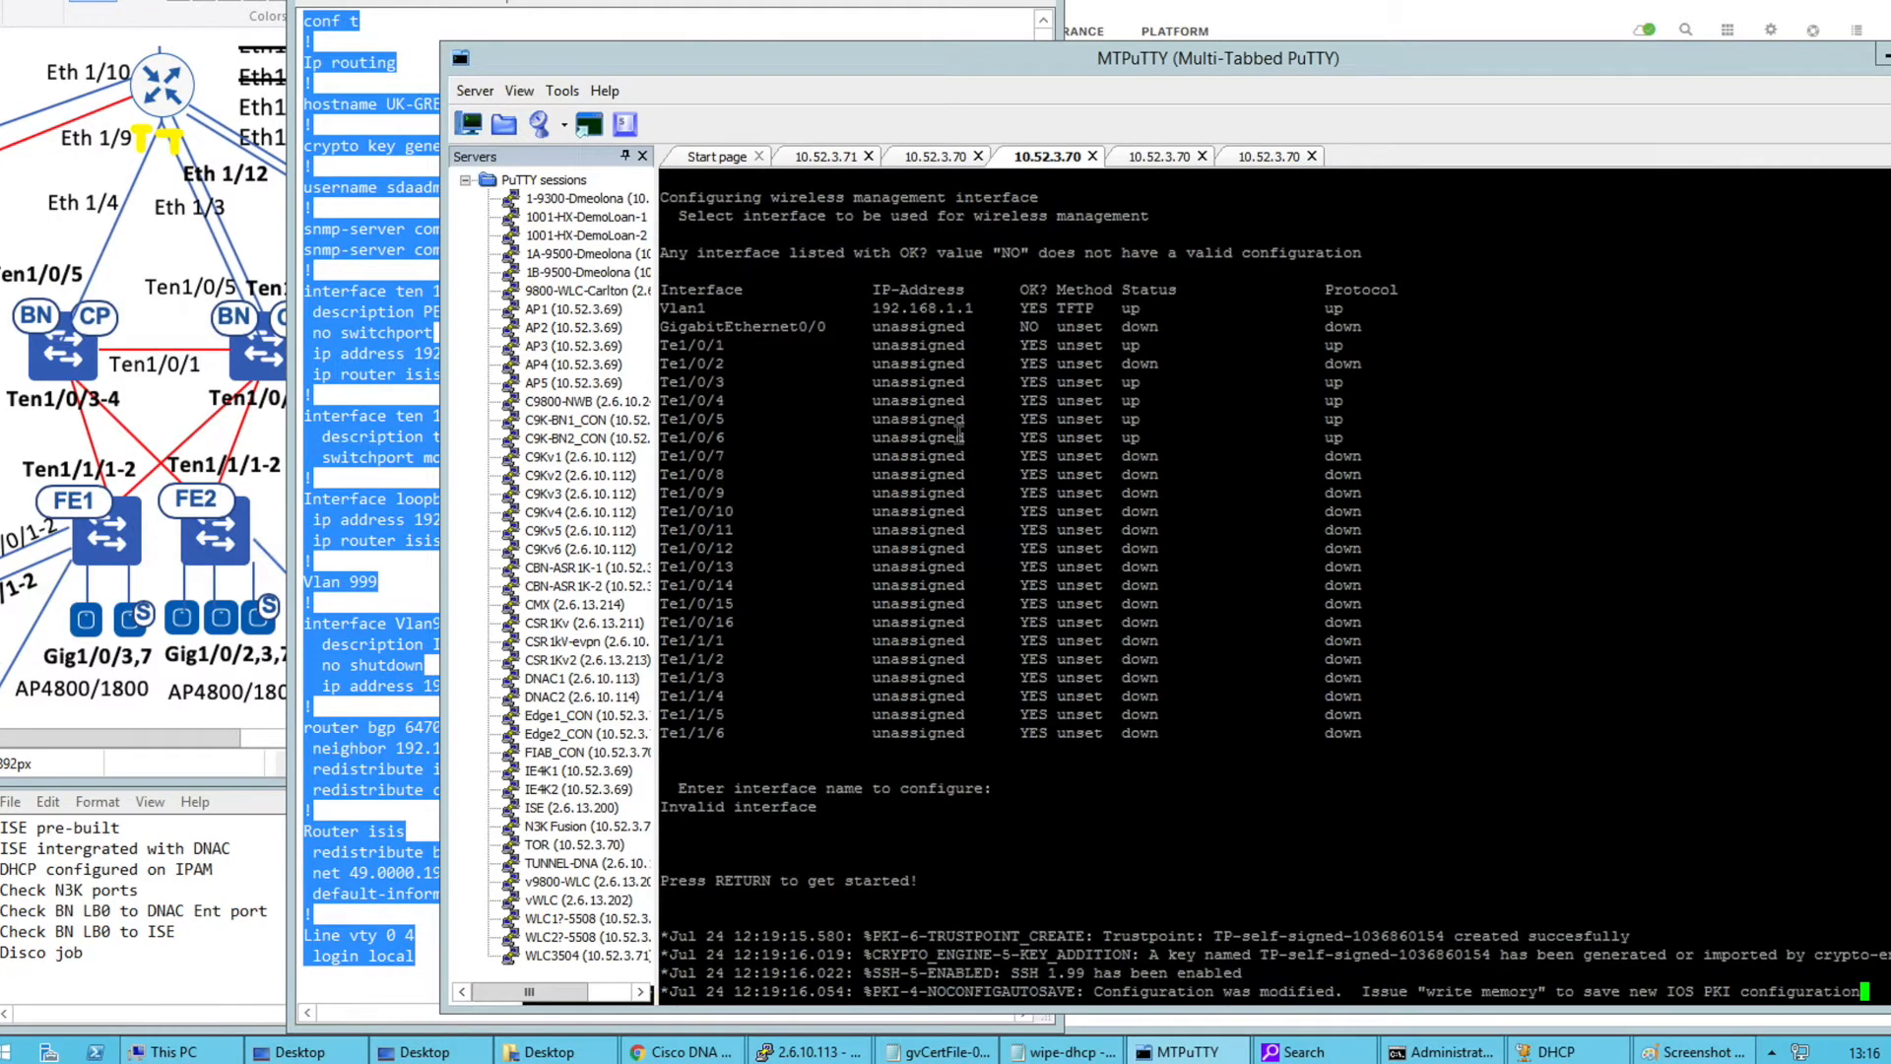
{"action": "key", "text": "Return"}
{"action": "key", "text": "Return"}
{"action": "key", "text": "Return"}
{"action": "key", "text": "Return"}
{"action": "key", "text": "Return"}
{"action": "key", "text": "Return"}
{"action": "key", "text": "Return"}
{"action": "key", "text": "Return"}
{"action": "key", "text": "Return"}
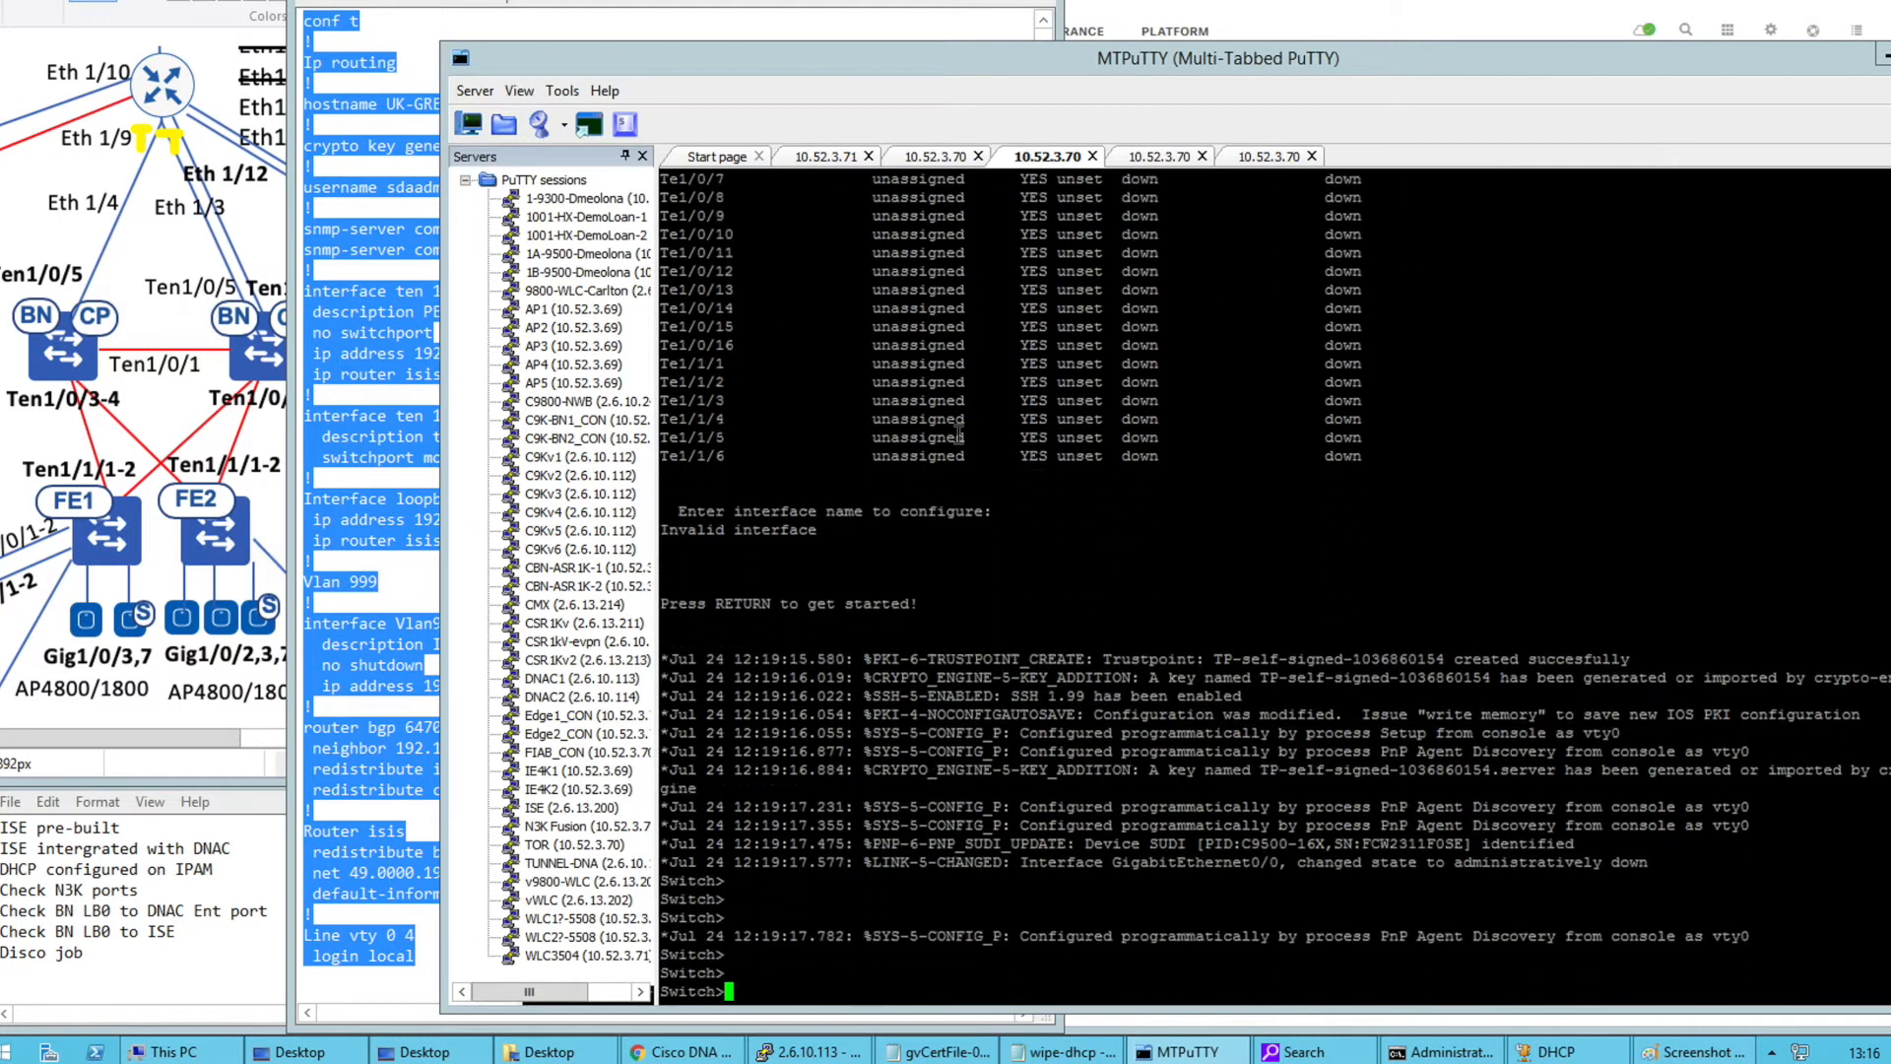
{"action": "key", "text": "Return"}
{"action": "type", "text": "en"}
{"action": "key", "text": "Return"}
{"action": "key", "text": "Return"}
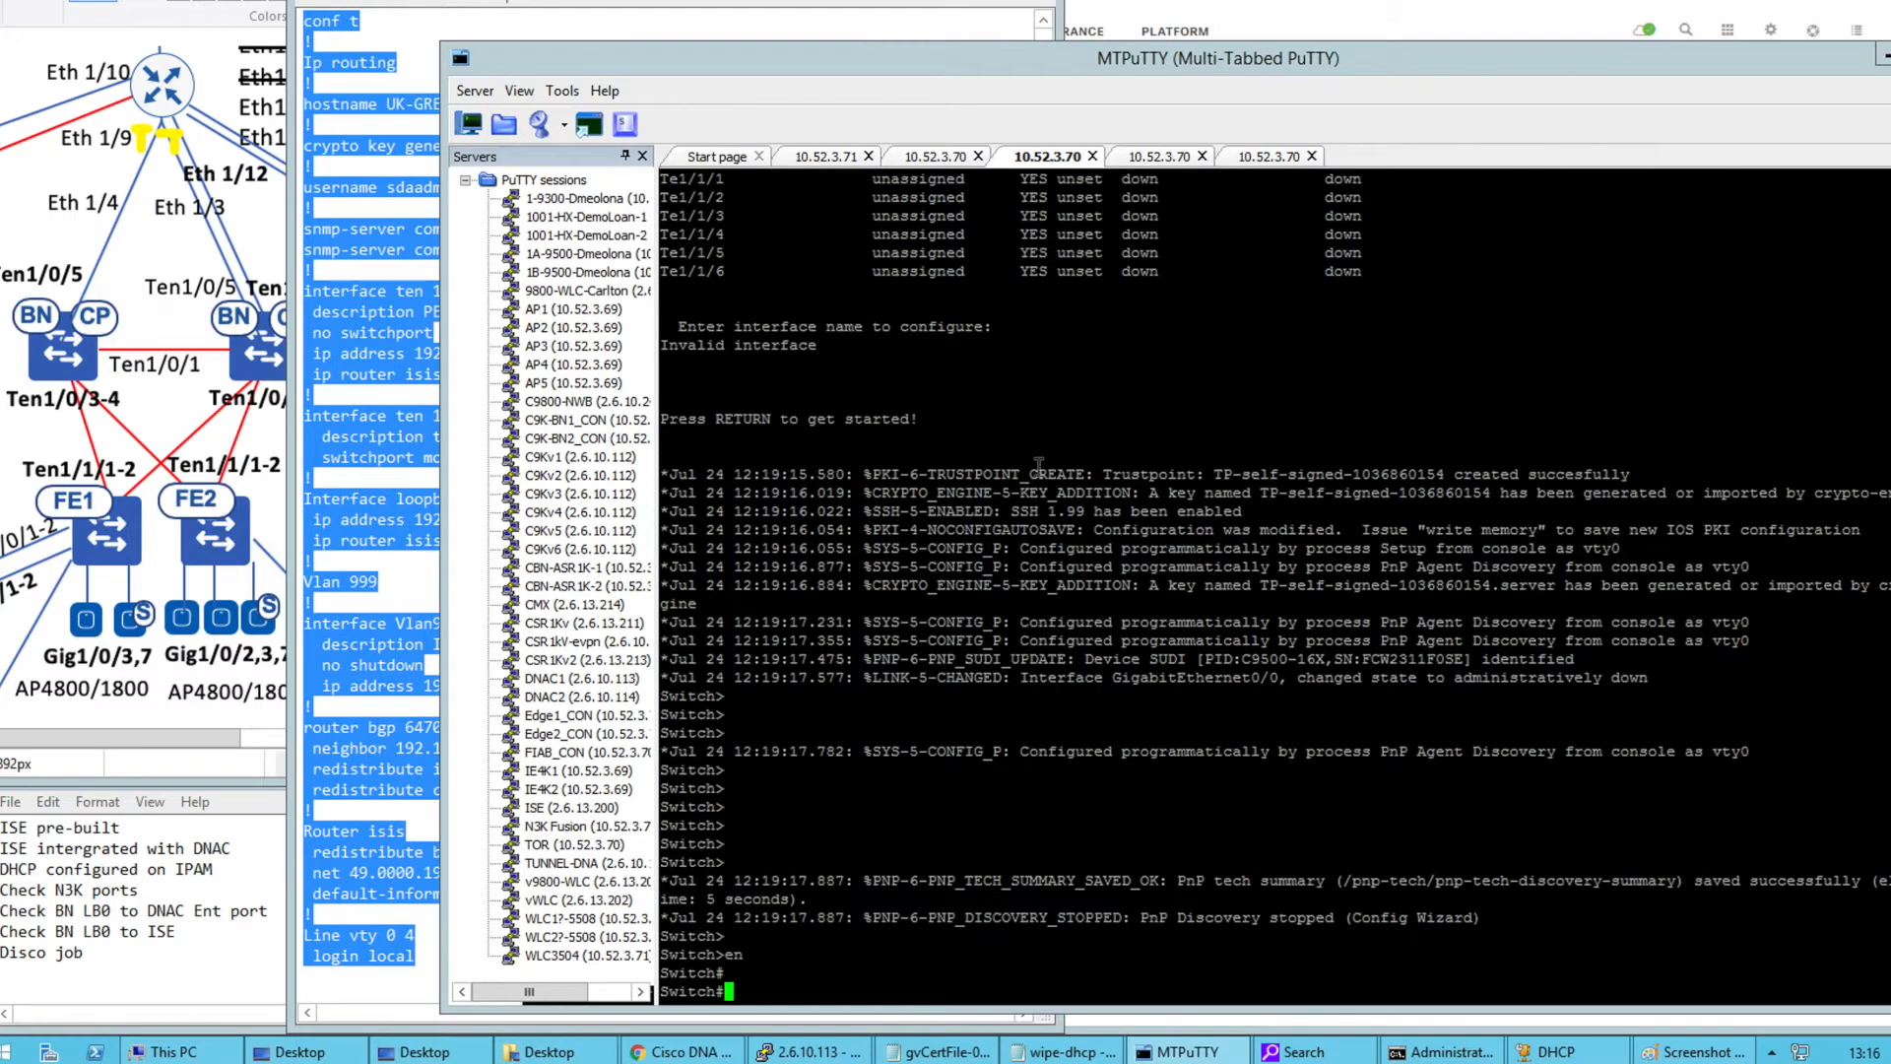
Copy the BAC-02 configuration from Notepad and paste it into the switch console
{"action": "right_click", "coordinate": [357, 529]}
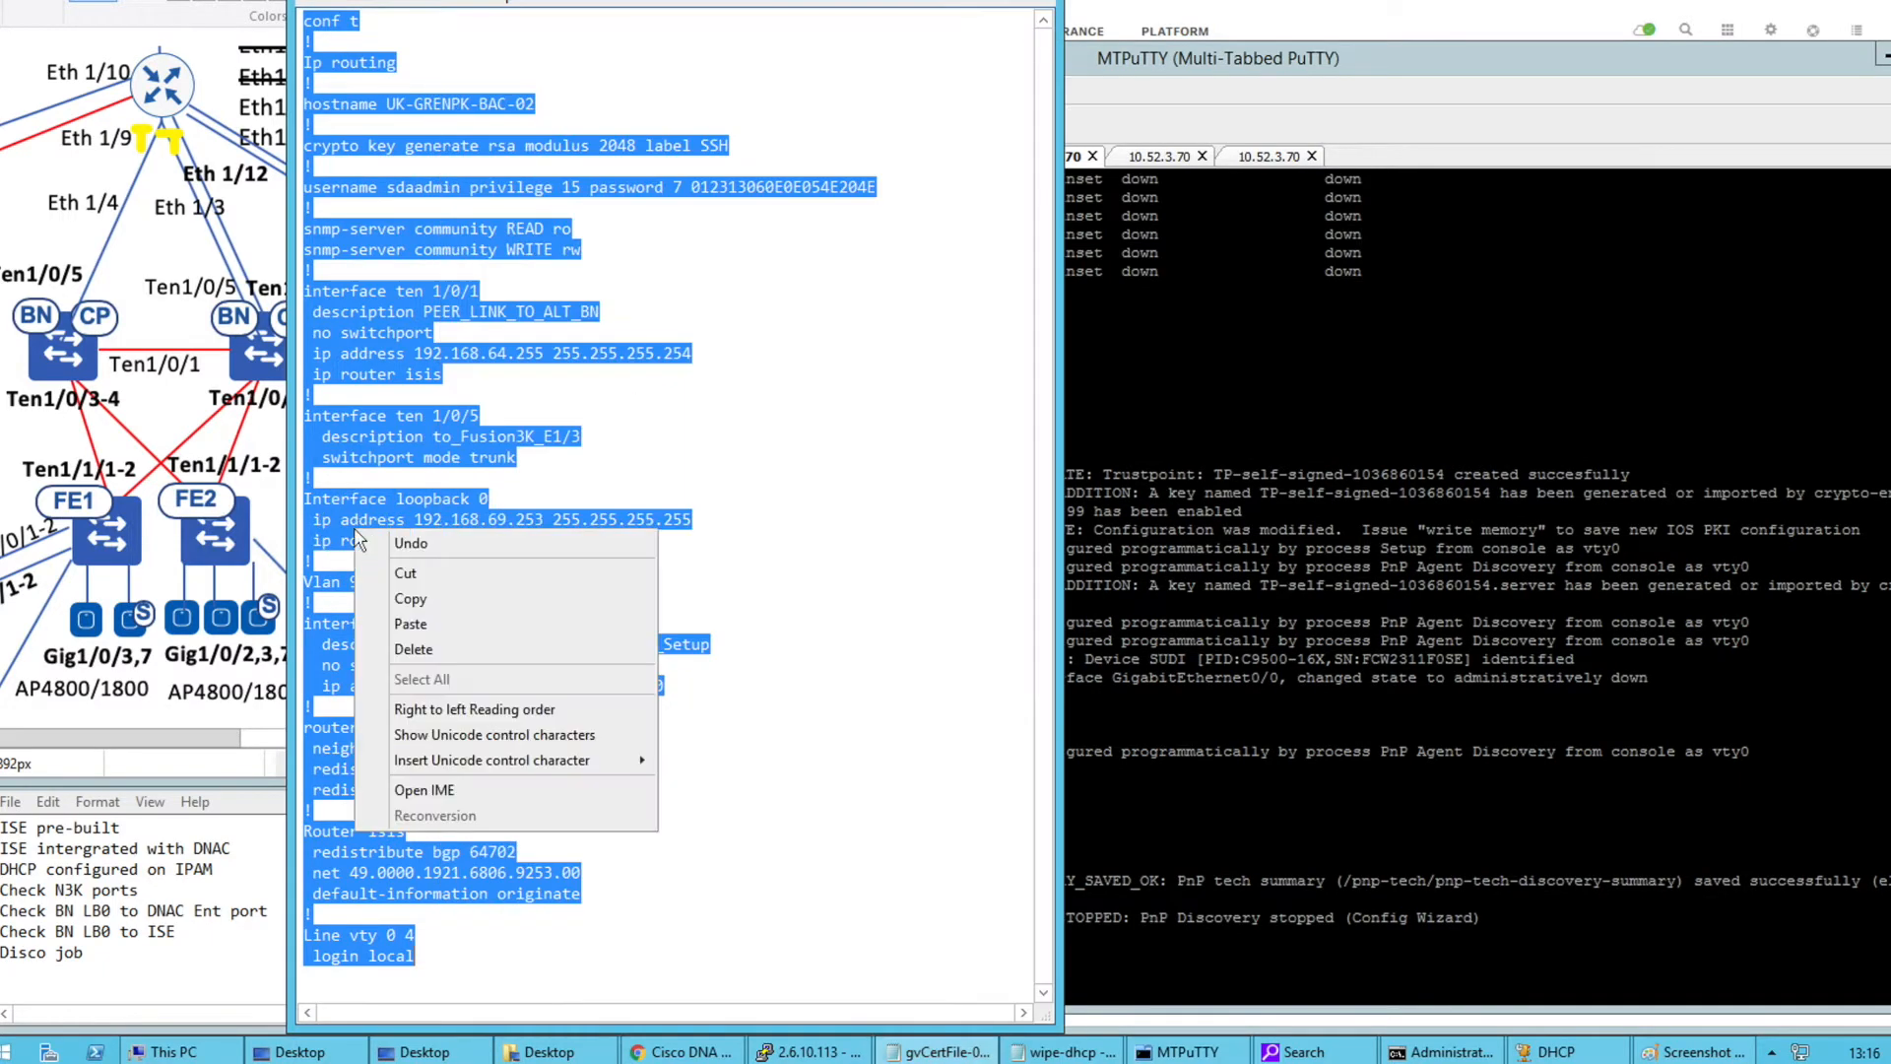
{"action": "left_click", "coordinate": [408, 600]}
{"action": "right_click", "coordinate": [1153, 538]}
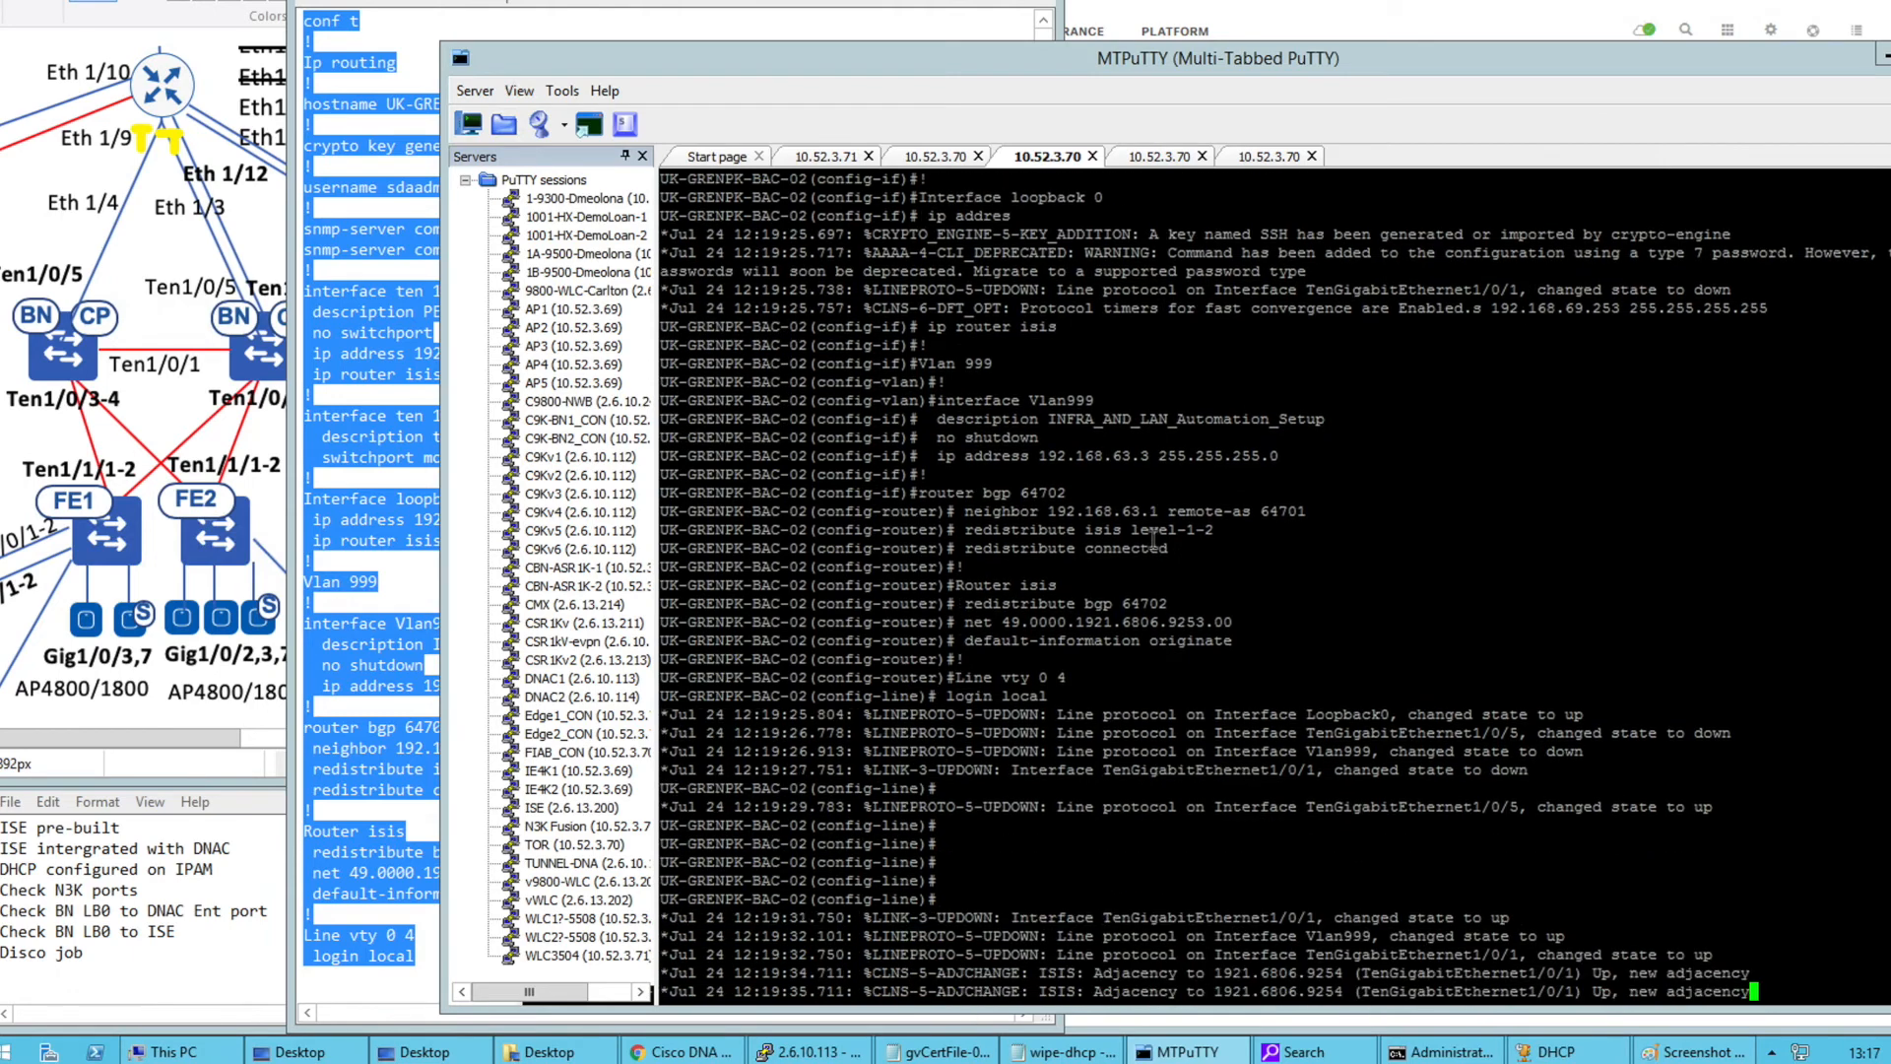
Leave configuration mode on UK-GRENPK-BAC-01 with 'end'
{"action": "left_click", "coordinate": [907, 161]}
{"action": "key", "text": "Return"}
{"action": "key", "text": "Return"}
{"action": "key", "text": "Return"}
{"action": "key", "text": "Return"}
{"action": "key", "text": "Return"}
{"action": "type", "text": "end"}
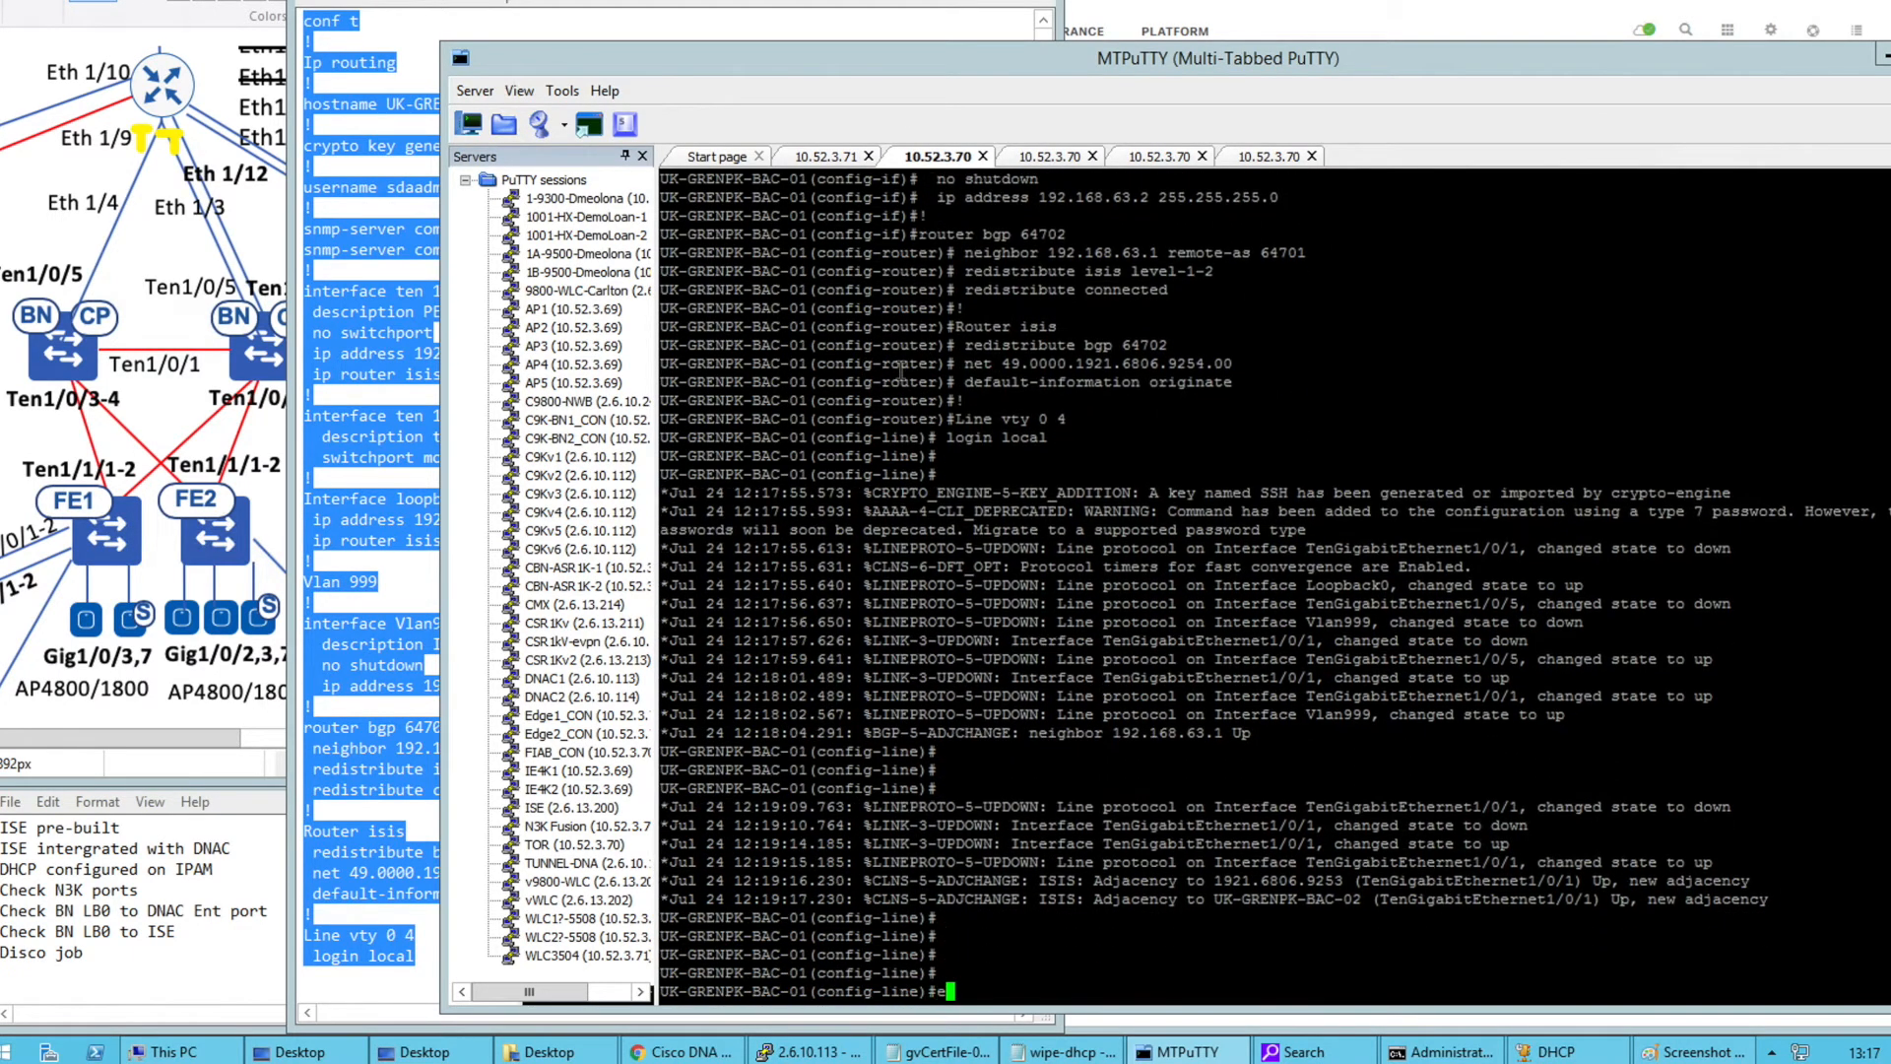
{"action": "key", "text": "Return"}
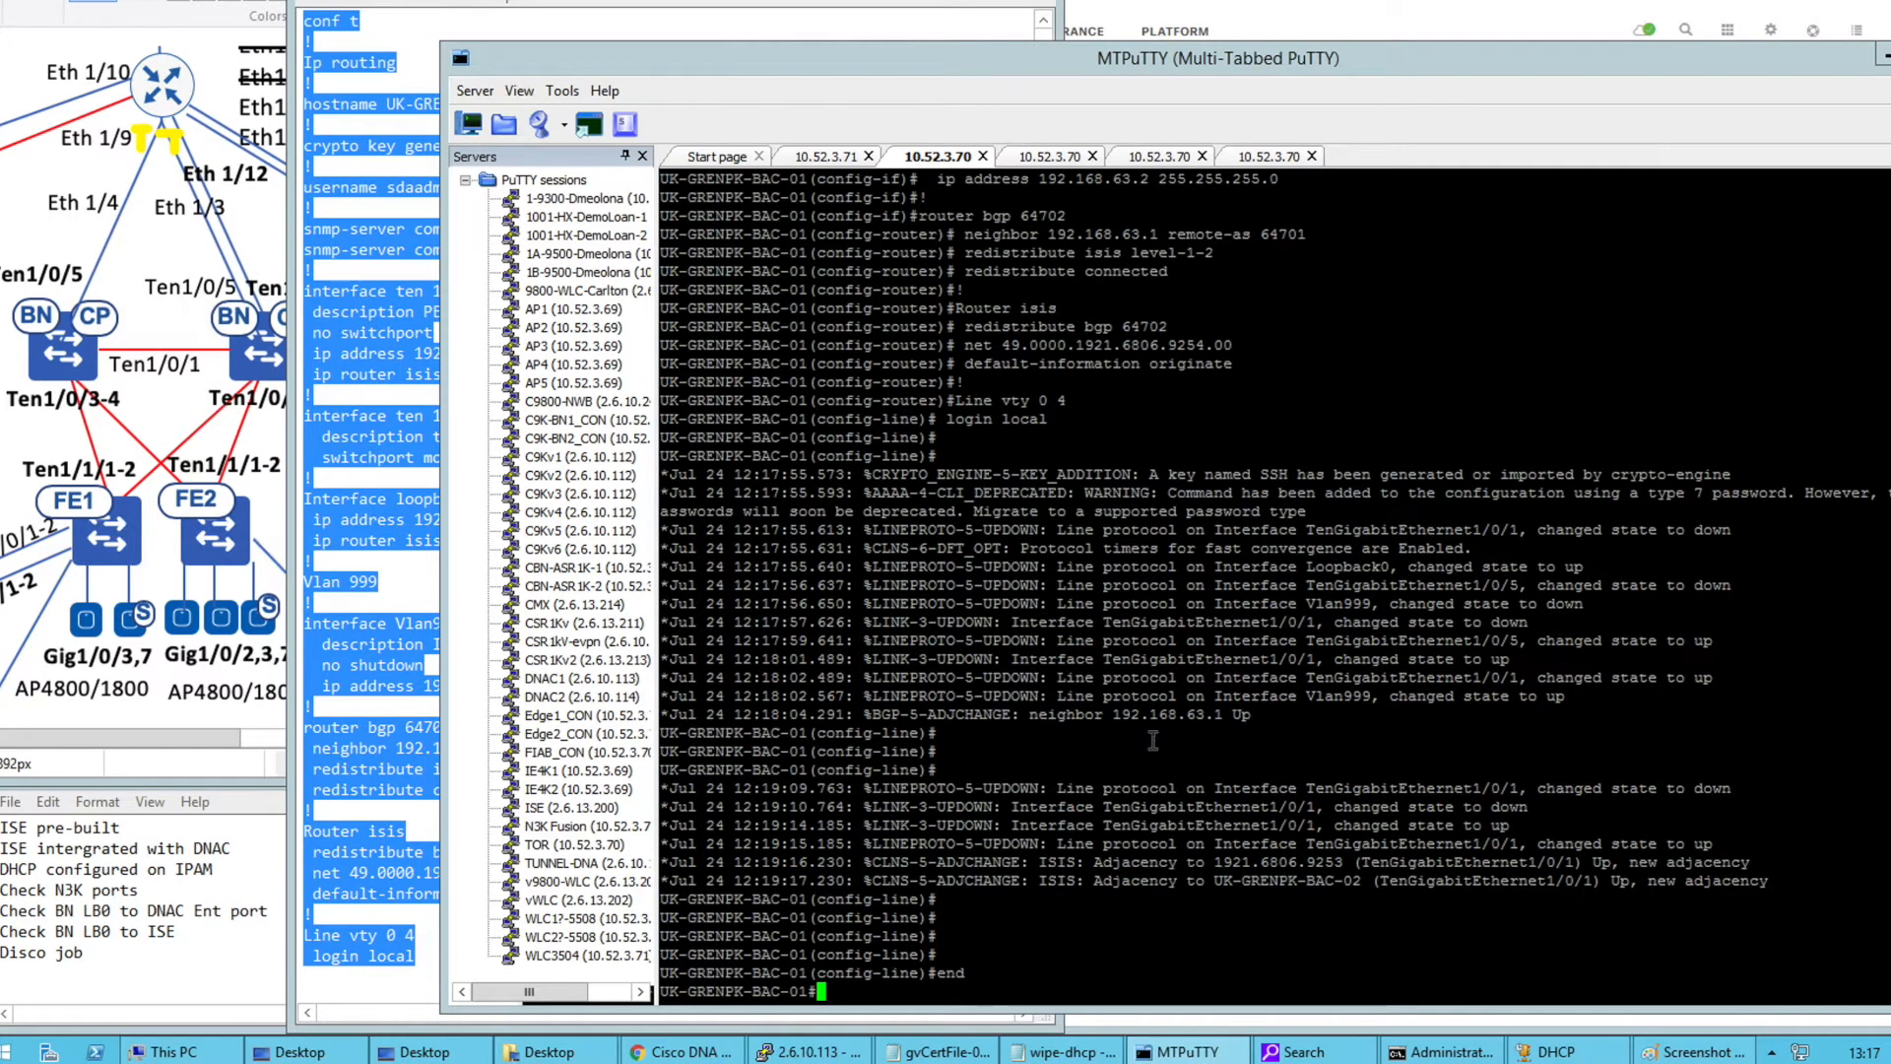
{"action": "left_click", "coordinate": [806, 1050]}
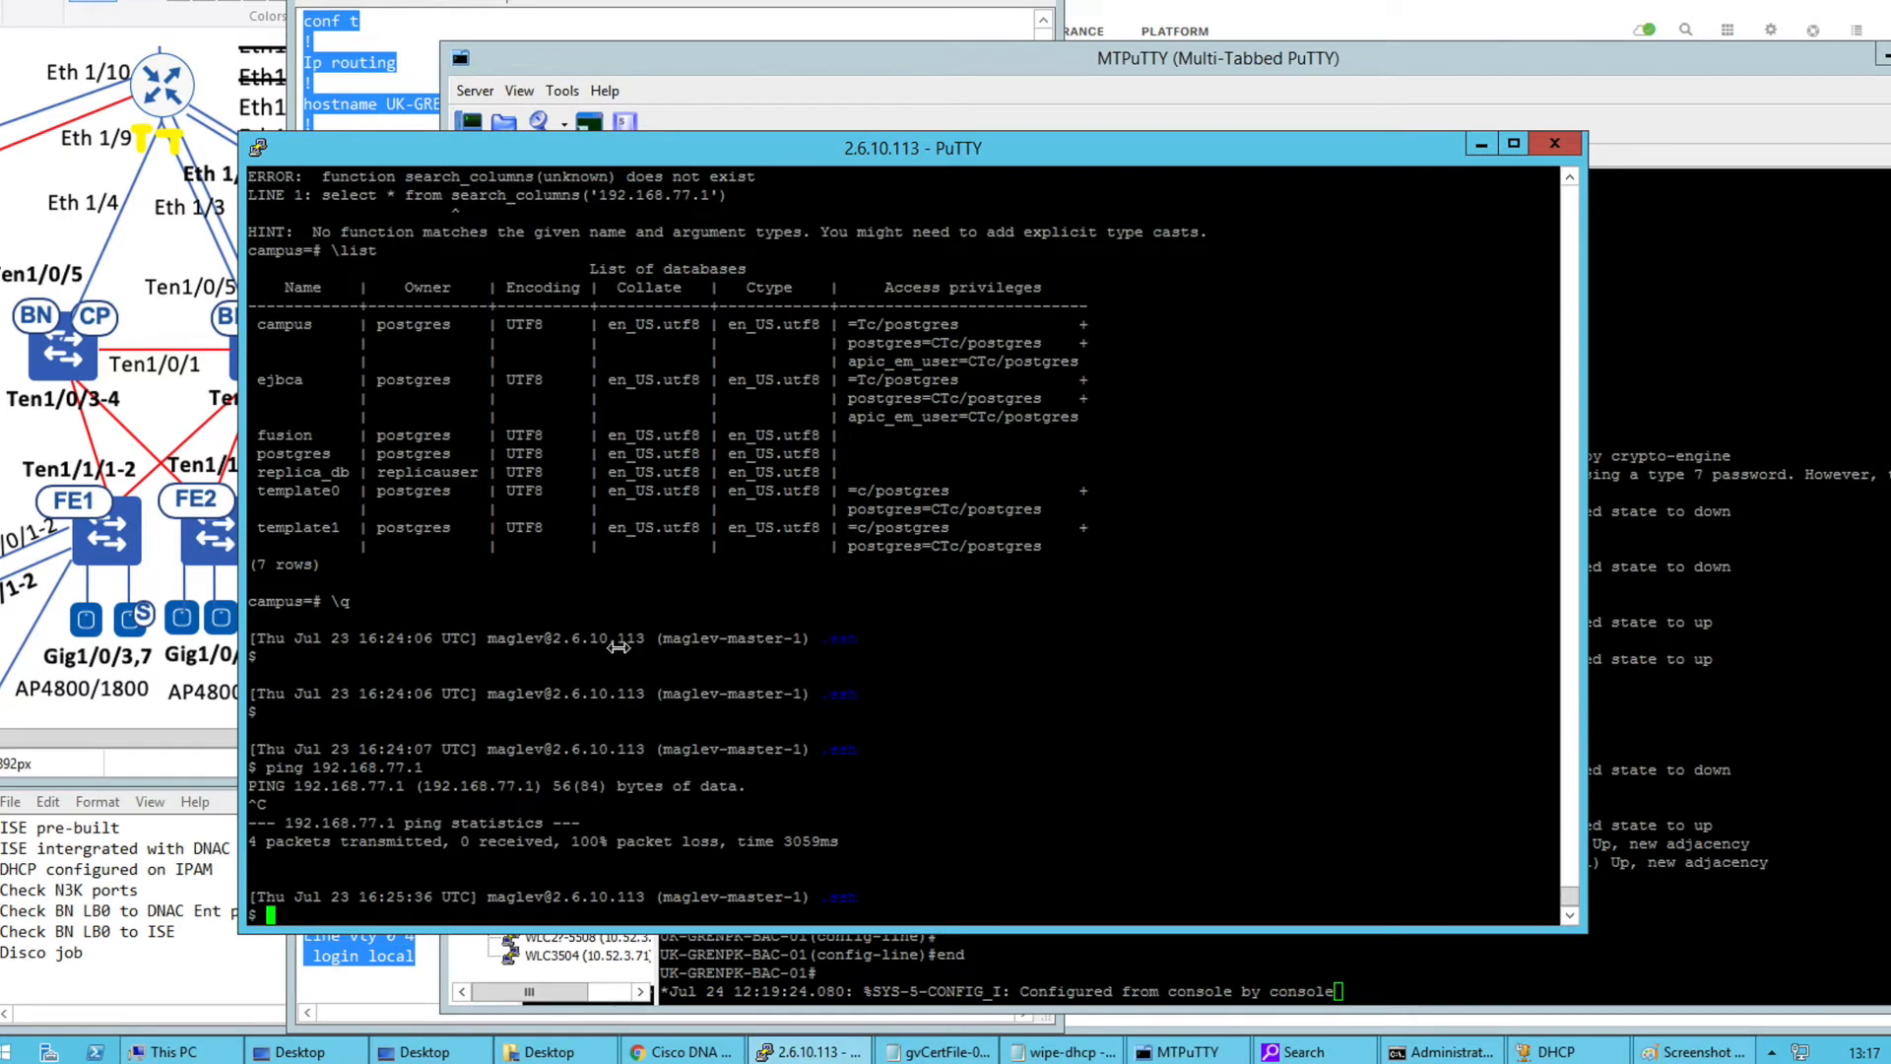
Filter the controller's interfaces with 'ifconfig | grep 192.16' and copy 192.168.6.2
{"action": "key", "text": "Return"}
{"action": "key", "text": "Return"}
{"action": "type", "text": "ifconfig | grep 192.16"}
{"action": "key", "text": "Return"}
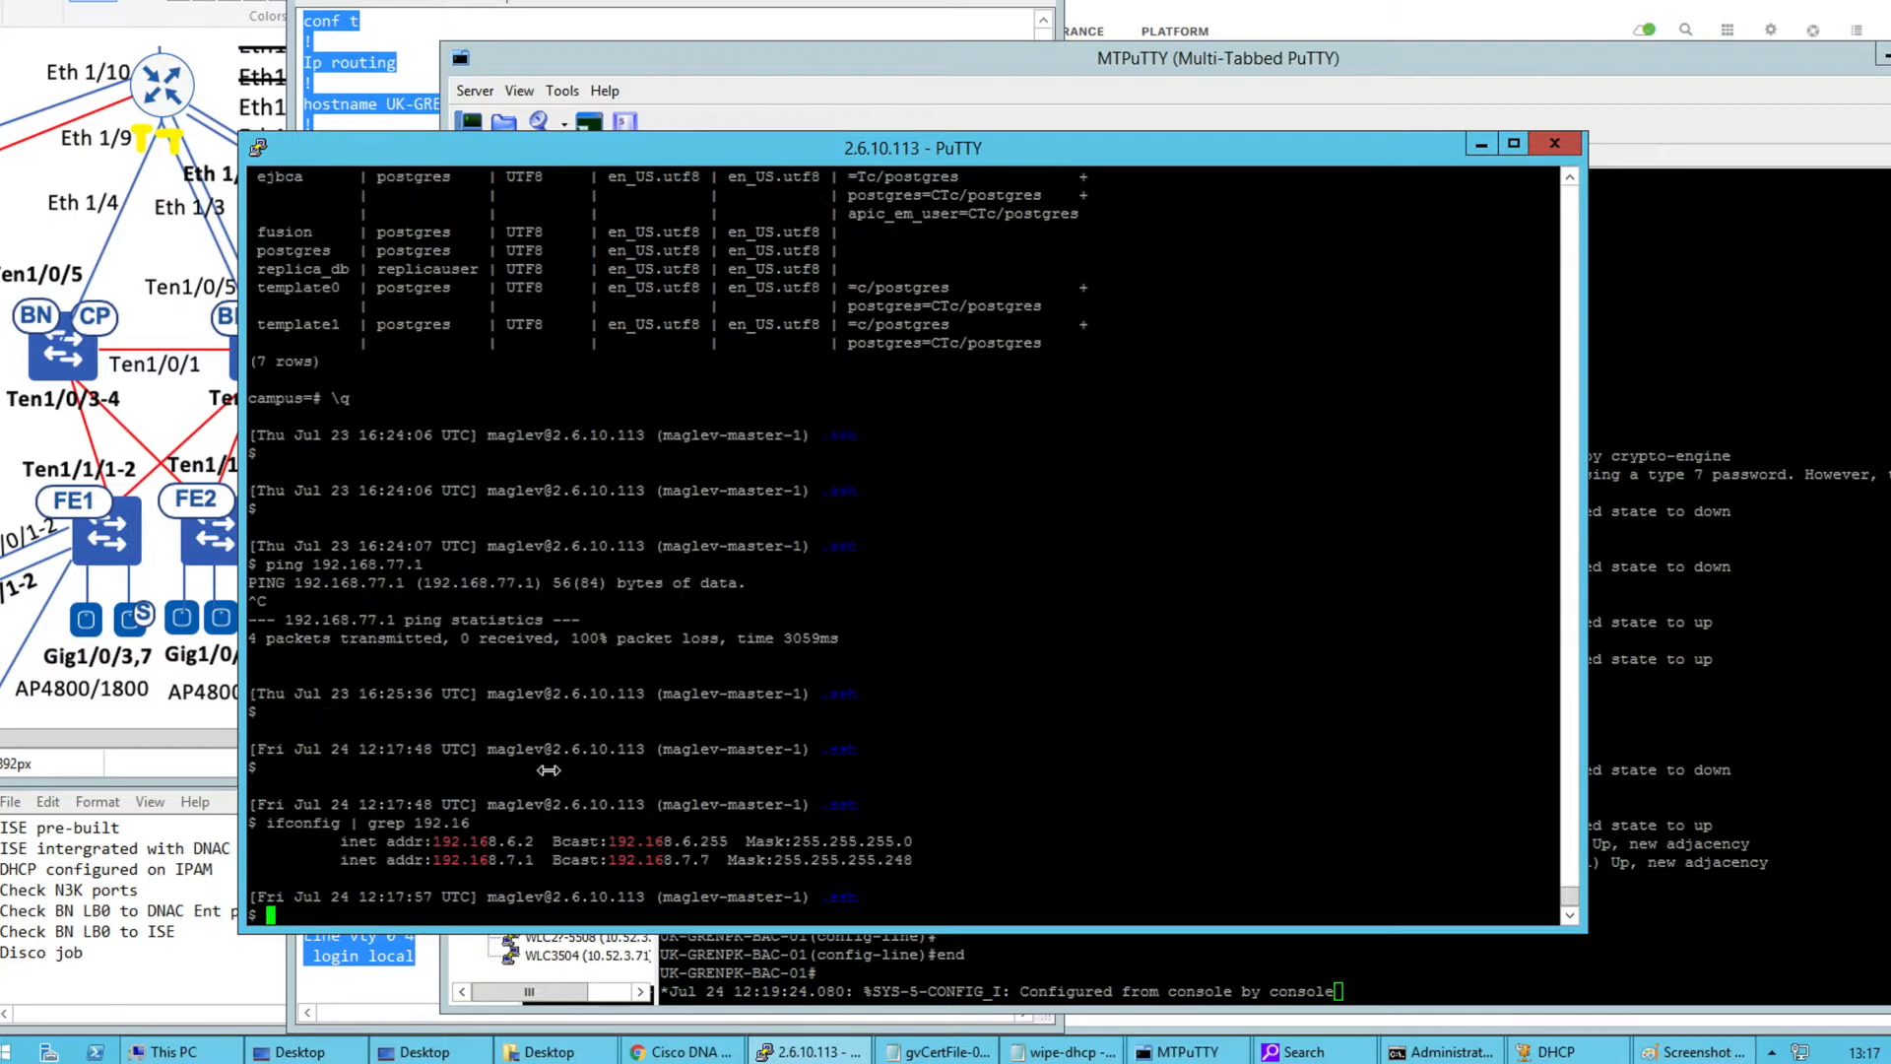
{"action": "double_click", "coordinate": [477, 844]}
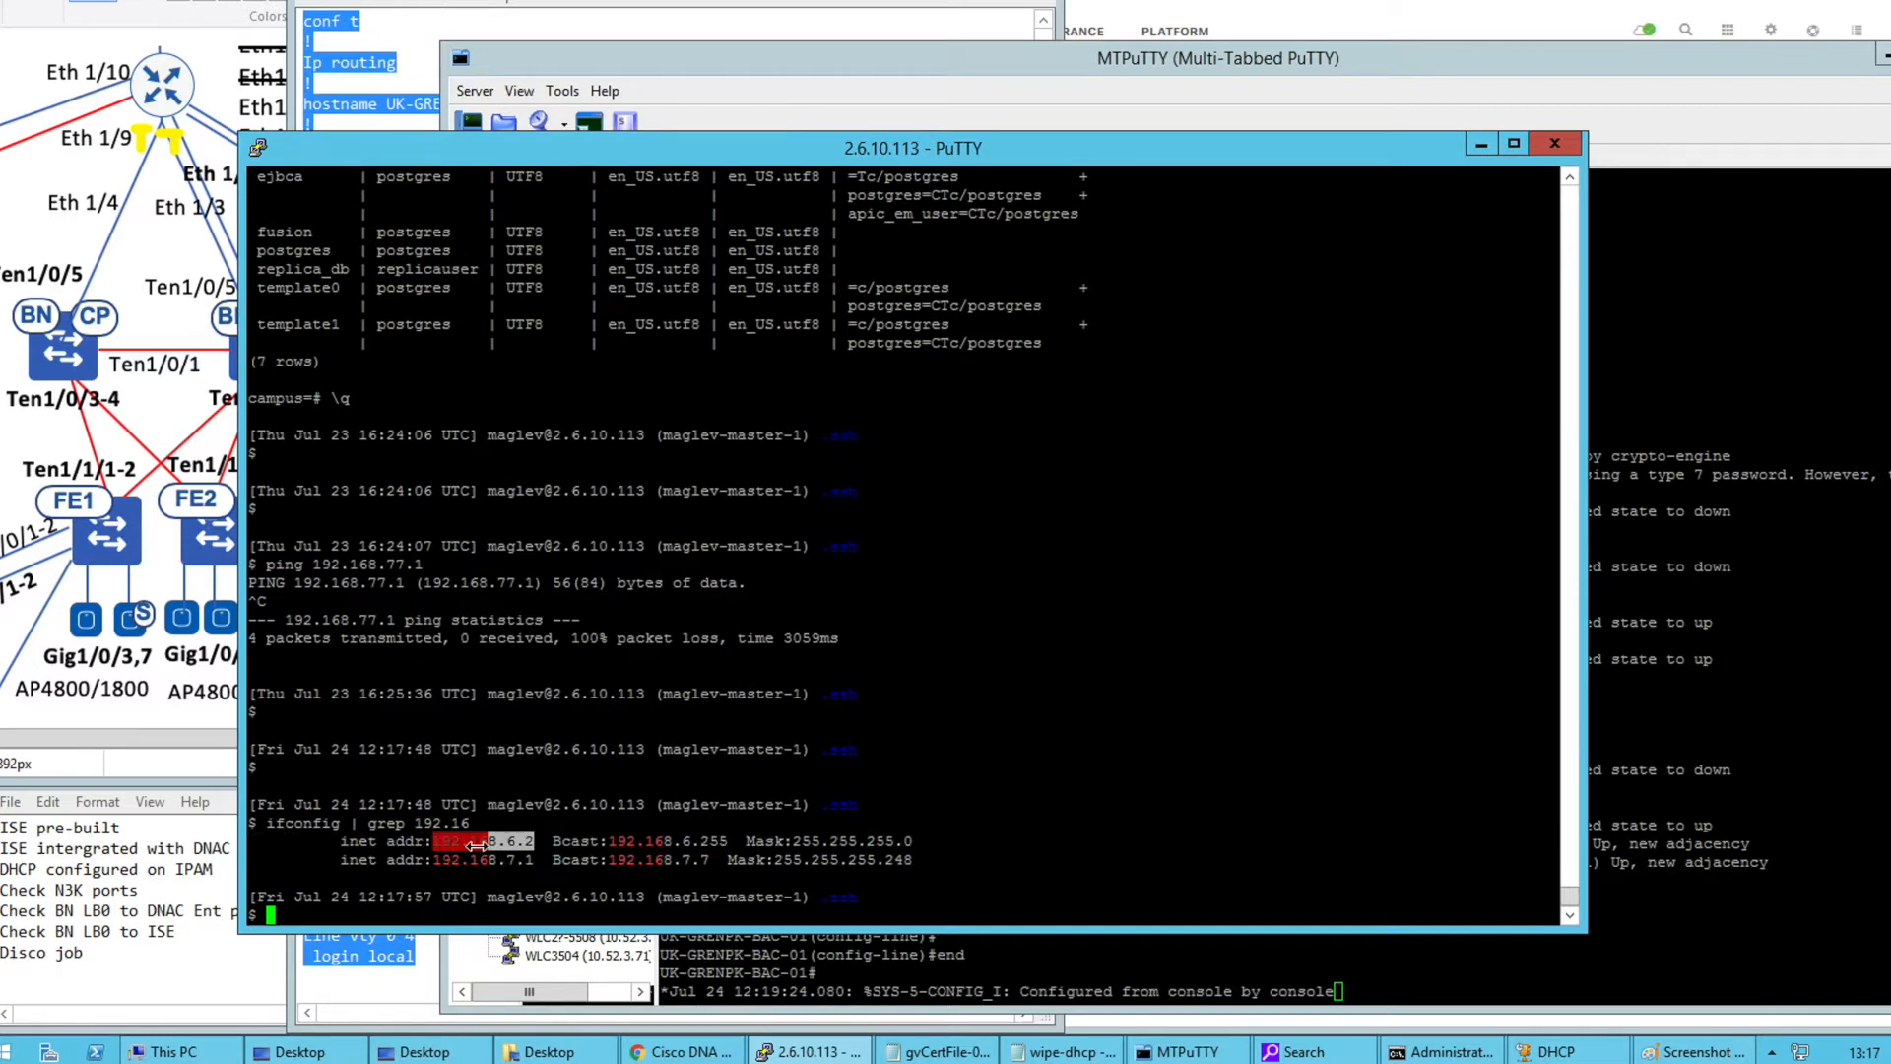
{"action": "key", "text": "ctrl+c"}
{"action": "key", "text": "ctrl+c"}
{"action": "key", "text": "ctrl+c"}
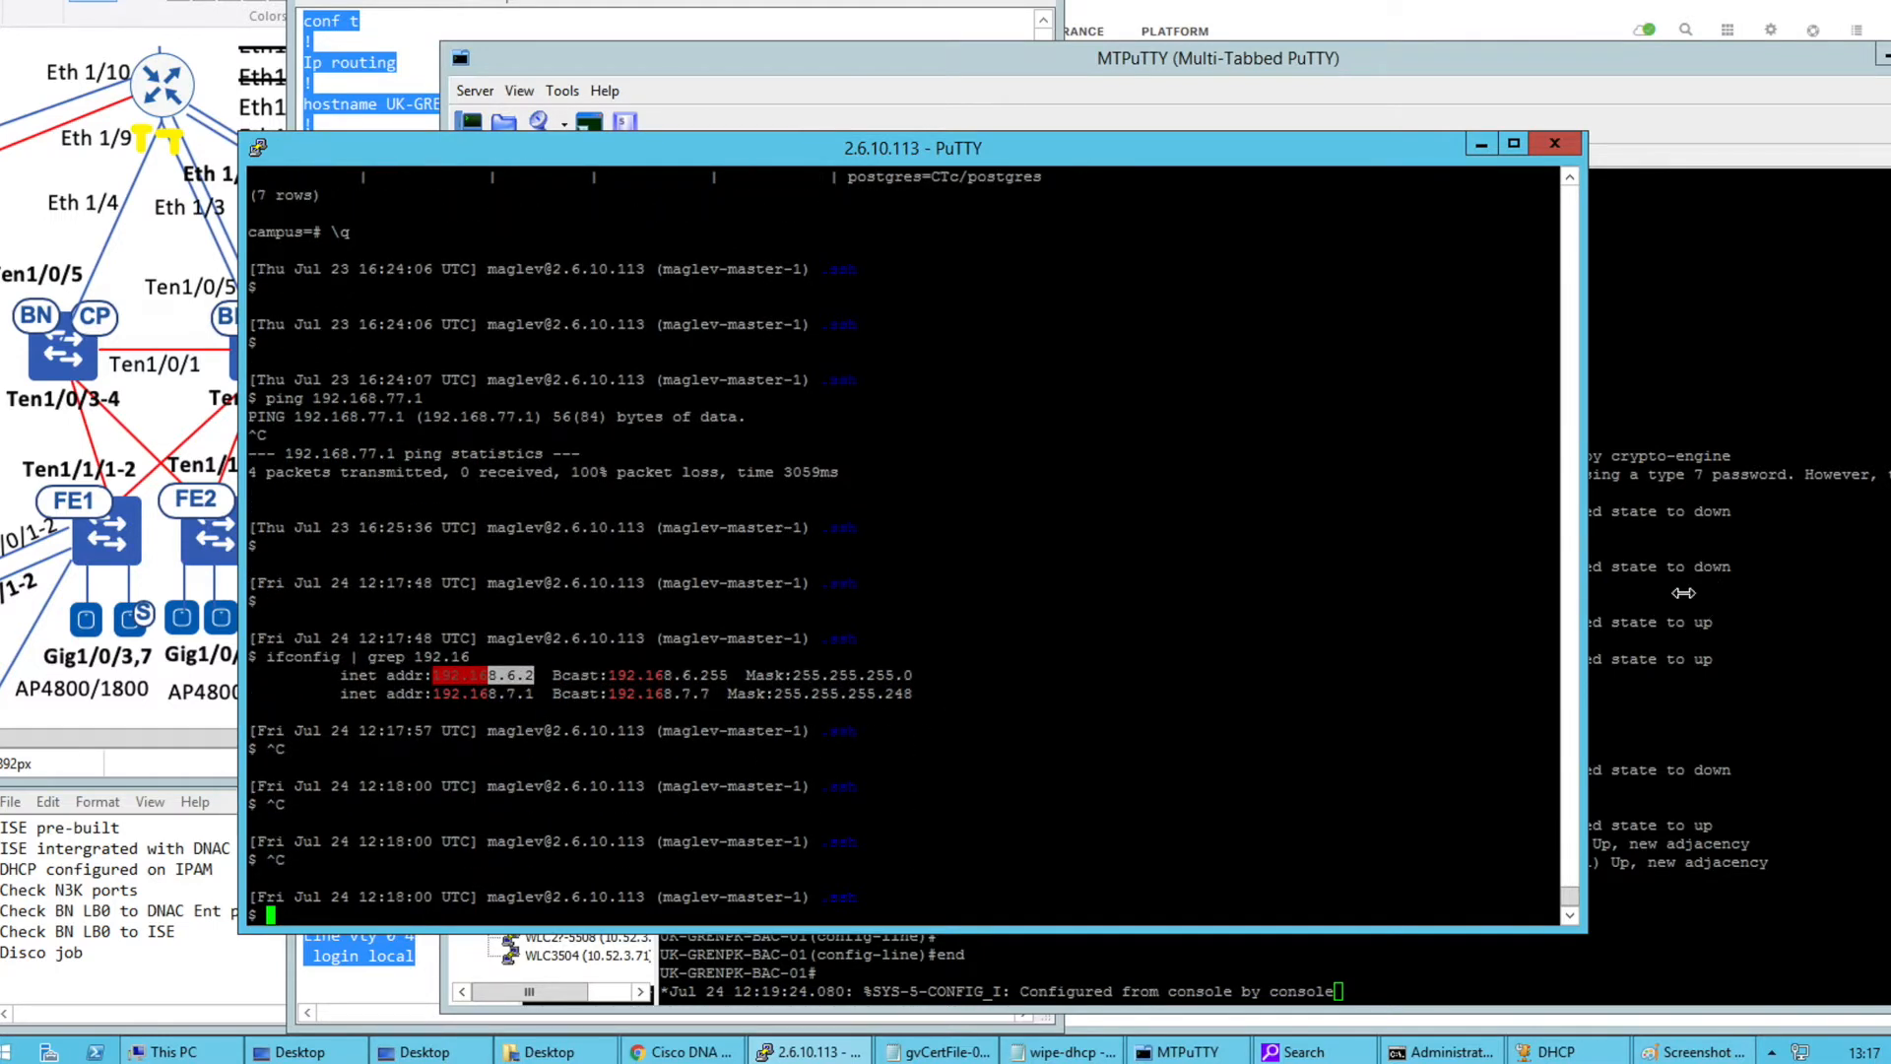
Begin a ping to 192.168.6.2 on the BAC-01 session
{"action": "left_click", "coordinate": [1674, 592]}
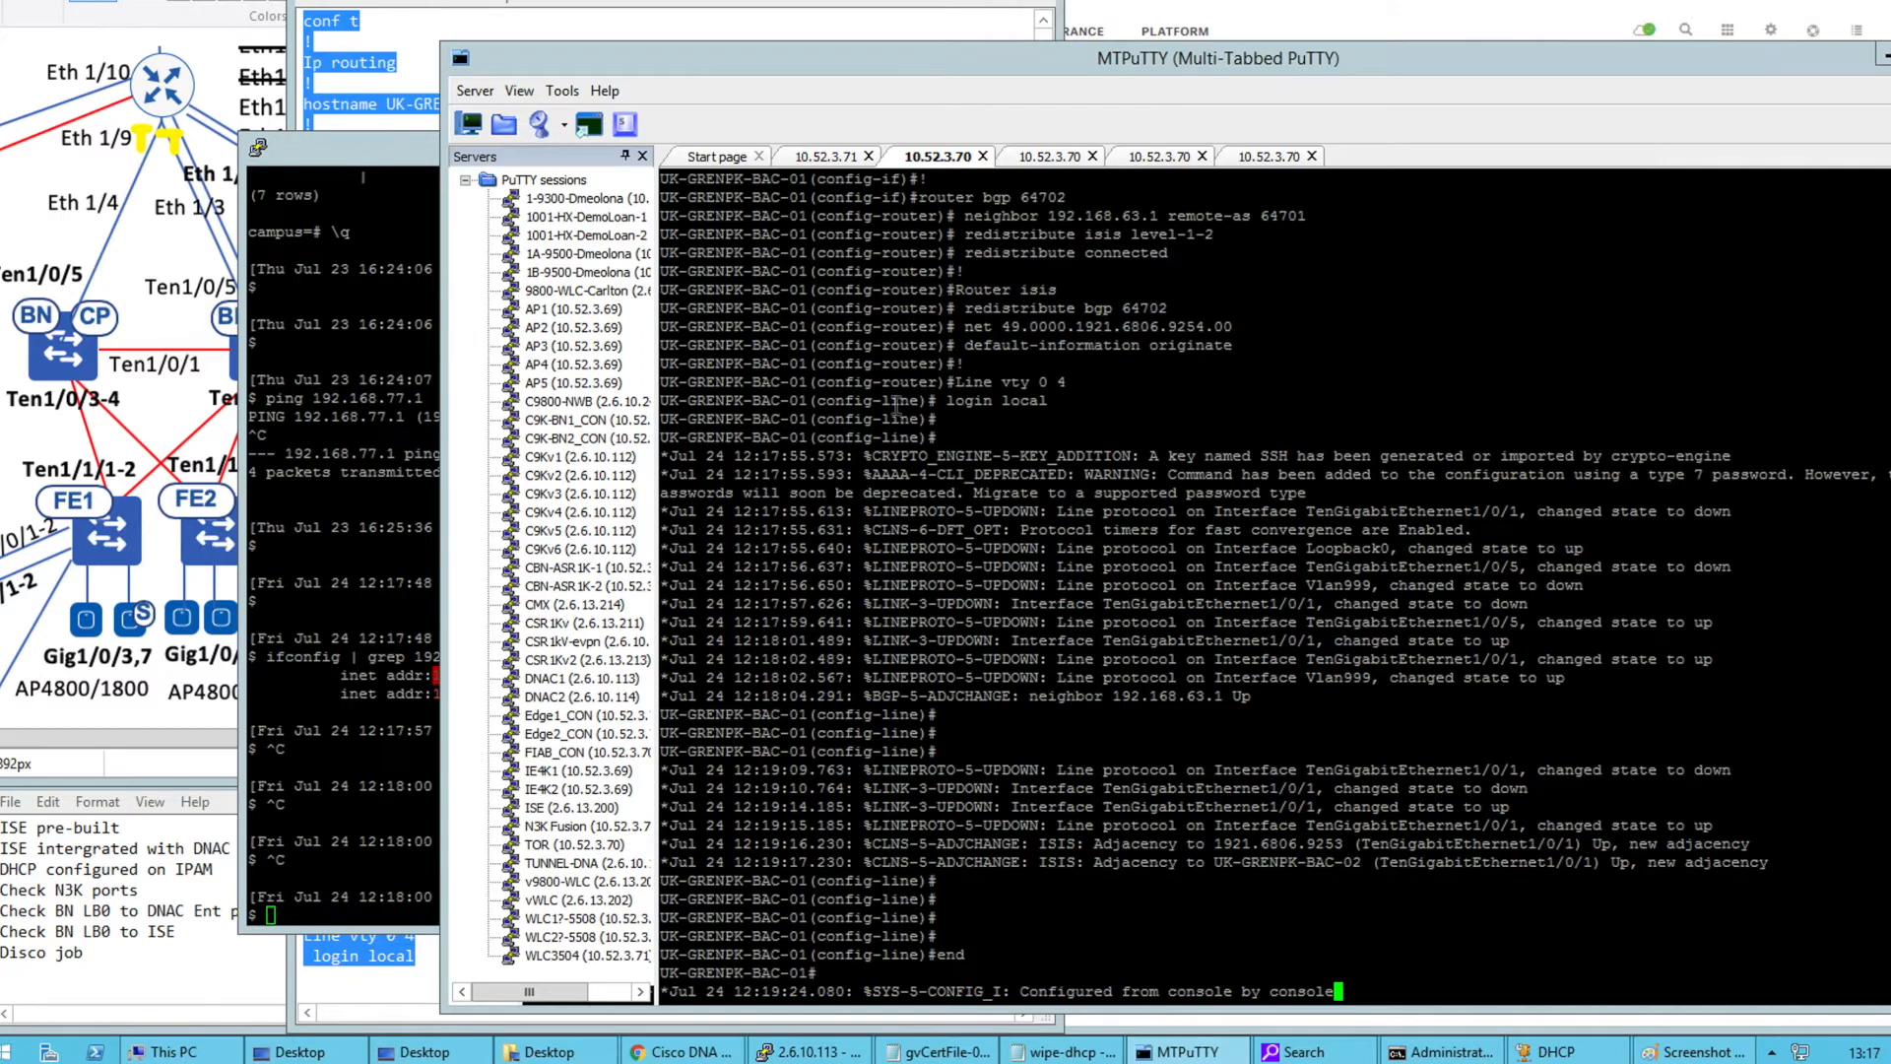
{"action": "key", "text": "Return"}
{"action": "key", "text": "Return"}
{"action": "type", "text": "ping"}
{"action": "right_click", "coordinate": [1030, 605]}
Ping 192.168.6.2 sourced from loop0 on BAC-01, then repeat it on BAC-02 after ending config mode
{"action": "type", "text": "sou loop0"}
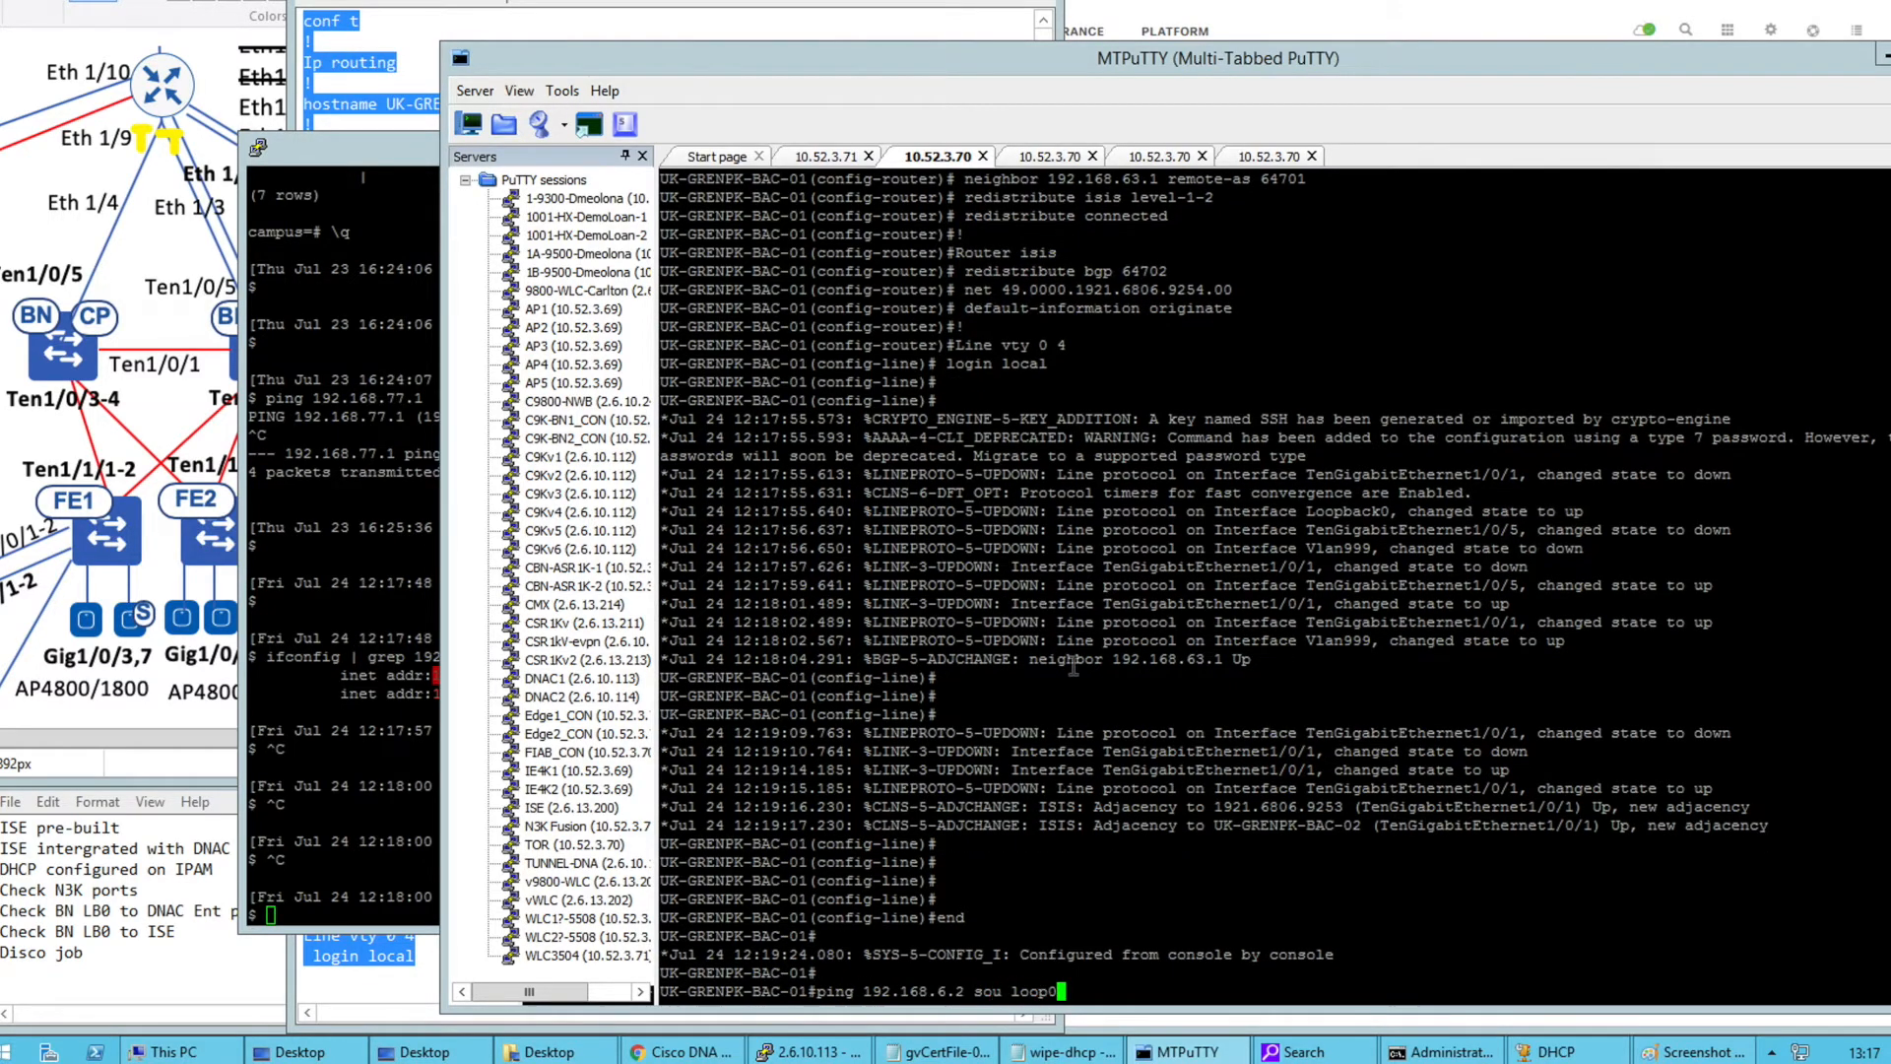
{"action": "key", "text": "Return"}
{"action": "mouse_move", "coordinate": [1057, 879]}
{"action": "left_mouse_down"}
{"action": "mouse_move", "coordinate": [825, 879]}
{"action": "mouse_move", "coordinate": [1058, 880]}
{"action": "left_mouse_up"}
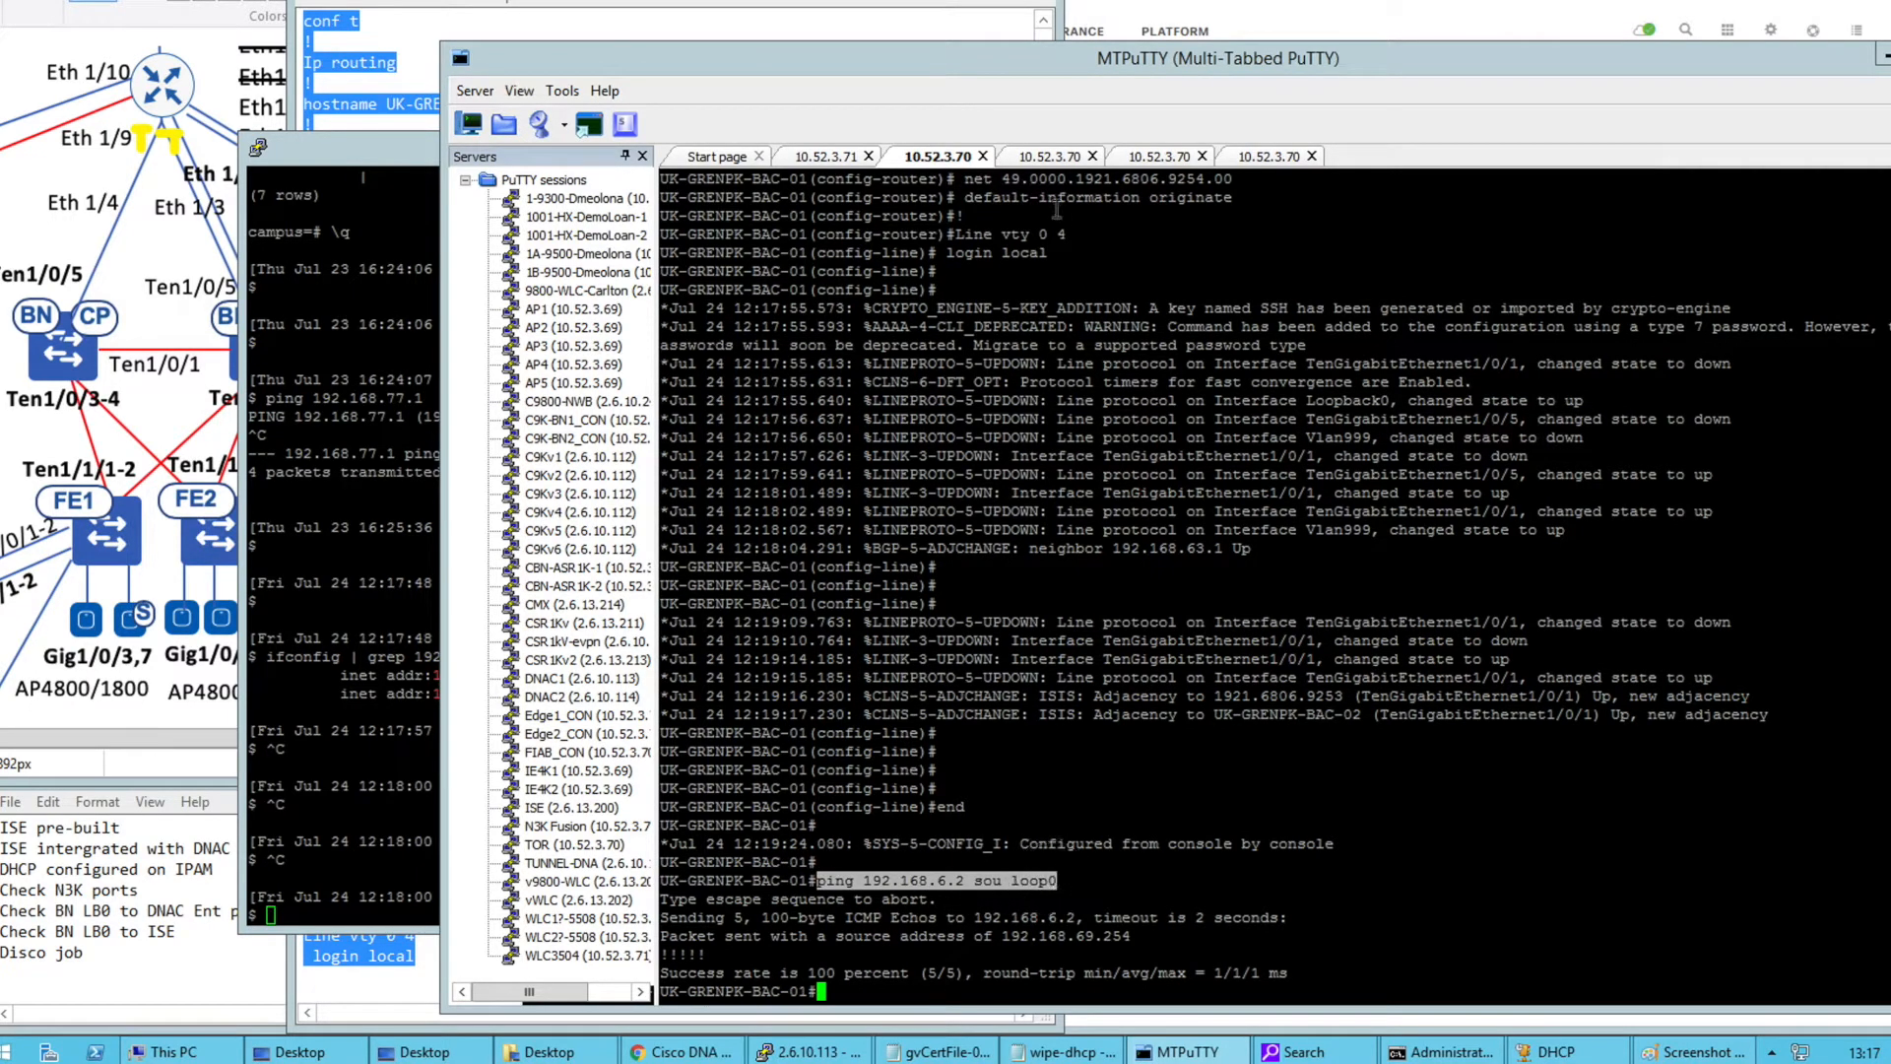
{"action": "left_click", "coordinate": [1028, 159]}
{"action": "key", "text": "Return"}
{"action": "key", "text": "Return"}
{"action": "key", "text": "Return"}
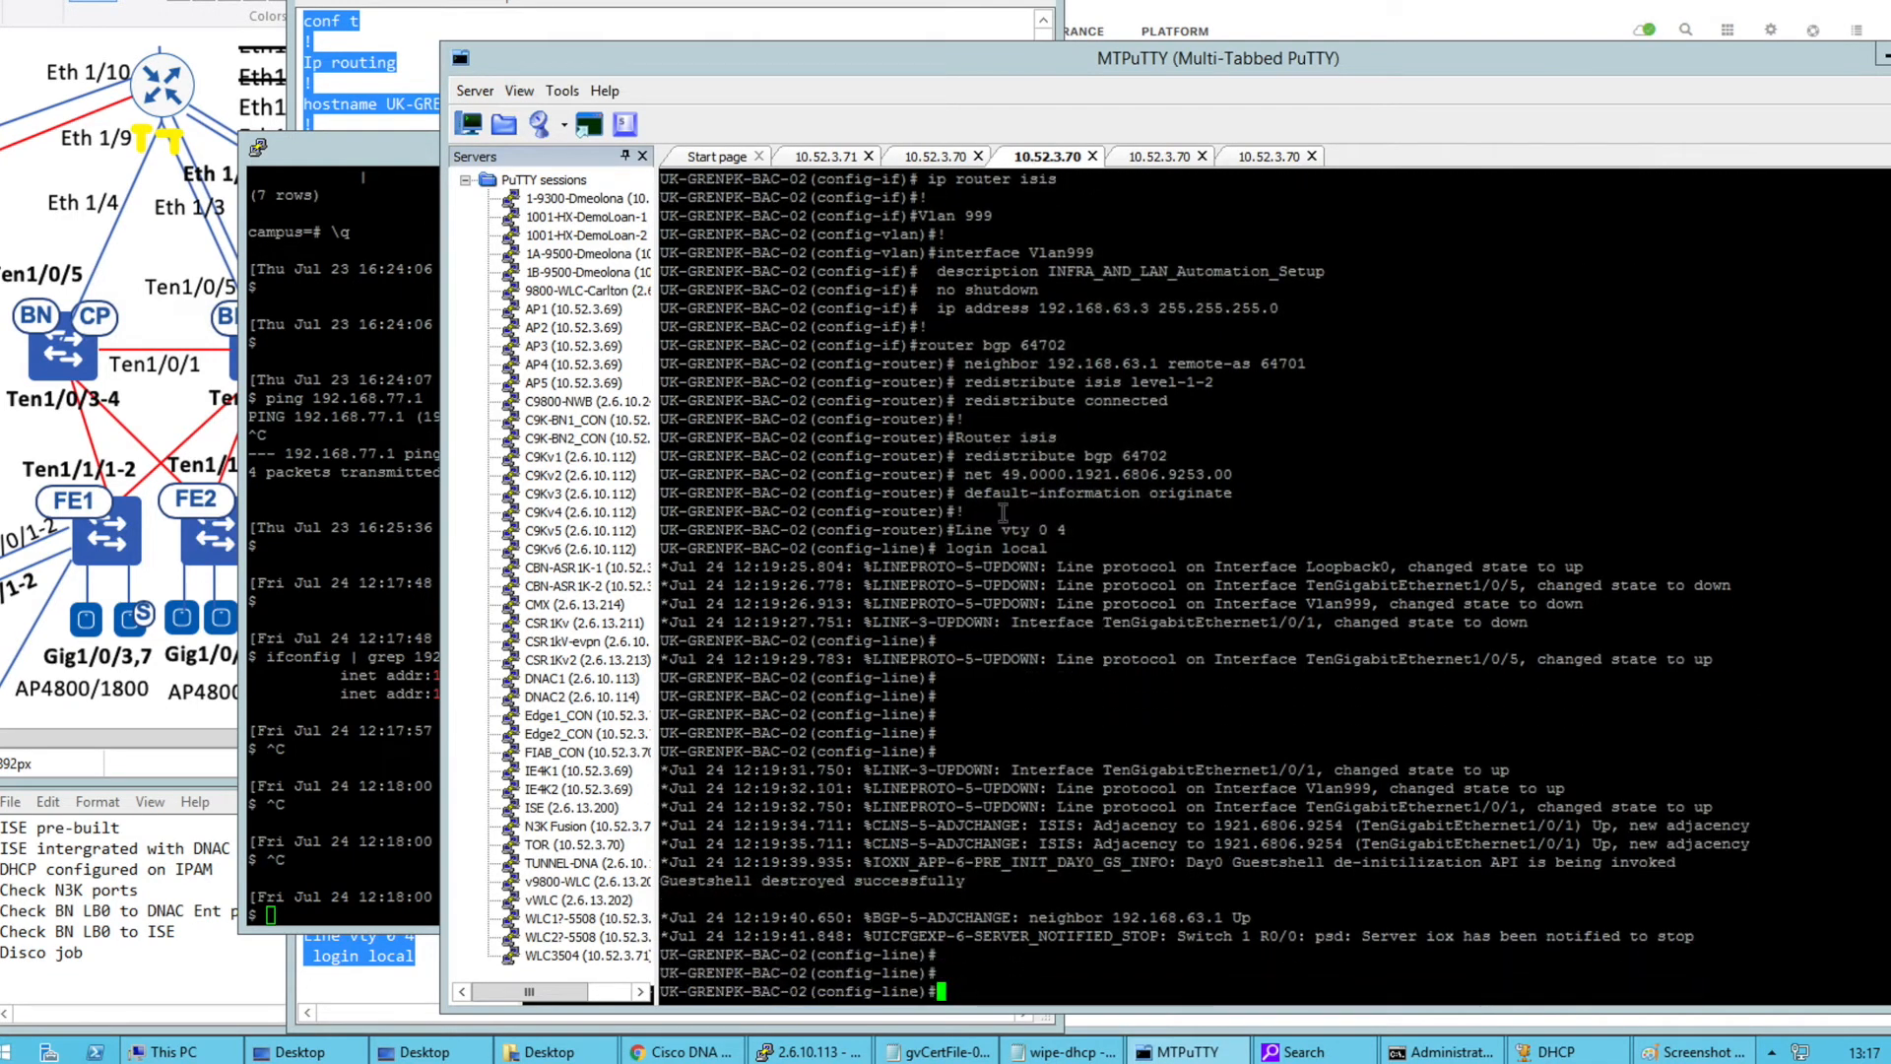
{"action": "type", "text": "end"}
{"action": "key", "text": "Return"}
{"action": "right_click", "coordinate": [1002, 512]}
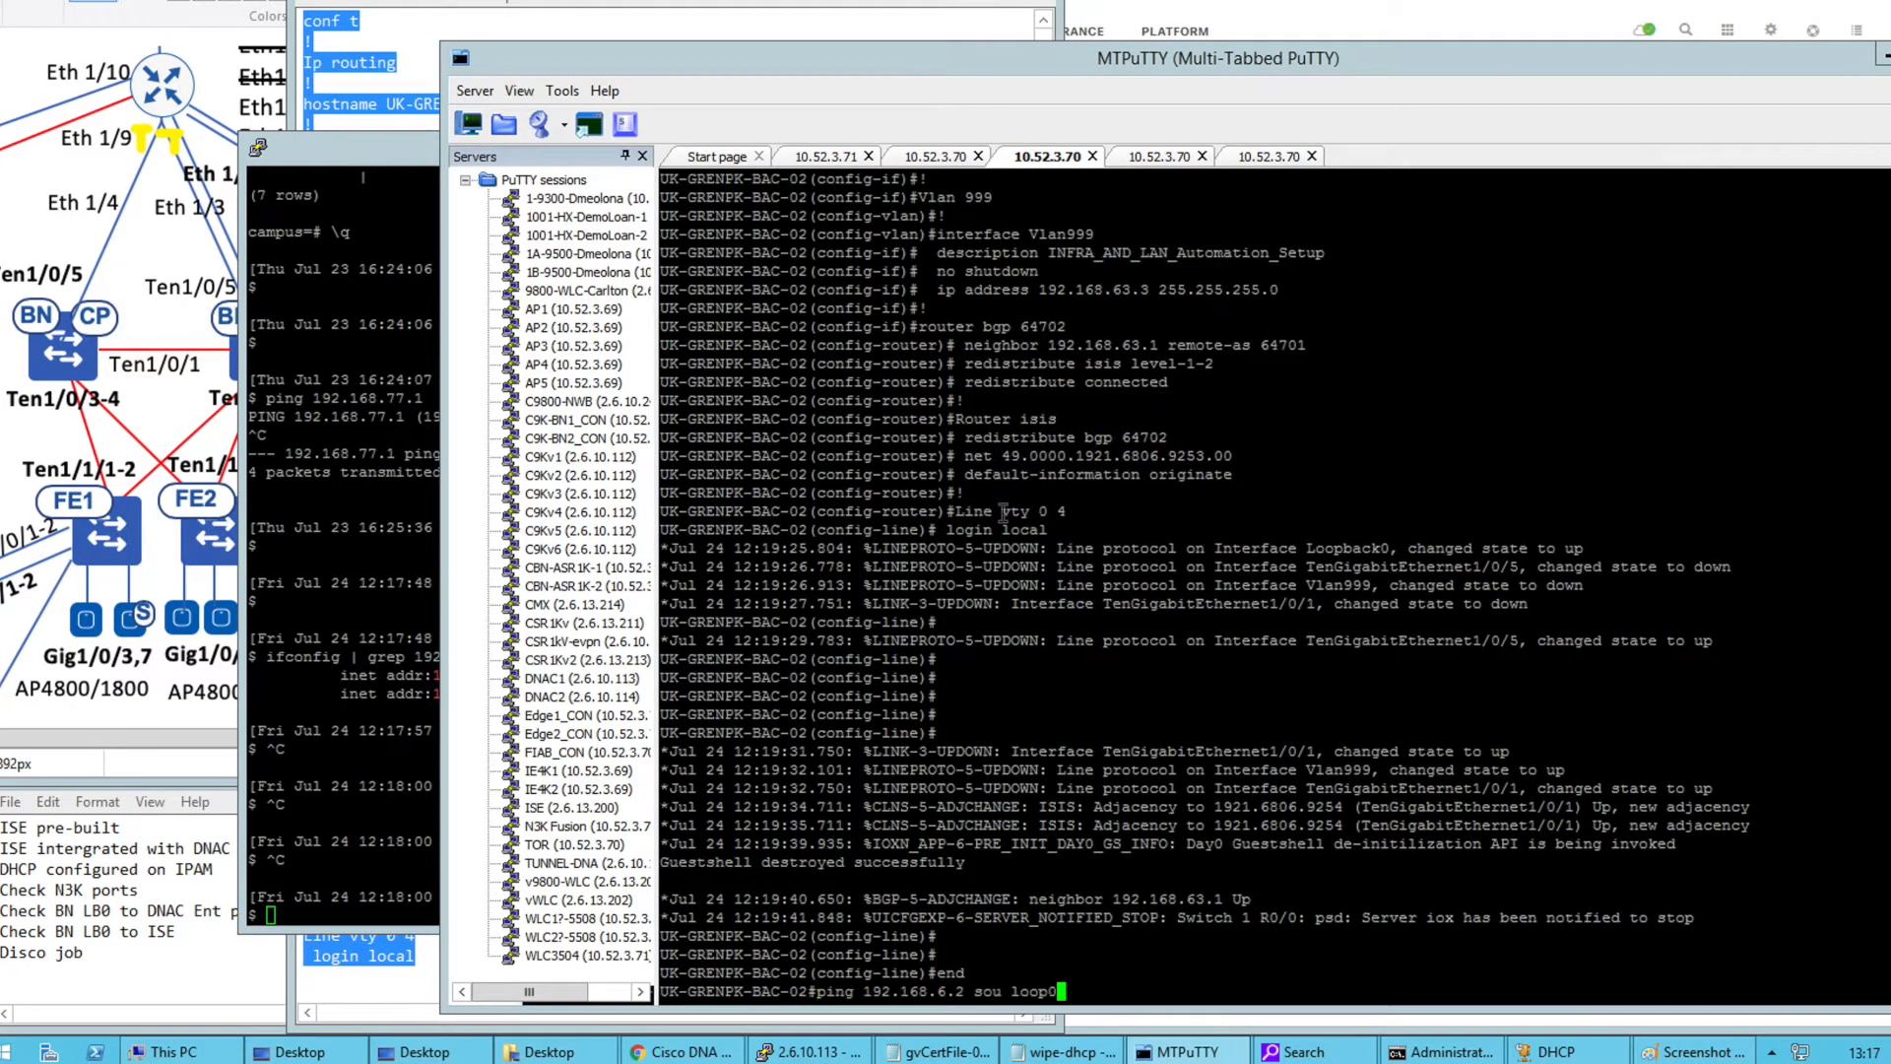
{"action": "key", "text": "Return"}
{"action": "key", "text": "Return"}
Run 'show ip cef 192.168.6.2 detail' on BAC-02 and highlight next hop 192.168.64.254
{"action": "type", "text": "ow ip cef"}
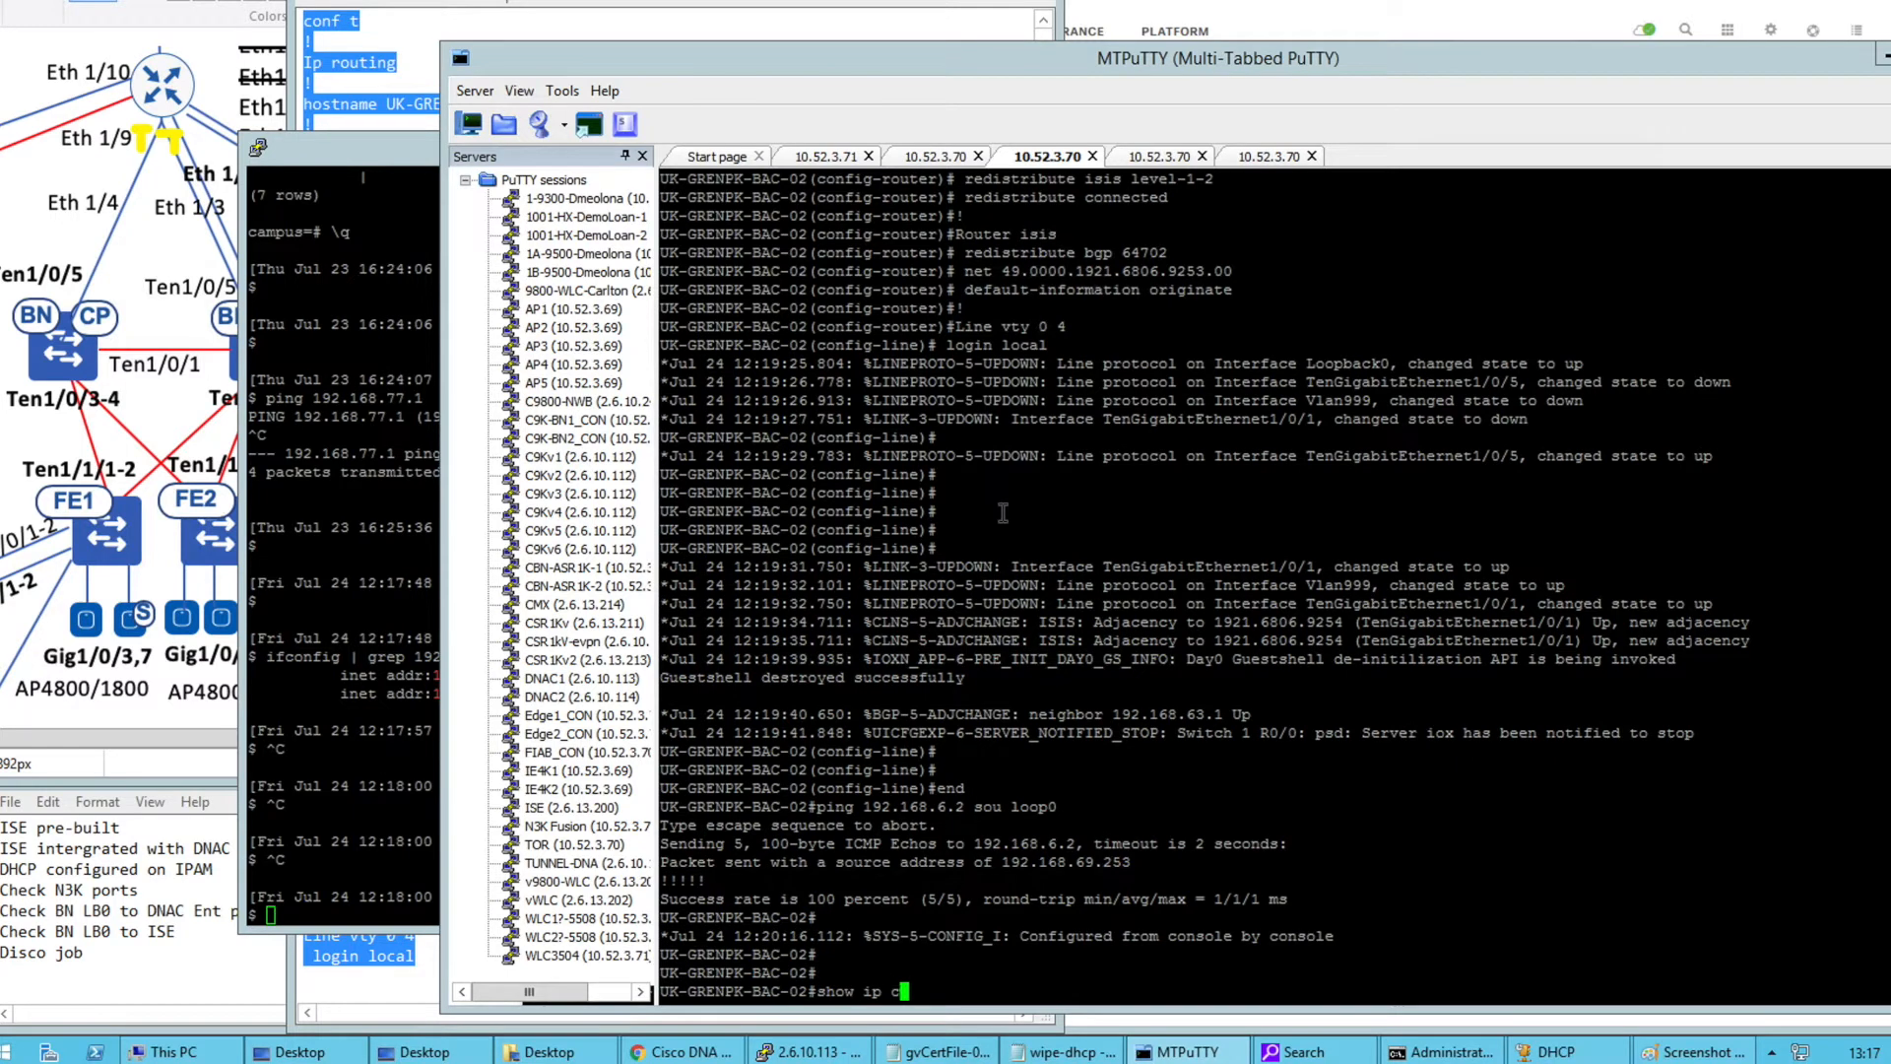
{"action": "left_click", "coordinate": [990, 842]}
{"action": "double_click", "coordinate": [990, 842]}
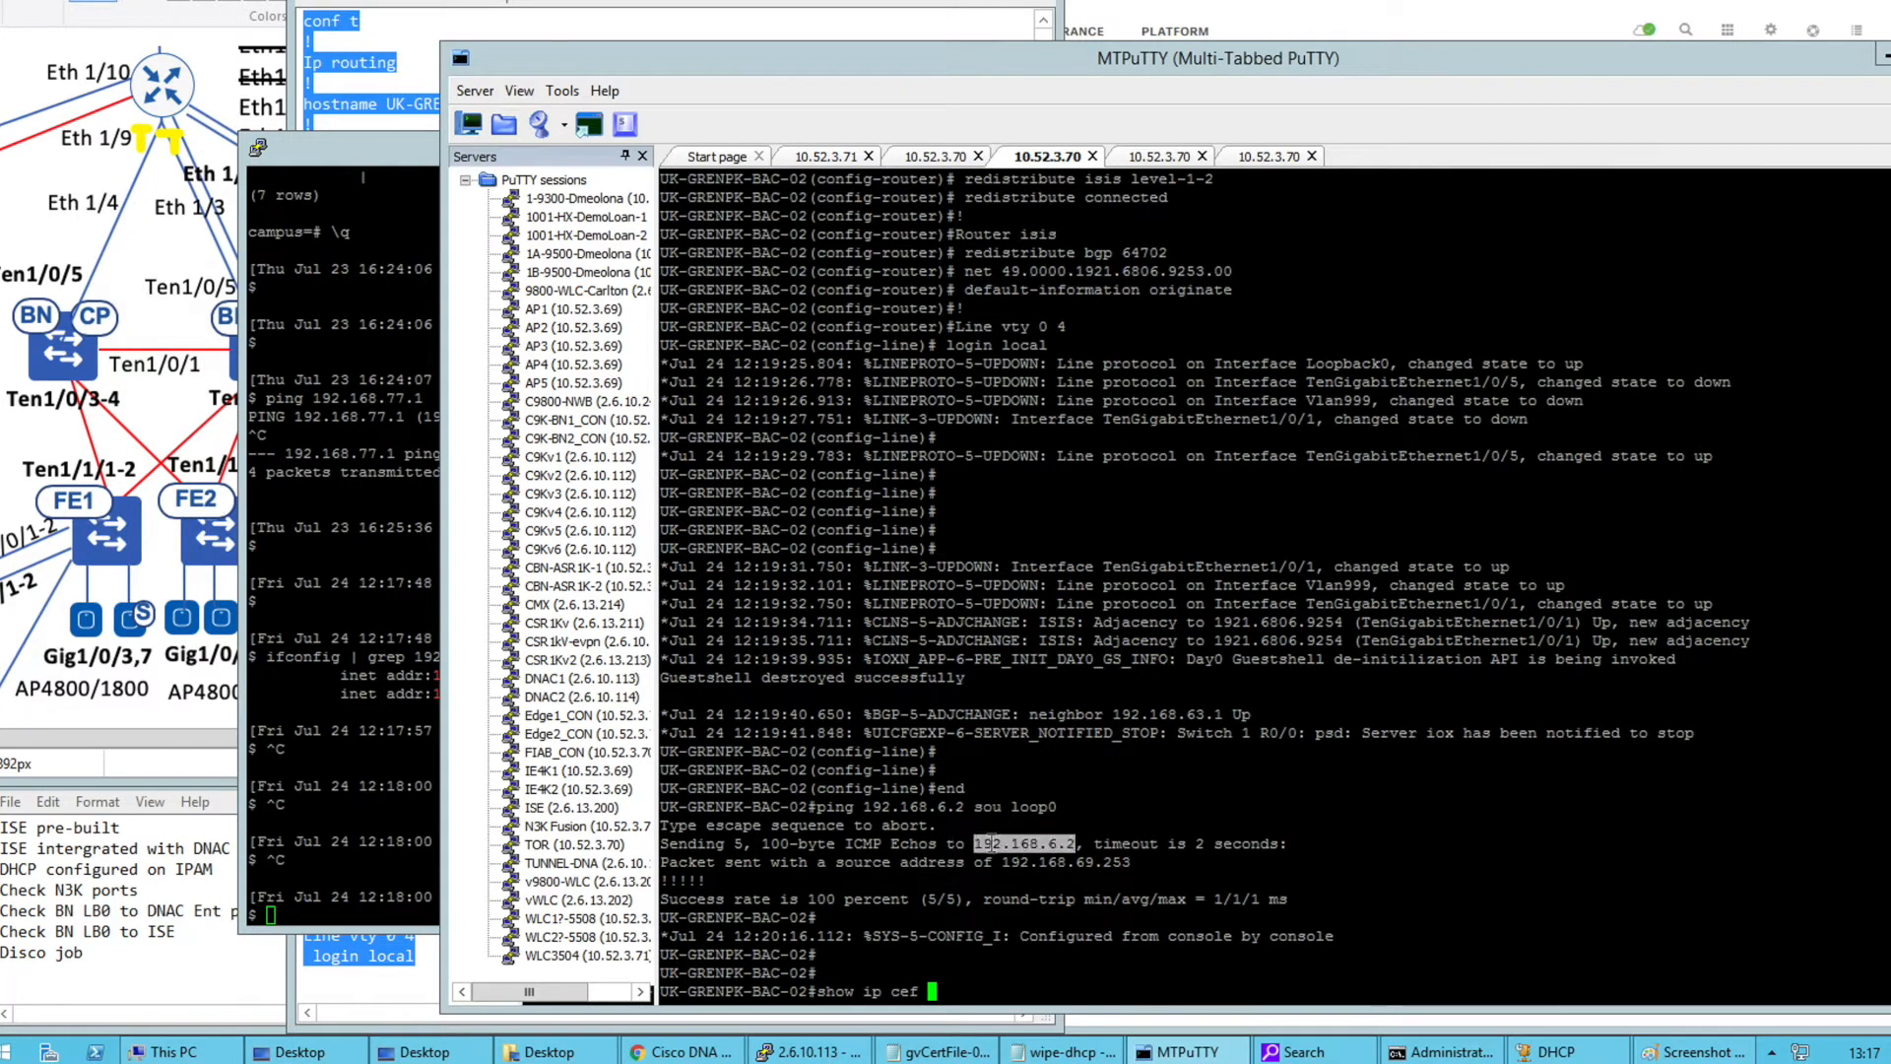
{"action": "right_click", "coordinate": [1045, 850]}
{"action": "type", "text": "de"}
{"action": "key", "text": "Tab"}
{"action": "key", "text": "Return"}
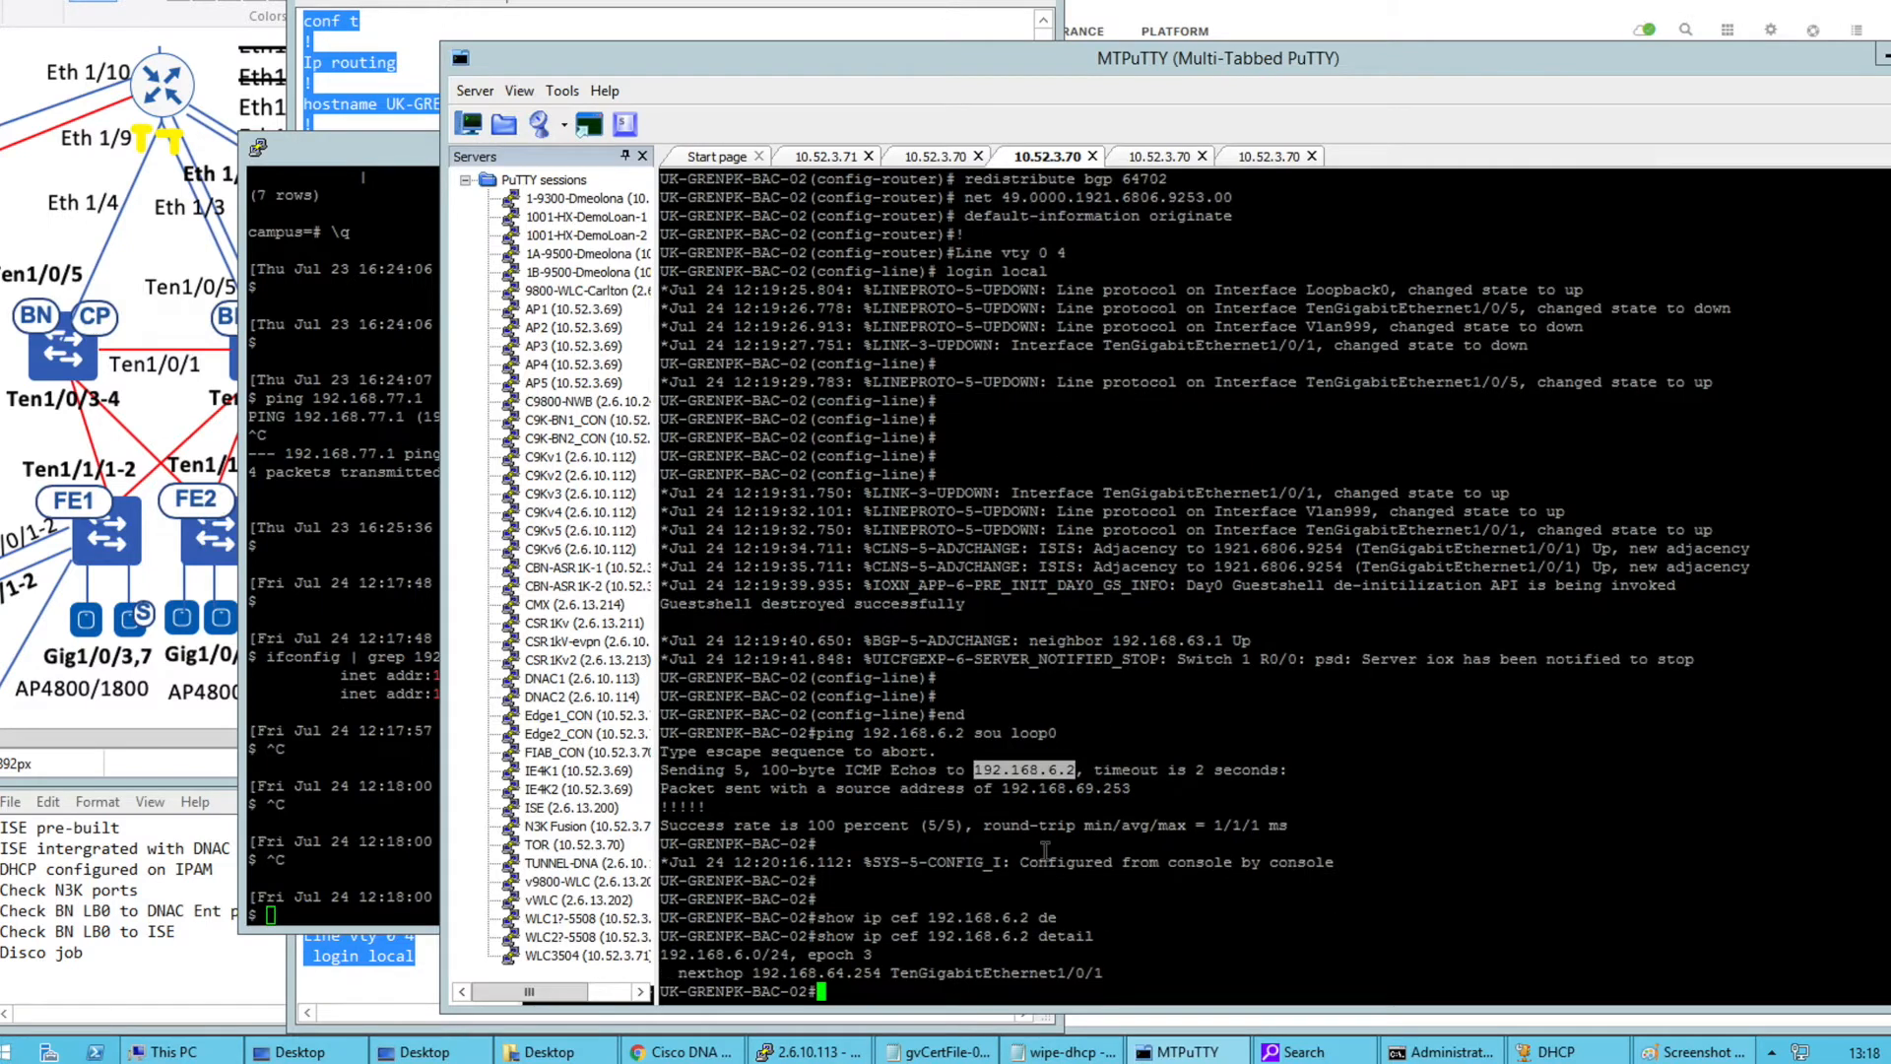
{"action": "key", "text": "Return"}
{"action": "key", "text": "Return"}
{"action": "key", "text": "Return"}
{"action": "left_click_drag", "start_coordinate": [661, 900], "coordinate": [880, 917]}
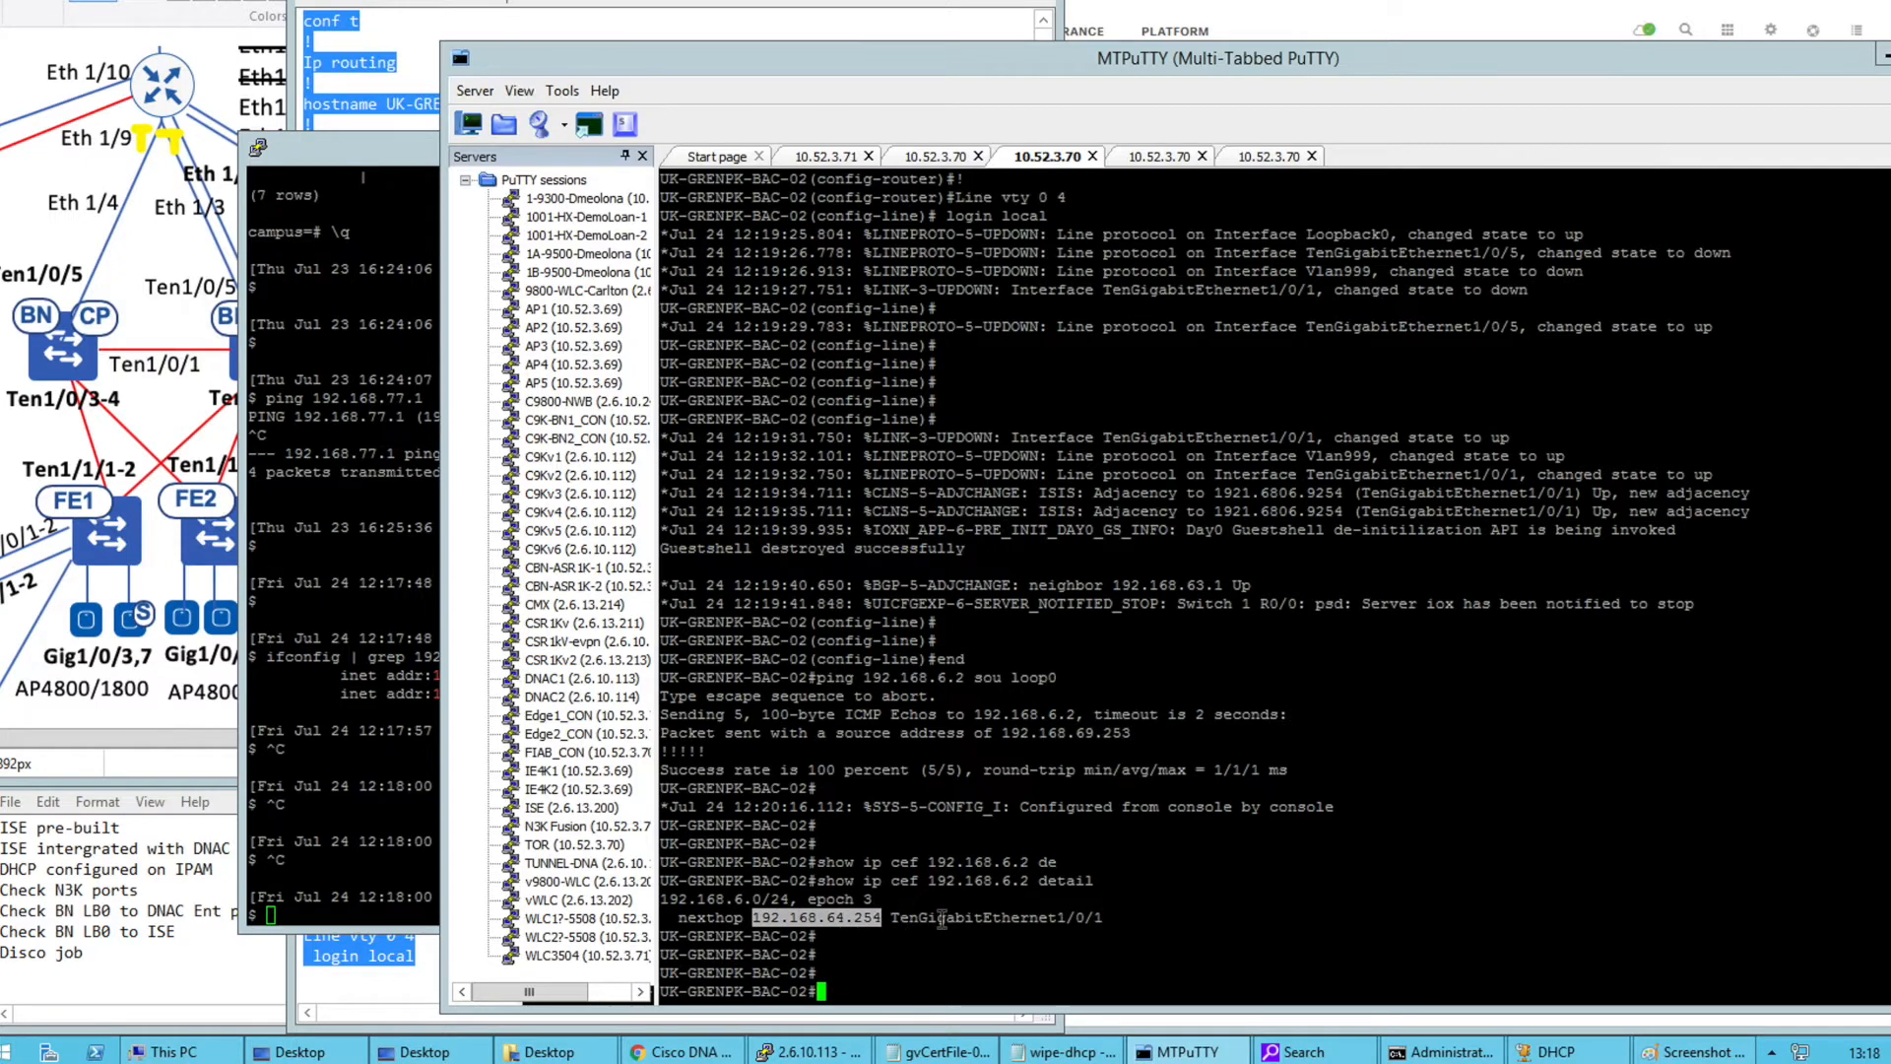
Mark the link between the two border switches and the path toward Ten1/0/5 on the diagram
{"action": "left_click", "coordinate": [197, 365]}
{"action": "mouse_move", "coordinate": [251, 346]}
{"action": "left_mouse_down"}
{"action": "mouse_move", "coordinate": [88, 346]}
{"action": "mouse_move", "coordinate": [146, 229]}
{"action": "left_mouse_up"}
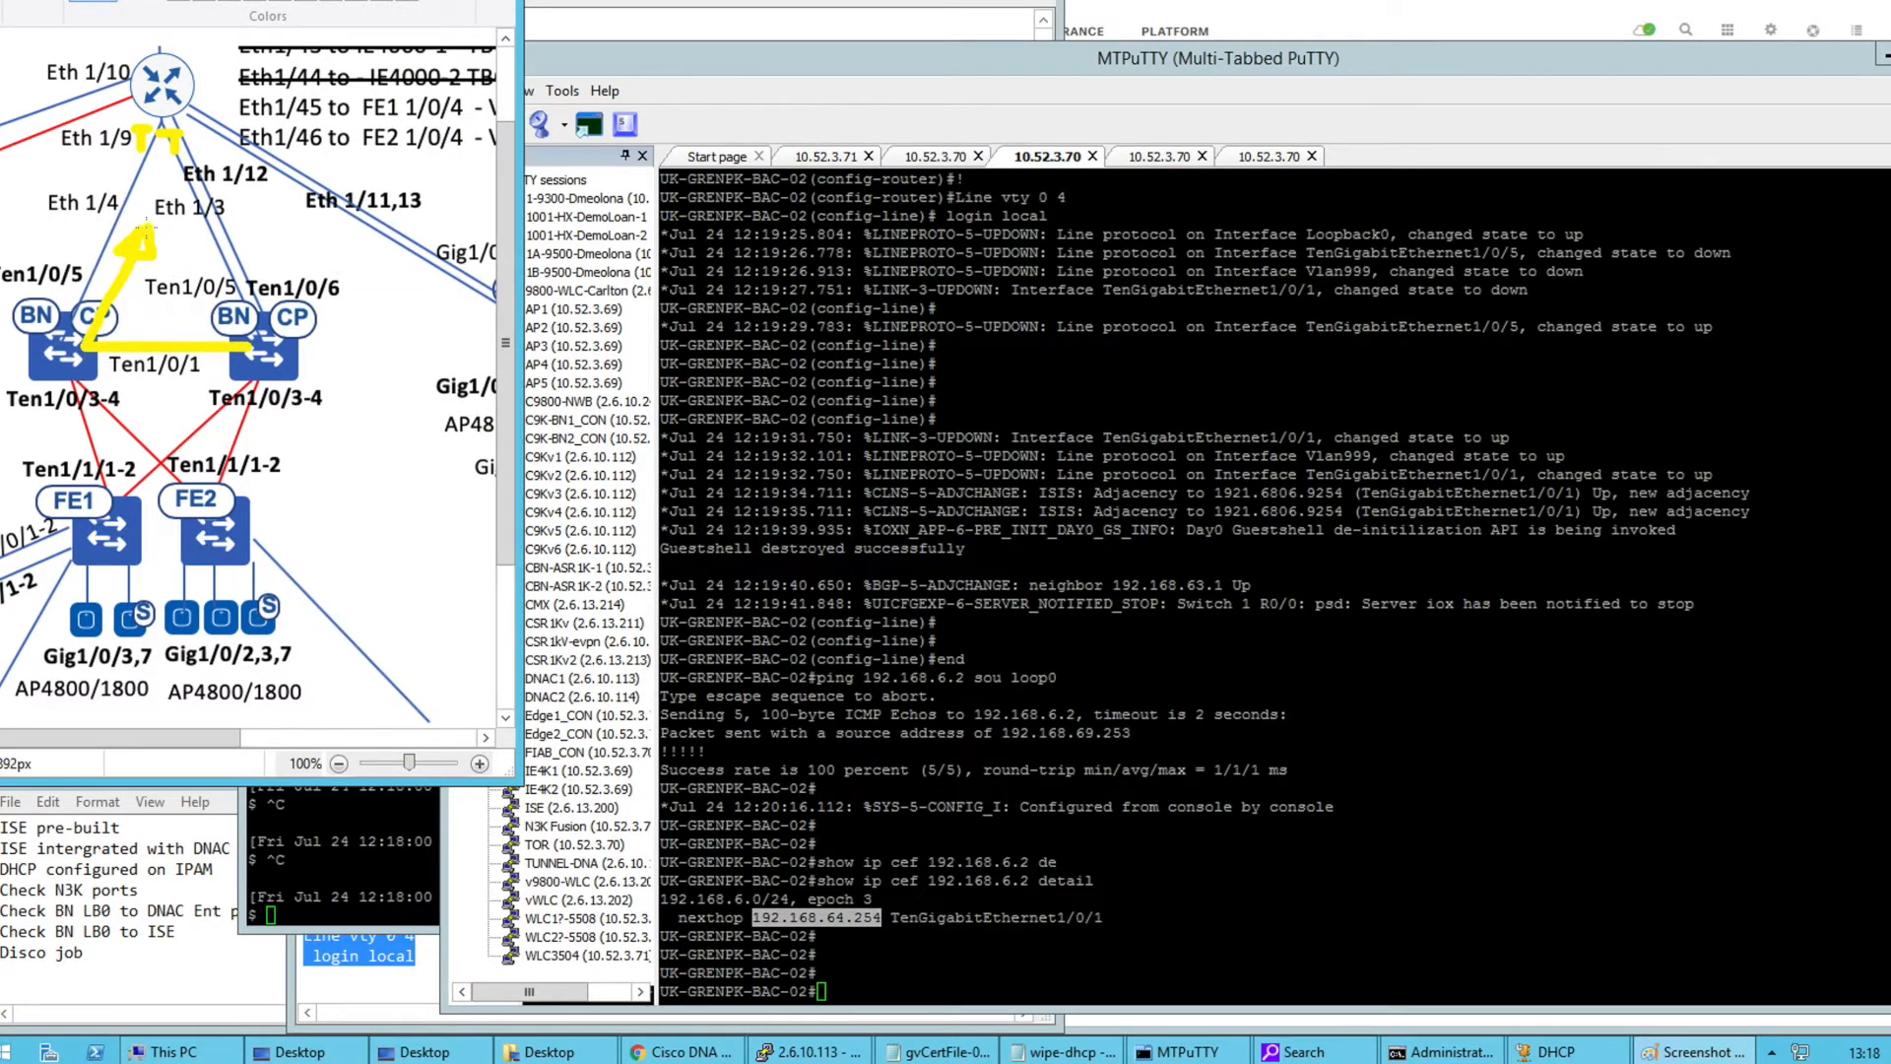
{"action": "left_click_drag", "start_coordinate": [237, 300], "coordinate": [207, 261]}
Run 'show ip bgp summary' and 'show ip route' on BAC-02, paging through the routes
{"action": "left_click", "coordinate": [820, 736]}
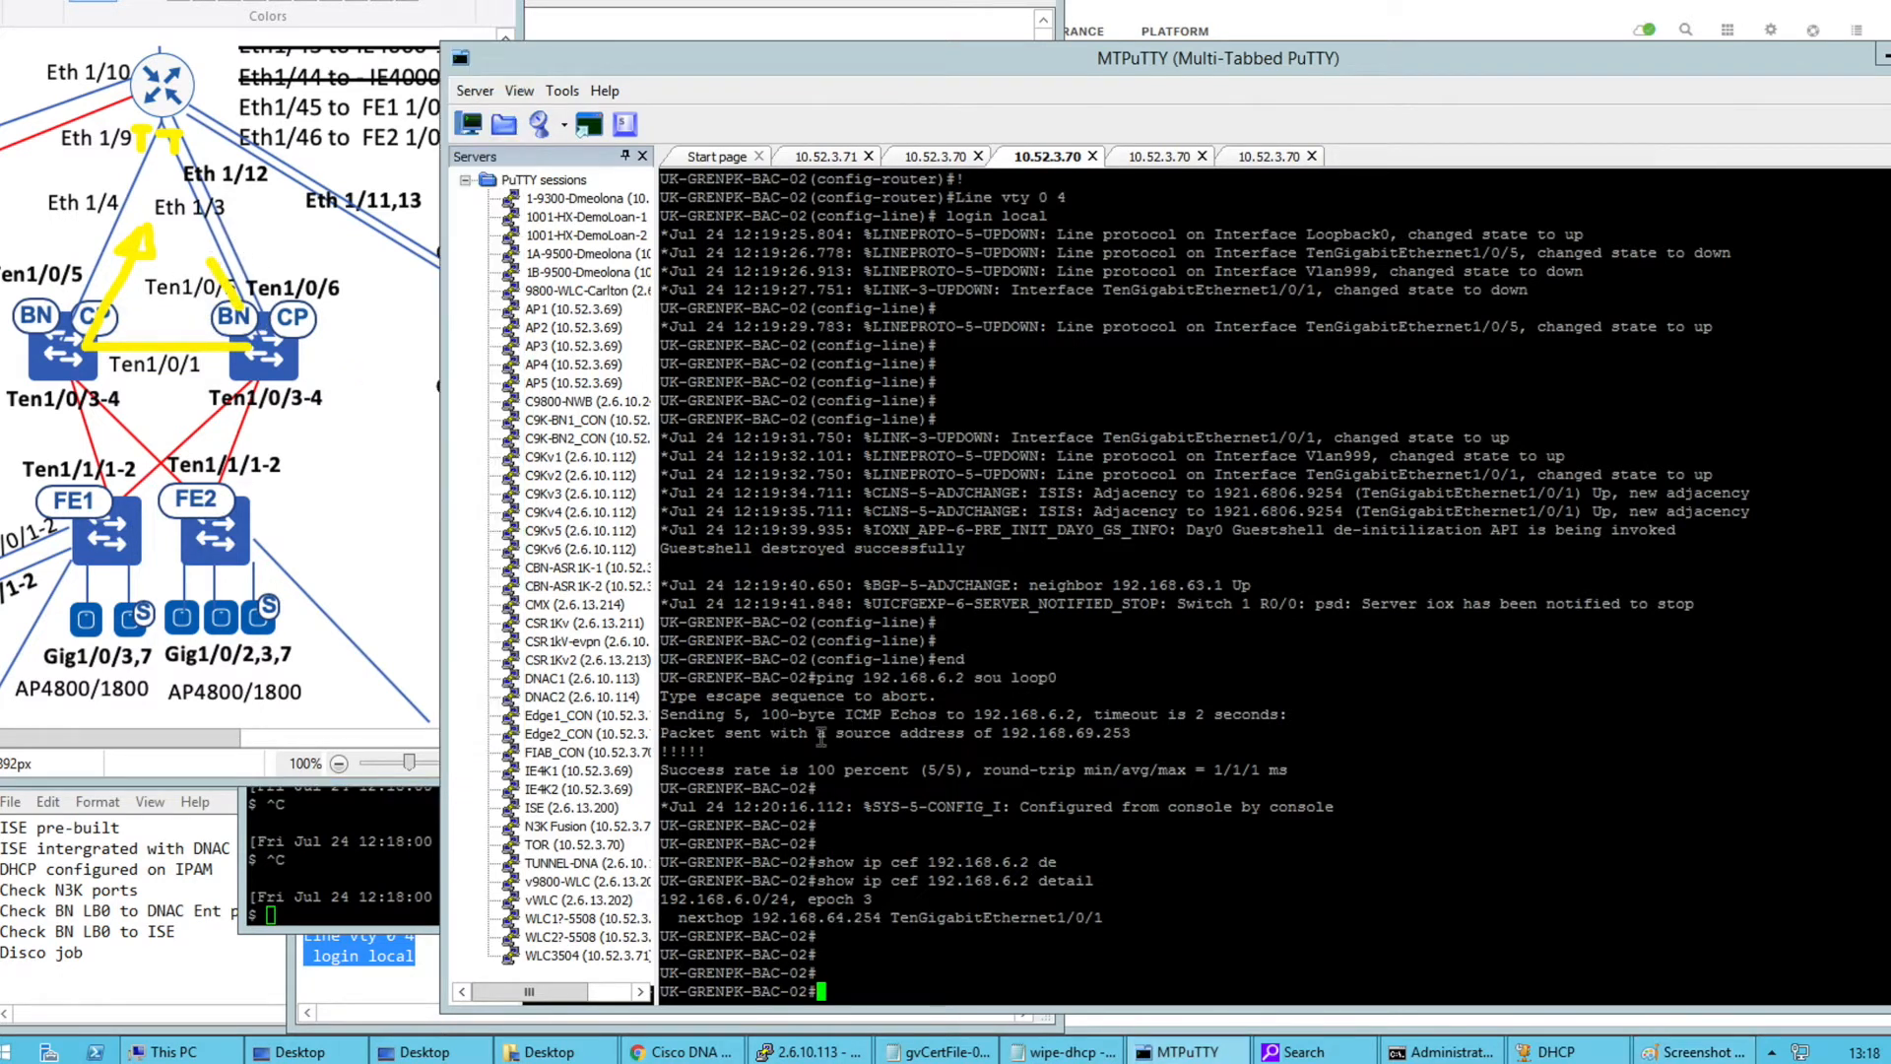
{"action": "type", "text": "show ip bgp summ"}
{"action": "key", "text": "Tab"}
{"action": "key", "text": "Return"}
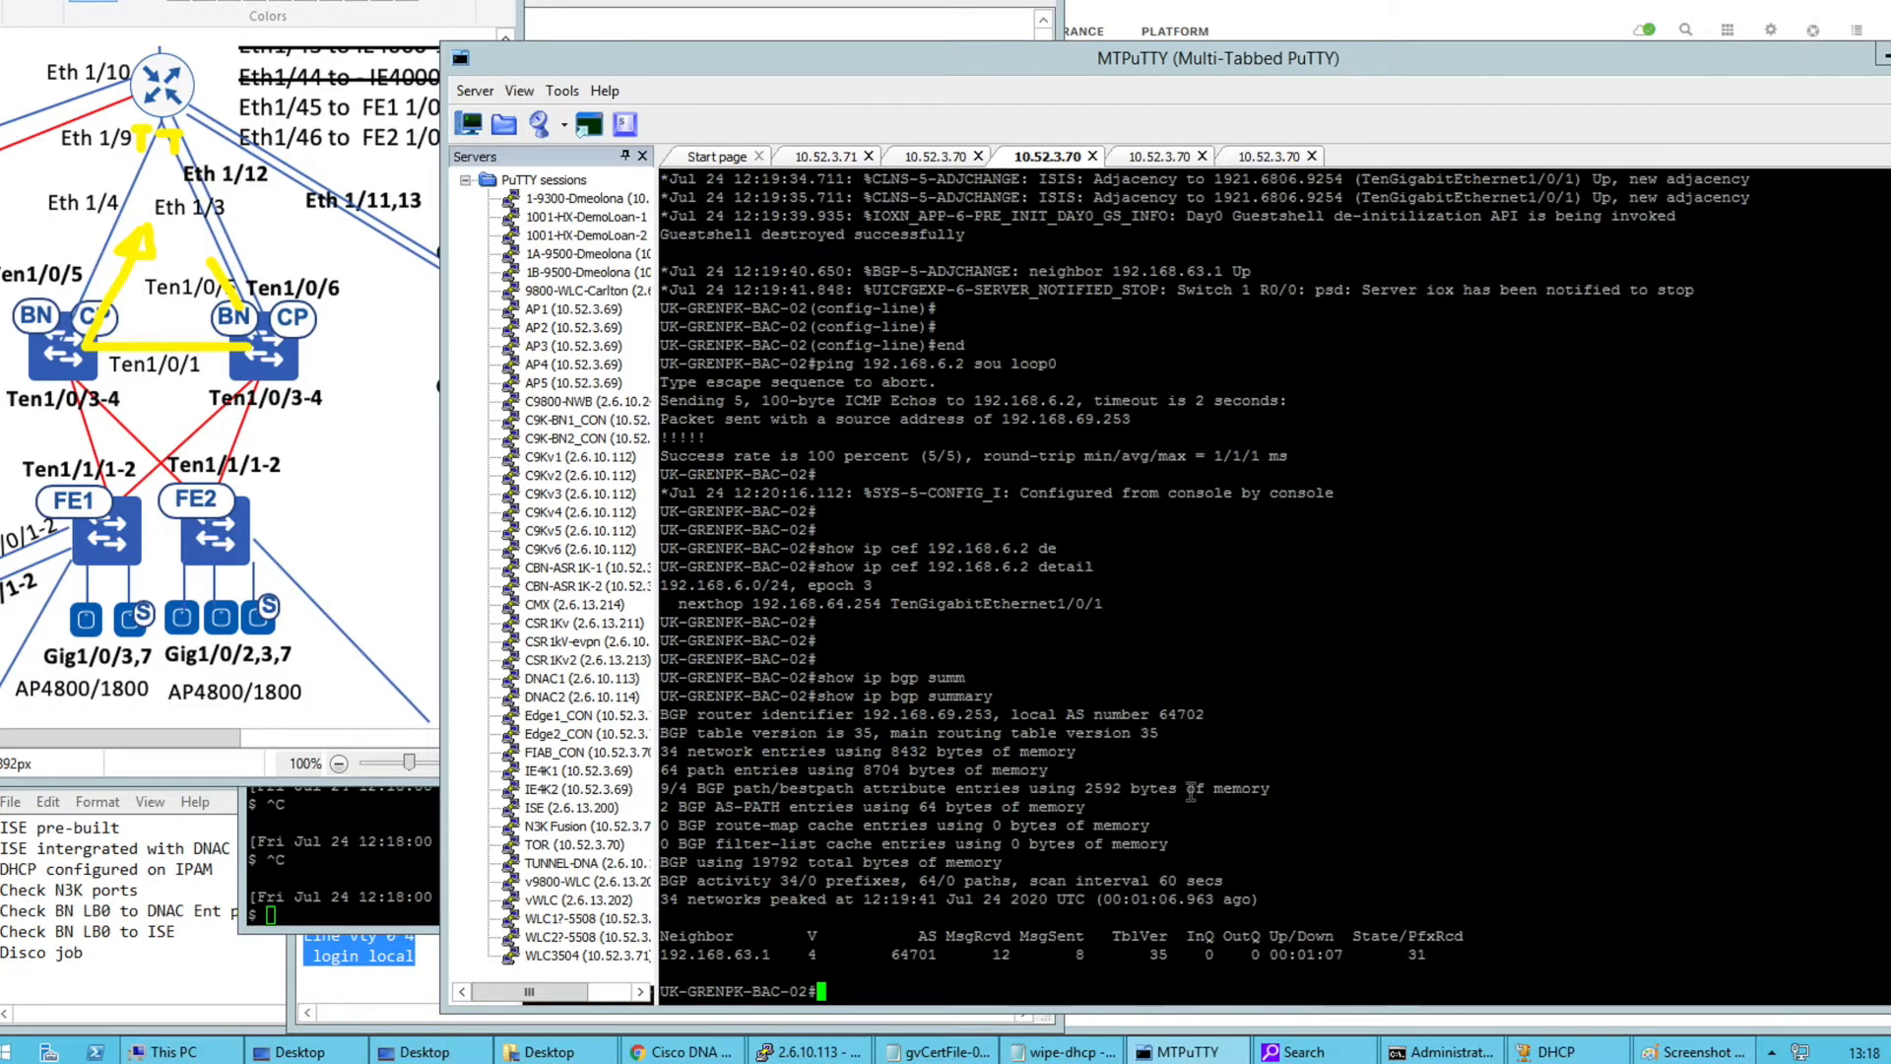
{"action": "type", "text": "show ip rou"}
{"action": "key", "text": "Tab"}
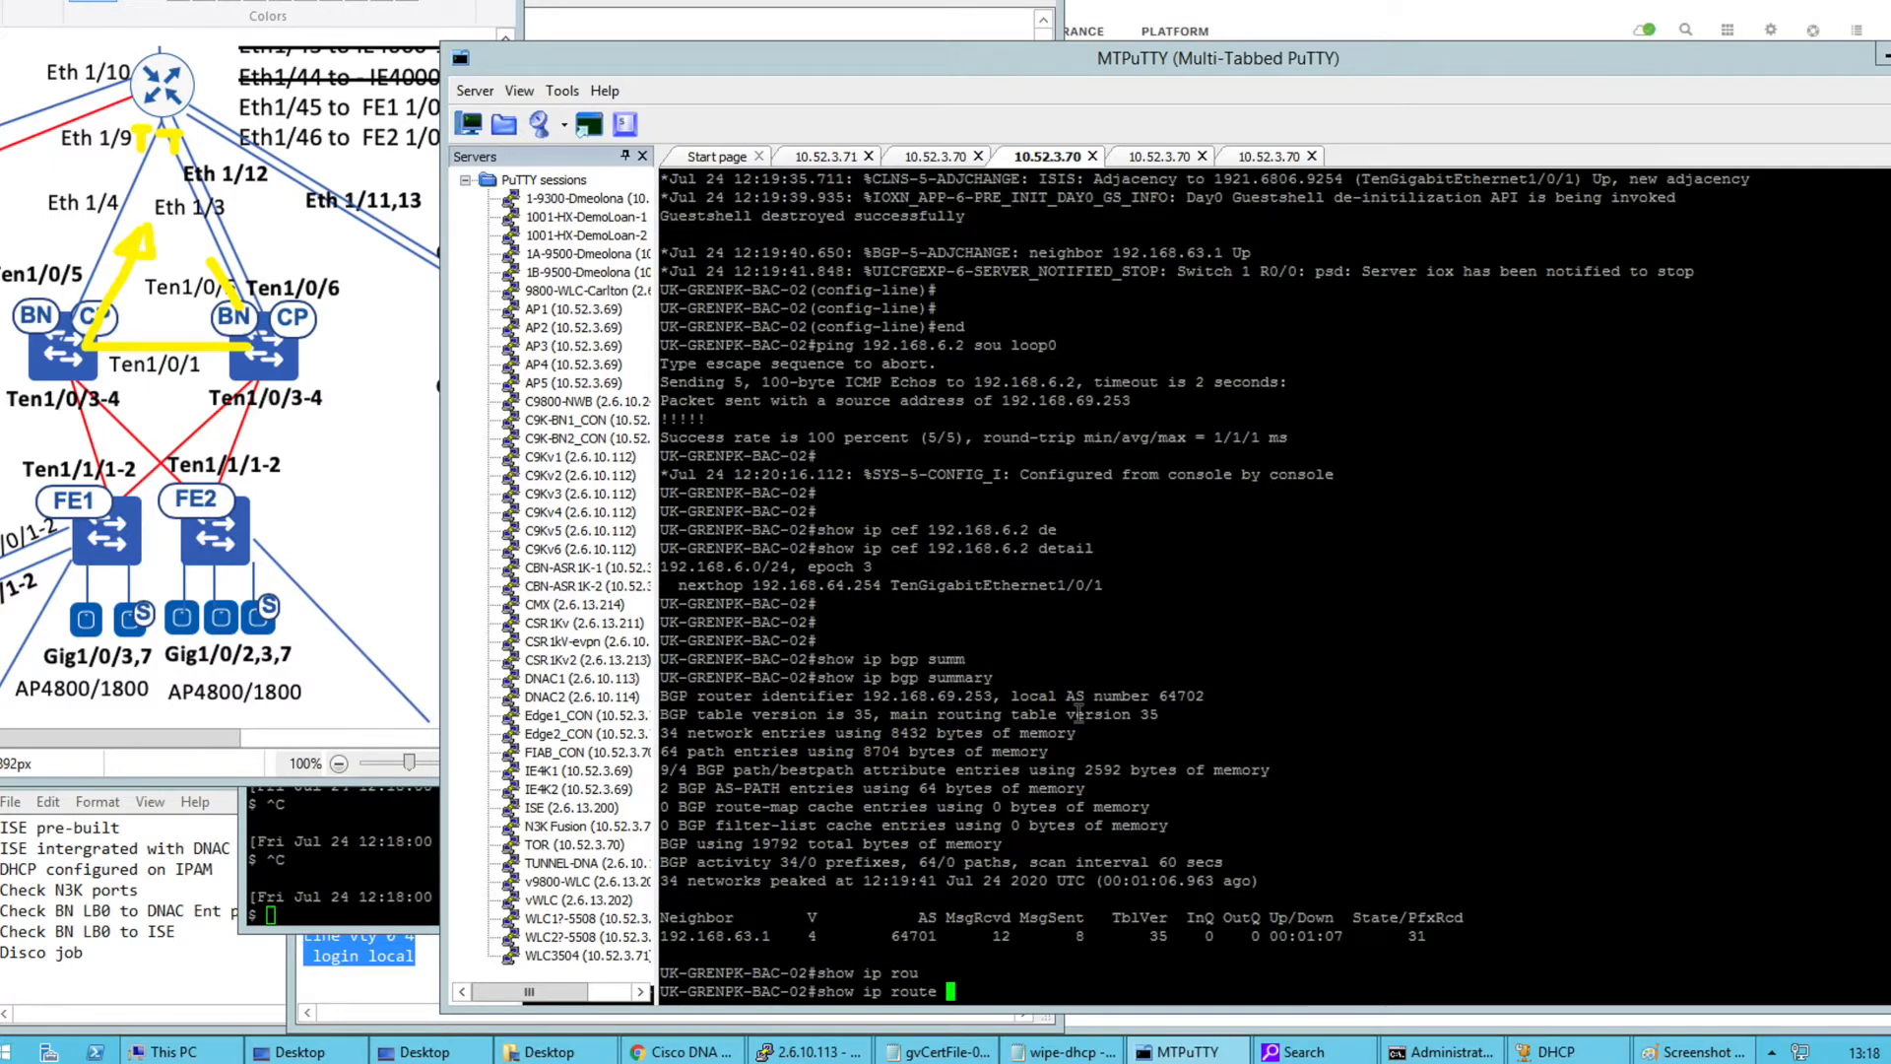
{"action": "key", "text": "Return"}
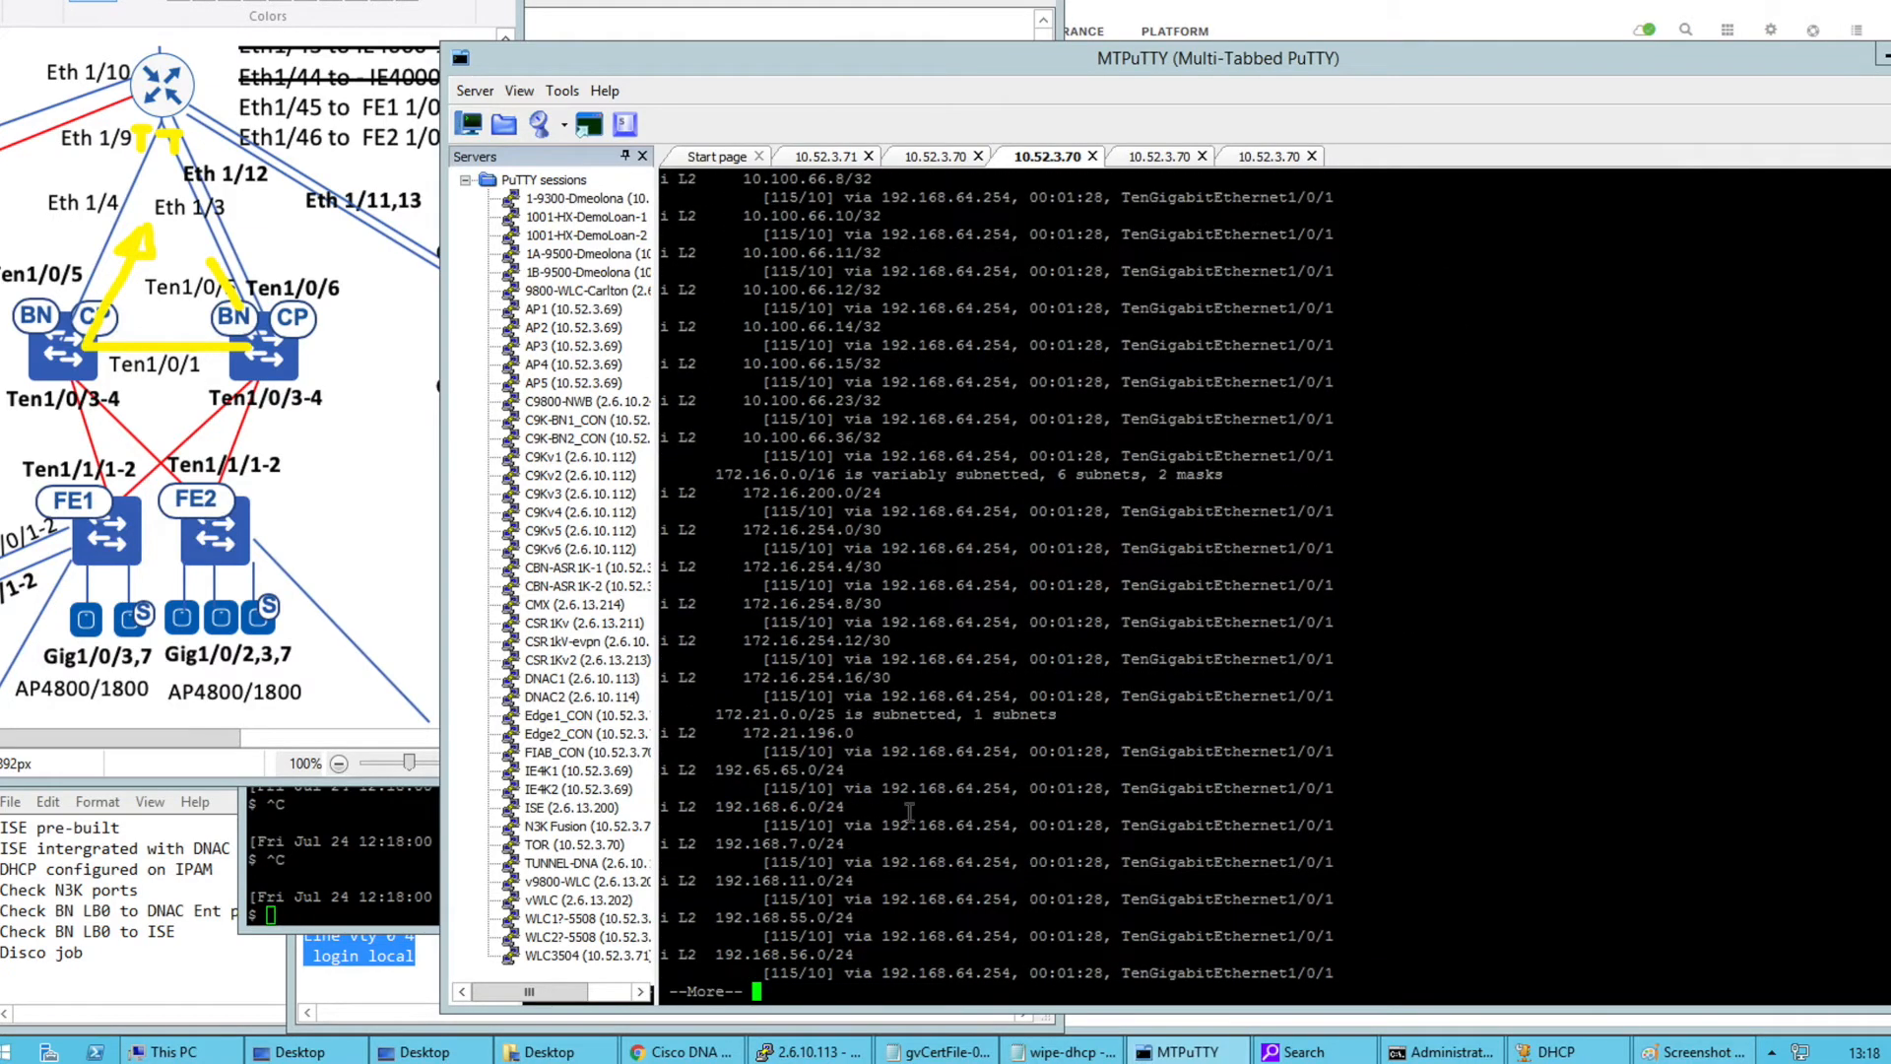
{"action": "key", "text": "Return"}
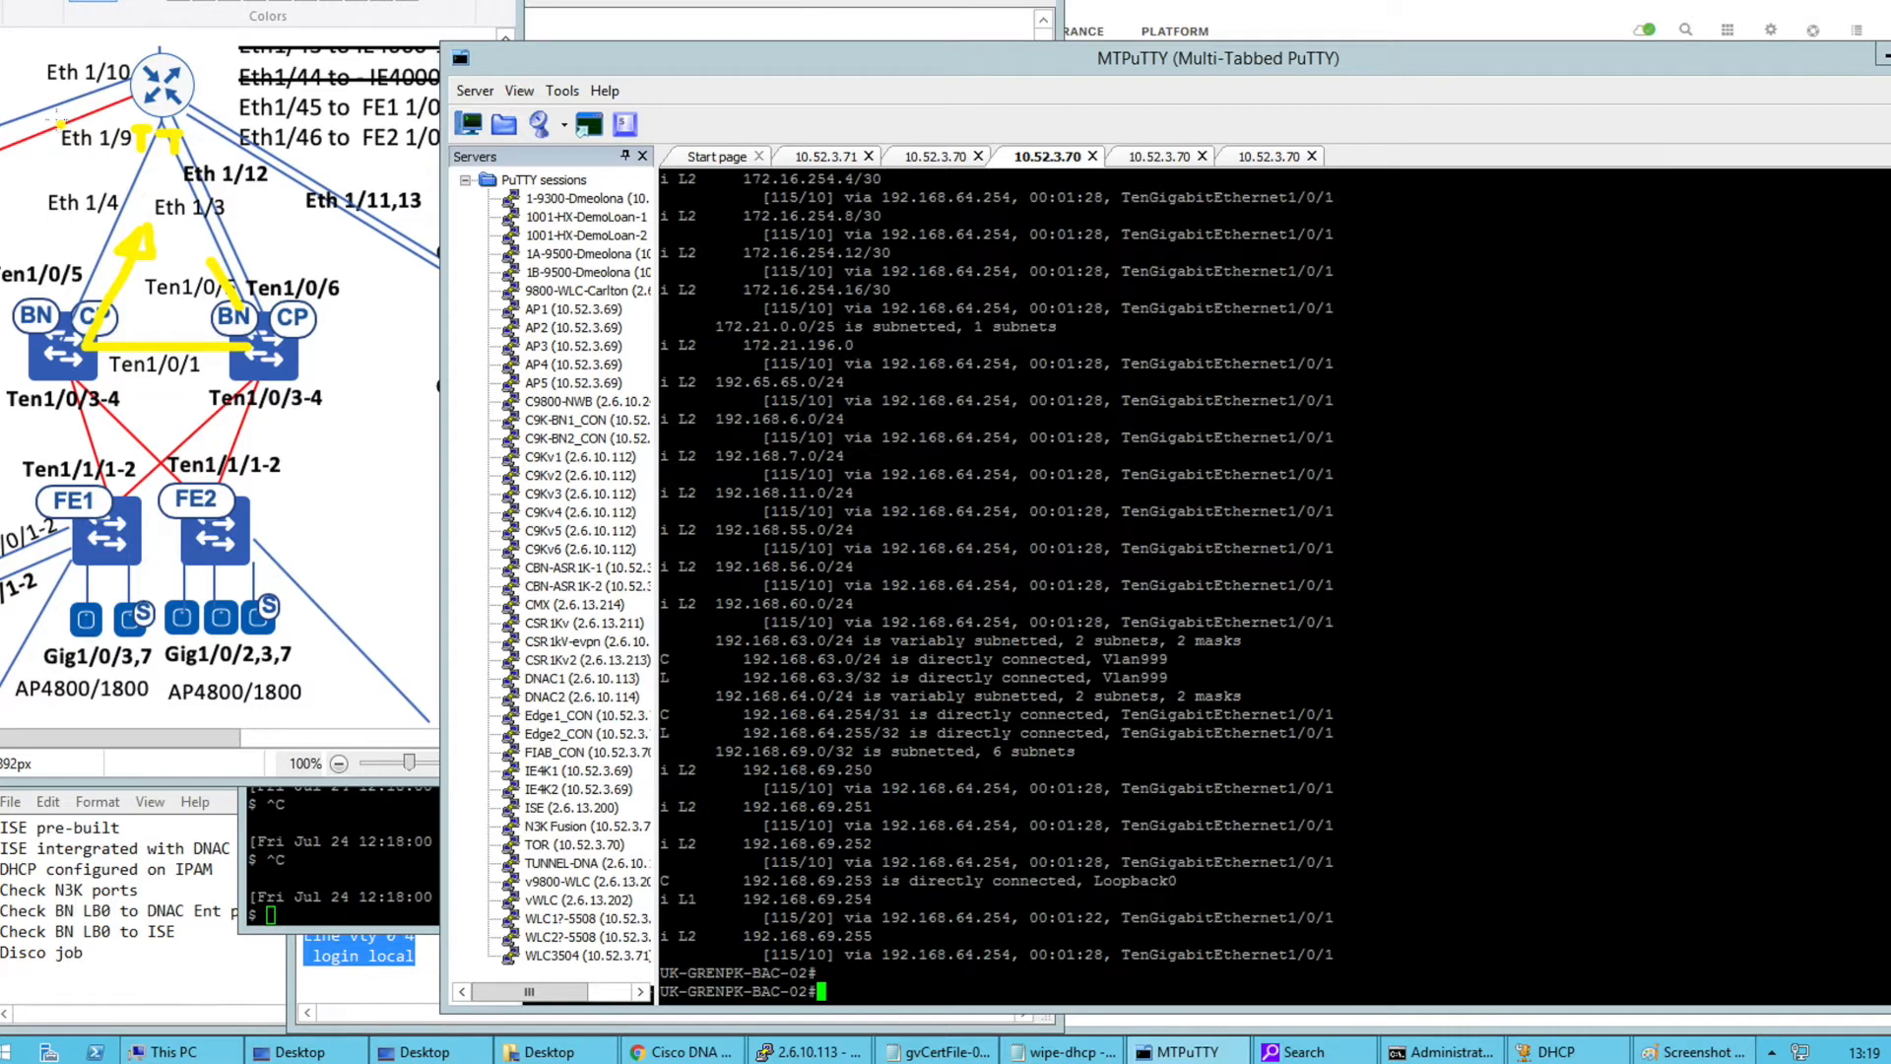
{"action": "mouse_move", "coordinate": [34, 110]}
{"action": "left_mouse_down"}
{"action": "mouse_move", "coordinate": [49, 146]}
{"action": "mouse_move", "coordinate": [29, 153]}
{"action": "mouse_move", "coordinate": [126, 86]}
{"action": "mouse_move", "coordinate": [40, 325]}
{"action": "mouse_move", "coordinate": [29, 279]}
{"action": "mouse_move", "coordinate": [14, 376]}
{"action": "left_mouse_up"}
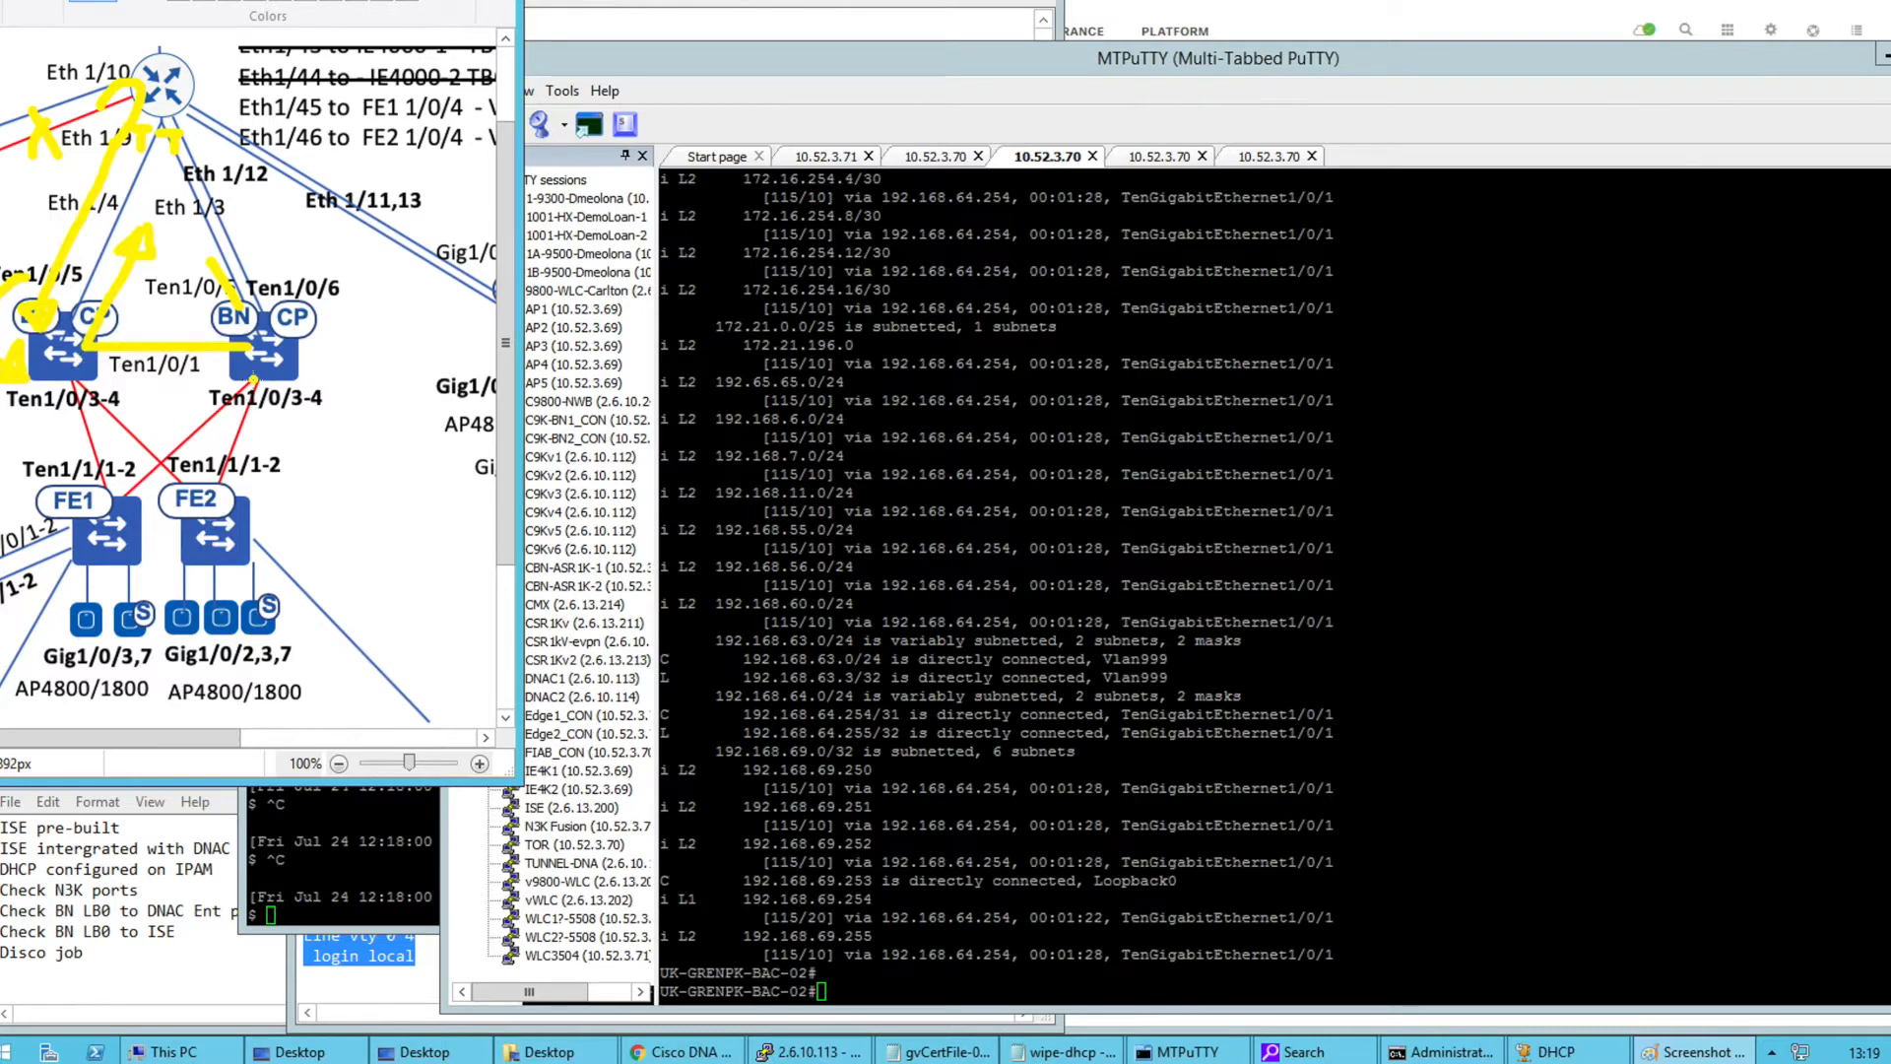
Draw a yellow question mark by Ten1/0/3-4 and handwrite BGP and ISIS beside Ten1/0/6
{"action": "mouse_move", "coordinate": [308, 366]}
{"action": "left_mouse_down"}
{"action": "mouse_move", "coordinate": [339, 376]}
{"action": "mouse_move", "coordinate": [329, 404]}
{"action": "left_mouse_up"}
{"action": "left_click", "coordinate": [329, 424]}
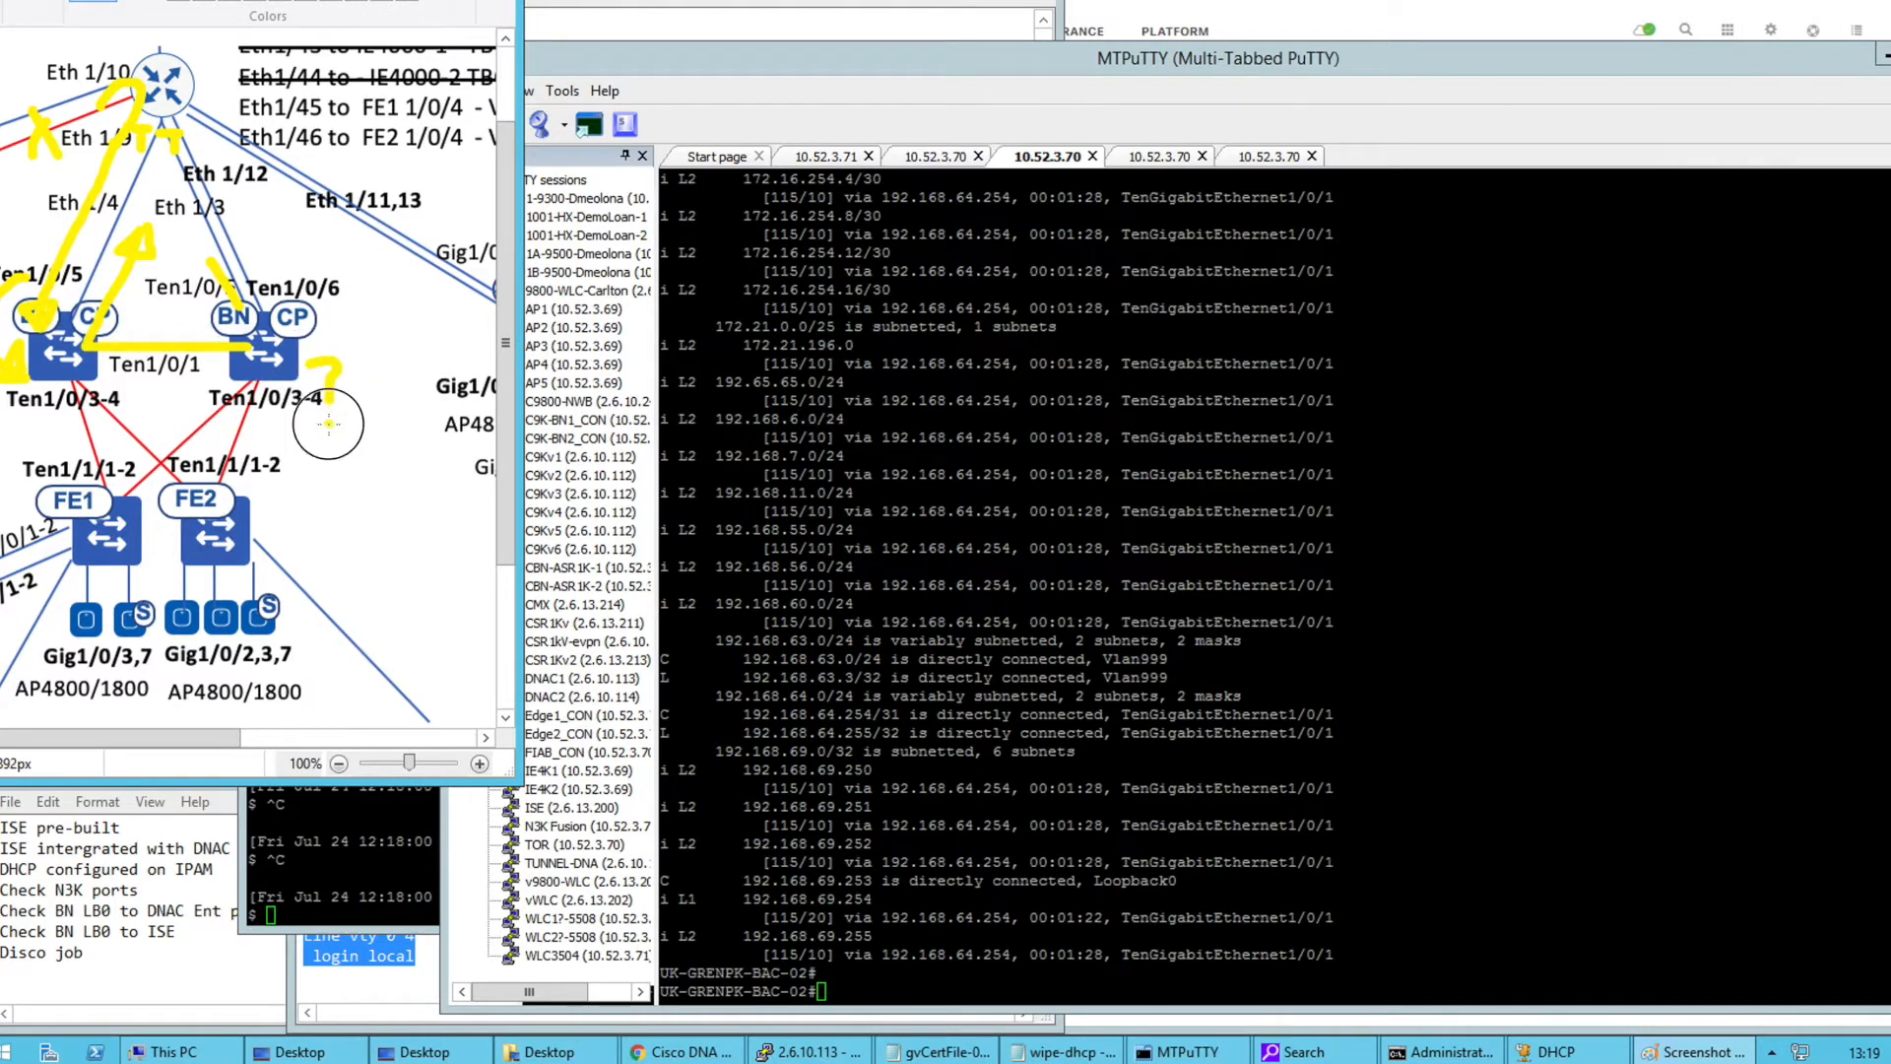
{"action": "mouse_move", "coordinate": [352, 315]}
{"action": "left_mouse_down"}
{"action": "mouse_move", "coordinate": [358, 280]}
{"action": "mouse_move", "coordinate": [372, 308]}
{"action": "mouse_move", "coordinate": [408, 299]}
{"action": "mouse_move", "coordinate": [432, 320]}
{"action": "mouse_move", "coordinate": [446, 282]}
{"action": "mouse_move", "coordinate": [436, 303]}
{"action": "left_mouse_up"}
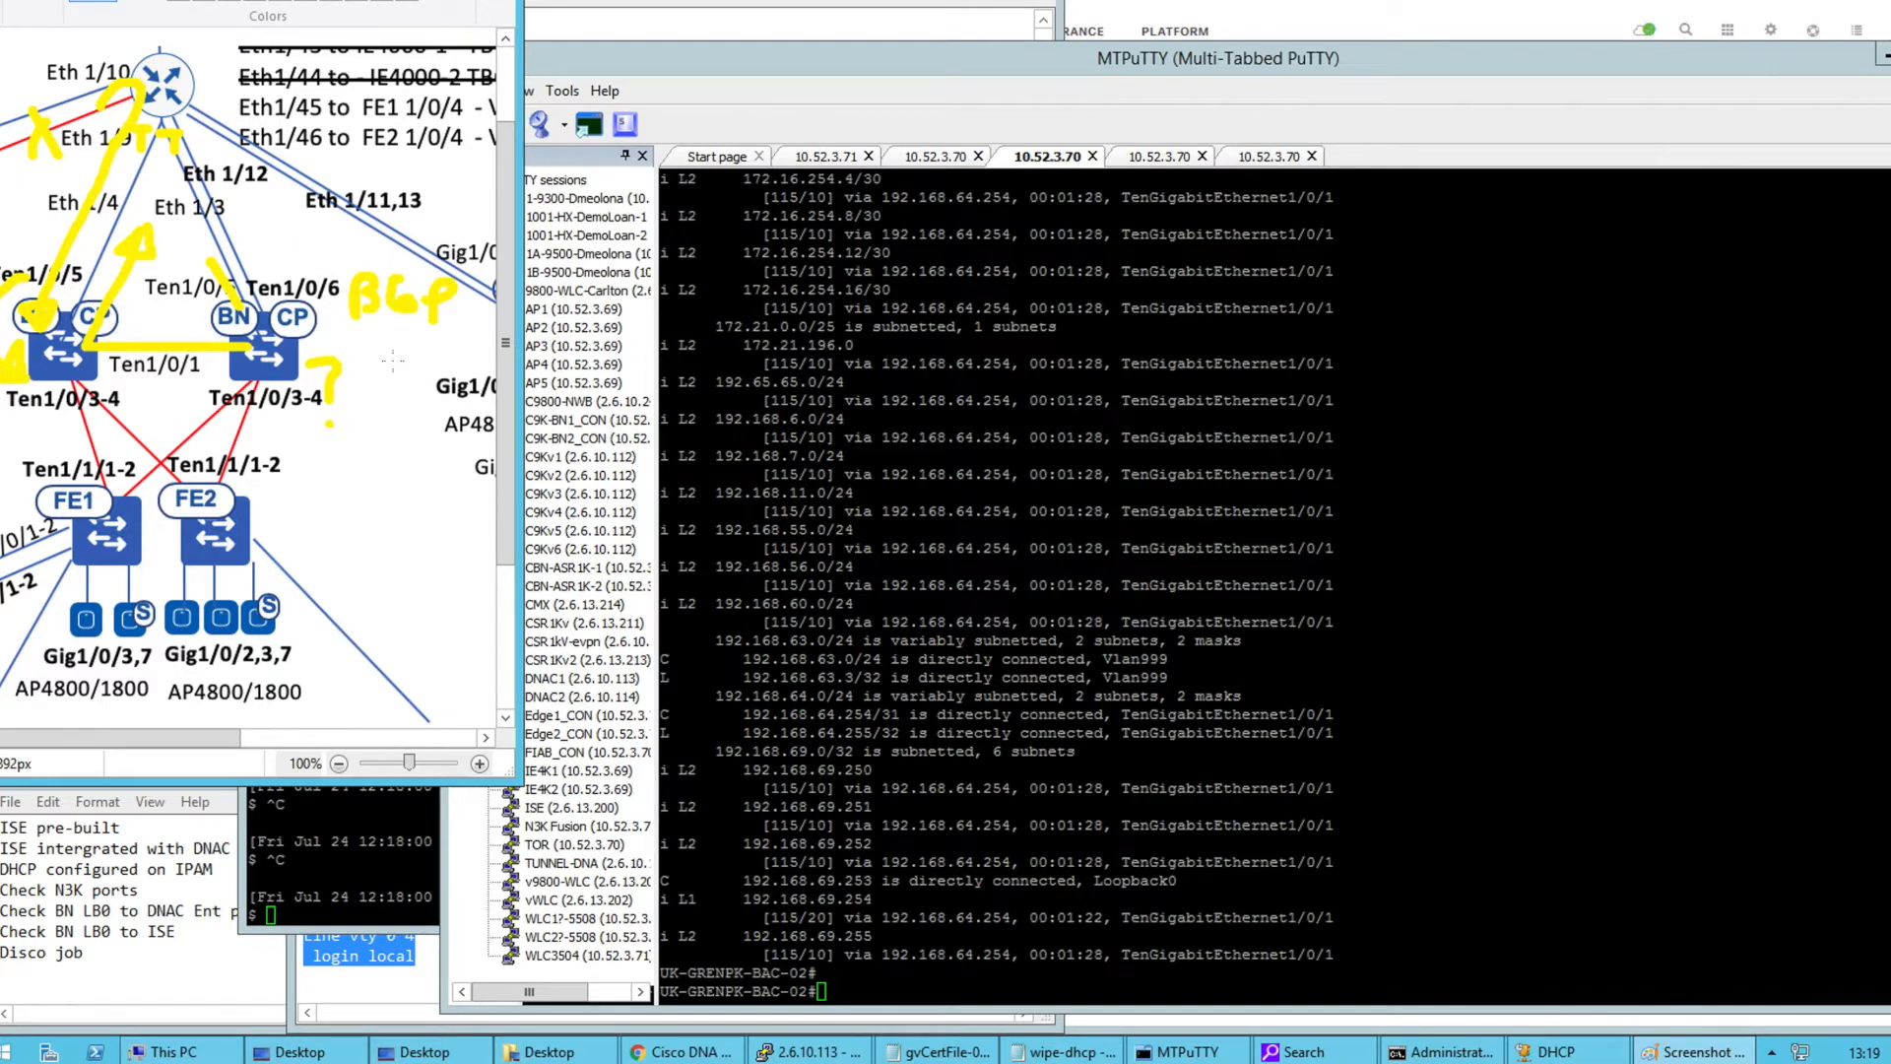
{"action": "mouse_move", "coordinate": [381, 361]}
{"action": "left_mouse_down"}
{"action": "mouse_move", "coordinate": [379, 393]}
{"action": "mouse_move", "coordinate": [398, 372]}
{"action": "mouse_move", "coordinate": [398, 396]}
{"action": "mouse_move", "coordinate": [449, 372]}
{"action": "mouse_move", "coordinate": [456, 399]}
{"action": "left_mouse_up"}
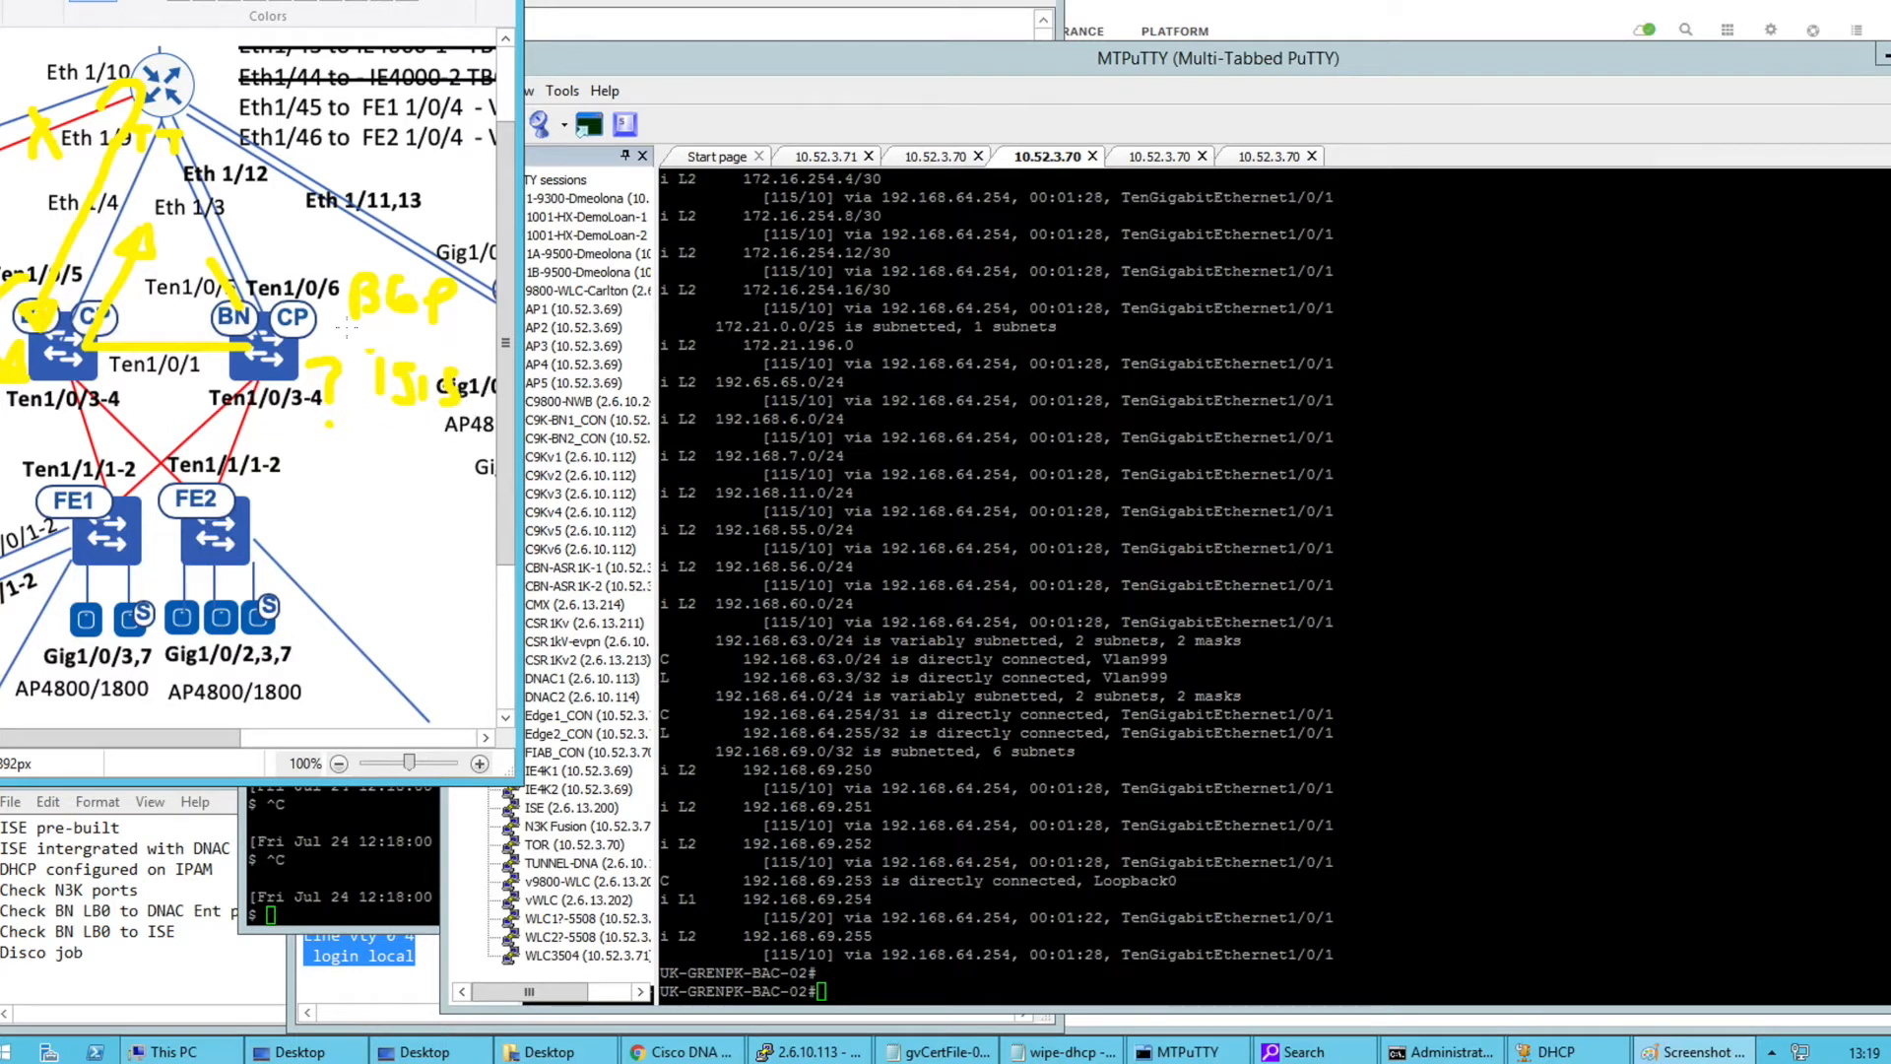
{"action": "left_click", "coordinate": [929, 514]}
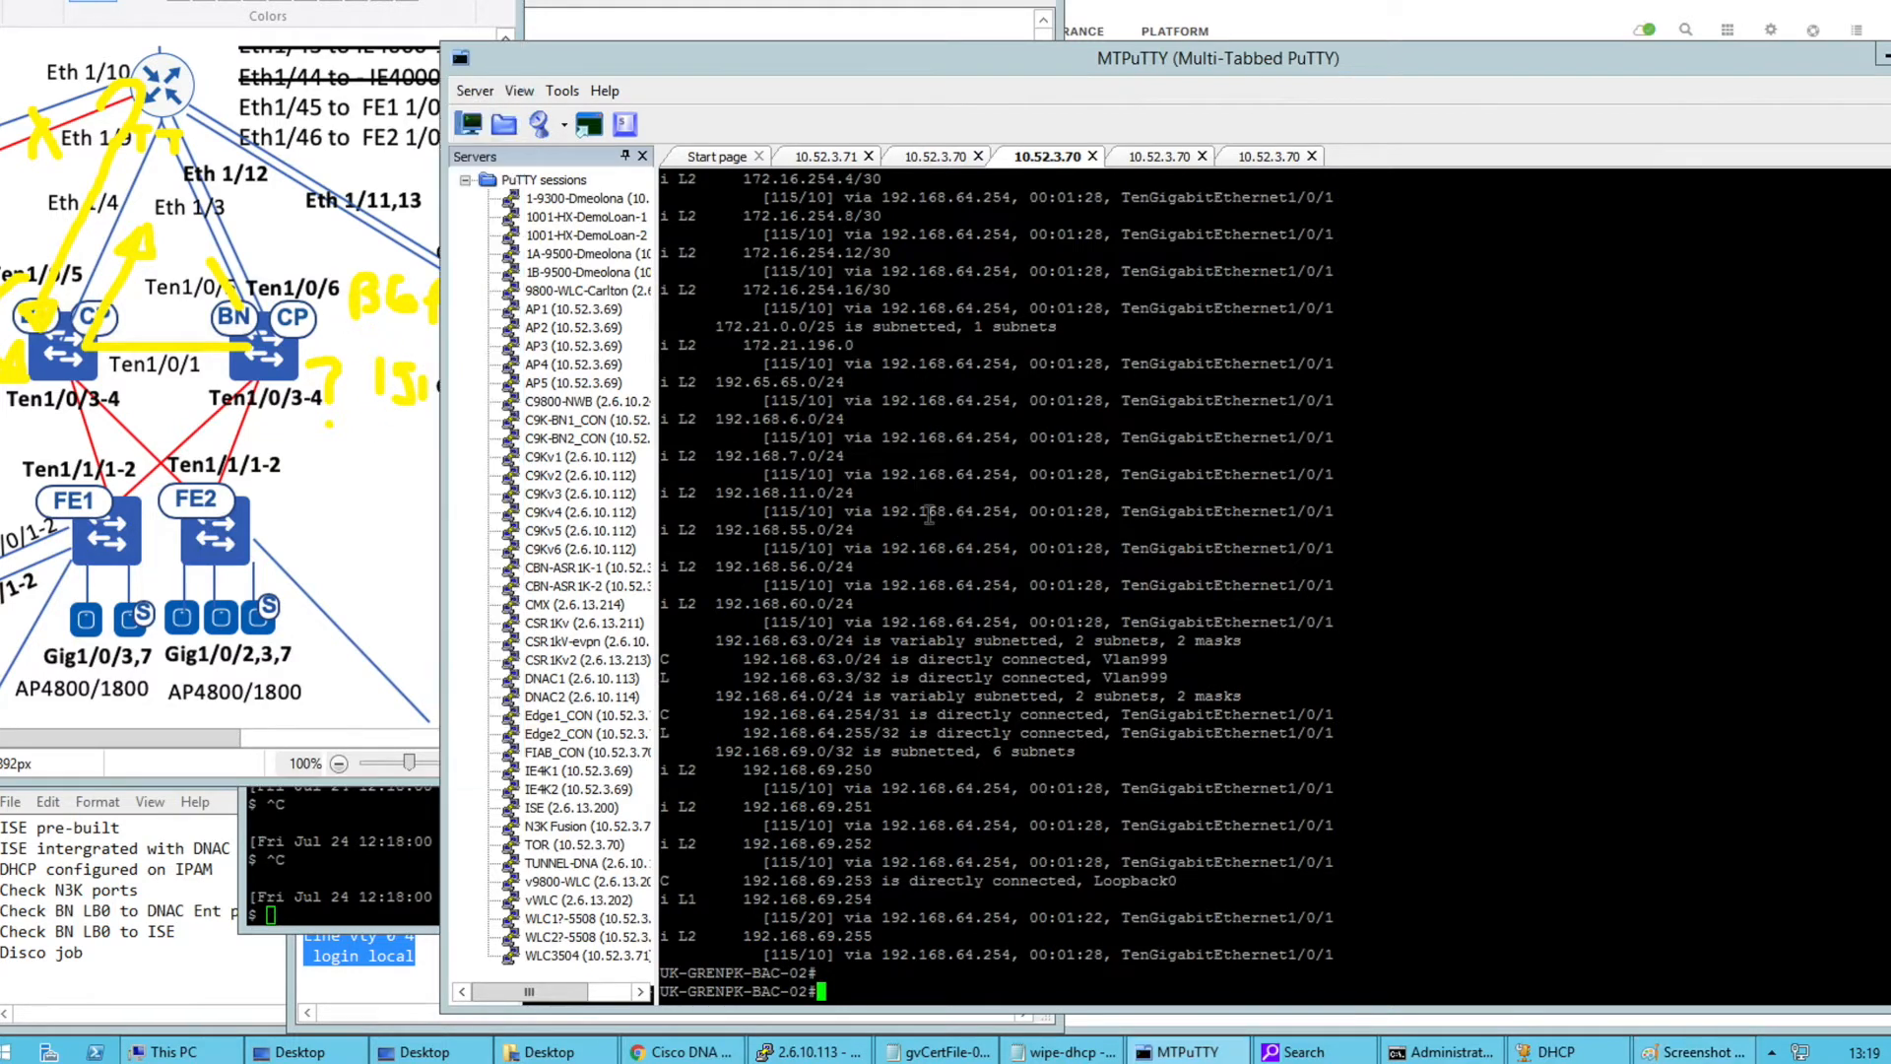
Rerun the BGP summary on BAC-02, then display the full BGP table
{"action": "type", "text": "show ip bgp sum"}
{"action": "key", "text": "Tab"}
{"action": "key", "text": "Return"}
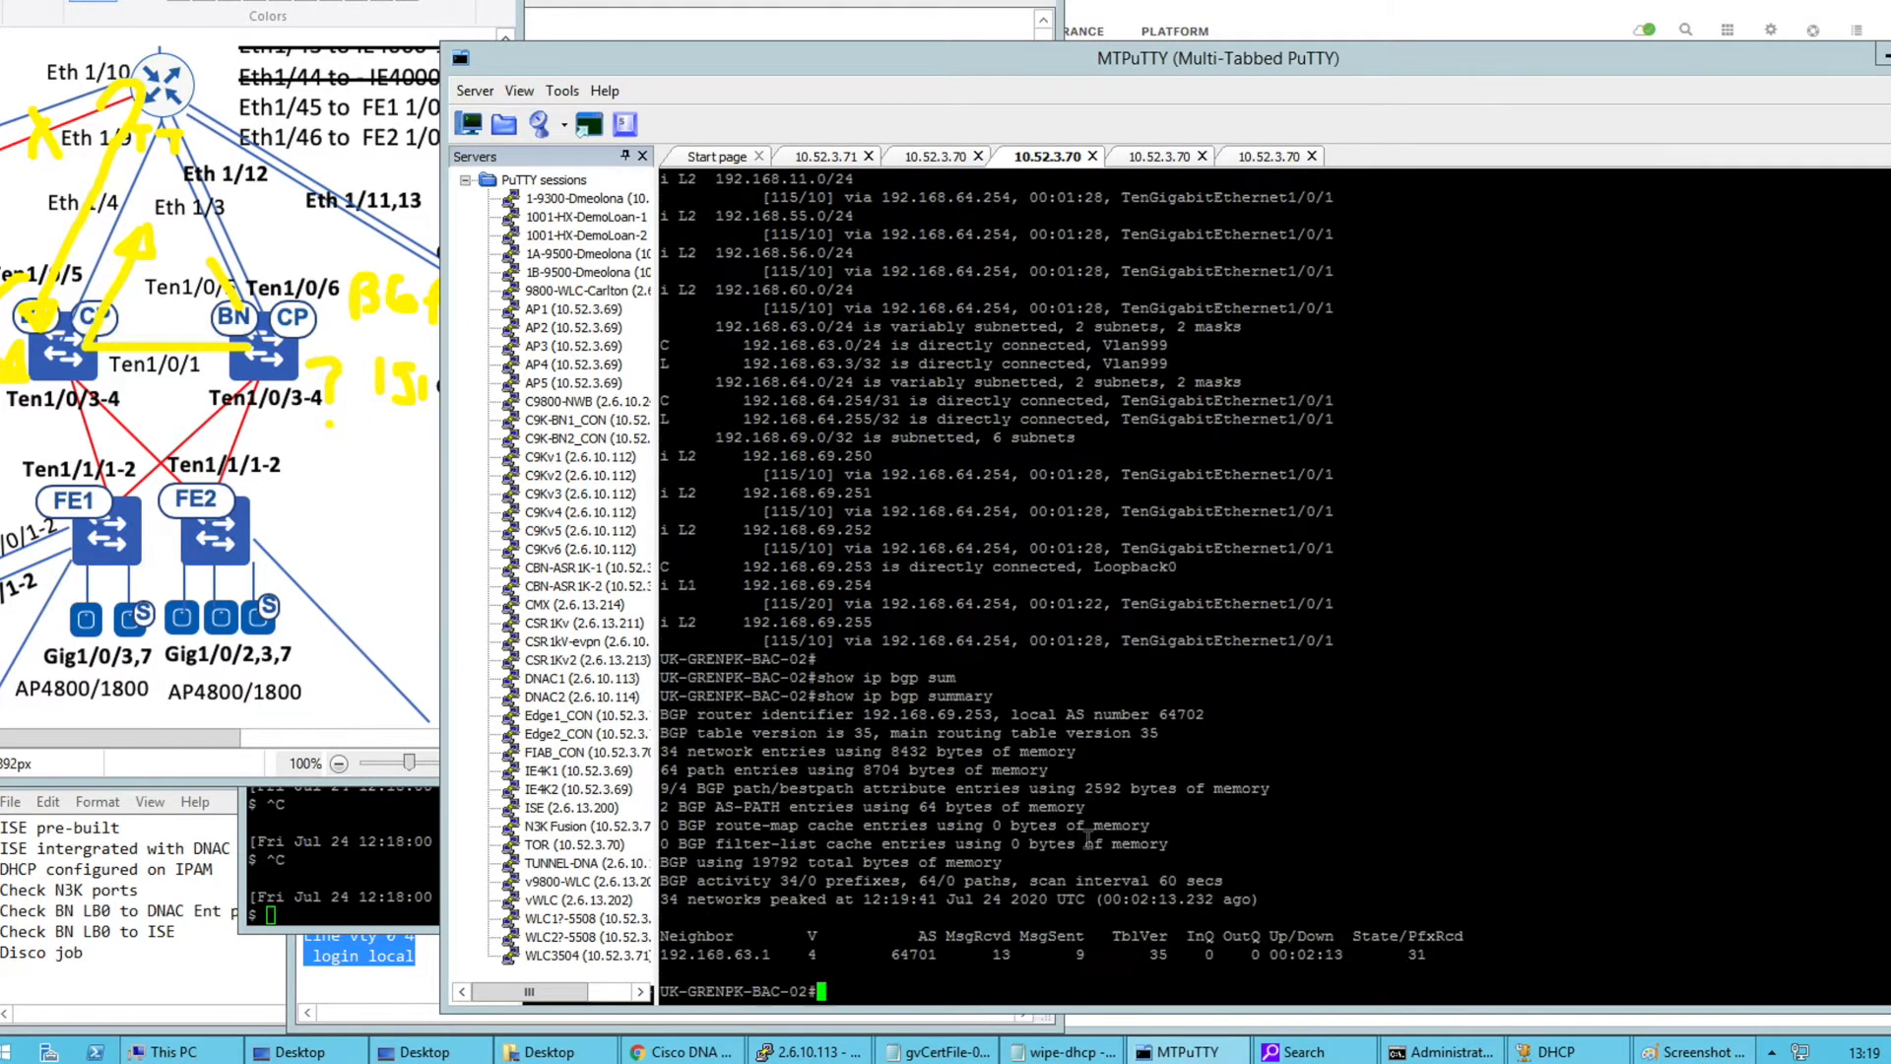
{"action": "key", "text": "Up"}
{"action": "key", "text": "BackSpace"}
{"action": "key", "text": "BackSpace"}
{"action": "key", "text": "BackSpace"}
{"action": "key", "text": "BackSpace"}
{"action": "key", "text": "BackSpace"}
{"action": "key", "text": "BackSpace"}
{"action": "key", "text": "BackSpace"}
{"action": "key", "text": "Return"}
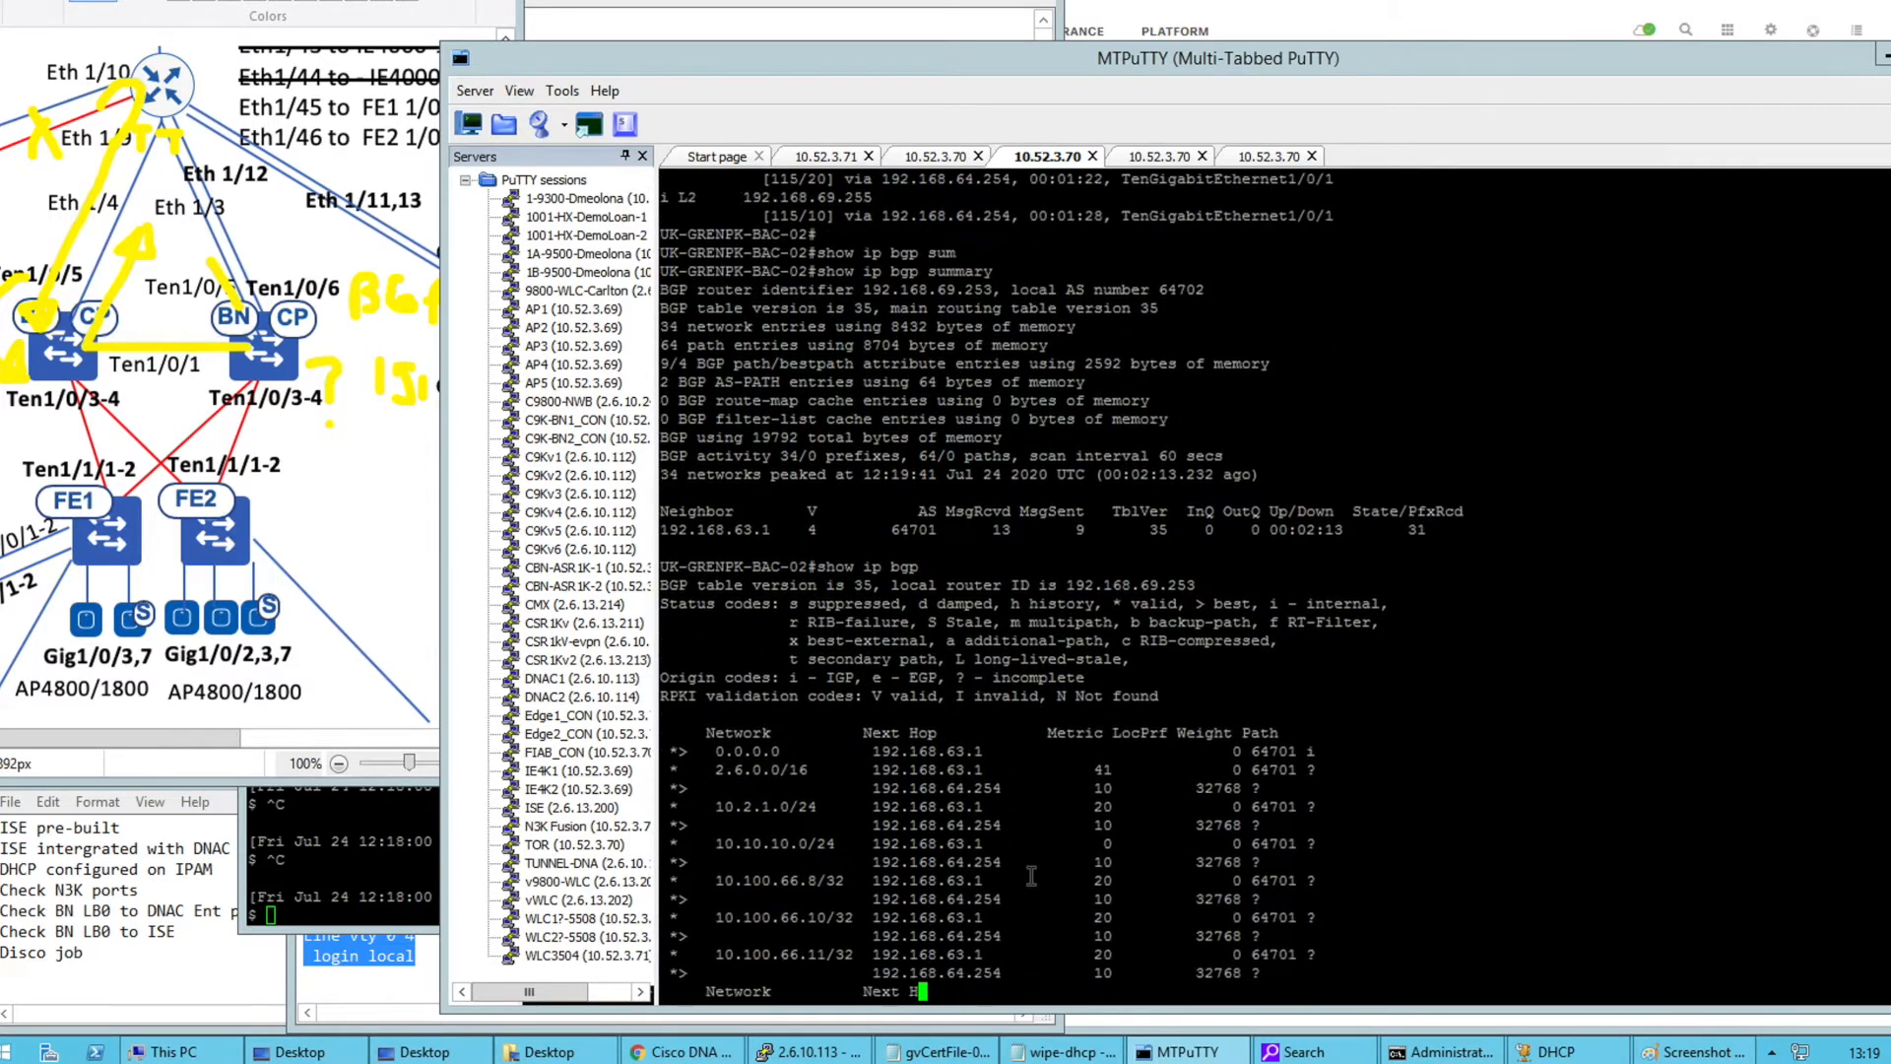
Look up the 192.168.6.0 BGP entry, noting next hop 192.168.64.254 and the 0.0.0.0 local route
{"action": "left_click", "coordinate": [394, 842]}
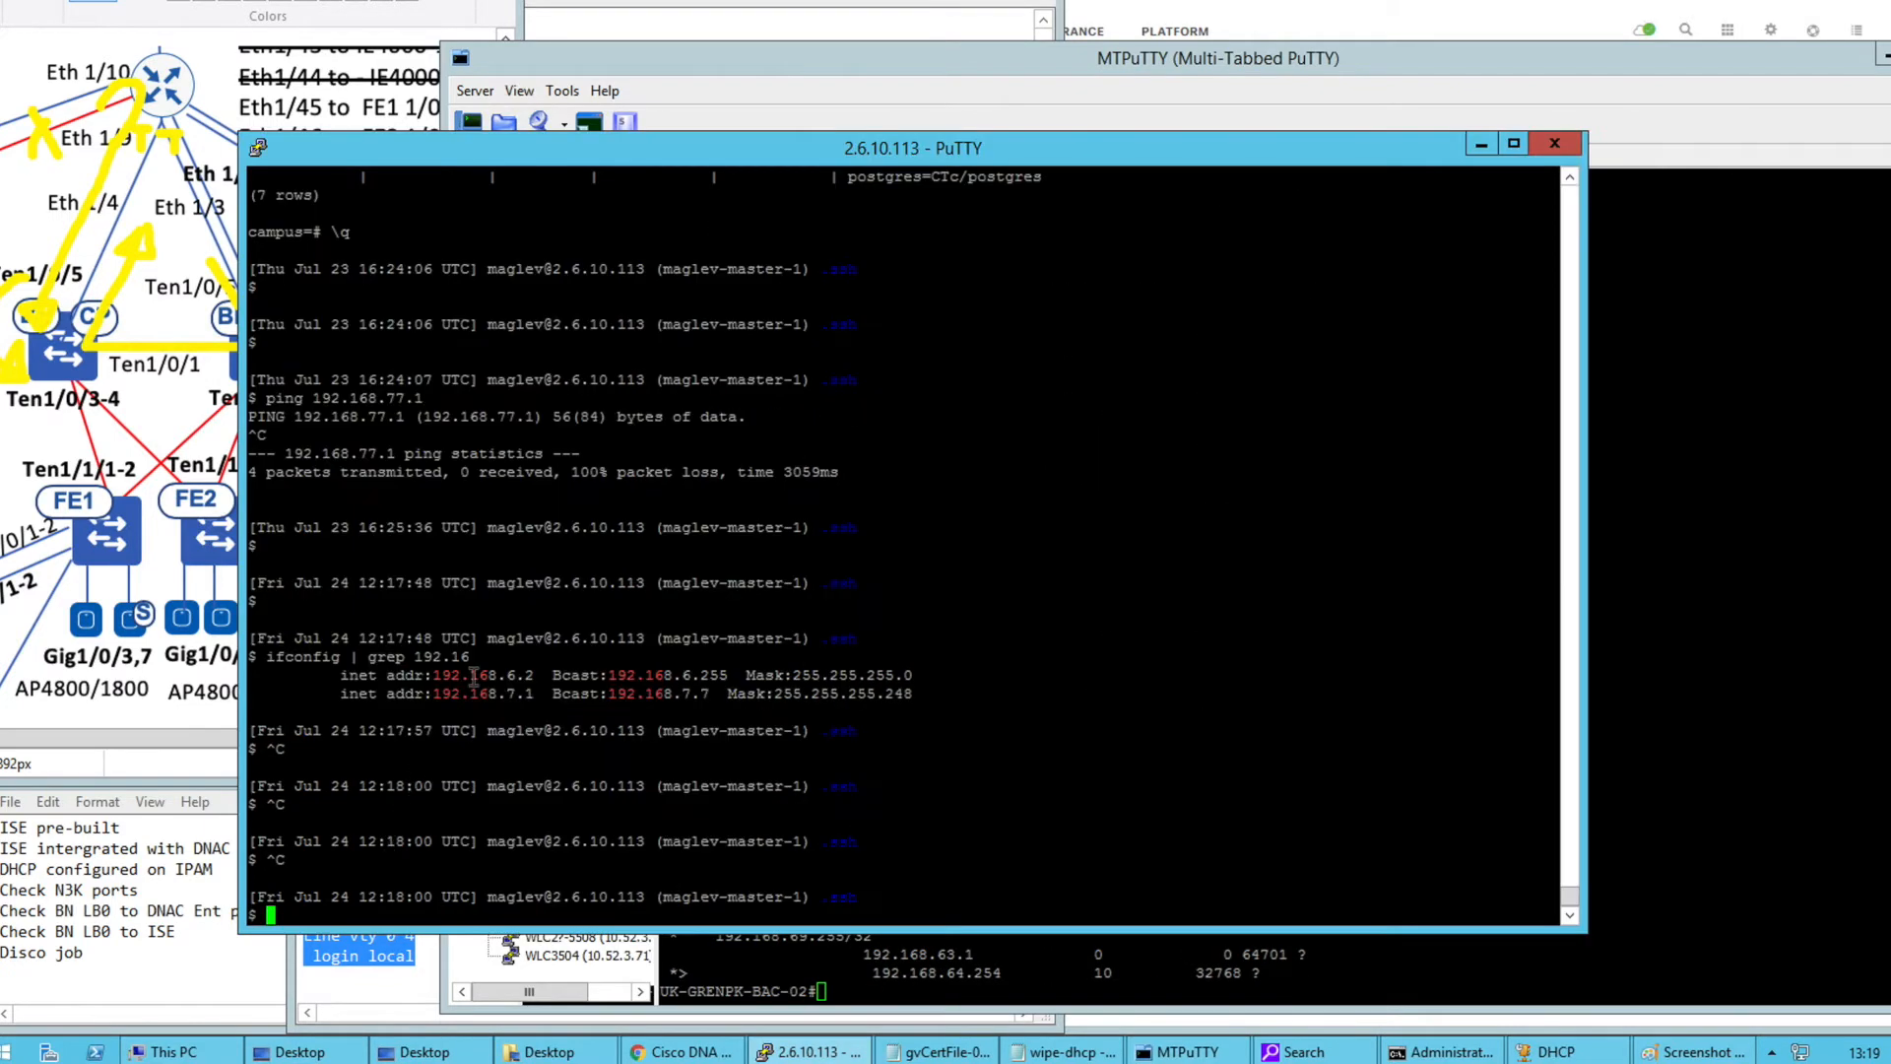
{"action": "left_click", "coordinate": [1594, 714]}
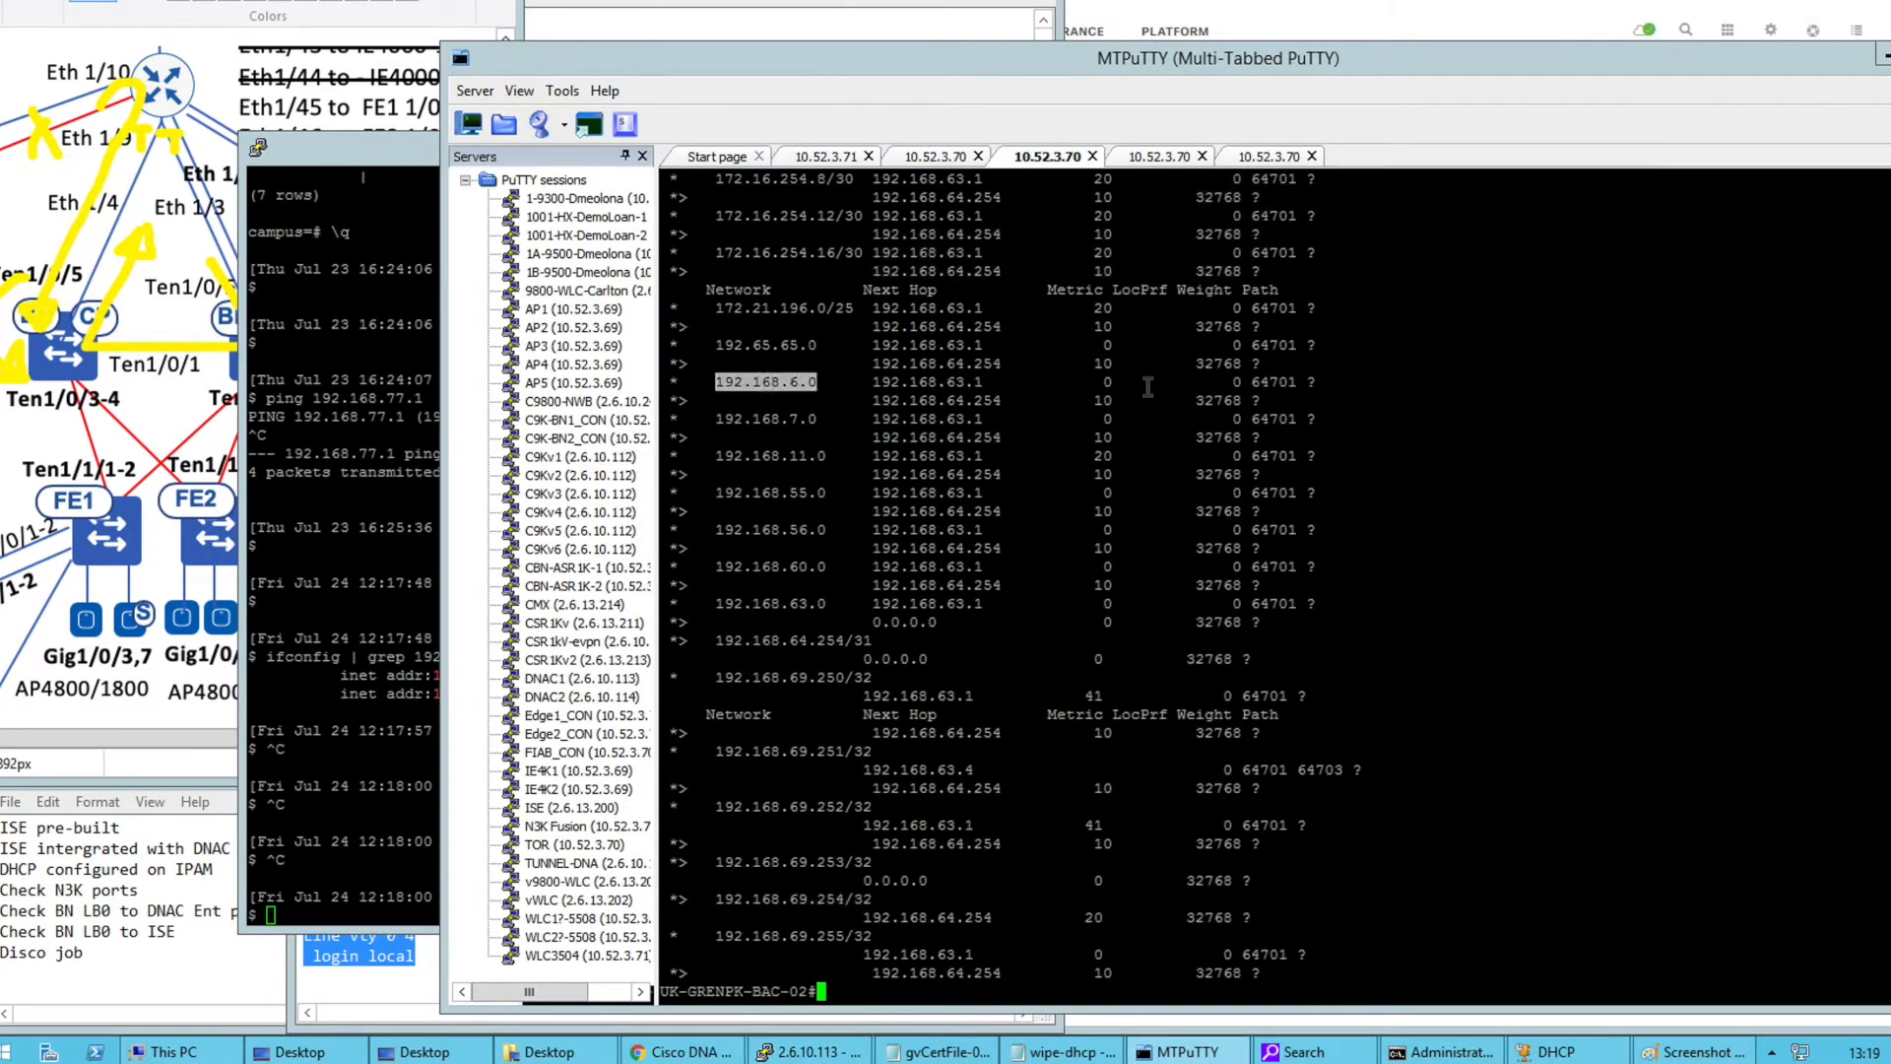
{"action": "left_click_drag", "start_coordinate": [775, 386], "coordinate": [925, 398]}
{"action": "right_click", "coordinate": [834, 399]}
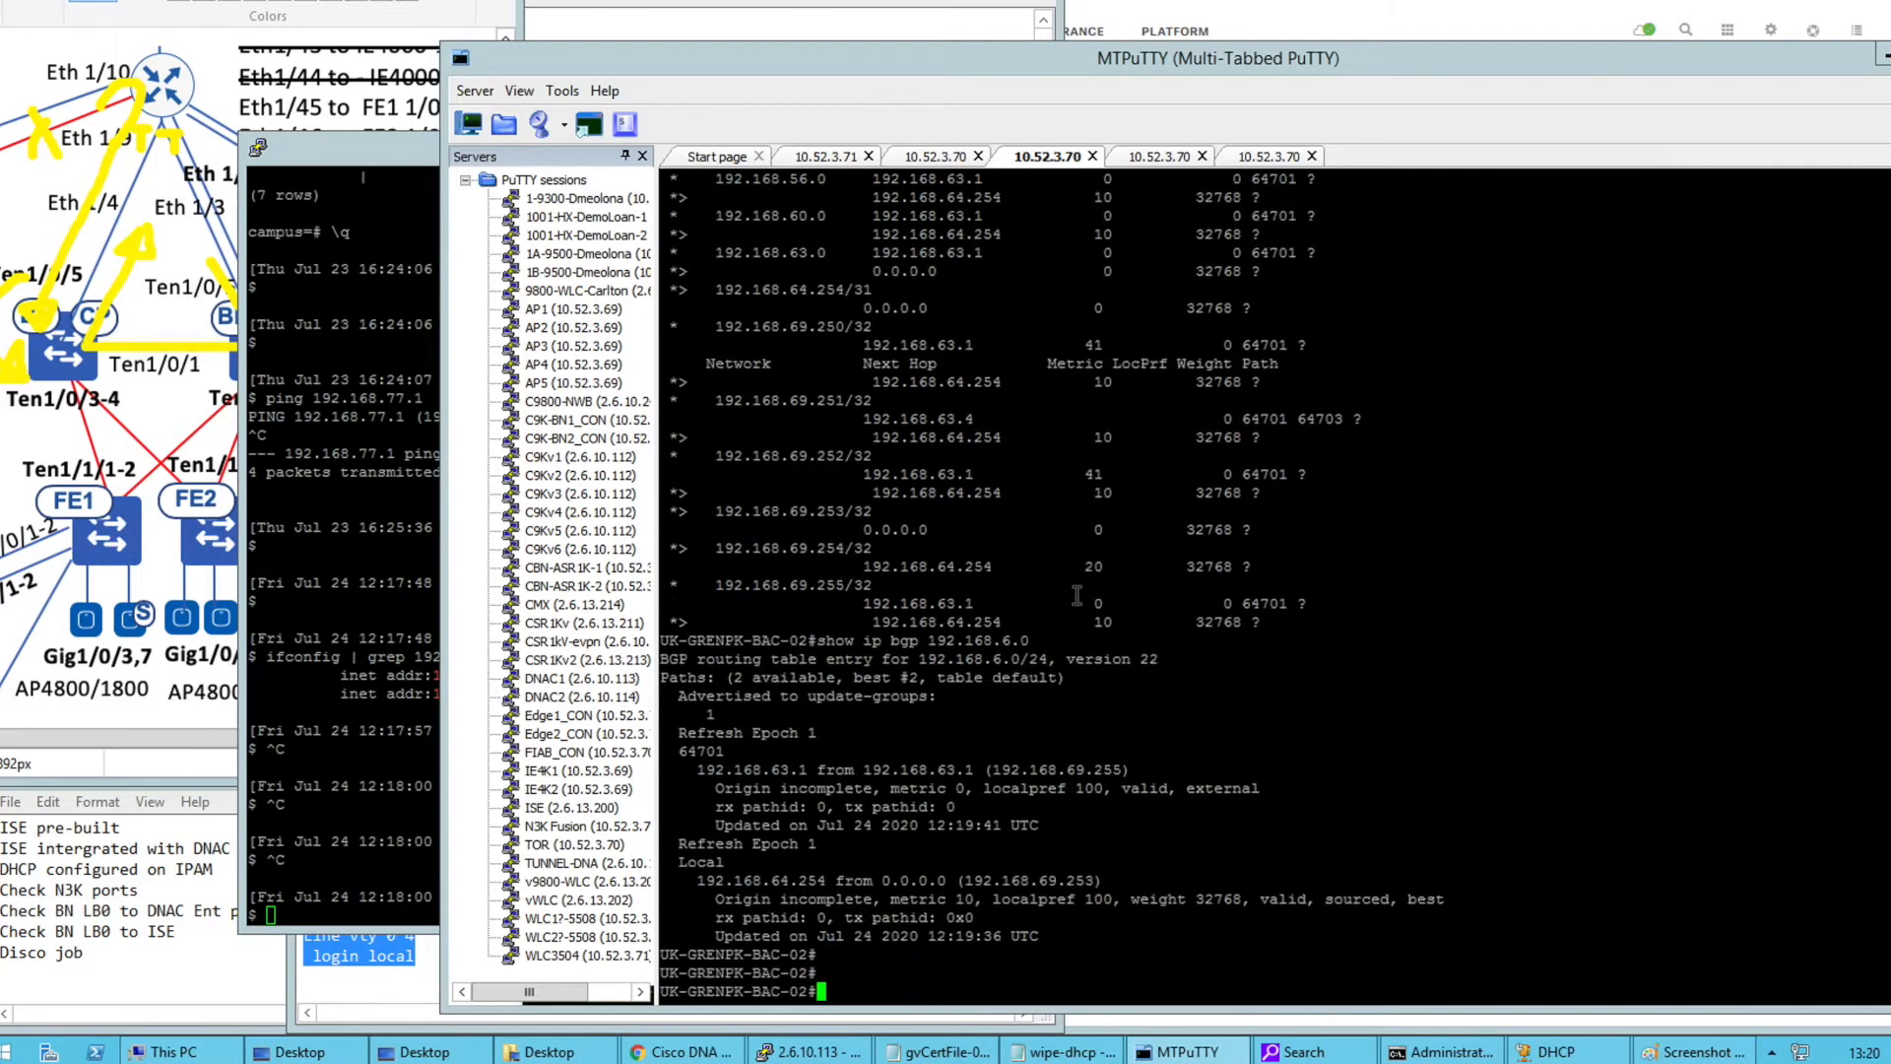
{"action": "double_click", "coordinate": [778, 879]}
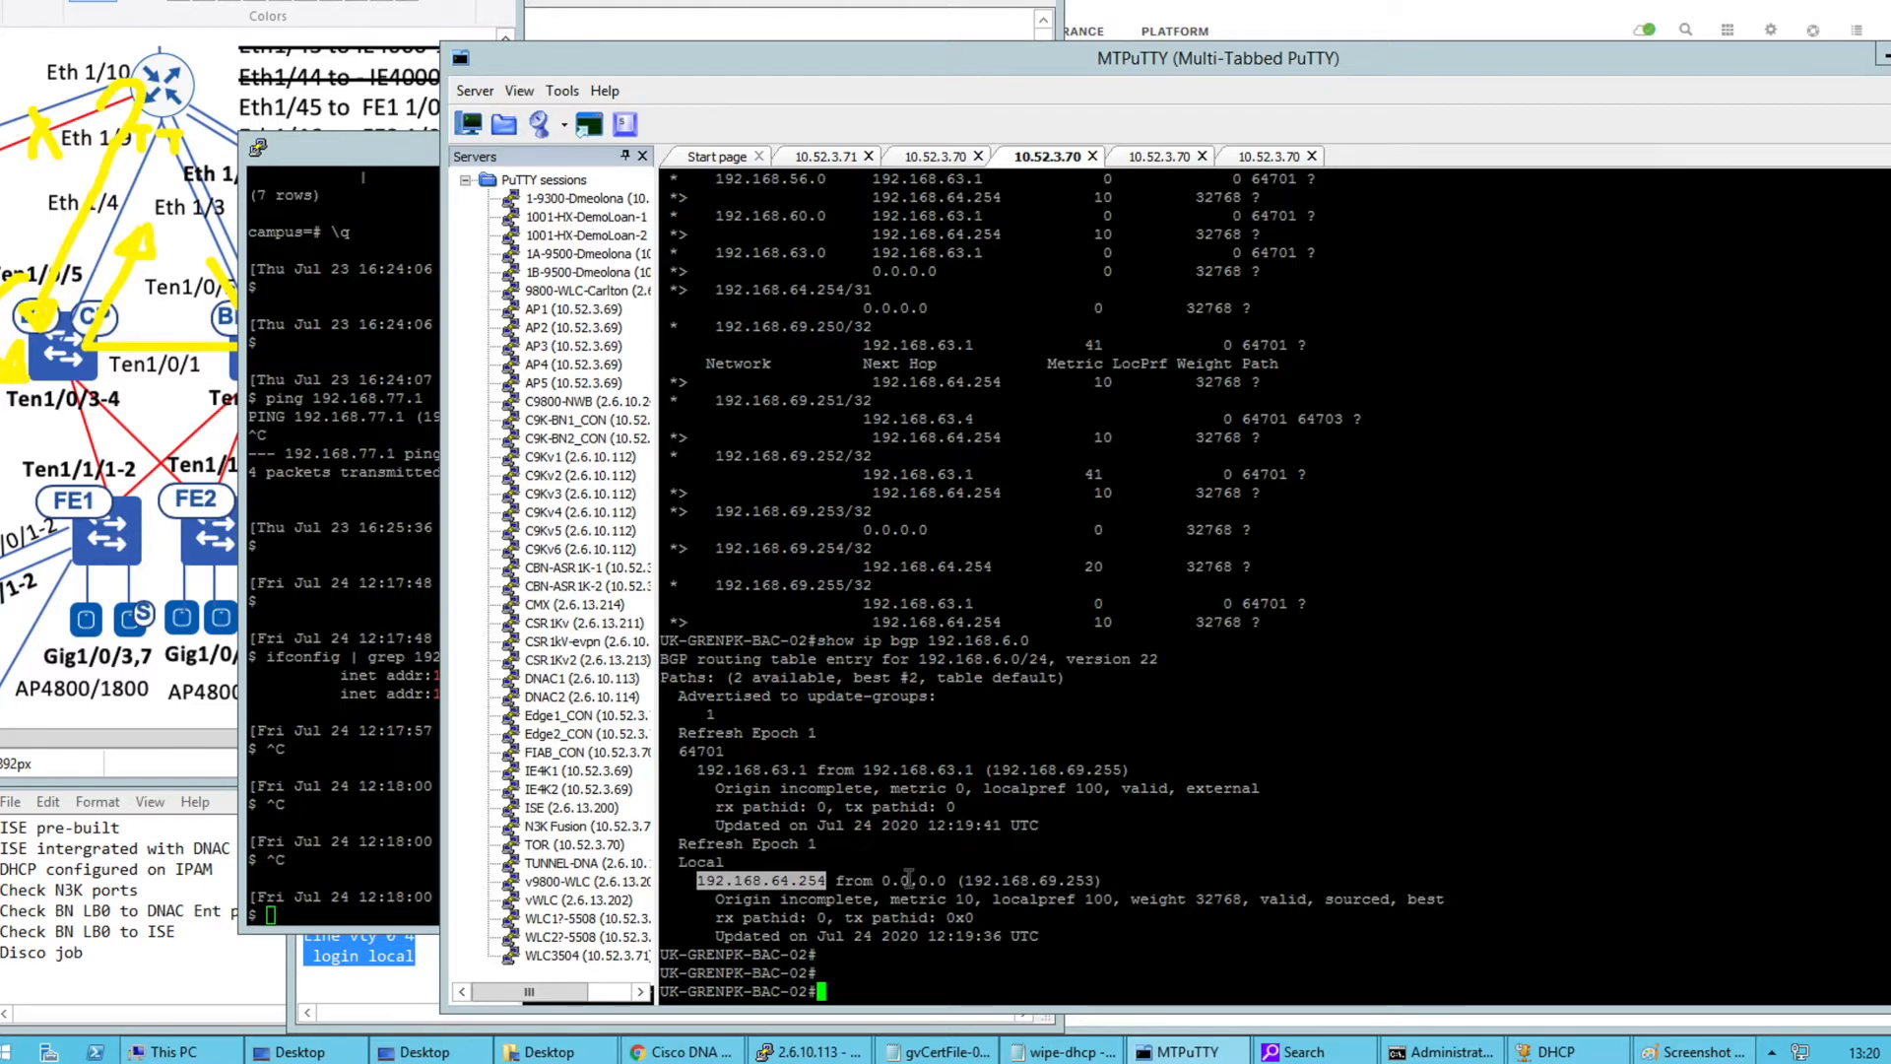
{"action": "double_click", "coordinate": [907, 879]}
List interfaces with 'show ip int bri | ex un', correcting the typo, showing Loopback0 192.168.69.253
{"action": "type", "text": "show ip oint bri | ex un"}
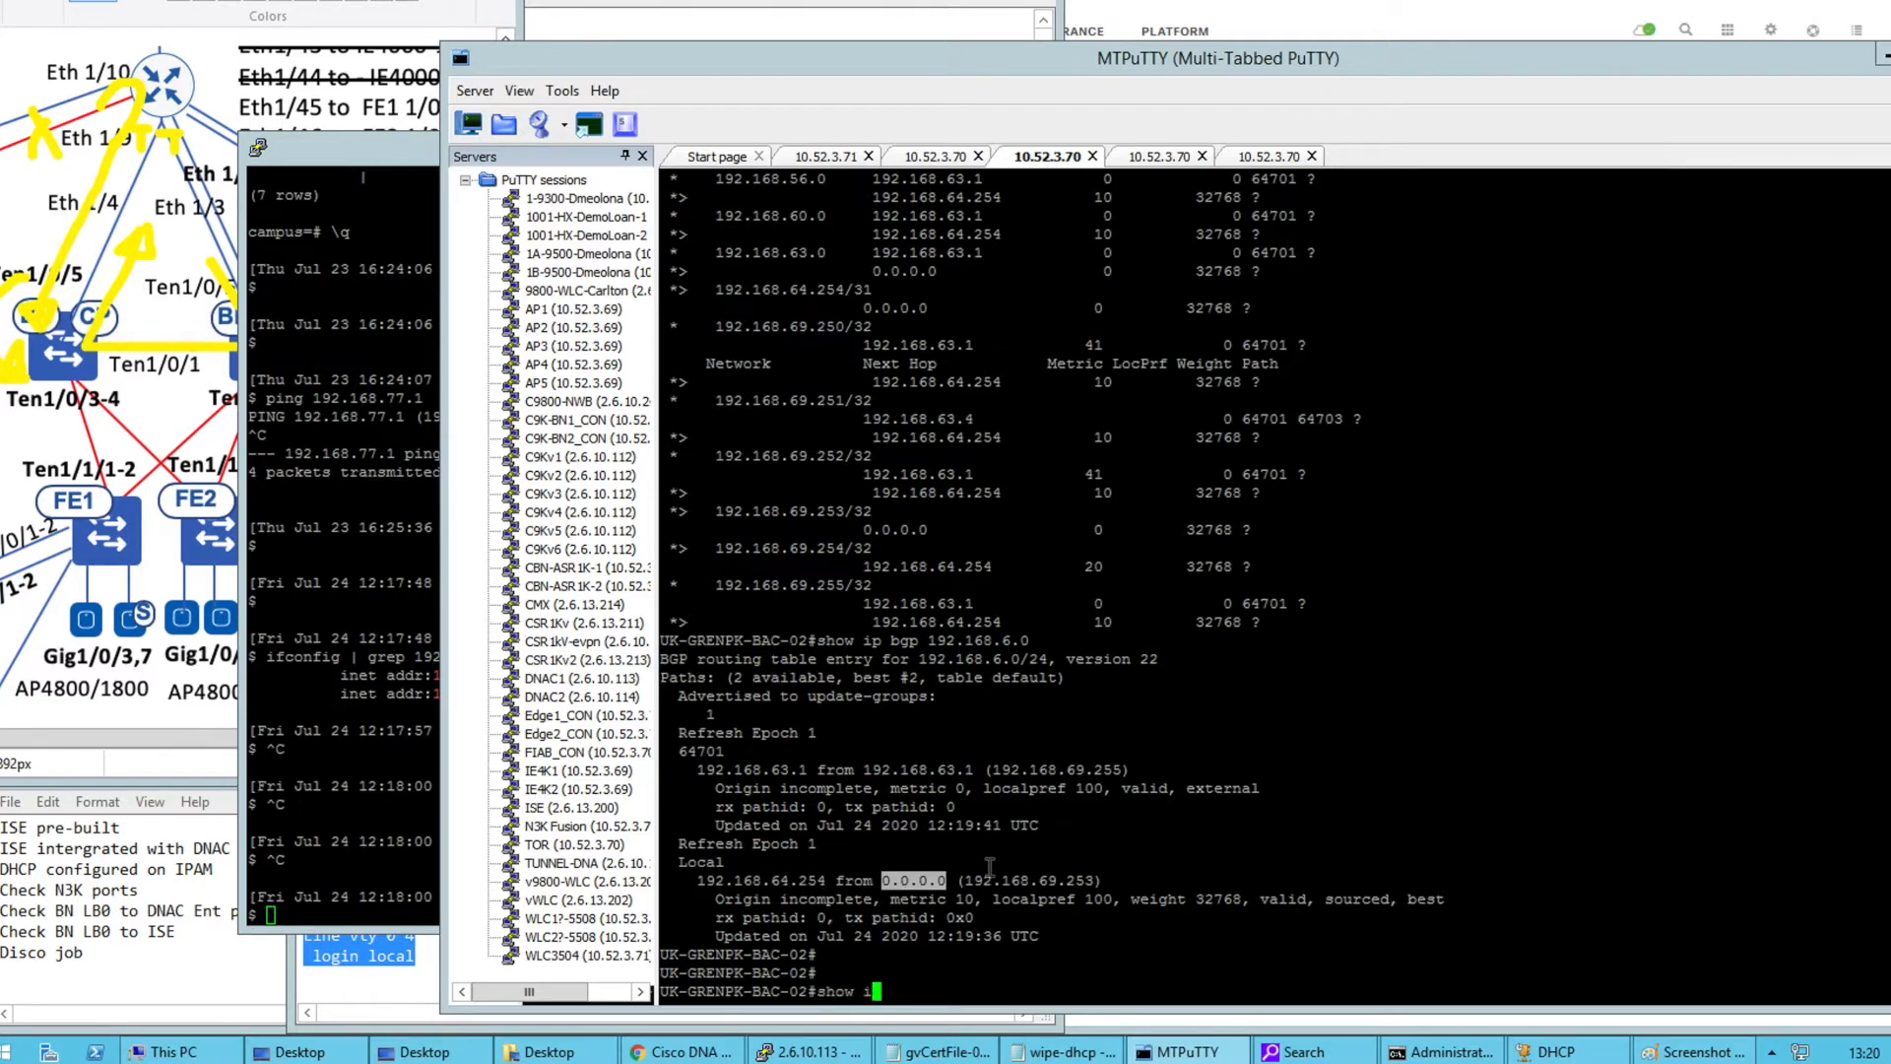
{"action": "key", "text": "Return"}
{"action": "type", "text": "show ip int bri | ex un"}
{"action": "key", "text": "Return"}
{"action": "type", "text": "show"}
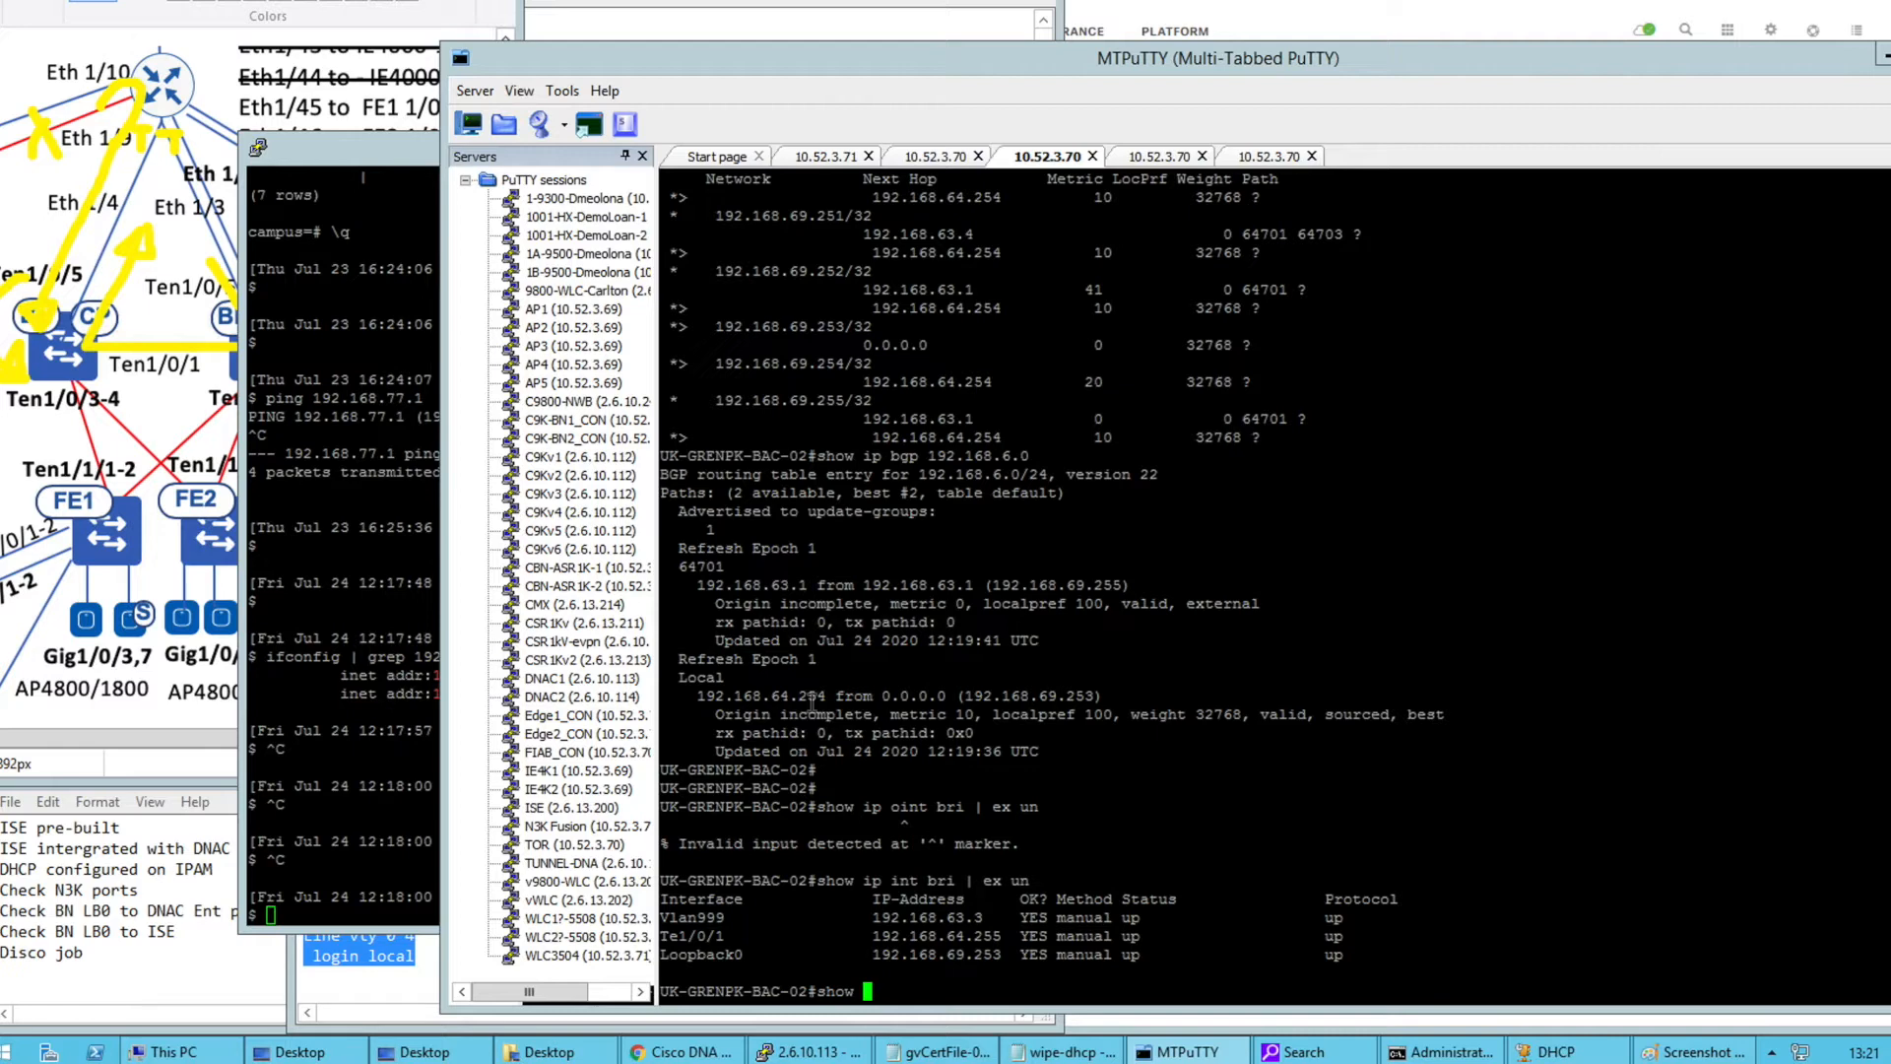
{"action": "left_click", "coordinate": [152, 346]}
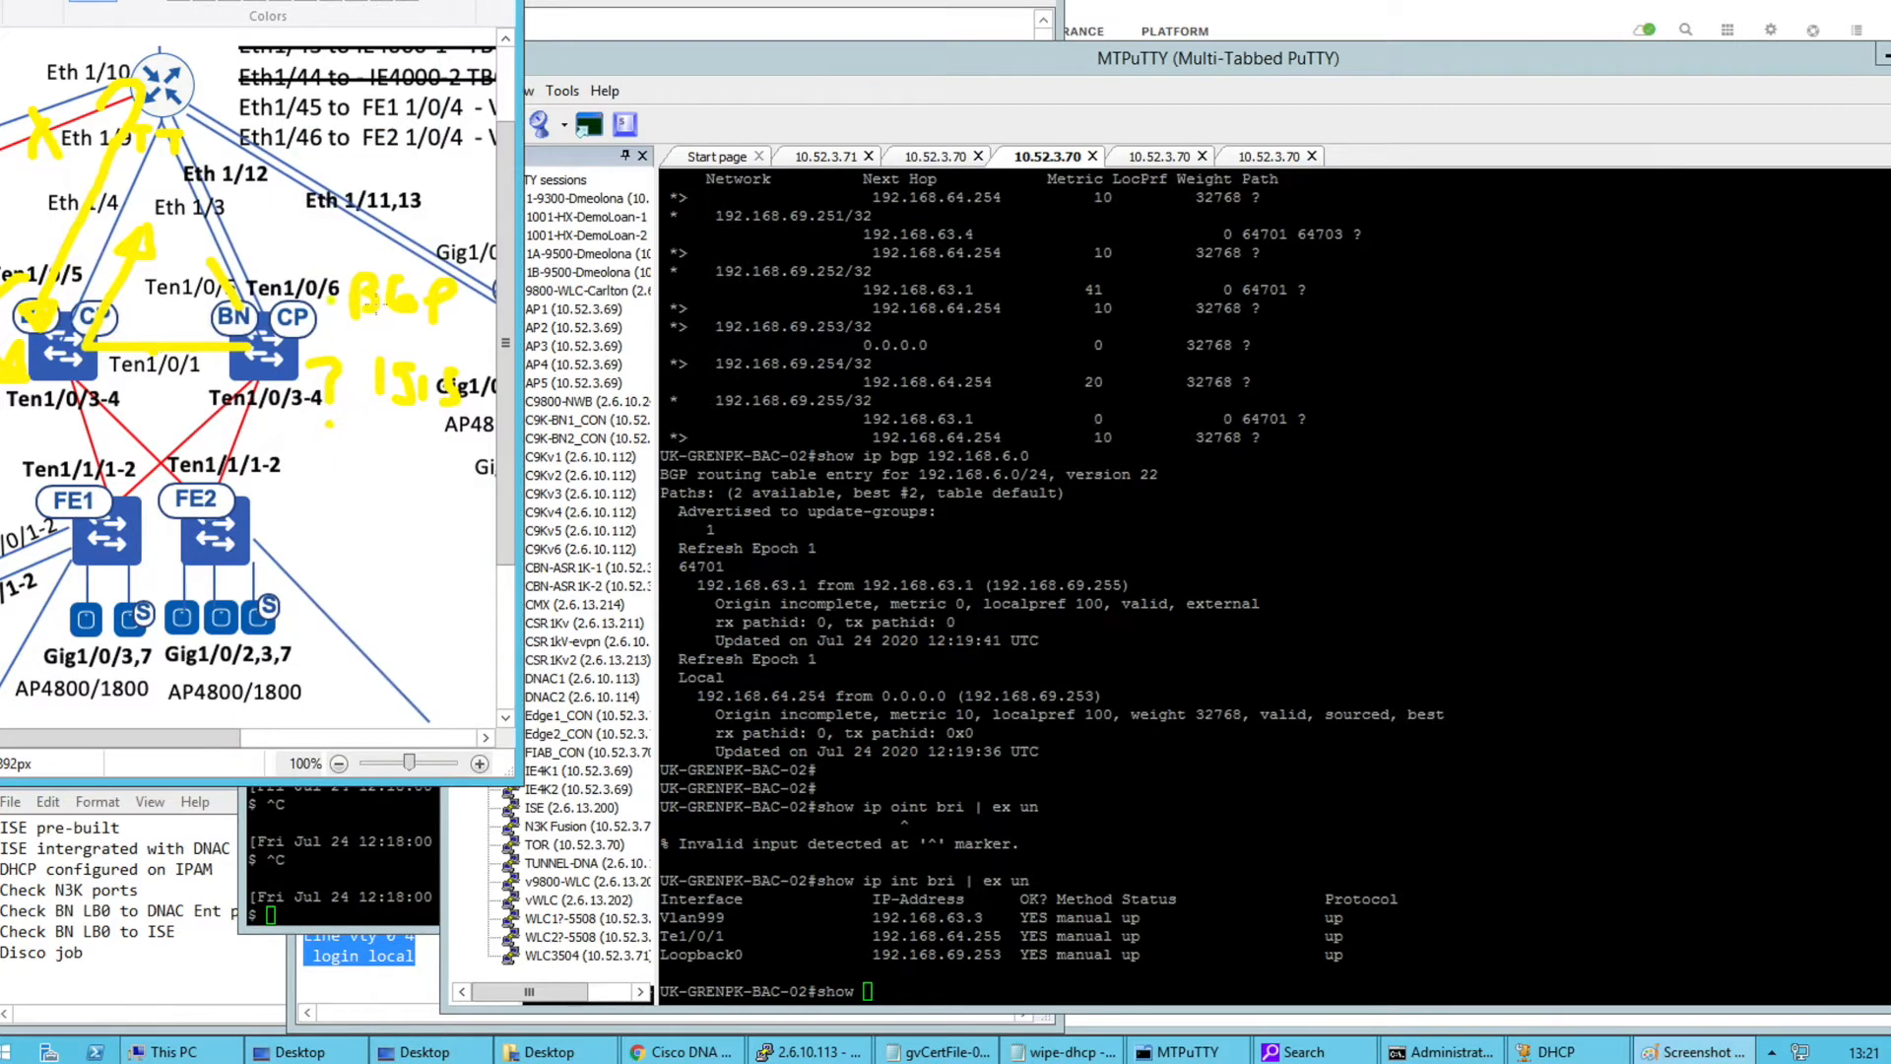
Draw a yellow bracket beside BGP and underline ISIS on the diagram, then highlight weight 32768
{"action": "mouse_move", "coordinate": [347, 273]}
{"action": "left_mouse_down"}
{"action": "mouse_move", "coordinate": [324, 296]}
{"action": "mouse_move", "coordinate": [333, 343]}
{"action": "left_mouse_up"}
{"action": "mouse_move", "coordinate": [366, 422]}
{"action": "left_mouse_down"}
{"action": "mouse_move", "coordinate": [443, 422]}
{"action": "mouse_move", "coordinate": [383, 402]}
{"action": "mouse_move", "coordinate": [414, 330]}
{"action": "mouse_move", "coordinate": [344, 340]}
{"action": "mouse_move", "coordinate": [374, 374]}
{"action": "left_mouse_up"}
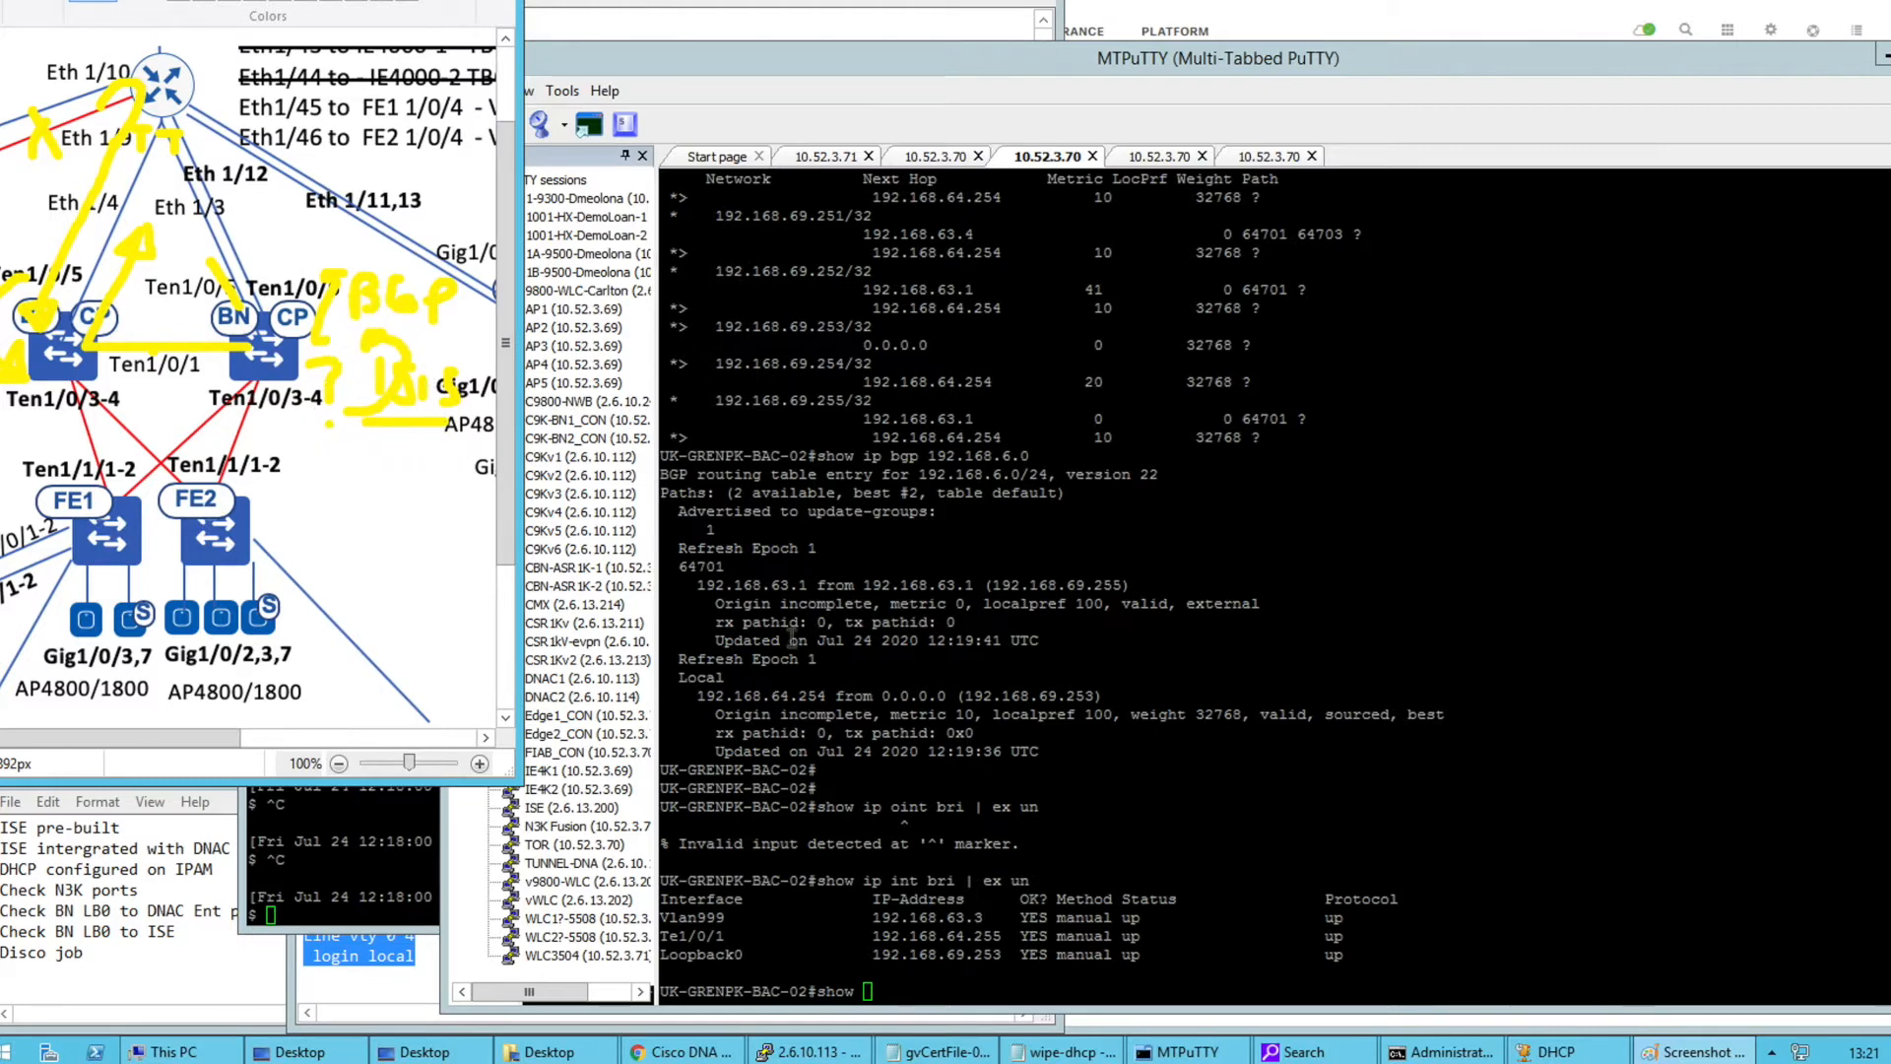
{"action": "left_click", "coordinate": [1214, 713]}
{"action": "double_click", "coordinate": [1215, 713]}
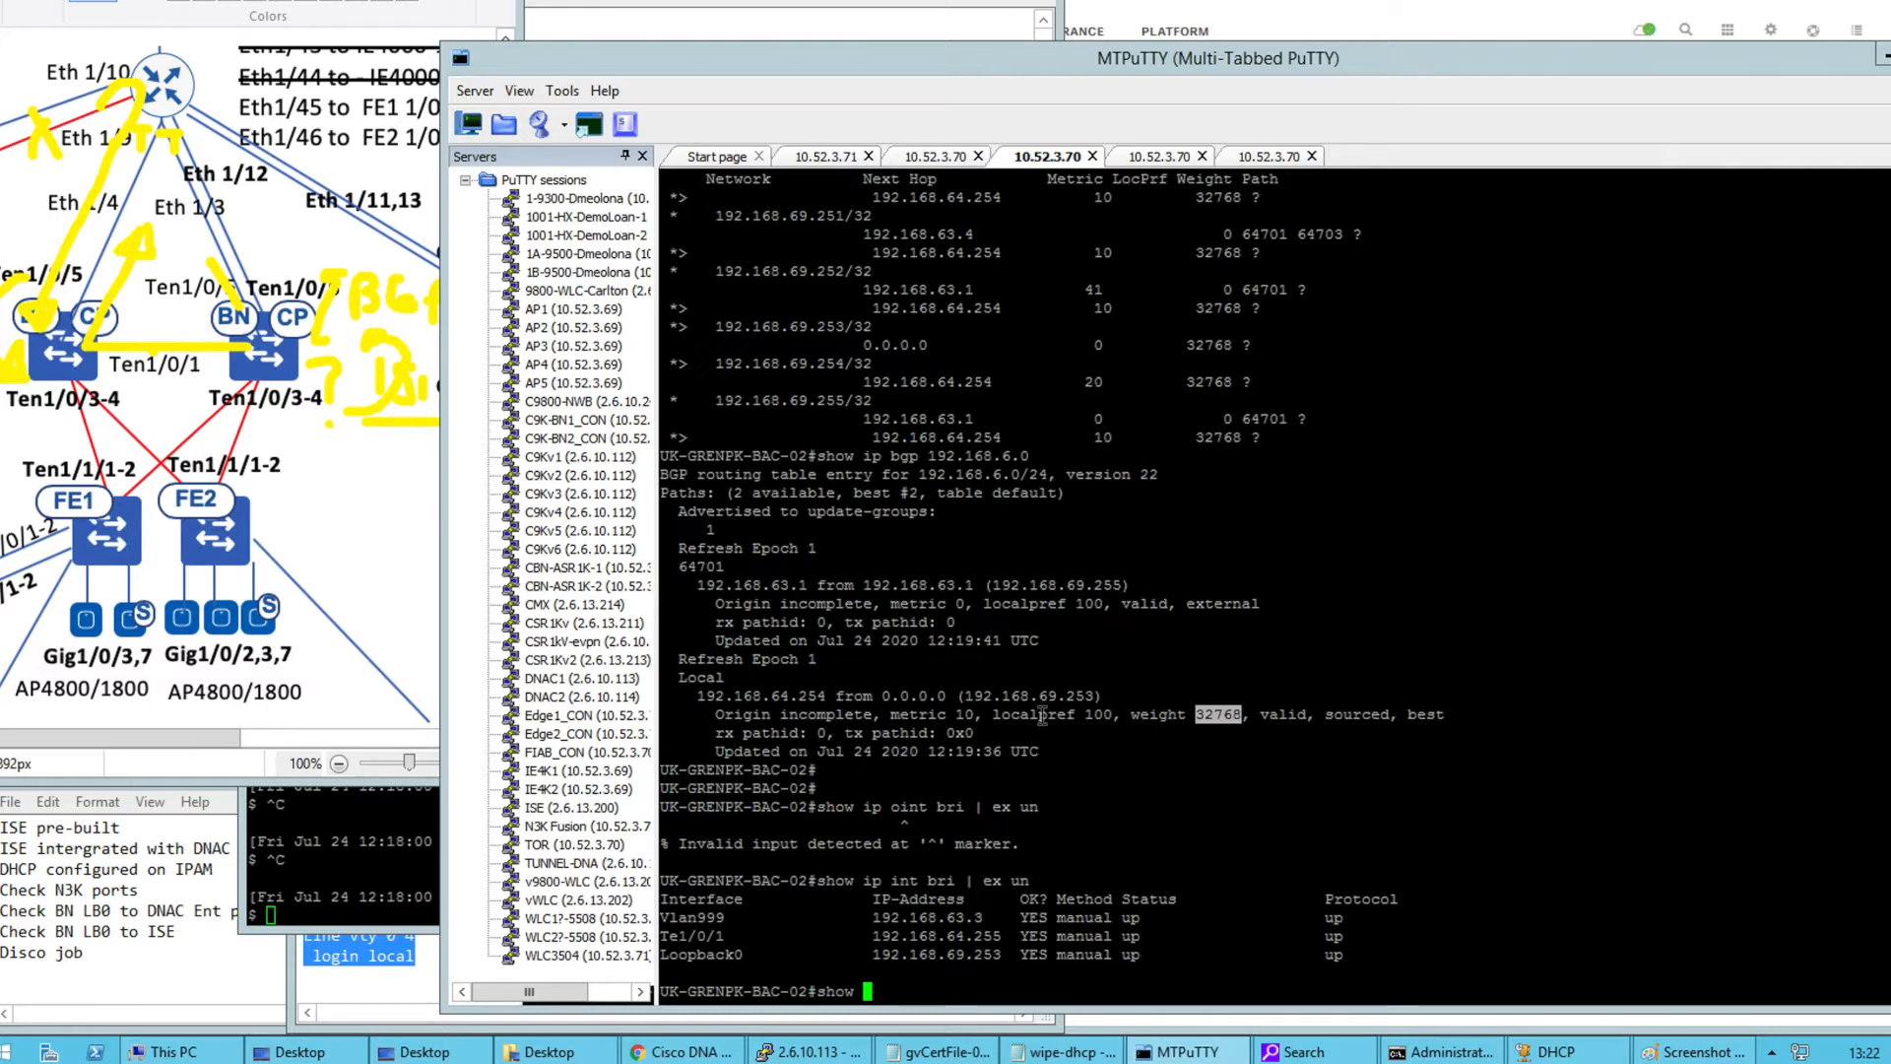
Show BAC-02's IS-IS config with 'show run | s r i' and highlight its redistribute bgp 64702 lines
{"action": "left_click", "coordinate": [1055, 711]}
{"action": "key", "text": "BackSpace"}
{"action": "key", "text": "BackSpace"}
{"action": "key", "text": "BackSpace"}
{"action": "key", "text": "BackSpace"}
{"action": "key", "text": "BackSpace"}
{"action": "type", "text": "show run | s r i"}
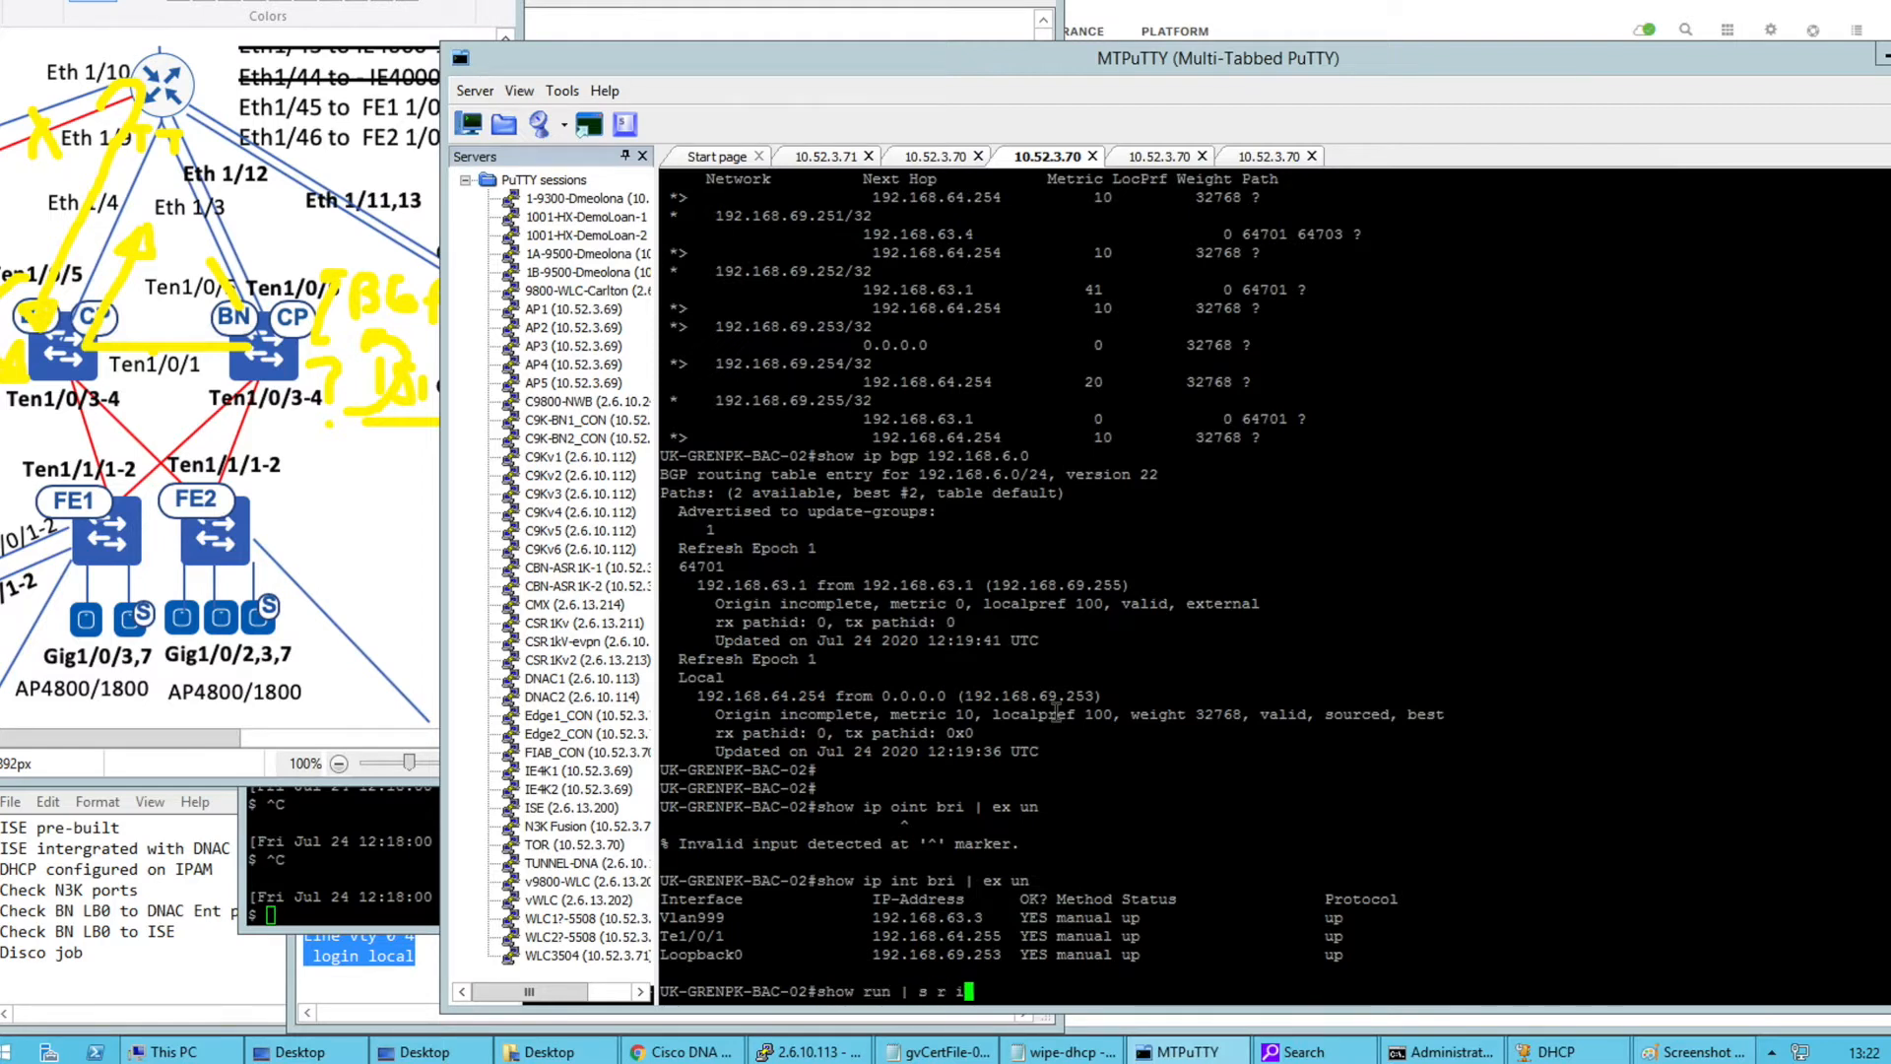
{"action": "key", "text": "Return"}
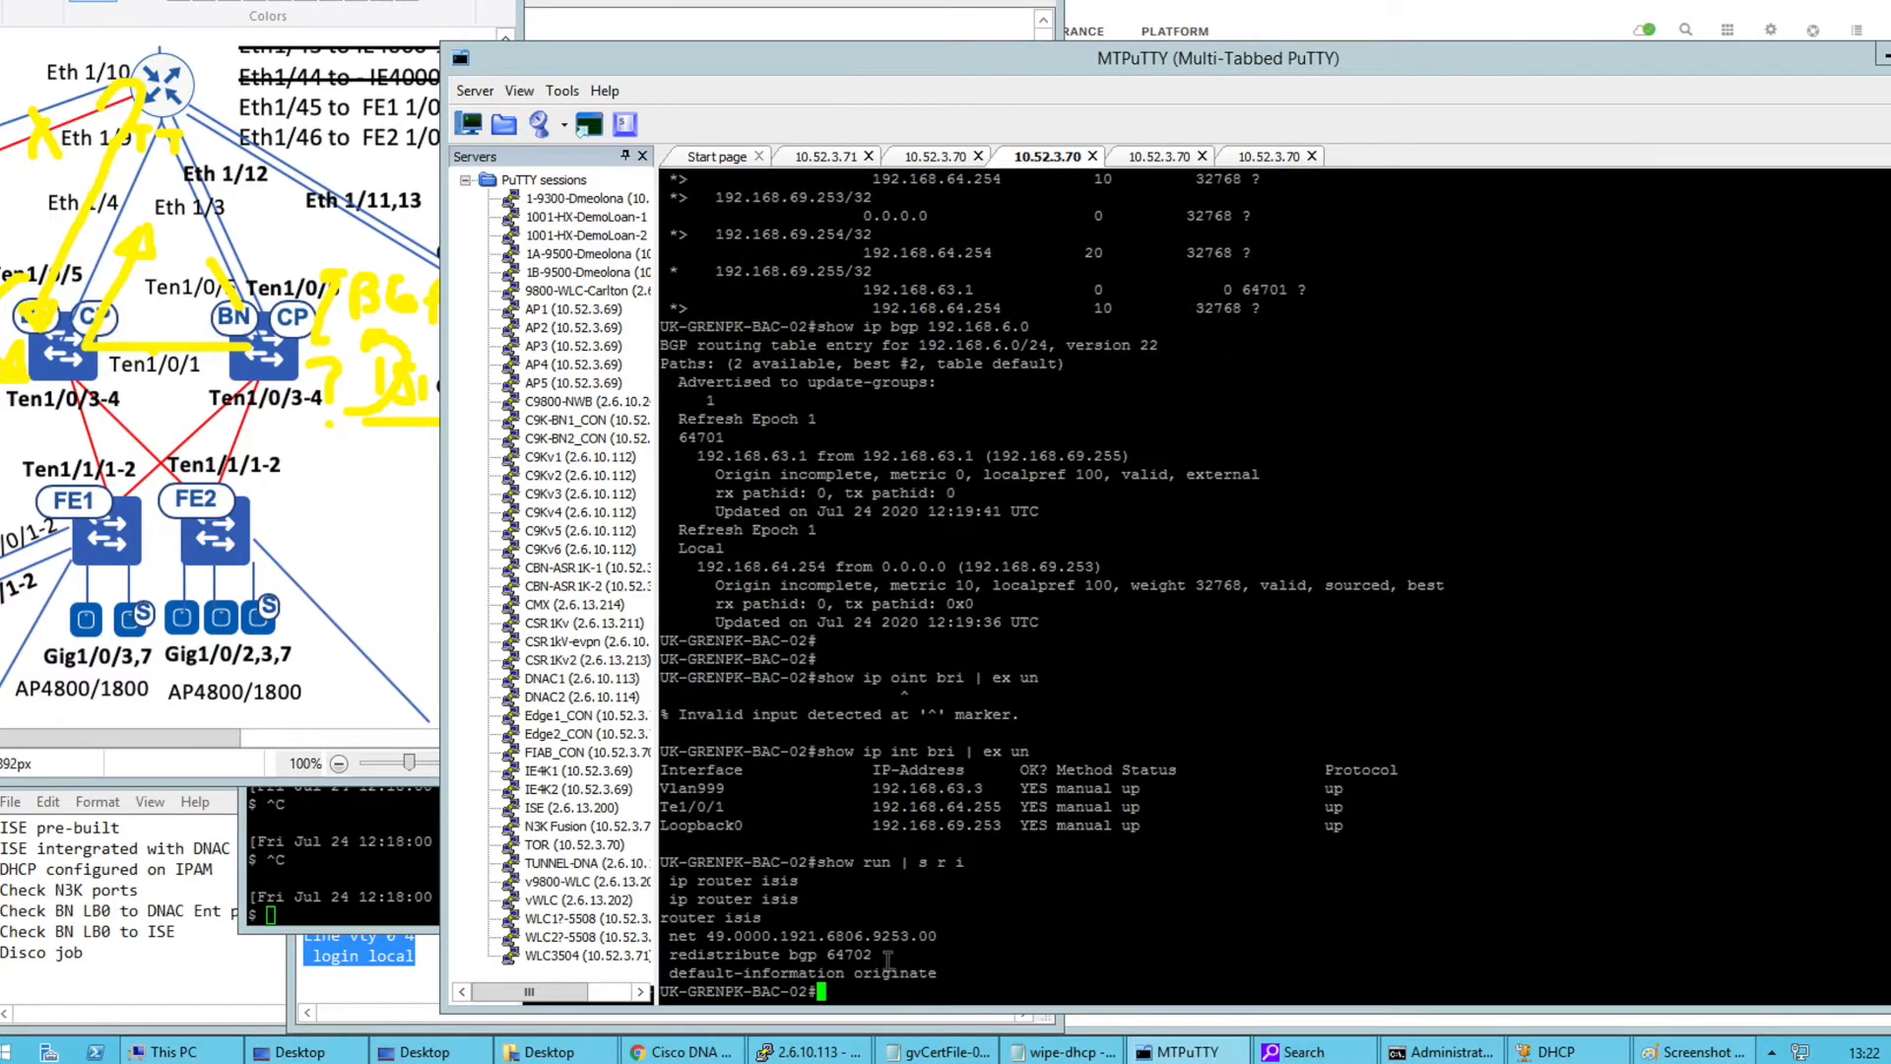
{"action": "left_click_drag", "start_coordinate": [883, 953], "coordinate": [809, 898]}
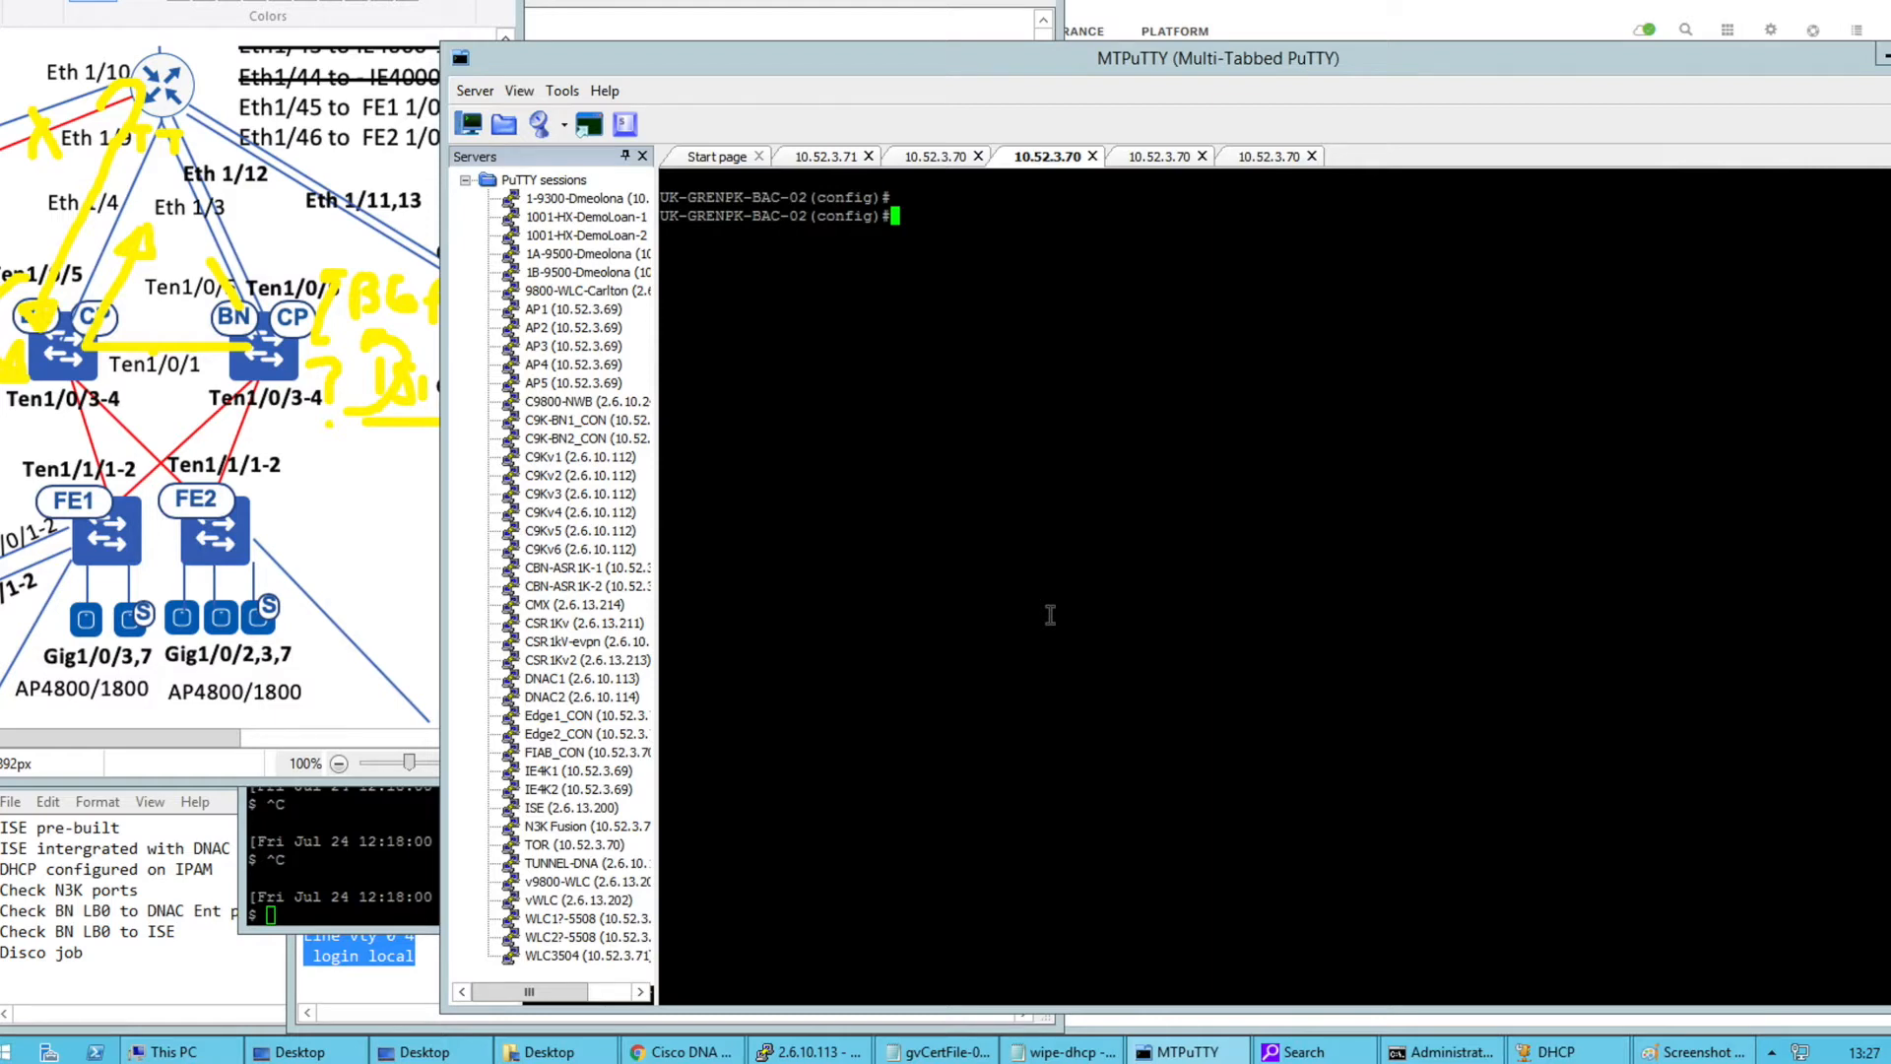
Create route-map RMAP_EBGP on BAC-02 with set weight 42800
{"action": "type", "text": "route-map RMAP_EBGP"}
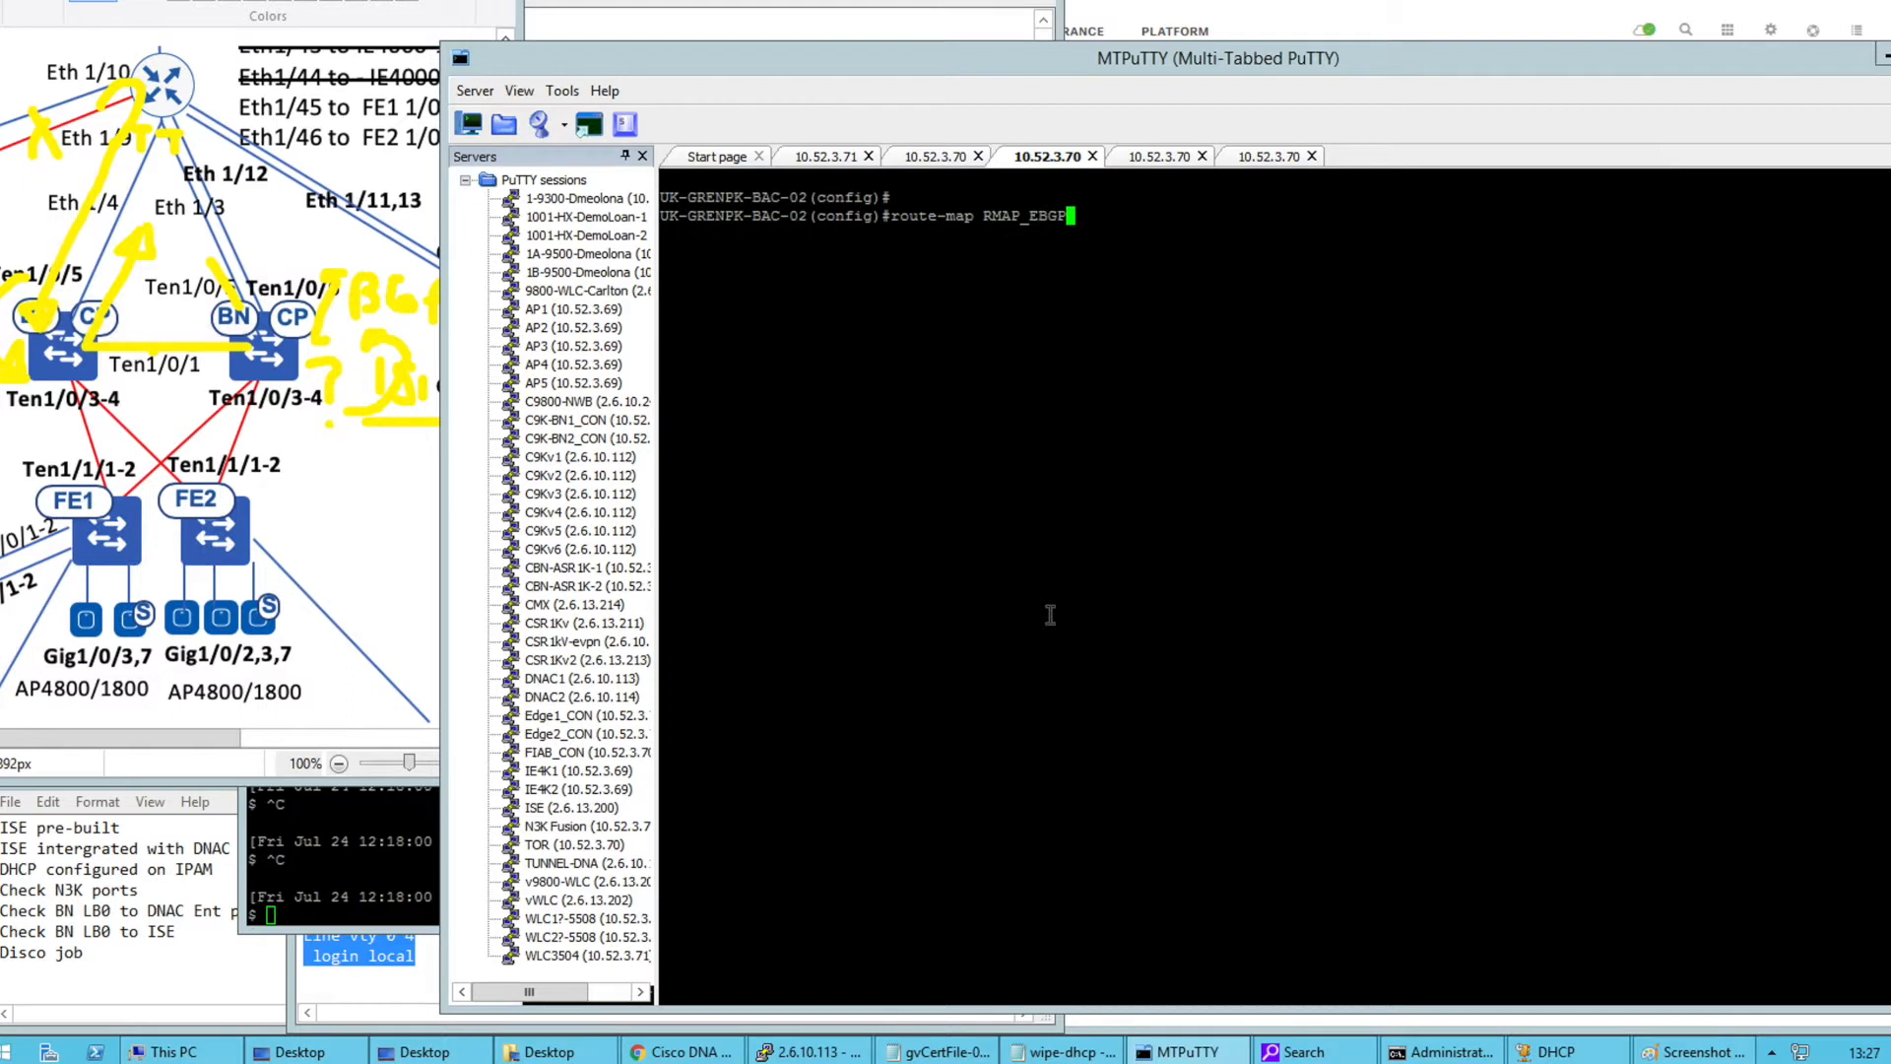
{"action": "key", "text": "Return"}
{"action": "type", "text": "set"}
{"action": "key", "text": "Tab"}
{"action": "type", "text": "we"}
{"action": "key", "text": "Tab"}
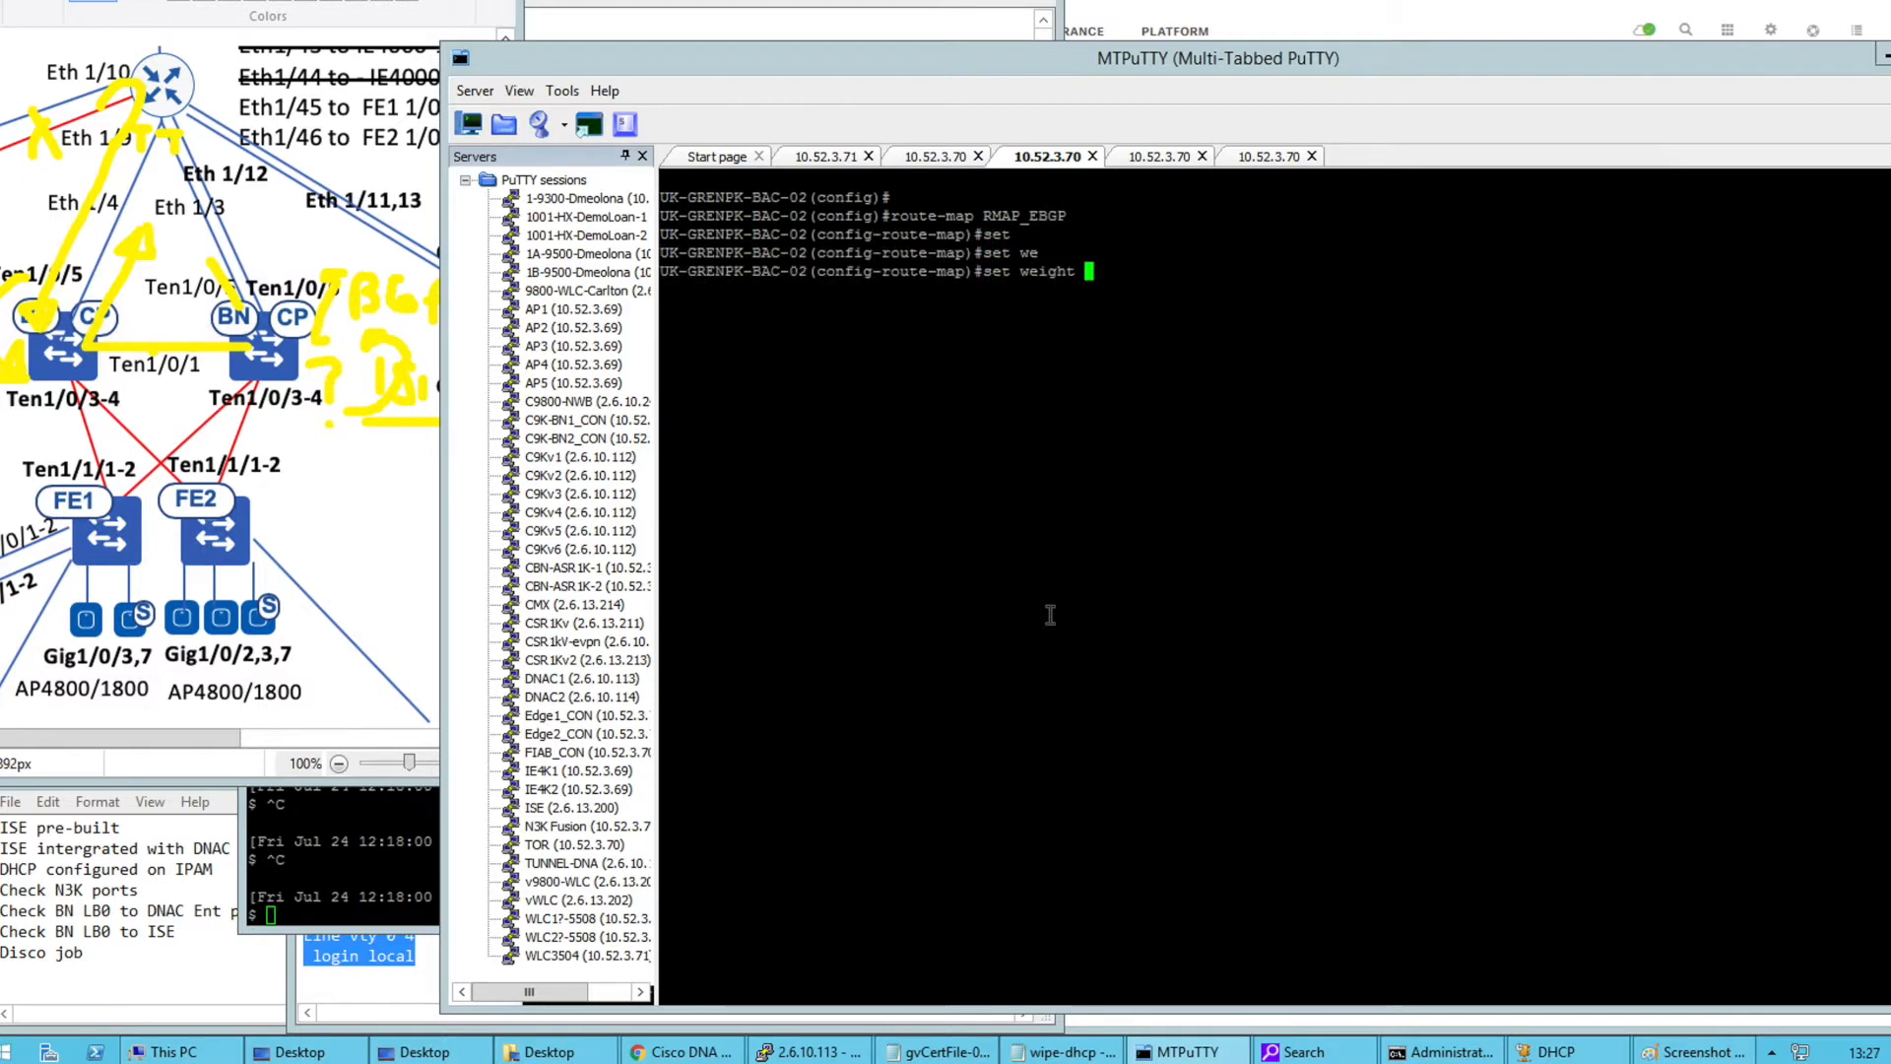
{"action": "type", "text": "3"}
{"action": "type", "text": "276"}
{"action": "type", "text": "8"}
{"action": "key", "text": "BackSpace"}
{"action": "key", "text": "BackSpace"}
{"action": "key", "text": "BackSpace"}
{"action": "type", "text": "800"}
{"action": "key", "text": "Left"}
{"action": "key", "text": "Left"}
{"action": "key", "text": "Left"}
{"action": "key", "text": "Left"}
{"action": "key", "text": "BackSpace"}
{"action": "type", "text": "4"}
{"action": "key", "text": "Return"}
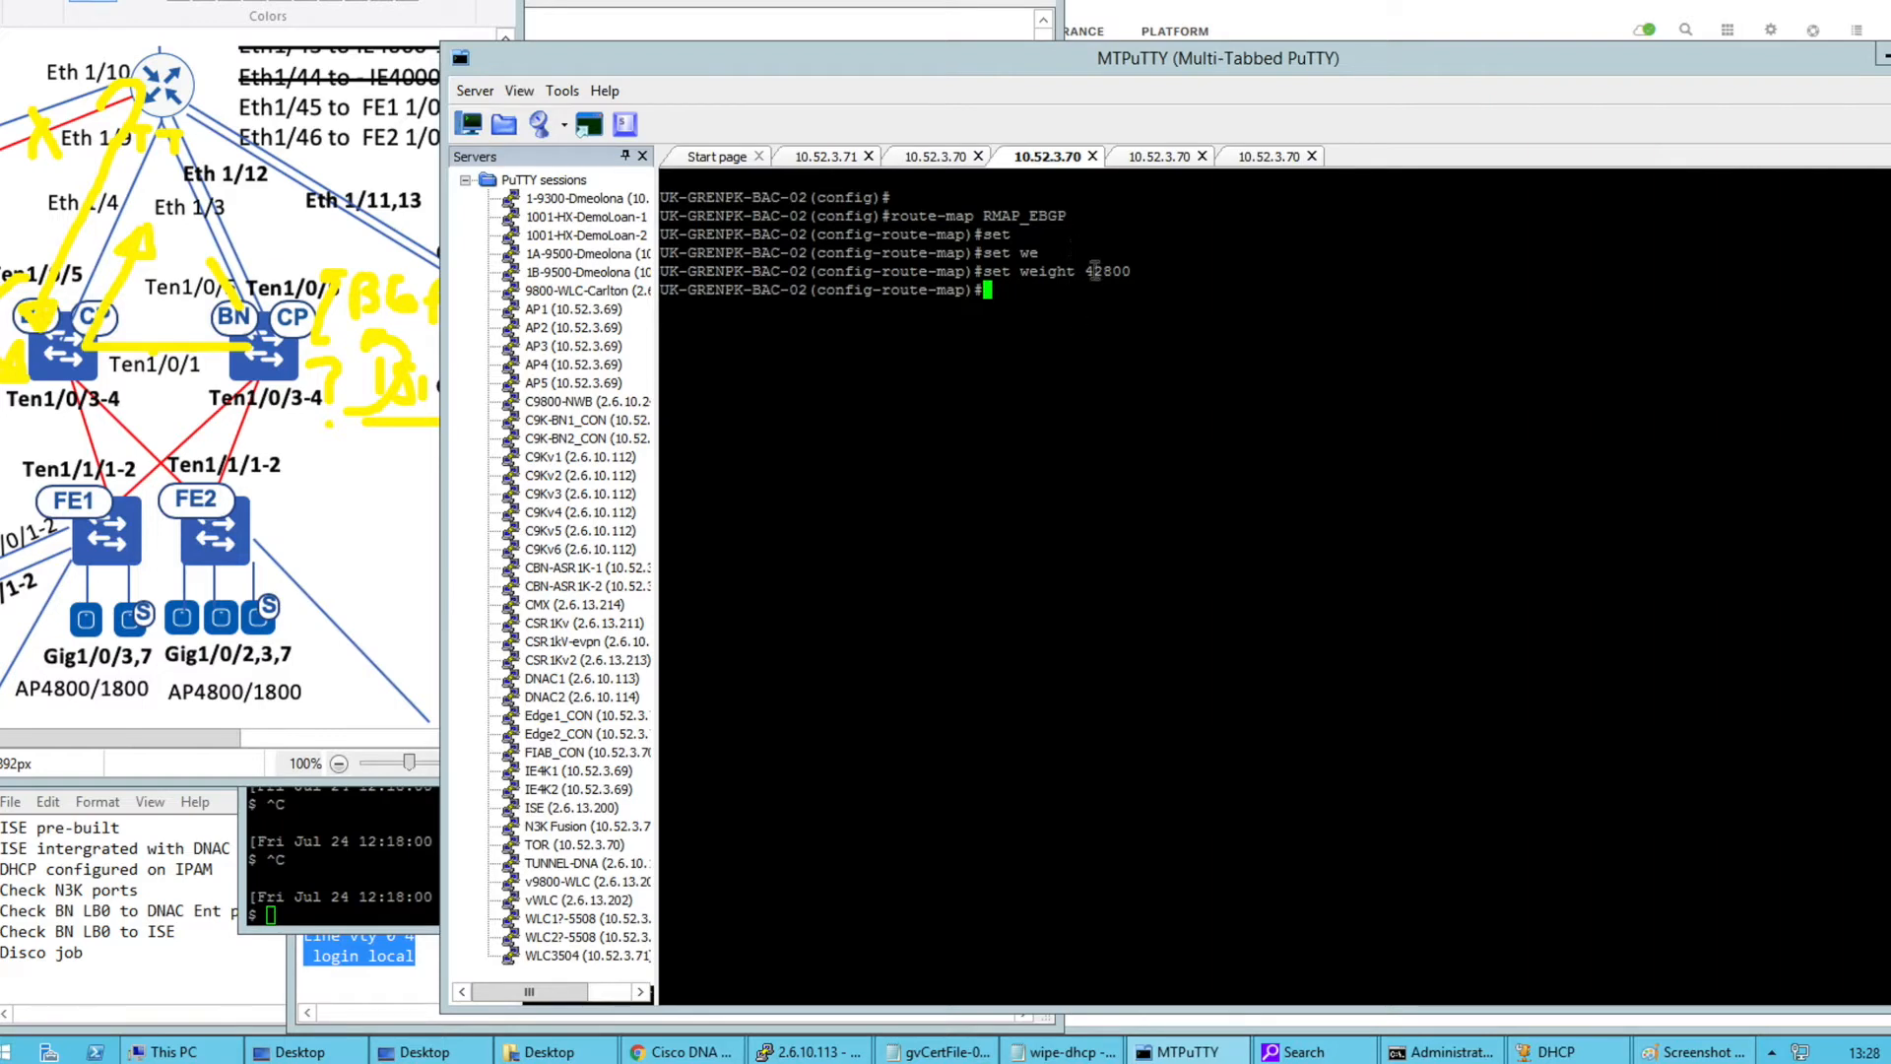
Verify the route-map with 'do show run | sec route-' and paste its lines into BAC-01
{"action": "type", "text": "do show run | s"}
{"action": "key", "text": "BackSpace"}
{"action": "type", "text": "ec route-"}
{"action": "key", "text": "Return"}
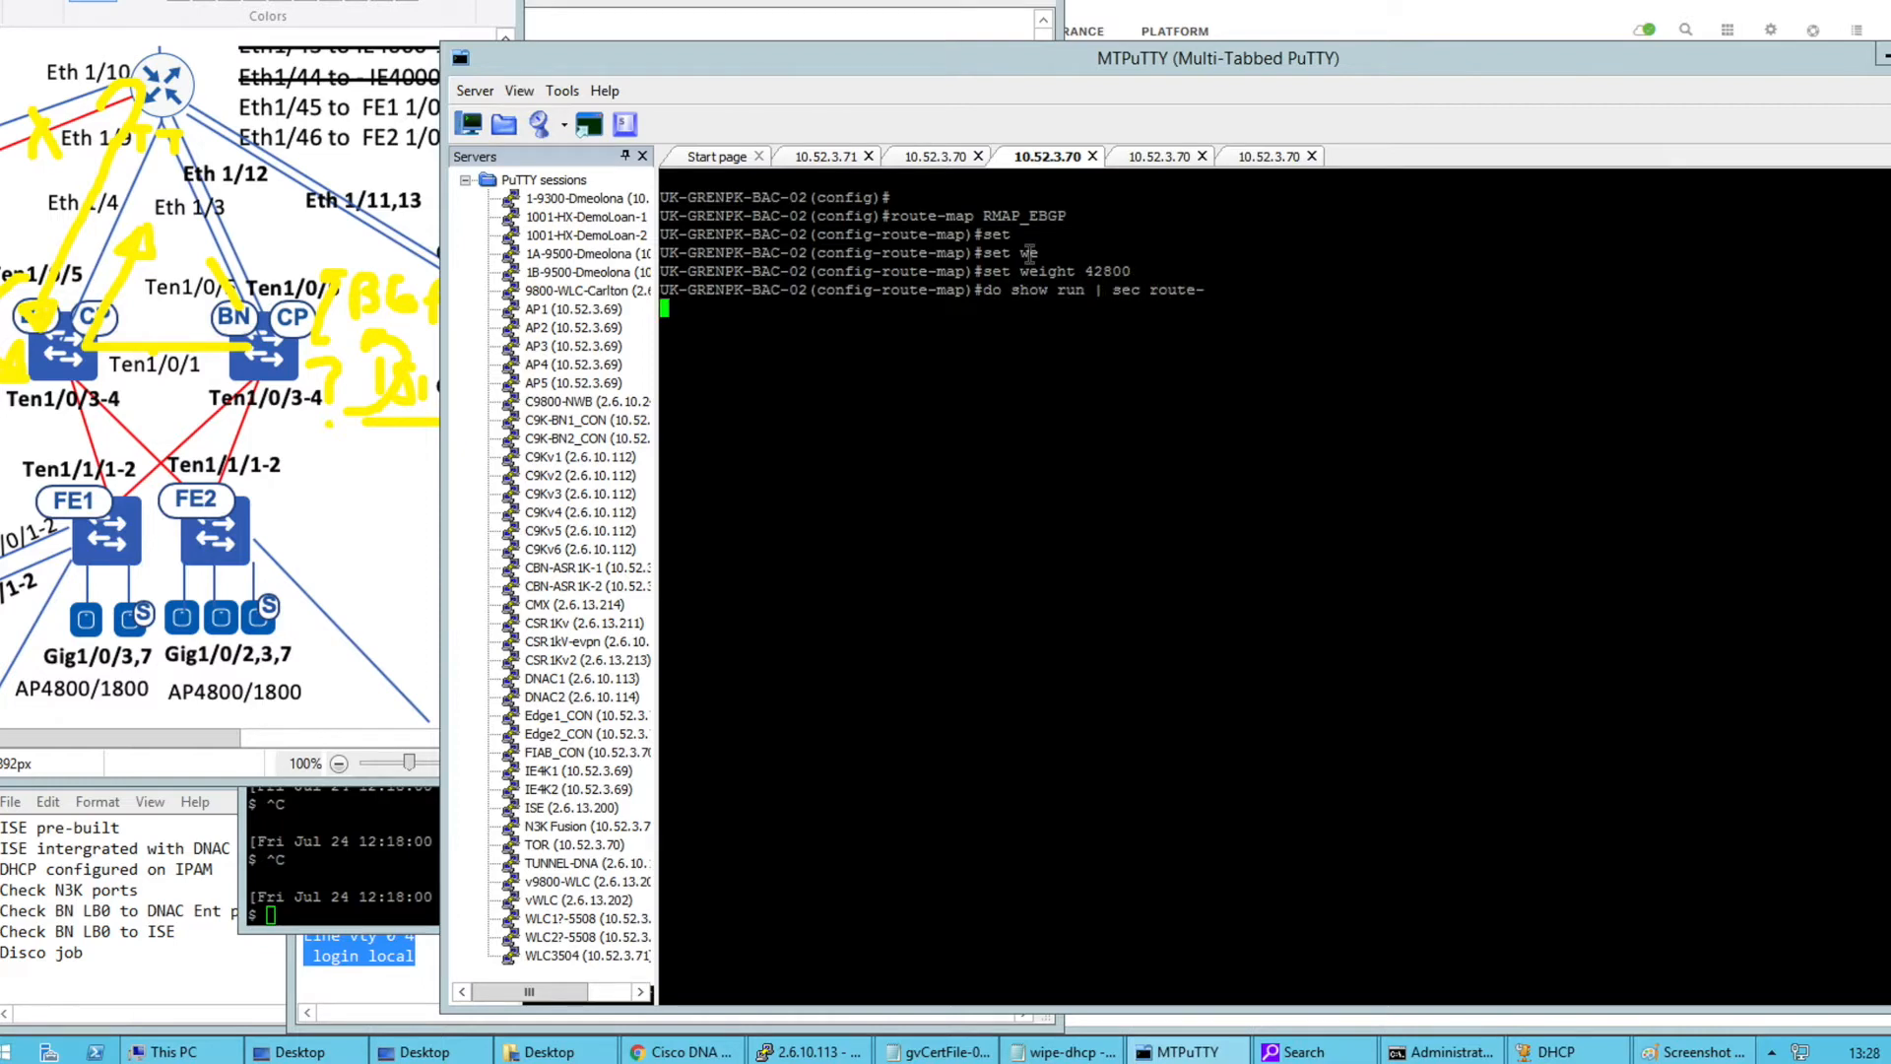
{"action": "left_click_drag", "start_coordinate": [823, 338], "coordinate": [689, 307]}
{"action": "key", "text": "ctrl+c"}
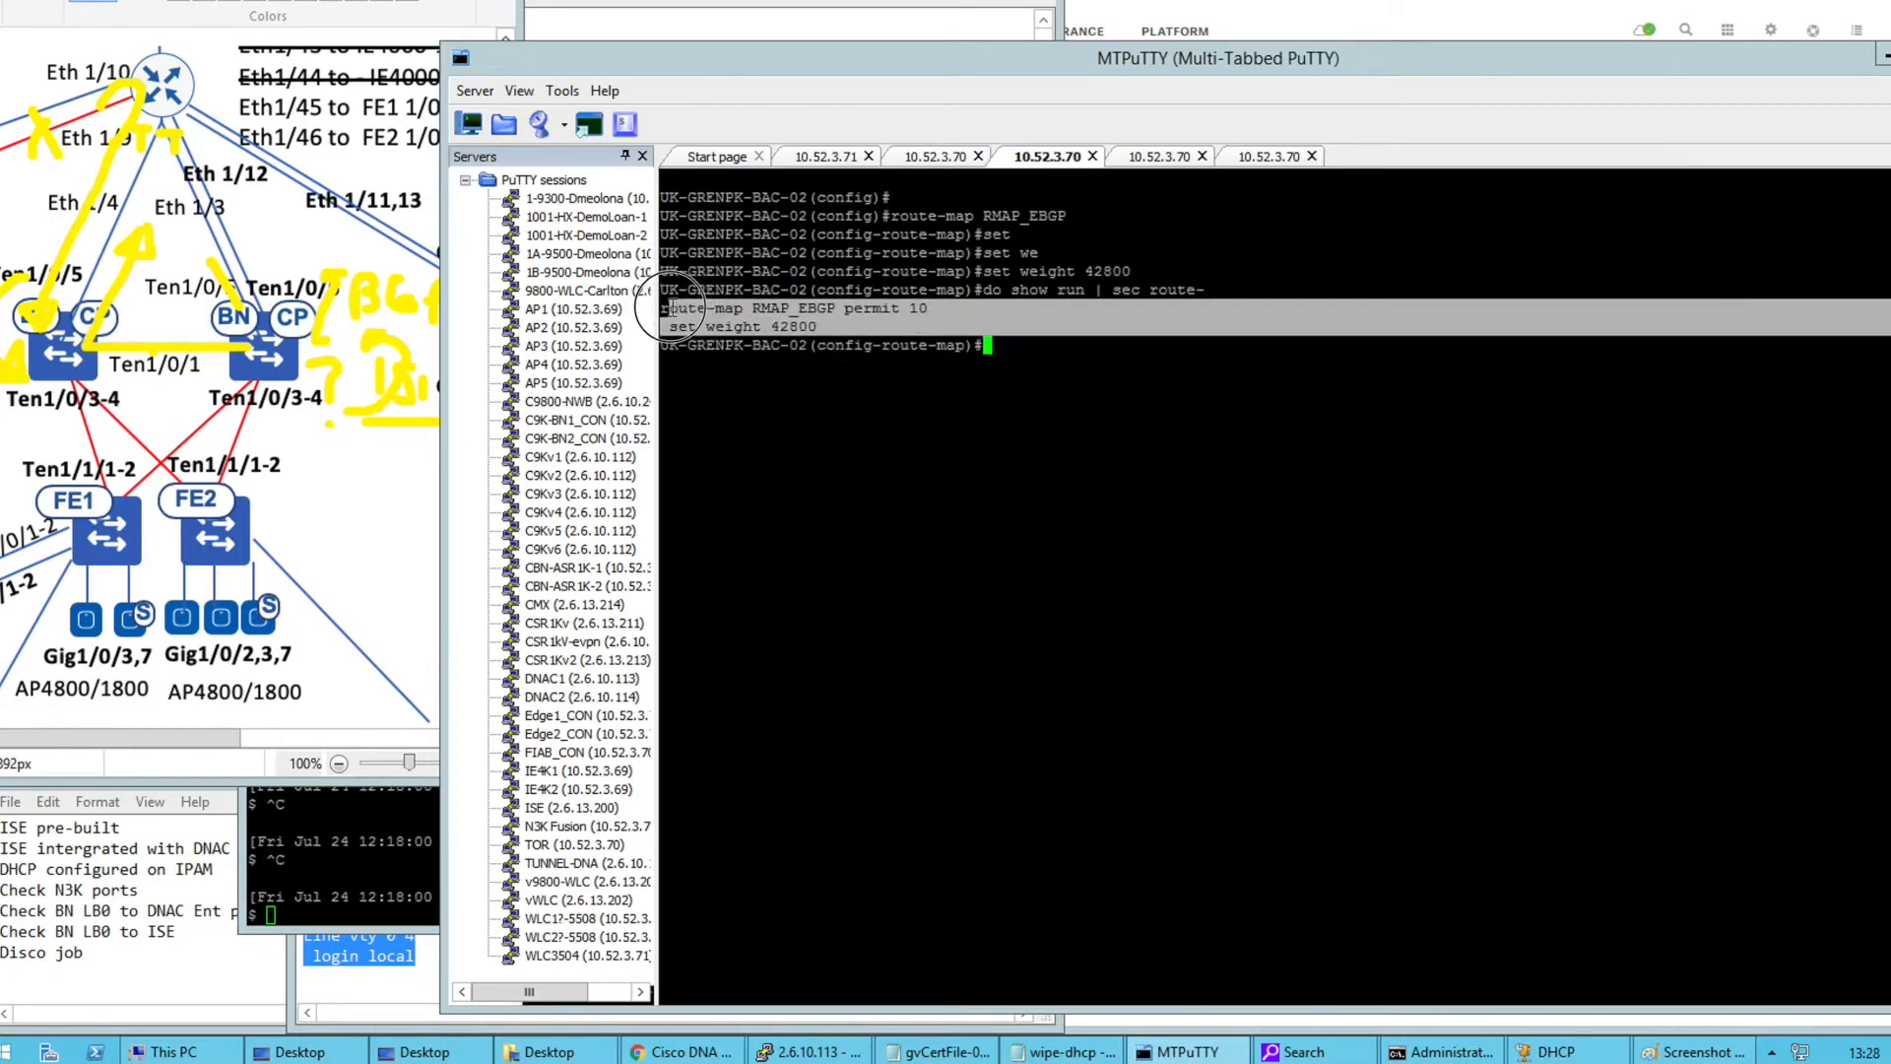
{"action": "left_click", "coordinate": [943, 160]}
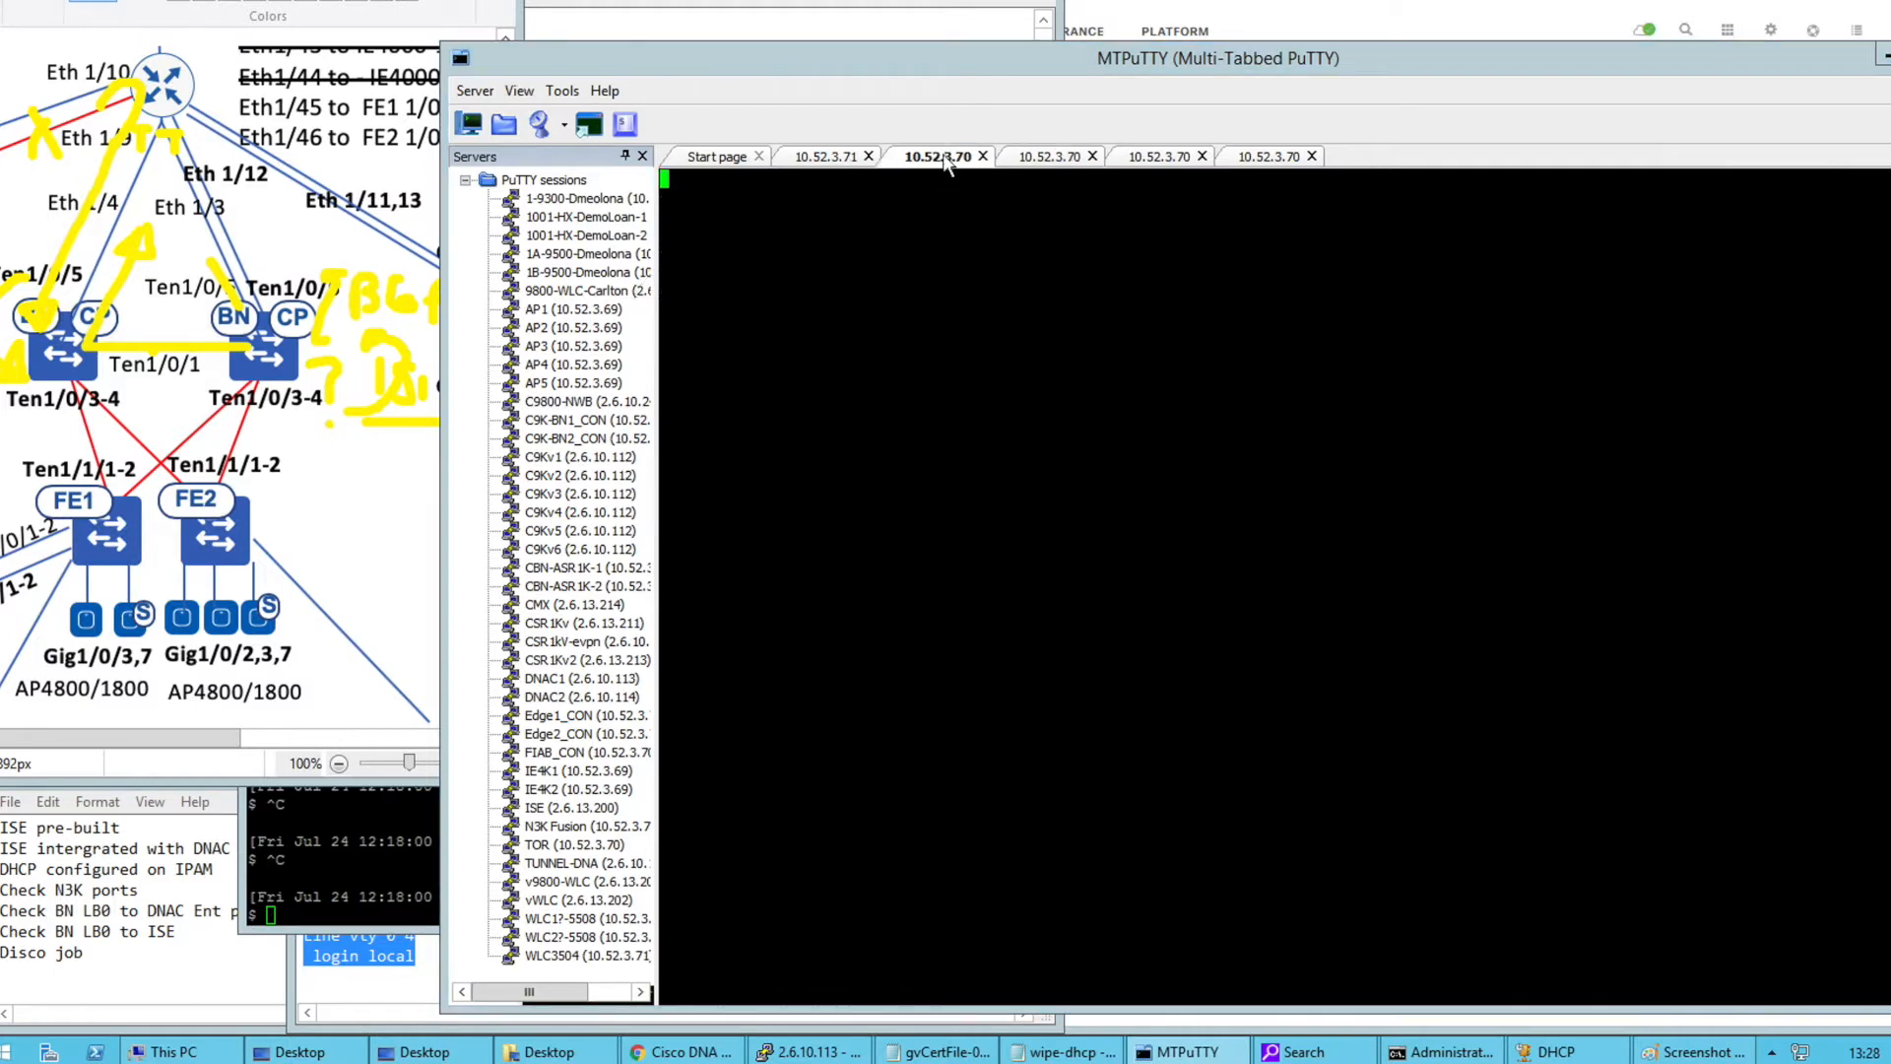
{"action": "right_click", "coordinate": [931, 332]}
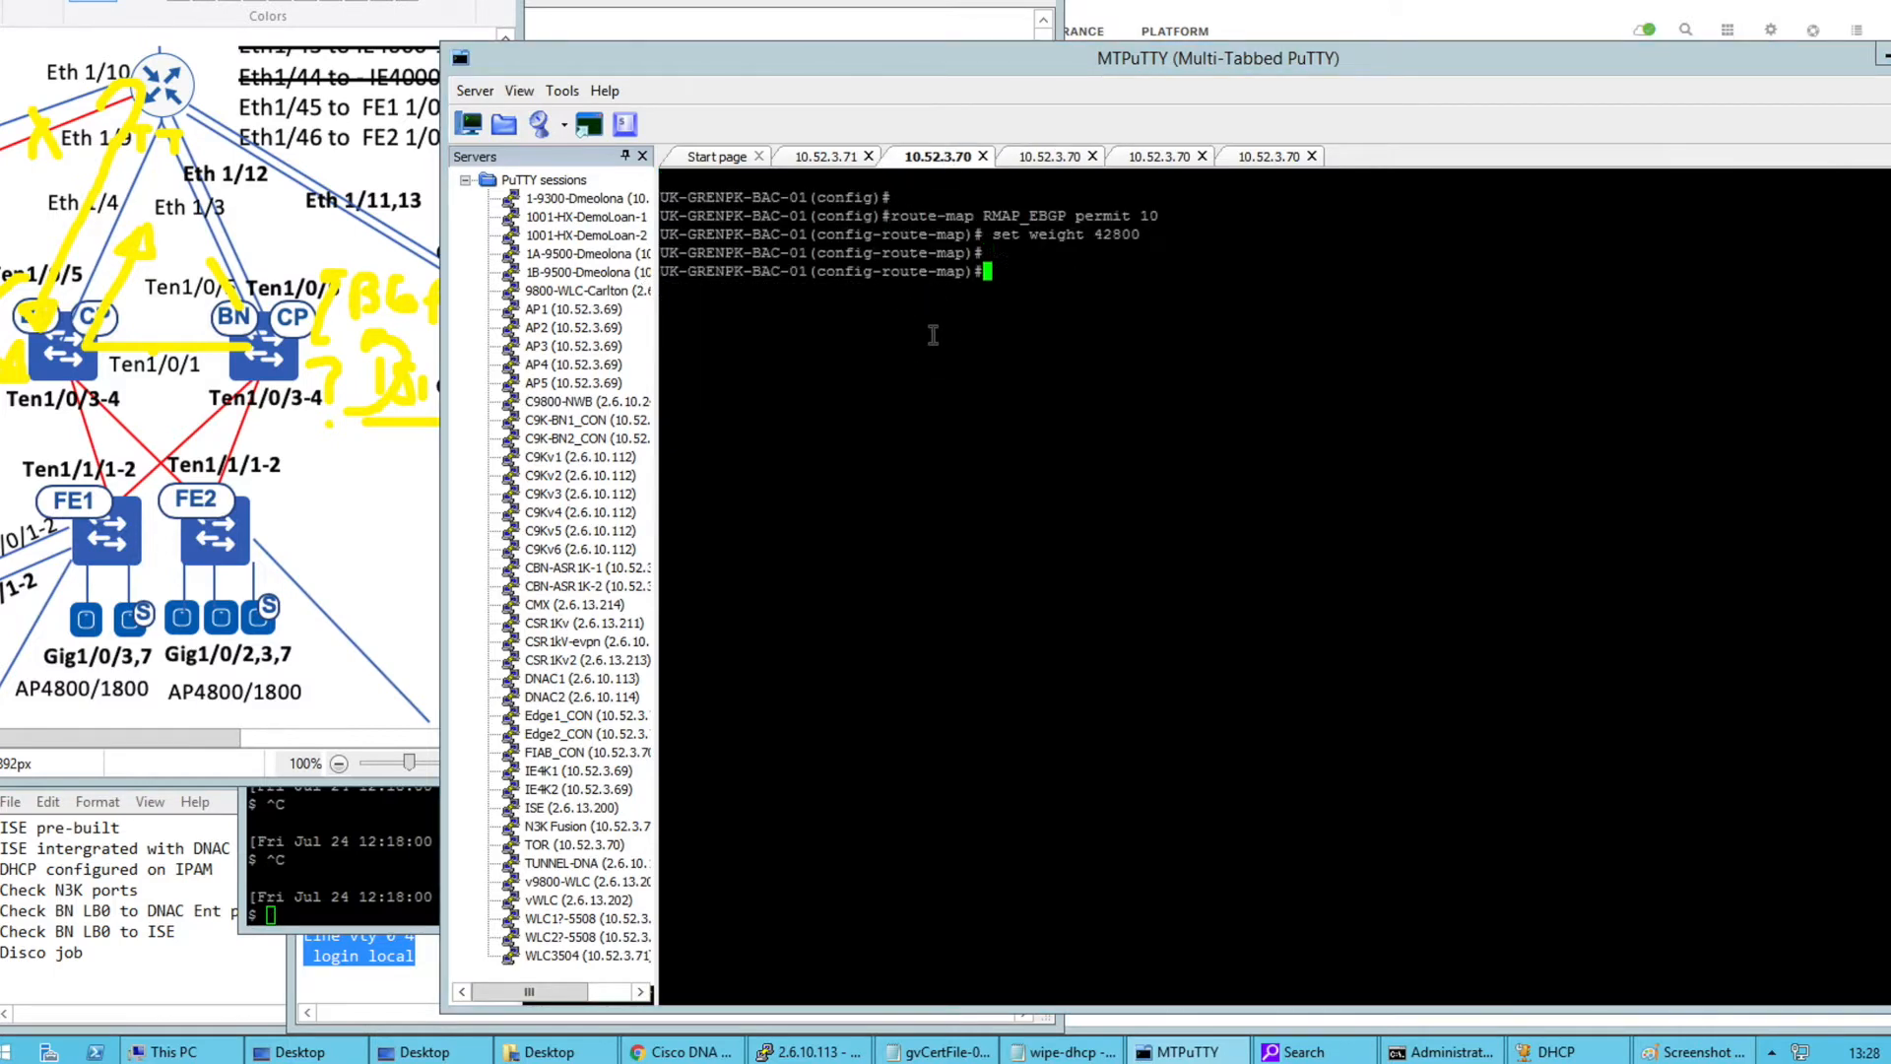
{"action": "left_click", "coordinate": [1012, 160]}
{"action": "left_click", "coordinate": [1015, 329]}
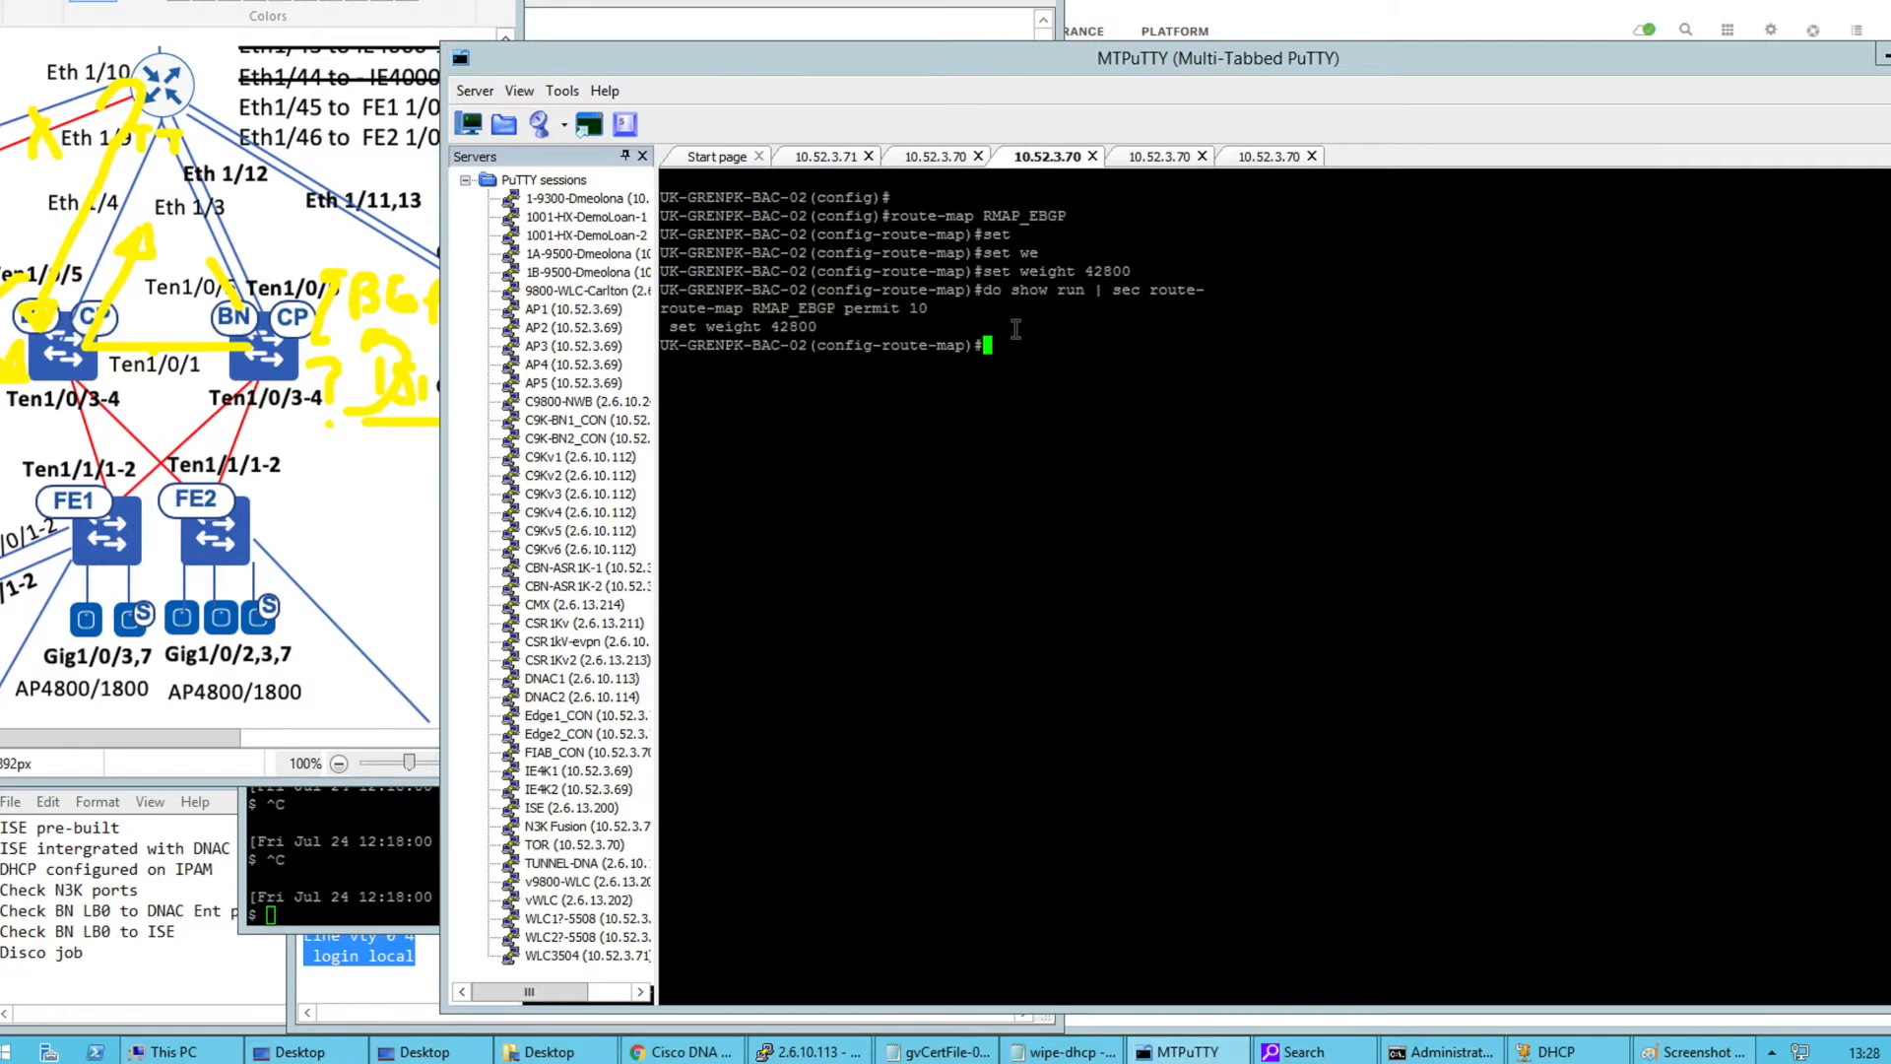
Display BAC-02's BGP config with 'do show run | s r b' and enter a neighbor RMAP_EBGP line
{"action": "type", "text": "do sh"}
{"action": "type", "text": "ow run | s r "}
{"action": "type", "text": "b"}
{"action": "key", "text": "Return"}
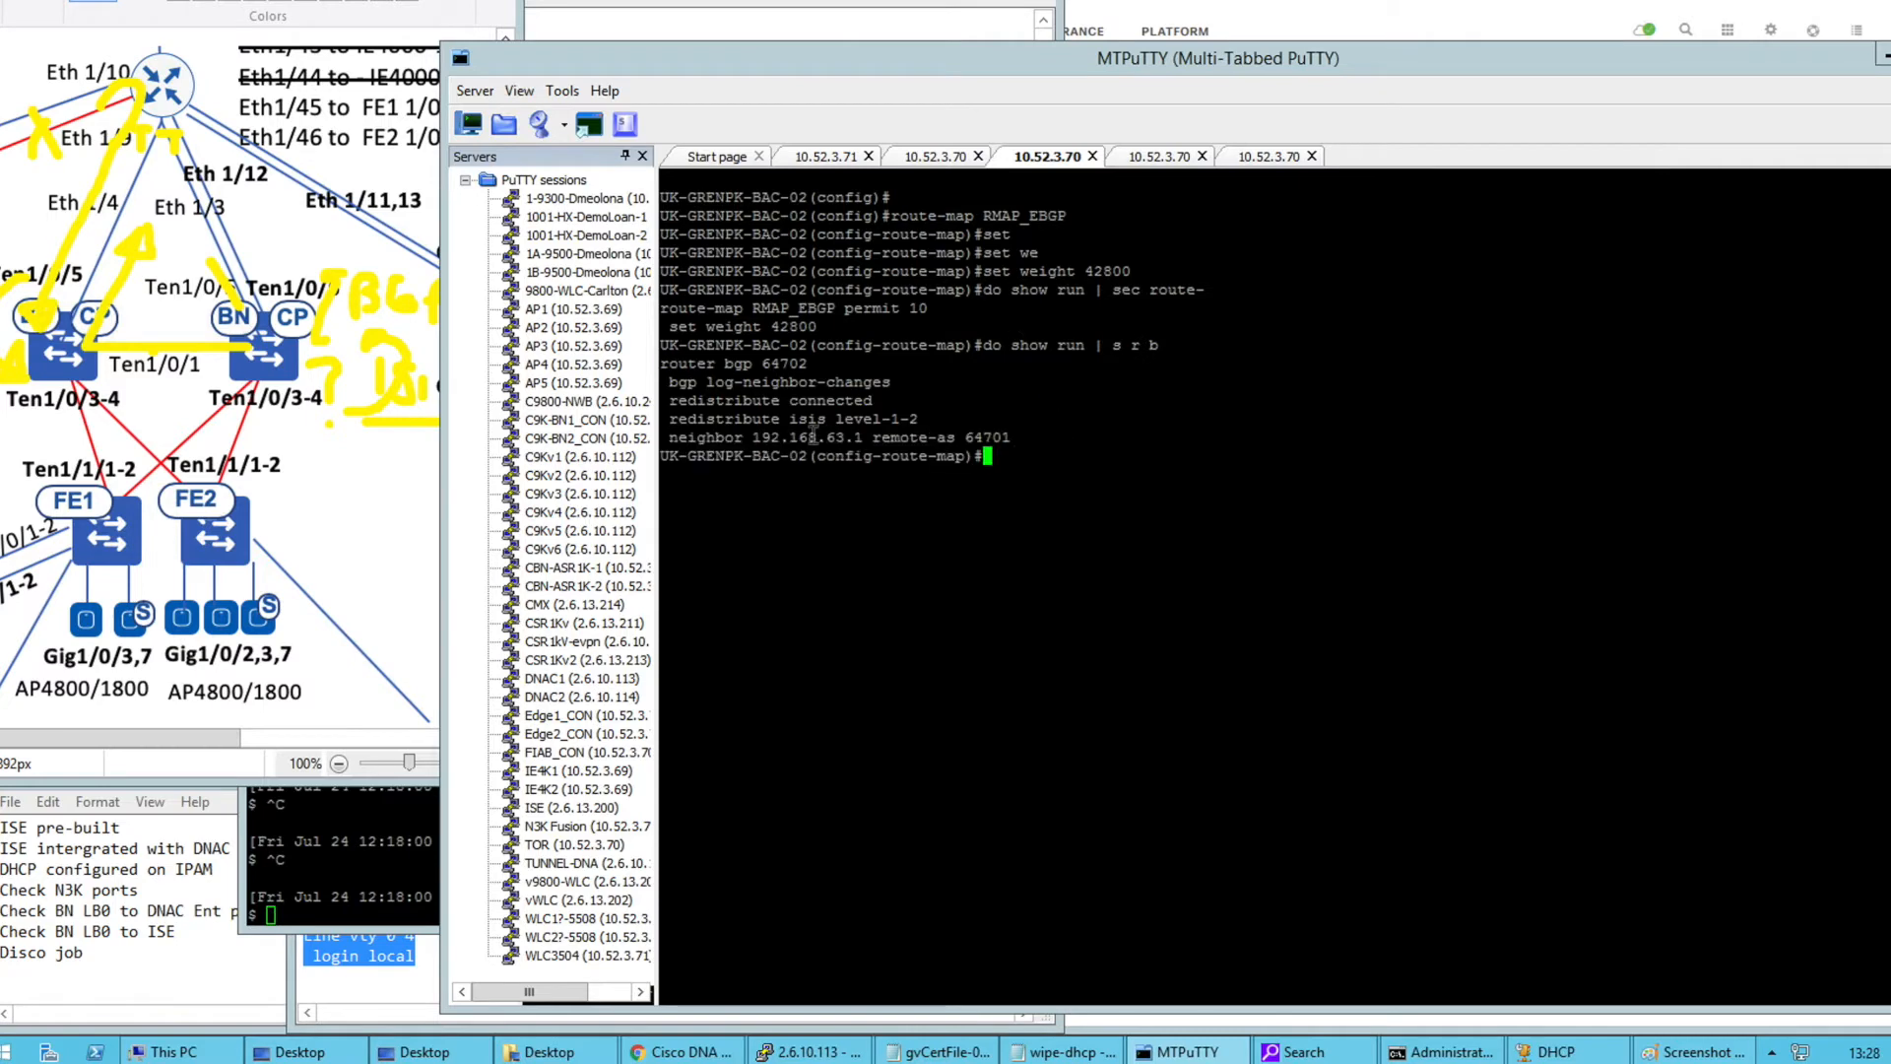
{"action": "left_click_drag", "start_coordinate": [661, 363], "coordinate": [1011, 436]}
{"action": "right_click", "coordinate": [1012, 436]}
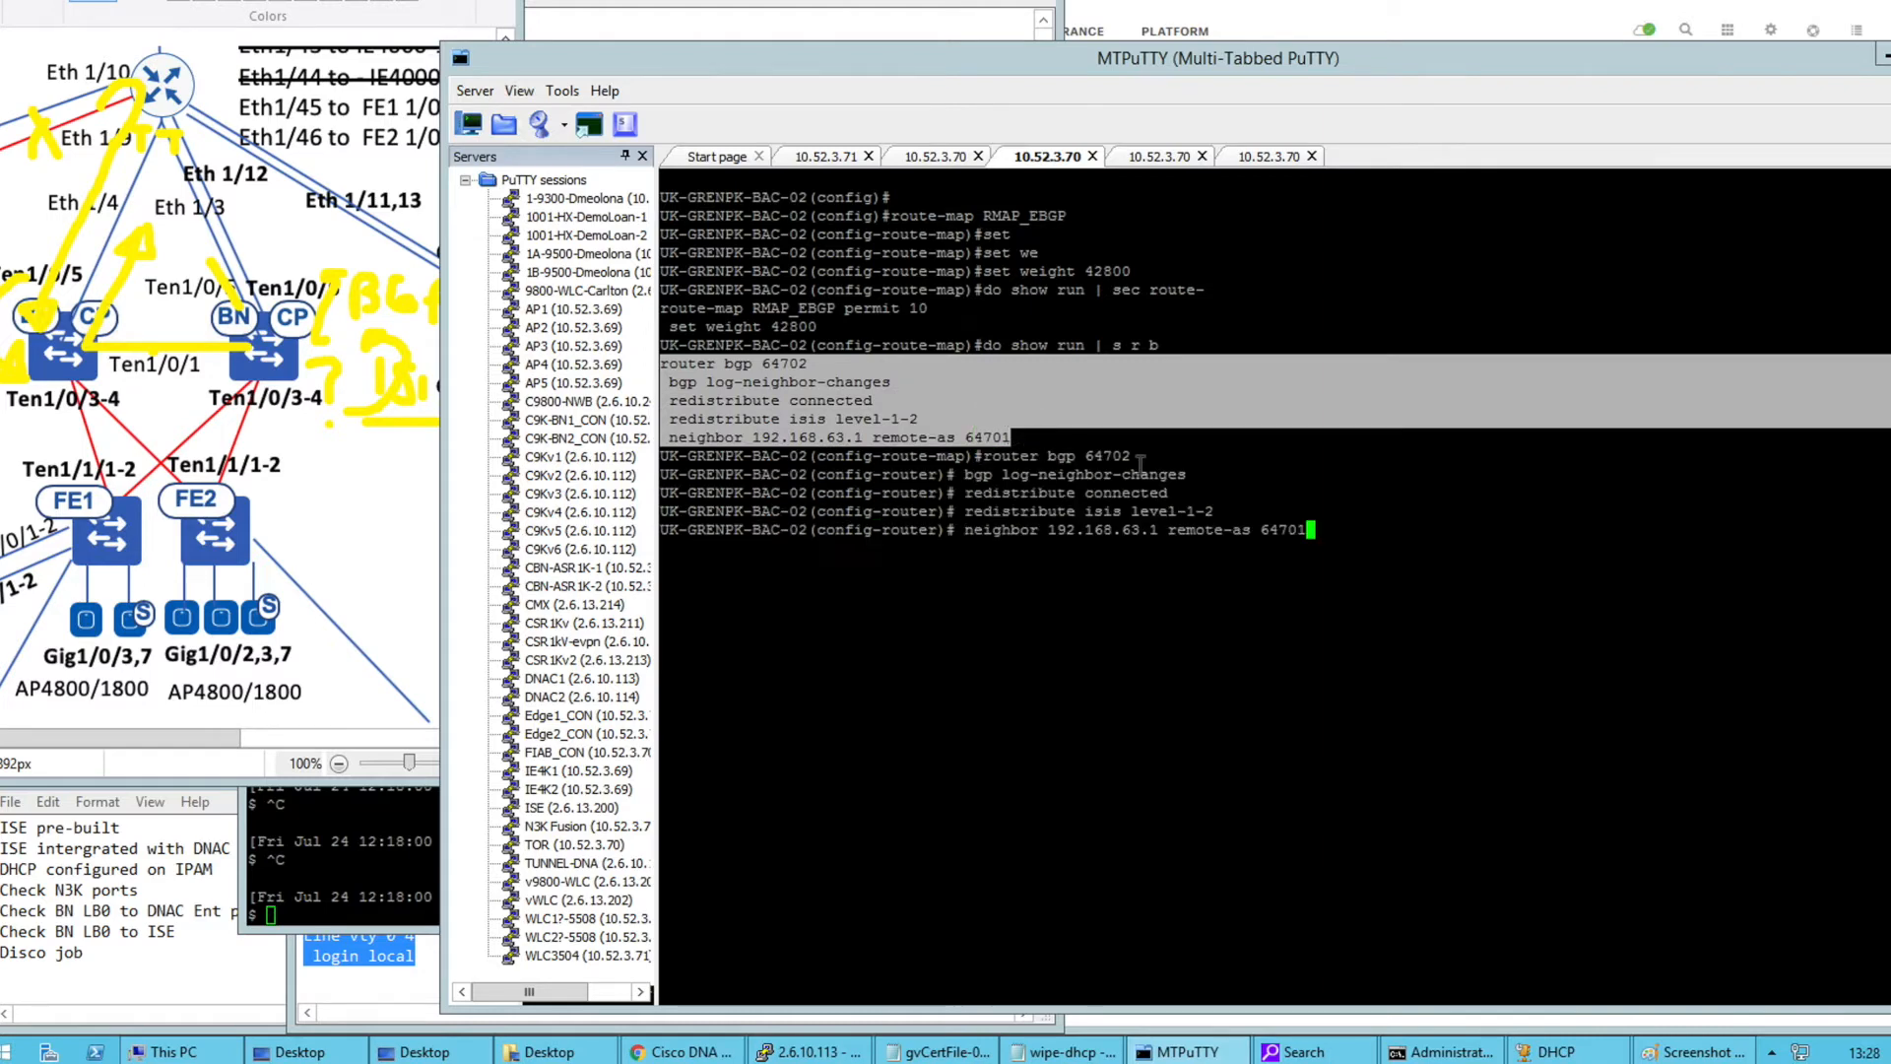
{"action": "type", "text": "ro"}
{"action": "key", "text": "Tab"}
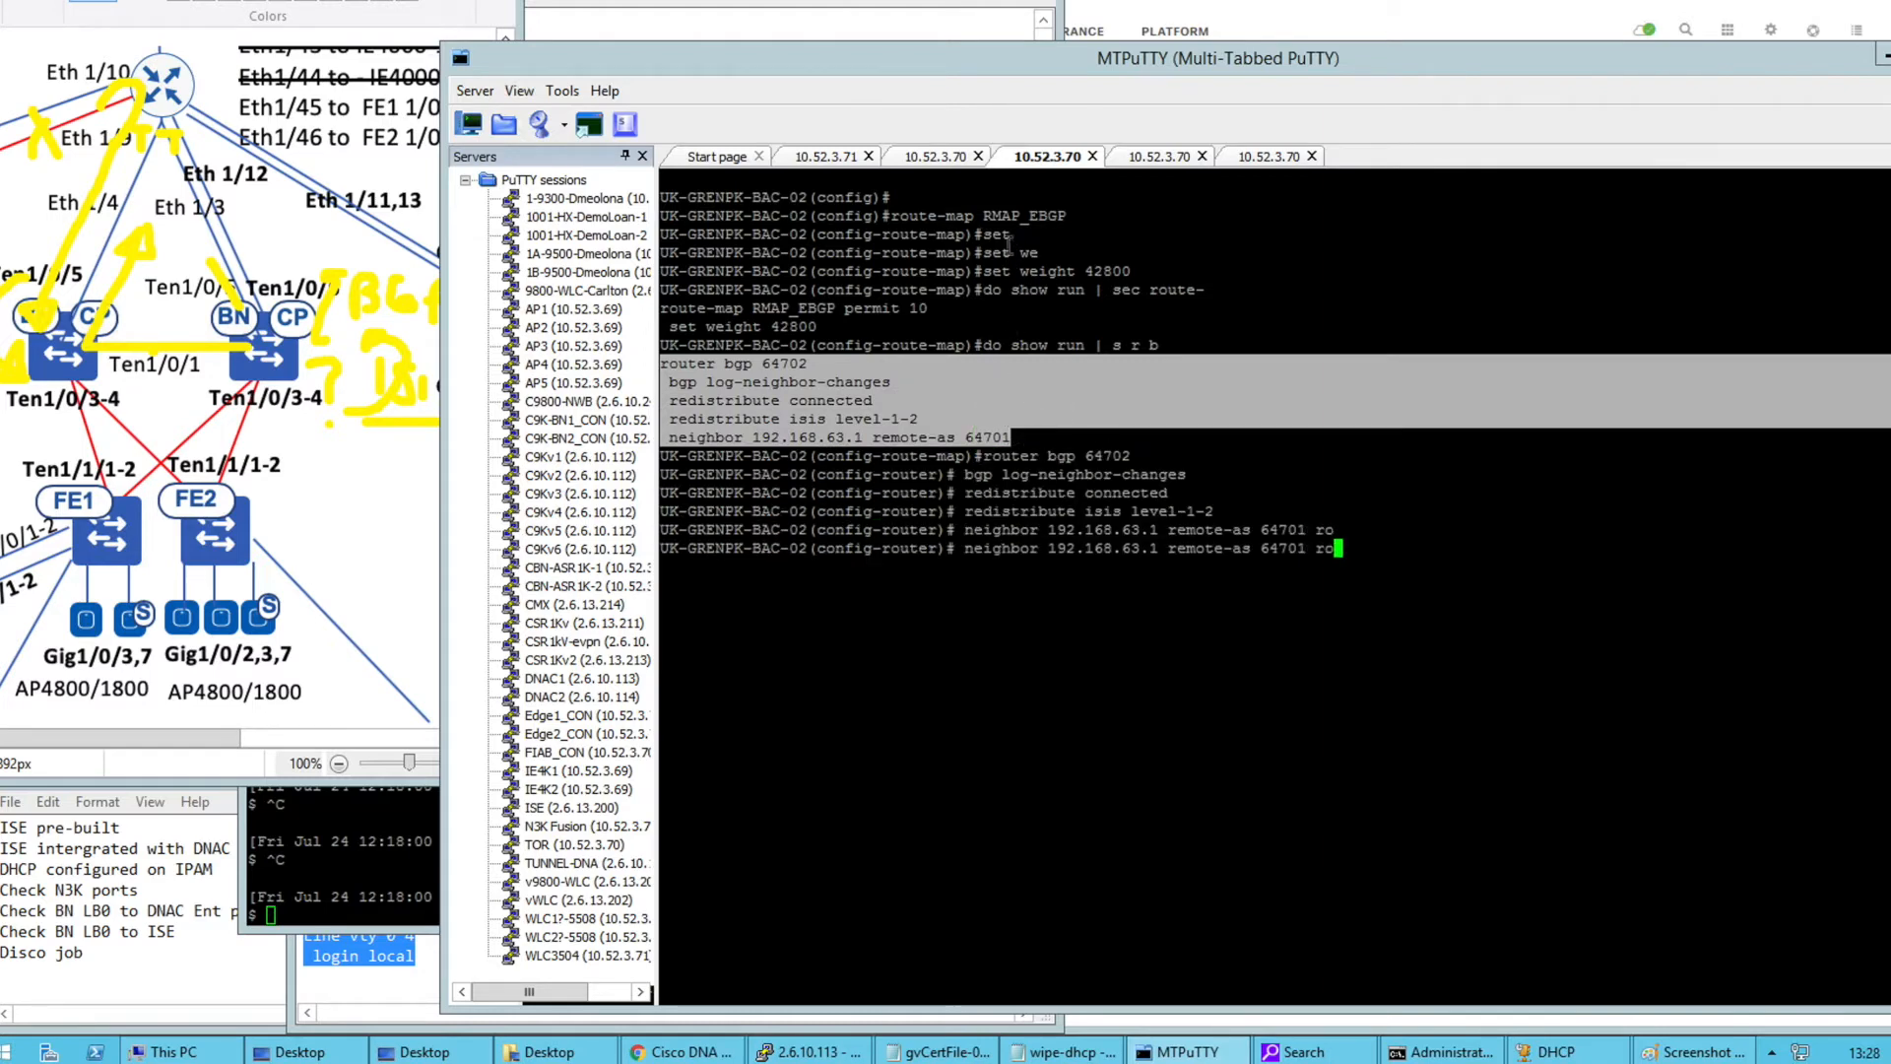
{"action": "double_click", "coordinate": [1002, 216]}
{"action": "right_click", "coordinate": [1070, 357]}
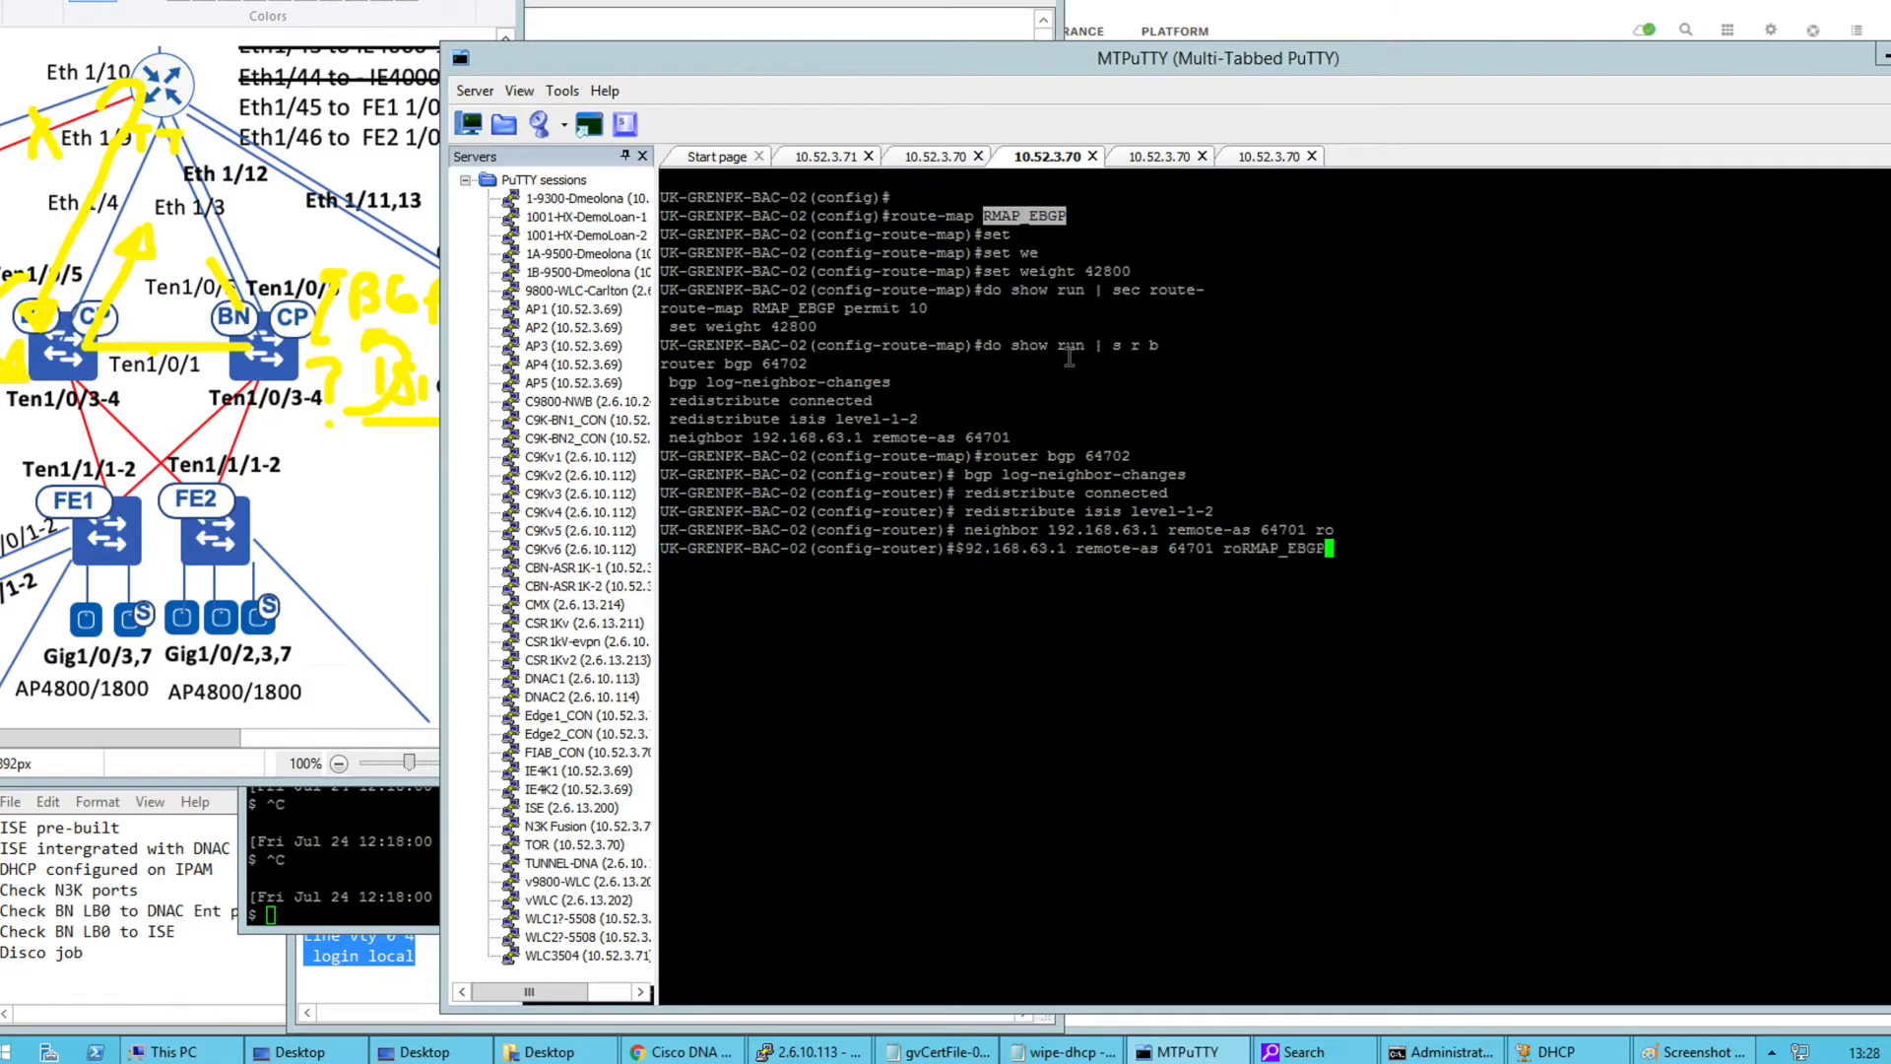
{"action": "key", "text": "Return"}
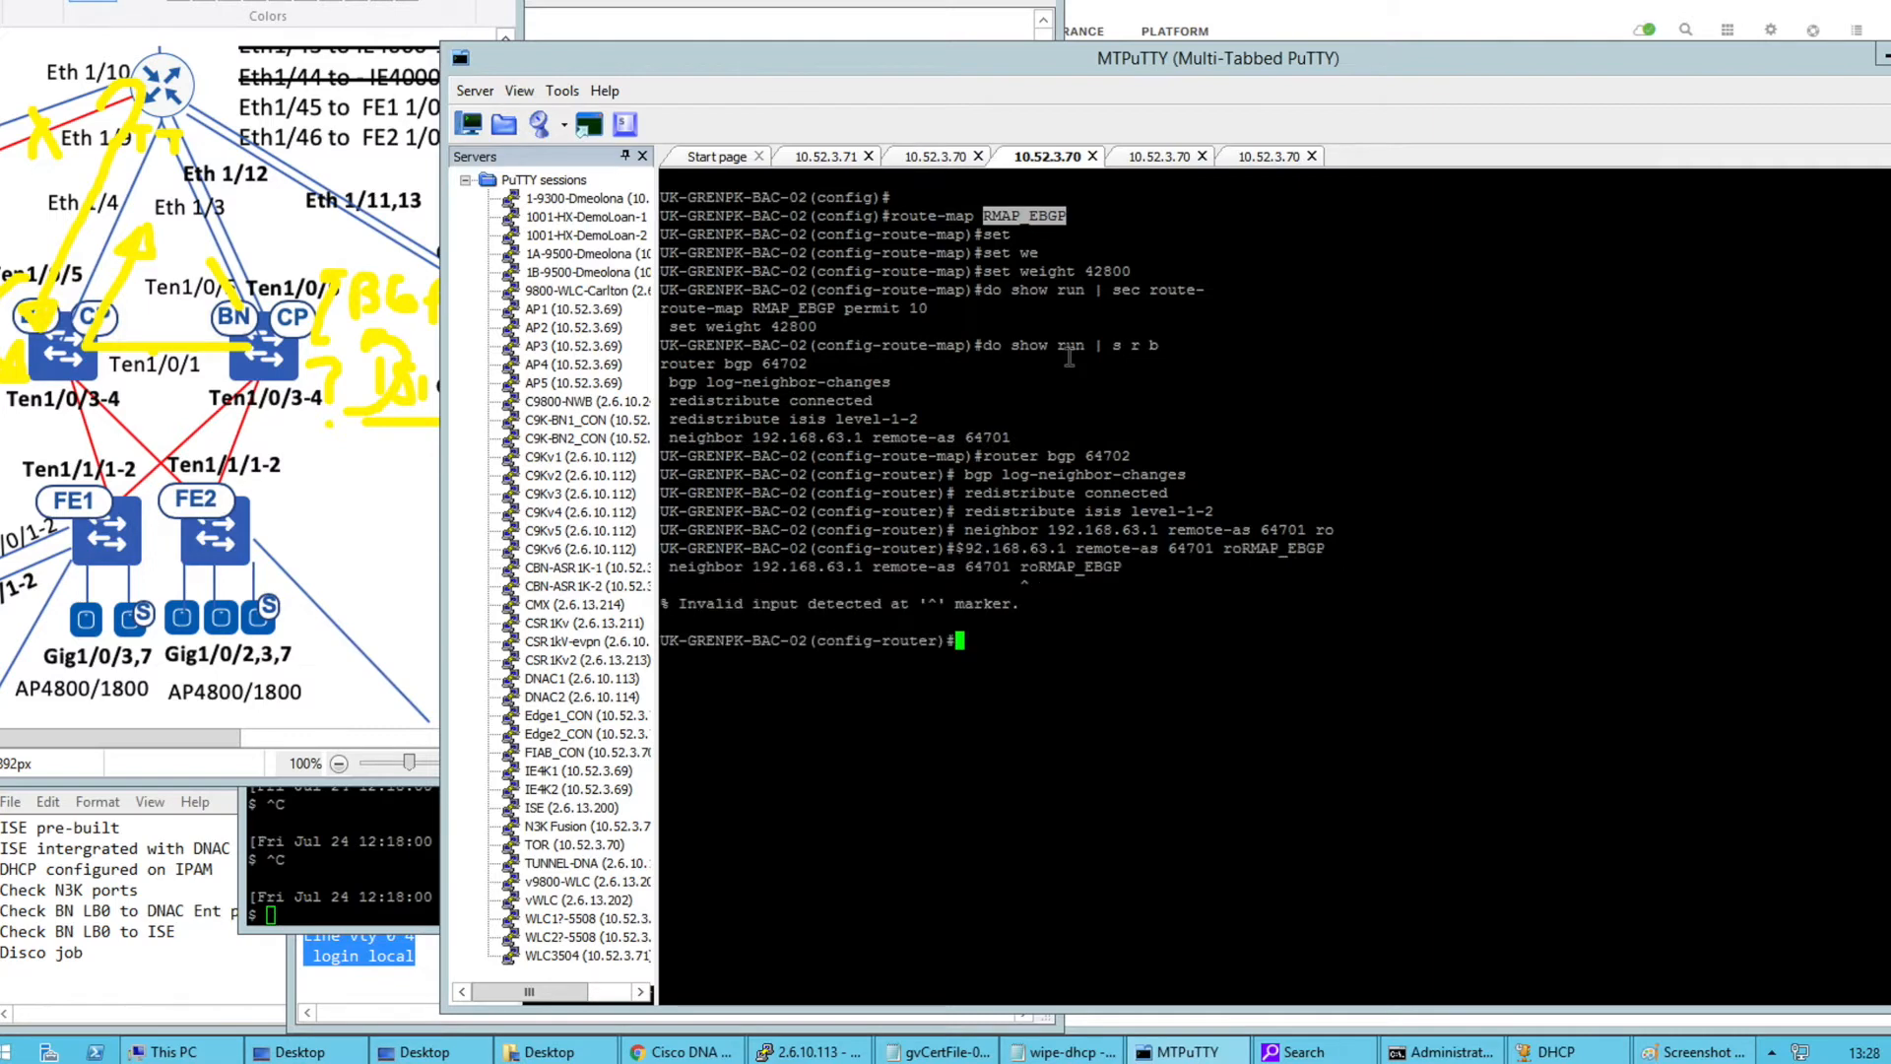
Apply route-map RMAP_EBGP inbound to BGP neighbor 192.168.63.1 on BAC-02
{"action": "key", "text": "Up"}
{"action": "key", "text": "Left"}
{"action": "key", "text": "Left"}
{"action": "key", "text": "Left"}
{"action": "key", "text": "Left"}
{"action": "key", "text": "Left"}
{"action": "key", "text": "Left"}
{"action": "key", "text": "Left"}
{"action": "type", "text": "ute-m"}
{"action": "key", "text": "Return"}
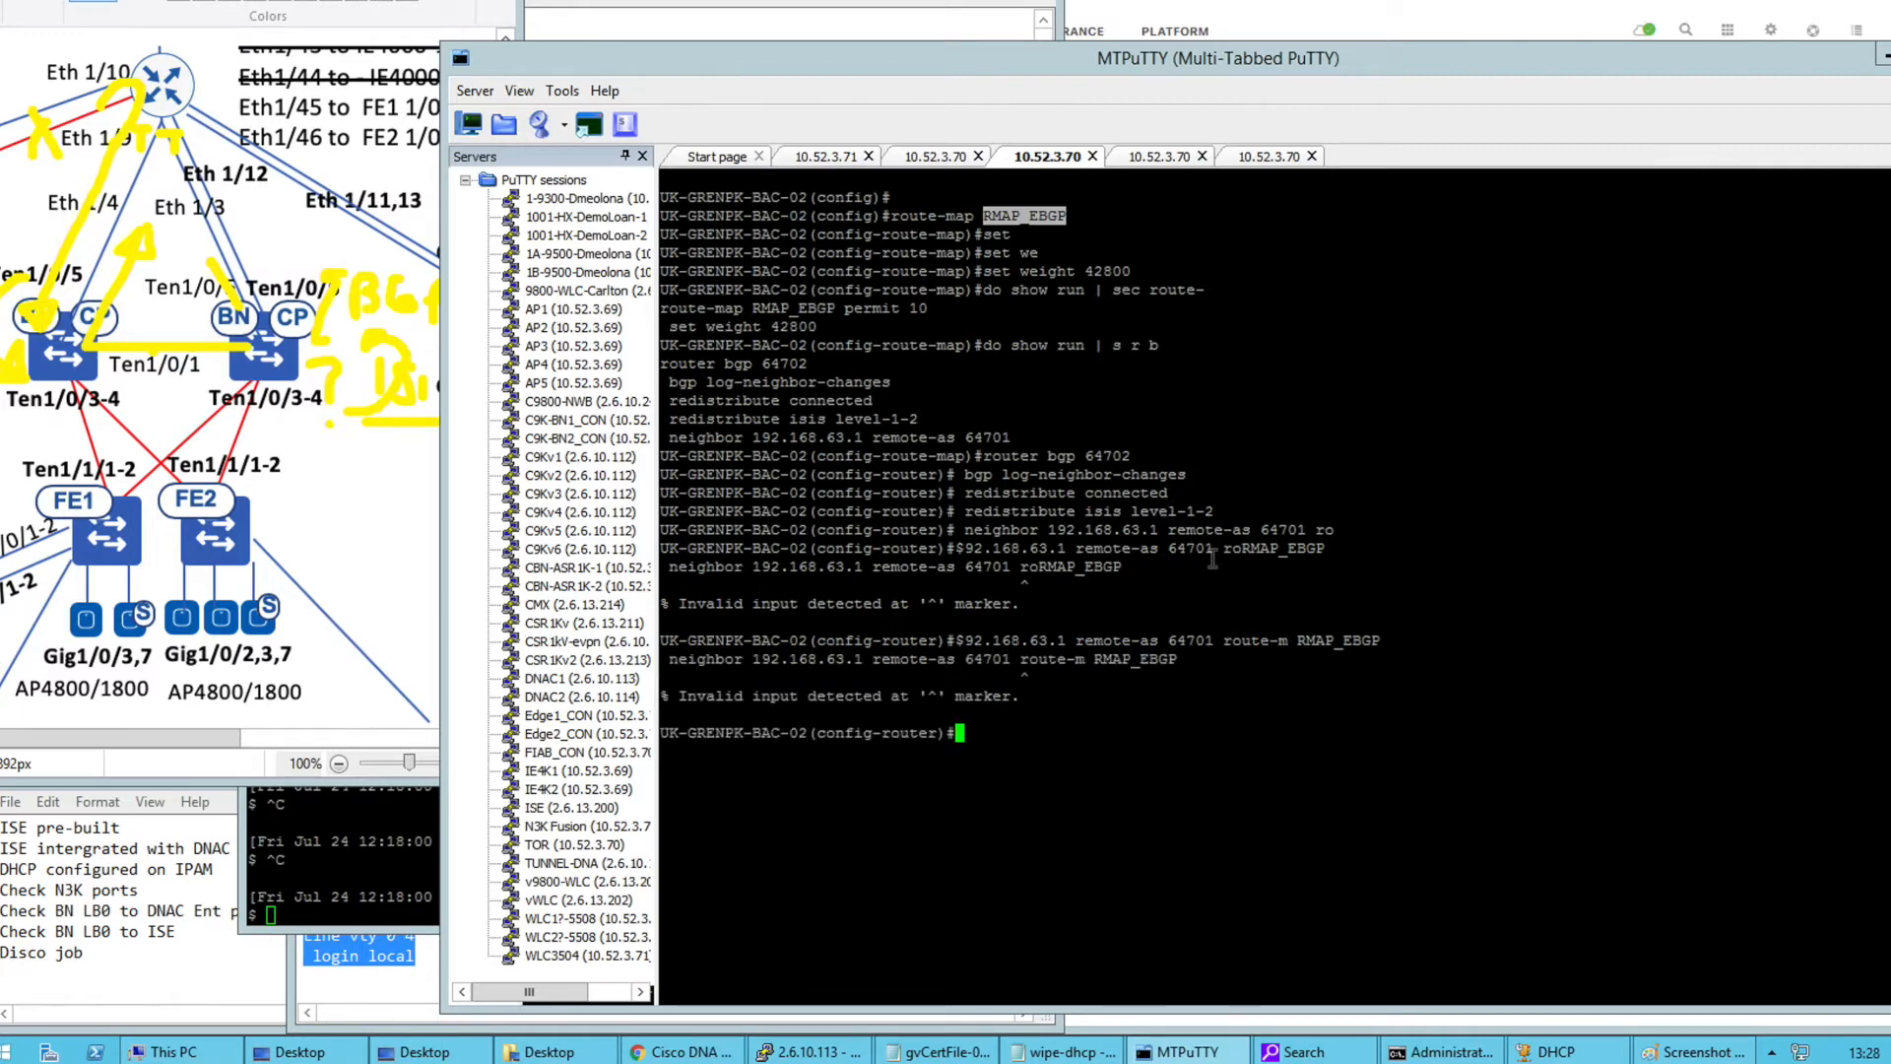
{"action": "left_click", "coordinate": [1020, 315]}
{"action": "left_click_drag", "start_coordinate": [873, 439], "coordinate": [666, 440]}
{"action": "right_click", "coordinate": [665, 440]}
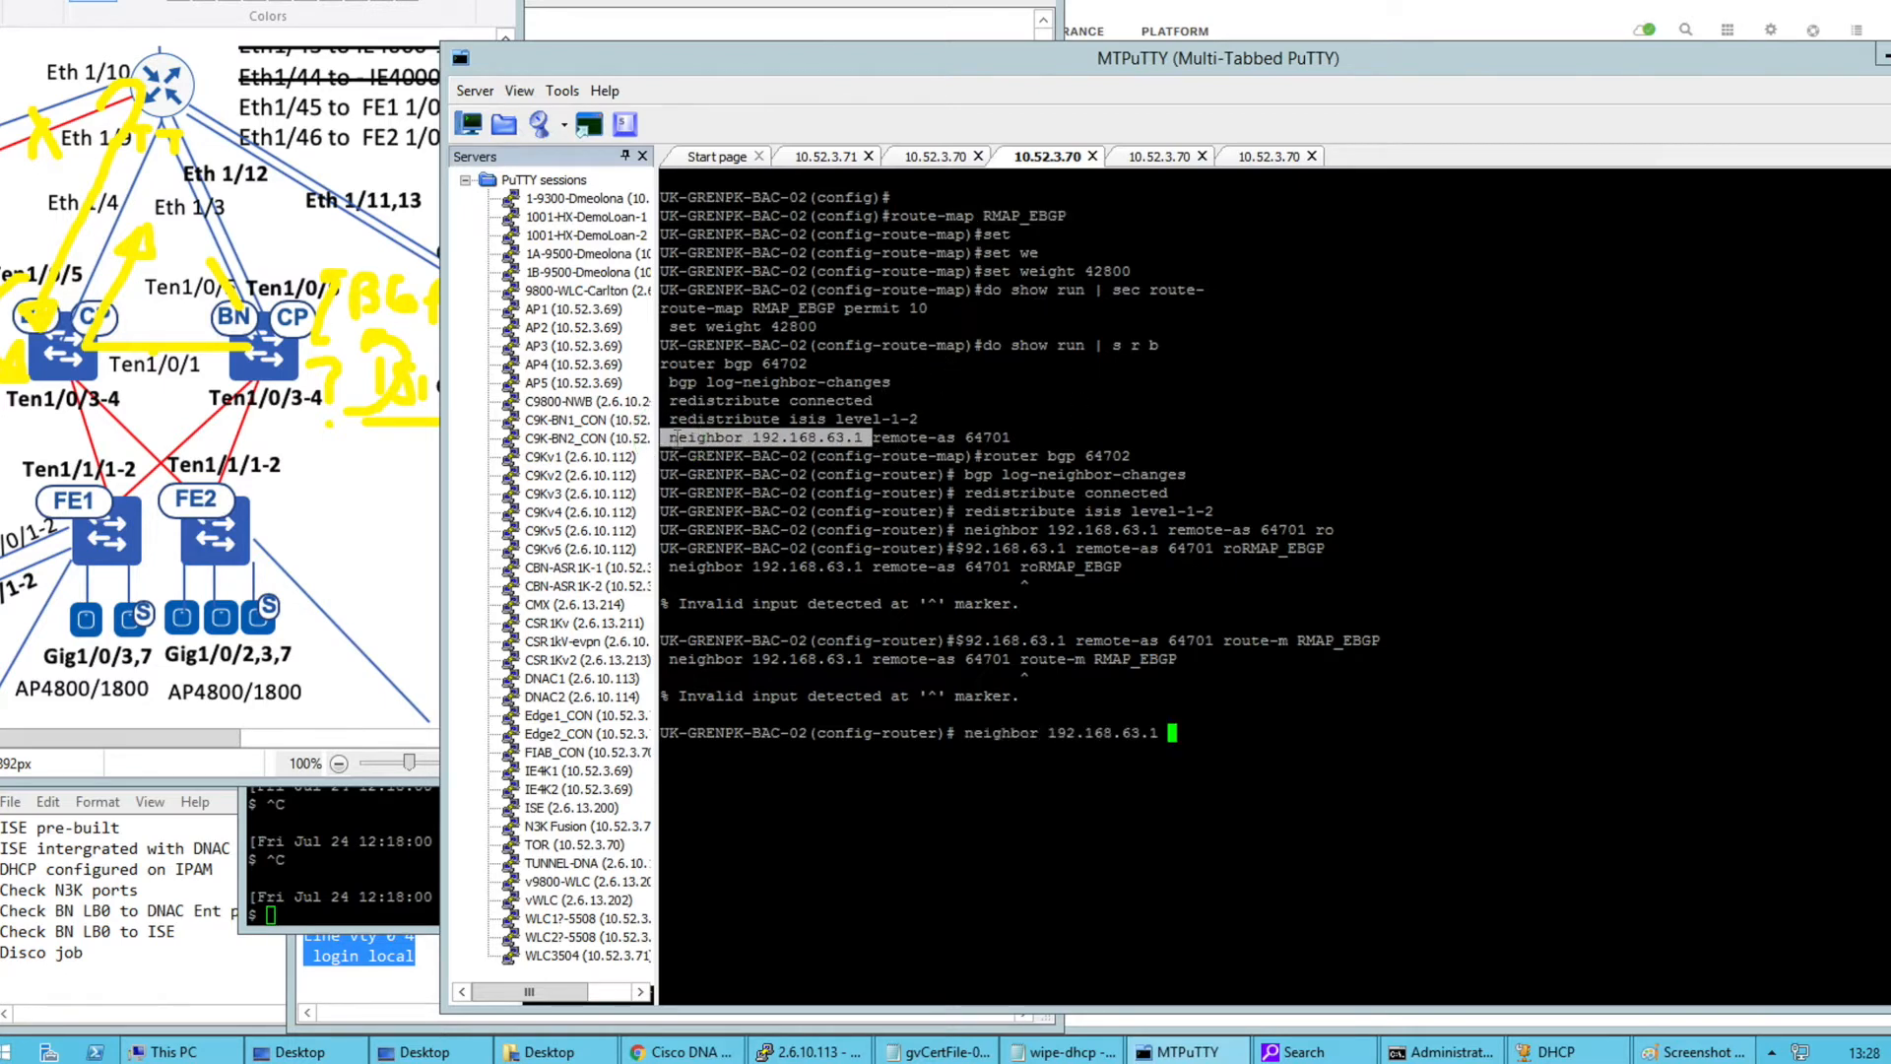
{"action": "left_click_drag", "start_coordinate": [1223, 641], "coordinate": [1379, 641]}
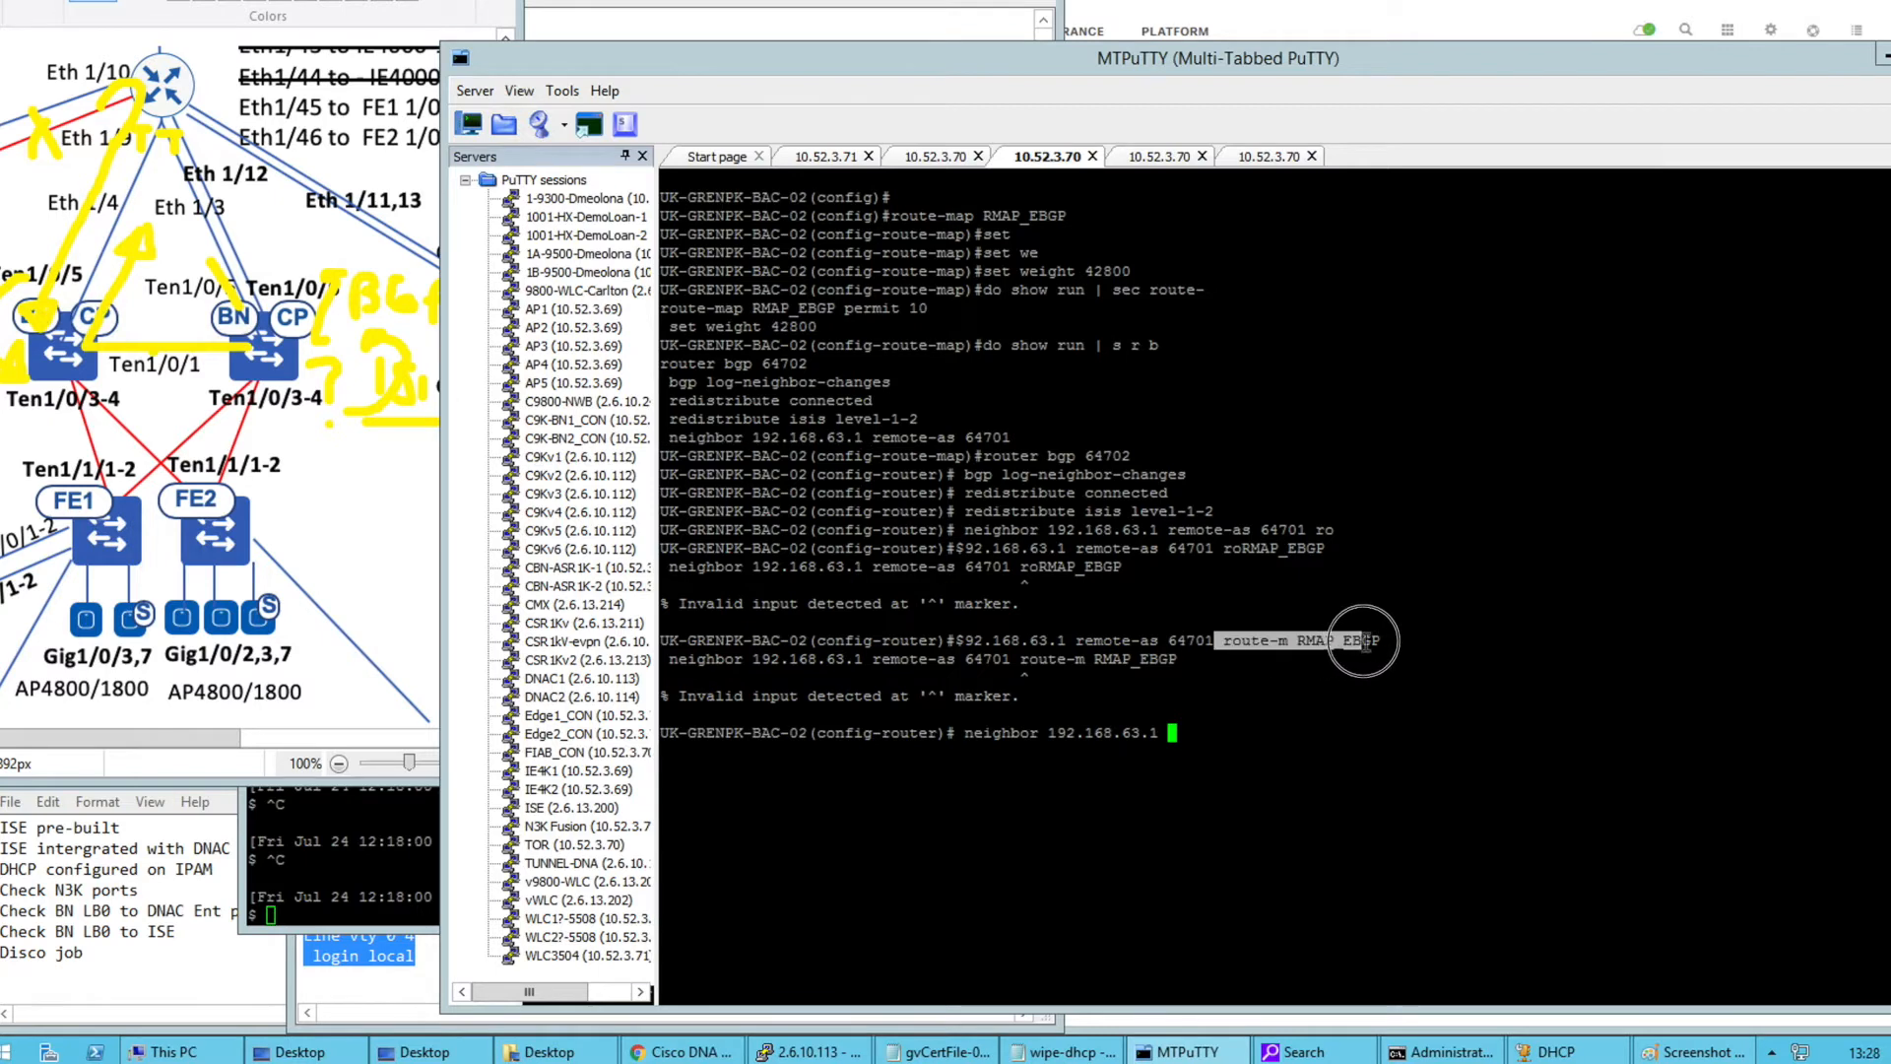
{"action": "right_click", "coordinate": [1378, 641]}
{"action": "key", "text": "Return"}
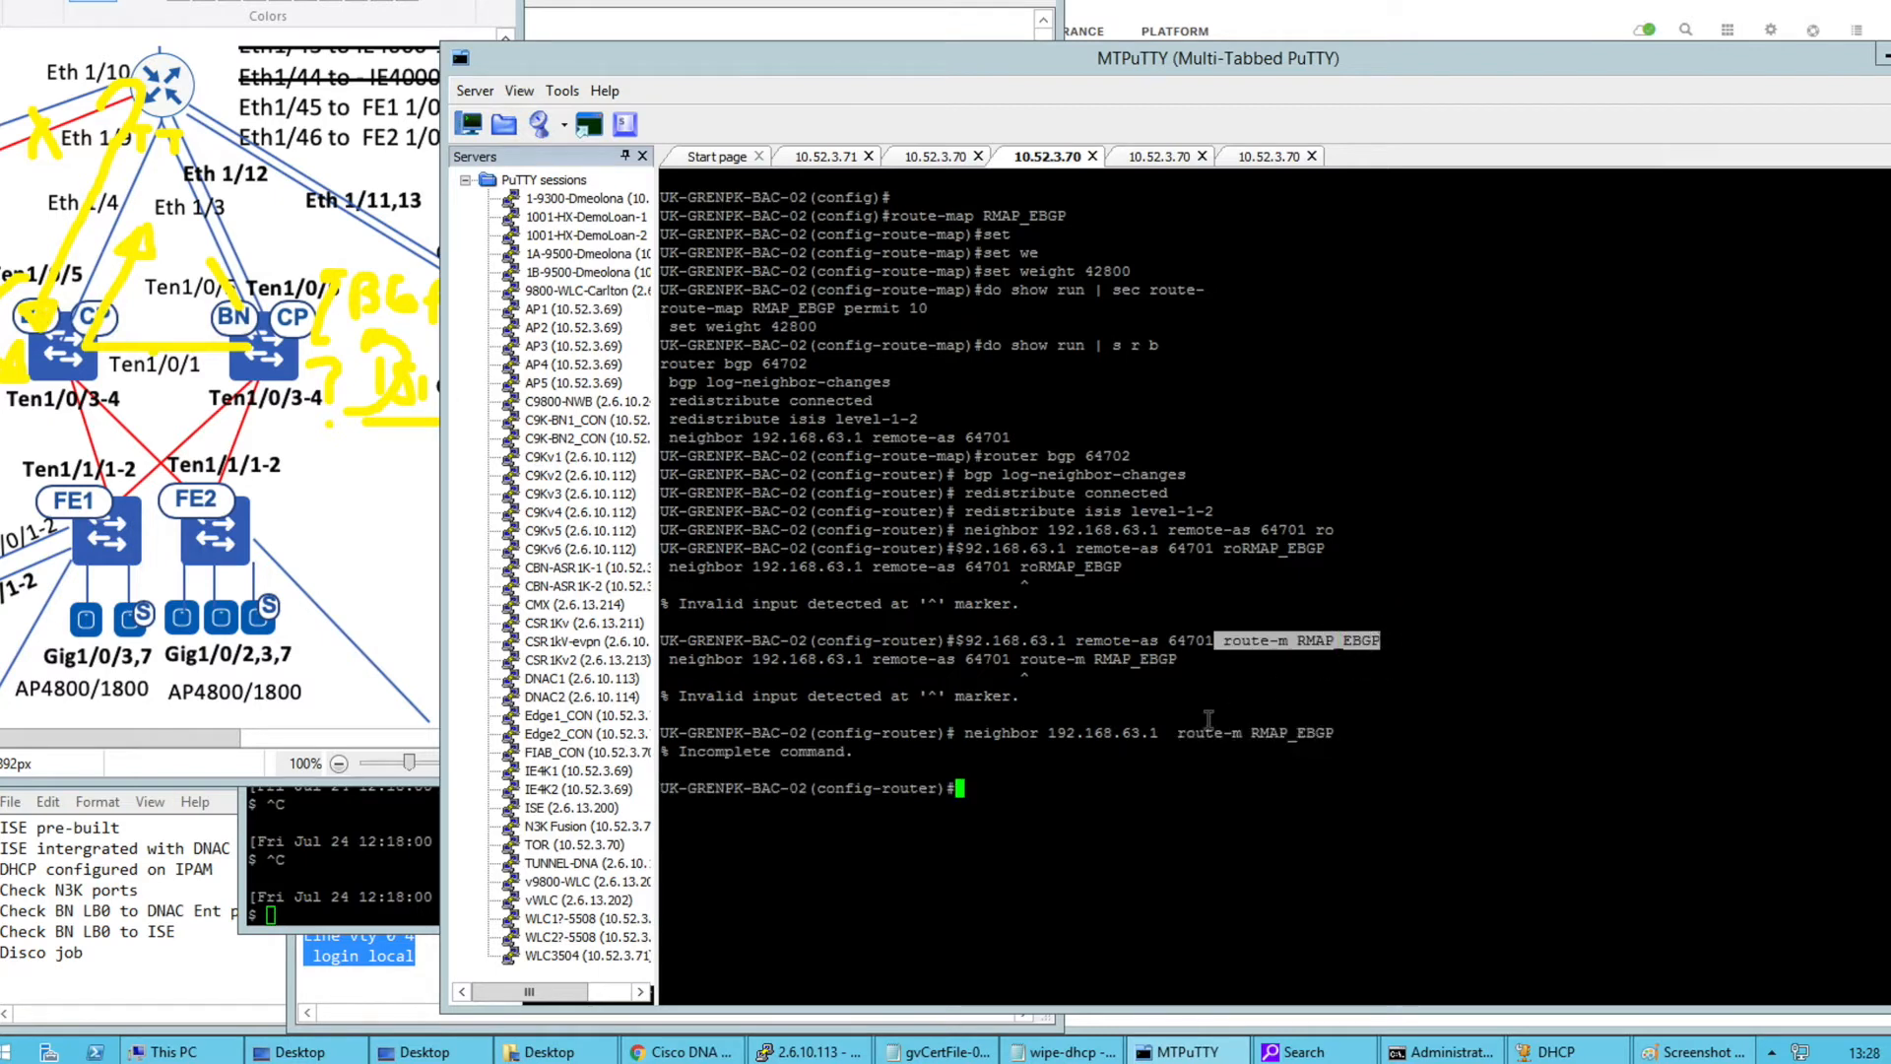
{"action": "key", "text": "Up"}
{"action": "type", "text": "in"}
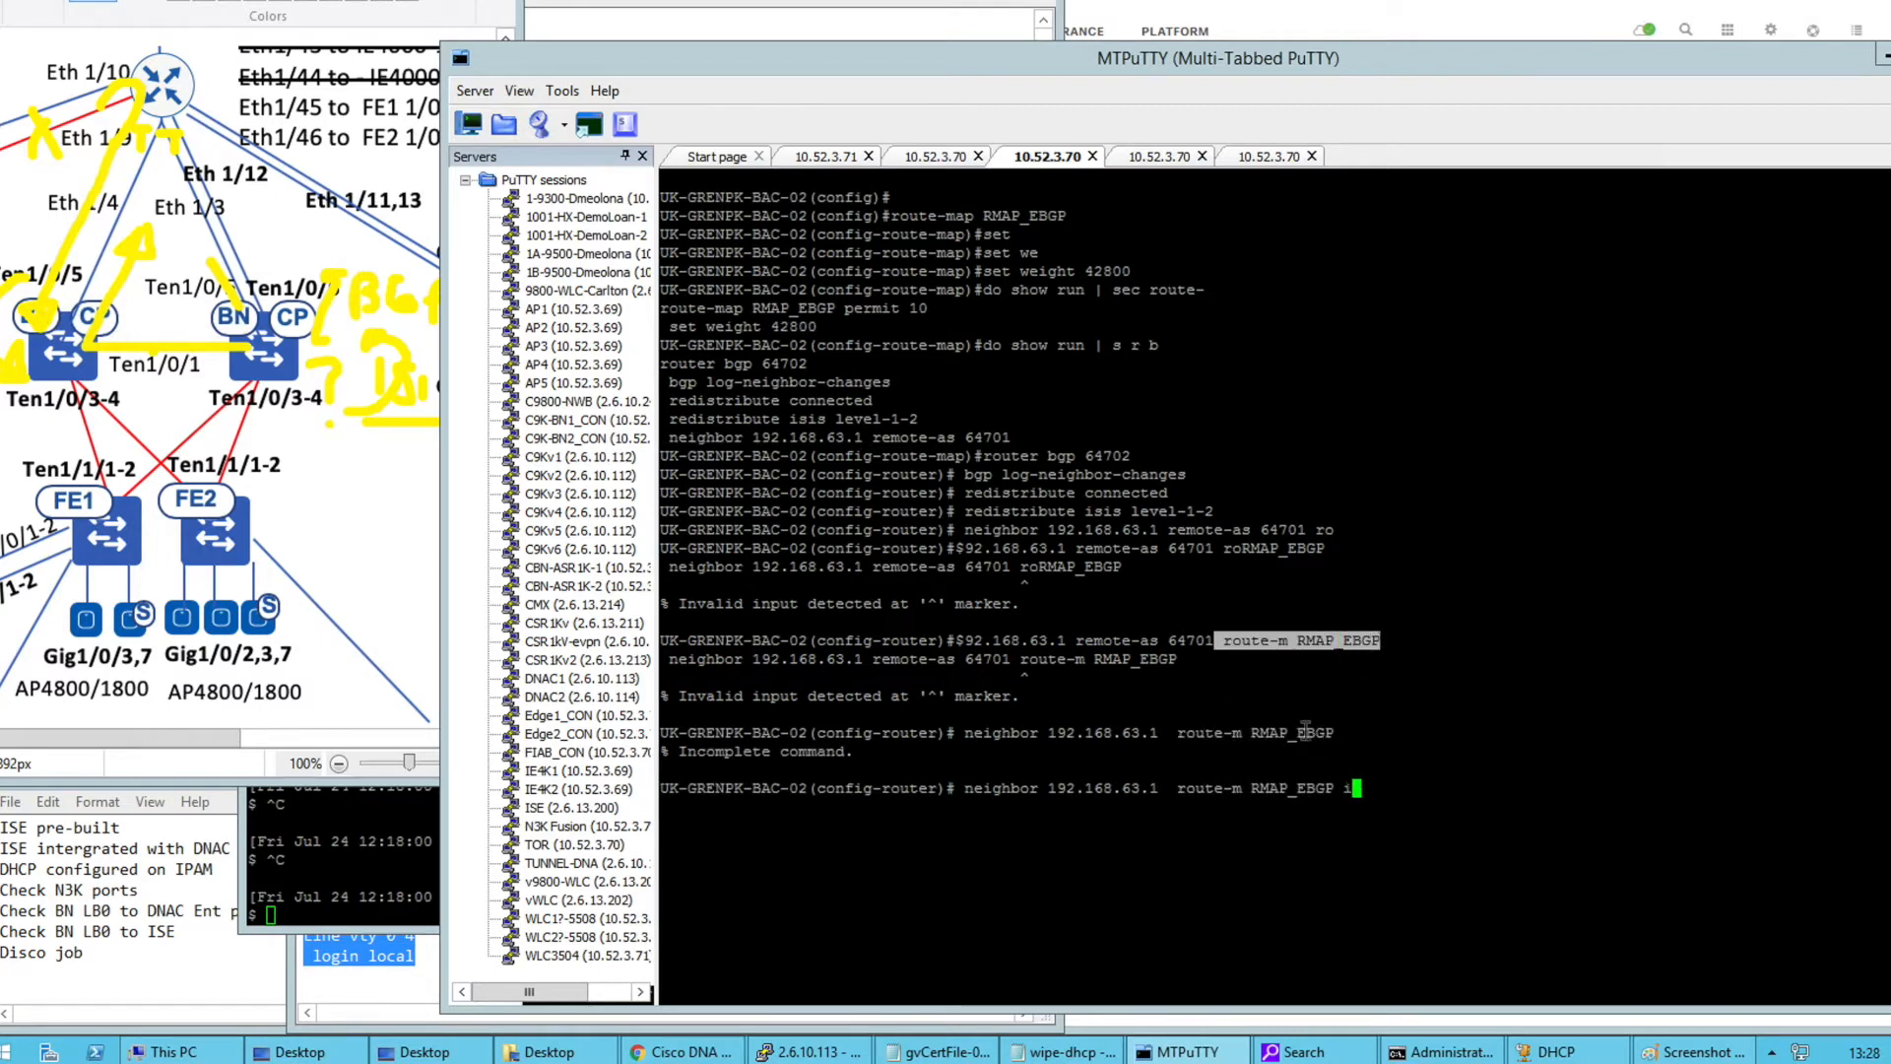
{"action": "key", "text": "Return"}
Verify BAC-02's updated BGP configuration and paste the same lines into BAC-01
{"action": "type", "text": "do show run | s r b"}
{"action": "key", "text": "Return"}
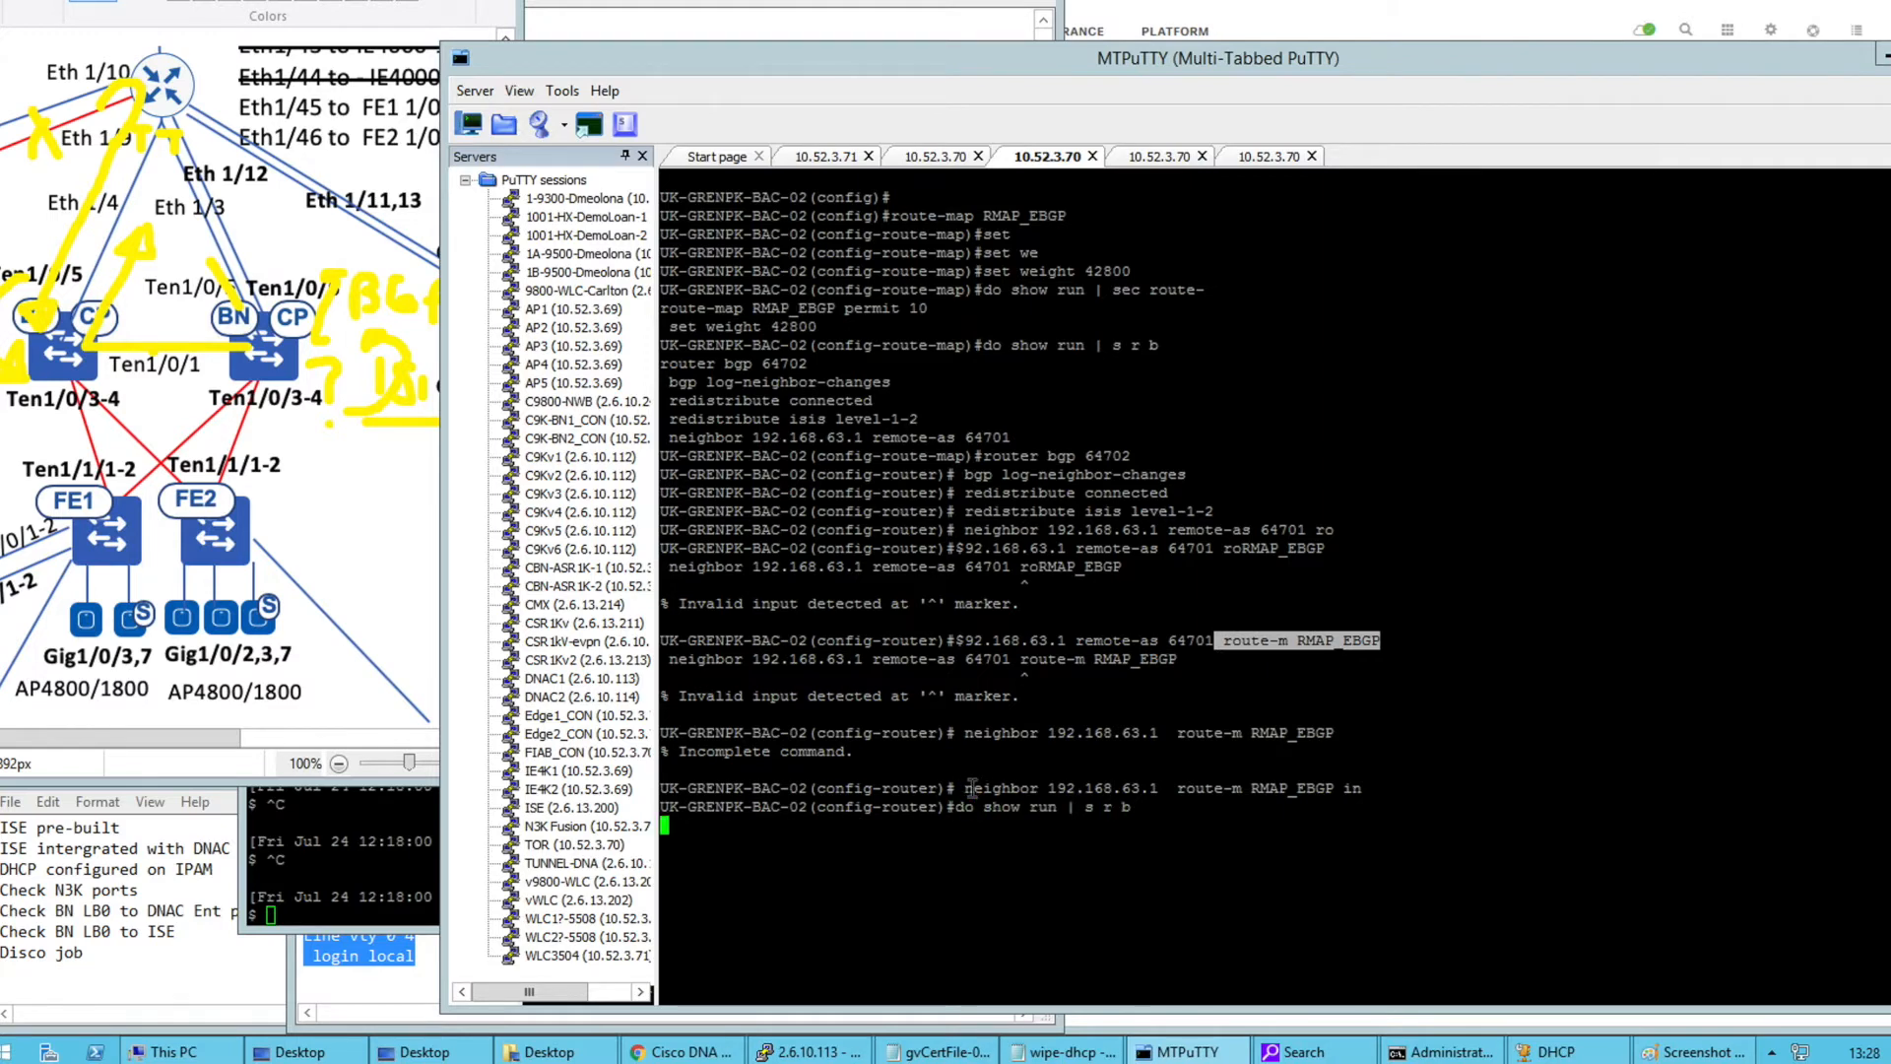
{"action": "left_click_drag", "start_coordinate": [1084, 917], "coordinate": [662, 825]}
{"action": "key", "text": "ctrl+c"}
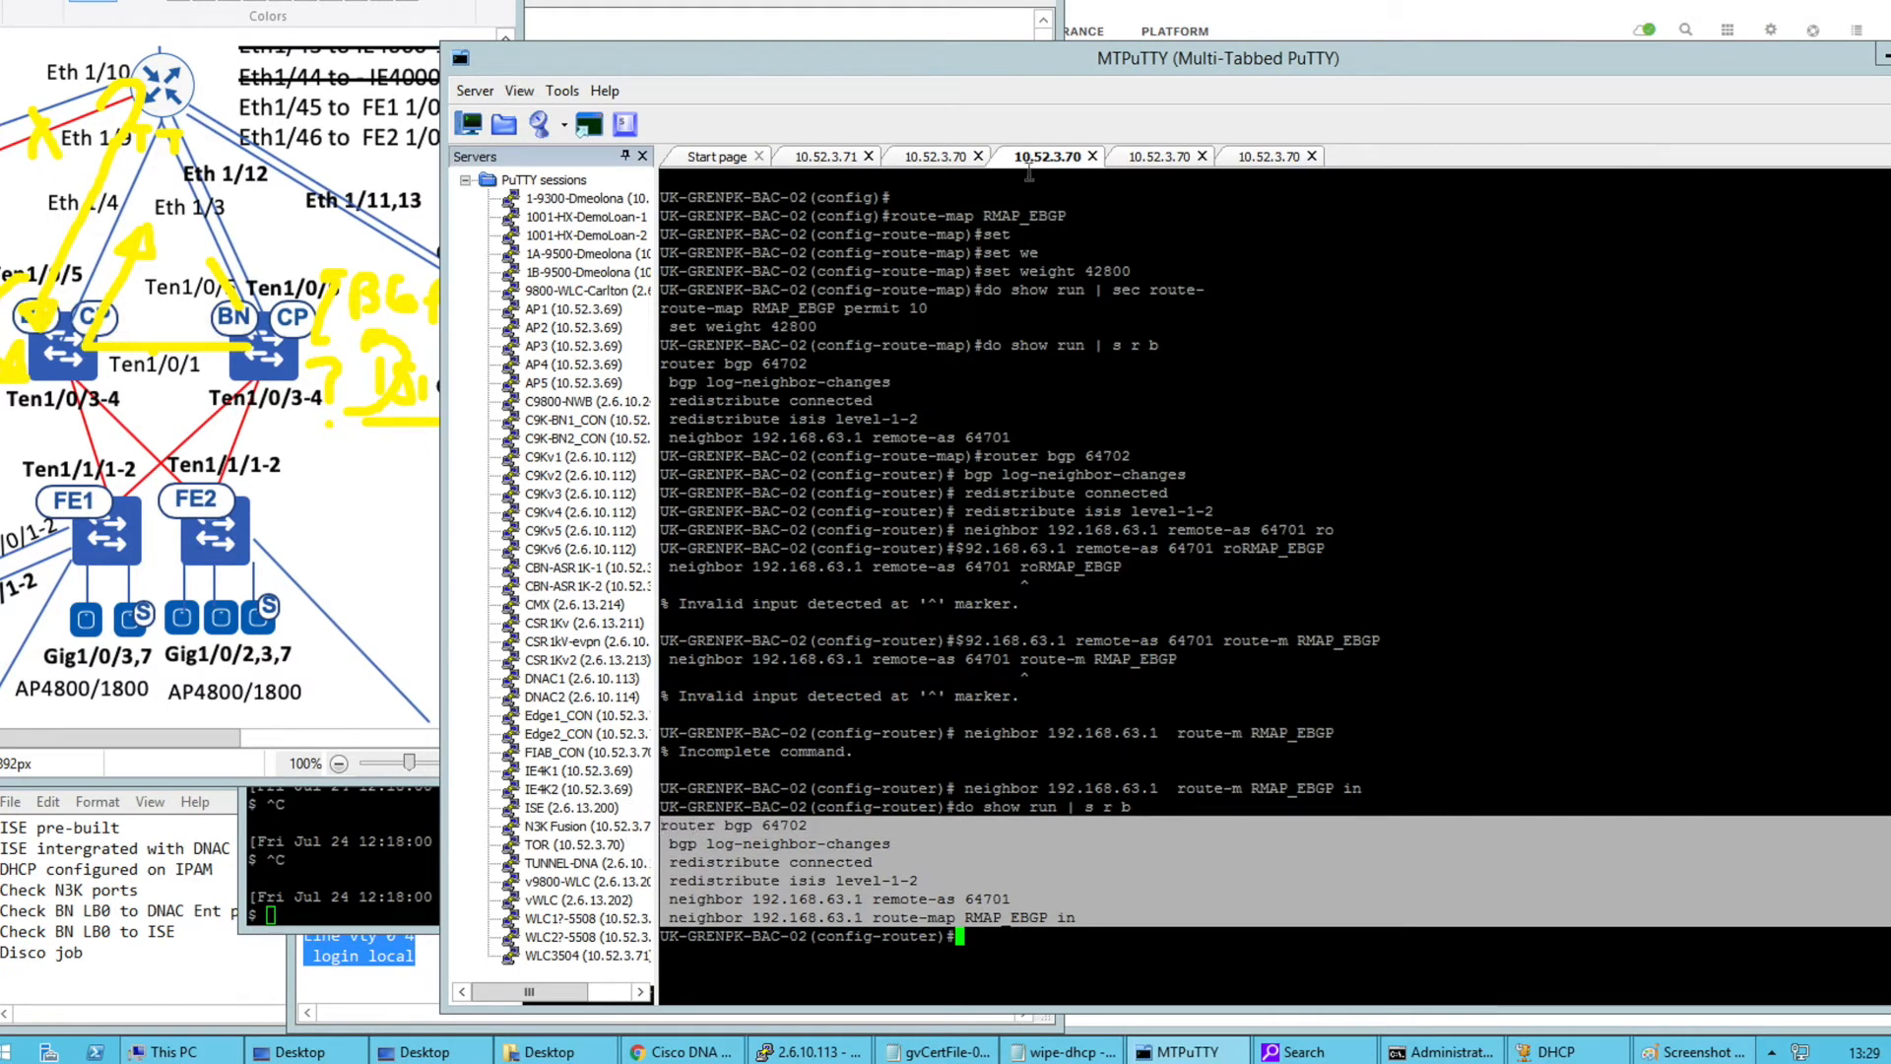
{"action": "left_click", "coordinate": [945, 160]}
{"action": "right_click", "coordinate": [938, 517]}
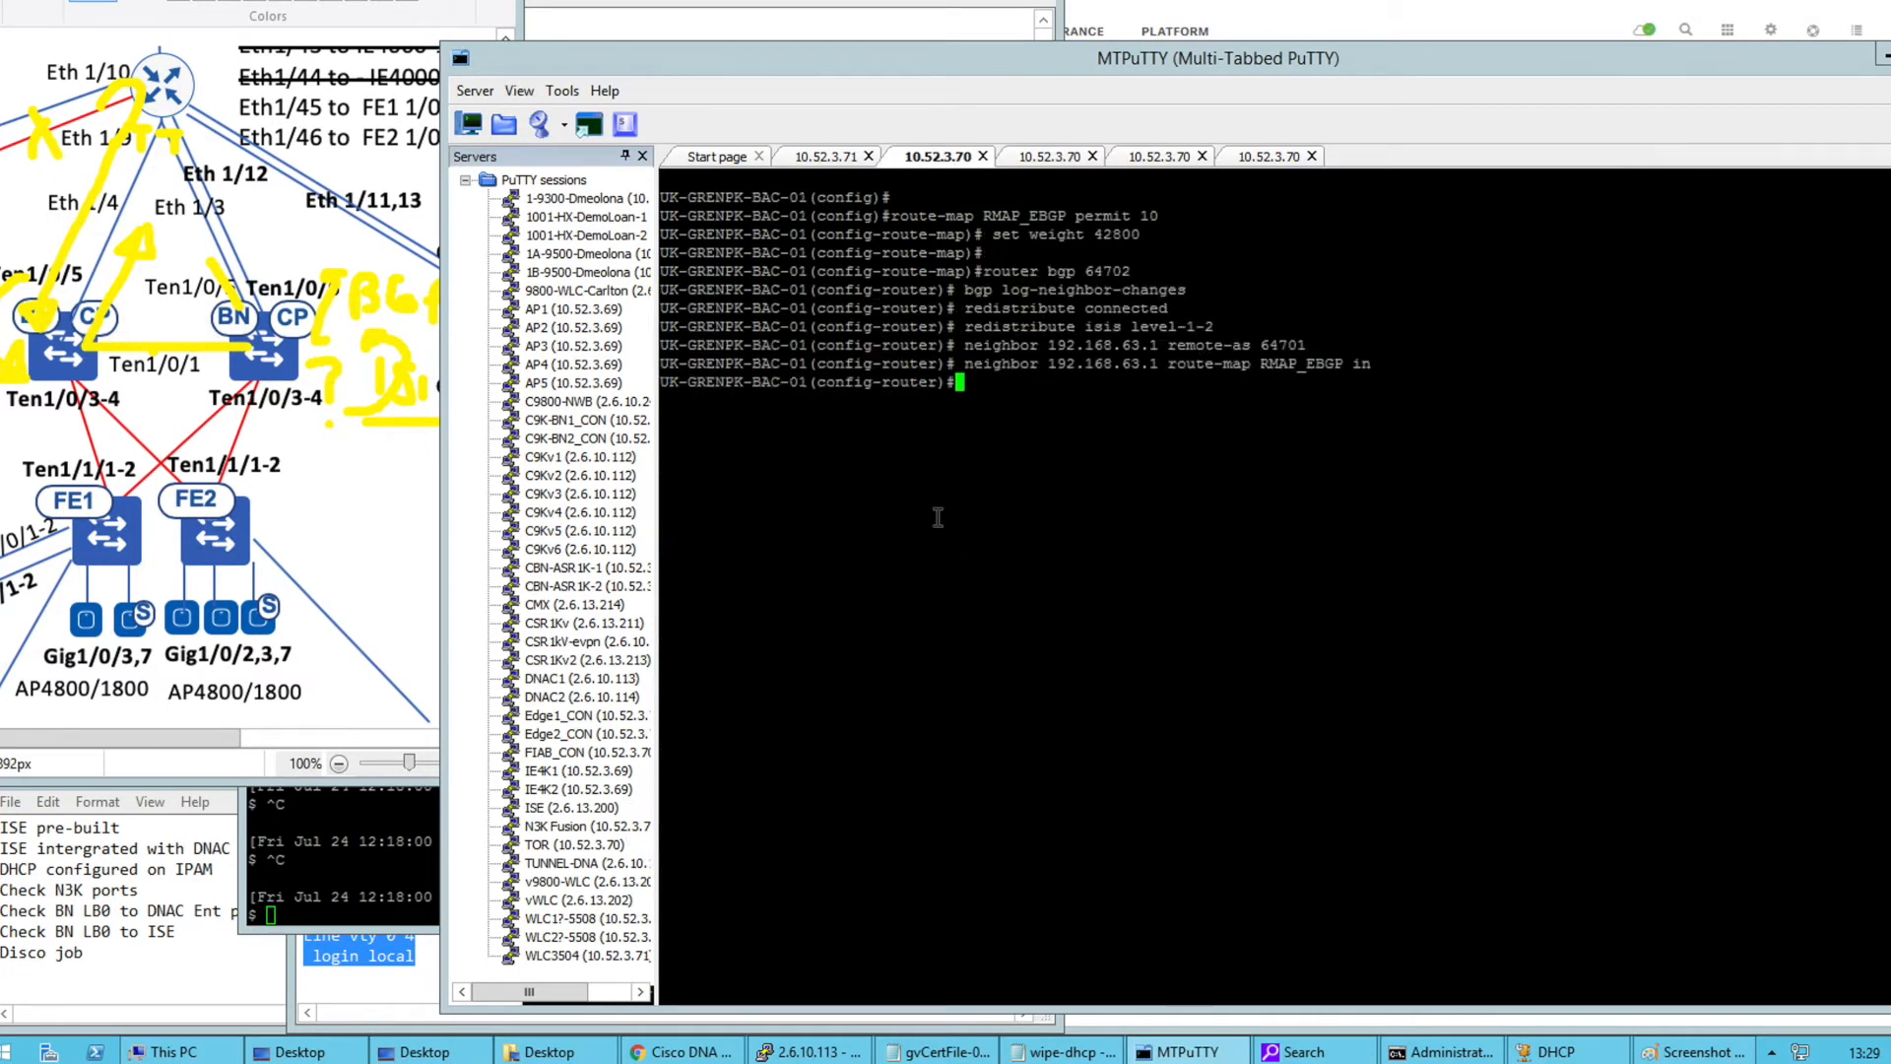
Leave configuration mode with 'end' on BAC-01 and BAC-02
{"action": "type", "text": "end"}
{"action": "key", "text": "Return"}
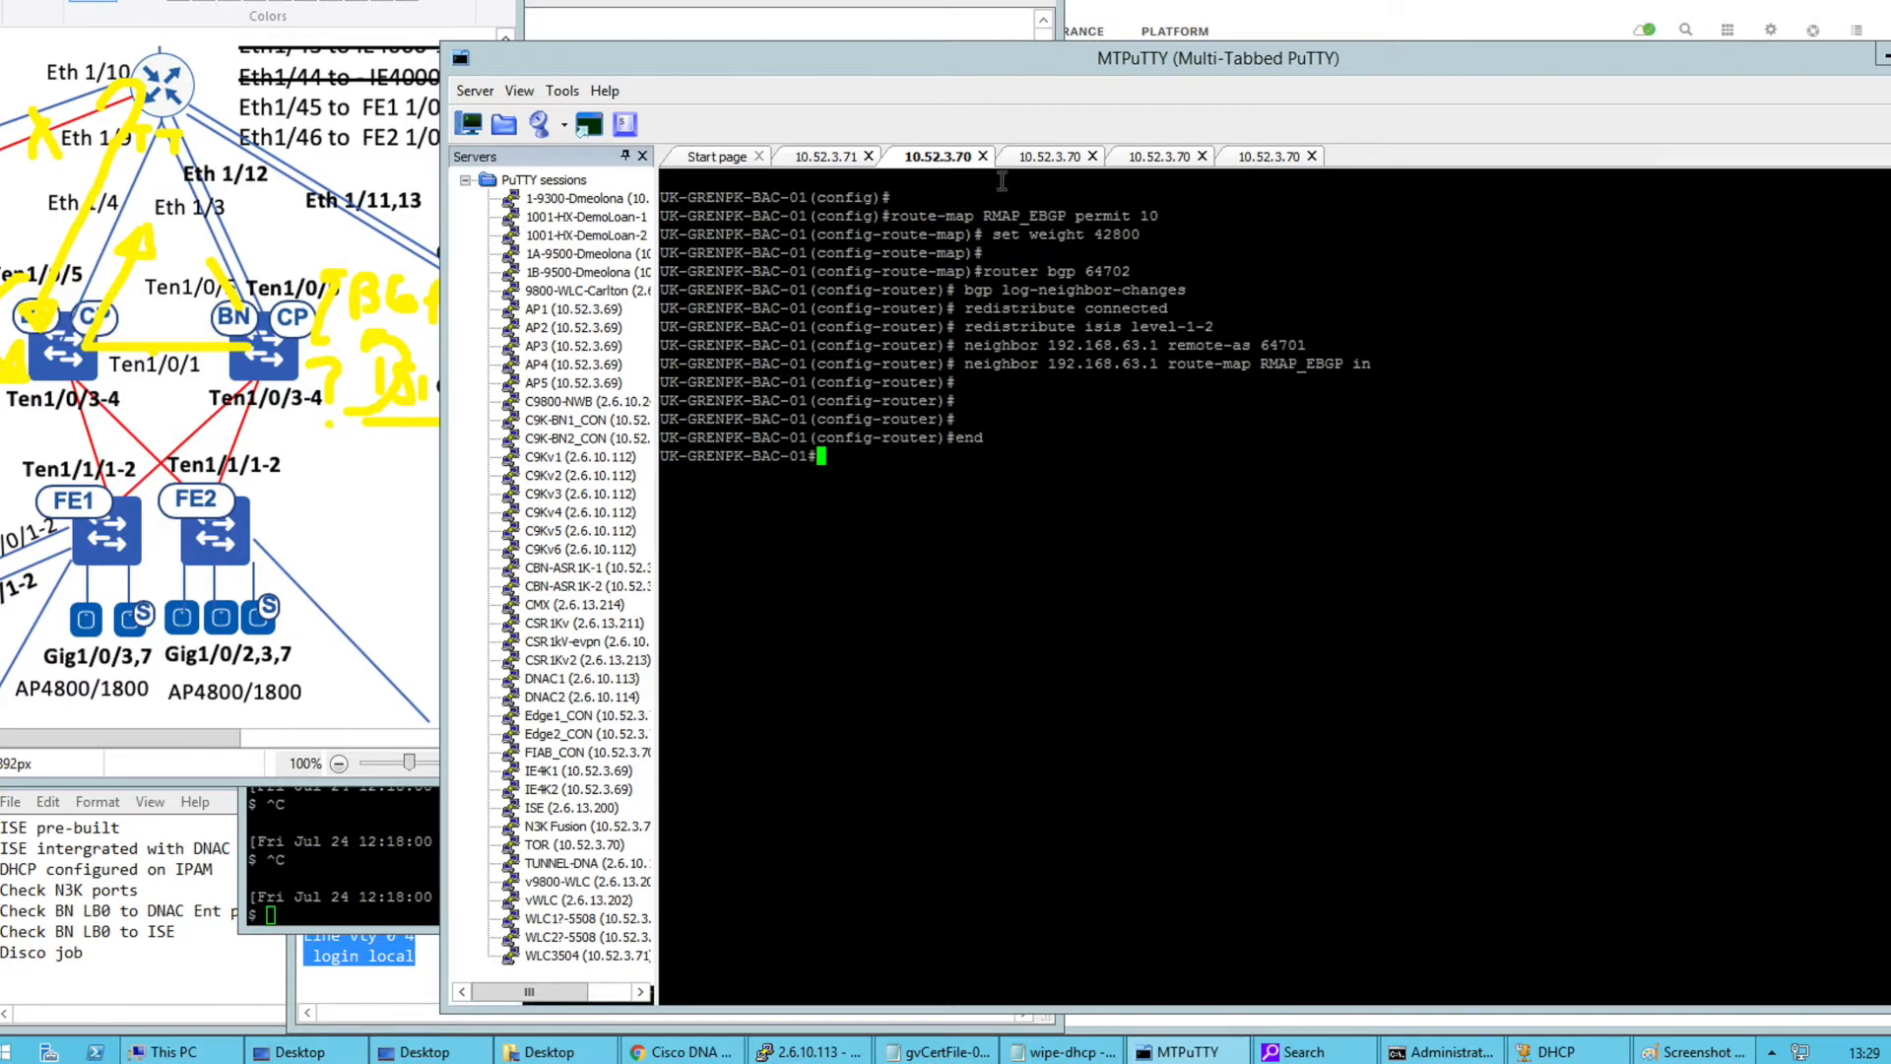
{"action": "left_click", "coordinate": [1042, 156]}
{"action": "left_click", "coordinate": [990, 344]}
{"action": "key", "text": "Return"}
{"action": "key", "text": "Return"}
{"action": "type", "text": "end"}
{"action": "key", "text": "Return"}
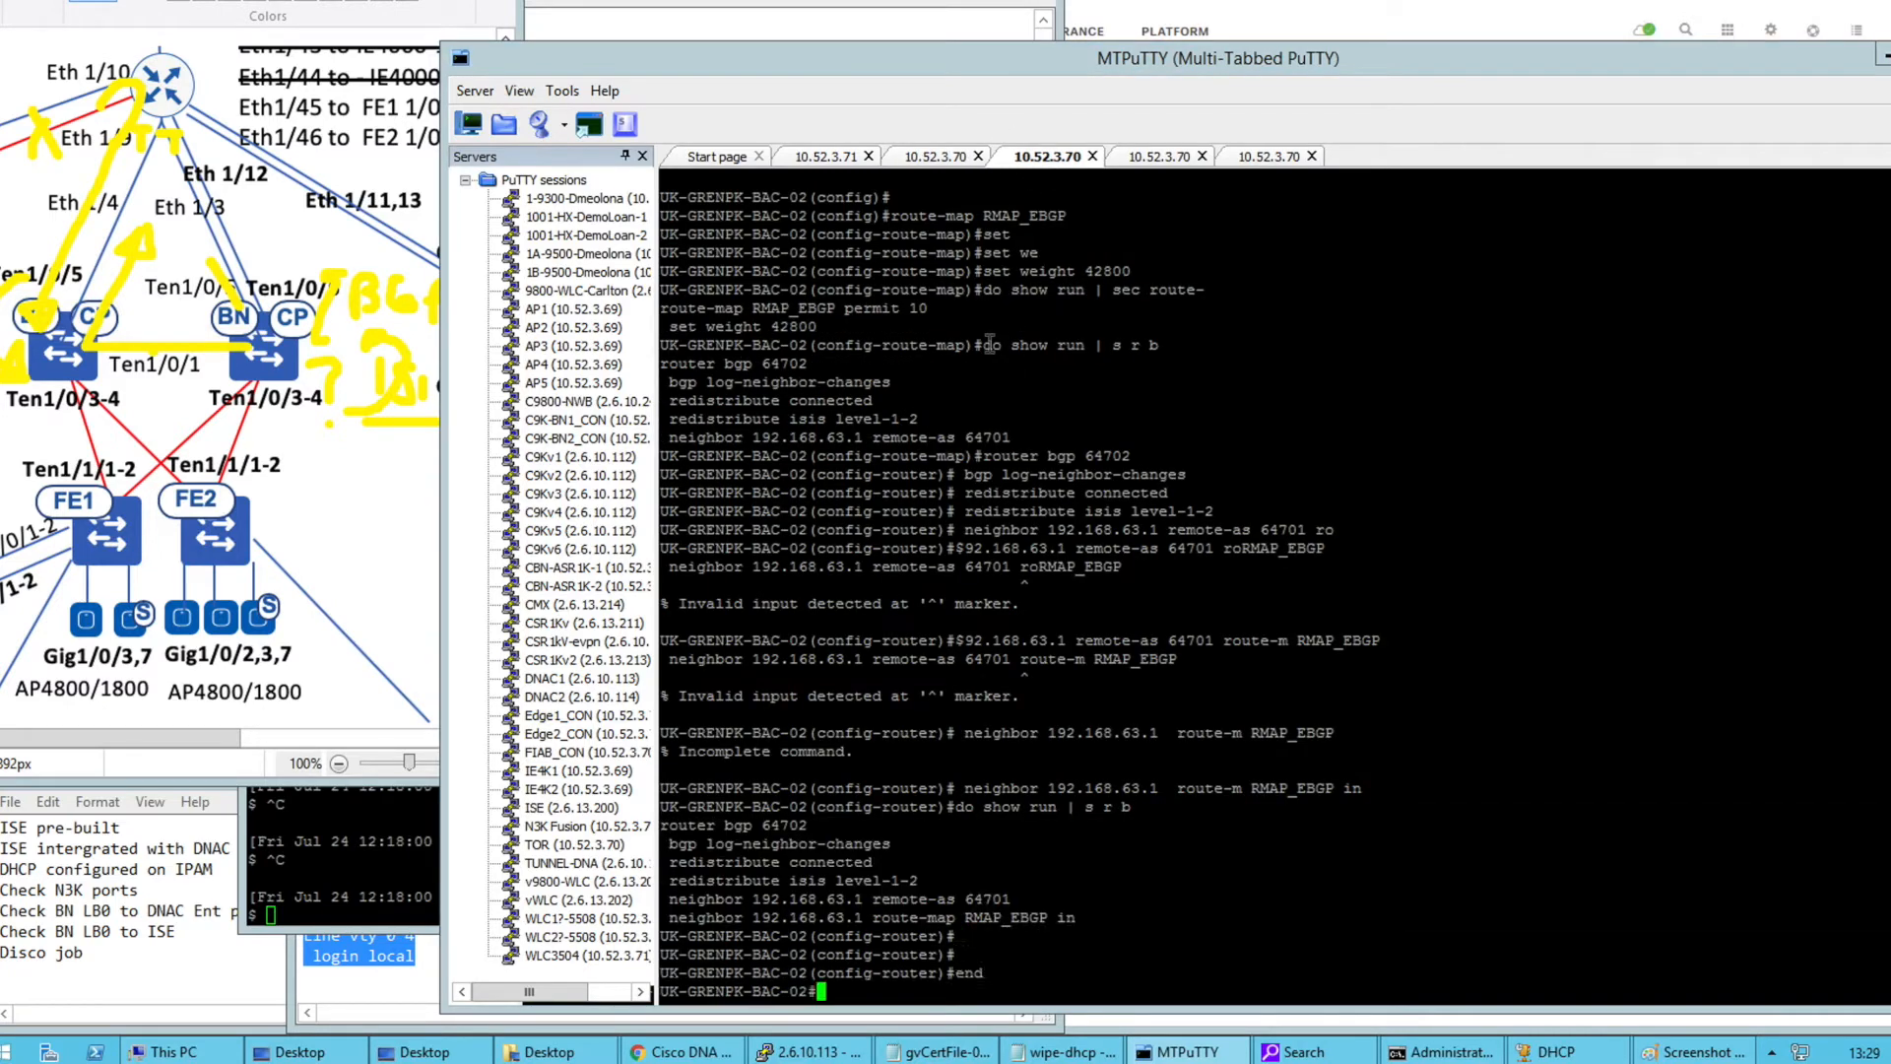
Show BAC-02's BGP entry for 192.168.6.0, then reset all its sessions with clear ip bgp *
{"action": "key", "text": "Return"}
{"action": "key", "text": "Return"}
{"action": "key", "text": "Return"}
{"action": "type", "text": "show ip bgp"}
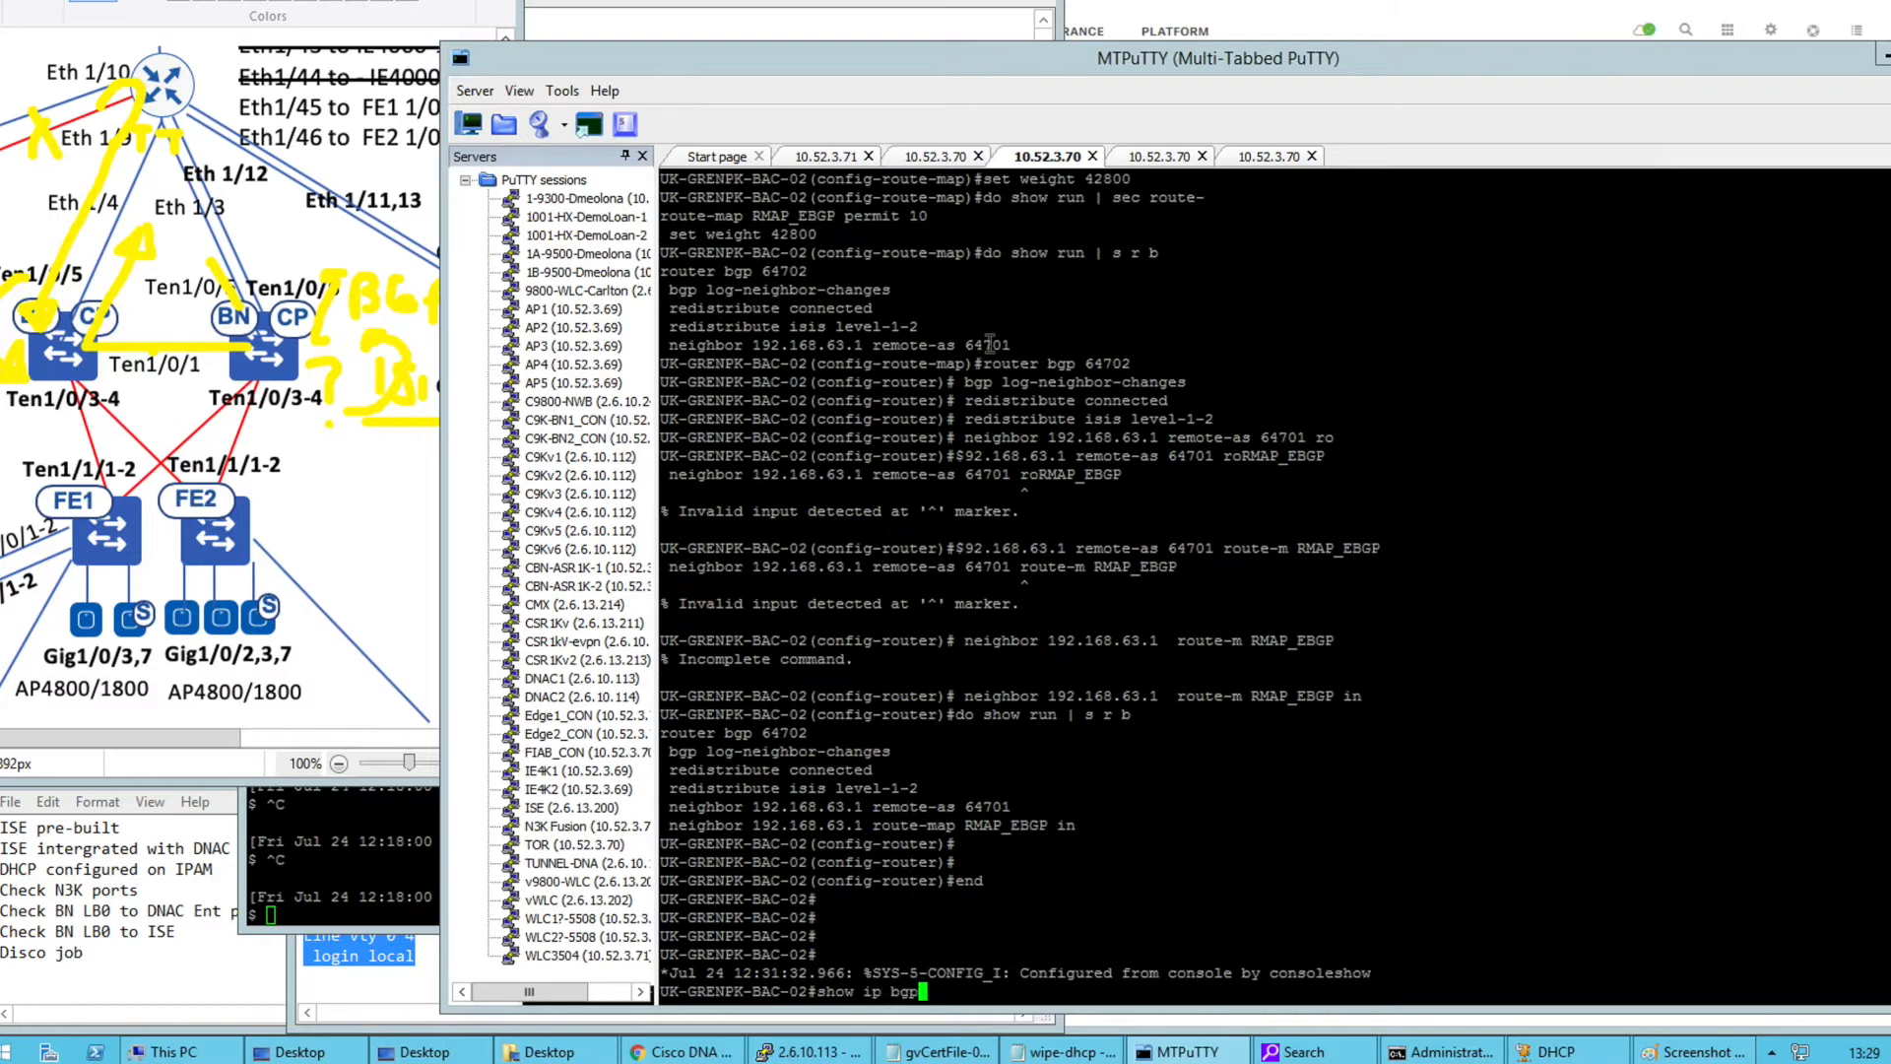
{"action": "key", "text": "Tab"}
{"action": "left_click_drag", "start_coordinate": [355, 853], "coordinate": [351, 839]}
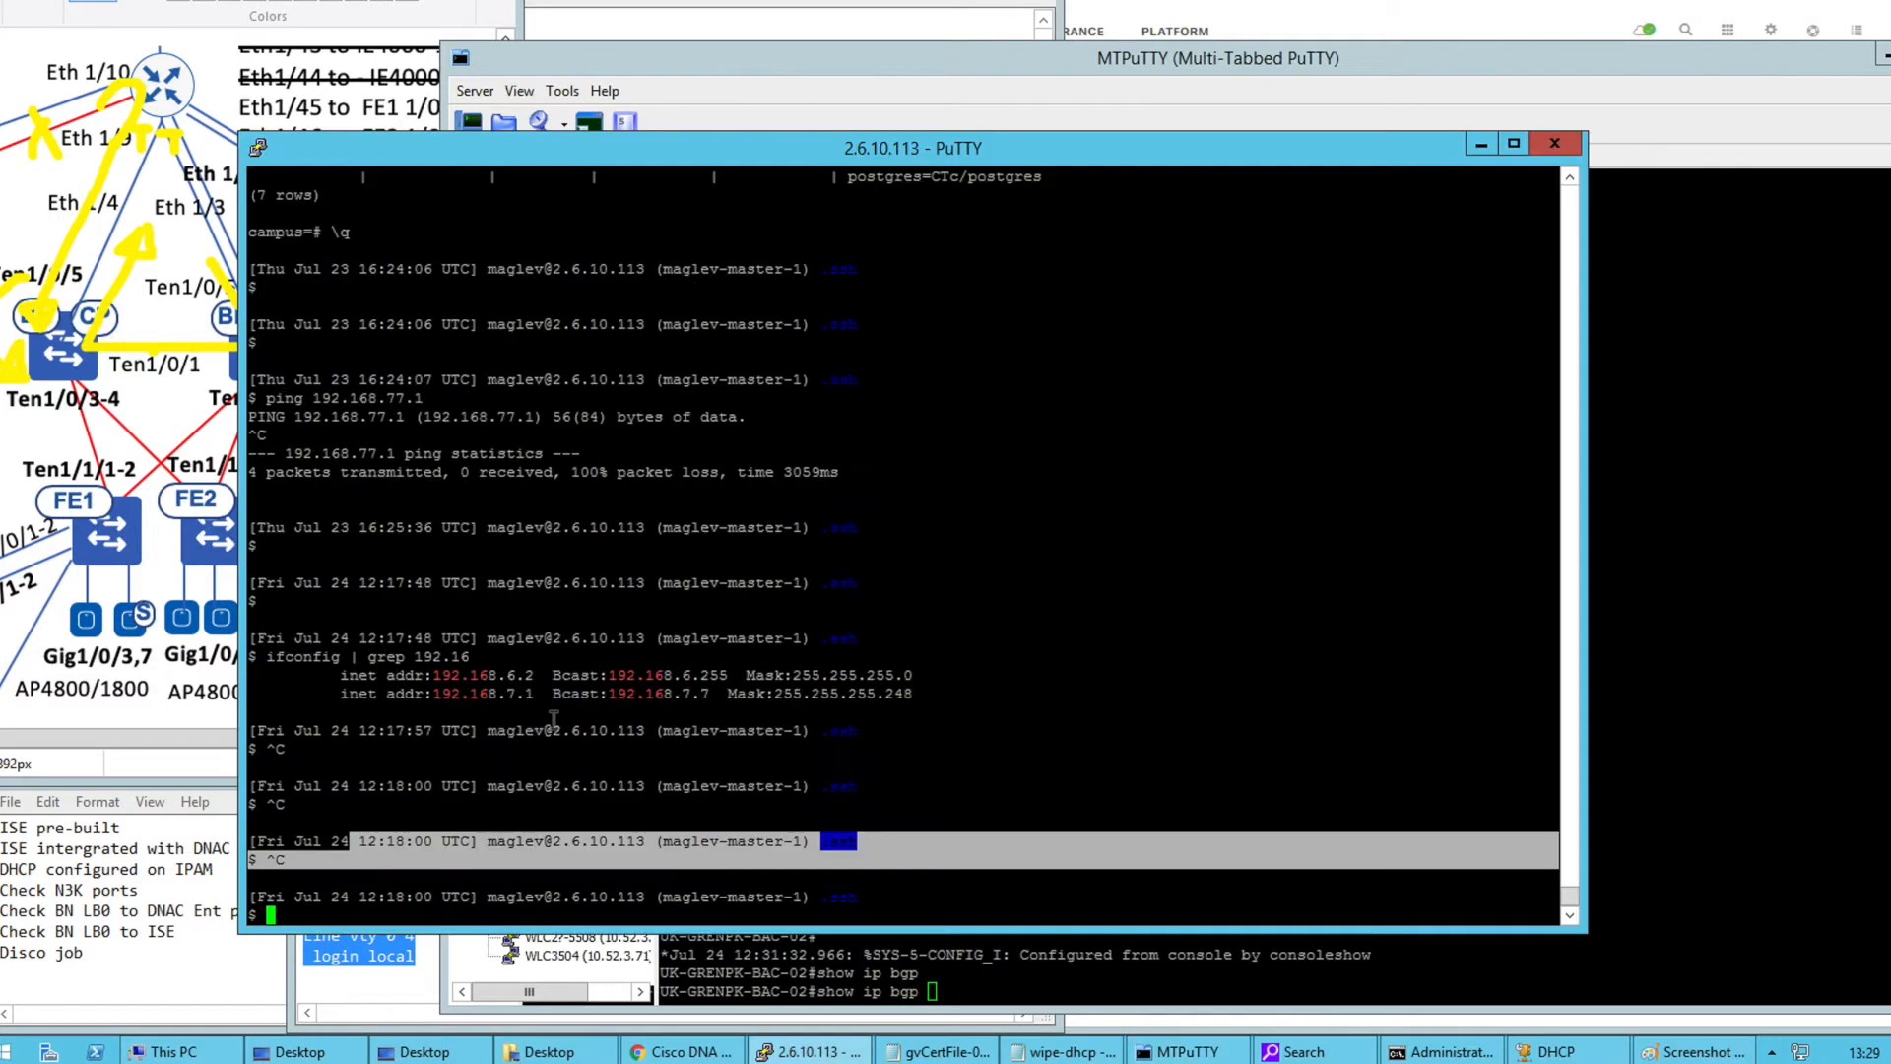
{"action": "double_click", "coordinate": [484, 675]}
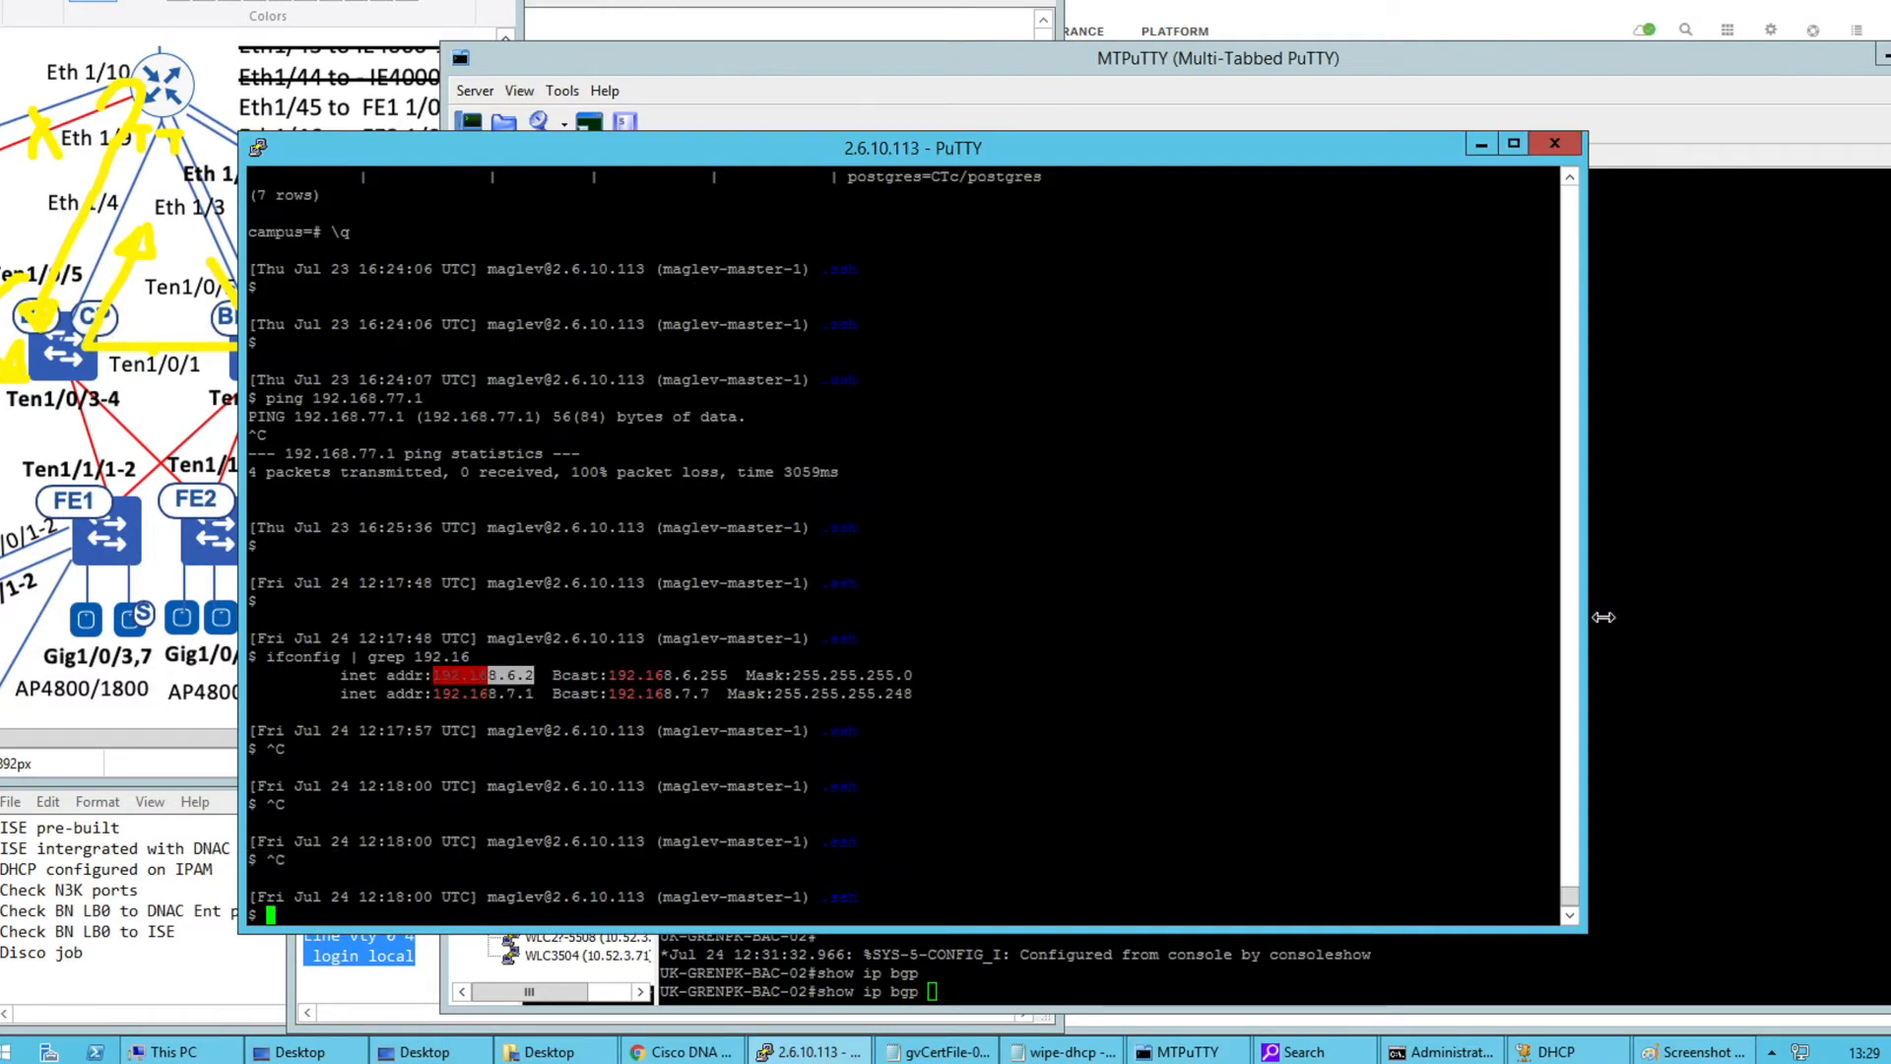
{"action": "left_click", "coordinate": [1731, 621]}
{"action": "right_click", "coordinate": [1369, 756]}
{"action": "key", "text": "BackSpace"}
{"action": "type", "text": "0"}
{"action": "key", "text": "Return"}
{"action": "key", "text": "Return"}
{"action": "key", "text": "Return"}
{"action": "key", "text": "Return"}
{"action": "key", "text": "Return"}
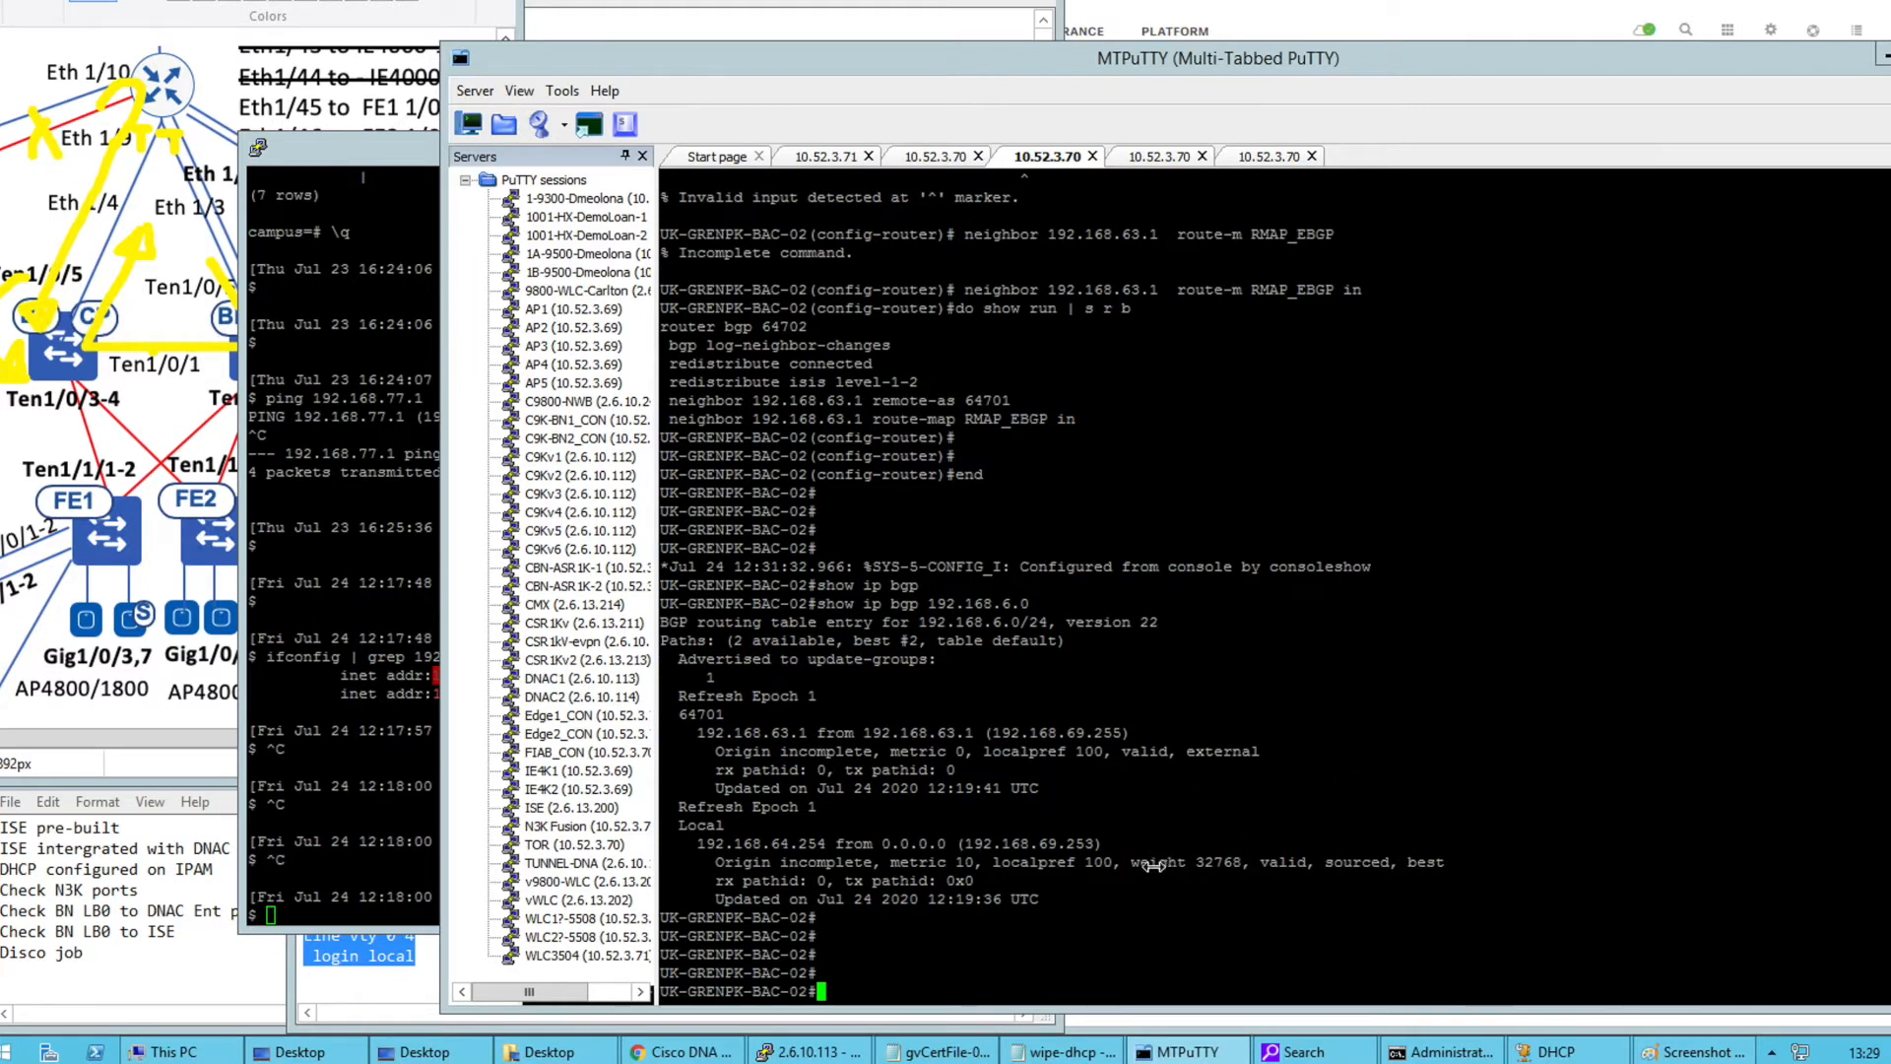
{"action": "type", "text": "clear ip bgp *"}
{"action": "key", "text": "Return"}
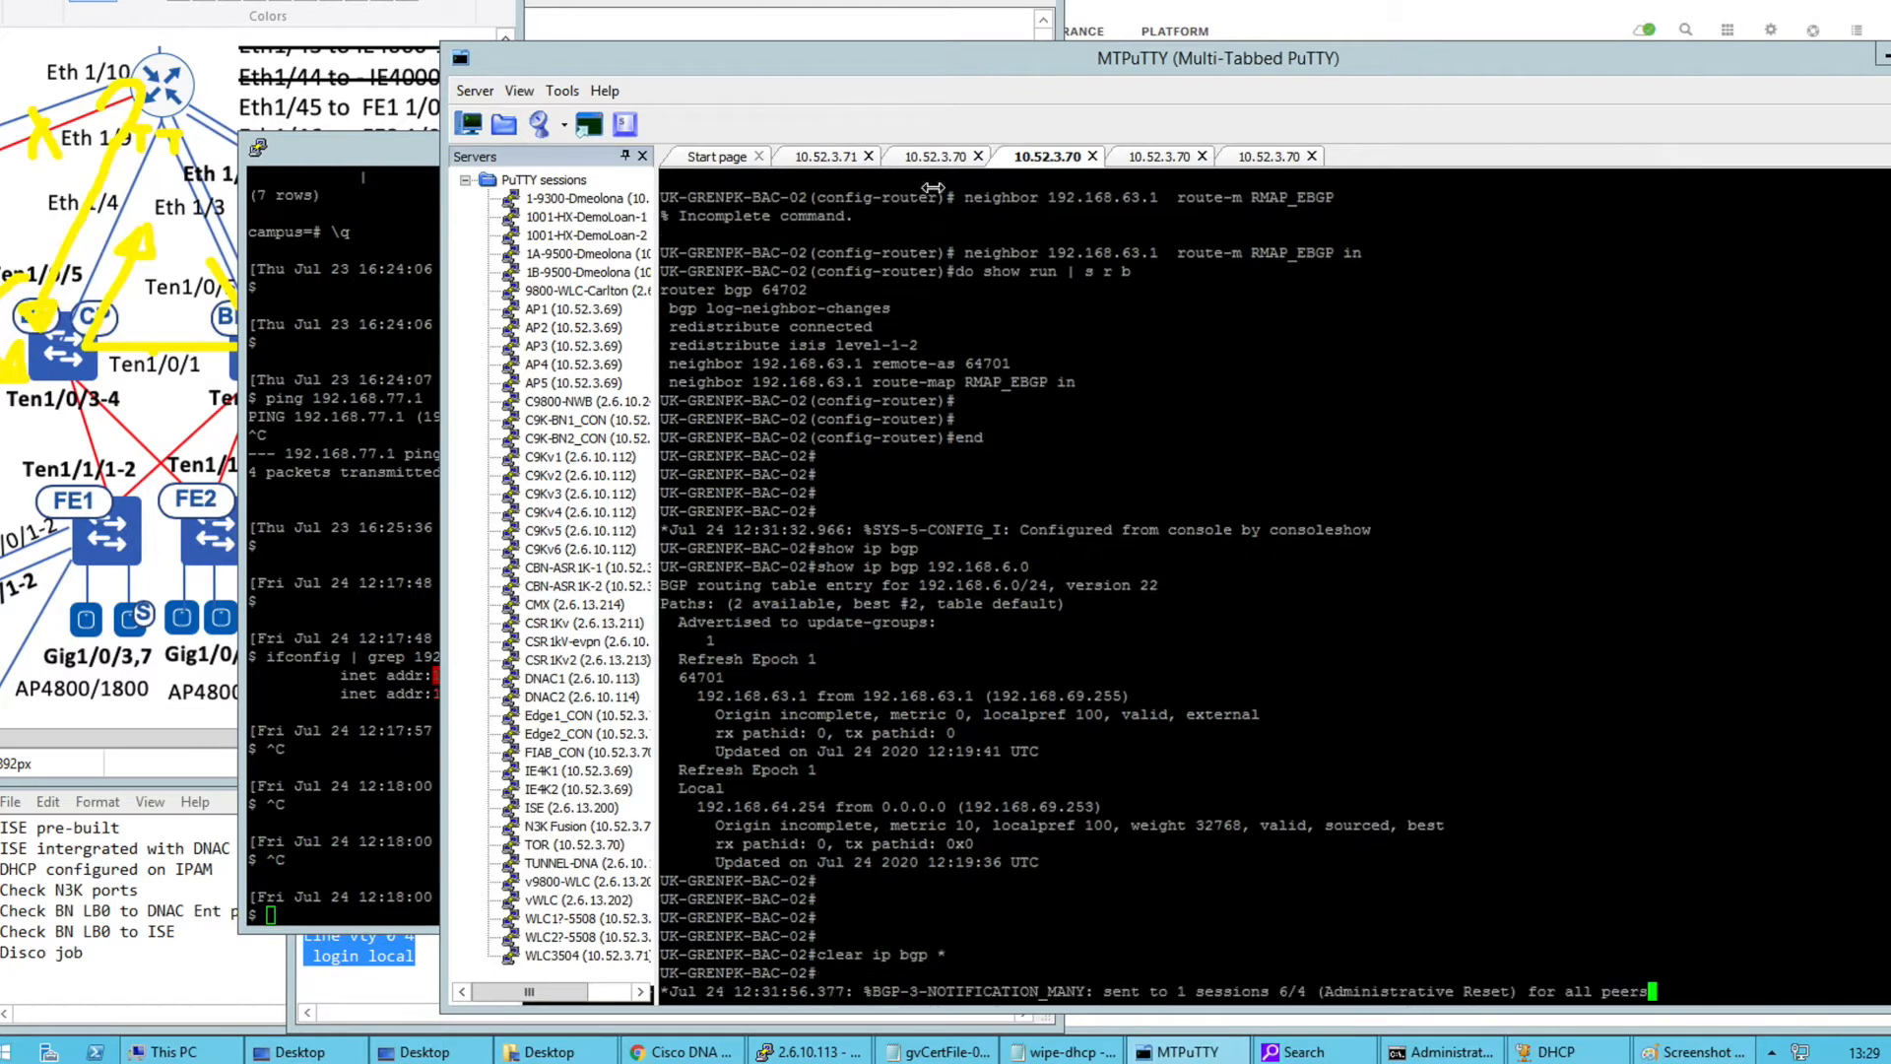
Reset all BGP sessions on BAC-01 with clear ip bgp *, correcting the mistyped command
{"action": "left_click", "coordinate": [935, 161]}
{"action": "key", "text": "Return"}
{"action": "key", "text": "Return"}
{"action": "key", "text": "Return"}
{"action": "type", "text": "clear ip bp *"}
{"action": "key", "text": "Return"}
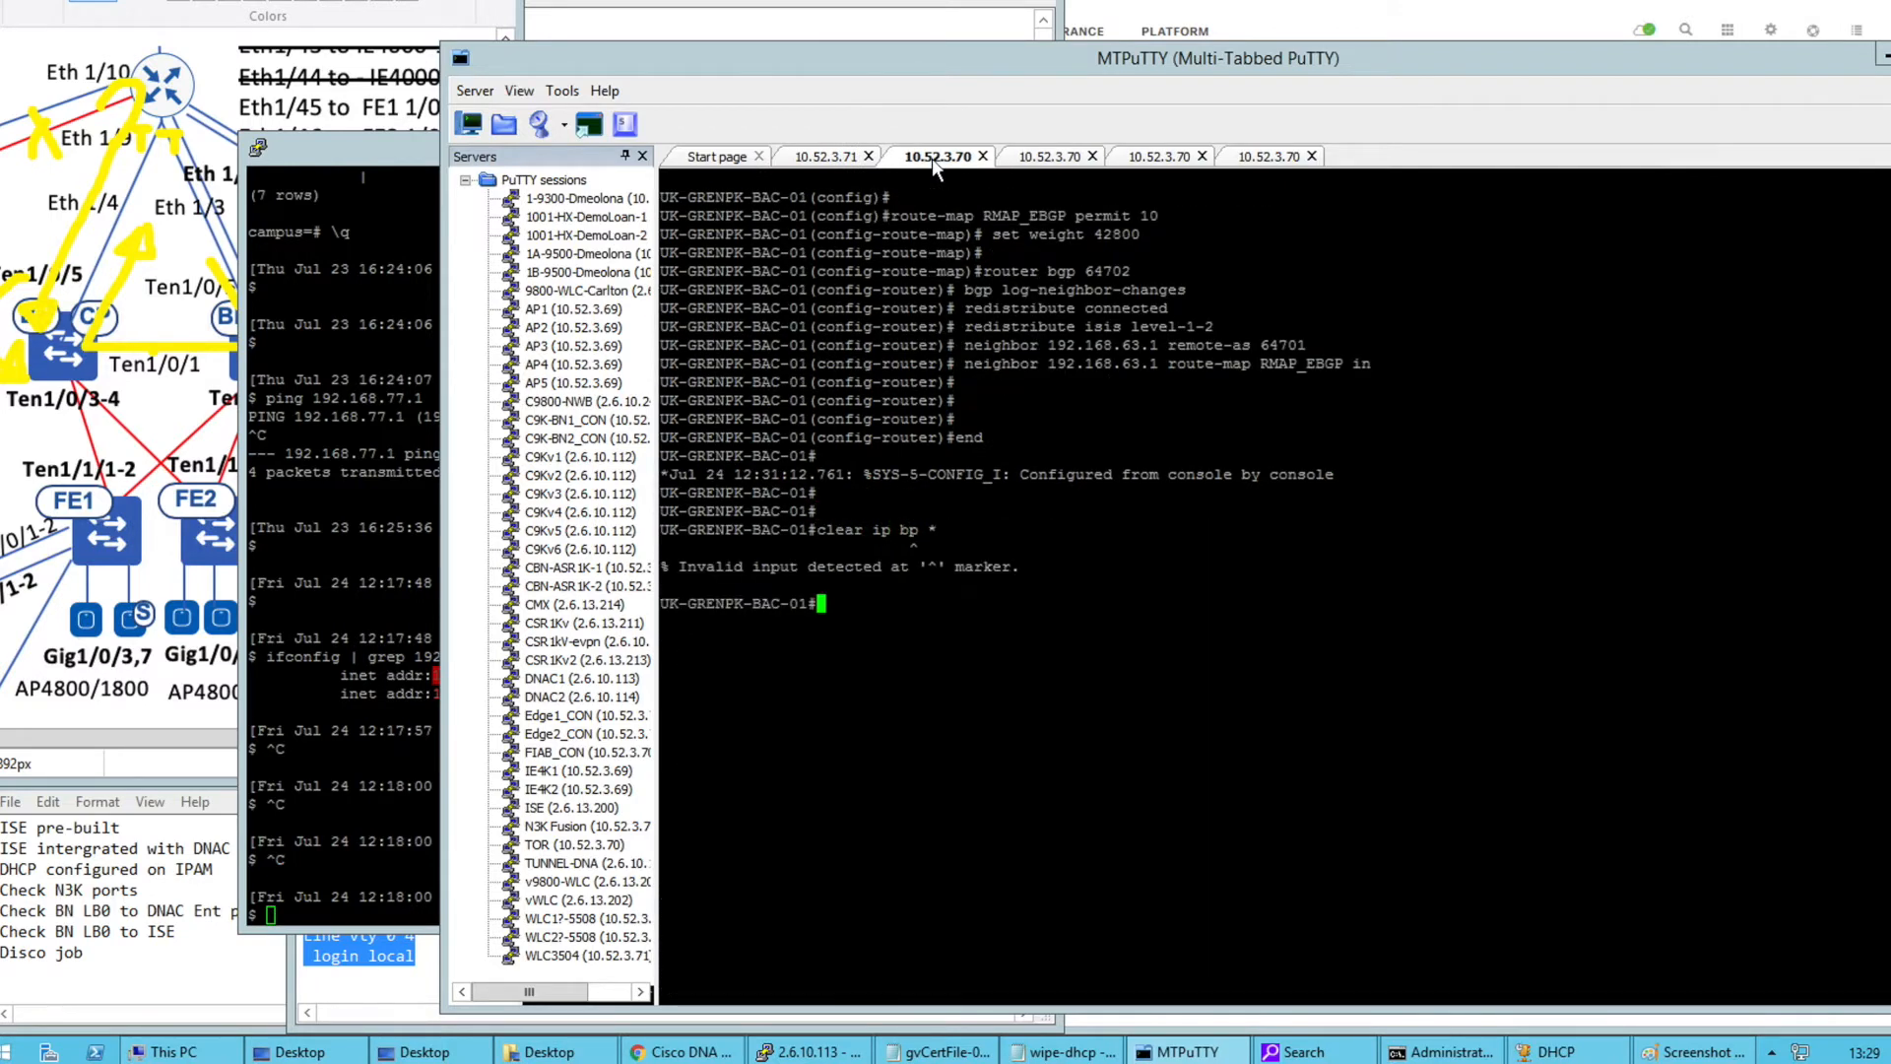
{"action": "key", "text": "Up"}
{"action": "key", "text": "Left"}
{"action": "key", "text": "Left"}
{"action": "key", "text": "Left"}
{"action": "type", "text": "g"}
{"action": "key", "text": "Return"}
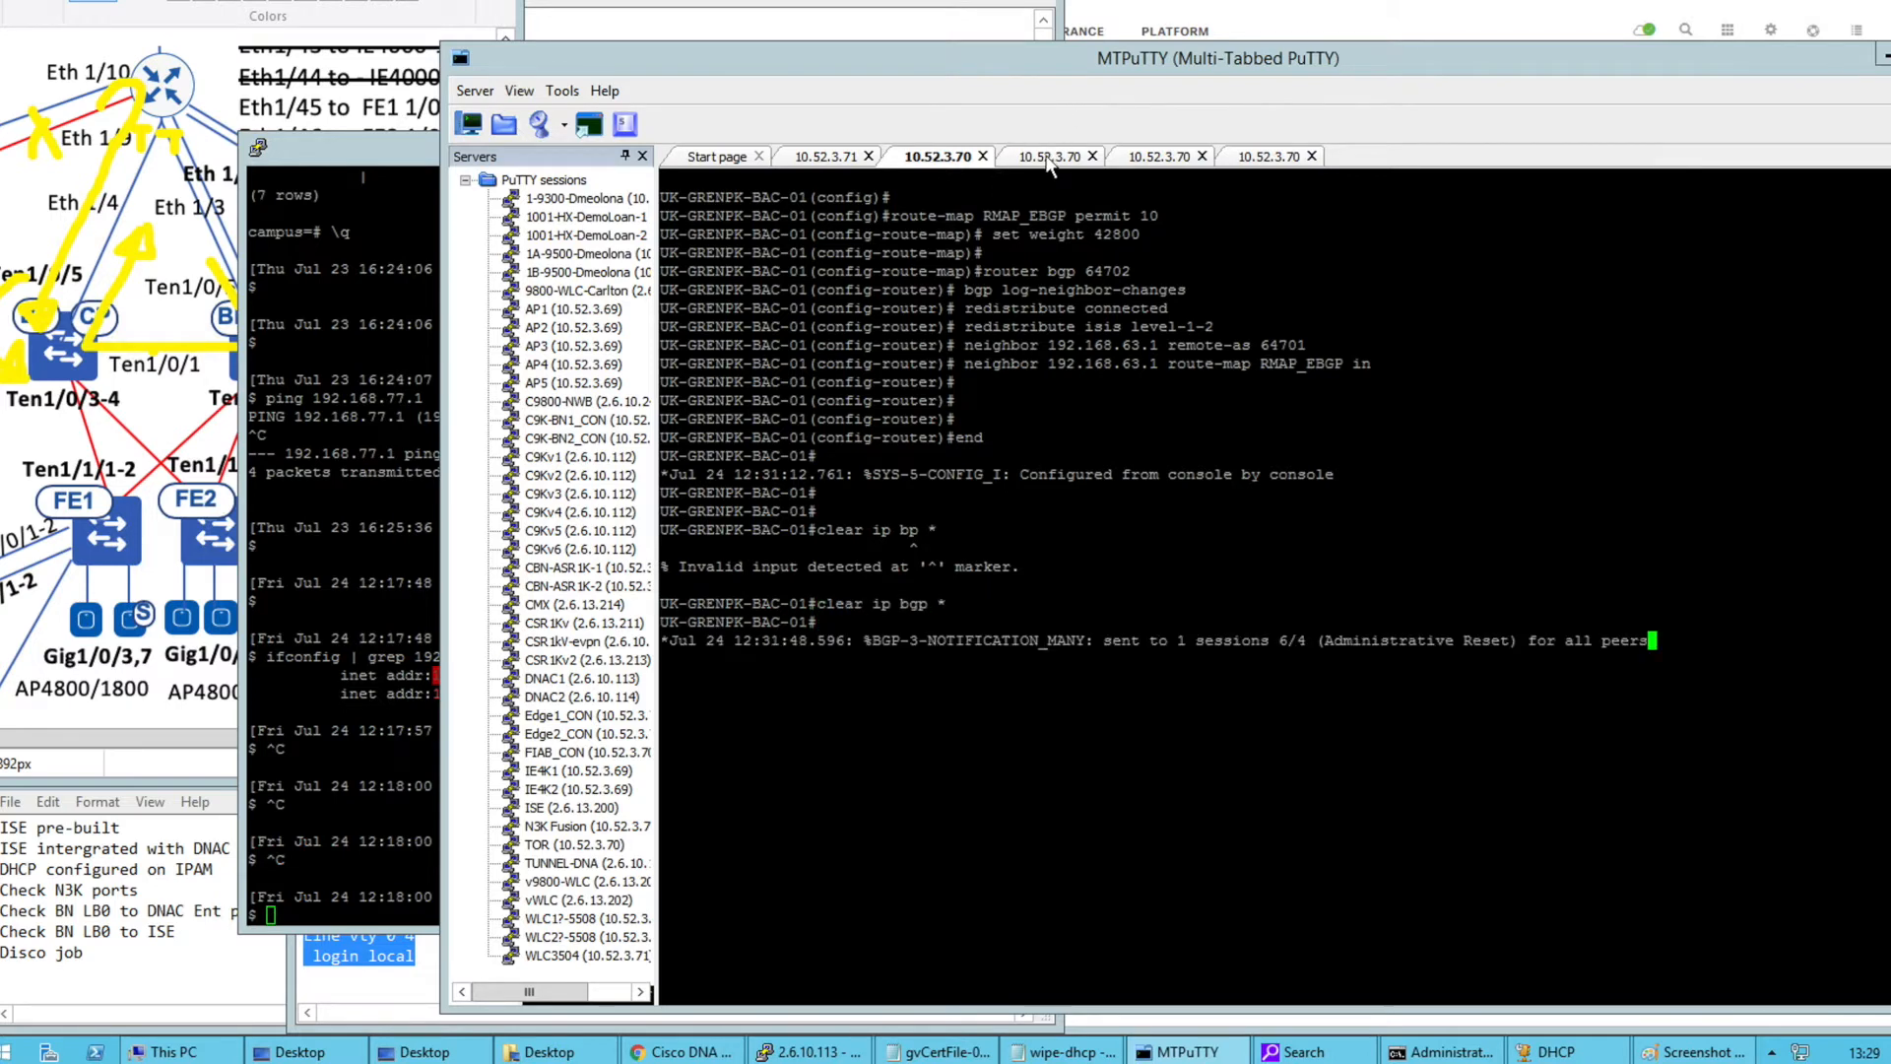
Rerun show ip bgp 192.168.6.0 on BAC-02, confirming best path via 192.168.63.1 with weight 42800
{"action": "left_click", "coordinate": [1049, 156]}
{"action": "key", "text": "Return"}
{"action": "key", "text": "Return"}
{"action": "key", "text": "Return"}
{"action": "key", "text": "Return"}
{"action": "key", "text": "Return"}
{"action": "key", "text": "Up"}
{"action": "key", "text": "Up"}
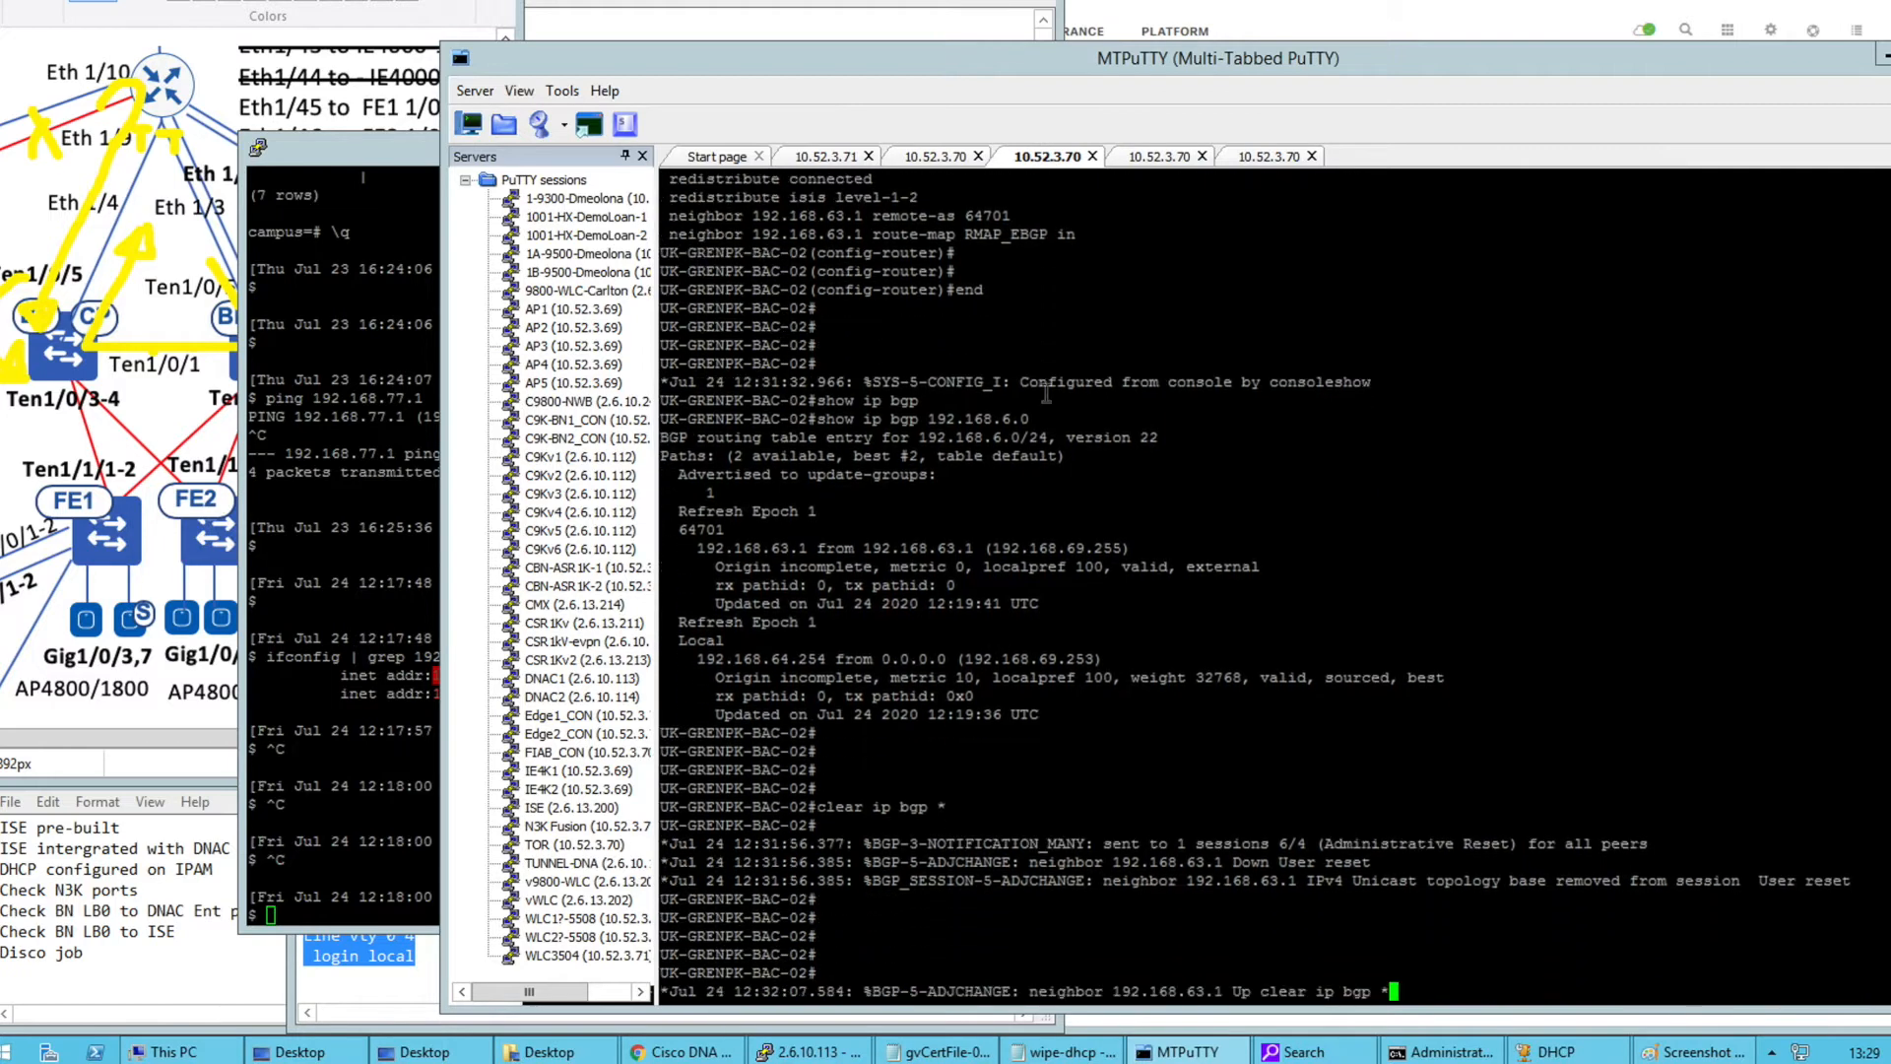
{"action": "key", "text": "Tab"}
{"action": "key", "text": "Return"}
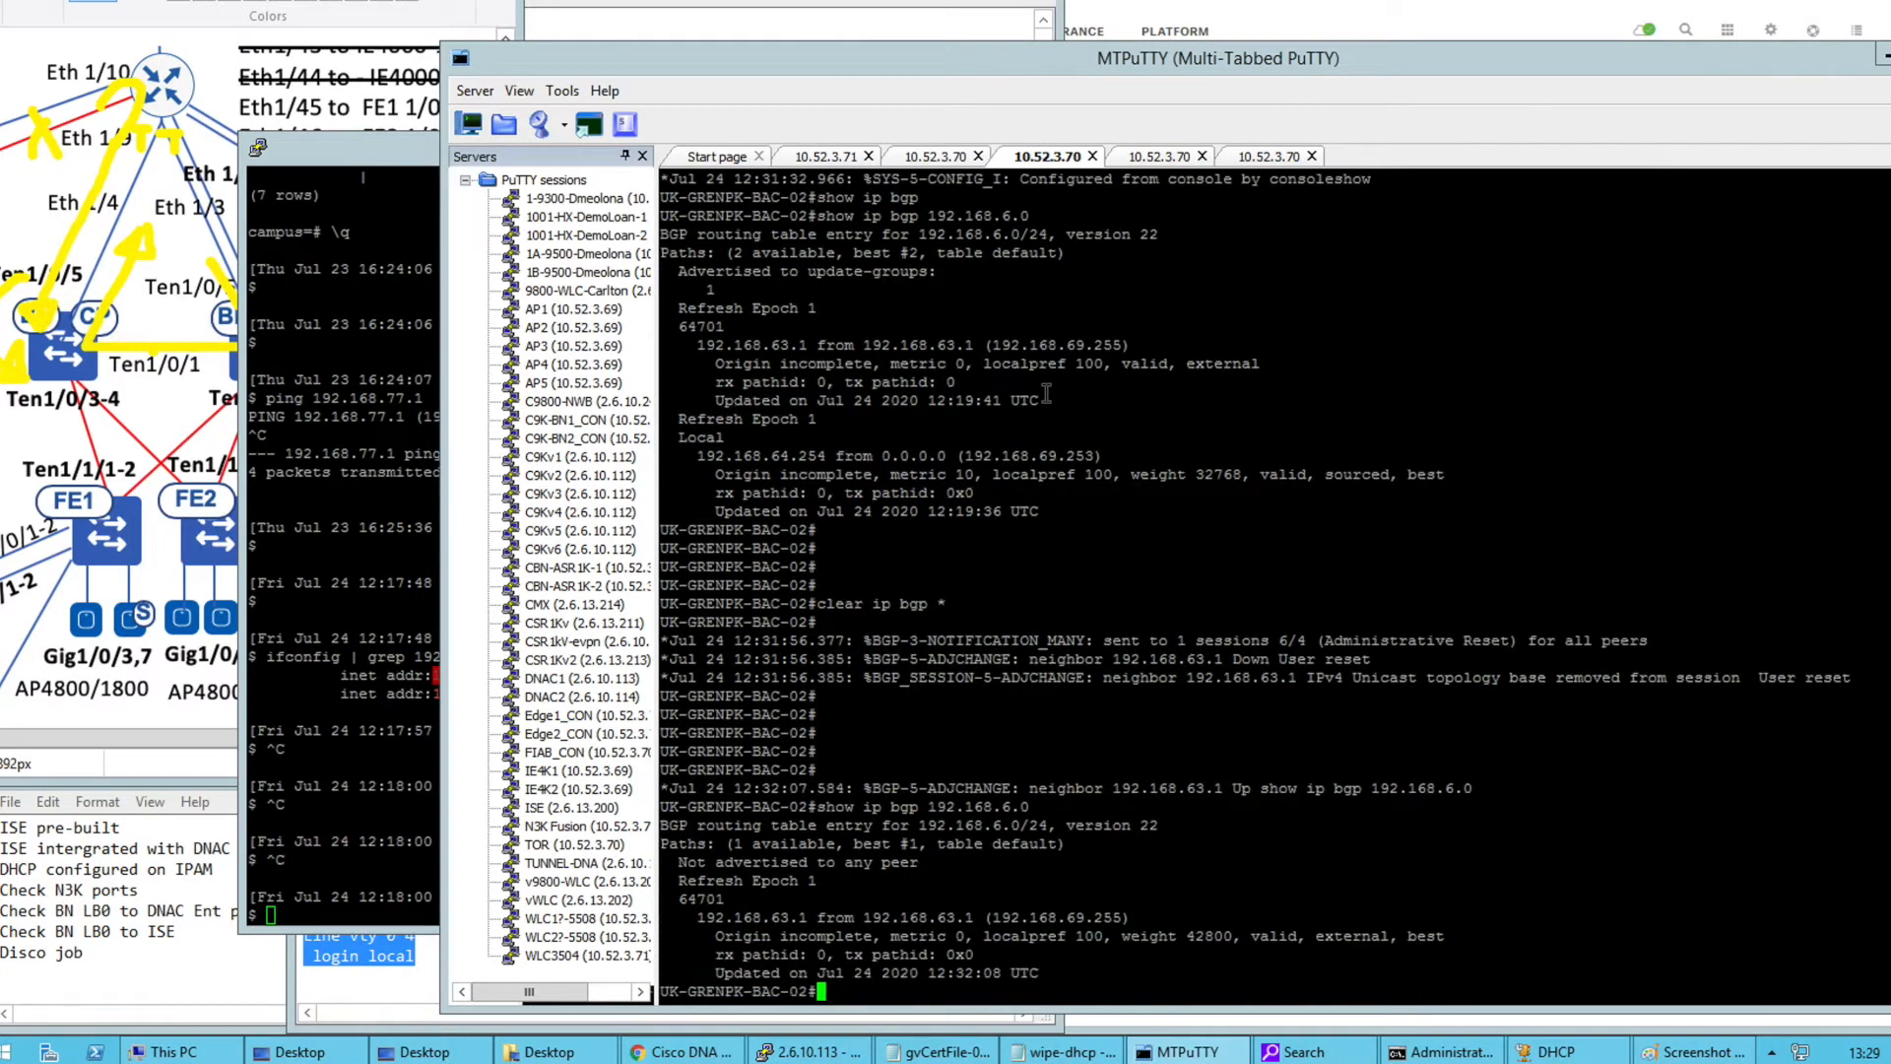
{"action": "key", "text": "Return"}
{"action": "key", "text": "Return"}
{"action": "key", "text": "Return"}
{"action": "key", "text": "Return"}
{"action": "key", "text": "Return"}
{"action": "key", "text": "Return"}
{"action": "key", "text": "Return"}
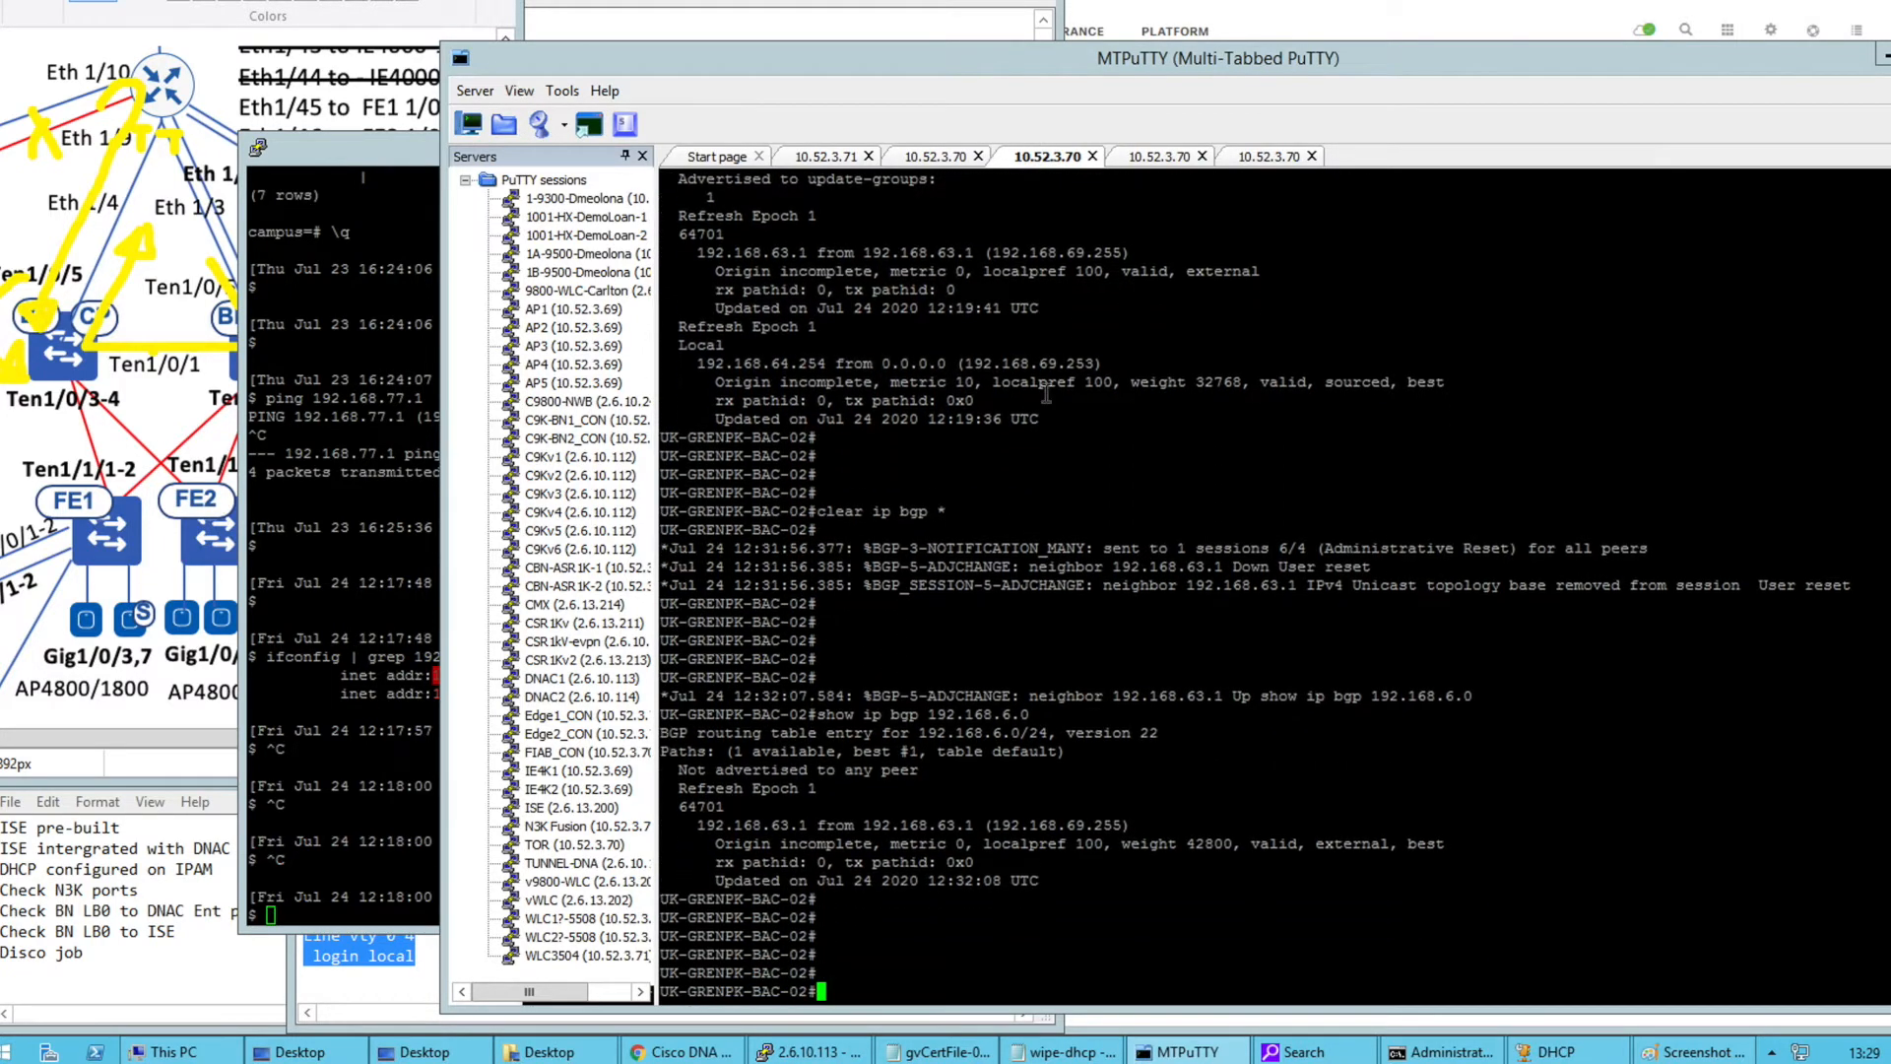
{"action": "left_click_drag", "start_coordinate": [686, 713], "coordinate": [1163, 844]}
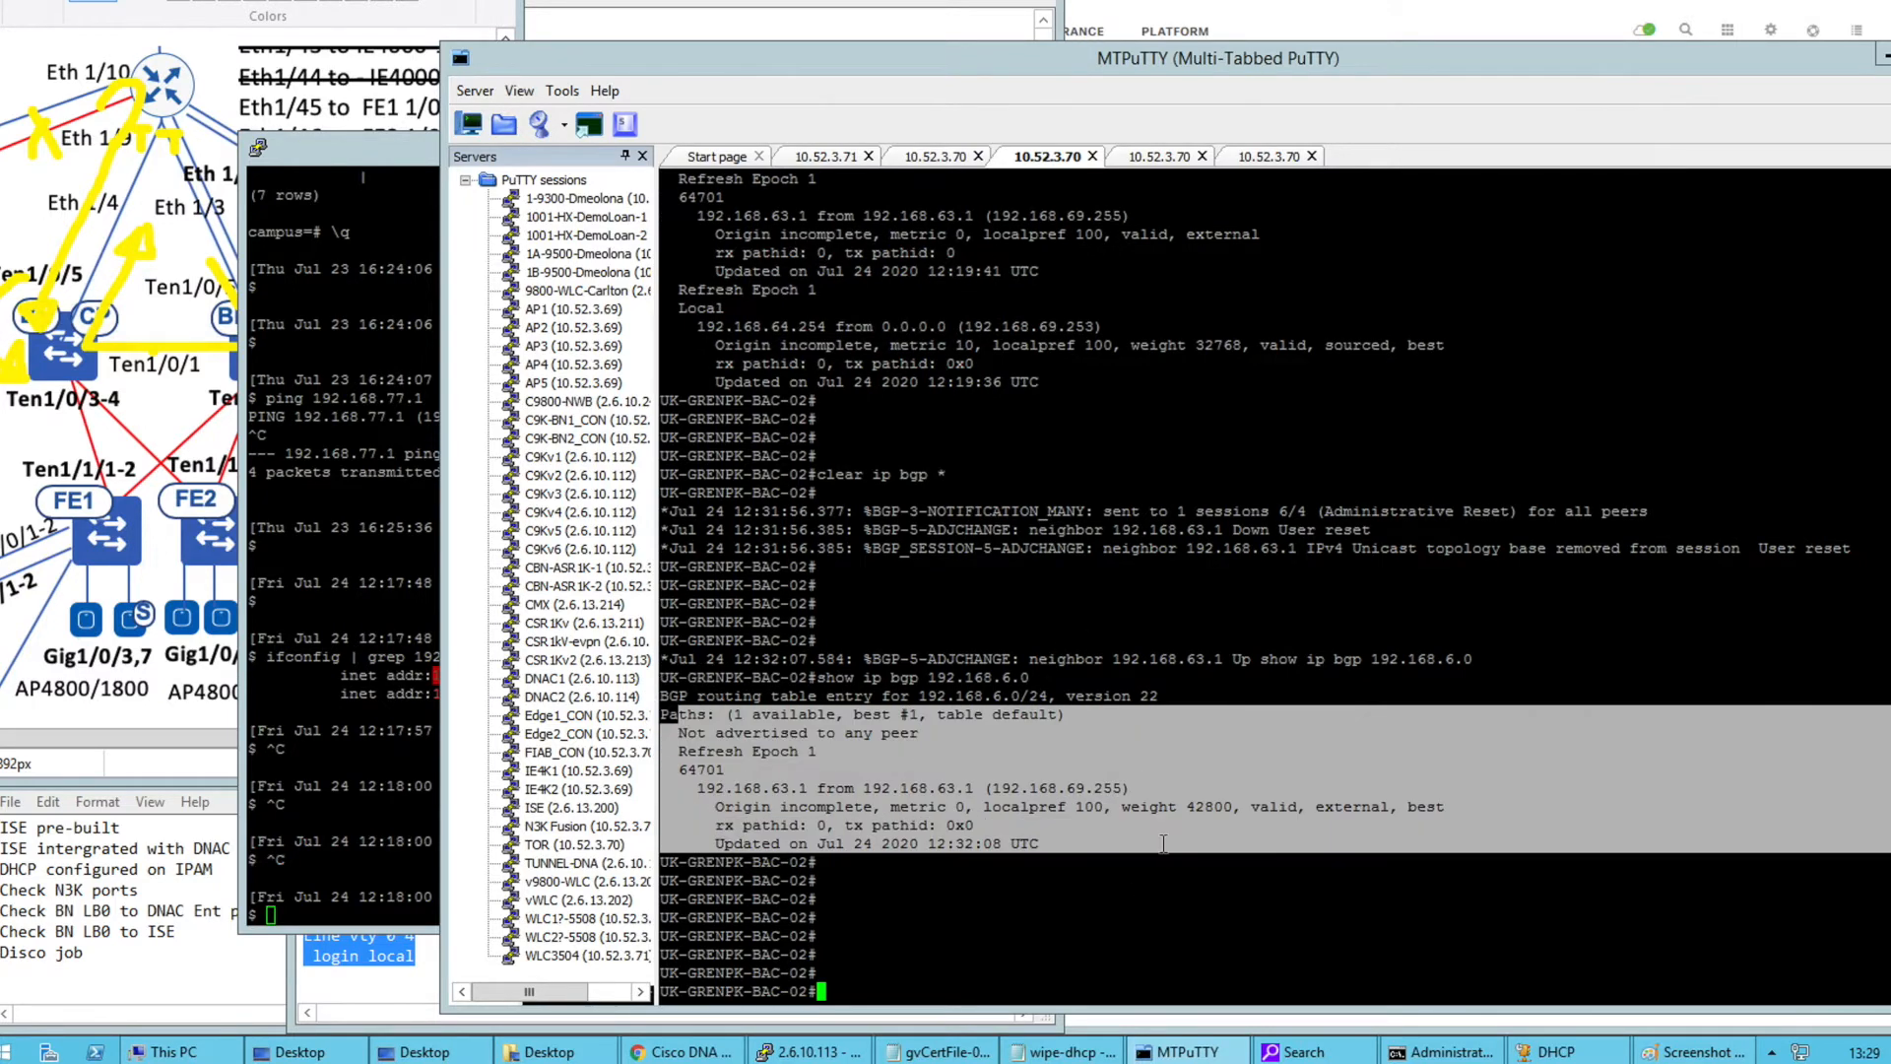
{"action": "double_click", "coordinate": [1208, 806]}
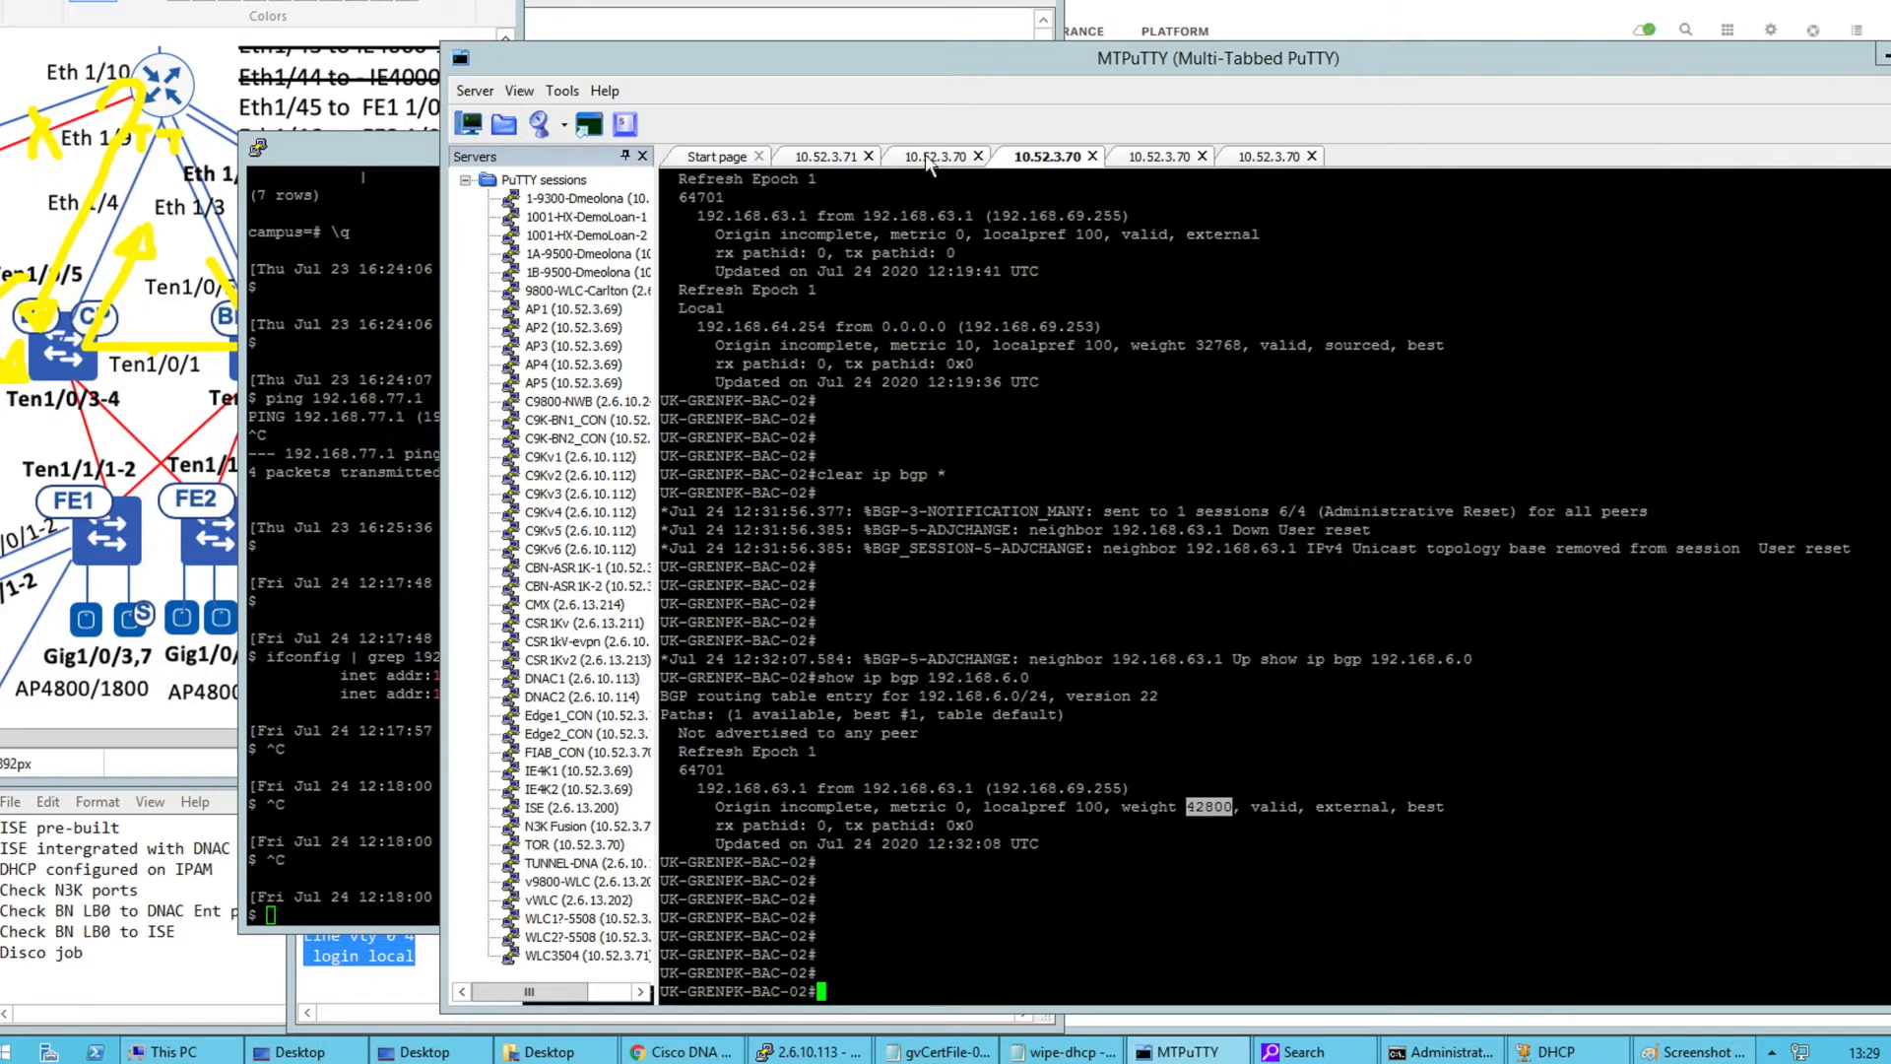
{"action": "right_click", "coordinate": [952, 315]}
{"action": "key", "text": "Return"}
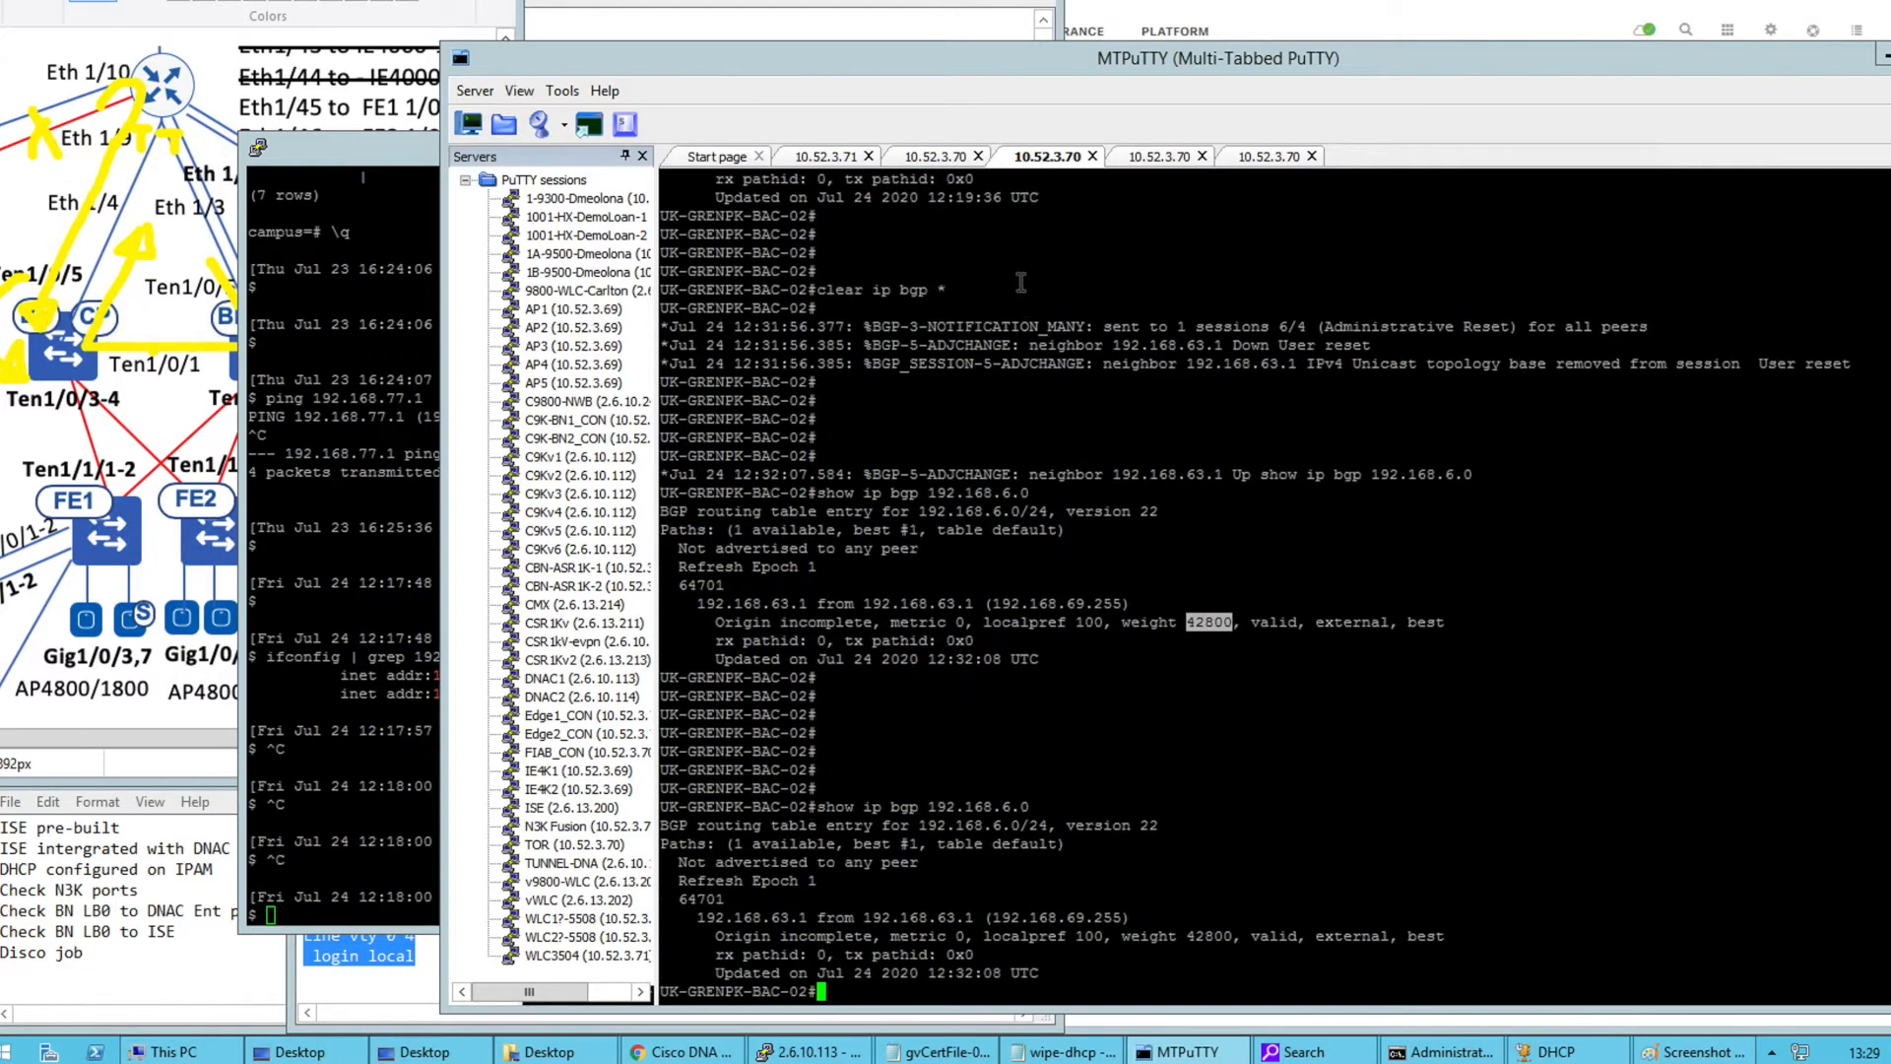
{"action": "key", "text": "Return"}
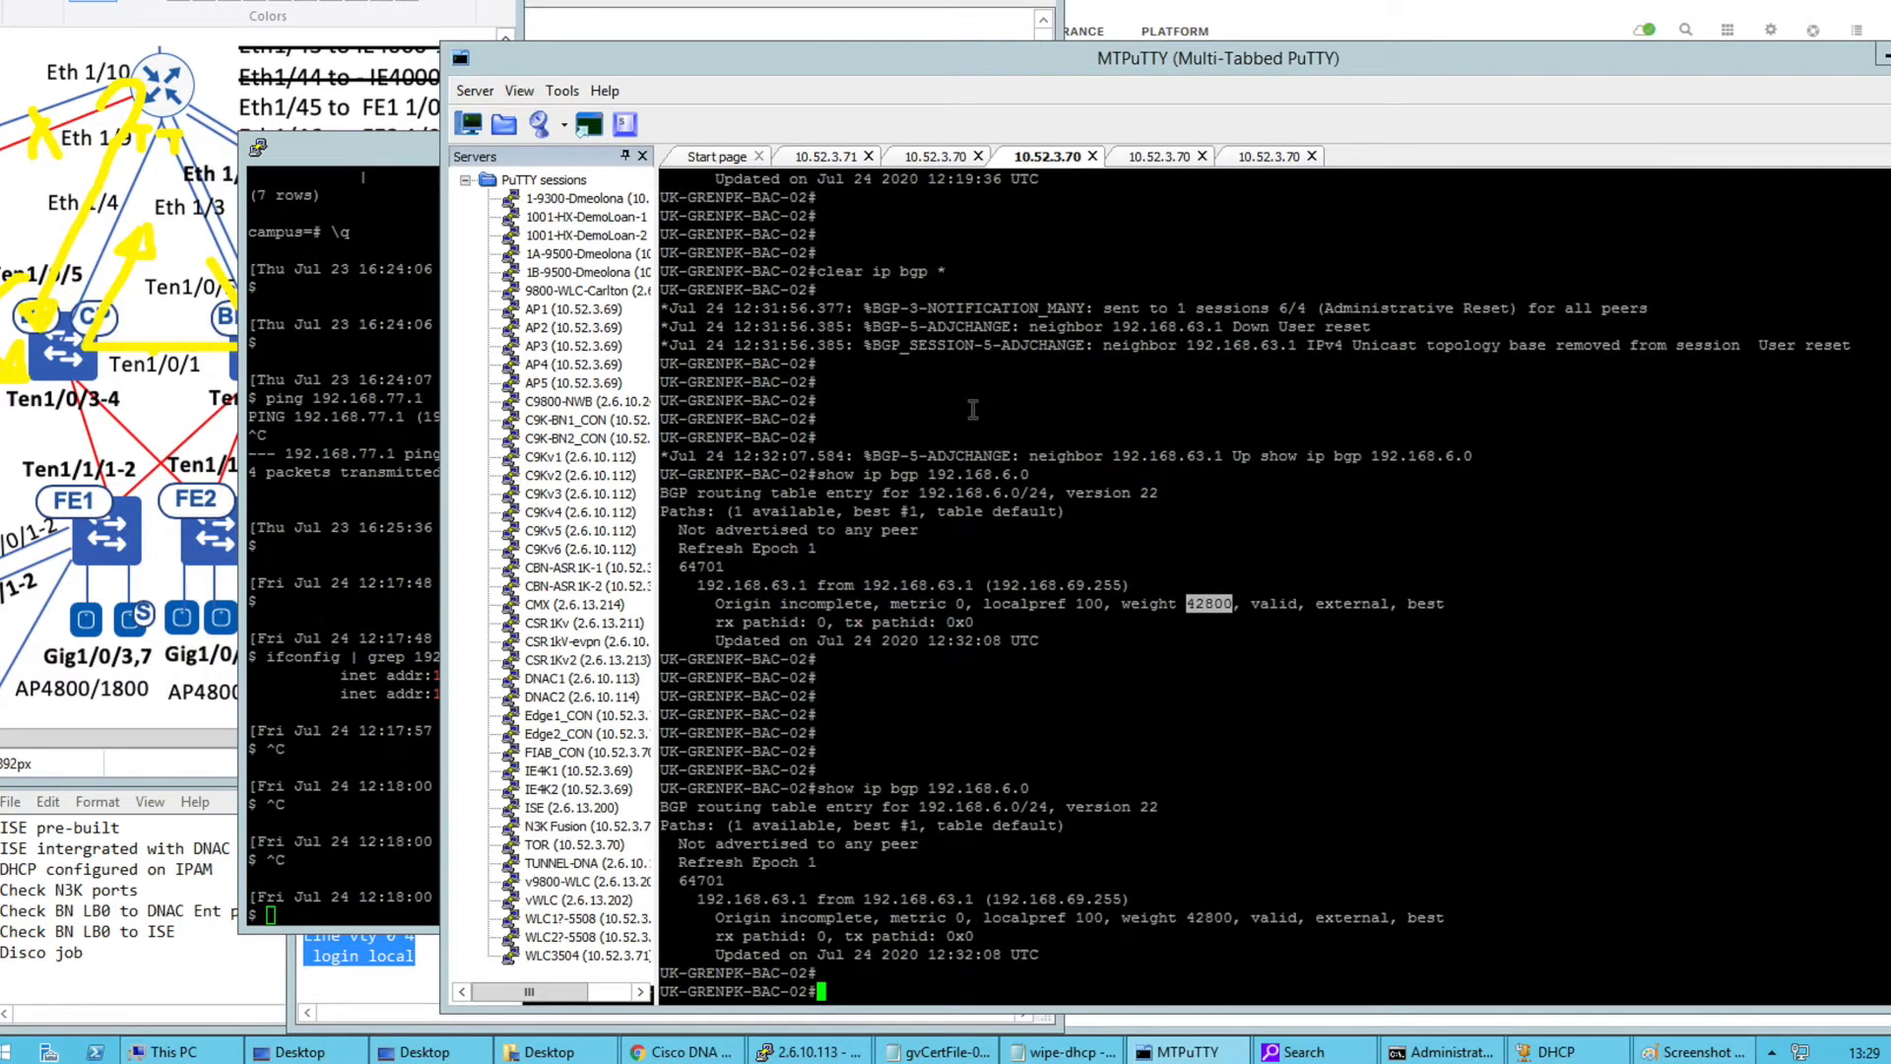
{"action": "left_click", "coordinate": [203, 138]}
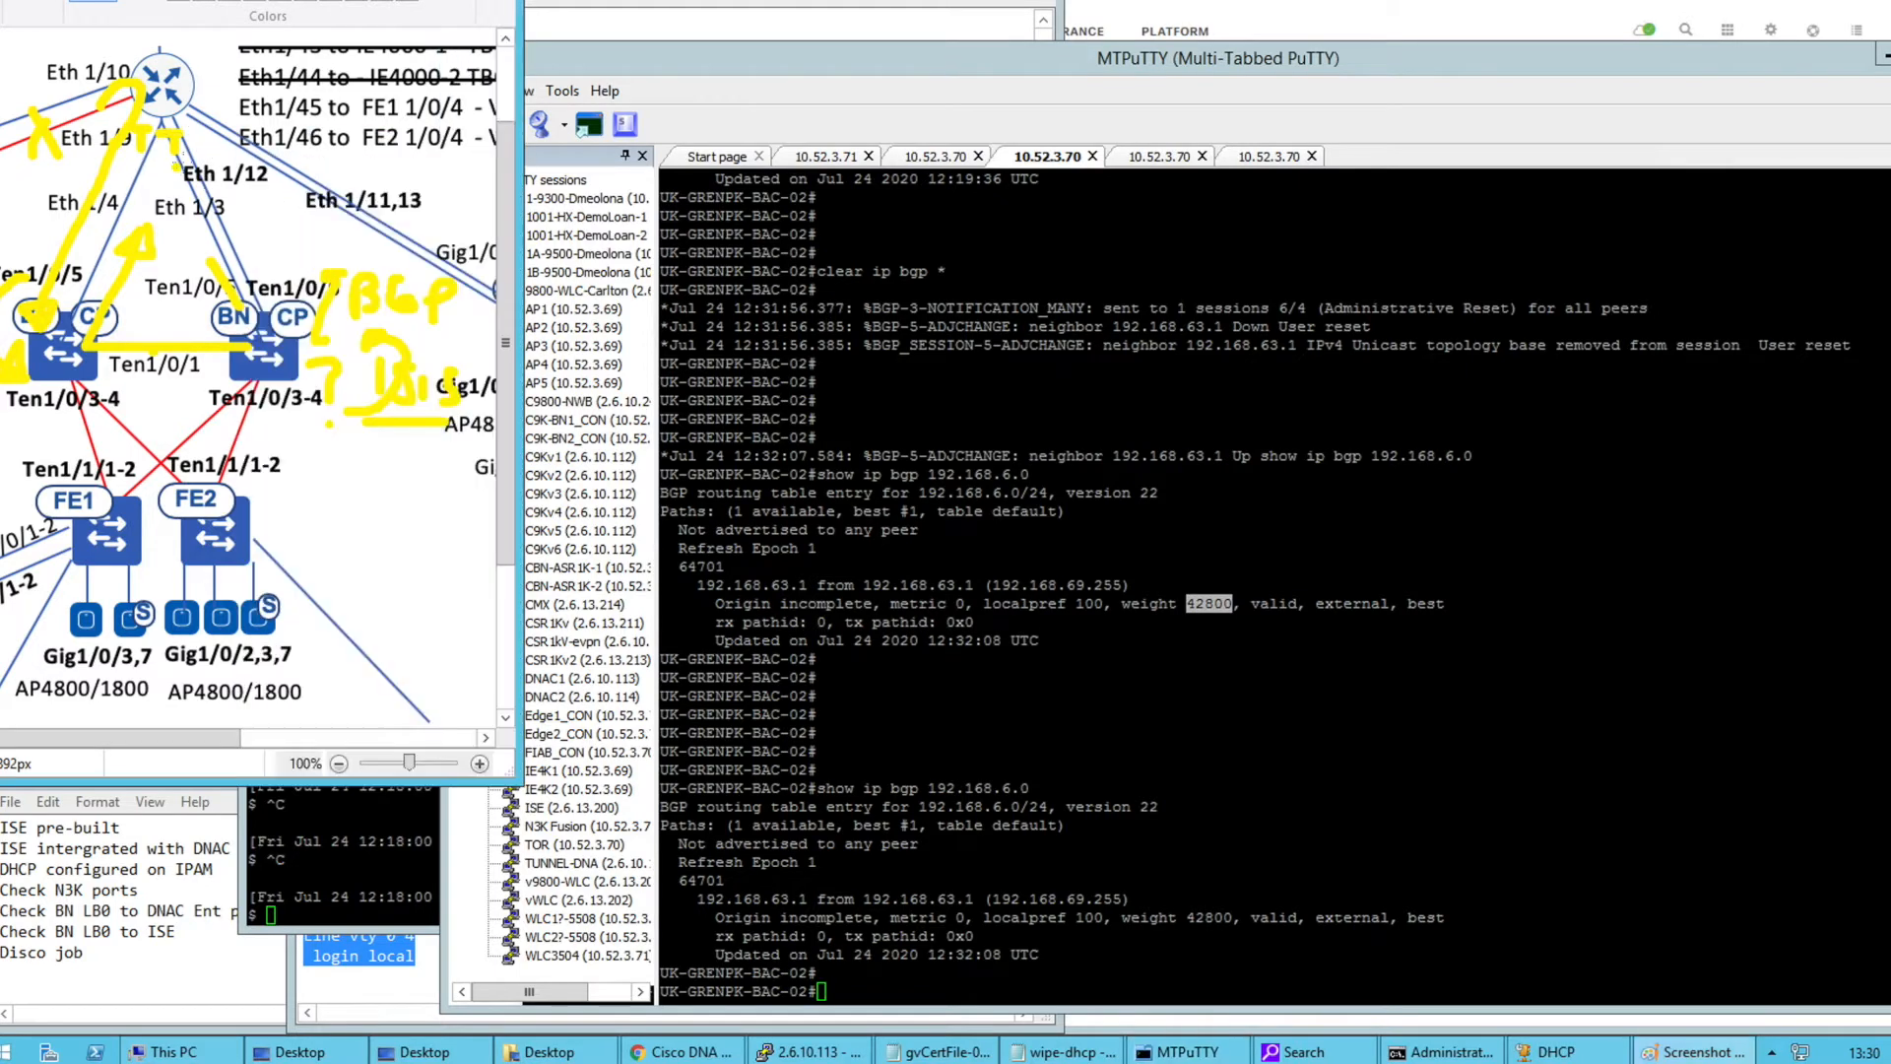
Undo the yellow pen strokes on the Paint network diagram with repeated Ctrl+Z
{"action": "mouse_move", "coordinate": [254, 296]}
{"action": "left_mouse_down"}
{"action": "mouse_move", "coordinate": [271, 339]}
{"action": "mouse_move", "coordinate": [68, 354]}
{"action": "mouse_move", "coordinate": [79, 340]}
{"action": "mouse_move", "coordinate": [57, 358]}
{"action": "left_mouse_up"}
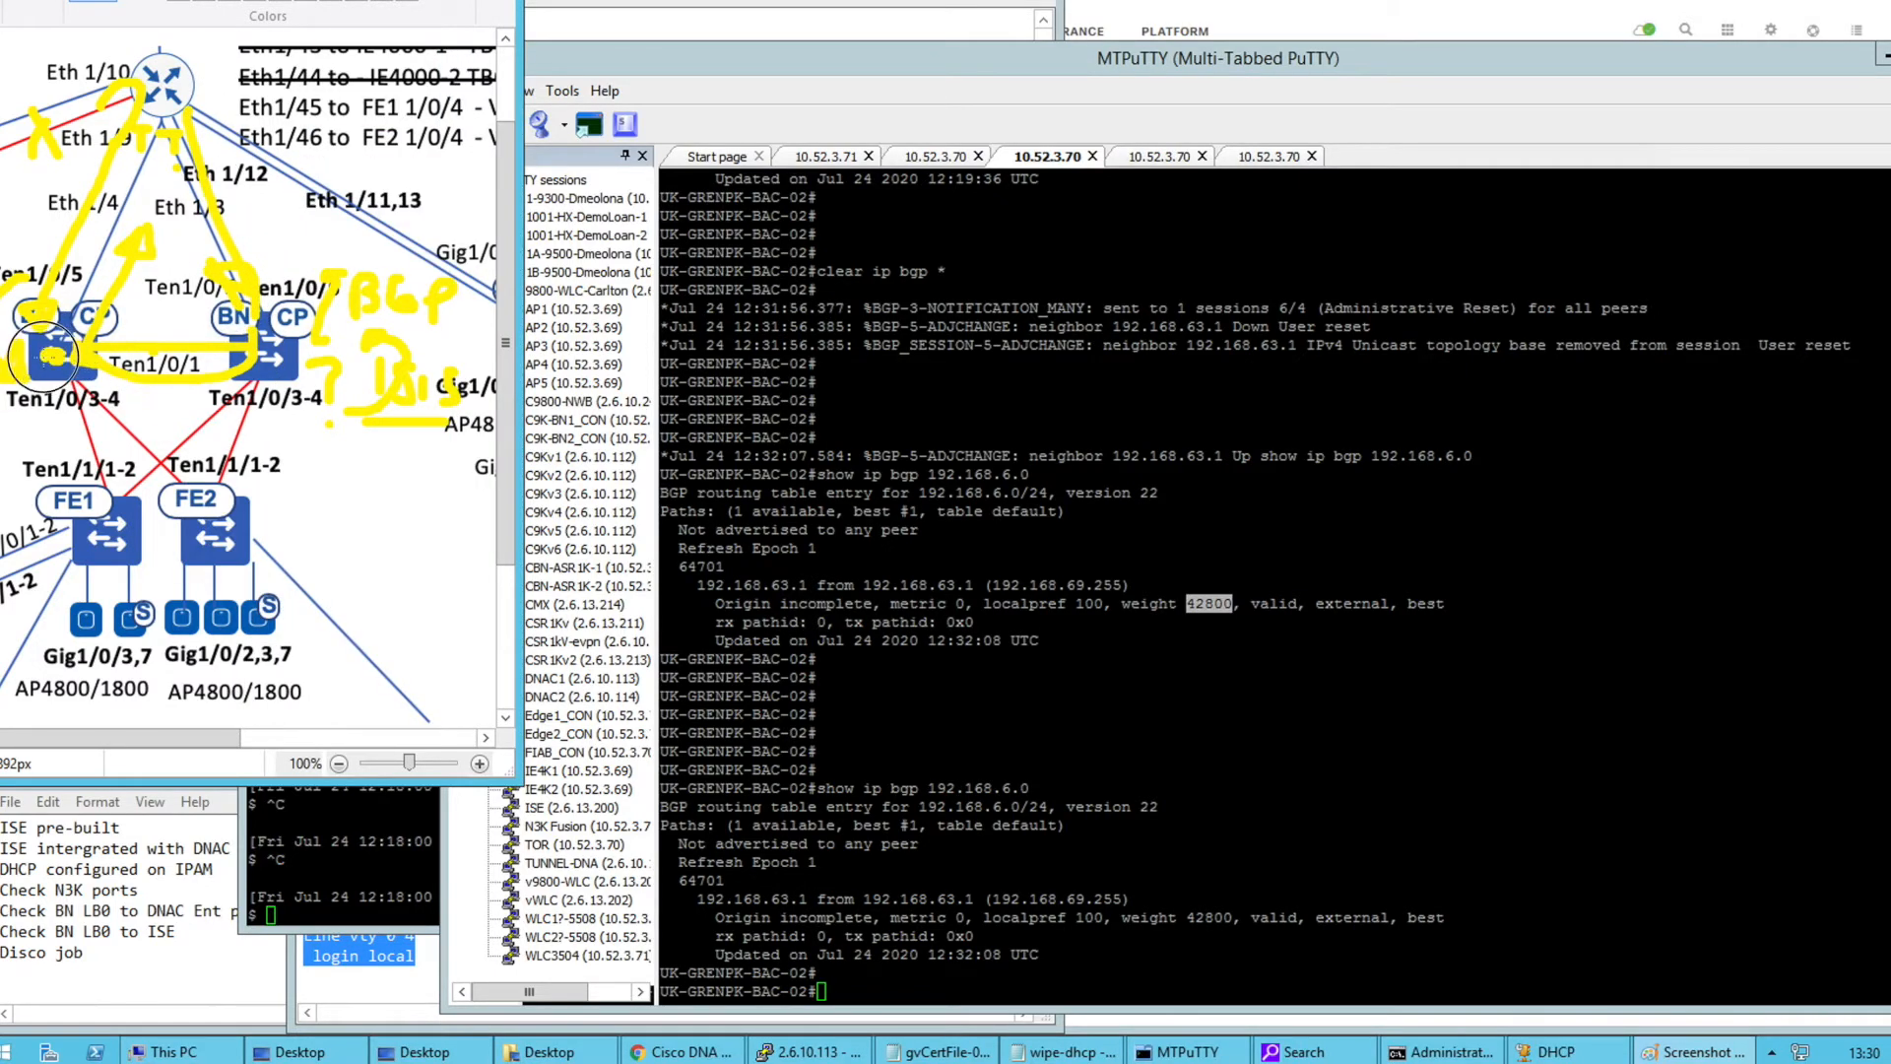
{"action": "key", "text": "ctrl+z"}
{"action": "key", "text": "ctrl+z"}
{"action": "key", "text": "ctrl+z"}
{"action": "key", "text": "ctrl+z"}
{"action": "key", "text": "ctrl+z"}
{"action": "key", "text": "ctrl+z"}
{"action": "key", "text": "ctrl+z"}
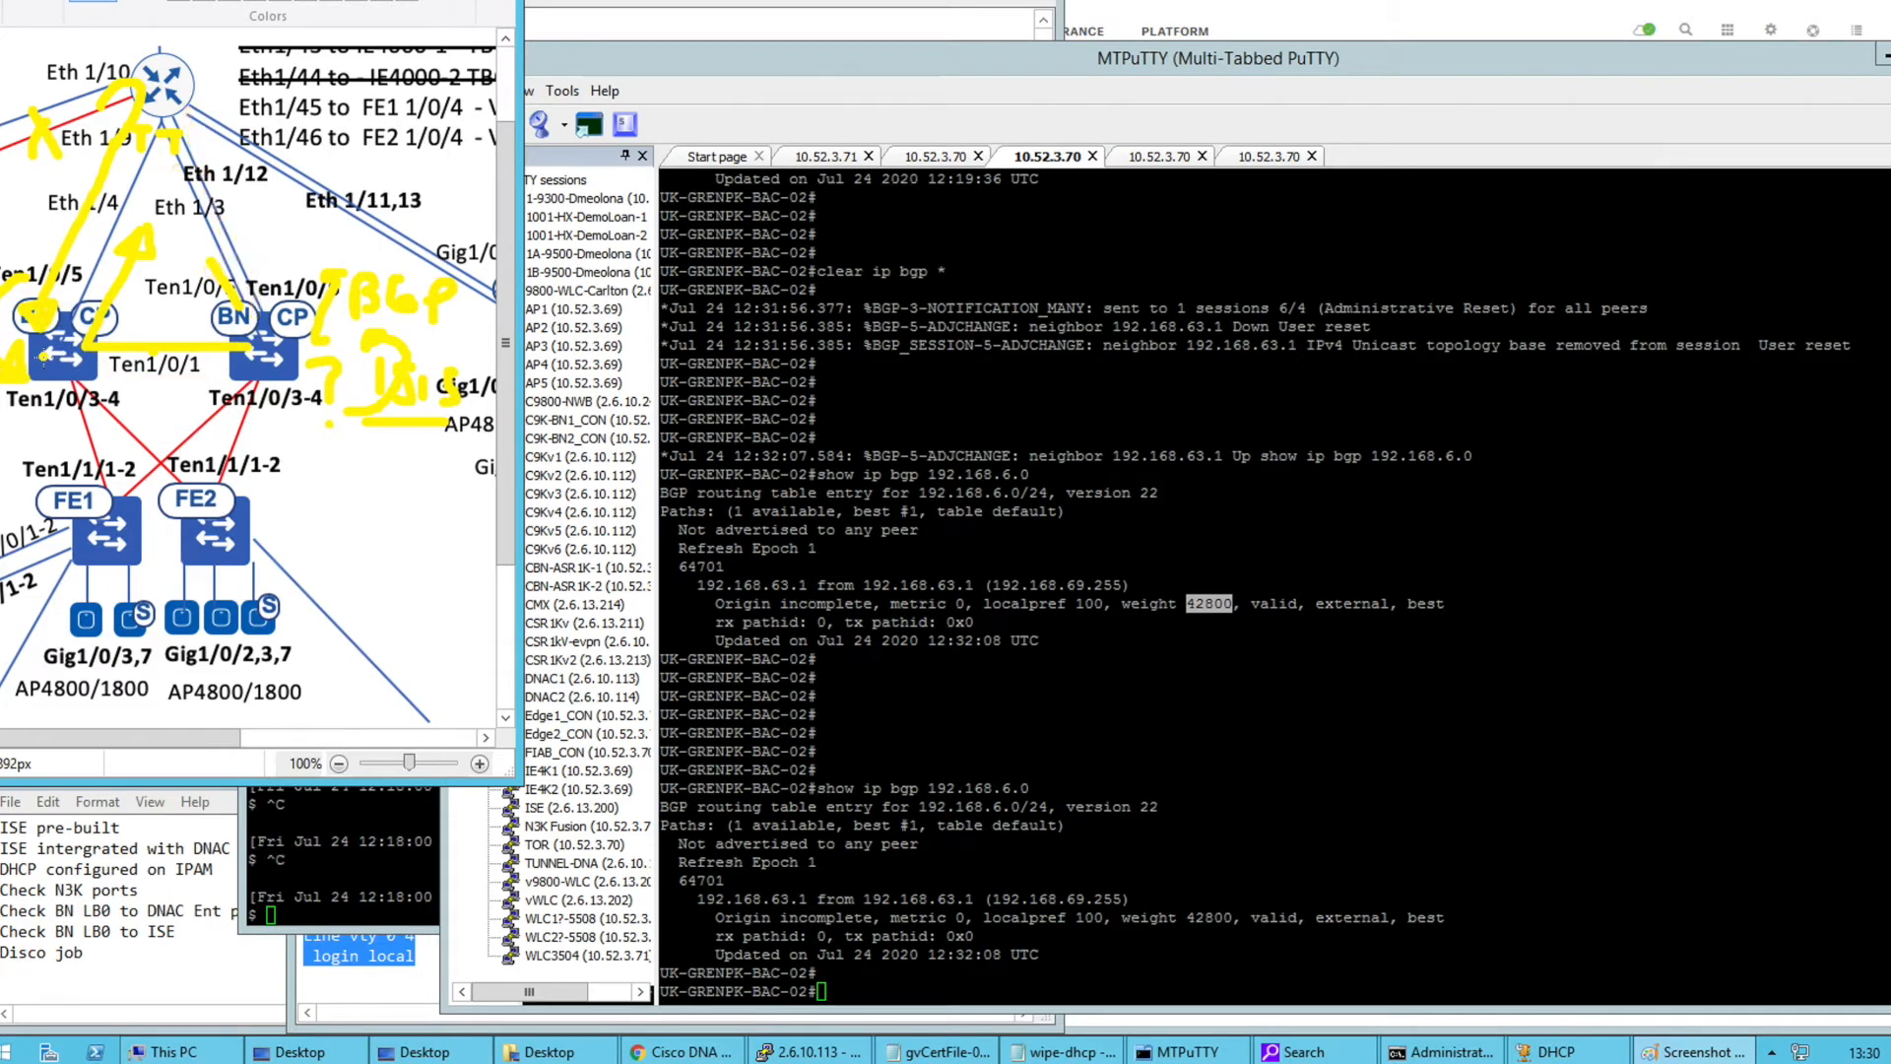
{"action": "key", "text": "ctrl+z"}
{"action": "key", "text": "ctrl+z"}
{"action": "key", "text": "ctrl+z"}
{"action": "key", "text": "ctrl+z"}
{"action": "key", "text": "ctrl+z"}
{"action": "key", "text": "ctrl+z"}
{"action": "key", "text": "ctrl+z"}
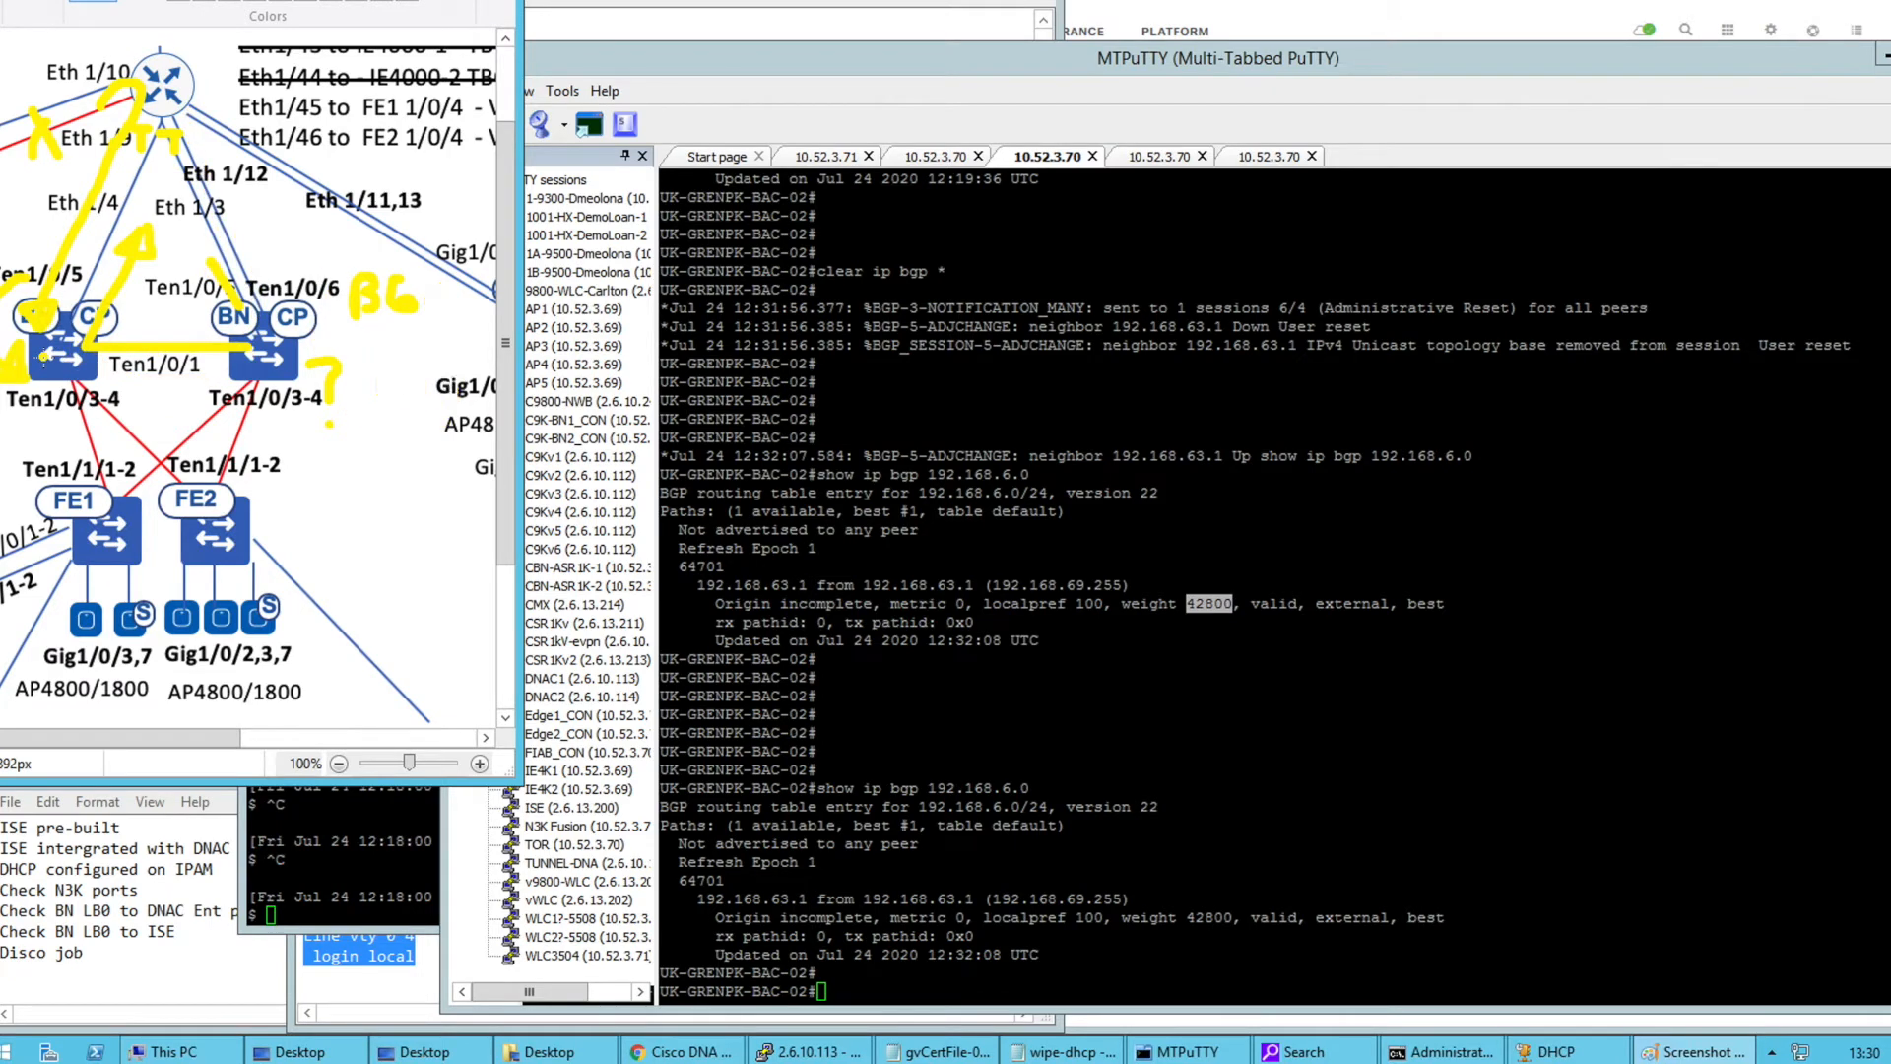
{"action": "key", "text": "ctrl+z"}
{"action": "key", "text": "ctrl+z"}
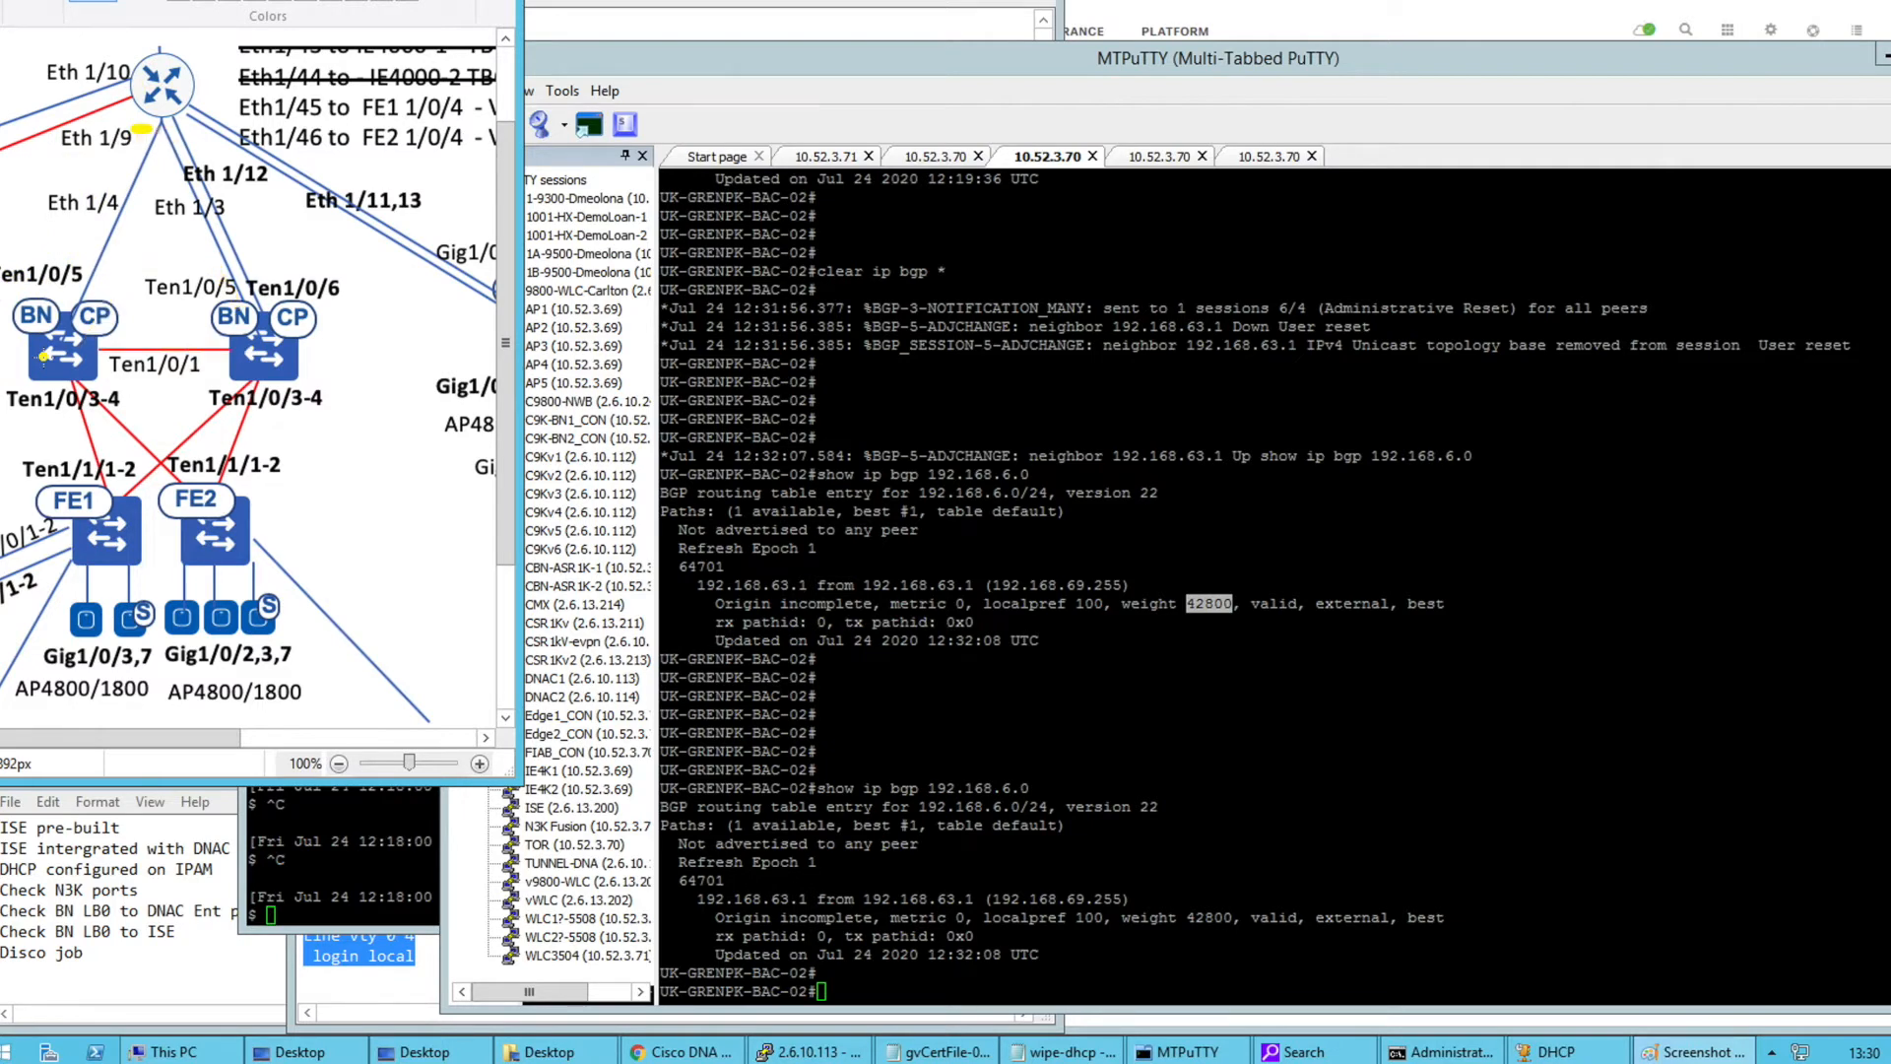
{"action": "left_click", "coordinate": [1049, 317]}
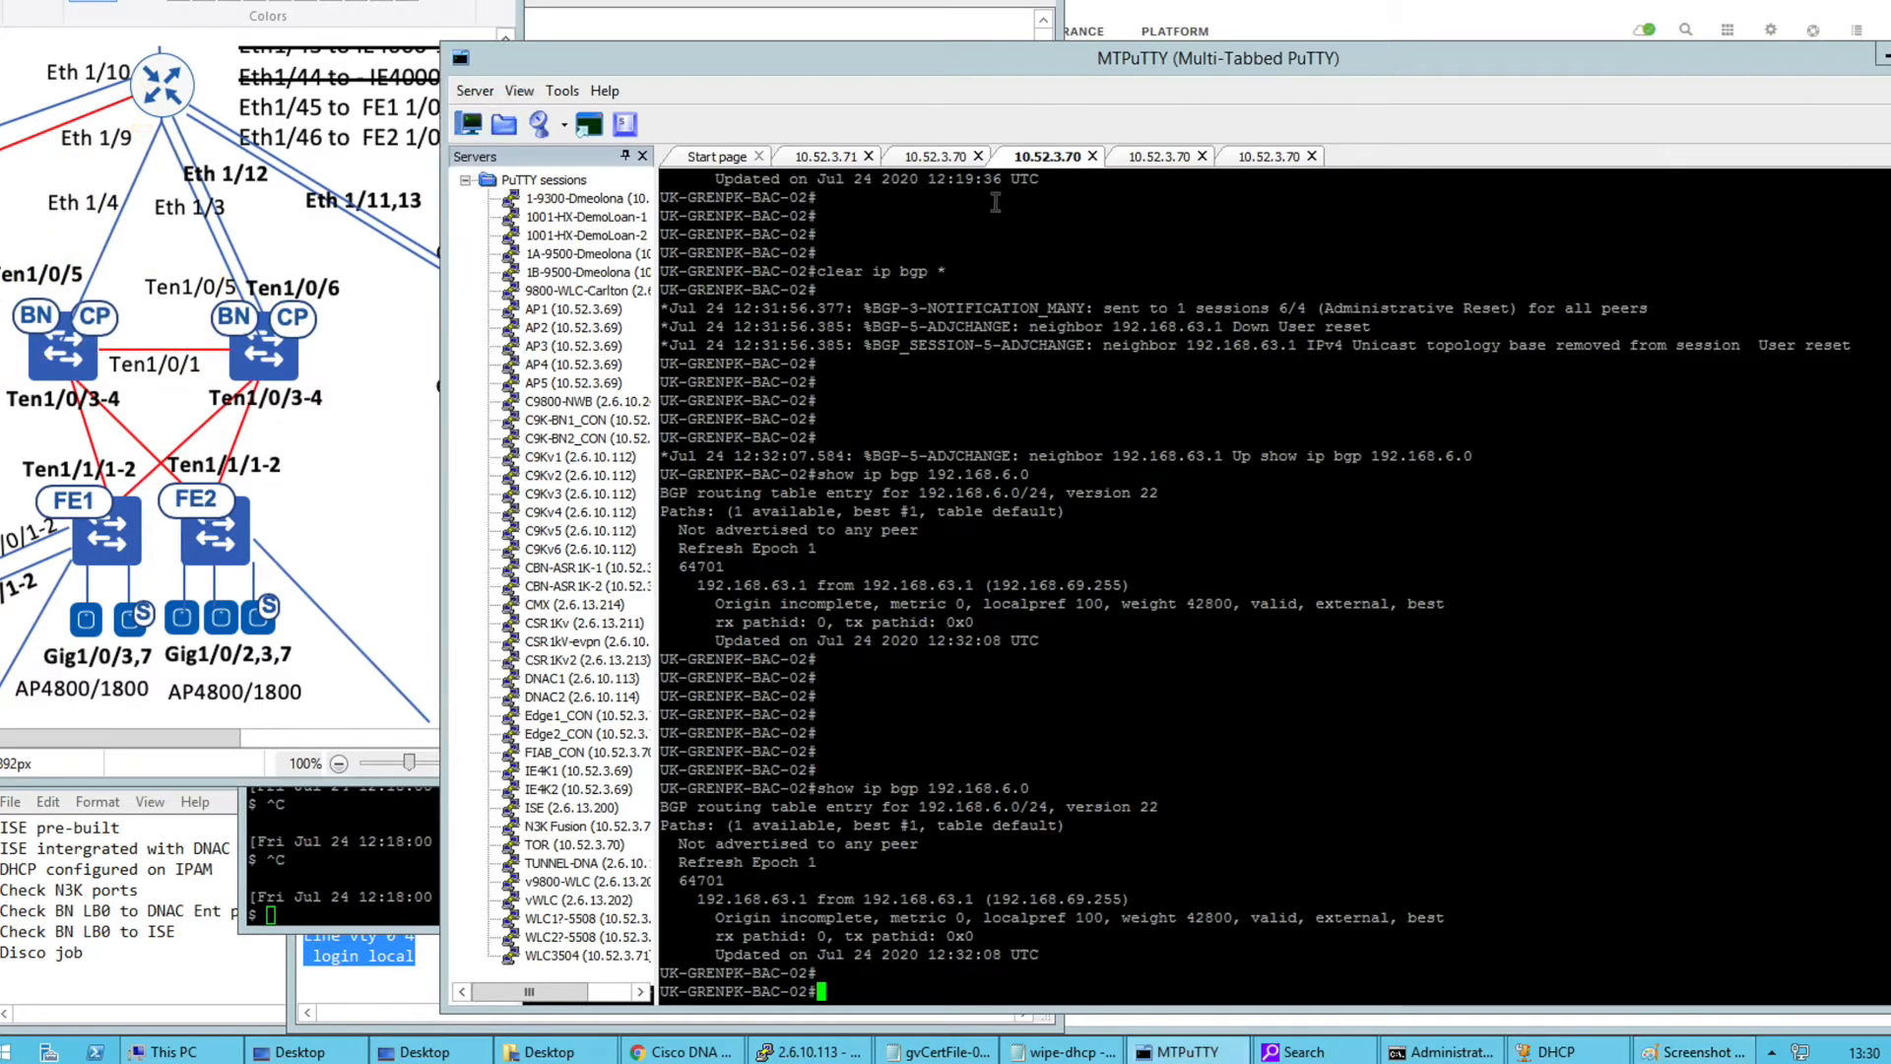
Run show ip bgp 192.168.6.0 on BAC-01, noting next hop 192.168.63.1 and weight 42800
{"action": "left_click", "coordinate": [937, 158]}
{"action": "key", "text": "Return"}
{"action": "type", "text": "show ip bgp "}
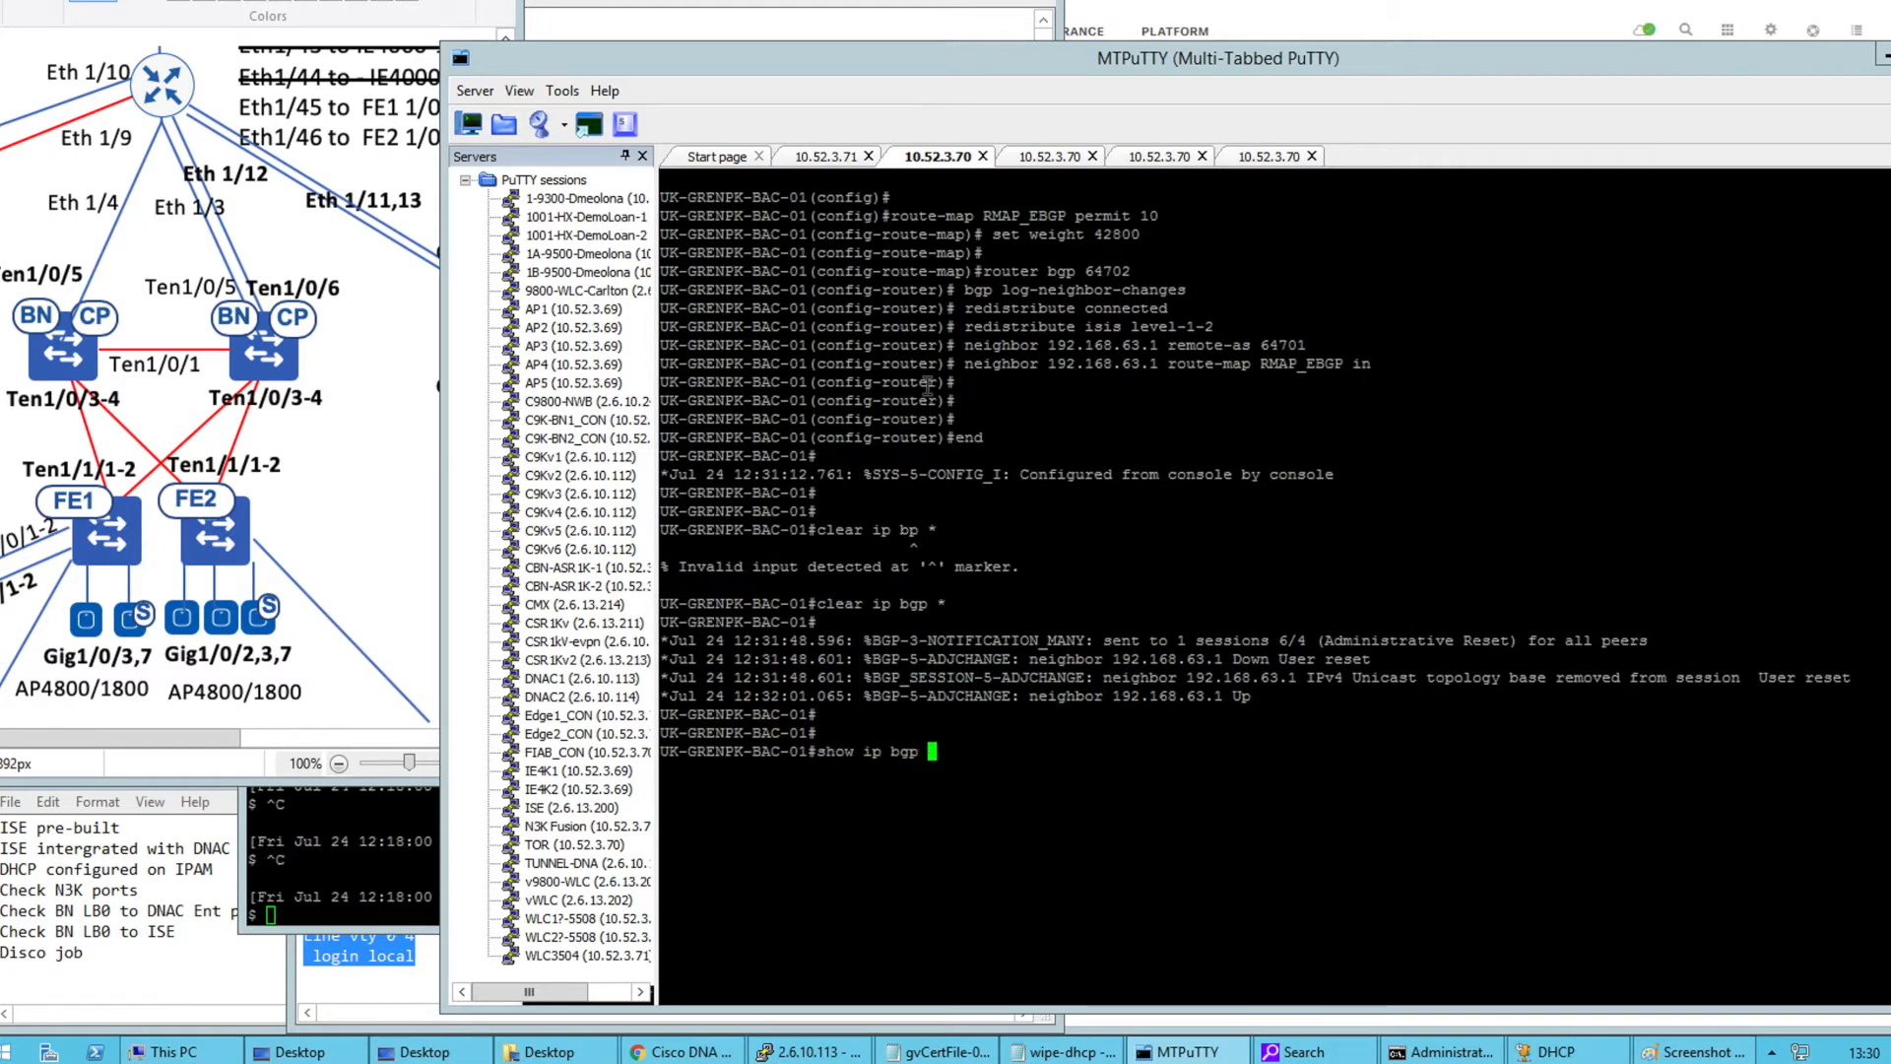
{"action": "type", "text": "192.168.6.0"}
{"action": "key", "text": "Return"}
{"action": "key", "text": "Return"}
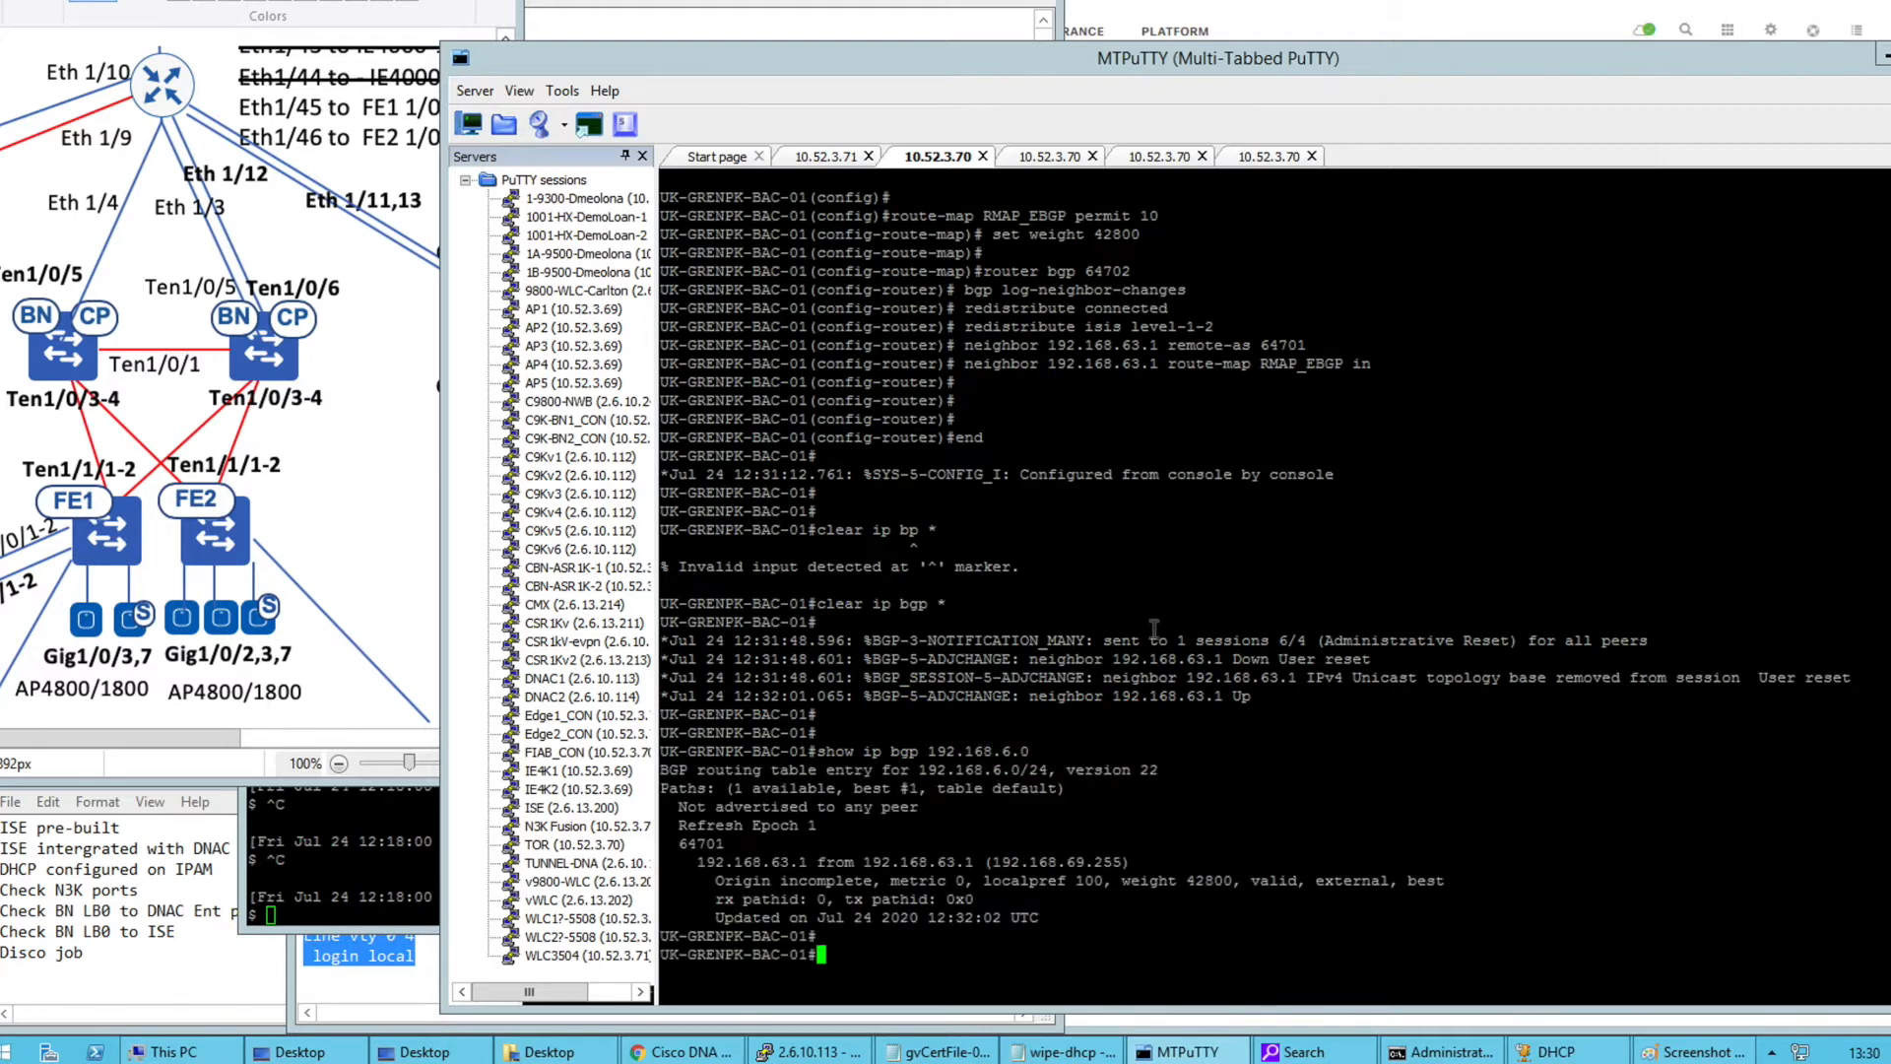
{"action": "double_click", "coordinate": [1213, 880]}
{"action": "double_click", "coordinate": [942, 859]}
Save BAC-01's running configuration with wr
{"action": "type", "text": "show"}
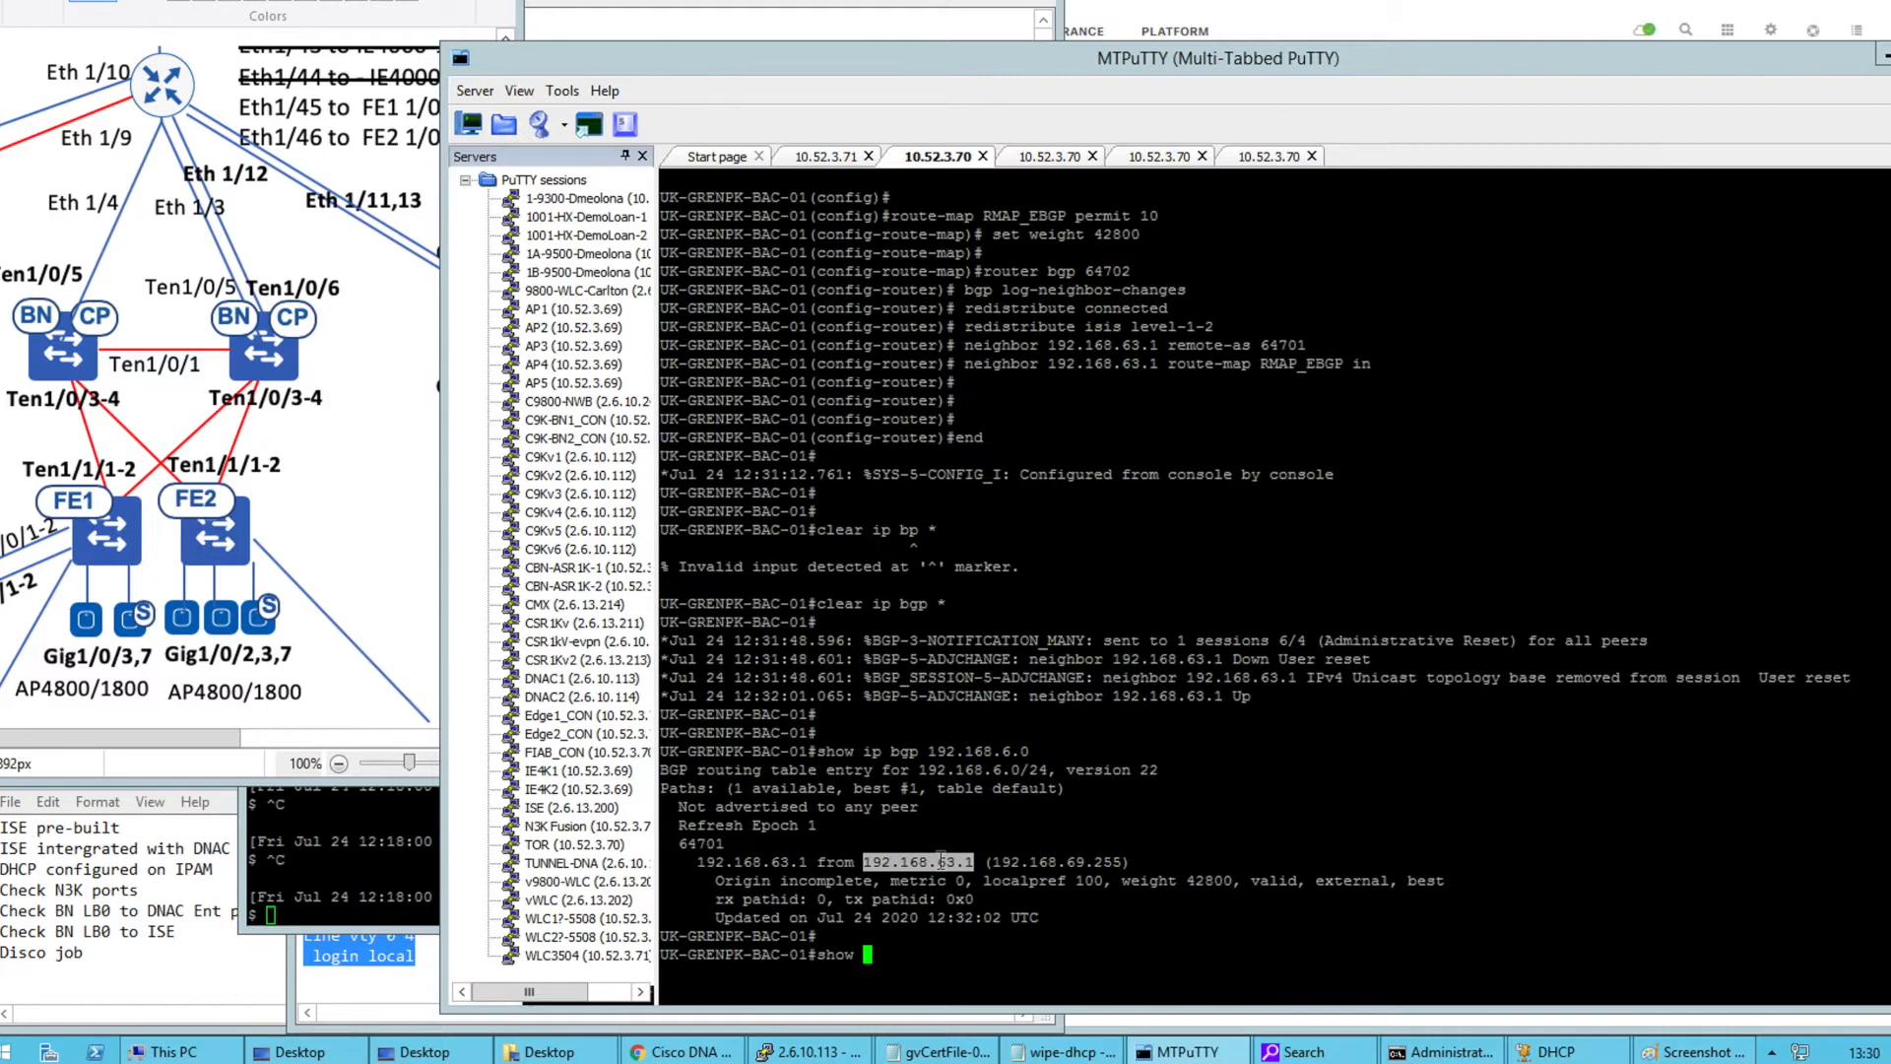
{"action": "key", "text": "BackSpace"}
{"action": "key", "text": "BackSpace"}
{"action": "key", "text": "BackSpace"}
{"action": "key", "text": "BackSpace"}
{"action": "key", "text": "BackSpace"}
{"action": "type", "text": "wr"}
{"action": "key", "text": "Return"}
{"action": "left_click", "coordinate": [1018, 163]}
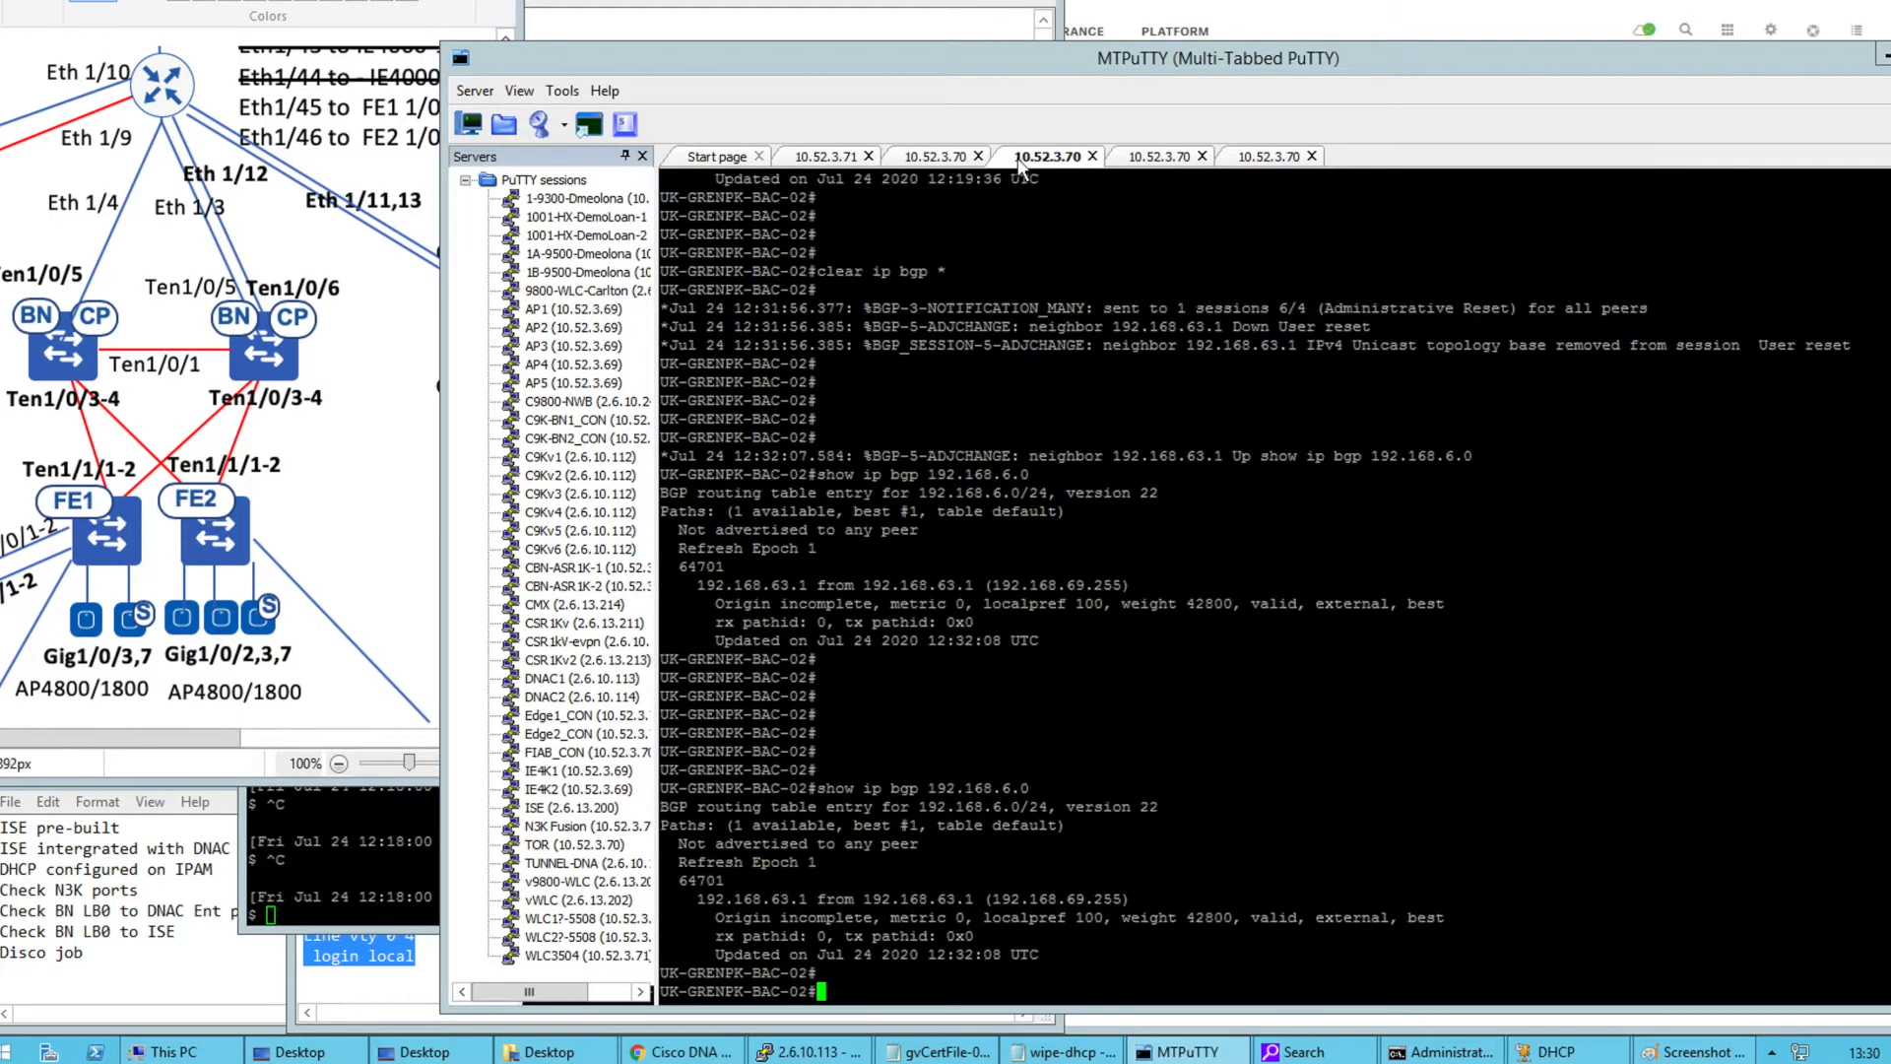
Run show ip cef 192.168.6.0 detail on BAC-02, showing the /24 via 192.168.63.1 on Vlan999
{"action": "key", "text": "Return"}
{"action": "key", "text": "Return"}
{"action": "key", "text": "Return"}
{"action": "key", "text": "Return"}
{"action": "type", "text": "show "}
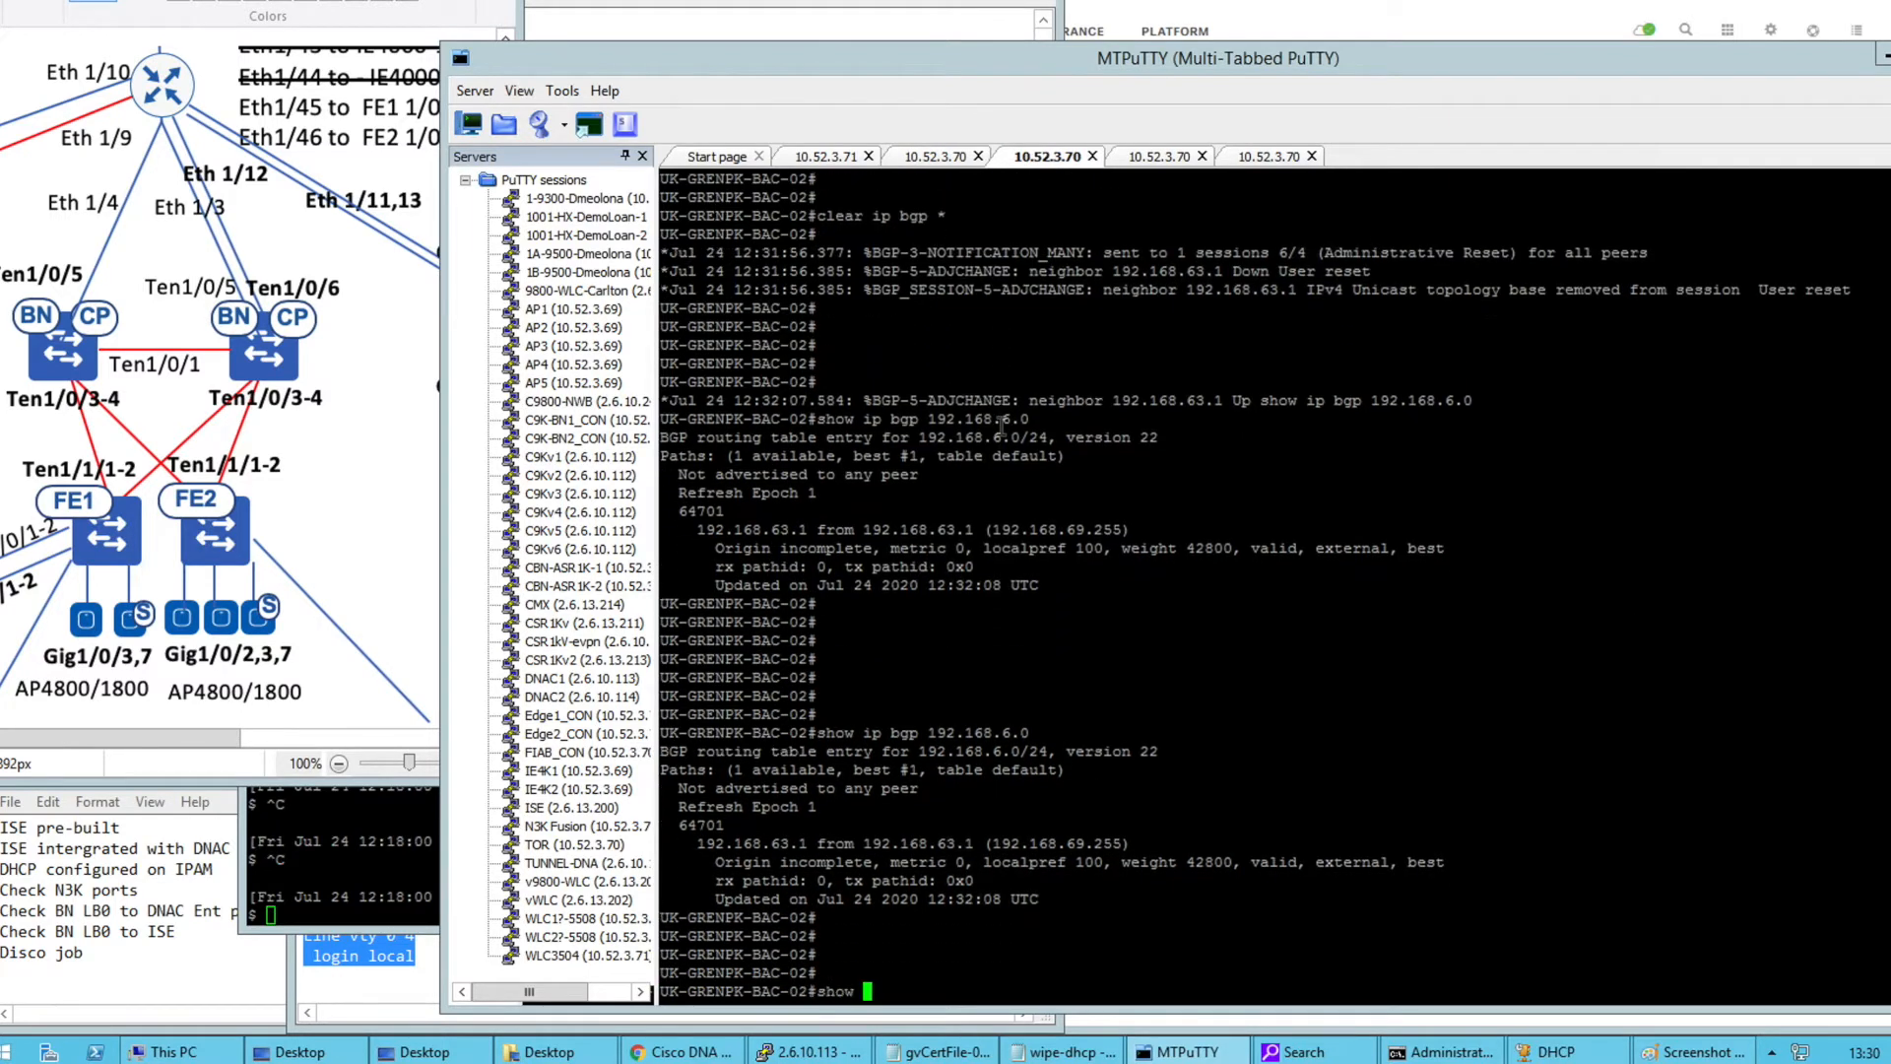
{"action": "type", "text": "ip cef"}
{"action": "double_click", "coordinate": [945, 730]}
{"action": "right_click", "coordinate": [988, 833]}
{"action": "type", "text": "de"}
{"action": "key", "text": "Tab"}
{"action": "key", "text": "Return"}
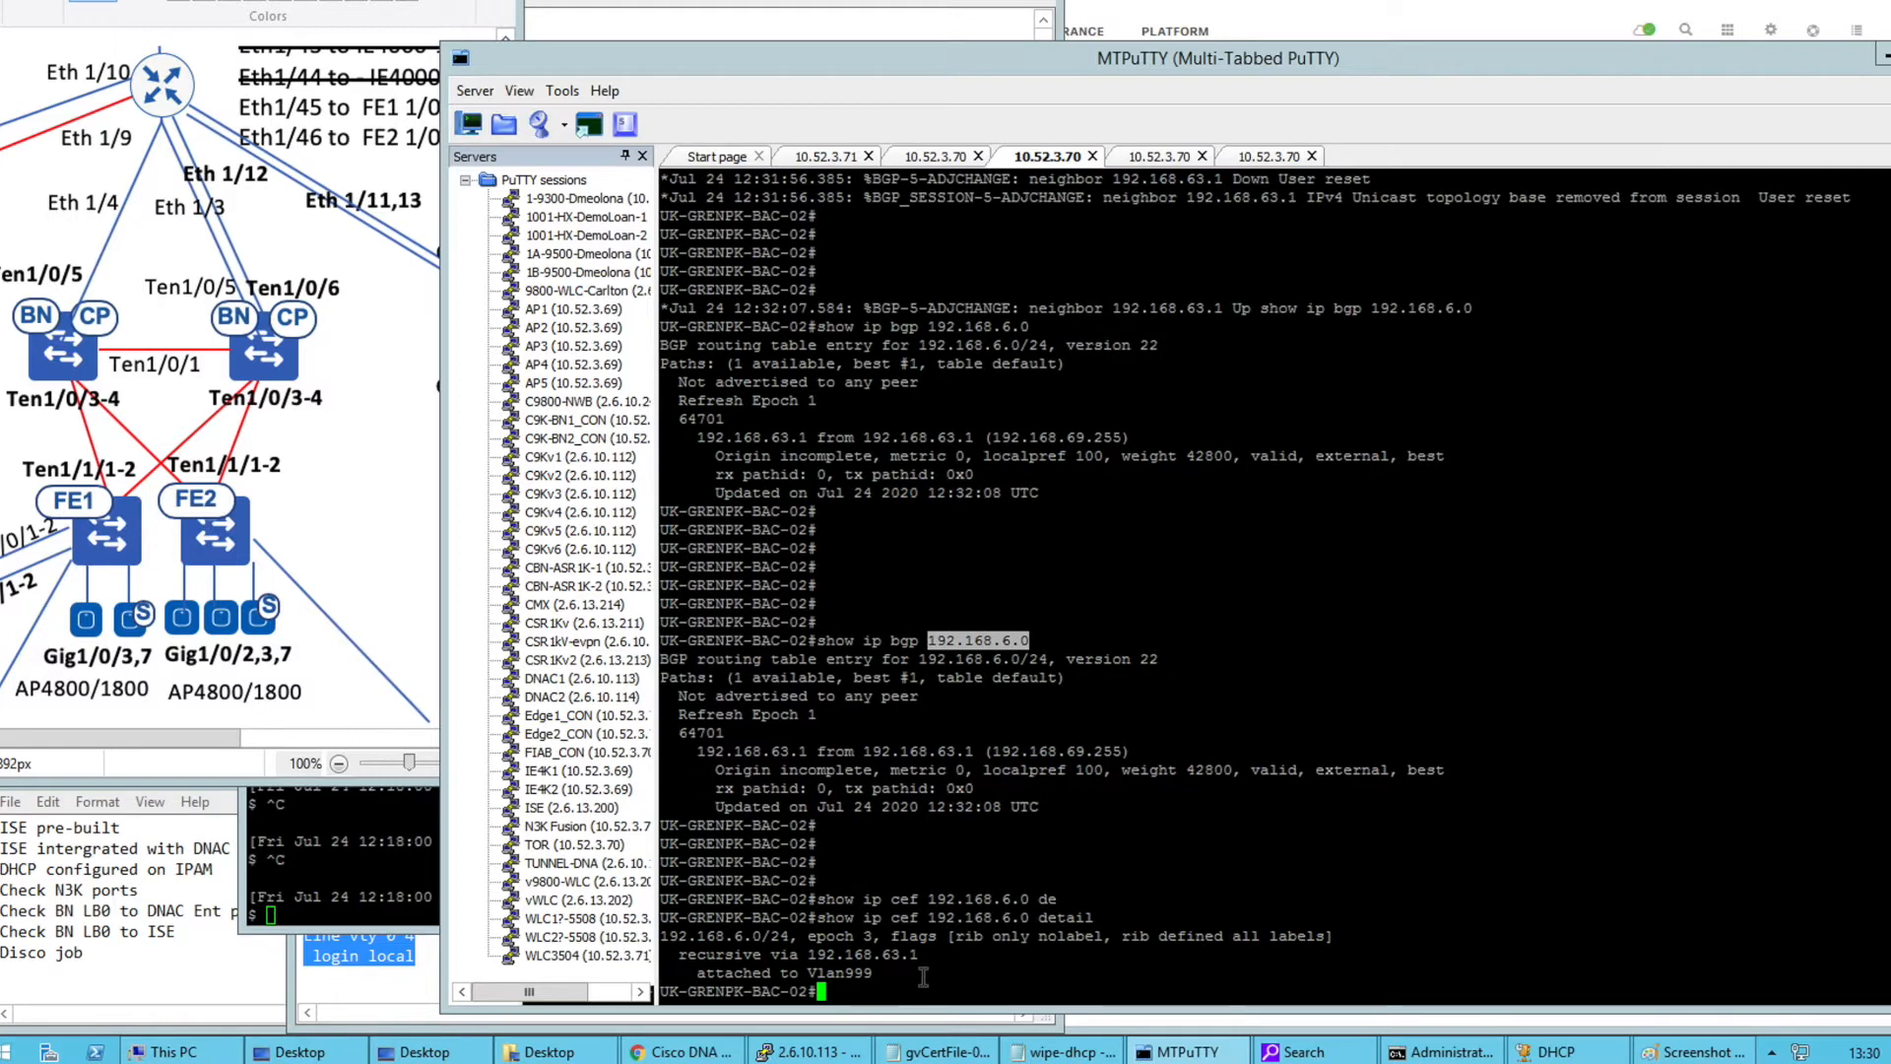
{"action": "double_click", "coordinate": [722, 941]}
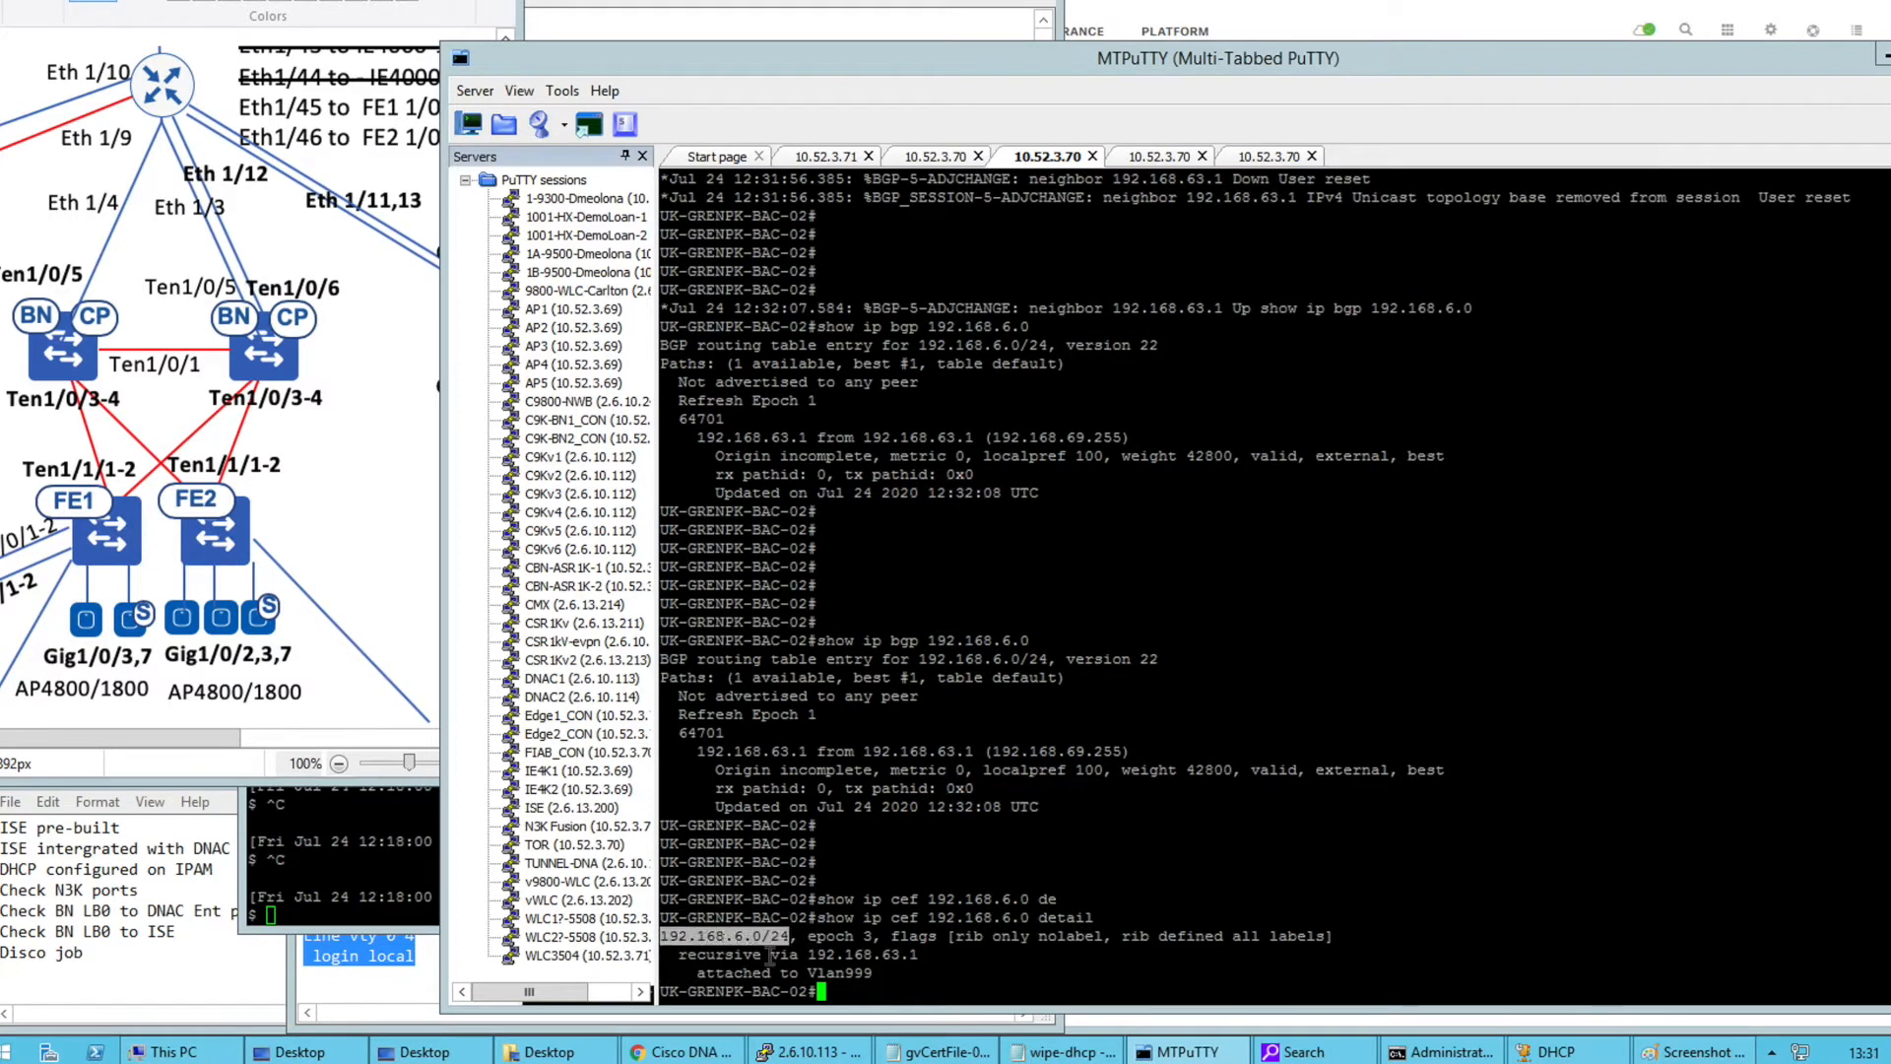
{"action": "double_click", "coordinate": [853, 954]}
{"action": "left_click_drag", "start_coordinate": [888, 969], "coordinate": [754, 969]}
Run the same show ip cef 192.168.6.0 lookup on BAC-01
{"action": "left_click_drag", "start_coordinate": [825, 898], "coordinate": [1064, 899]}
{"action": "left_click_drag", "start_coordinate": [926, 173], "coordinate": [927, 163]}
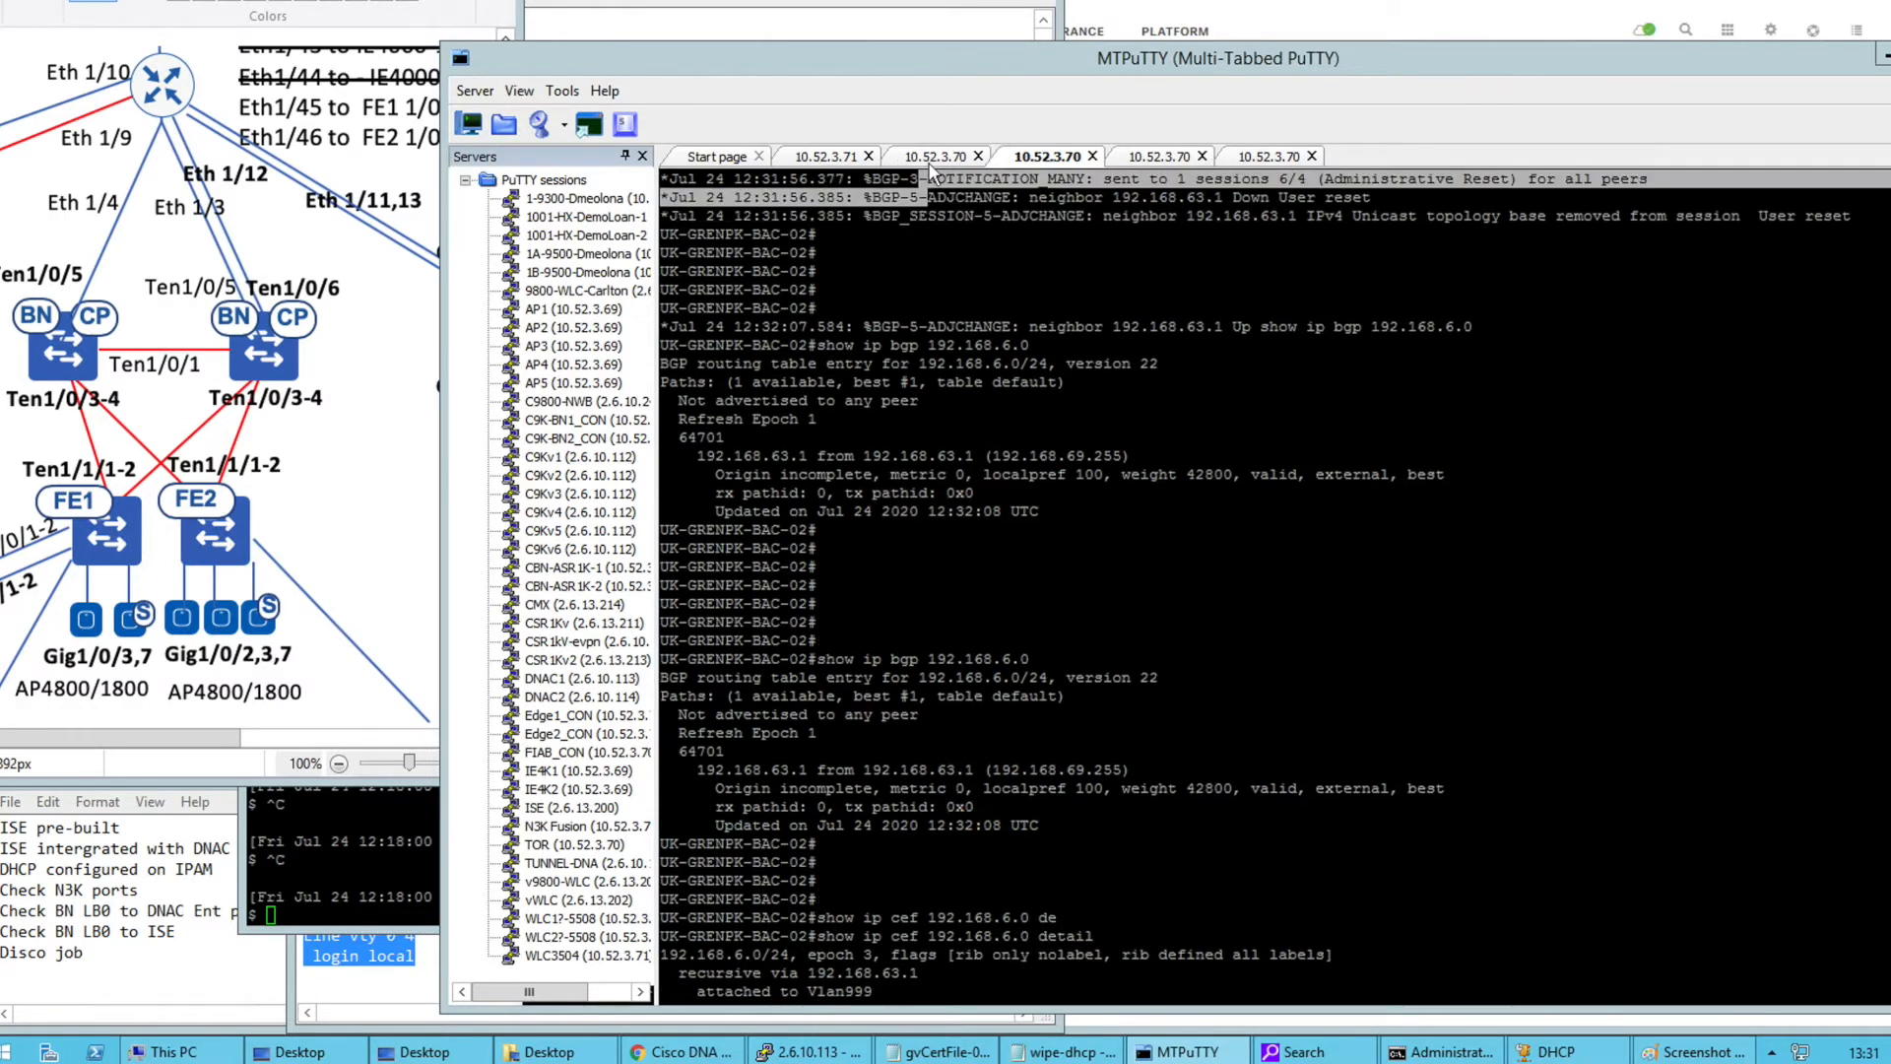
{"action": "left_click", "coordinate": [928, 161]}
{"action": "left_click", "coordinate": [1004, 161]}
{"action": "left_click_drag", "start_coordinate": [811, 916], "coordinate": [1063, 917]}
{"action": "key", "text": "ctrl+c"}
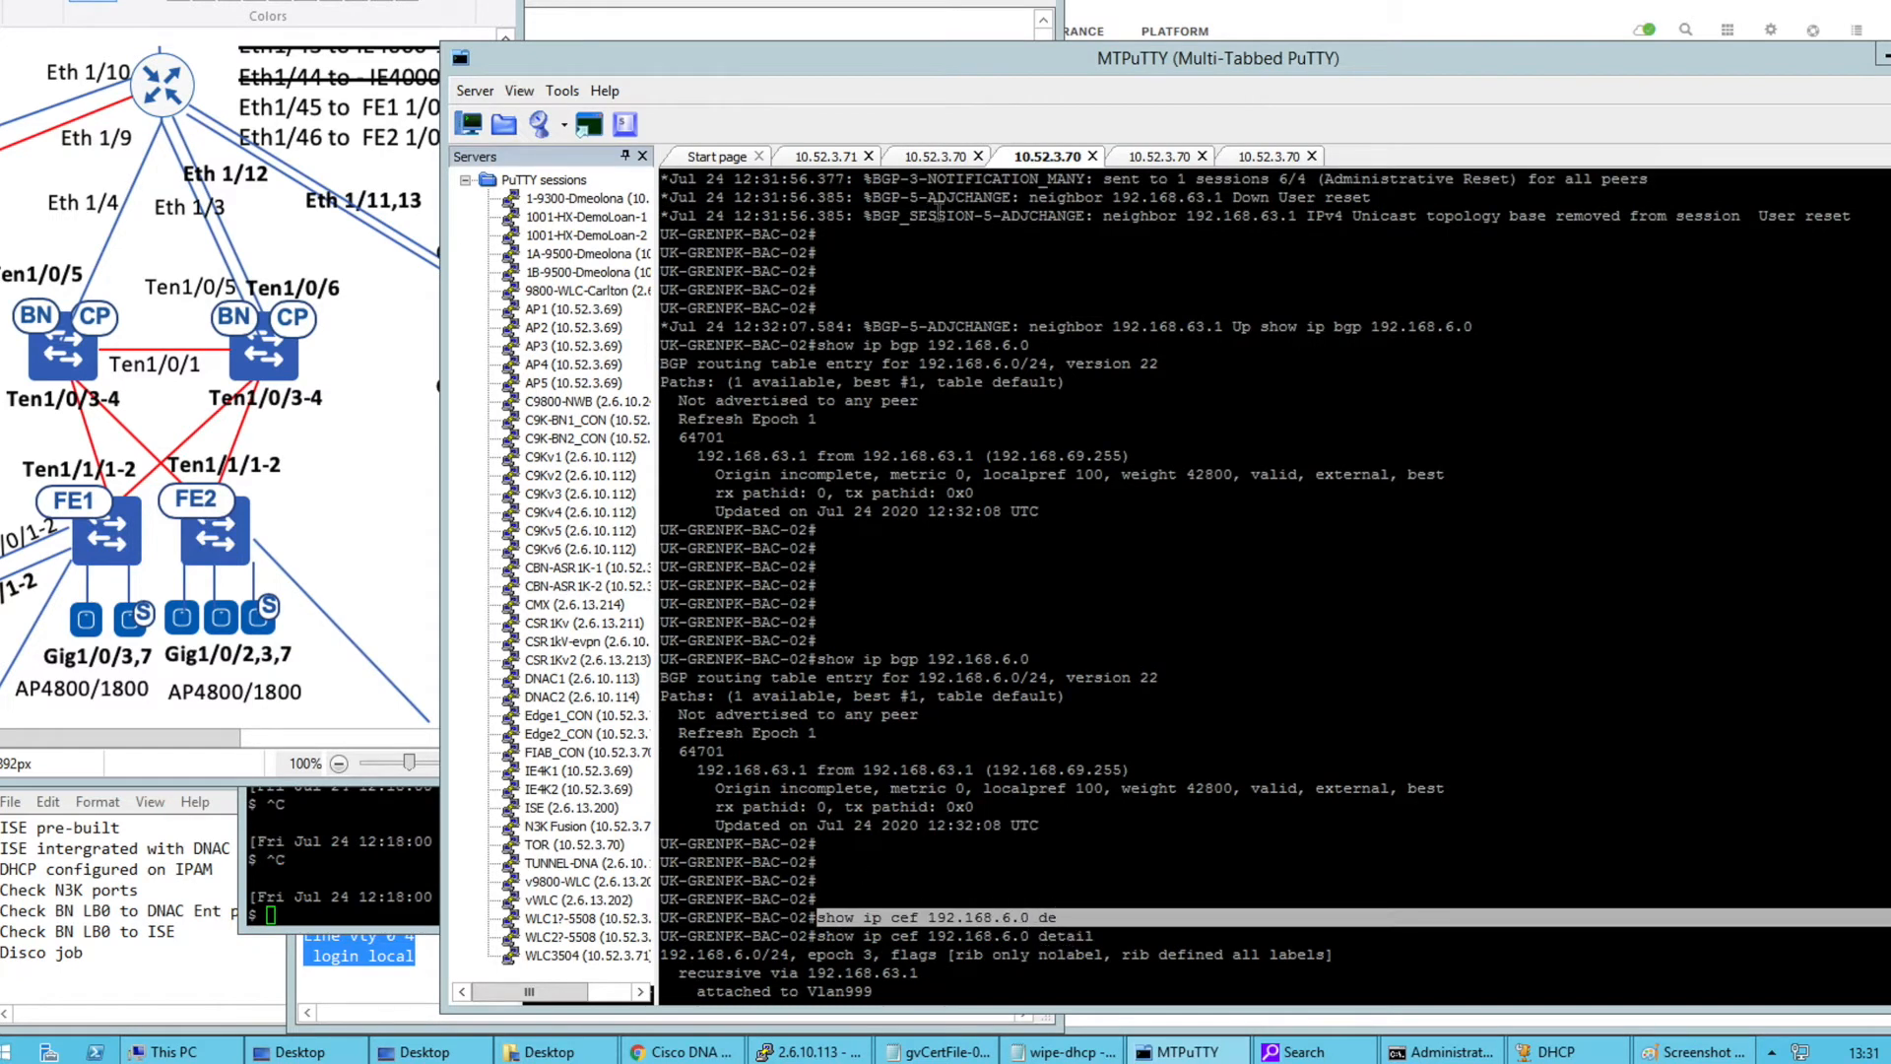
{"action": "left_click", "coordinate": [931, 159]}
{"action": "right_click", "coordinate": [1014, 803]}
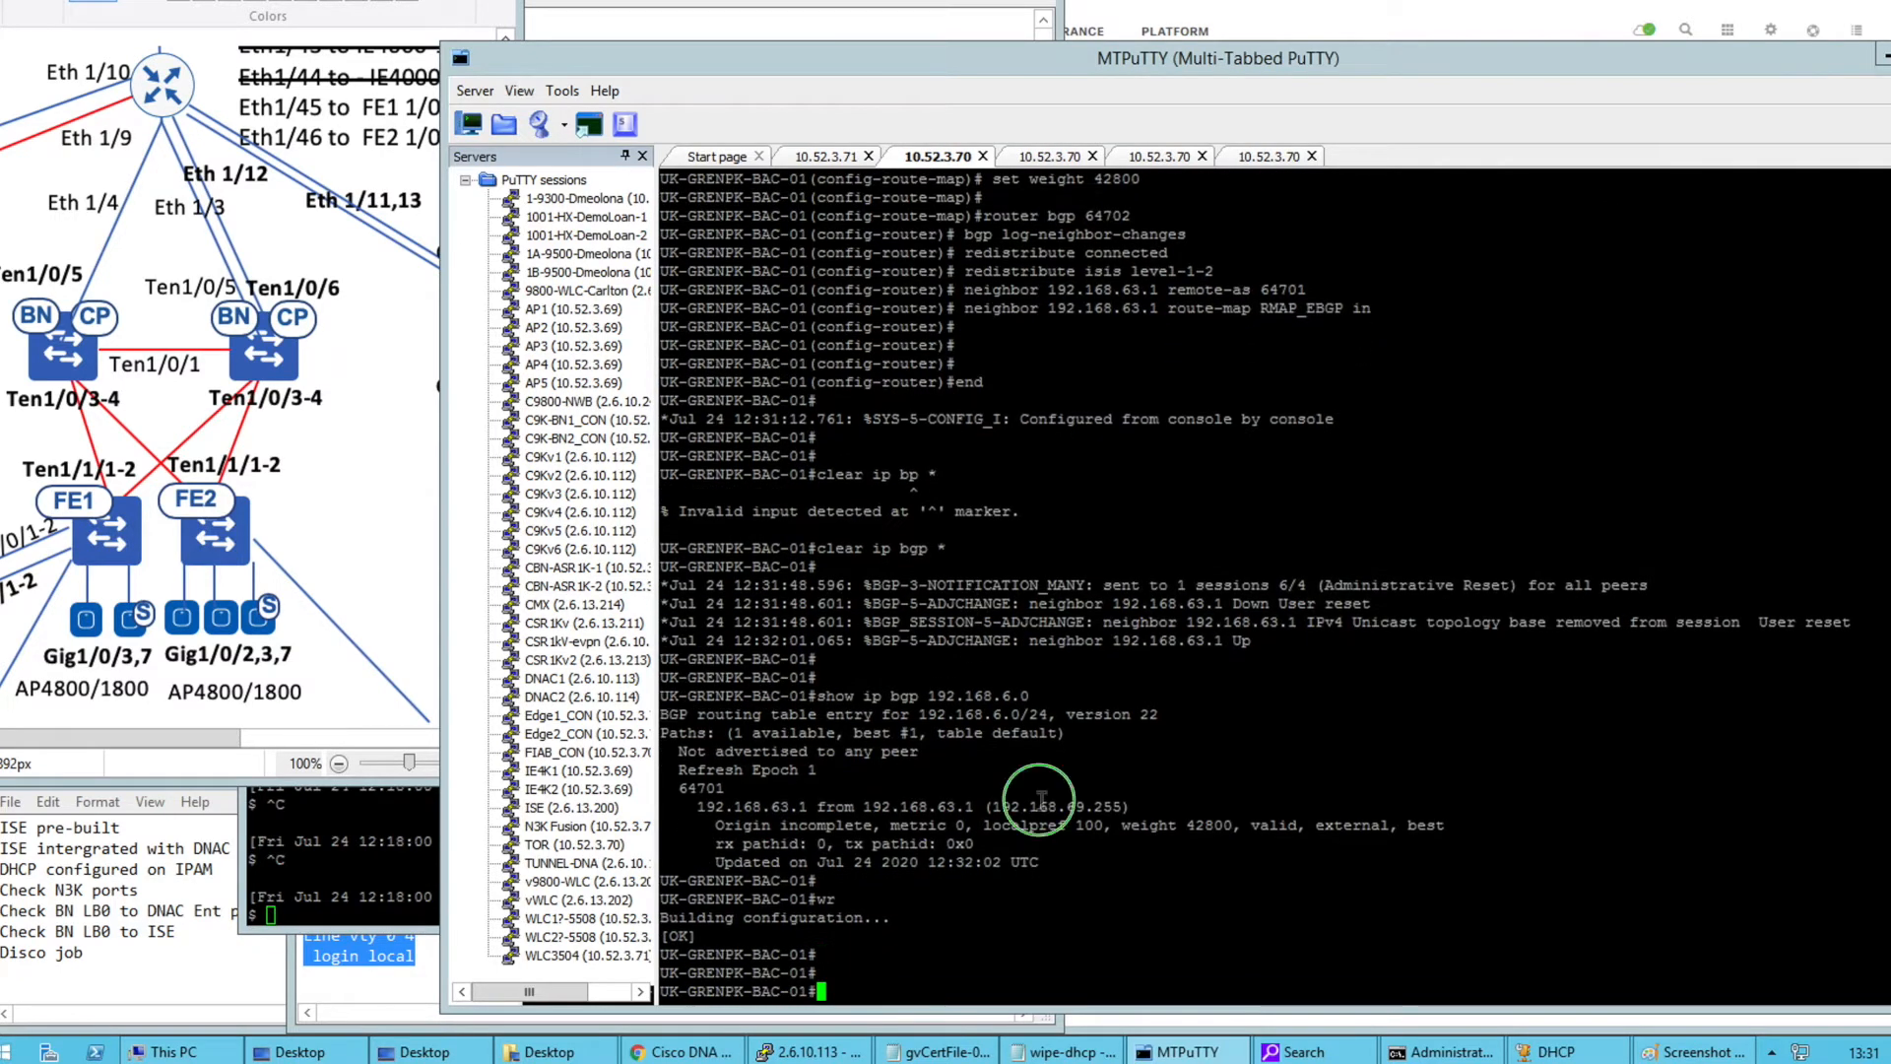
{"action": "key", "text": "Return"}
Save the running configuration with wr on both BAC-01 and BAC-02
{"action": "type", "text": "wr"}
{"action": "key", "text": "Return"}
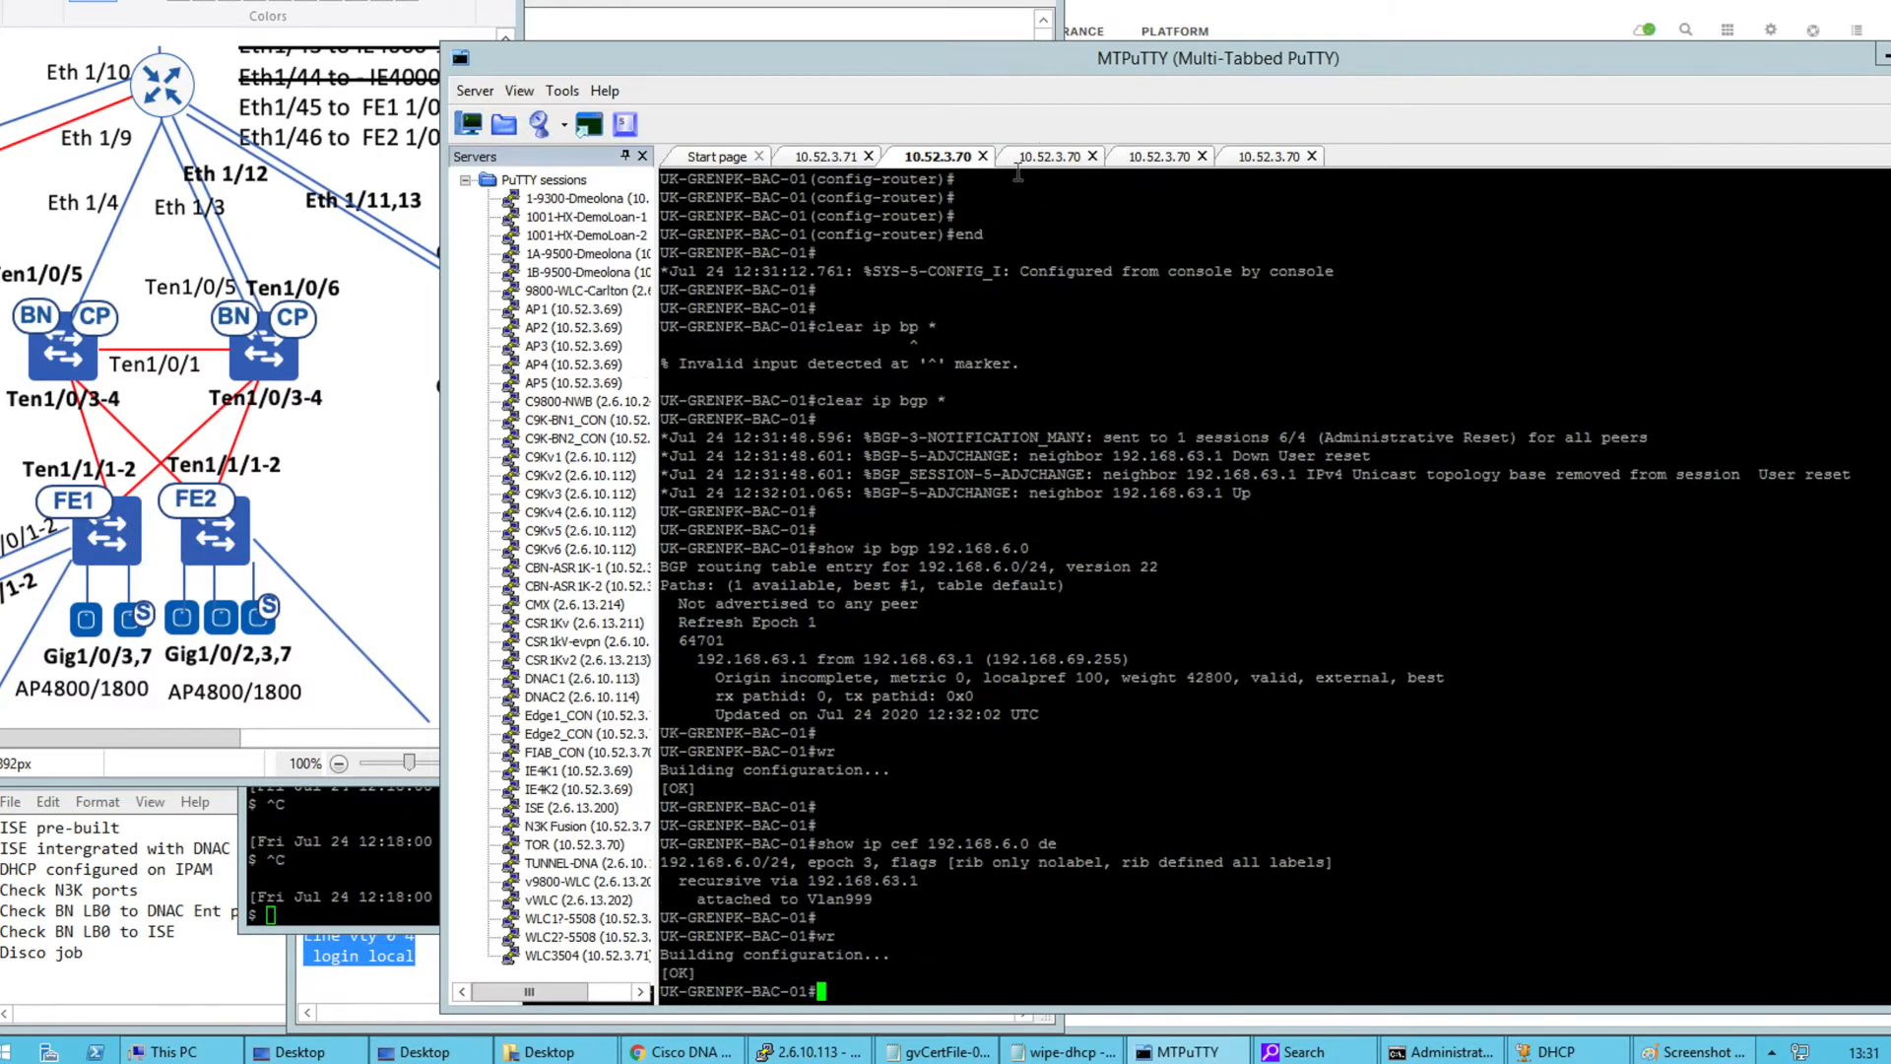
{"action": "left_click", "coordinate": [1024, 158]}
{"action": "key", "text": "Return"}
{"action": "key", "text": "Return"}
{"action": "key", "text": "Return"}
{"action": "type", "text": "wr"}
{"action": "key", "text": "Return"}
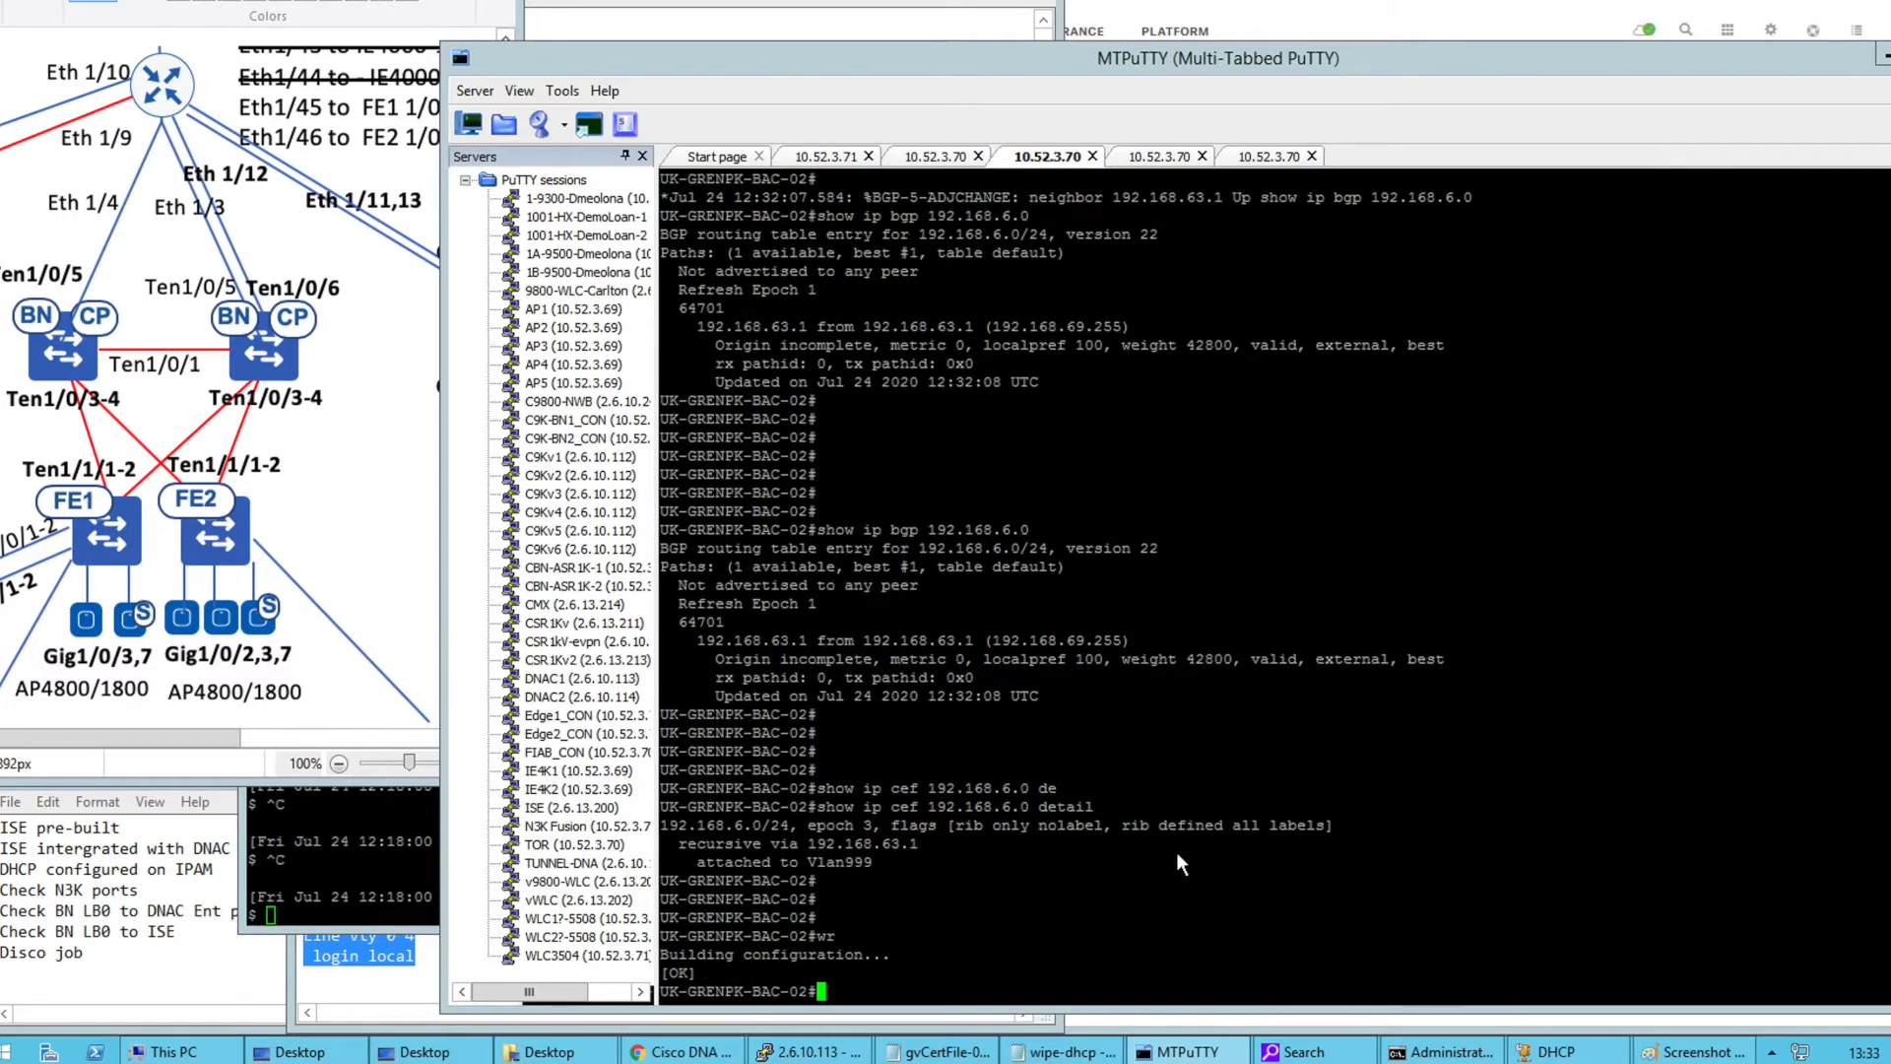
Paste the CAPTURE EEM applet commands into BAC-02 in global configuration mode
{"action": "left_click", "coordinate": [690, 1051]}
{"action": "left_click", "coordinate": [459, 581]}
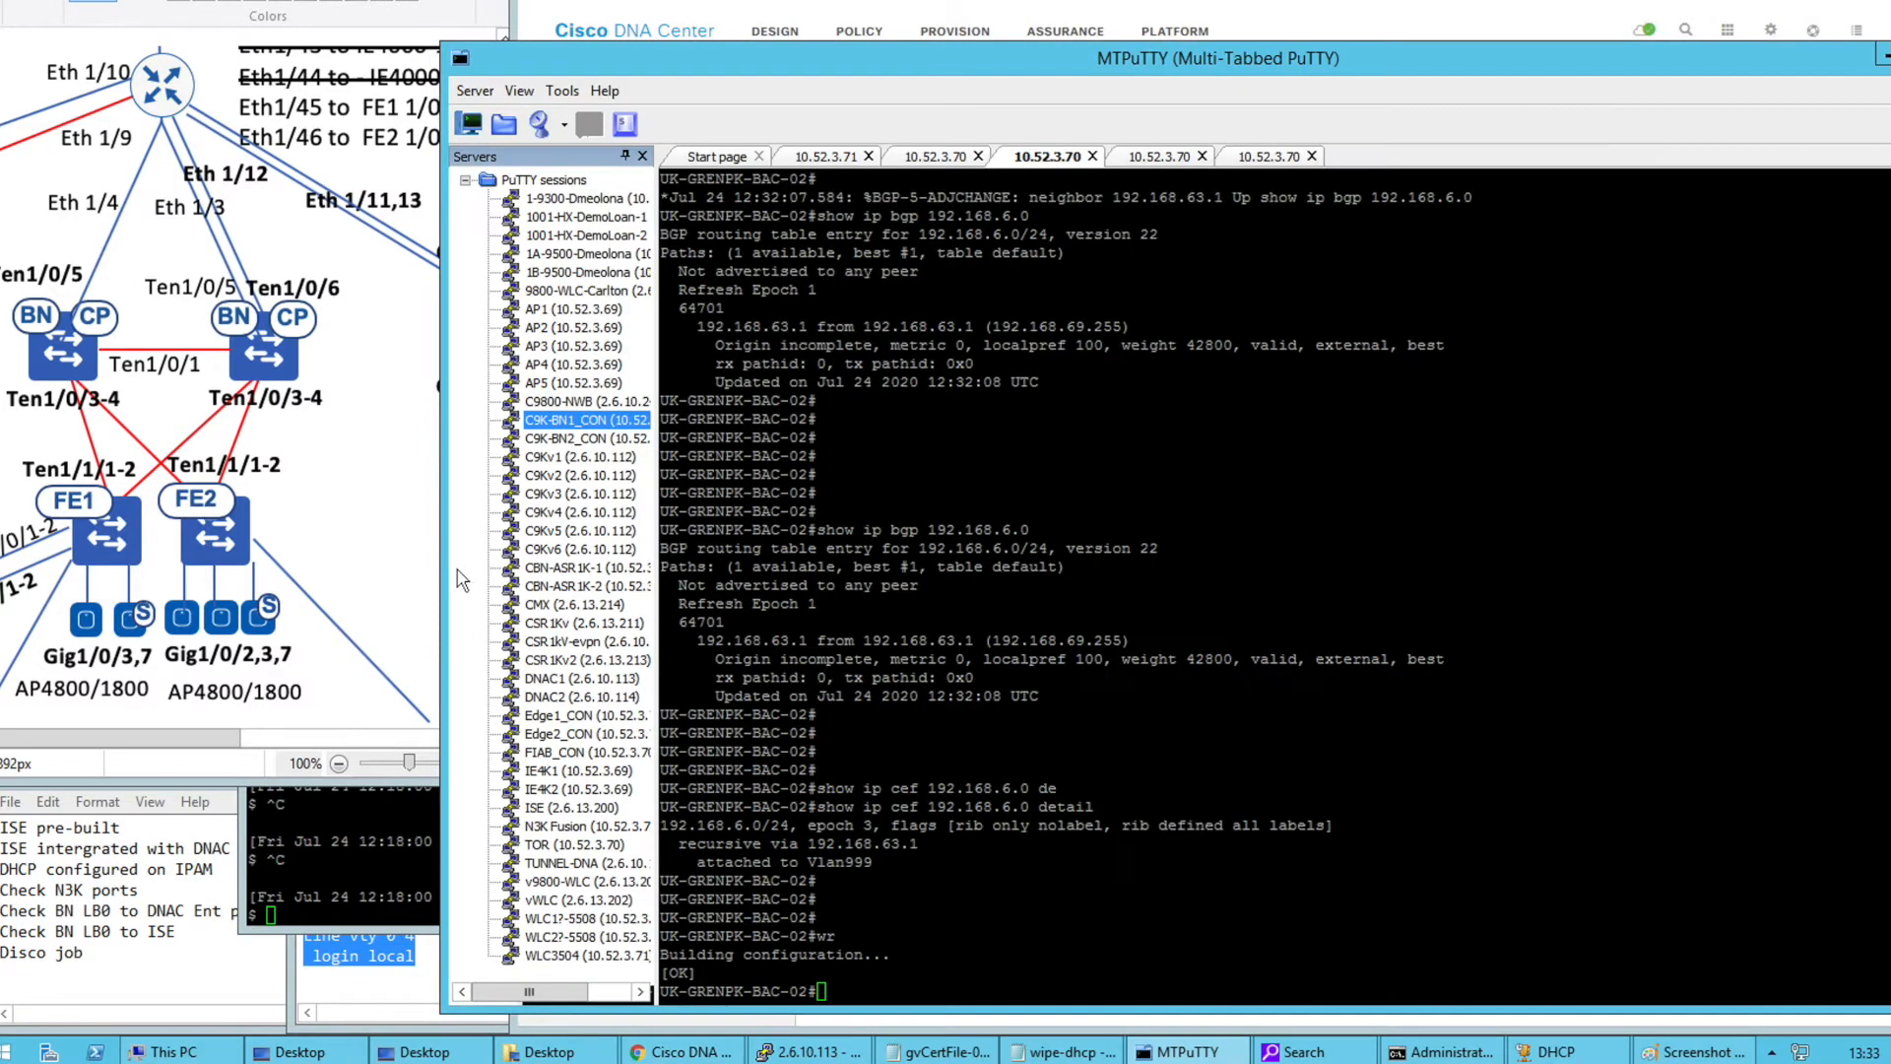
{"action": "left_click", "coordinate": [400, 936]}
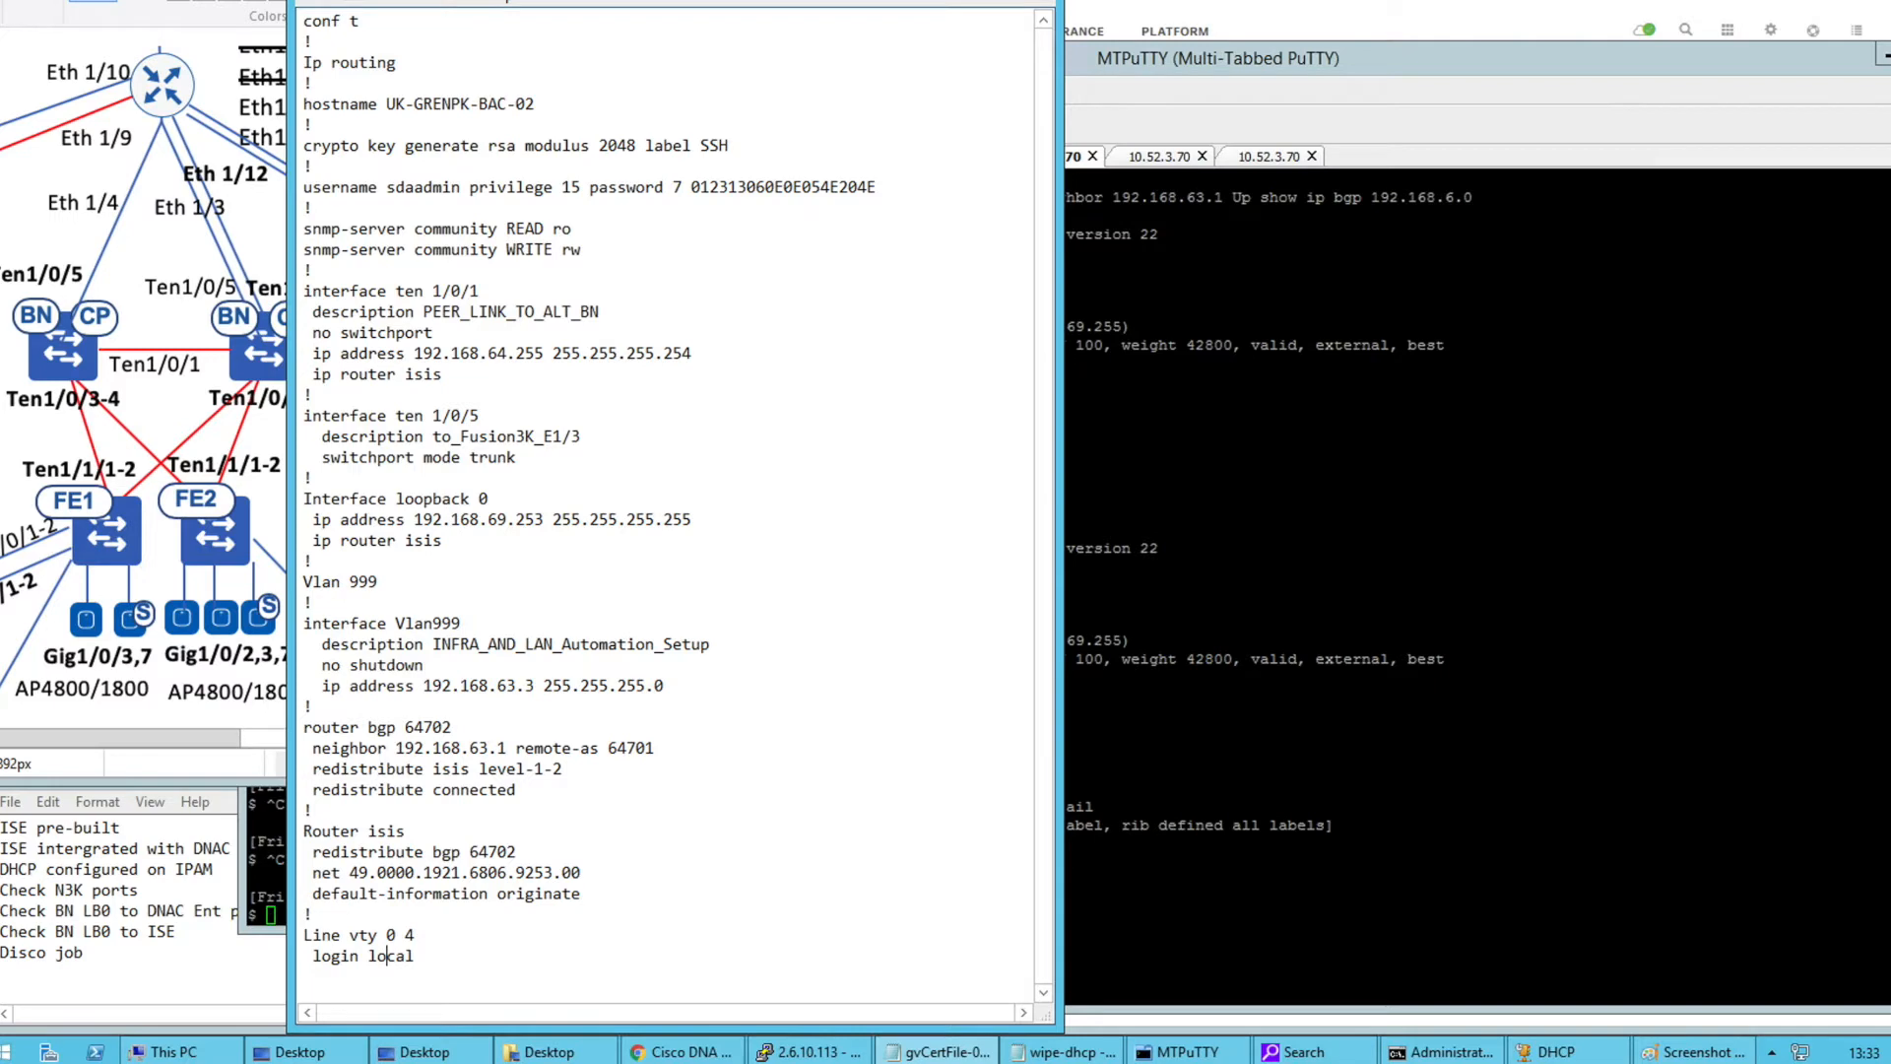
{"action": "left_click", "coordinate": [896, 718]}
{"action": "left_click", "coordinate": [1152, 712]}
{"action": "key", "text": "Return"}
{"action": "key", "text": "Return"}
{"action": "key", "text": "Return"}
{"action": "key", "text": "Return"}
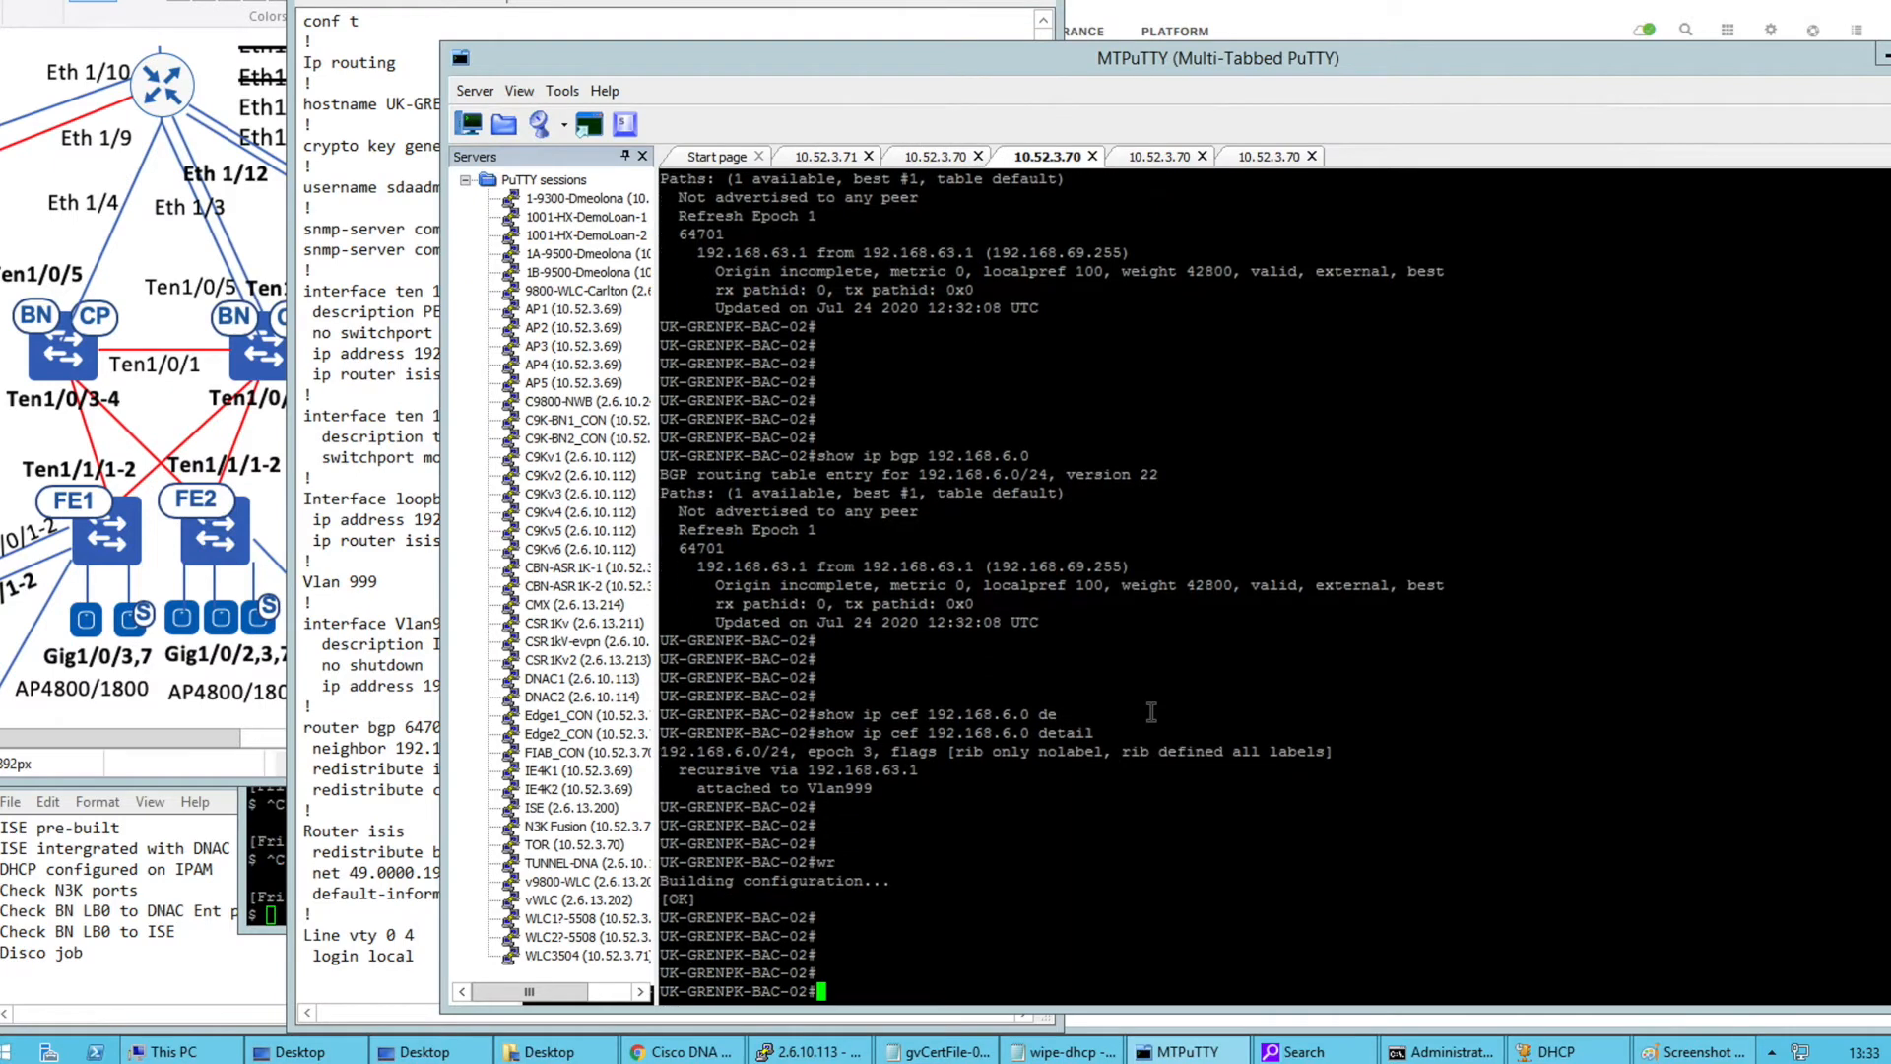
{"action": "right_click", "coordinate": [984, 407]}
{"action": "key", "text": "Return"}
{"action": "key", "text": "Return"}
{"action": "key", "text": "Return"}
{"action": "type", "text": "conf t"}
{"action": "key", "text": "Return"}
{"action": "right_click", "coordinate": [1000, 446]}
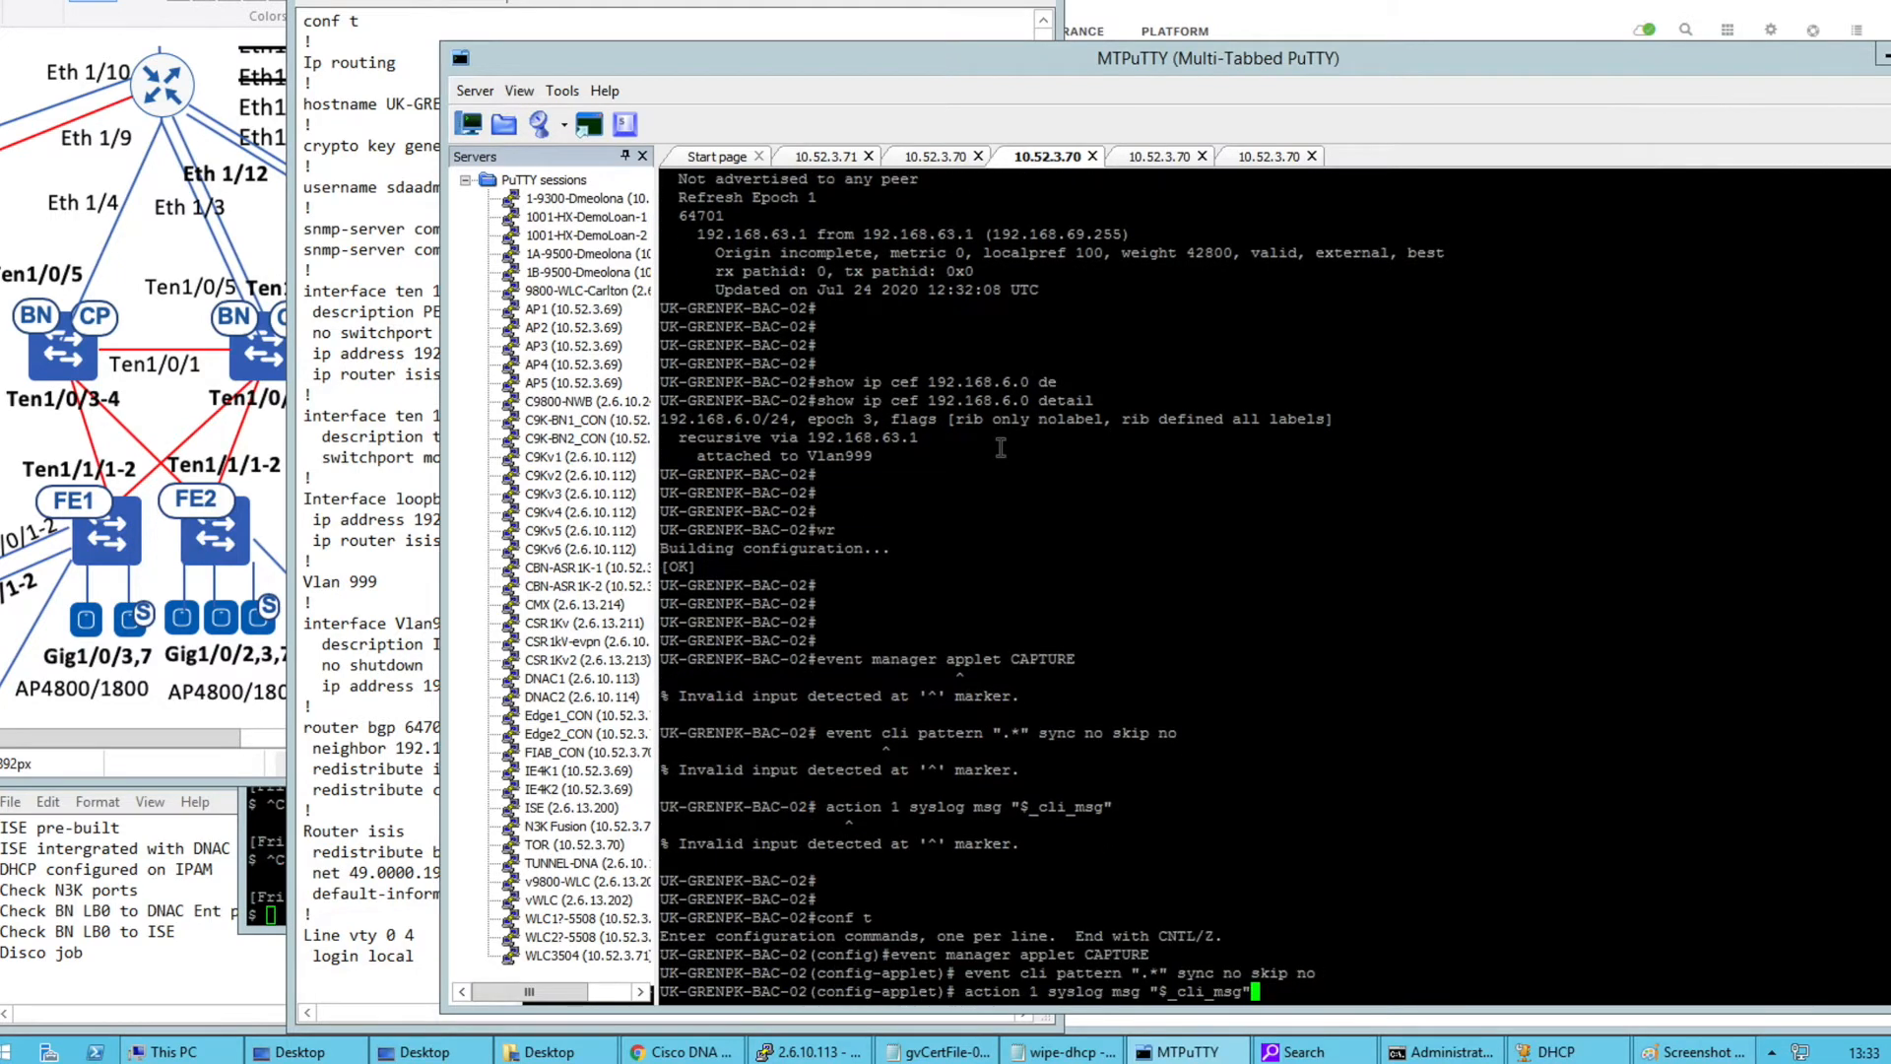
{"action": "key", "text": "Return"}
{"action": "key", "text": "Return"}
Configure the CAPTURE applet on BAC-01 in conf t, then exit back to the exec prompt
{"action": "left_click", "coordinate": [924, 160]}
{"action": "key", "text": "Return"}
{"action": "key", "text": "Return"}
{"action": "key", "text": "Return"}
{"action": "type", "text": "conf t"}
{"action": "key", "text": "Return"}
{"action": "right_click", "coordinate": [957, 366]}
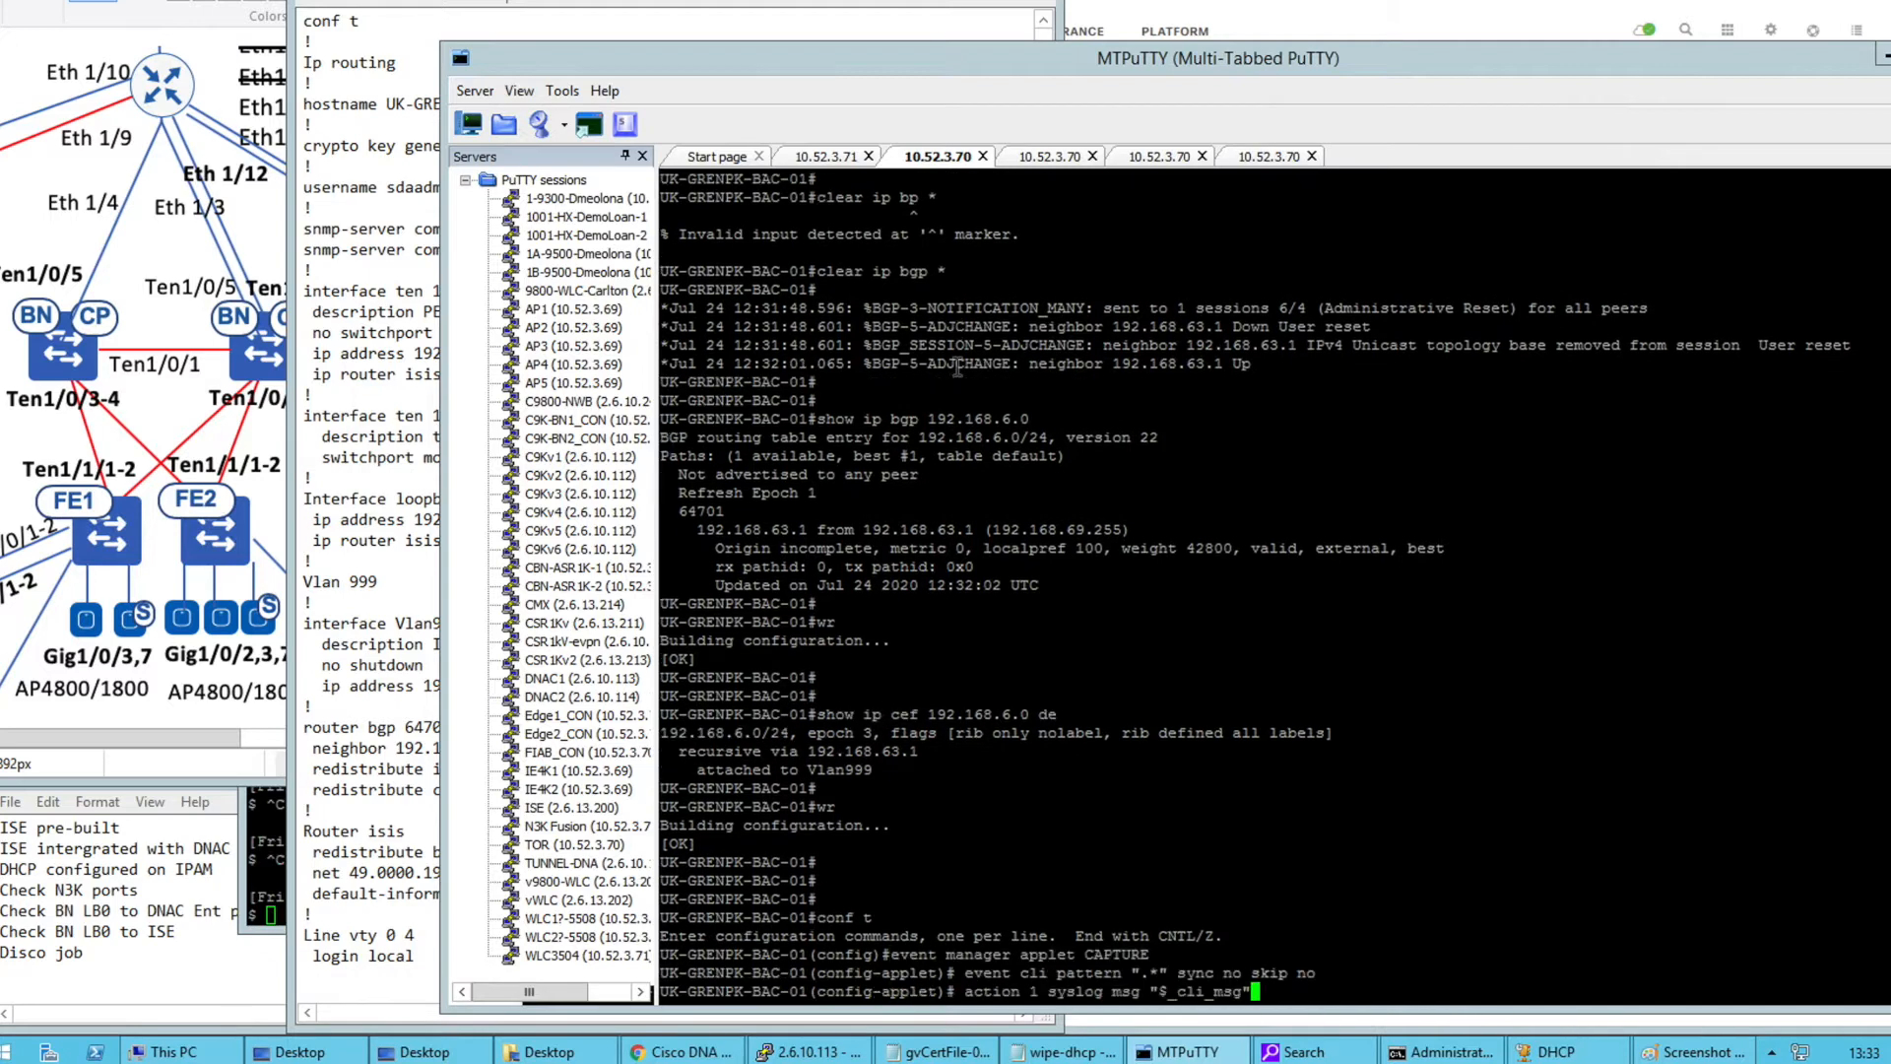
{"action": "key", "text": "Return"}
{"action": "key", "text": "Return"}
{"action": "type", "text": "exit"}
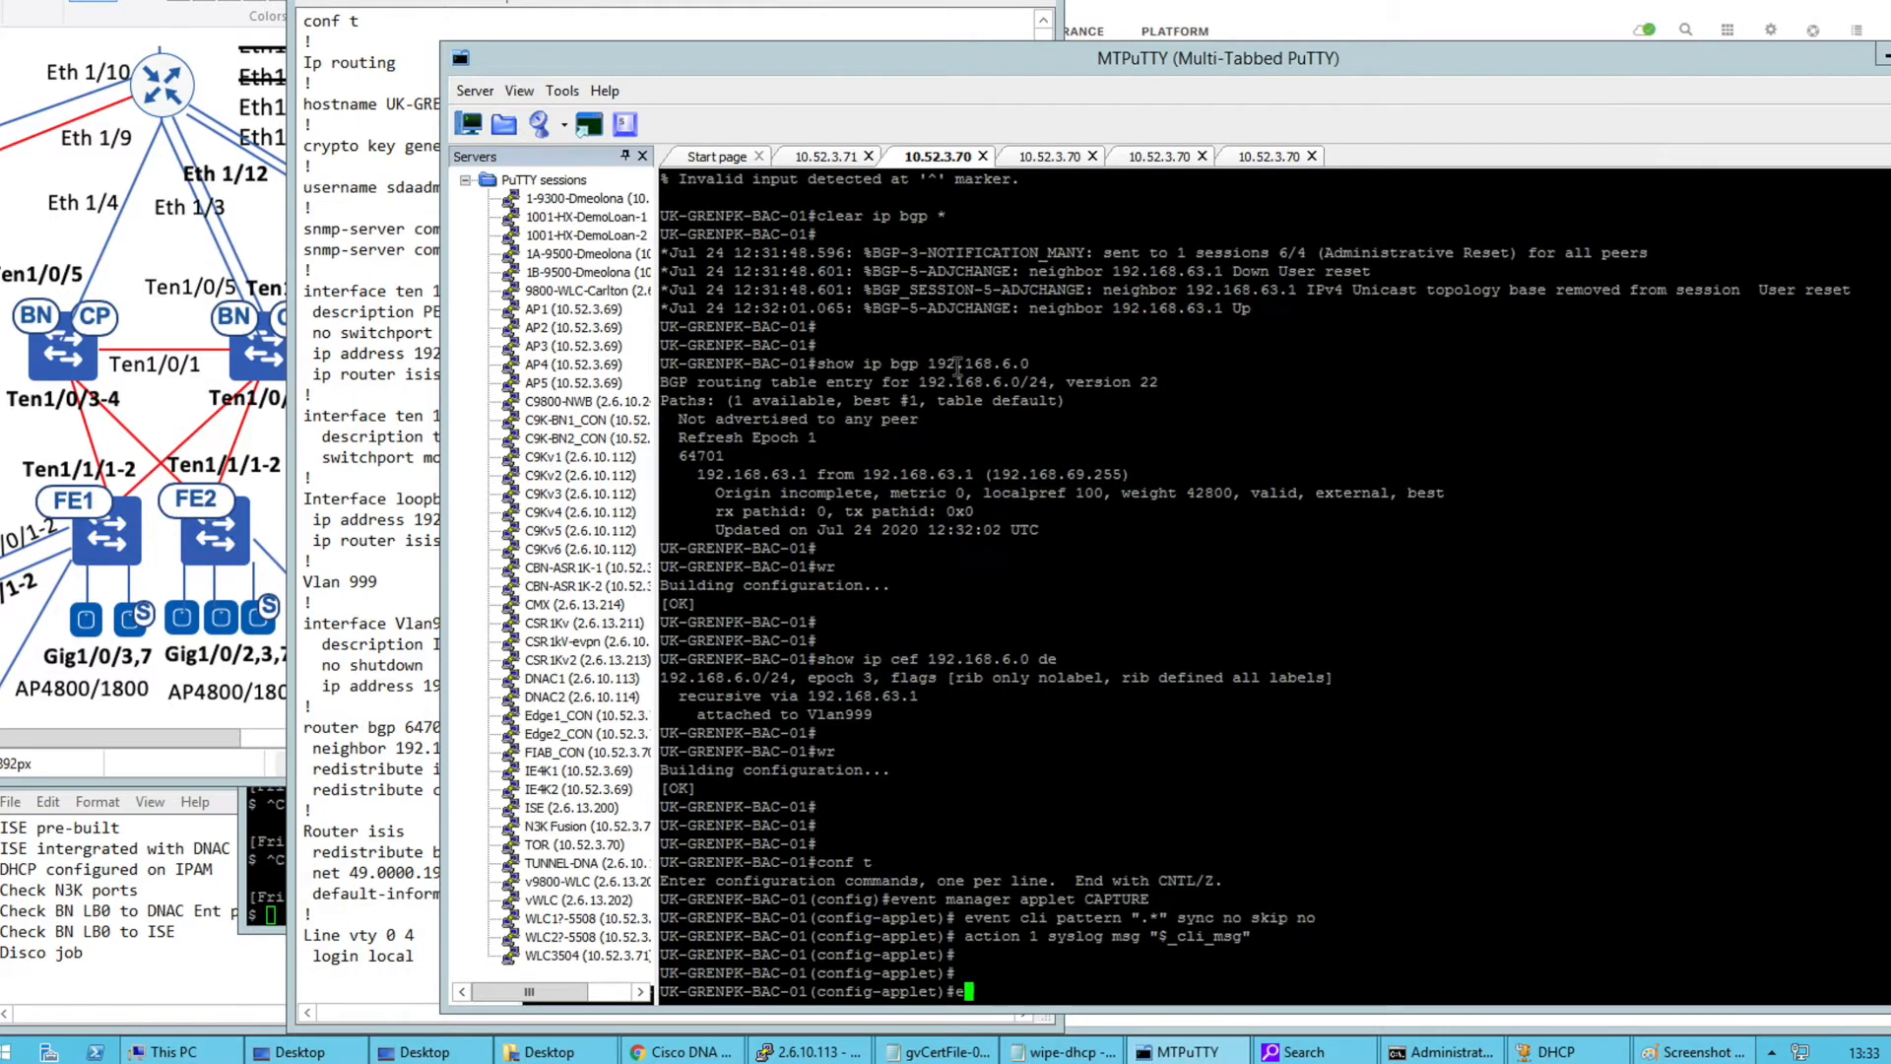
{"action": "key", "text": "Return"}
{"action": "type", "text": "end"}
{"action": "key", "text": "Return"}
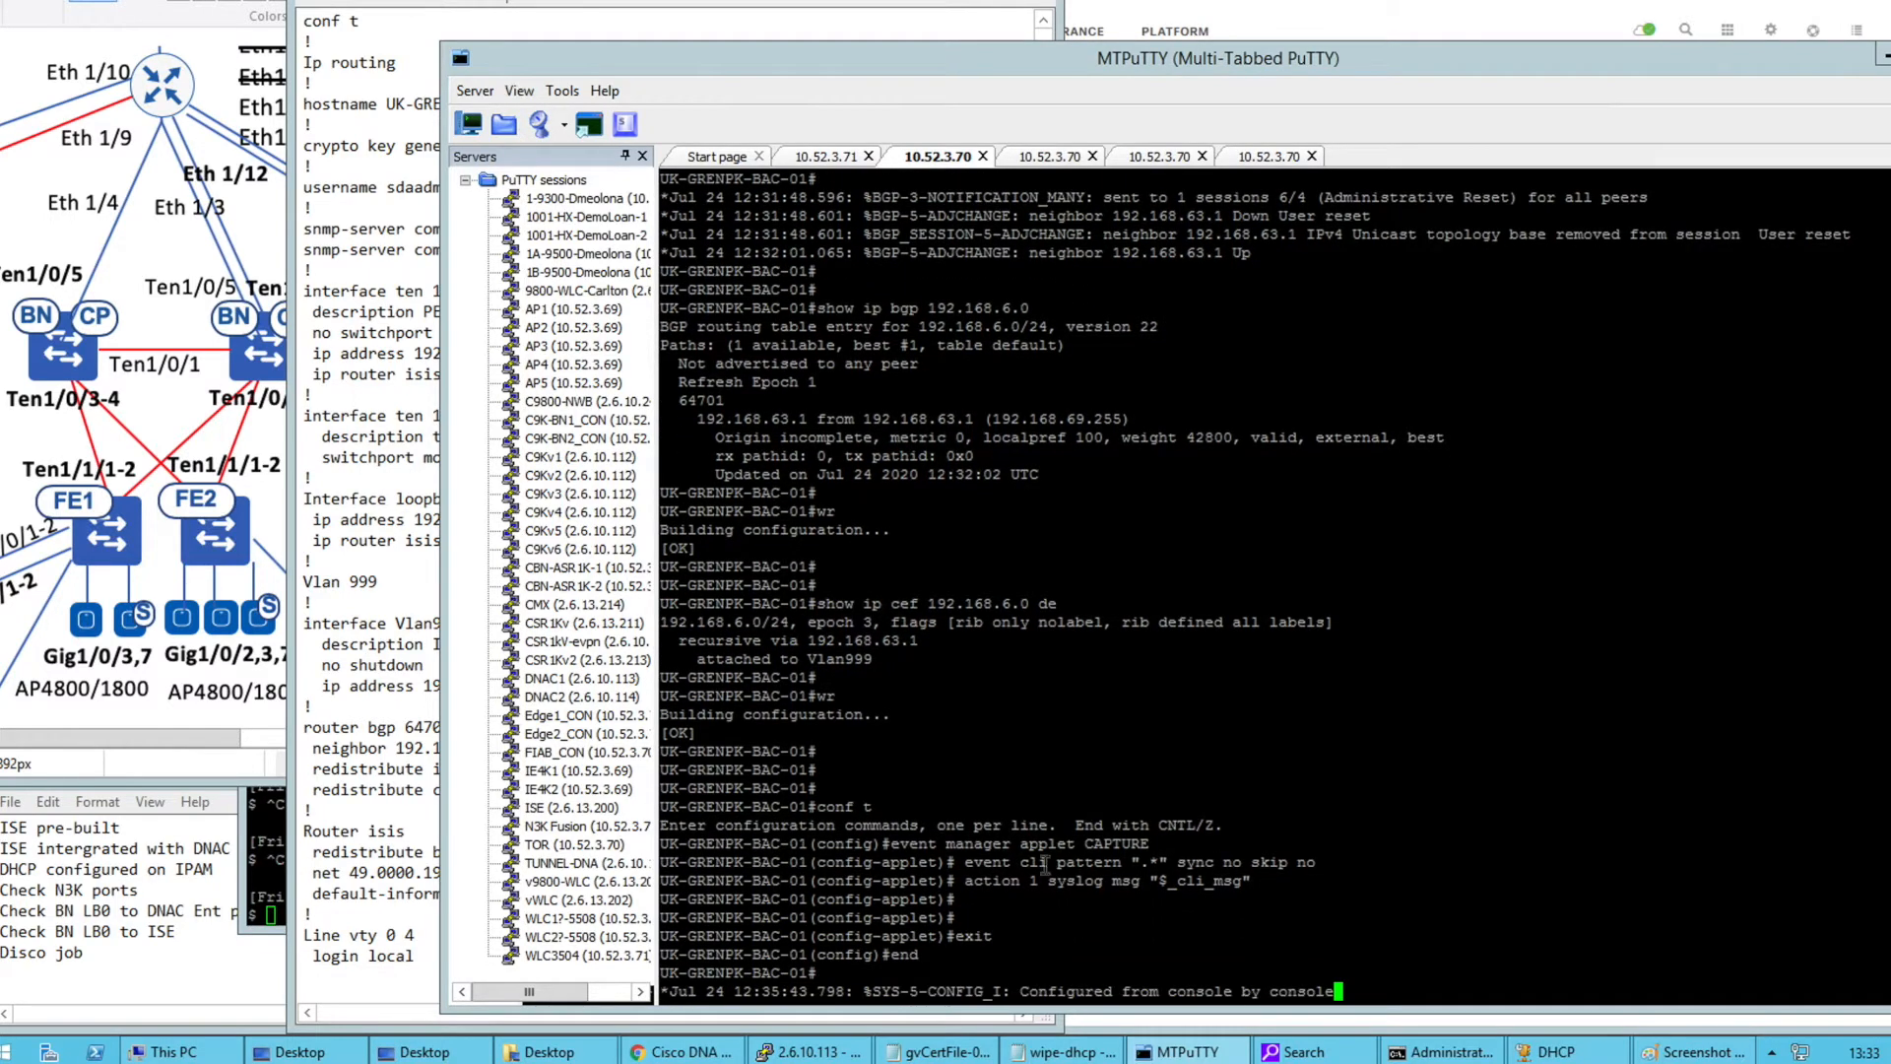
Test the applet's .* pattern on BAC-01 by entering and leaving config mode, checking the CAPTURE: end log
{"action": "left_click_drag", "start_coordinate": [955, 844], "coordinate": [1159, 844]}
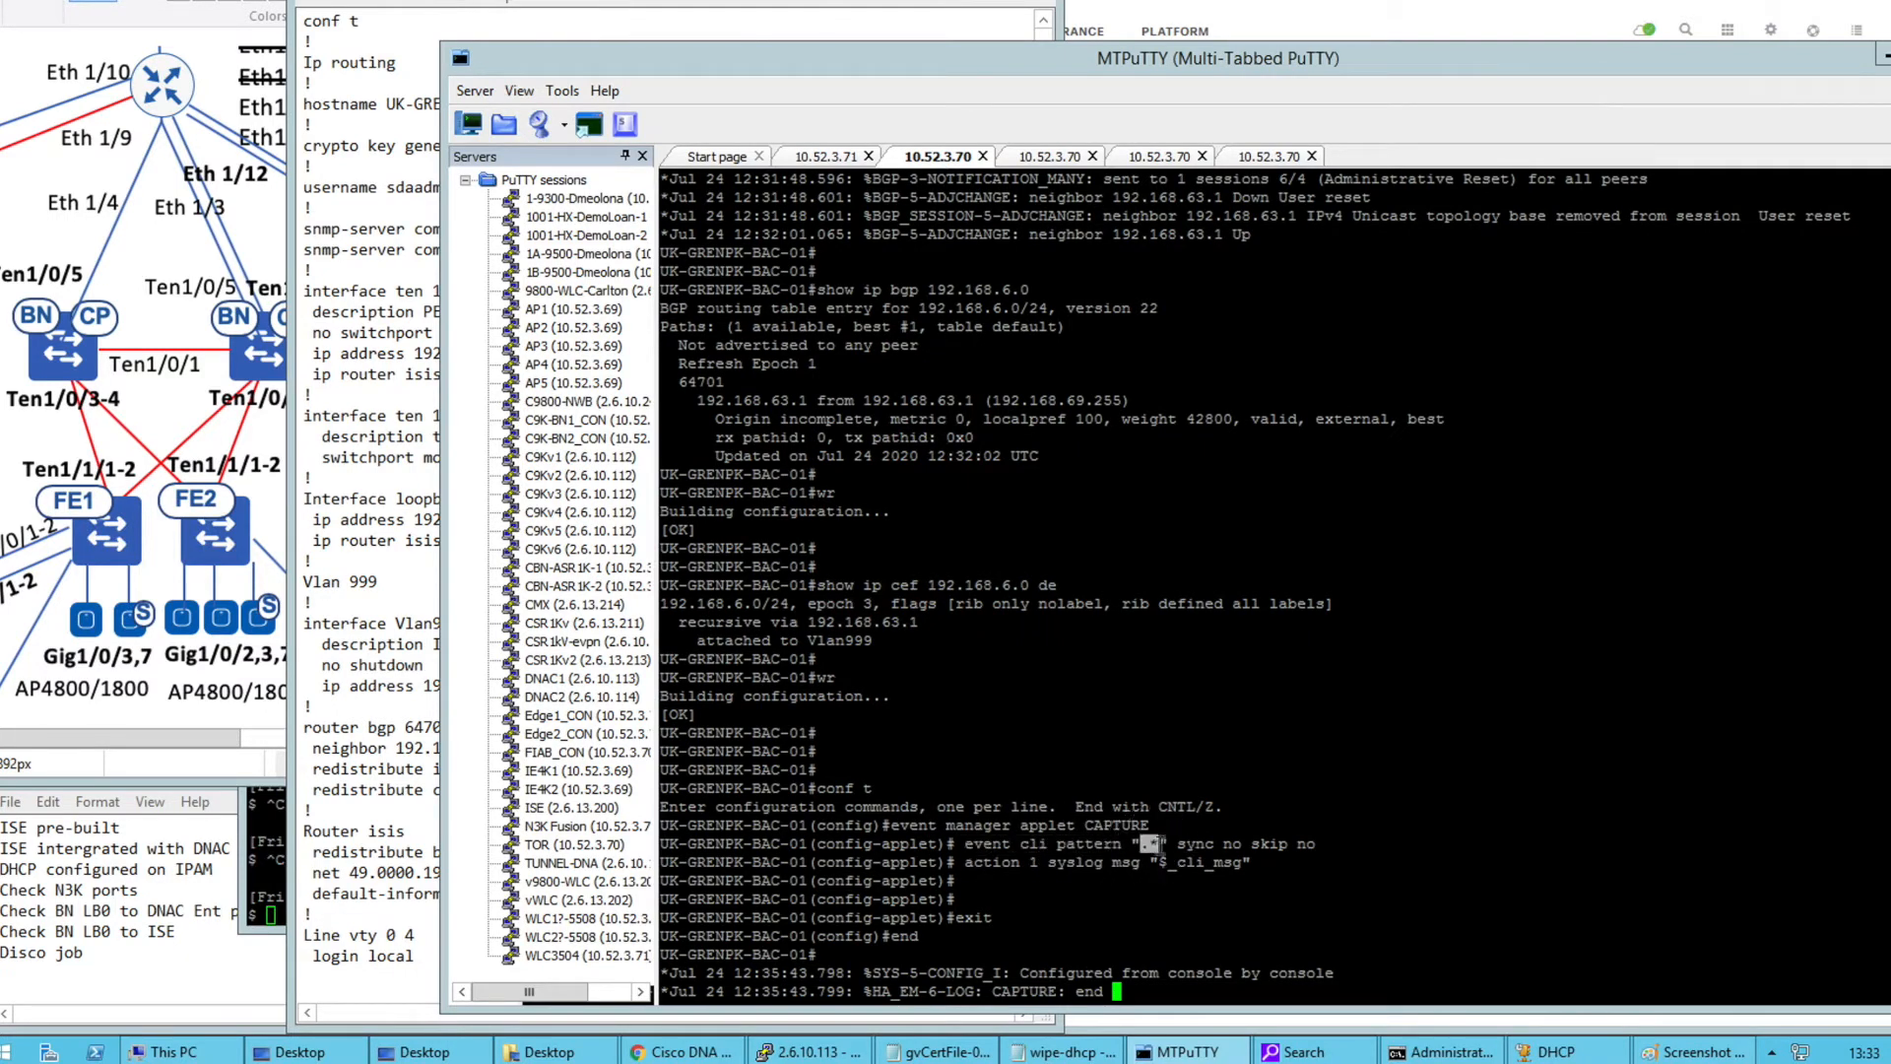
{"action": "left_click", "coordinate": [1156, 847]}
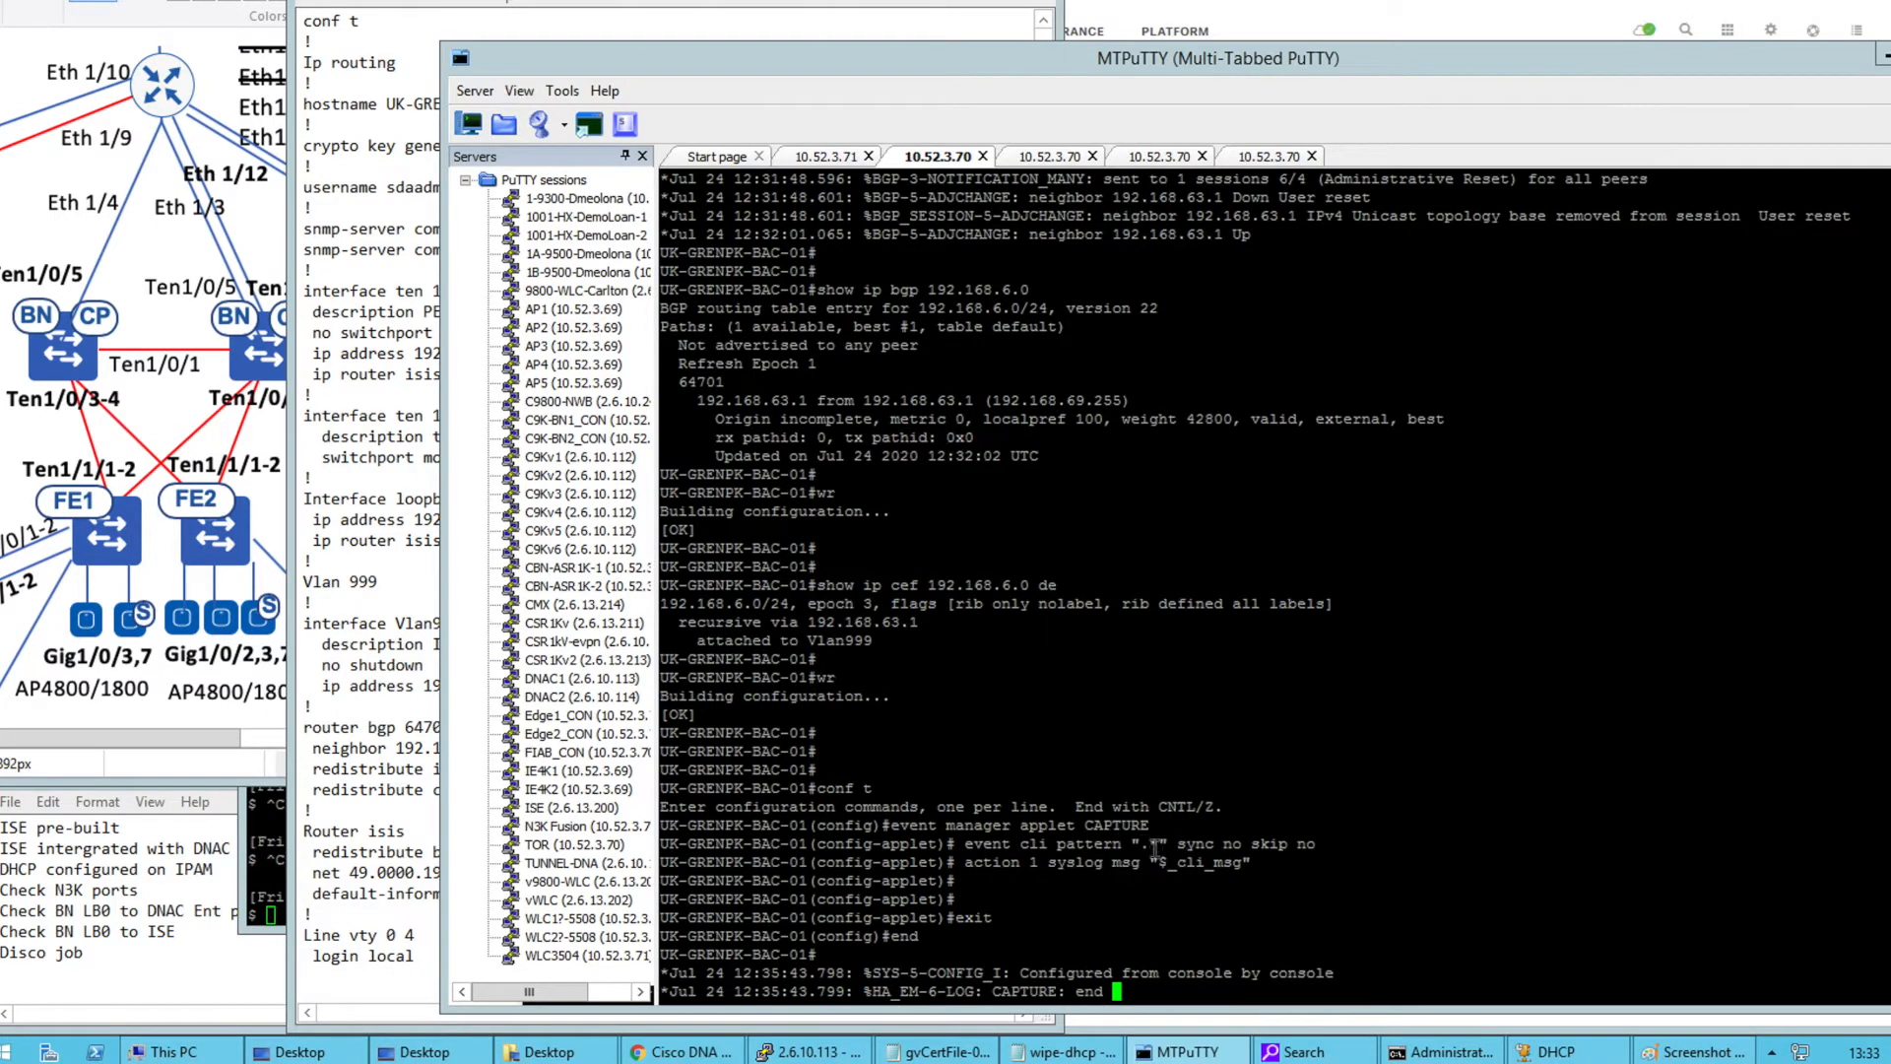
{"action": "double_click", "coordinate": [1149, 845]}
{"action": "left_click", "coordinate": [1170, 845]}
{"action": "key", "text": "Return"}
{"action": "key", "text": "Return"}
{"action": "type", "text": "conf t"}
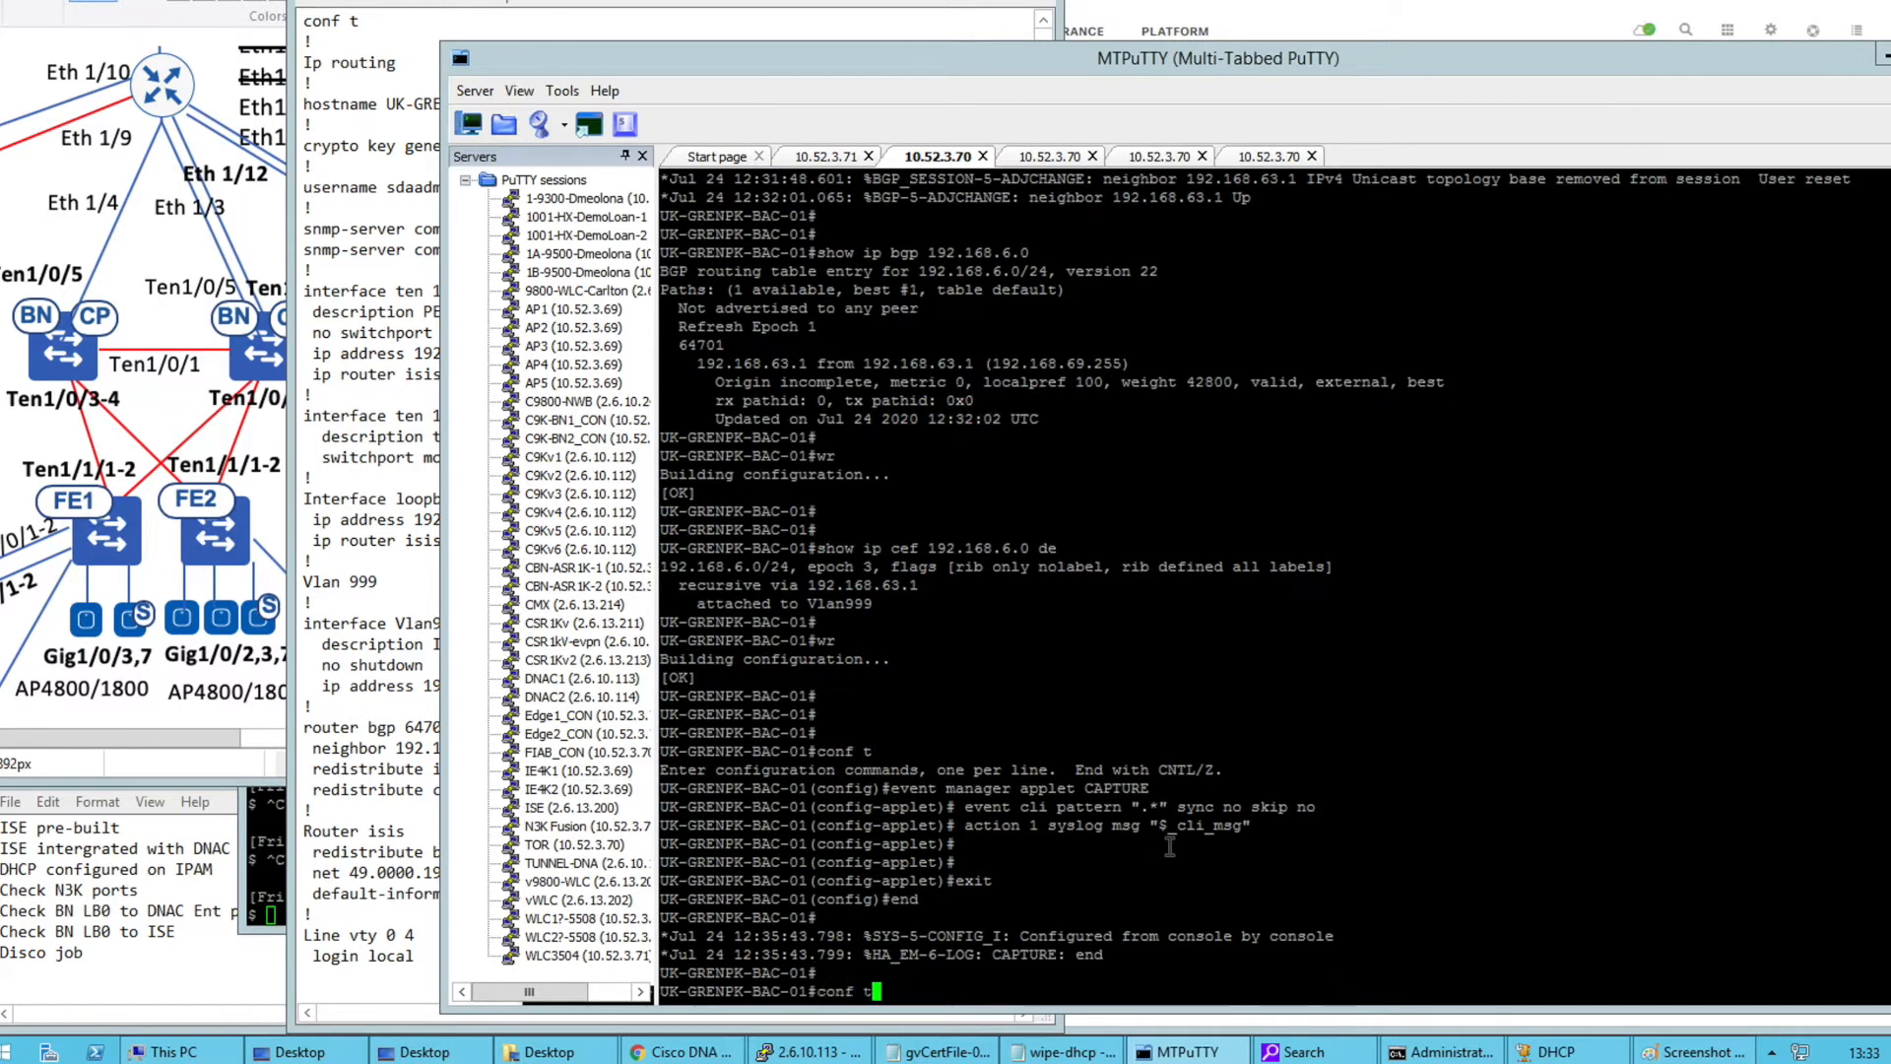
{"action": "key", "text": "Return"}
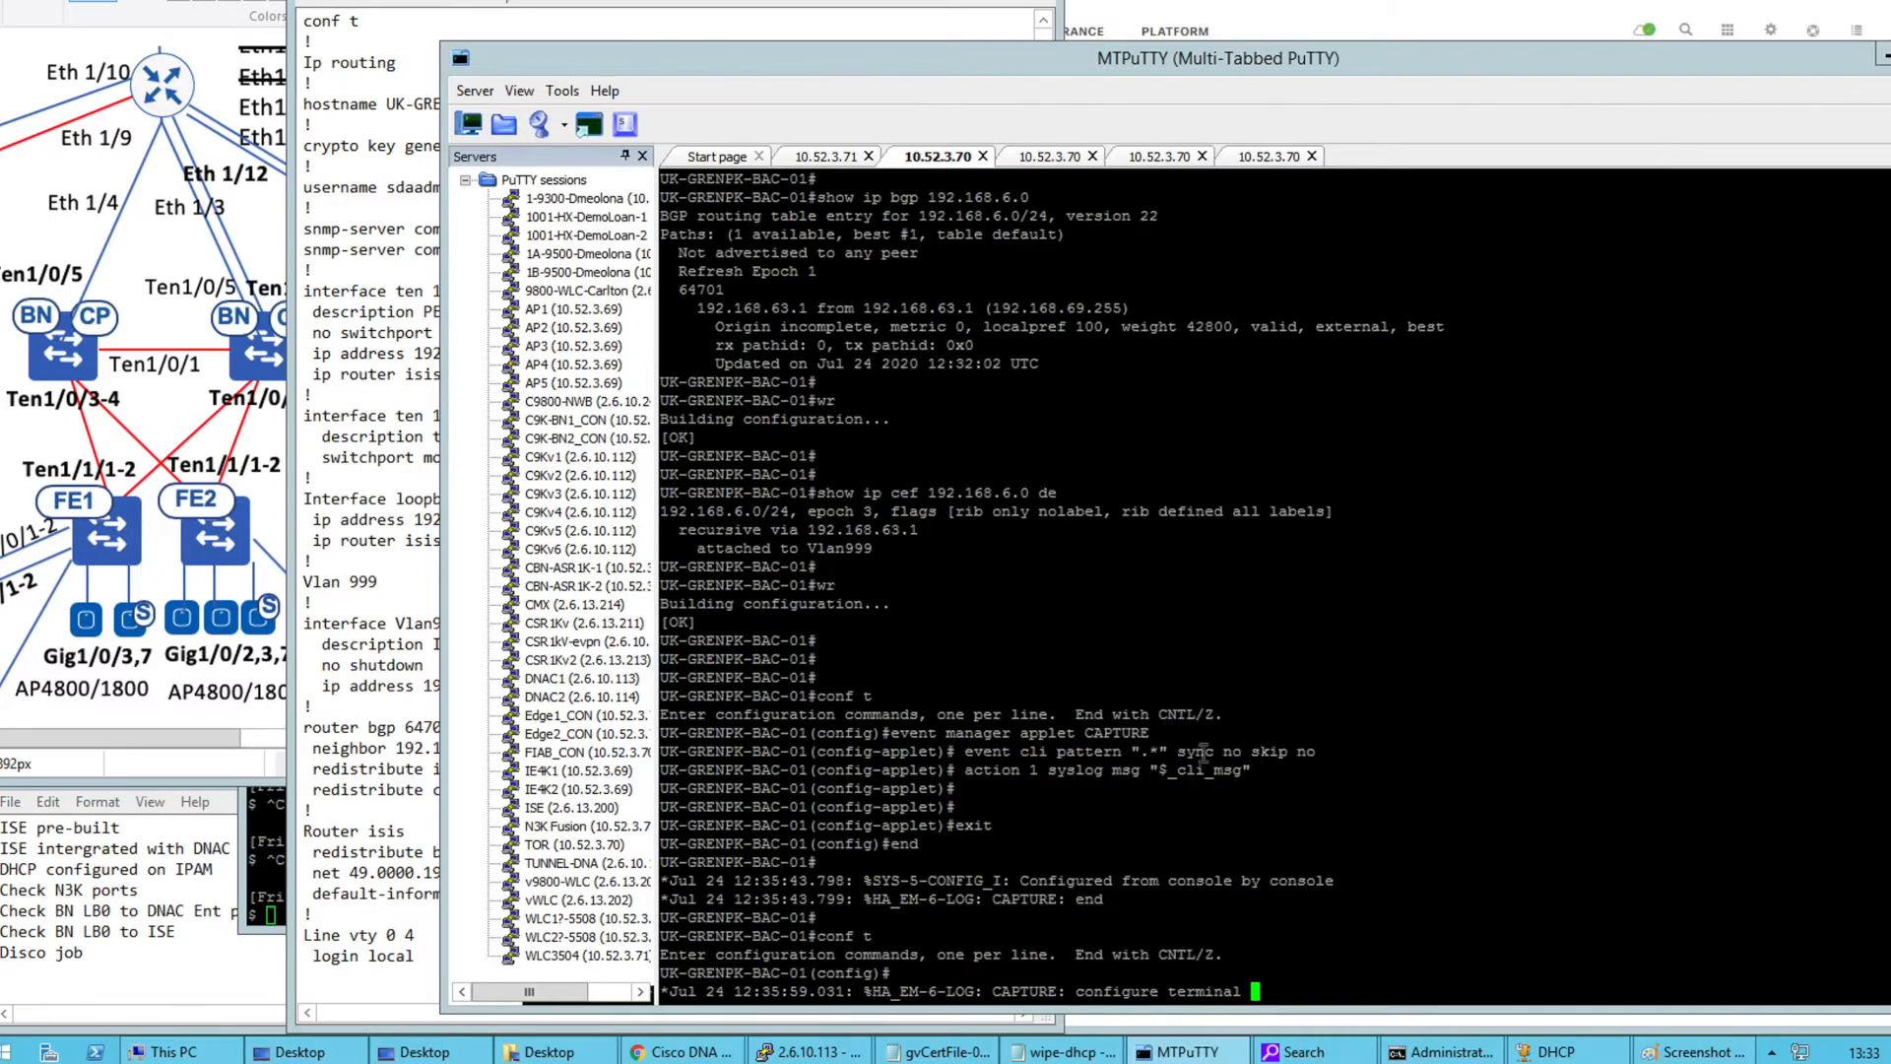
{"action": "left_click_drag", "start_coordinate": [966, 769], "coordinate": [1294, 778]}
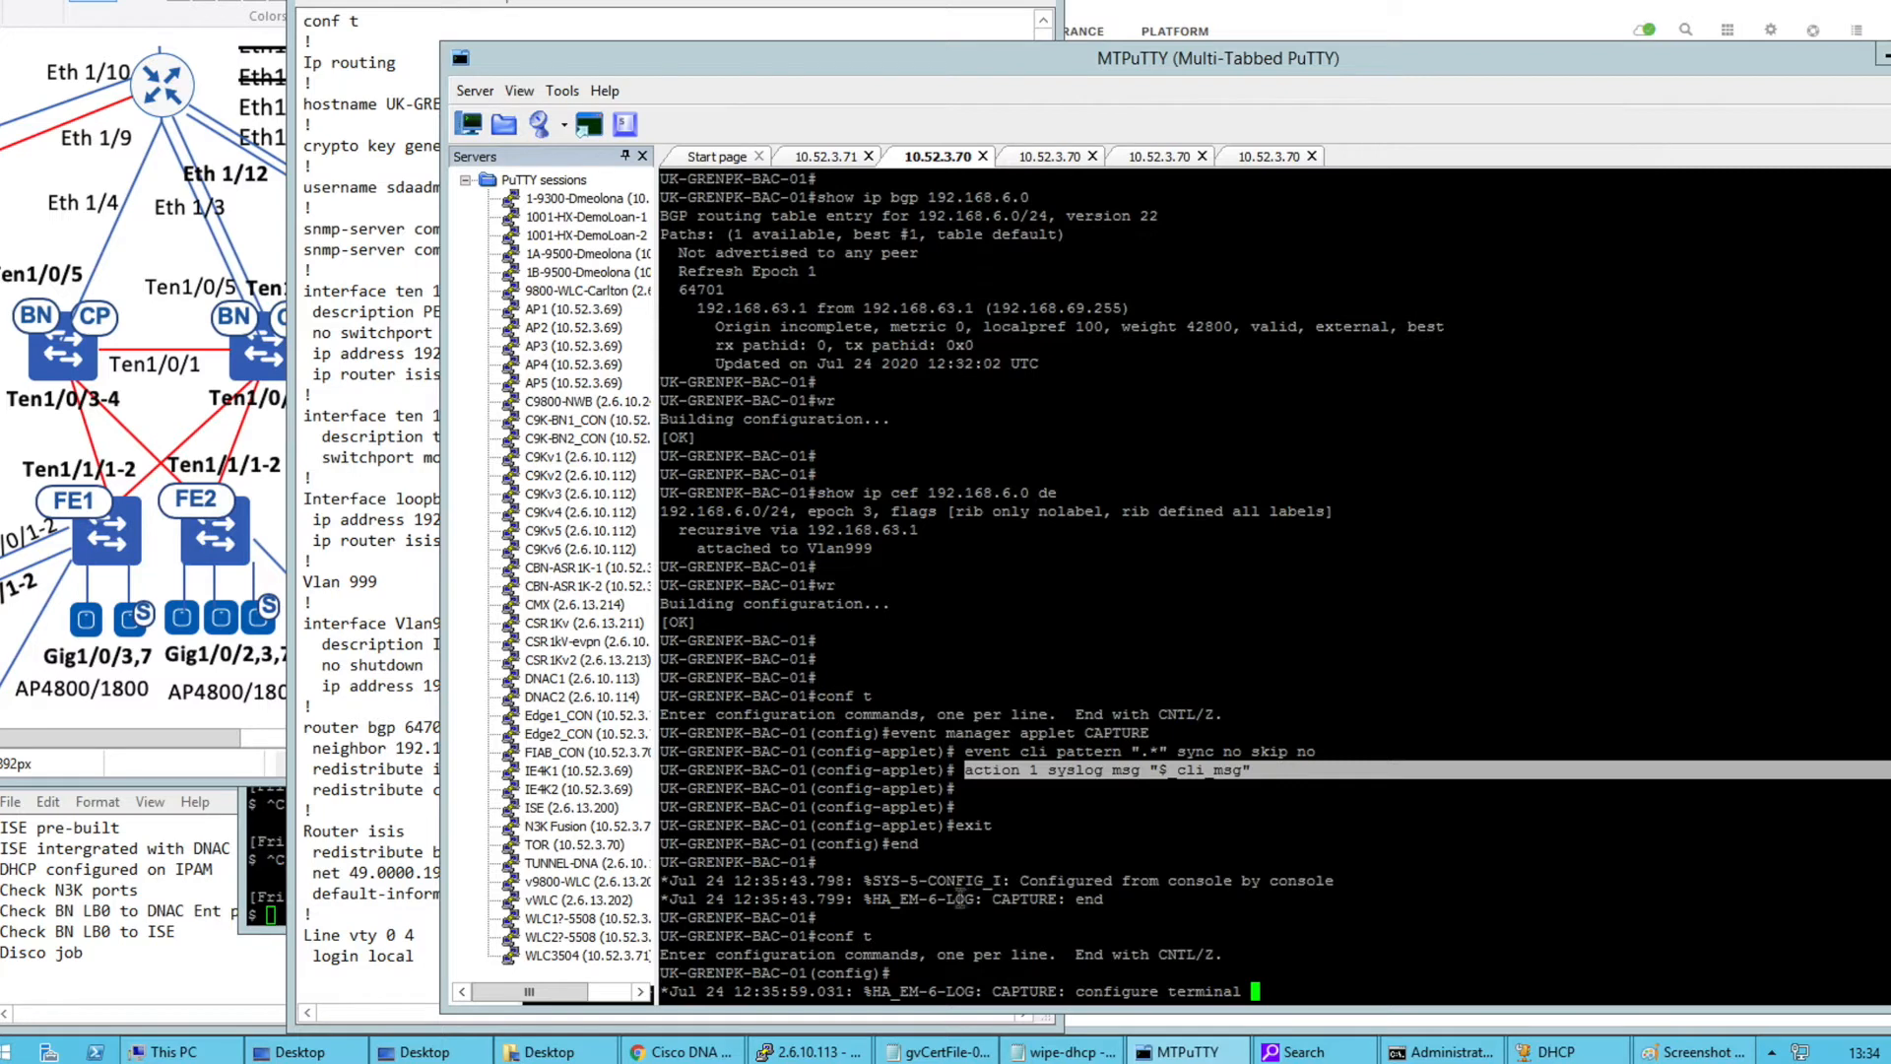
{"action": "left_click_drag", "start_coordinate": [937, 898], "coordinate": [1105, 899]}
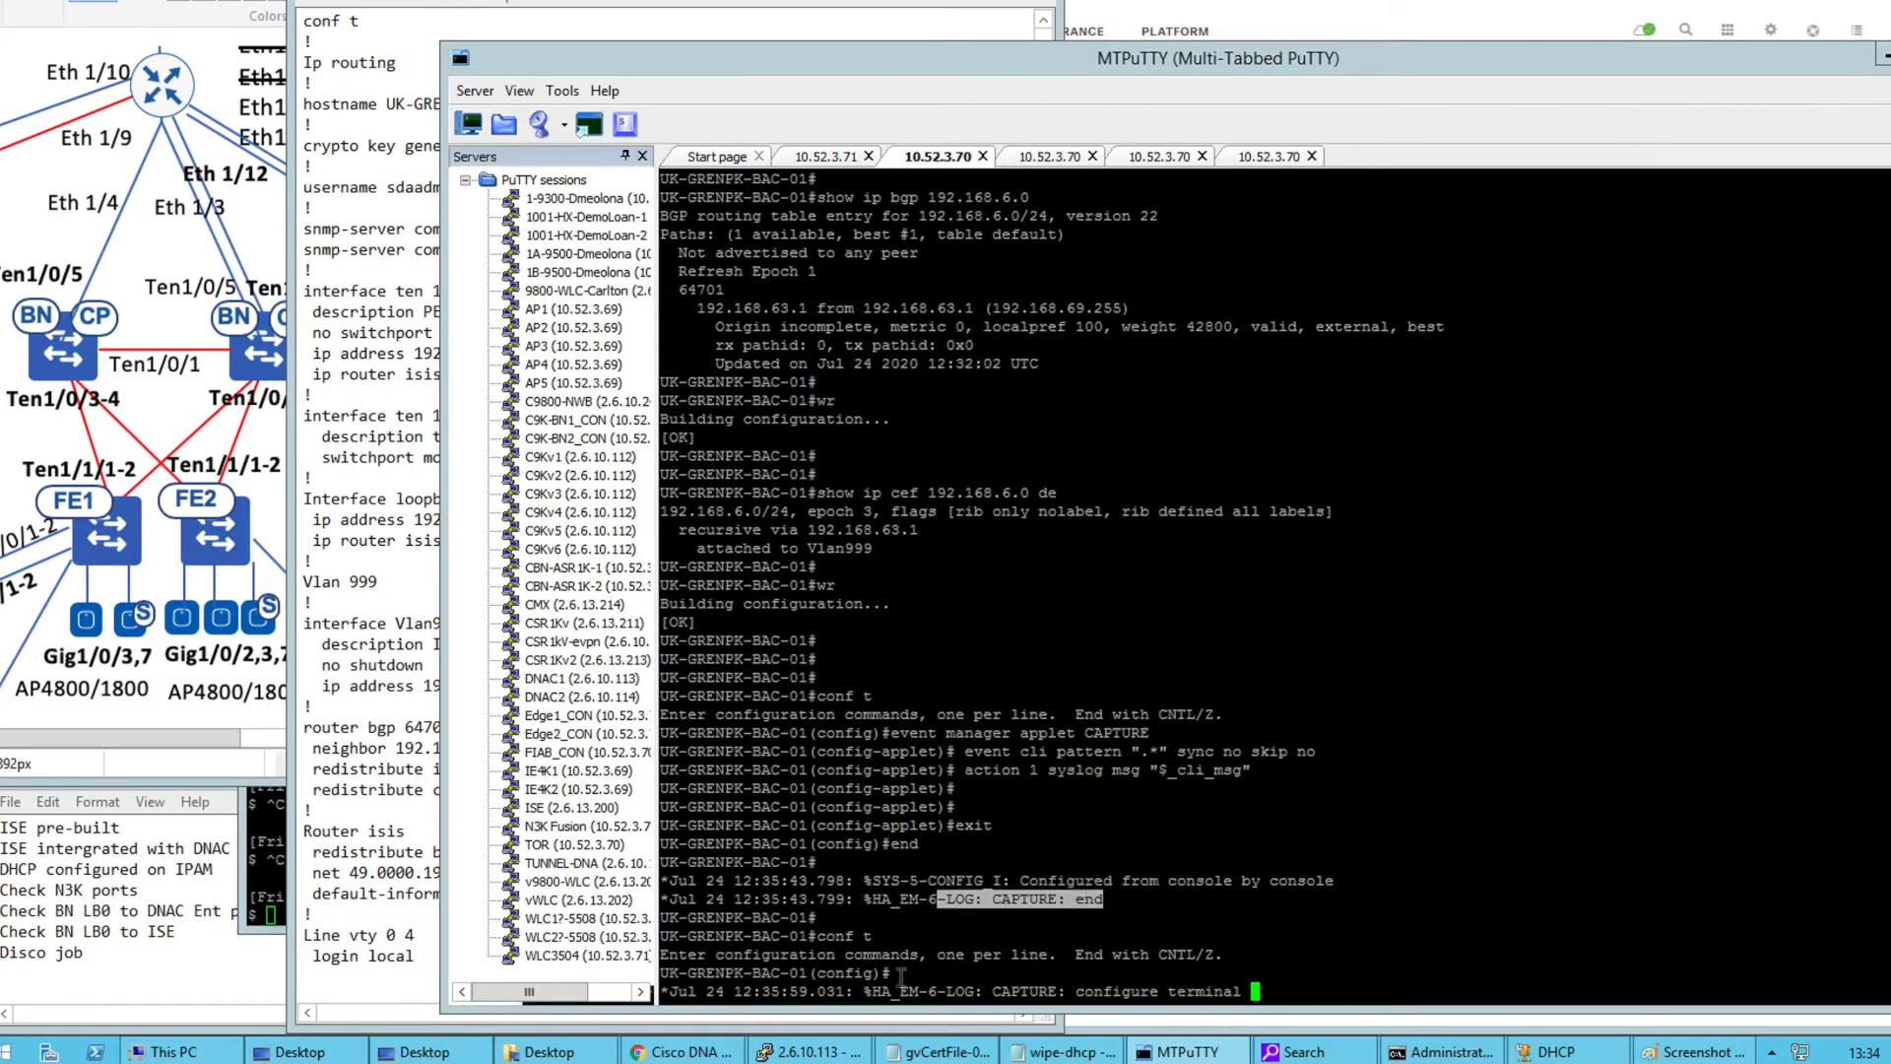
{"action": "left_click", "coordinate": [1069, 970]}
{"action": "key", "text": "Return"}
{"action": "key", "text": "Return"}
{"action": "key", "text": "Return"}
{"action": "key", "text": "Return"}
{"action": "key", "text": "Return"}
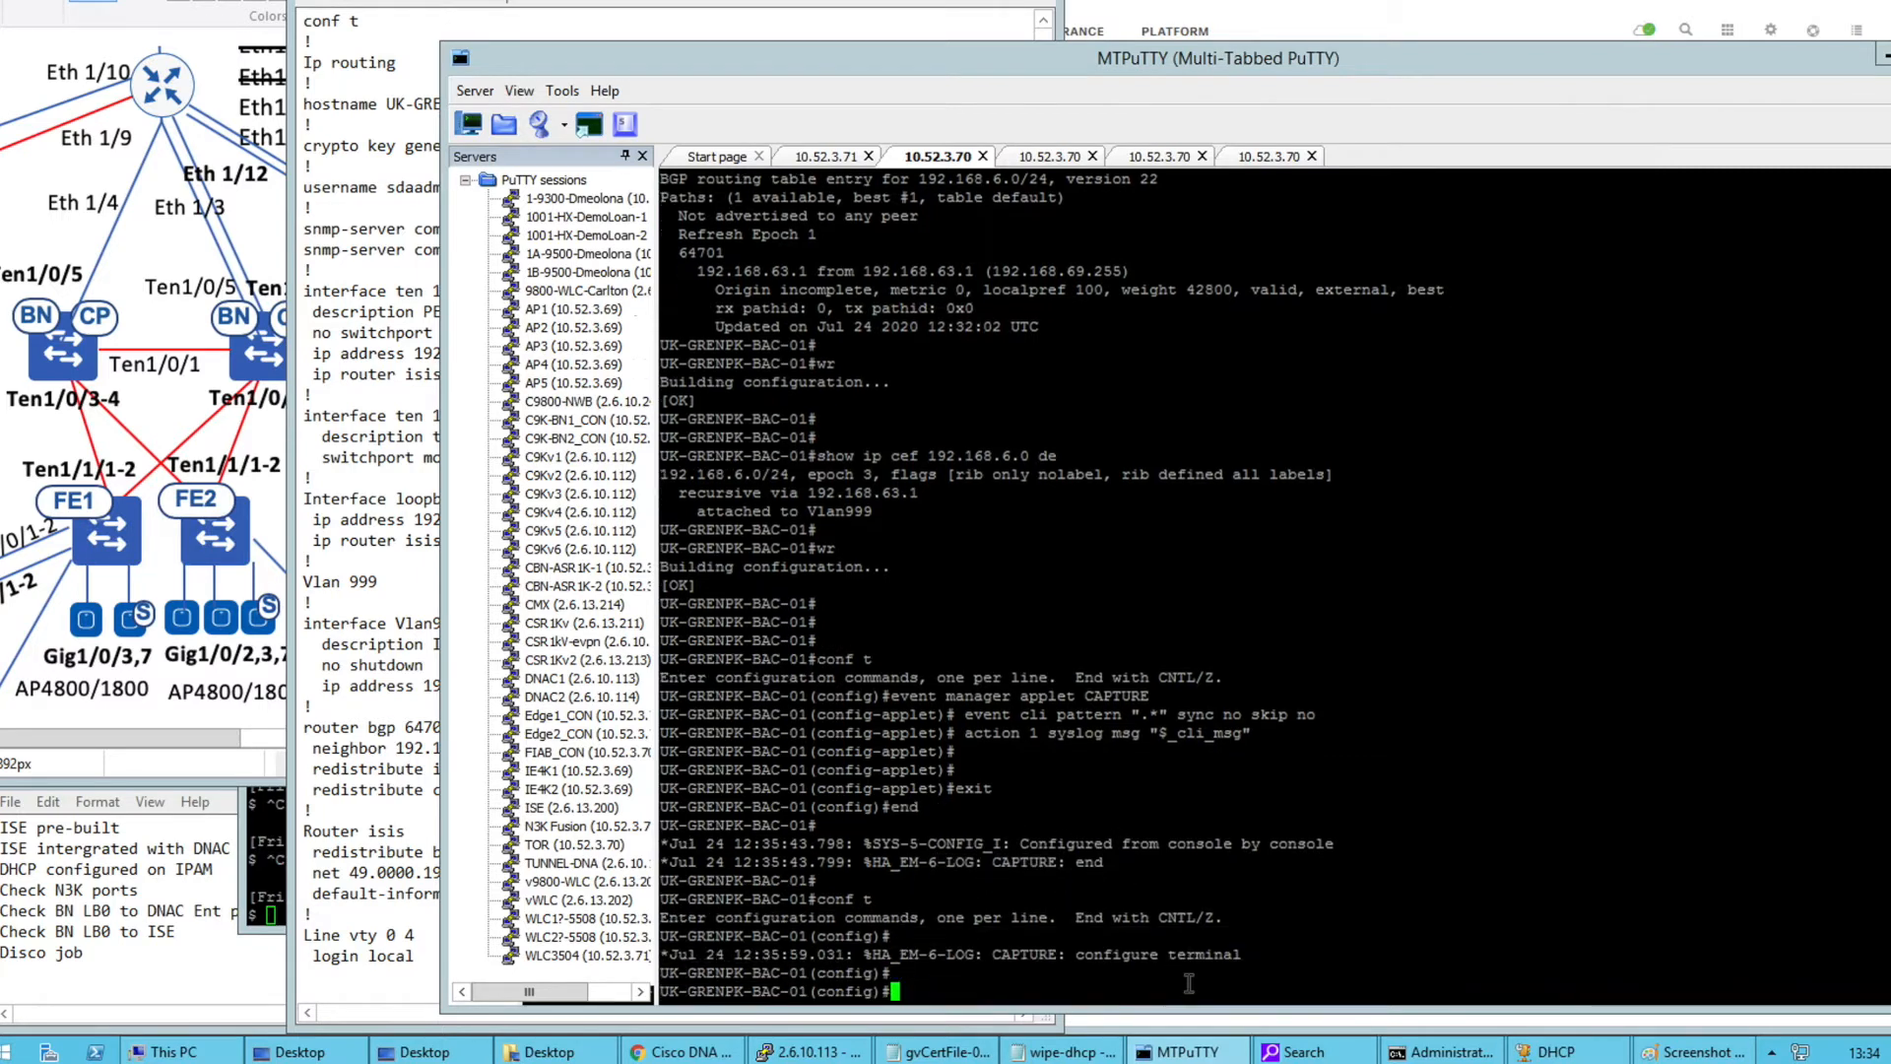
{"action": "type", "text": "end"}
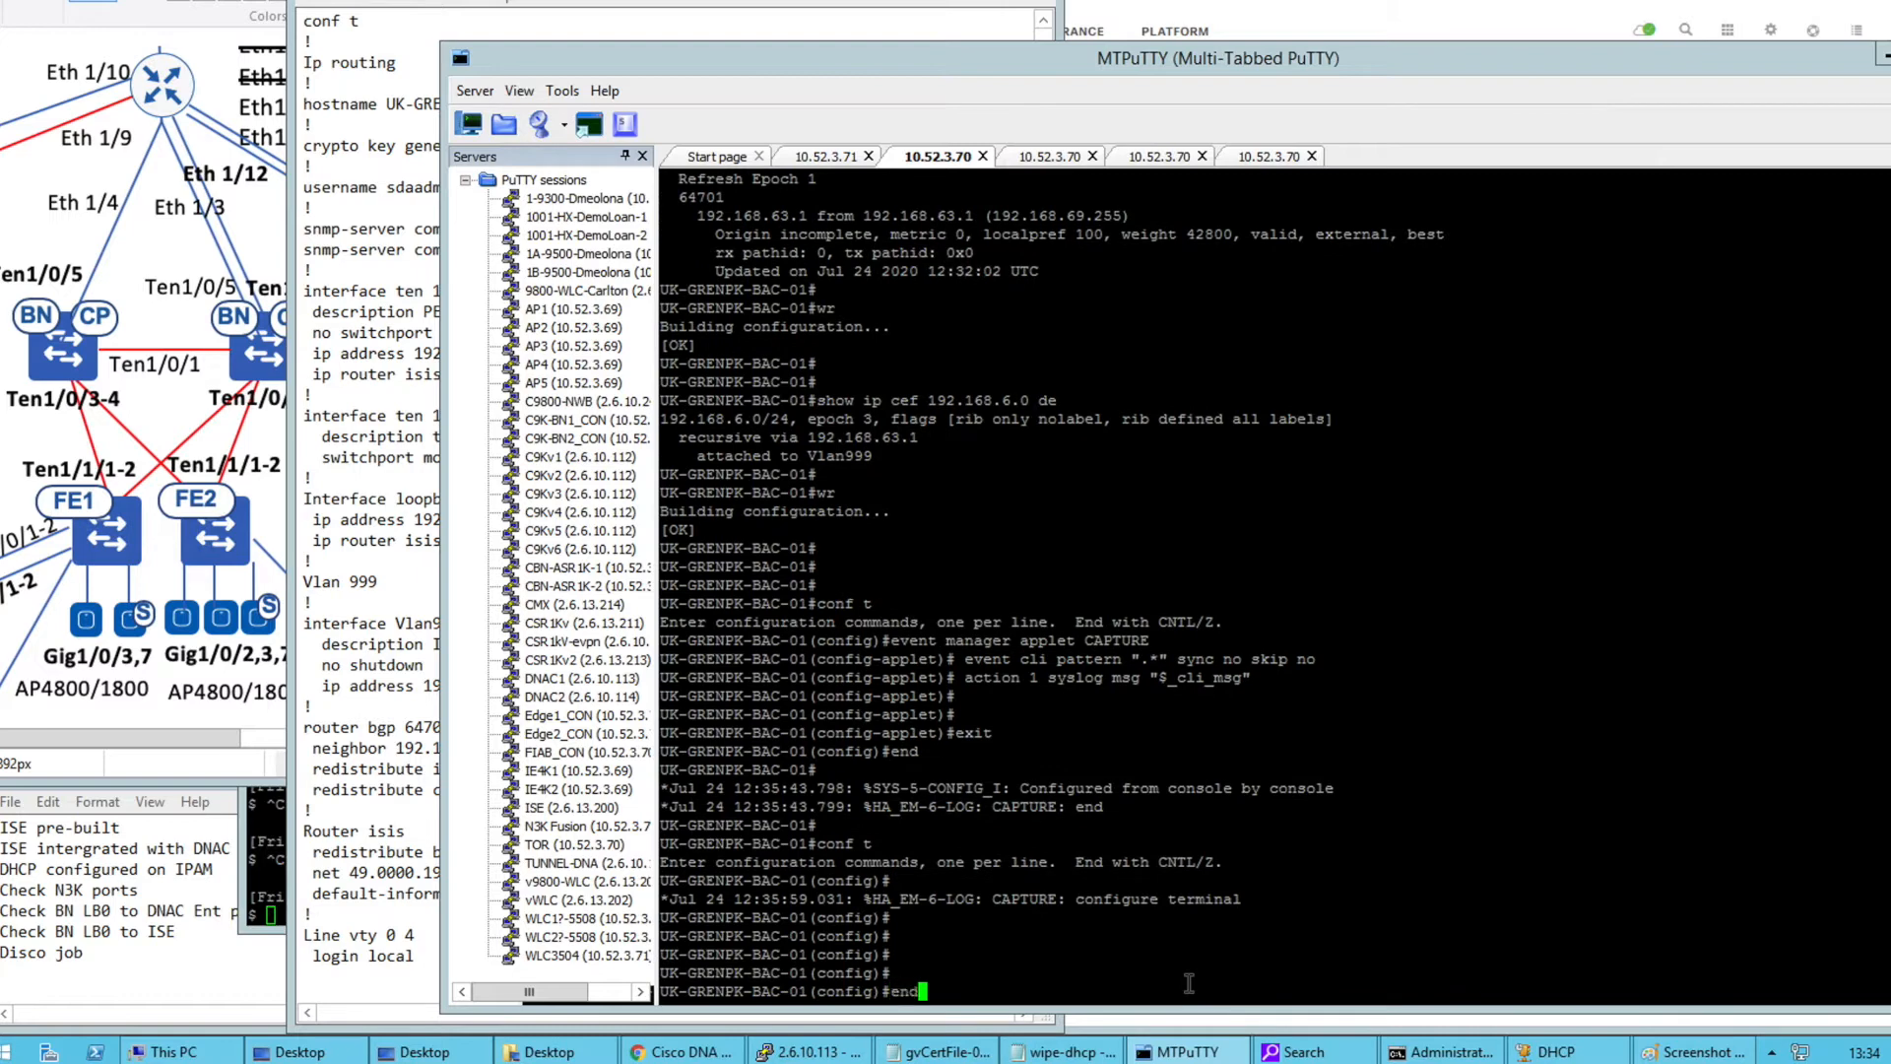
{"action": "key", "text": "Return"}
Re-enter config mode on BAC-01 to confirm the configure terminal command is logged by CAPTURE
{"action": "type", "text": "con"}
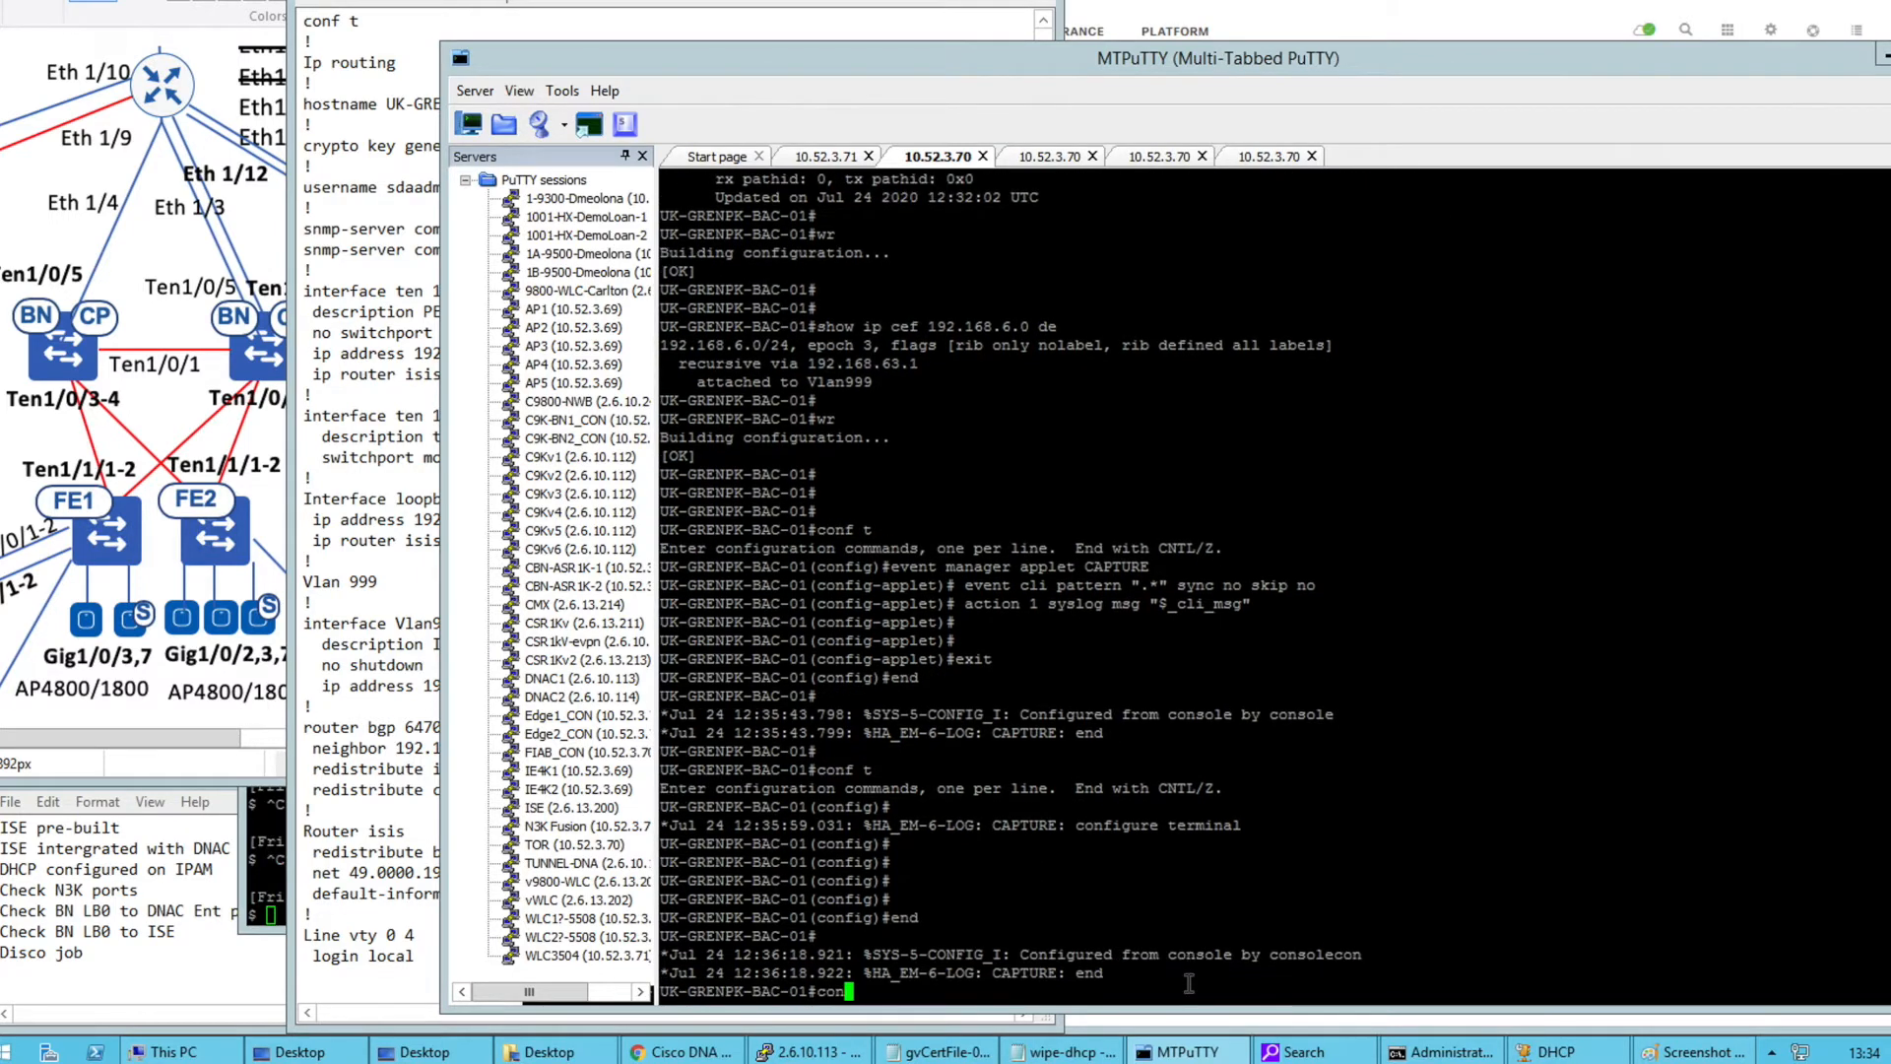
{"action": "type", "text": "  t"}
{"action": "key", "text": "Return"}
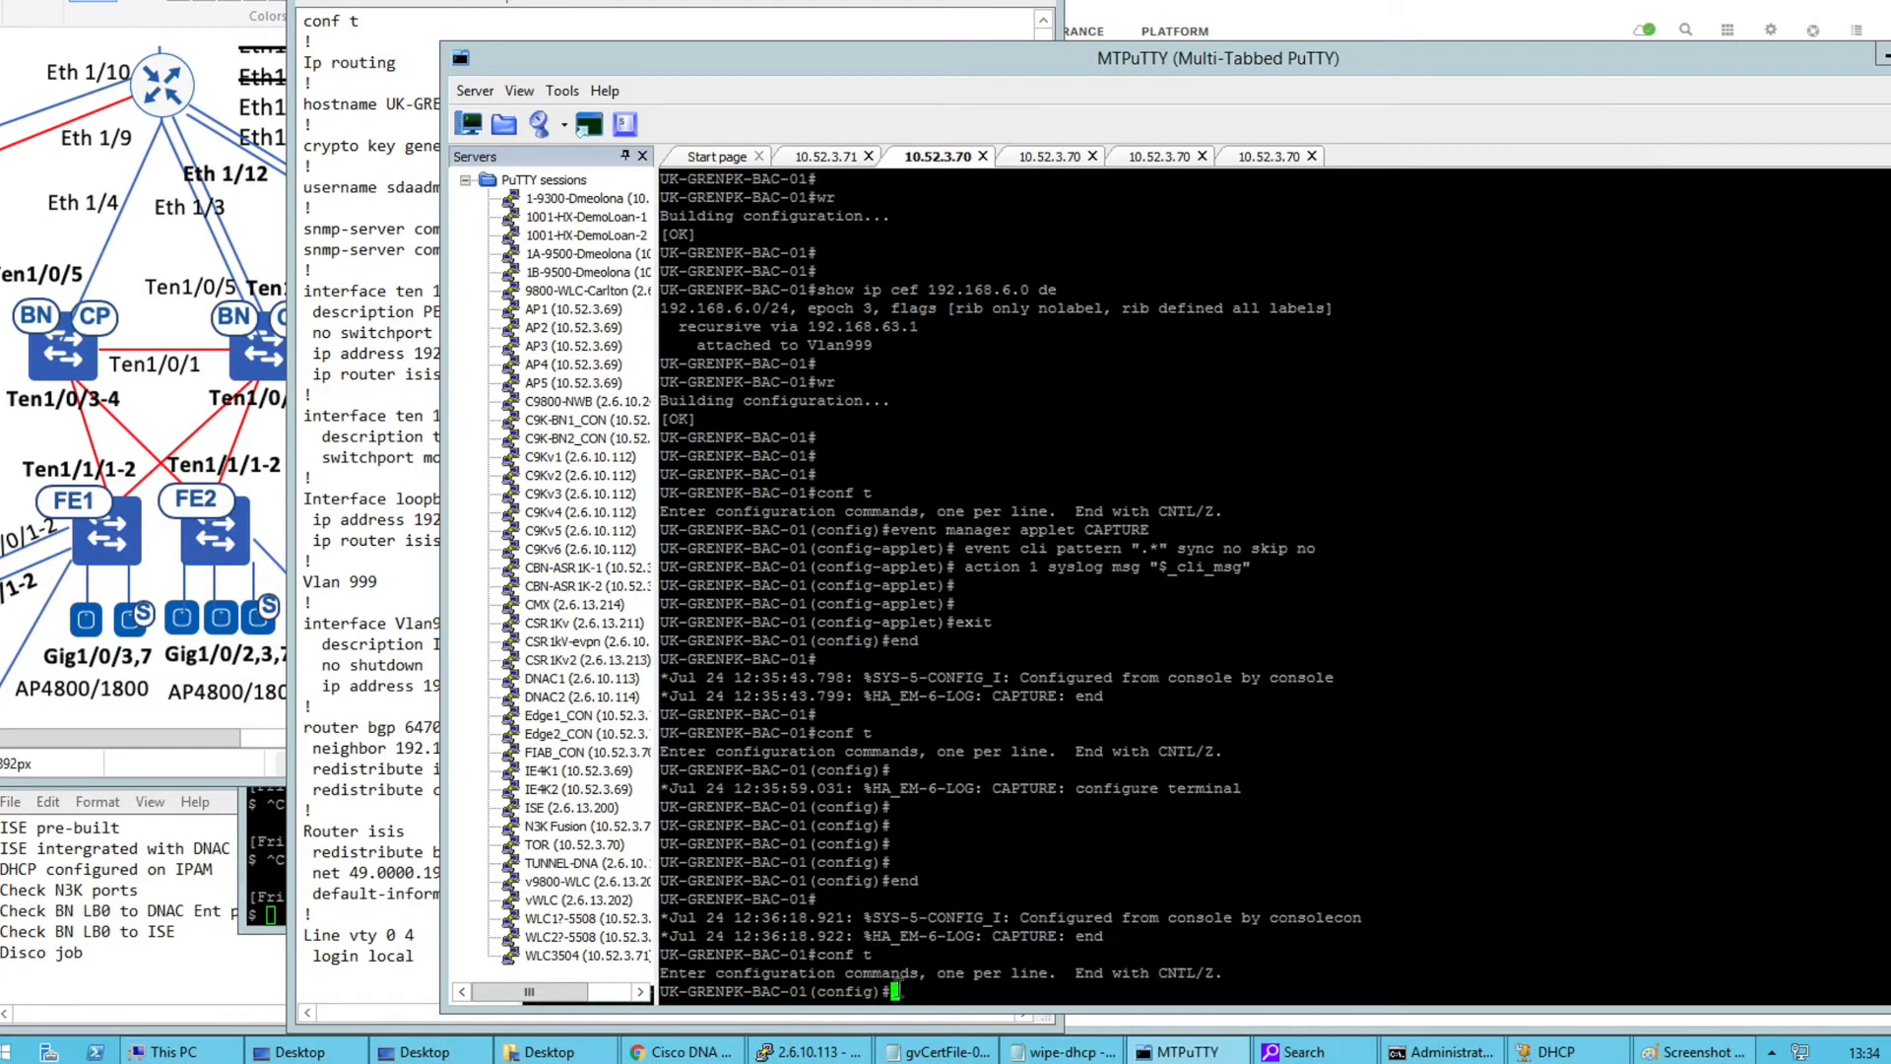
{"action": "left_click_drag", "start_coordinate": [1068, 990], "coordinate": [1225, 988]}
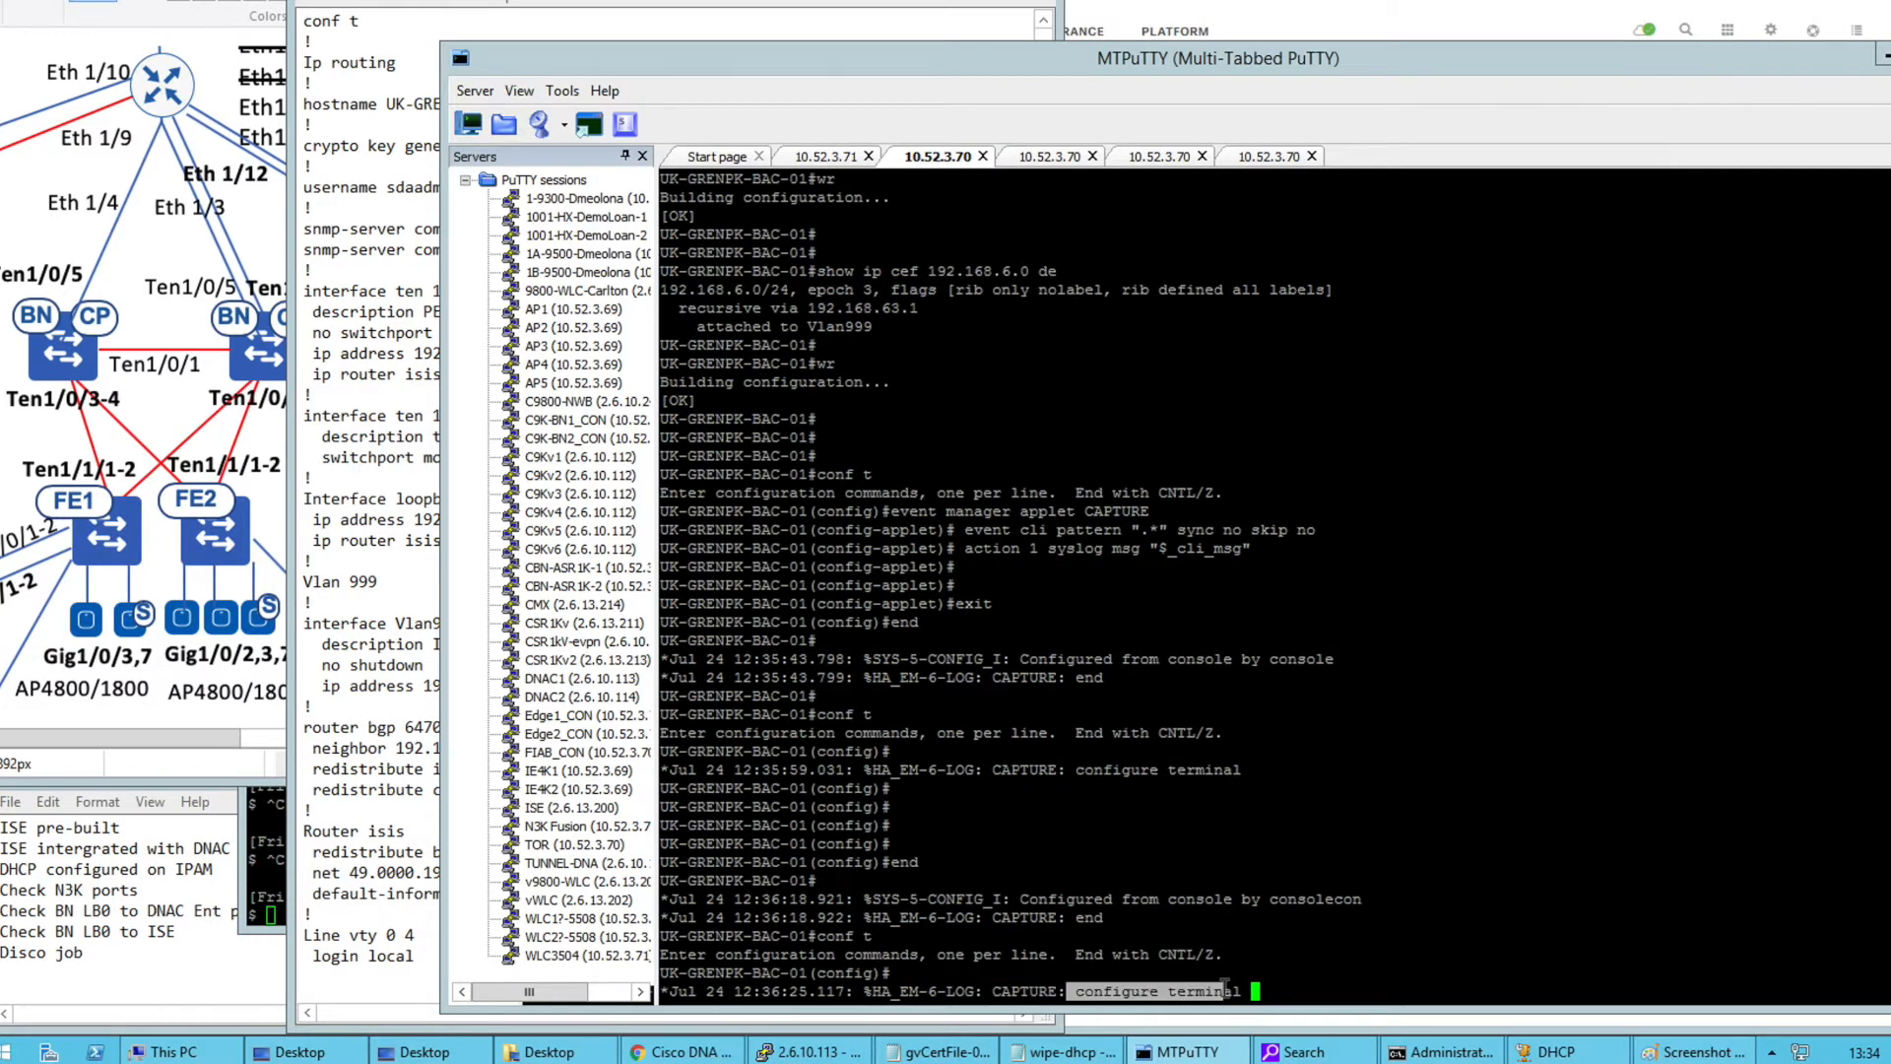
{"action": "key", "text": "Return"}
{"action": "key", "text": "Return"}
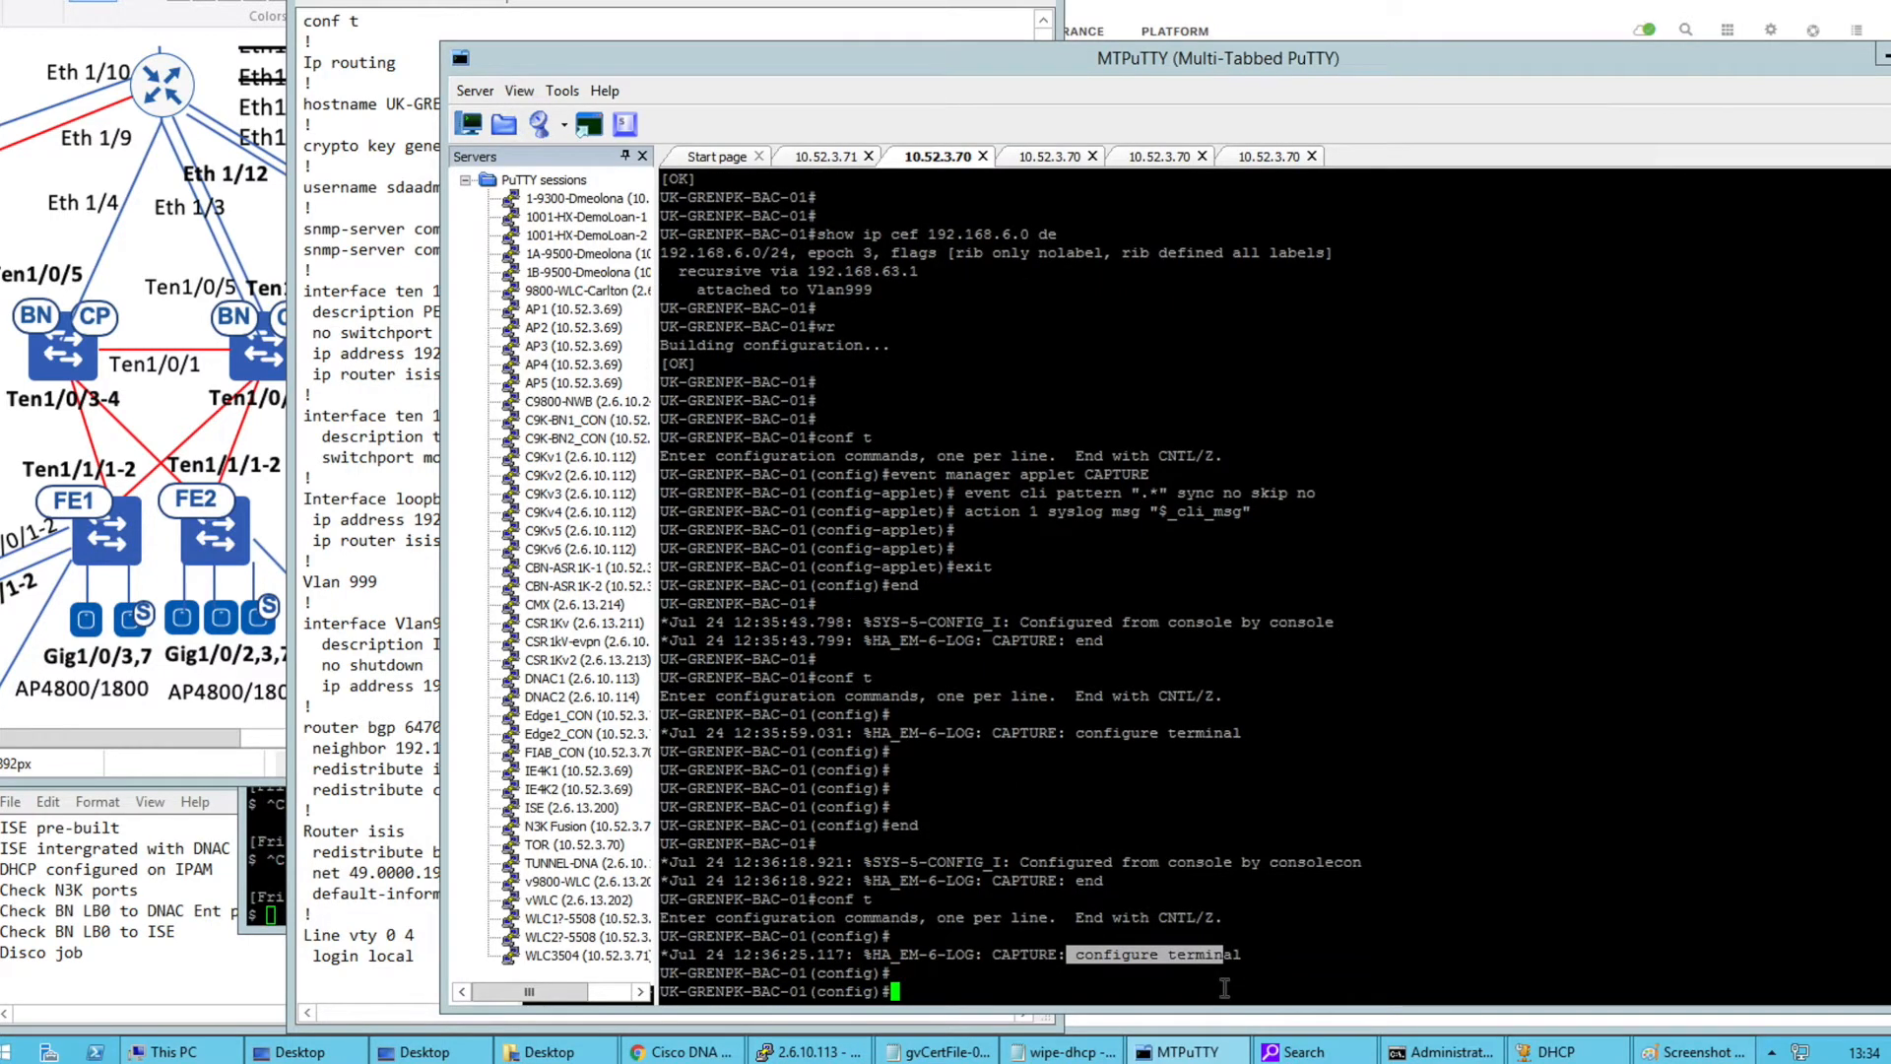
{"action": "type", "text": "end"}
{"action": "key", "text": "Return"}
{"action": "left_click", "coordinate": [1207, 757]}
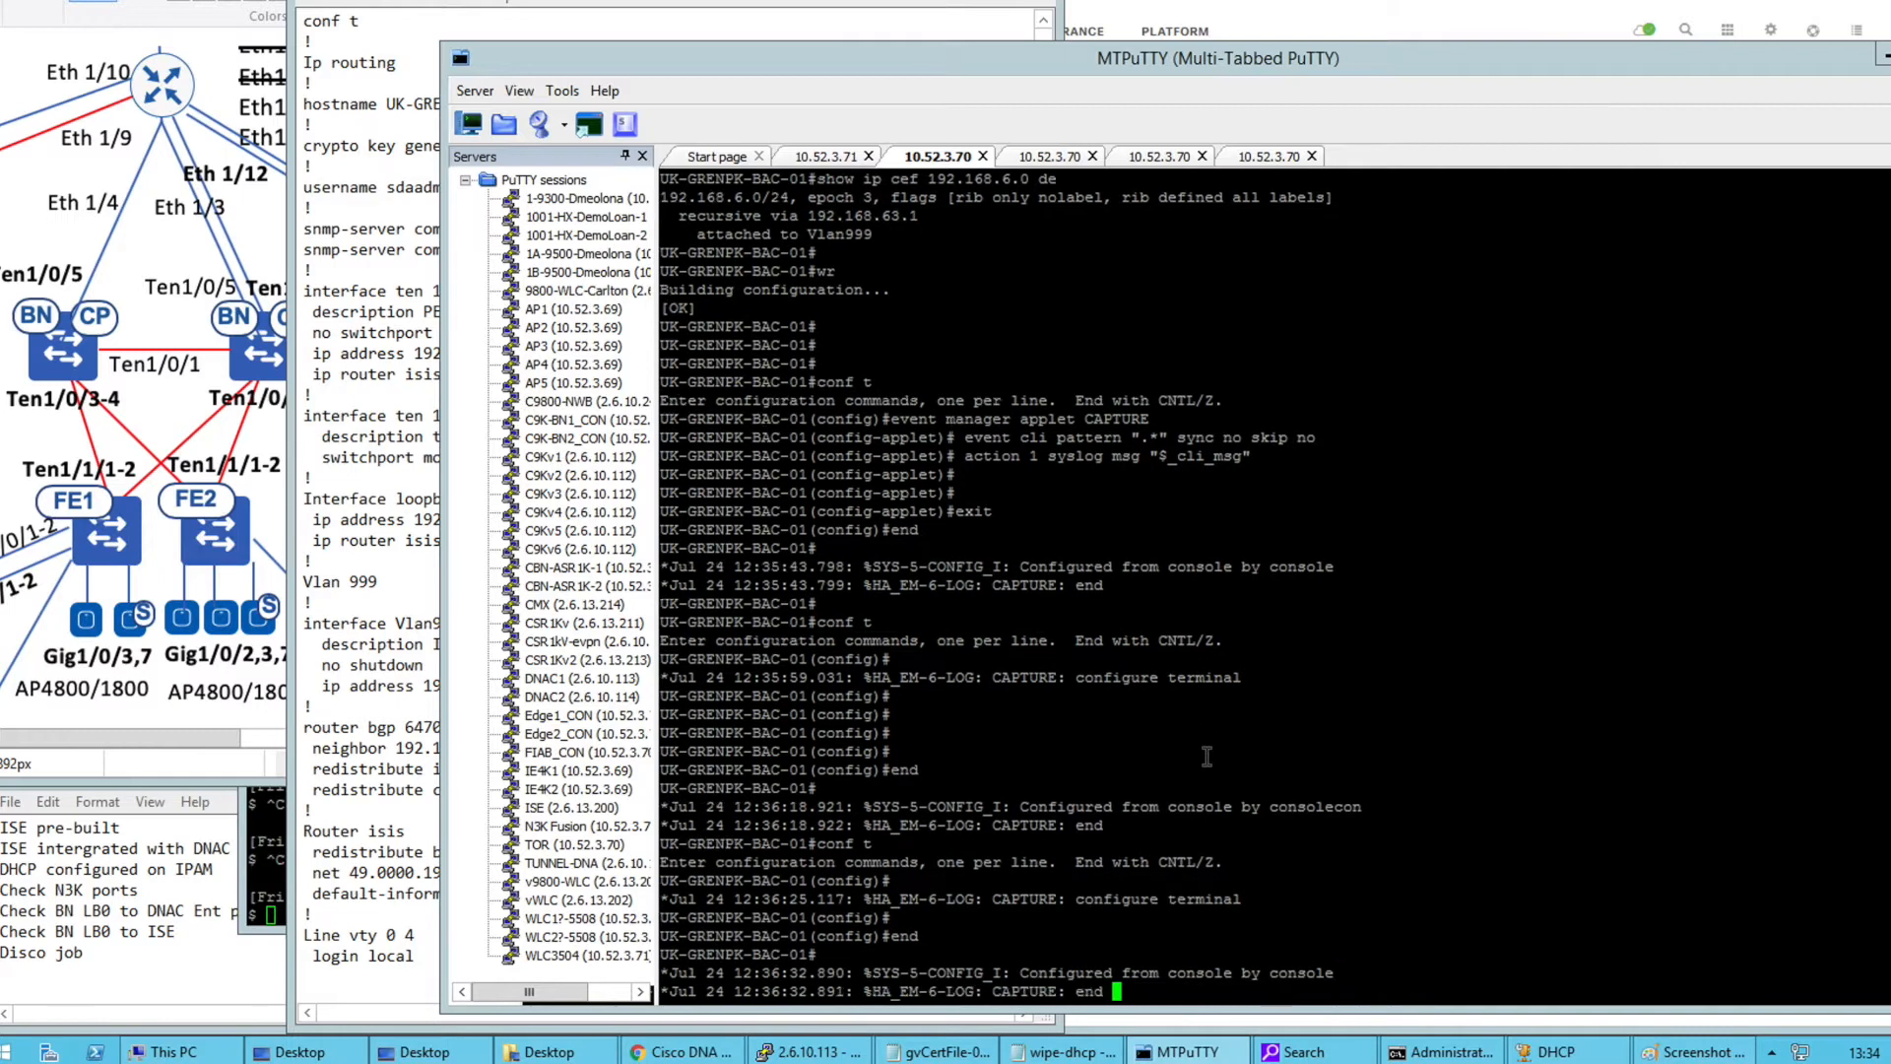
Exit the applet configuration on BAC-02 and return it to the exec prompt
{"action": "left_click", "coordinate": [1037, 163]}
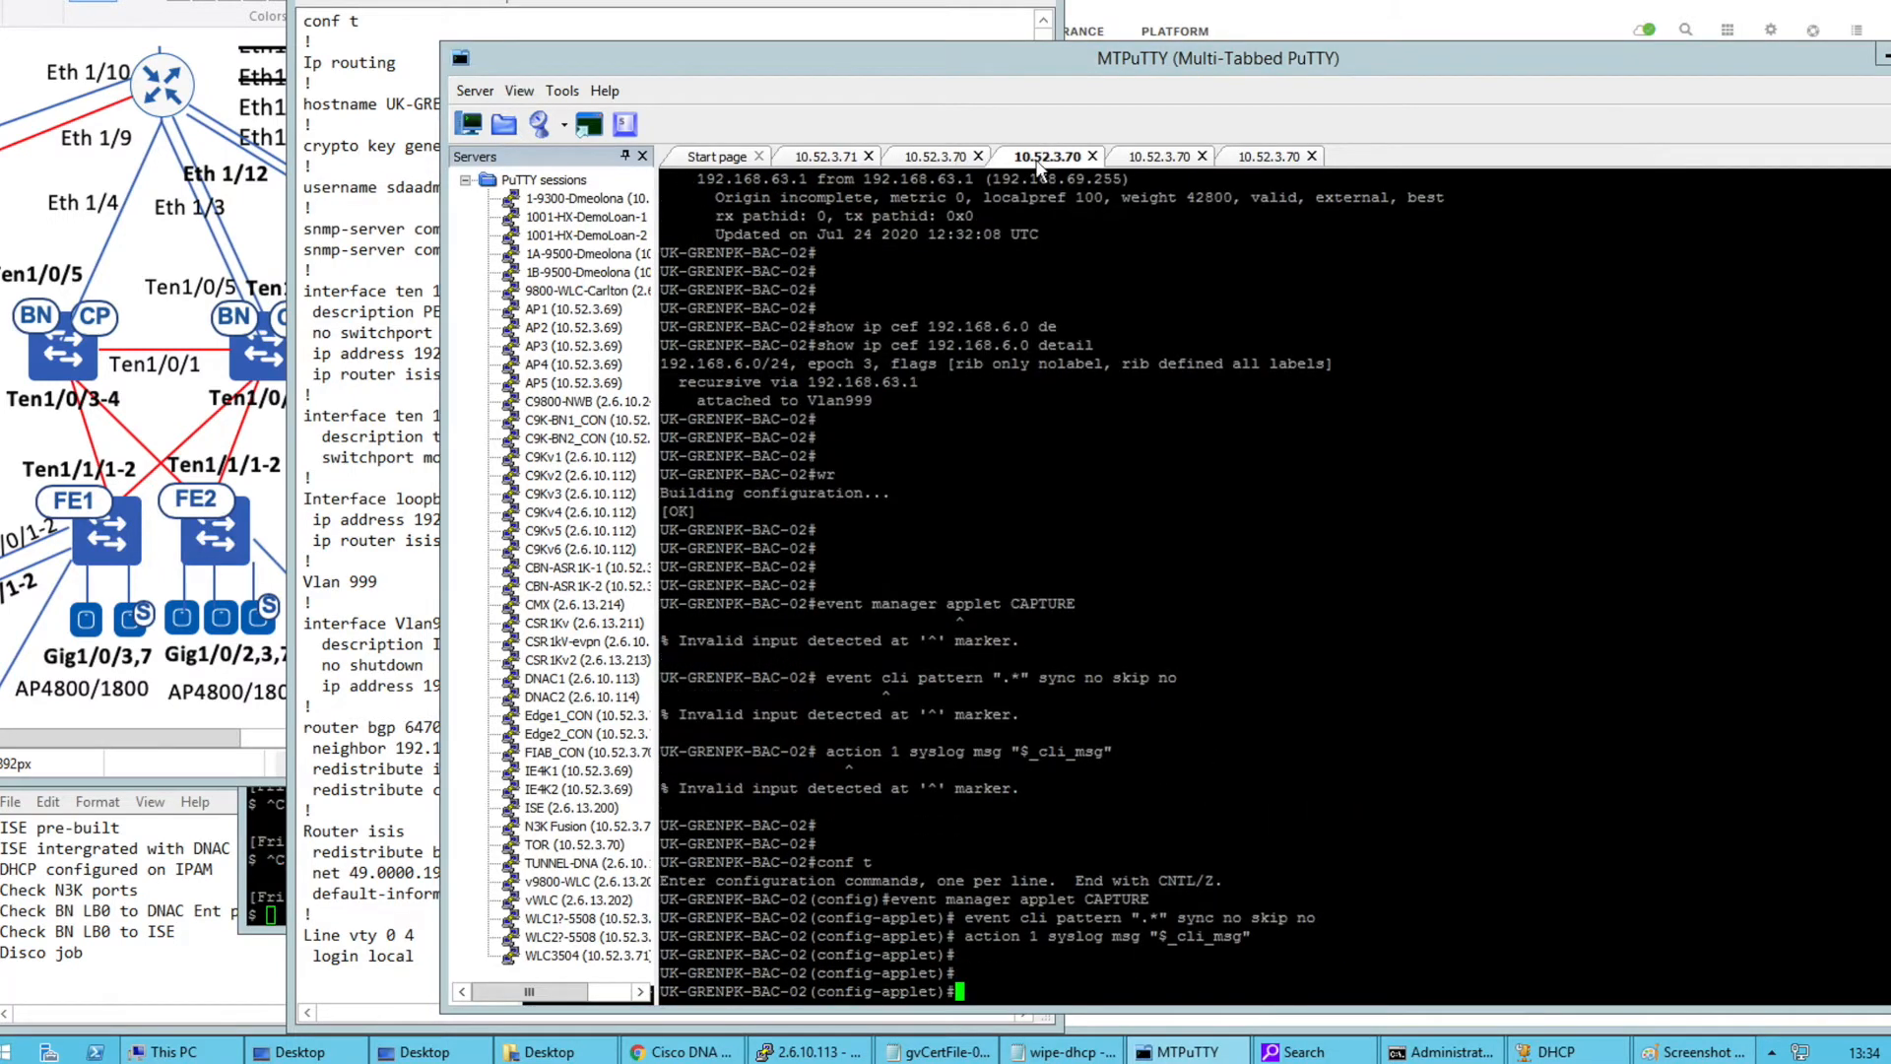
{"action": "key", "text": "Return"}
{"action": "type", "text": "exit"}
{"action": "key", "text": "Return"}
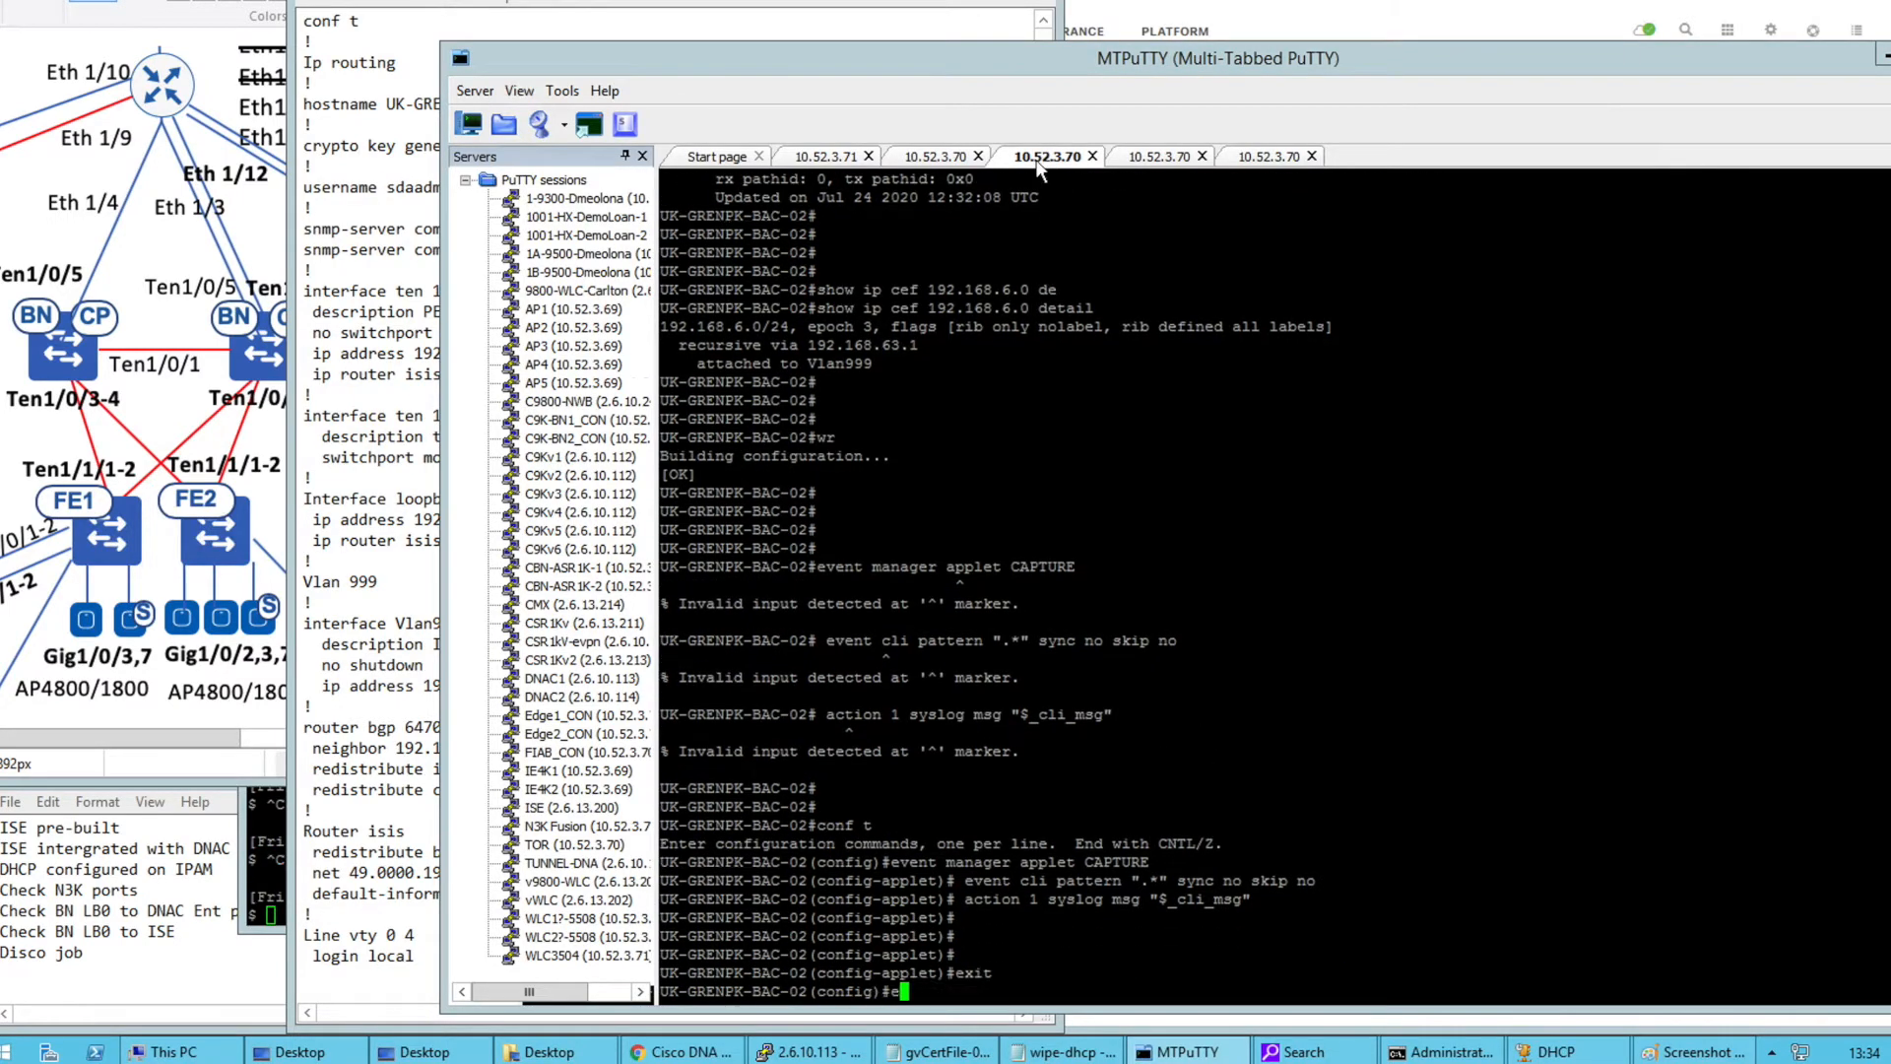
{"action": "type", "text": "end"}
{"action": "key", "text": "Return"}
{"action": "key", "text": "Return"}
{"action": "key", "text": "Return"}
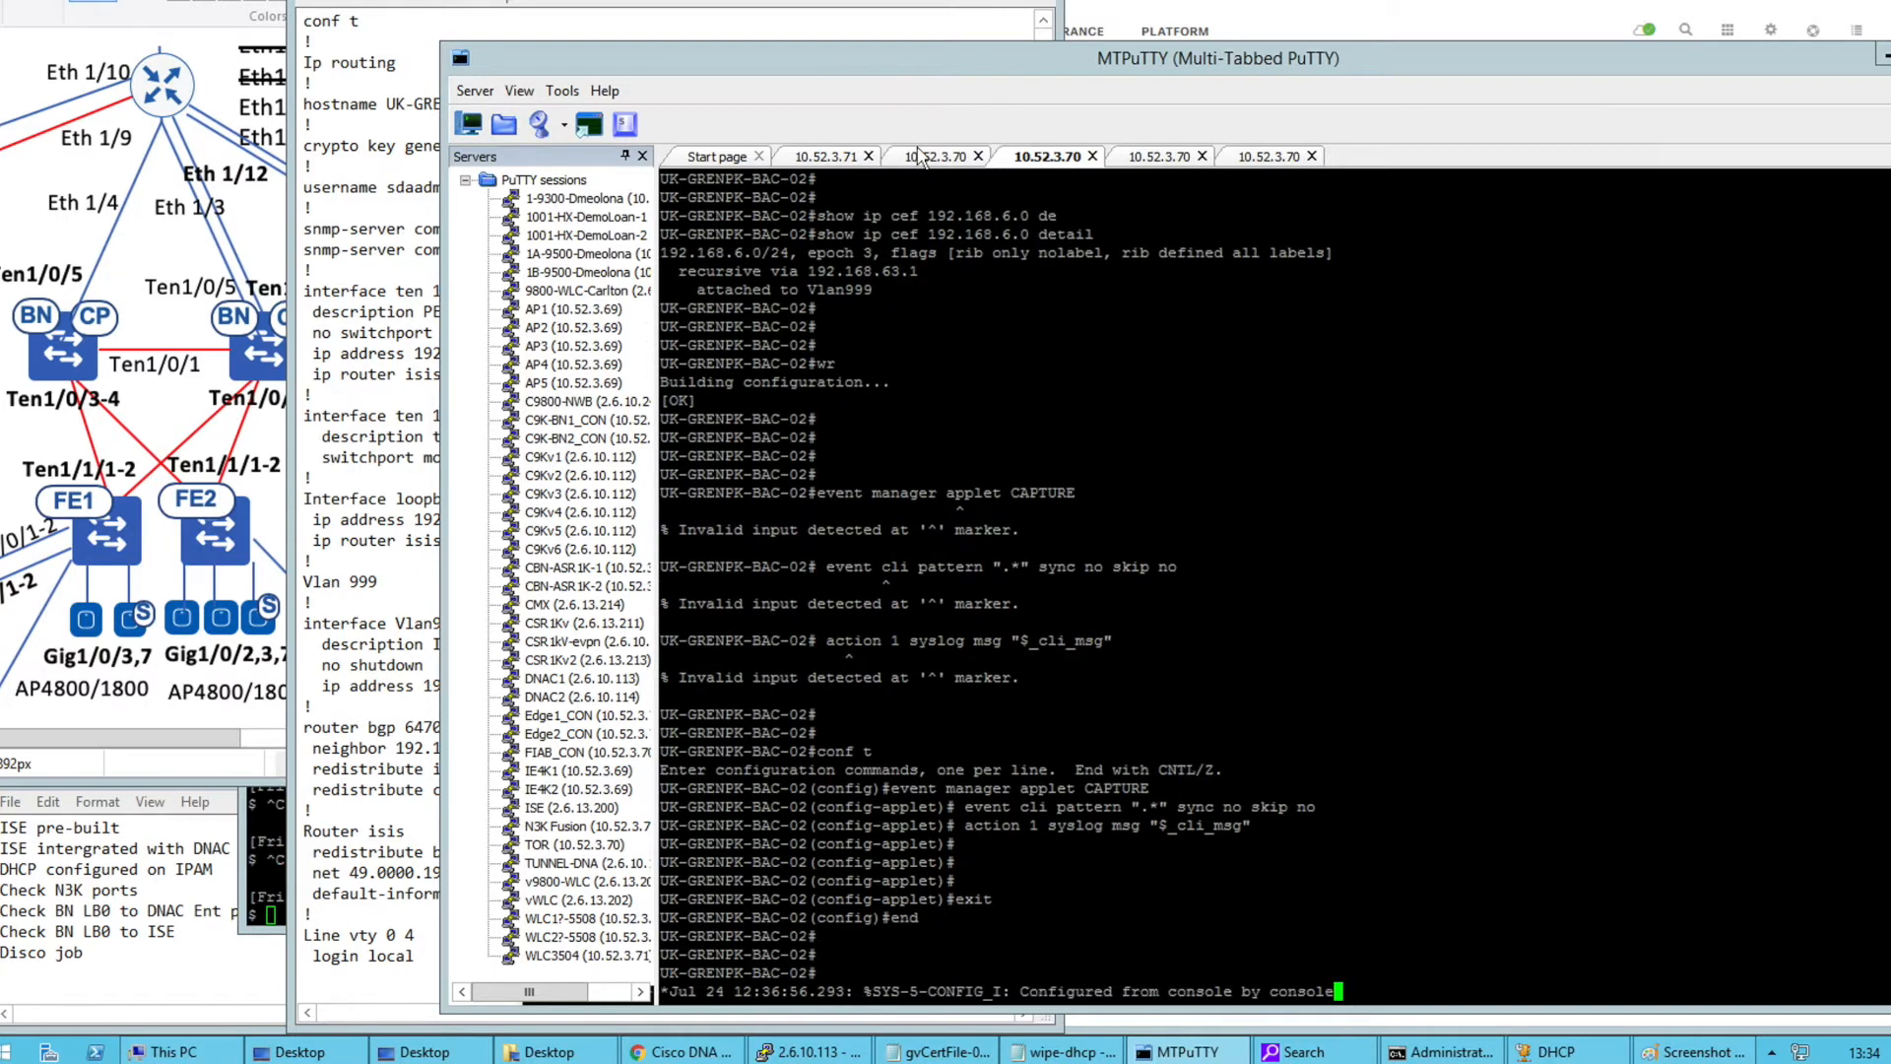
{"action": "left_click", "coordinate": [921, 161]}
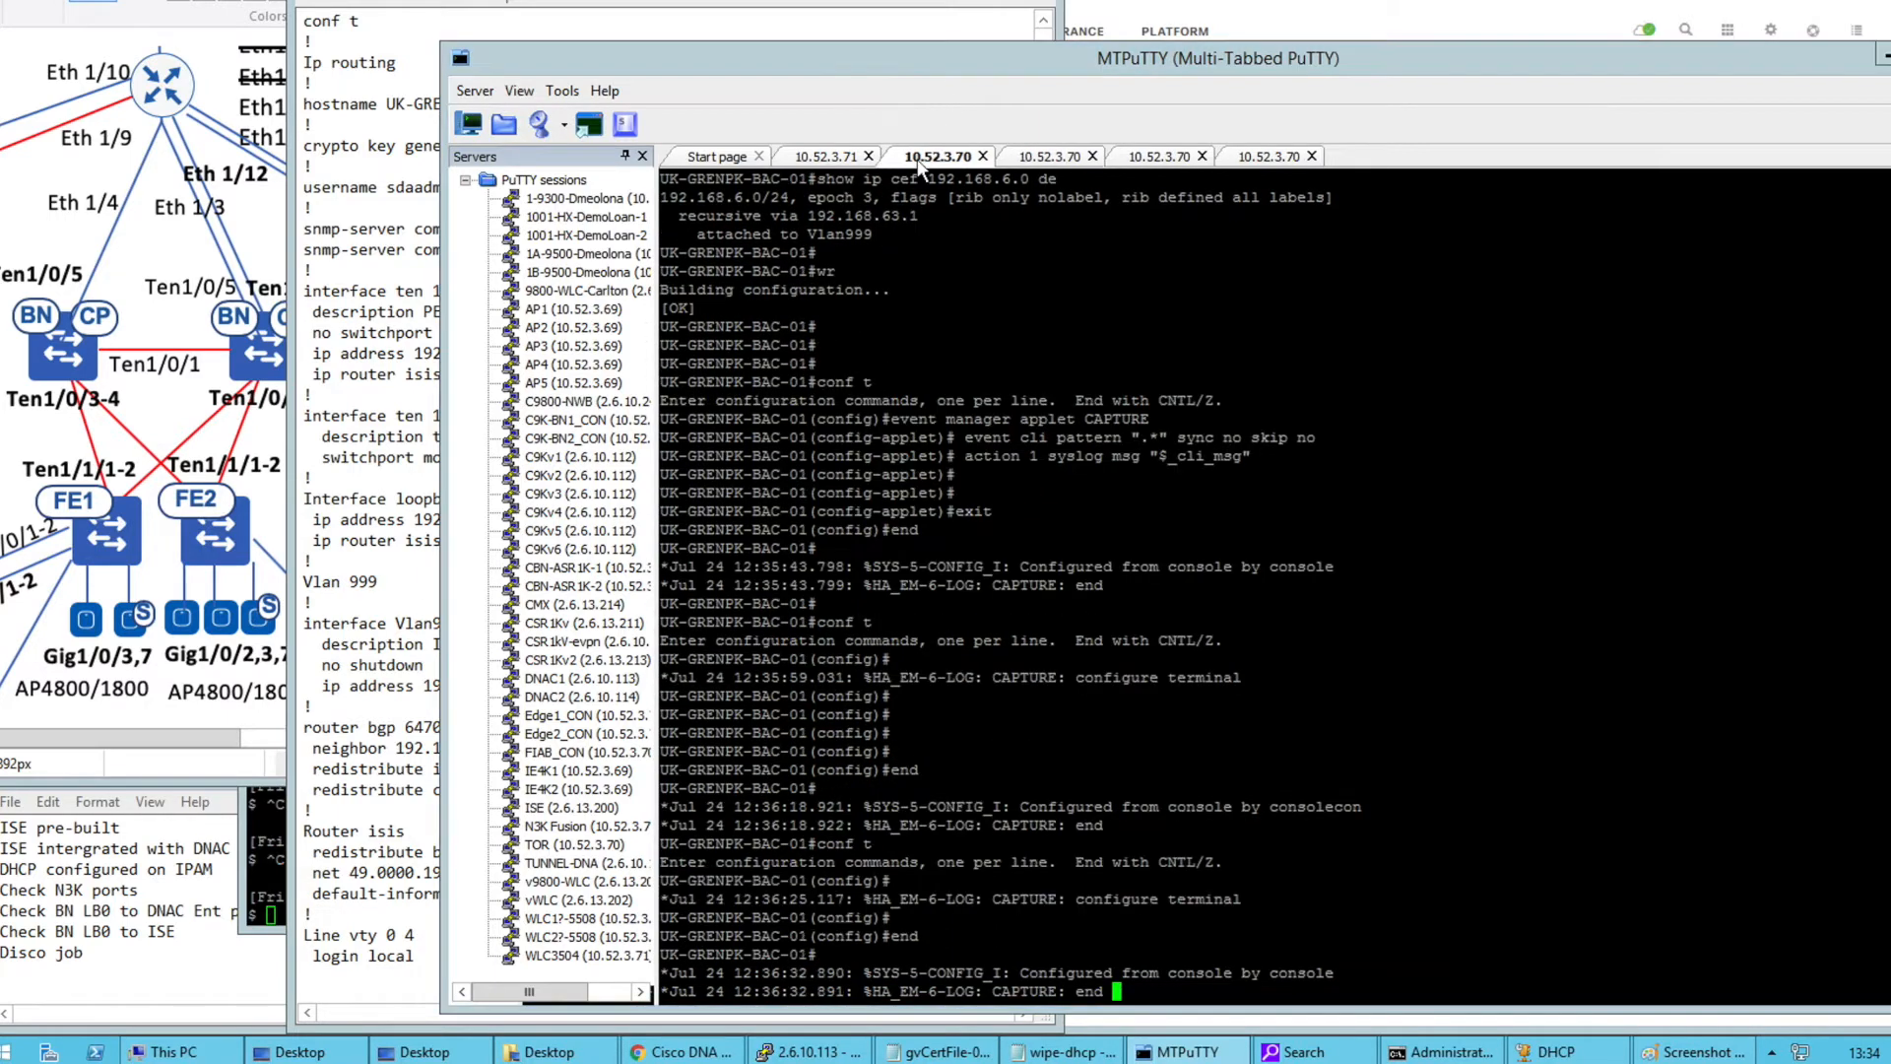
{"action": "key", "text": "Return"}
{"action": "key", "text": "Return"}
{"action": "key", "text": "Return"}
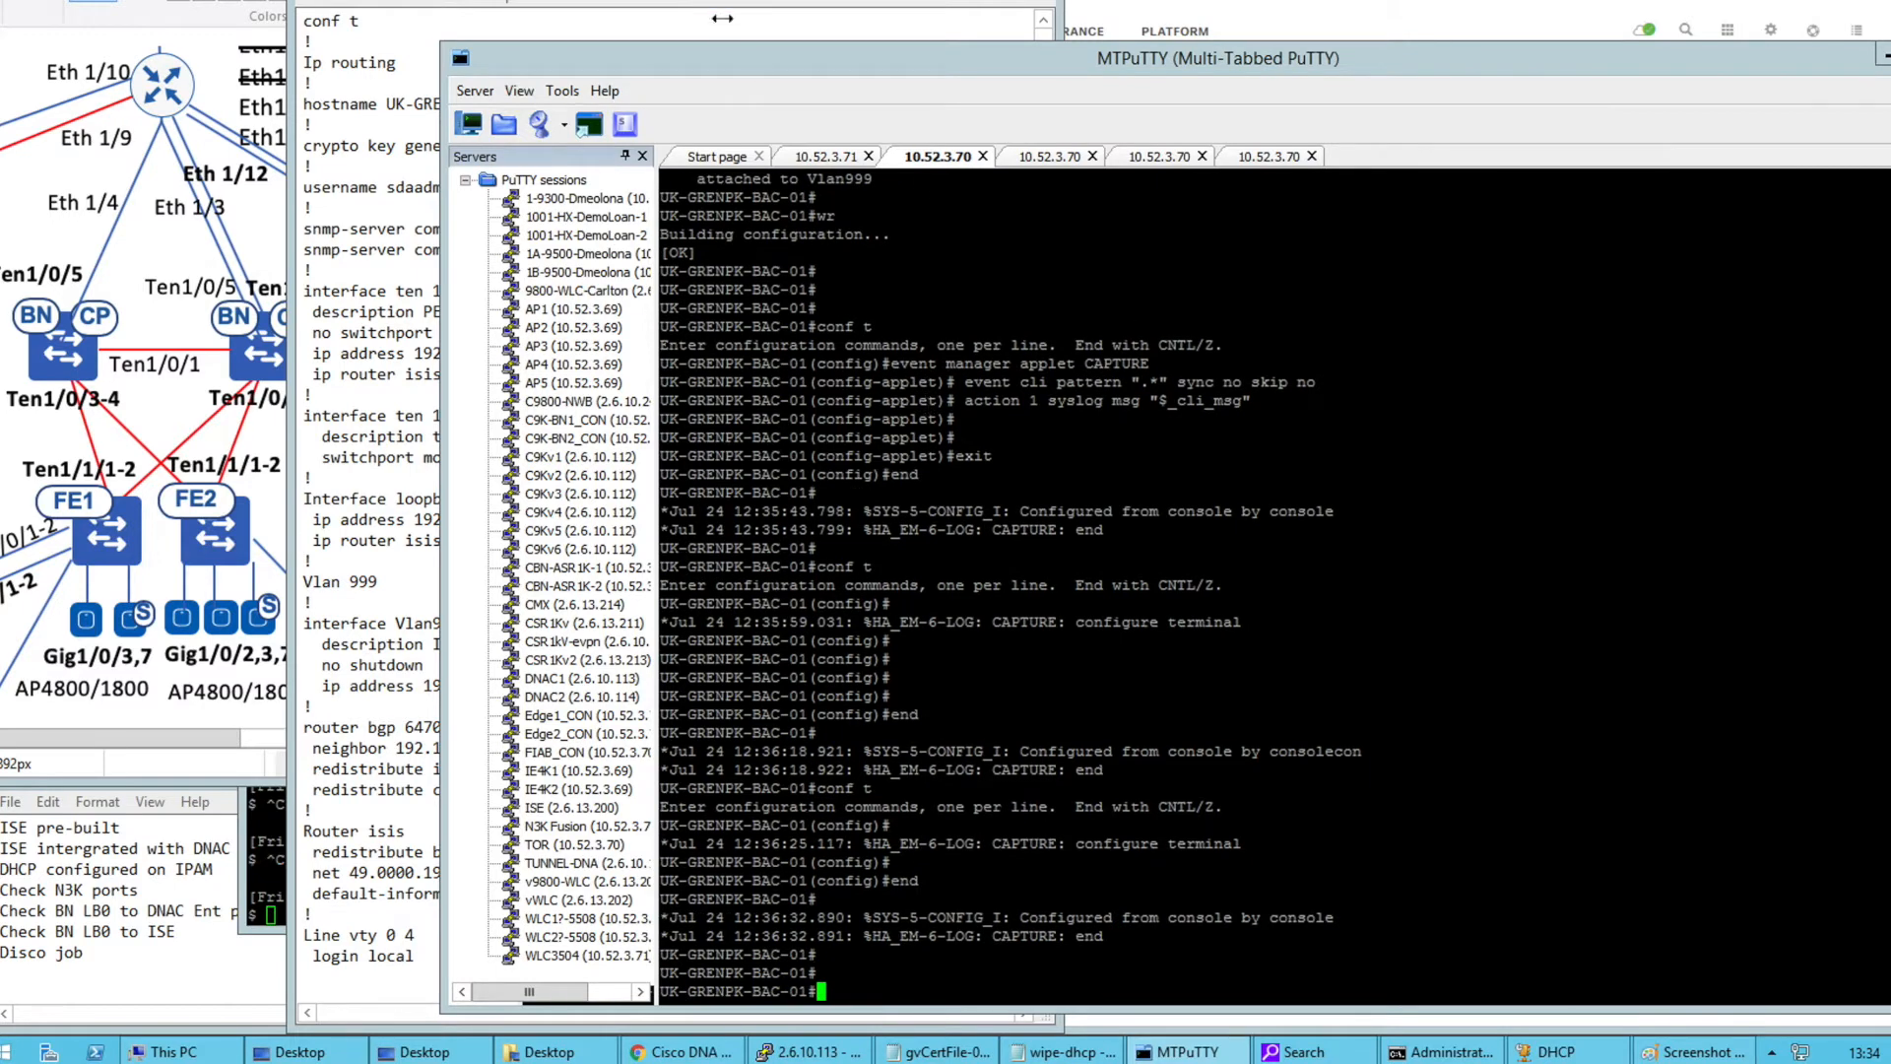
{"action": "key", "text": "alt+Tab"}
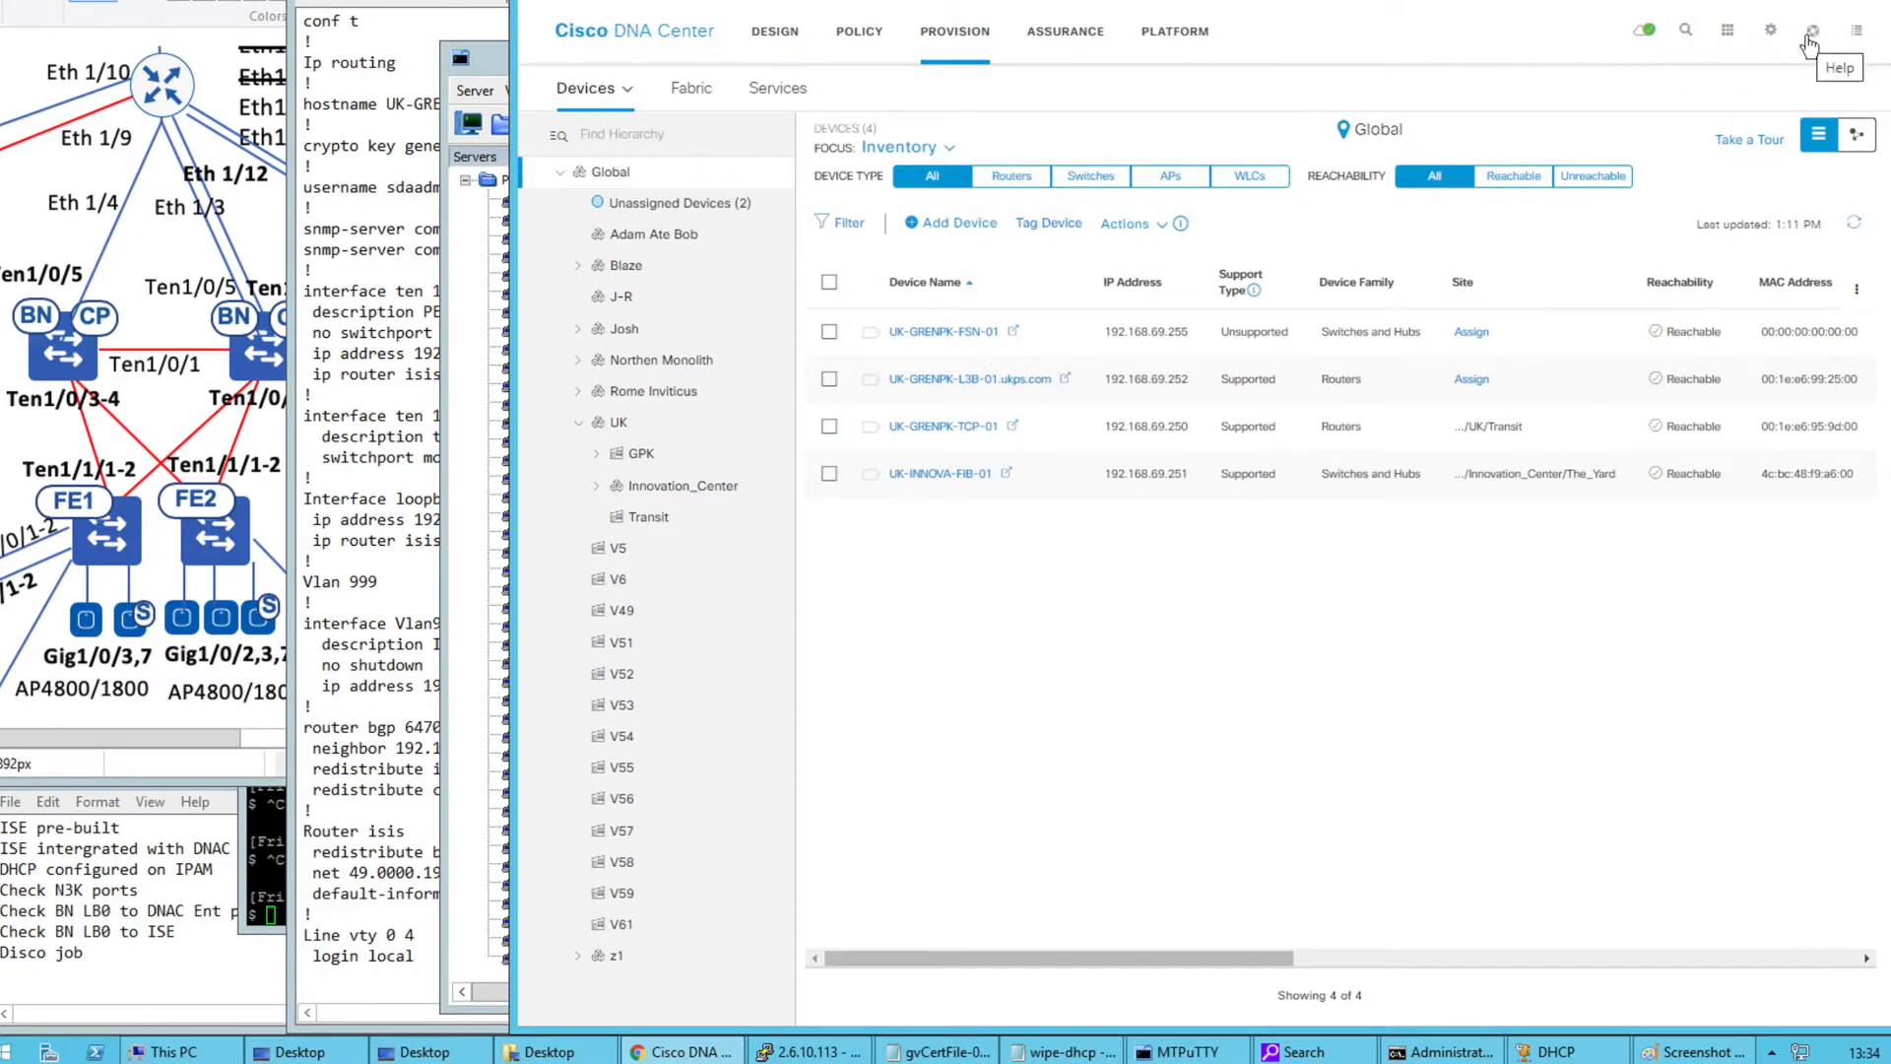
Open the Discovery tool from the tools list and start adding a new discovery
{"action": "left_click", "coordinate": [1729, 33]}
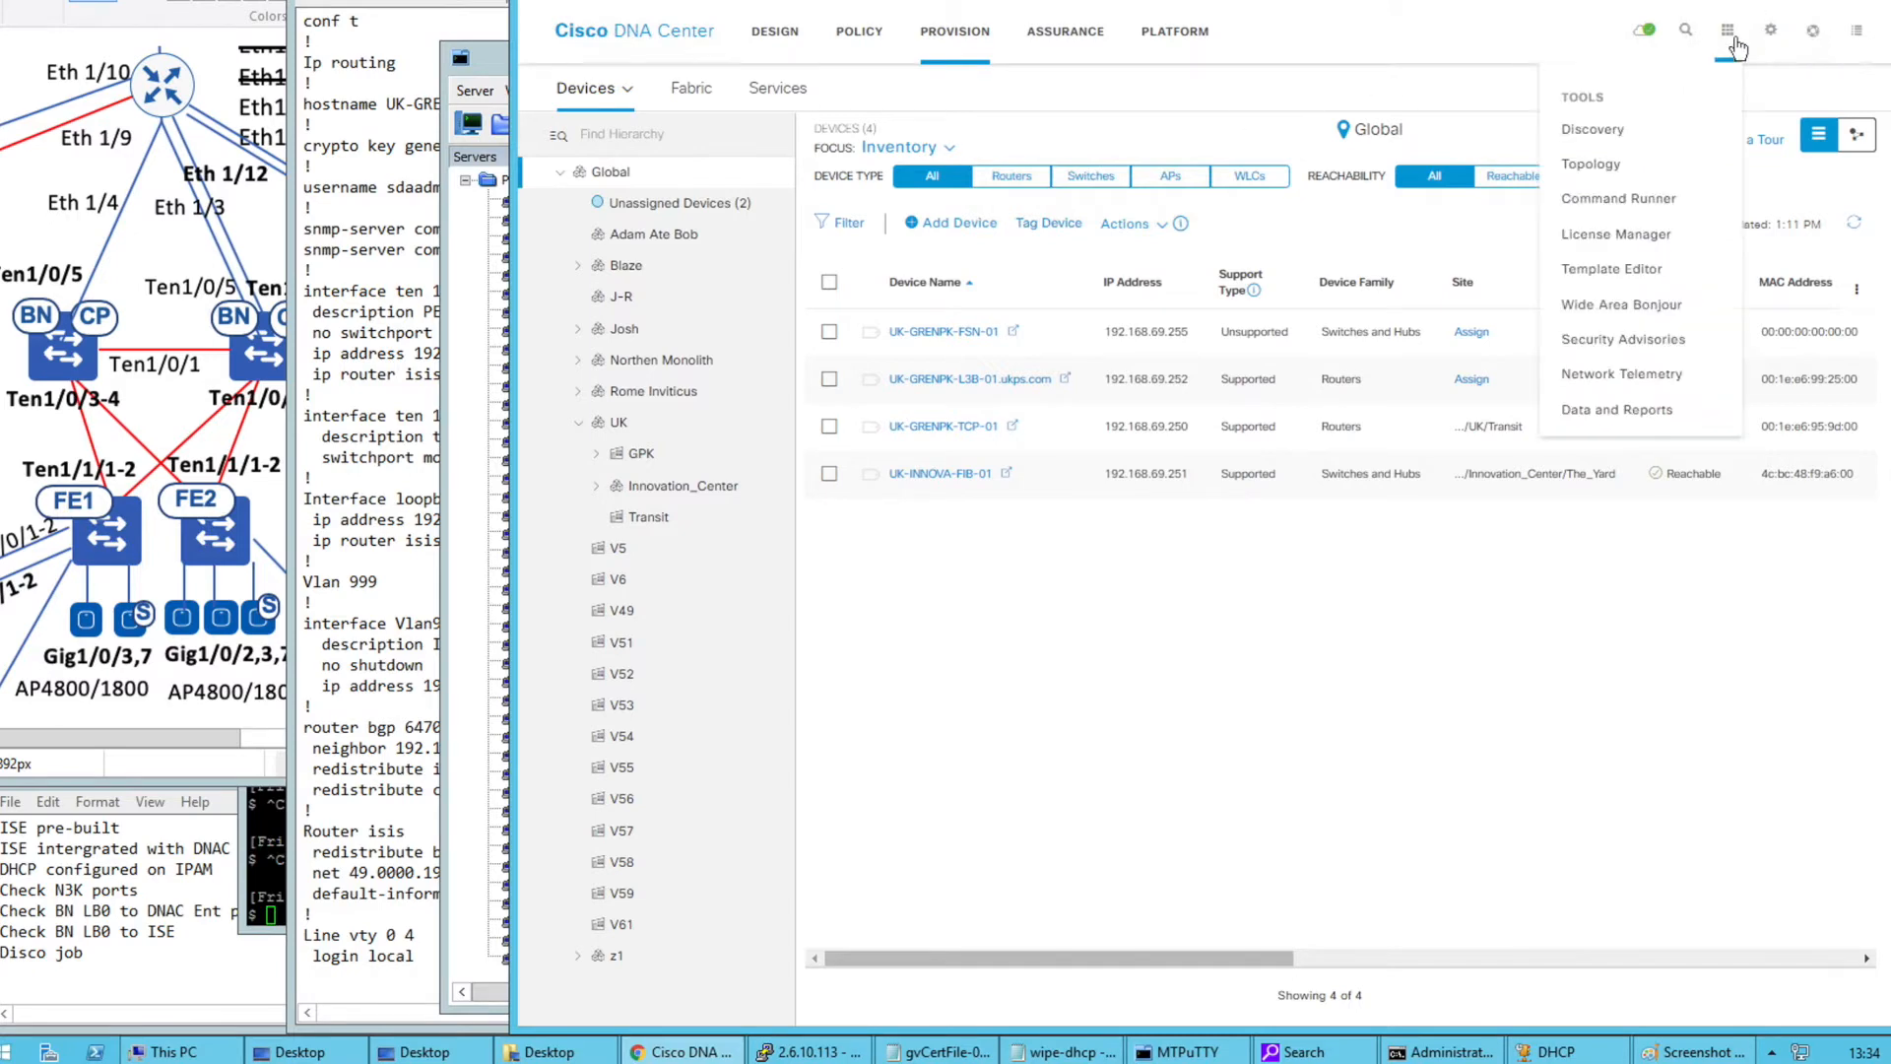
{"action": "left_click", "coordinate": [1592, 134]}
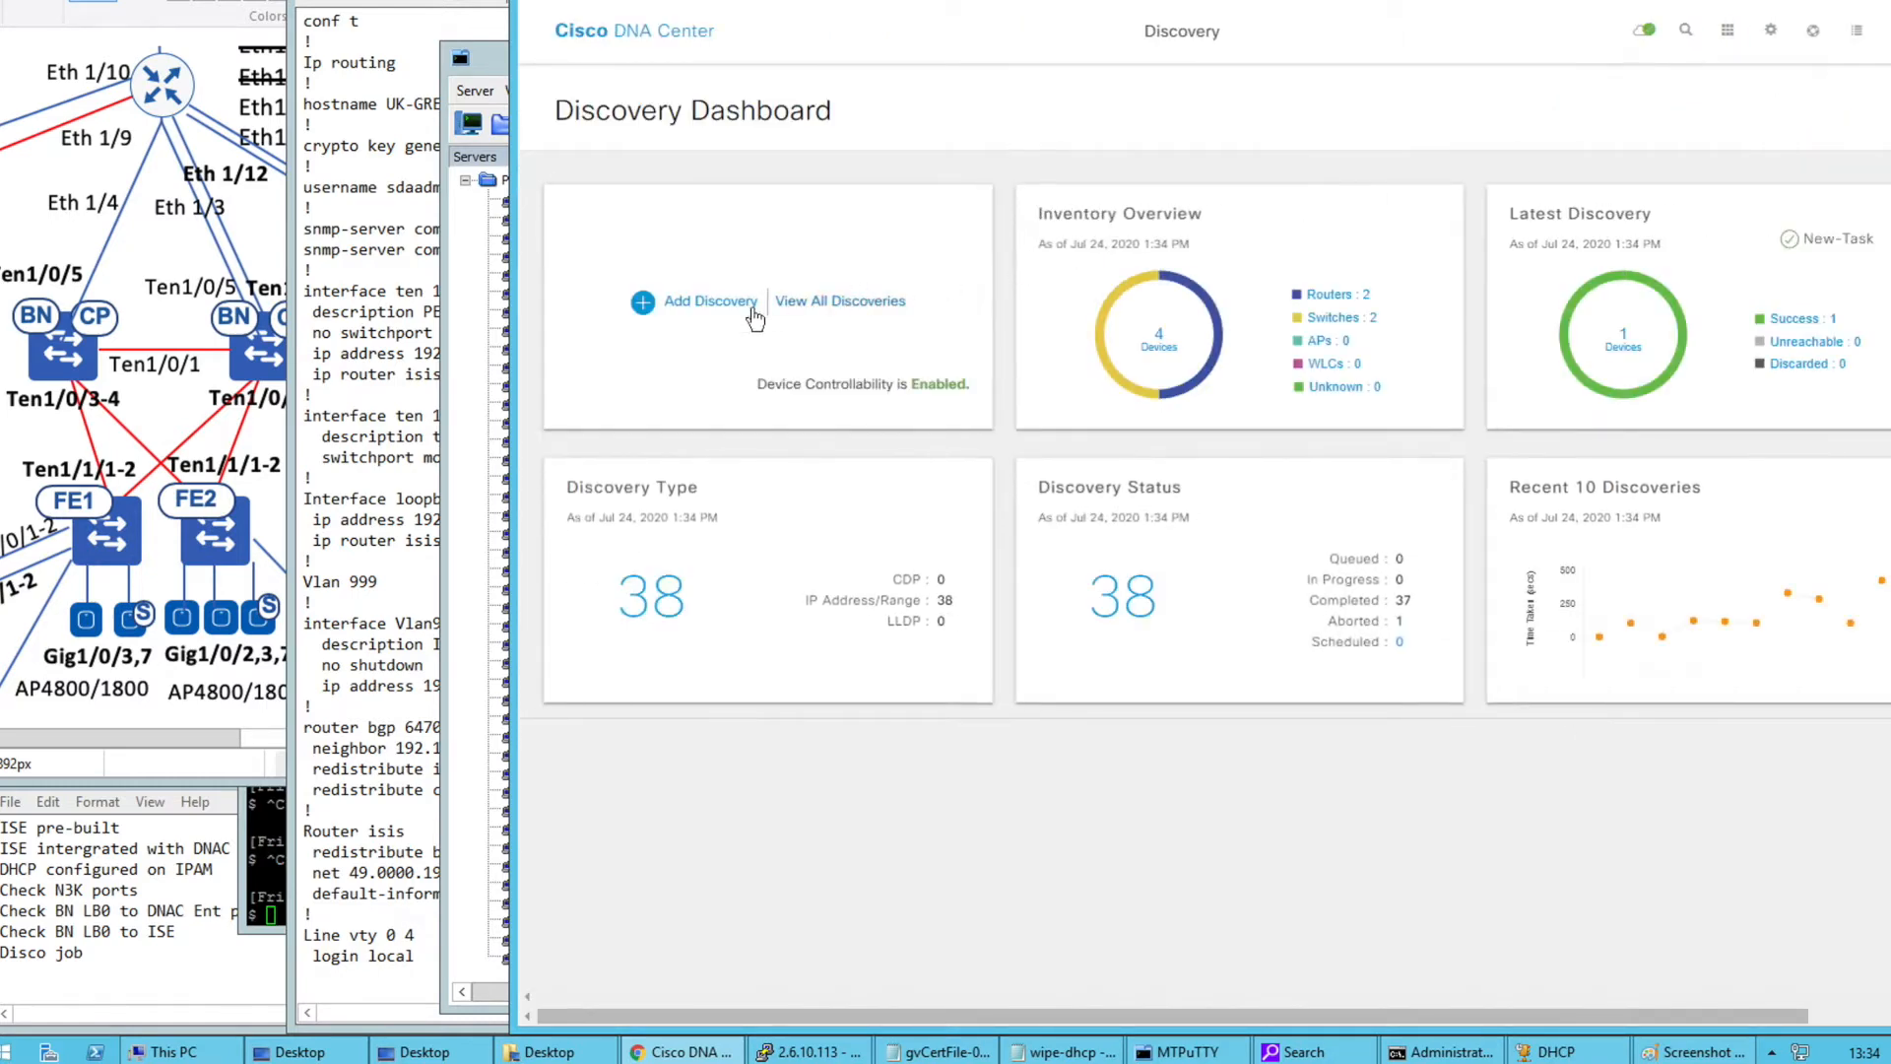
{"action": "left_click", "coordinate": [690, 313]}
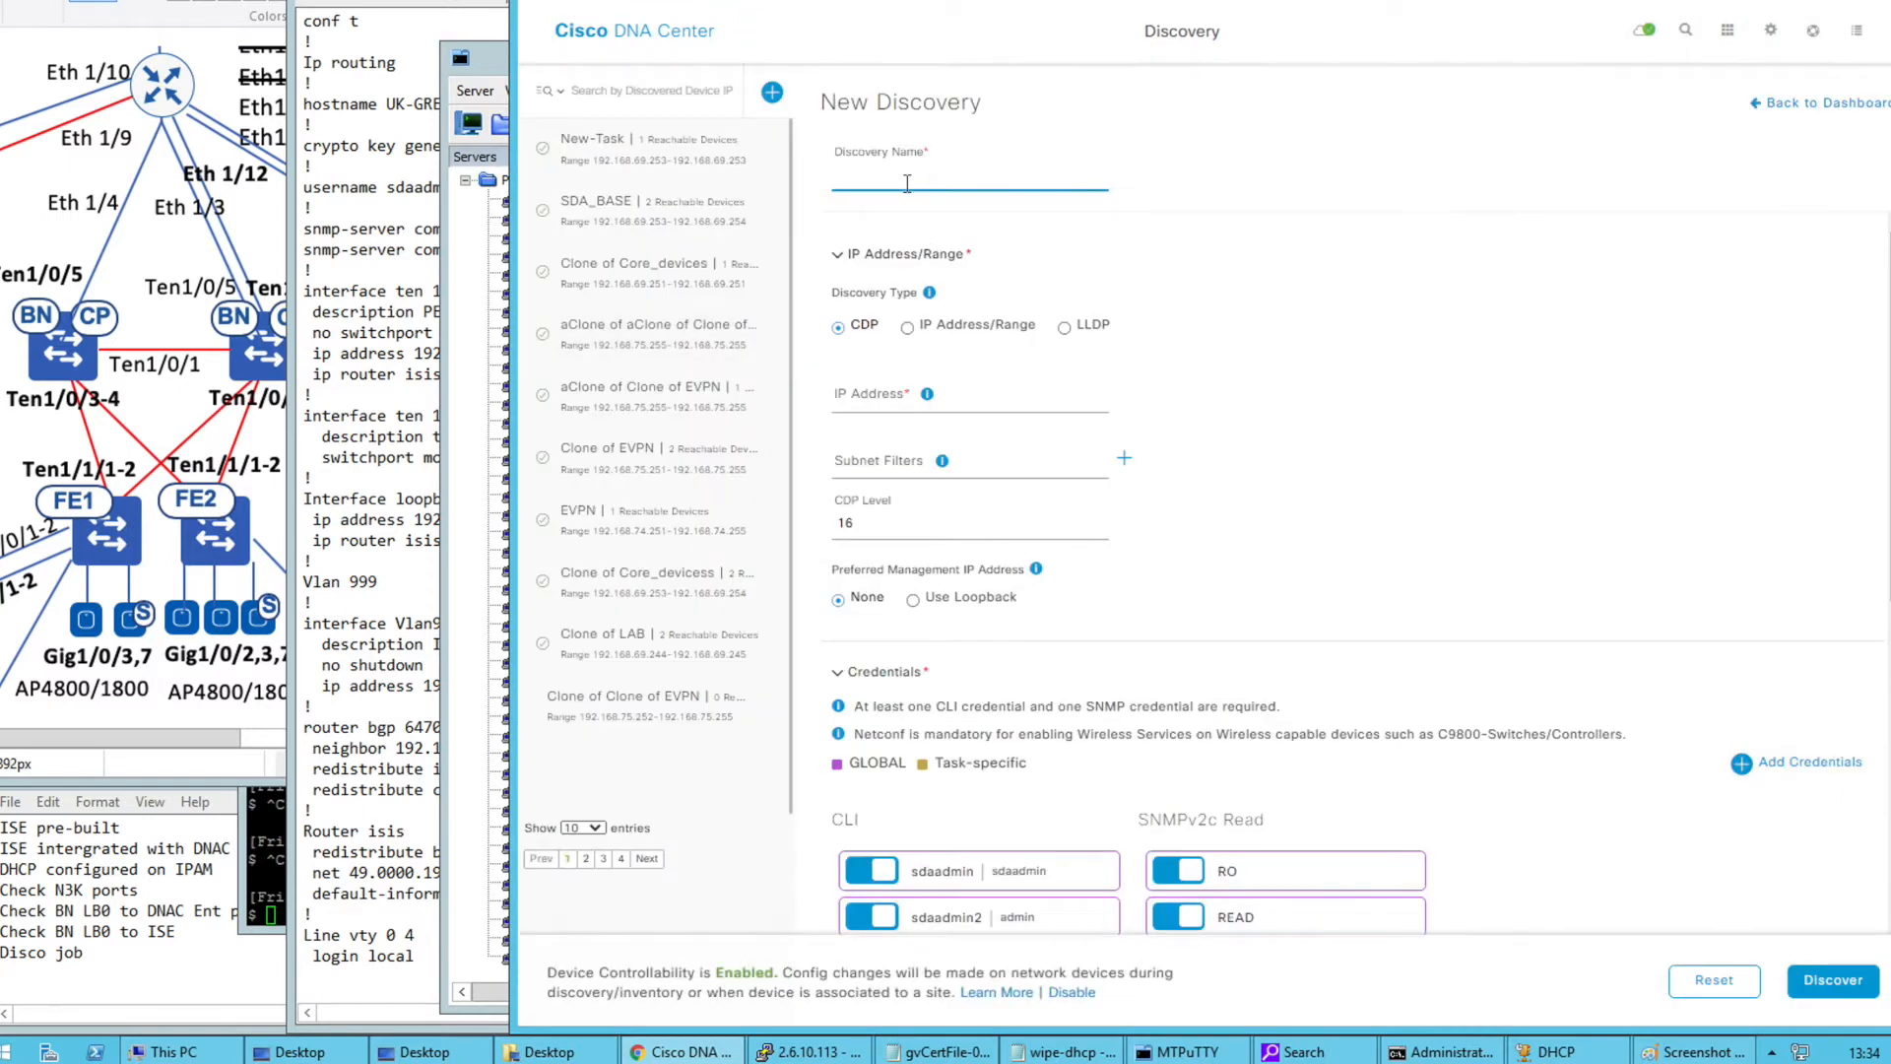
Name the discovery 'BORders' and choose the IP Address/Range discovery type
{"action": "left_click", "coordinate": [907, 183]}
{"action": "type", "text": "BORders"}
{"action": "left_click", "coordinate": [880, 402]}
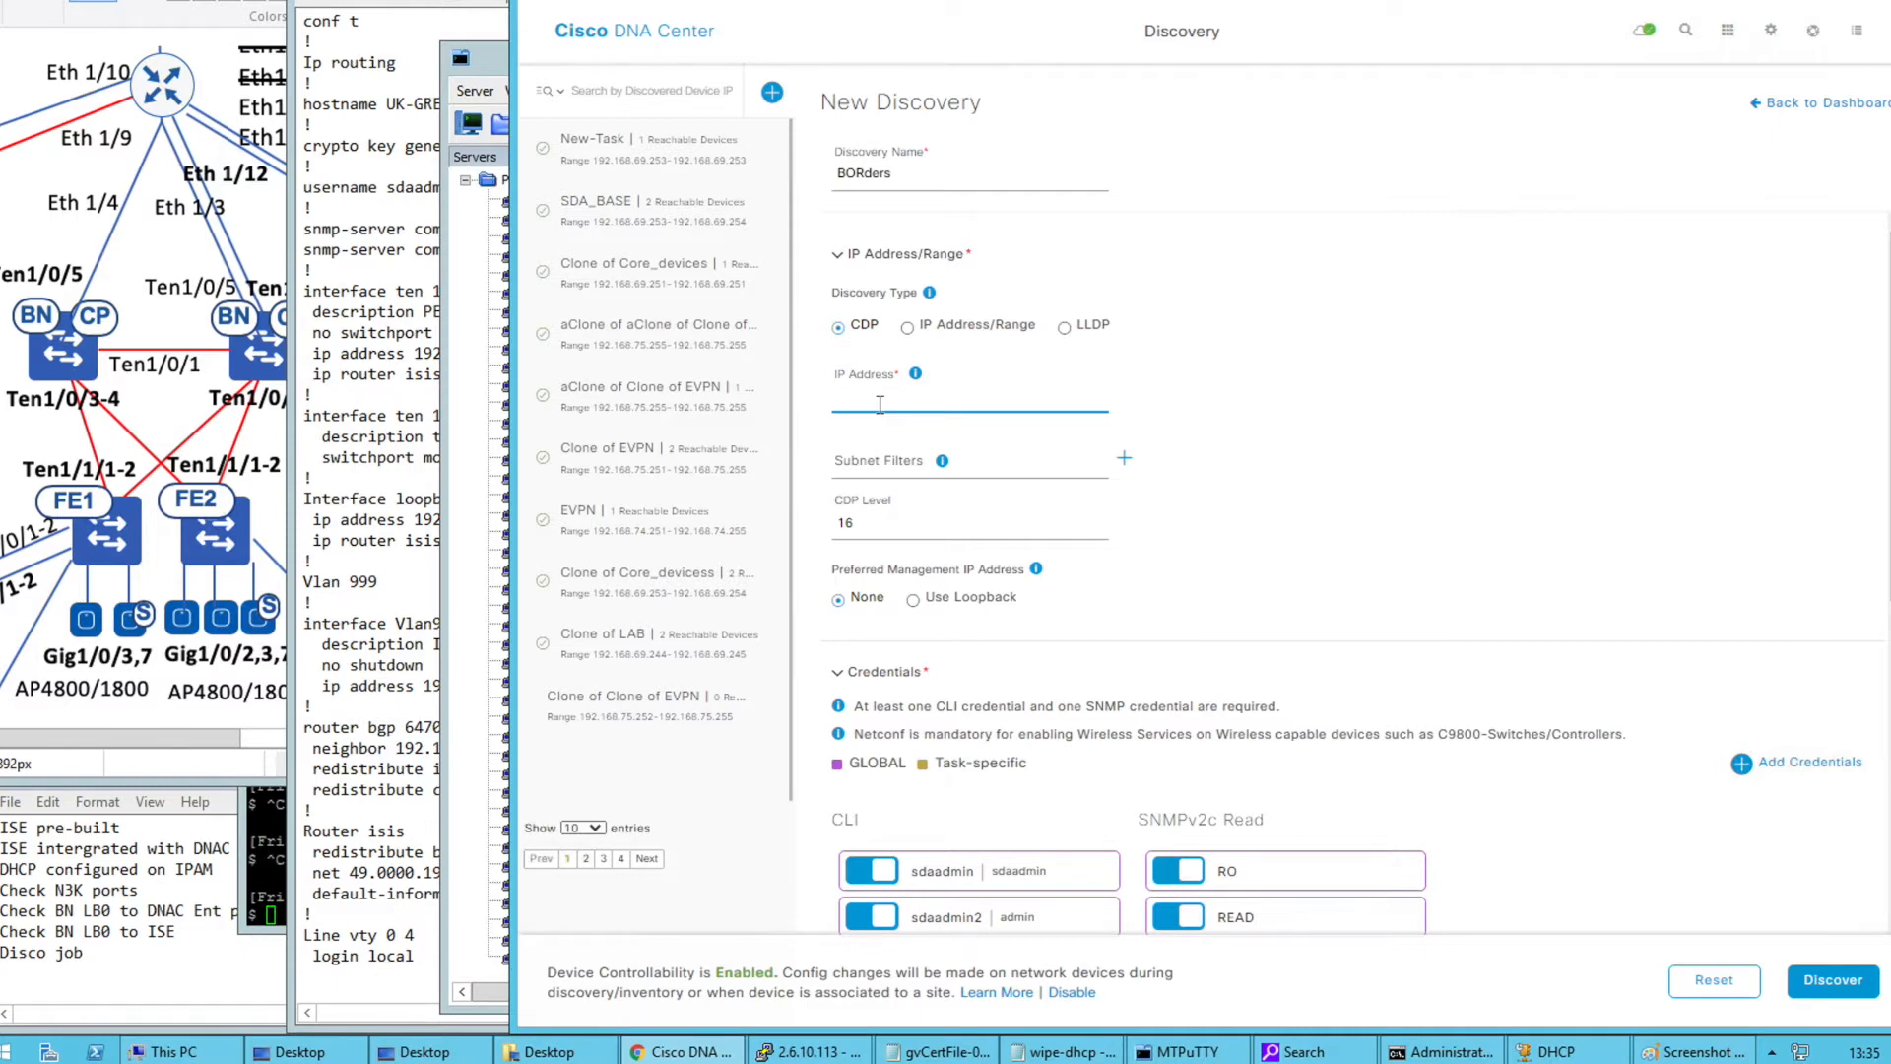
{"action": "left_click_drag", "start_coordinate": [889, 535], "coordinate": [818, 540]}
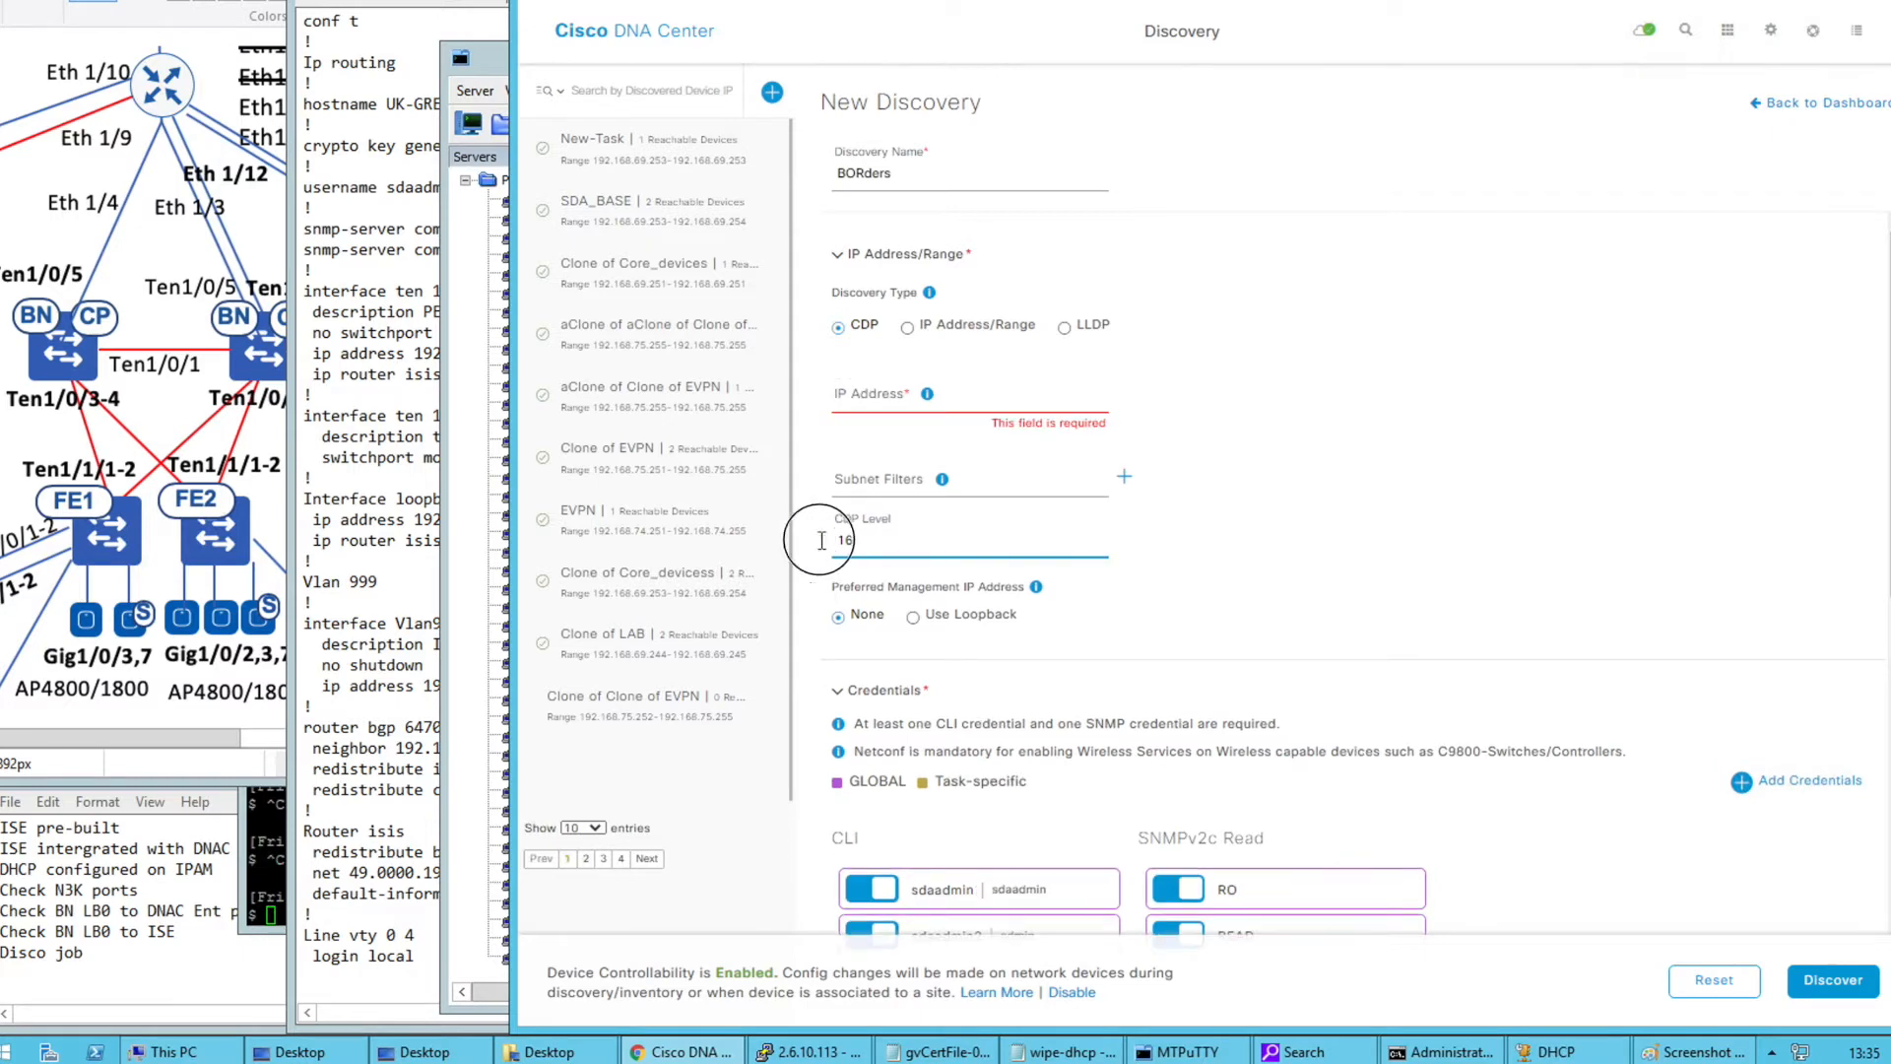
{"action": "left_click", "coordinate": [909, 331]}
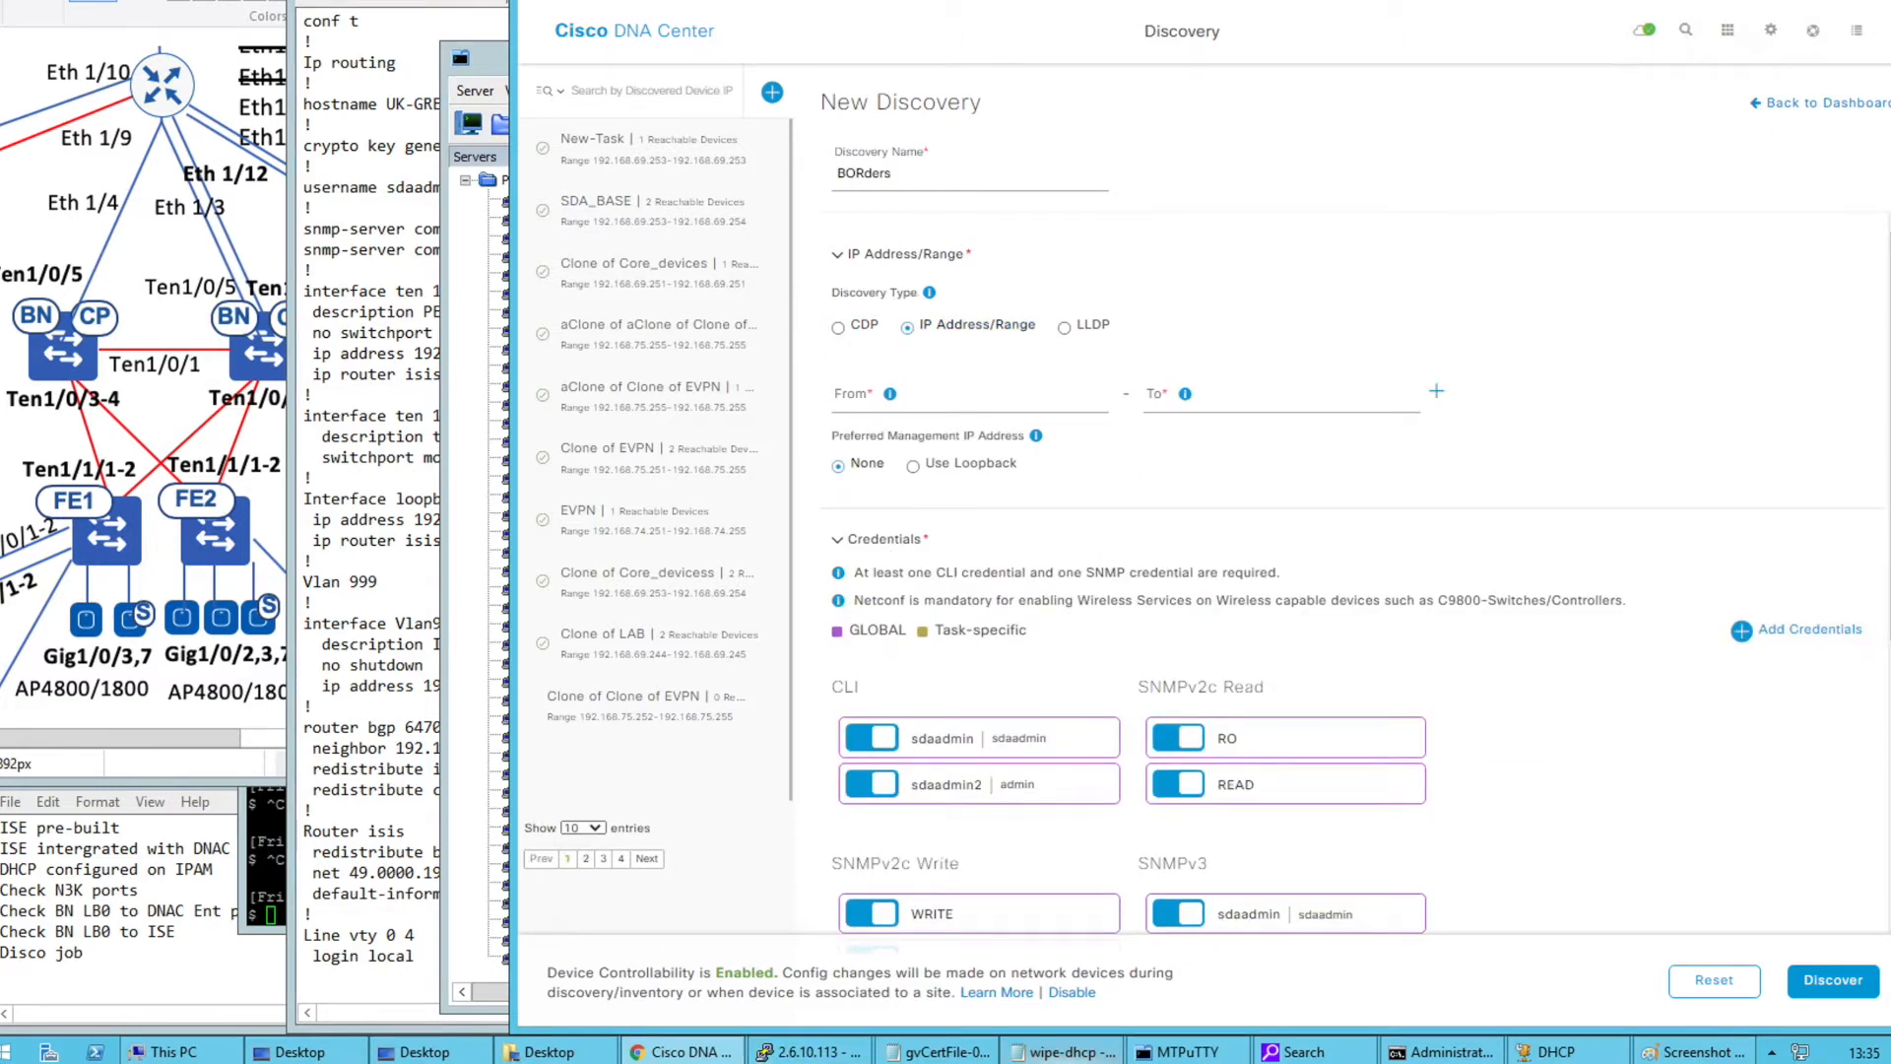
{"action": "mouse_move", "coordinate": [1264, 1048]}
Run 'show ip int bri | ex un' on BAC-01 and BAC-02, then copy BAC-02's Loopback0 address
{"action": "left_click", "coordinate": [1174, 1049]}
{"action": "type", "text": "show ip int bri | ex un"}
{"action": "key", "text": "Return"}
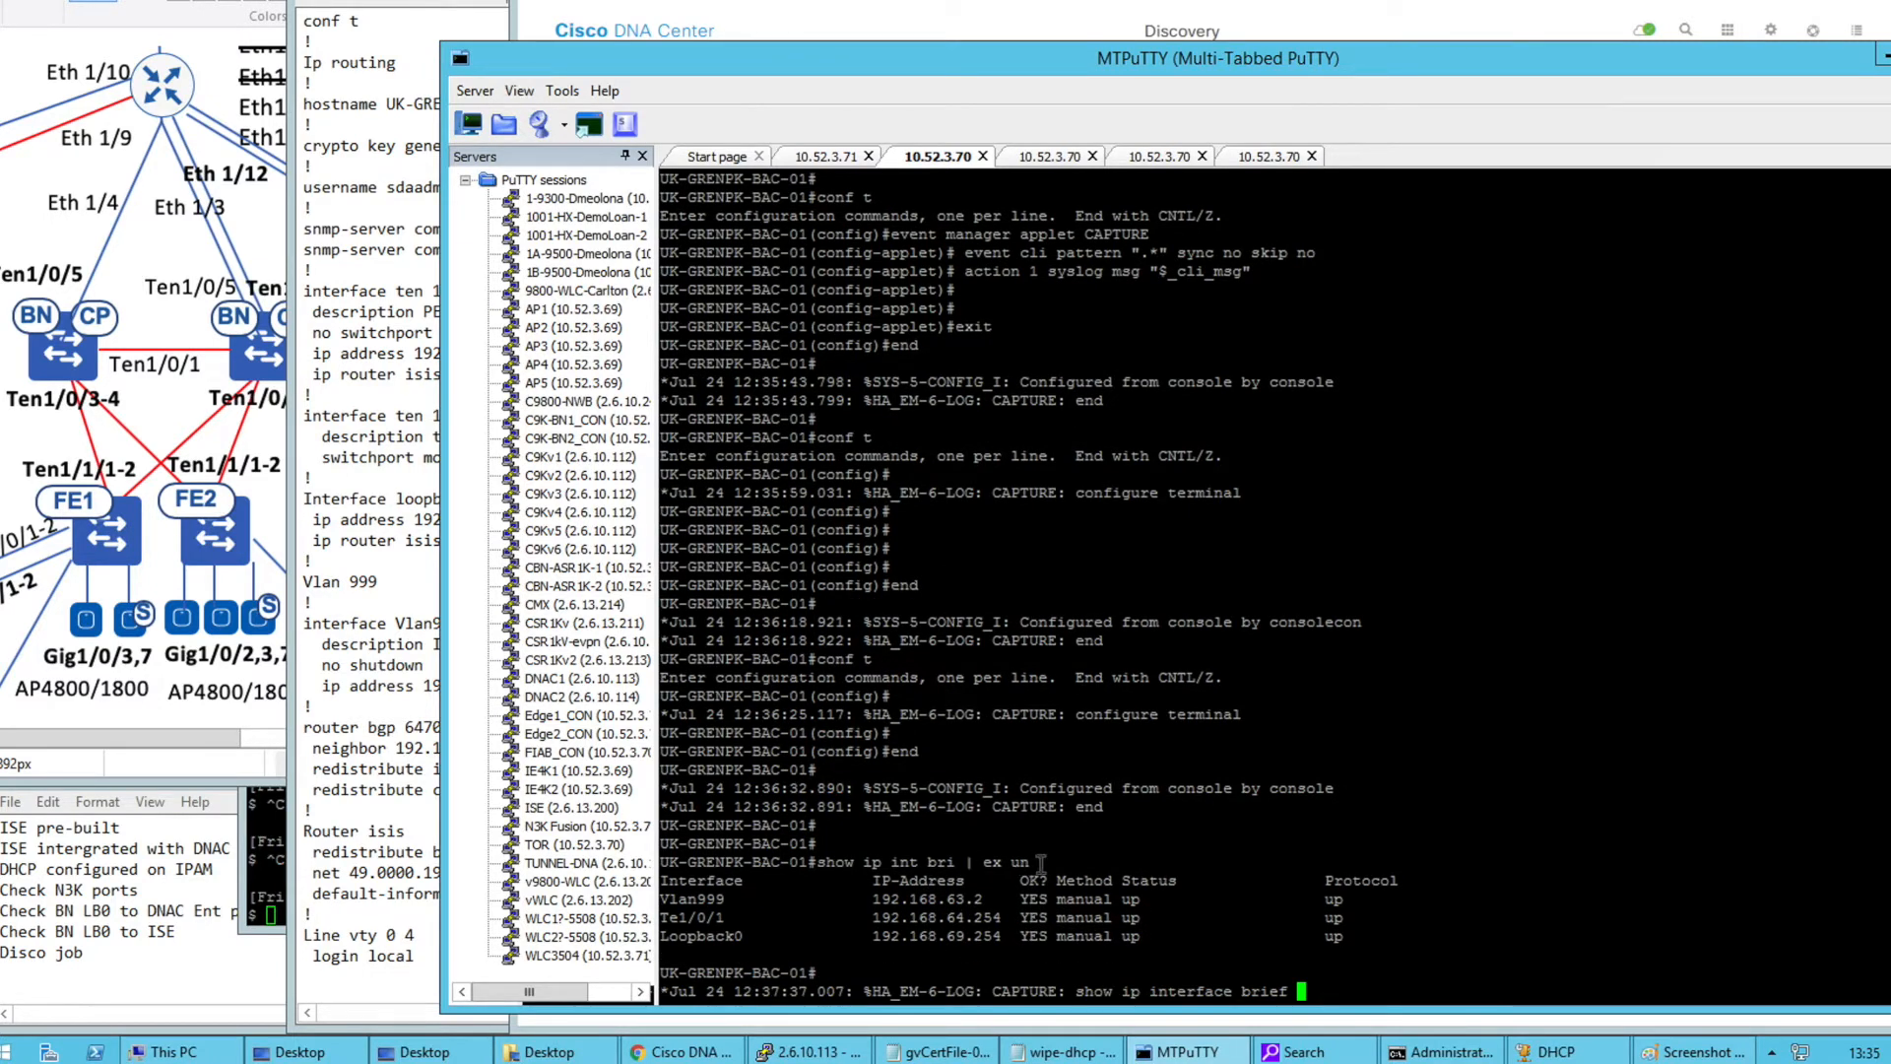
{"action": "left_click", "coordinate": [816, 864]}
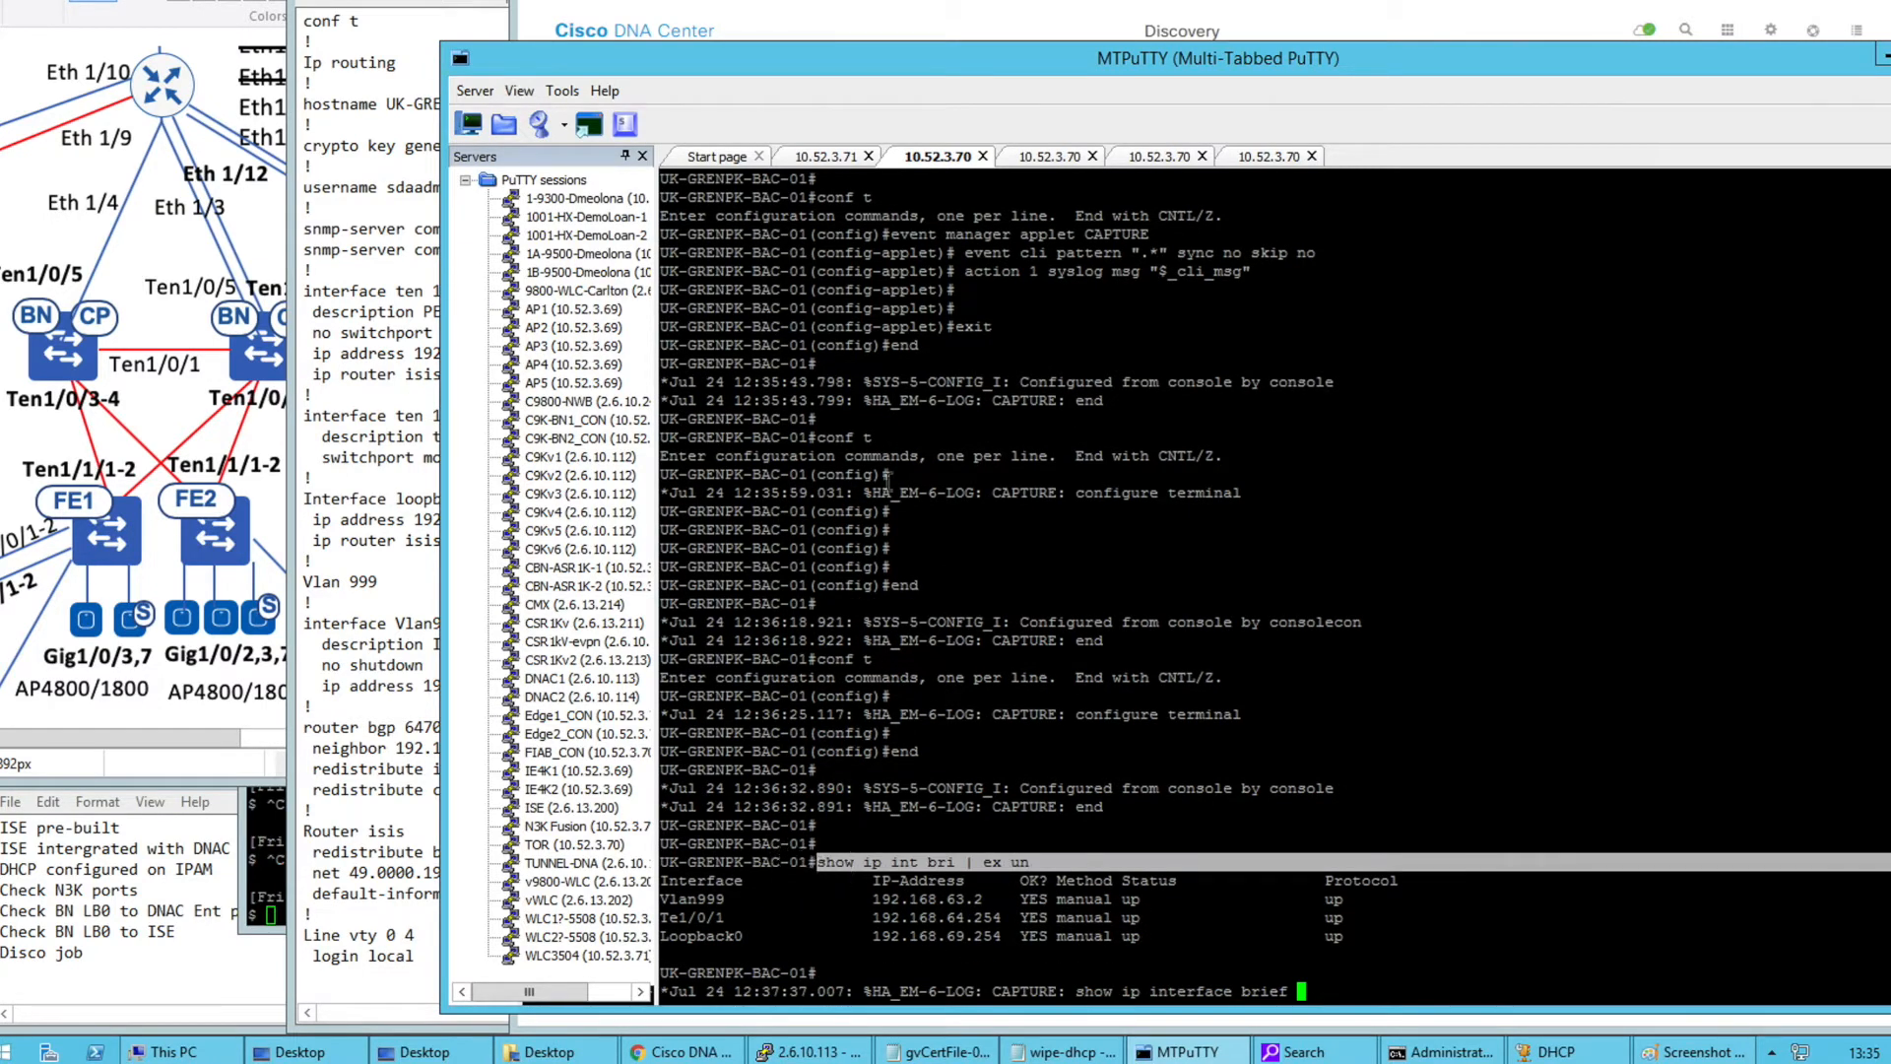
{"action": "left_click", "coordinate": [1042, 158]}
{"action": "right_click", "coordinate": [940, 635]}
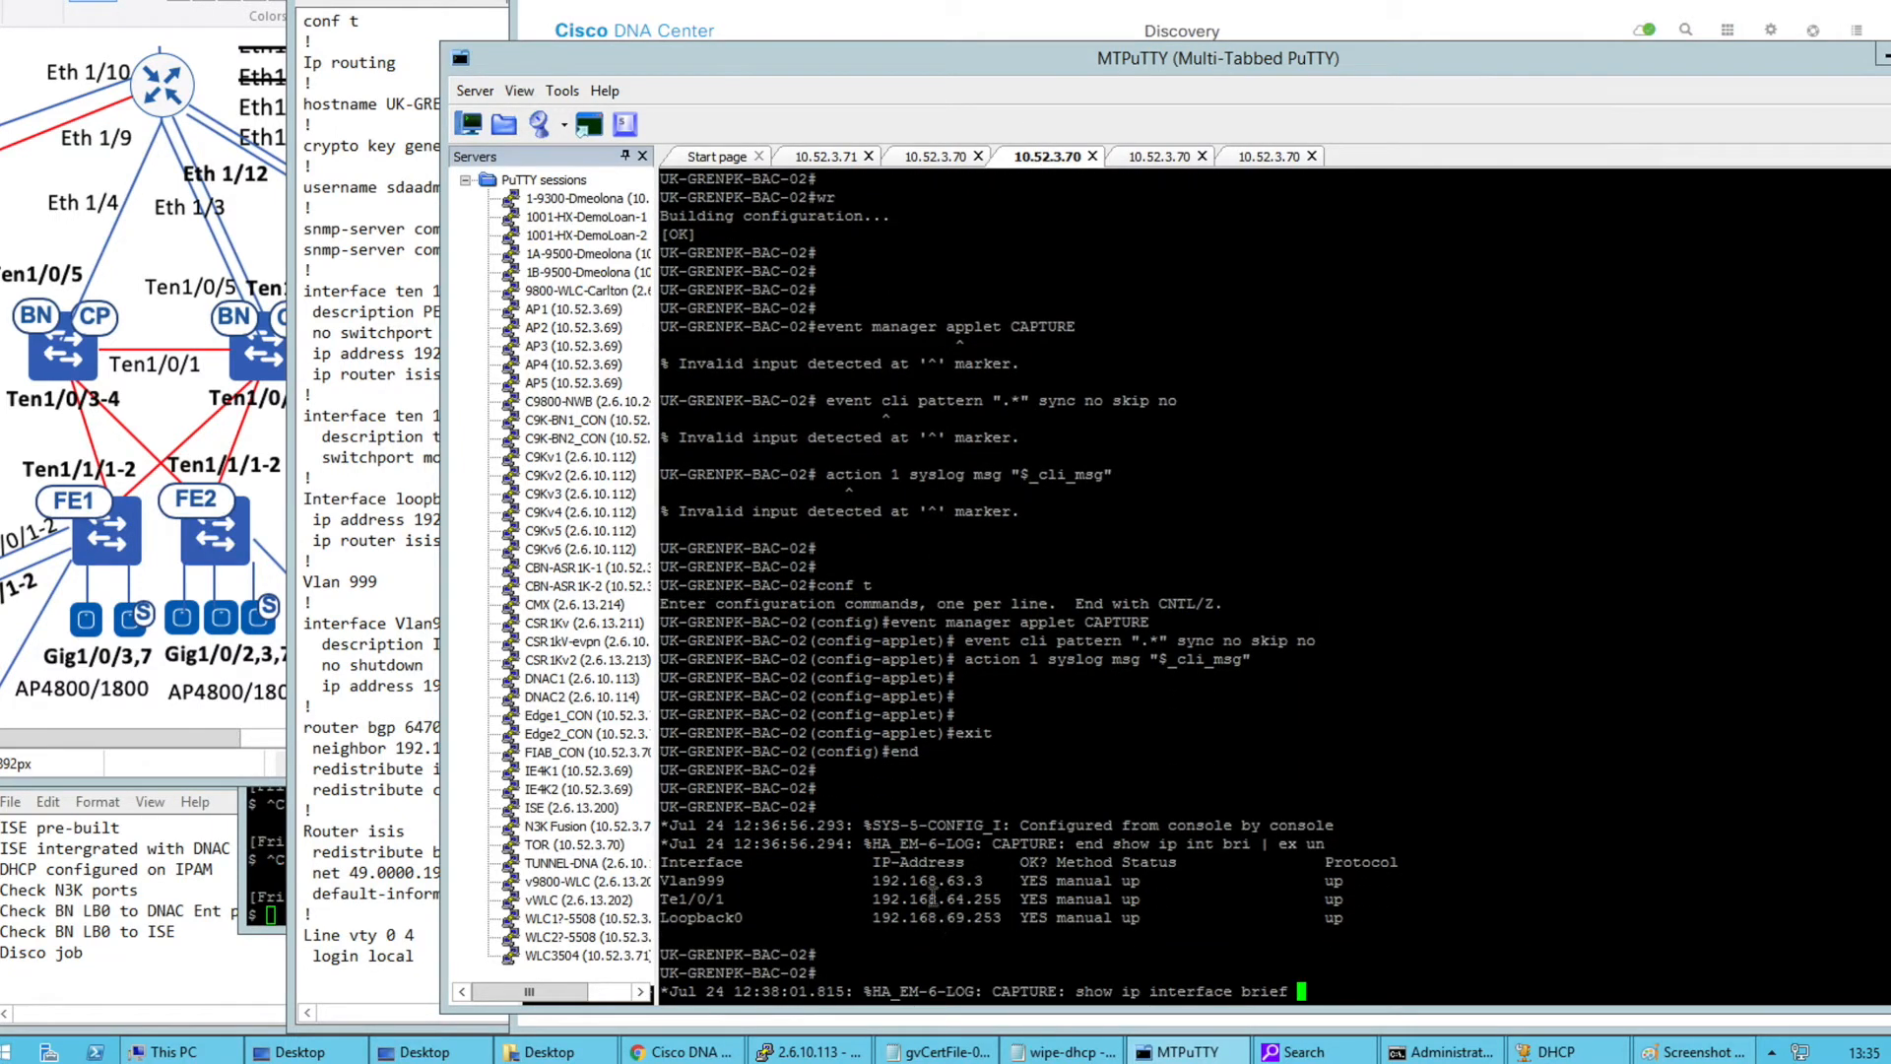
{"action": "double_click", "coordinate": [923, 915]}
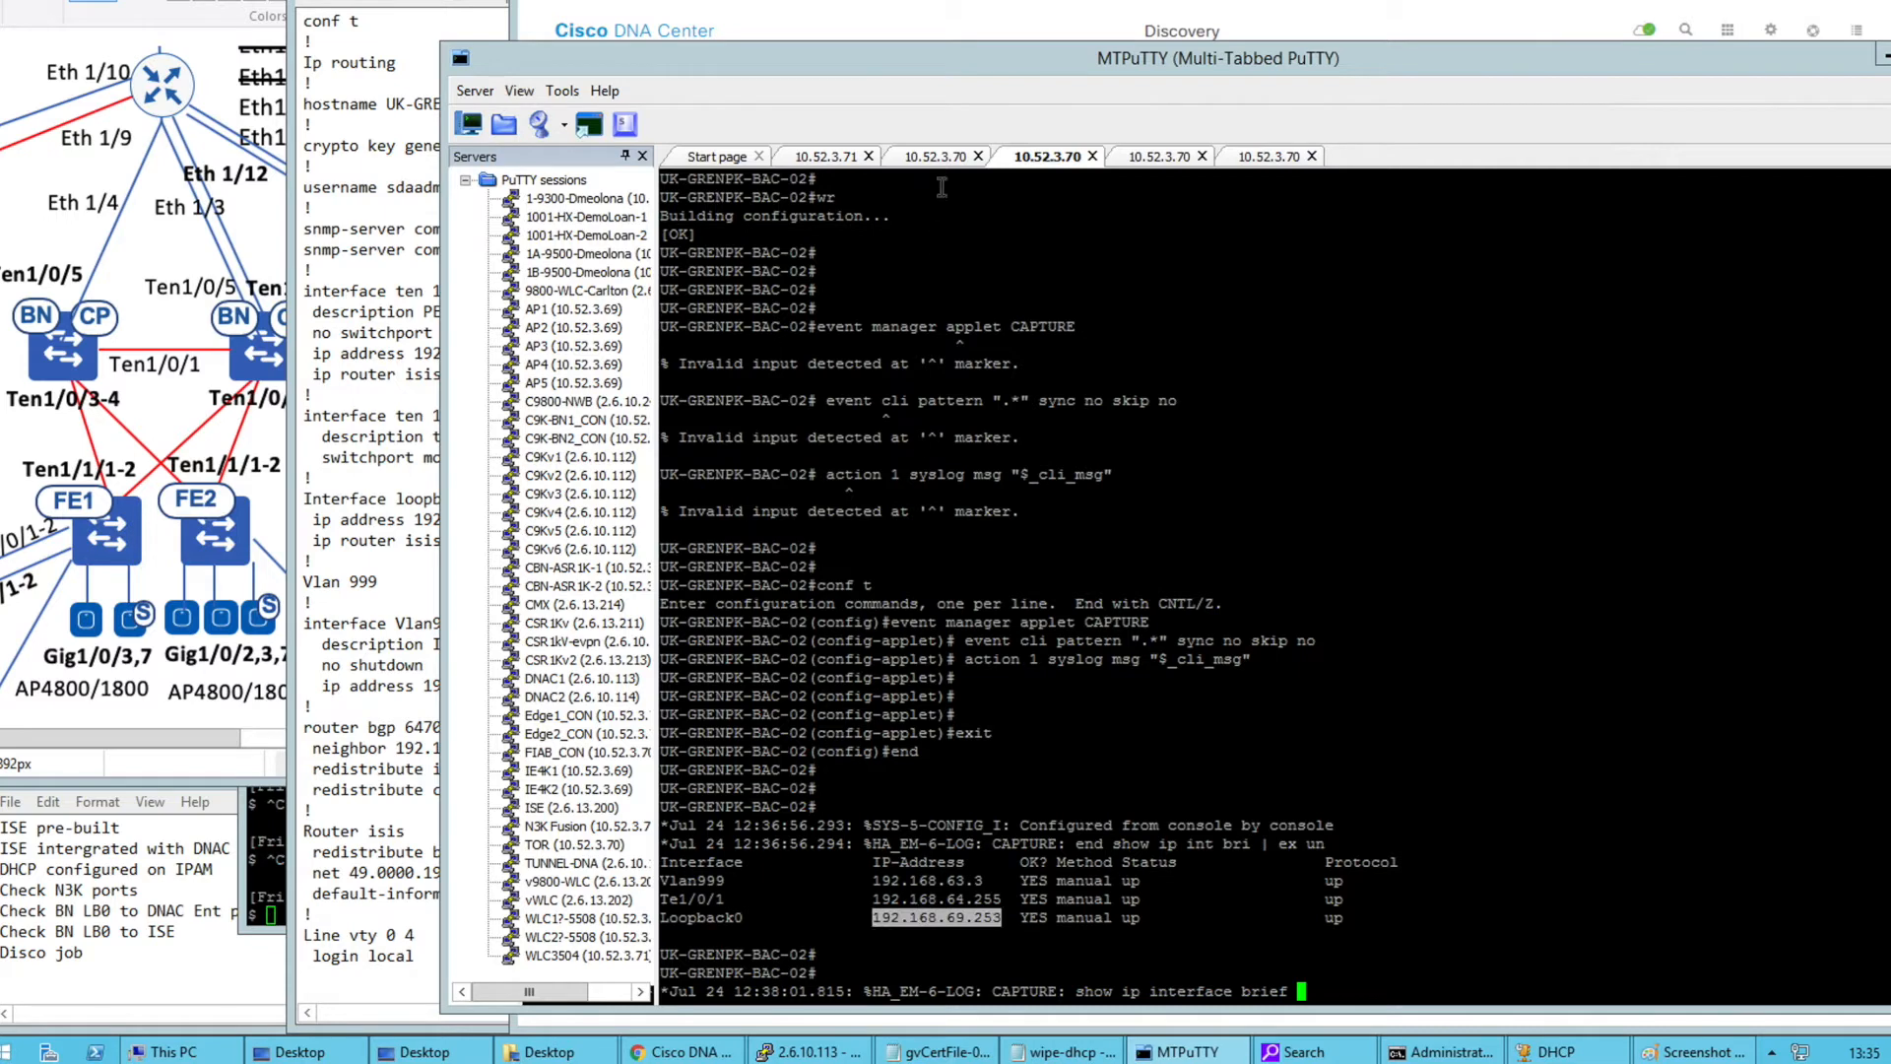
Paste 192.168.69.253 into both the start and end of the discovery IP range
{"action": "key", "text": "alt+Tab"}
{"action": "left_click", "coordinate": [929, 399]}
{"action": "type", "text": "192.168.69.253"}
{"action": "left_click", "coordinate": [1212, 399]}
{"action": "type", "text": "192.168.69.253"}
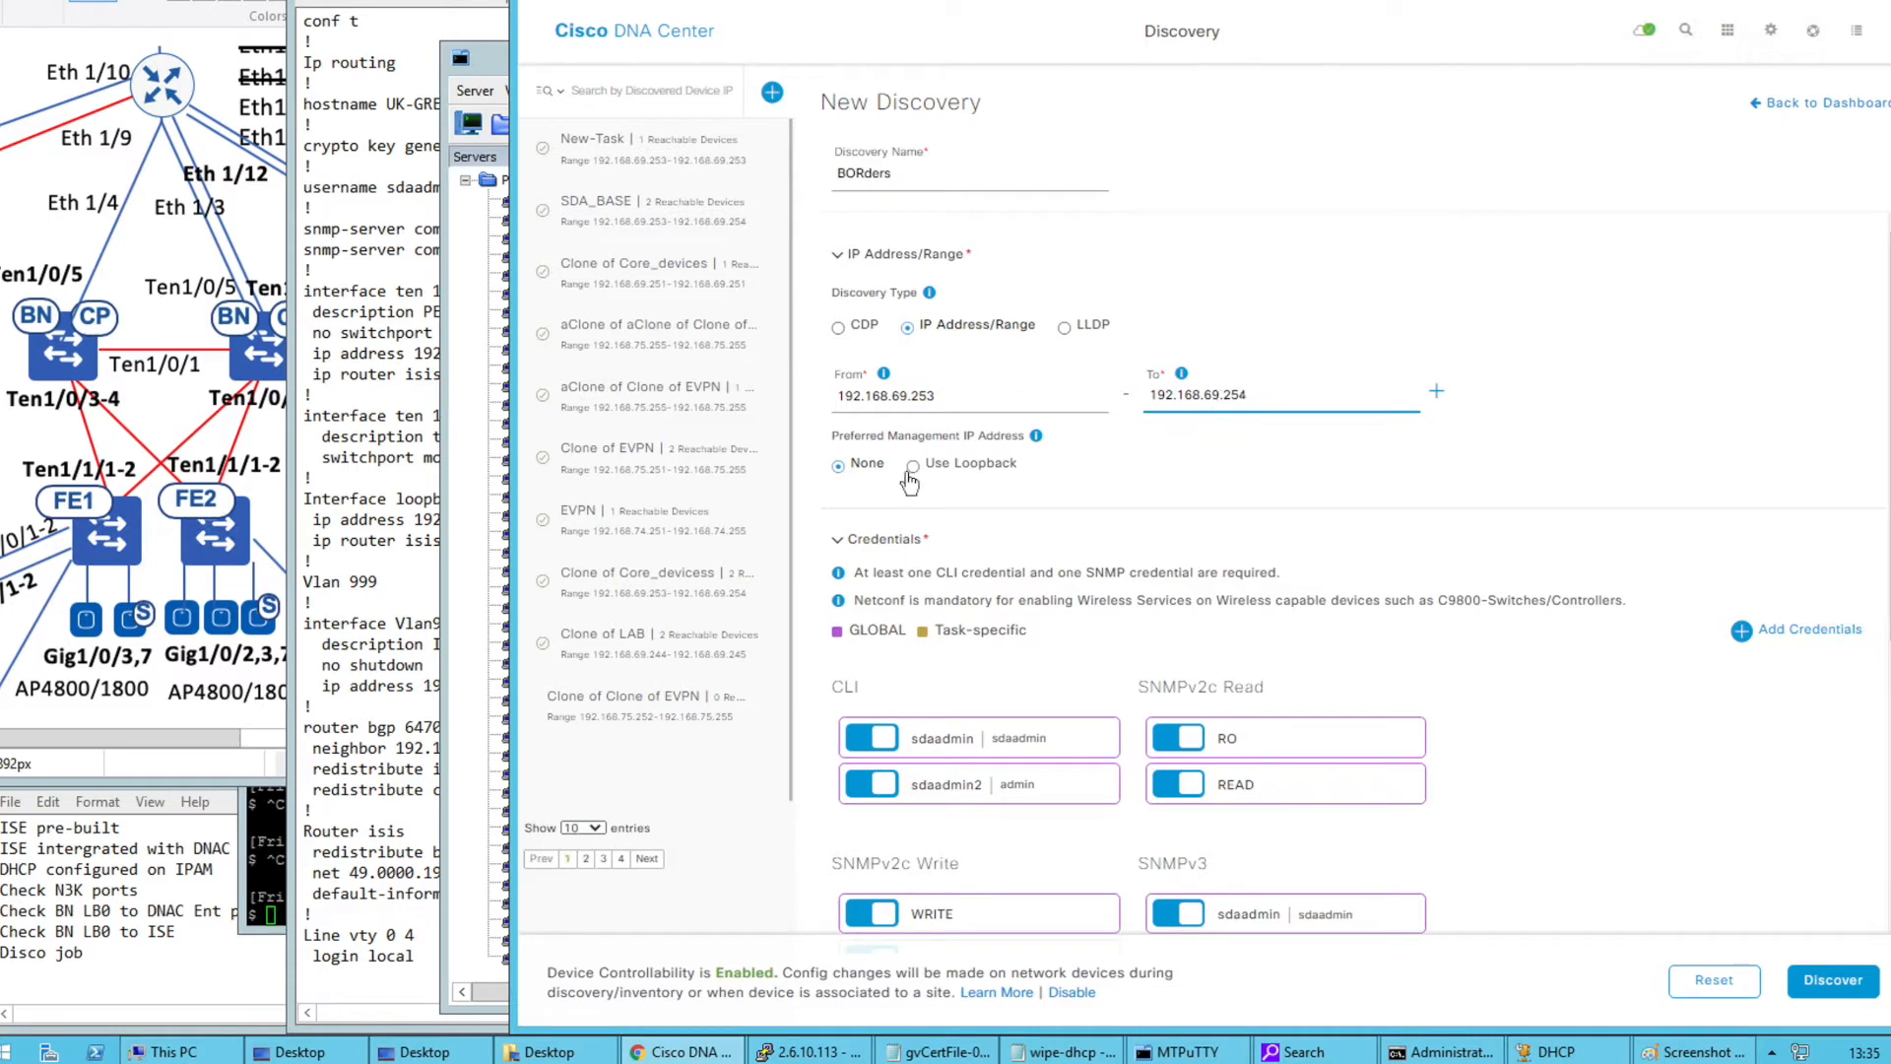
Set the discovery to use loopback addresses for device management
{"action": "mouse_move", "coordinate": [1035, 440]}
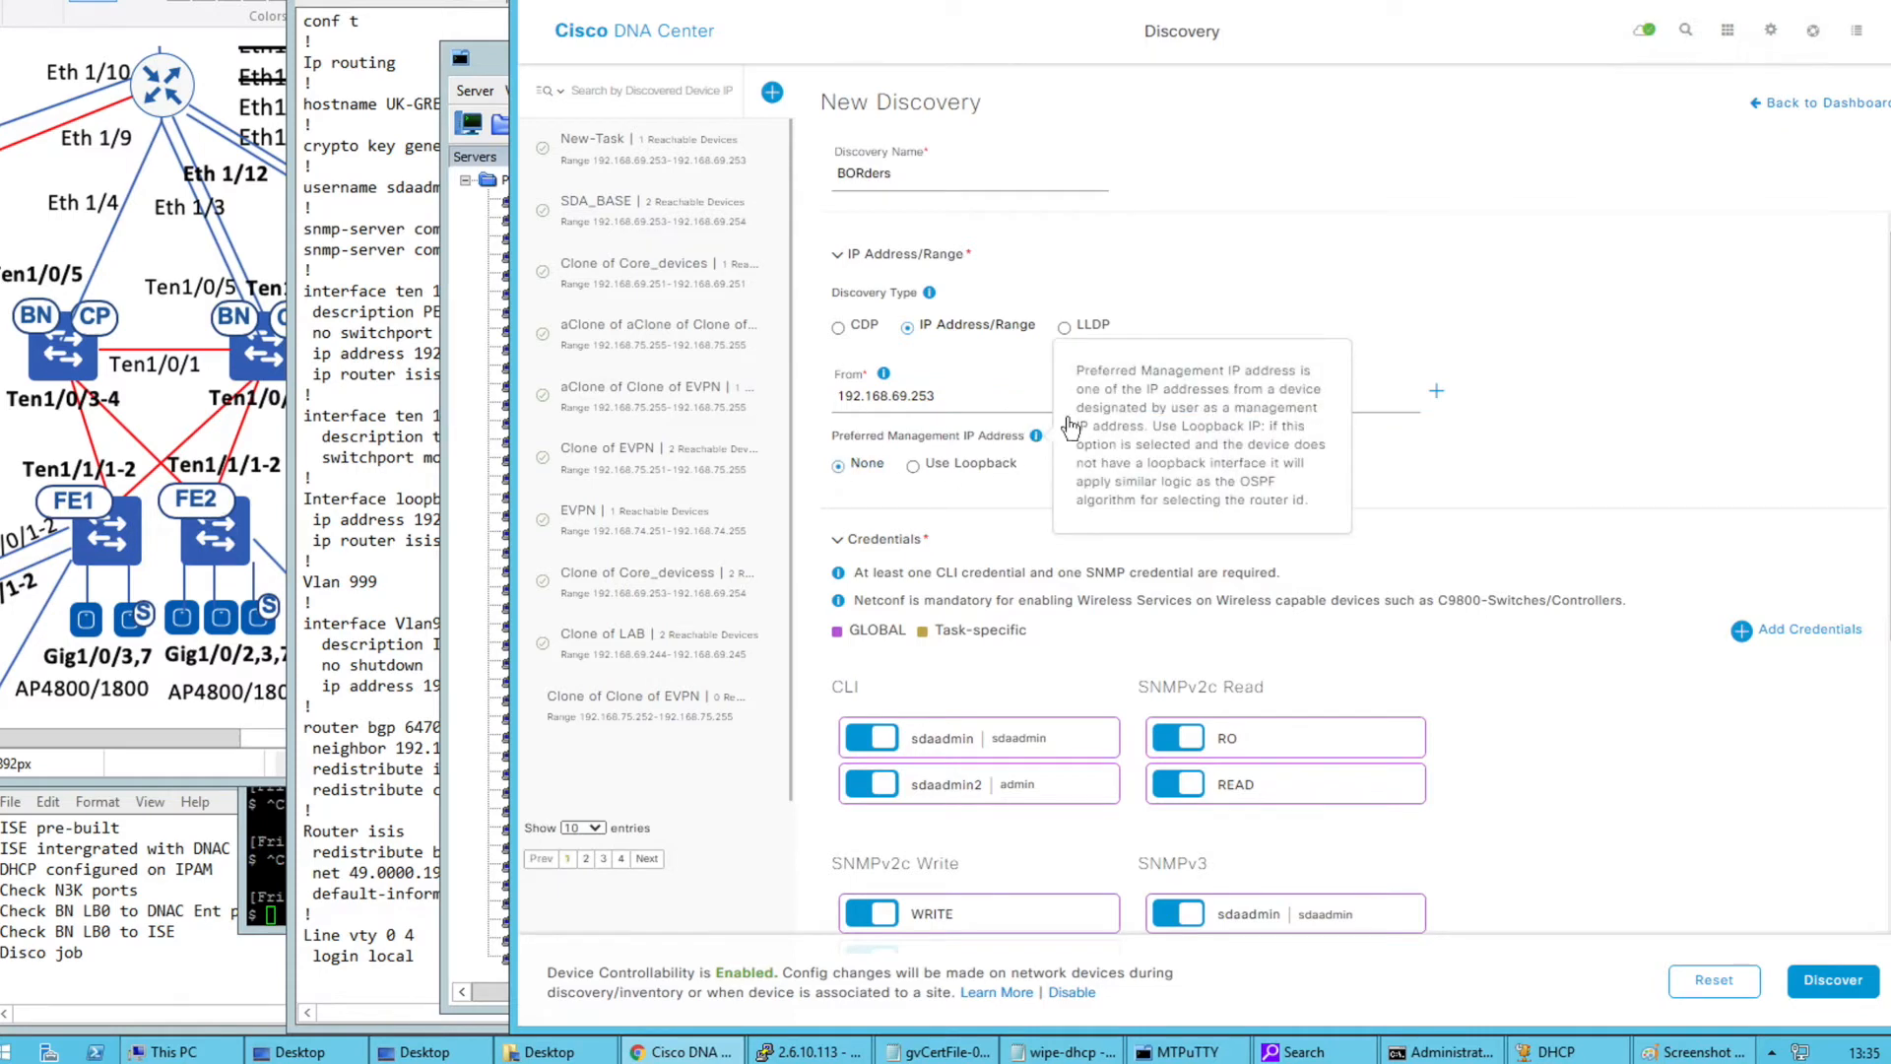
{"action": "left_click", "coordinate": [931, 467]}
{"action": "scroll", "coordinate": [1236, 510], "scroll_direction": "down", "scroll_amount": 1}
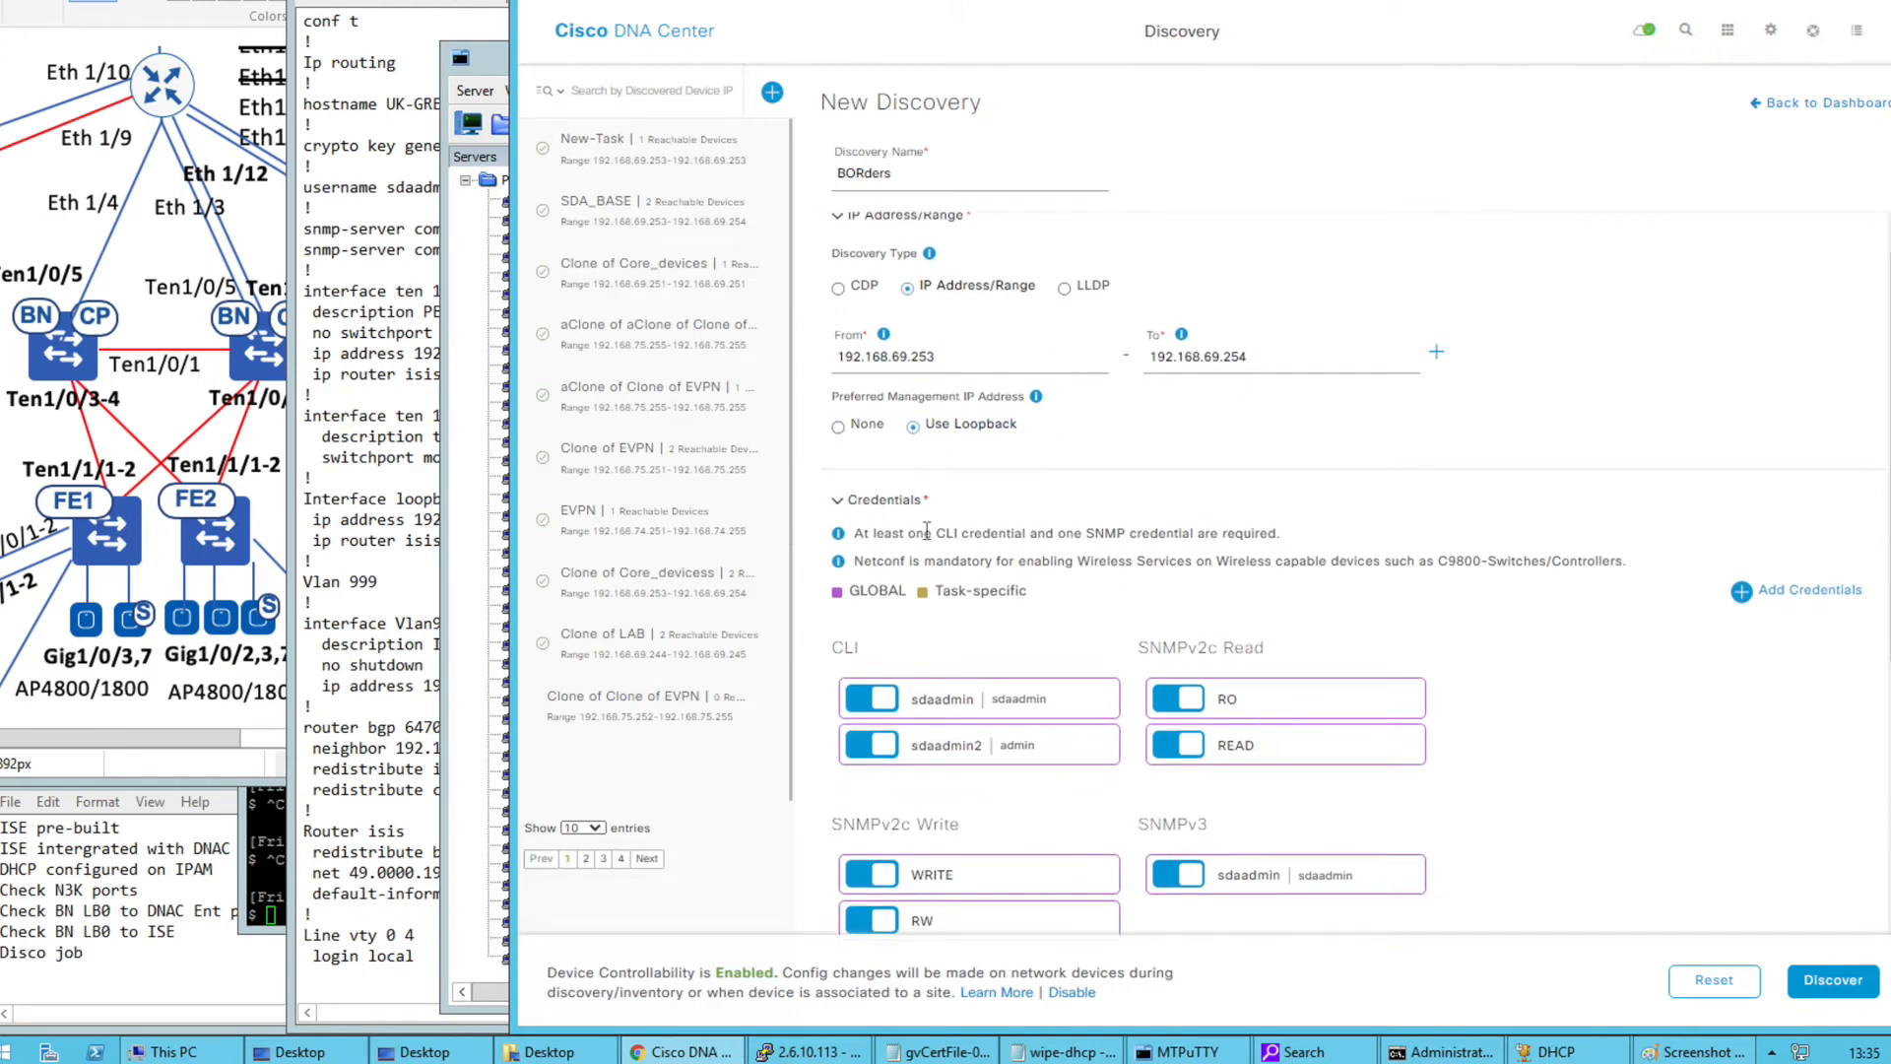
{"action": "scroll", "coordinate": [1019, 680], "scroll_direction": "down", "scroll_amount": 2}
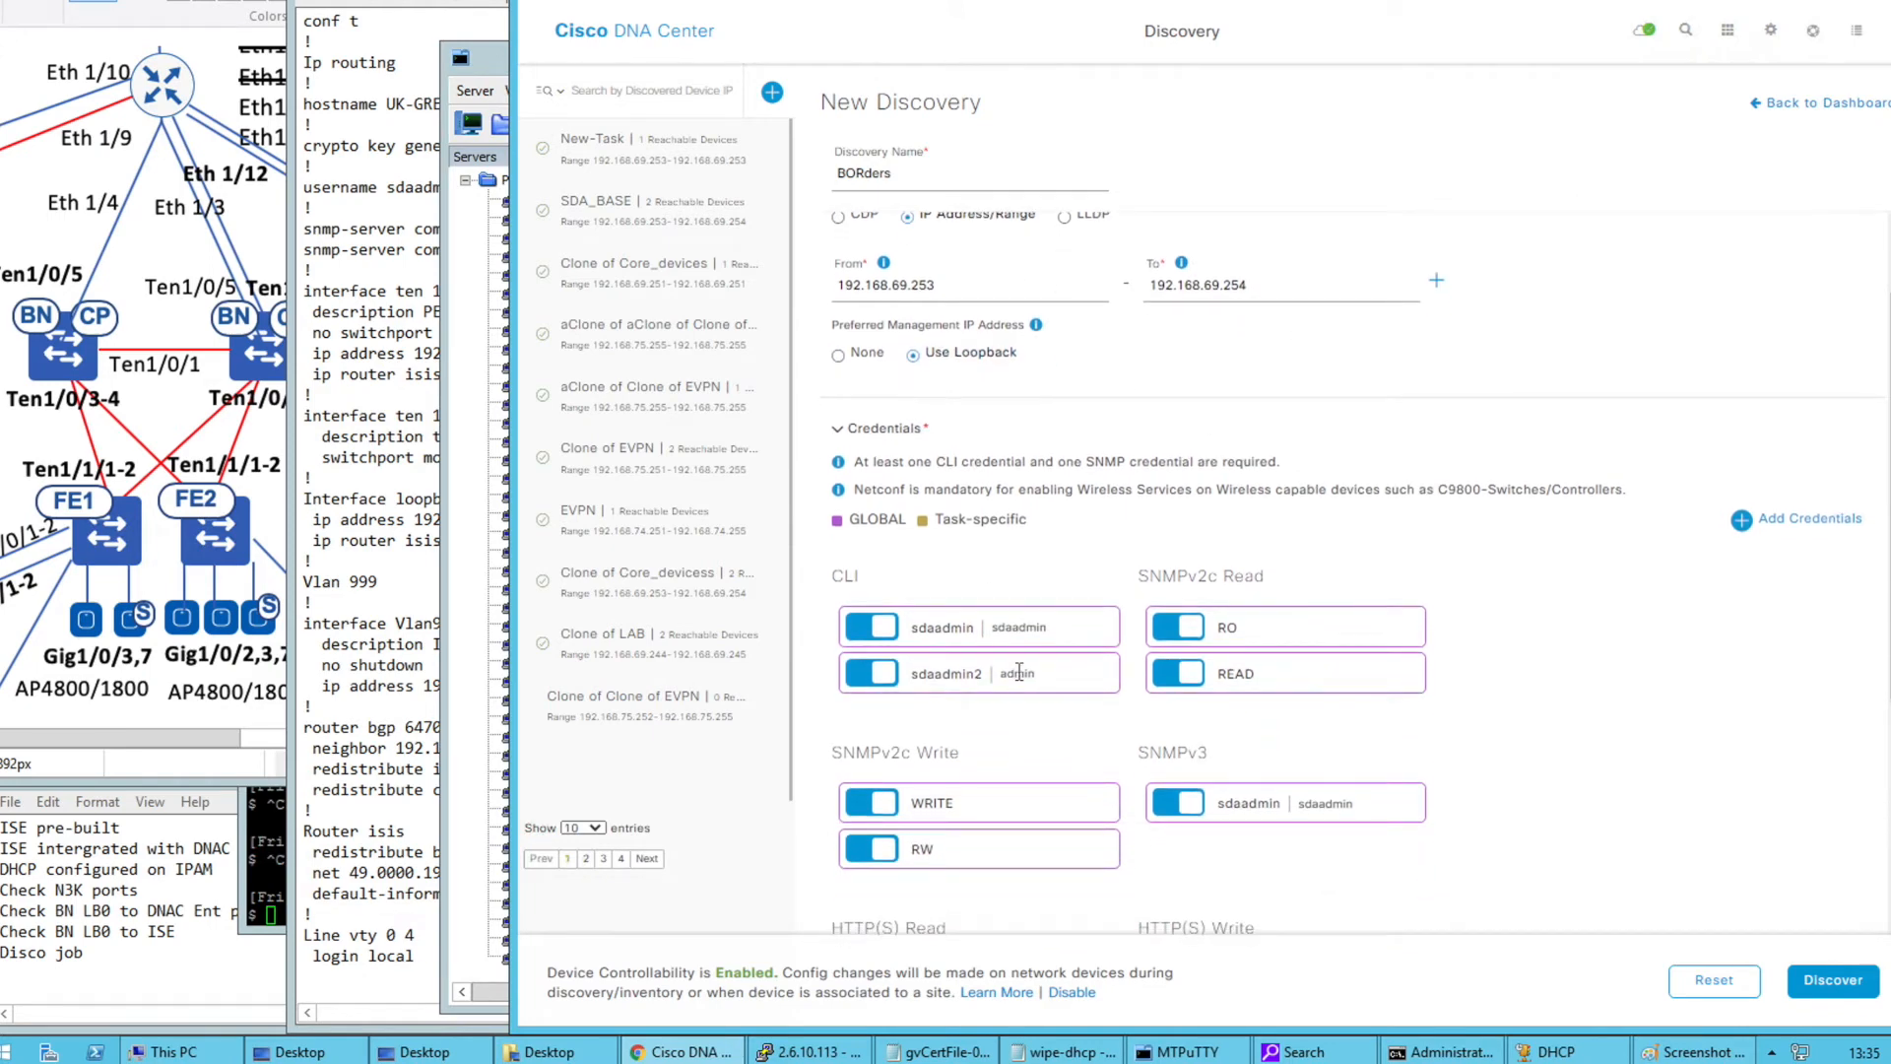
{"action": "scroll", "coordinate": [1410, 603], "scroll_direction": "down", "scroll_amount": 1}
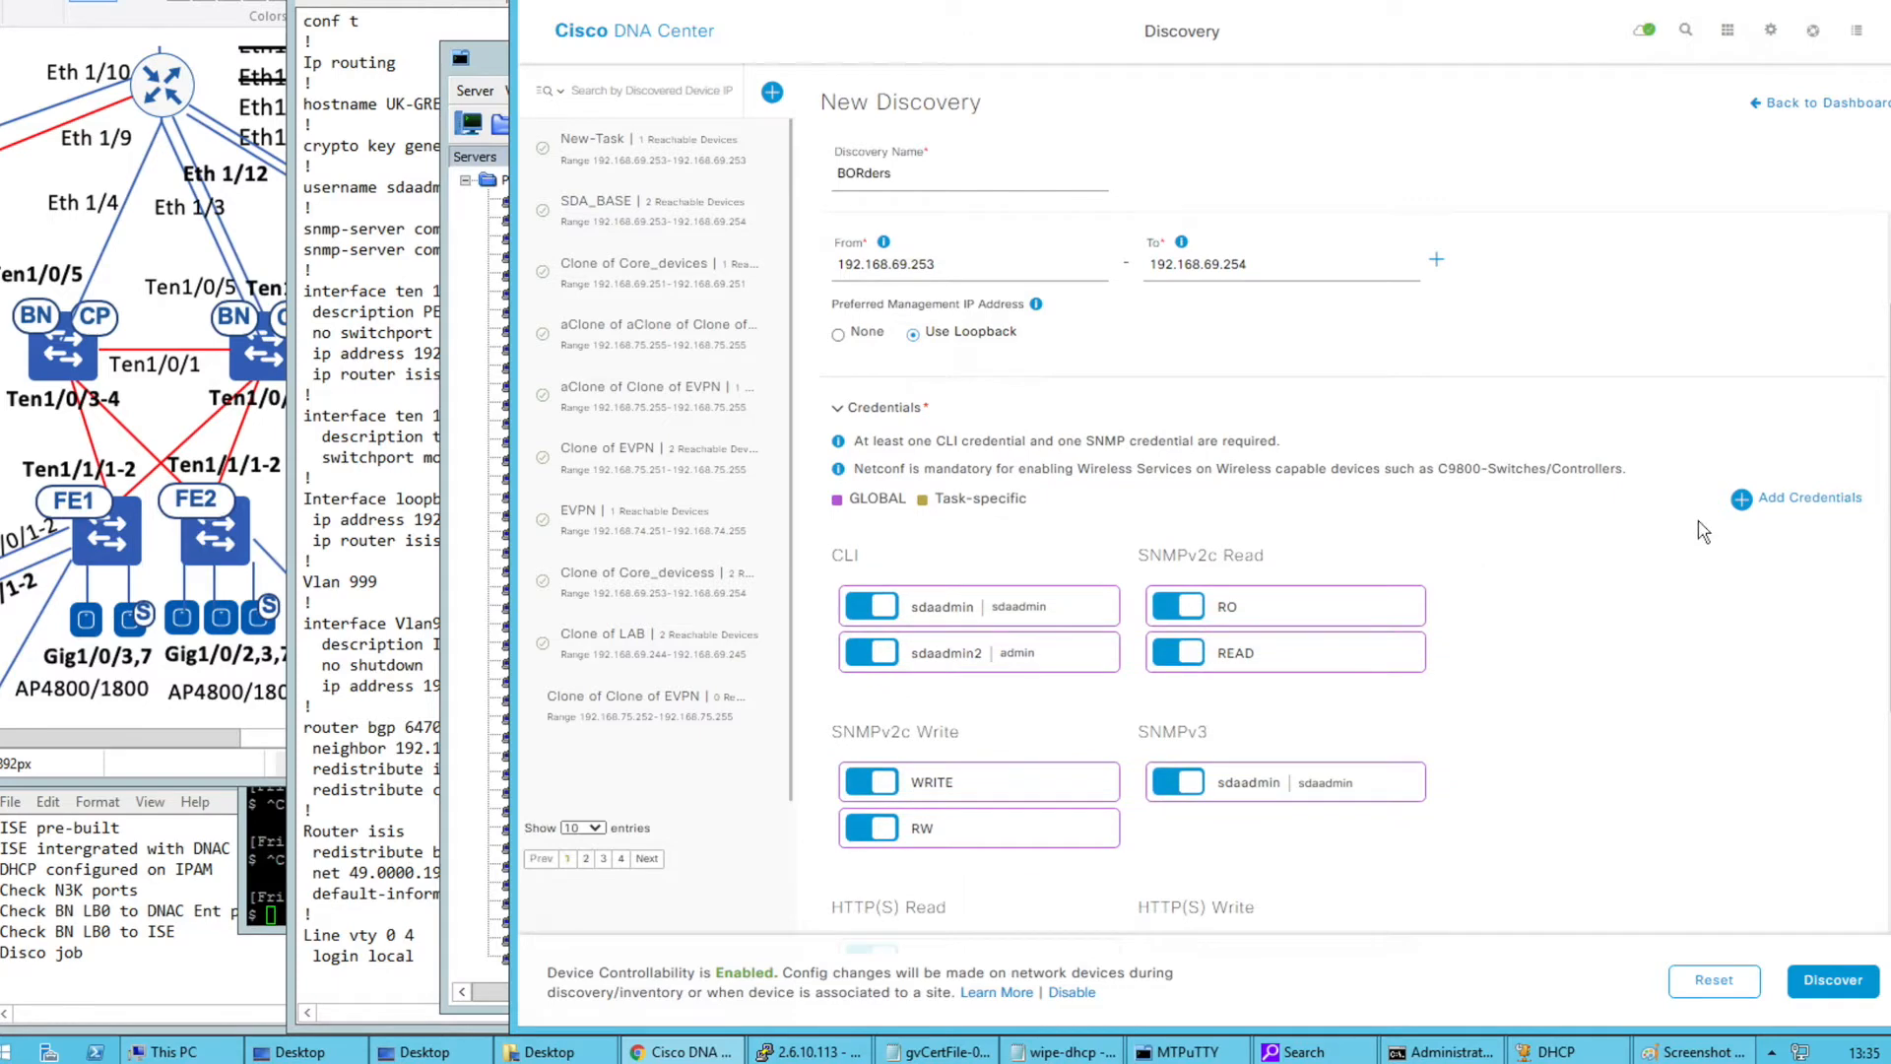
Add a new CLI credential with a description, username and password, saved as global
{"action": "left_click", "coordinate": [1748, 508]}
{"action": "left_click", "coordinate": [1469, 197]}
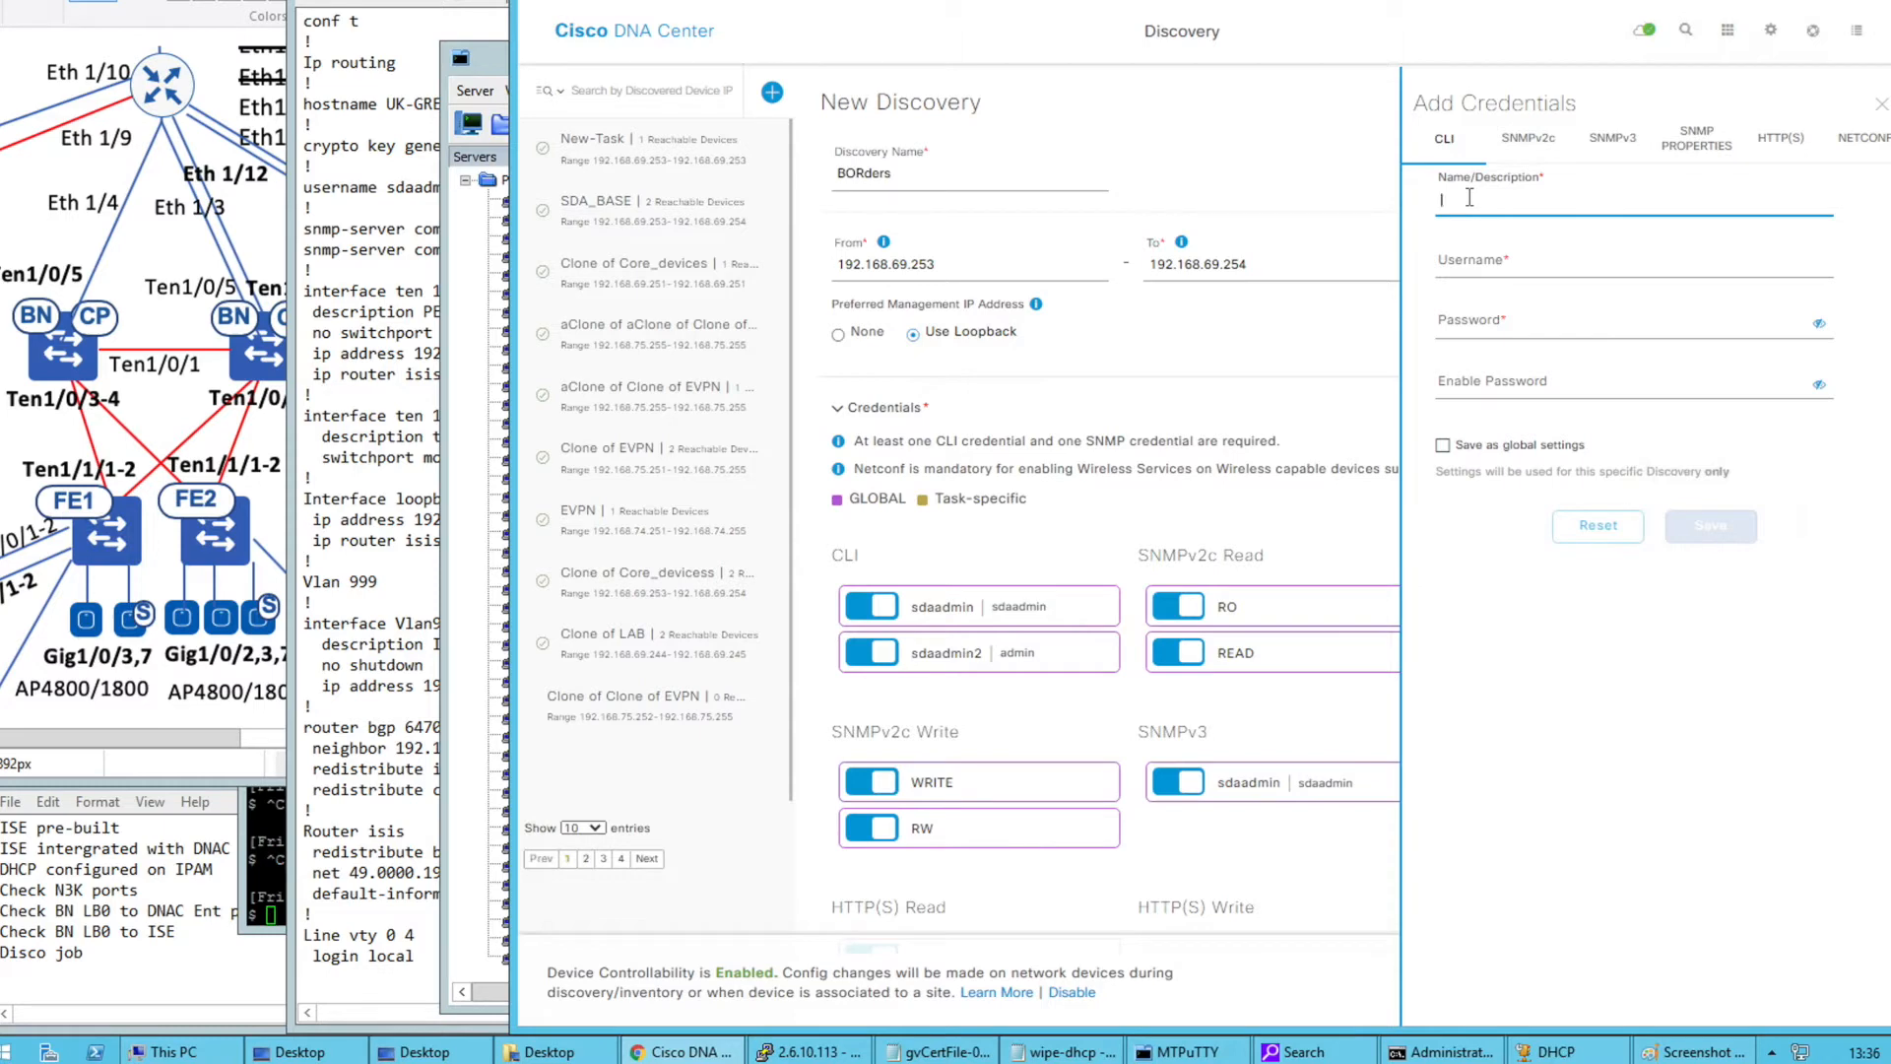
{"action": "type", "text": "McLovin"}
{"action": "left_click", "coordinate": [1501, 262]}
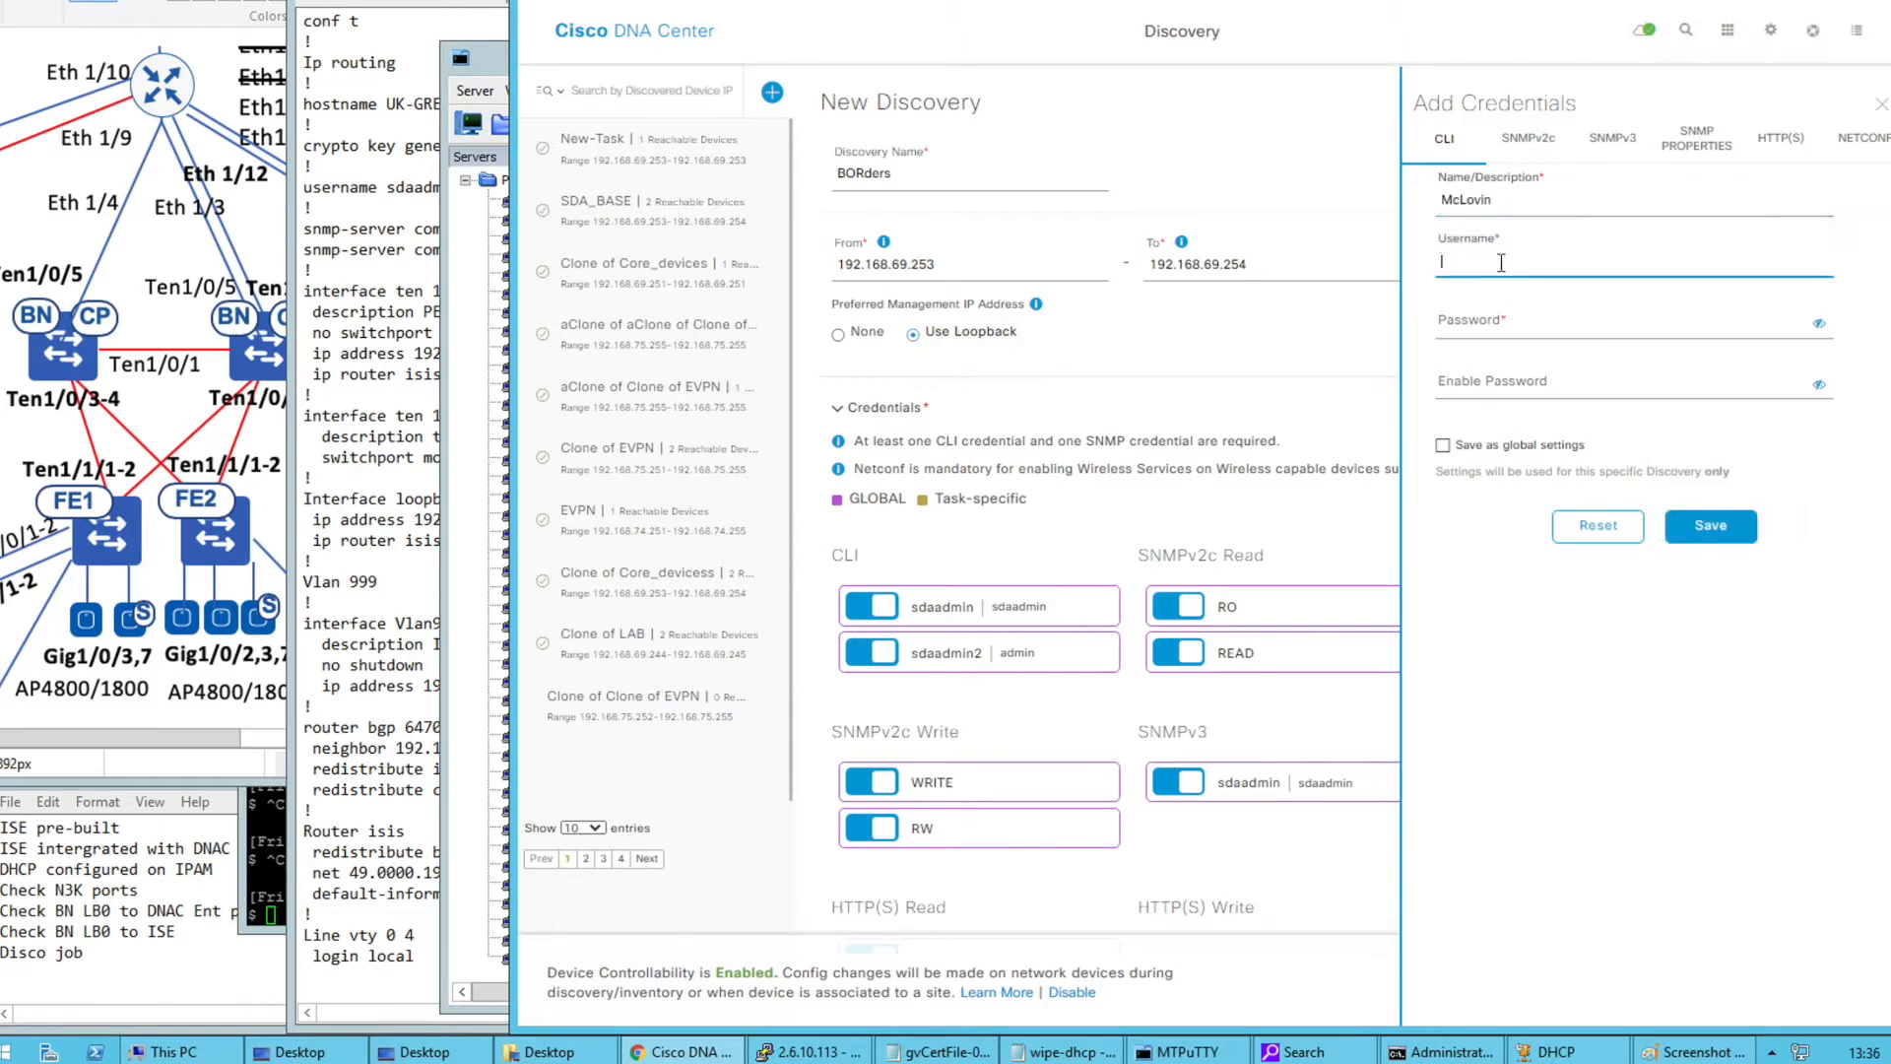
{"action": "left_click", "coordinate": [1526, 324]}
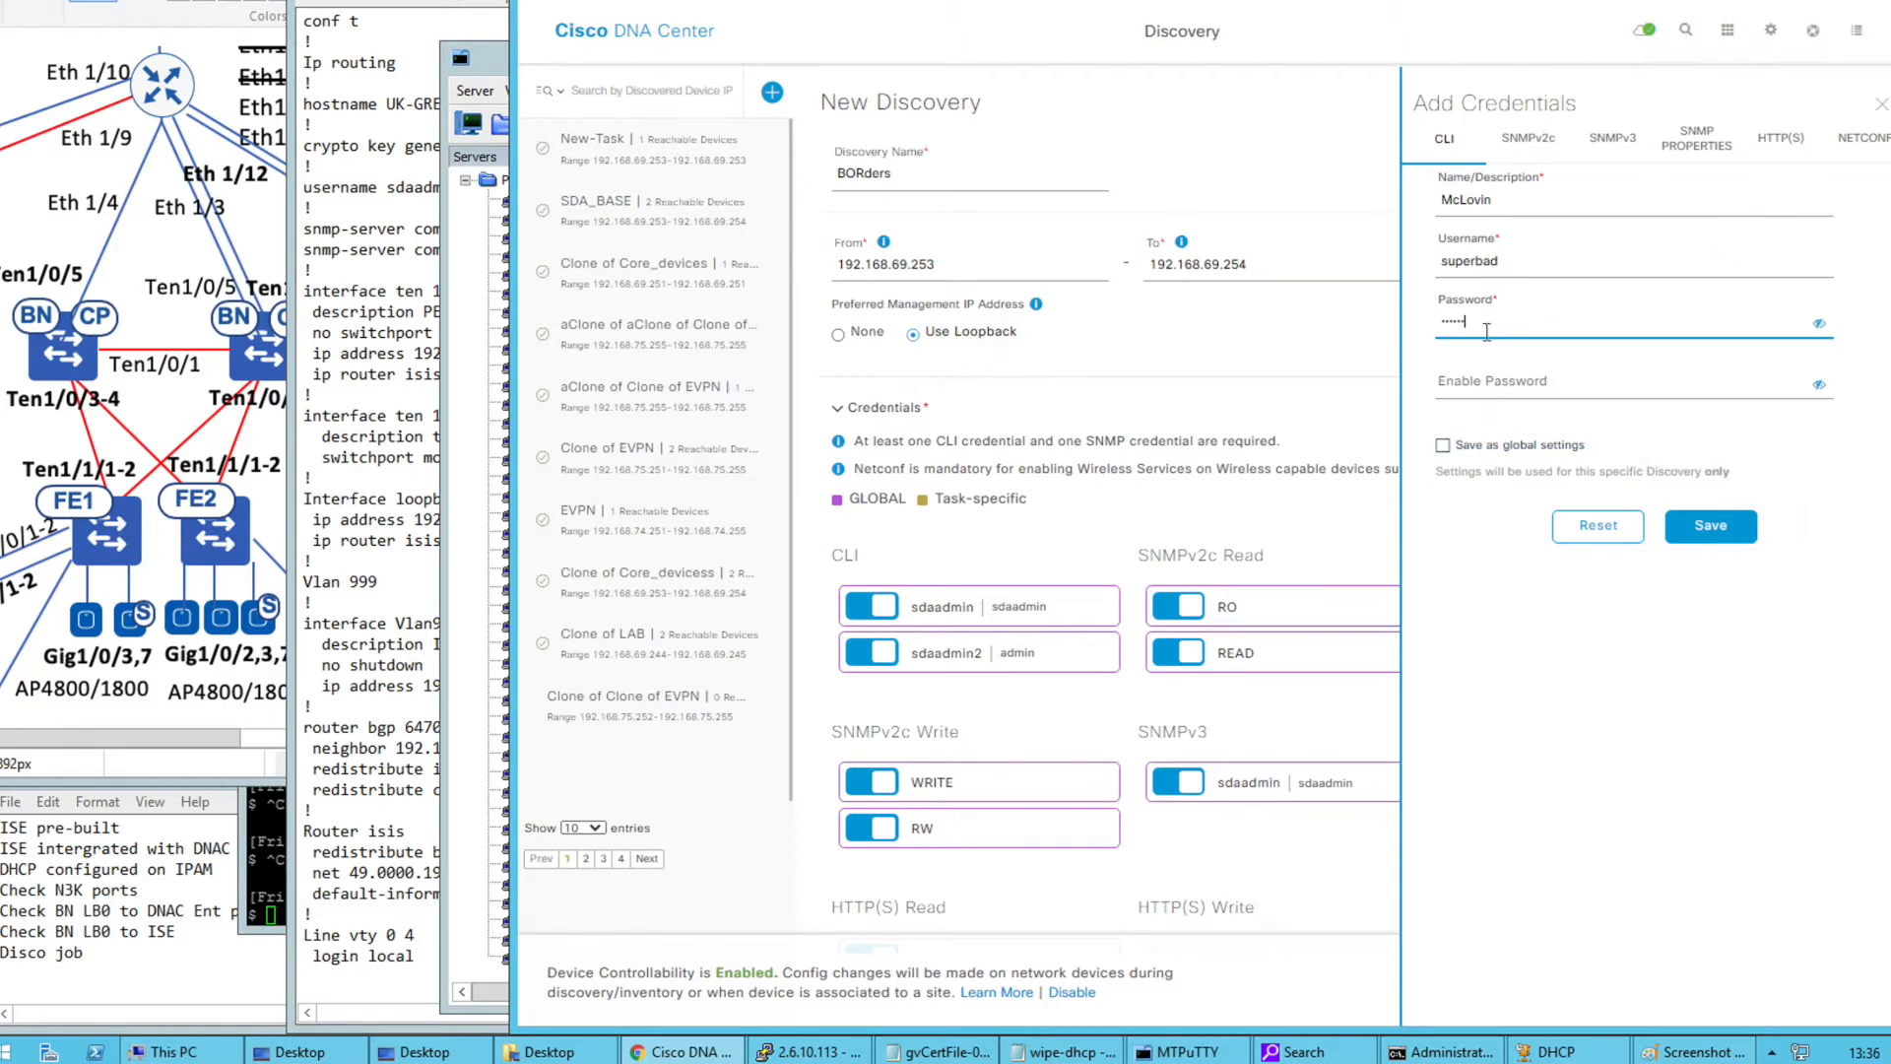
{"action": "left_click", "coordinate": [1442, 446]}
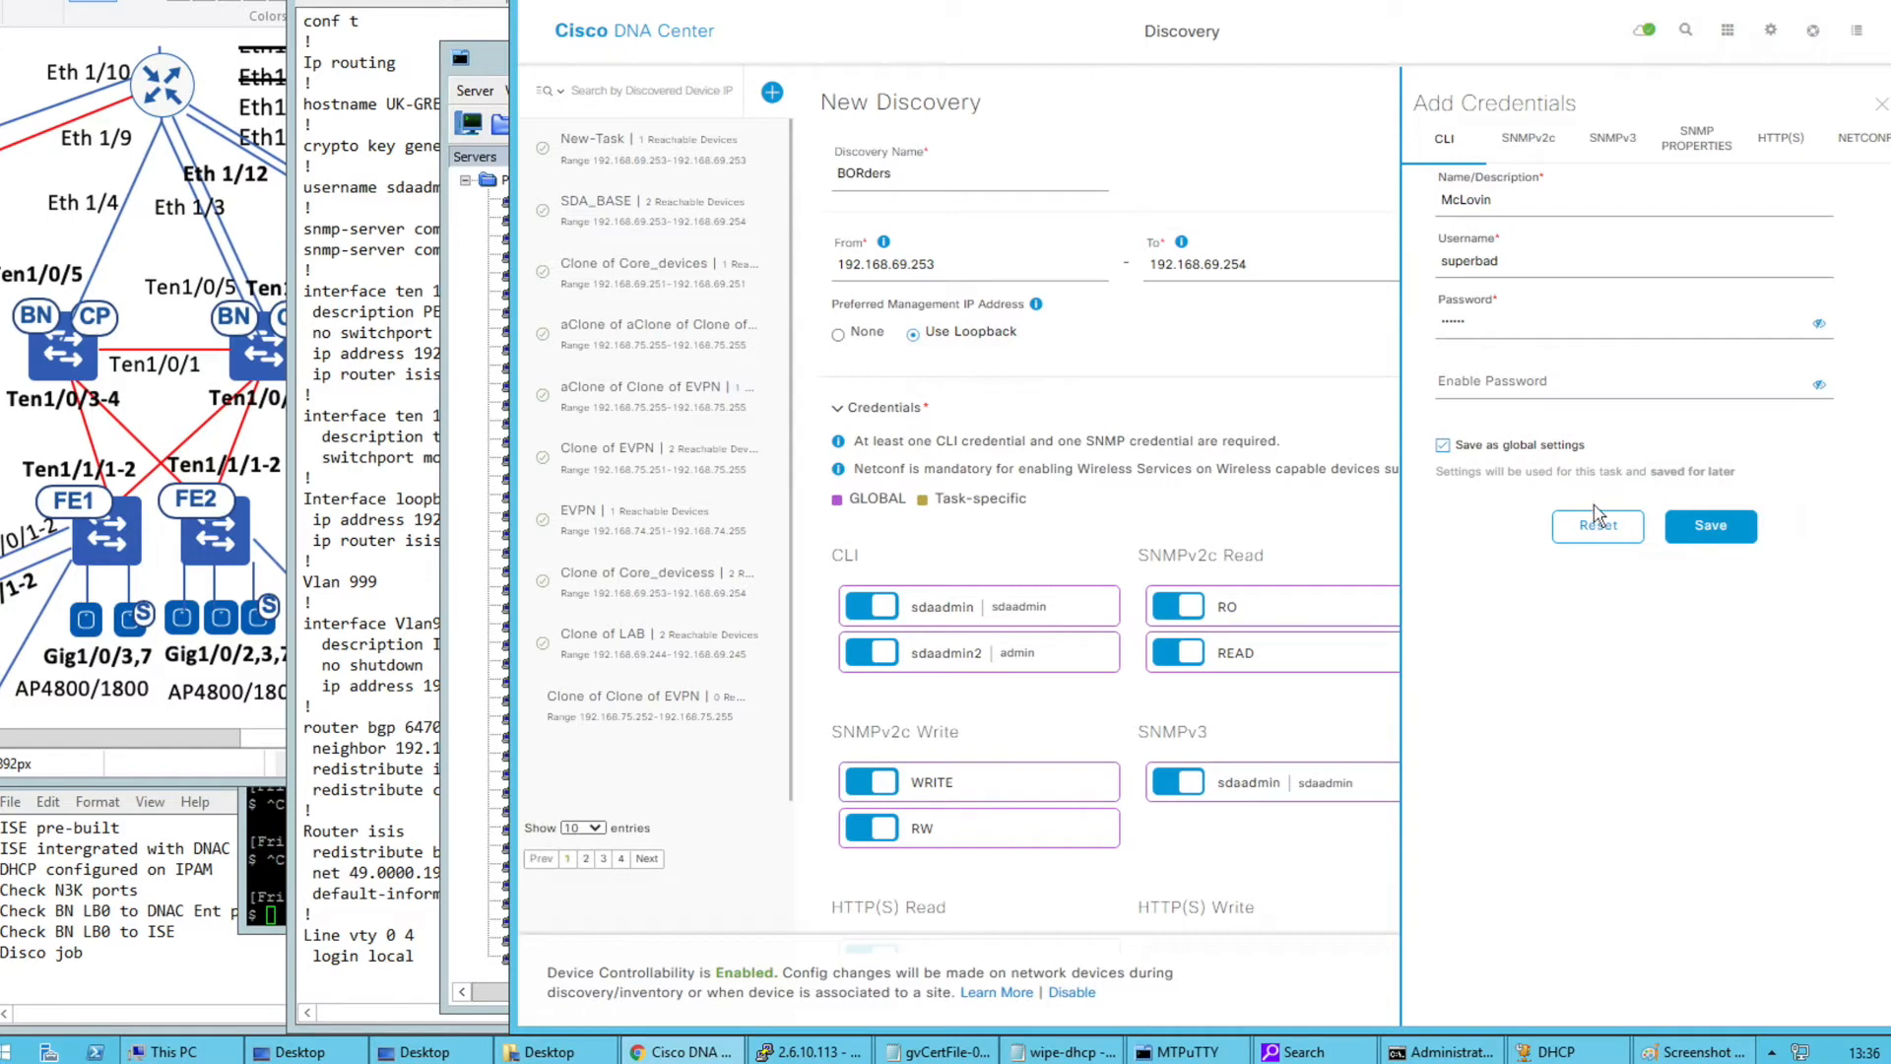
Review the SNMPv2c read/write, SNMPv3 and NETCONF credential settings
{"action": "left_click", "coordinate": [1525, 155]}
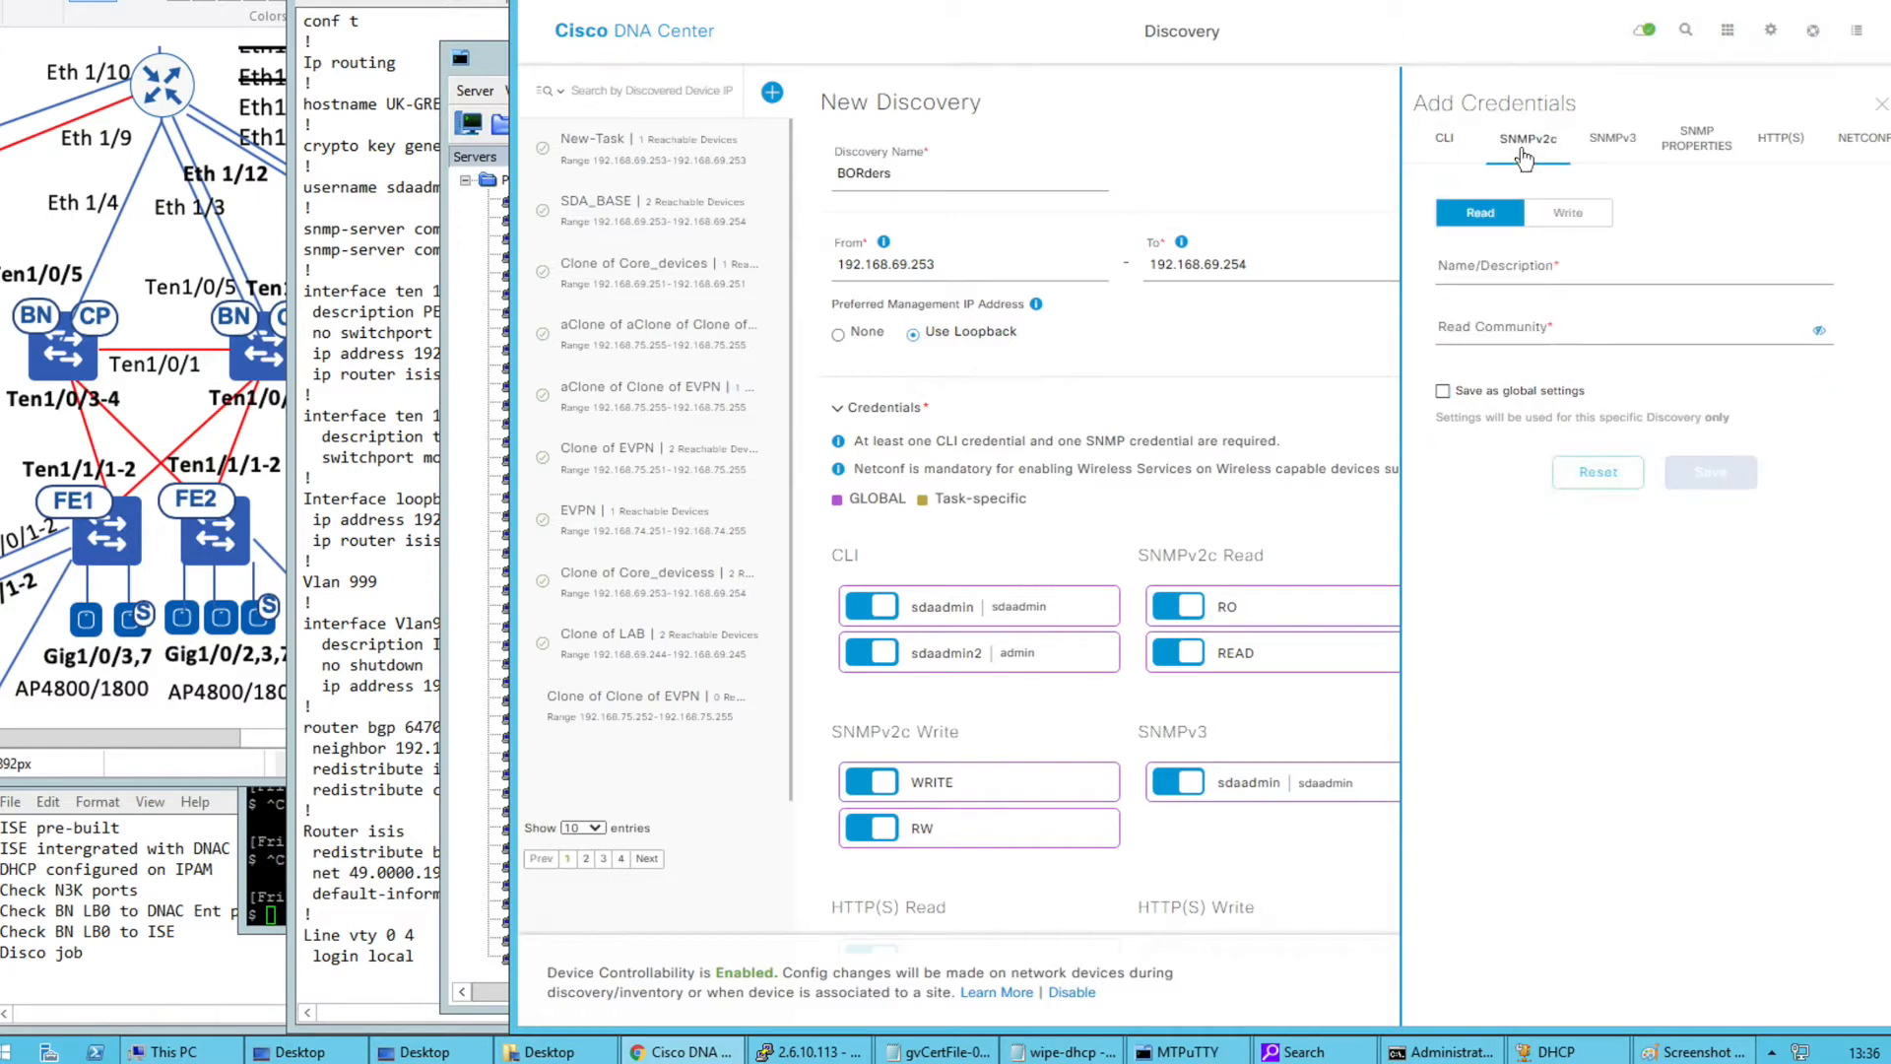
{"action": "left_click", "coordinate": [1559, 213]}
{"action": "left_click", "coordinate": [1613, 145]}
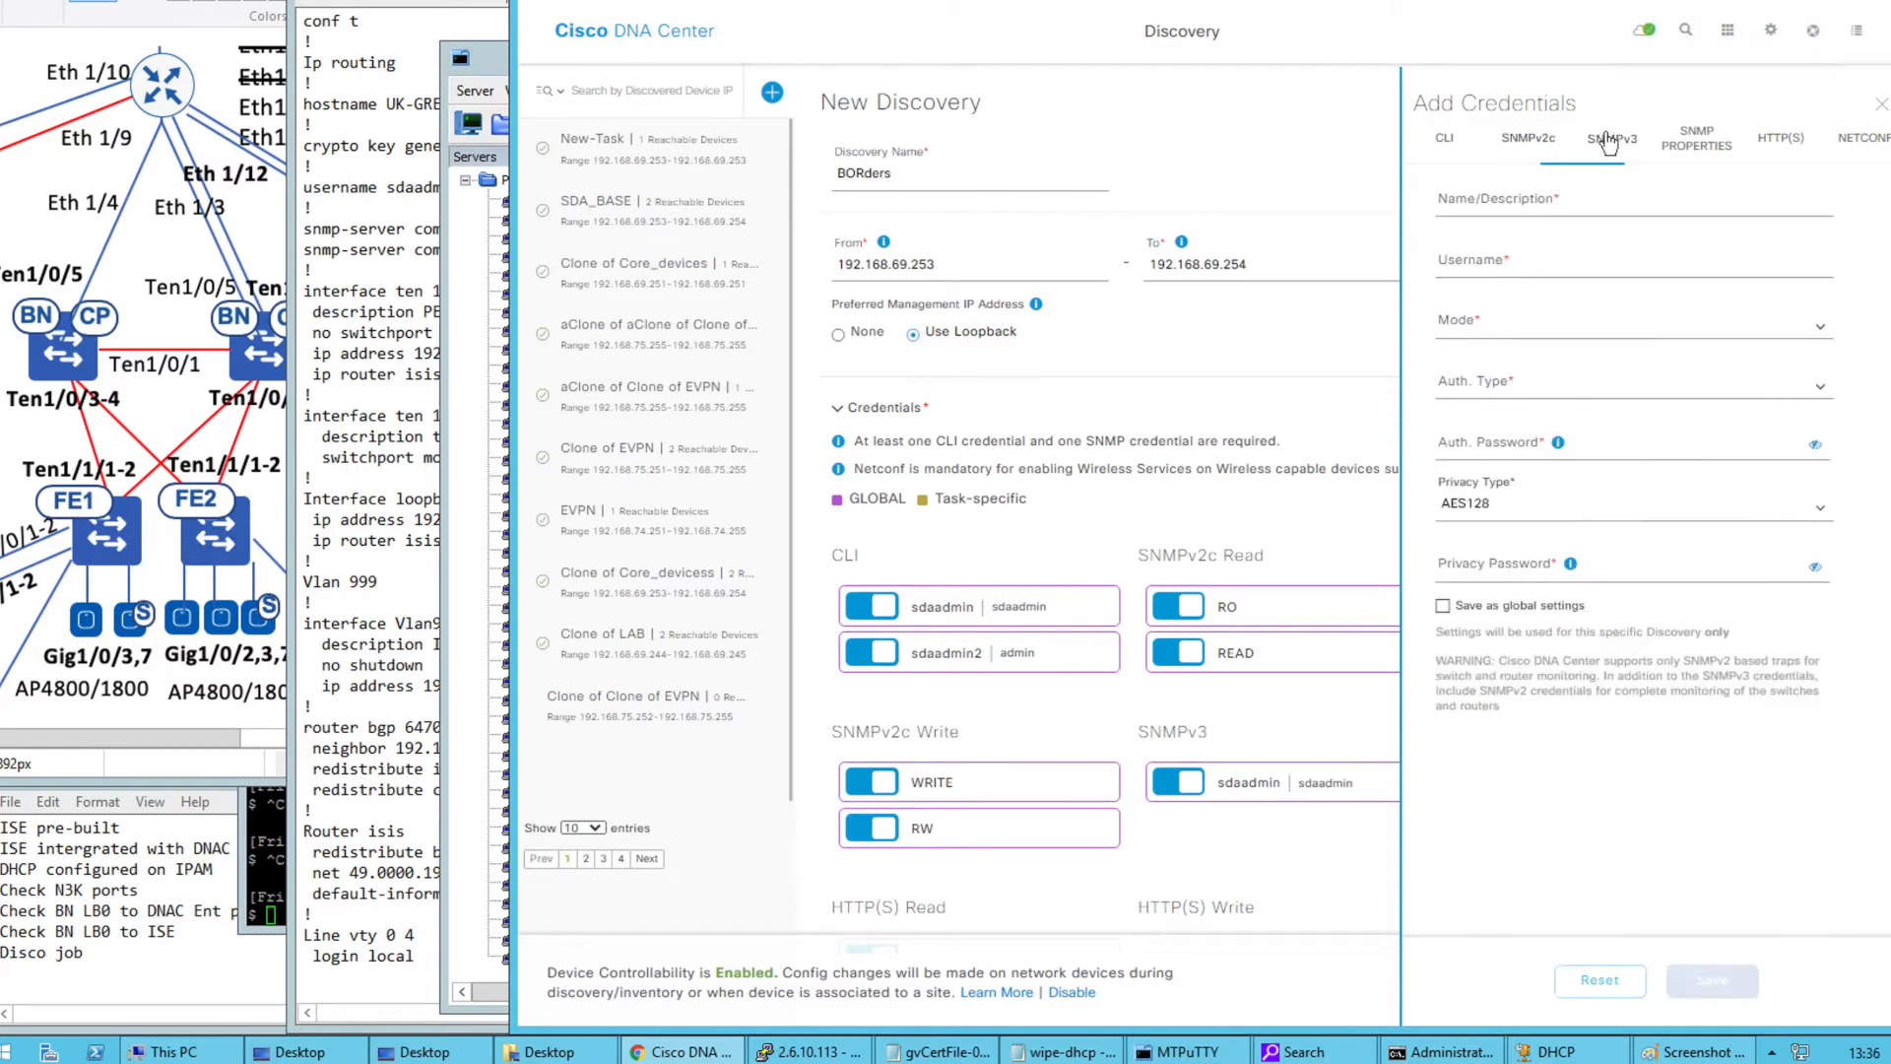
{"action": "left_click", "coordinate": [1849, 158]}
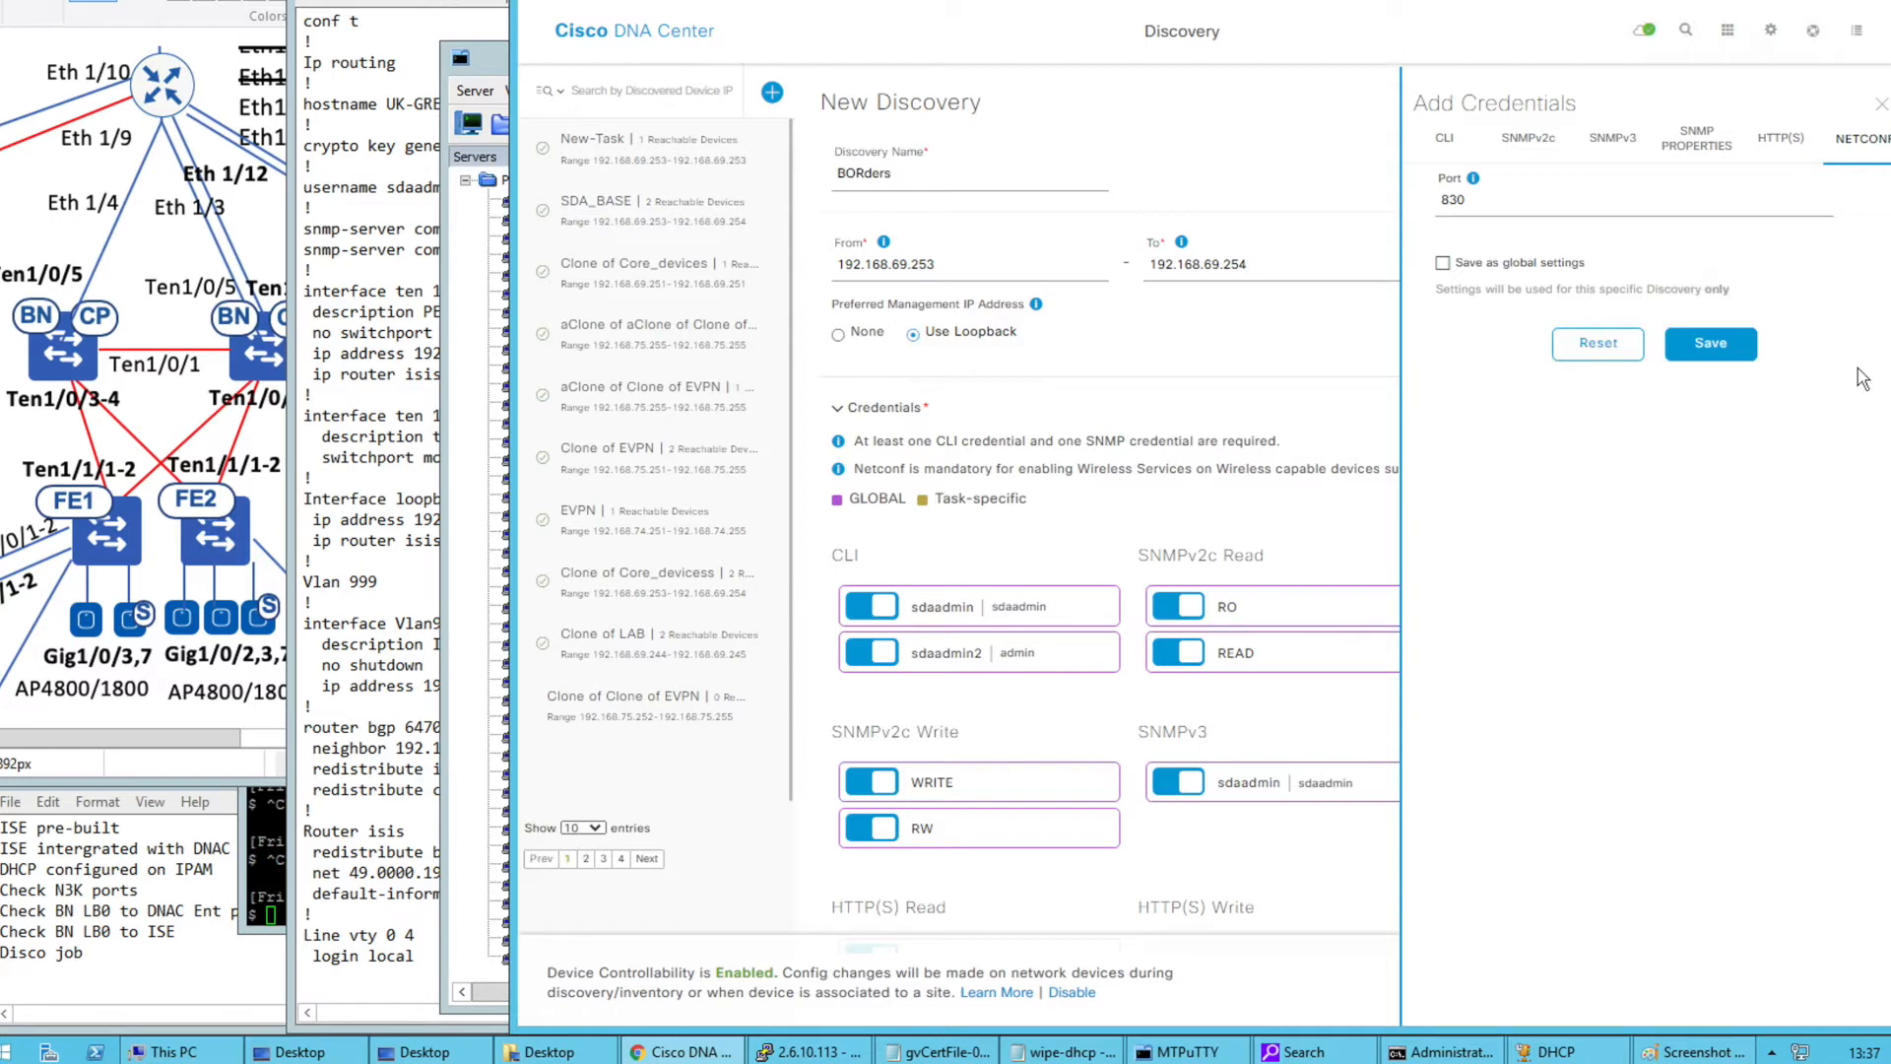
Enable Telnet under the Advanced discovery options and accept the insecure-protocol warning
{"action": "left_click", "coordinate": [1880, 104]}
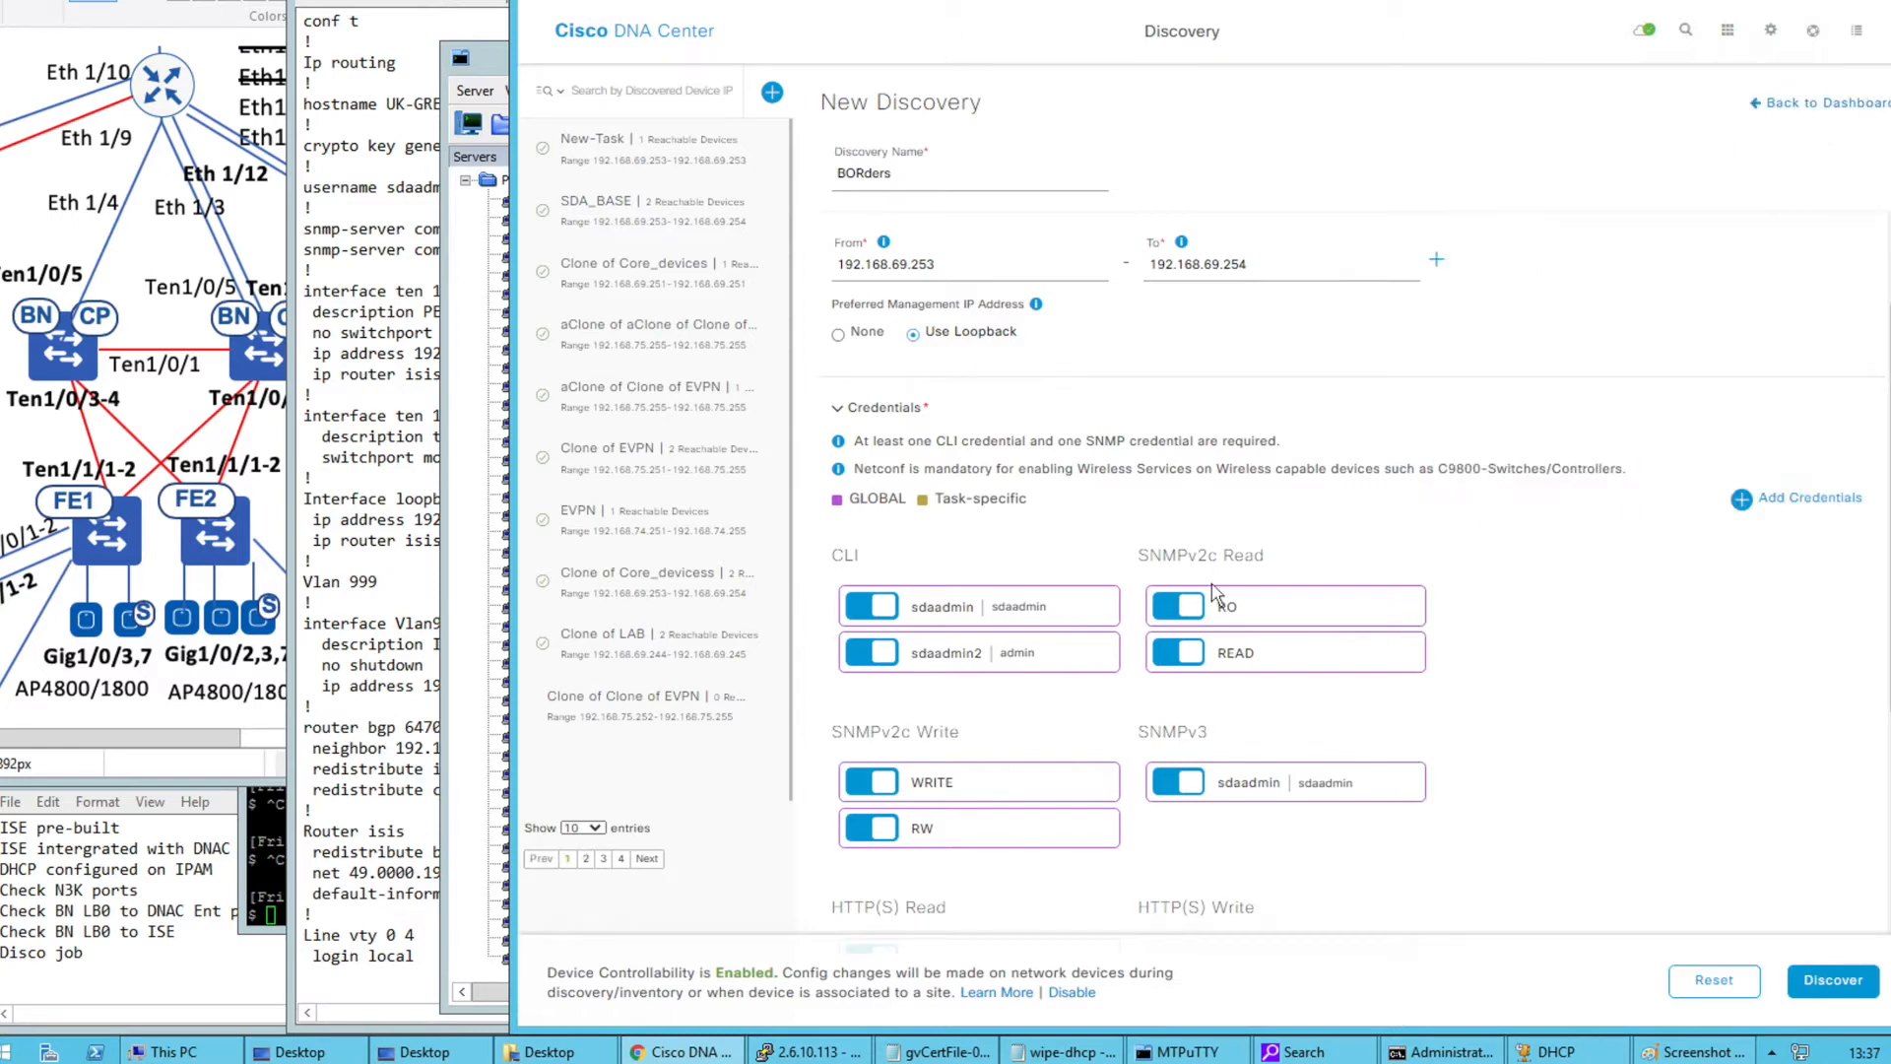
{"action": "scroll", "coordinate": [1064, 746], "scroll_direction": "down", "scroll_amount": 2}
{"action": "scroll", "coordinate": [1063, 746], "scroll_direction": "down", "scroll_amount": 5}
{"action": "left_click", "coordinate": [838, 828]}
{"action": "scroll", "coordinate": [1131, 701], "scroll_direction": "down", "scroll_amount": 2}
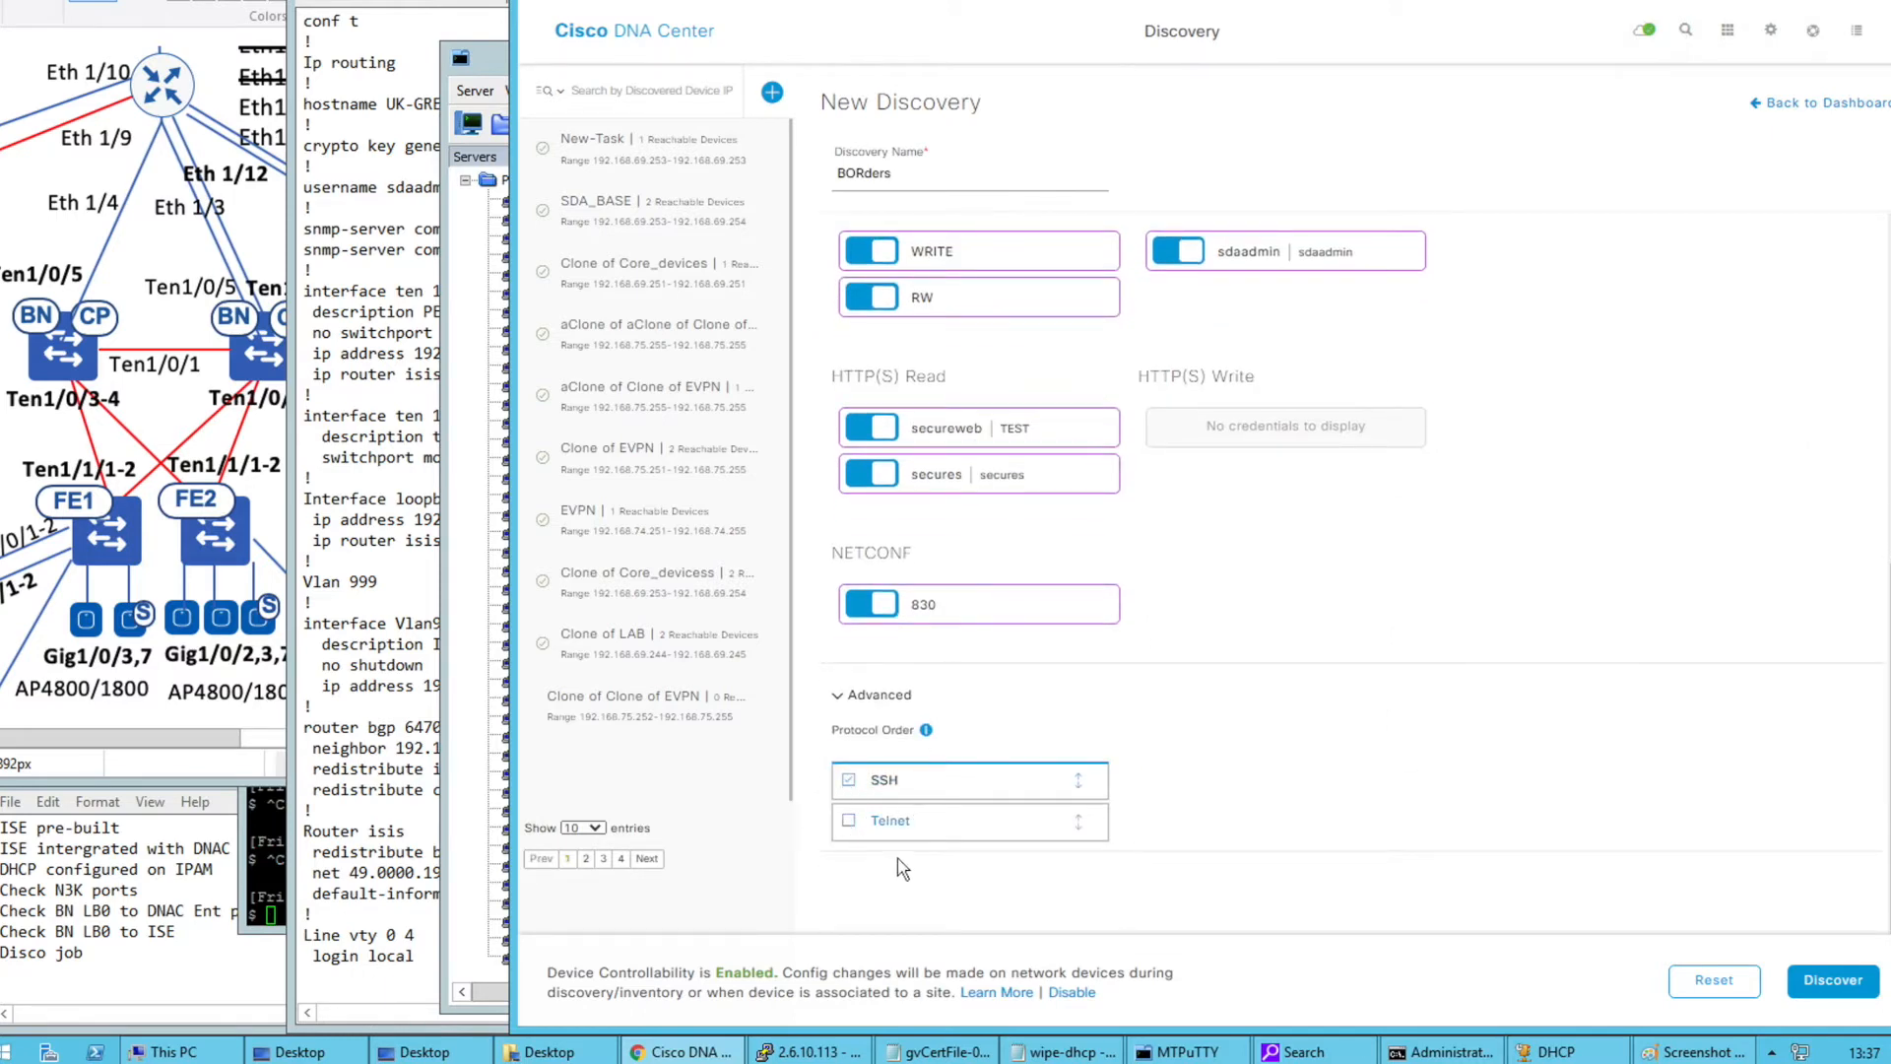
{"action": "left_click", "coordinate": [848, 820]}
{"action": "left_click", "coordinate": [1269, 600]}
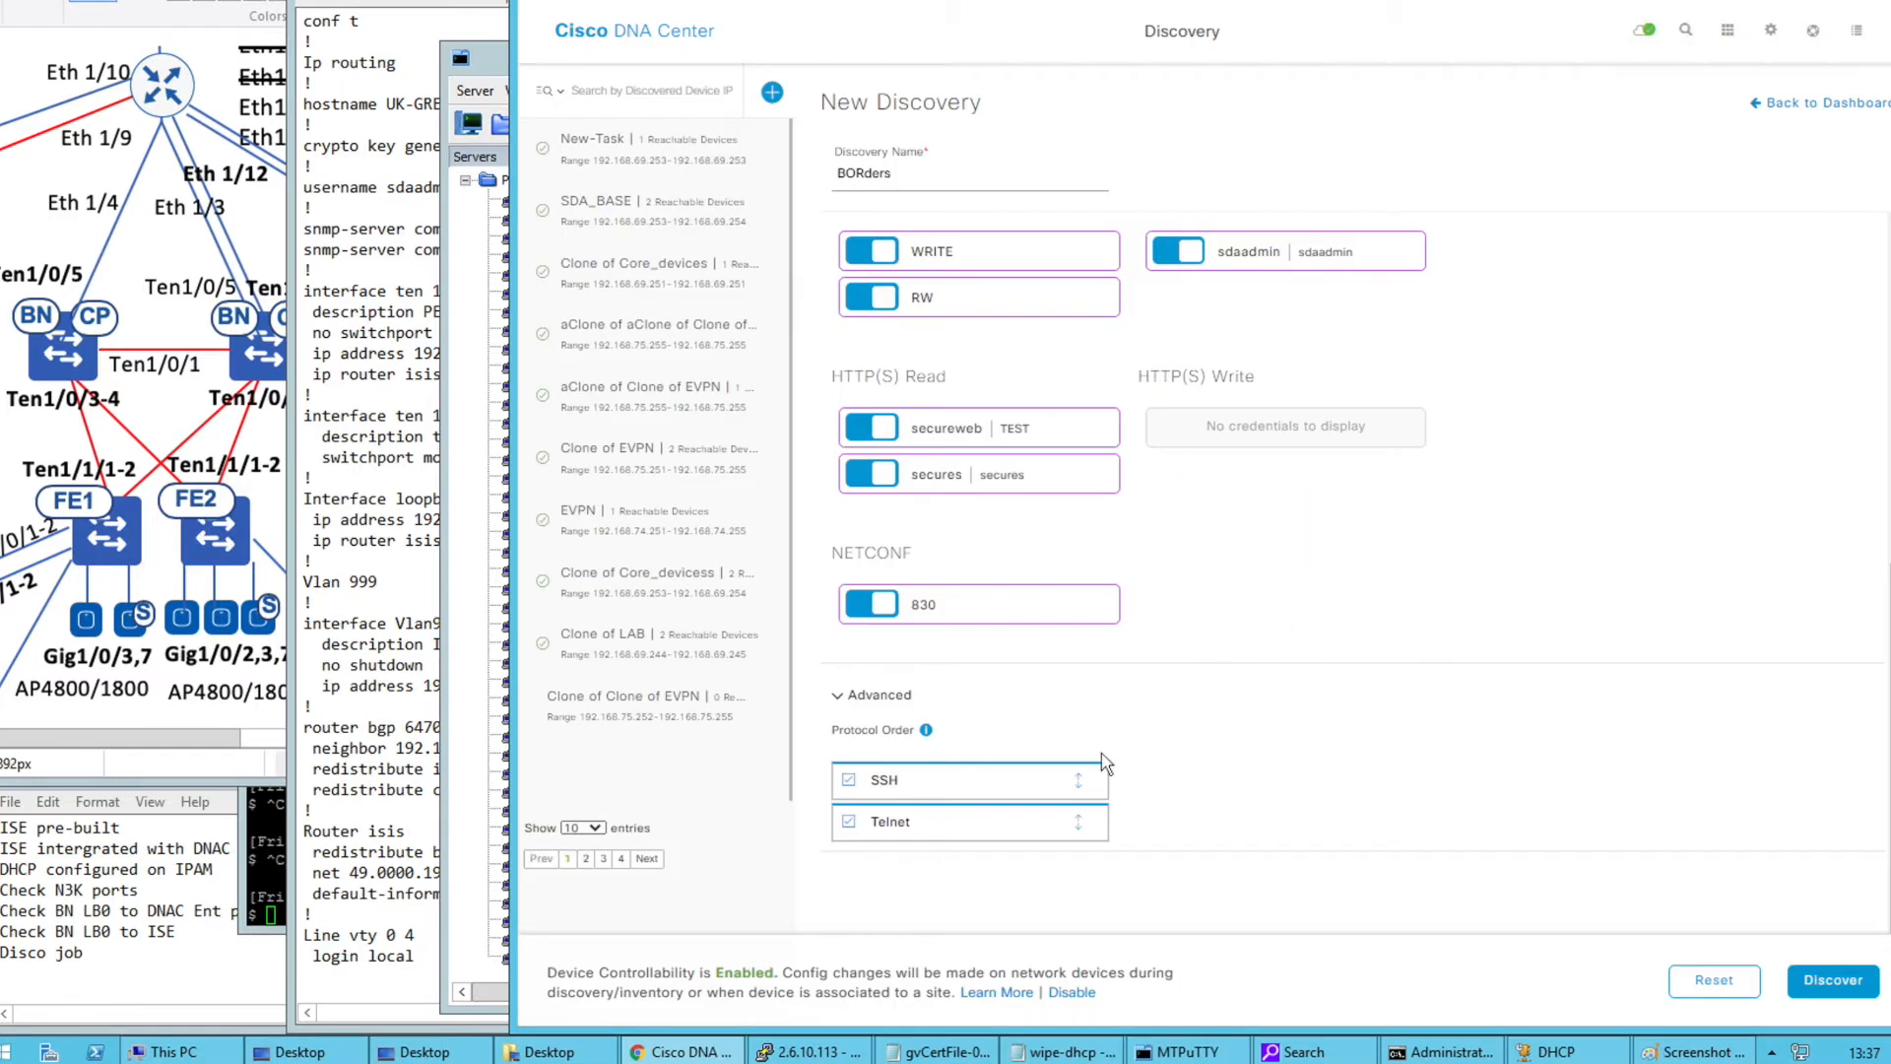
Reorder the discovery protocols so SSH is tried before Telnet
{"action": "left_click_drag", "start_coordinate": [1008, 817], "coordinate": [1017, 777]}
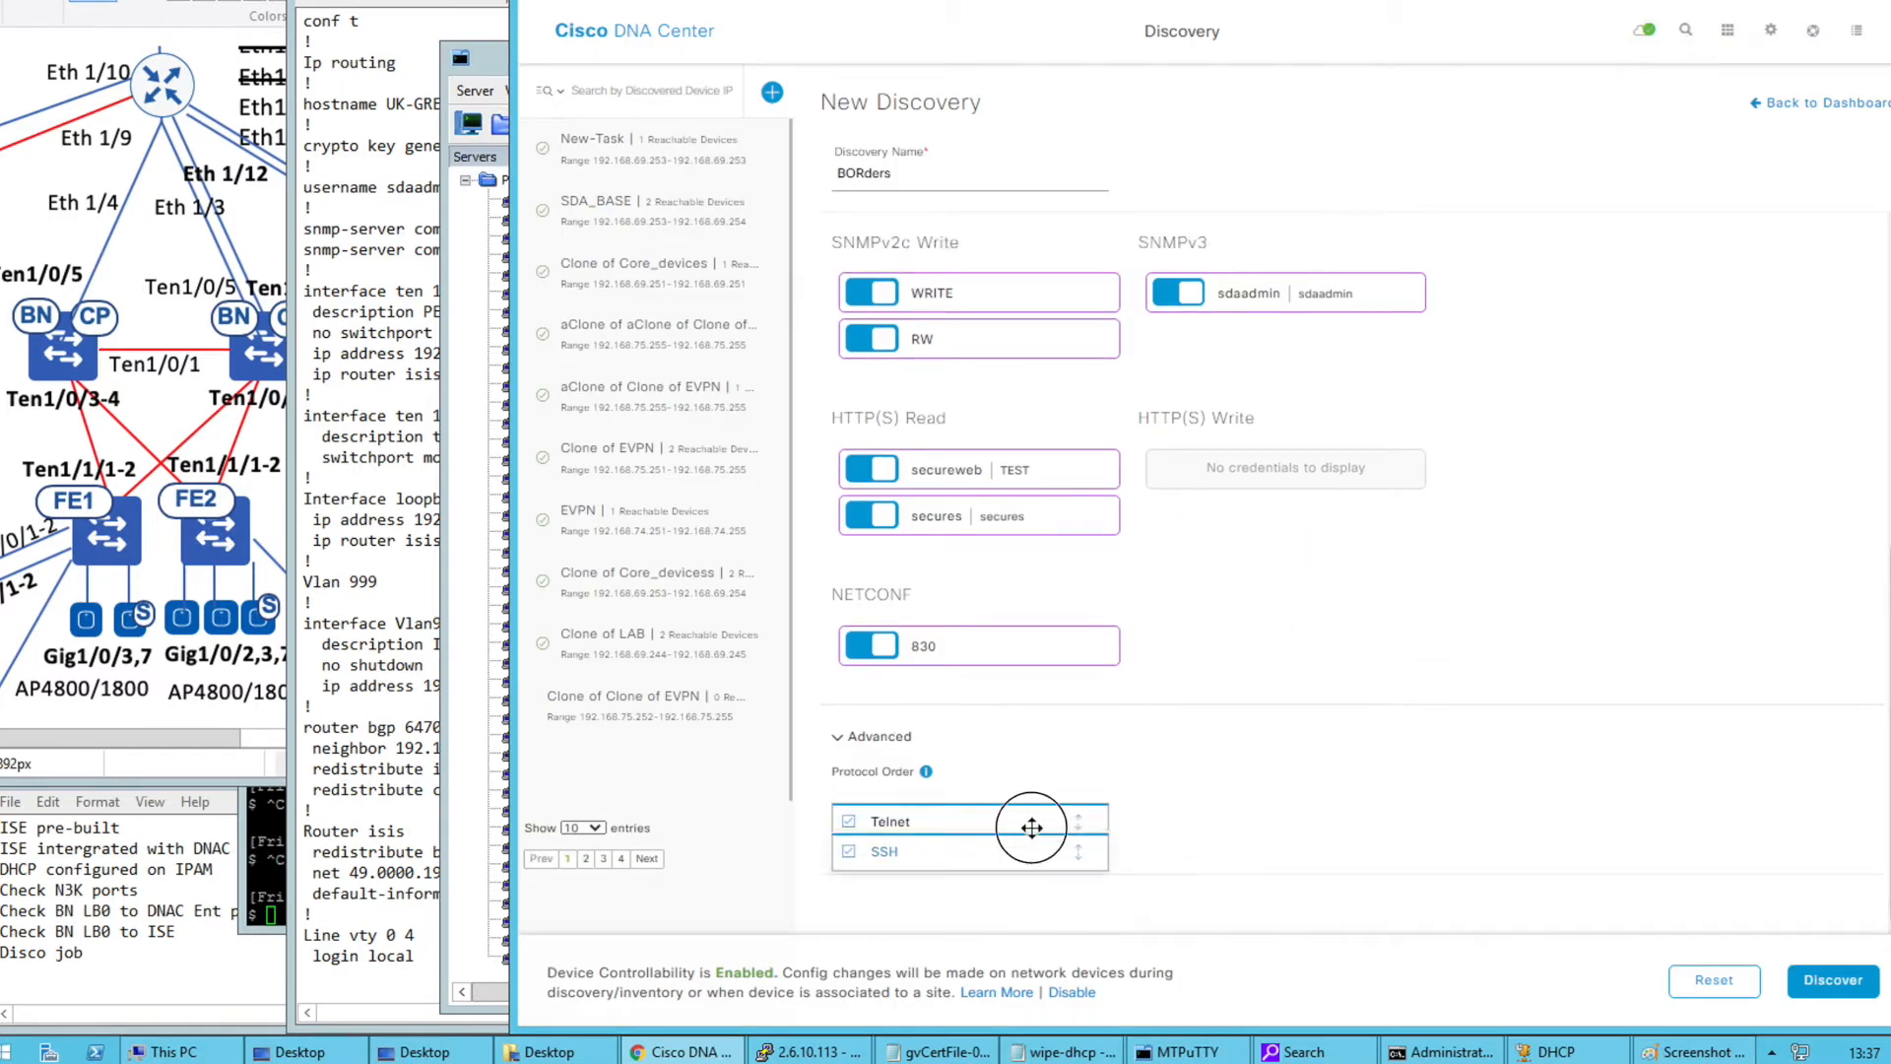
{"action": "left_click_drag", "start_coordinate": [1075, 867], "coordinate": [1081, 796]}
{"action": "left_click_drag", "start_coordinate": [1077, 869], "coordinate": [1061, 800]}
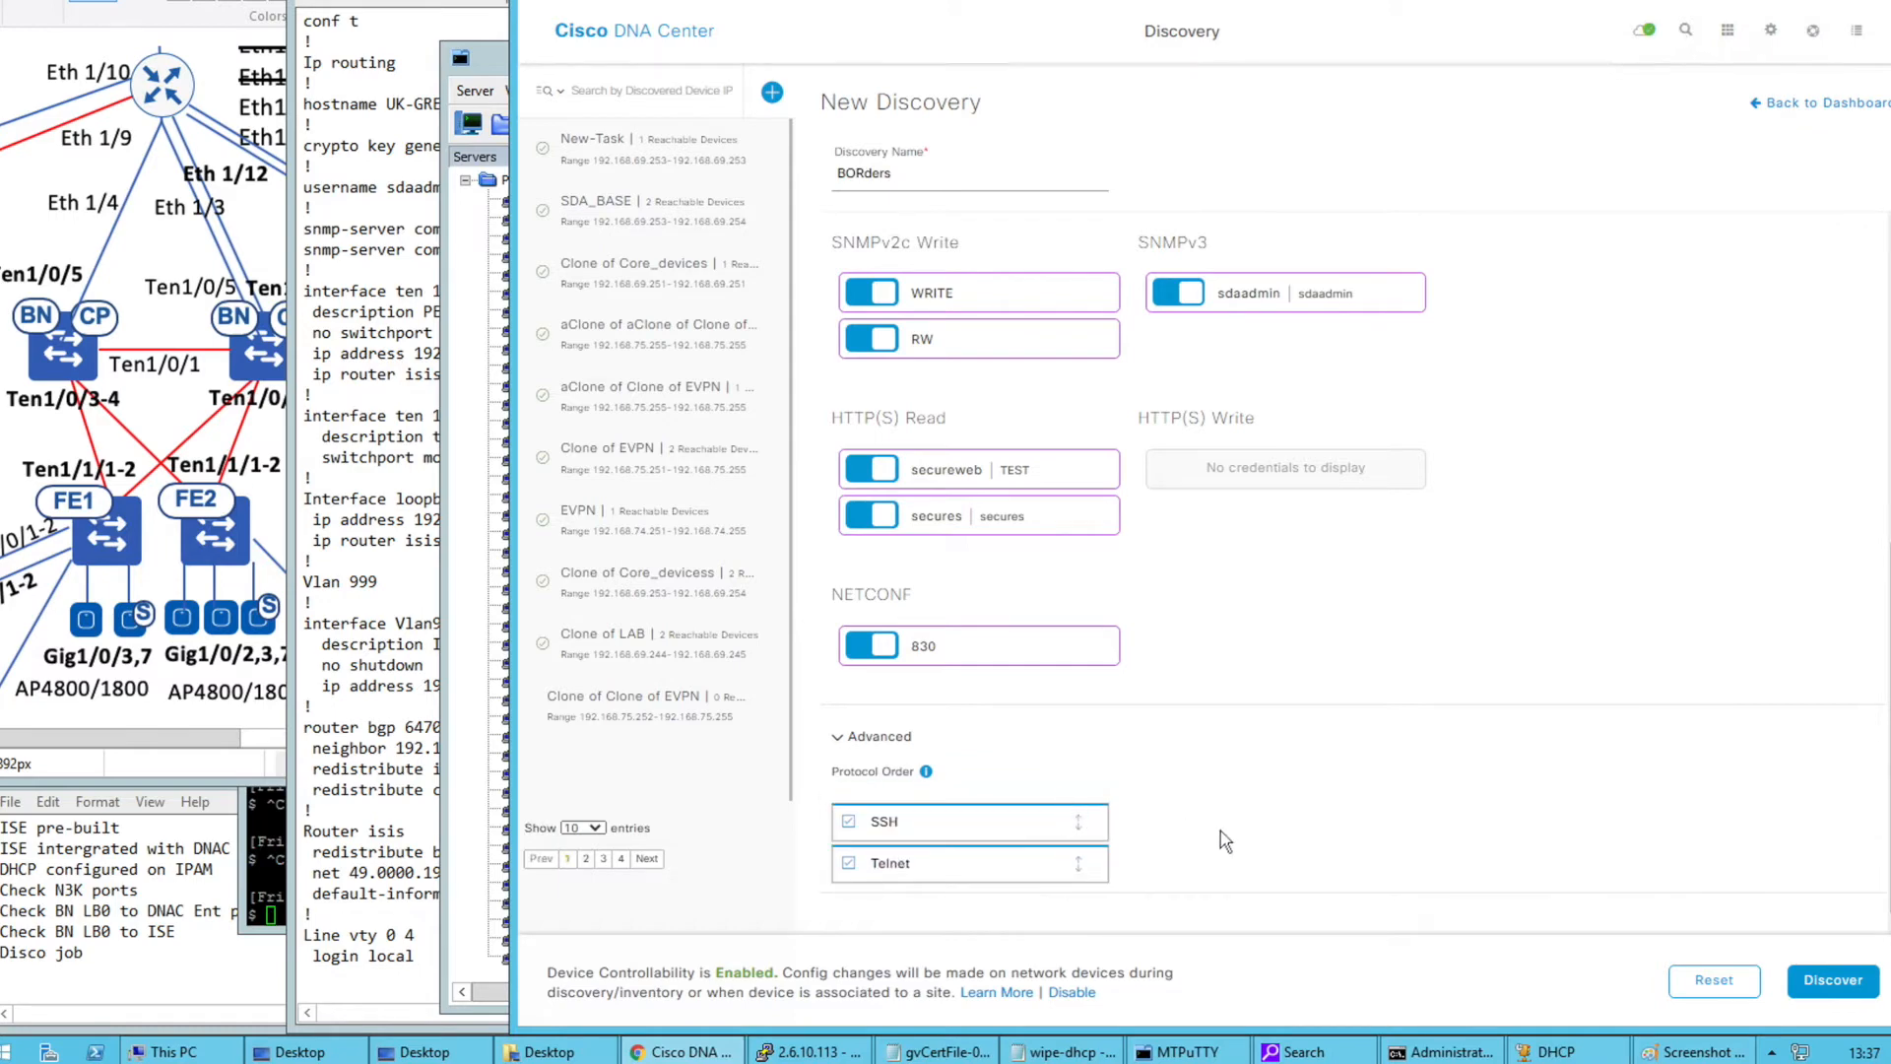
Start the BOrders discovery immediately and sort its history by ICMP and SNMP status
{"action": "left_click", "coordinate": [1823, 980]}
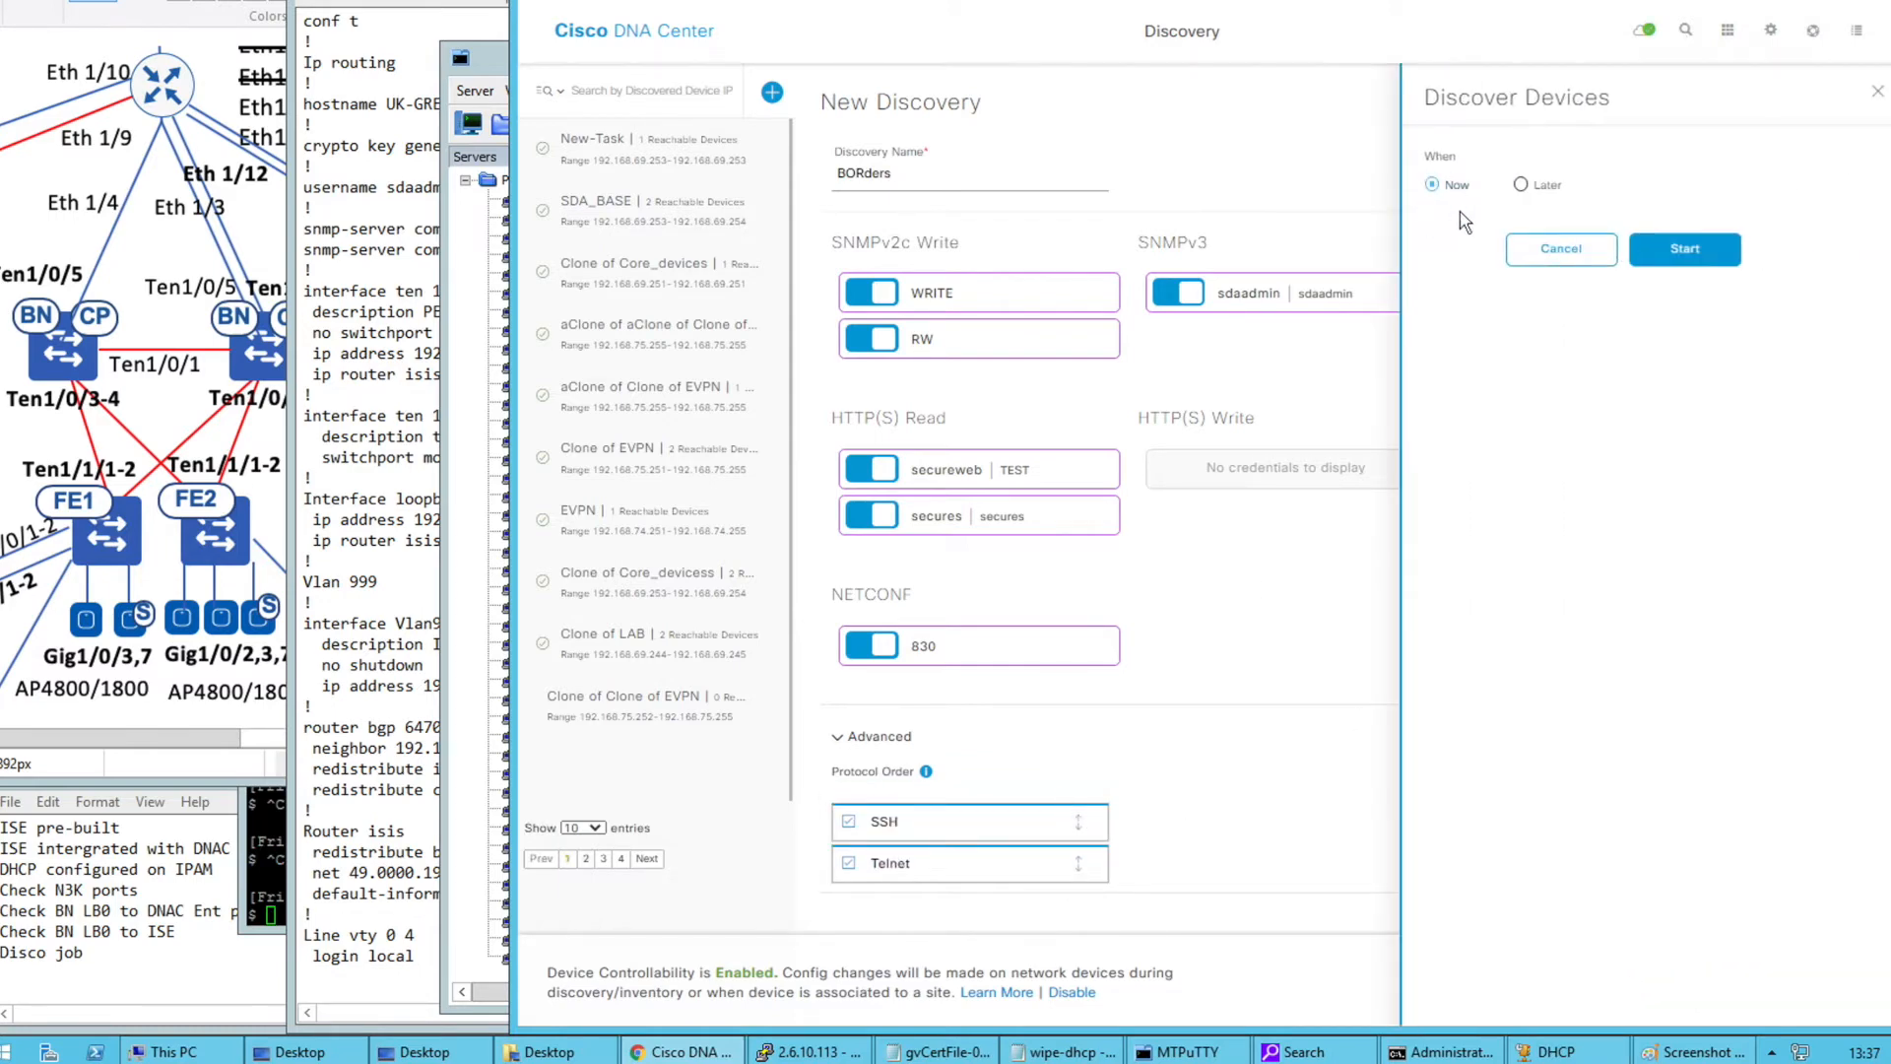
{"action": "left_click", "coordinate": [1677, 250]}
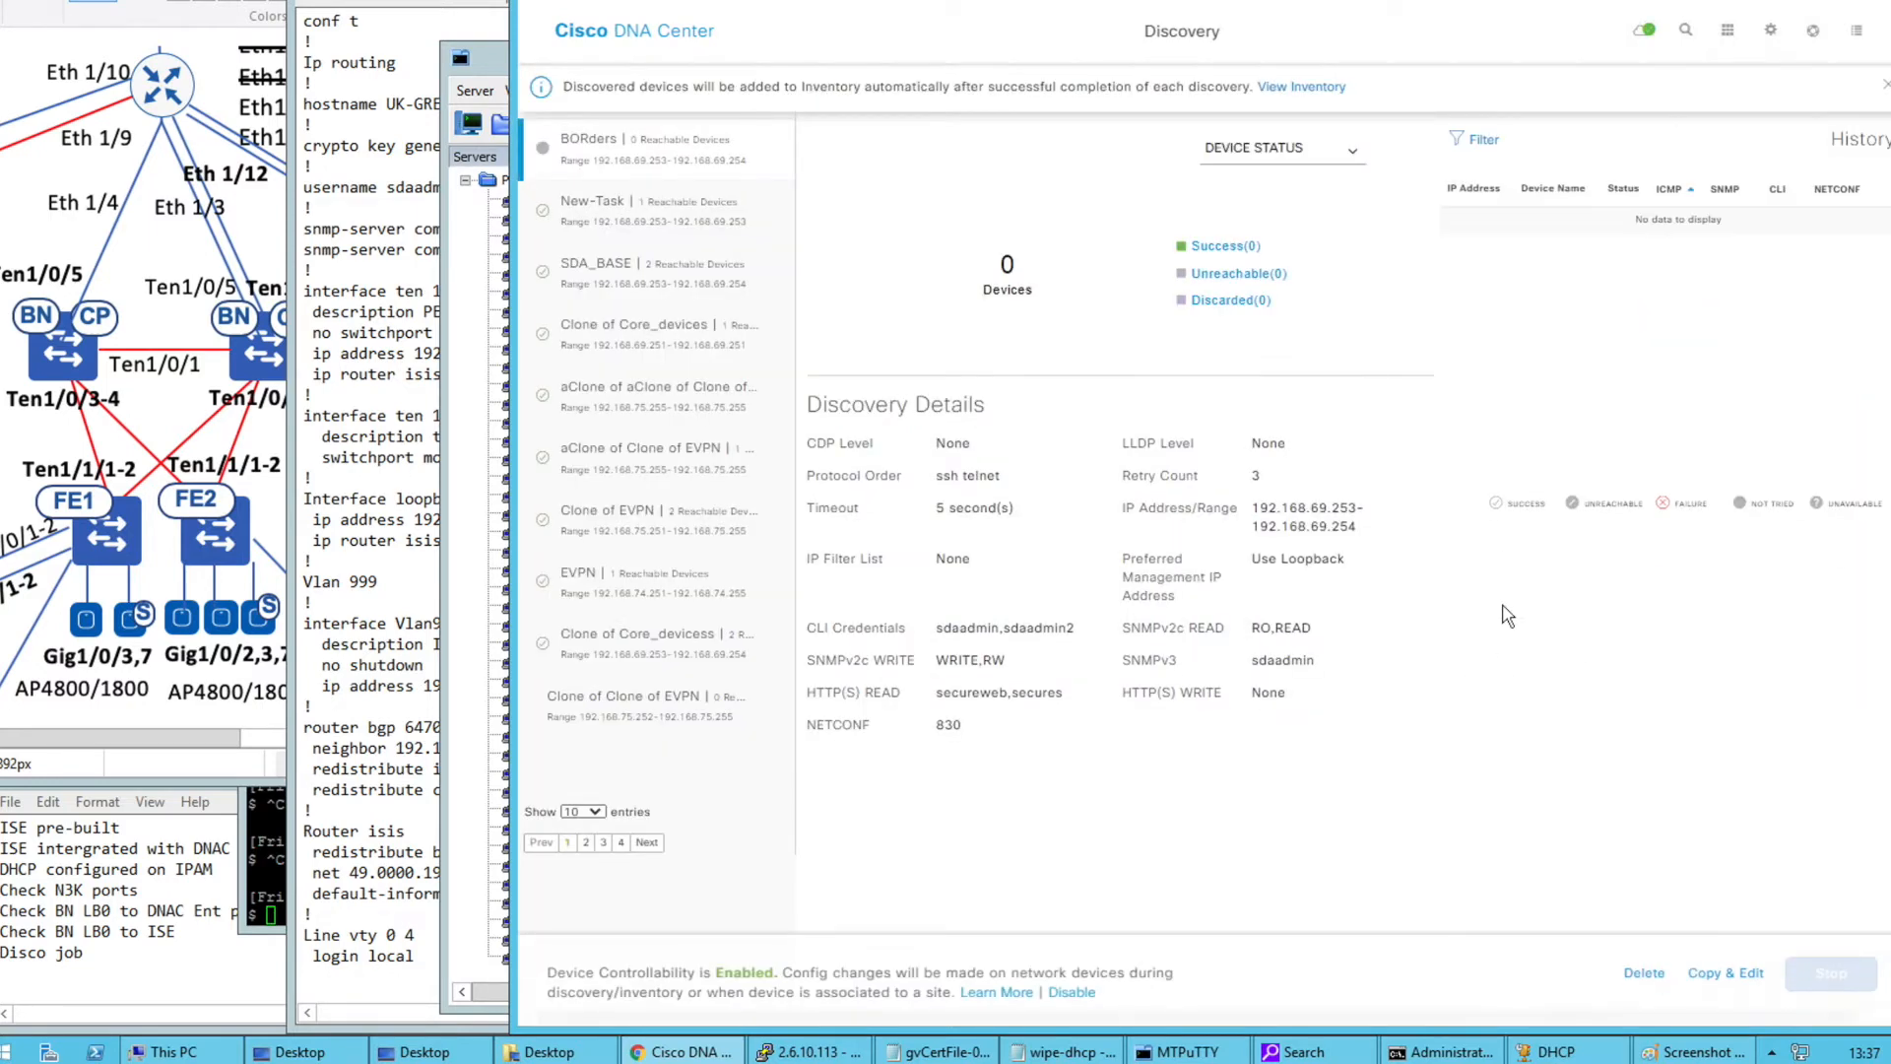
{"action": "left_click", "coordinate": [1669, 191]}
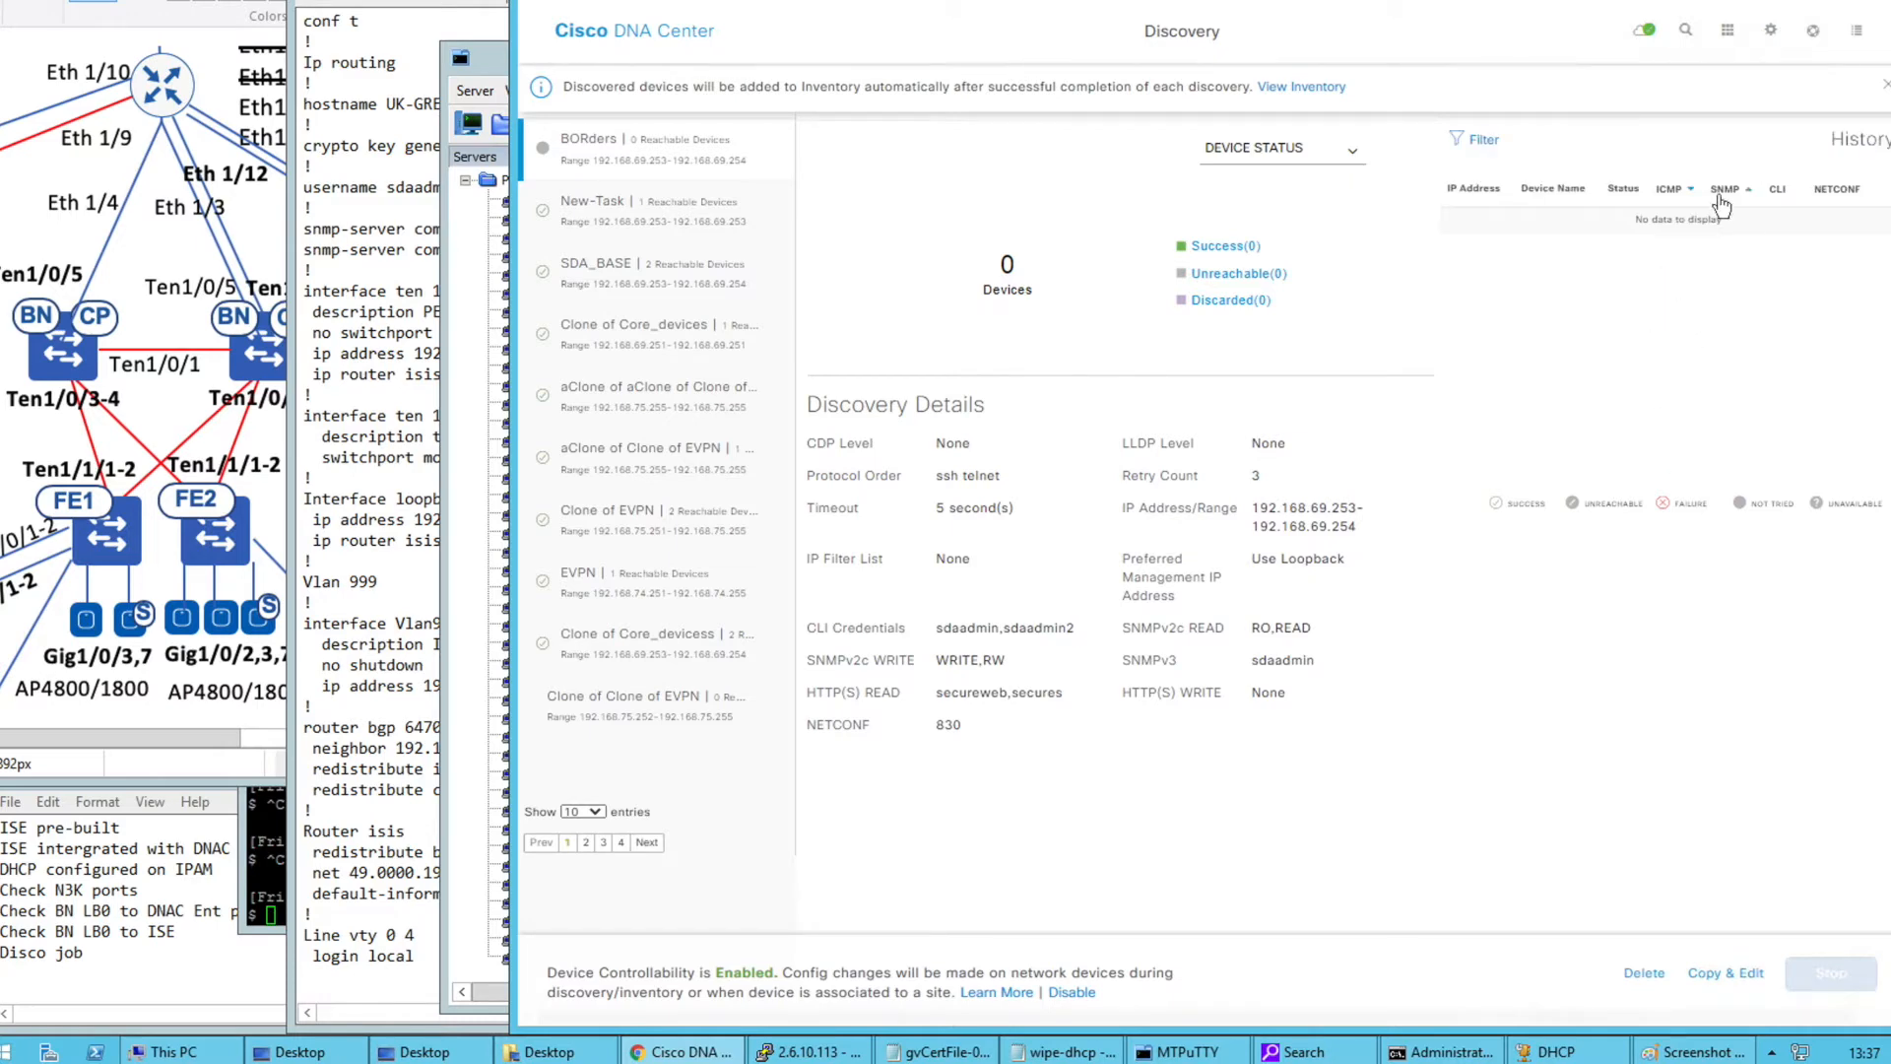
{"action": "left_click", "coordinate": [1714, 194]}
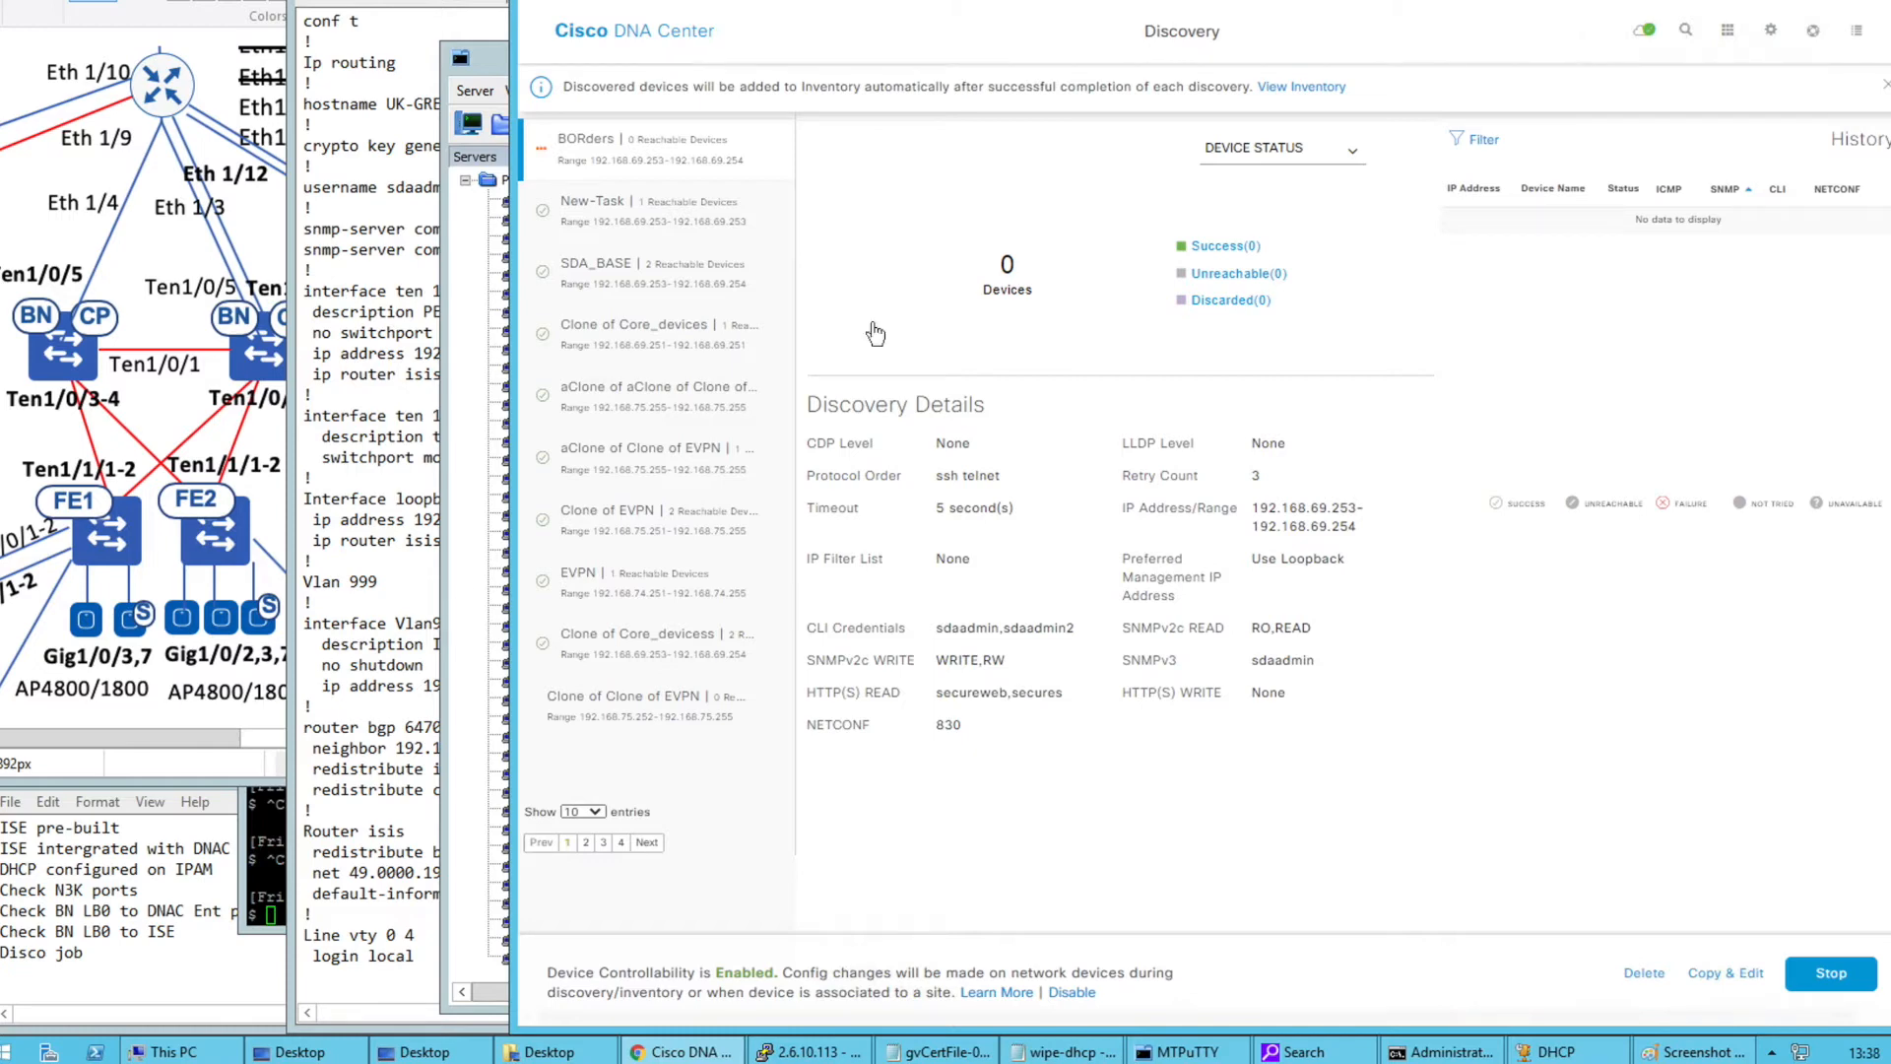
{"action": "left_click", "coordinate": [491, 61]}
Widen the MTPuTTY terminal to read the BAC-02 discovery syslog, then return to DNA Center
{"action": "left_click_drag", "start_coordinate": [818, 62], "coordinate": [382, 79]}
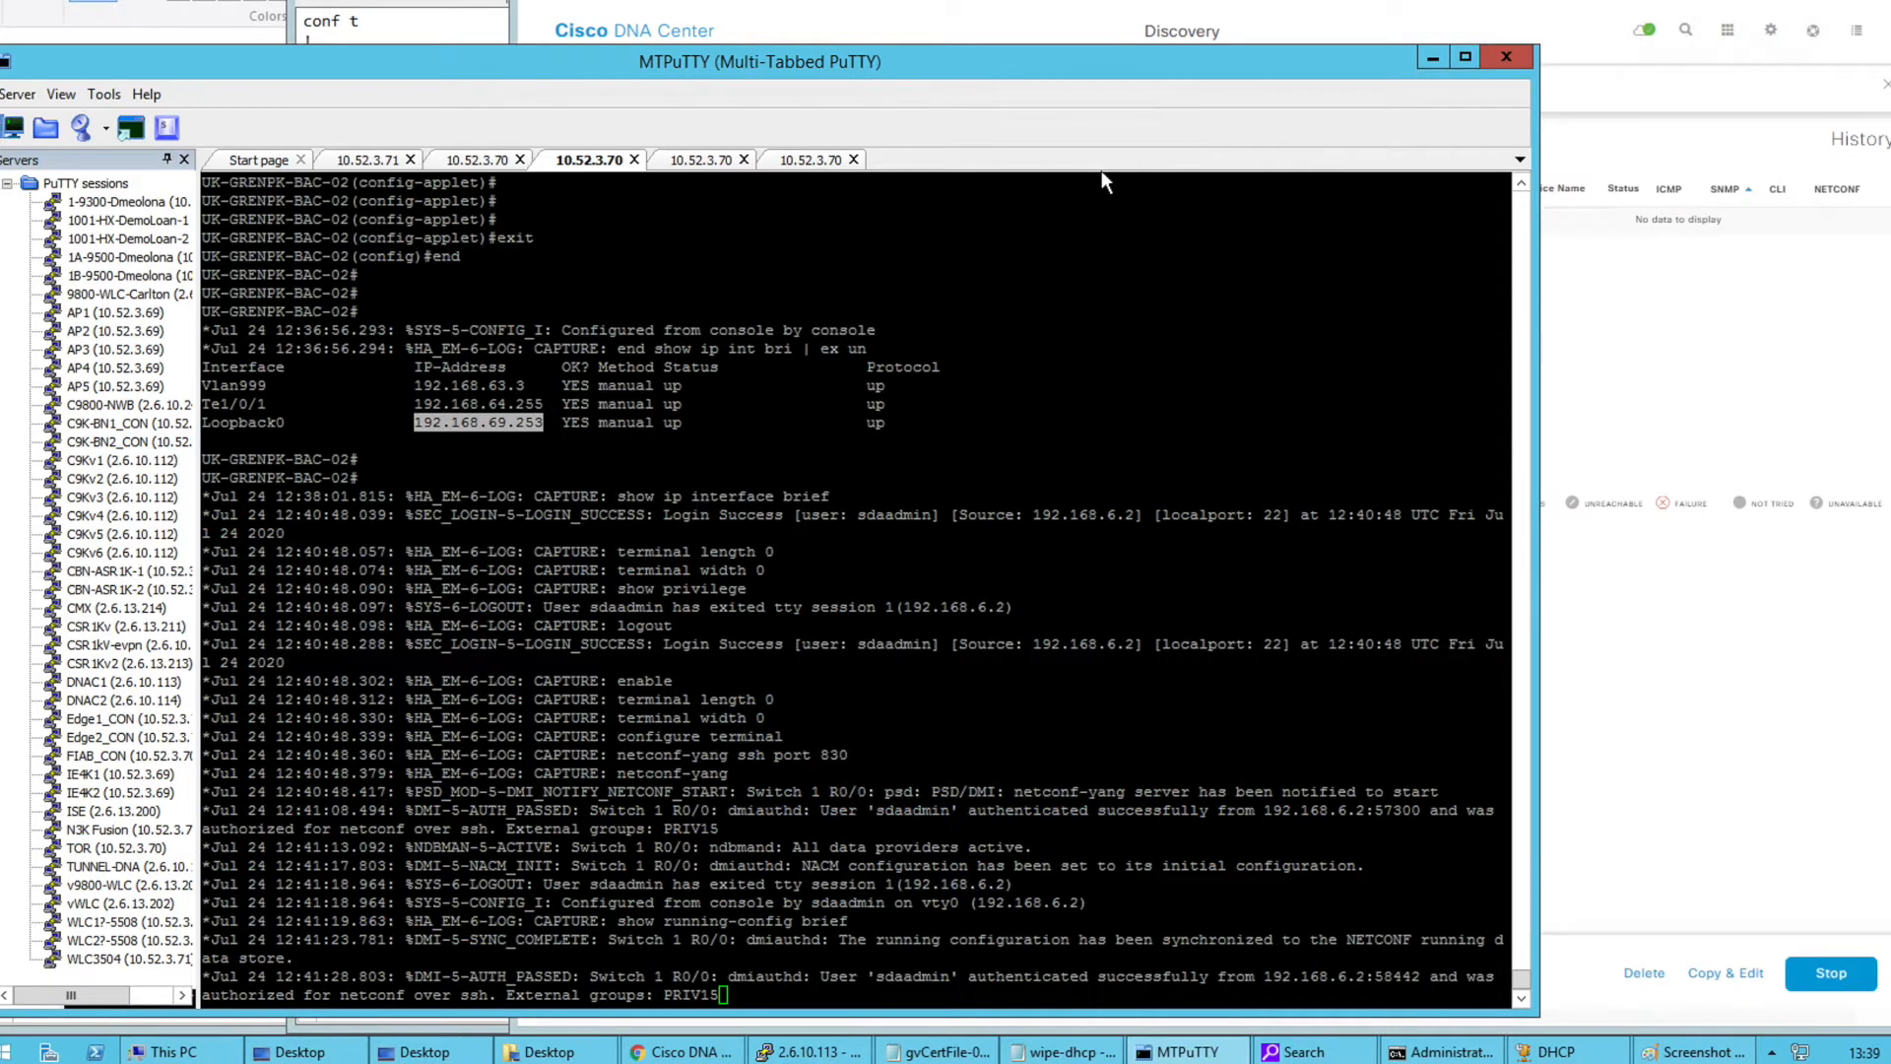
{"action": "left_click_drag", "start_coordinate": [198, 385], "coordinate": [119, 384]}
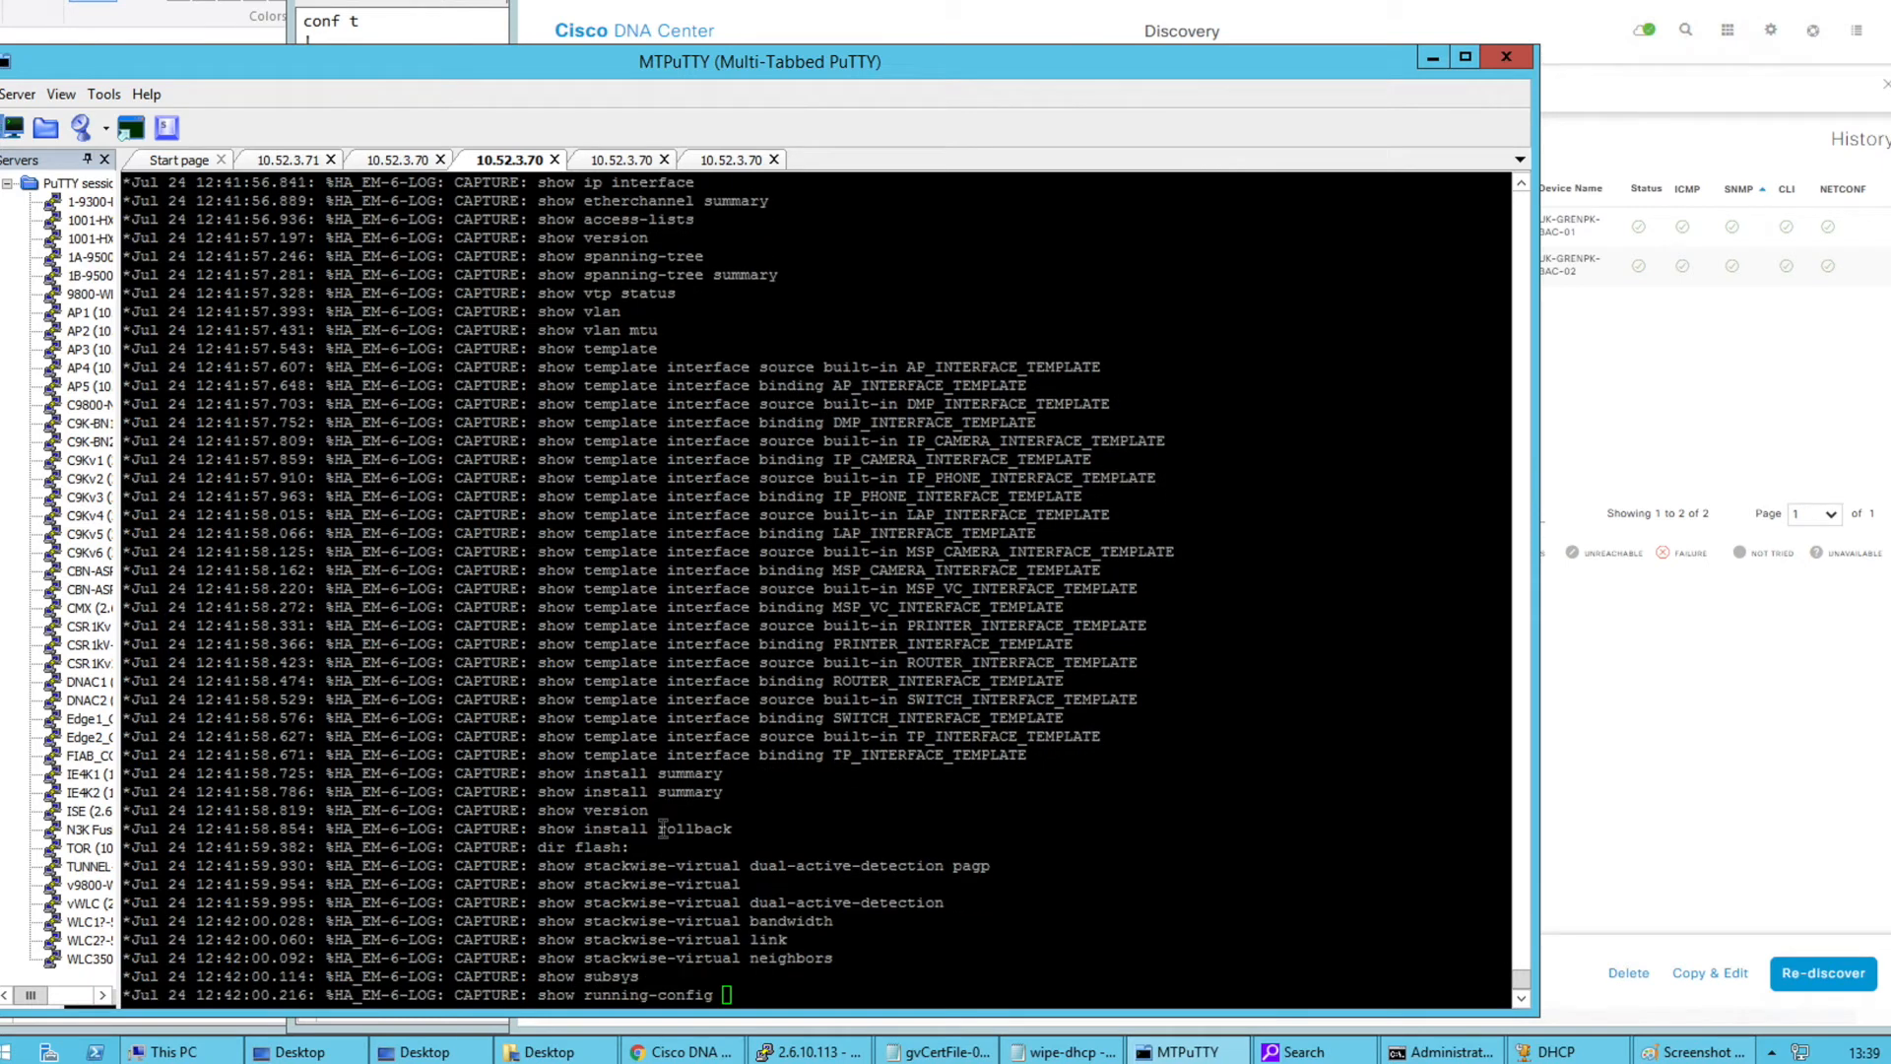
{"action": "left_click", "coordinate": [1622, 441]}
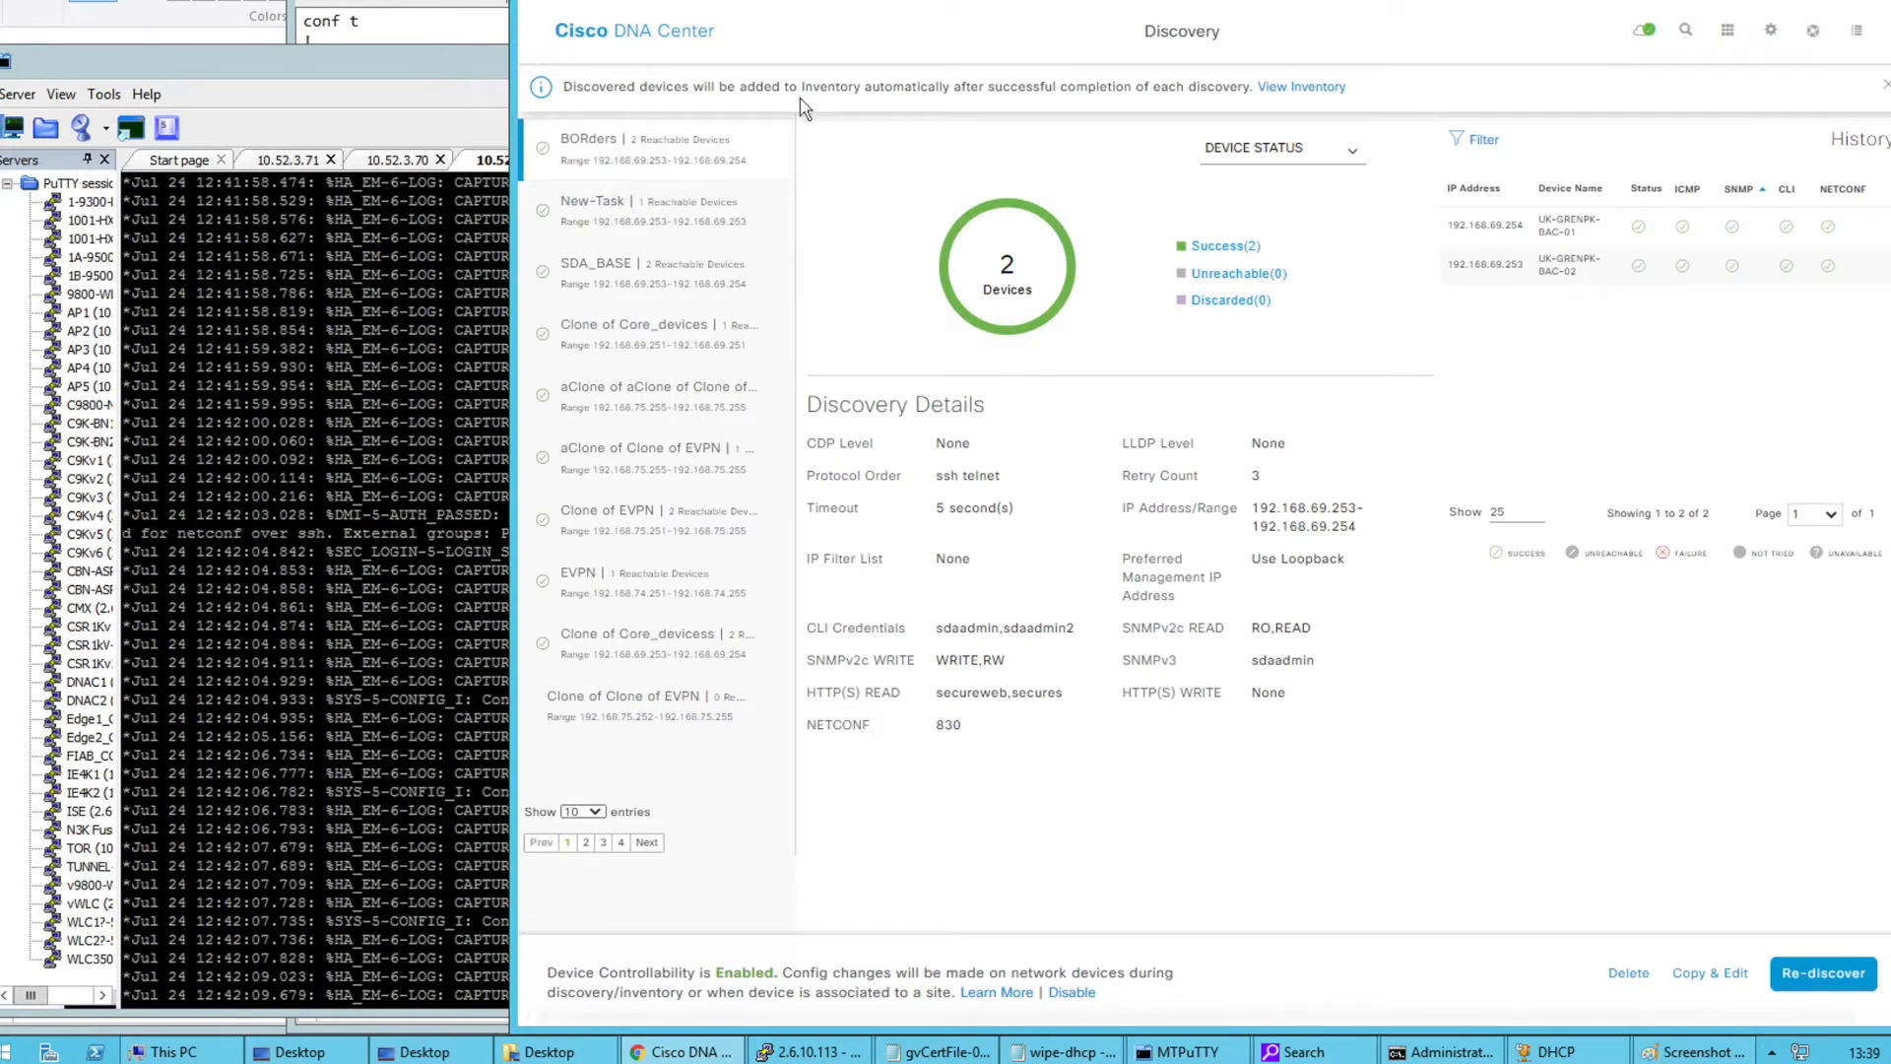
Open the PROVISION device inventory listing UK-GRENPK-BAC-01 and BAC-02 as reachable
{"action": "left_click", "coordinate": [637, 47]}
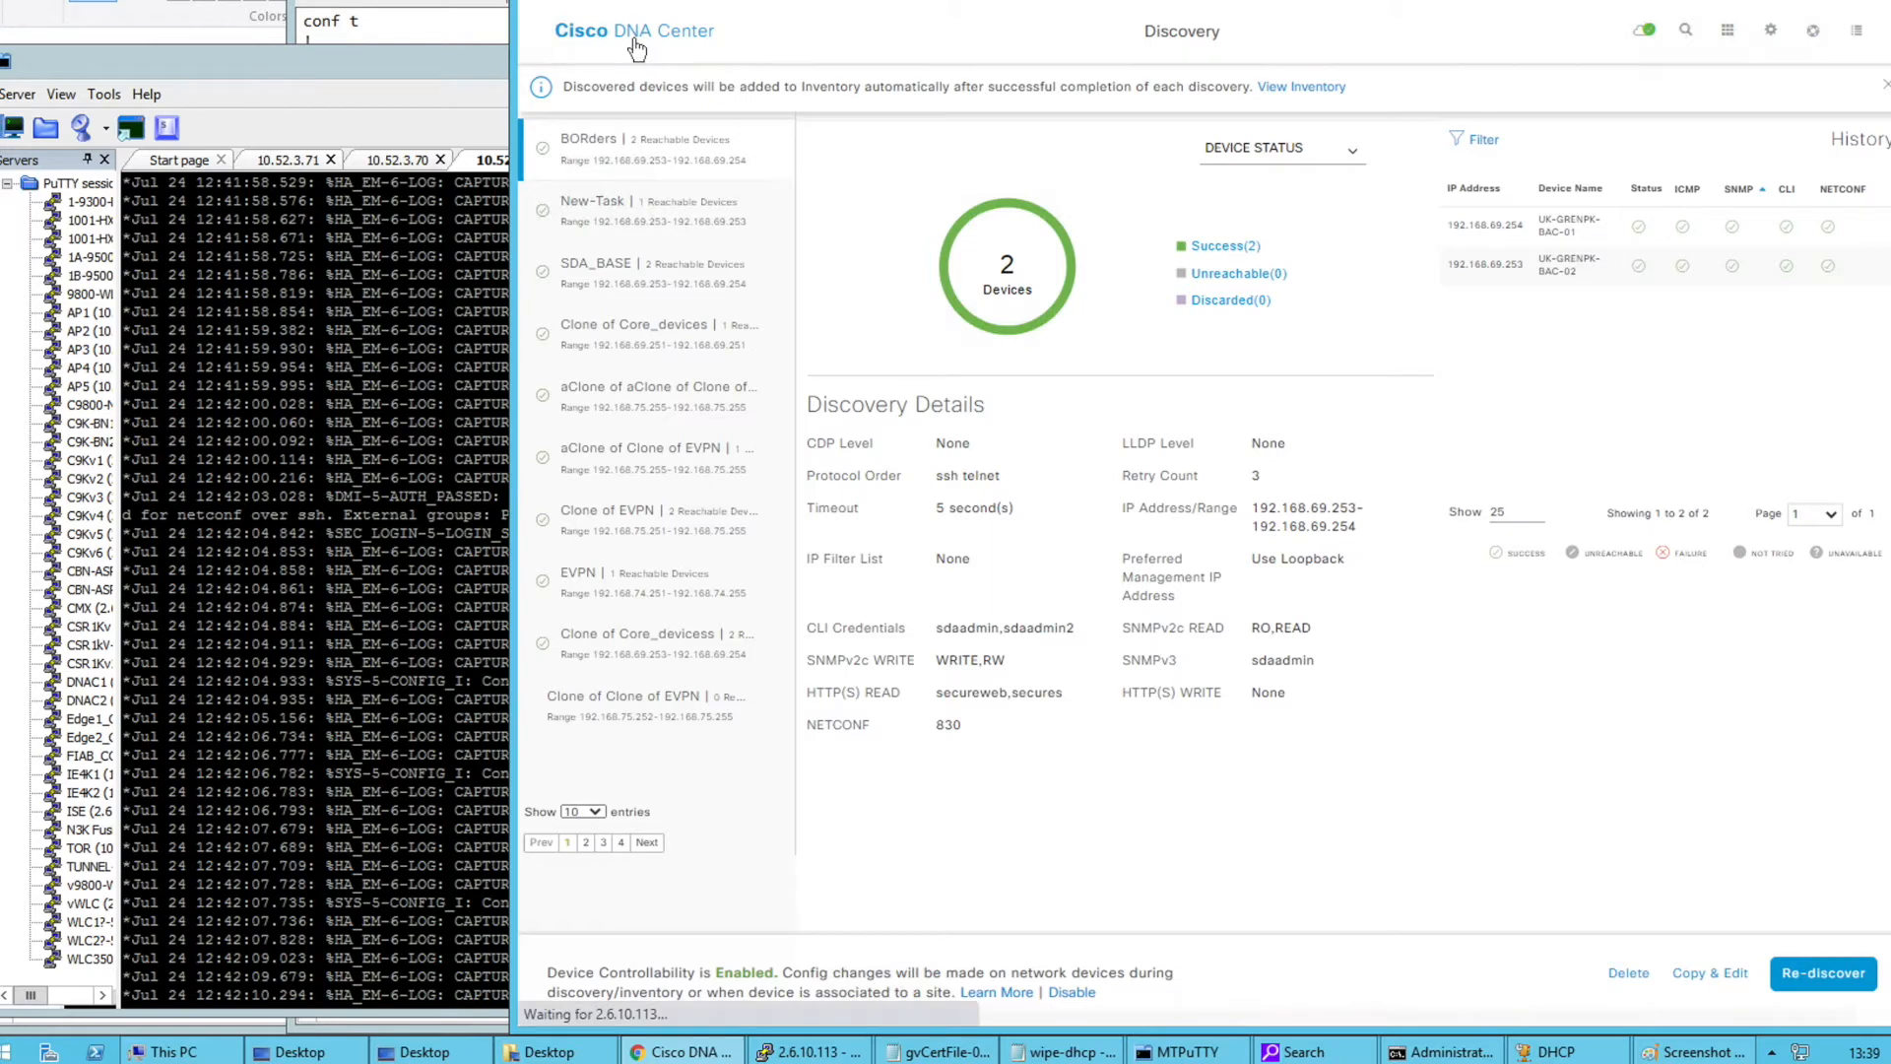
{"action": "left_click", "coordinate": [942, 49]}
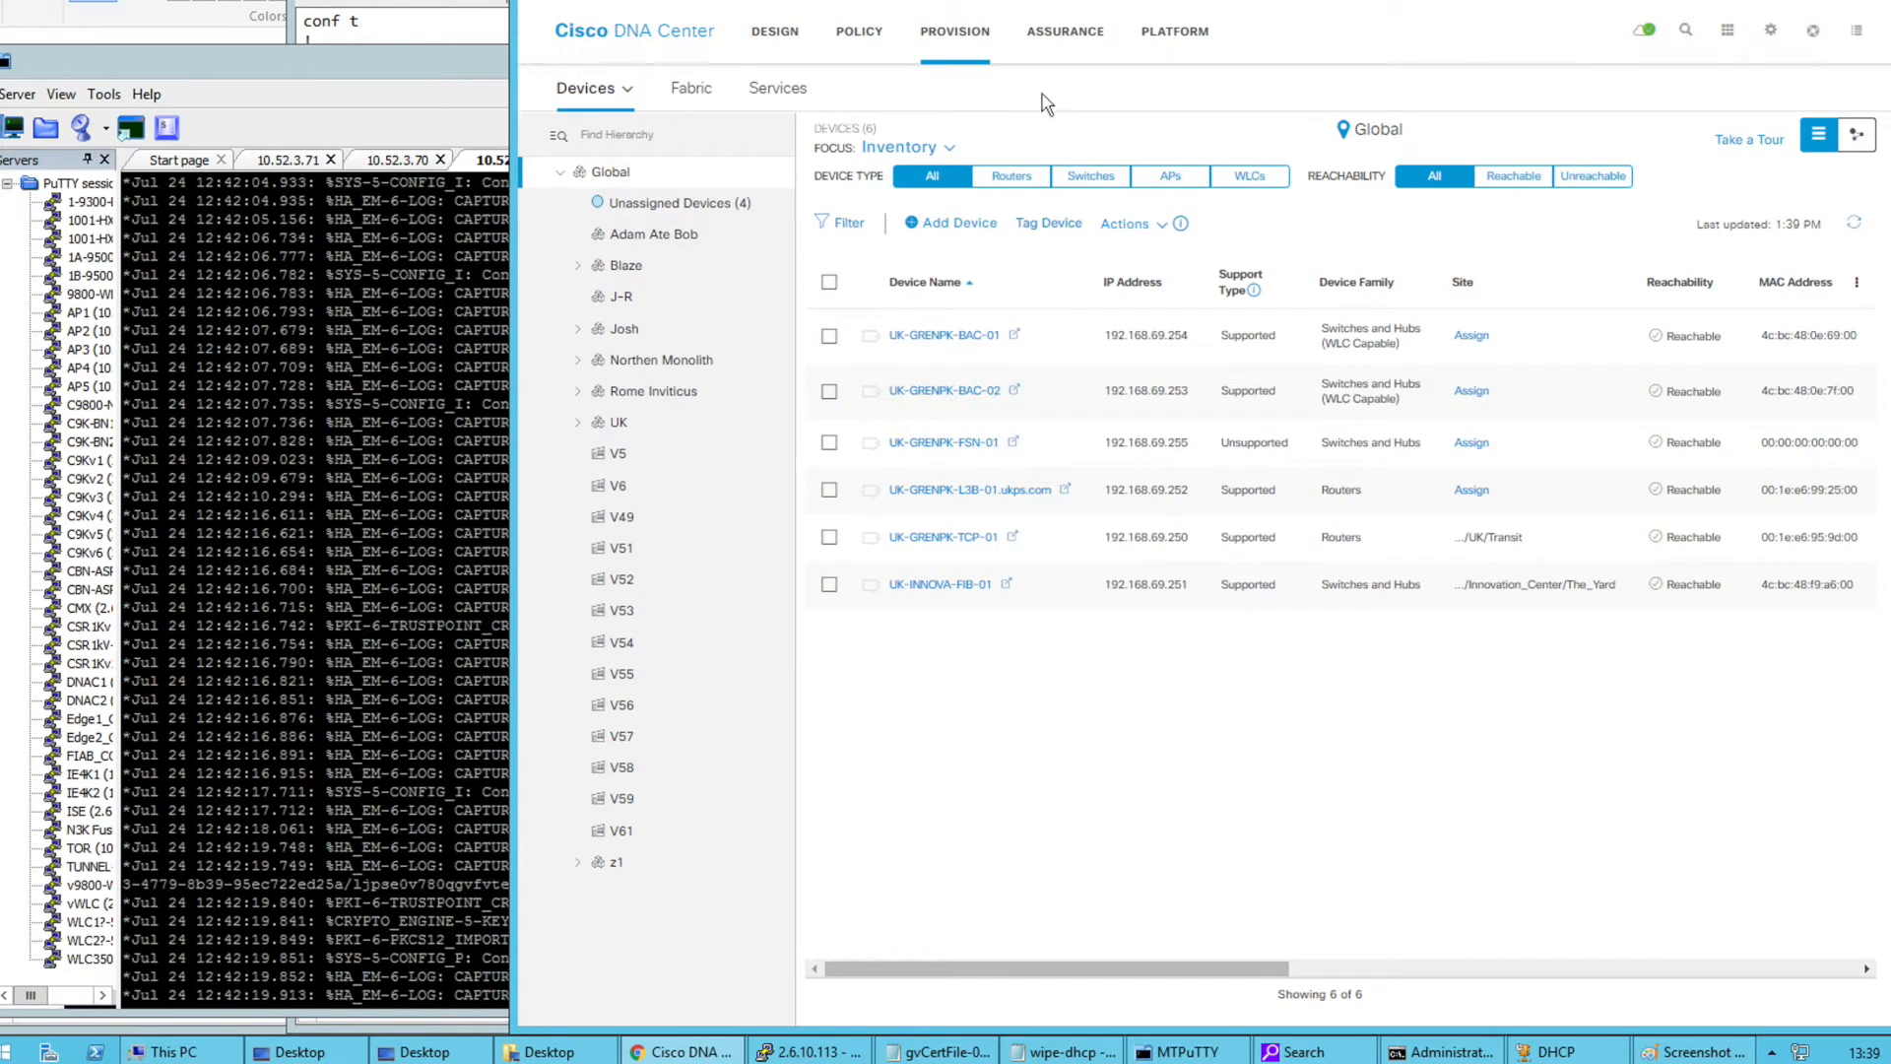
{"action": "left_click", "coordinate": [914, 151]}
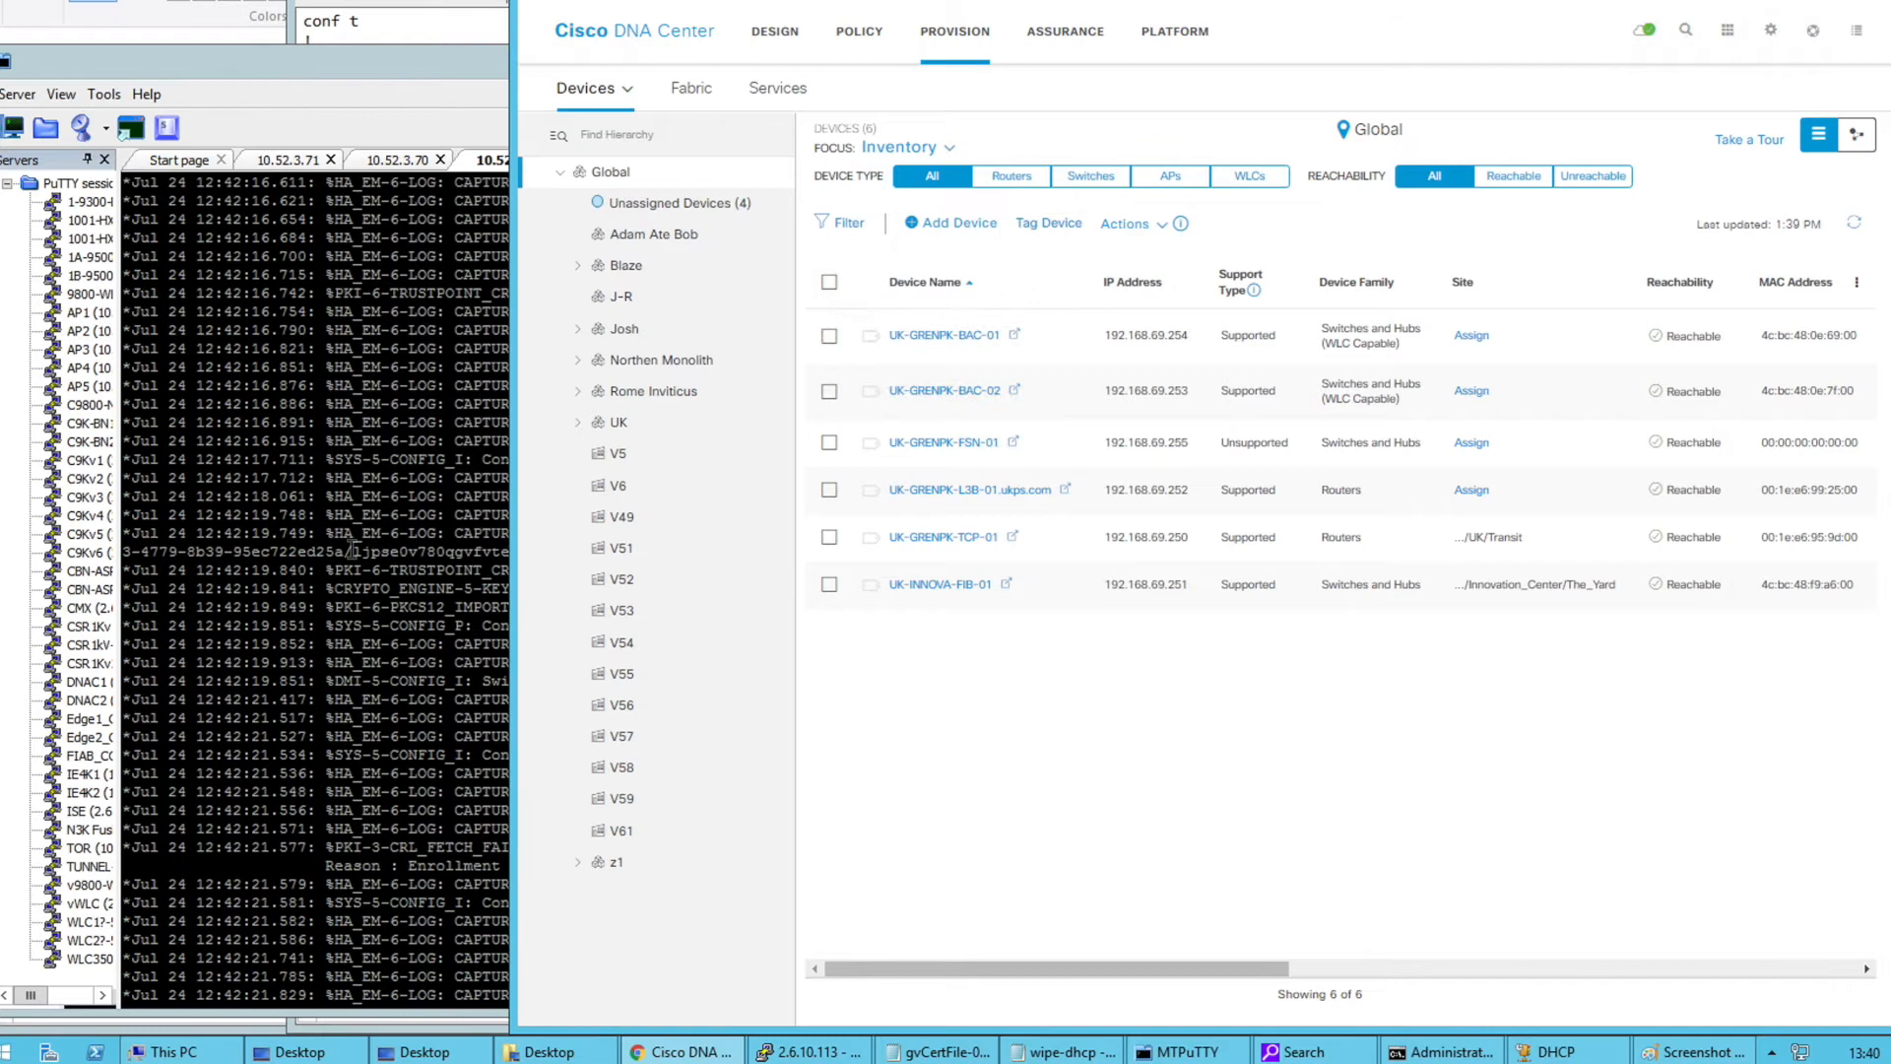
{"action": "left_click", "coordinate": [340, 551]}
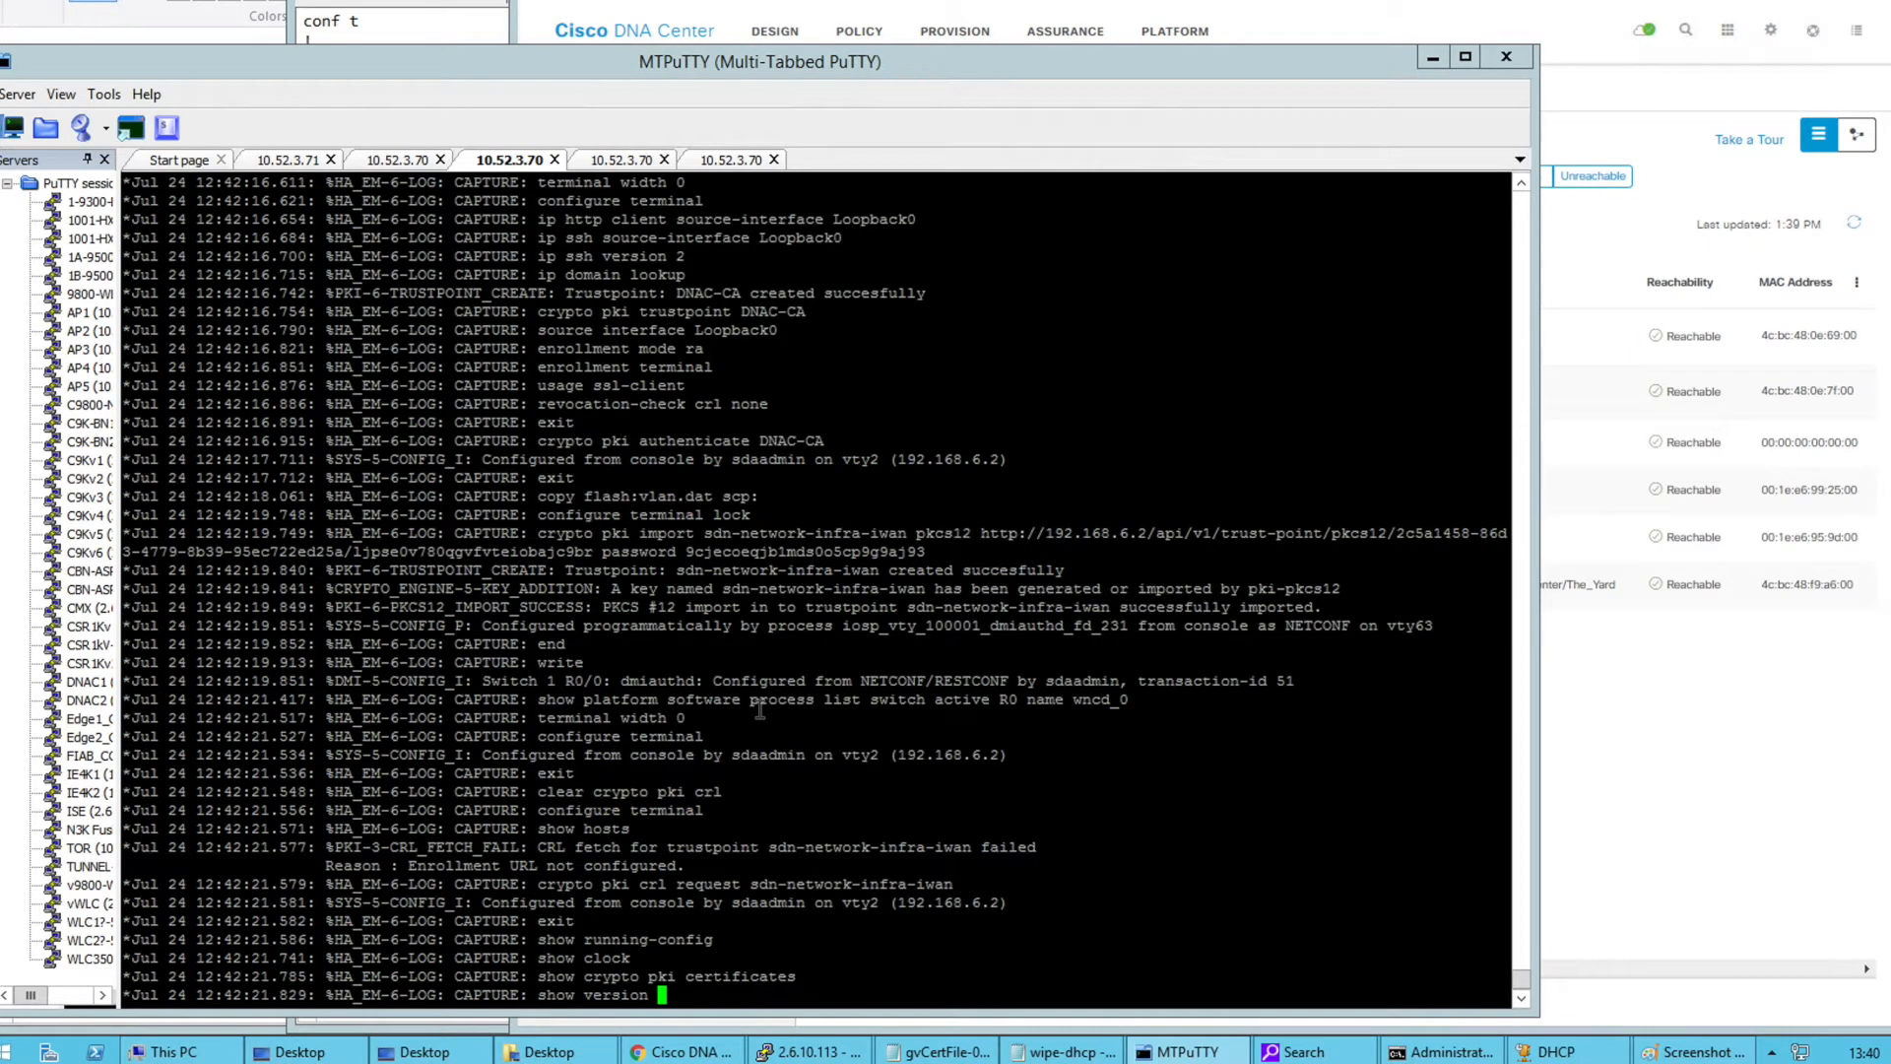
{"action": "left_click", "coordinate": [1665, 764]}
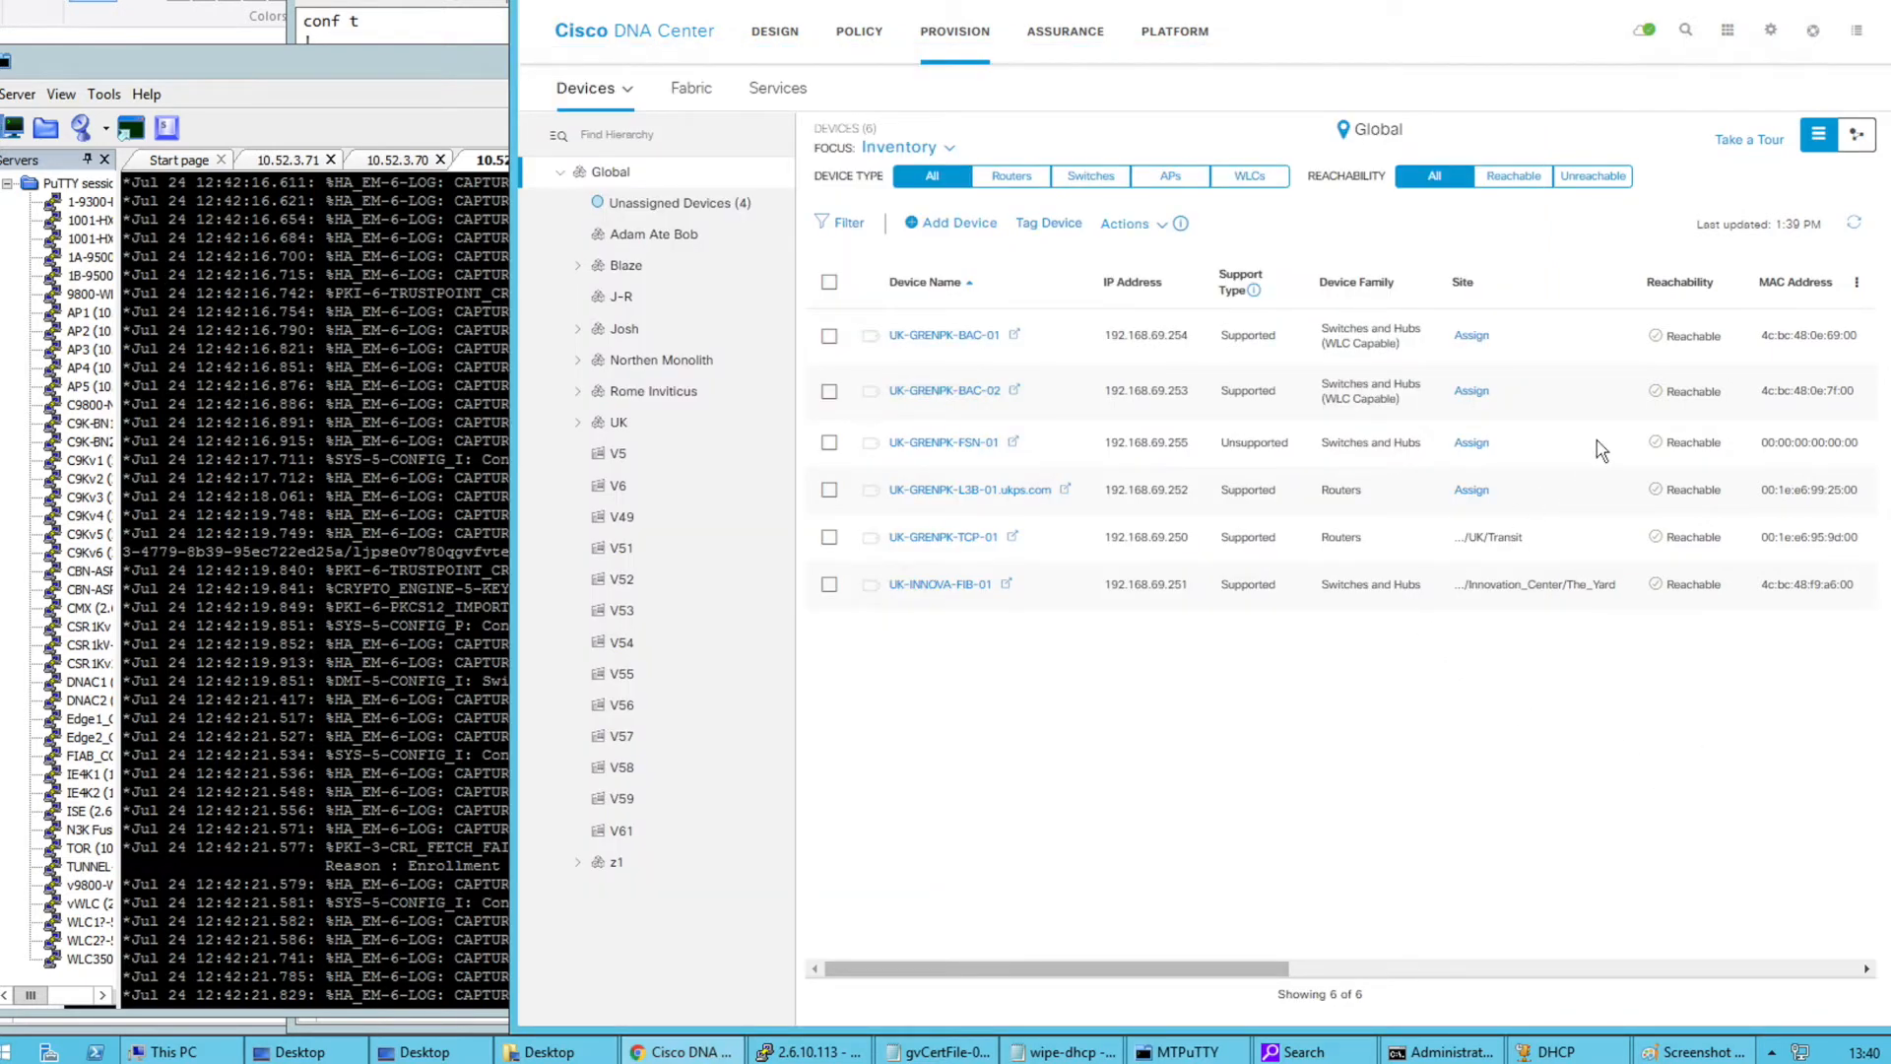
Draw green lines from the core router to both BN/CP switches on the Paint diagram
{"action": "left_click_drag", "start_coordinate": [439, 71], "coordinate": [901, 97]}
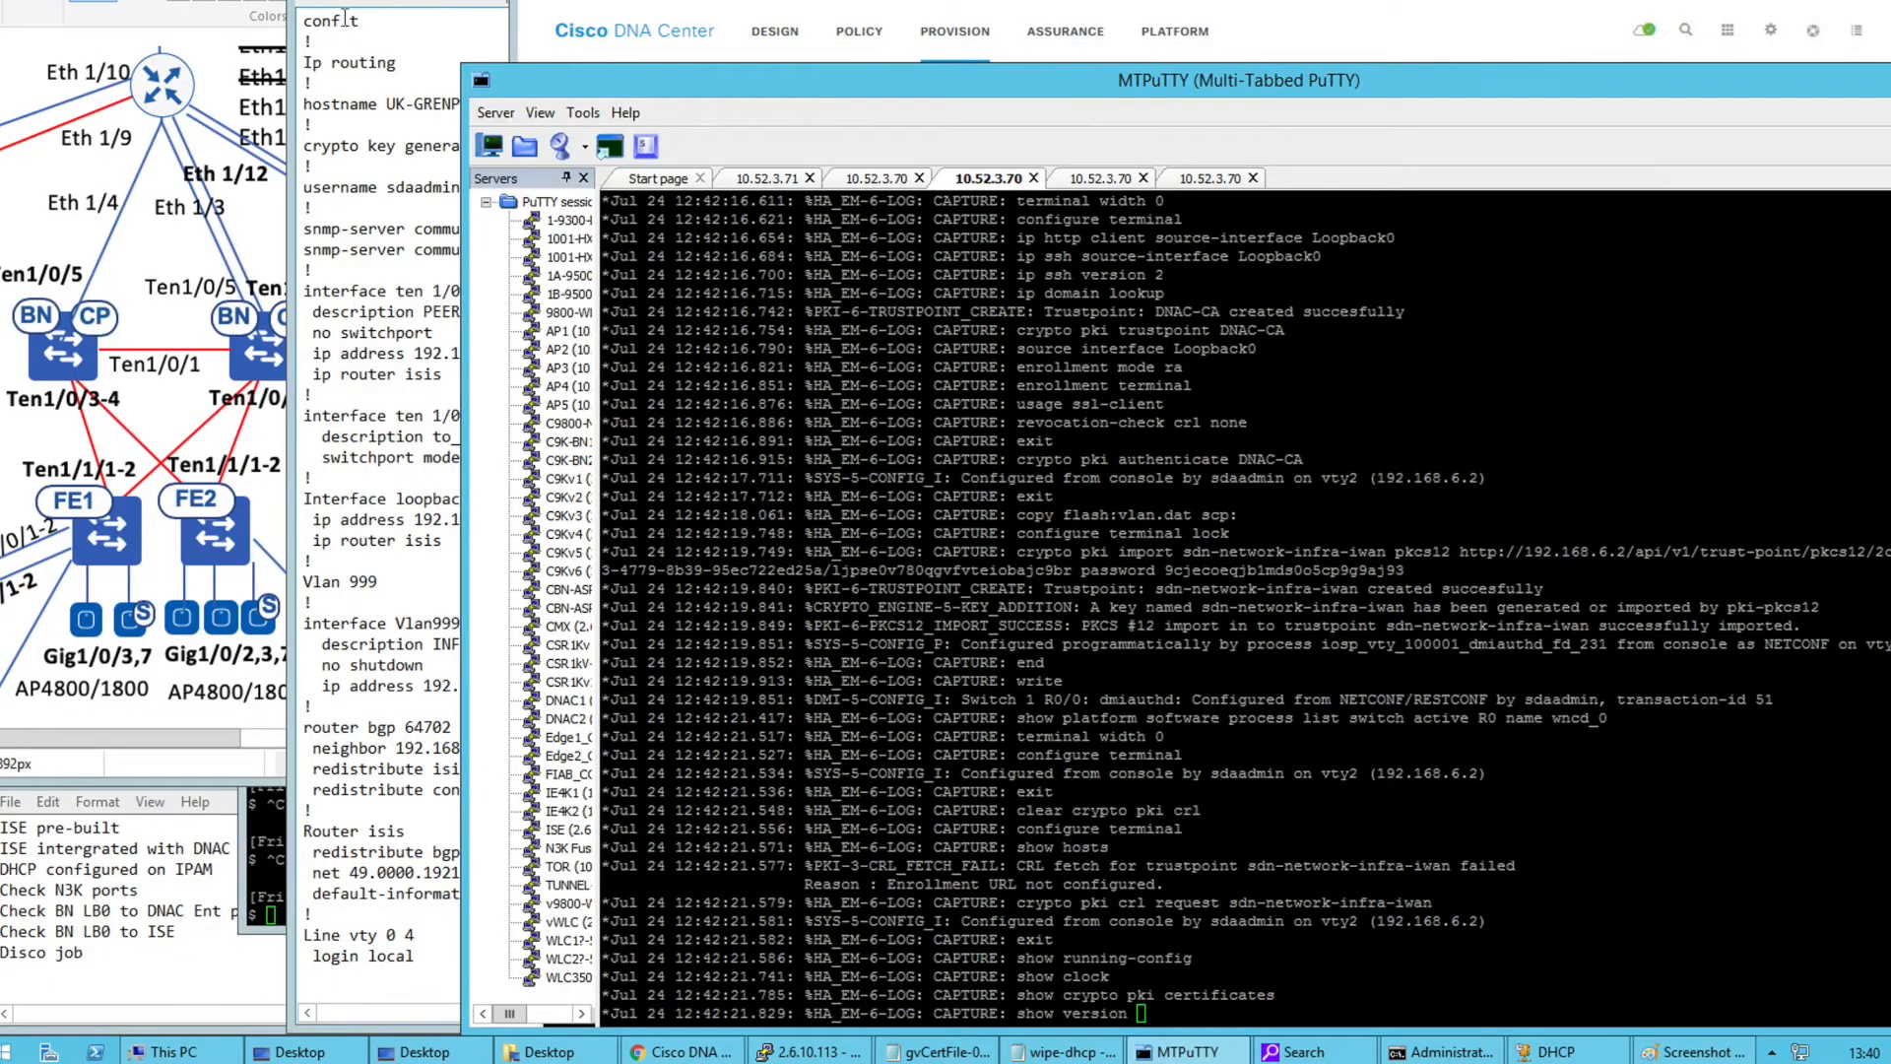
{"action": "left_click", "coordinate": [63, 338]}
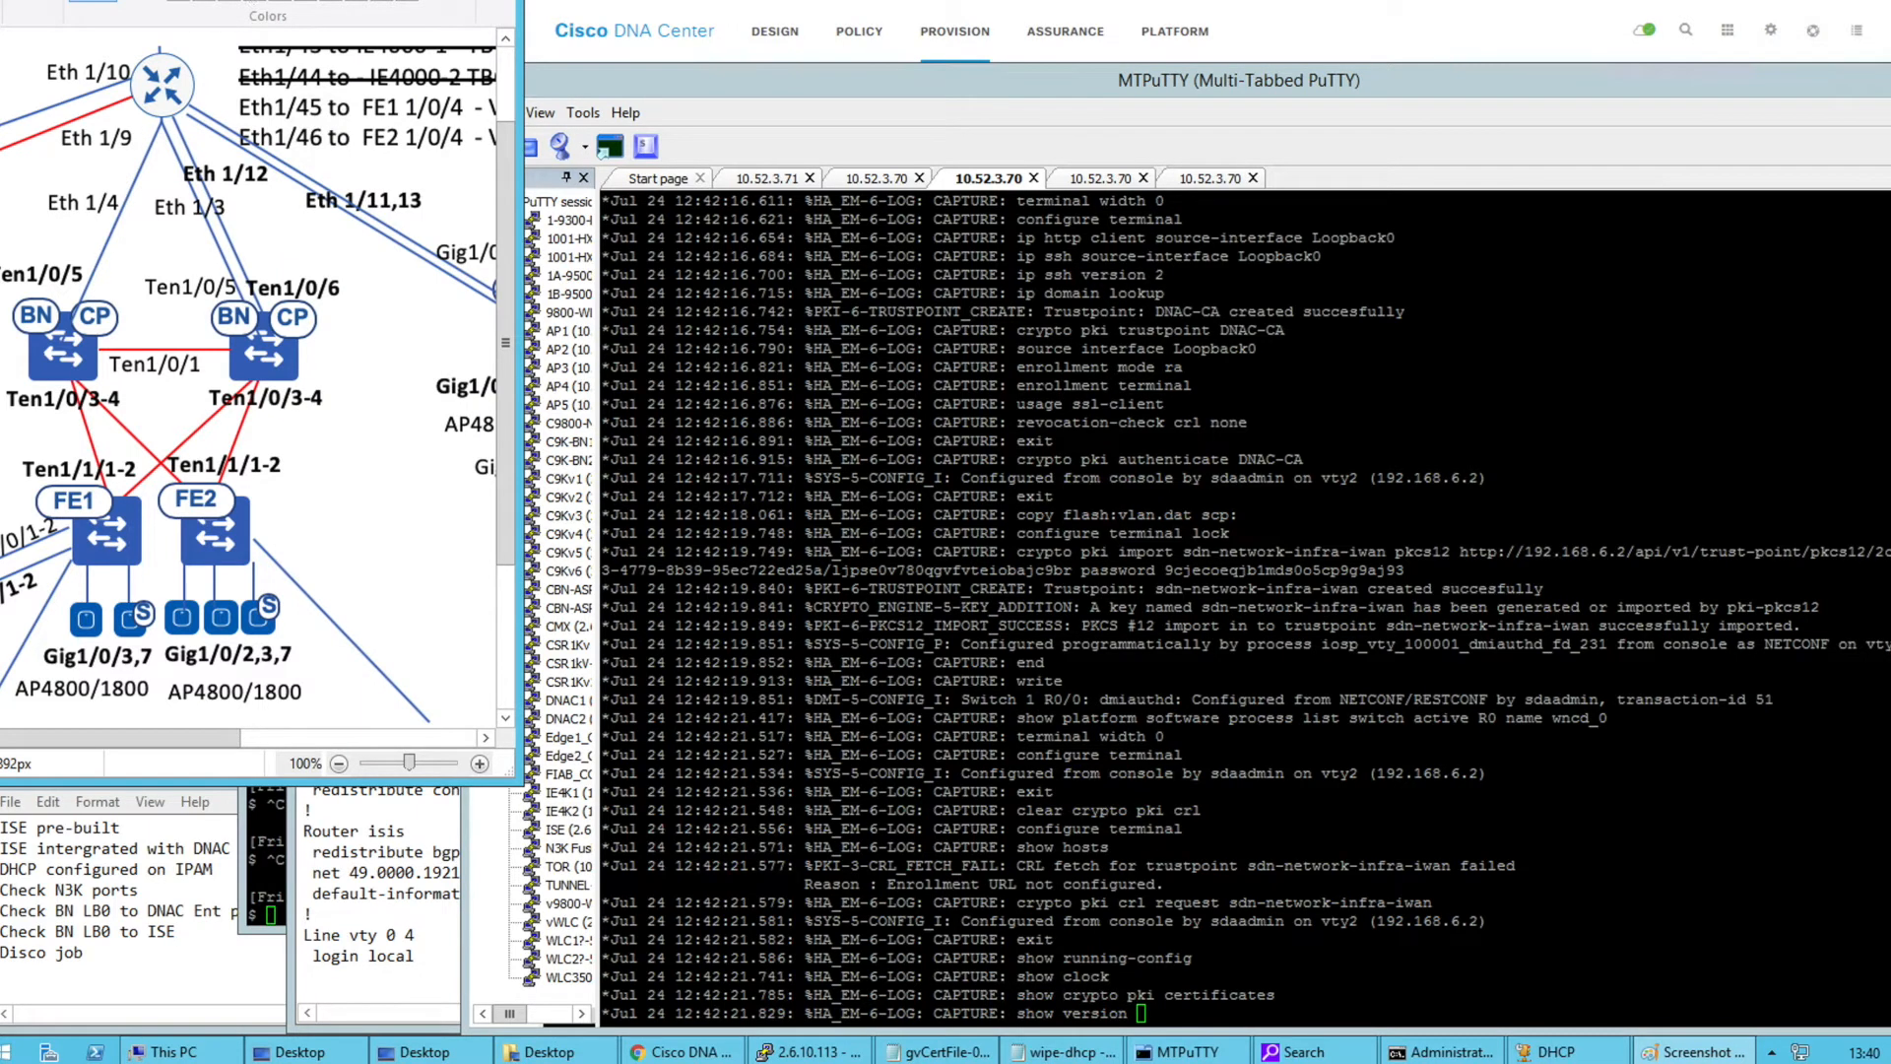
{"action": "left_click_drag", "start_coordinate": [160, 126], "coordinate": [89, 294]}
{"action": "left_click_drag", "start_coordinate": [241, 304], "coordinate": [161, 117]}
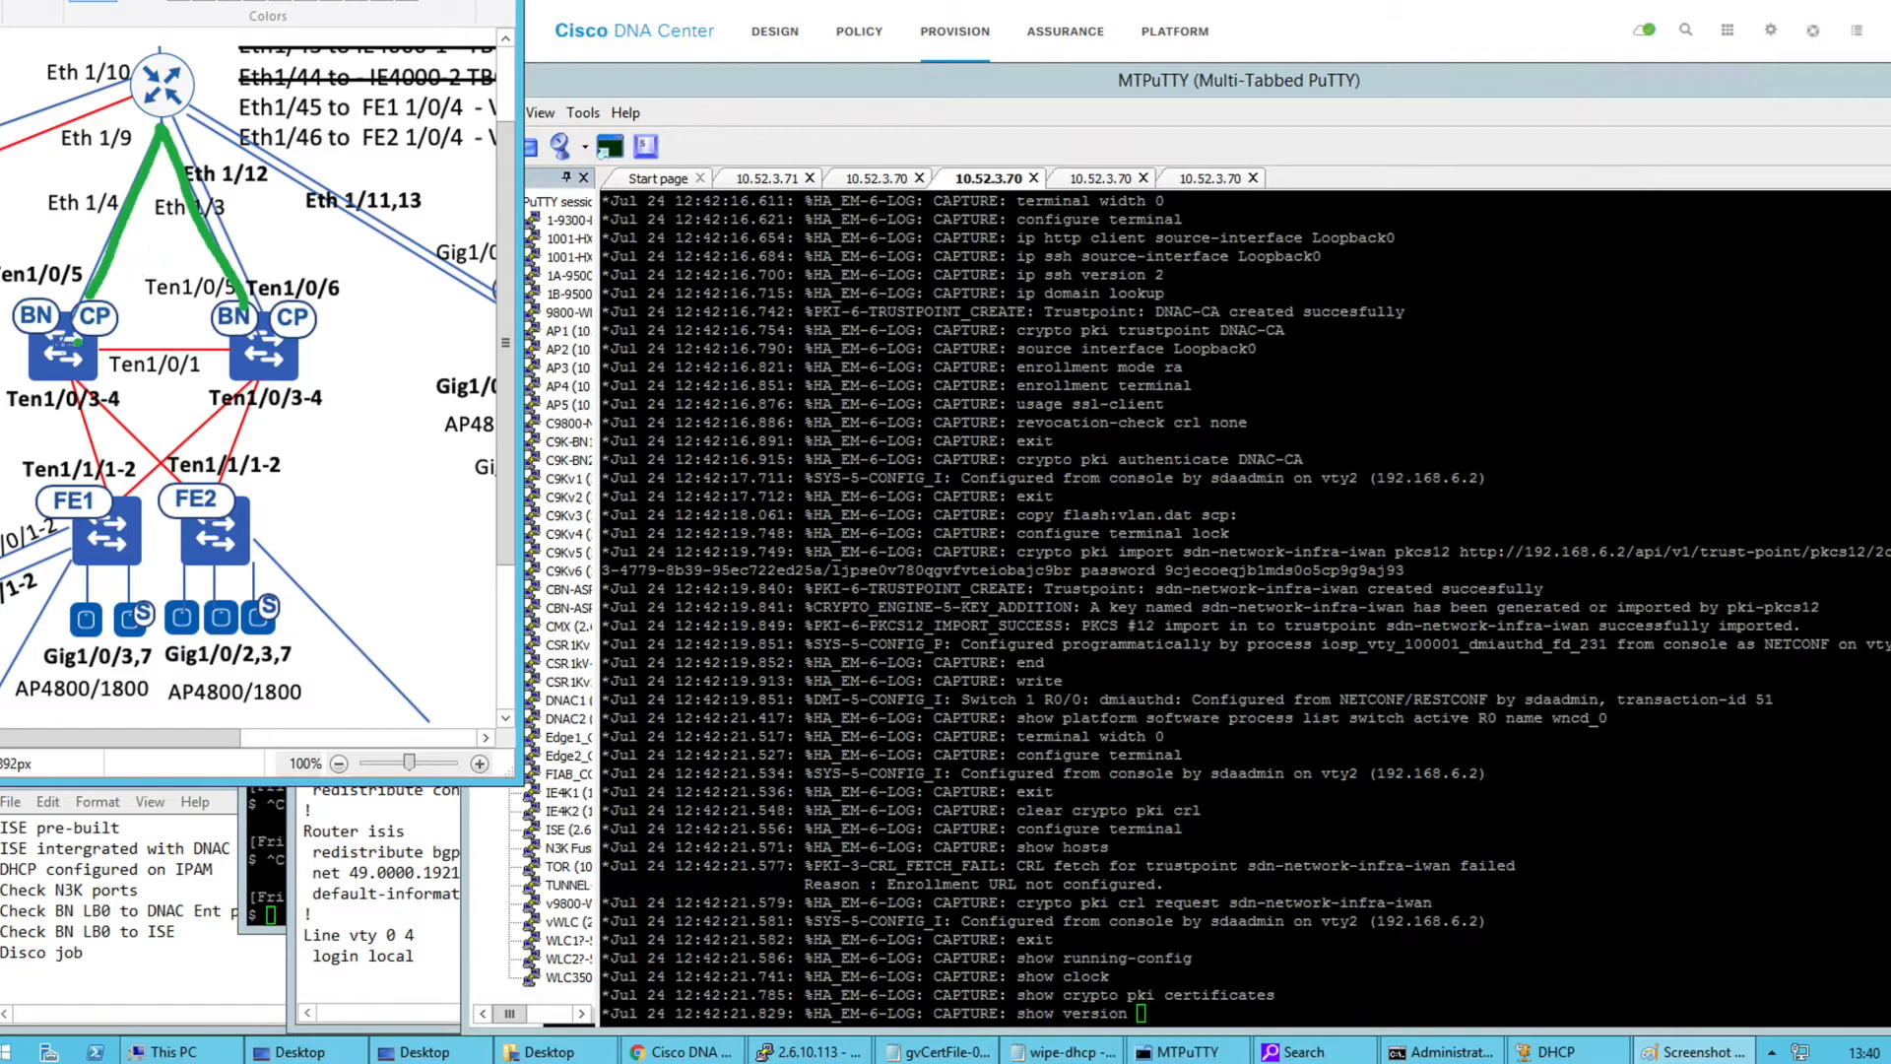
{"action": "left_click_drag", "start_coordinate": [54, 353], "coordinate": [85, 330]}
{"action": "mouse_move", "coordinate": [251, 352]}
{"action": "left_mouse_down"}
{"action": "mouse_move", "coordinate": [335, 359]}
{"action": "mouse_move", "coordinate": [362, 321]}
{"action": "mouse_move", "coordinate": [379, 347]}
{"action": "left_mouse_up"}
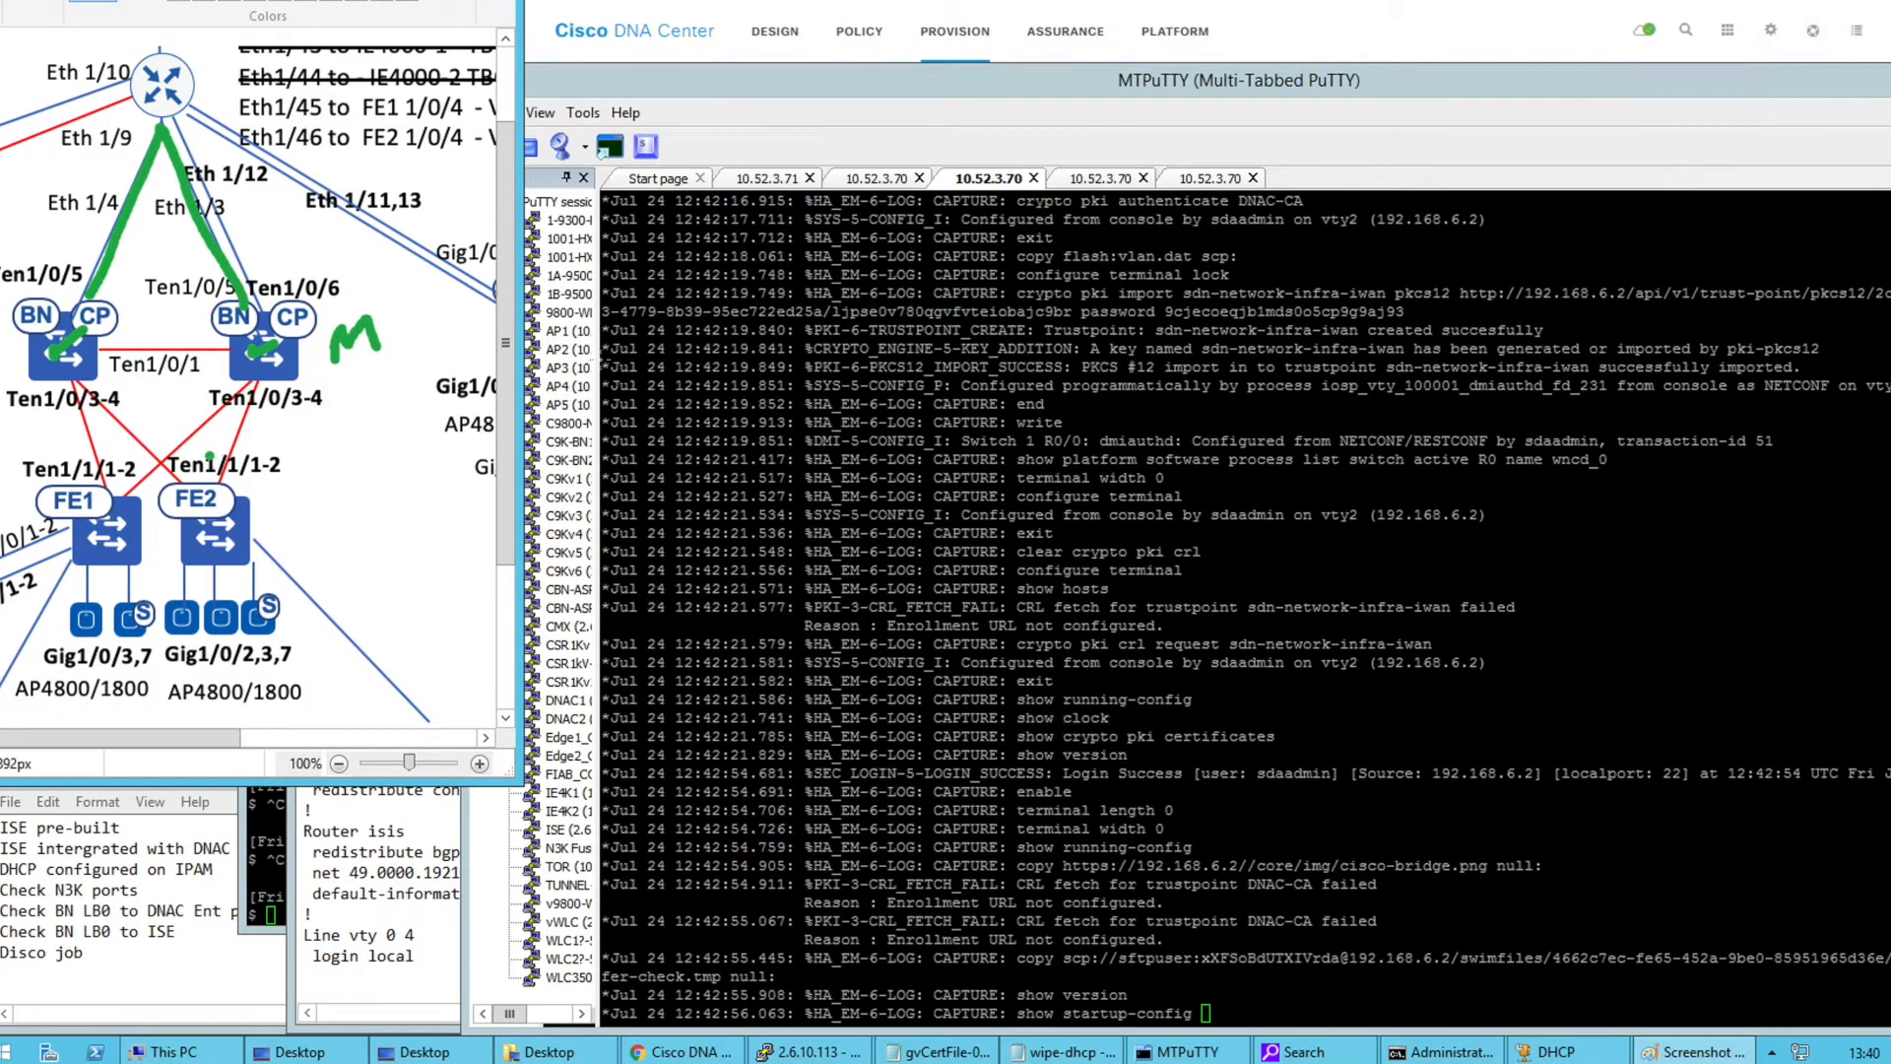
Move the terminal window aside and return to the Cisco DNA Center device inventory
{"action": "left_click", "coordinate": [800, 99]}
{"action": "mouse_move", "coordinate": [764, 89]}
{"action": "left_mouse_down"}
{"action": "mouse_move", "coordinate": [748, 89]}
{"action": "mouse_move", "coordinate": [775, 89]}
{"action": "left_mouse_up"}
{"action": "left_click", "coordinate": [809, 45]}
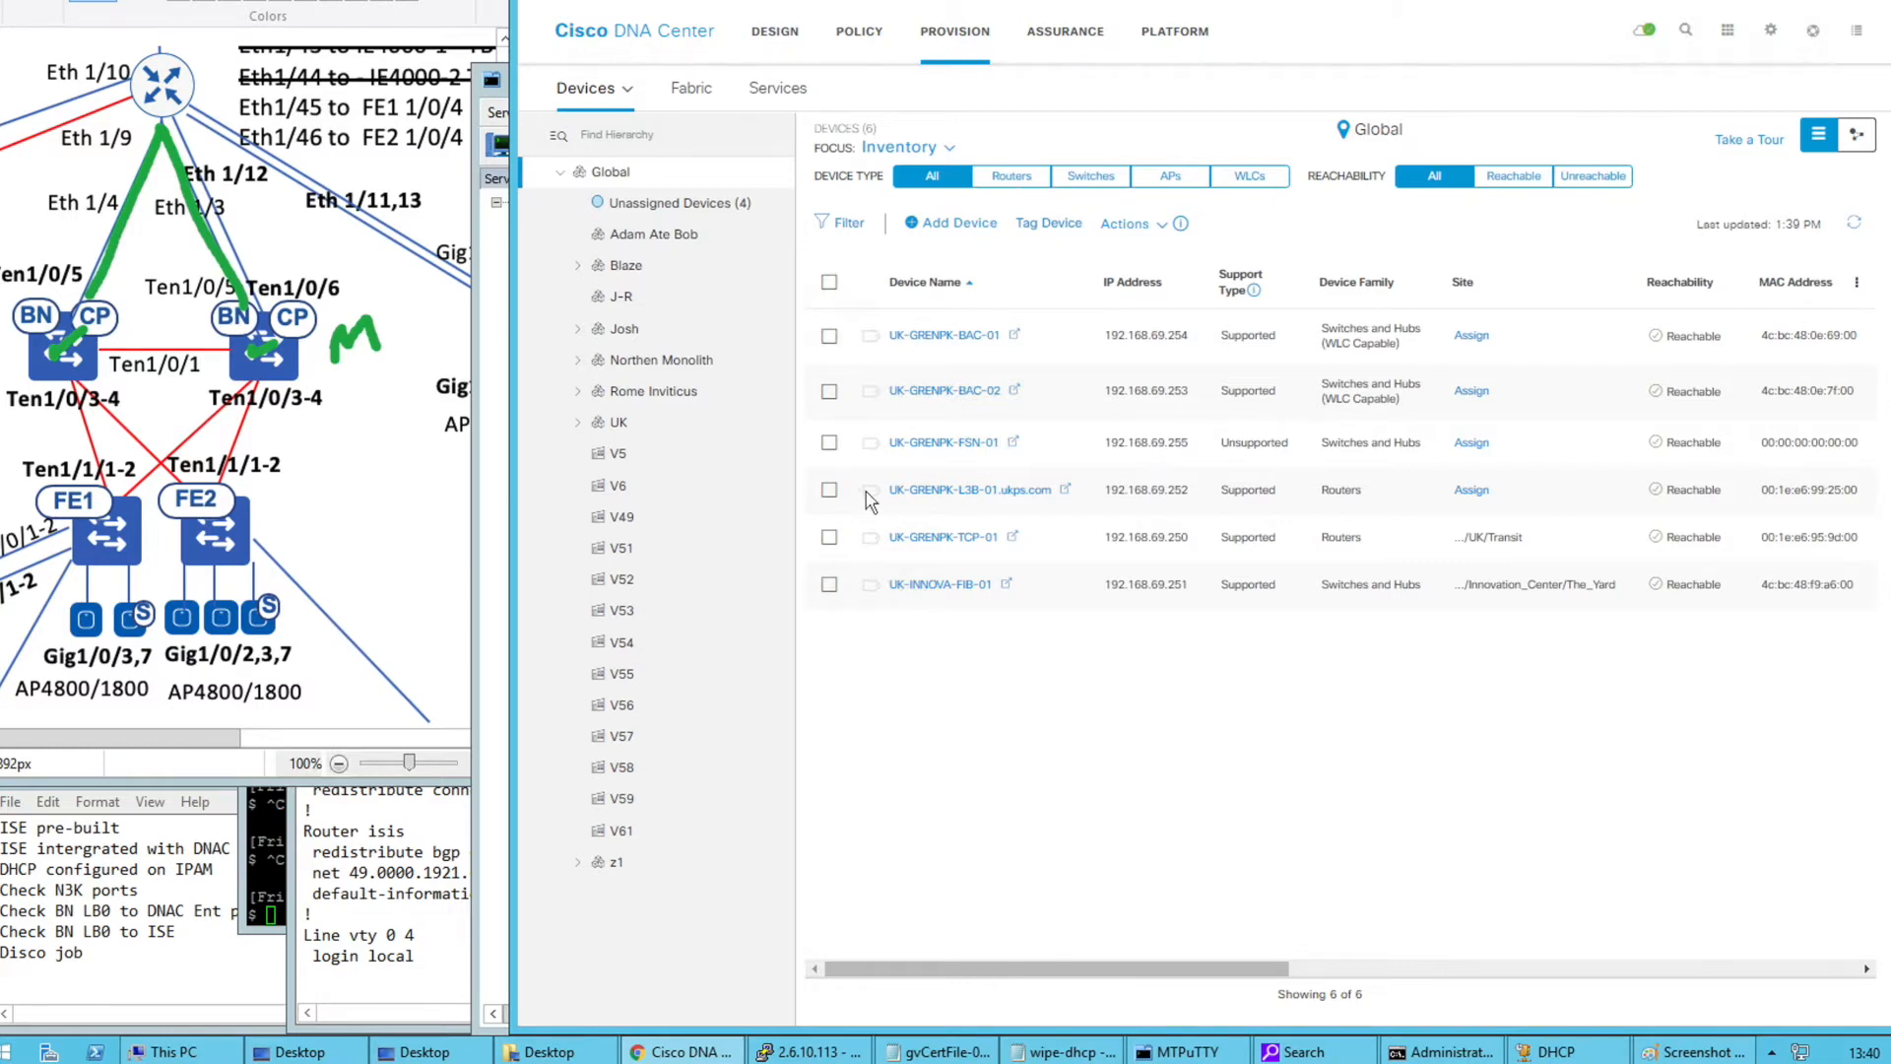
Start LAN Automation for both UK-GRENPK-BAC switches with Global/UK/GPK as primary site
{"action": "left_click", "coordinate": [829, 338]}
{"action": "left_click", "coordinate": [829, 392]}
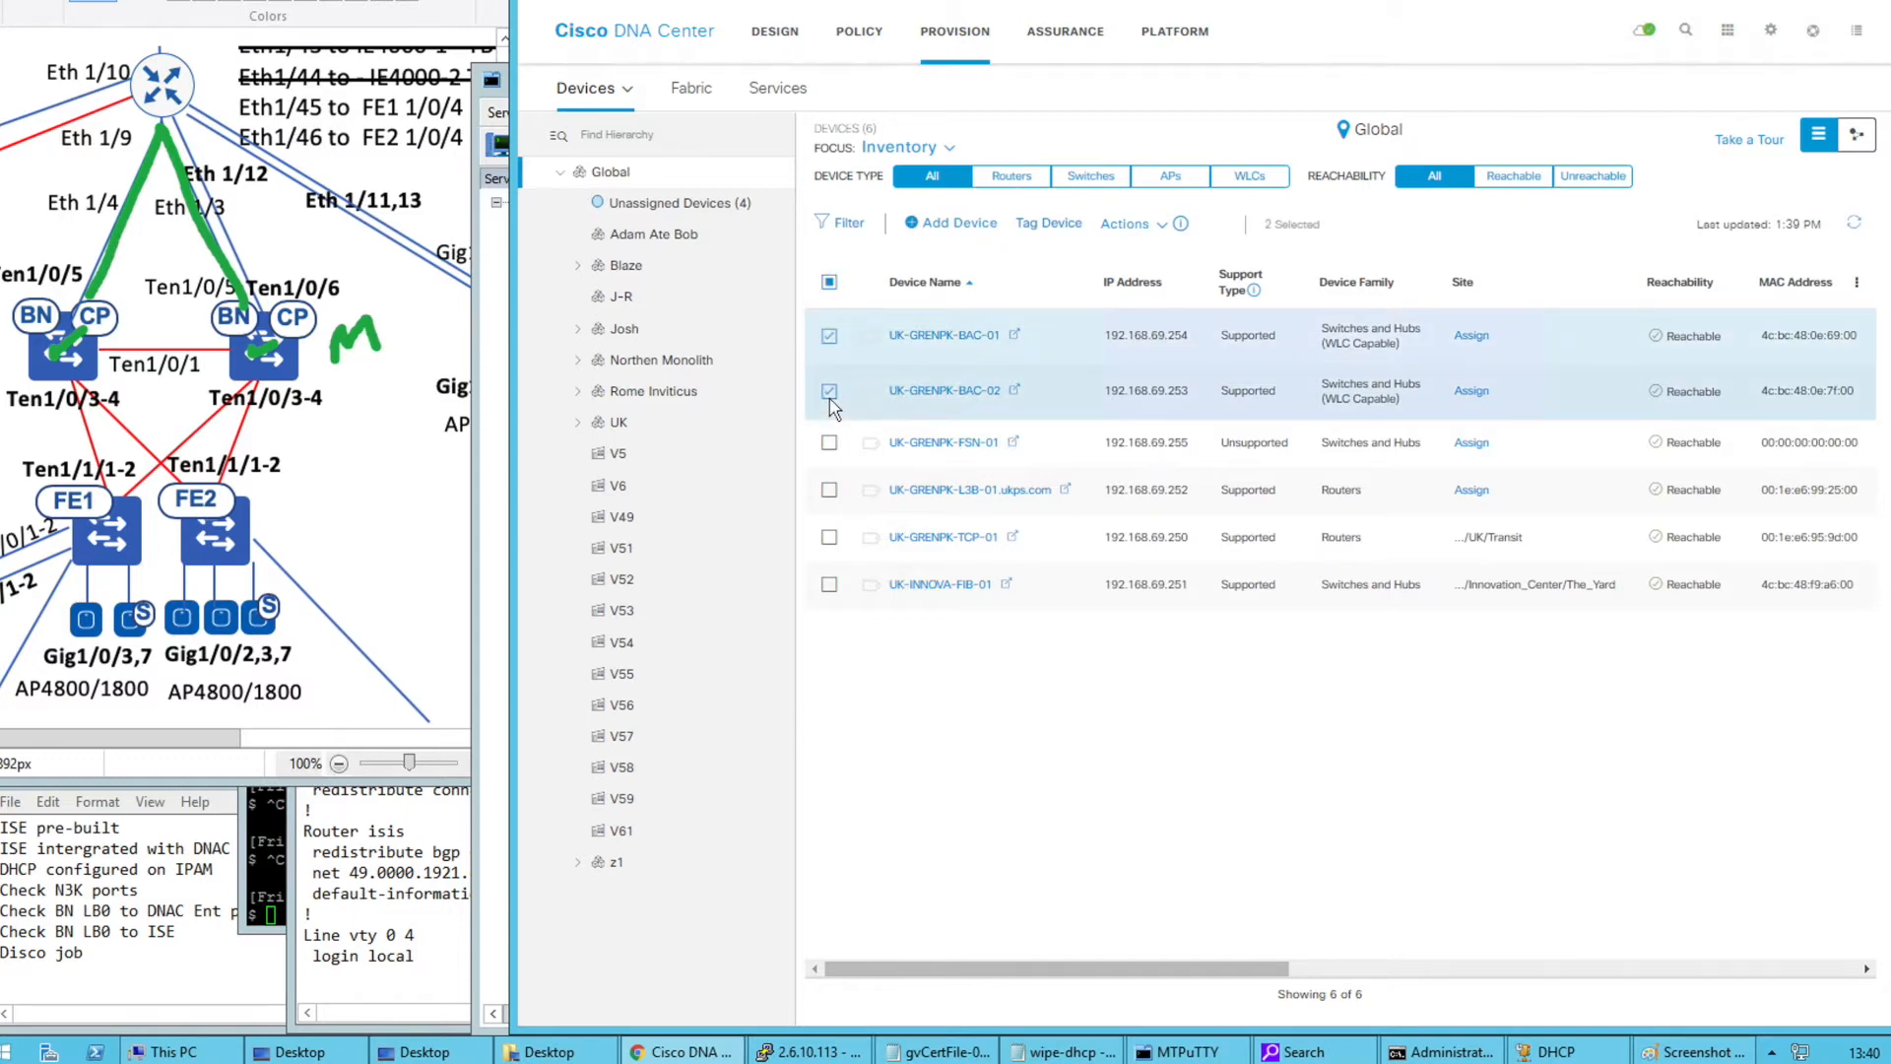
{"action": "left_click", "coordinate": [1140, 229]}
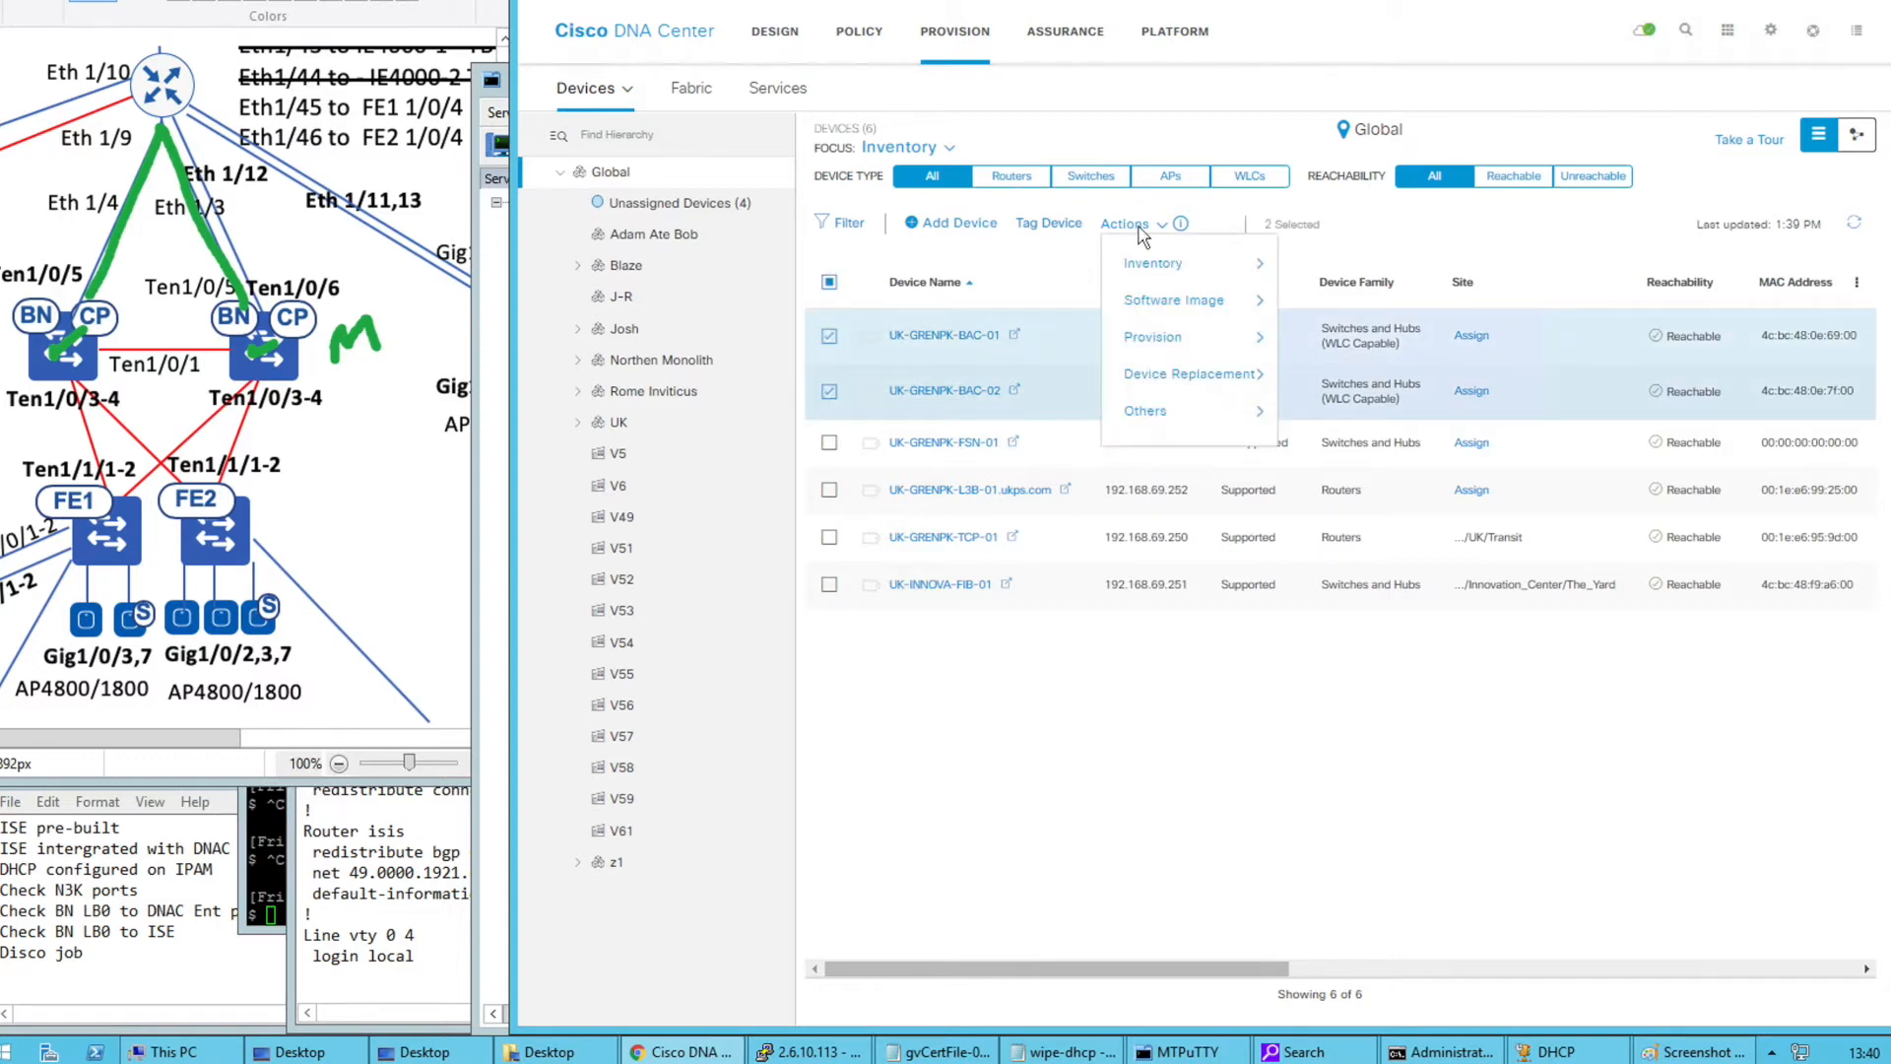
{"action": "mouse_move", "coordinate": [1181, 346]}
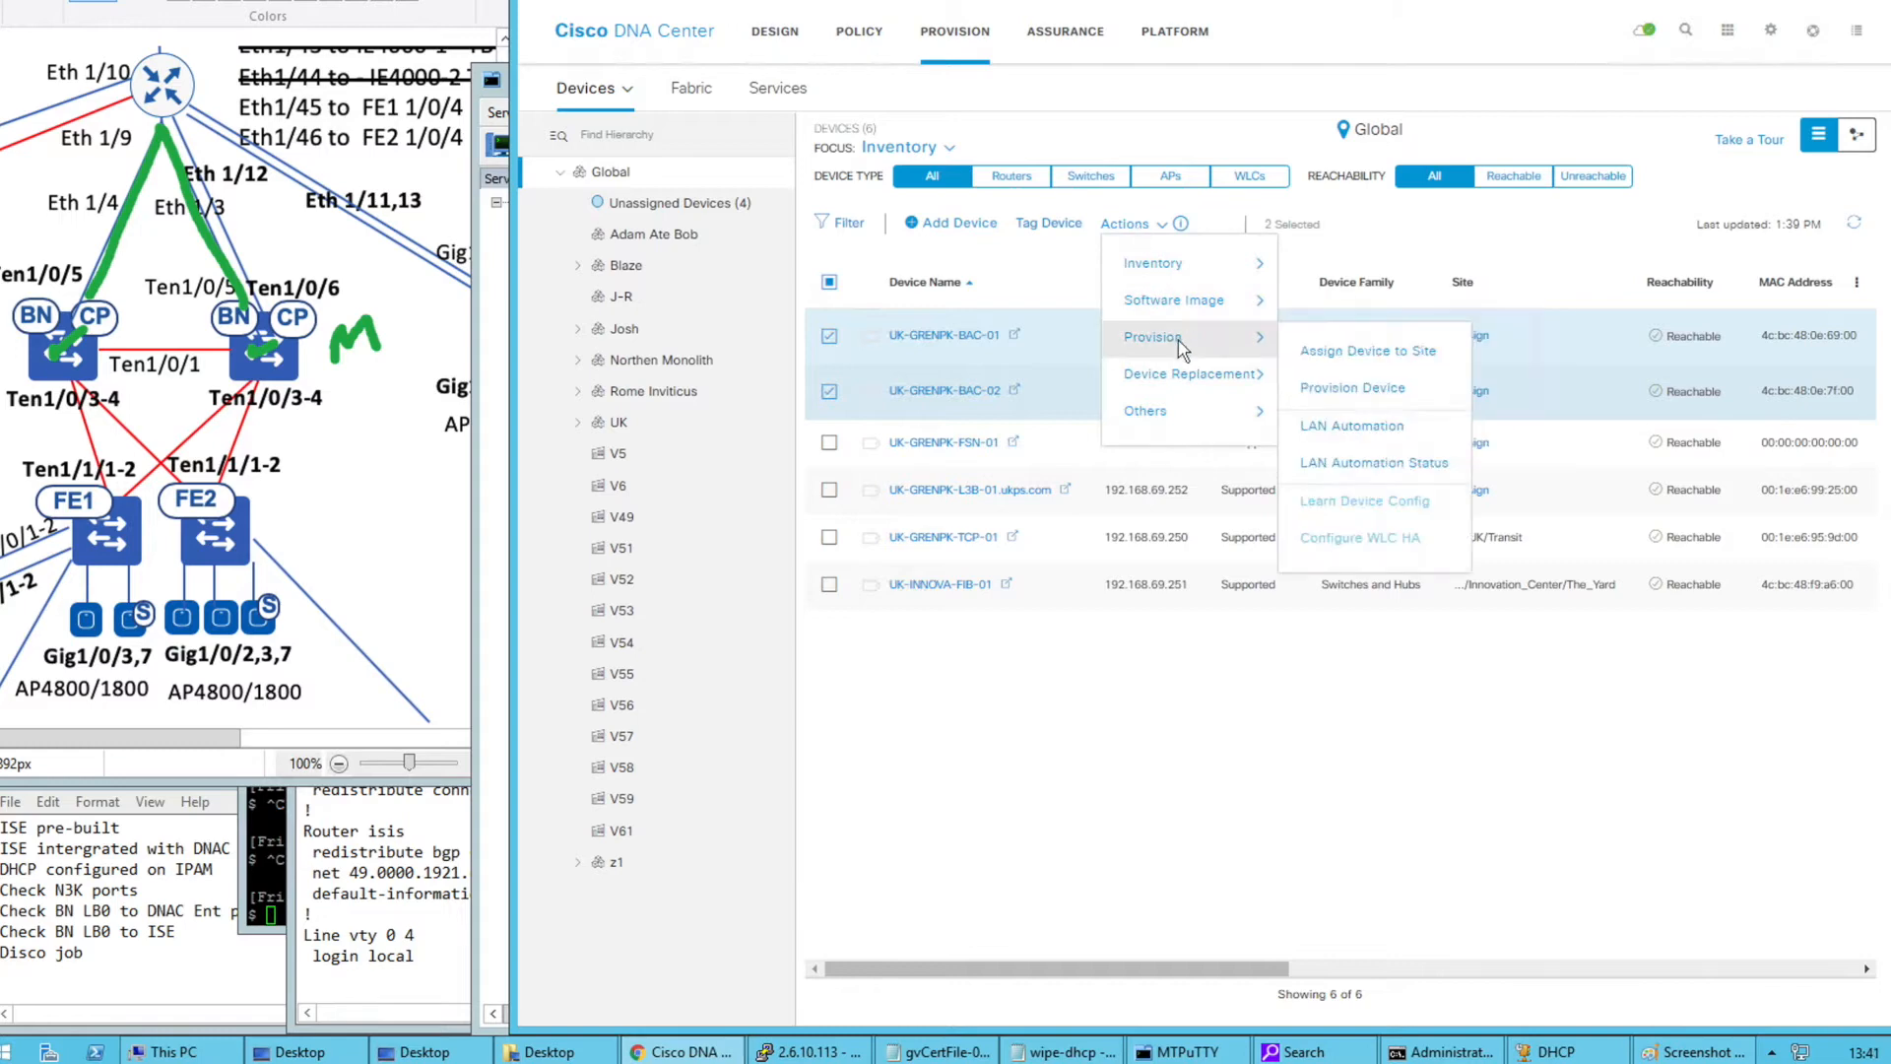
{"action": "left_click", "coordinate": [1383, 439]}
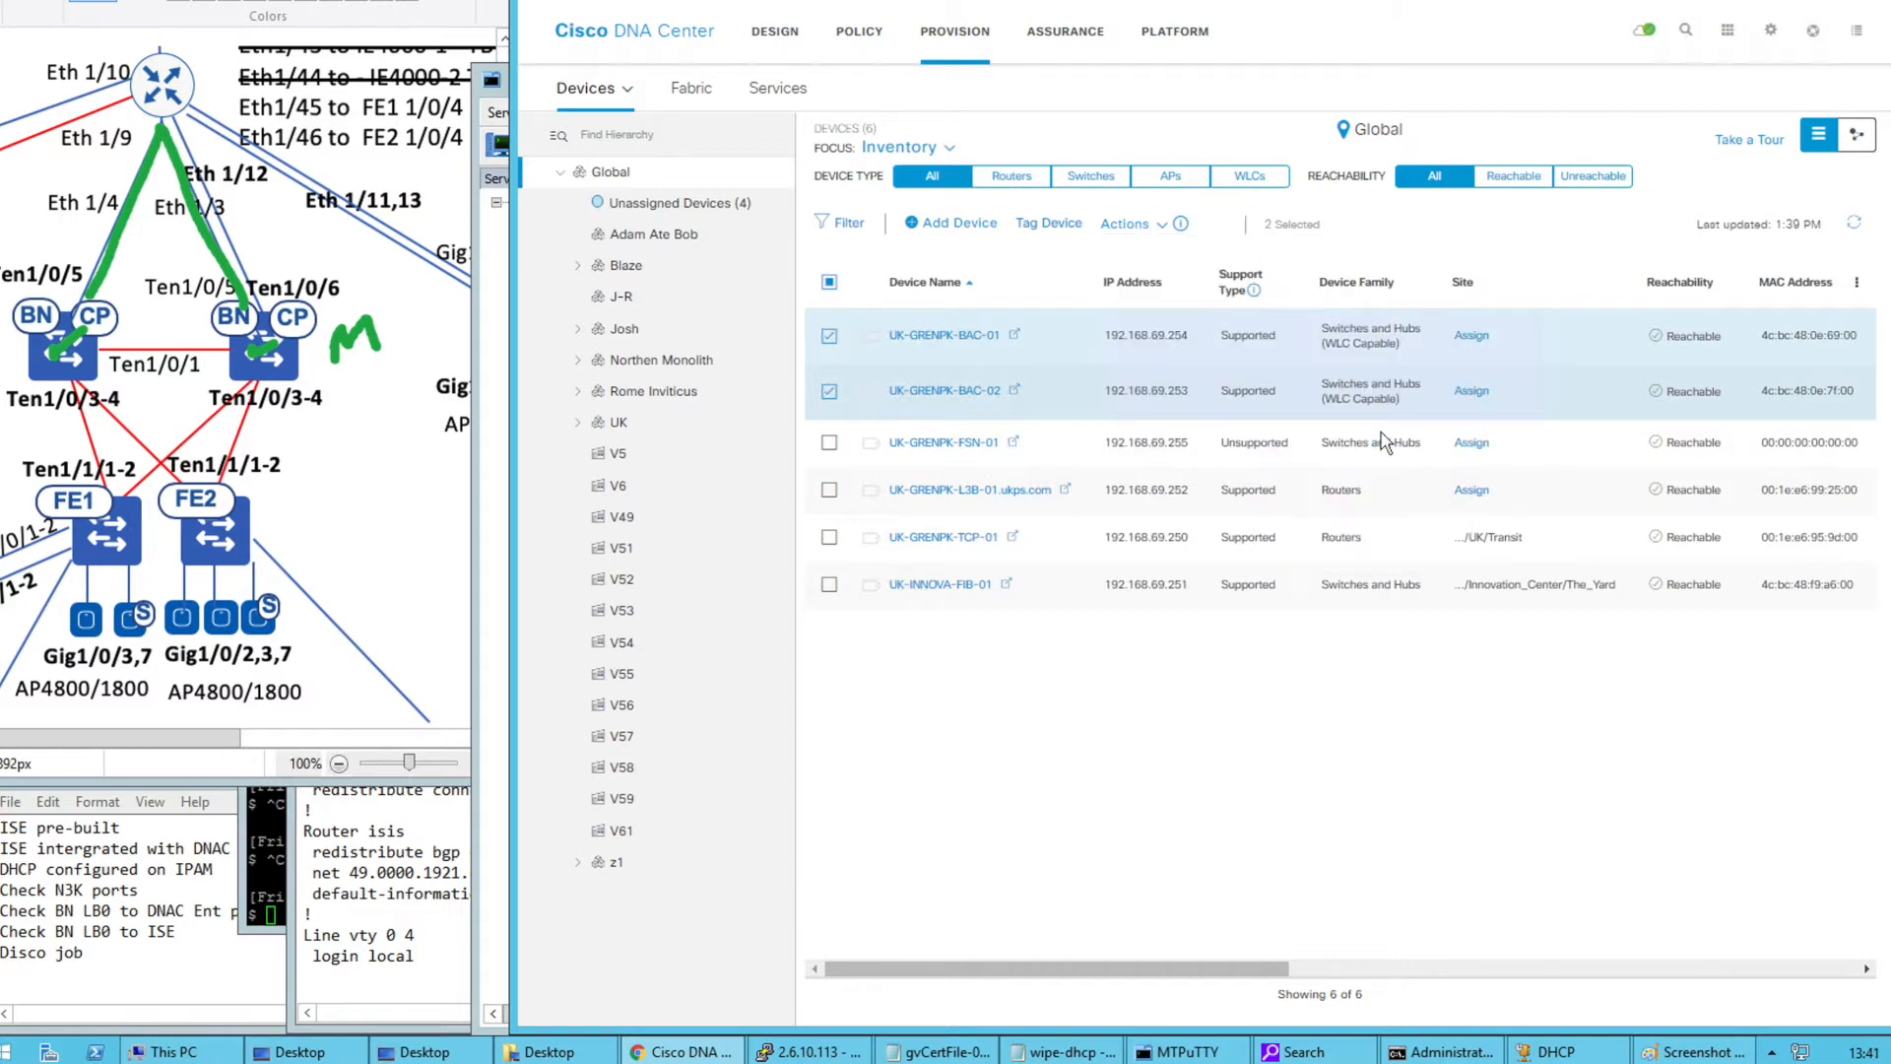
{"action": "left_click", "coordinate": [1430, 414]}
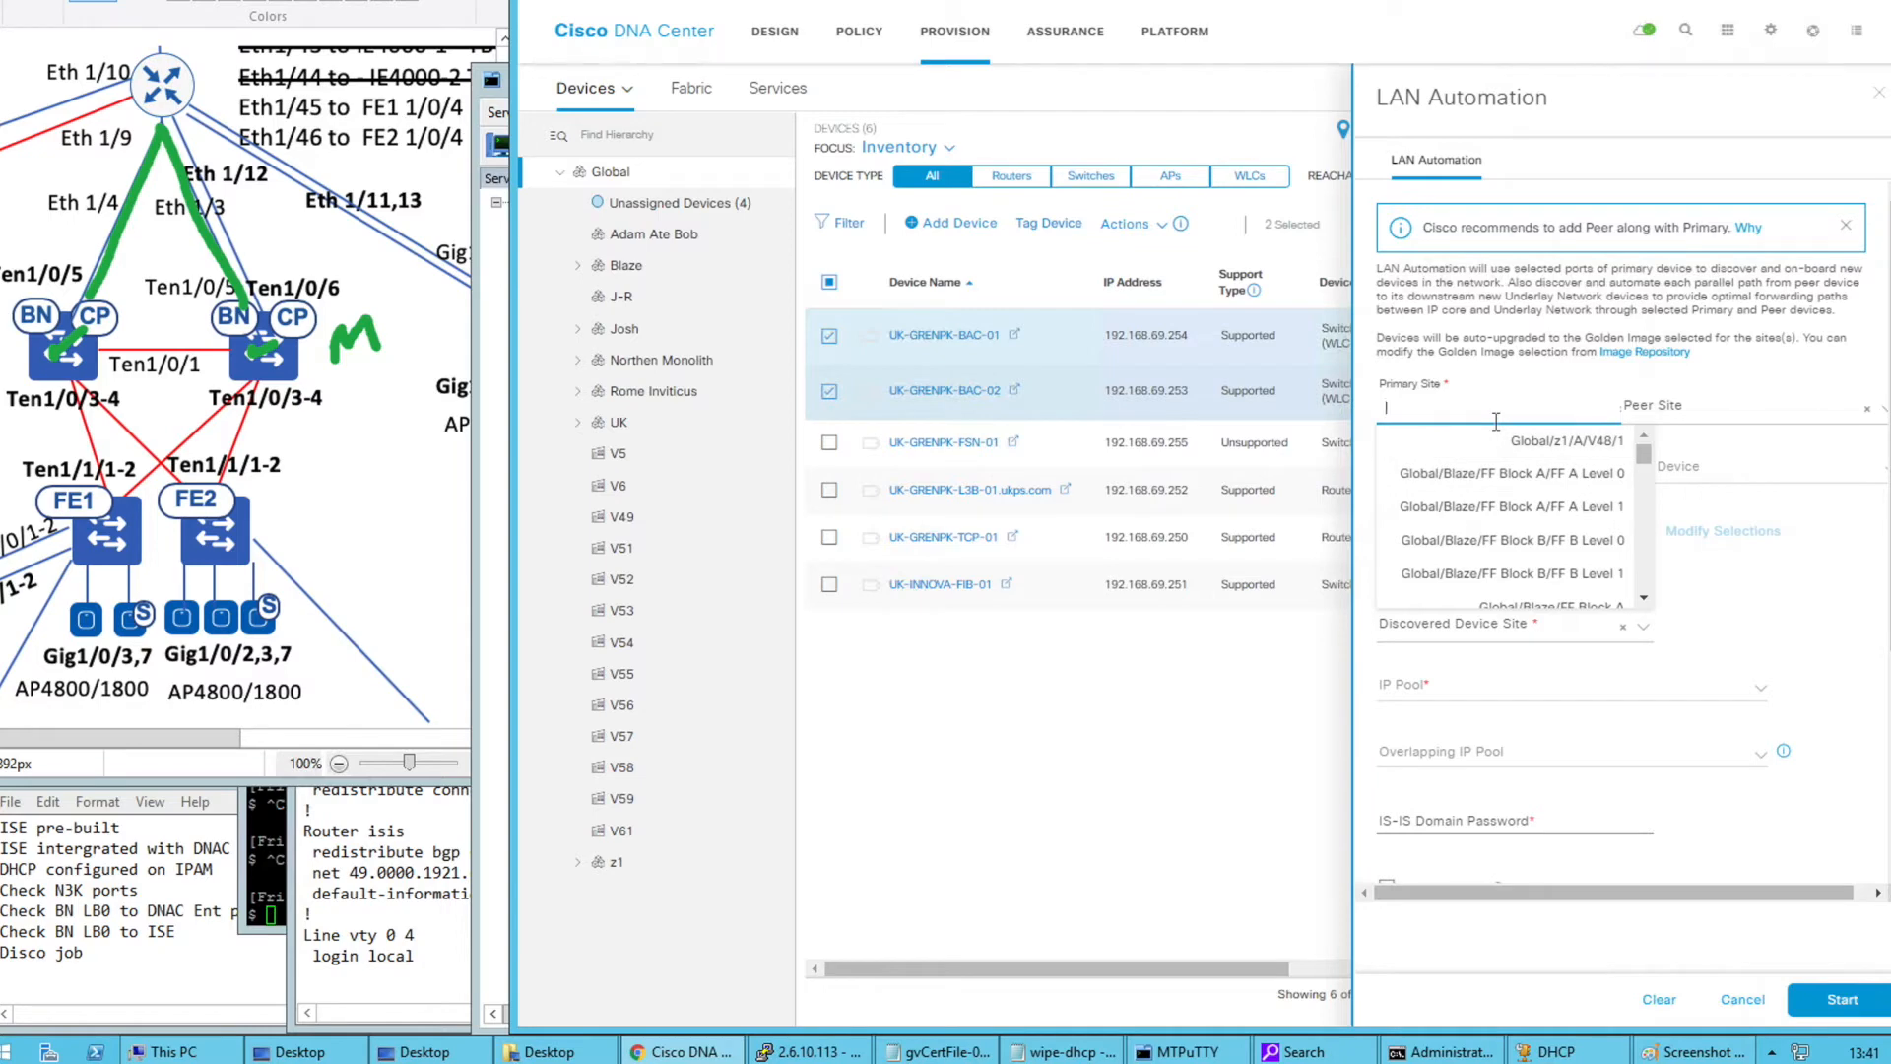
{"action": "type", "text": "gpk"}
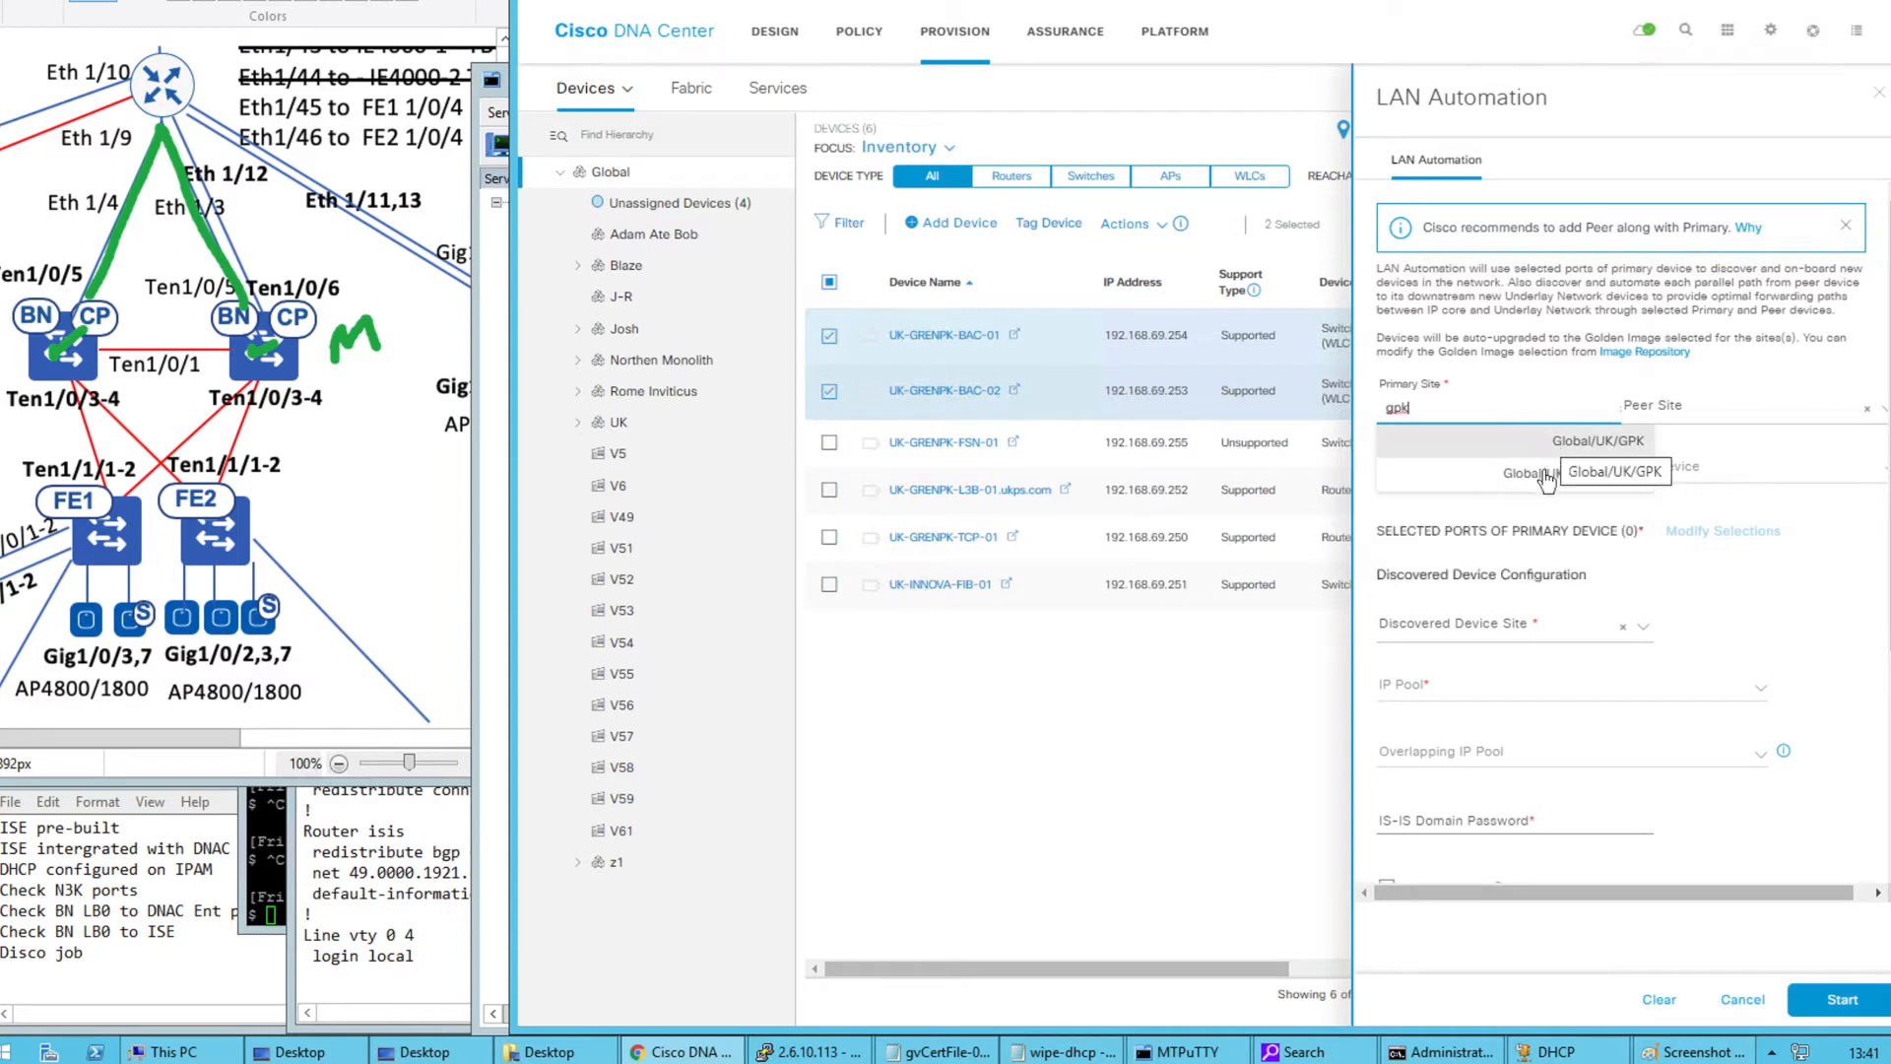
{"action": "left_click", "coordinate": [1564, 442]}
Try the peer site and required Primary Device fields, then close the LAN Automation form
{"action": "left_click", "coordinate": [1646, 410]}
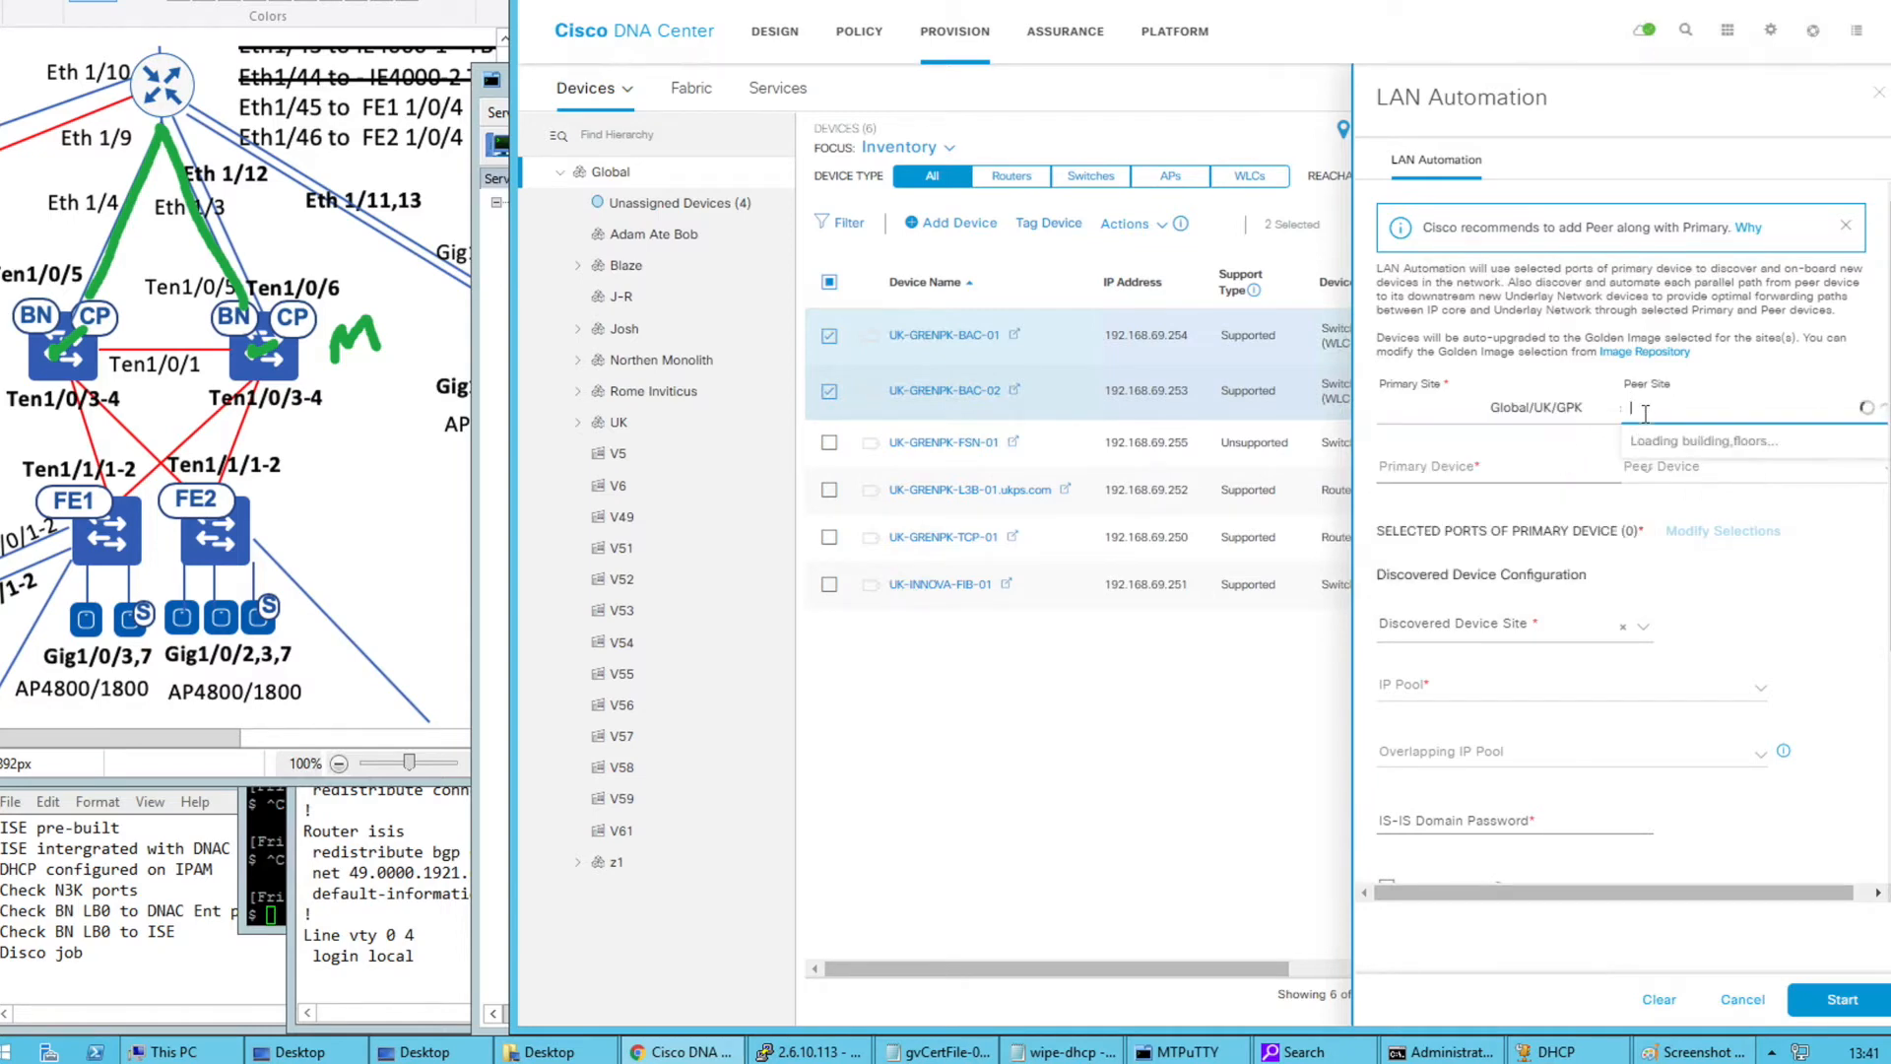
{"action": "left_click", "coordinate": [1544, 476]}
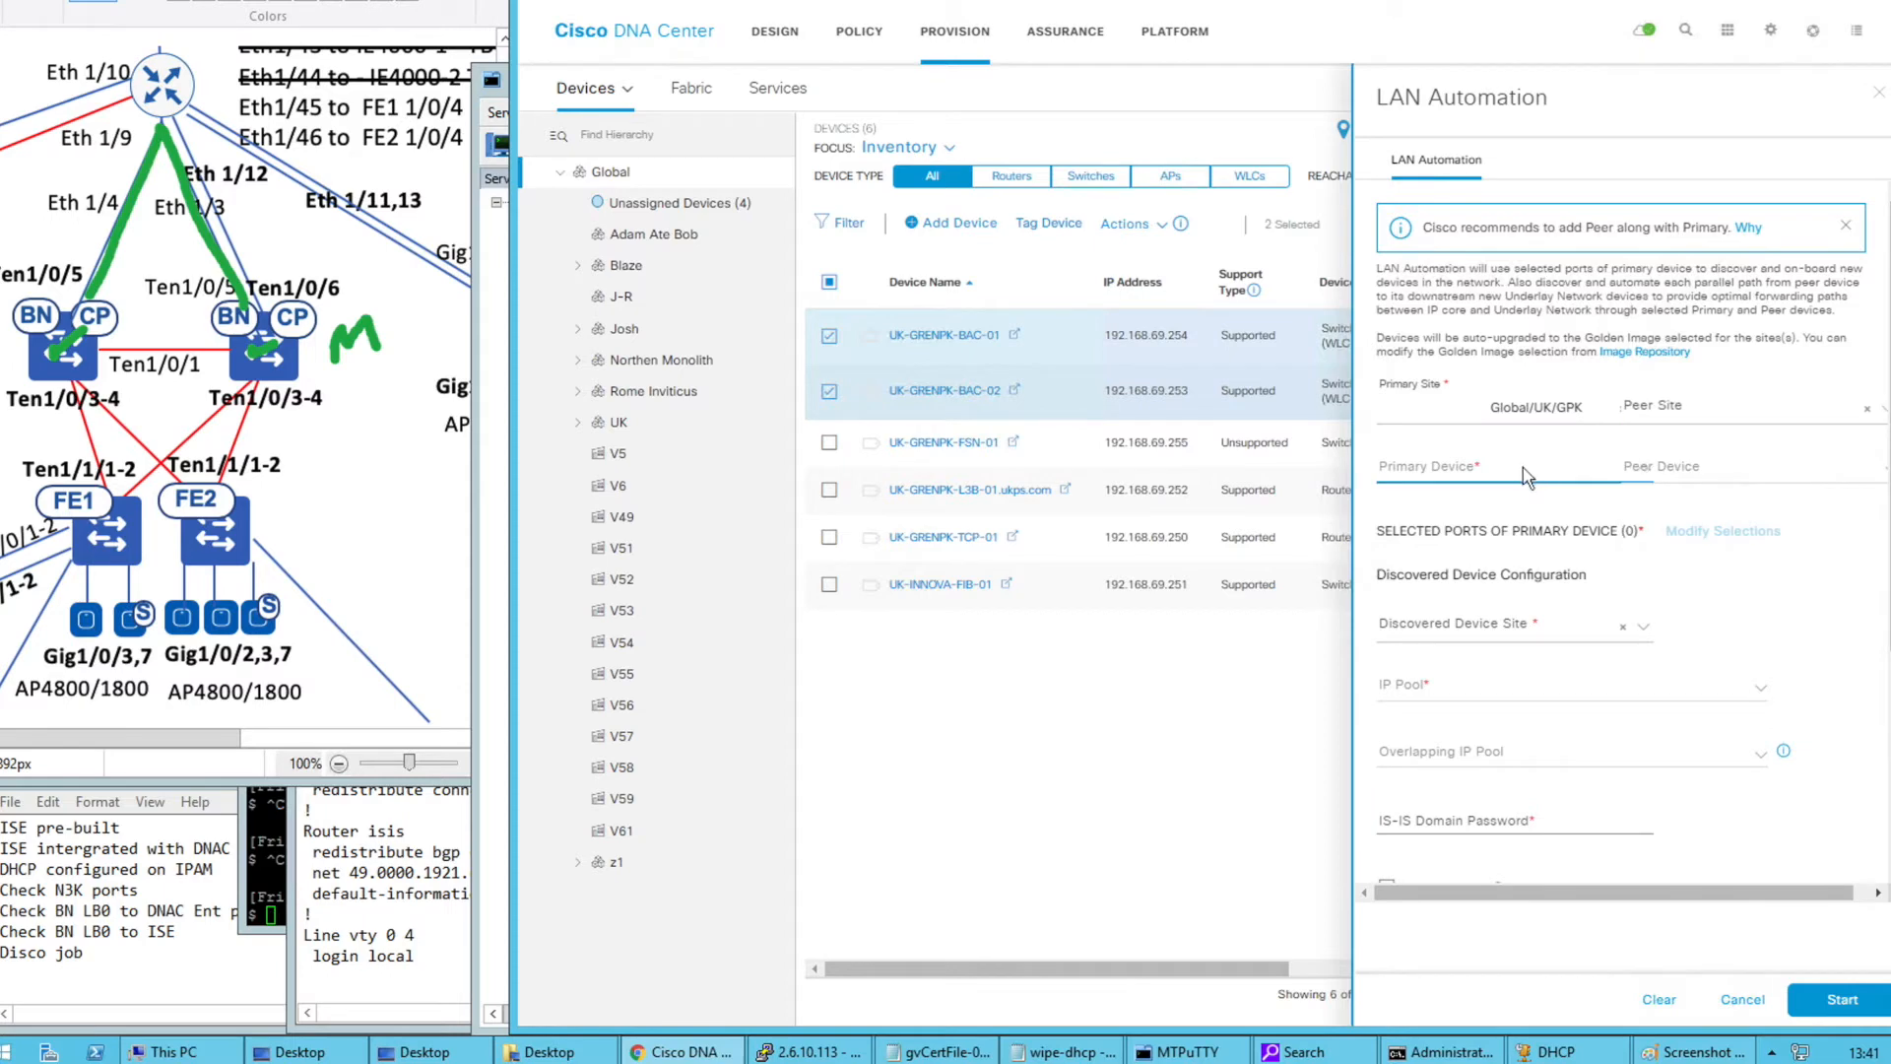
{"action": "left_click", "coordinate": [1512, 485]}
{"action": "scroll", "coordinate": [1482, 483], "scroll_direction": "down", "scroll_amount": 1}
{"action": "left_click", "coordinate": [1467, 455]}
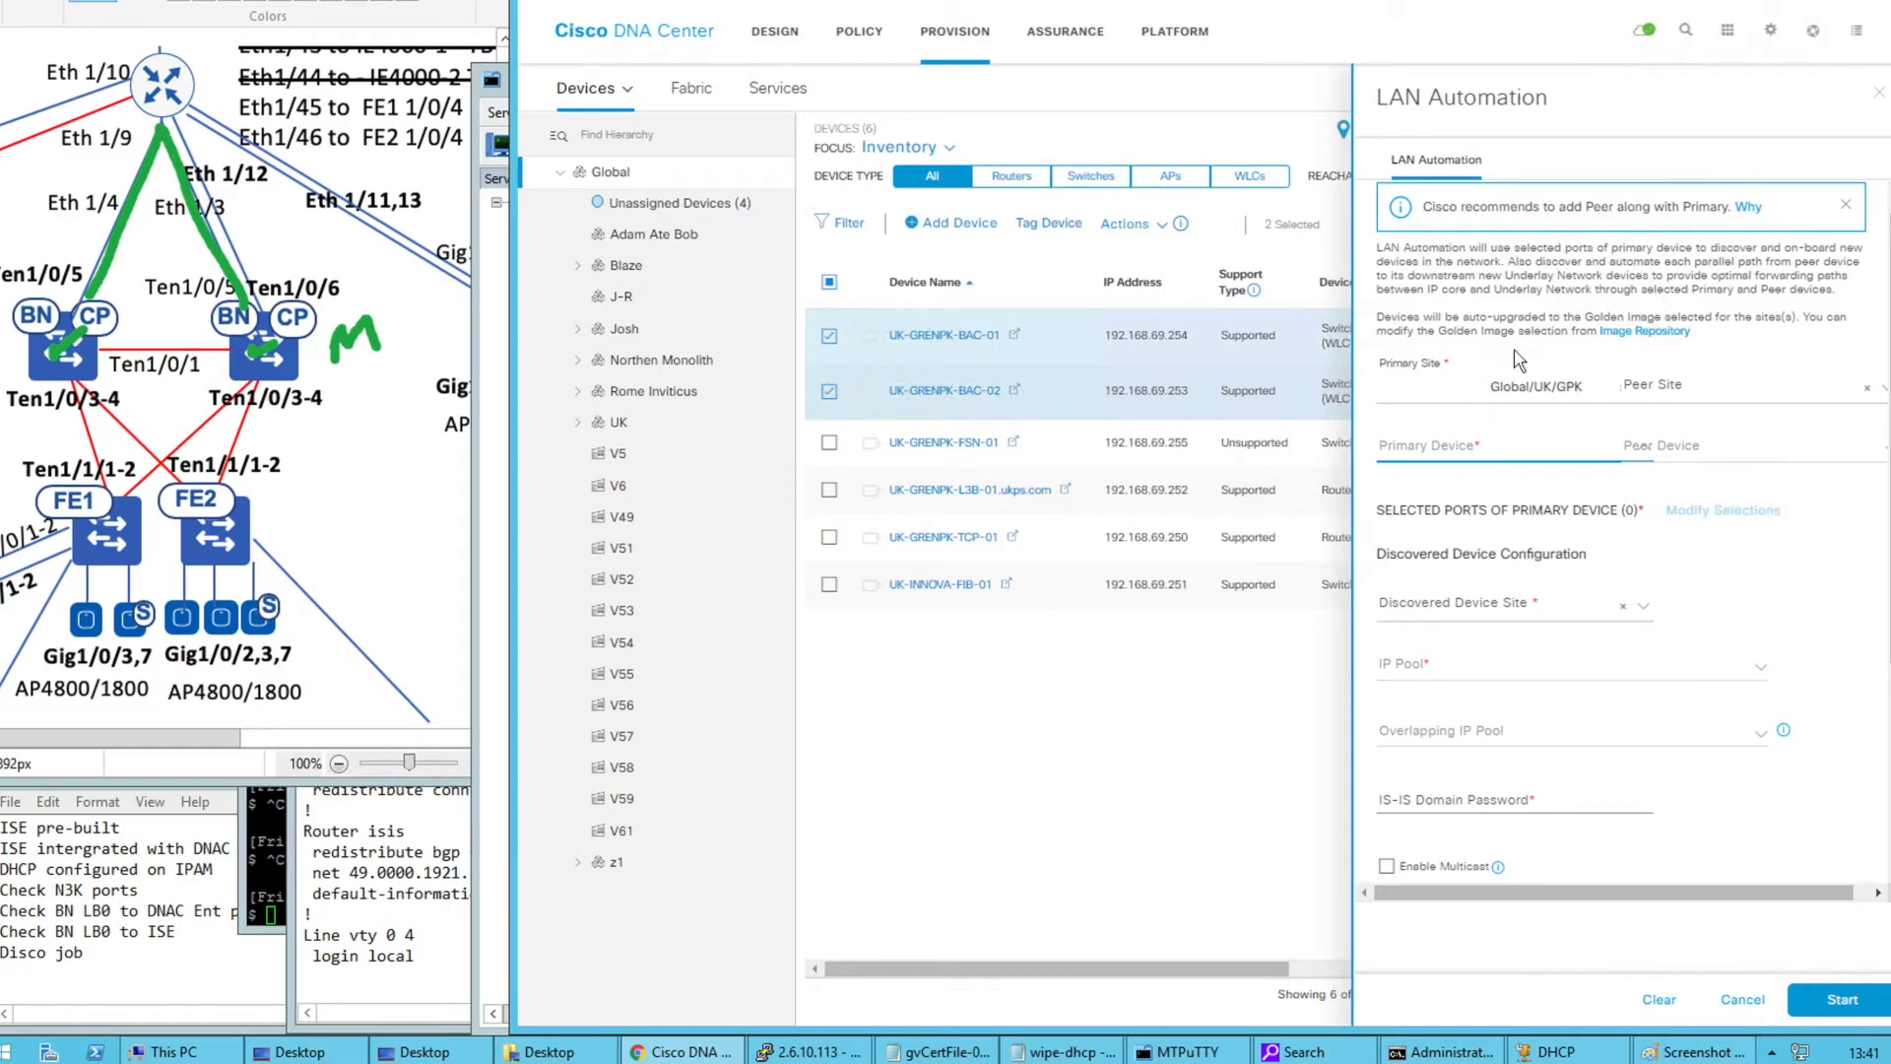
{"action": "left_click", "coordinate": [1515, 459]}
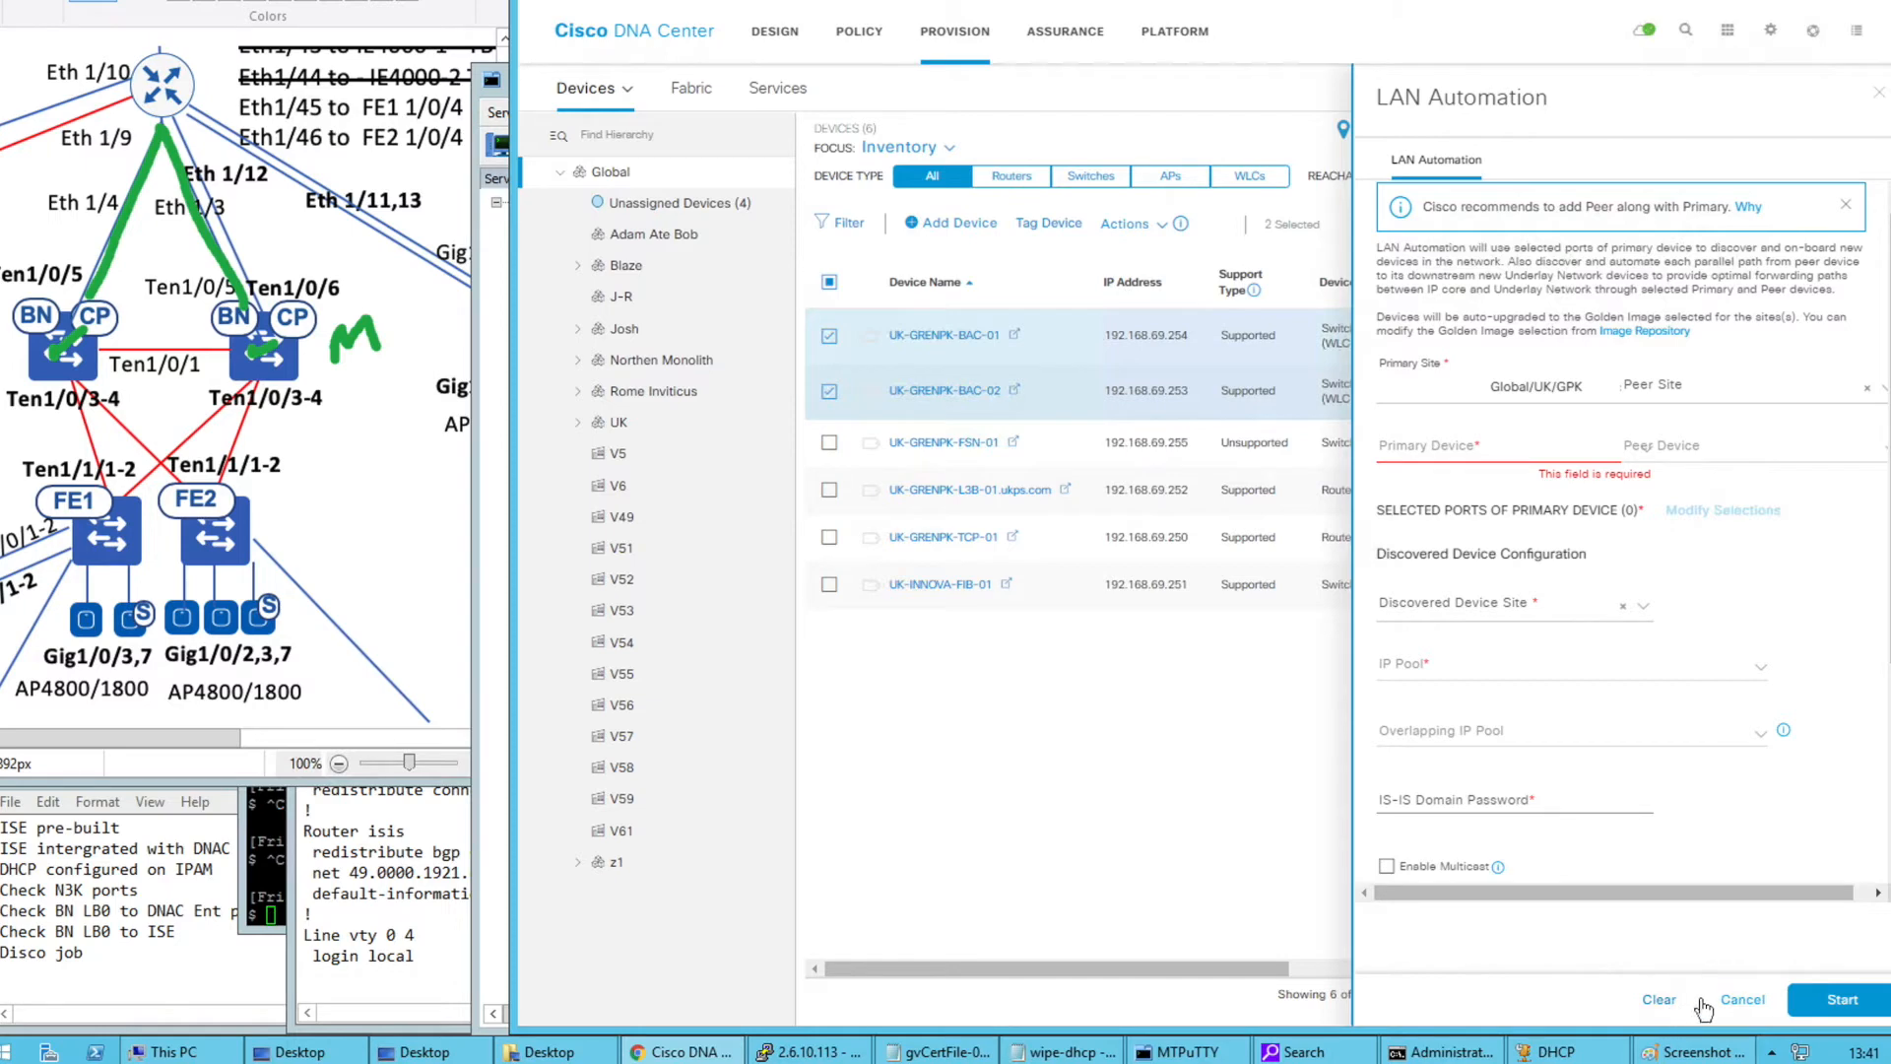
{"action": "left_click", "coordinate": [1879, 99]}
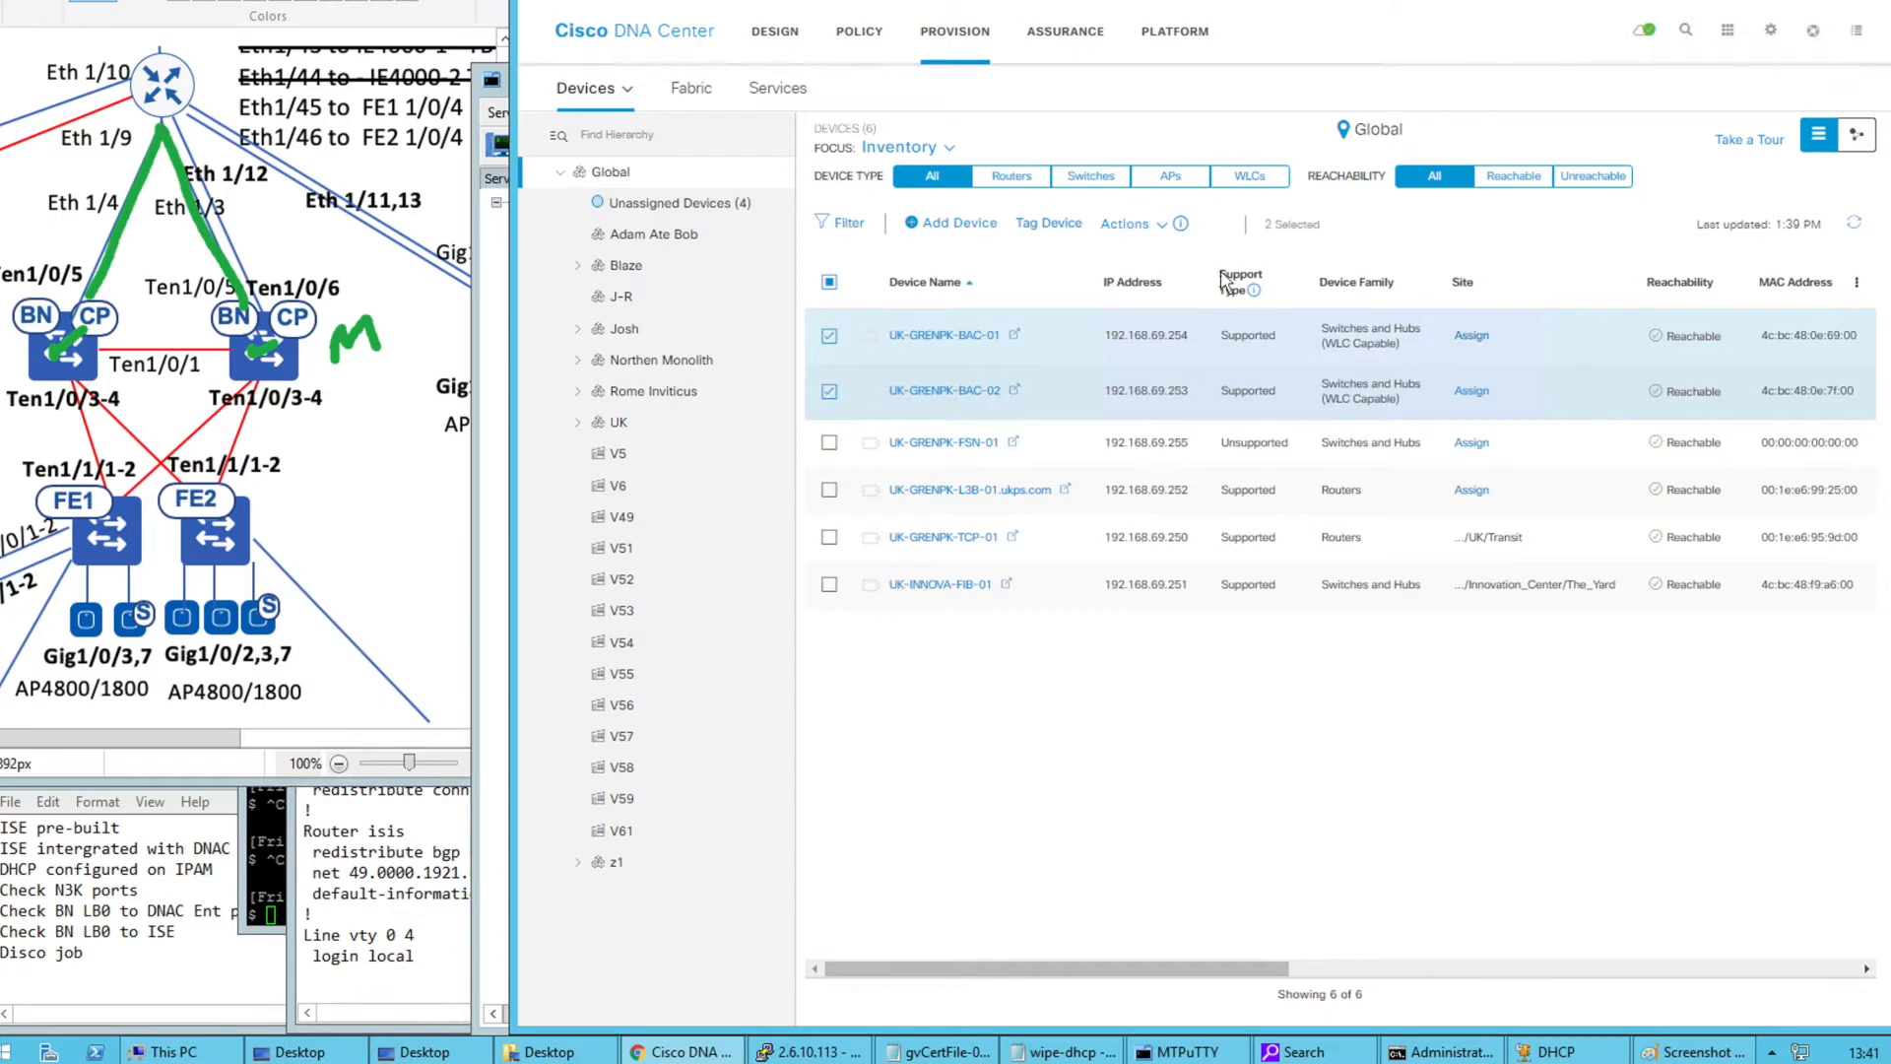
Assign UK-GRENPK-BAC-01 and BAC-02 together to Global/UK/GPK via Assign Device to Site
{"action": "left_click", "coordinate": [1150, 226]}
{"action": "mouse_move", "coordinate": [1163, 274]}
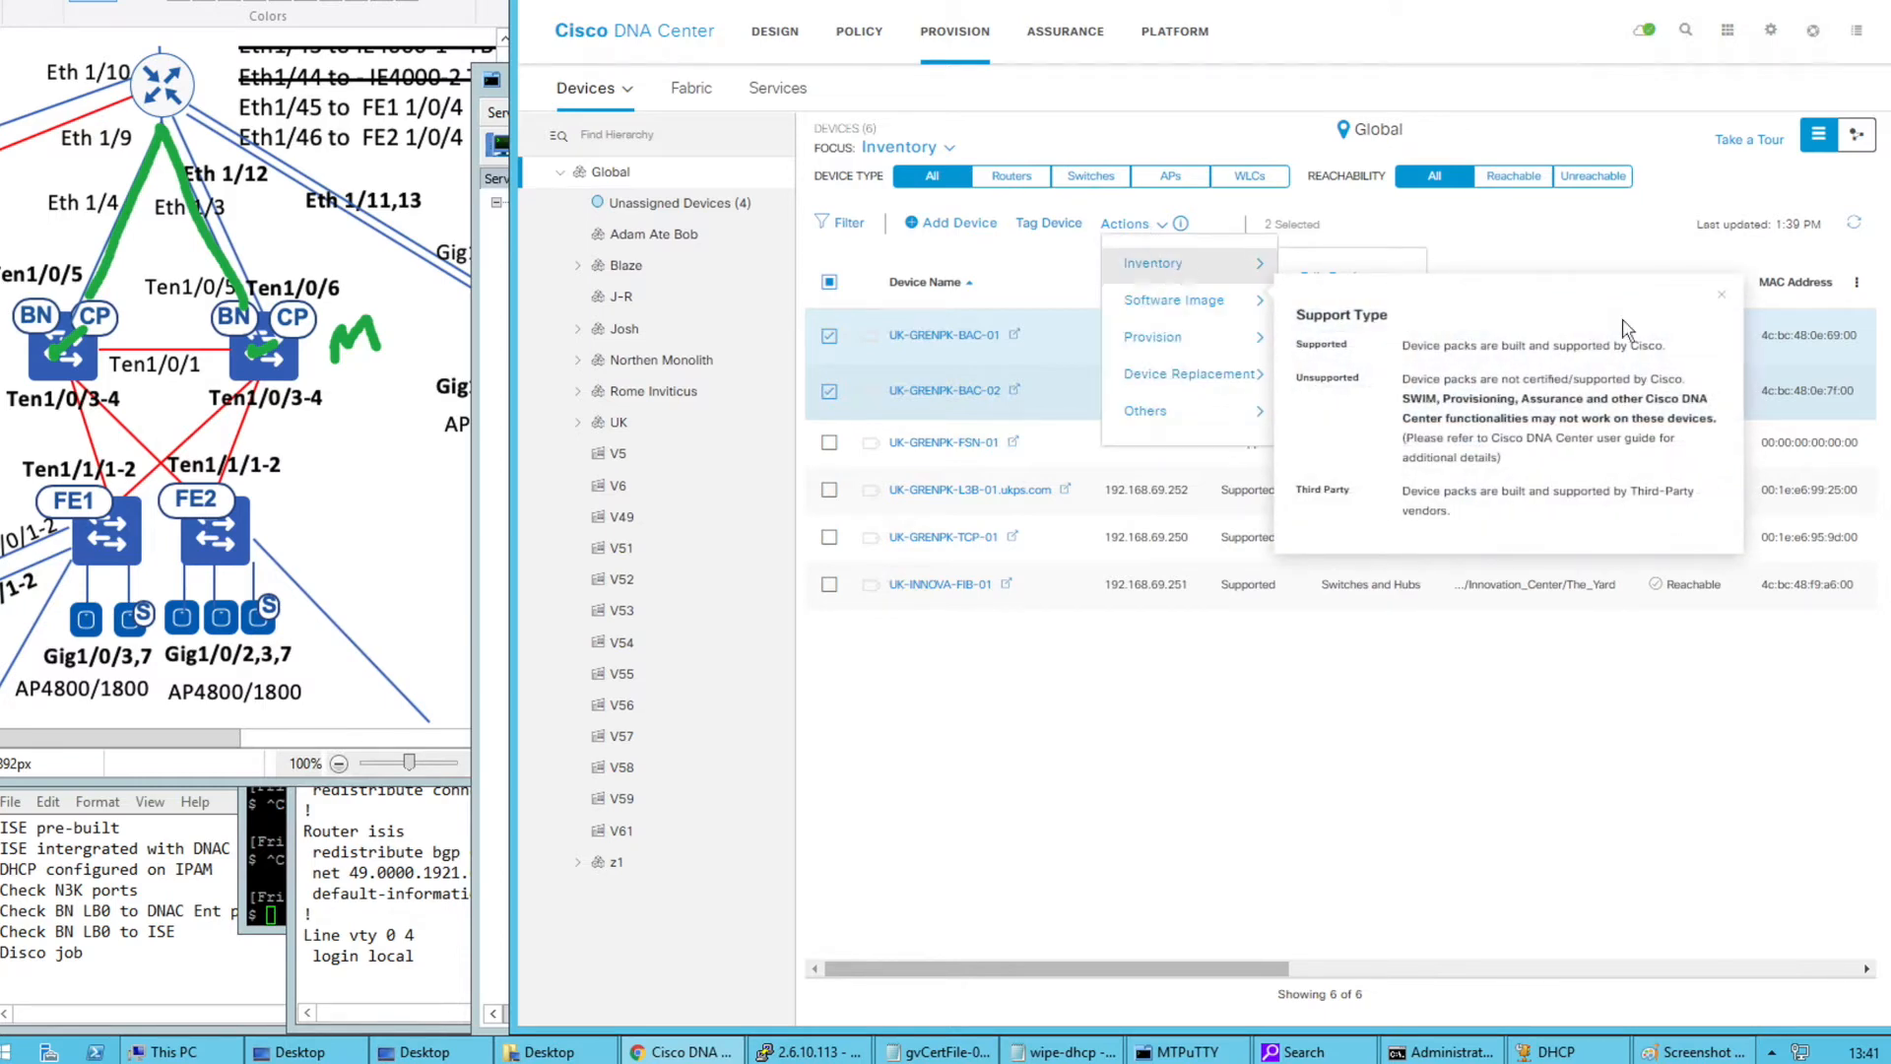
{"action": "left_click", "coordinate": [1721, 295]}
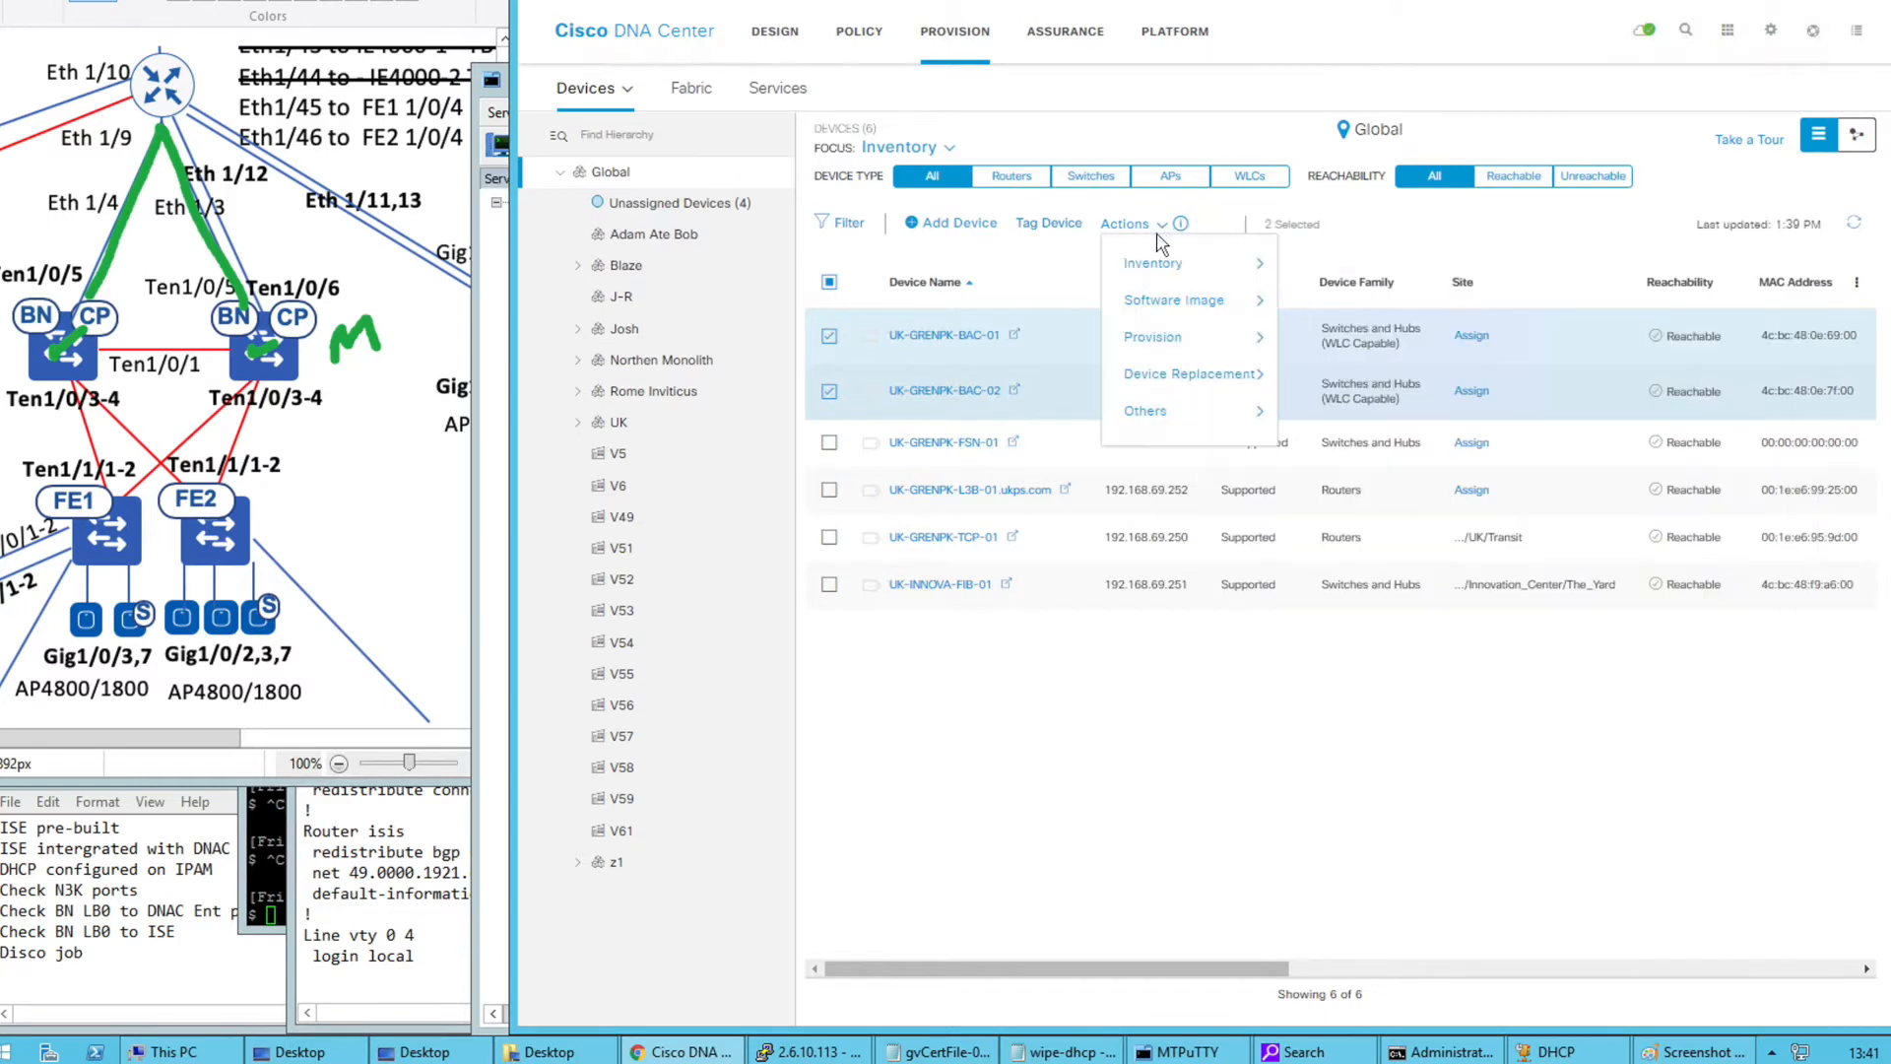
{"action": "mouse_move", "coordinate": [1162, 268]}
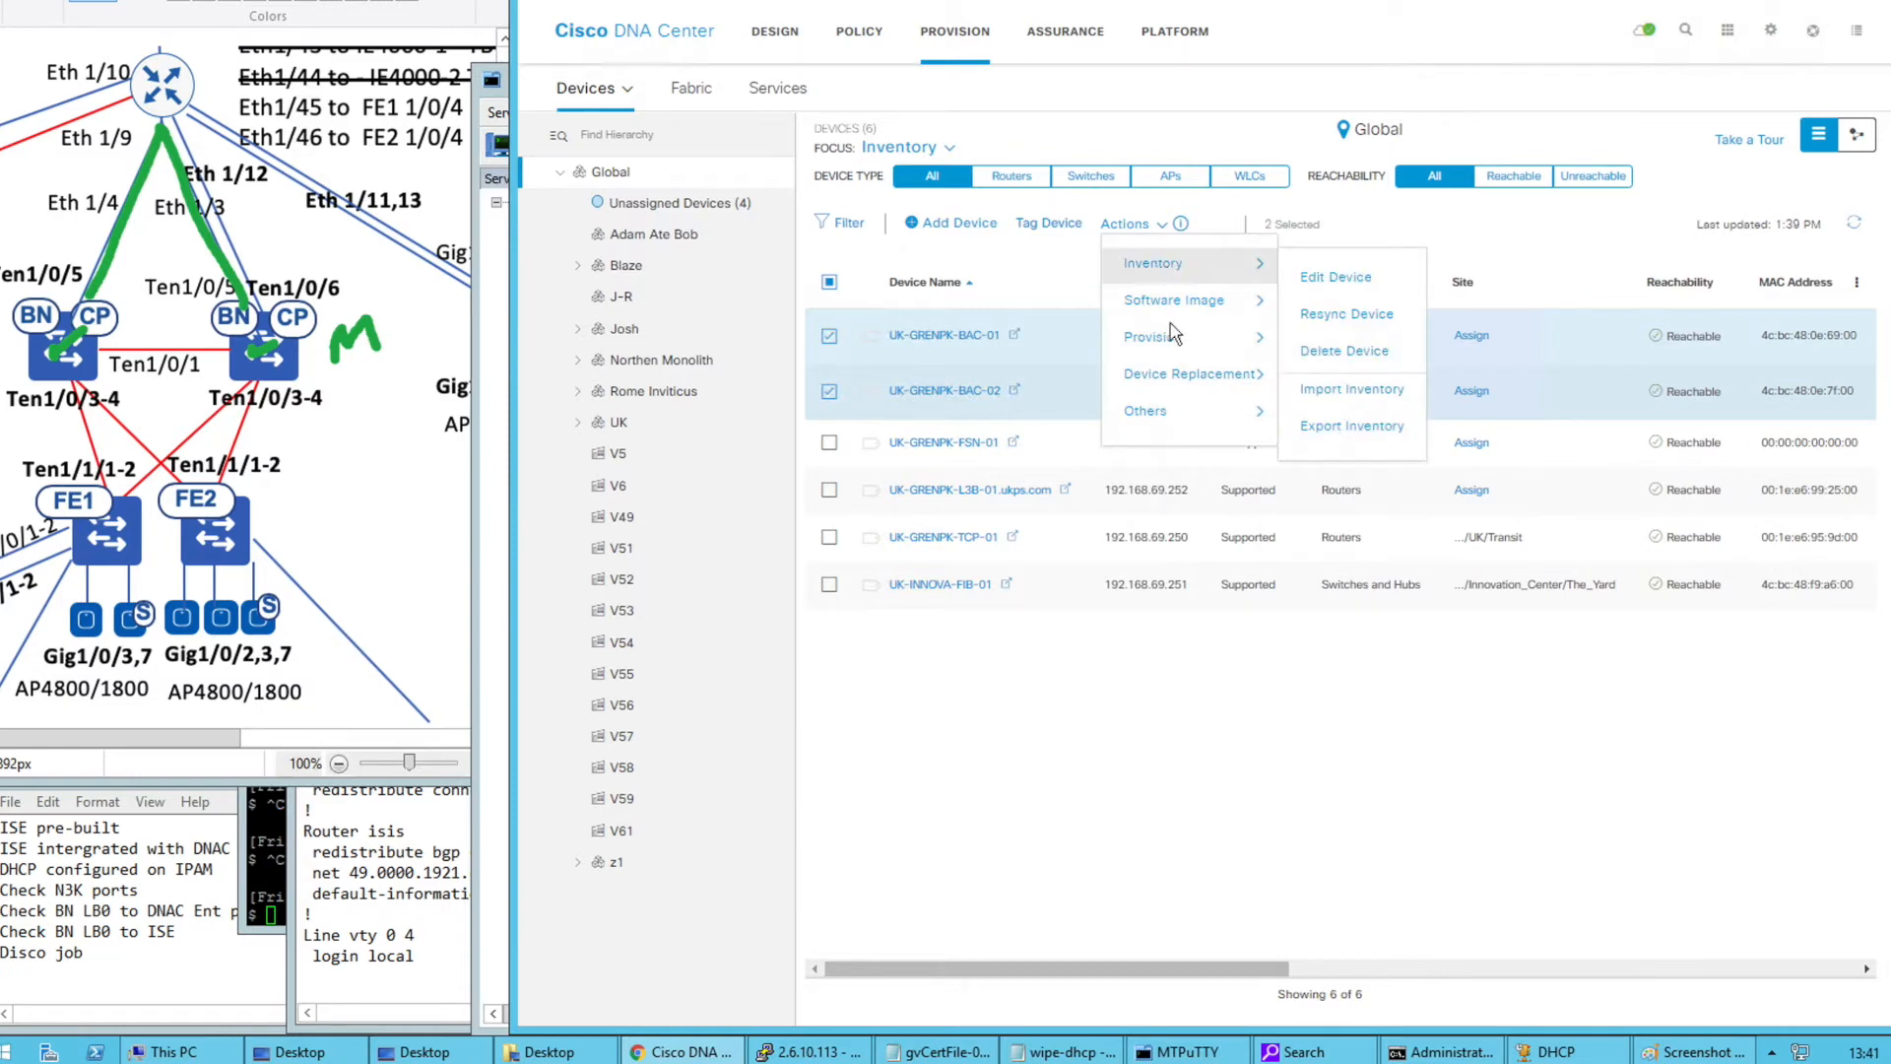
{"action": "mouse_move", "coordinate": [1182, 342]}
{"action": "left_click", "coordinate": [1360, 354]}
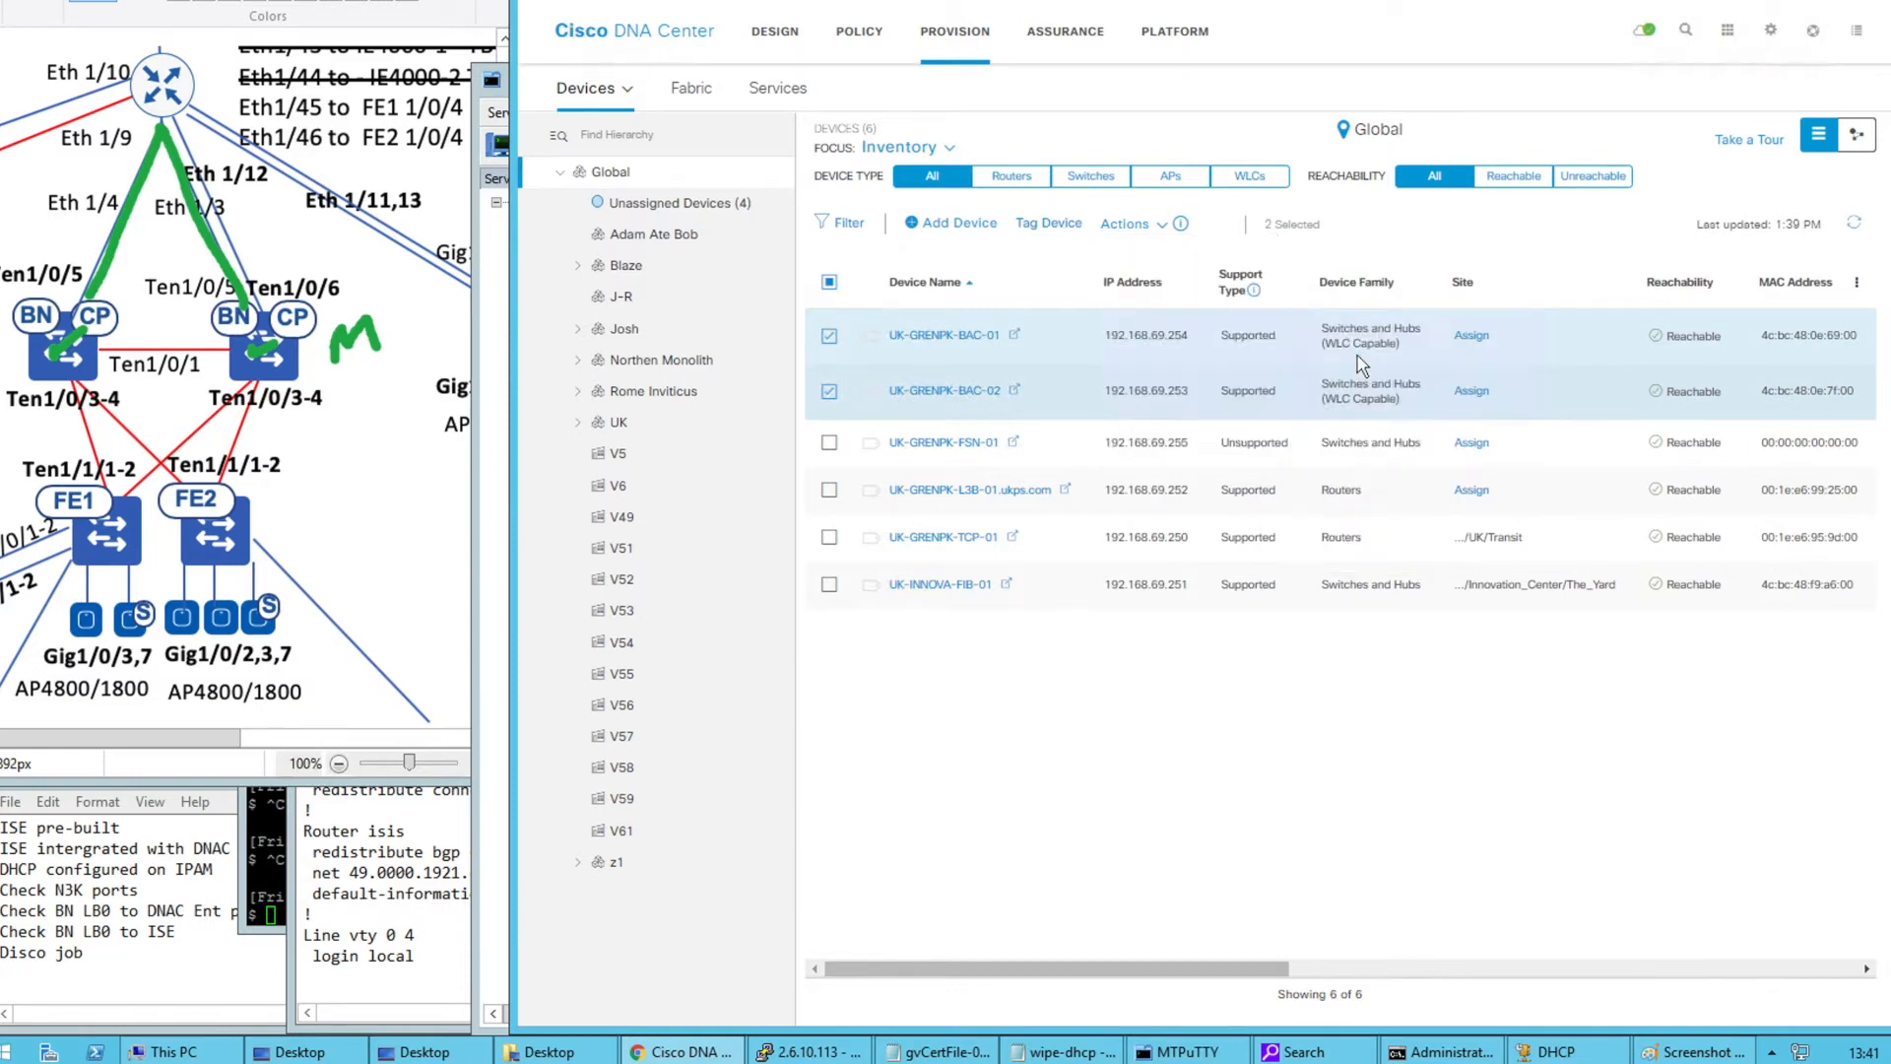
{"action": "left_click", "coordinate": [1655, 215]}
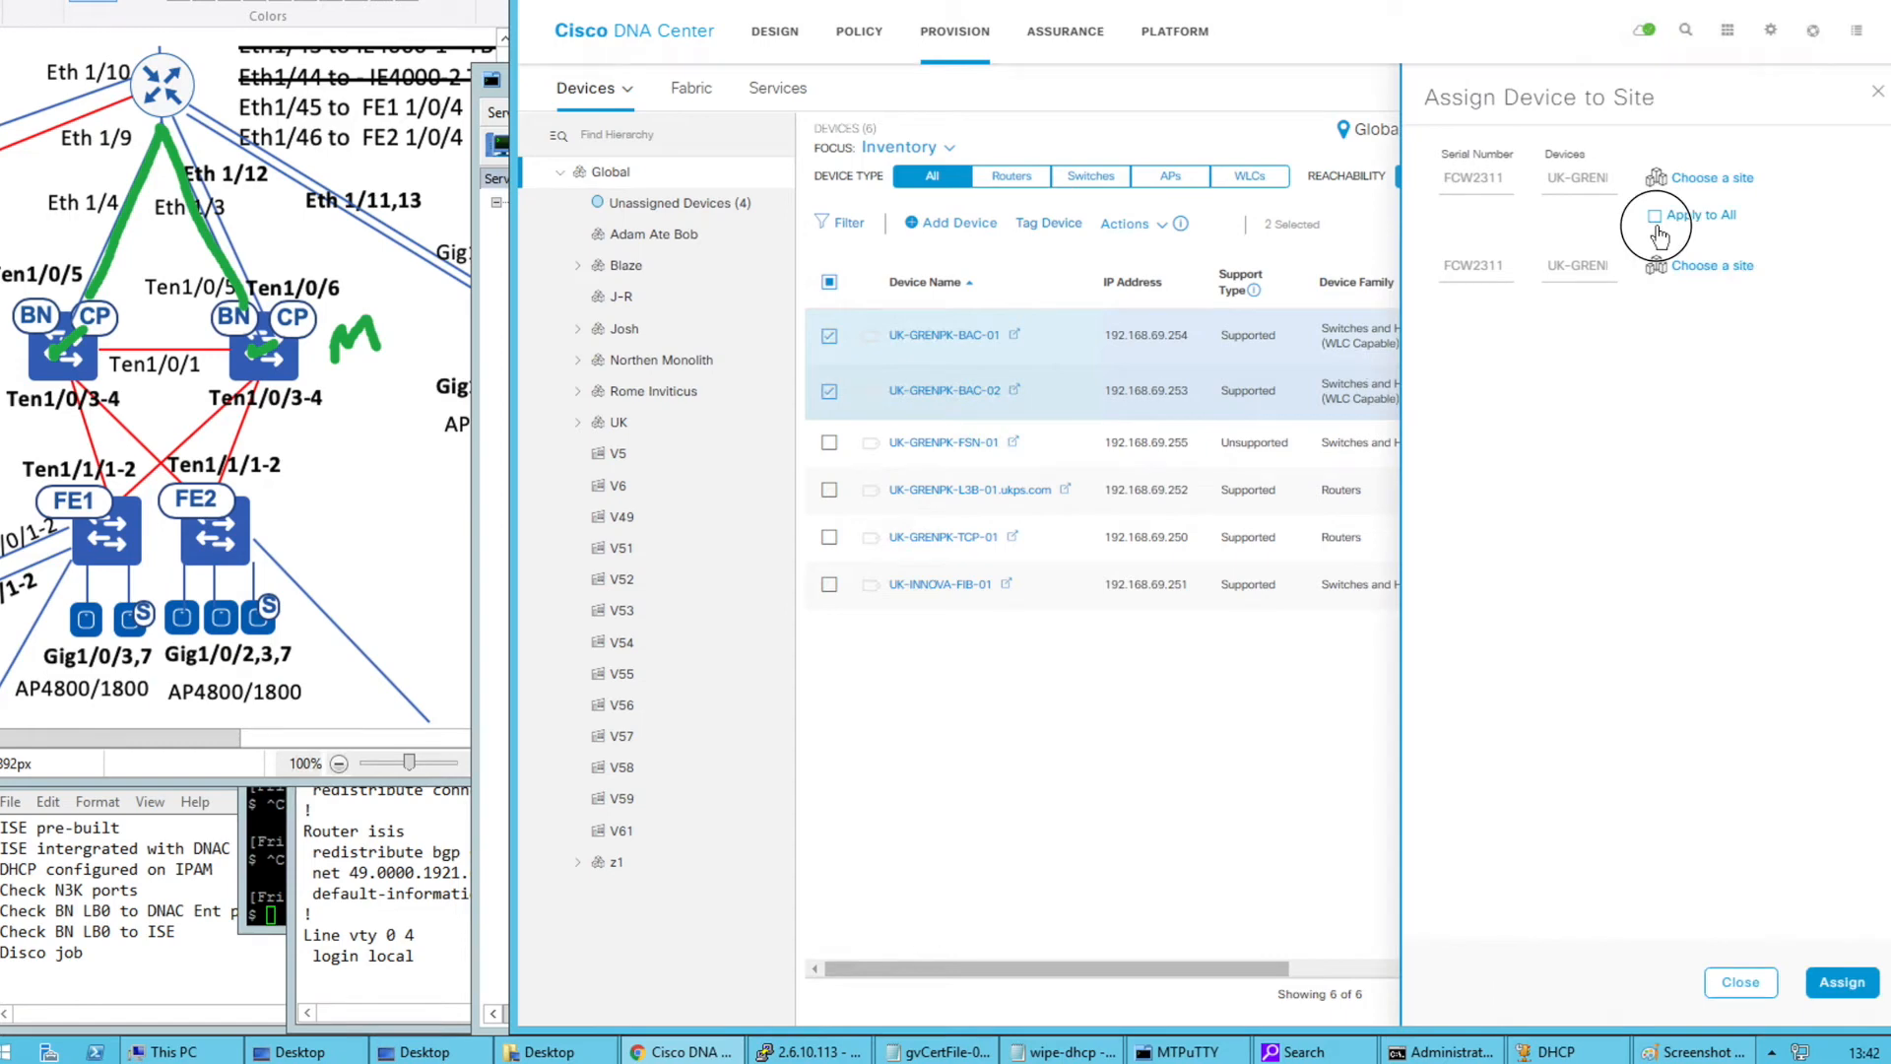
{"action": "left_click", "coordinate": [1694, 180]}
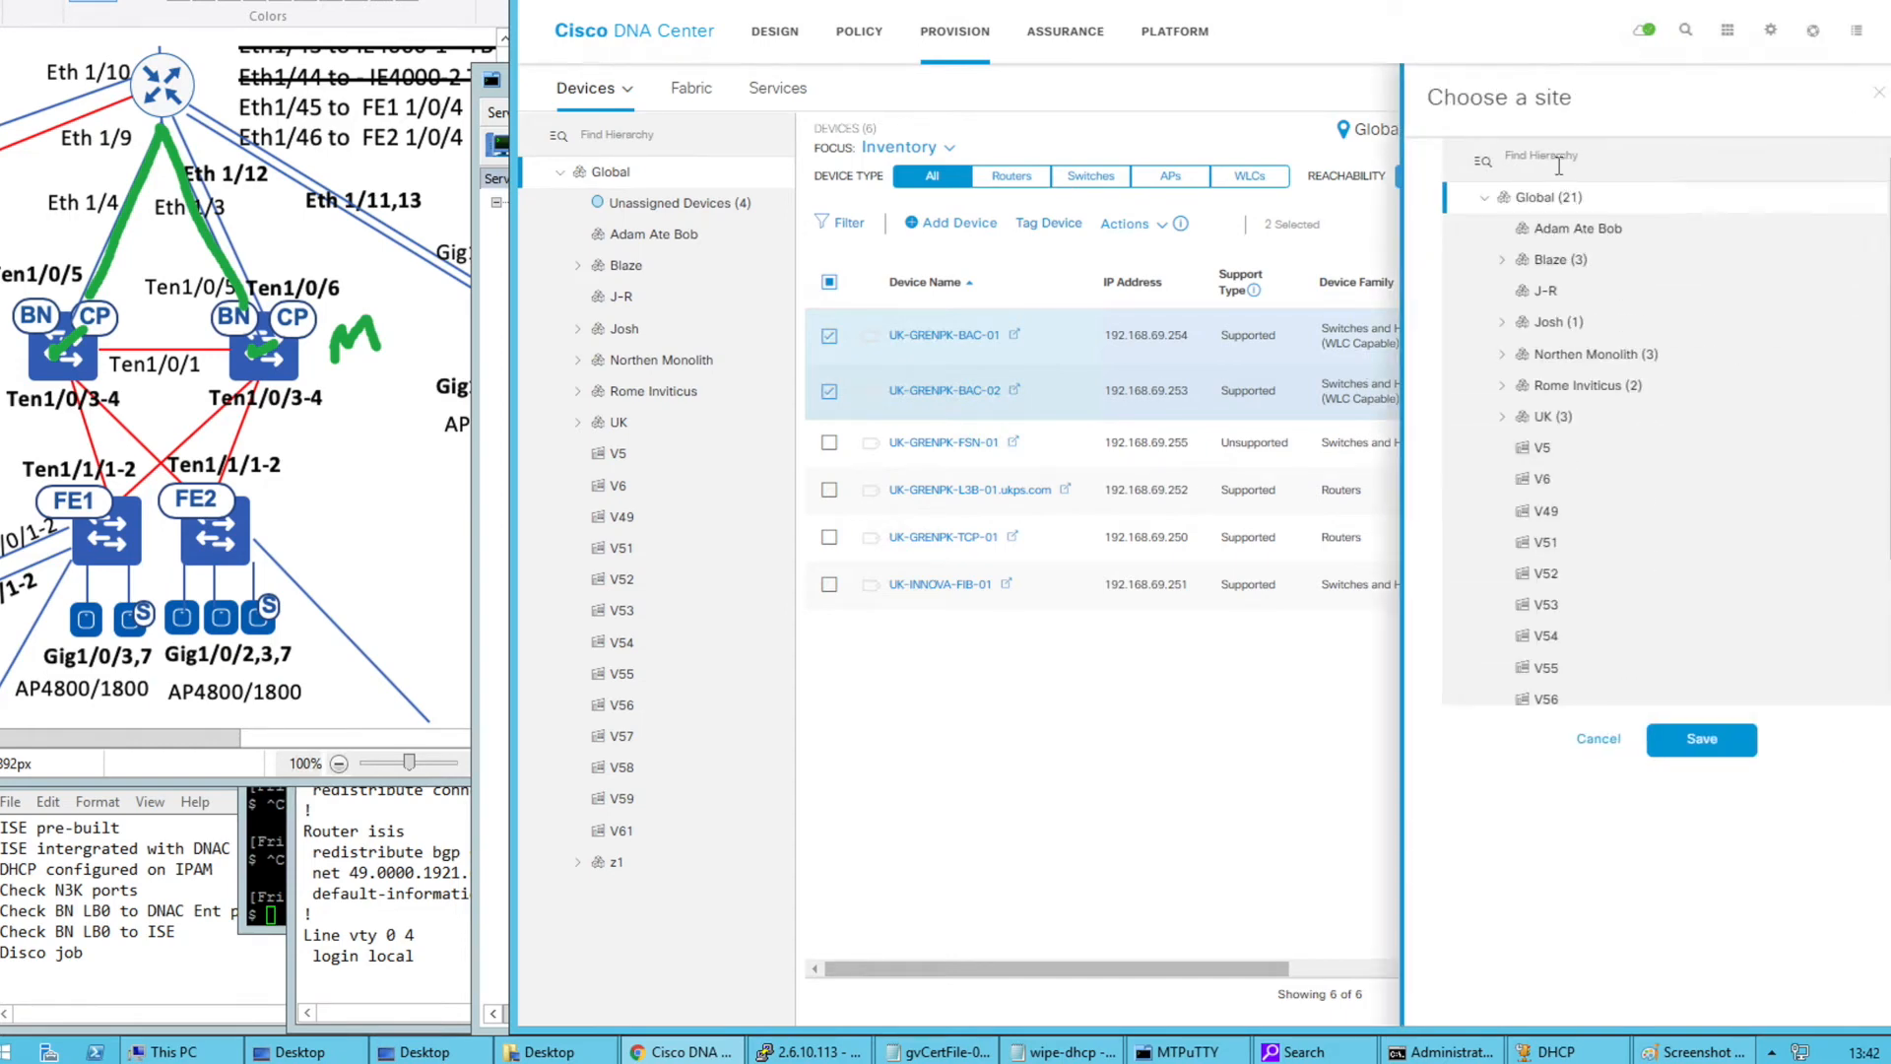
{"action": "left_click", "coordinate": [1504, 416]}
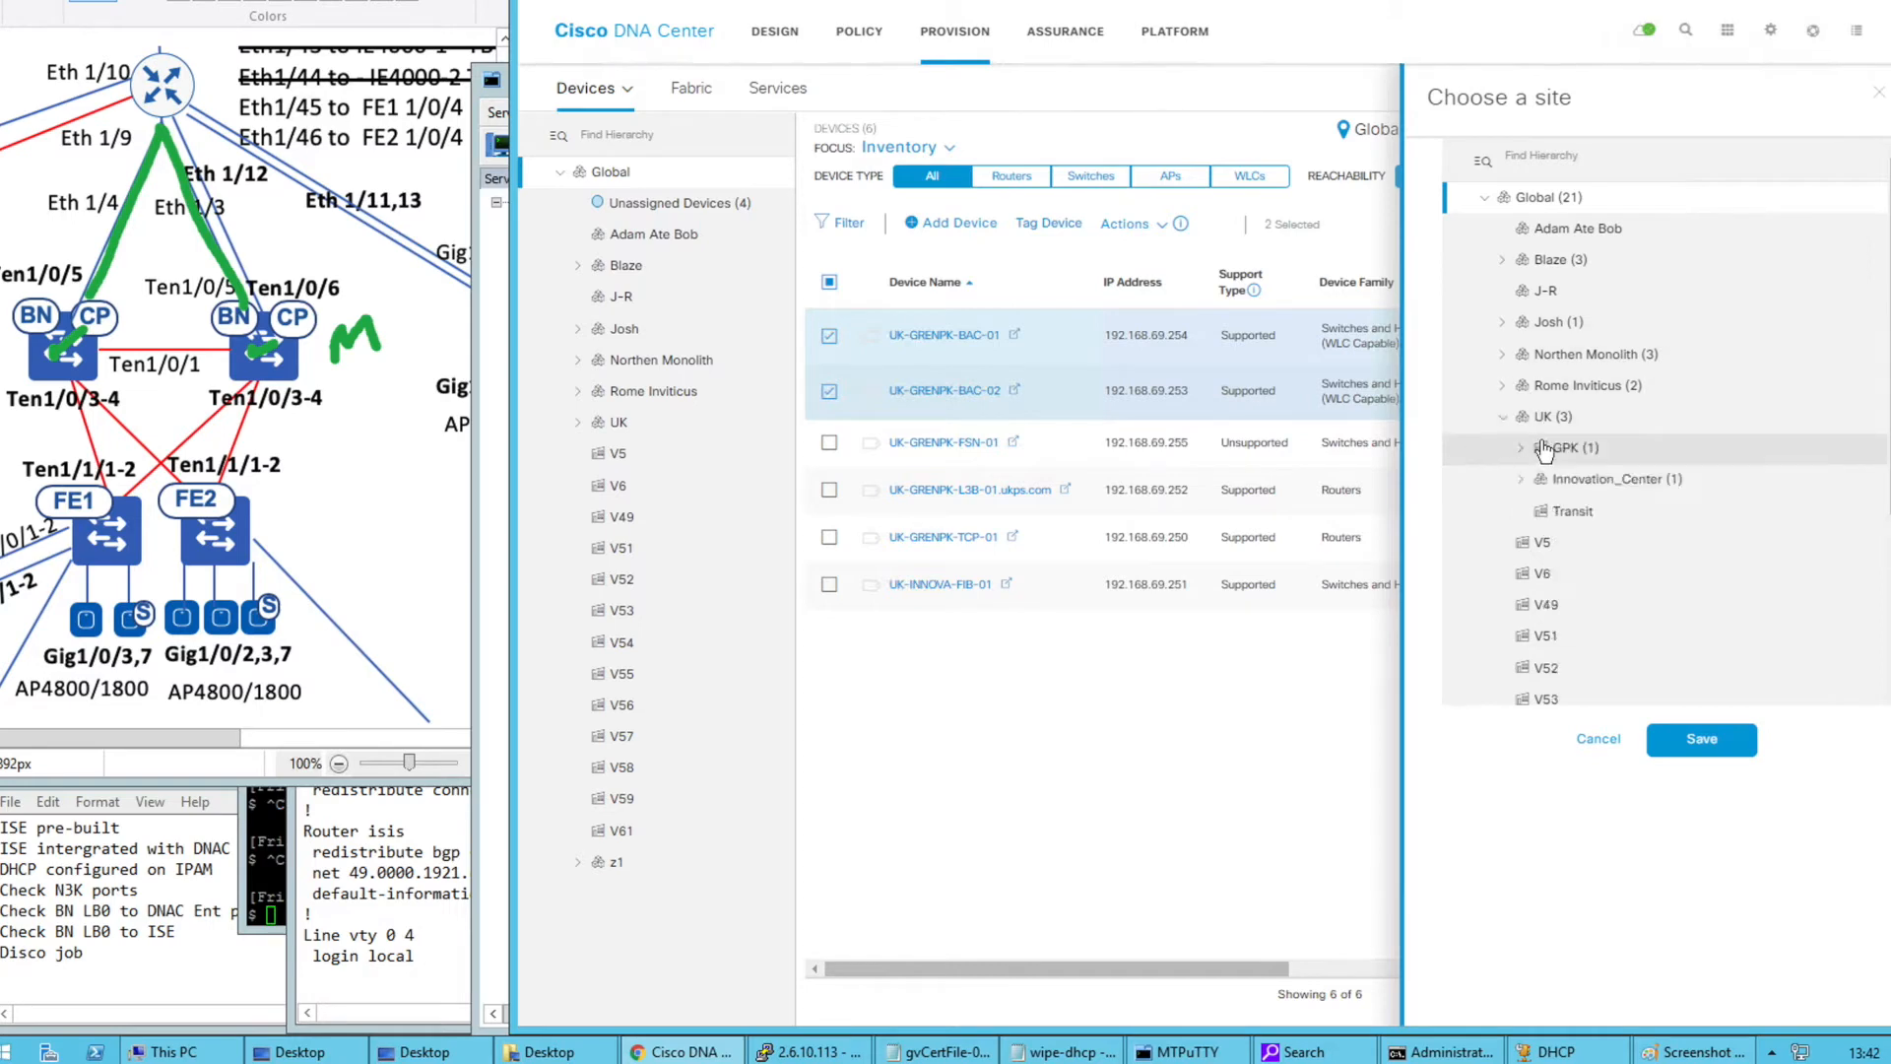
{"action": "left_click", "coordinate": [1551, 448]}
{"action": "left_click", "coordinate": [1686, 739]}
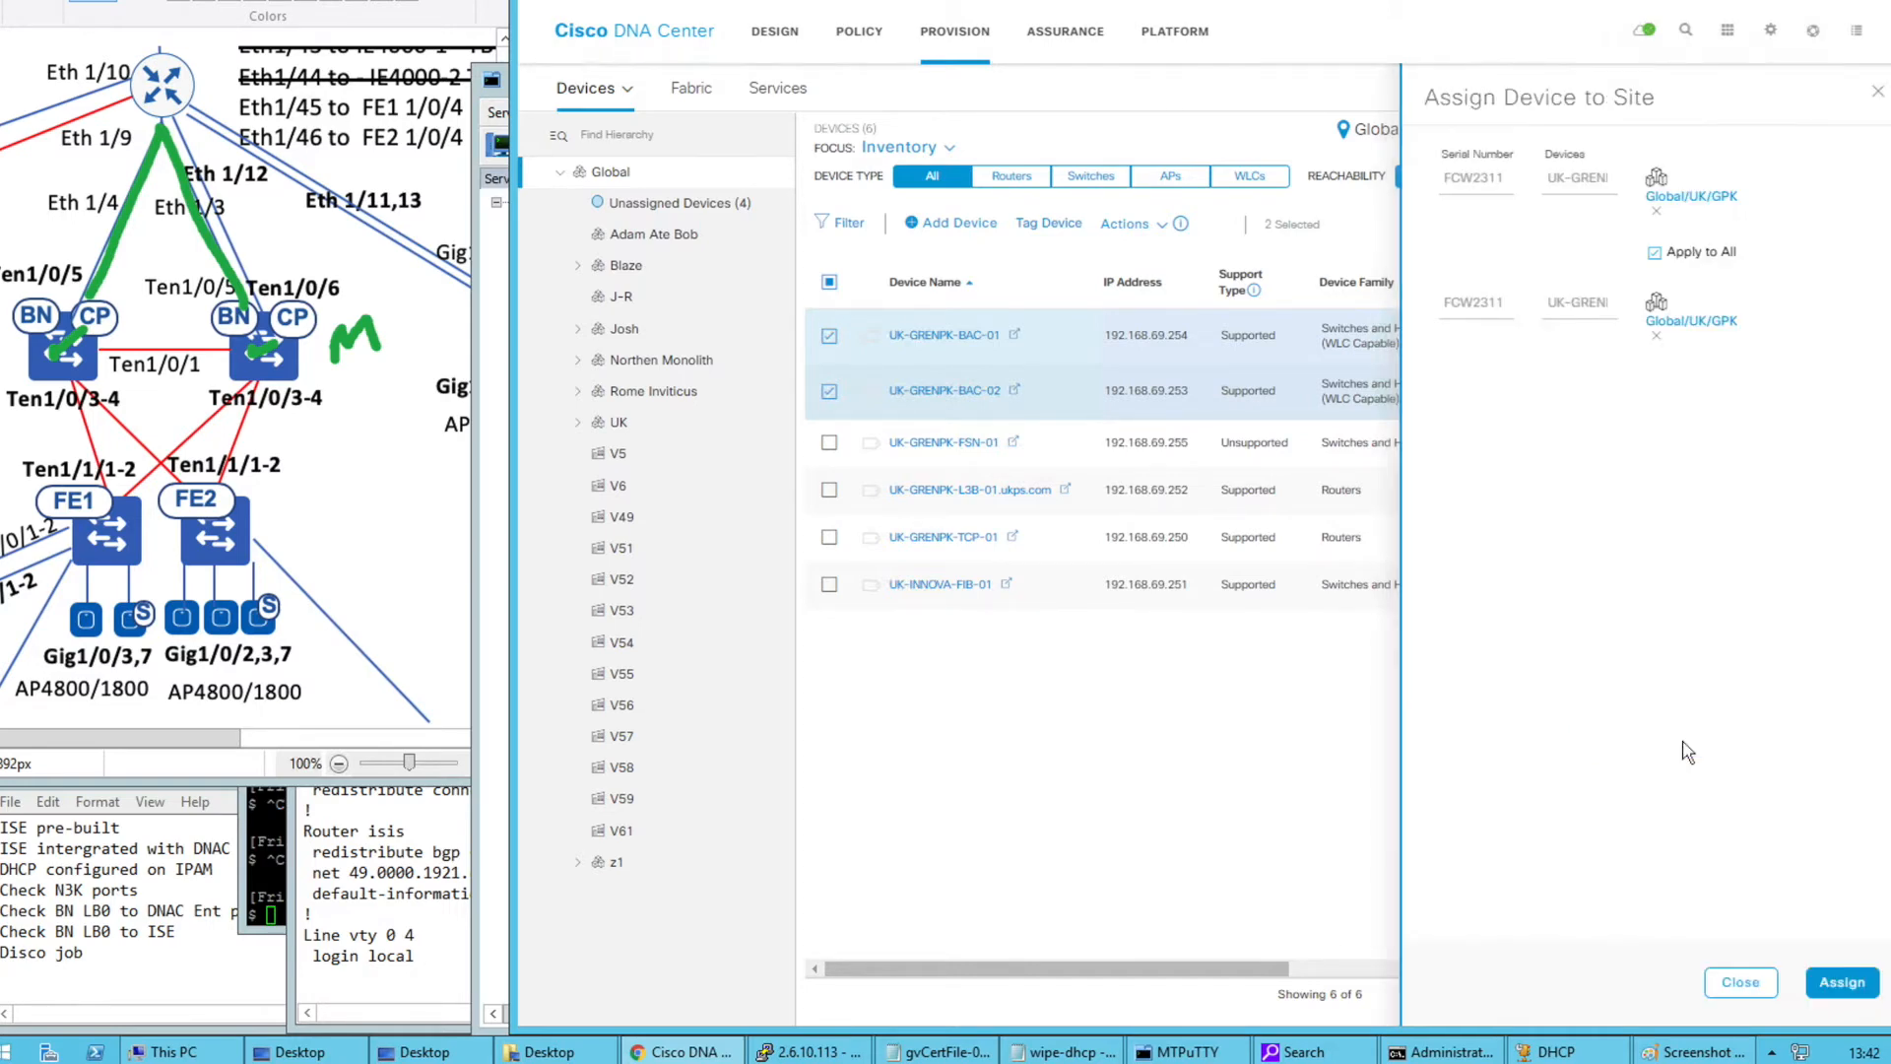
{"action": "left_click", "coordinate": [1820, 984]}
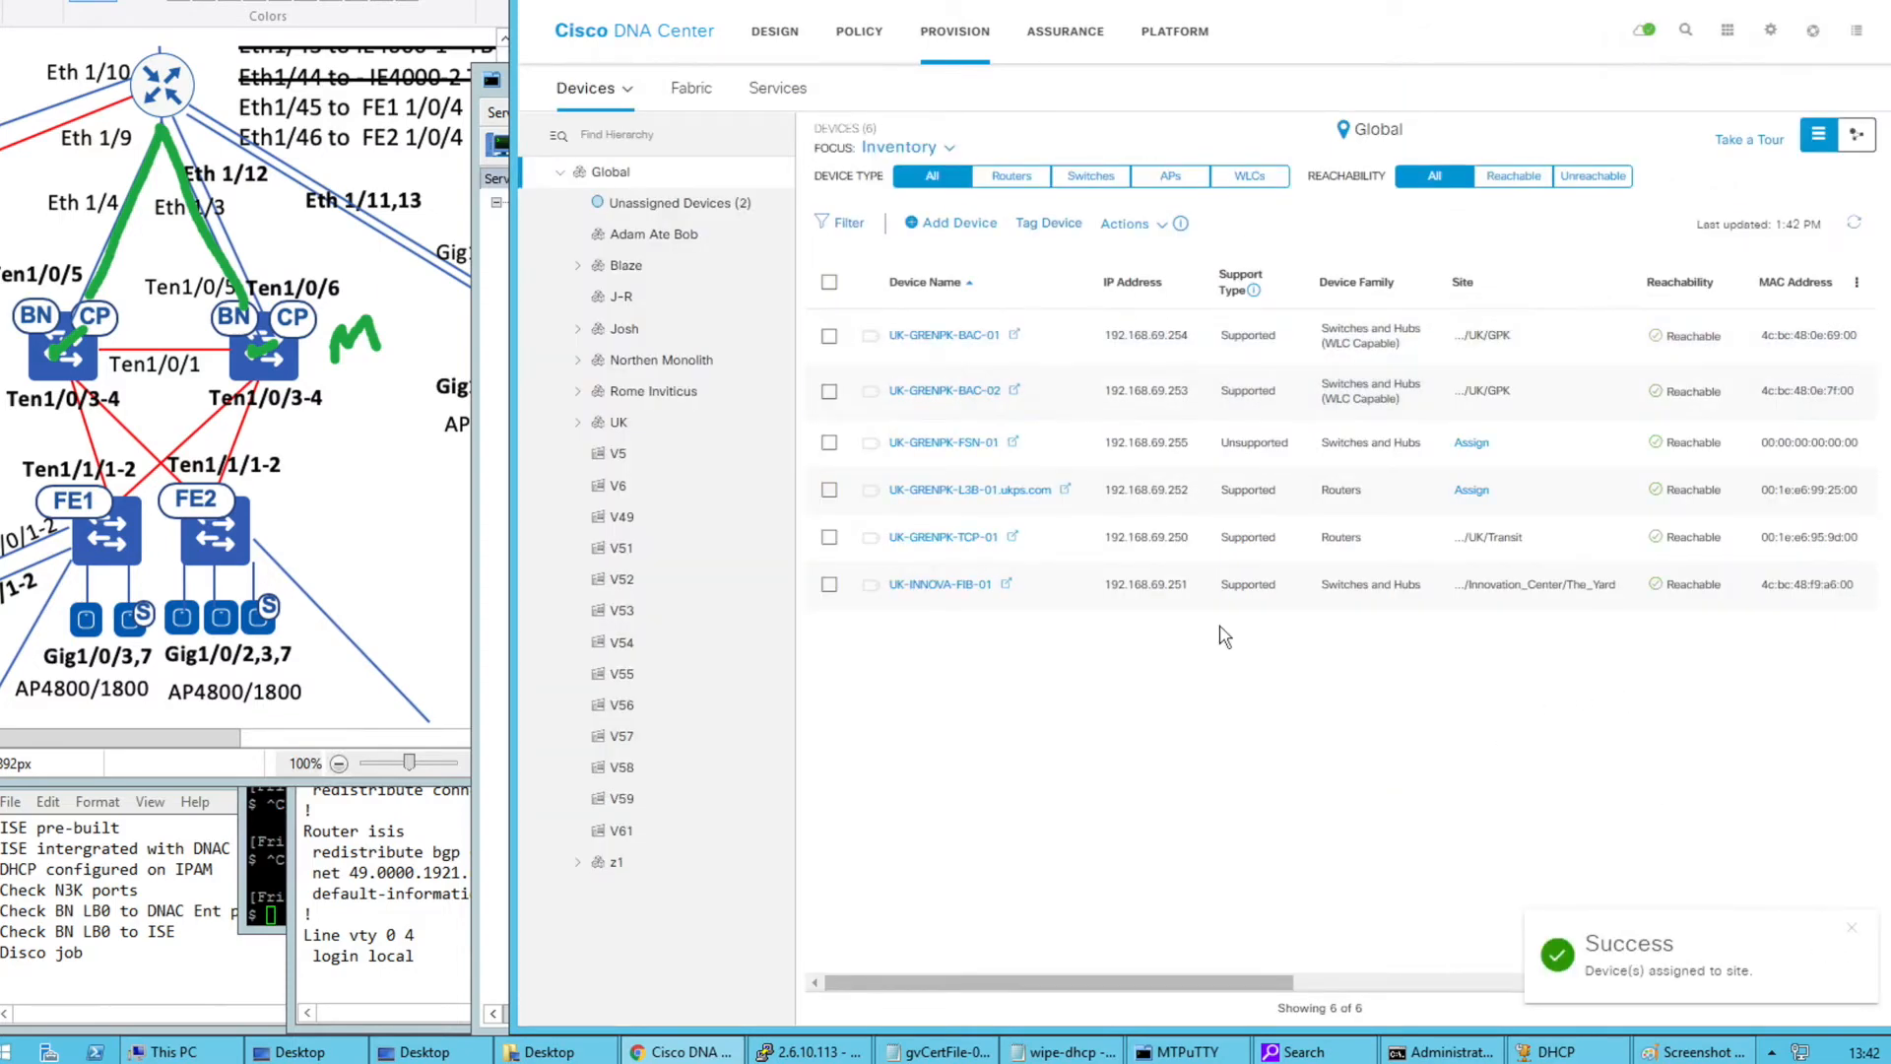
Open DESIGN > Network Settings Device Credentials for the UK/GPK site
{"action": "left_click", "coordinate": [764, 36]}
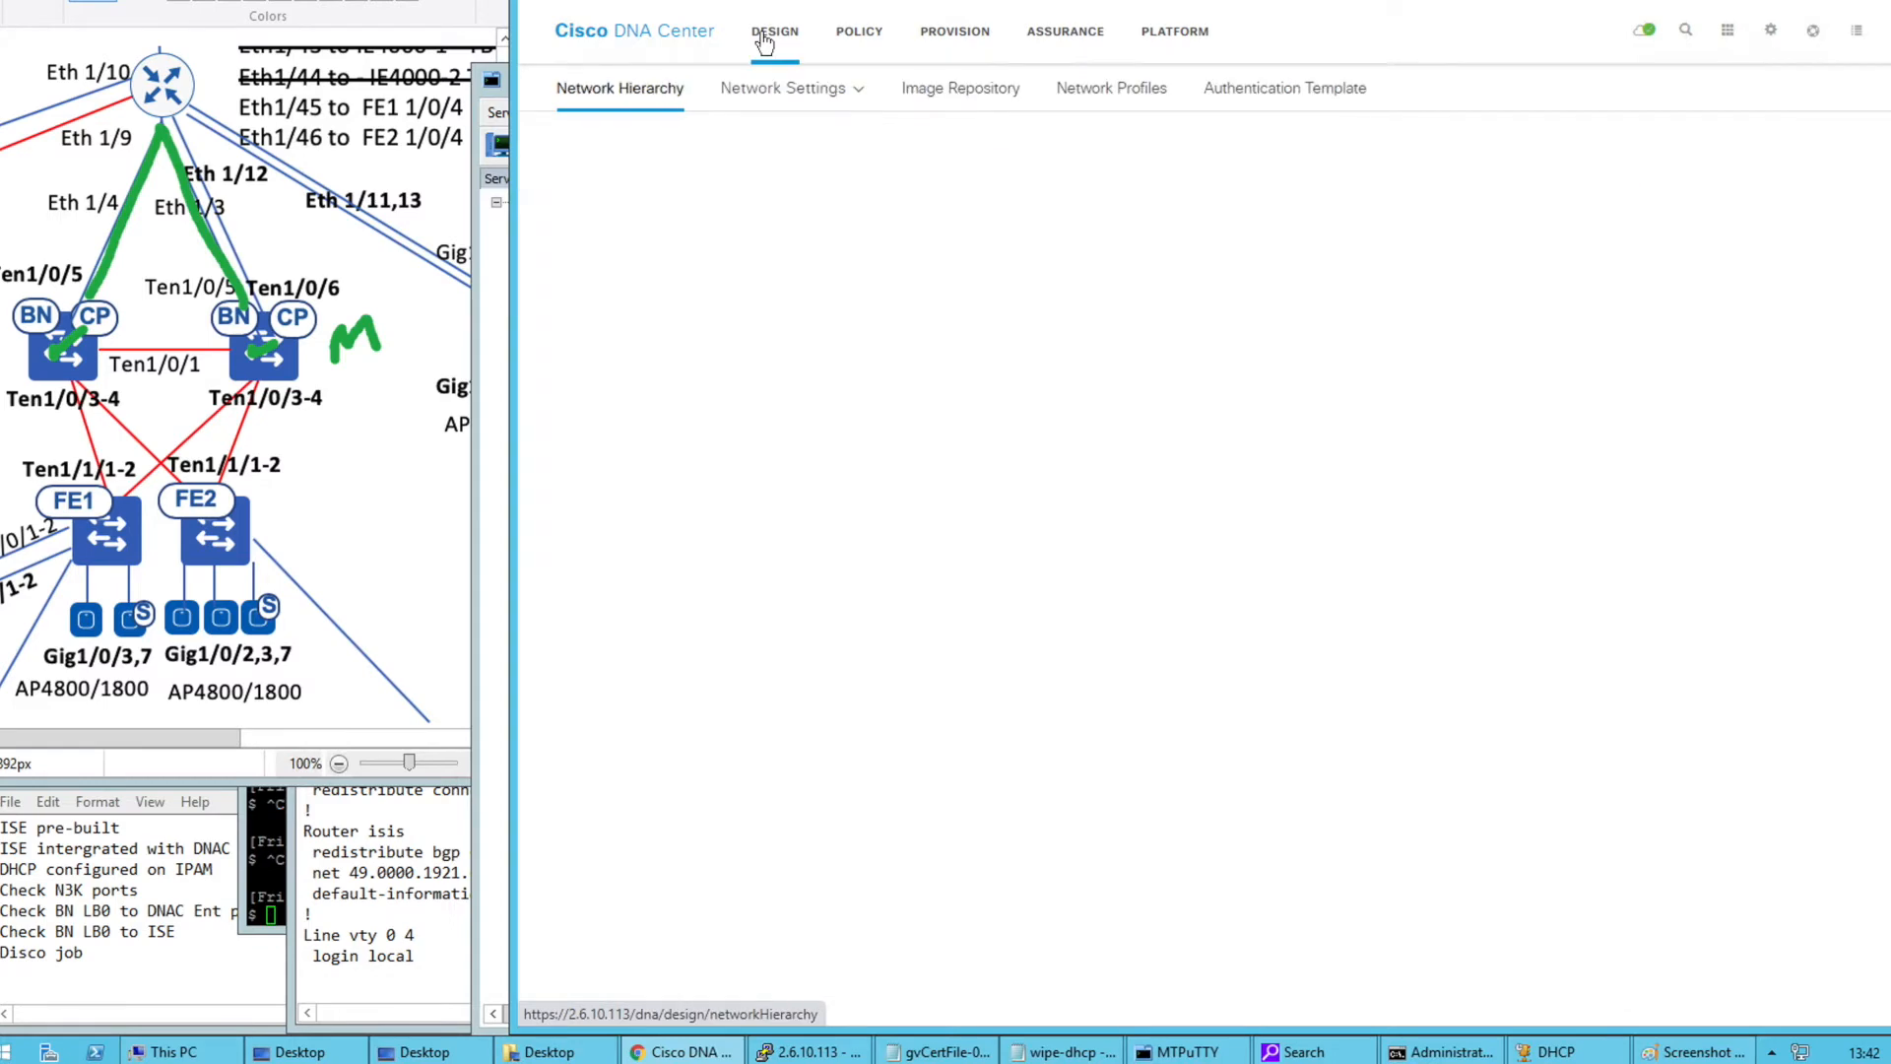
{"action": "mouse_move", "coordinate": [794, 106]}
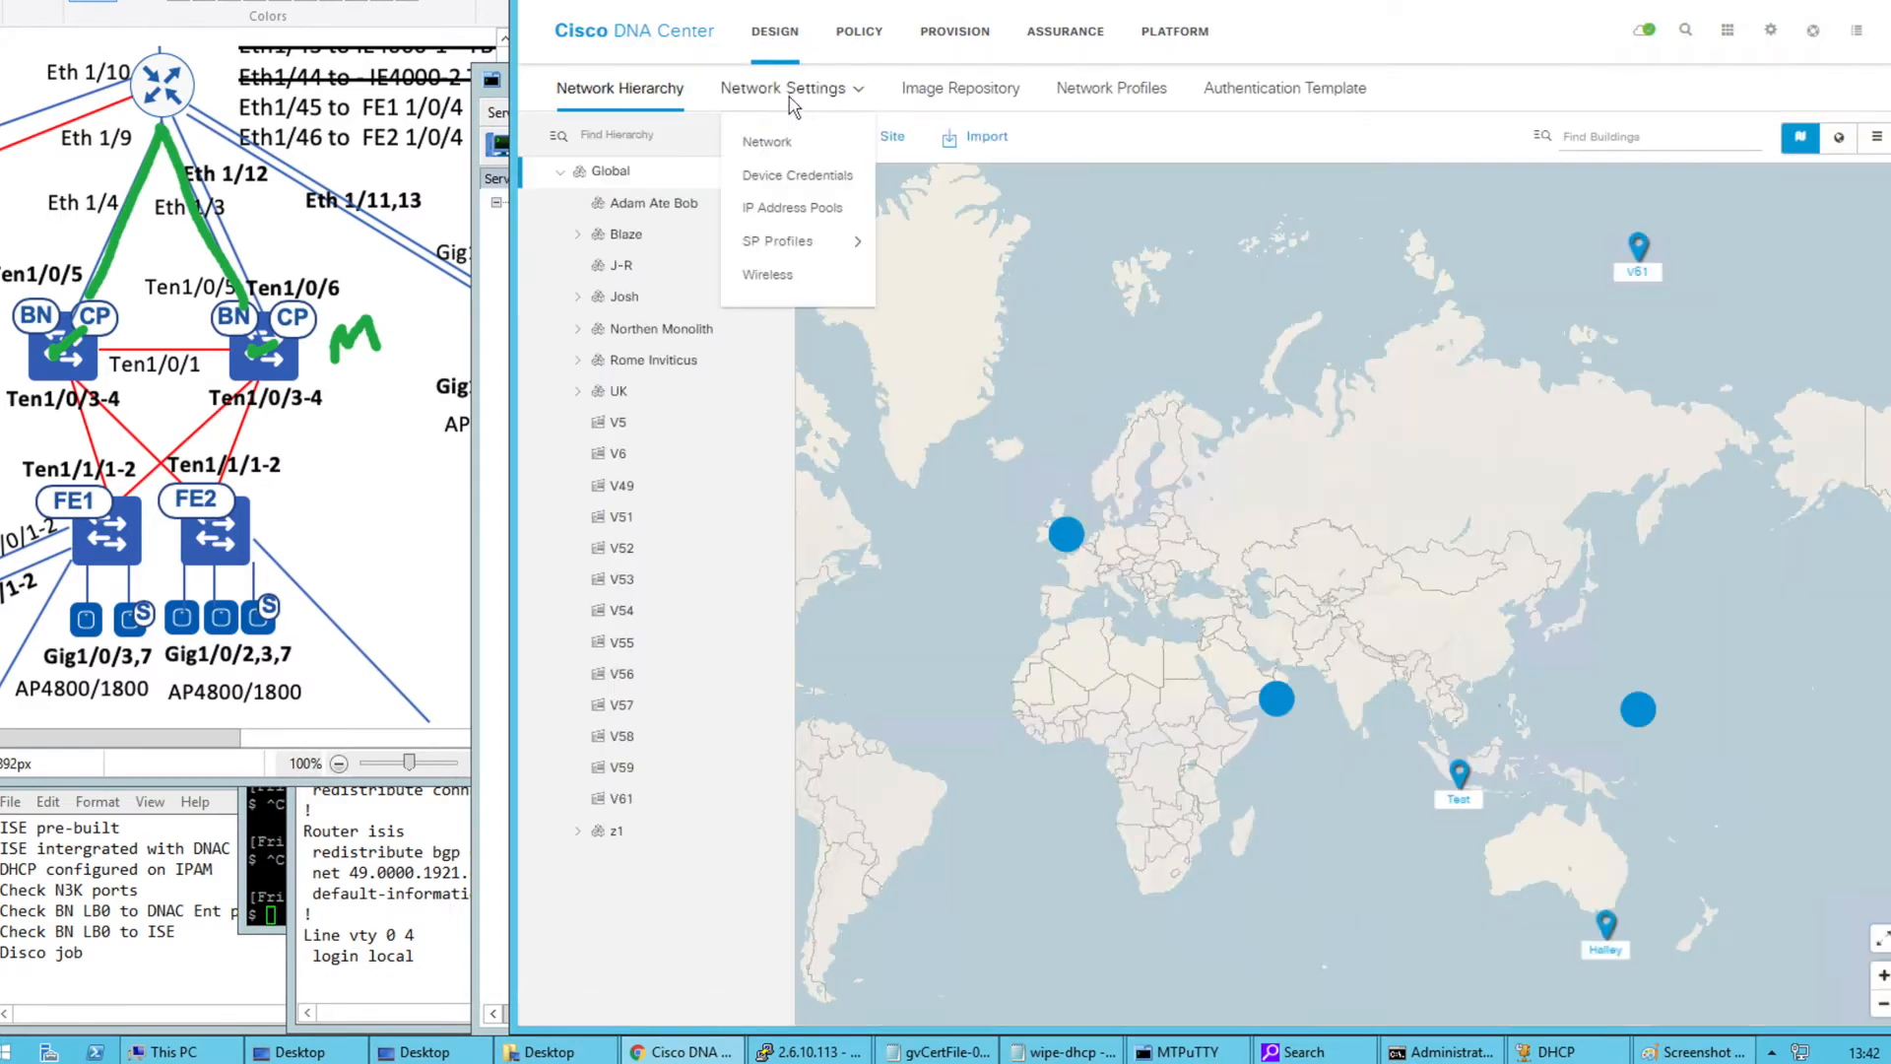
{"action": "left_click", "coordinate": [768, 142]}
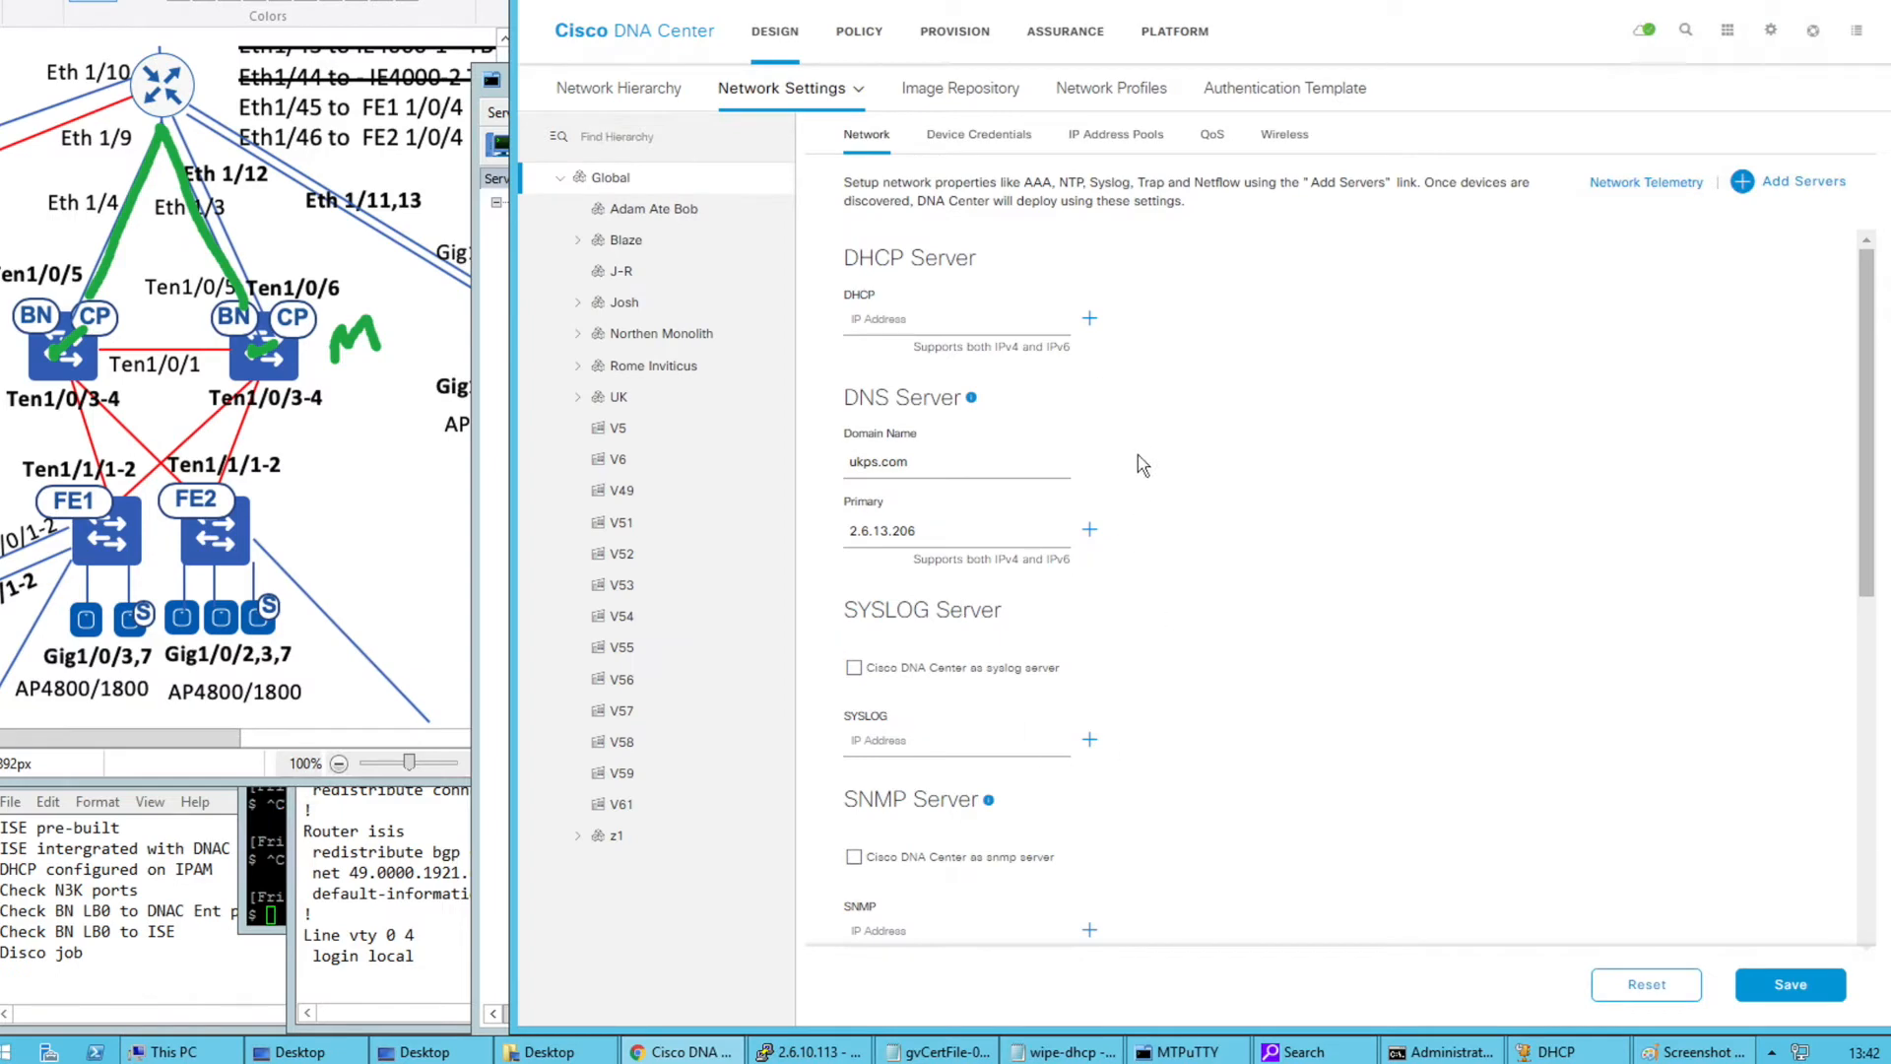
{"action": "left_click", "coordinate": [975, 133]}
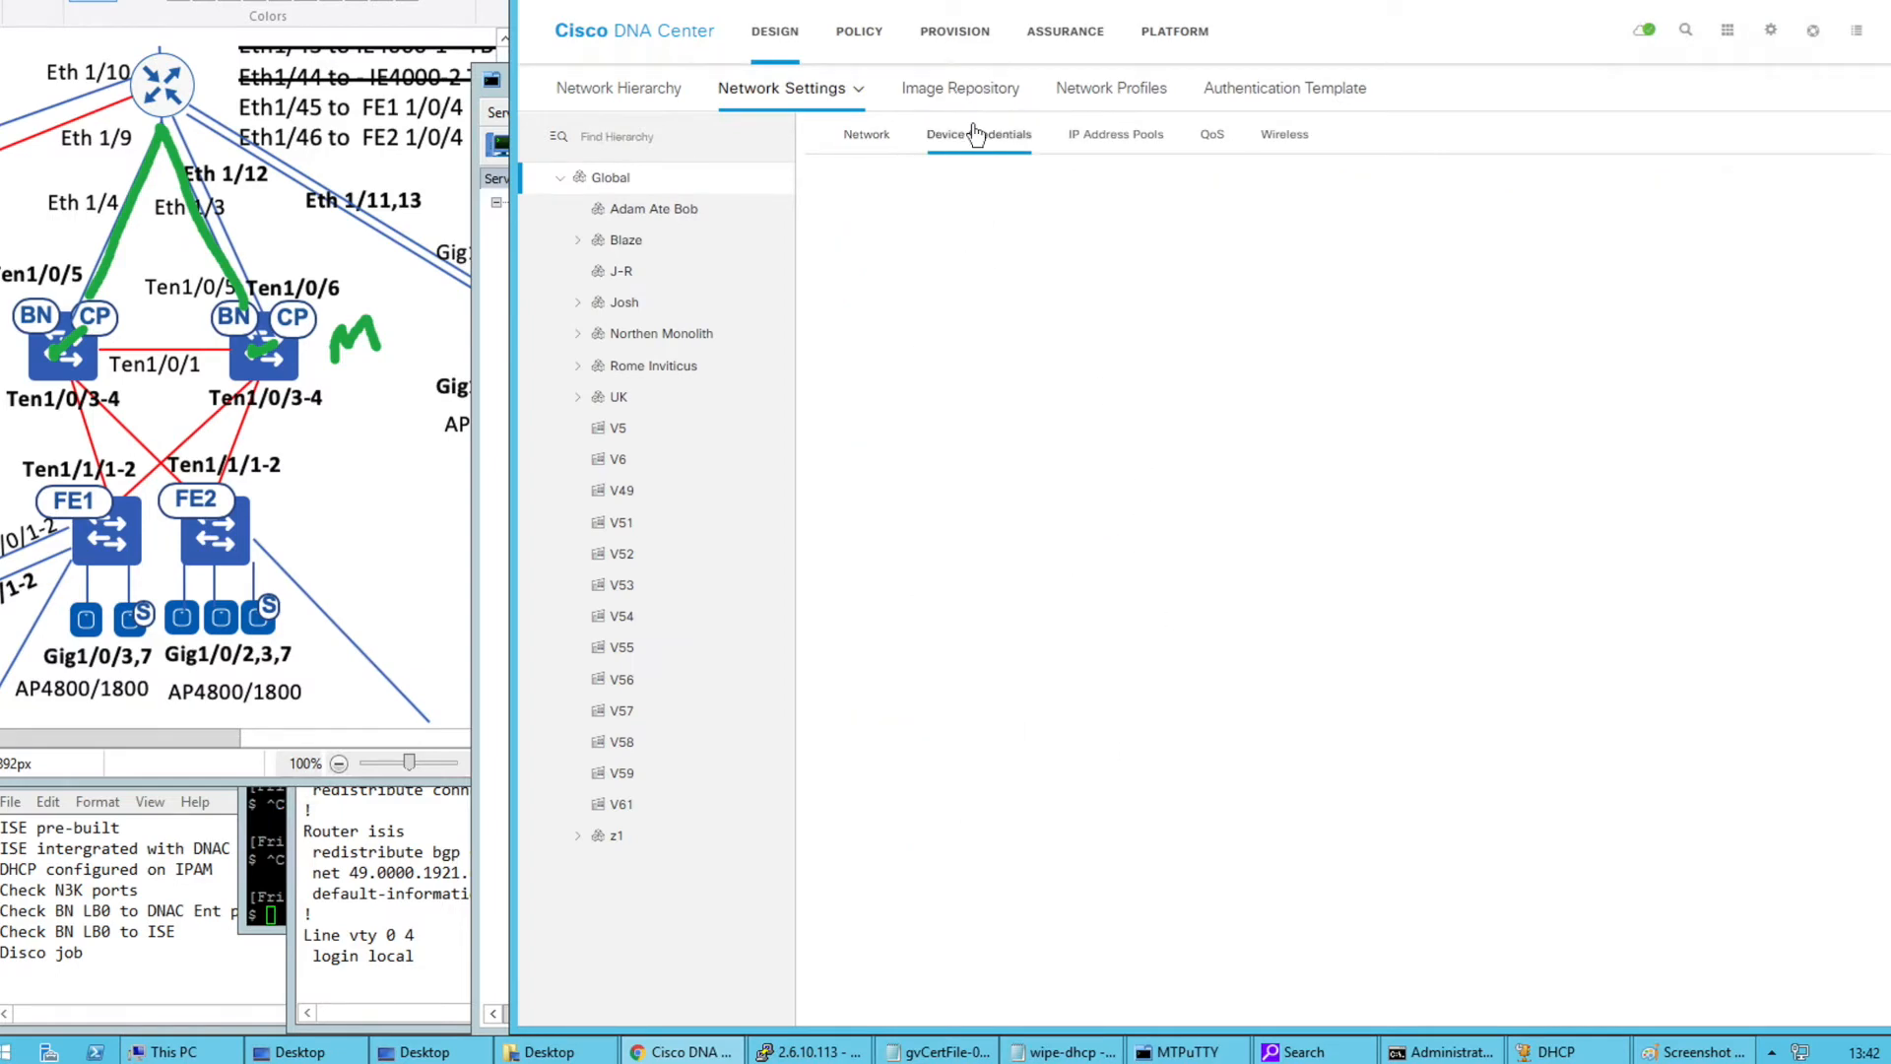
{"action": "left_click_drag", "start_coordinate": [901, 320], "coordinate": [964, 323]}
{"action": "left_click", "coordinate": [1026, 423]}
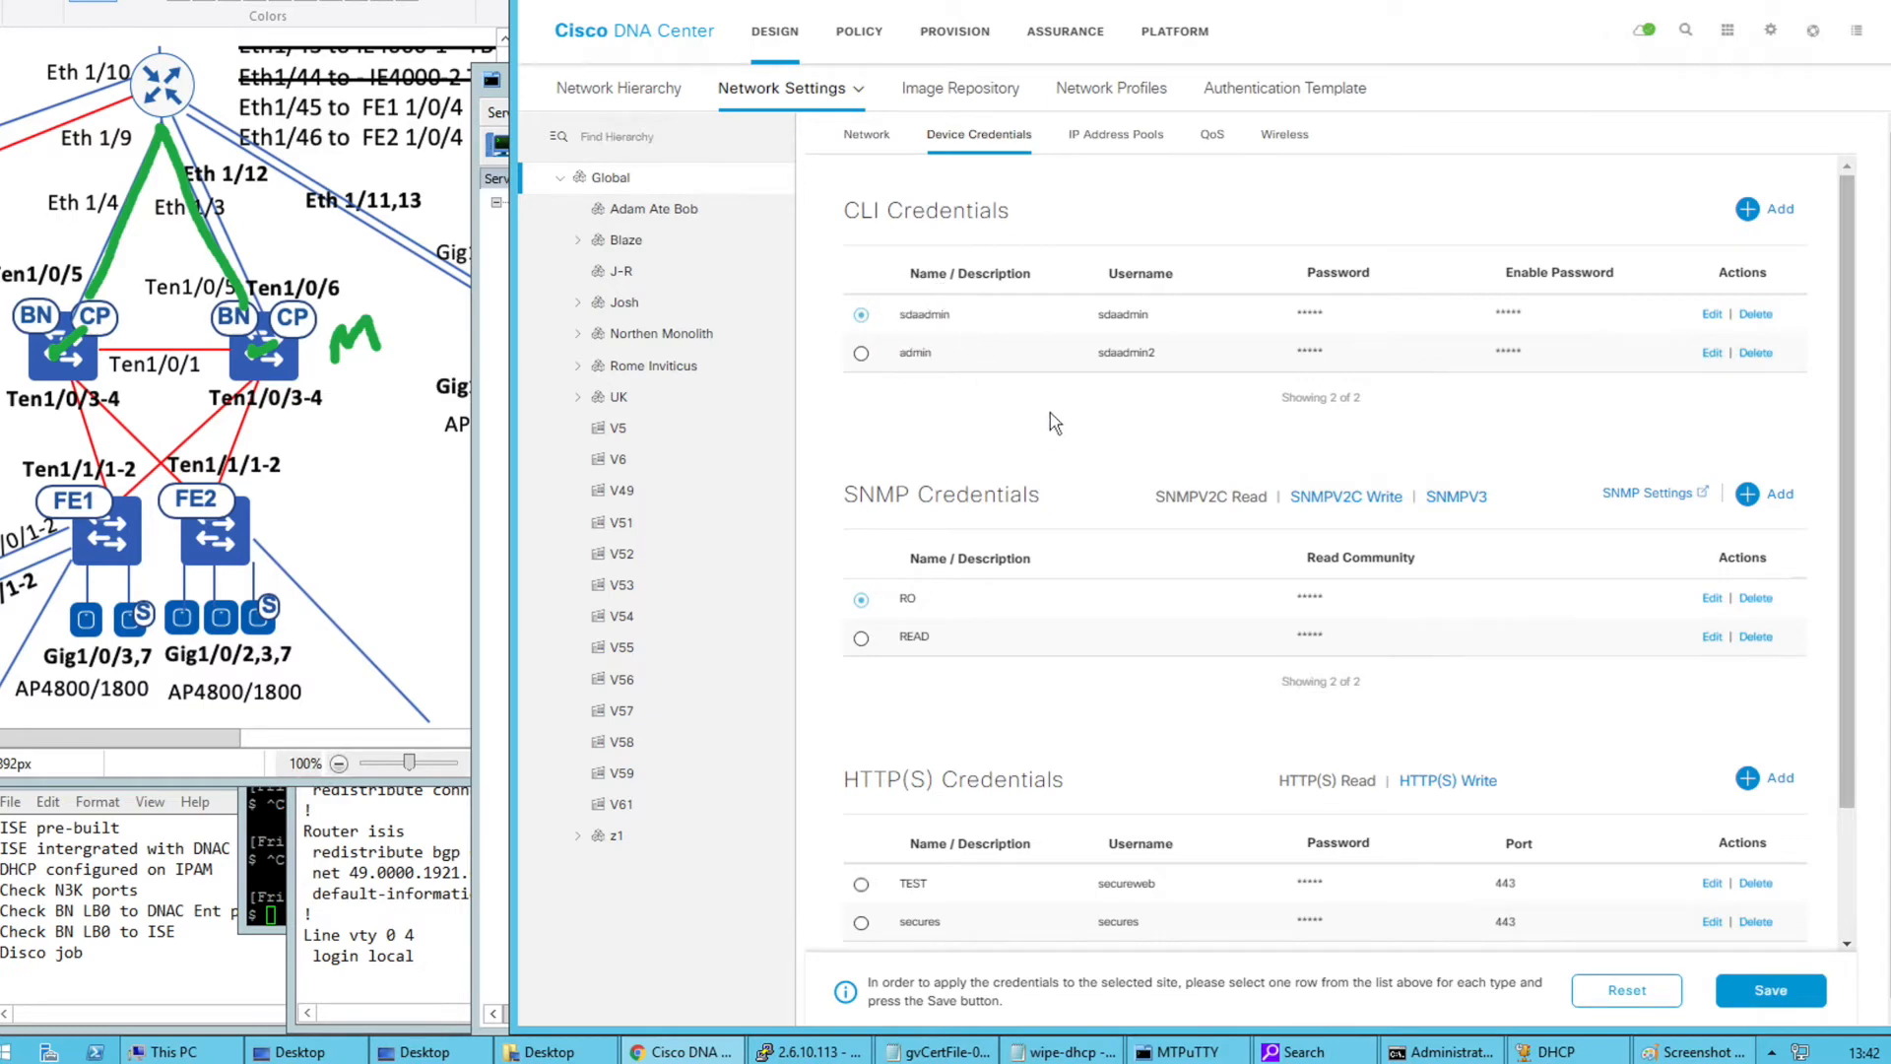
{"action": "left_click", "coordinate": [579, 397]}
{"action": "left_click", "coordinate": [610, 430]}
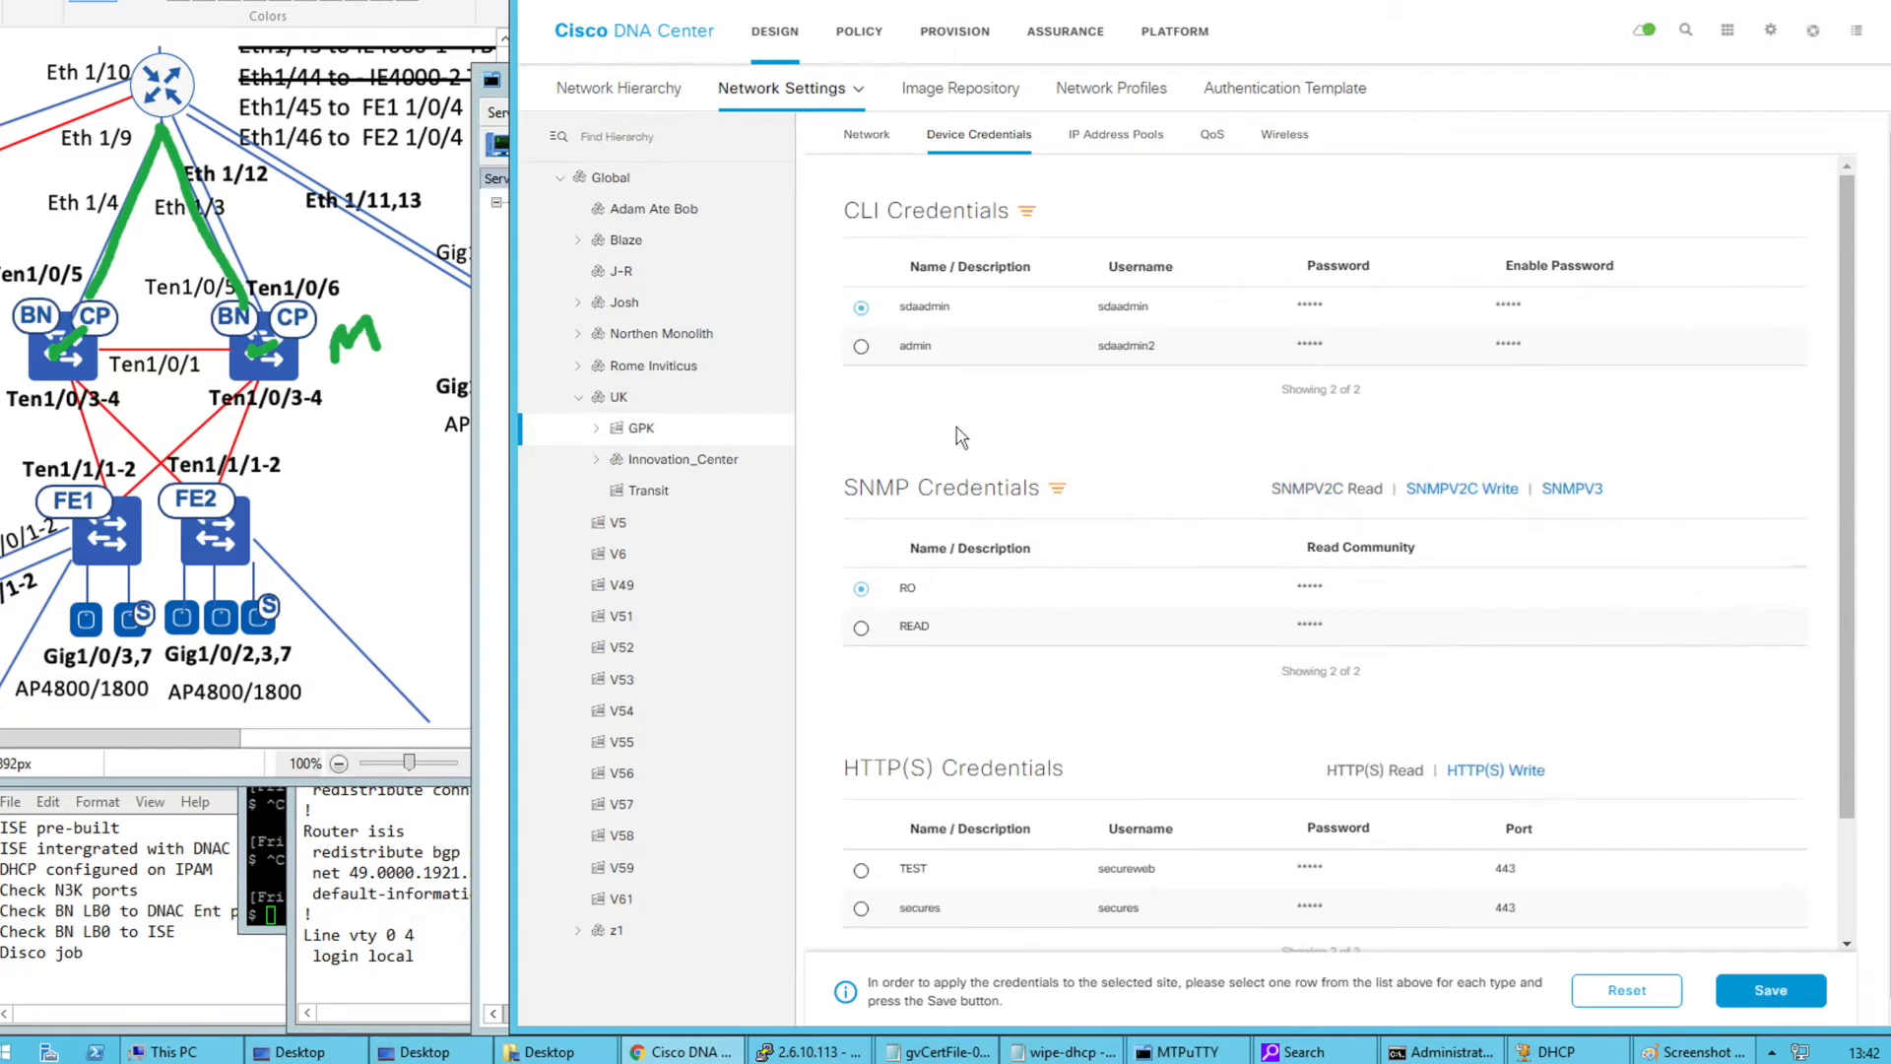
Choose the admin CLI credential and RO SNMP read credential for GPK
{"action": "left_click", "coordinate": [861, 345]}
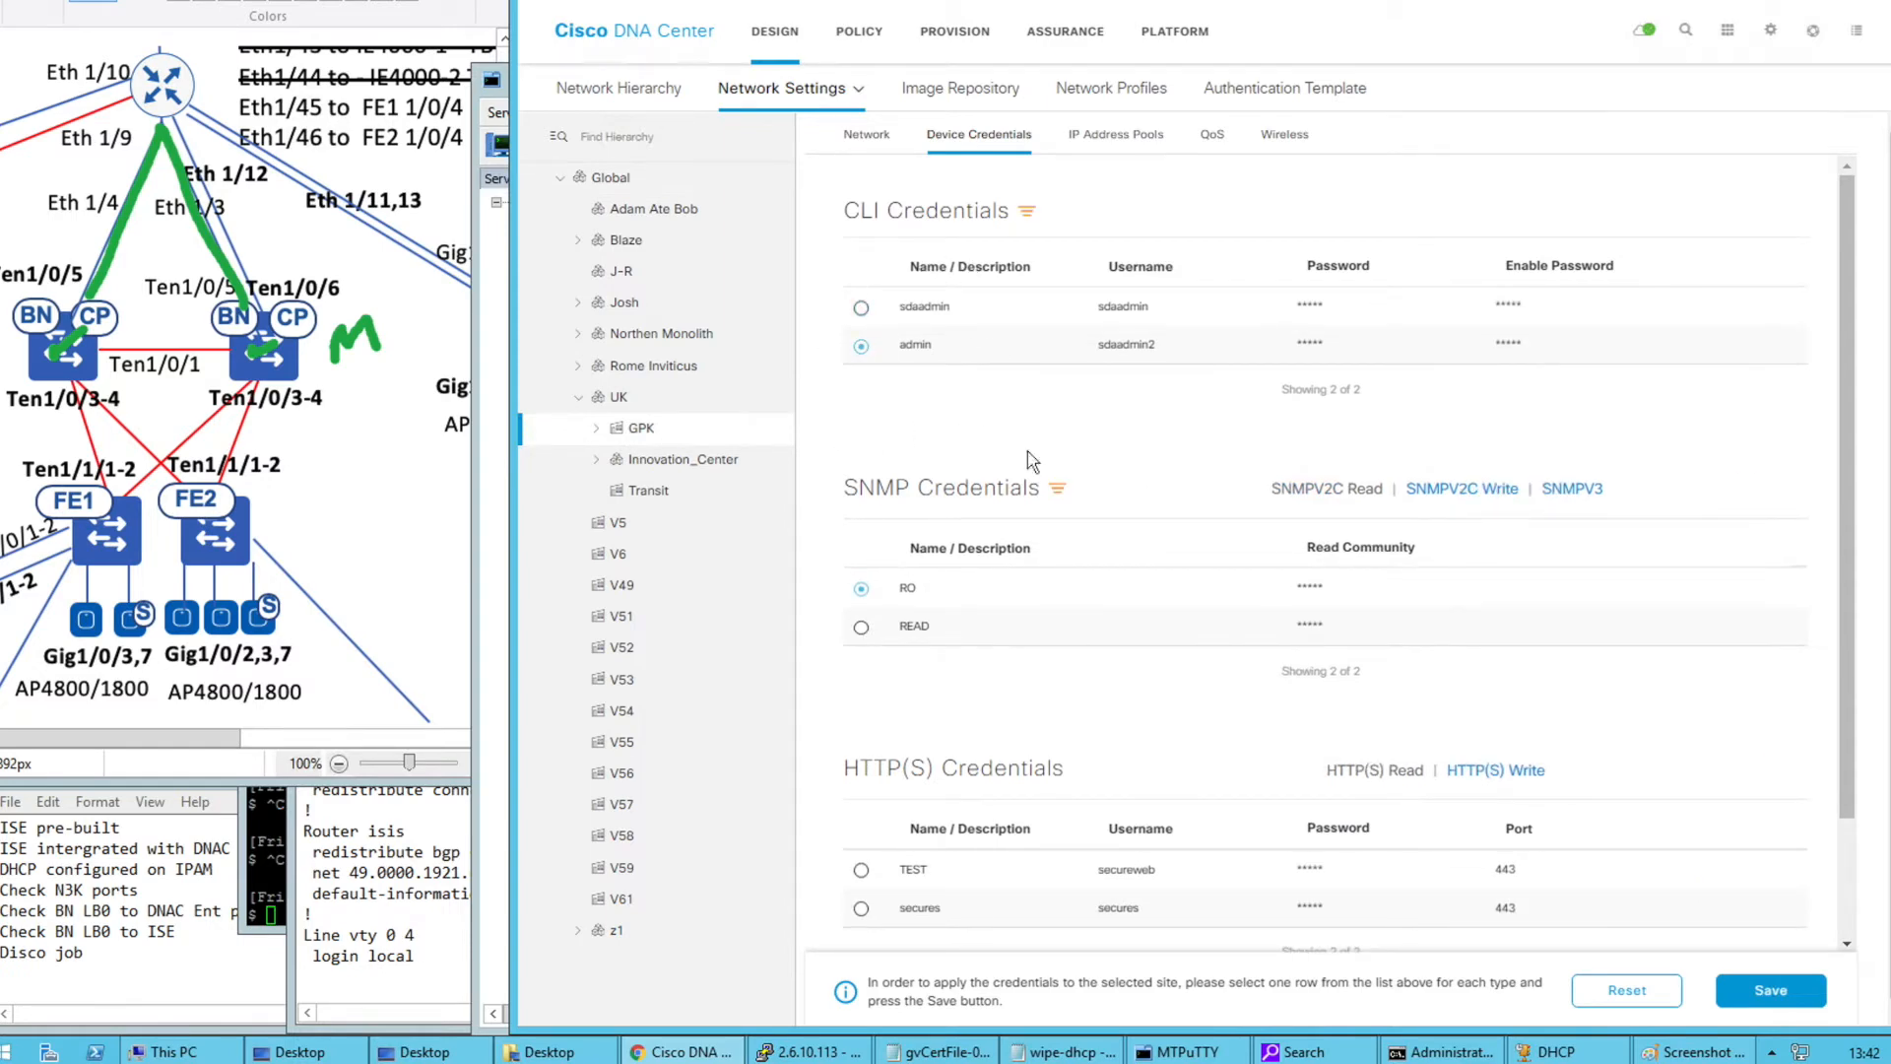
{"action": "scroll", "coordinate": [993, 449], "scroll_direction": "down", "scroll_amount": 1}
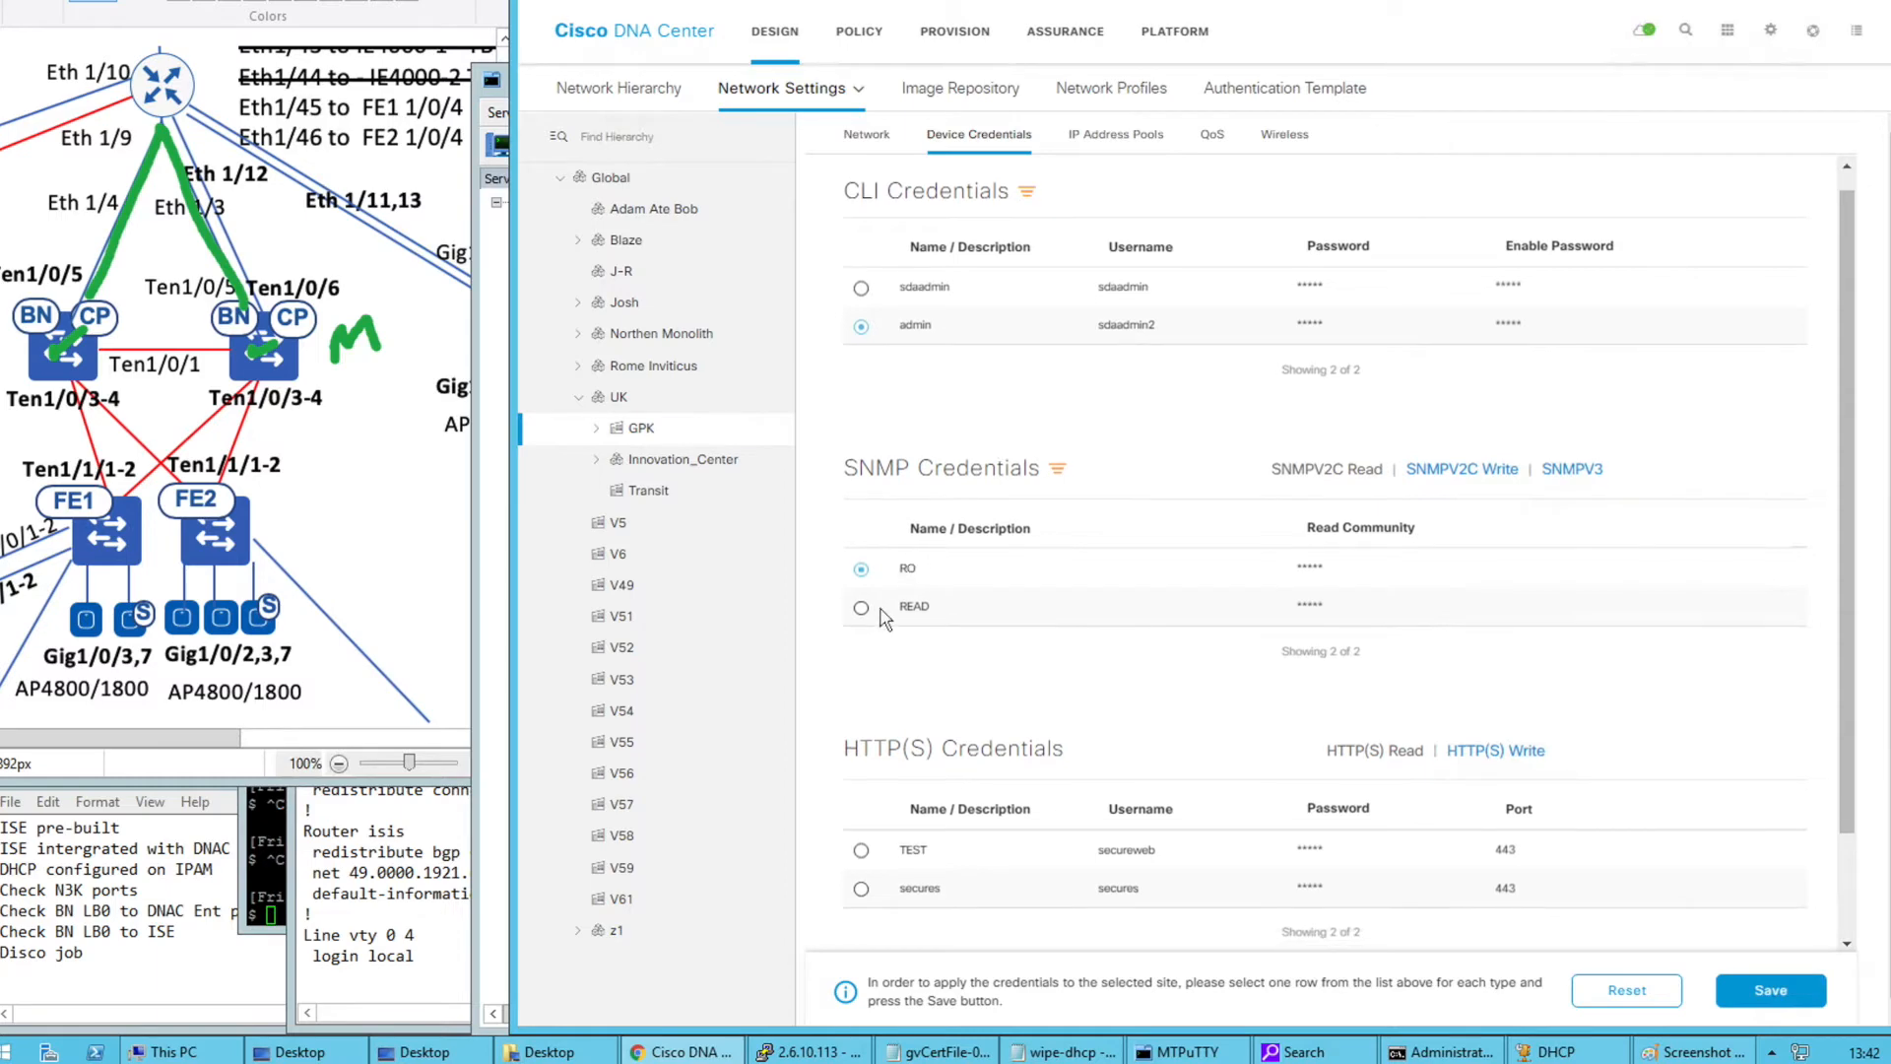
{"action": "left_click", "coordinate": [861, 569]}
{"action": "left_click", "coordinate": [861, 287]}
In Global network settings, use DNA Center as both syslog and SNMP server
{"action": "mouse_move", "coordinate": [836, 107]}
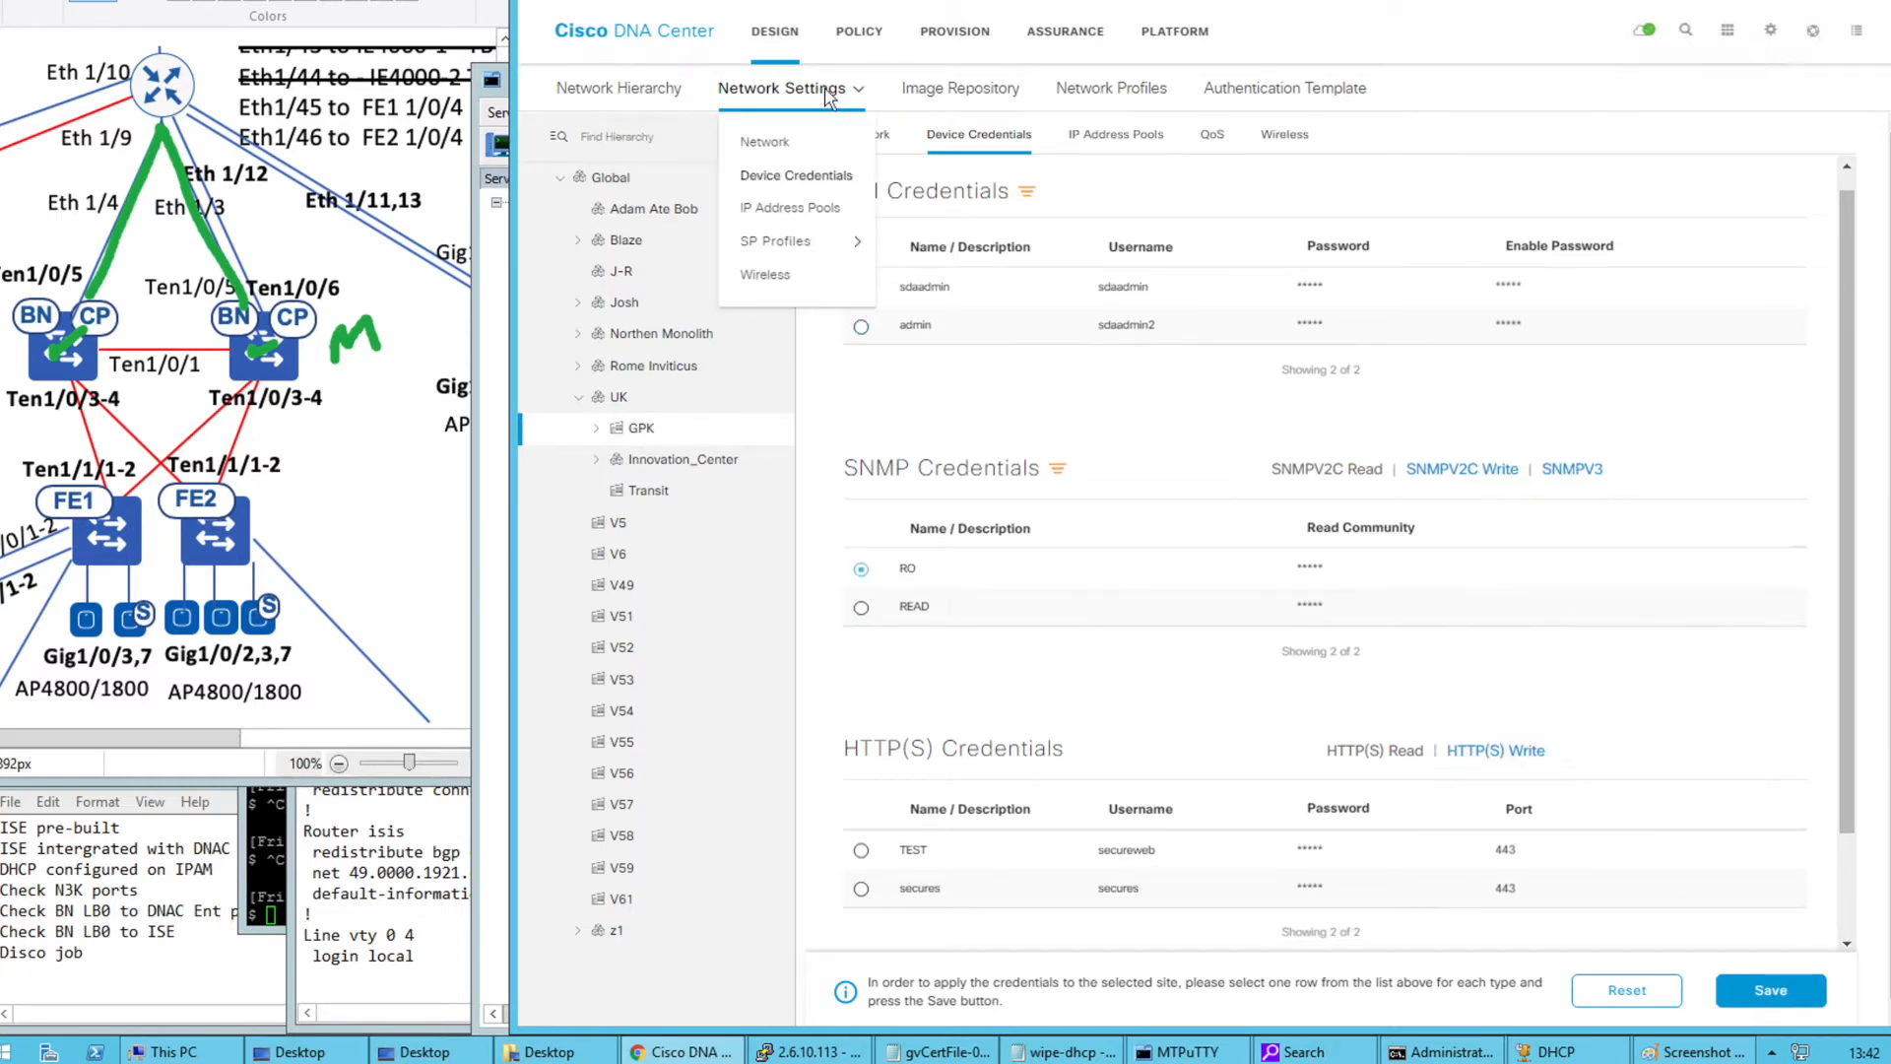
{"action": "left_click", "coordinate": [787, 160]}
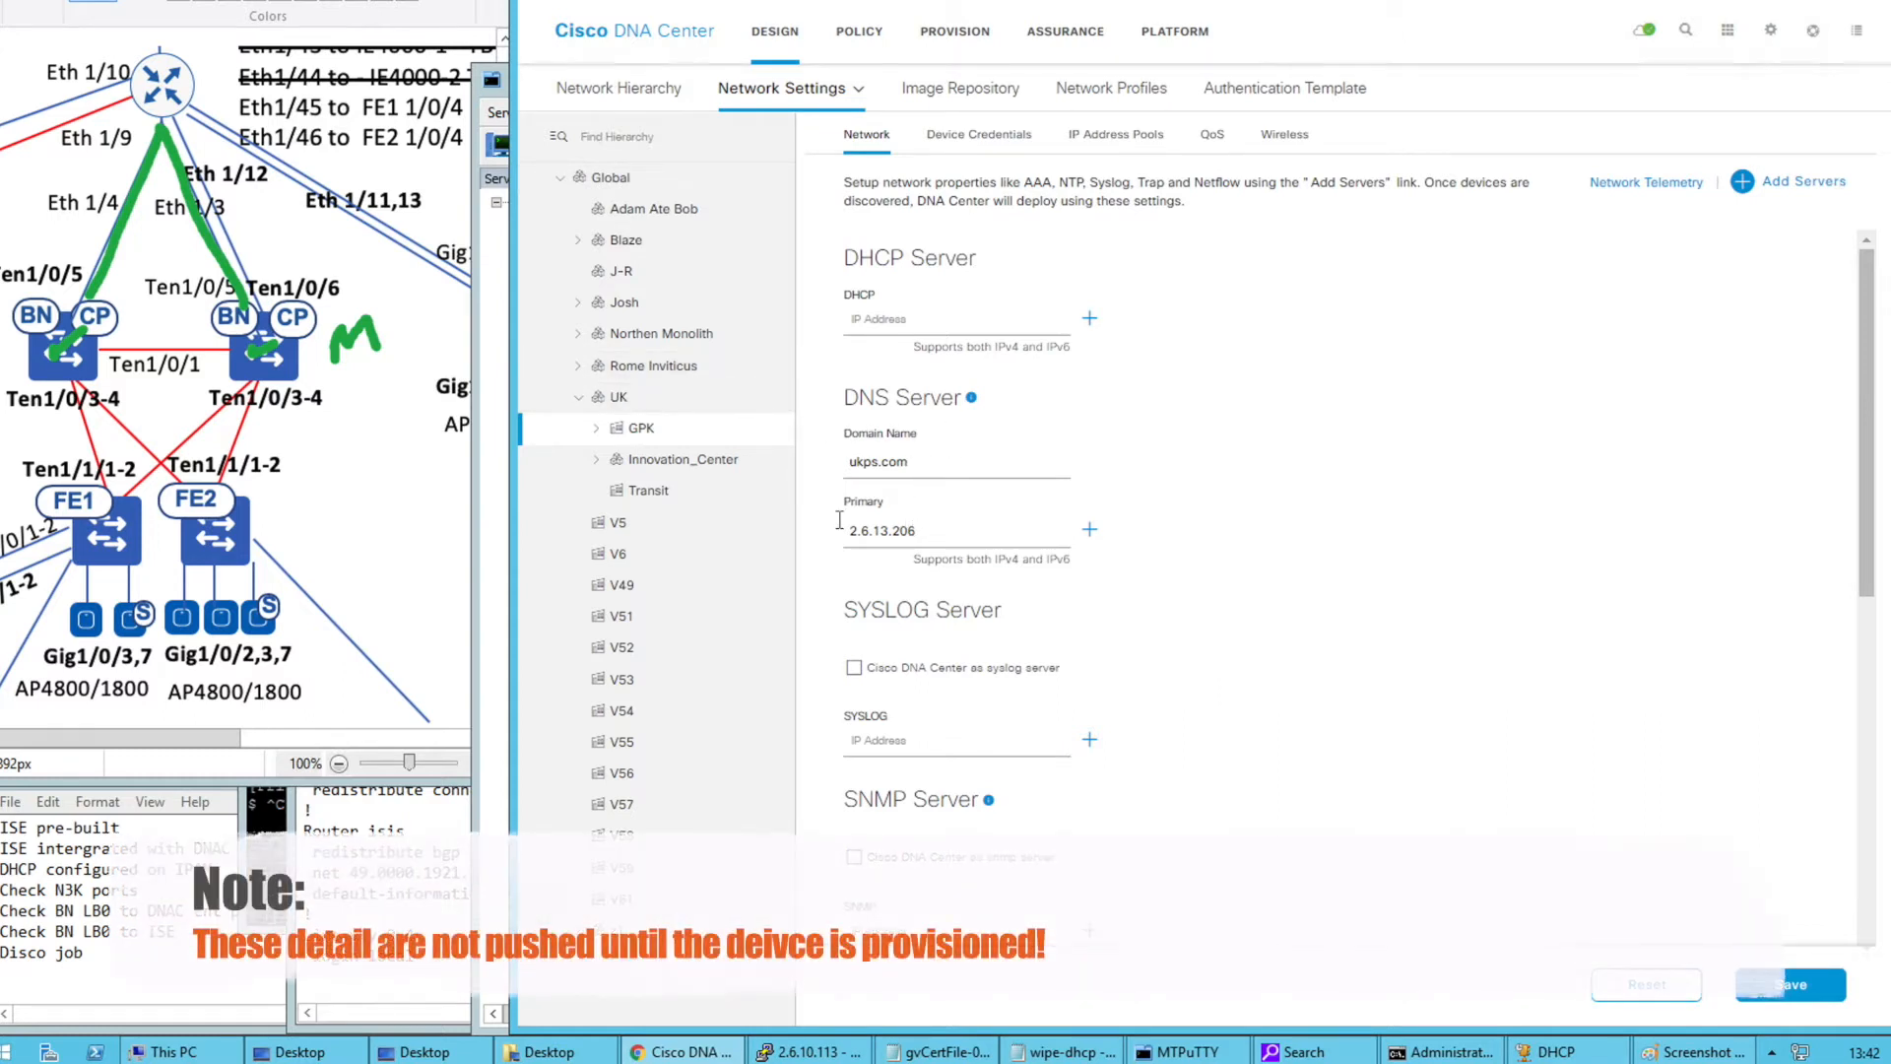
{"action": "left_click", "coordinate": [595, 427]}
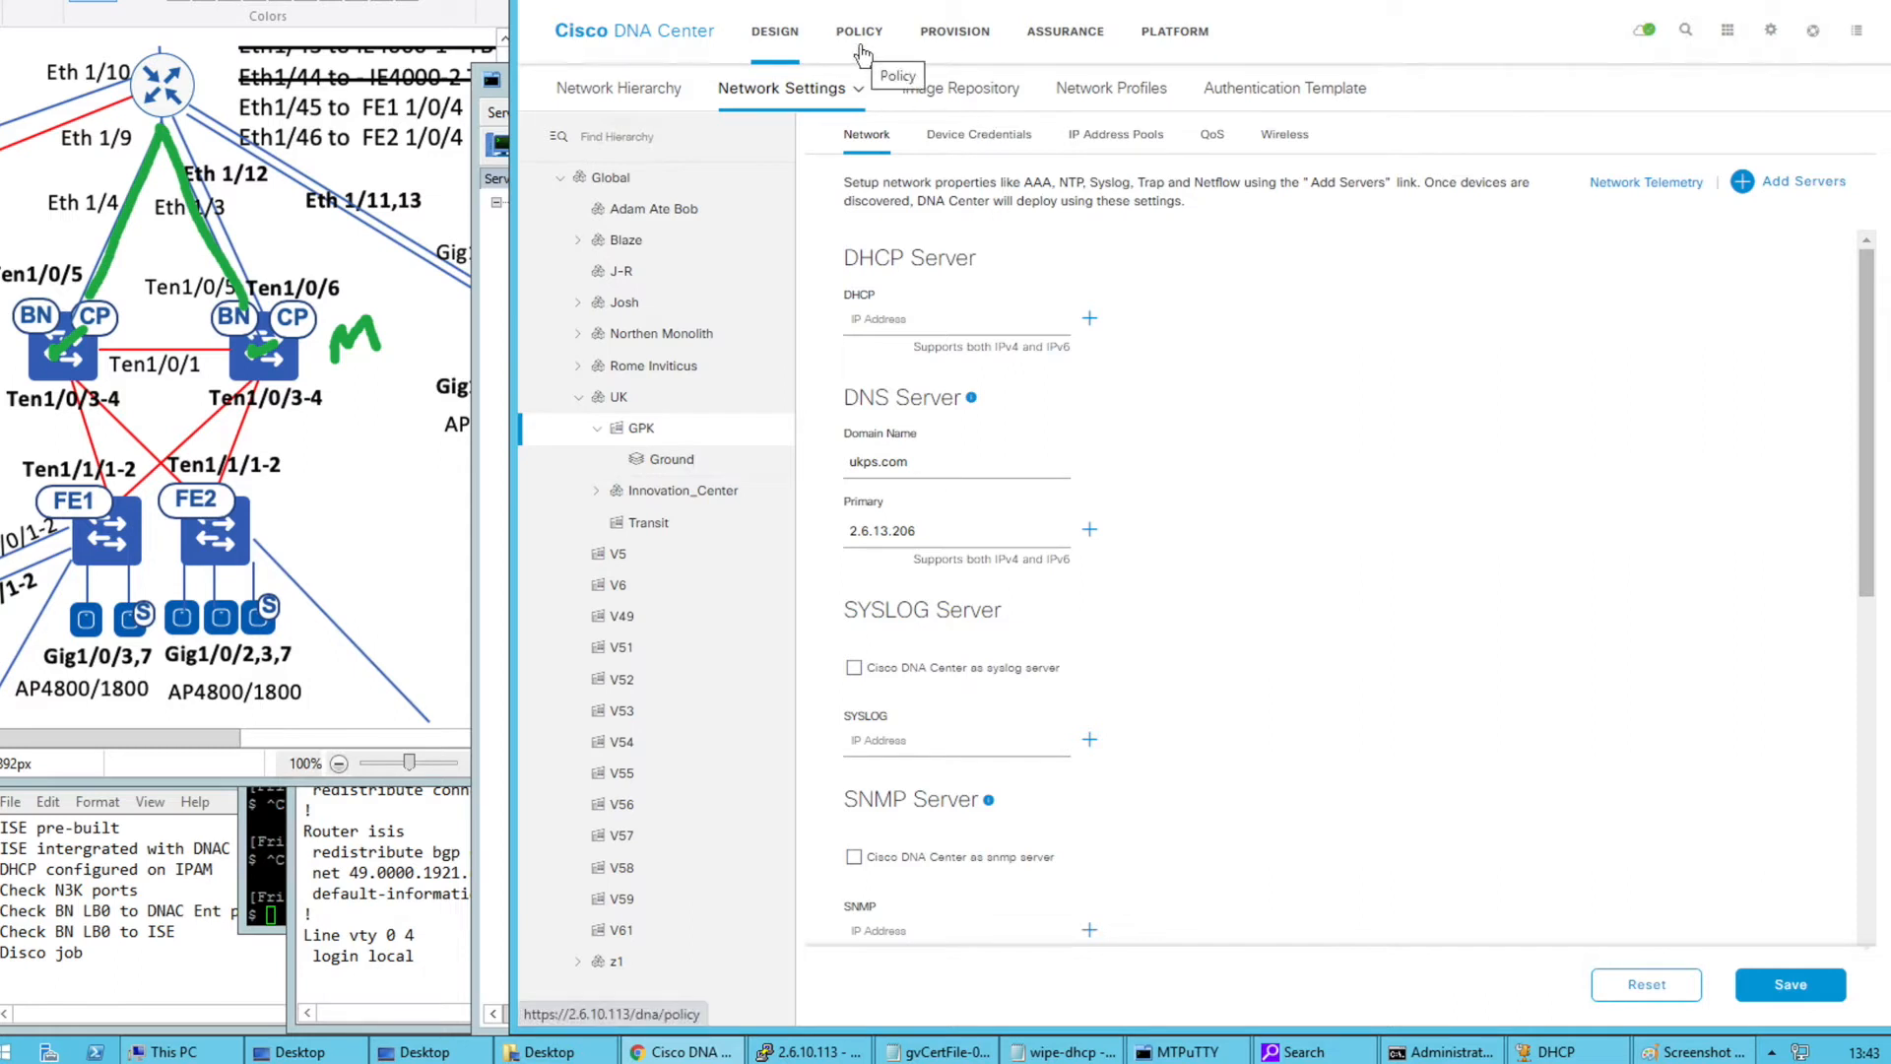
{"action": "left_click", "coordinate": [610, 178]}
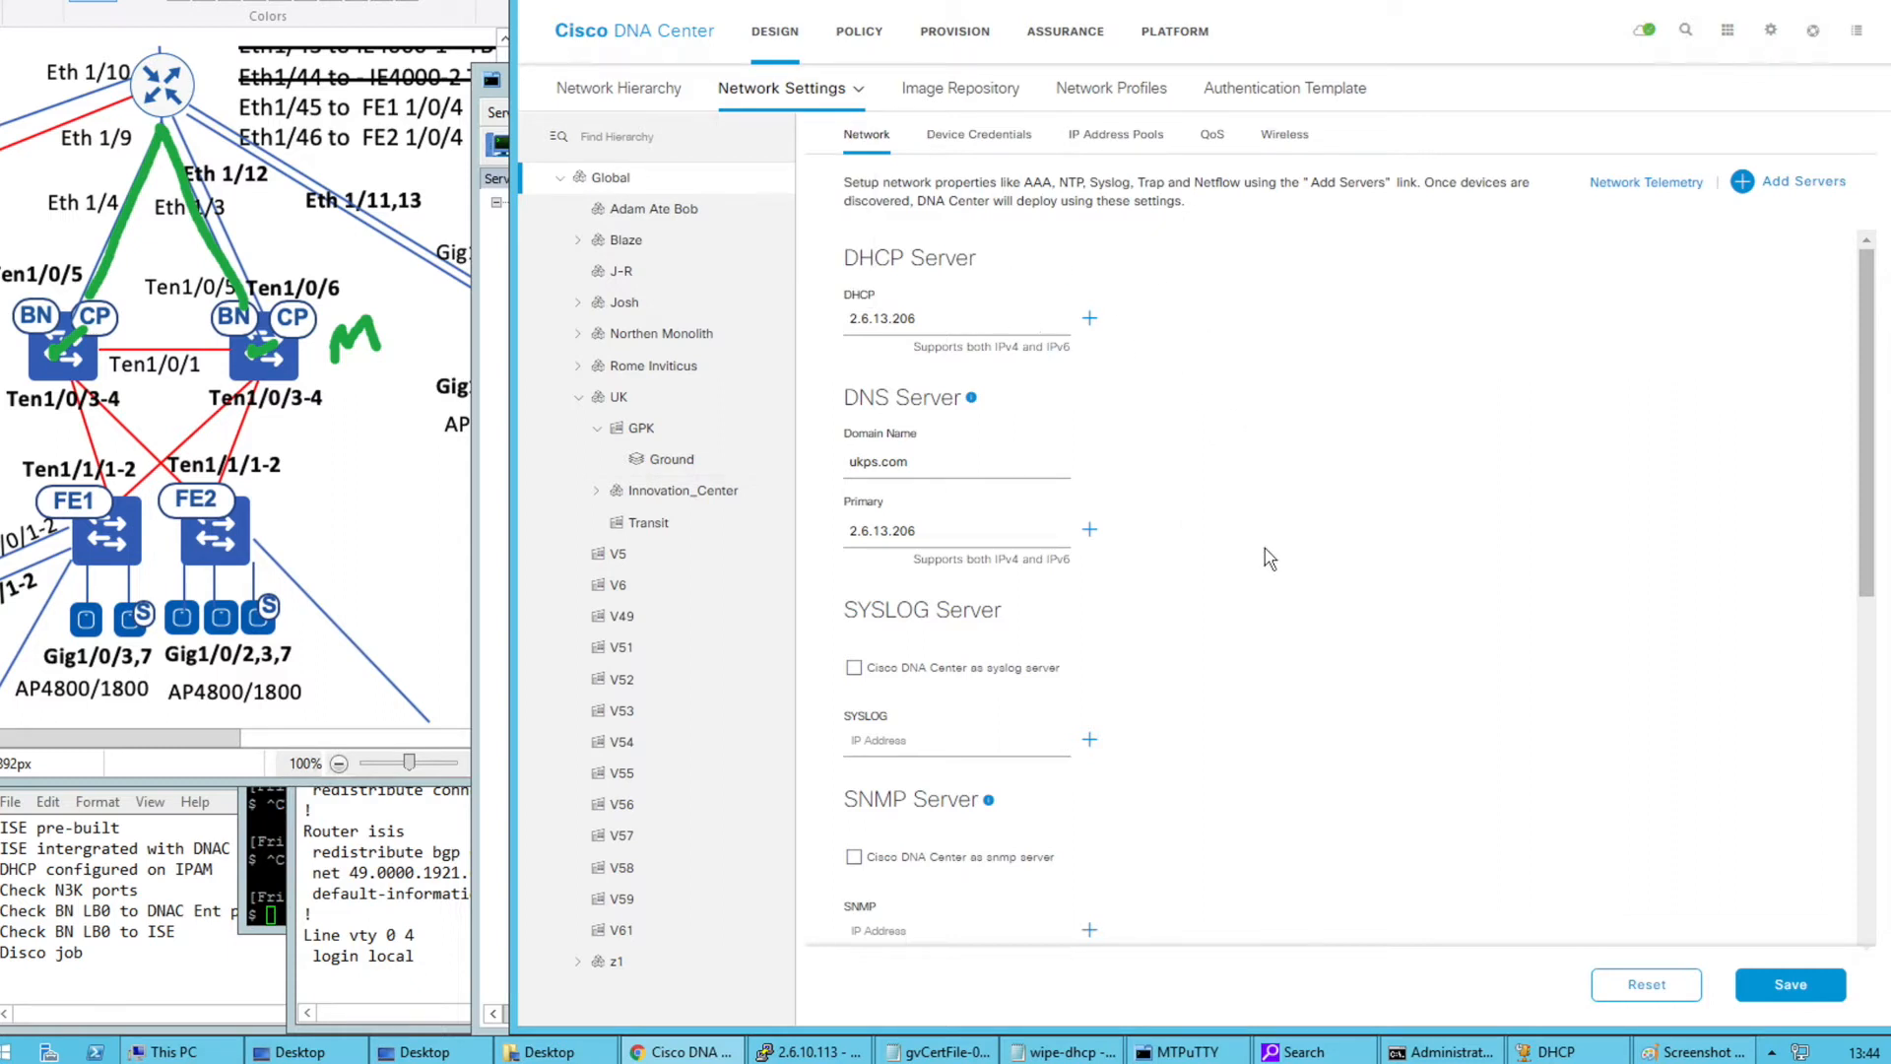
{"action": "left_click", "coordinate": [854, 667]}
{"action": "scroll", "coordinate": [1050, 670], "scroll_direction": "down", "scroll_amount": 1}
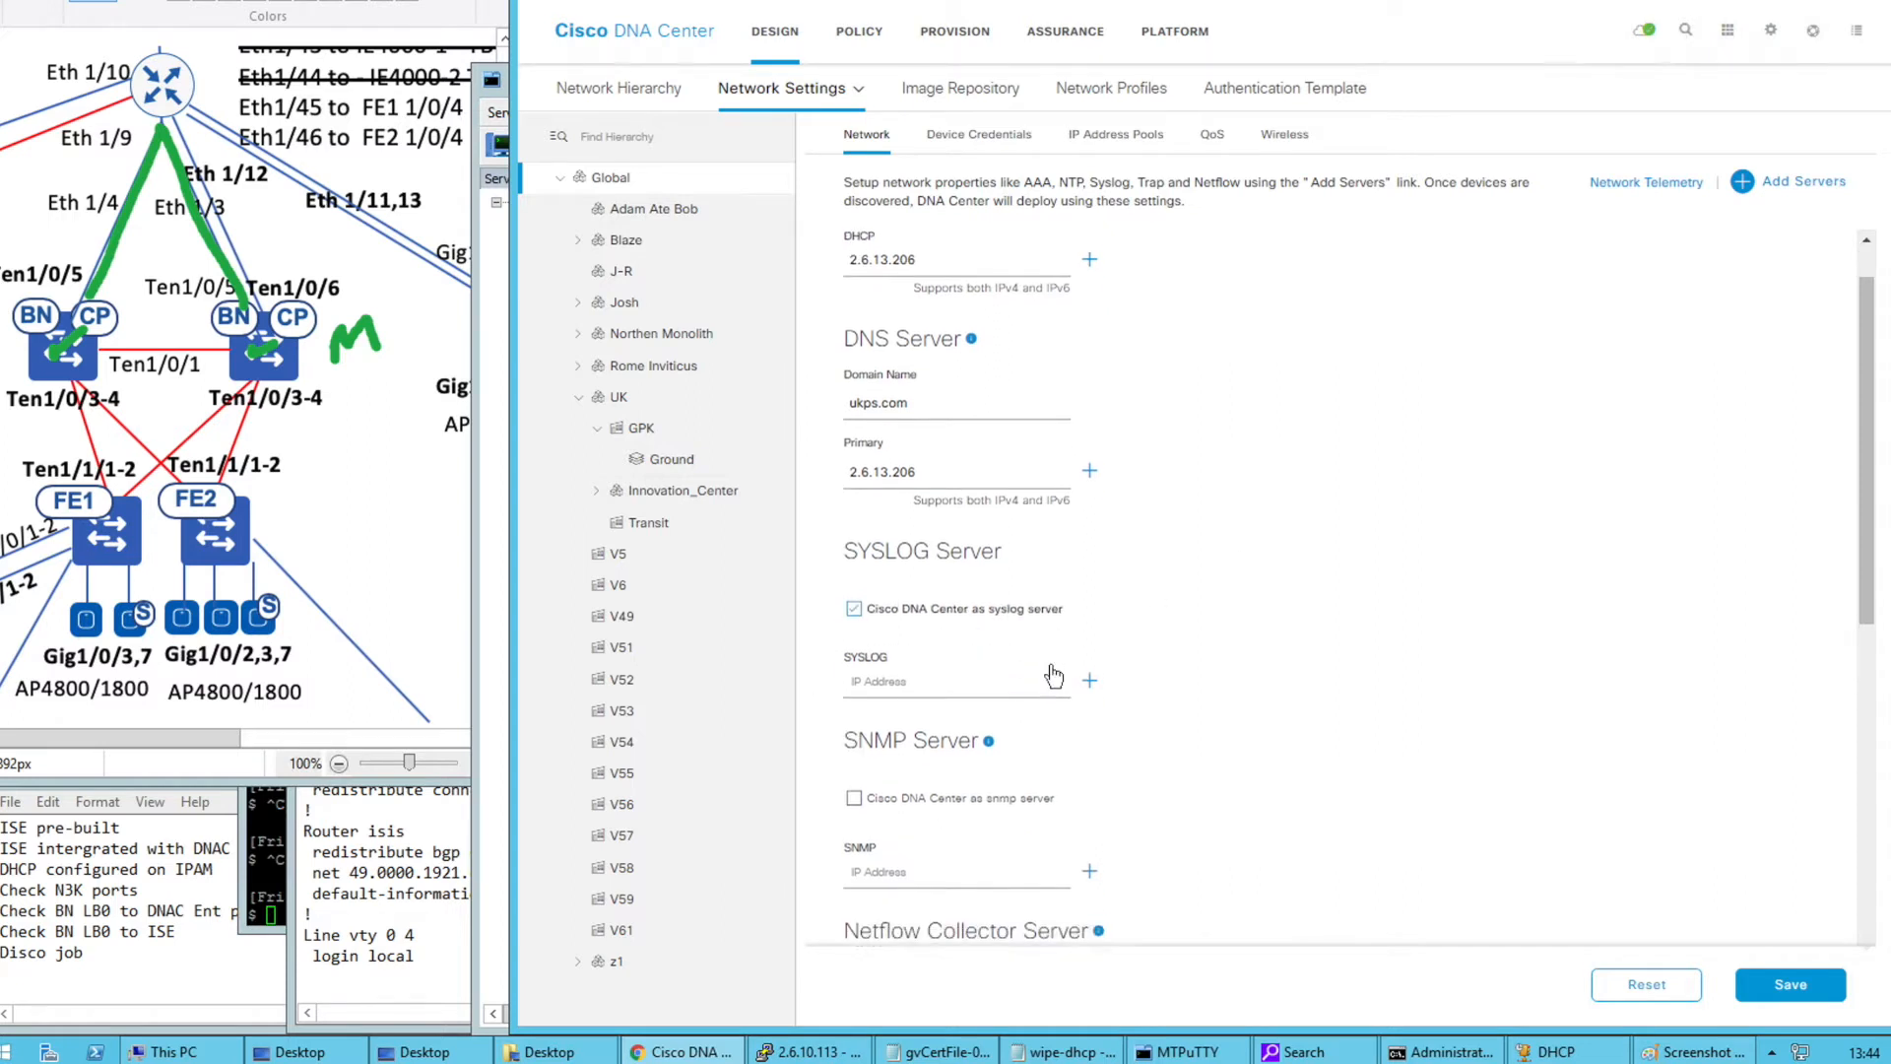
{"action": "left_click", "coordinate": [855, 782]}
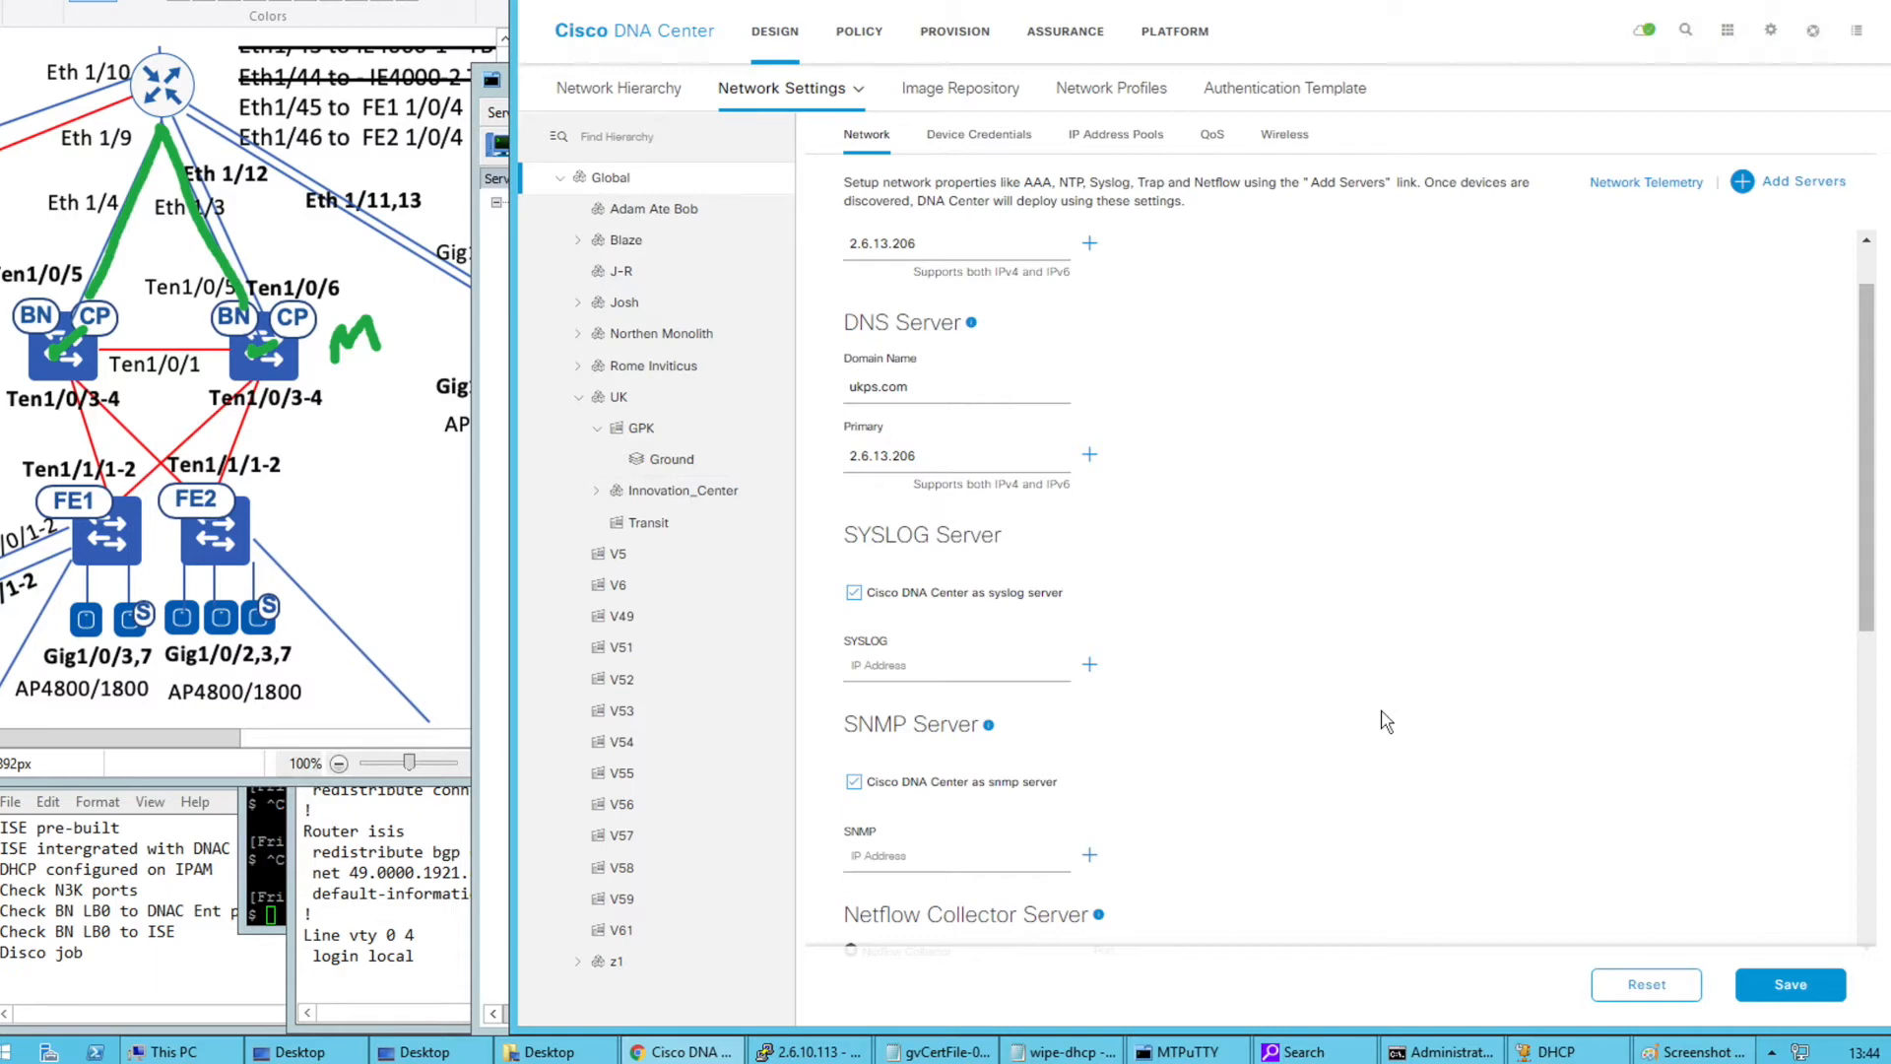
{"action": "scroll", "coordinate": [1385, 722], "scroll_direction": "down", "scroll_amount": 2}
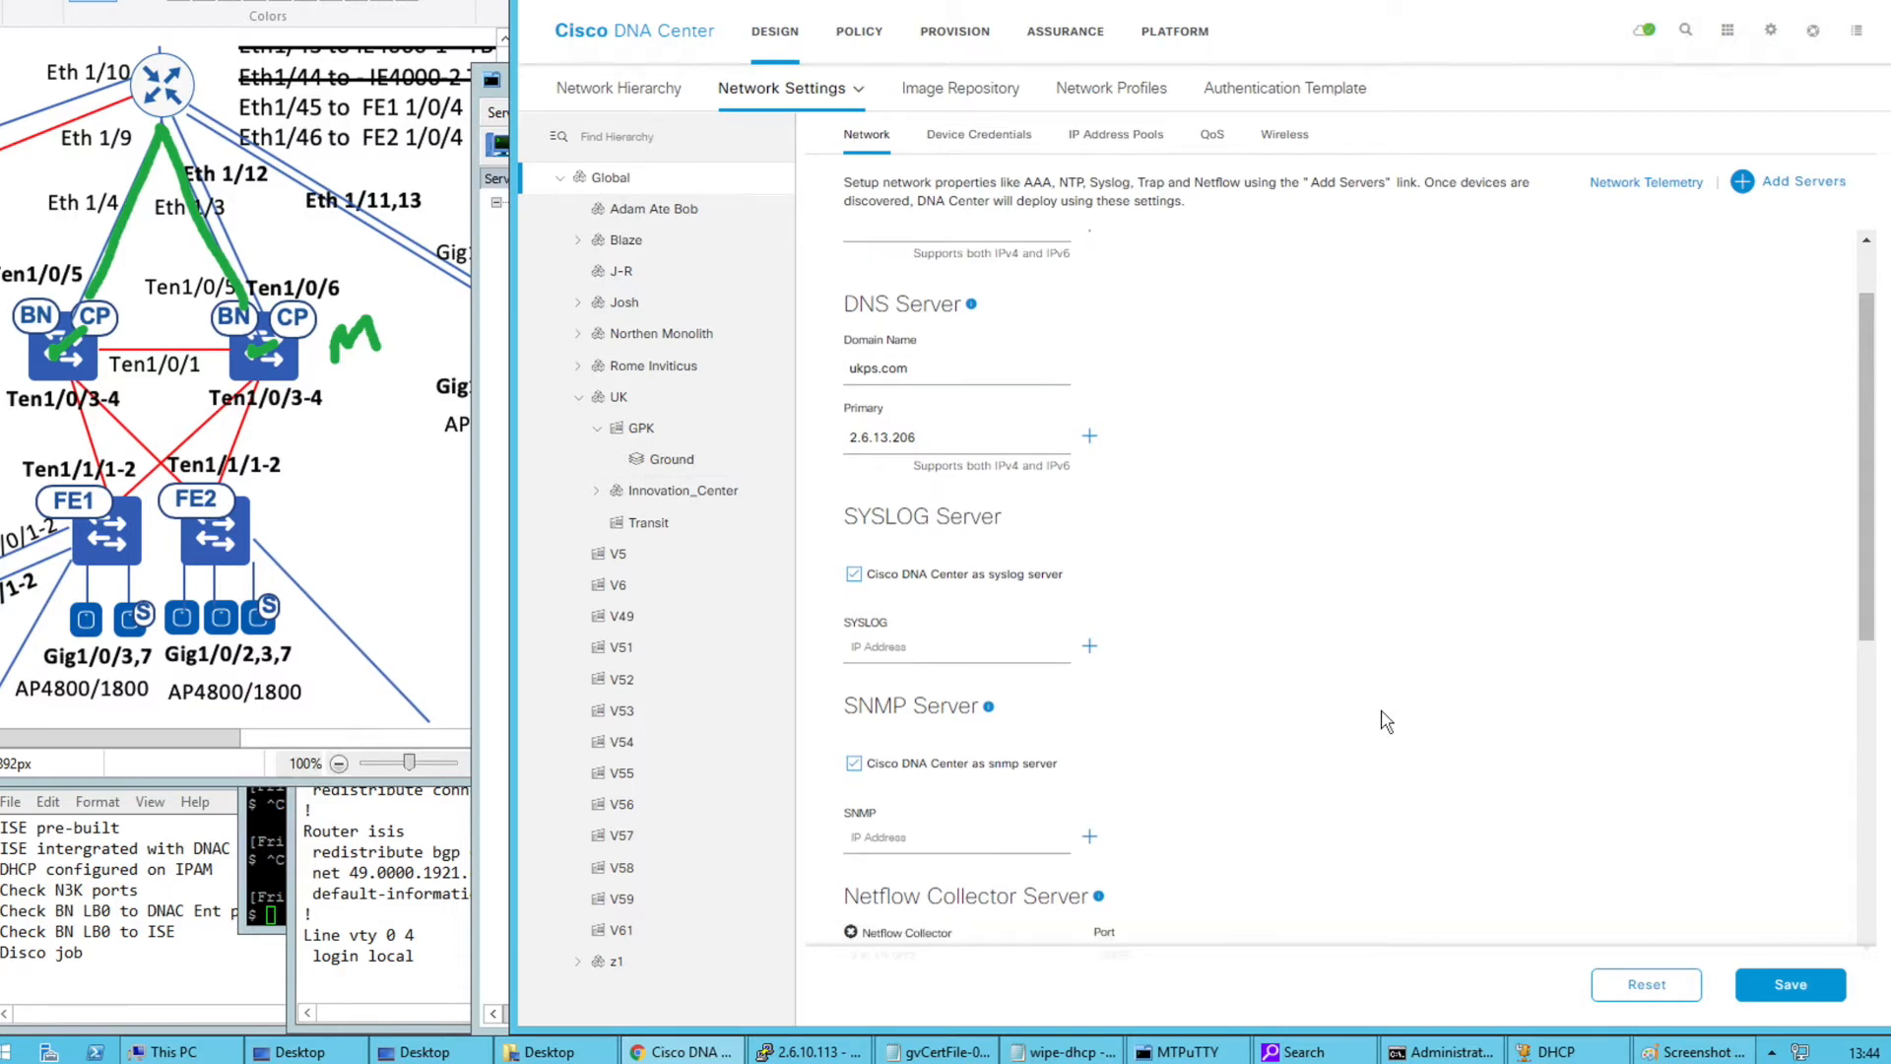
{"action": "scroll", "coordinate": [1386, 722], "scroll_direction": "down", "scroll_amount": 5}
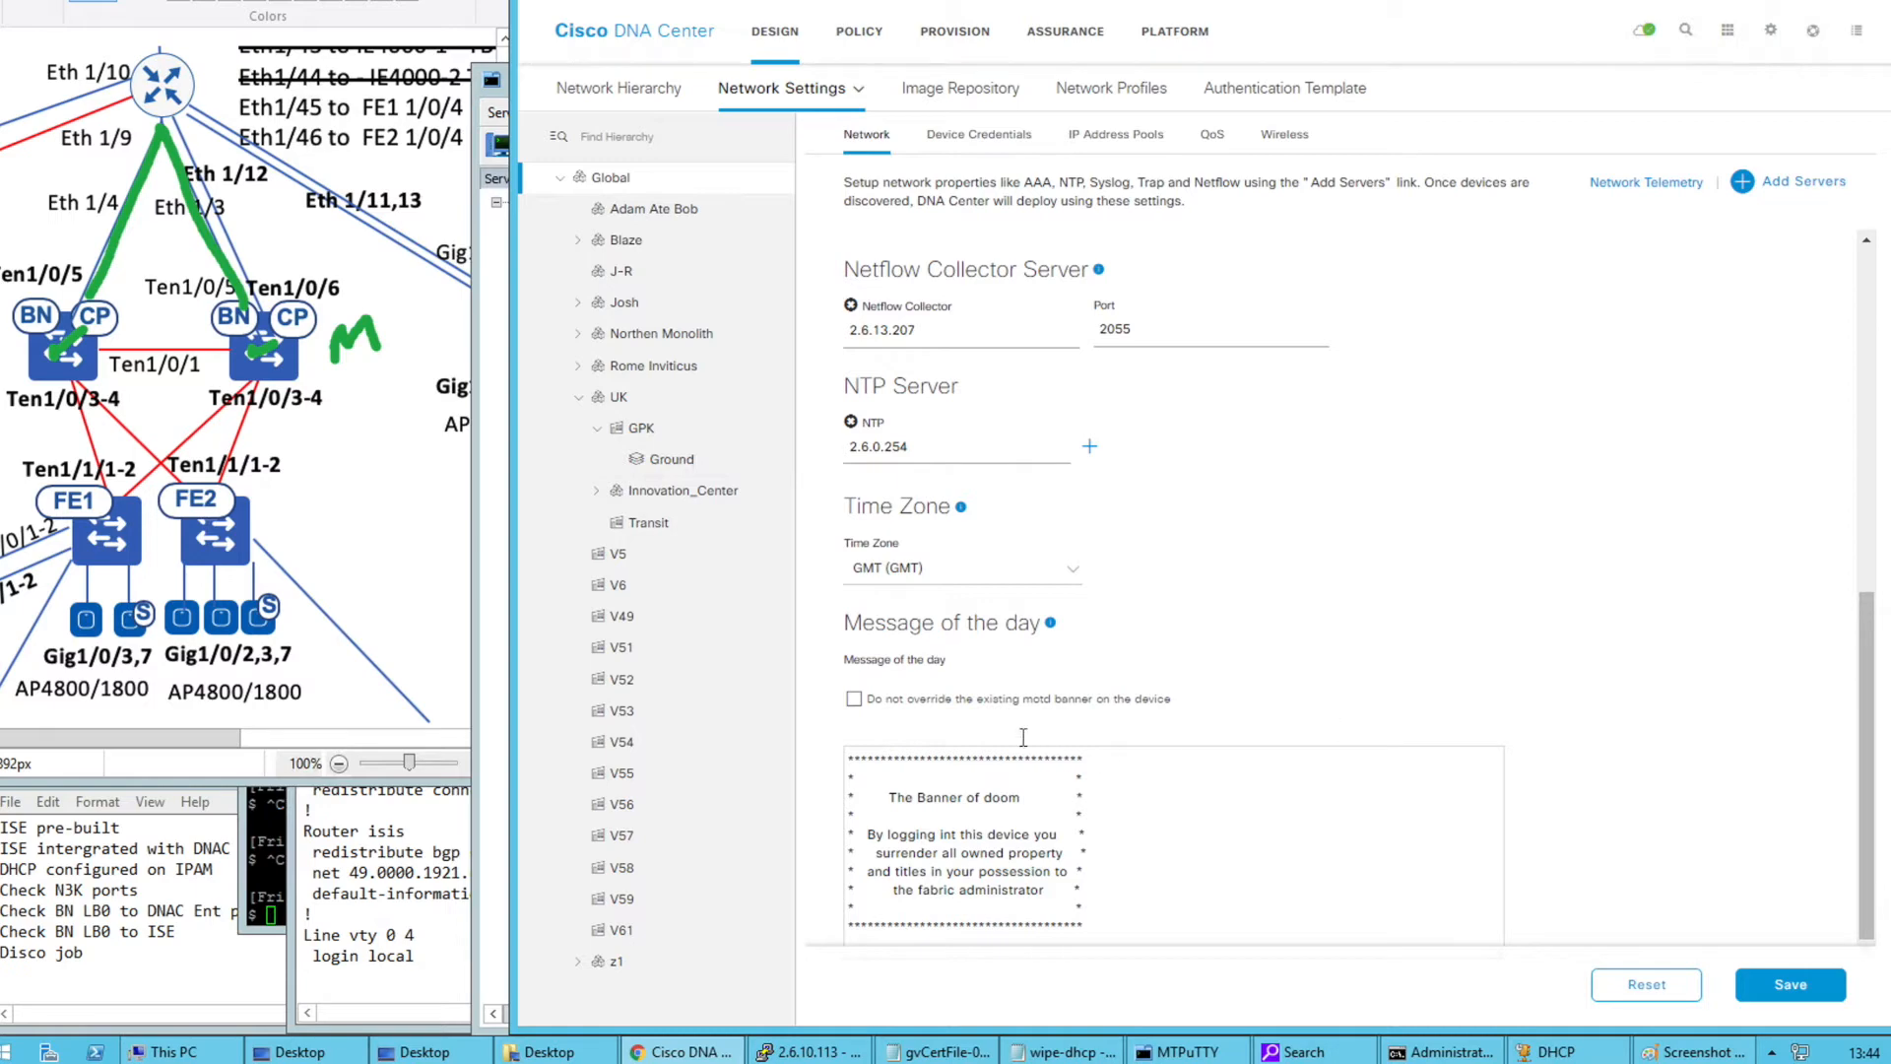
Review the 'Banner of doom' MOTD text and save the network settings
{"action": "left_click_drag", "start_coordinate": [878, 800], "coordinate": [1032, 800]}
{"action": "left_click_drag", "start_coordinate": [870, 839], "coordinate": [1063, 896]}
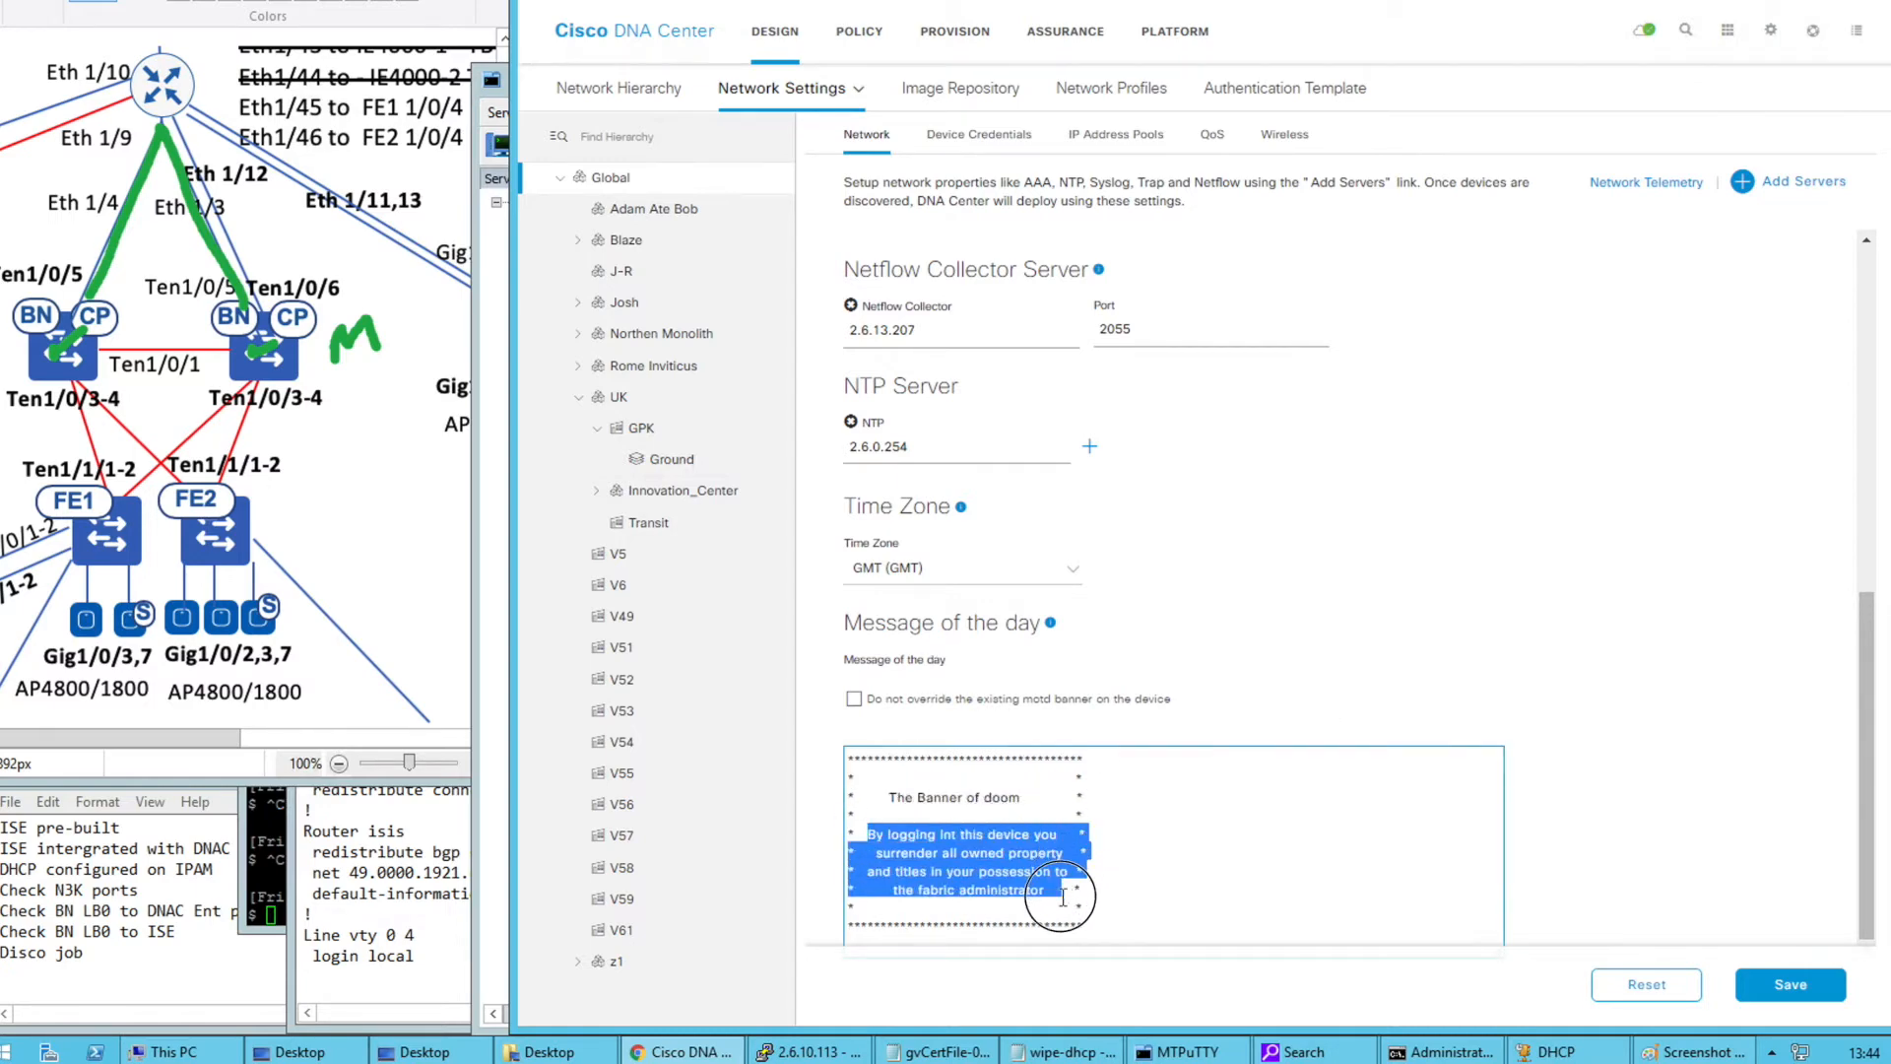
{"action": "left_click", "coordinate": [1134, 896]}
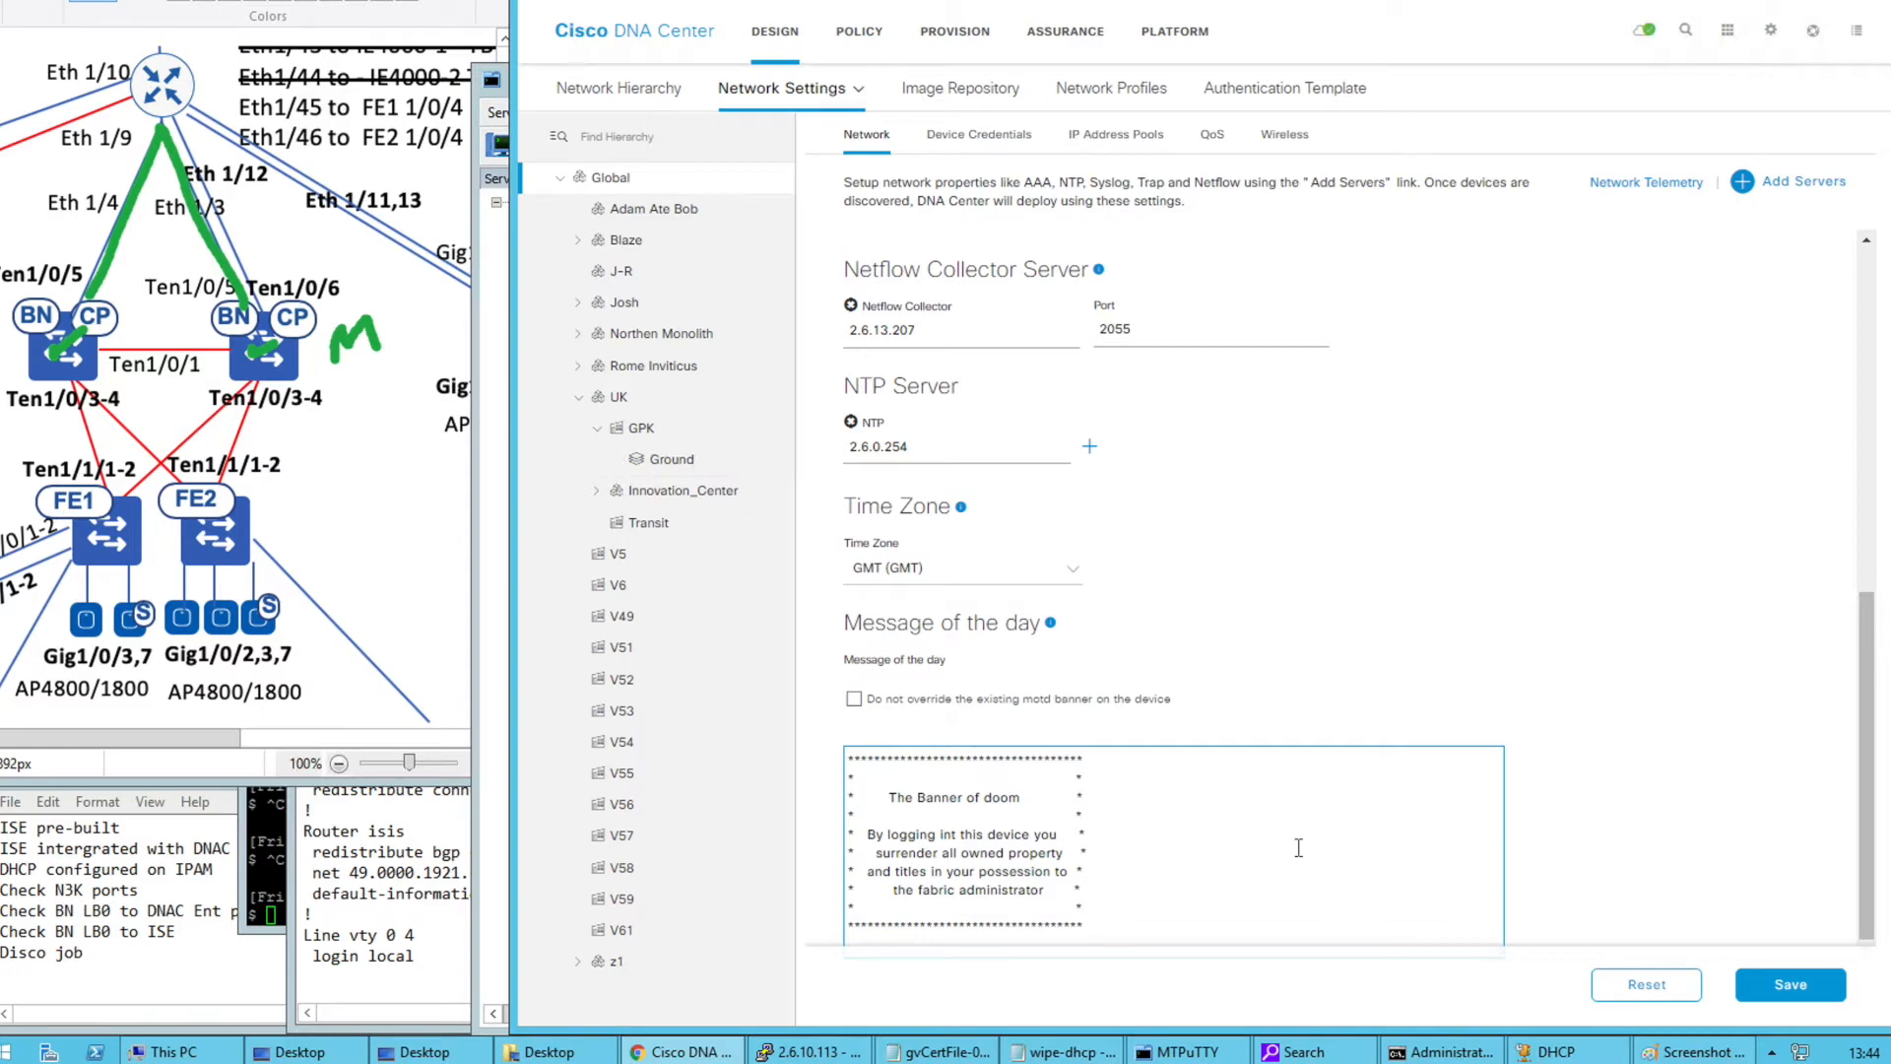
{"action": "scroll", "coordinate": [1408, 669], "scroll_direction": "up", "scroll_amount": 10}
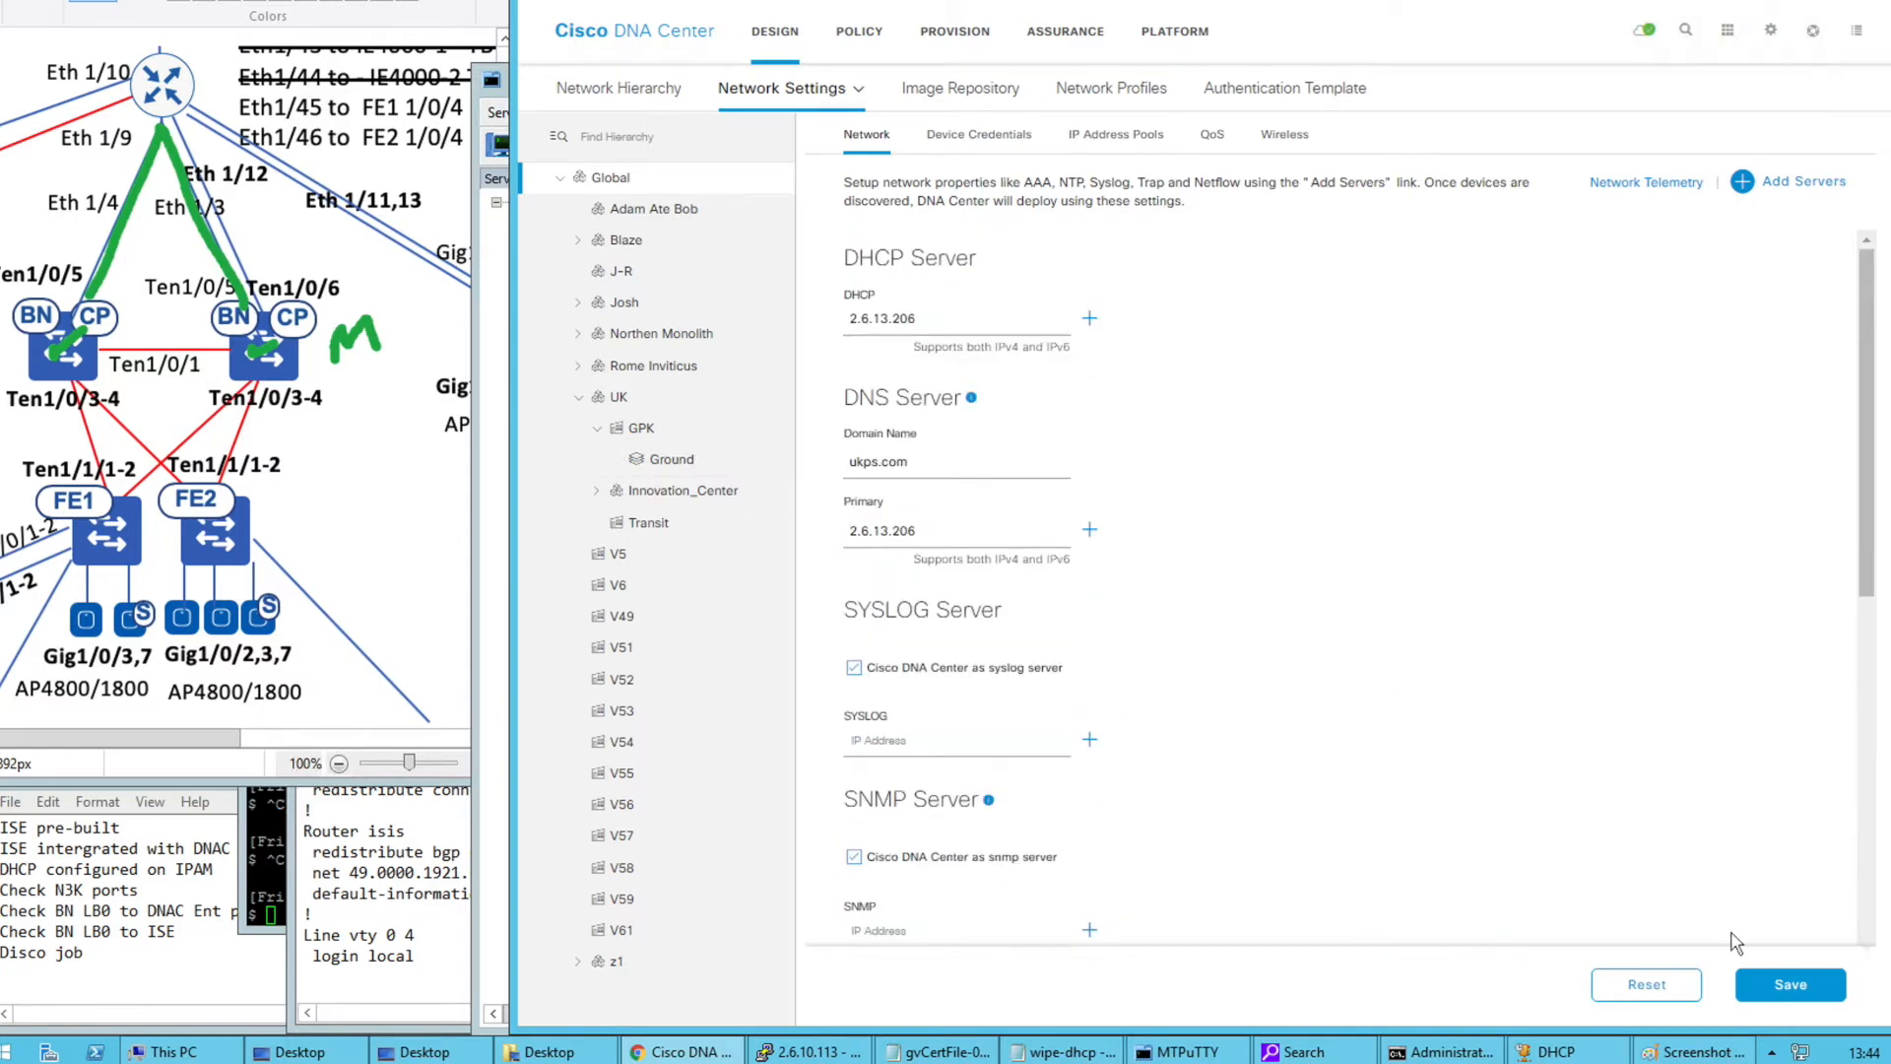
{"action": "left_click", "coordinate": [1764, 989]}
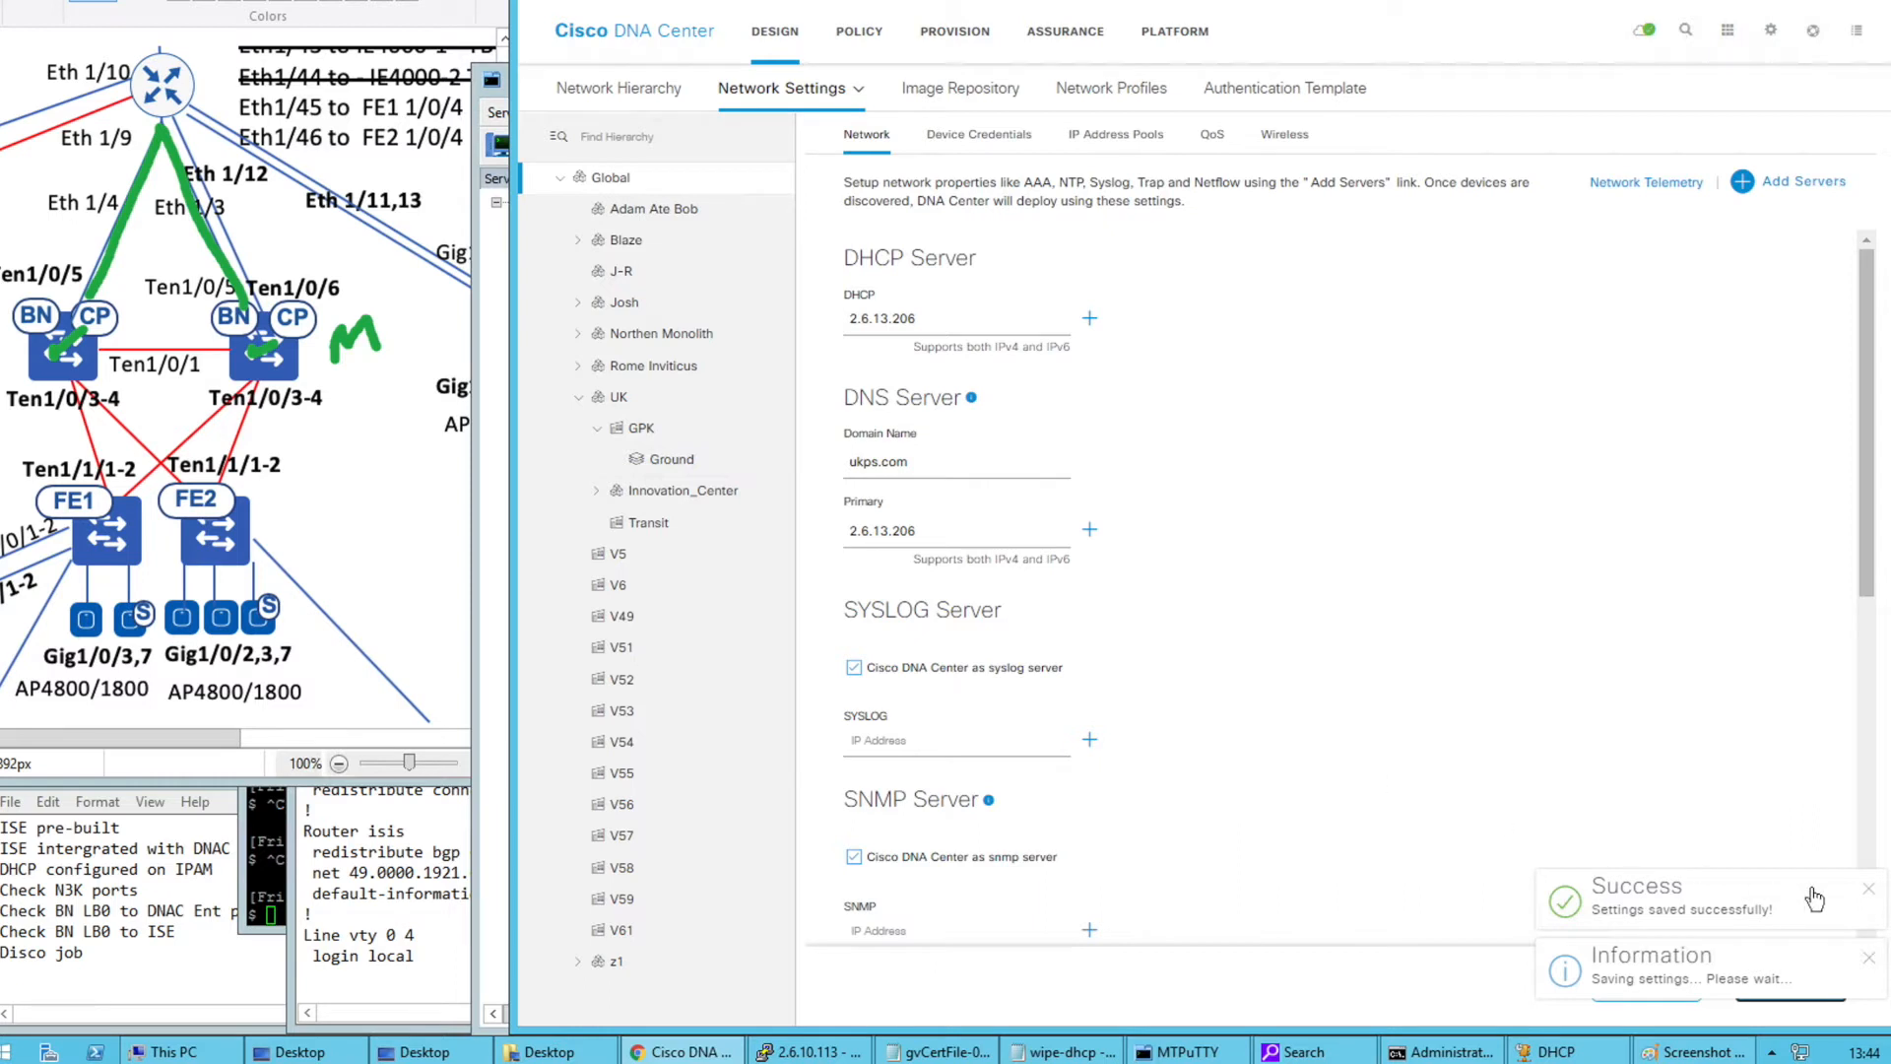
{"action": "left_click", "coordinate": [1868, 890]}
Filter the inventory to GPK, select both seed switches and start LAN Automation
{"action": "left_click", "coordinate": [1868, 970]}
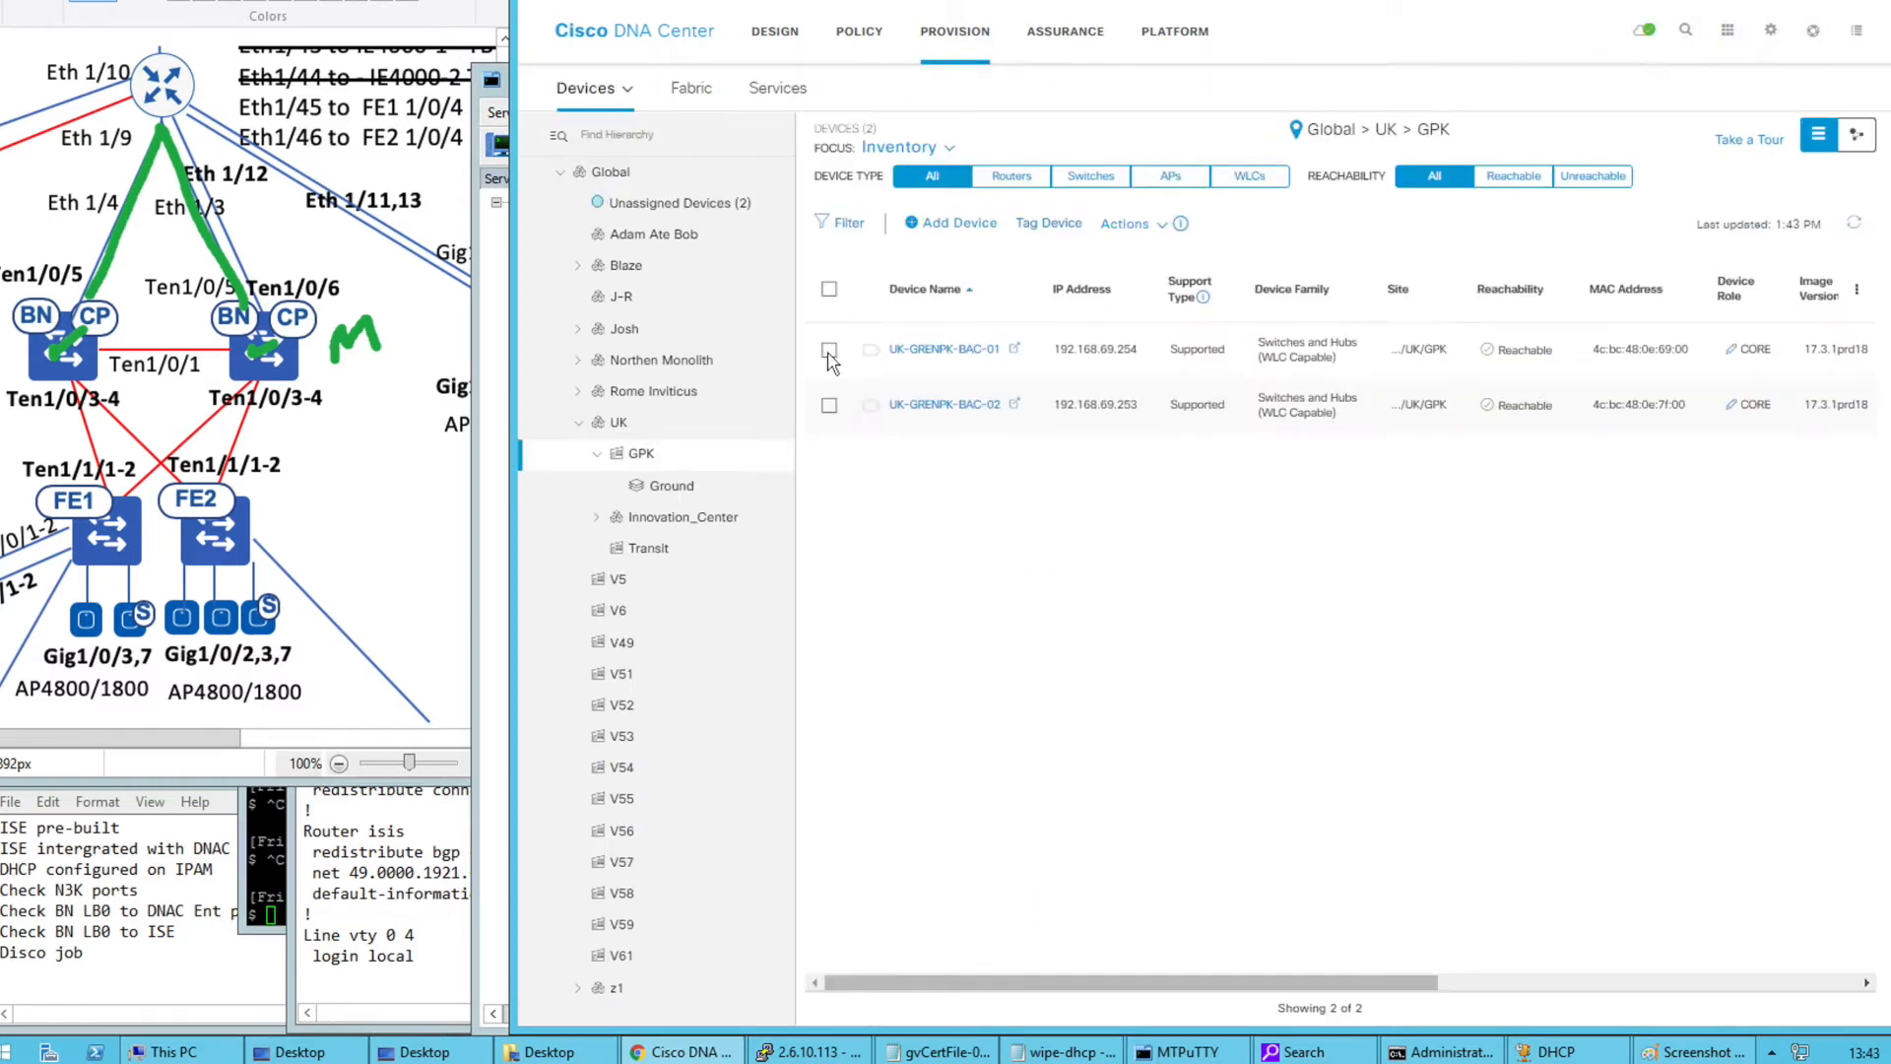
{"action": "left_click", "coordinate": [607, 172]}
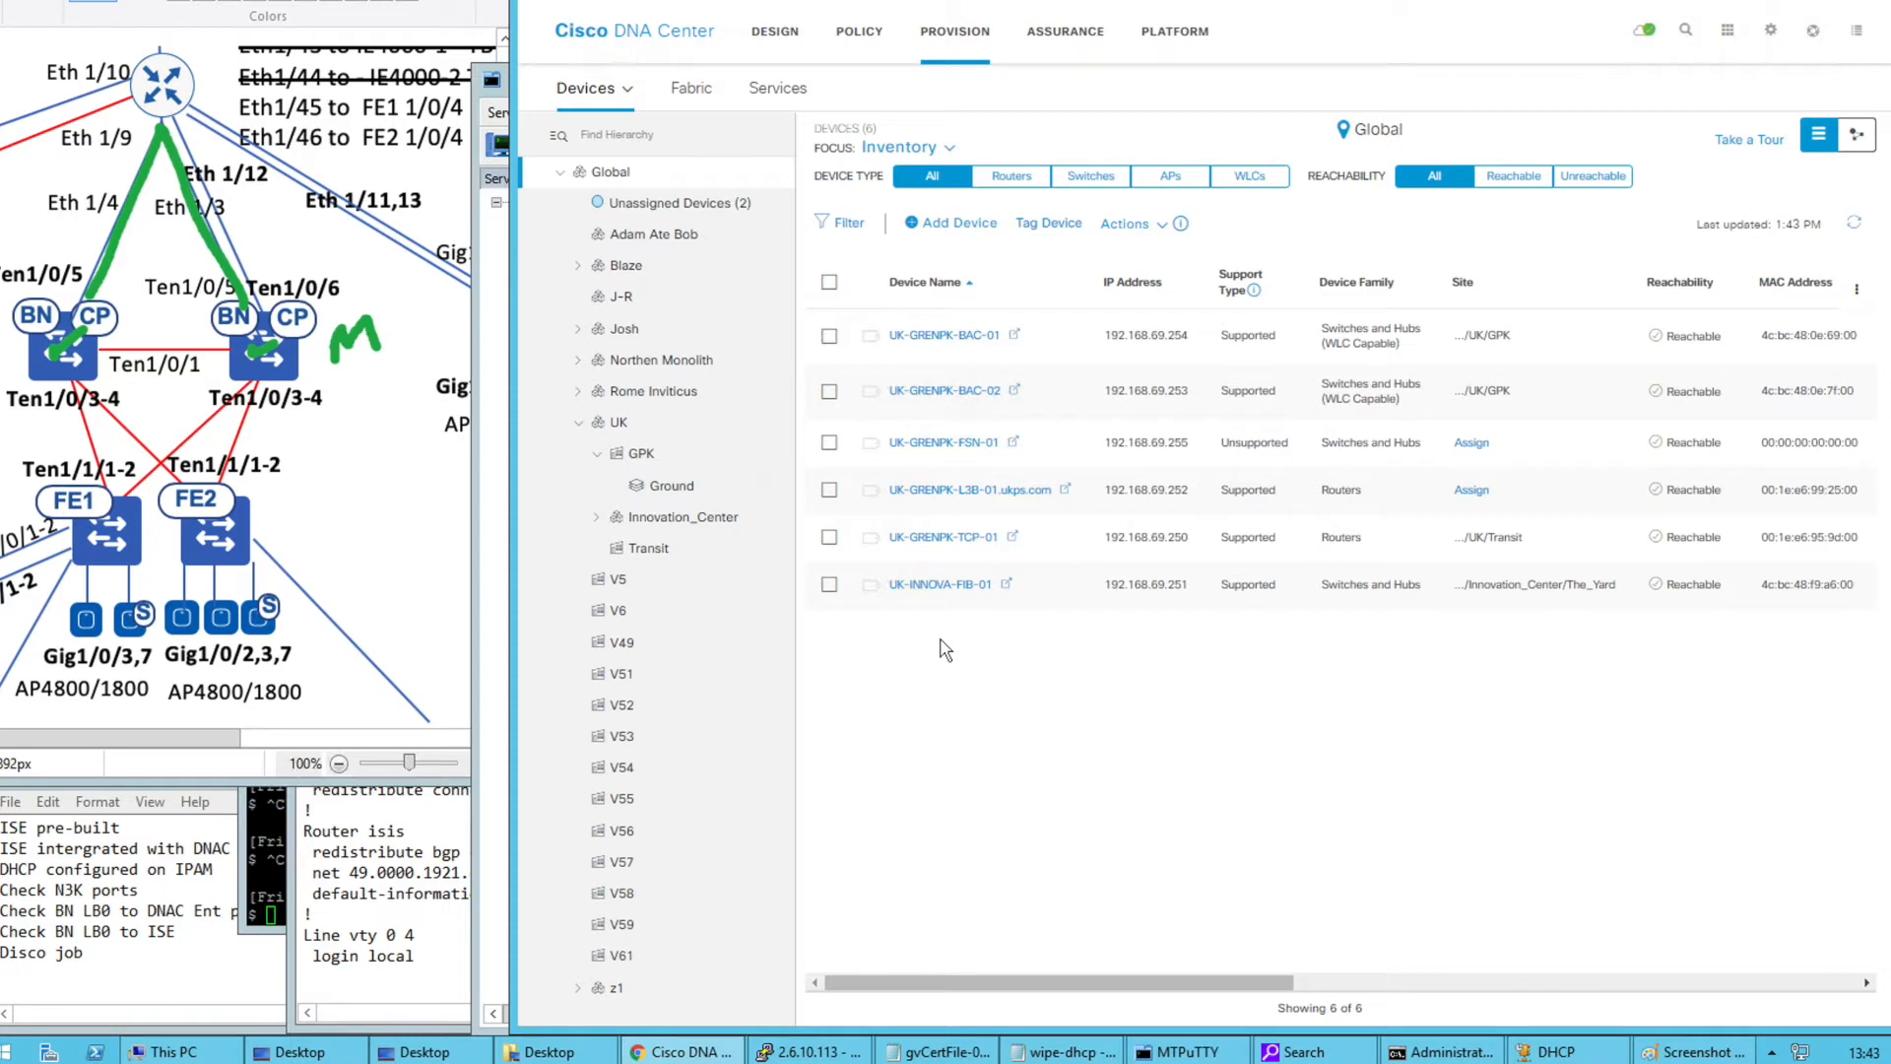
{"action": "left_click", "coordinate": [638, 455]}
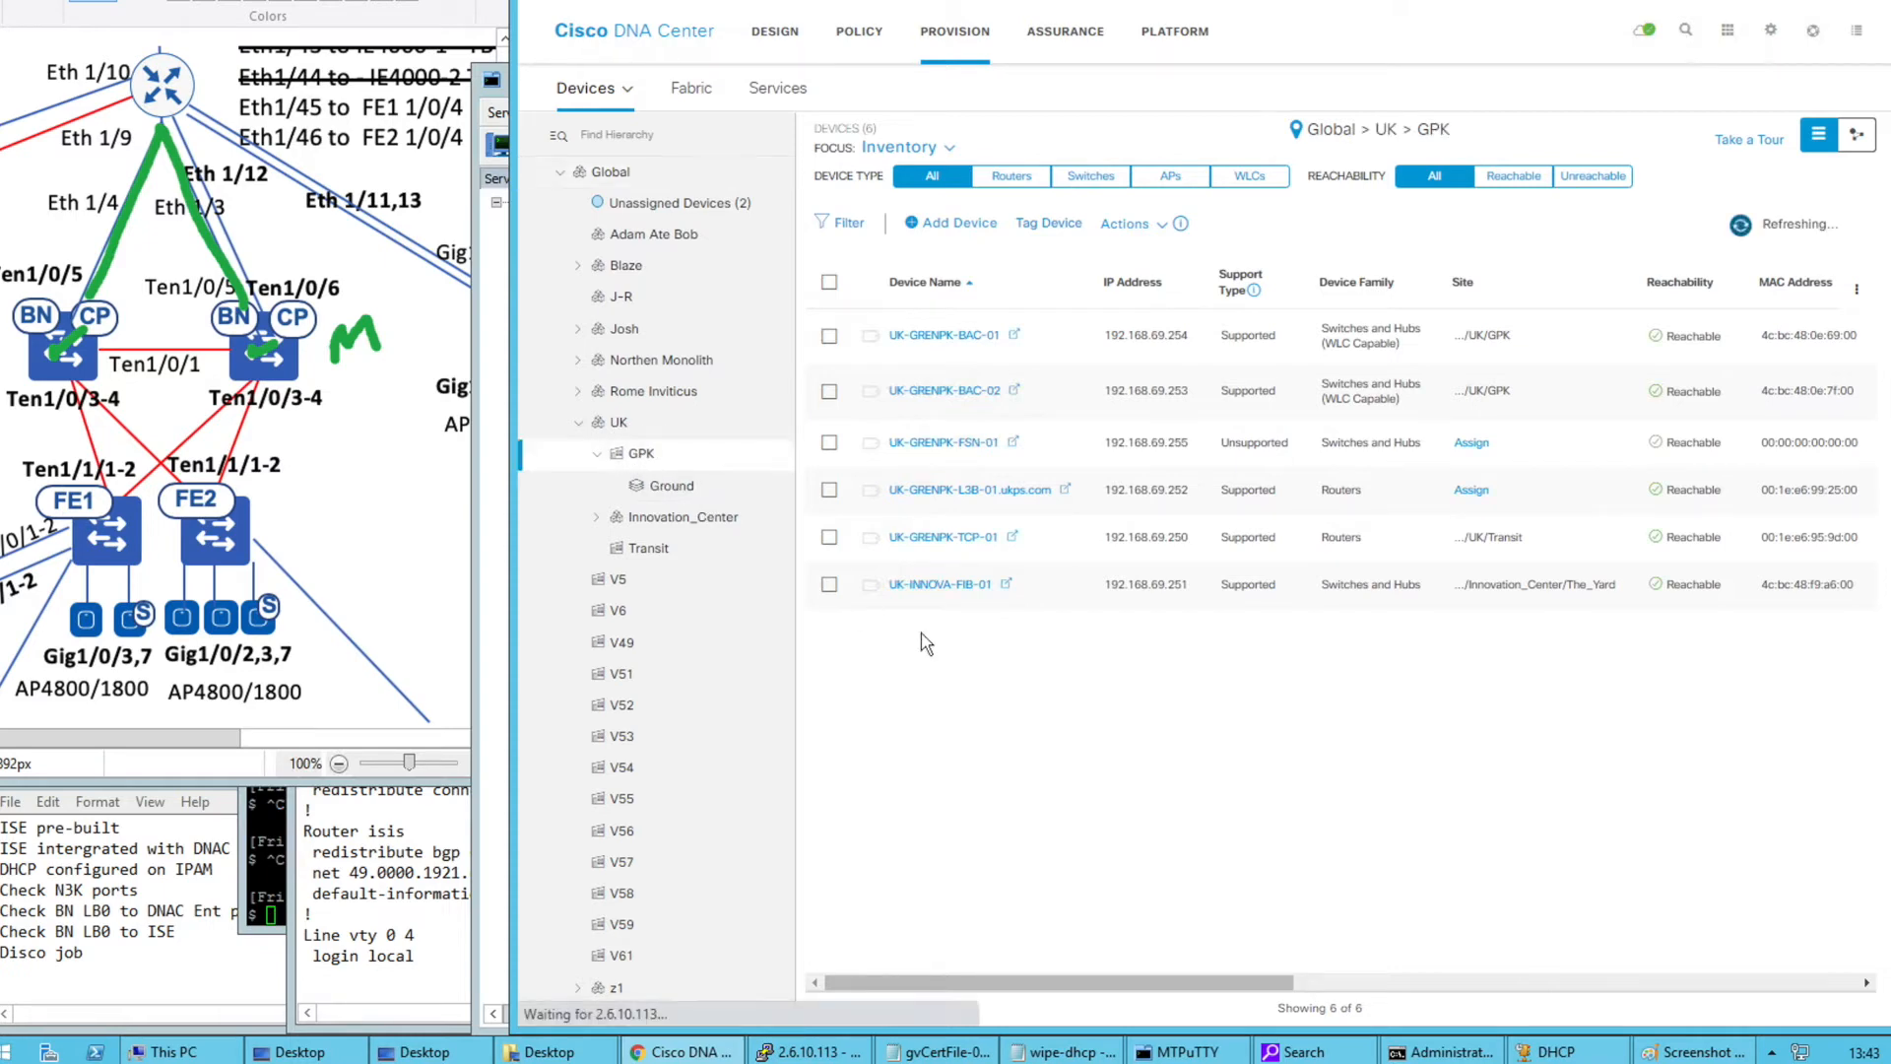
{"action": "left_click", "coordinate": [830, 291]}
{"action": "left_click", "coordinate": [1160, 226]}
{"action": "mouse_move", "coordinate": [1194, 308]}
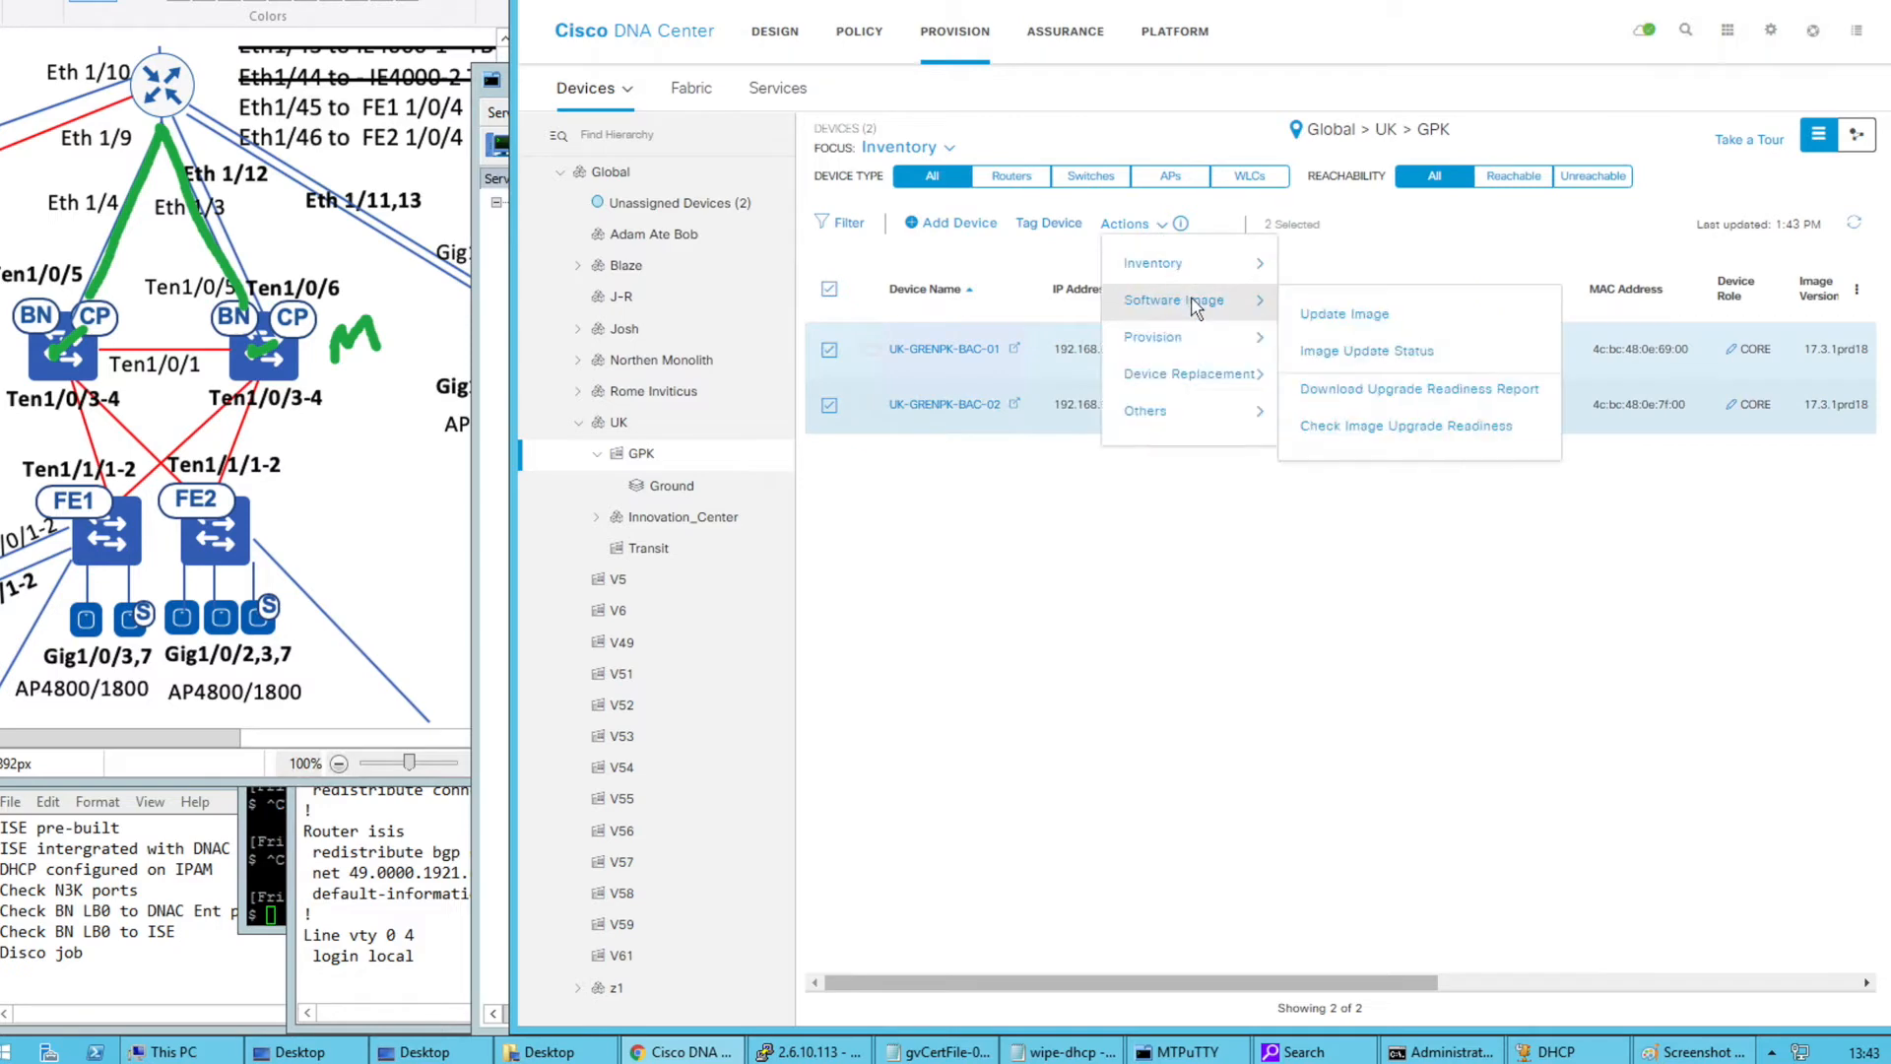
{"action": "mouse_move", "coordinate": [1197, 347]}
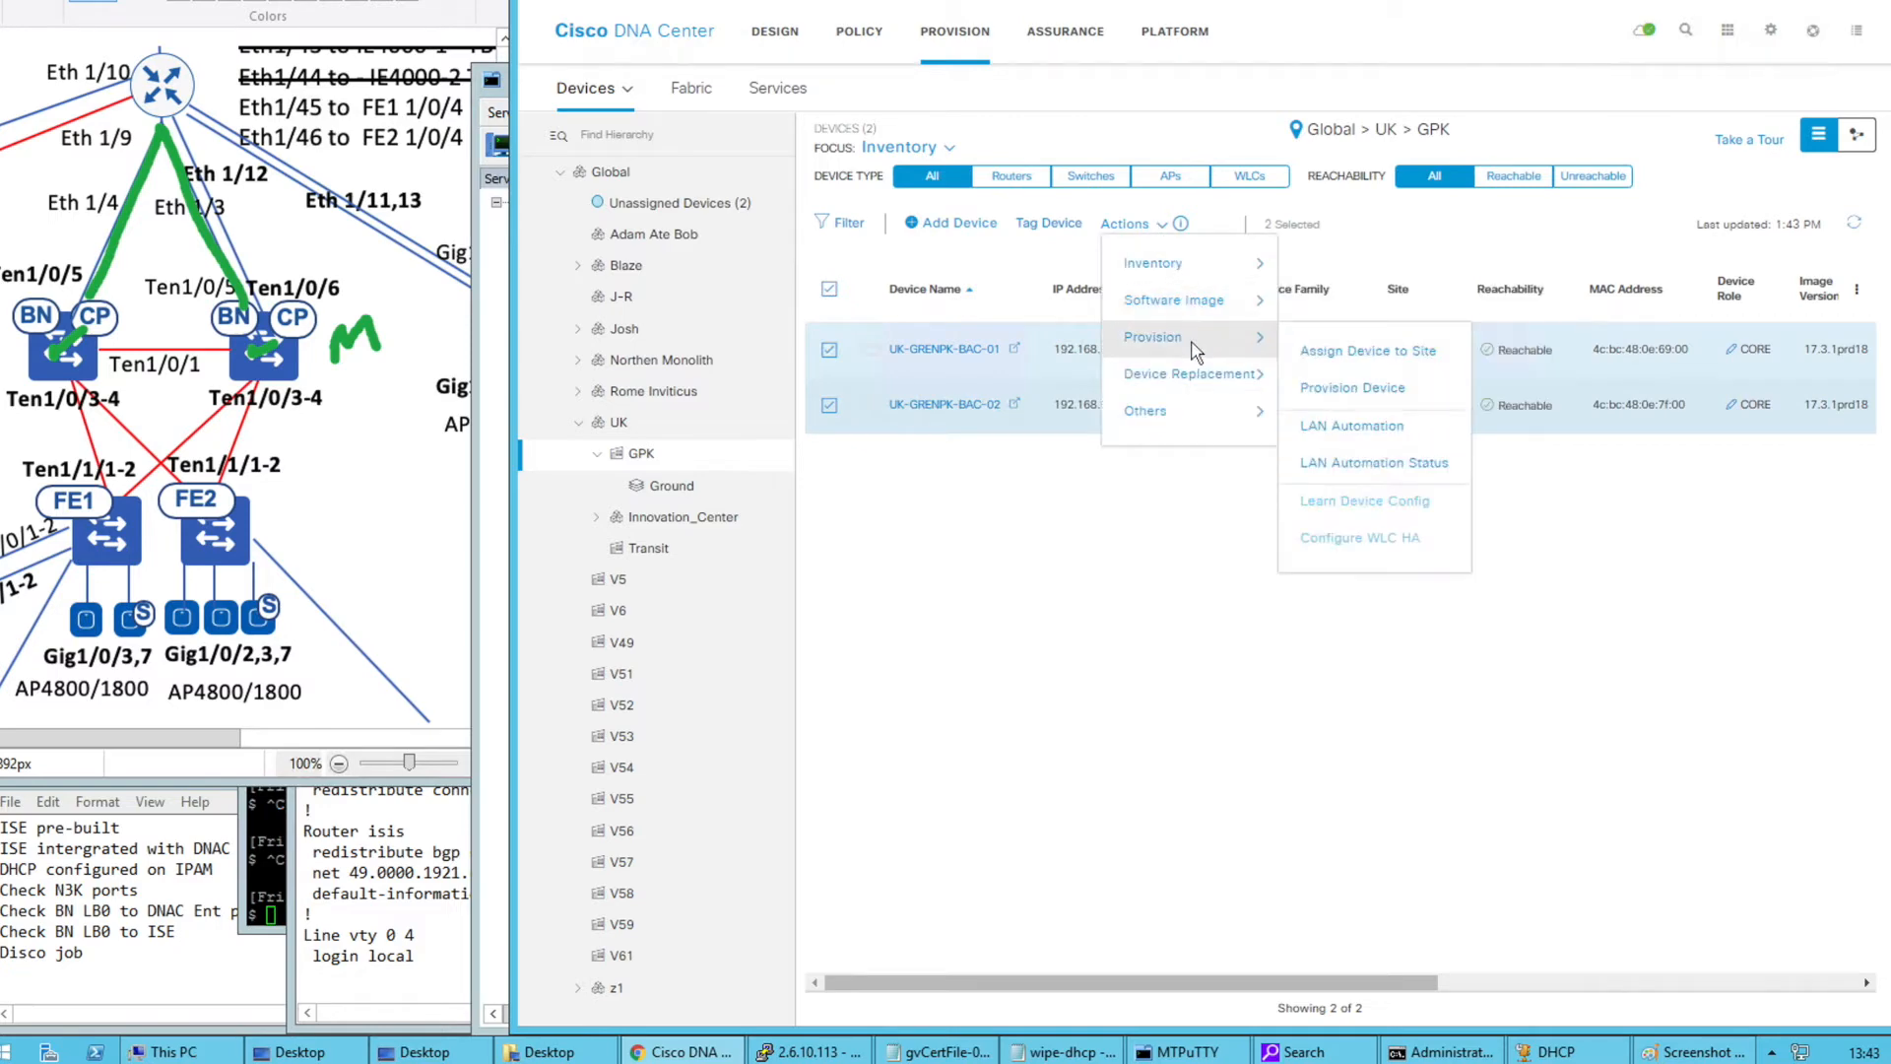
{"action": "left_click", "coordinate": [1358, 427]}
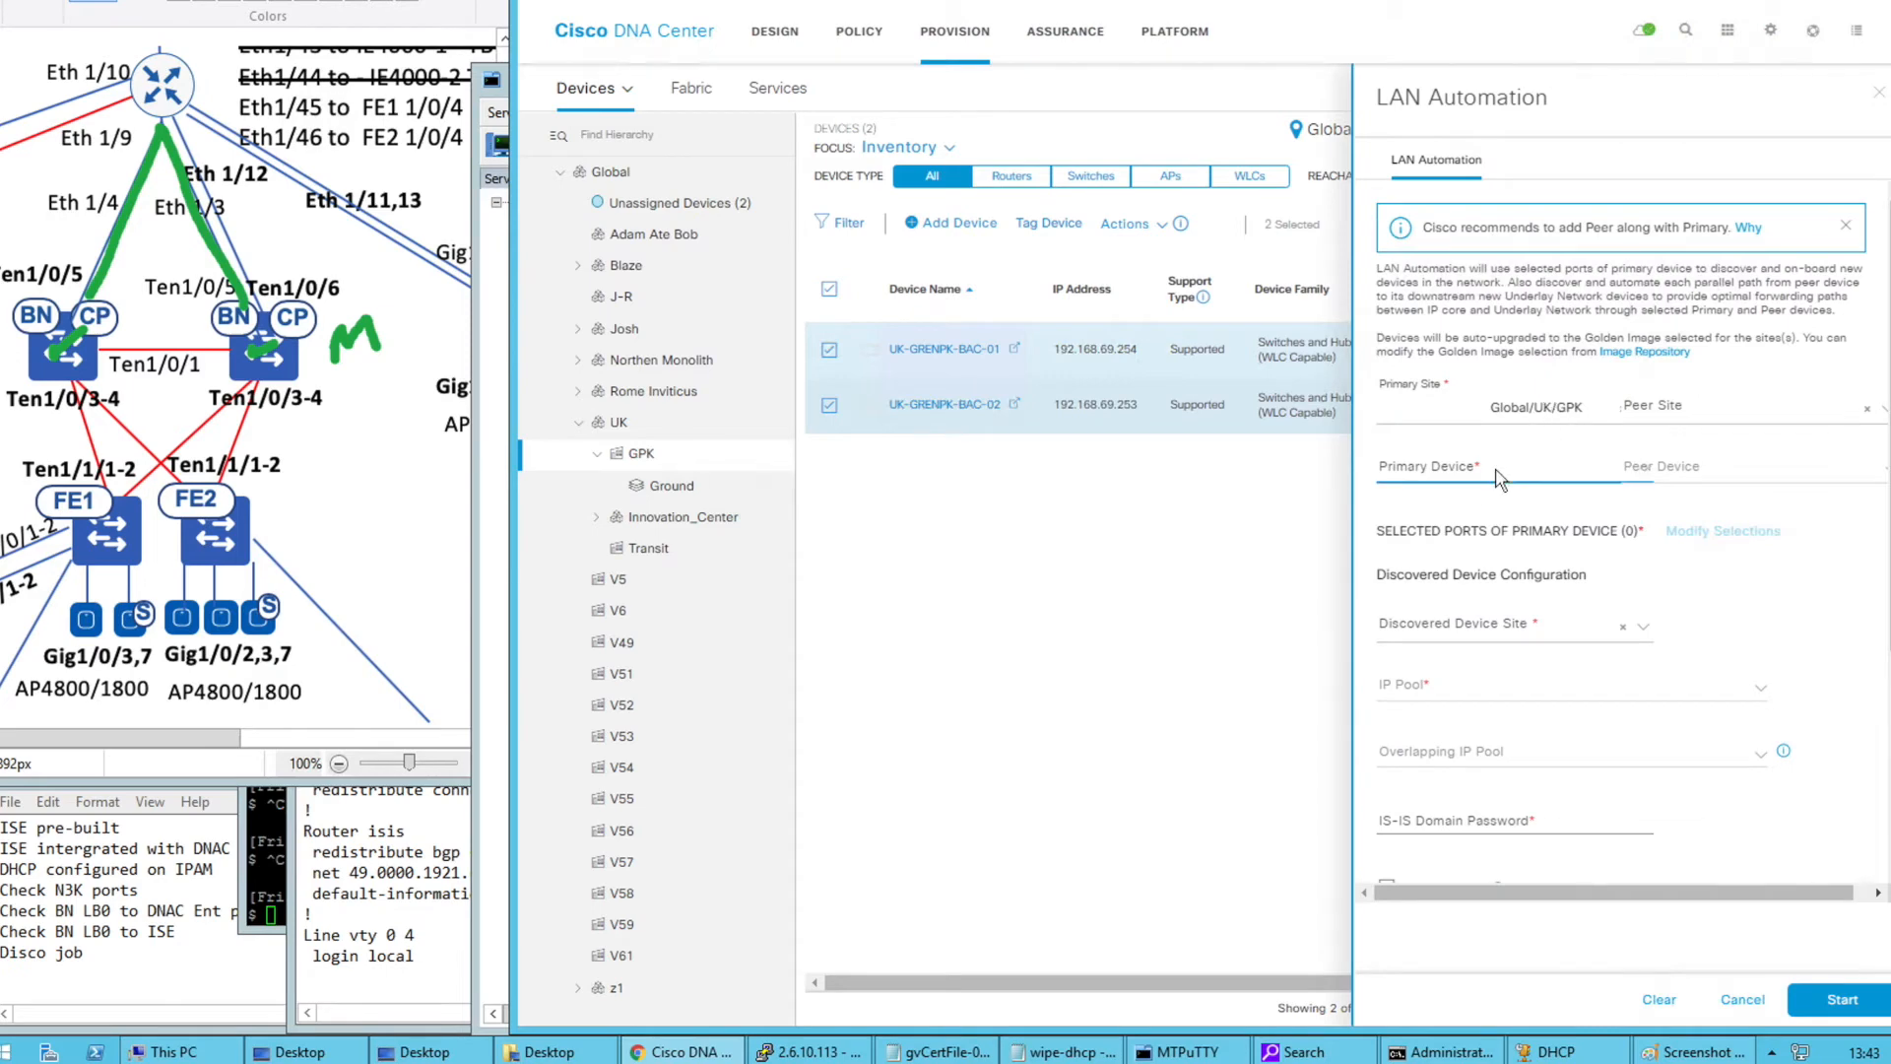
Attempt the device fields and a GPK peer site with BAC-02, then clear the peer entries
{"action": "left_click", "coordinate": [1466, 478]}
{"action": "left_click", "coordinate": [1468, 479]}
{"action": "left_click", "coordinate": [1470, 472]}
{"action": "left_click", "coordinate": [1632, 479]}
{"action": "left_click", "coordinate": [1514, 477]}
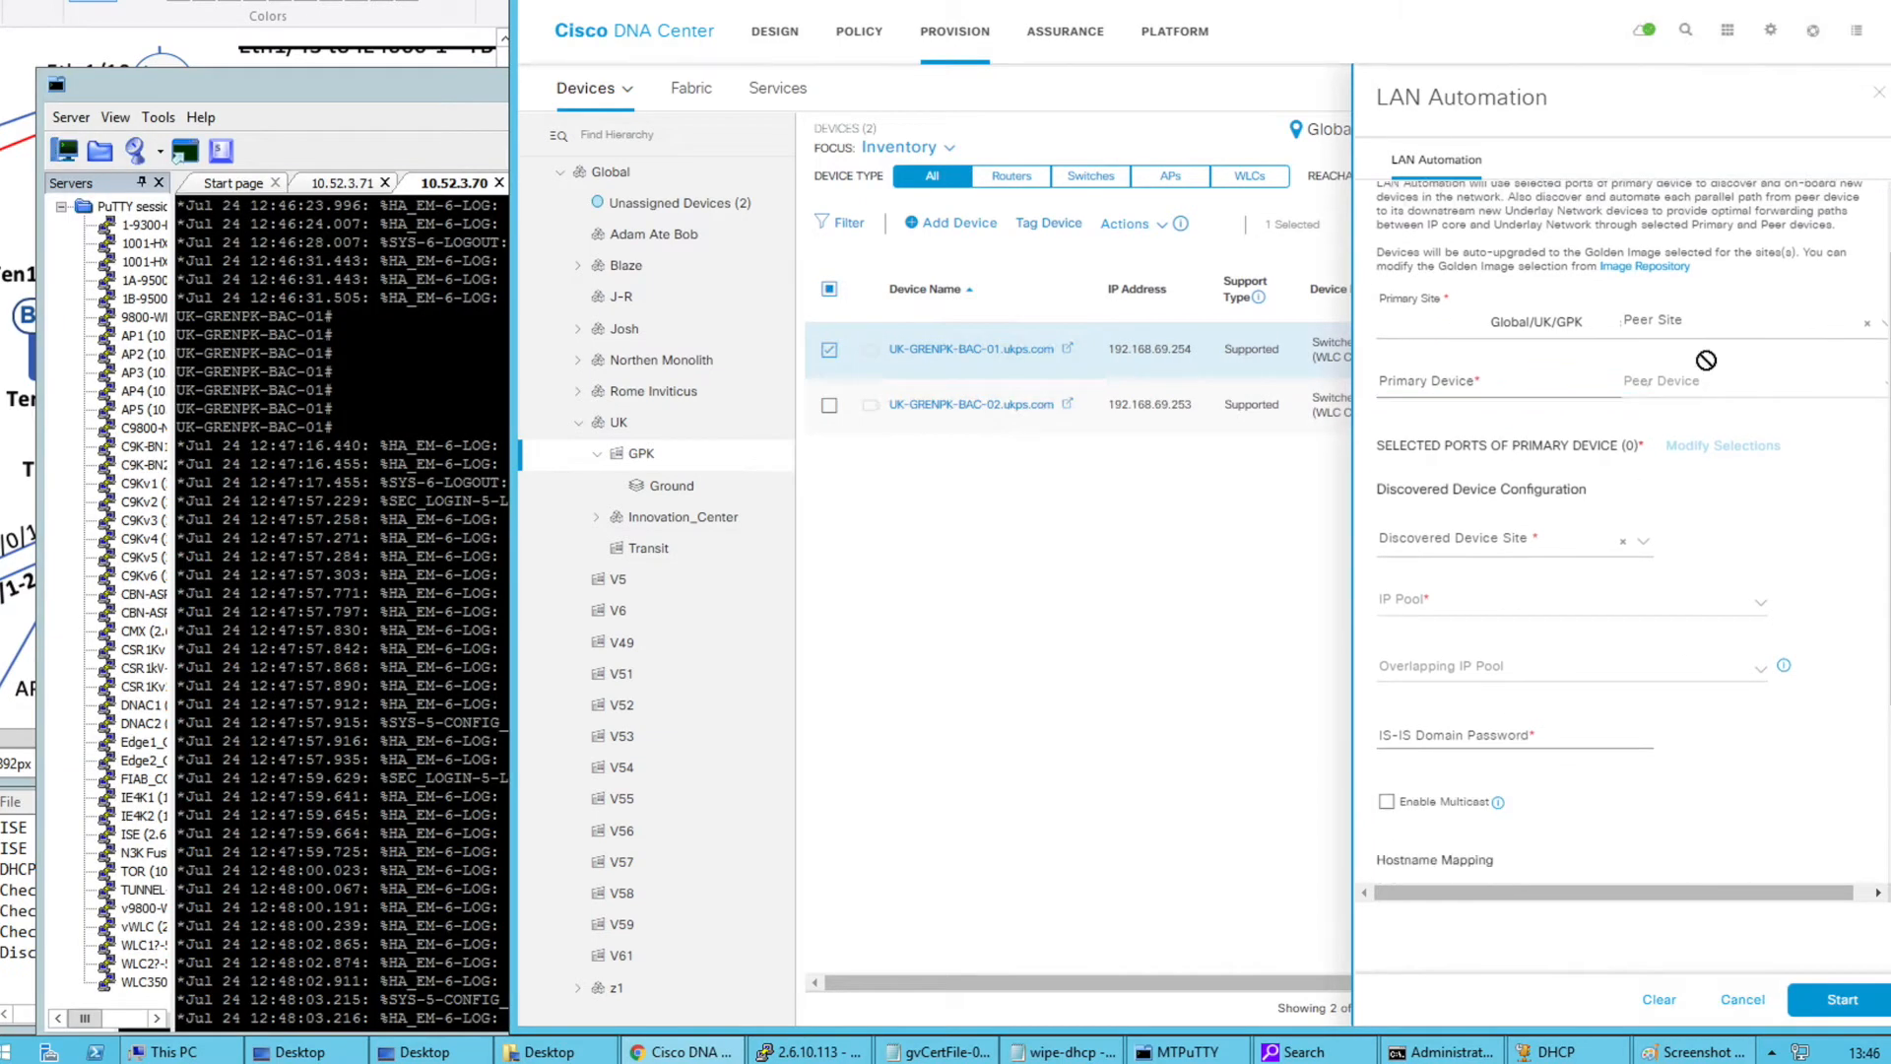
{"action": "left_click", "coordinate": [1682, 325]}
{"action": "type", "text": "gpk"}
{"action": "left_click", "coordinate": [1696, 388]}
{"action": "left_click", "coordinate": [1675, 390]}
{"action": "left_click", "coordinate": [1677, 459]}
{"action": "left_click", "coordinate": [1615, 390]}
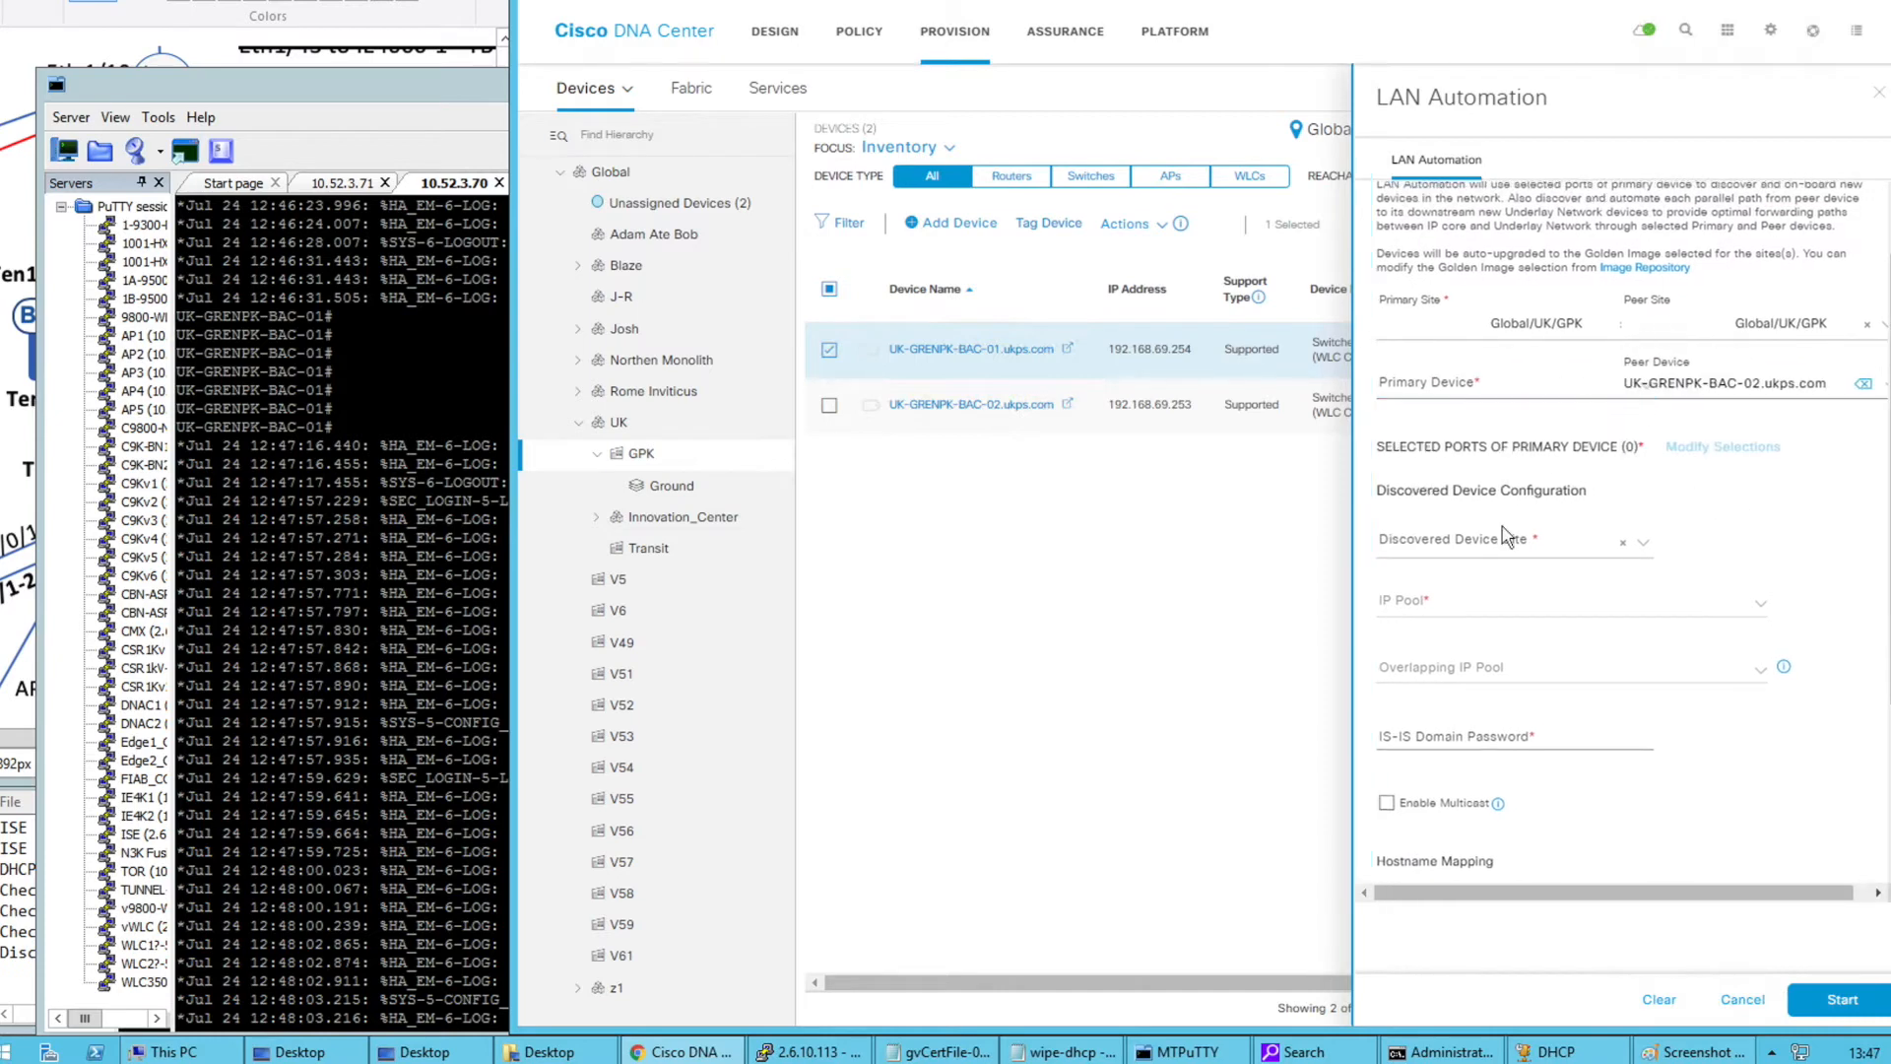
{"action": "left_click_drag", "start_coordinate": [513, 612], "coordinate": [109, 613]}
{"action": "left_click", "coordinate": [1461, 312]}
Set primary site Global/UK/GPK and primary device UK-GRENPK-BAC-01.ukps.com
{"action": "left_click", "coordinate": [1416, 382]}
{"action": "left_click", "coordinate": [1409, 310]}
{"action": "type", "text": "gpk"}
{"action": "left_click", "coordinate": [1399, 342]}
{"action": "left_click", "coordinate": [1405, 373]}
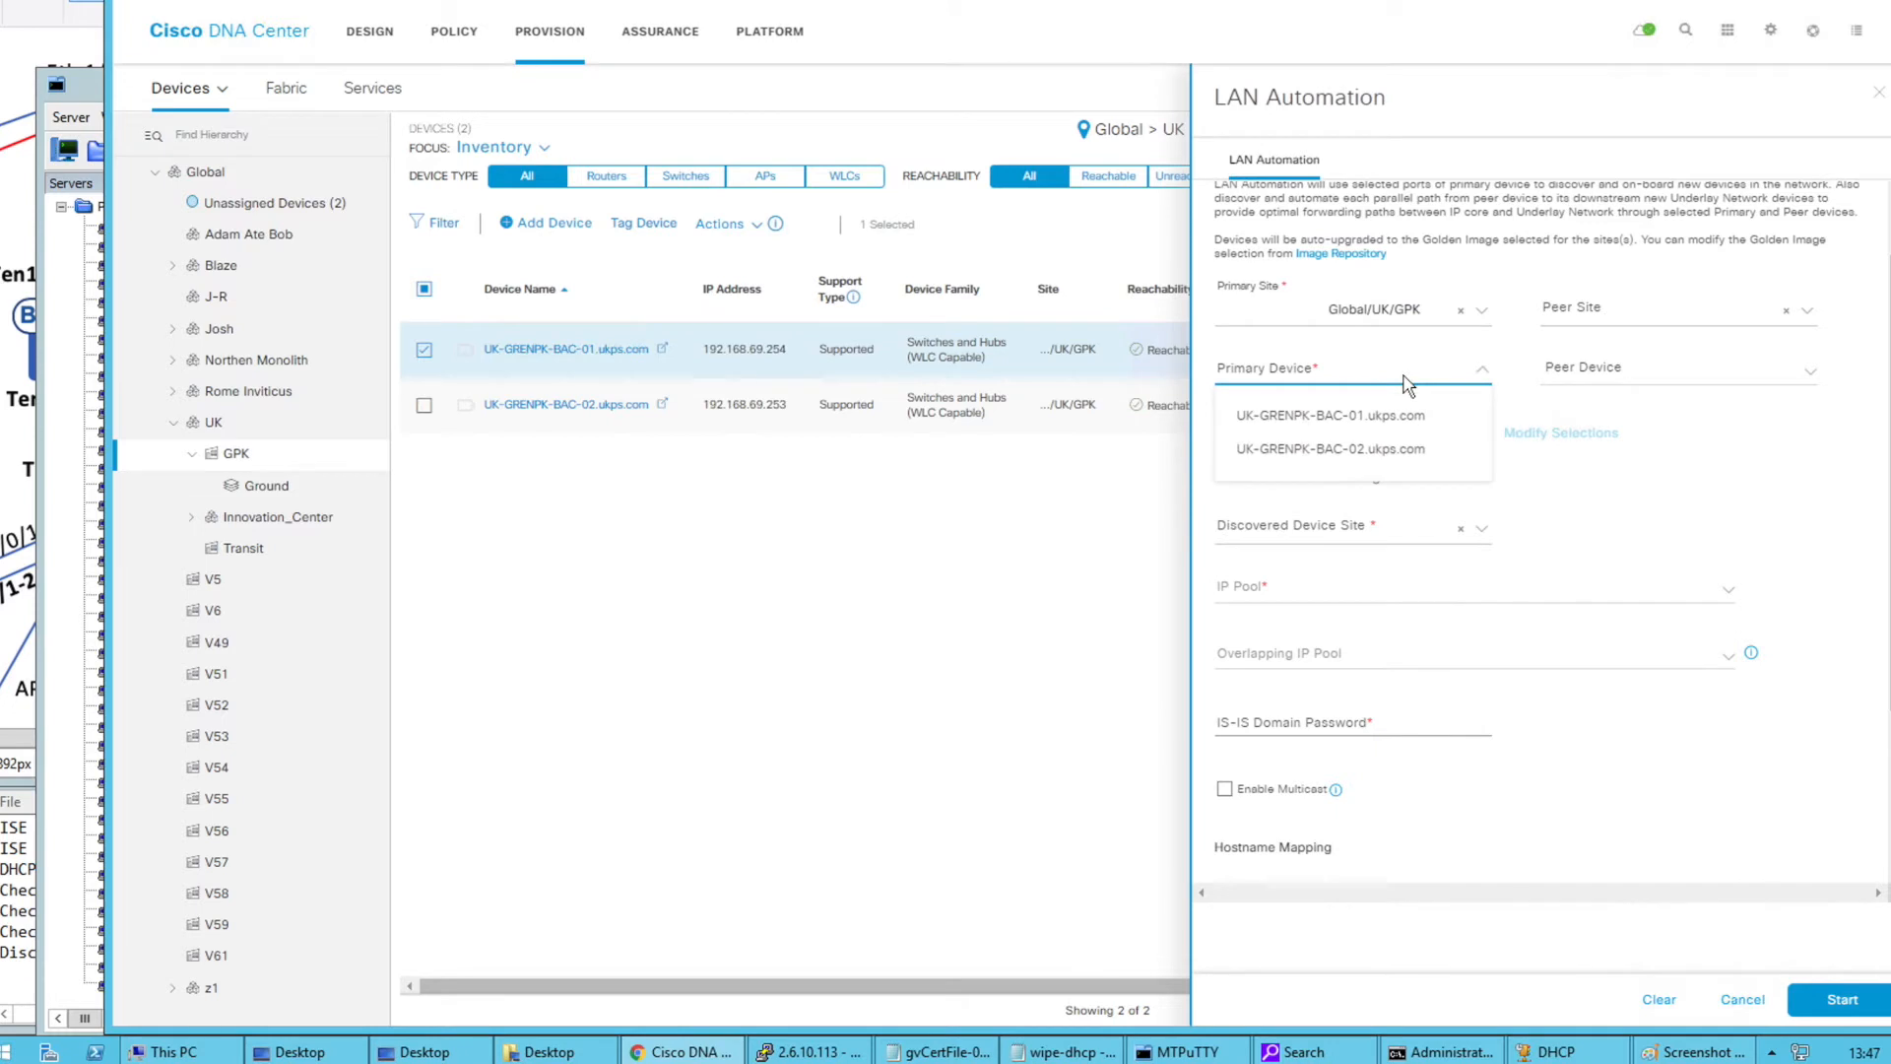
{"action": "left_click", "coordinate": [1378, 423]}
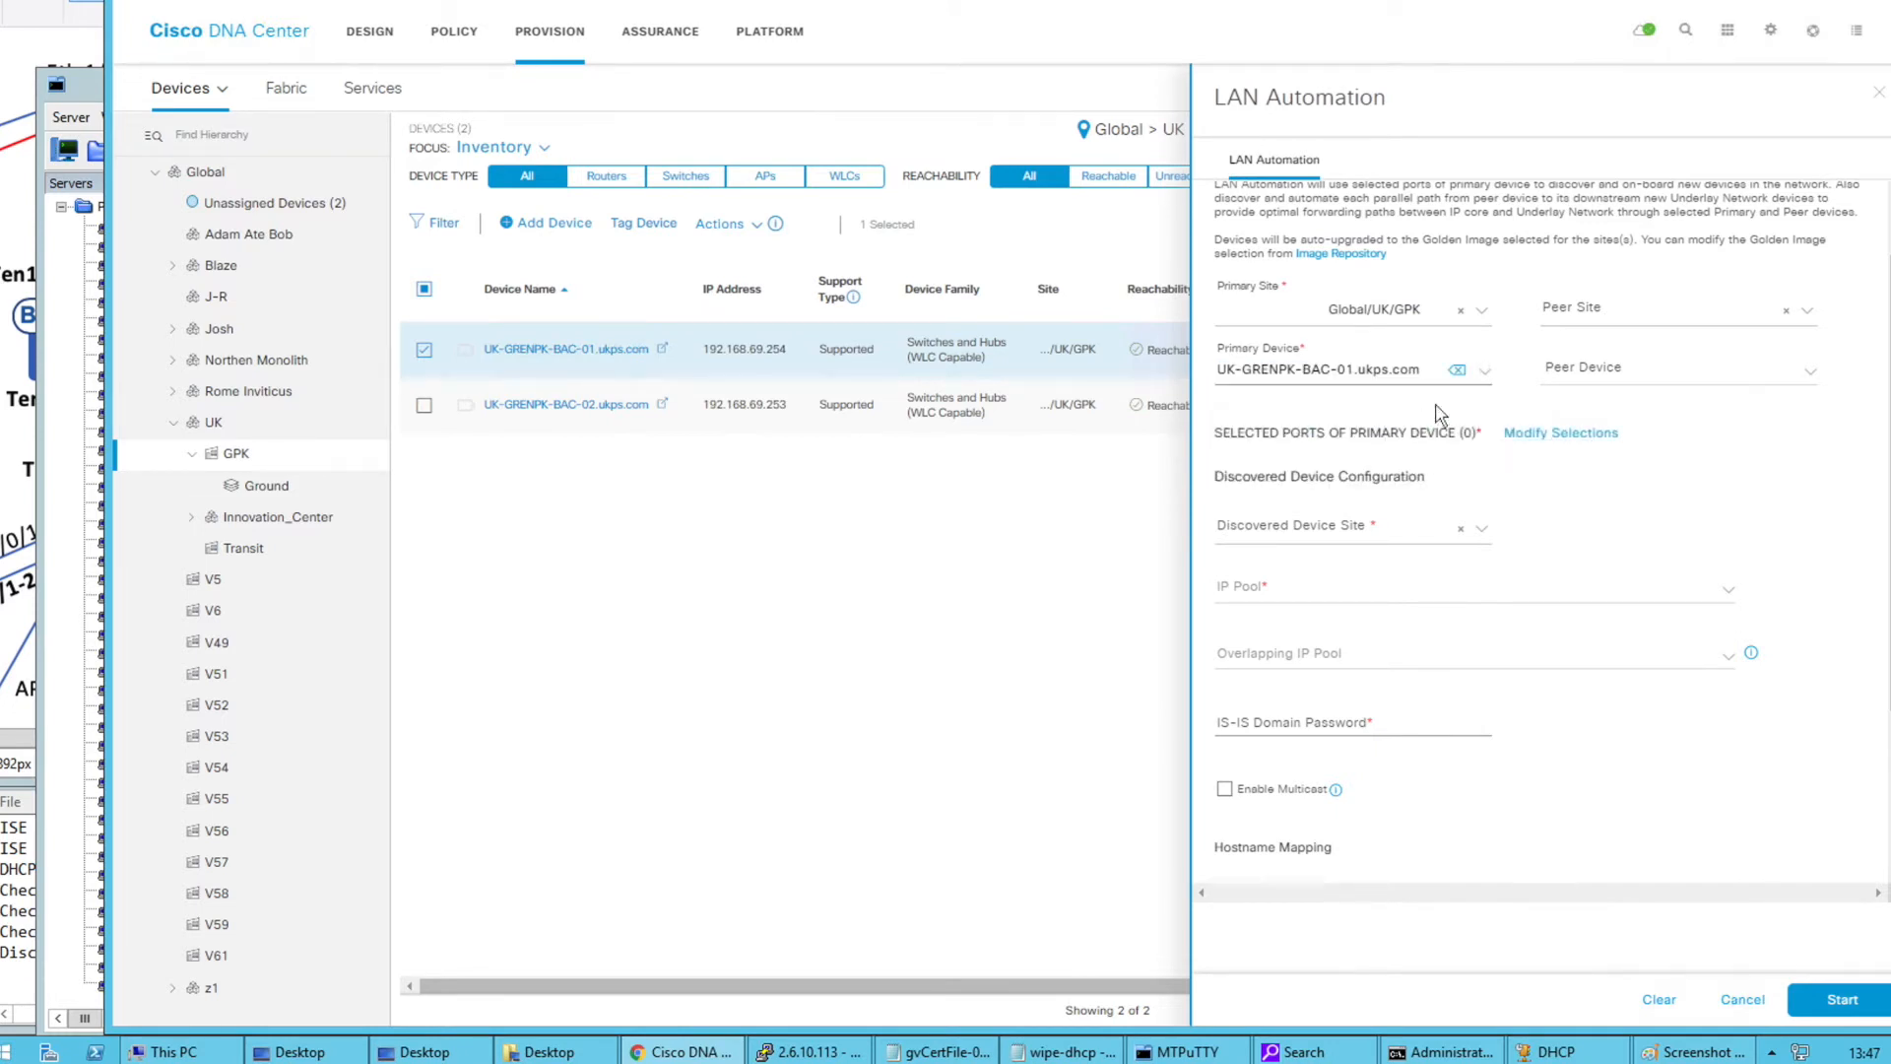
Set peer site Global/UK/GPK and peer device UK-GRENPK-BAC-02.ukps.com
{"action": "left_click", "coordinate": [1625, 309]}
{"action": "left_click", "coordinate": [1565, 264]}
{"action": "left_click", "coordinate": [1595, 297]}
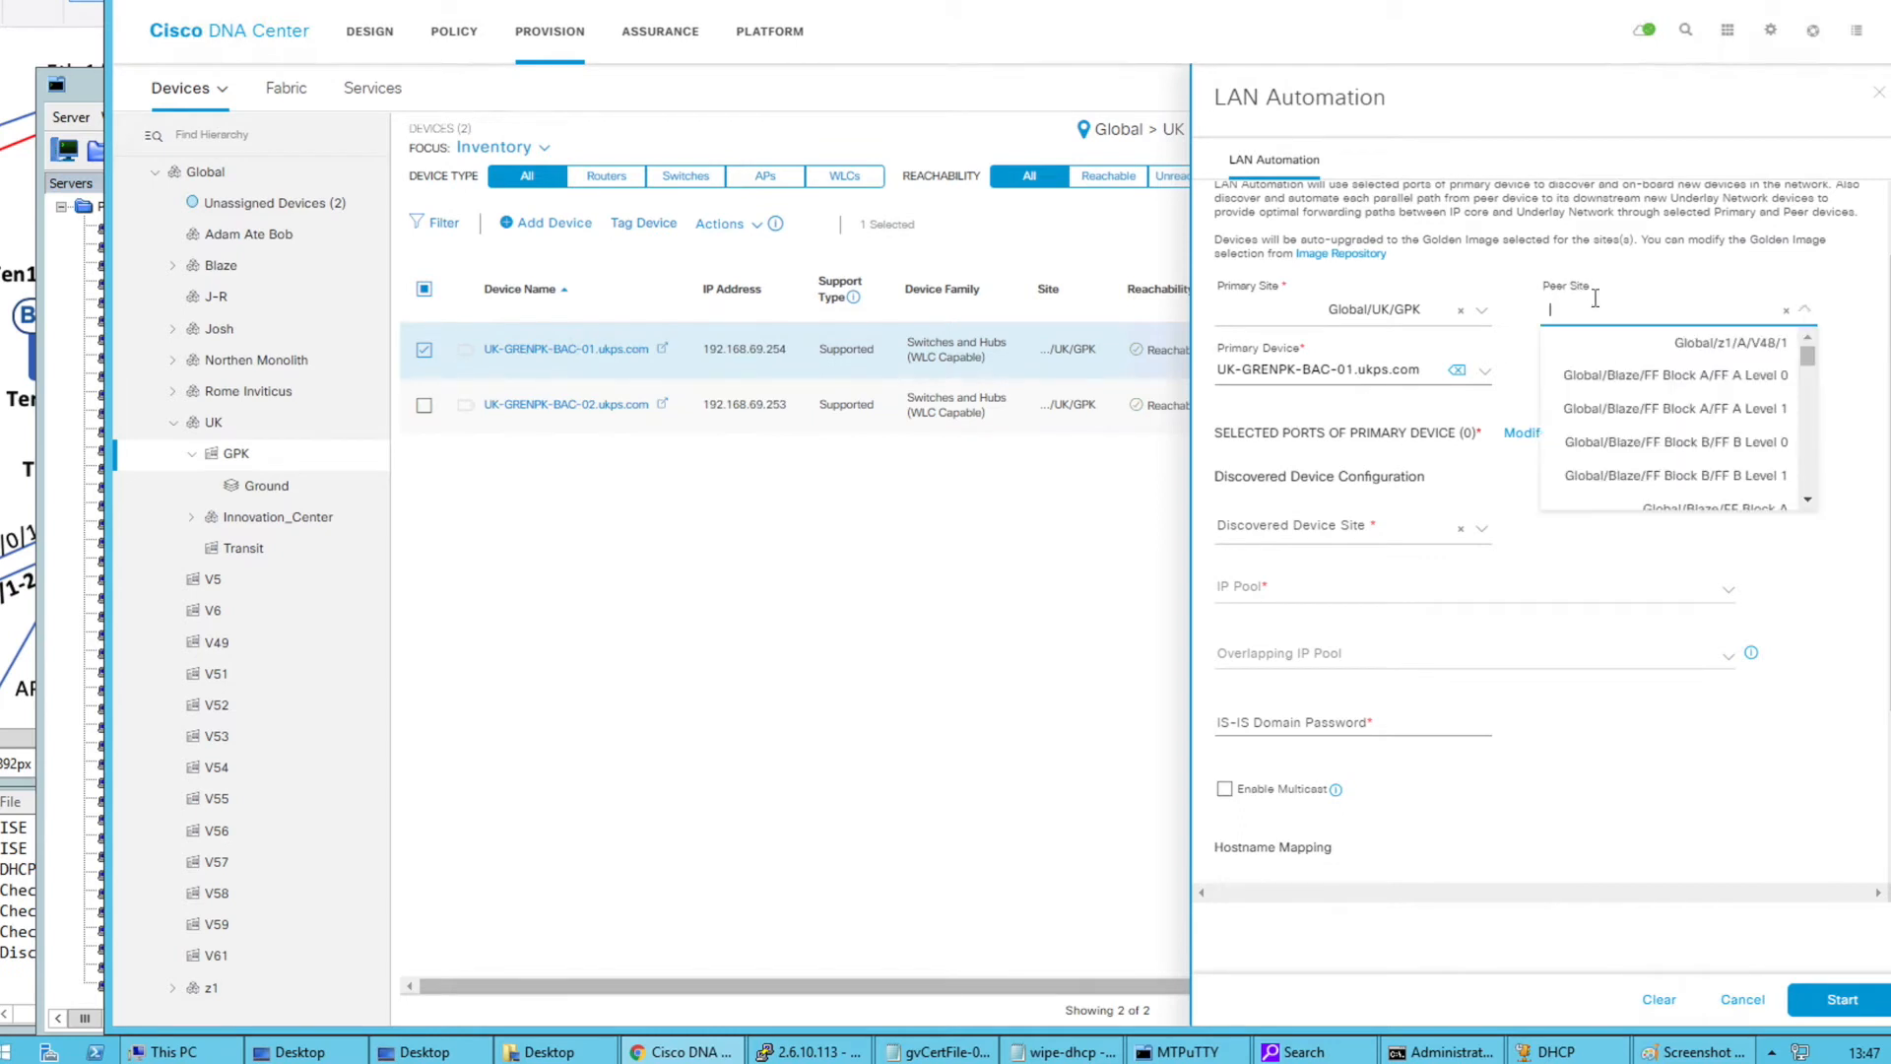
{"action": "type", "text": "gpk"}
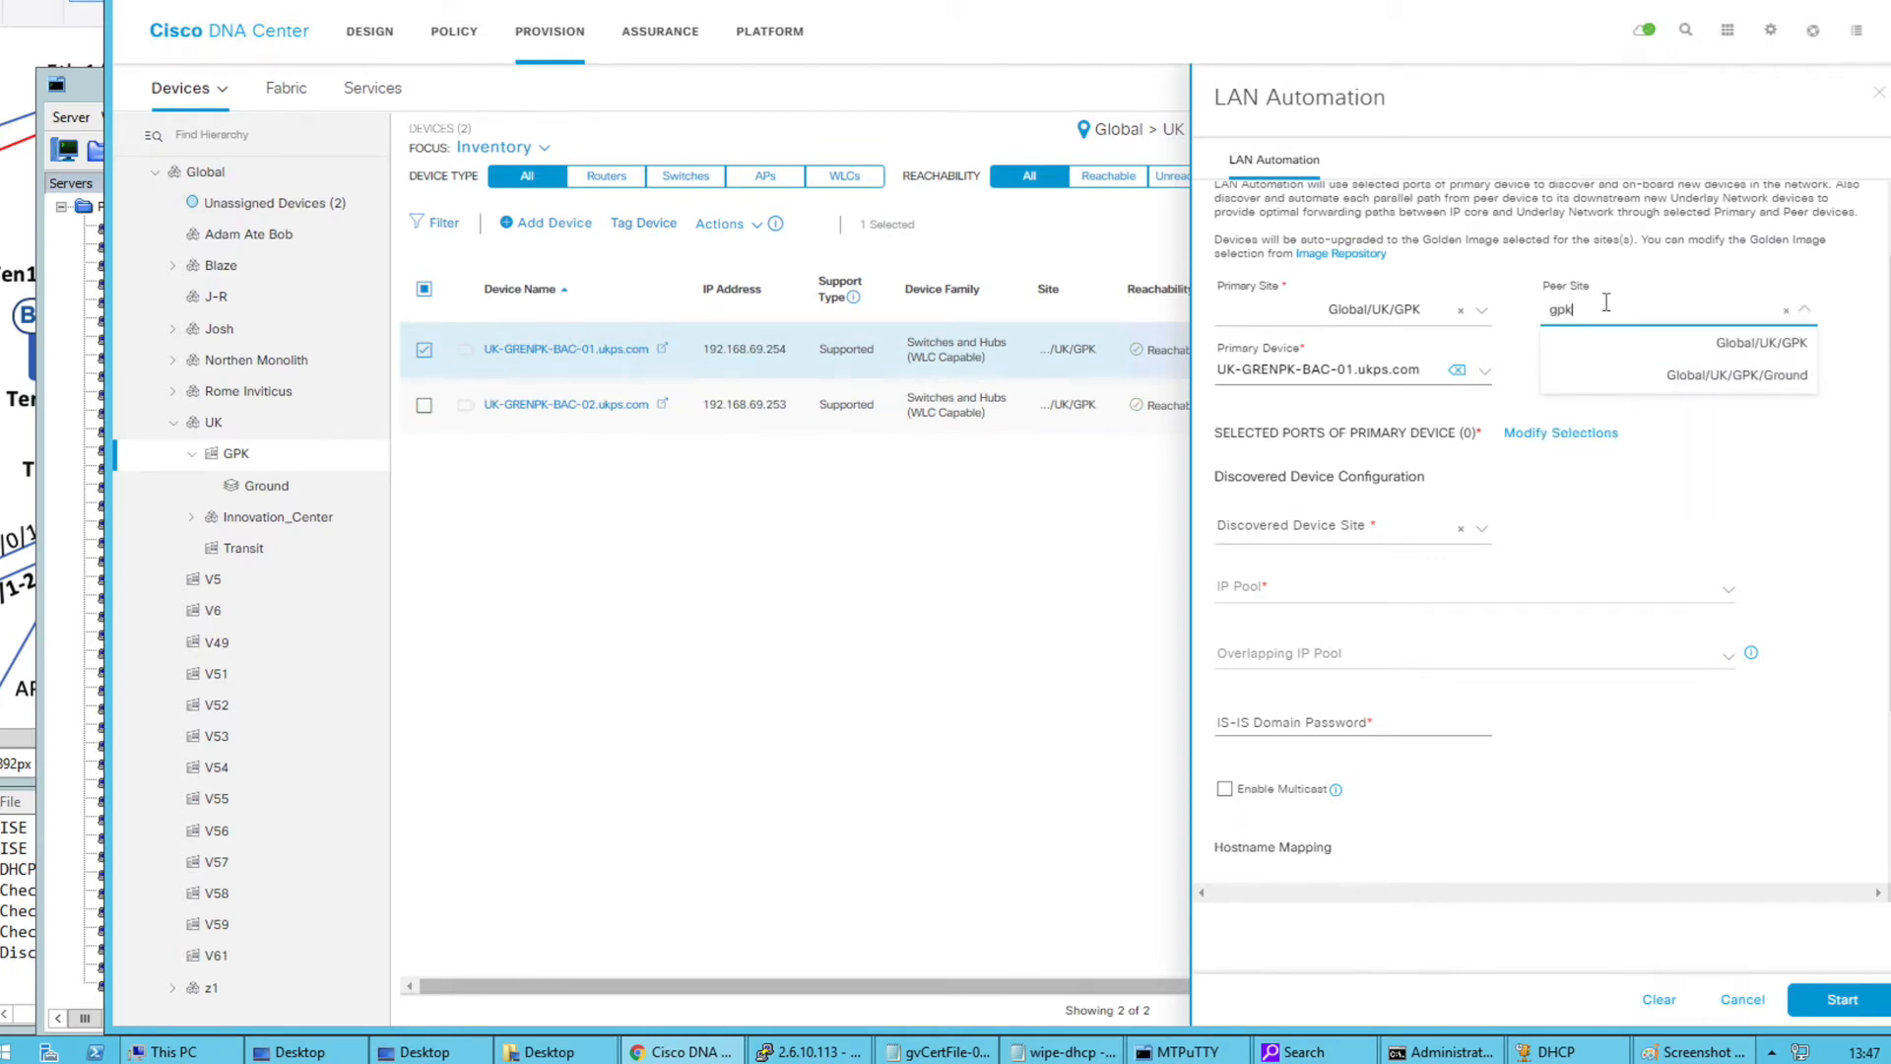
{"action": "left_click", "coordinate": [1722, 340]}
{"action": "left_click", "coordinate": [1674, 373]}
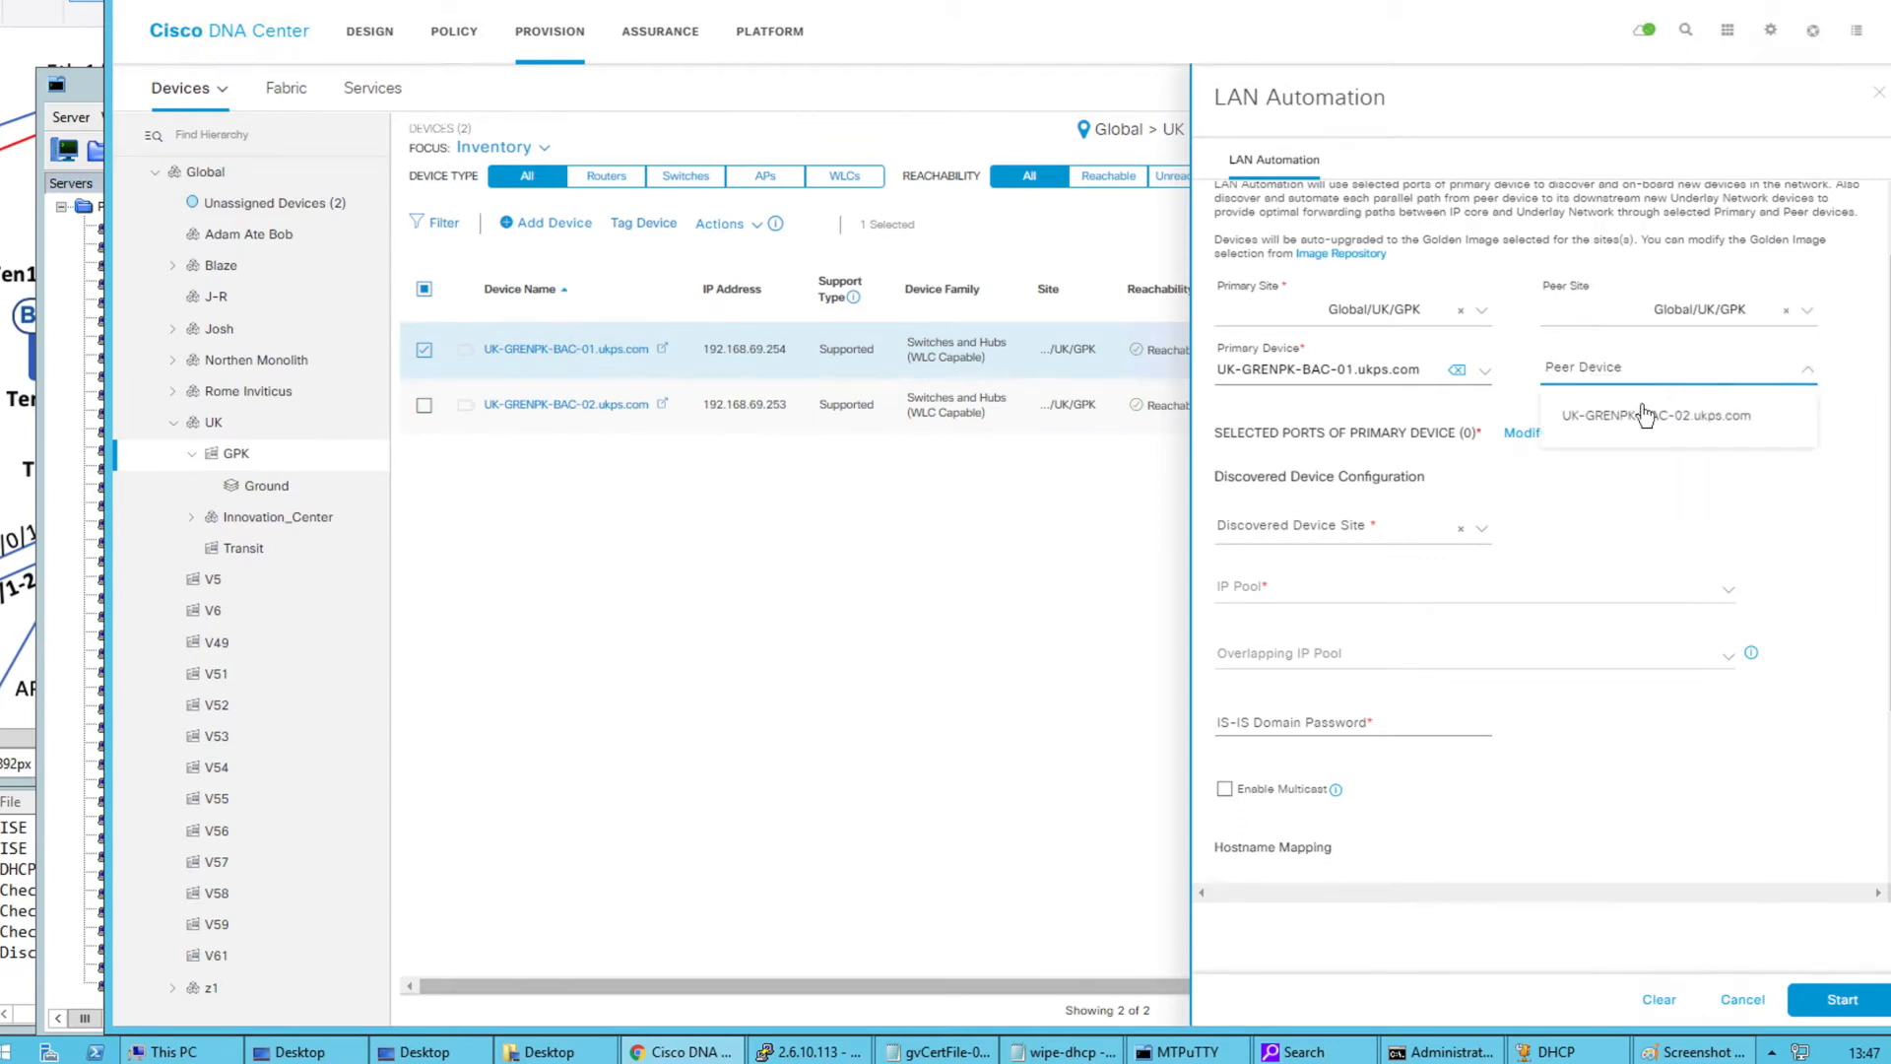
{"action": "left_click", "coordinate": [1646, 413]}
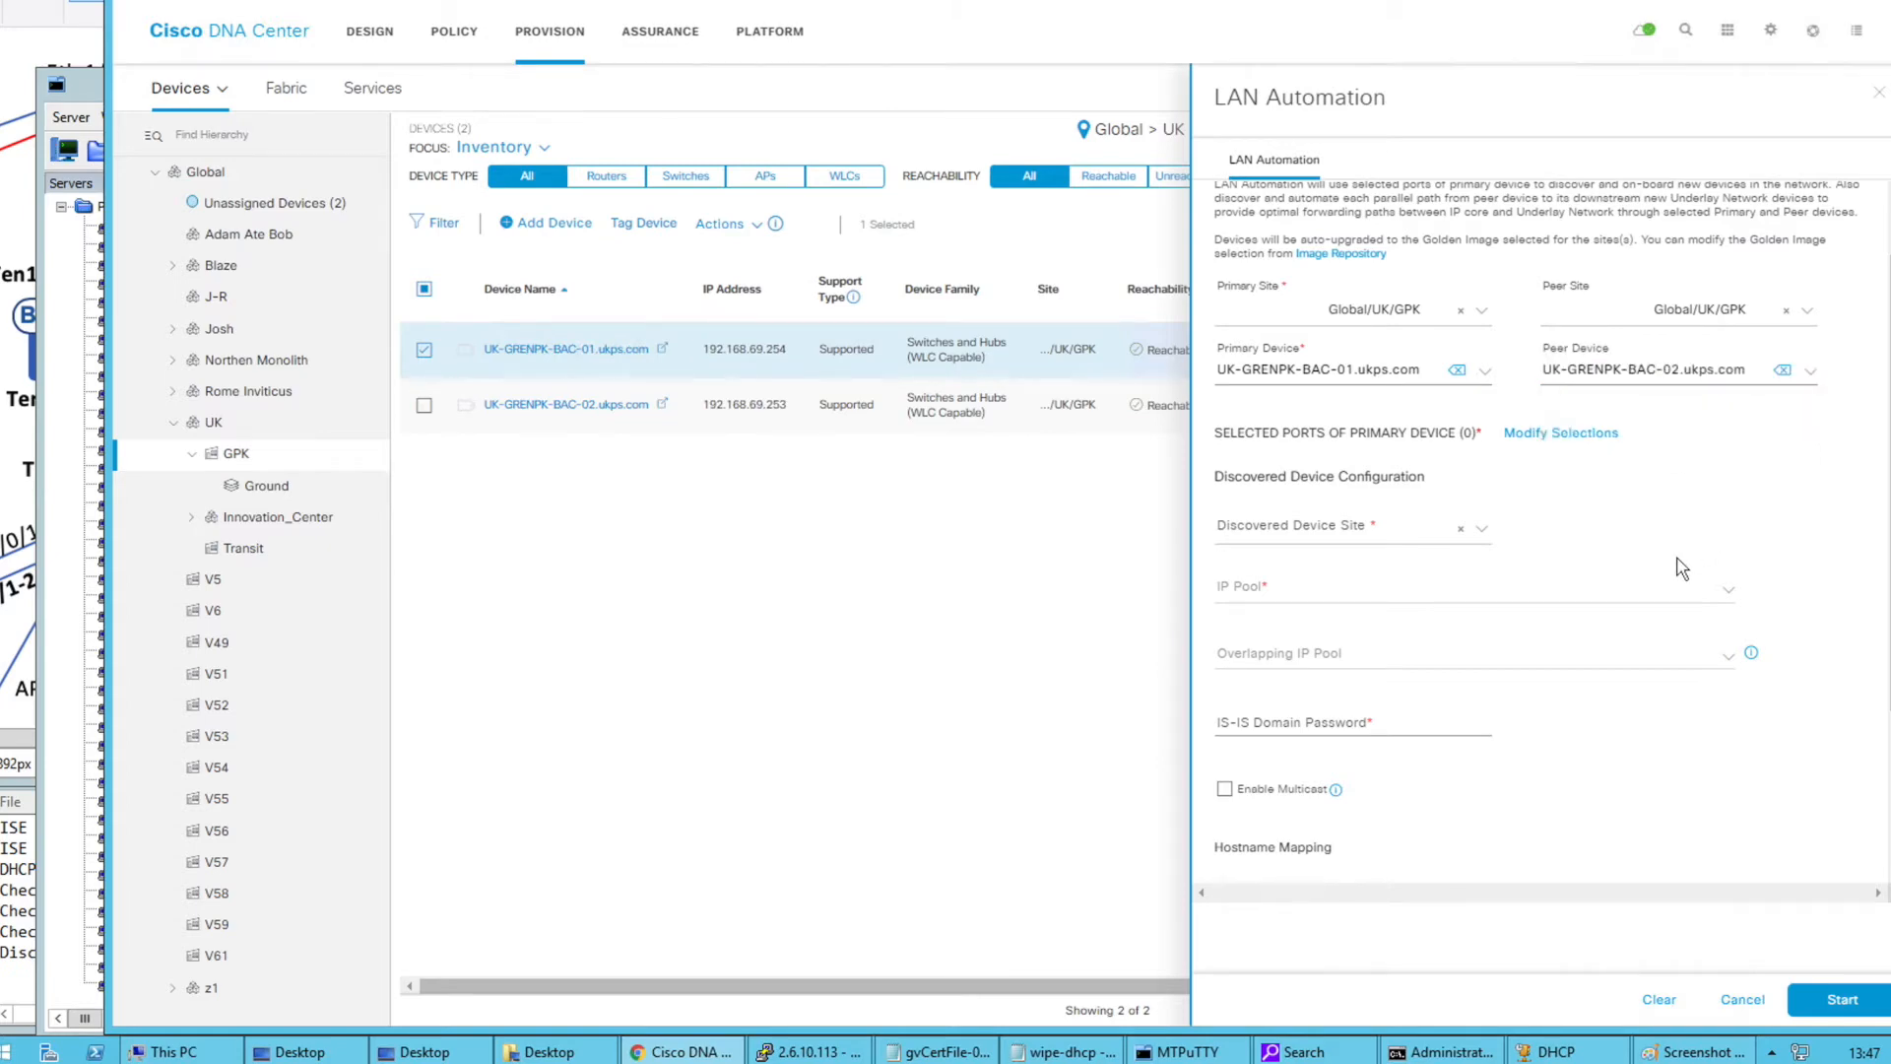
{"action": "left_click_drag", "start_coordinate": [109, 543], "coordinate": [472, 536]}
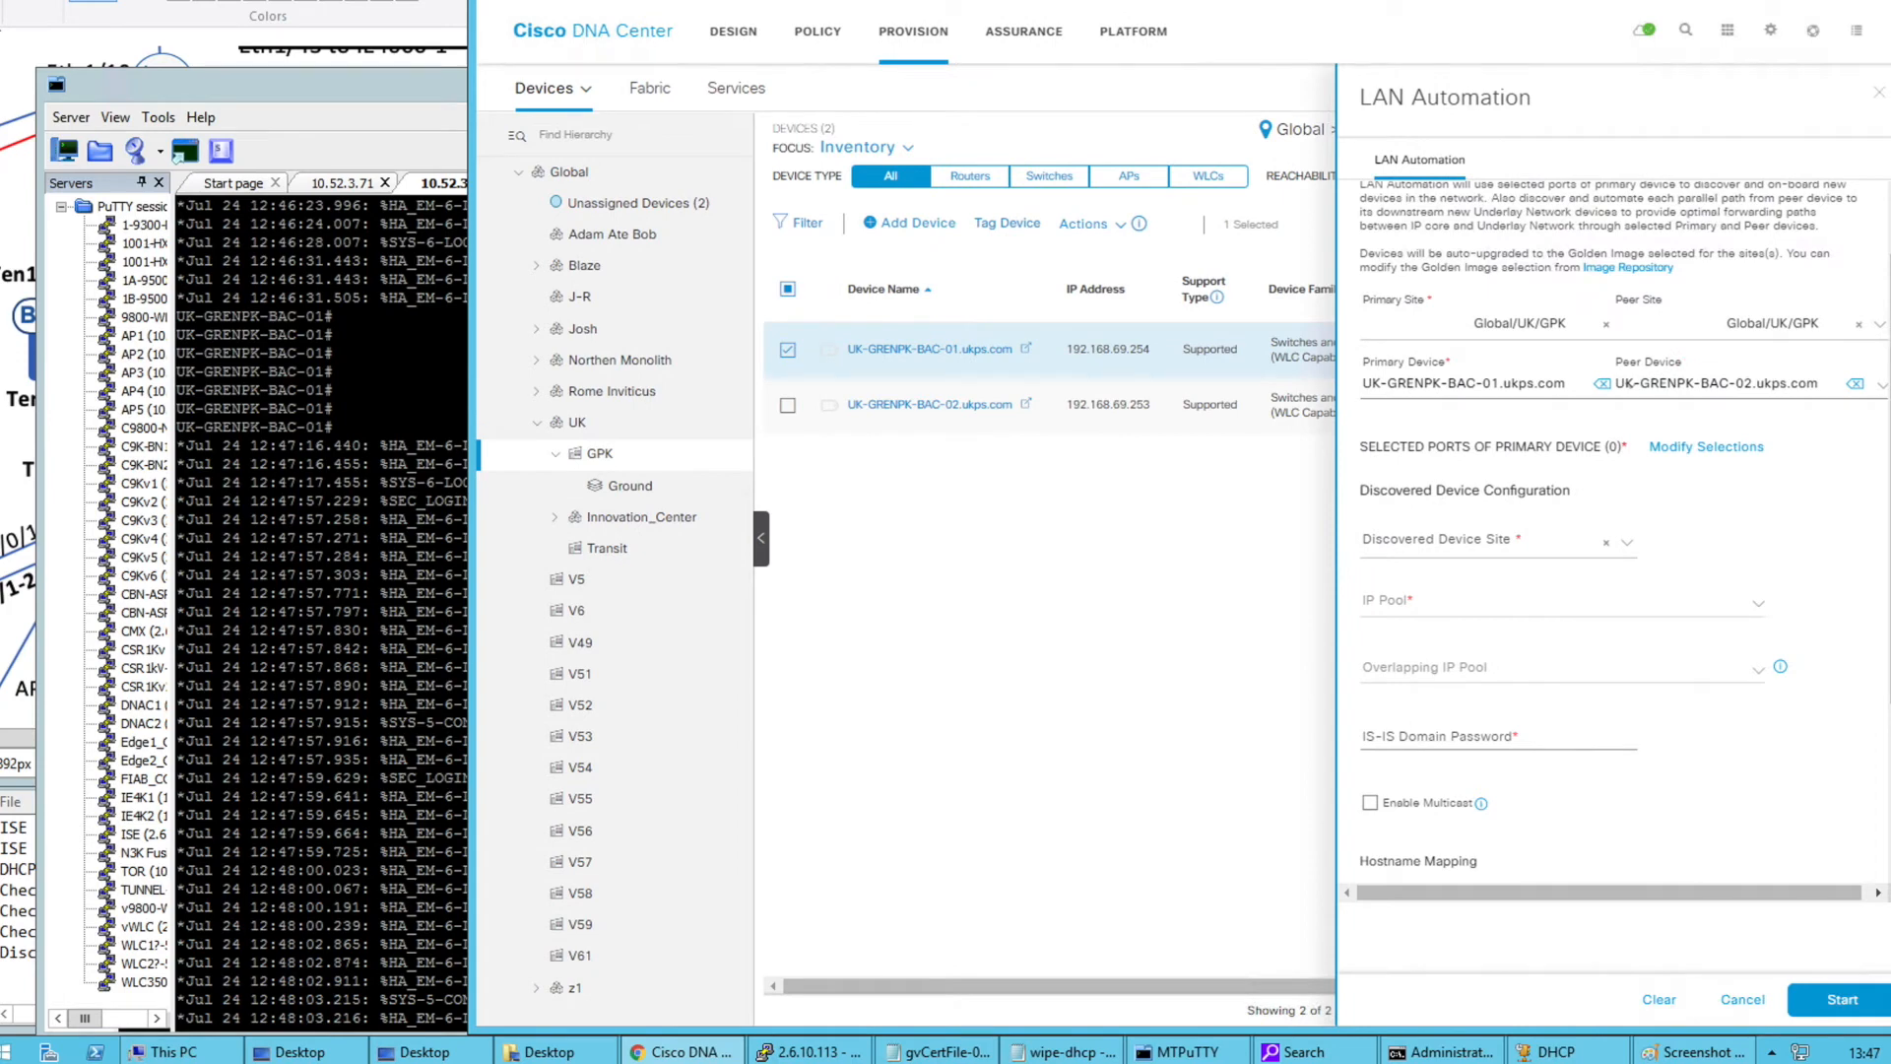
Mark FE1's uplink and the BN/CP Ten1/0/3-4 links in green on the Paint diagram, then undo those marks
{"action": "left_click", "coordinate": [20, 74]}
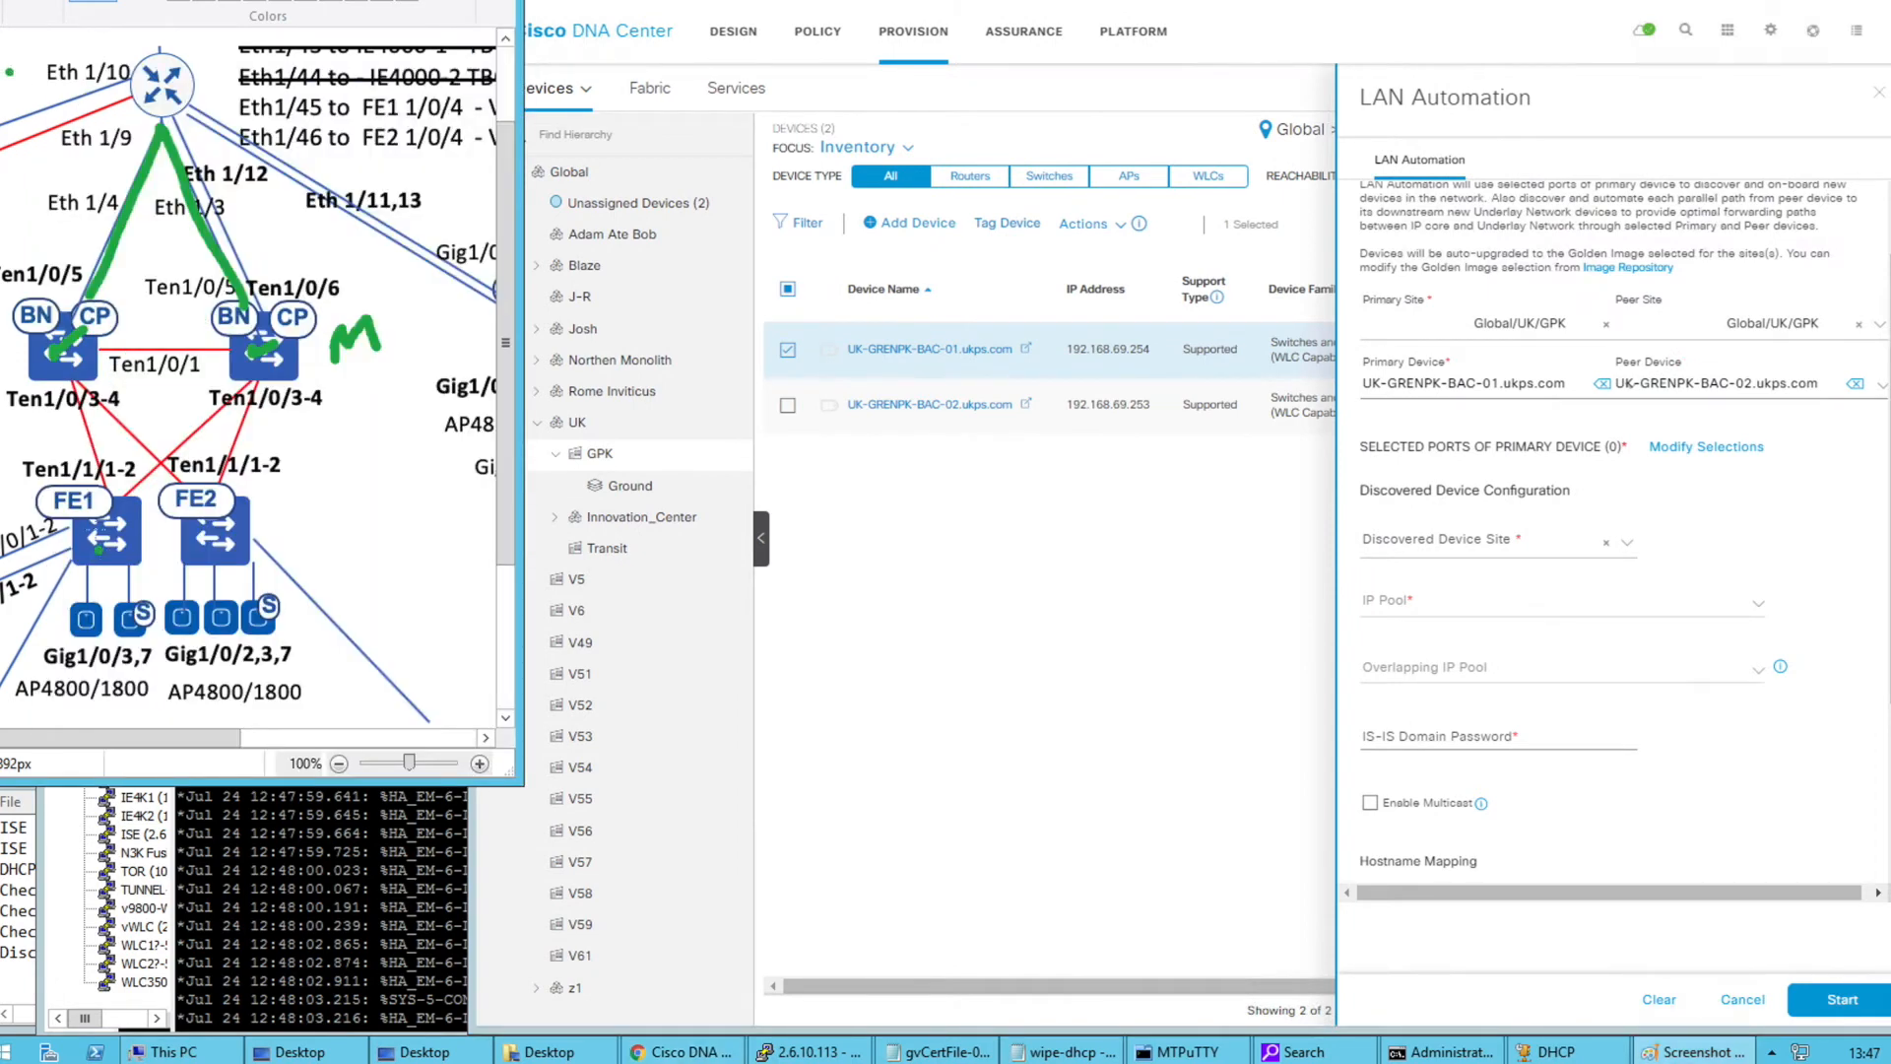
{"action": "left_click_drag", "start_coordinate": [61, 443], "coordinate": [69, 493]}
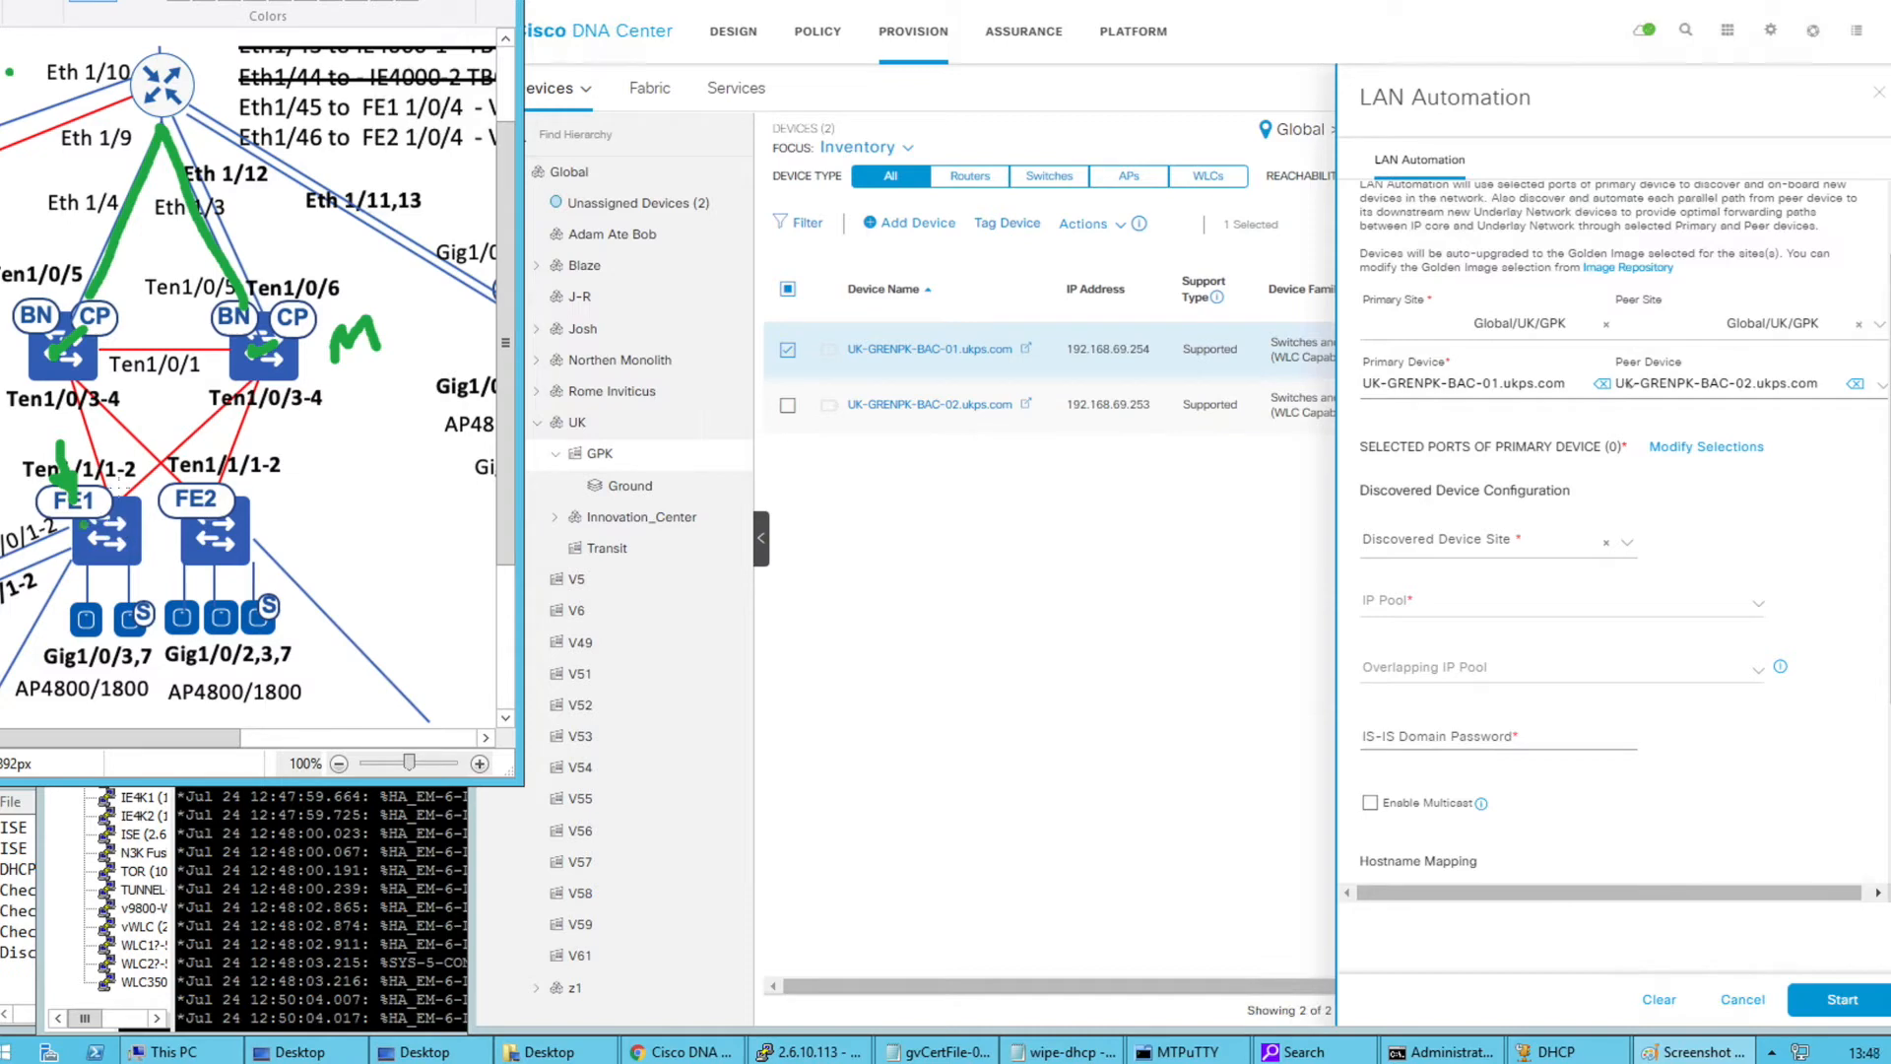
{"action": "left_click_drag", "start_coordinate": [17, 361], "coordinate": [39, 344]}
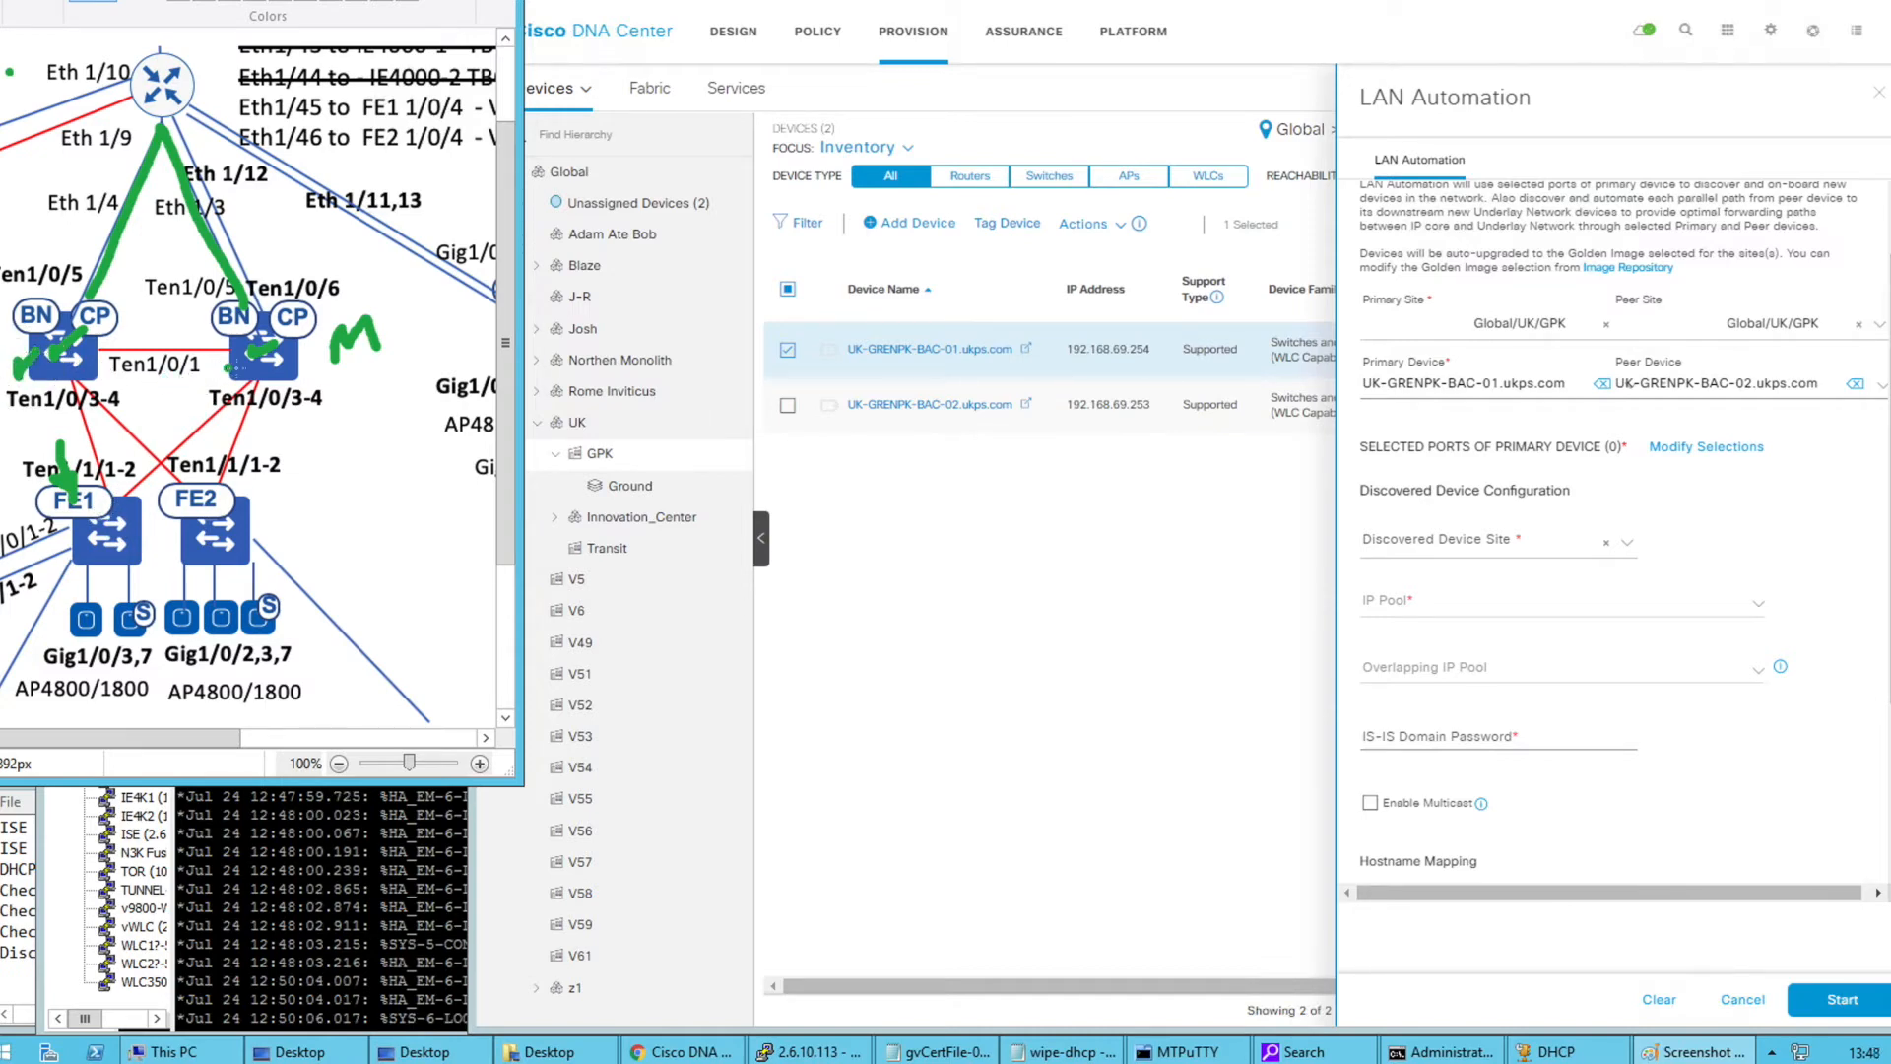
{"action": "left_click_drag", "start_coordinate": [285, 366], "coordinate": [335, 357]}
{"action": "left_click_drag", "start_coordinate": [207, 414], "coordinate": [183, 436]}
{"action": "left_click_drag", "start_coordinate": [77, 463], "coordinate": [104, 447]}
{"action": "left_click_drag", "start_coordinate": [197, 437], "coordinate": [214, 421]}
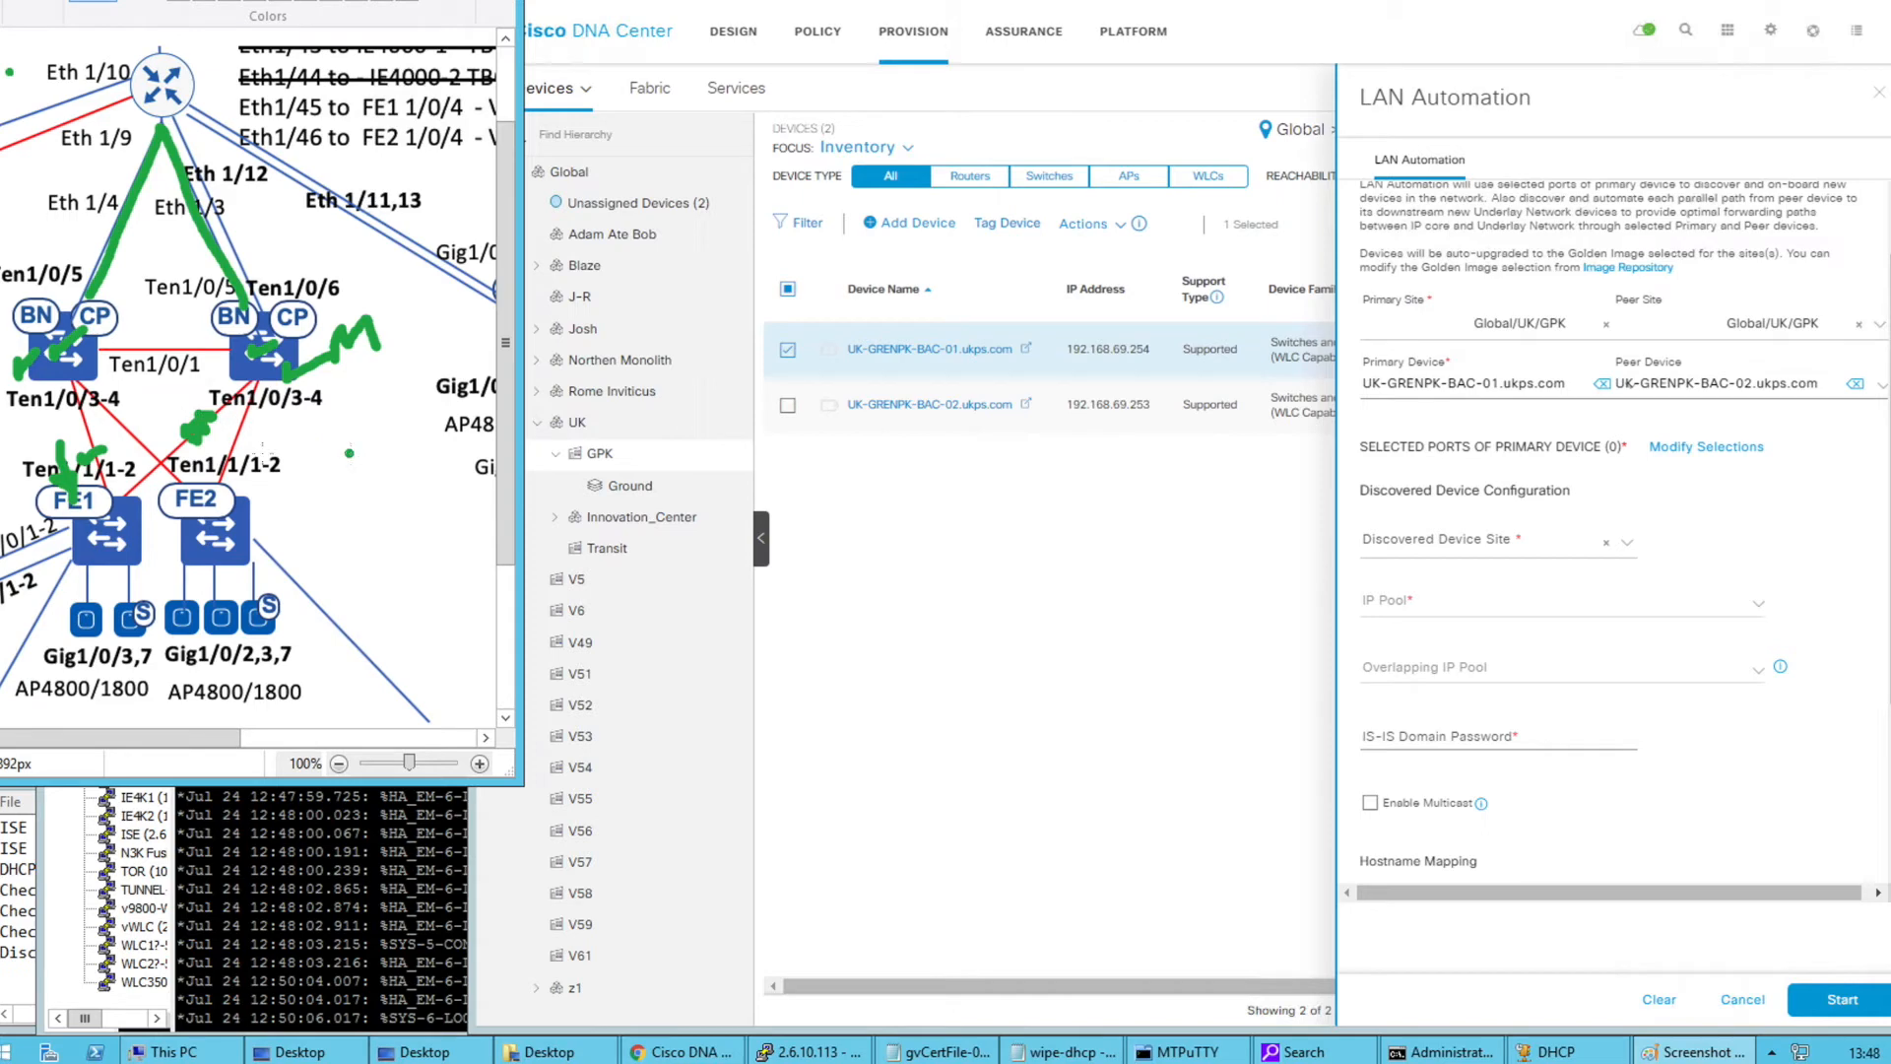
{"action": "key", "text": "ctrl+z"}
{"action": "key", "text": "ctrl+z"}
{"action": "key", "text": "ctrl+z"}
{"action": "key", "text": "ctrl+z"}
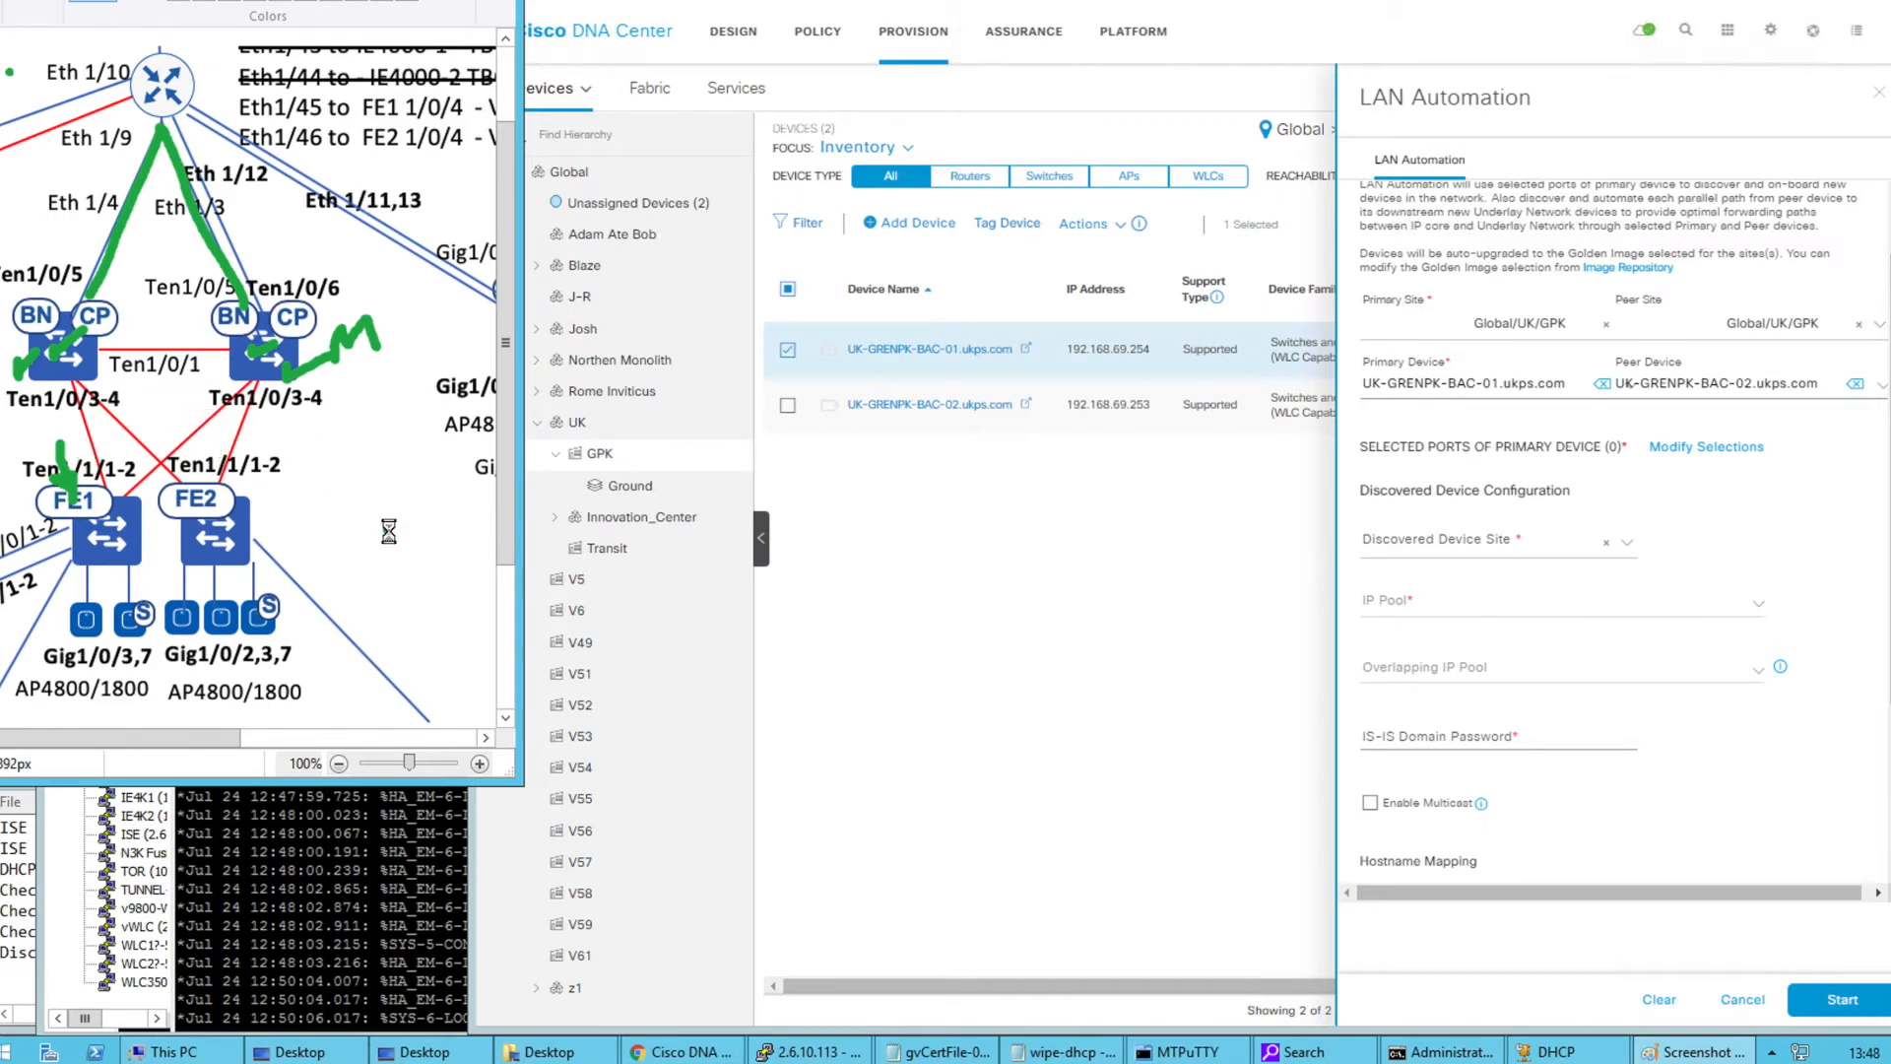
{"action": "key", "text": "ctrl+z"}
{"action": "key", "text": "ctrl+z"}
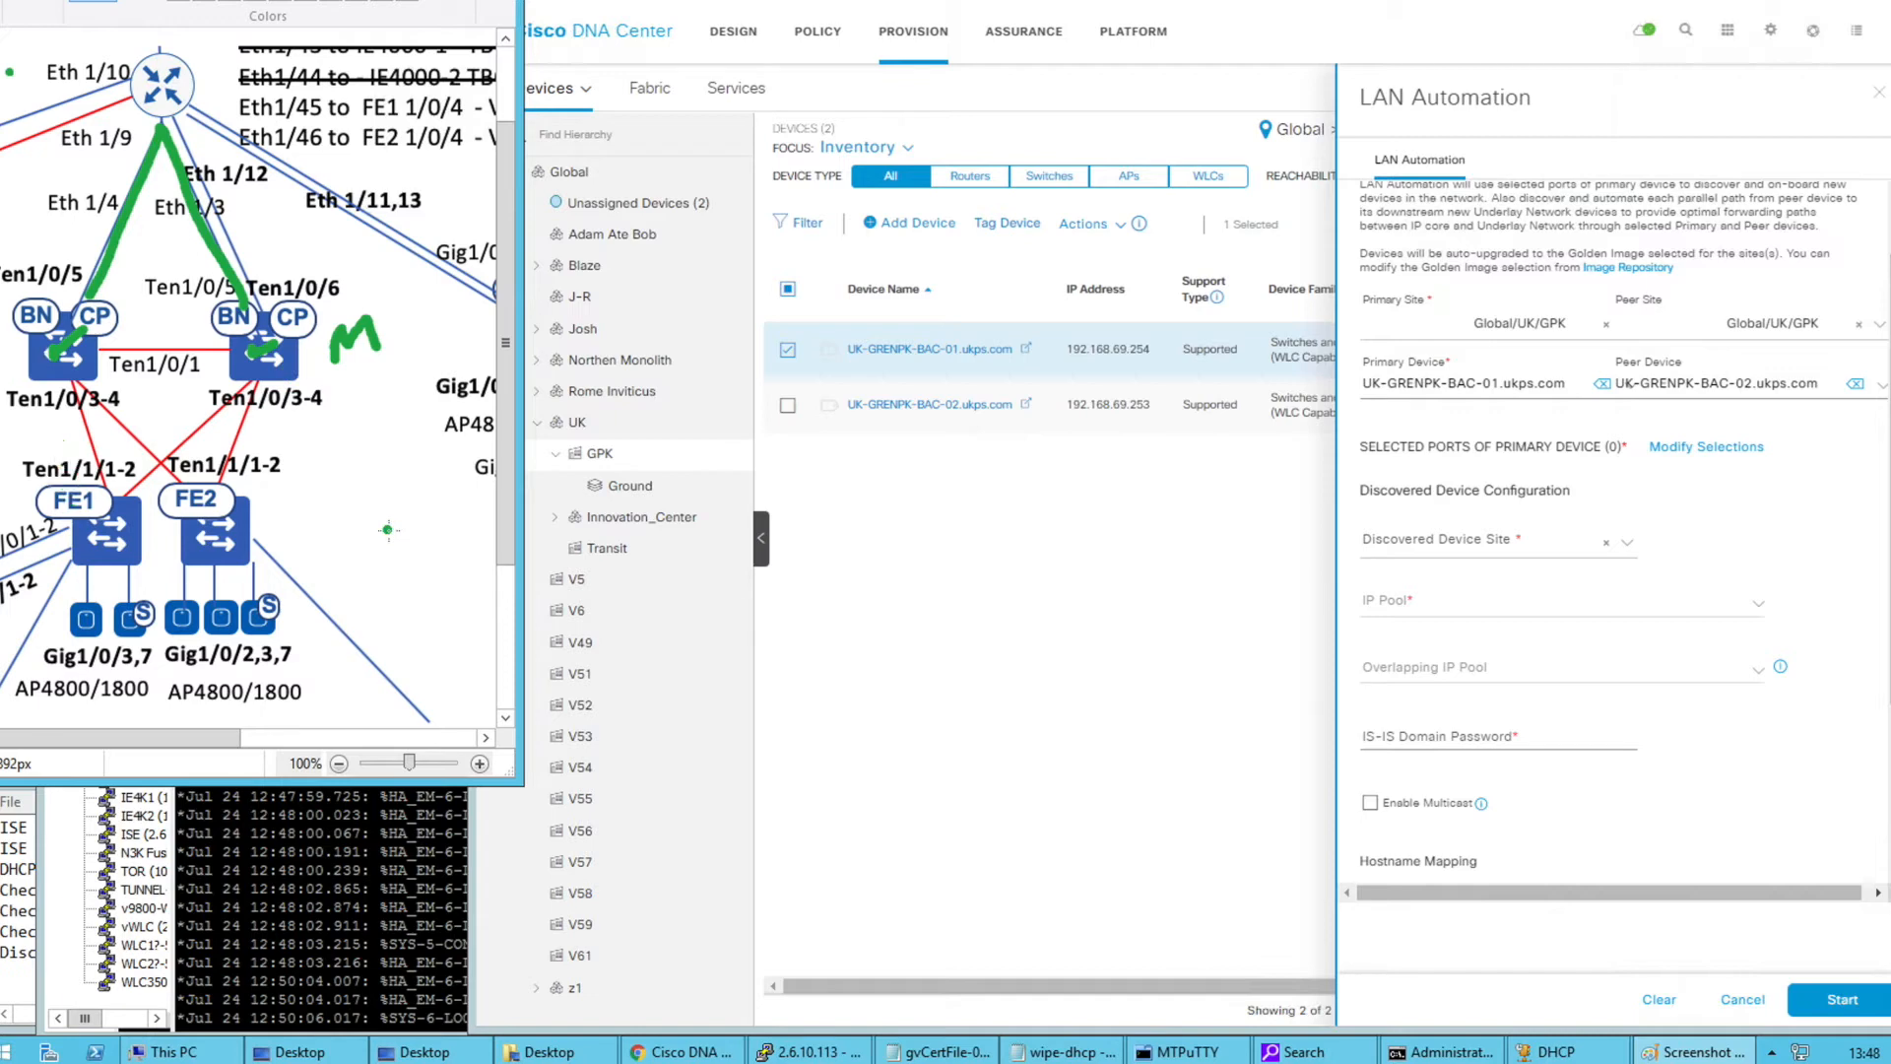
In the LAN Automation setup, choose GPK as the discovered device site and open the IP pool choices
{"action": "left_click", "coordinate": [1019, 686]}
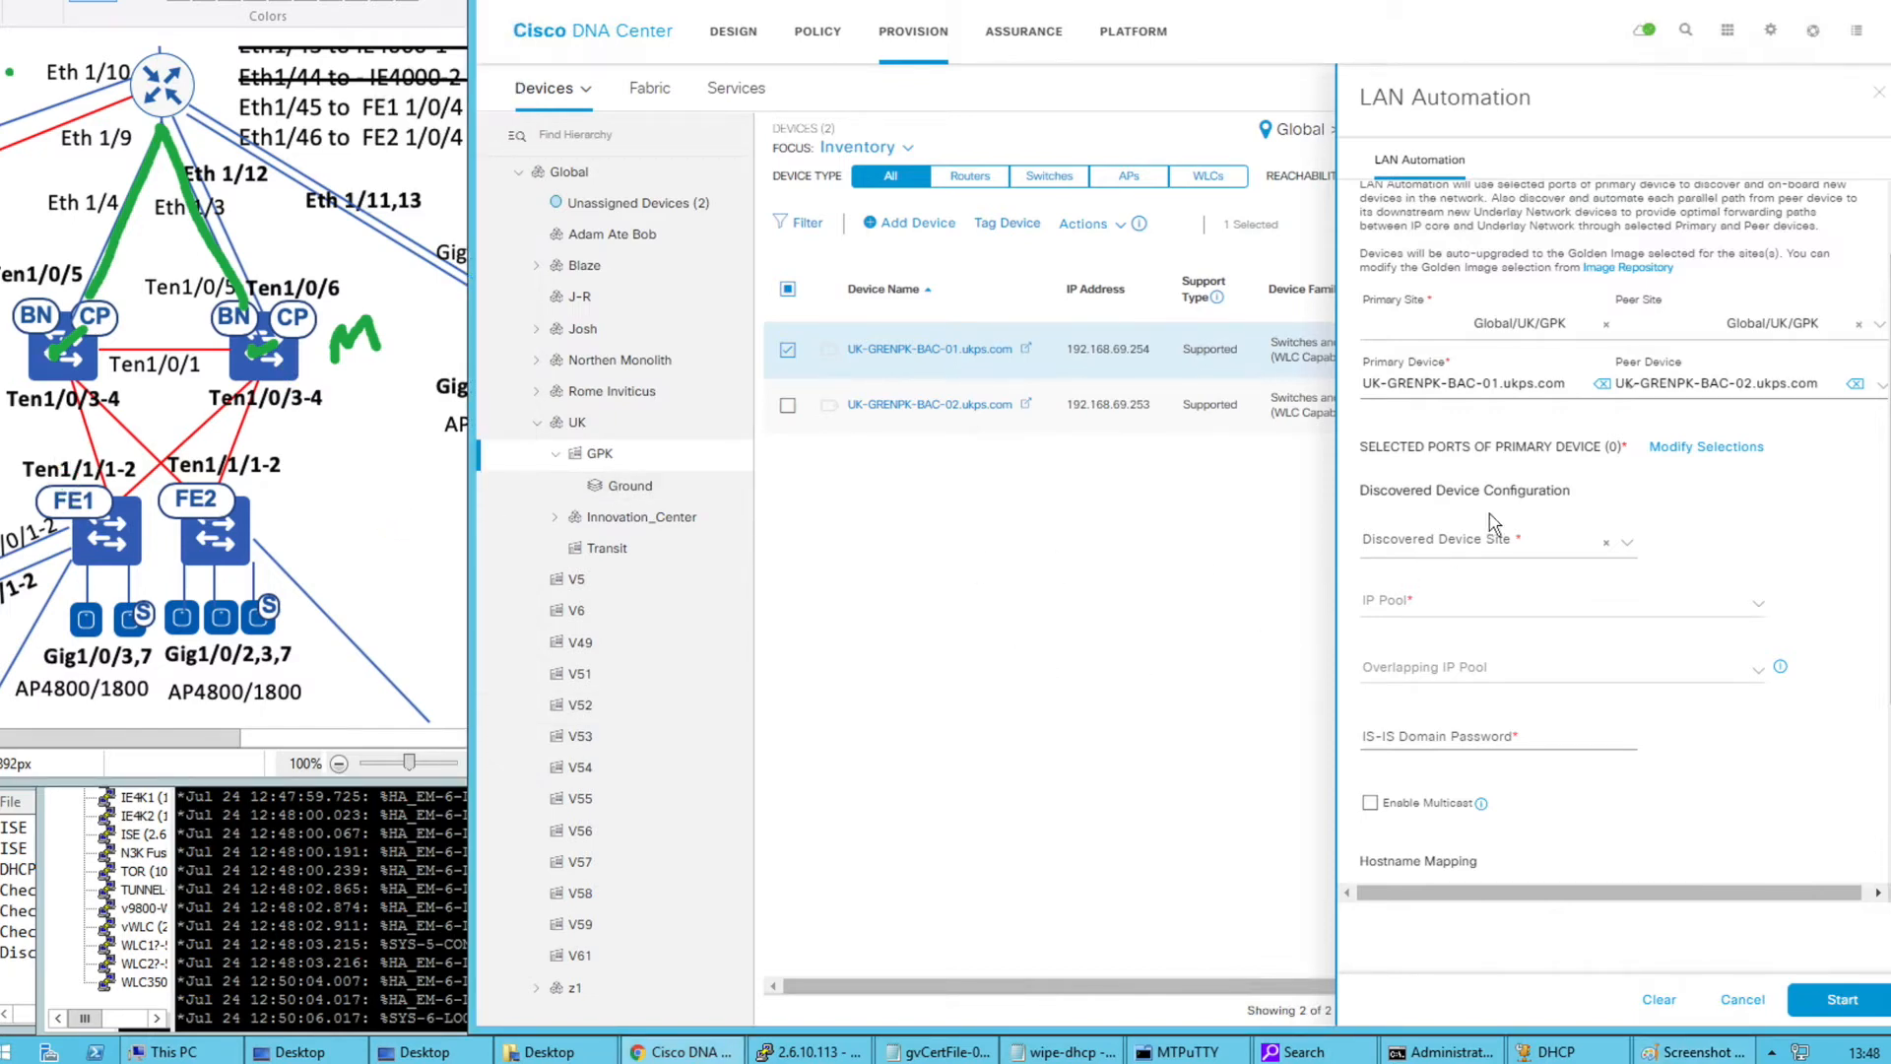
{"action": "left_click", "coordinate": [1491, 542]}
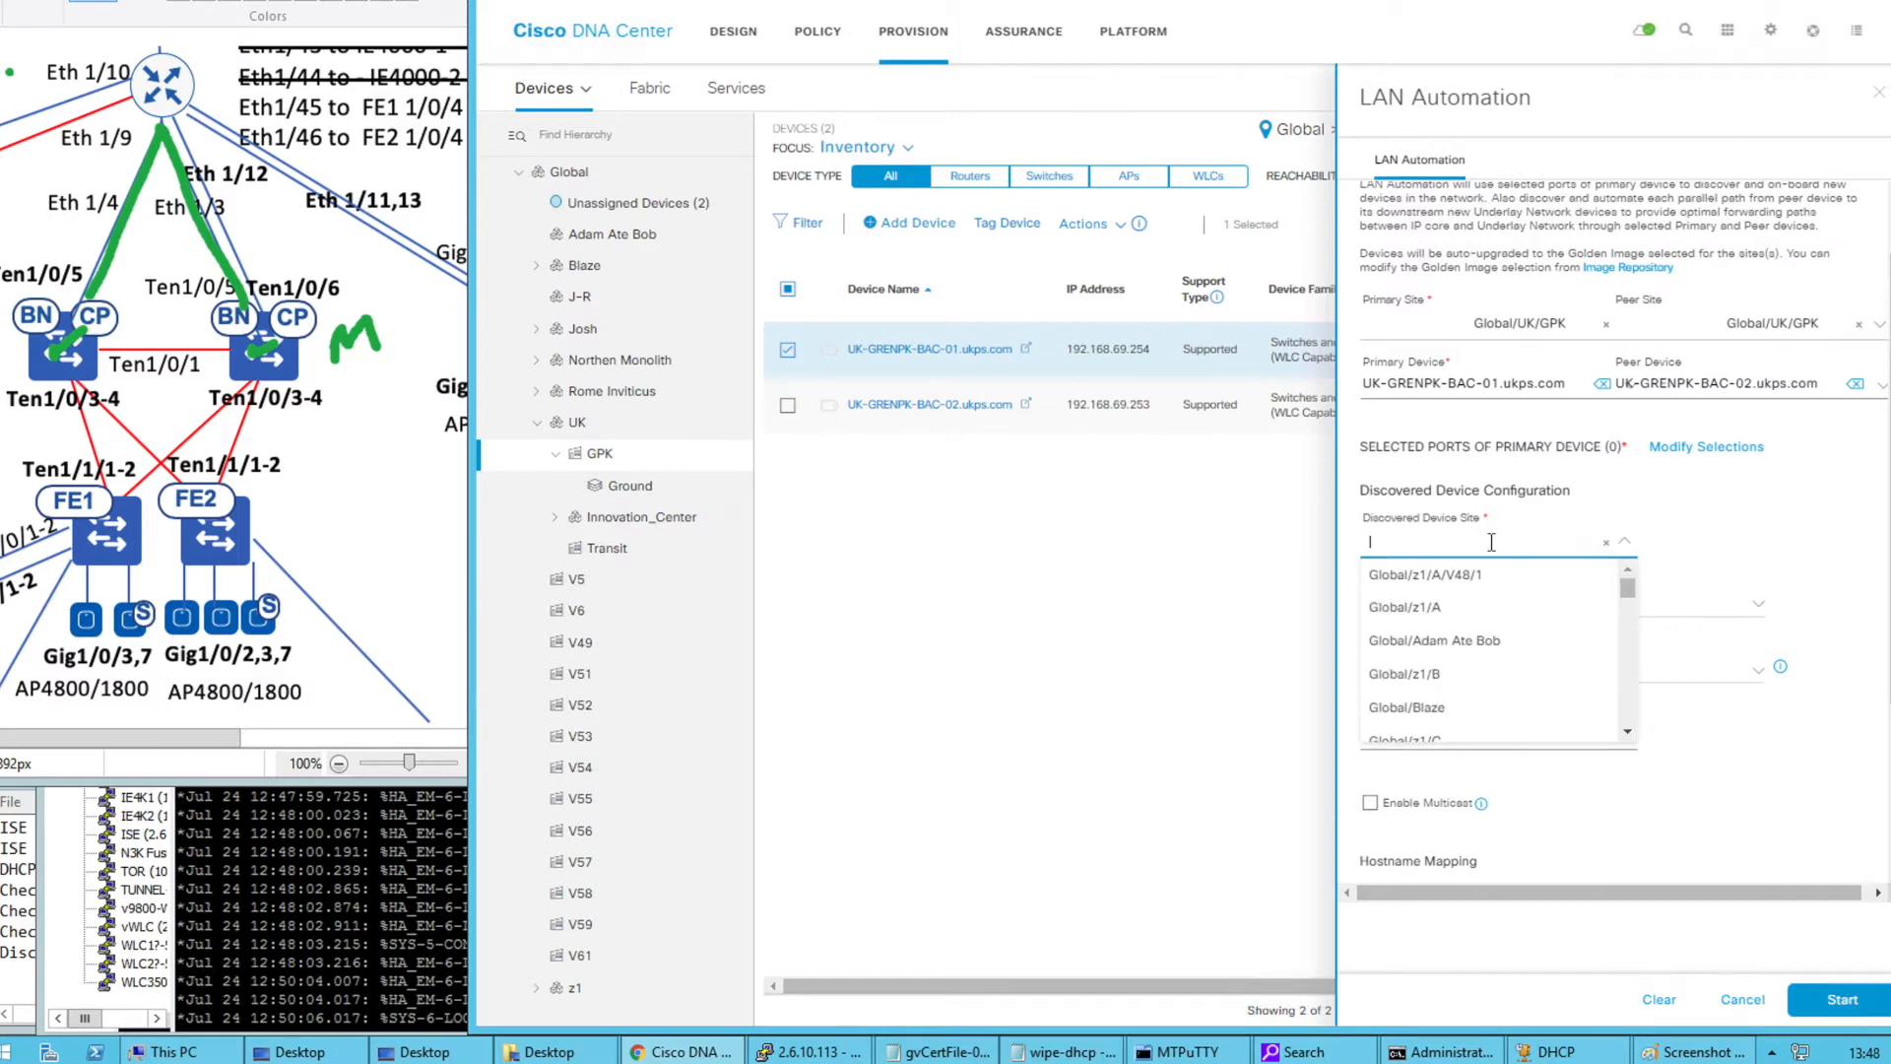
{"action": "type", "text": "GPK"}
{"action": "left_click", "coordinate": [1467, 576]}
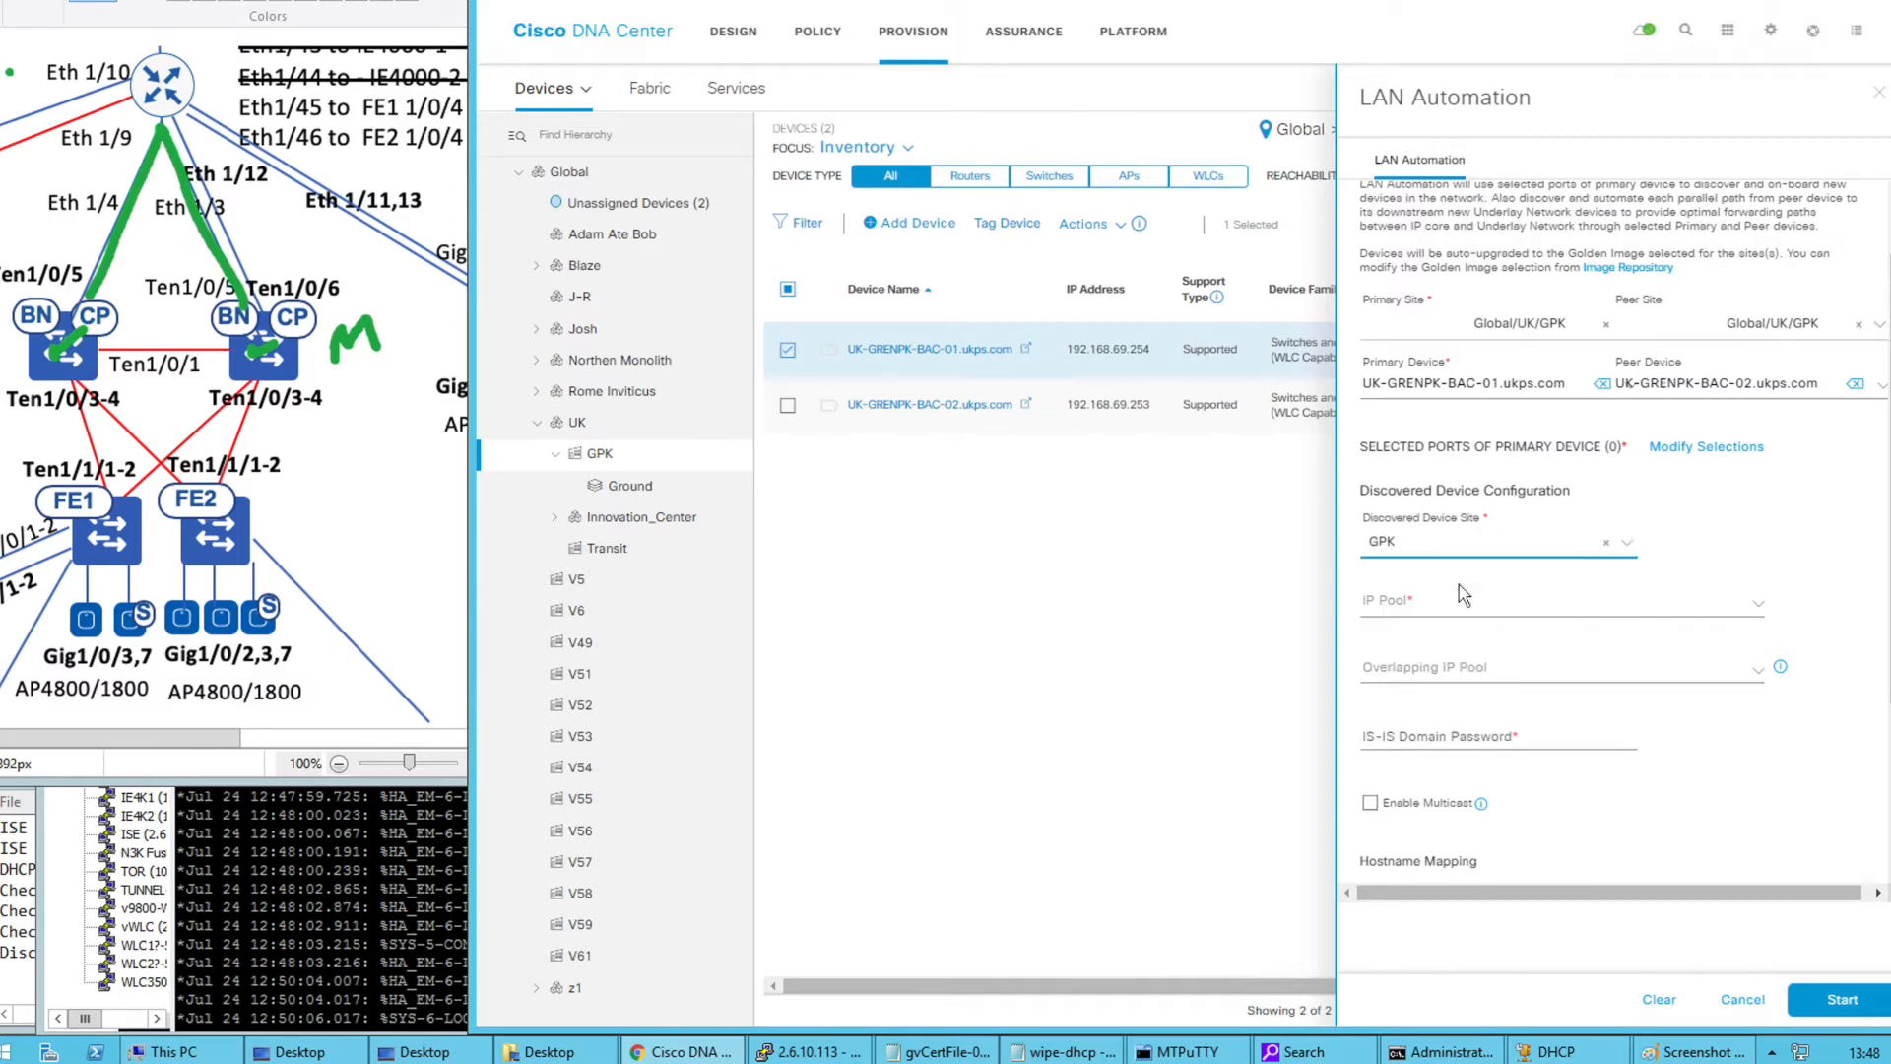
{"action": "left_click", "coordinate": [1431, 609]}
Cancel LAN Automation and deselect the UK-GRENPK-BAC-01.ukps.com switch
{"action": "left_click", "coordinate": [1741, 1000]}
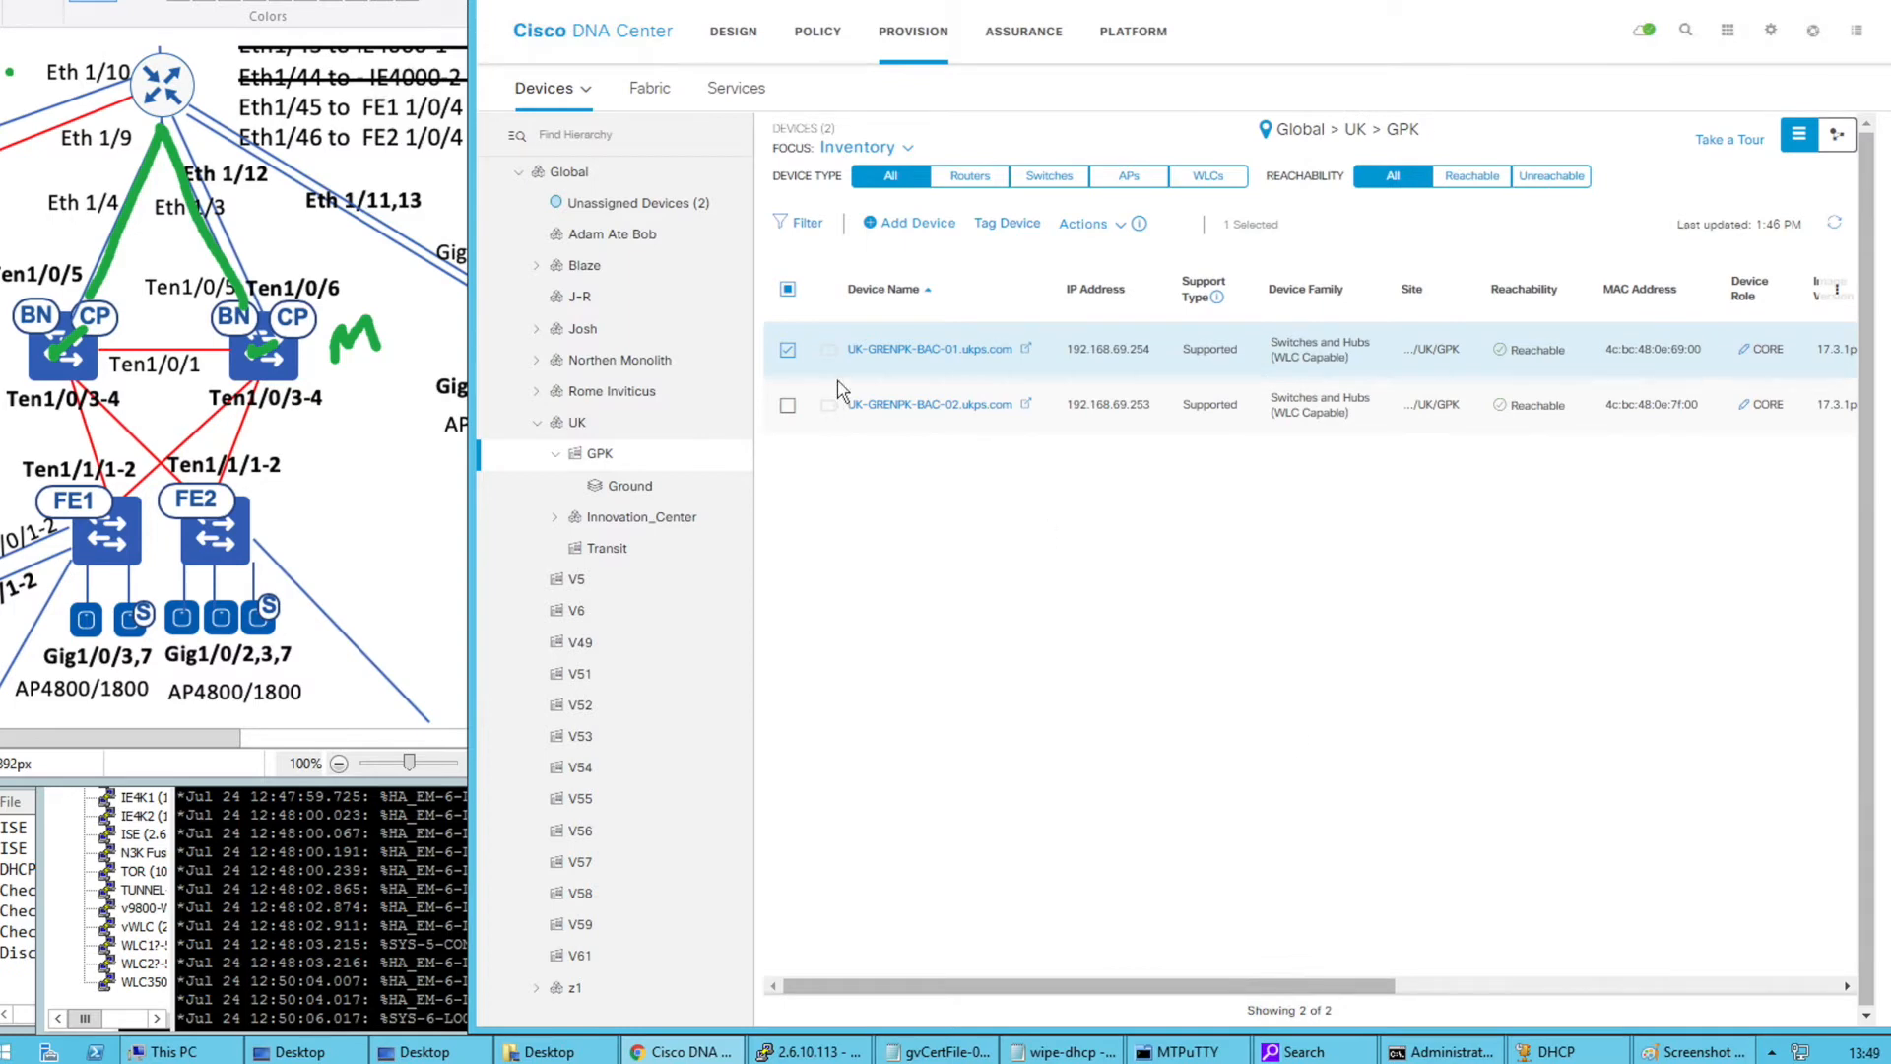
{"action": "left_click", "coordinate": [788, 350]}
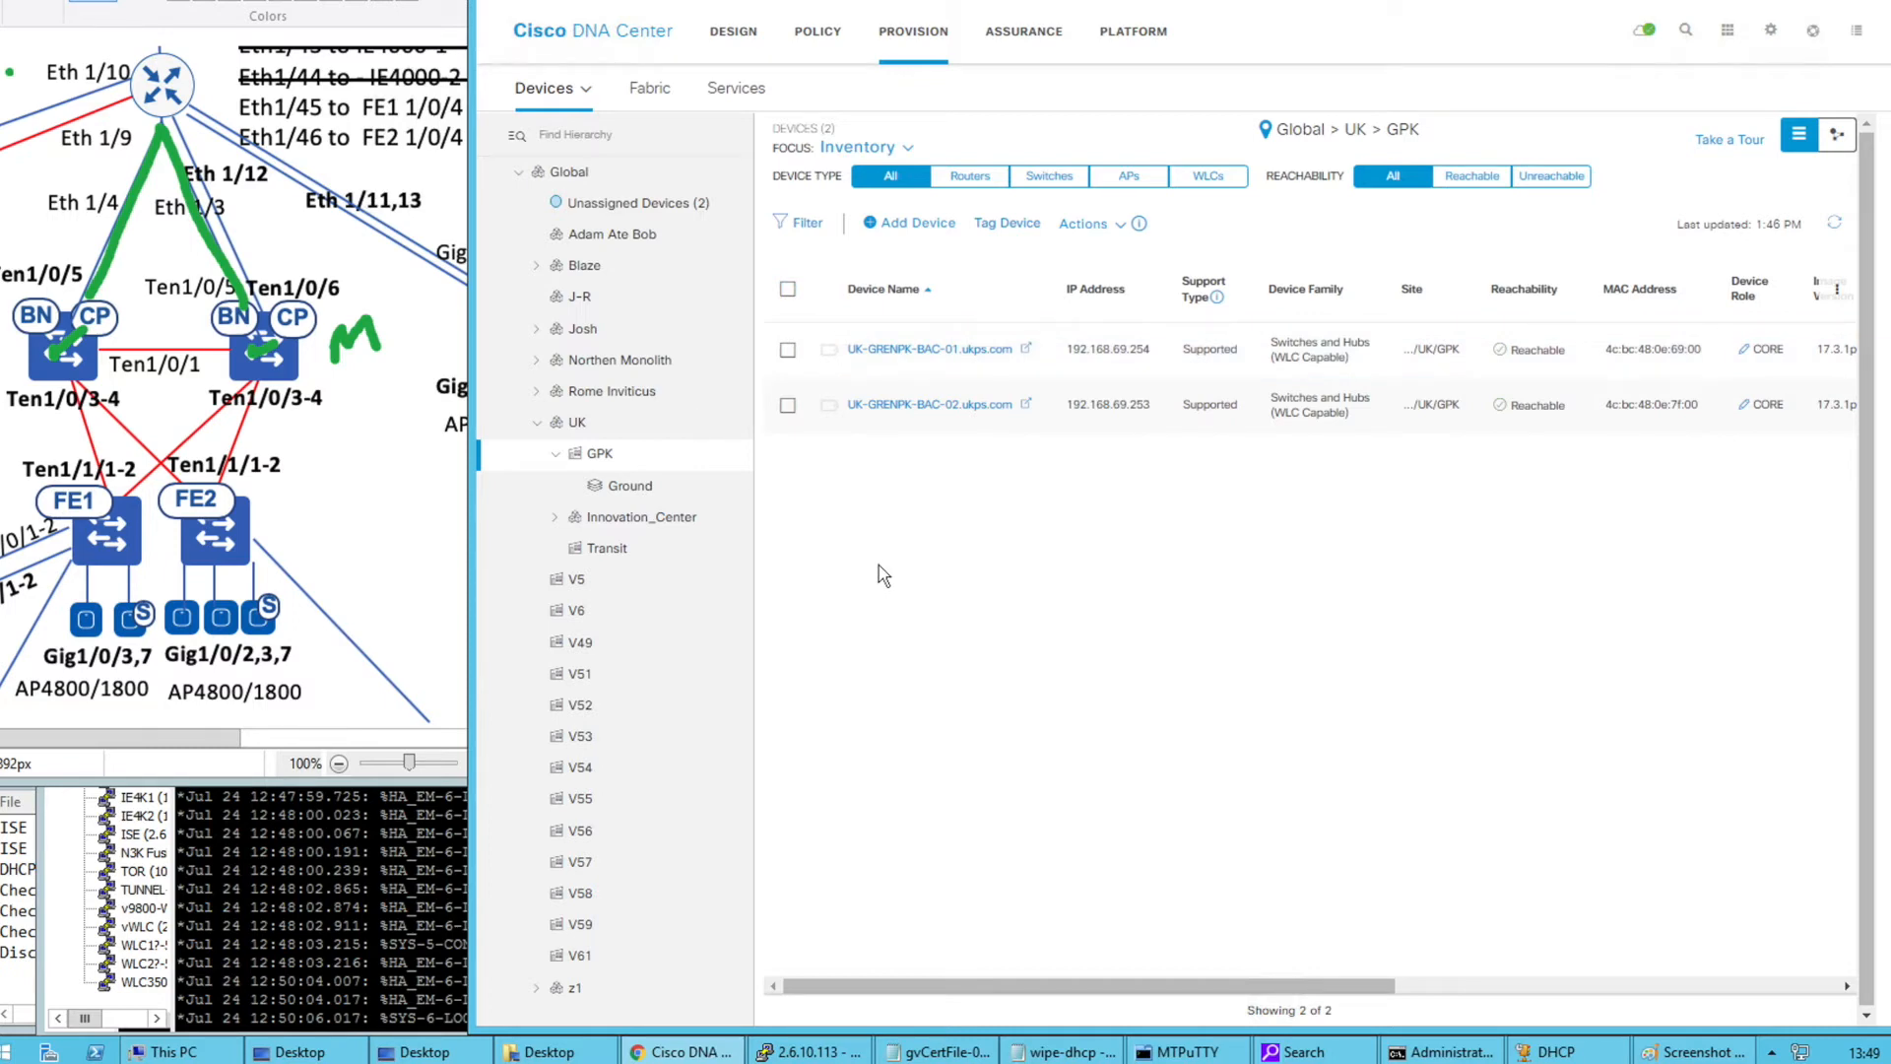
{"action": "left_click", "coordinate": [880, 566]}
Open the Global IP Address Pools under Design > Network Settings and start adding a pool
{"action": "left_click", "coordinate": [740, 48]}
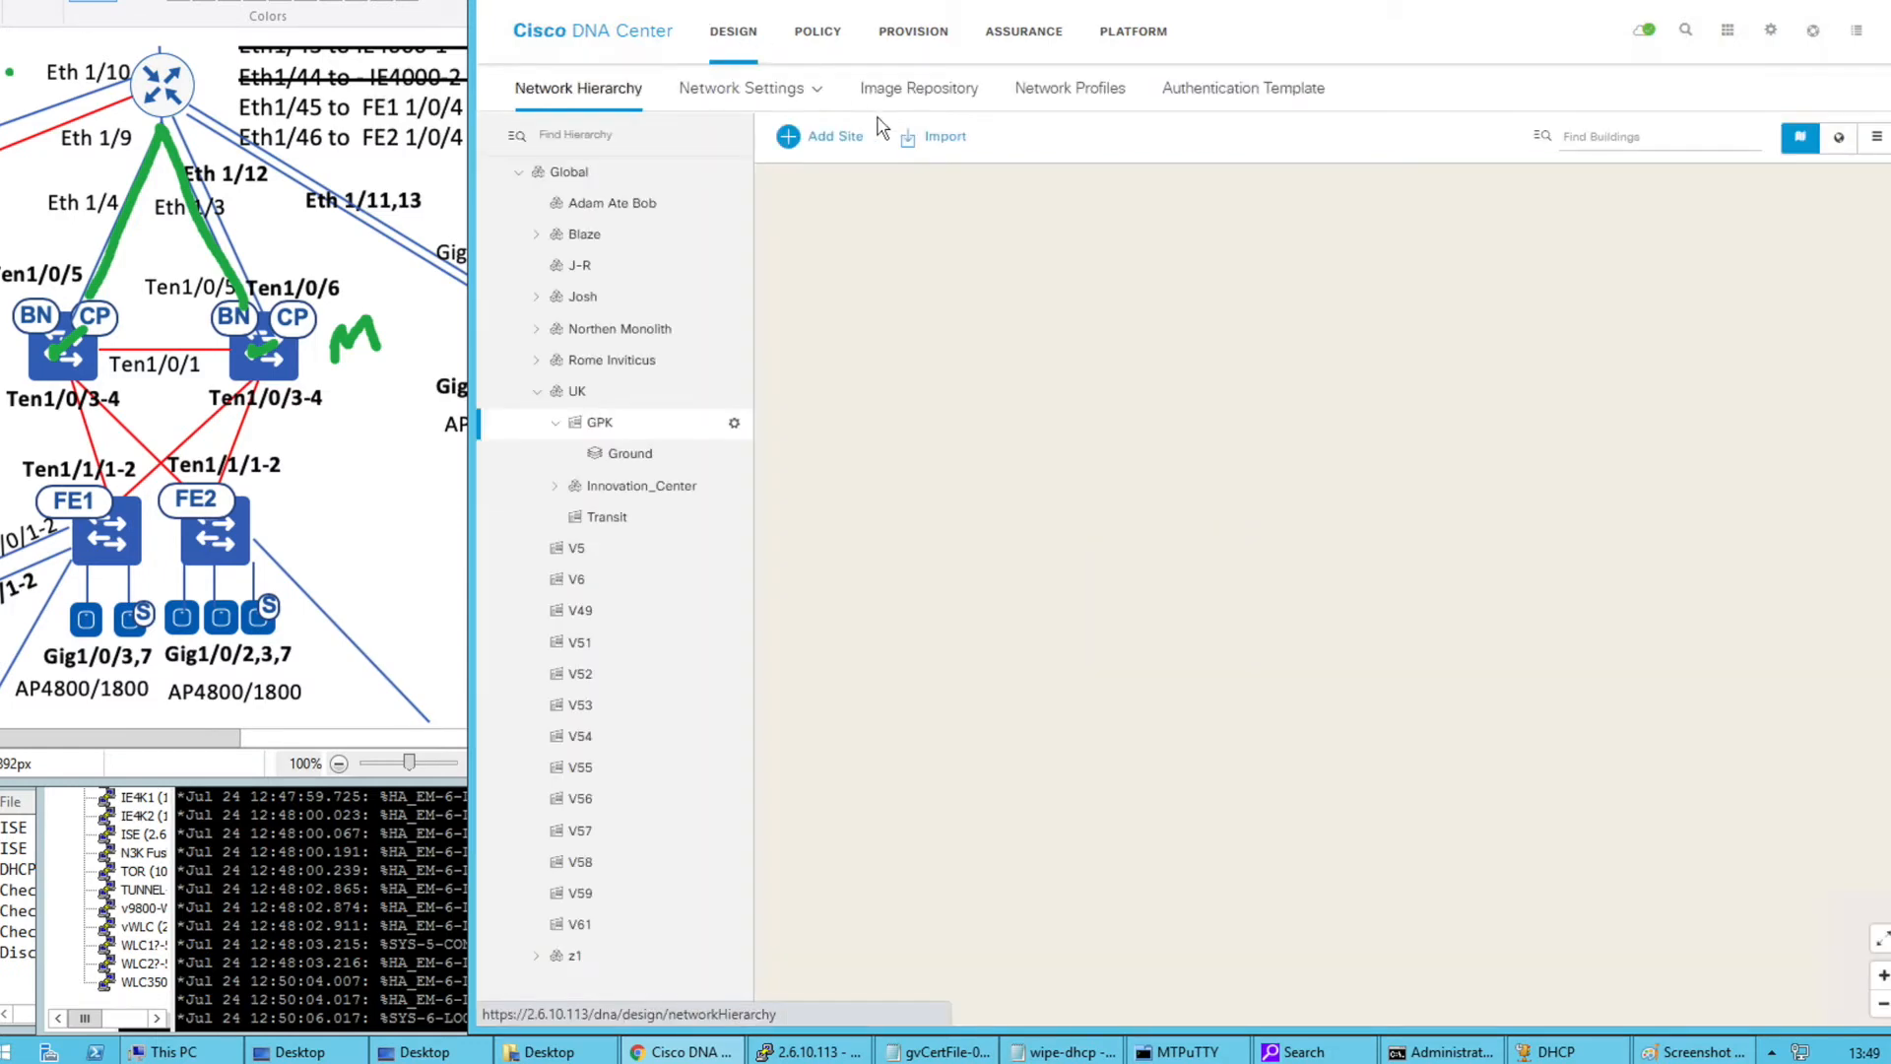
{"action": "mouse_move", "coordinate": [781, 98]}
{"action": "left_click", "coordinate": [751, 207]}
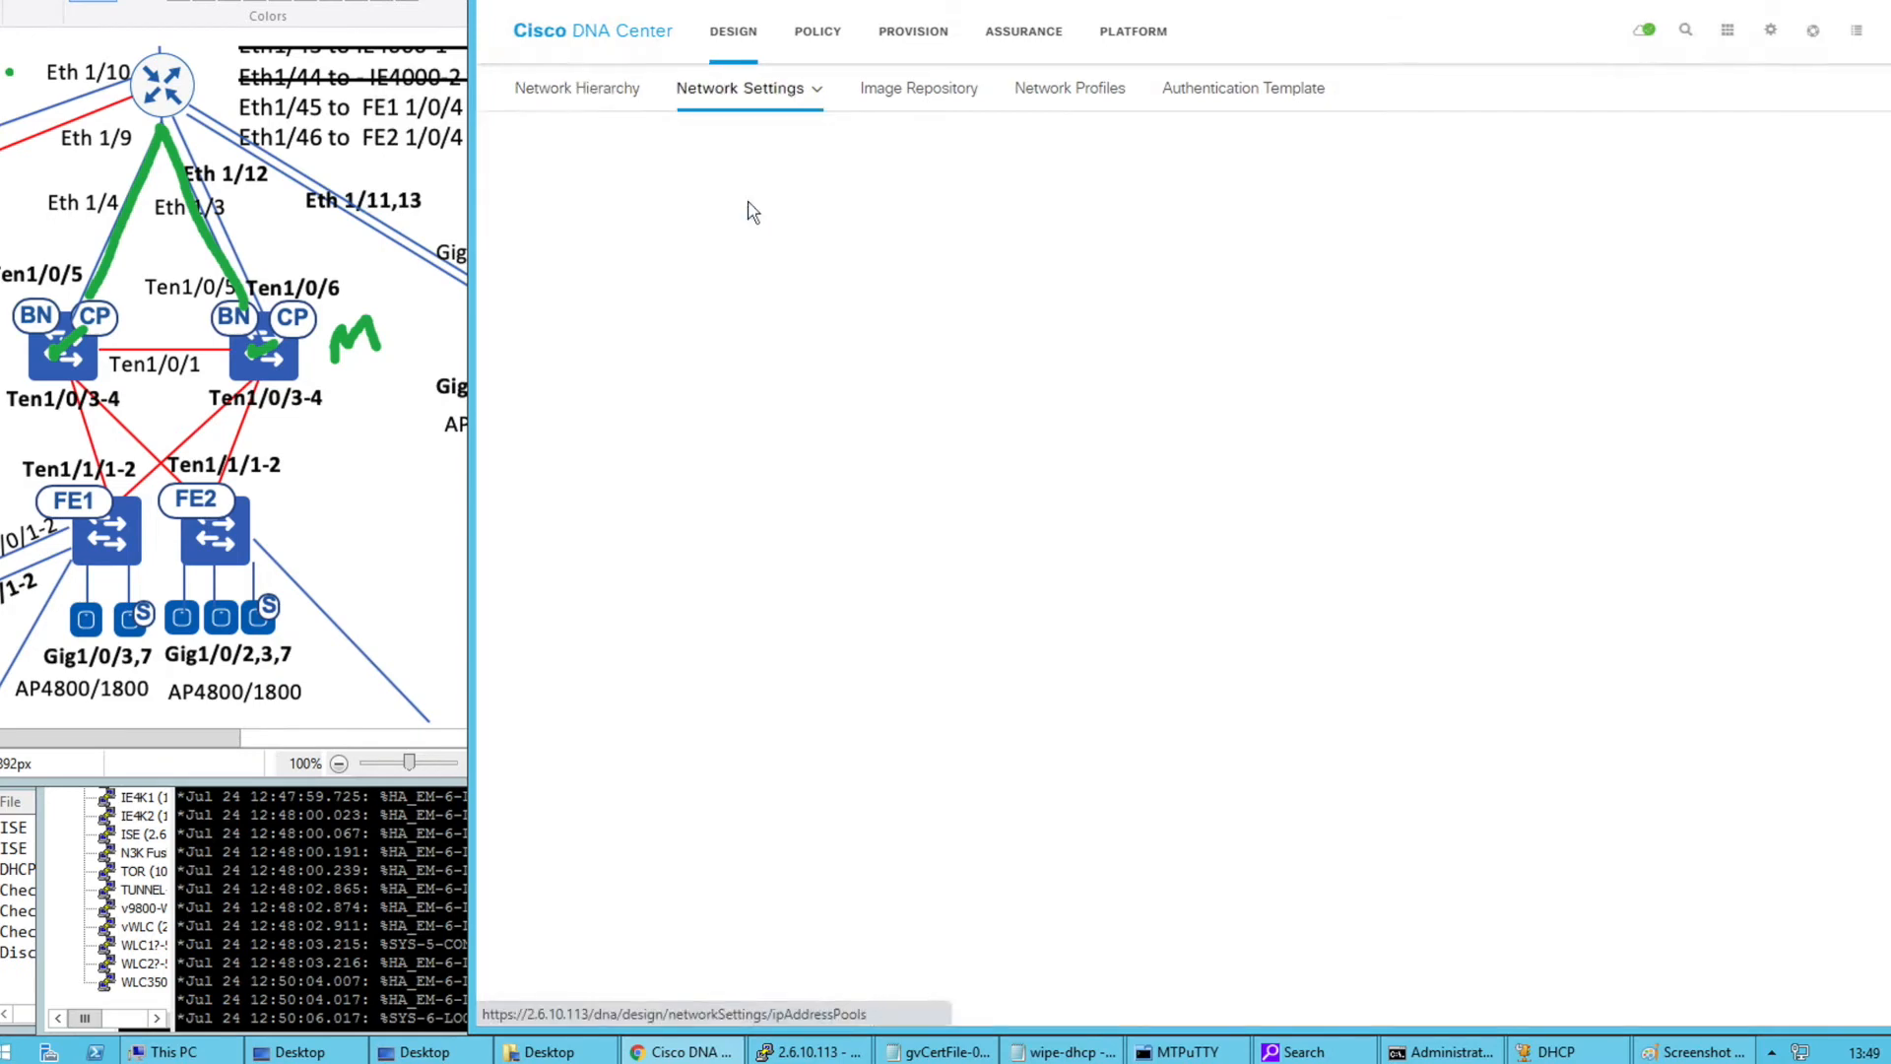
{"action": "left_click", "coordinate": [583, 185]}
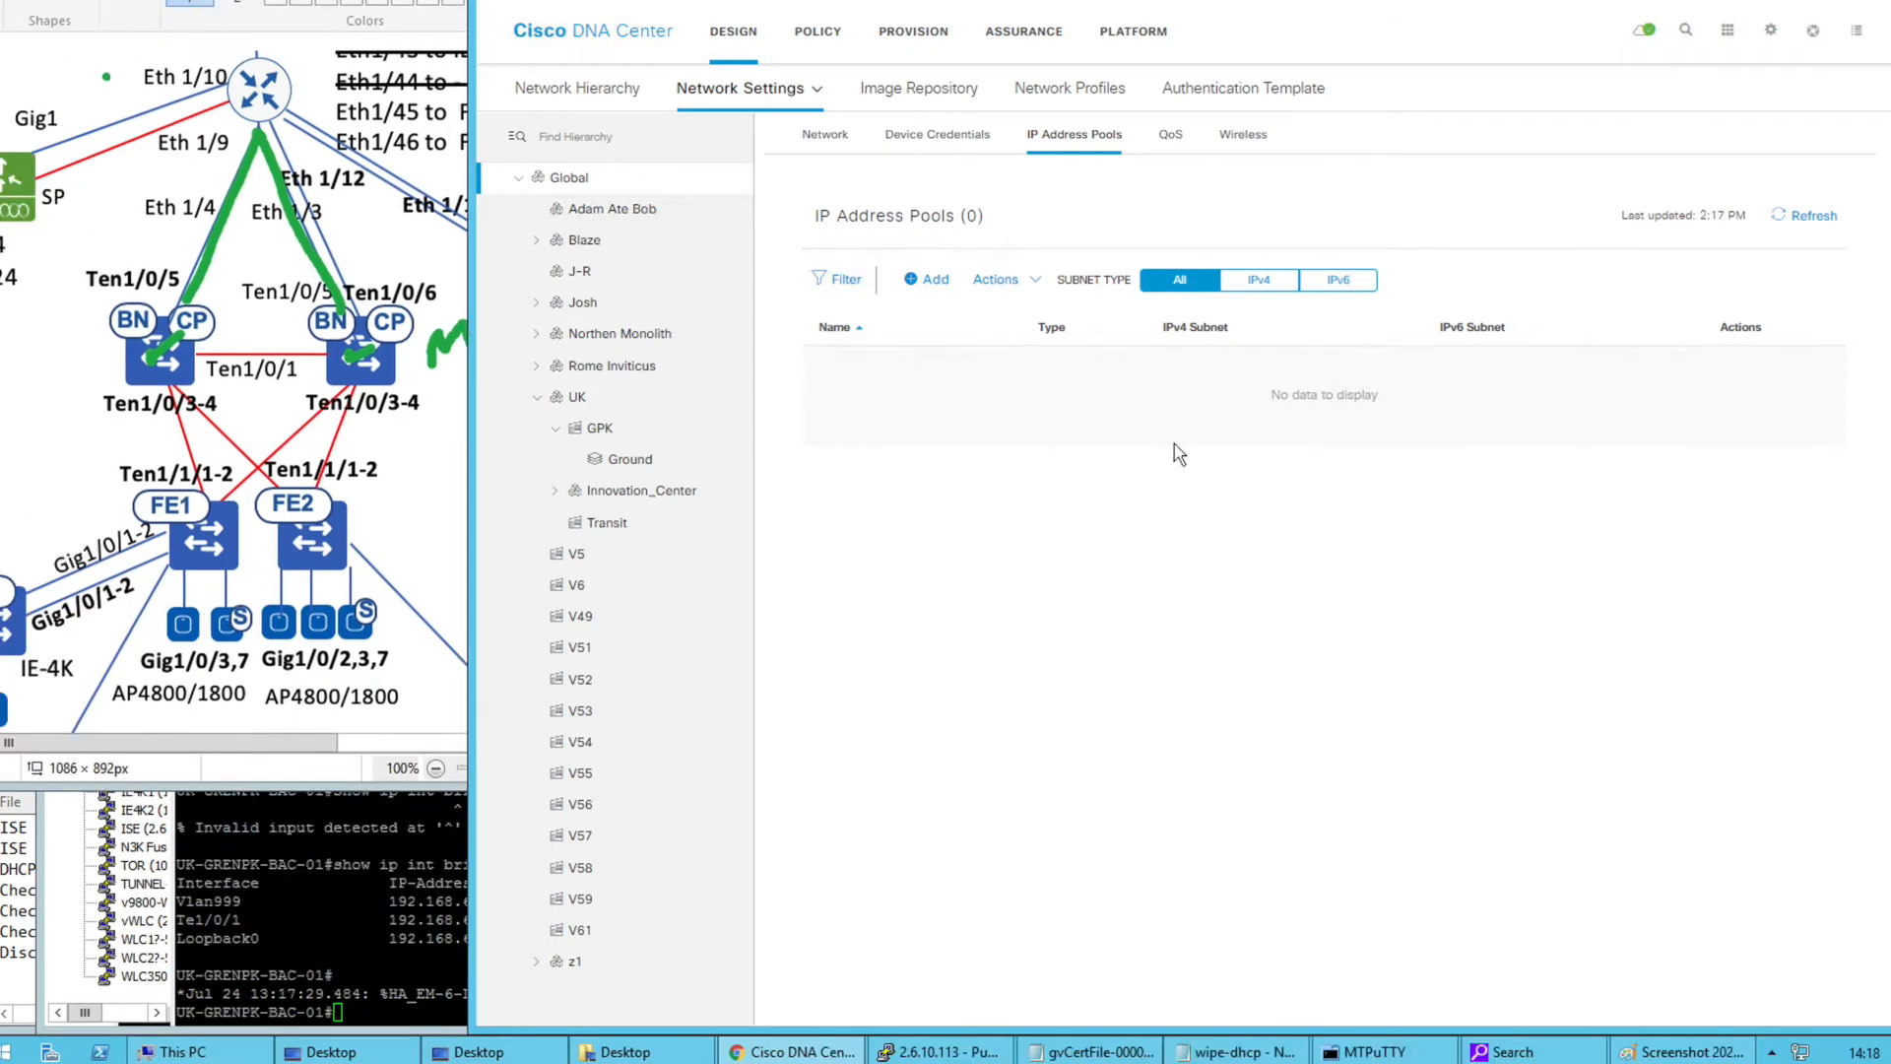
{"action": "left_click", "coordinate": [926, 279]}
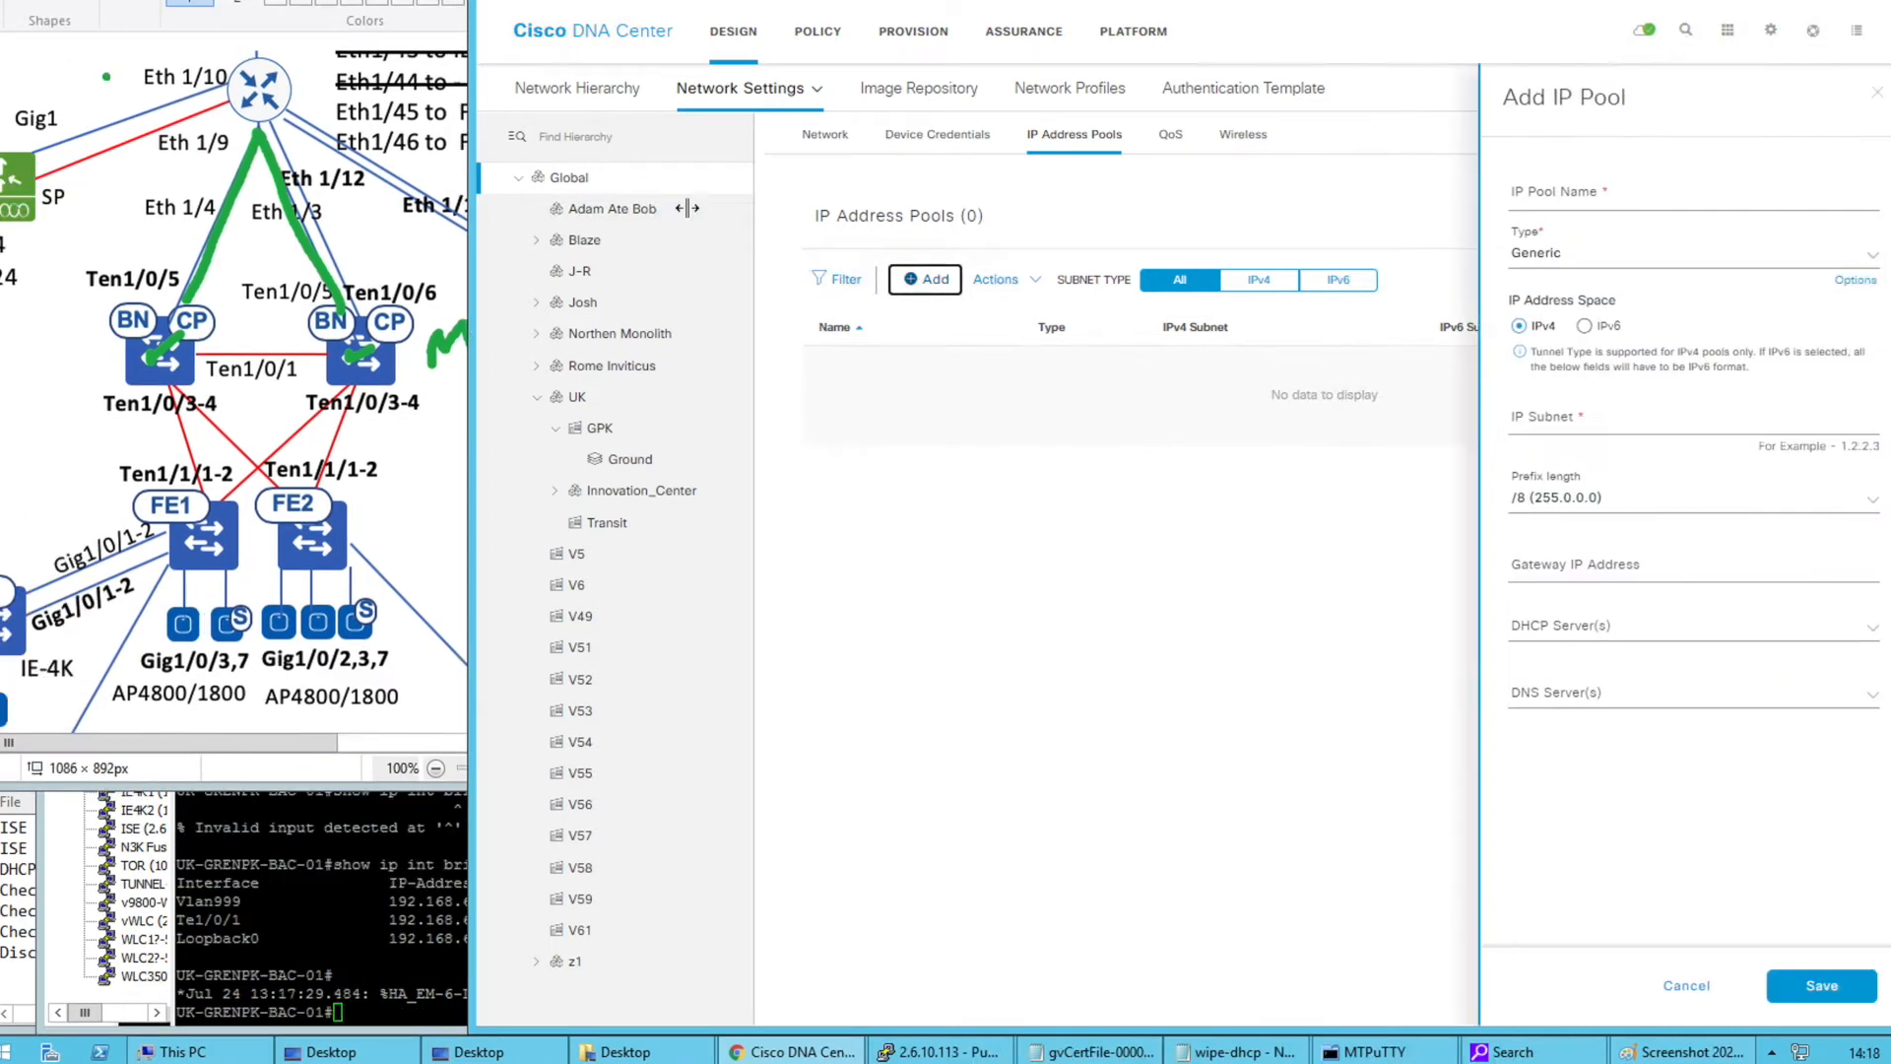
Enter name LAN_TEST, subnet 192.1.1.0 and prefix /24, save, and refresh the pool list
{"action": "left_click", "coordinate": [1543, 191]}
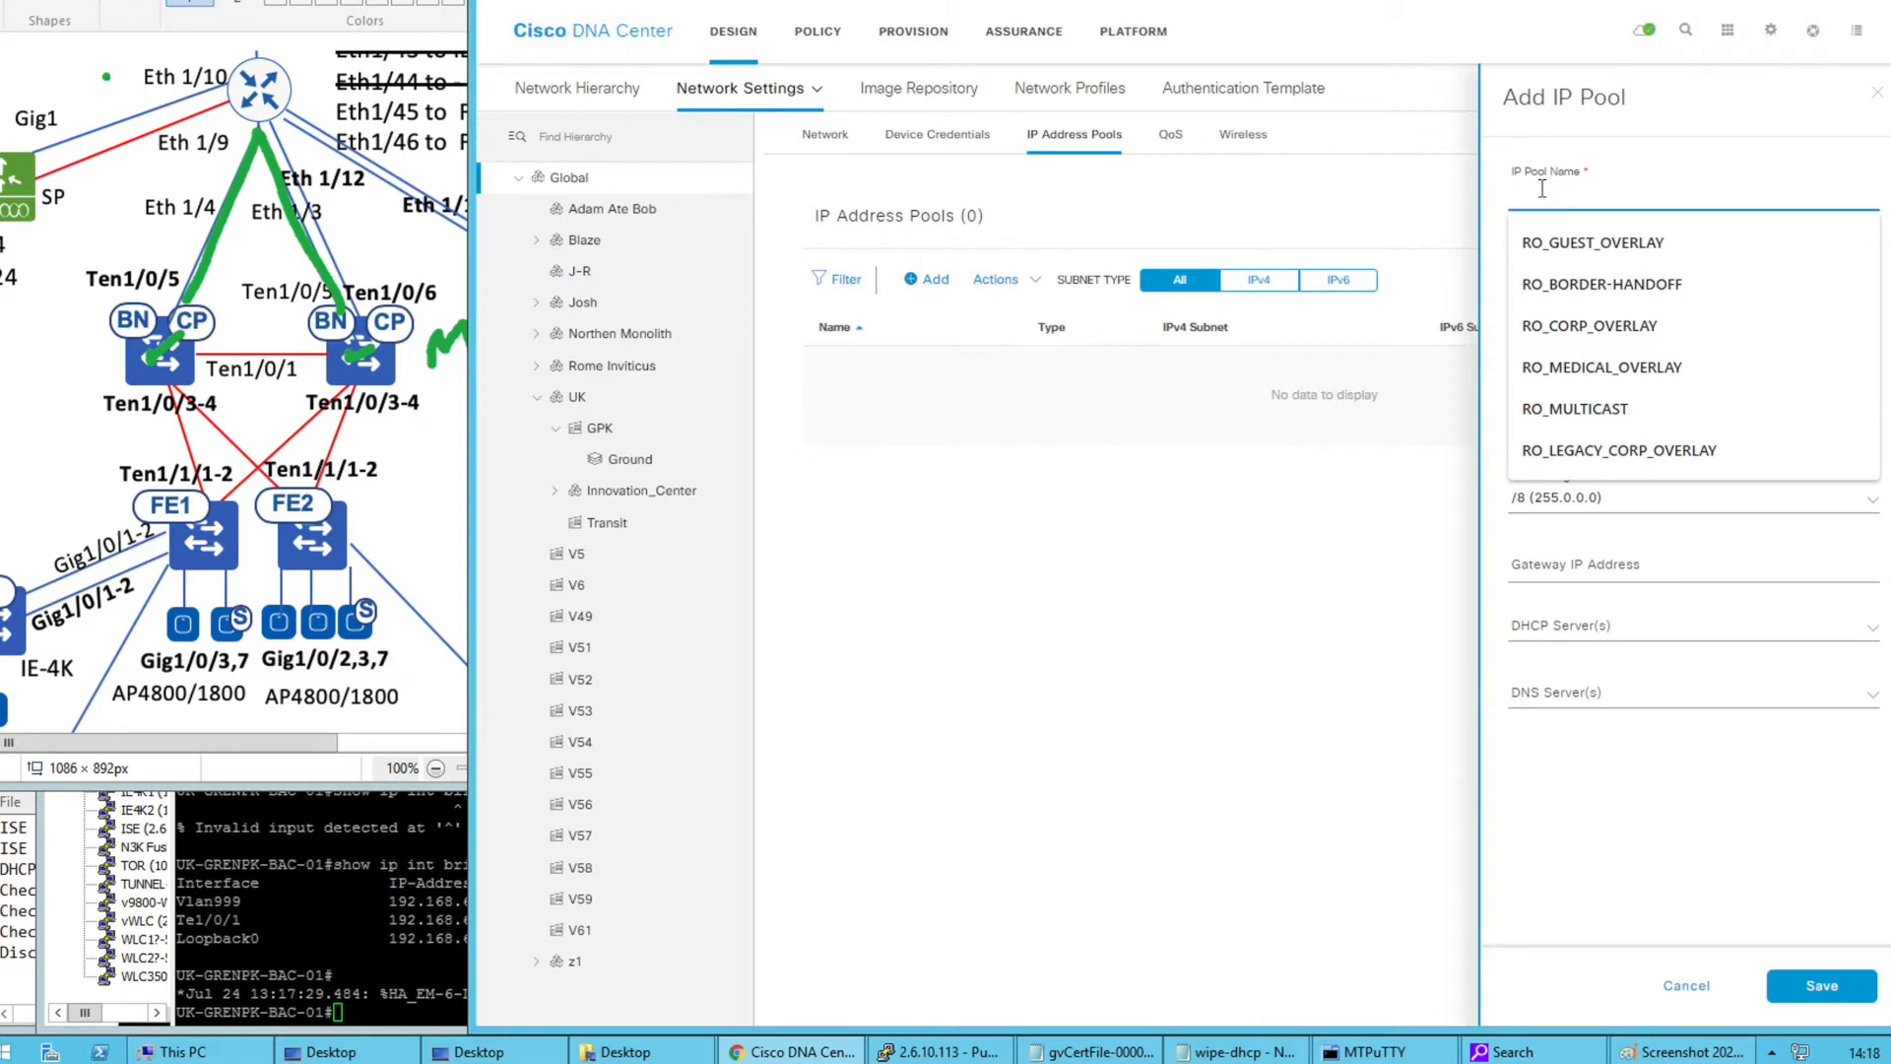
{"action": "type", "text": "LAN_TEST"}
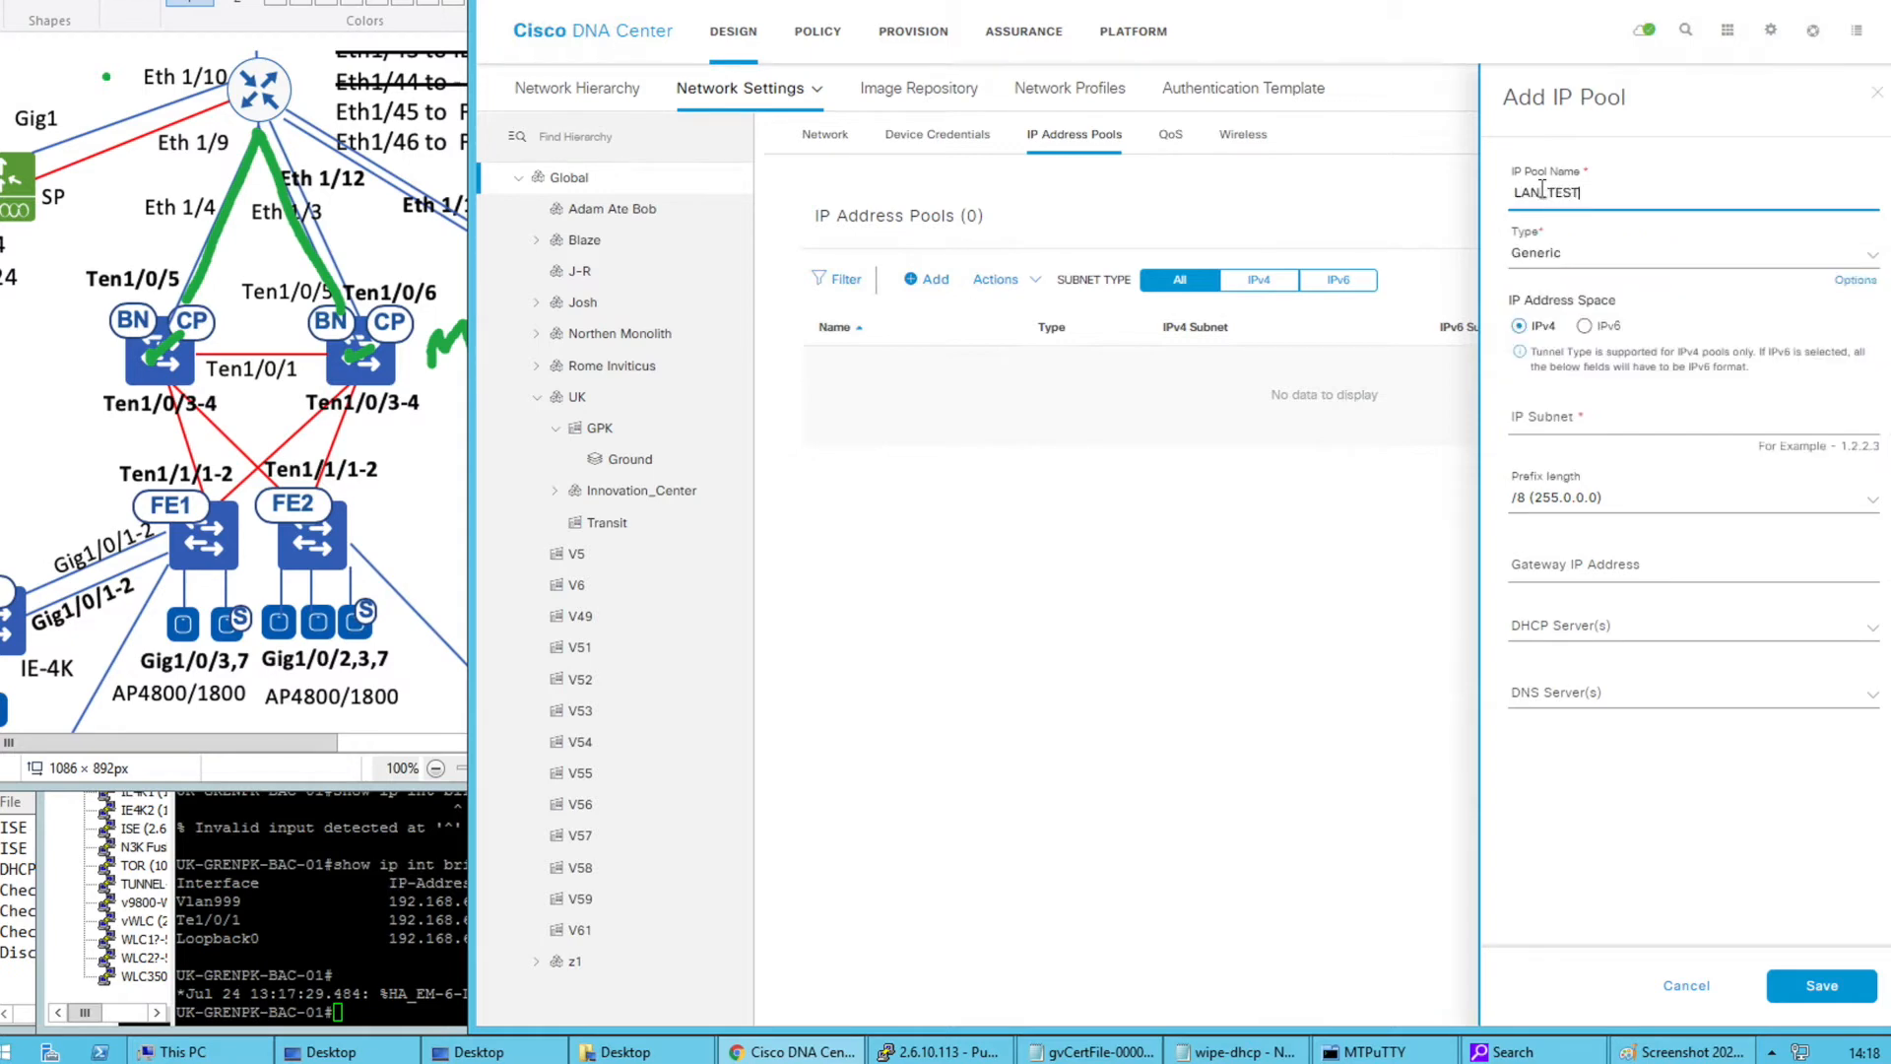
{"action": "left_click", "coordinate": [1560, 415]}
{"action": "type", "text": "1"}
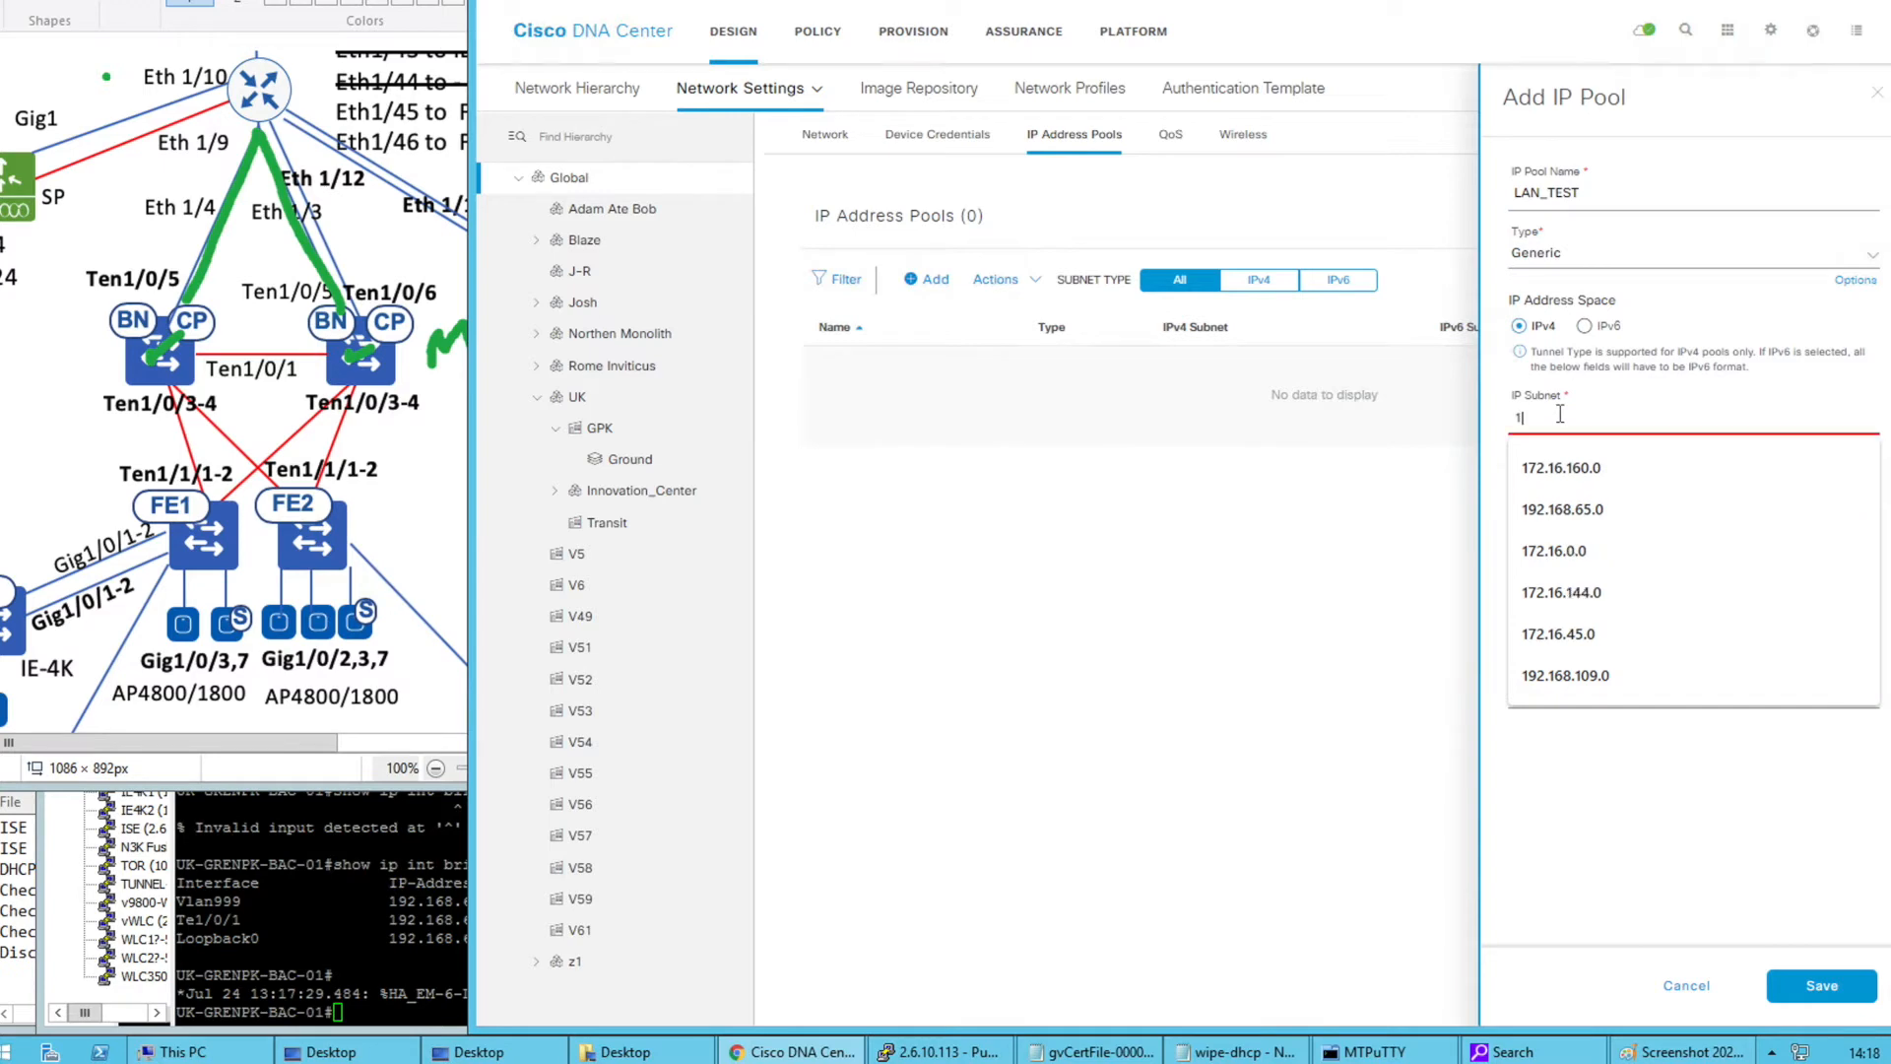
{"action": "type", "text": "92.1."}
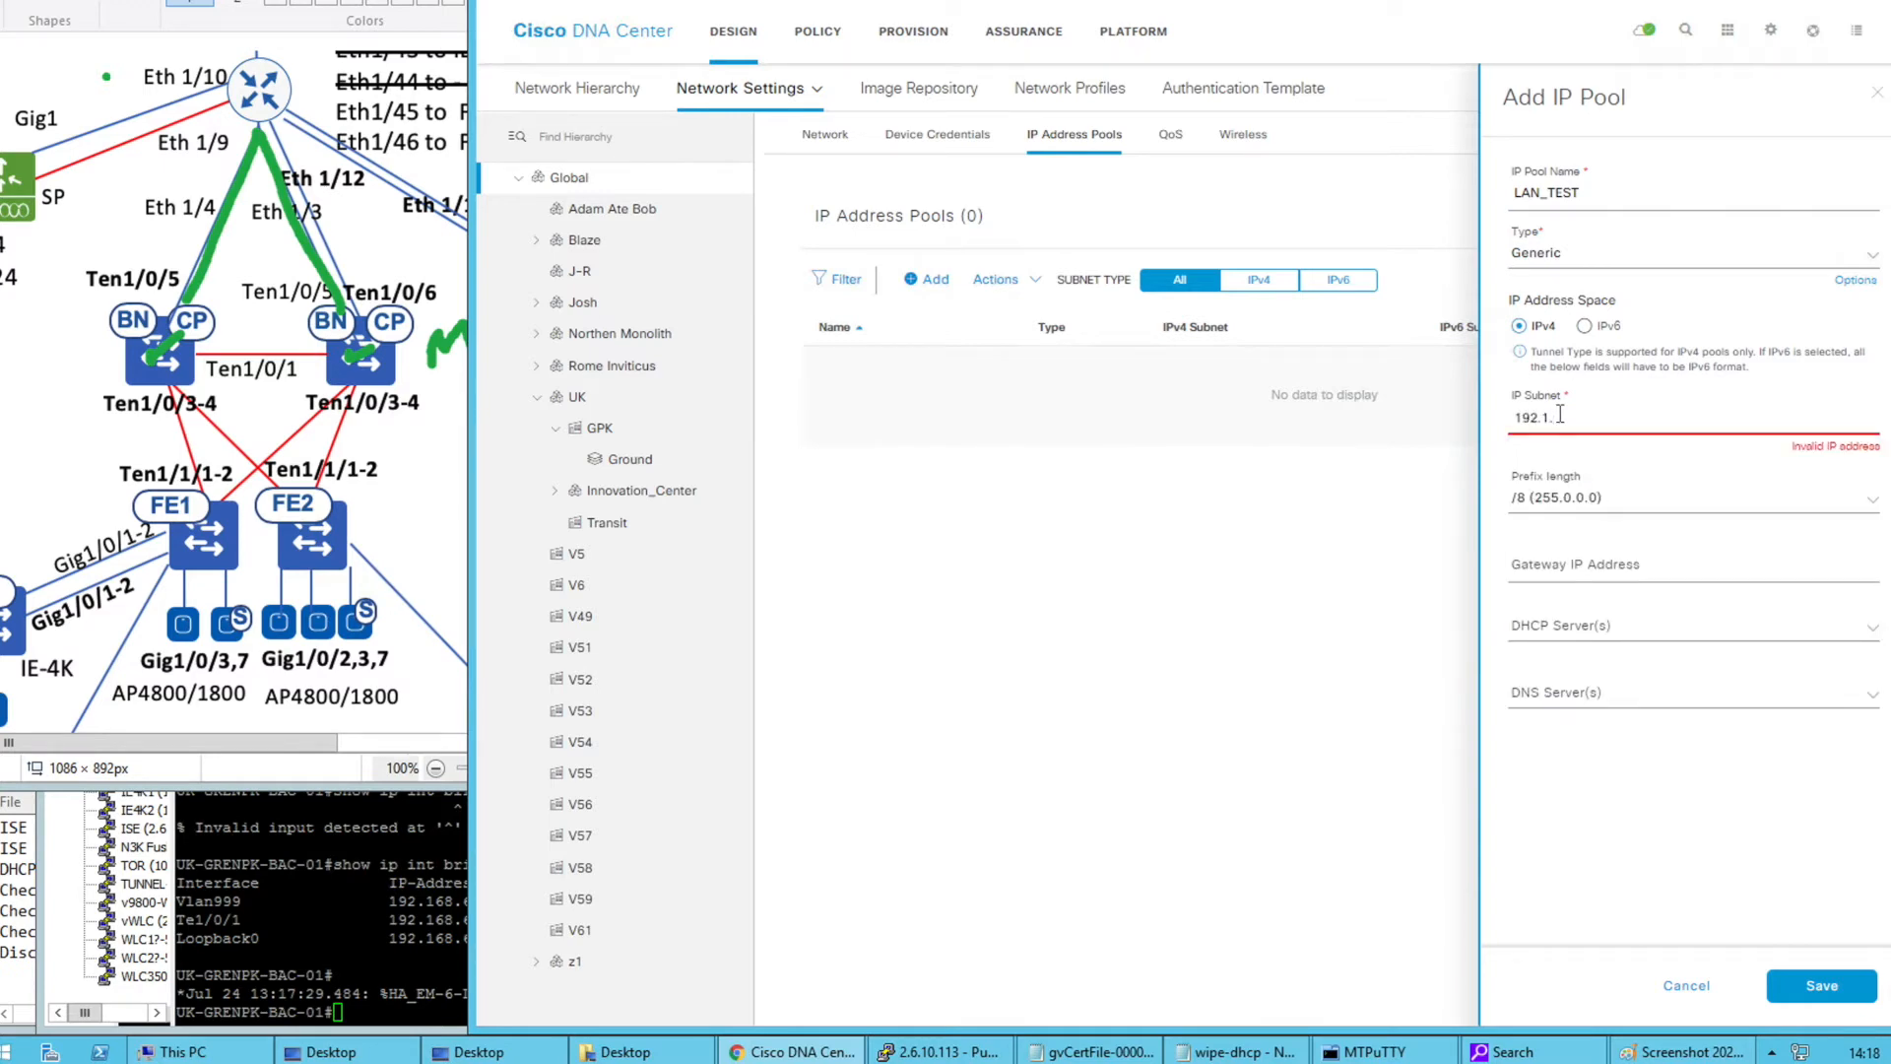
{"action": "type", "text": "1.0"}
{"action": "left_click", "coordinate": [1573, 498]}
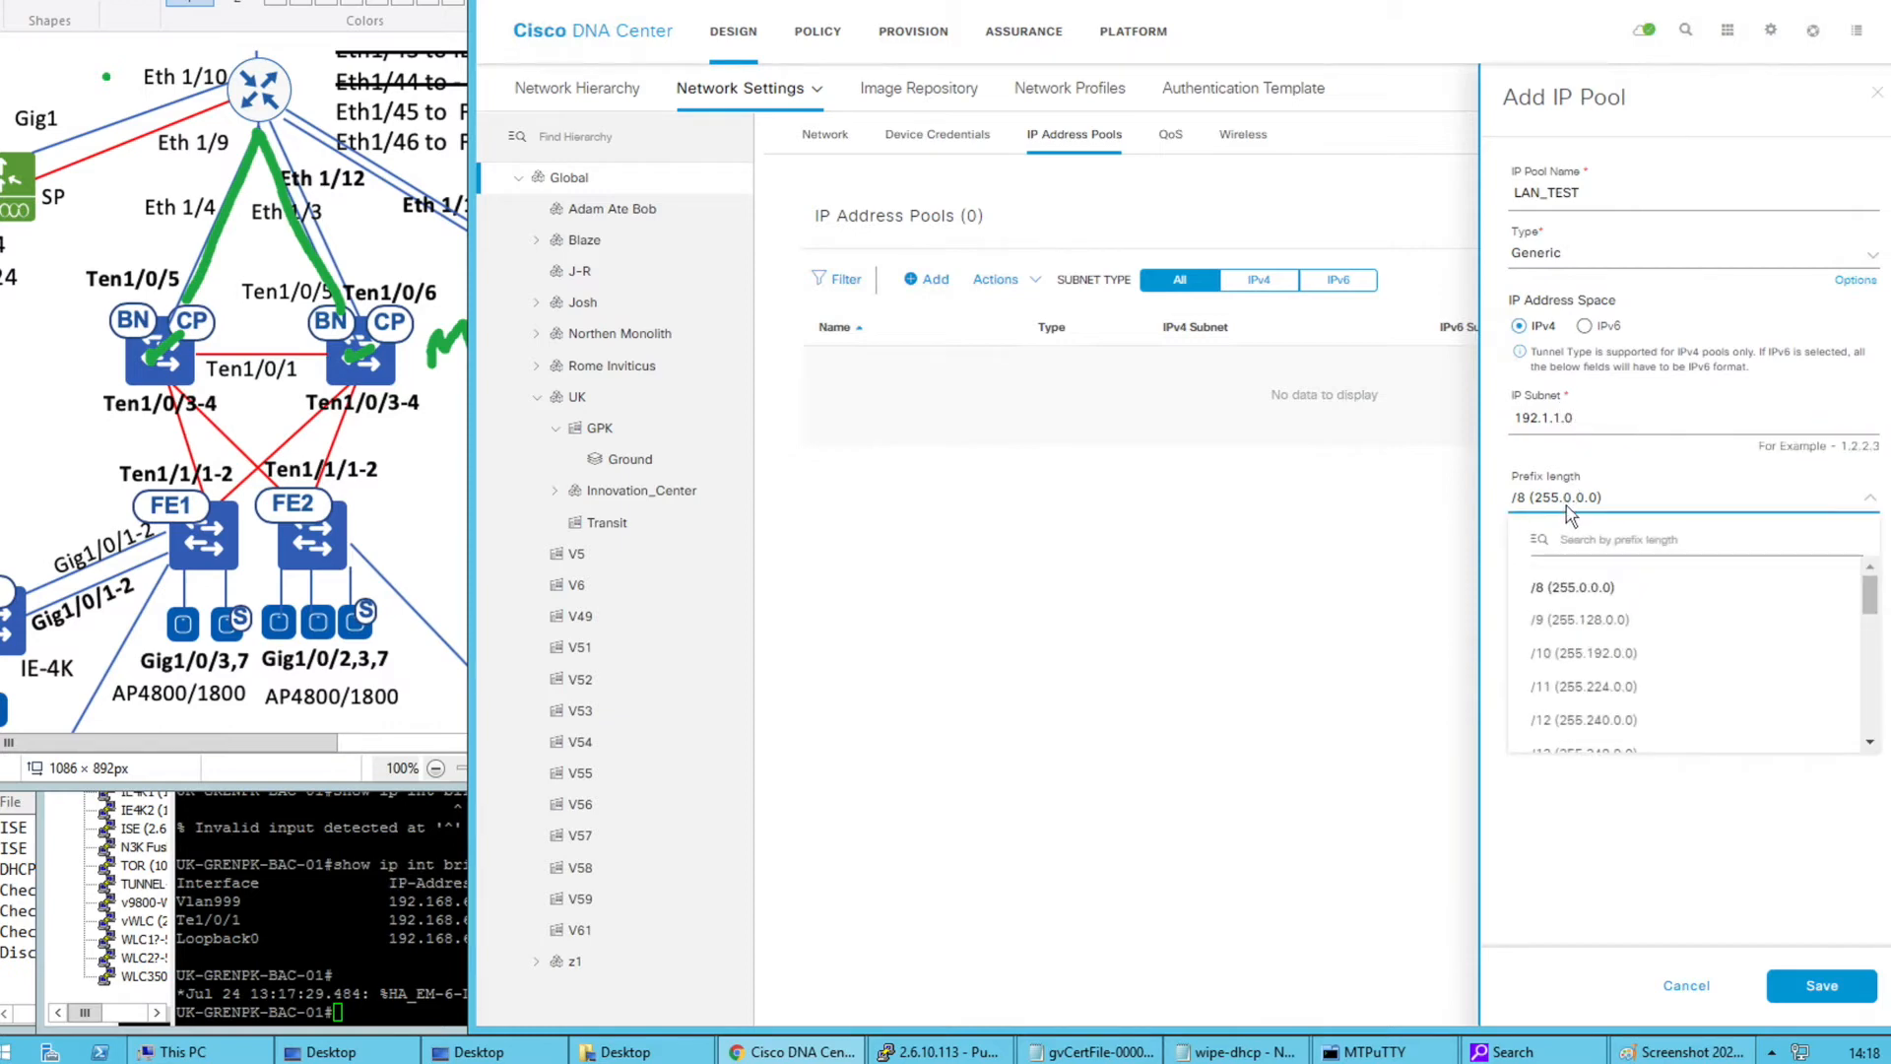
{"action": "left_click", "coordinate": [1578, 537]}
{"action": "type", "text": "/24"}
{"action": "left_click", "coordinate": [1581, 589]}
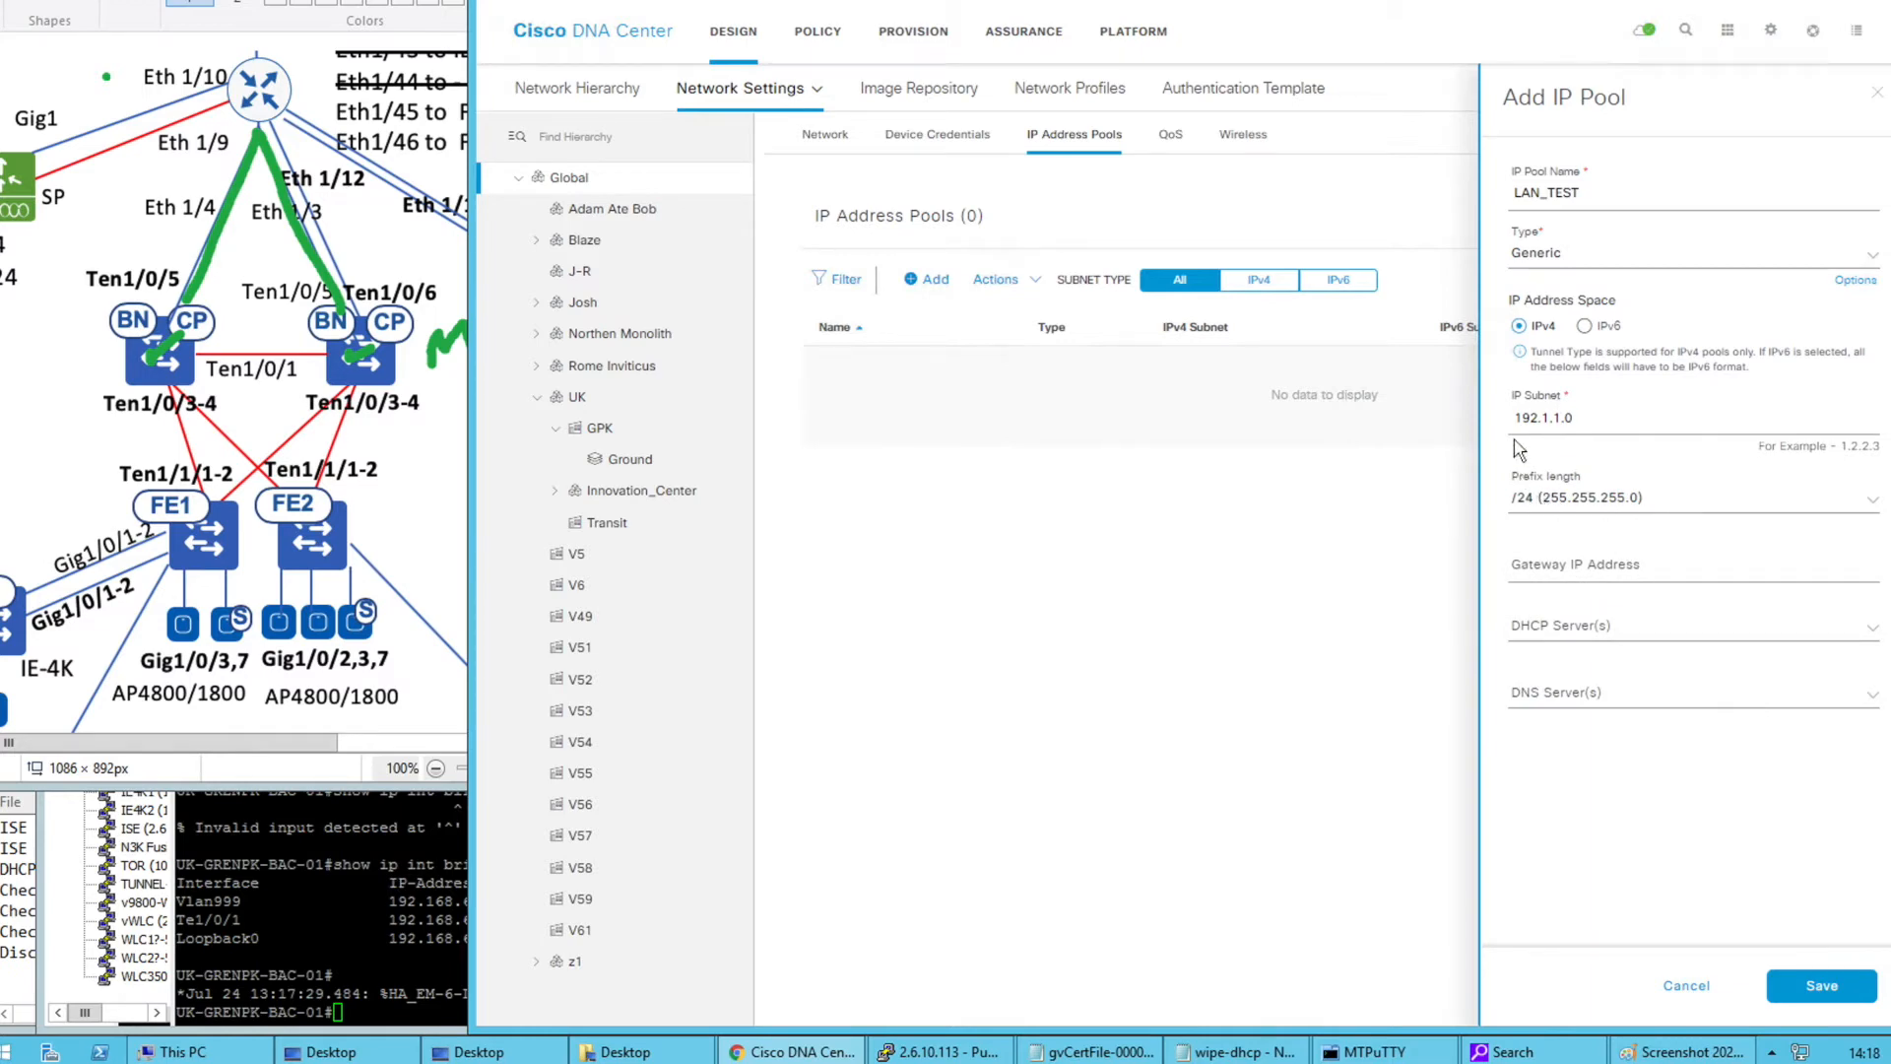
{"action": "left_click_drag", "start_coordinate": [1533, 419], "coordinate": [1510, 418]}
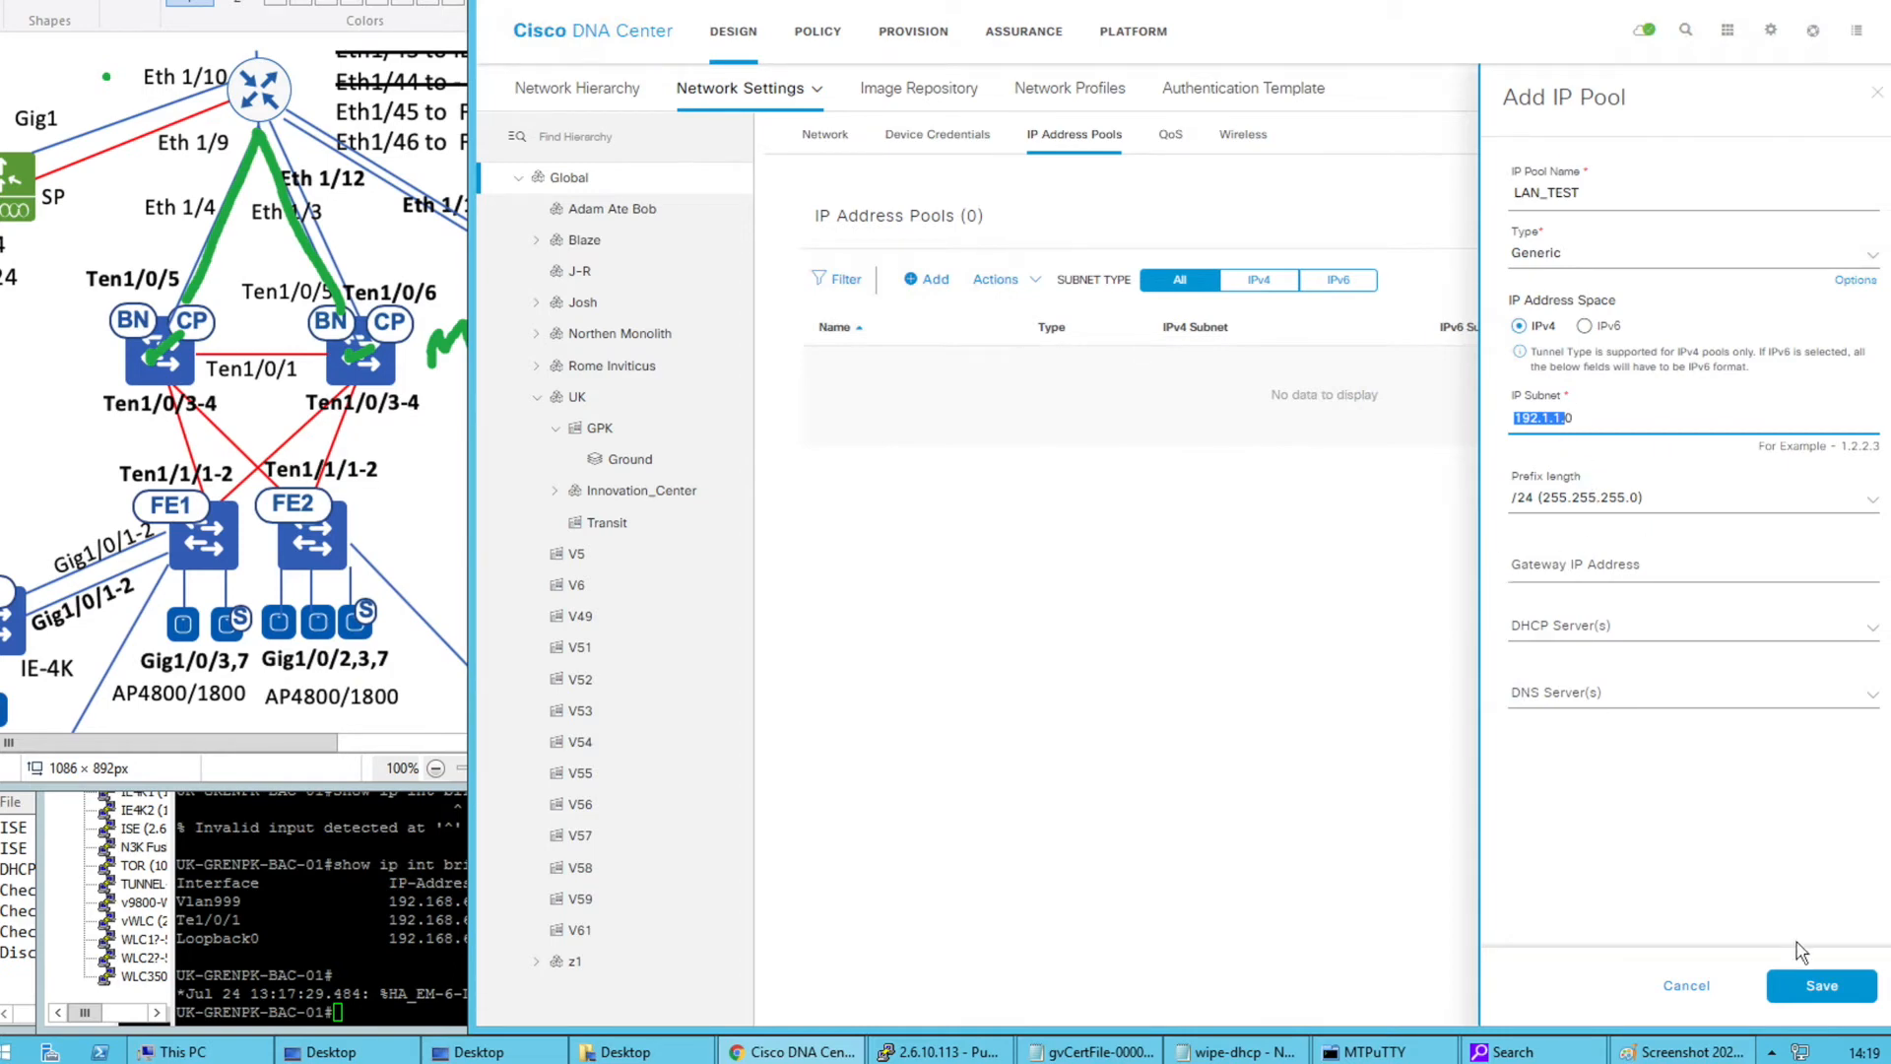
{"action": "left_click", "coordinate": [1820, 984]}
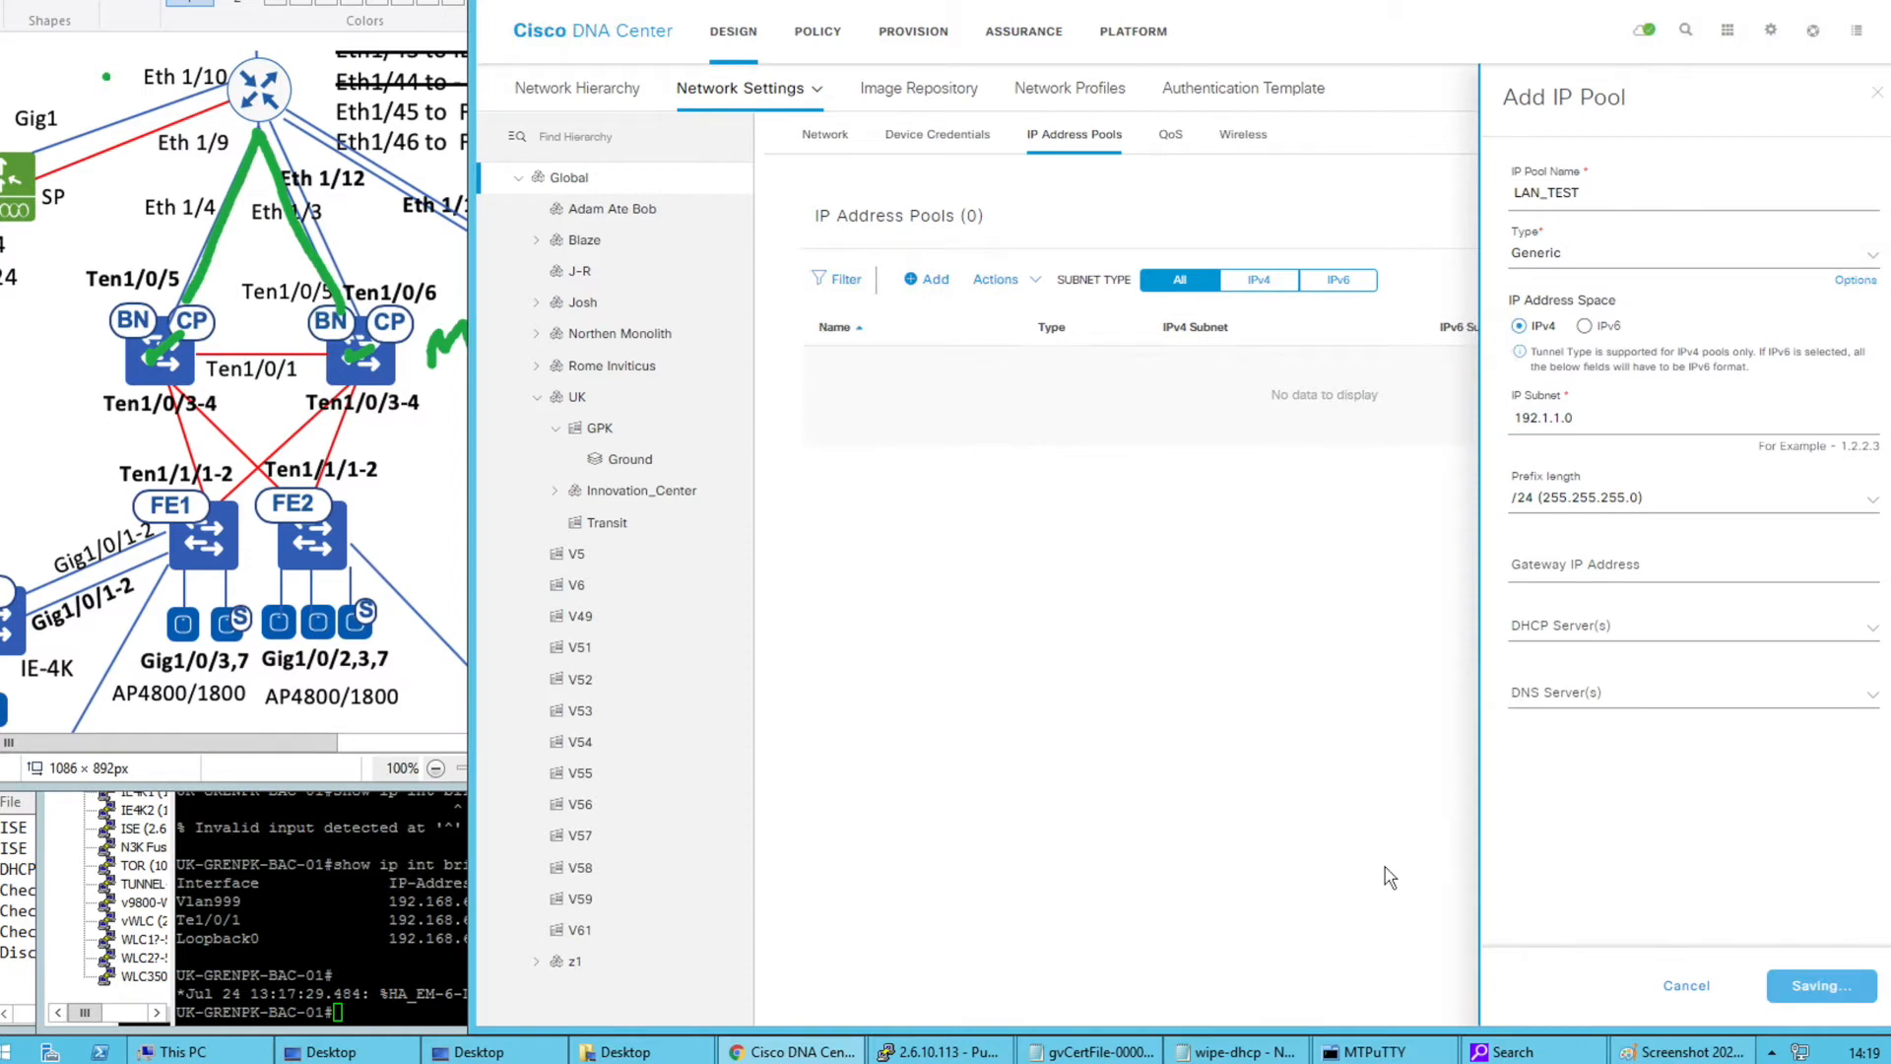
{"action": "left_click", "coordinate": [1790, 229]}
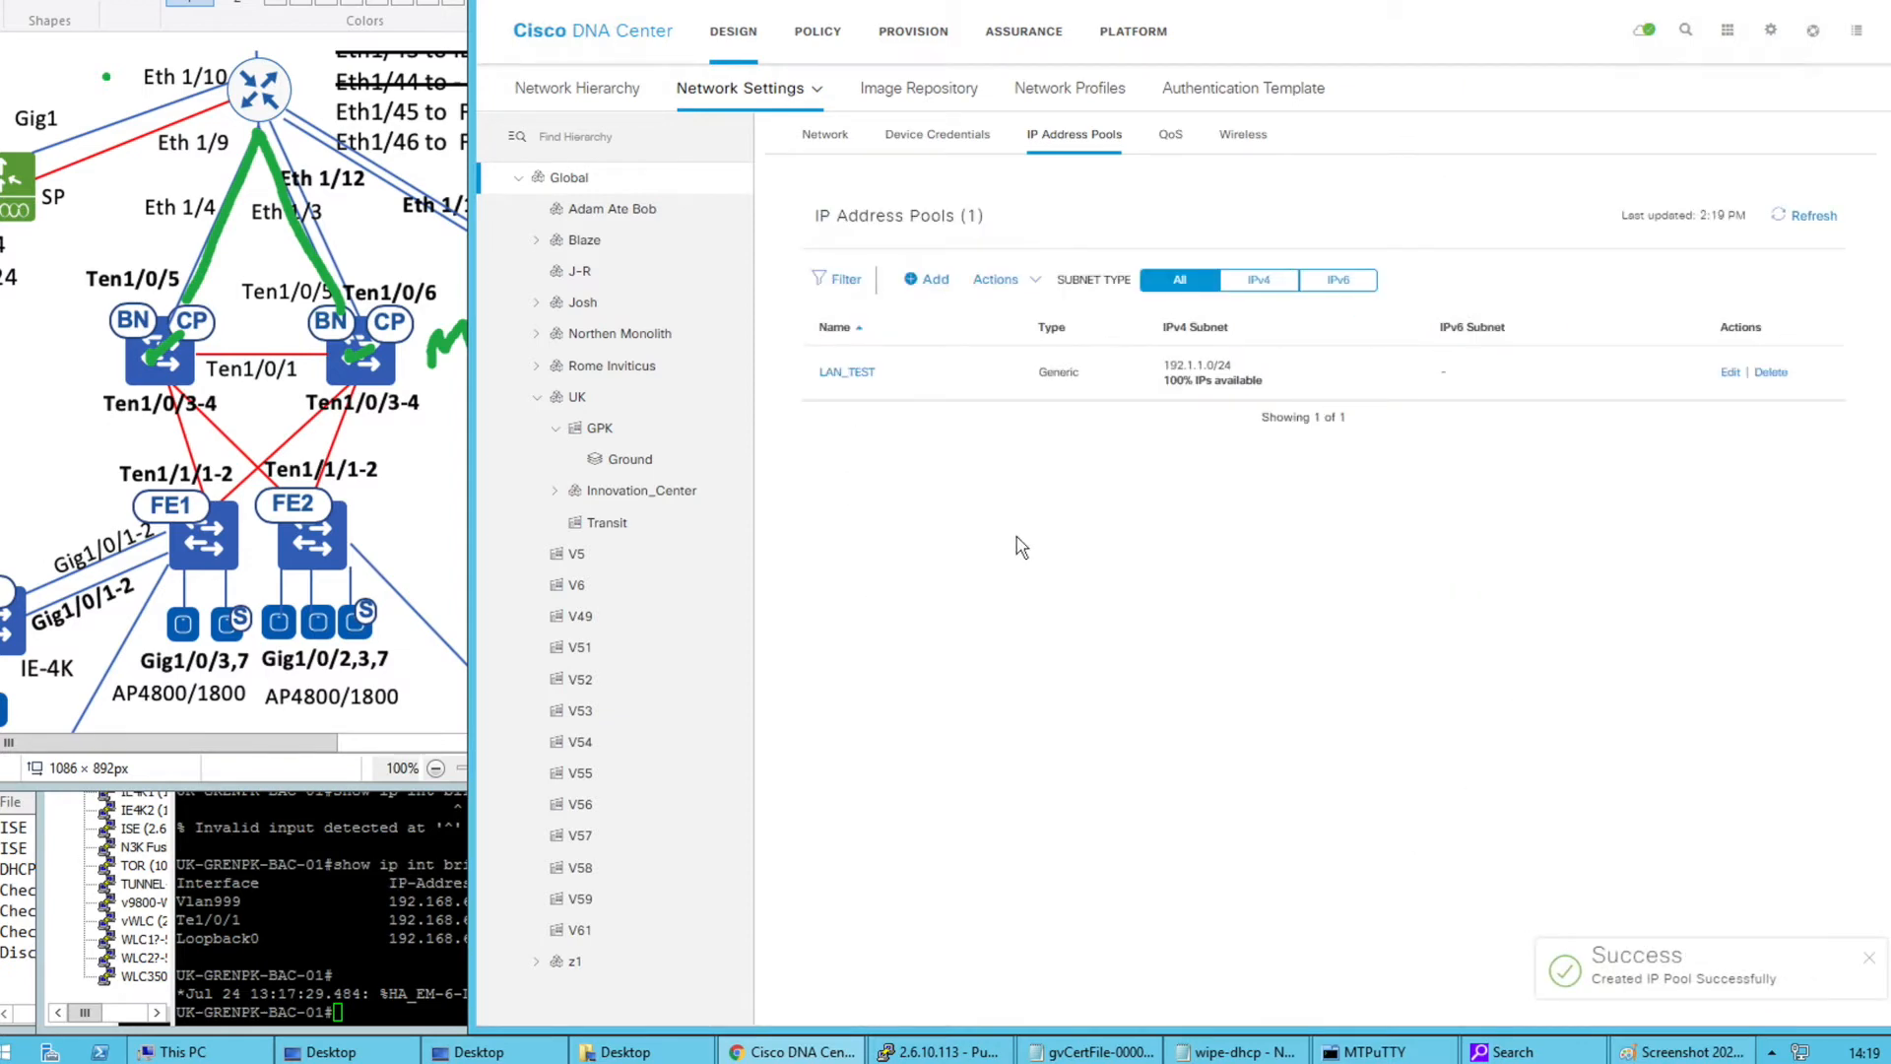
Select UK > GPK in the IP Address Pools hierarchy to view its empty reserved pools
{"action": "left_click", "coordinate": [592, 438]}
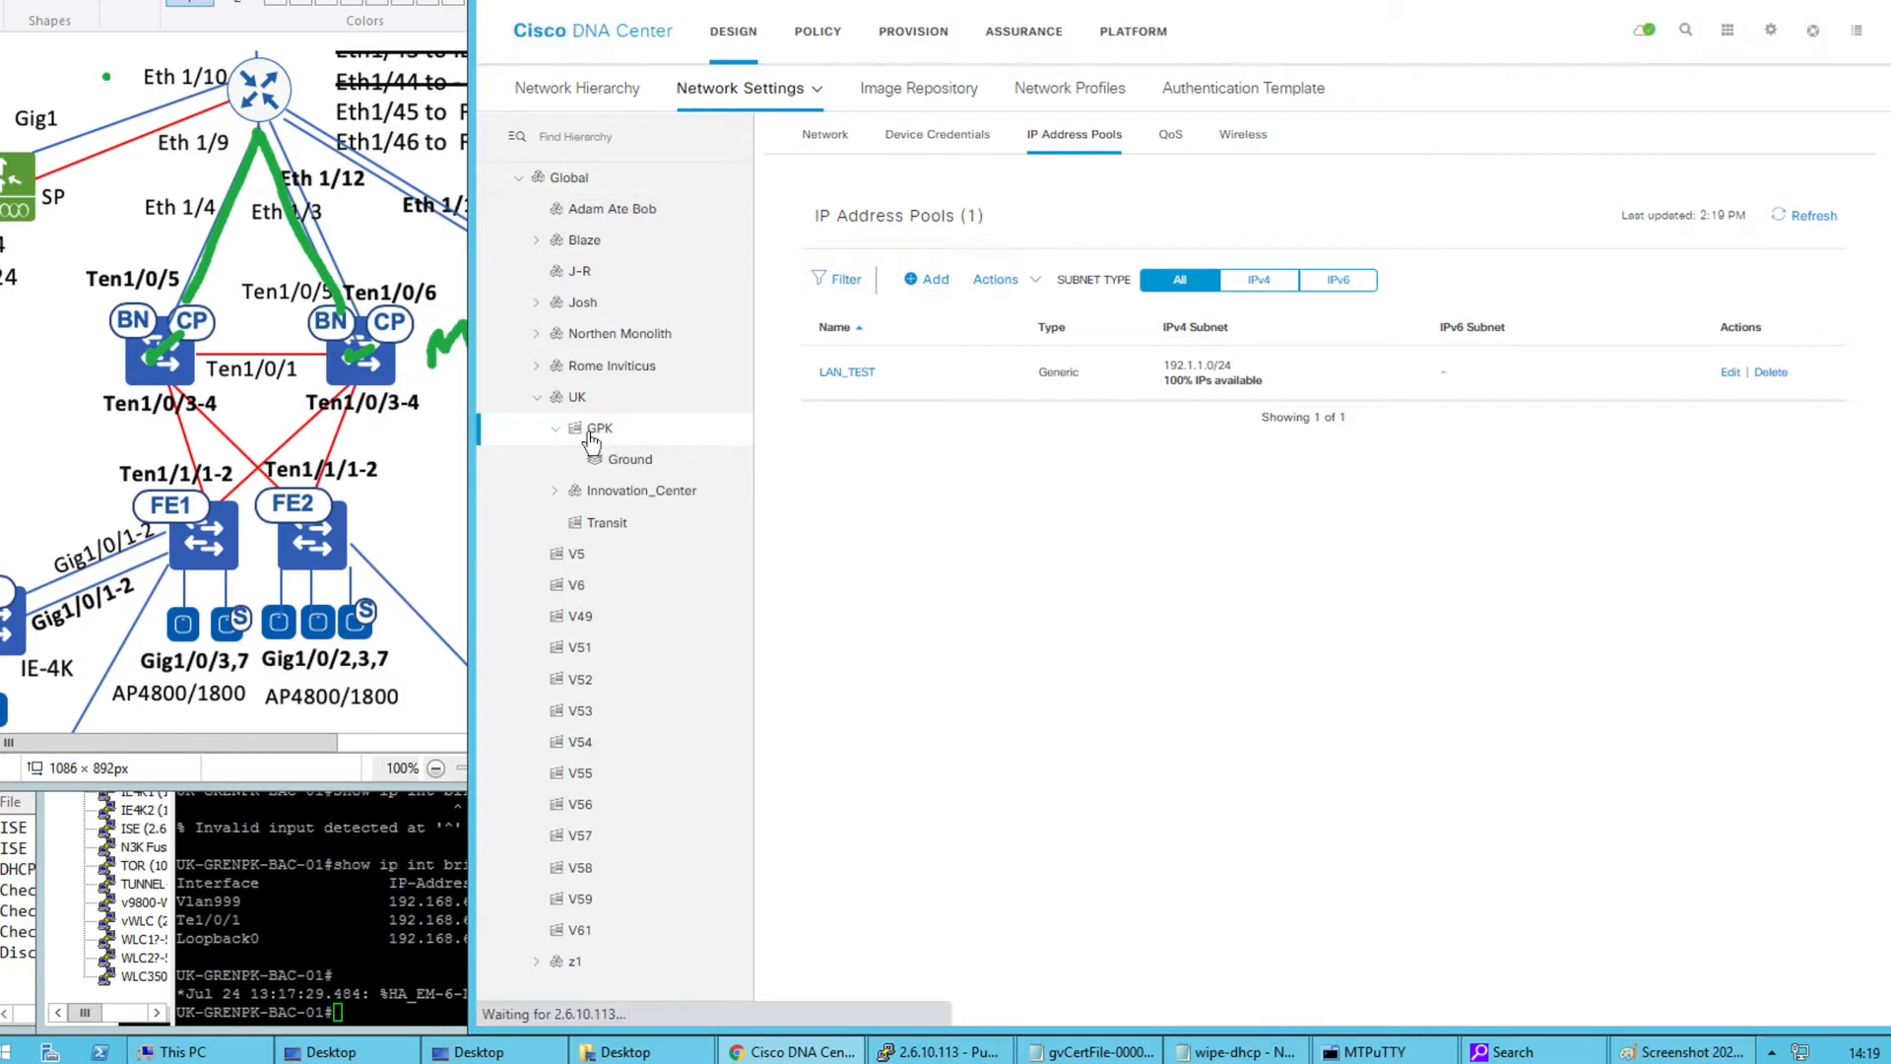
{"action": "left_click", "coordinate": [568, 177]}
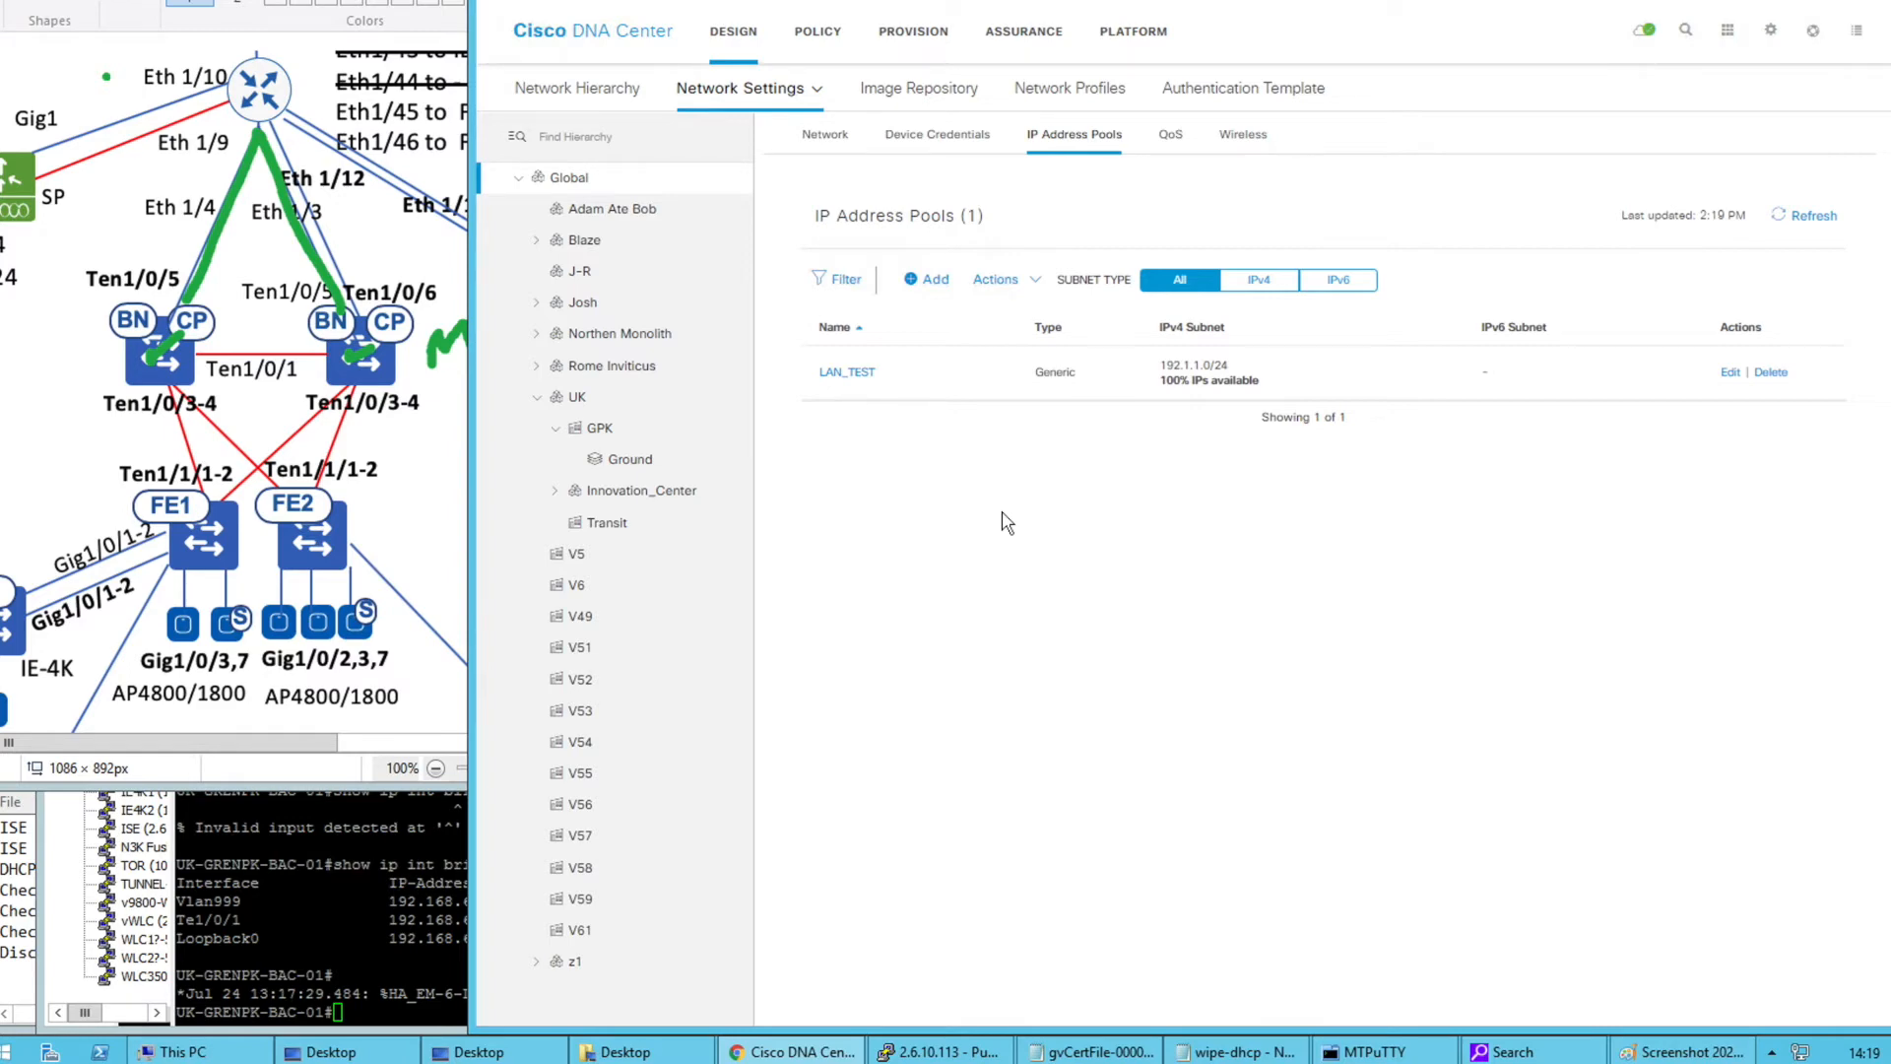
{"action": "left_click", "coordinate": [614, 463]}
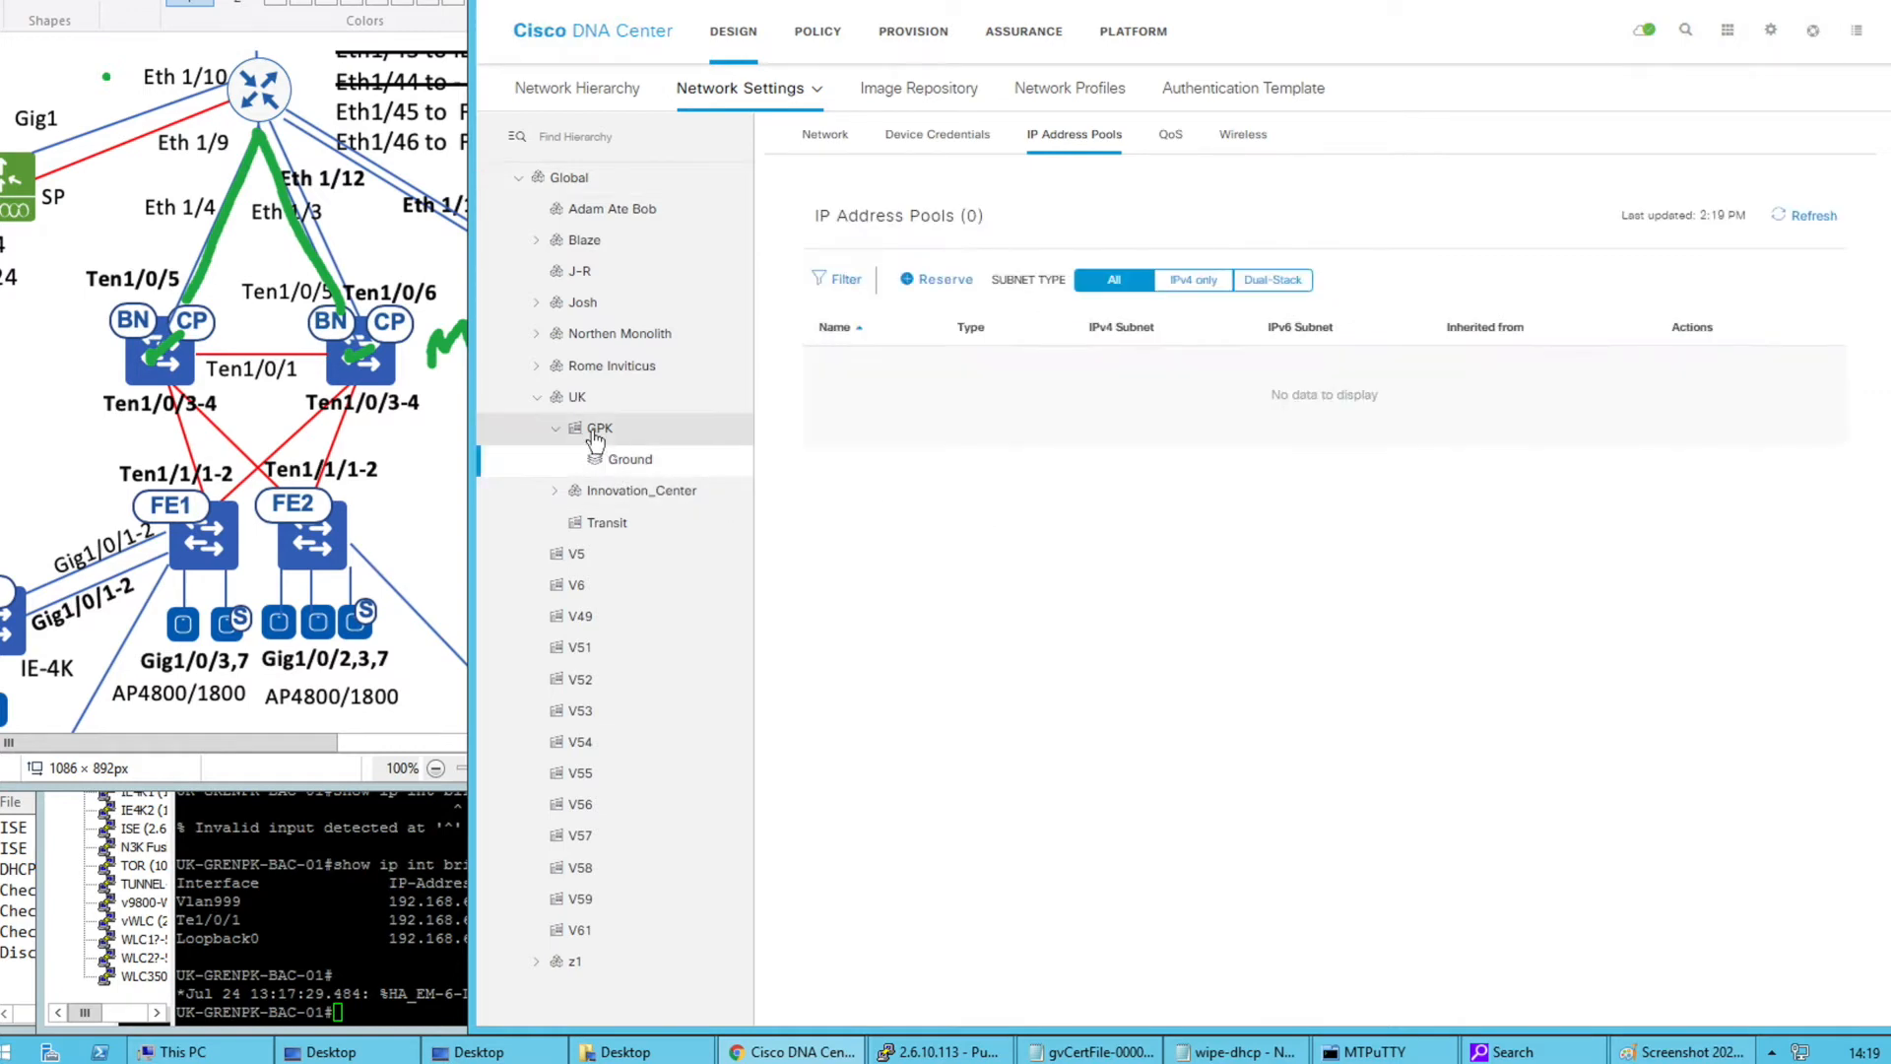
{"action": "left_click", "coordinate": [600, 429]}
{"action": "left_click", "coordinate": [920, 286]}
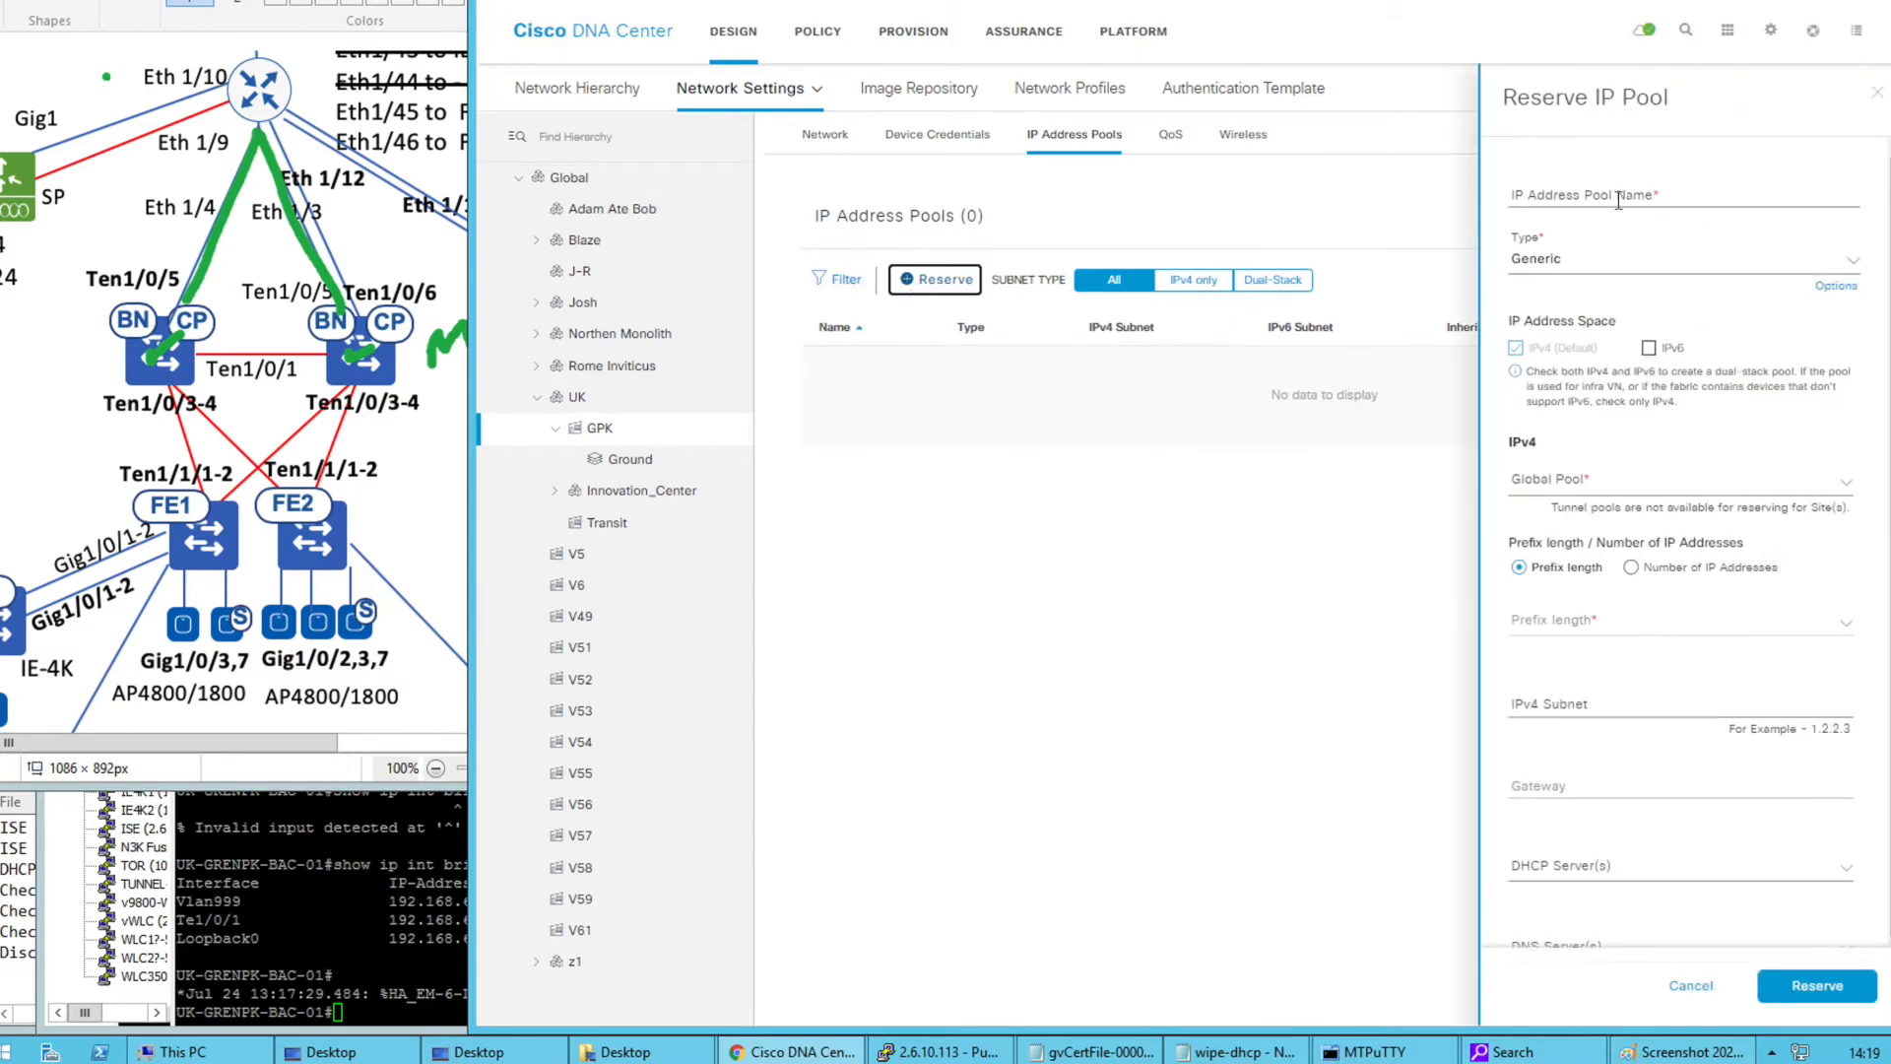
{"action": "left_click", "coordinate": [1618, 200]}
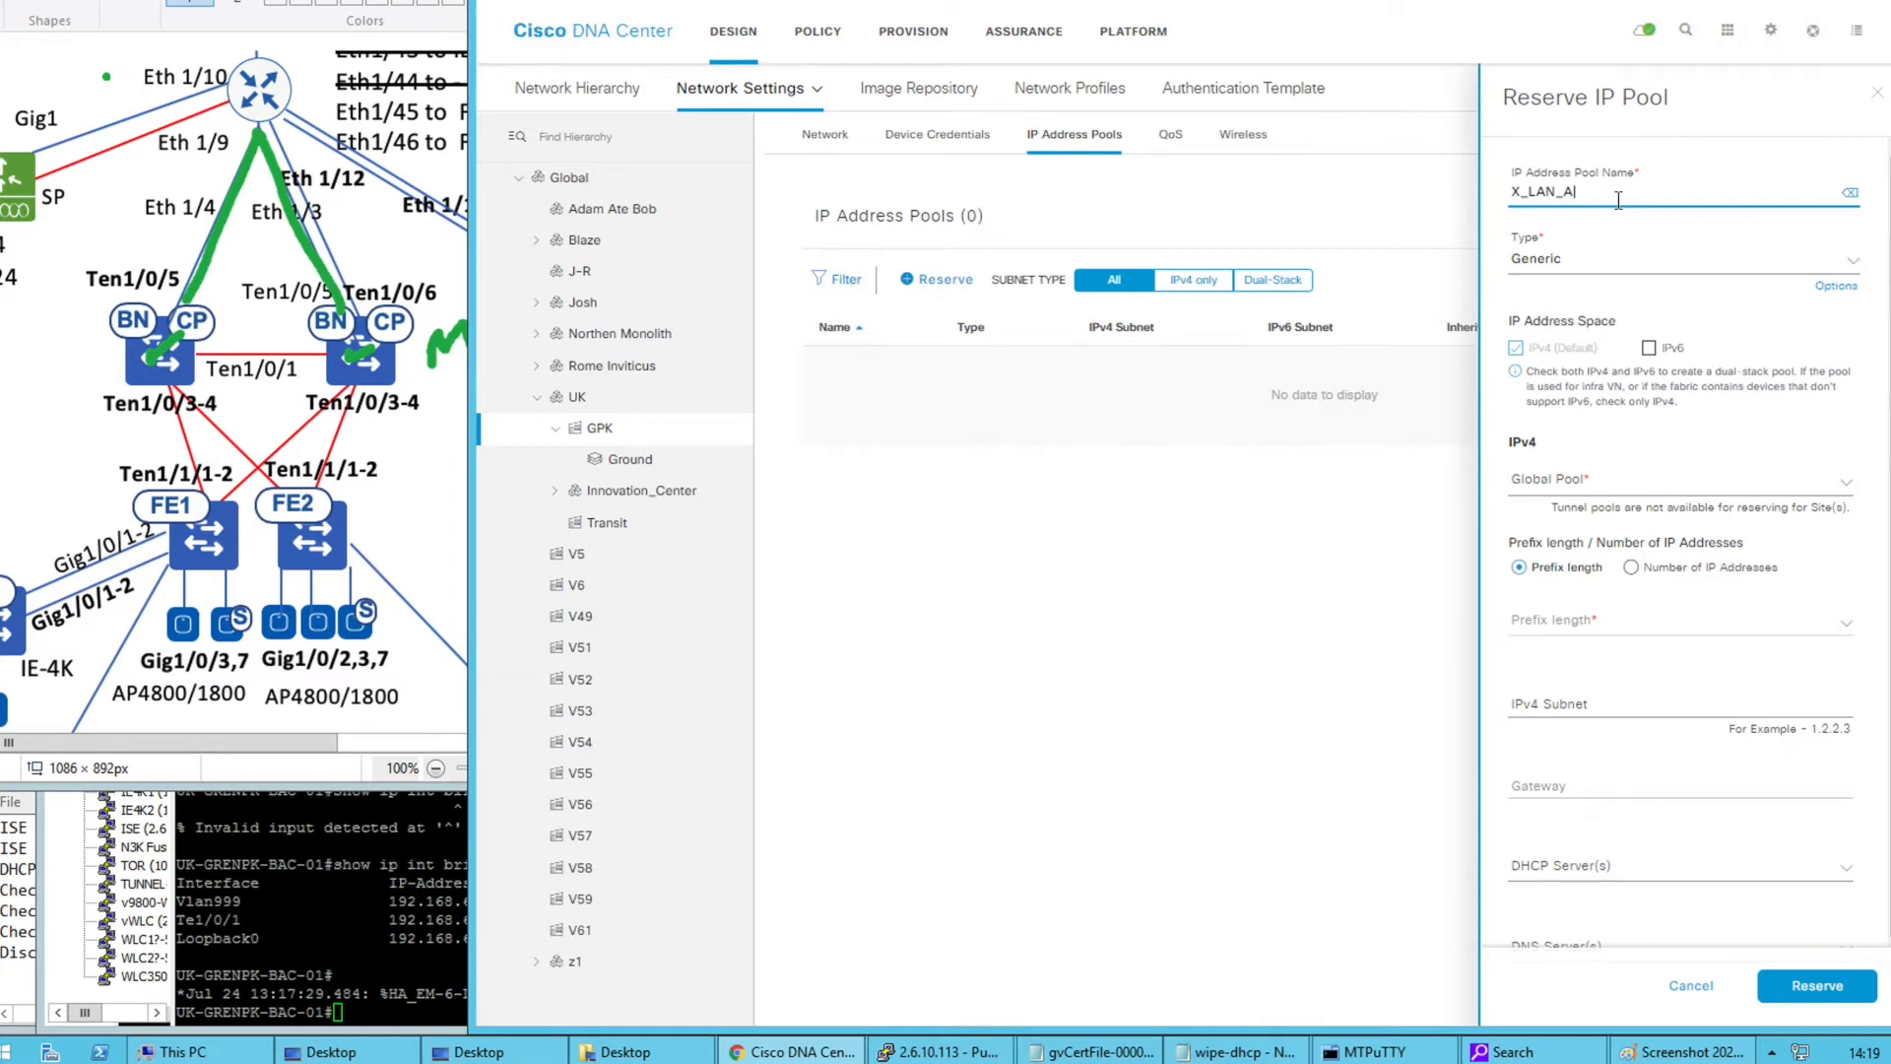
{"action": "left_click", "coordinate": [1594, 262]}
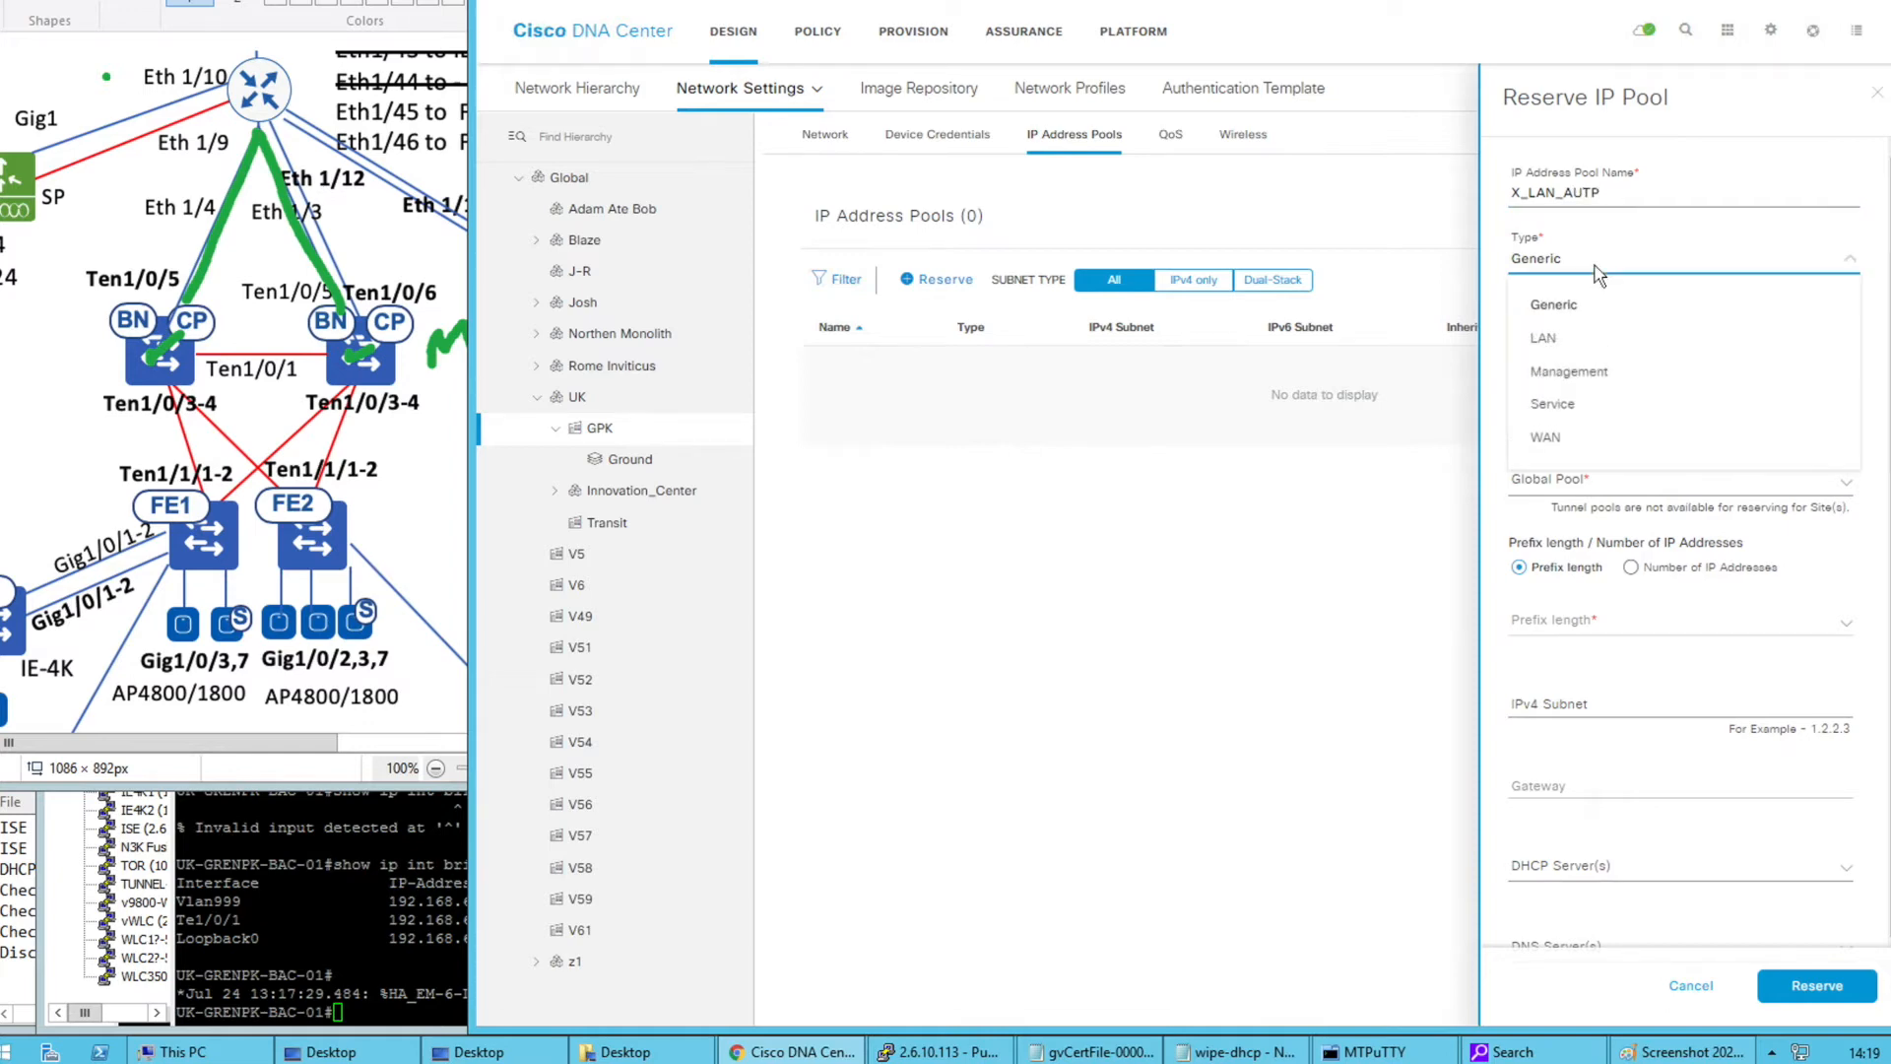
{"action": "left_click", "coordinate": [1564, 344]}
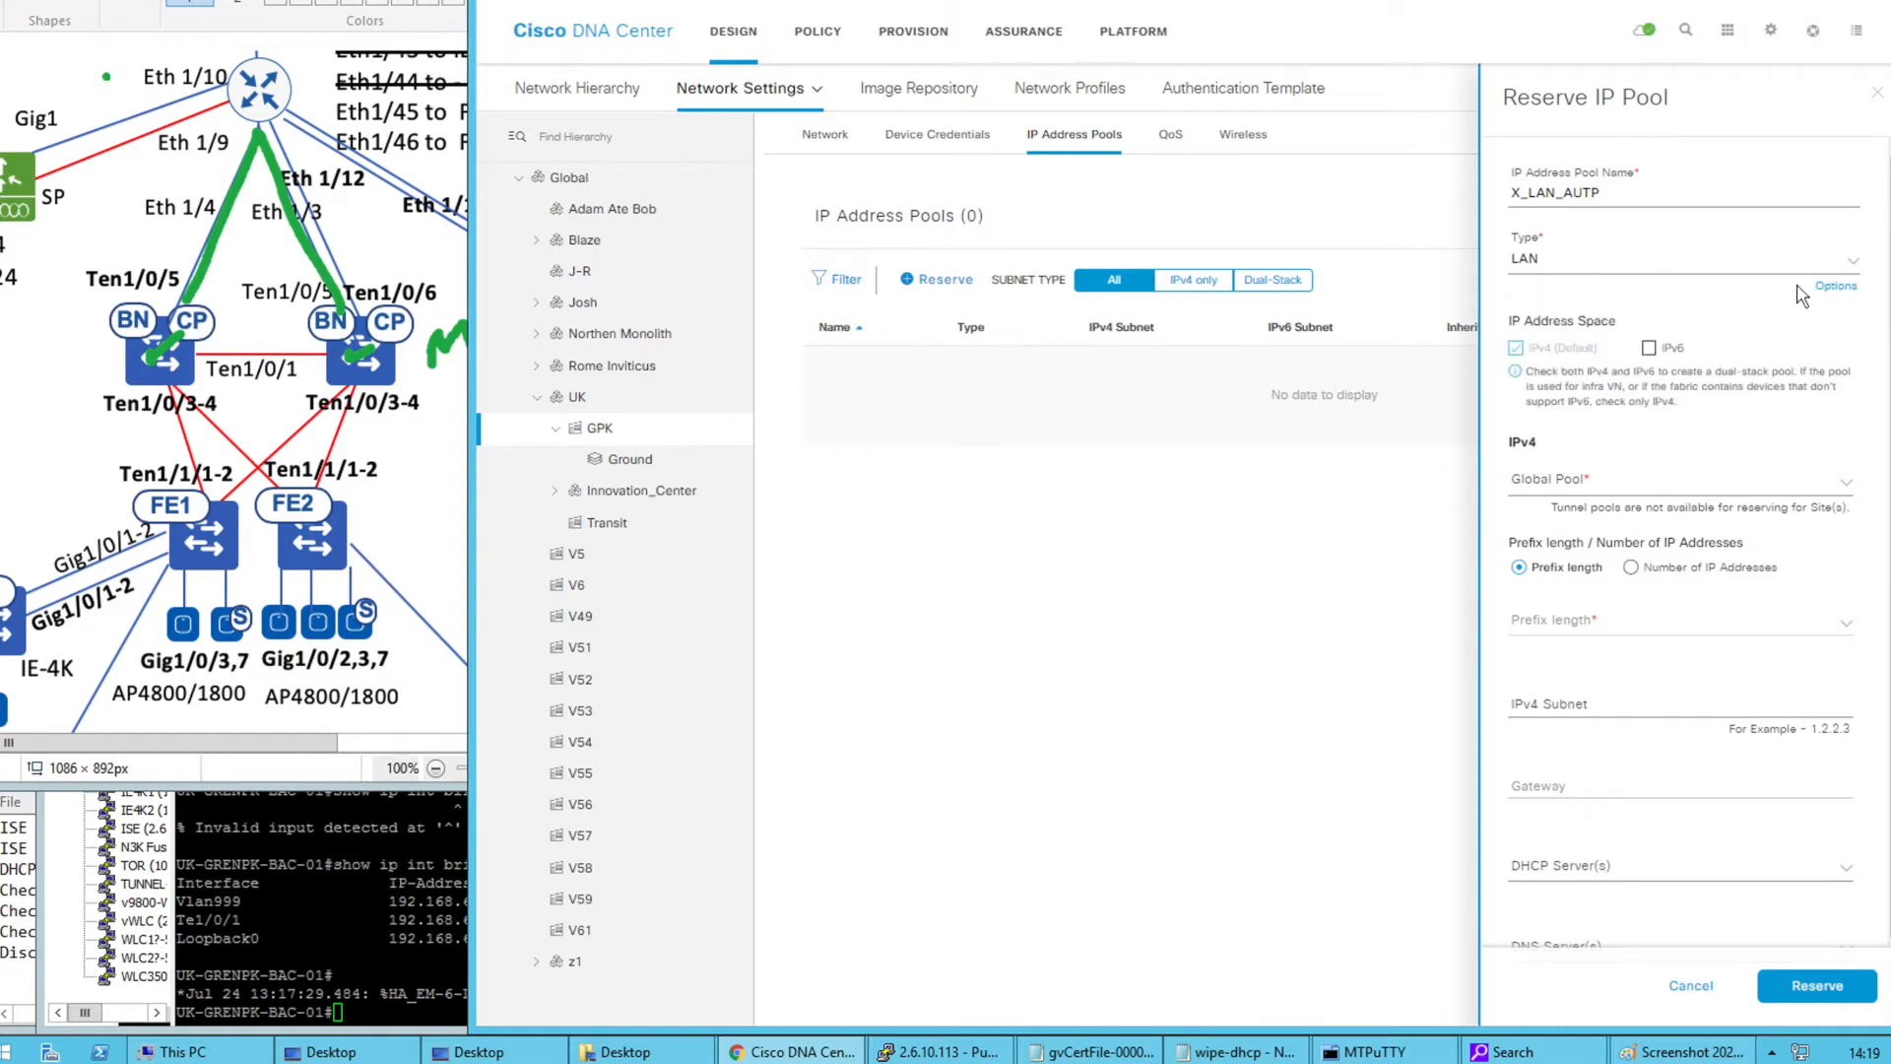
{"action": "left_click", "coordinate": [1827, 288]}
{"action": "mouse_move", "coordinate": [1833, 295]}
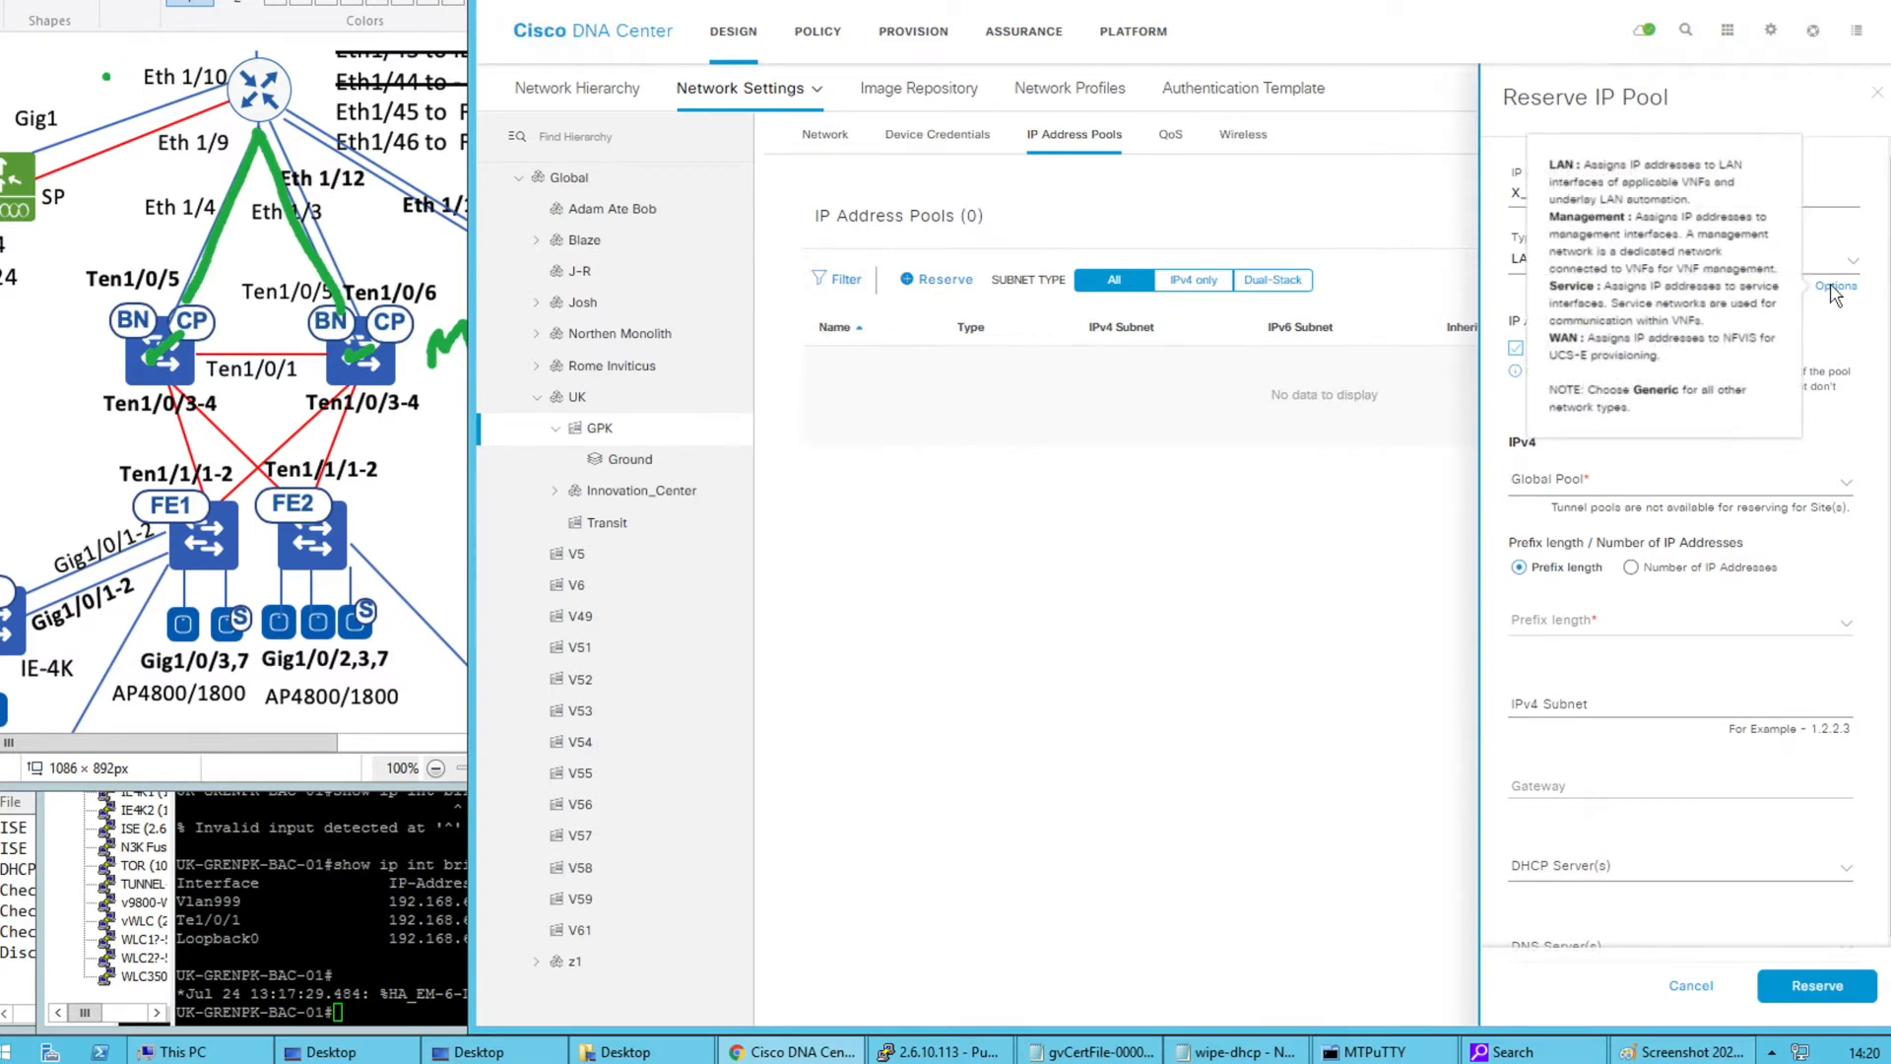
{"action": "left_click", "coordinate": [1597, 482]}
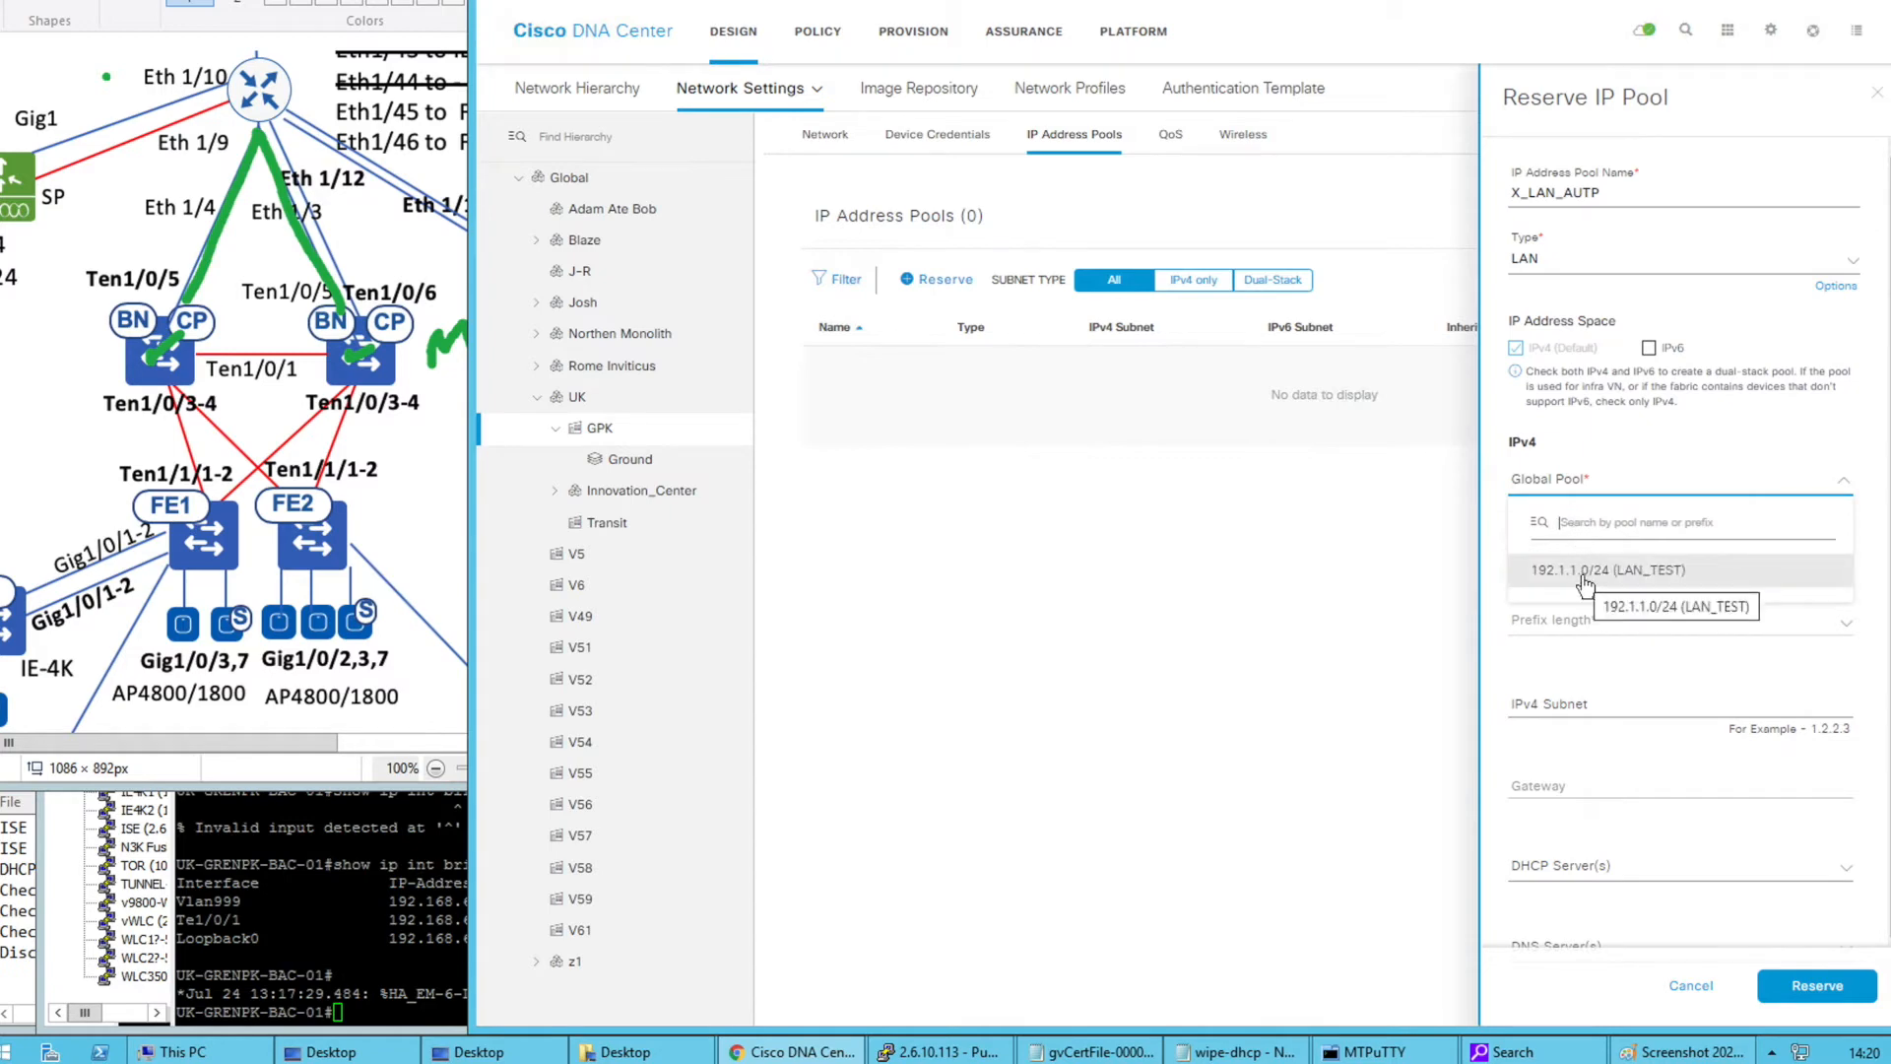
{"action": "left_click", "coordinate": [1585, 581]}
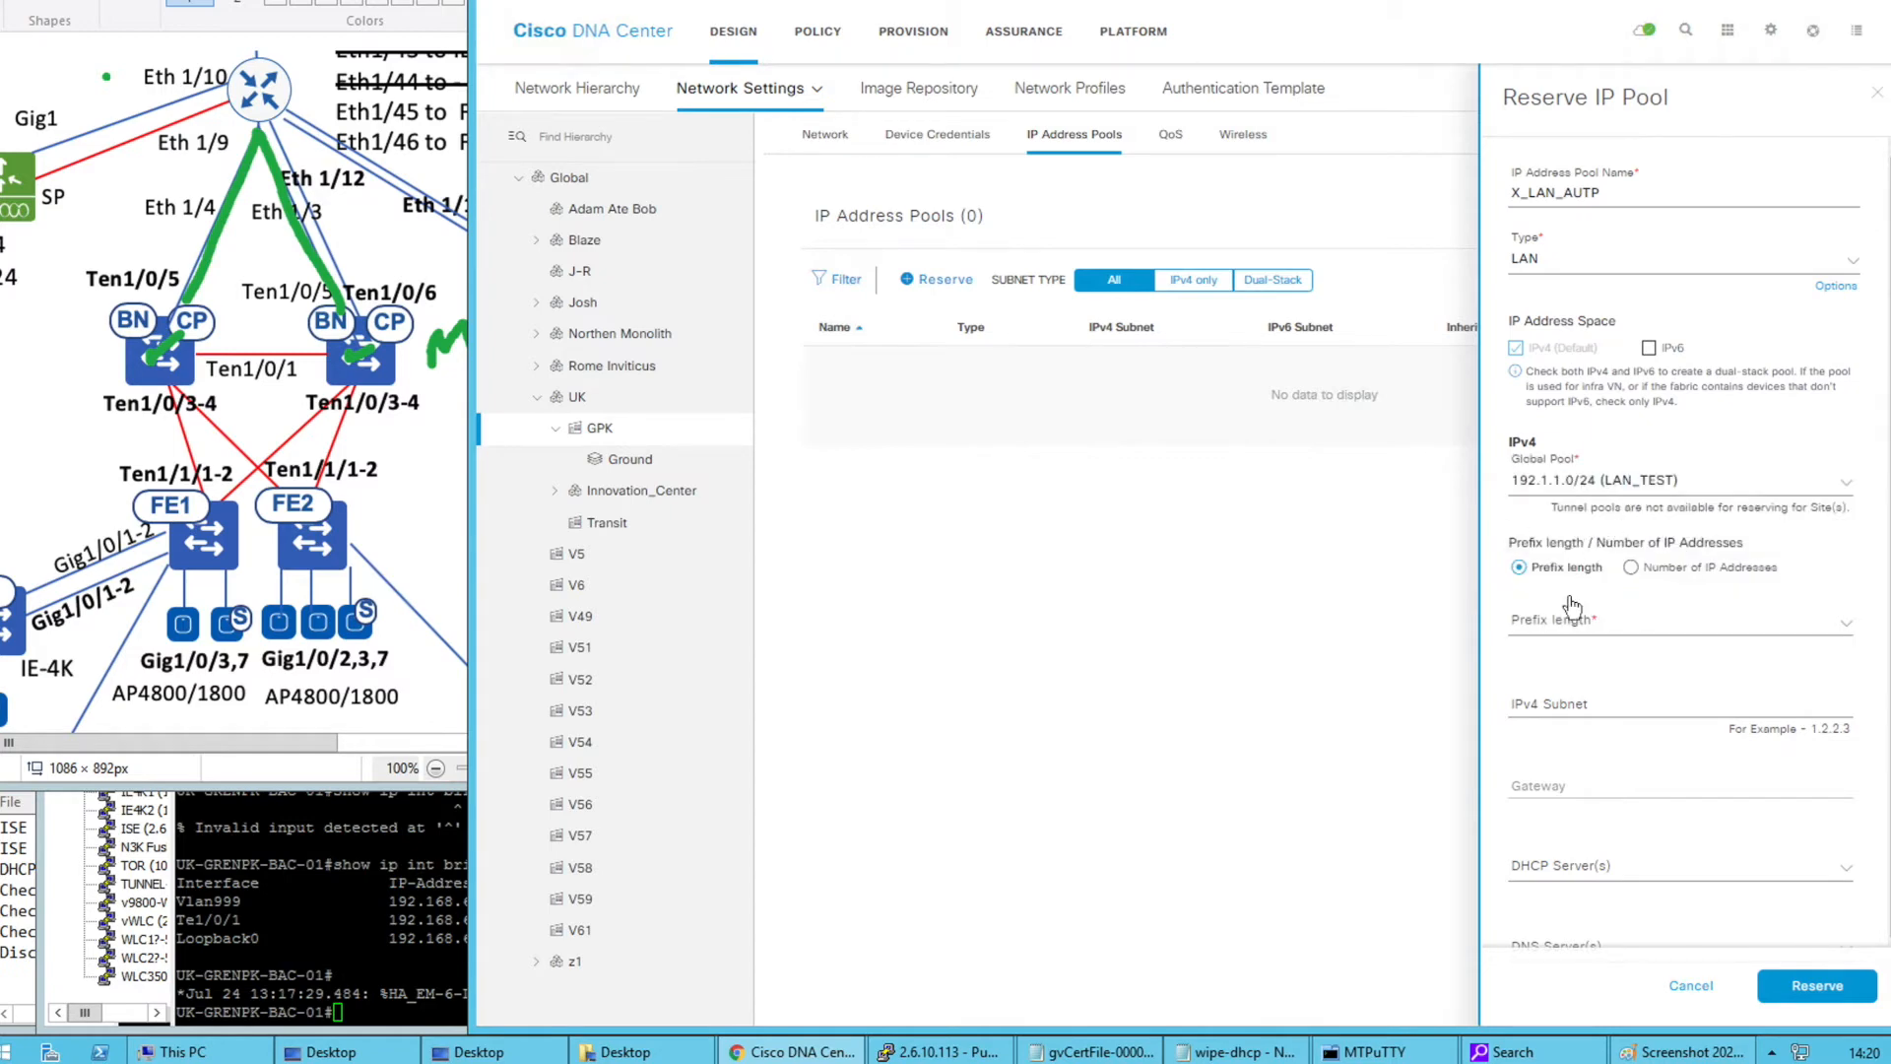
{"action": "left_click", "coordinate": [1590, 621]}
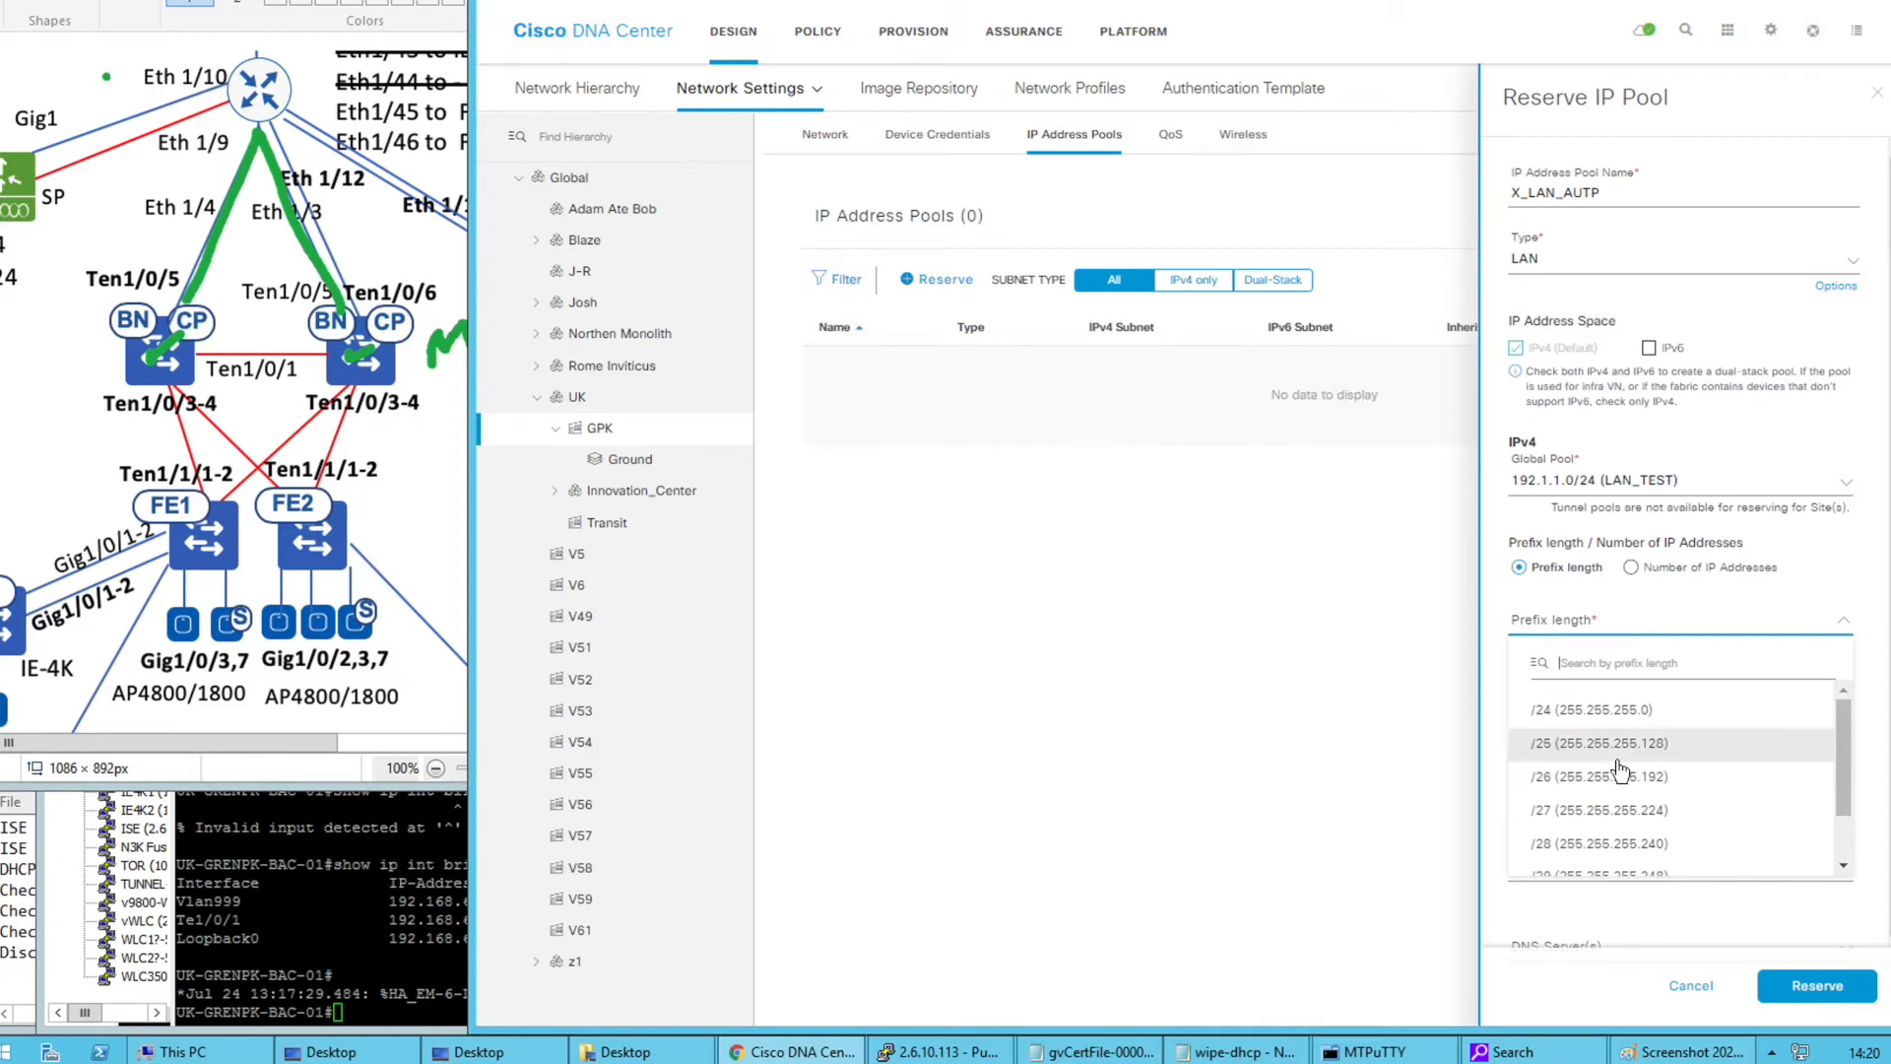
{"action": "left_click", "coordinate": [1605, 831]}
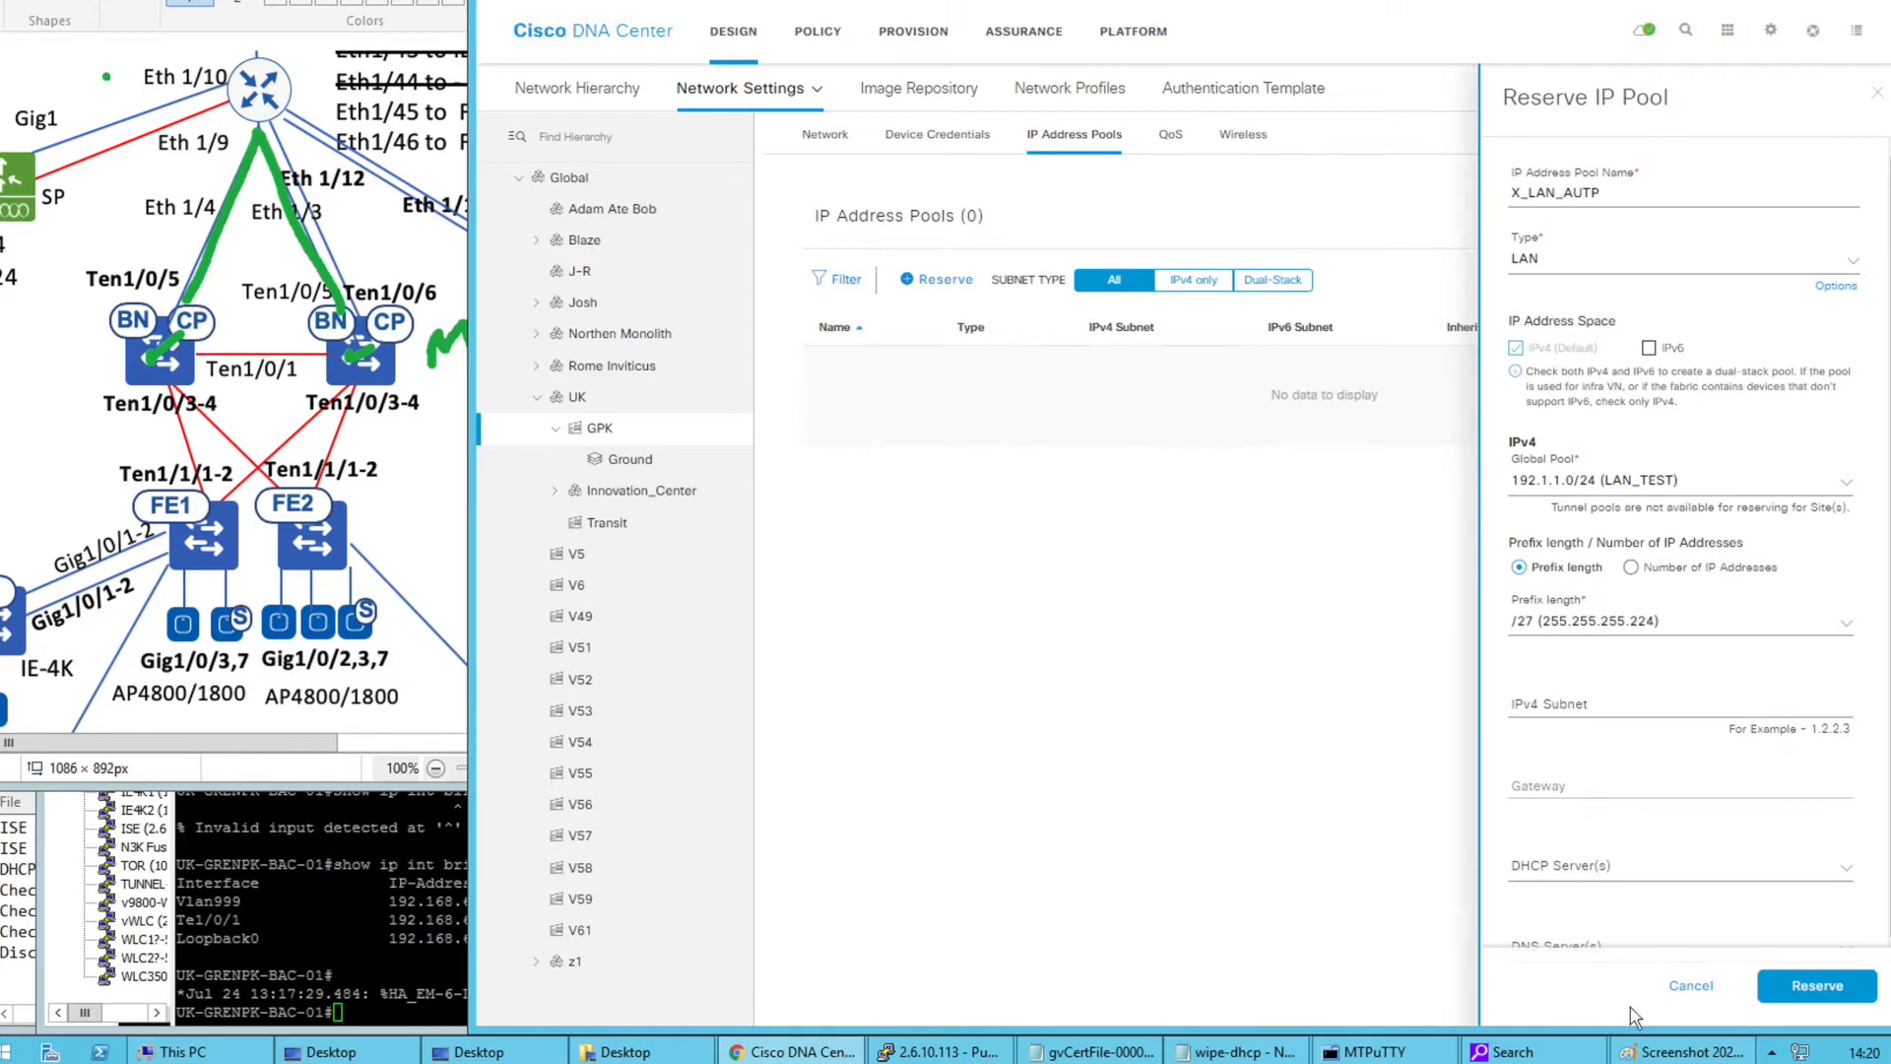
{"action": "scroll", "coordinate": [1667, 674], "scroll_direction": "down", "scroll_amount": 1}
{"action": "scroll", "coordinate": [1666, 675], "scroll_direction": "down", "scroll_amount": 1}
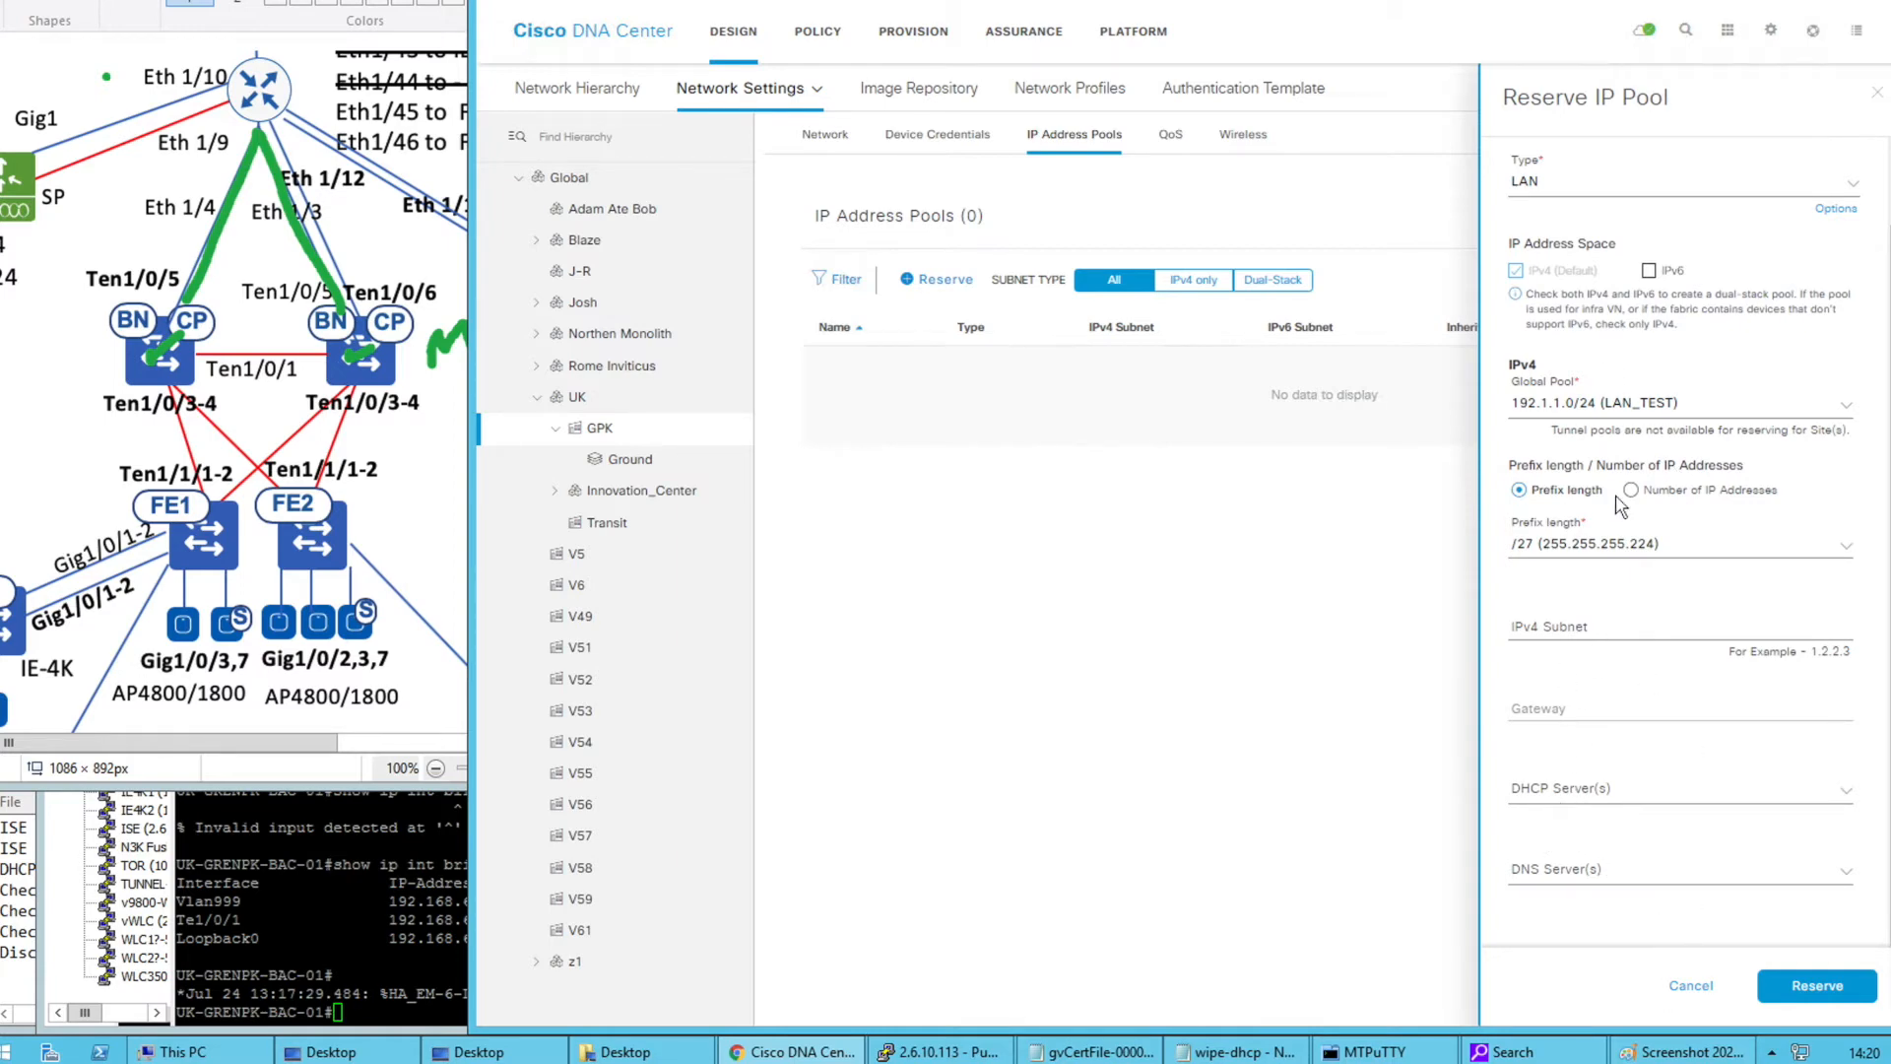
{"action": "scroll", "coordinate": [1620, 503], "scroll_direction": "up", "scroll_amount": 2}
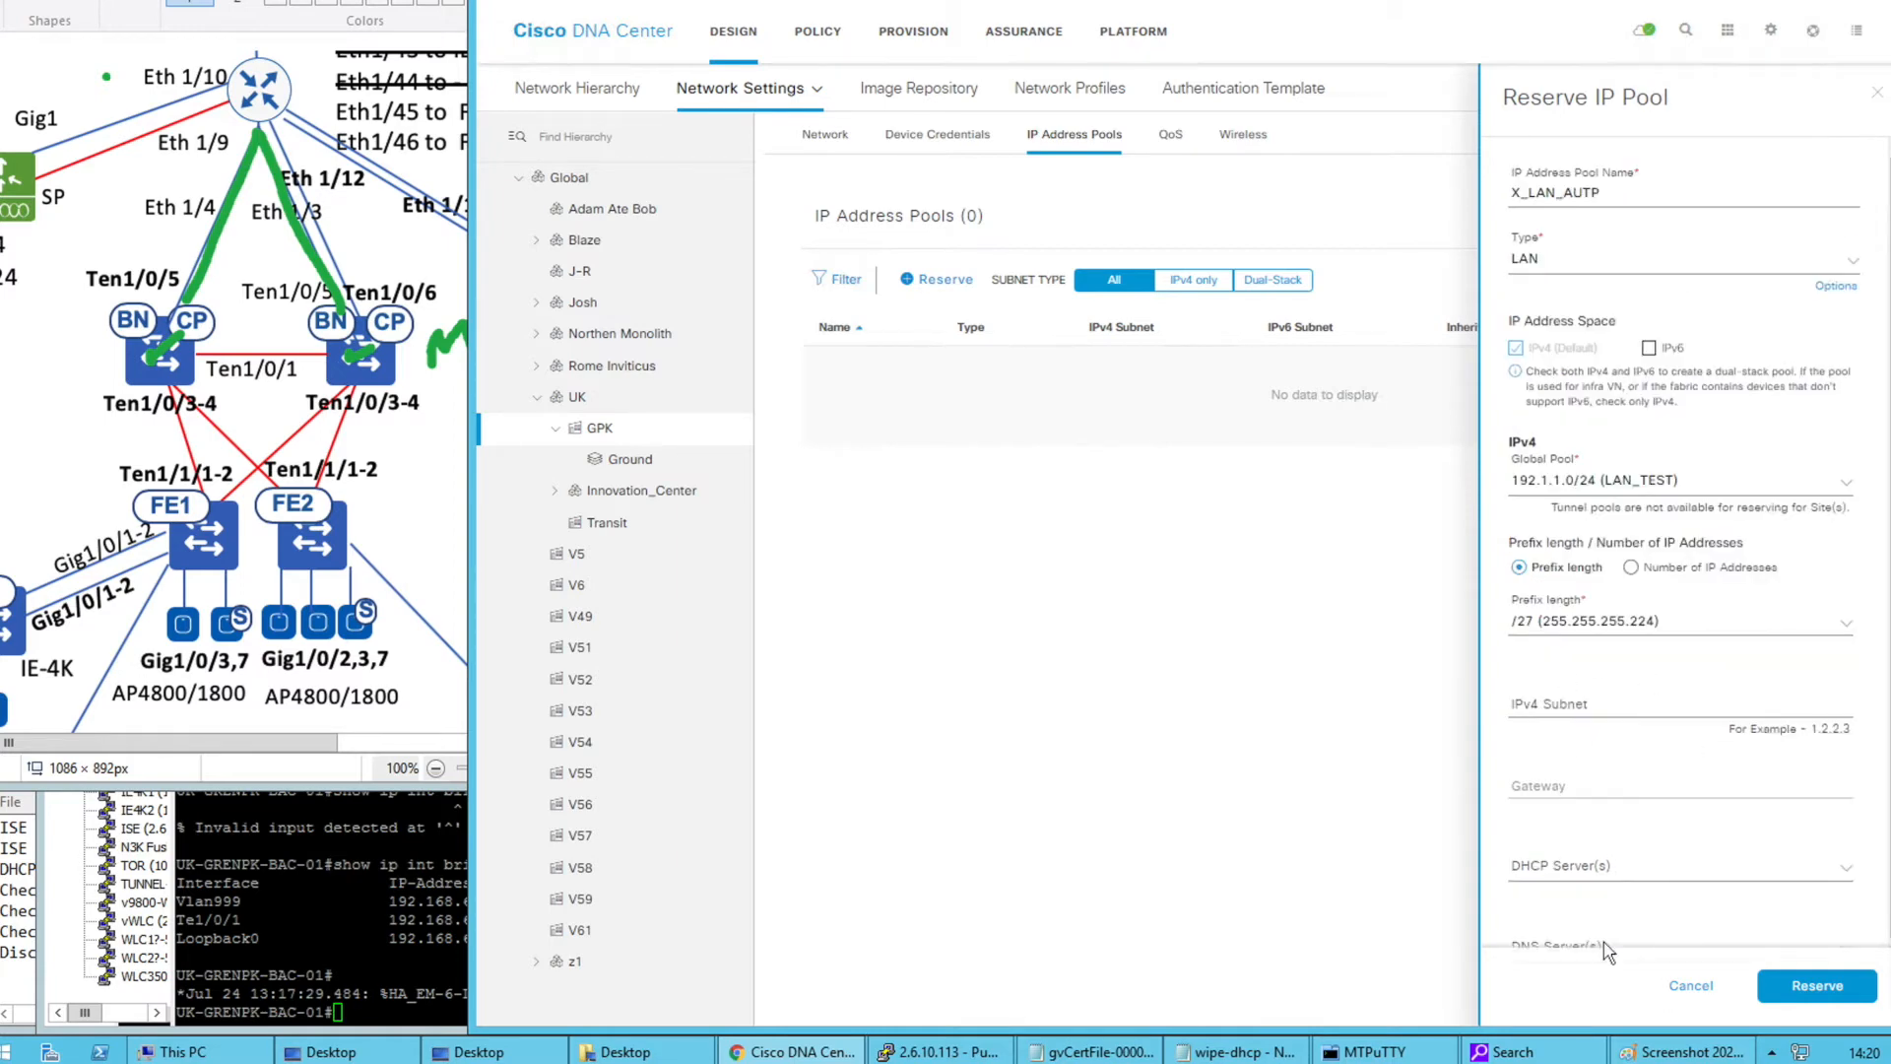
{"action": "left_click", "coordinate": [1690, 986]}
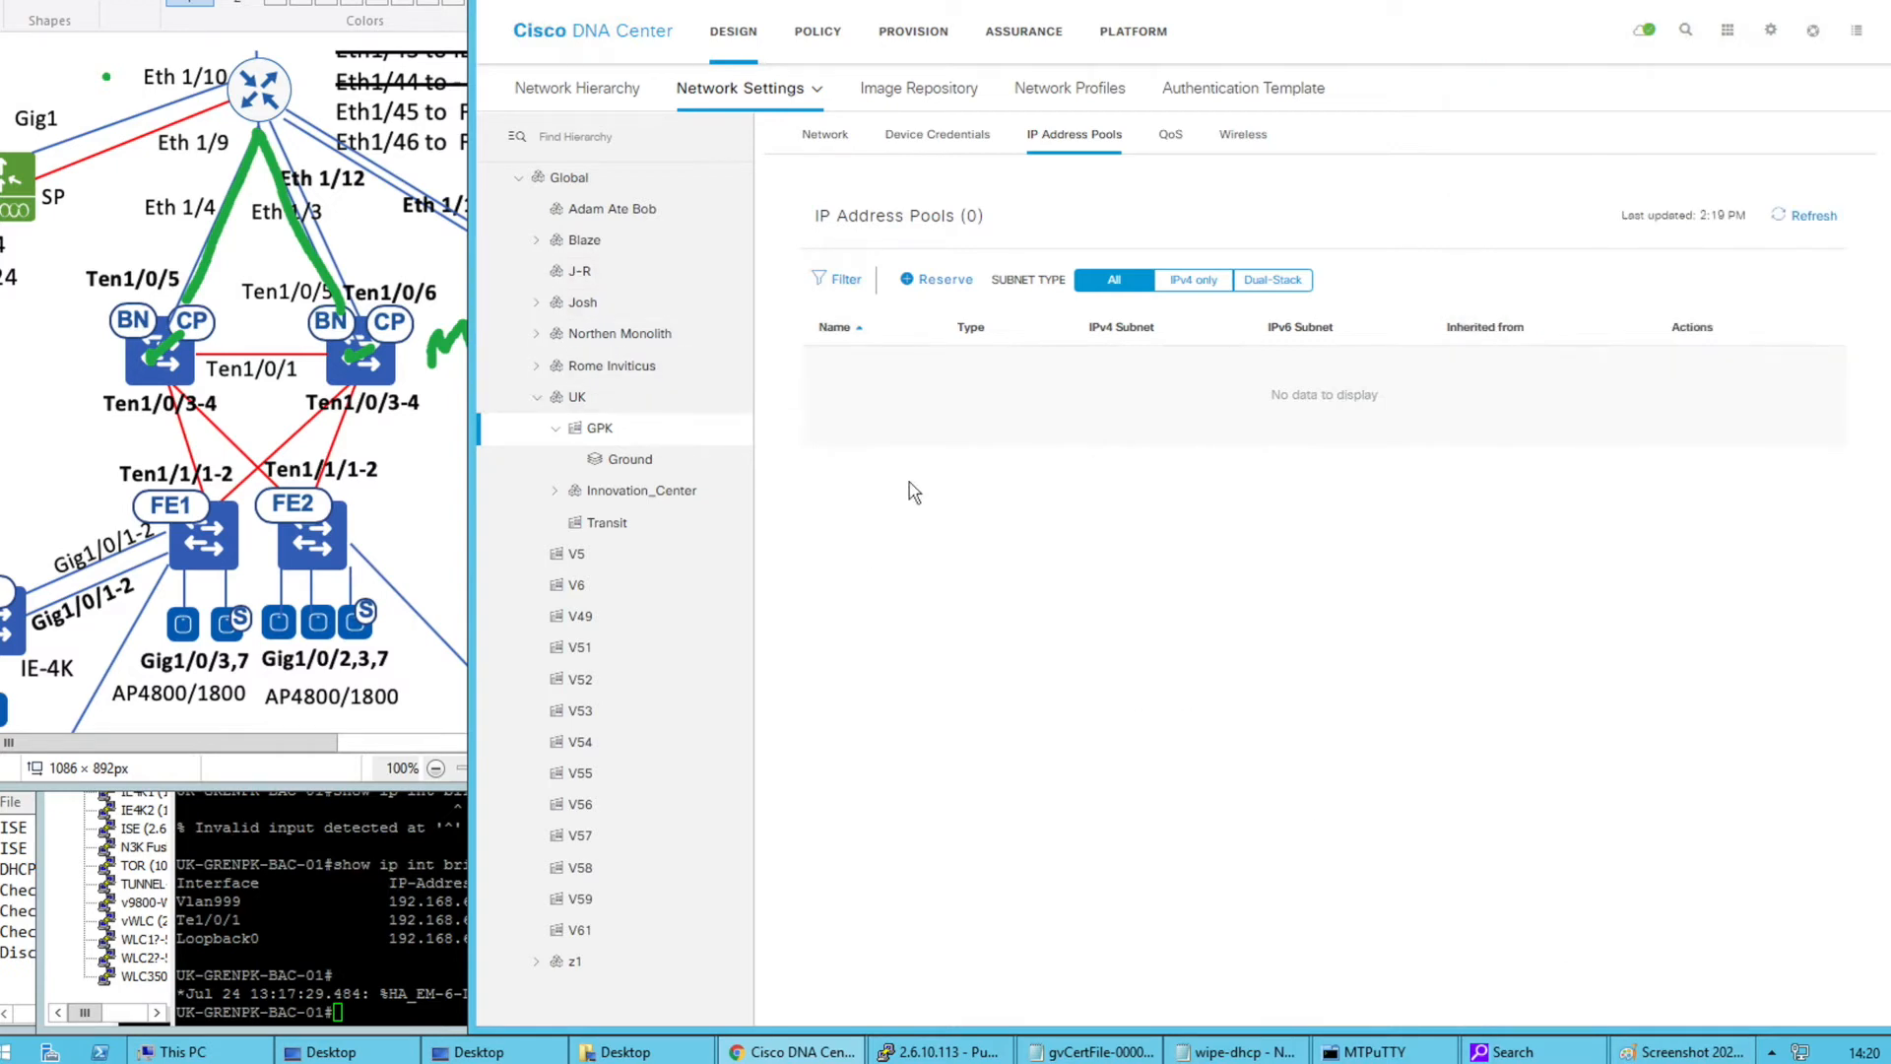
Delete the LAN_TEST 192.1.1.0/24 global pool, confirming the warning, then open the Windows Start screen
{"action": "left_click", "coordinate": [632, 188]}
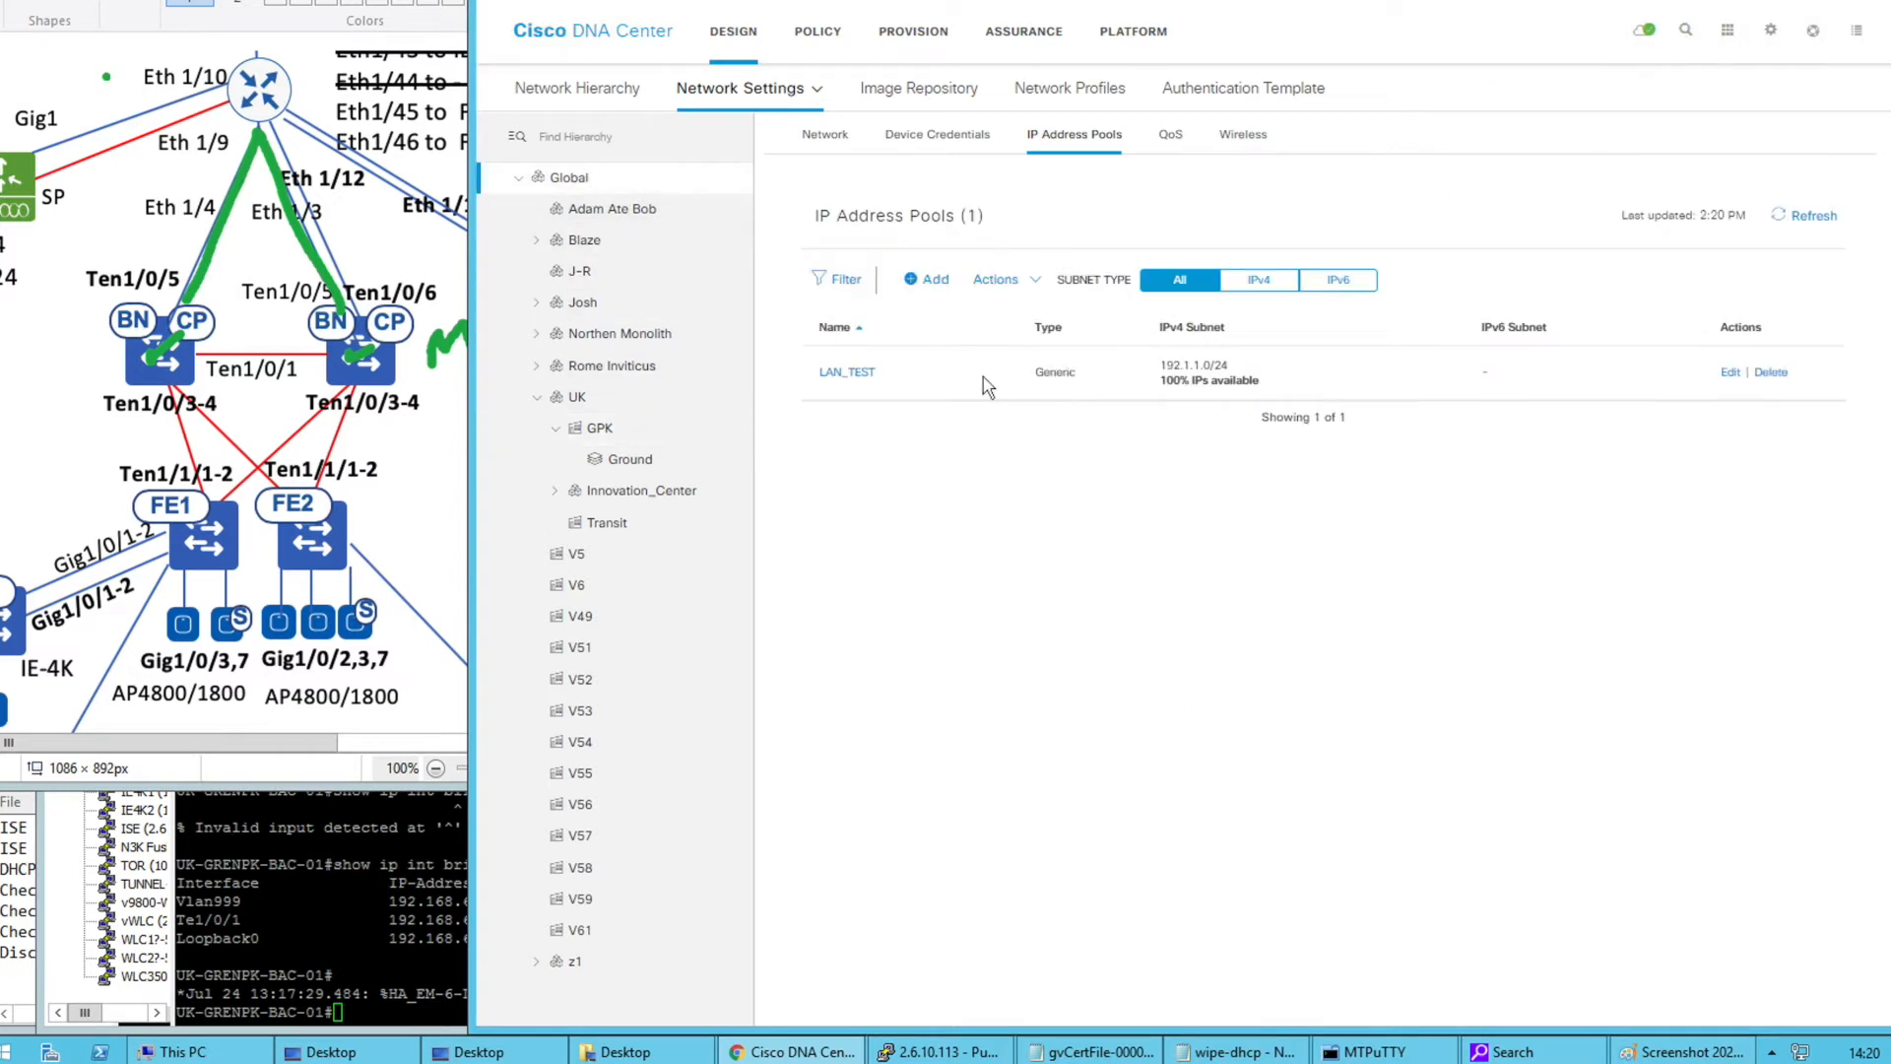
{"action": "left_click_drag", "start_coordinate": [1231, 370], "coordinate": [1152, 380]}
{"action": "left_click", "coordinate": [1182, 465]}
{"action": "left_click", "coordinate": [1769, 372]}
{"action": "left_click", "coordinate": [1242, 587]}
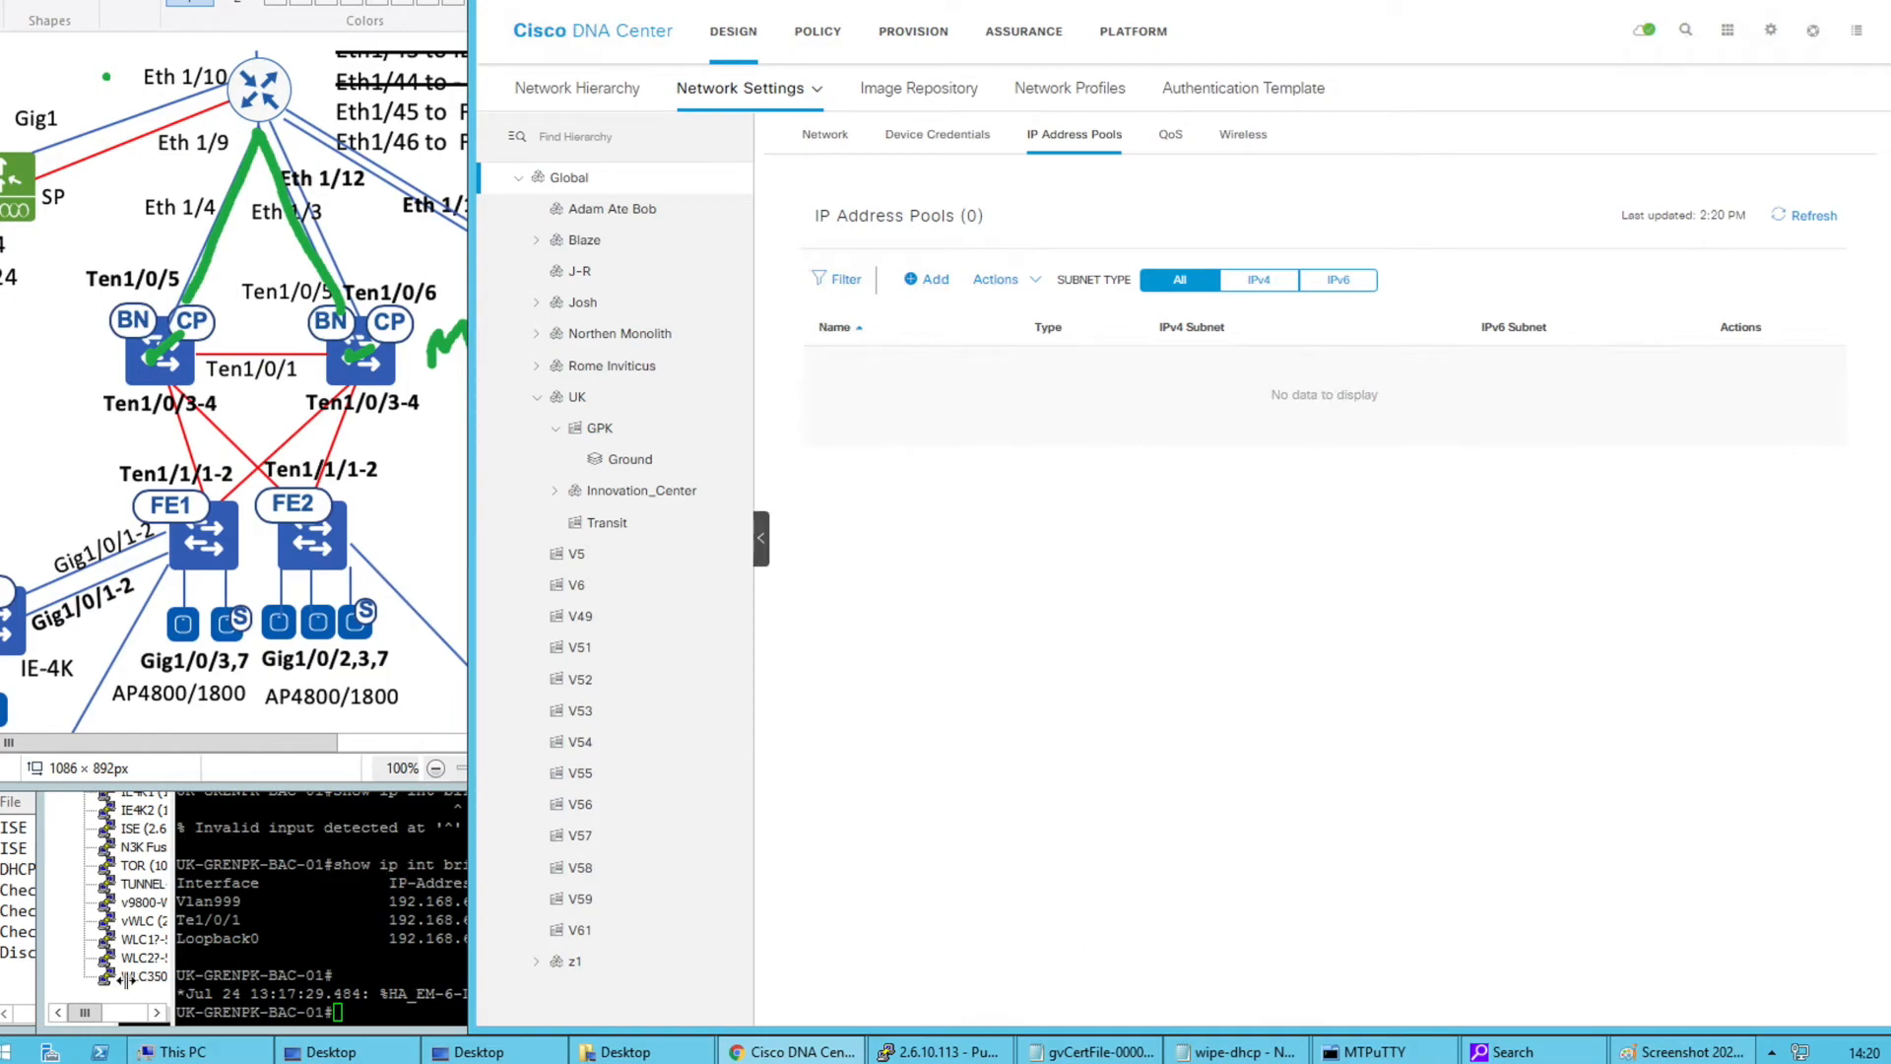
{"action": "left_click", "coordinate": [10, 1051]}
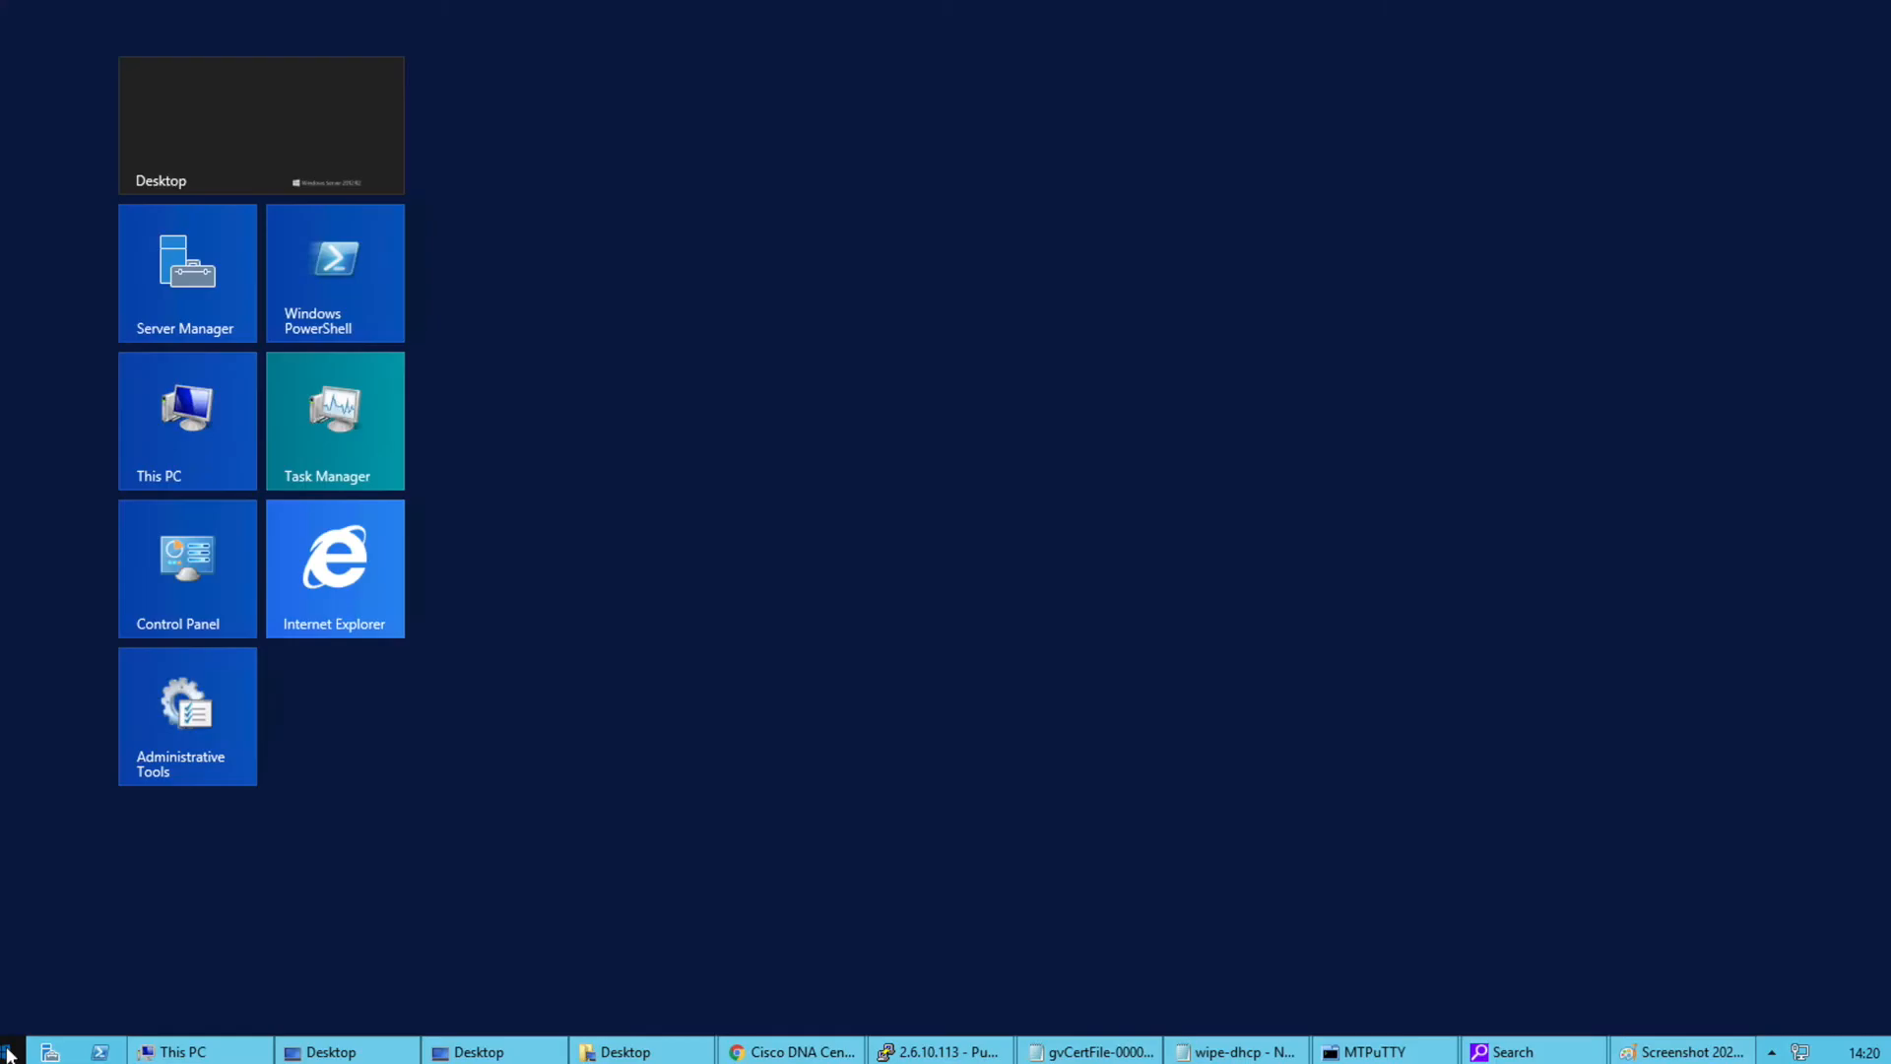
Search 'dhcp' to launch the DHCP console and expand win2012.ukps.com's IPv4 scopes
{"action": "type", "text": "dhcp"}
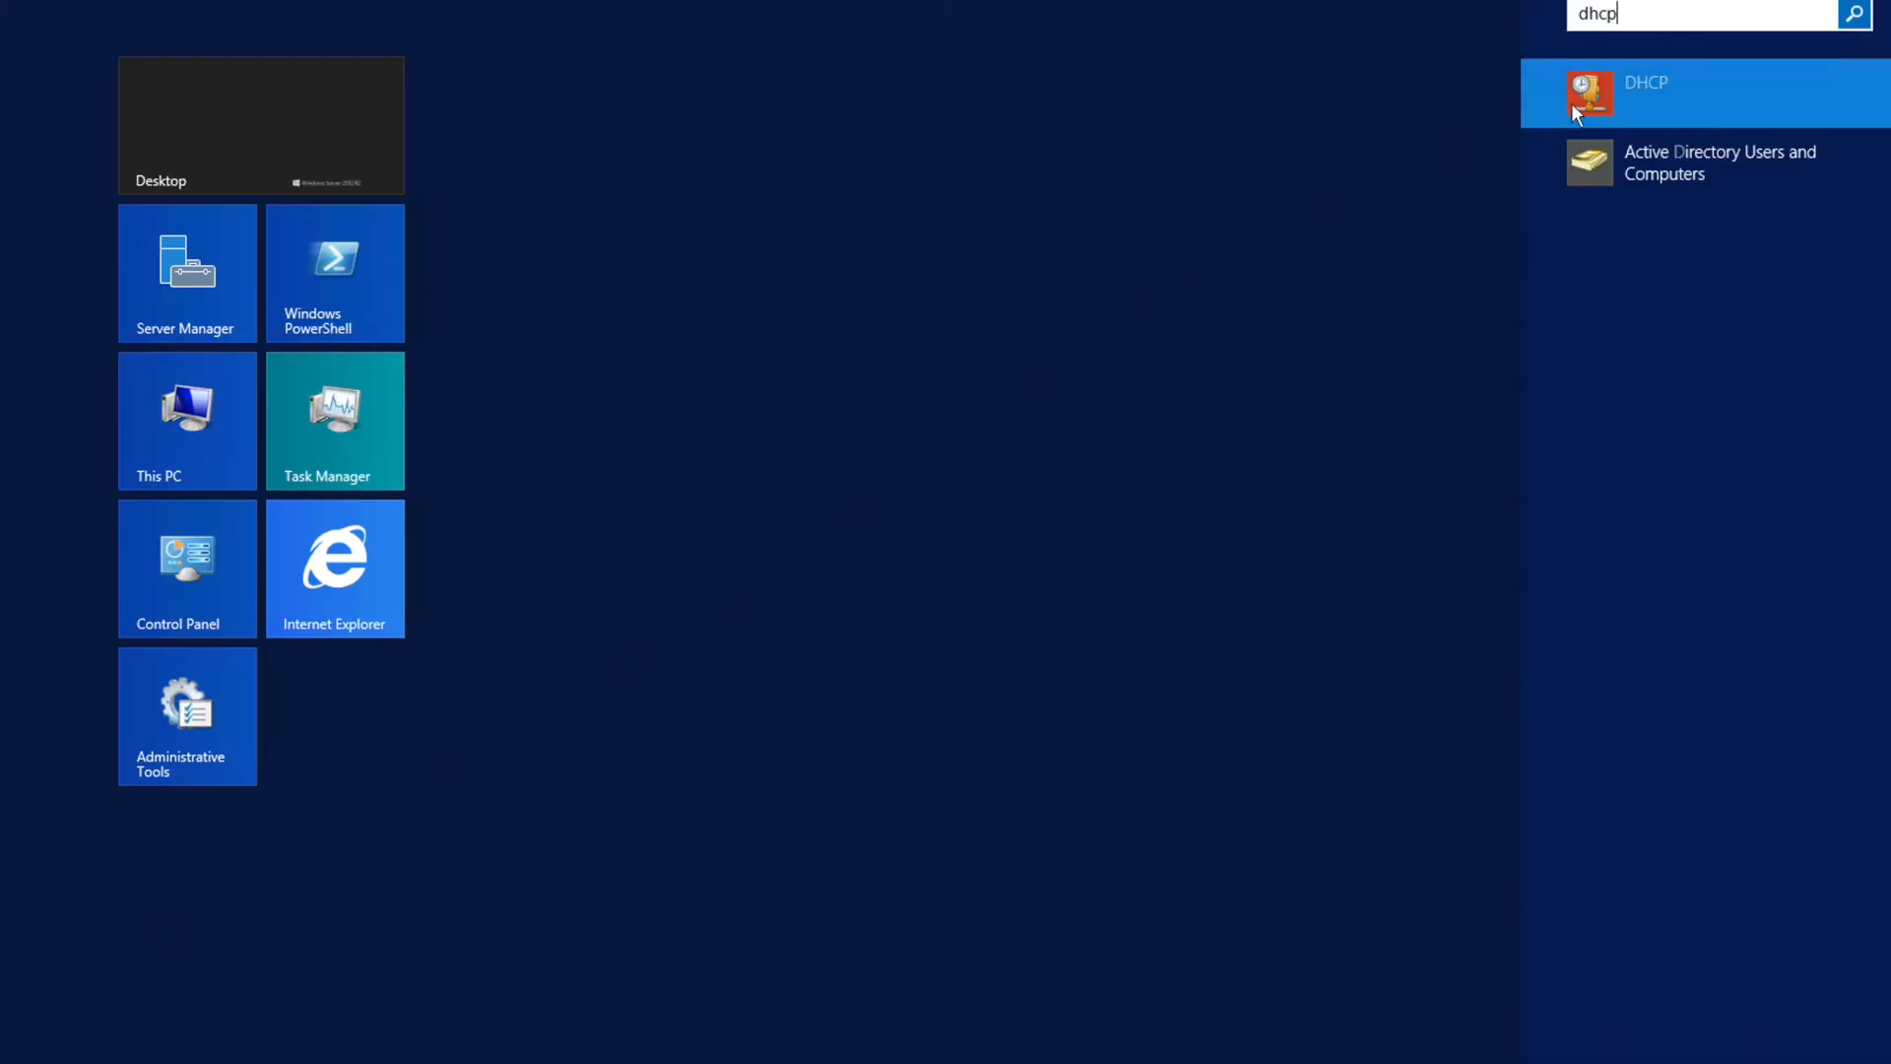
{"action": "left_click", "coordinate": [1587, 92]}
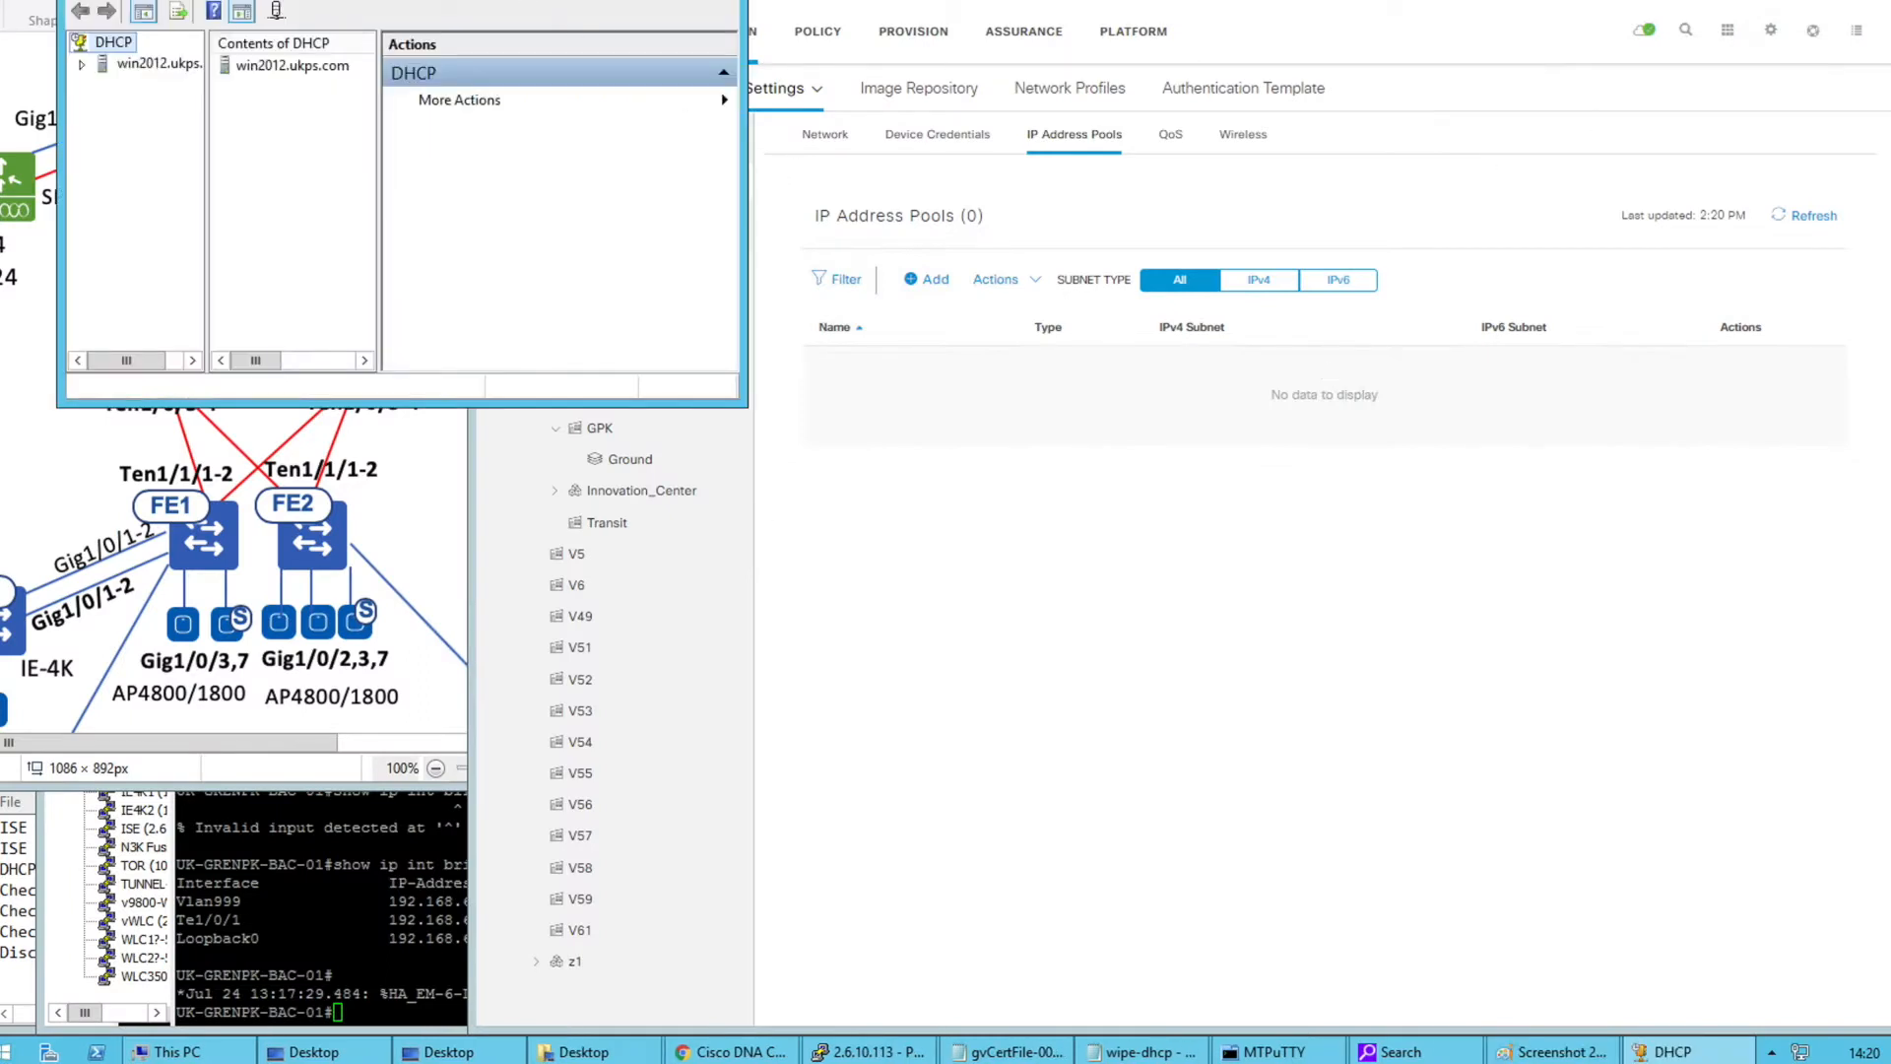
{"action": "left_click", "coordinate": [554, 395]}
{"action": "left_click_drag", "start_coordinate": [679, 478], "coordinate": [732, 477]}
{"action": "left_click", "coordinate": [575, 412]}
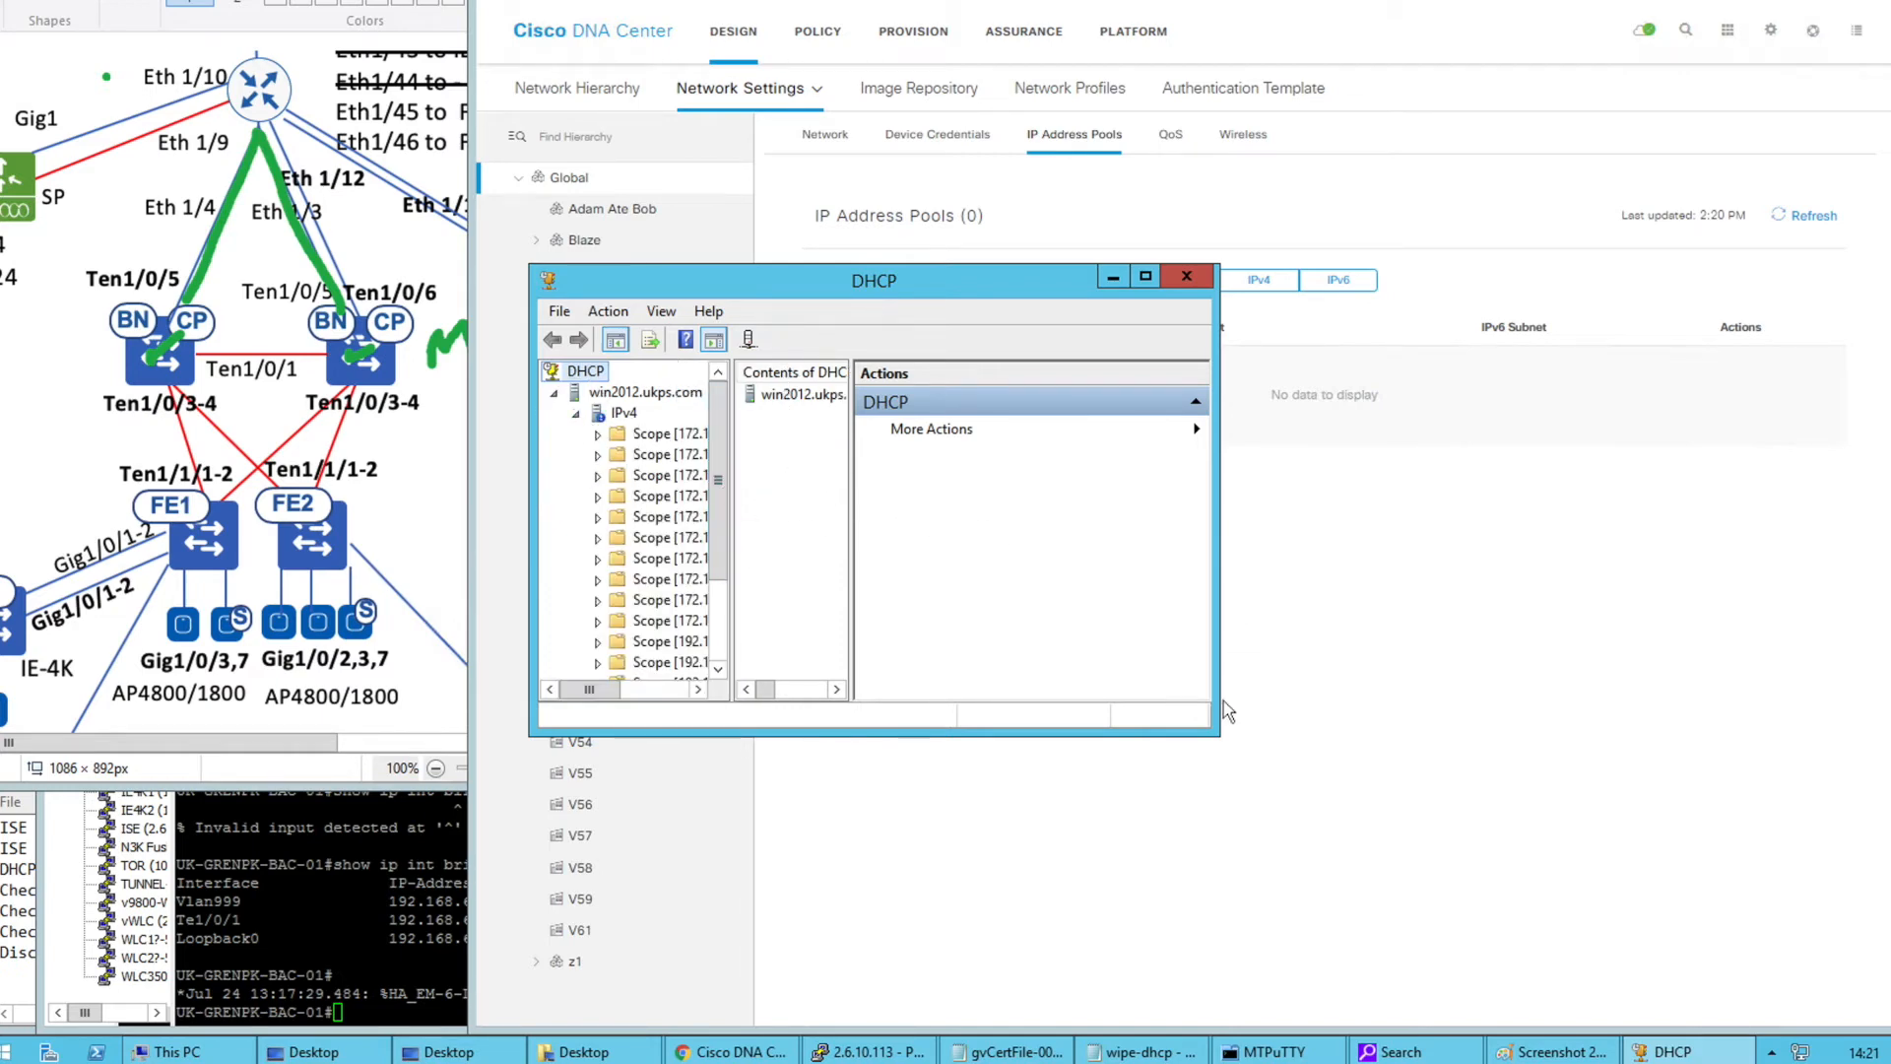
Enlarge and reposition the DHCP window, widening the tree to show full scope names
{"action": "left_click_drag", "start_coordinate": [1214, 732], "coordinate": [1886, 934]}
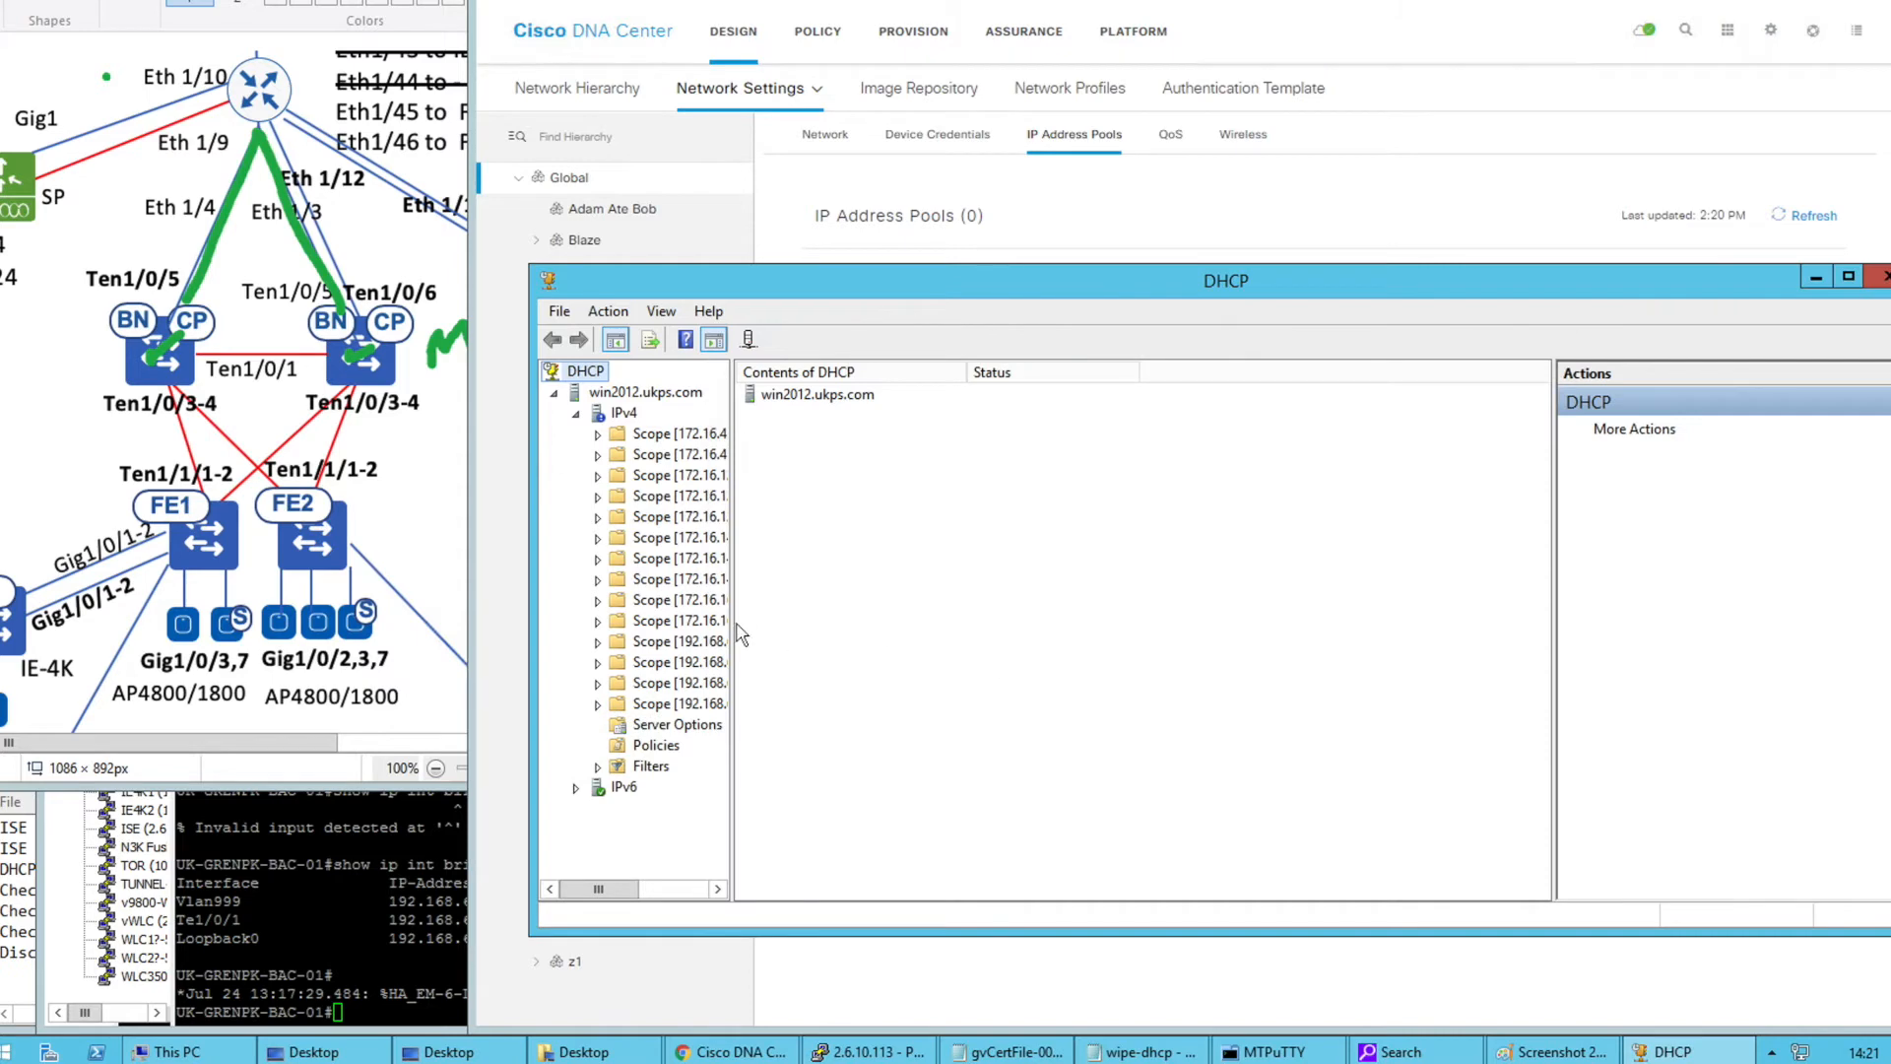
{"action": "left_click_drag", "start_coordinate": [730, 622], "coordinate": [1075, 597]}
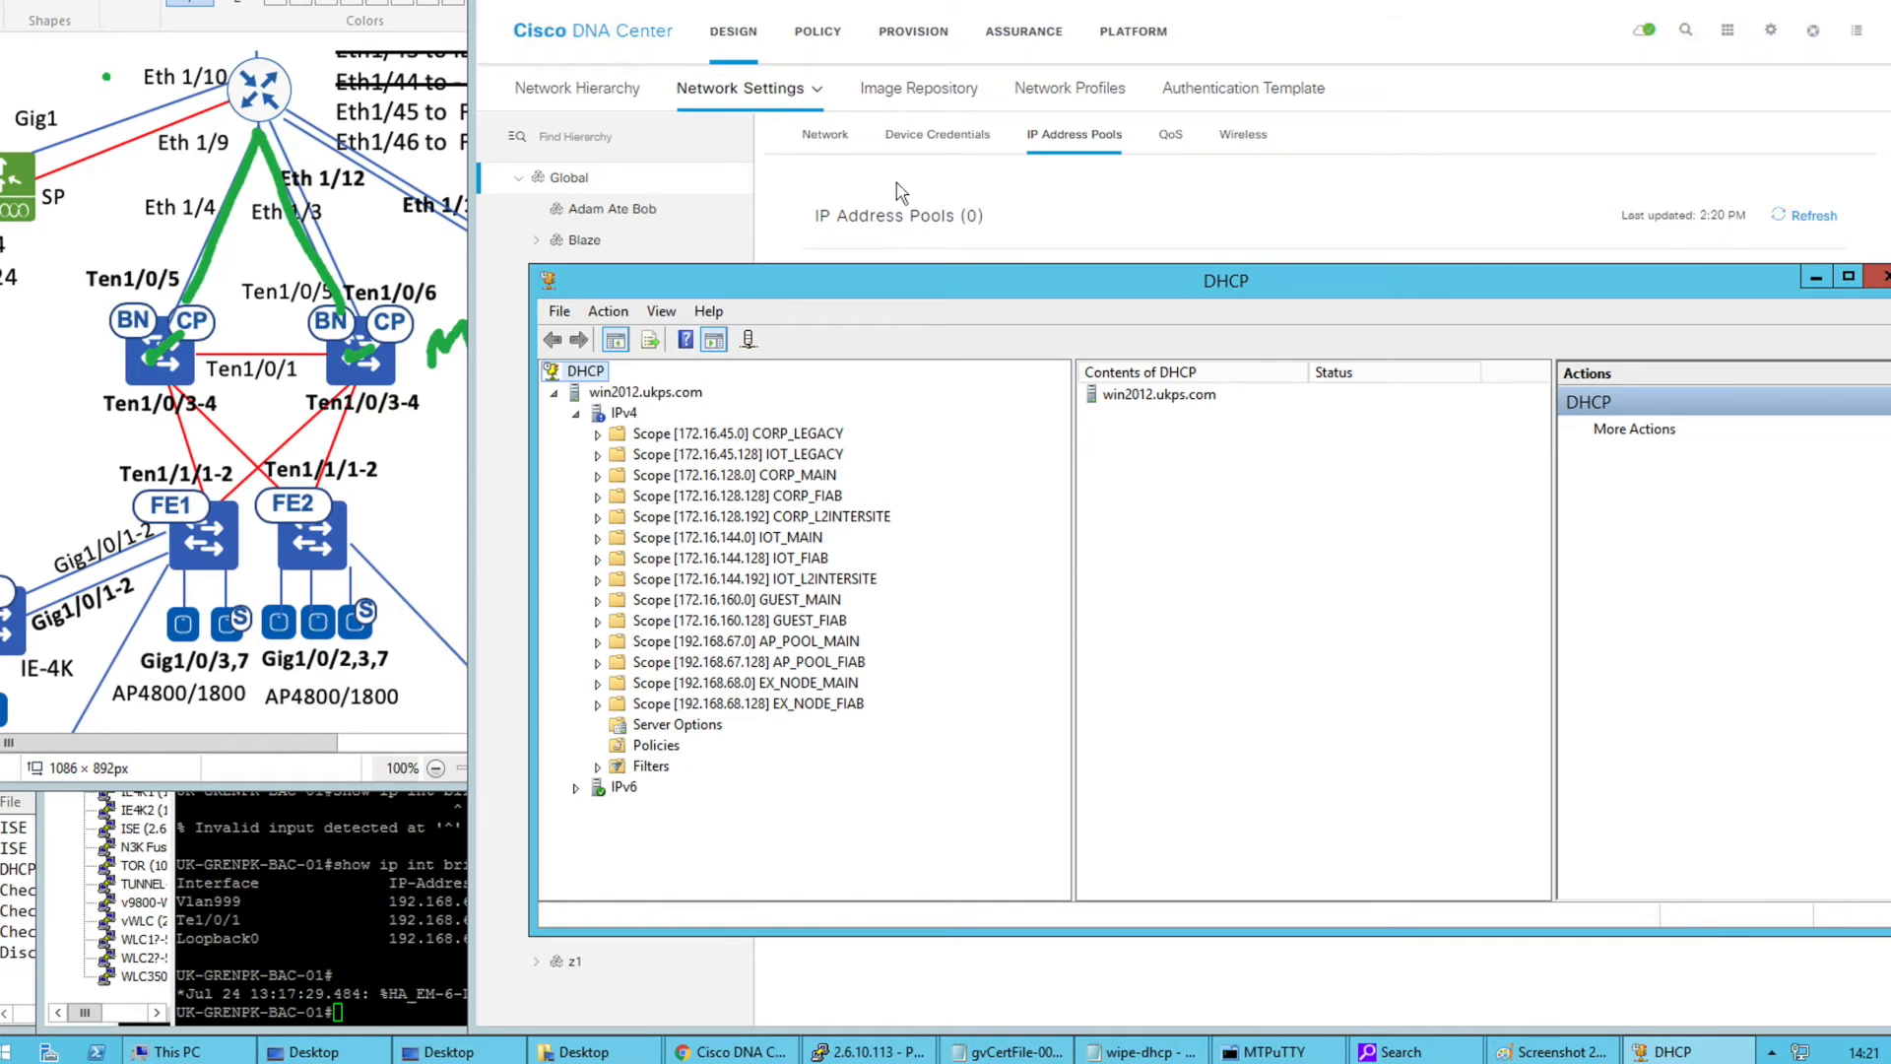
{"action": "left_click_drag", "start_coordinate": [870, 296], "coordinate": [730, 296]}
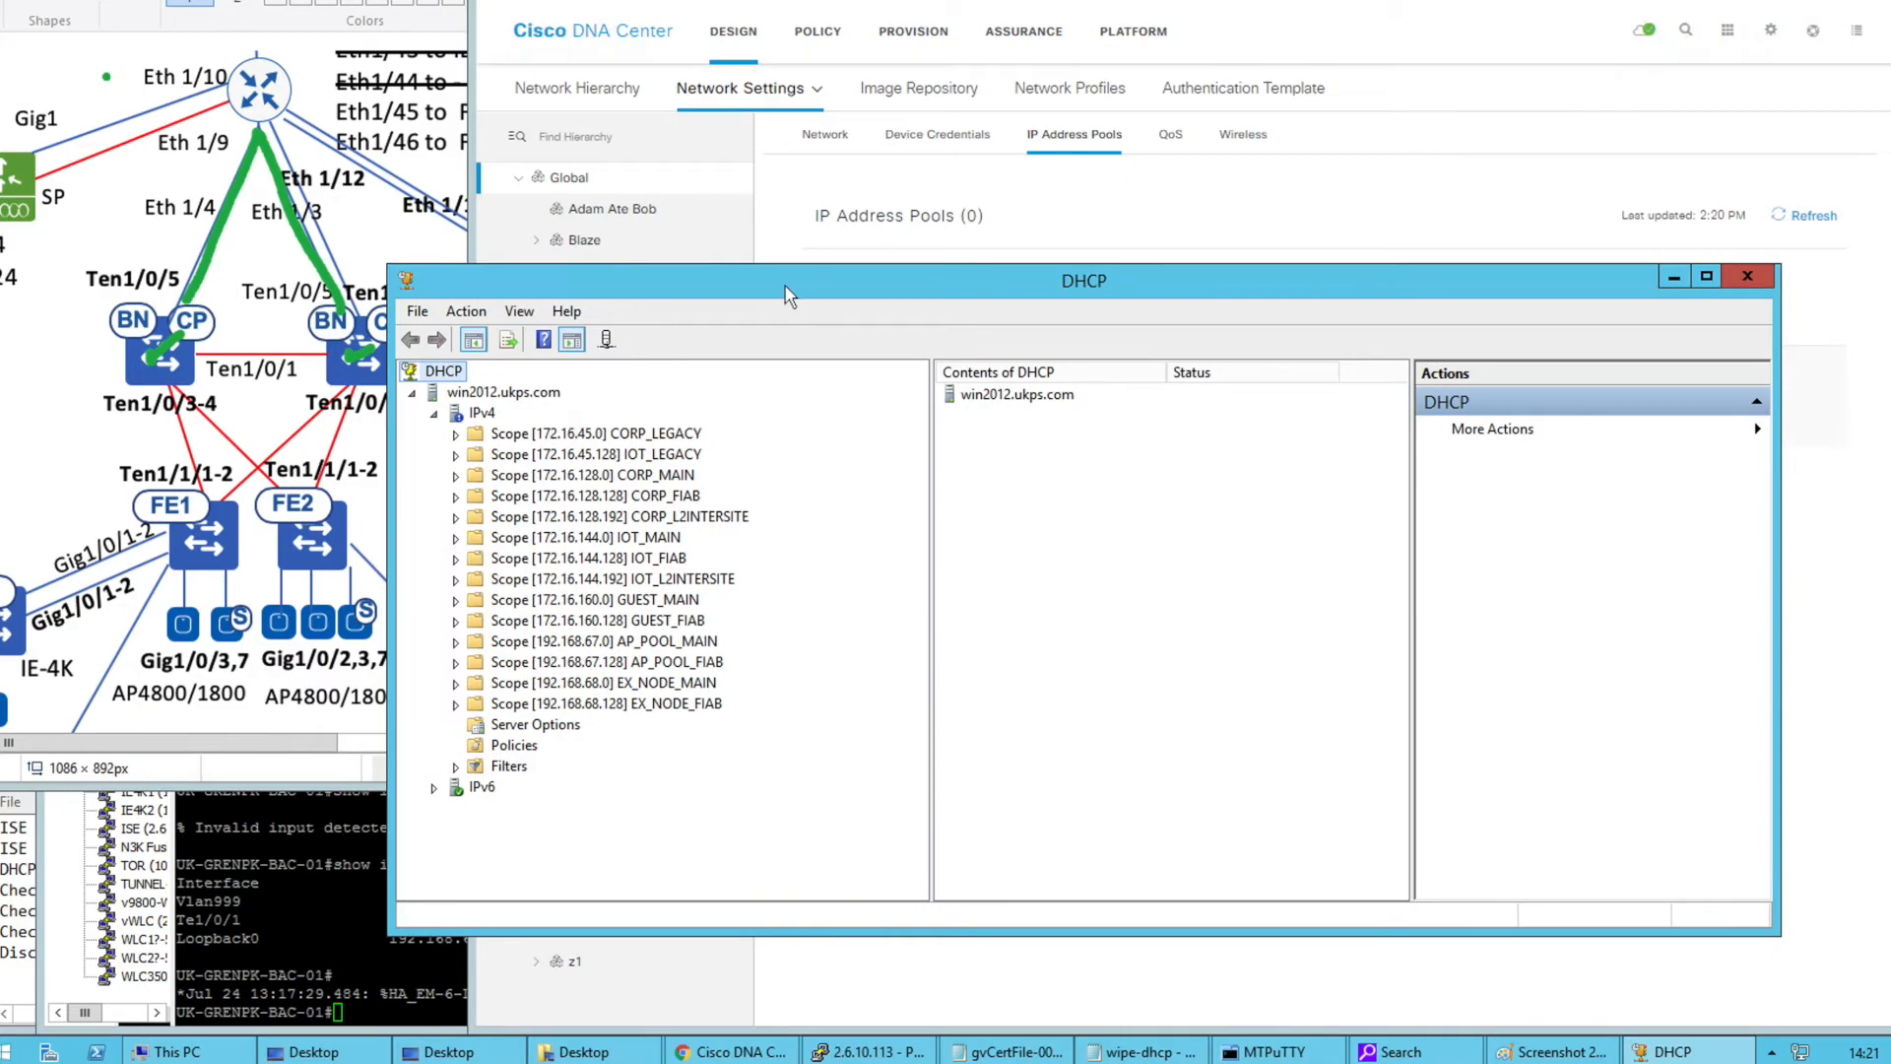
{"action": "left_click_drag", "start_coordinate": [905, 350], "coordinate": [907, 350]}
Switch to the VS Code desktop and bring up DHCP_POOLS.csv
{"action": "left_click", "coordinate": [937, 210]}
{"action": "key", "text": "ctrl+Right"}
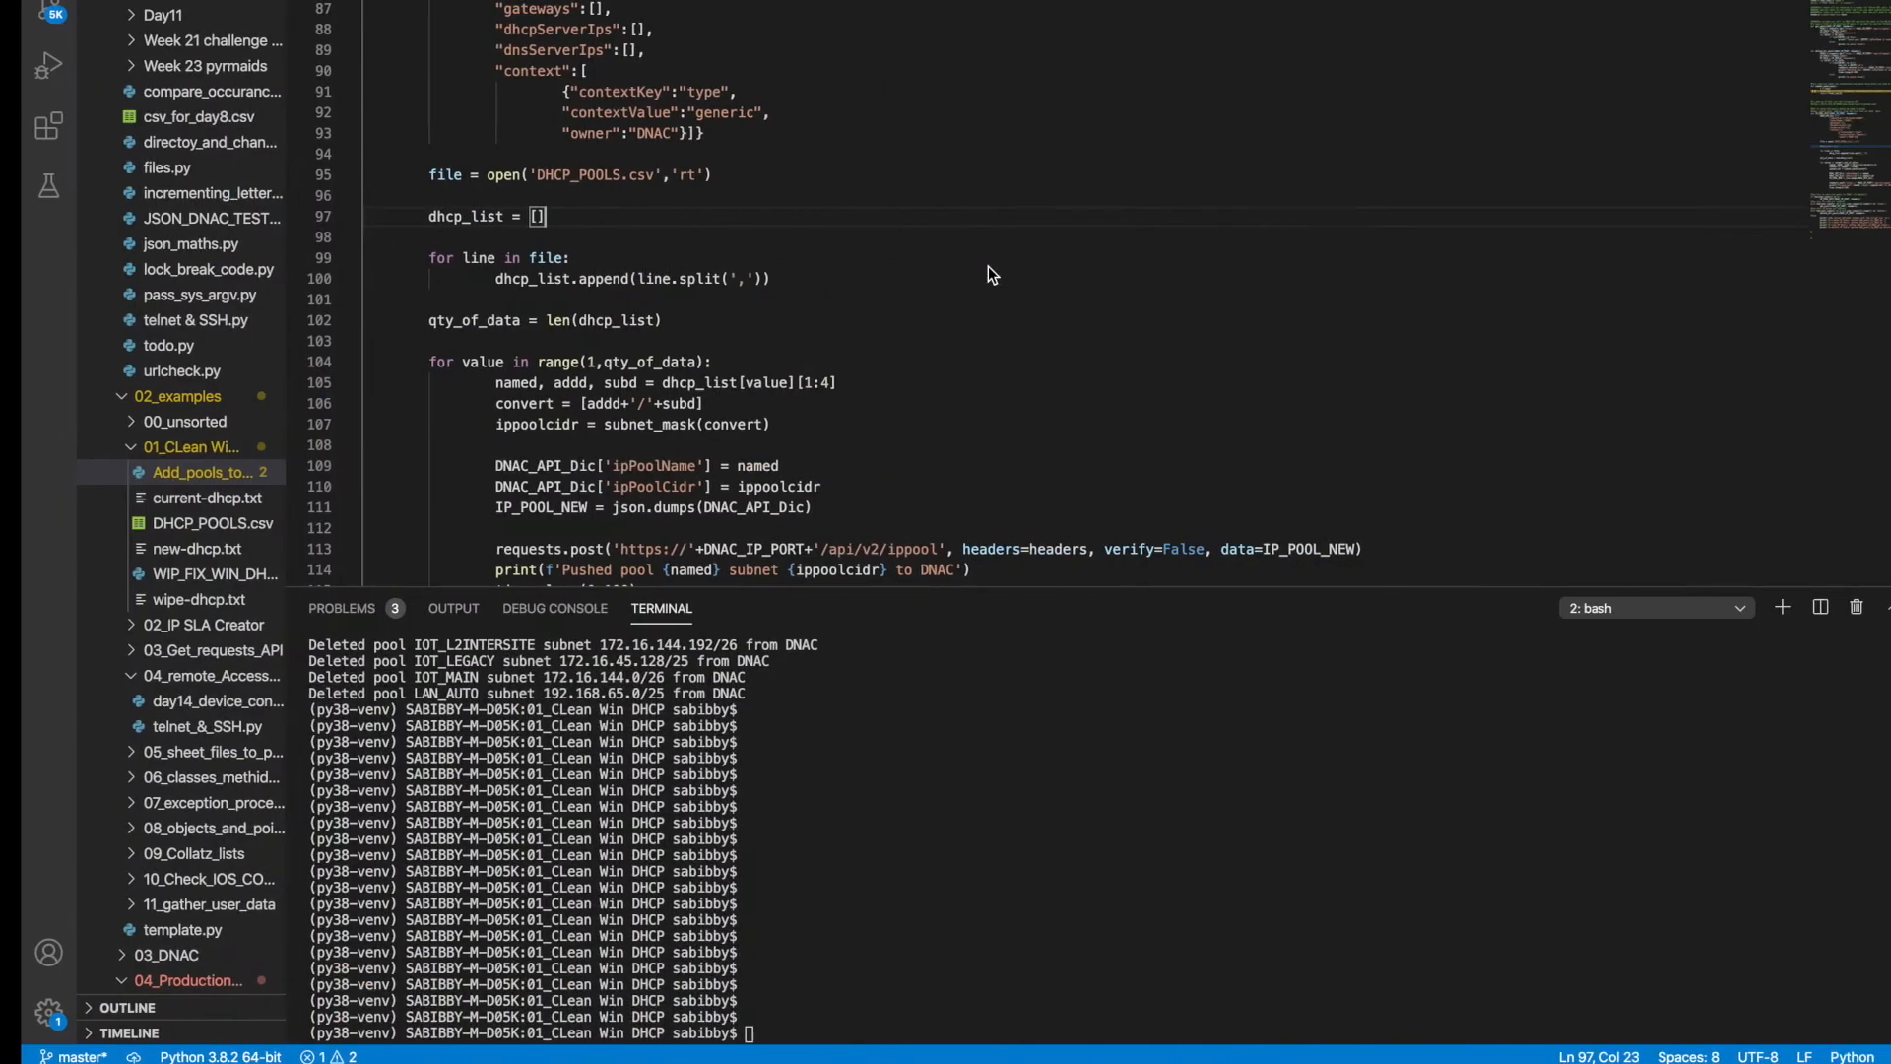
{"action": "scroll", "coordinate": [997, 215], "scroll_direction": "up", "scroll_amount": 10}
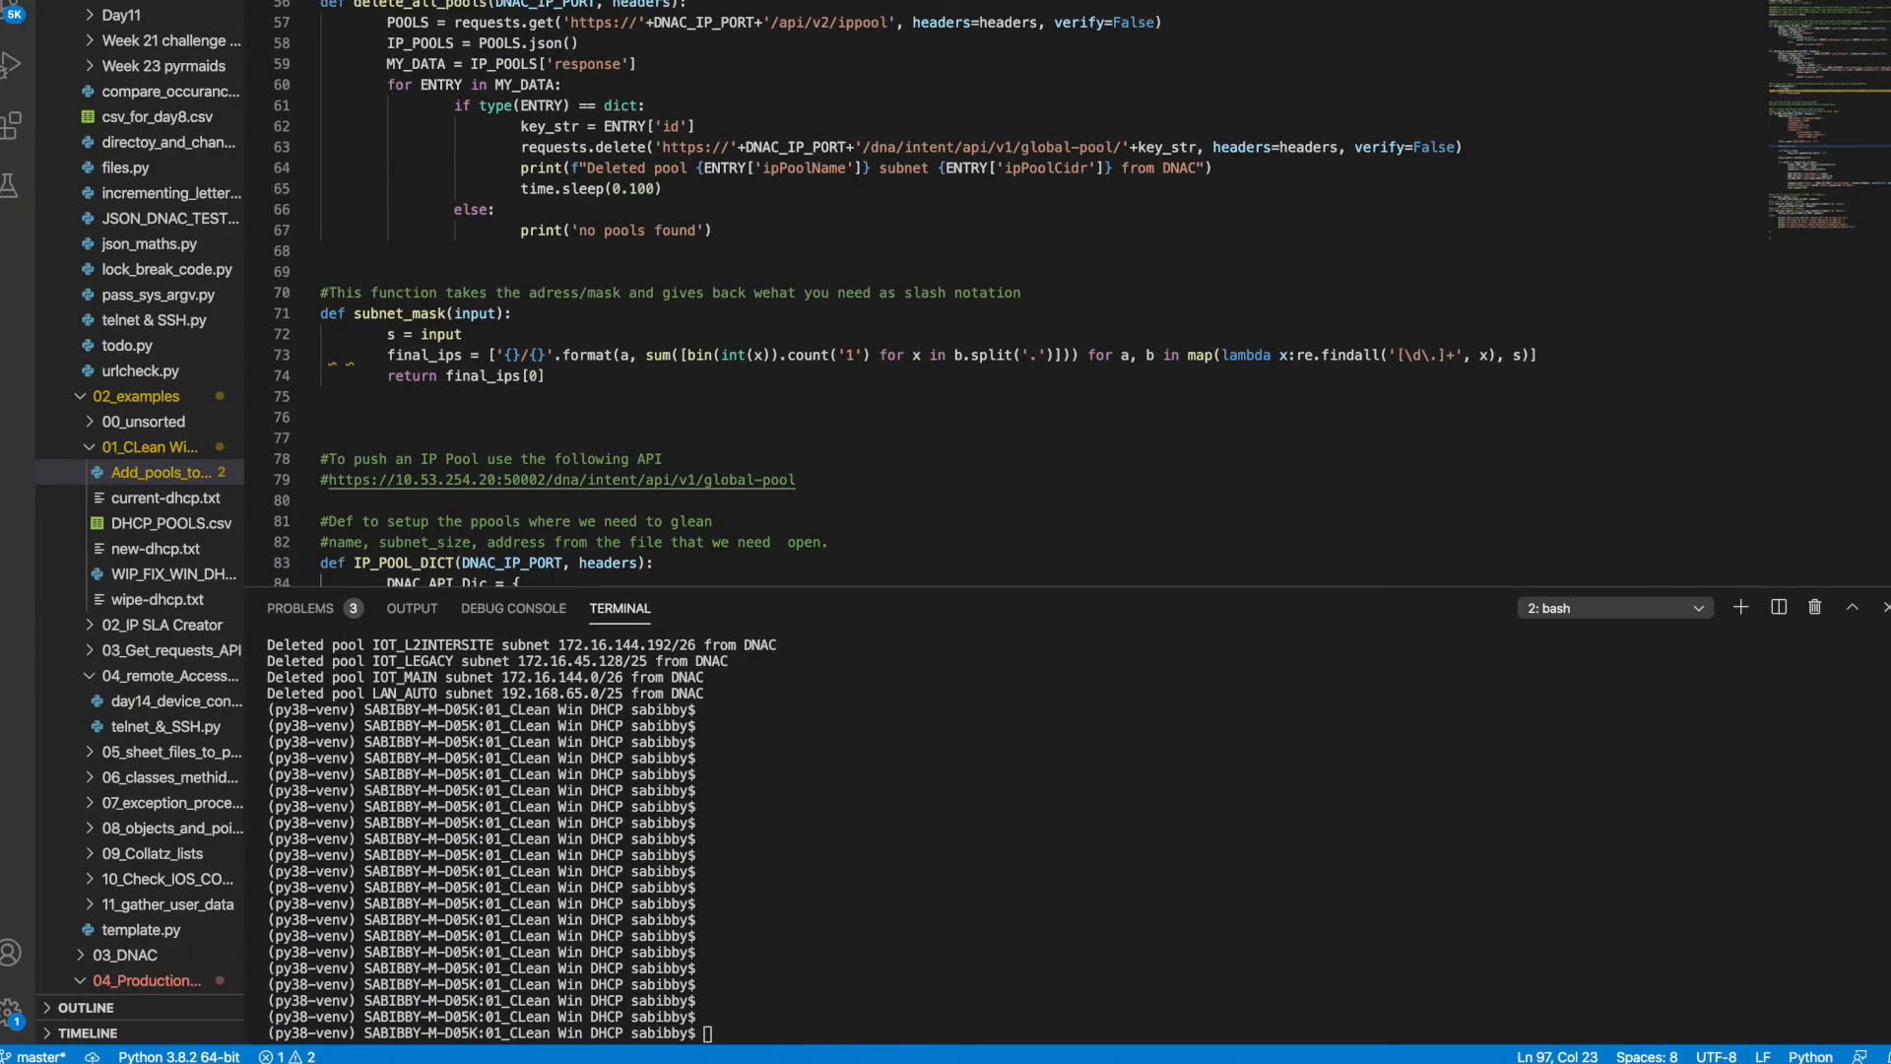
{"action": "key", "text": "ctrl+Tab"}
Highlight the CORP_LEGACY row's server name, subnet mask and option values, and the LAN_AUTO row's subnet
{"action": "left_click_drag", "start_coordinate": [329, 141], "coordinate": [474, 146]}
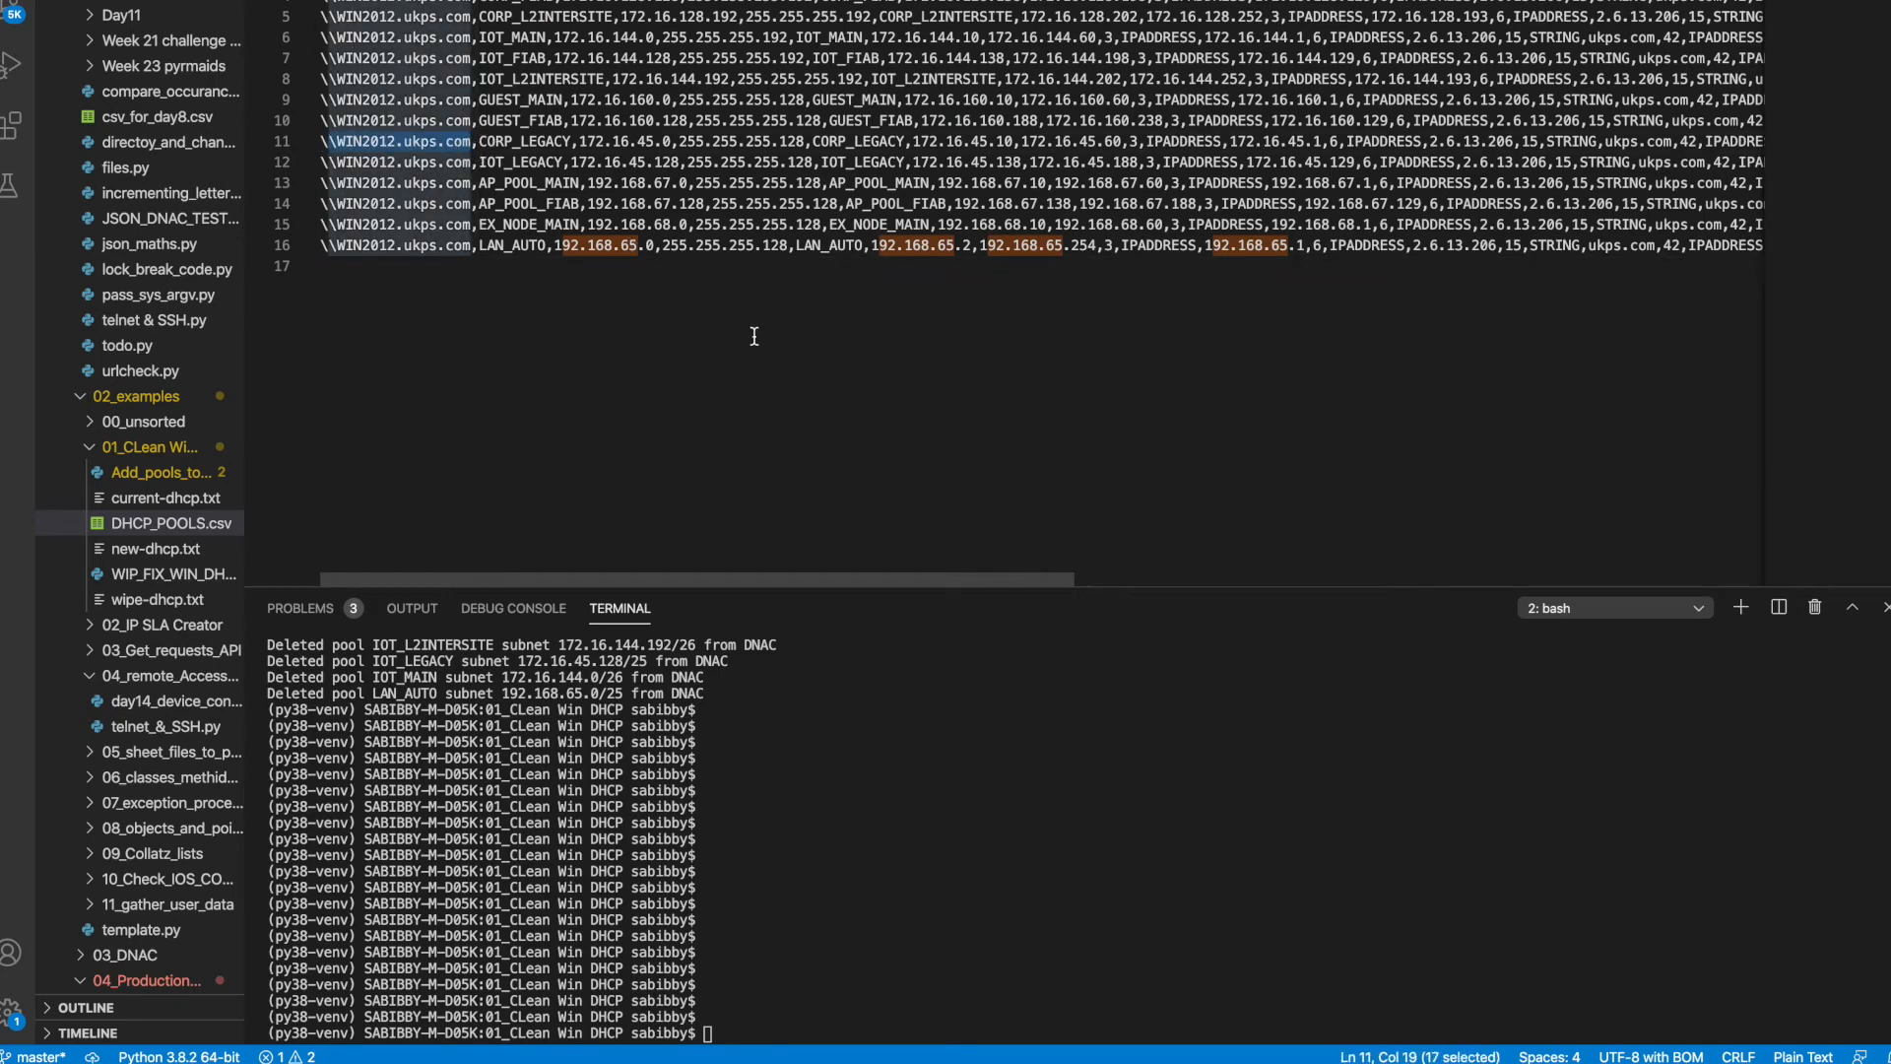
{"action": "double_click", "coordinate": [539, 148]}
{"action": "left_click", "coordinate": [621, 145]}
{"action": "left_click_drag", "start_coordinate": [821, 145], "coordinate": [730, 146]}
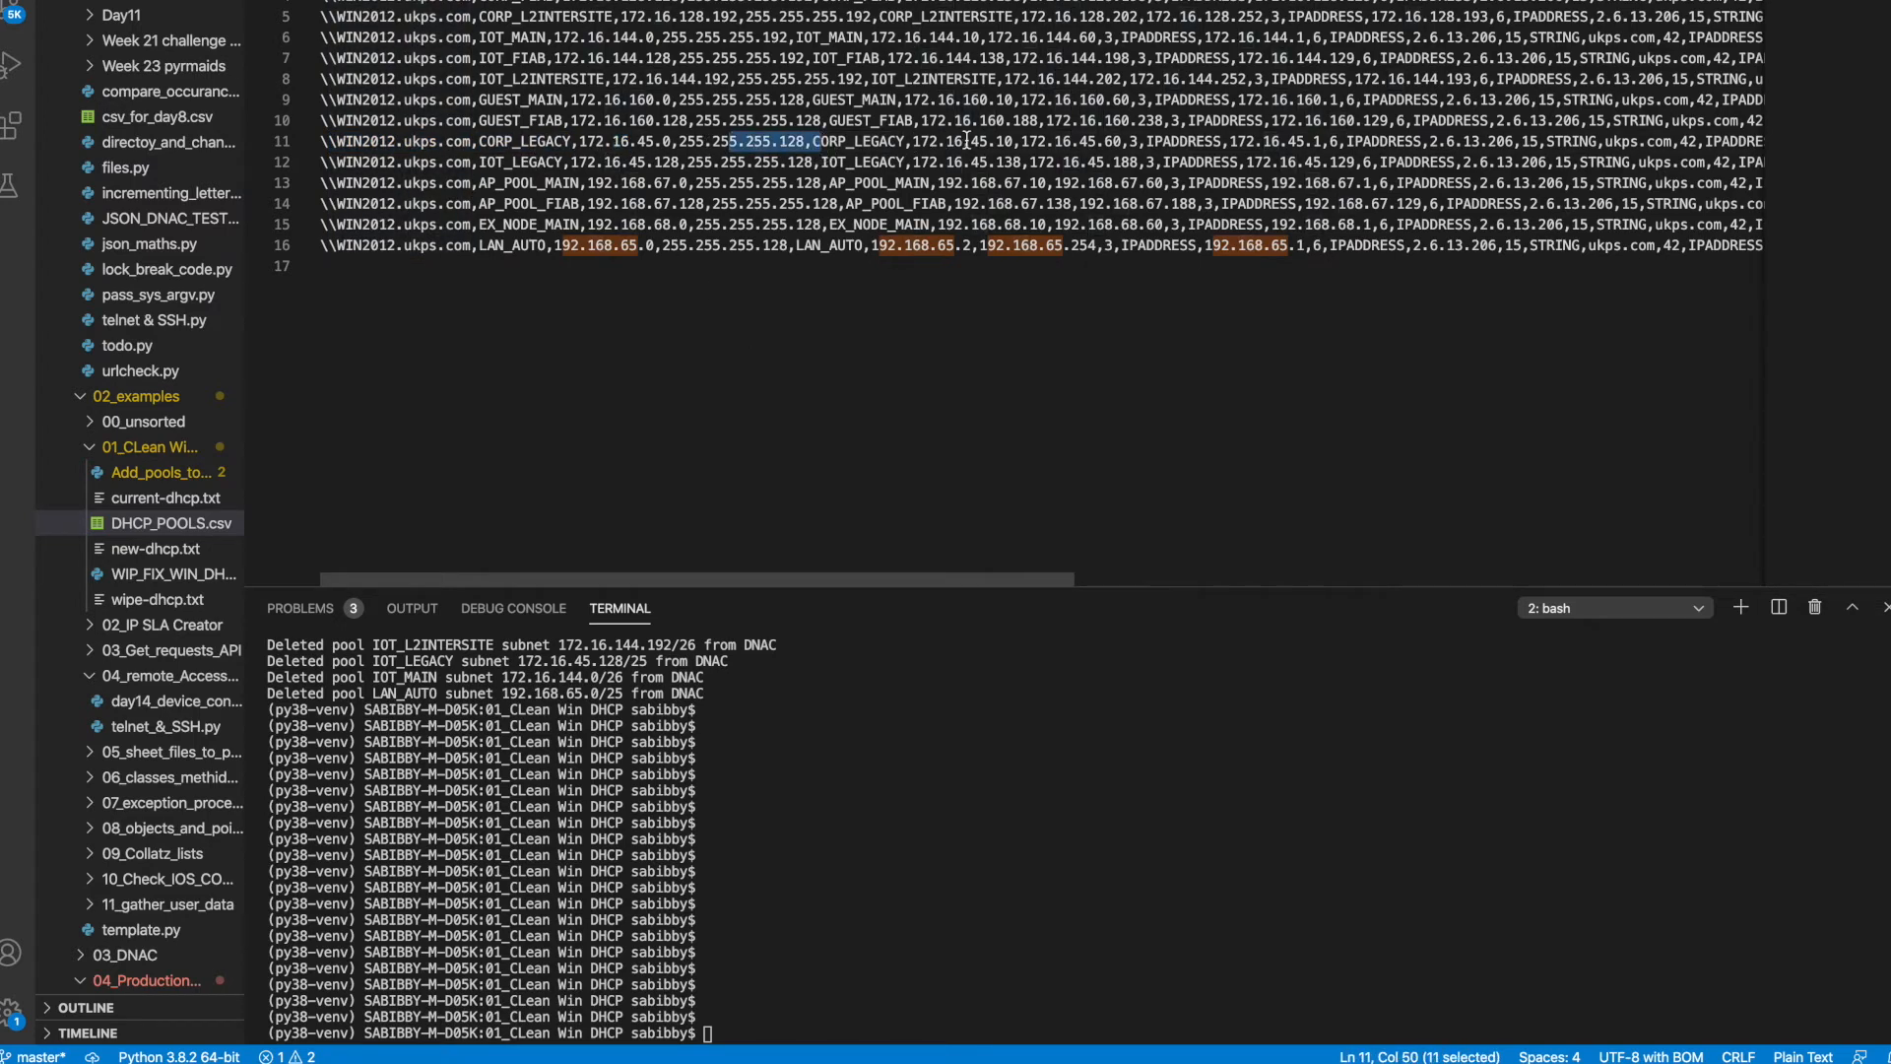
{"action": "left_click_drag", "start_coordinate": [915, 140], "coordinate": [1579, 138]}
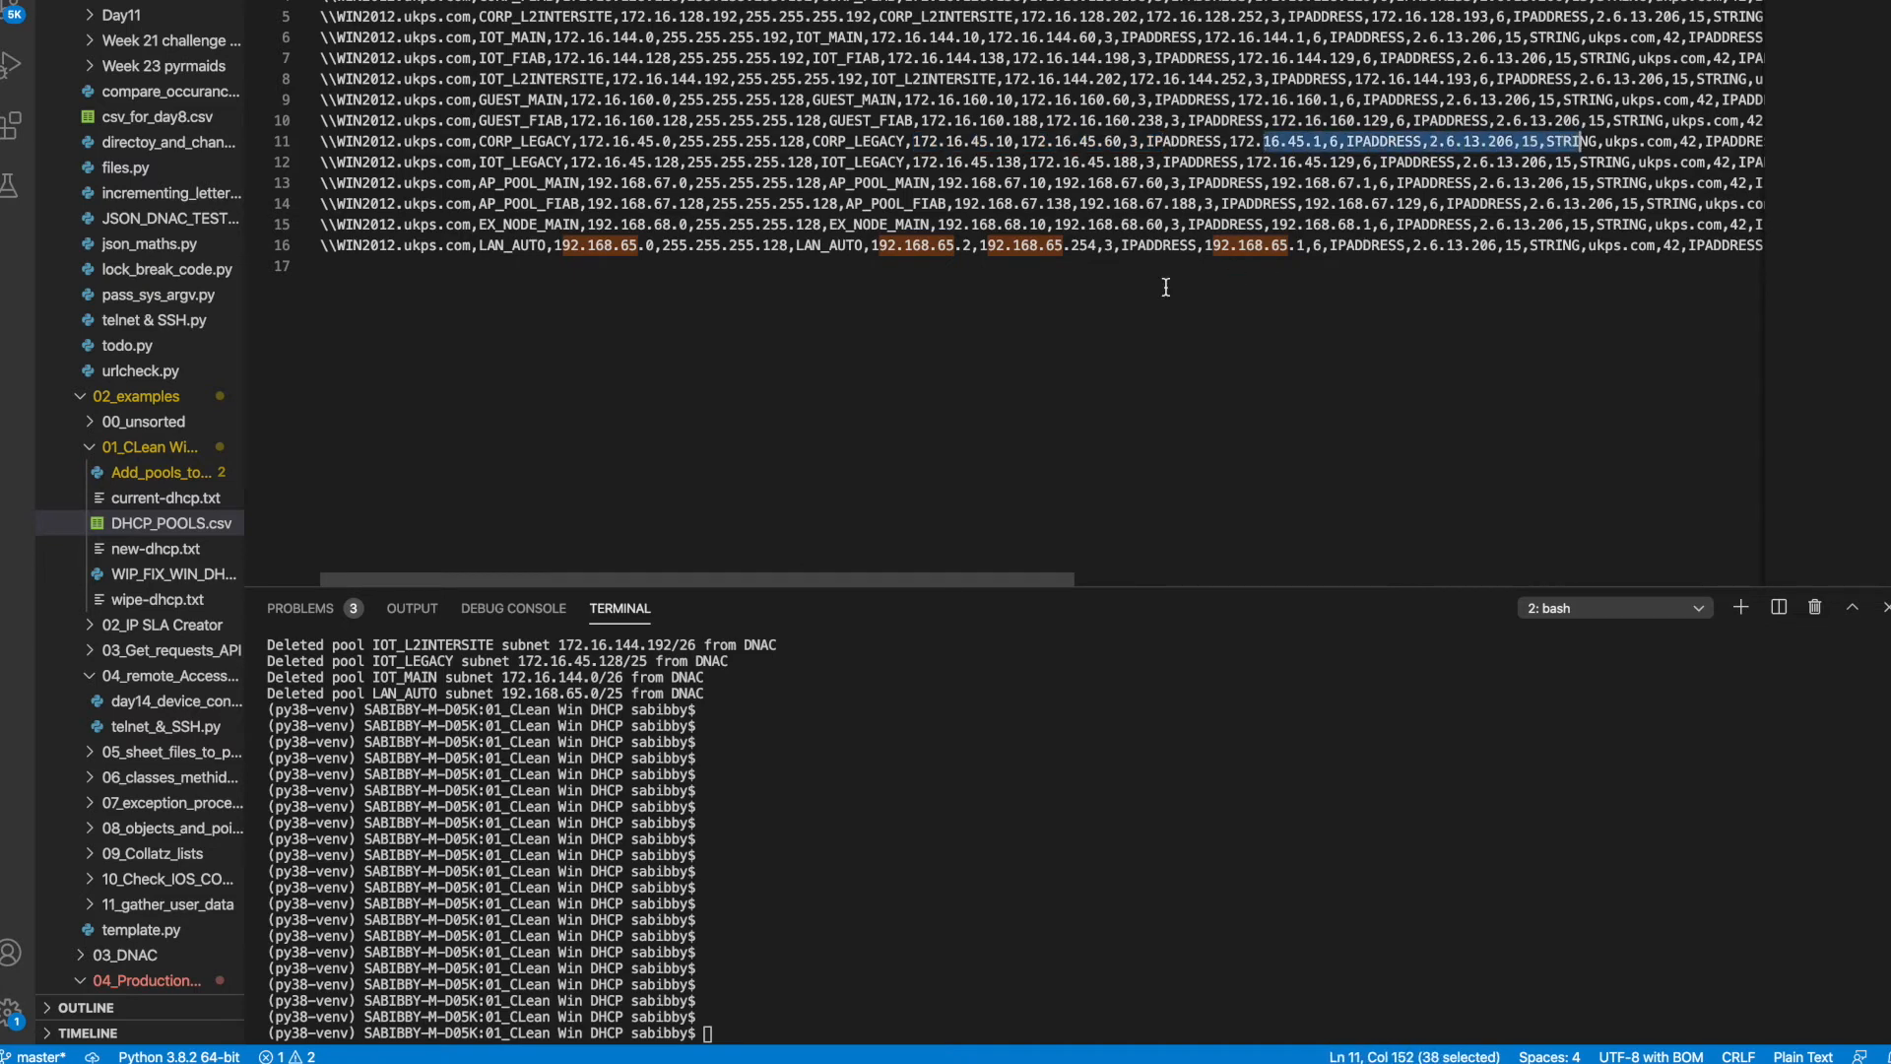
{"action": "left_click_drag", "start_coordinate": [559, 251], "coordinate": [856, 246]}
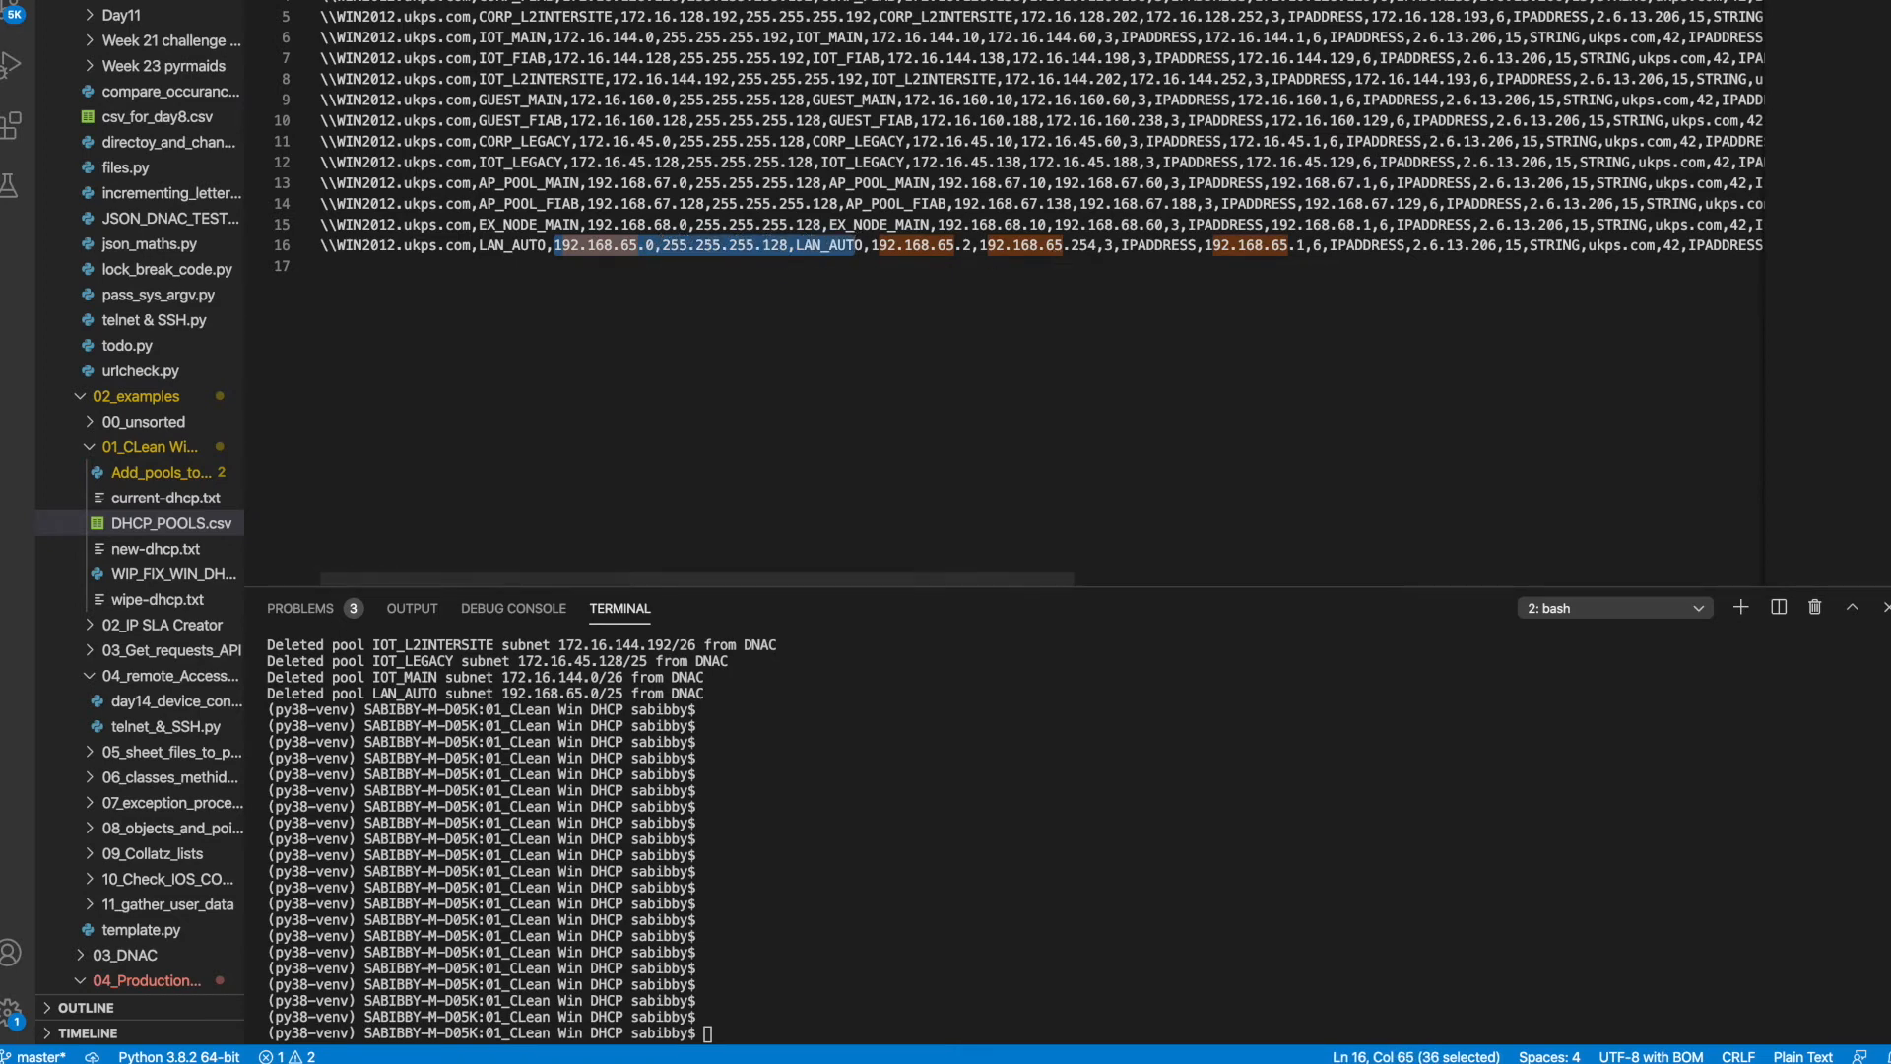
Return to Add_pools_to_DNAC.py and scroll through its command-handling section
{"action": "key", "text": "ctrl+Tab"}
{"action": "scroll", "coordinate": [756, 192], "scroll_direction": "up", "scroll_amount": 15}
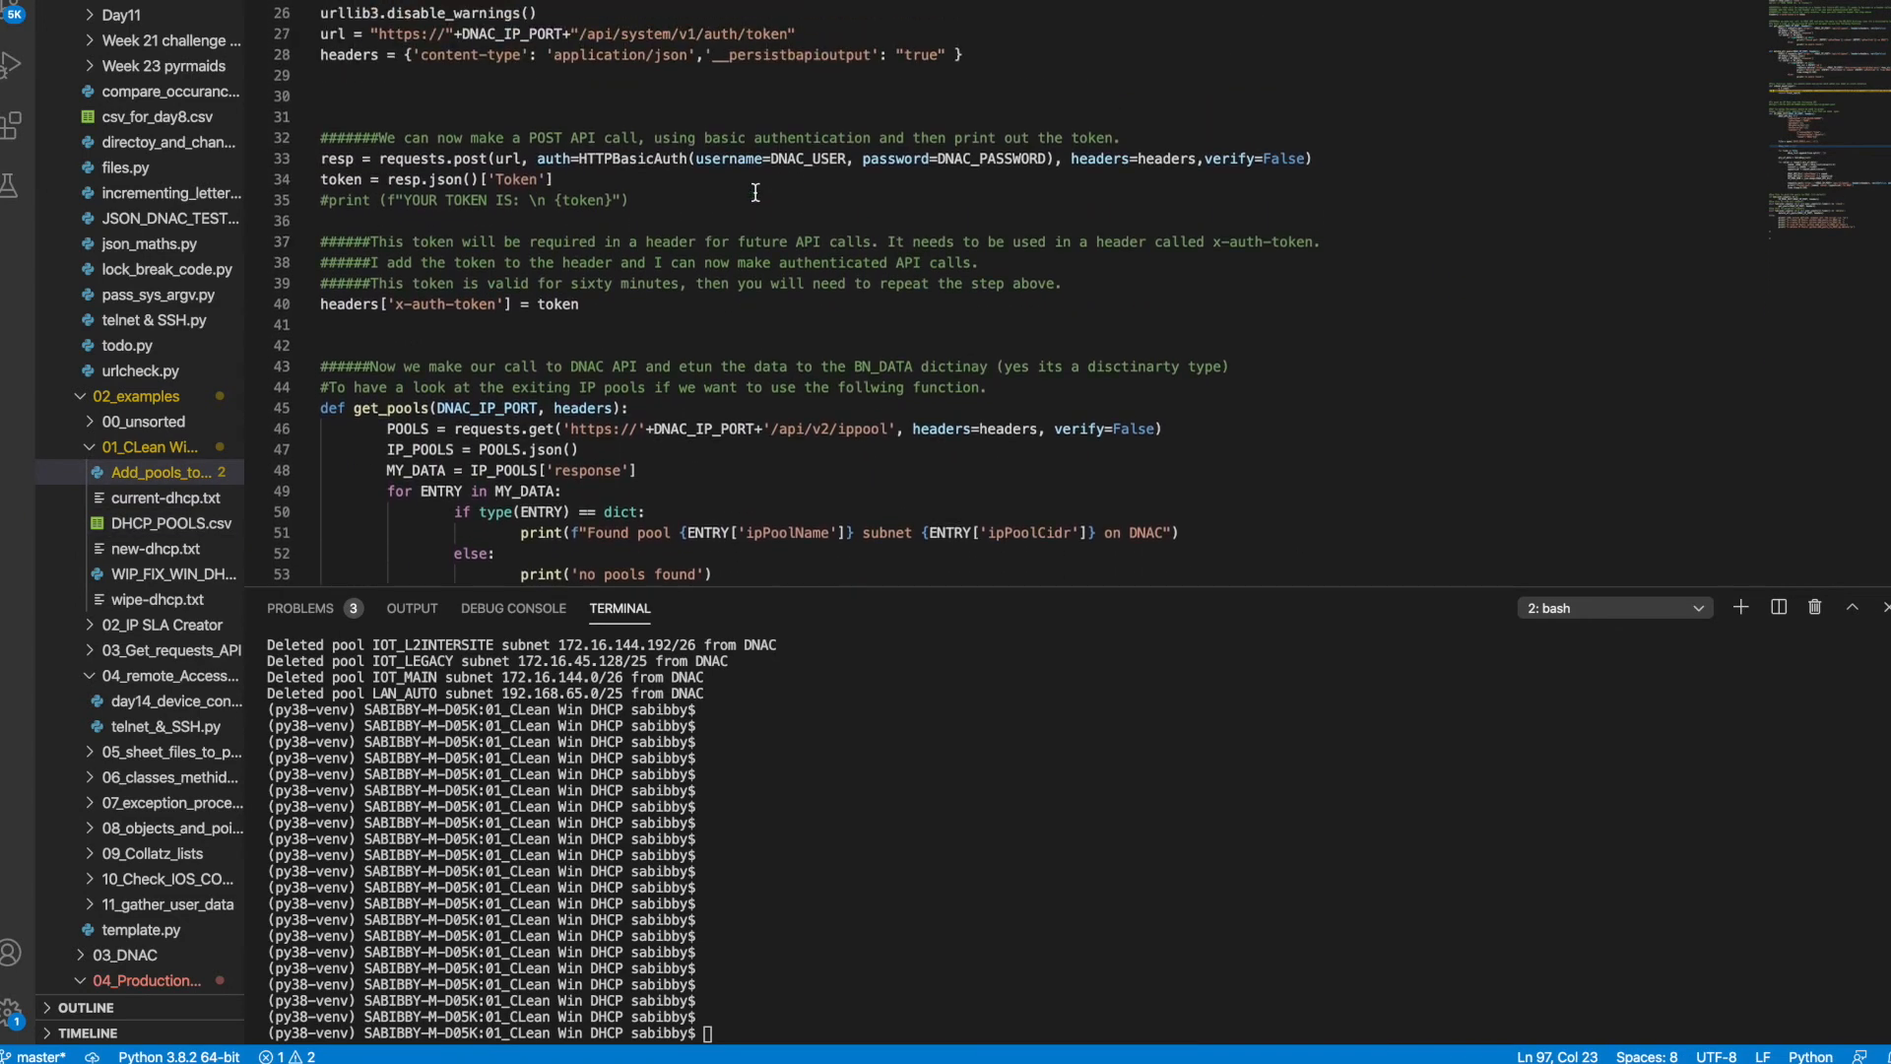
{"action": "scroll", "coordinate": [583, 200], "scroll_direction": "down", "scroll_amount": 20}
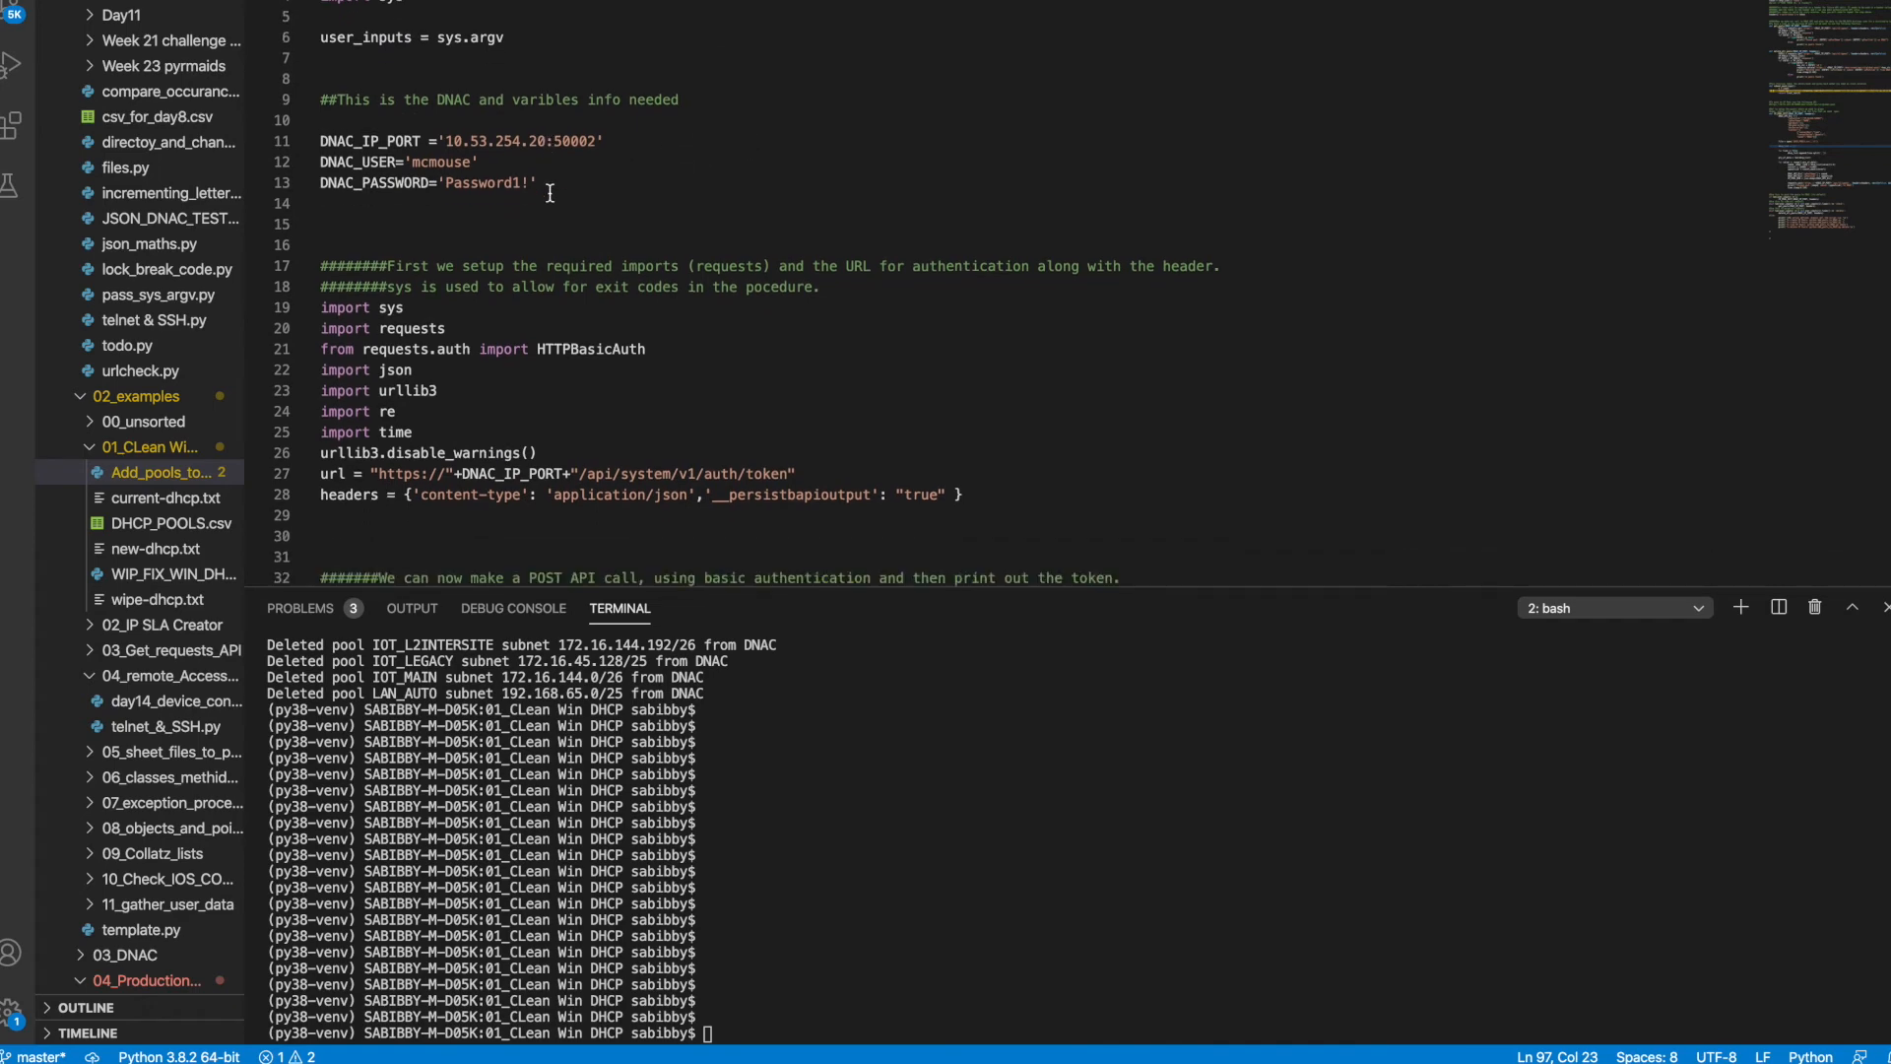
{"action": "scroll", "coordinate": [550, 192], "scroll_direction": "up", "scroll_amount": 2}
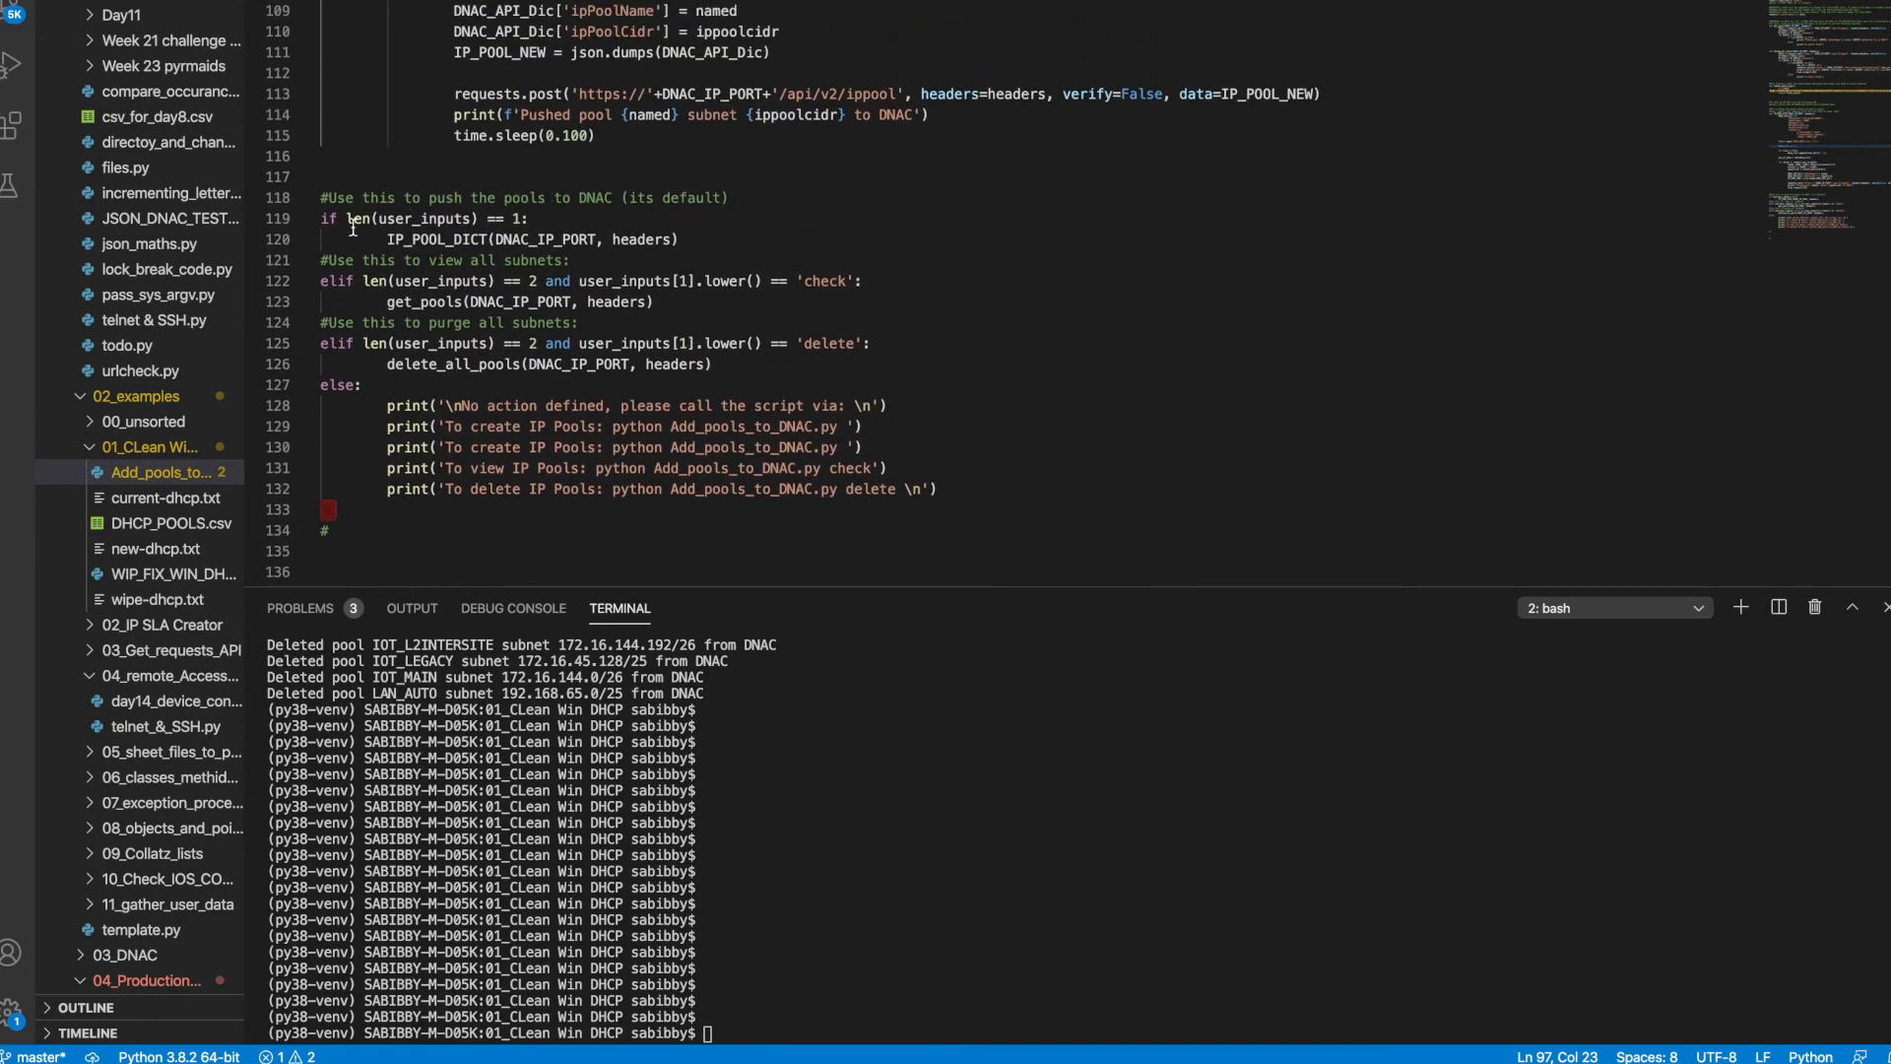
Re-run Add_pools_to_DNAC.py to push the pools and refresh DNA Center's IP Address Pools list
{"action": "key", "text": "Return"}
{"action": "key", "text": "Return"}
{"action": "key", "text": "Return"}
{"action": "key", "text": "Return"}
{"action": "key", "text": "Up"}
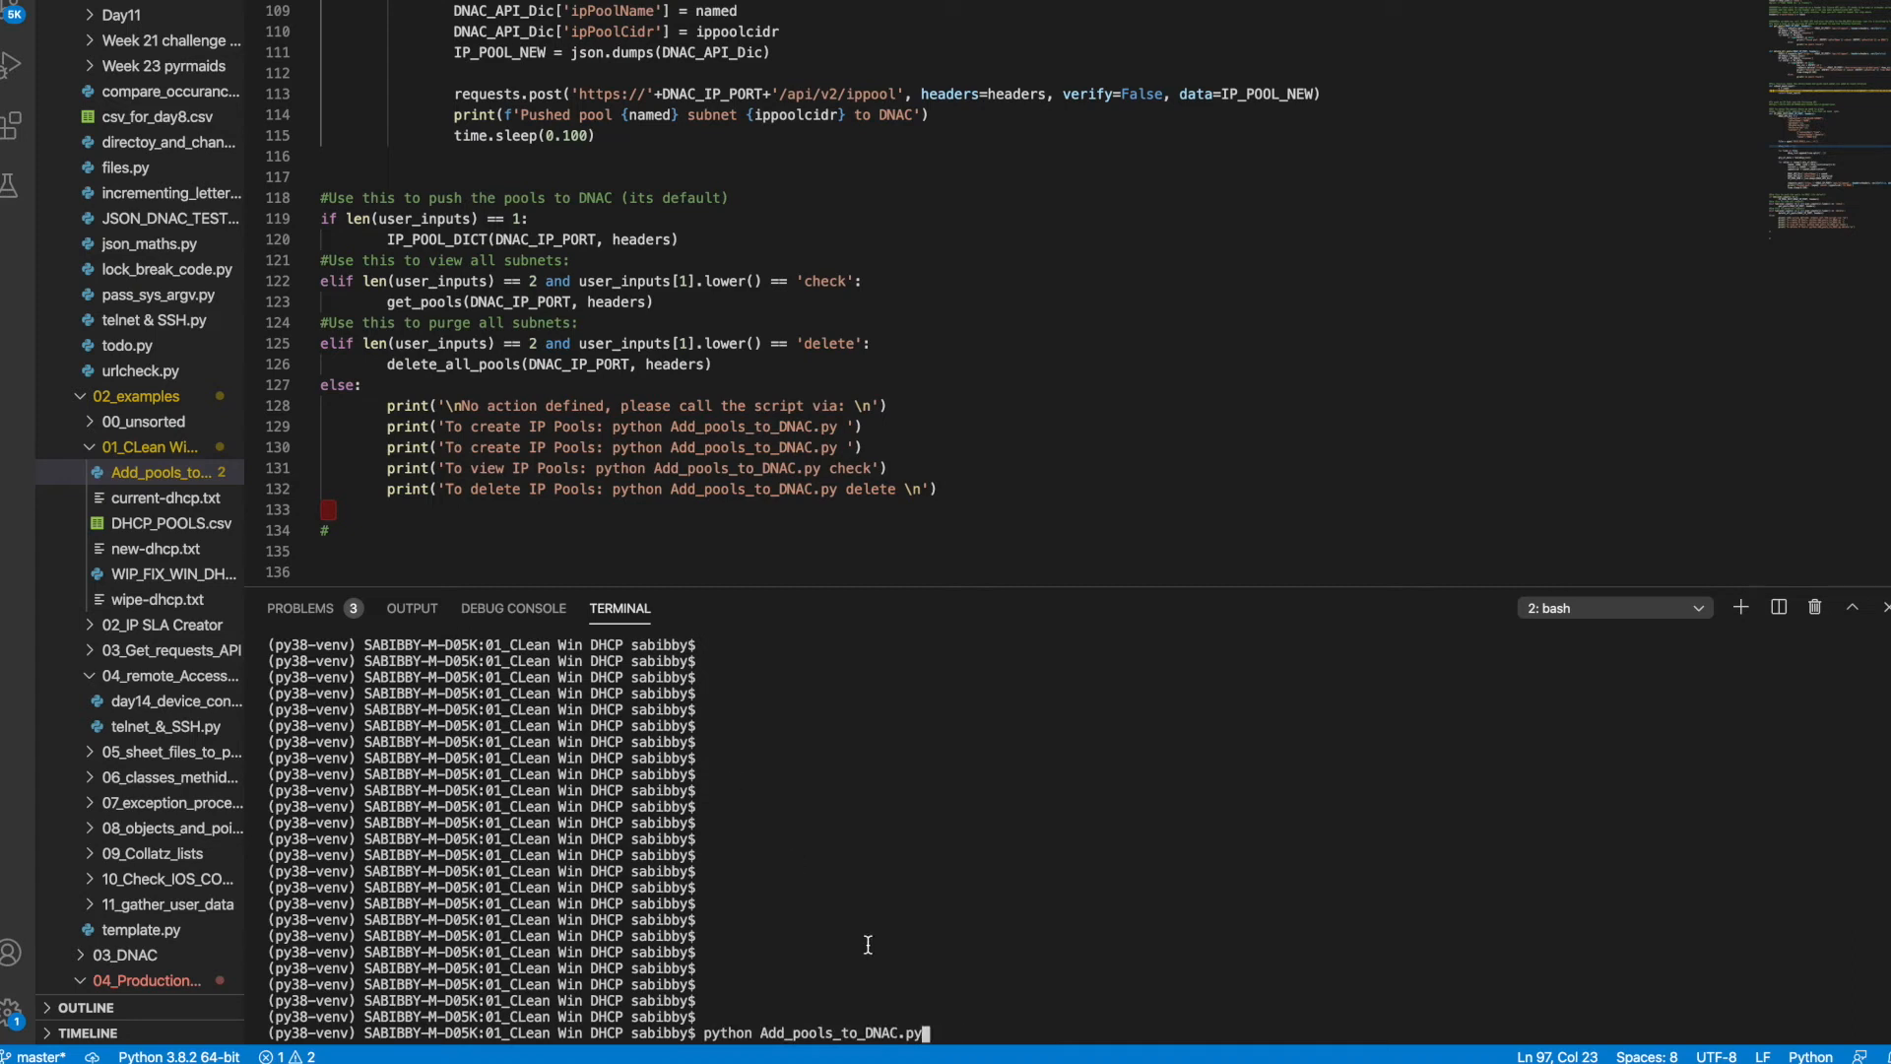
{"action": "key", "text": "Return"}
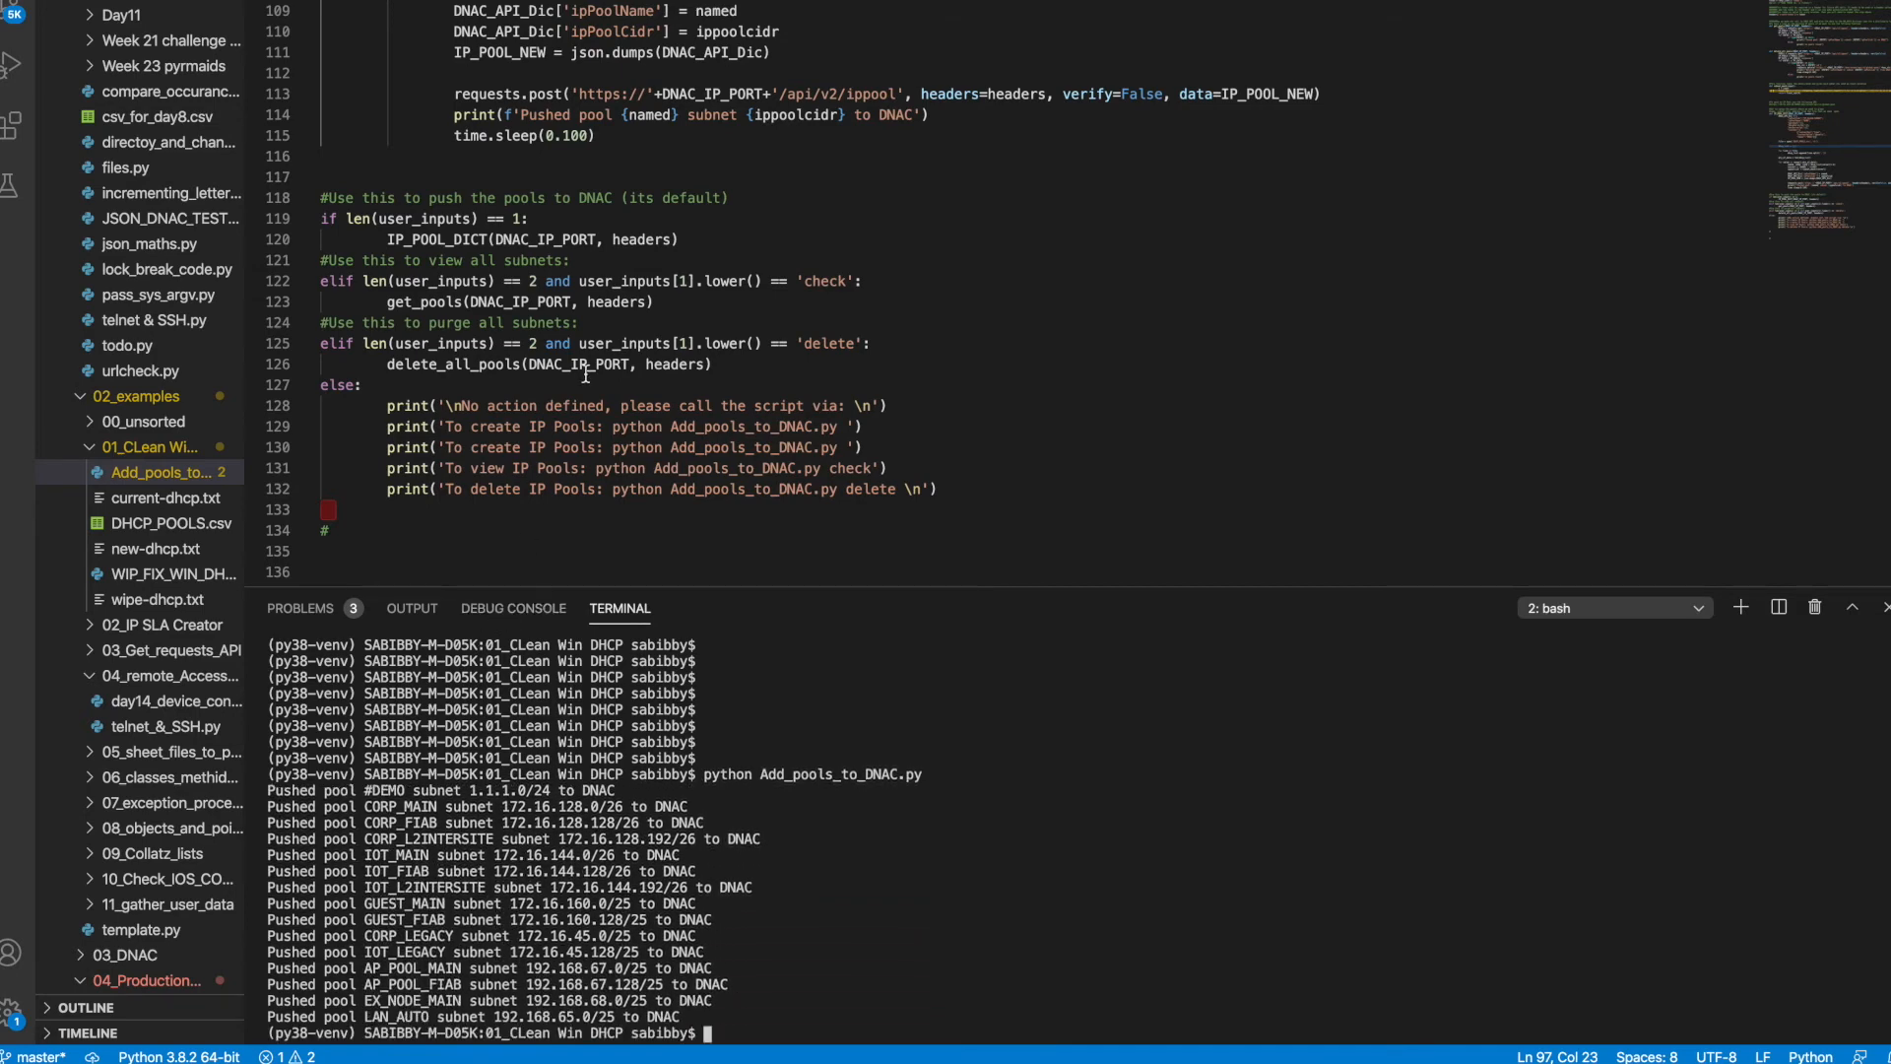
{"action": "scroll", "coordinate": [586, 374], "scroll_direction": "up", "scroll_amount": 5}
{"action": "scroll", "coordinate": [586, 374], "scroll_direction": "up", "scroll_amount": 4}
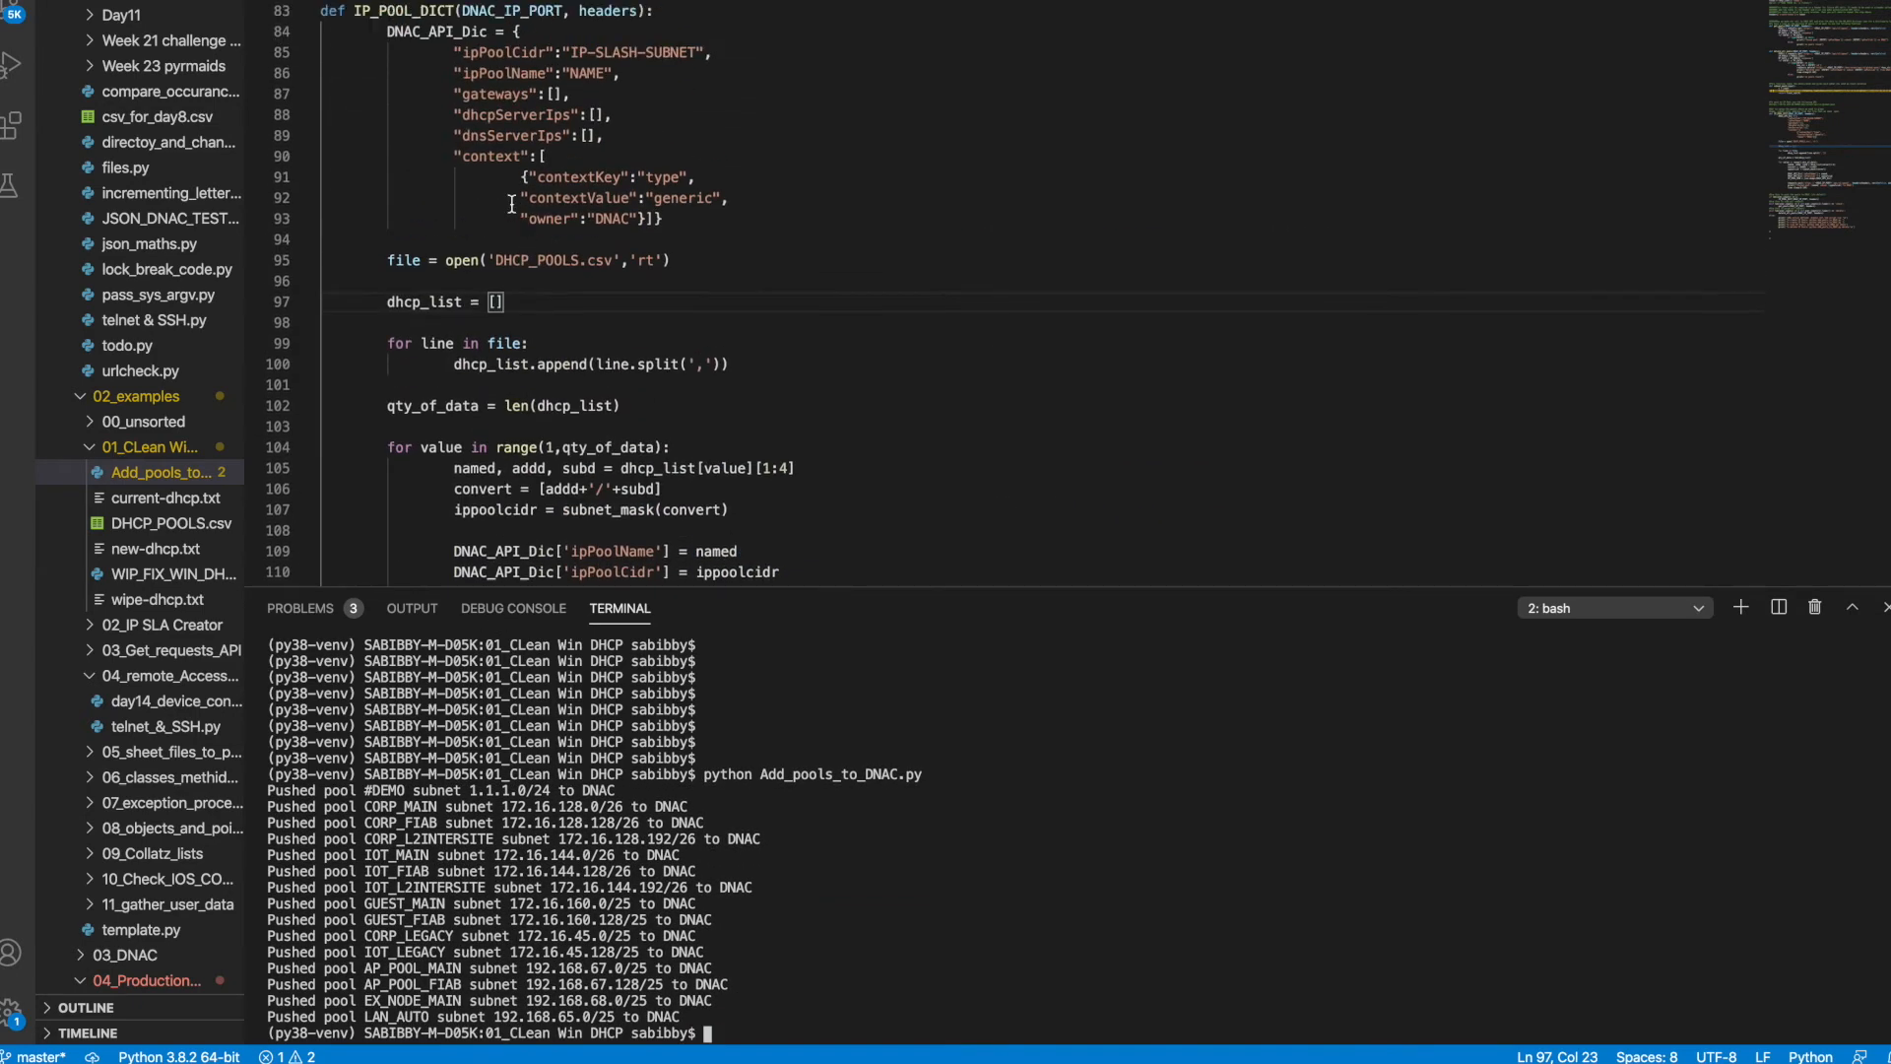
{"action": "scroll", "coordinate": [473, 288], "scroll_direction": "down", "scroll_amount": 3}
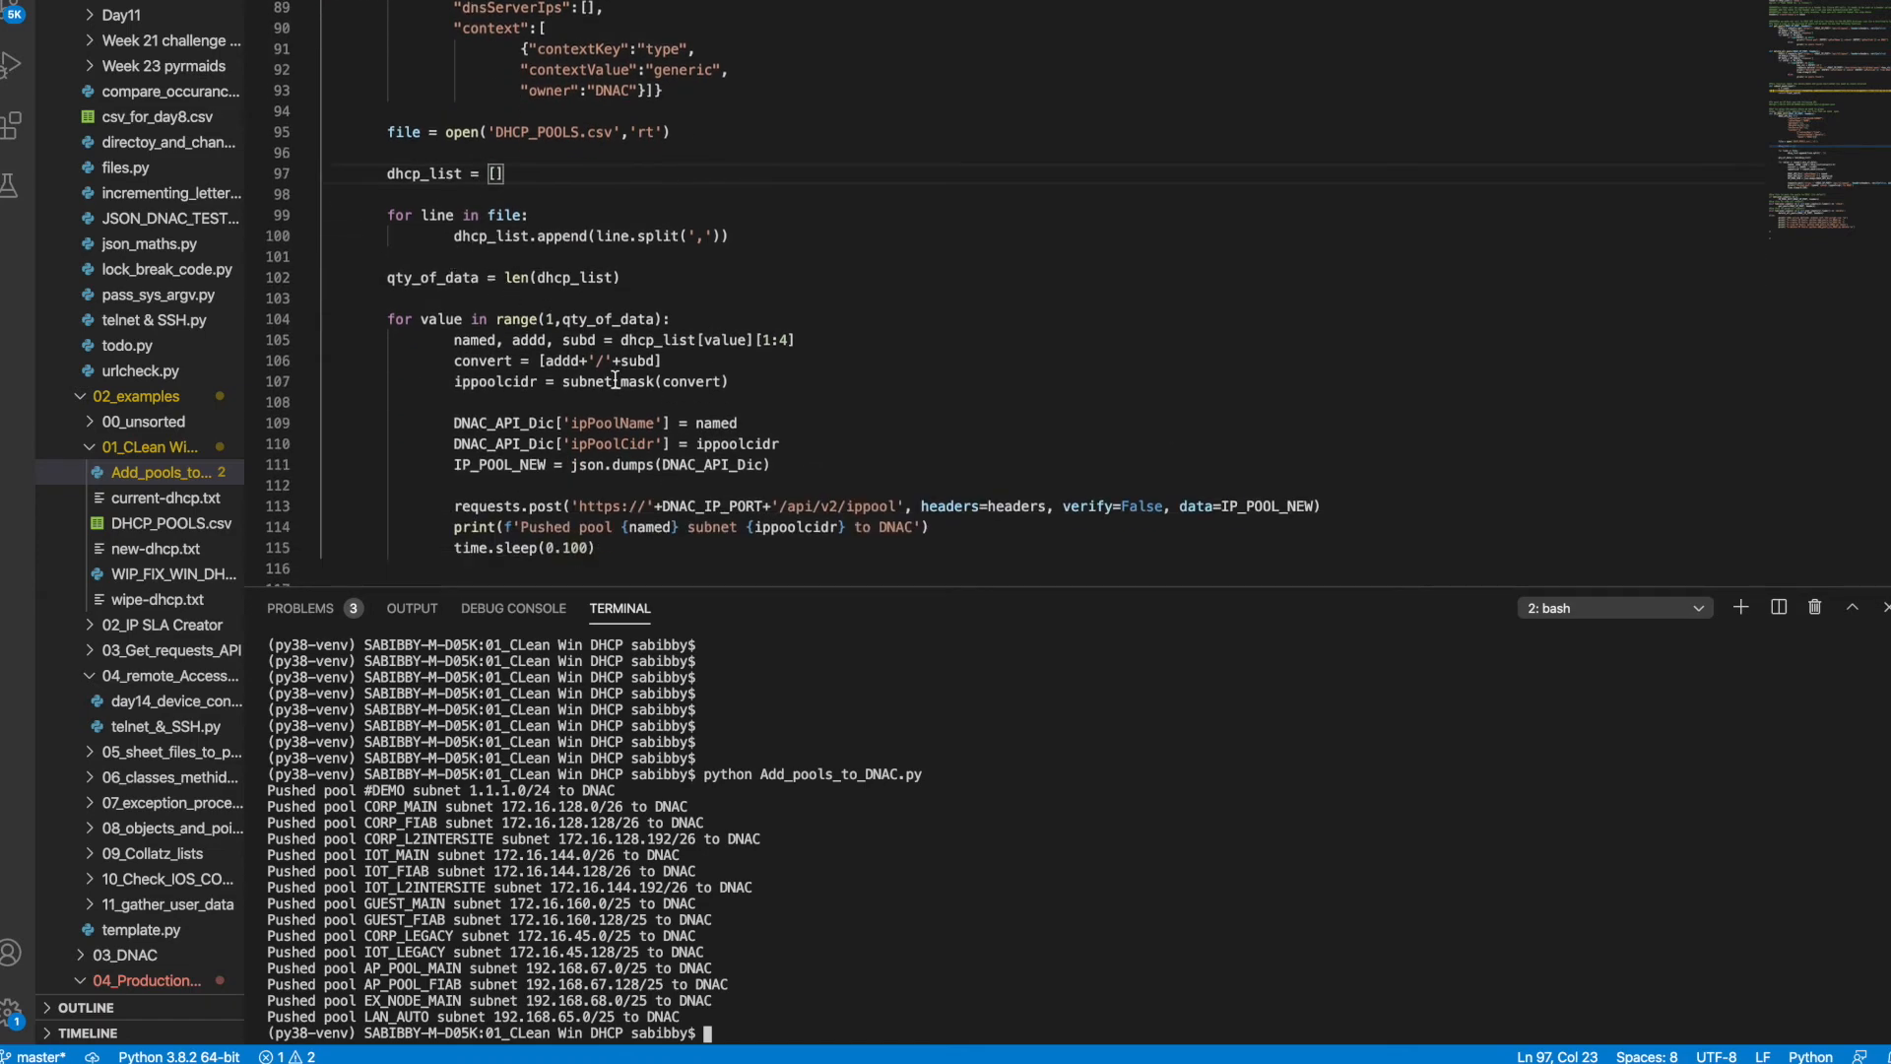
{"action": "scroll", "coordinate": [615, 379], "scroll_direction": "down", "scroll_amount": 8}
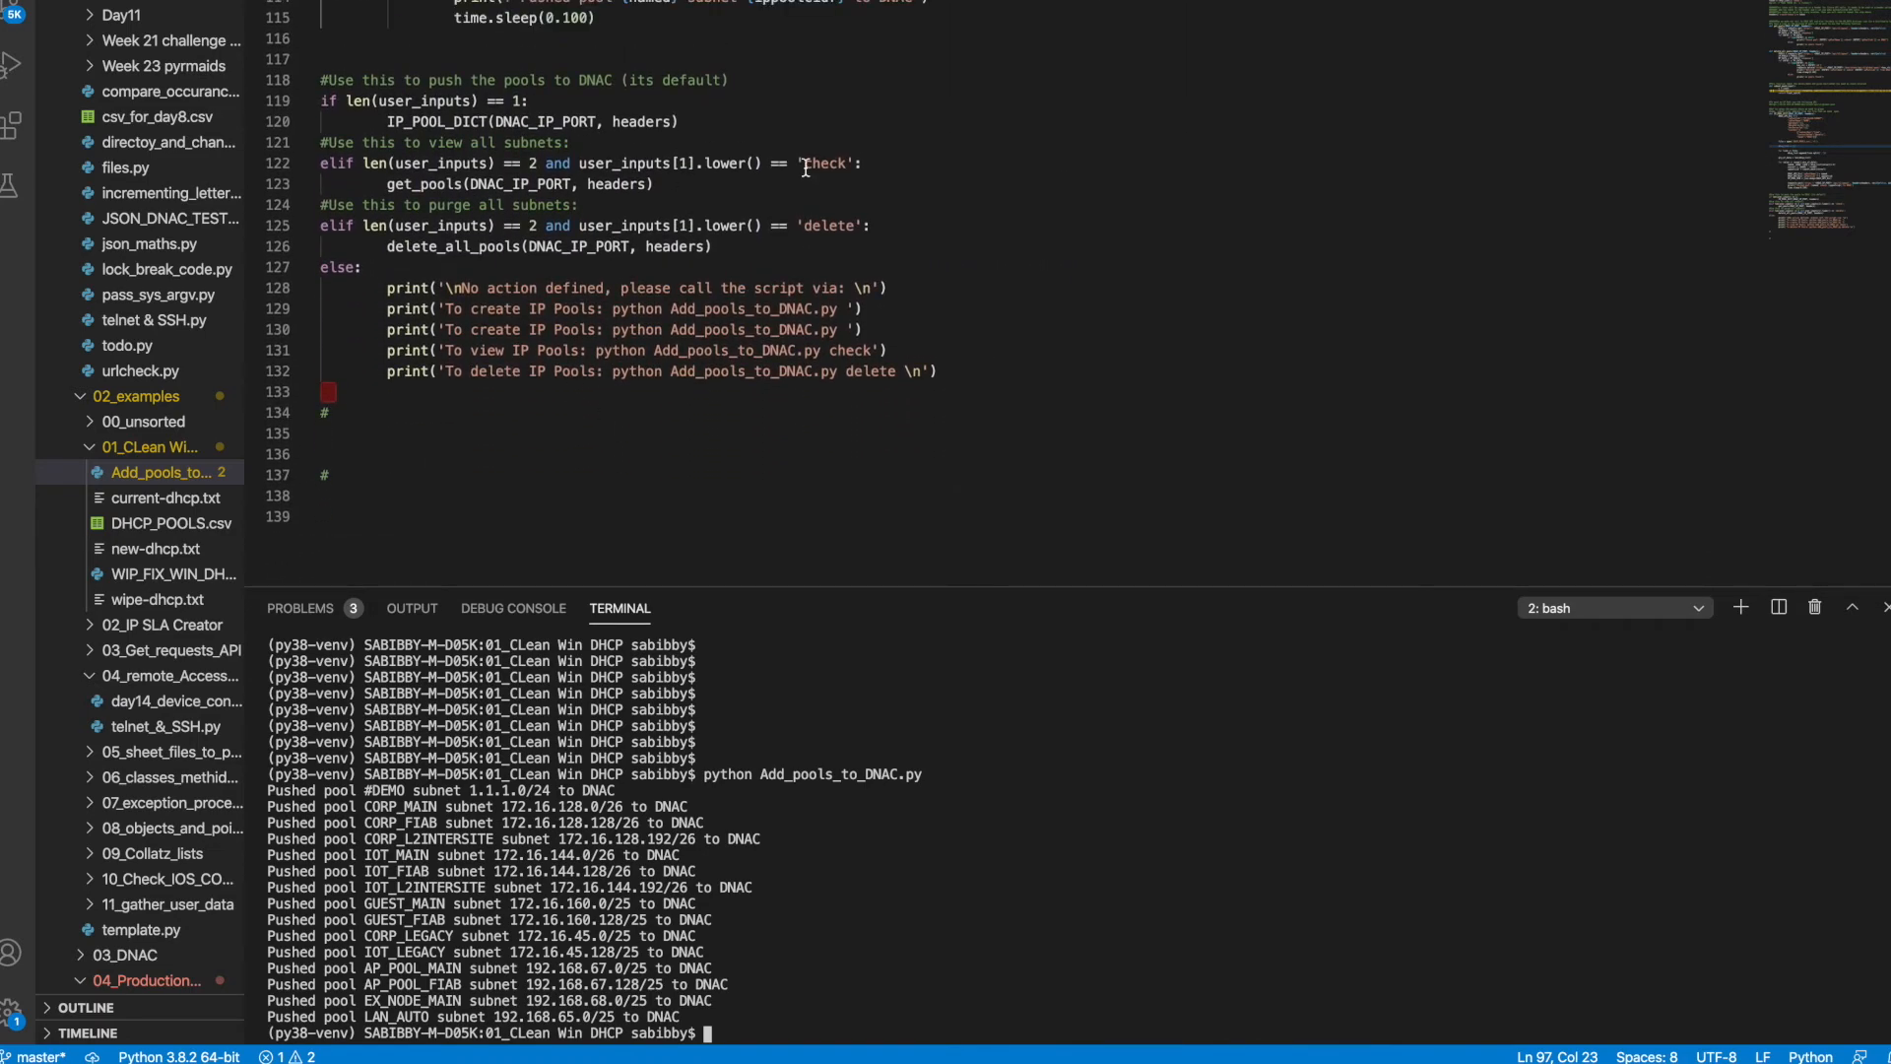
{"action": "key", "text": "ctrl+Left"}
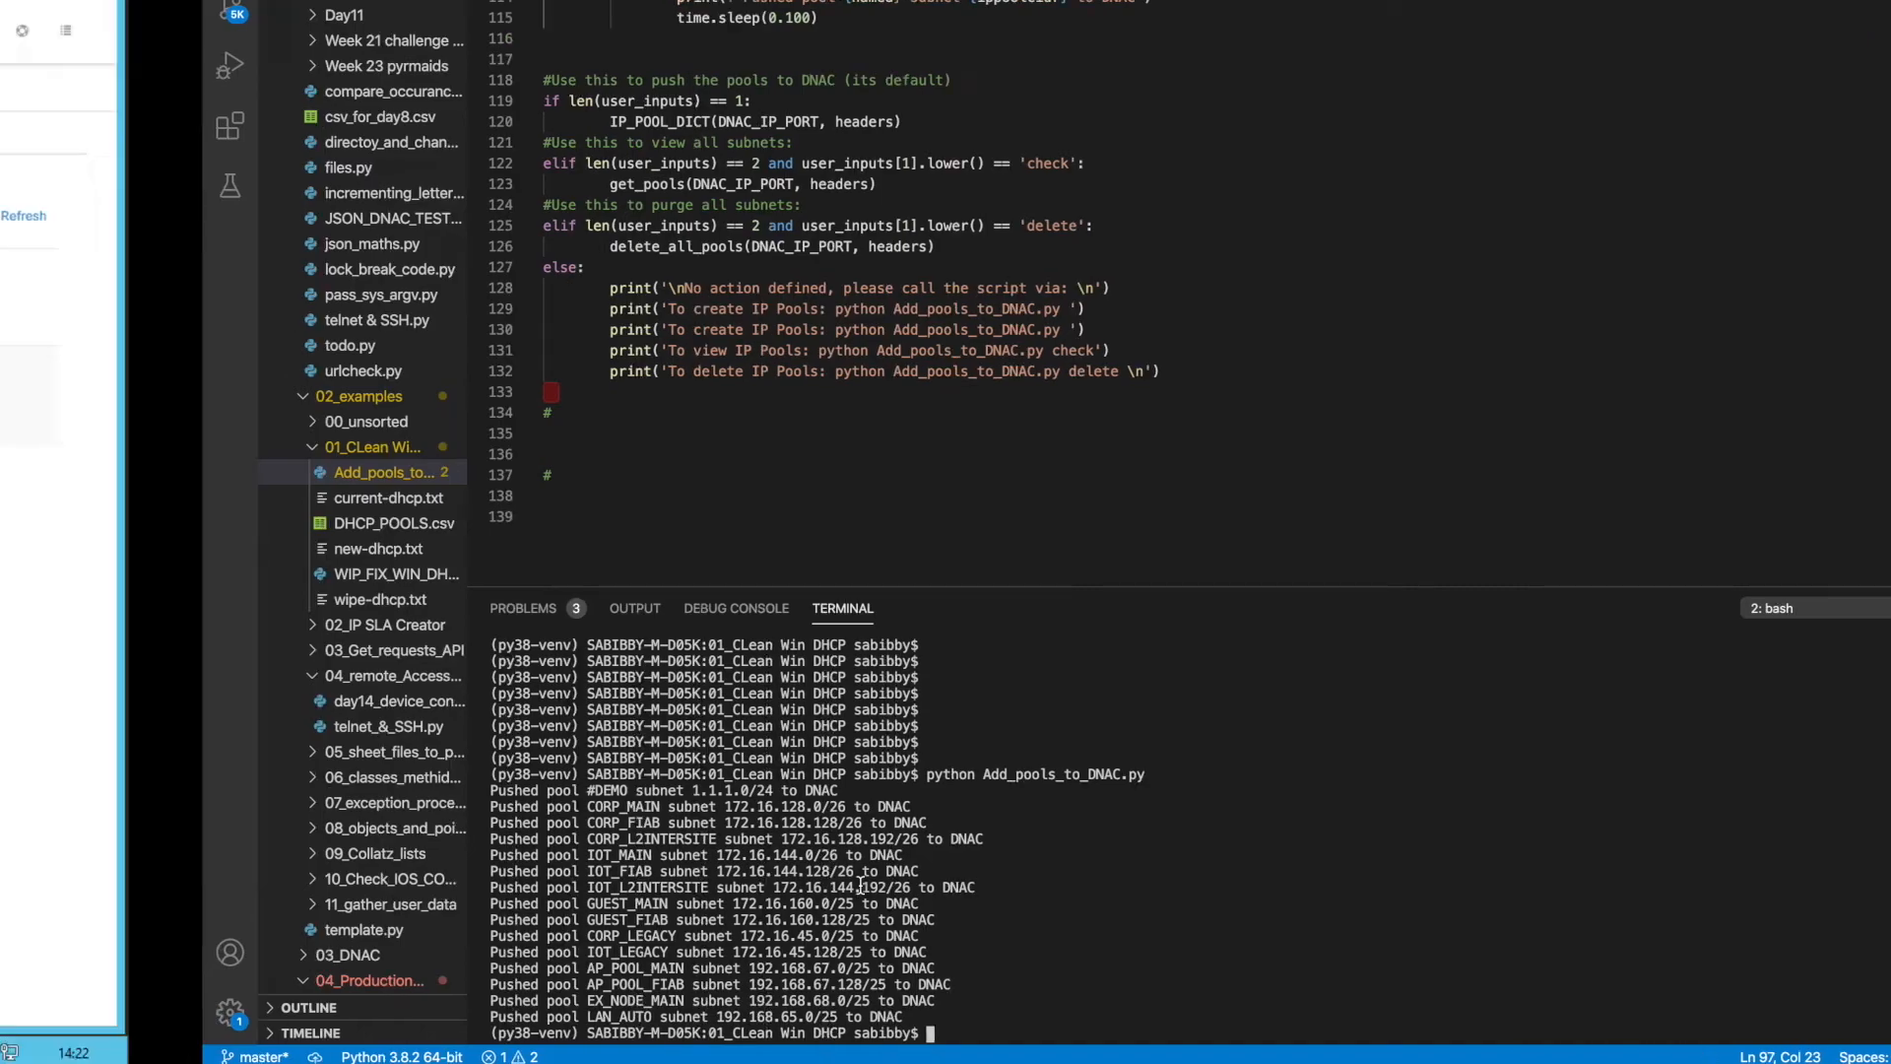
{"action": "left_click", "coordinate": [1815, 219]}
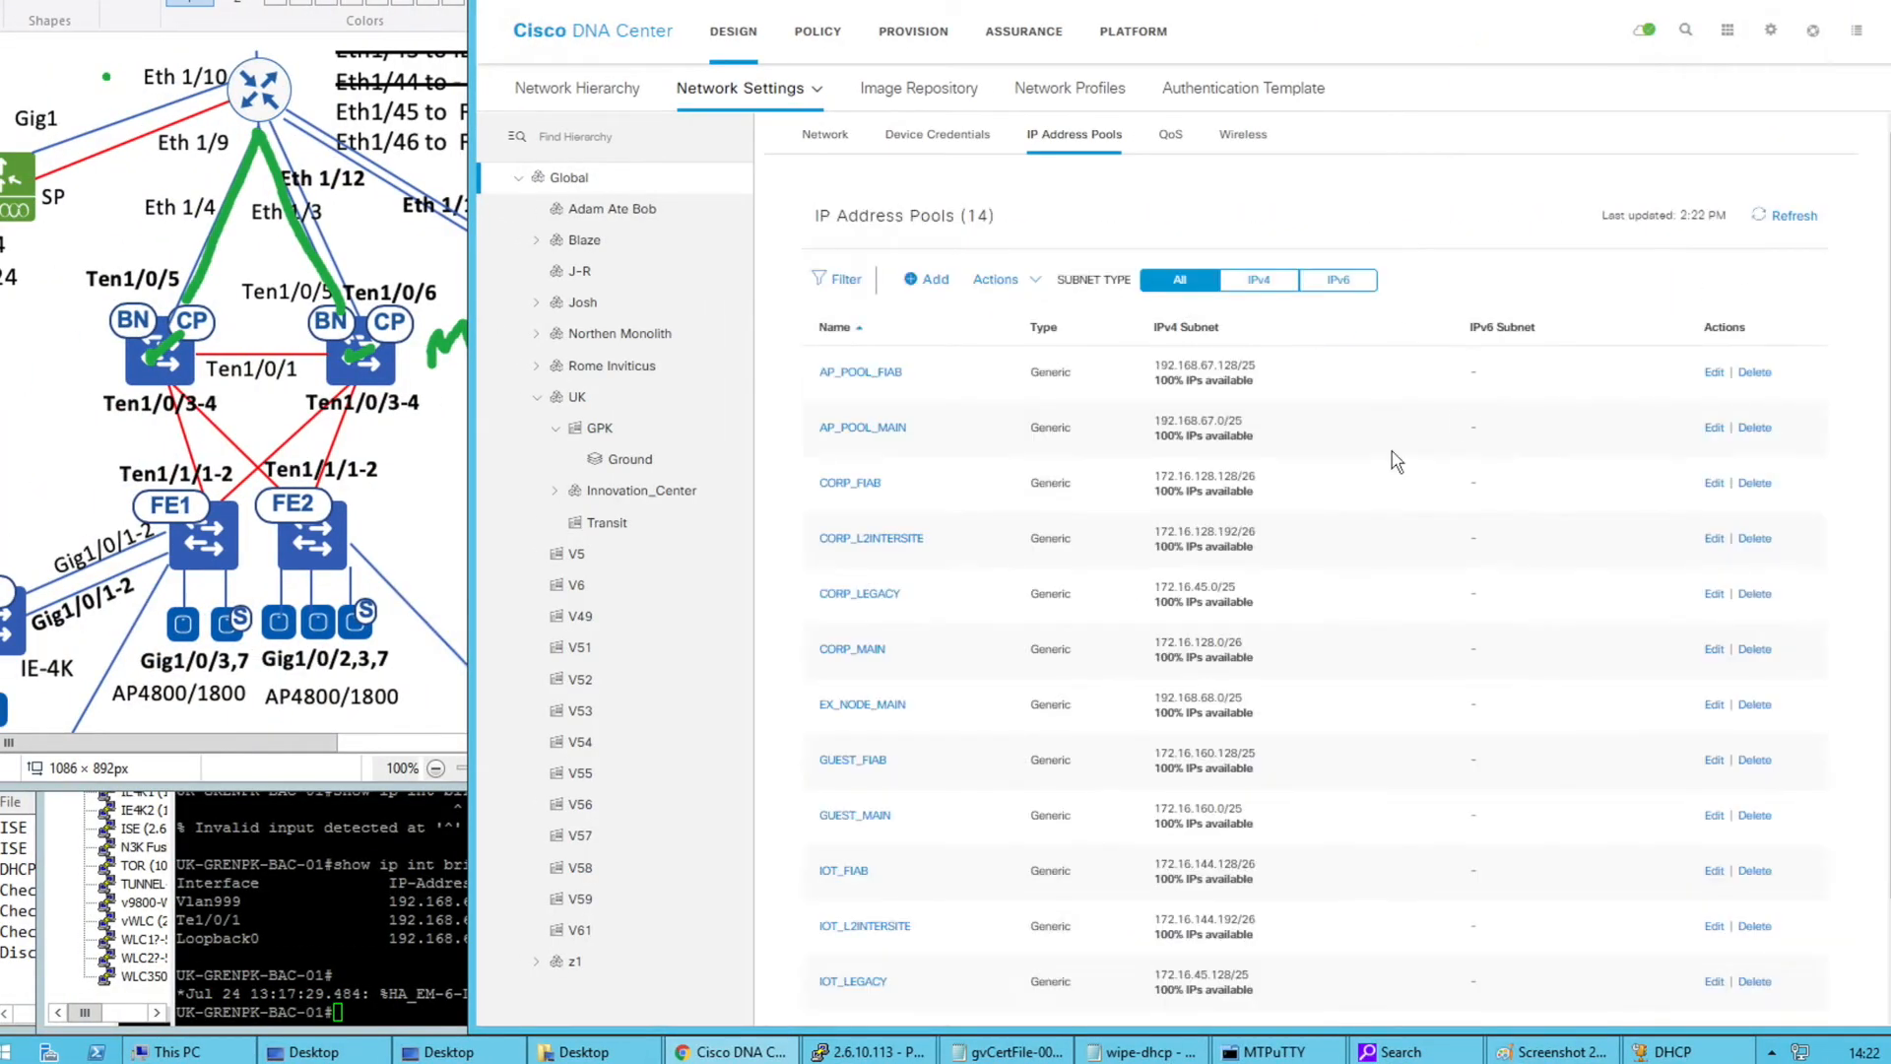
{"action": "key", "text": "ctrl+Right"}
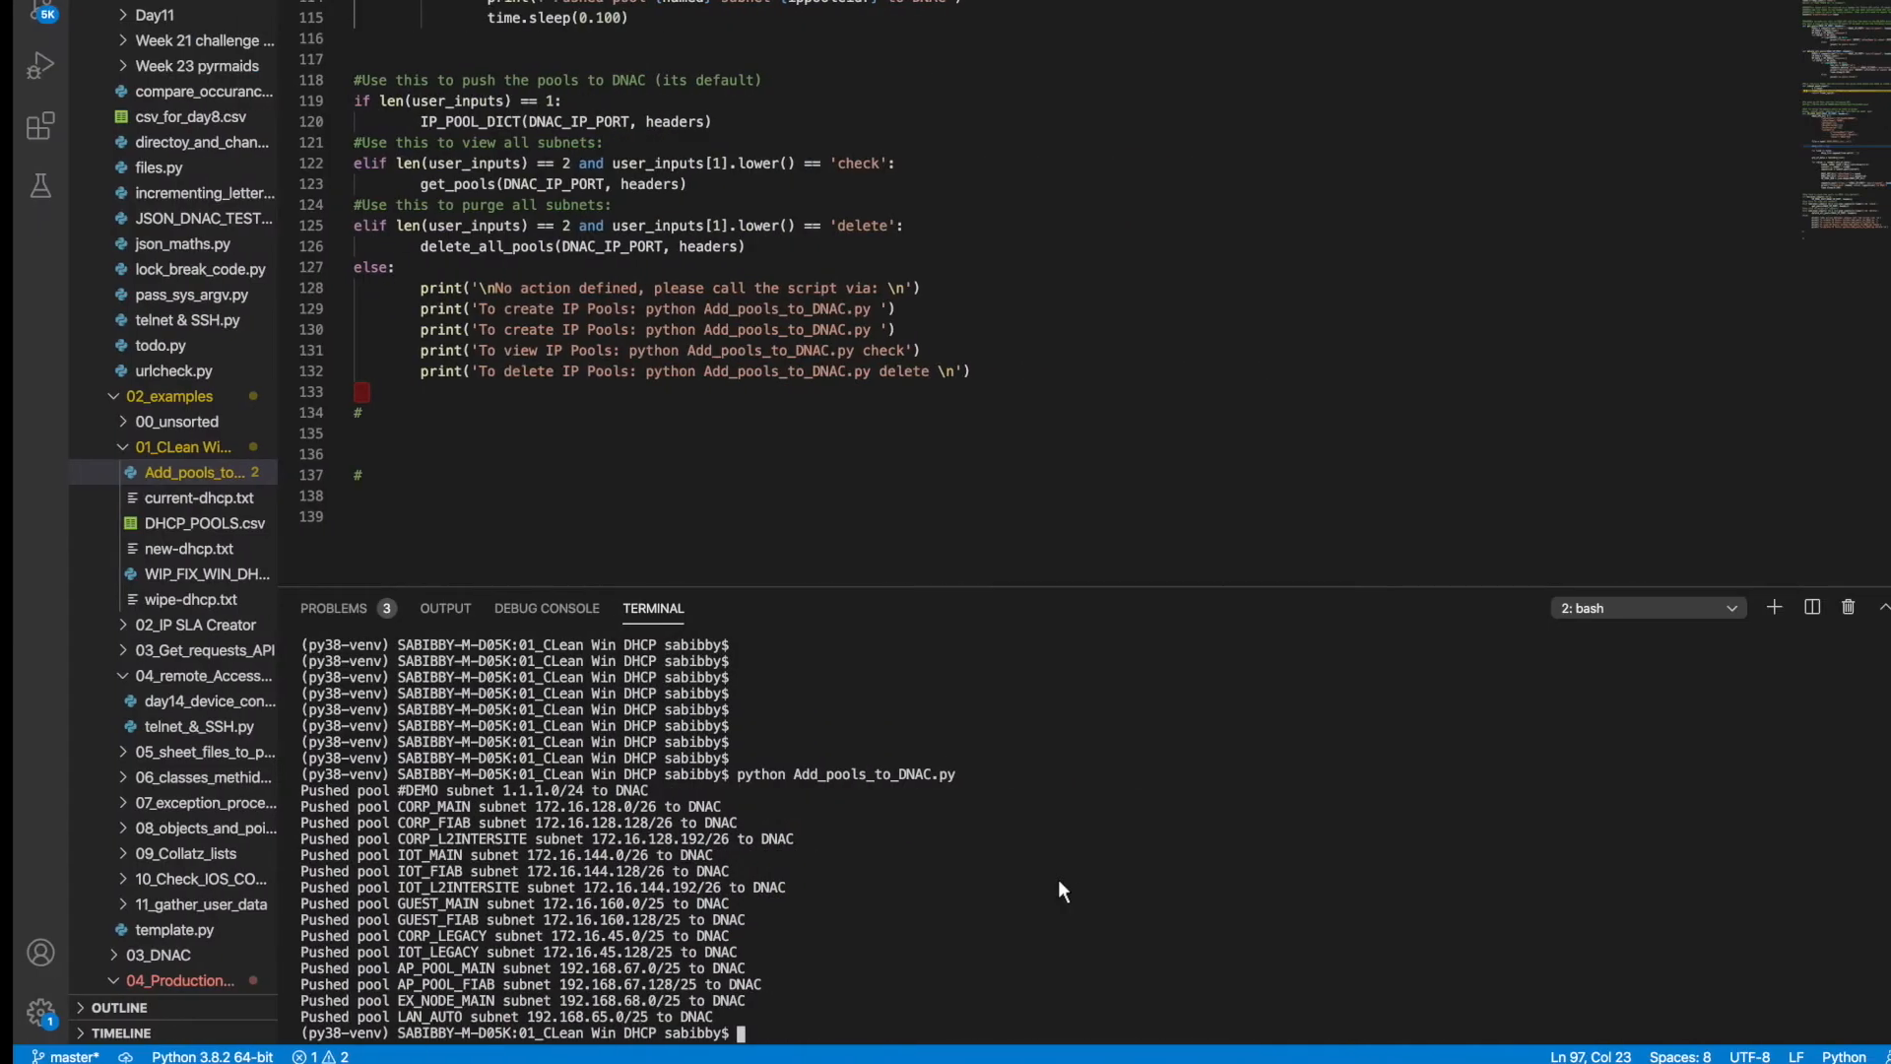
Run 'python Add_pools_to_DNAC.py check' to list the pools in DNA Center
{"action": "key", "text": "Return"}
{"action": "key", "text": "Return"}
{"action": "key", "text": "Up"}
{"action": "type", "text": "check"}
{"action": "key", "text": "Return"}
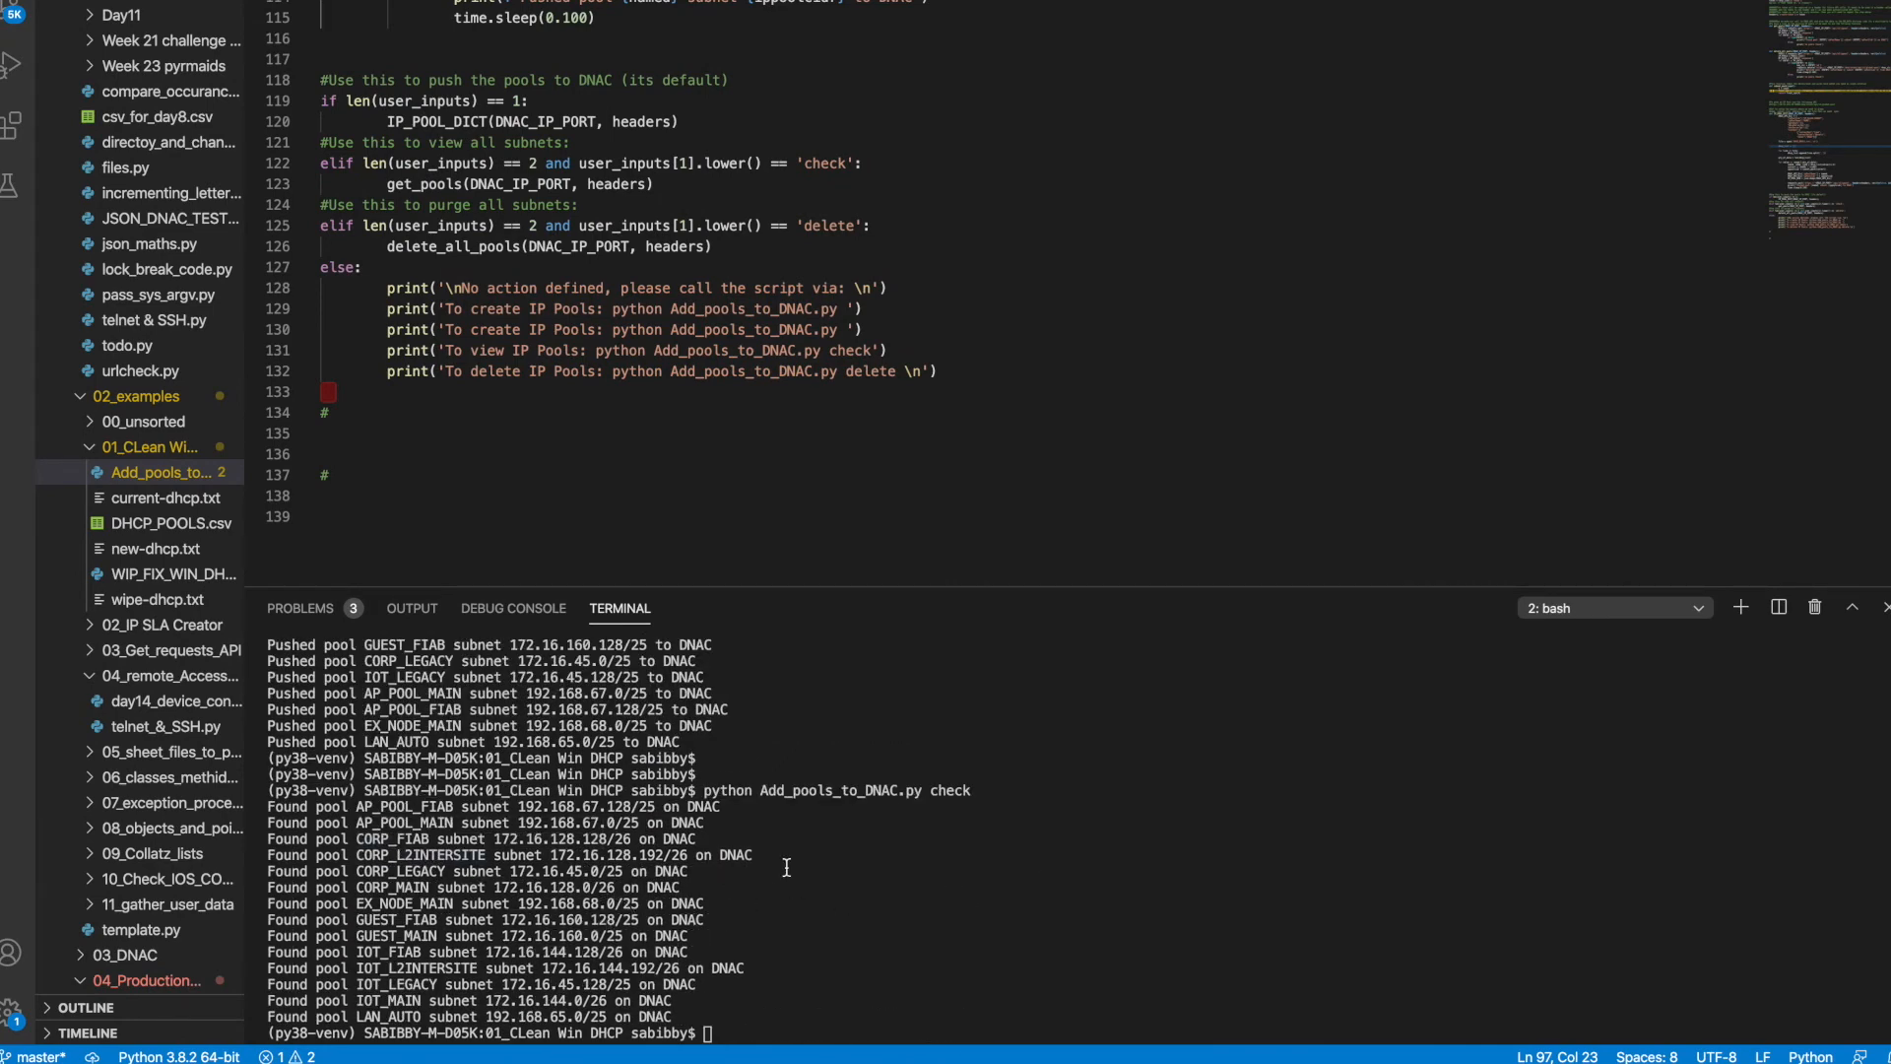
Run the script's delete command and refresh DNA Center's pool list to confirm it's empty
{"action": "key", "text": "Return"}
{"action": "key", "text": "Return"}
{"action": "key", "text": "Up"}
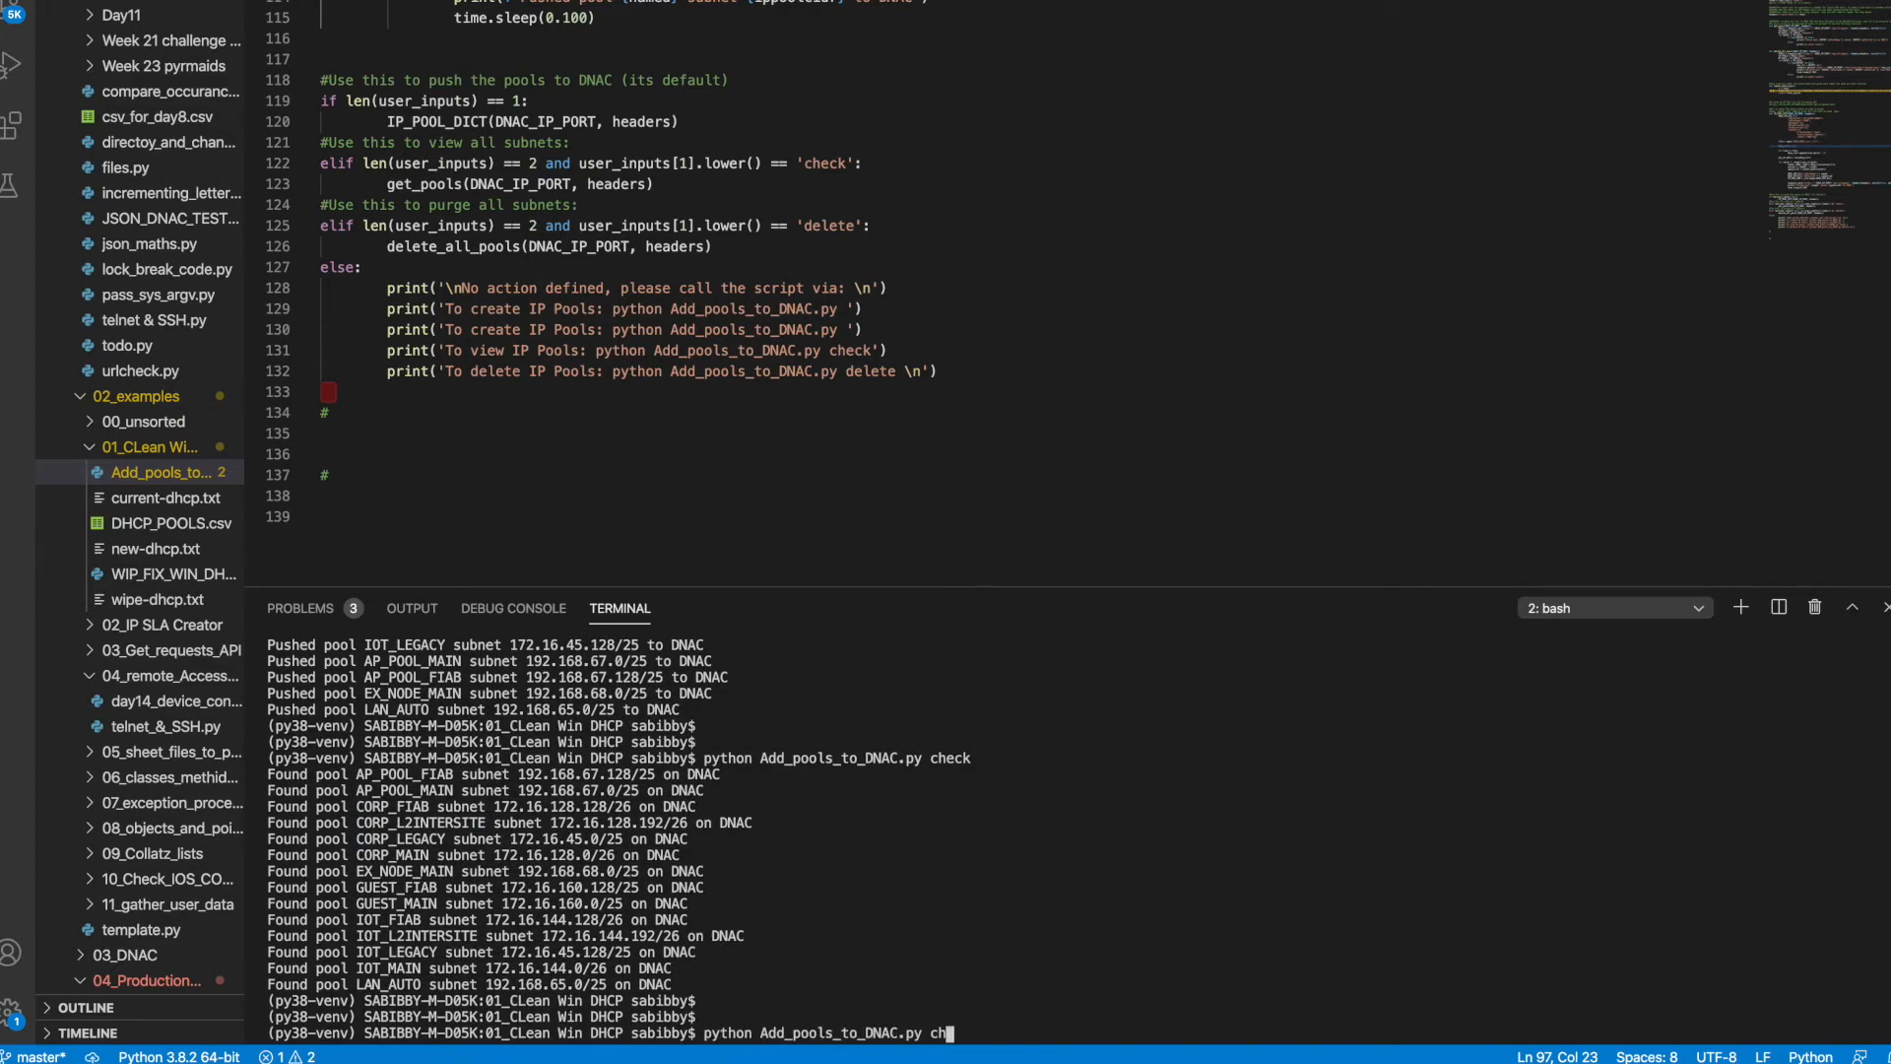
{"action": "key", "text": "Return"}
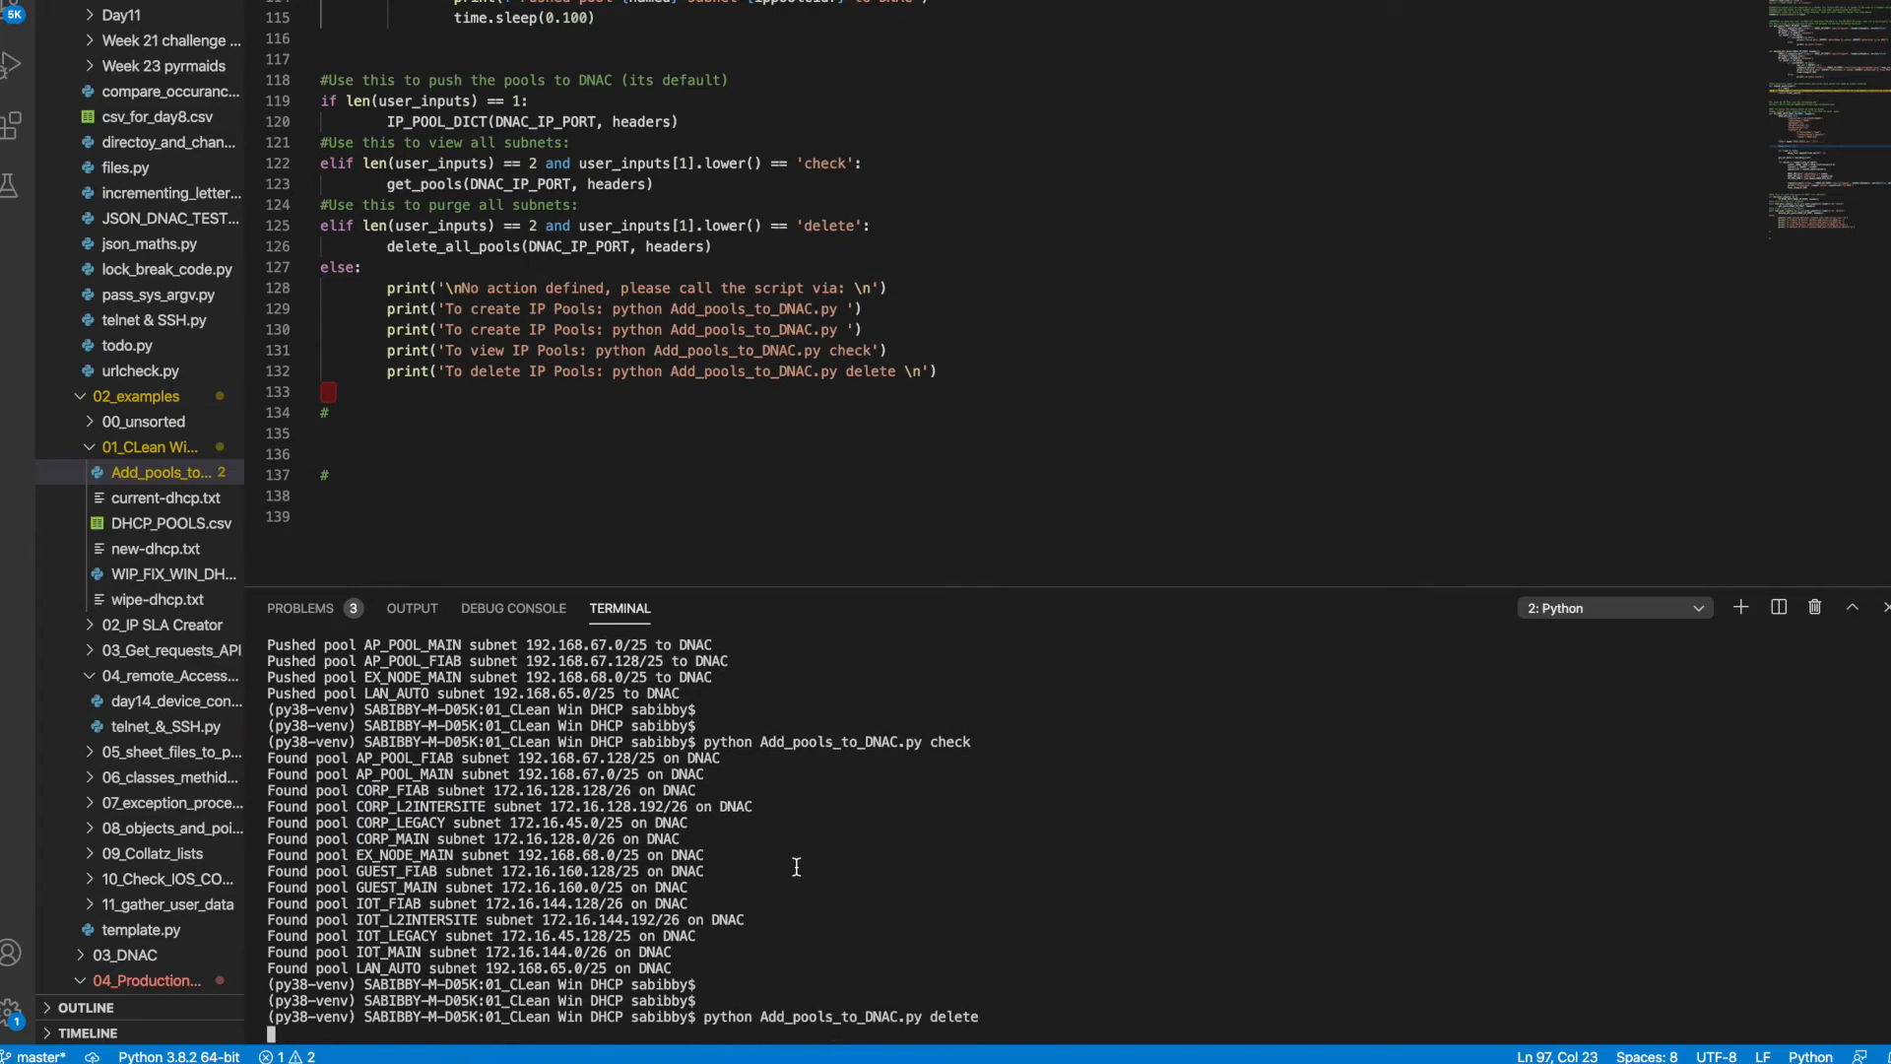
{"action": "key", "text": "ctrl+Left"}
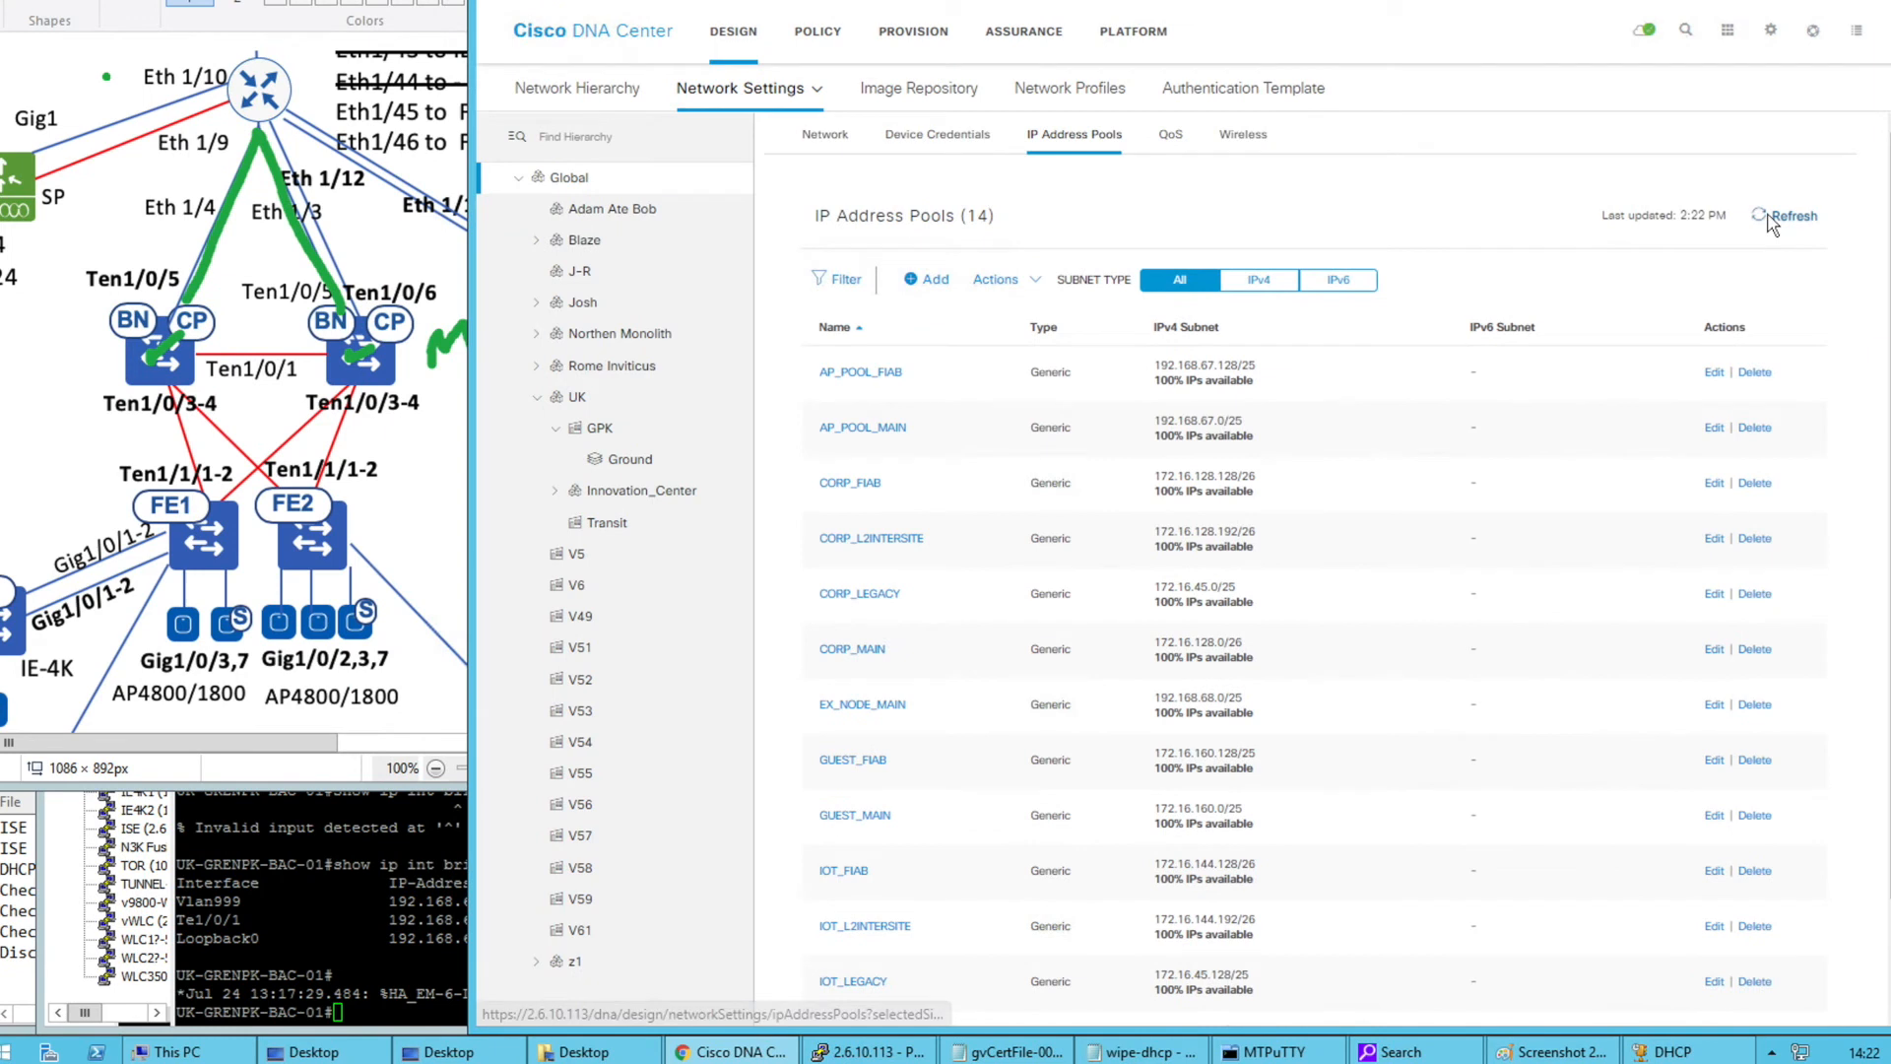
{"action": "left_click", "coordinate": [1770, 221]}
{"action": "left_click", "coordinate": [1786, 220]}
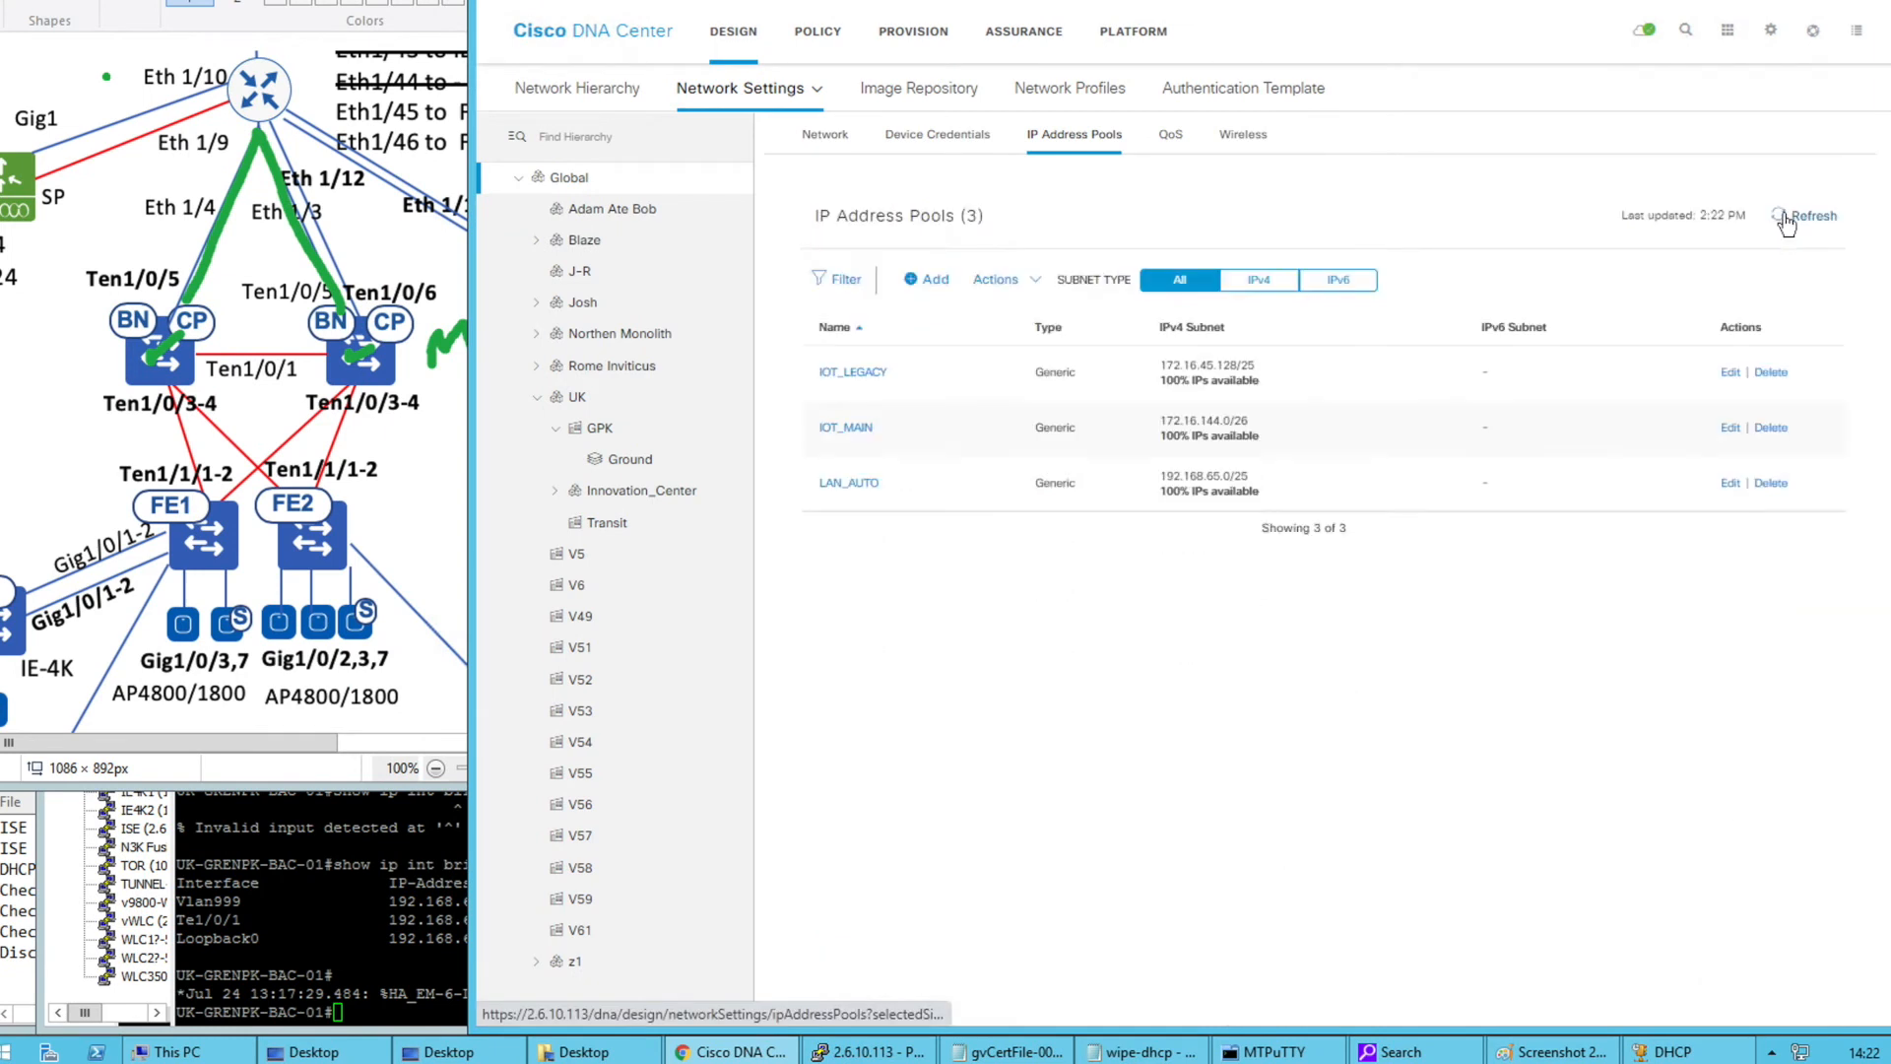
{"action": "left_click", "coordinate": [1787, 224]}
{"action": "key", "text": "ctrl+Right"}
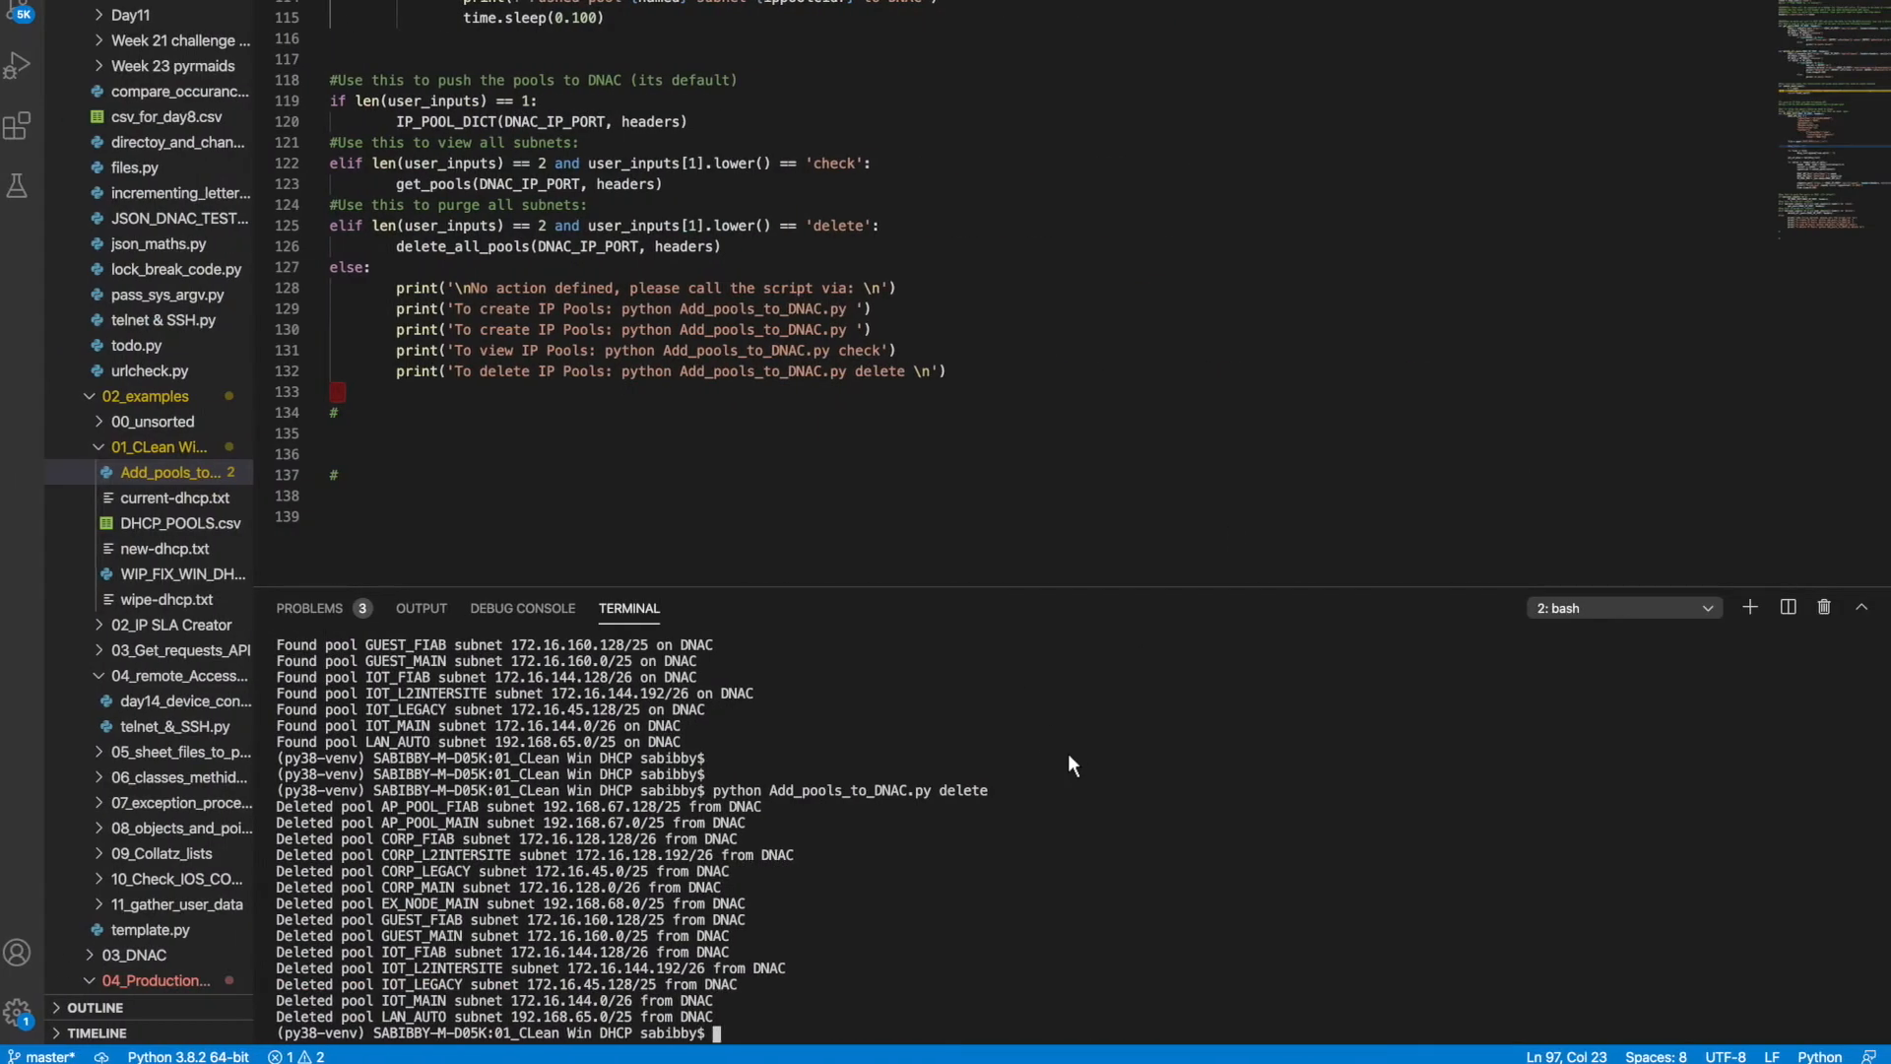
{"action": "key", "text": "Return"}
{"action": "key", "text": "Return"}
{"action": "key", "text": "Return"}
{"action": "key", "text": "Return"}
{"action": "key", "text": "Up"}
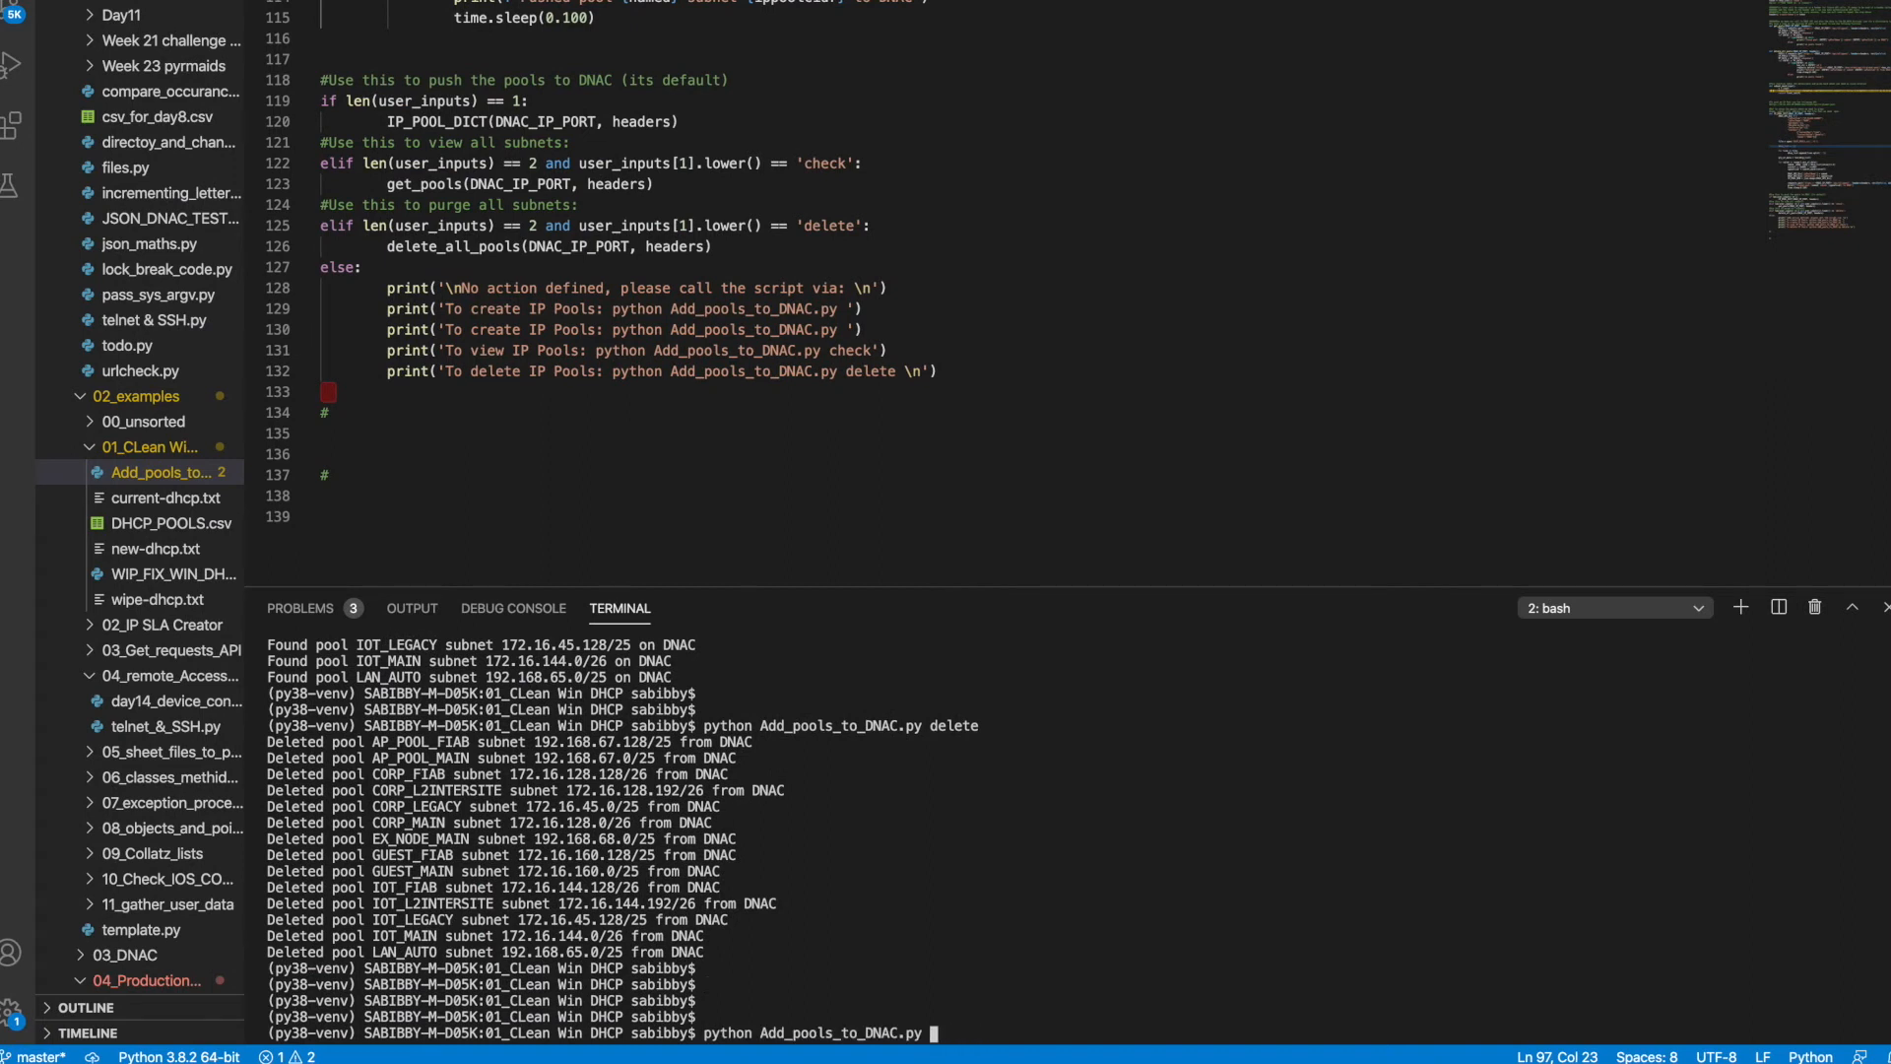
Re-run Add_pools_to_DNAC.py to push all 14 pools back and review the output
{"action": "key", "text": "Return"}
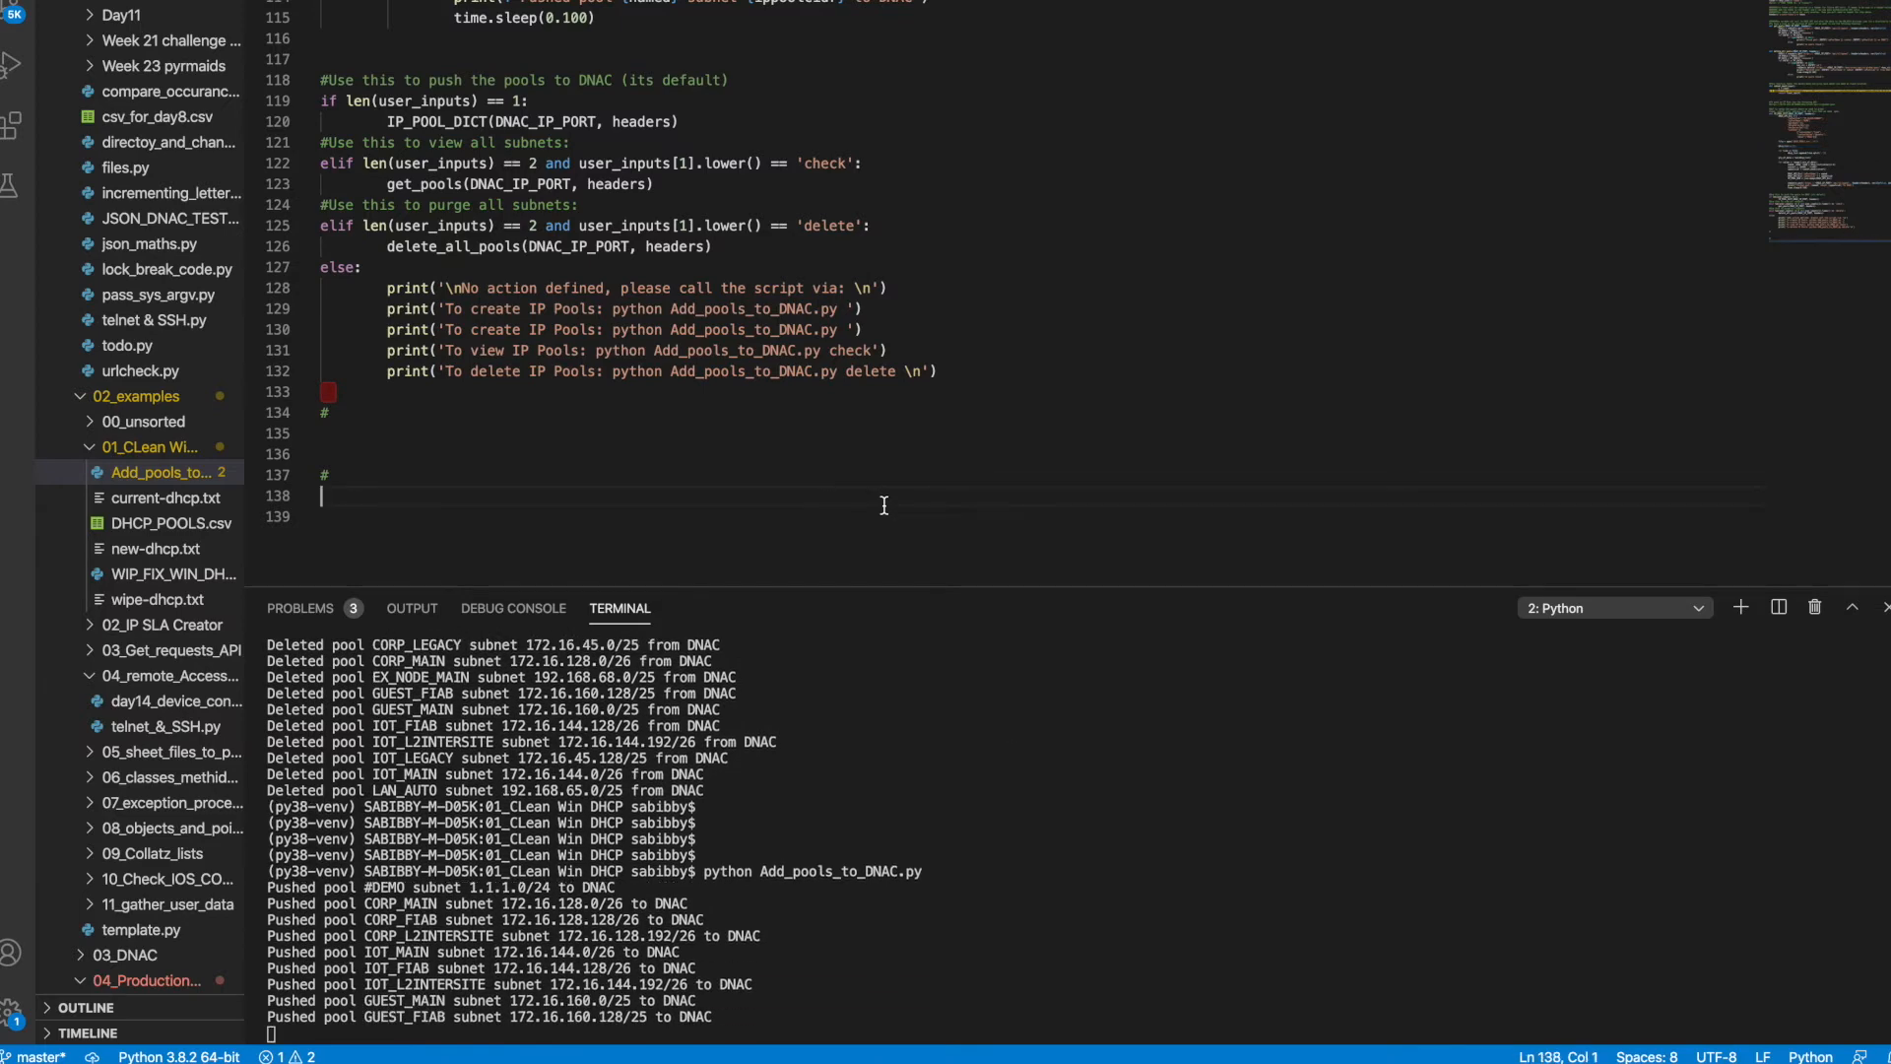
{"action": "scroll", "coordinate": [883, 504], "scroll_direction": "up", "scroll_amount": 3}
{"action": "scroll", "coordinate": [883, 504], "scroll_direction": "up", "scroll_amount": 15}
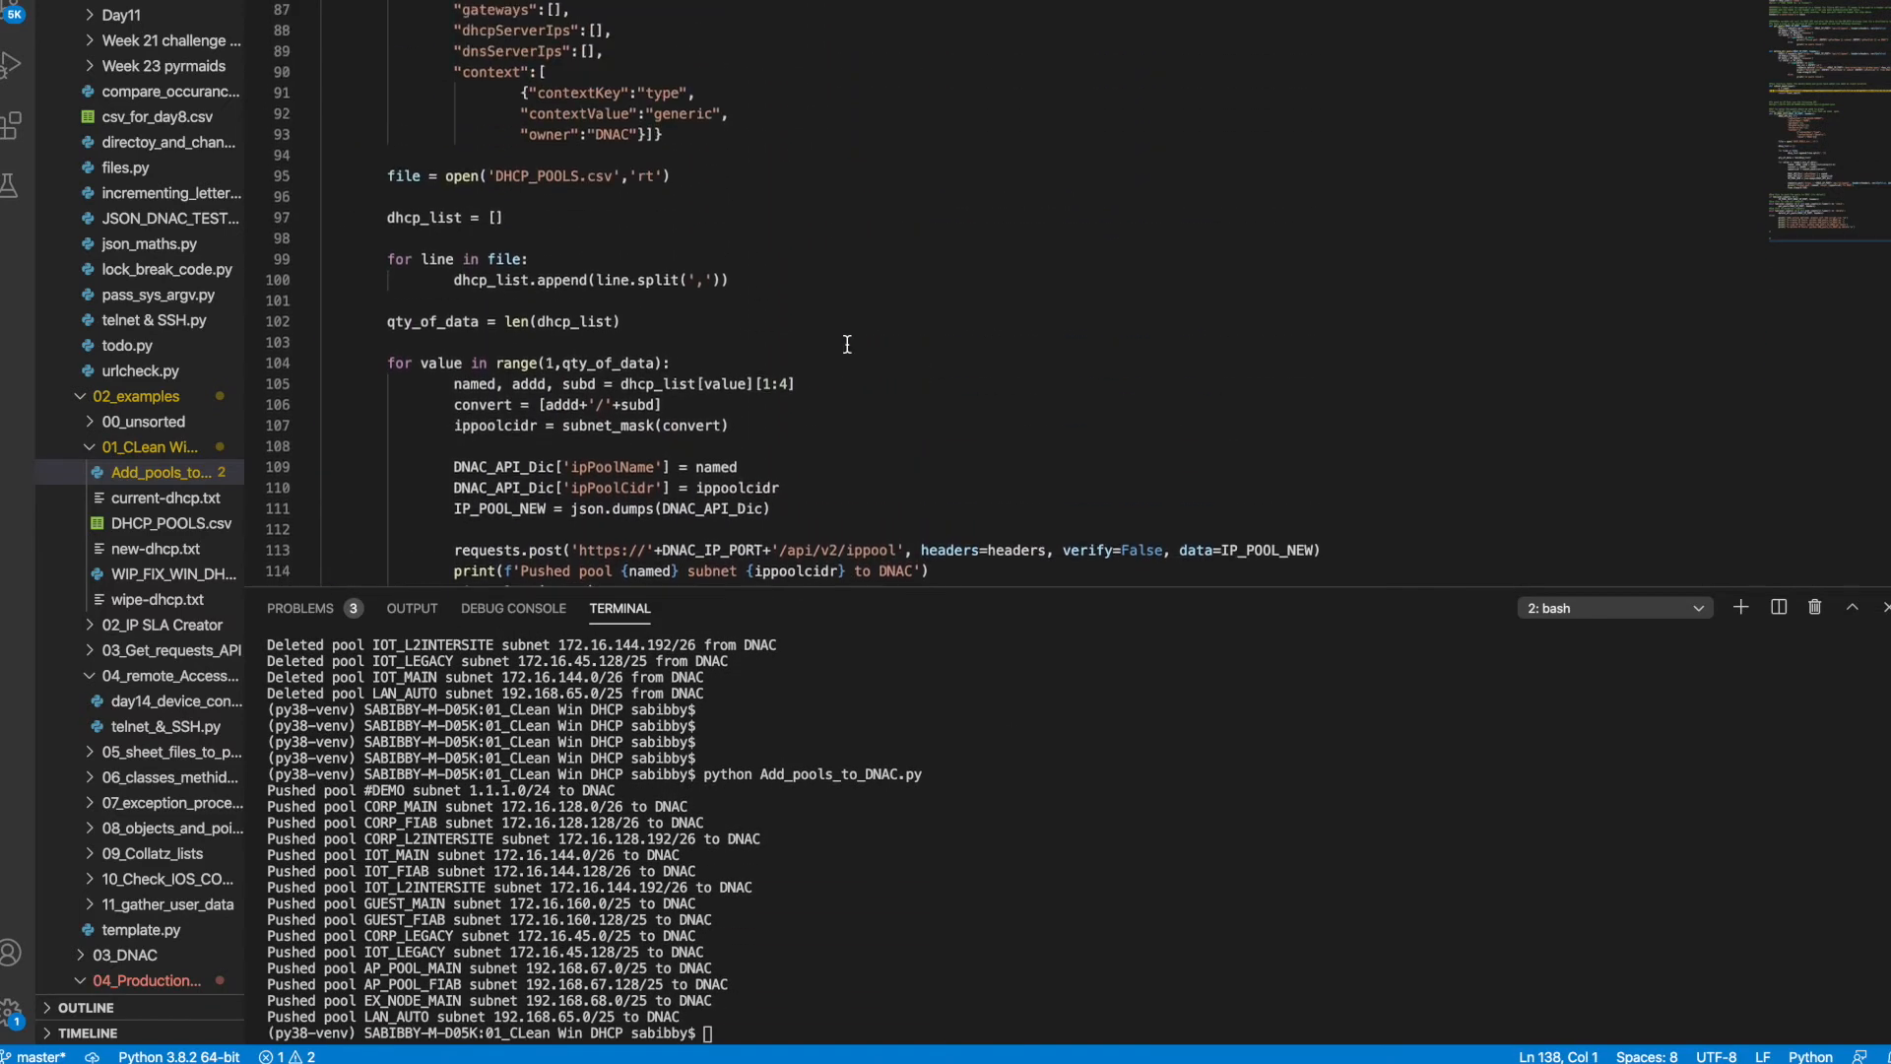
{"action": "scroll", "coordinate": [847, 343], "scroll_direction": "up", "scroll_amount": 15}
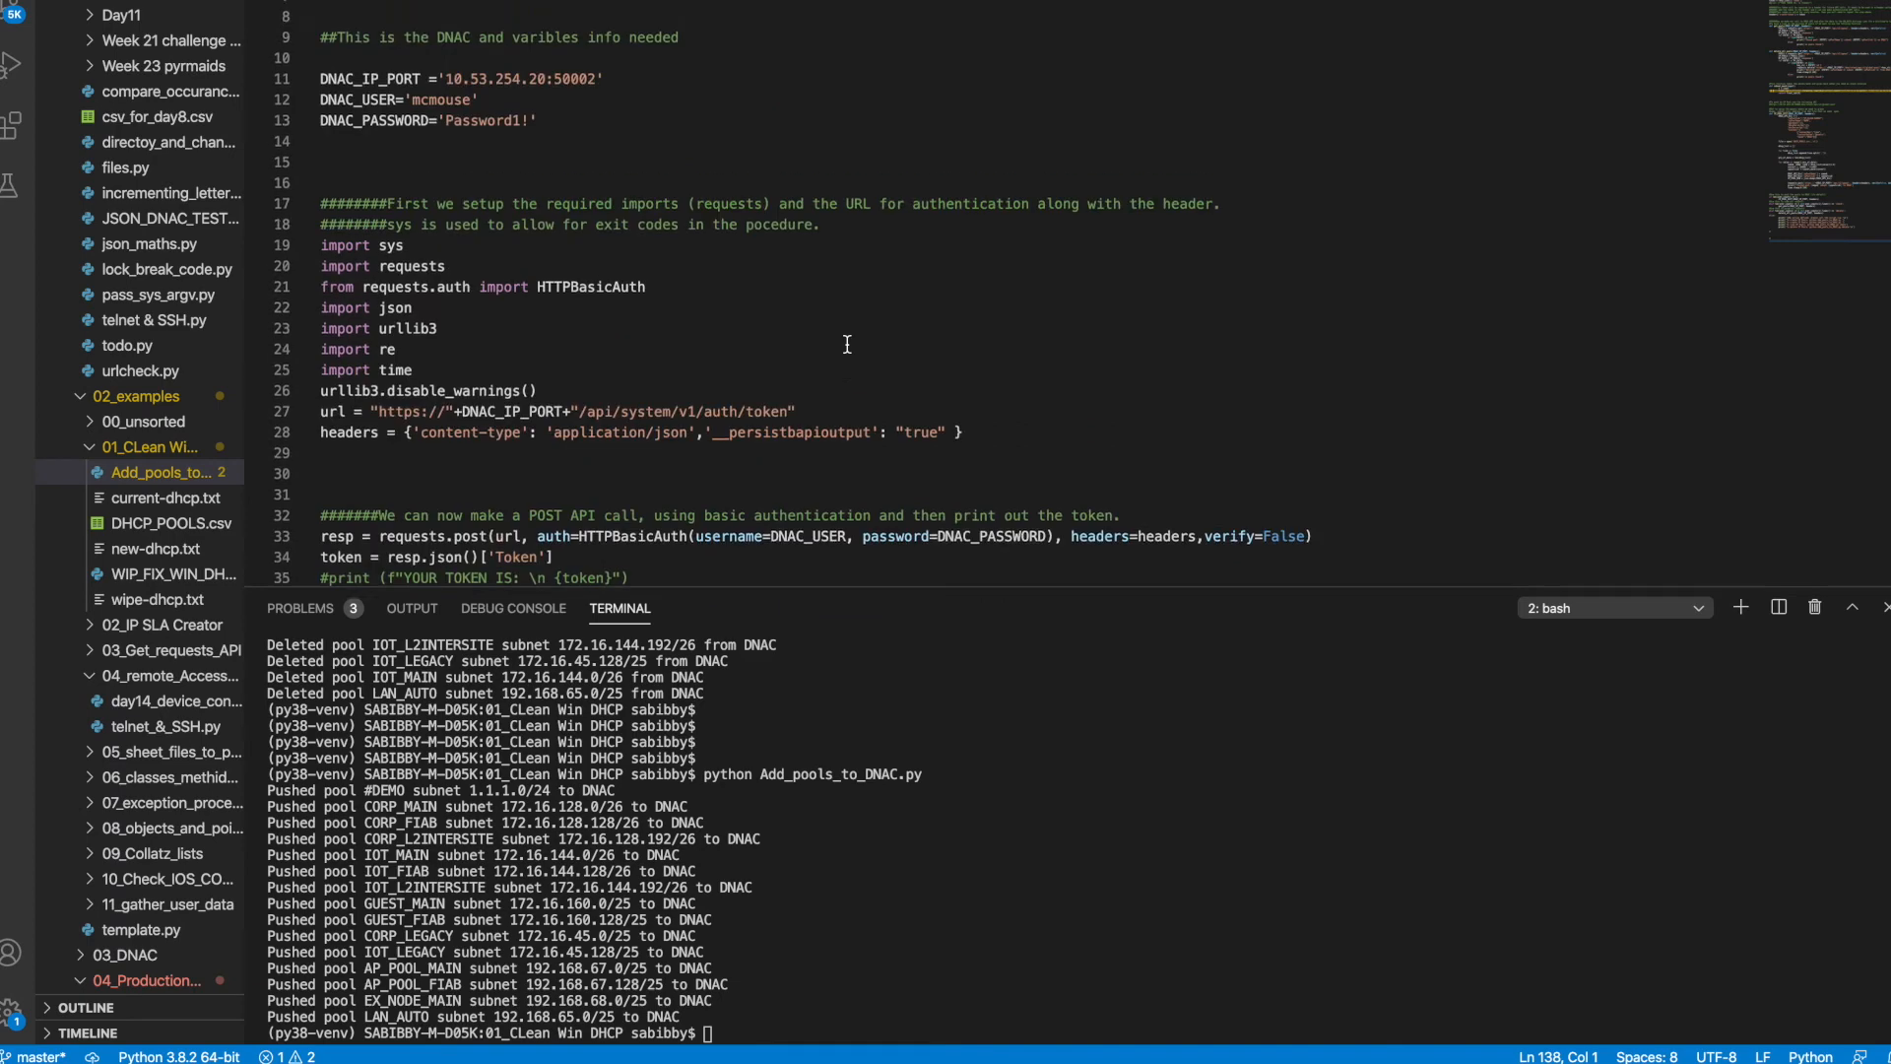
{"action": "scroll", "coordinate": [847, 344], "scroll_direction": "down", "scroll_amount": 20}
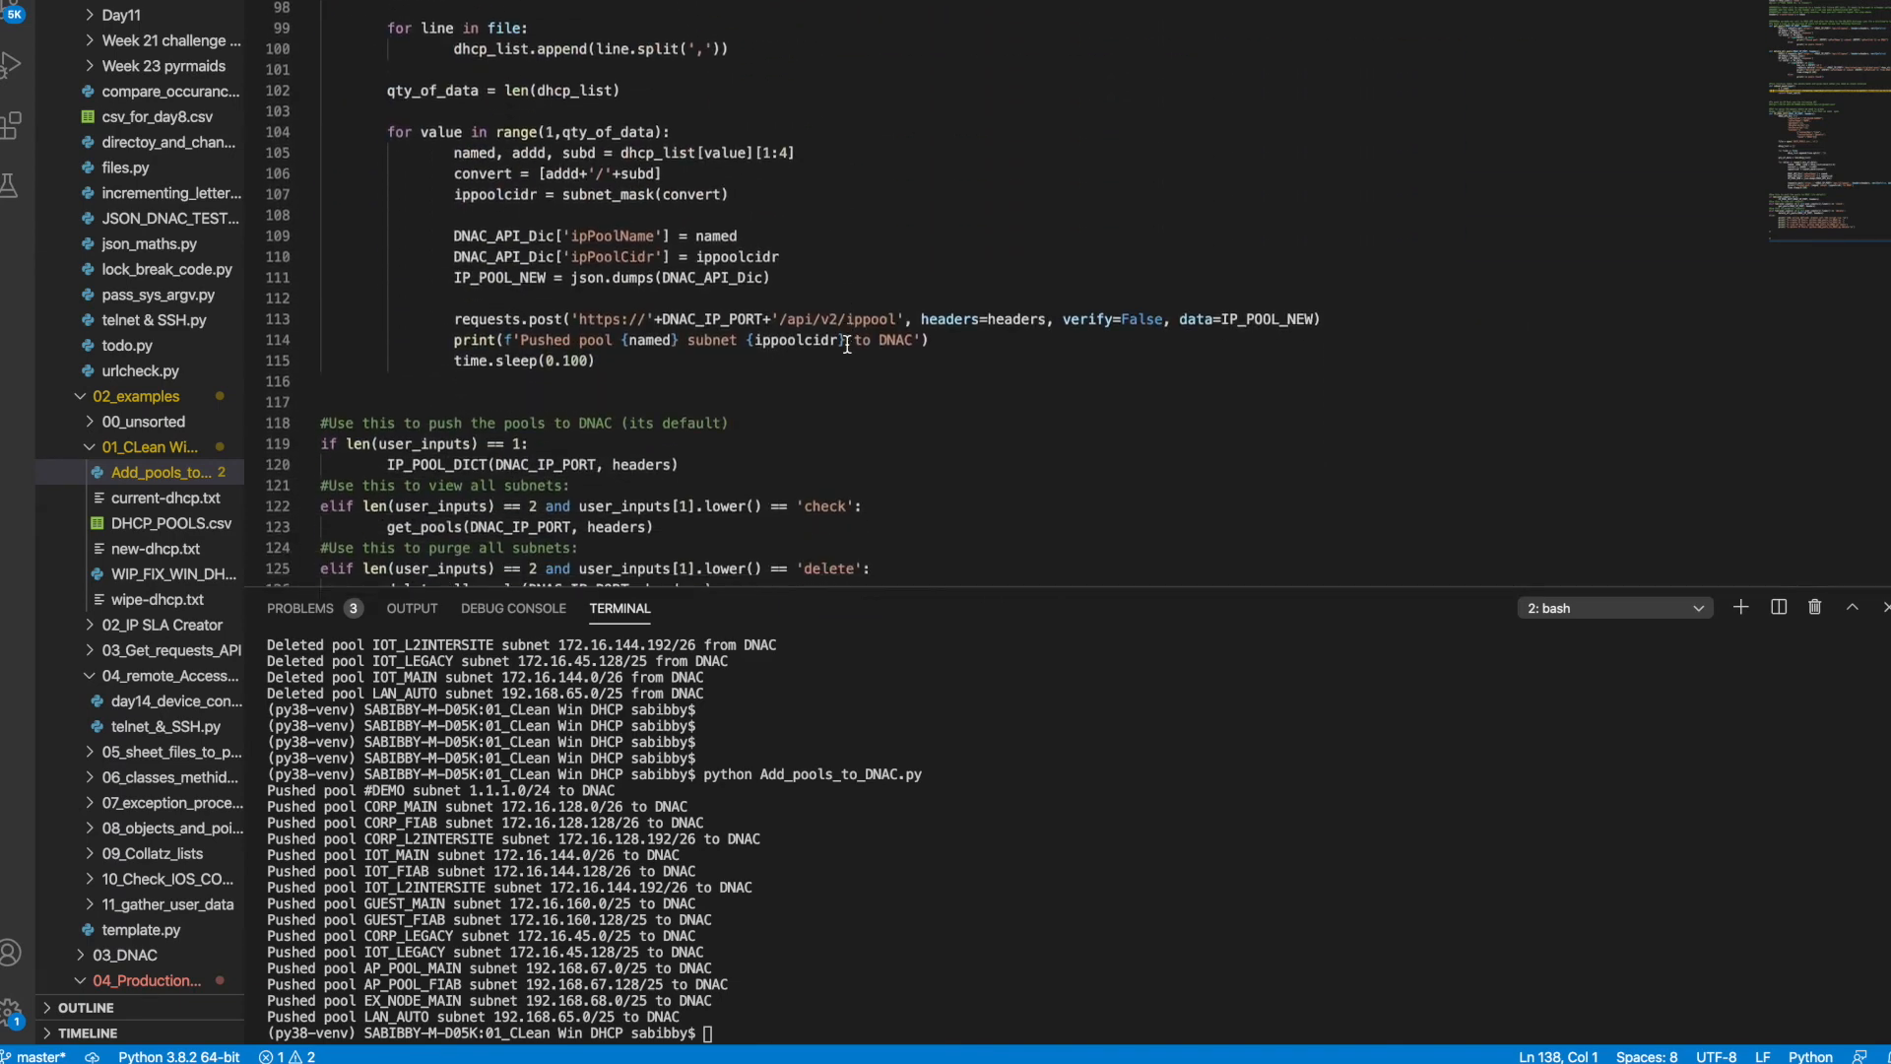
{"action": "scroll", "coordinate": [847, 344], "scroll_direction": "down", "scroll_amount": 6}
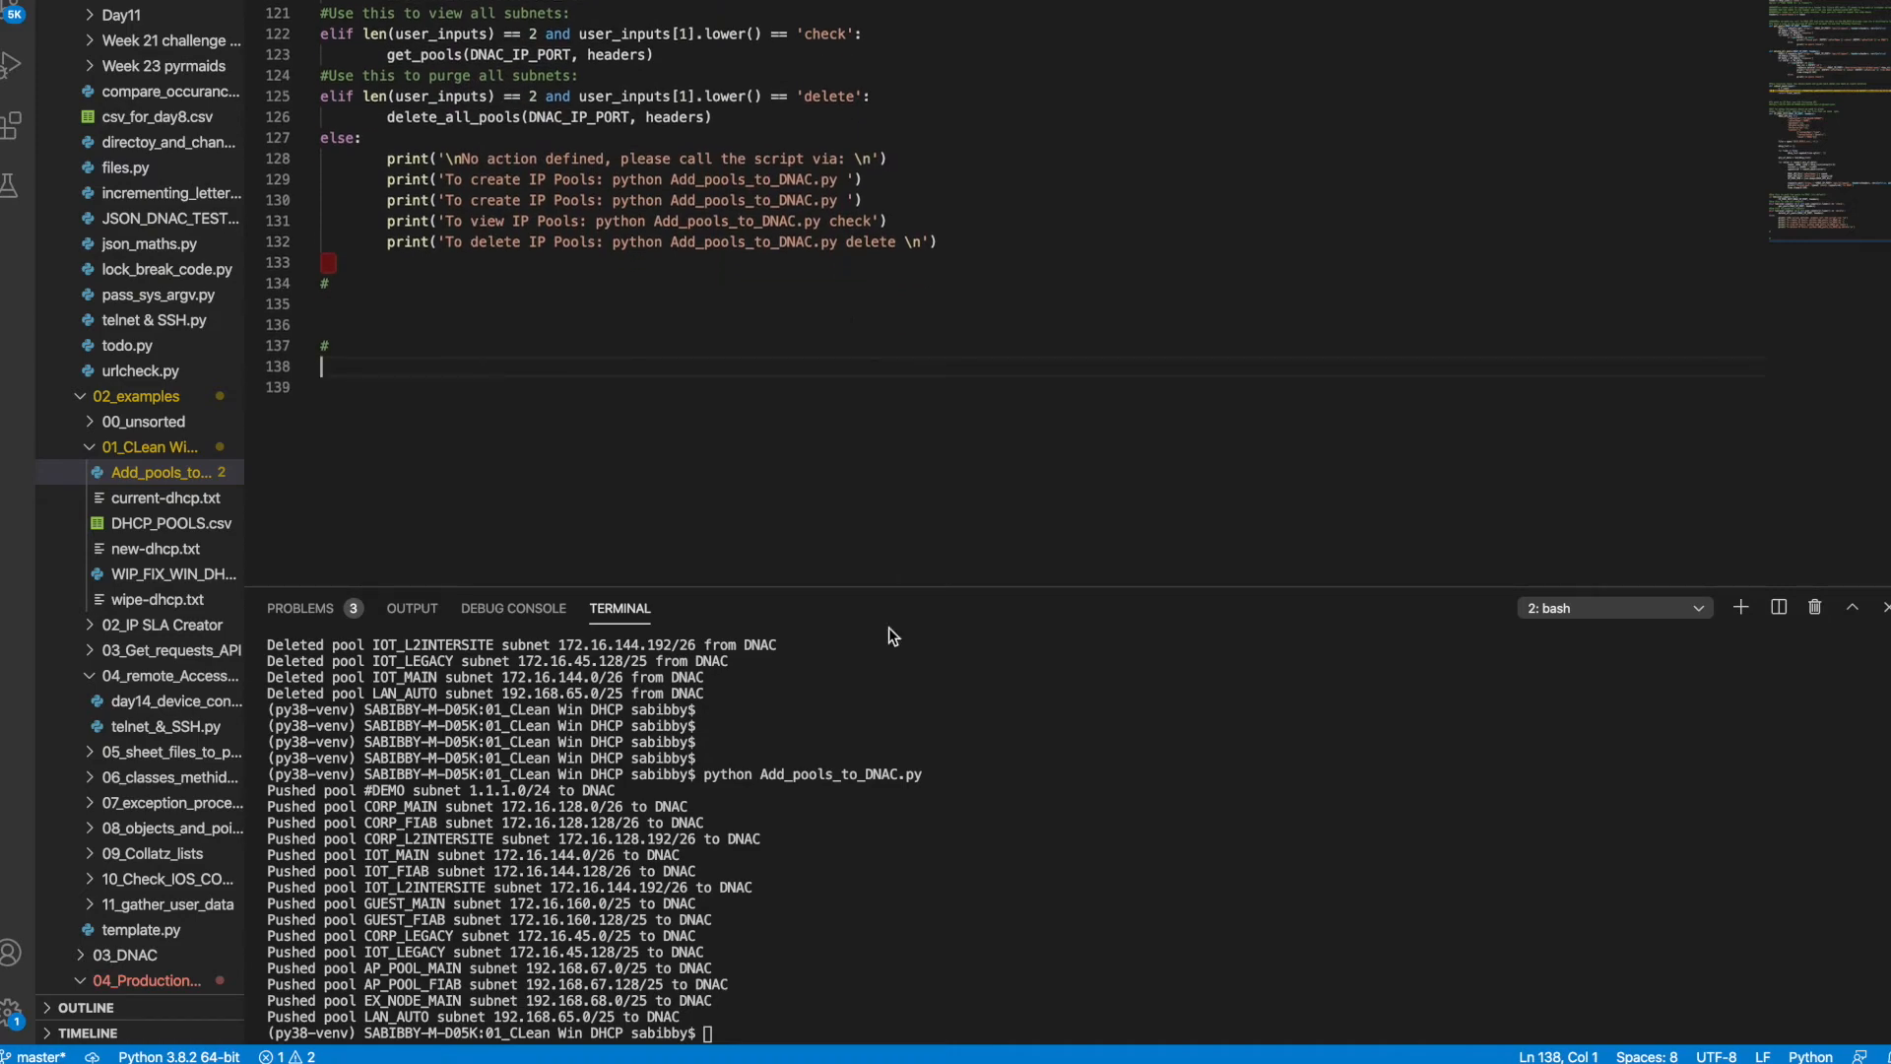
{"action": "left_click", "coordinate": [933, 825]}
Refresh DNA Center's pool list and highlight the LAN_AUTO subnet 192.168.65.0
{"action": "key", "text": "ctrl+Left"}
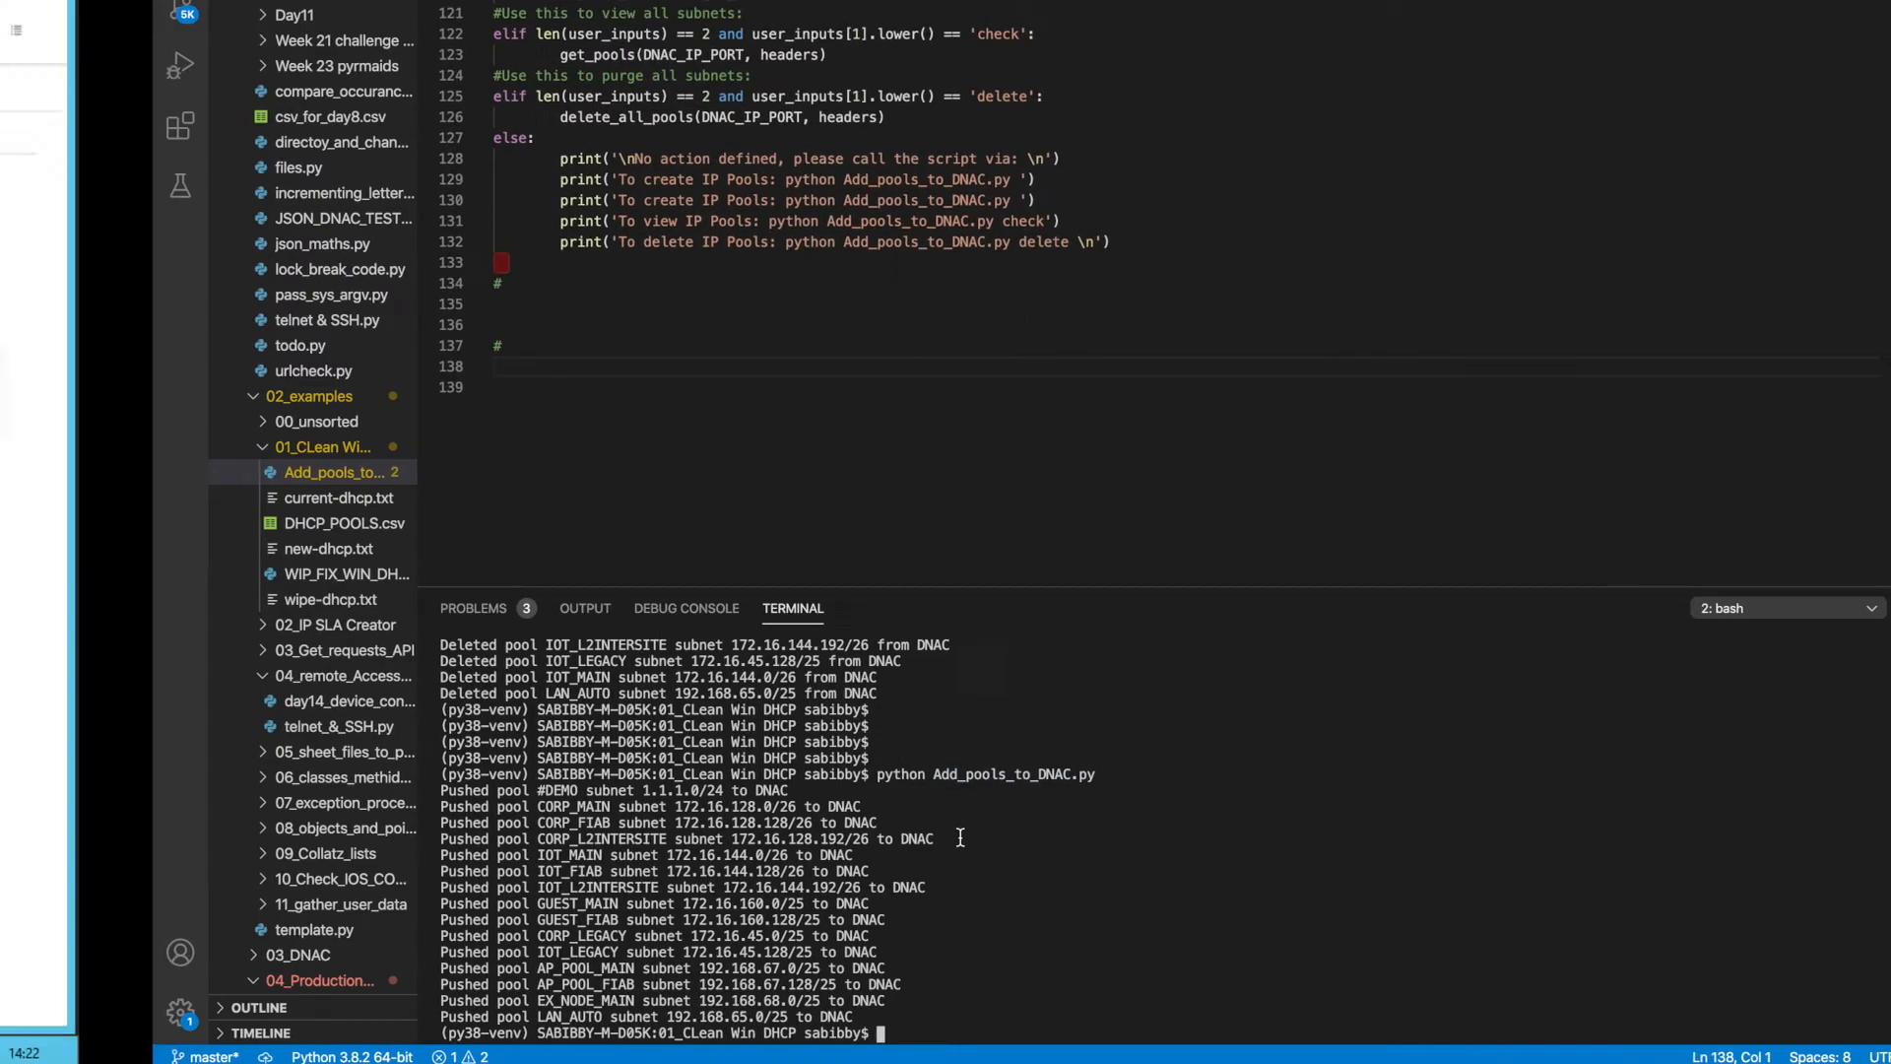
{"action": "left_click", "coordinate": [1787, 228]}
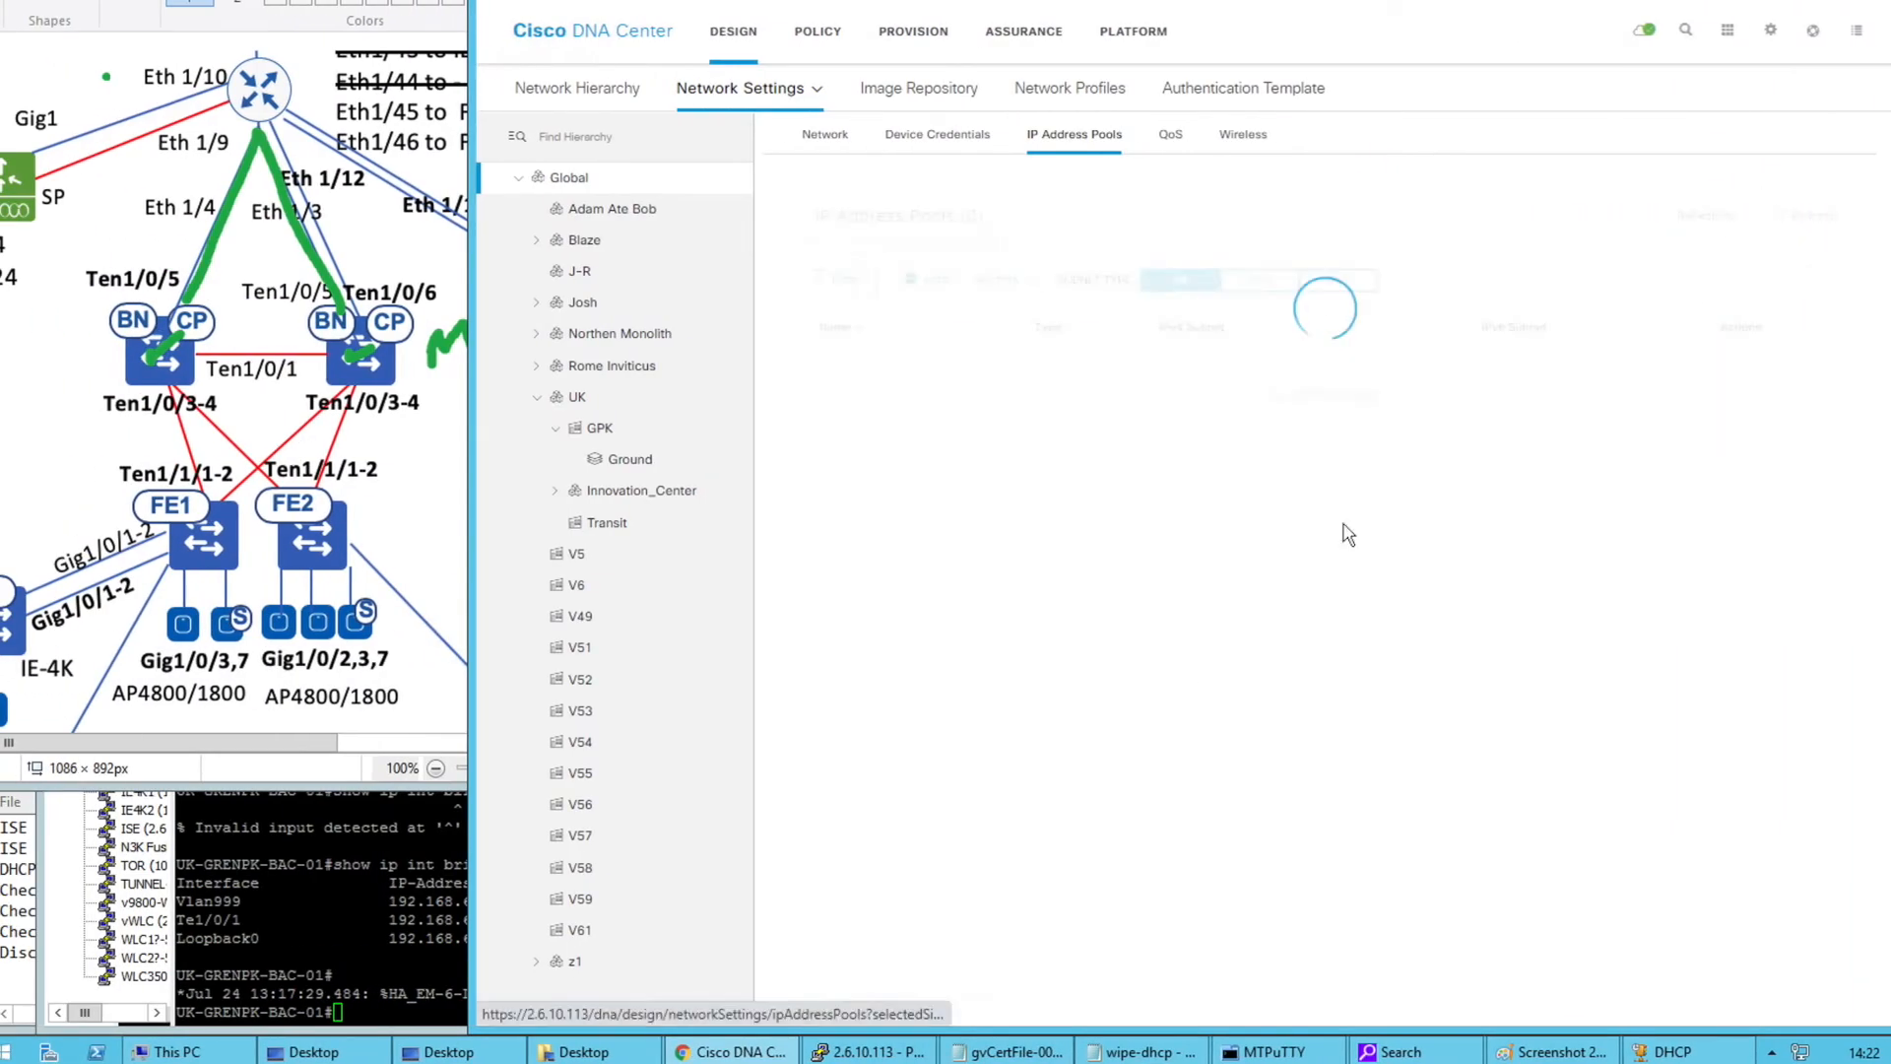
{"action": "scroll", "coordinate": [1089, 785], "scroll_direction": "down", "scroll_amount": 1}
{"action": "scroll", "coordinate": [1093, 785], "scroll_direction": "down", "scroll_amount": 1}
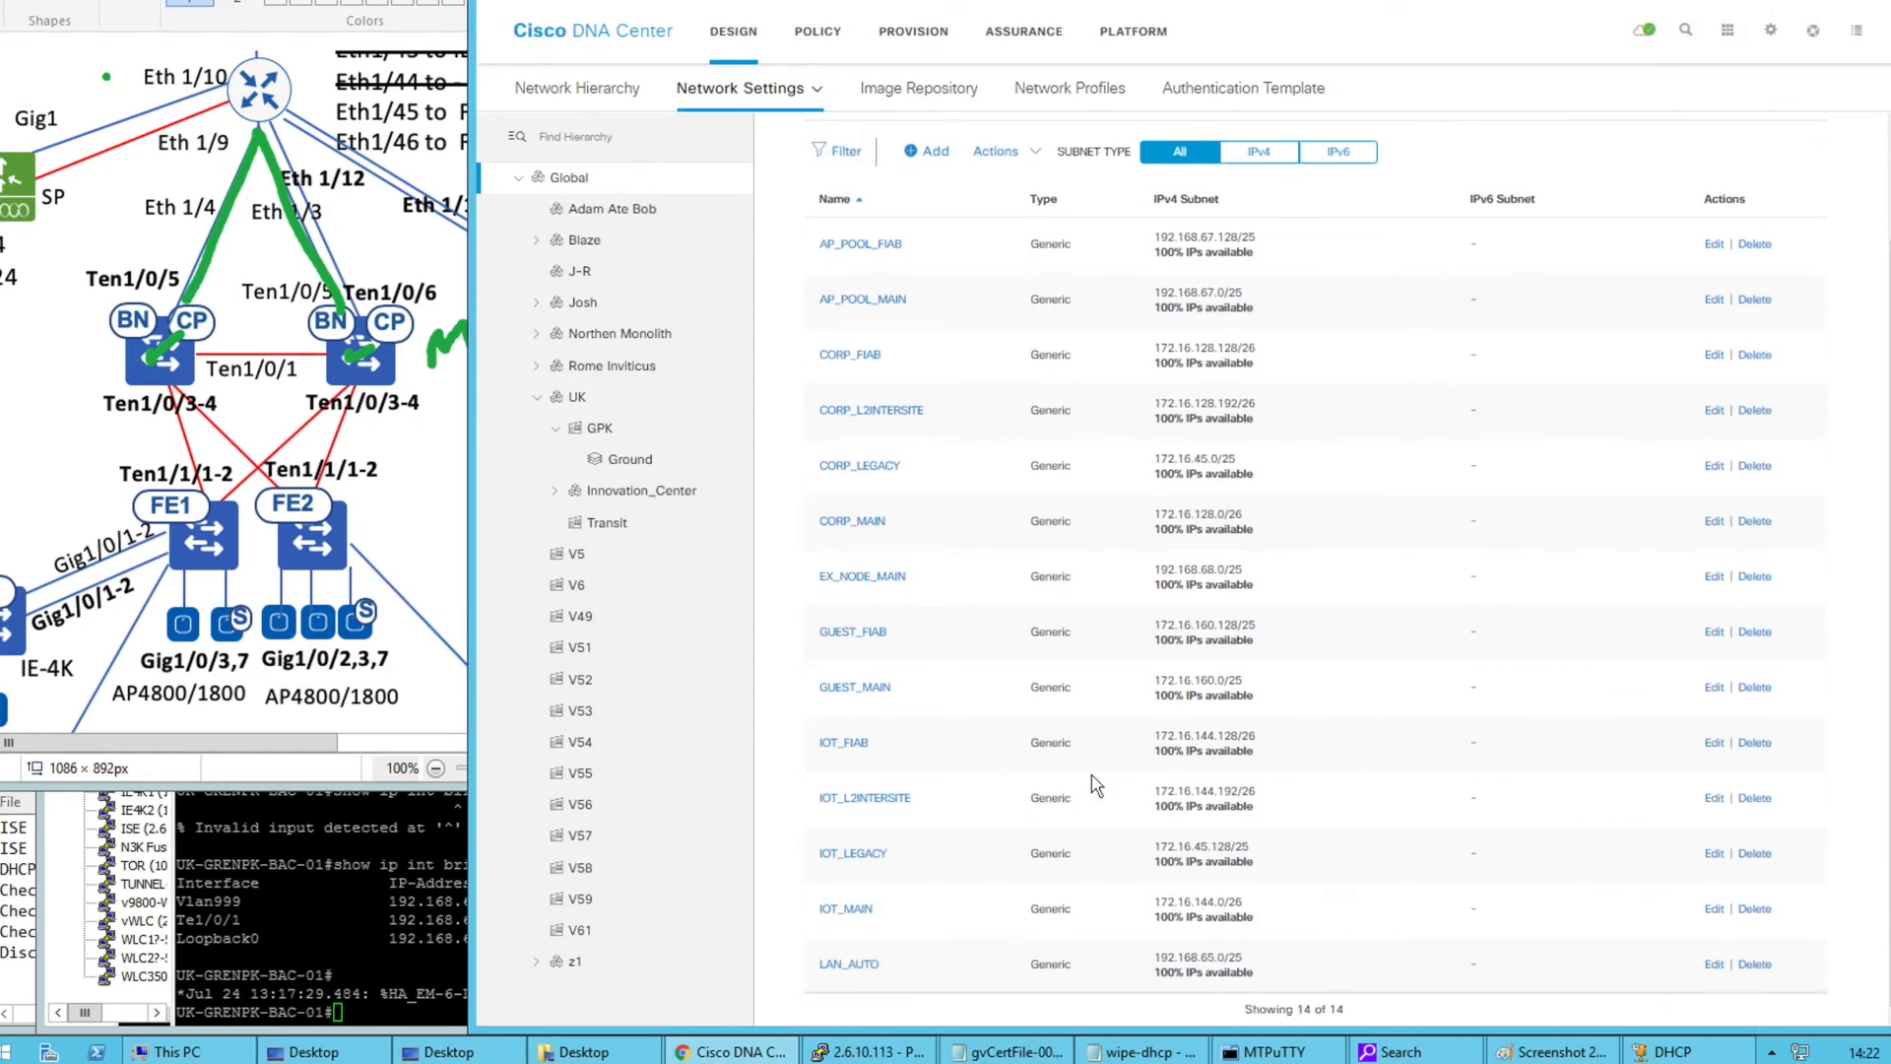
{"action": "left_click_drag", "start_coordinate": [1225, 957], "coordinate": [1159, 955]}
{"action": "left_click", "coordinate": [1273, 1052]}
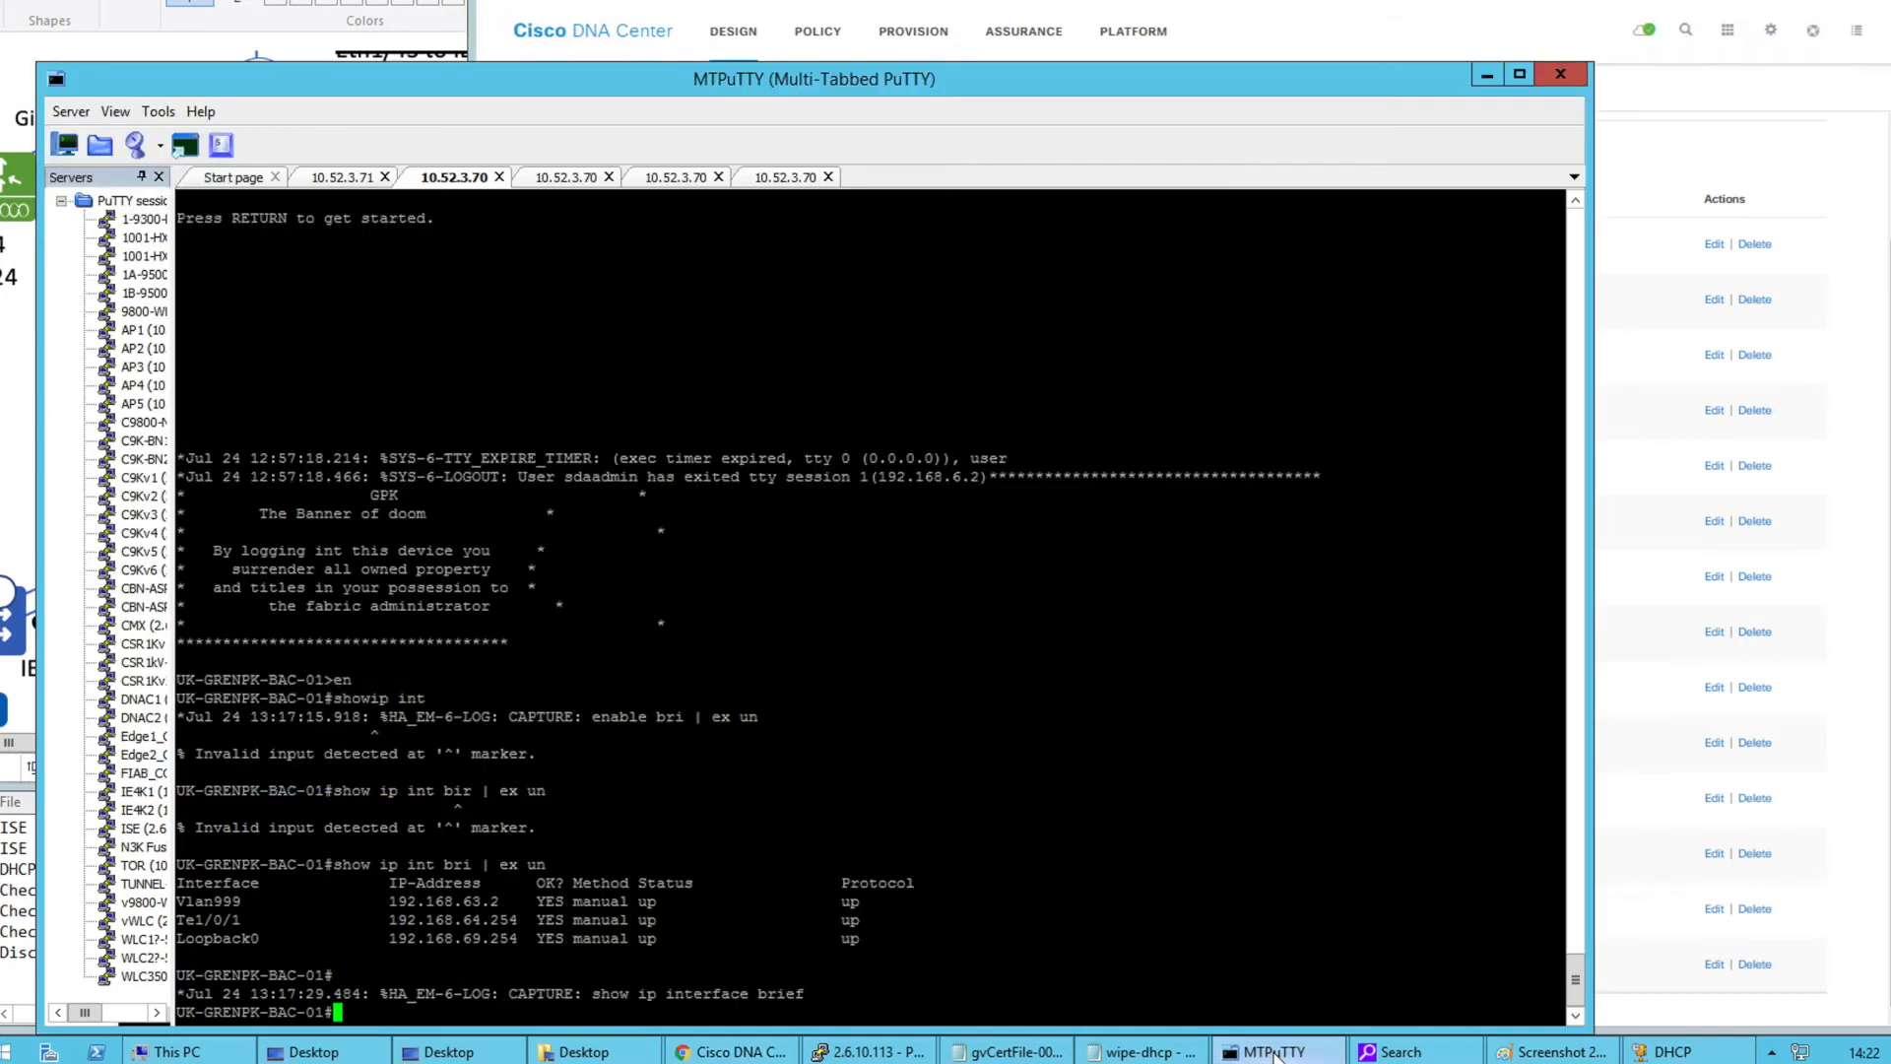
{"action": "left_click", "coordinate": [1274, 1052]}
{"action": "left_click", "coordinate": [866, 1052]}
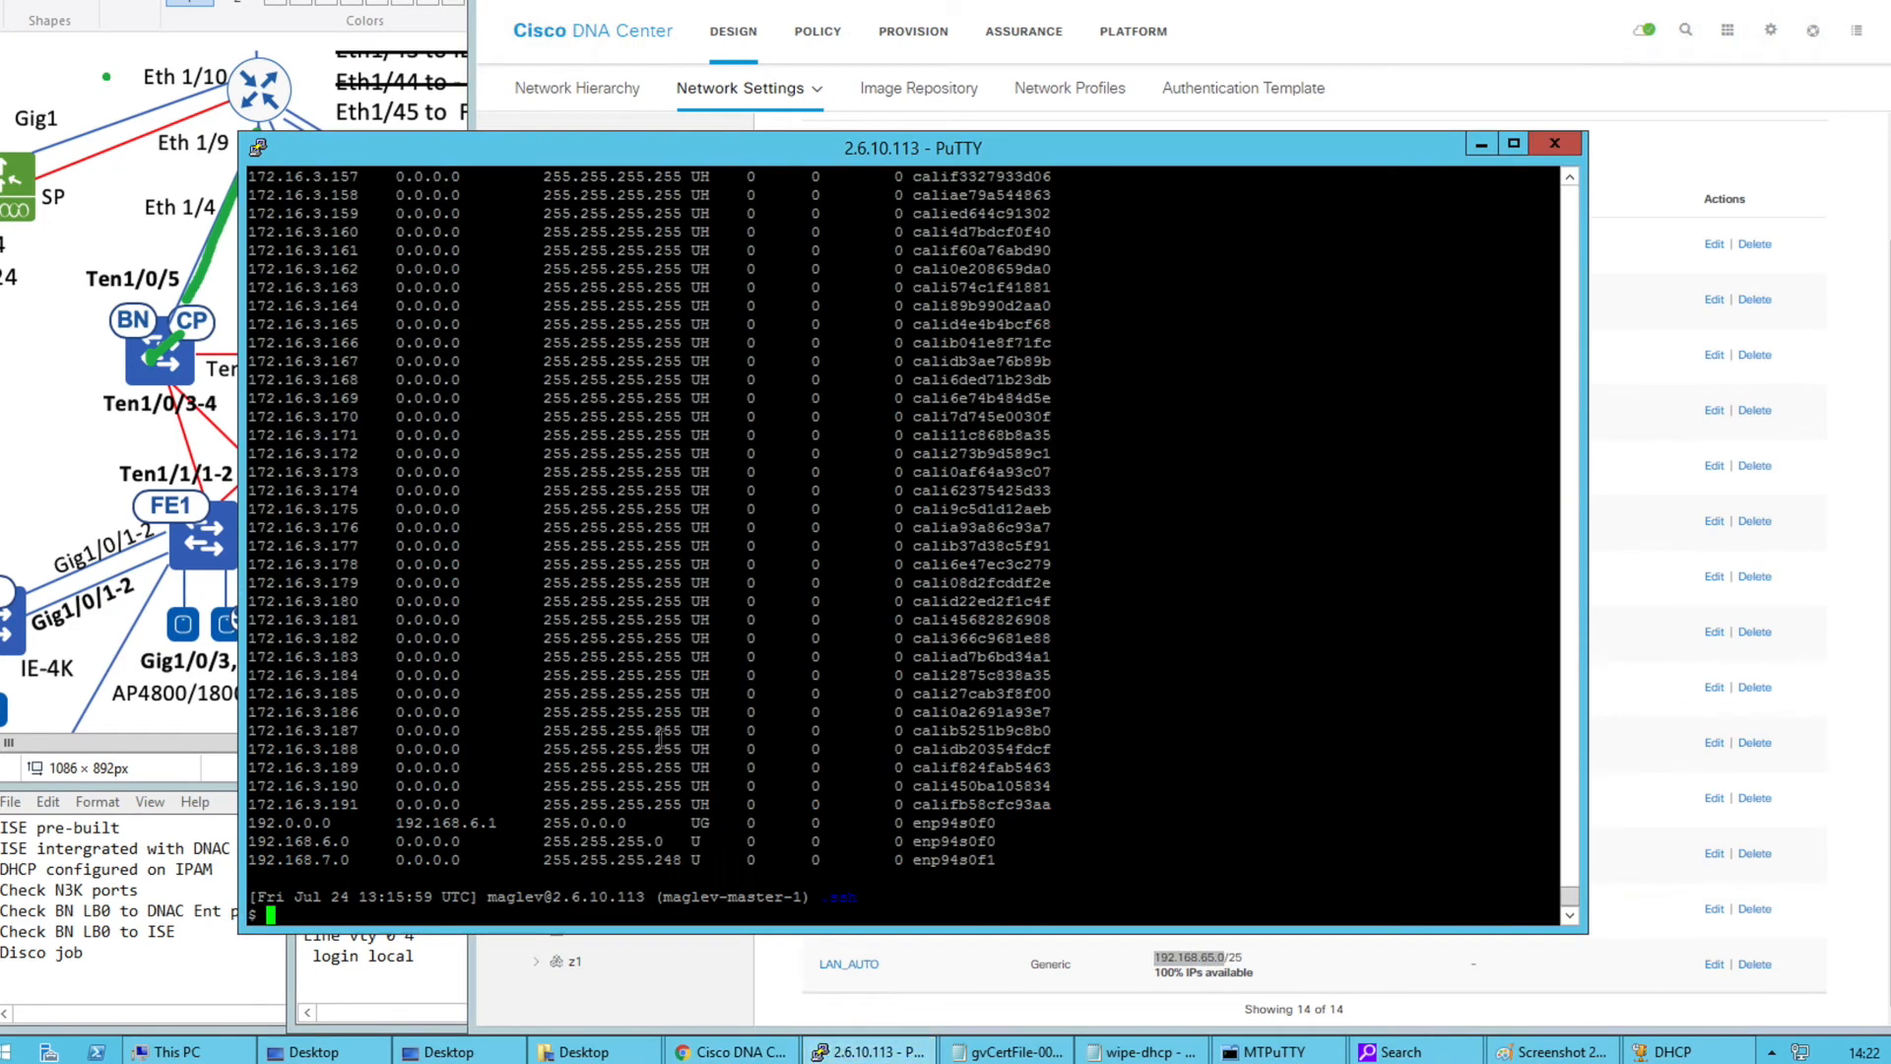
{"action": "key", "text": "Return"}
{"action": "key", "text": "Return"}
{"action": "left_click_drag", "start_coordinate": [259, 713], "coordinate": [357, 713]}
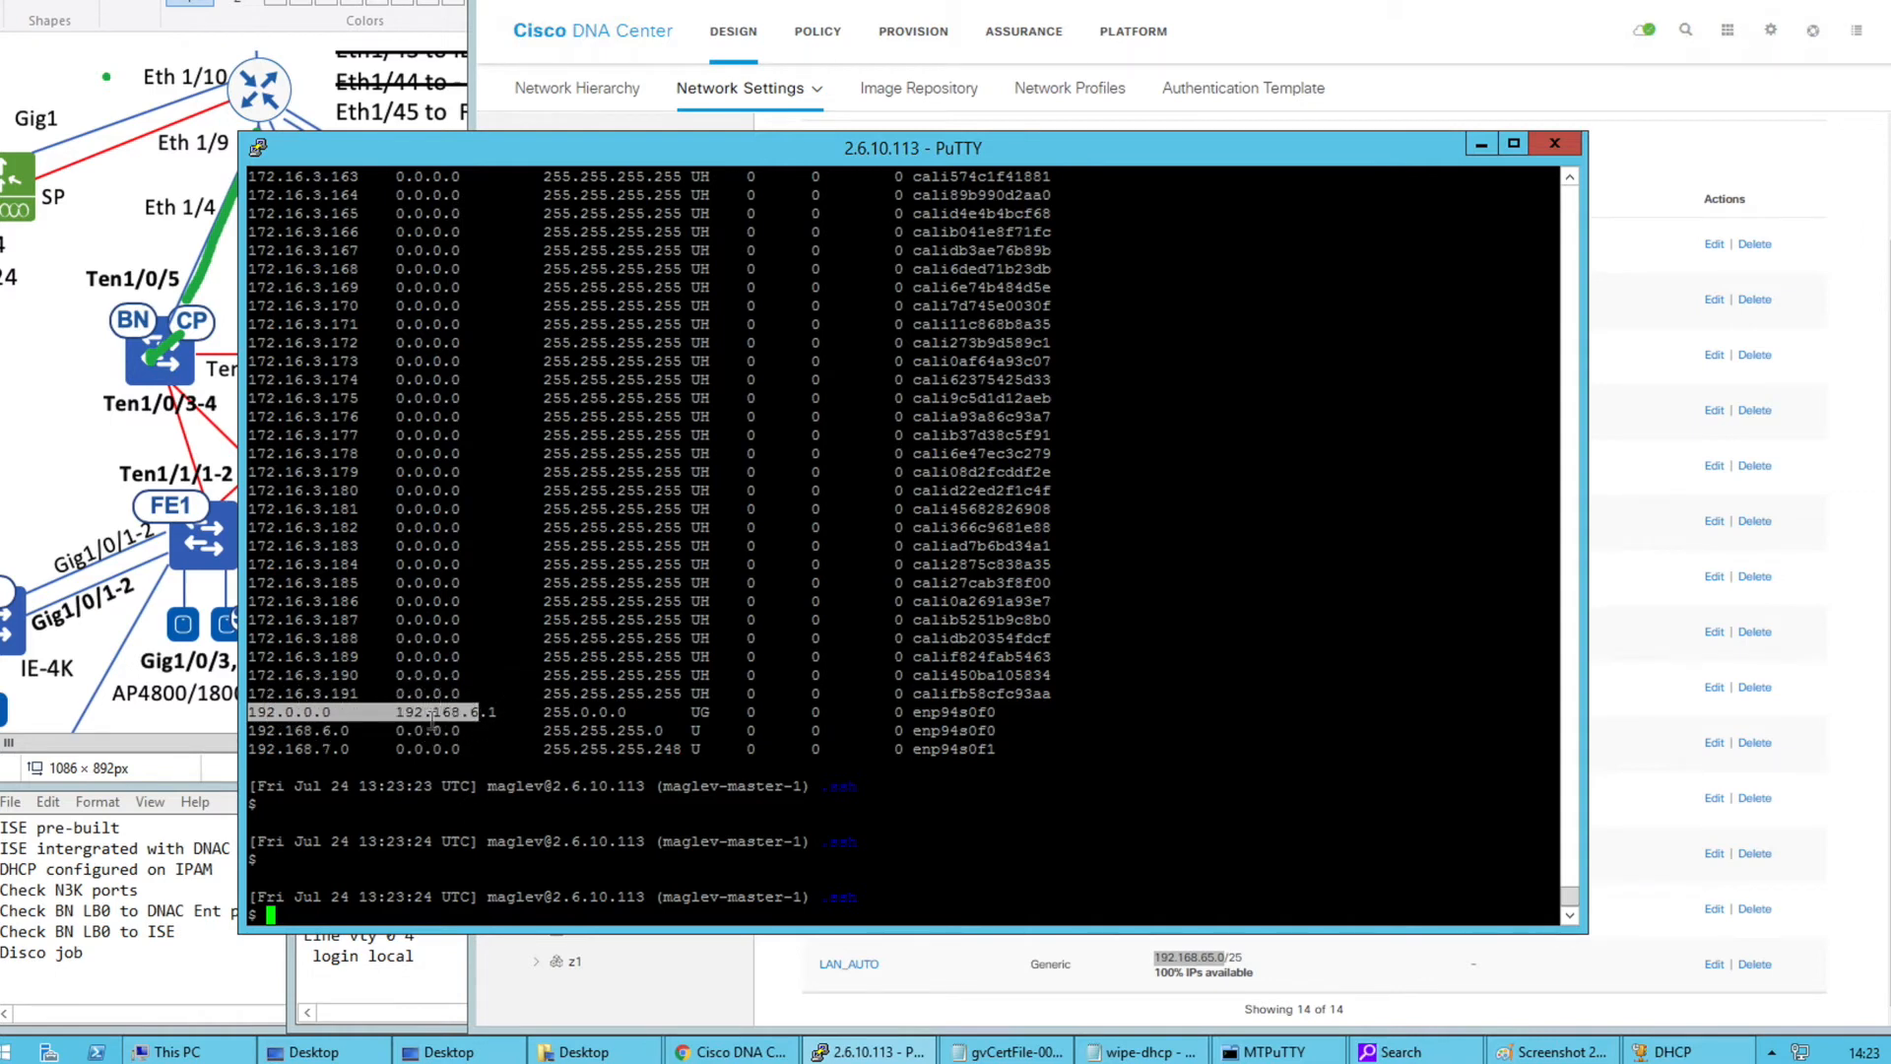
{"action": "double_click", "coordinate": [470, 711]}
{"action": "left_click", "coordinate": [127, 180]}
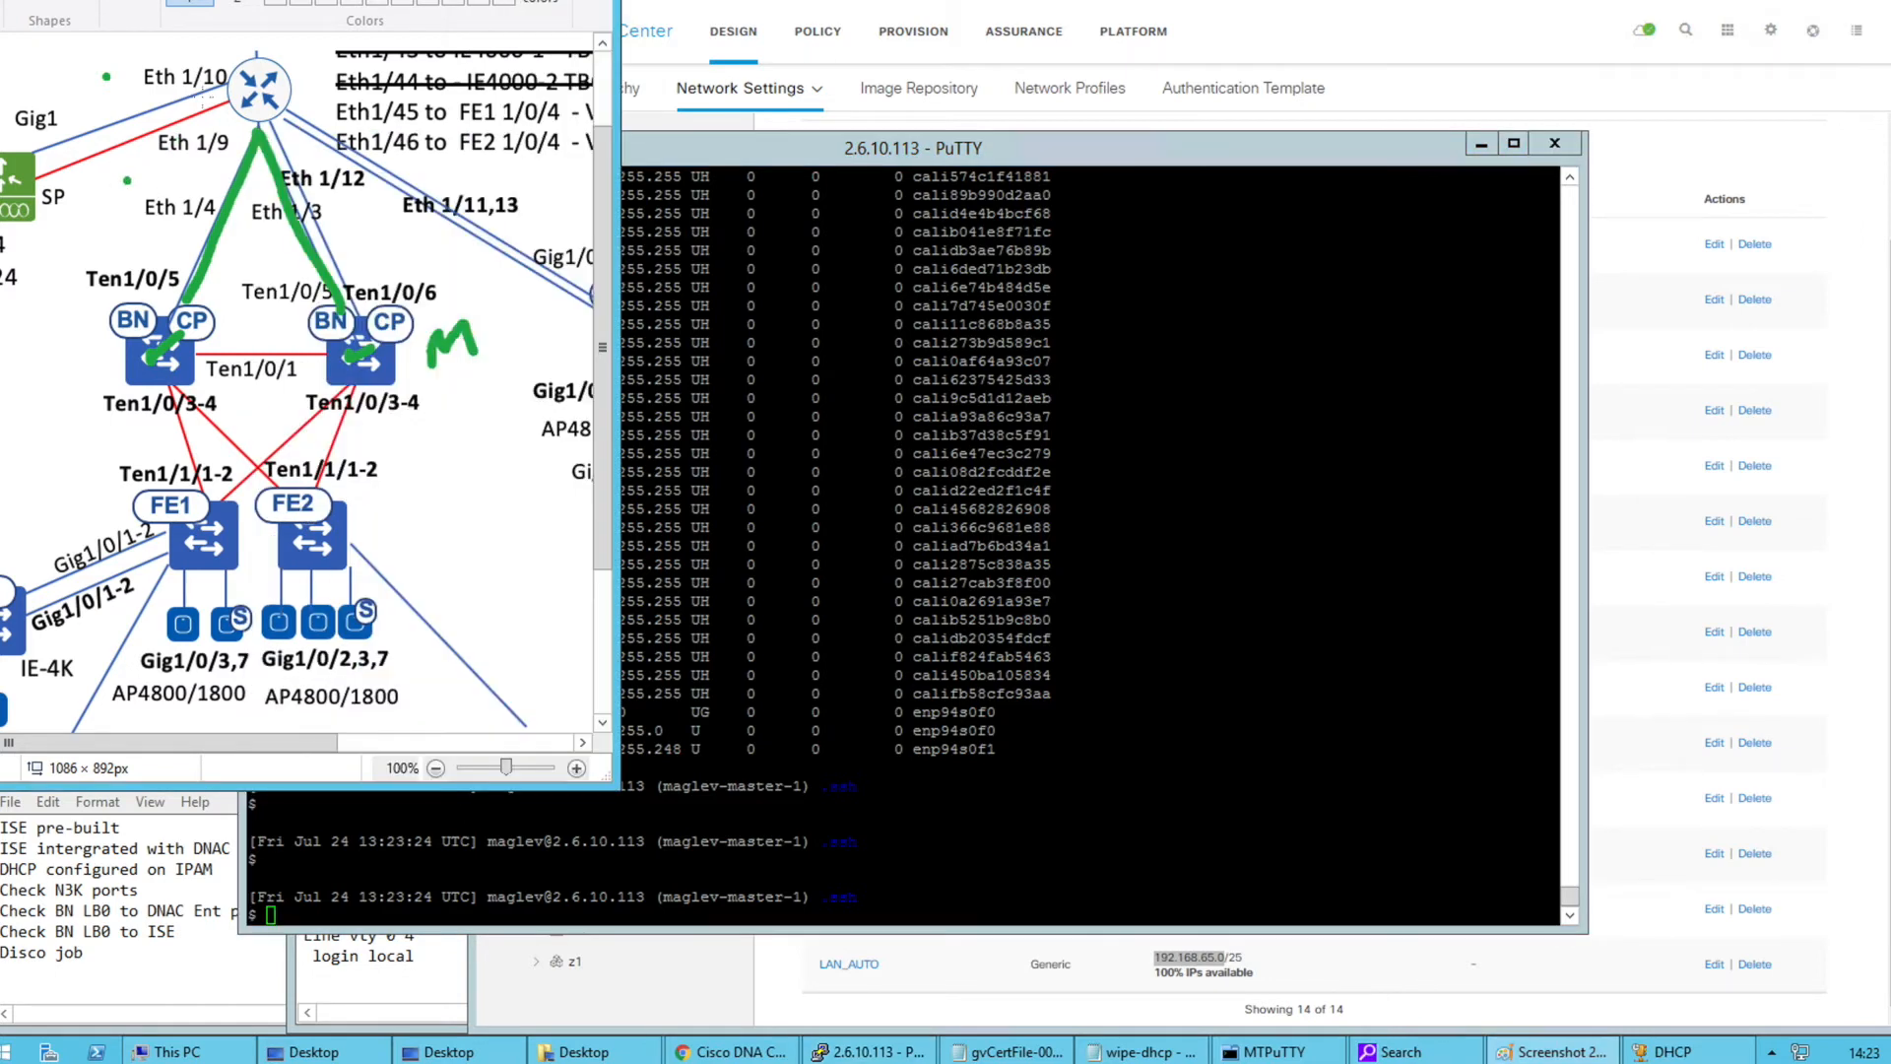
{"action": "left_click_drag", "start_coordinate": [239, 90], "coordinate": [73, 71]}
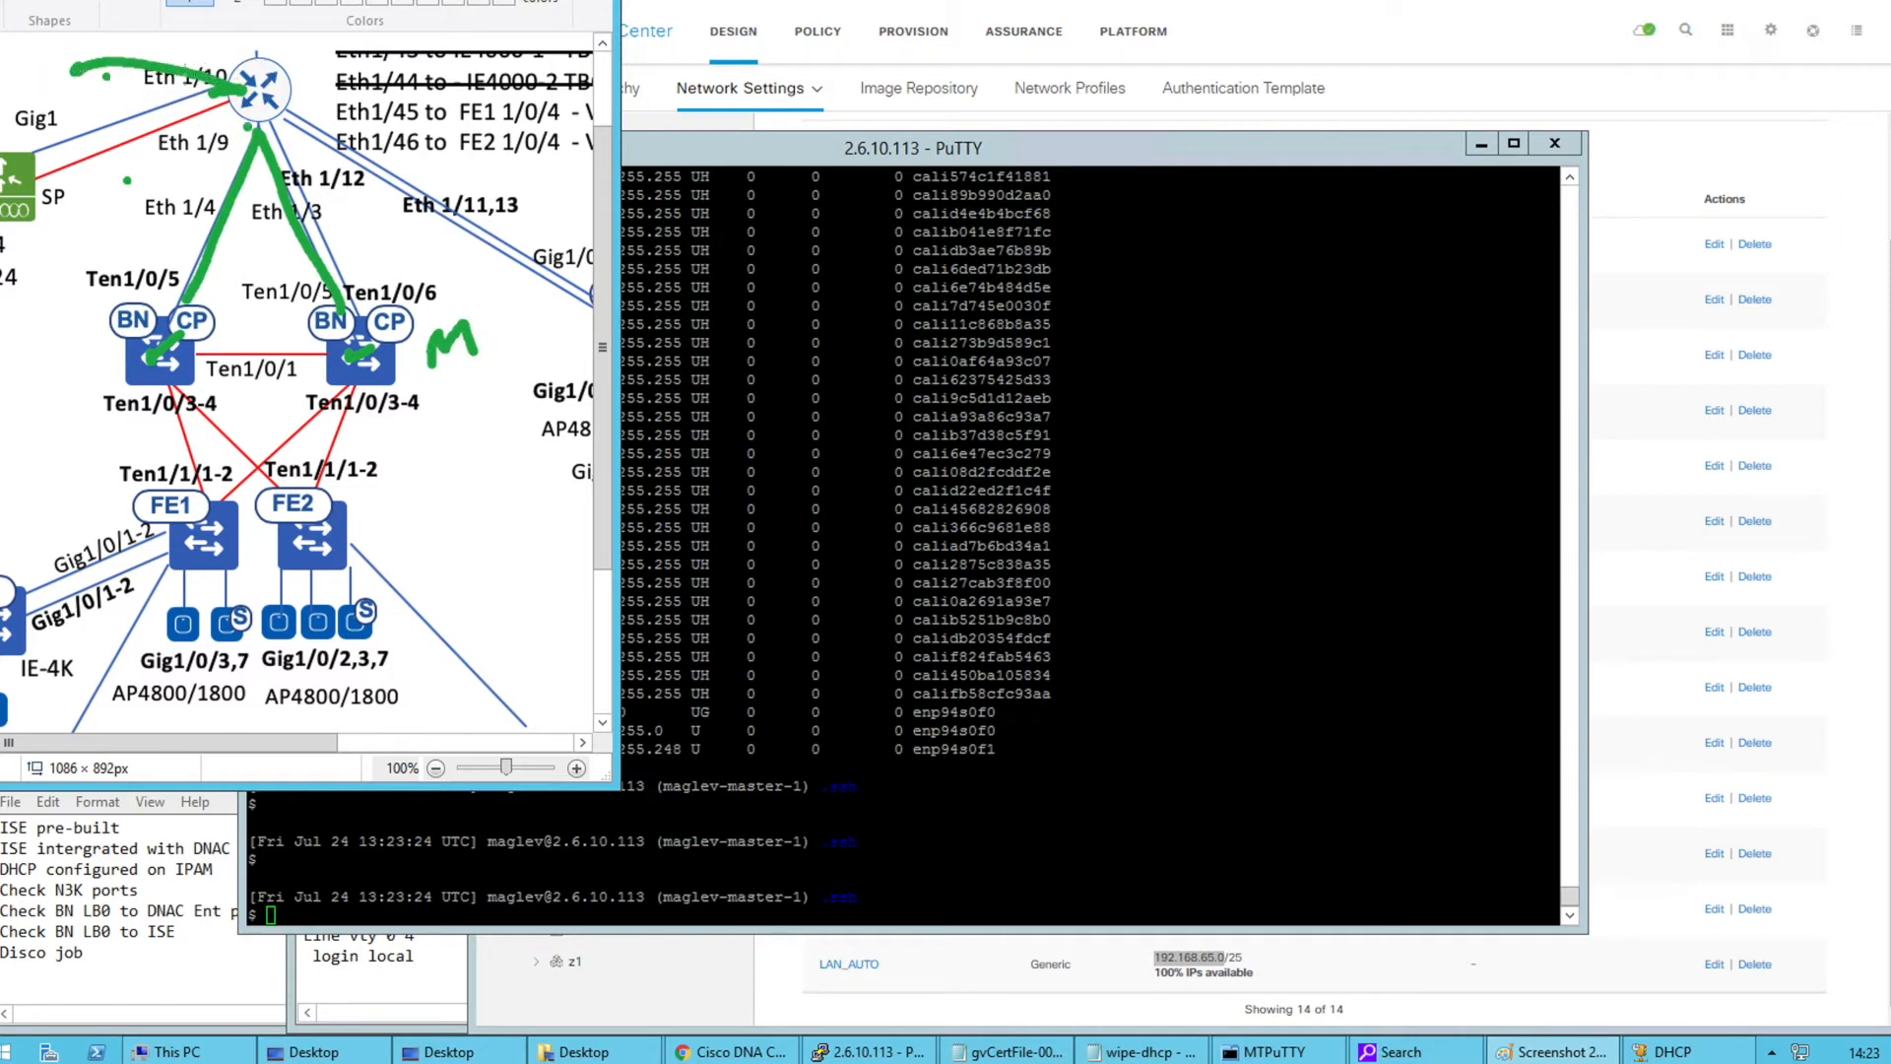
{"action": "left_click", "coordinate": [1062, 745]}
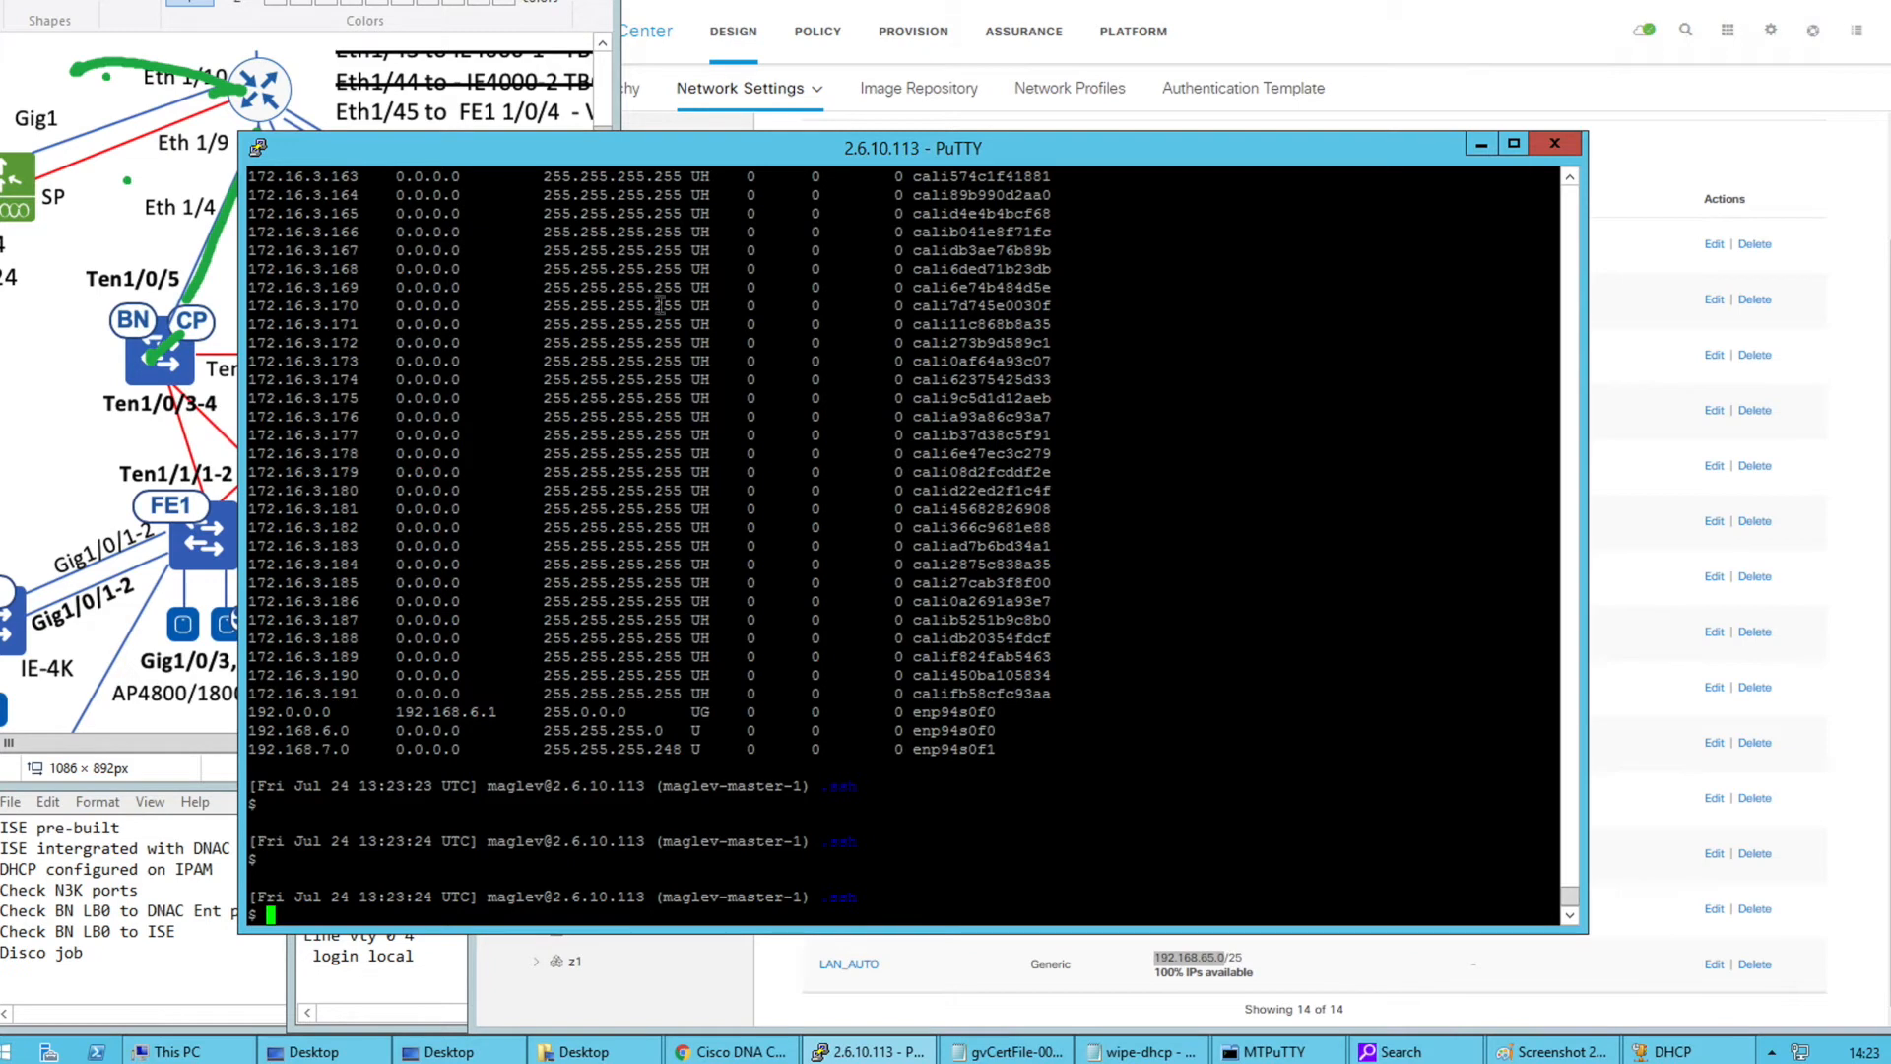
{"action": "left_click", "coordinate": [1674, 155]}
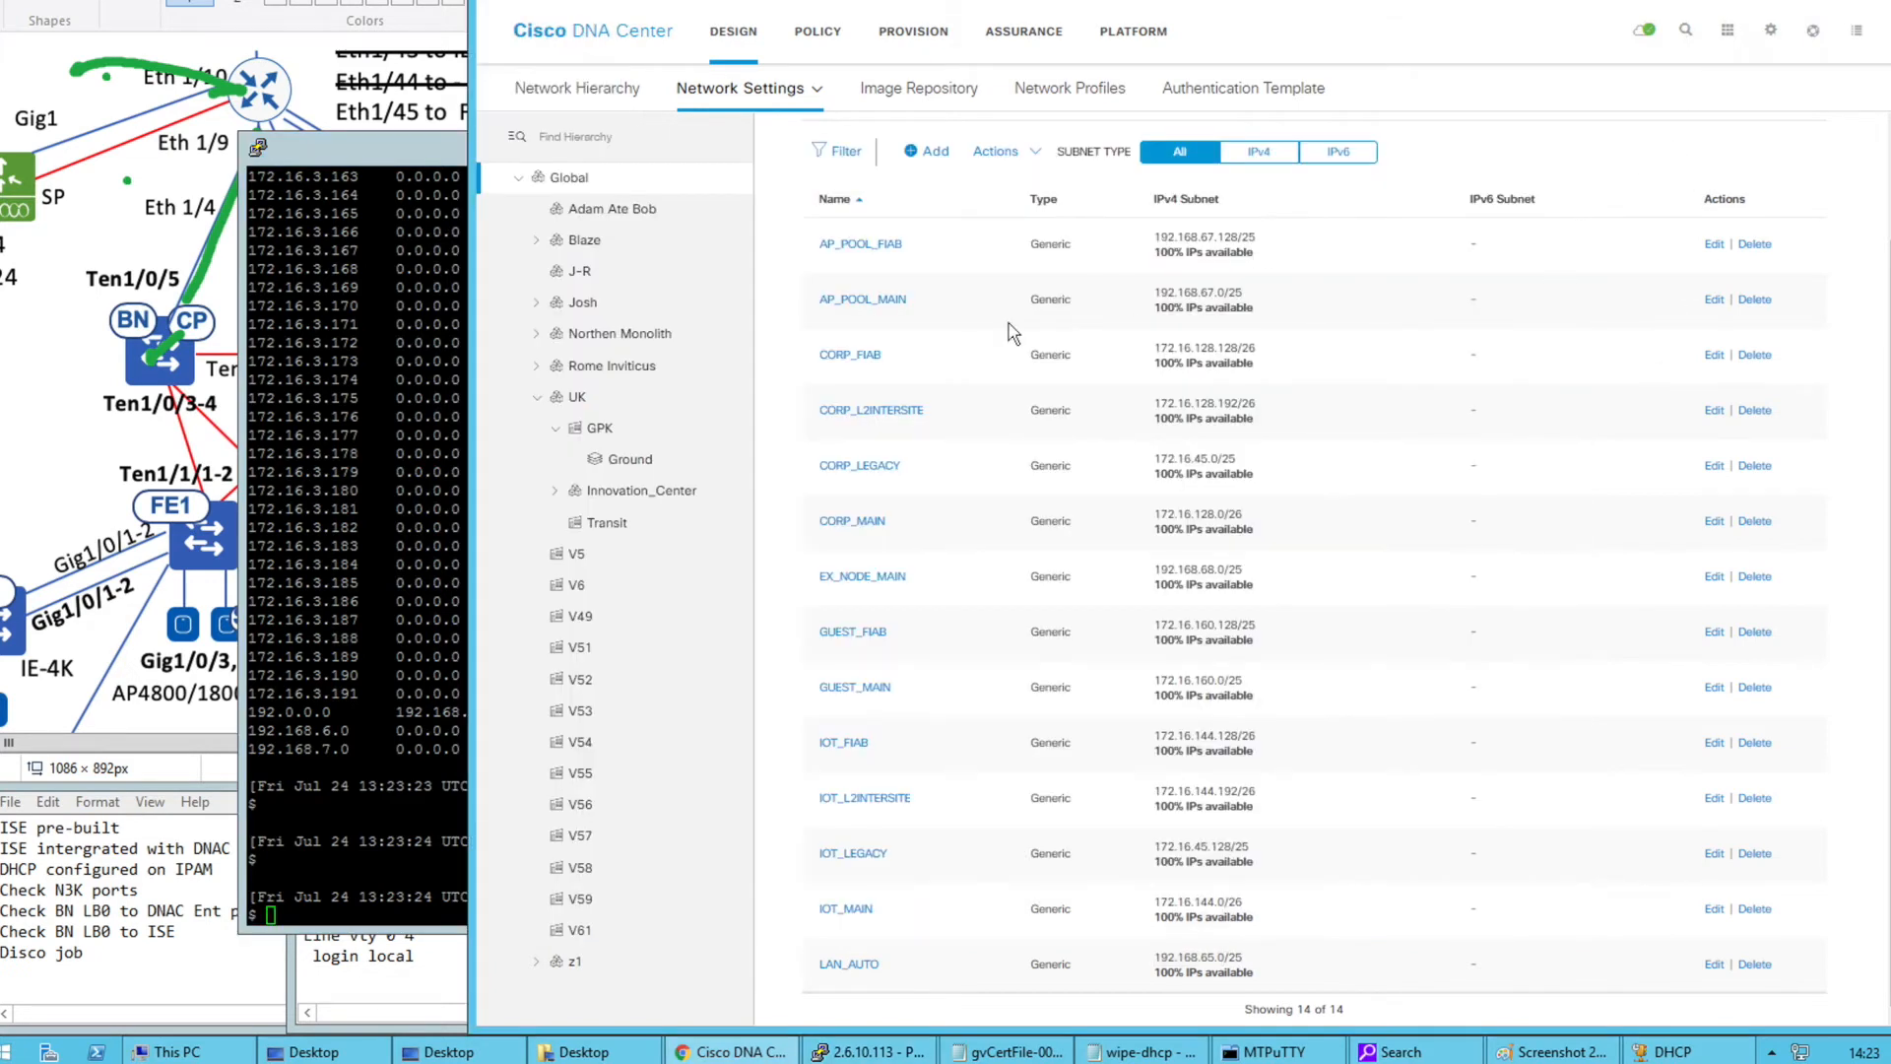
{"action": "left_click", "coordinate": [156, 483]}
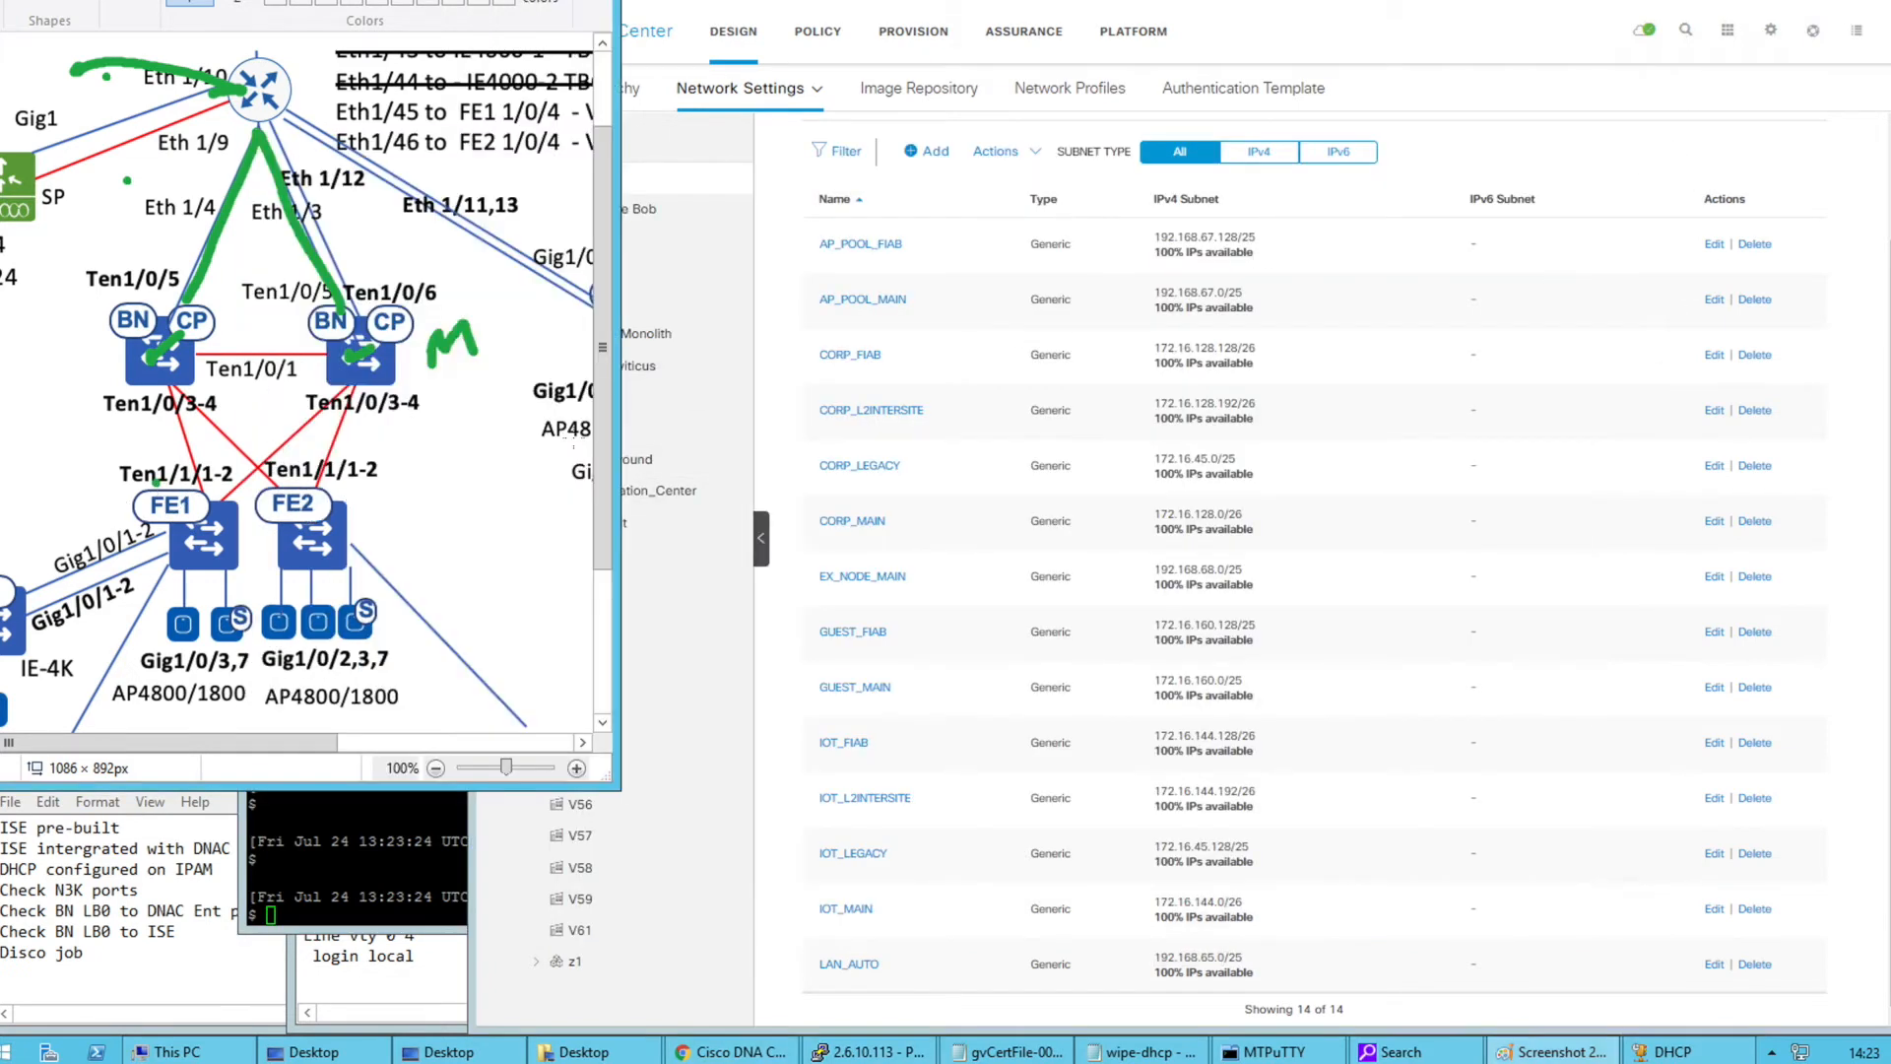
{"action": "key", "text": "ctrl+z"}
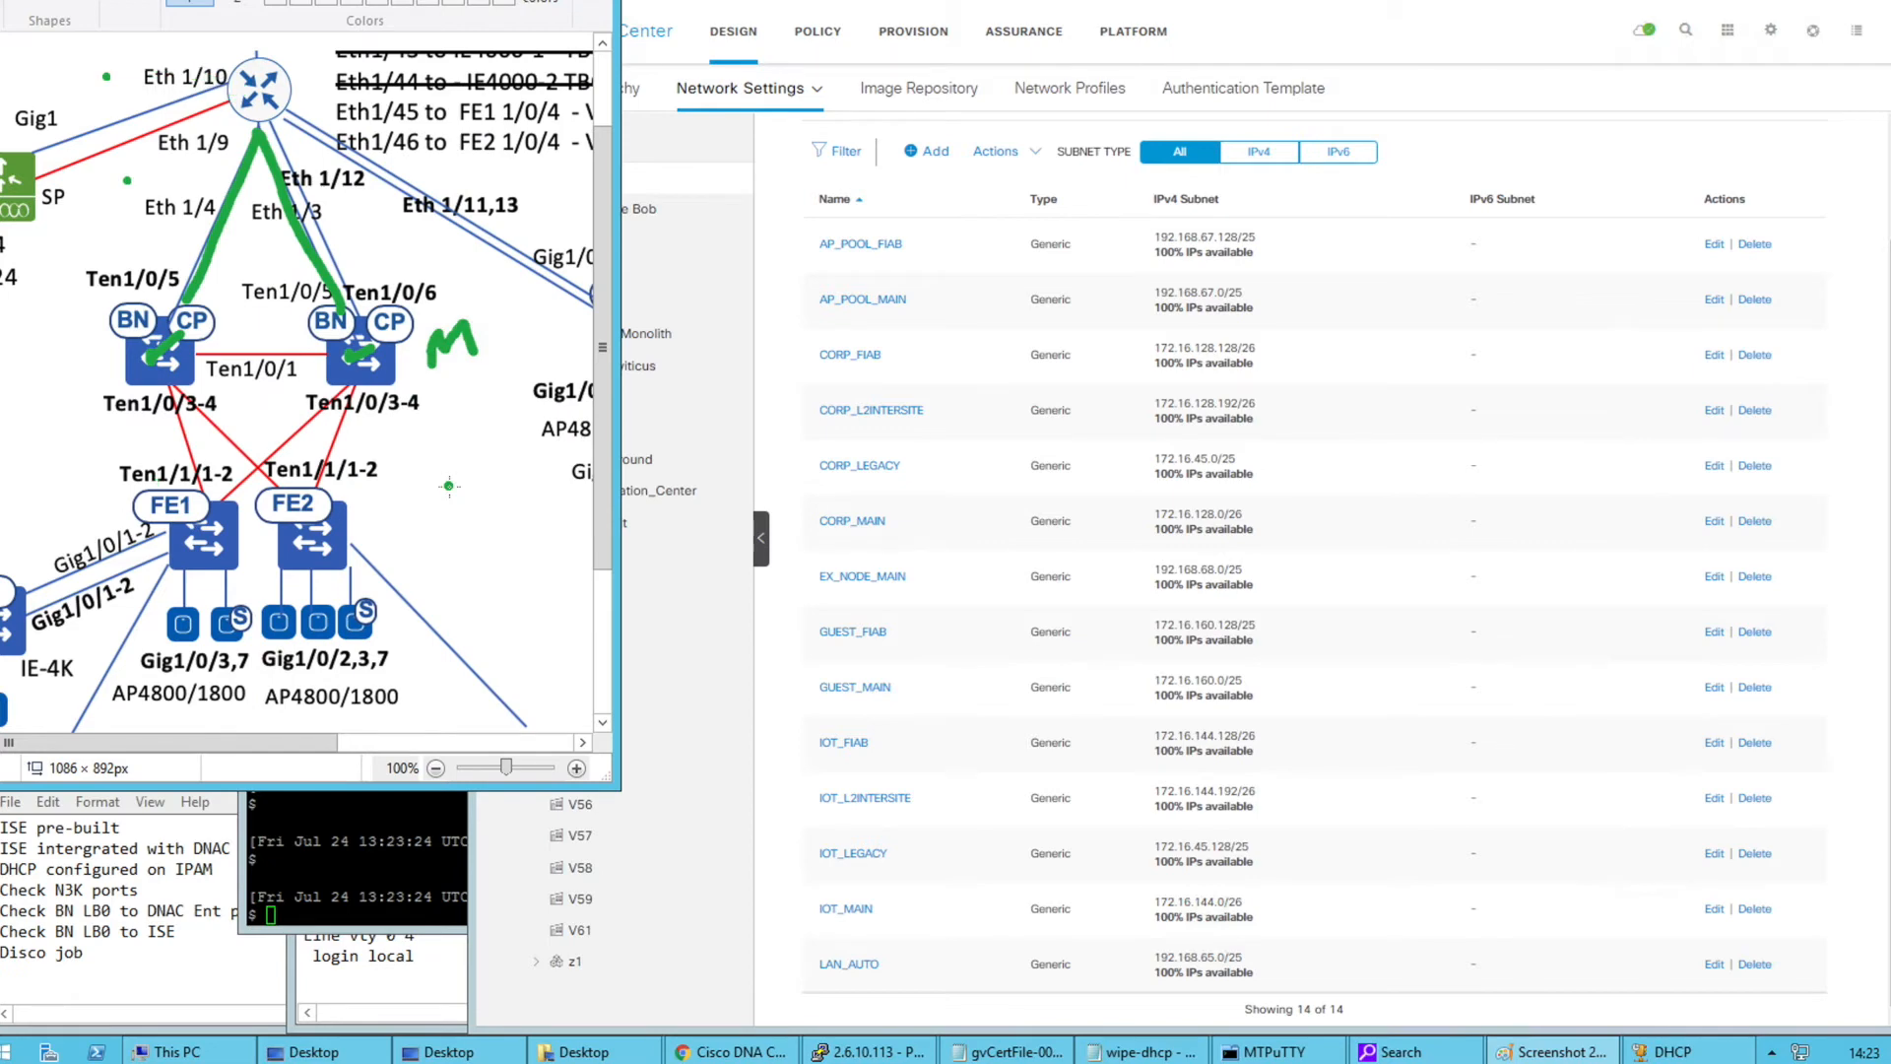
Start reserving a GPK pool named GPK_LAN_AUTO with pool type LAN
{"action": "left_click", "coordinate": [763, 376]}
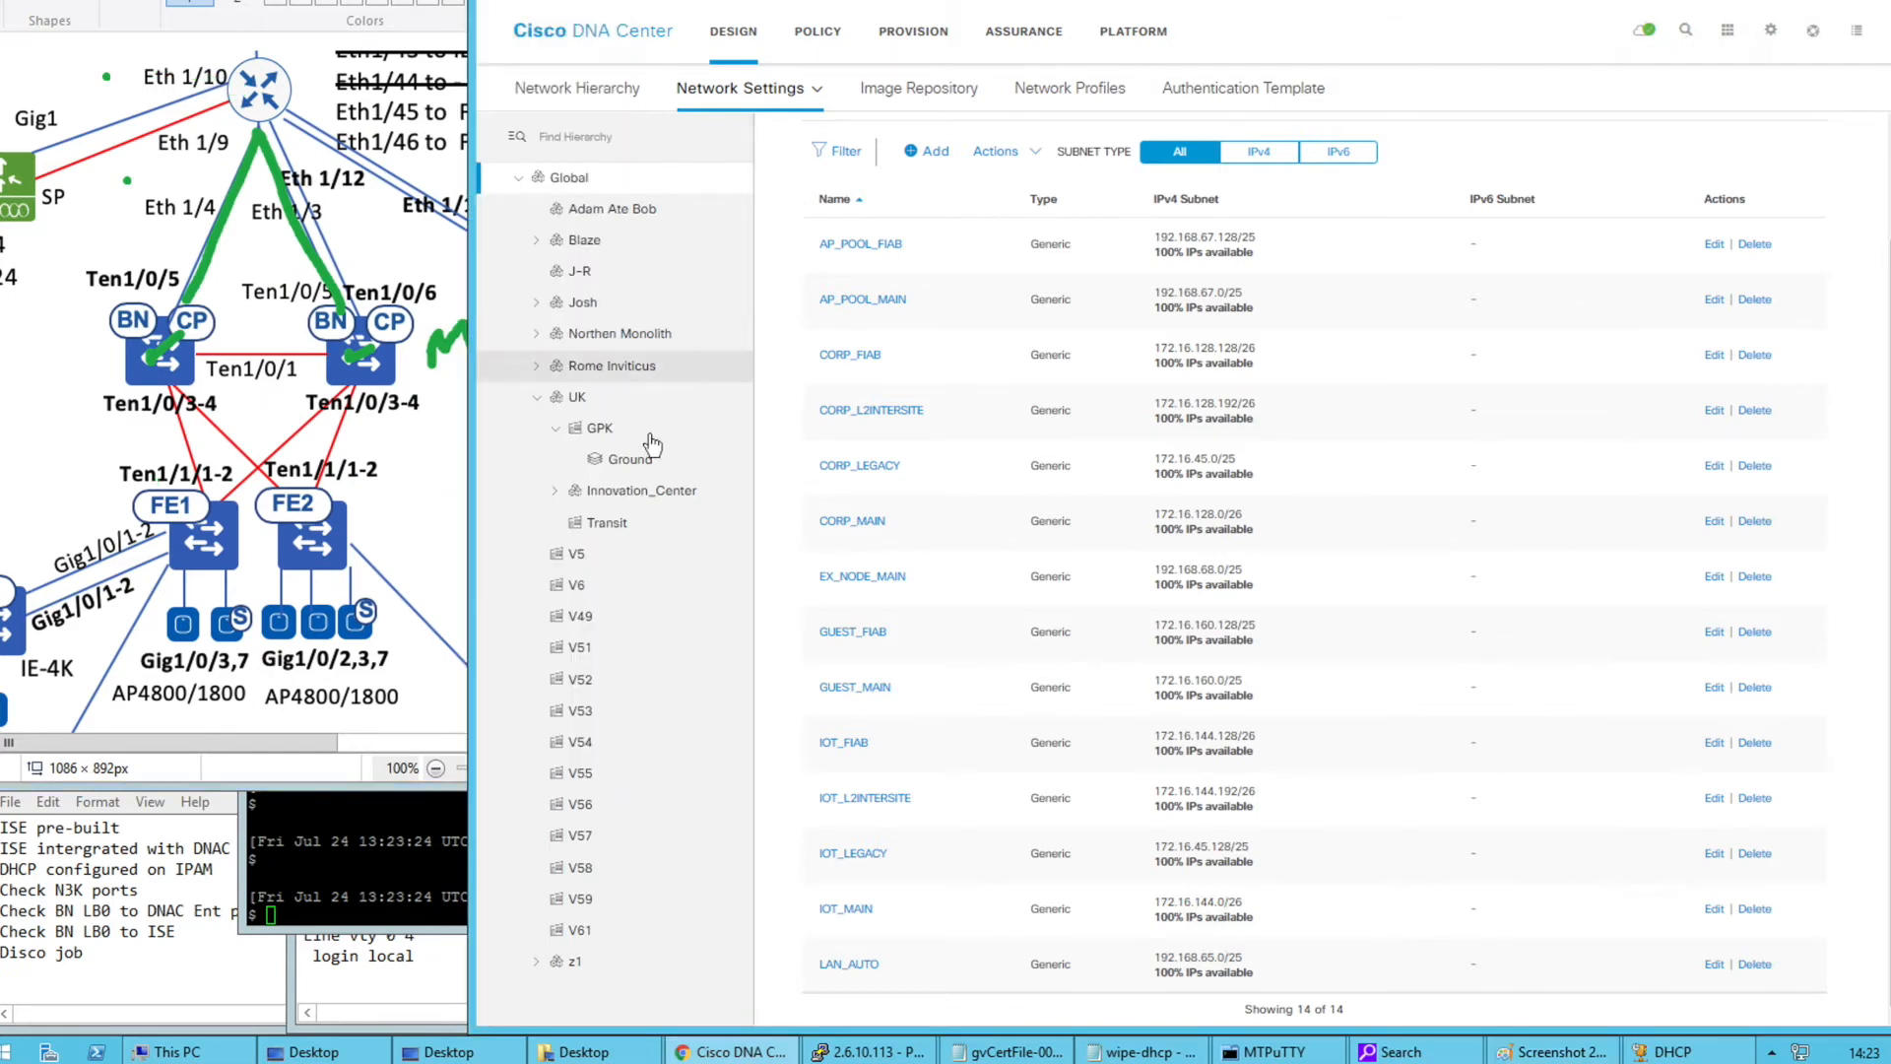
{"action": "left_click", "coordinate": [600, 427]}
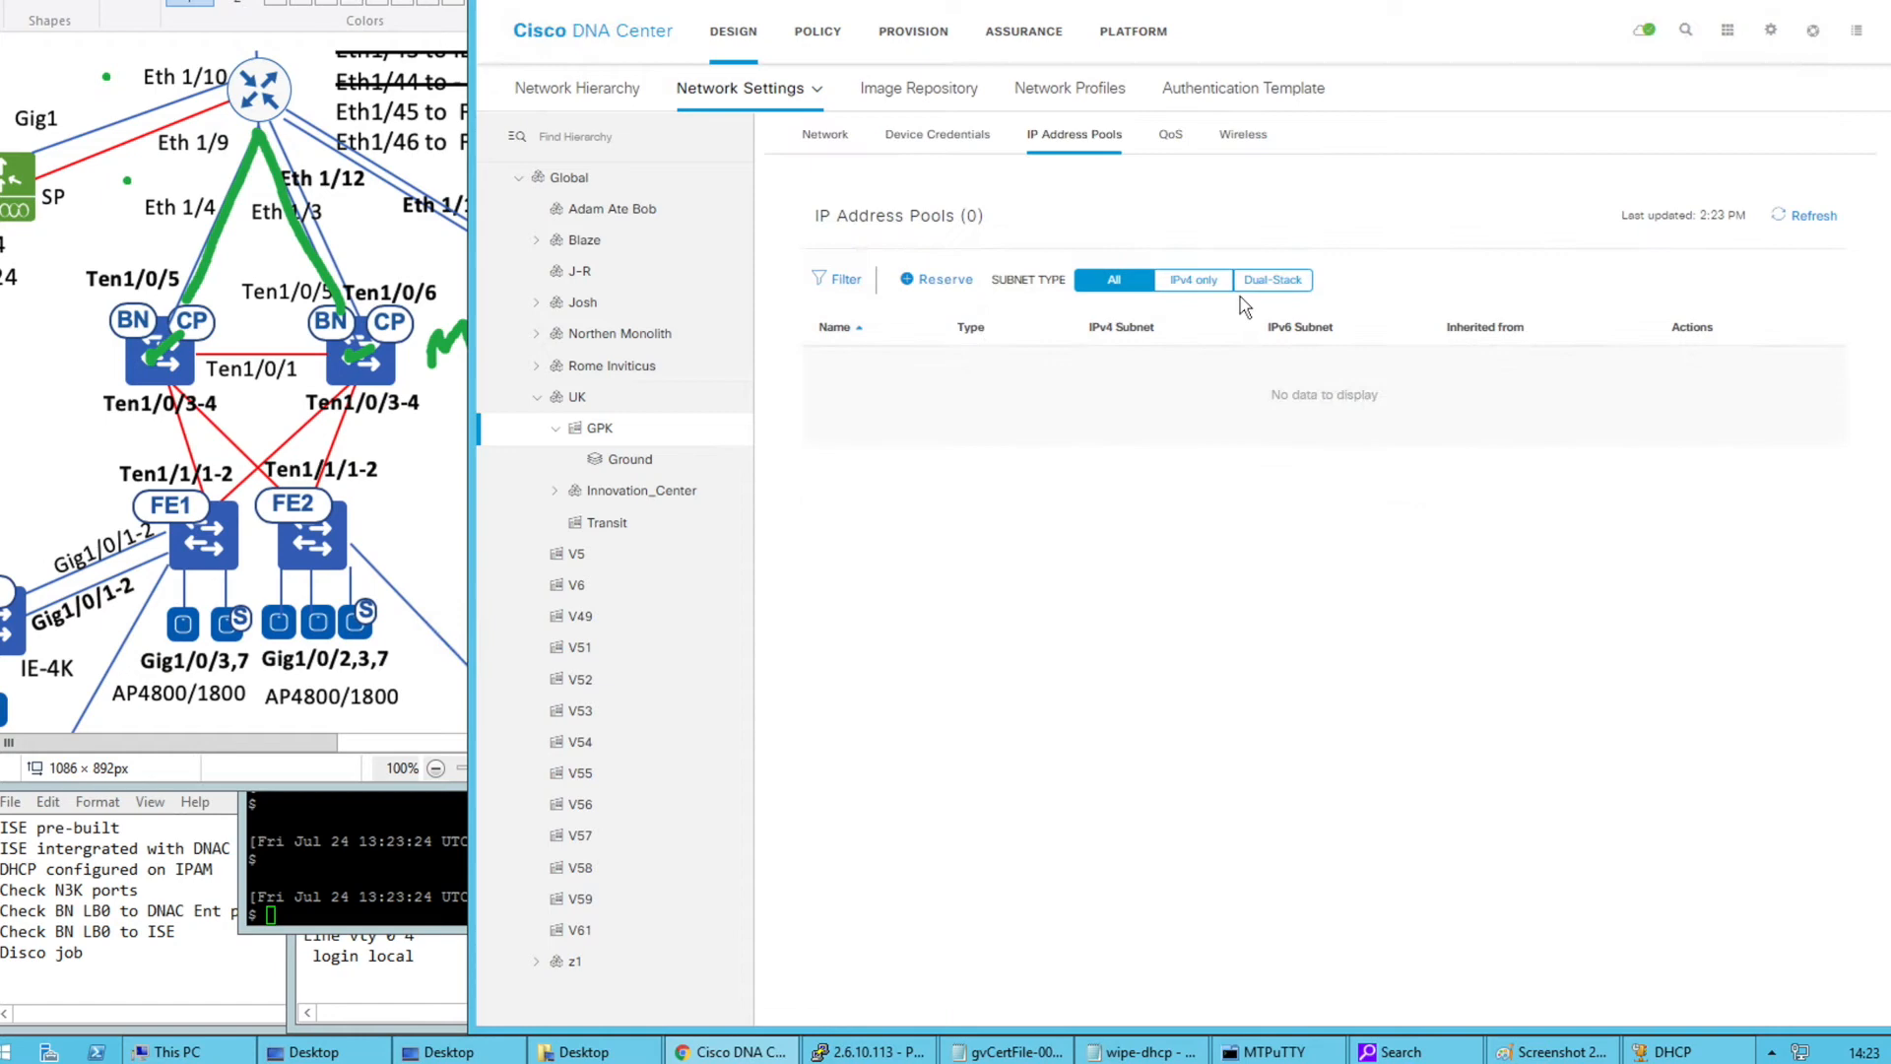
{"action": "left_click", "coordinate": [935, 279]}
{"action": "left_click", "coordinate": [1576, 196]}
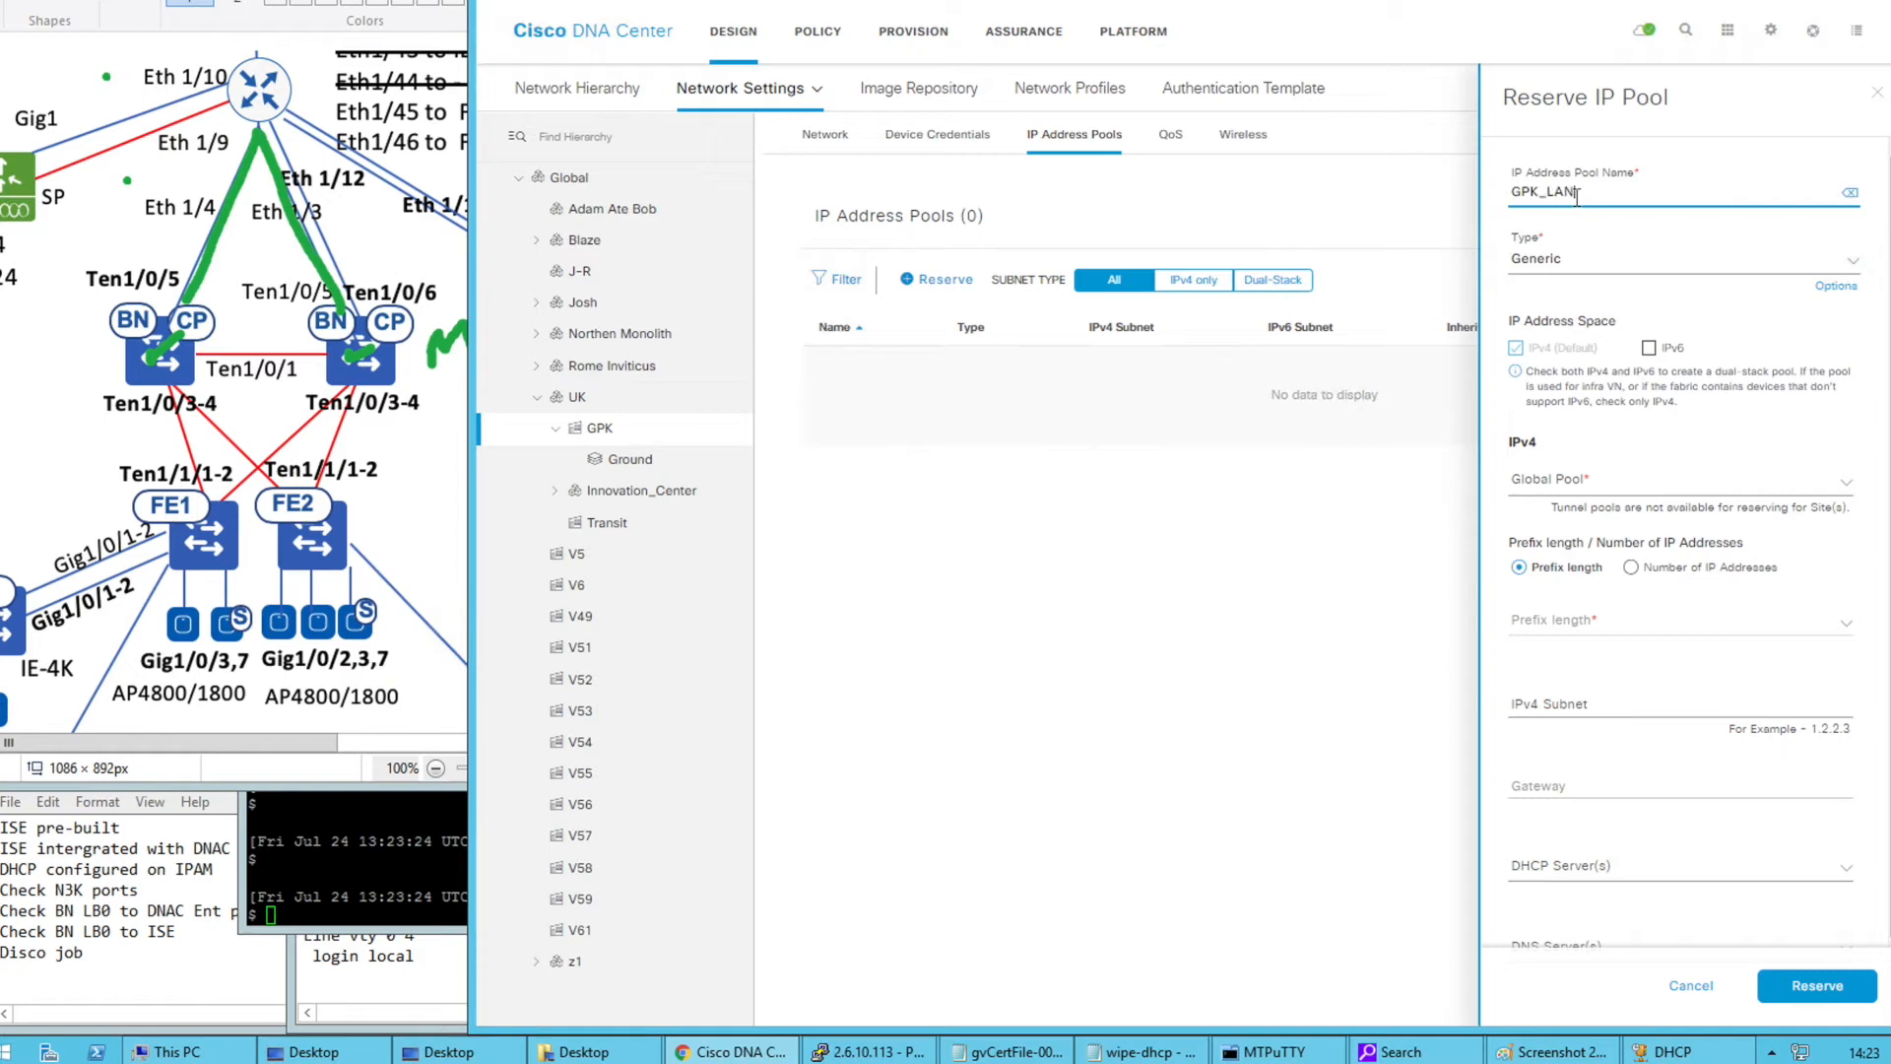
{"action": "left_click", "coordinate": [1641, 267]}
{"action": "left_click", "coordinate": [1570, 350]}
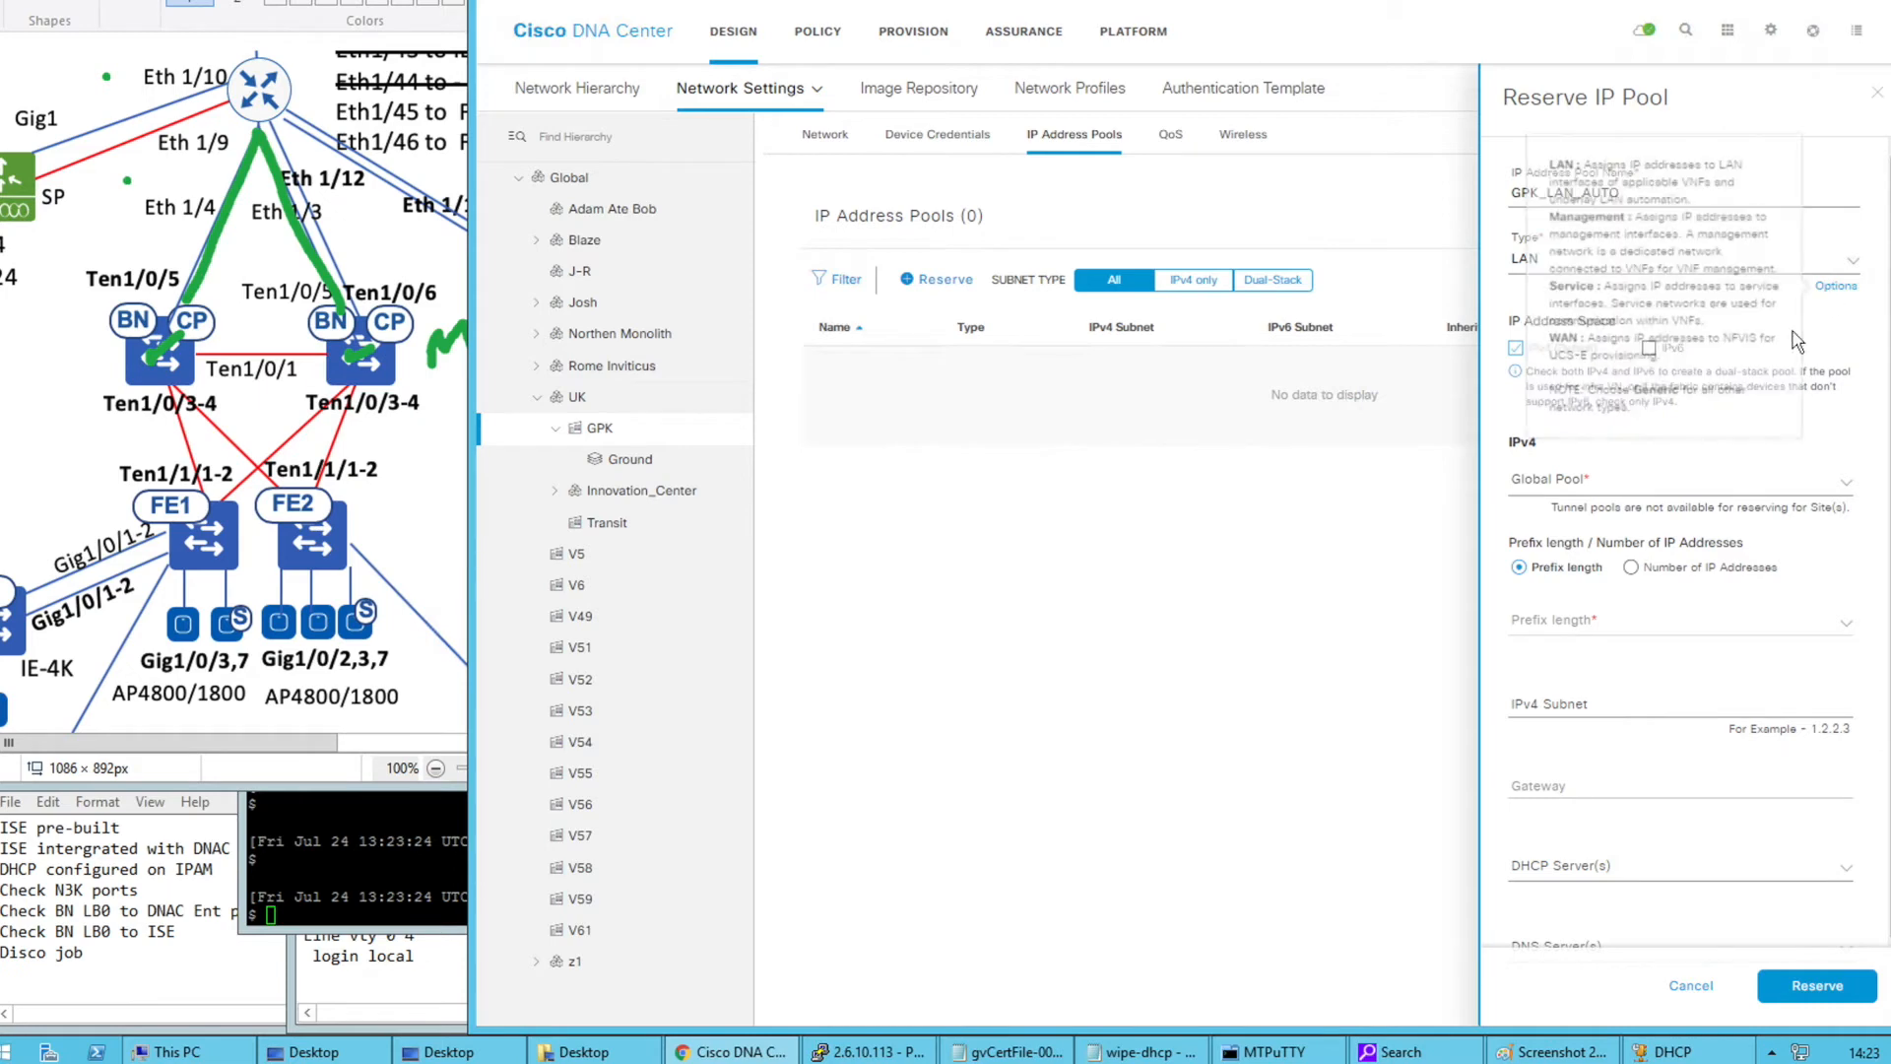
Base it on the LAN_AUTO global pool with a /25 prefix, leave the subnet blank, and reserve
{"action": "left_click", "coordinate": [1572, 480]}
{"action": "scroll", "coordinate": [1598, 613], "scroll_direction": "down", "scroll_amount": 4}
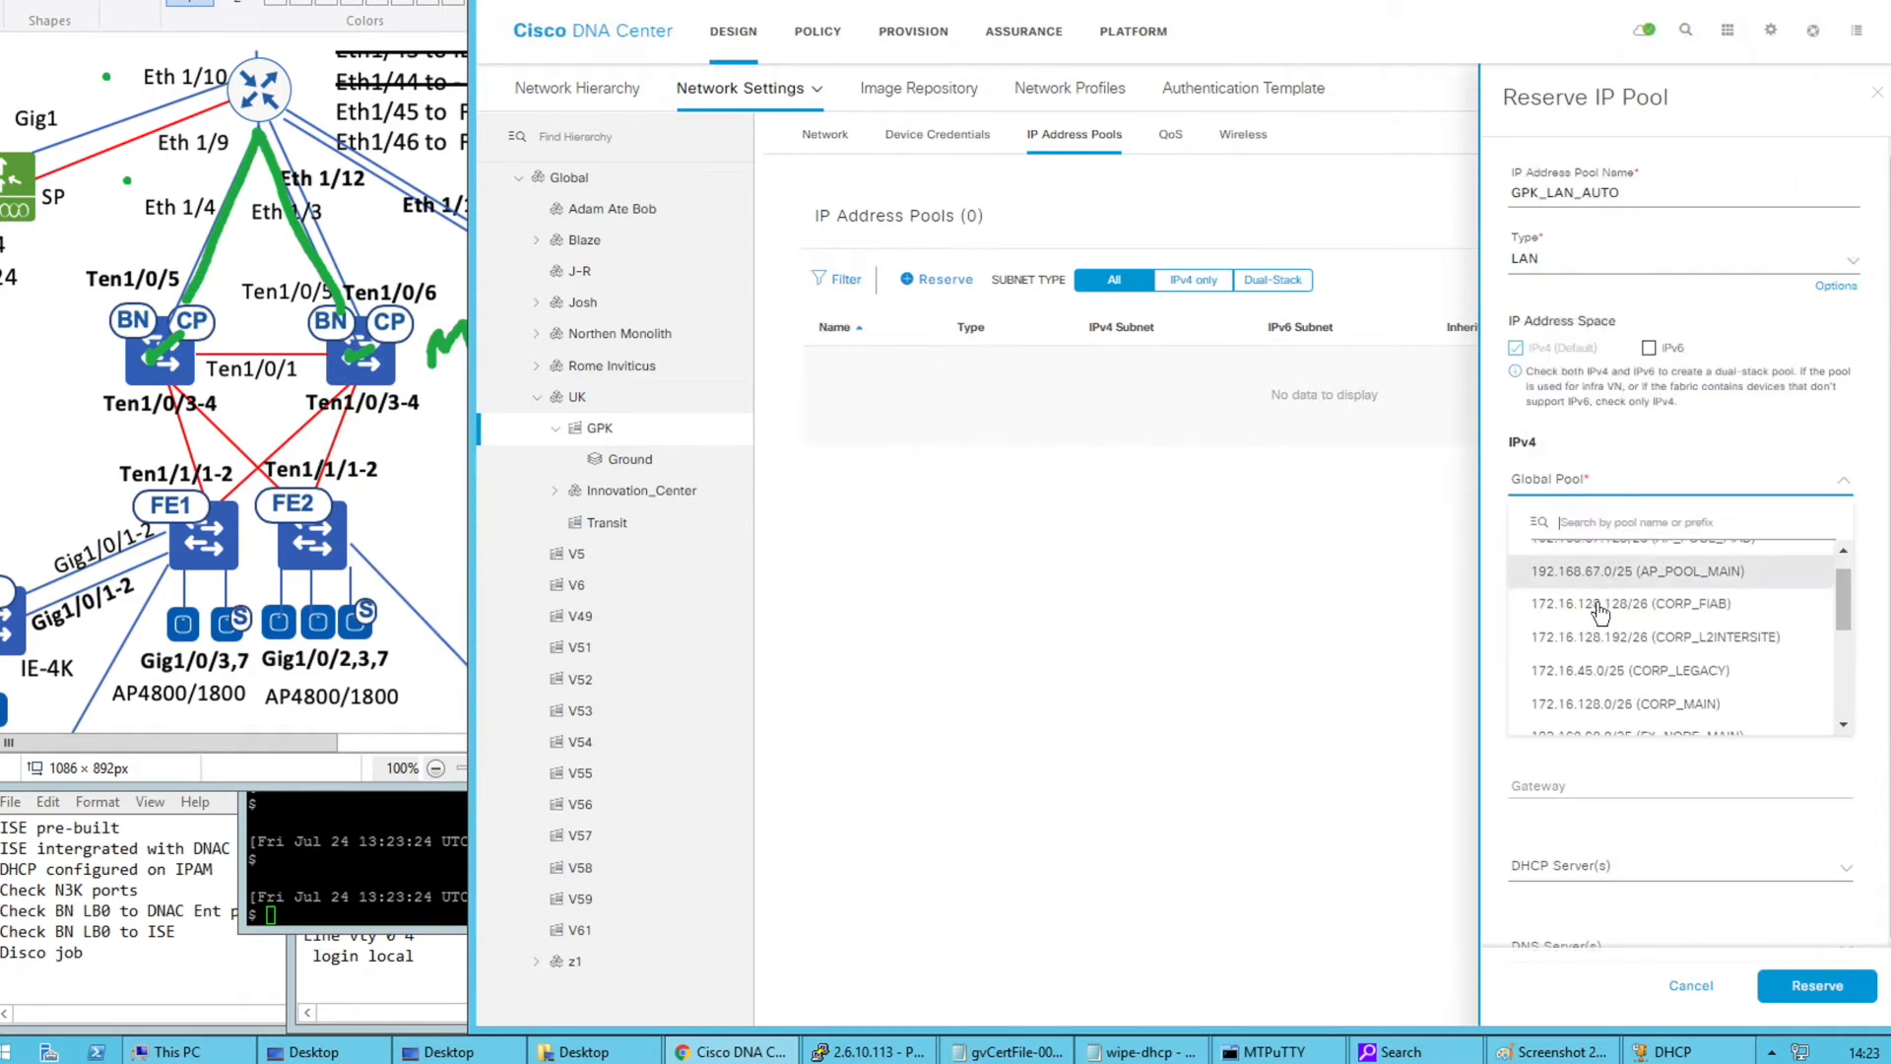
{"action": "scroll", "coordinate": [1598, 612], "scroll_direction": "down", "scroll_amount": 3}
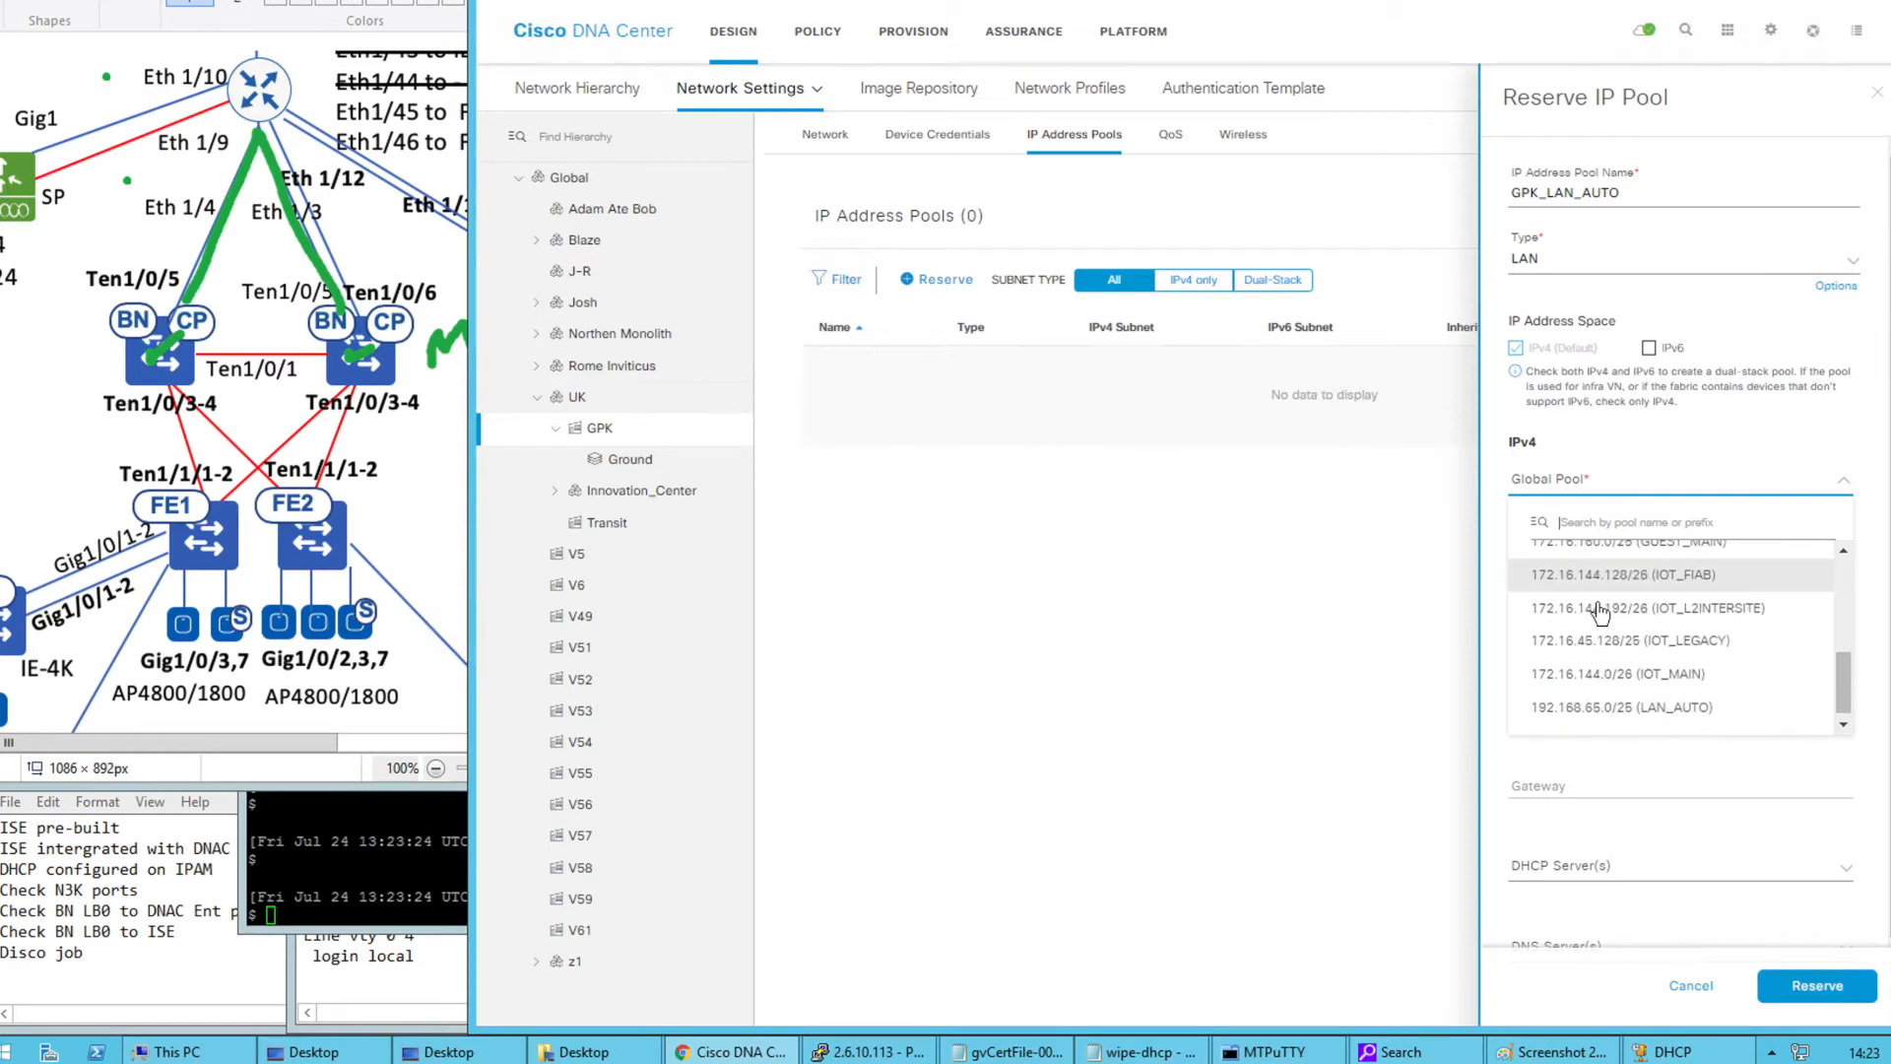
{"action": "left_click", "coordinate": [1586, 704]}
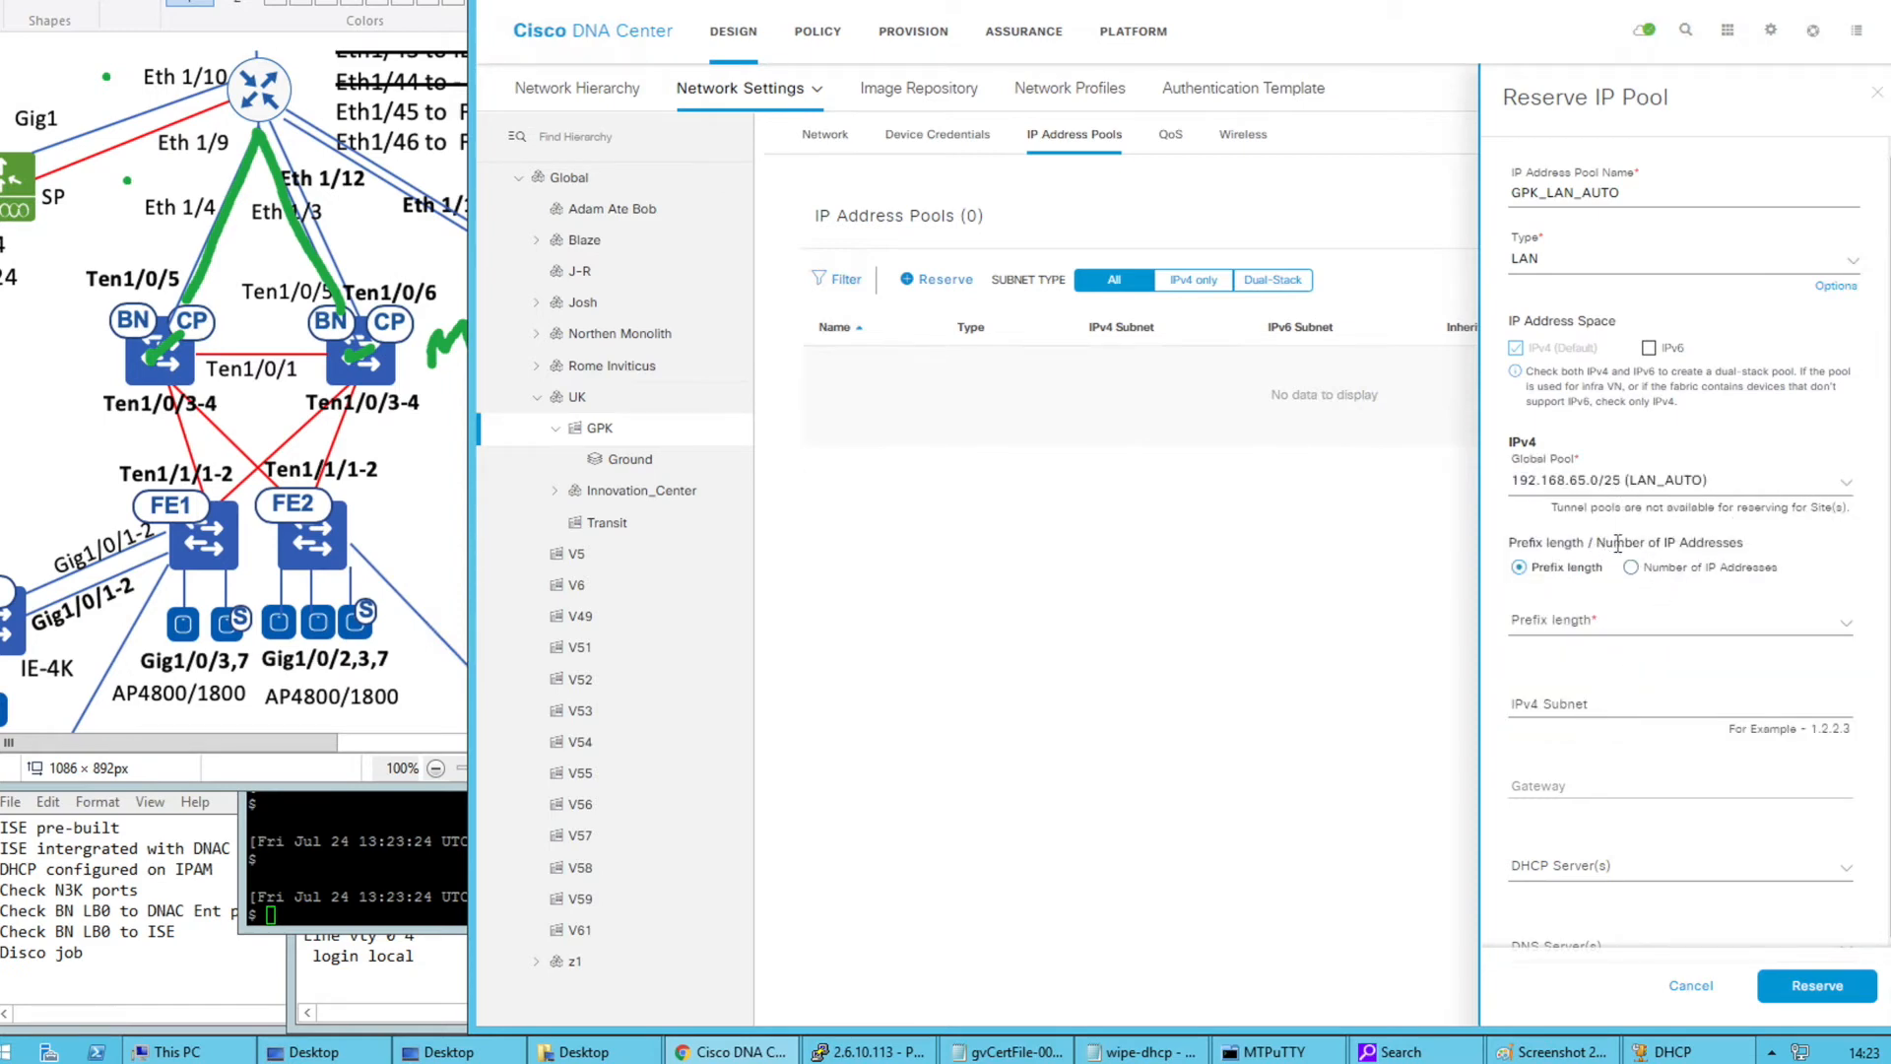
{"action": "left_click", "coordinate": [1593, 630]}
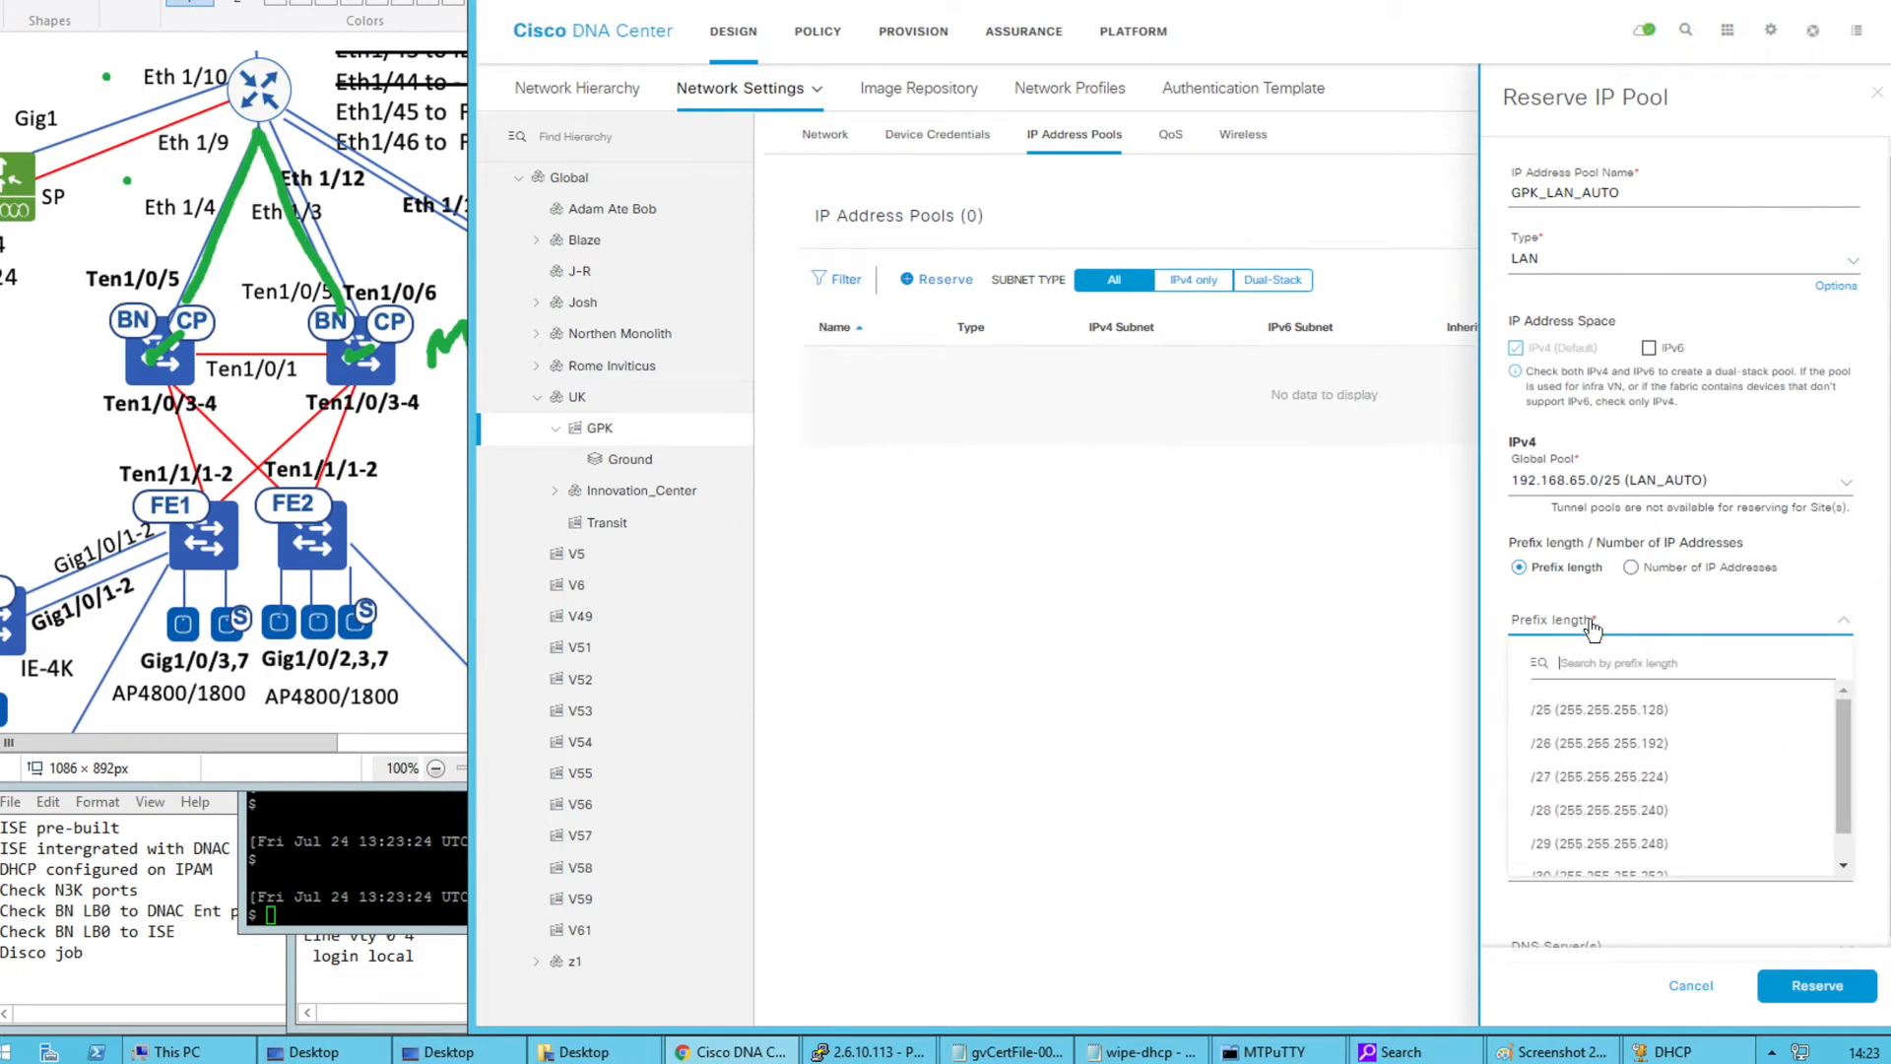
{"action": "left_click", "coordinate": [1595, 726]}
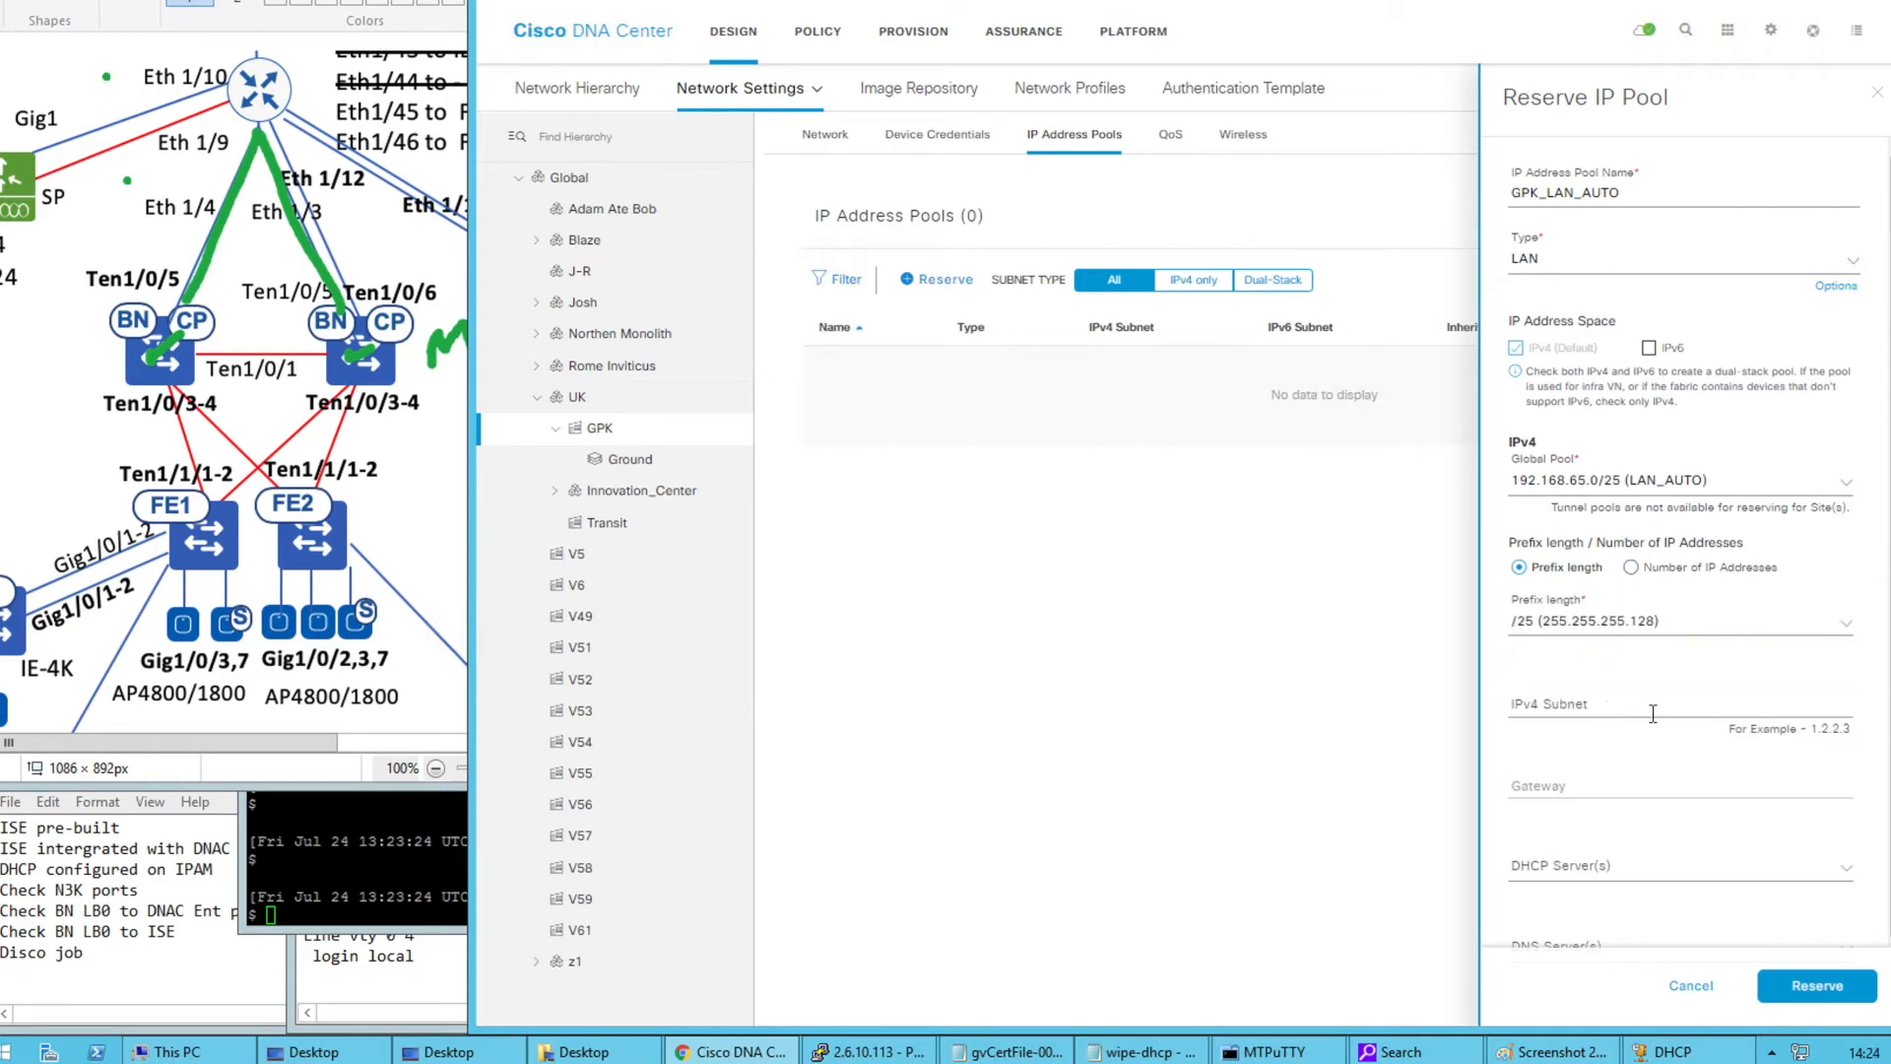
{"action": "scroll", "coordinate": [1653, 713], "scroll_direction": "down", "scroll_amount": 2}
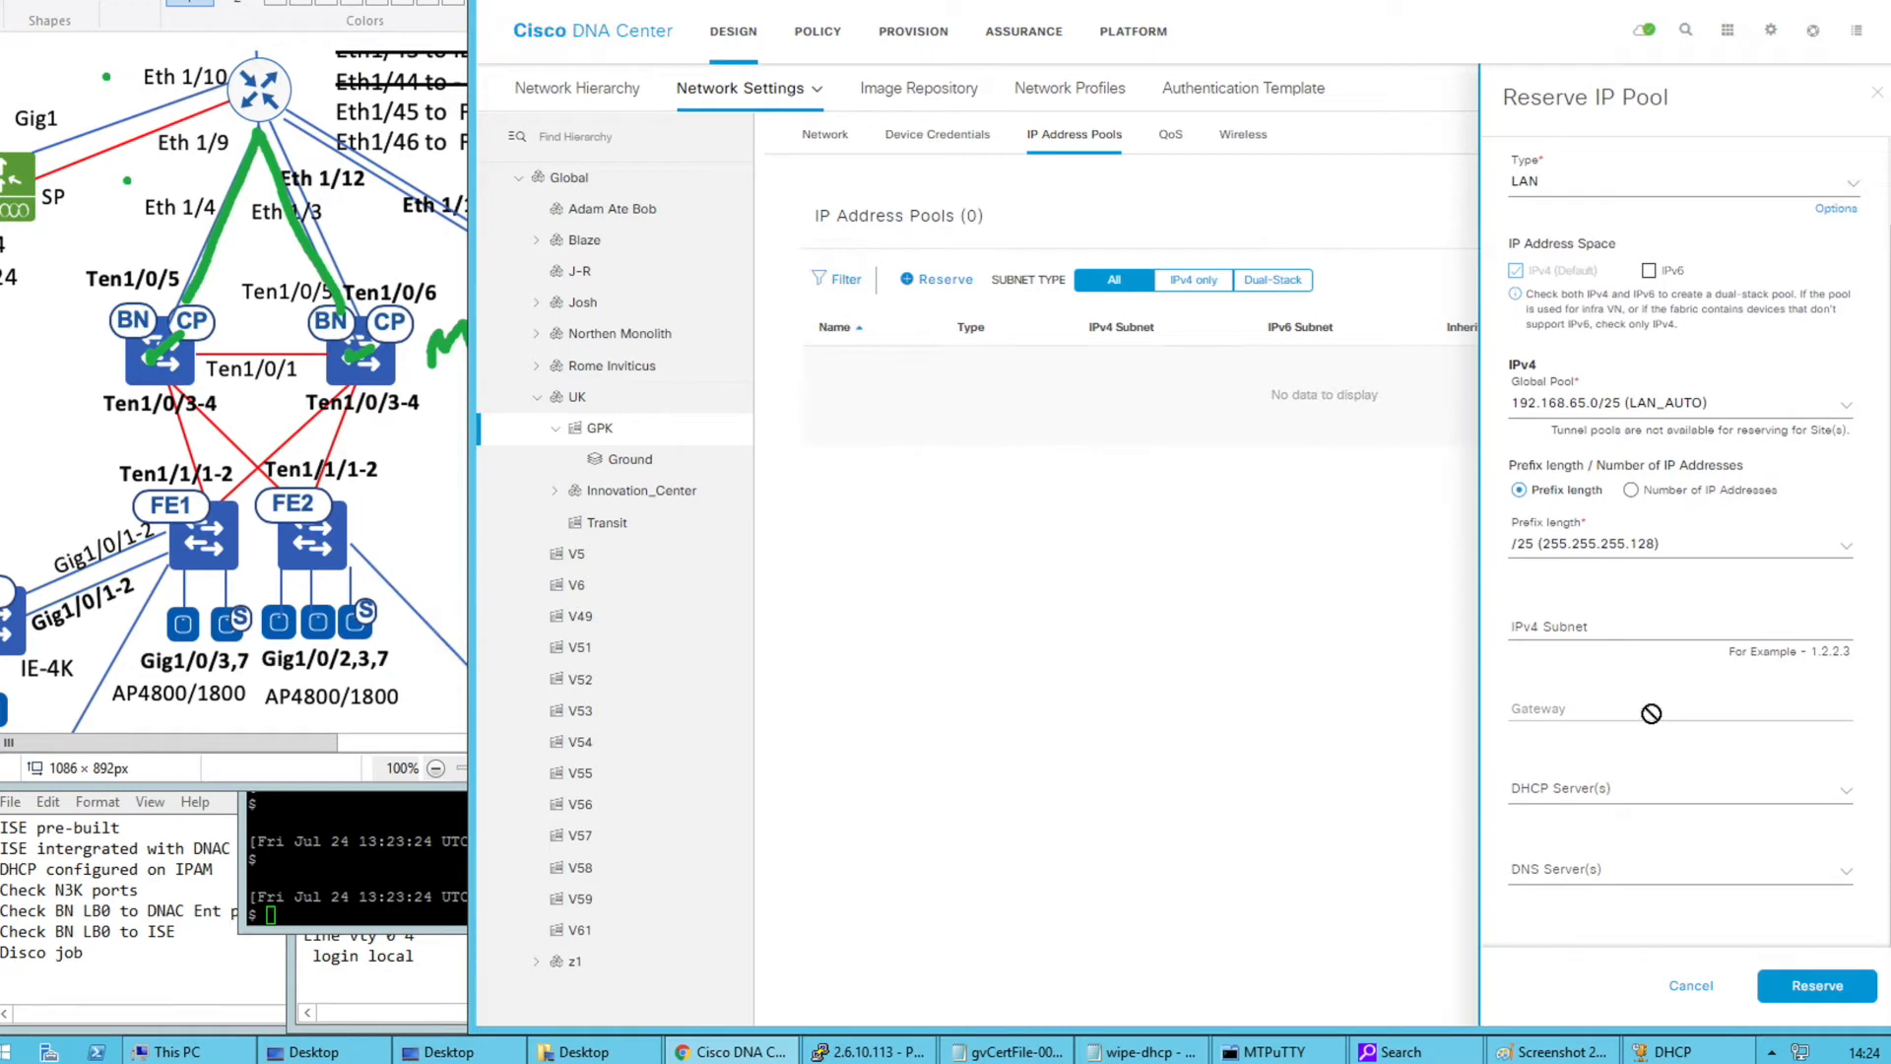
{"action": "left_click", "coordinate": [1566, 626]}
{"action": "left_click", "coordinate": [1632, 699]}
{"action": "scroll", "coordinate": [1591, 702], "scroll_direction": "up", "scroll_amount": 1}
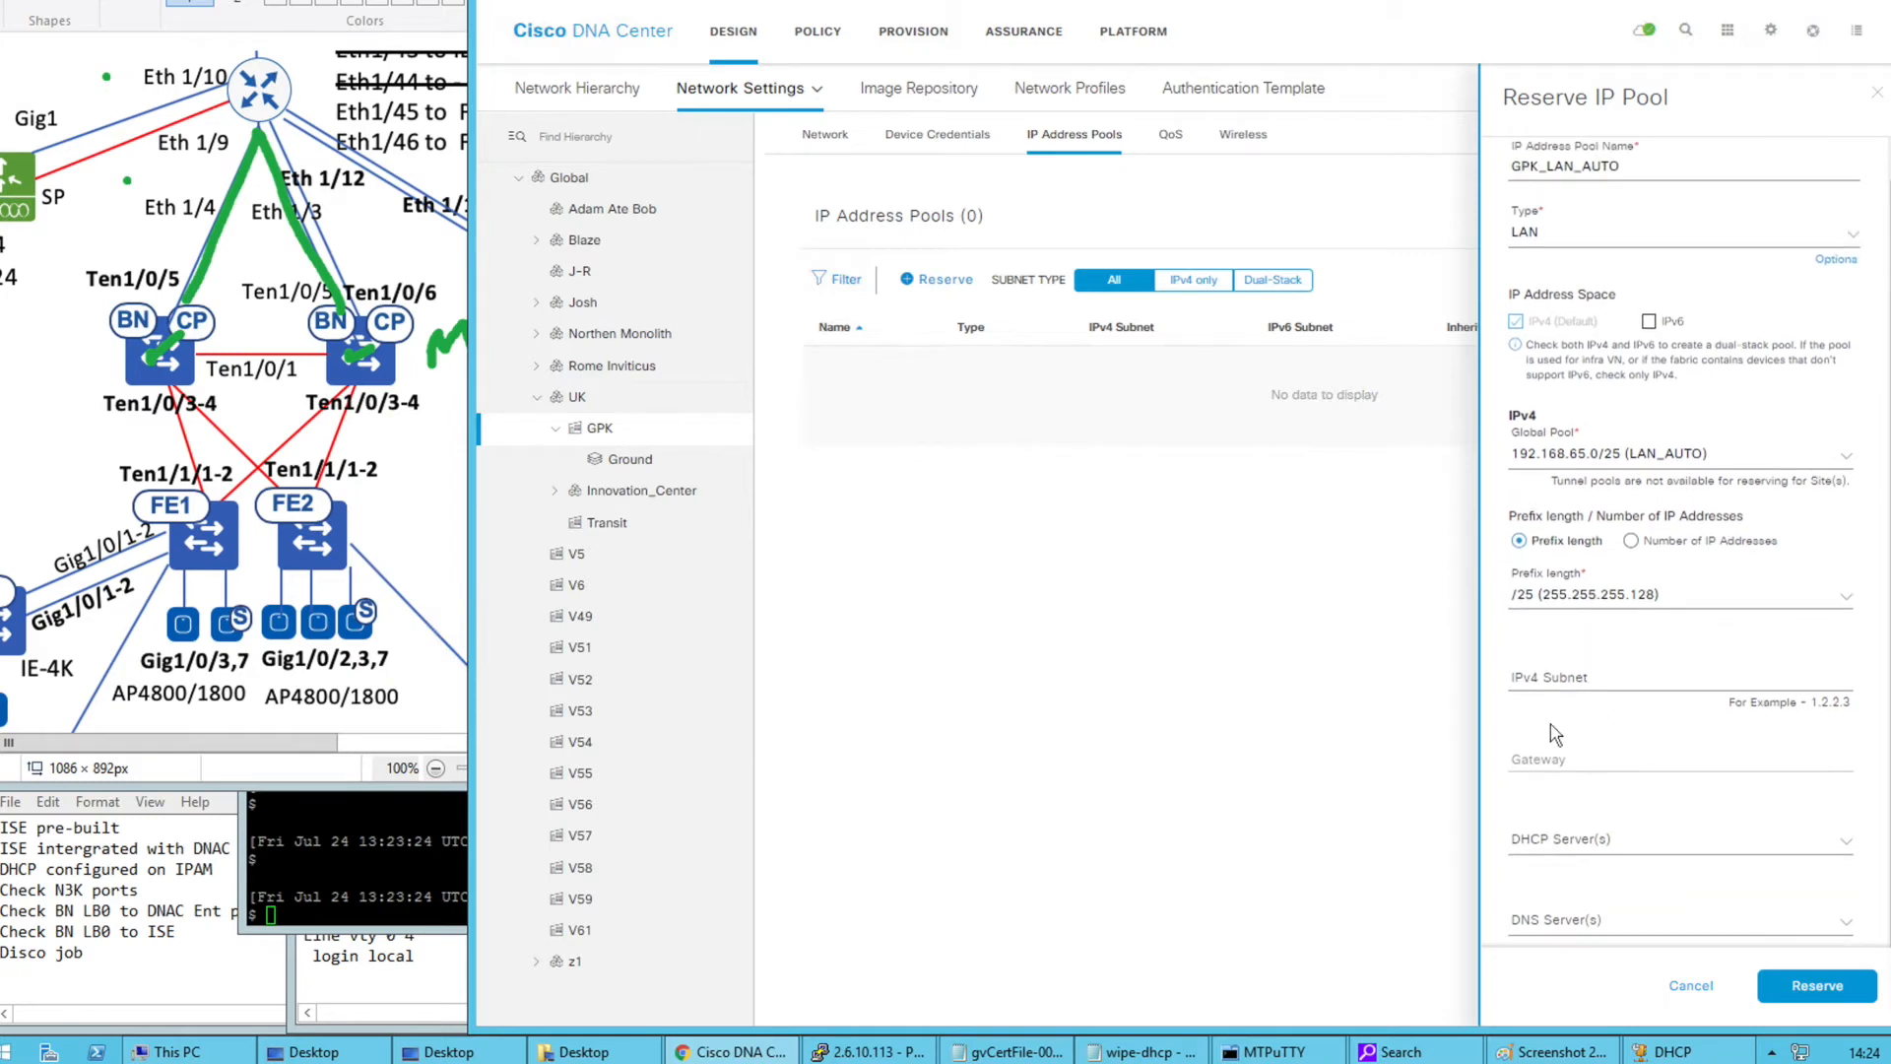
{"action": "left_click", "coordinate": [1808, 987]}
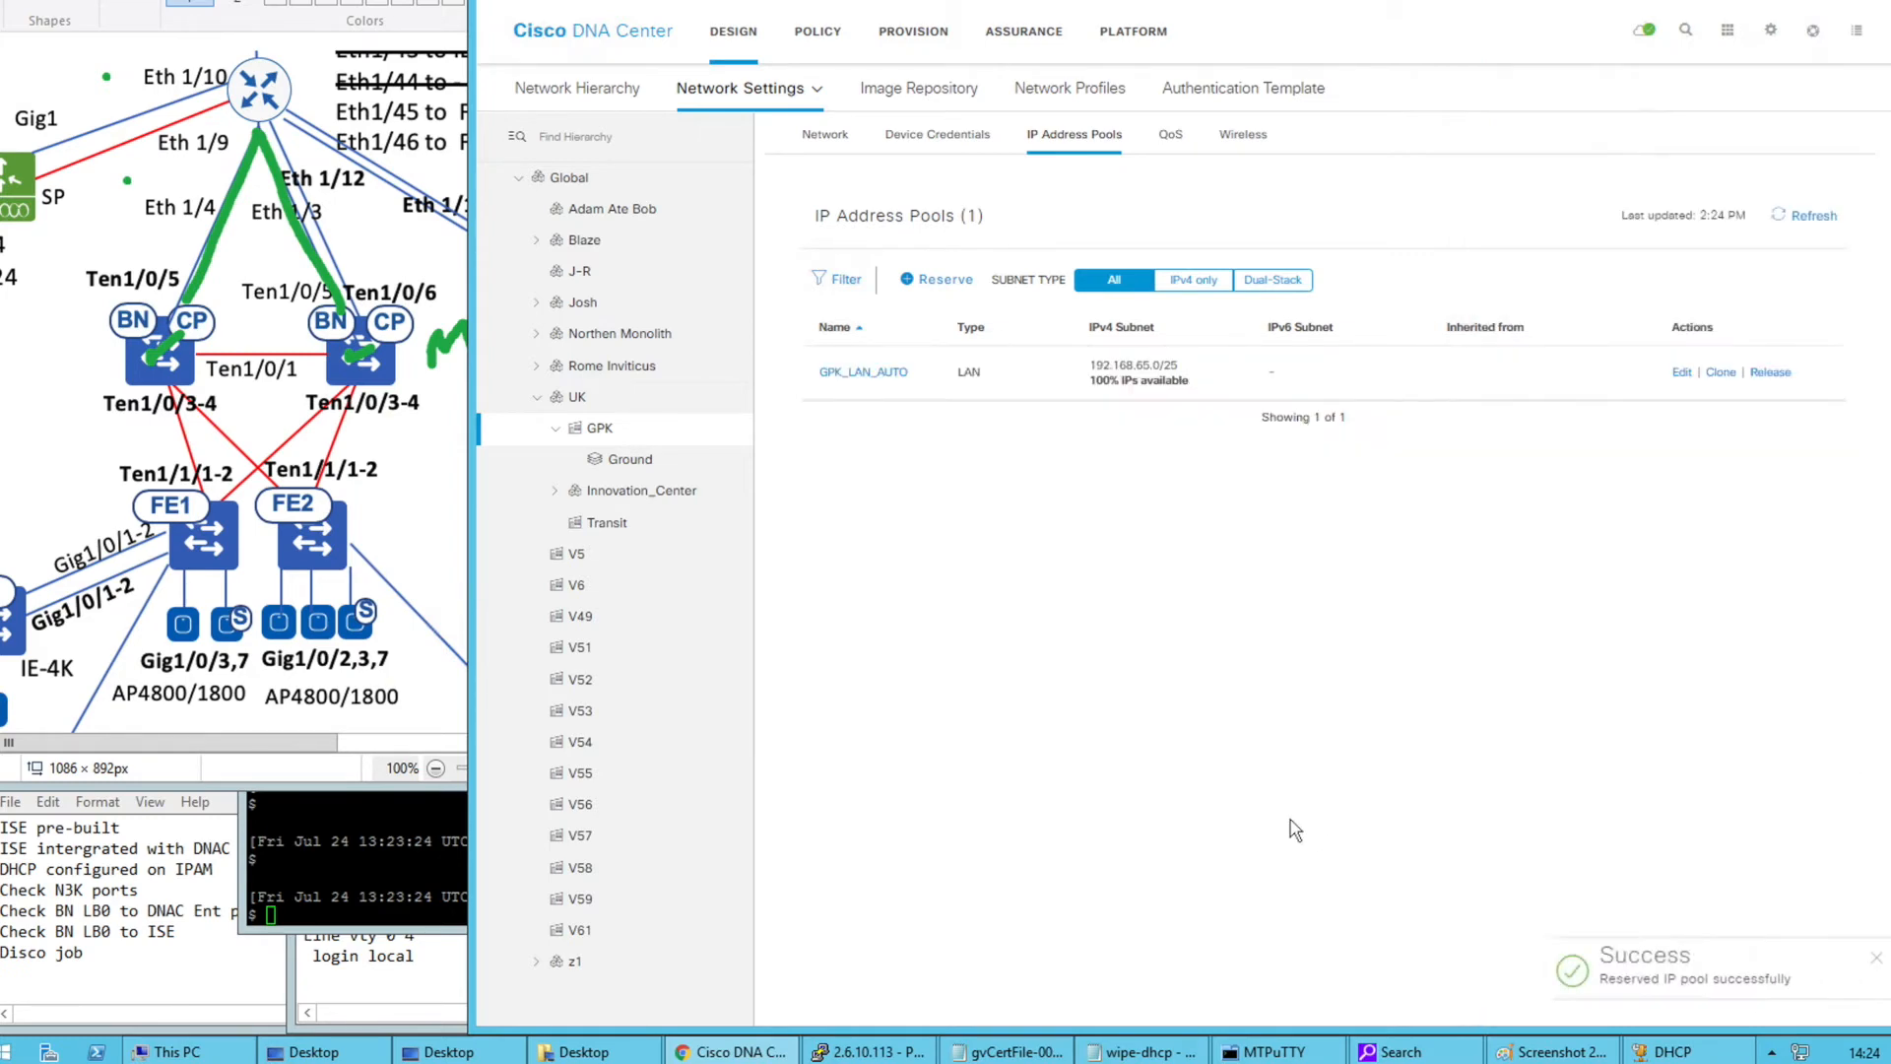
Check the Global IP pools and confirm LAN_AUTO's subnet now shows 0% available
{"action": "left_click", "coordinate": [1188, 378]}
{"action": "left_click_drag", "start_coordinate": [1190, 379], "coordinate": [1073, 369]}
{"action": "left_click", "coordinate": [1129, 530]}
{"action": "left_click", "coordinate": [571, 178]}
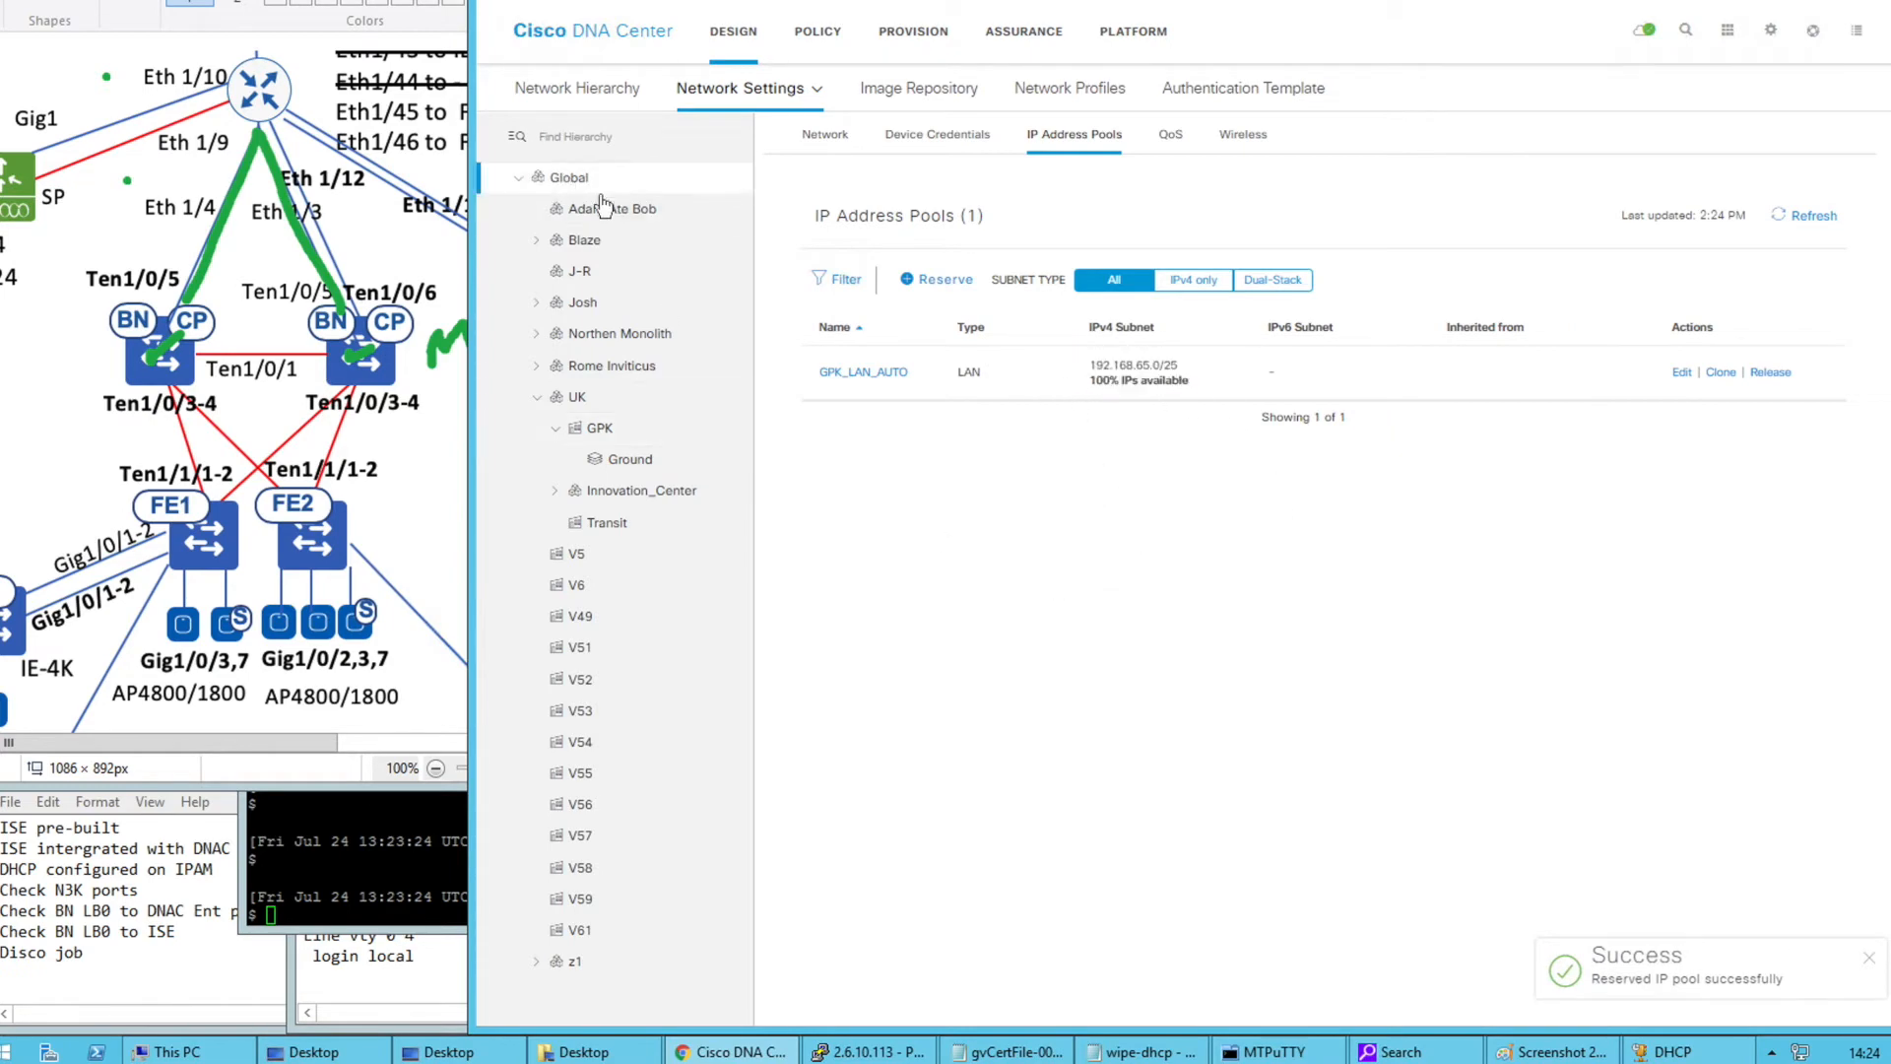
{"action": "scroll", "coordinate": [1211, 753], "scroll_direction": "down", "scroll_amount": 2}
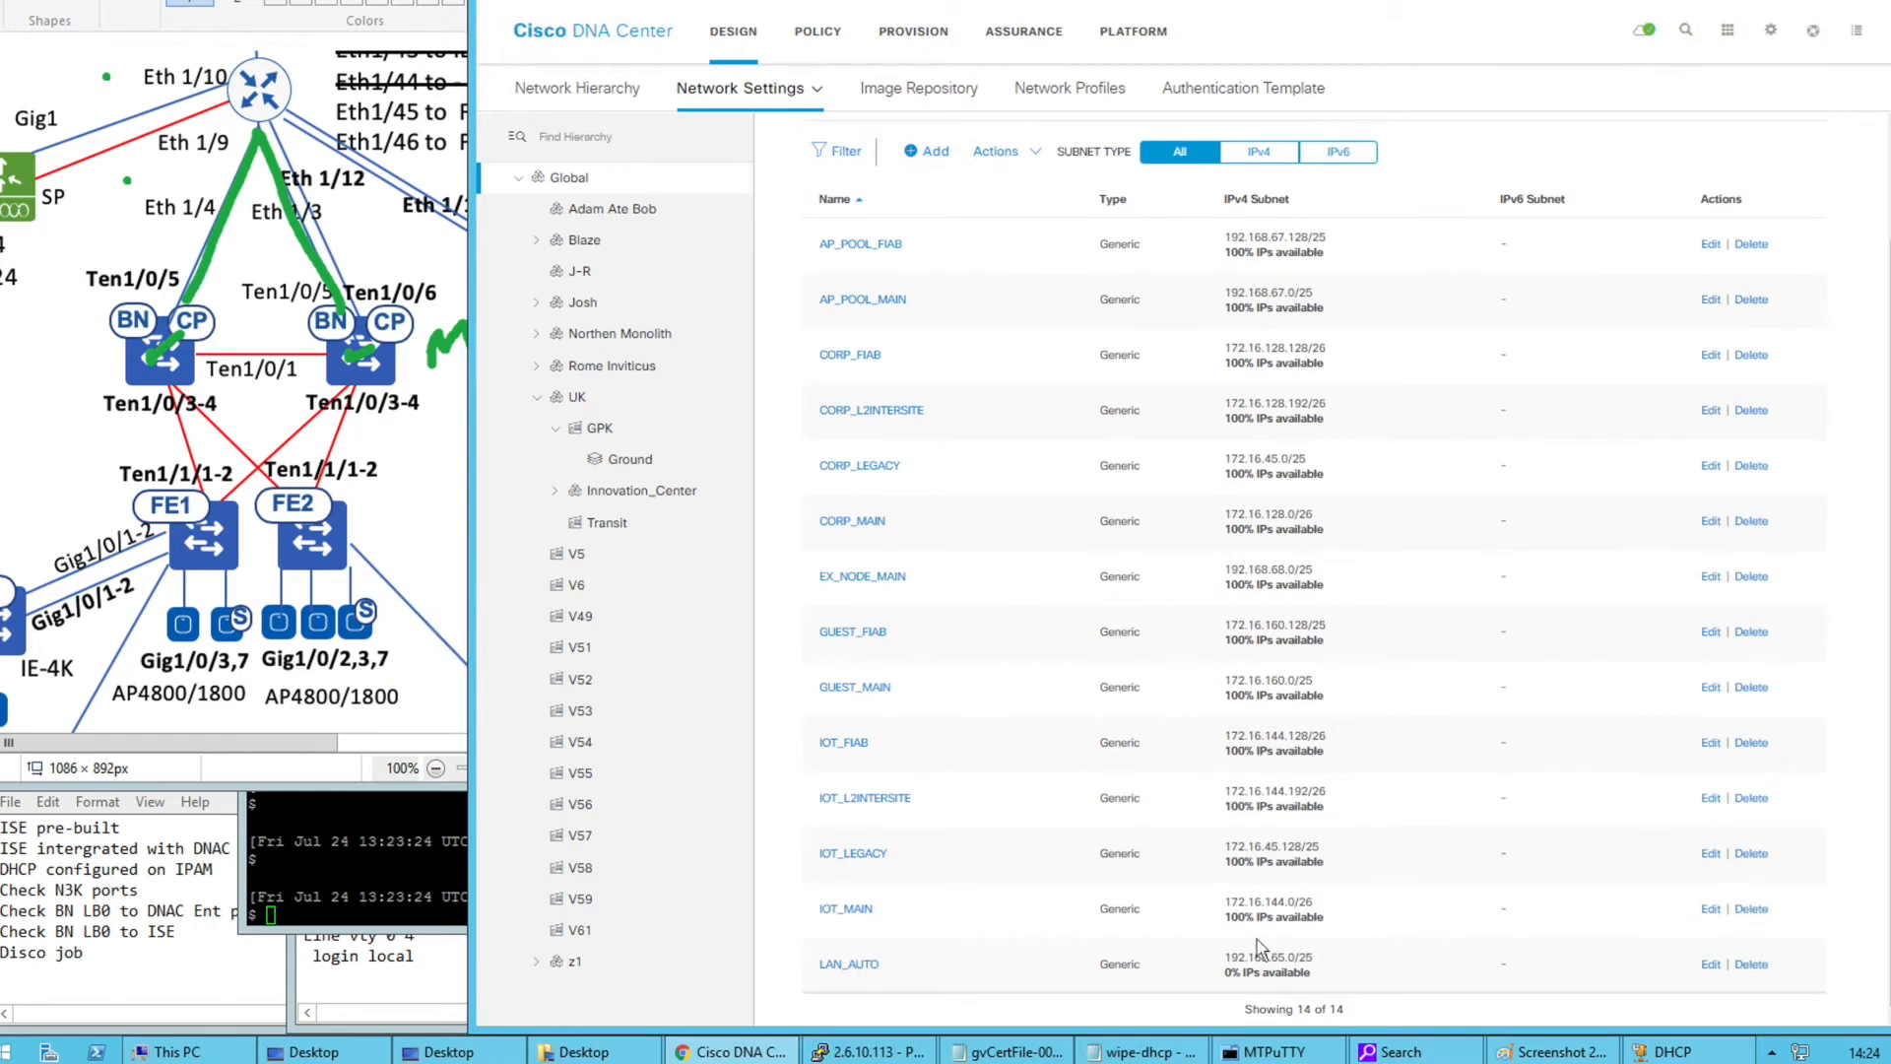
{"action": "left_click_drag", "start_coordinate": [1305, 978], "coordinate": [1192, 963]}
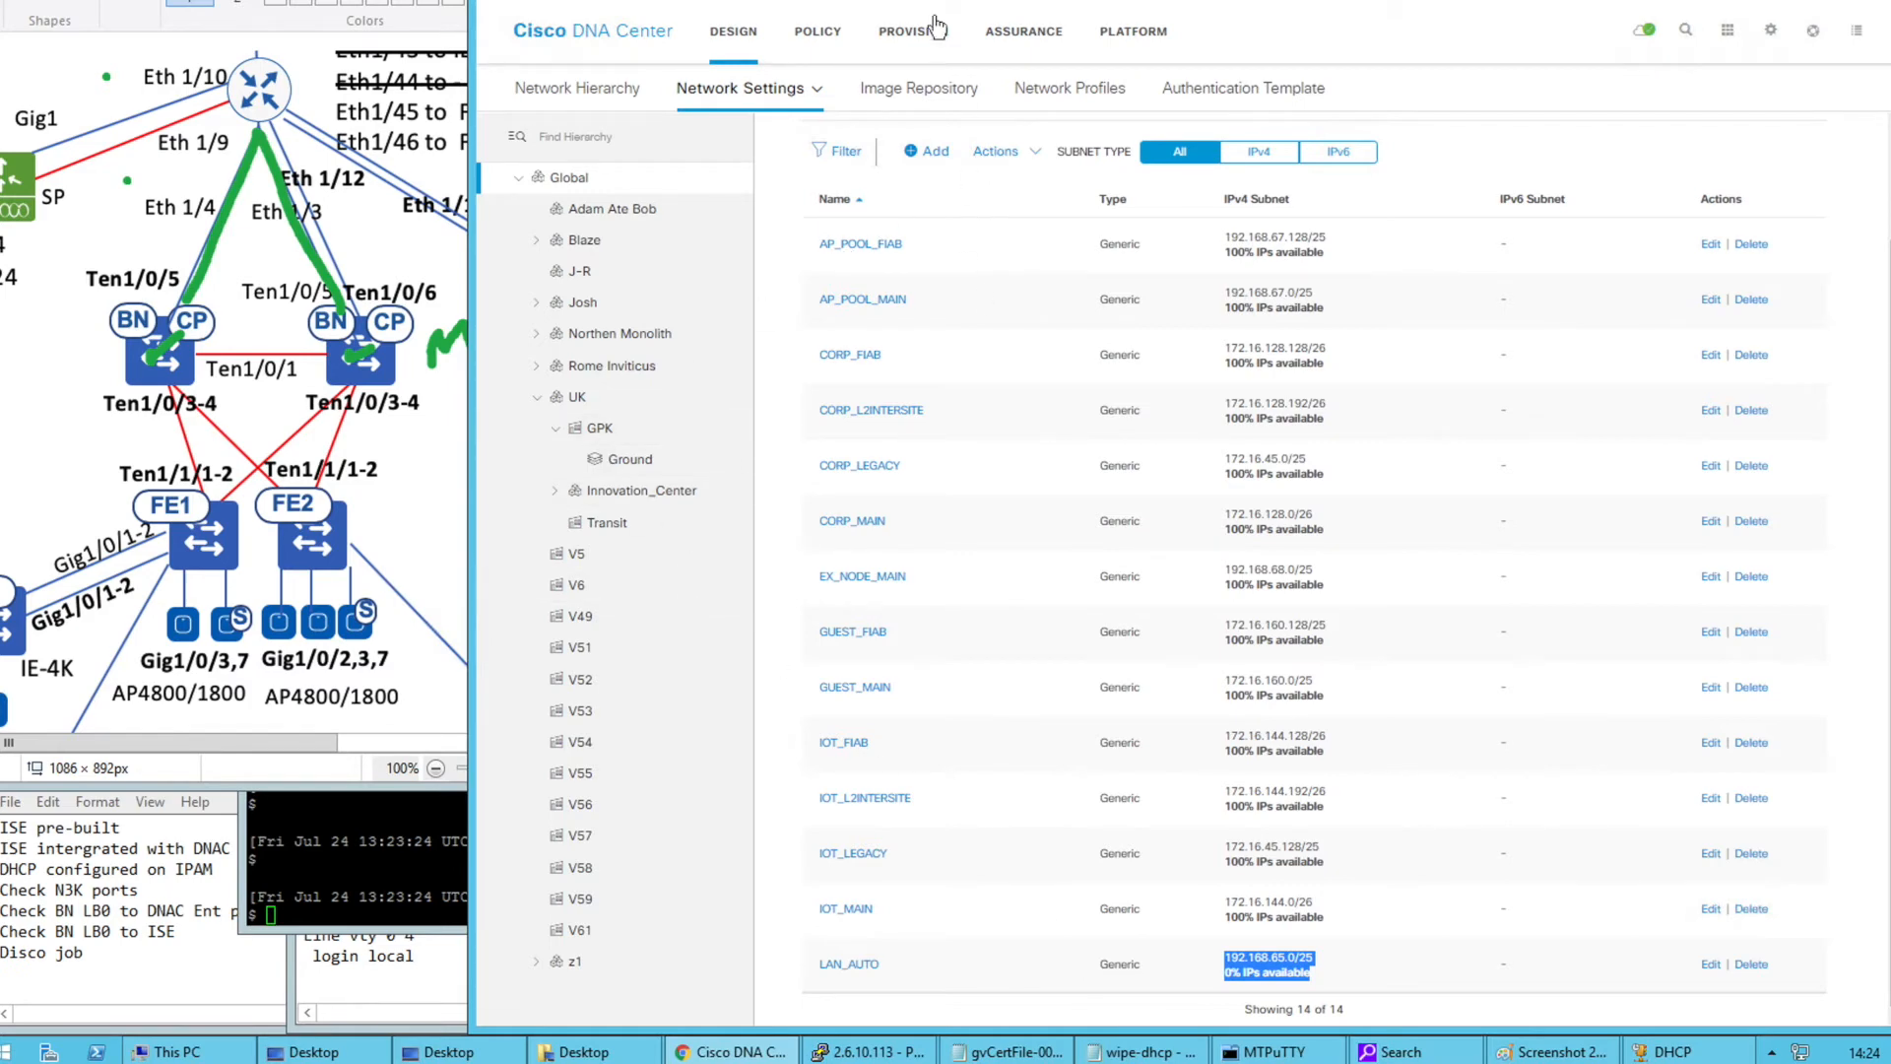
Show the provisioning device inventory for Global > UK > GPK
{"action": "left_click", "coordinate": [916, 39]}
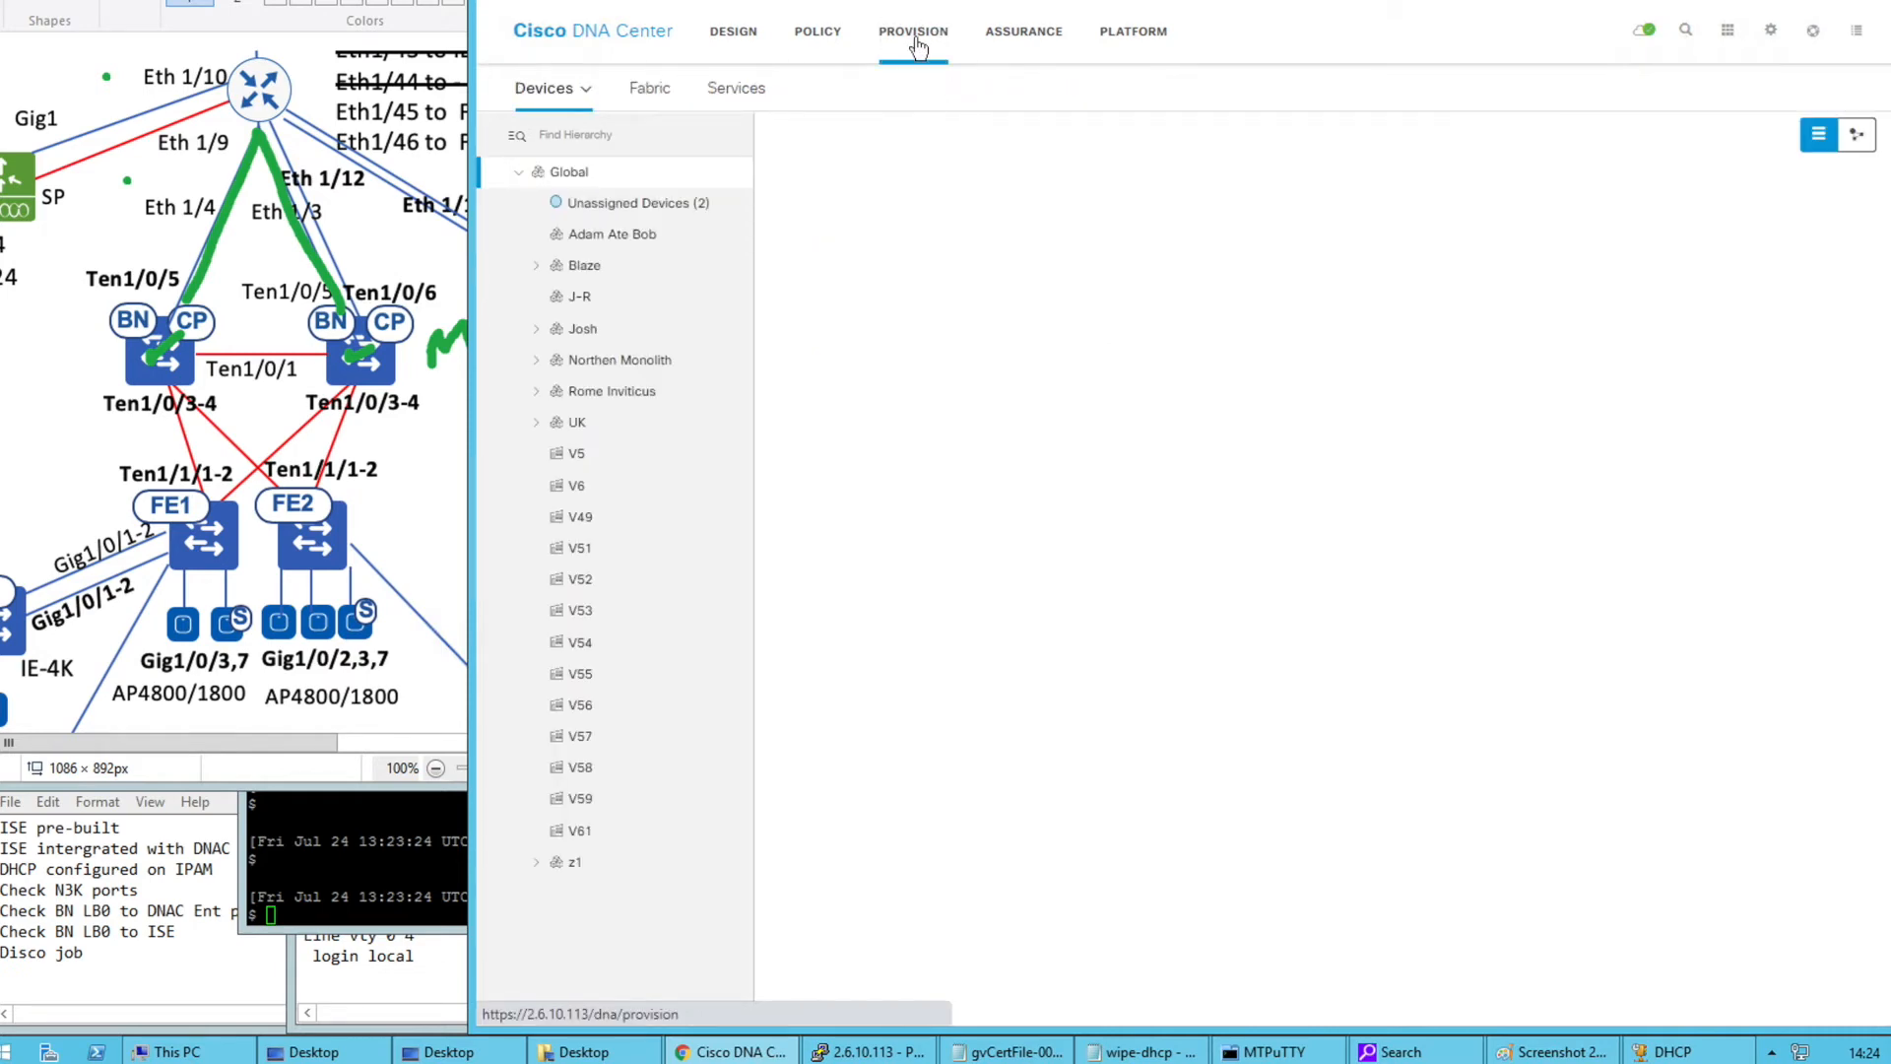
{"action": "left_click", "coordinate": [535, 426]}
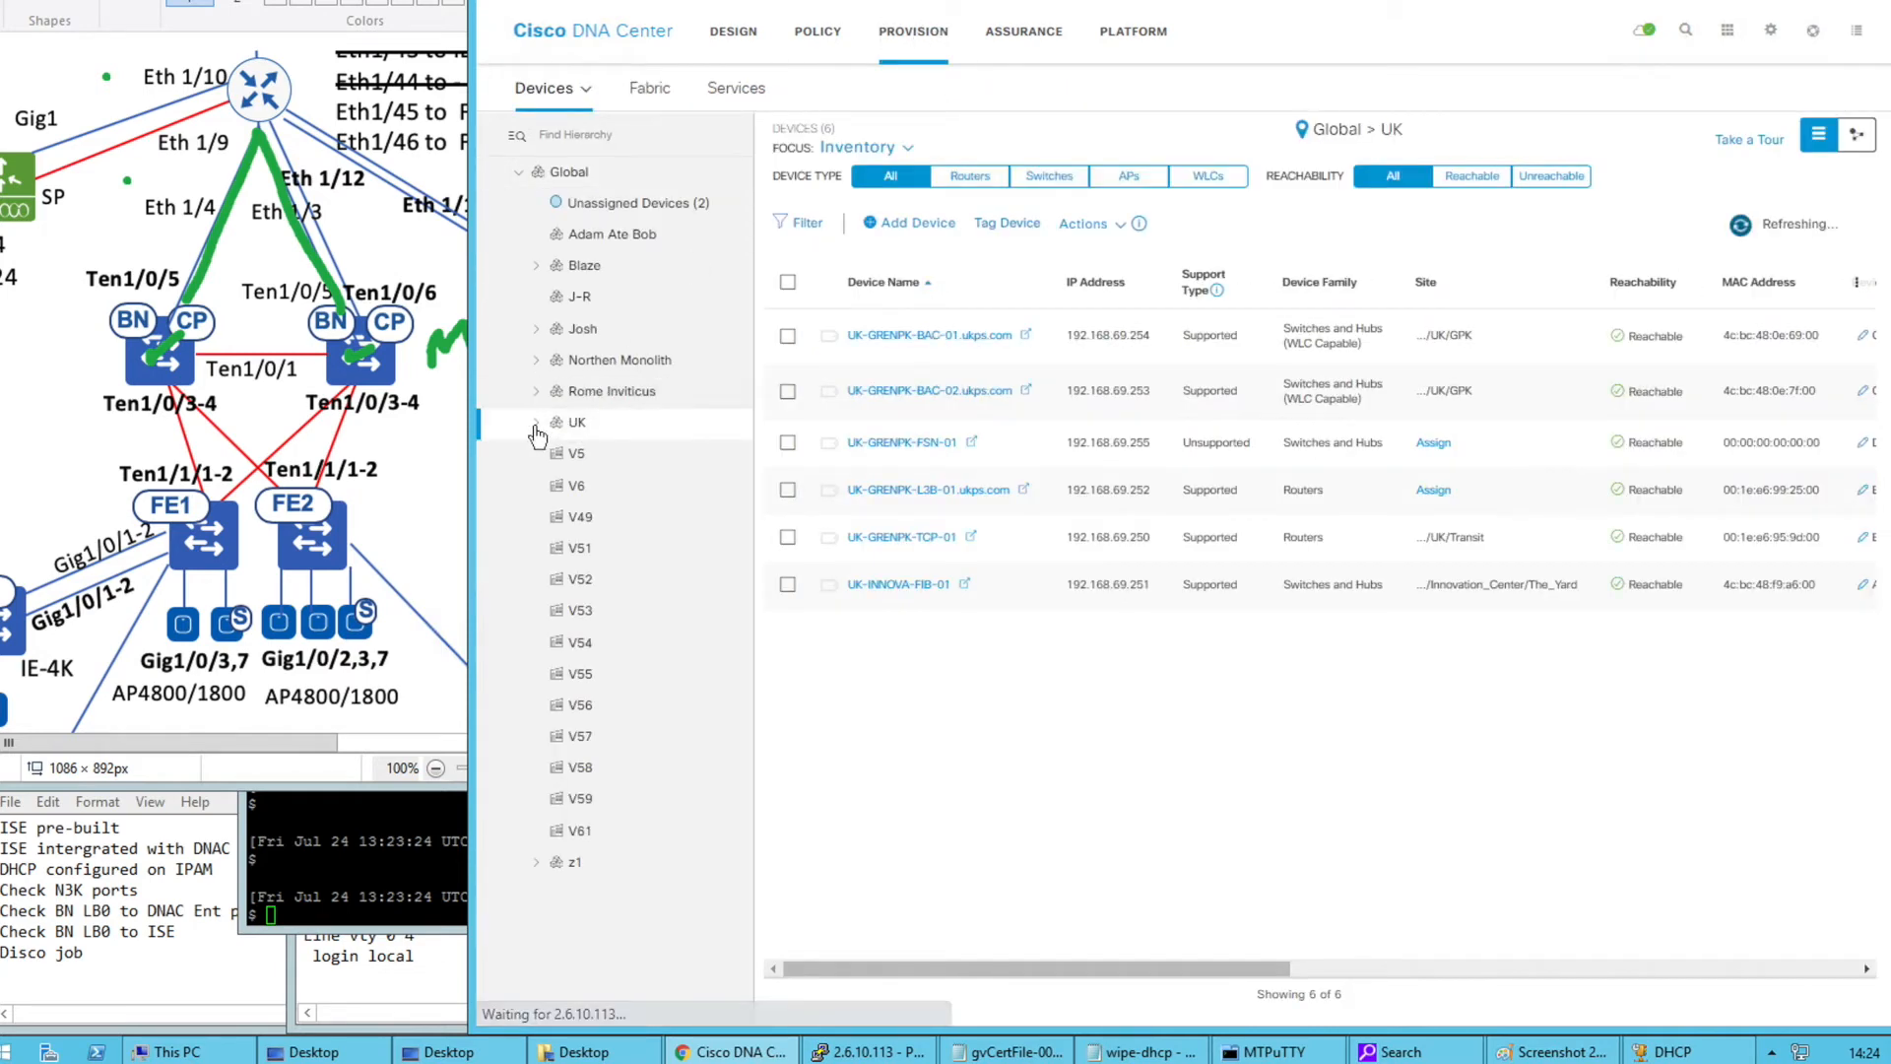
{"action": "left_click", "coordinate": [536, 424]}
{"action": "left_click", "coordinate": [640, 456]}
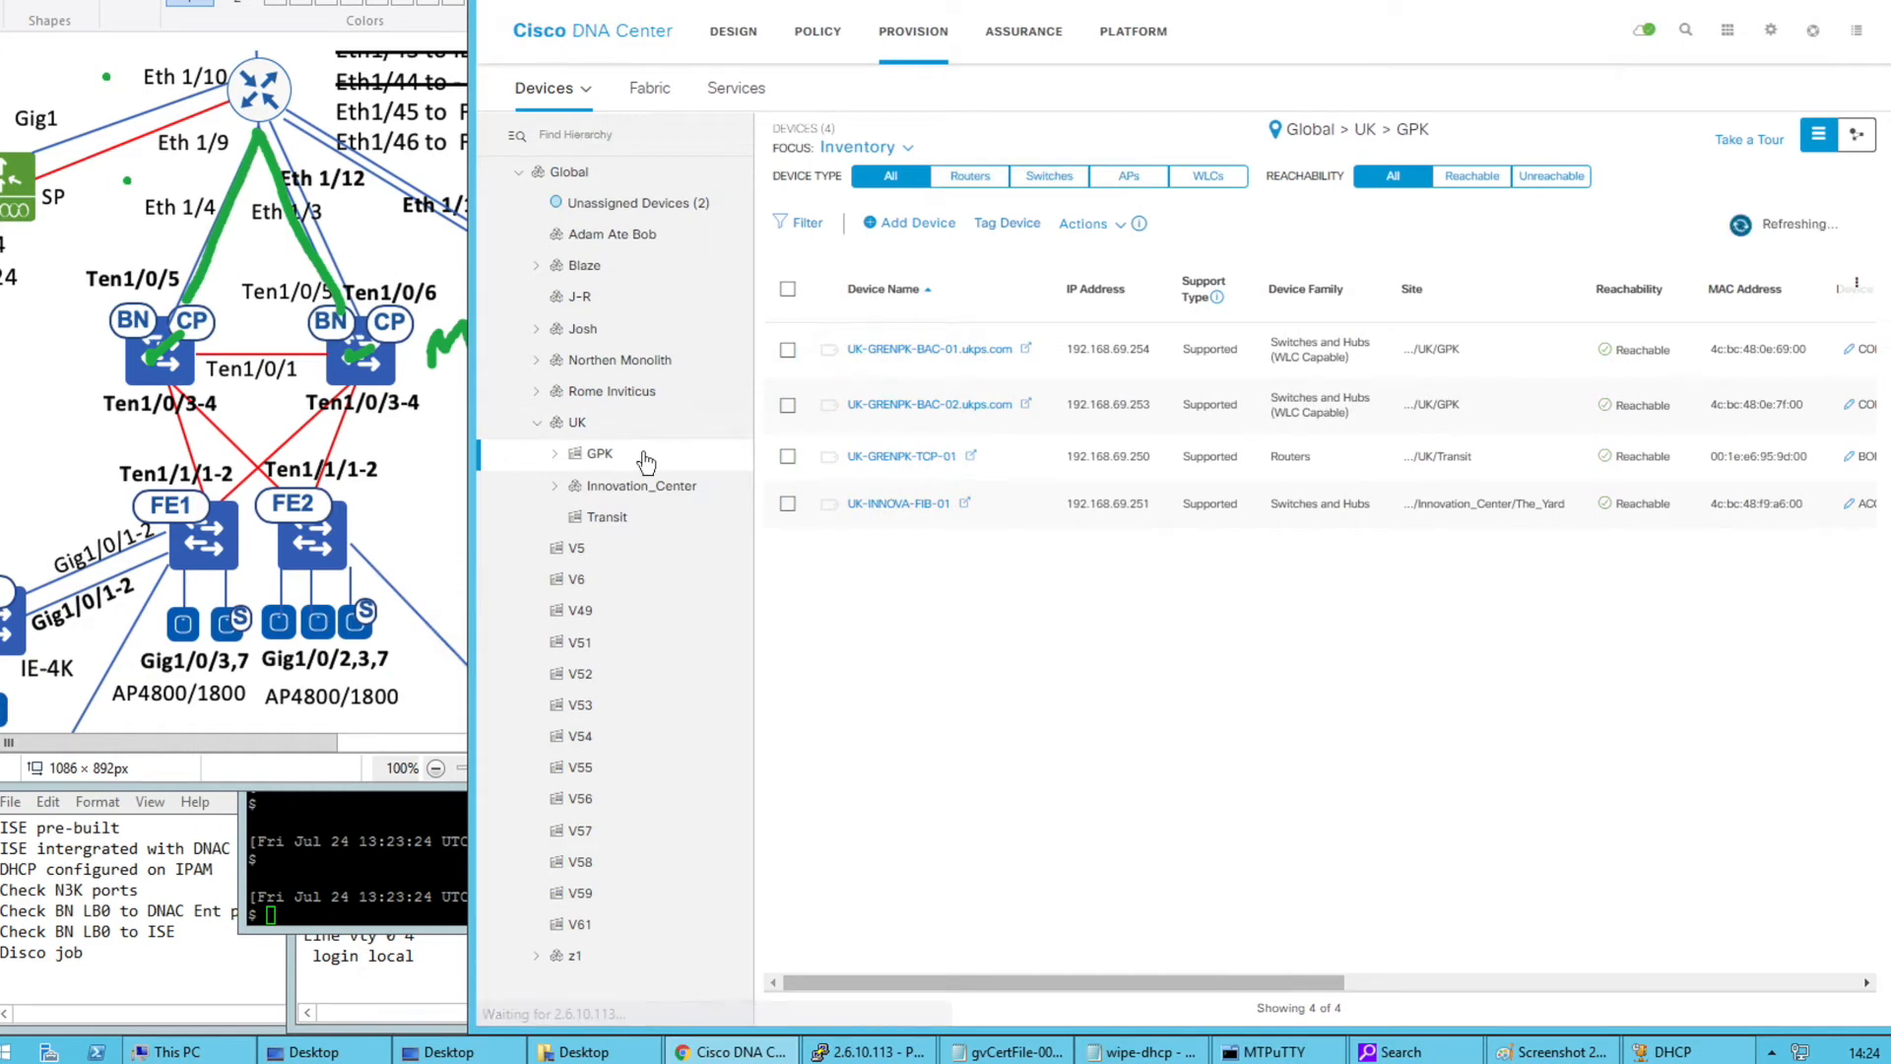
Select both GPK seed switches and start a LAN Automation setup for them
{"action": "left_click", "coordinate": [788, 349]}
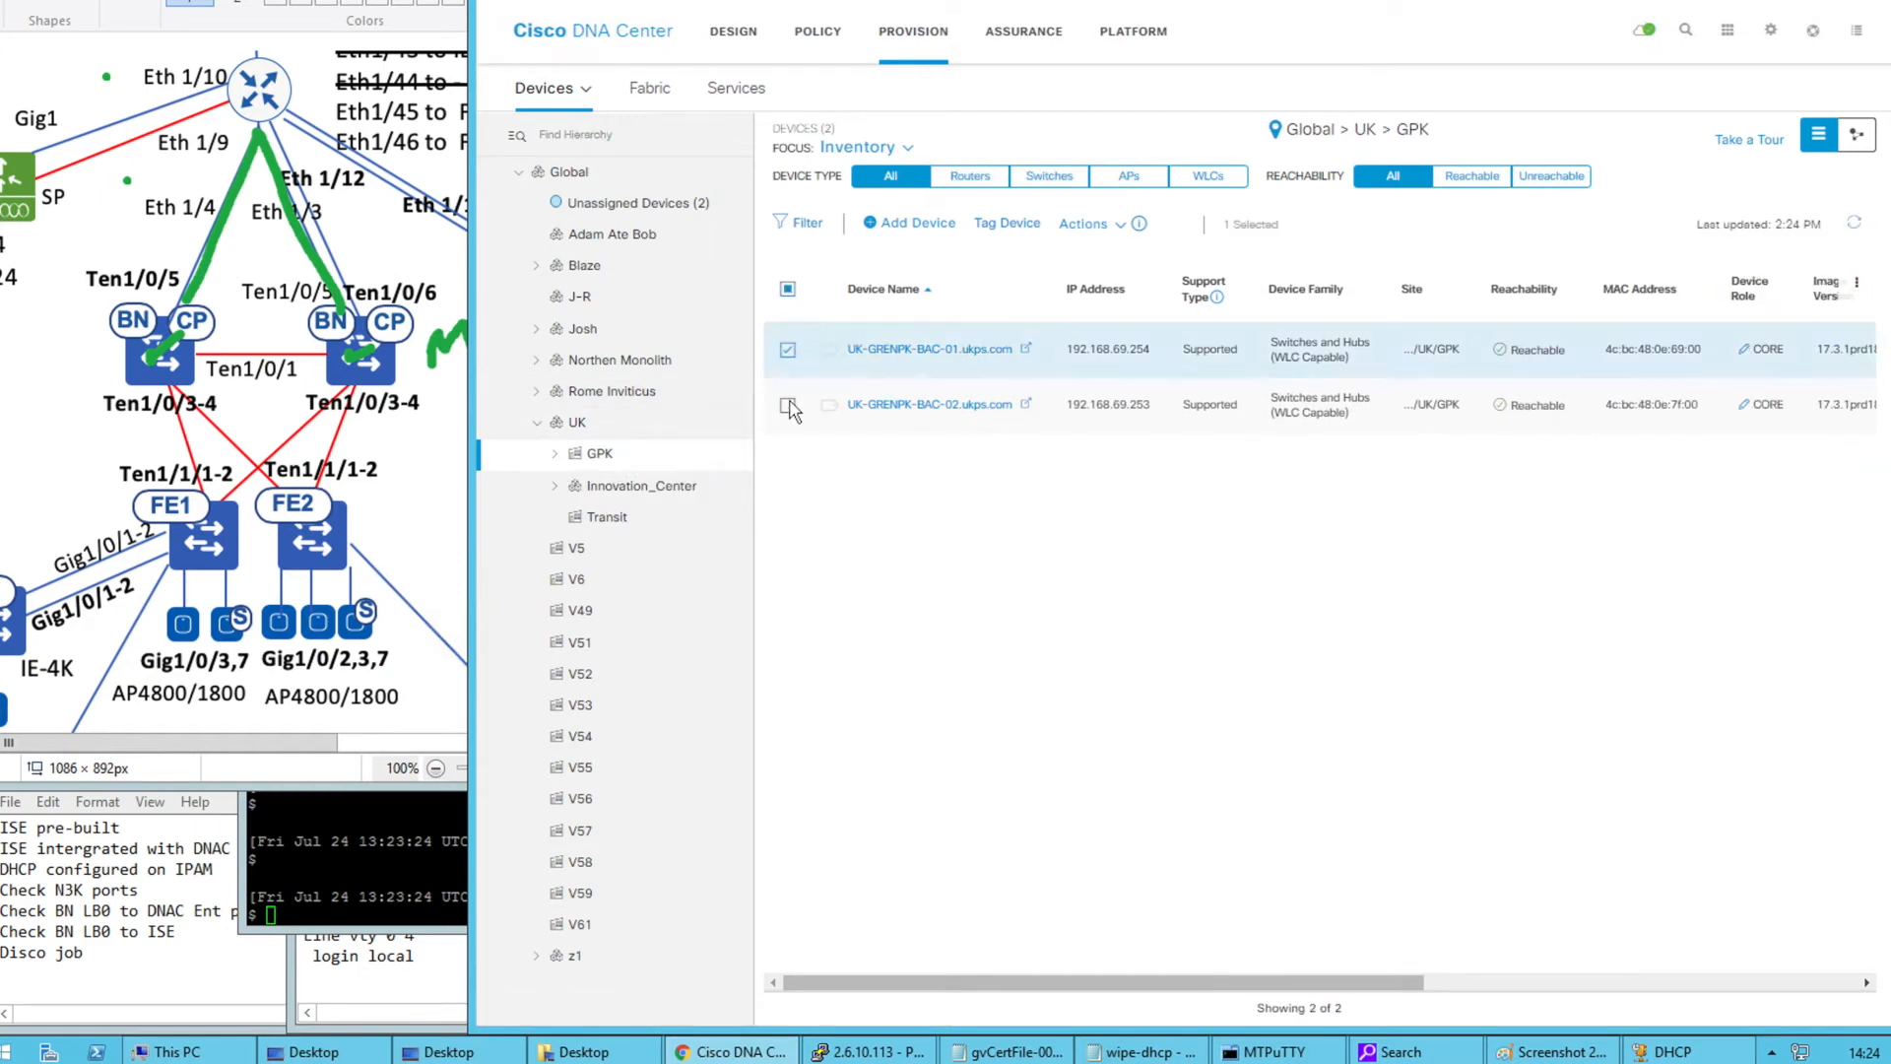
{"action": "left_click", "coordinate": [788, 404]}
{"action": "left_click", "coordinate": [1083, 225]}
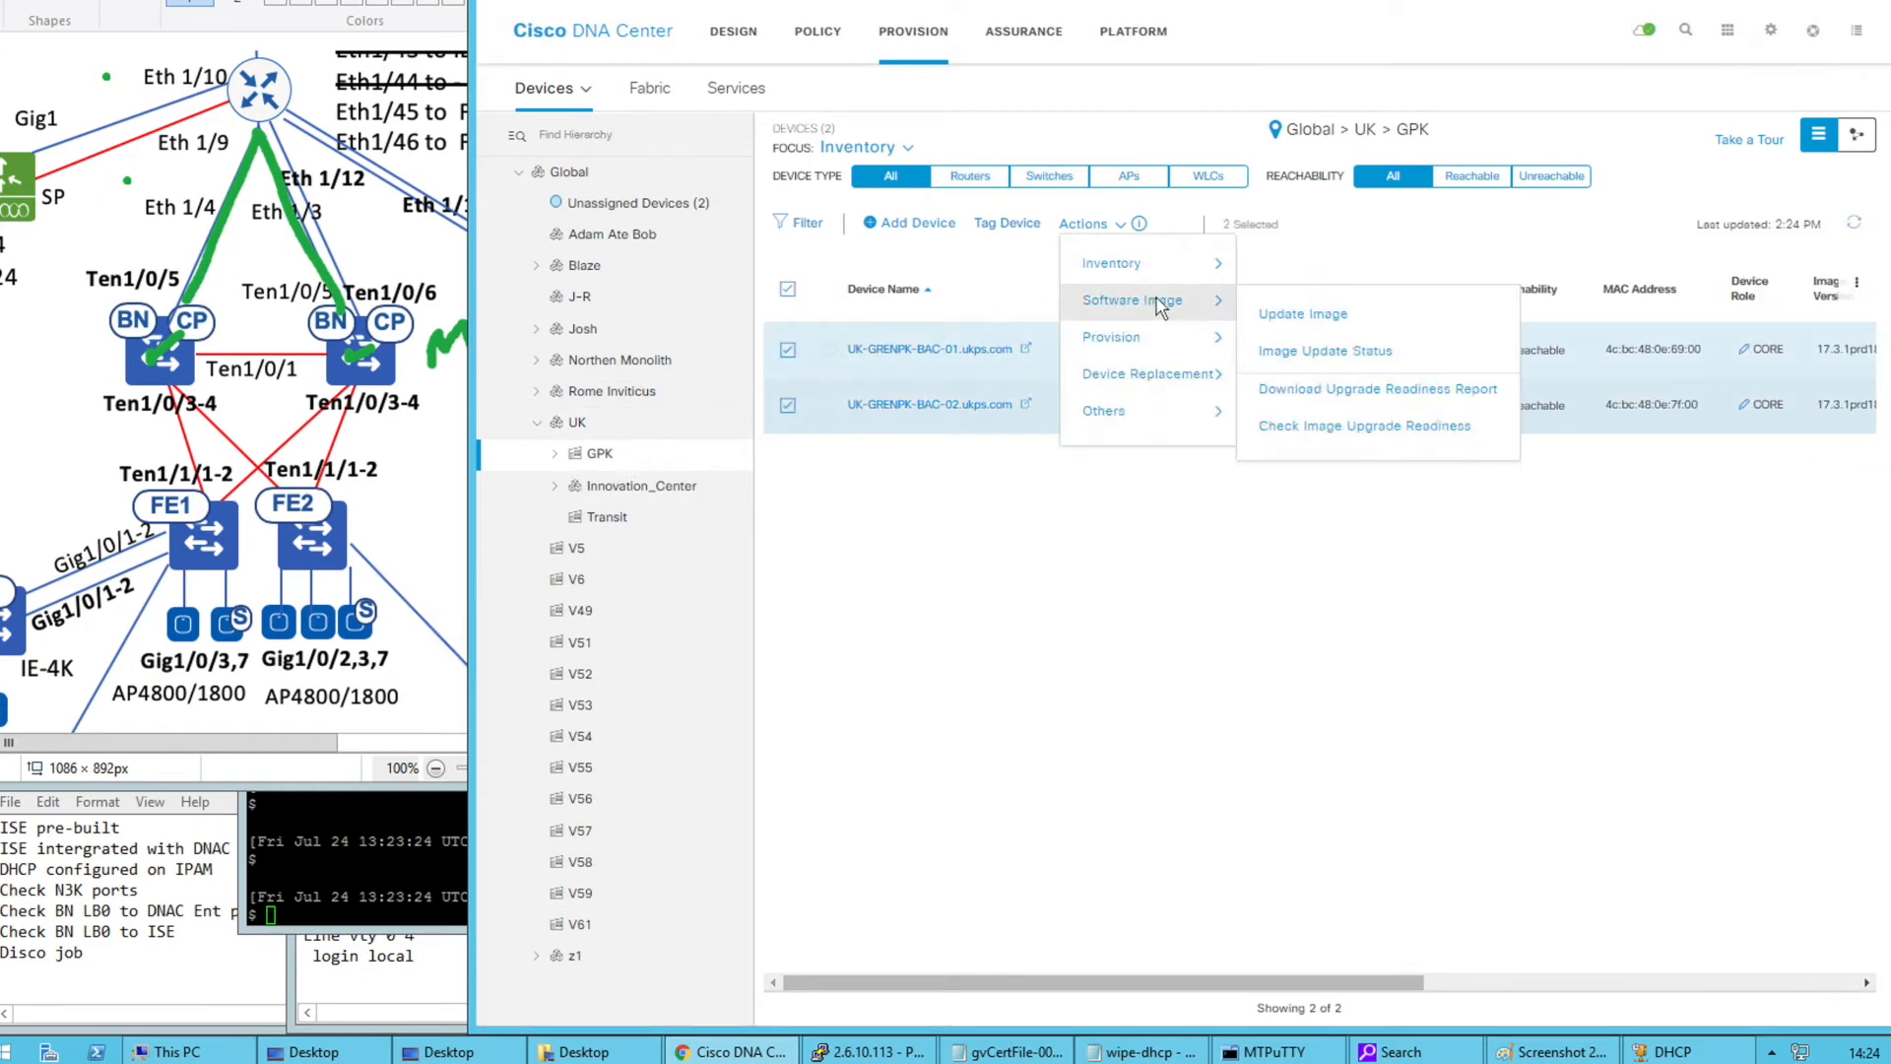
{"action": "mouse_move", "coordinate": [1167, 345]}
{"action": "left_click", "coordinate": [1308, 431]}
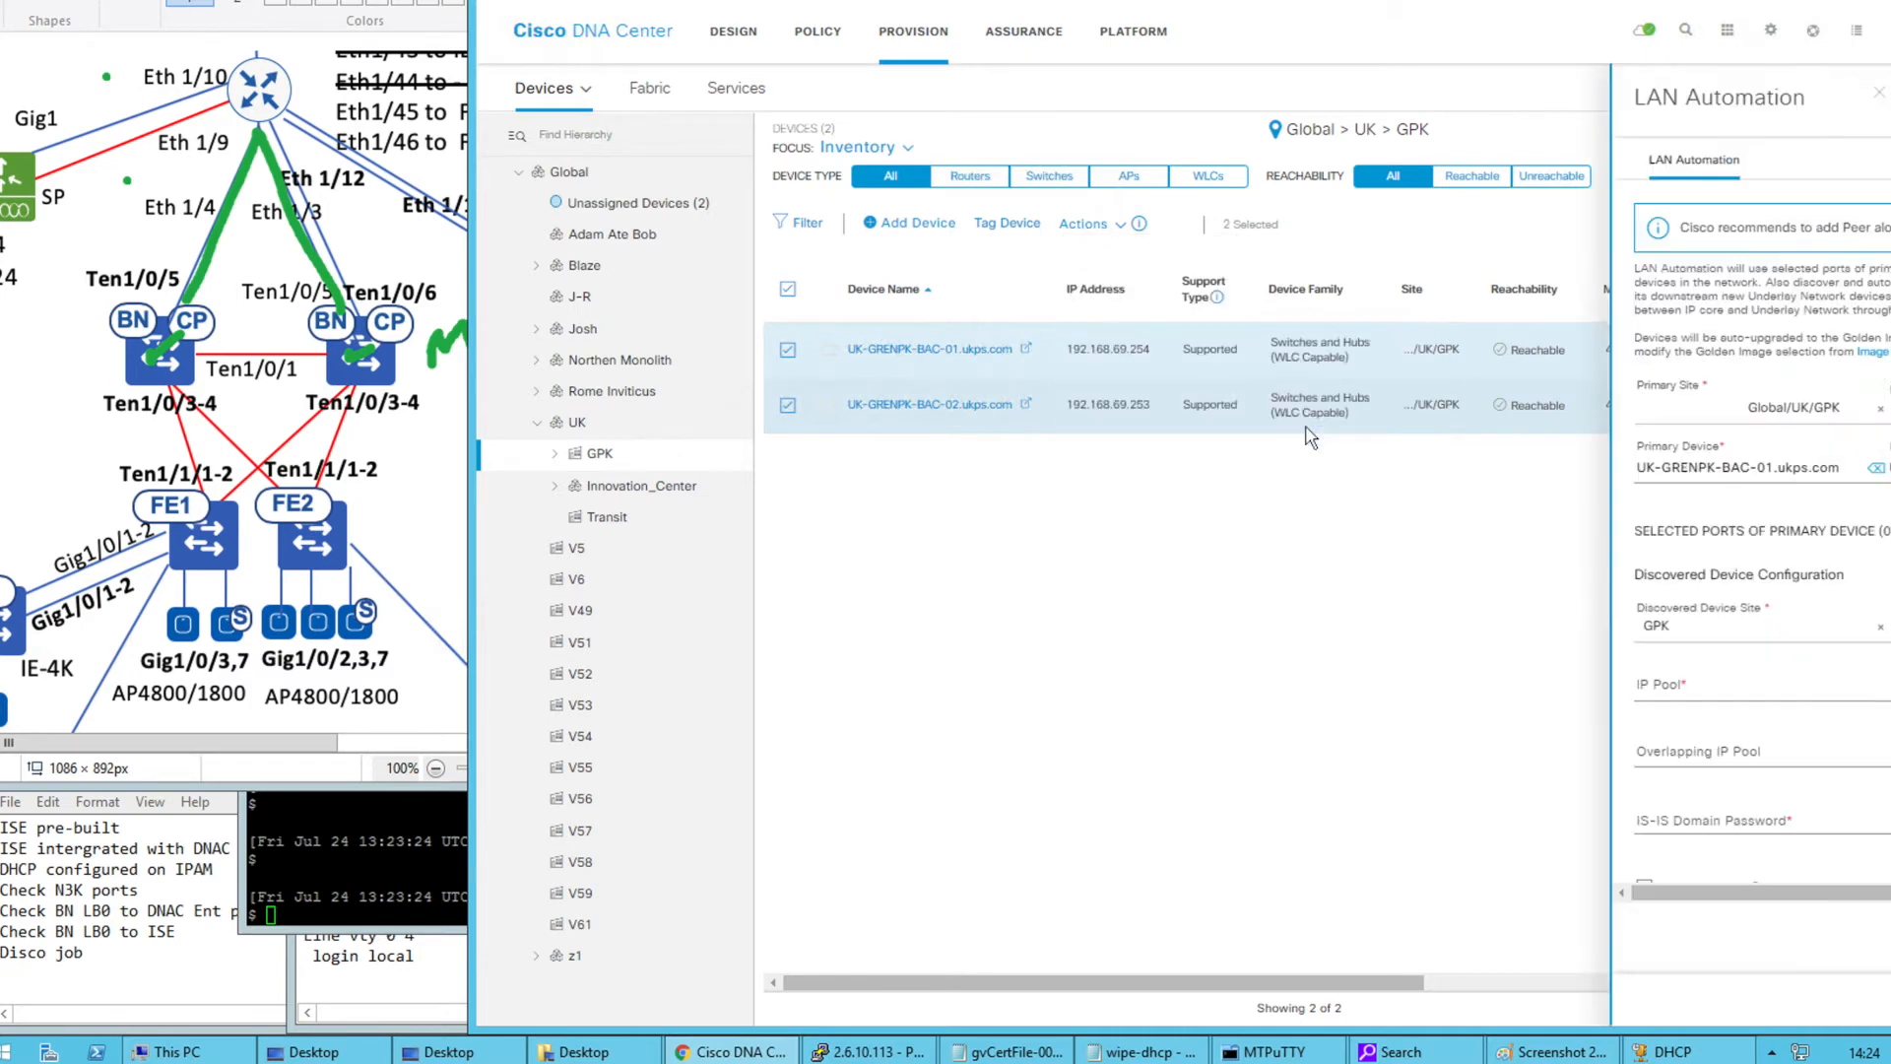
{"action": "left_click_drag", "start_coordinate": [472, 535], "coordinate": [321, 533]}
Set the discovered device site to Global/UK/GPK and the IP pool to GPK_LAN_AUTO
{"action": "left_click", "coordinate": [1379, 693]}
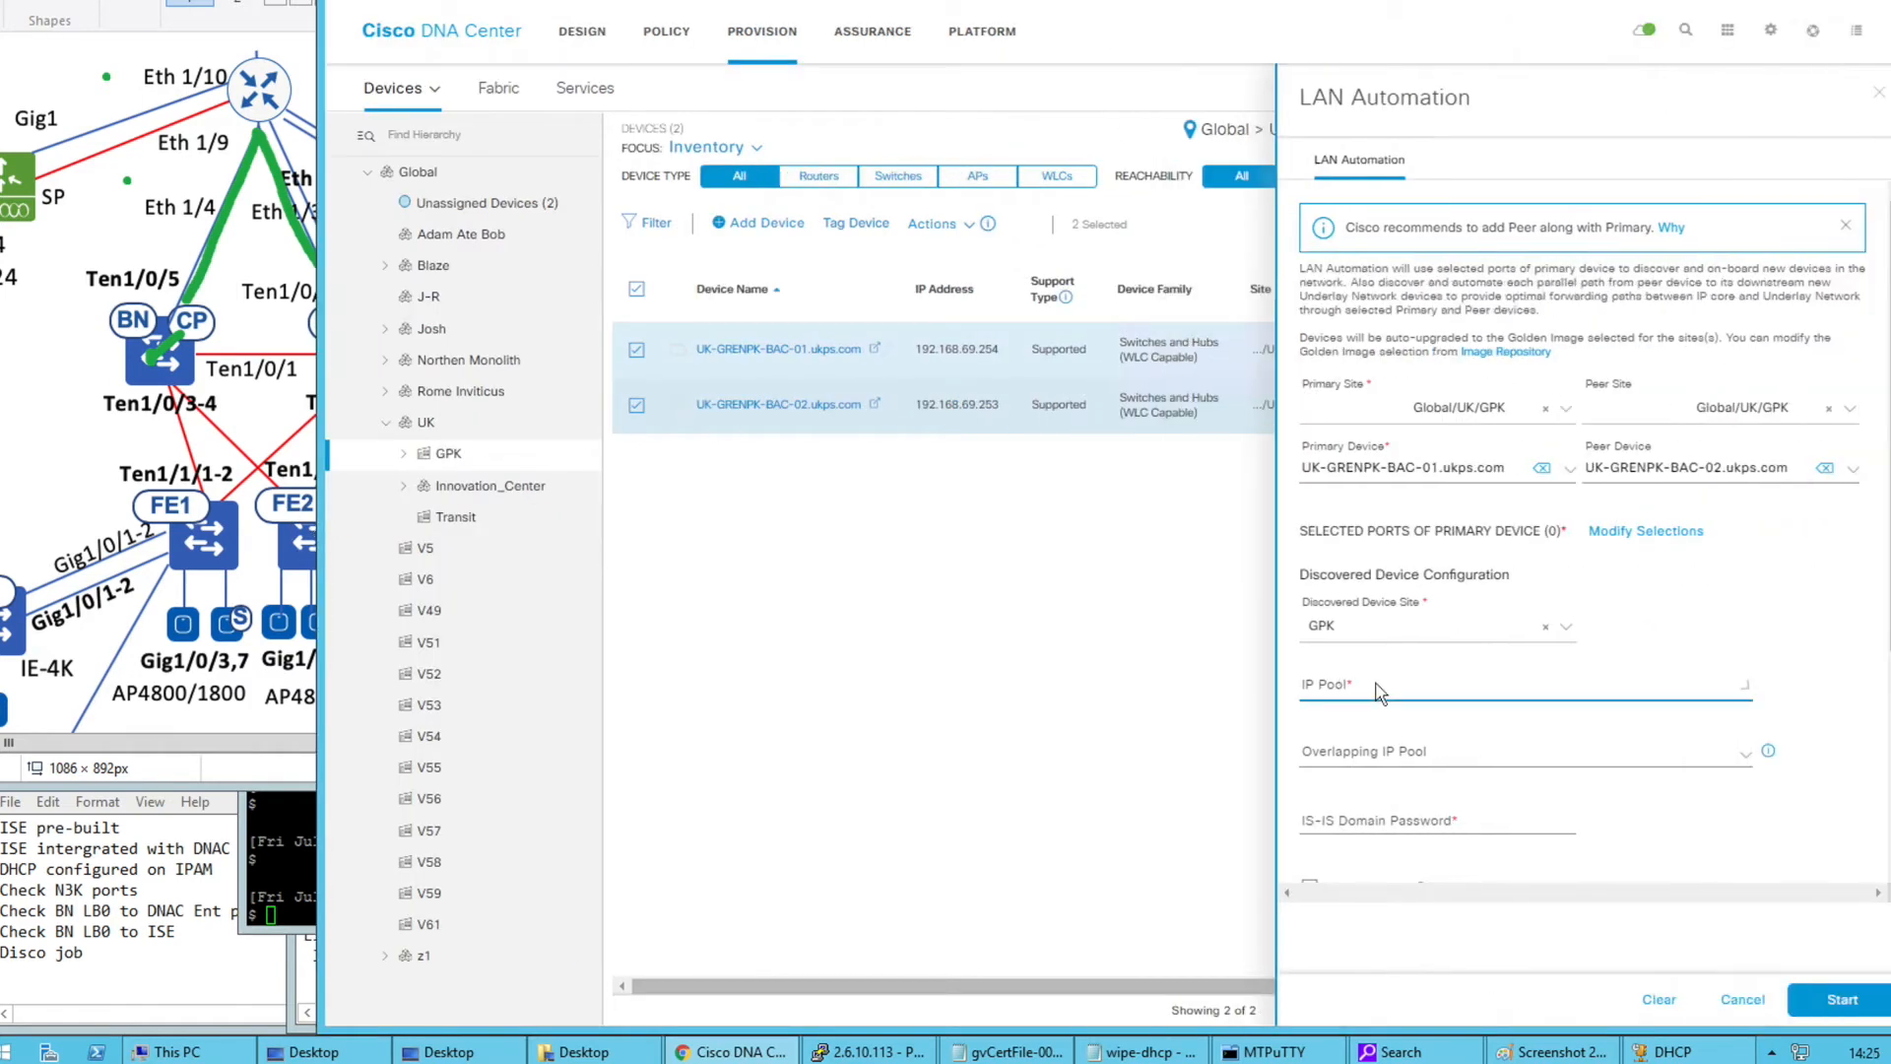
{"action": "left_click", "coordinate": [1744, 620]}
{"action": "left_click", "coordinate": [1566, 558]}
{"action": "left_click", "coordinate": [1566, 558]}
{"action": "left_click", "coordinate": [1545, 556]}
{"action": "left_click", "coordinate": [1563, 558]}
{"action": "left_click", "coordinate": [1690, 552]}
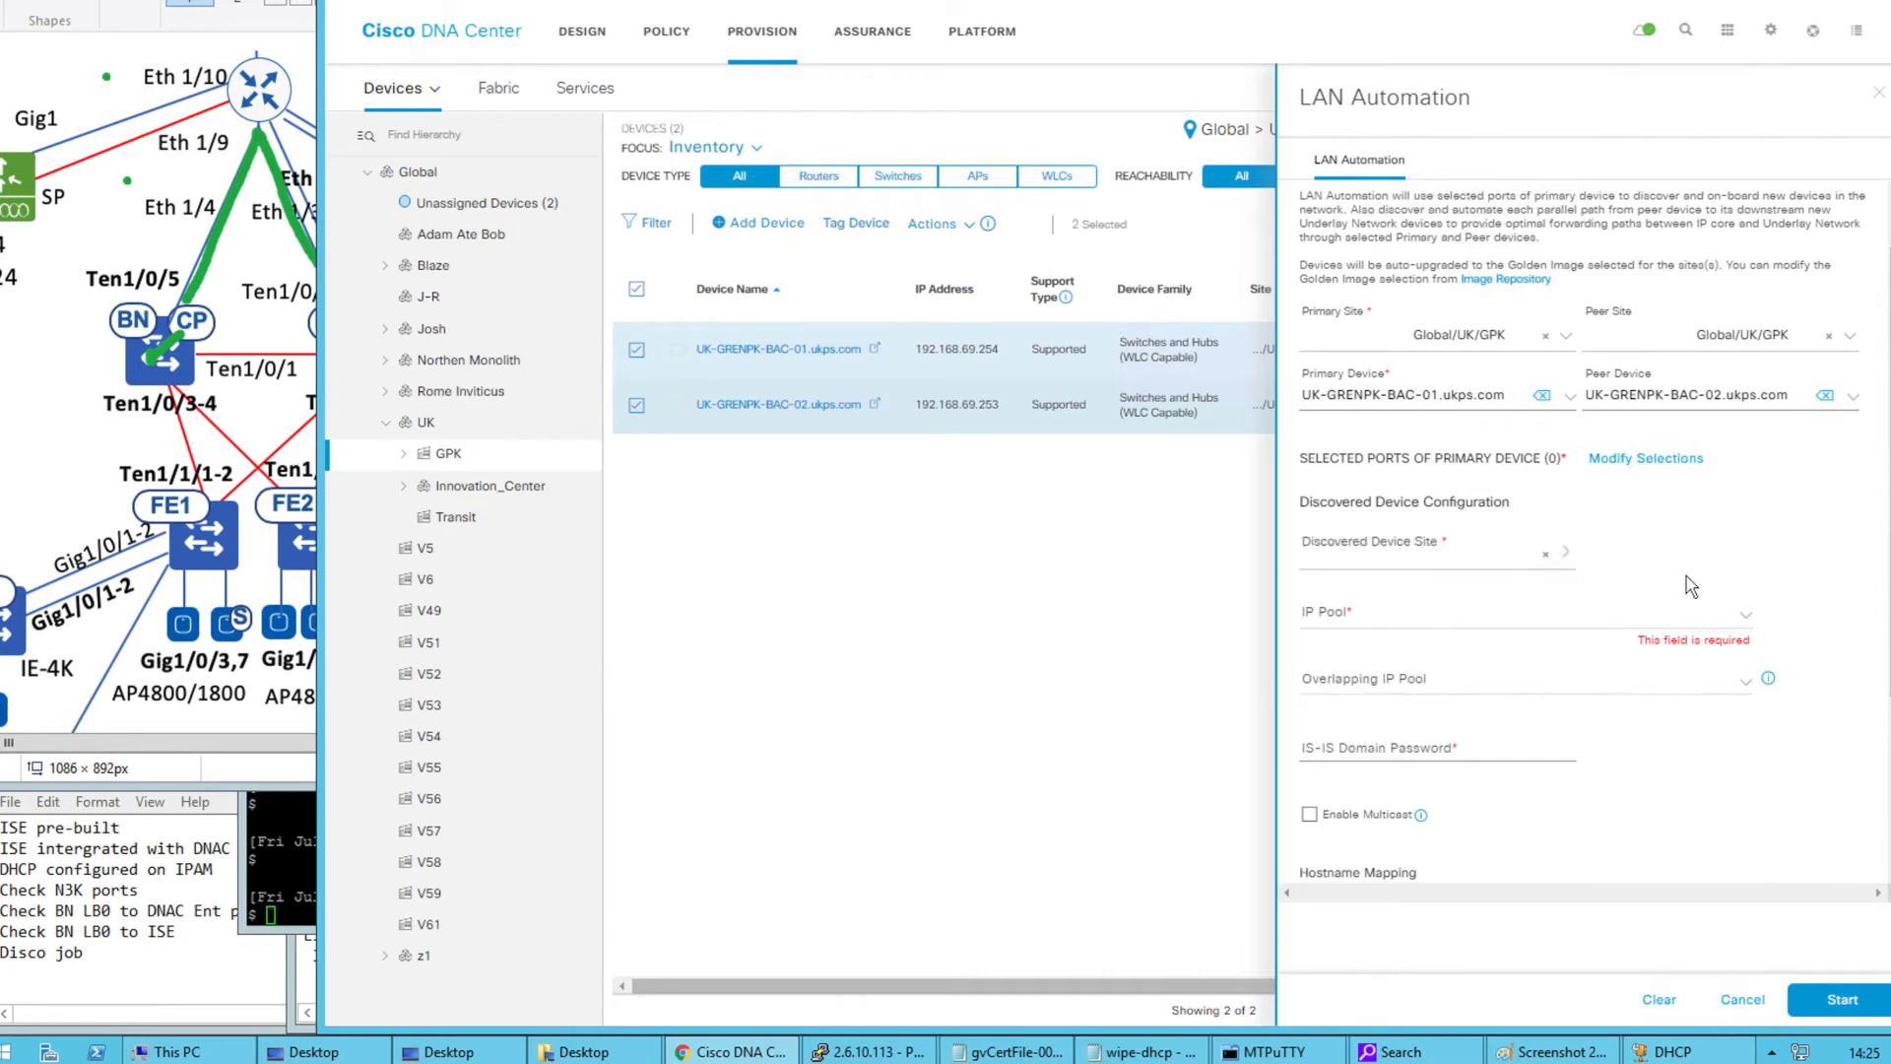
{"action": "left_click", "coordinate": [1574, 559]}
{"action": "type", "text": "g"}
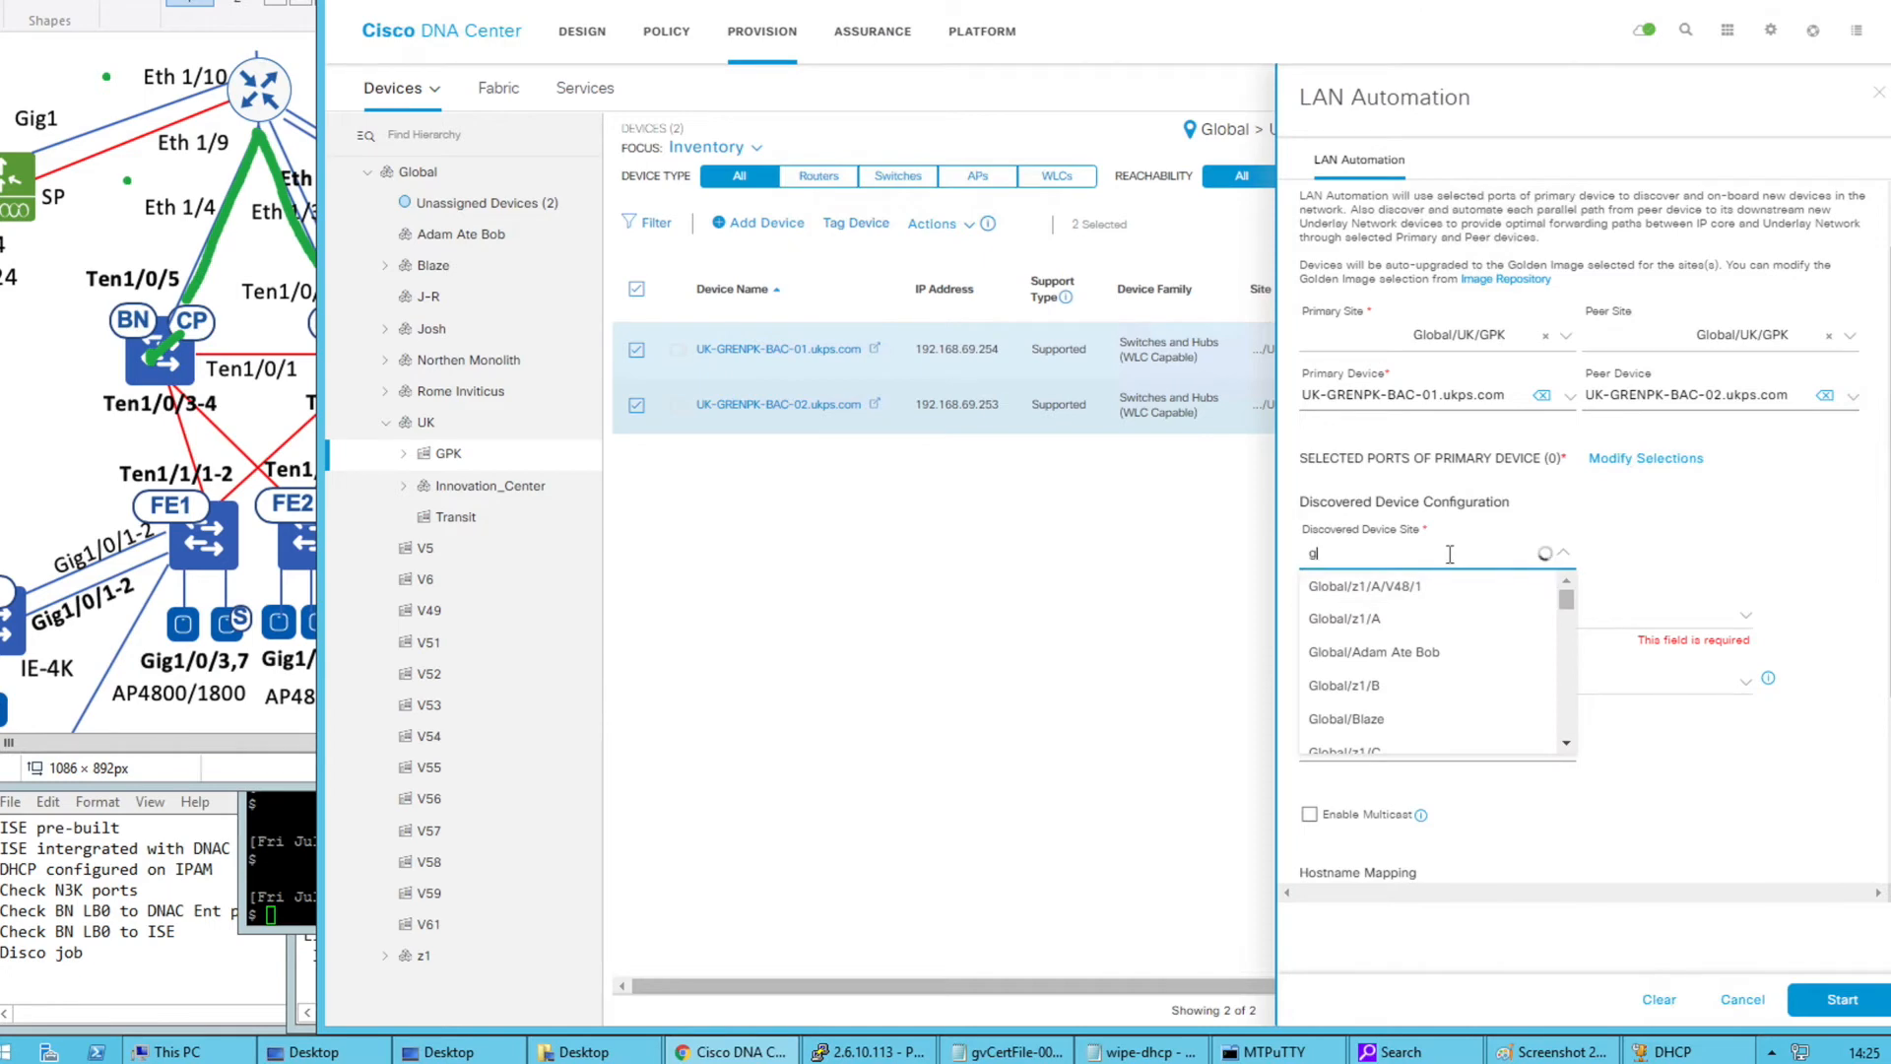
{"action": "type", "text": "pk"}
{"action": "left_click", "coordinate": [1428, 587]}
{"action": "left_click", "coordinate": [1471, 621]}
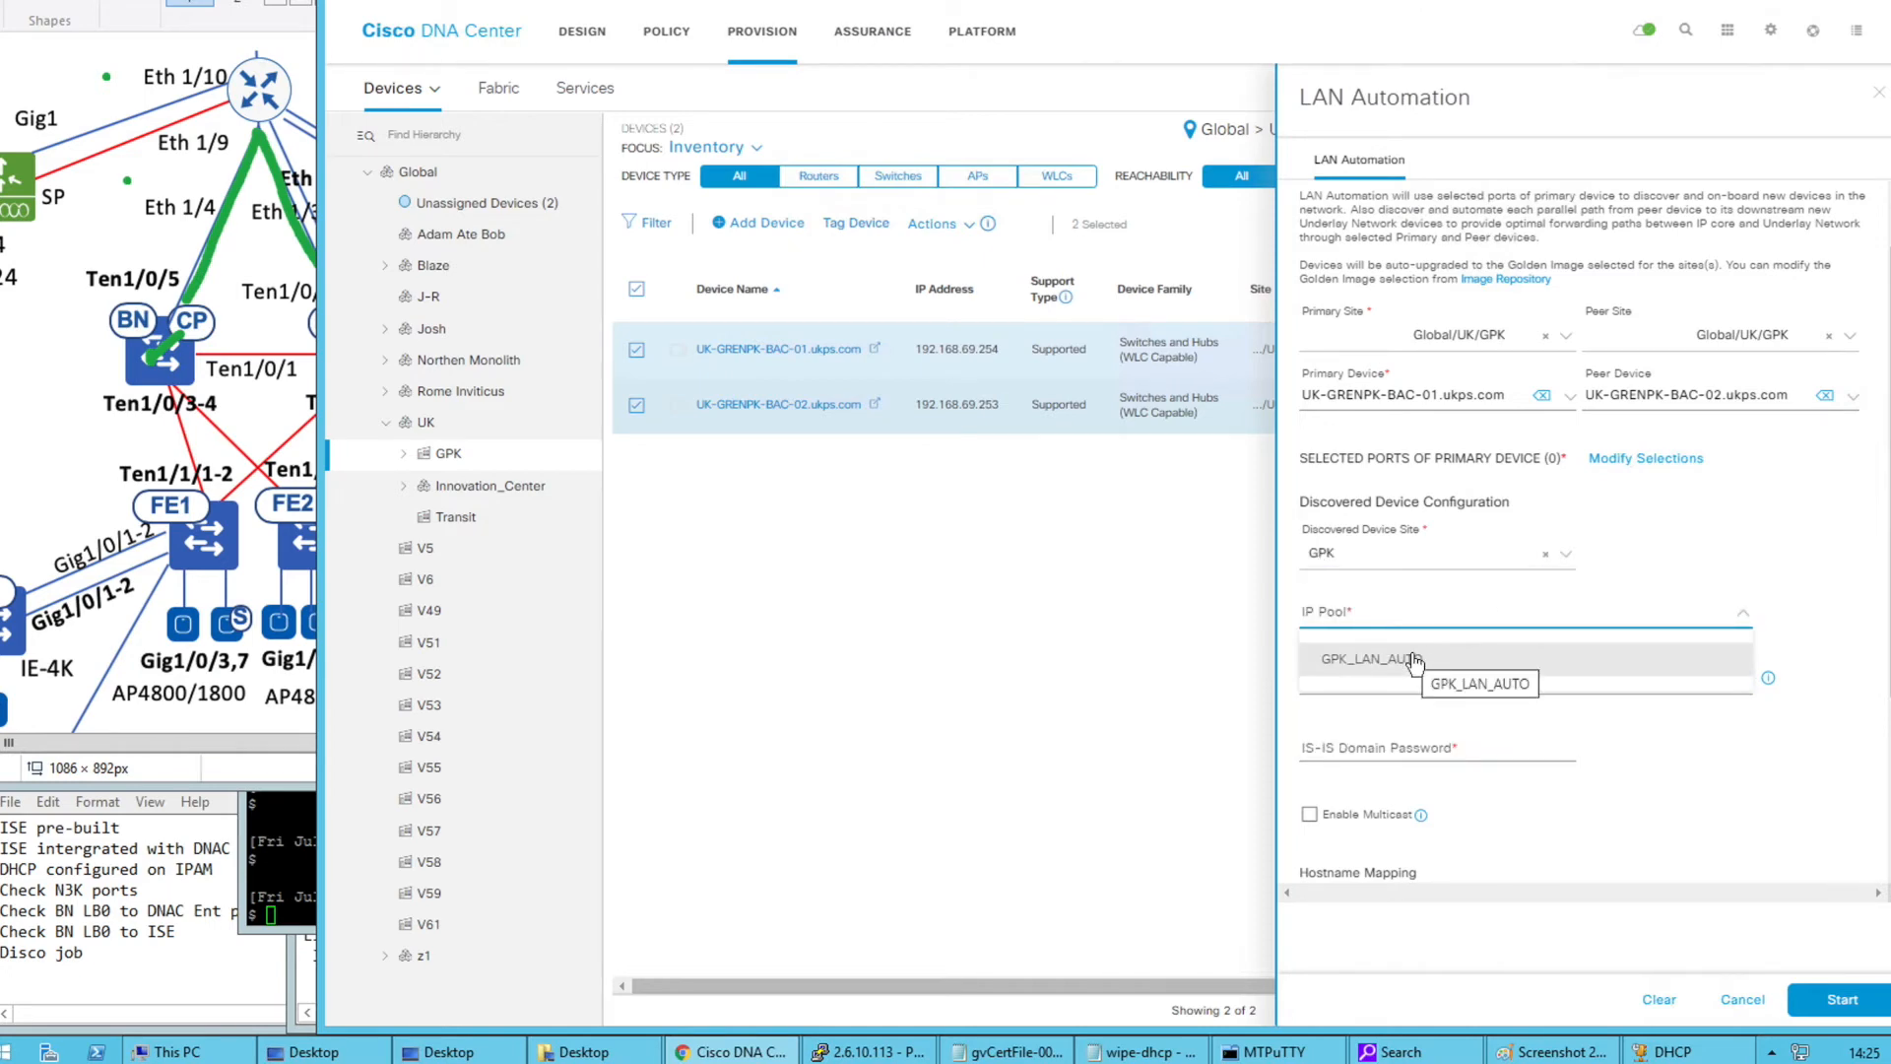
{"action": "left_click", "coordinate": [1415, 661]}
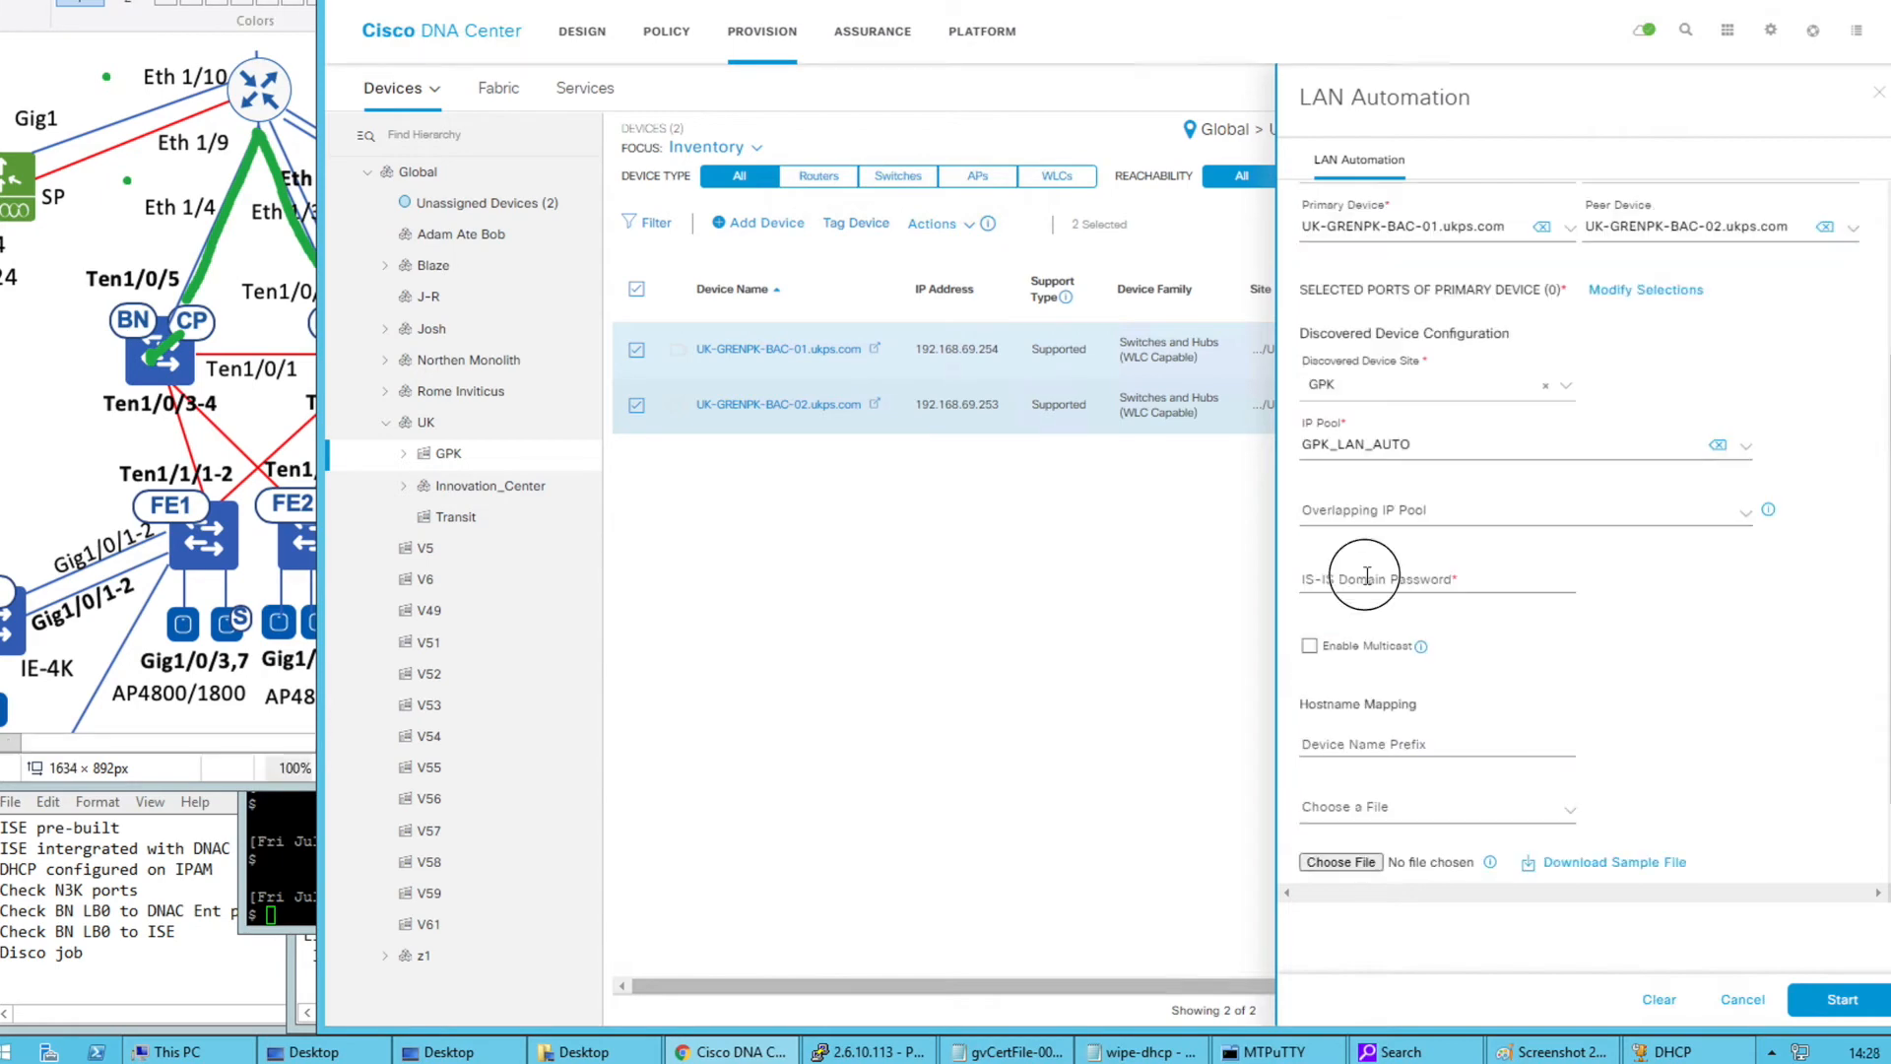
Enter and verify the IS-IS domain password, then enable multicast
{"action": "left_click", "coordinate": [1383, 577]}
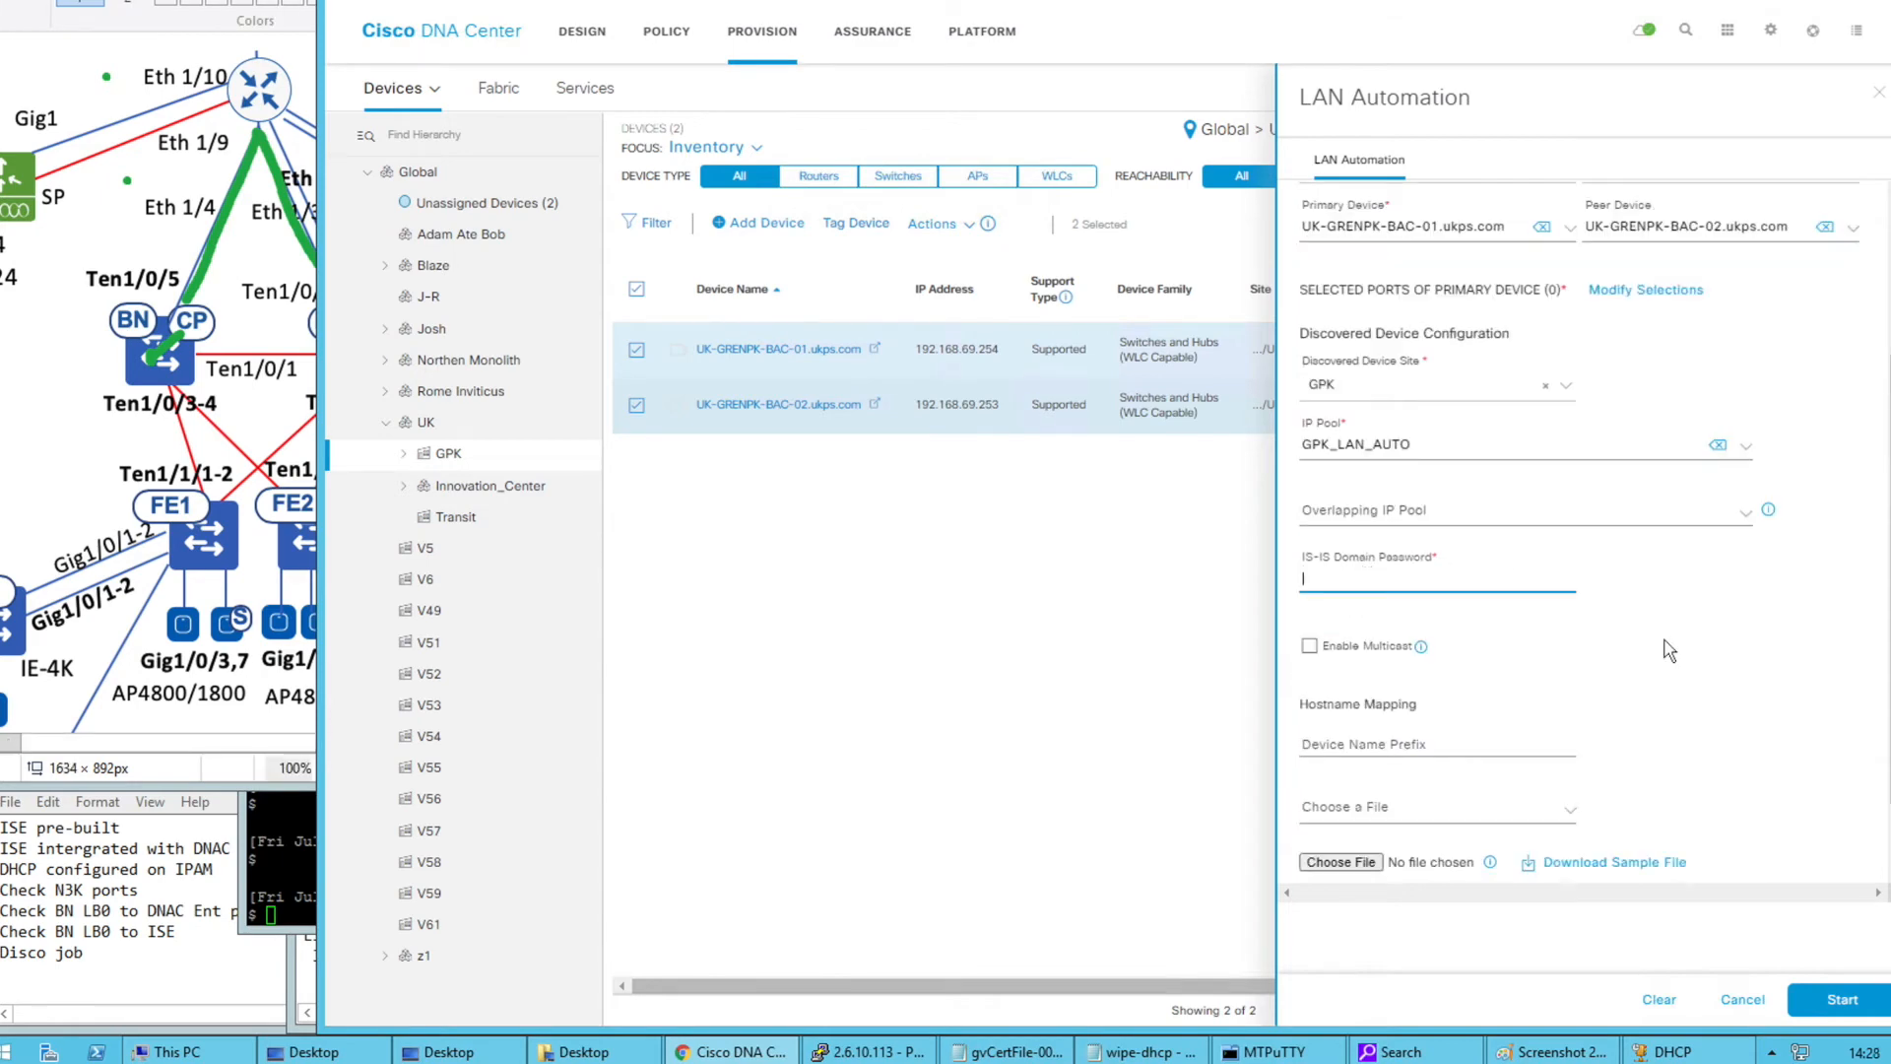
{"action": "left_click", "coordinate": [1370, 581]}
{"action": "type", "text": "*****"}
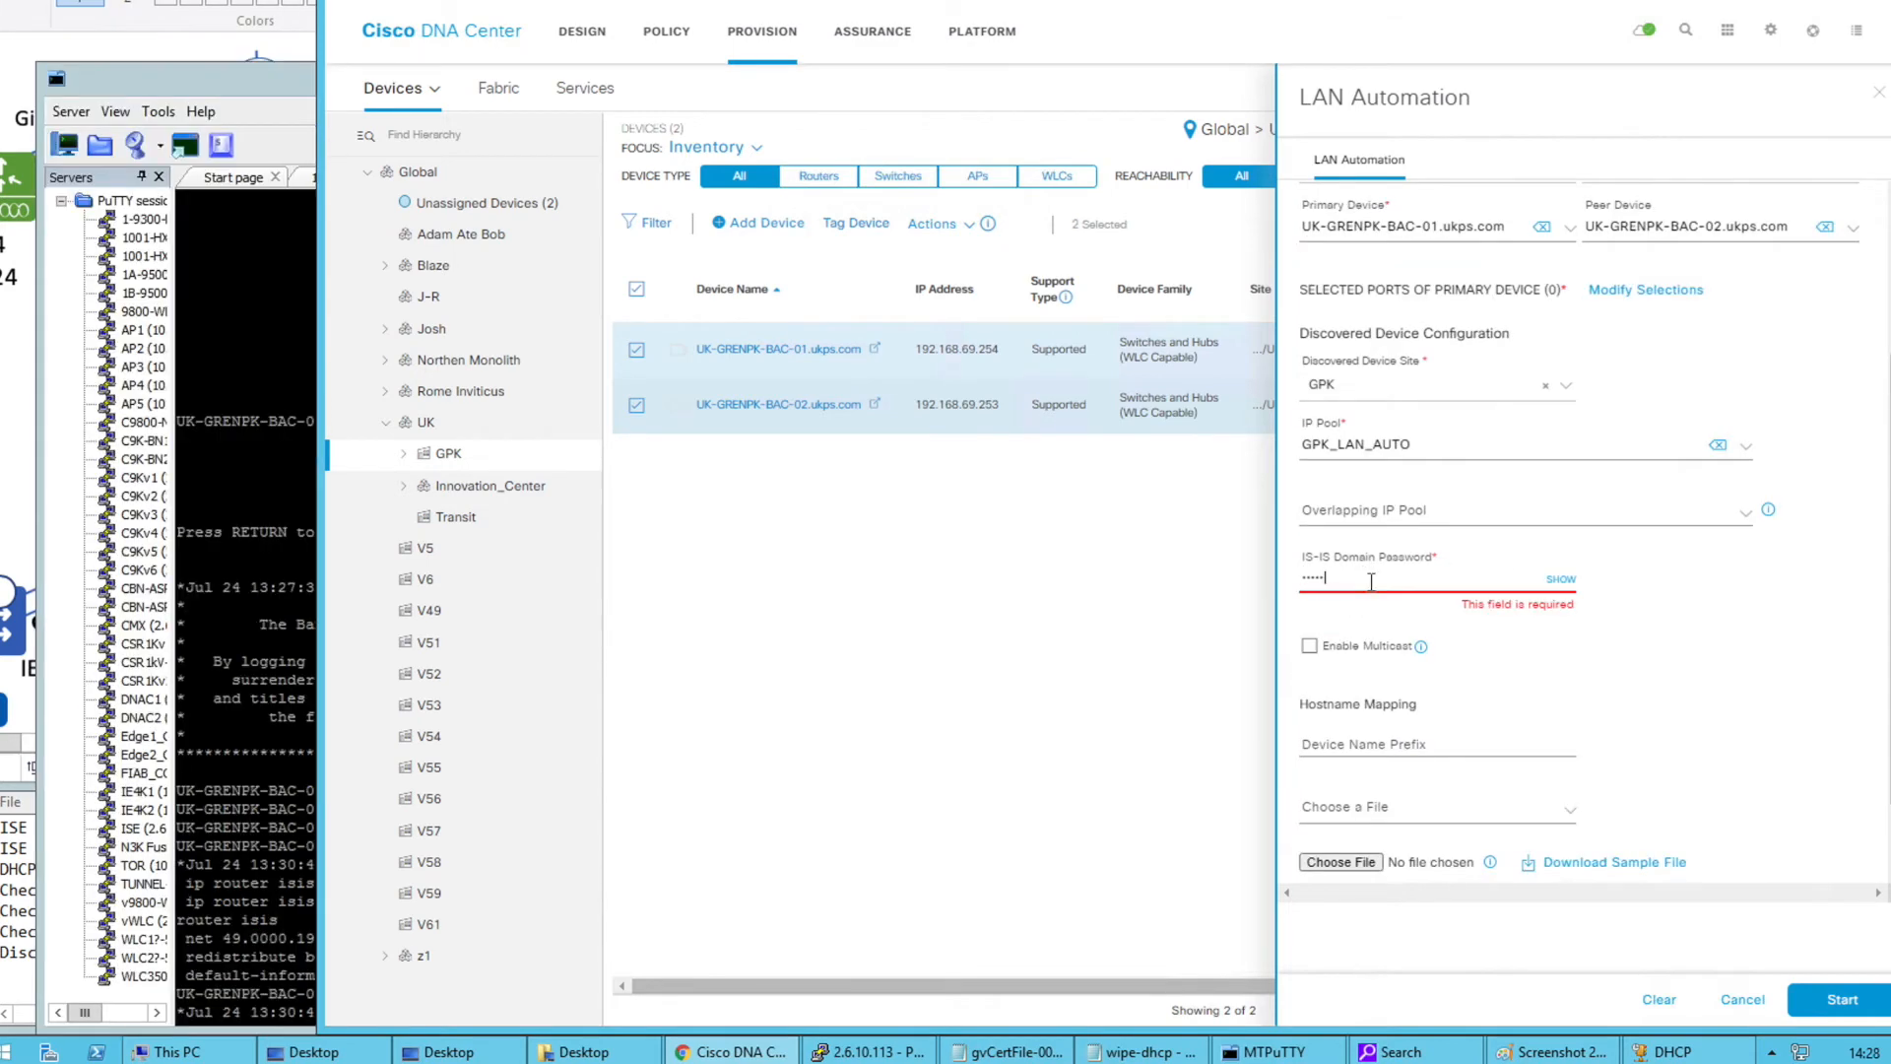
{"action": "left_click", "coordinate": [1548, 579]}
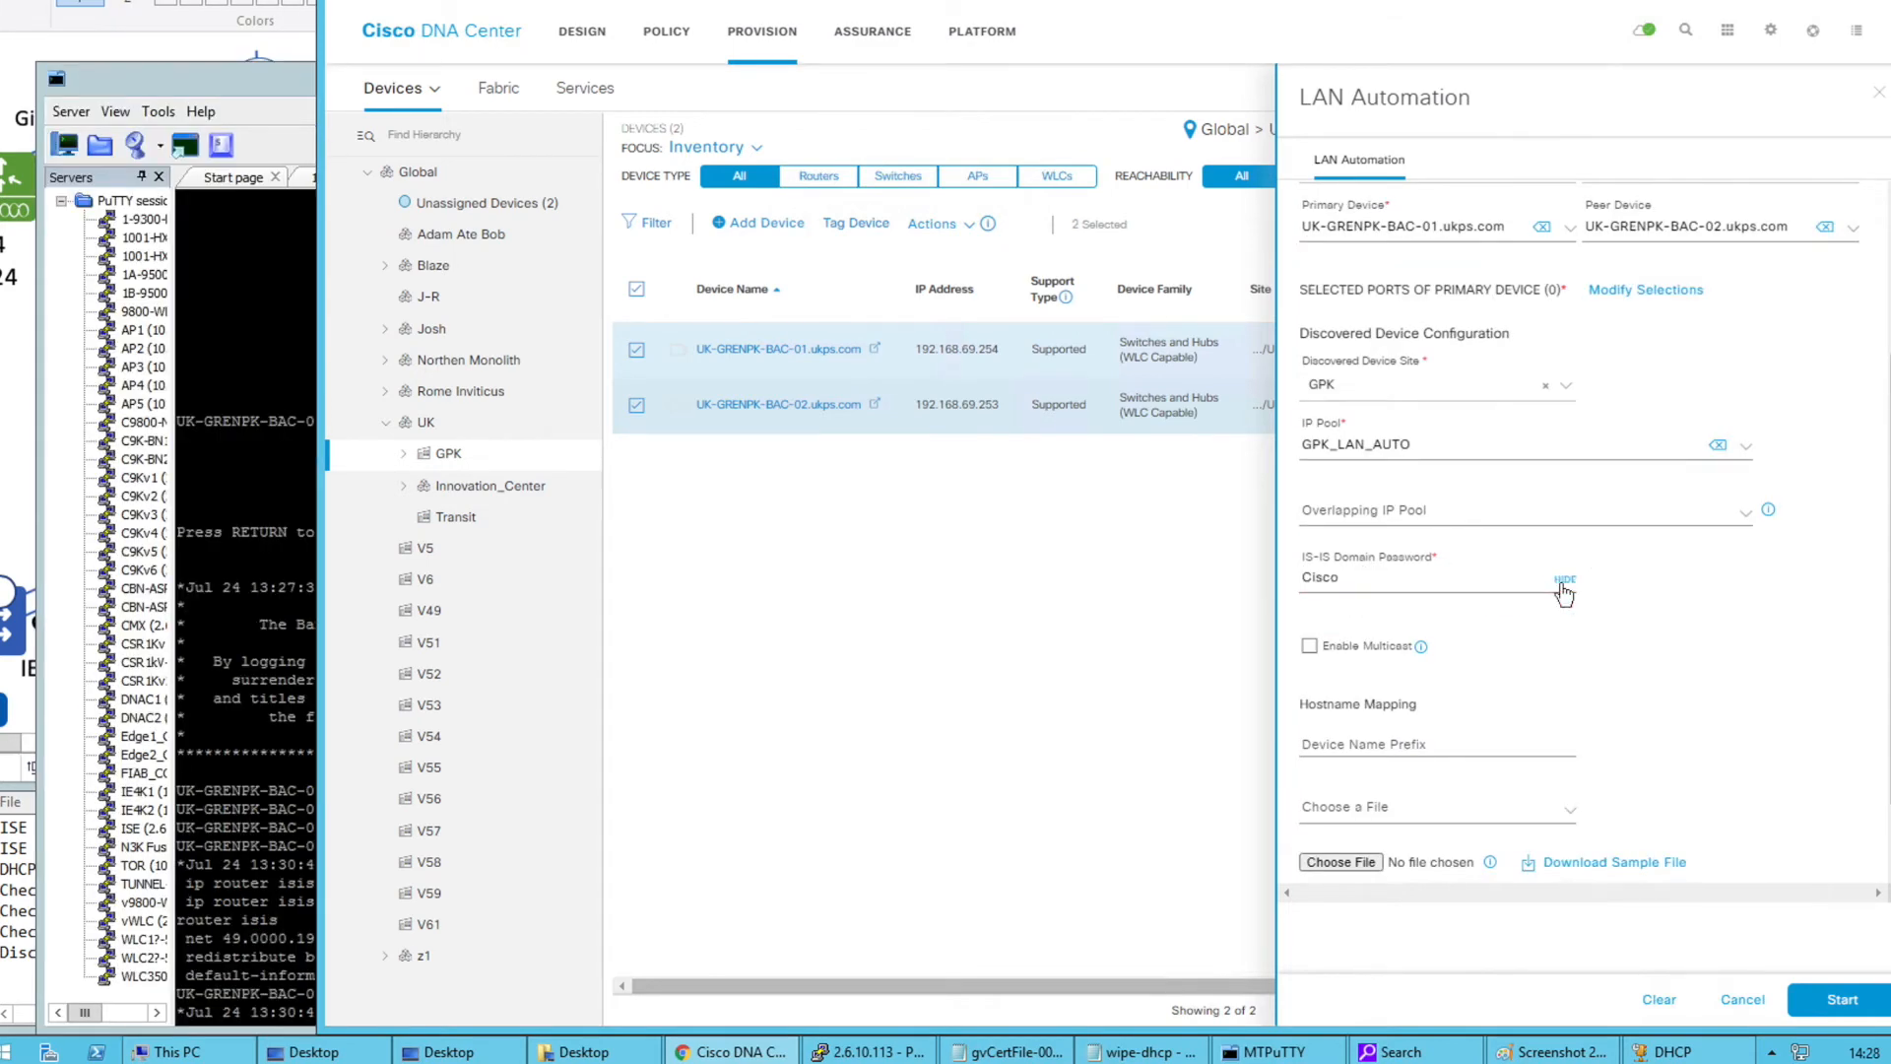
{"action": "left_click", "coordinate": [1308, 648]}
{"action": "mouse_move", "coordinate": [1426, 652]}
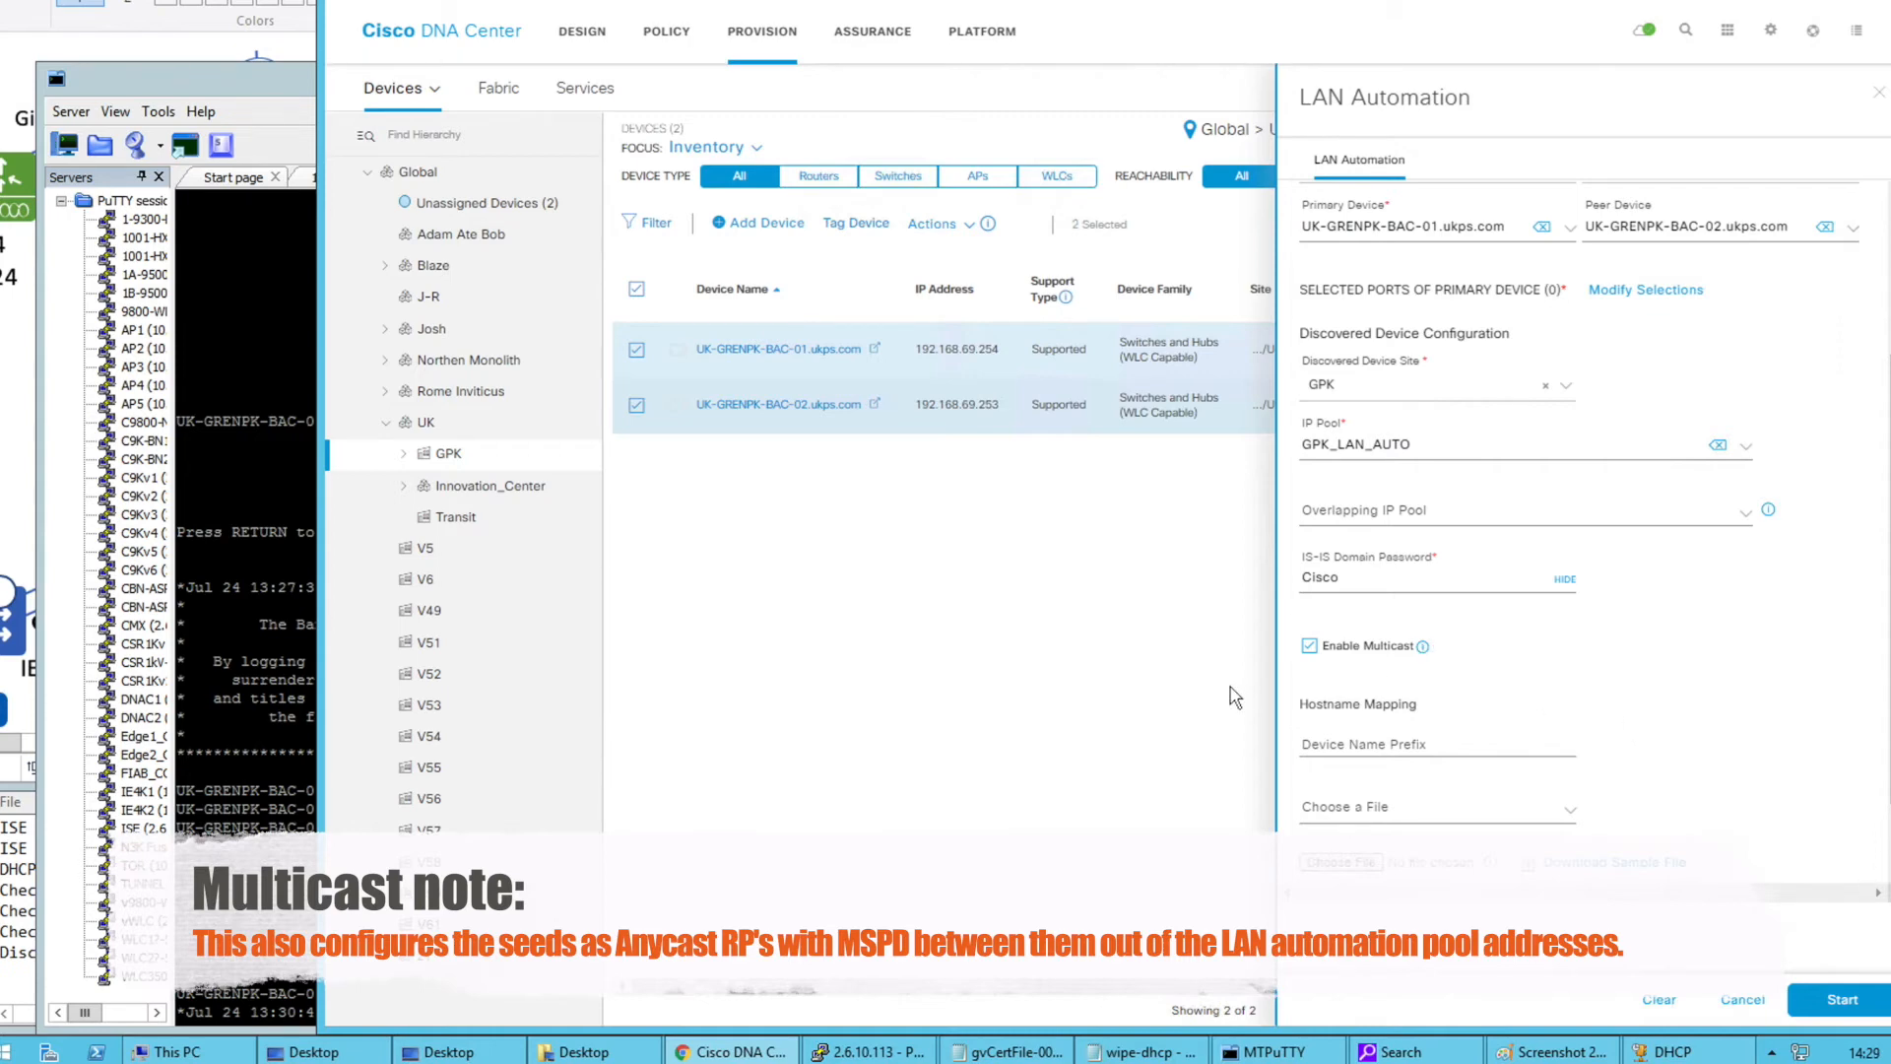
Set the device name prefix to GPK_
{"action": "scroll", "coordinate": [1664, 706], "scroll_direction": "down", "scroll_amount": 1}
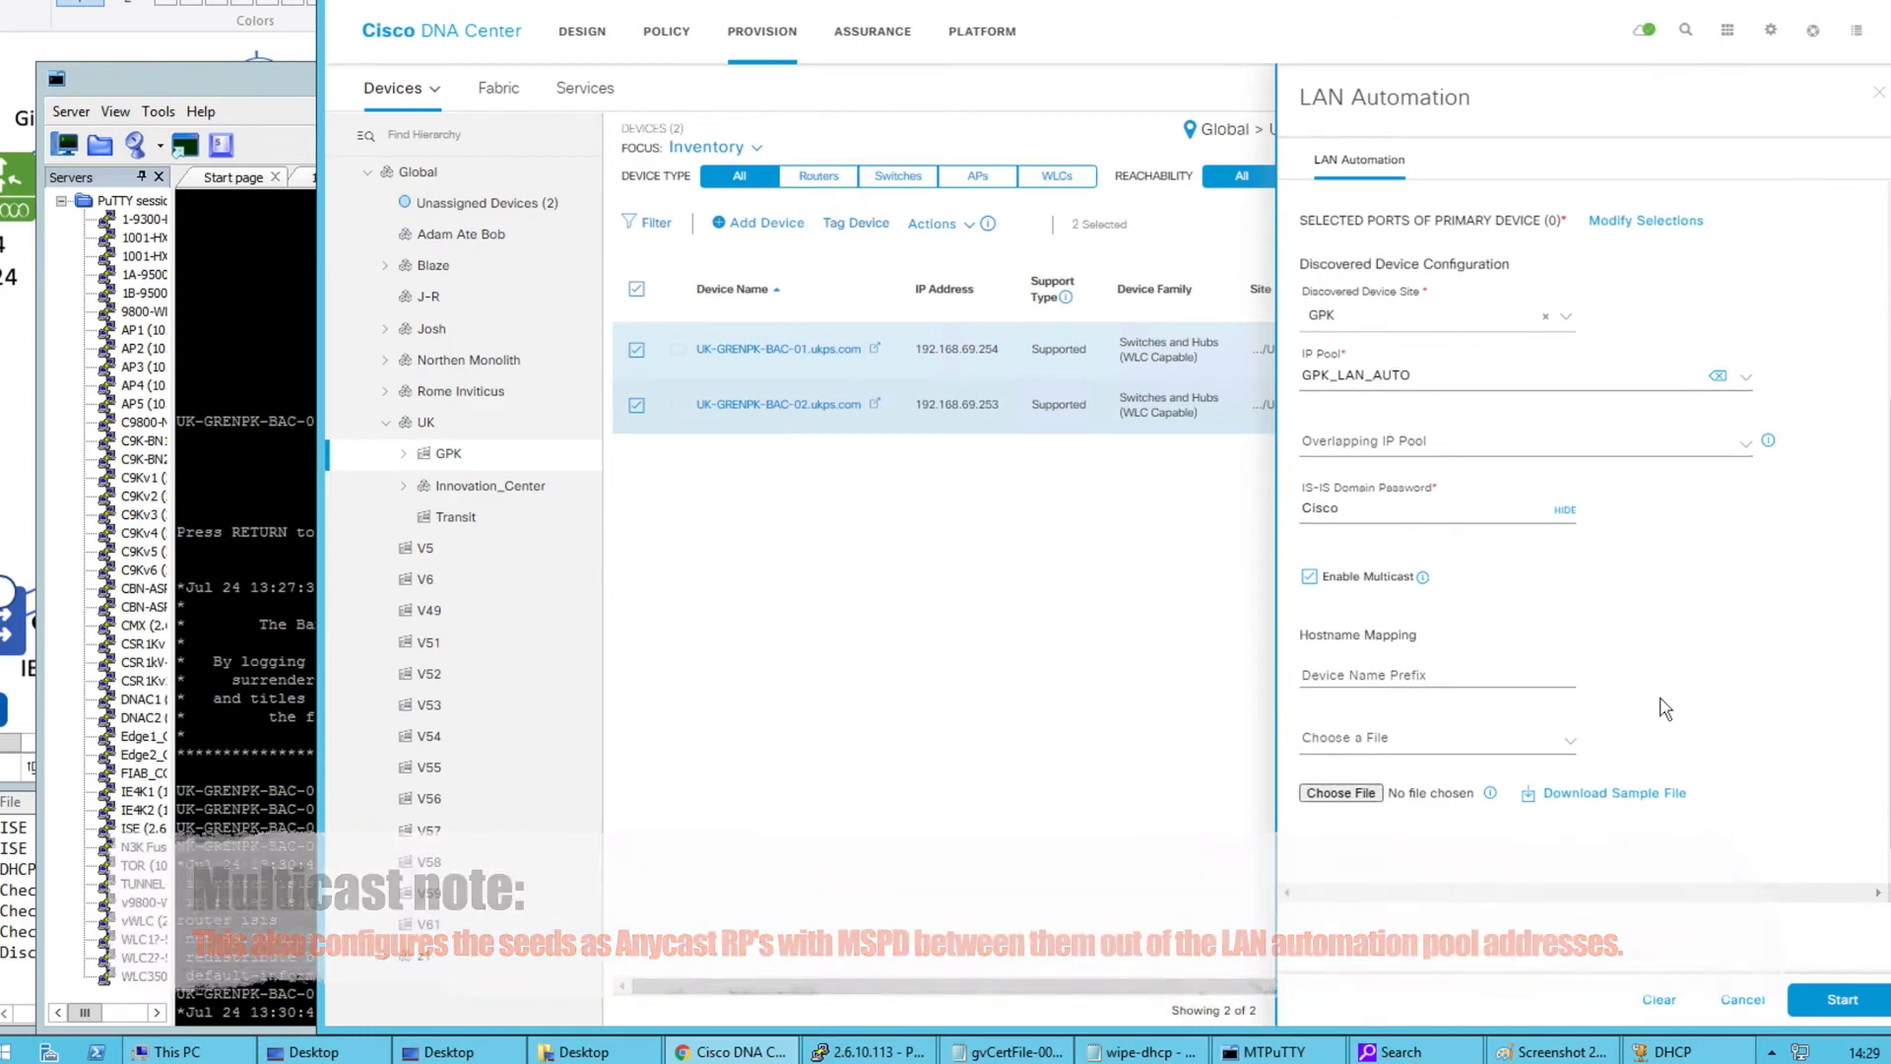
{"action": "left_click", "coordinate": [1417, 667]}
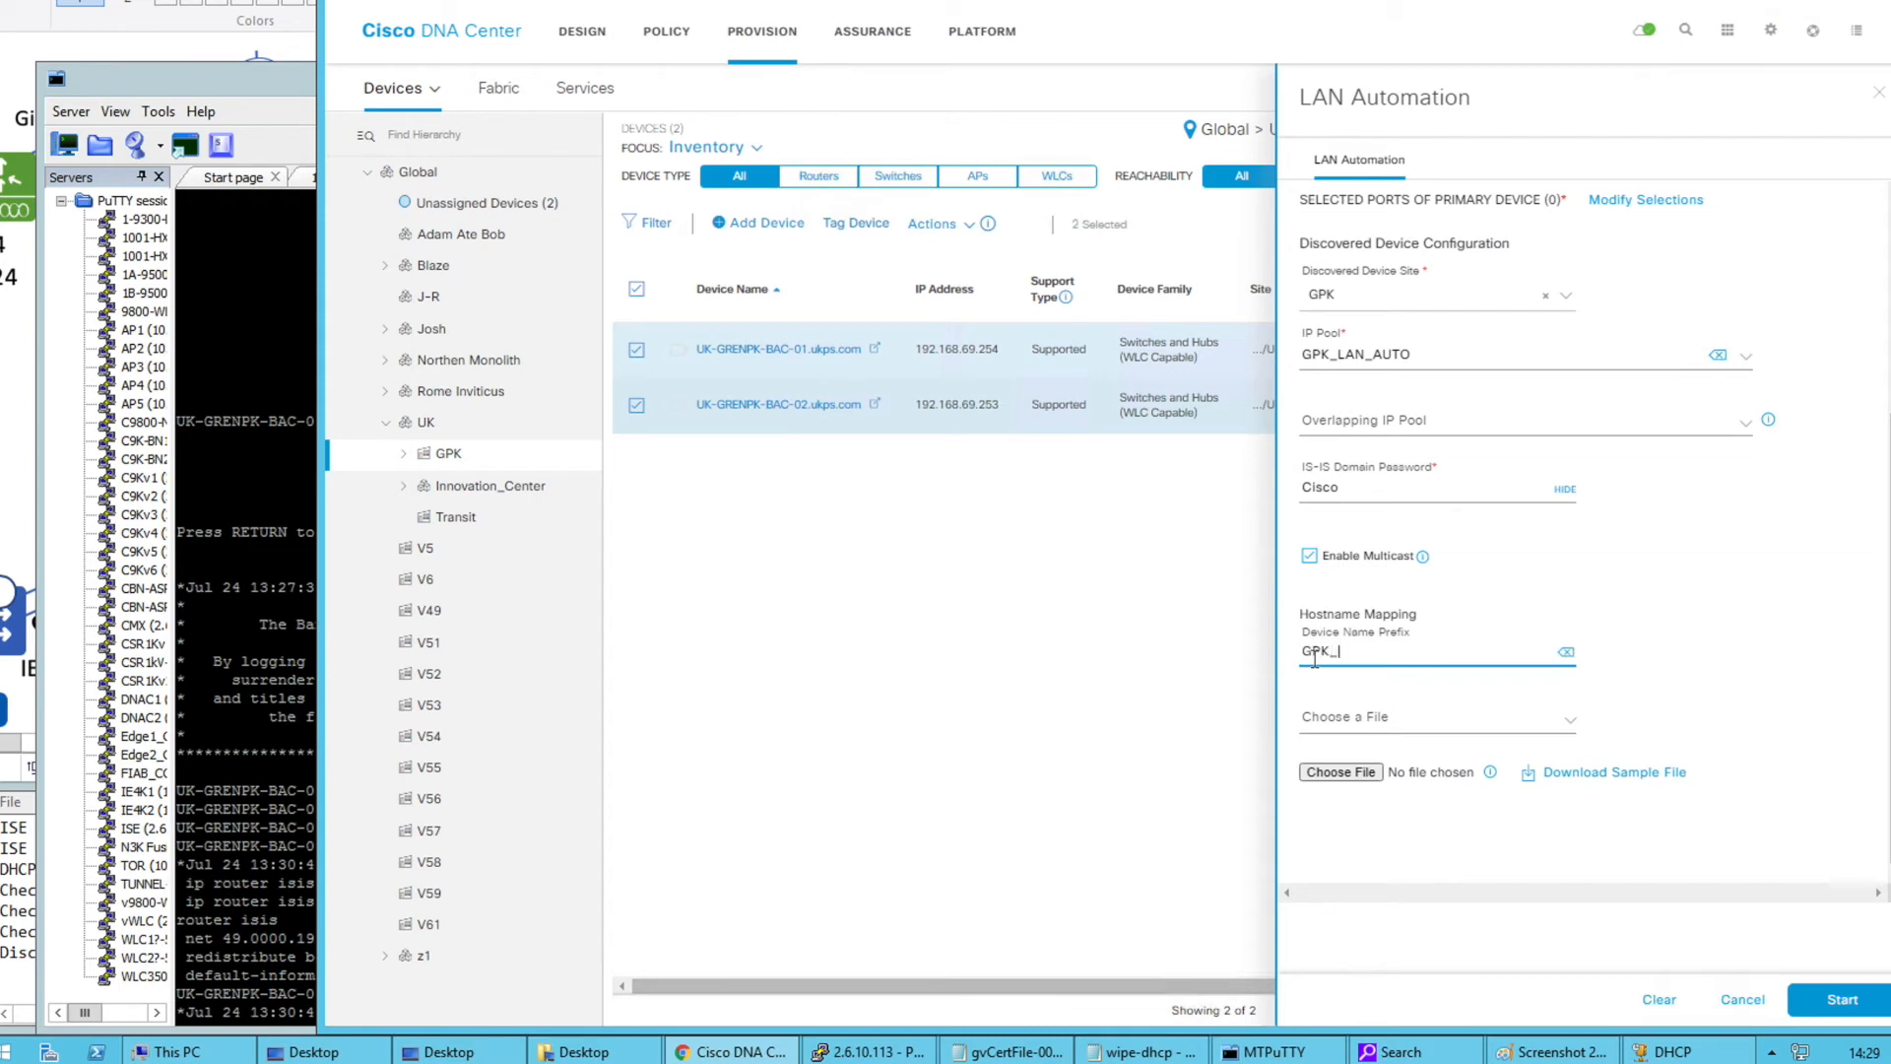
{"action": "left_click_drag", "start_coordinate": [1346, 652], "coordinate": [1300, 652]}
{"action": "left_click", "coordinate": [1346, 653]}
Download the sample hostname mapping file and view its HostName,Serial No header in Notepad
{"action": "left_click", "coordinate": [1584, 778]}
{"action": "left_click", "coordinate": [498, 996]}
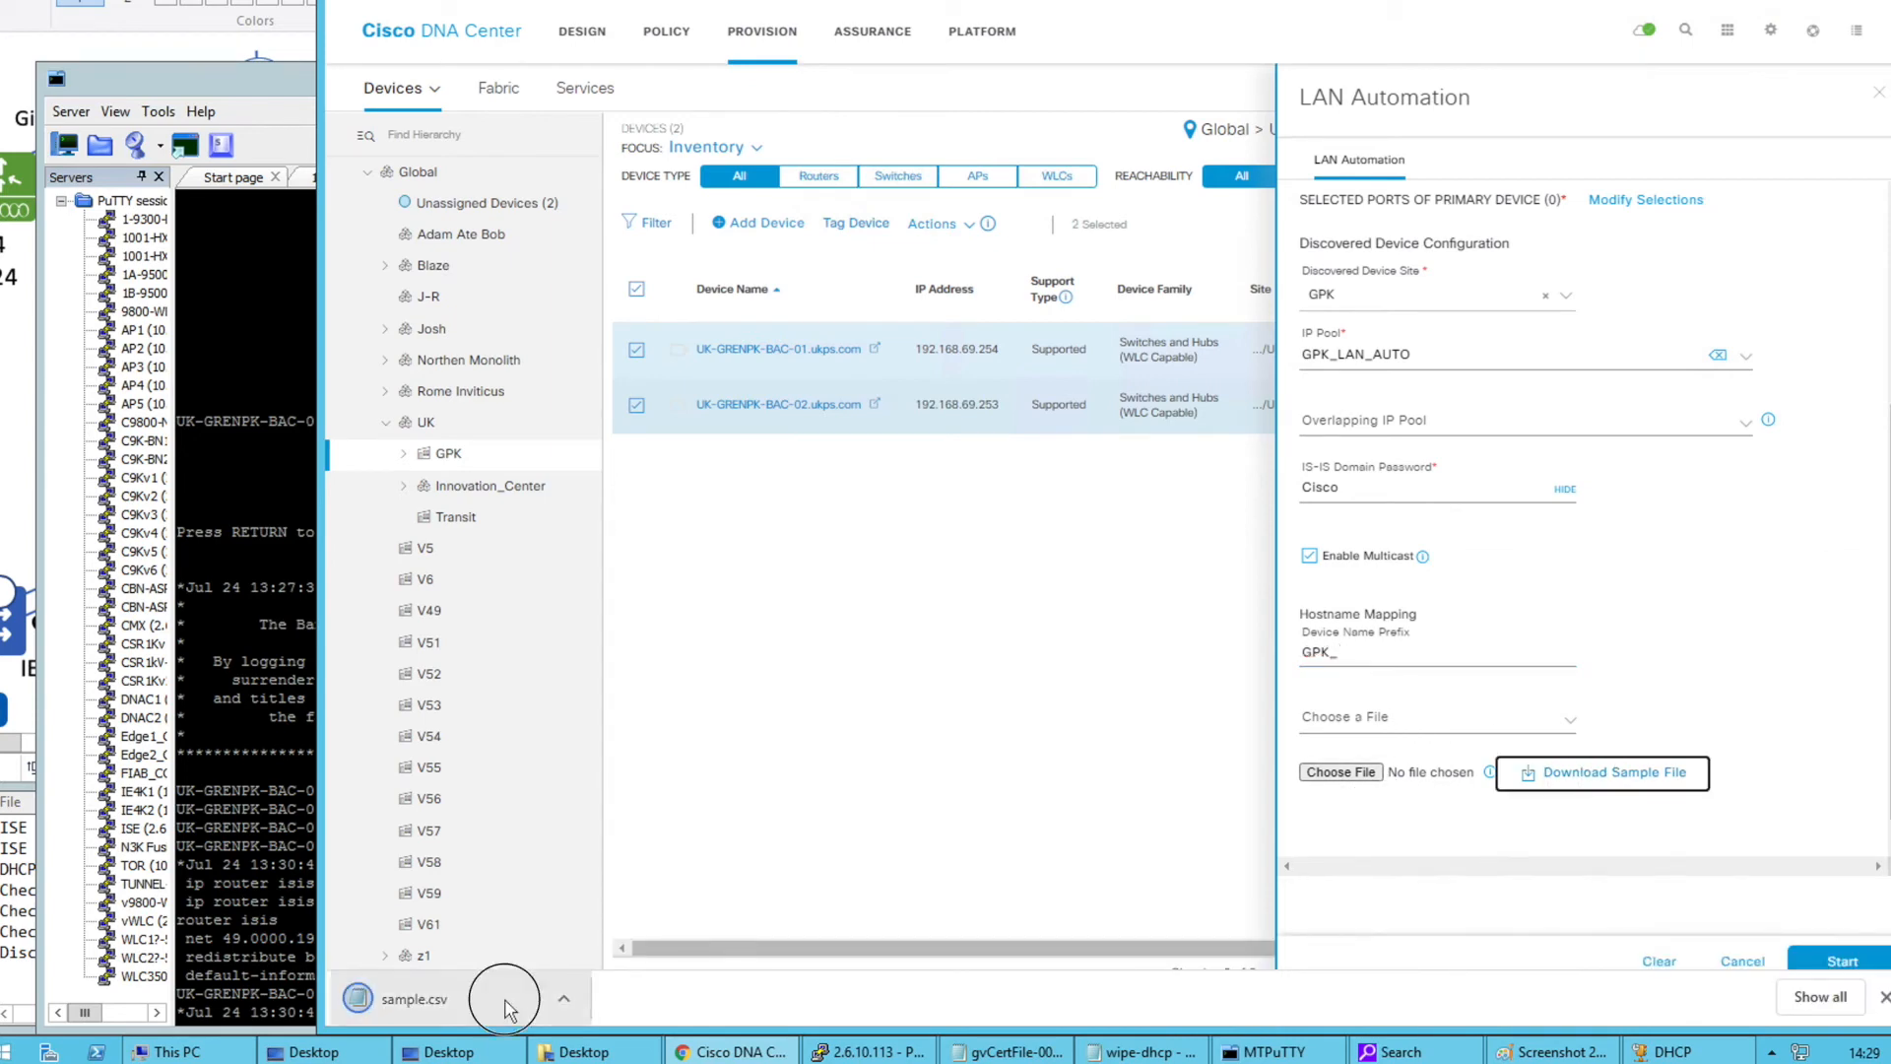
{"action": "left_click", "coordinate": [633, 528]}
{"action": "left_click_drag", "start_coordinate": [433, 522], "coordinate": [619, 548]}
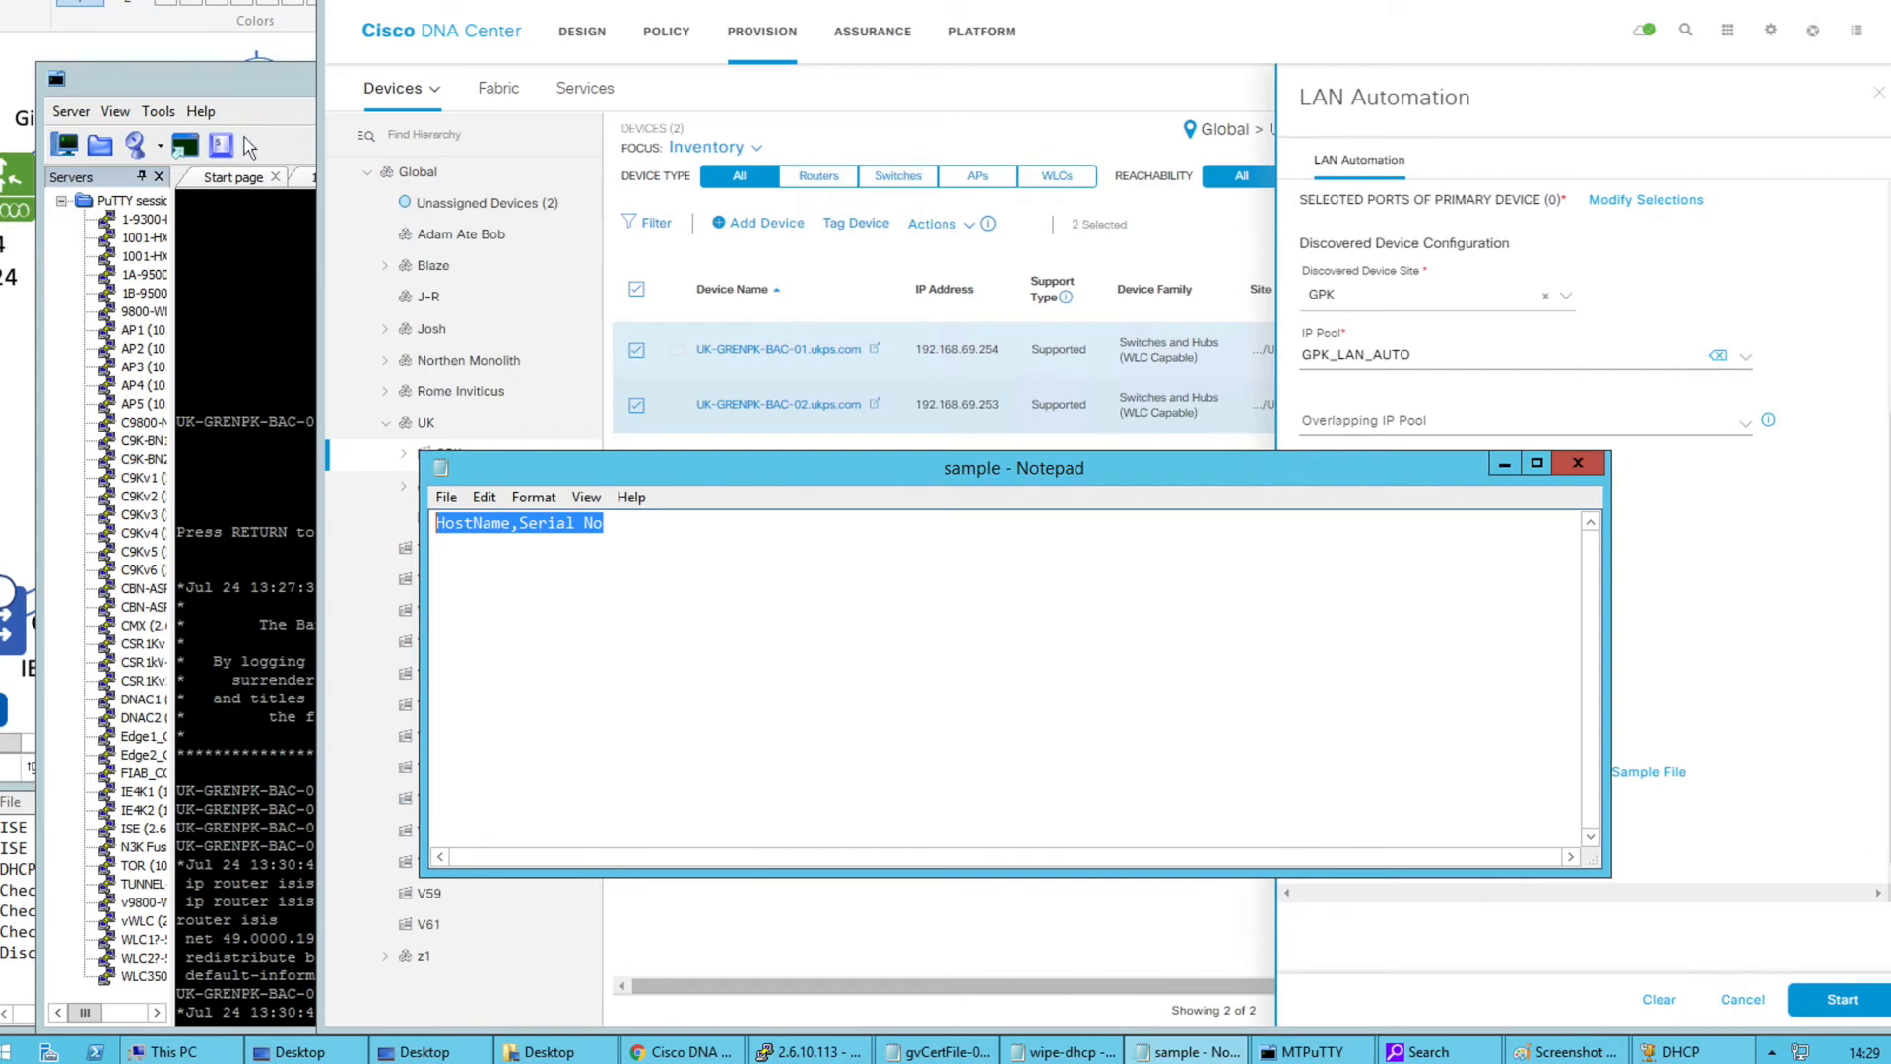
Glance at the 10.52.3.70 console session, then close the sample.csv file
{"action": "left_click", "coordinate": [273, 123]}
{"action": "left_click", "coordinate": [678, 177]}
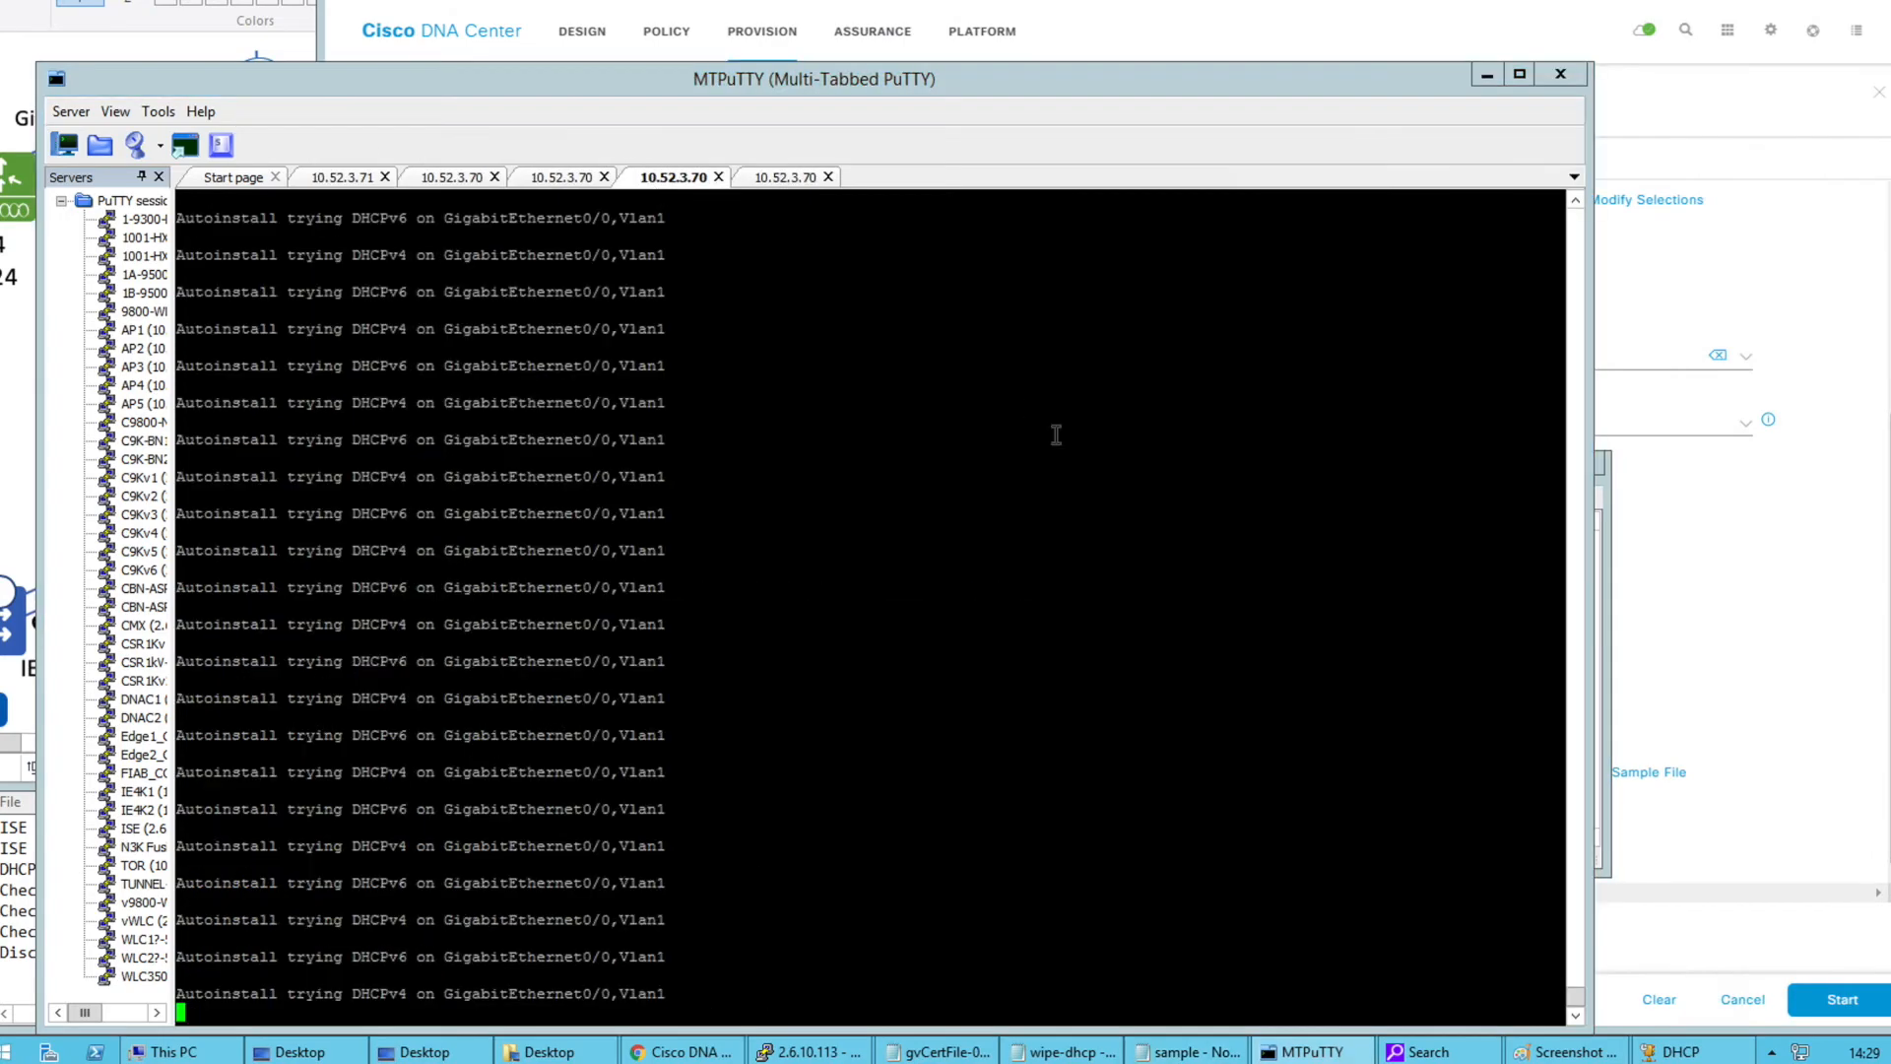
{"action": "mouse_move", "coordinate": [1577, 1000]}
{"action": "left_mouse_down"}
{"action": "mouse_move", "coordinate": [1570, 380]}
{"action": "mouse_move", "coordinate": [1579, 993]}
{"action": "left_mouse_up"}
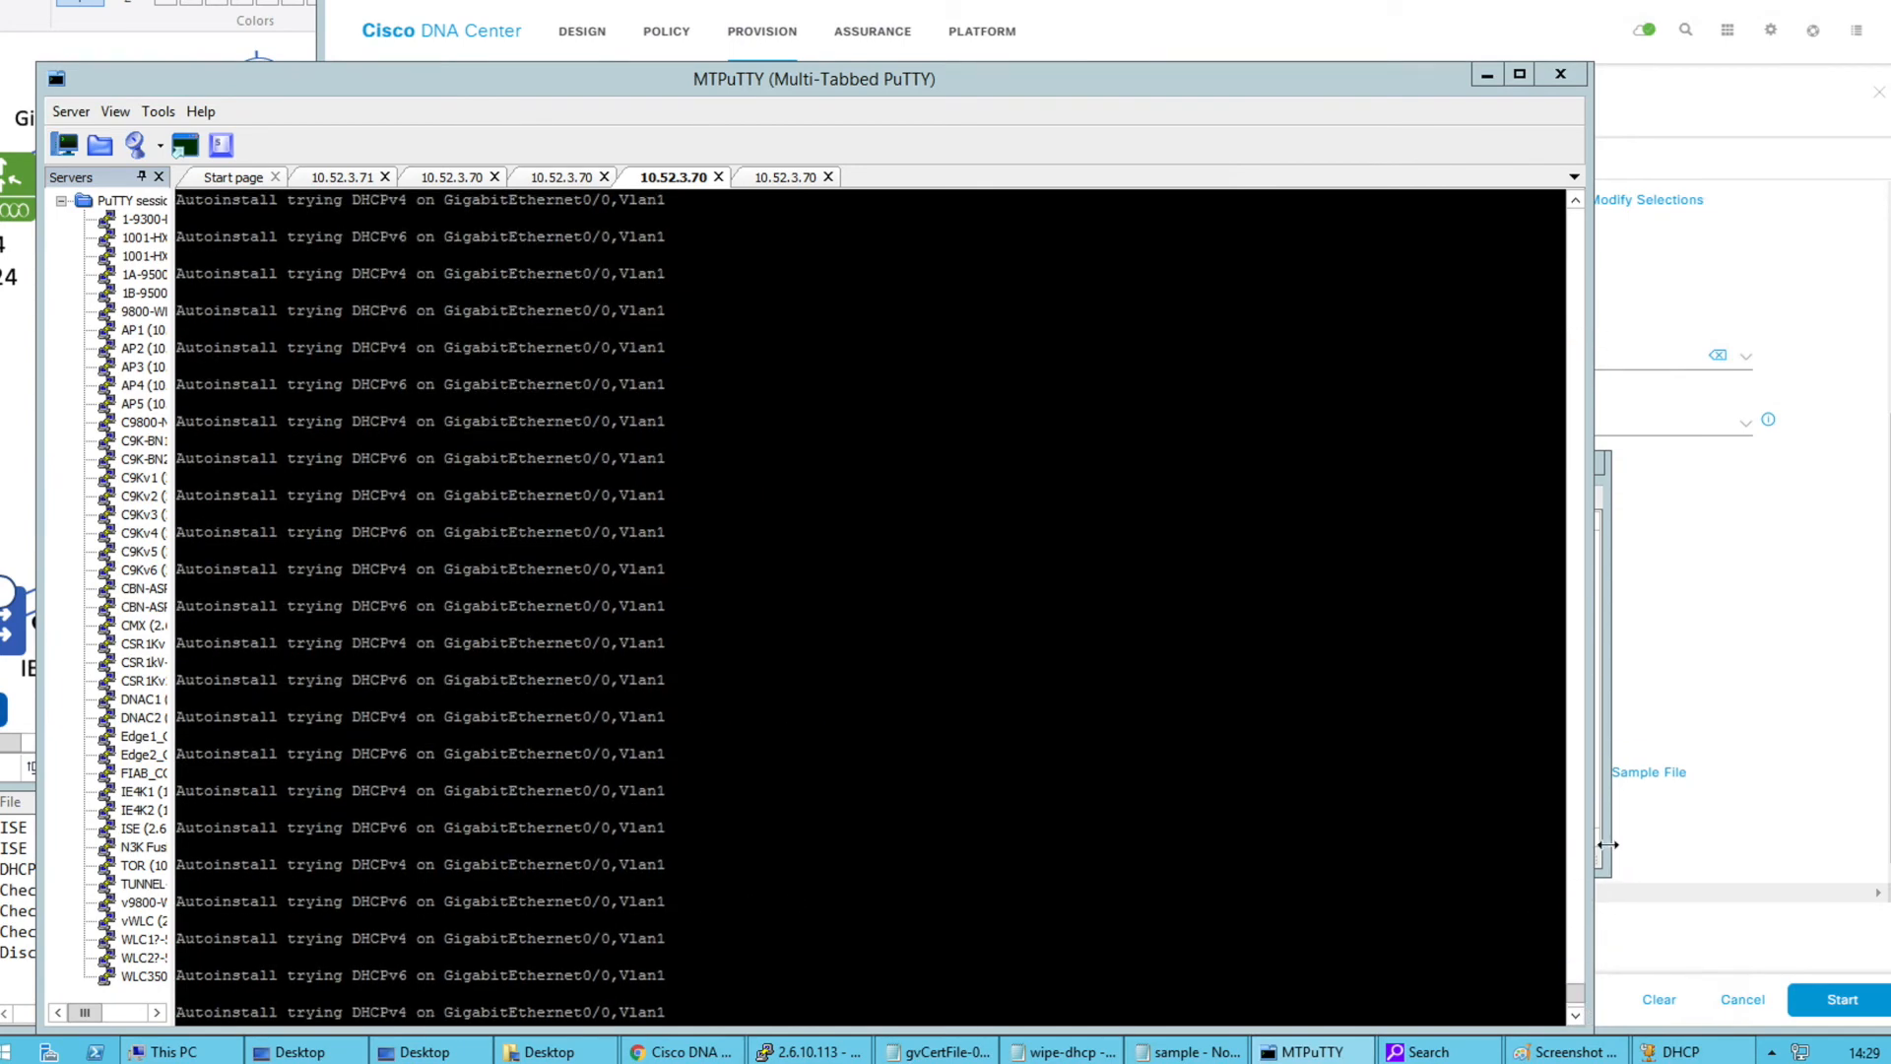
{"action": "key", "text": "alt+Tab"}
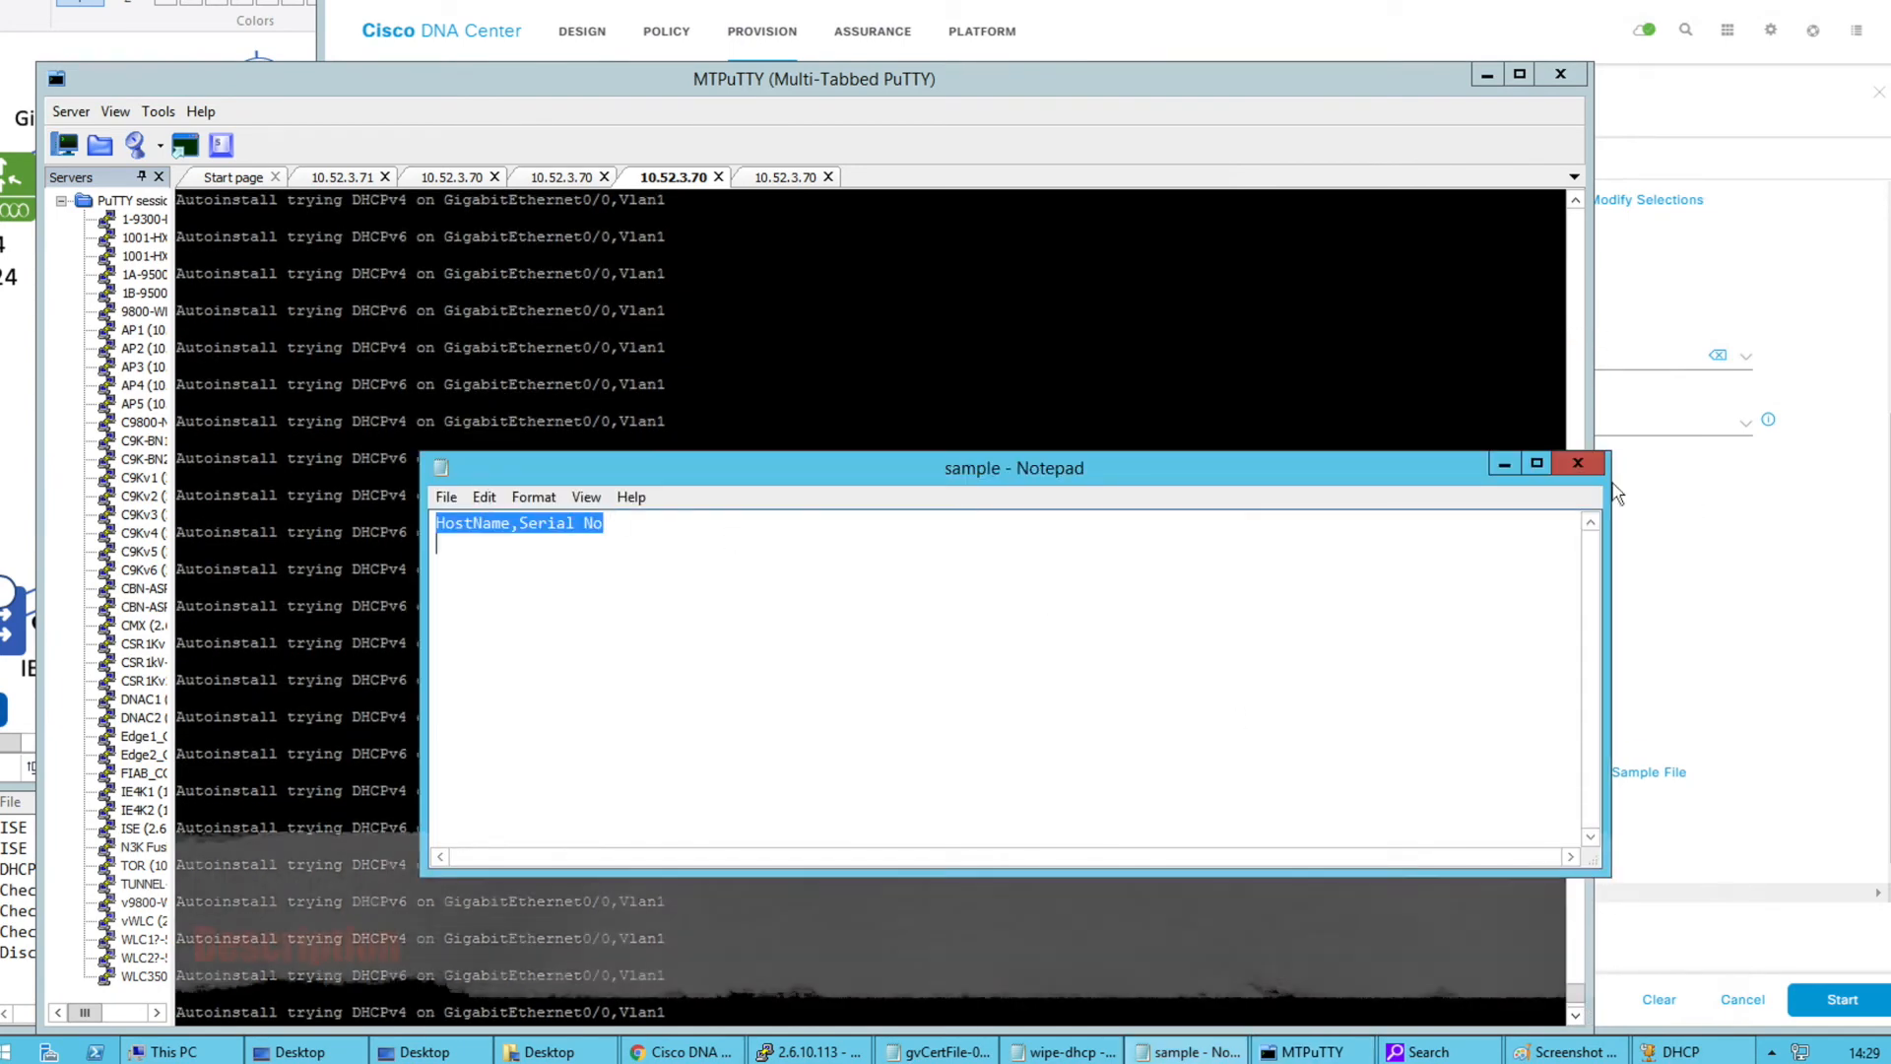
{"action": "left_click", "coordinate": [1578, 466]}
Back in the LAN Automation form, open the port choices for the primary device
{"action": "left_click", "coordinate": [1787, 600]}
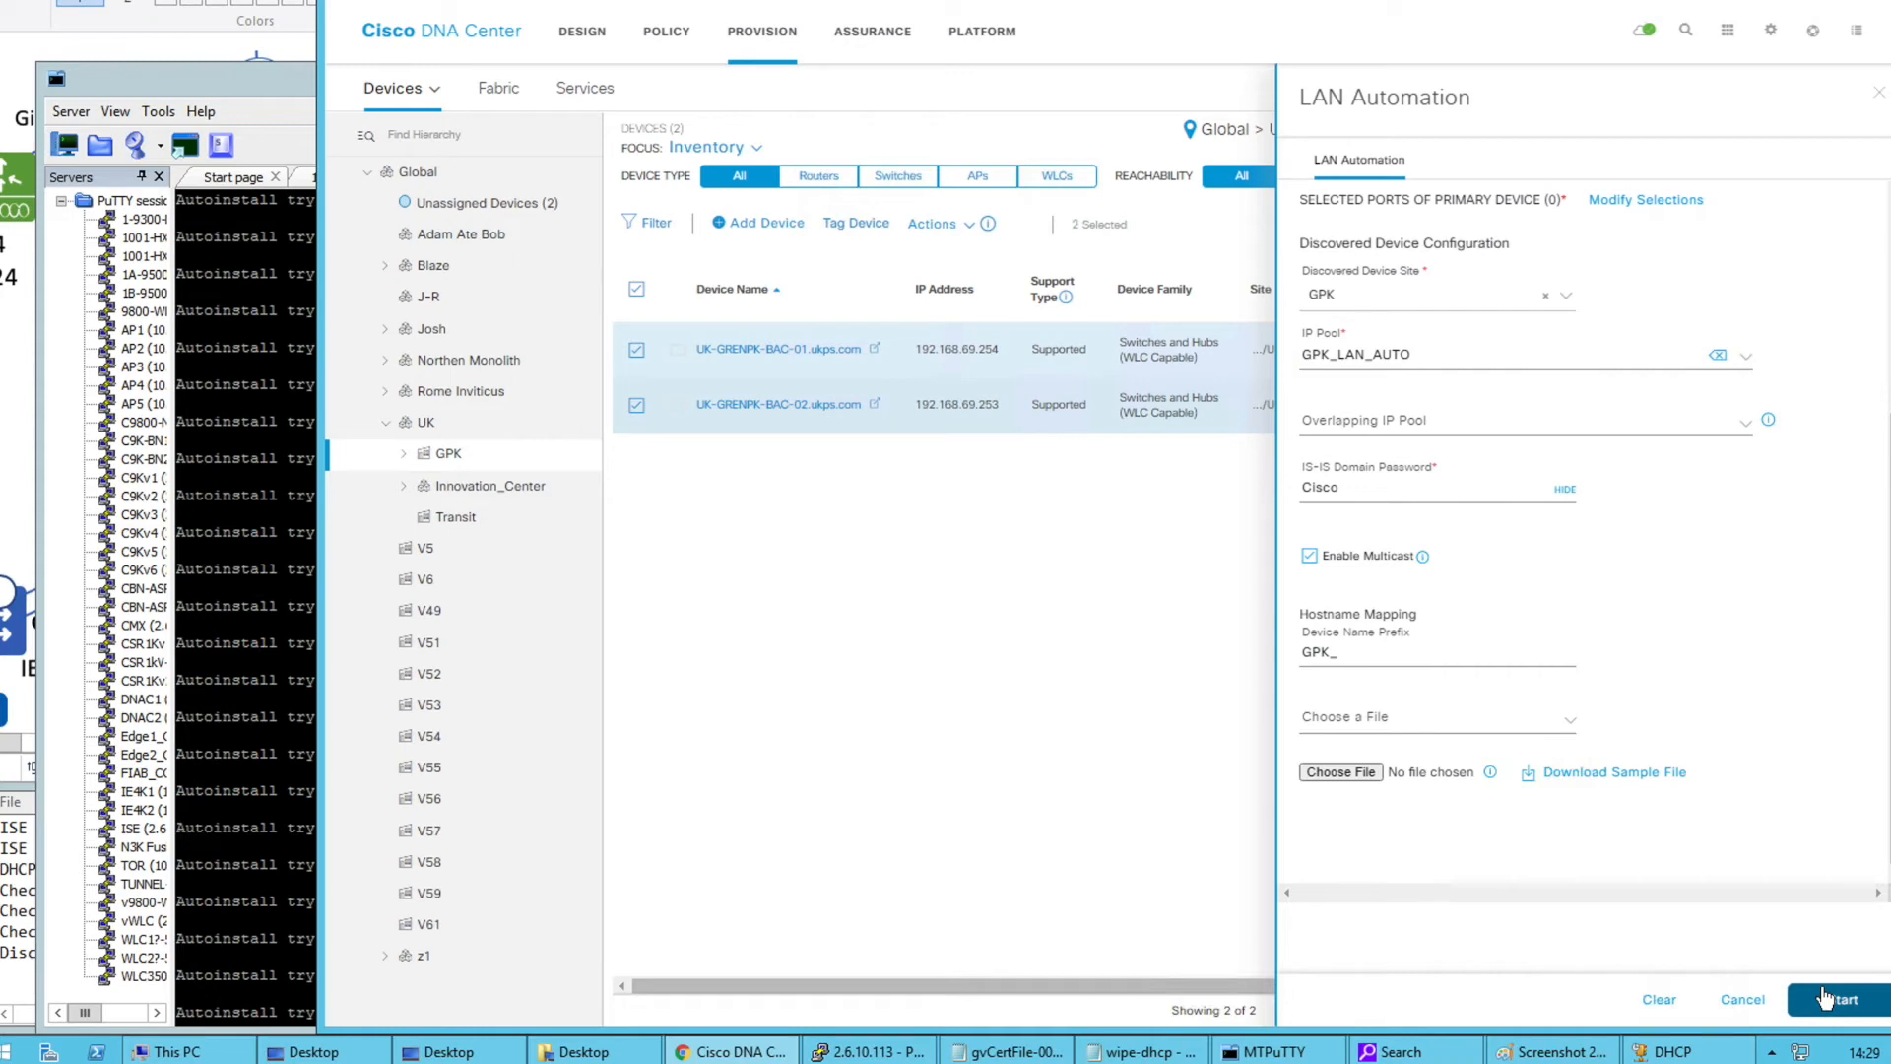
{"action": "scroll", "coordinate": [1723, 585], "scroll_direction": "up", "scroll_amount": 3}
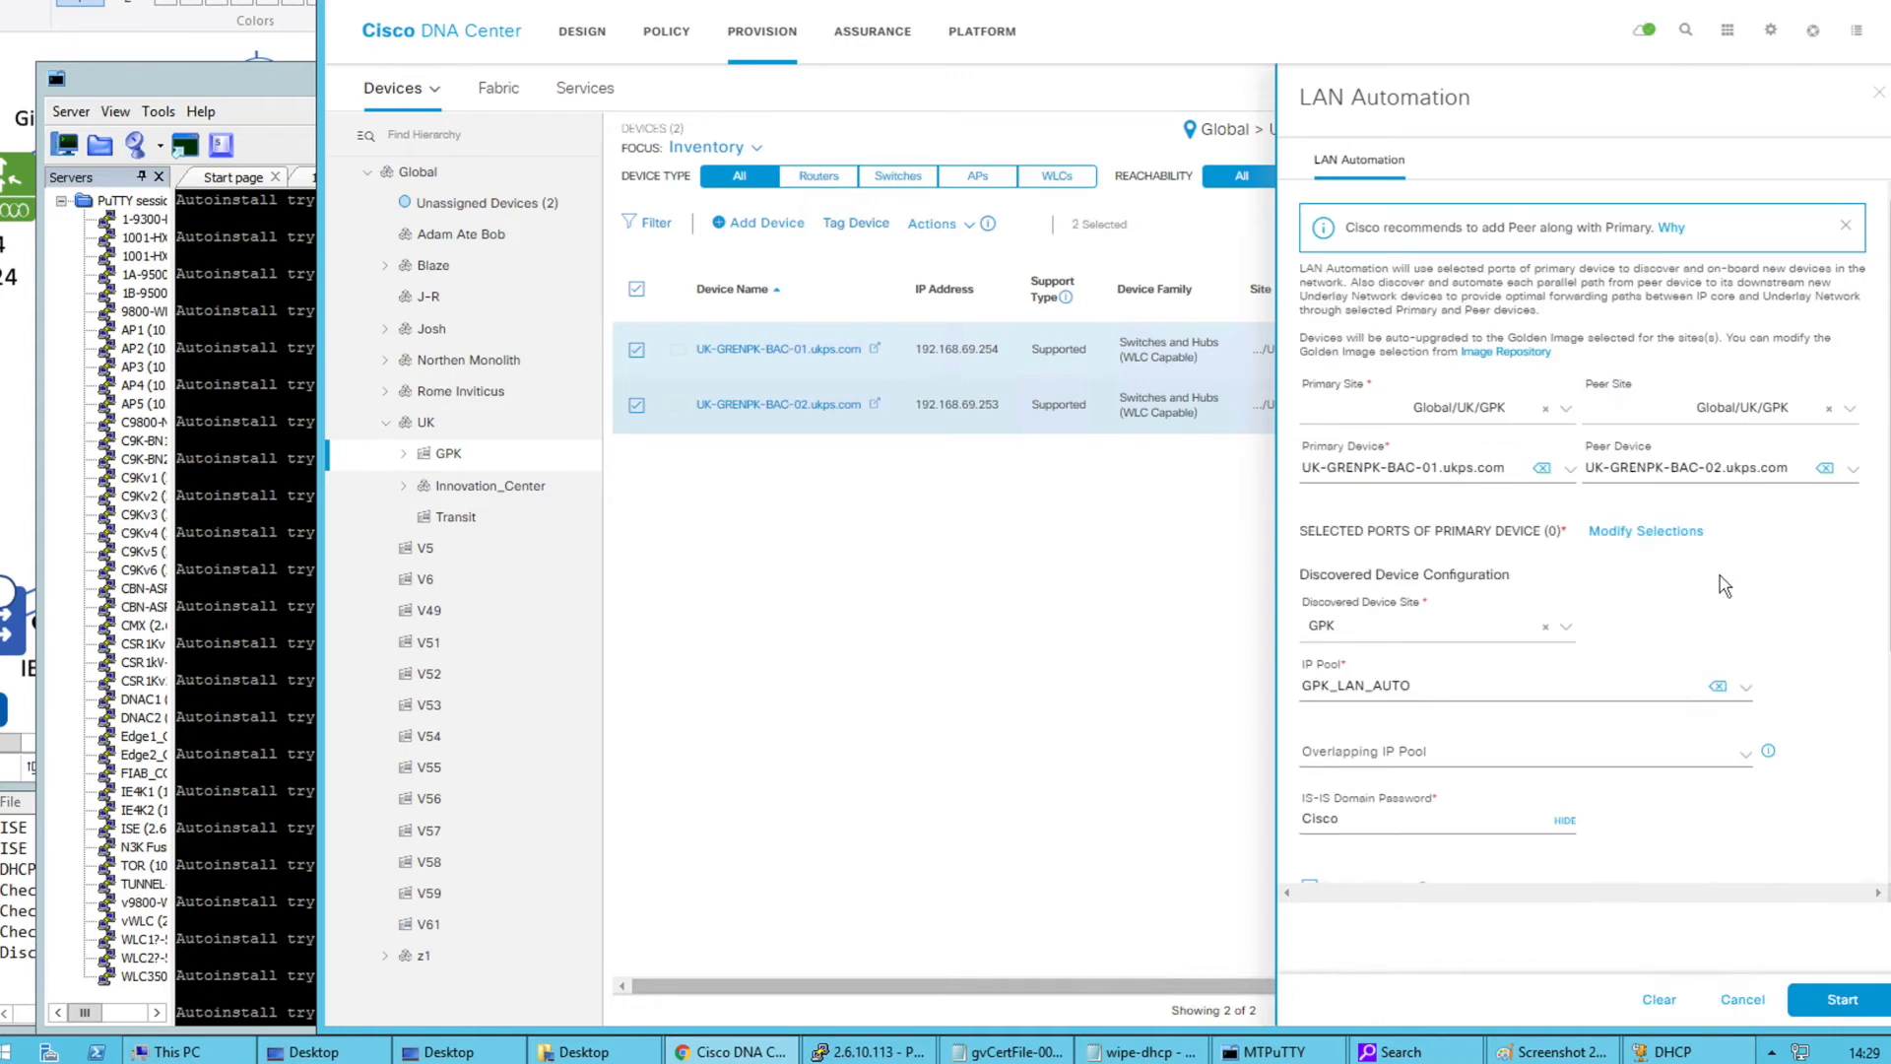
{"action": "left_click_drag", "start_coordinate": [1301, 530], "coordinate": [1563, 527]}
{"action": "left_click", "coordinate": [1628, 533]}
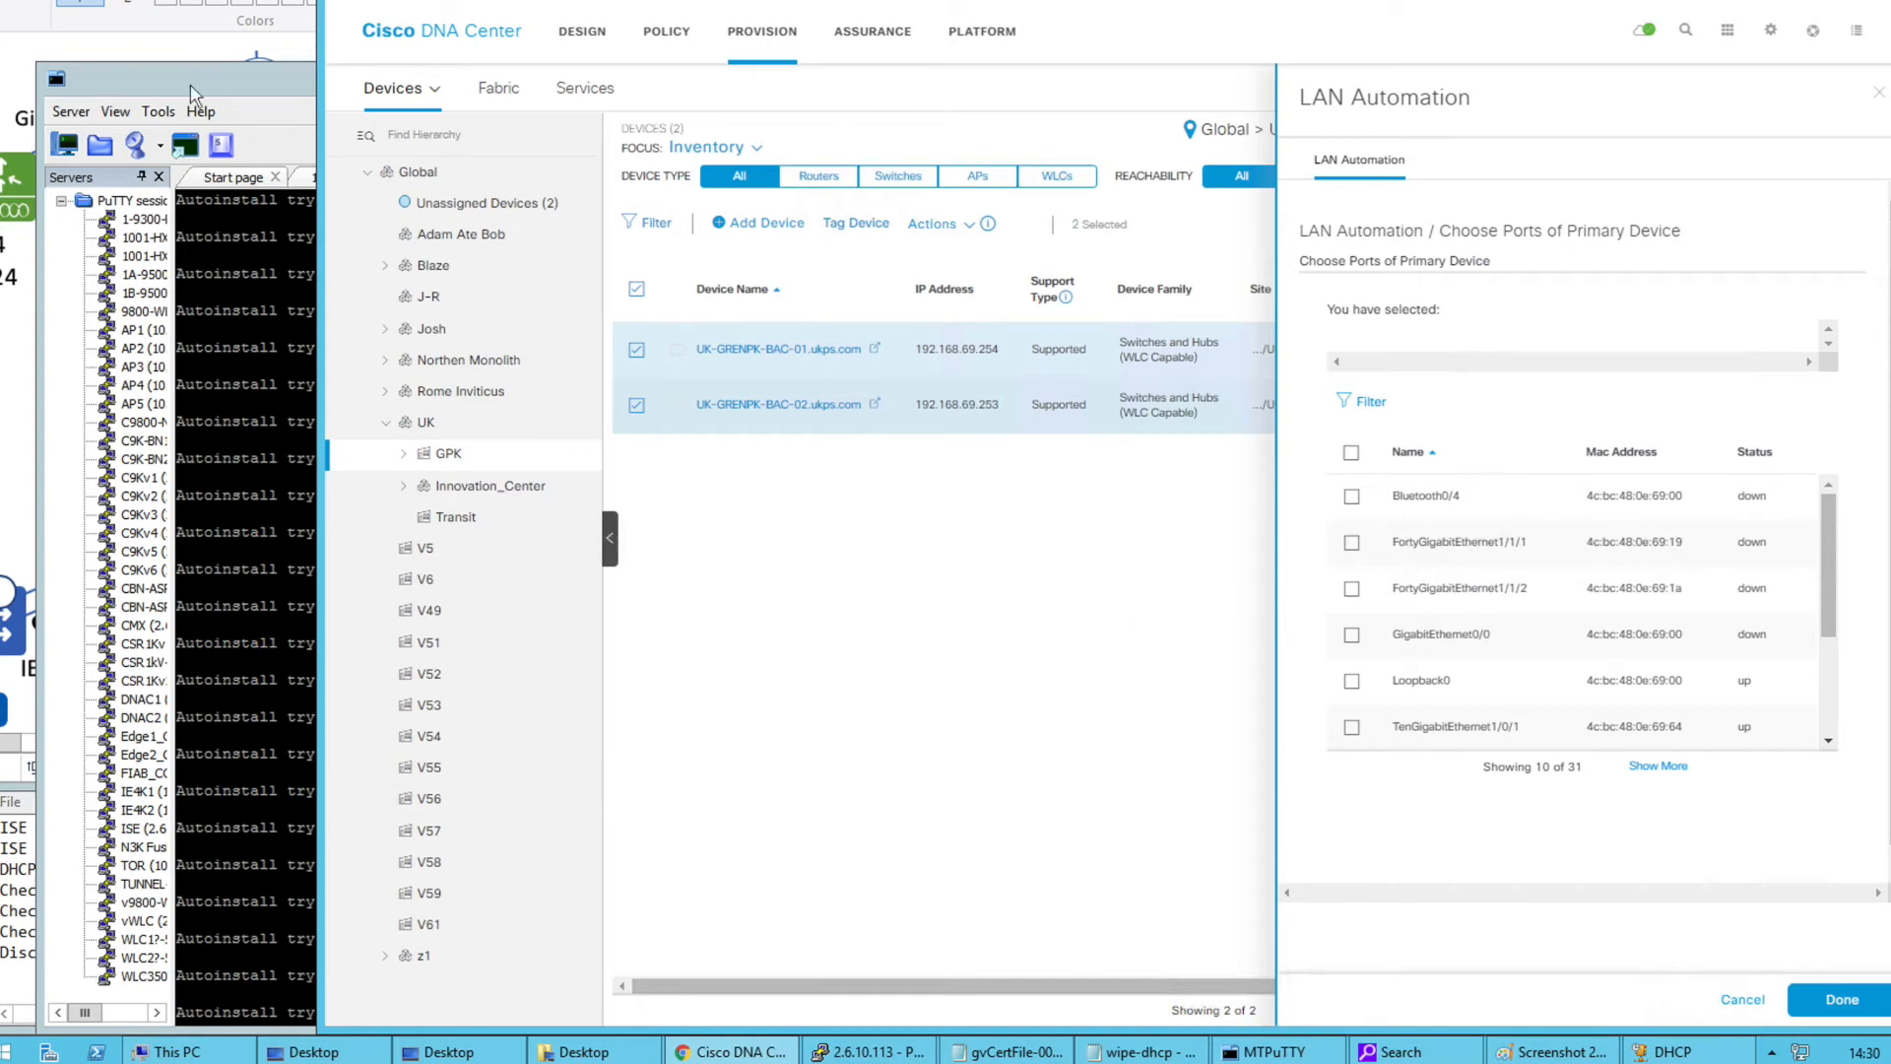
Underline ports Ten1/0/3-4 in green on the network diagram in Paint
{"action": "left_click", "coordinate": [212, 21]}
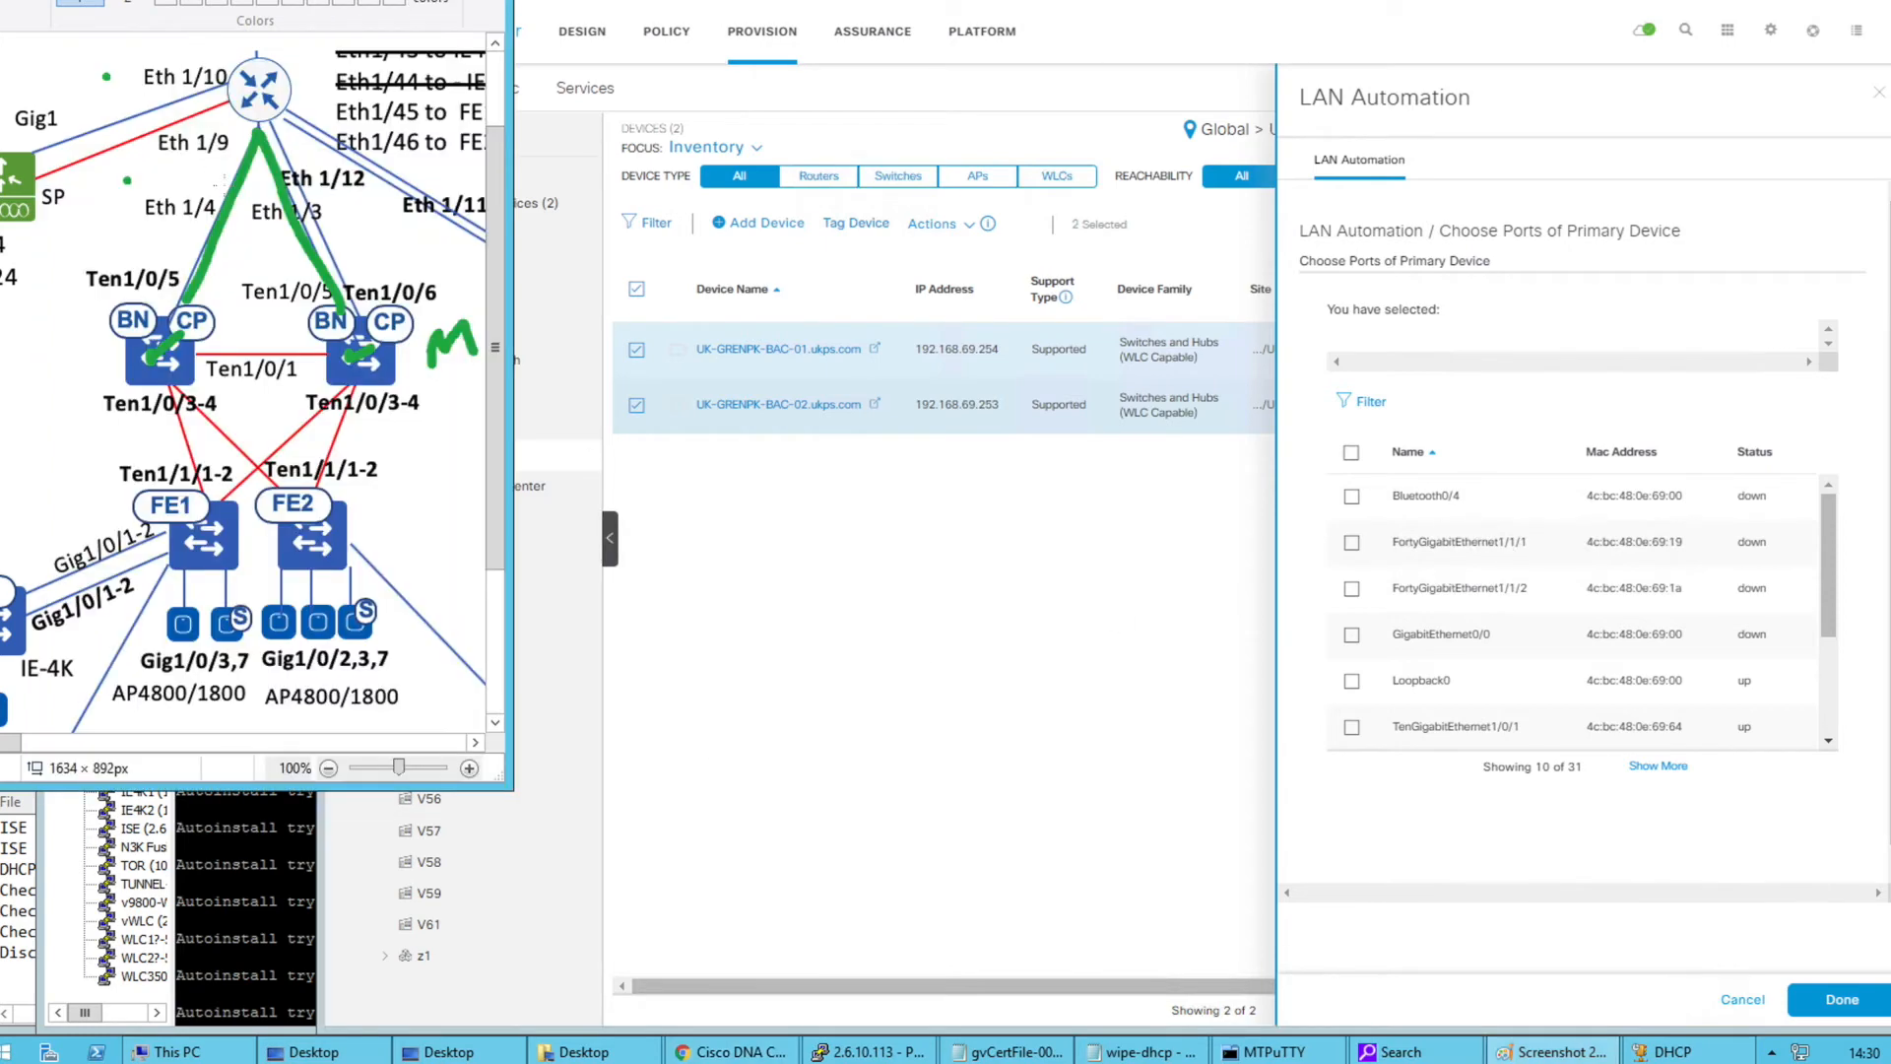
{"action": "left_click_drag", "start_coordinate": [128, 421], "coordinate": [425, 421]}
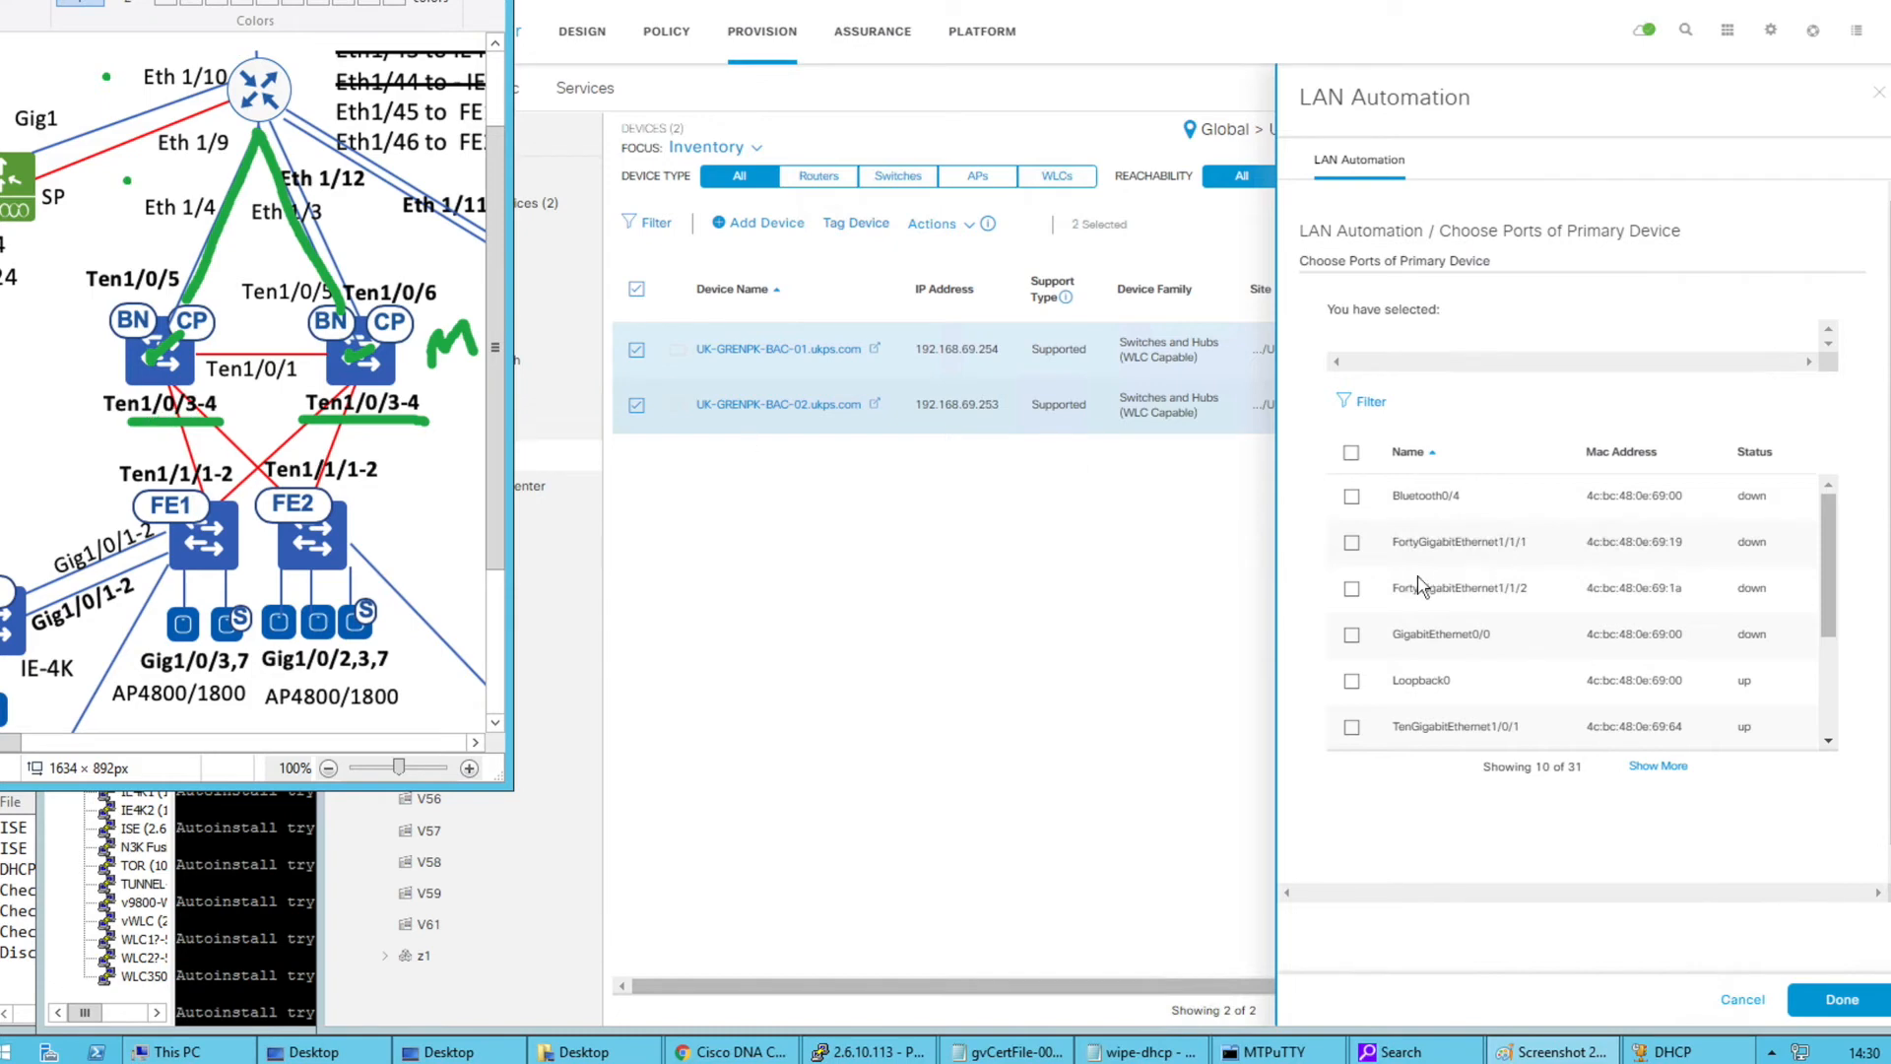
{"action": "mouse_move", "coordinate": [1828, 593]}
{"action": "left_mouse_down"}
{"action": "mouse_move", "coordinate": [1828, 707]}
{"action": "mouse_move", "coordinate": [1821, 542]}
{"action": "left_mouse_up"}
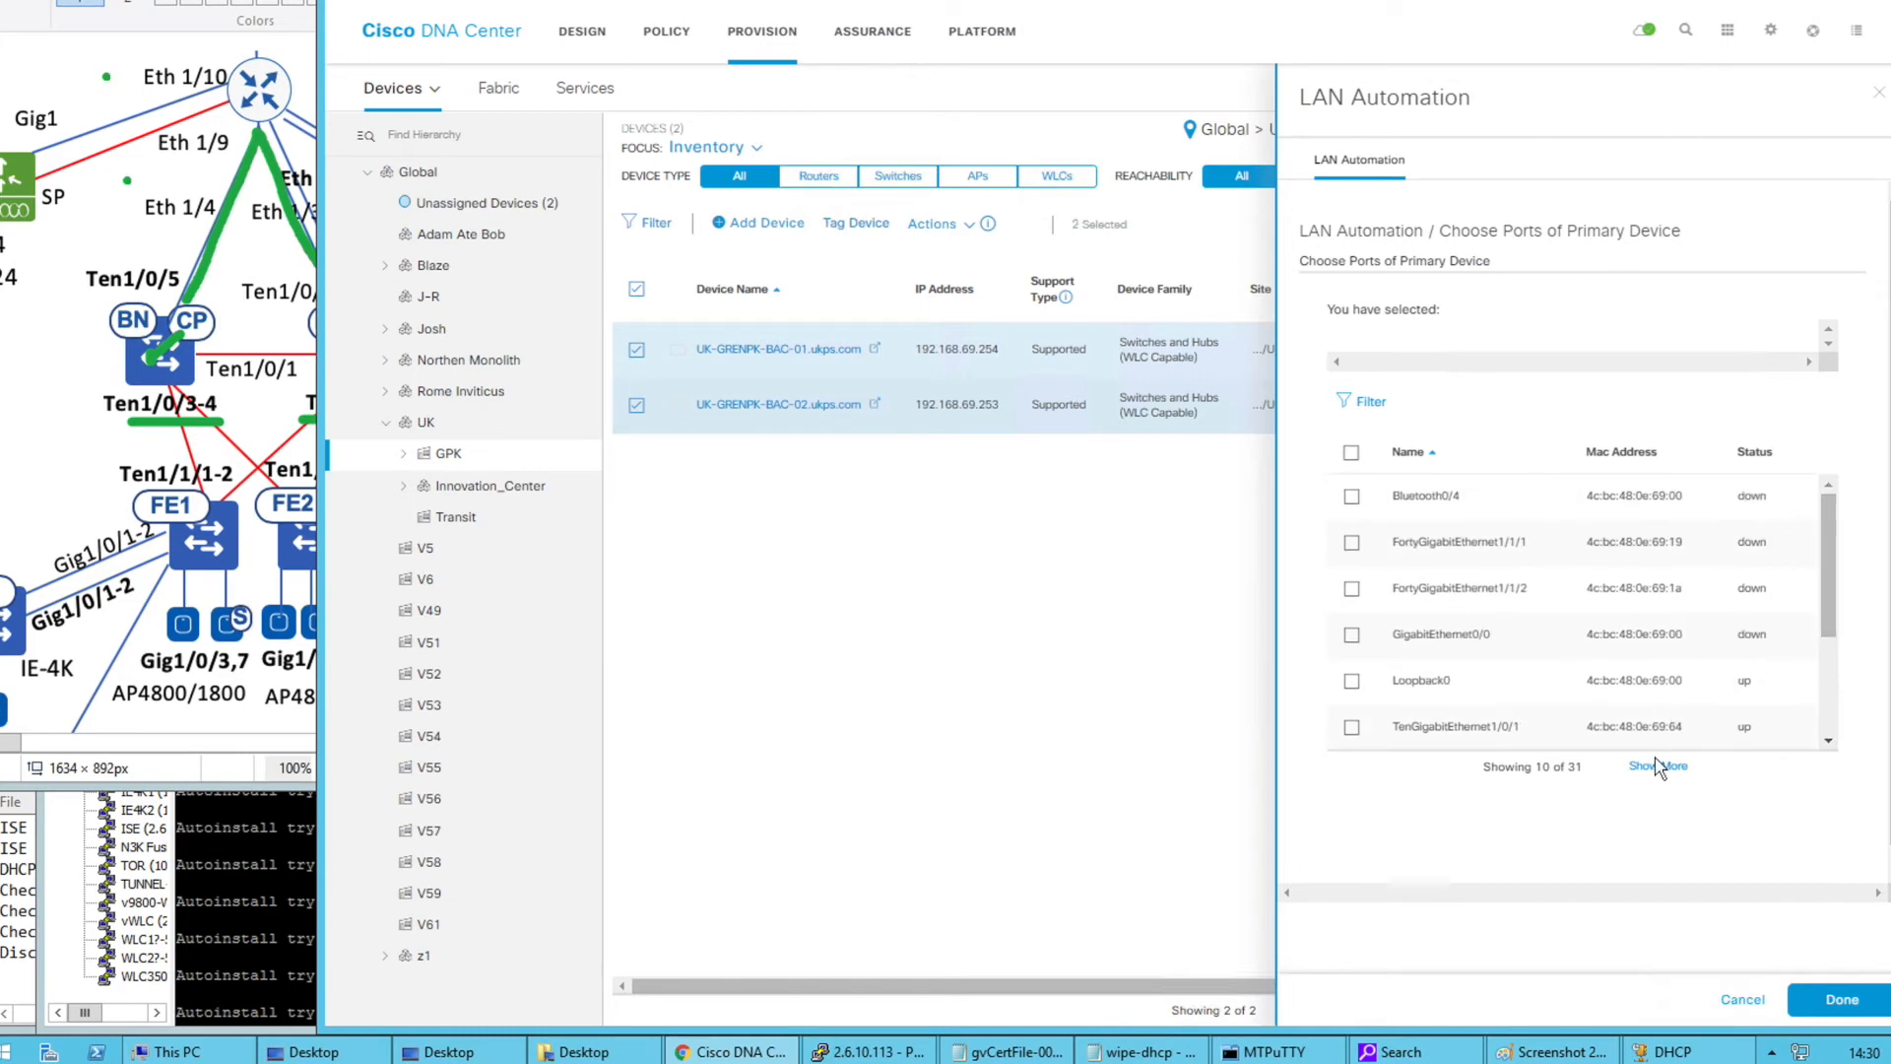
Choose TenGigabitEthernet1/0/3 and 1/0/4 as primary-device ports and start LAN Automation
{"action": "left_click", "coordinate": [1755, 453]}
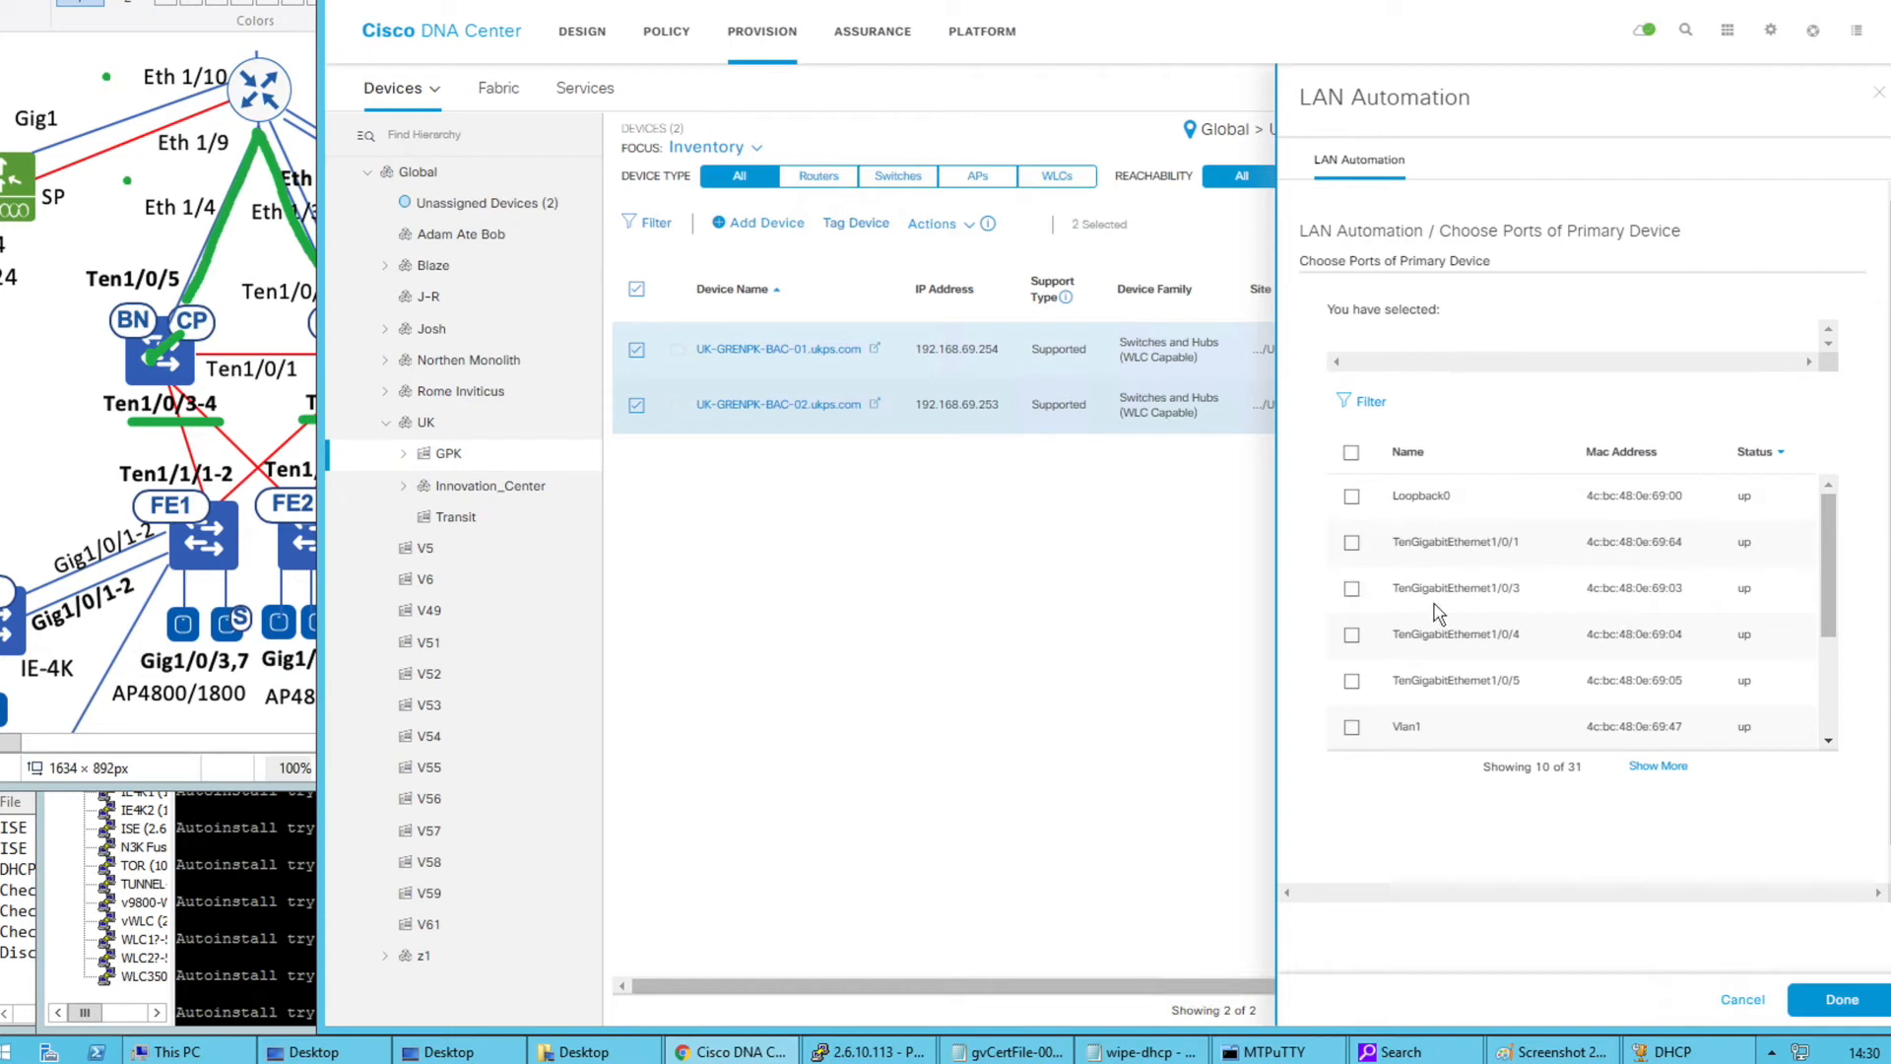
{"action": "left_click", "coordinate": [1353, 591]}
{"action": "left_click", "coordinate": [1351, 636]}
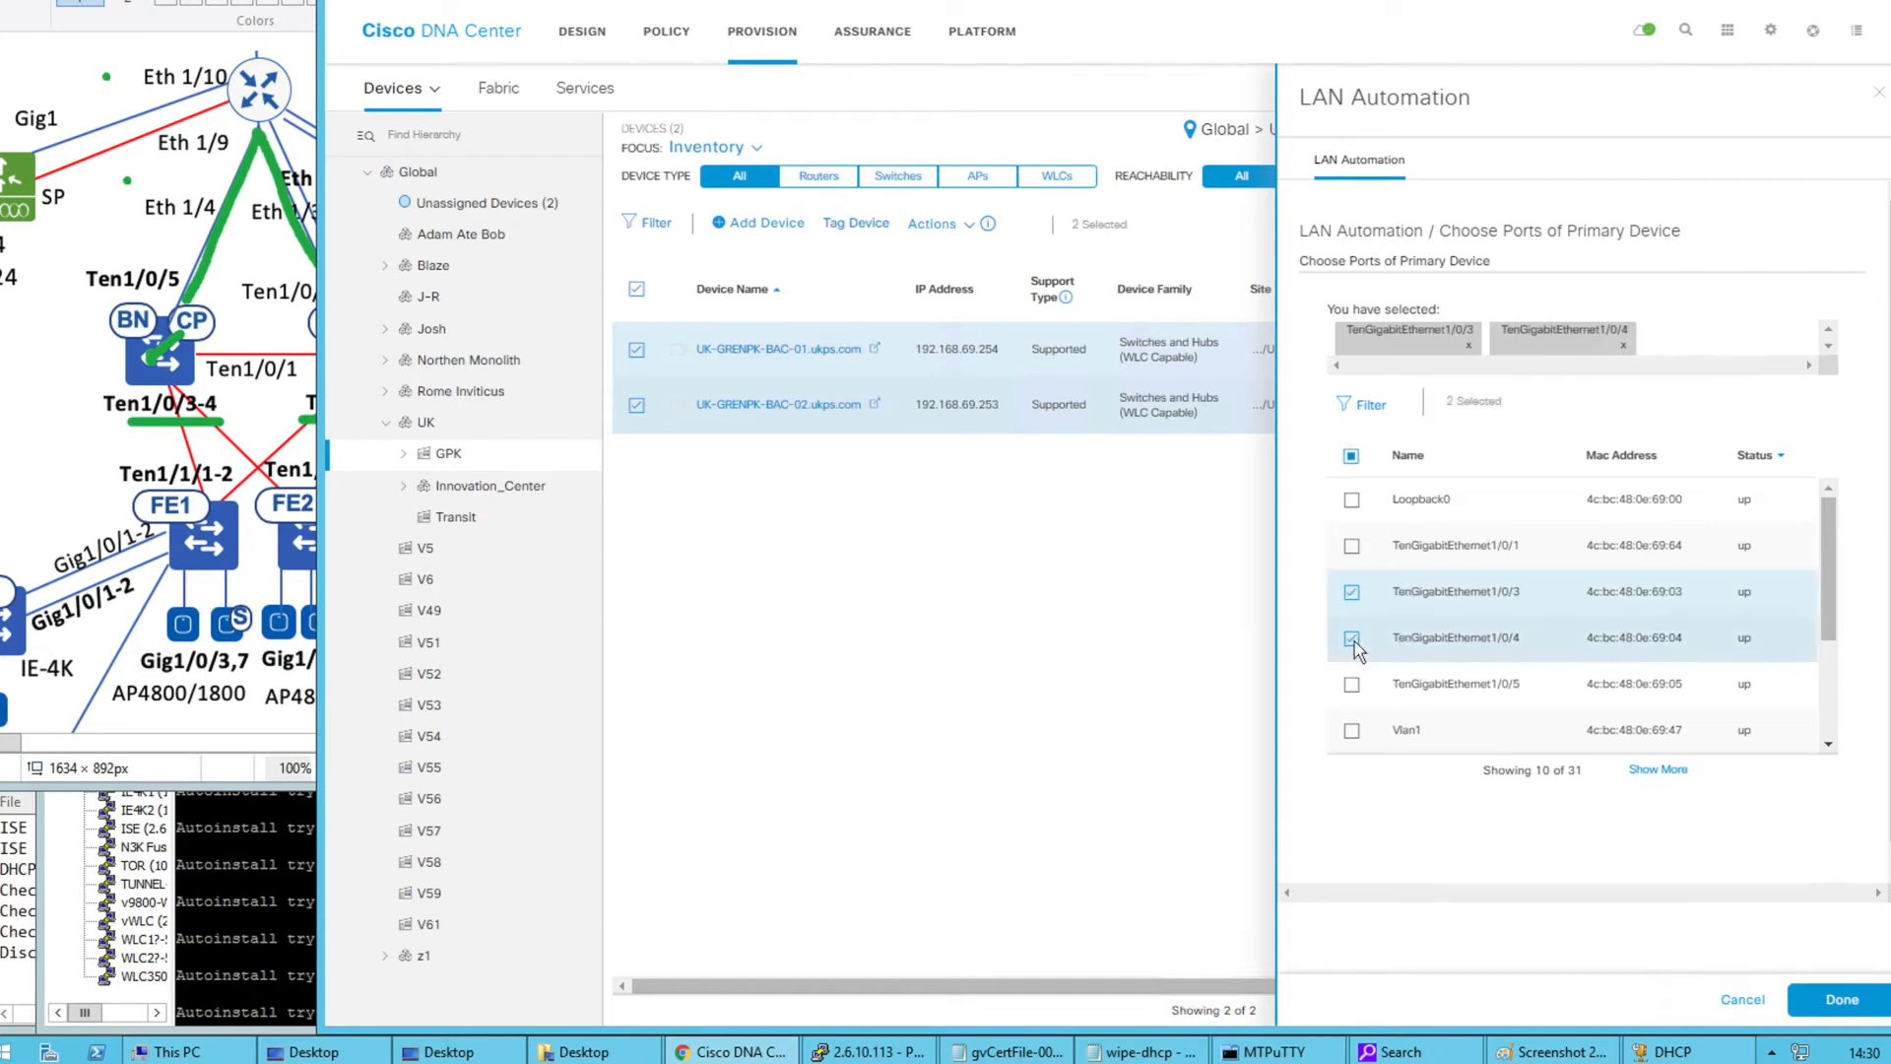
{"action": "left_click", "coordinate": [1810, 994]}
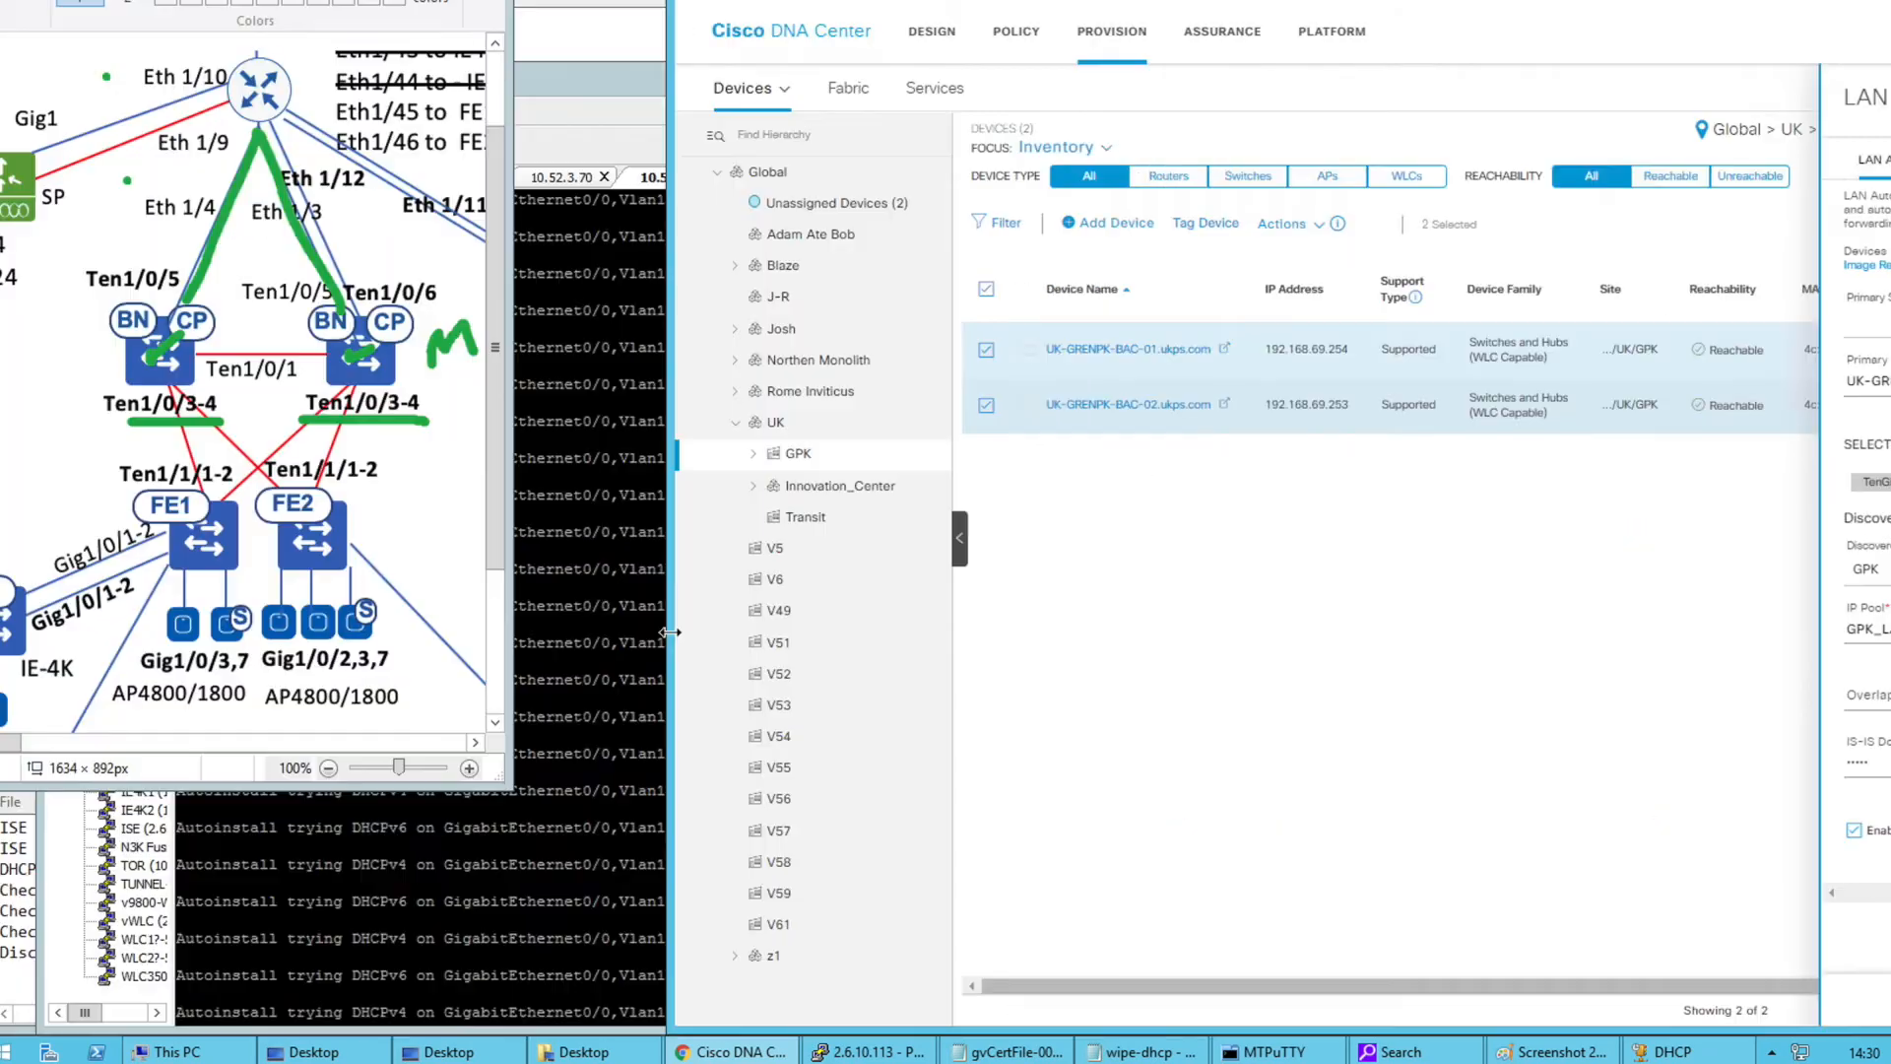
{"action": "left_click_drag", "start_coordinate": [669, 631], "coordinate": [474, 630]}
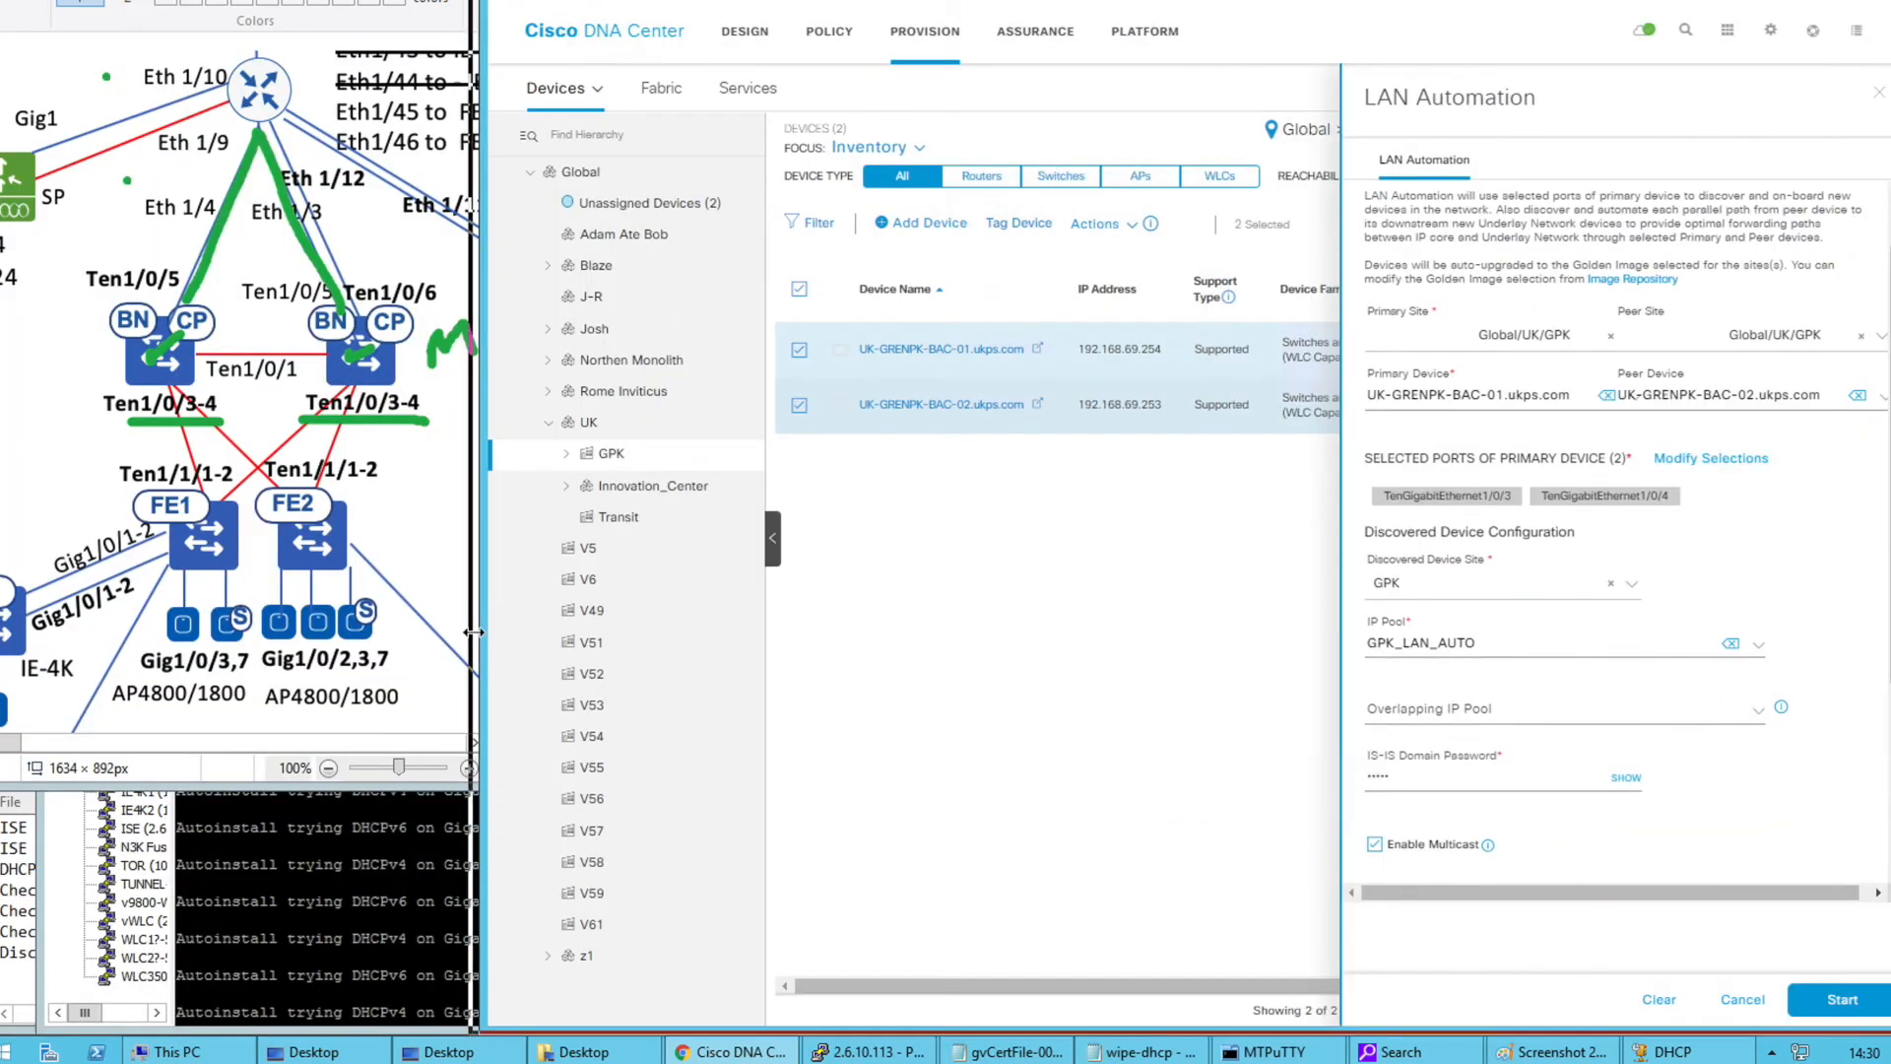
{"action": "left_click", "coordinate": [1834, 998]}
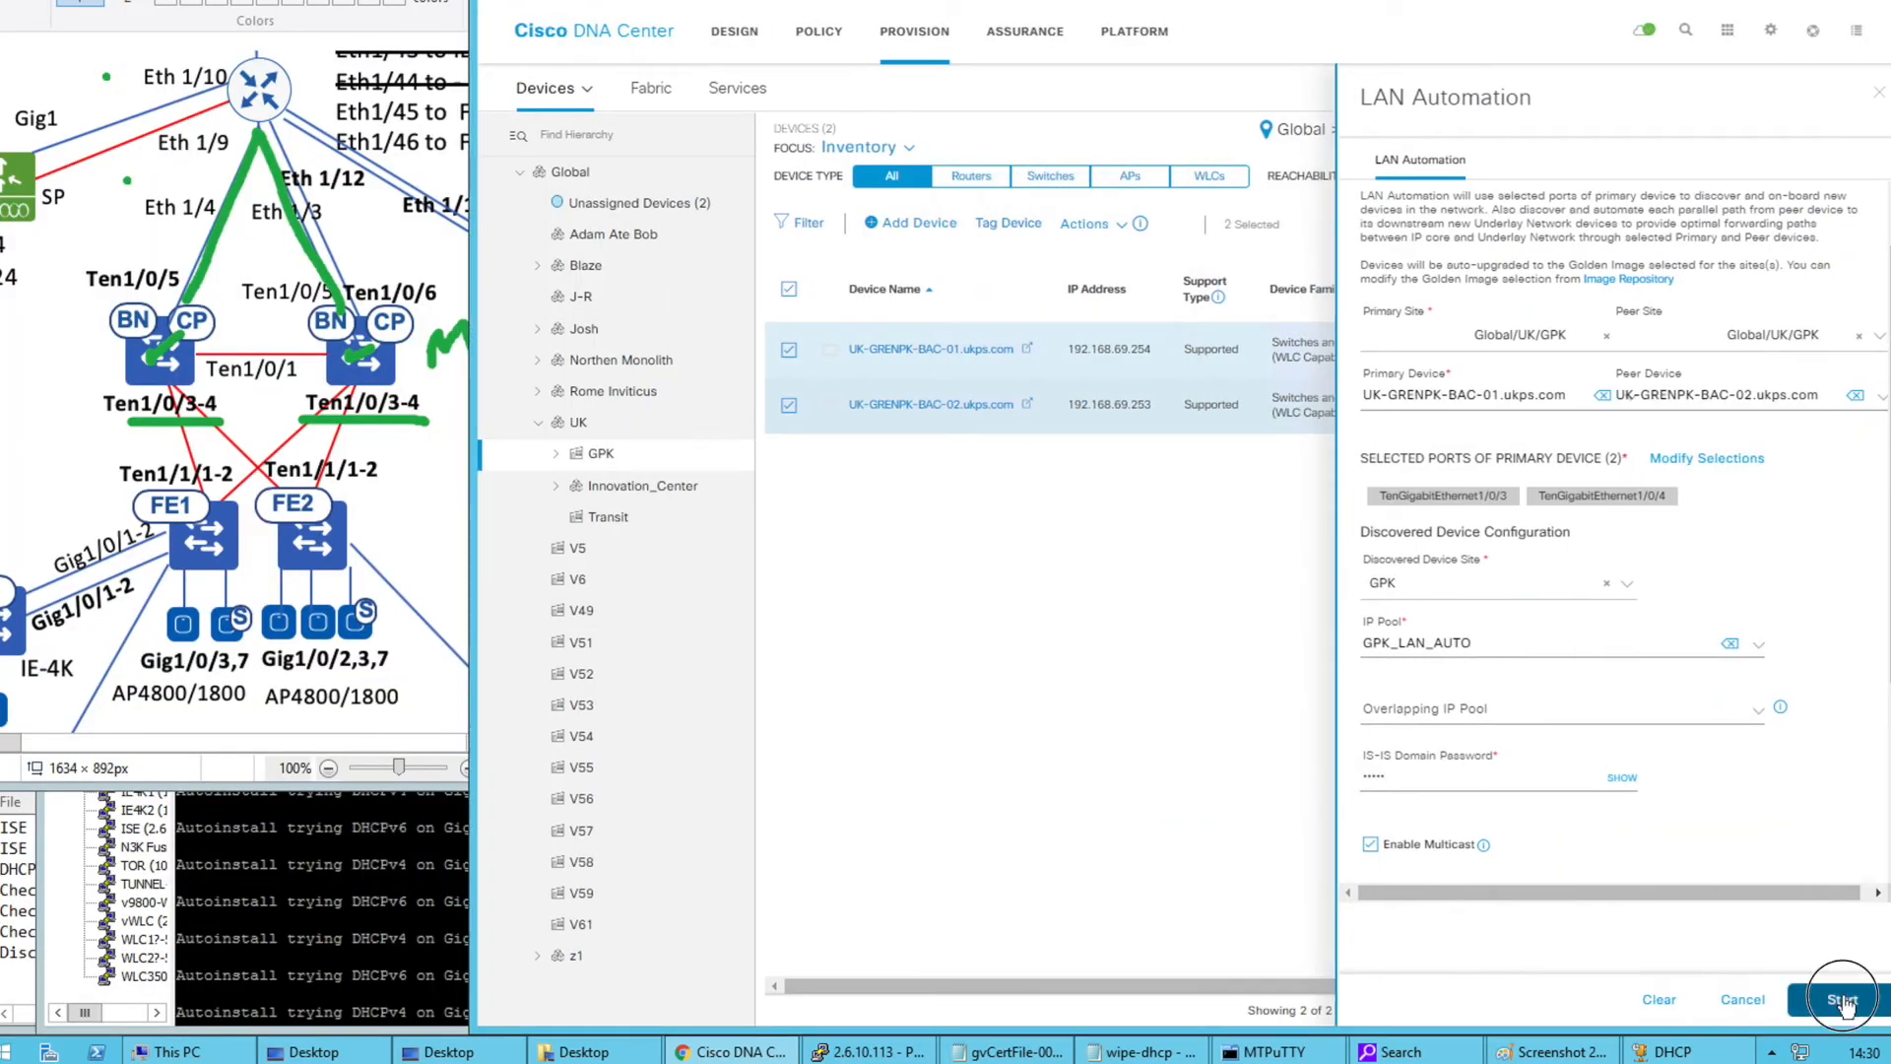
Show the 10.52.3.70 console and highlight the pushed bfd and passive-interface IS-IS lines
{"action": "left_click", "coordinate": [387, 882]}
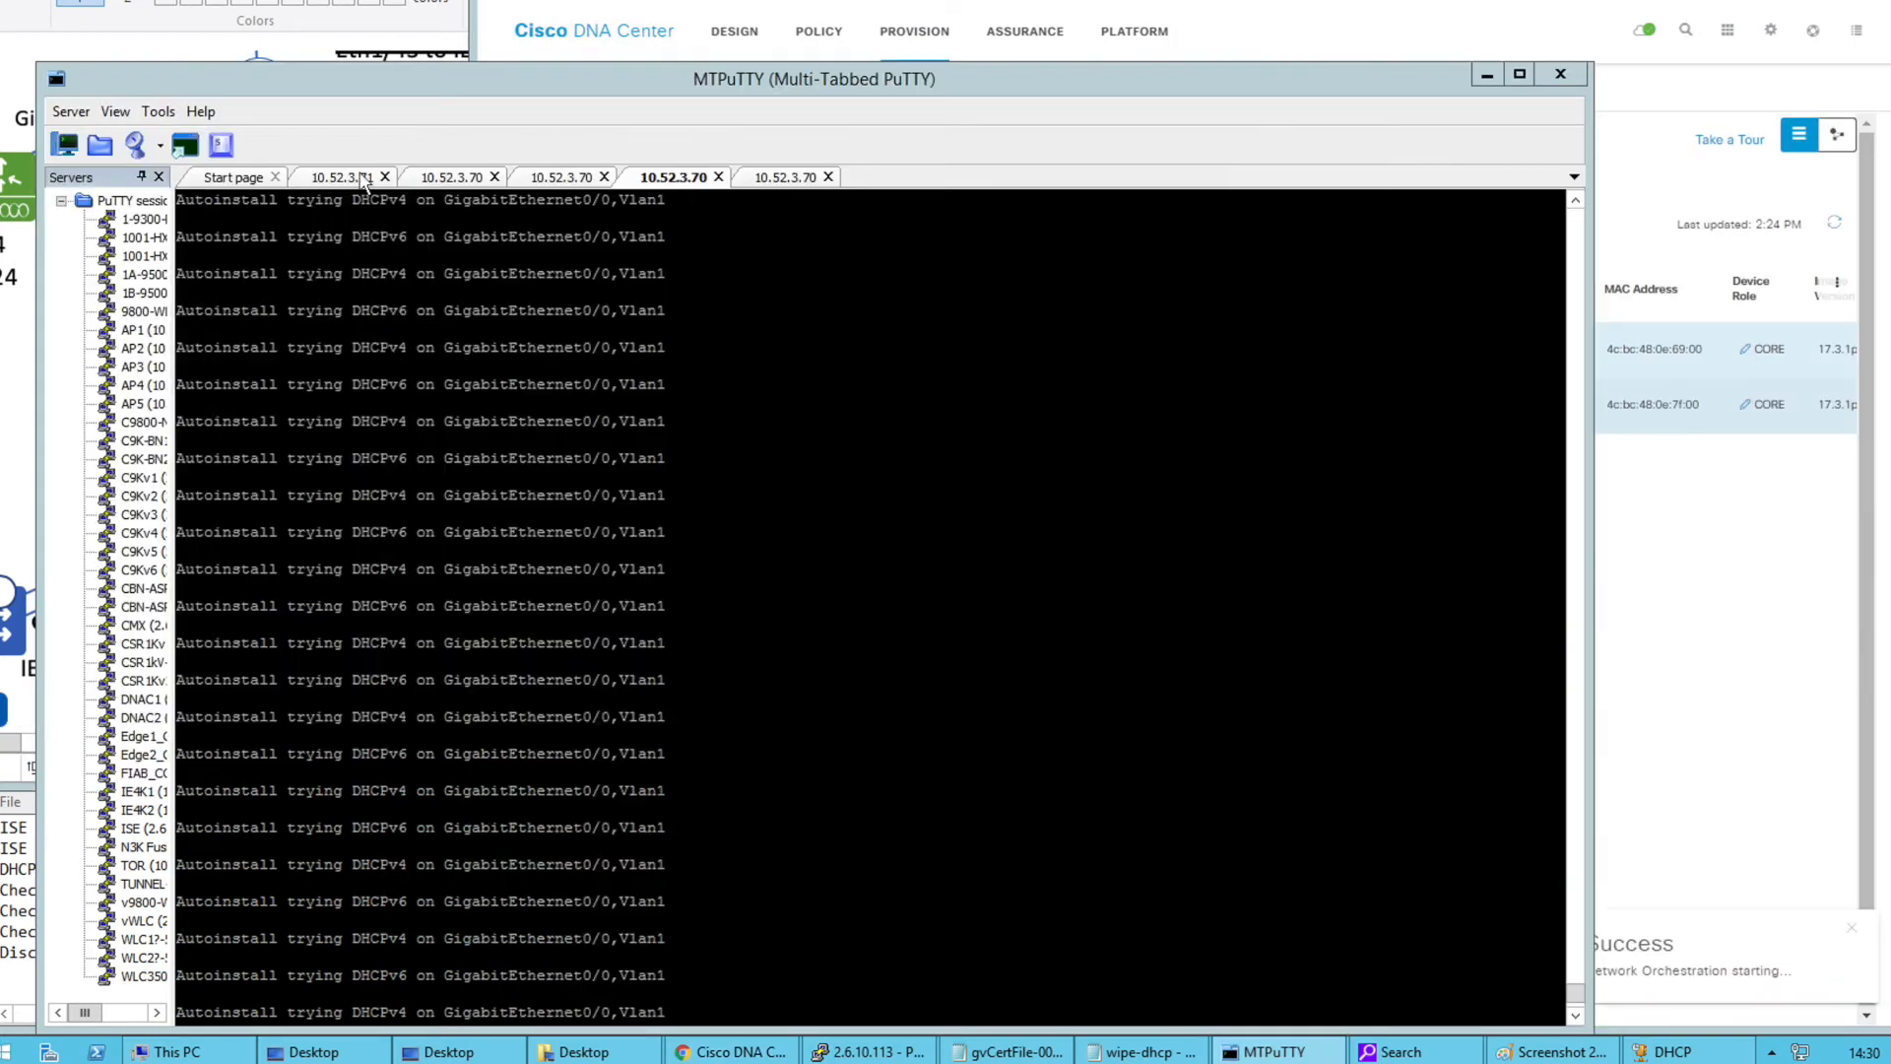
{"action": "left_click", "coordinate": [438, 178]}
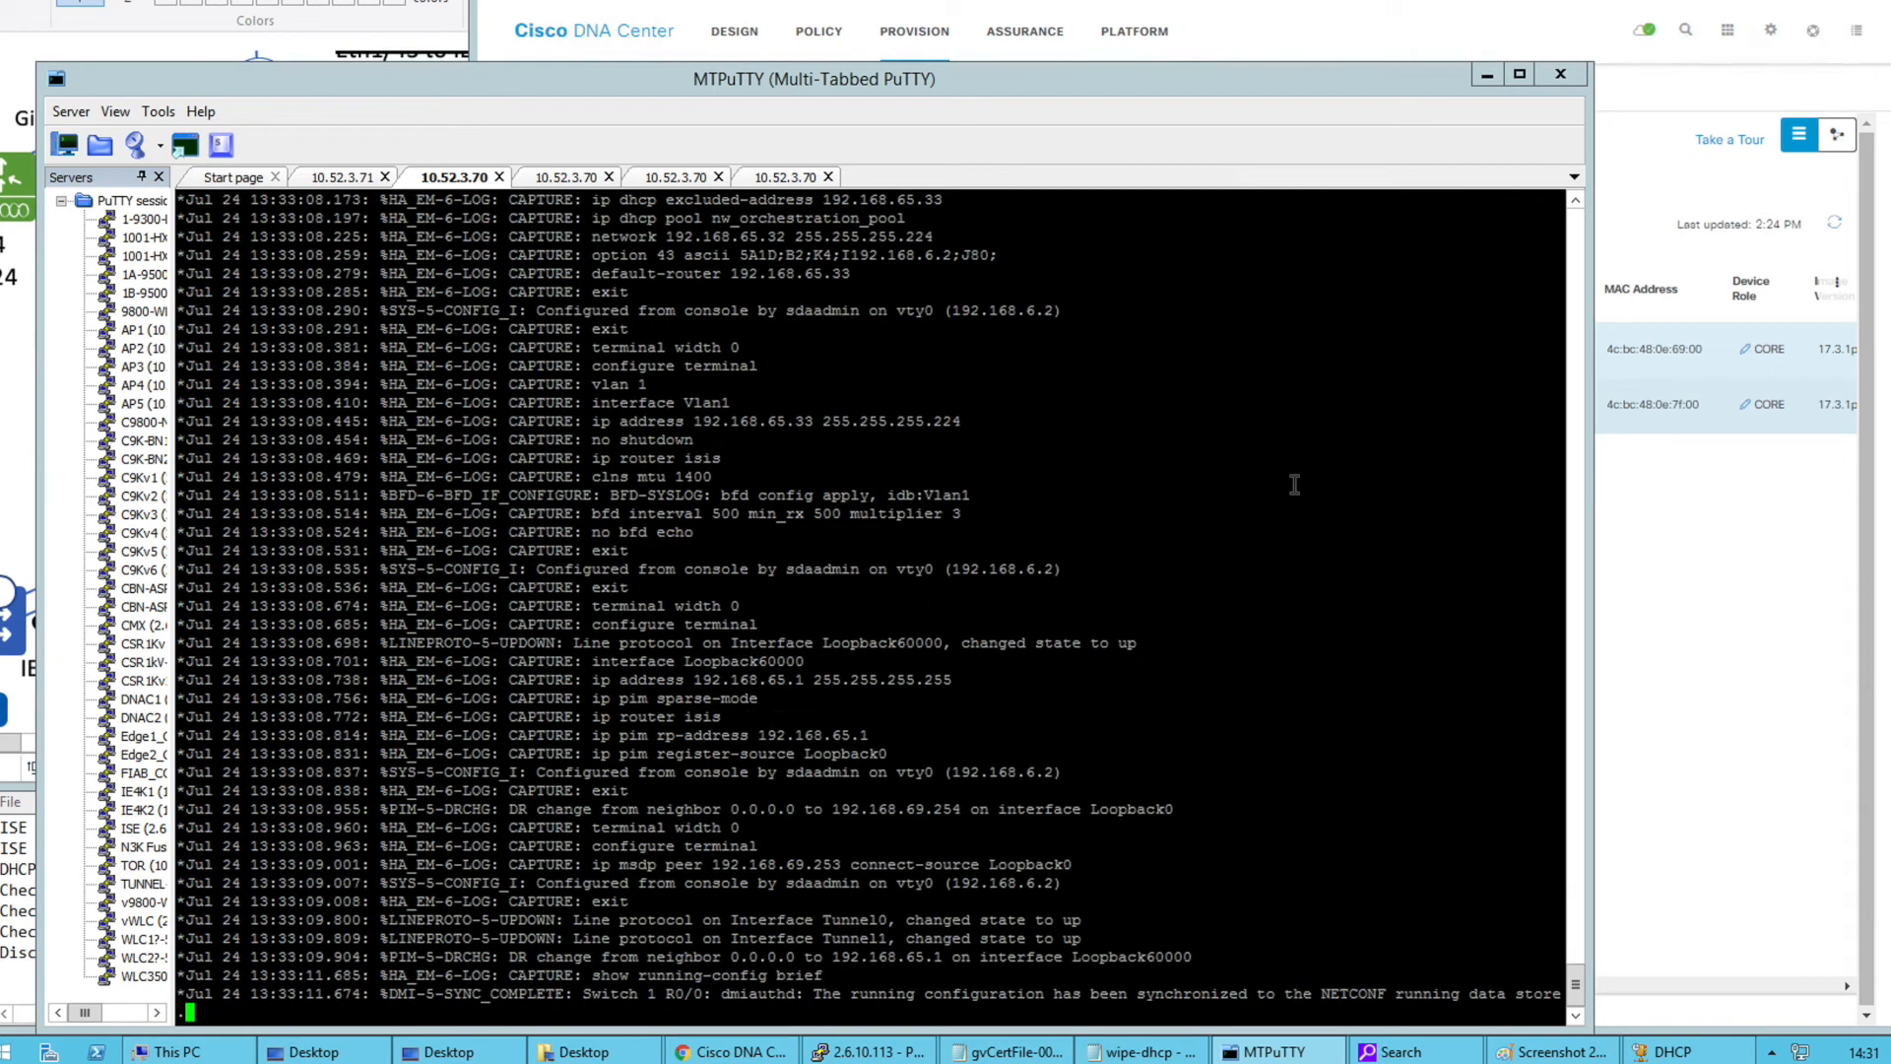
{"action": "left_click_drag", "start_coordinate": [1575, 984], "coordinate": [1559, 917]}
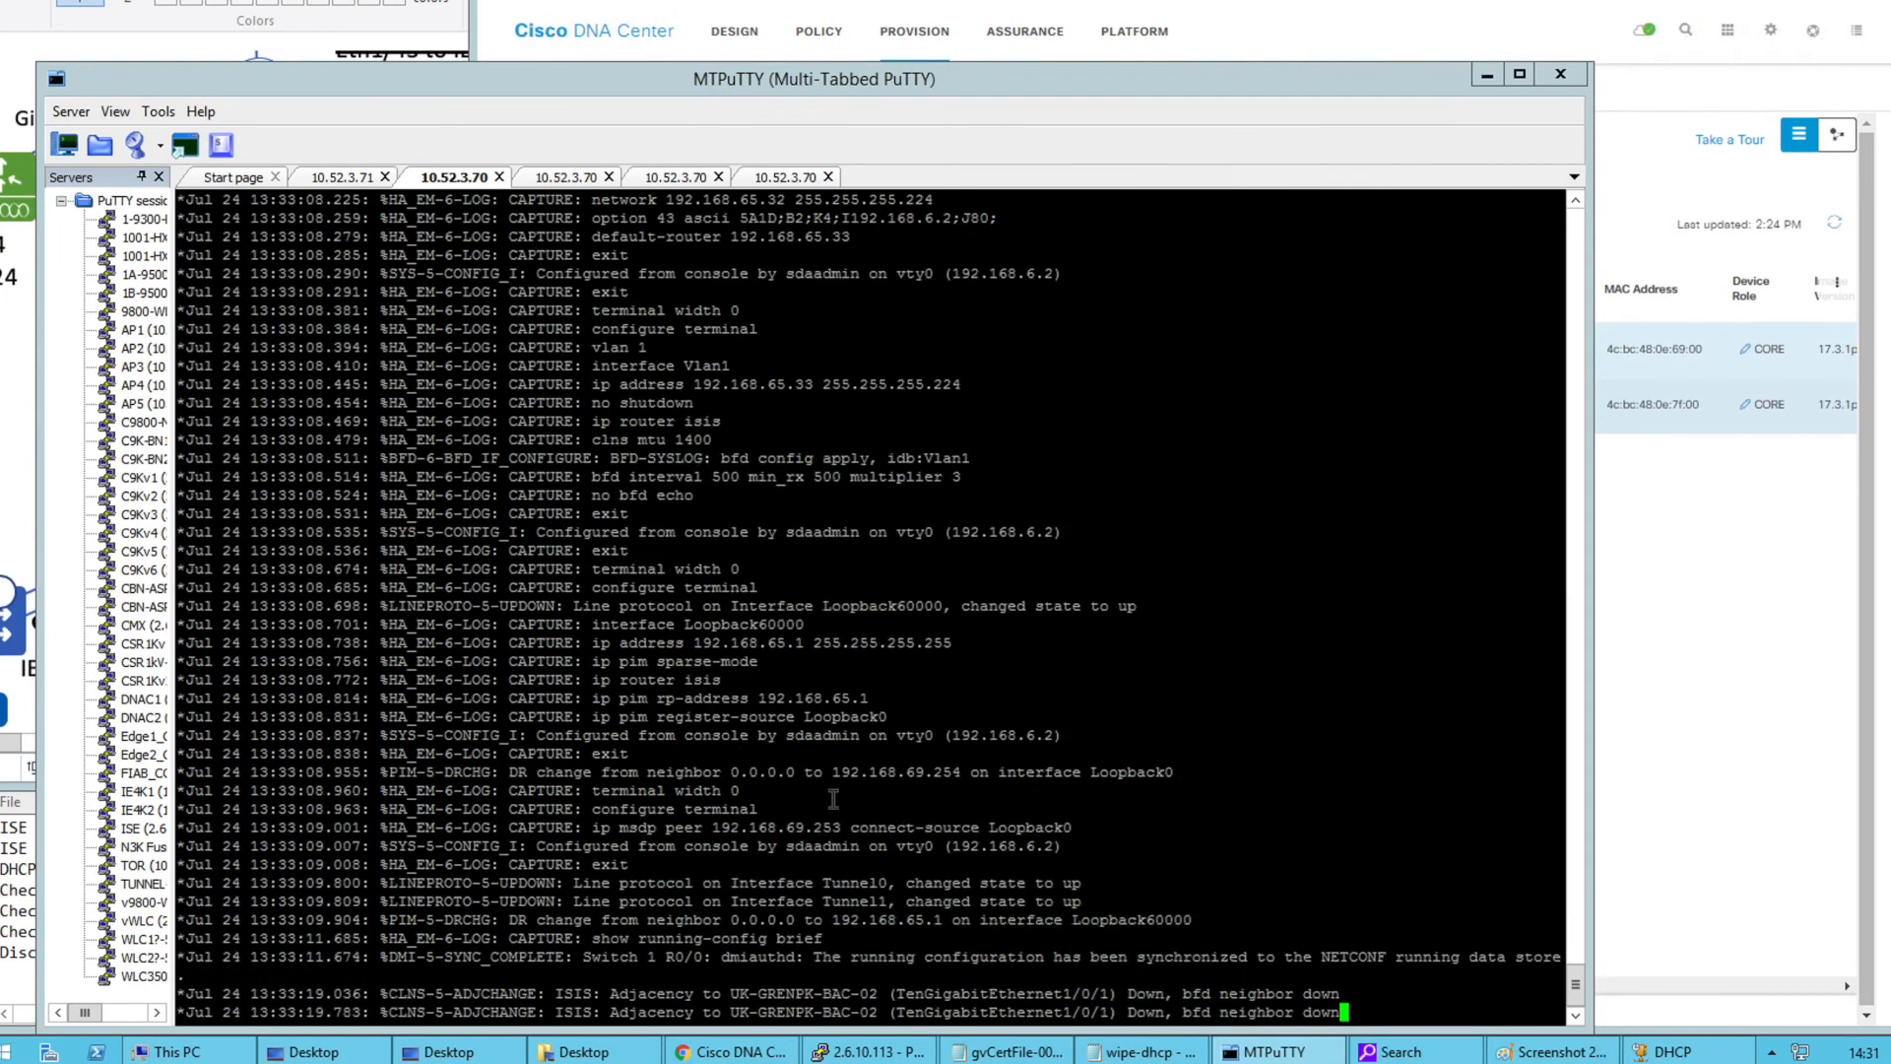
{"action": "left_click", "coordinate": [1576, 205]}
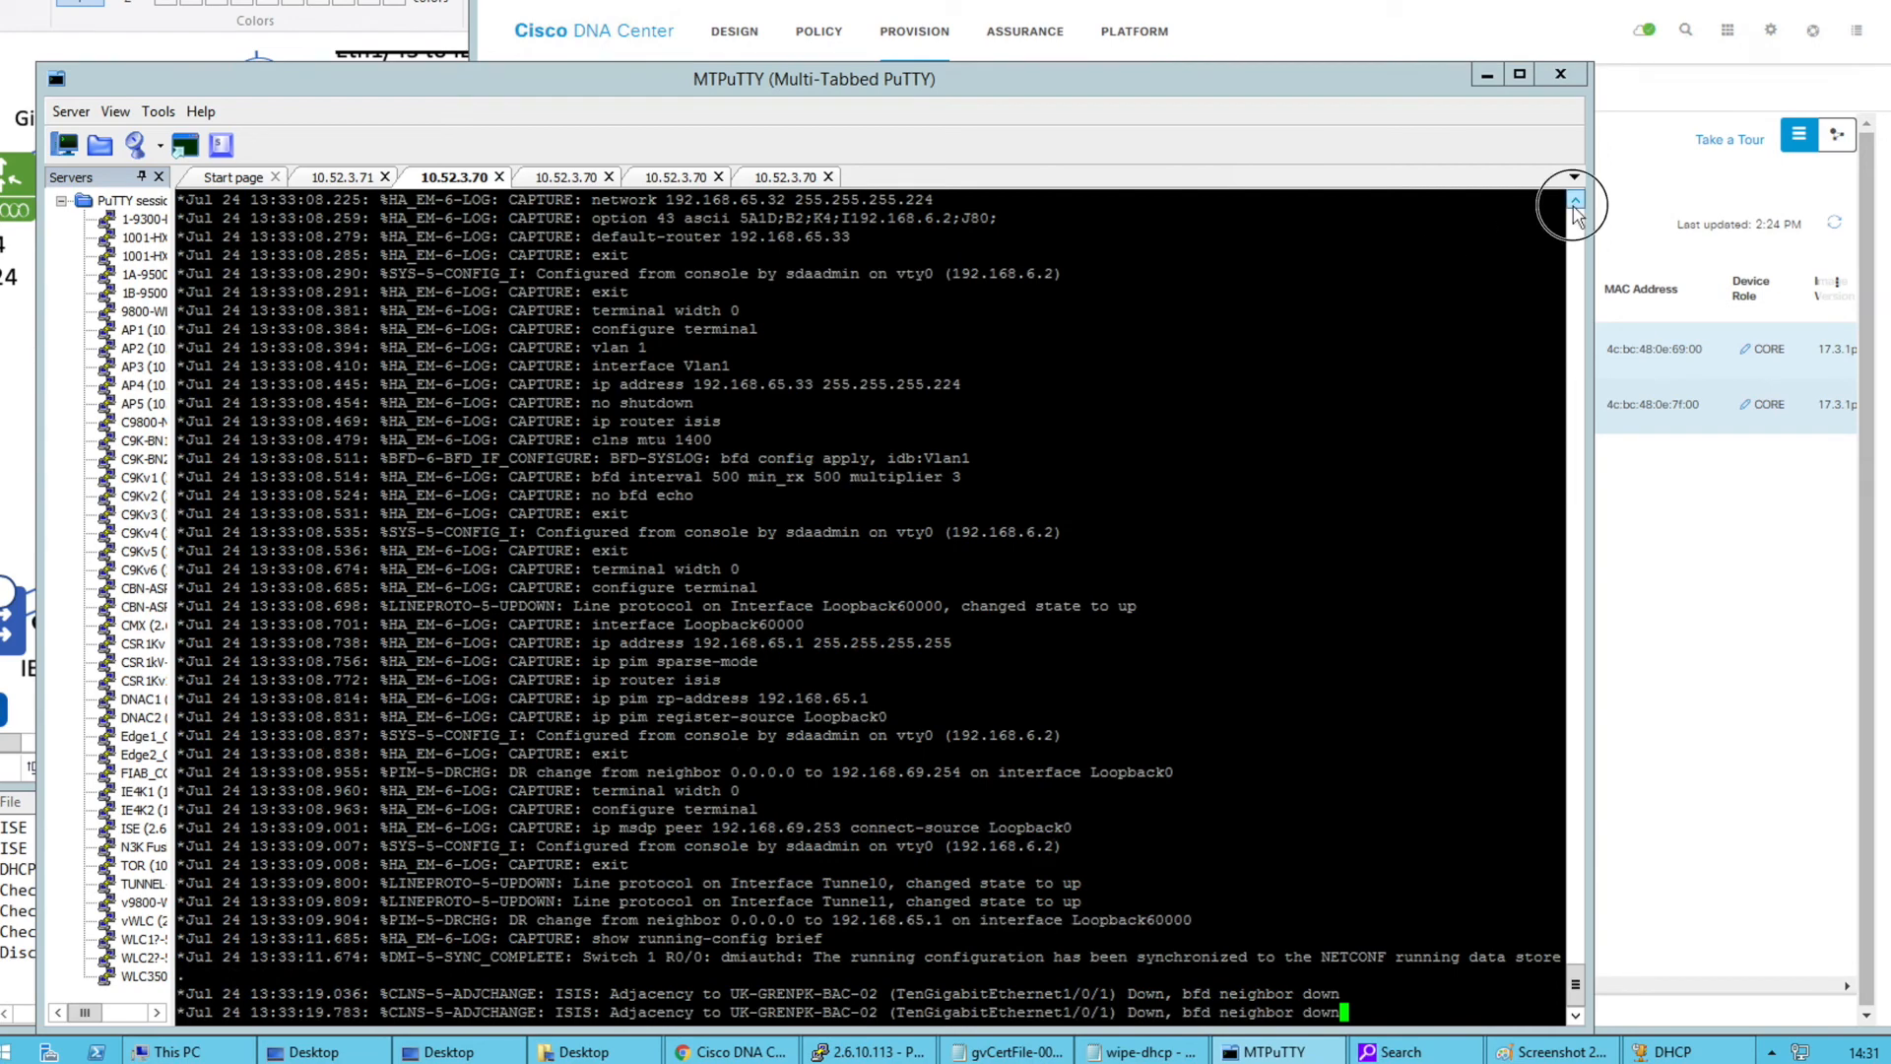
{"action": "left_click", "coordinate": [1576, 203]}
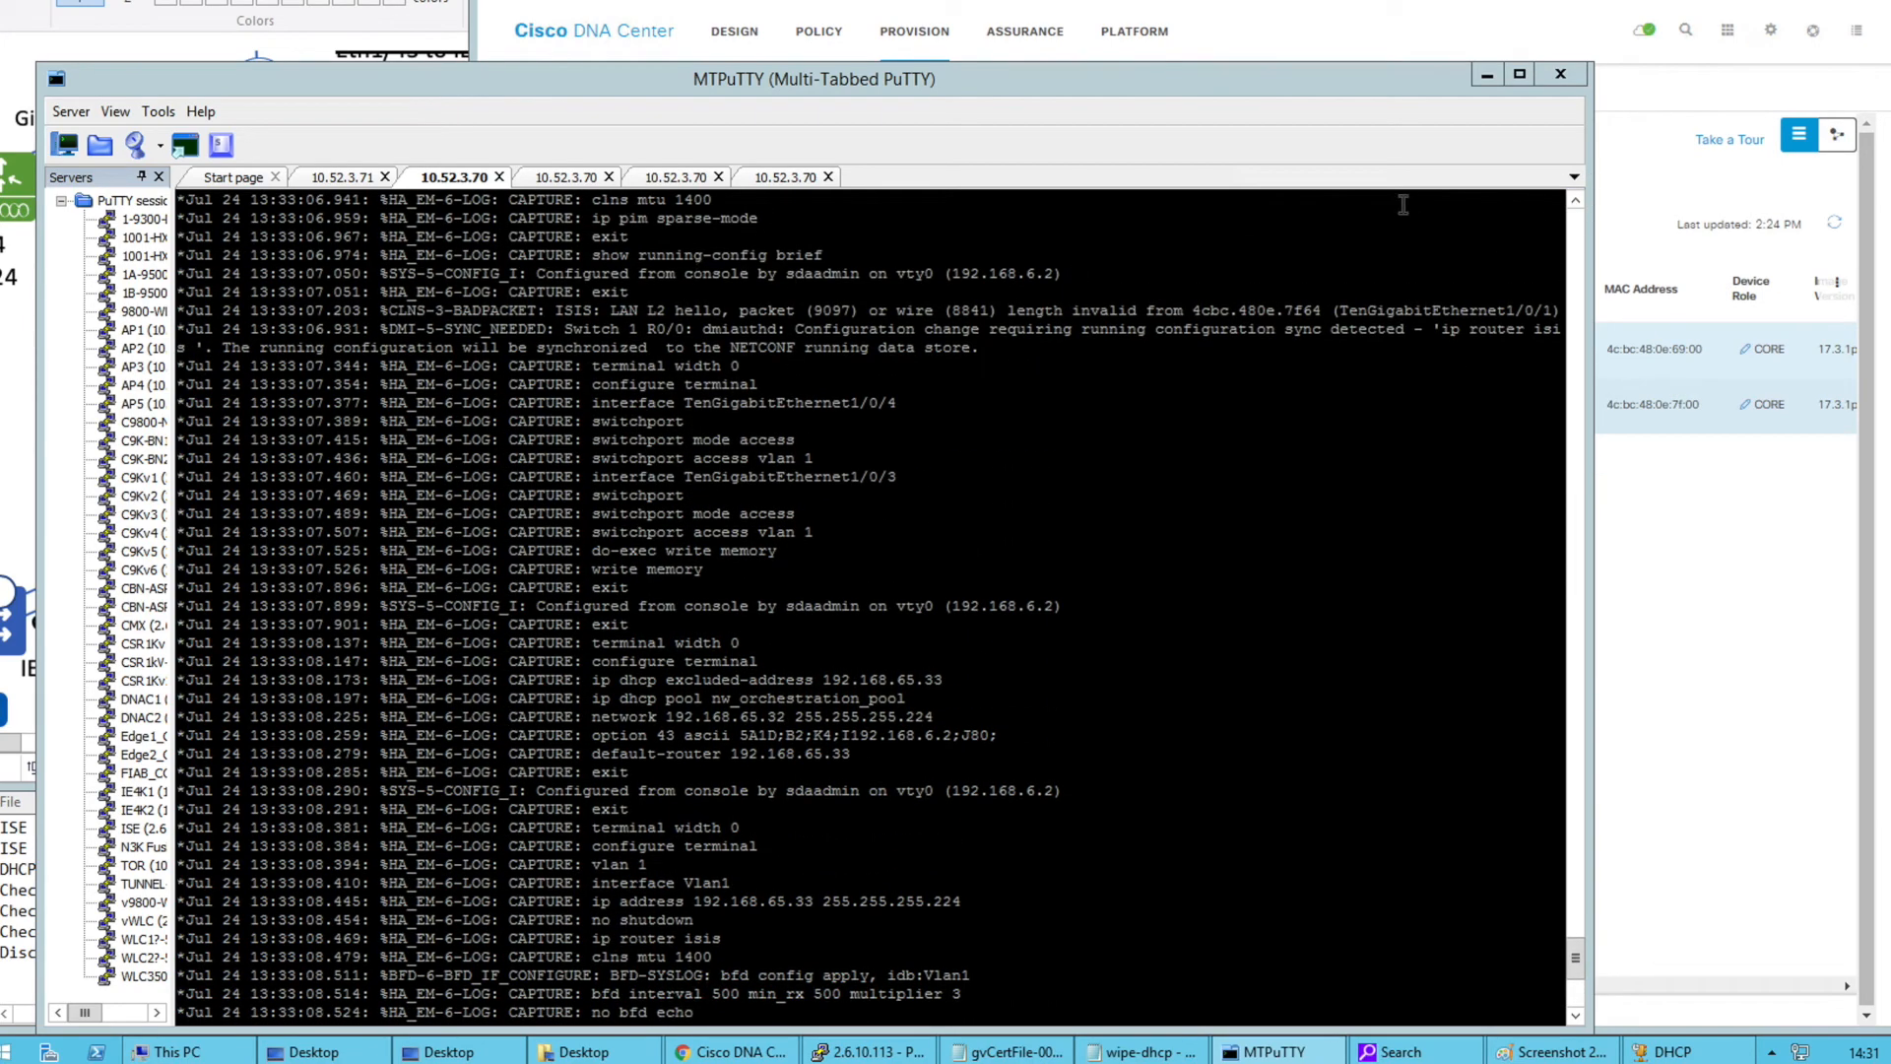
{"action": "left_click", "coordinate": [1575, 203]}
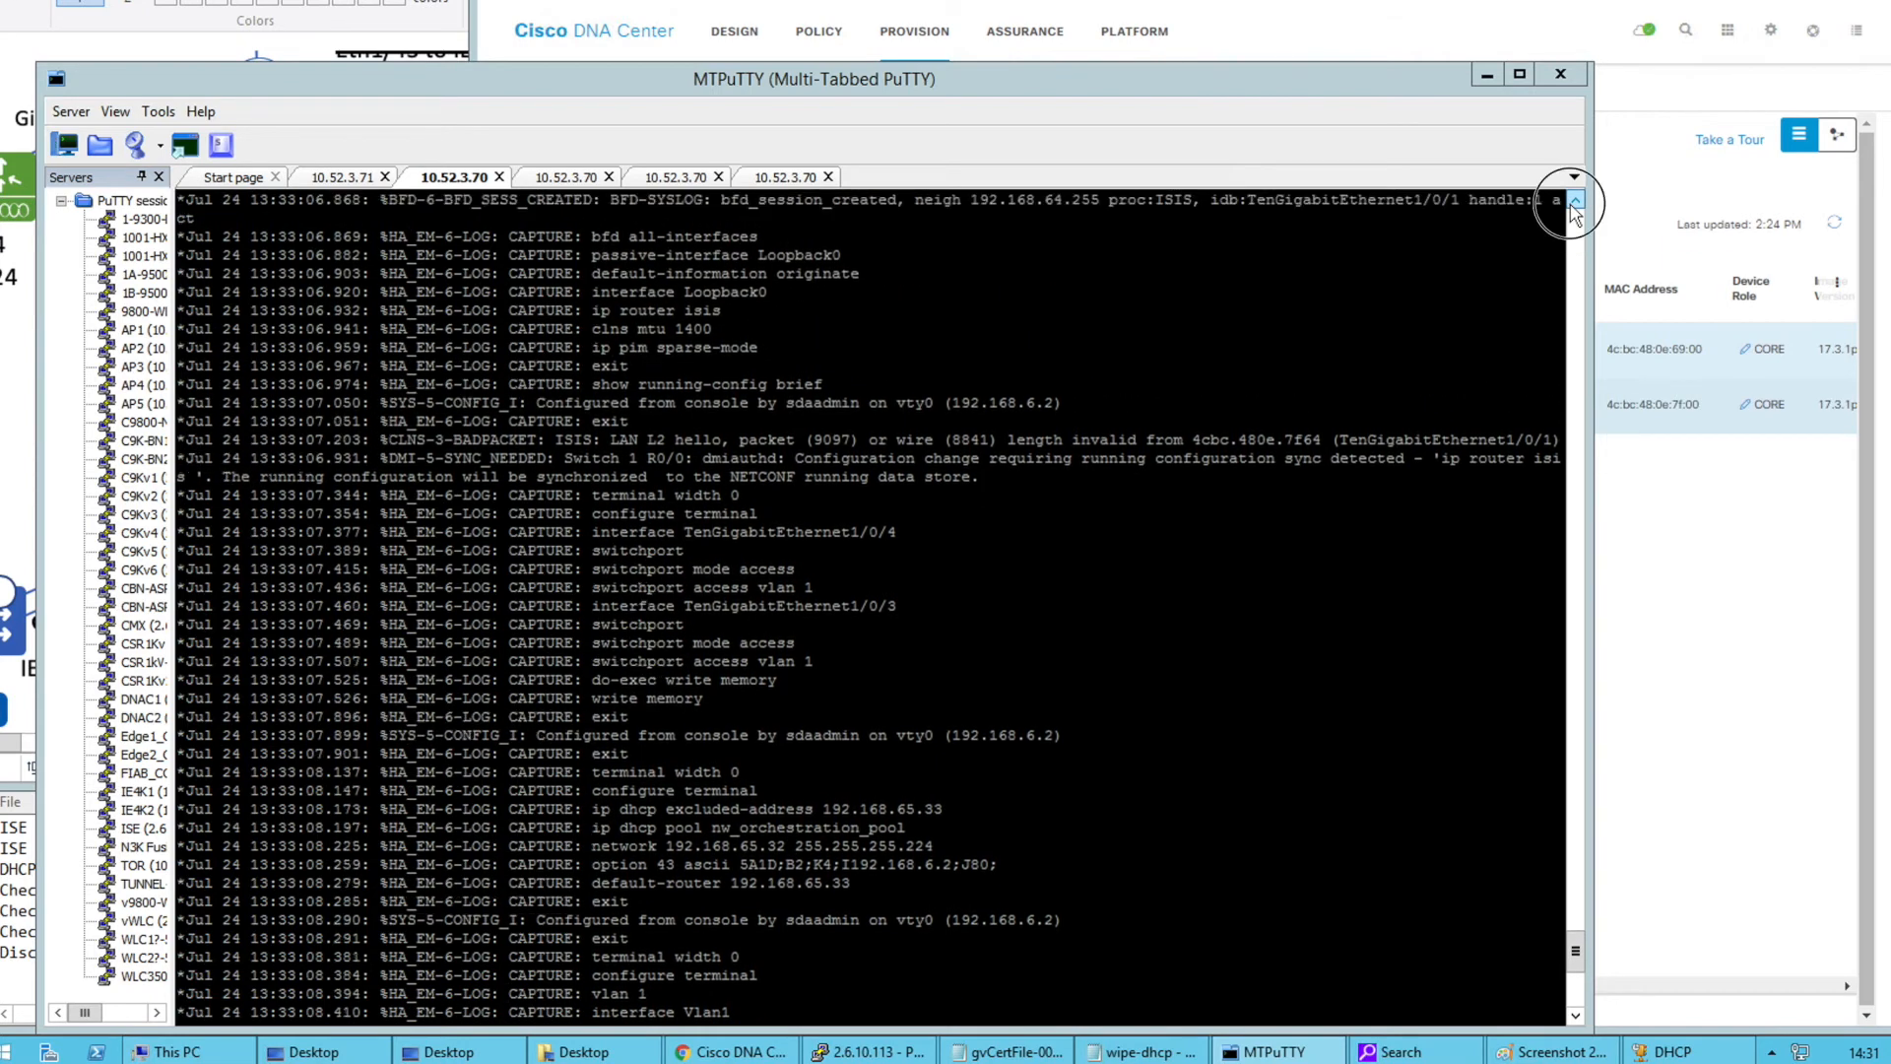
{"action": "left_click_drag", "start_coordinate": [611, 271], "coordinate": [591, 312]}
{"action": "left_click", "coordinate": [837, 312]}
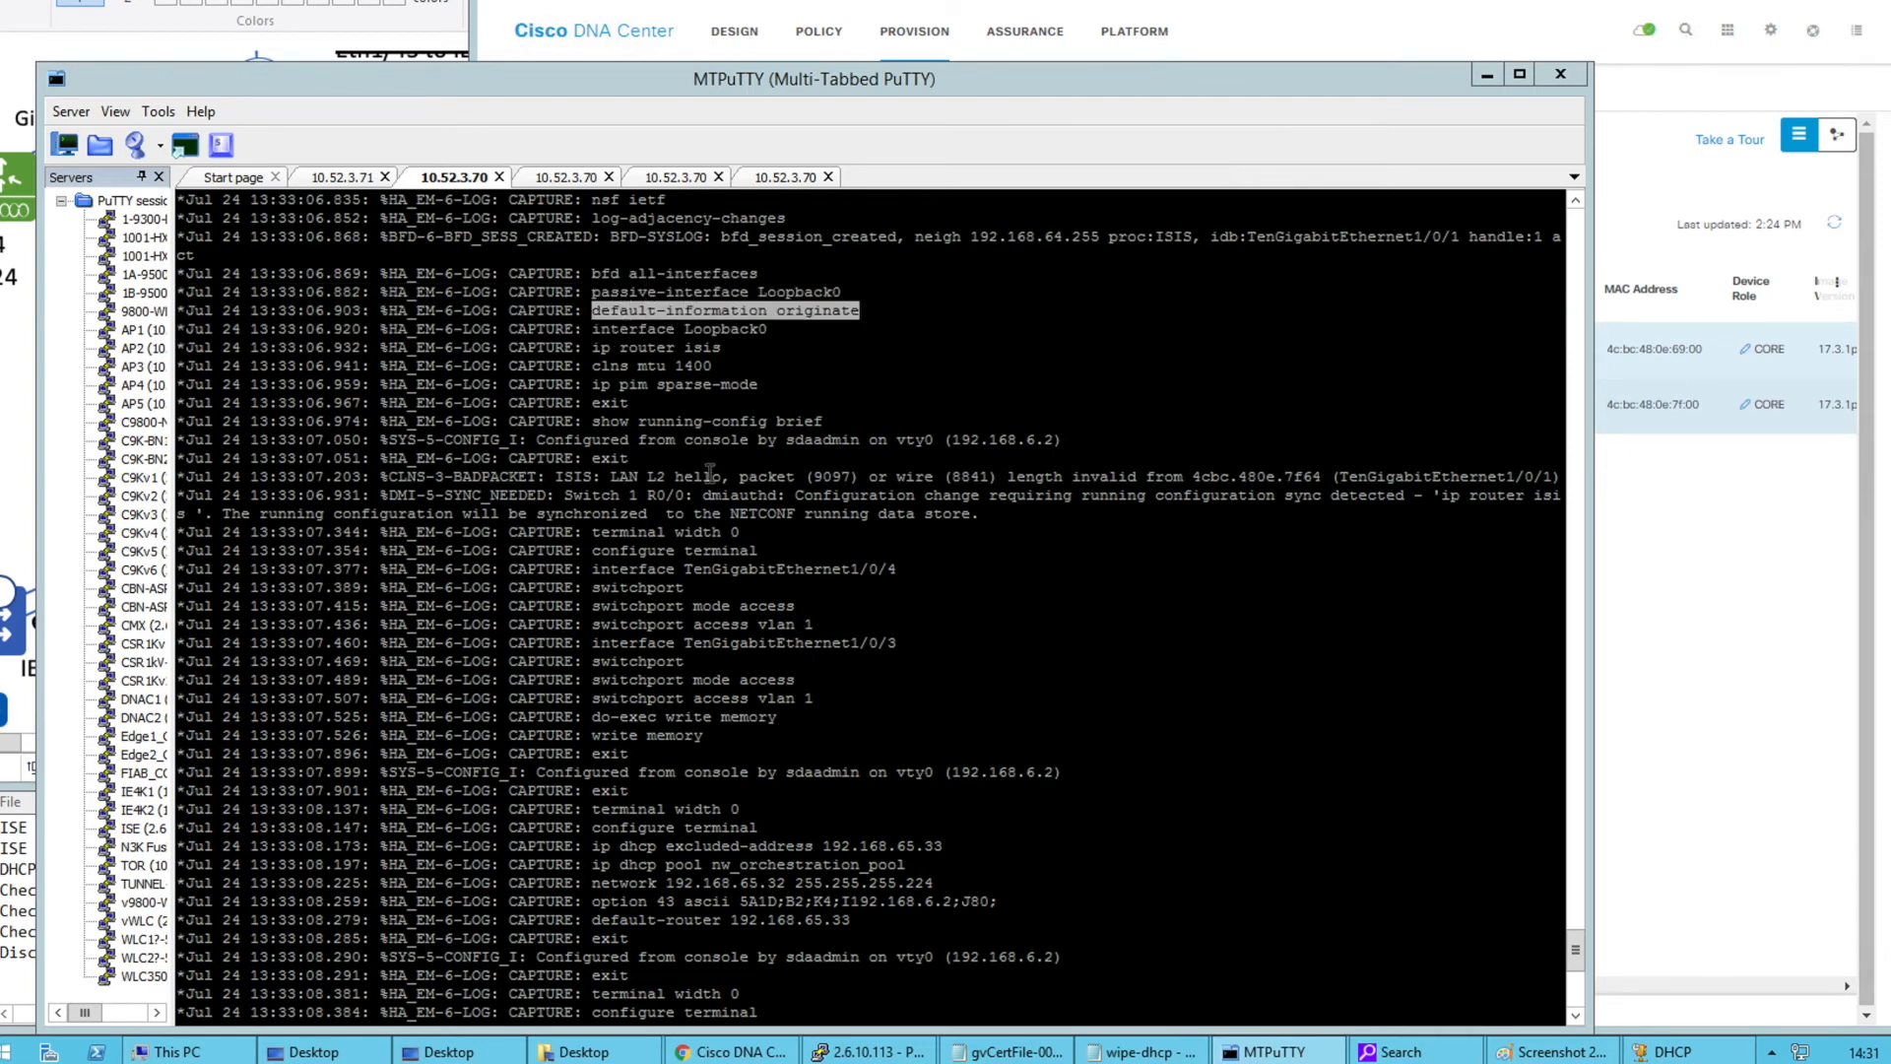
{"action": "left_click_drag", "start_coordinate": [595, 569], "coordinate": [828, 705]}
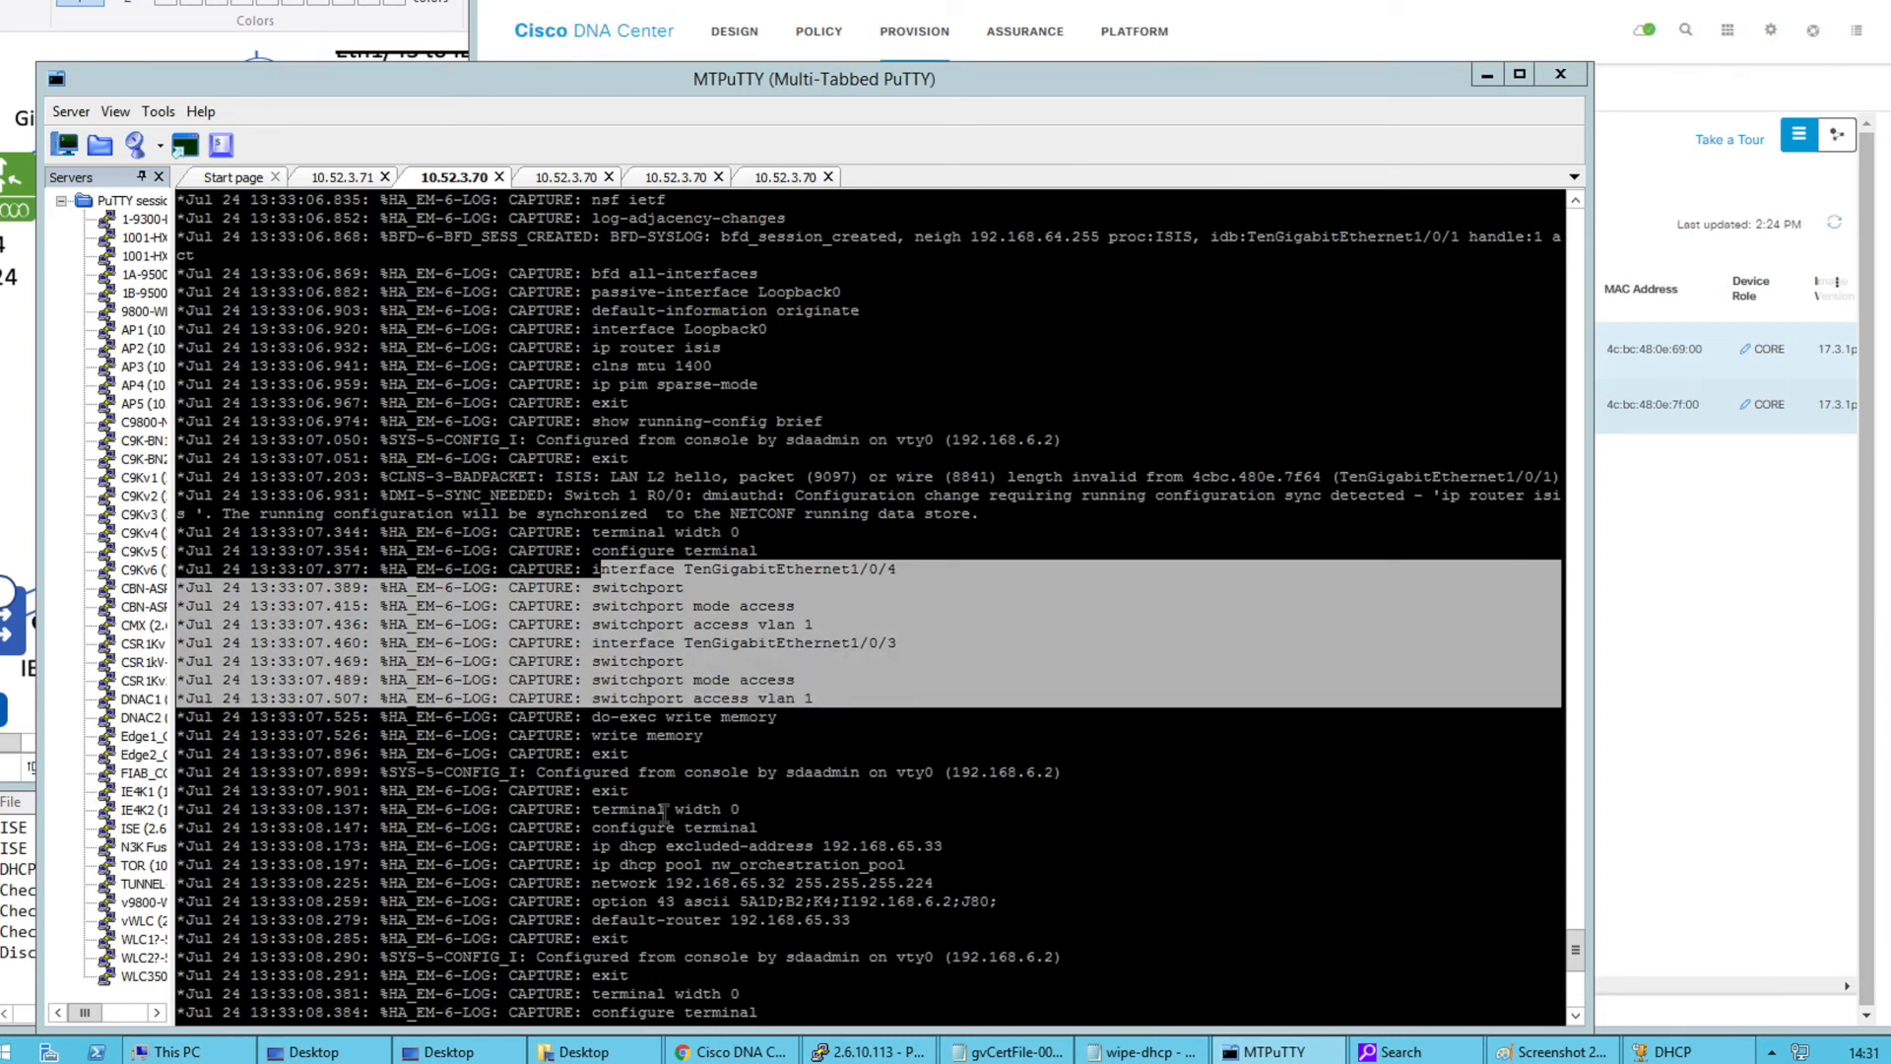
{"action": "left_click_drag", "start_coordinate": [595, 847], "coordinate": [1007, 904]}
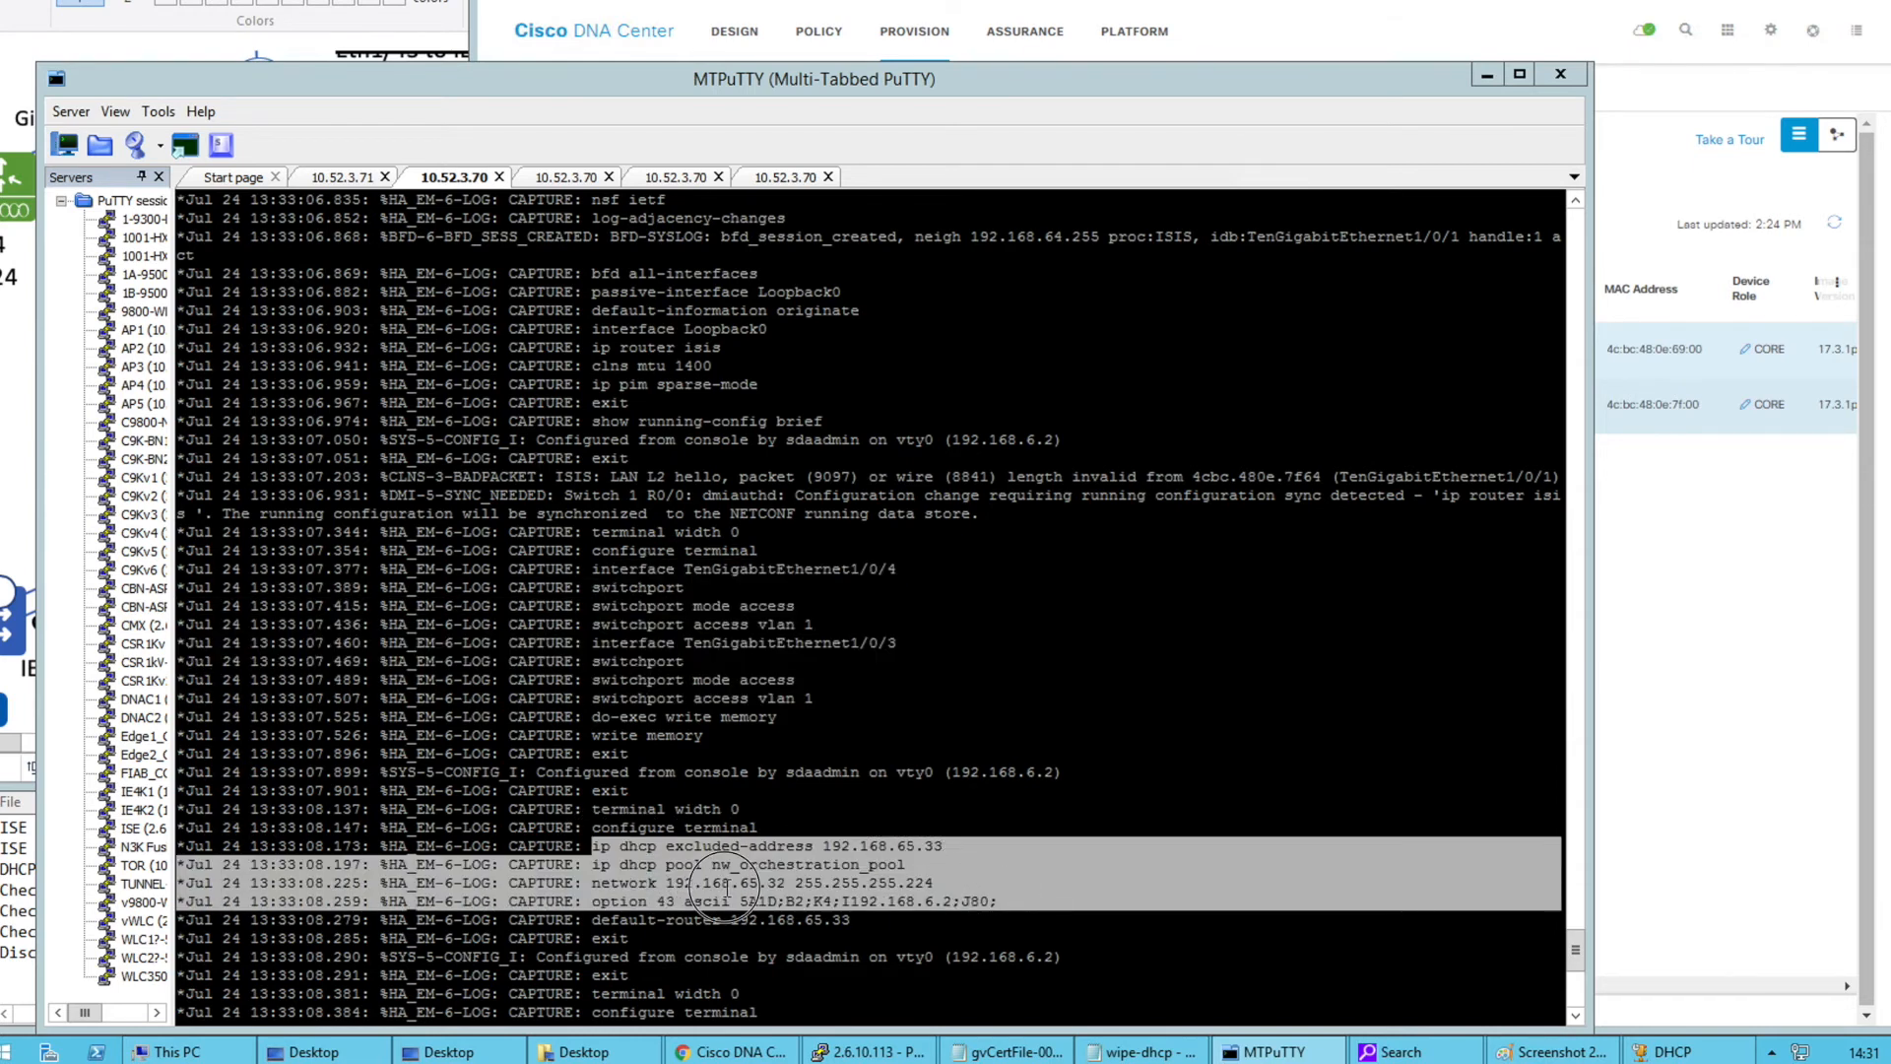
{"action": "double_click", "coordinate": [726, 885]}
{"action": "left_click_drag", "start_coordinate": [593, 902], "coordinate": [959, 899]}
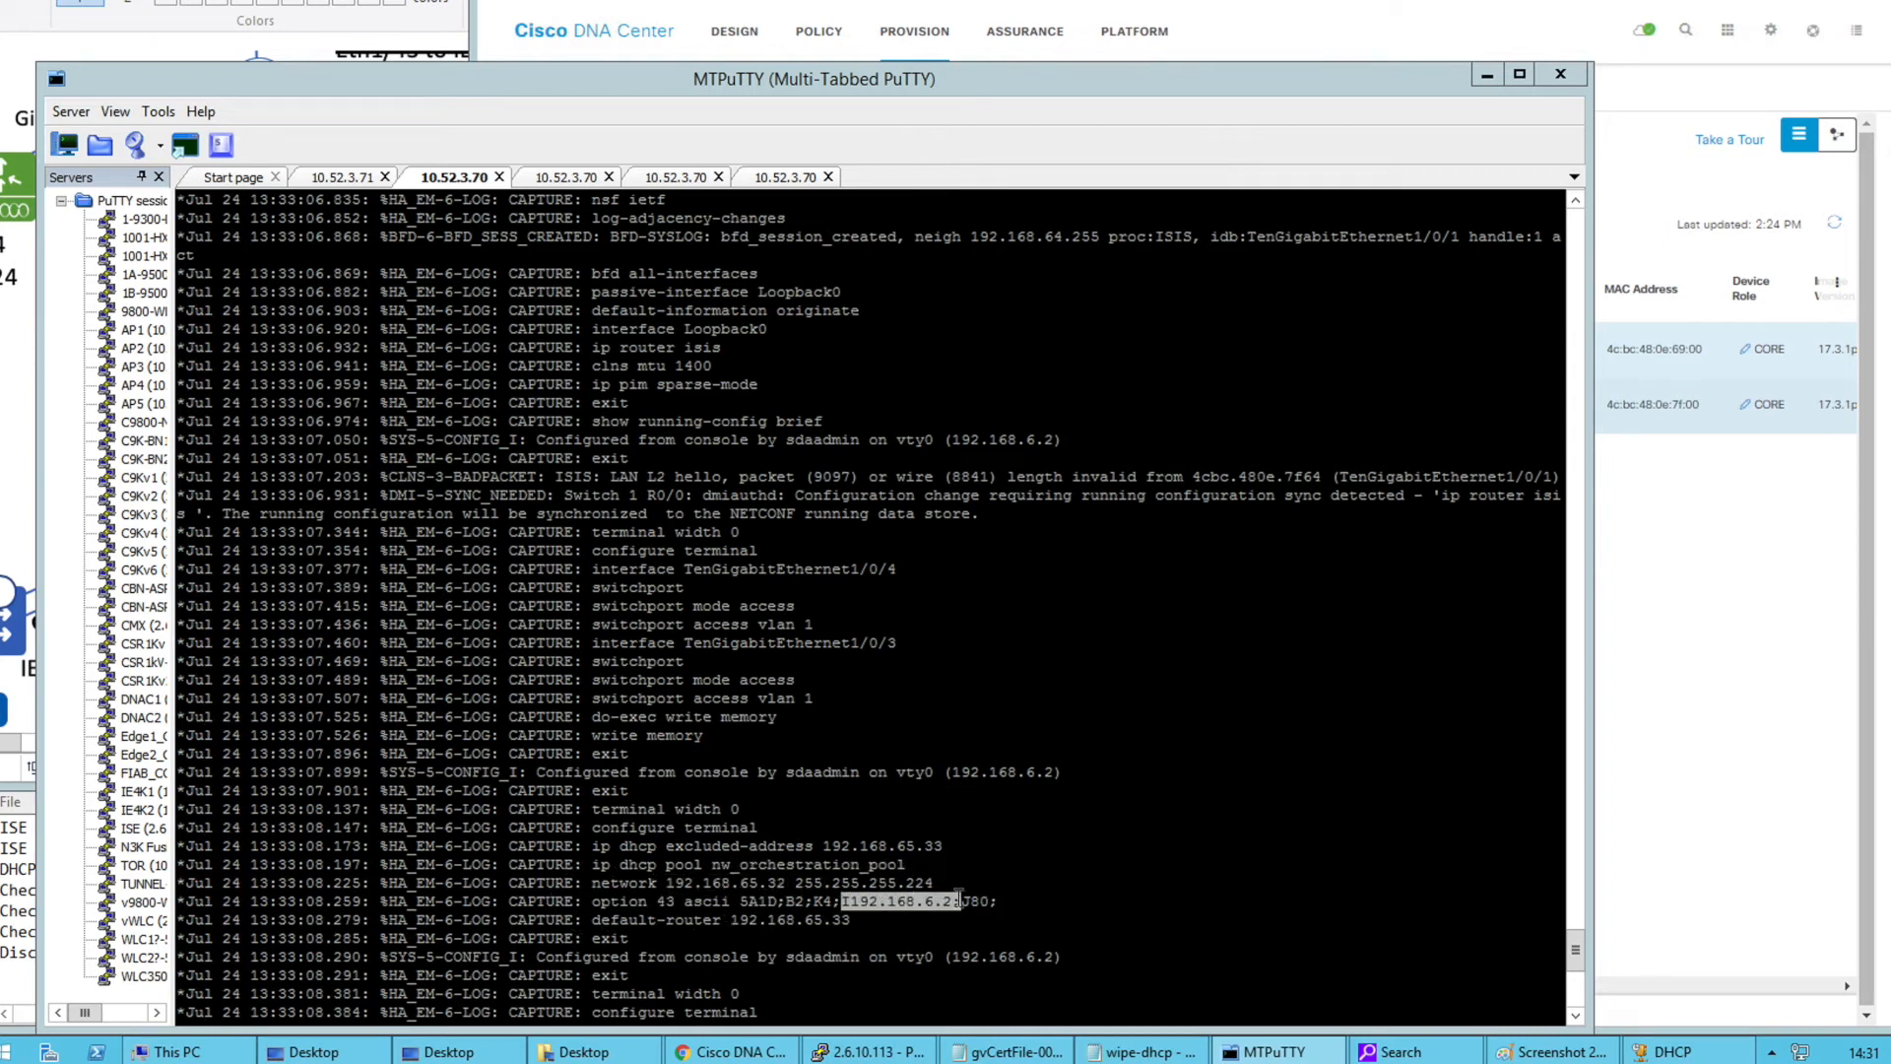
{"action": "left_click", "coordinate": [1575, 1016]}
{"action": "left_click", "coordinate": [1576, 1015]}
{"action": "left_click", "coordinate": [1576, 1016]}
{"action": "left_click", "coordinate": [1576, 1016]}
{"action": "left_click", "coordinate": [1576, 1015]}
{"action": "left_click", "coordinate": [1575, 1015]}
{"action": "left_click", "coordinate": [1576, 1016]}
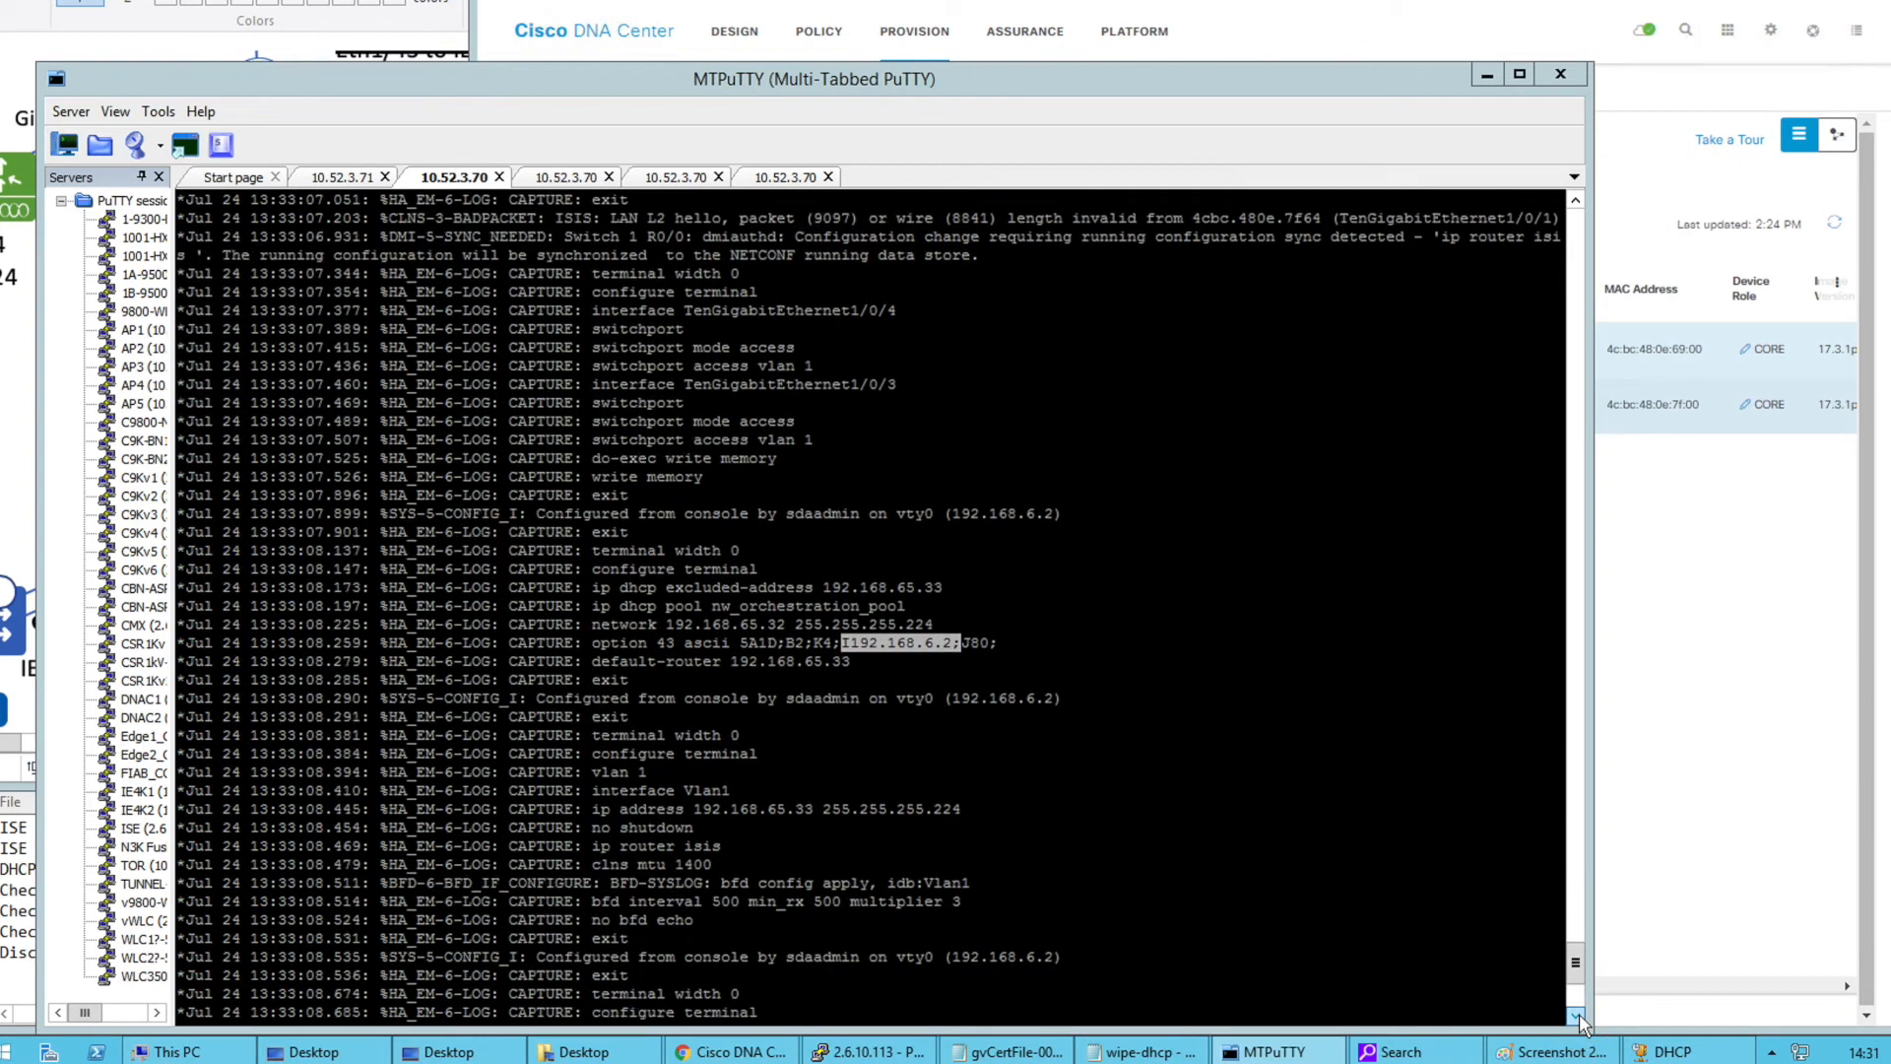
{"action": "left_click", "coordinate": [1576, 1016]}
{"action": "left_click", "coordinate": [1576, 1015]}
{"action": "left_click", "coordinate": [1575, 1016]}
{"action": "left_click", "coordinate": [1576, 1016]}
{"action": "left_click", "coordinate": [1575, 1015]}
{"action": "left_click", "coordinate": [1575, 1016]}
{"action": "left_click", "coordinate": [1575, 1016]}
{"action": "left_click", "coordinate": [1576, 1015]}
{"action": "left_click", "coordinate": [1576, 1016]}
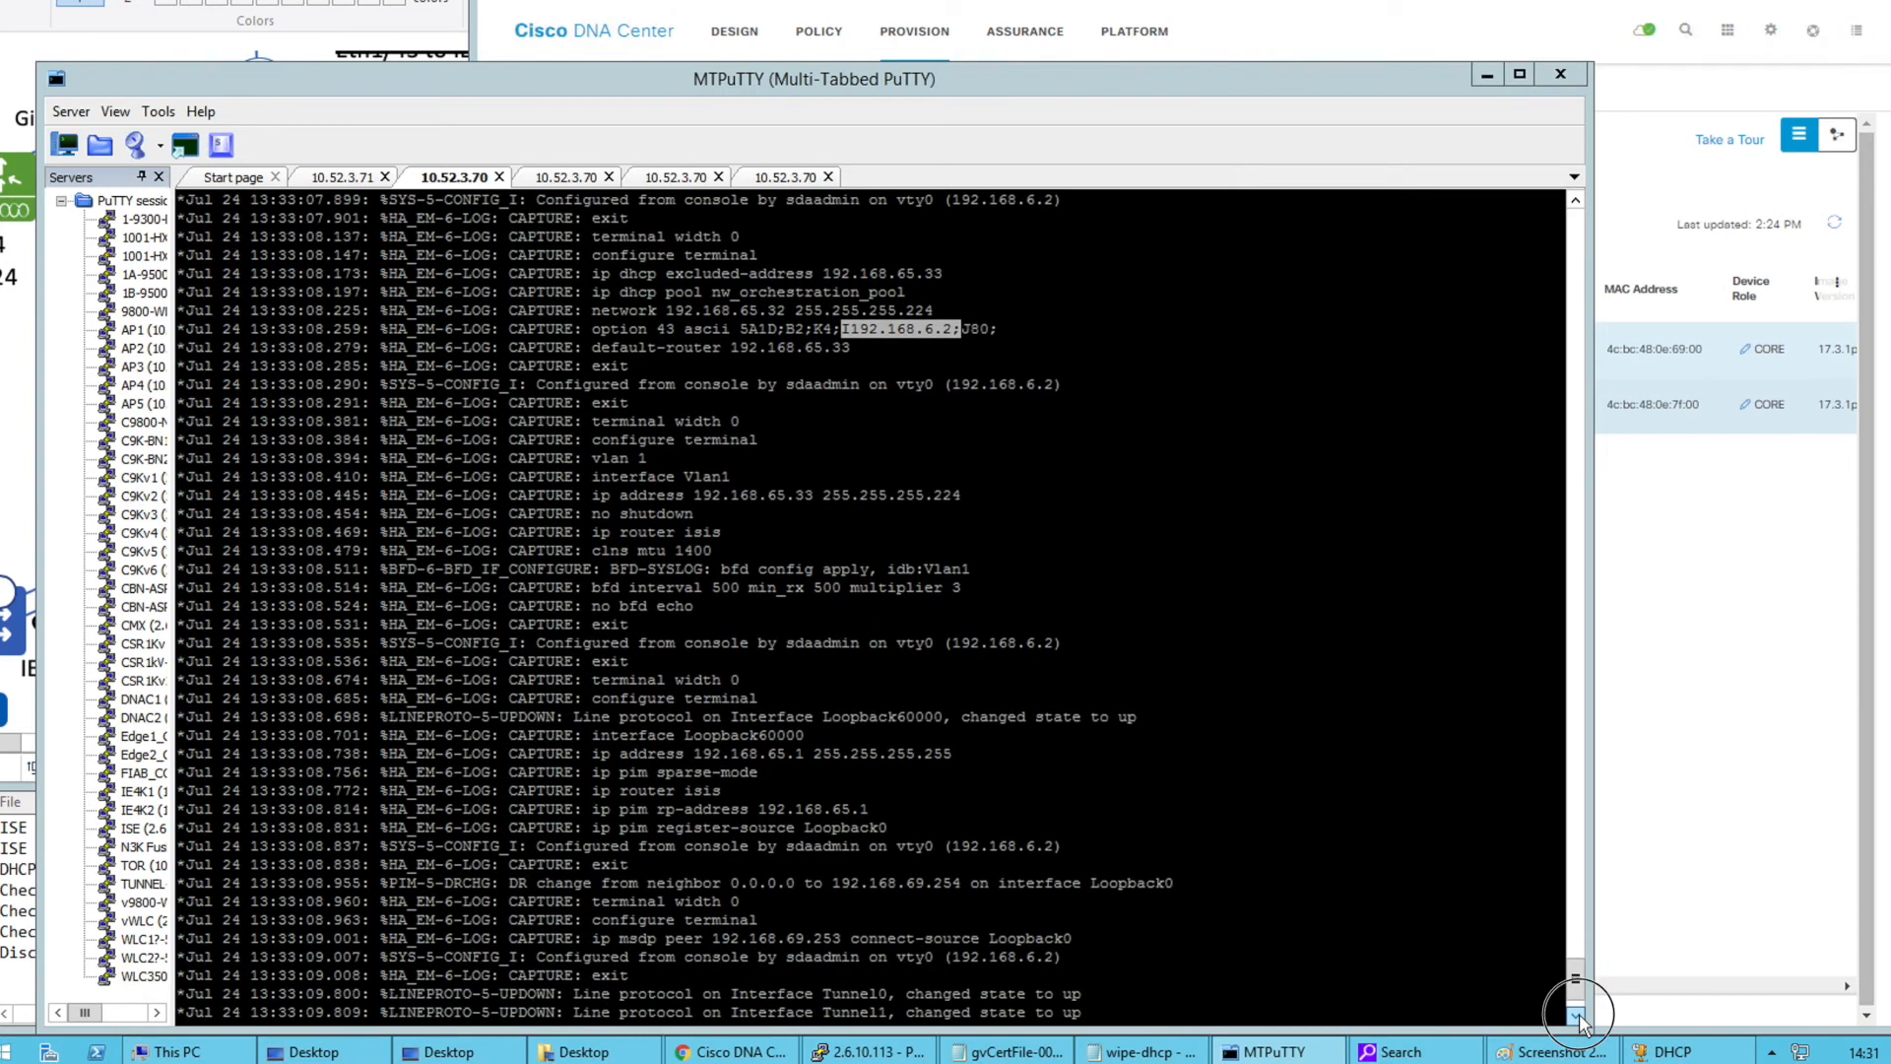
{"action": "left_click", "coordinate": [1576, 1016]}
{"action": "left_click", "coordinate": [1576, 1015]}
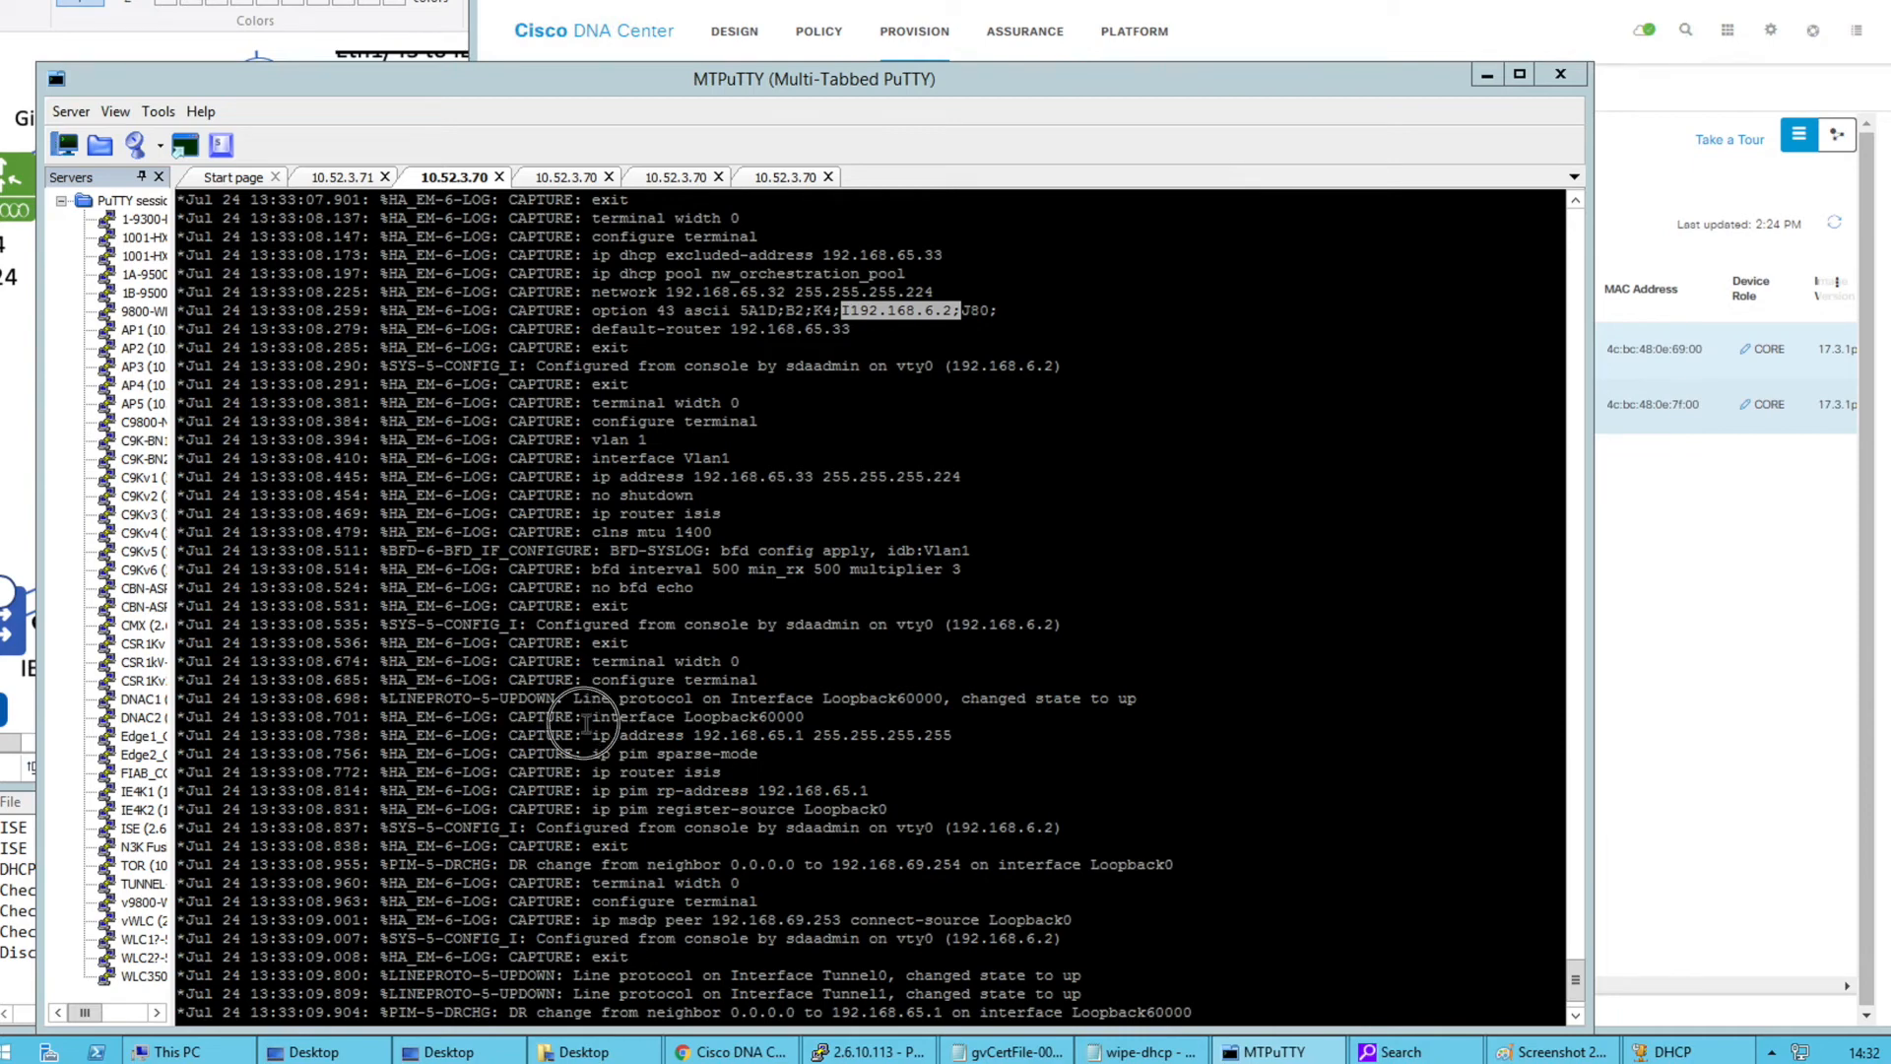
{"action": "left_click_drag", "start_coordinate": [588, 716], "coordinate": [836, 716]}
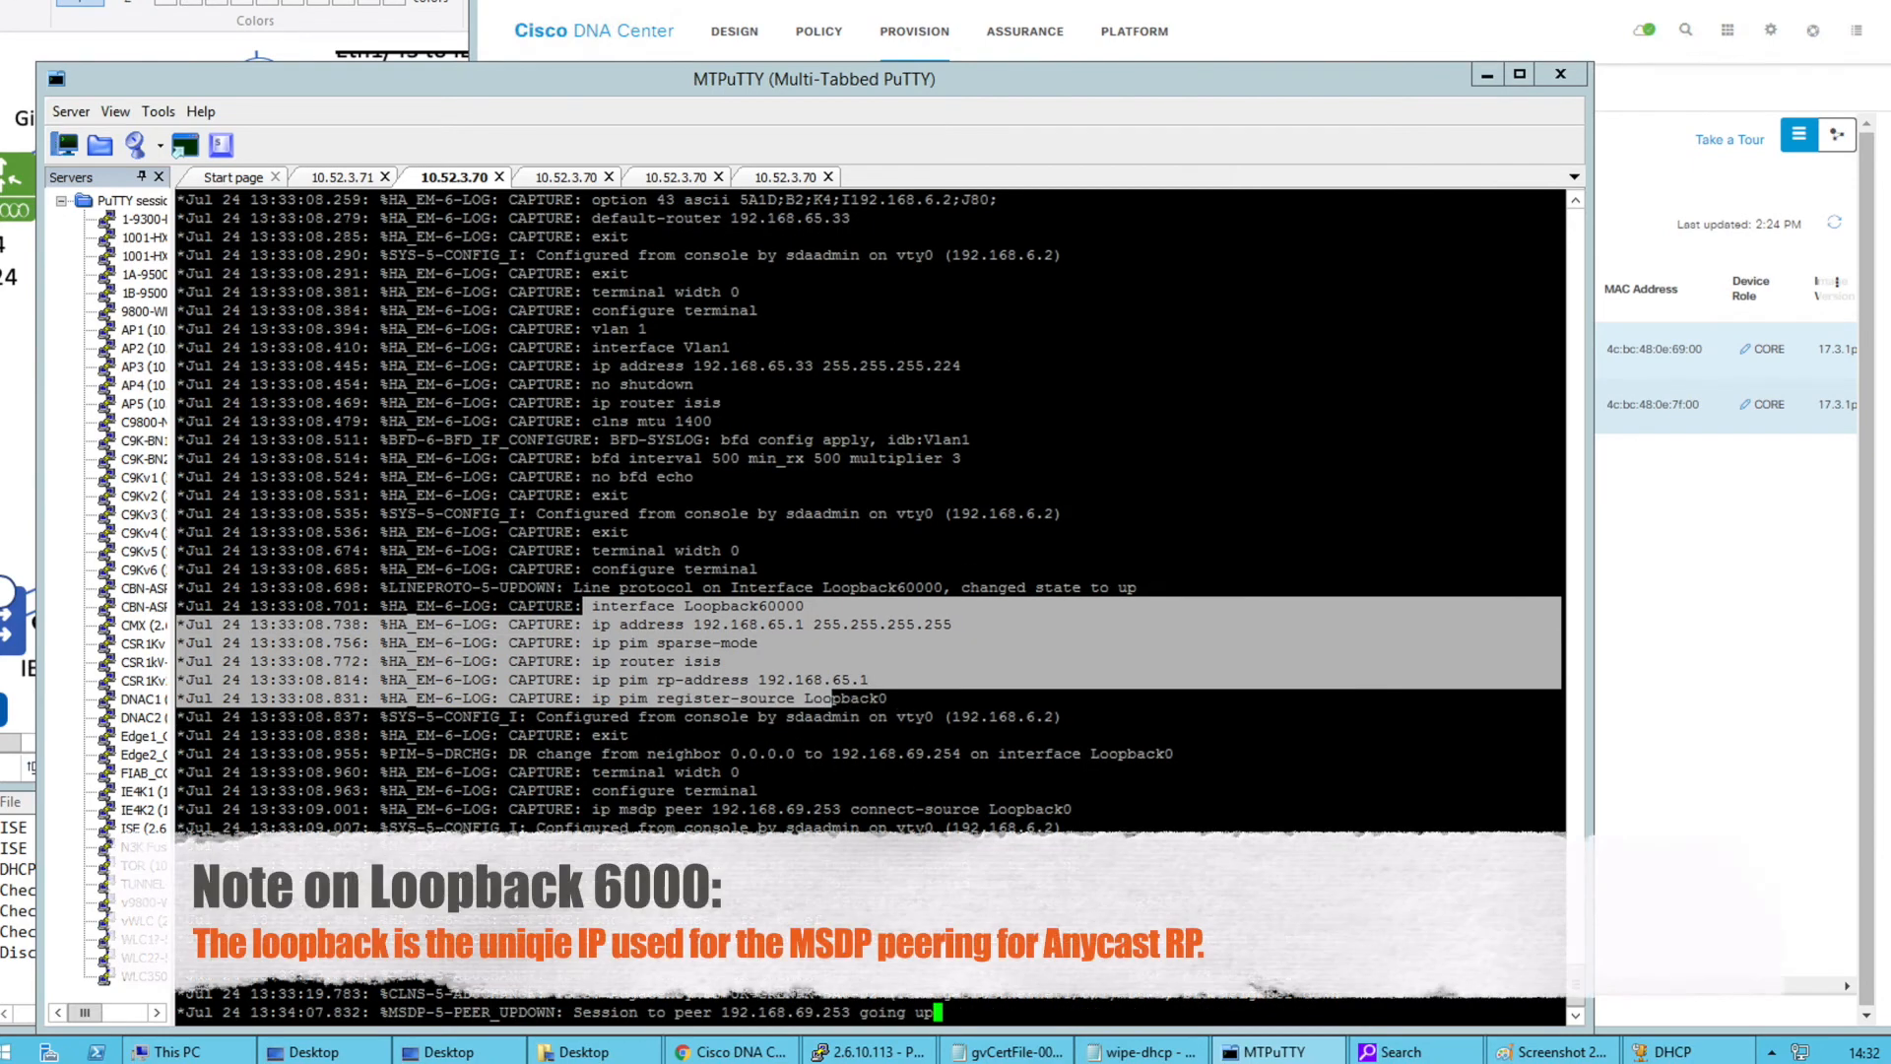
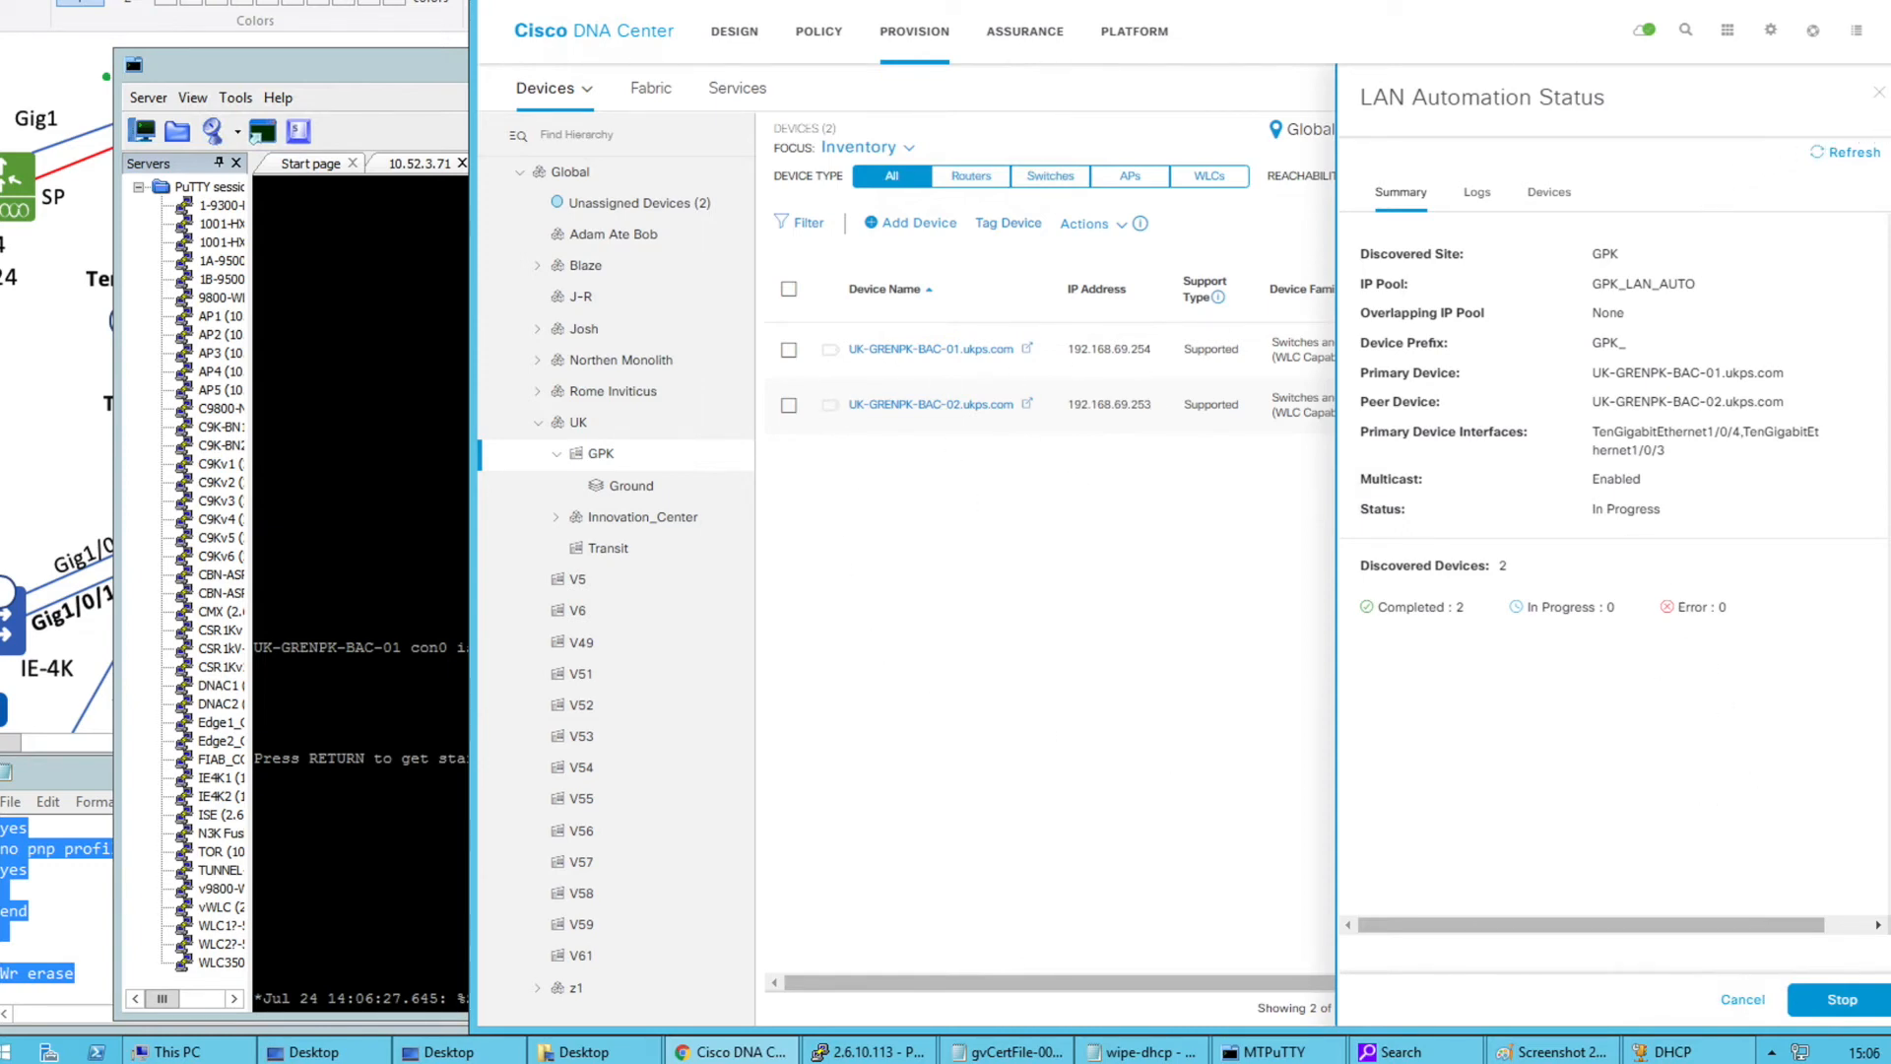
Close the LAN Automation status panel and refresh the GPK device list to show GPK_-11 and GPK_-12
{"action": "left_click", "coordinate": [1879, 95]}
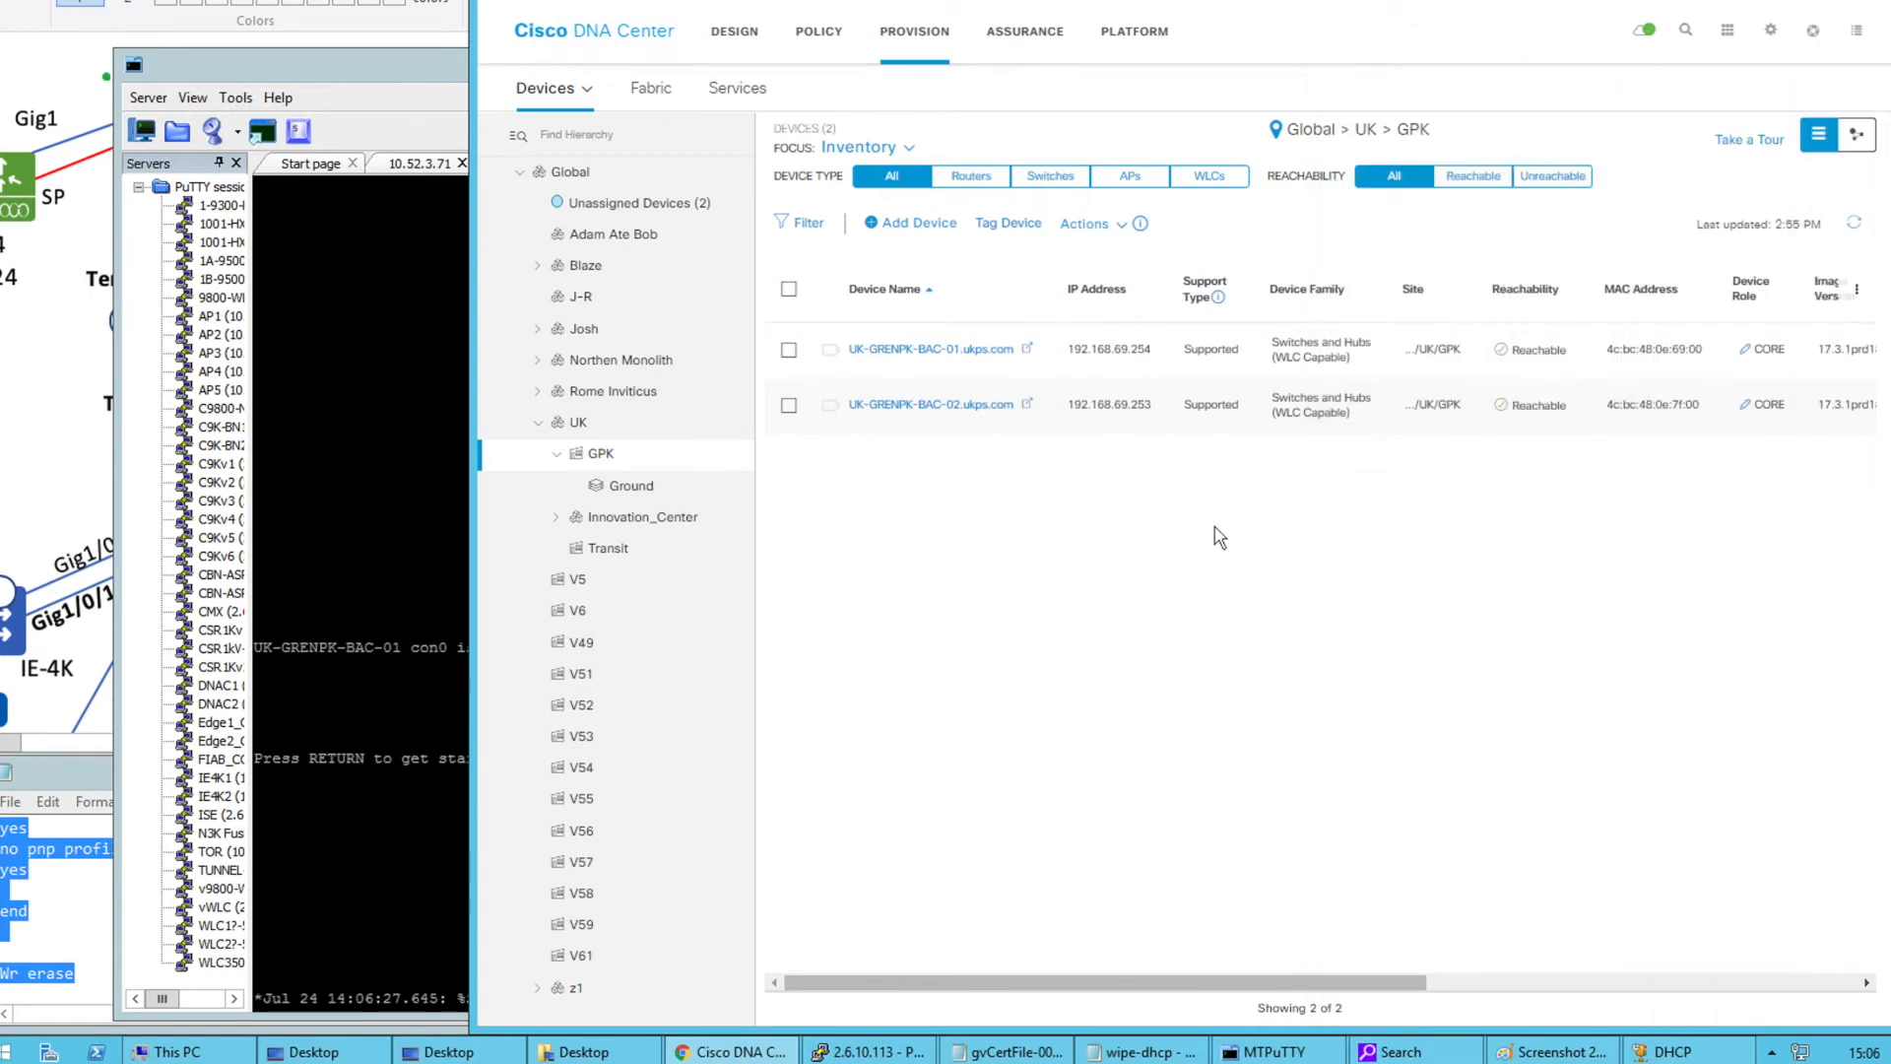
{"action": "left_click", "coordinate": [1856, 226]}
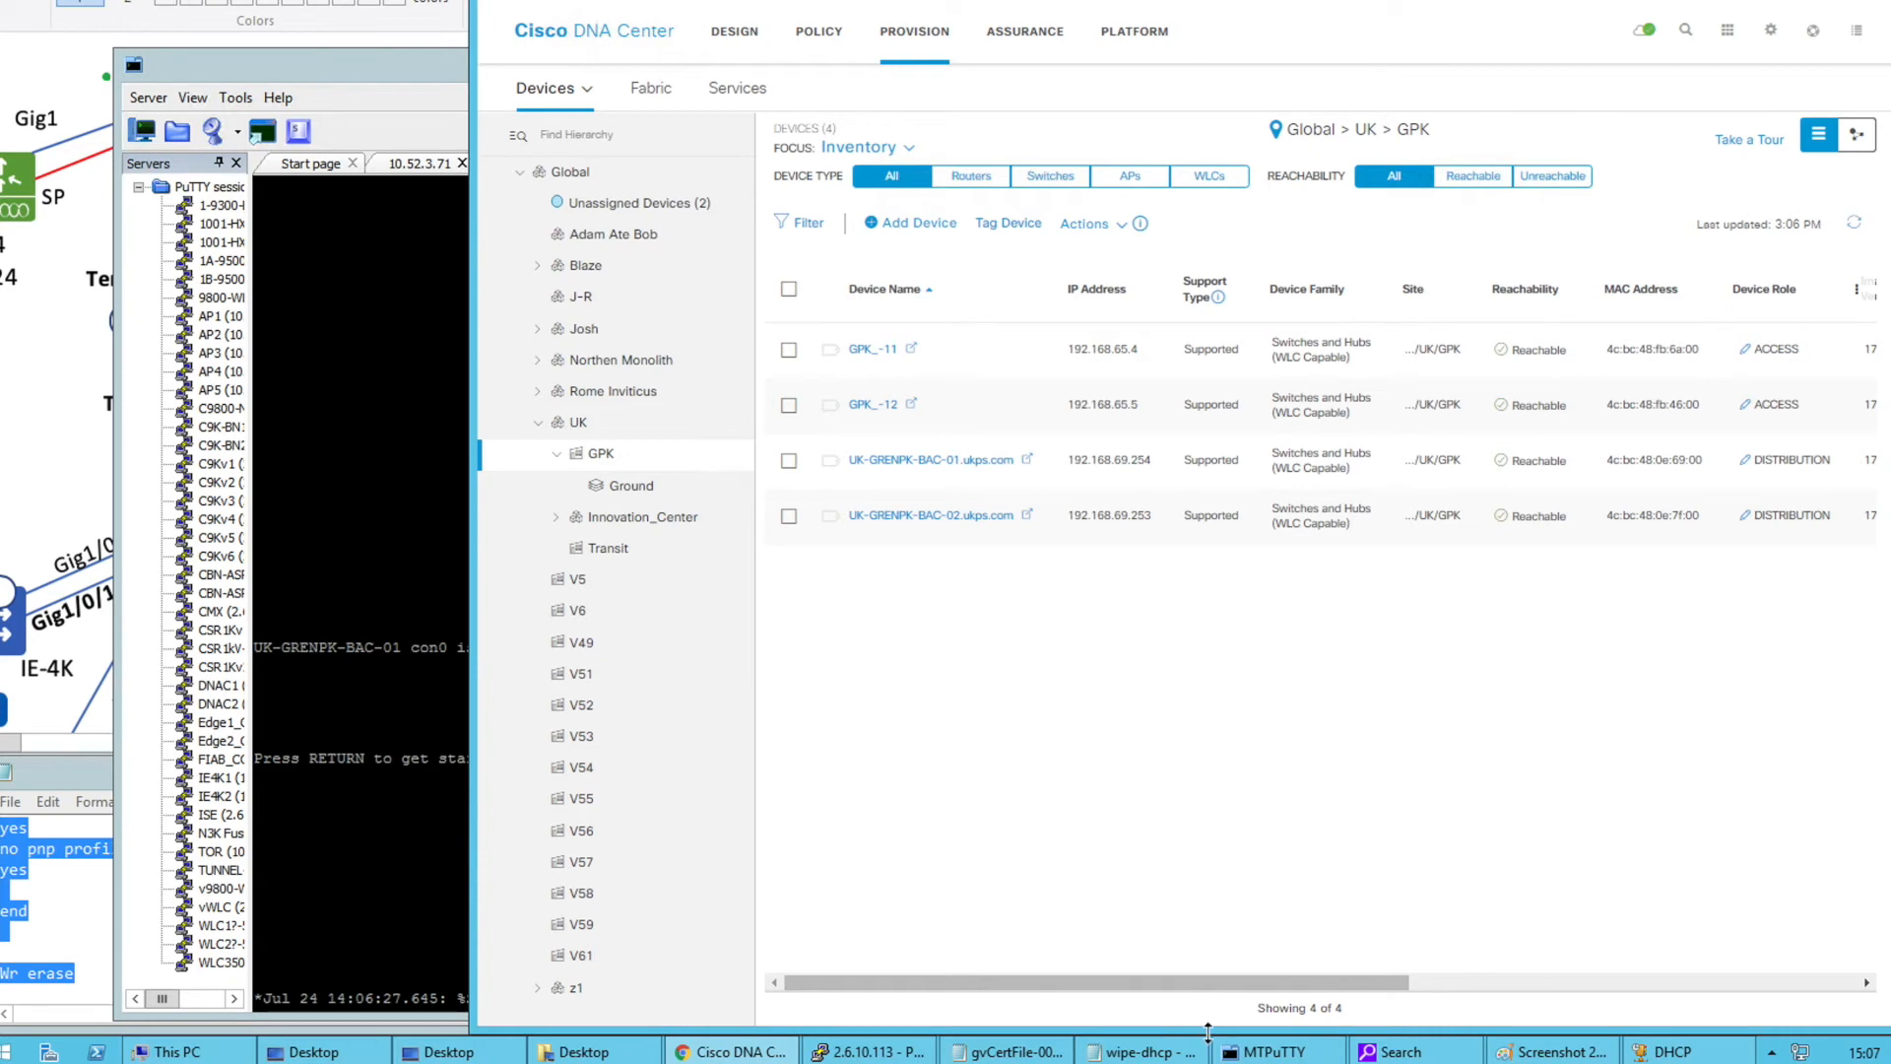
{"action": "left_click", "coordinate": [384, 537]}
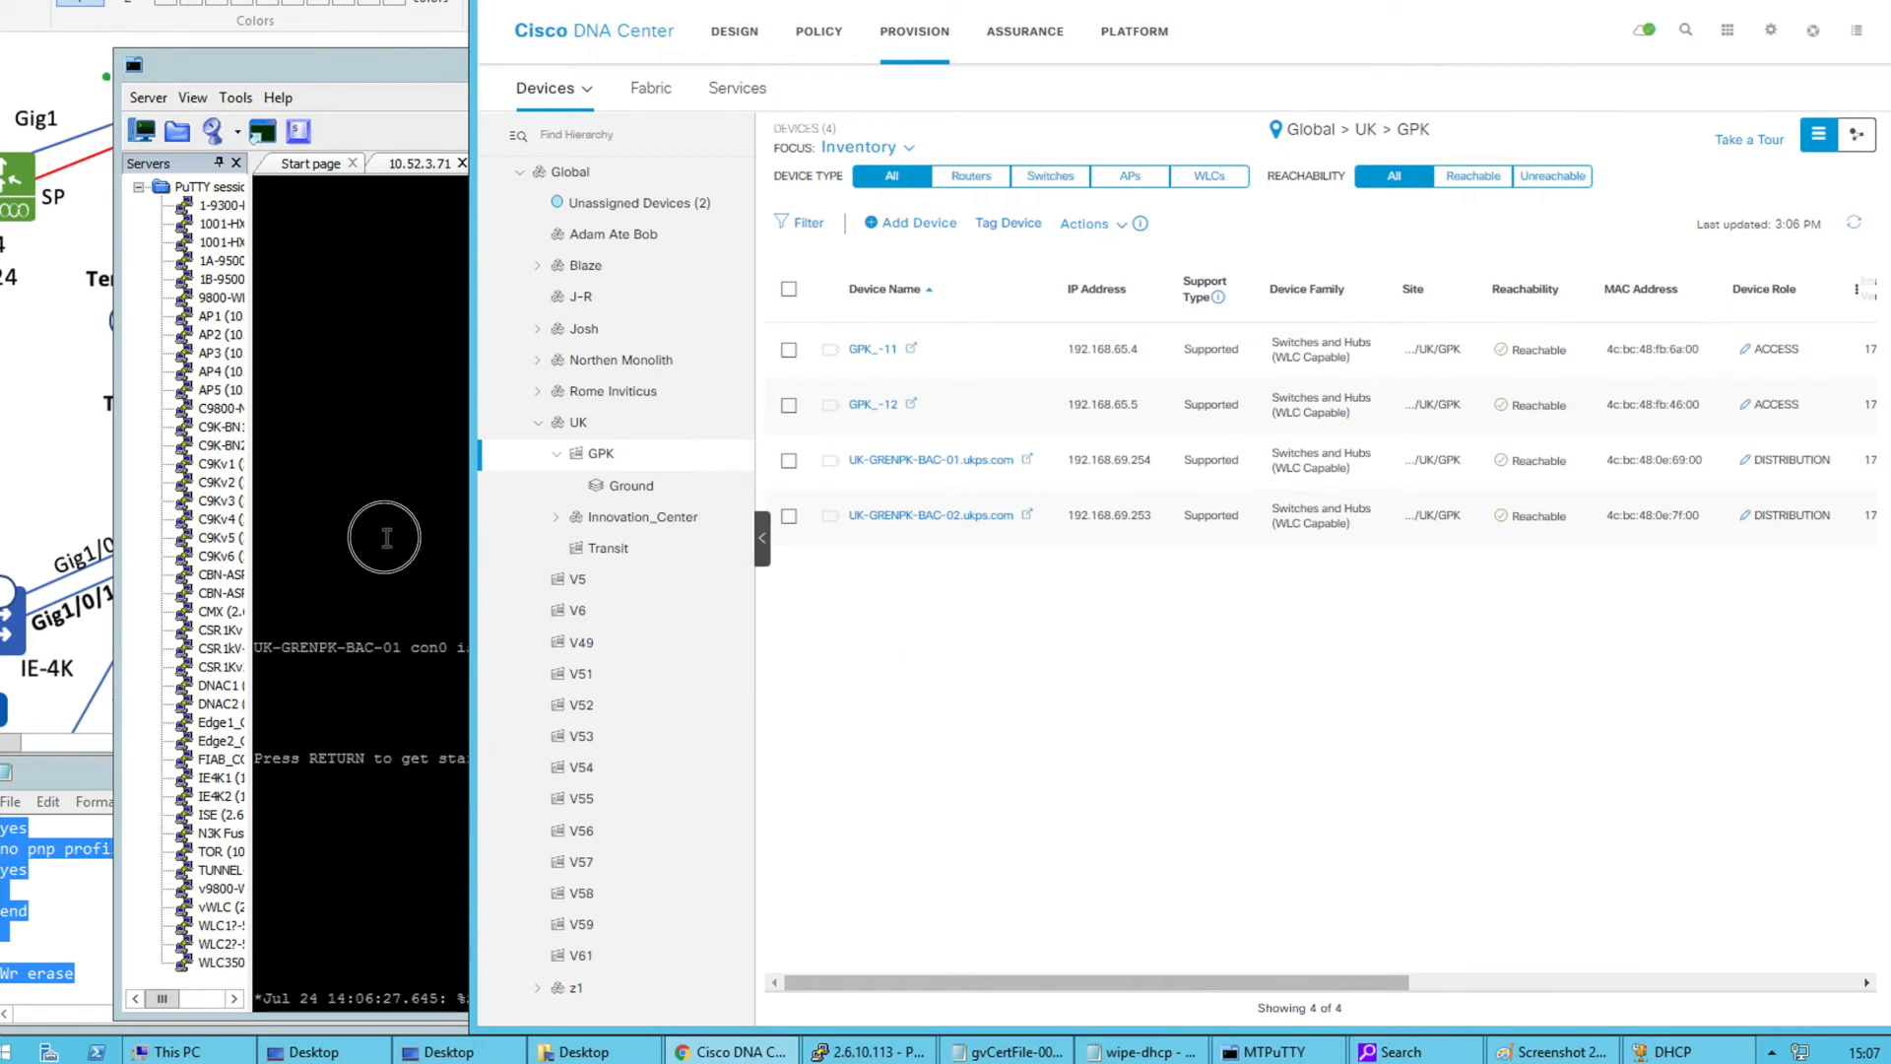
{"action": "left_click", "coordinate": [1751, 697]}
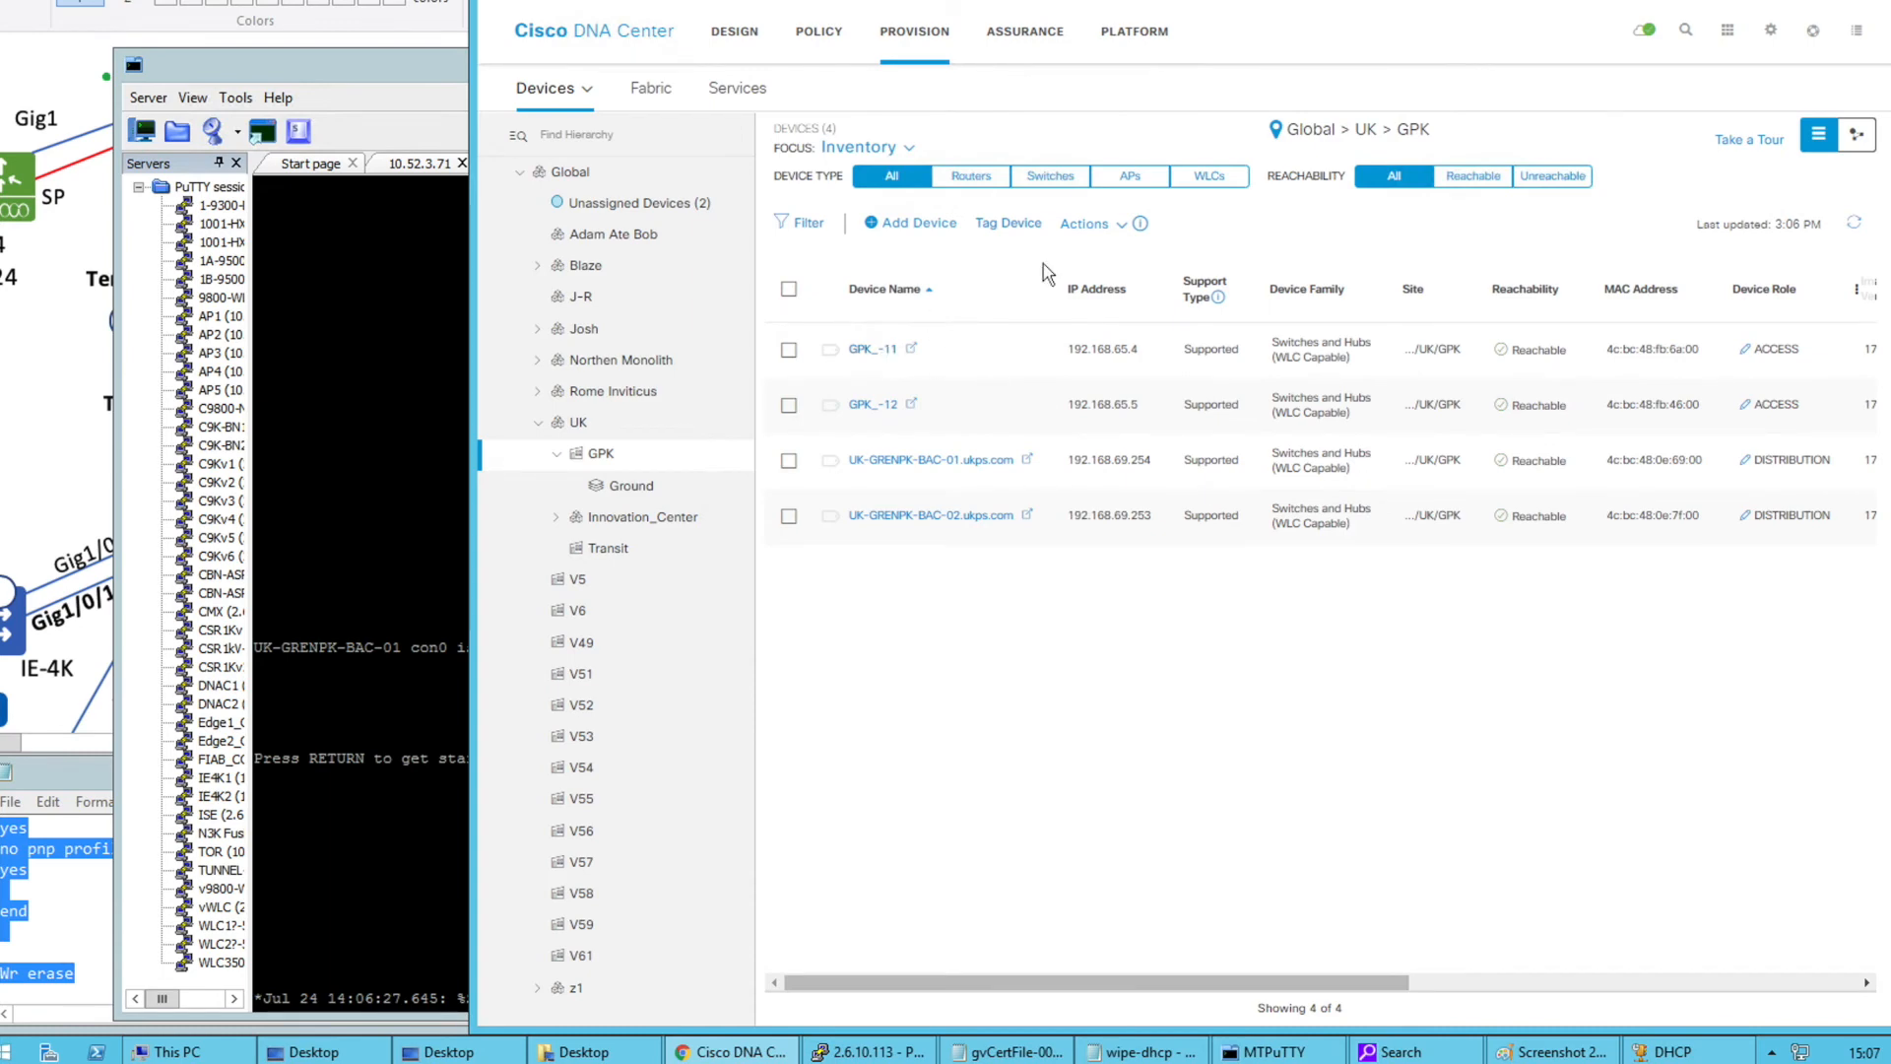
{"action": "left_click", "coordinate": [1091, 227]}
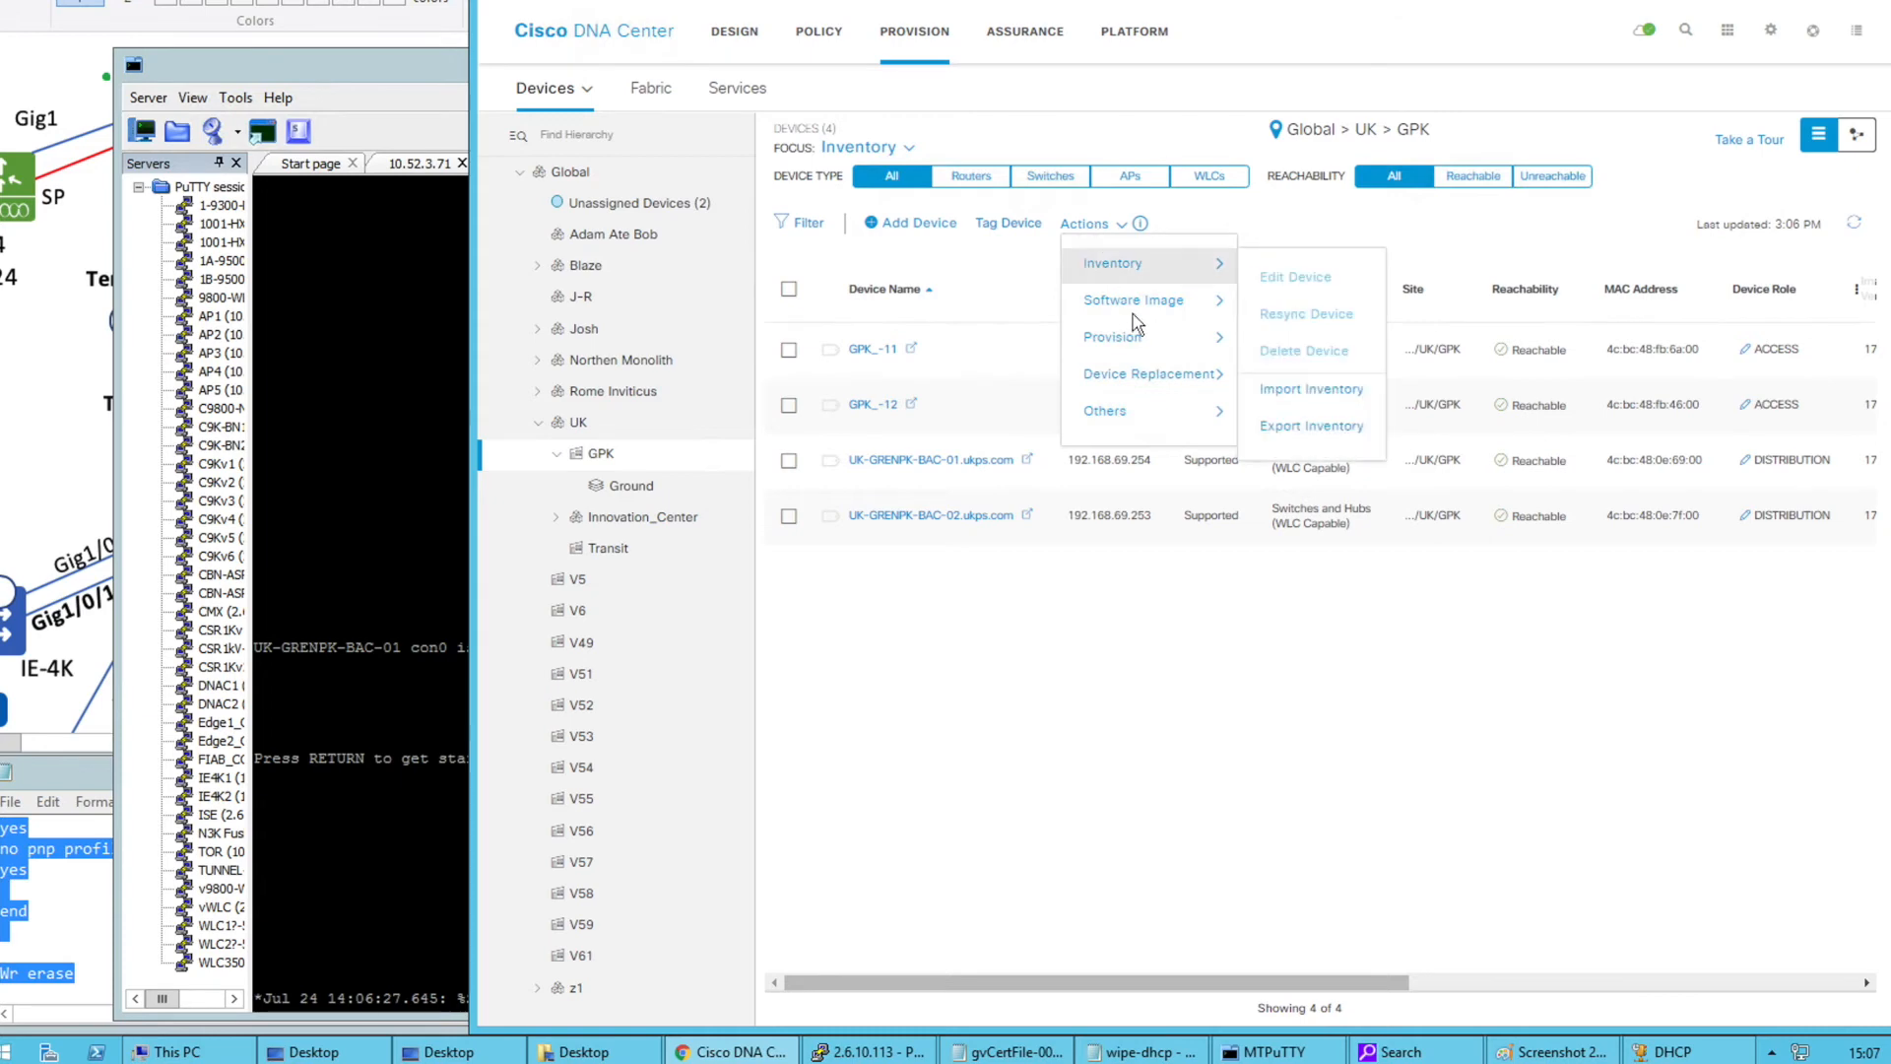
Stop the running GPK LAN Automation from its status panel via Actions > Provision
{"action": "mouse_move", "coordinate": [1182, 337]}
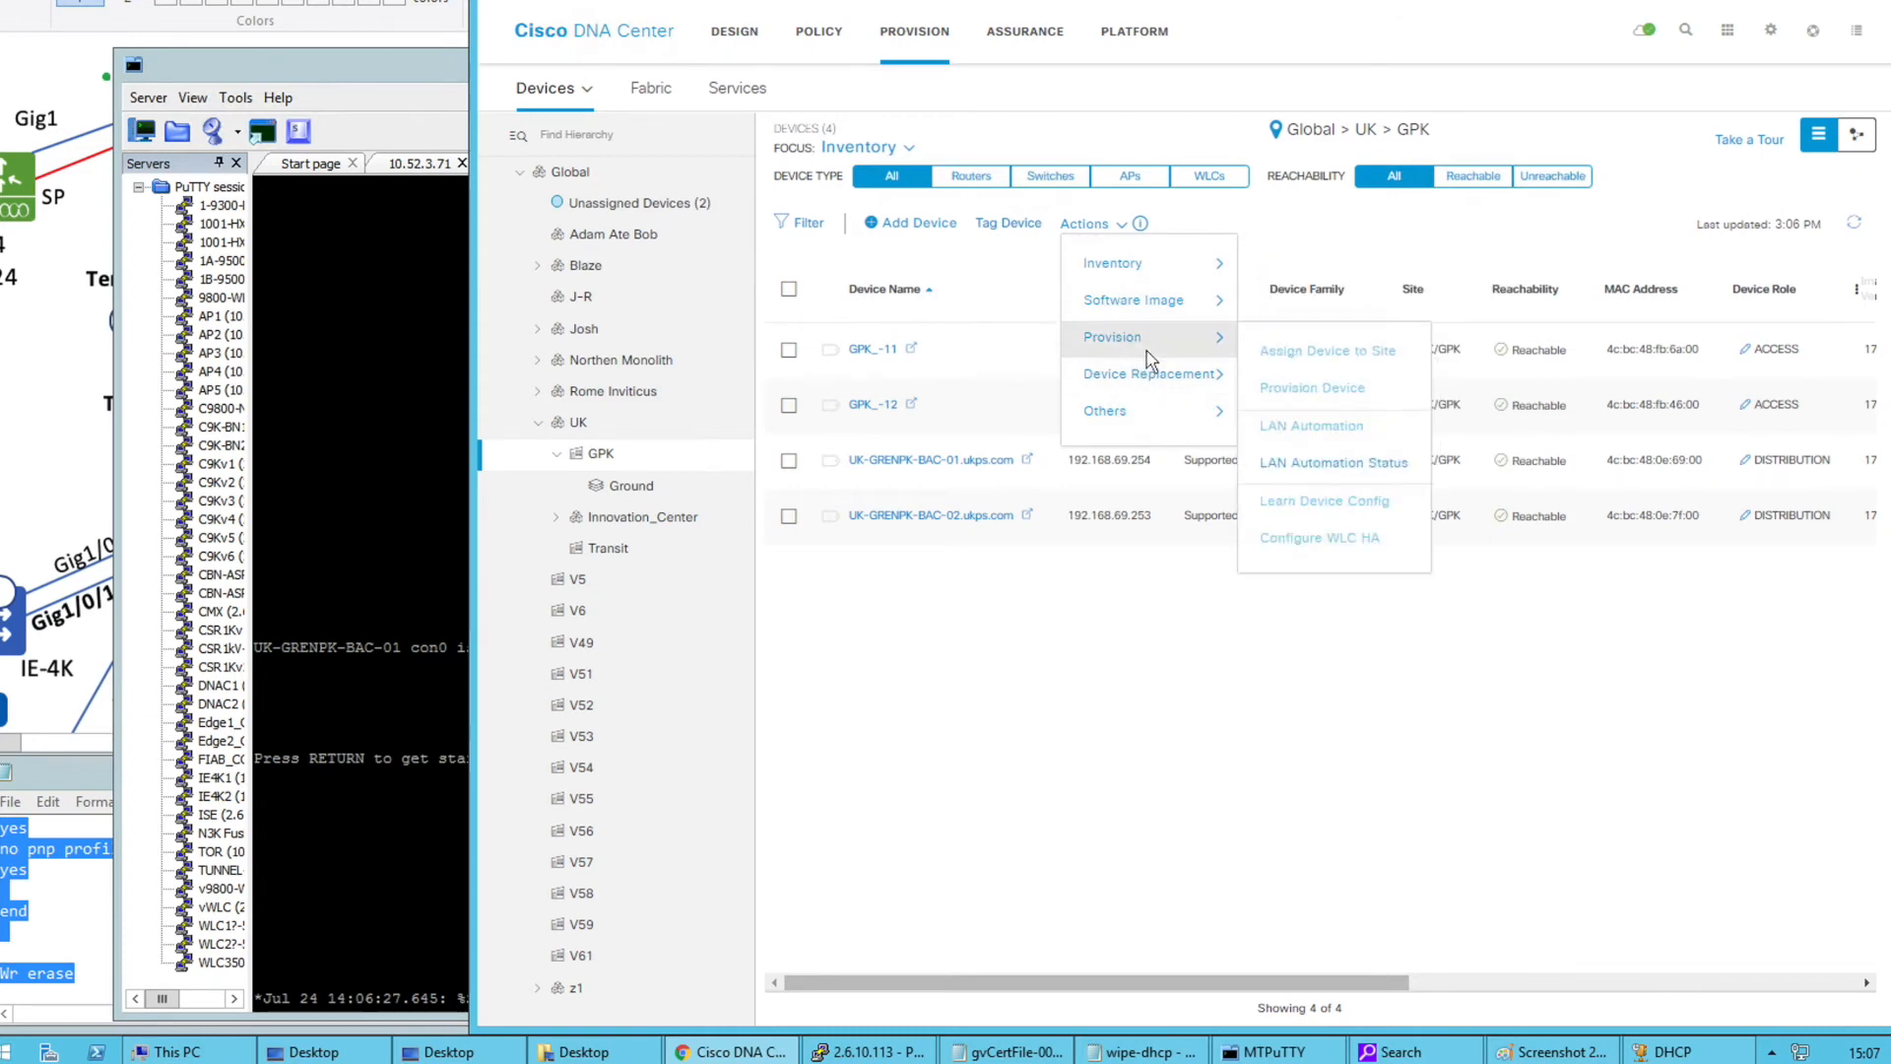
{"action": "left_click", "coordinate": [1311, 475]}
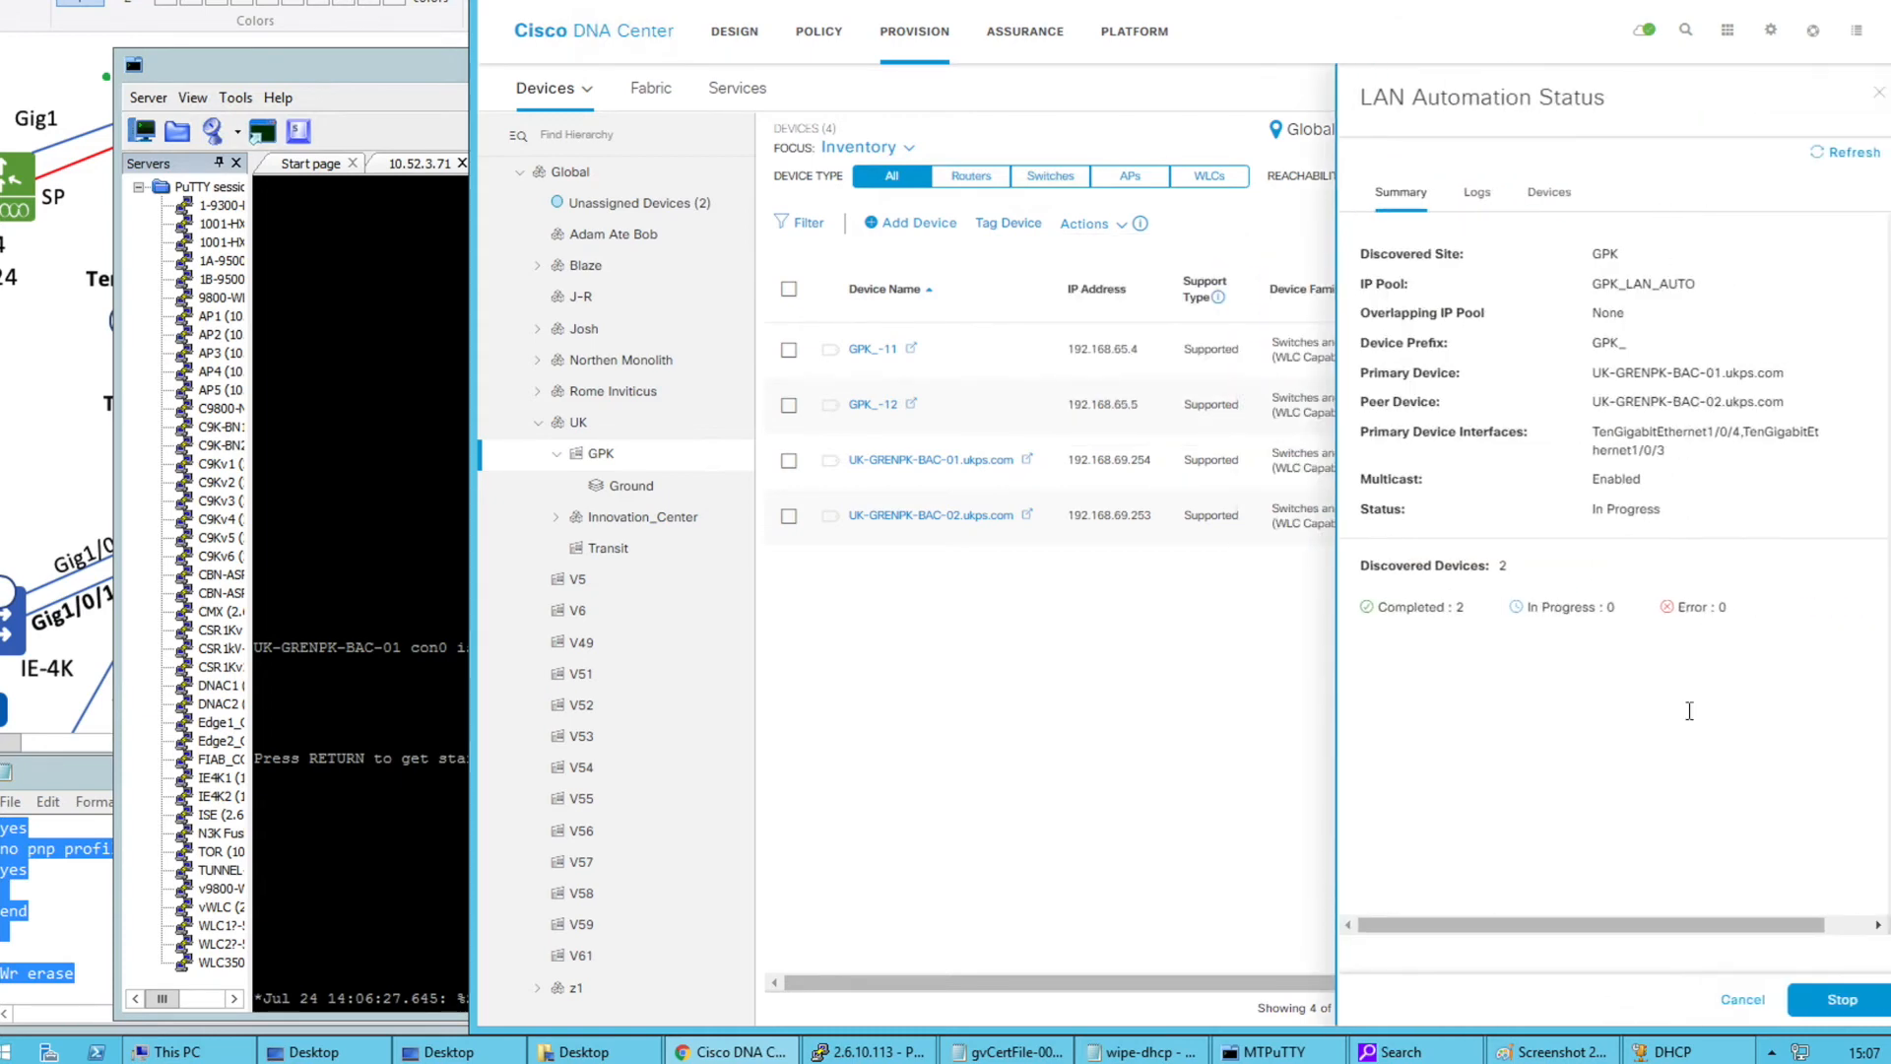
{"action": "left_click", "coordinate": [1840, 998]}
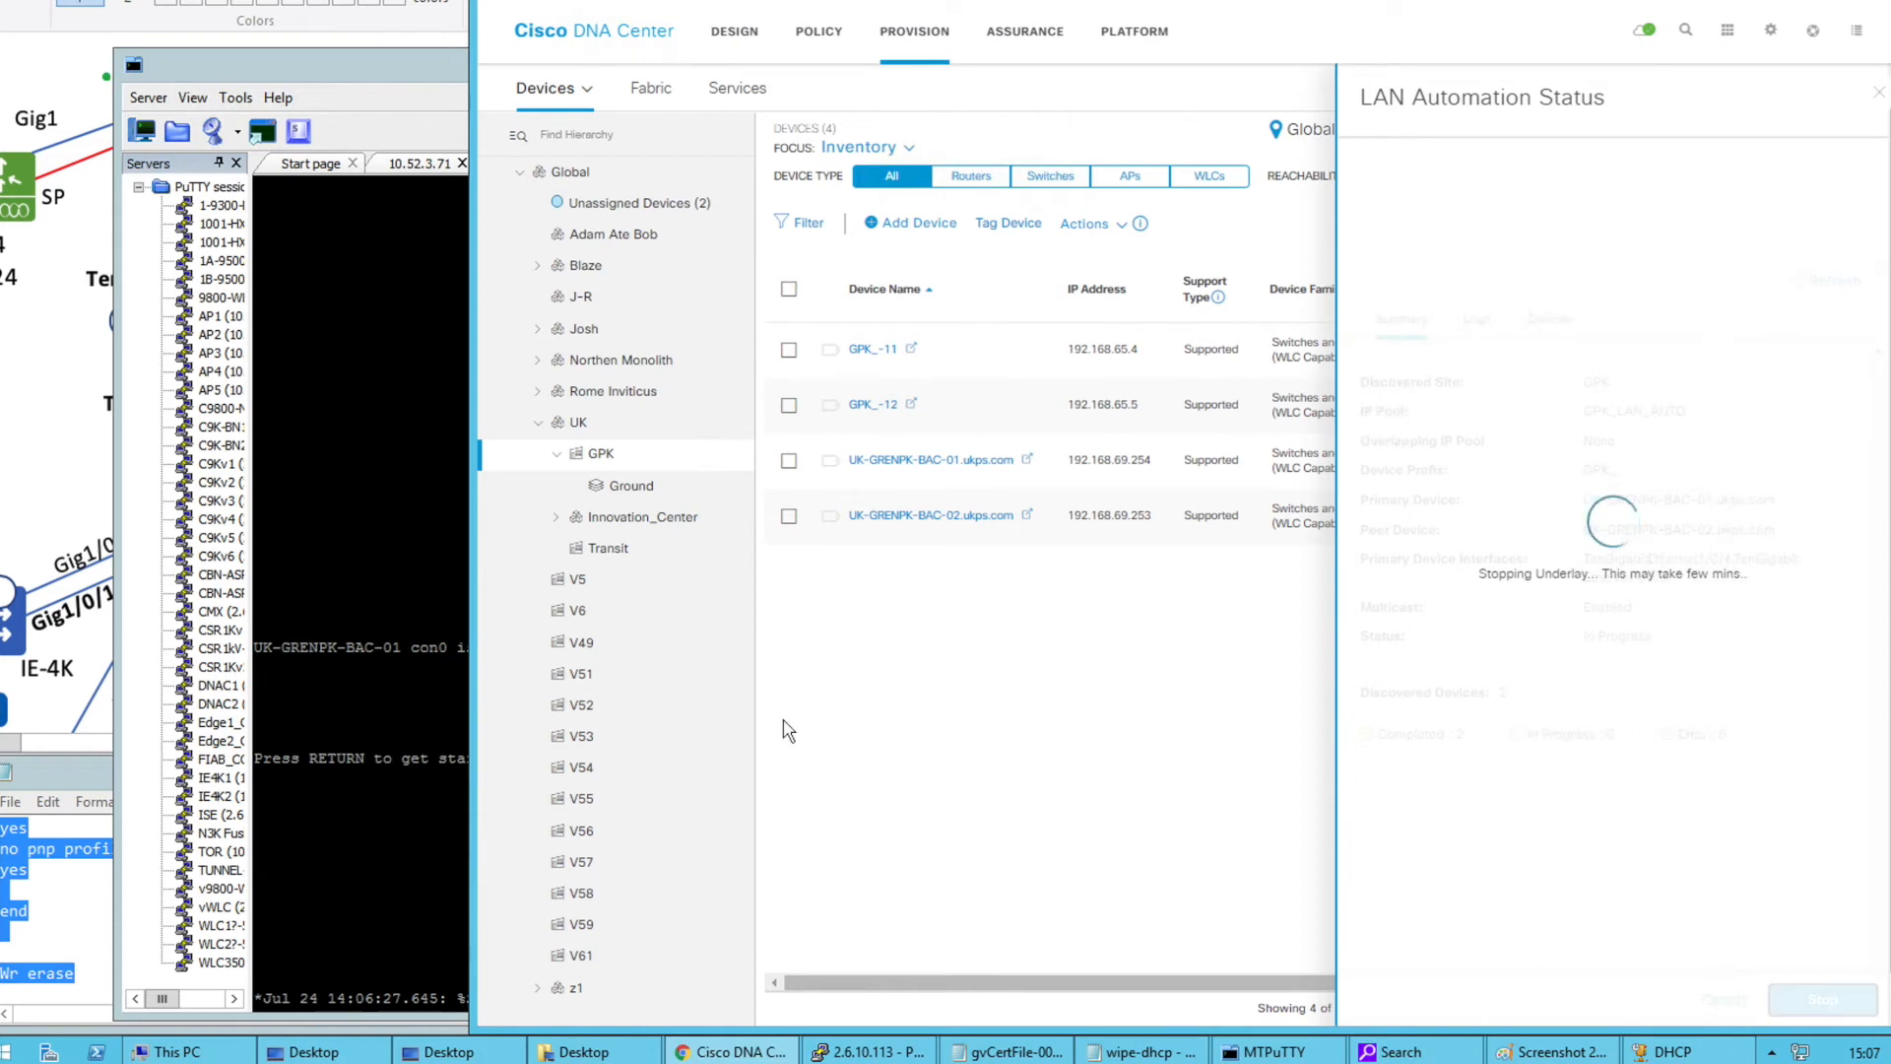
{"action": "left_click", "coordinate": [382, 595]}
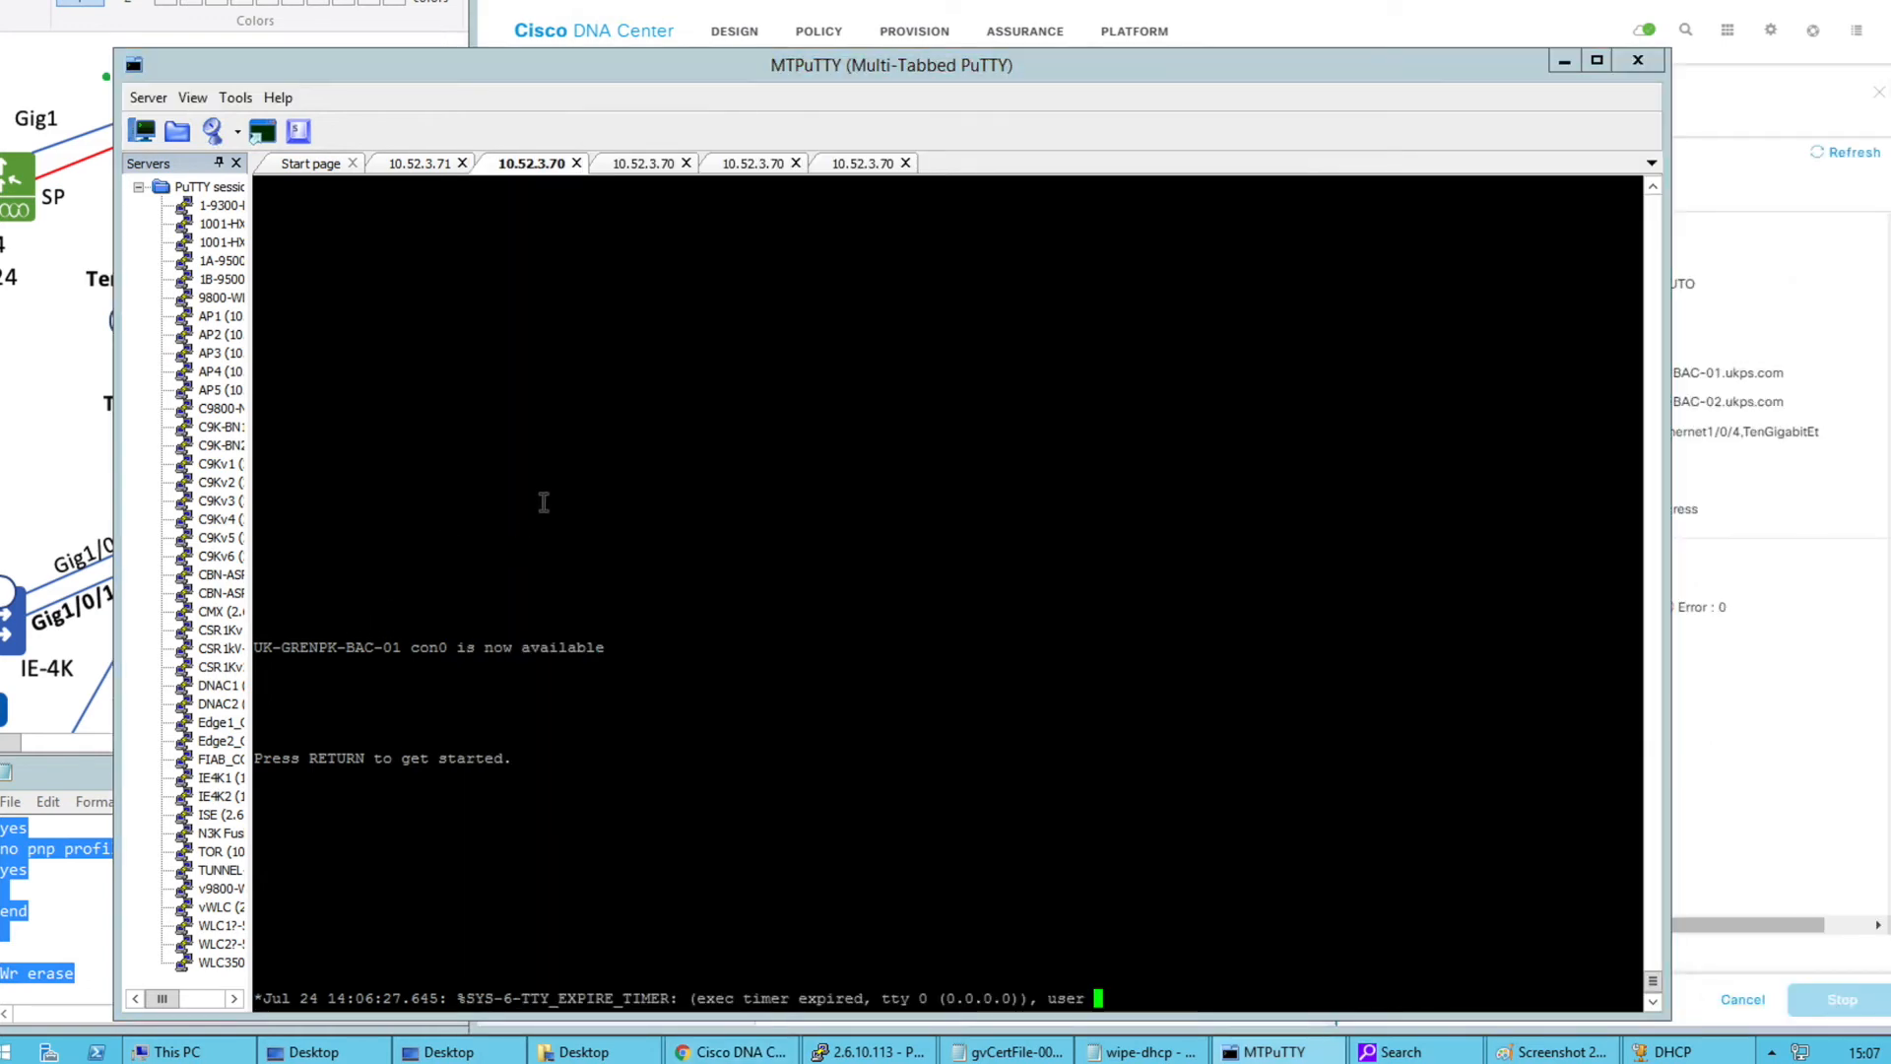
Enter privileged mode on the UK-GRENPK-BAC-01 console with en
{"action": "key", "text": "Return"}
{"action": "key", "text": "Return"}
{"action": "key", "text": "Return"}
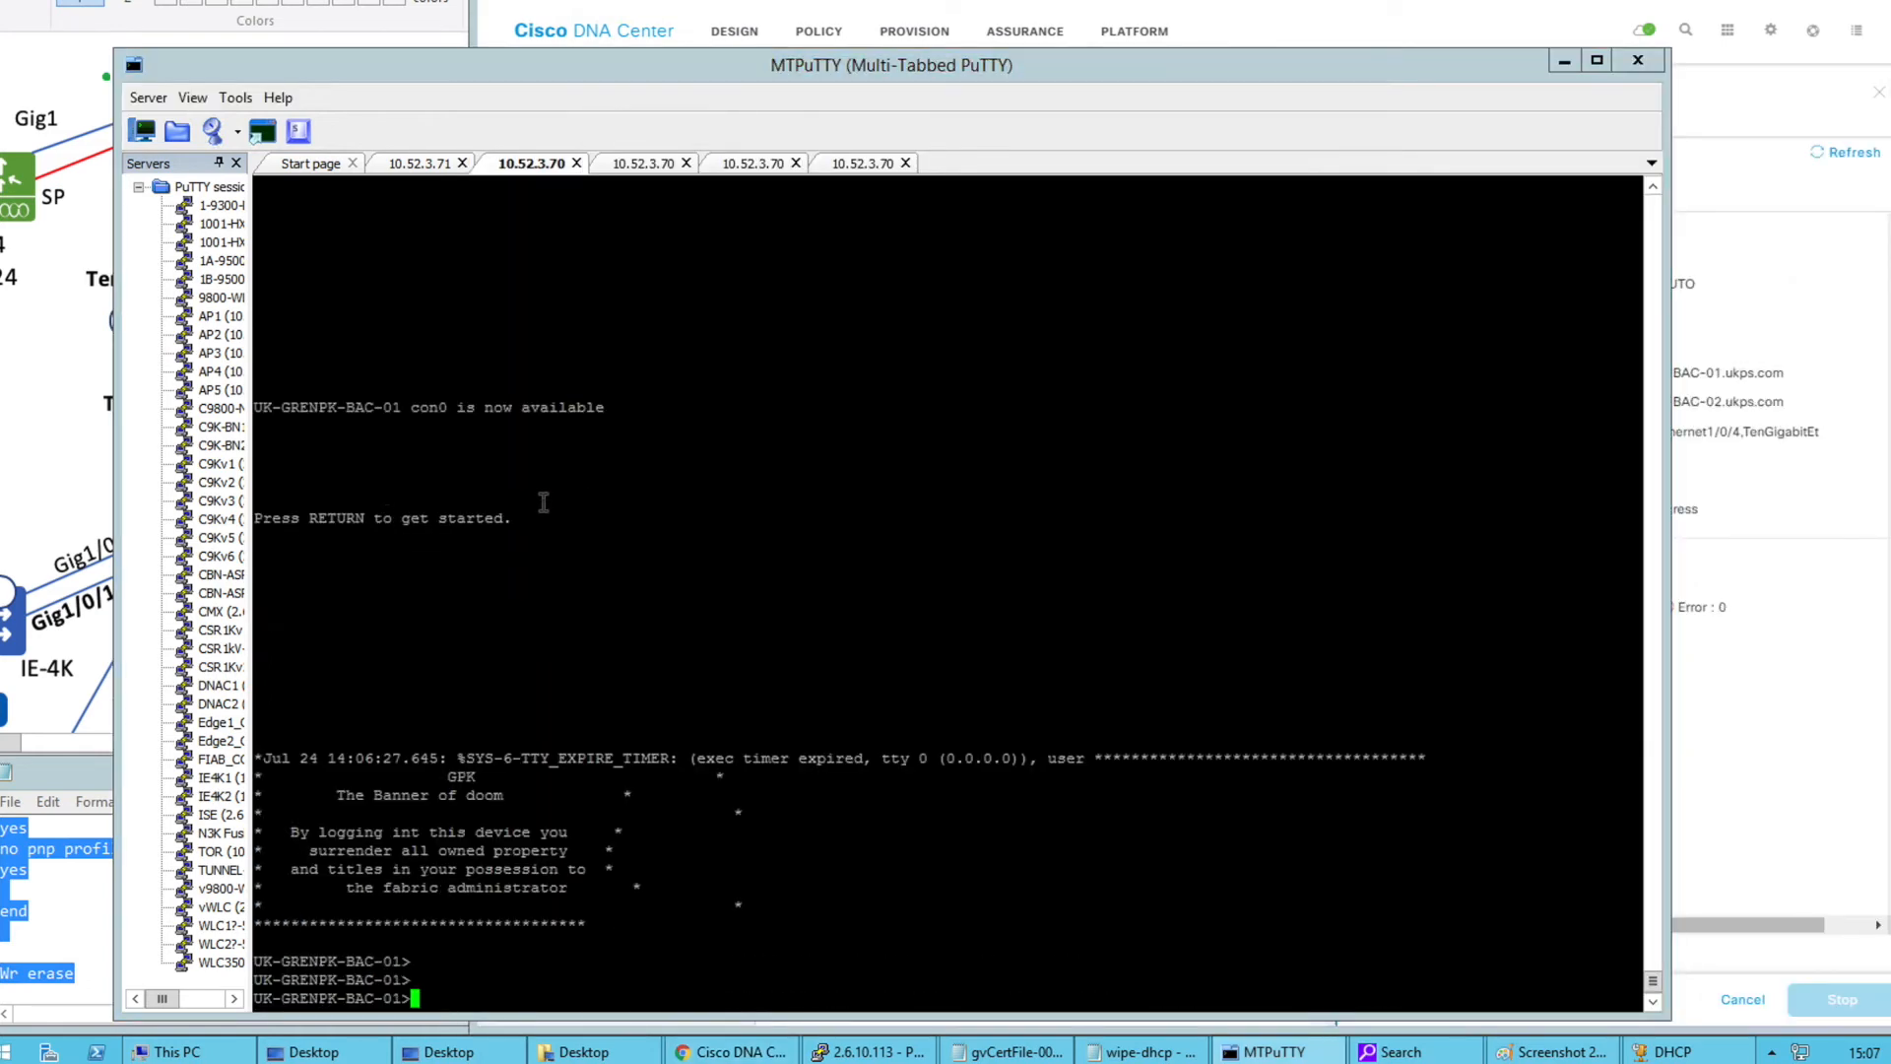
{"action": "type", "text": "en"}
{"action": "key", "text": "Return"}
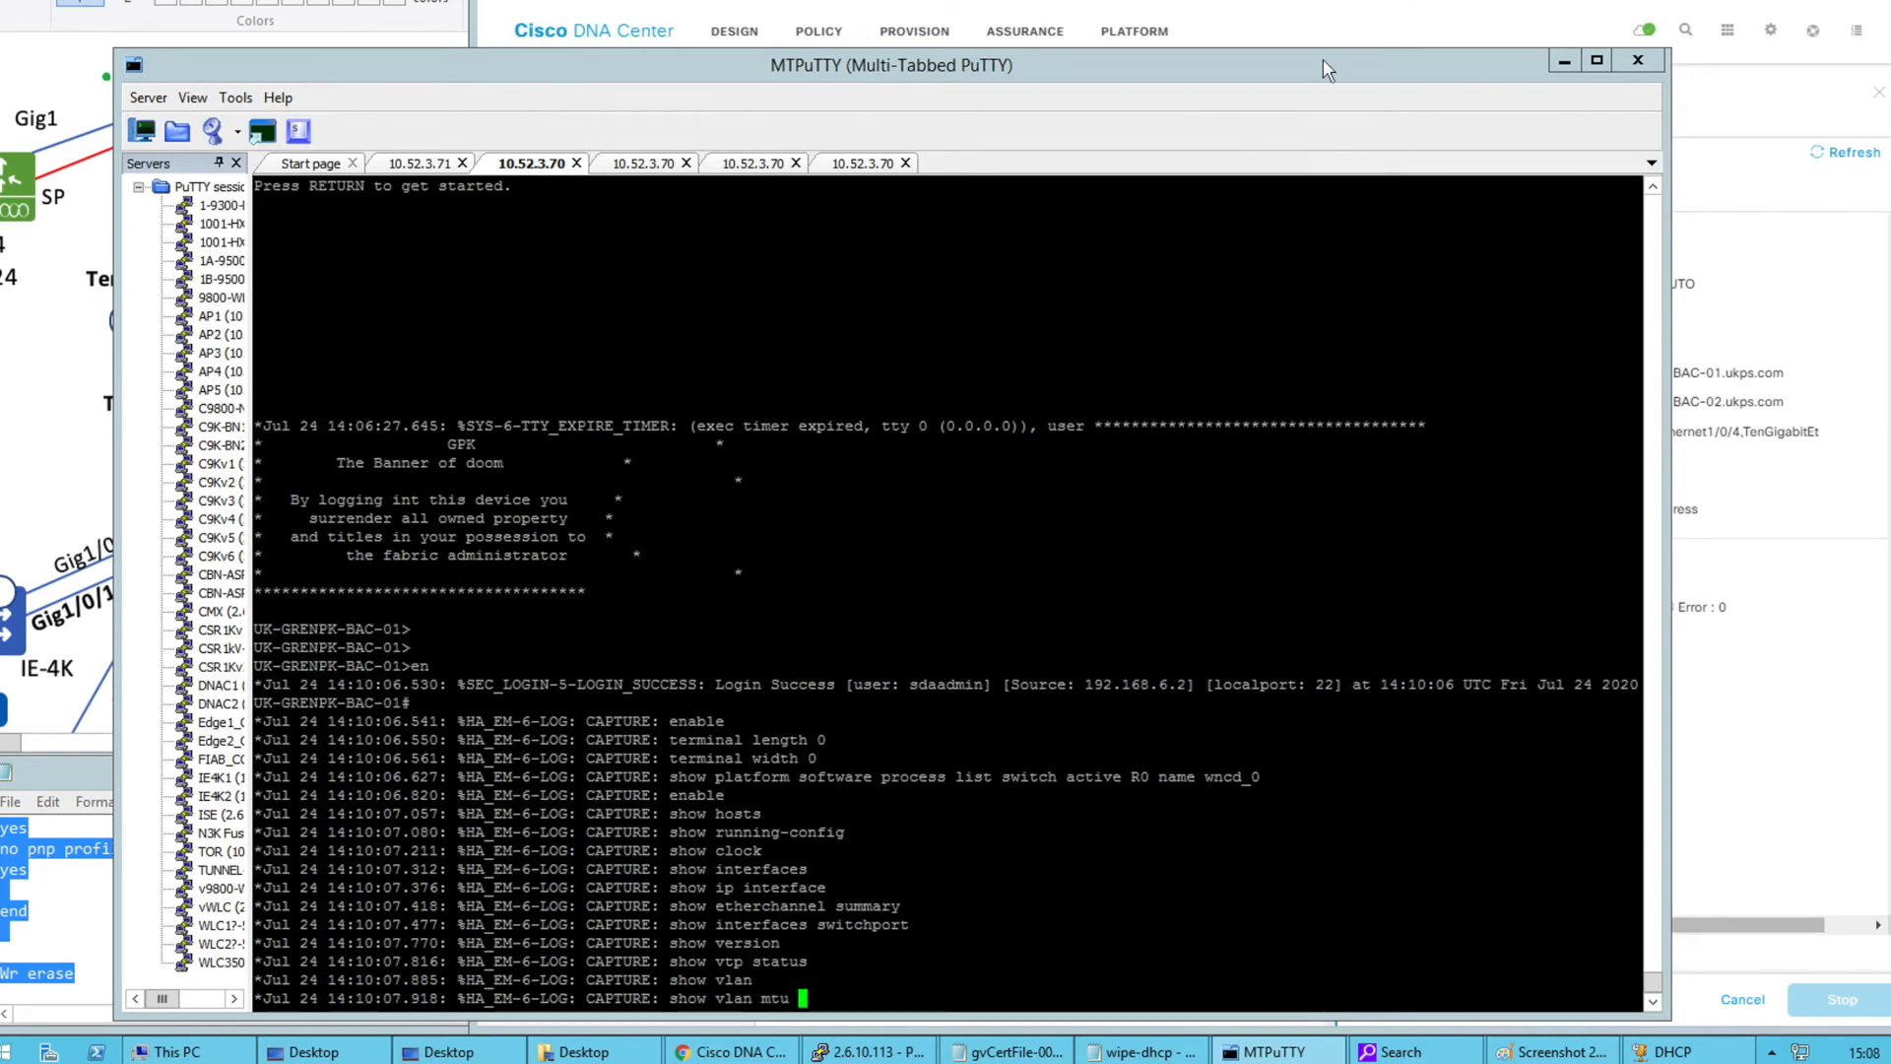
Log into the GPK_-12 console with the admin credentials and enable privileged mode
{"action": "left_click", "coordinate": [643, 166]}
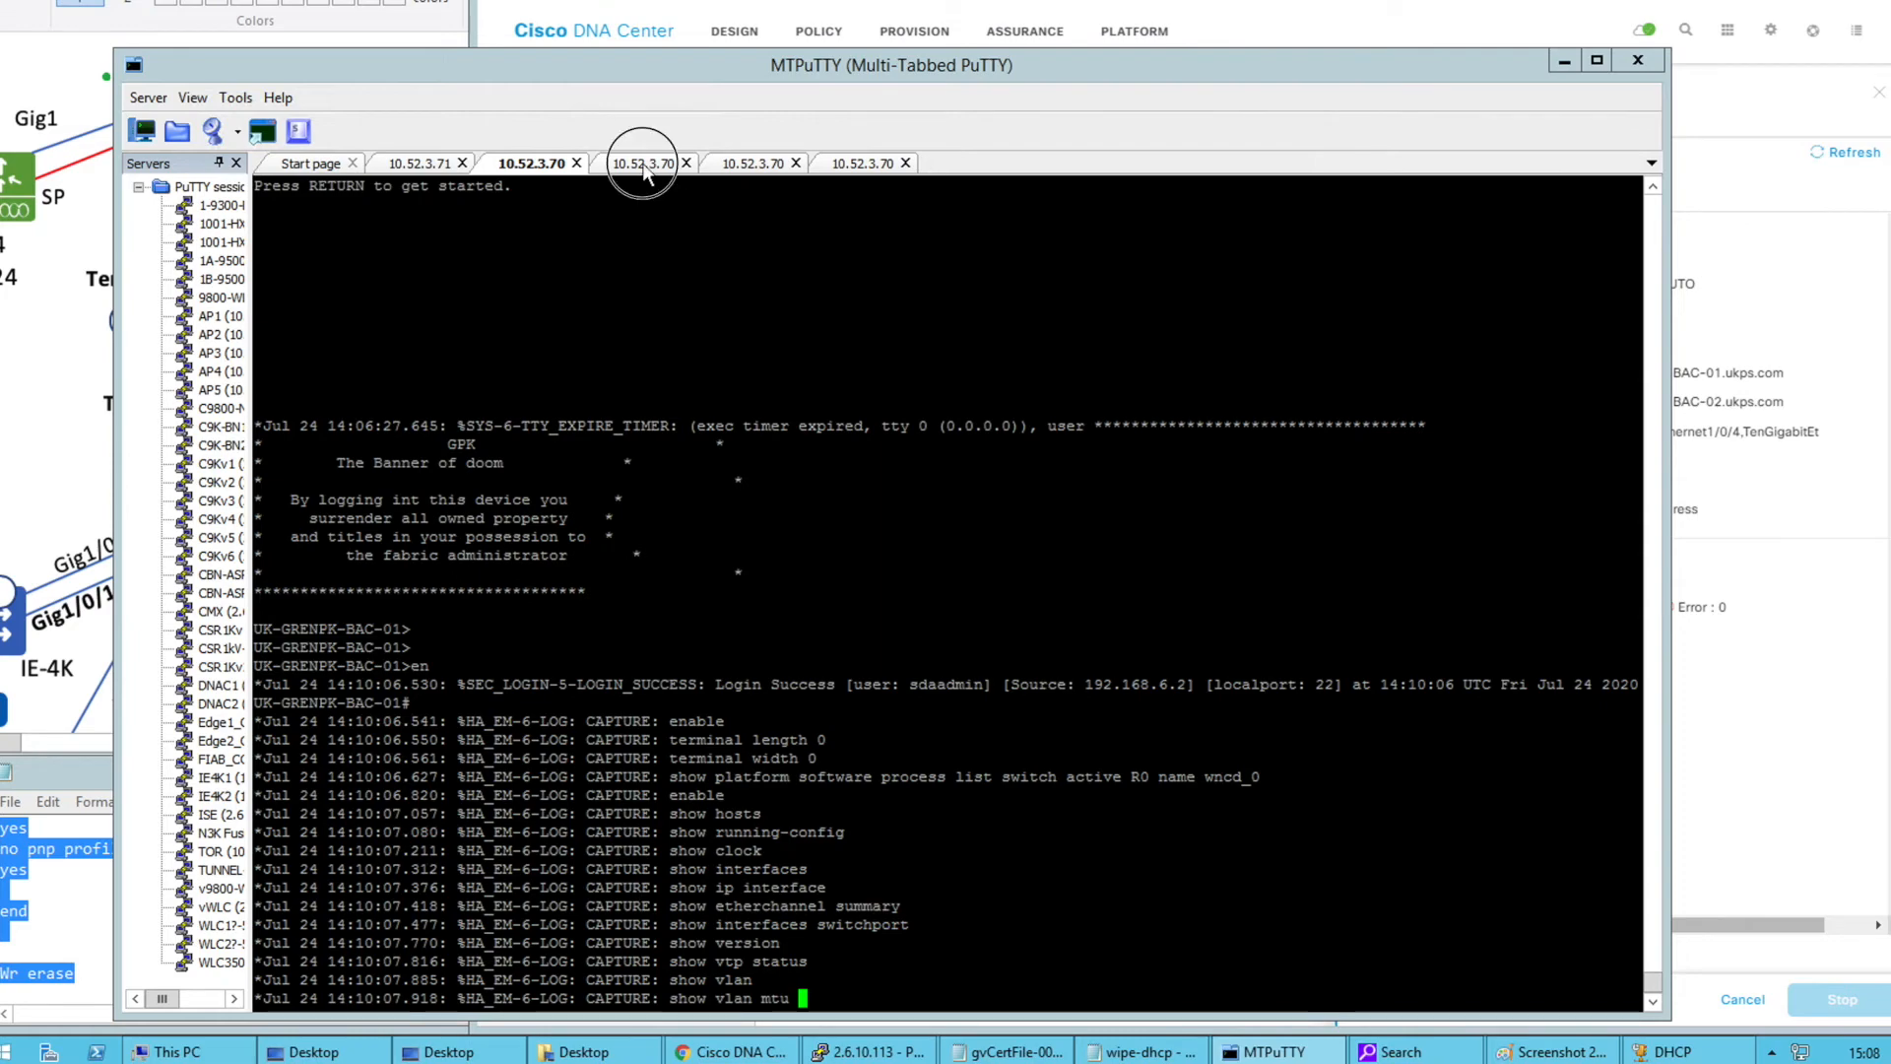
{"action": "left_click", "coordinate": [752, 163]}
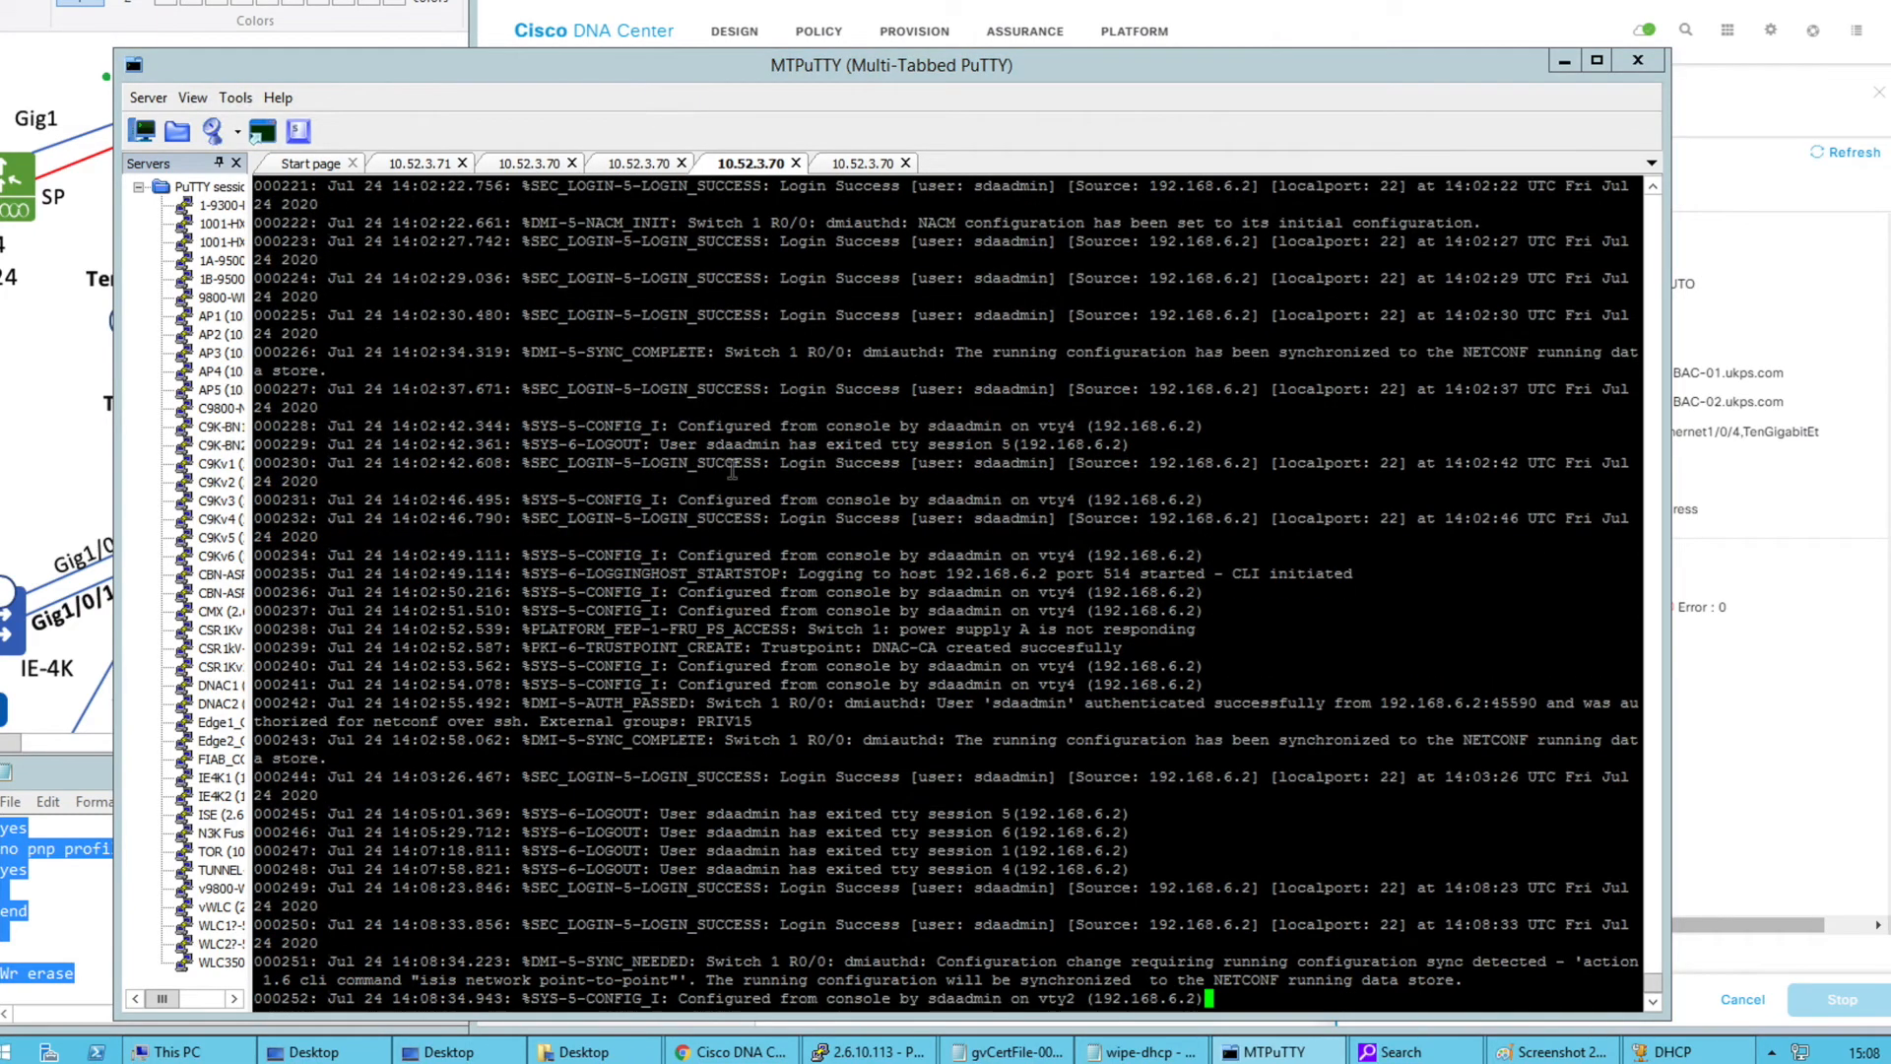
{"action": "key", "text": "Return"}
{"action": "key", "text": "Return"}
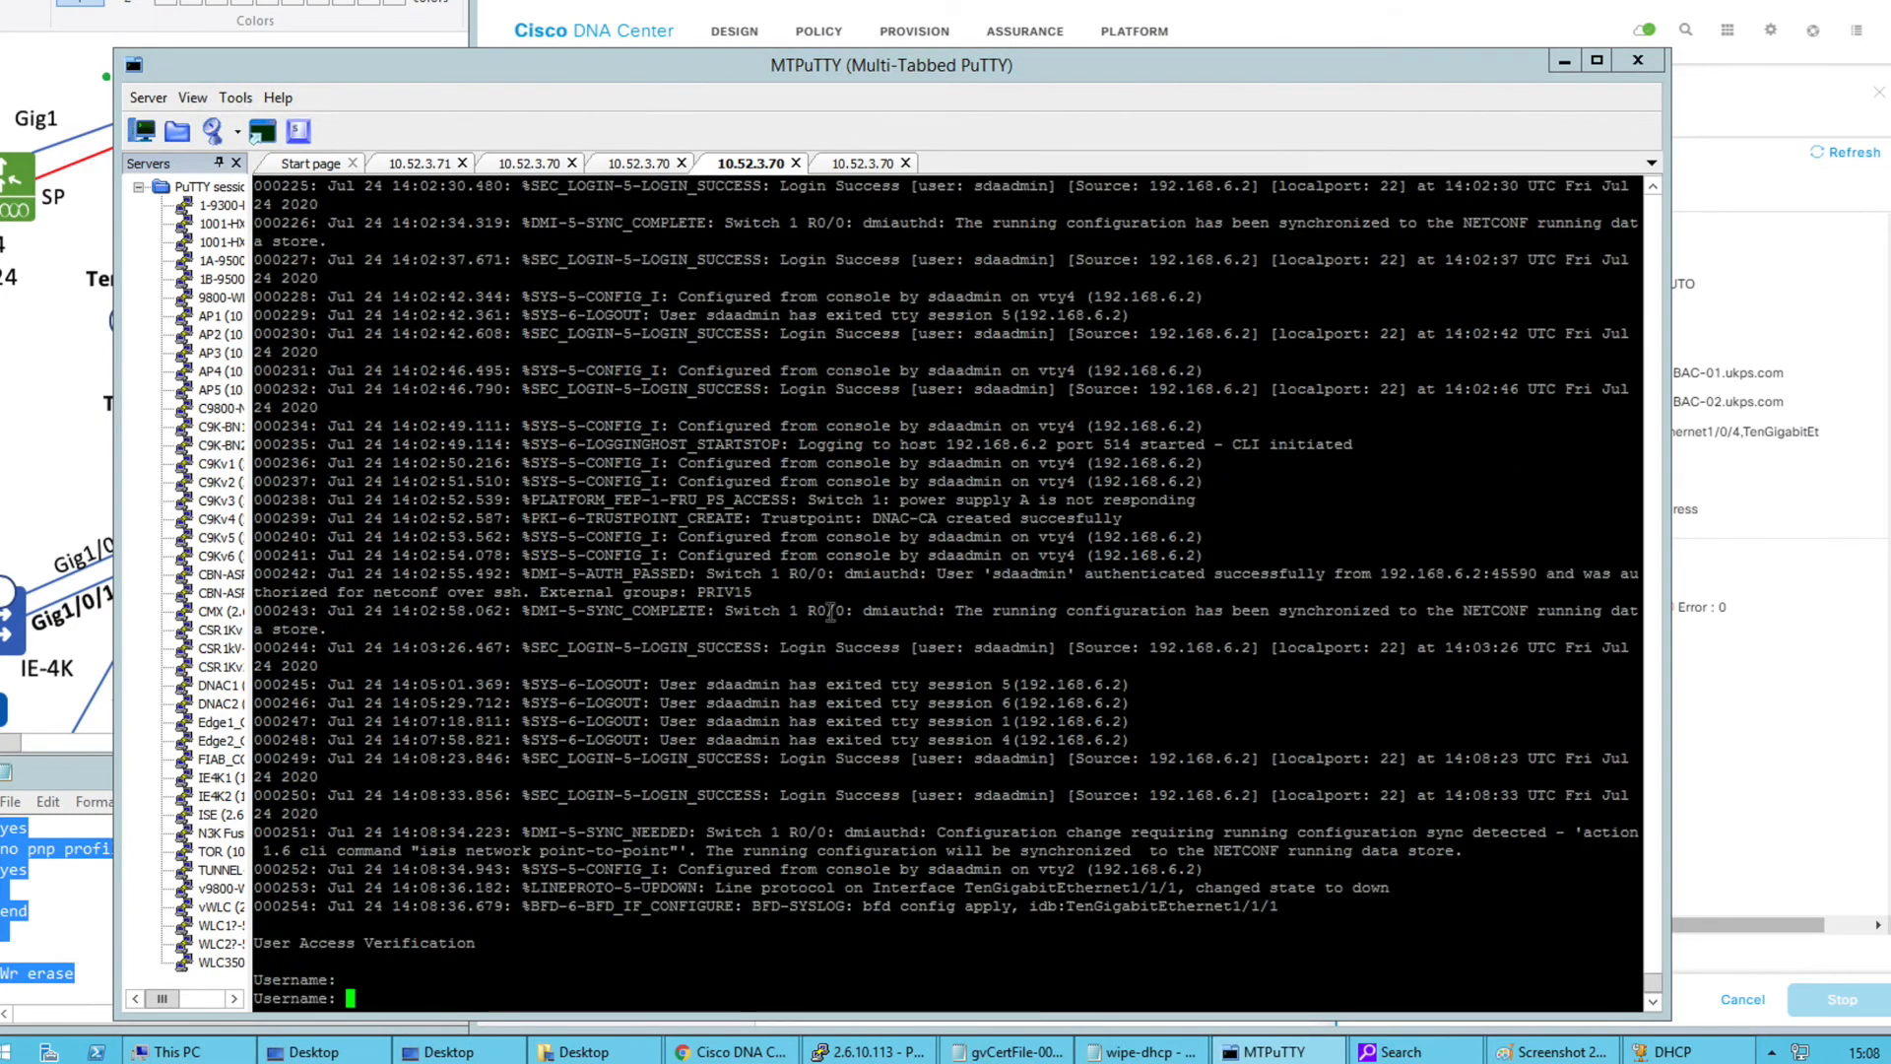
{"action": "type", "text": "sdaadmin"}
{"action": "key", "text": "Return"}
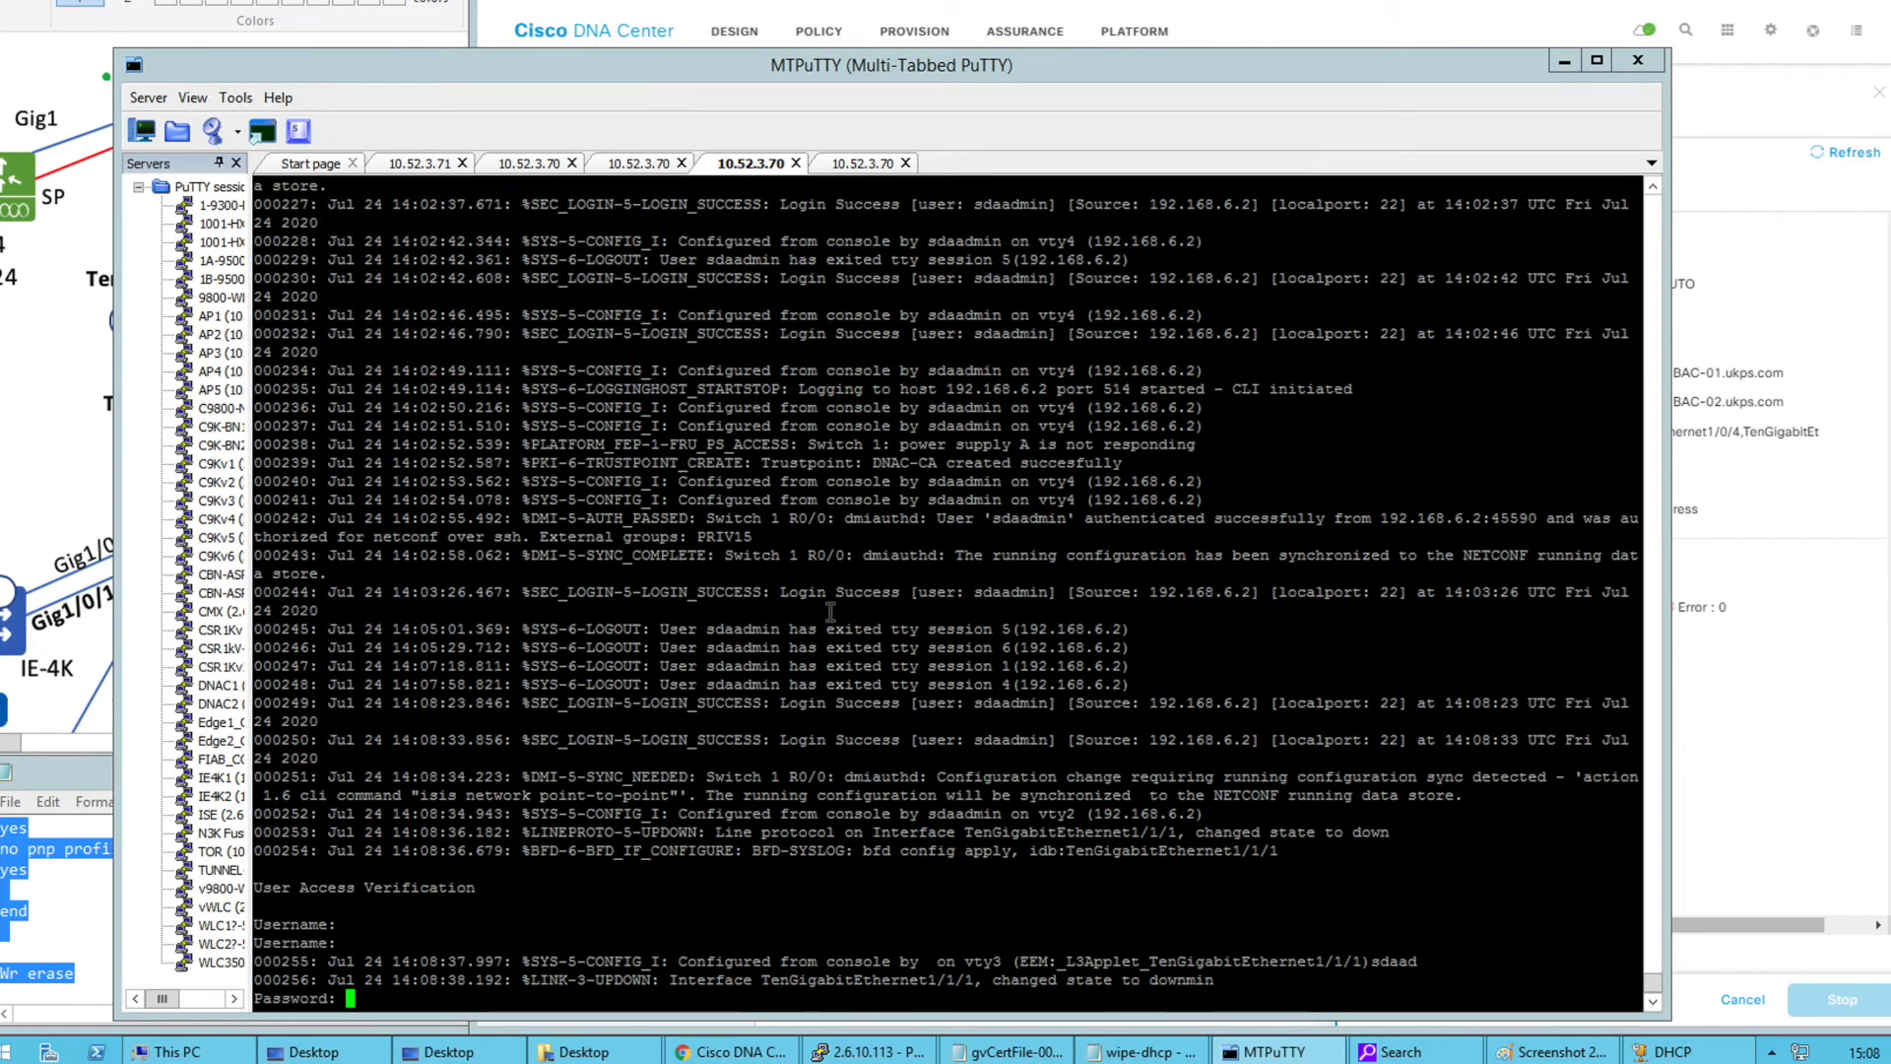
{"action": "key", "text": "Return"}
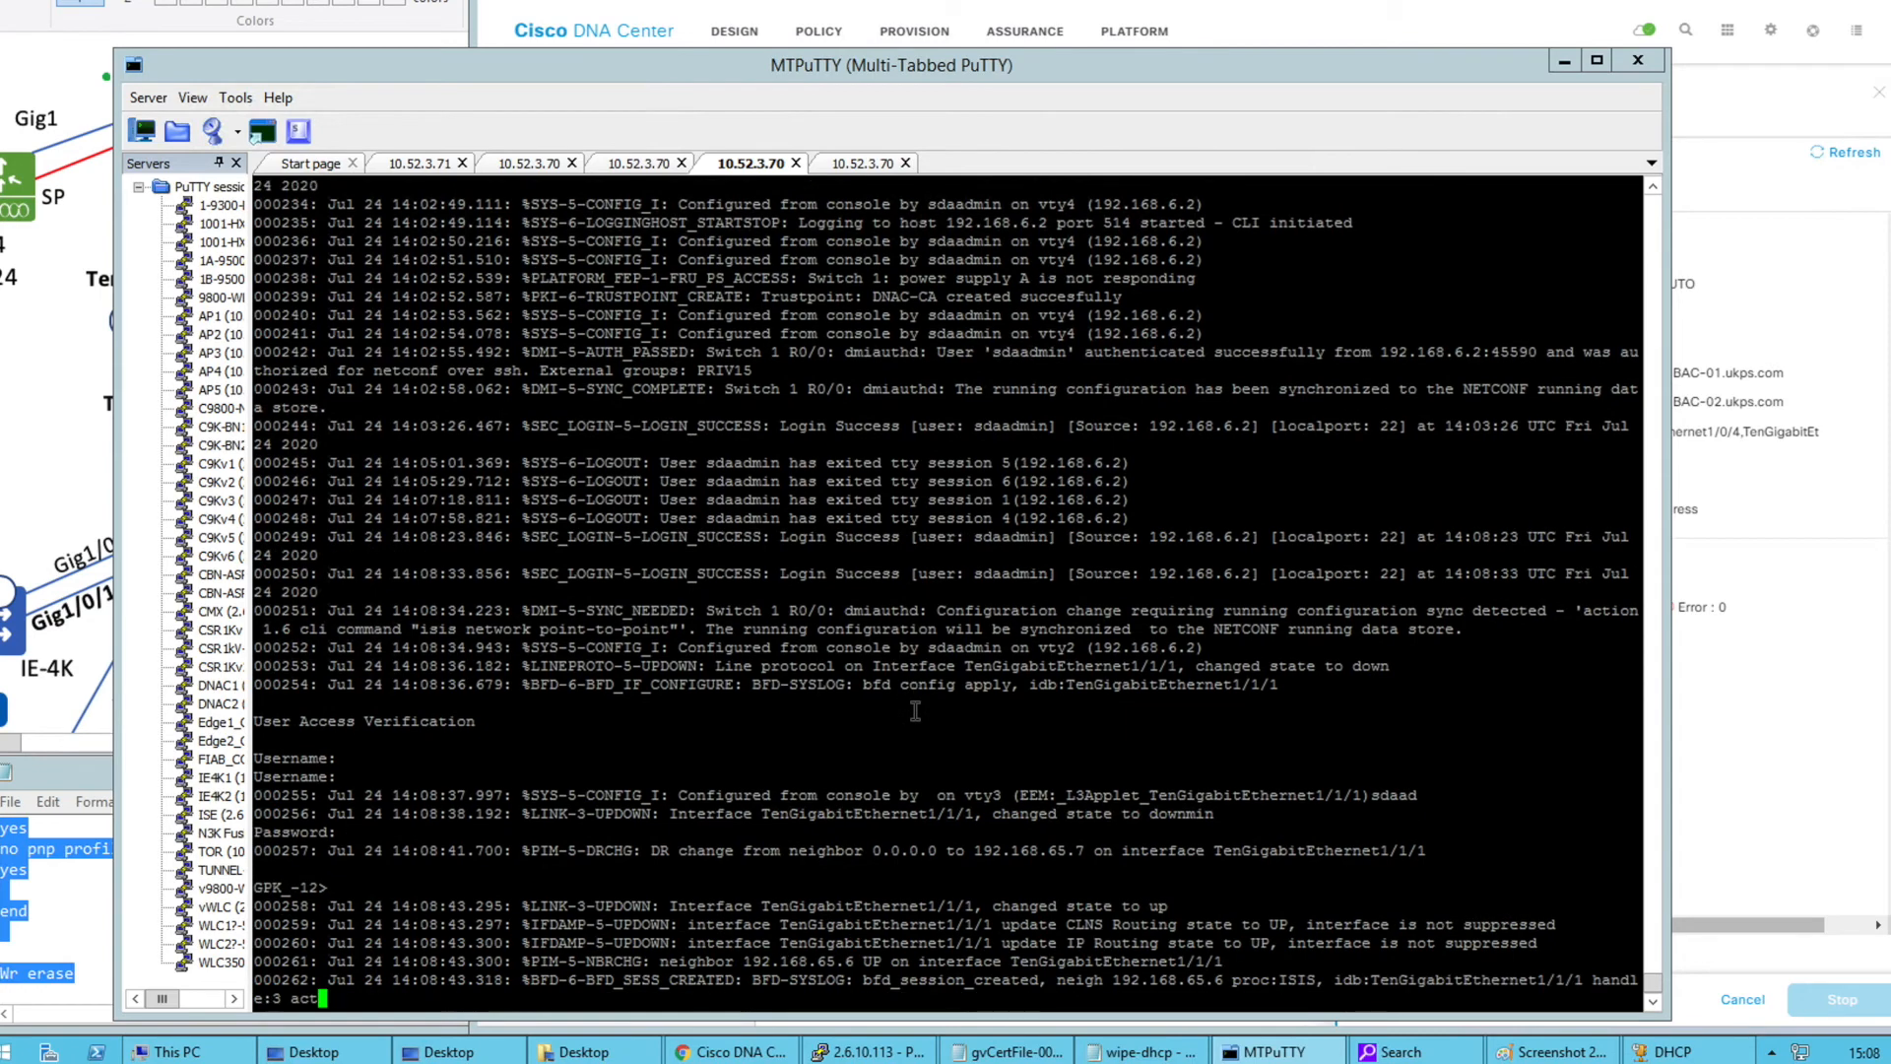
{"action": "key", "text": "Return"}
{"action": "key", "text": "Return"}
{"action": "type", "text": "en"}
{"action": "key", "text": "Return"}
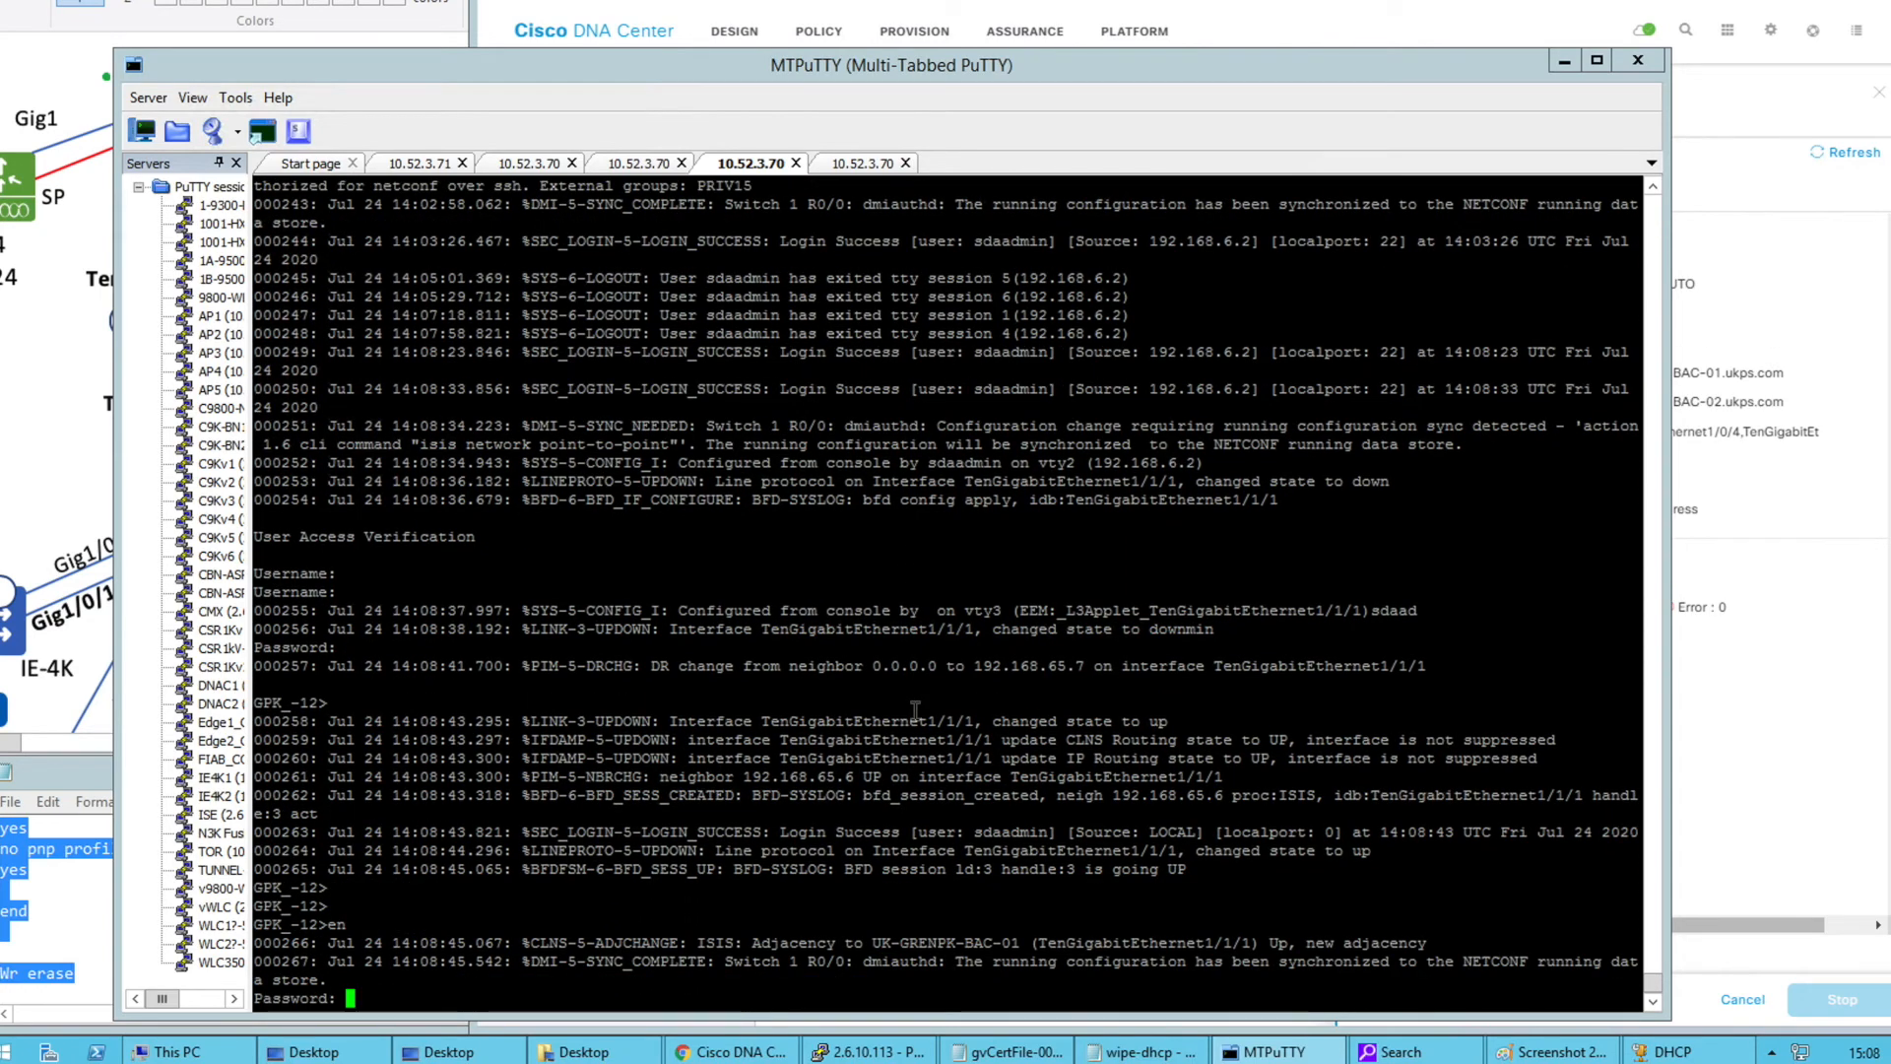
{"action": "key", "text": "Return"}
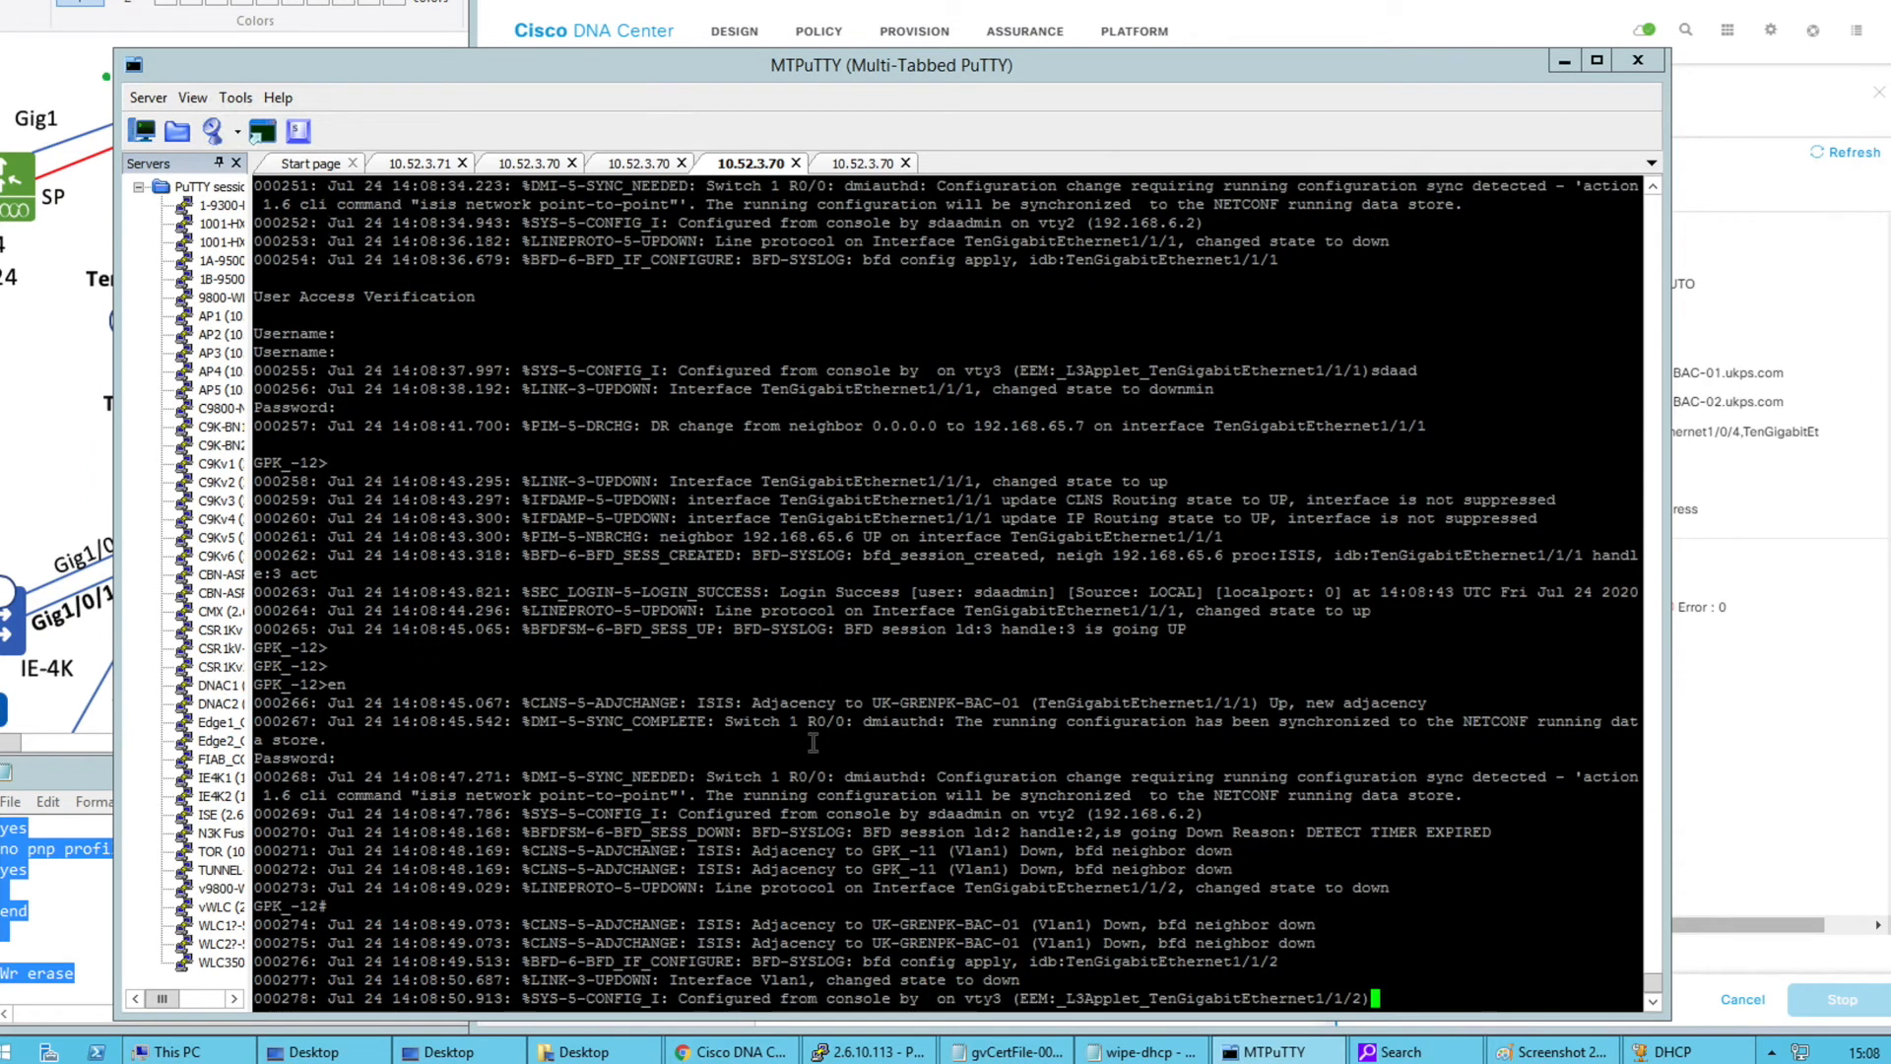
Run 'show ip int bri | ex un' on GPK_-12, marking Te1/1/1 and Te1/1/2 and FE1 on the diagram
{"action": "key", "text": "Return"}
{"action": "key", "text": "Return"}
{"action": "key", "text": "Return"}
{"action": "key", "text": "Return"}
{"action": "key", "text": "Return"}
{"action": "type", "text": "show ip"}
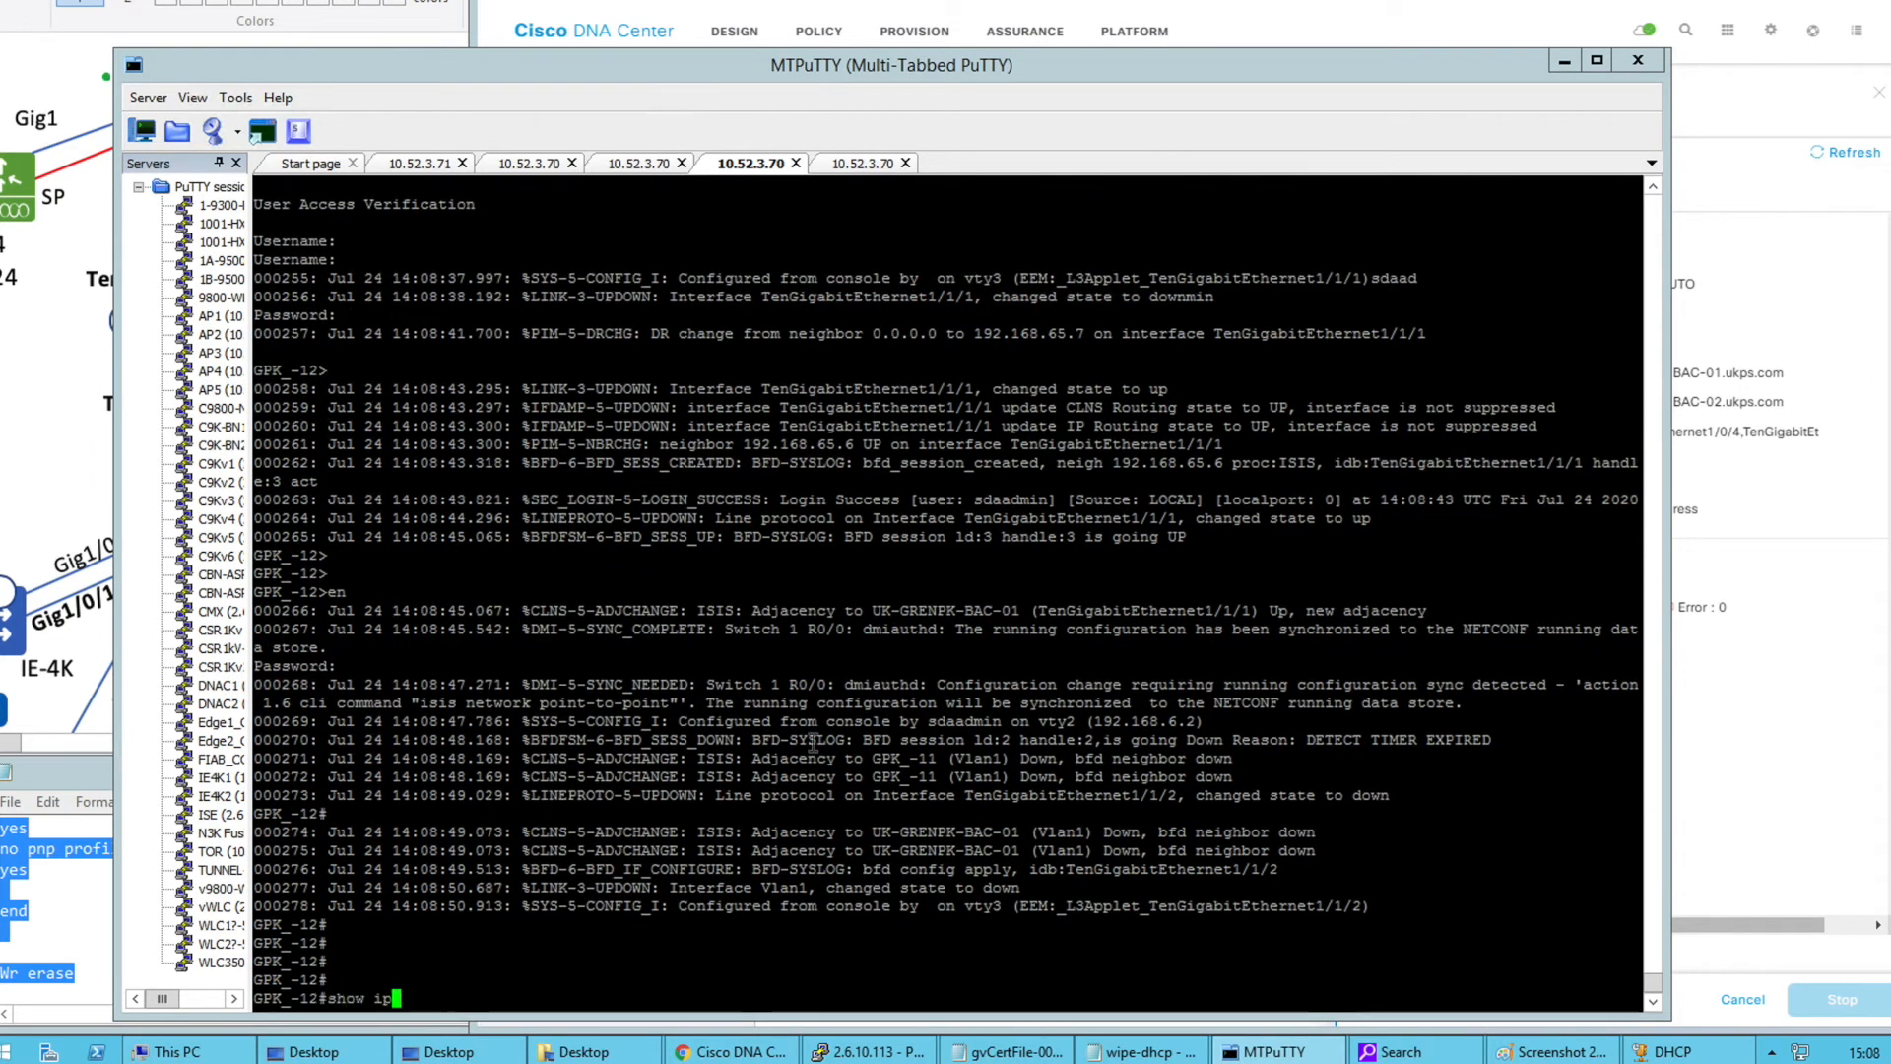
{"action": "type", "text": " int bri "}
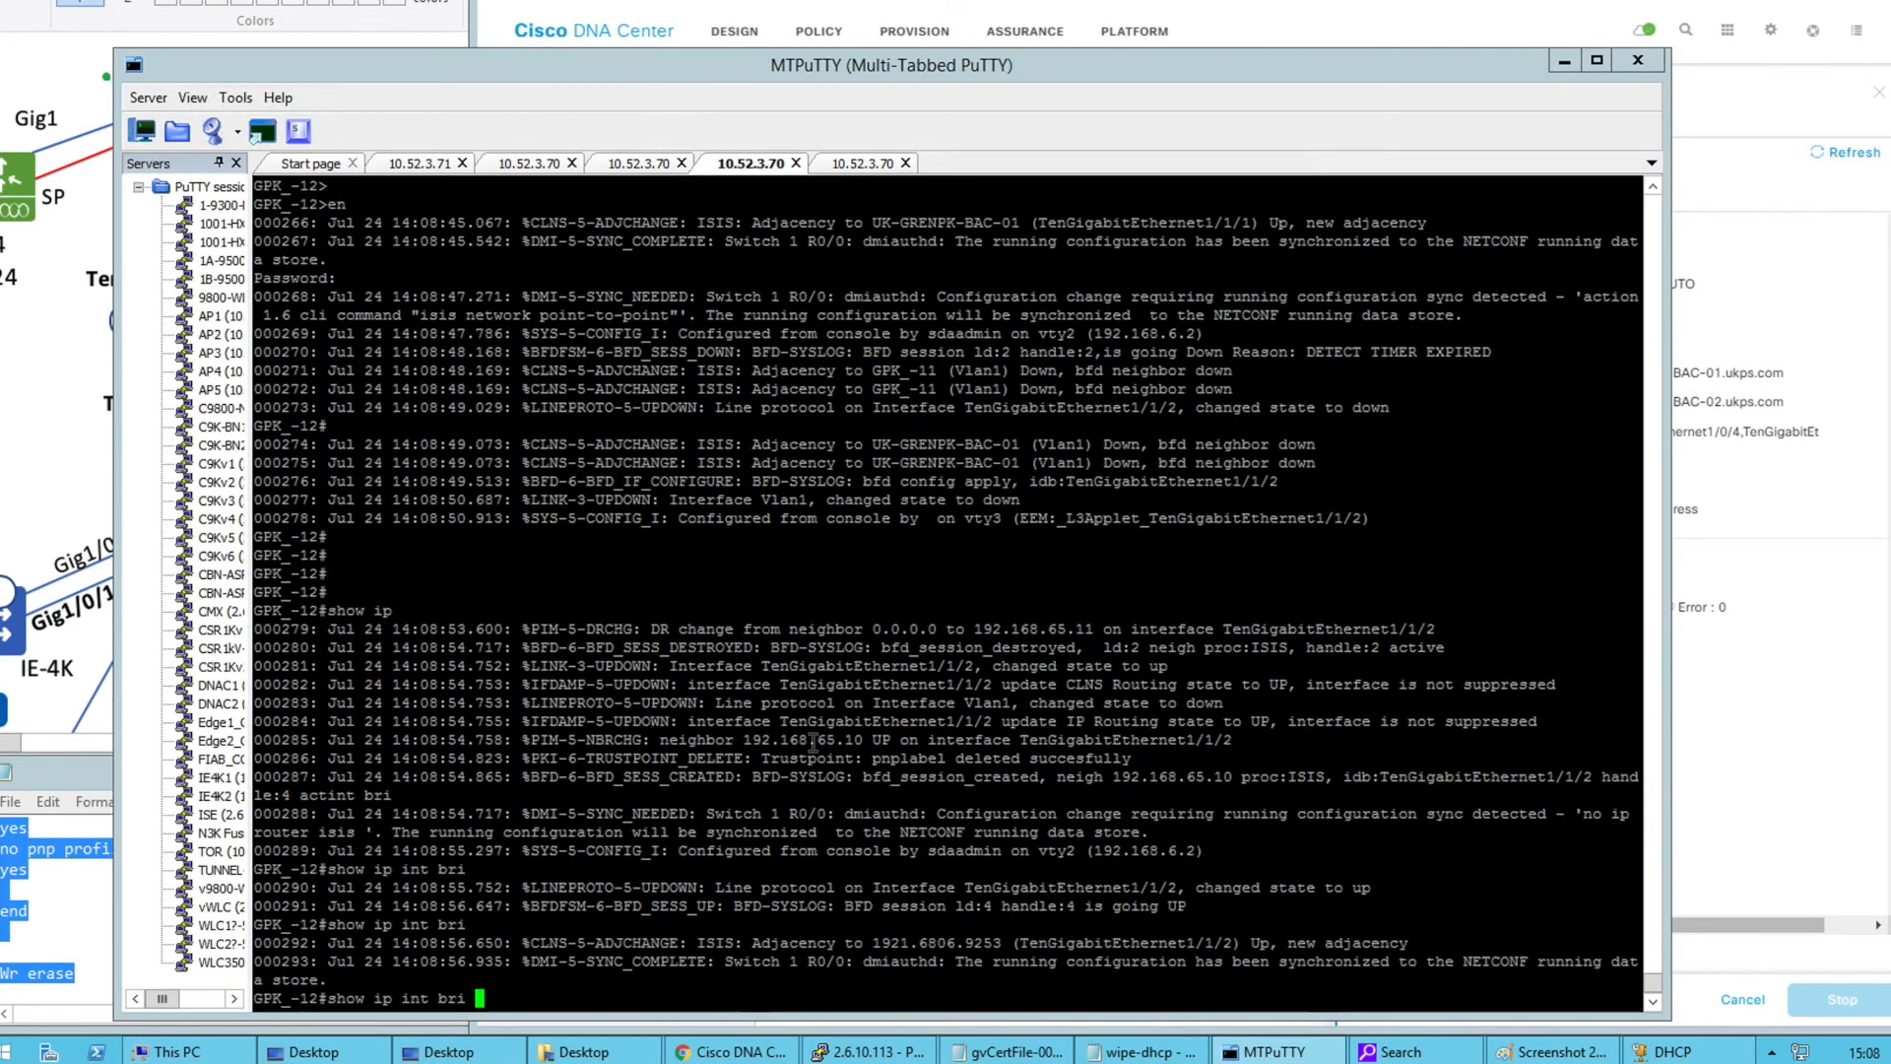
{"action": "type", "text": "| "}
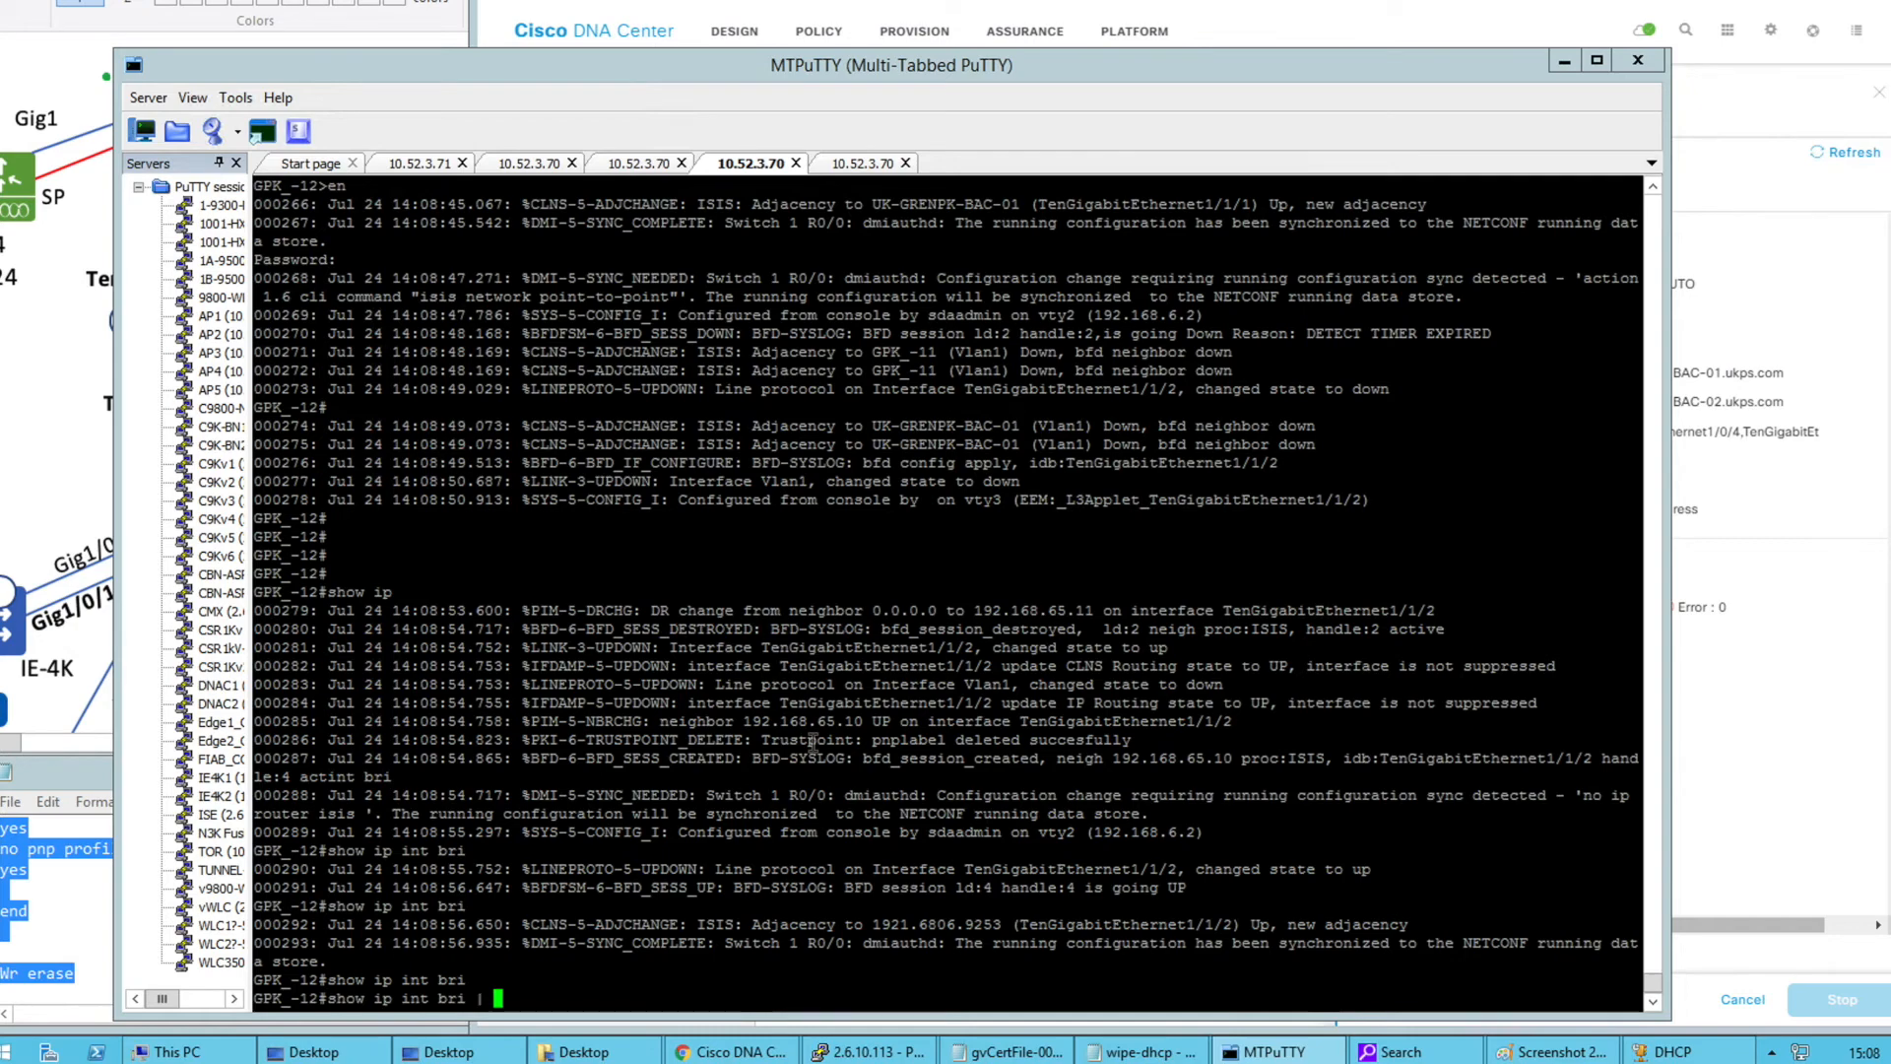
{"action": "type", "text": "ex un"}
{"action": "key", "text": "Return"}
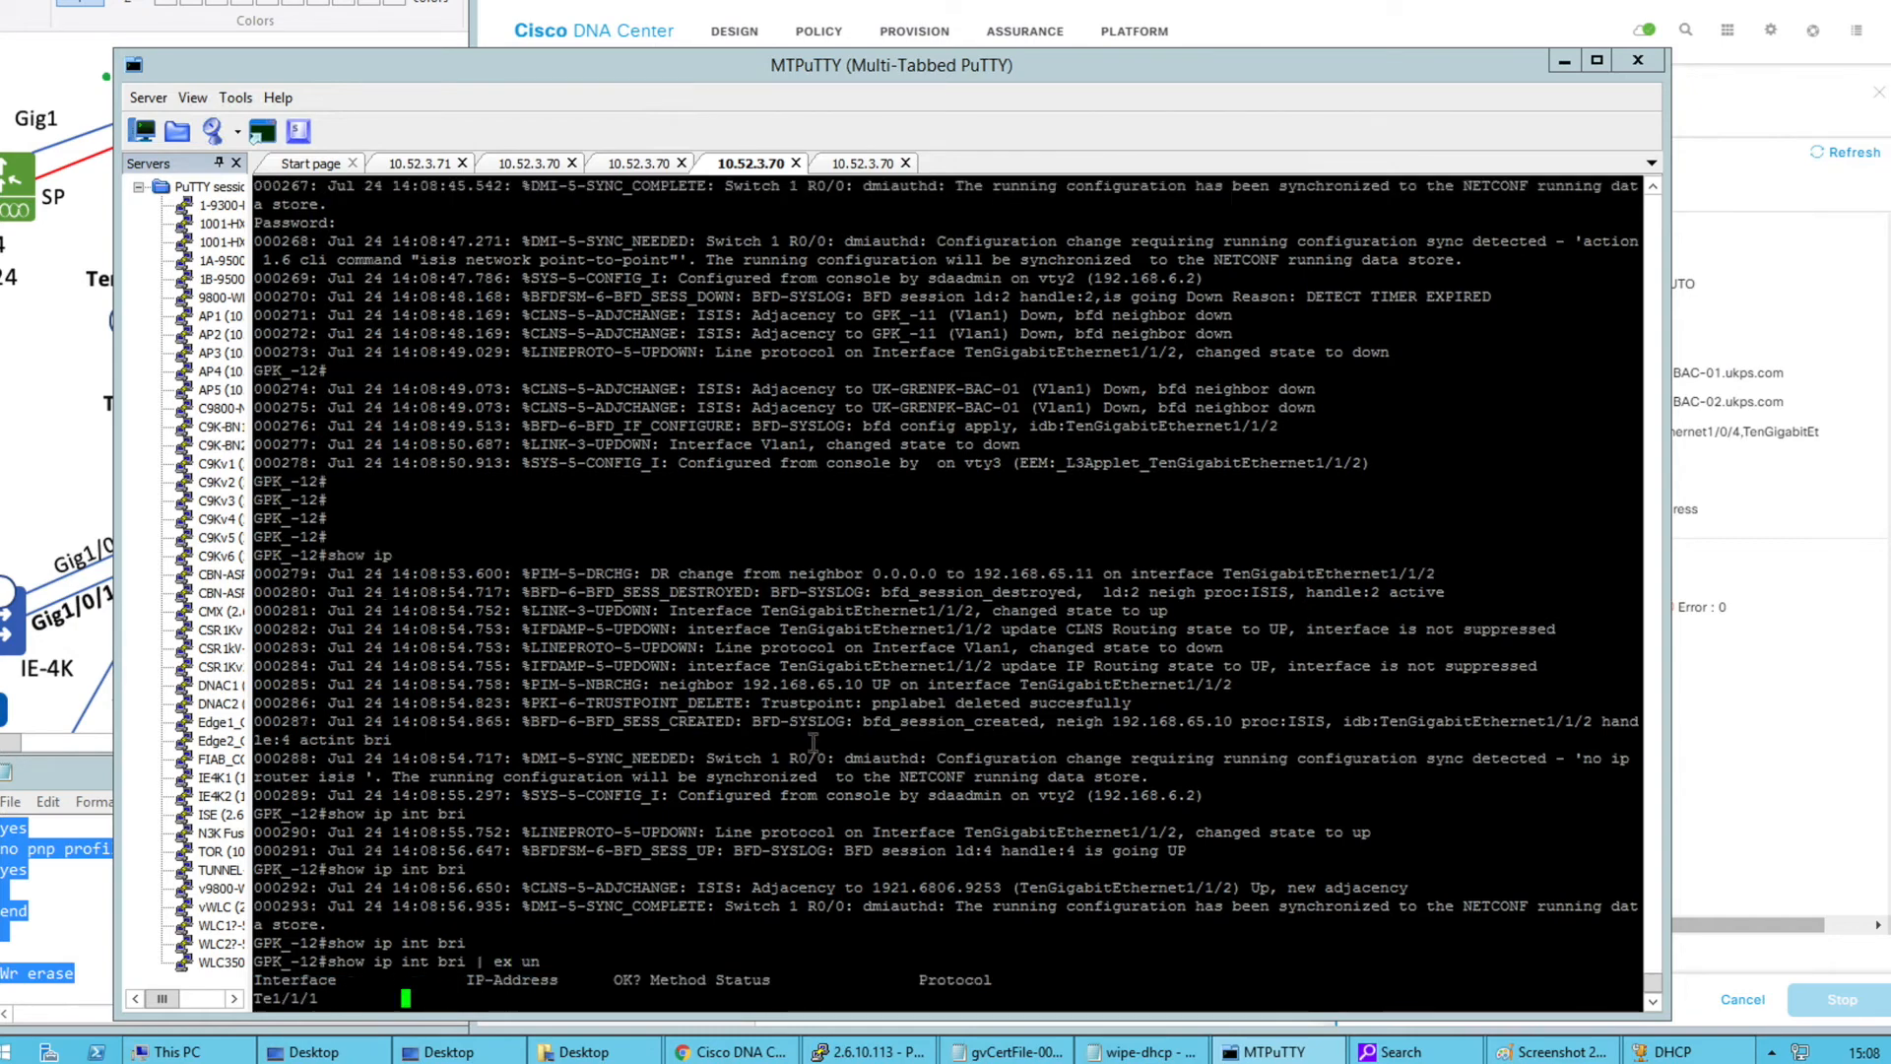
{"action": "left_click_drag", "start_coordinate": [451, 923], "coordinate": [1005, 942]}
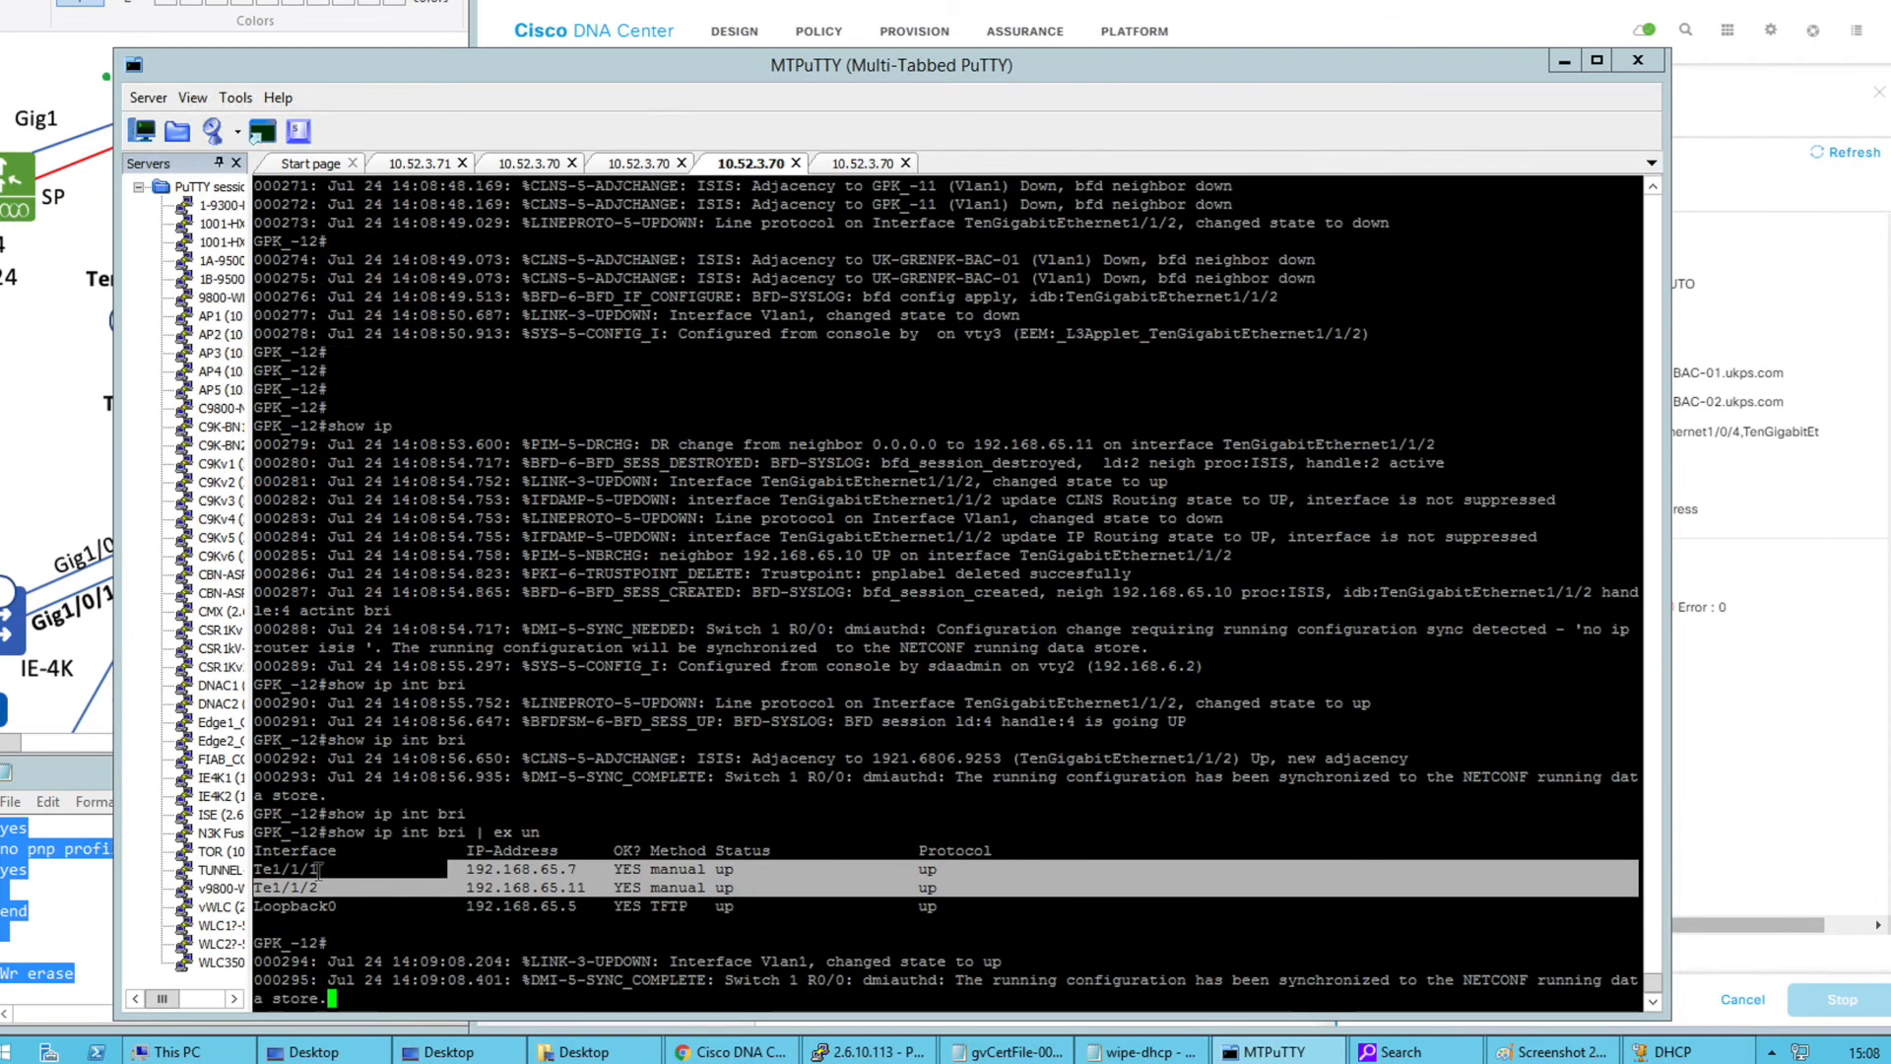
{"action": "left_click", "coordinate": [96, 449]}
{"action": "left_click_drag", "start_coordinate": [208, 506], "coordinate": [184, 456]}
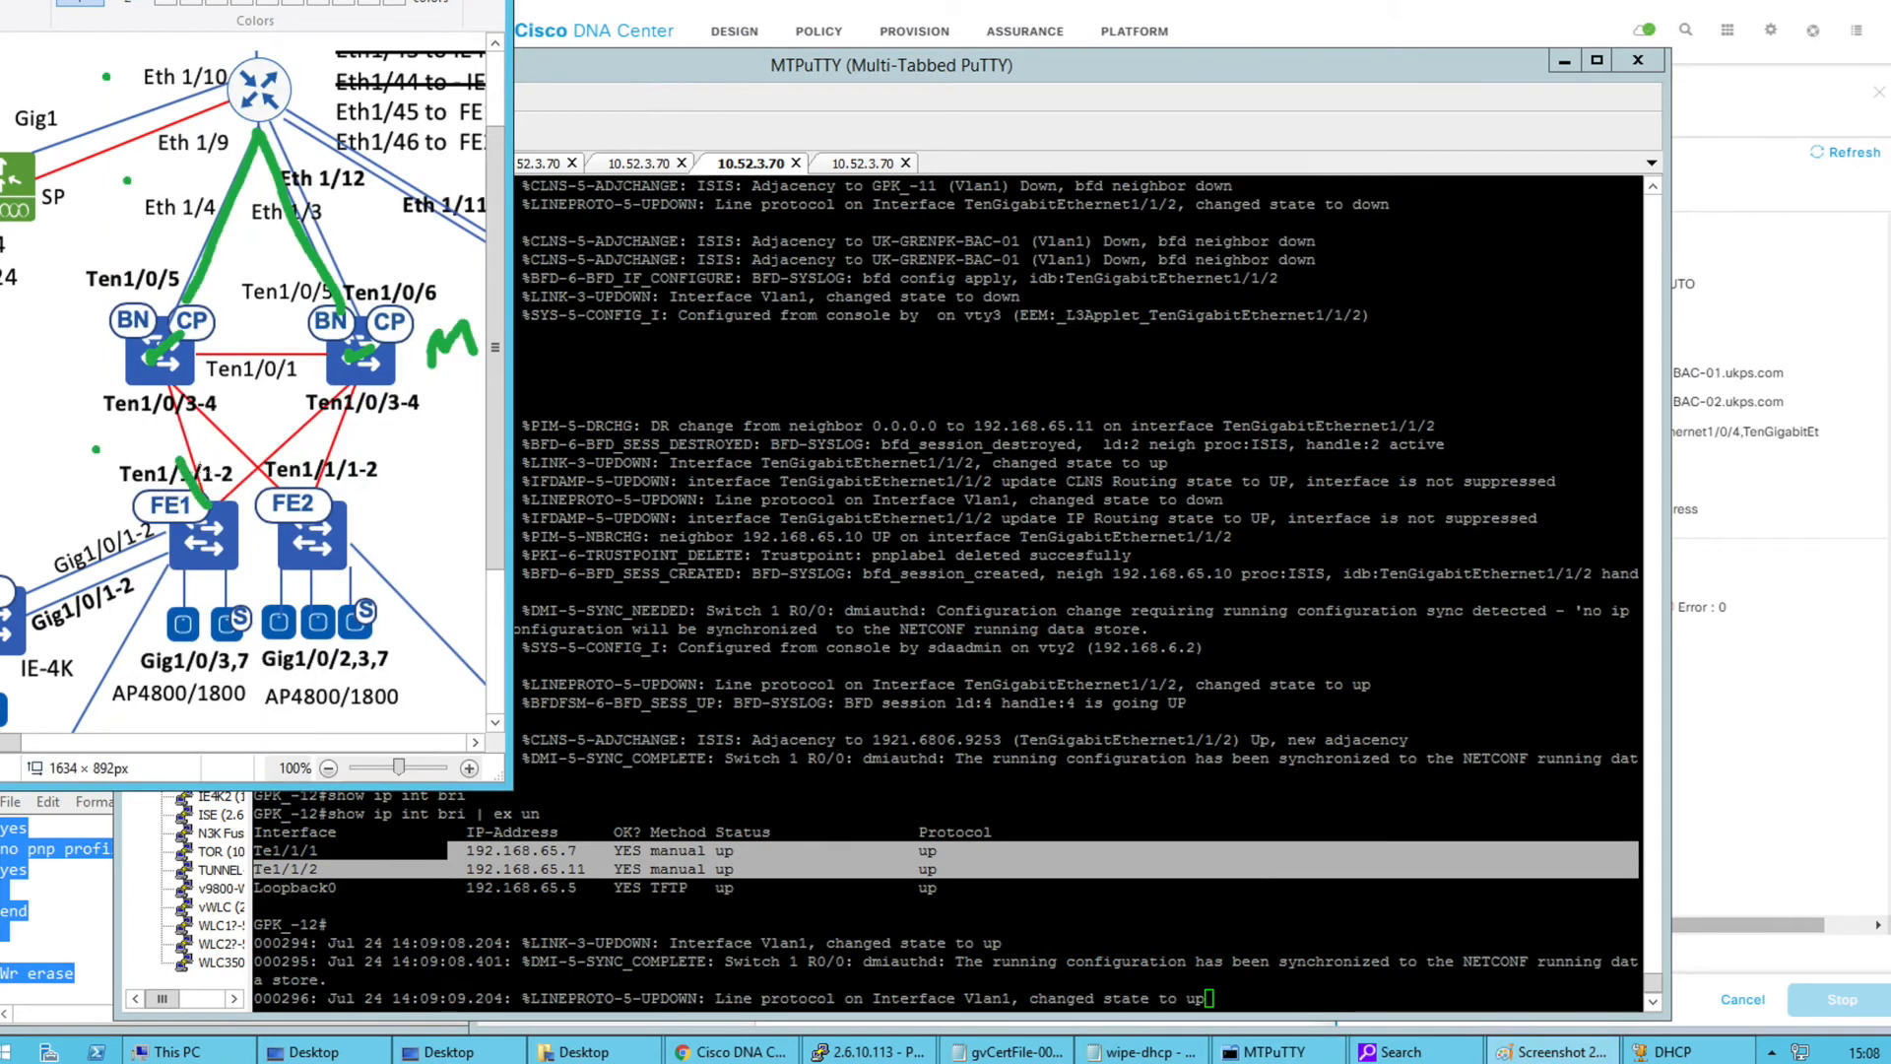
{"action": "left_click", "coordinate": [685, 474]}
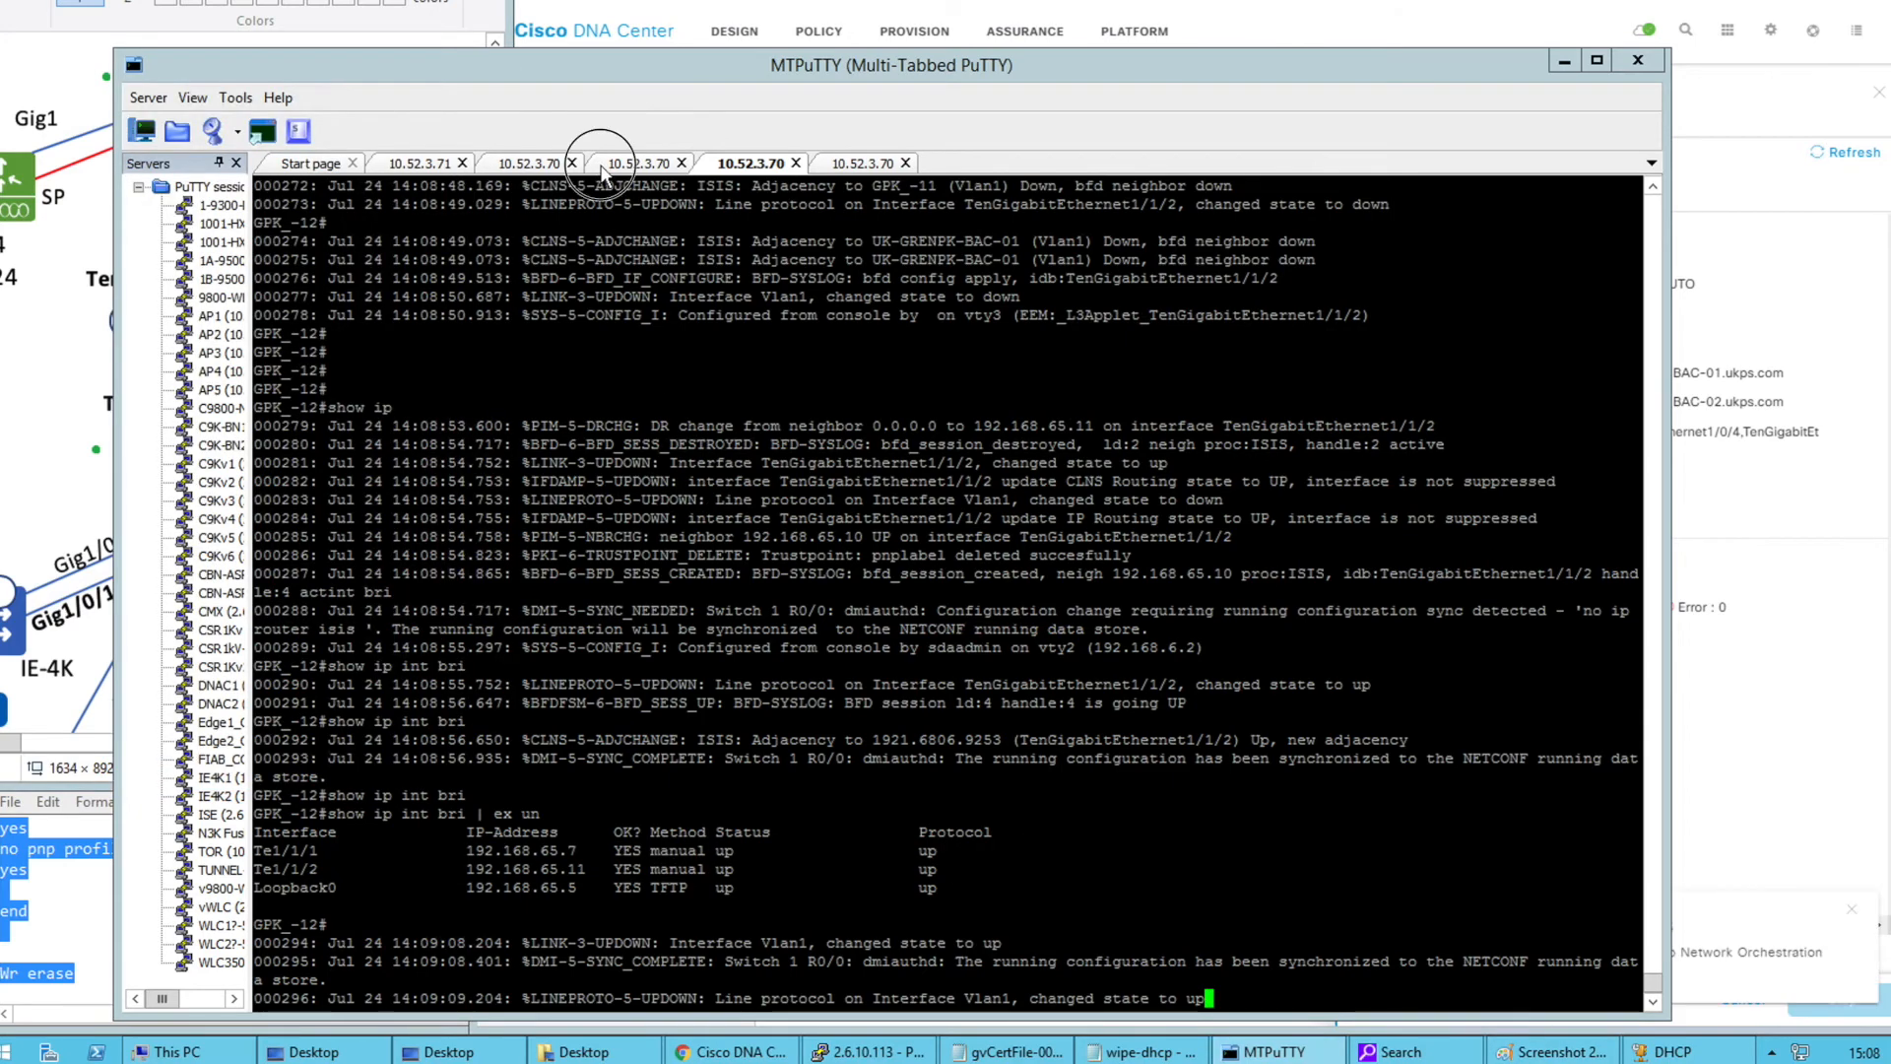
On UK-GRENPK-BAC-02, enable and run 'show ip int bri | ex un', marking the Te1/0/3 and Te1/0/4 rows
{"action": "left_click", "coordinate": [612, 166]}
{"action": "key", "text": "Return"}
{"action": "key", "text": "Return"}
{"action": "type", "text": "en"}
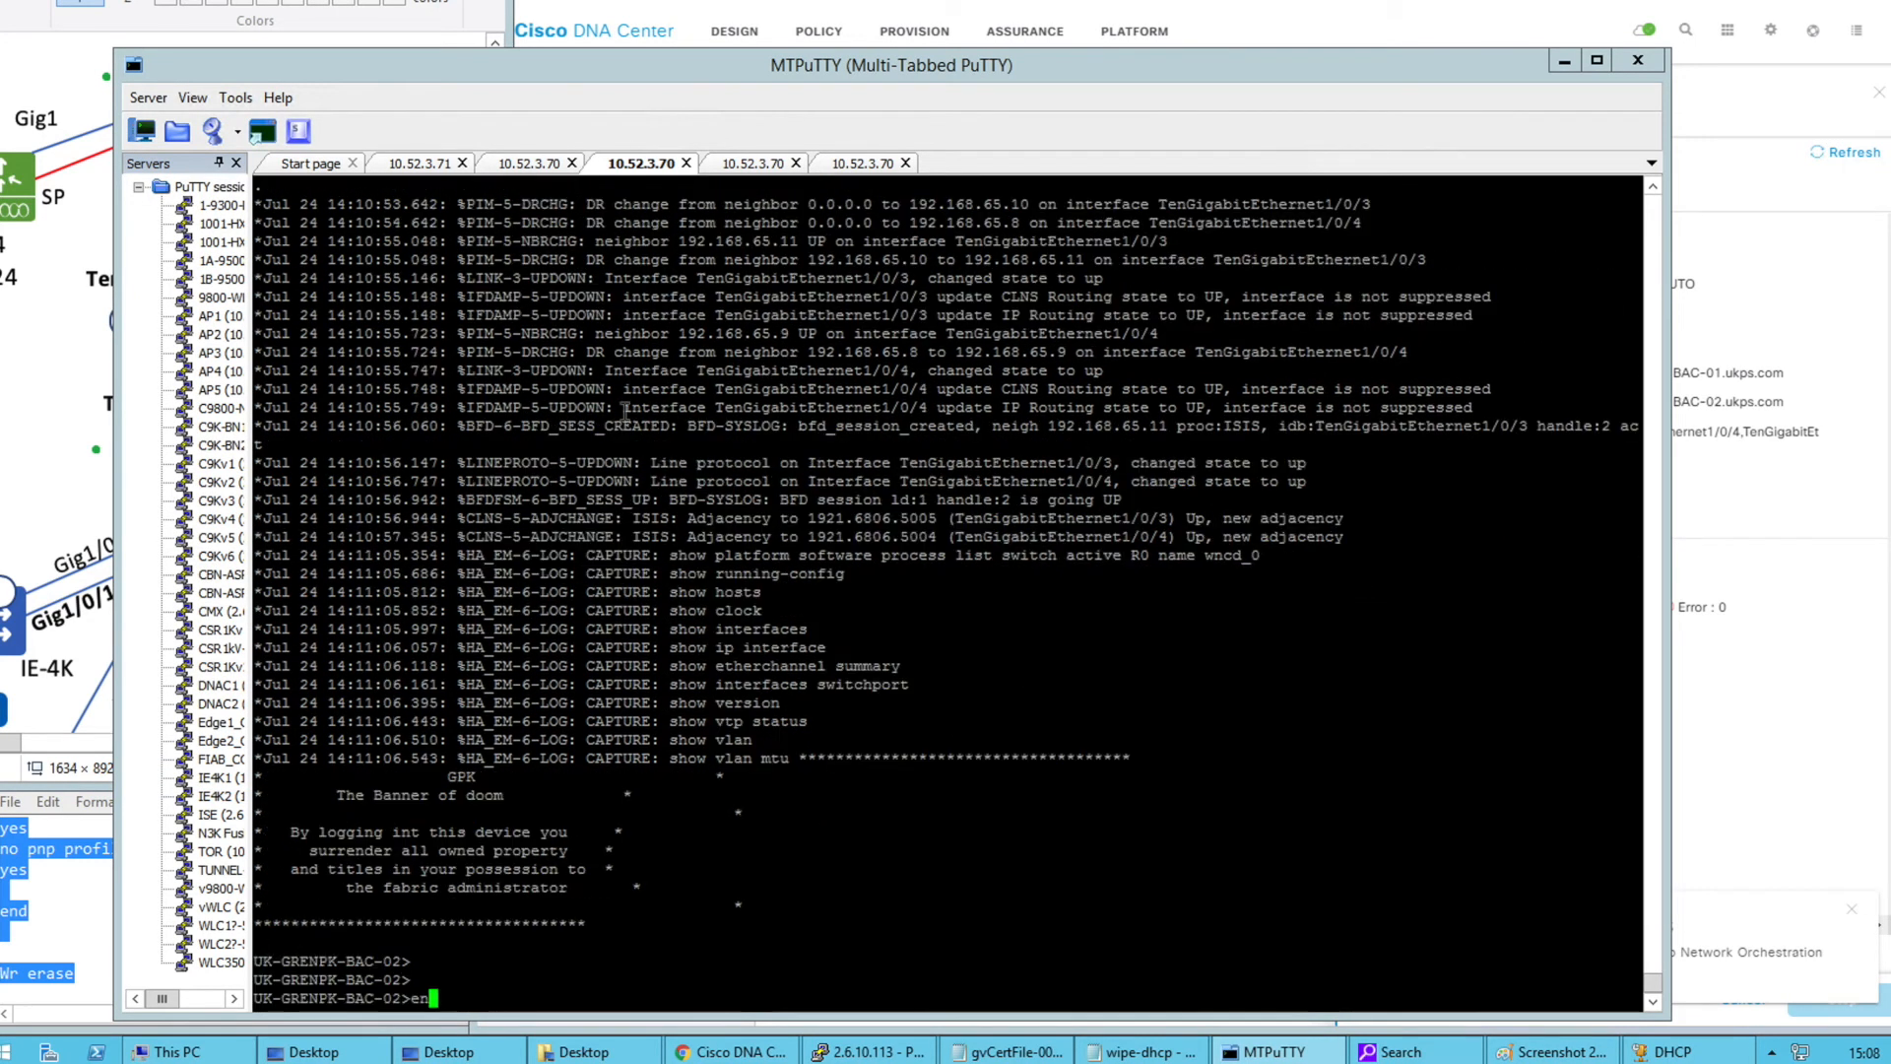
{"action": "key", "text": "Return"}
{"action": "type", "text": "show ip"}
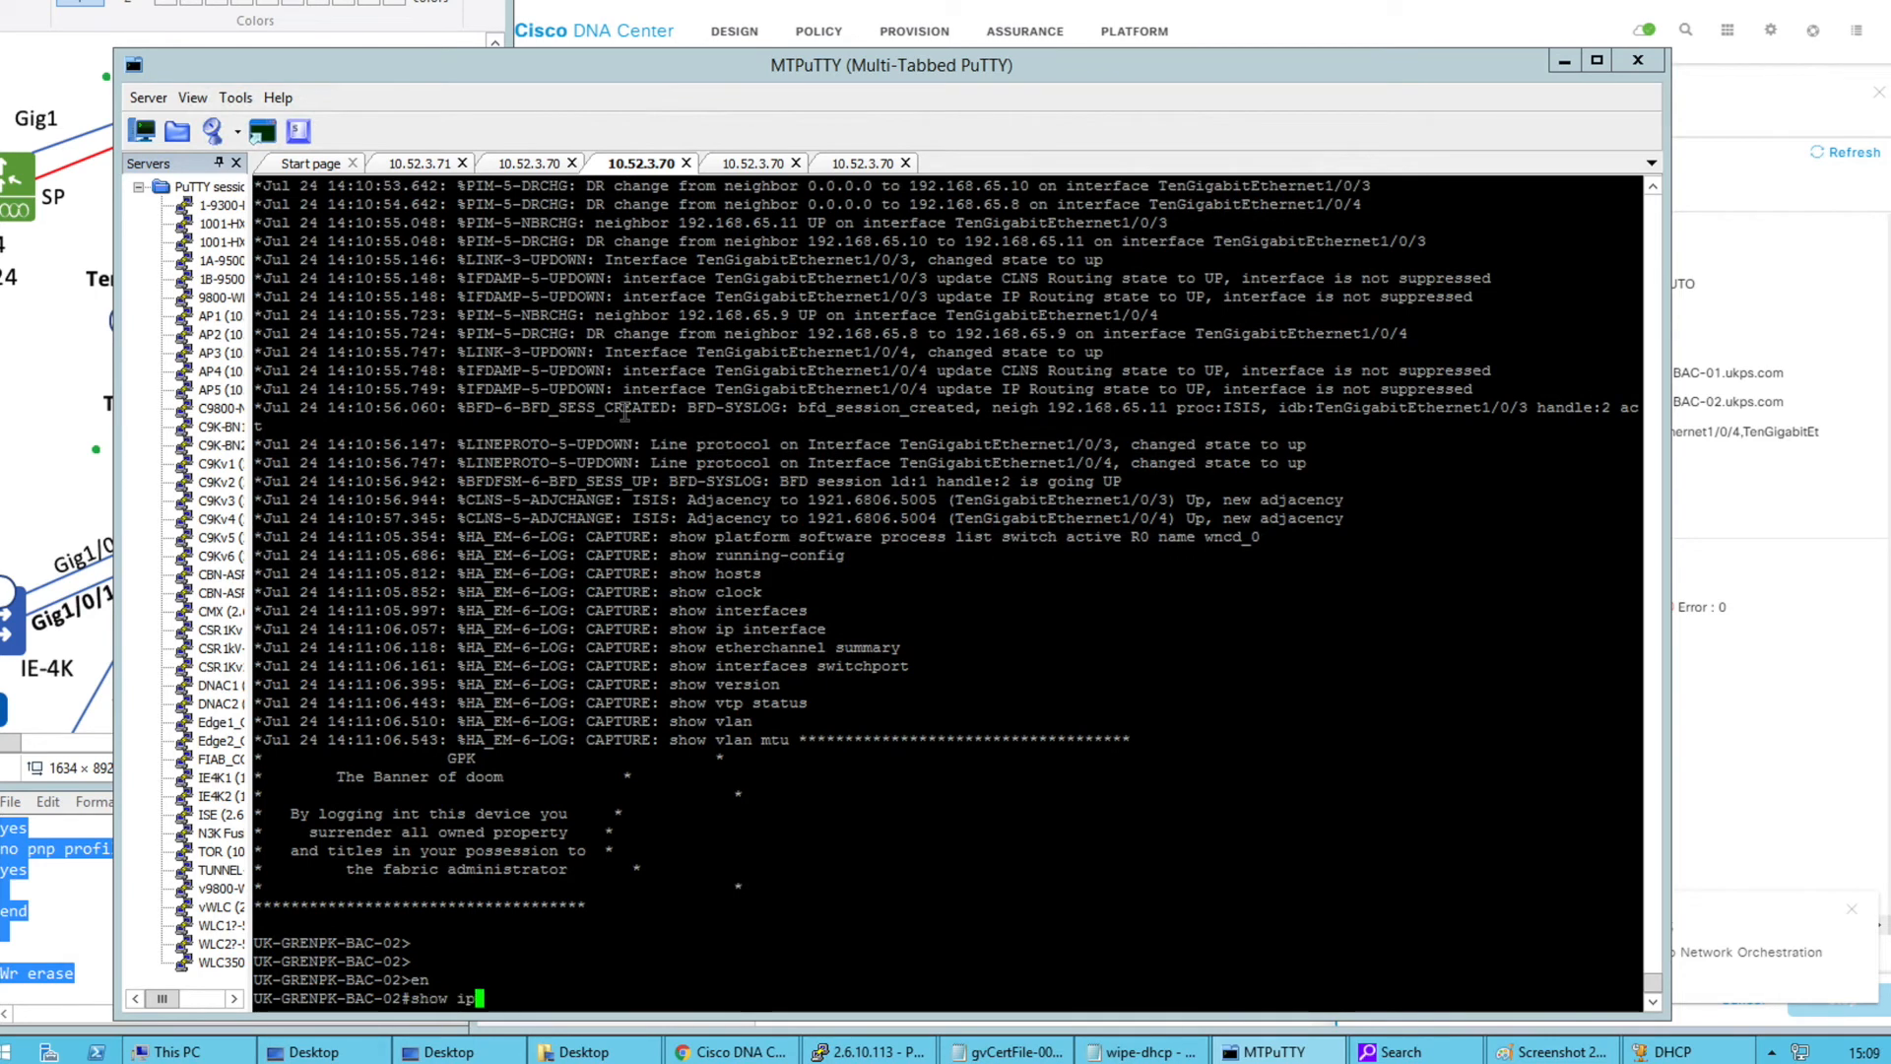
{"action": "type", "text": " int bri | ex un"}
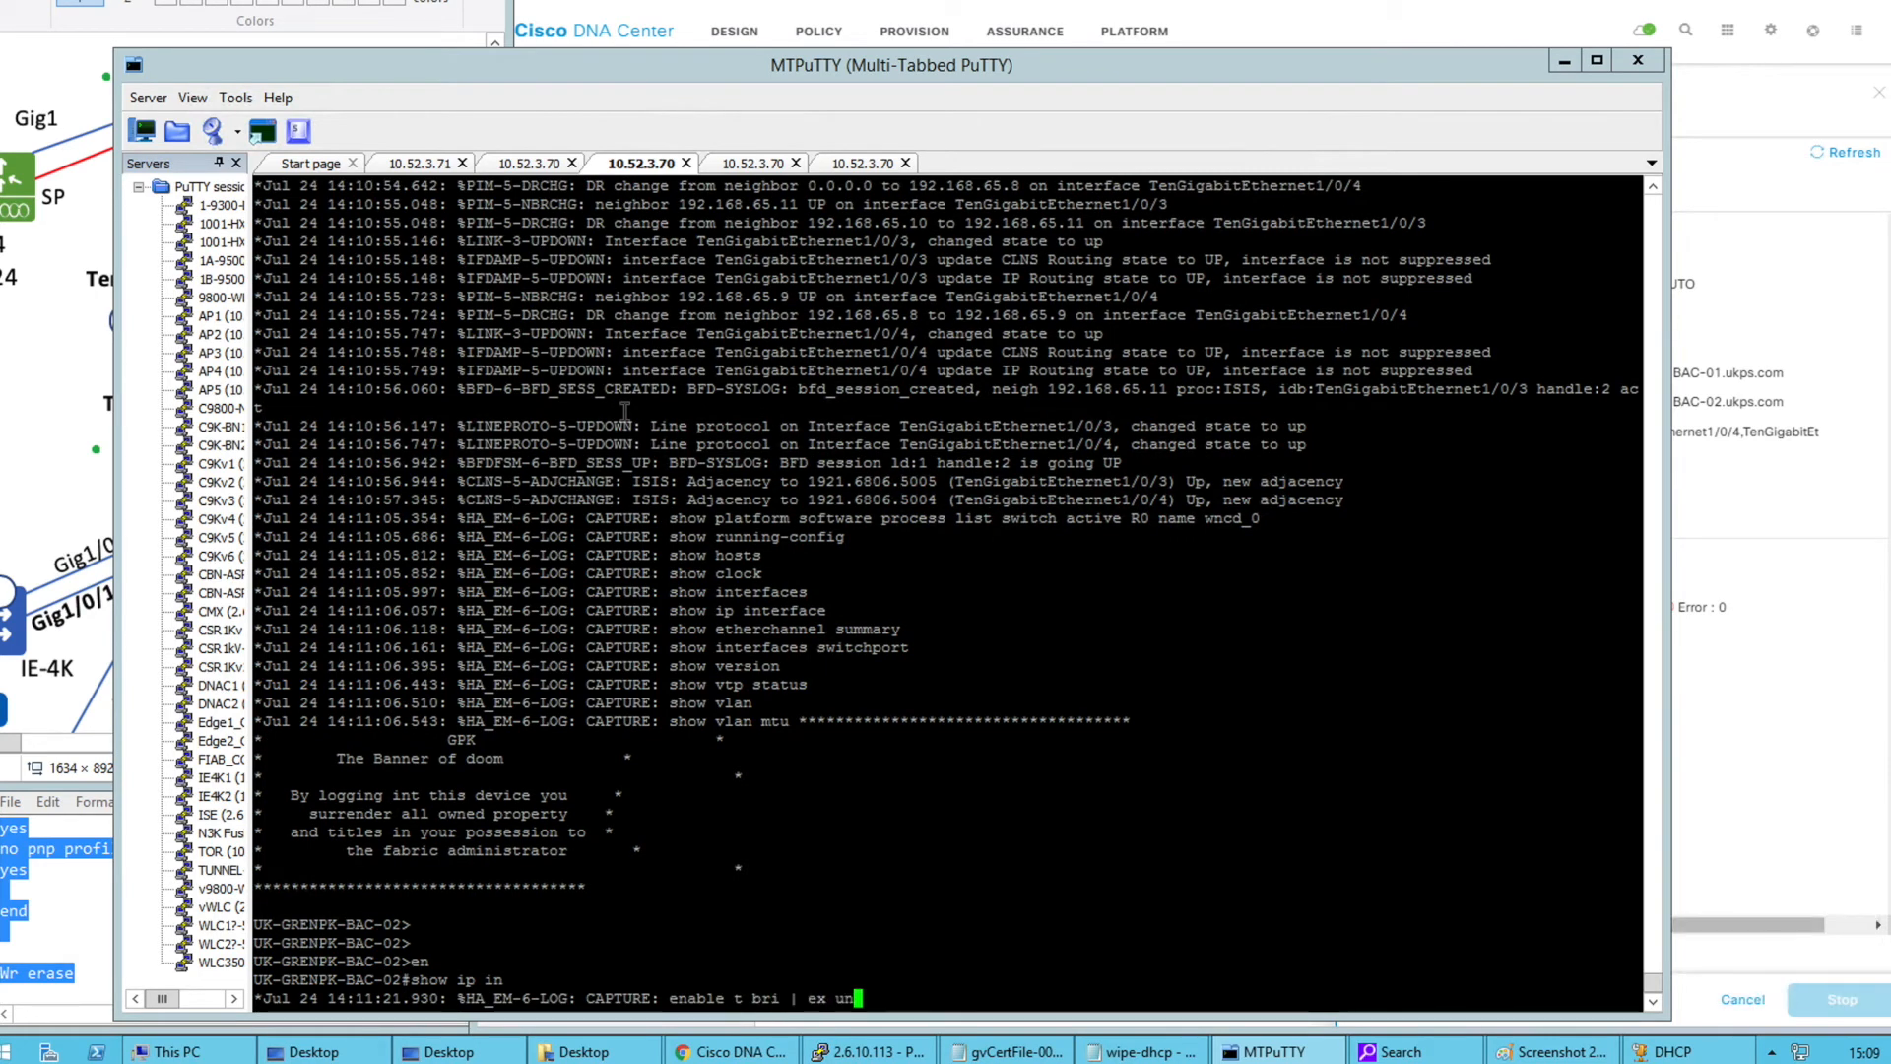
{"action": "key", "text": "Return"}
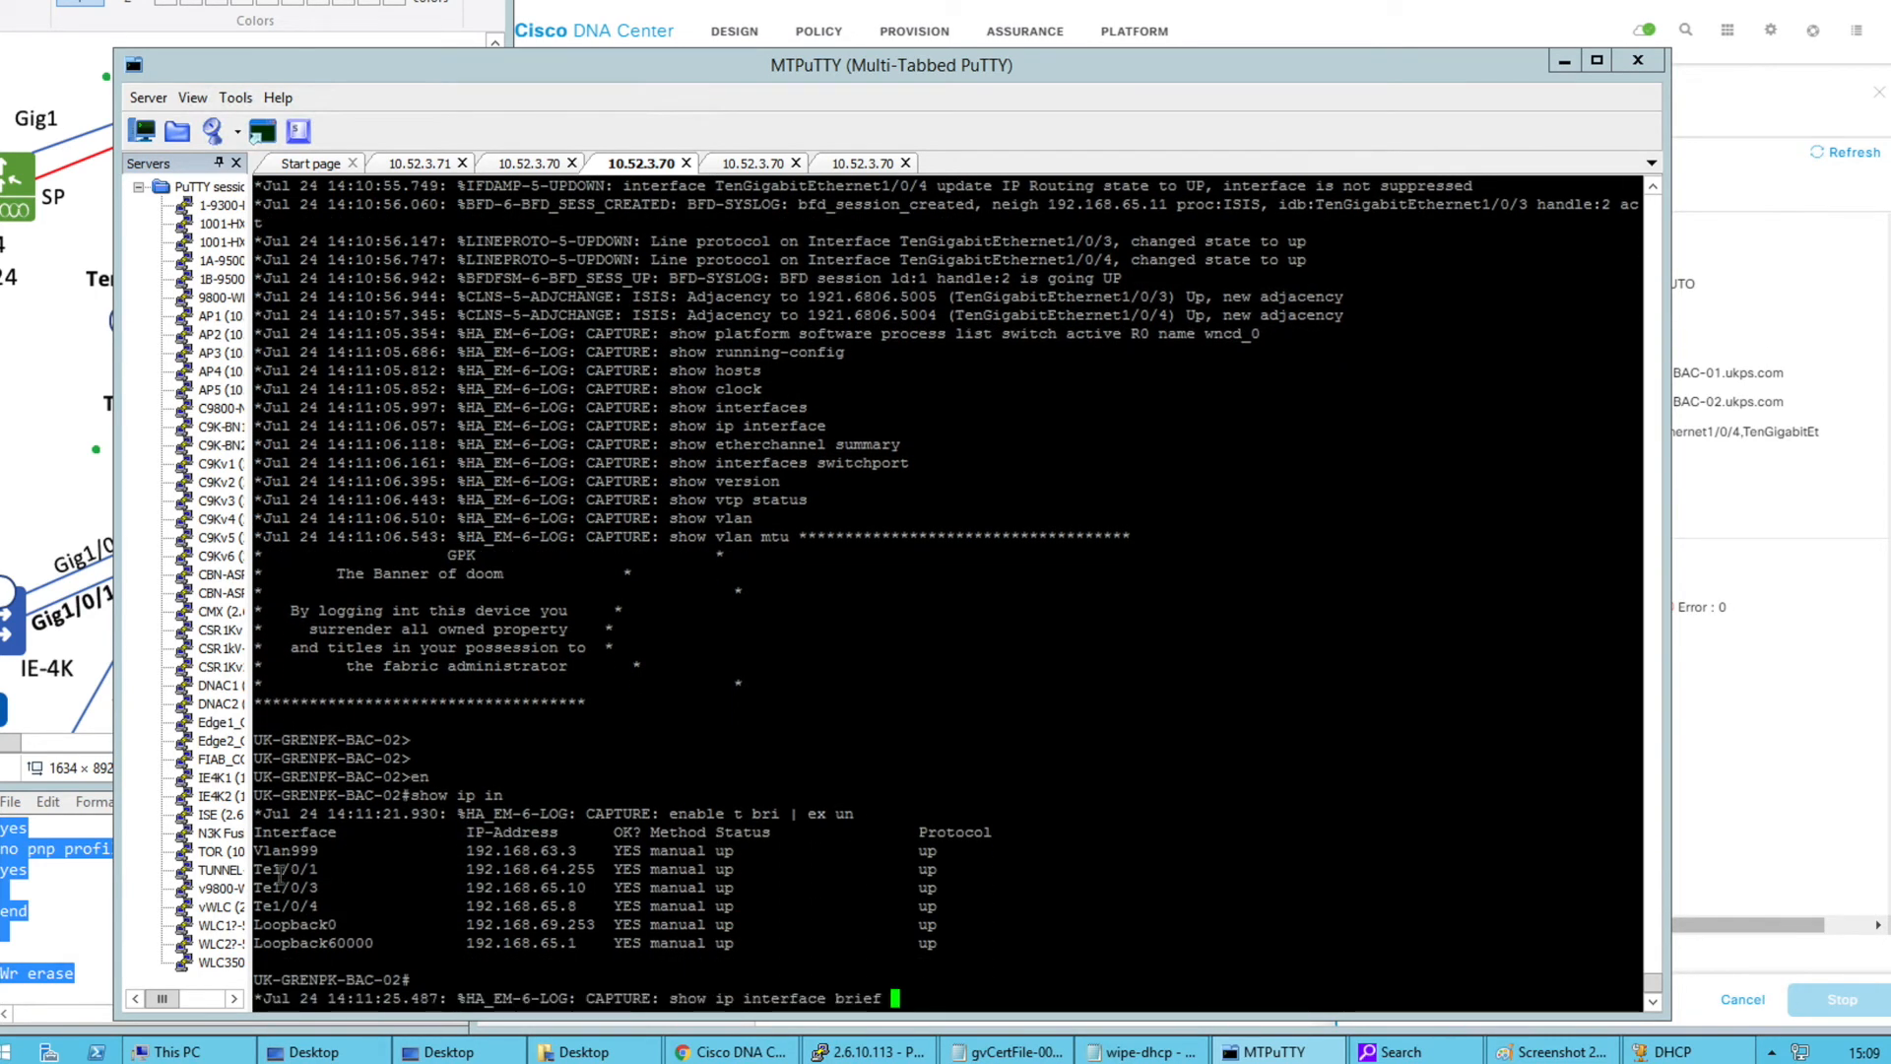
{"action": "left_click_drag", "start_coordinate": [367, 880], "coordinate": [606, 908]}
Show the running config of Te1/0/3, highlighting its 192.168.65.10/31 address line
{"action": "double_click", "coordinate": [307, 889]}
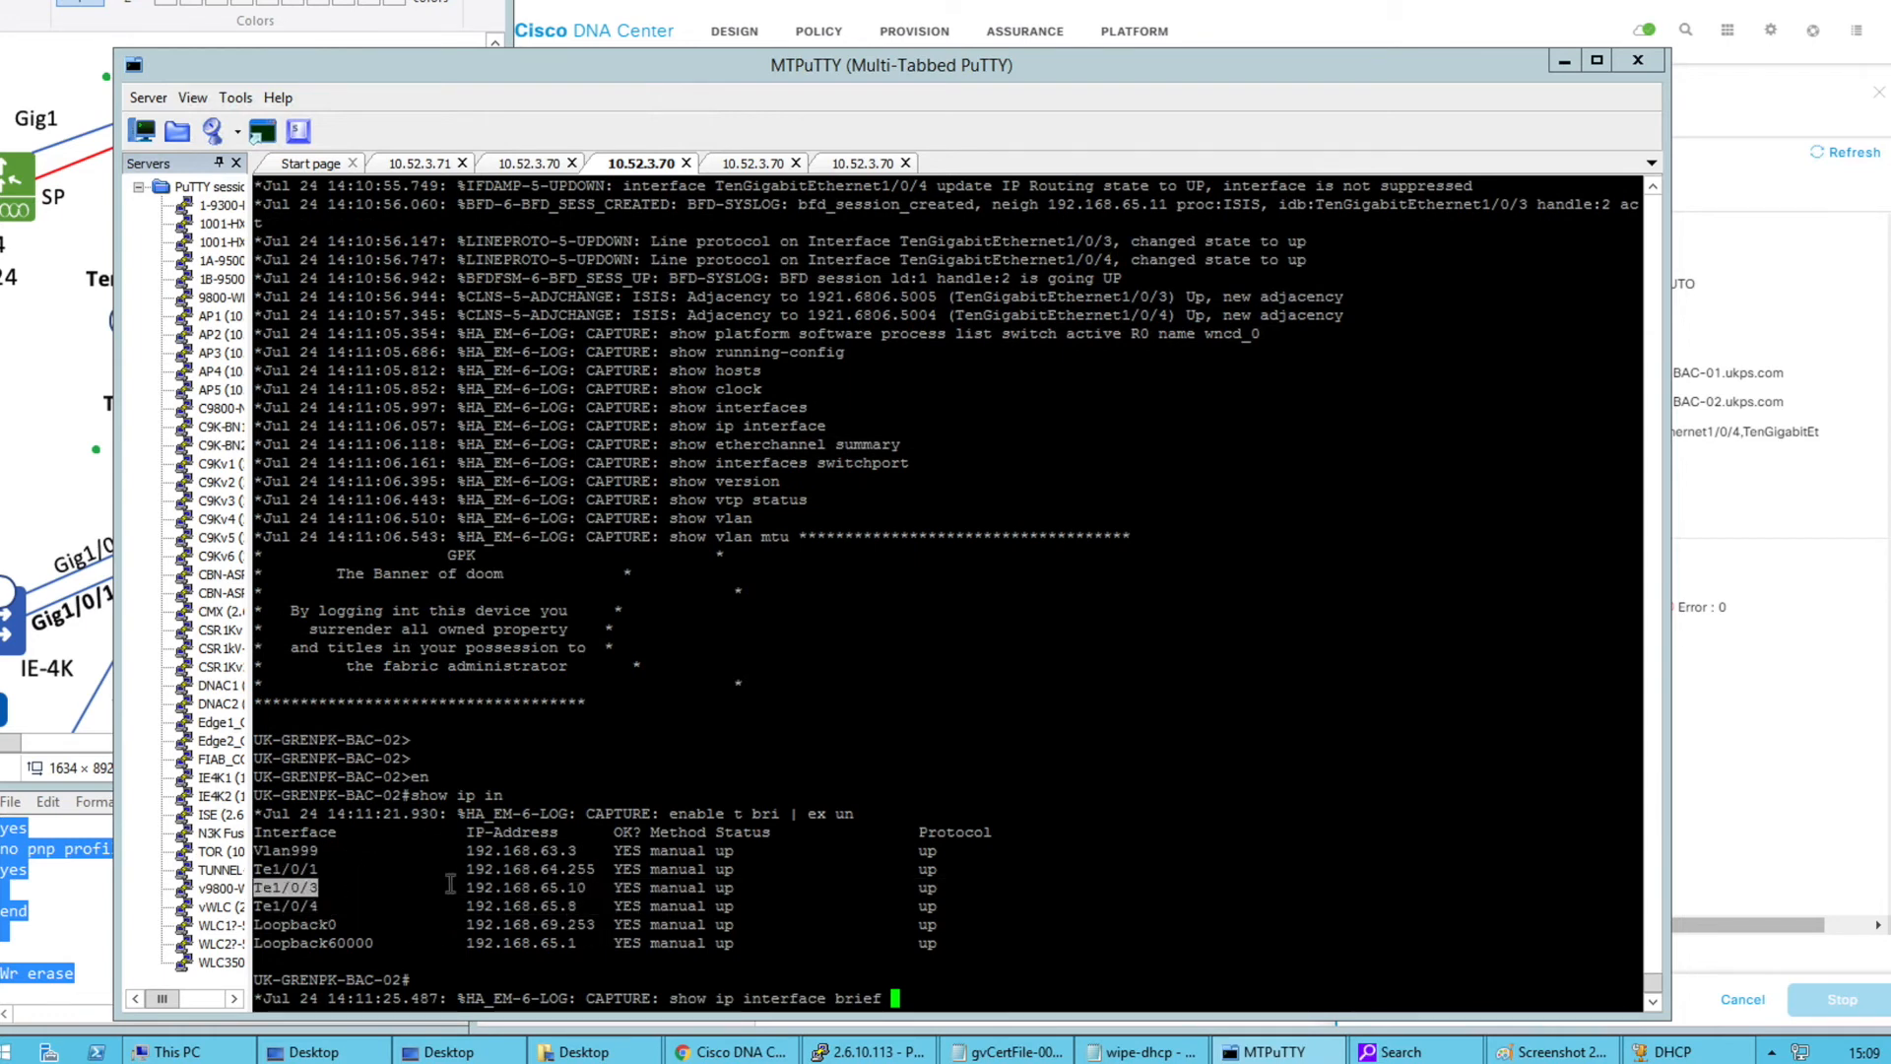
{"action": "type", "text": "show run int"}
{"action": "right_click", "coordinate": [608, 859]}
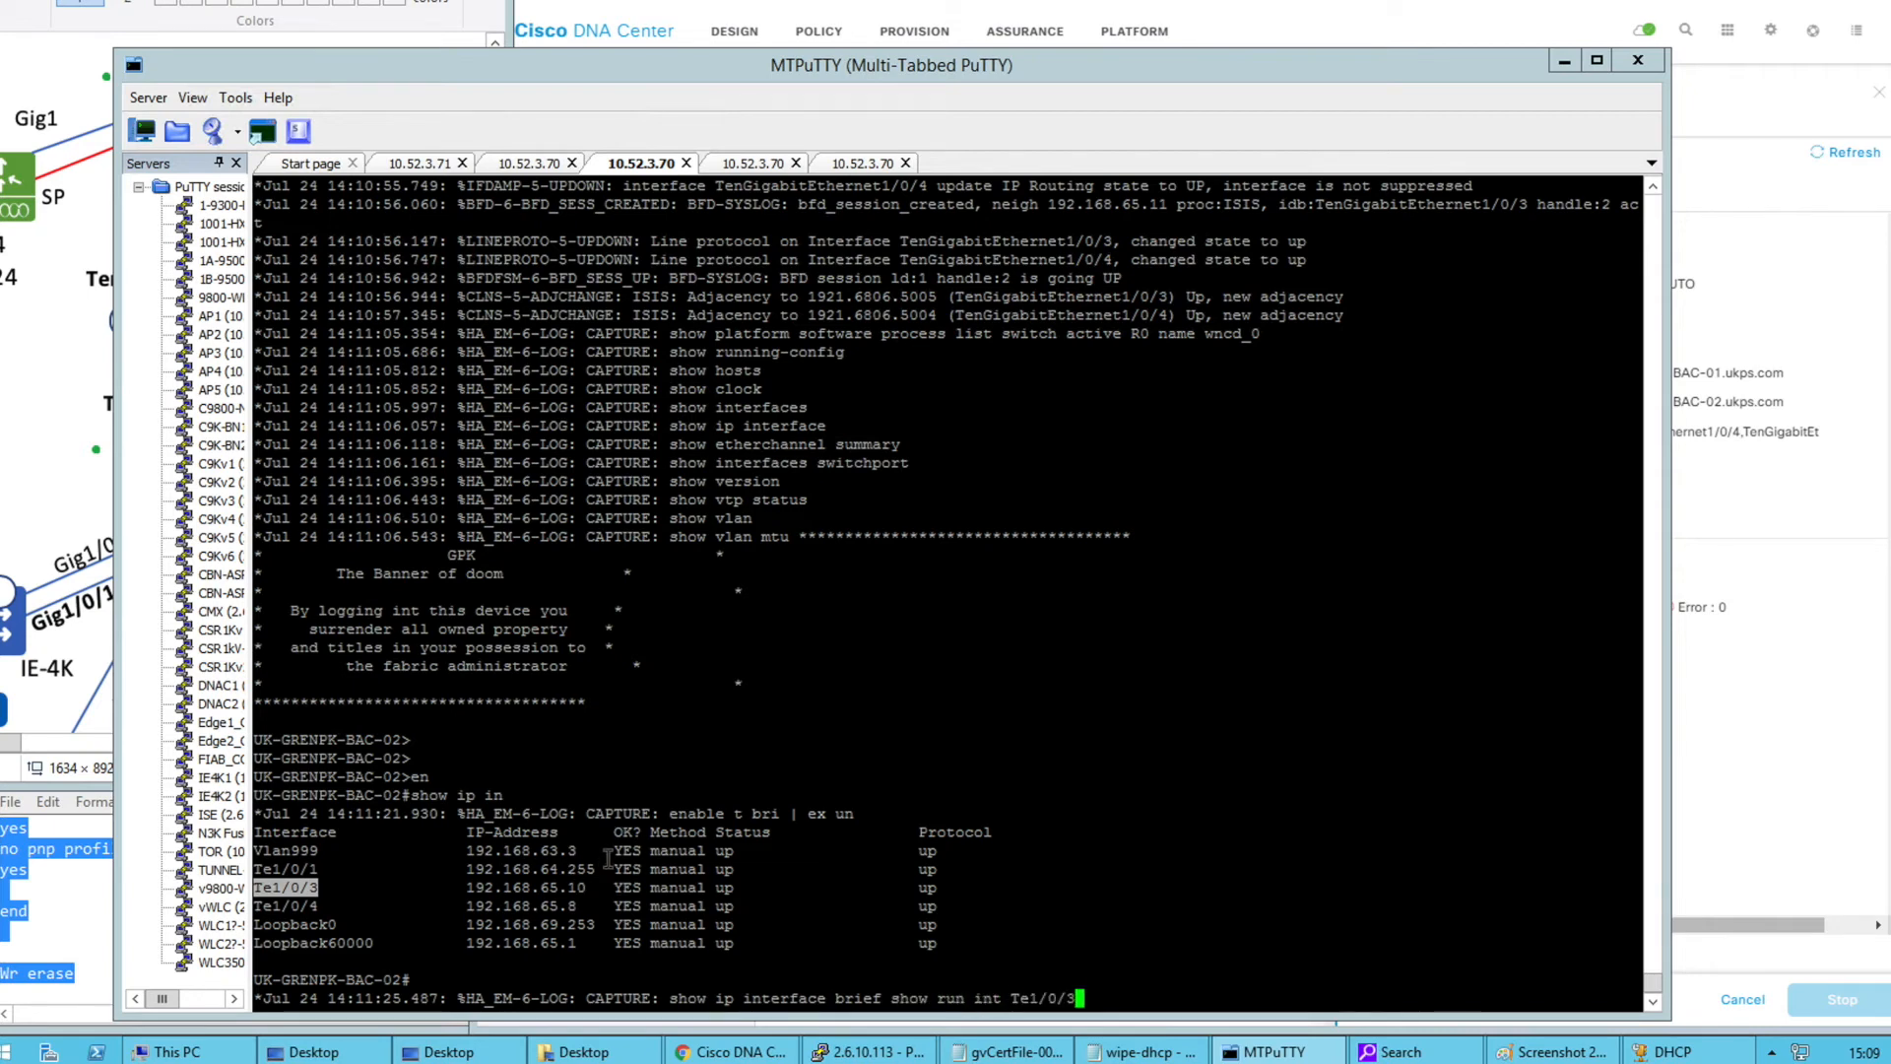
{"action": "key", "text": "Return"}
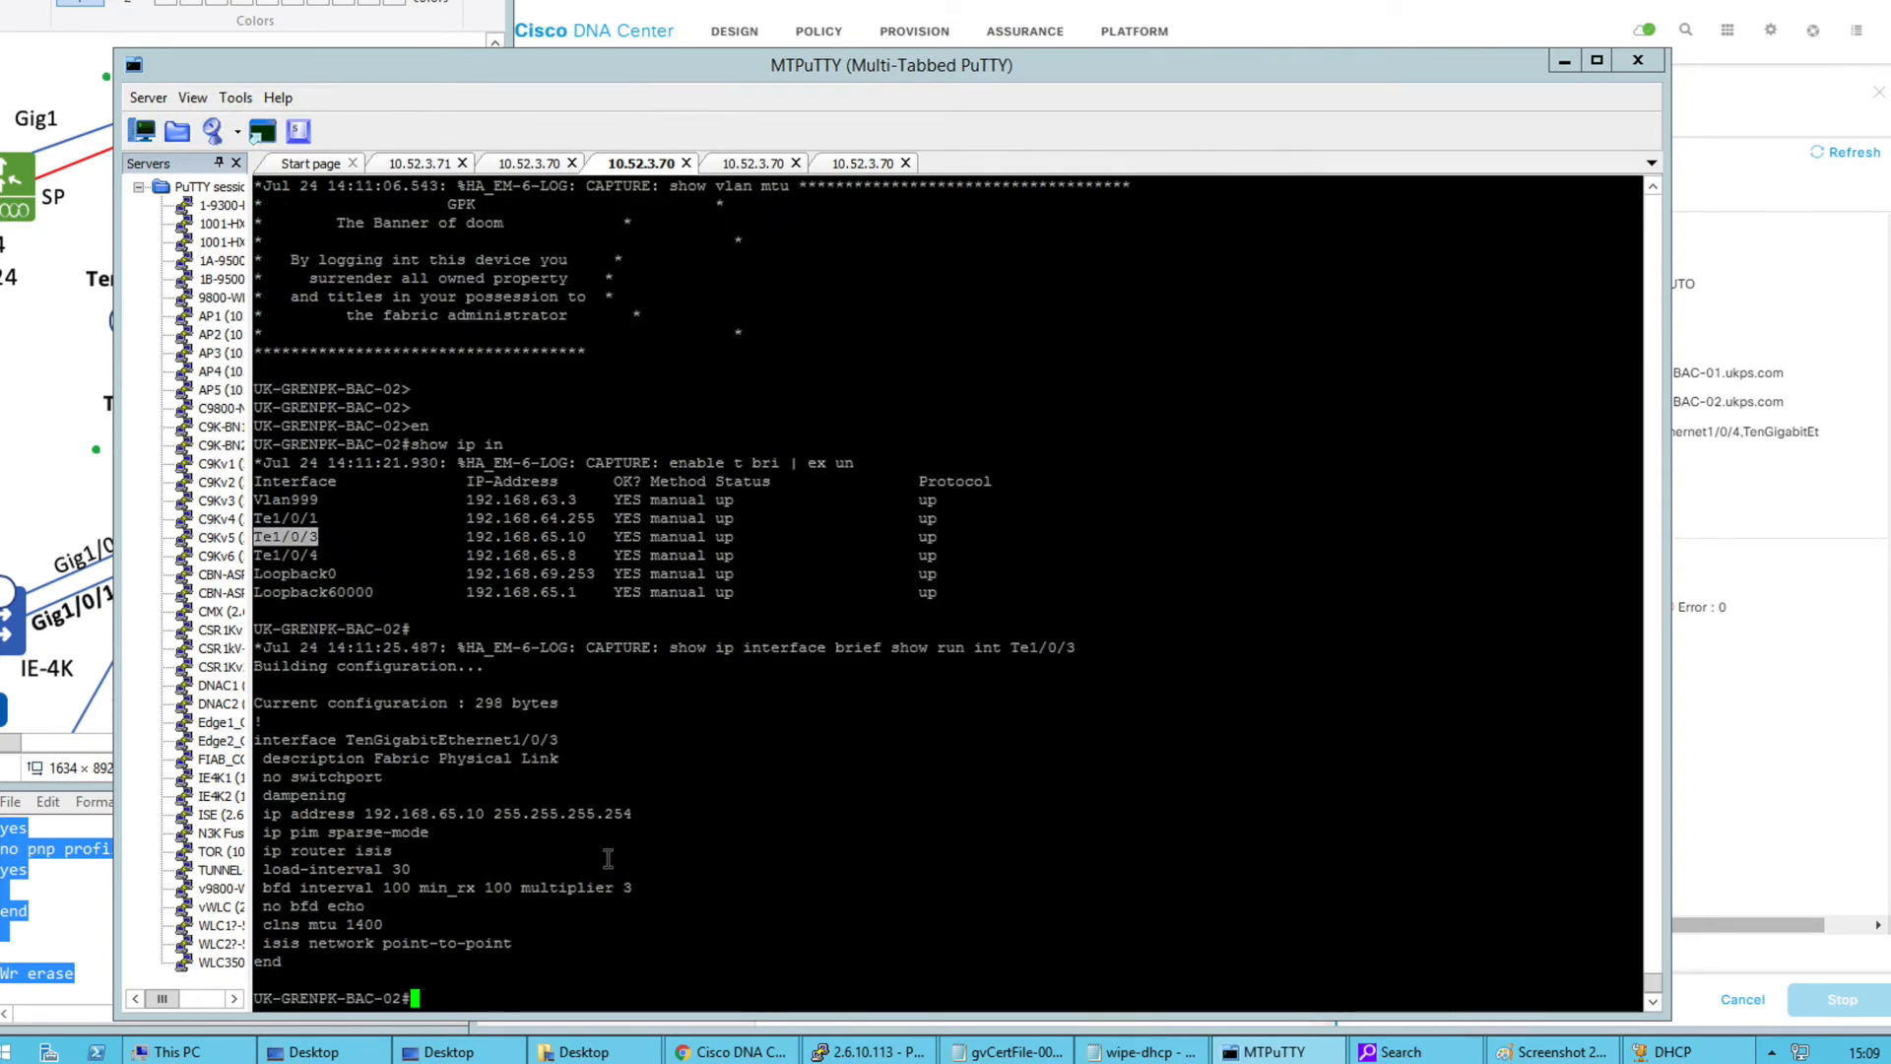
{"action": "left_click_drag", "start_coordinate": [641, 793], "coordinate": [350, 794]}
{"action": "left_click", "coordinate": [545, 796]}
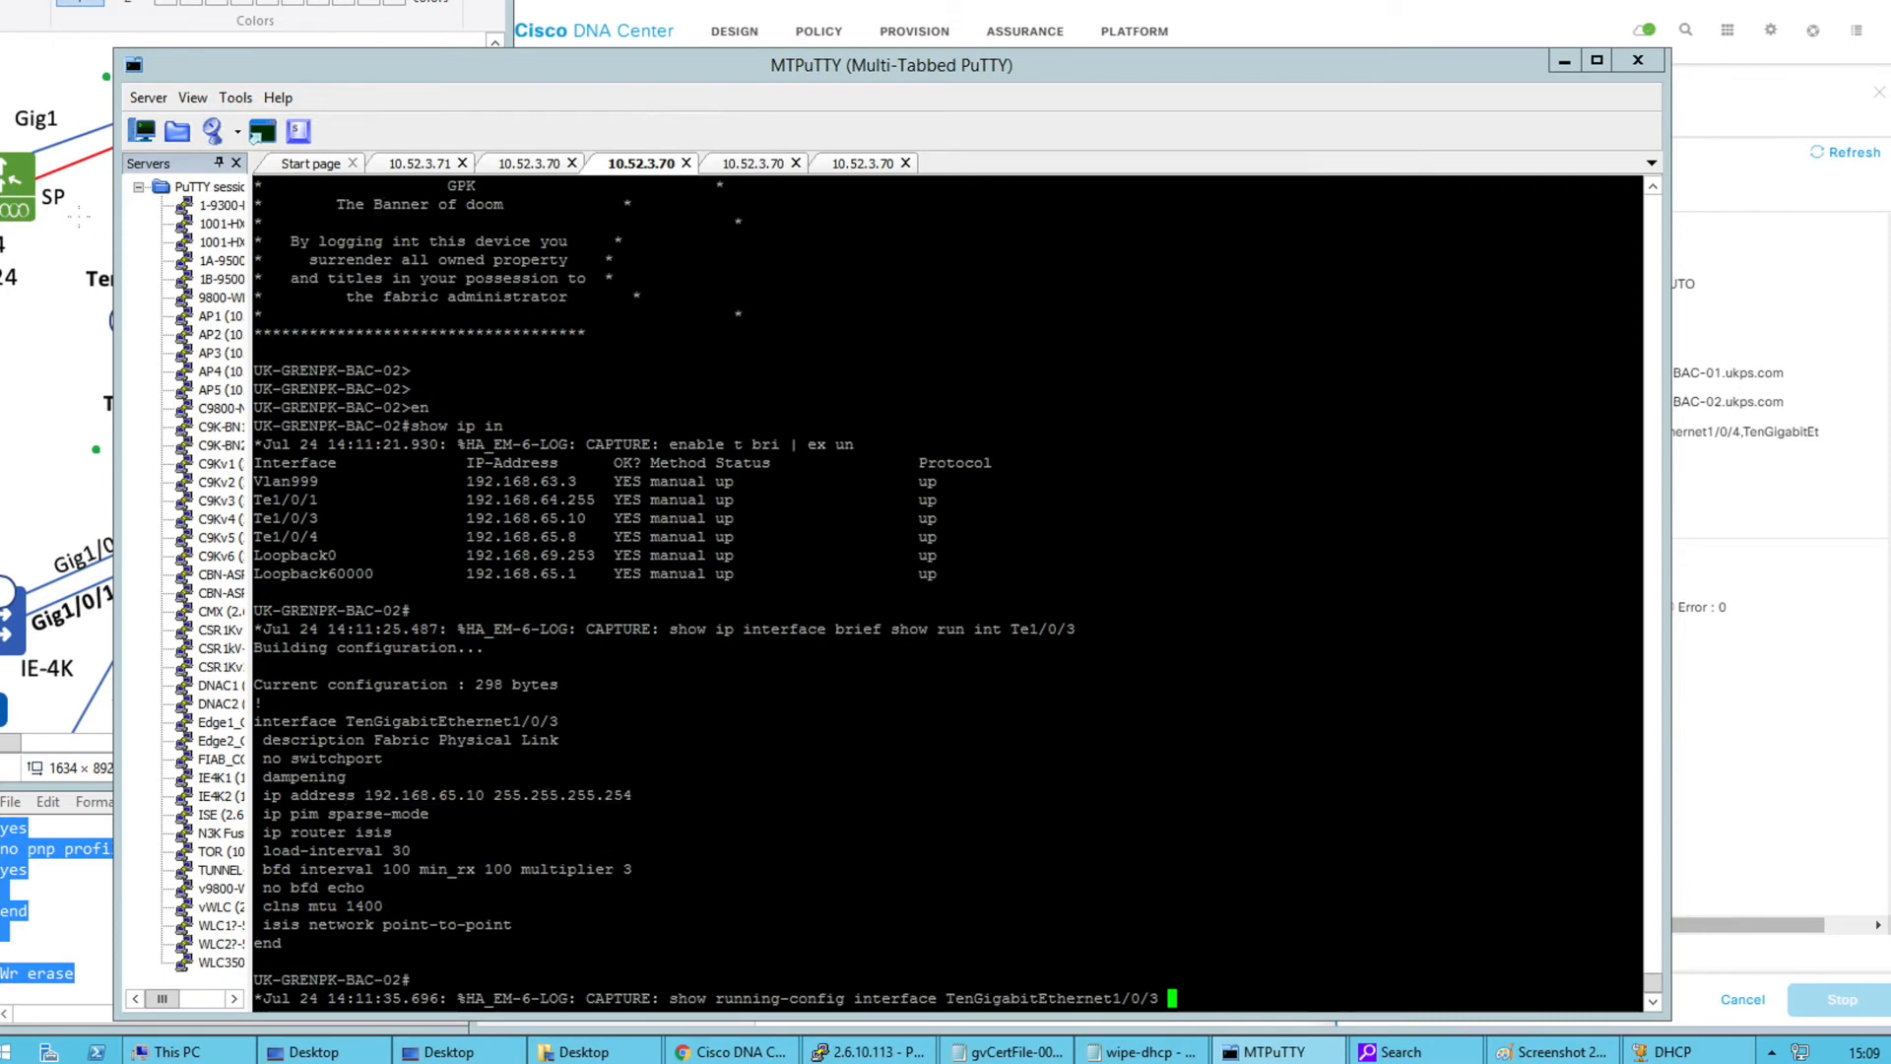
{"action": "left_click", "coordinate": [72, 220]}
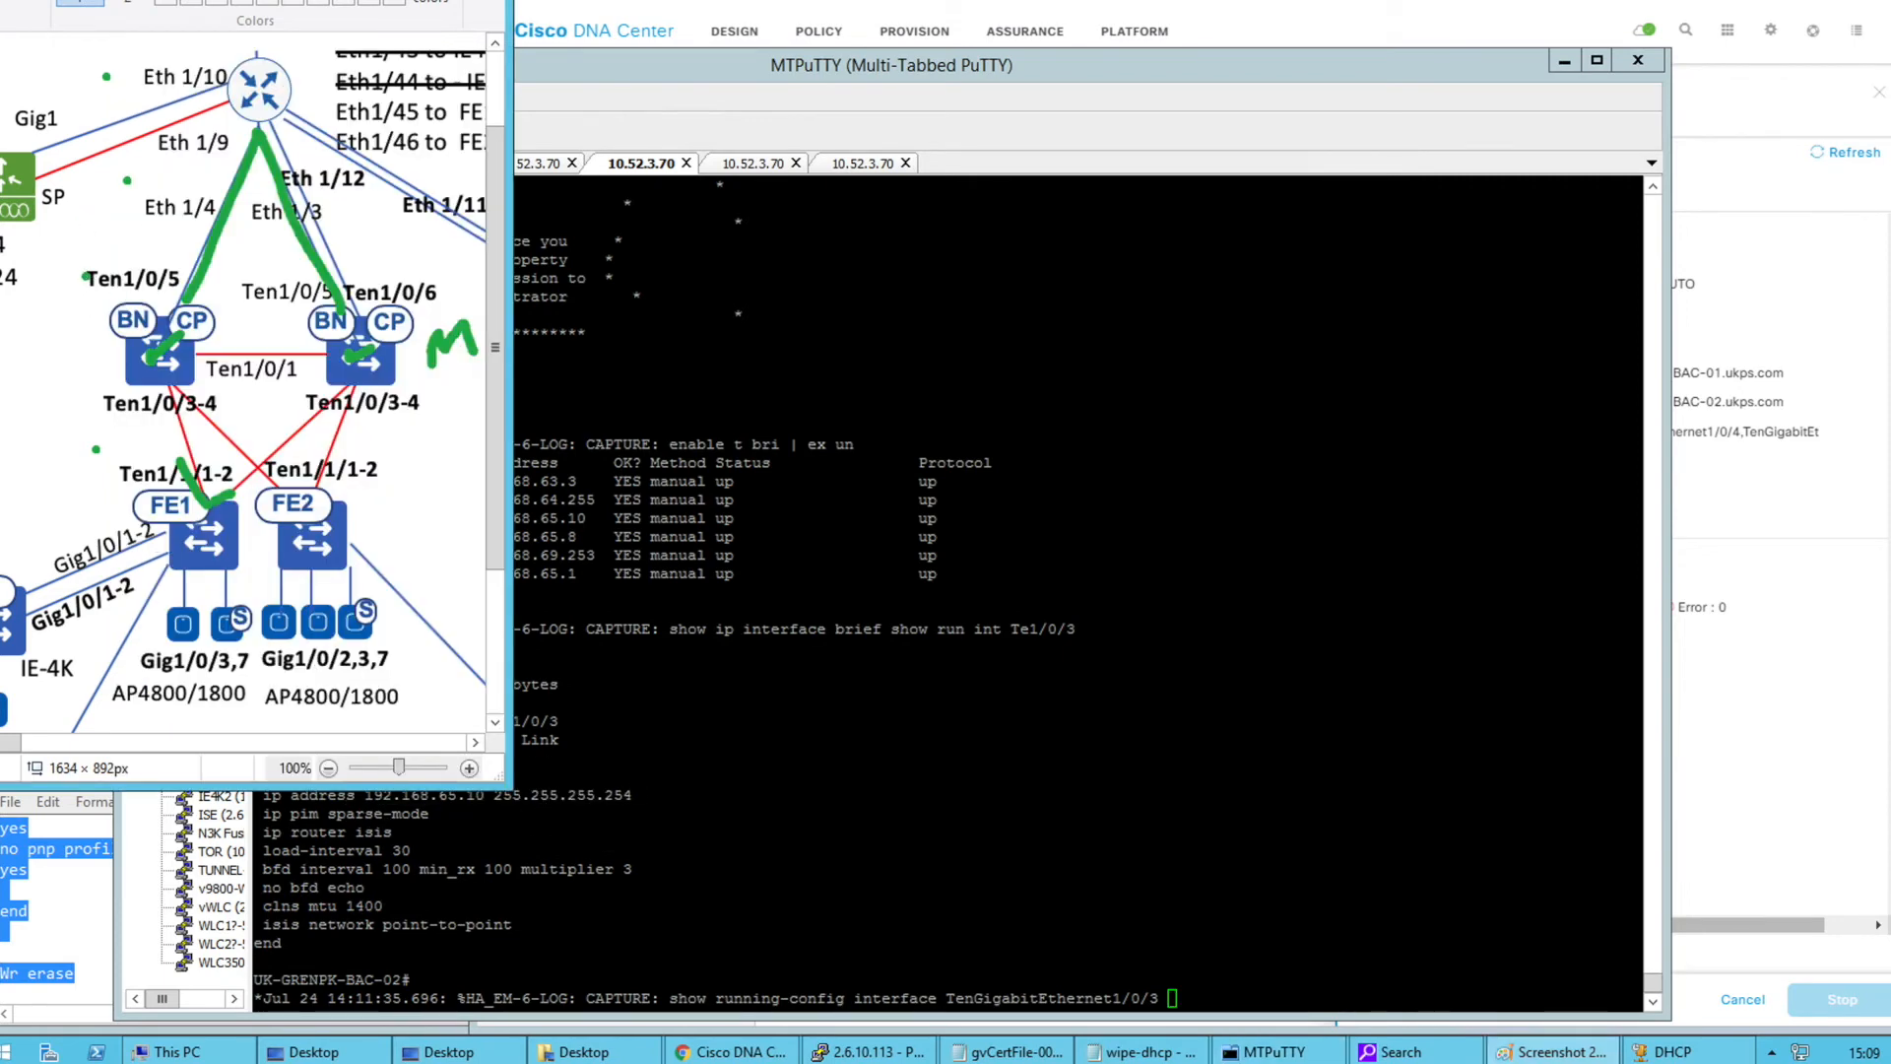
Confirm GPK LAN Automation reads Completed, then widen the Paint diagram to the full topology
{"action": "left_click", "coordinate": [729, 1051]}
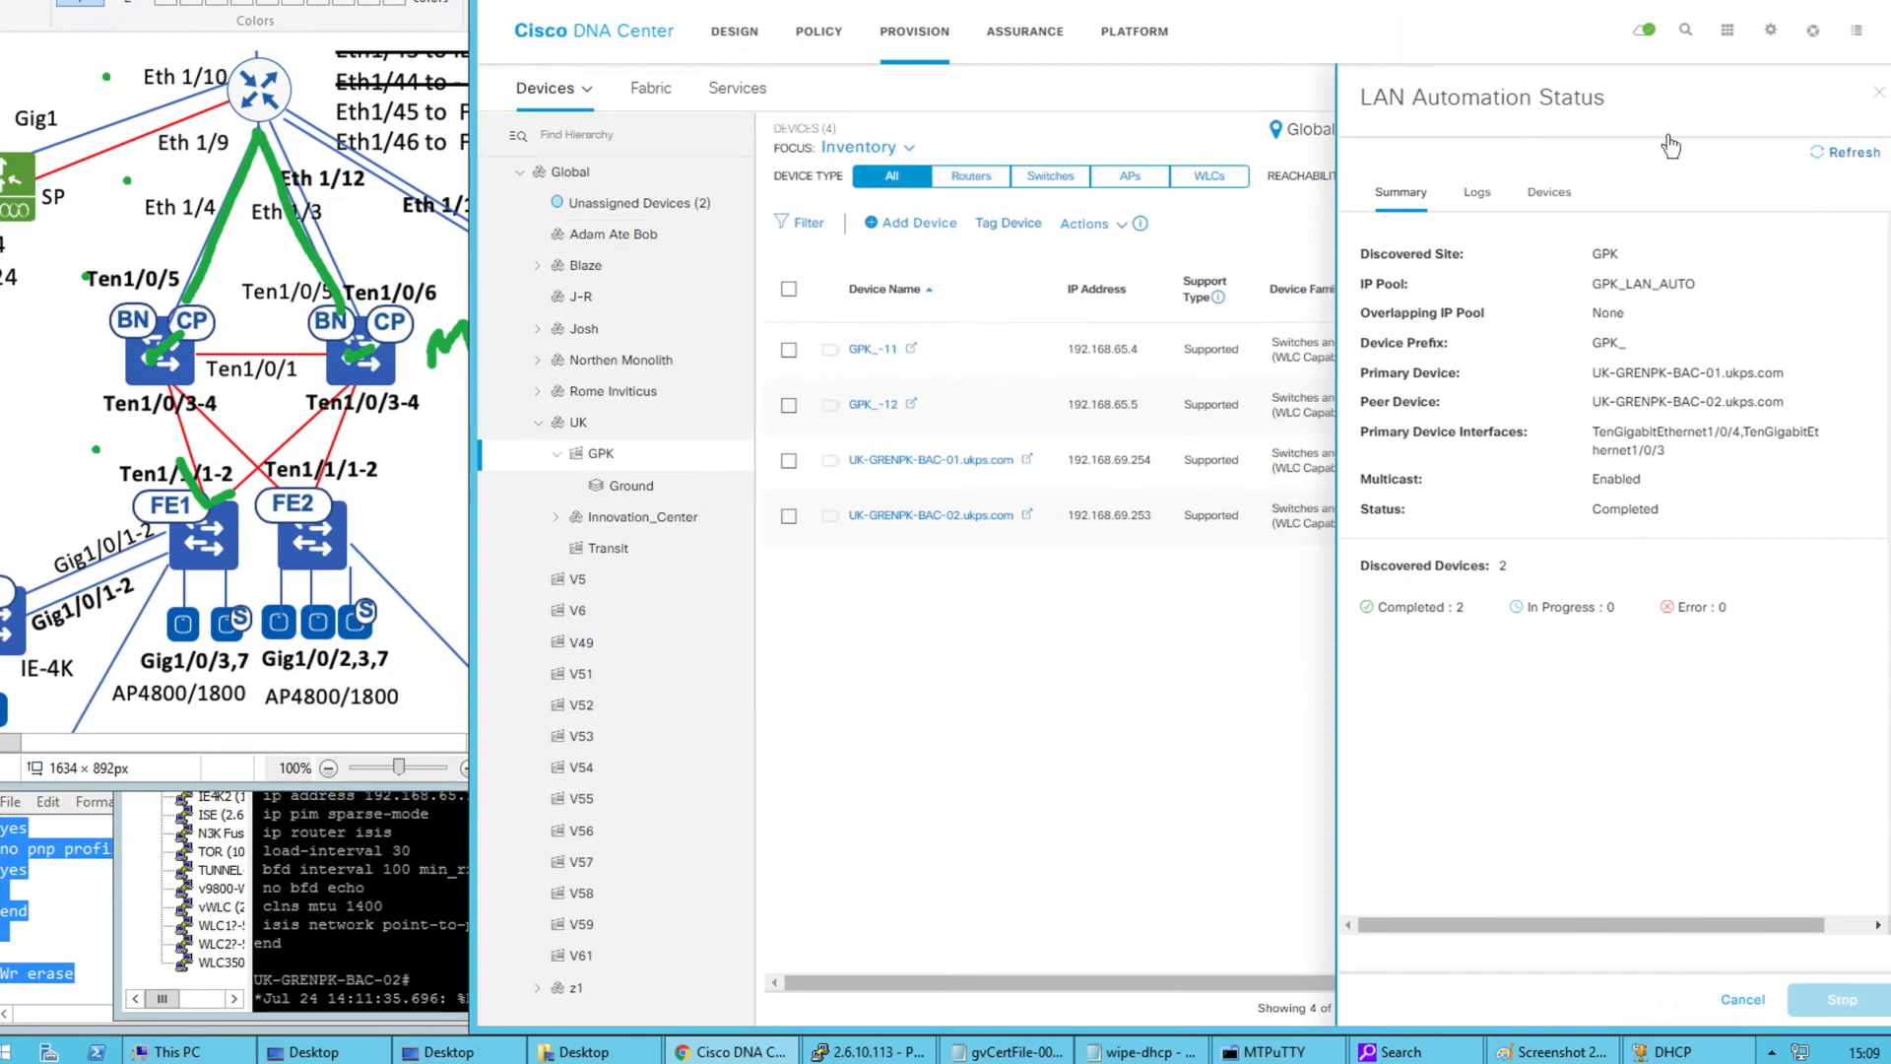
{"action": "left_click", "coordinate": [448, 526]}
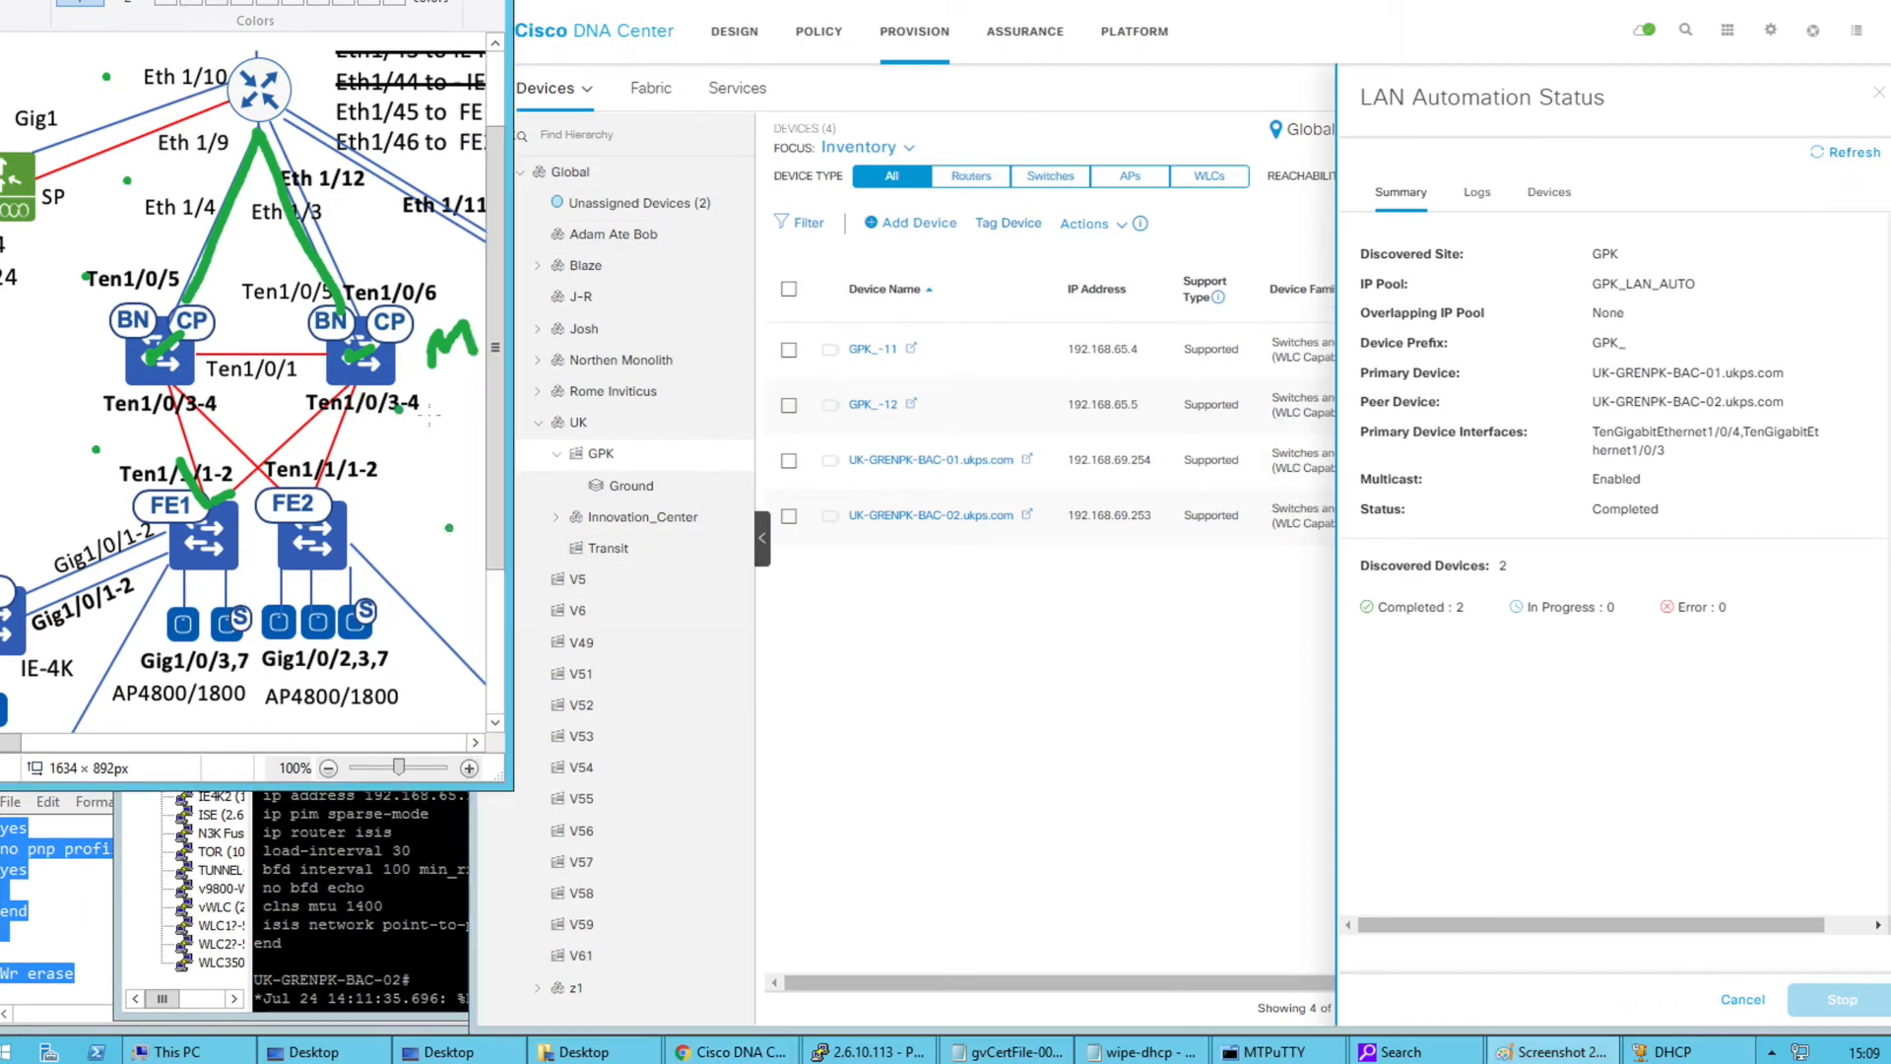
{"action": "left_click_drag", "start_coordinate": [510, 410], "coordinate": [1113, 414]}
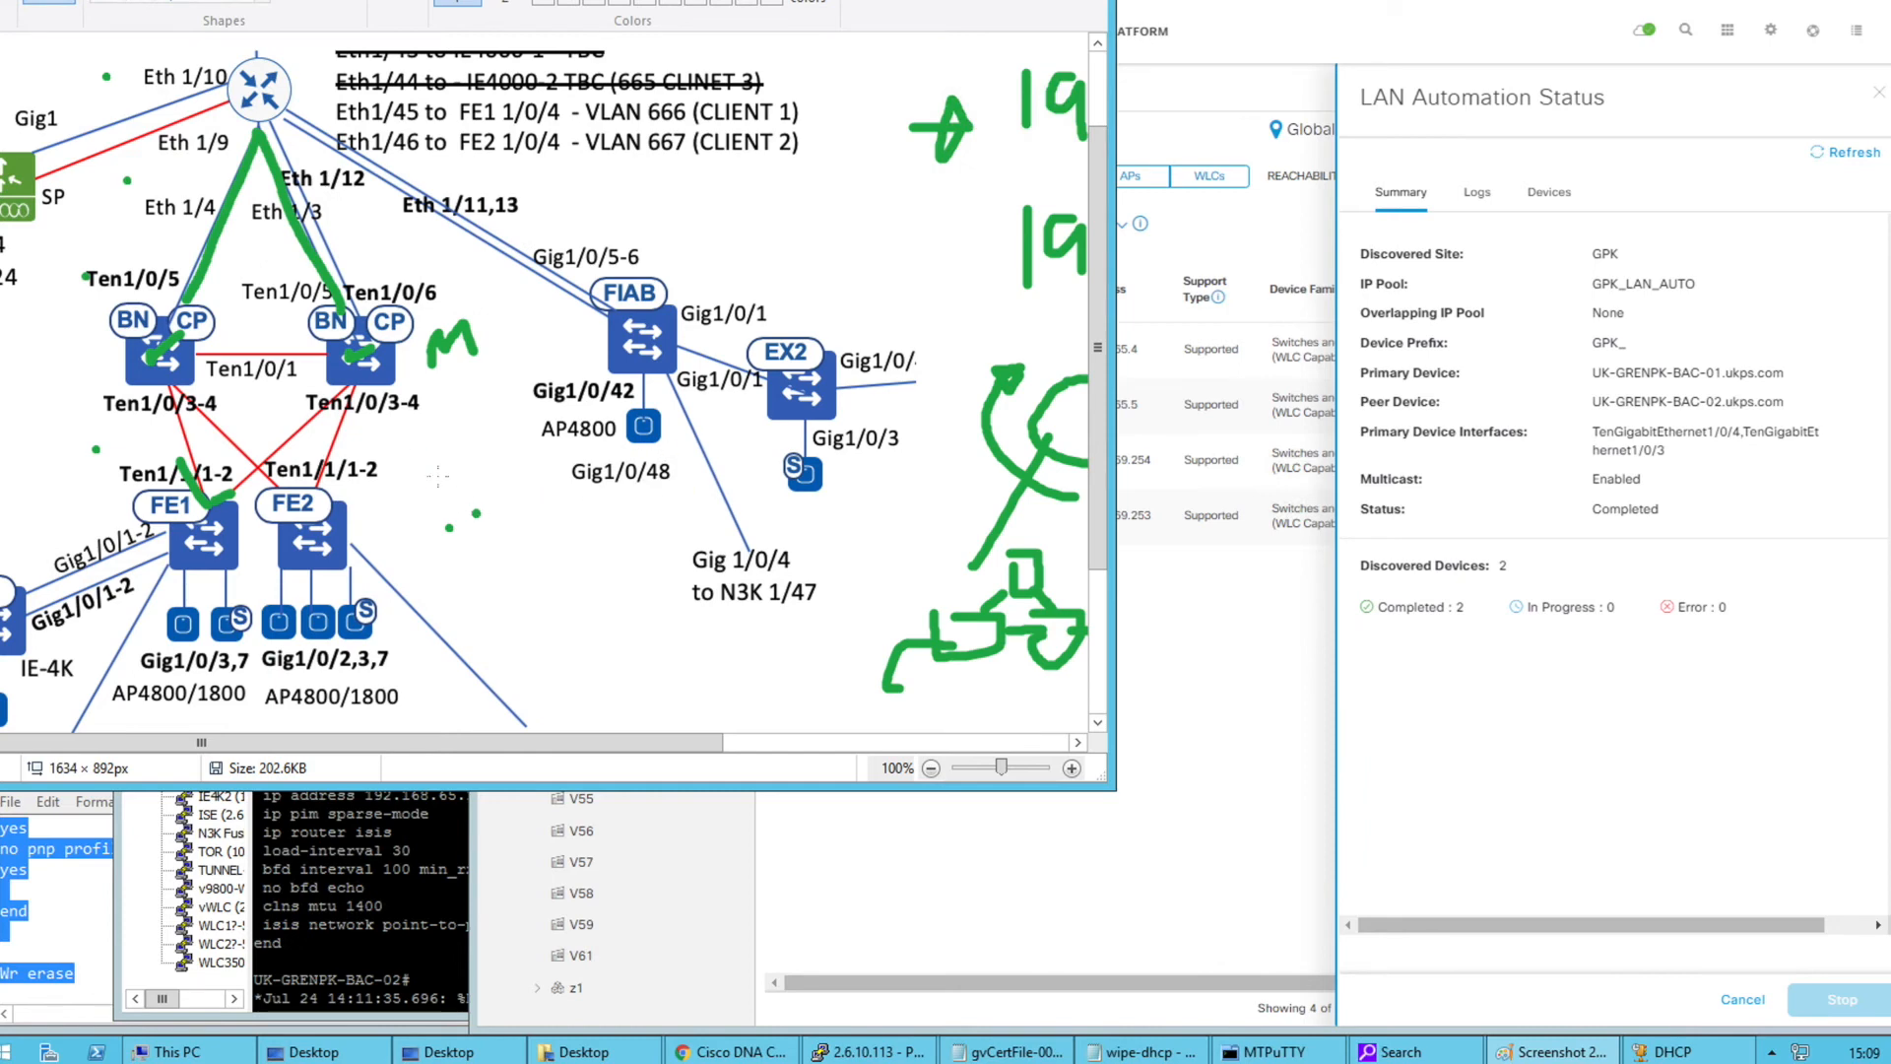
Sketch green marks near Ten1/0/3-4, an arrow to FE2 and boxes below Gig1/0/48
{"action": "mouse_move", "coordinate": [414, 461]}
{"action": "left_mouse_down"}
{"action": "mouse_move", "coordinate": [483, 458]}
{"action": "mouse_move", "coordinate": [424, 438]}
{"action": "left_mouse_up"}
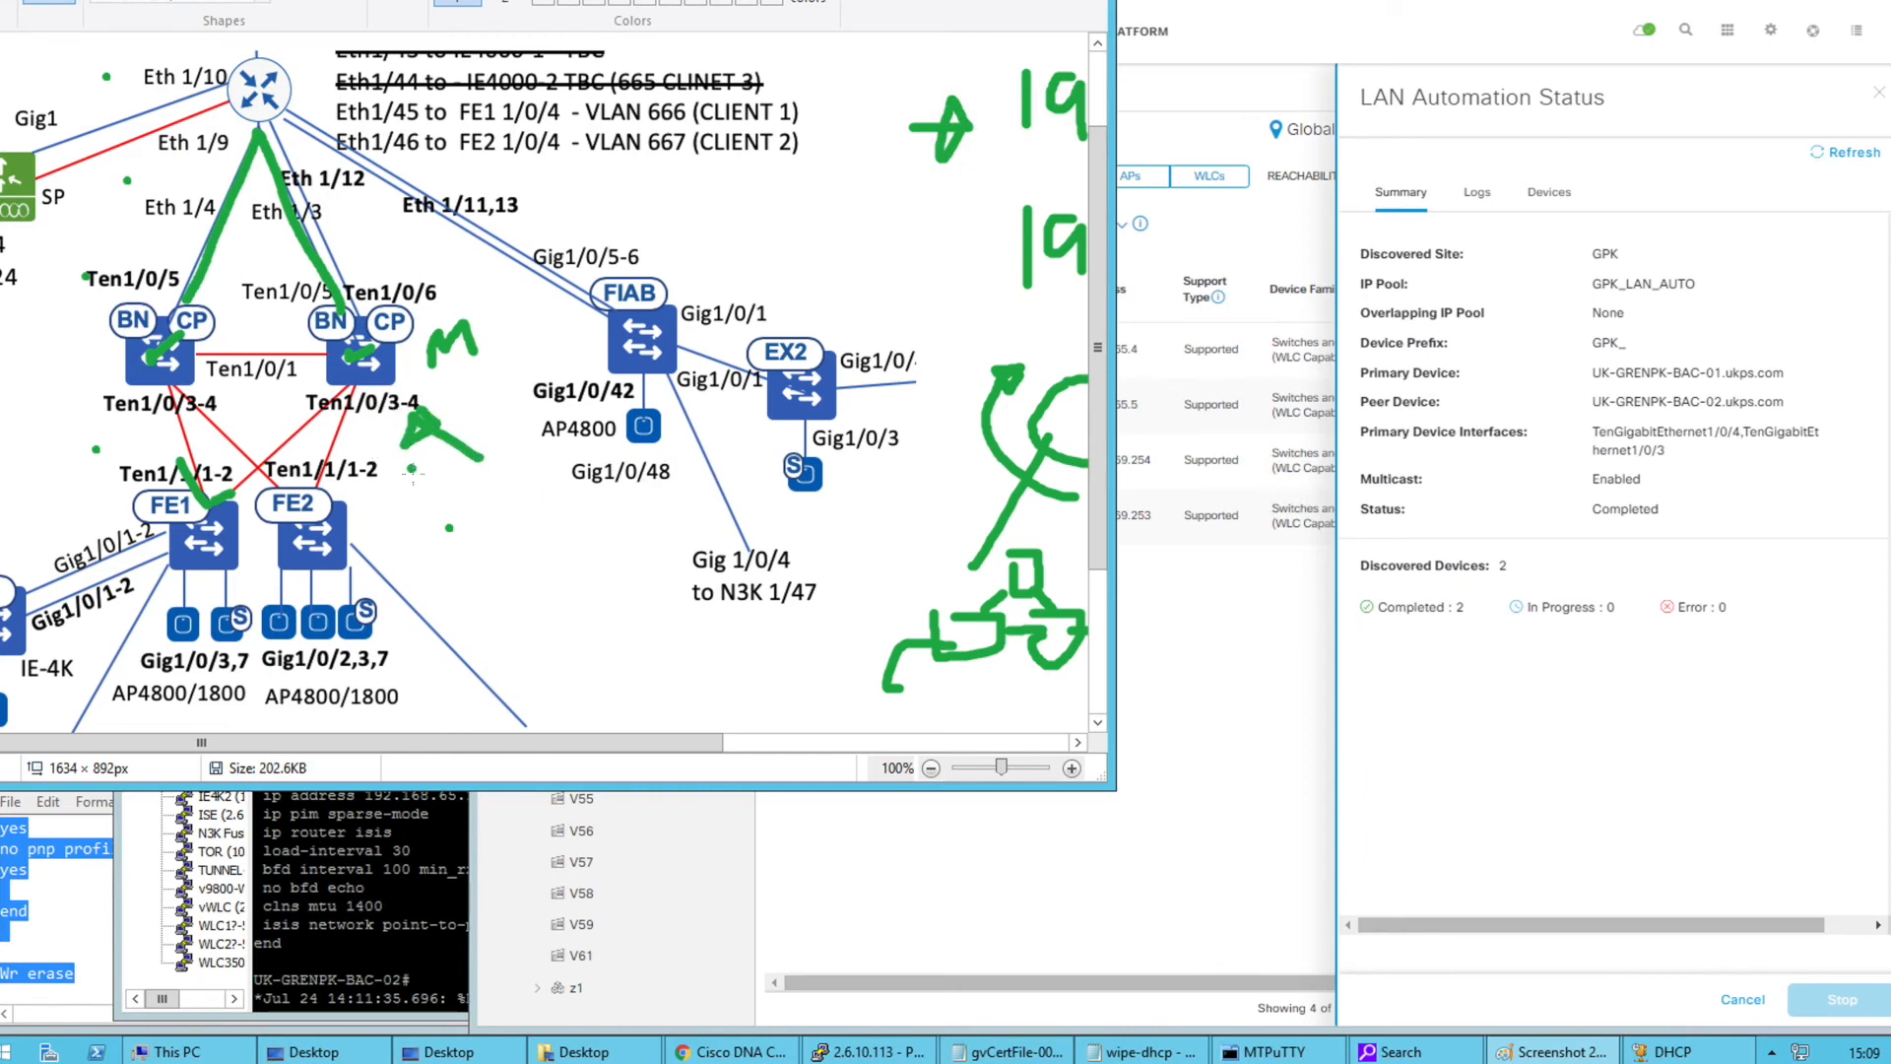
{"action": "mouse_move", "coordinate": [438, 537]}
{"action": "left_mouse_down"}
{"action": "mouse_move", "coordinate": [358, 548]}
{"action": "mouse_move", "coordinate": [389, 566]}
{"action": "left_mouse_up"}
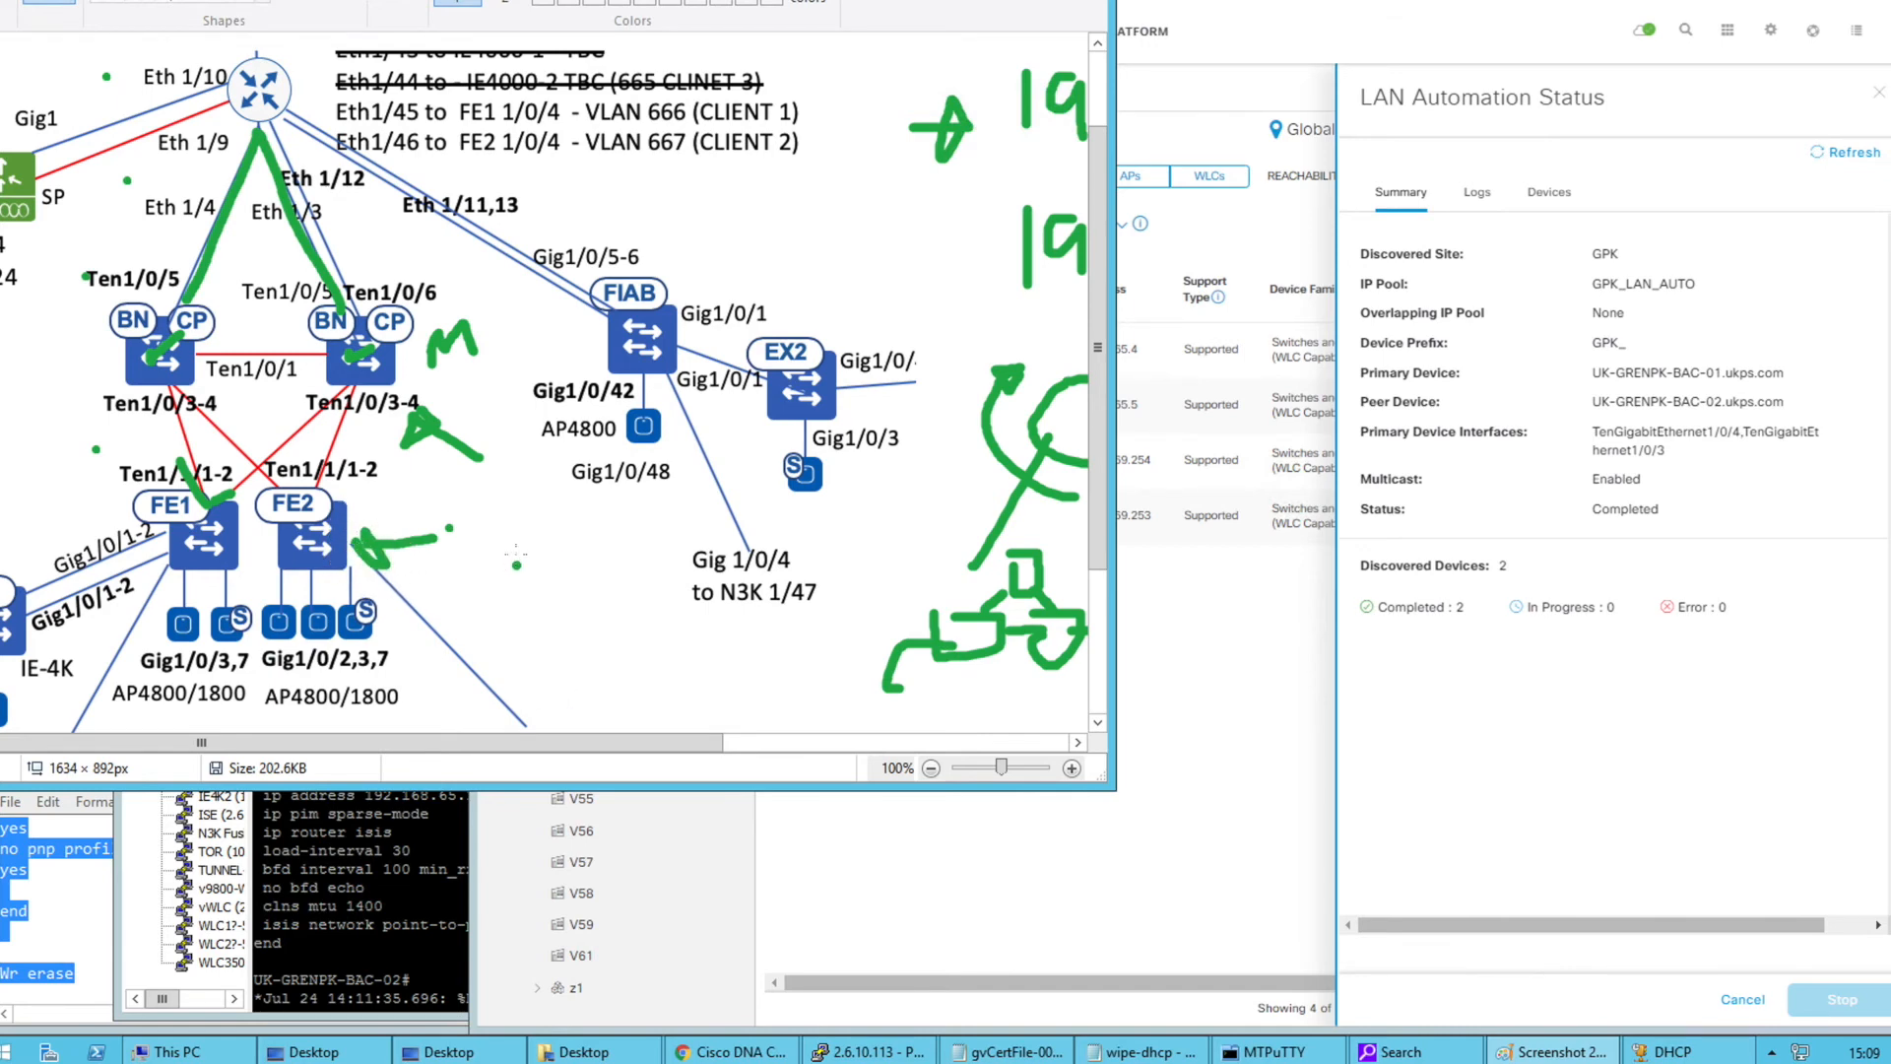
{"action": "mouse_move", "coordinate": [577, 517]}
{"action": "left_mouse_down"}
{"action": "mouse_move", "coordinate": [579, 579]}
{"action": "mouse_move", "coordinate": [640, 571]}
{"action": "mouse_move", "coordinate": [586, 507]}
{"action": "mouse_move", "coordinate": [613, 537]}
{"action": "mouse_move", "coordinate": [536, 339]}
{"action": "left_mouse_up"}
{"action": "left_click", "coordinate": [592, 525]}
{"action": "mouse_move", "coordinate": [492, 508]}
{"action": "left_mouse_down"}
{"action": "mouse_move", "coordinate": [489, 569]}
{"action": "mouse_move", "coordinate": [547, 522]}
{"action": "mouse_move", "coordinate": [498, 516]}
{"action": "left_mouse_up"}
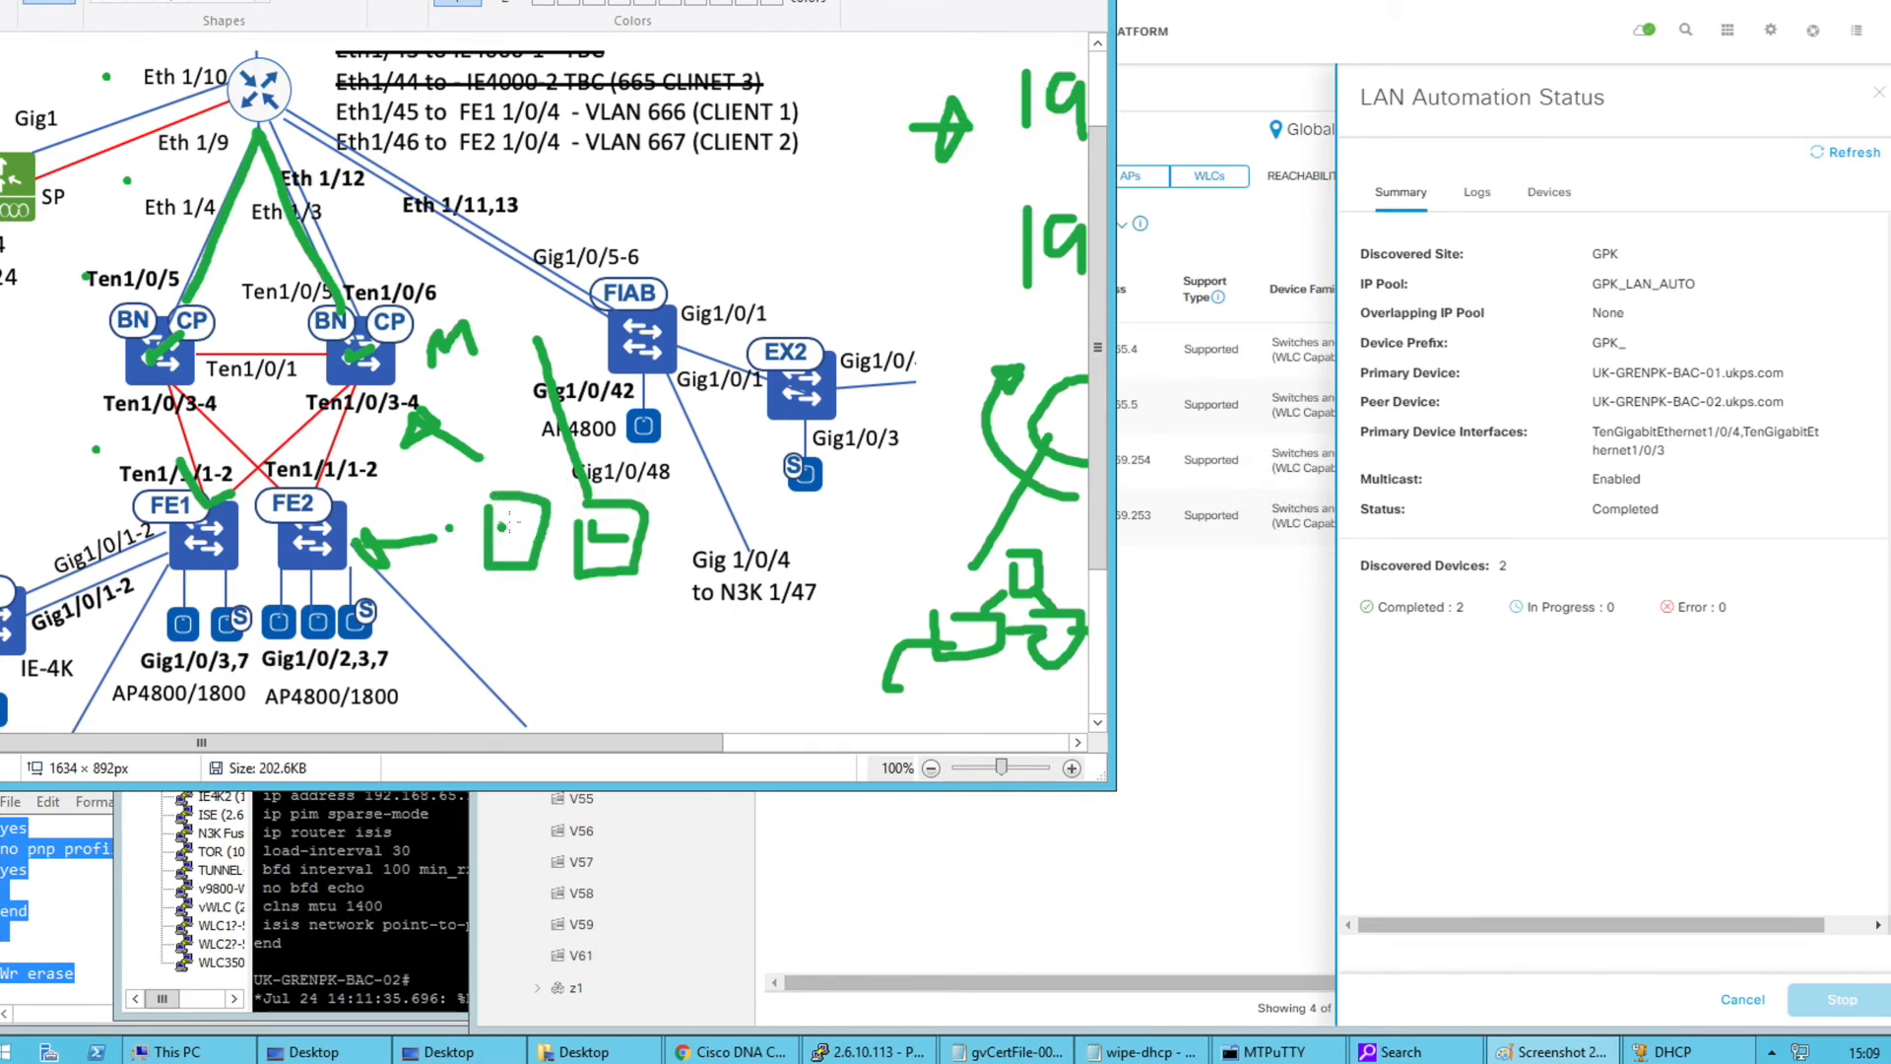
{"action": "mouse_move", "coordinate": [513, 516]}
{"action": "left_mouse_down"}
{"action": "mouse_move", "coordinate": [496, 514]}
{"action": "mouse_move", "coordinate": [517, 564]}
{"action": "left_mouse_up"}
Draw green links from the box to BN/CP and FE2, write ZTP, then undo the recent strokes
{"action": "left_click_drag", "start_coordinate": [507, 495], "coordinate": [383, 387]}
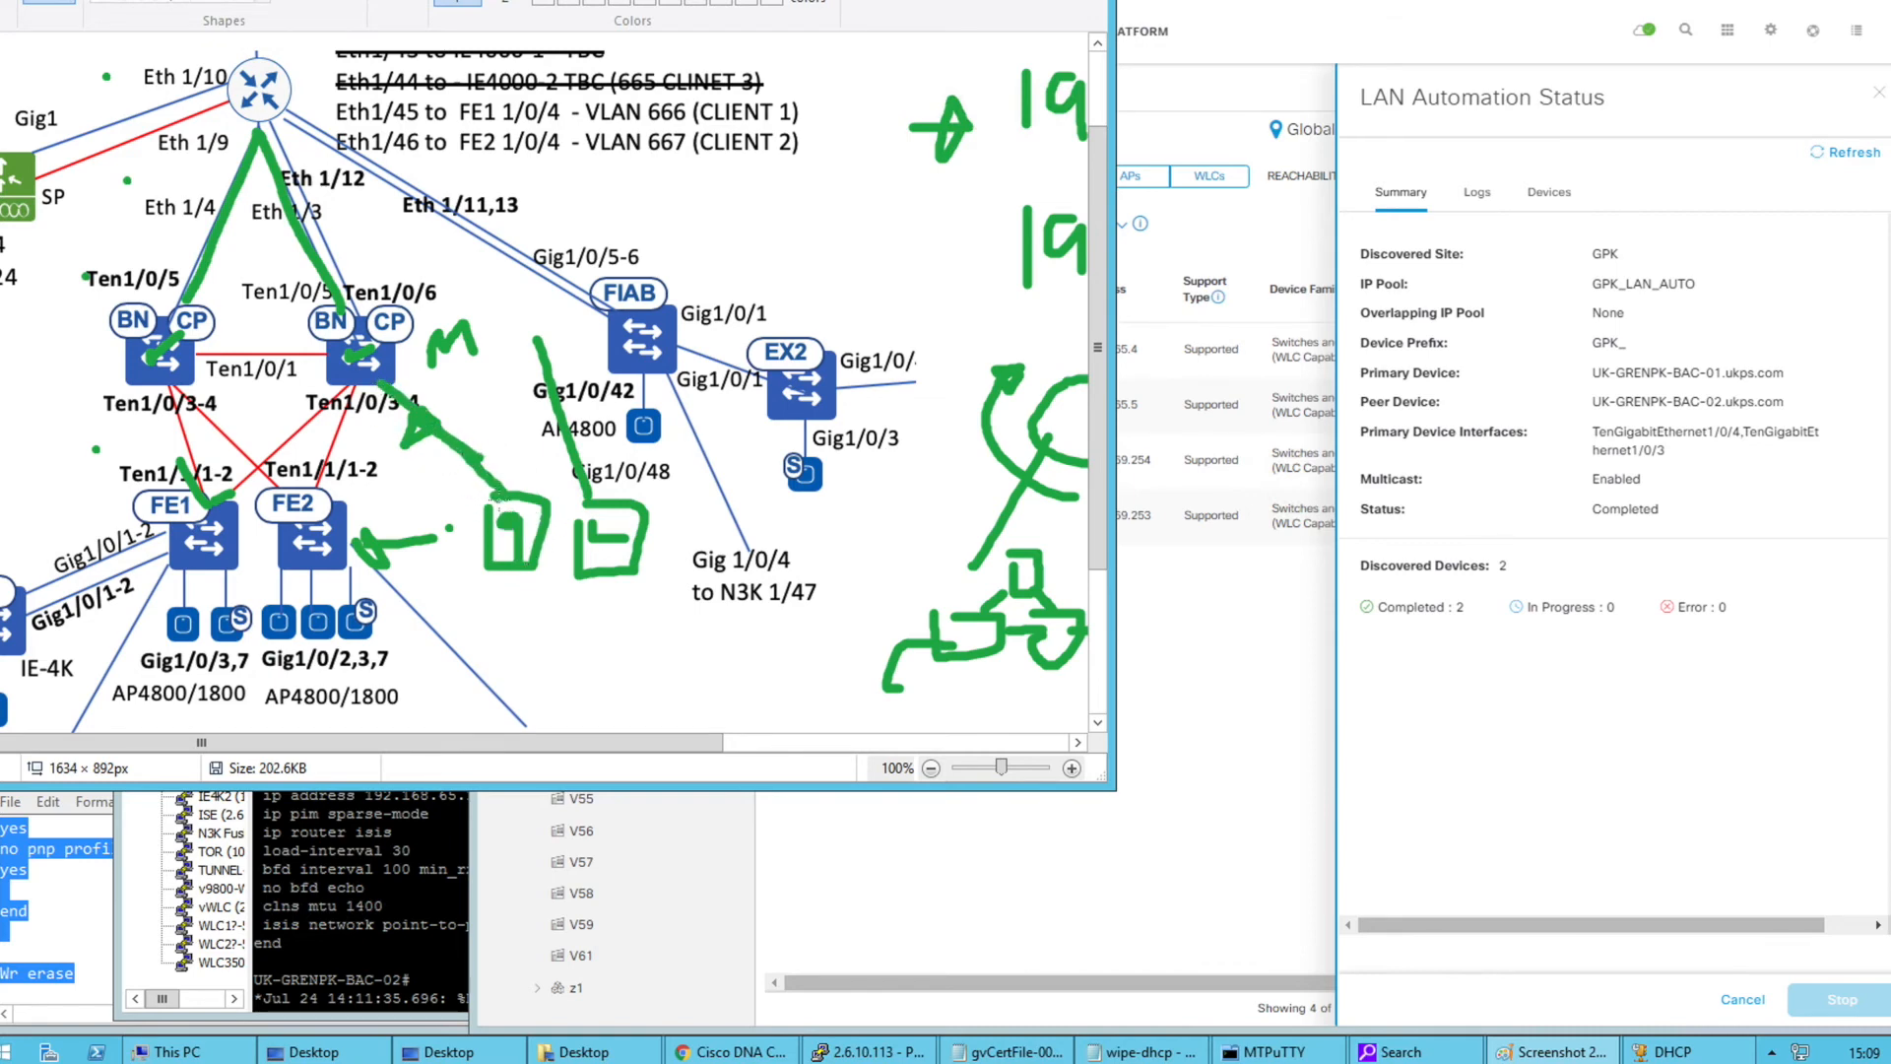
{"action": "left_click_drag", "start_coordinate": [496, 509], "coordinate": [352, 509]}
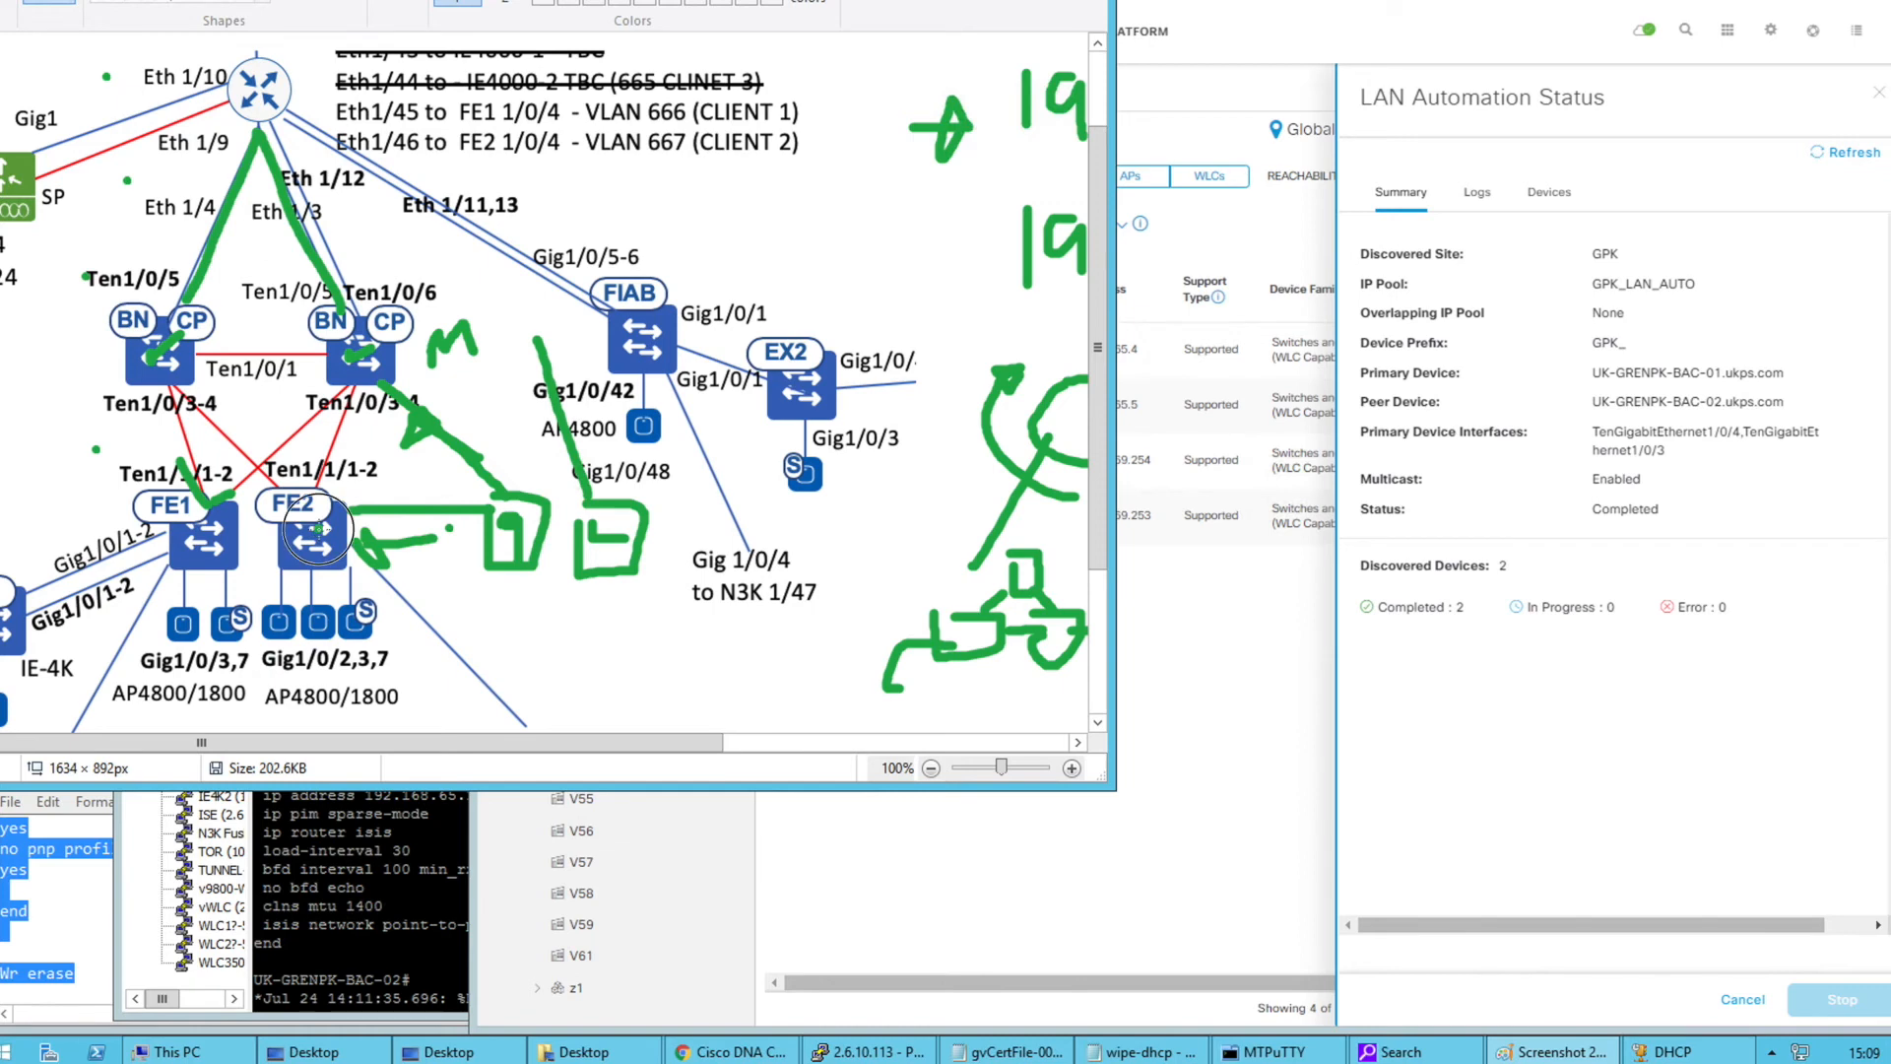
{"action": "left_click_drag", "start_coordinate": [321, 532], "coordinate": [310, 534]}
{"action": "mouse_move", "coordinate": [336, 529]}
{"action": "left_mouse_down"}
{"action": "mouse_move", "coordinate": [507, 540]}
{"action": "mouse_move", "coordinate": [448, 566]}
{"action": "left_mouse_up"}
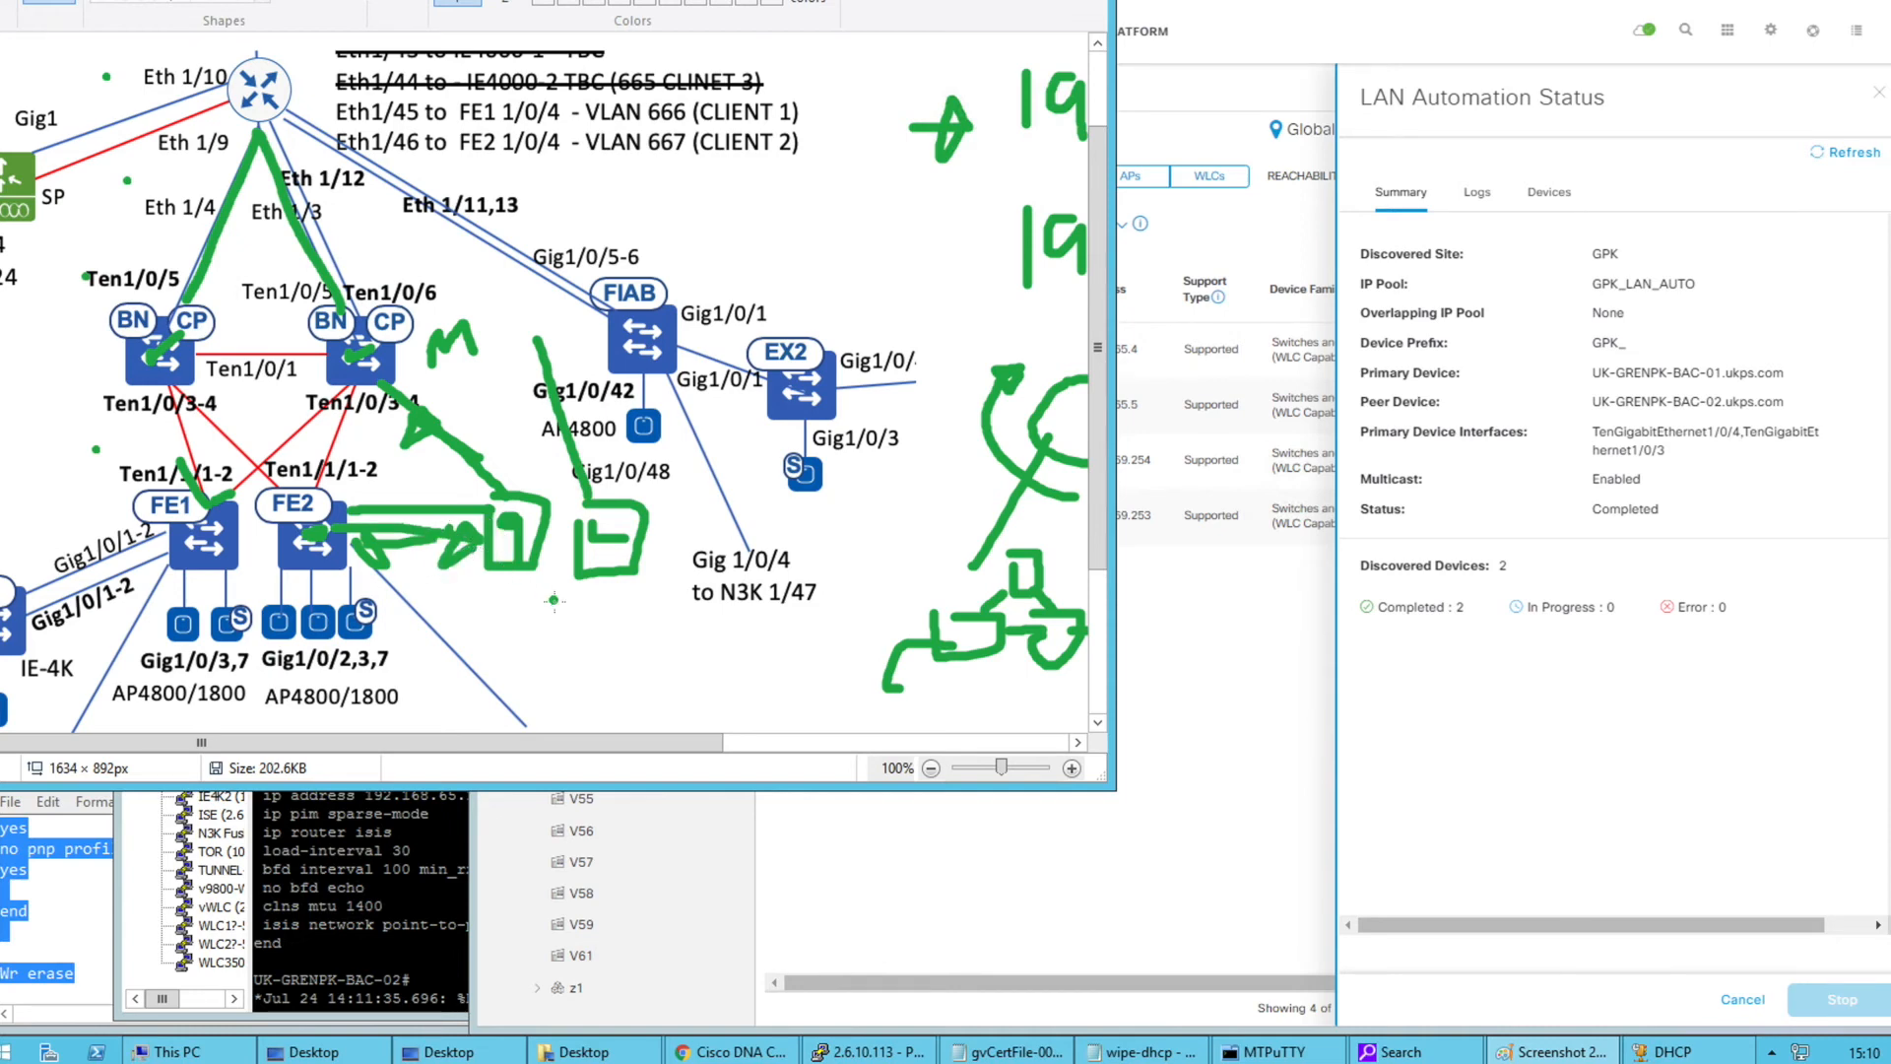
{"action": "mouse_move", "coordinate": [545, 623]}
{"action": "left_mouse_down"}
{"action": "mouse_move", "coordinate": [571, 642]}
{"action": "mouse_move", "coordinate": [612, 623]}
{"action": "mouse_move", "coordinate": [602, 652]}
{"action": "mouse_move", "coordinate": [630, 640]}
{"action": "mouse_move", "coordinate": [569, 682]}
{"action": "mouse_move", "coordinate": [636, 682]}
{"action": "left_mouse_up"}
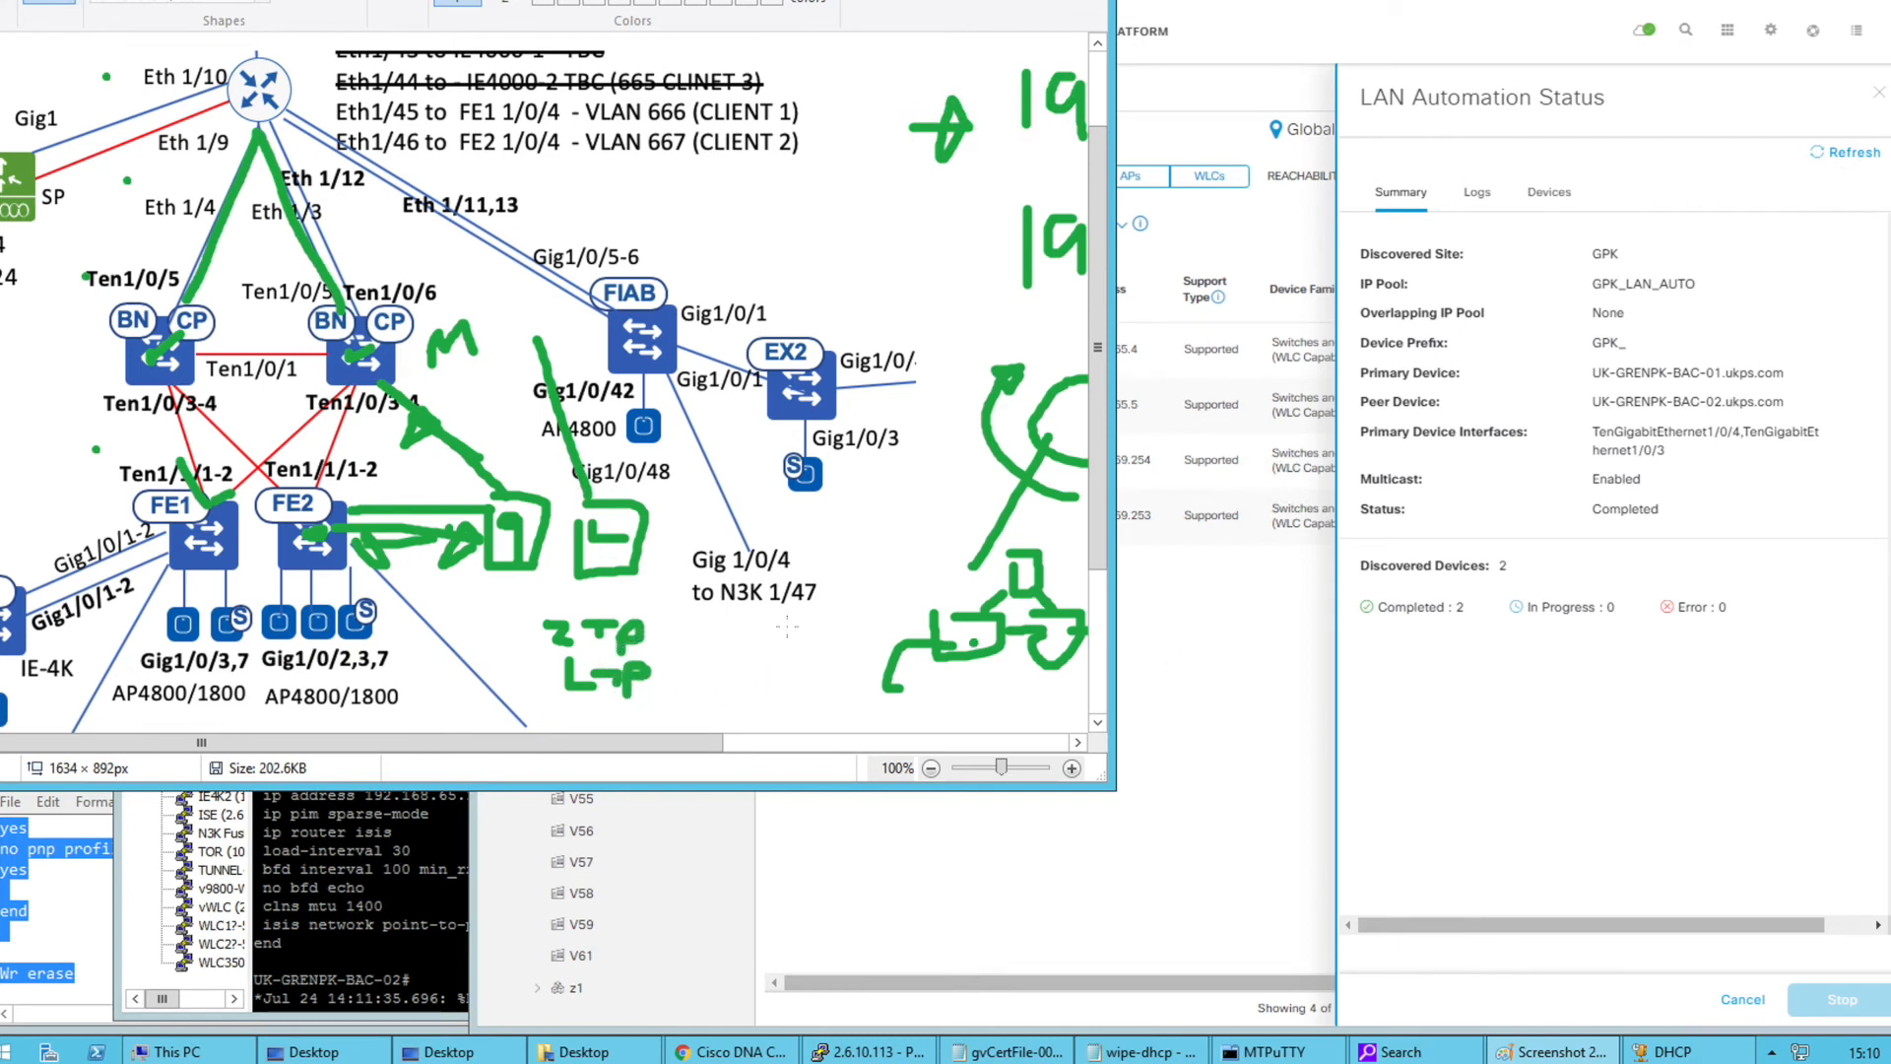
{"action": "key", "text": "ctrl+z"}
{"action": "key", "text": "ctrl+z"}
{"action": "key", "text": "ctrl+z"}
{"action": "key", "text": "ctrl+z"}
{"action": "key", "text": "ctrl+z"}
{"action": "key", "text": "ctrl+z"}
{"action": "key", "text": "ctrl+z"}
{"action": "key", "text": "ctrl+z"}
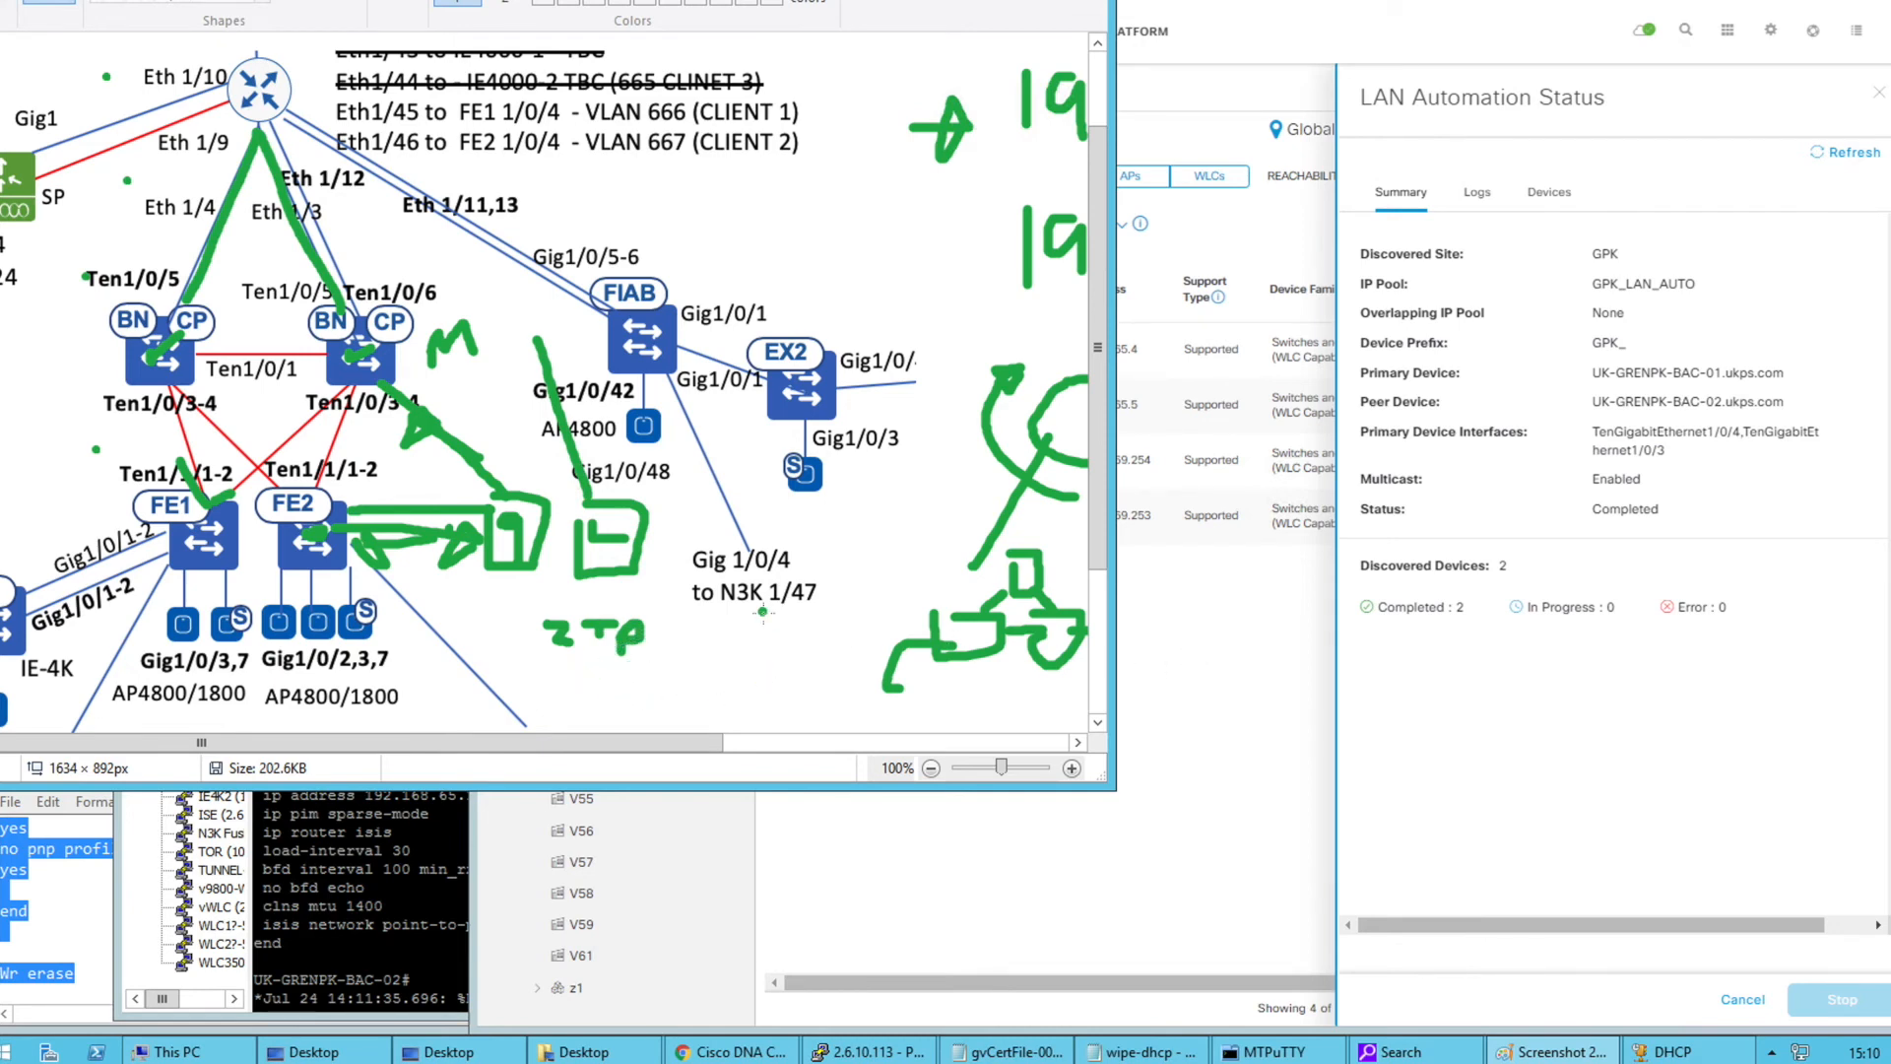
{"action": "key", "text": "ctrl+z"}
{"action": "key", "text": "ctrl+z"}
{"action": "key", "text": "ctrl+z"}
{"action": "key", "text": "ctrl+z"}
{"action": "key", "text": "ctrl+z"}
{"action": "key", "text": "ctrl+z"}
{"action": "key", "text": "ctrl+z"}
{"action": "key", "text": "ctrl+z"}
{"action": "key", "text": "ctrl+z"}
{"action": "key", "text": "ctrl+z"}
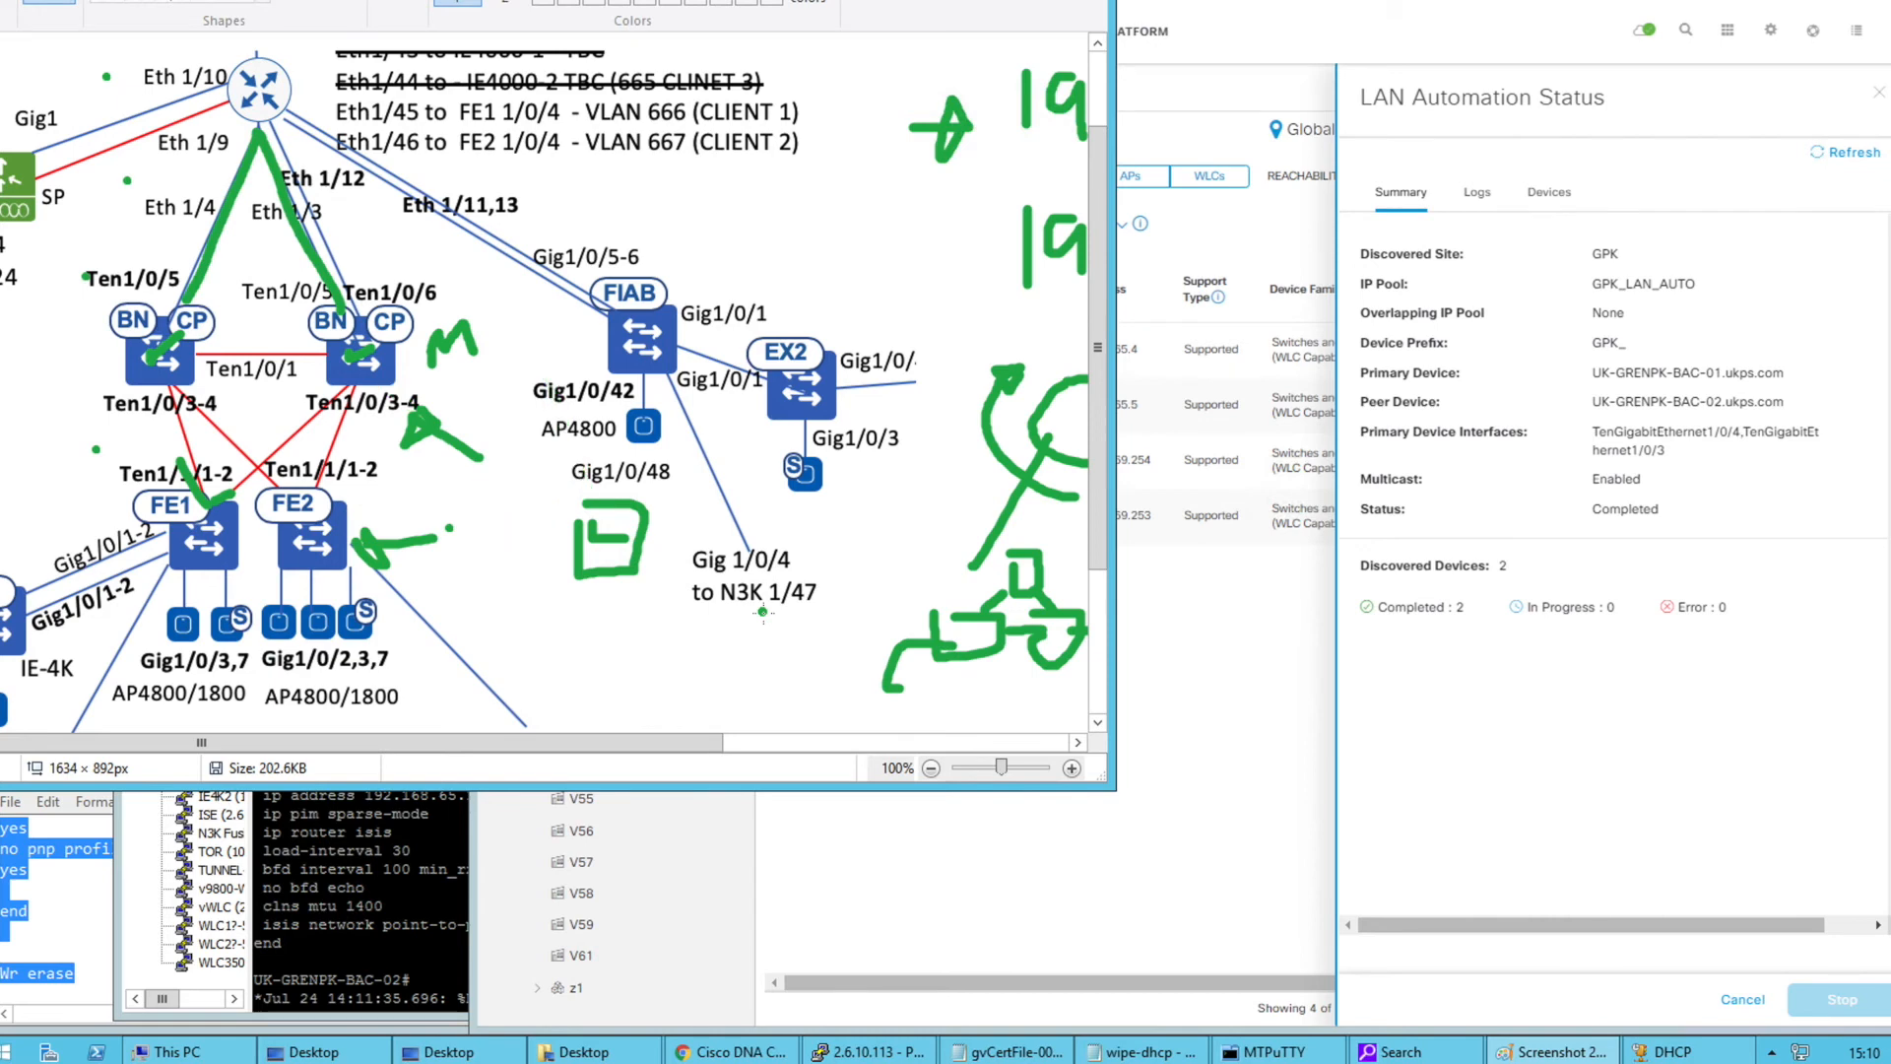
Undo the last green stroke, narrow the diagram, and refresh then close the LAN Automation status
{"action": "key", "text": "ctrl+z"}
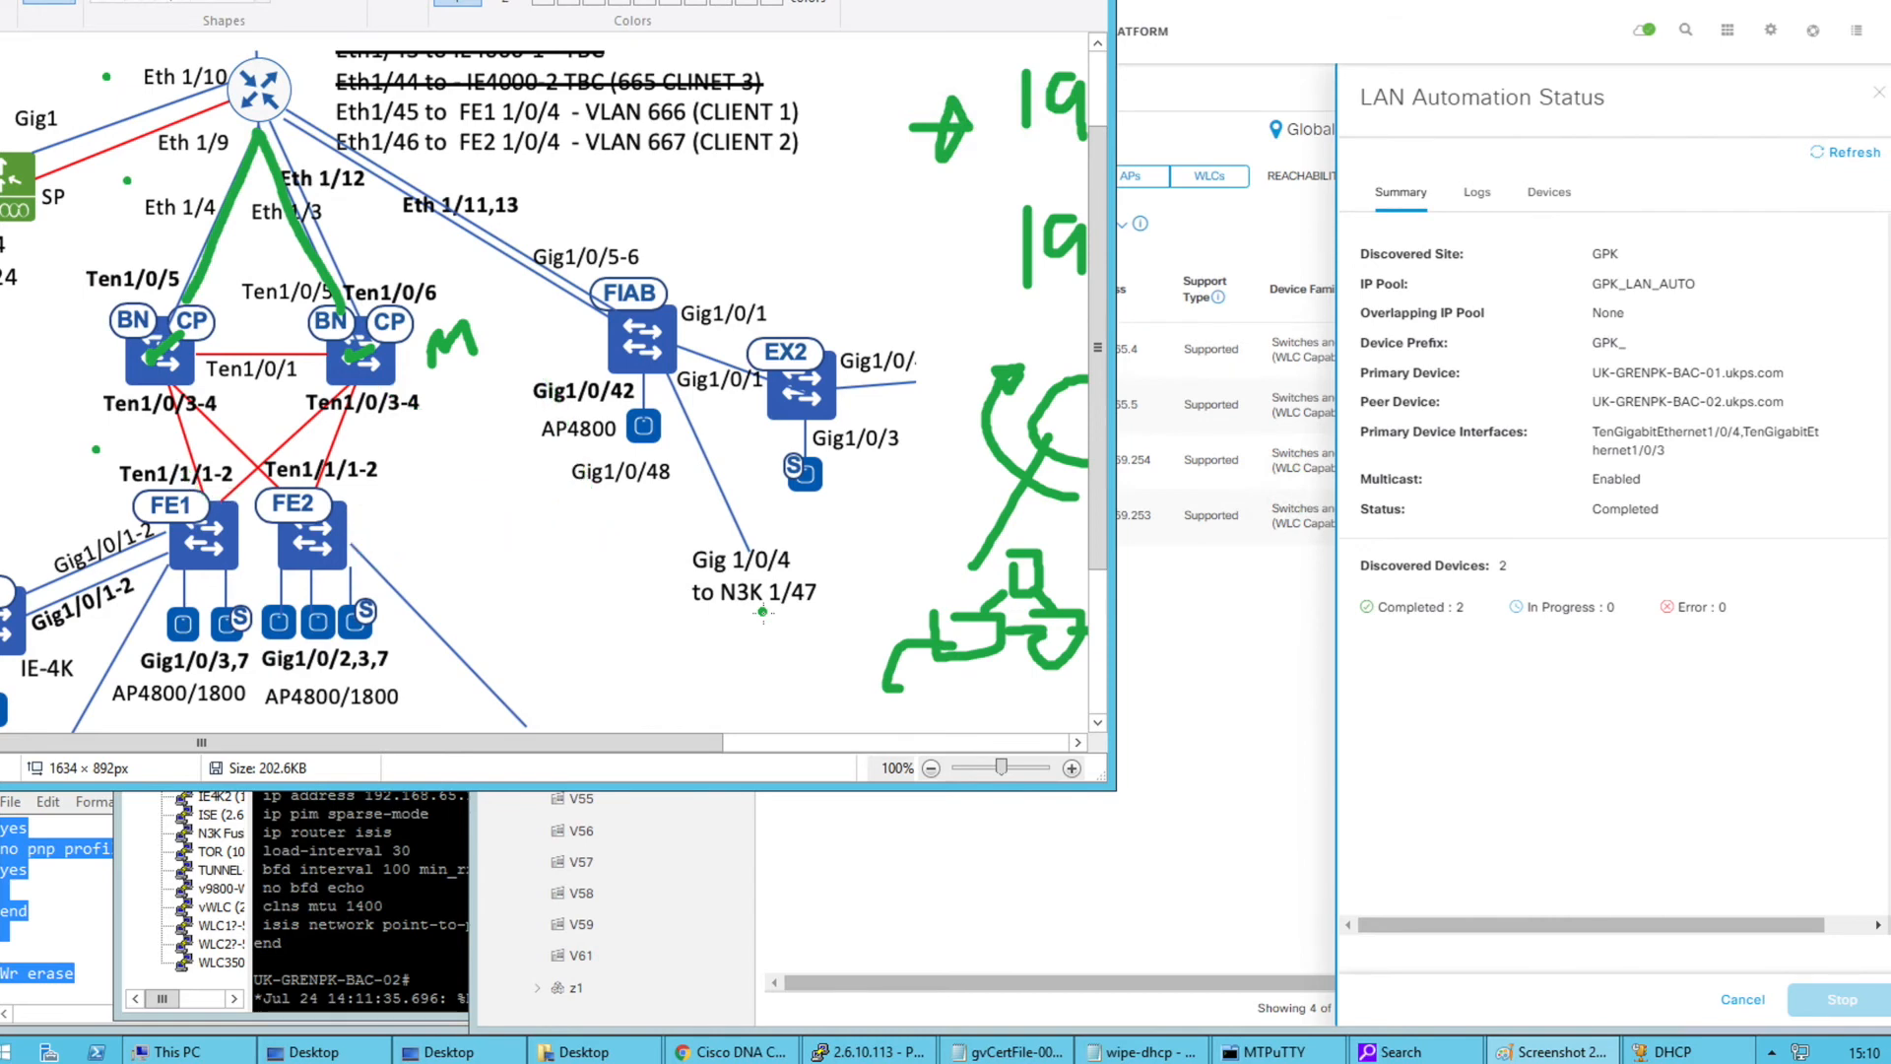
{"action": "left_click", "coordinate": [1119, 478]}
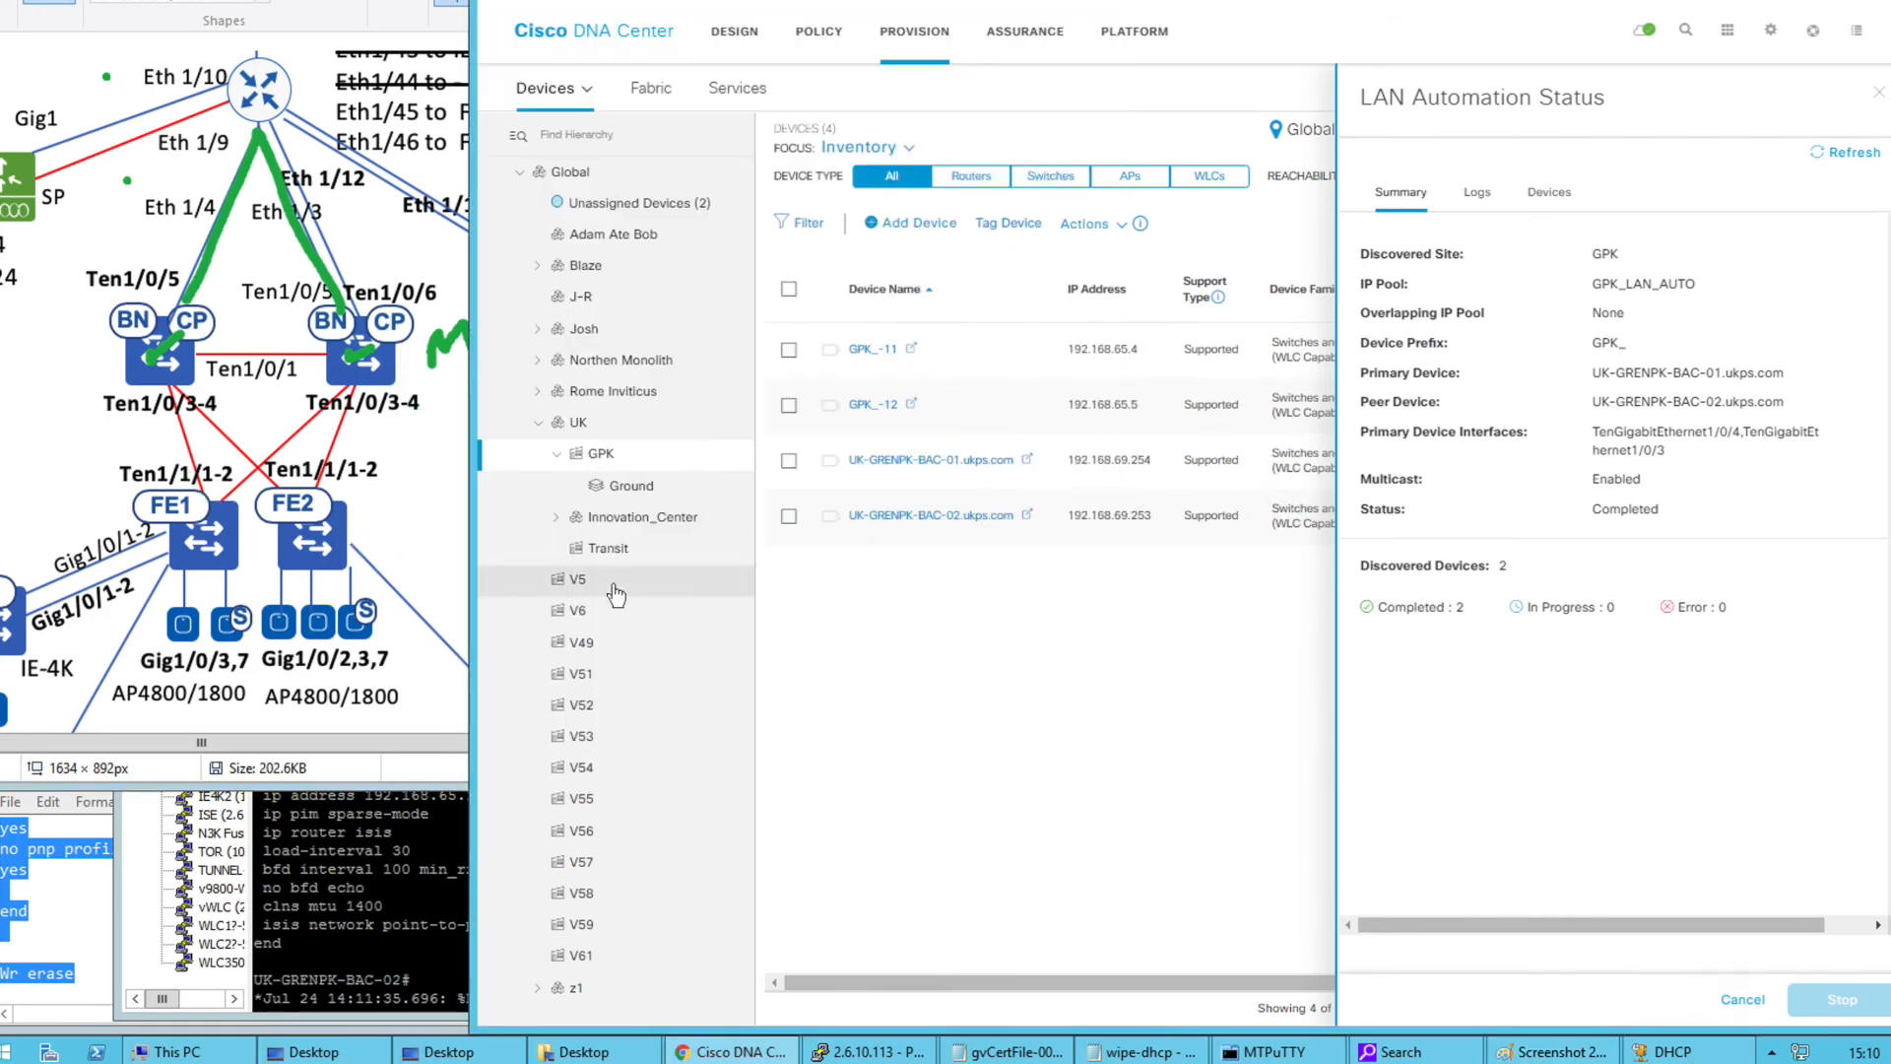
{"action": "left_click", "coordinate": [407, 539]}
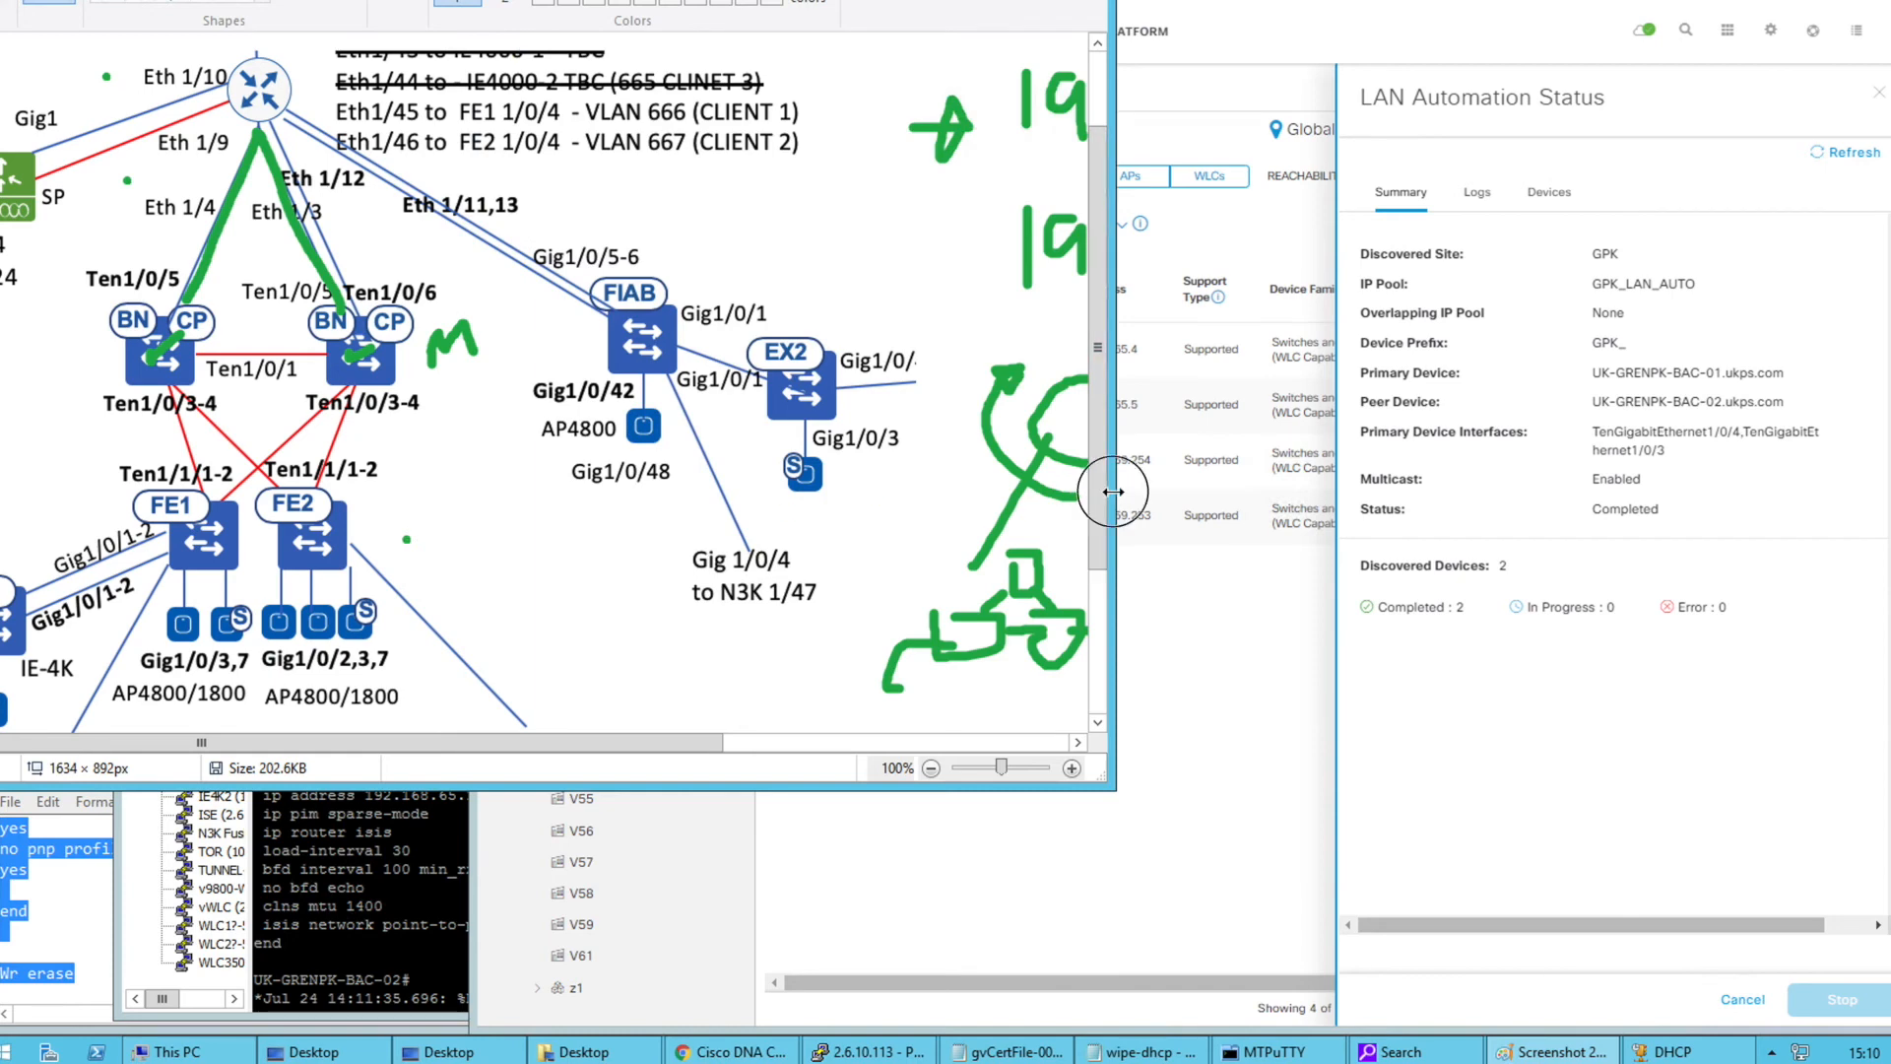
{"action": "mouse_move", "coordinate": [1111, 493]}
{"action": "left_mouse_down"}
{"action": "mouse_move", "coordinate": [620, 468]}
{"action": "mouse_move", "coordinate": [530, 487]}
{"action": "left_mouse_up"}
{"action": "left_click", "coordinate": [1020, 769]}
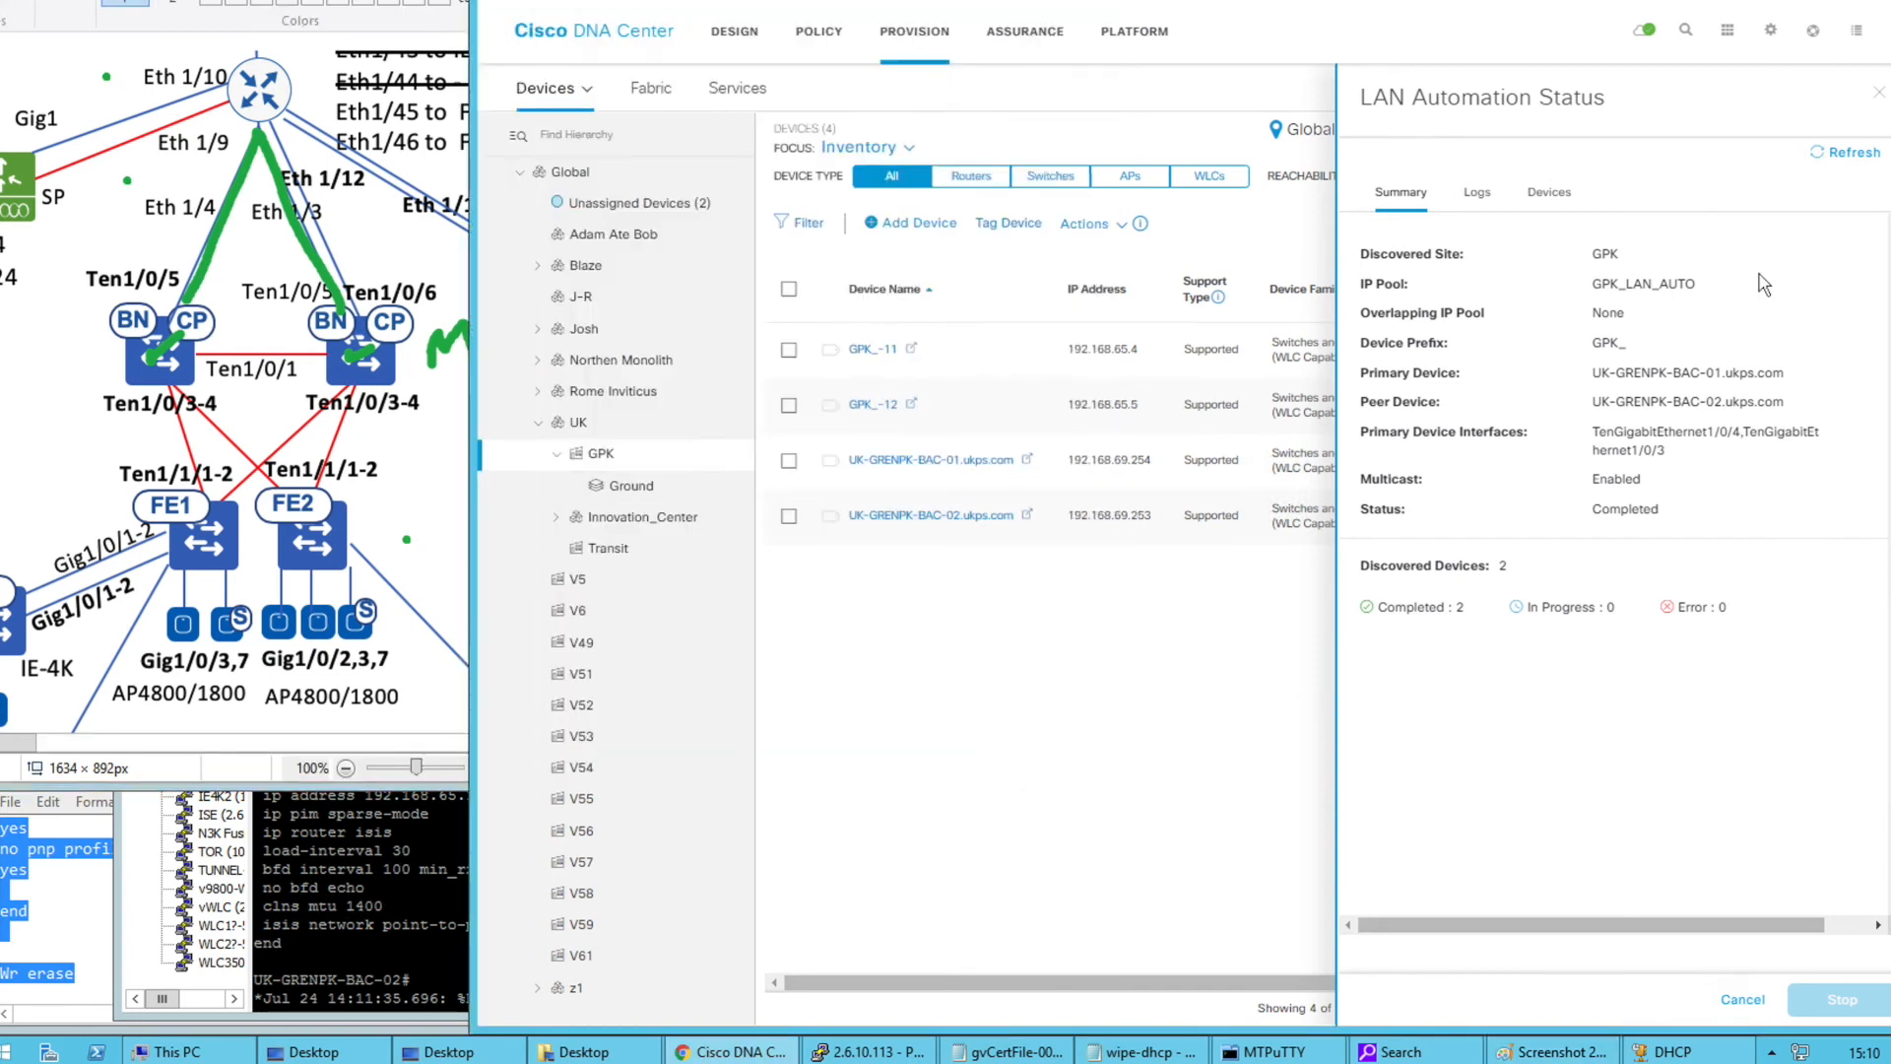
{"action": "left_click", "coordinate": [1846, 156]}
{"action": "left_click", "coordinate": [1877, 97]}
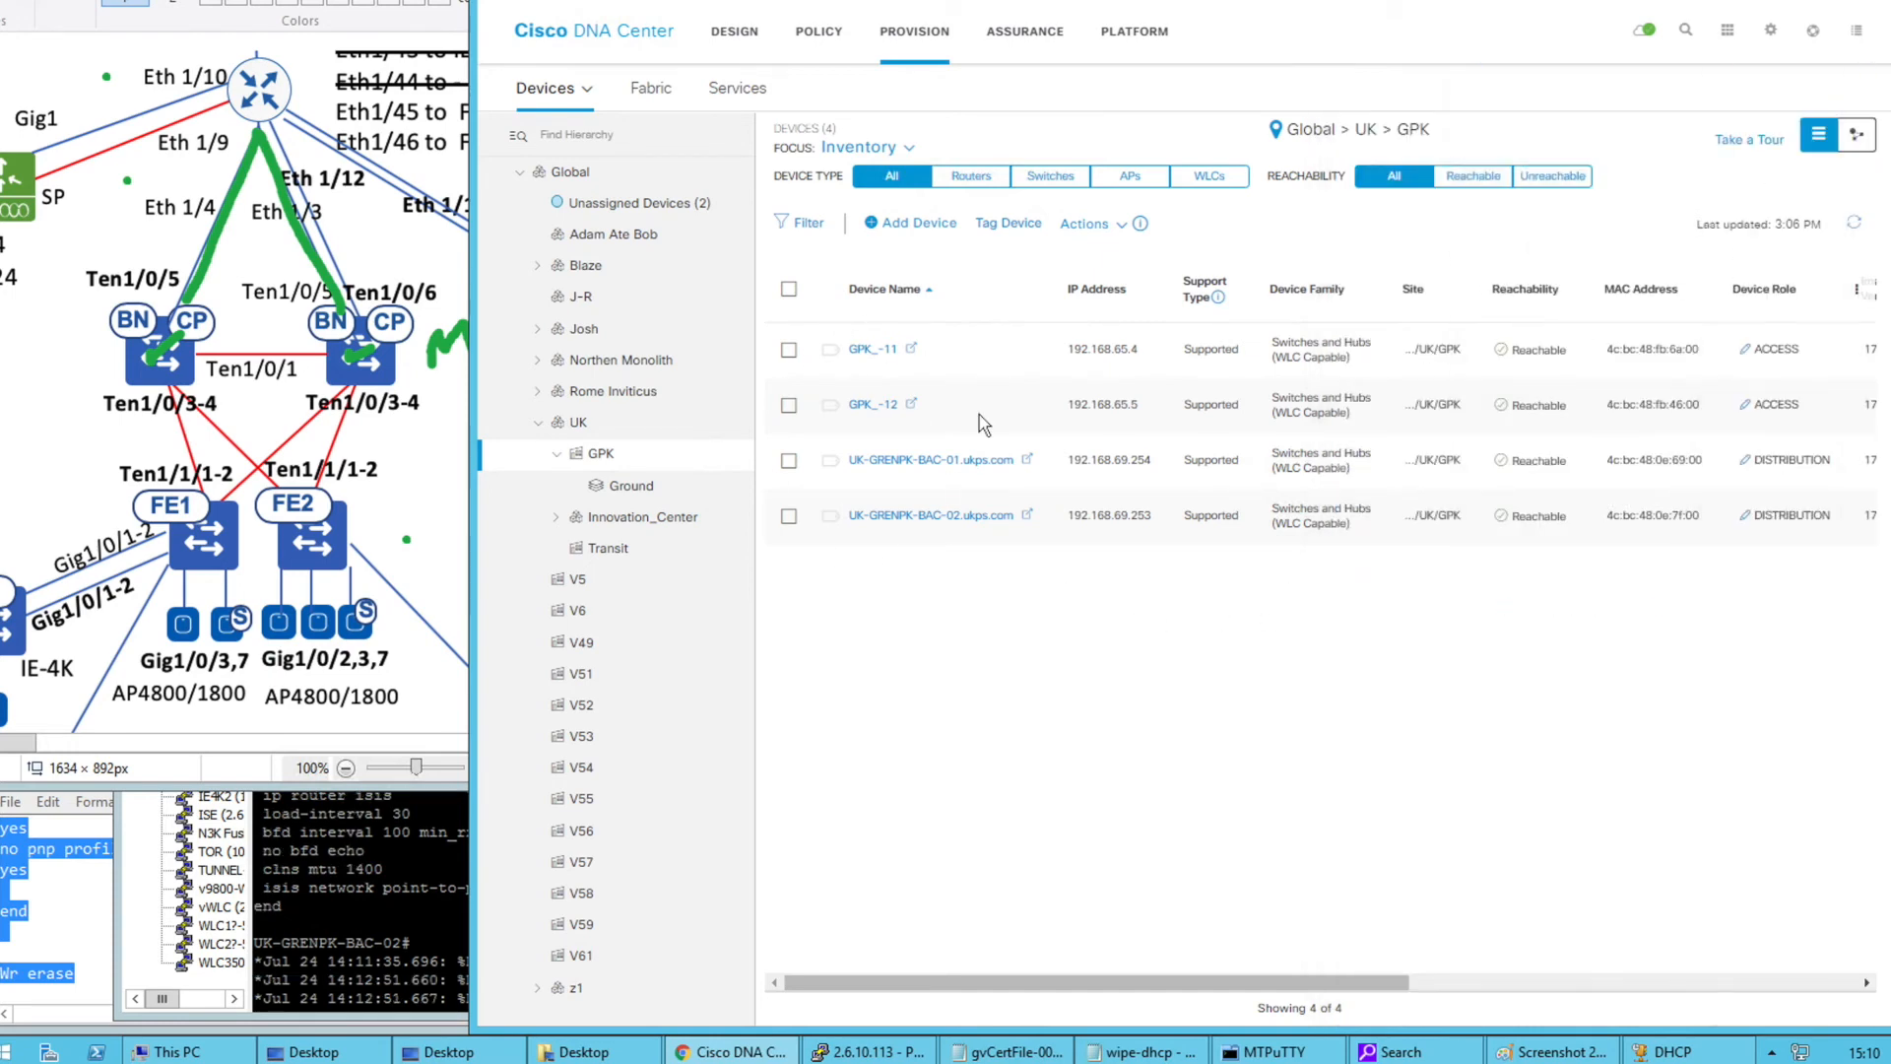
Check the Identity Services Engine (ISE) entry in System 360, then open the device inventory with site tree
{"action": "left_click", "coordinate": [1770, 31]}
{"action": "left_click", "coordinate": [1690, 131]}
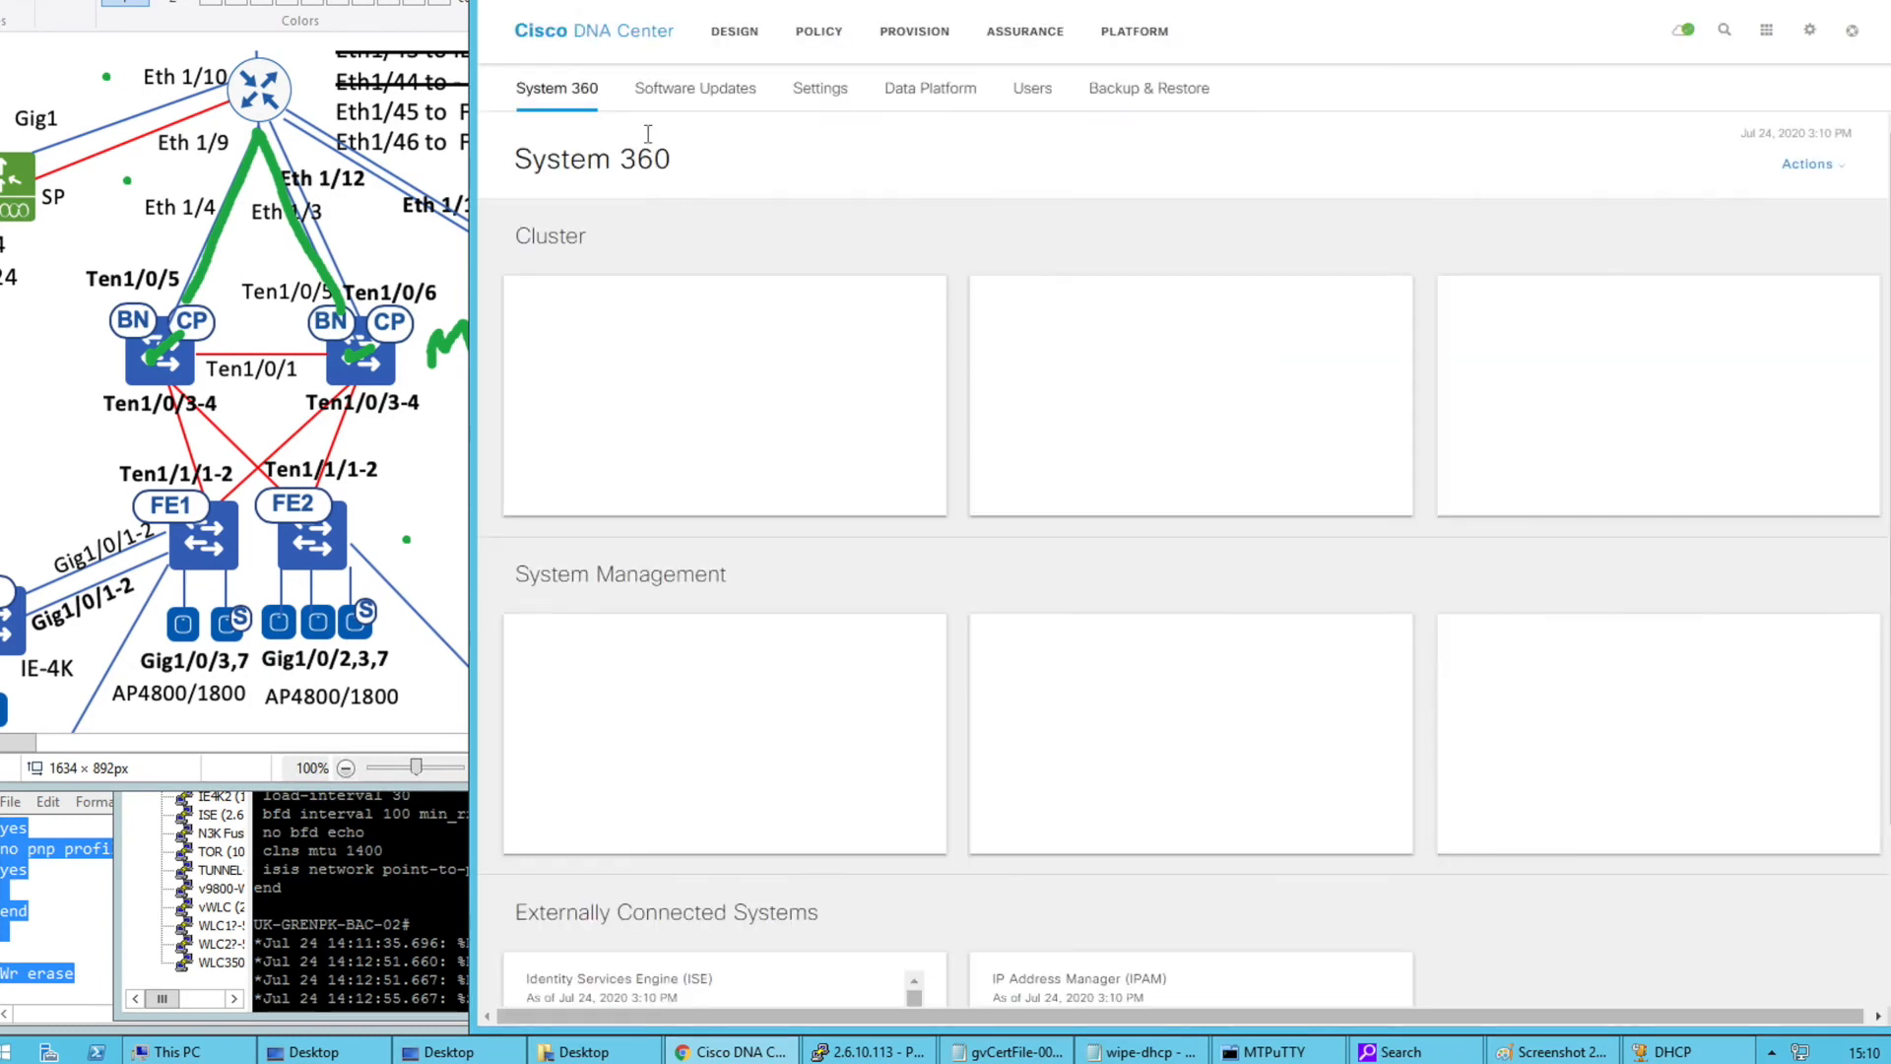
{"action": "scroll", "coordinate": [714, 724], "scroll_direction": "down", "scroll_amount": 2}
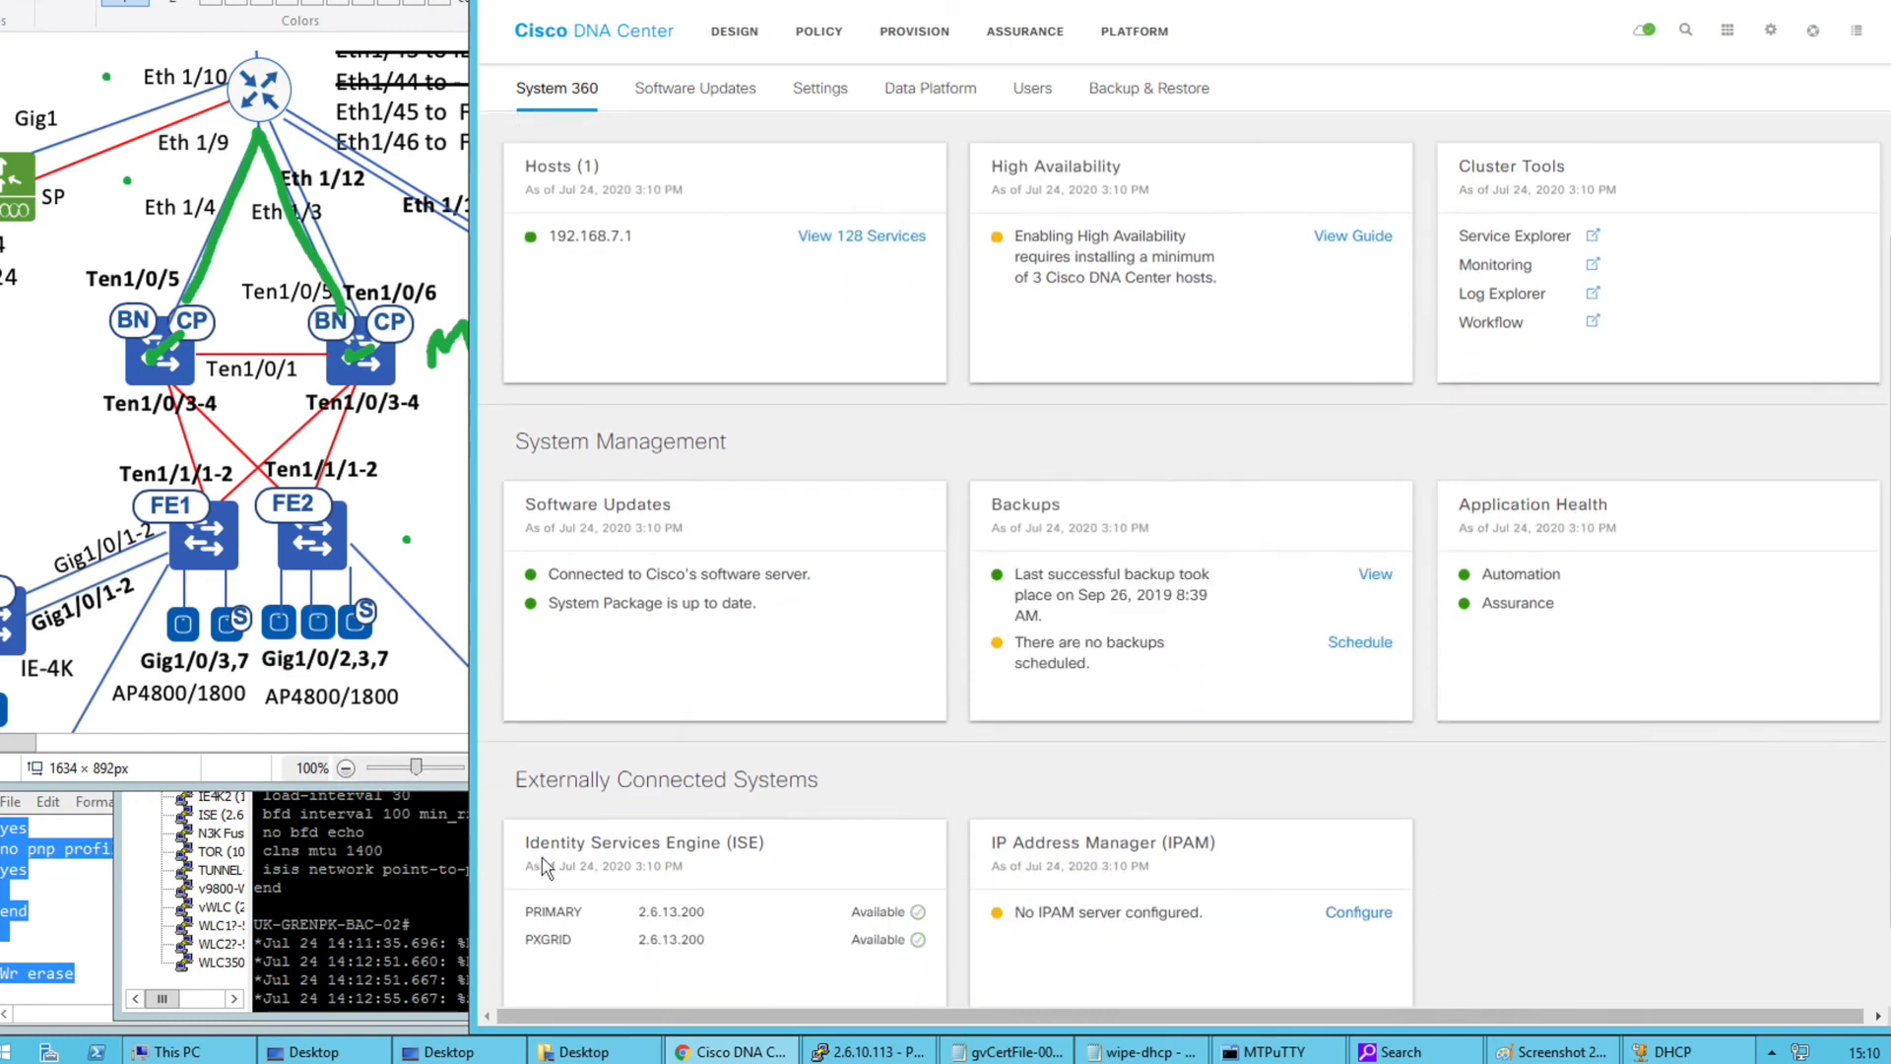
{"action": "left_click_drag", "start_coordinate": [523, 849], "coordinate": [769, 847]}
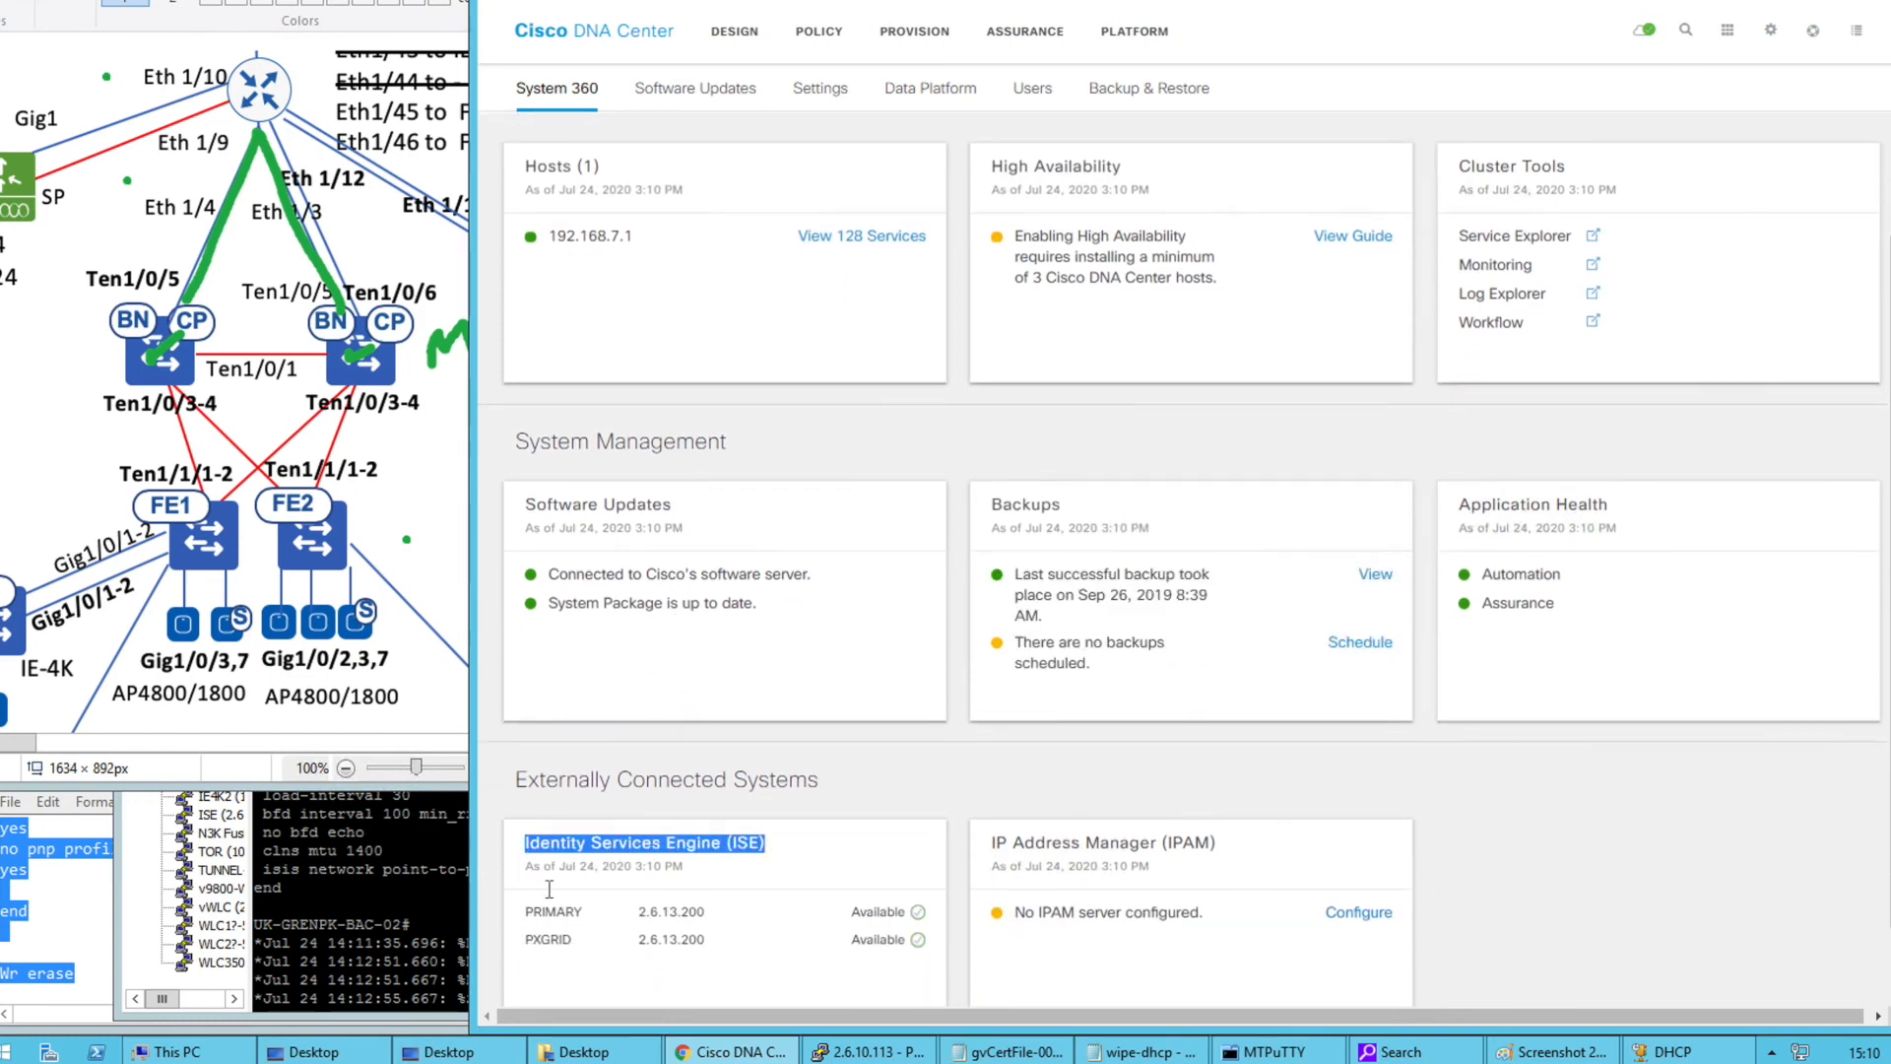
{"action": "scroll", "coordinate": [802, 891], "scroll_direction": "up", "scroll_amount": 2}
{"action": "left_click", "coordinate": [734, 30]}
{"action": "left_click", "coordinate": [906, 39]}
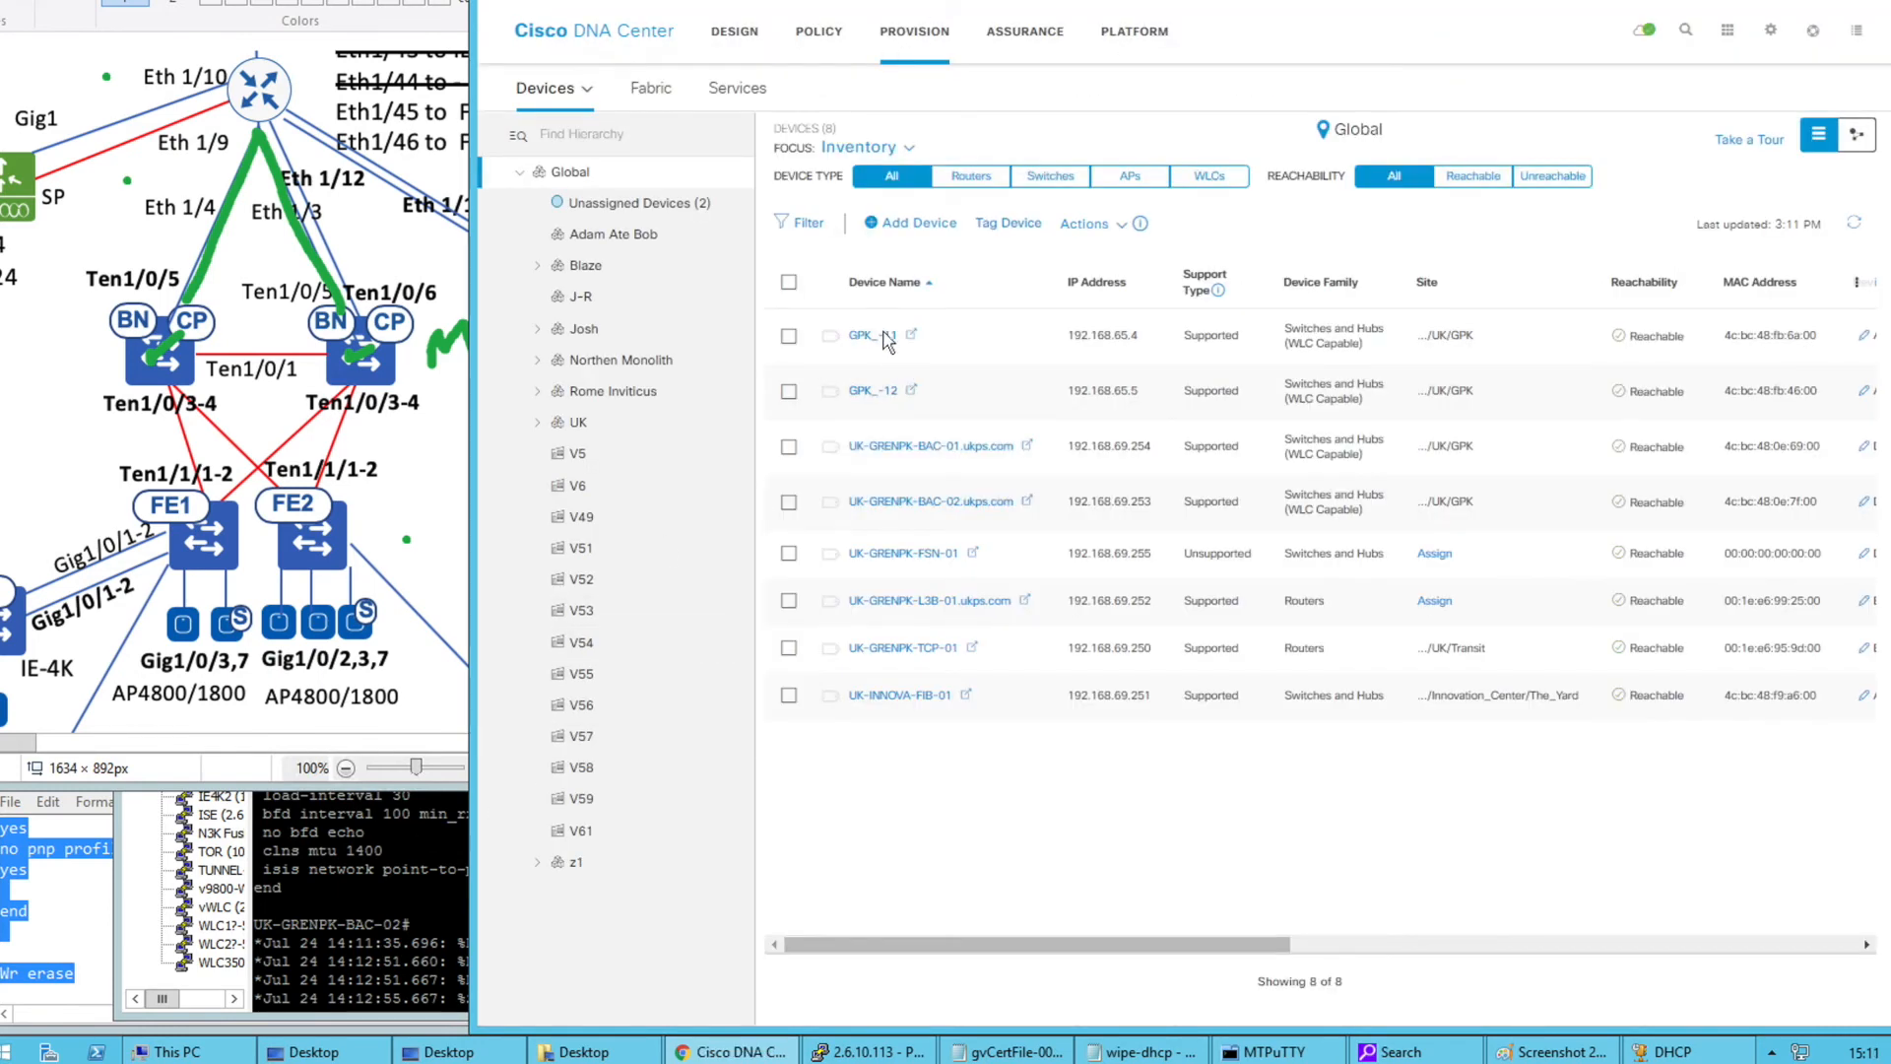
On the GPK_-12 console, enter configuration mode with conf t and begin the hostname command
{"action": "left_click", "coordinate": [385, 839]}
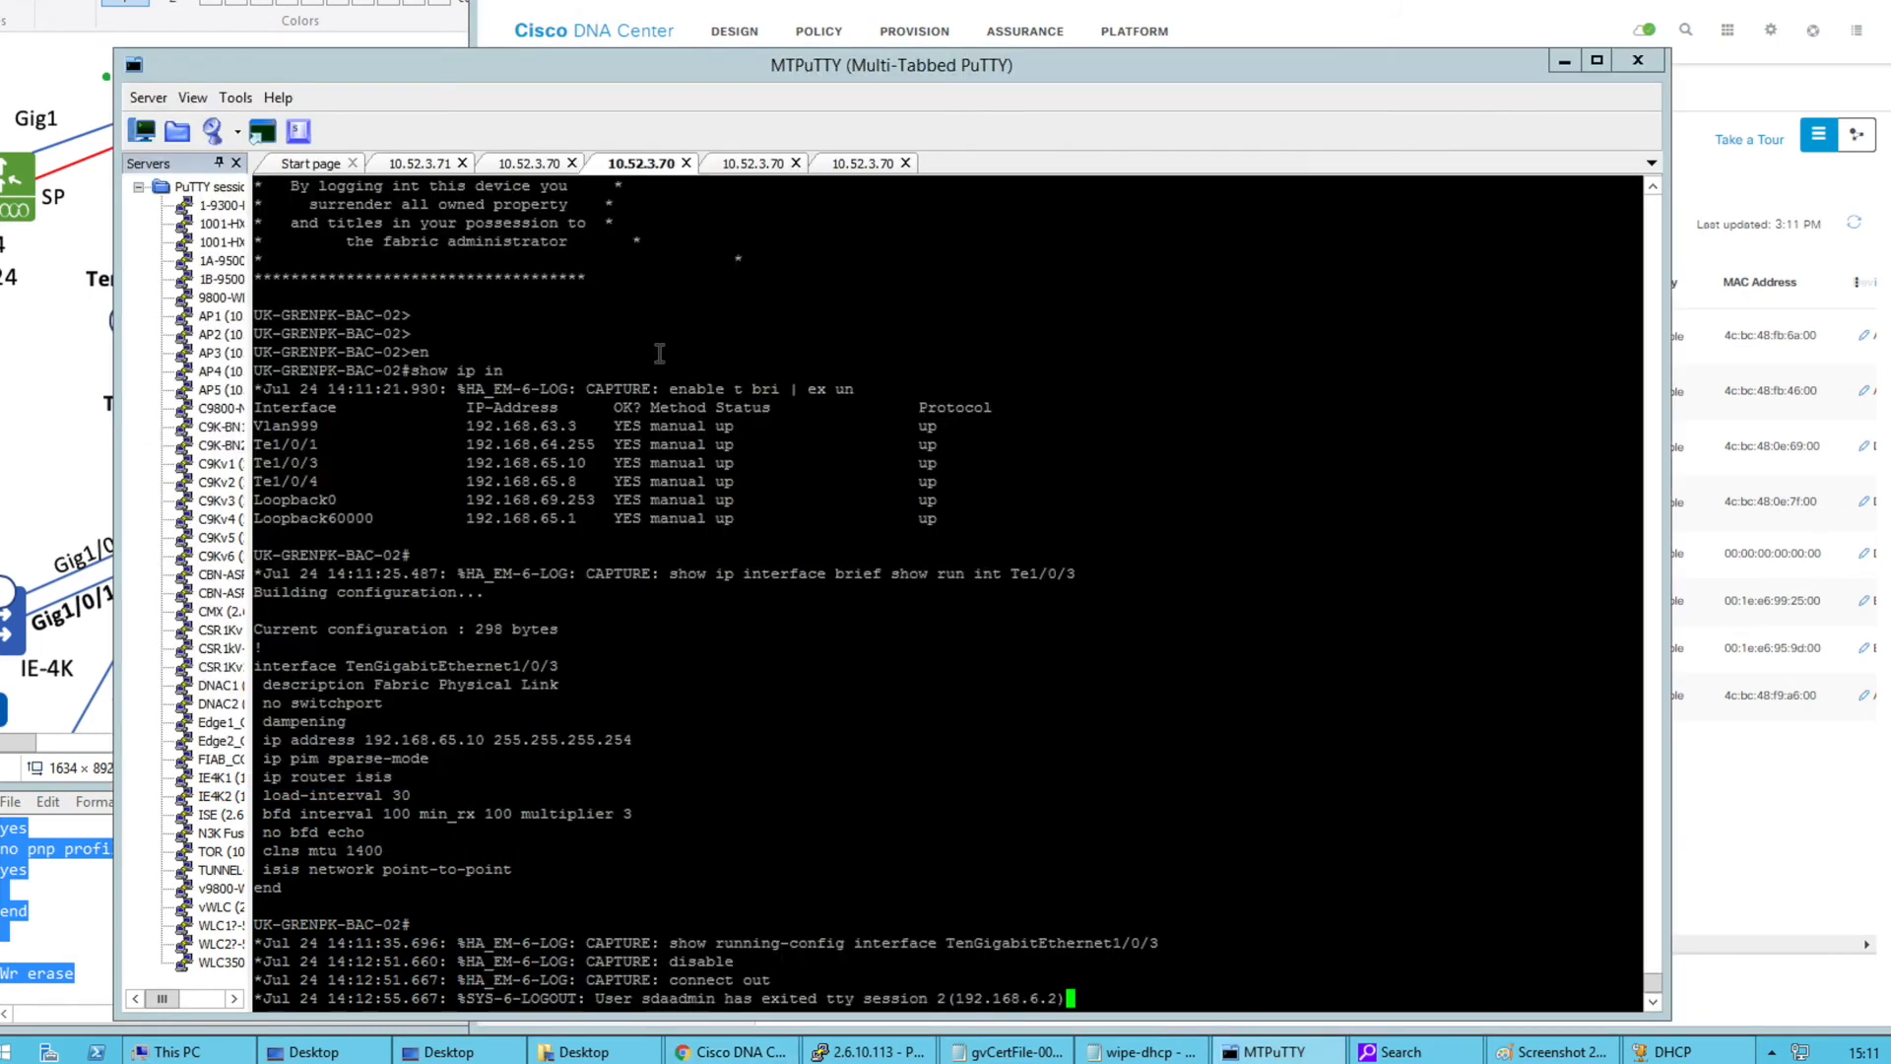
{"action": "left_click", "coordinate": [737, 164]}
{"action": "key", "text": "Return"}
{"action": "type", "text": "conf t"}
{"action": "key", "text": "Return"}
{"action": "type", "text": "hos"}
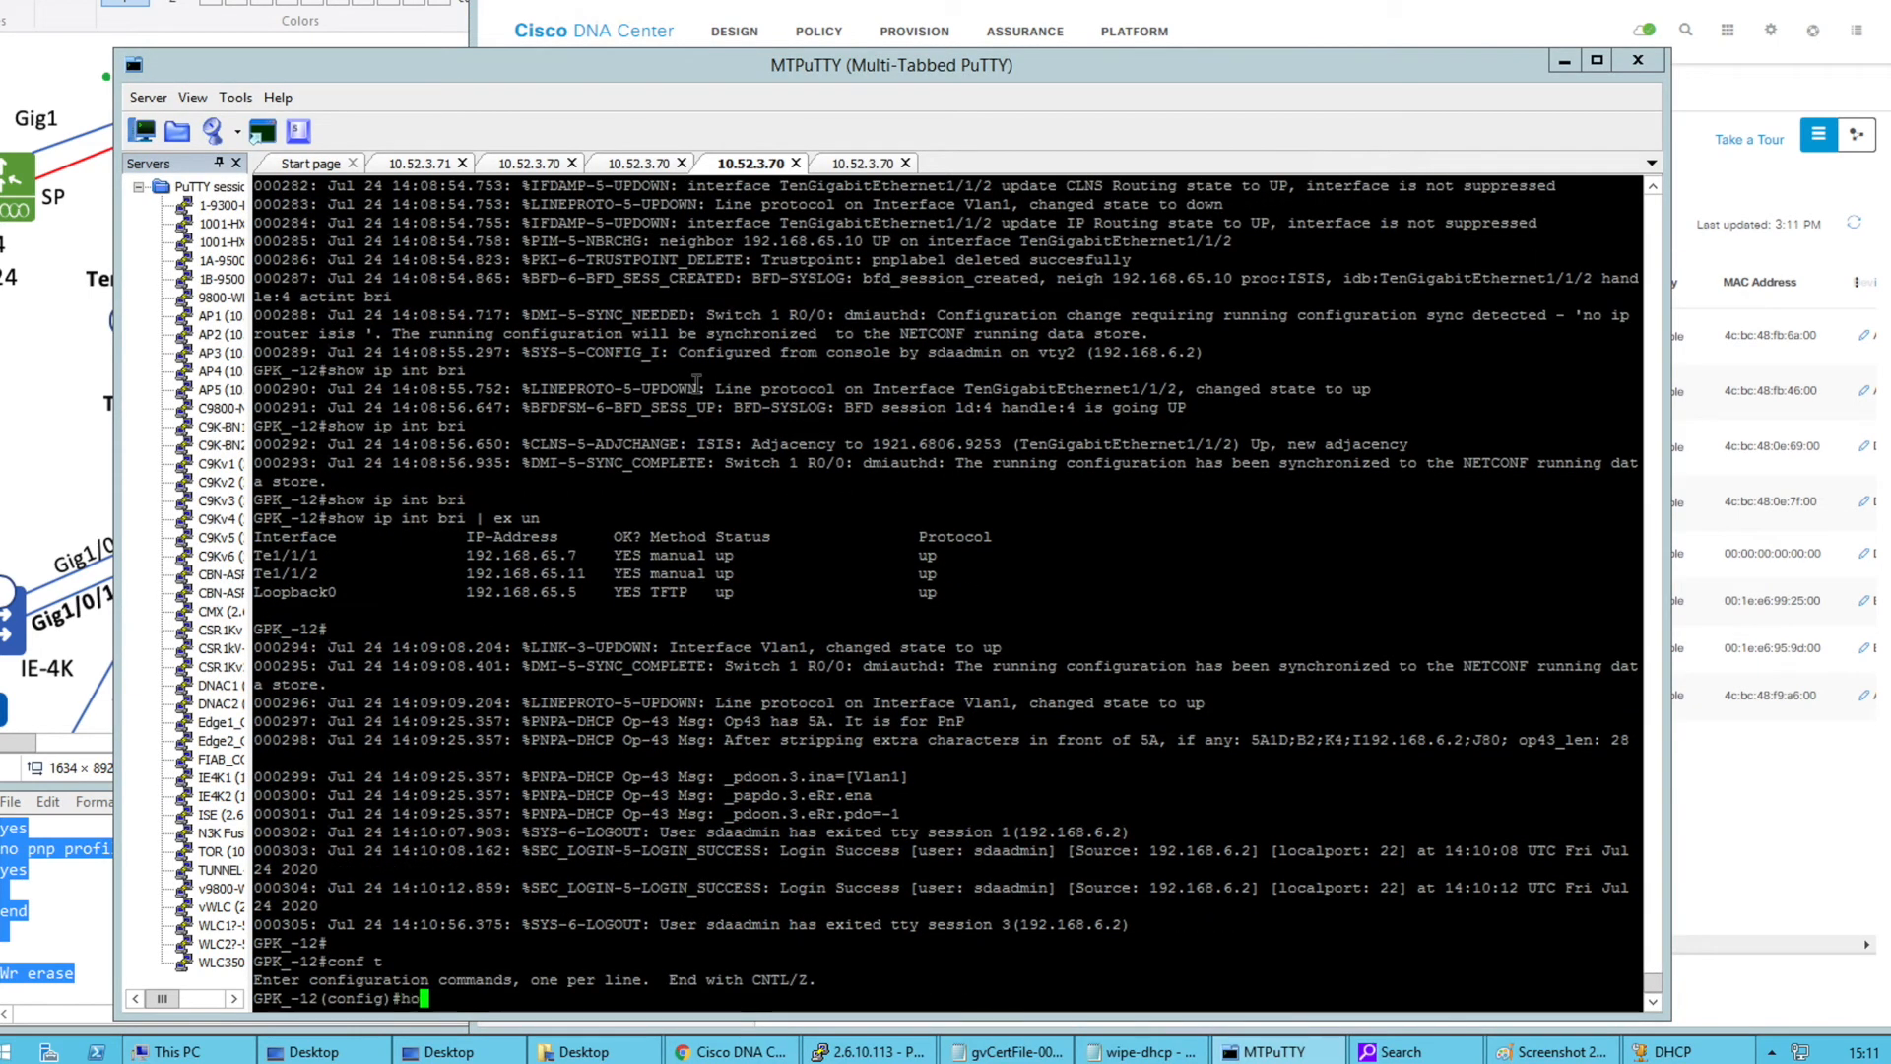
{"action": "key", "text": "Tab"}
Set GPK_-12's hostname to UK-GRENPK-FE-01 by editing the copied BAC-01 name, then save with wr
{"action": "left_click", "coordinate": [547, 164]}
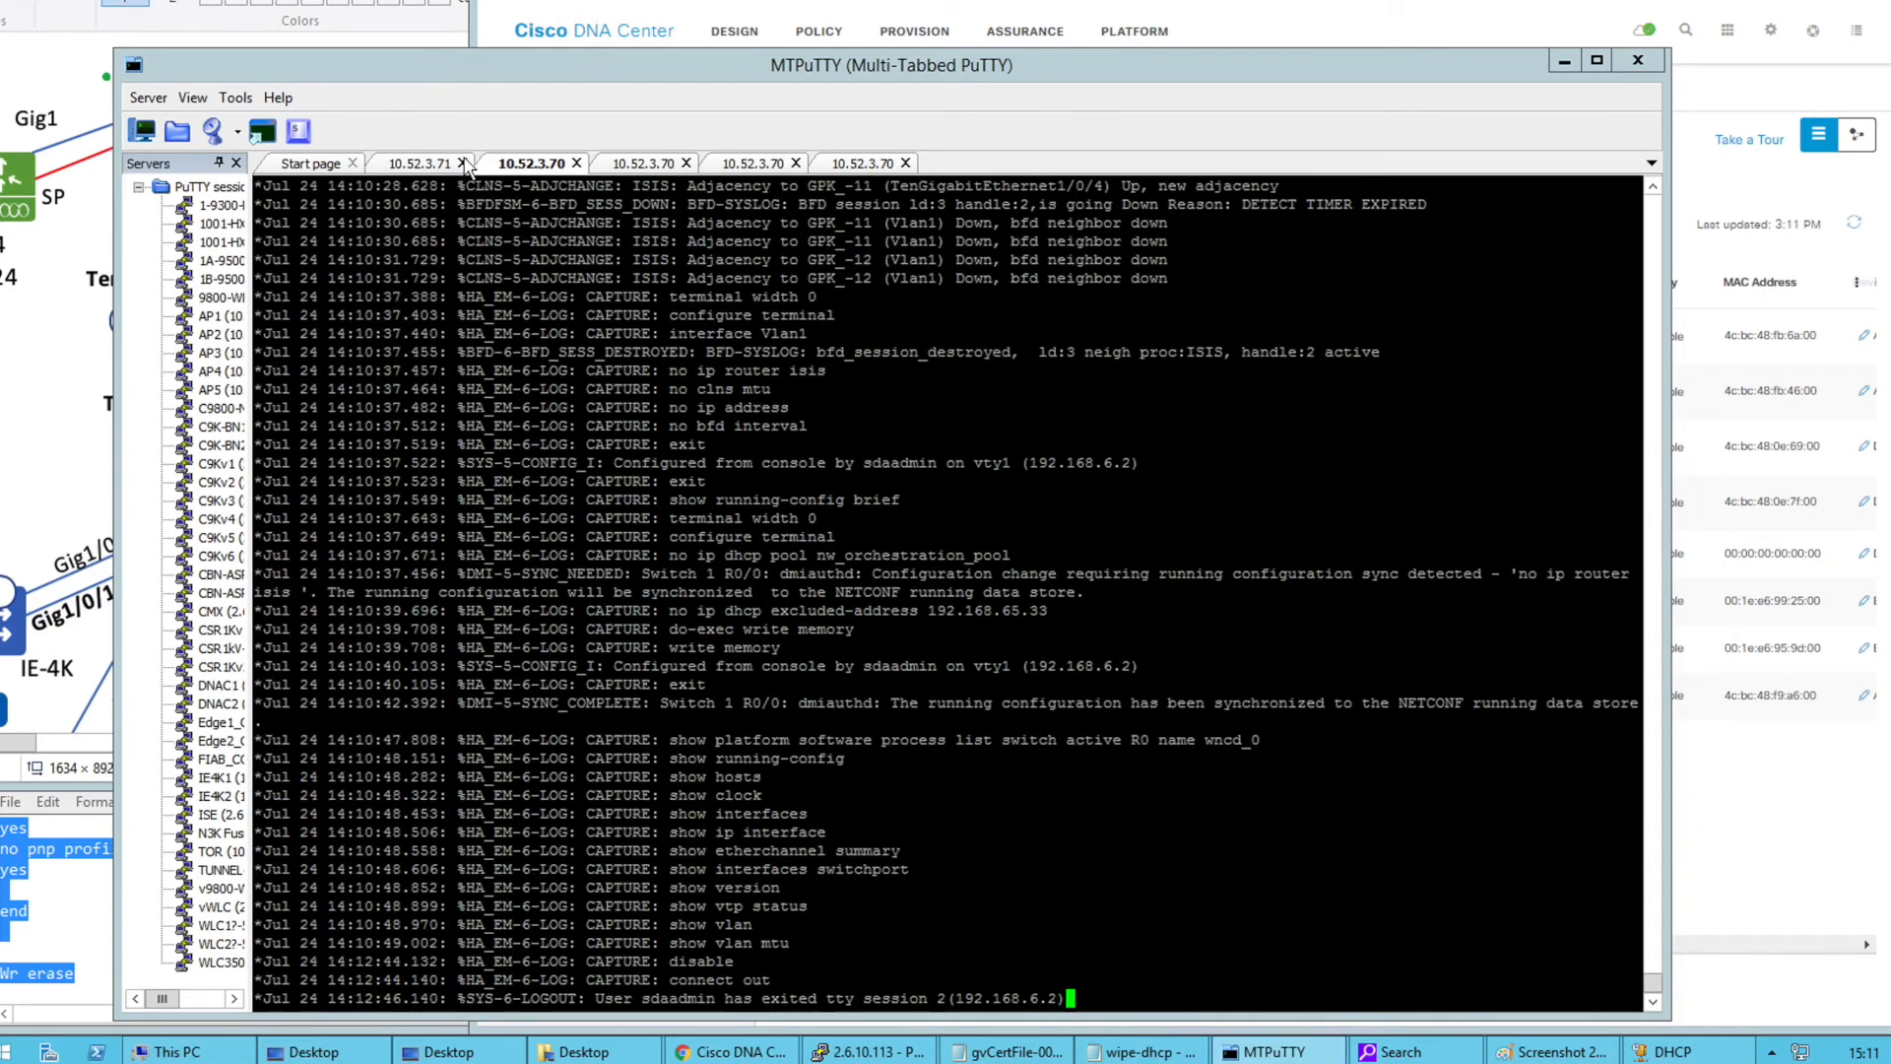
{"action": "key", "text": "Return"}
{"action": "left_click", "coordinate": [337, 1000]}
{"action": "double_click", "coordinate": [337, 1000]}
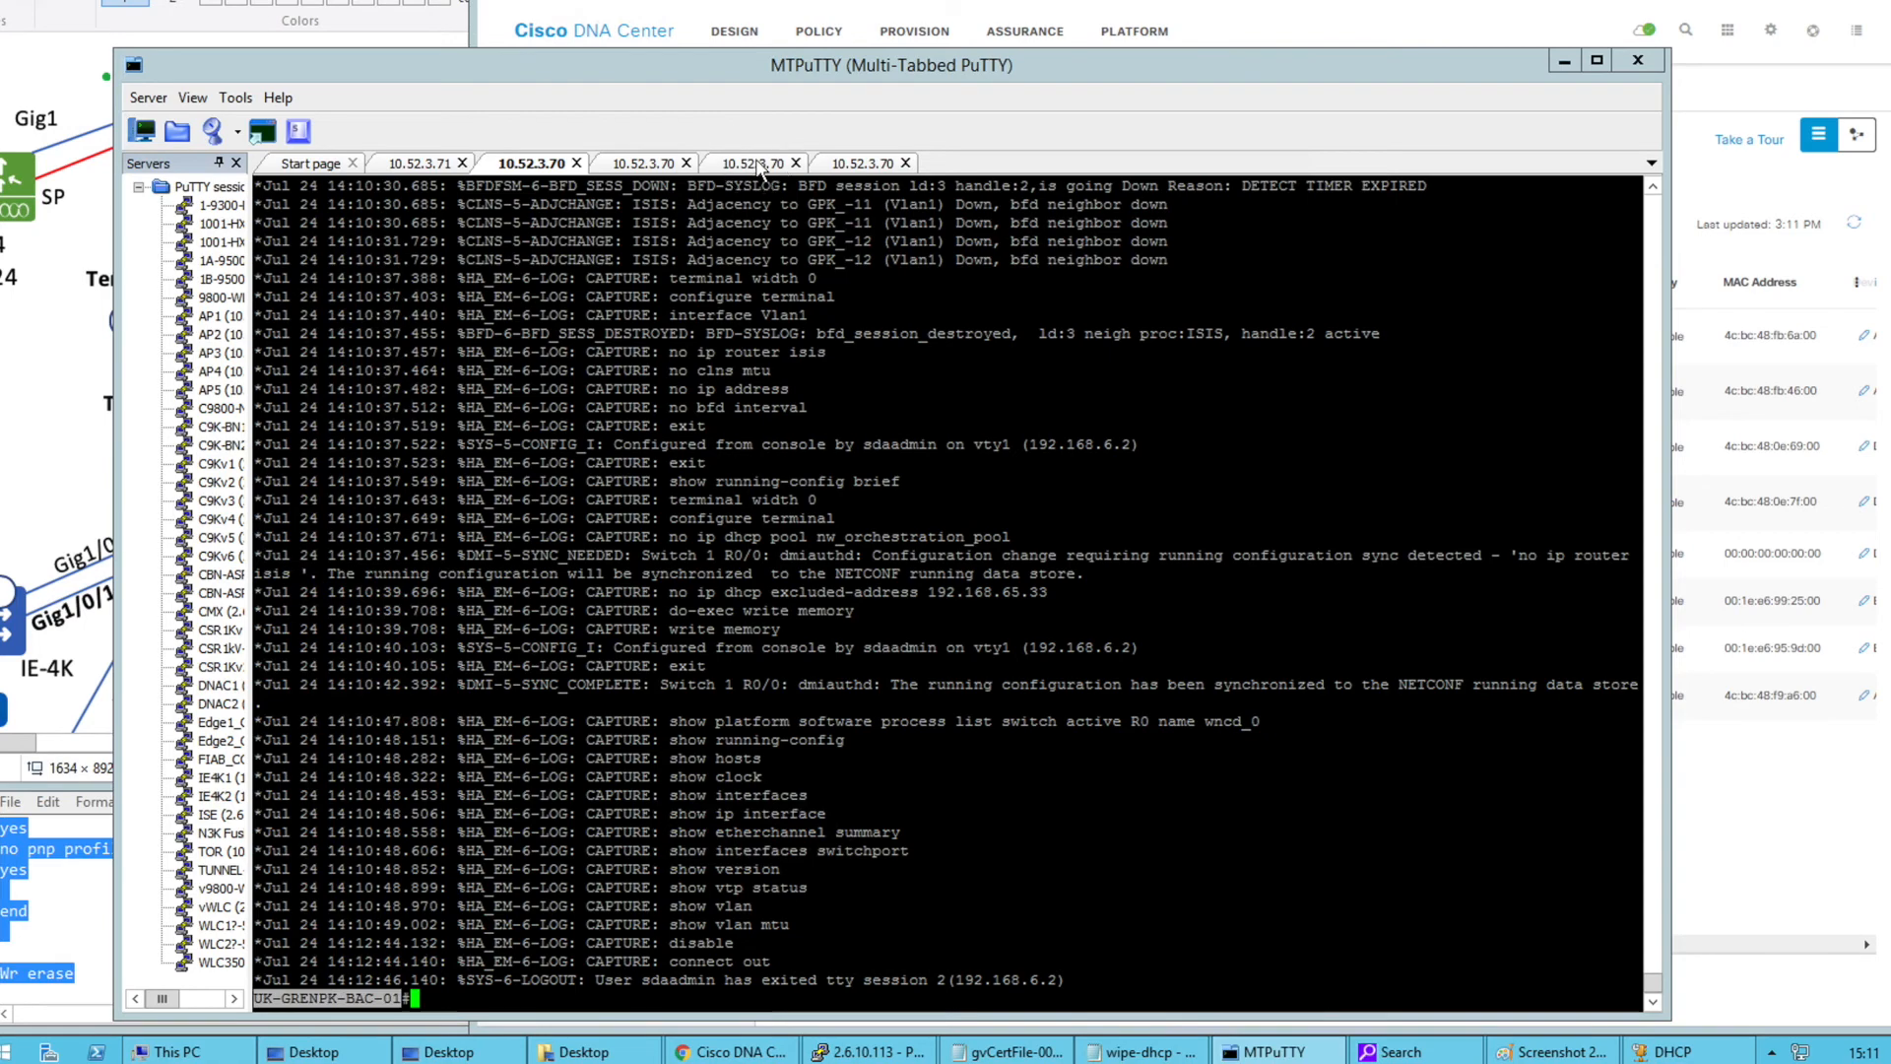
{"action": "left_click", "coordinate": [758, 165]}
{"action": "right_click", "coordinate": [681, 583]}
{"action": "key", "text": "Left"}
{"action": "key", "text": "Left"}
{"action": "key", "text": "Left"}
{"action": "key", "text": "BackSpace"}
{"action": "key", "text": "BackSpace"}
{"action": "key", "text": "BackSpace"}
{"action": "type", "text": "FE"}
{"action": "key", "text": "Return"}
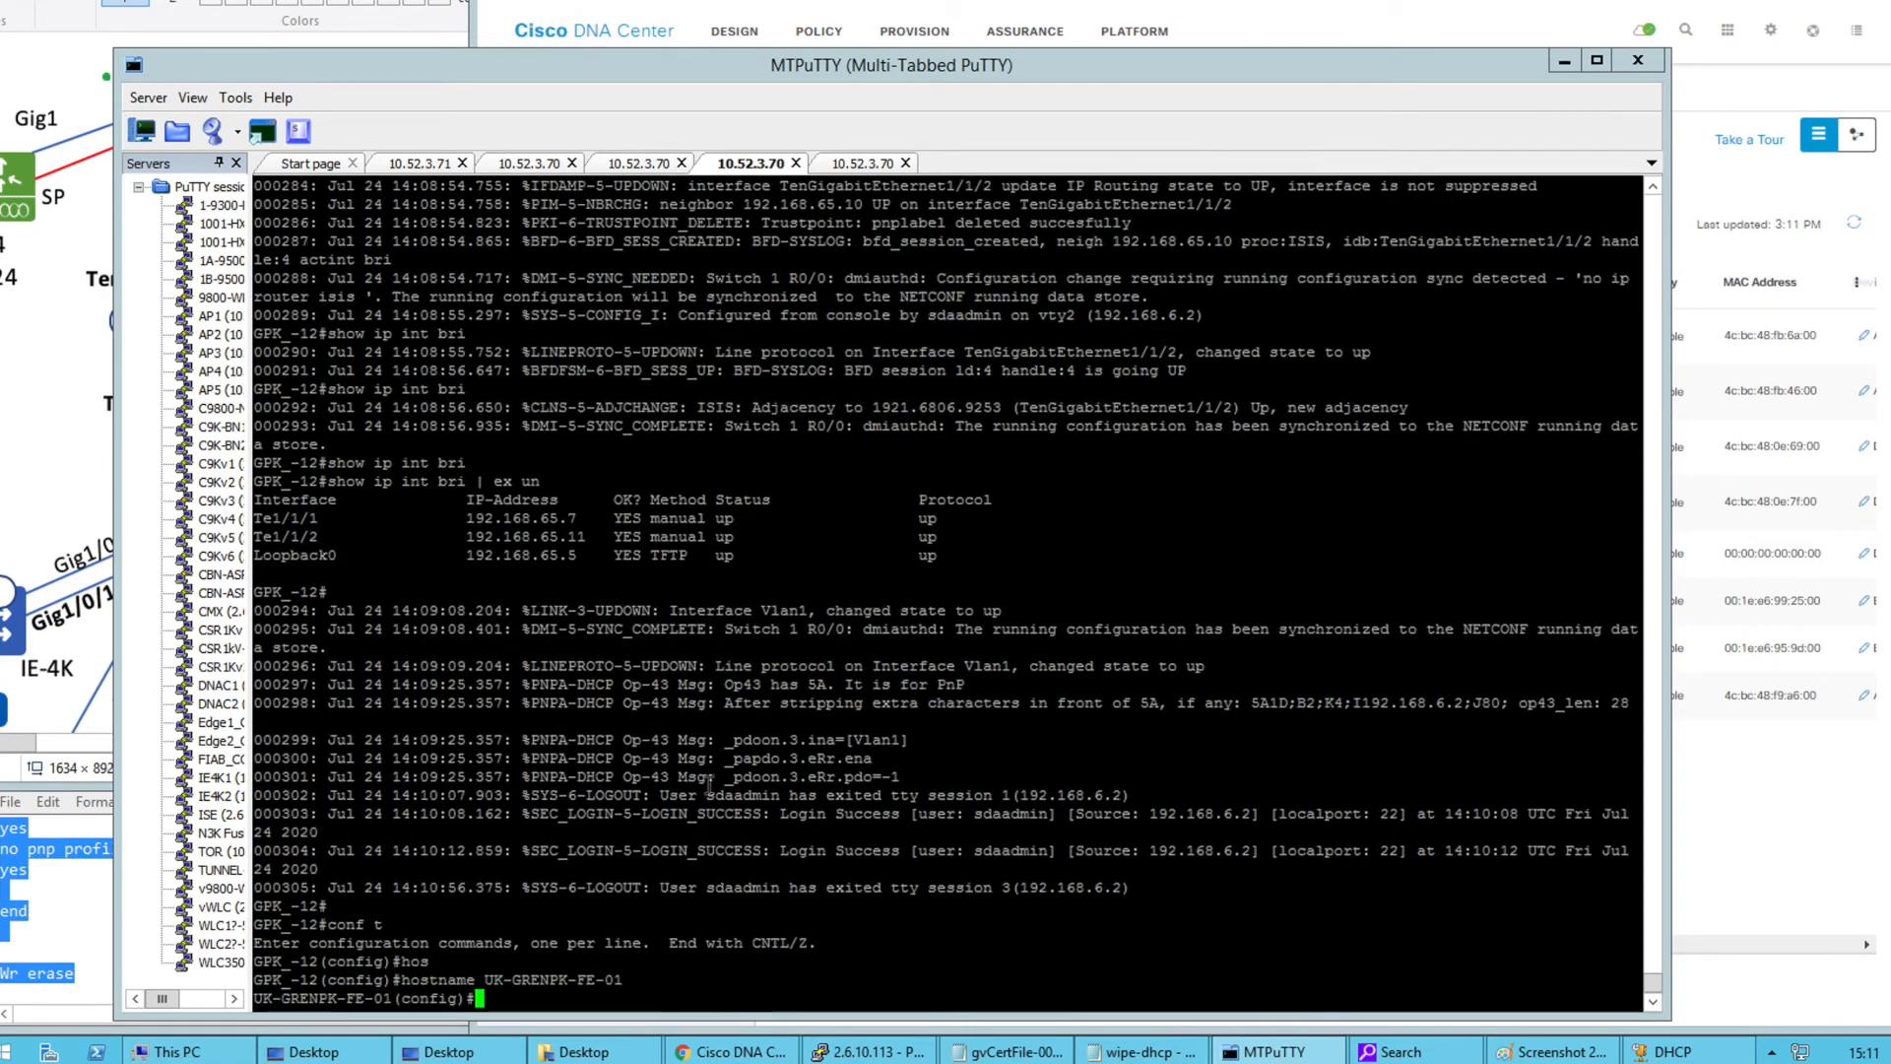
{"action": "left_click_drag", "start_coordinate": [636, 980], "coordinate": [405, 984]}
{"action": "type", "text": "end"}
{"action": "key", "text": "Return"}
{"action": "type", "text": "wr"}
{"action": "key", "text": "Return"}
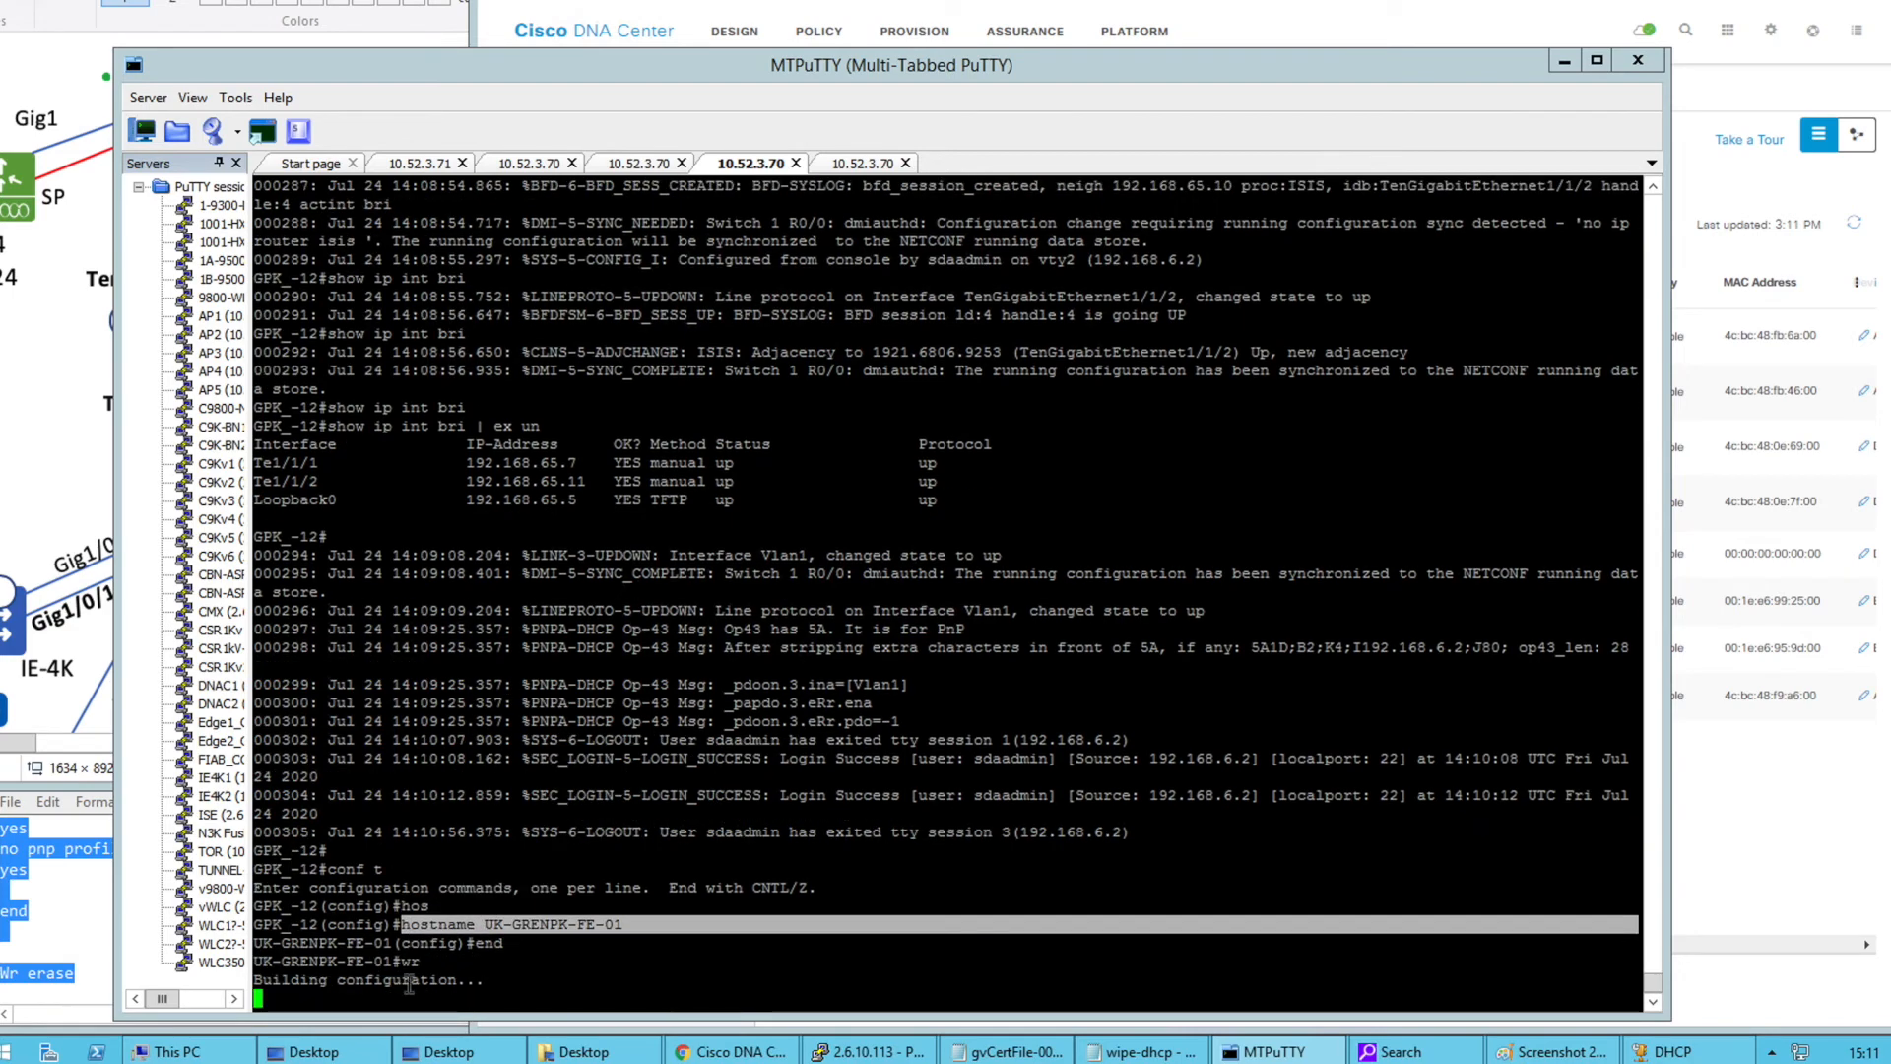
Log into the GPK_-11 console and enter privileged and configuration modes
{"action": "left_click", "coordinate": [849, 165]}
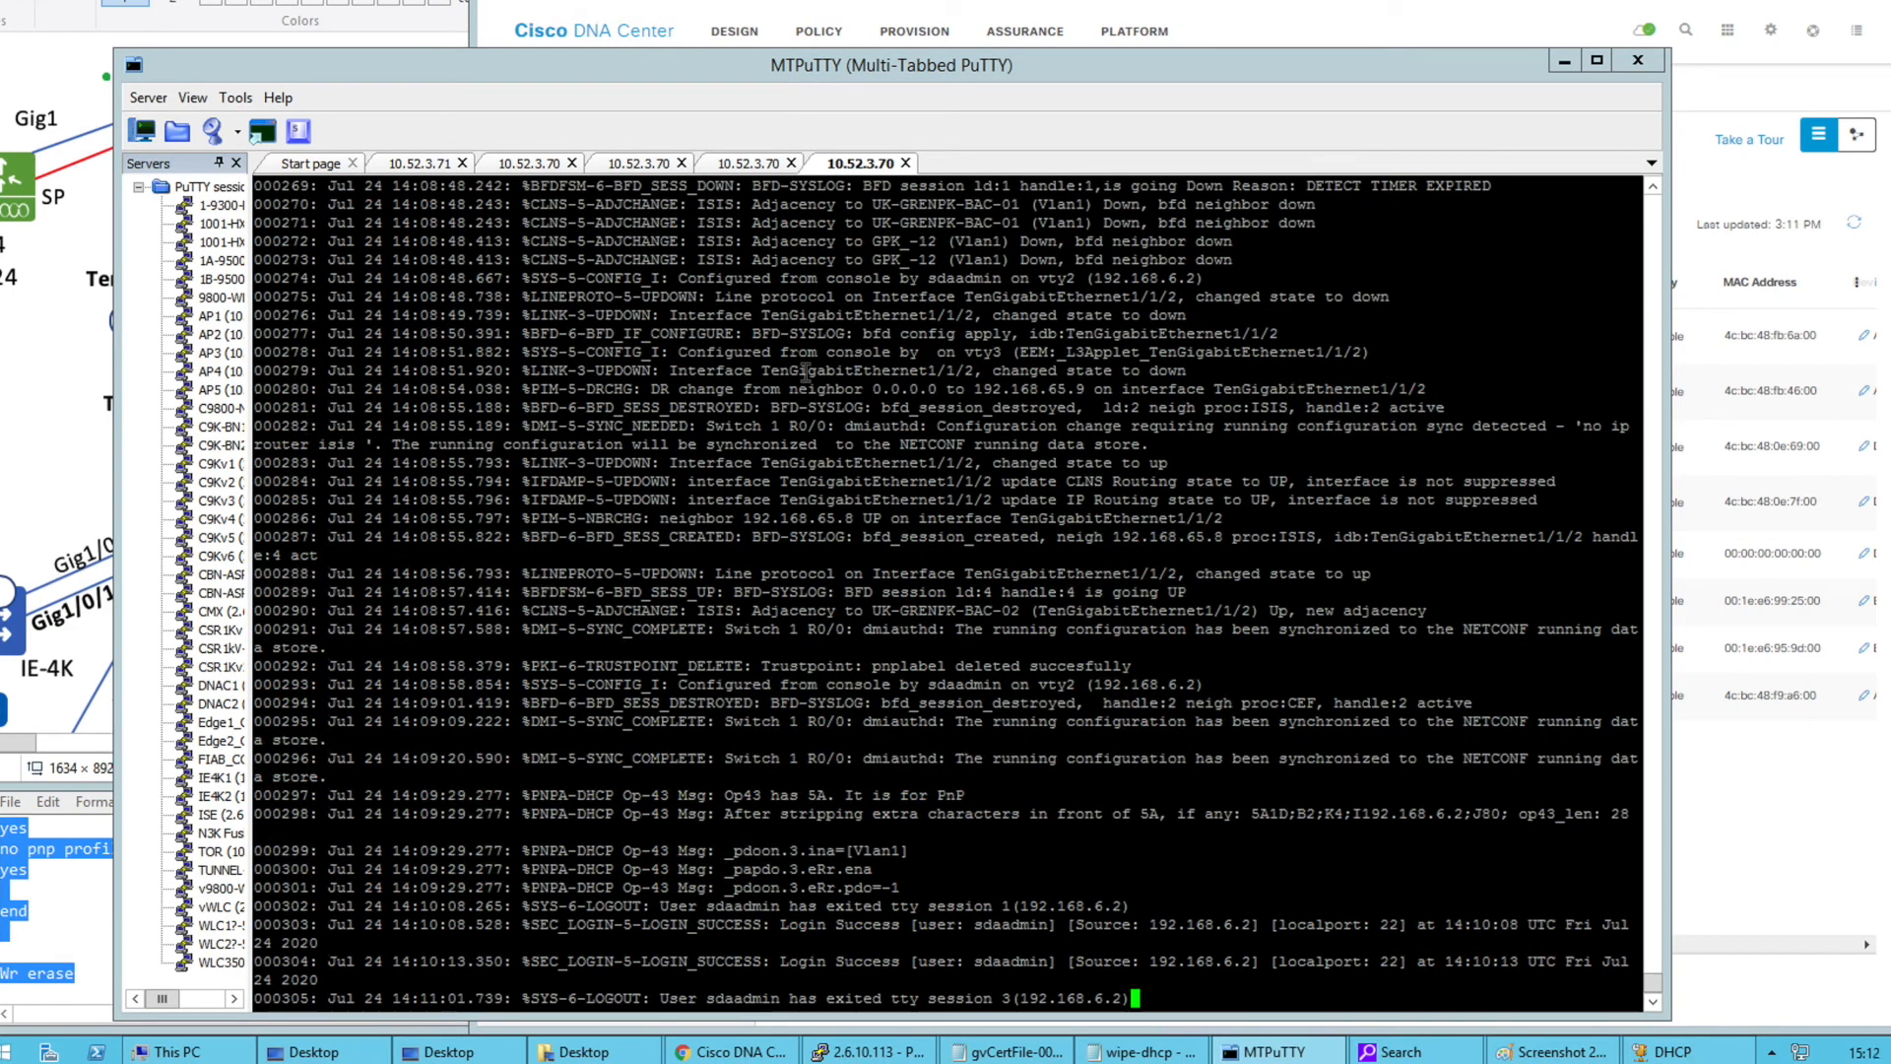
{"action": "key", "text": "Return"}
{"action": "key", "text": "Return"}
{"action": "type", "text": "sdaadmin"}
{"action": "key", "text": "Return"}
{"action": "type", "text": "b"}
{"action": "key", "text": "Return"}
{"action": "type", "text": "en"}
{"action": "key", "text": "Return"}
{"action": "key", "text": "Return"}
{"action": "type", "text": "conf t"}
Set GPK_-11's hostname to UK-GRENPK-FE-02 from the pasted command and save the configuration
{"action": "key", "text": "Return"}
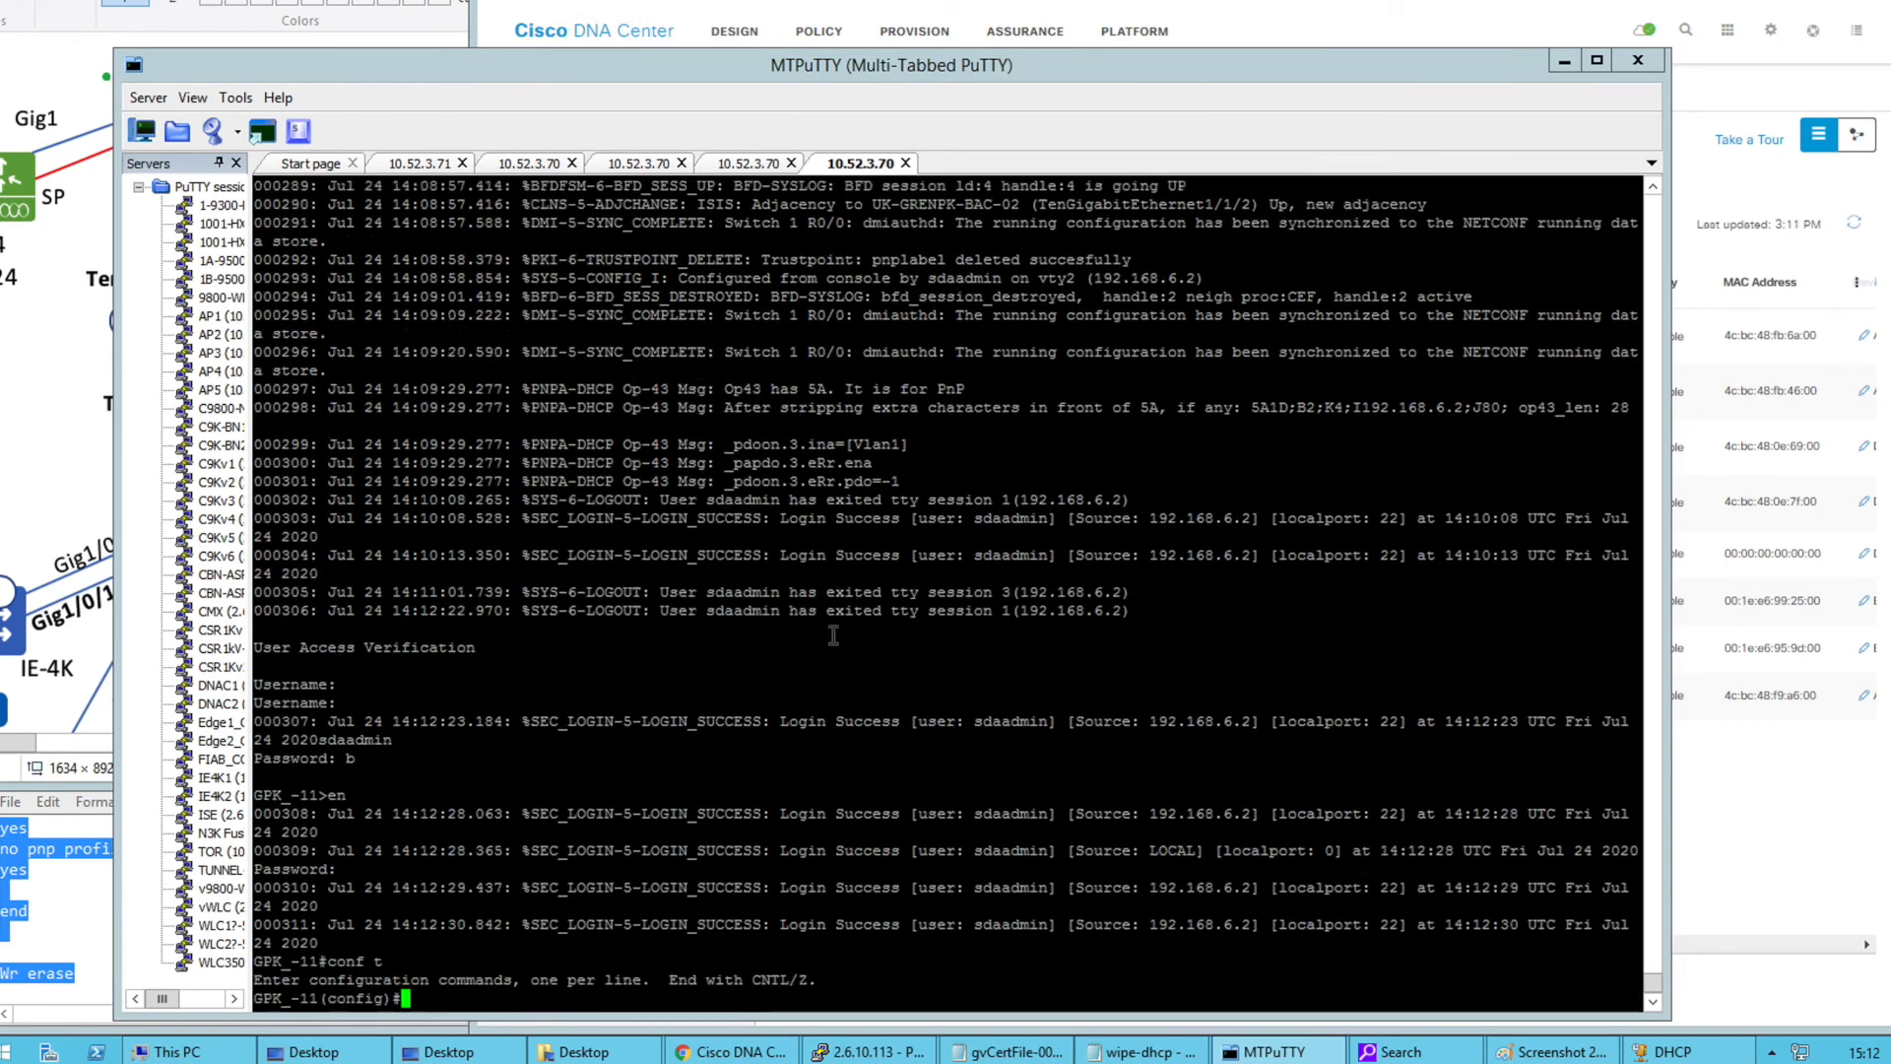
{"action": "type", "text": "hos"}
{"action": "key", "text": "Tab"}
{"action": "right_click", "coordinate": [896, 732]}
{"action": "key", "text": "Return"}
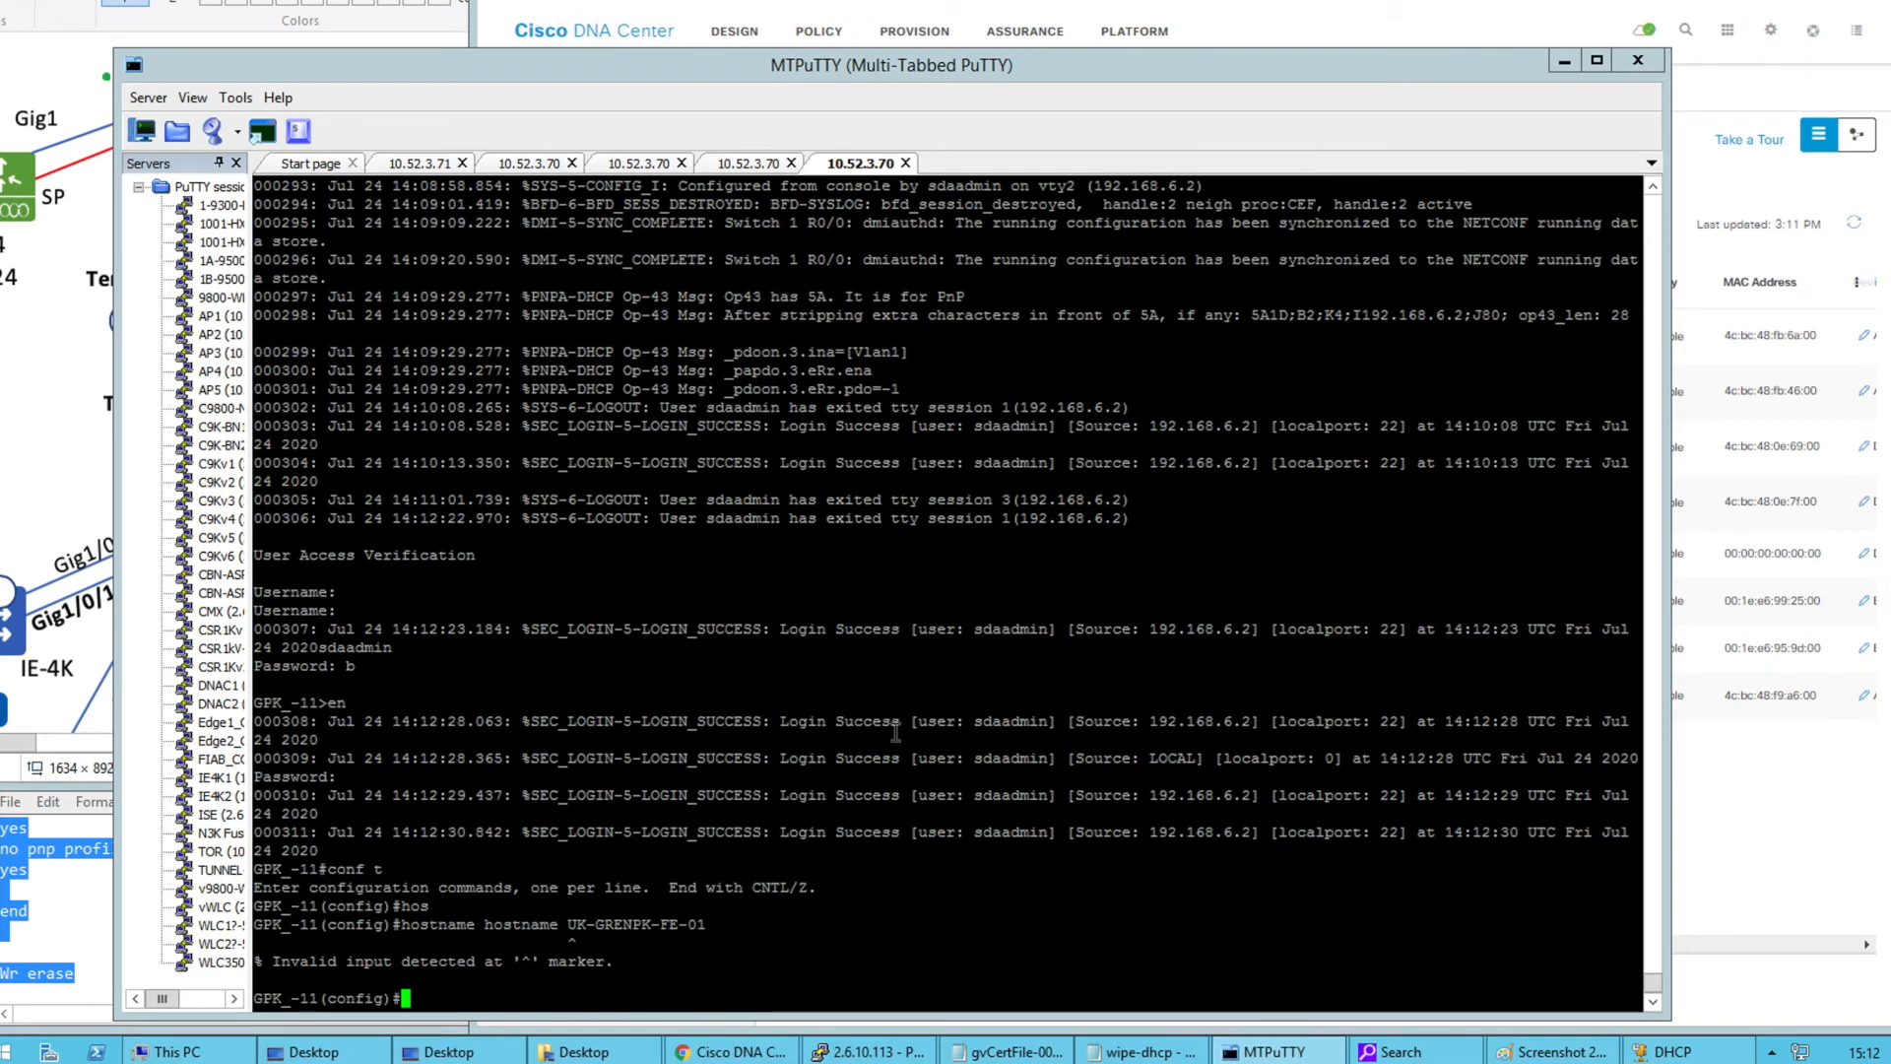
{"action": "right_click", "coordinate": [895, 732]}
{"action": "key", "text": "Return"}
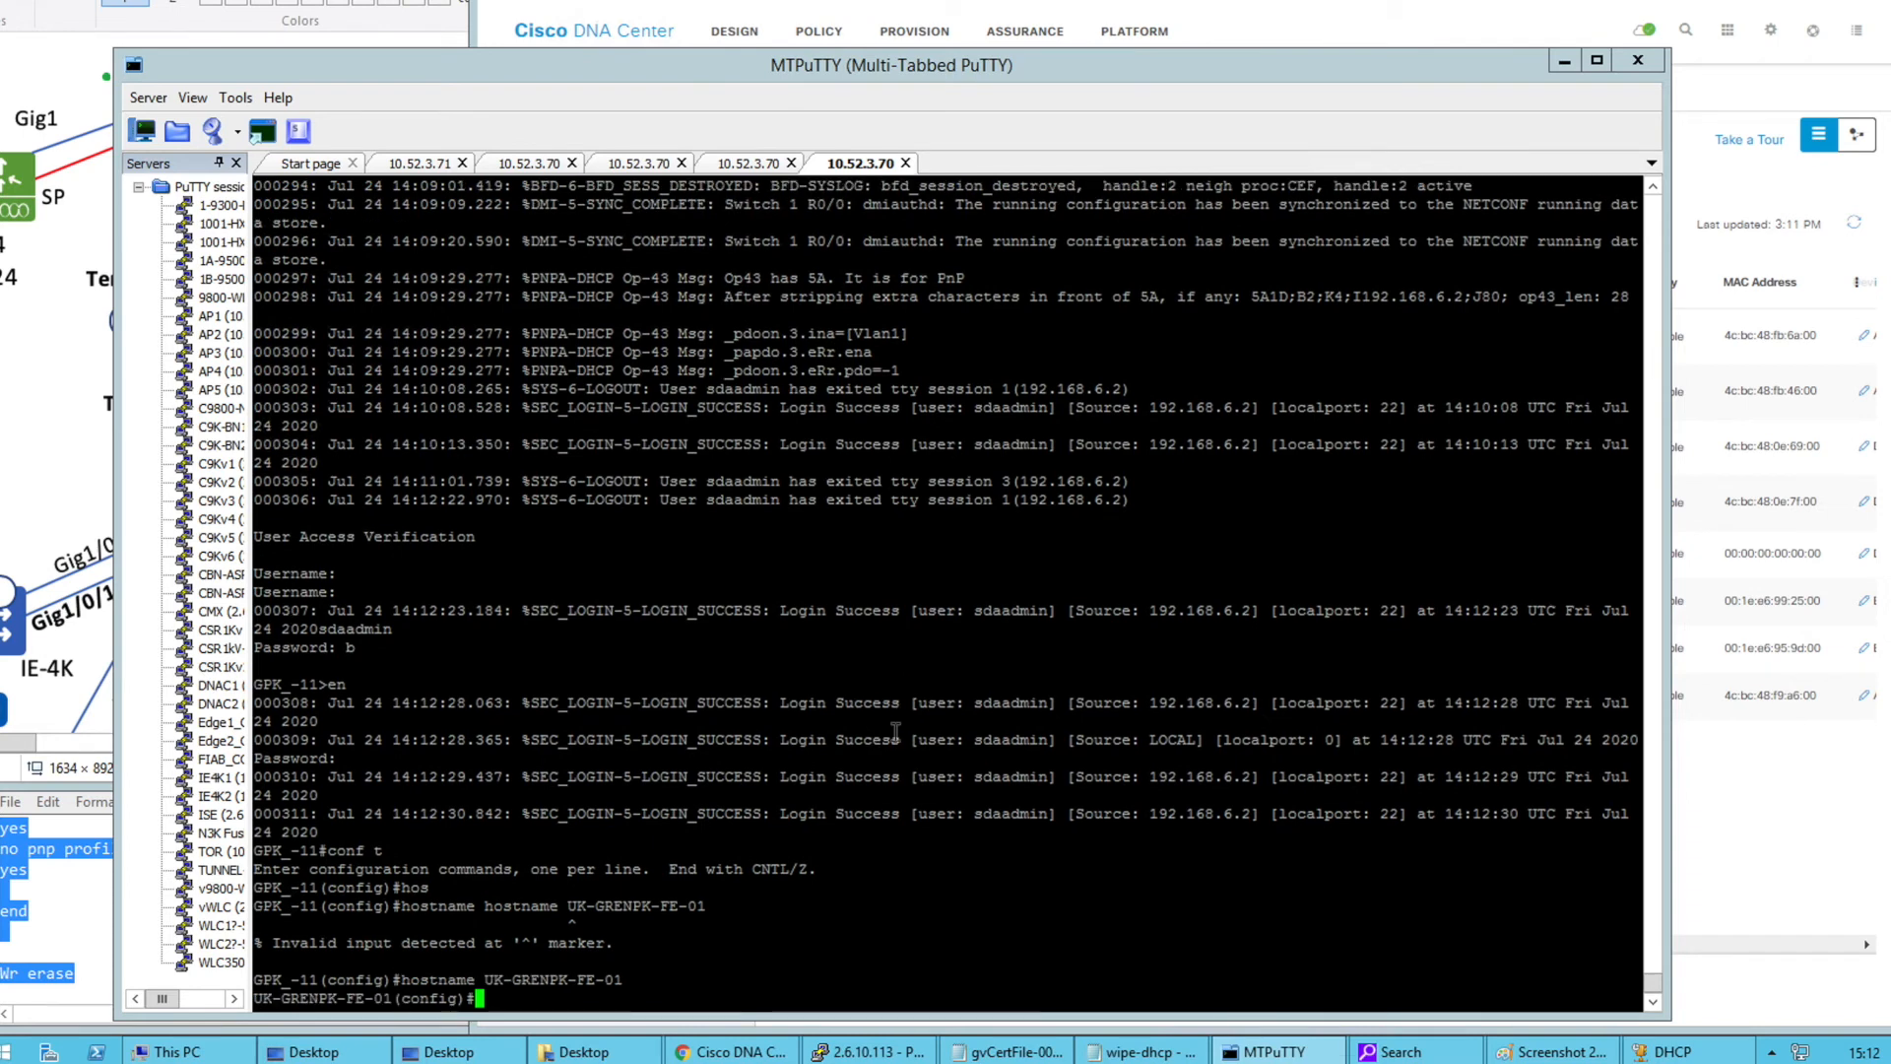
{"action": "right_click", "coordinate": [895, 732]}
{"action": "key", "text": "BackSpace"}
{"action": "type", "text": "2"}
{"action": "key", "text": "Return"}
{"action": "type", "text": "end"}
{"action": "key", "text": "Return"}
{"action": "type", "text": "wr"}
{"action": "key", "text": "Return"}
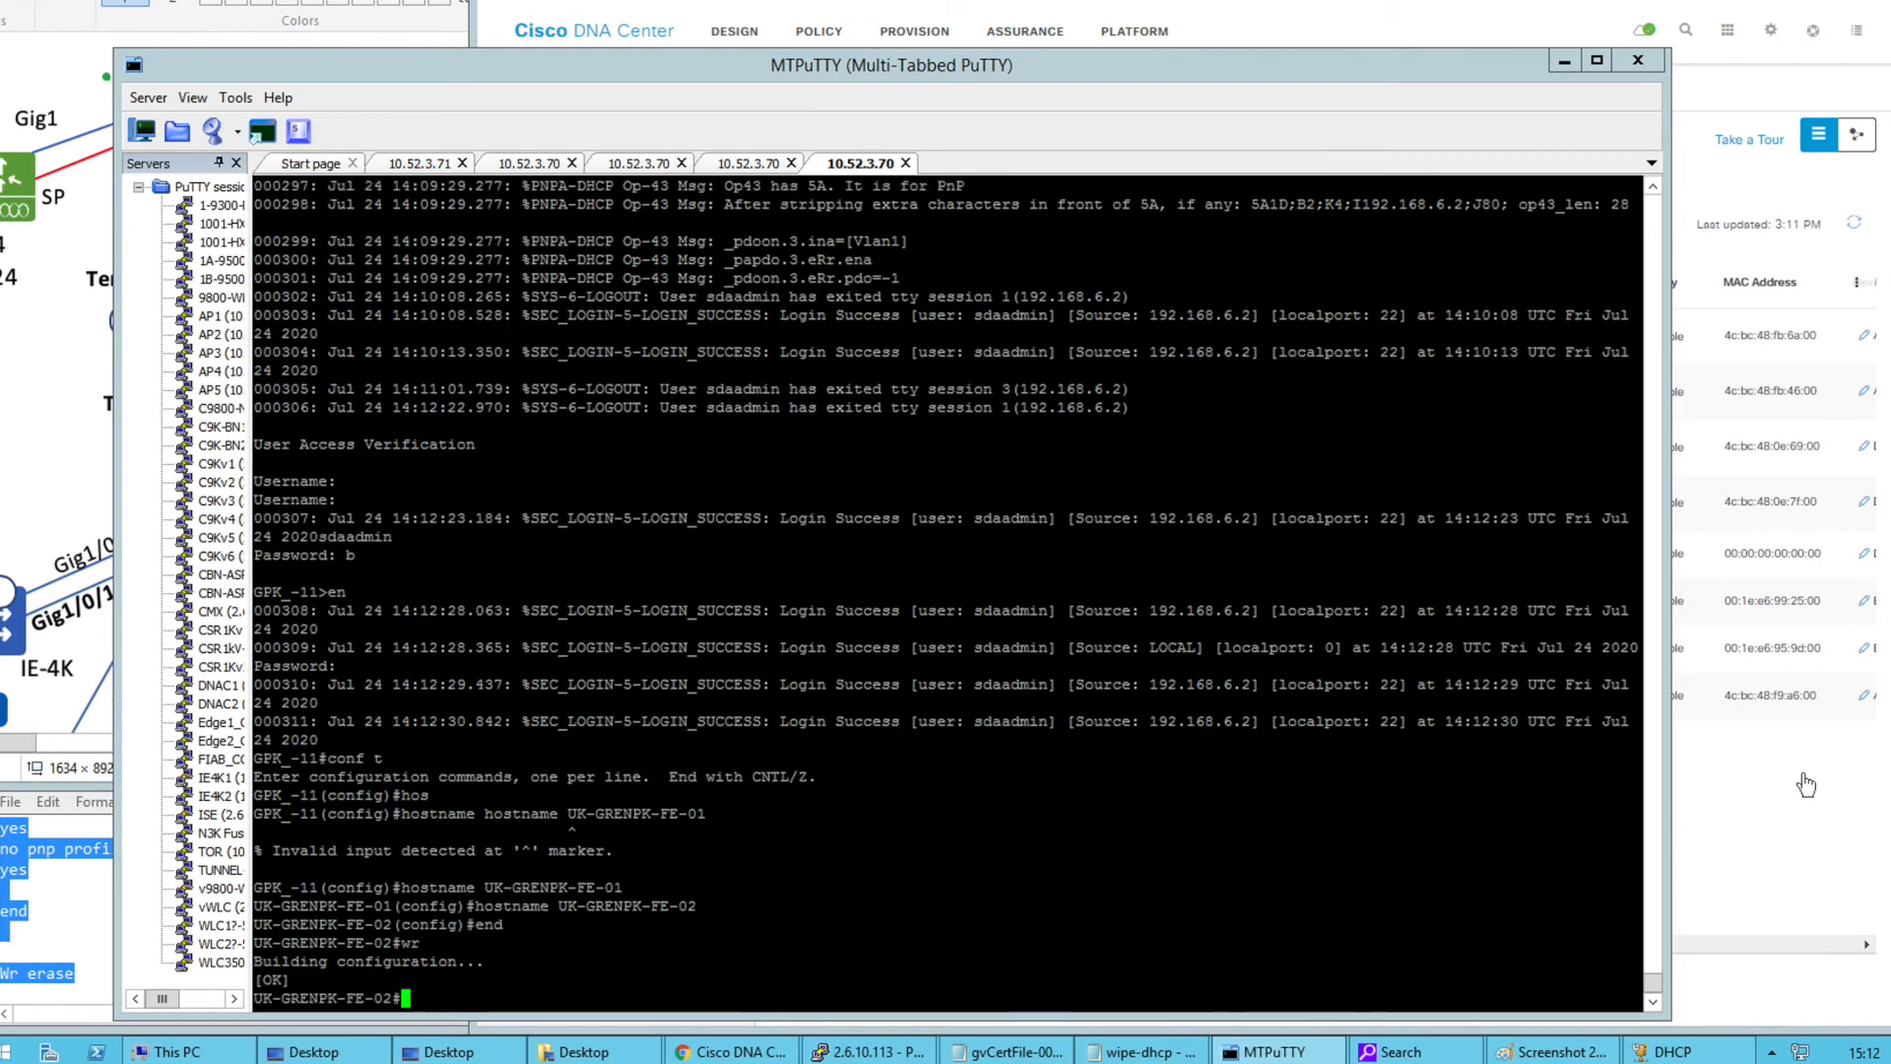
{"action": "left_click", "coordinate": [1805, 785]}
Resync GPK_-11 and GPK_-12 via Actions > Inventory > Resync Device and confirm
{"action": "left_click", "coordinate": [788, 337]}
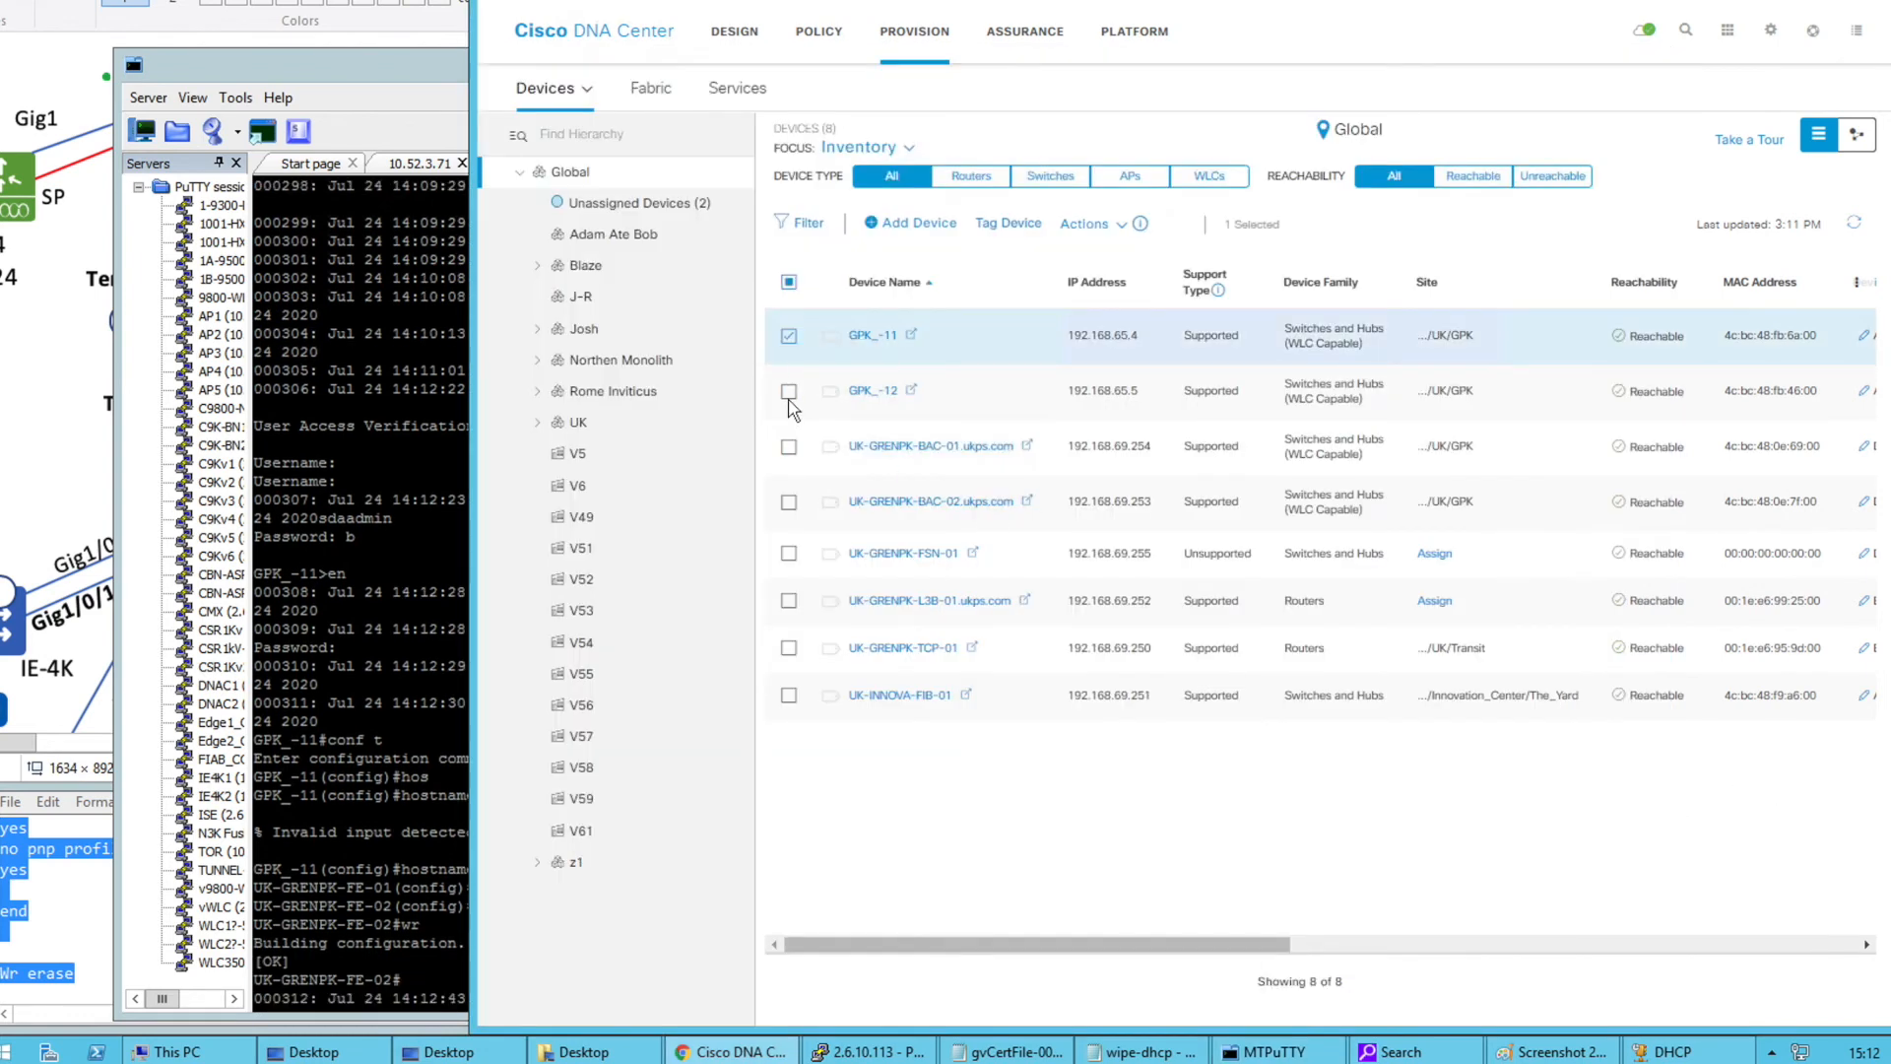
{"action": "left_click", "coordinate": [788, 391]}
{"action": "left_click", "coordinate": [1094, 225]}
{"action": "mouse_move", "coordinate": [1133, 264]}
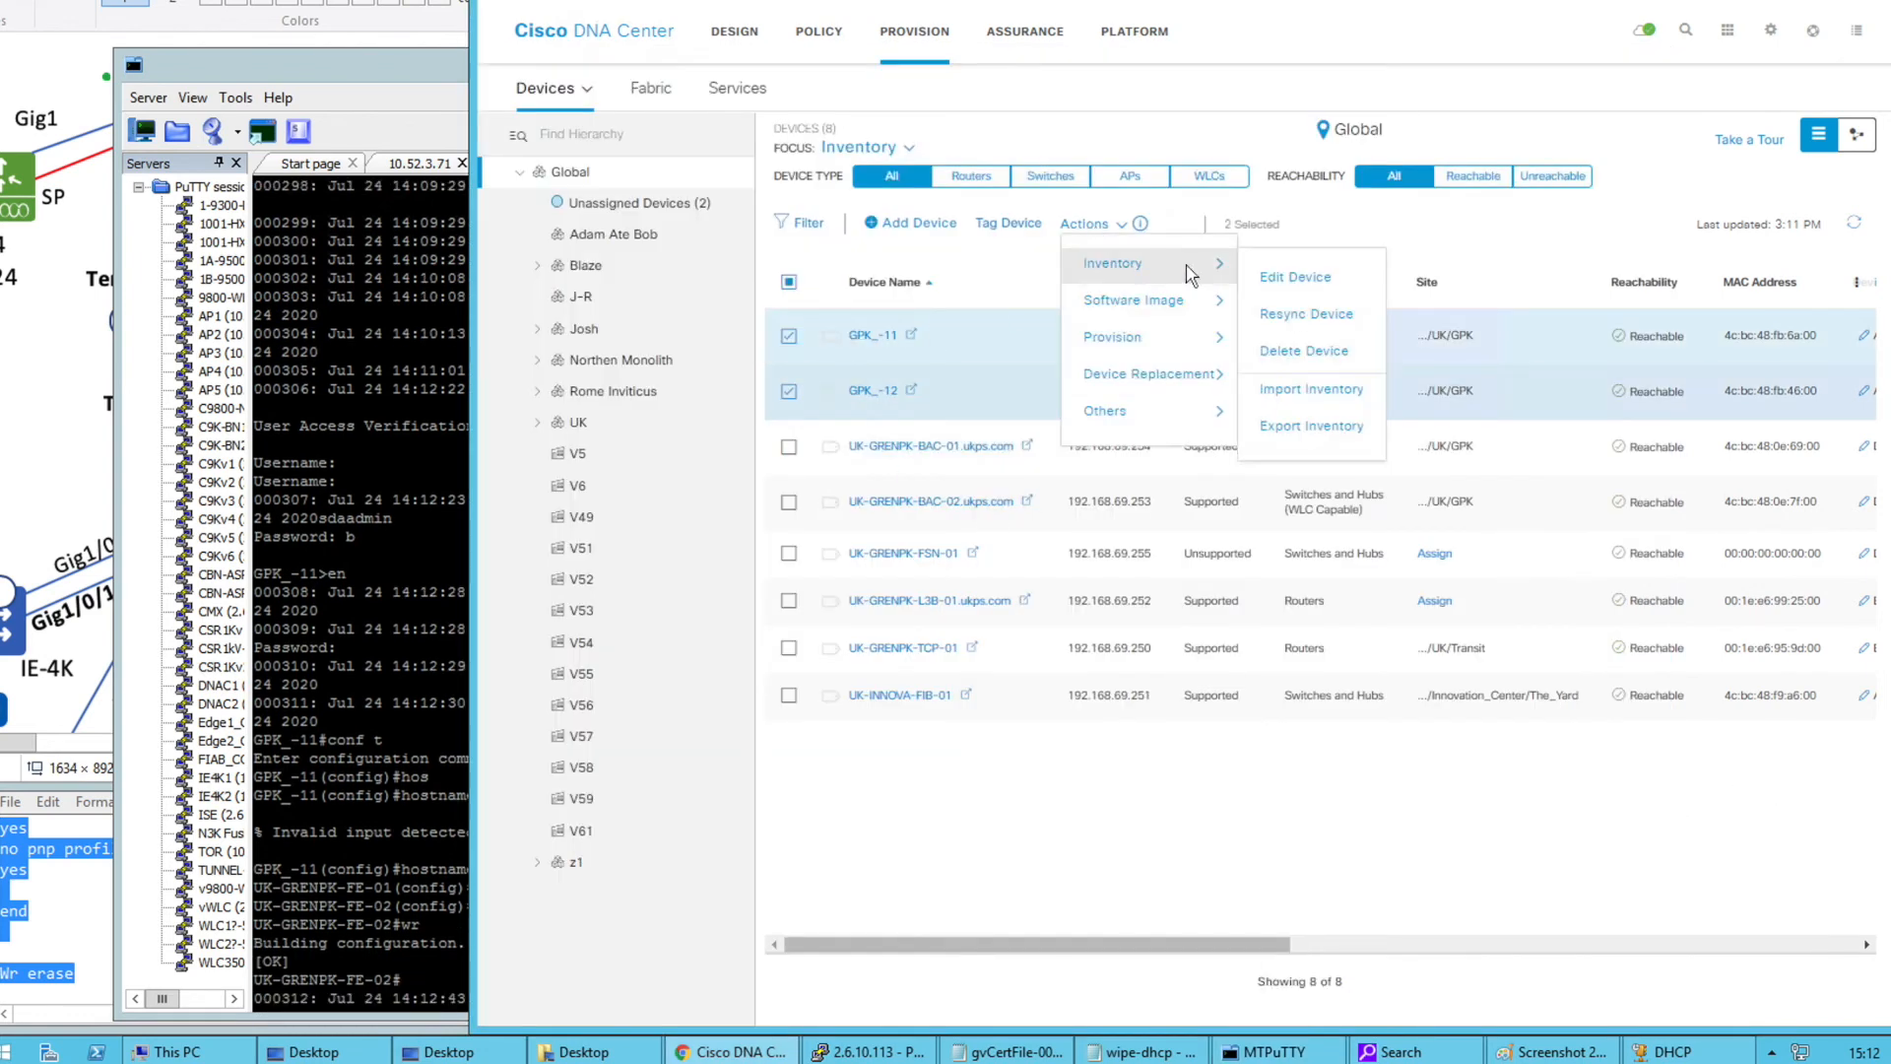
{"action": "left_click", "coordinate": [1318, 315]}
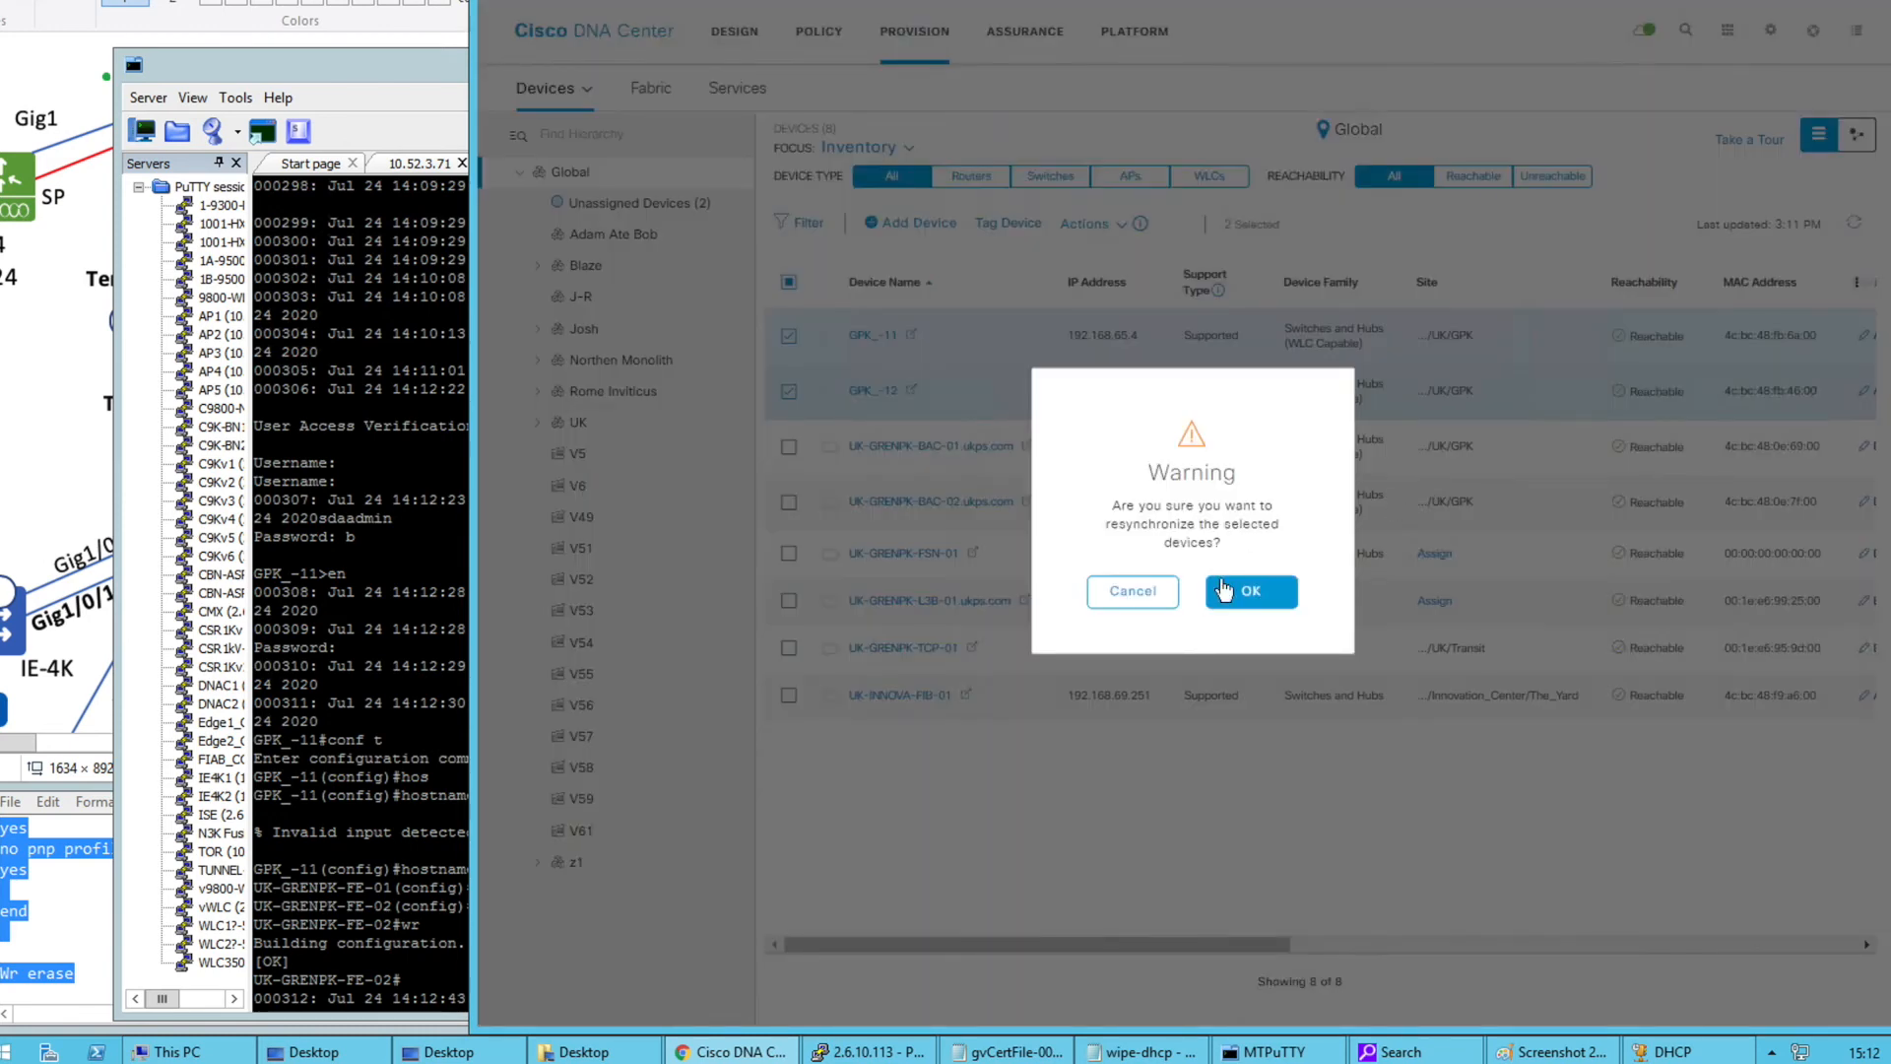
{"action": "left_click", "coordinate": [1223, 590]}
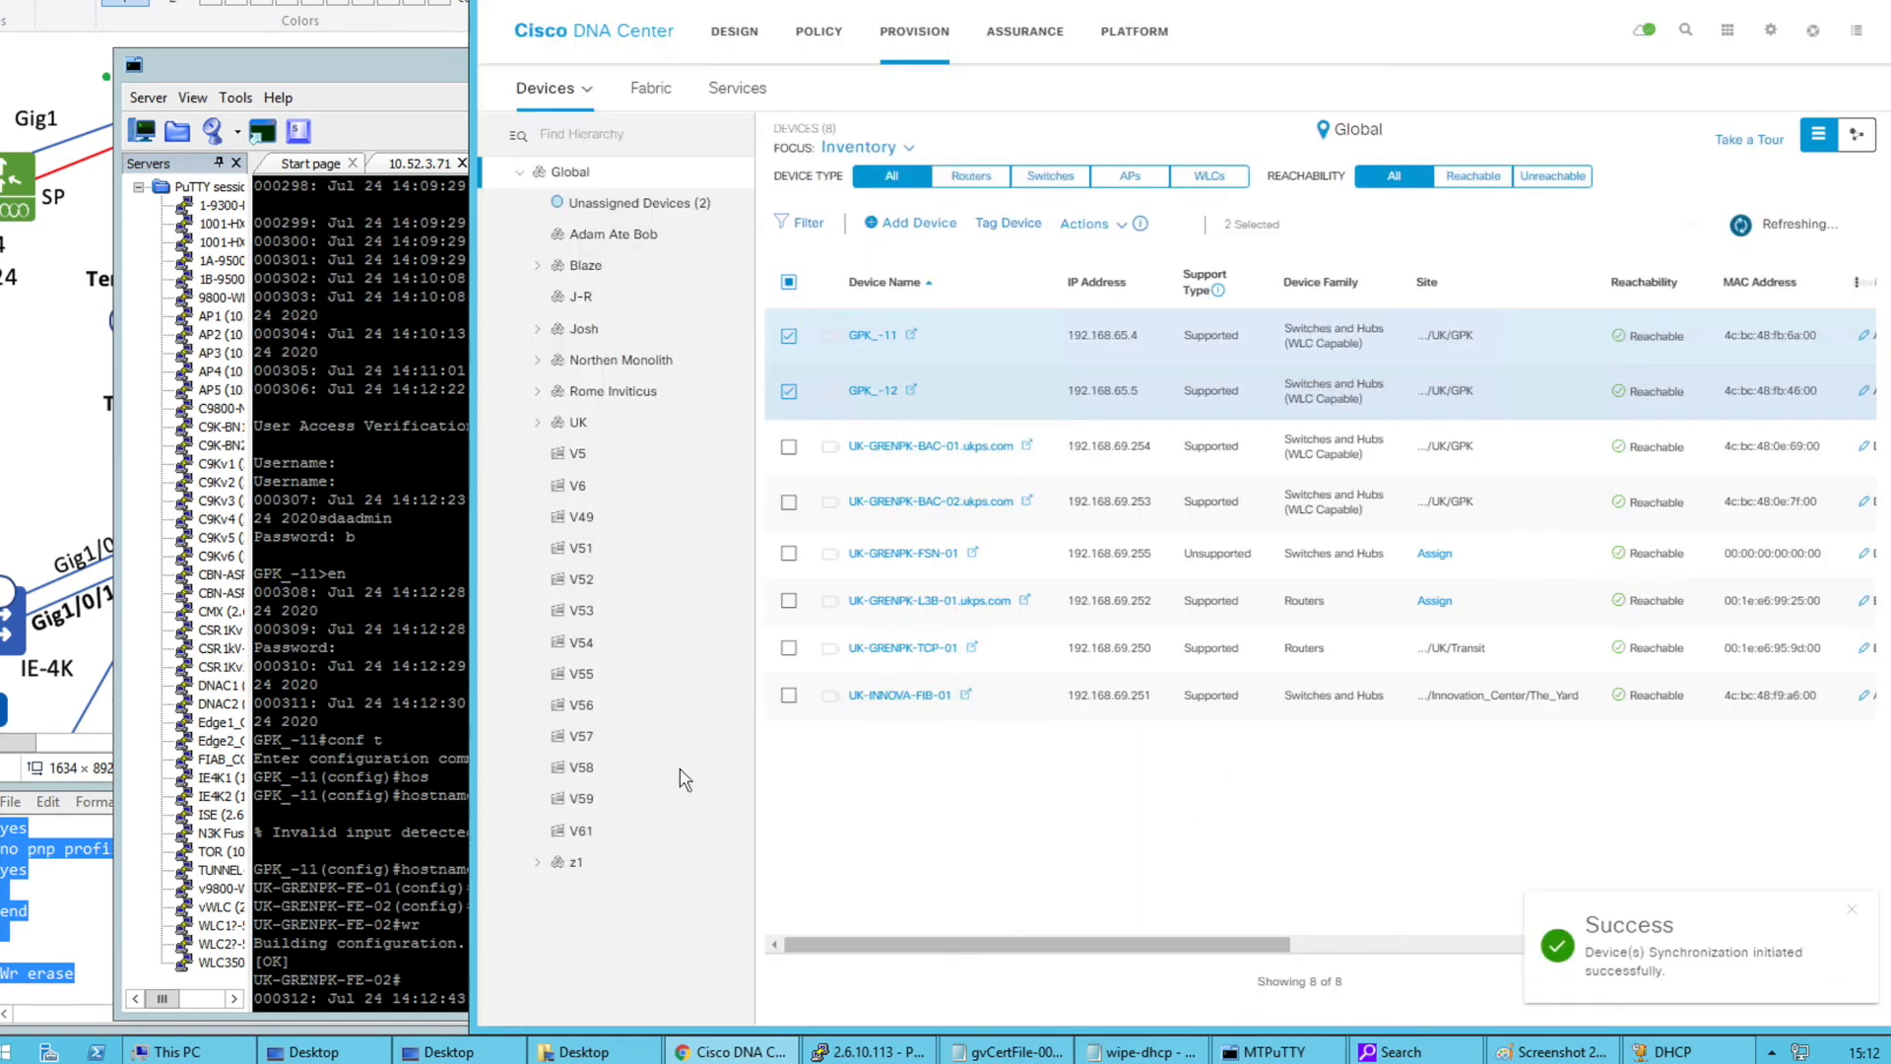
Highlight the renaming commands in the terminal log, then go to DNA Center's Design area
{"action": "left_click", "coordinate": [392, 788]}
{"action": "left_click_drag", "start_coordinate": [254, 702], "coordinate": [448, 814]}
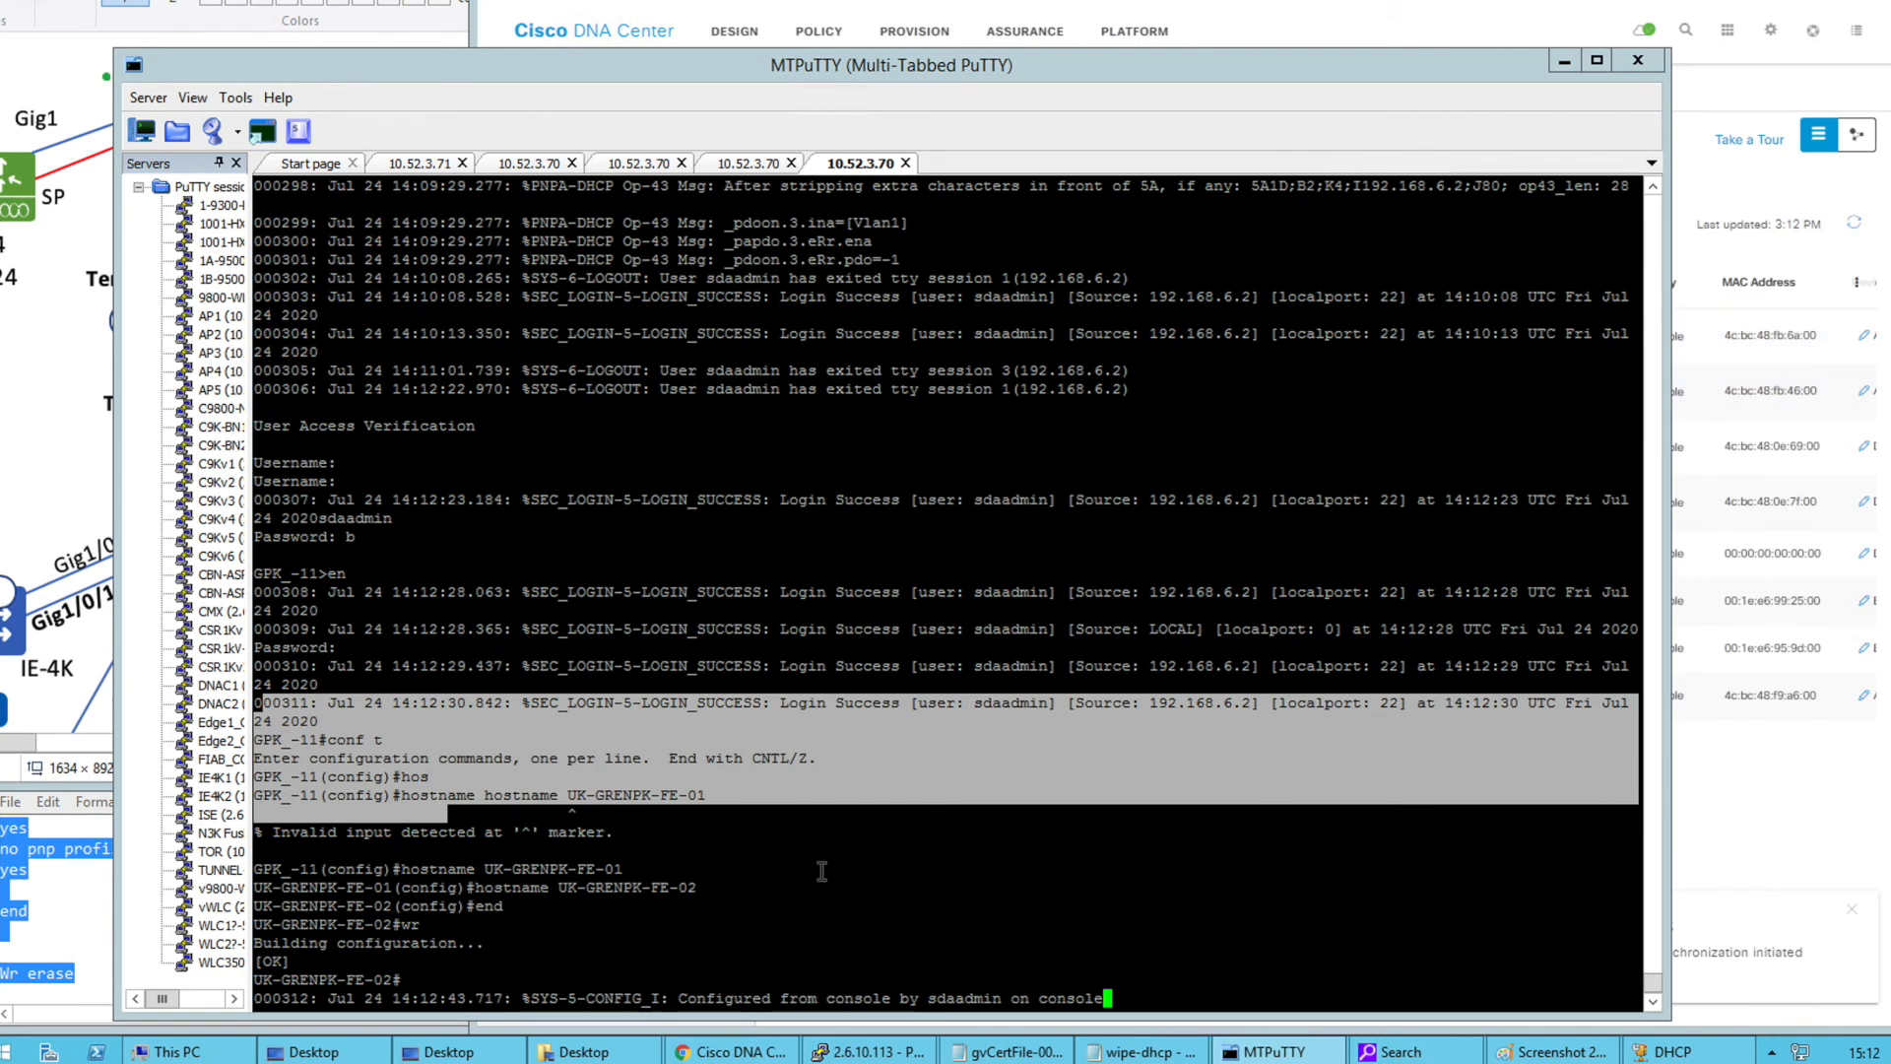
{"action": "left_click", "coordinate": [1722, 815]}
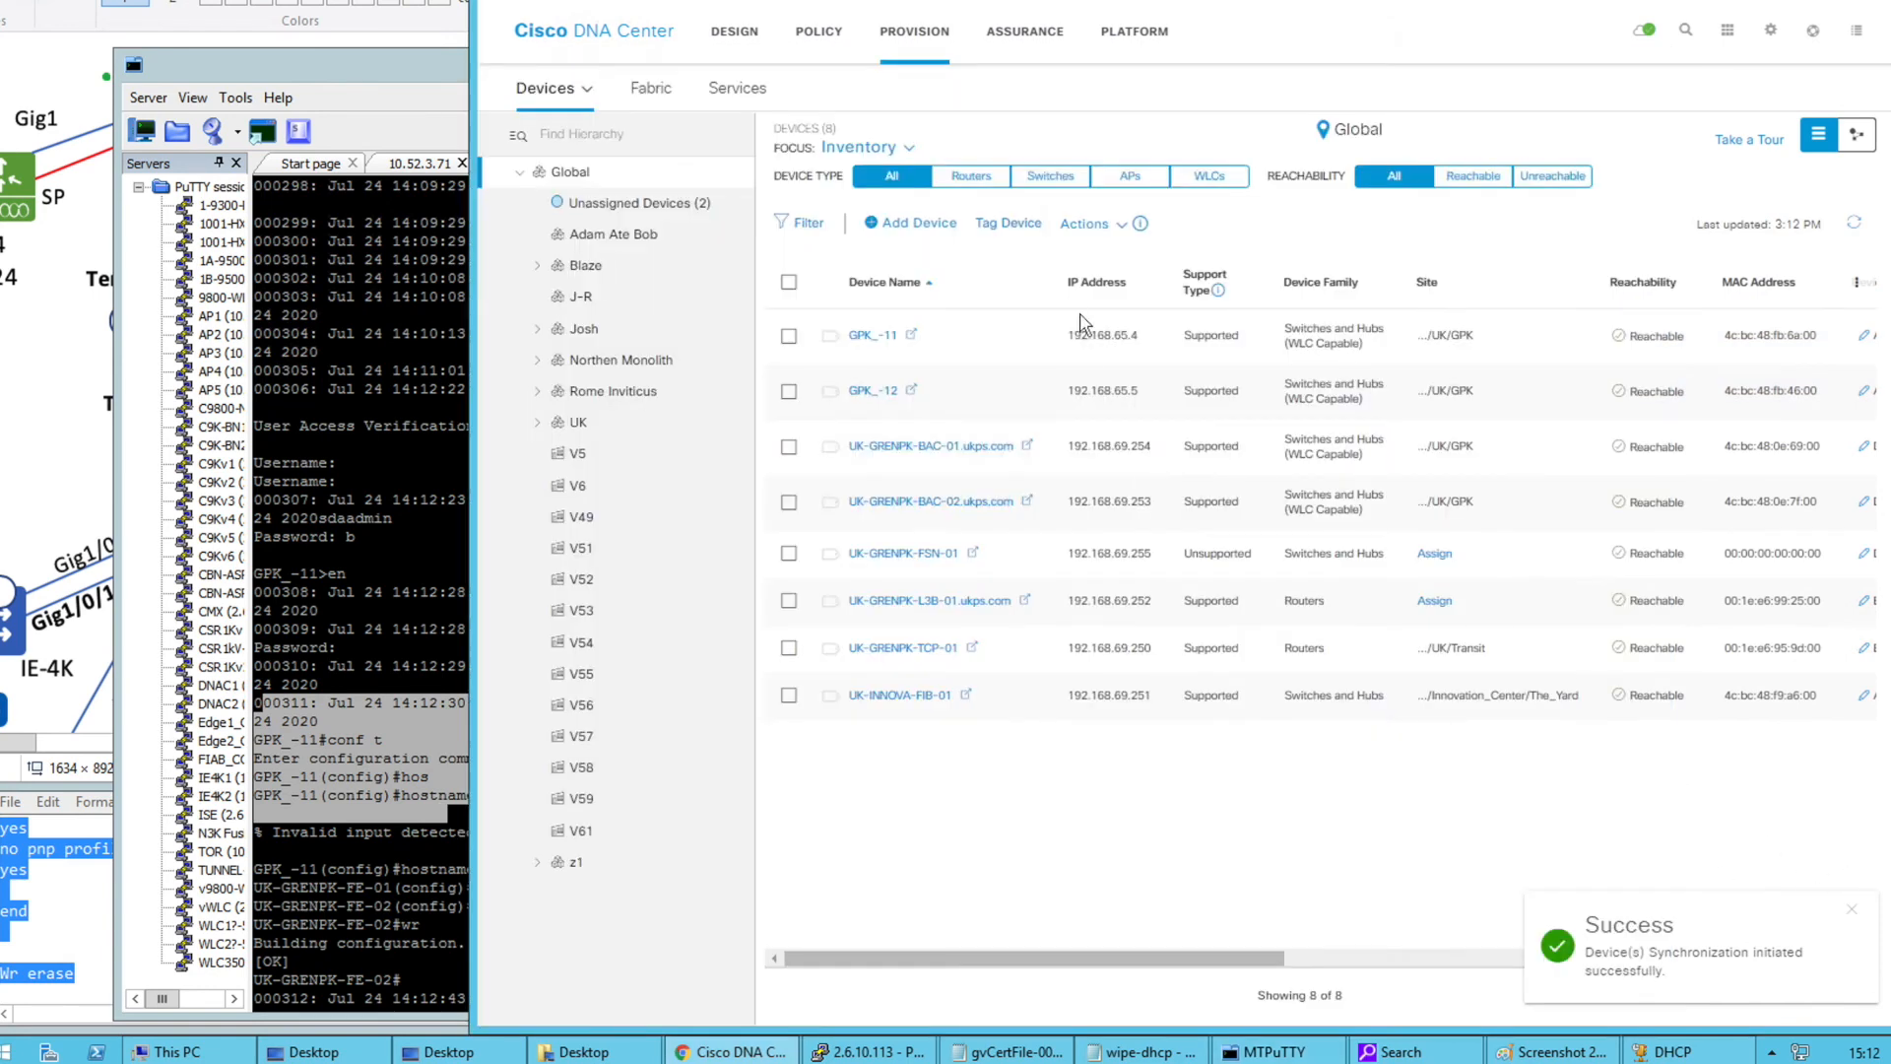
{"action": "left_click", "coordinate": [733, 30]}
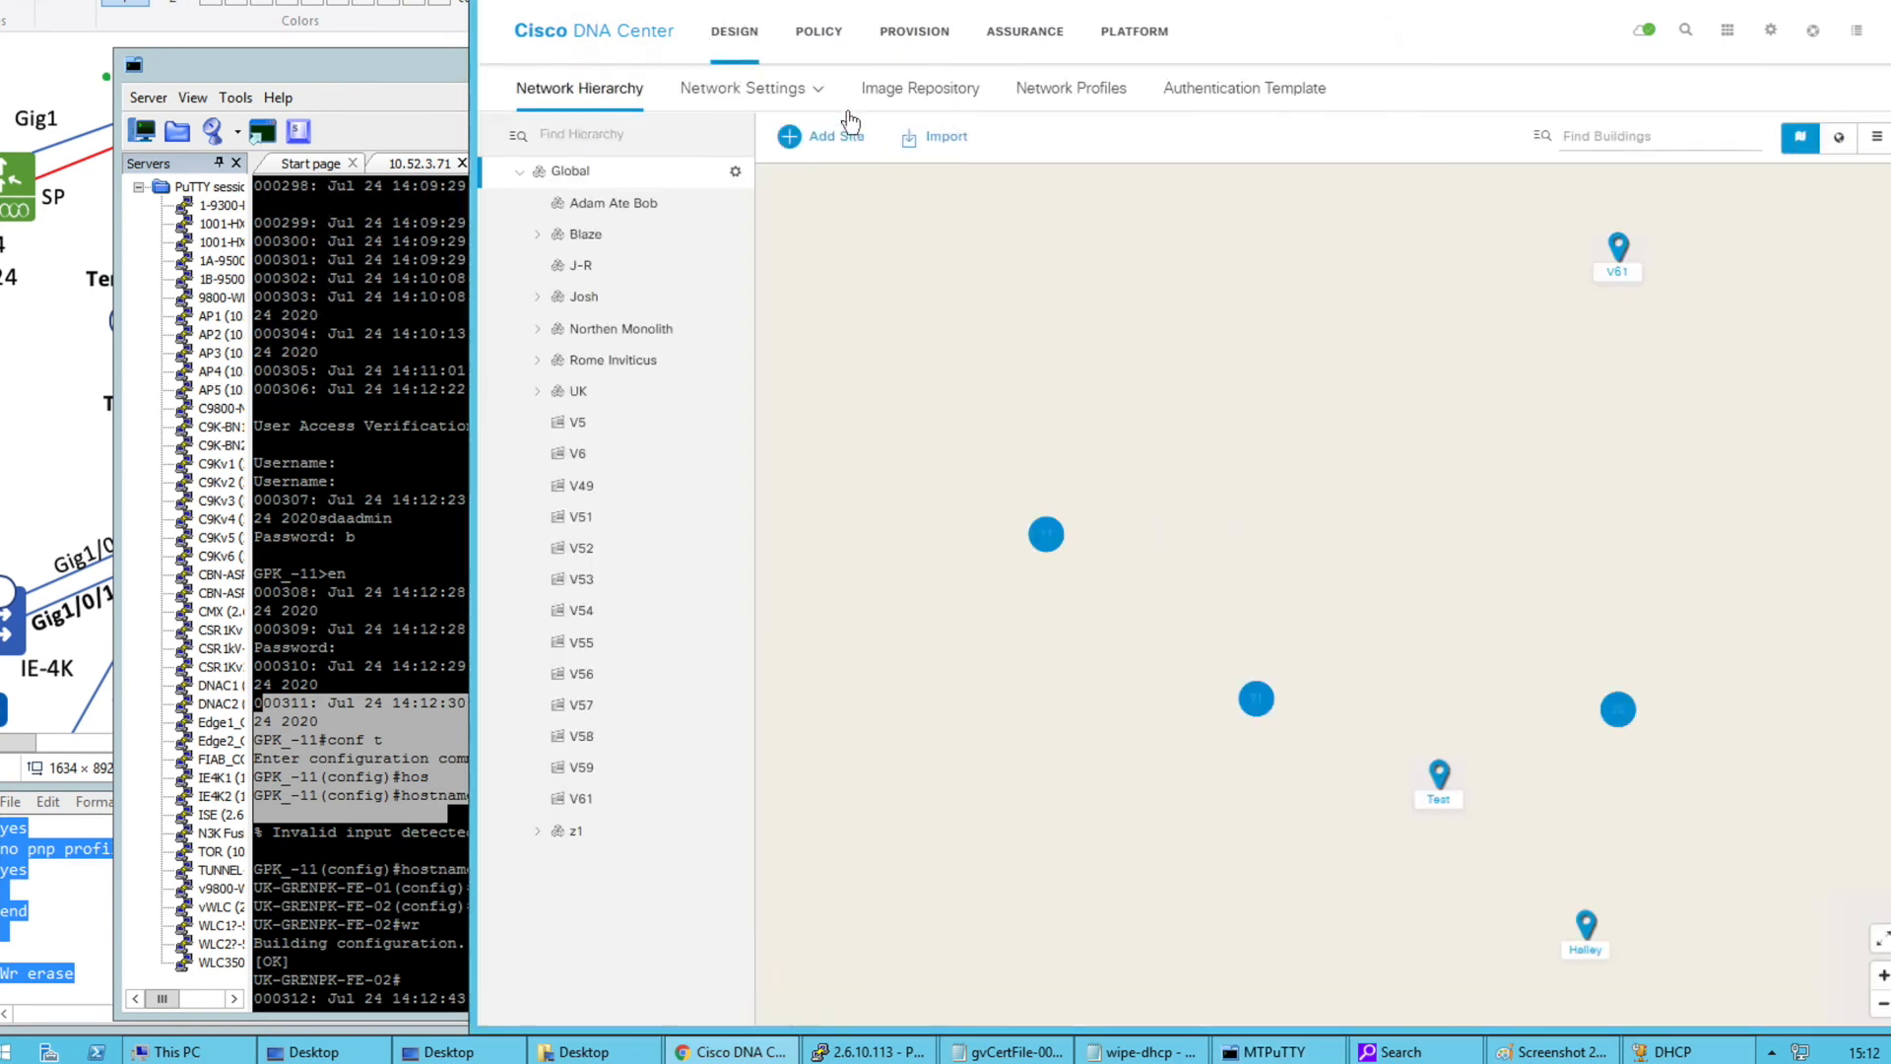
Open Device Credentials and inspect the two CLI credential names
{"action": "mouse_move", "coordinate": [823, 99]}
{"action": "left_click", "coordinate": [777, 177]}
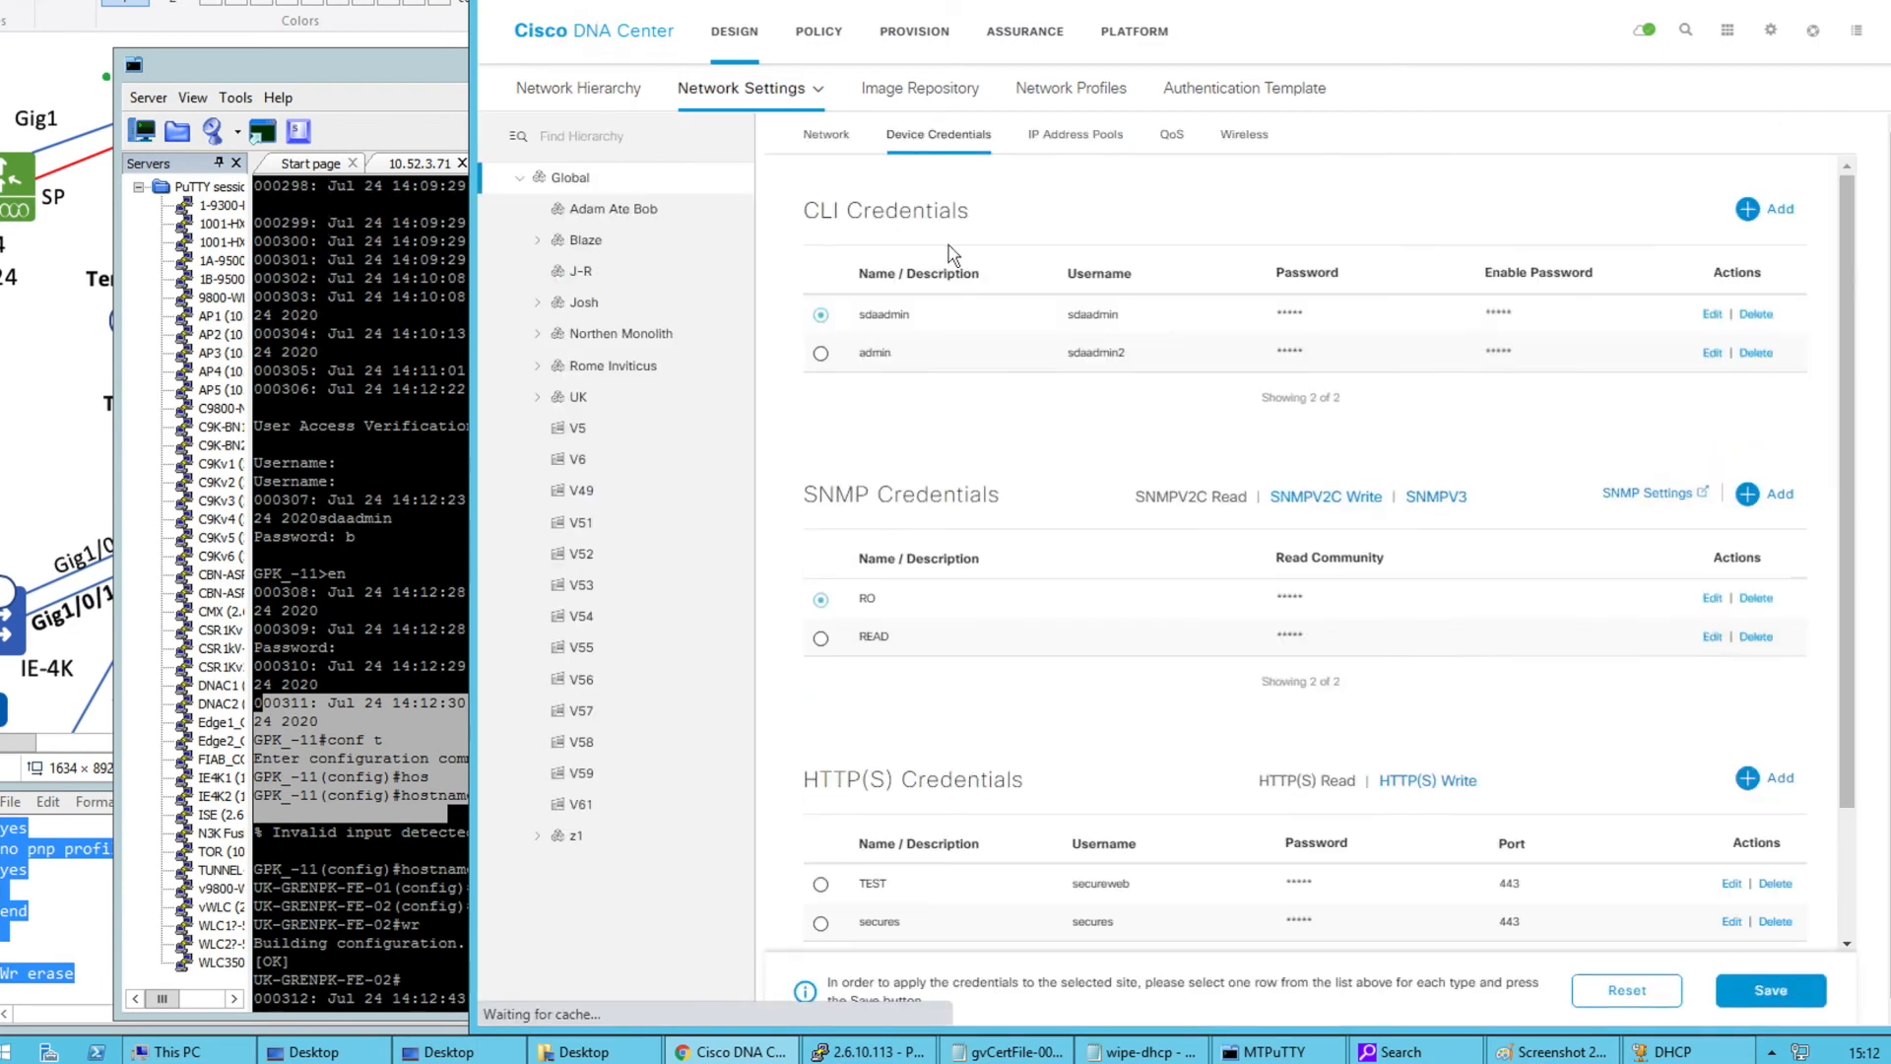
{"action": "double_click", "coordinate": [879, 315]}
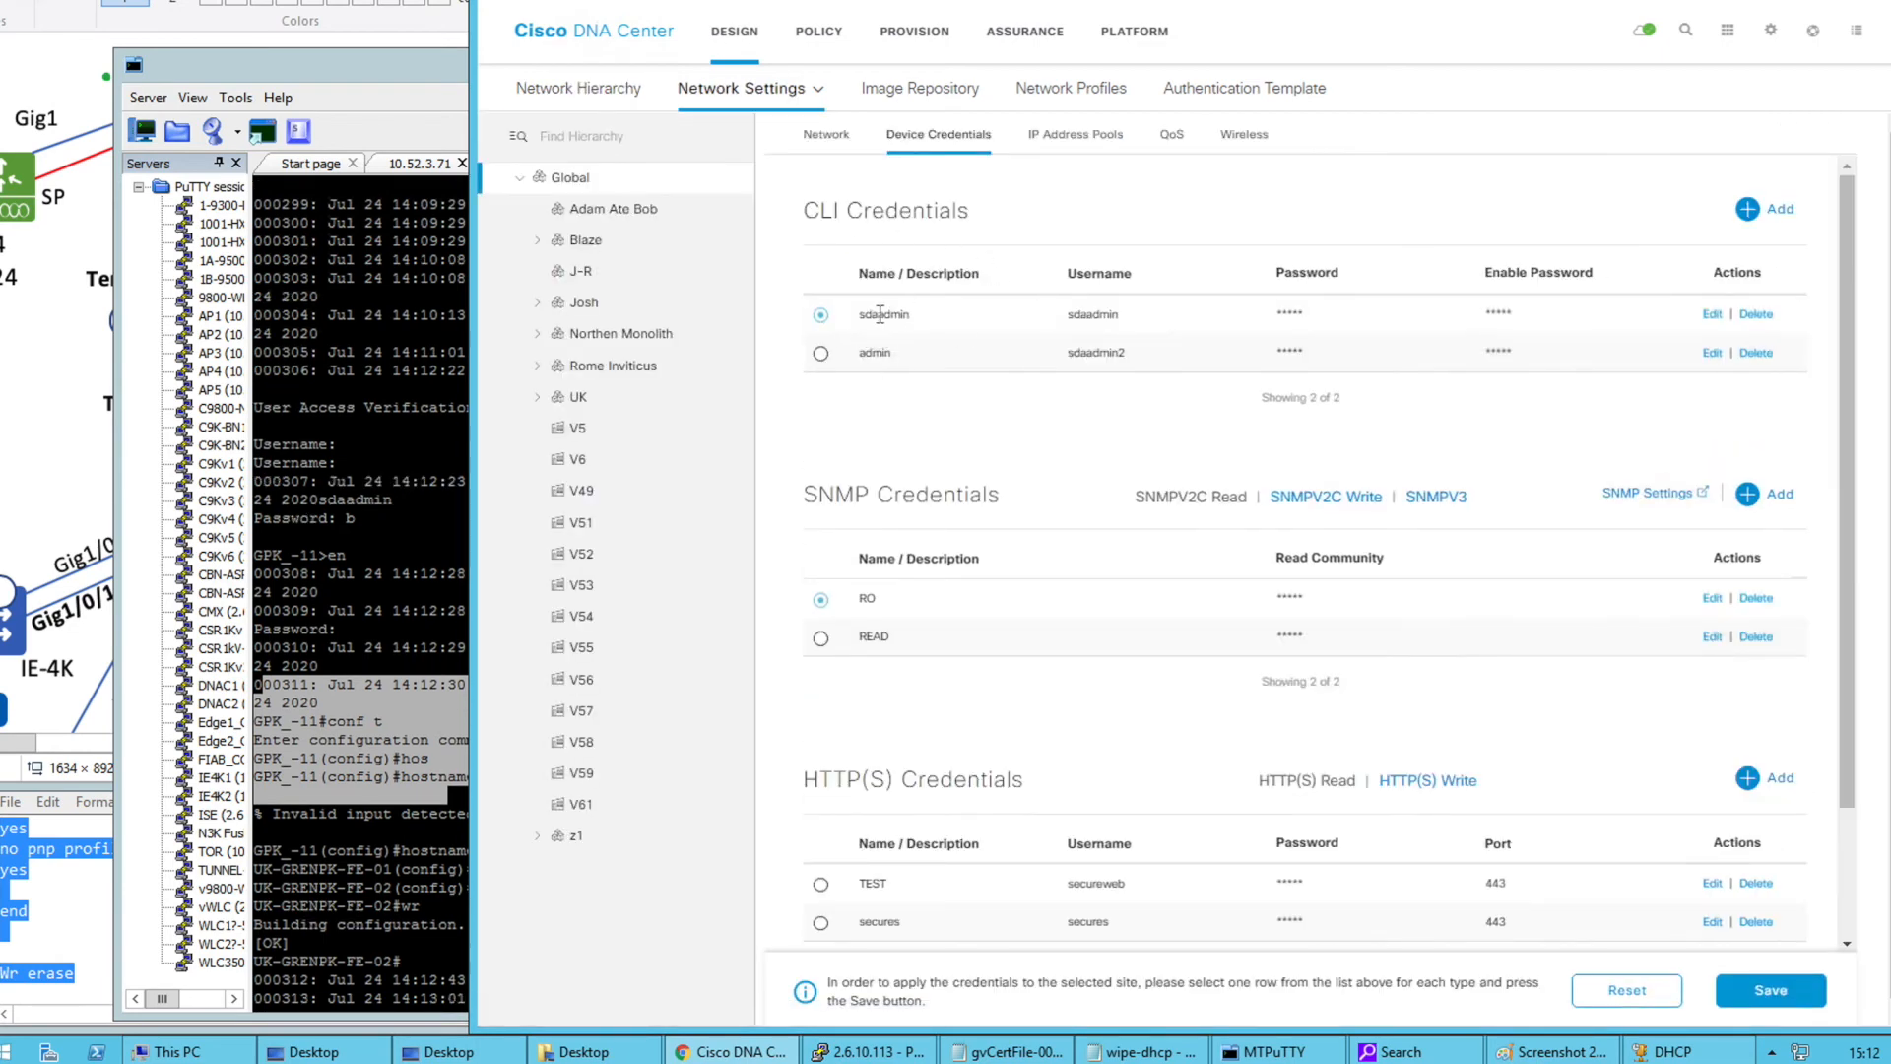
{"action": "double_click", "coordinate": [875, 352]}
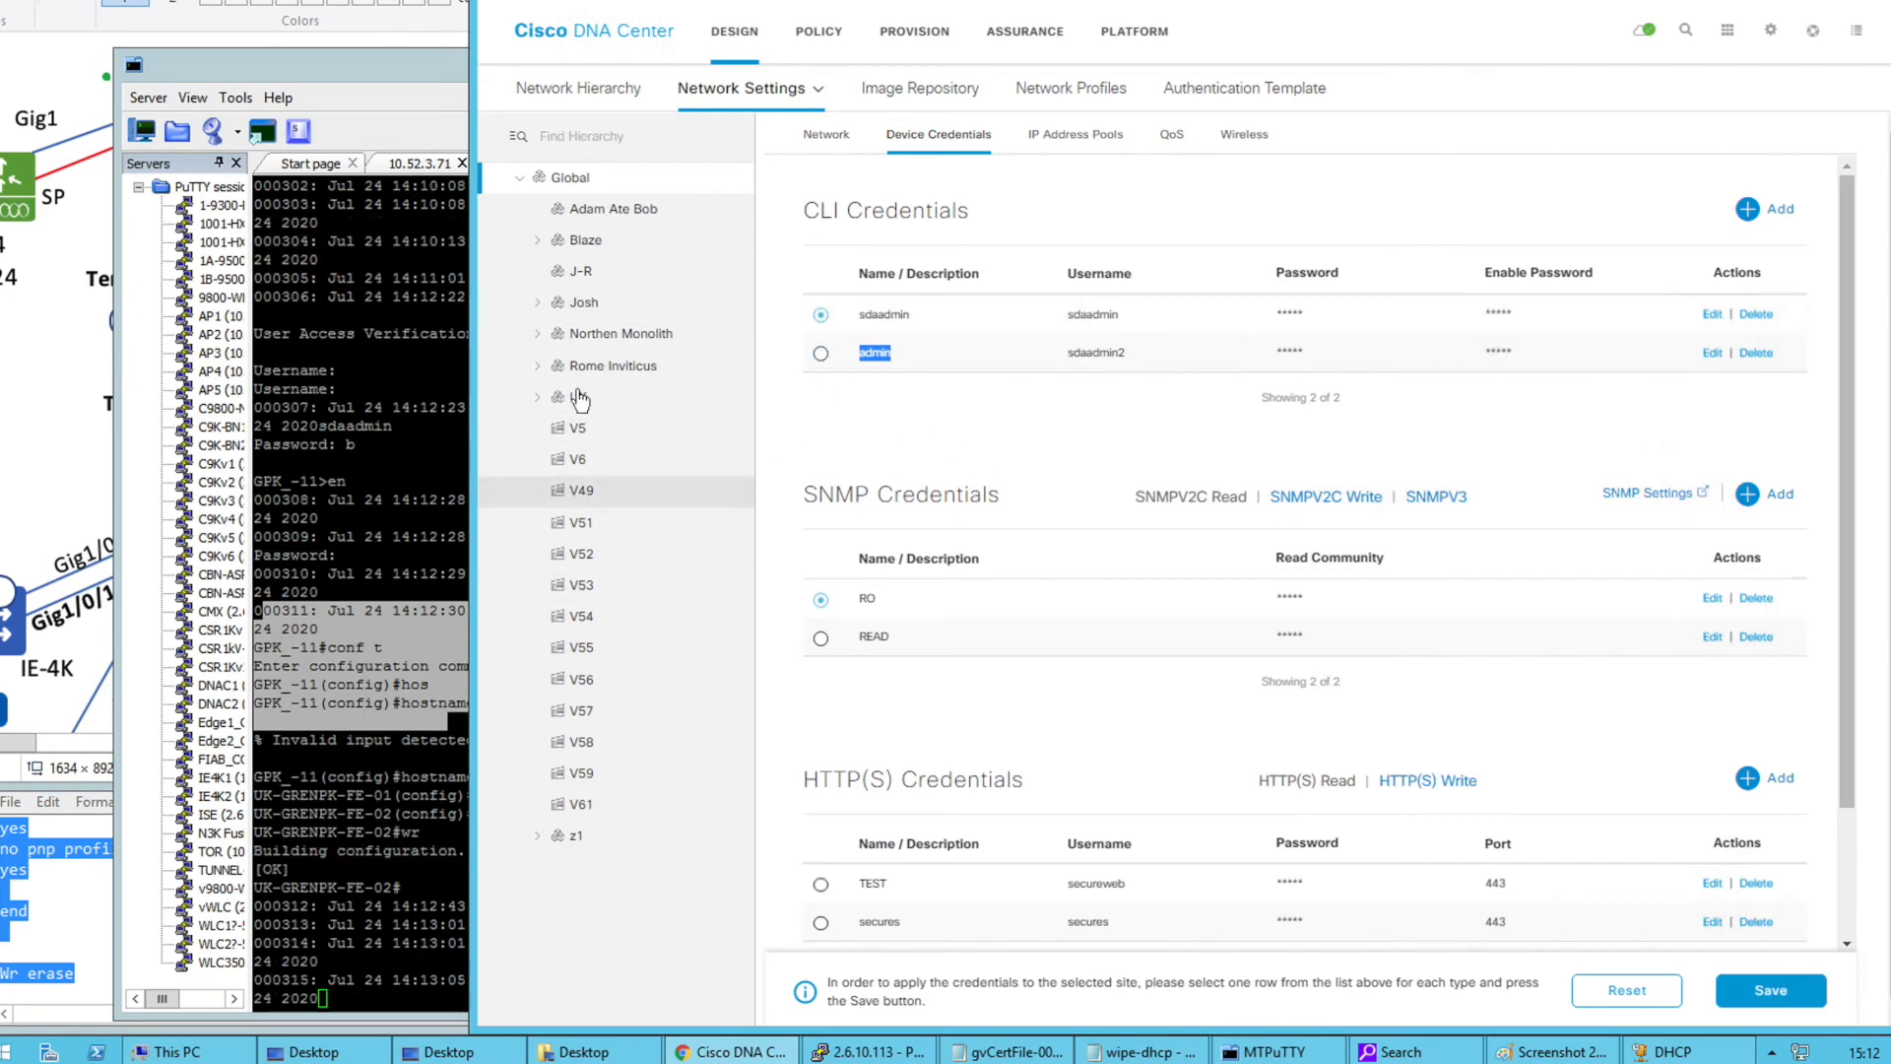
Select GPK under UK and review its CLI credential choices, keeping the first one
{"action": "left_click", "coordinate": [540, 397]}
{"action": "left_click", "coordinate": [591, 430]}
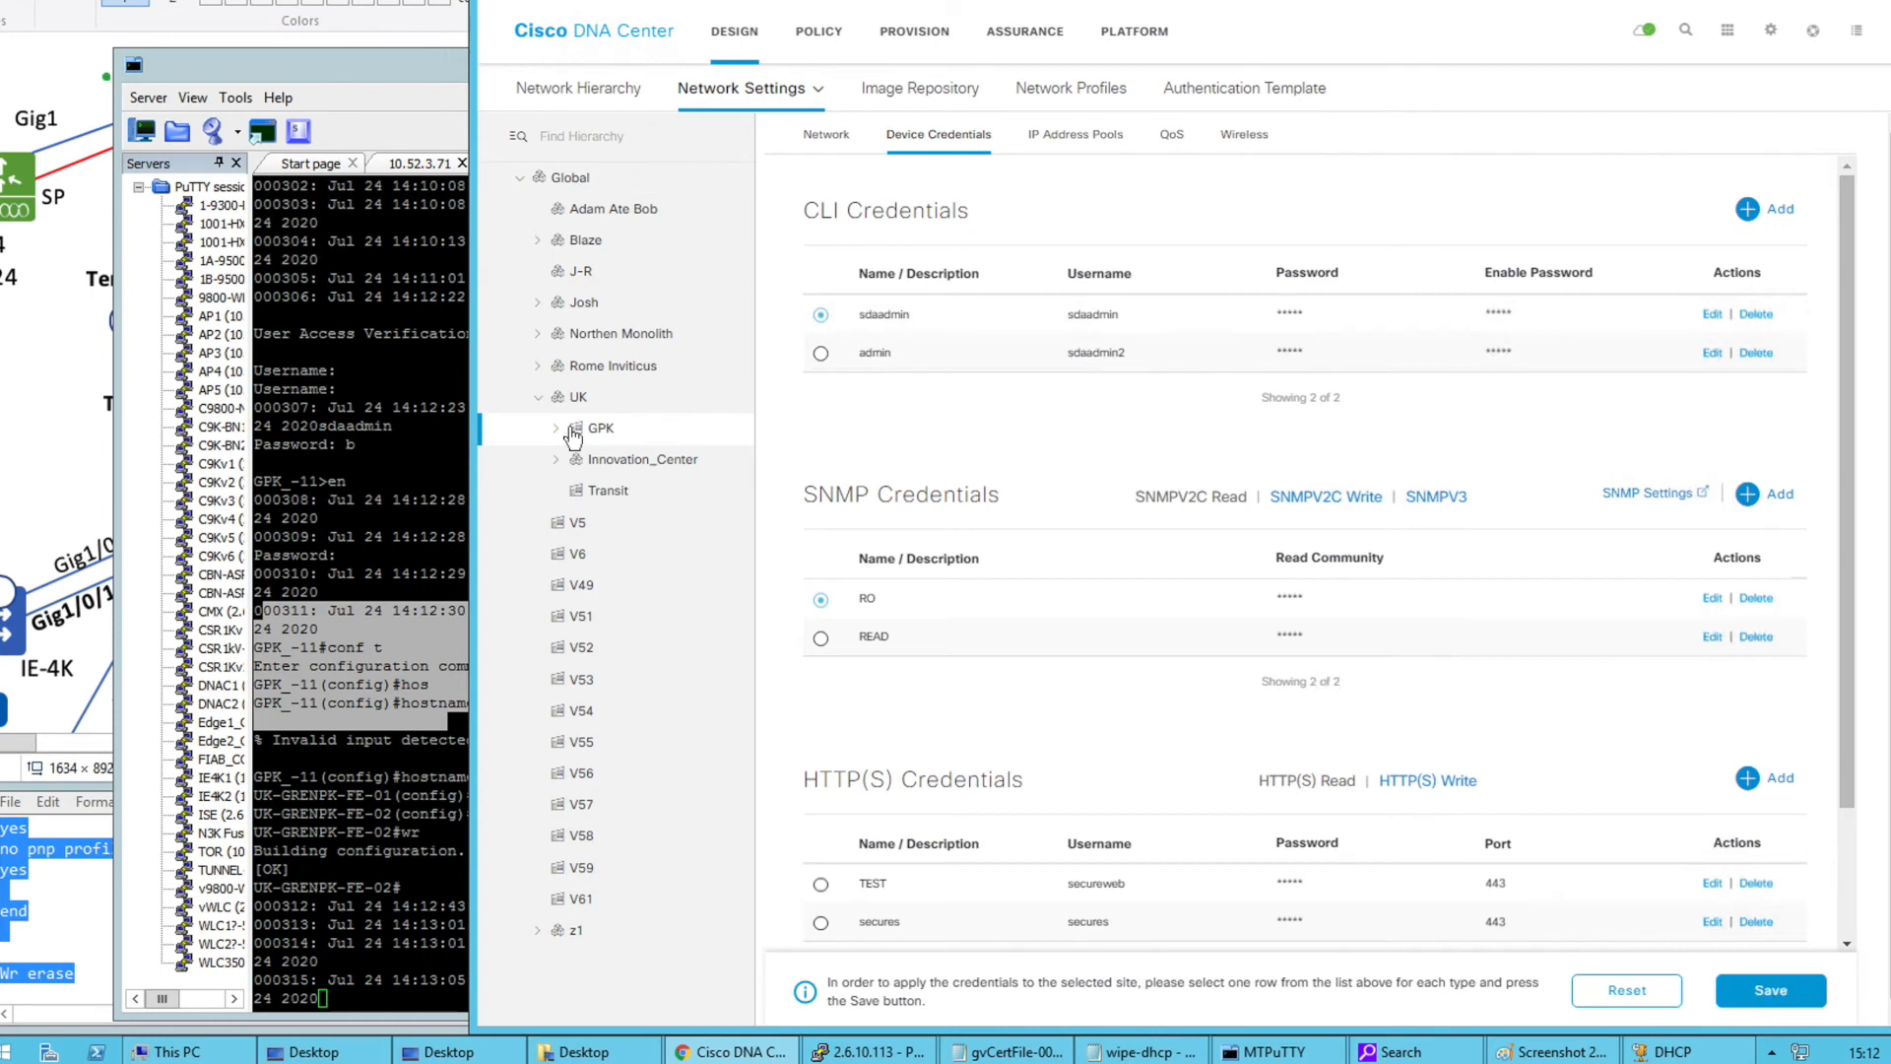
{"action": "double_click", "coordinate": [885, 307]}
{"action": "left_click", "coordinate": [926, 414]}
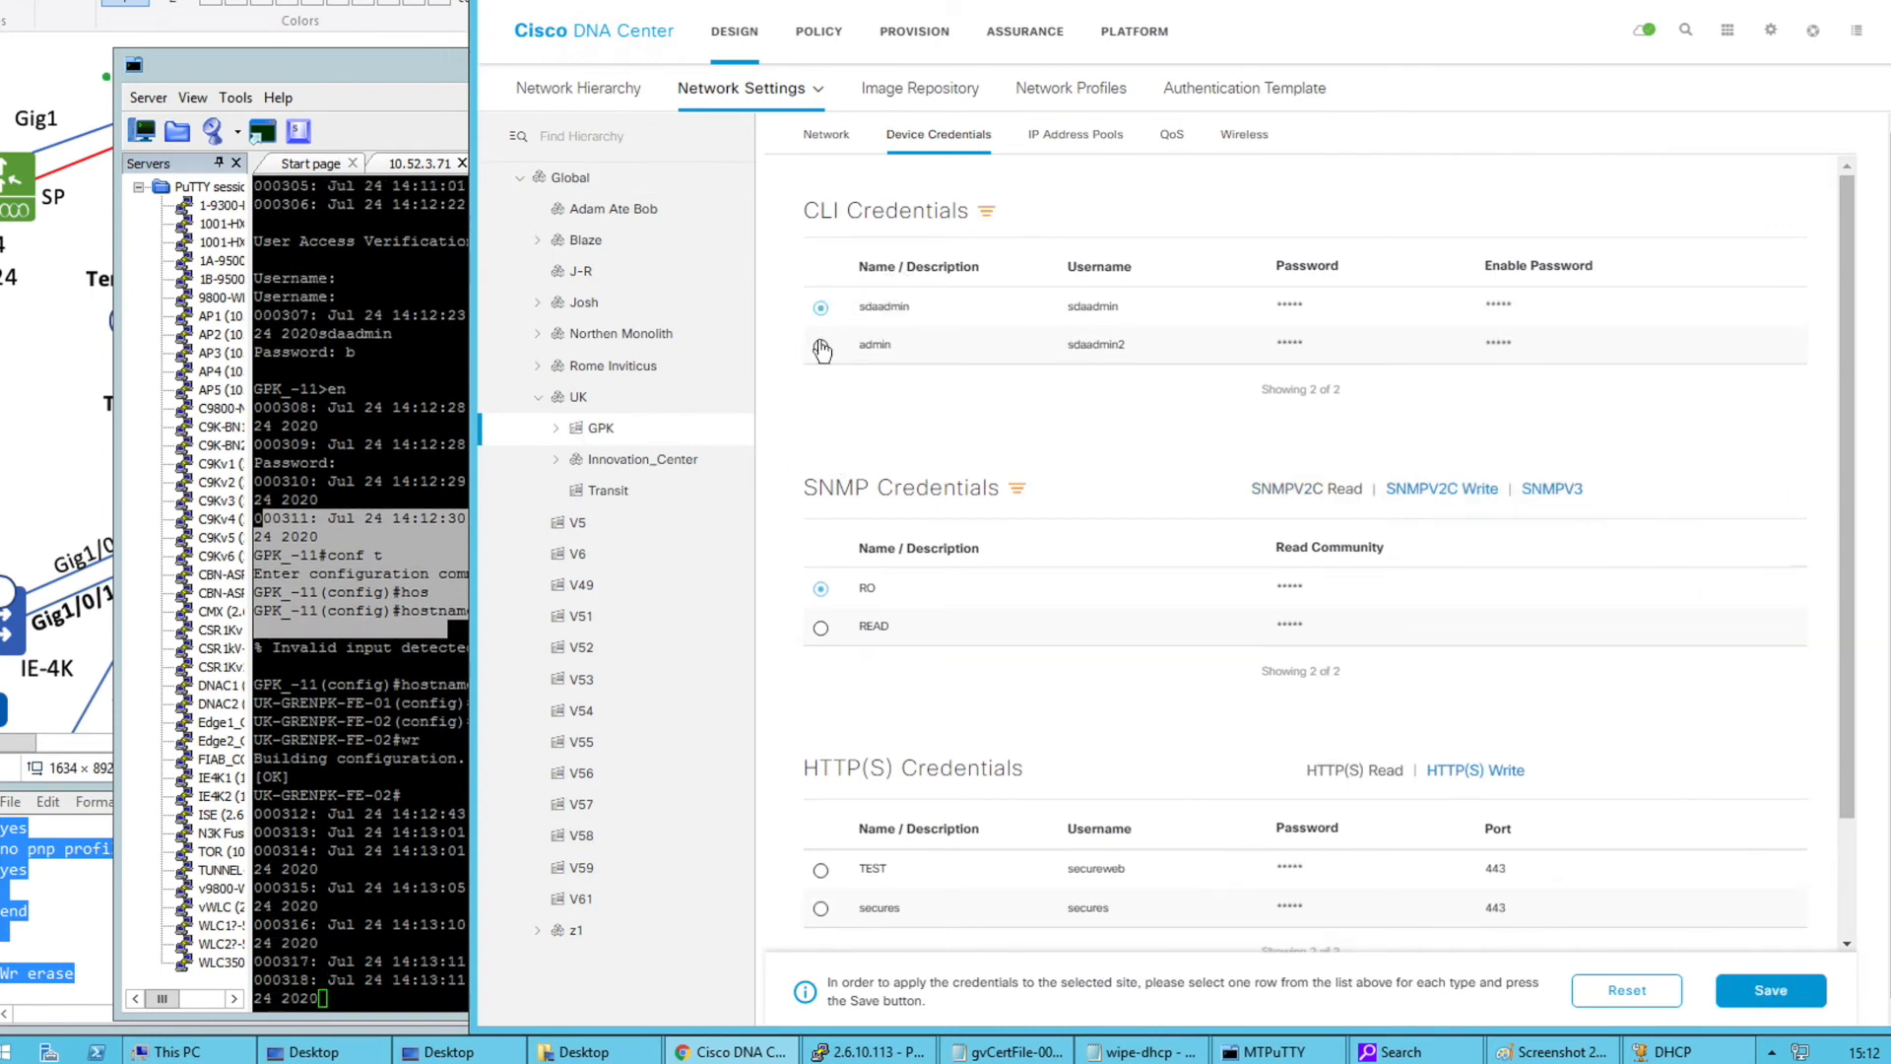
{"action": "left_click", "coordinate": [820, 346]}
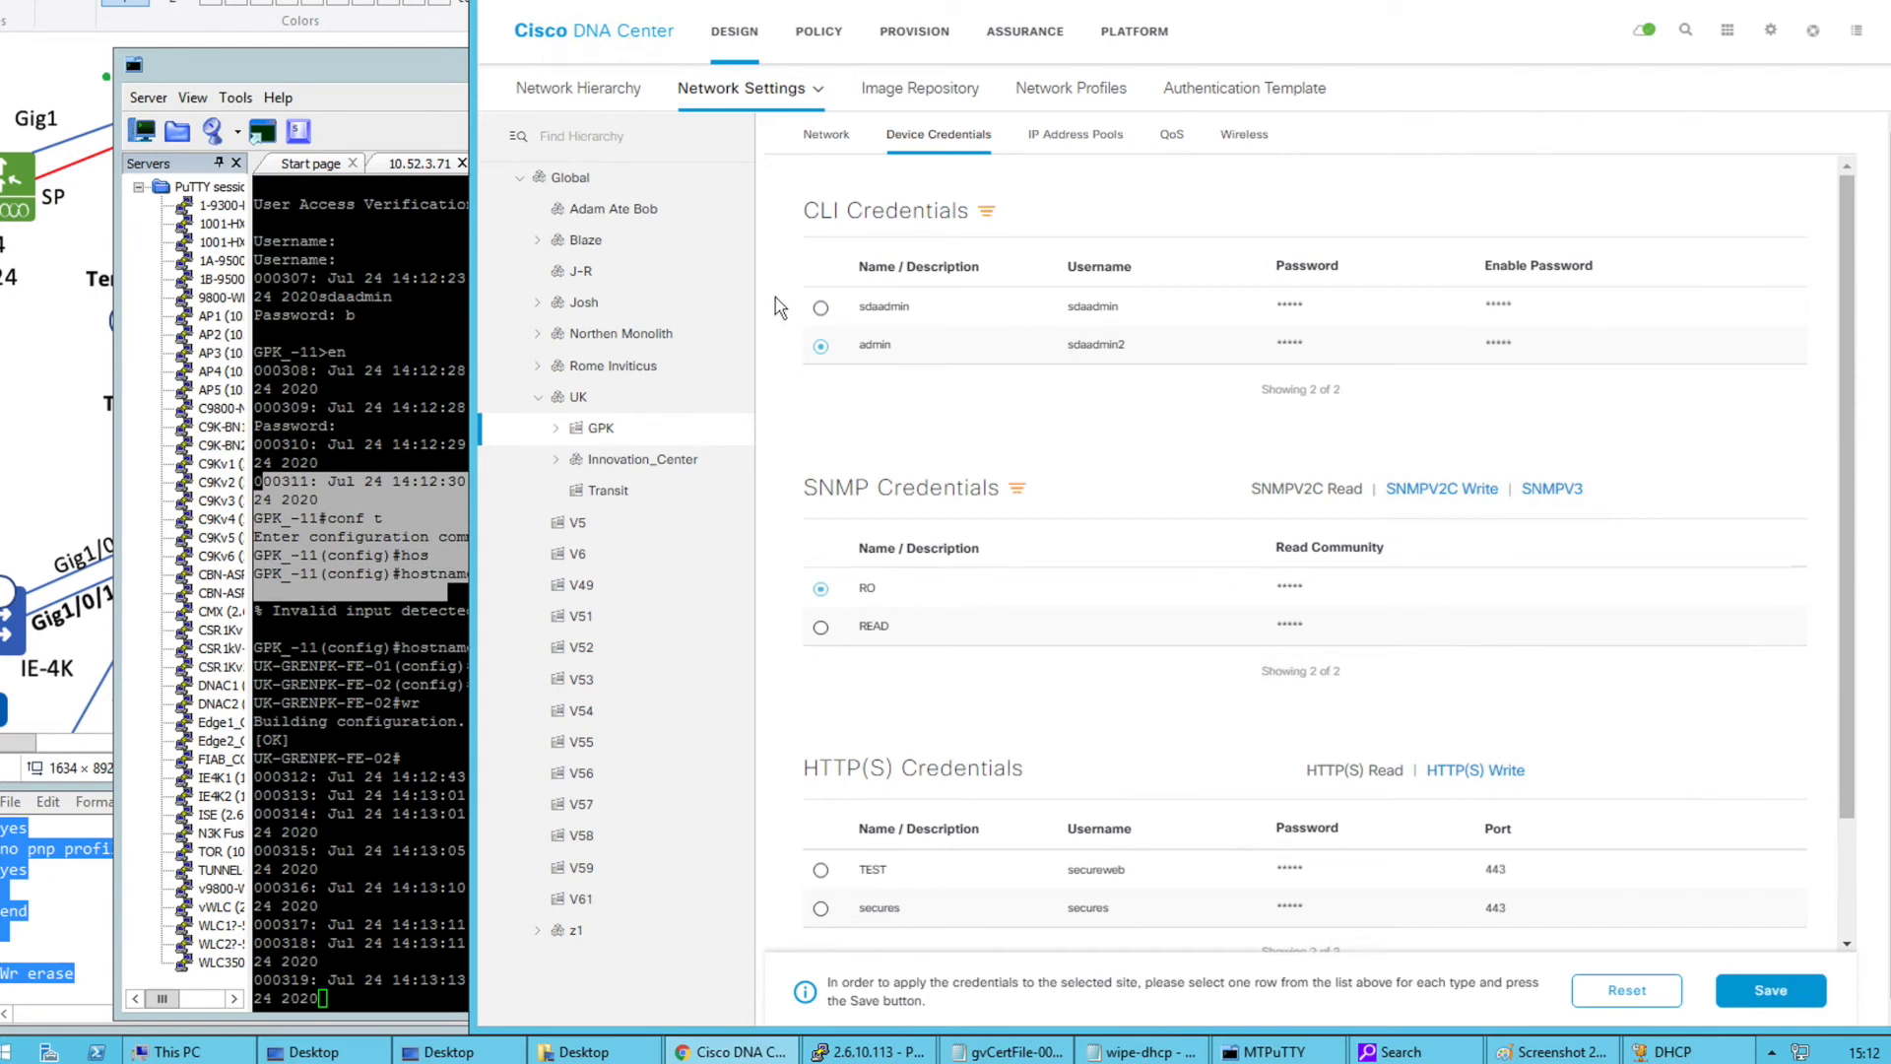
{"action": "left_click", "coordinate": [822, 309]}
{"action": "scroll", "coordinate": [997, 693], "scroll_direction": "down", "scroll_amount": 1}
{"action": "scroll", "coordinate": [997, 693], "scroll_direction": "up", "scroll_amount": 2}
Show the network server settings for GPK and scroll through them
{"action": "left_click", "coordinate": [828, 146]}
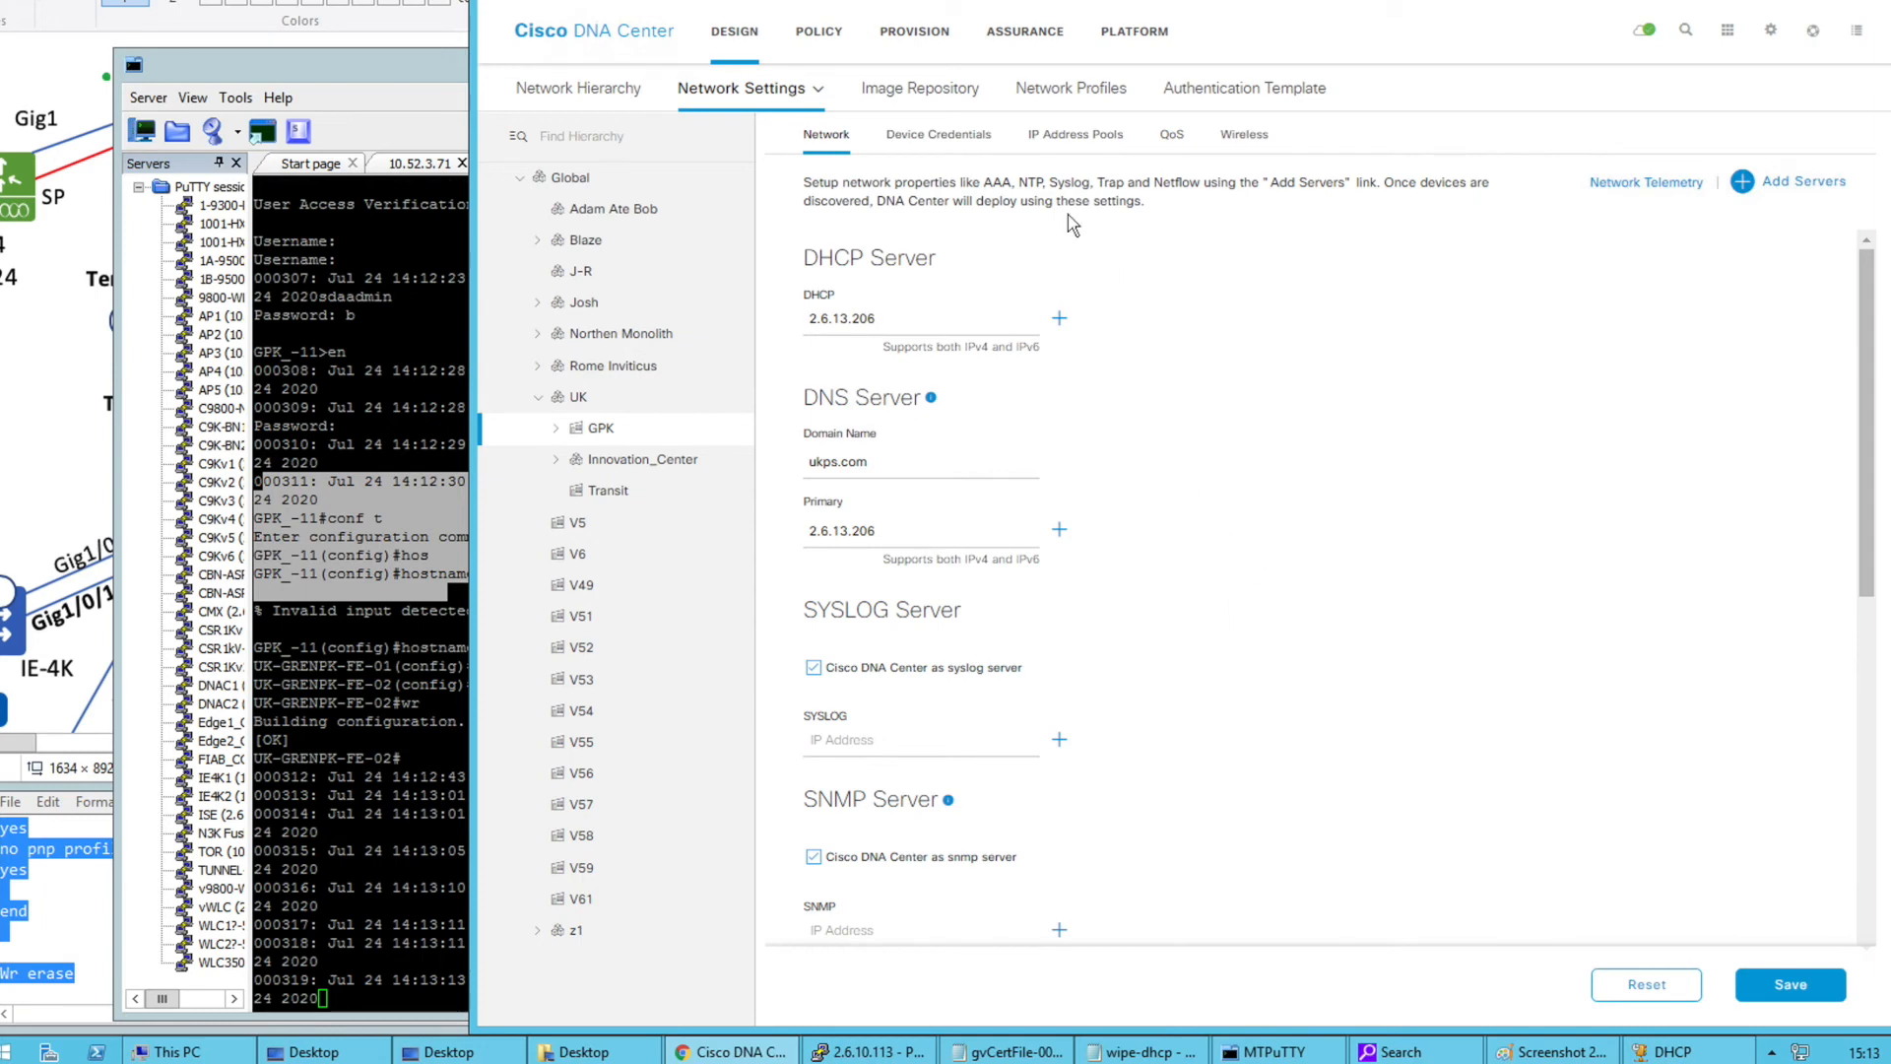
{"action": "scroll", "coordinate": [1193, 605], "scroll_direction": "down", "scroll_amount": 5}
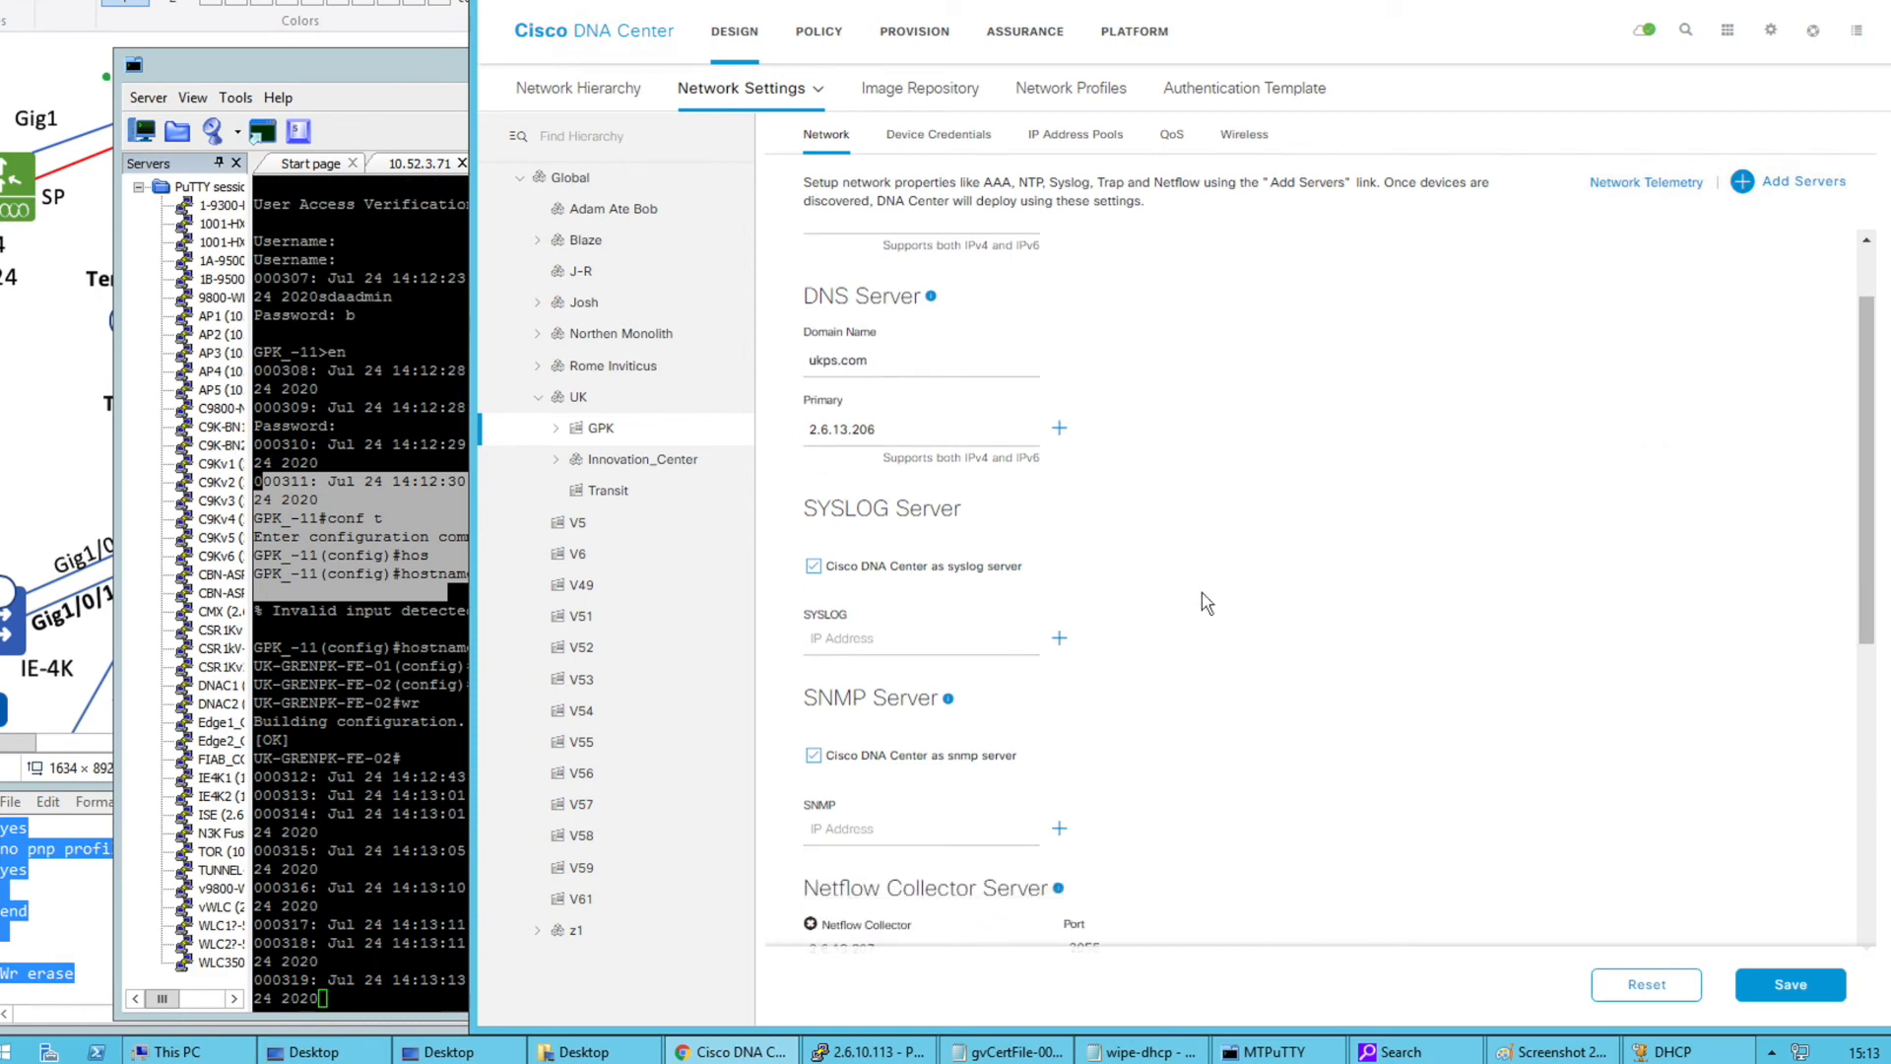
{"action": "scroll", "coordinate": [1203, 604], "scroll_direction": "down", "scroll_amount": 1}
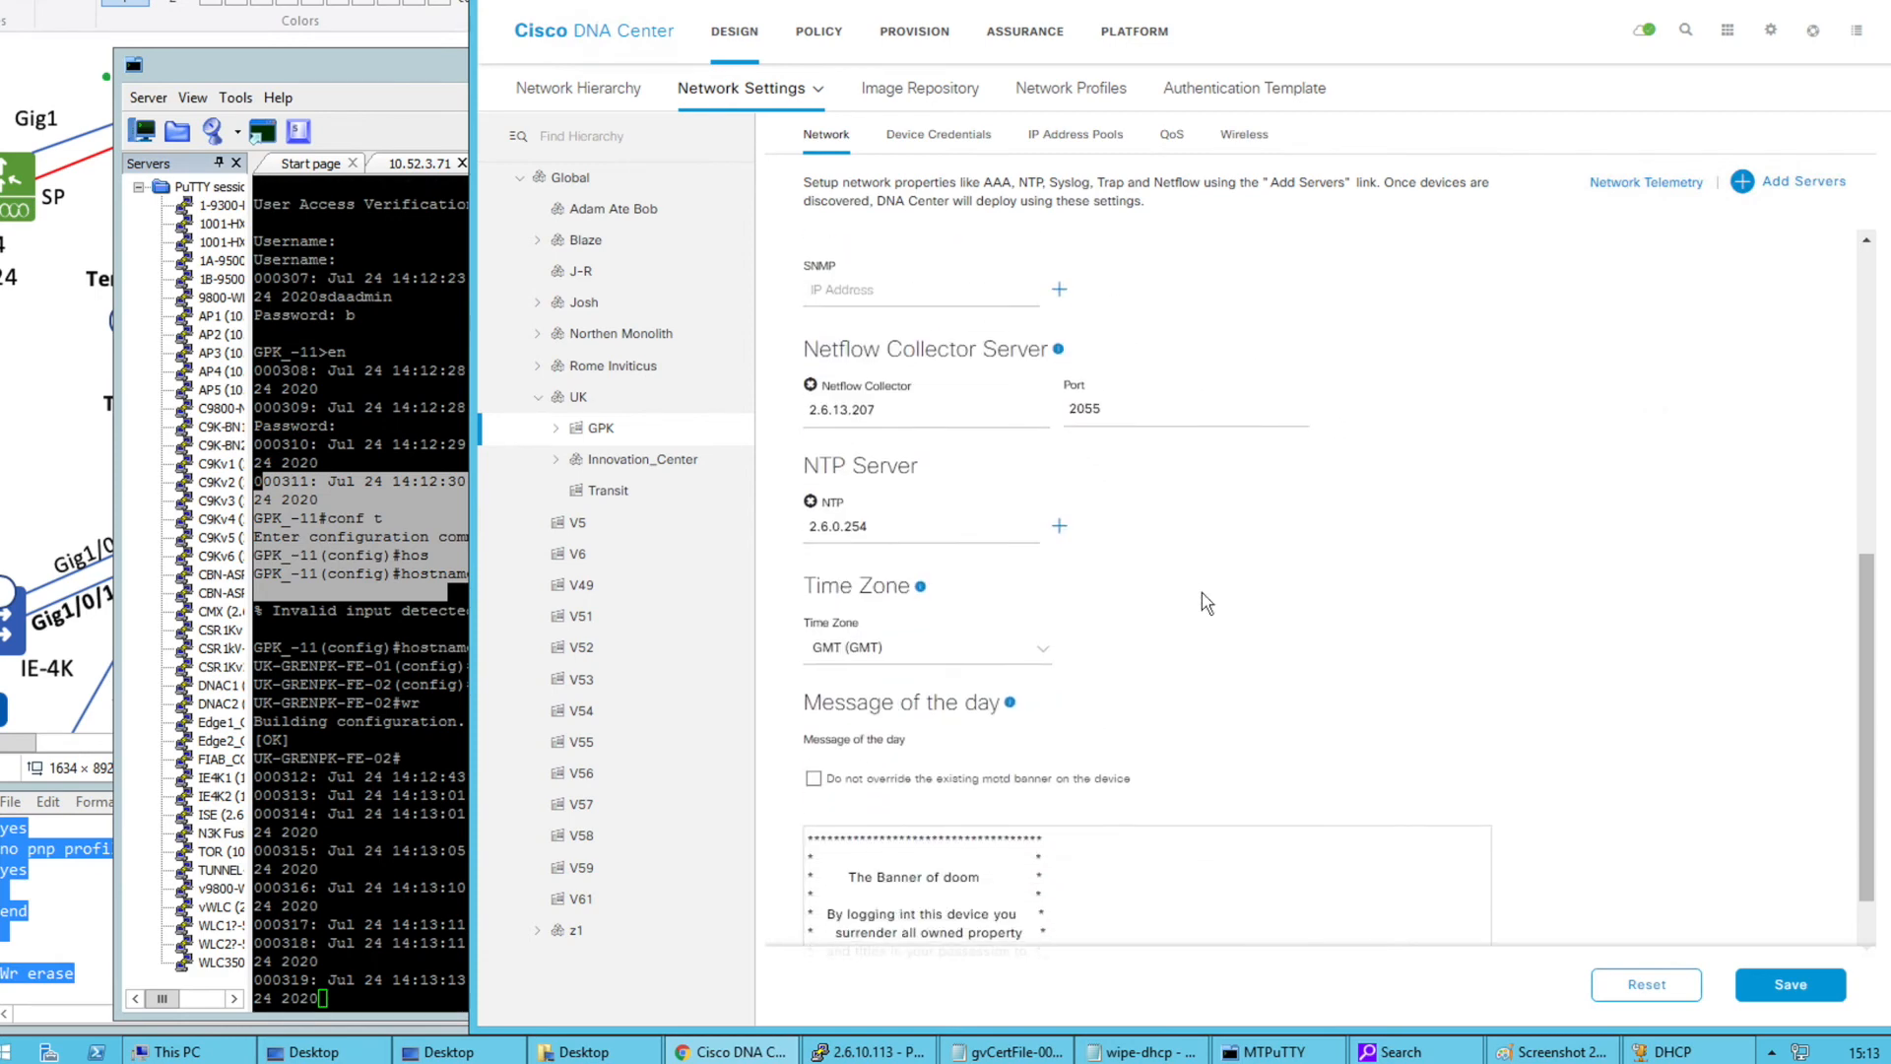
{"action": "scroll", "coordinate": [1204, 603], "scroll_direction": "up", "scroll_amount": 6}
Add an AAA server section and set network devices to ISE 2.6.13.200 as primary
{"action": "left_click", "coordinate": [1761, 193]}
{"action": "left_click", "coordinate": [1072, 453]}
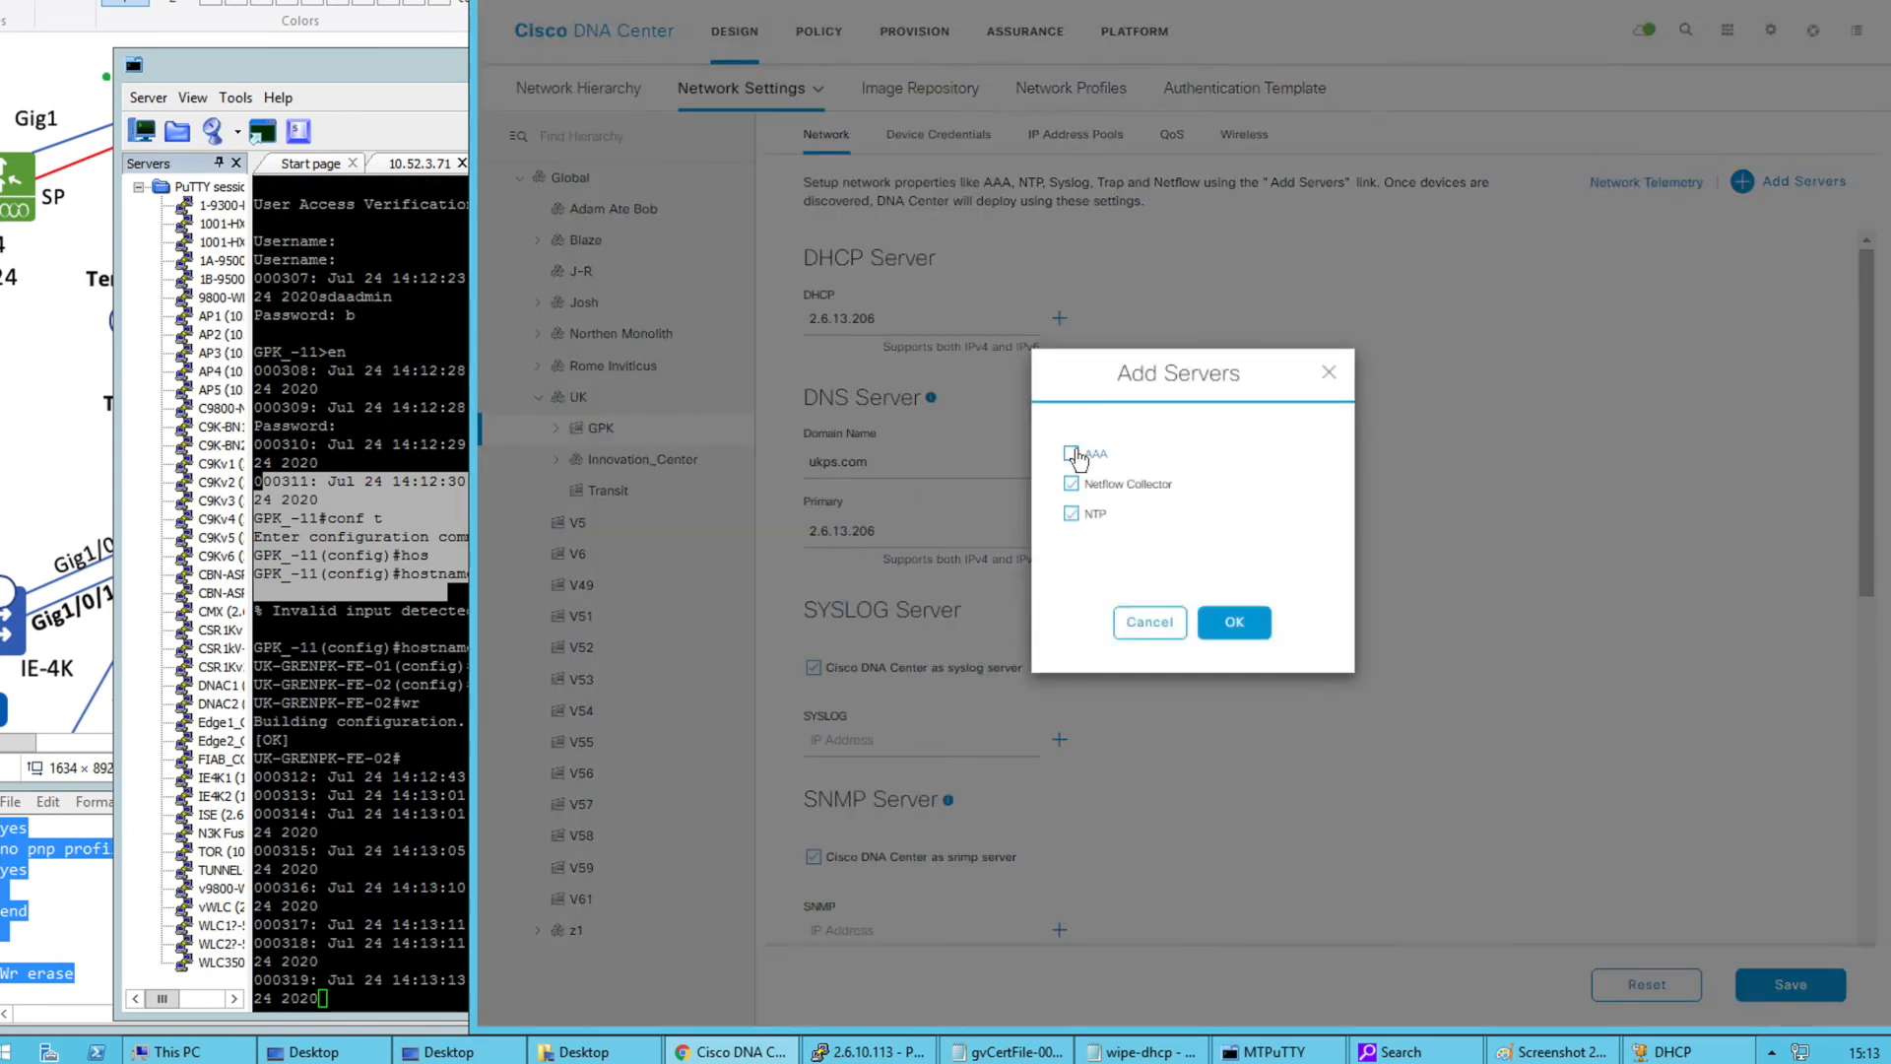
{"action": "left_click", "coordinate": [1231, 622]}
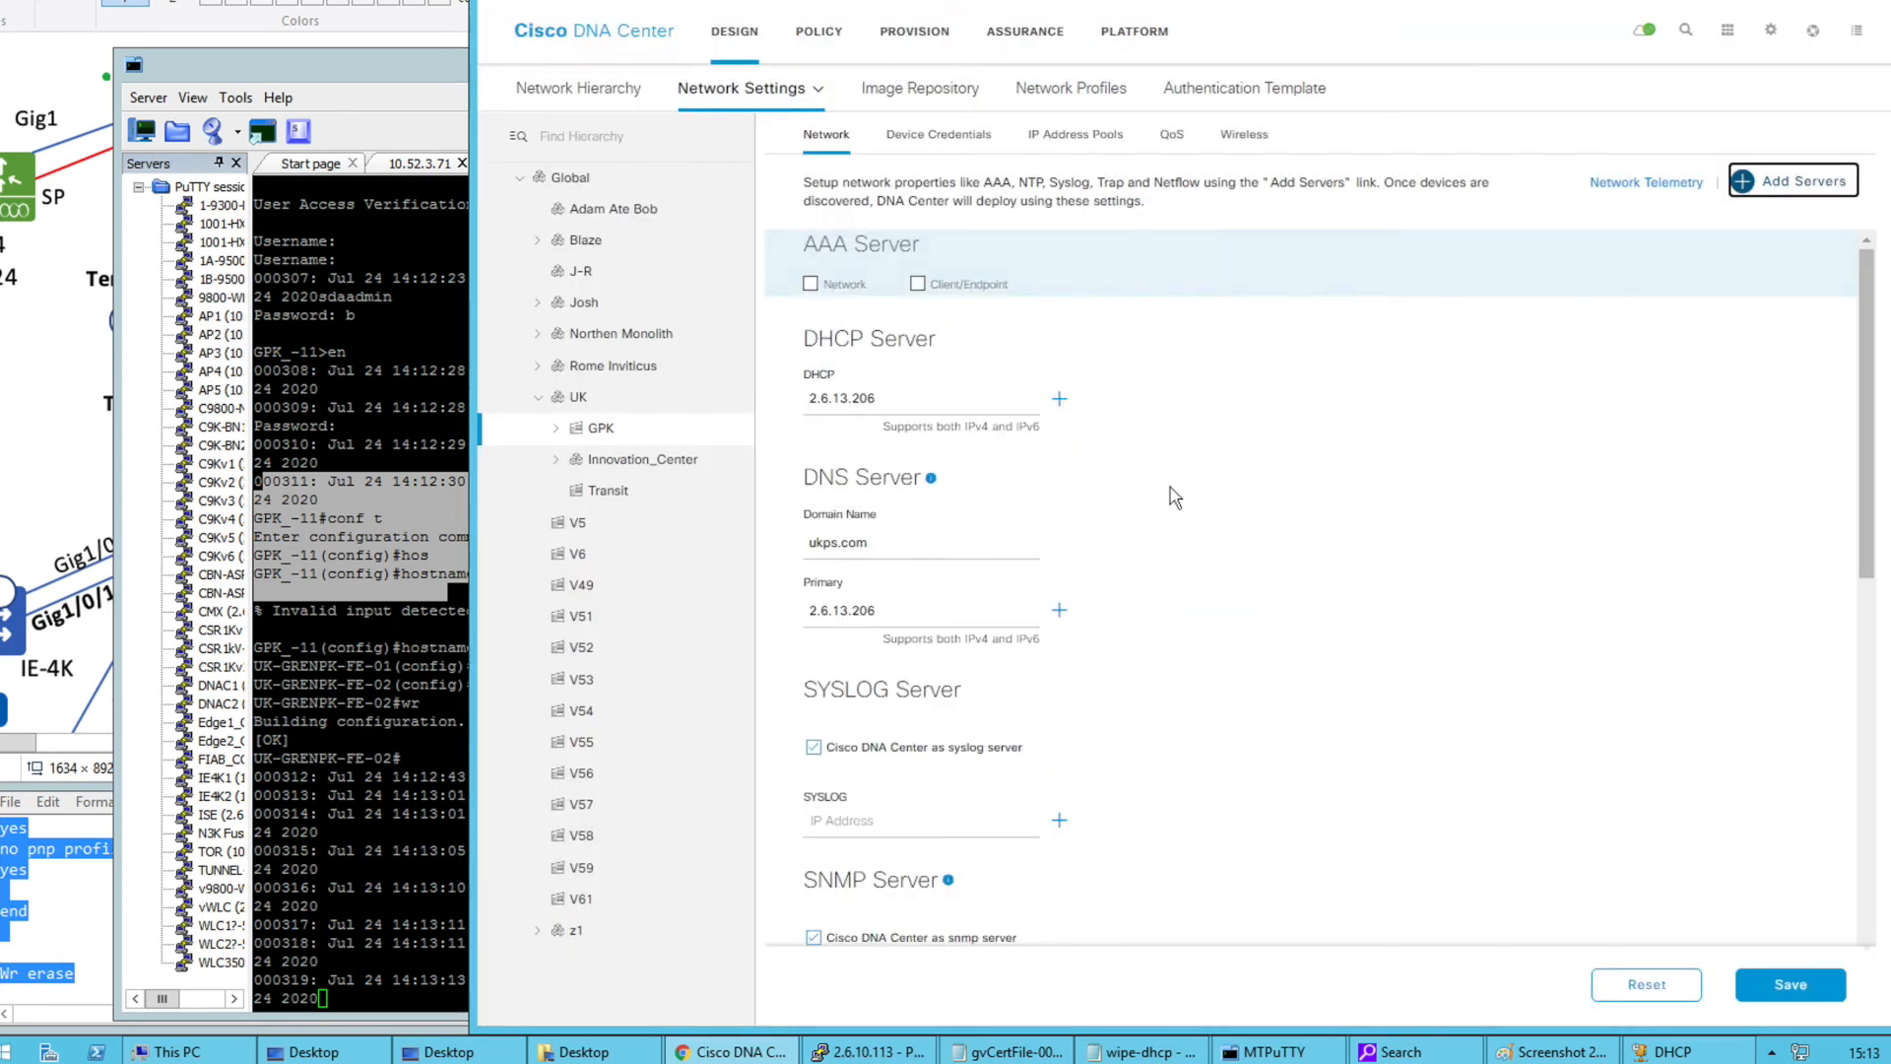
{"action": "left_click", "coordinate": [917, 283]}
{"action": "left_click", "coordinate": [812, 285]}
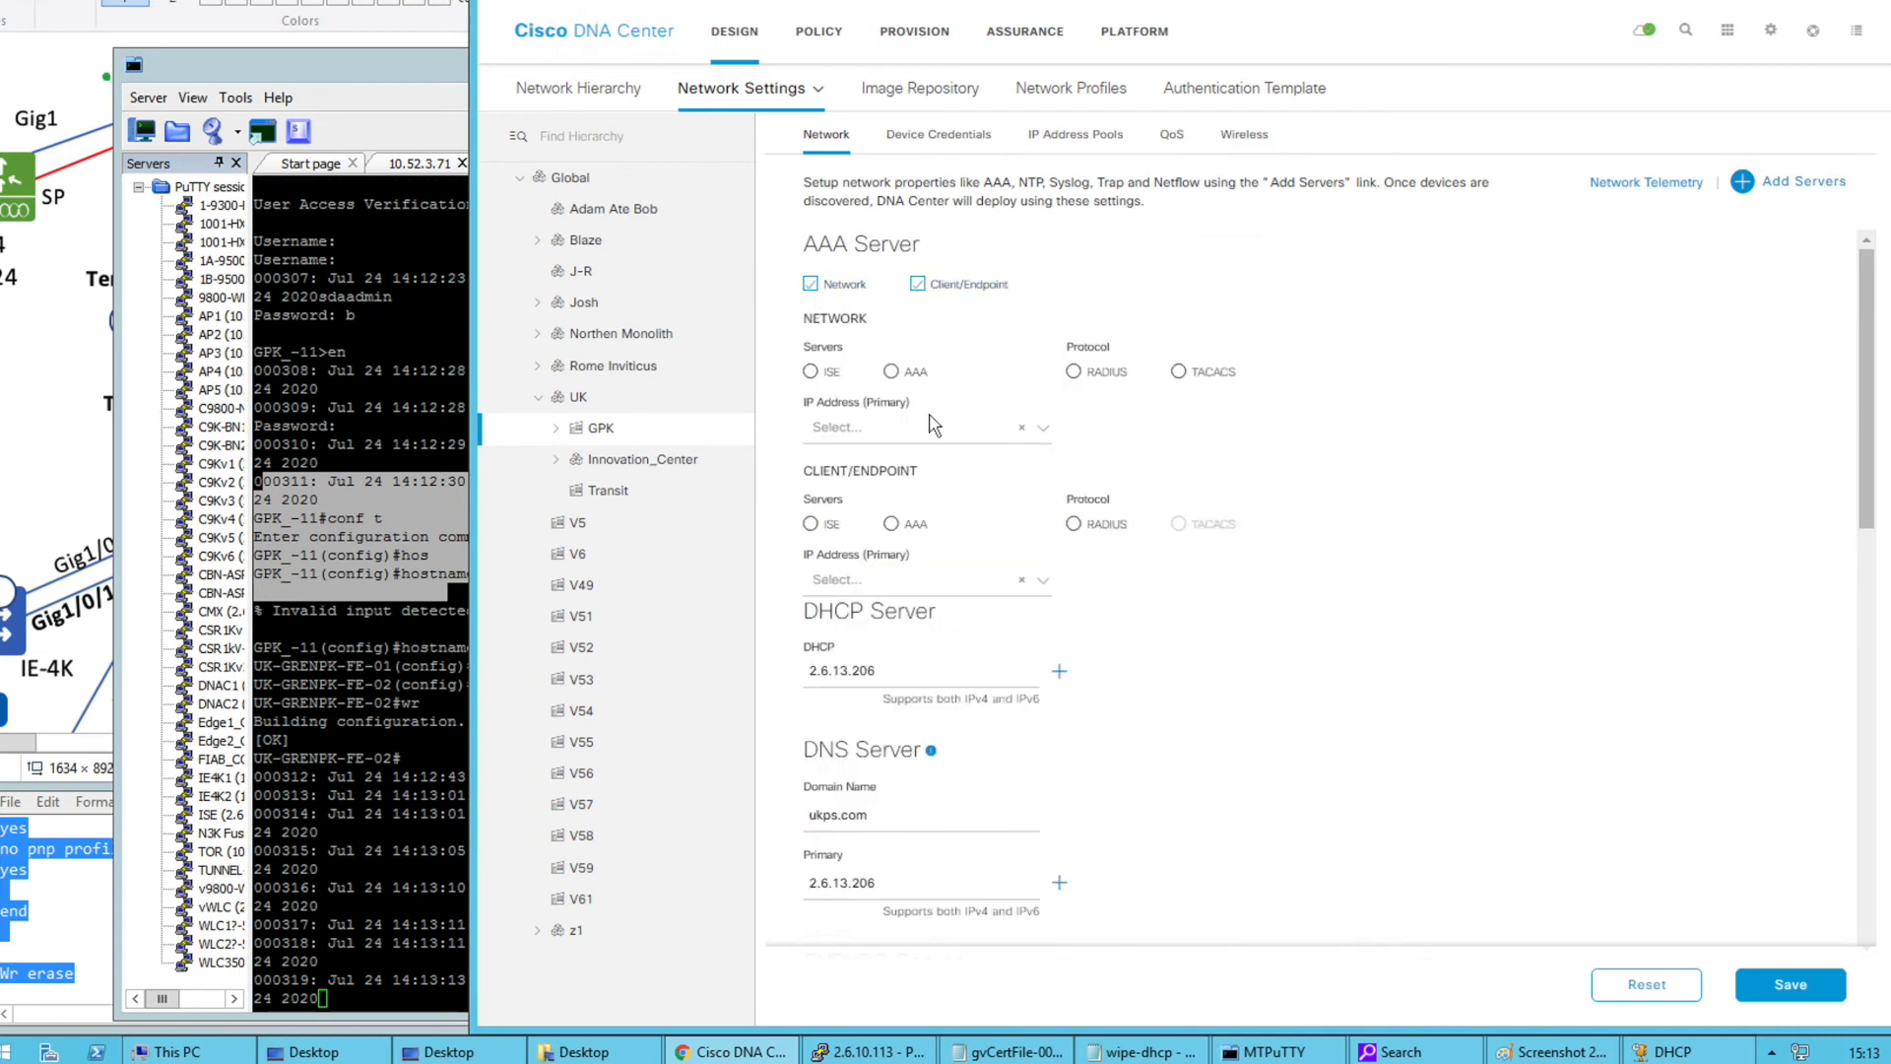
{"action": "left_click", "coordinate": [921, 435]}
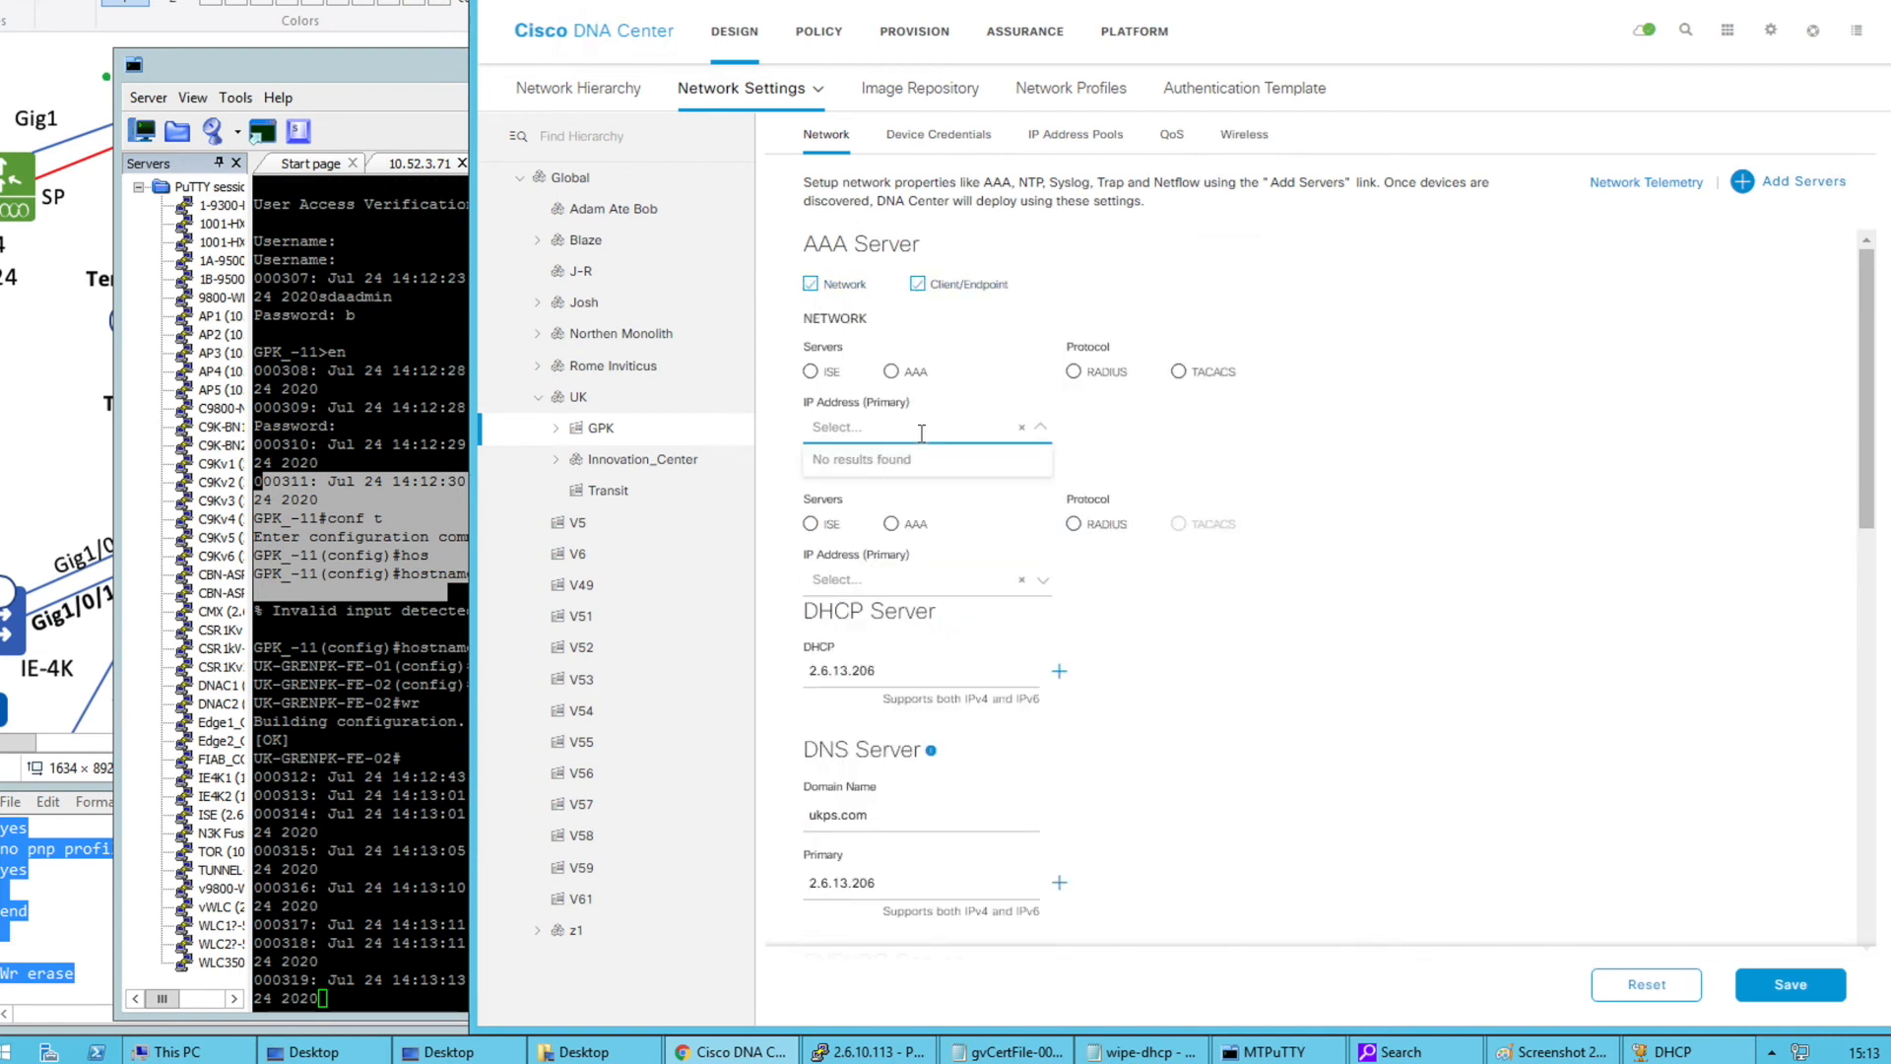
{"action": "left_click", "coordinate": [811, 371]}
{"action": "left_click", "coordinate": [880, 434]}
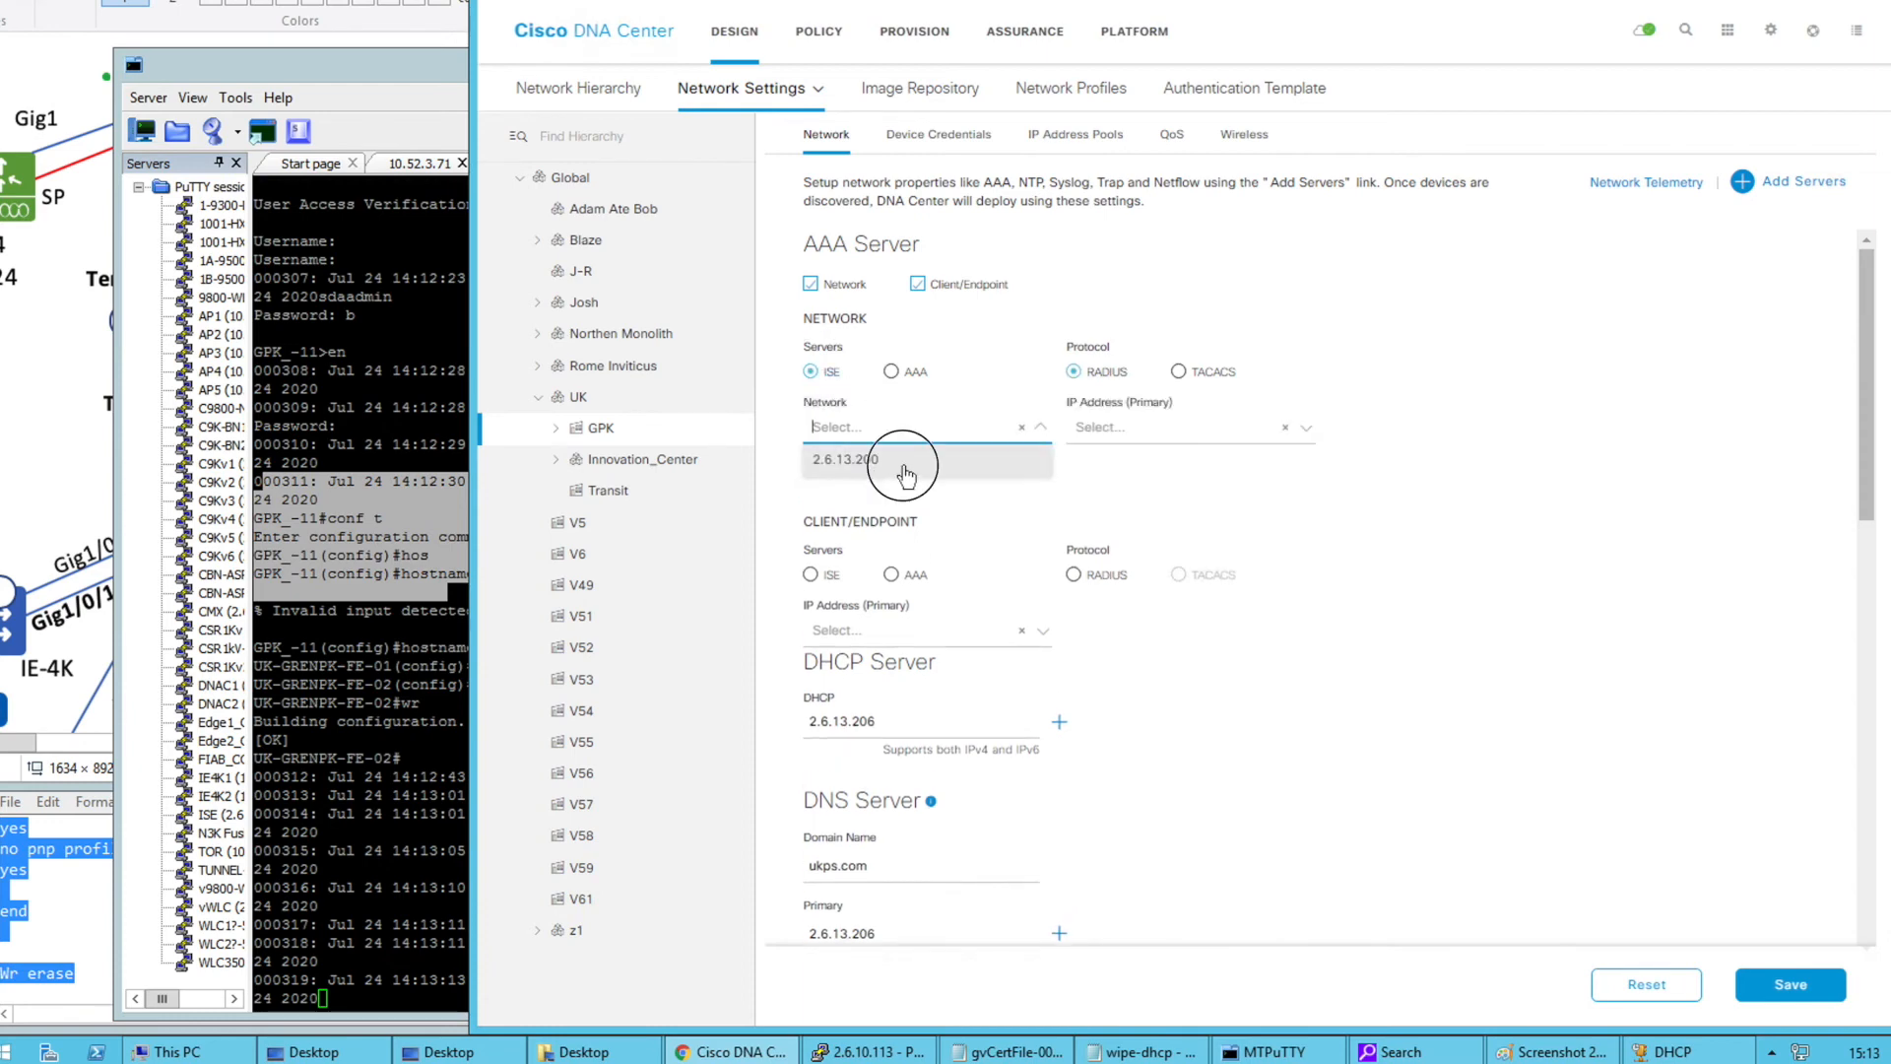
{"action": "left_click", "coordinate": [898, 463]}
{"action": "left_click", "coordinate": [1121, 431]}
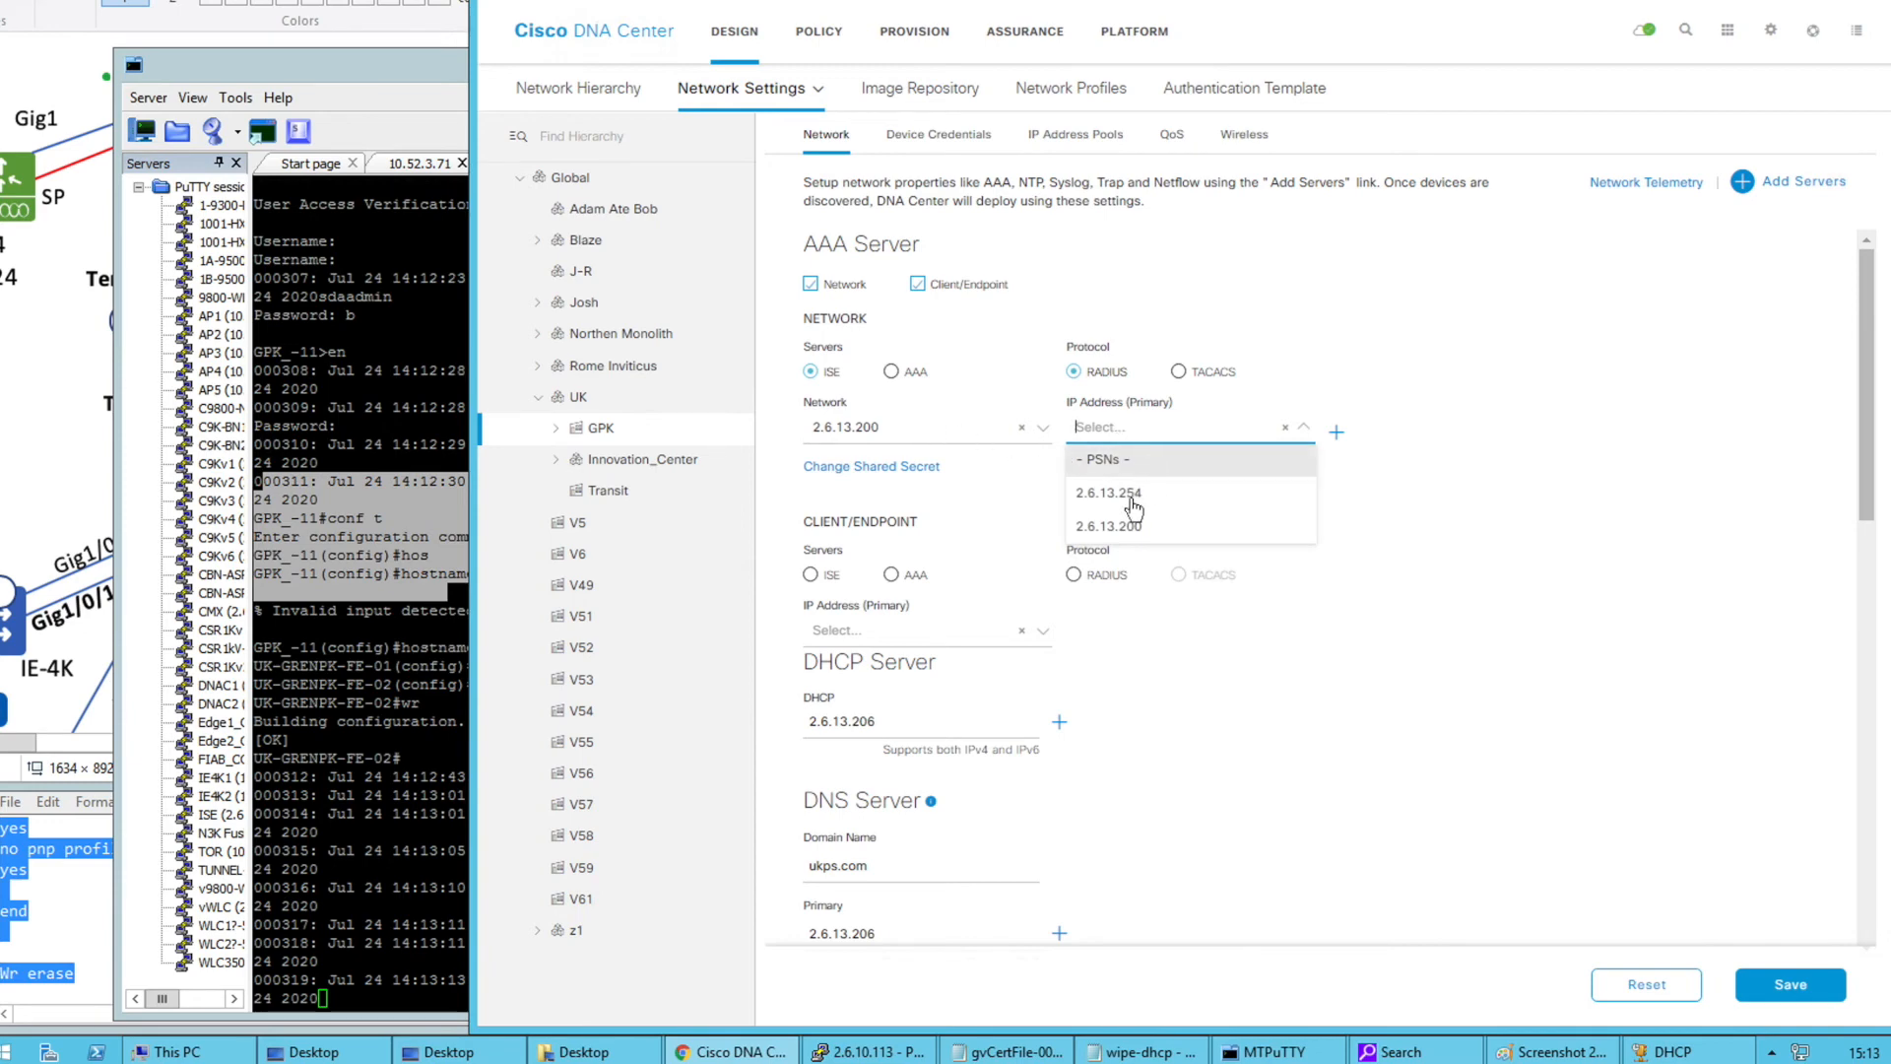
{"action": "left_click", "coordinate": [1142, 536]}
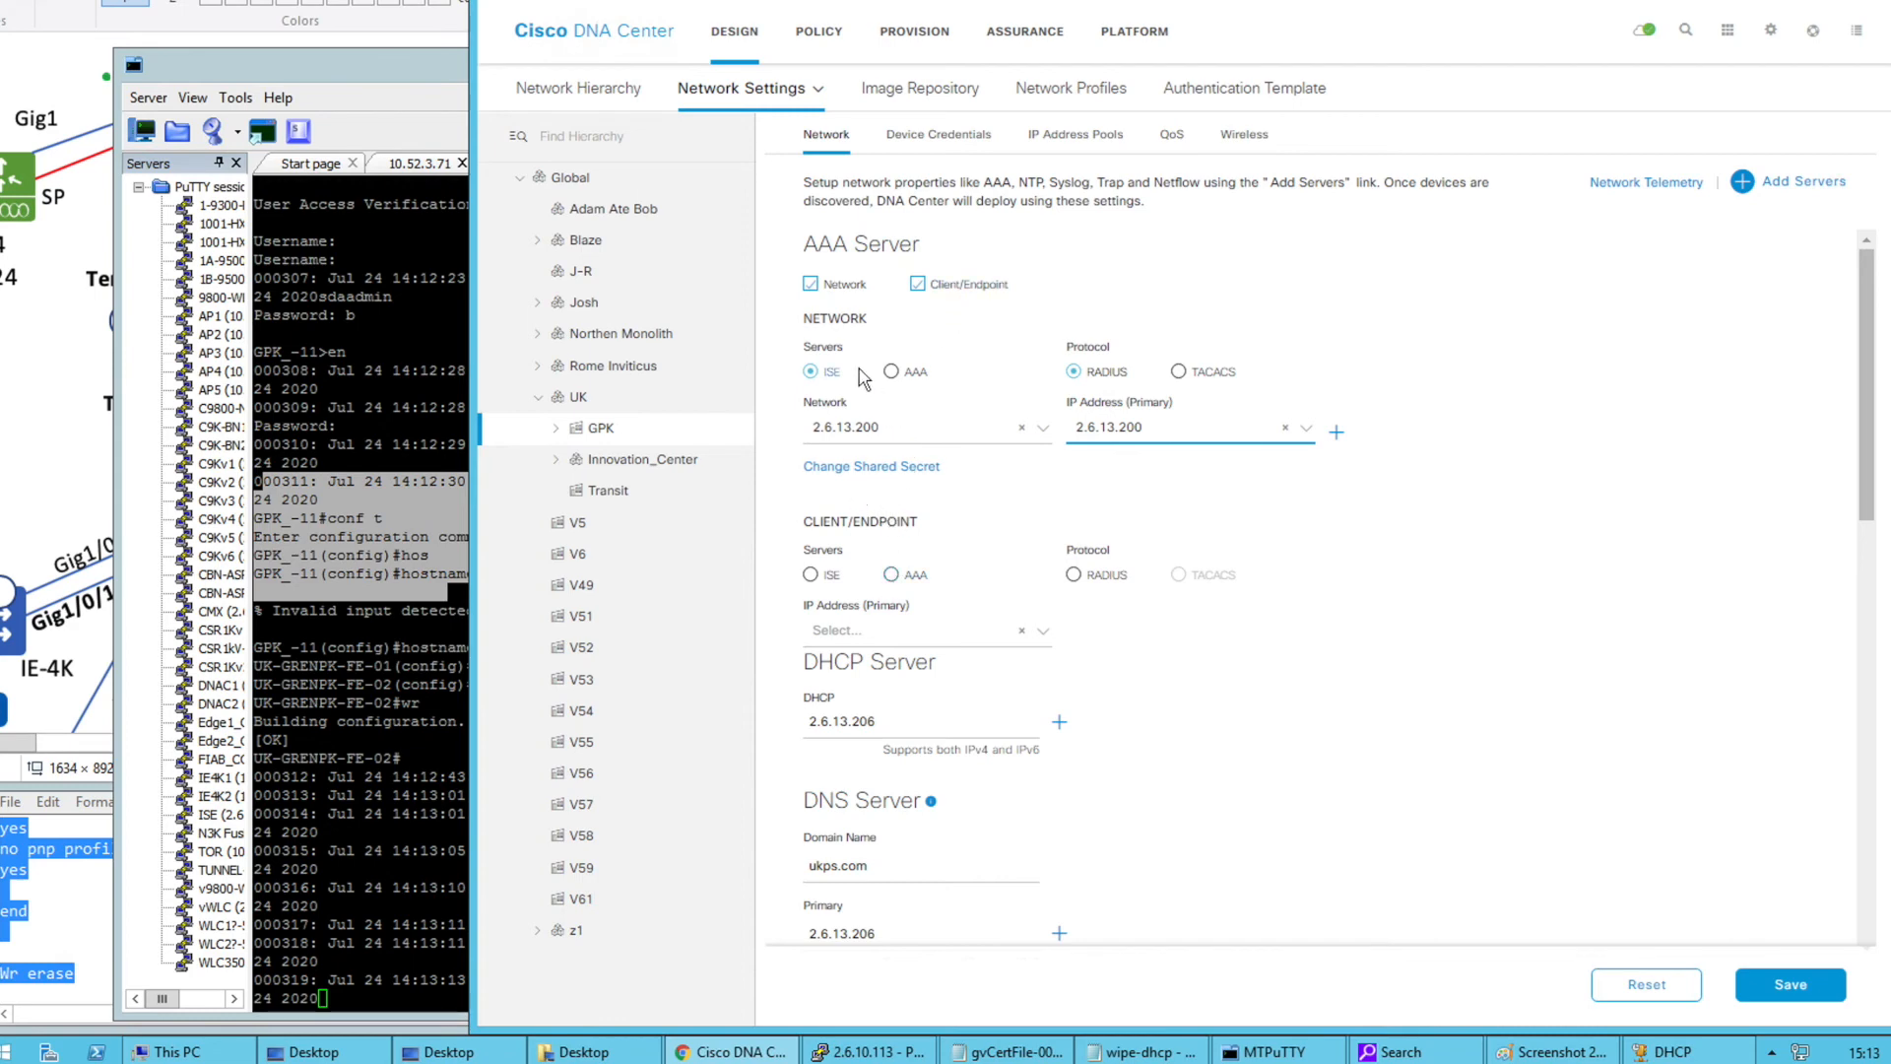
Check the non-ISE option and the 2.6.13.200 server in System Settings, then return
{"action": "left_click", "coordinate": [891, 372]}
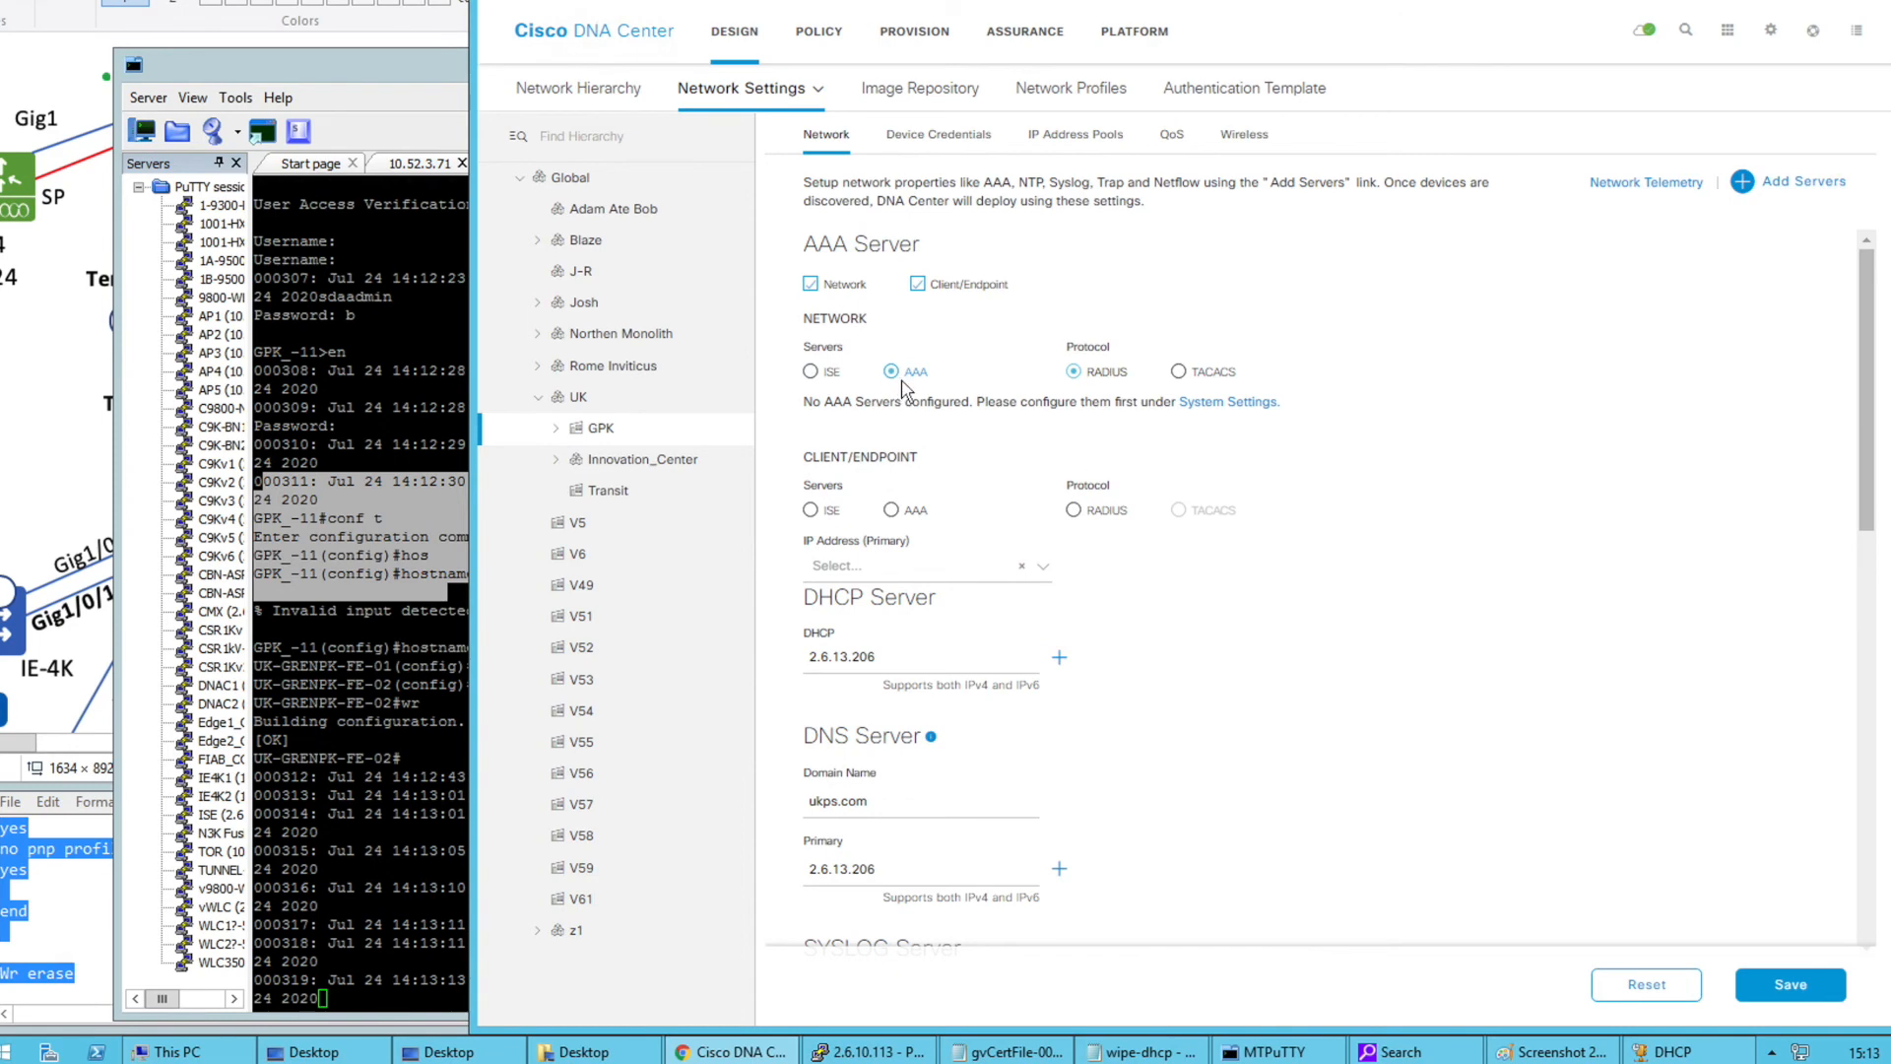
{"action": "left_click", "coordinate": [1202, 404]}
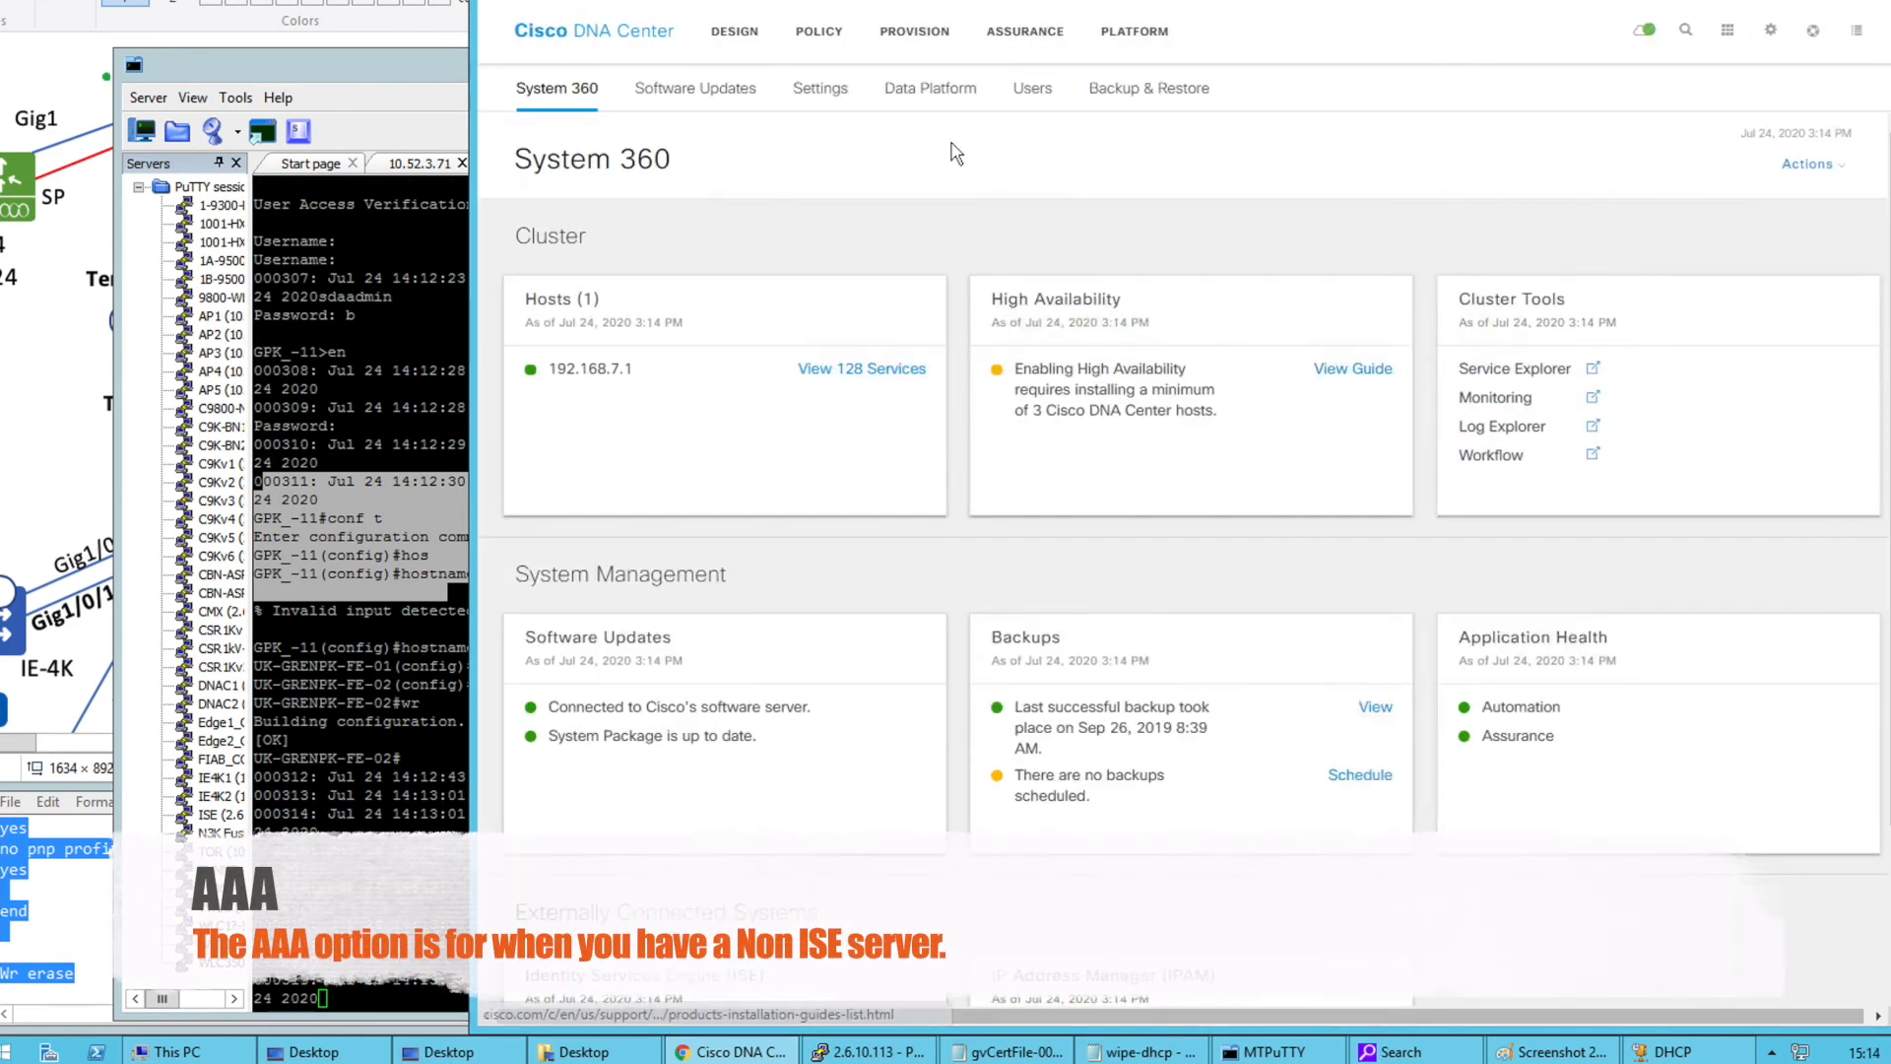
{"action": "left_click", "coordinate": [829, 378]}
{"action": "left_click", "coordinate": [832, 292]}
{"action": "scroll", "coordinate": [1638, 689], "scroll_direction": "down", "scroll_amount": 3}
{"action": "scroll", "coordinate": [1638, 887], "scroll_direction": "up", "scroll_amount": 3}
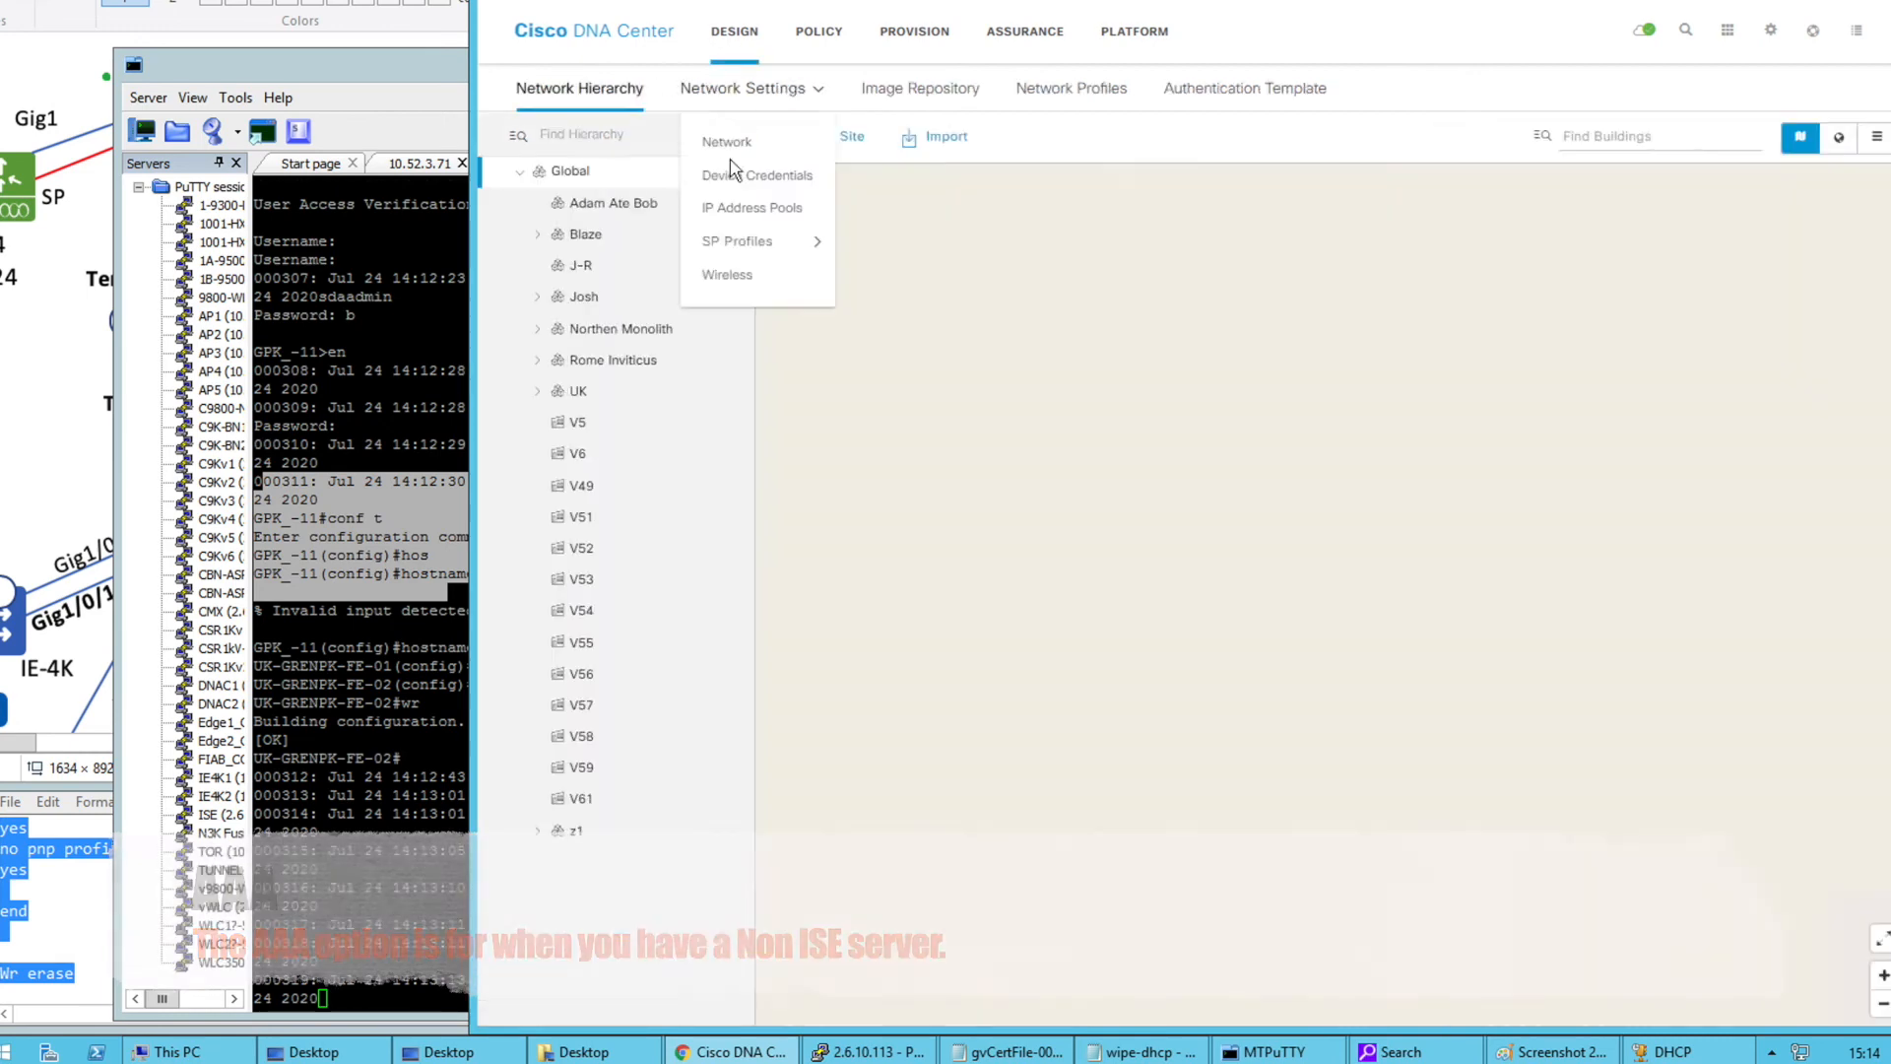
{"action": "left_click", "coordinate": [719, 139]}
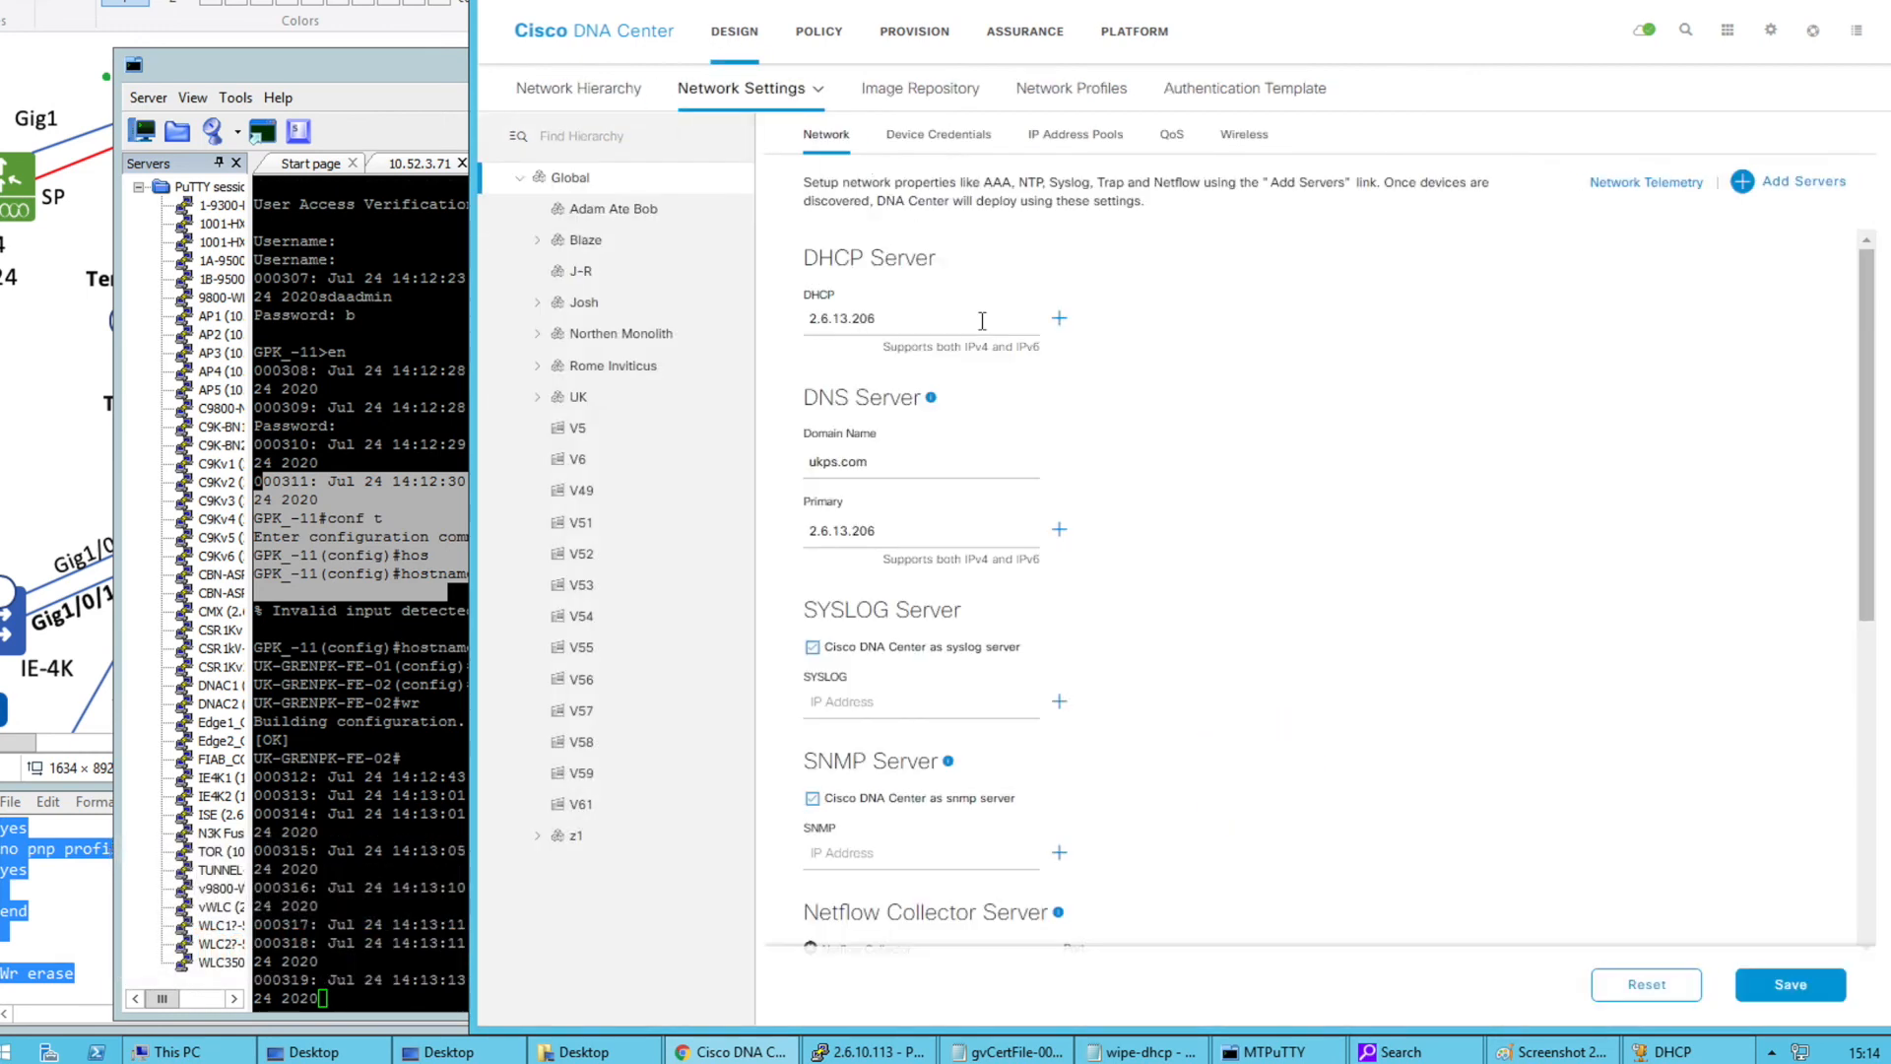
Re-add the AAA section and set clients/endpoints to ISE 2.6.13.200 as primary
{"action": "left_click", "coordinate": [1771, 181]}
{"action": "left_click", "coordinate": [1072, 455]}
{"action": "left_click", "coordinate": [1233, 625]}
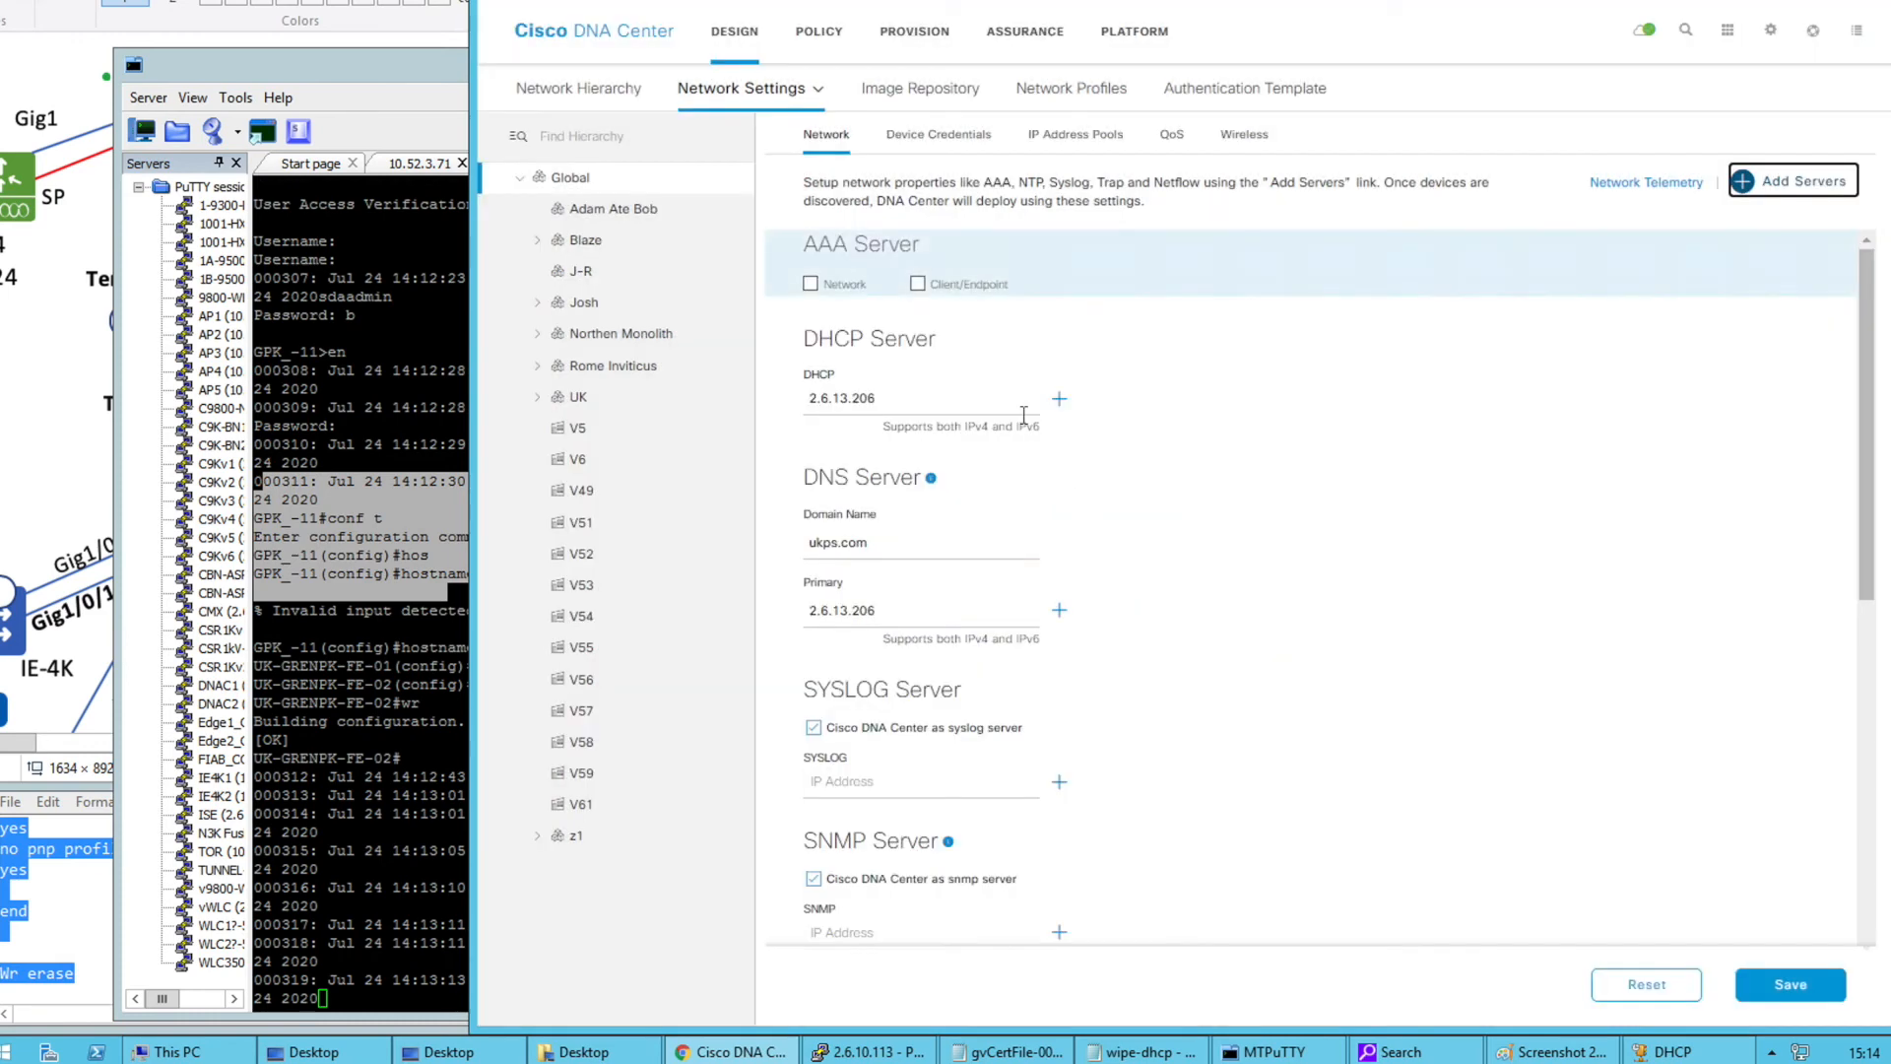
{"action": "left_click", "coordinate": [916, 285]}
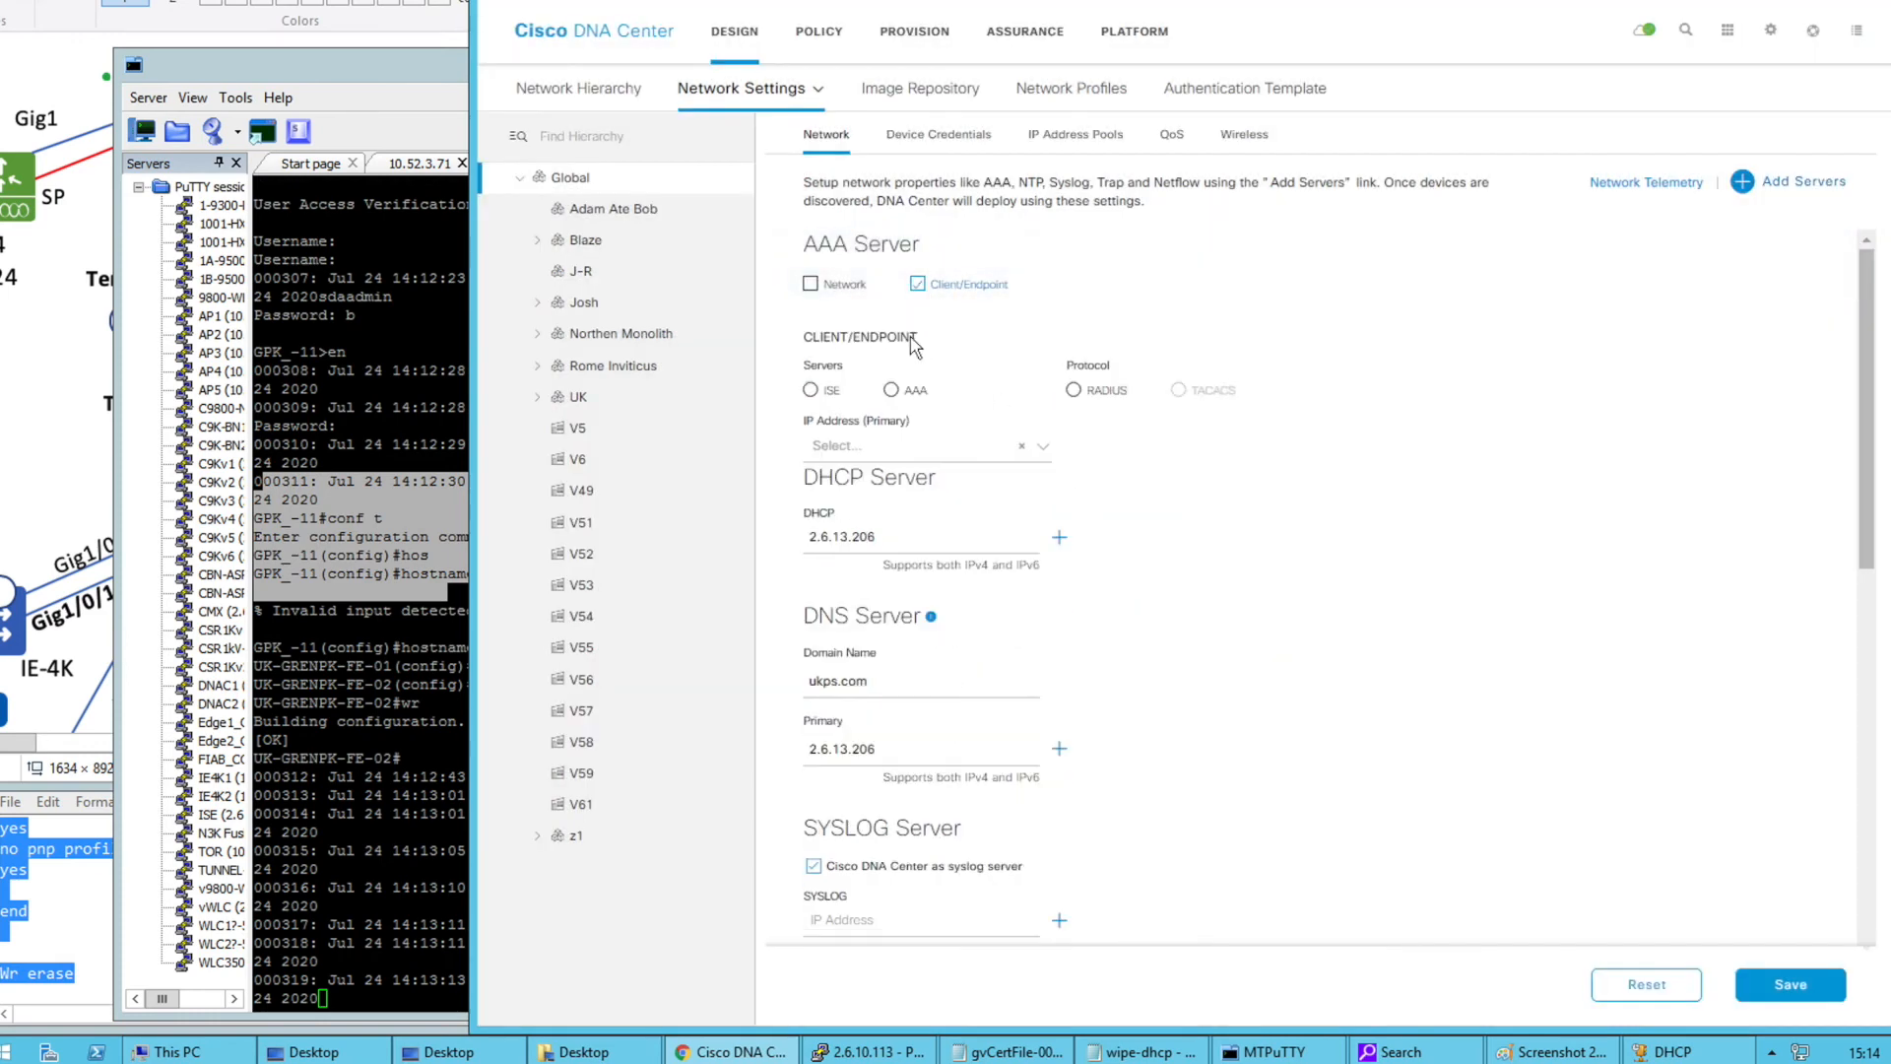
{"action": "left_click", "coordinate": [891, 390]}
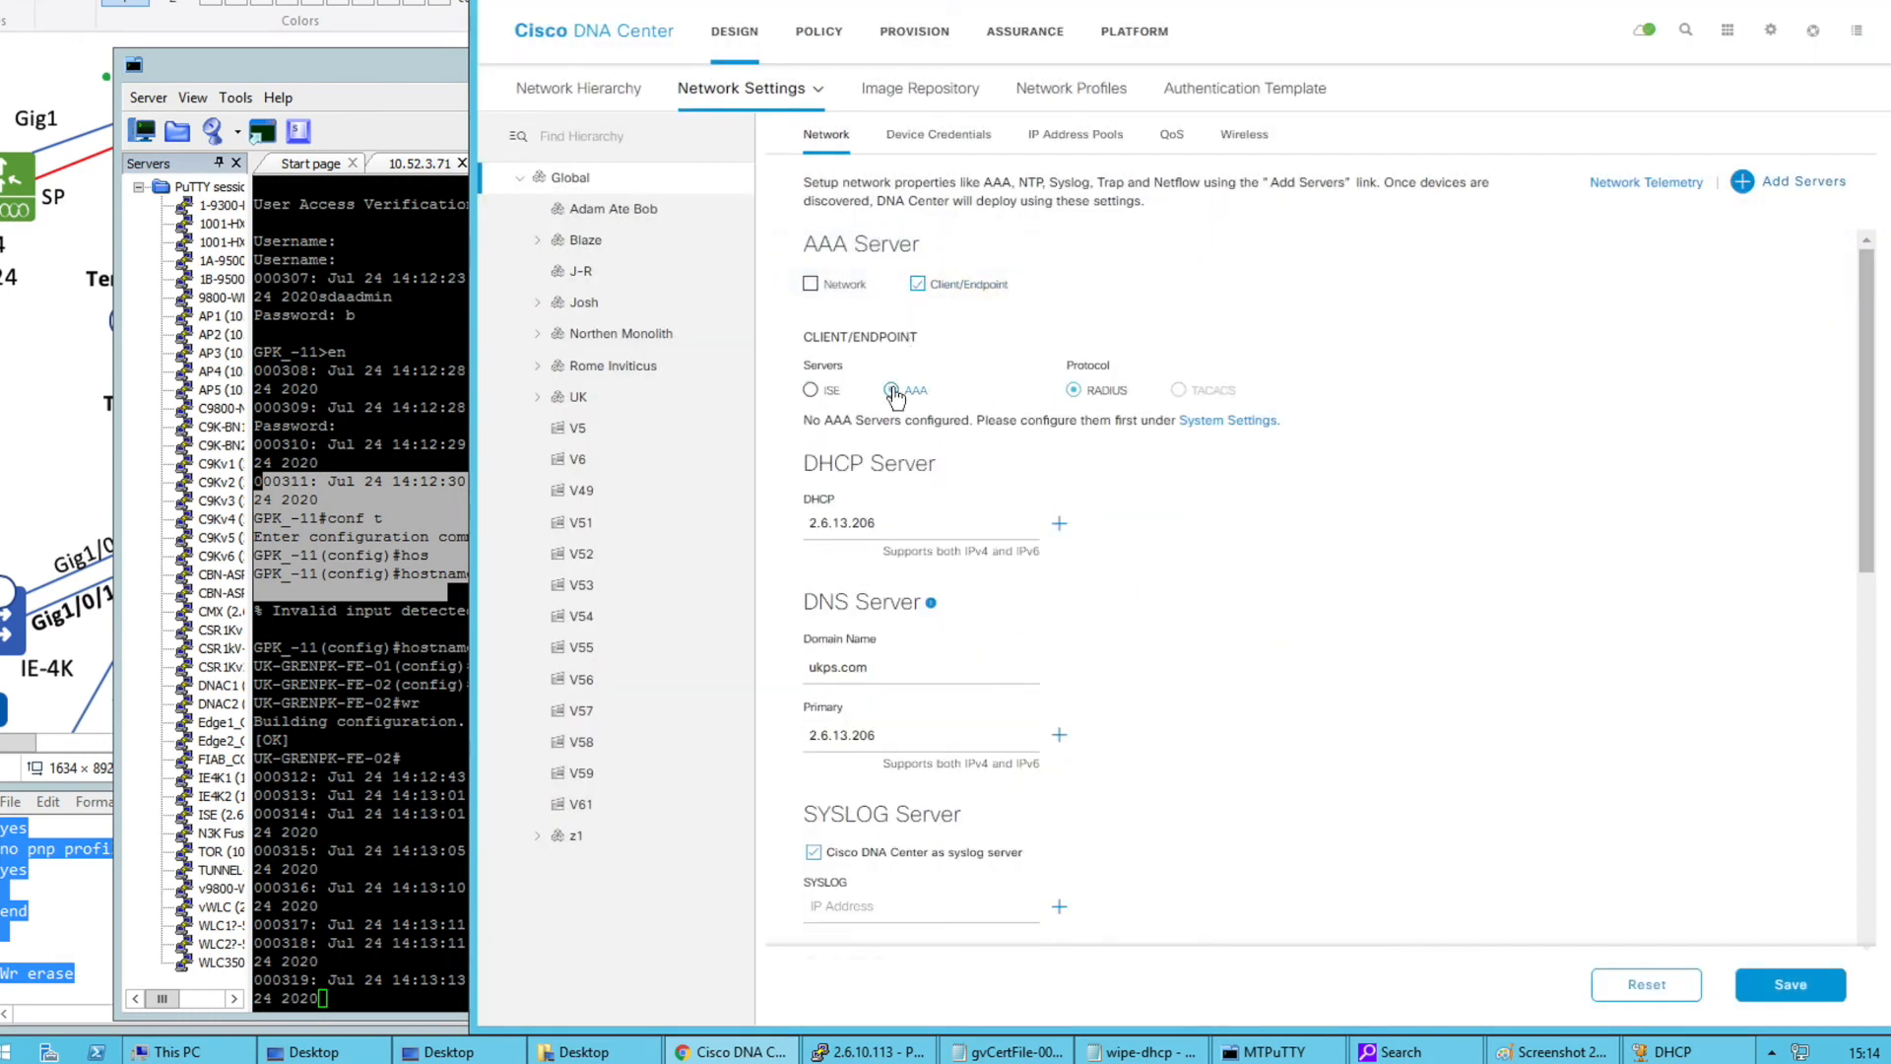
{"action": "left_click", "coordinate": [809, 390]}
{"action": "left_click", "coordinate": [919, 451]}
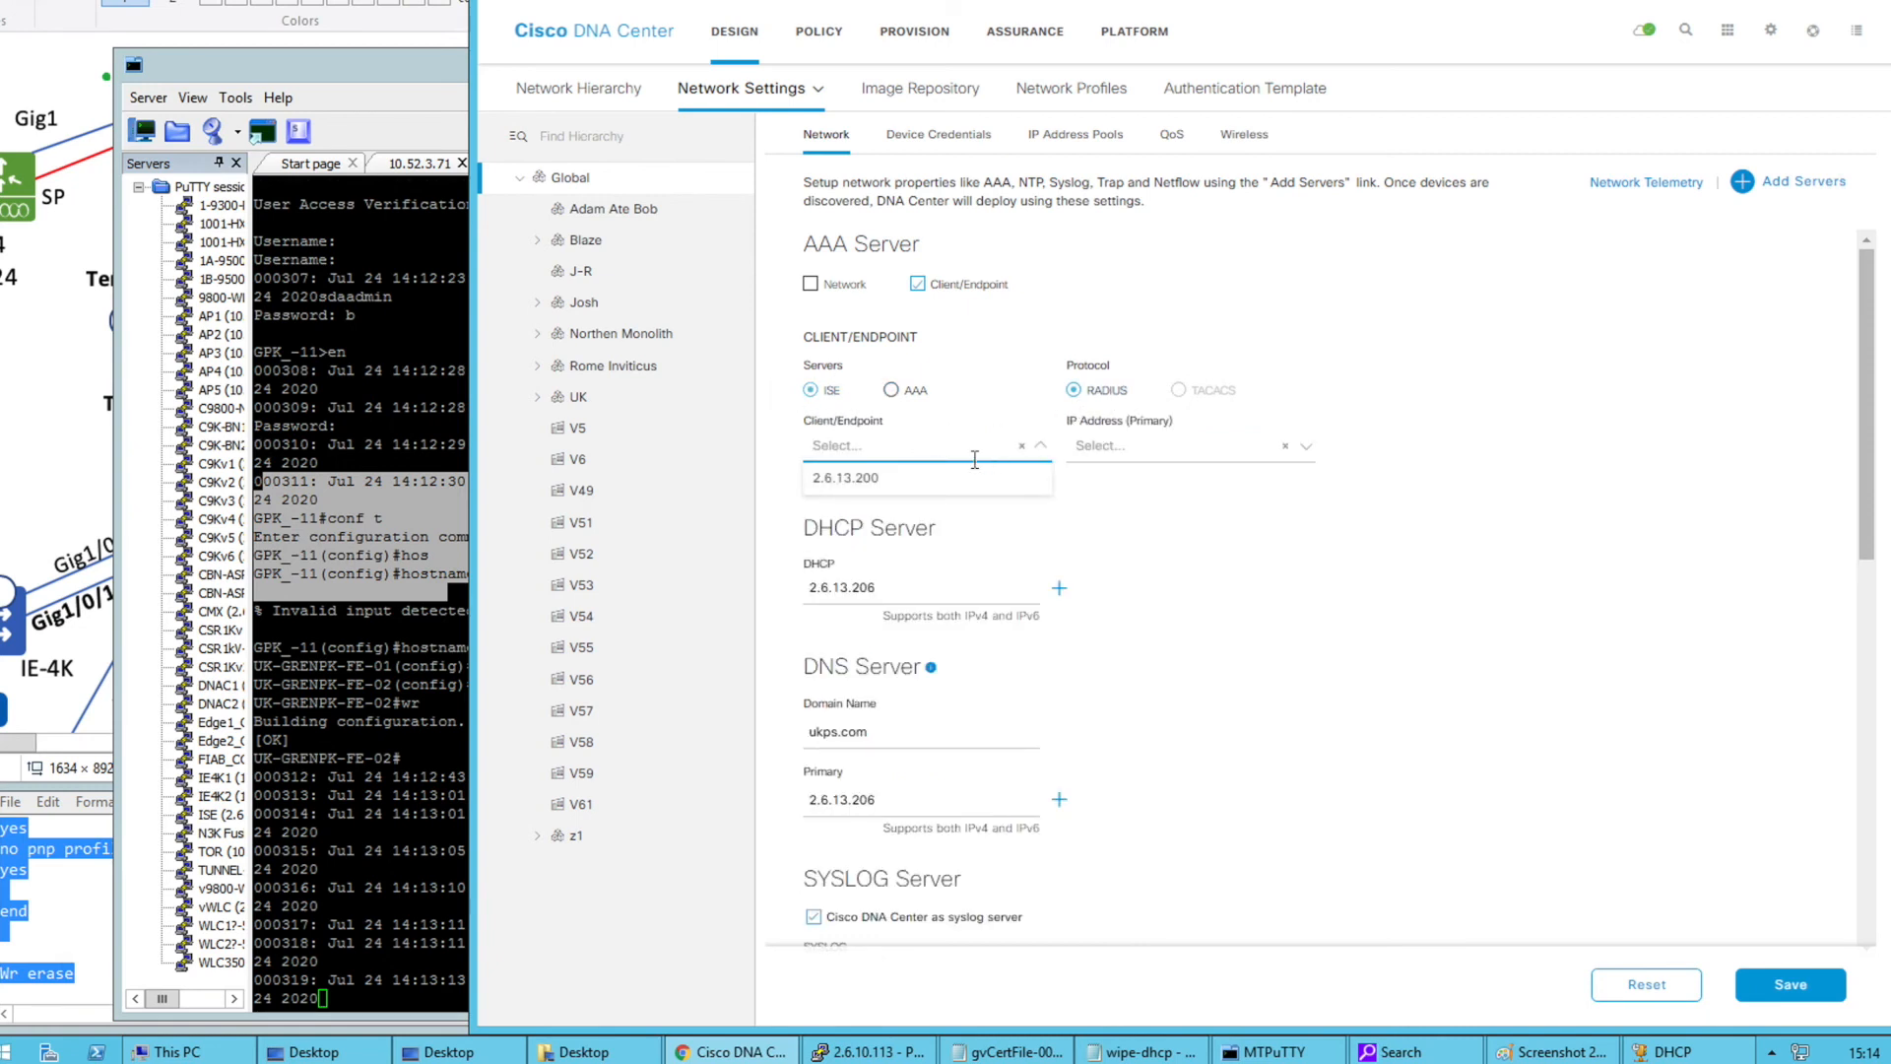
{"action": "left_click", "coordinate": [934, 480]}
{"action": "left_click", "coordinate": [1114, 448]}
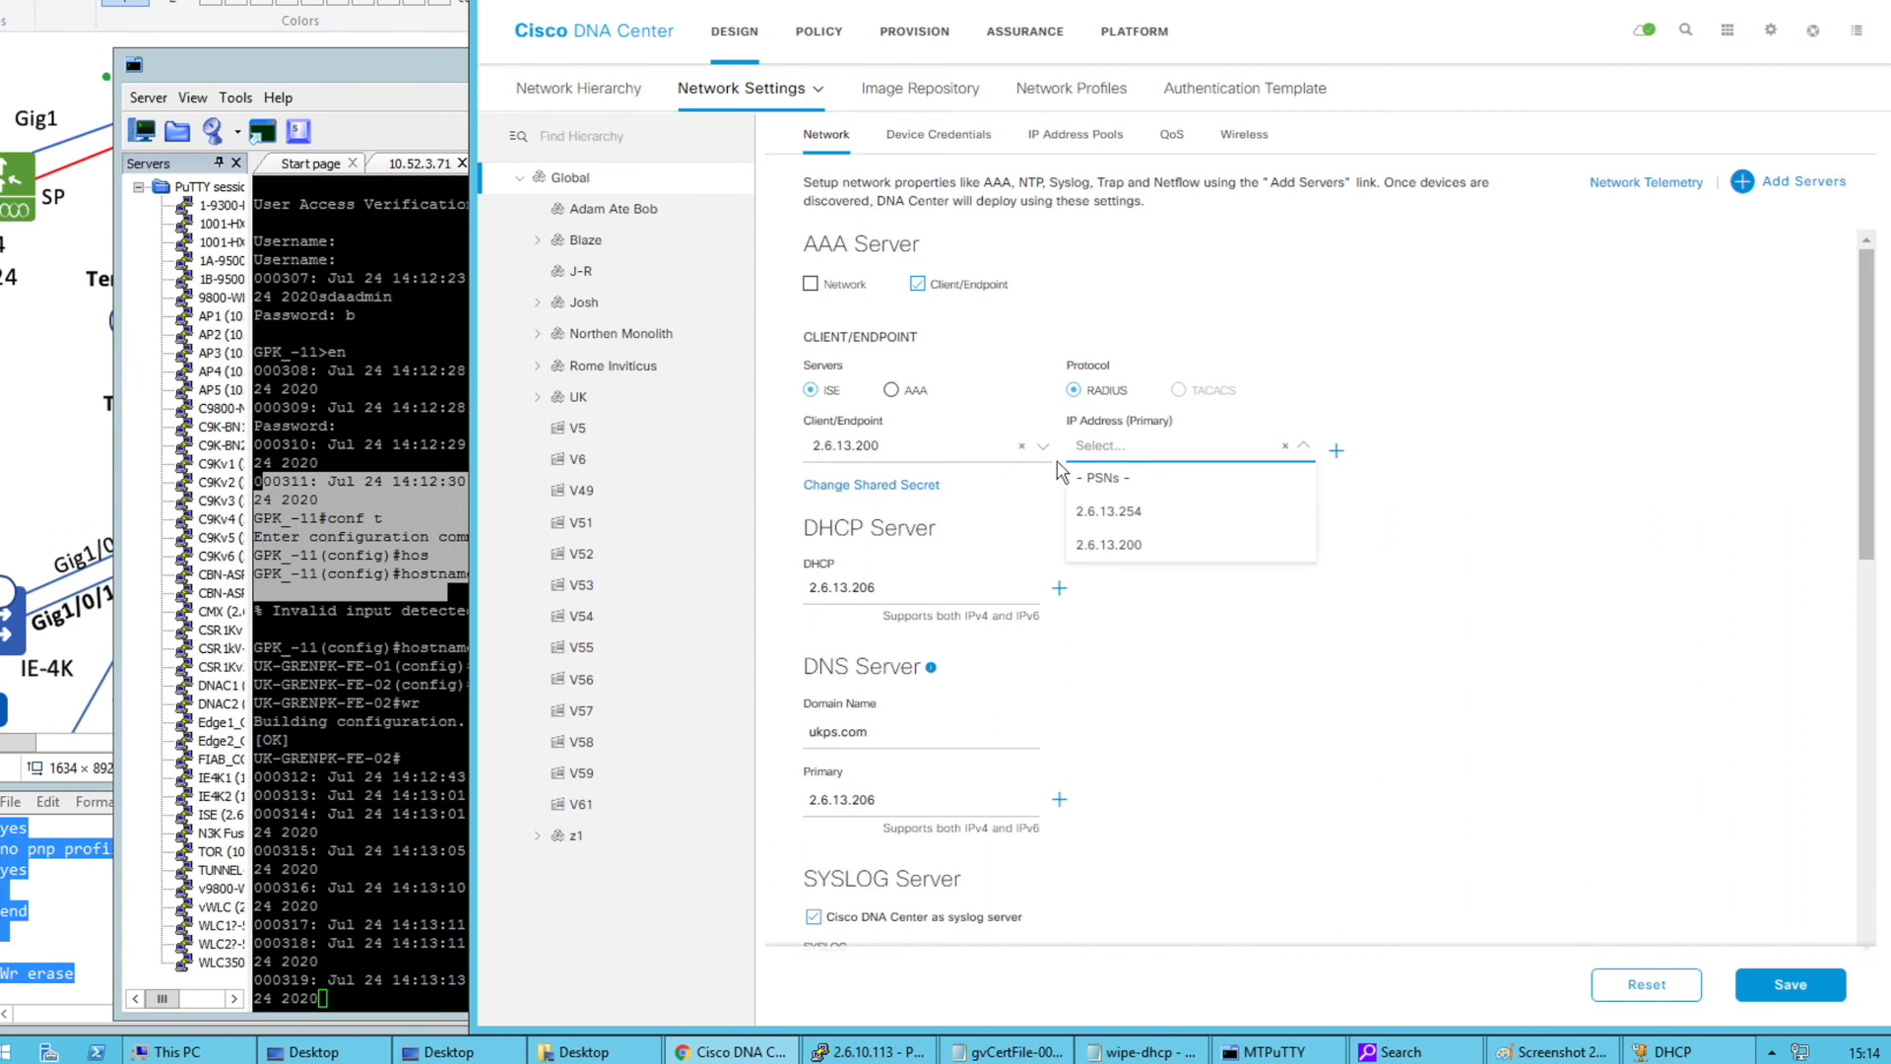
{"action": "left_click", "coordinate": [1175, 550]}
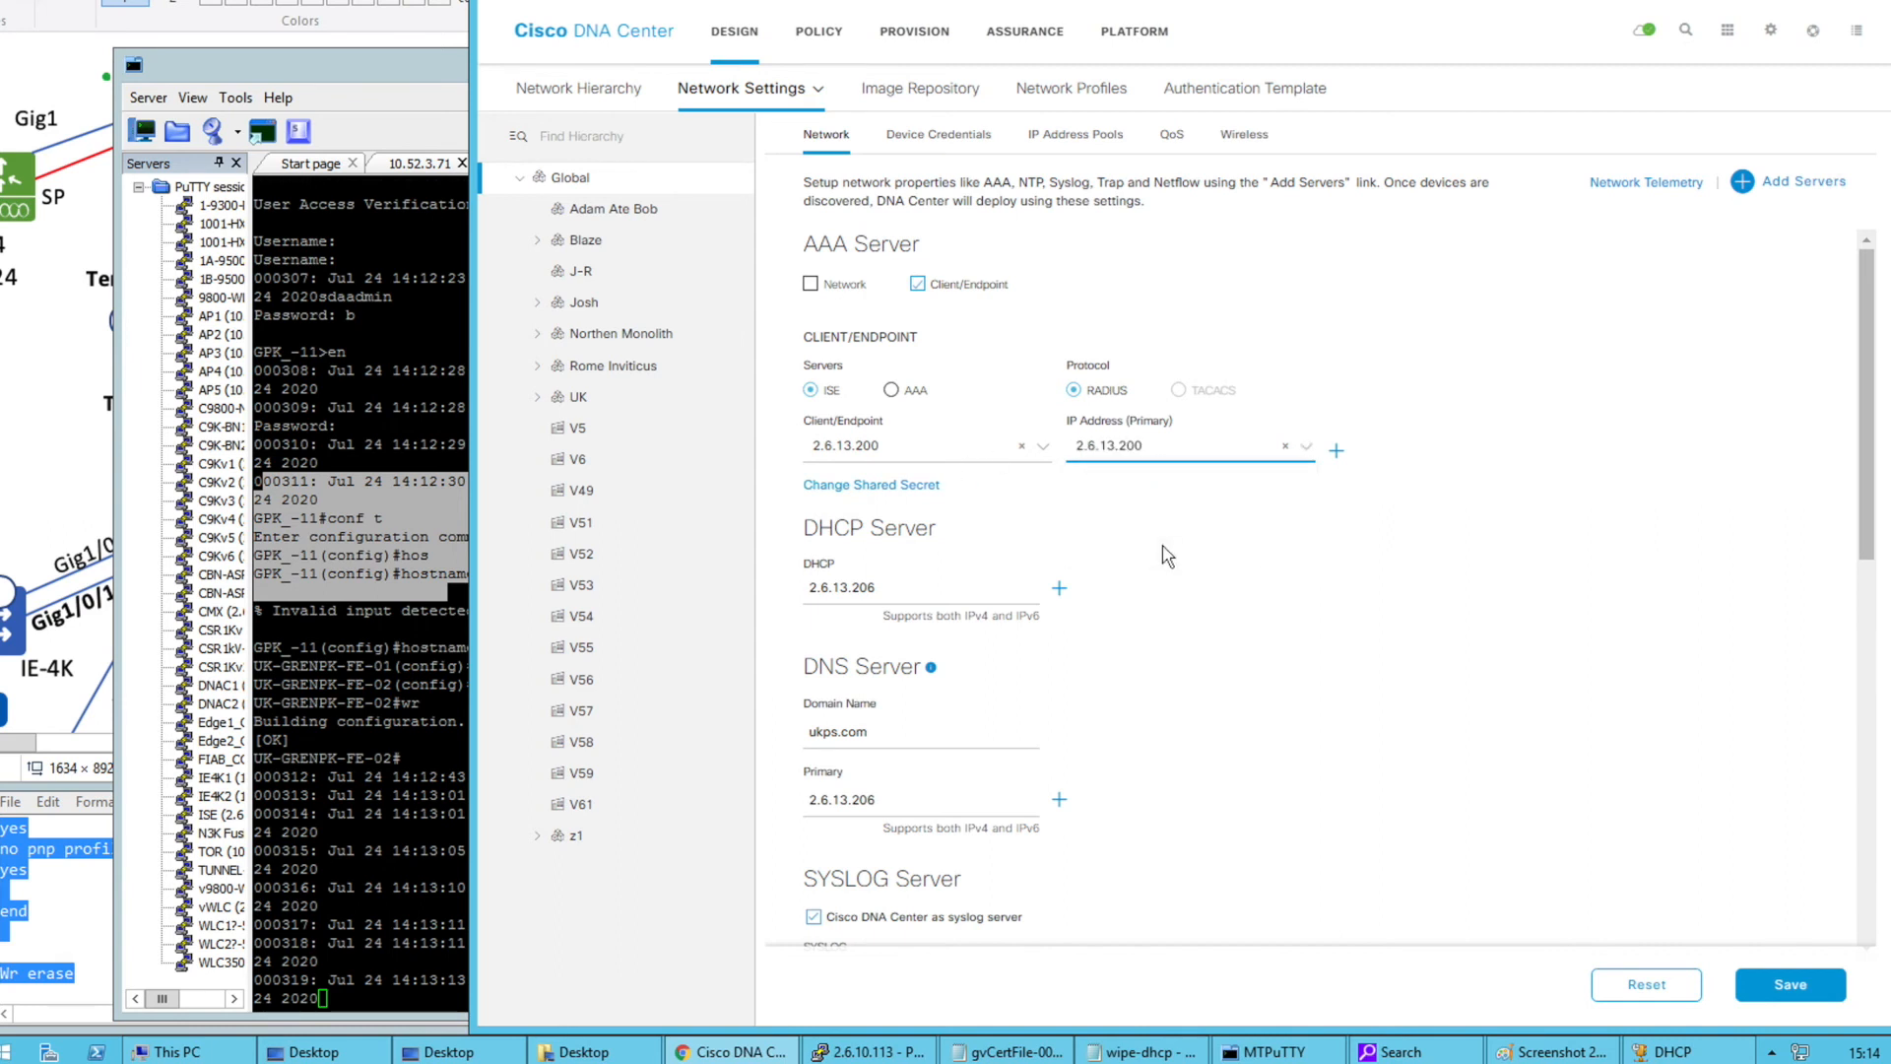
Set network devices to TACACS with ISE 2.6.13.200 as primary and save
{"action": "left_click", "coordinate": [810, 285]}
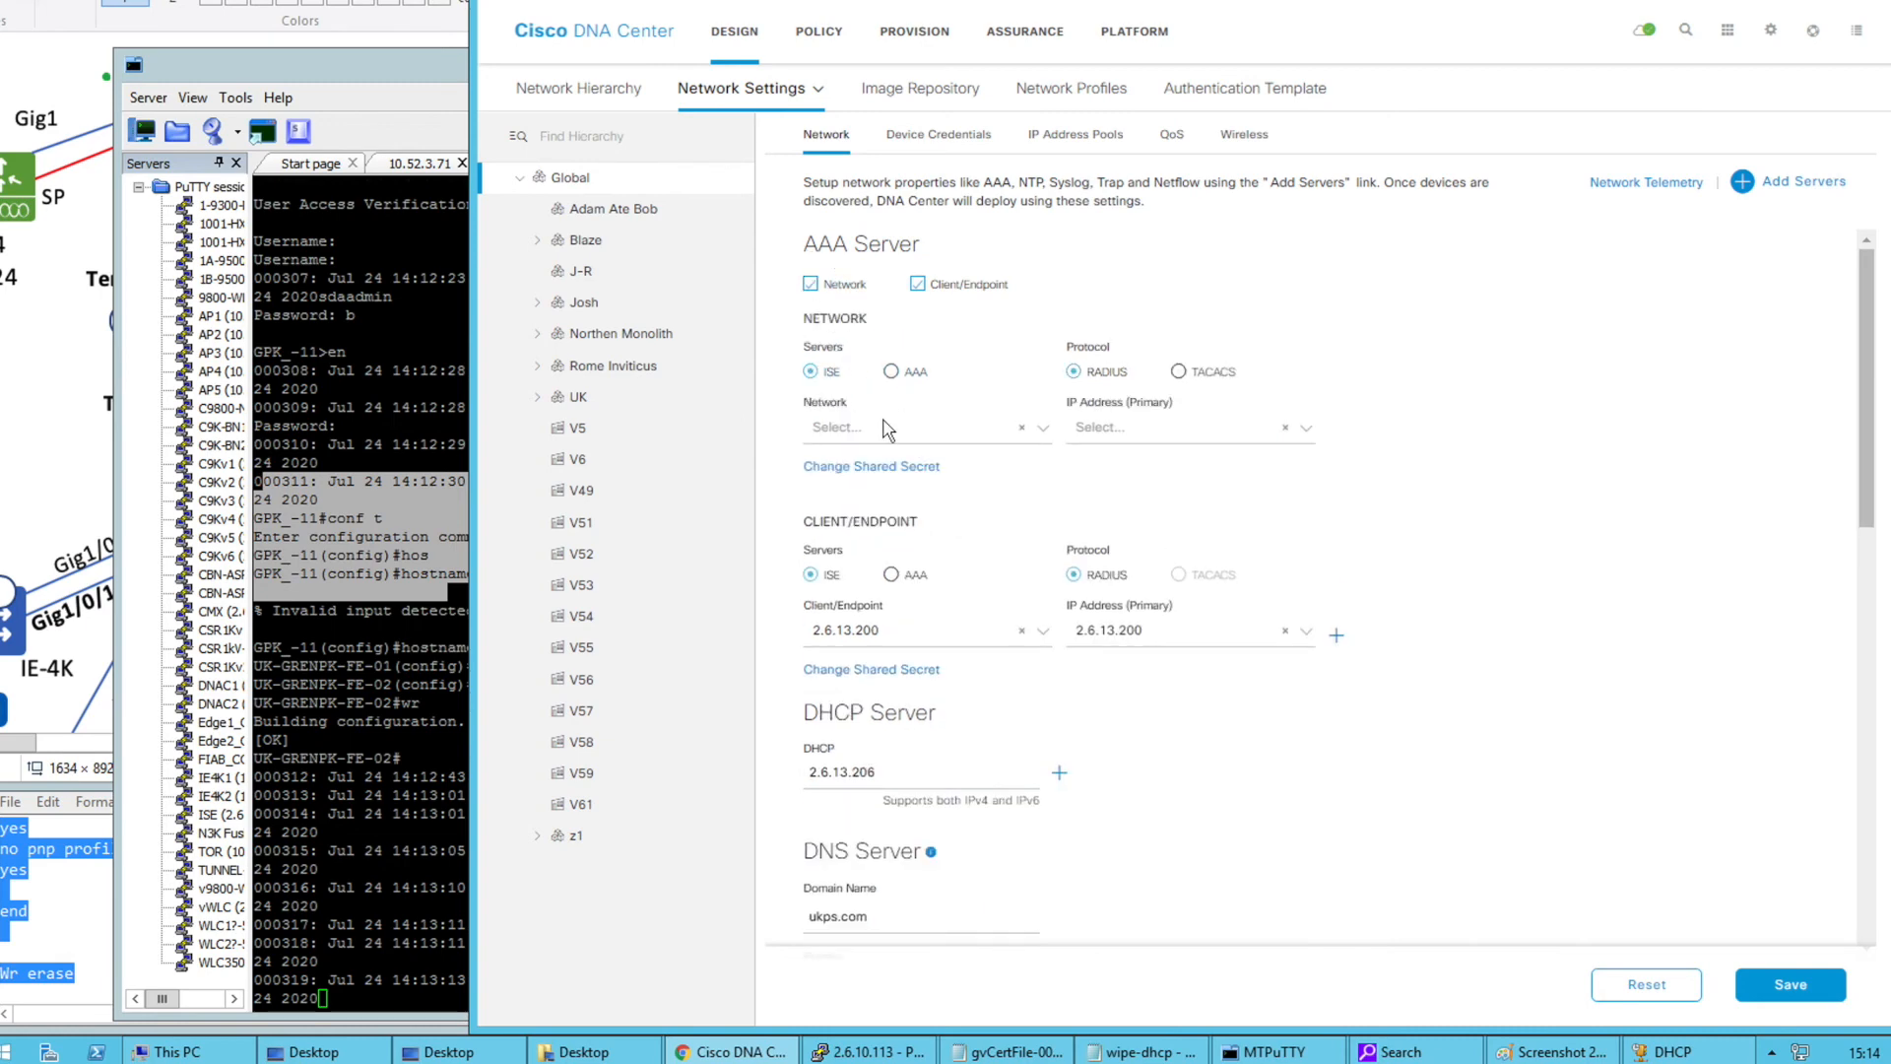
{"action": "left_click", "coordinate": [1178, 371]}
{"action": "left_click", "coordinate": [985, 427]}
{"action": "left_click", "coordinate": [906, 458]}
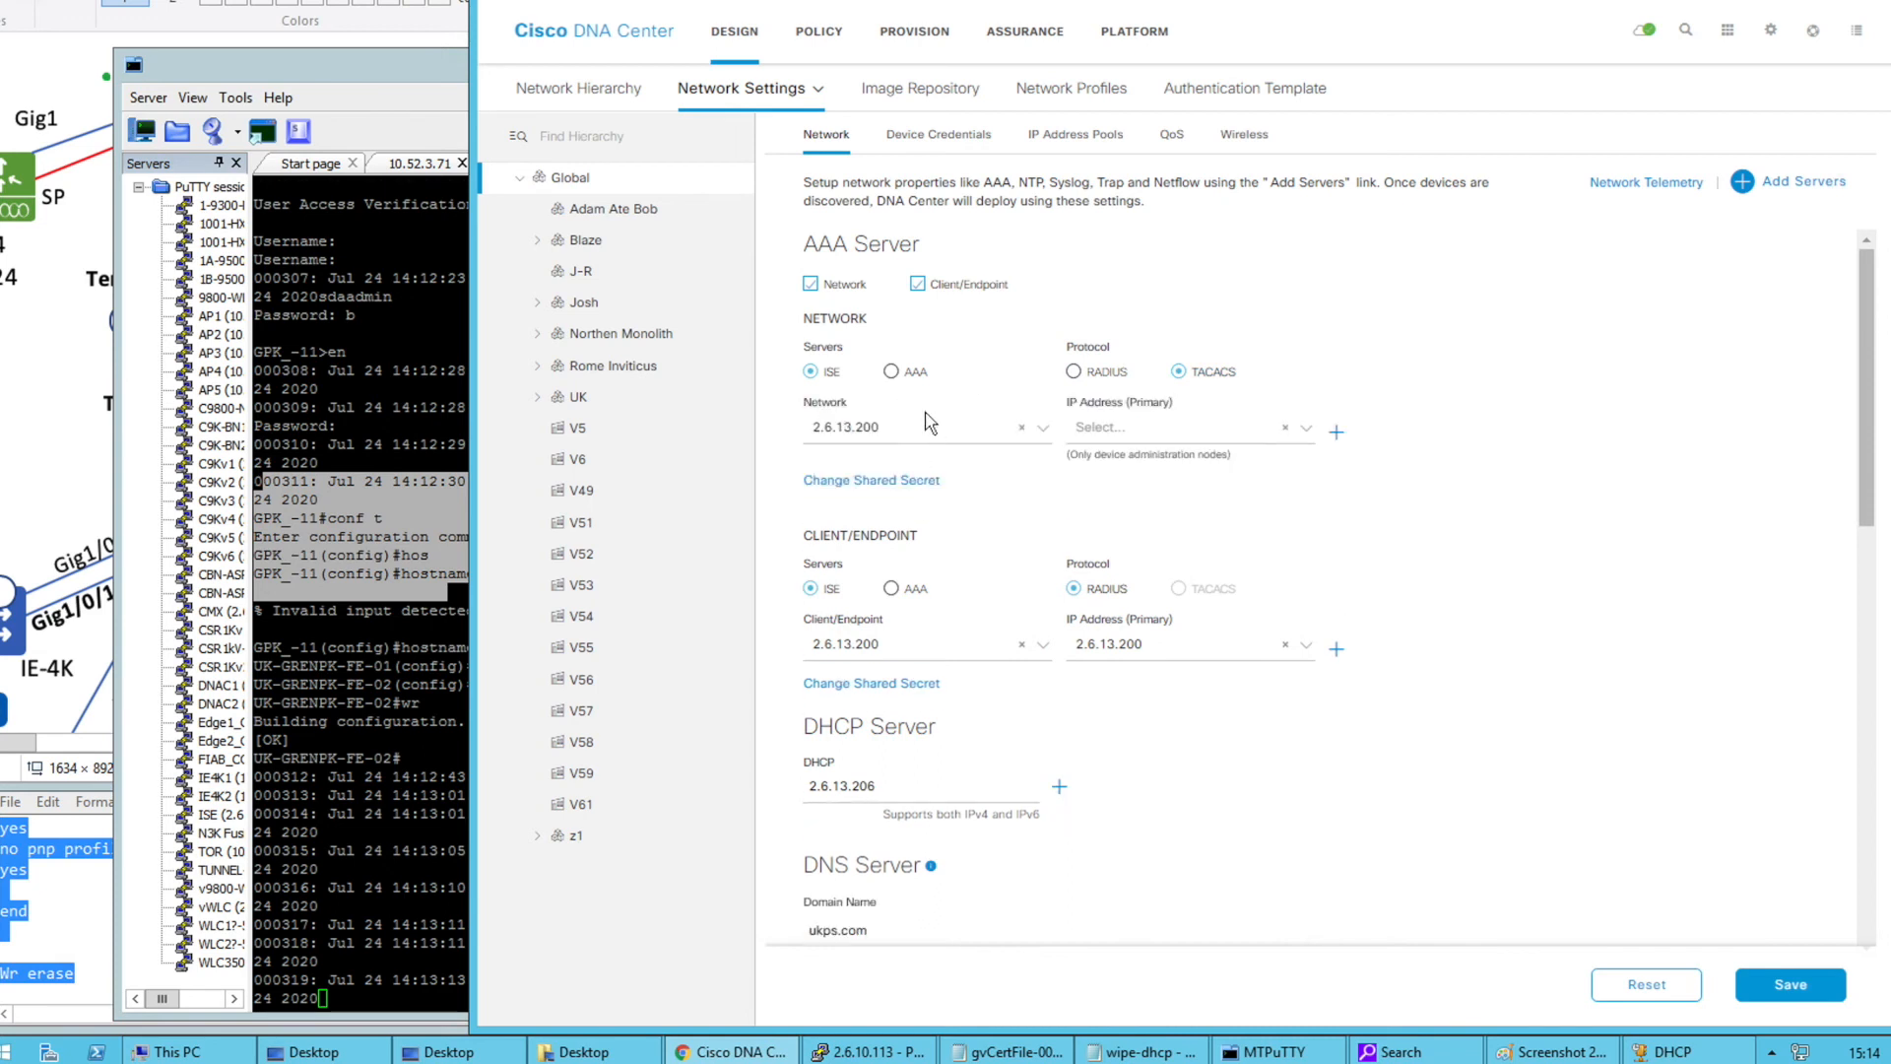
{"action": "left_click", "coordinate": [1166, 430]}
{"action": "left_click", "coordinate": [1163, 530]}
{"action": "left_click", "coordinate": [1790, 982]}
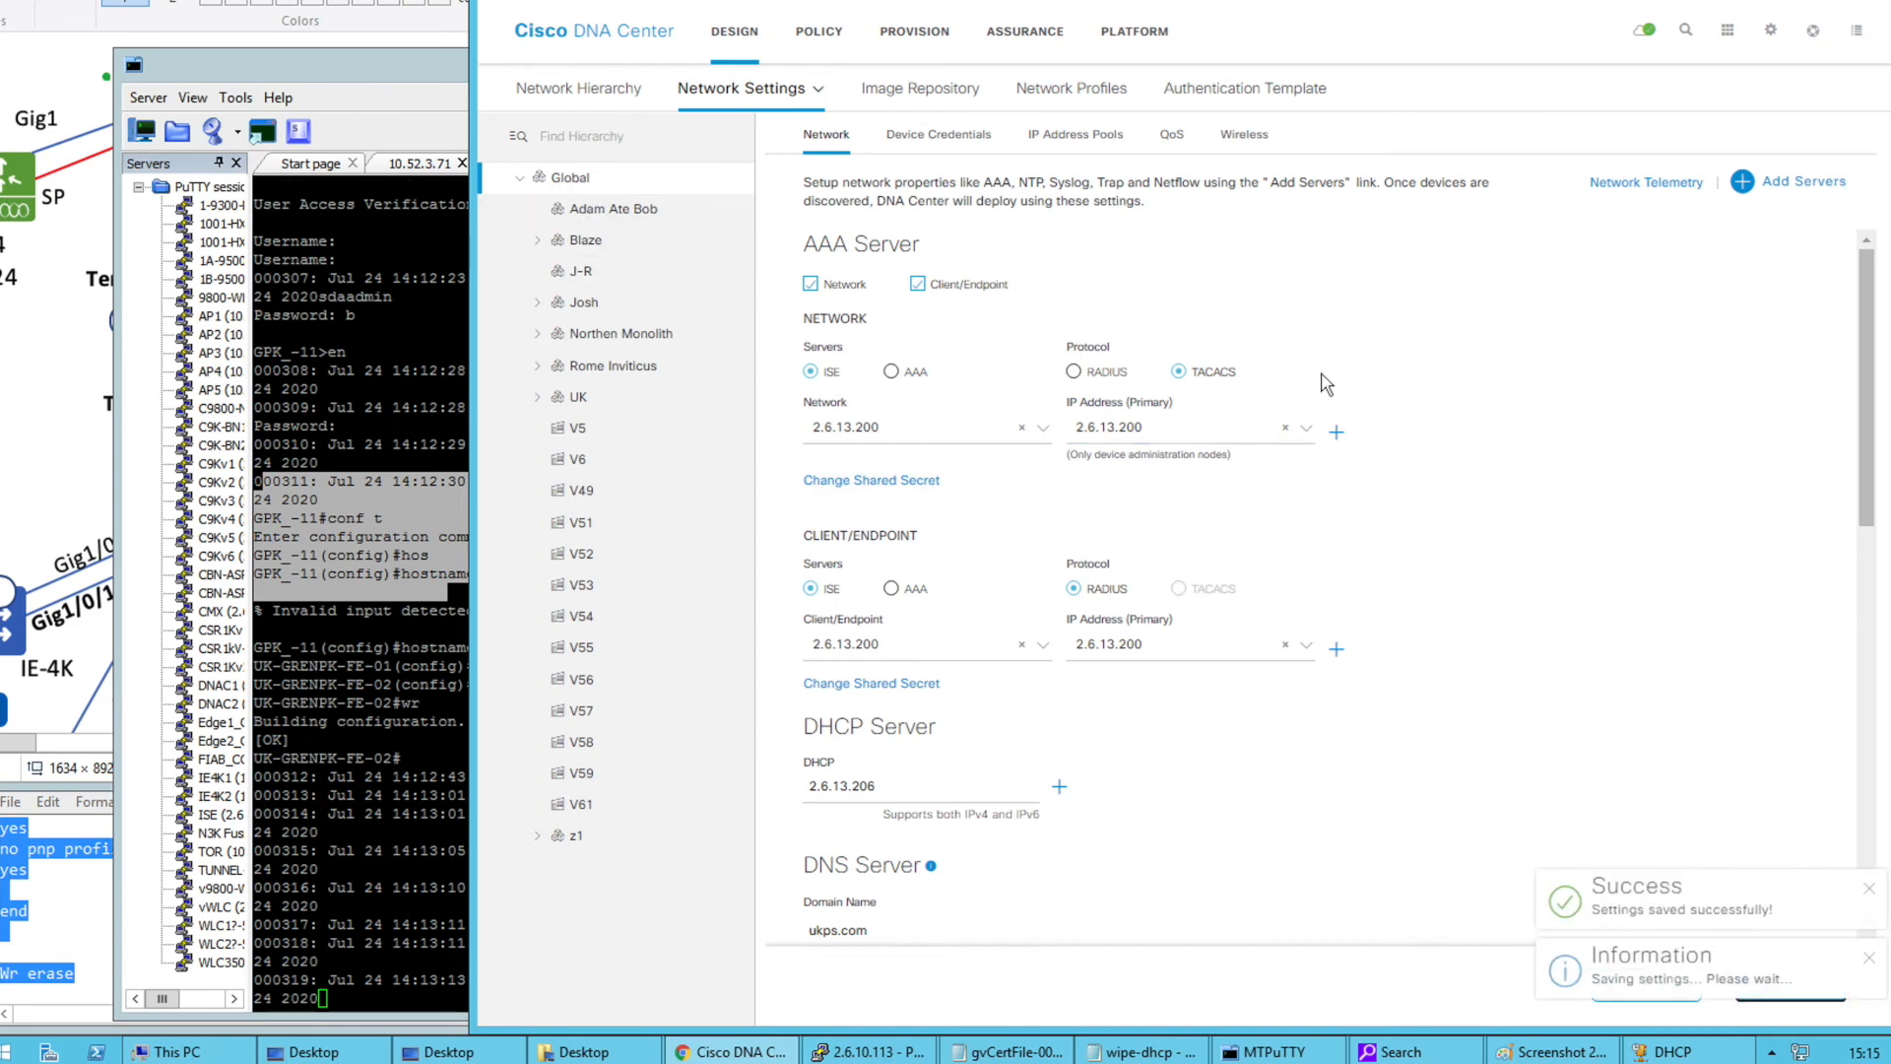
{"action": "left_click", "coordinate": [1336, 431]}
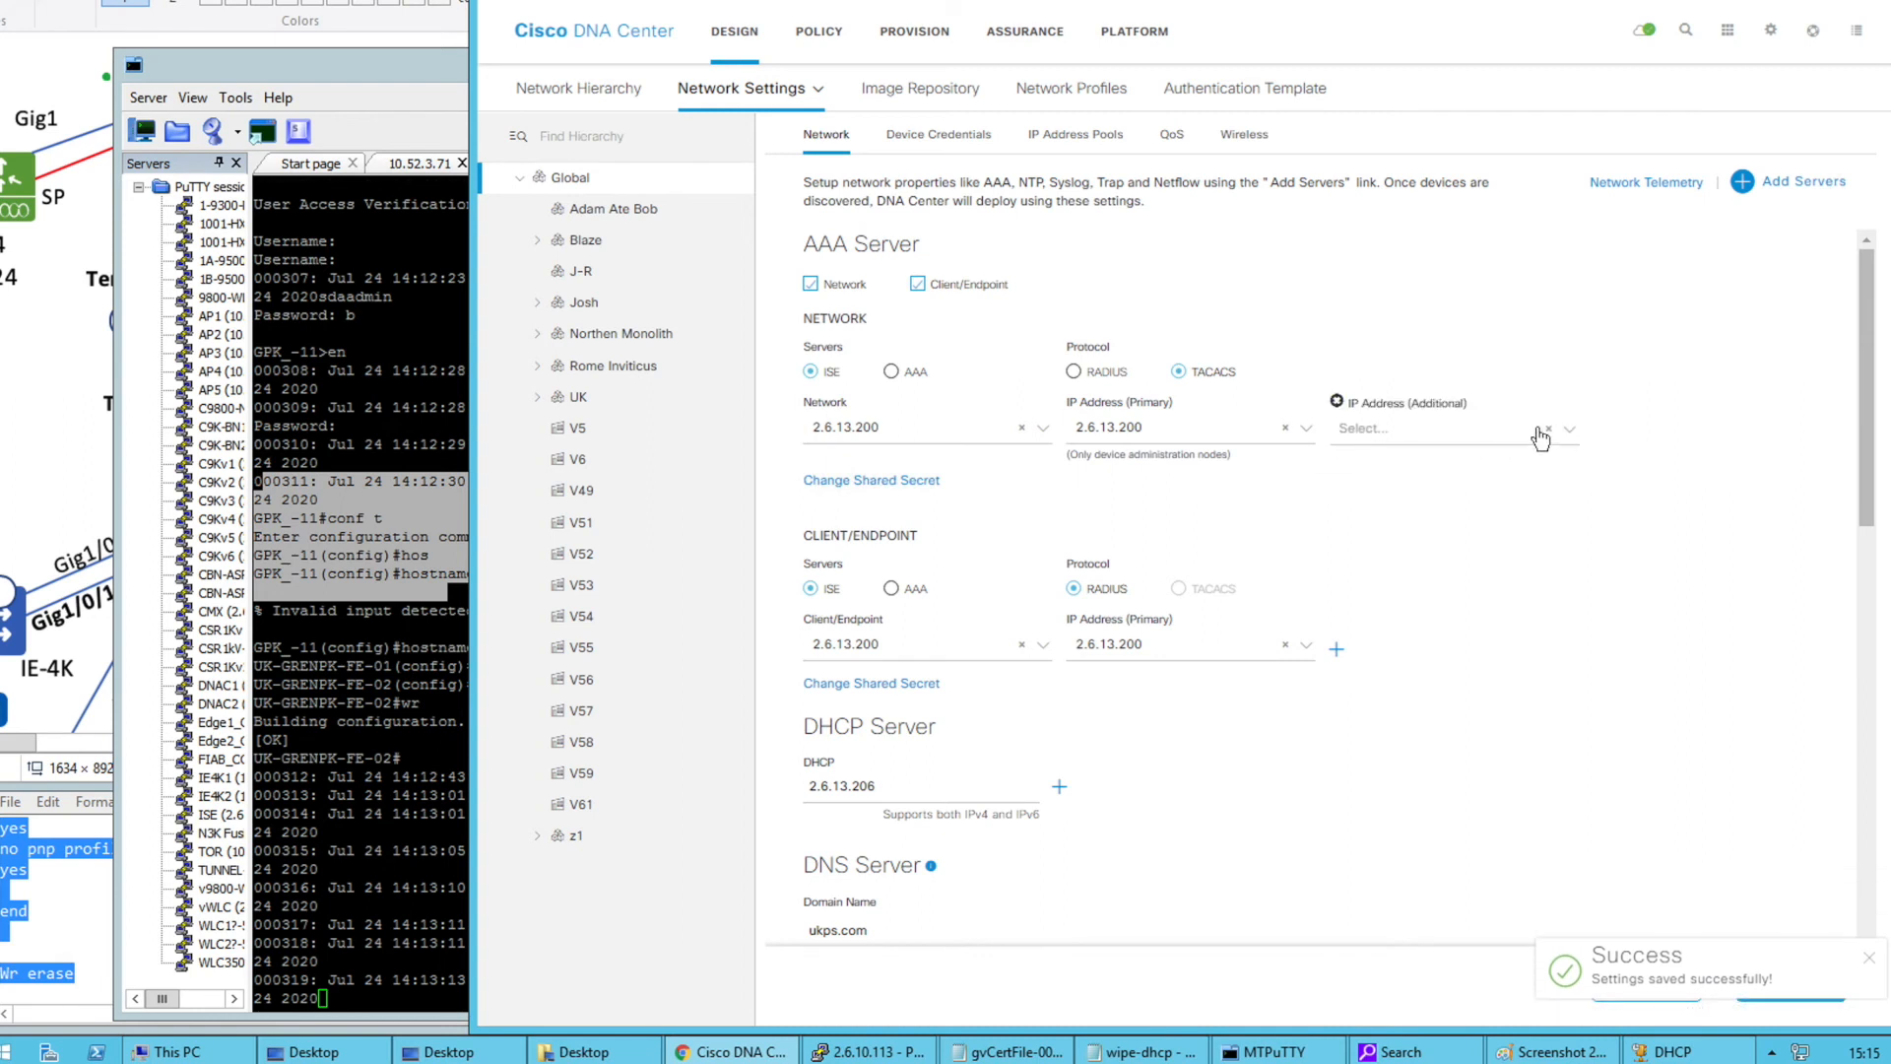
Remove the extra address field, select UK > GPK, and save its inherited ISE 2.6.13.200 settings
{"action": "left_click", "coordinate": [1337, 402]}
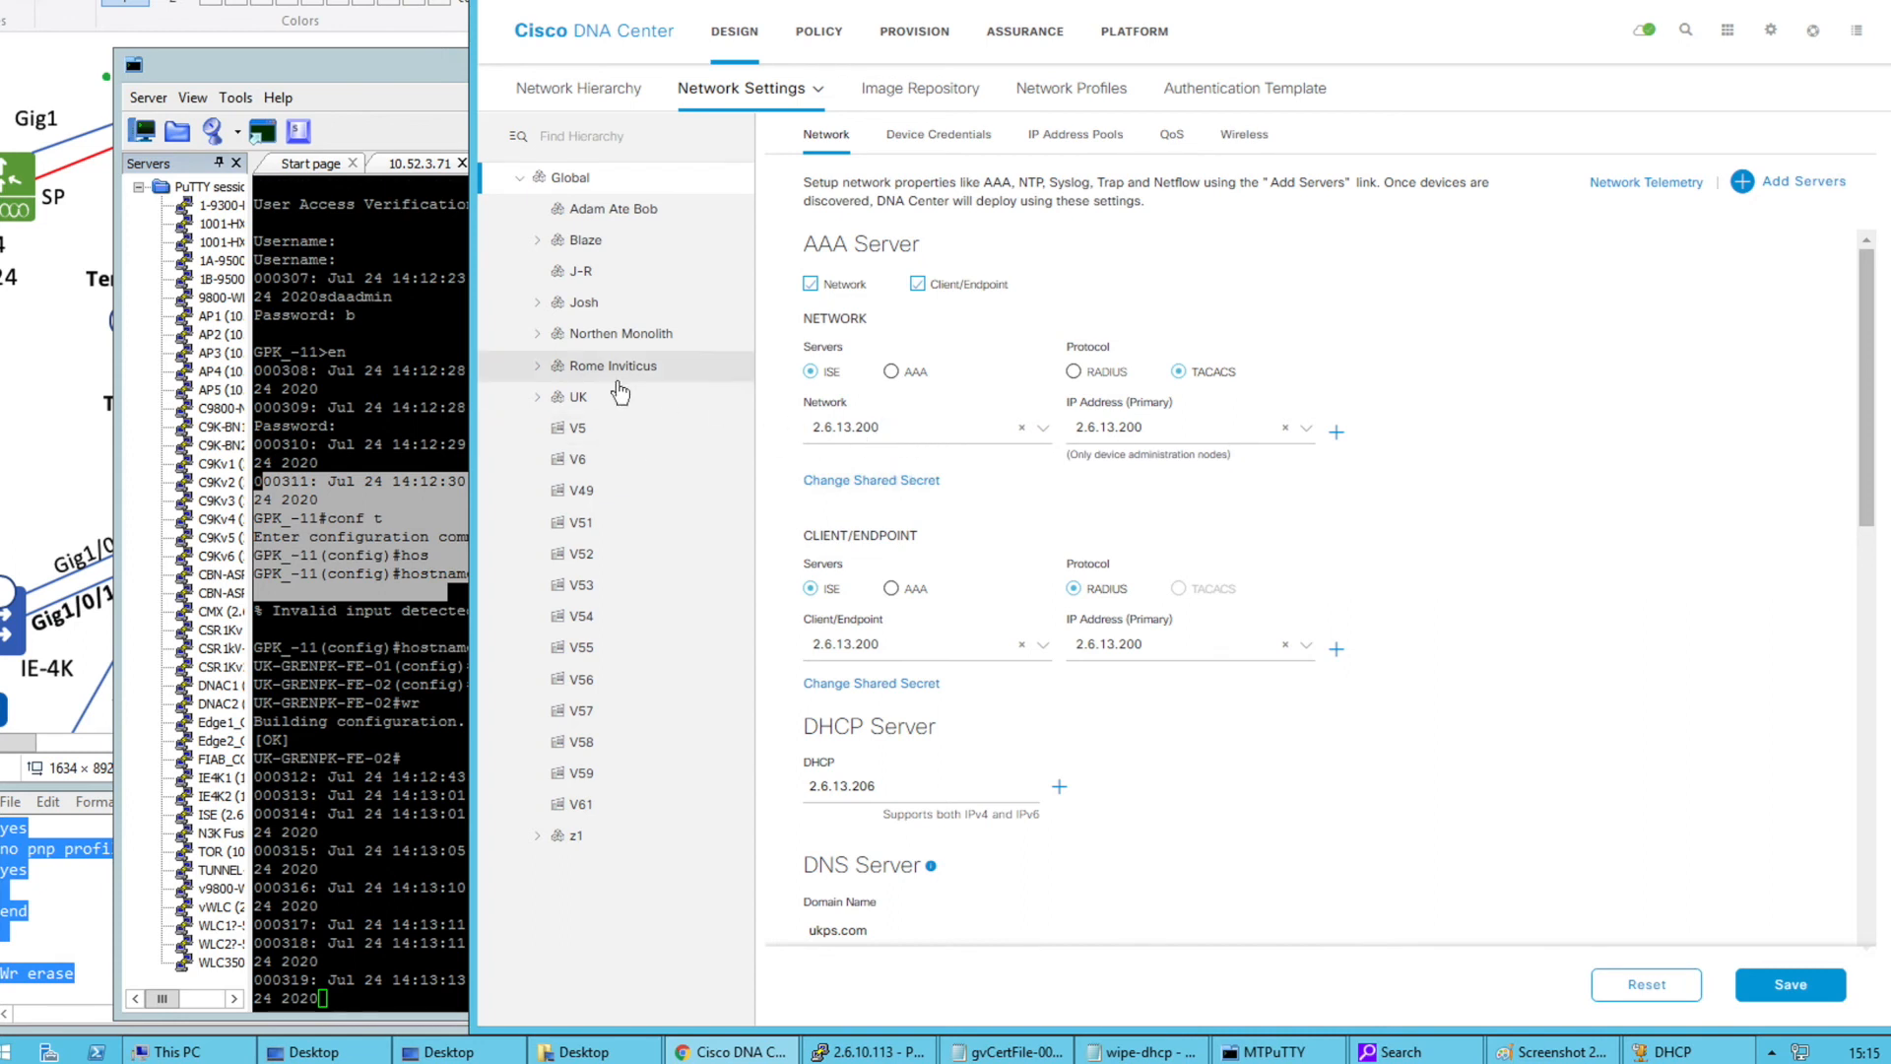
{"action": "left_click", "coordinate": [536, 396]}
{"action": "left_click", "coordinate": [581, 433]}
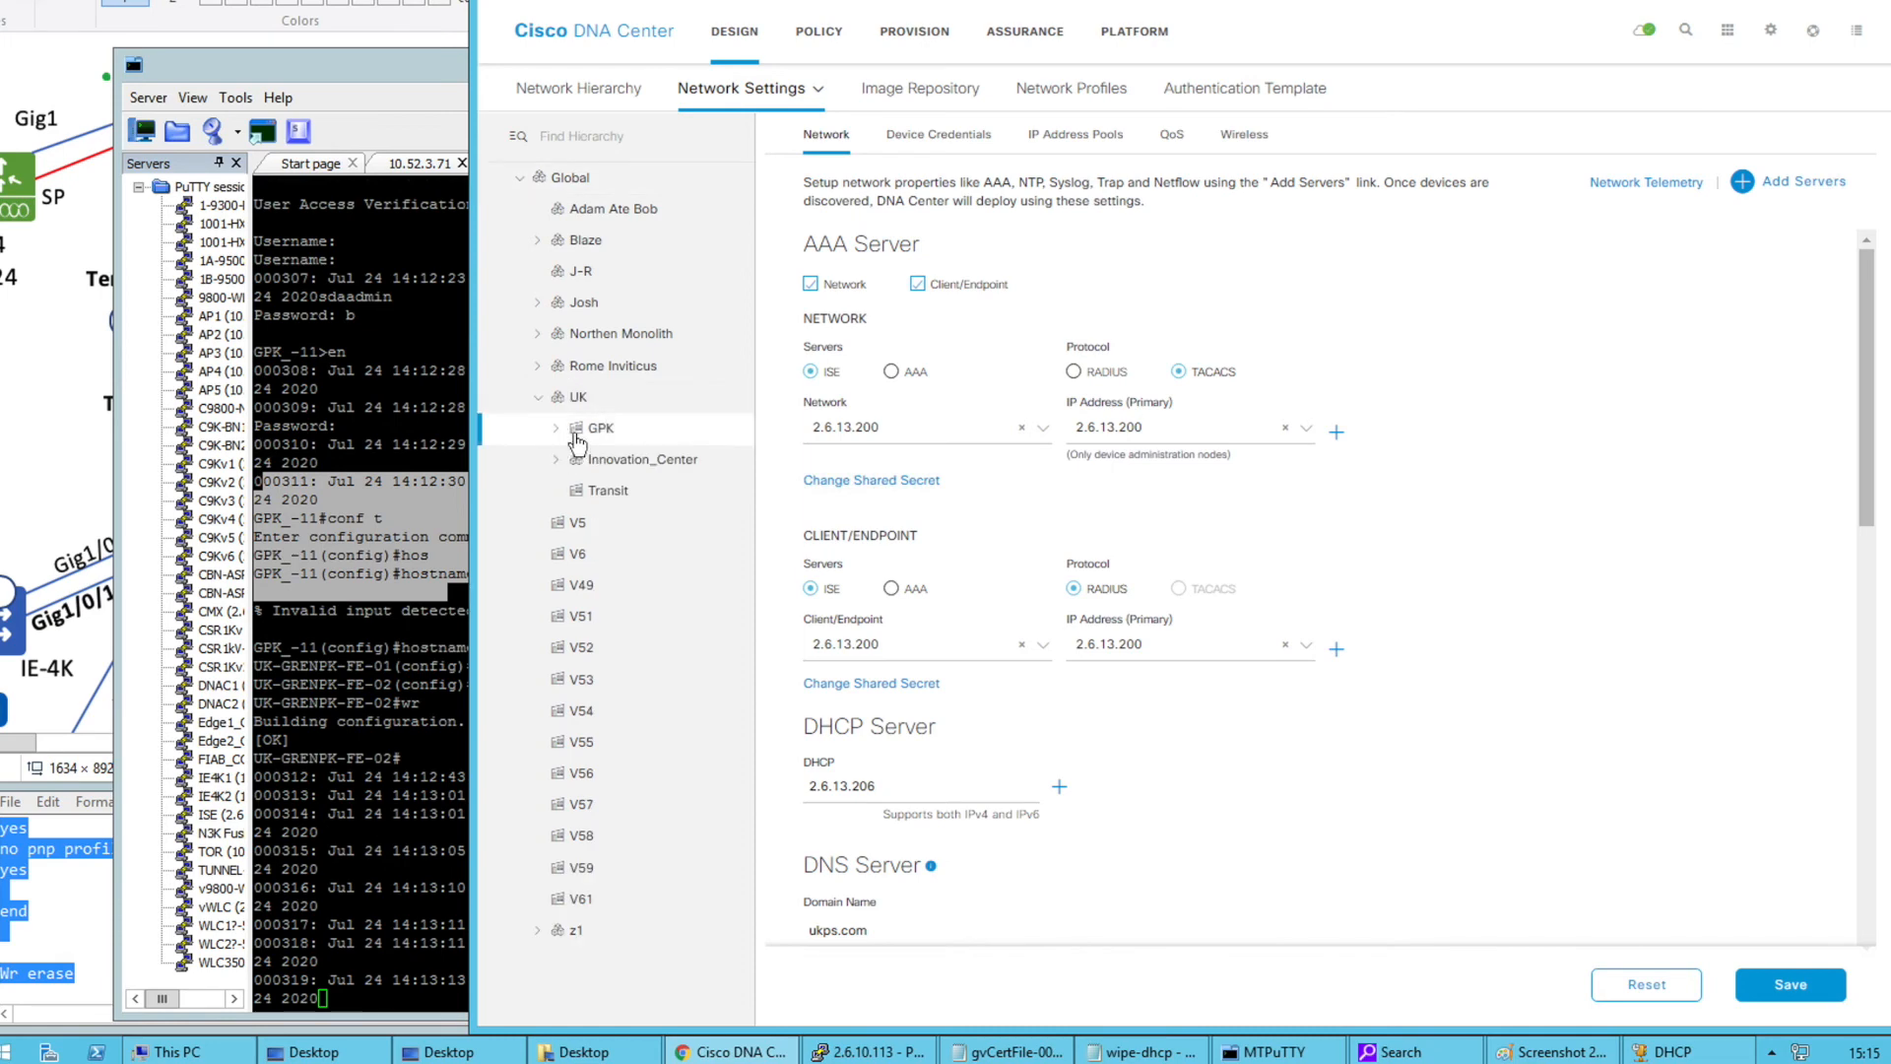
{"action": "left_click", "coordinate": [1158, 428]}
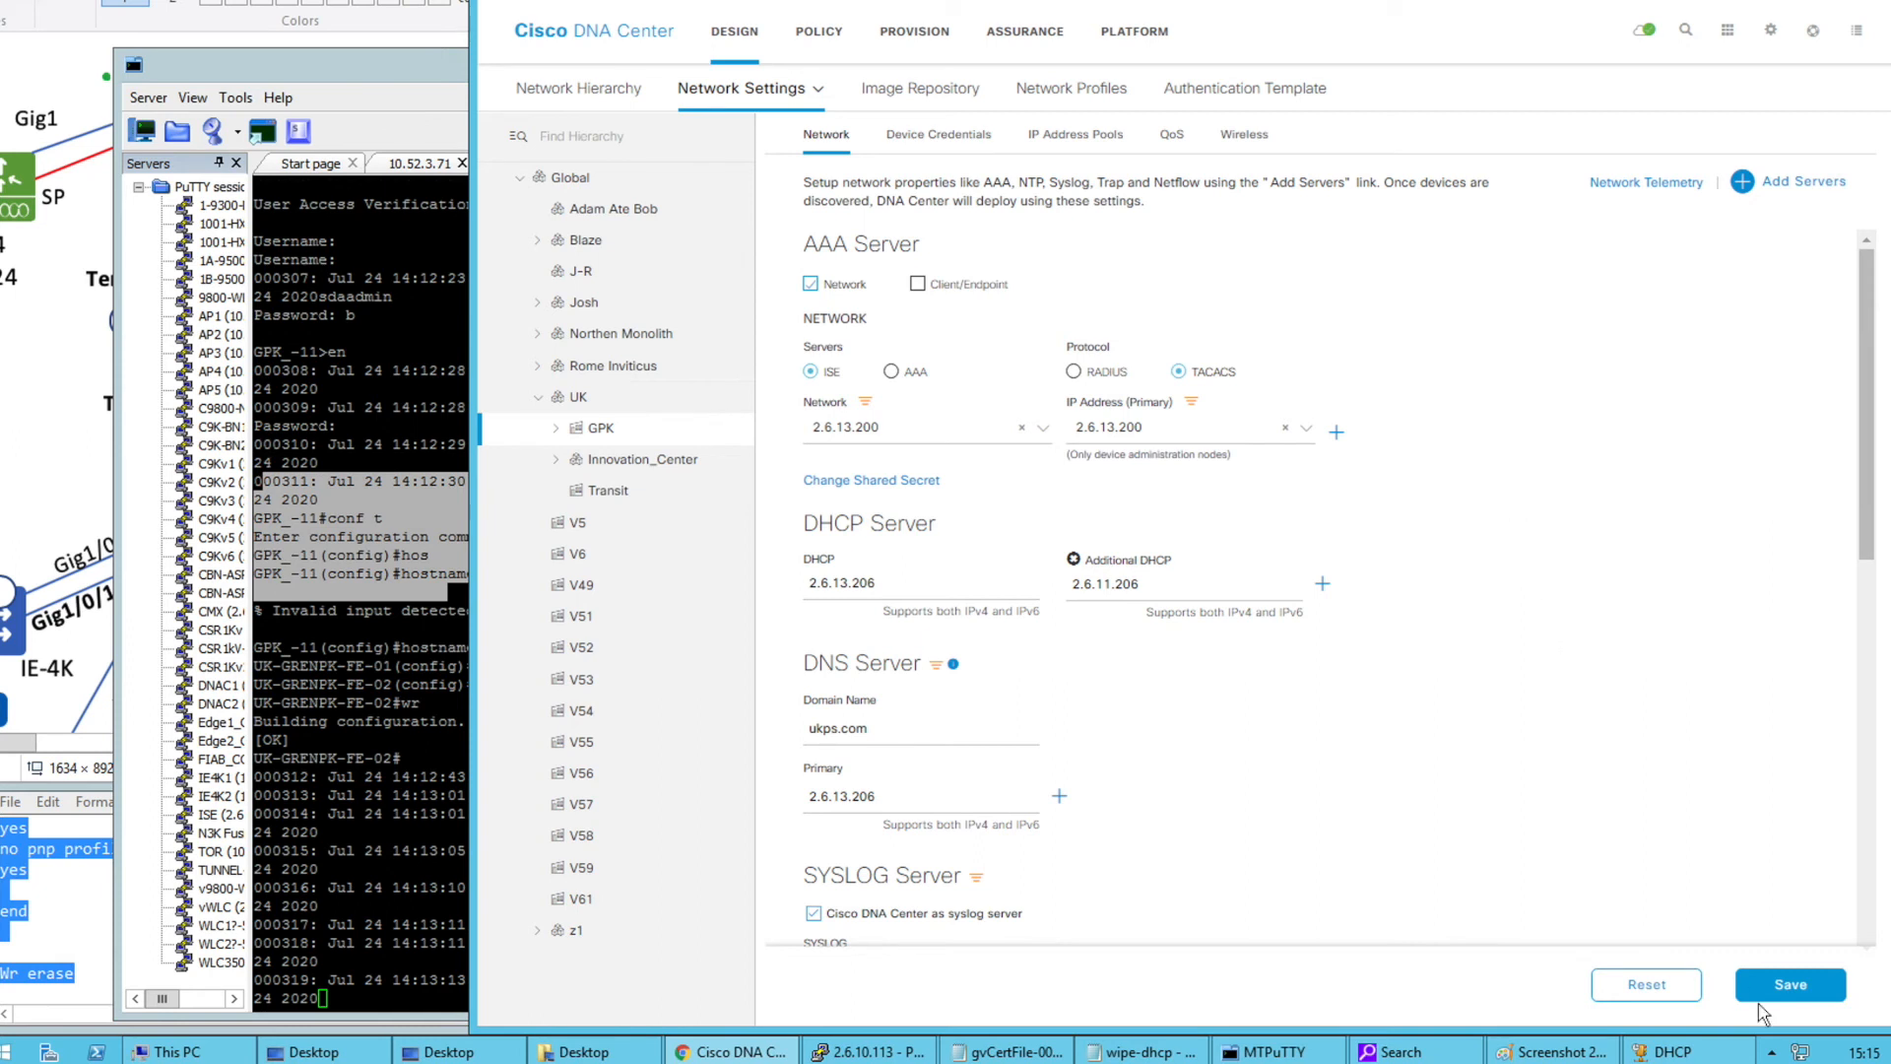
{"action": "left_click", "coordinate": [1759, 982]}
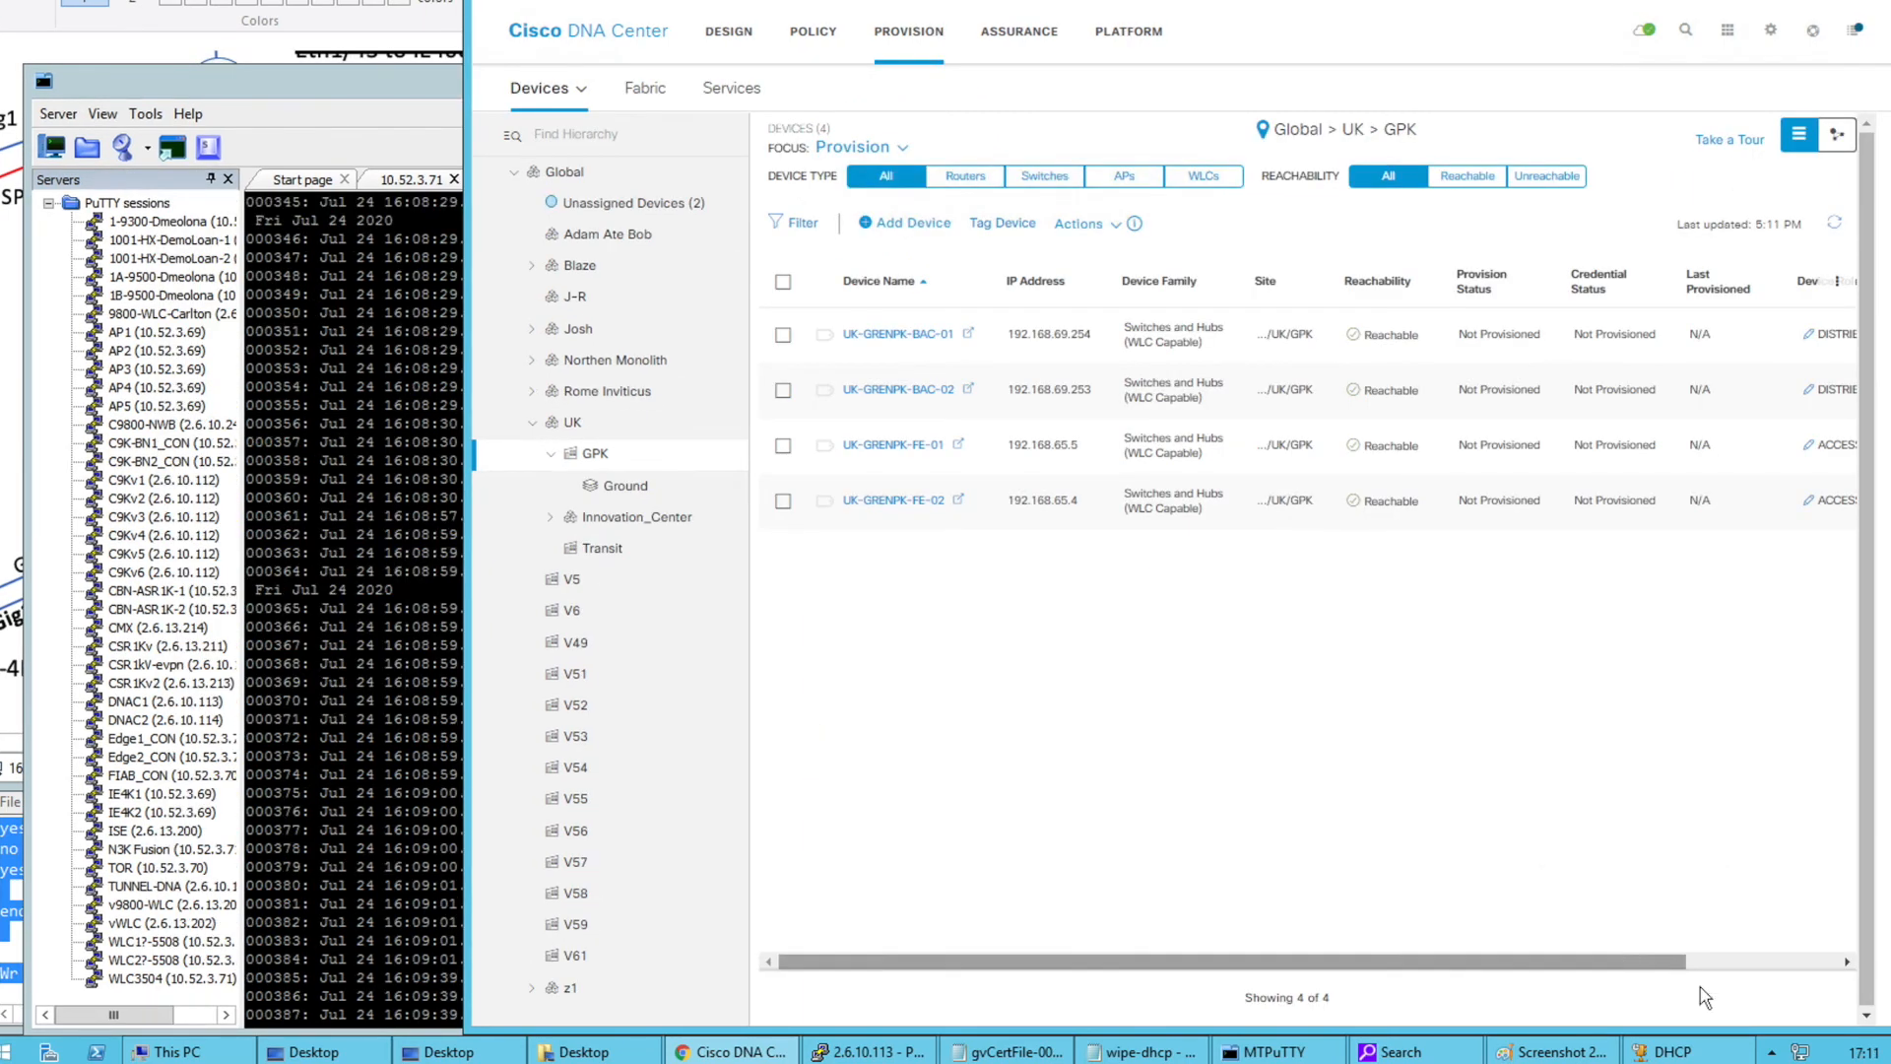
Draw green marks over FE1 and FE2 on the Paint diagram, then return to DNA Center
{"action": "left_click", "coordinate": [1861, 1052]}
{"action": "left_click", "coordinate": [1313, 807]}
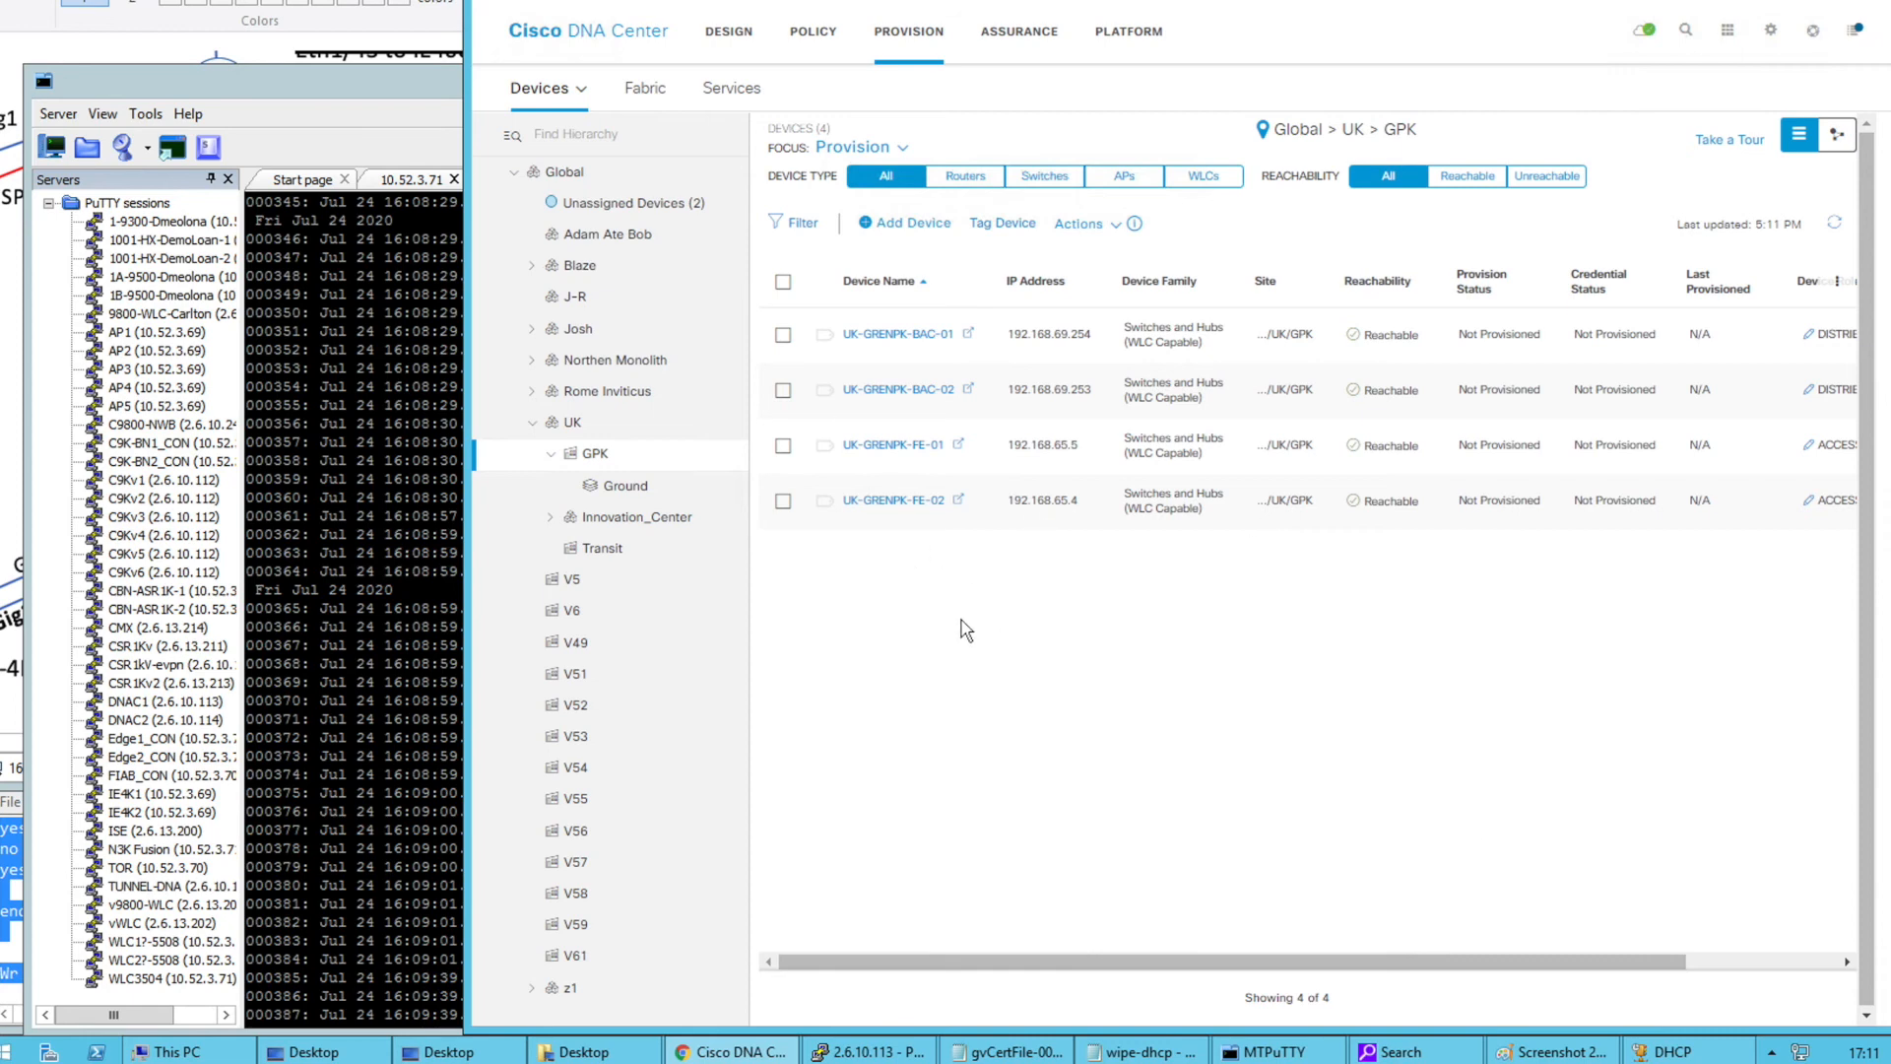
{"action": "left_click_drag", "start_coordinate": [236, 2], "coordinate": [254, 2]}
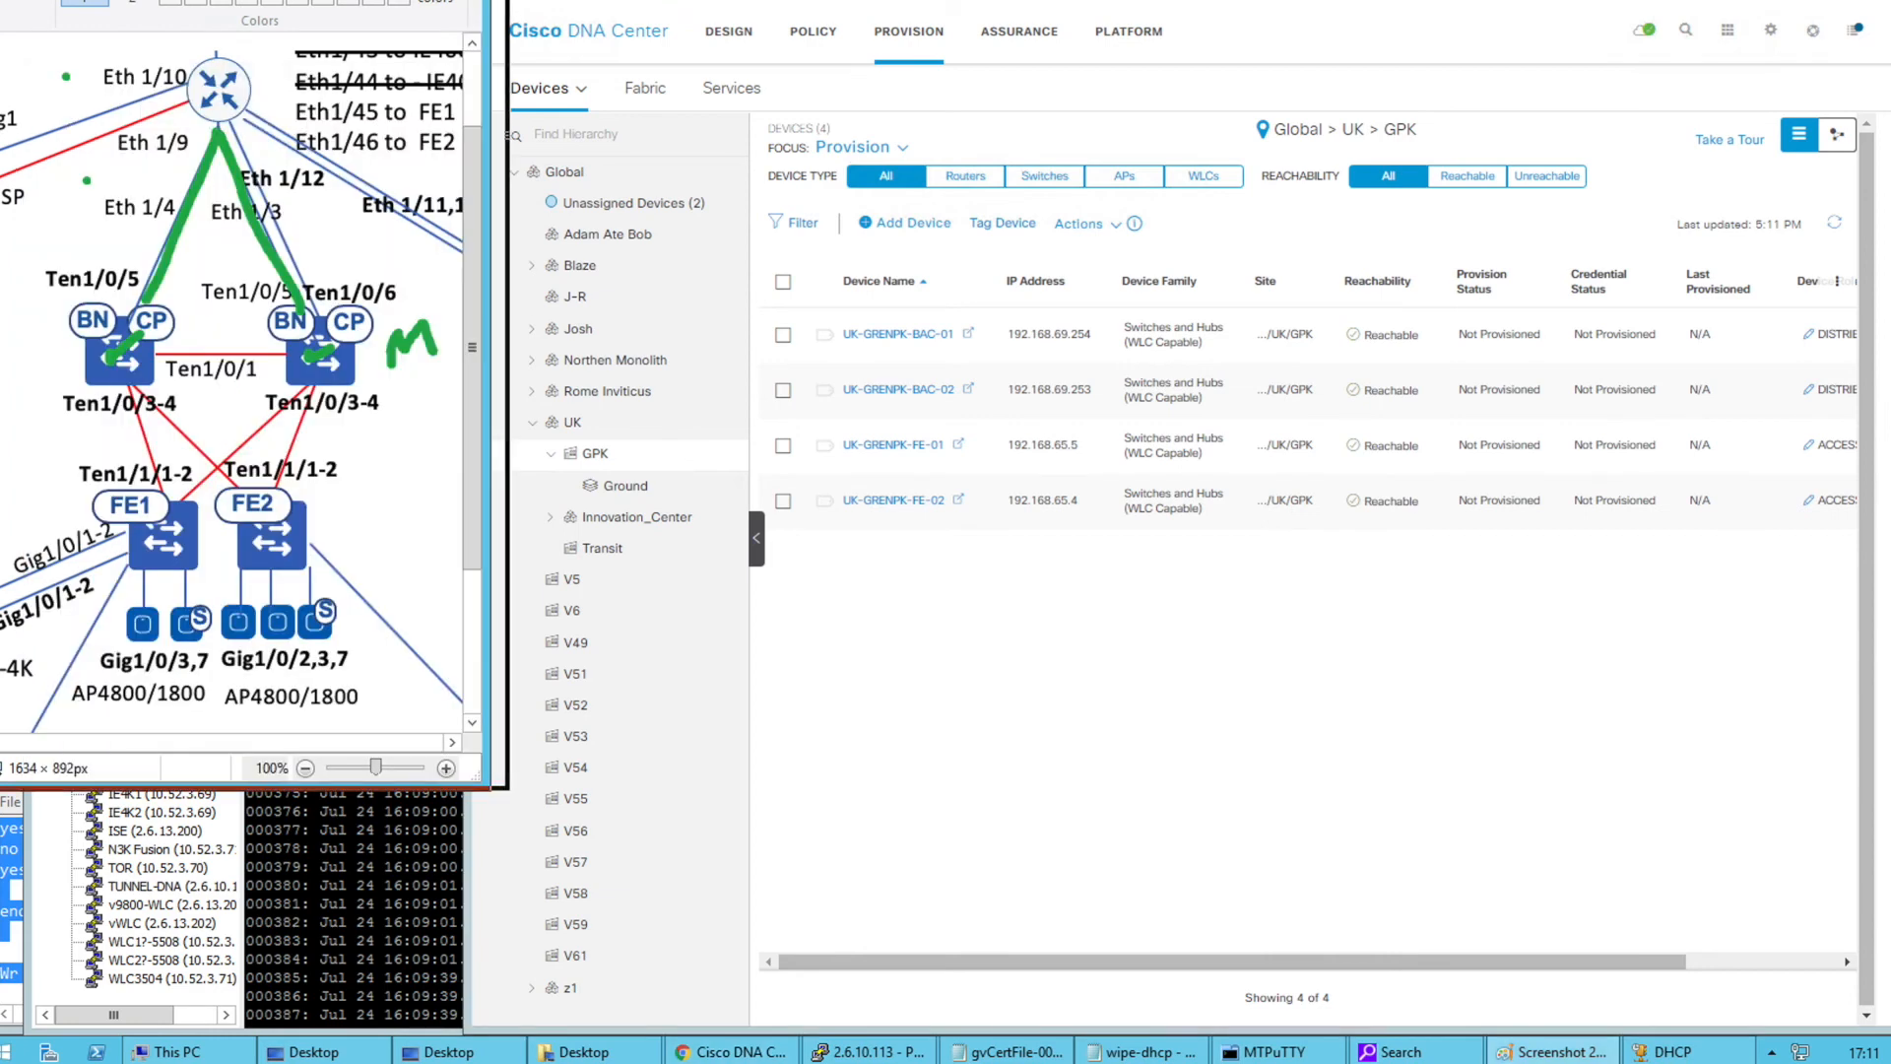
{"action": "left_click_drag", "start_coordinate": [157, 532], "coordinate": [311, 529]}
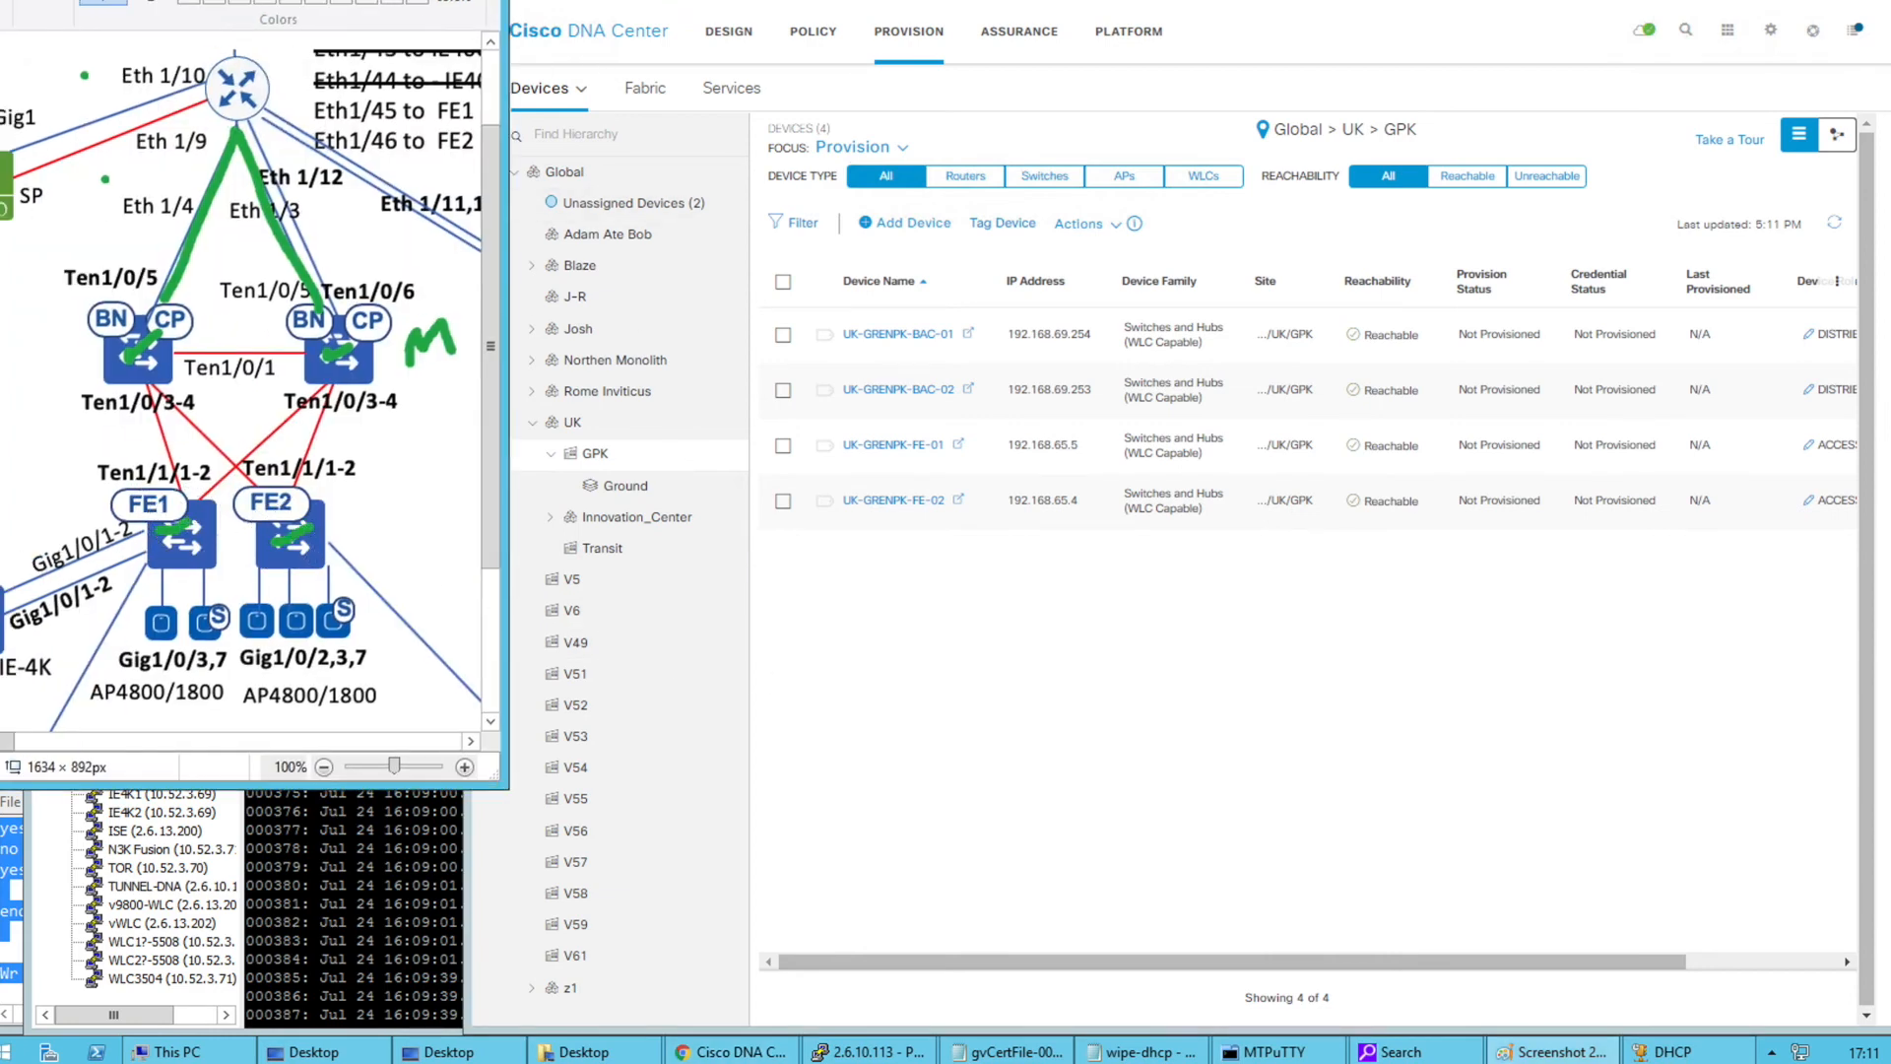
{"action": "left_click", "coordinate": [817, 718]}
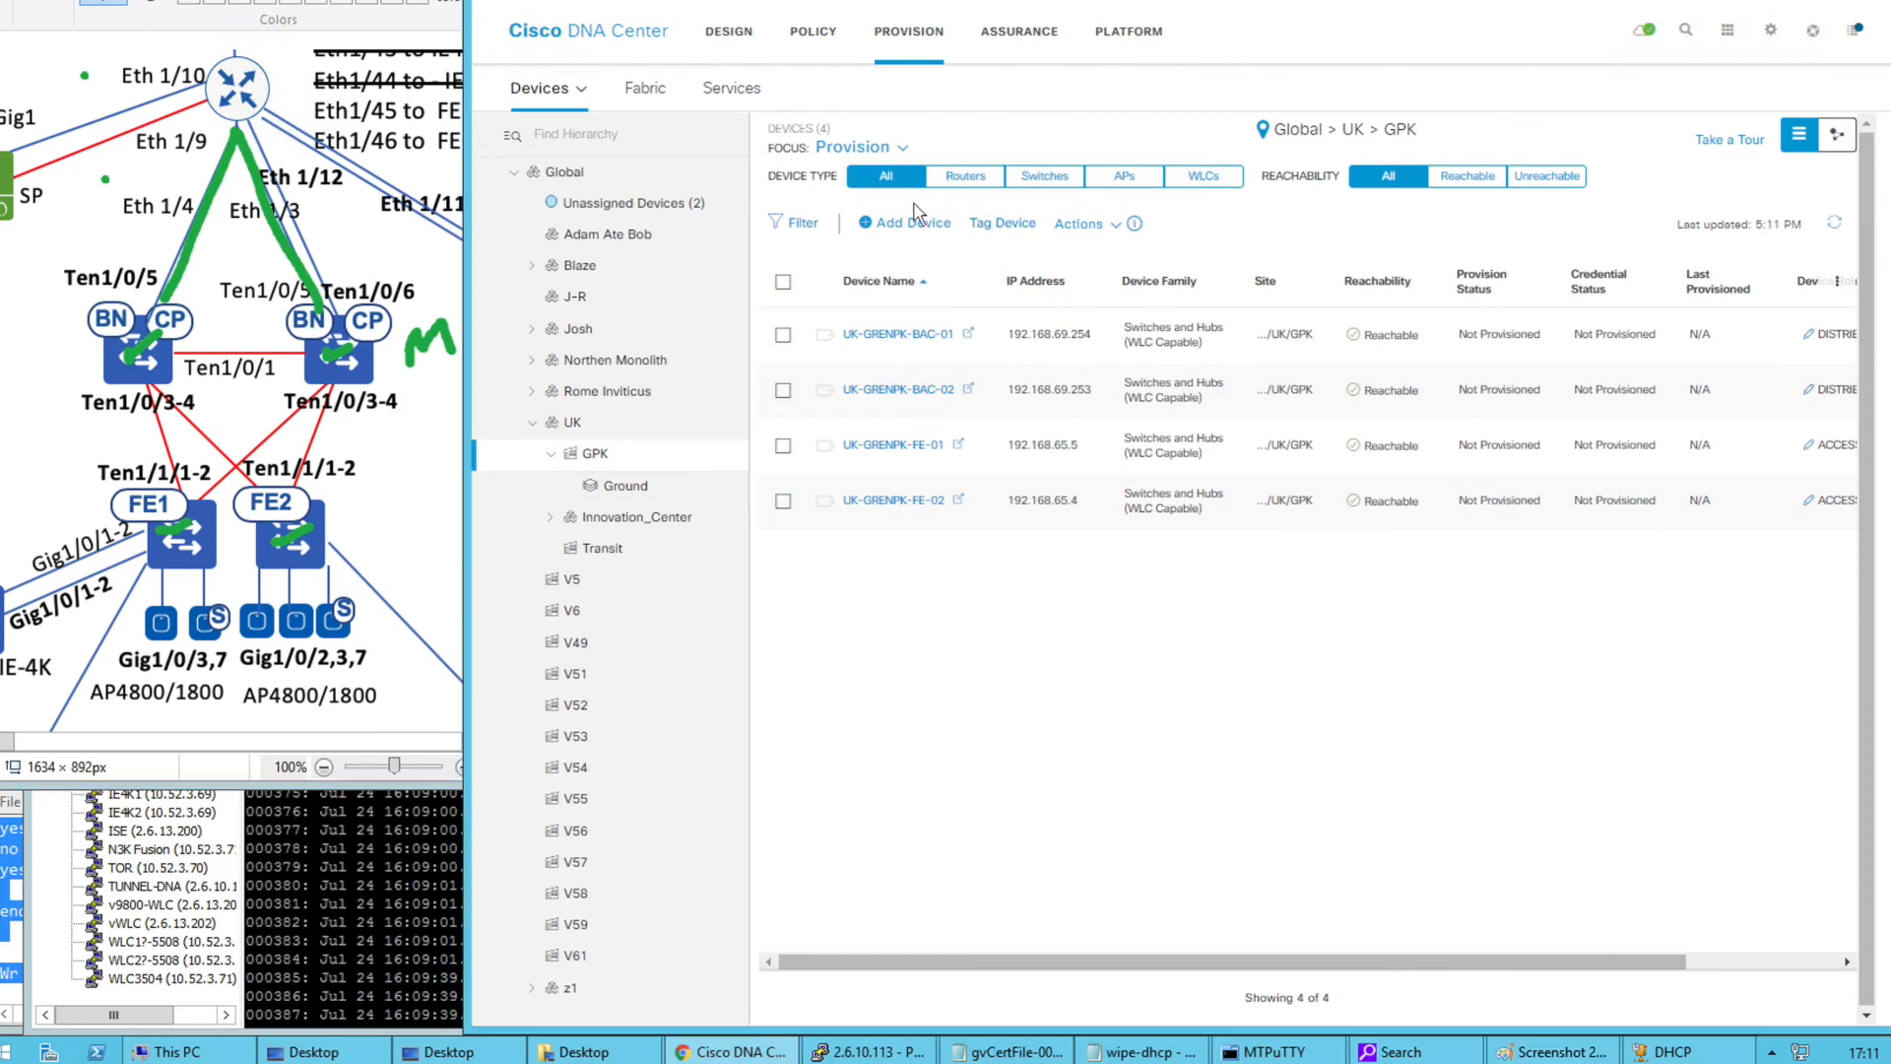
Open ISE's Network Devices list, widen the Name column, then return to DNA Center
{"action": "left_click", "coordinate": [749, 2]}
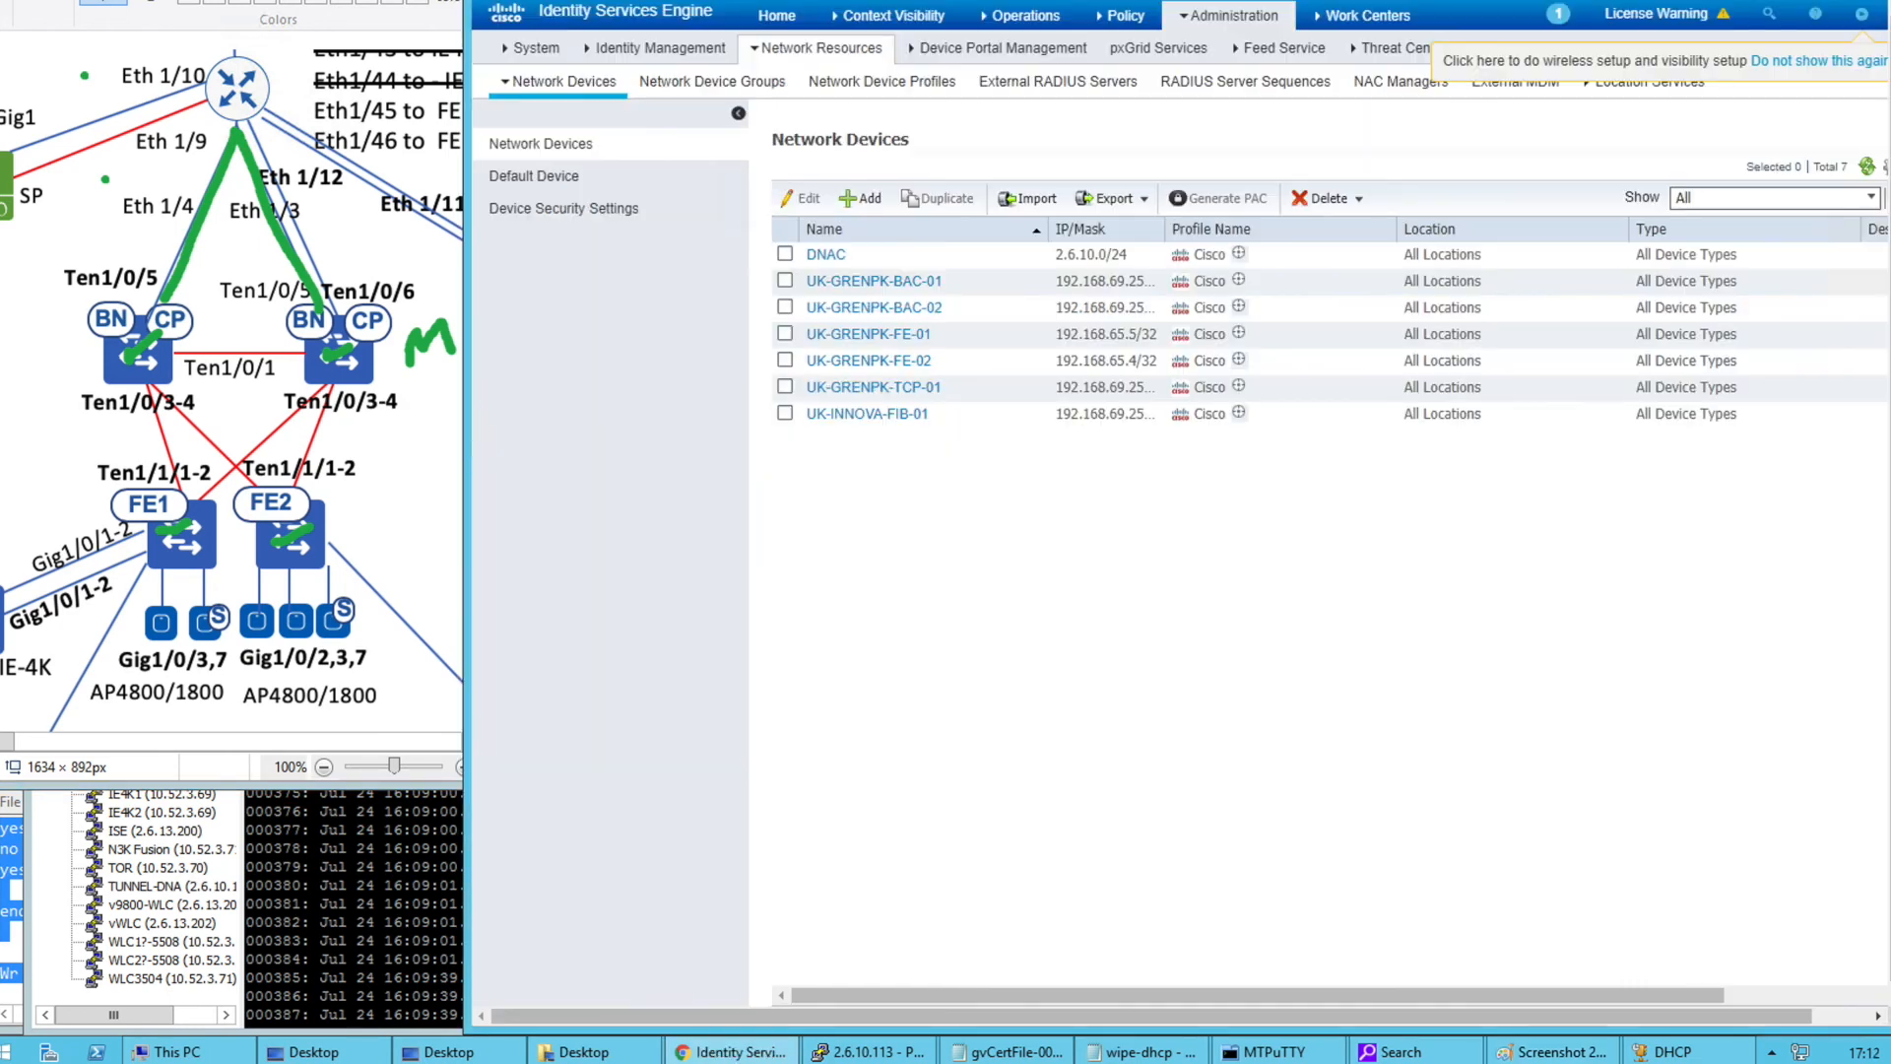
{"action": "left_click", "coordinate": [581, 14]}
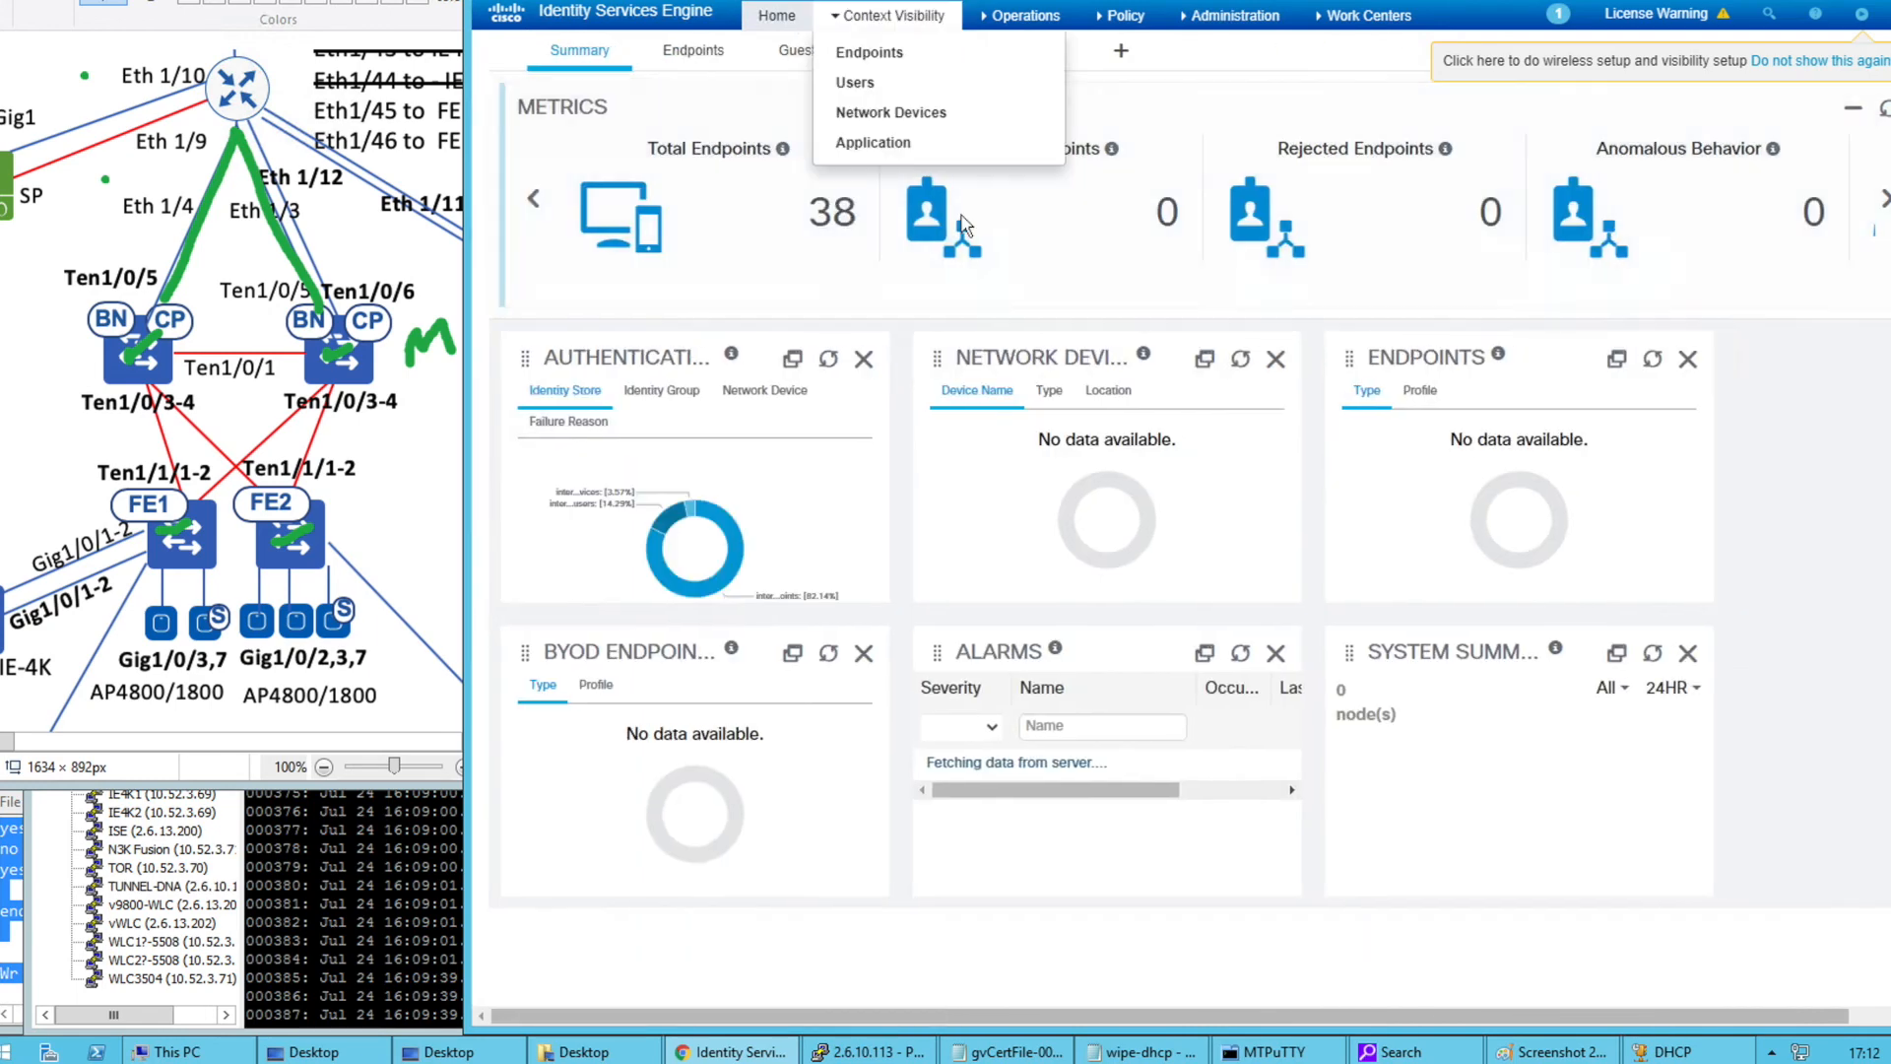
{"action": "mouse_move", "coordinate": [1254, 30]}
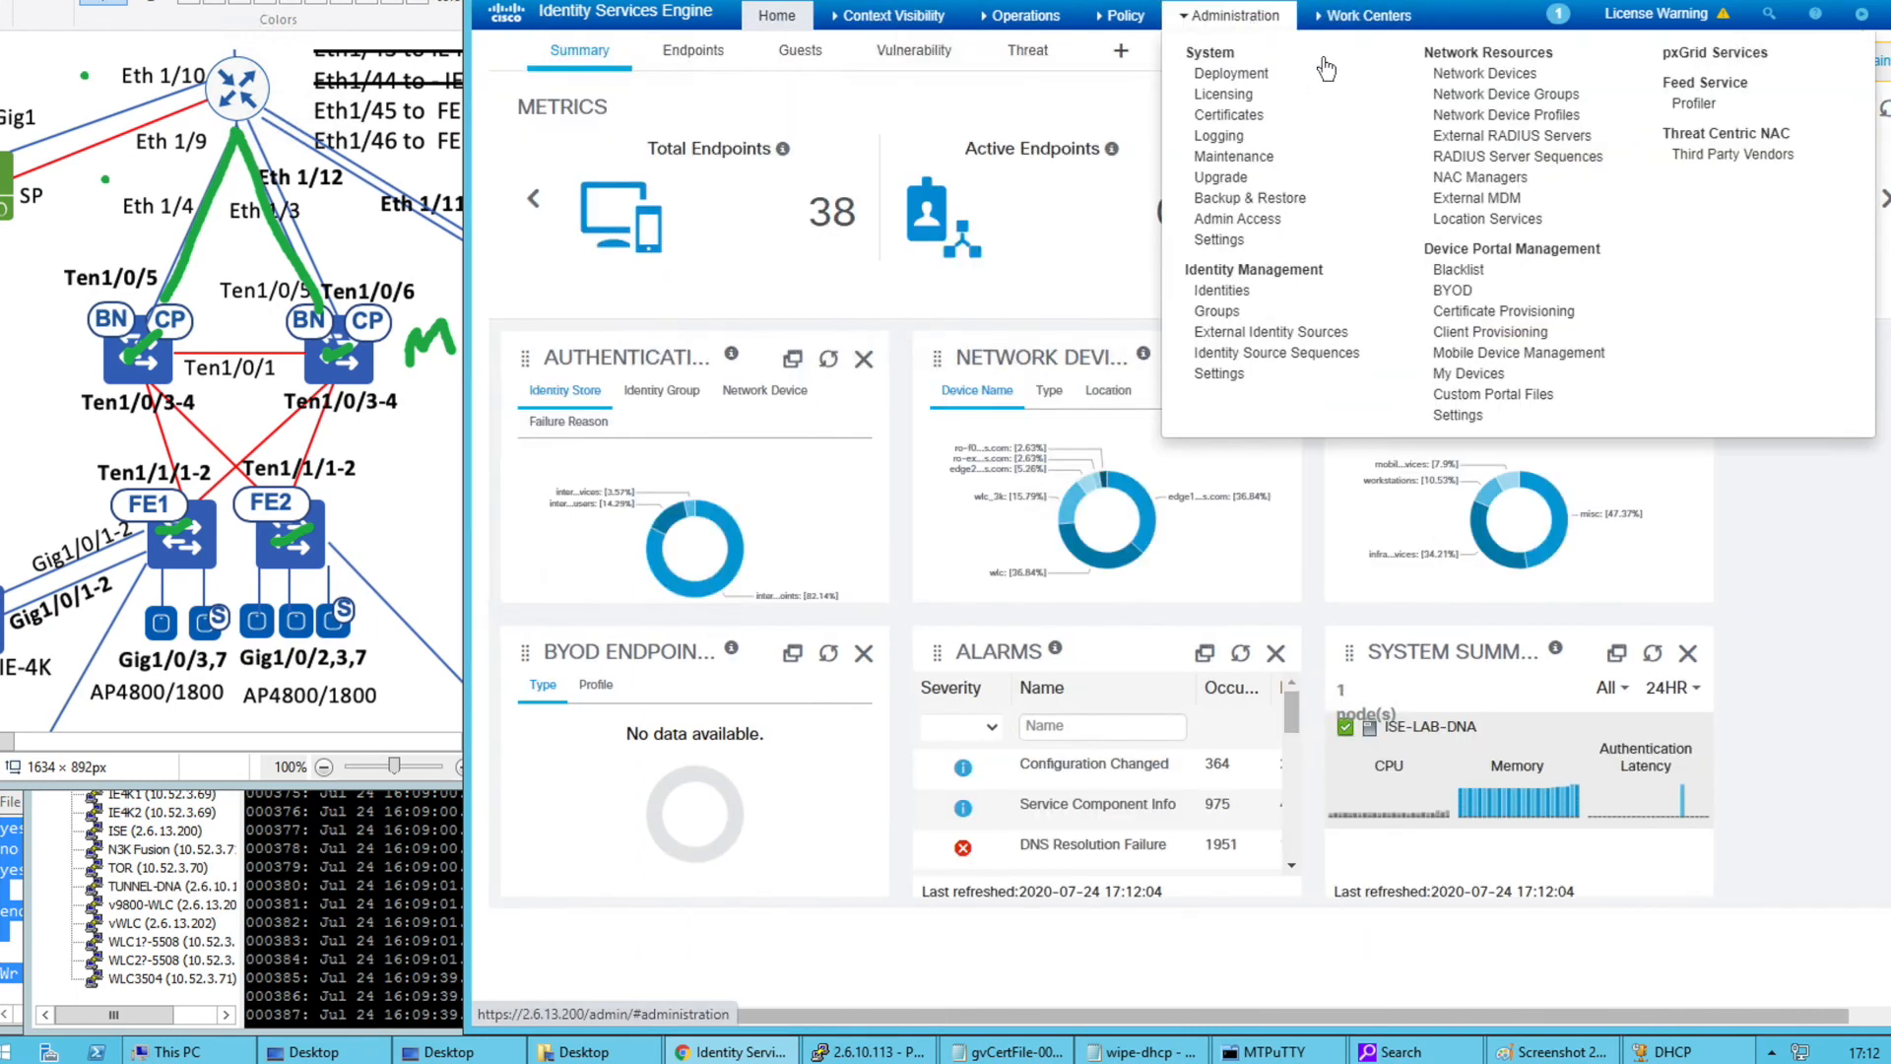
{"action": "left_click", "coordinate": [1459, 89]}
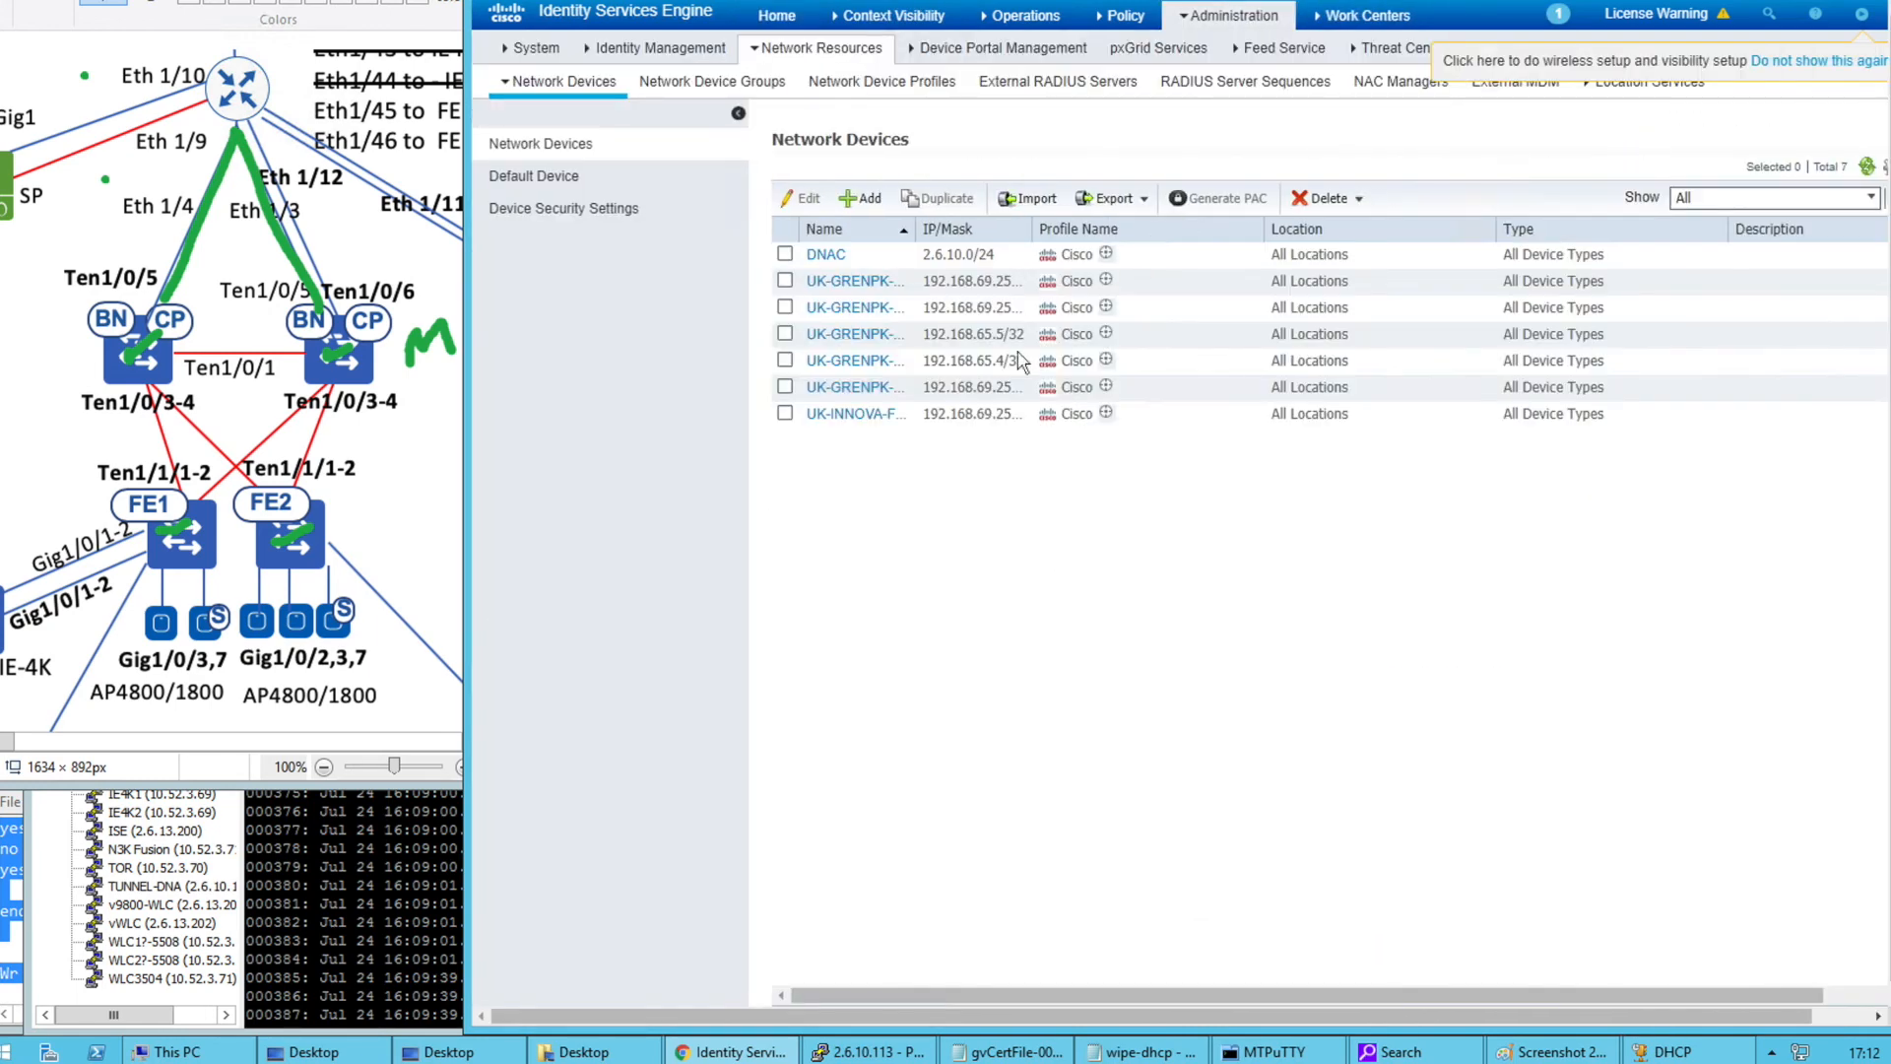
{"action": "left_click_drag", "start_coordinate": [916, 232], "coordinate": [1036, 232]}
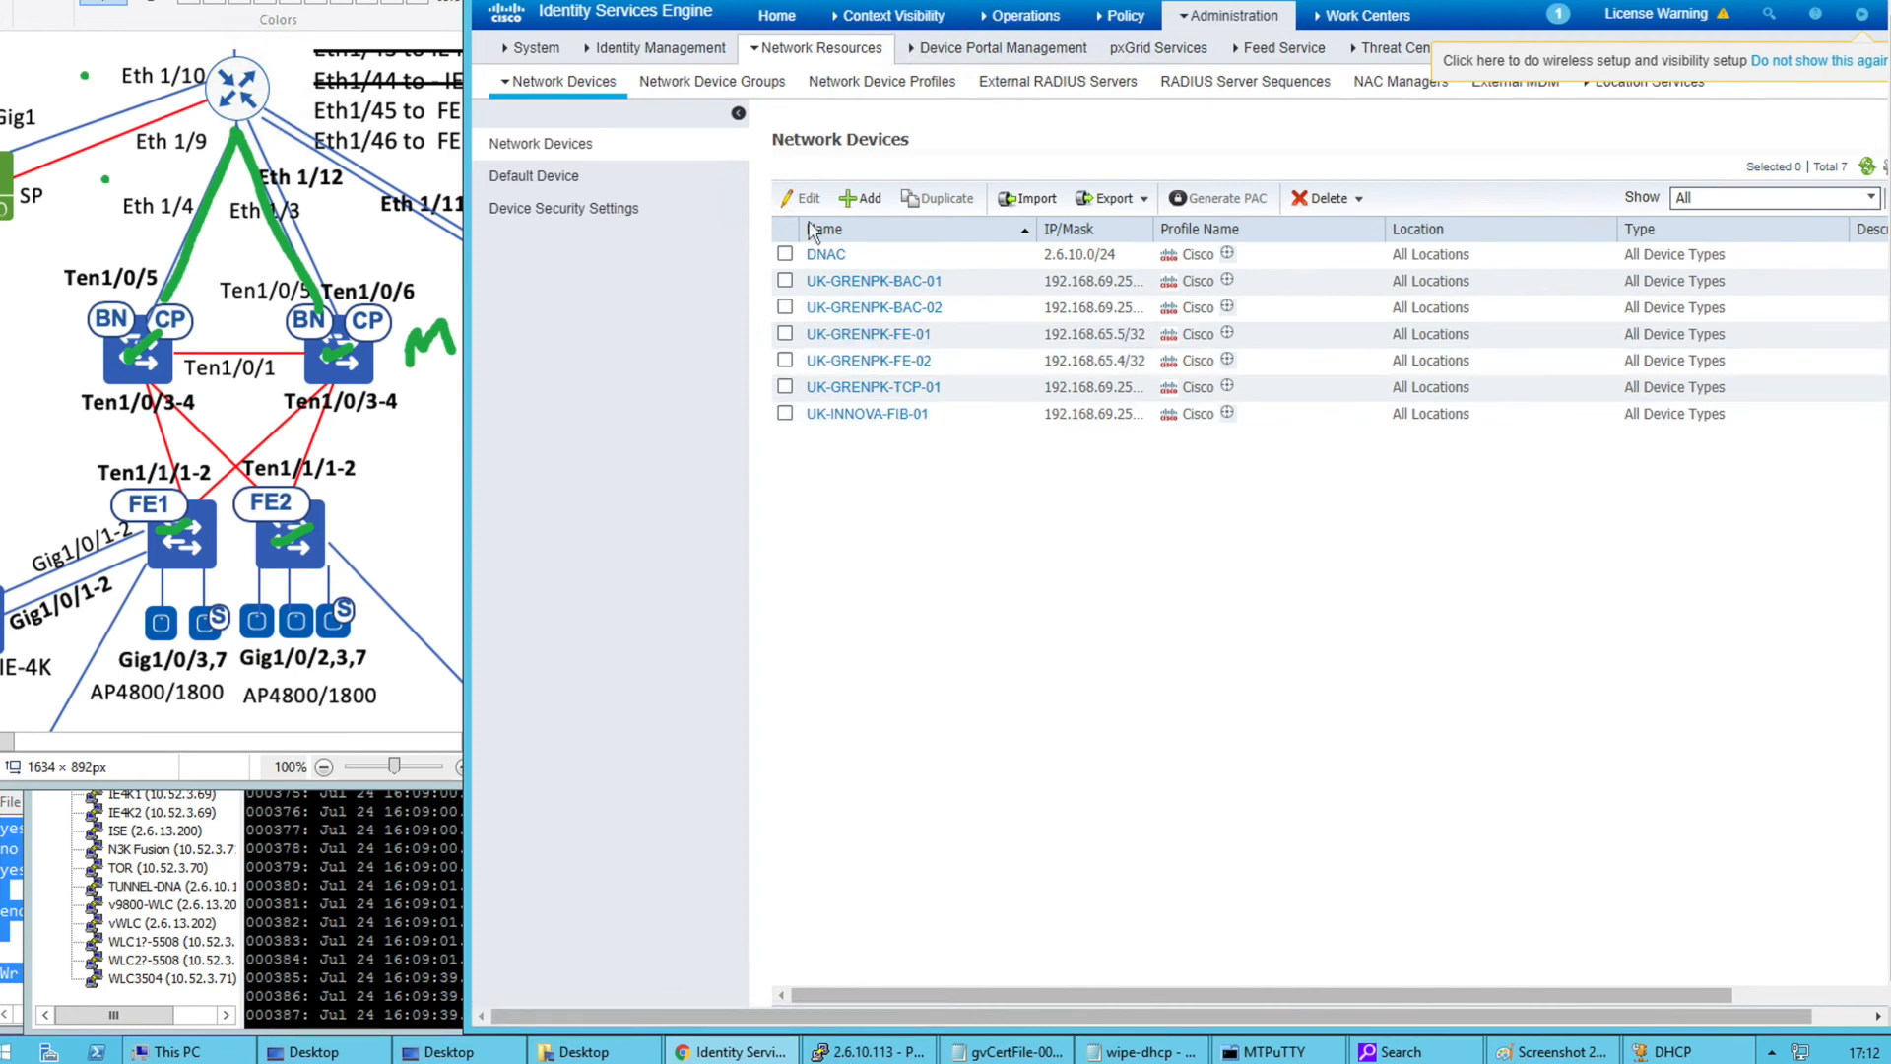
{"action": "left_click", "coordinate": [631, 2]}
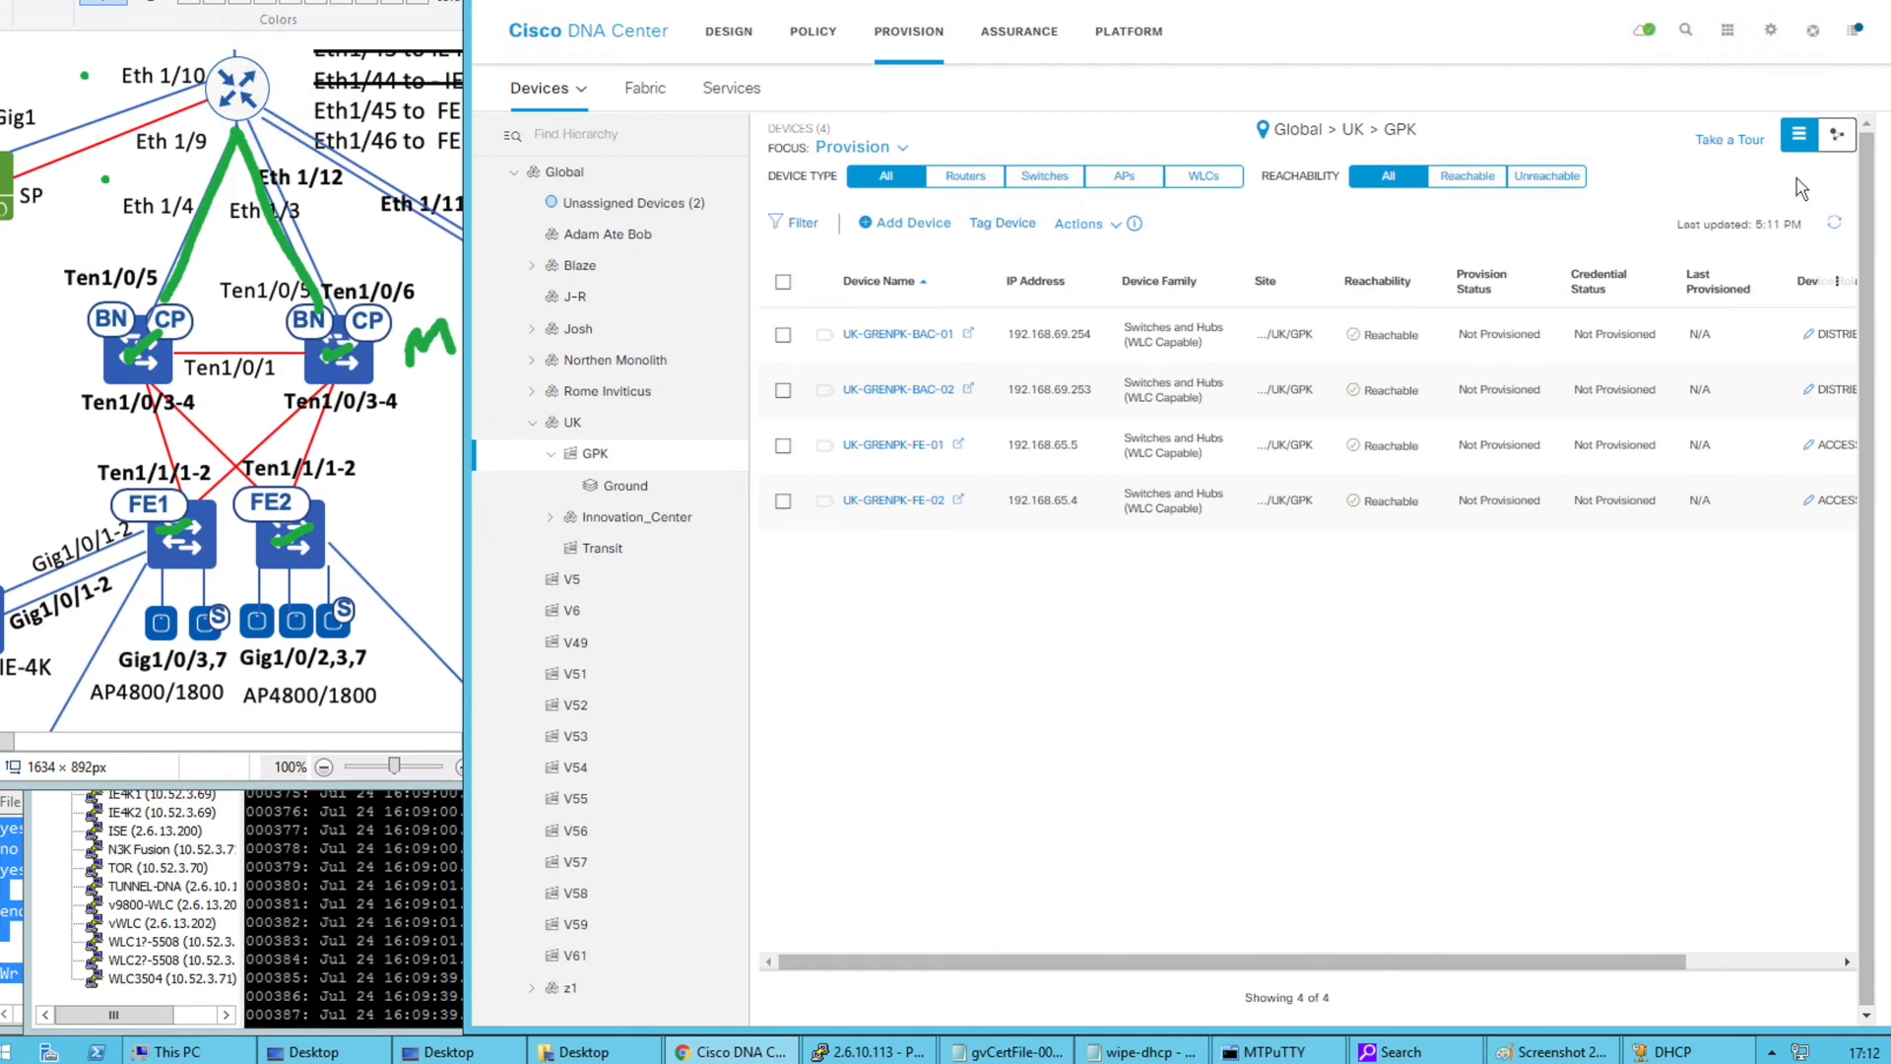
Glance at the Help and gear menus and ISE's device list, then open the Provision inventory
{"action": "left_click", "coordinate": [1813, 32]}
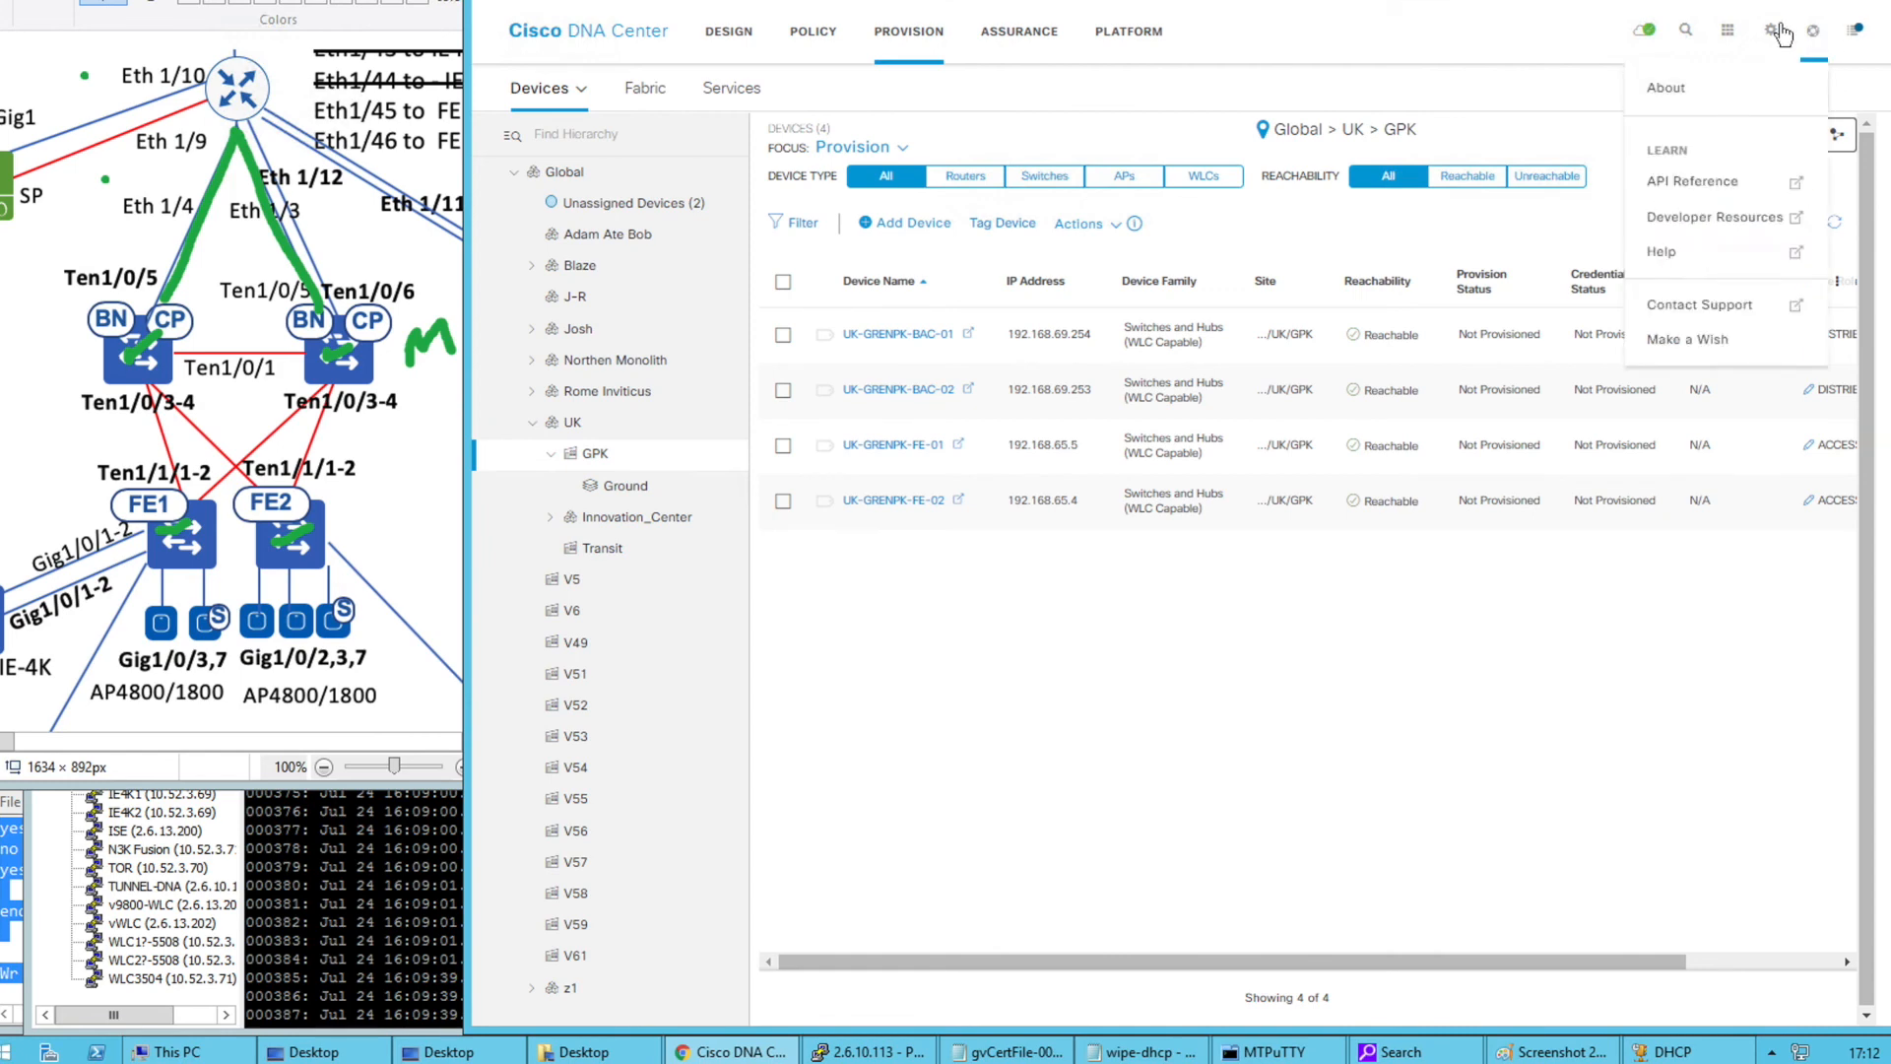
{"action": "left_click", "coordinate": [1771, 29]}
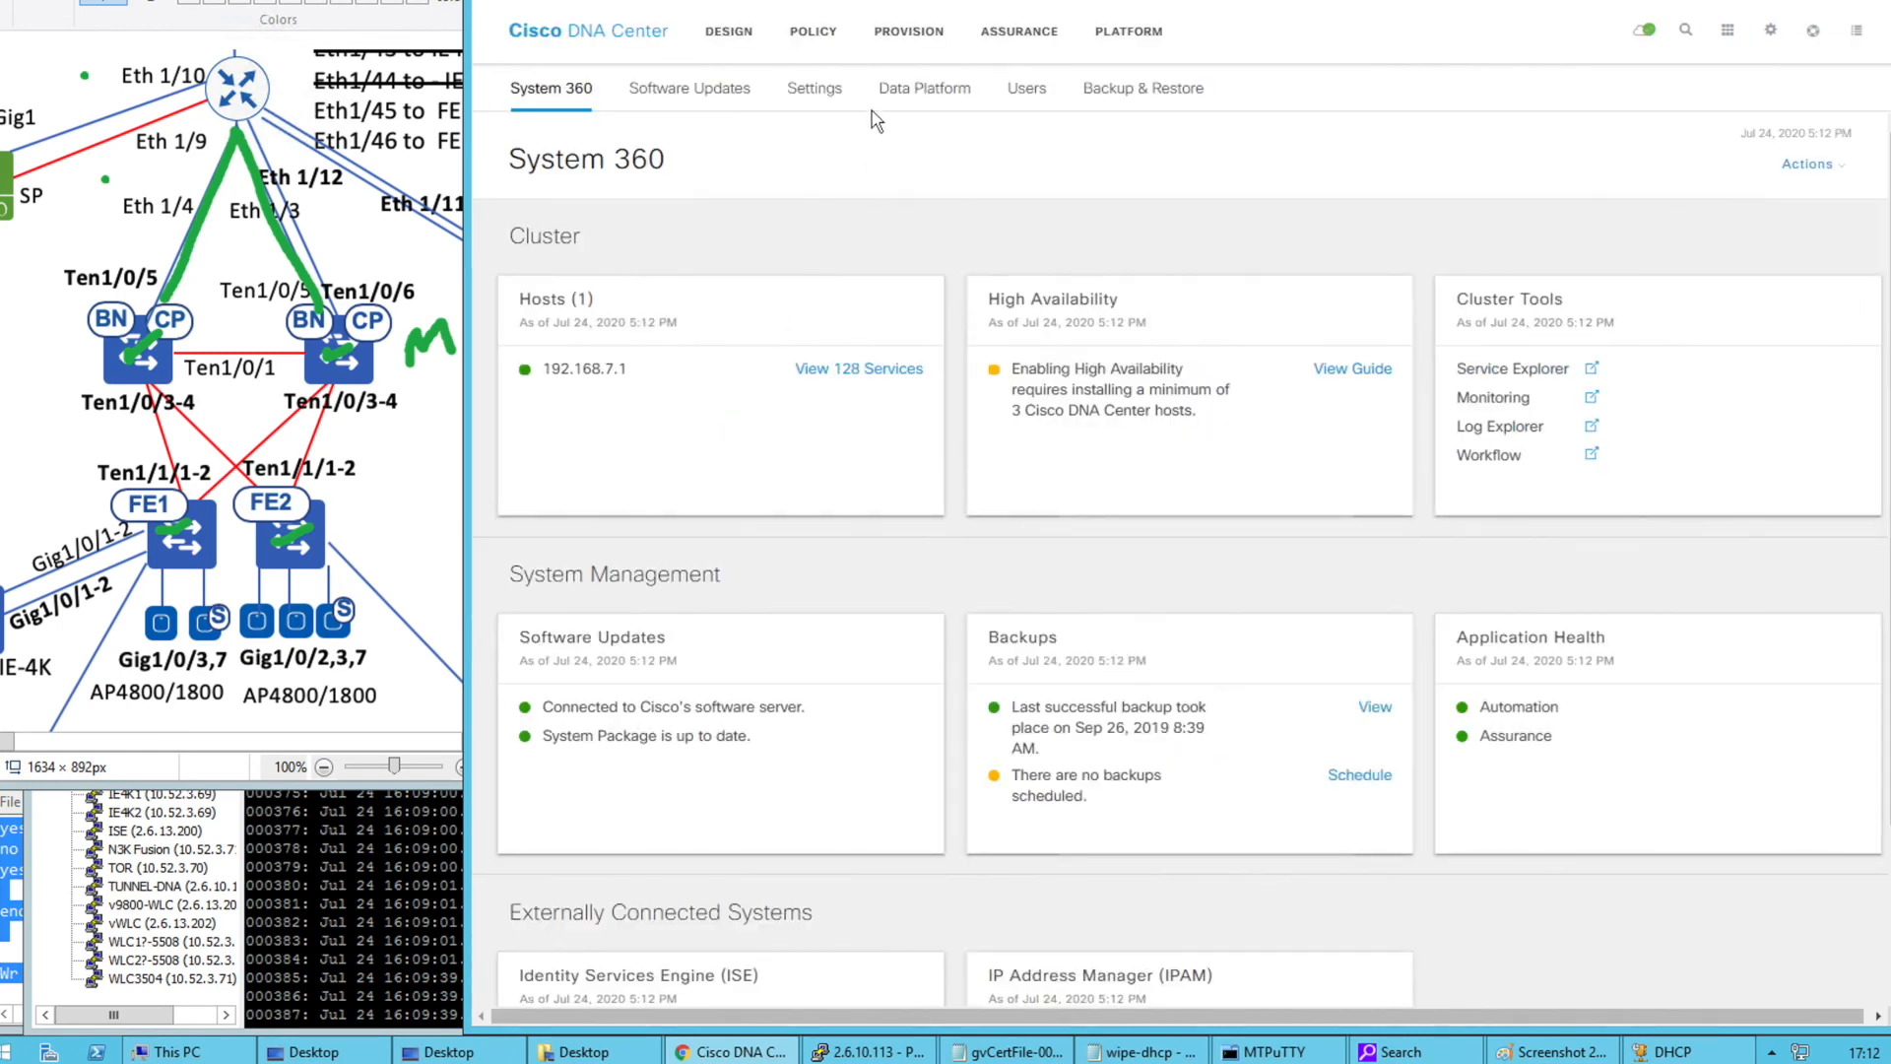
{"action": "left_click", "coordinate": [798, 1]}
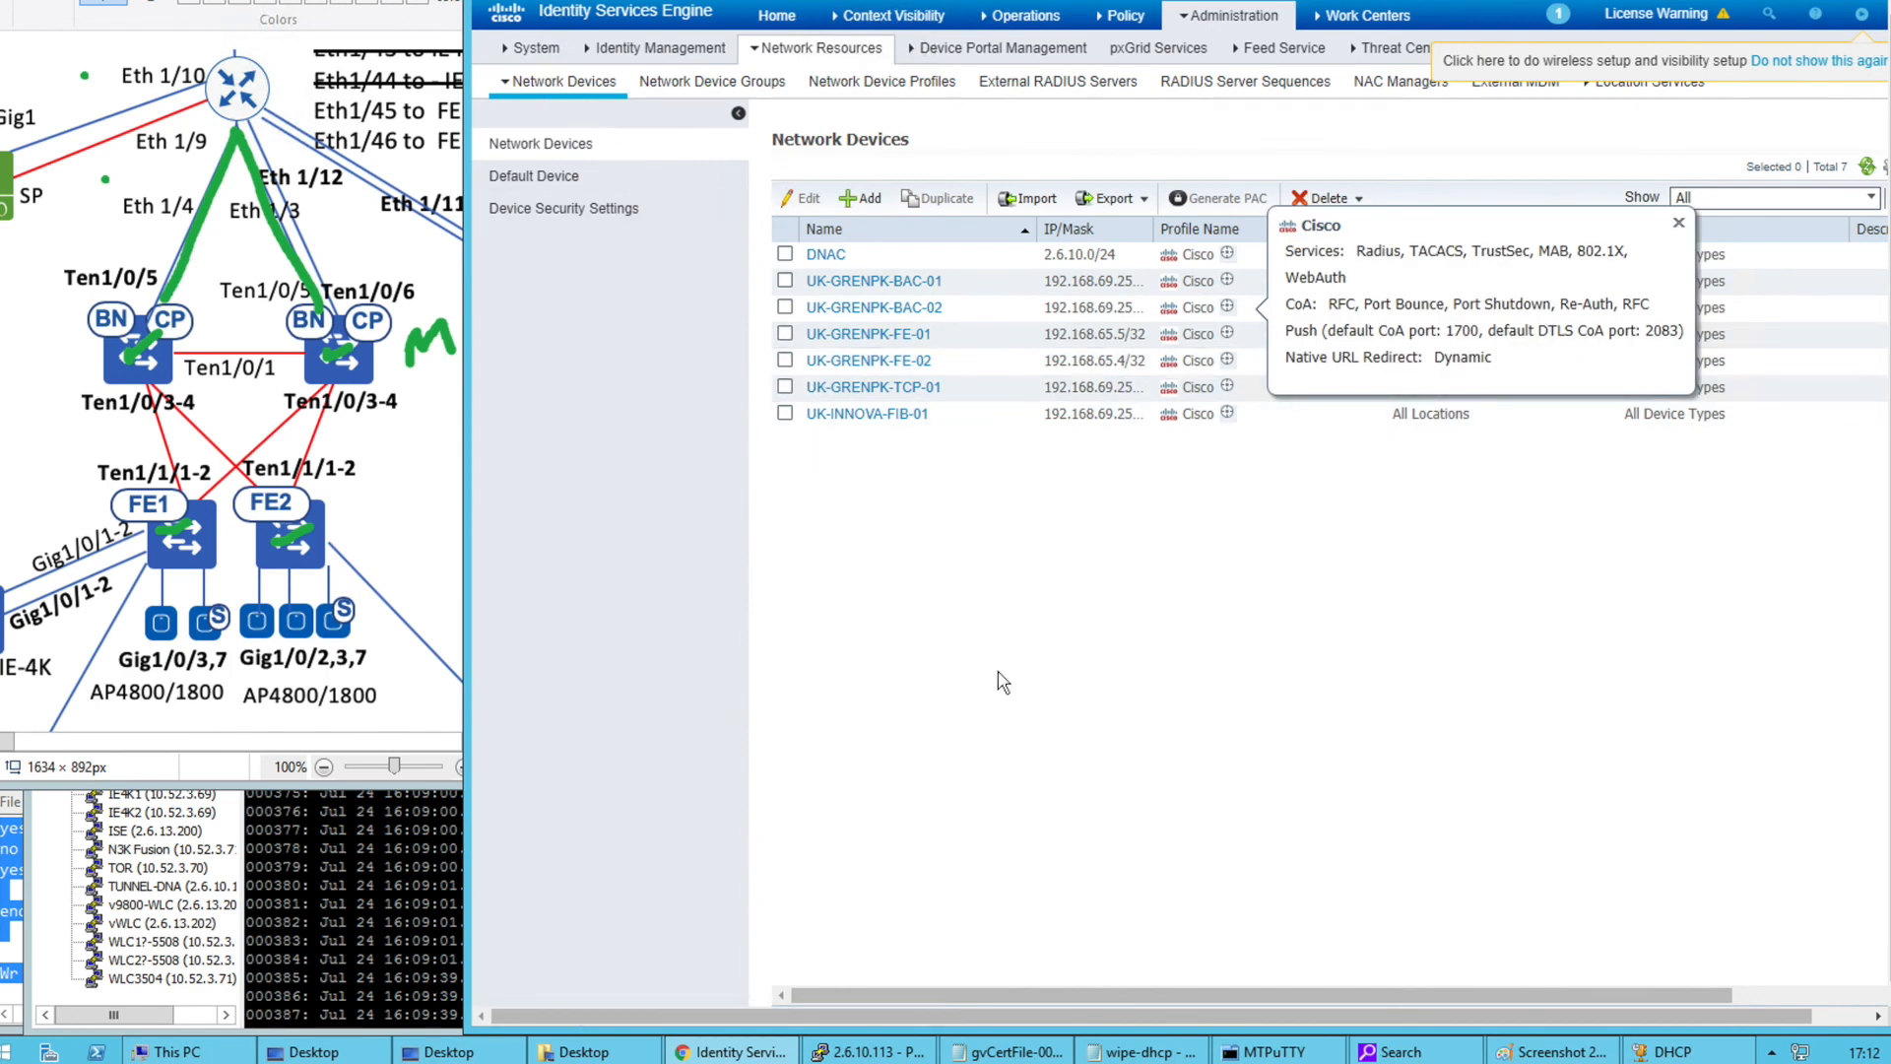
{"action": "left_click", "coordinate": [1079, 686]}
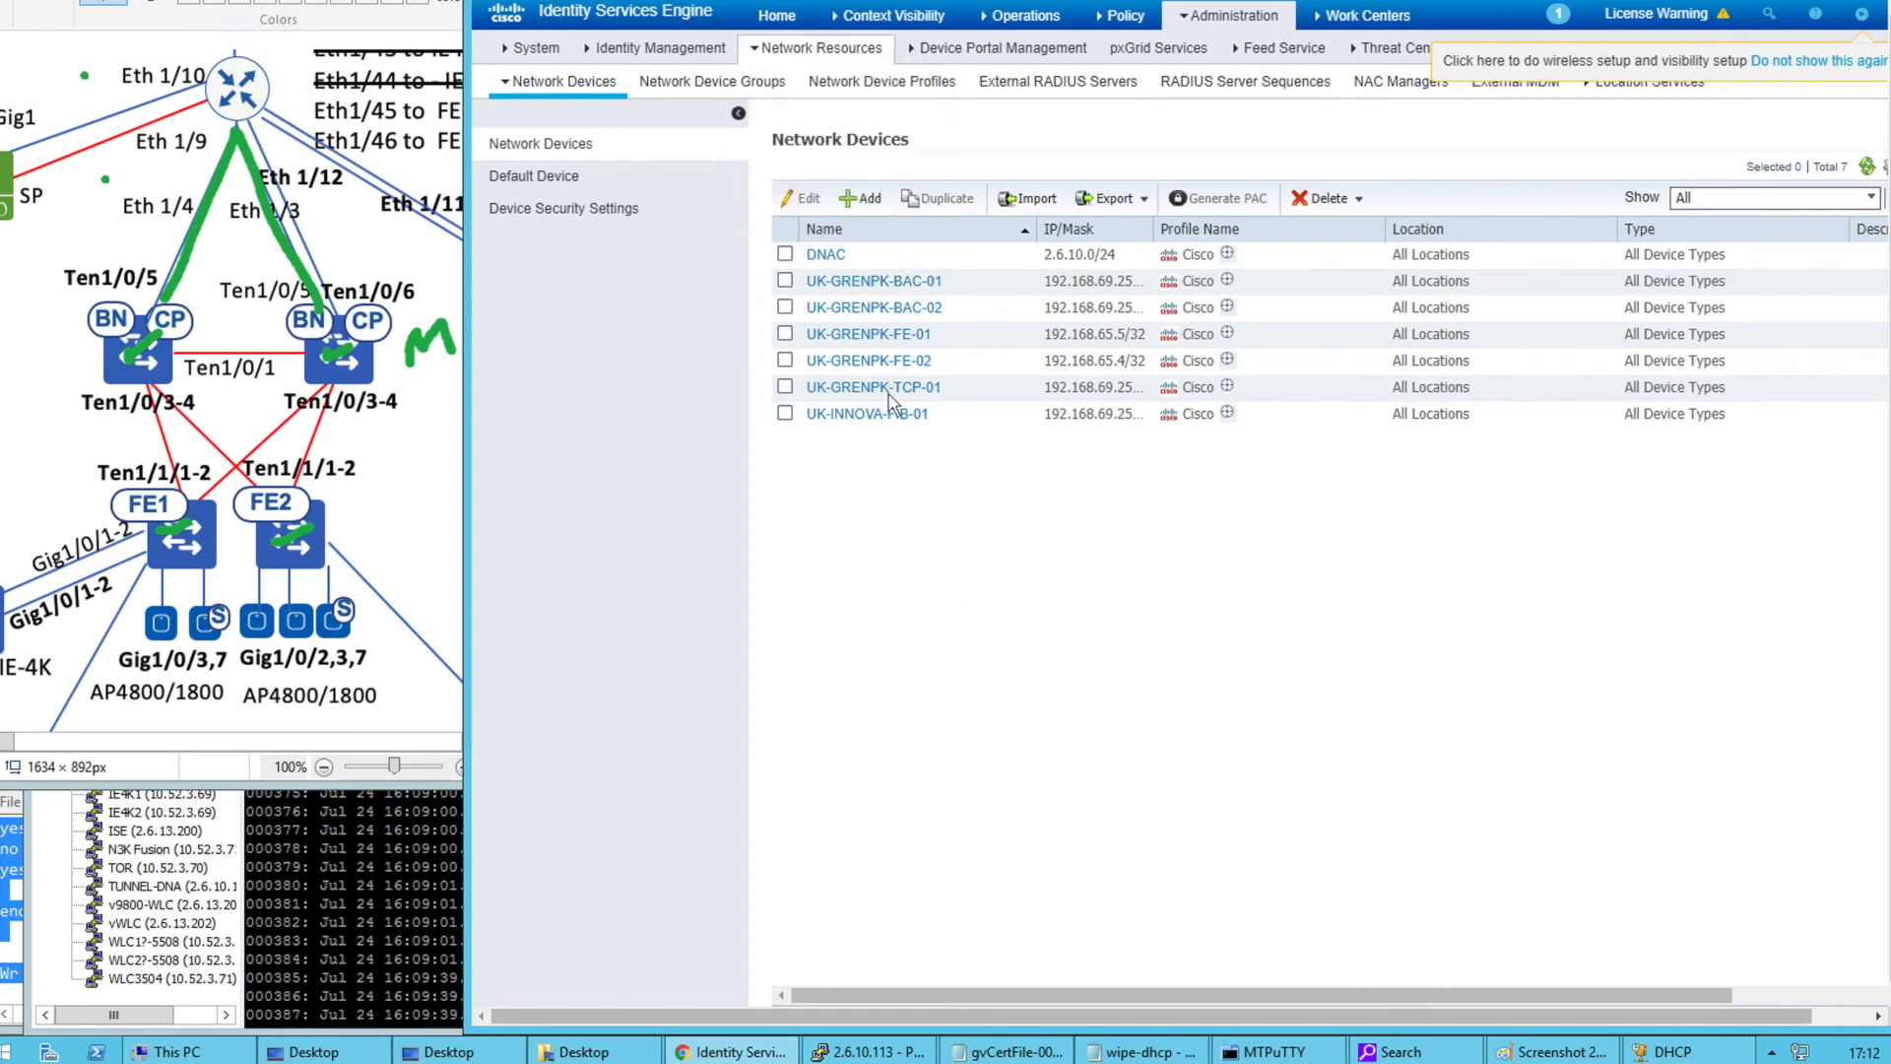
{"action": "mouse_move", "coordinate": [1226, 333]}
{"action": "left_click", "coordinate": [739, 1]}
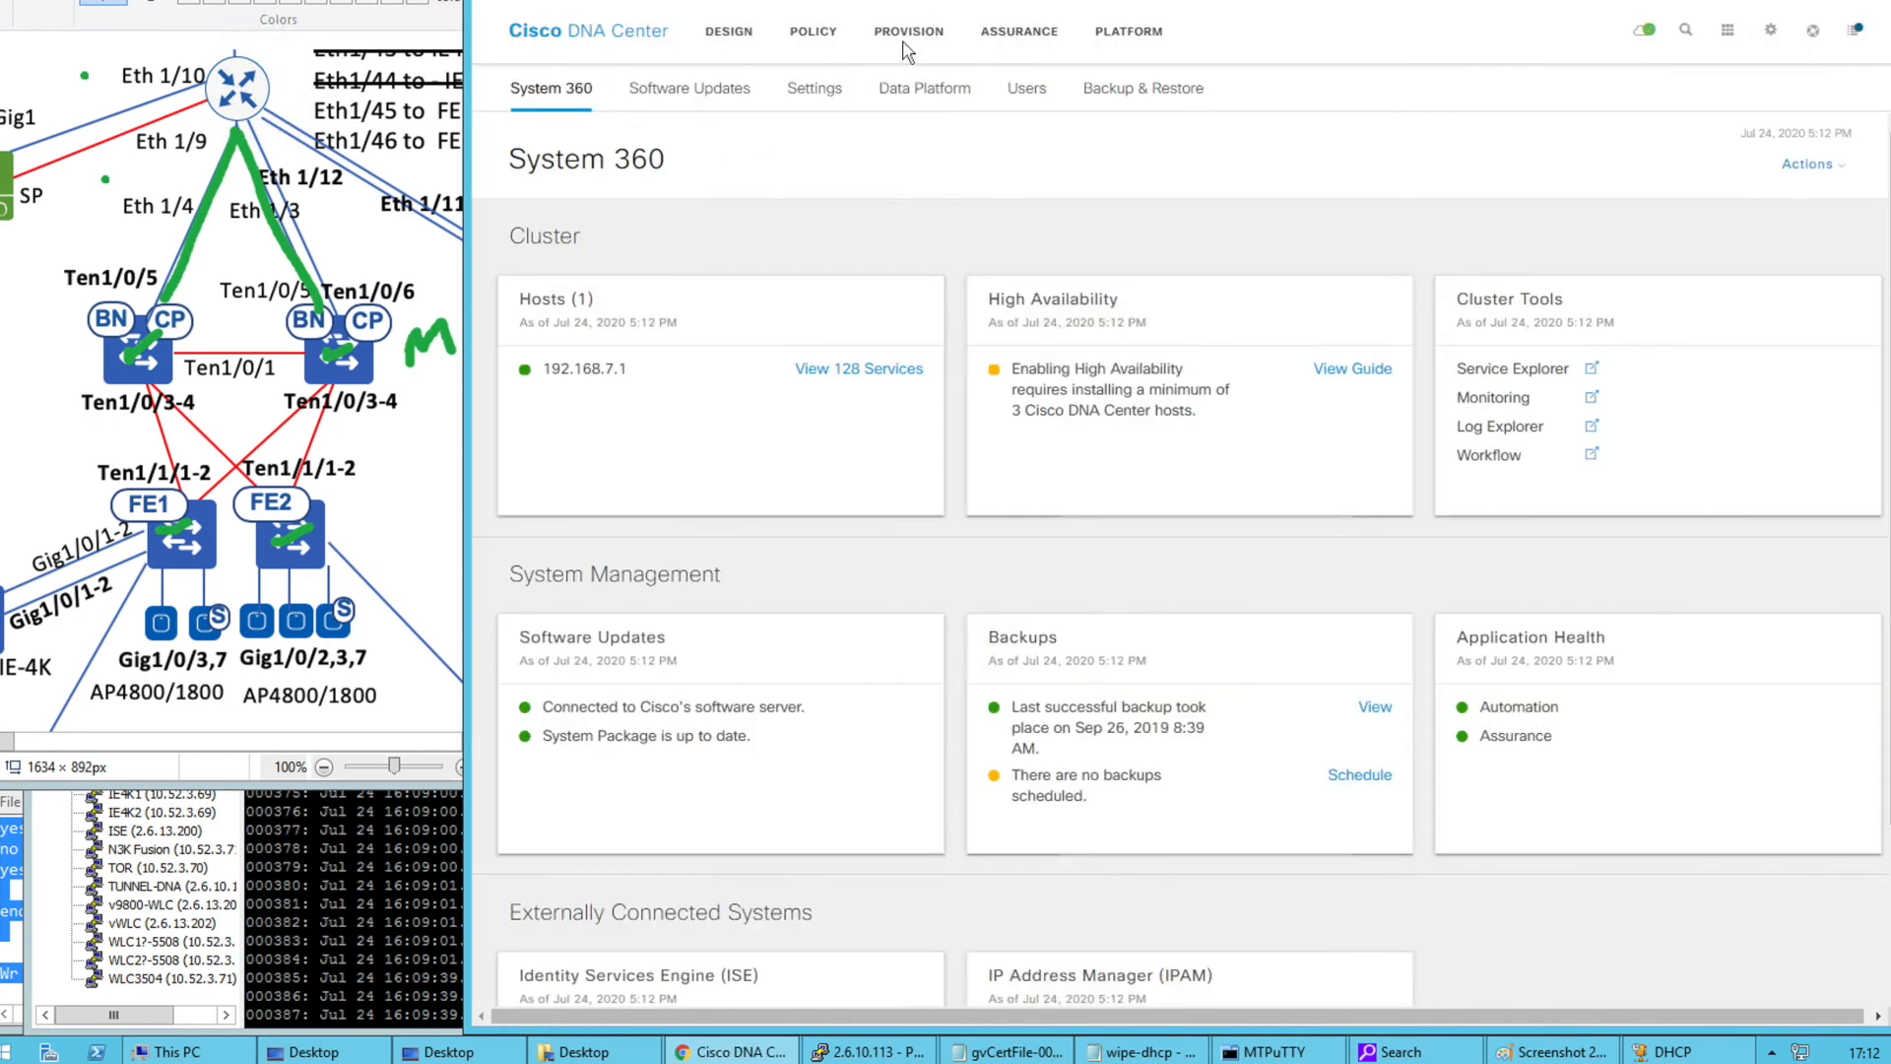
{"action": "left_click", "coordinate": [906, 44]}
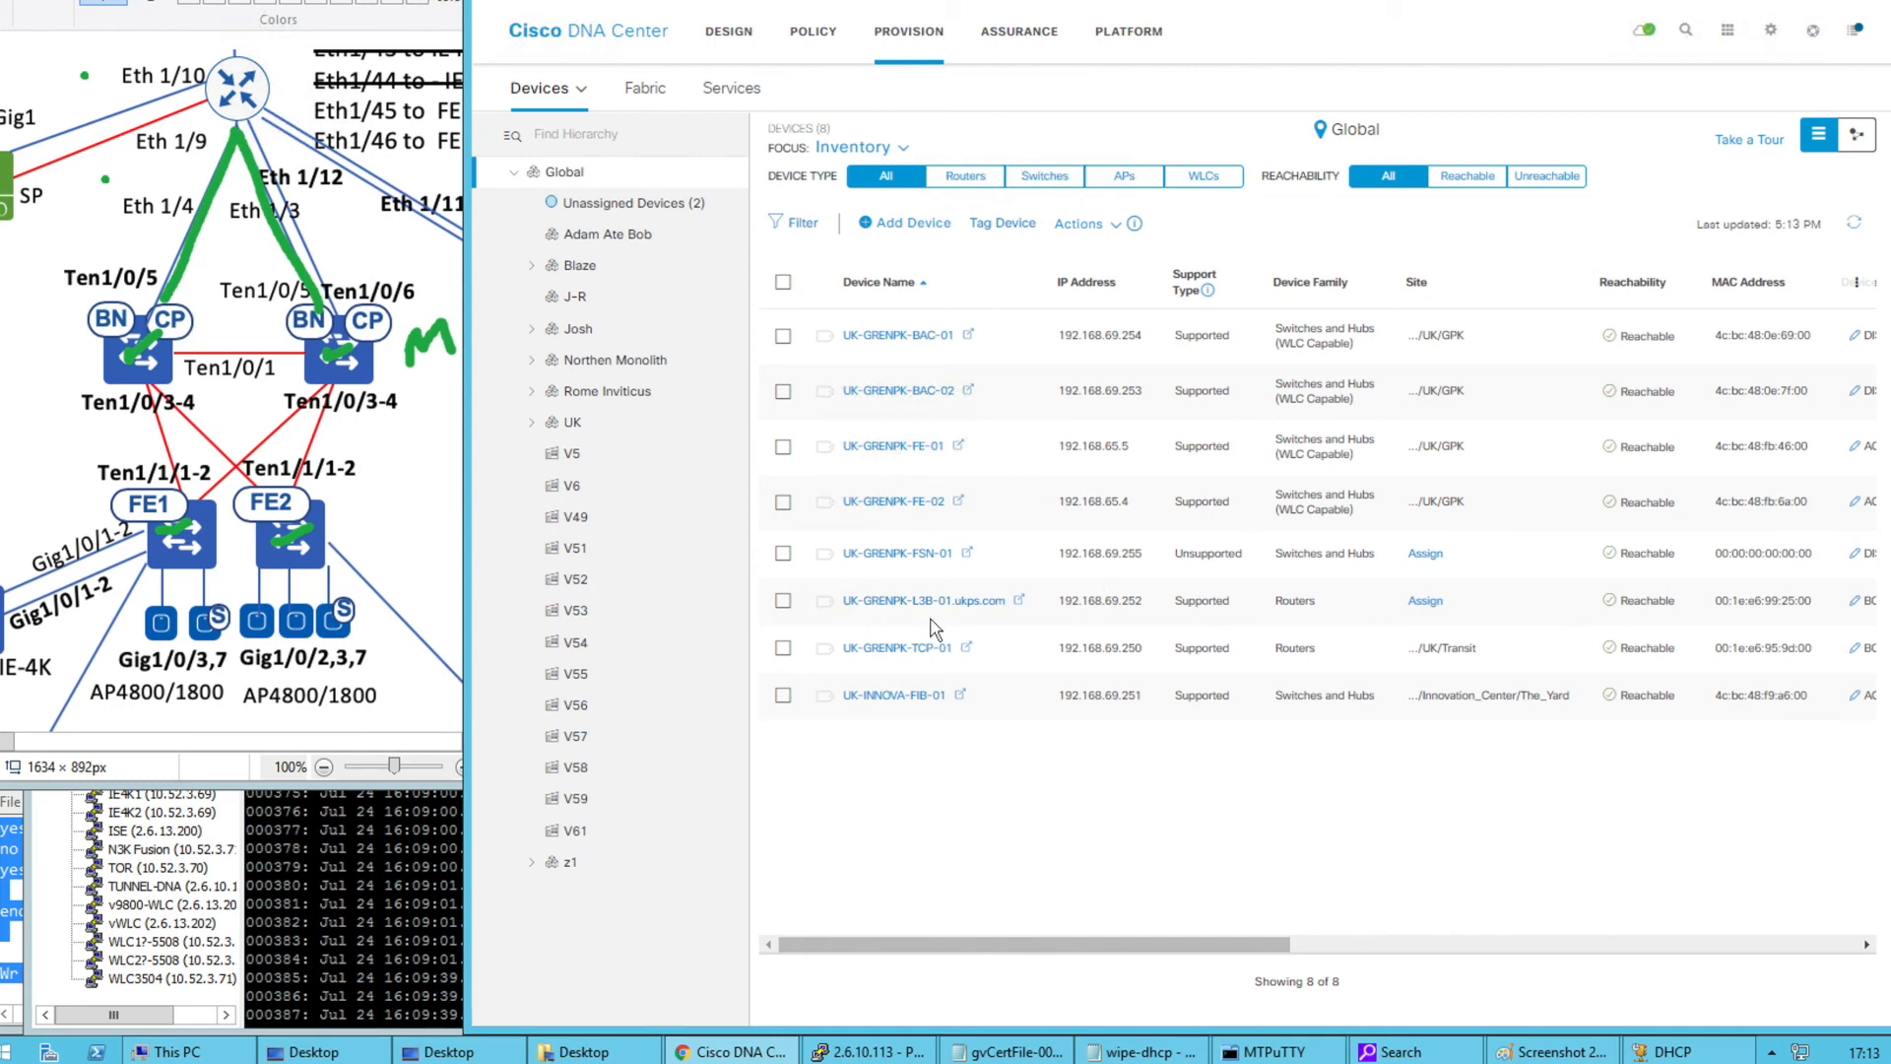
Assign router UK-GRENPK-L3B-01.ukps.com to the site Global/UK/Transit
{"action": "left_click", "coordinate": [953, 1]}
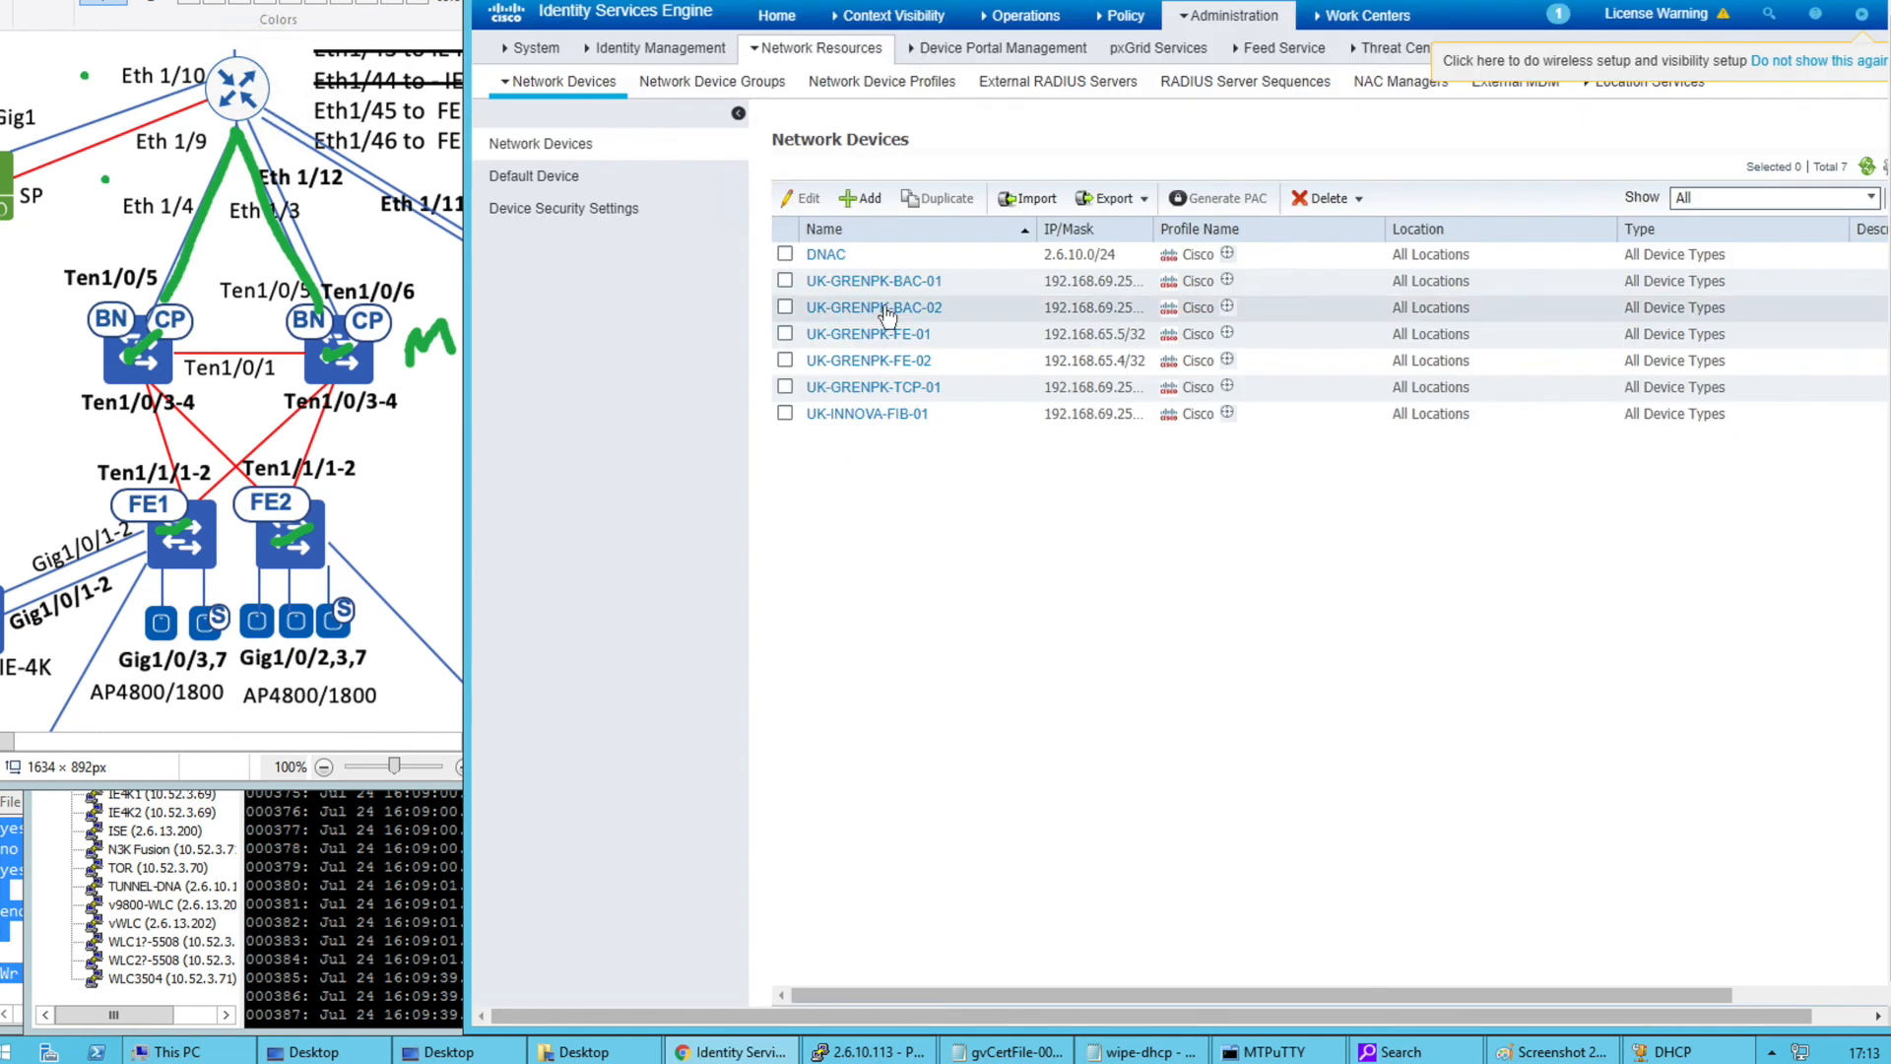
{"action": "left_click", "coordinate": [867, 1]}
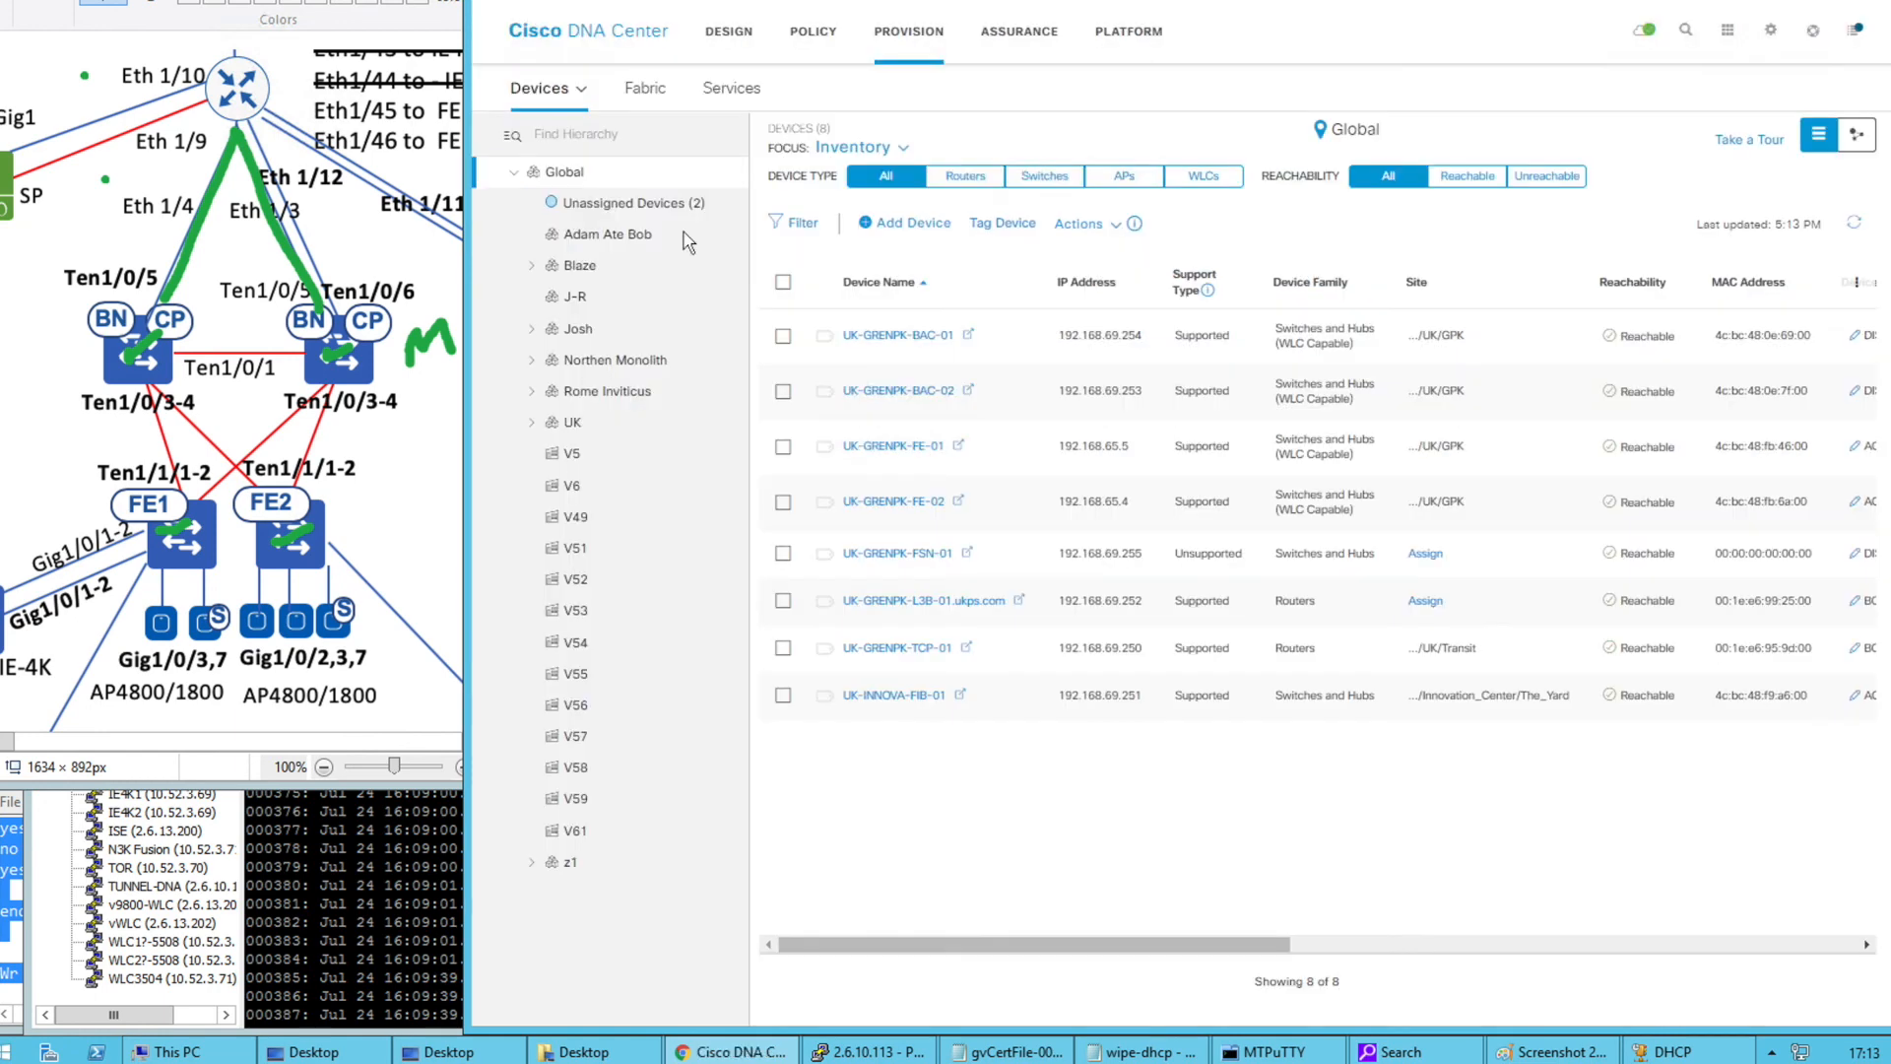
{"action": "left_click", "coordinate": [782, 599]}
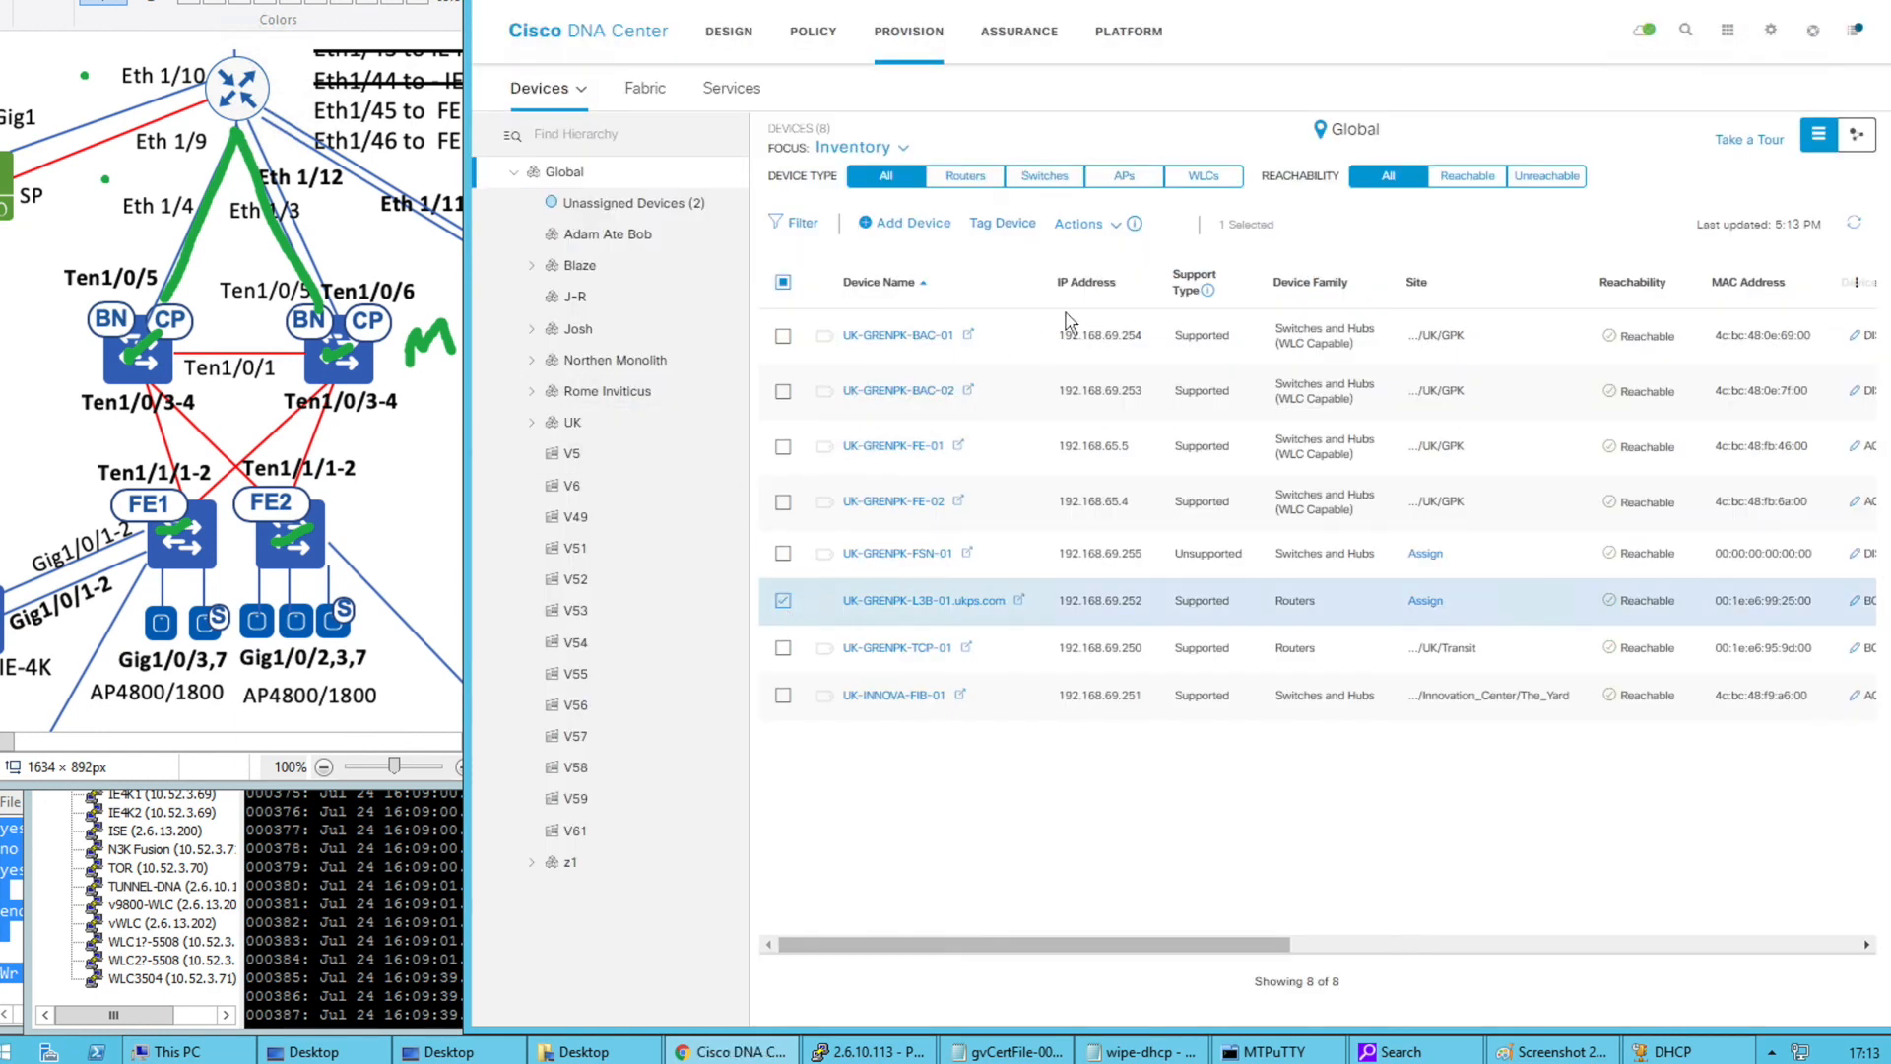
{"action": "left_click", "coordinate": [1083, 223]}
{"action": "mouse_move", "coordinate": [1152, 341]}
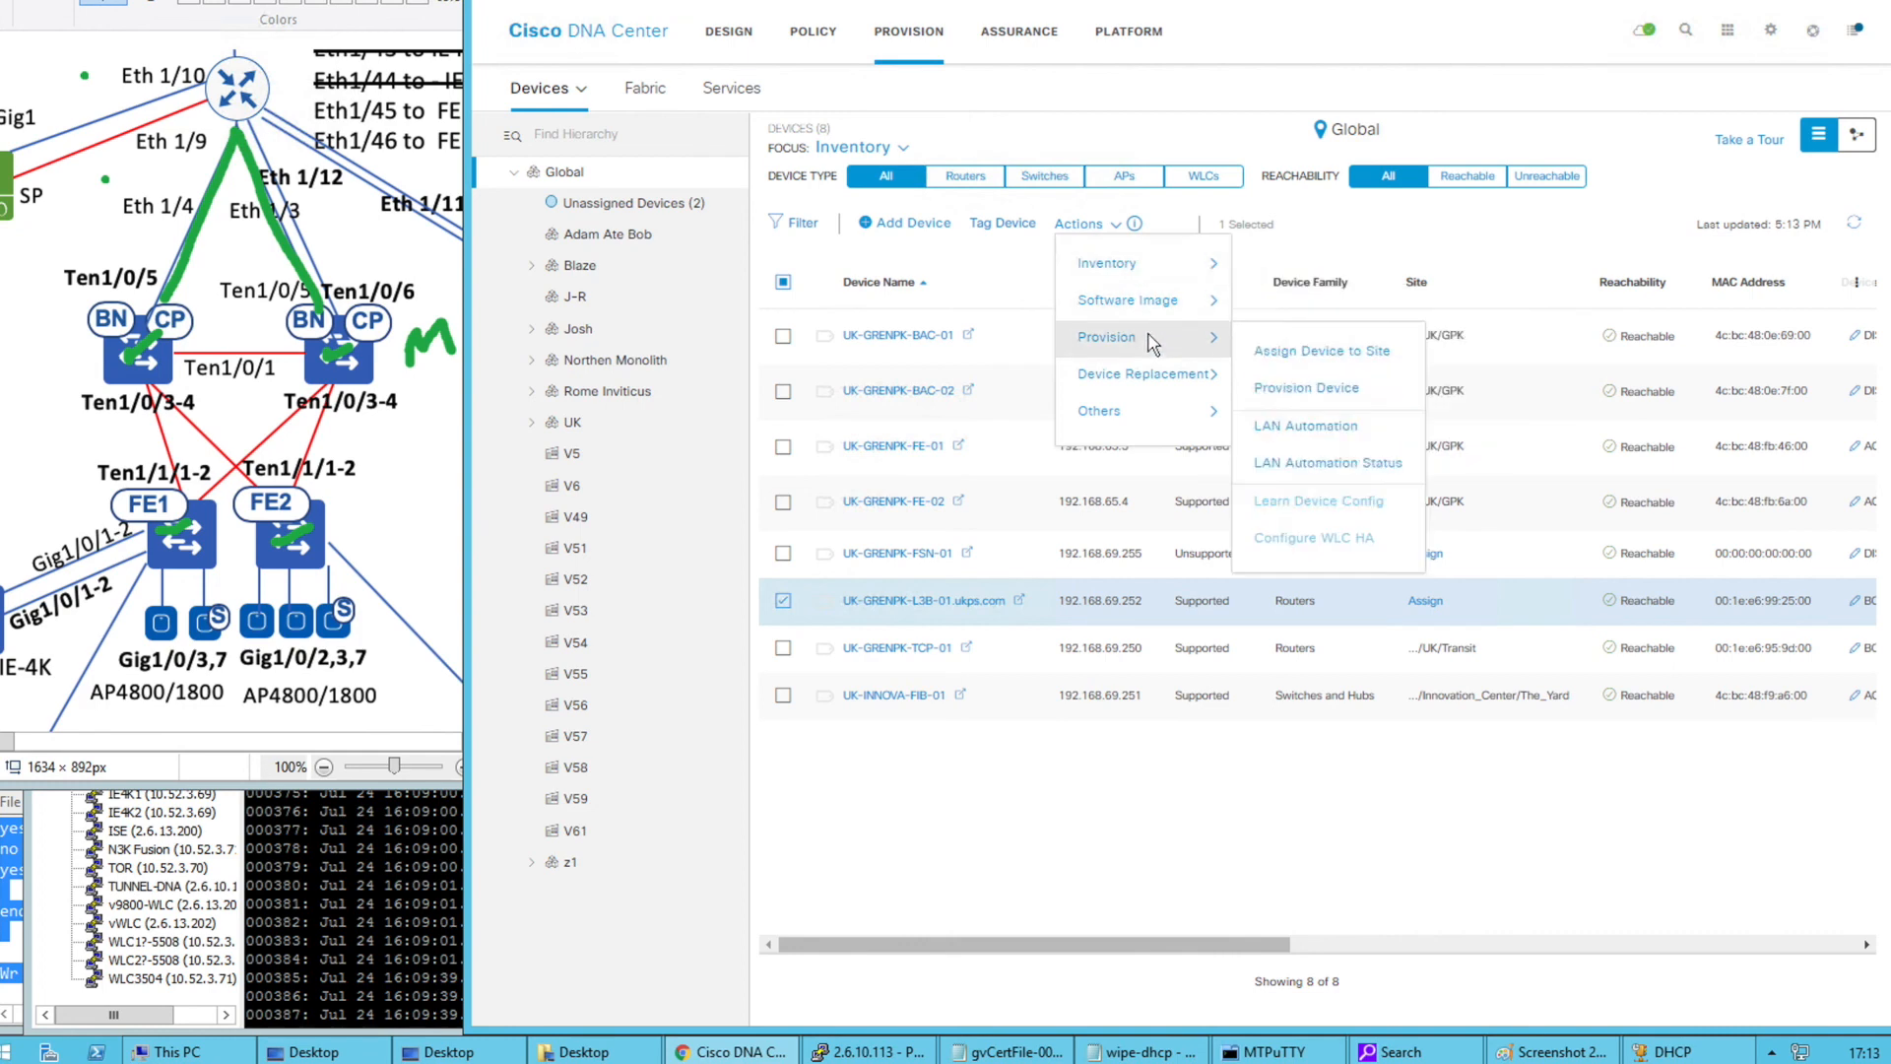
{"action": "left_click", "coordinate": [1321, 356]}
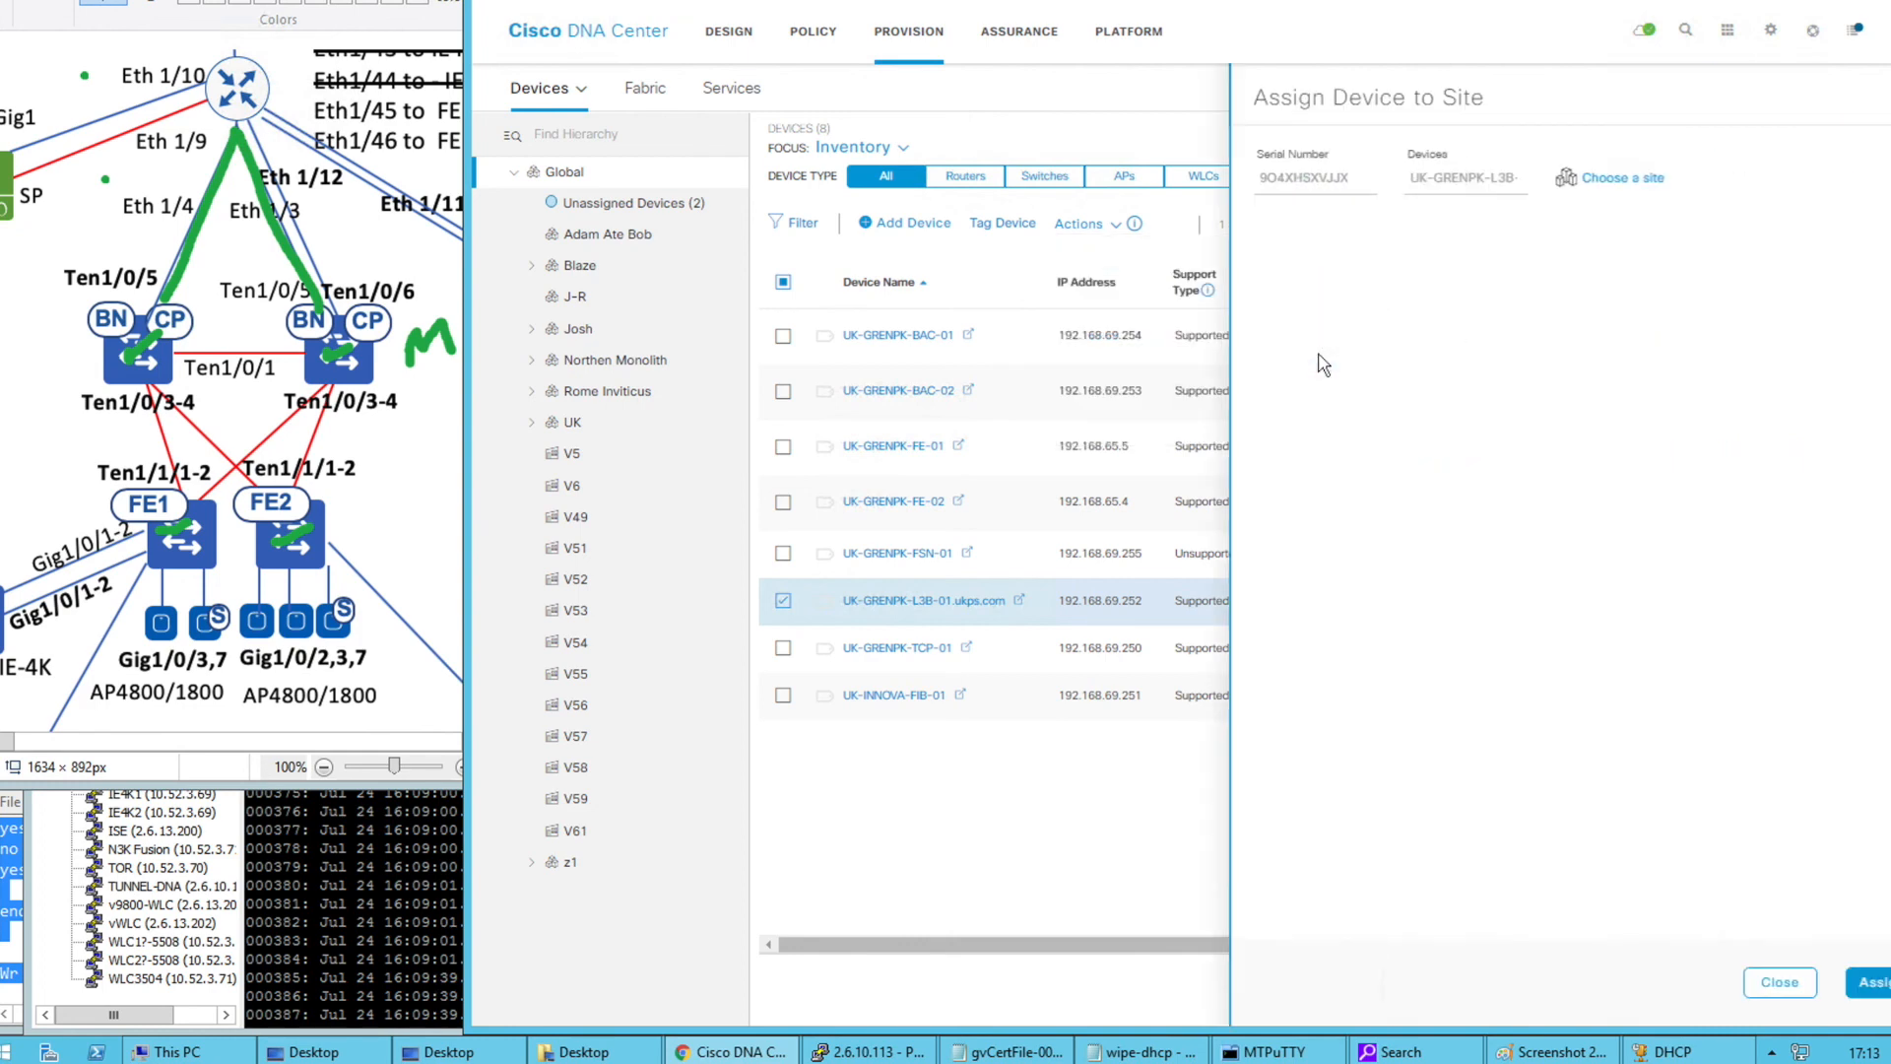
{"action": "left_click", "coordinate": [1568, 183]}
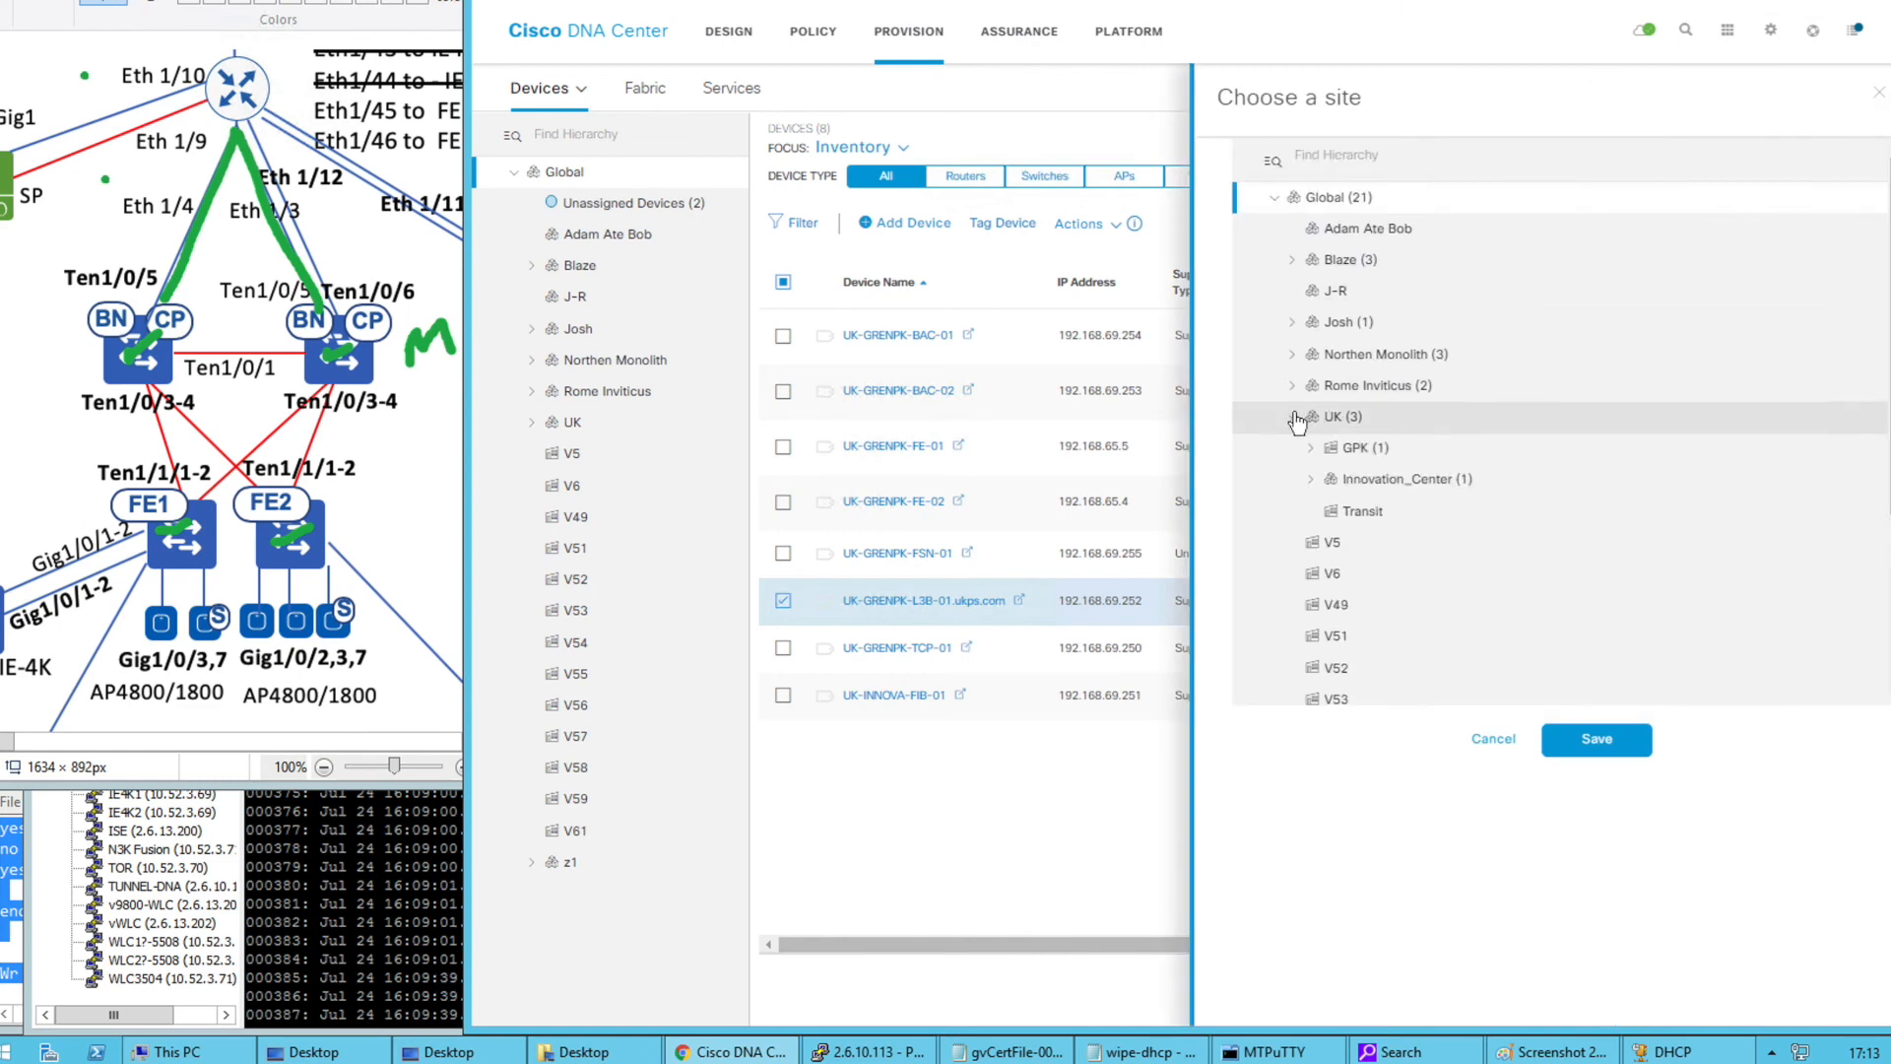
{"action": "left_click", "coordinate": [1353, 513]}
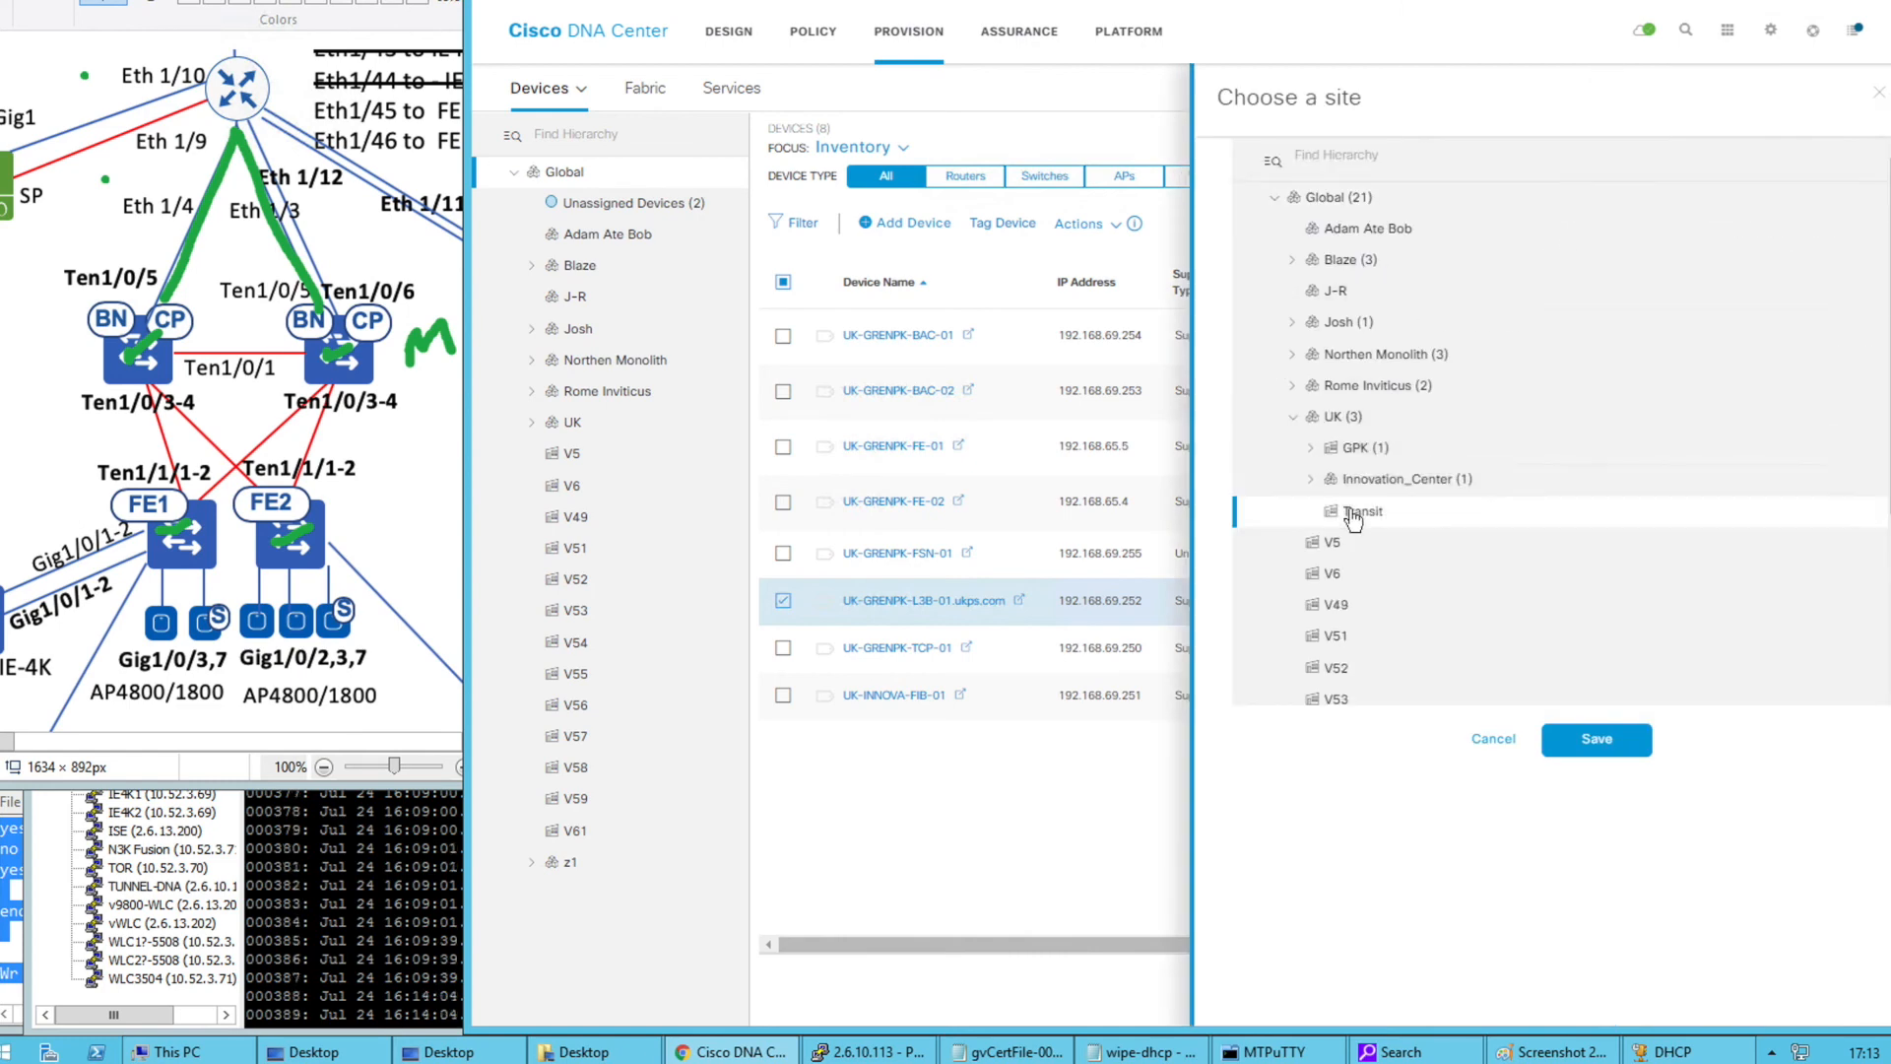
{"action": "left_click", "coordinate": [1595, 741]}
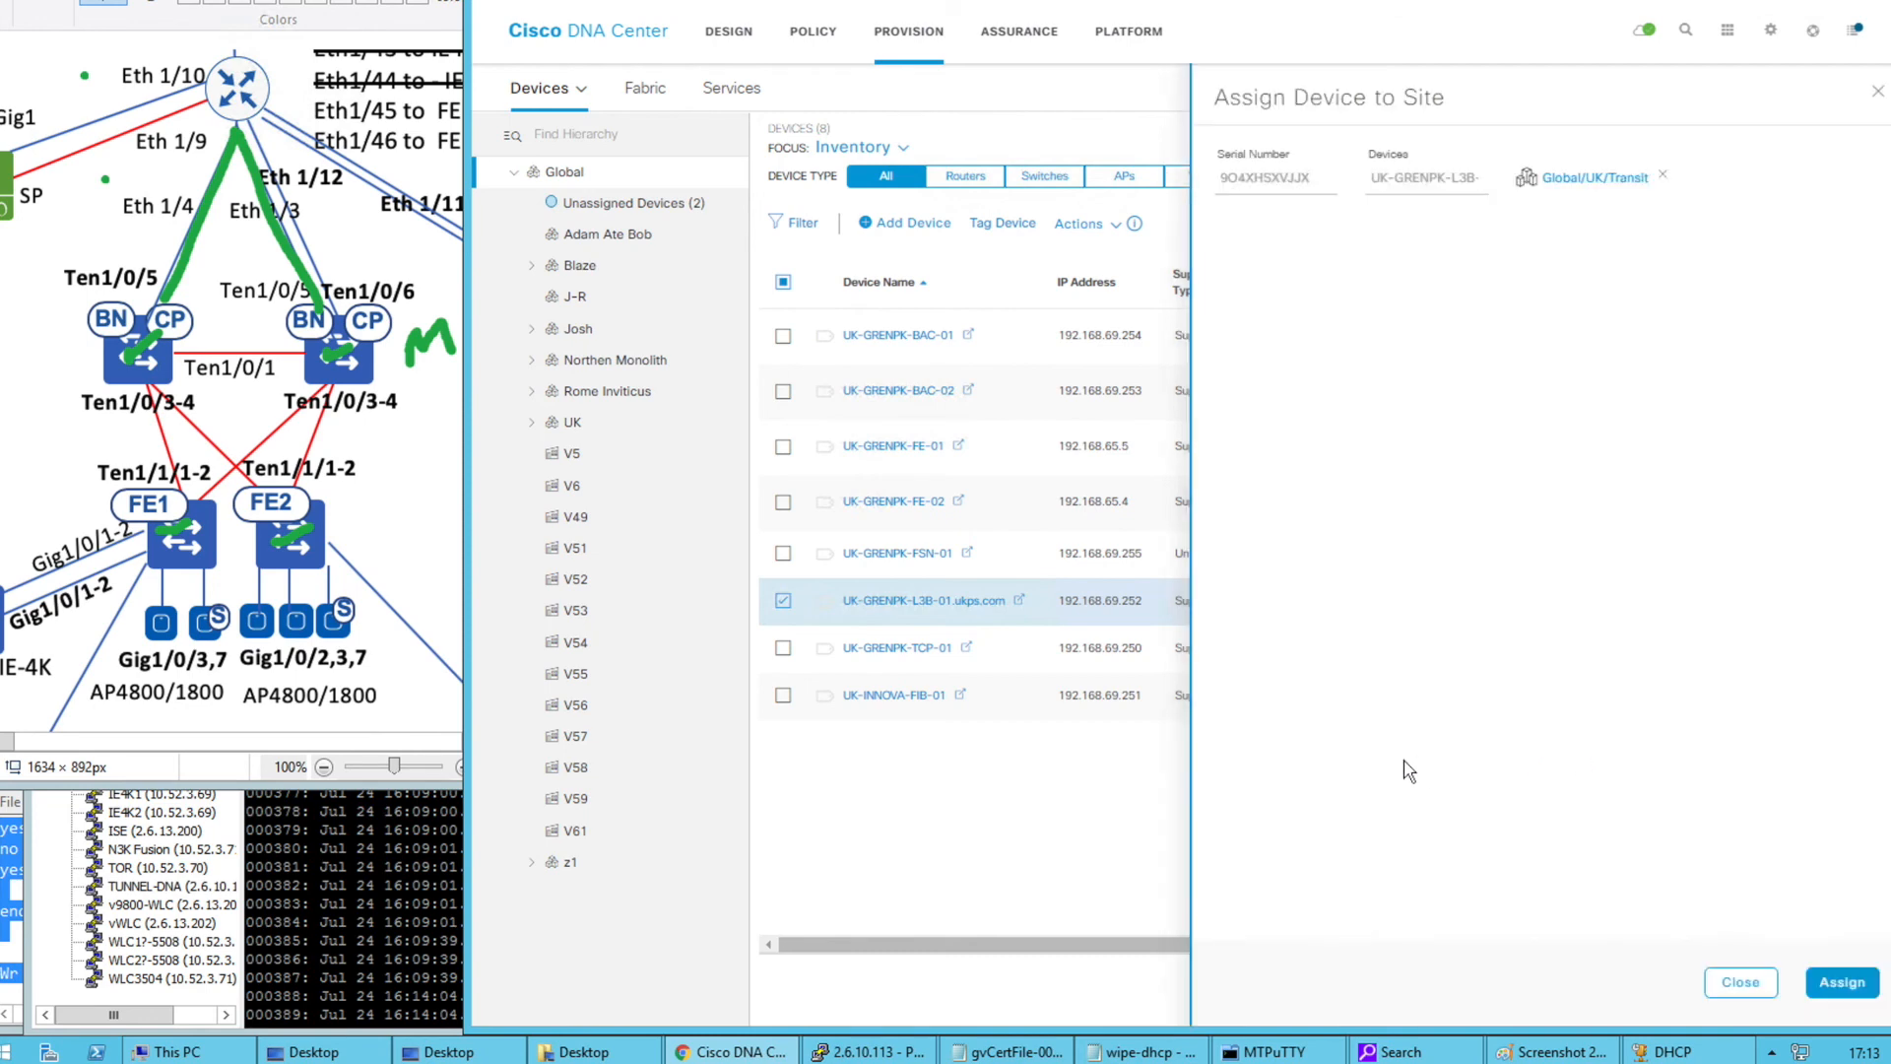
{"action": "left_click", "coordinate": [1841, 982]}
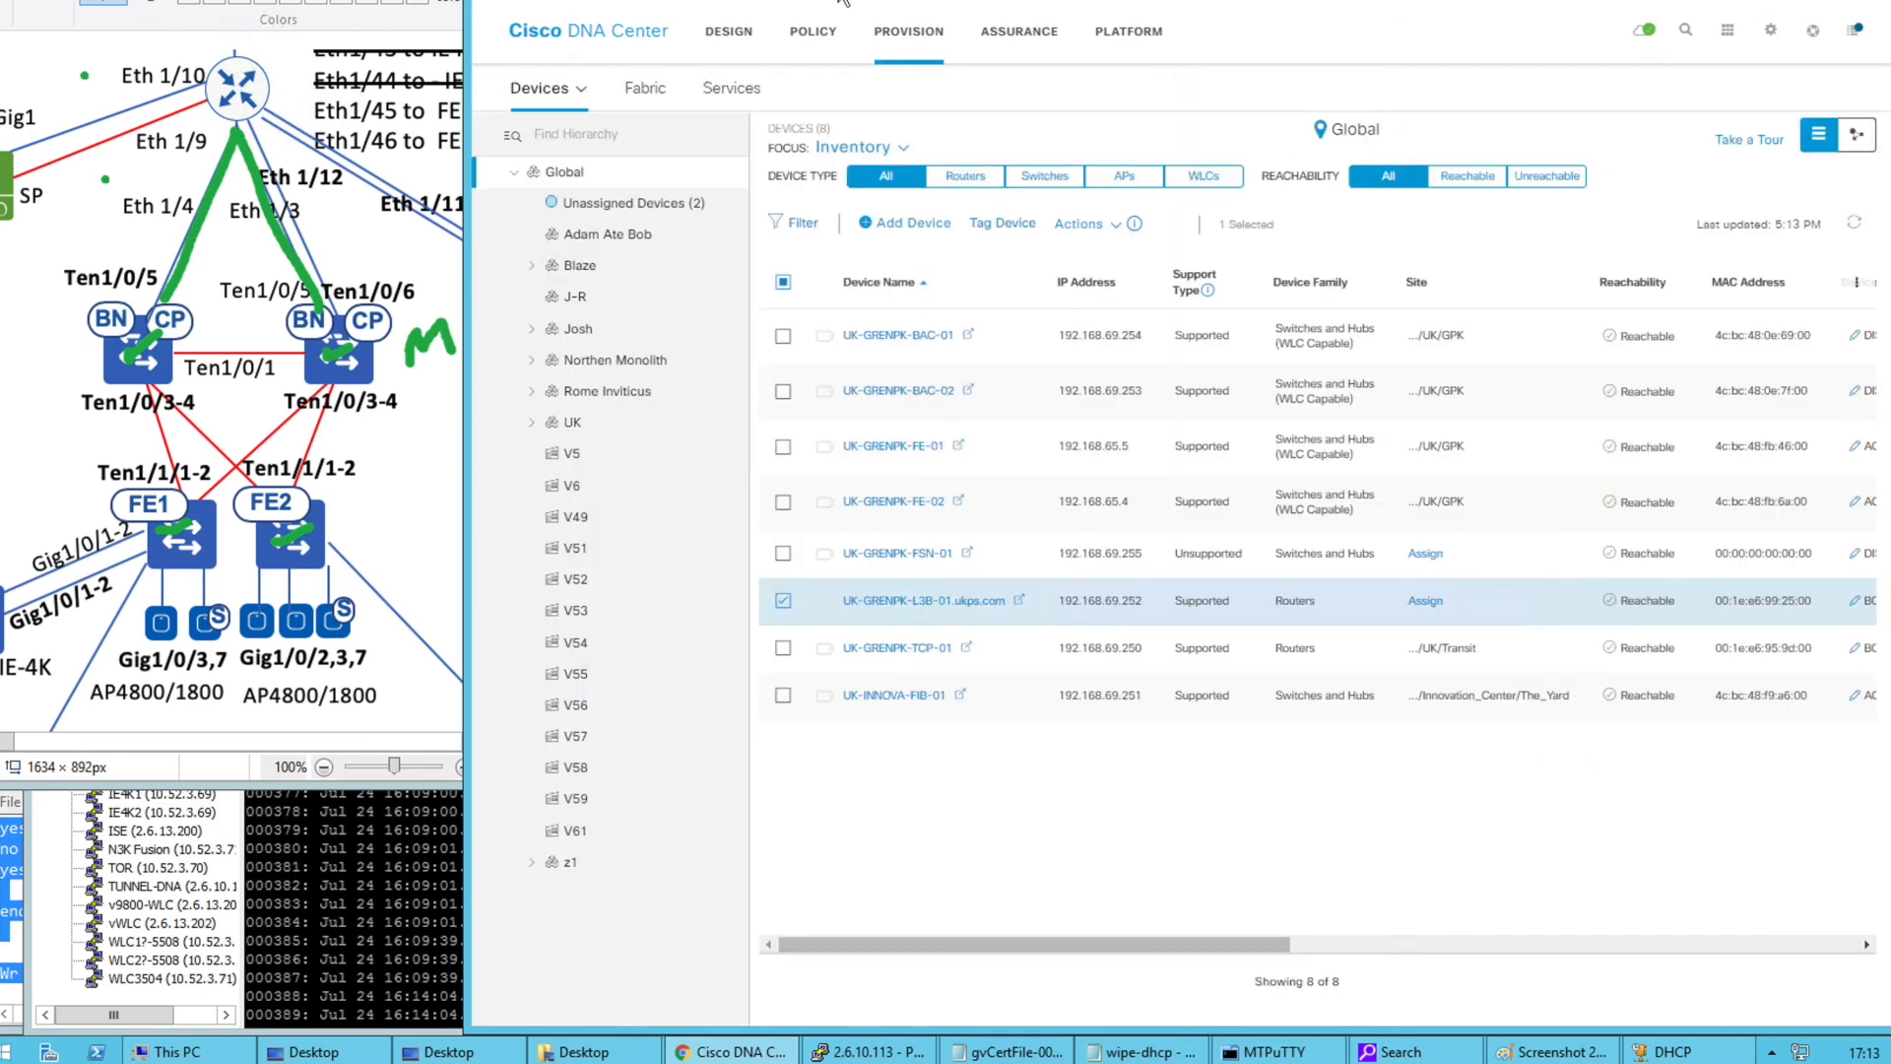
Refresh ISE's Network Devices, review UK-GRENPK-L3B-01.ukps.com's settings, then go back to DNA Center
{"action": "key", "text": "ctrl+Tab"}
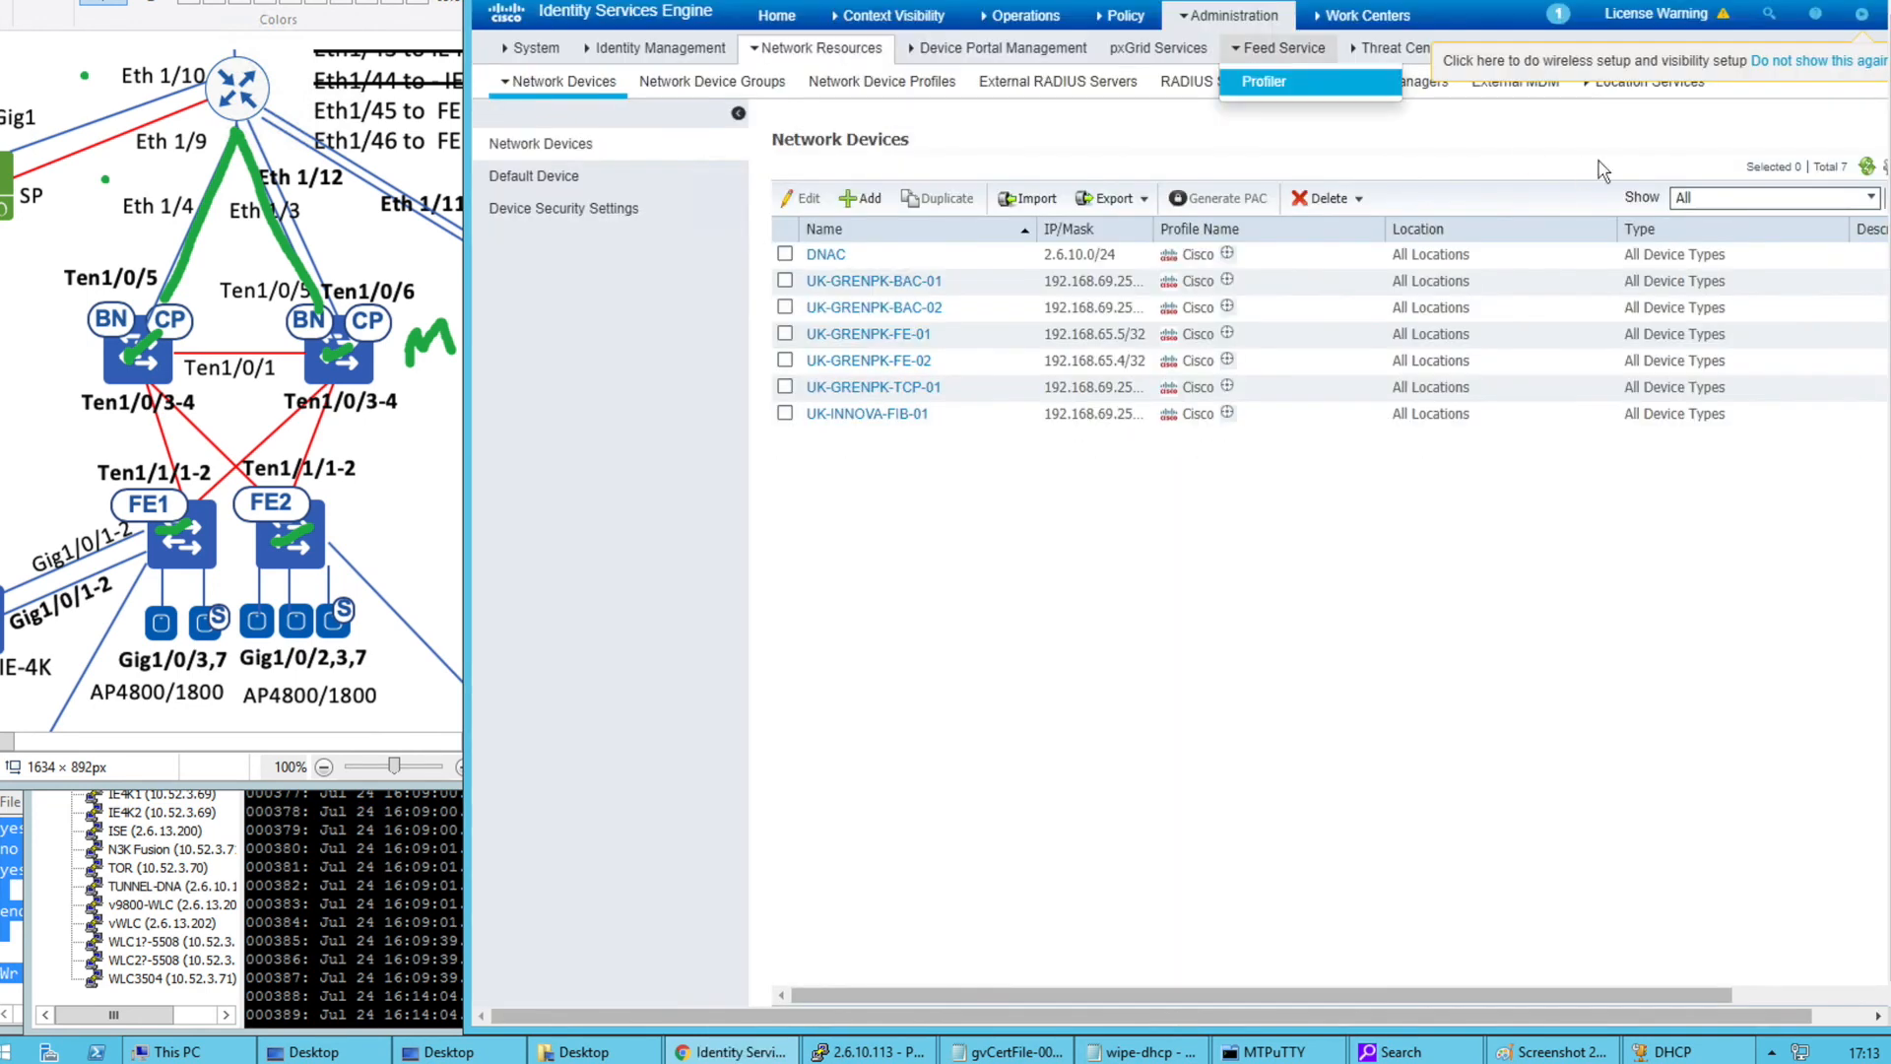
{"action": "left_click", "coordinate": [1866, 165]}
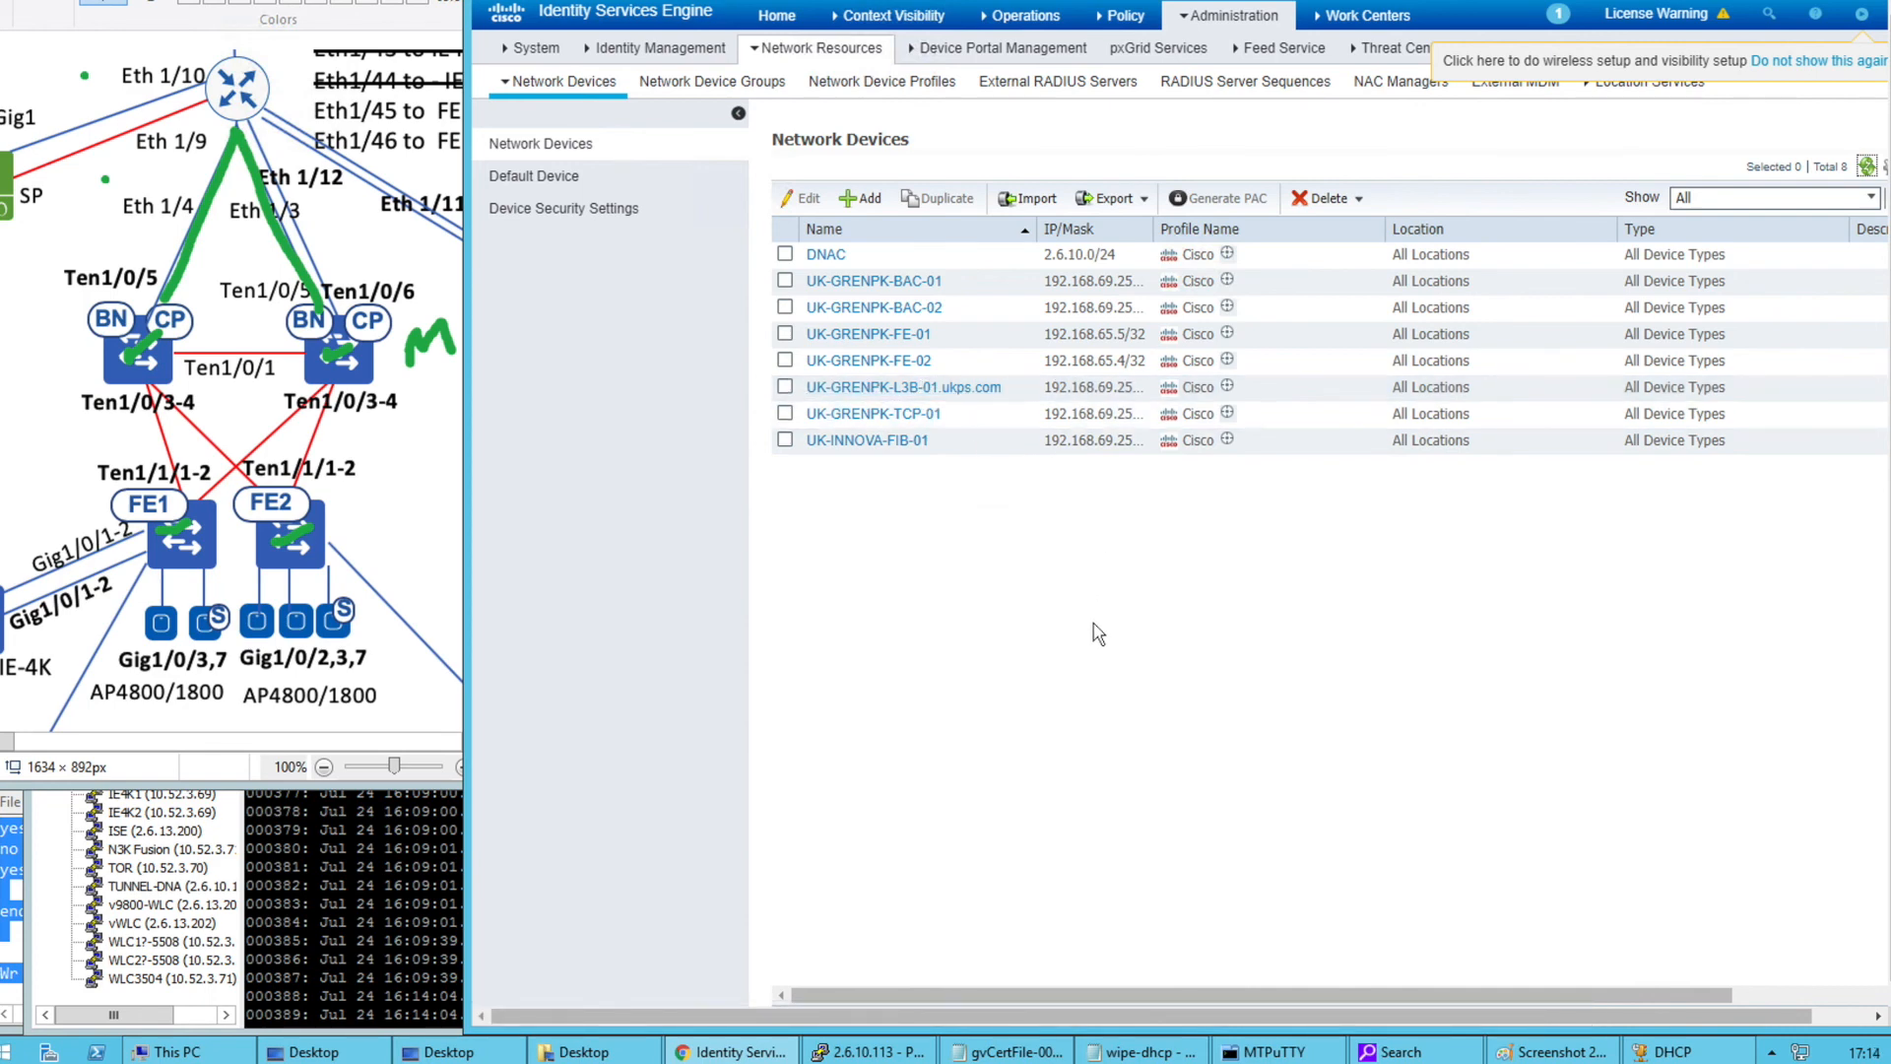
{"action": "left_click", "coordinate": [891, 388]}
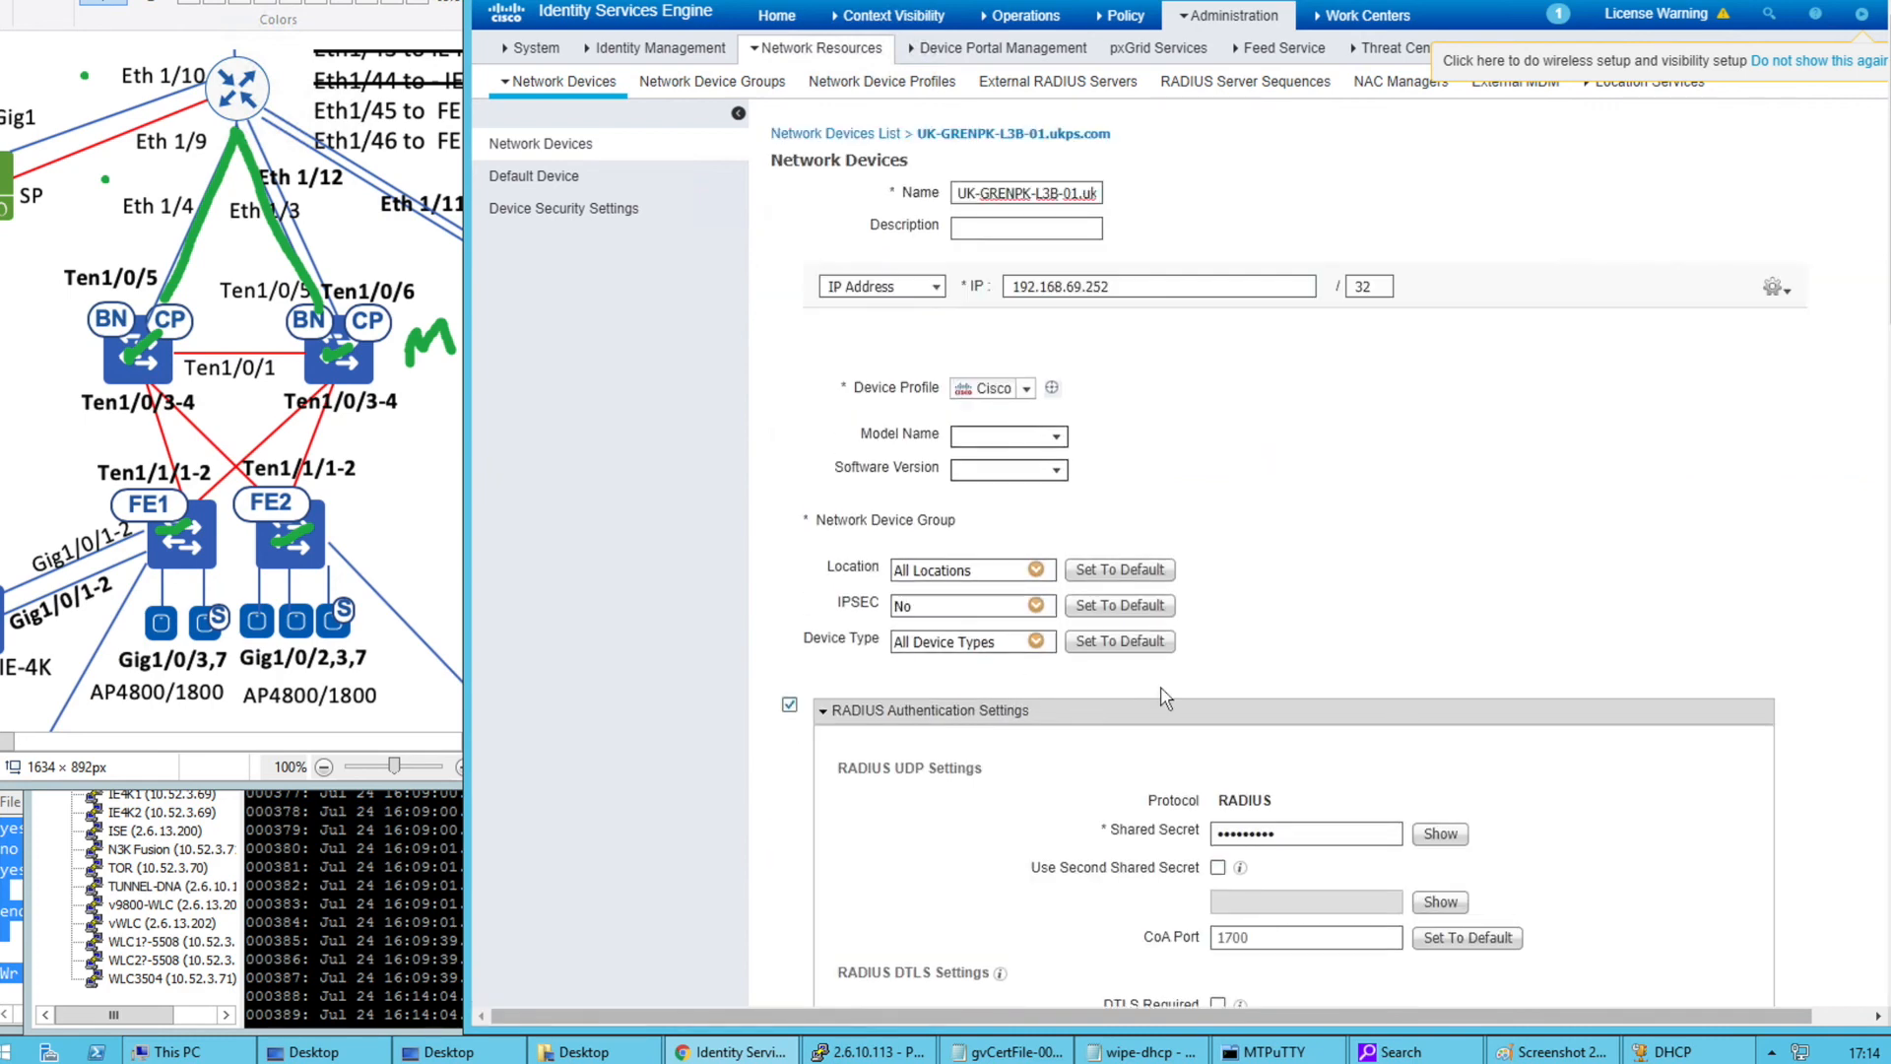
{"action": "scroll", "coordinate": [1165, 698], "scroll_direction": "down", "scroll_amount": 7}
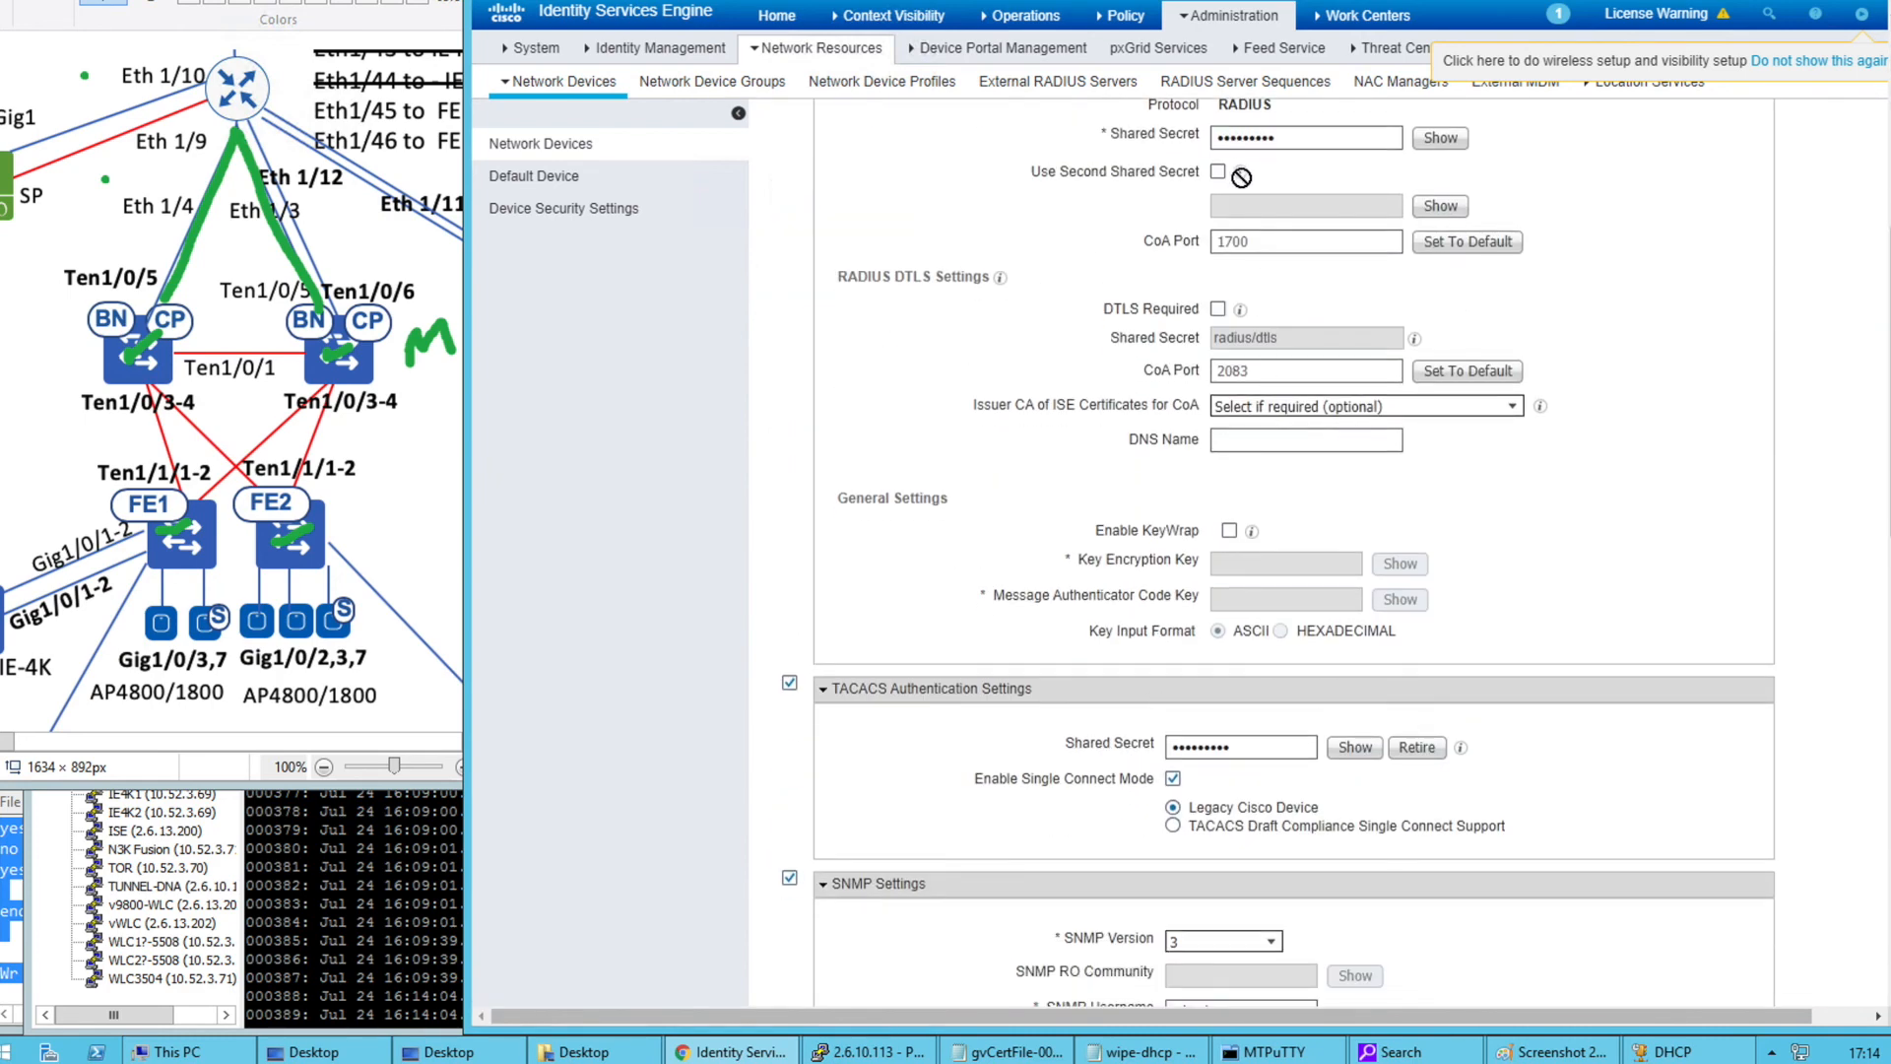
{"action": "scroll", "coordinate": [1125, 579], "scroll_direction": "down", "scroll_amount": 1}
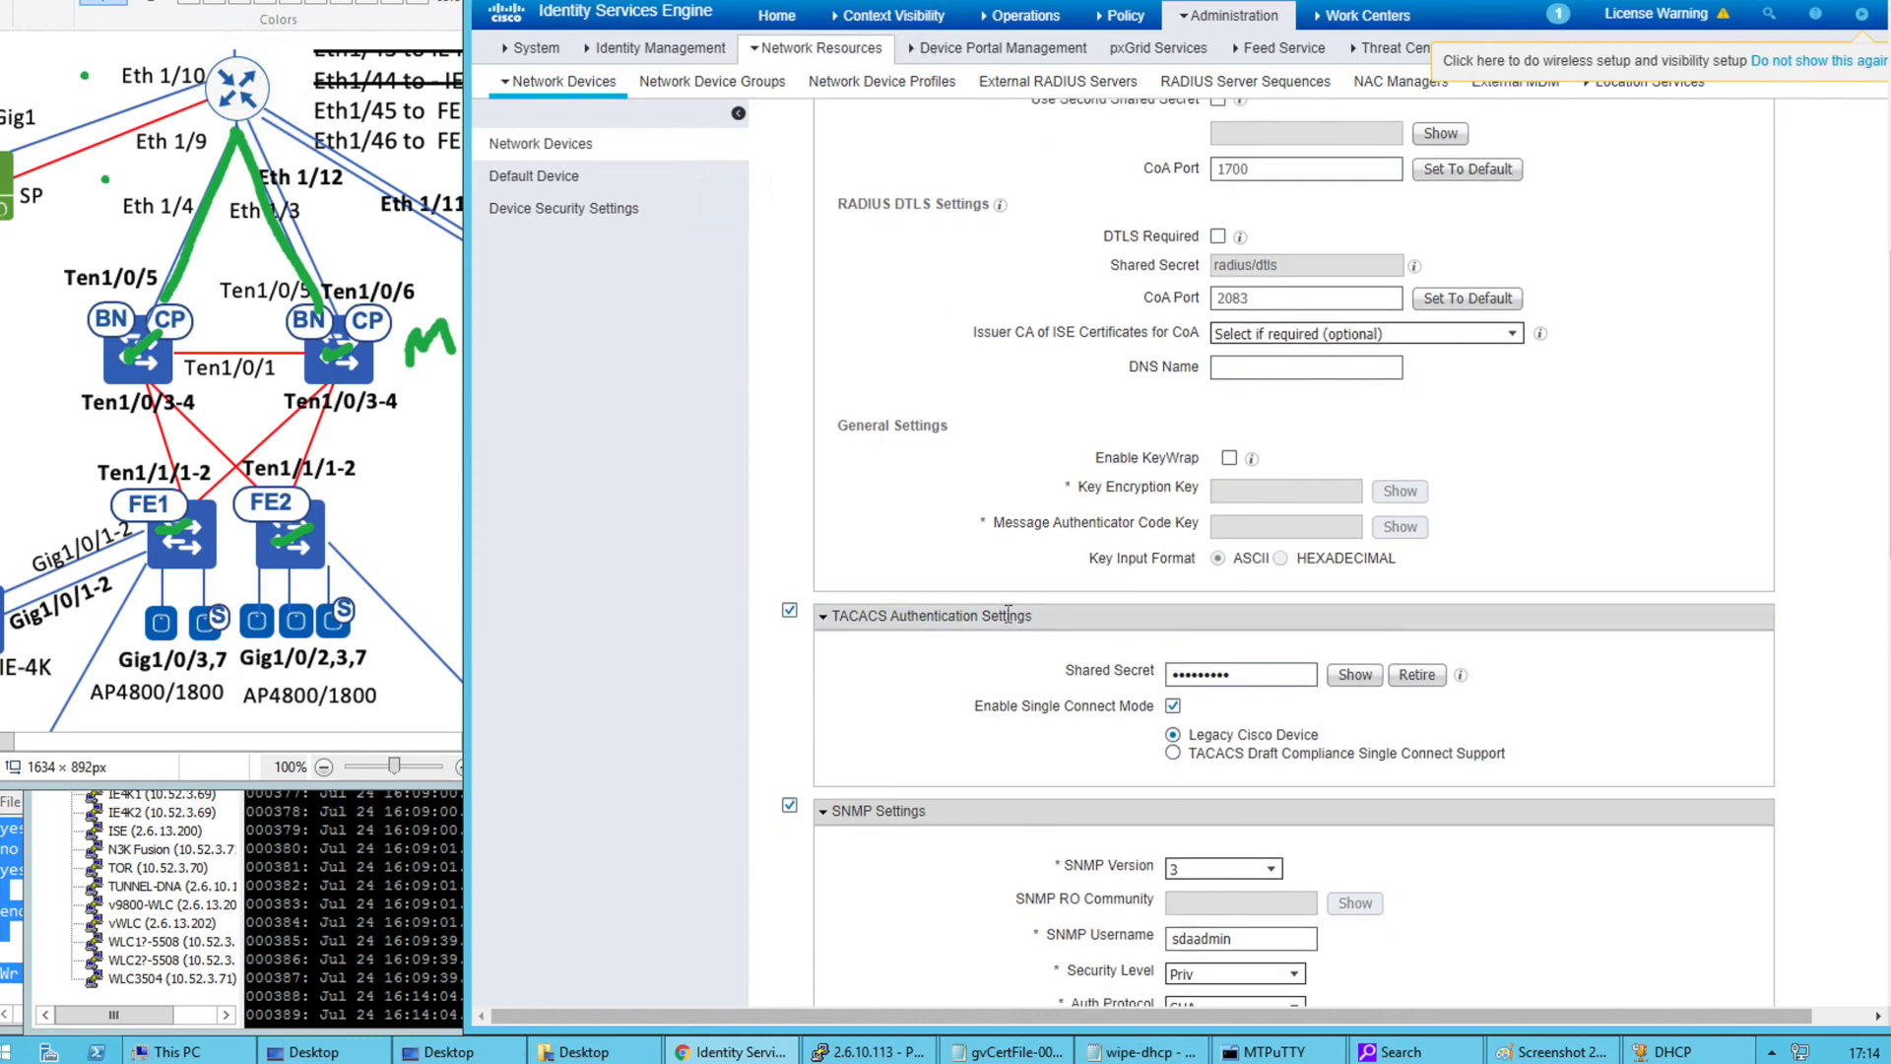
{"action": "left_click", "coordinate": [940, 1]}
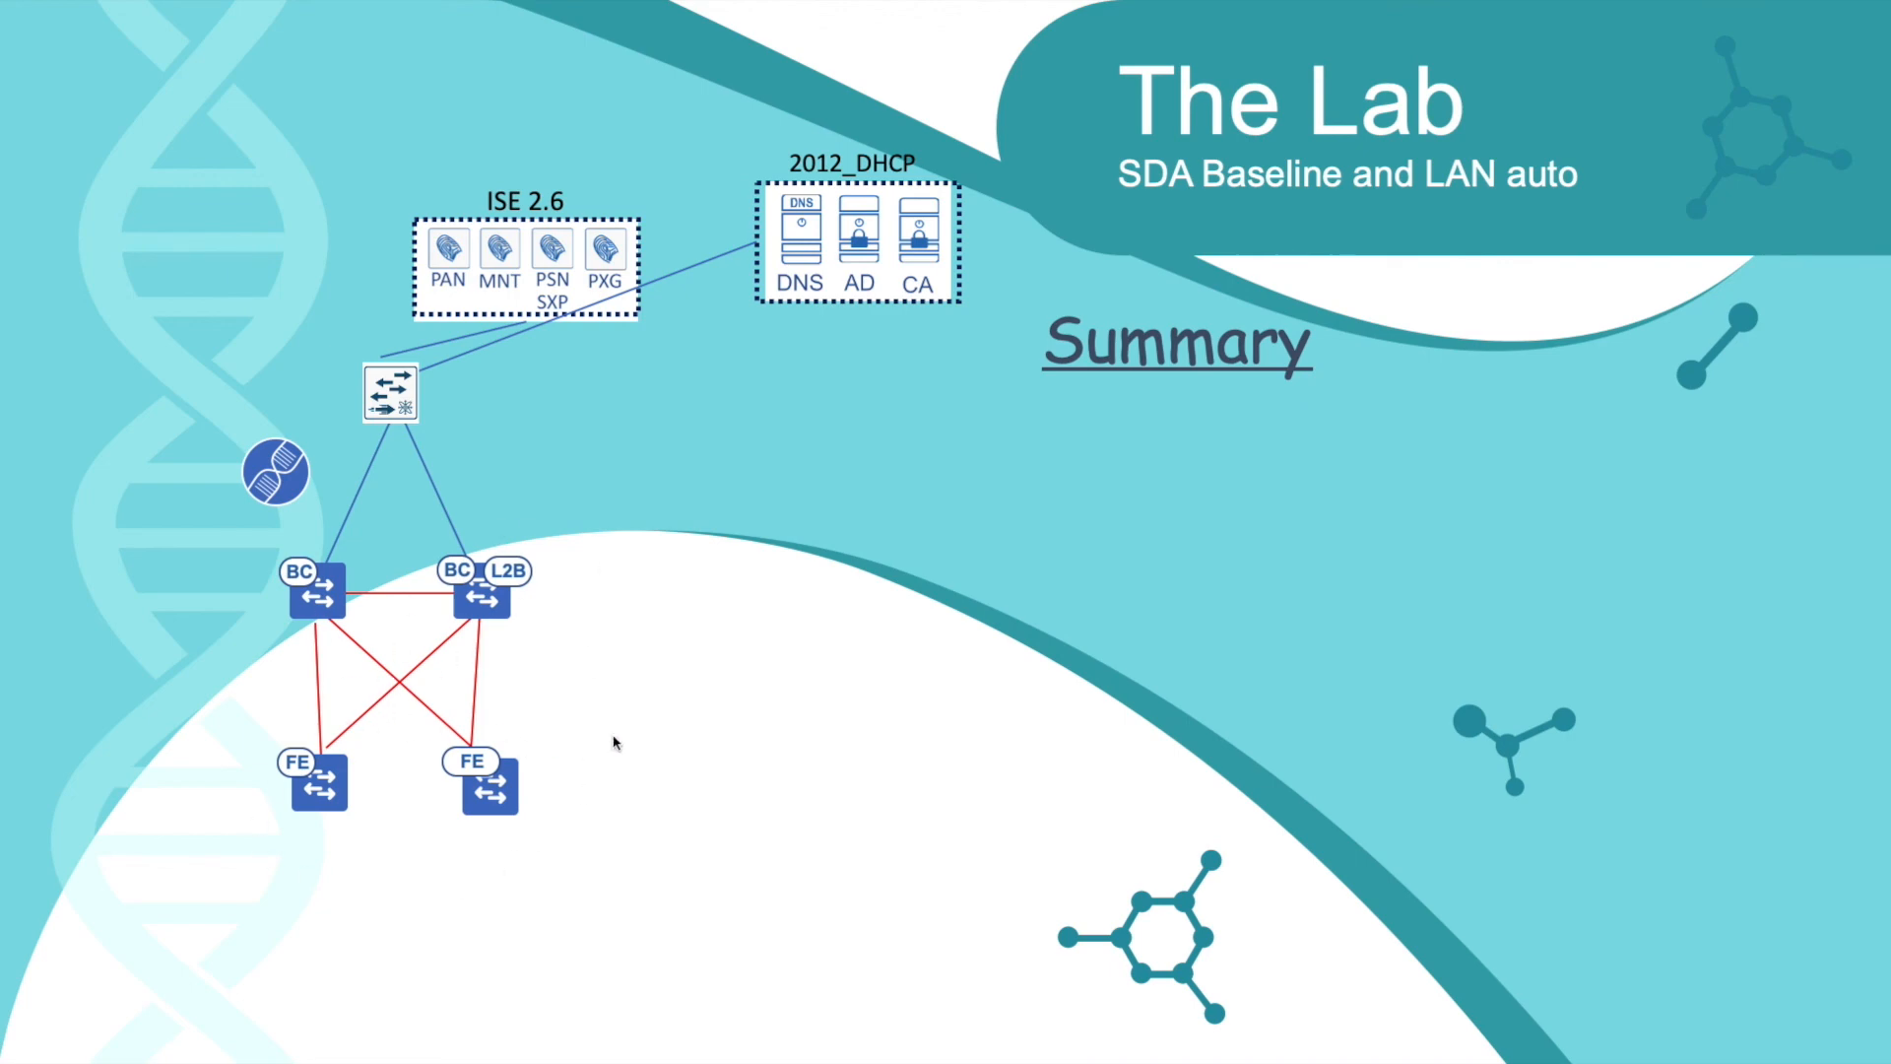
Advance the slide to show the three Summary points, ending with 'Fusion config set'
{"action": "left_click", "coordinate": [758, 707]}
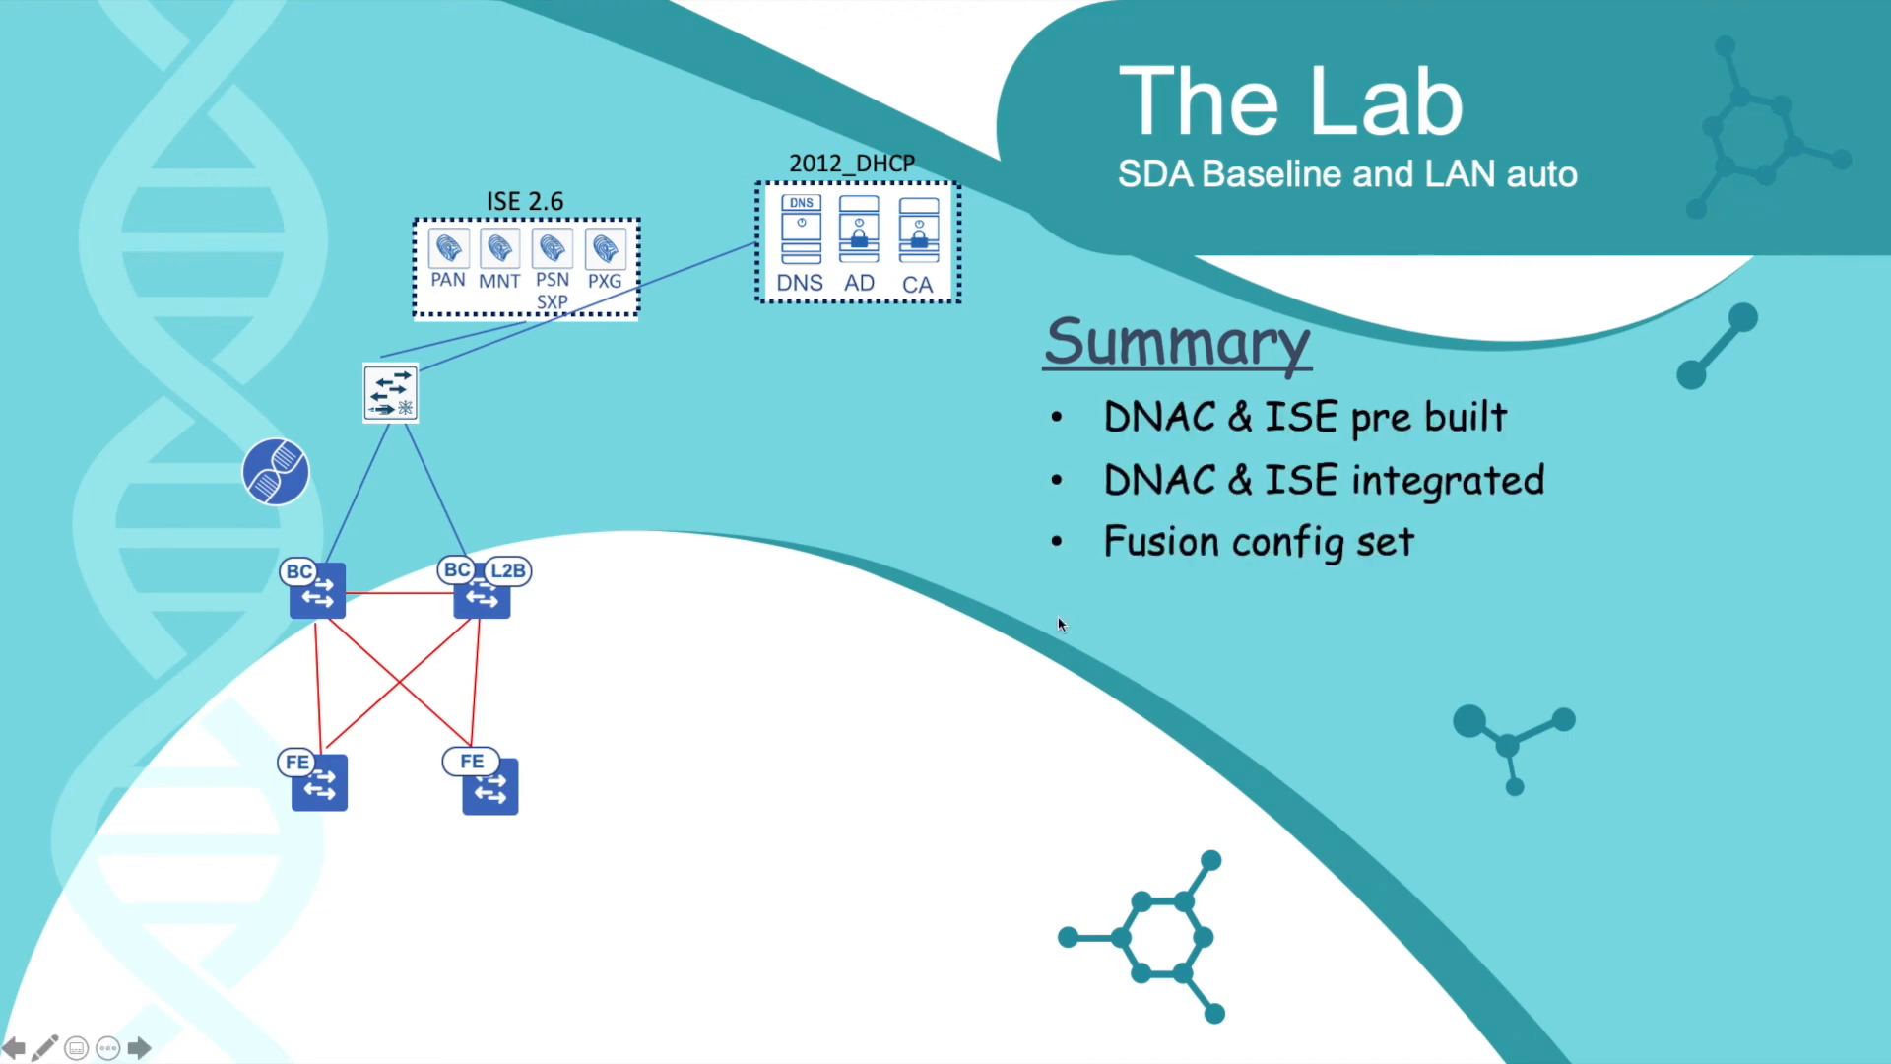